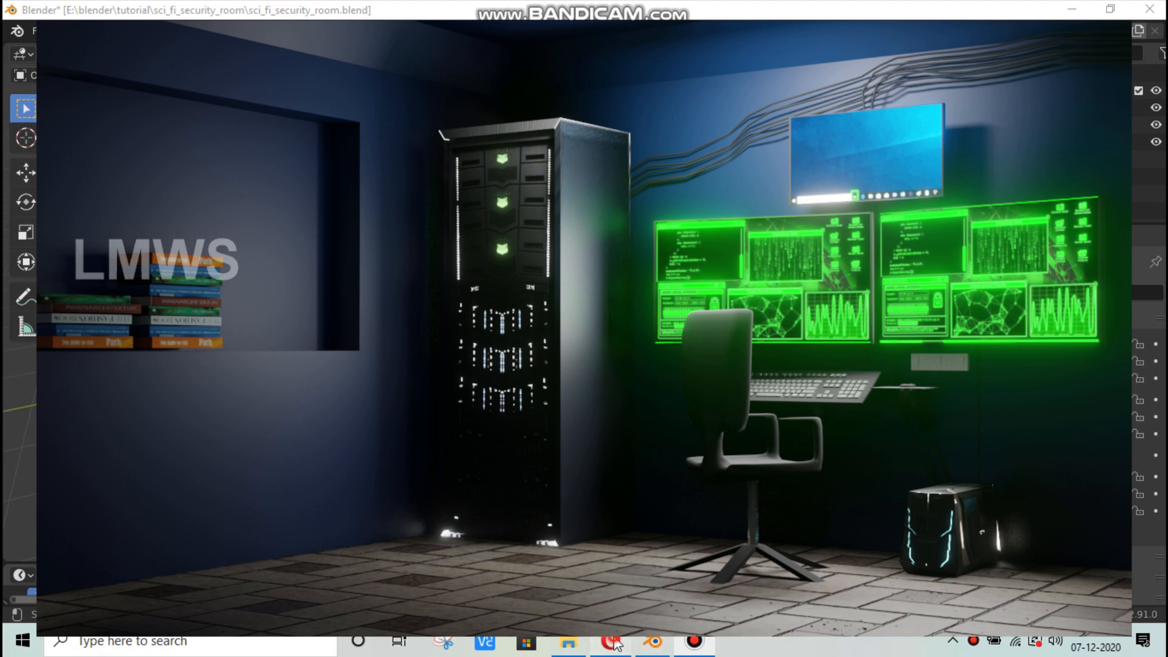
Step: Switch to the browser, study the dark computer-room reference picture, and return to Blender
left_click(610, 642)
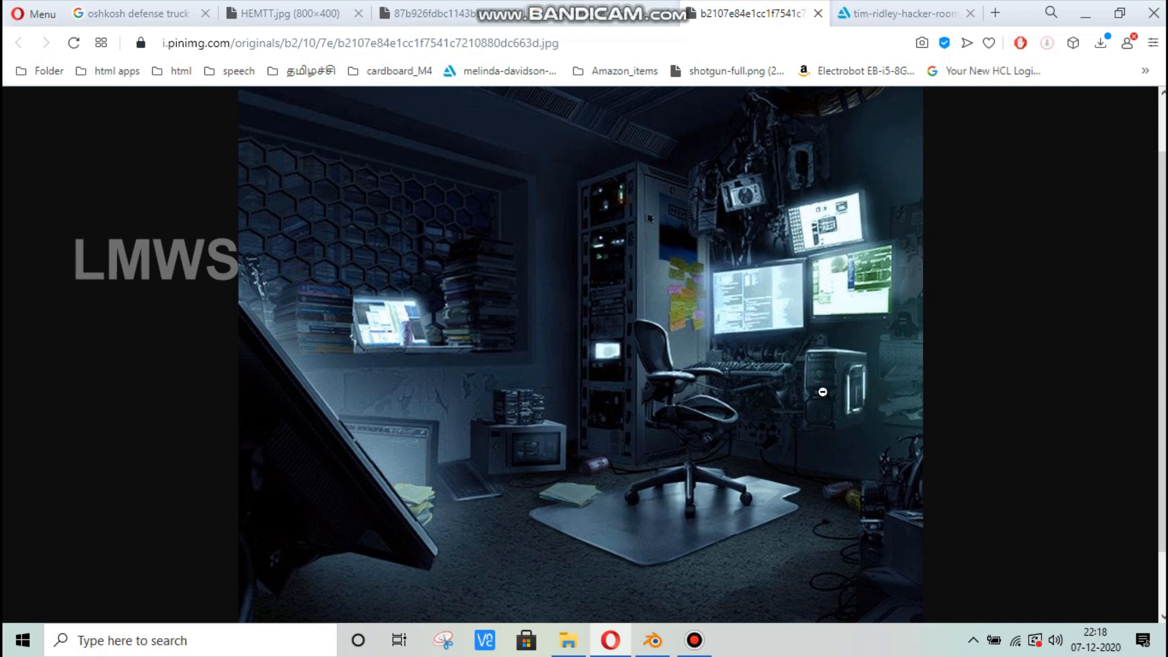
left_click(653, 640)
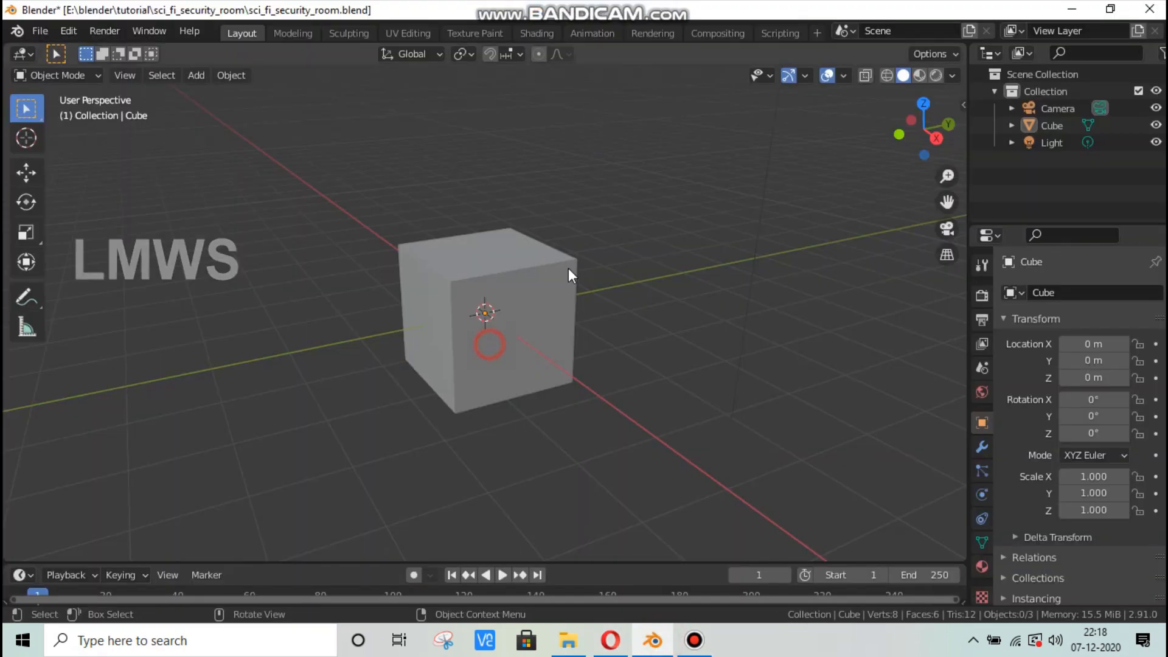
Step: Save the file and delete the default cube from the scene
left_click(490, 344)
scroll(582, 295, "down", 2)
key("ctrl+s")
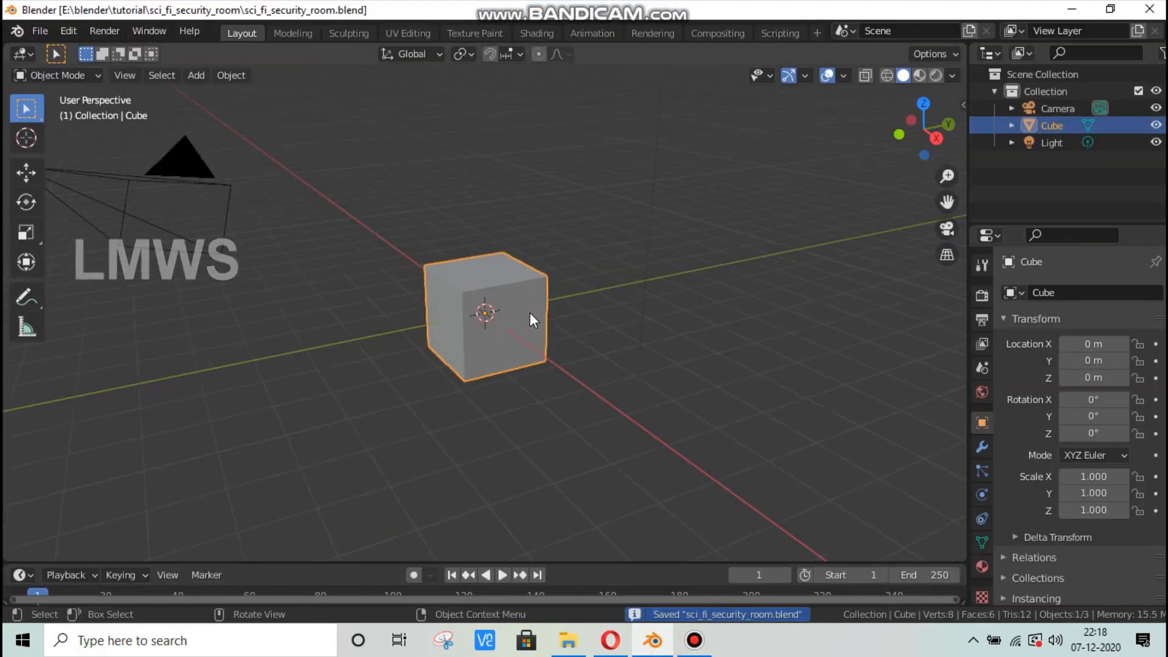
key("x")
left_click(512, 294)
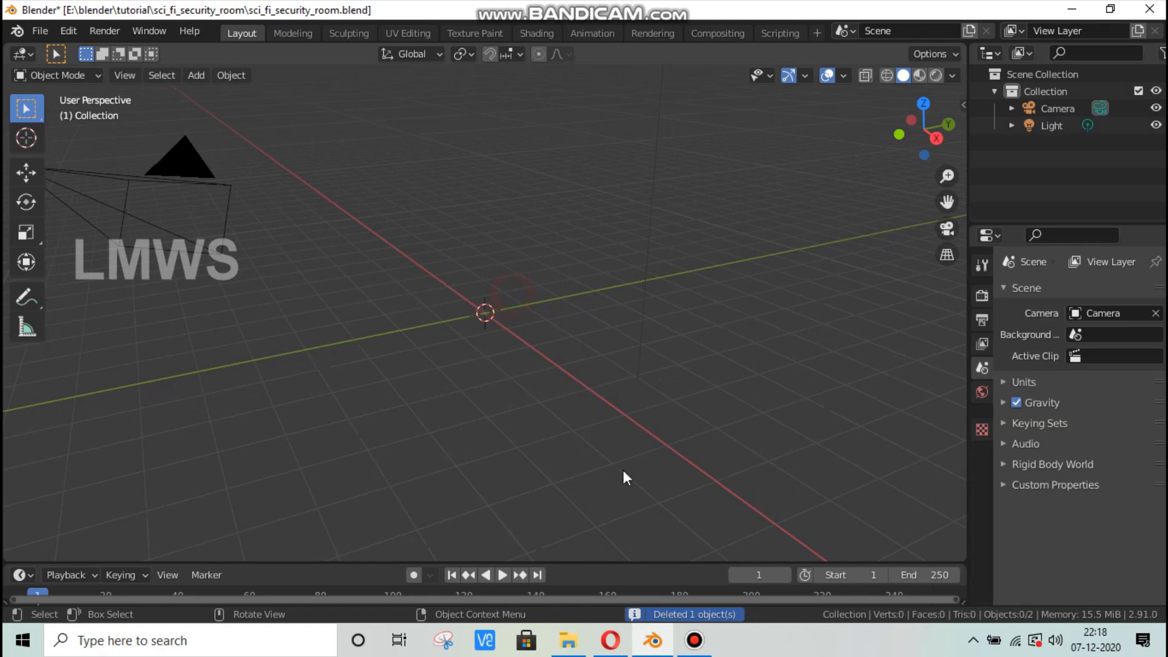
Step: Recheck the room reference picture in the browser and add a plane mesh at the origin in Blender
left_click(652, 640)
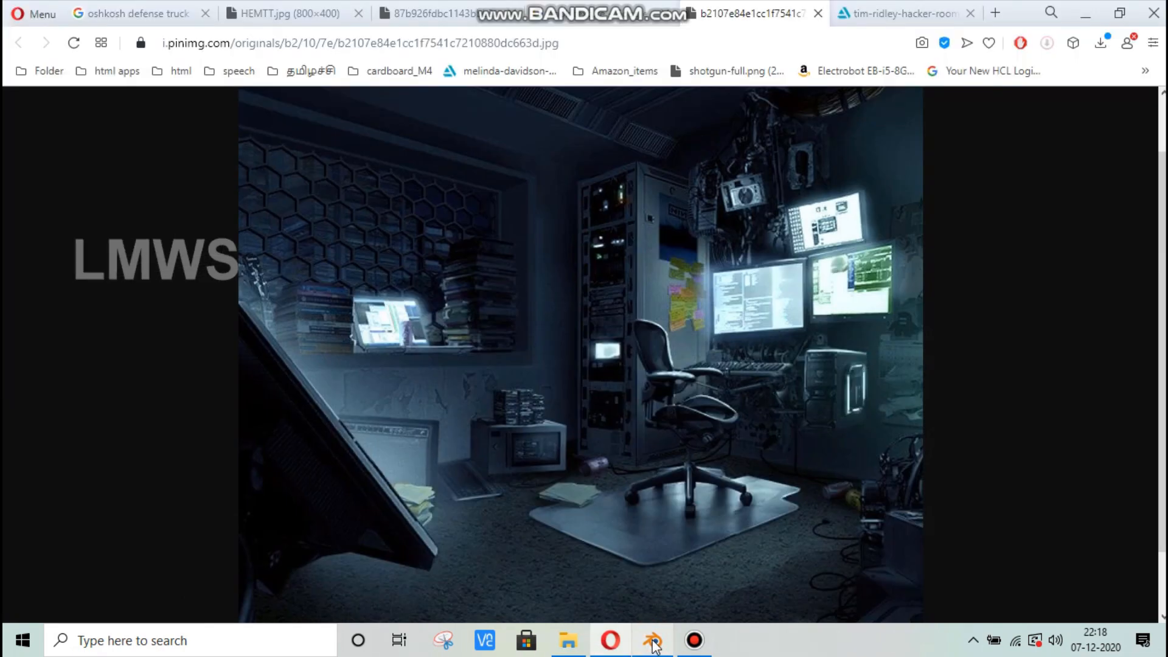
left_click(652, 643)
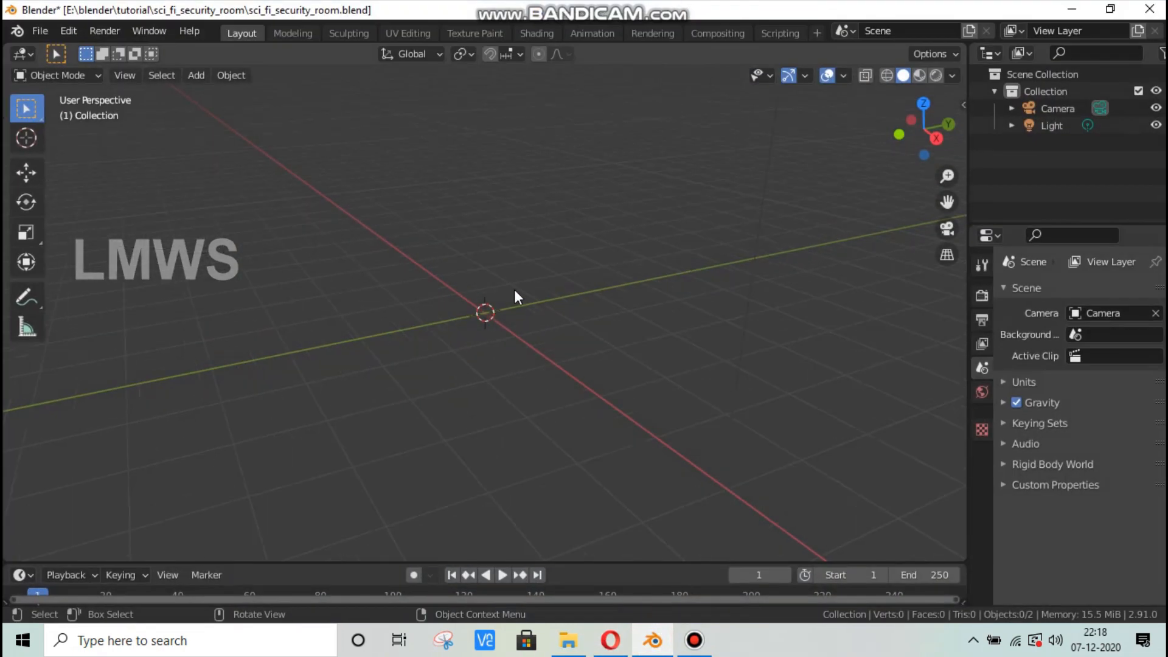
key("shift+a")
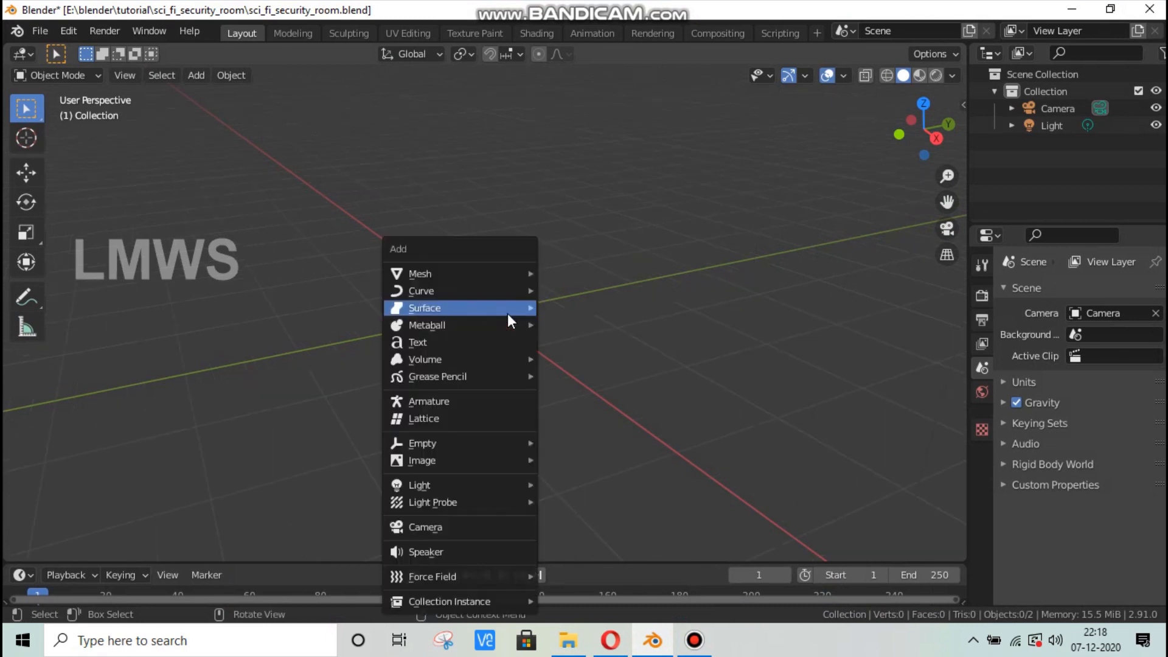
left_click(466, 272)
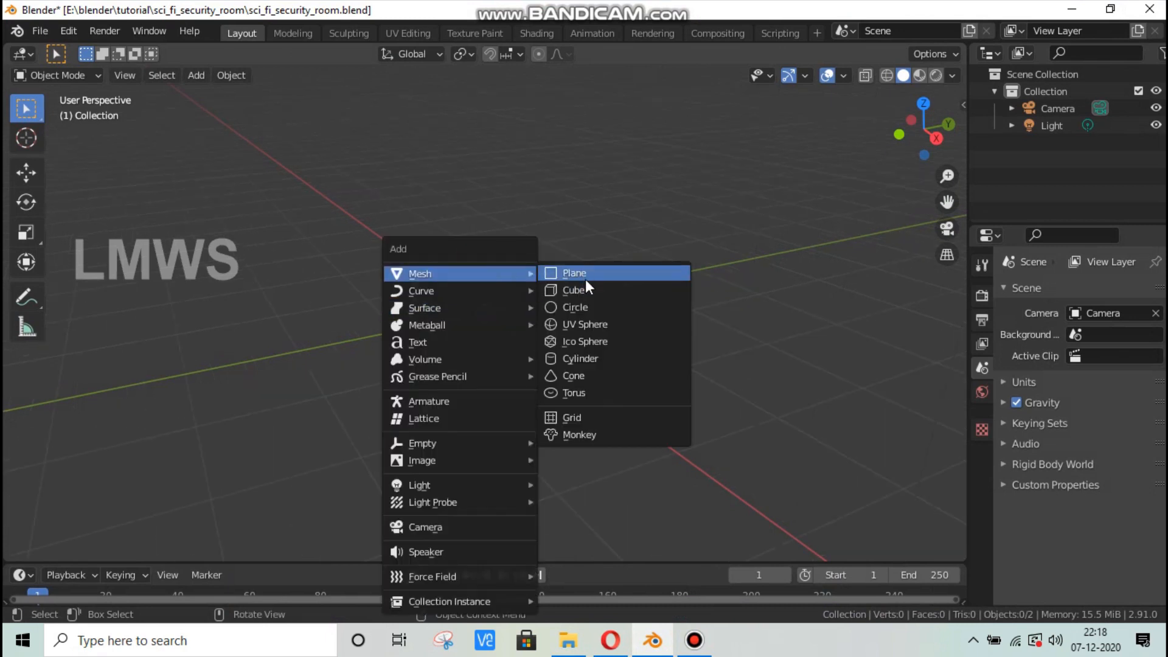
left_click(583, 275)
Step: Enlarge the plane uniformly in edit mode so it serves as the room's floor
key("Tab")
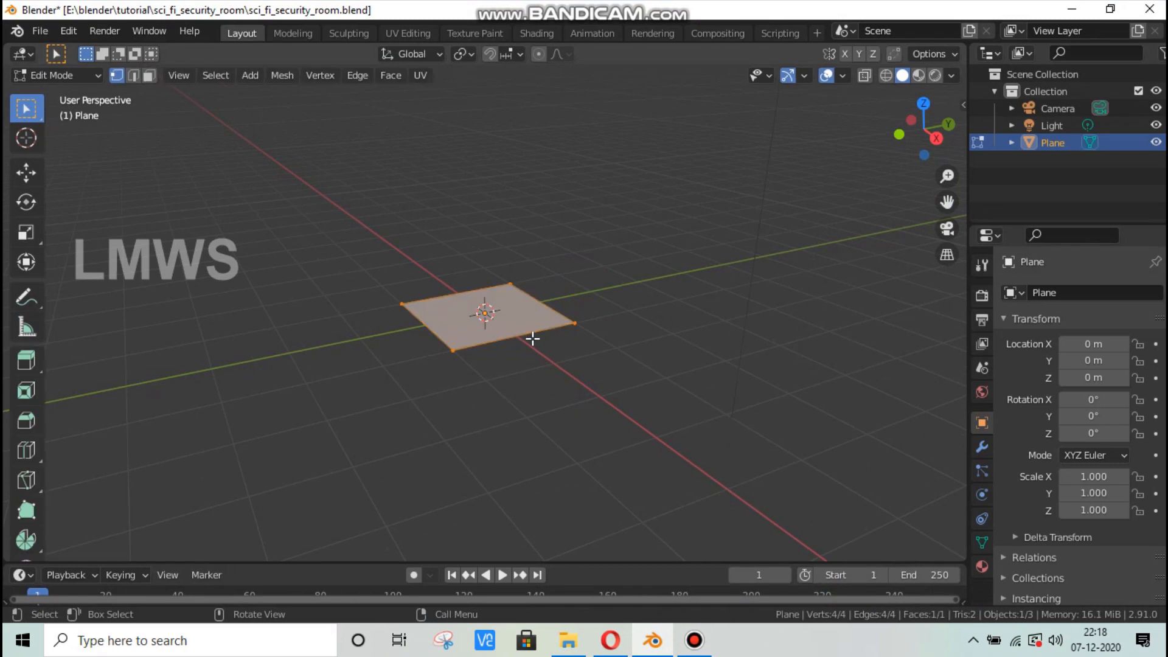
key("s")
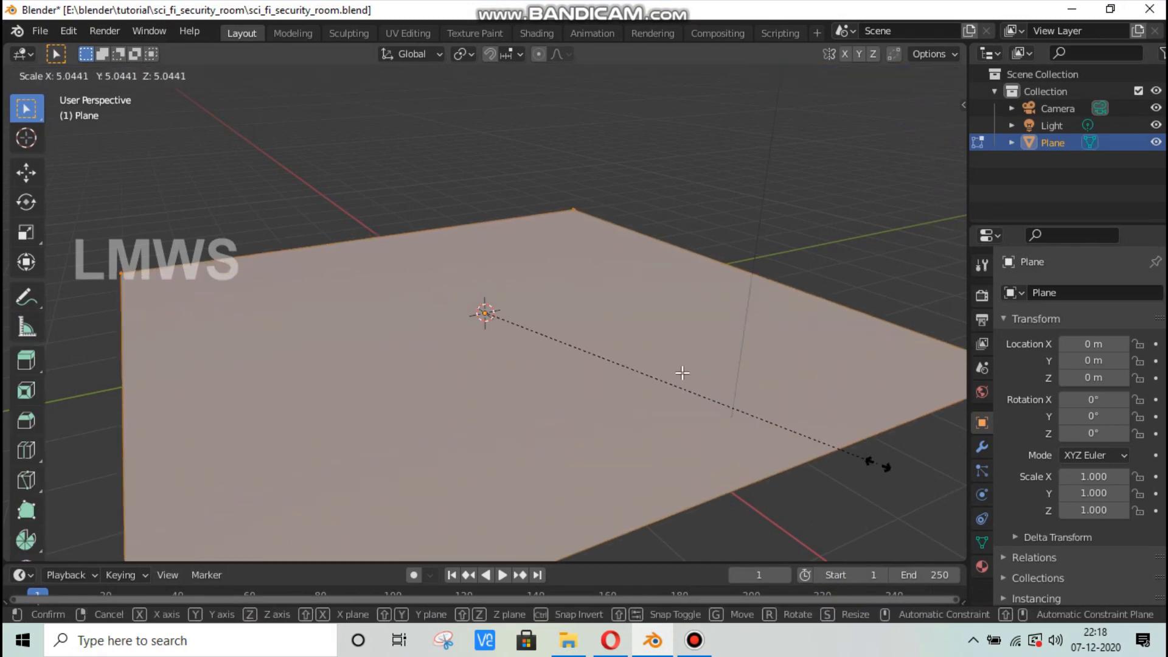
left_click(647, 398)
key("s")
left_click(688, 422)
middle_click_drag(688, 422, 652, 386)
Step: Stretch the floor plane along the X axis and the Y axis into a large rectangle
key("s")
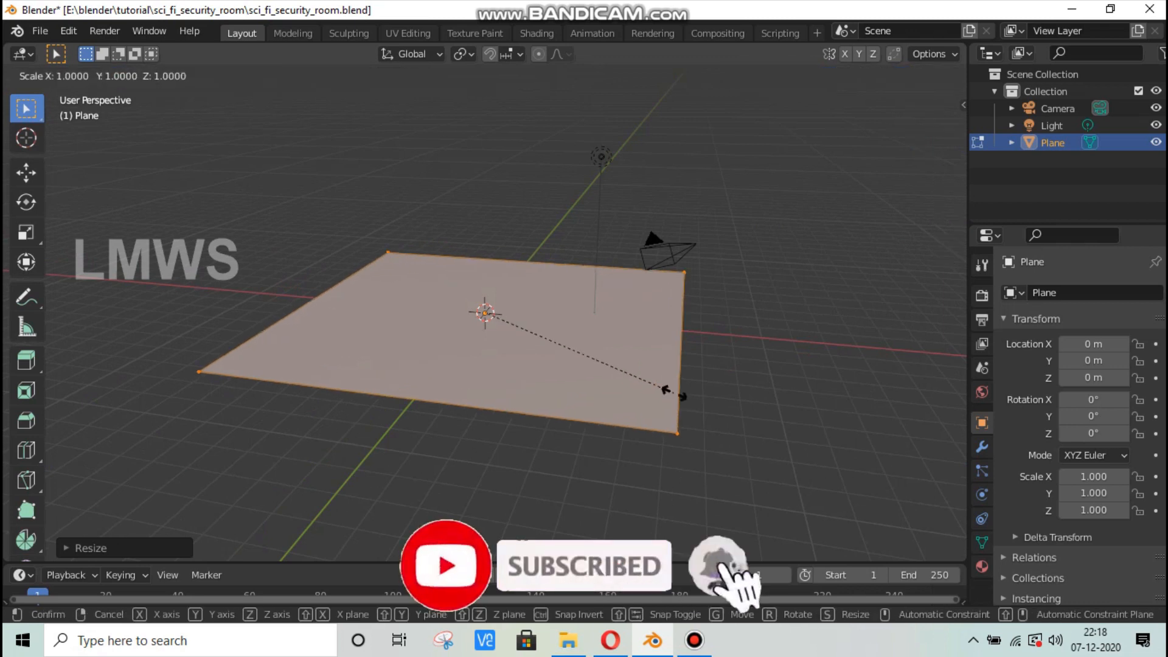
key("x")
left_click(737, 409)
key("s")
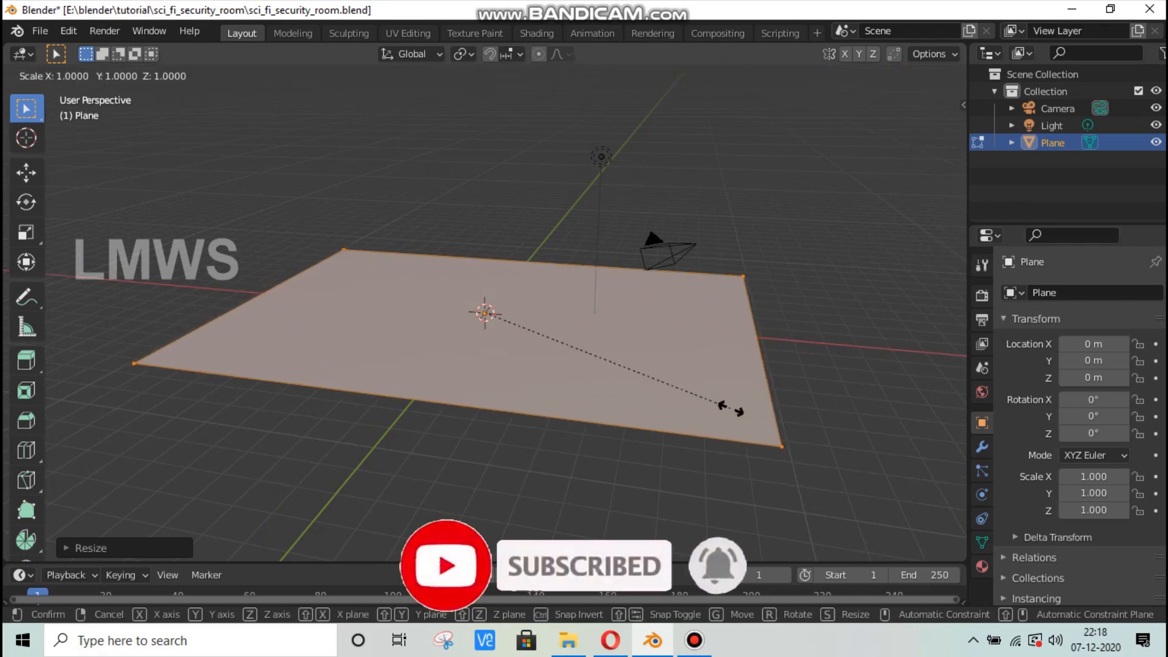
key("y")
left_click(899, 419)
key("Tab")
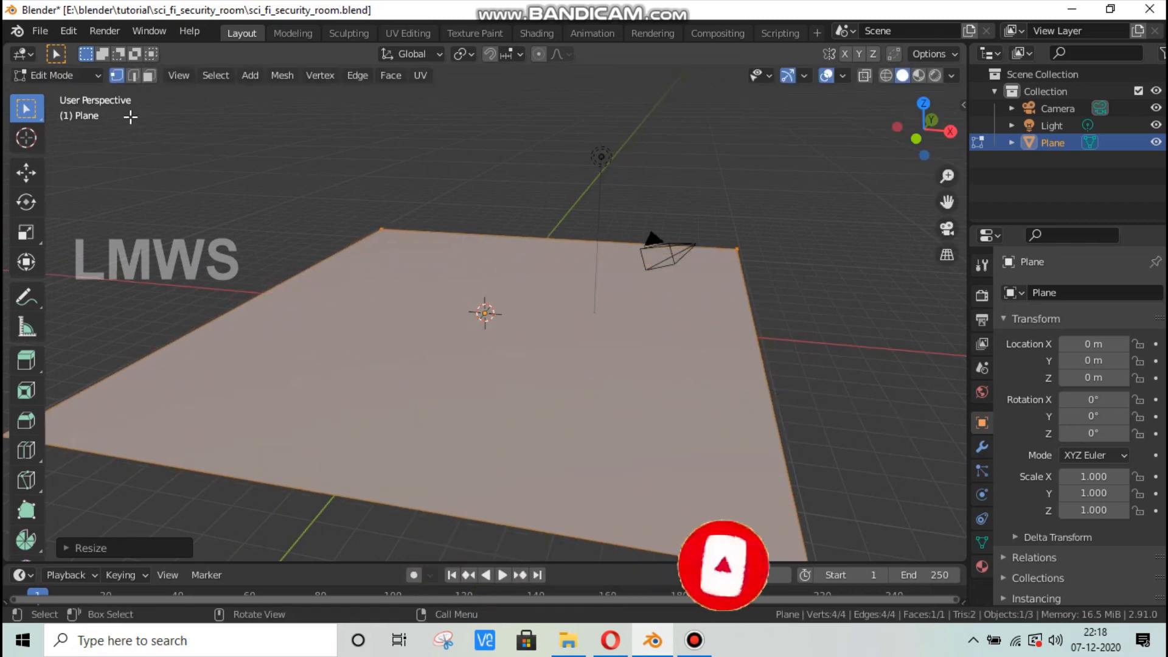
Step: Select the floor's two adjacent back and side edges and extrude them about 8.2 m upward along Z as walls
scroll(141, 90, "down", 2)
left_click(134, 76)
scroll(464, 302, "up", 2)
left_click(319, 290)
left_click(471, 246, "shift")
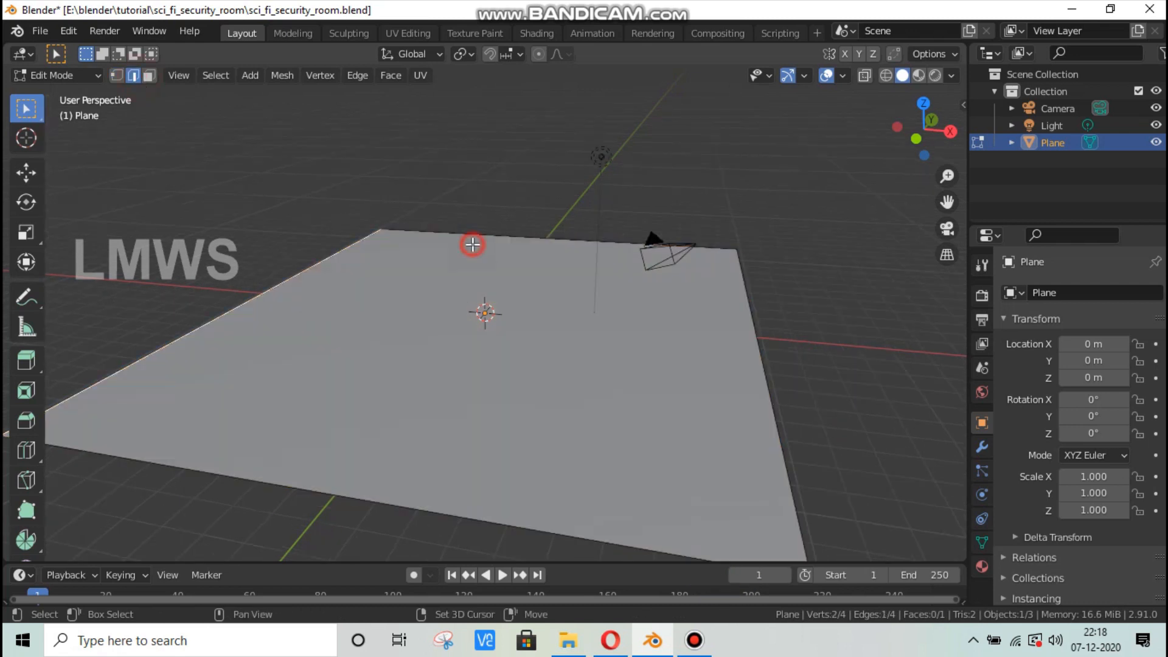
key("e")
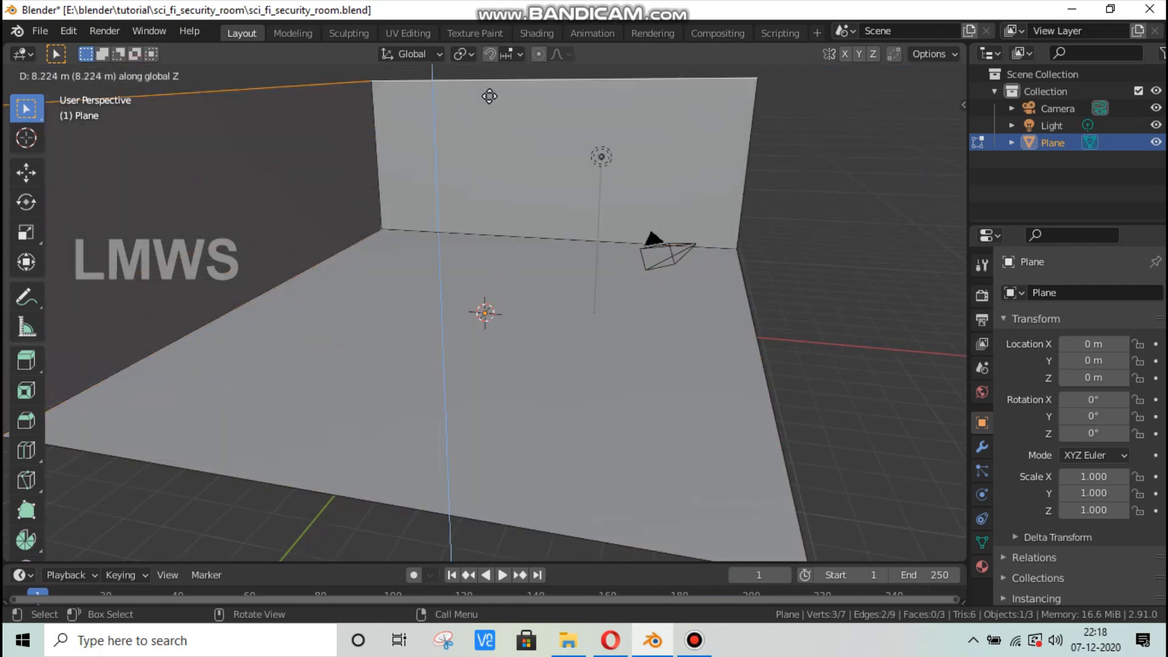
left_click(489, 97)
Step: Raise the top edges of both walls along Z to make the walls taller, and save the file
scroll(490, 142, "down", 2)
scroll(504, 155, "up", 2)
key("g")
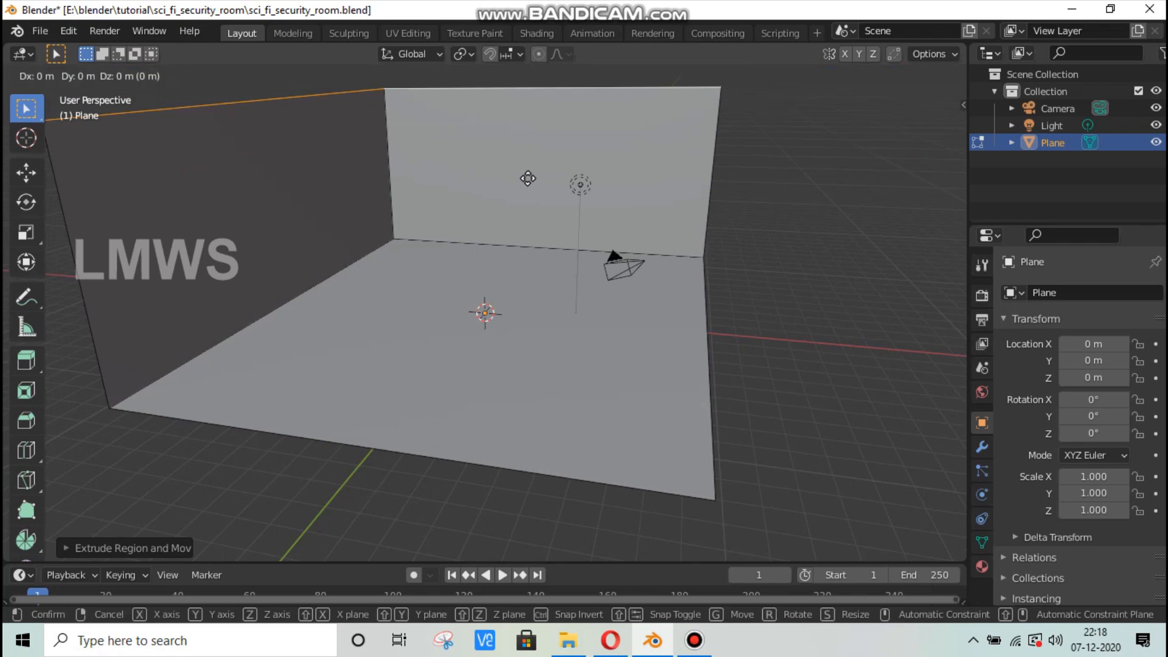
key("z")
left_click(517, 118)
middle_click_drag(517, 118, 546, 203)
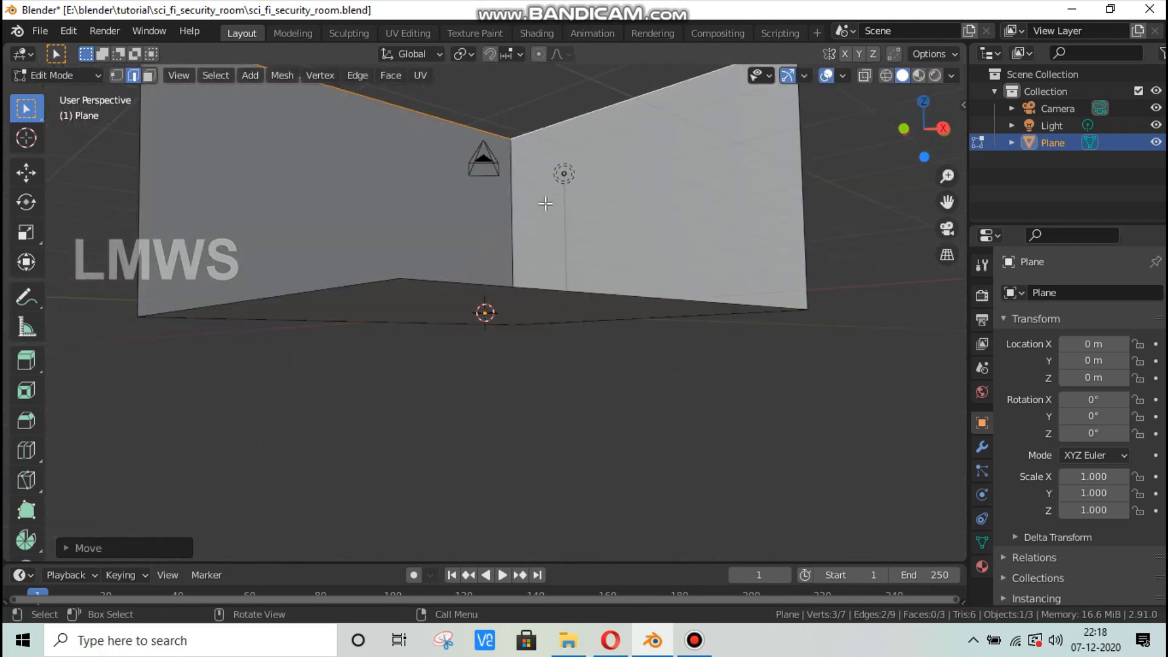
key("ctrl+s")
Step: In camera view, lock the camera to the view, frame the room's corner, release the lock and save the file
key("Tab")
key("KP_0")
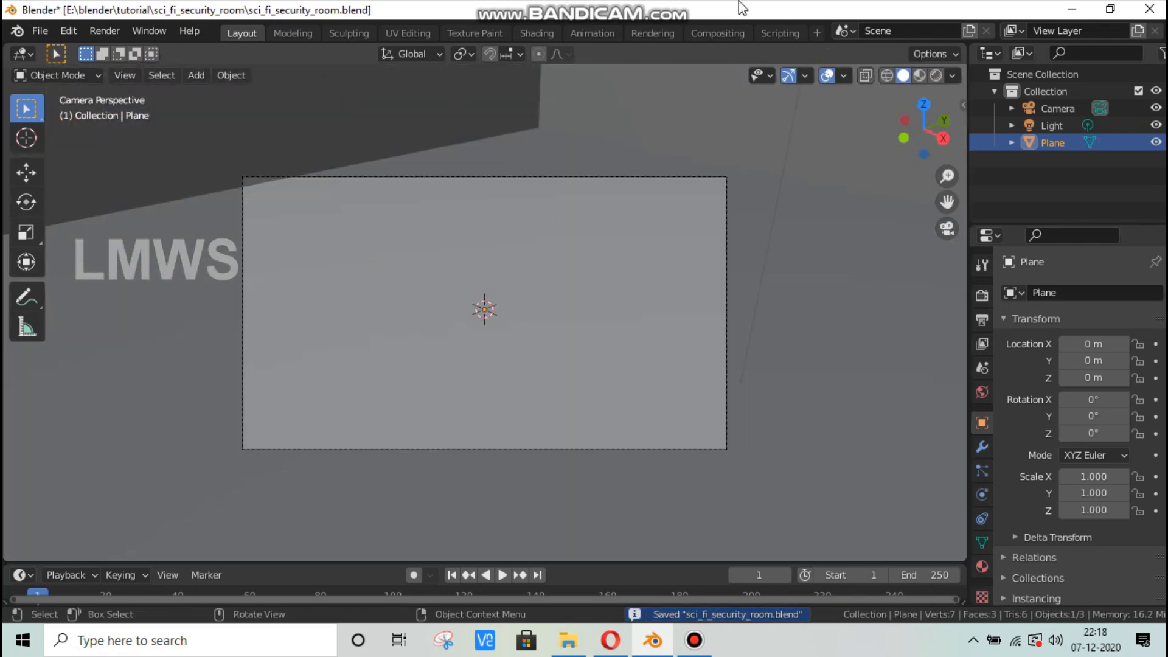
key("n")
left_click(957, 176)
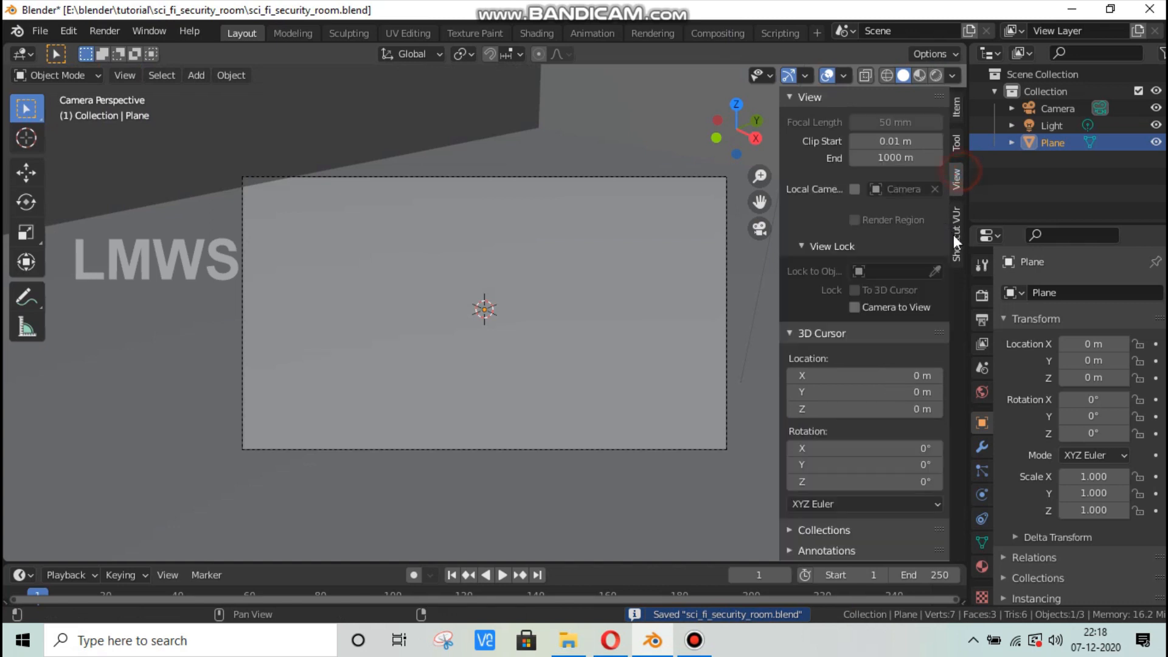
left_click(854, 307)
middle_click_drag(548, 298, 507, 321)
scroll(514, 318, "up", 2)
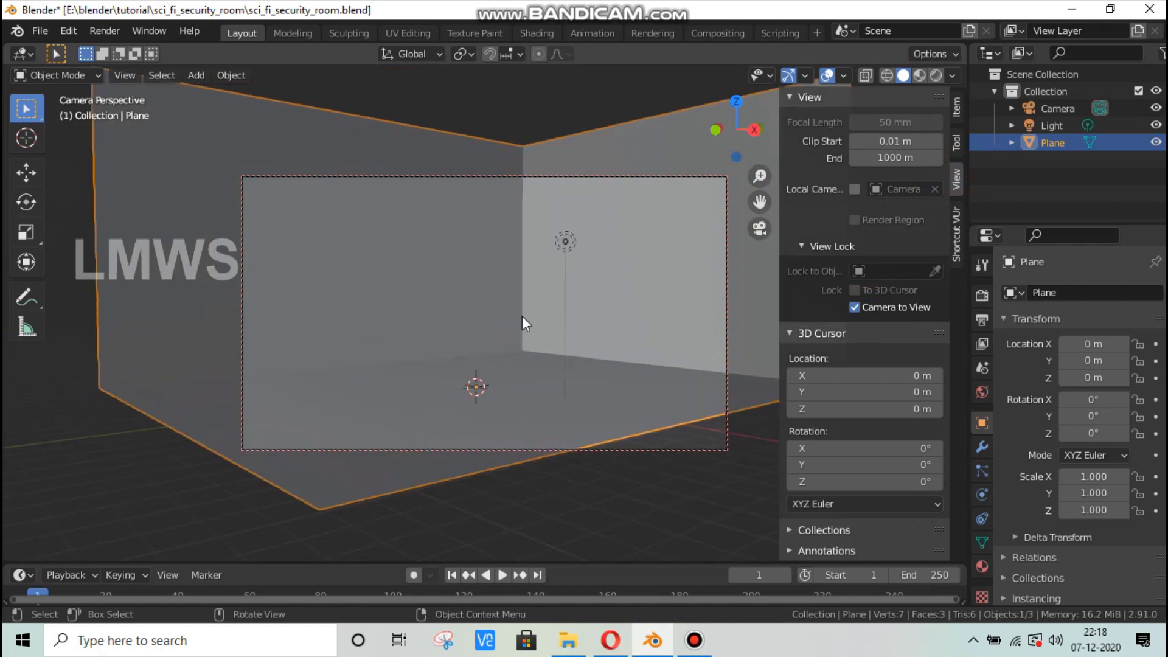
left_click(918, 311)
key("ctrl+s")
Step: Start the Shortcut VUr add-on and hide the sidebar
left_click(956, 219)
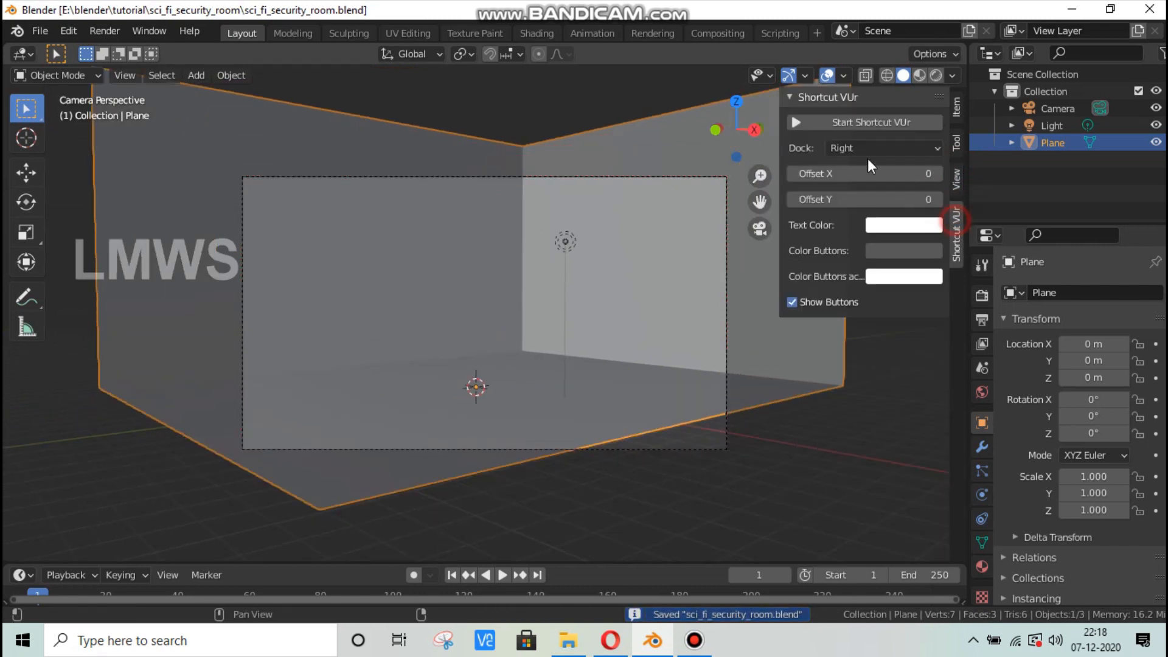
left_click(852, 122)
key("n")
Step: Return the room to edit mode and move the walls' top edges slightly higher along Z
middle_click_drag(406, 374, 550, 418)
scroll(584, 500, "down", 3)
middle_click_drag(584, 501, 499, 301)
key("Tab")
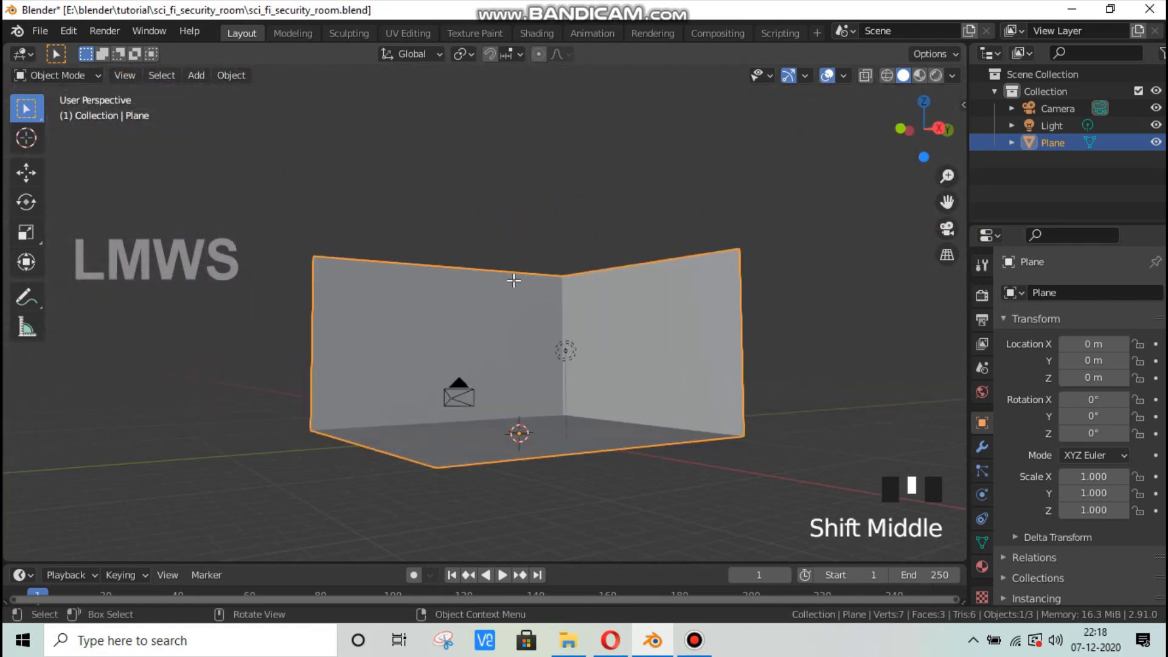
scroll(369, 213, "up", 2)
scroll(643, 344, "up", 1)
key("g")
key("z")
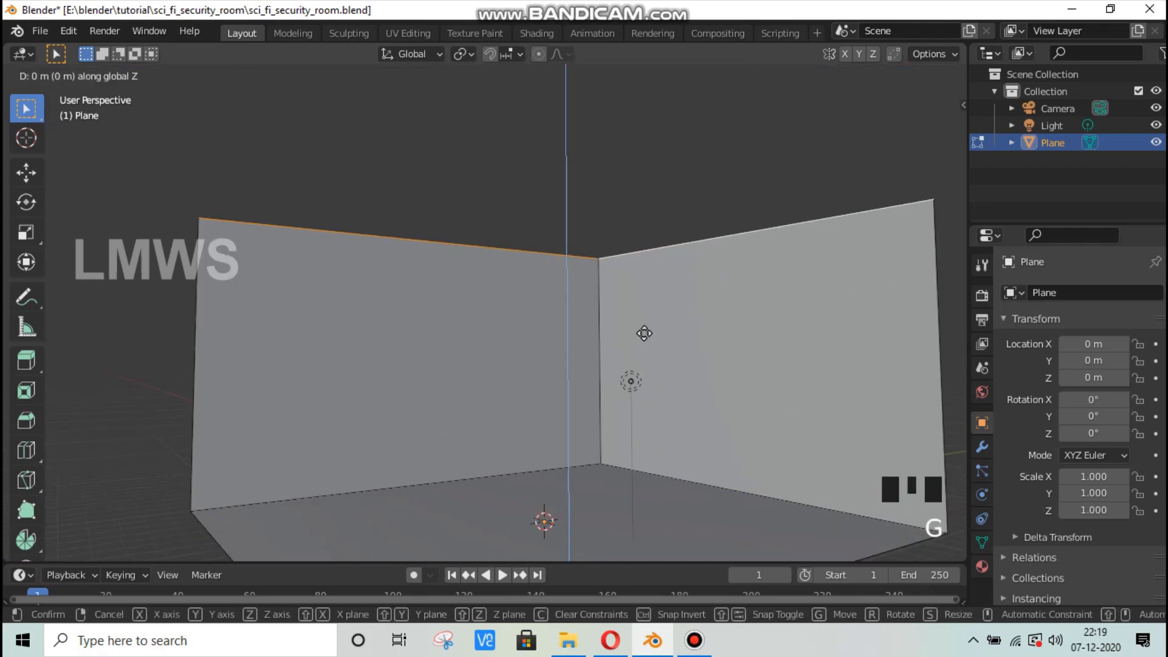
left_click(645, 322)
Step: Extrude the walls' top edges slightly upward and scale them inward to form a slanted rim
key("e")
key("z")
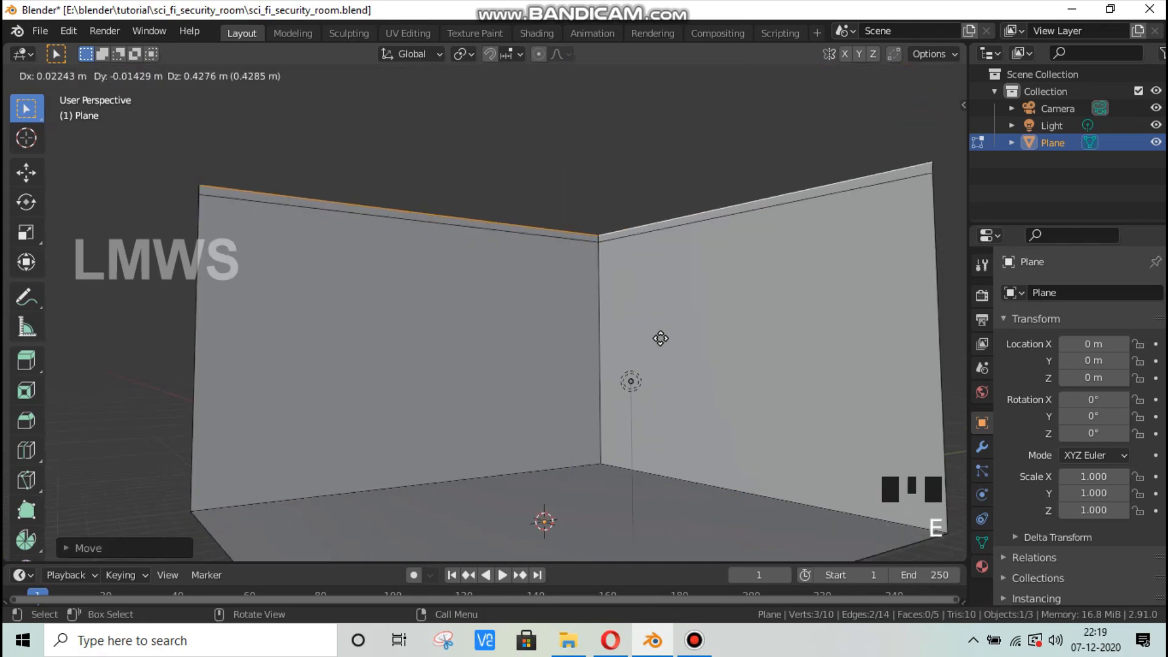
left_click(661, 334)
key("s")
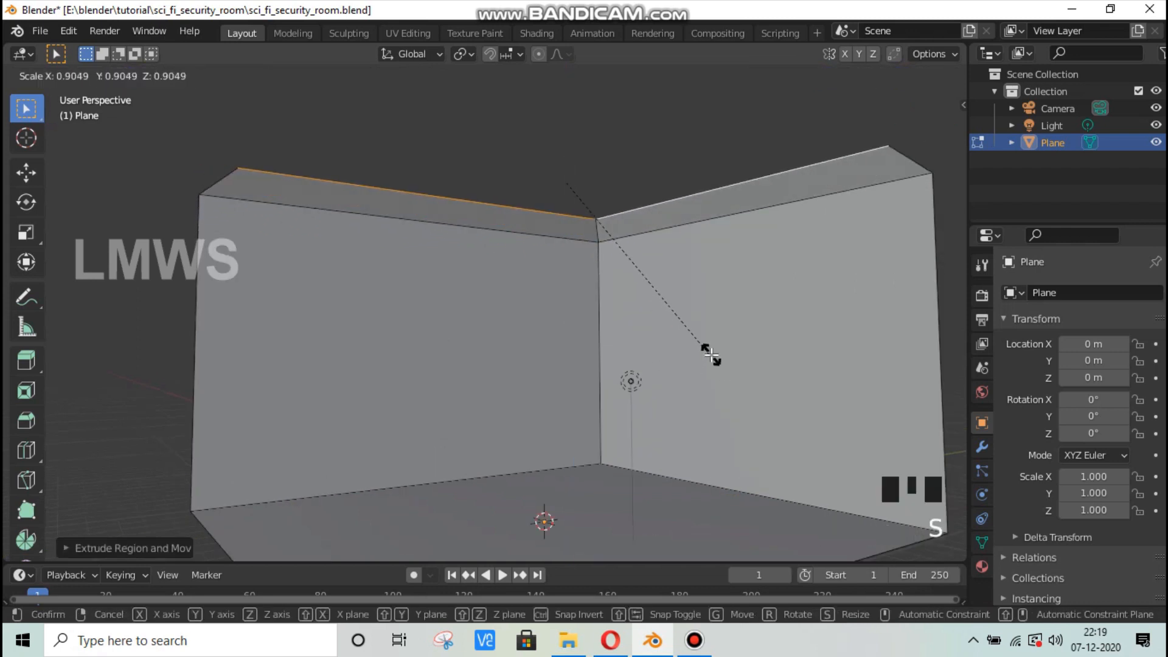
left_click(724, 359)
Step: Select both edge rows of the slanted rim and lower them about 2 m along Z, checking from the camera
key("KP_0")
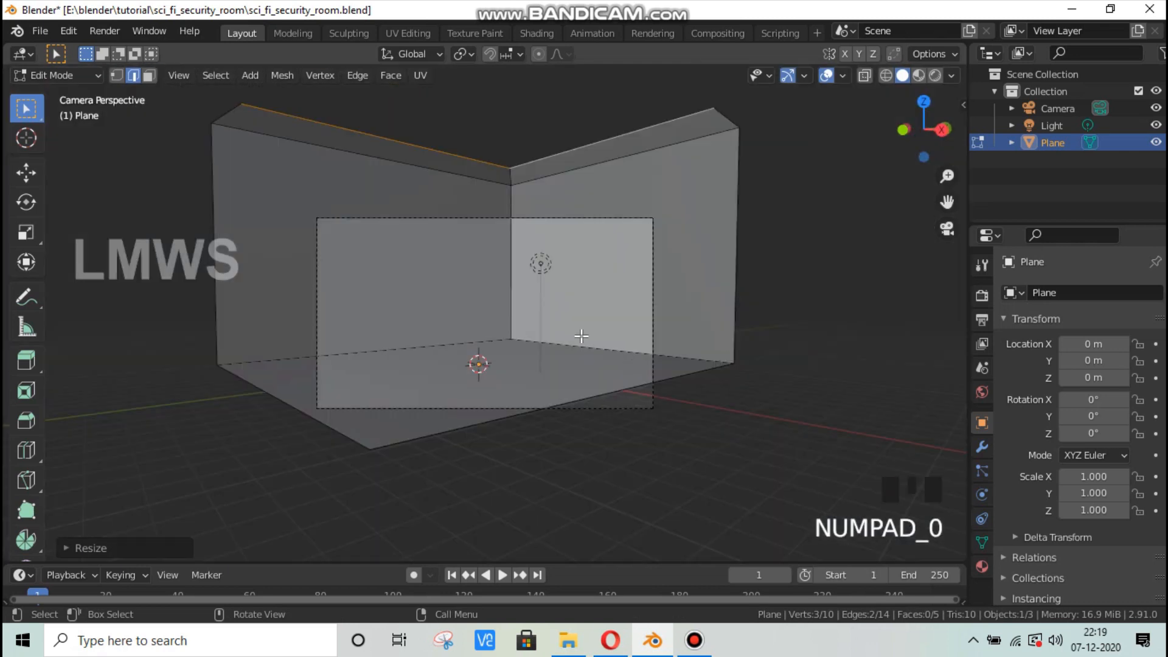
scroll(582, 335, "up", 2)
scroll(545, 277, "down", 2)
left_click(472, 174, "alt+shift")
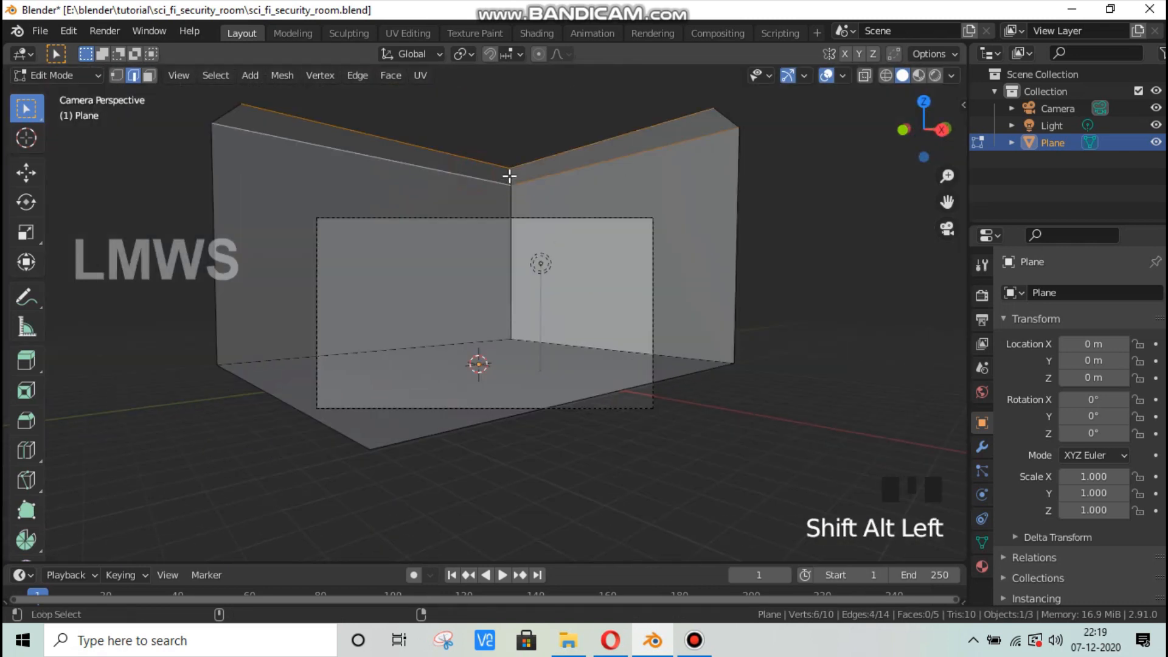
left_click(511, 180, "shift")
key("g")
key("z")
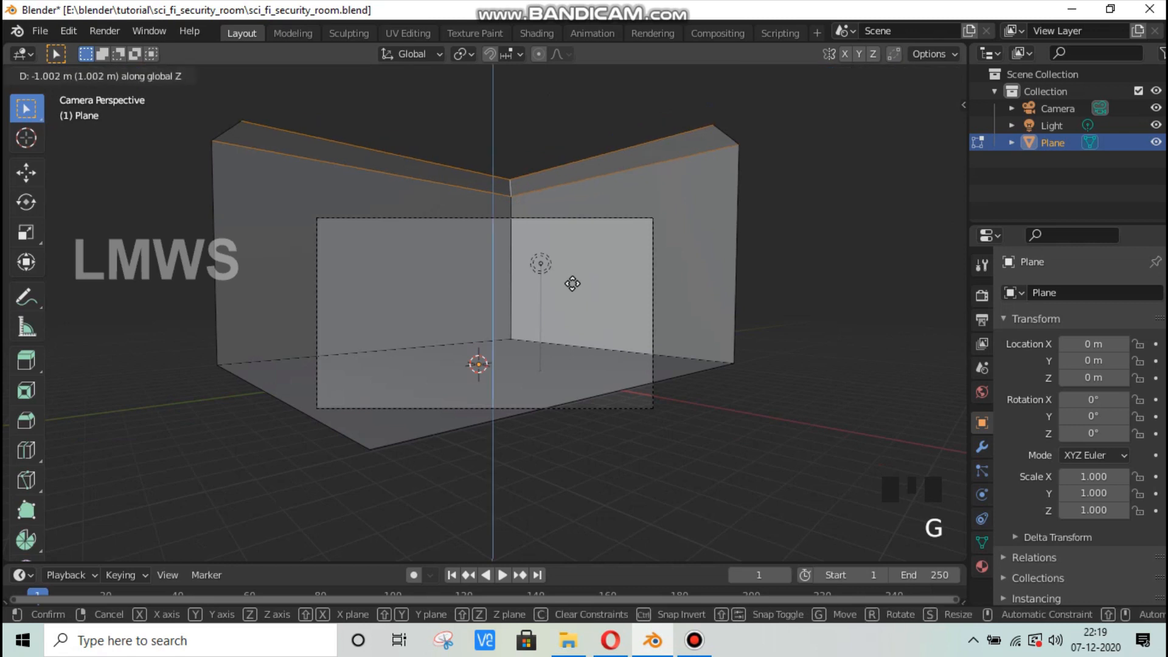
left_click(571, 292)
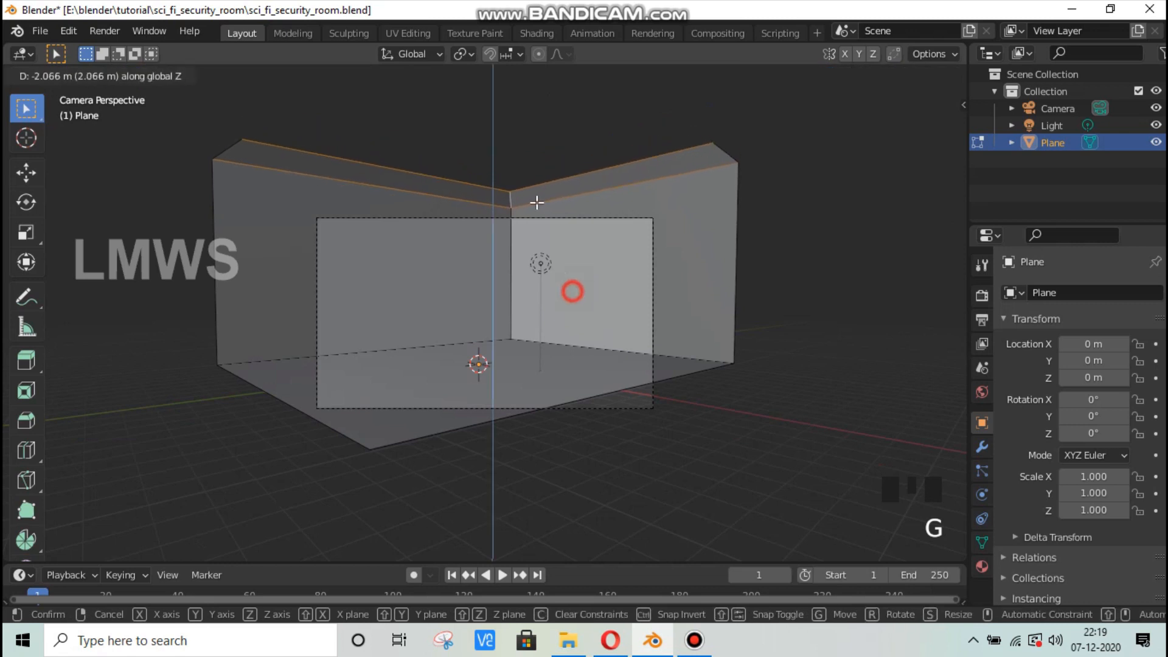
left_click(471, 185)
left_click(542, 183, "shift")
middle_click_drag(556, 339, 550, 340)
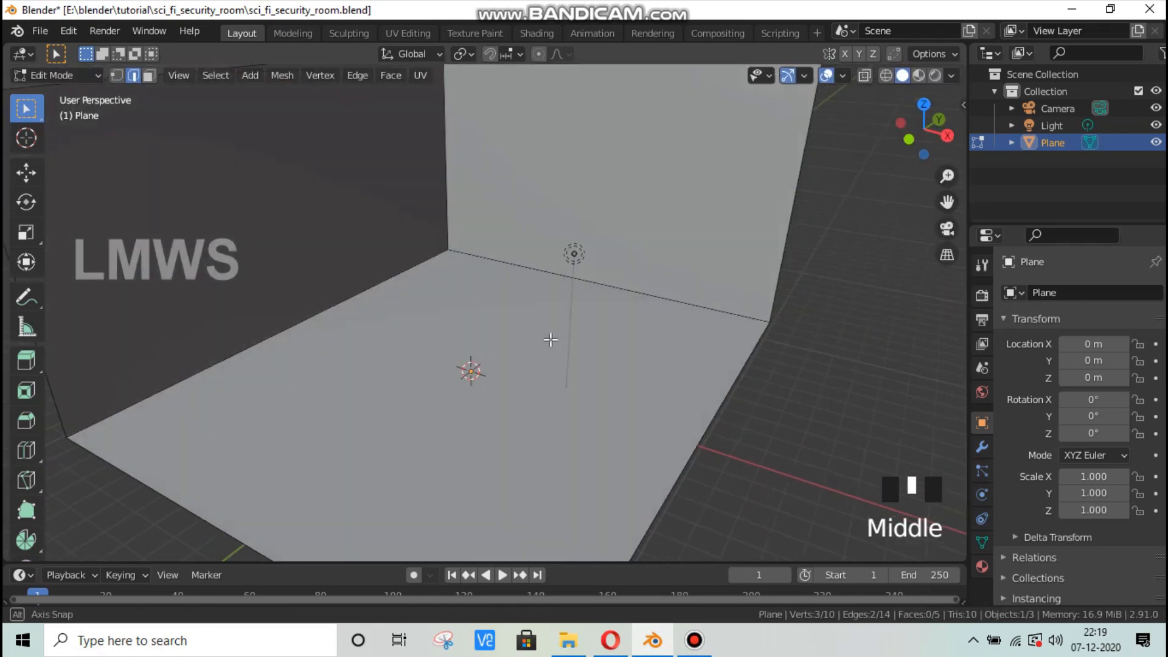
scroll(551, 339, "down", 4)
scroll(443, 174, "up", 1)
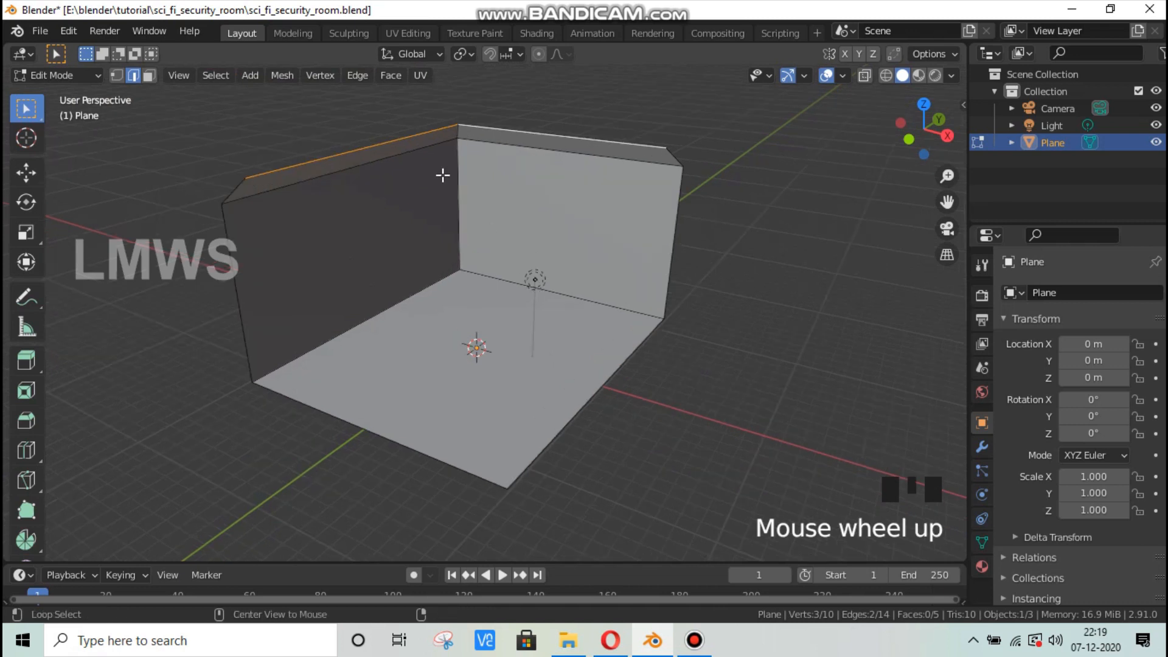
key("alt+a")
Step: Extrude the upper rim edge of the long wall about 17.8 m along X across the room to form the ceiling
left_click(416, 141)
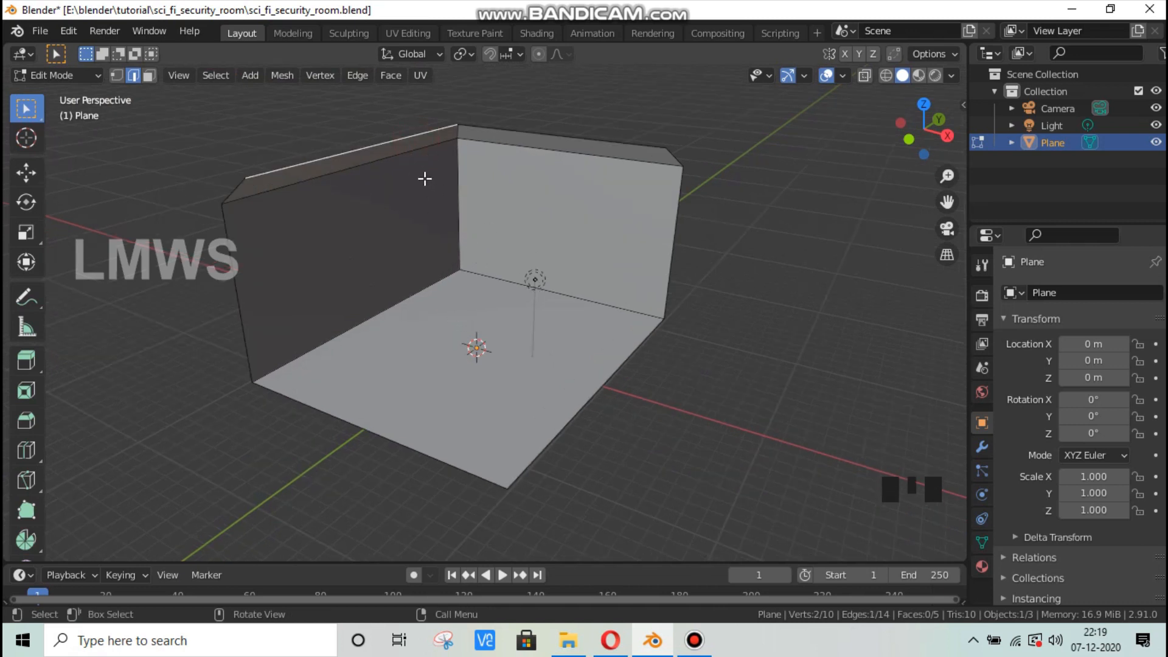
key("KP_7")
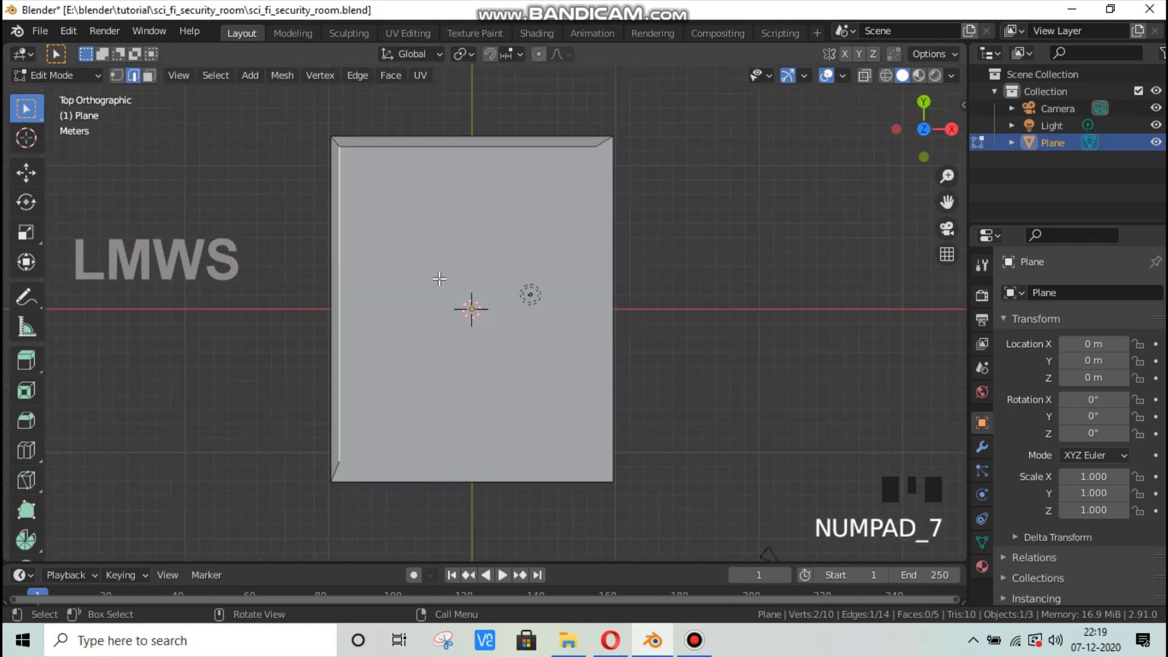
scroll(439, 279, "up", 1)
key("g")
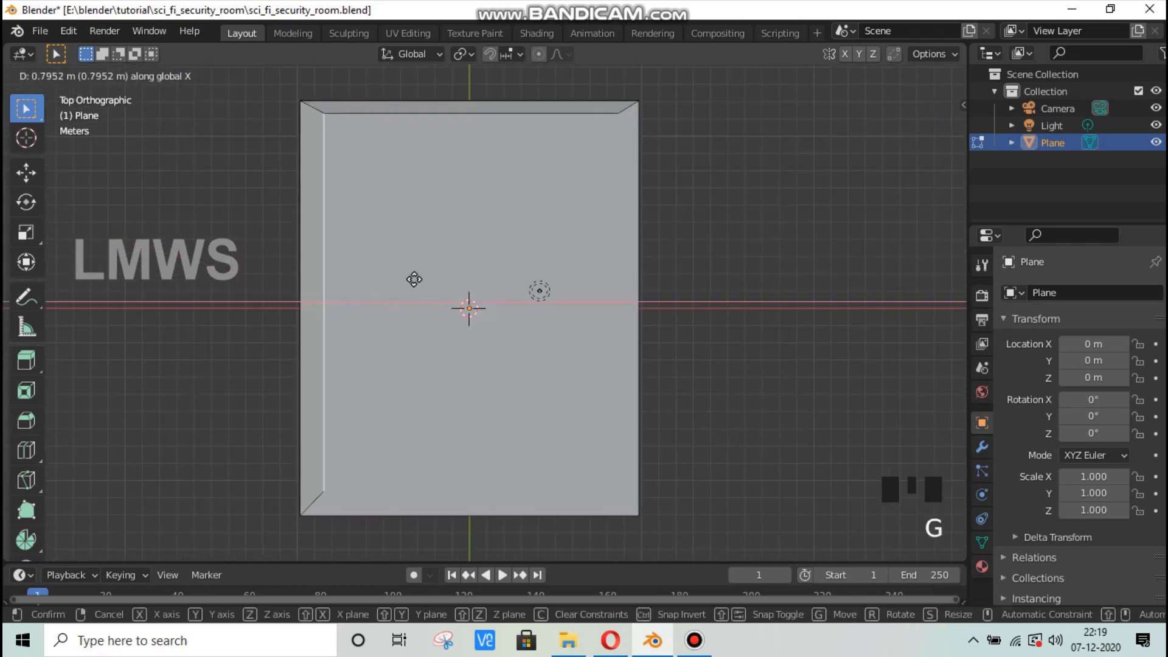
right_click(413, 279)
key("e")
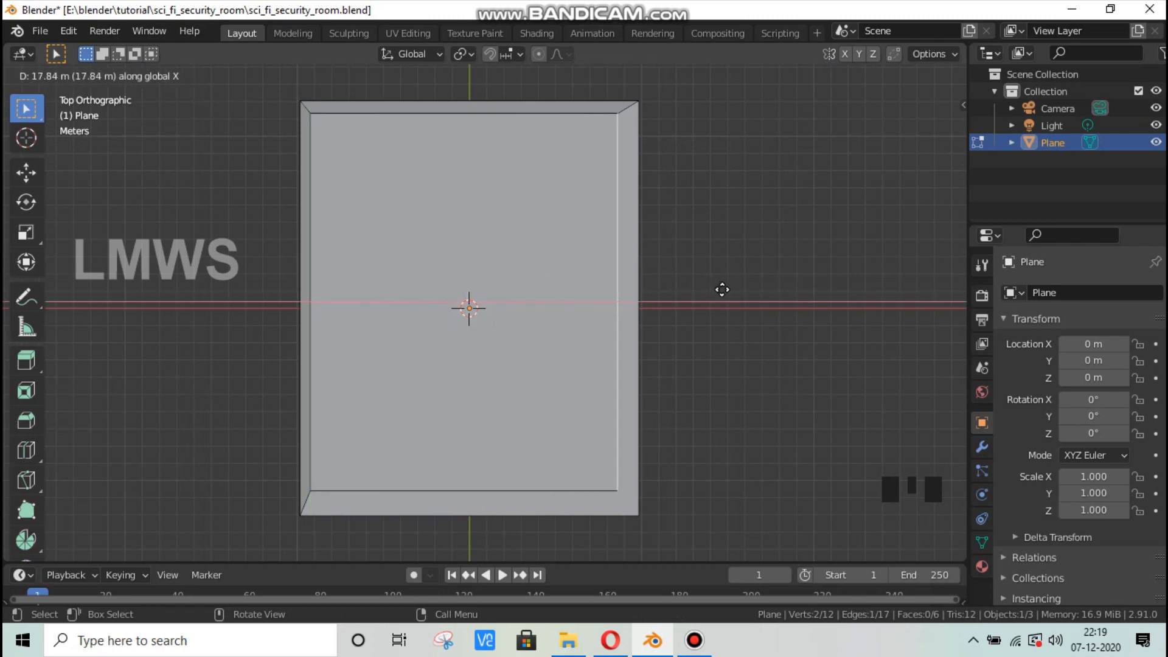
left_click(688, 348)
Step: In wireframe shading, merge the two overlapping vertices at the ceiling's inner corner into one, and clear the selection
middle_click_drag(688, 349, 425, 232)
scroll(594, 243, "up", 3)
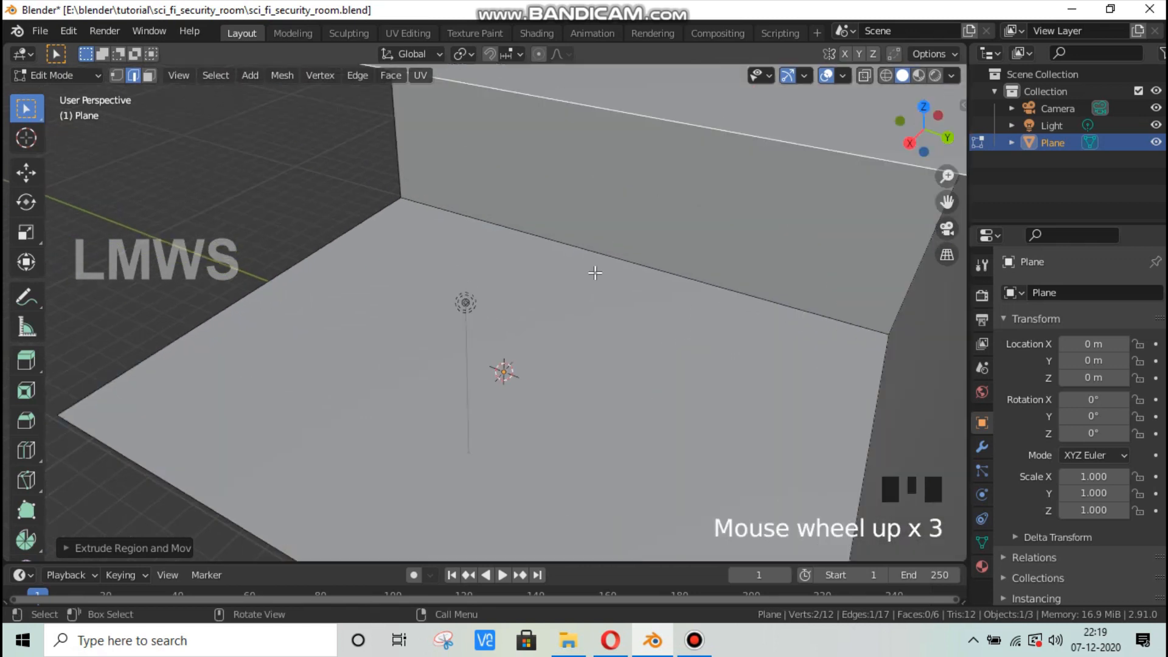
middle_click_drag(594, 268, 521, 300)
scroll(608, 243, "down", 3, "shift")
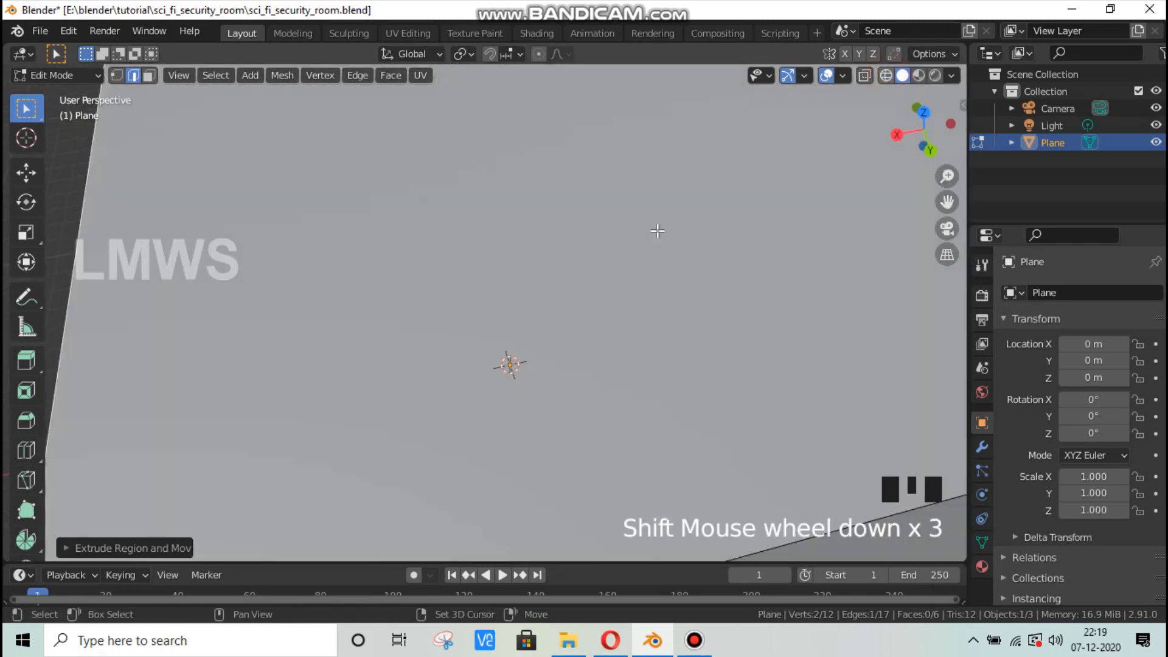
middle_click_drag(658, 231, 641, 282)
scroll(690, 276, "down", 3)
scroll(592, 311, "up", 1)
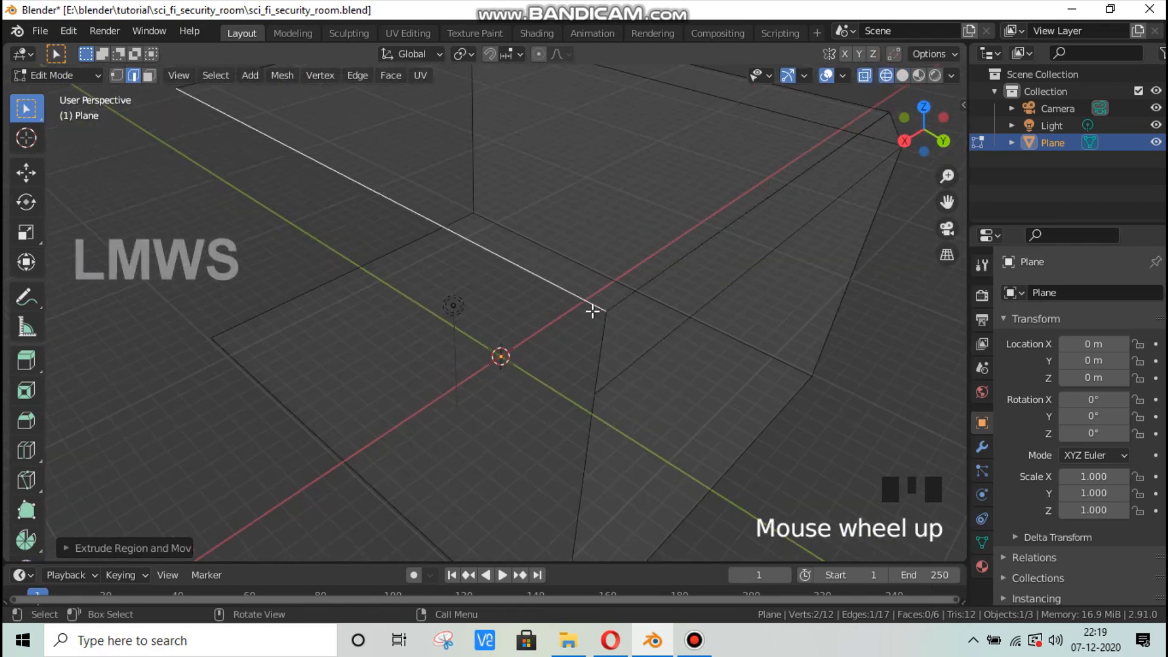
left_click(116, 76)
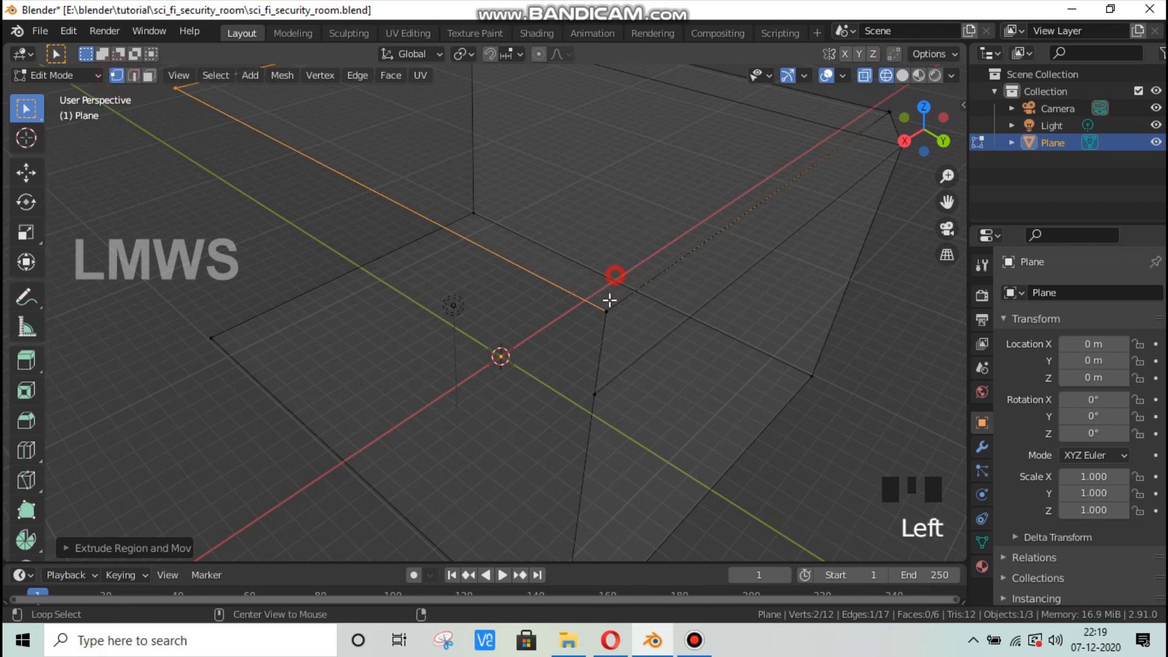
key("alt+a")
left_click_drag(610, 307, 586, 335)
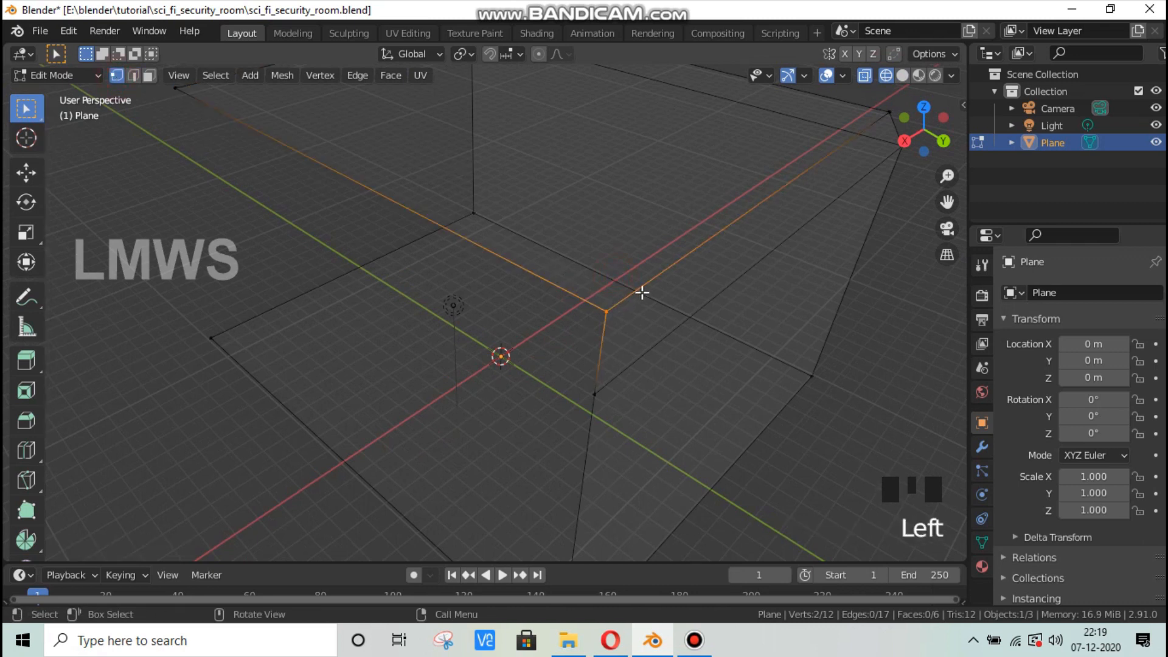
key("m")
left_click(592, 294)
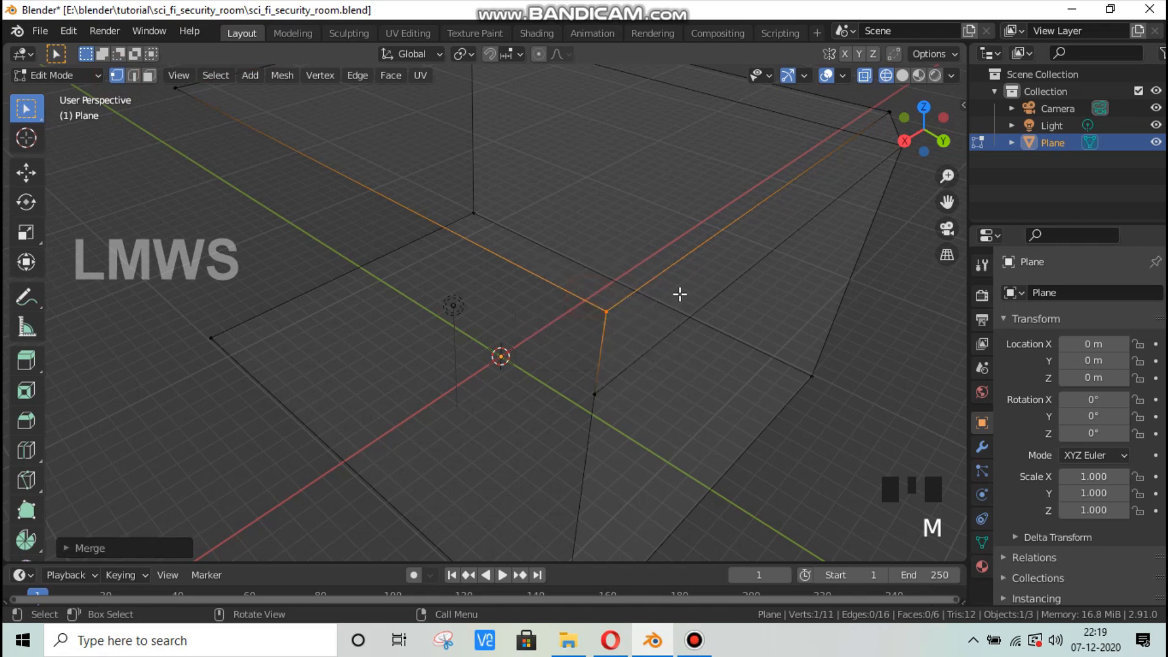
key("alt+a")
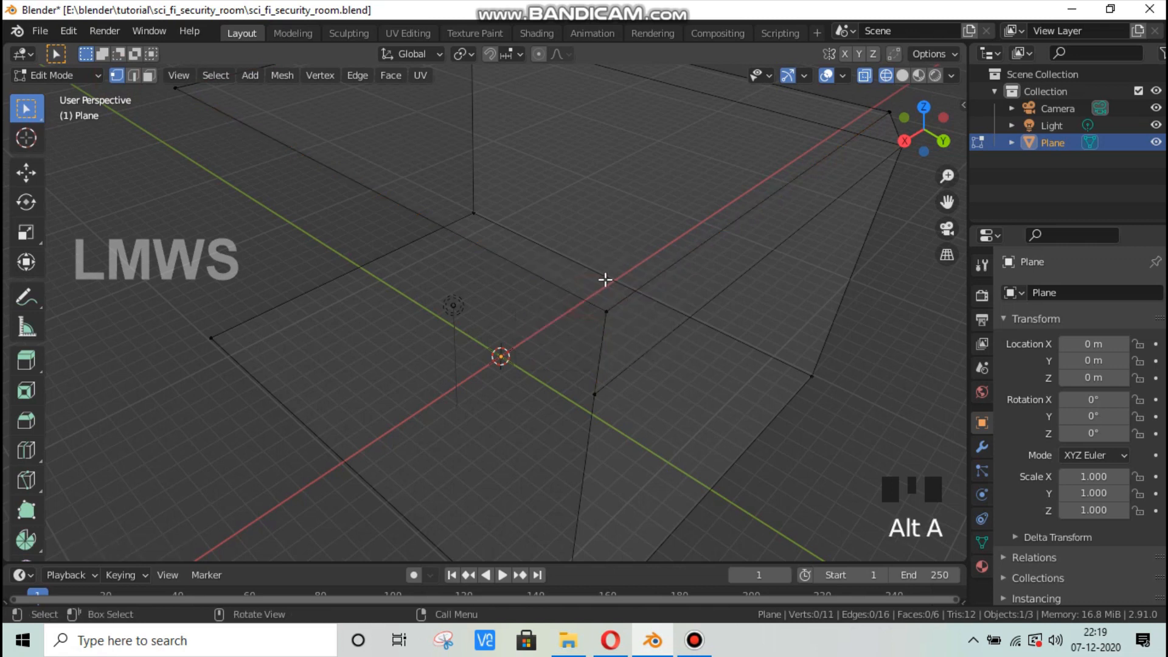
Step: Check the ceiling from the camera view, return to solid shading and save the file
key("KP_3")
key("KP_0")
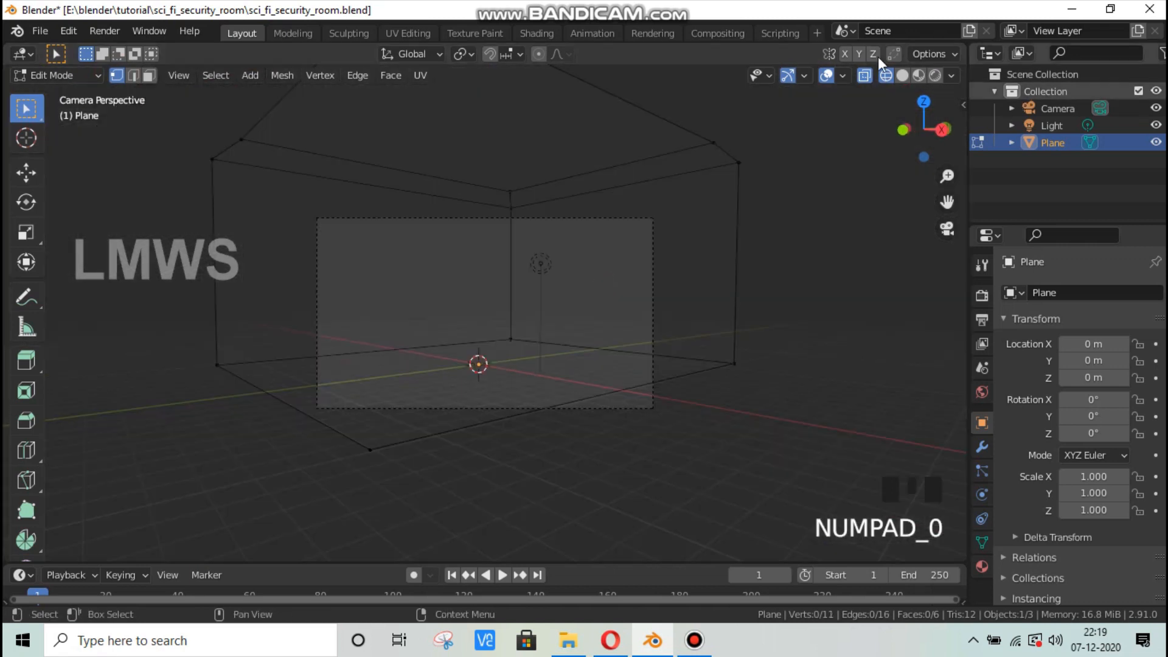
left_click(902, 75)
middle_click_drag(821, 213, 1056, 198)
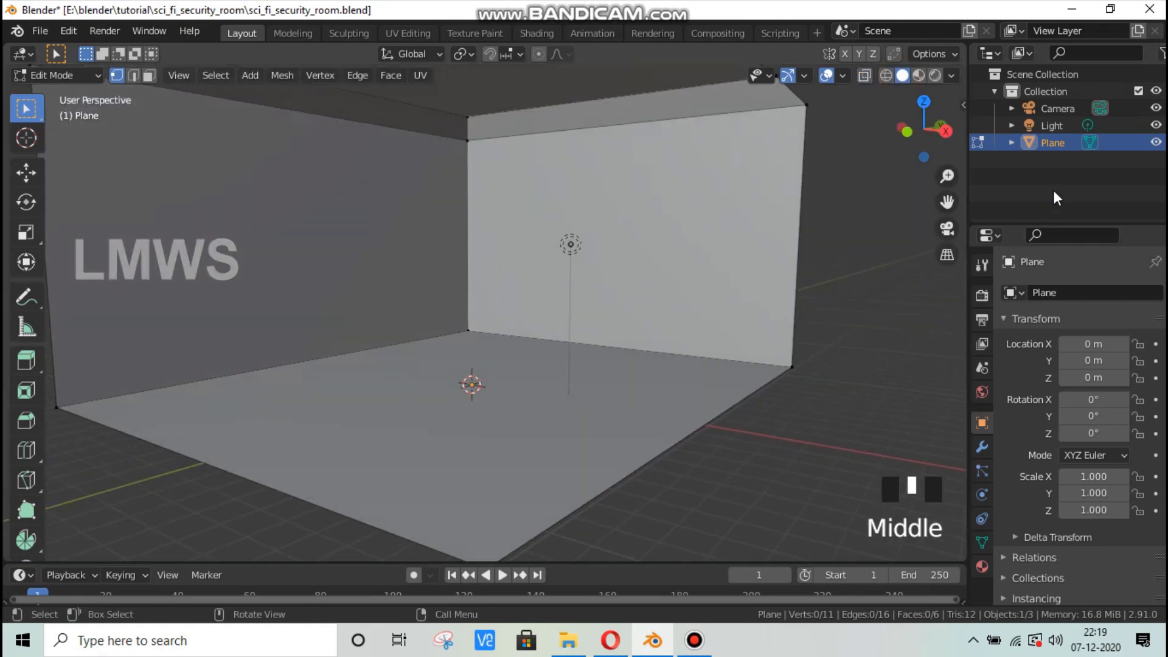
key("ctrl+s")
Step: Rename the Plane object as Room and save the file
triple_click(1054, 143)
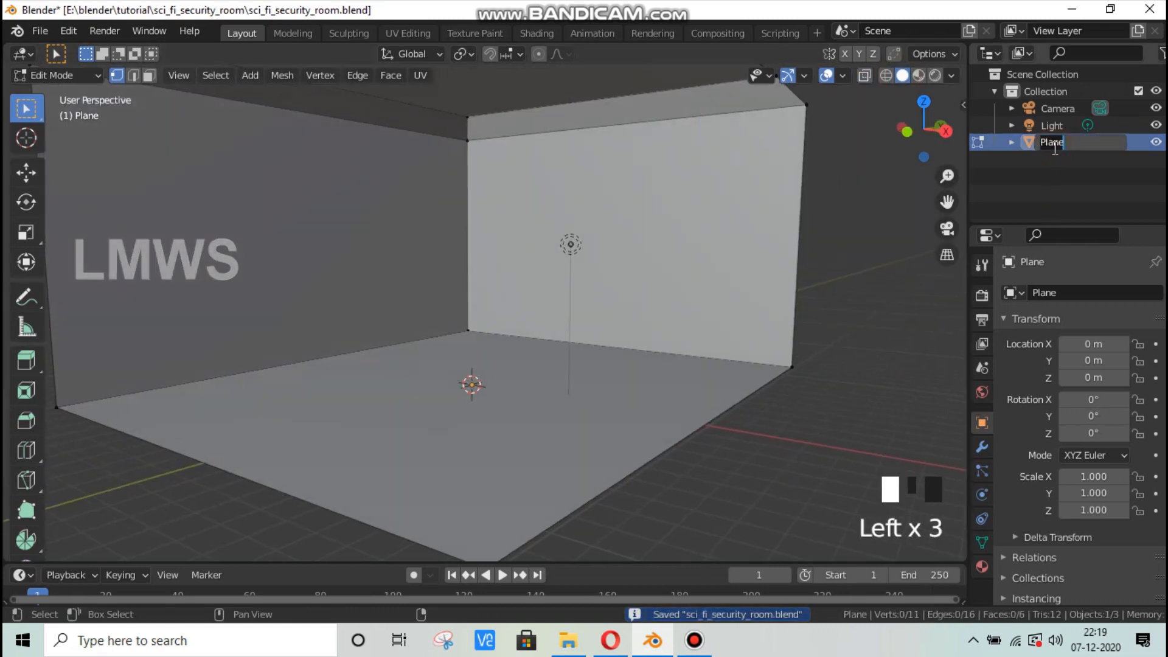
type("Room")
key("Return")
key("ctrl+s")
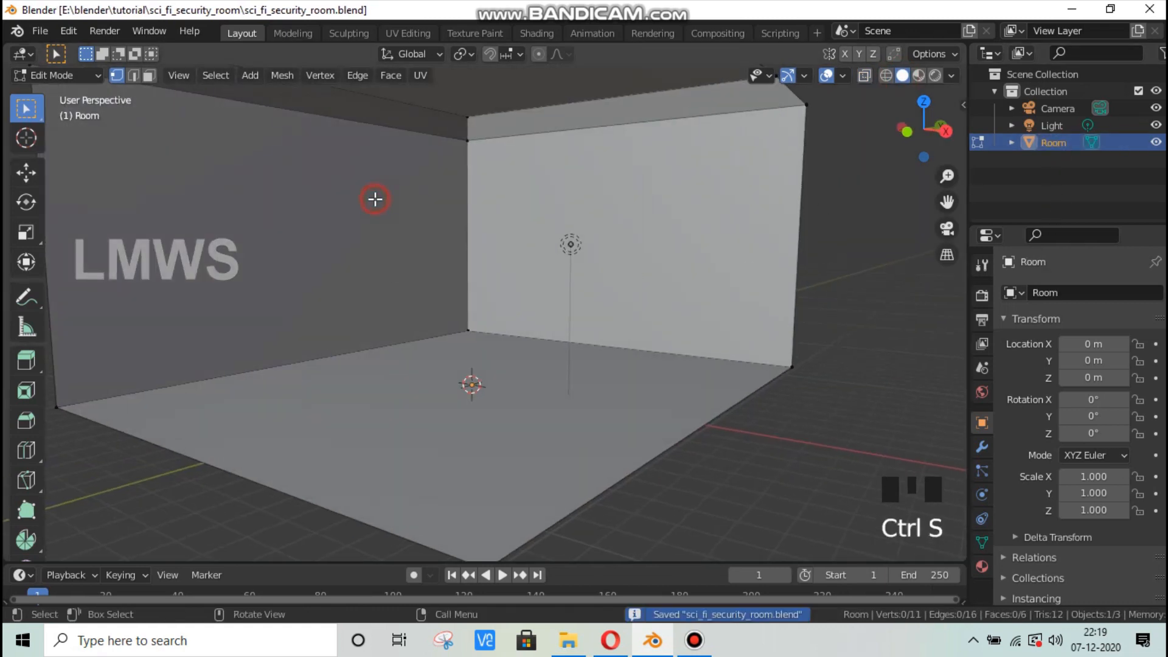
Step: Extrude the long wall's face in place and scale the new face to about 0.47 for a window panel
key("Tab")
key("Tab")
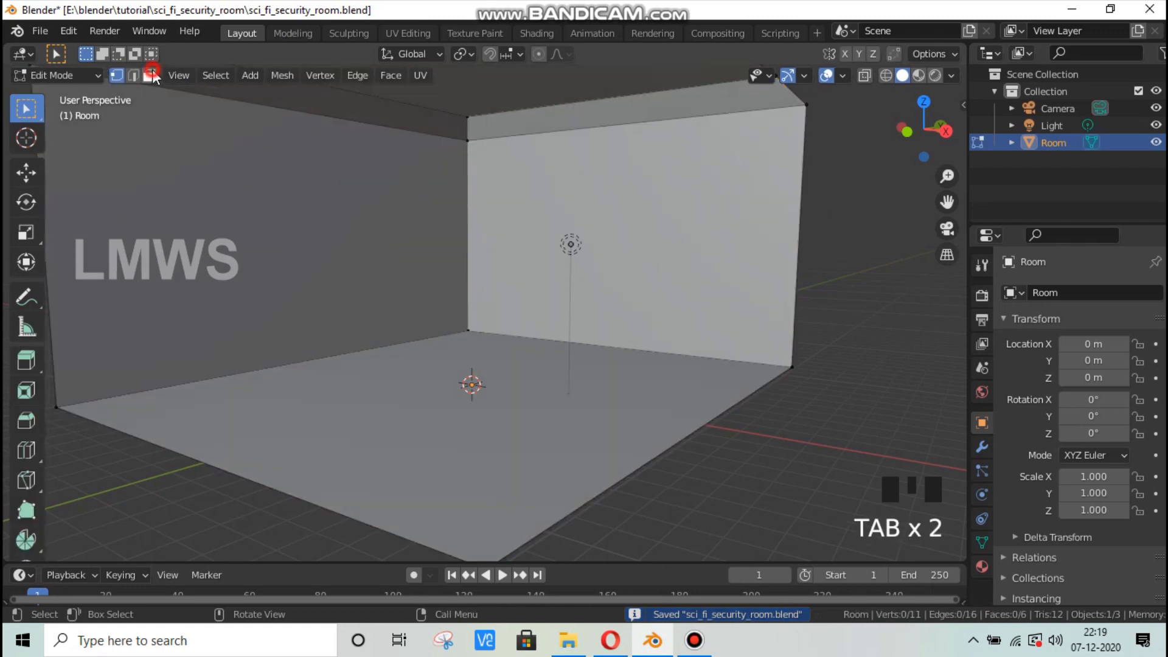
left_click(149, 75)
left_click(386, 193)
key("e")
right_click(393, 206)
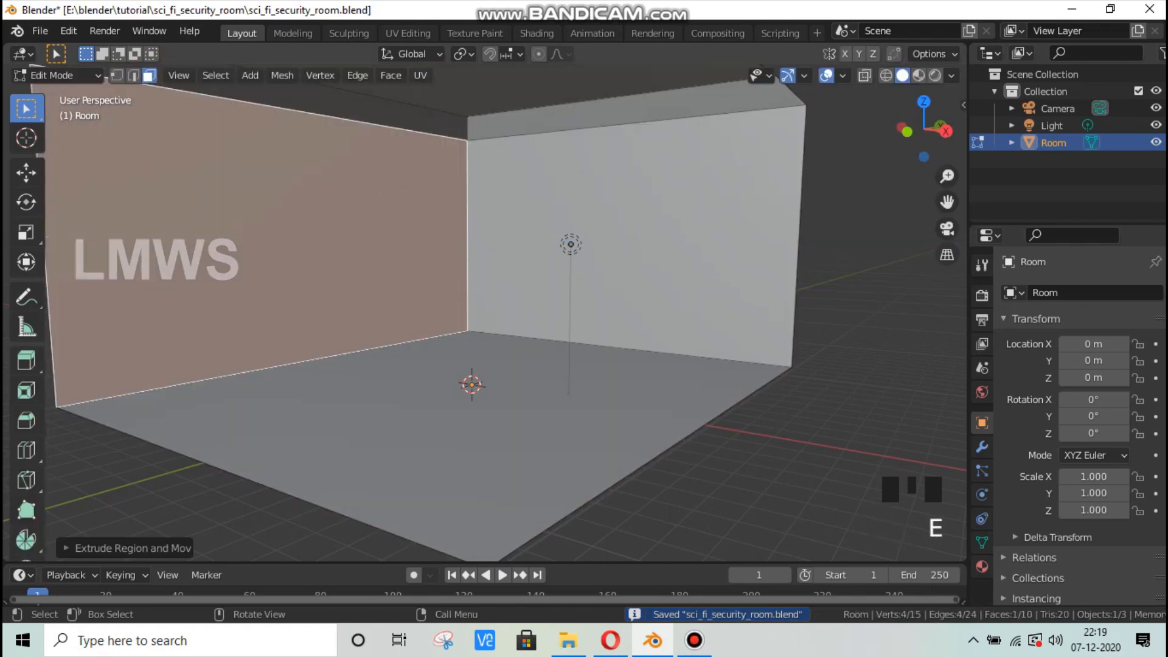
key("s")
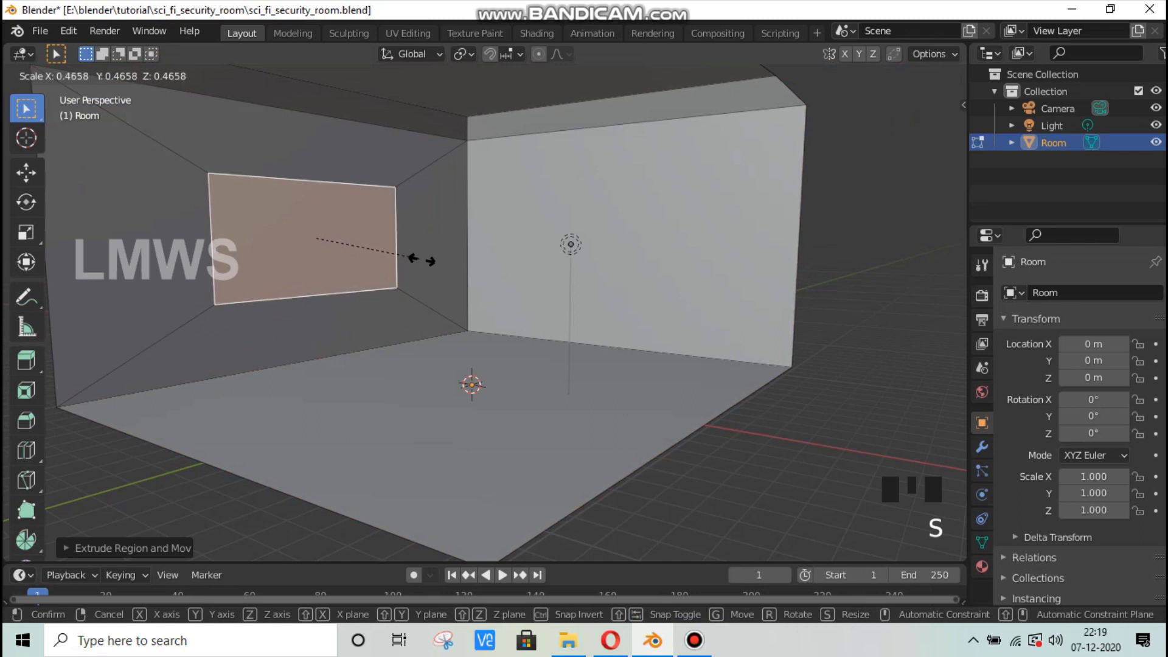
left_click(417, 256)
Step: Move the window panel up along Z and extrude it about 0.97 m into the wall as a recess
key("g")
key("z")
left_click(404, 271)
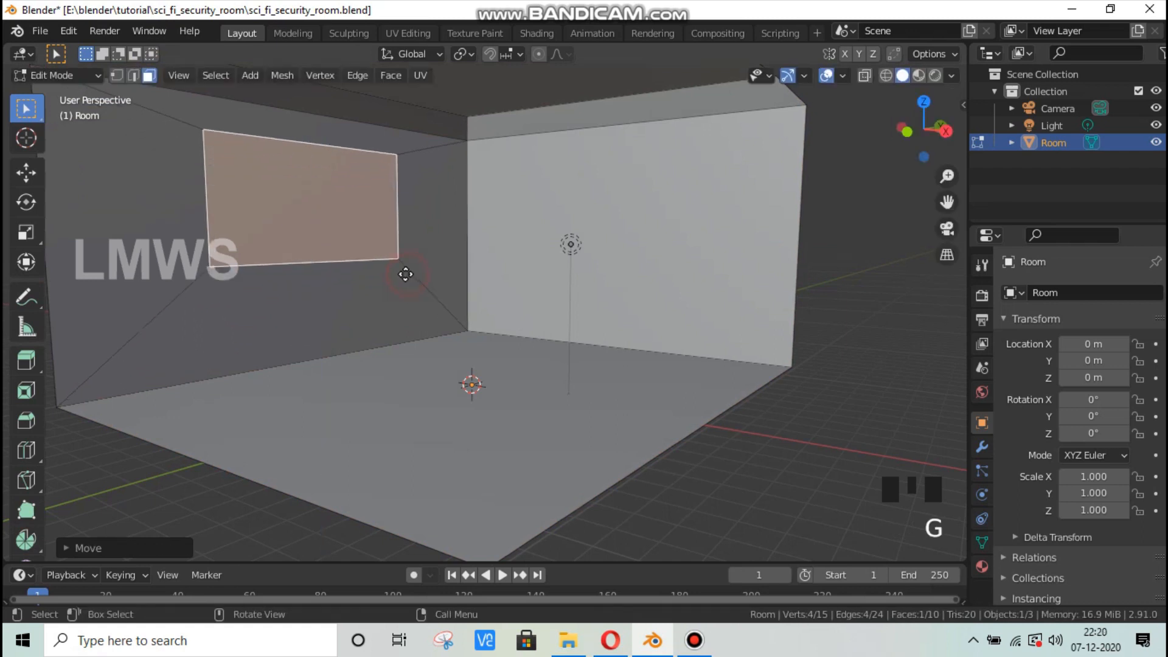
key("e")
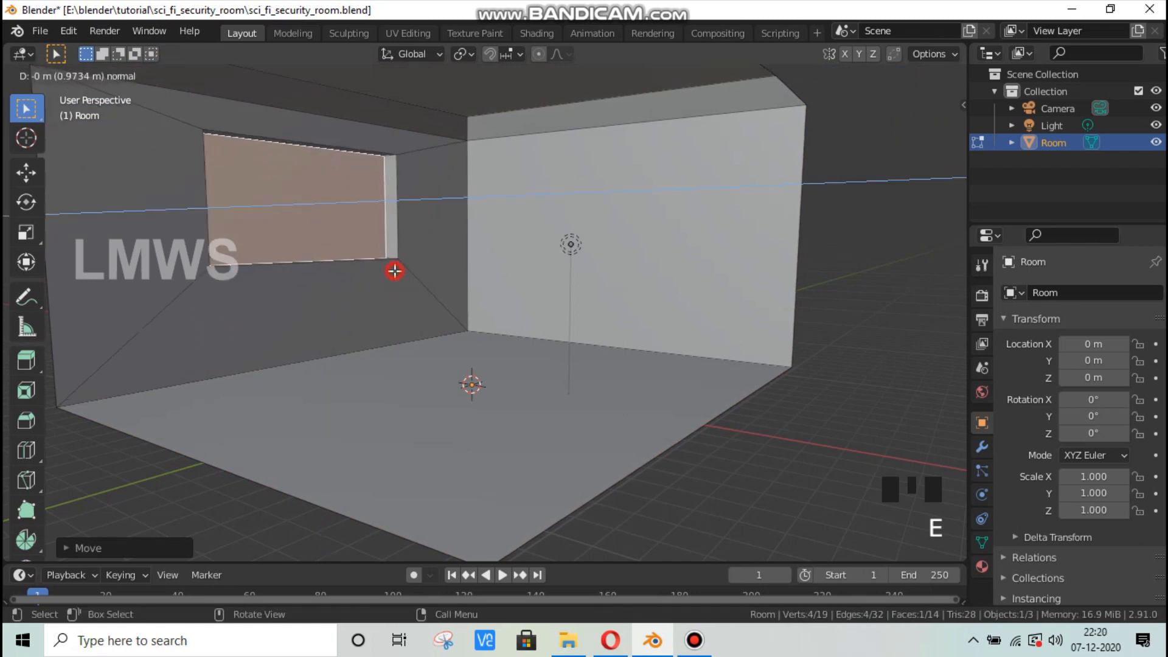
left_click(393, 268)
Step: Compare the window recess with the reference picture in the browser, return to Blender and save the file
key("alt+Tab")
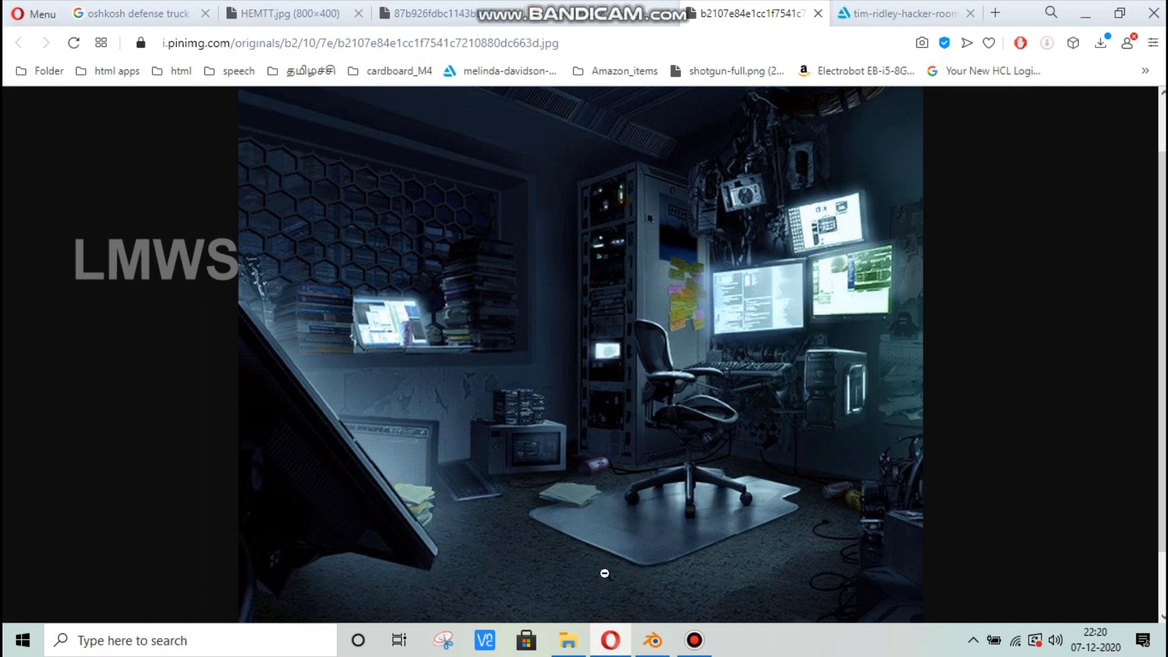
left_click(648, 651)
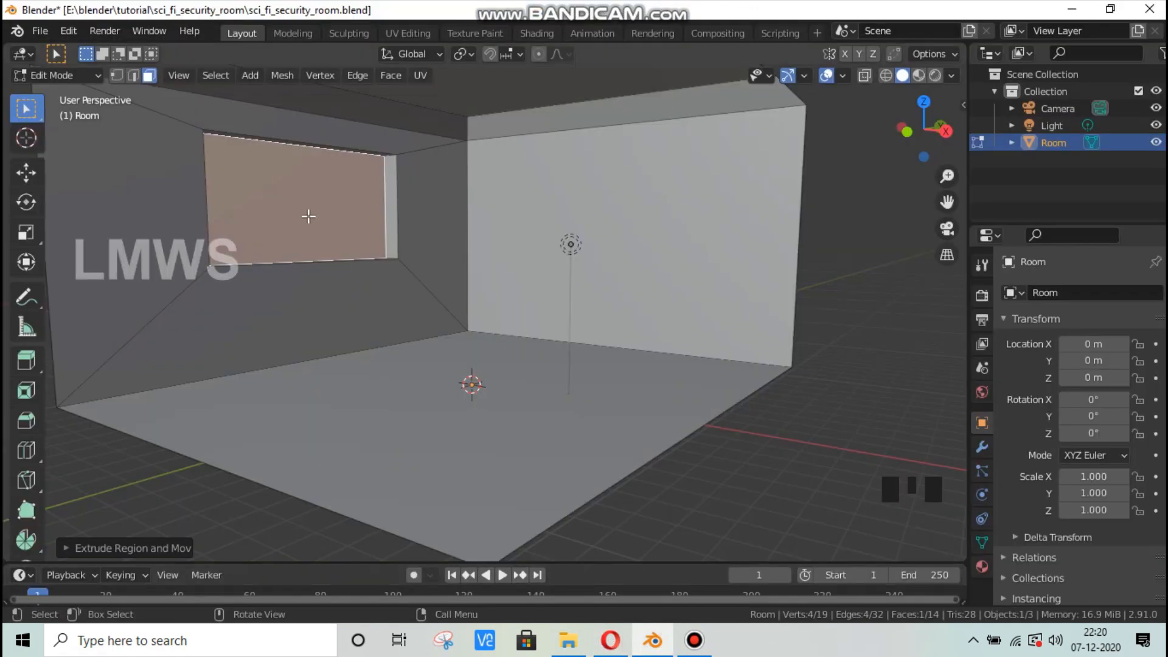
scroll(319, 239, "up", 2)
scroll(319, 245, "down", 2)
middle_click_drag(318, 246, 540, 287, "shift")
scroll(466, 308, "up", 2, "shift")
scroll(428, 273, "down", 2)
key("ctrl+s")
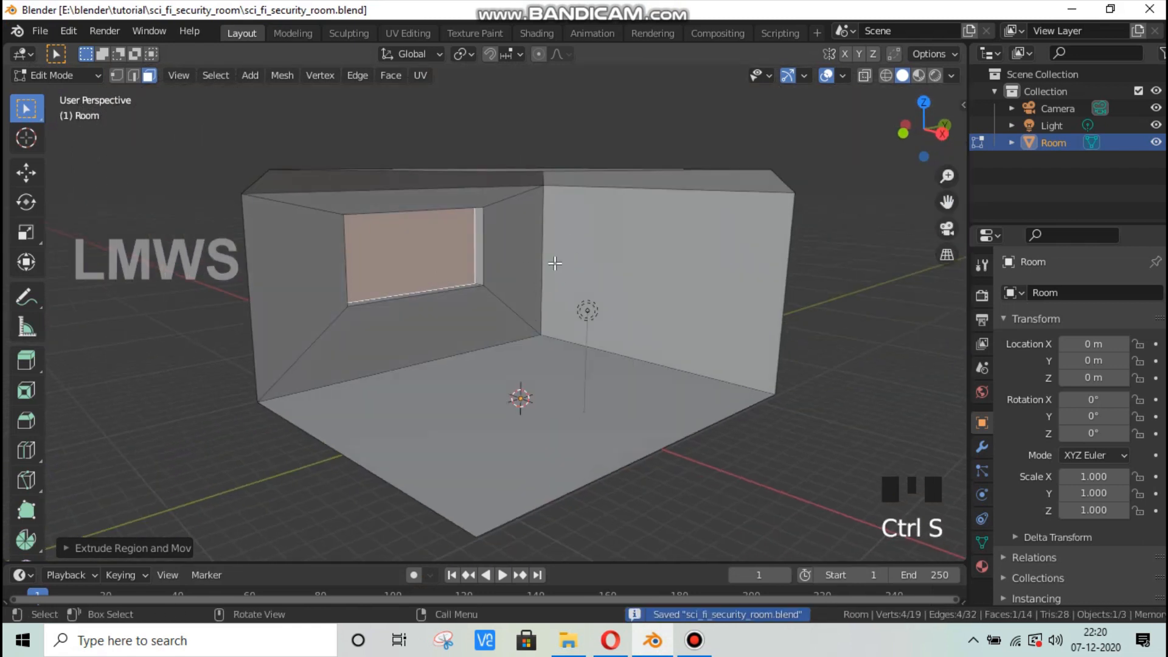
Step: Return the room to object mode, save the file, and review the reference picture in the browser again
key("Tab")
scroll(585, 307, "up", 1)
key("ctrl+s")
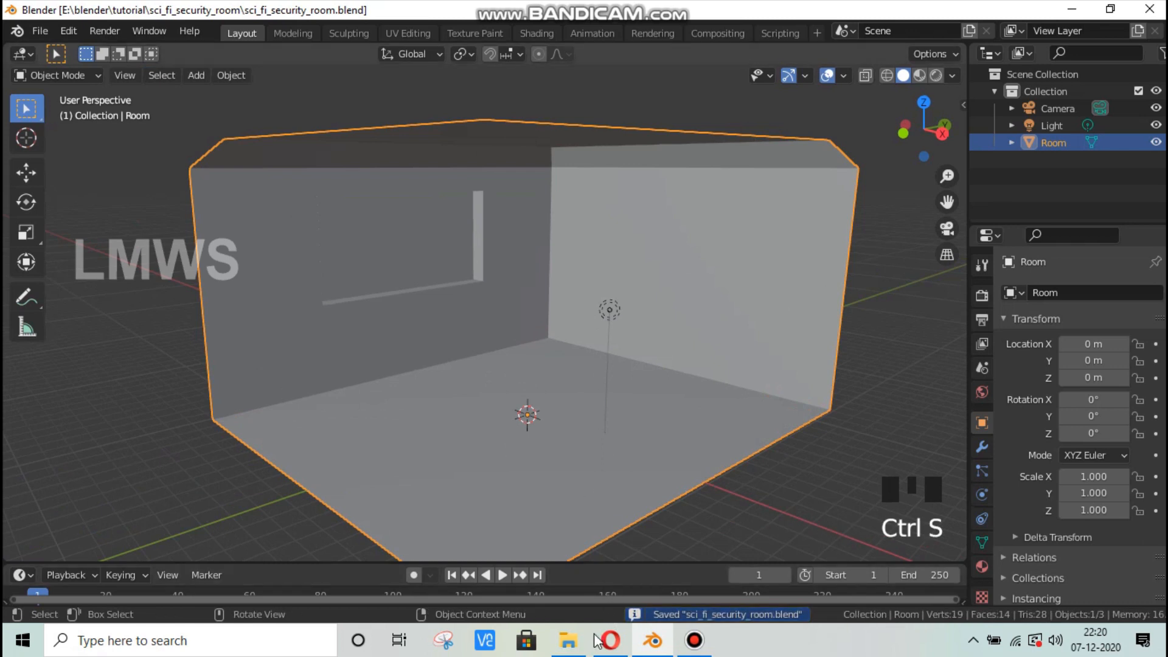
left_click(610, 641)
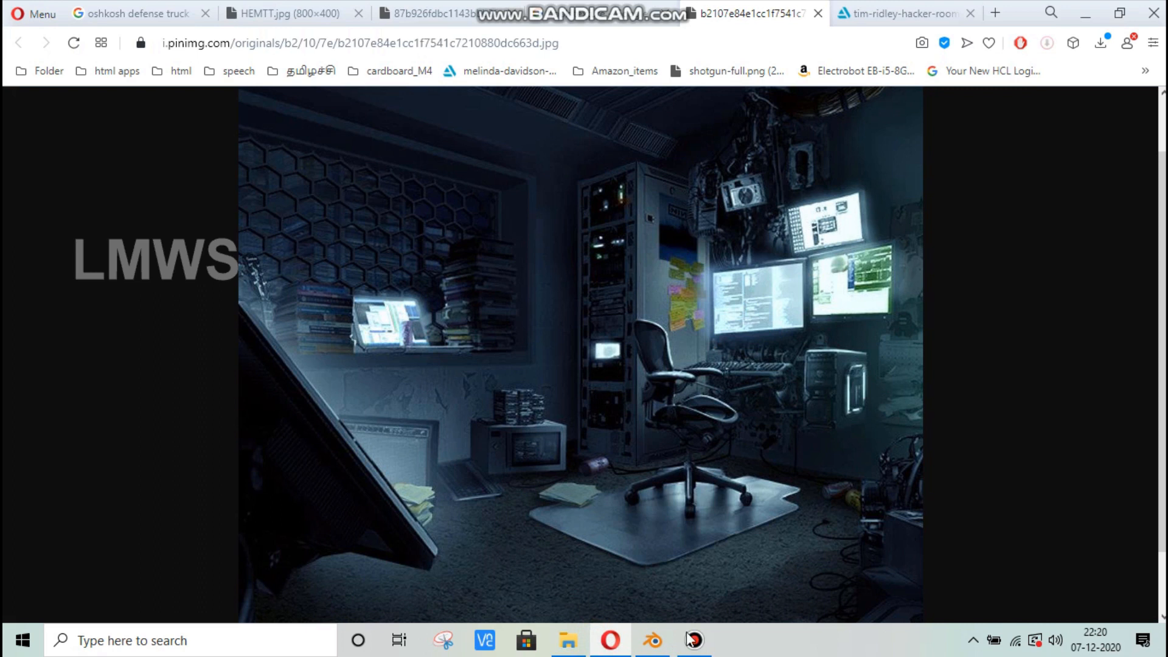
left_click(652, 640)
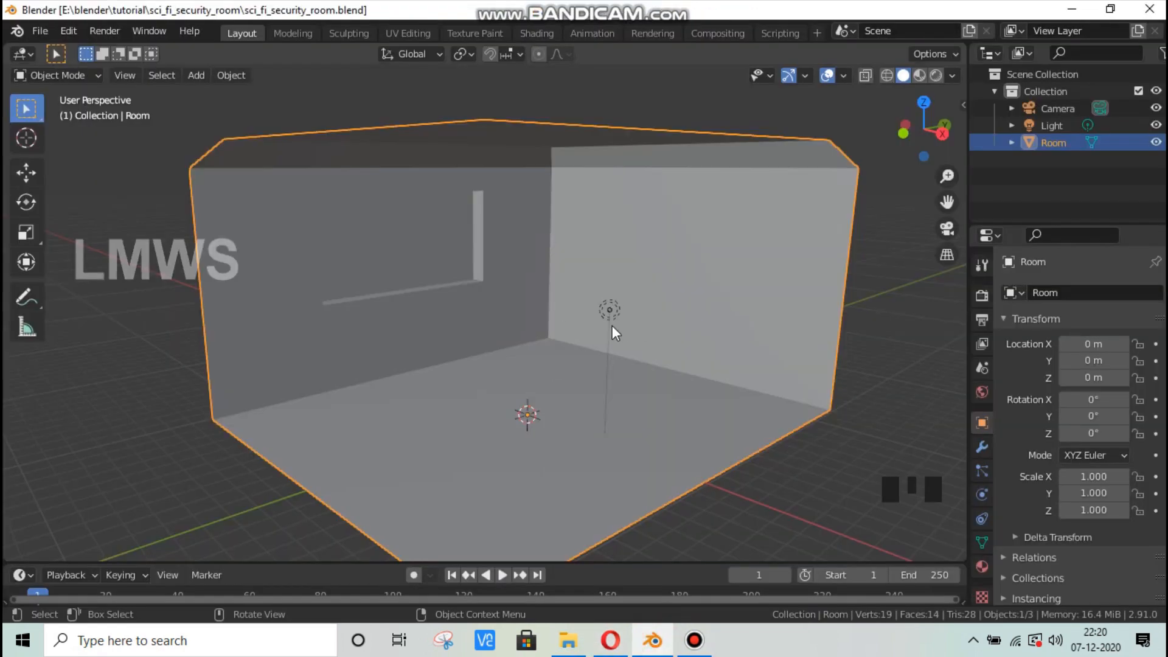
middle_click_drag(611, 326, 661, 261)
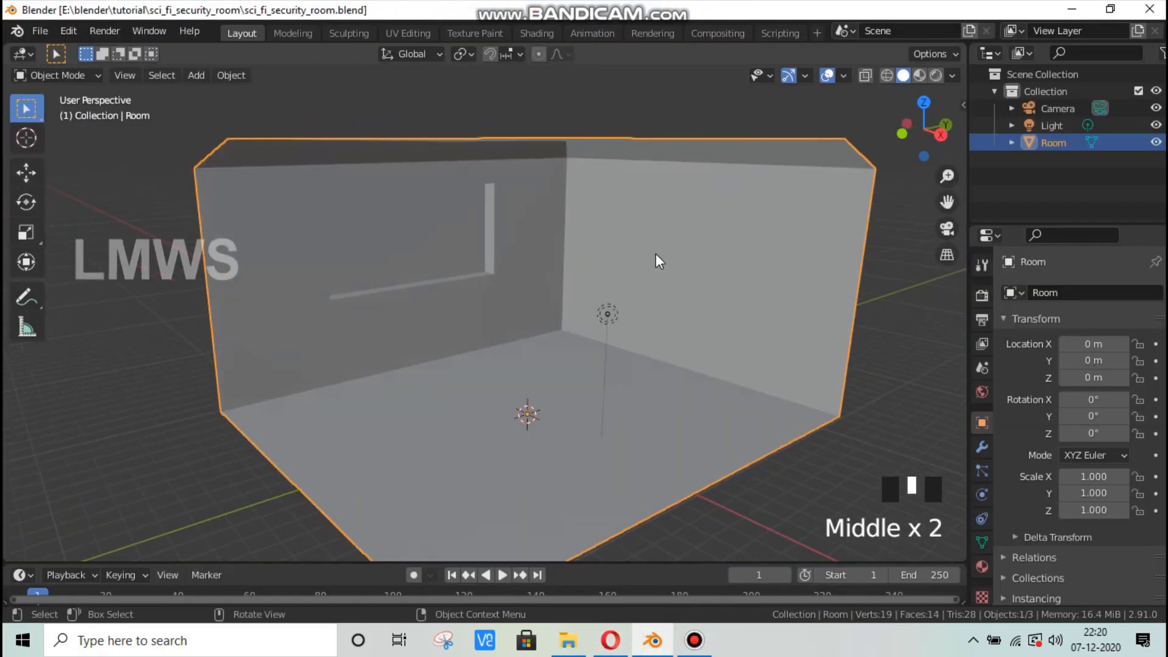
Step: Create a new collection named Computer_equipments and save the file
key("shift+a")
right_click(1054, 173)
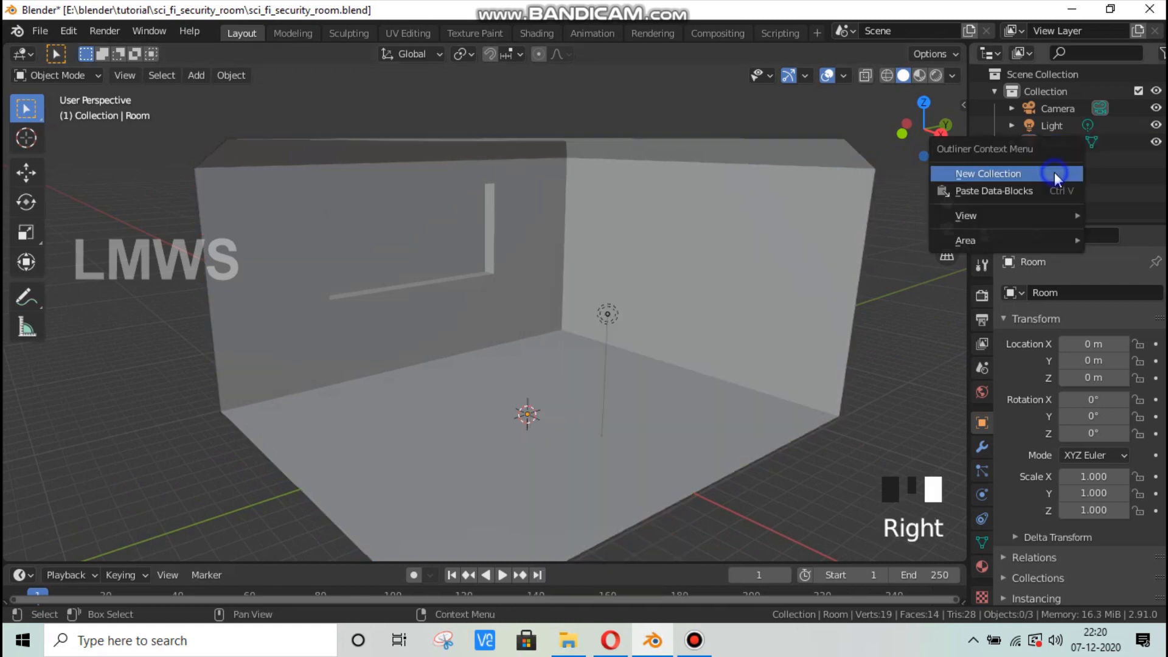
left_click(1054, 173)
double_click(1086, 159)
type("C")
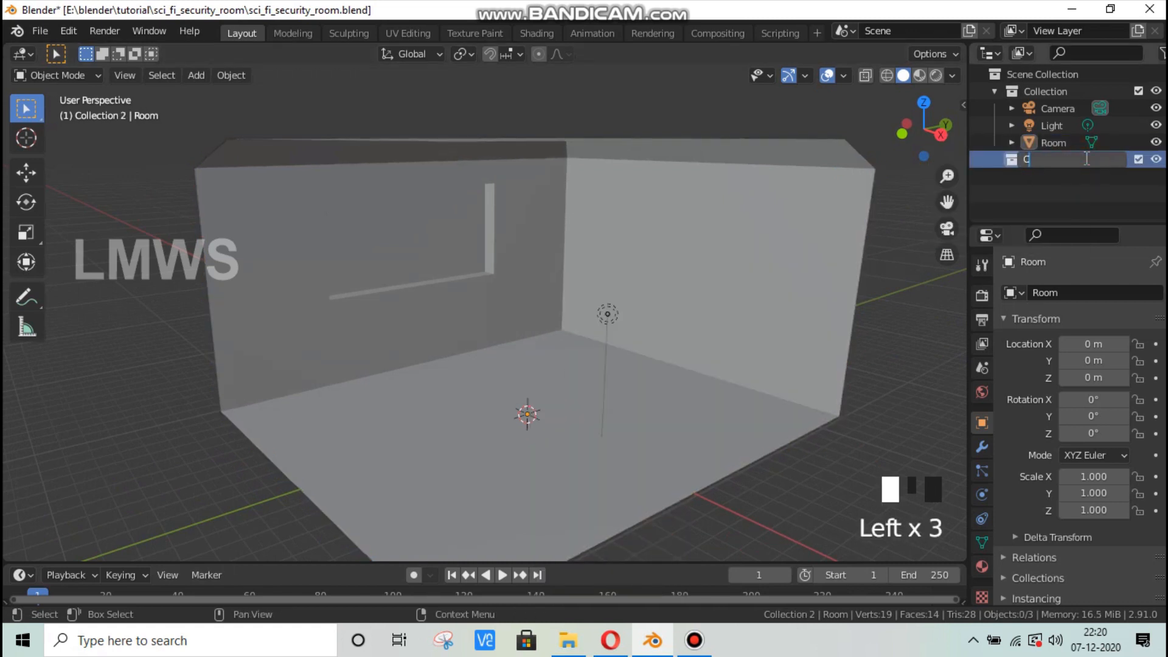
type("omputer ")
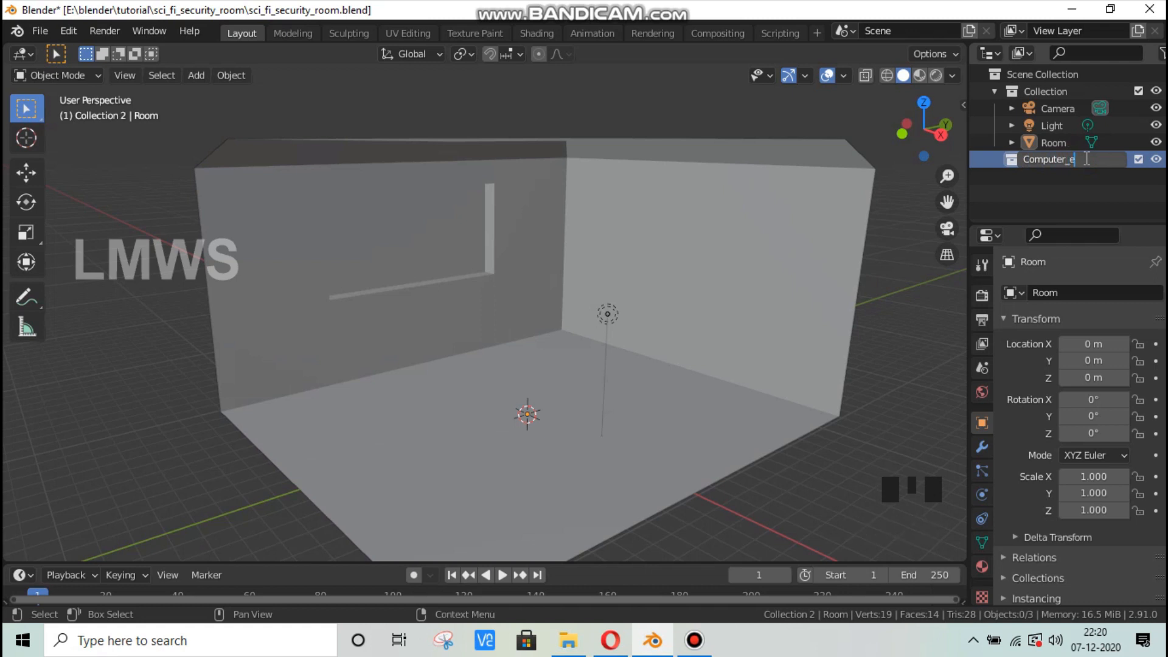
type("equipments")
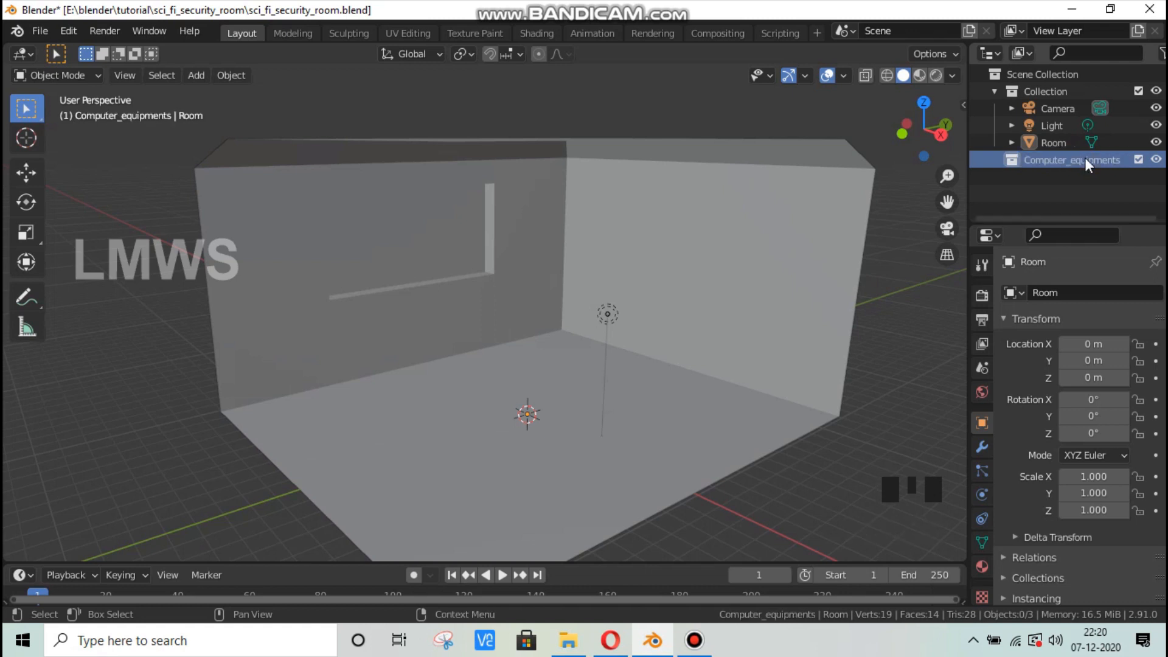
key("Return")
key("ctrl+s")
Step: Add a cube mesh to the Computer_equipments collection
key("shift+a")
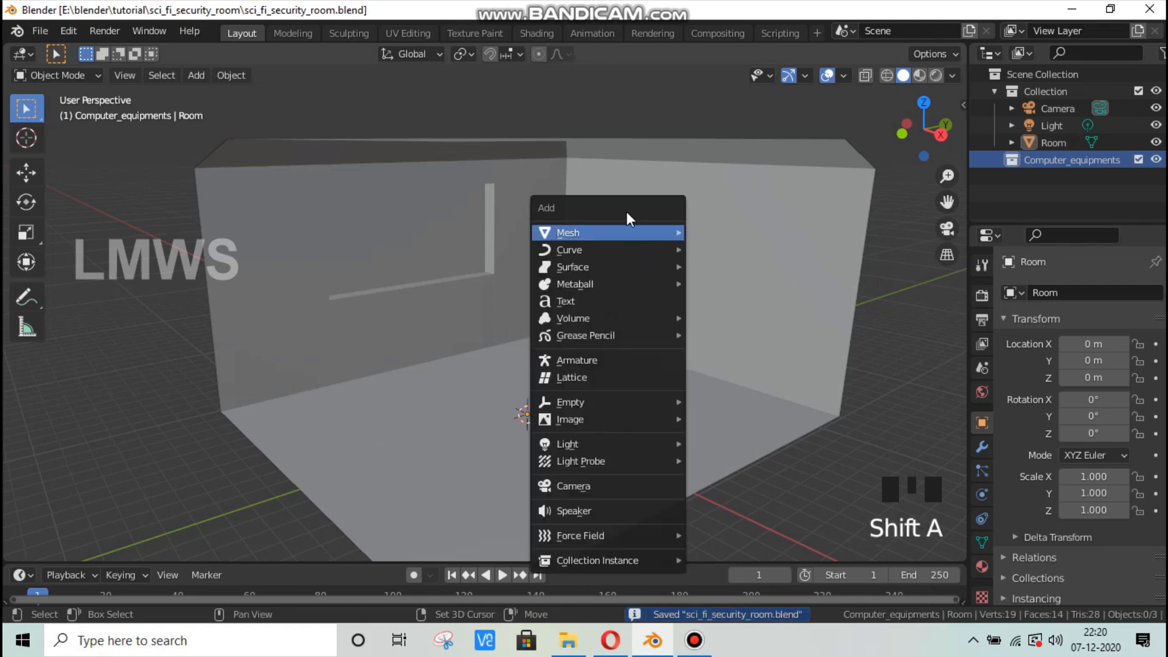
mouse_move(629, 231)
left_click(738, 254)
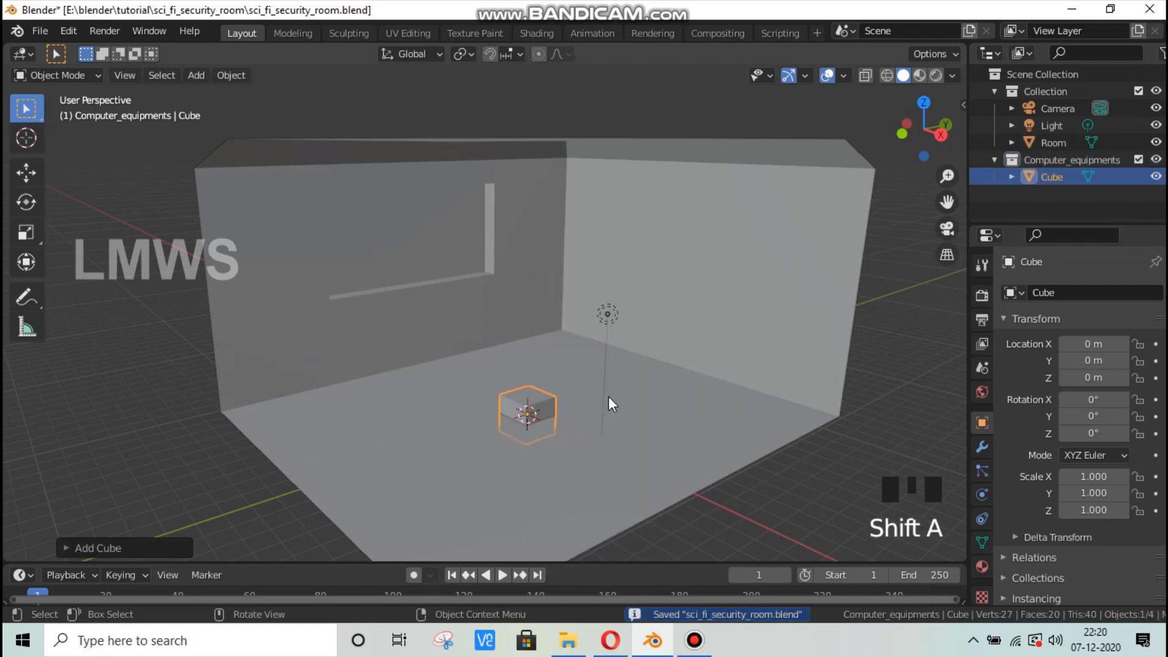
Step: Turn on cavity shading in the viewport and enter edit mode on the cube
left_click(952, 75)
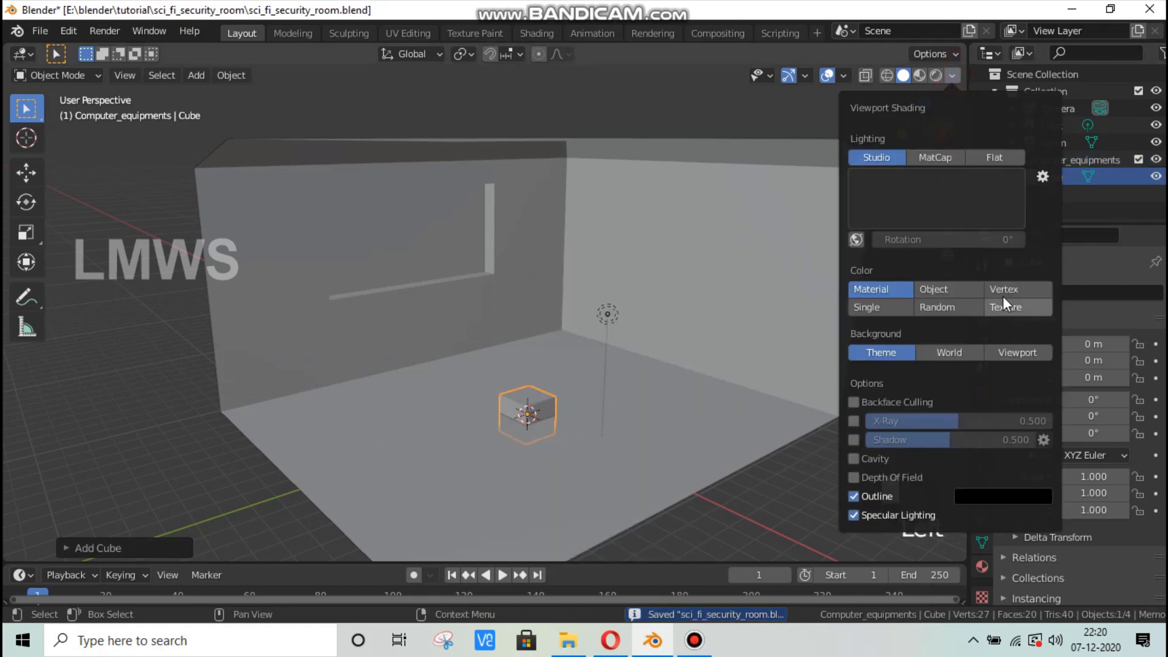
left_click(1003, 308)
key("Tab")
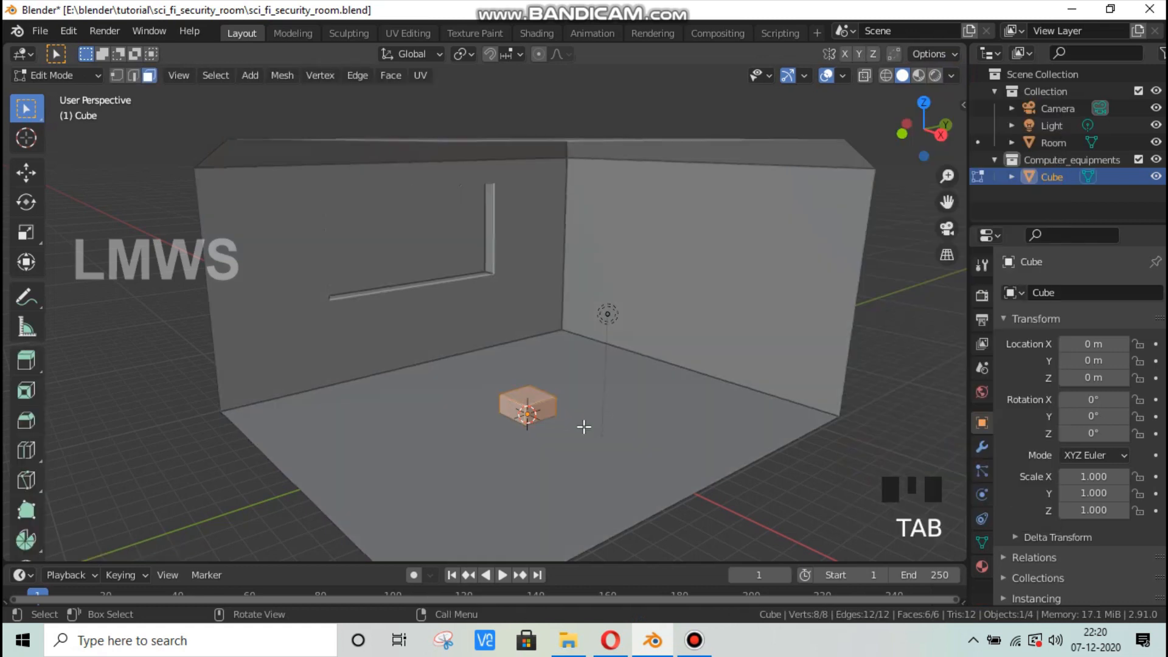
Step: Scale the cube's mesh narrower along the Y axis and longer along the X axis
scroll(634, 375, "up", 3)
mouse_move(634, 375)
middle_mouse_down("shift")
mouse_move(614, 270)
mouse_move(693, 339)
middle_mouse_up("shift")
scroll(693, 339, "up", 2)
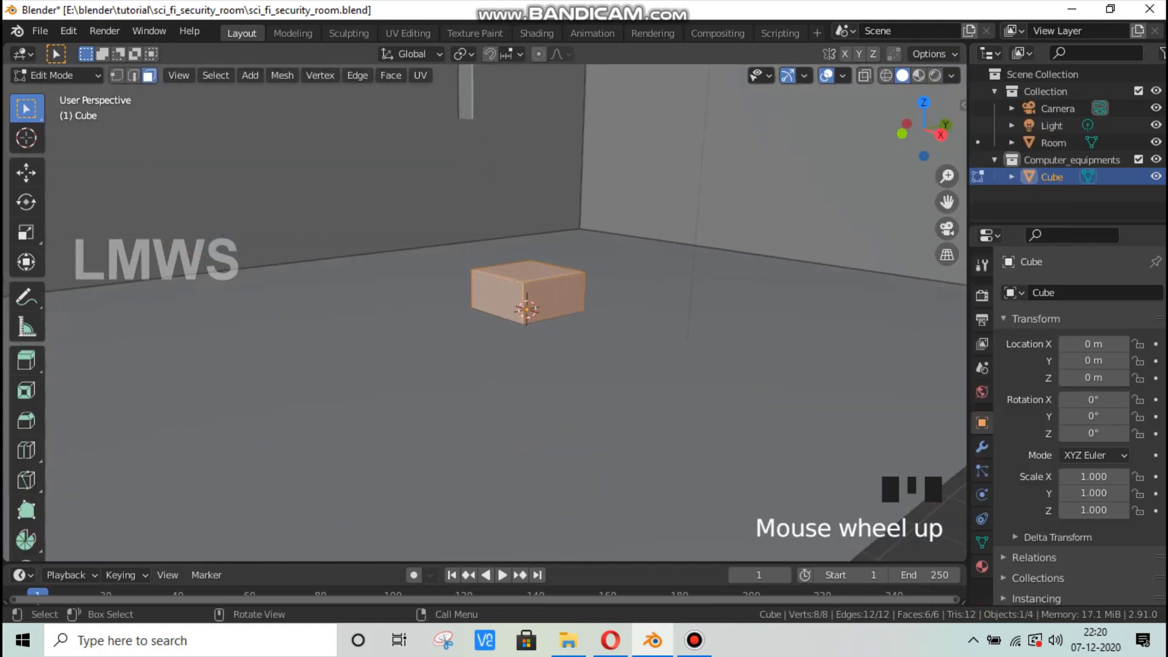
key("s")
key("y")
left_click(584, 327)
key("s")
key("x")
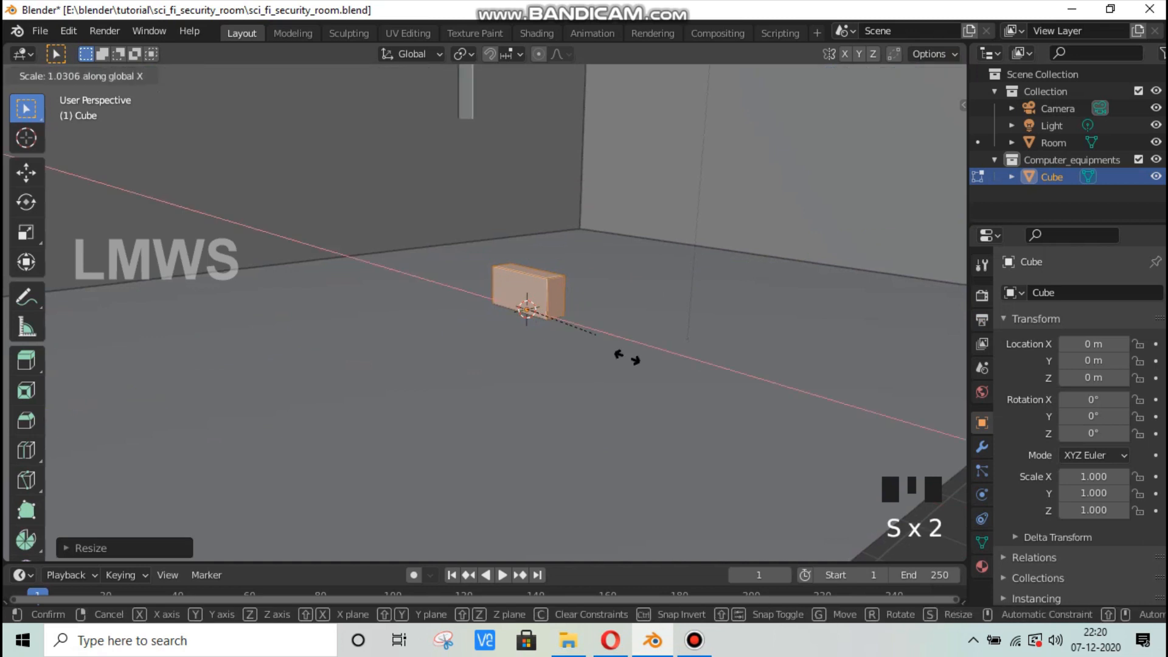
left_click(666, 383)
Step: In object mode, raise the block along Z to a height of about 2.16 m
key("Tab")
key("g")
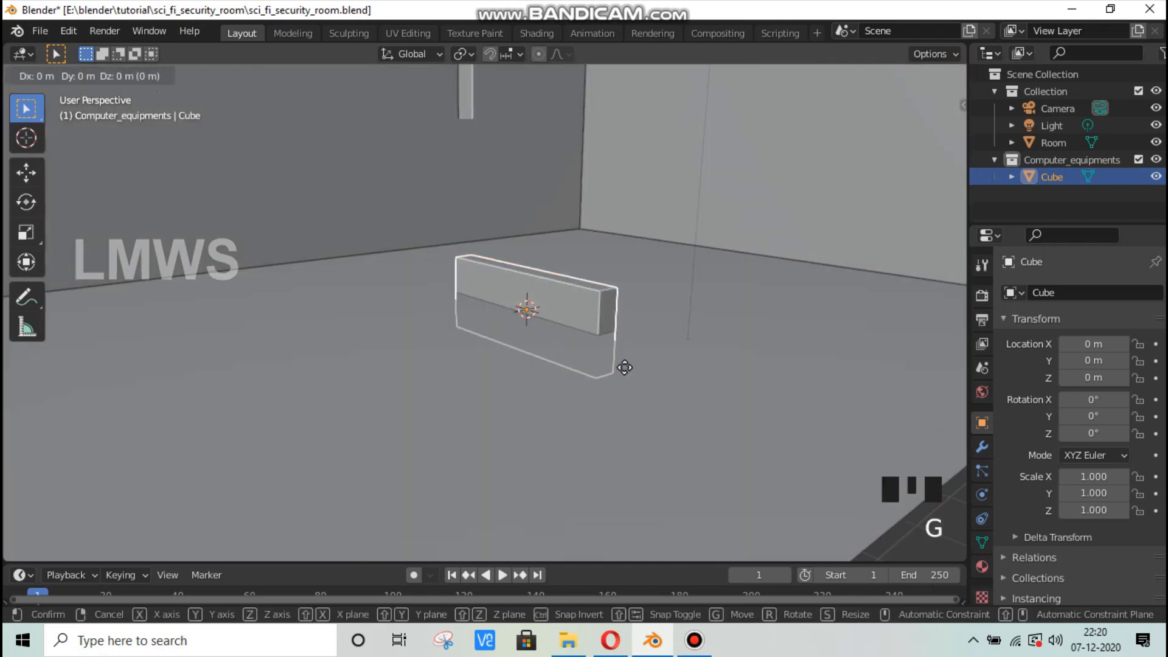
key("z")
left_click(725, 302)
Step: Scale the block's mesh taller along Z and thinner along Y to form a flat panel
key("Tab")
middle_click_drag(725, 301, 647, 329)
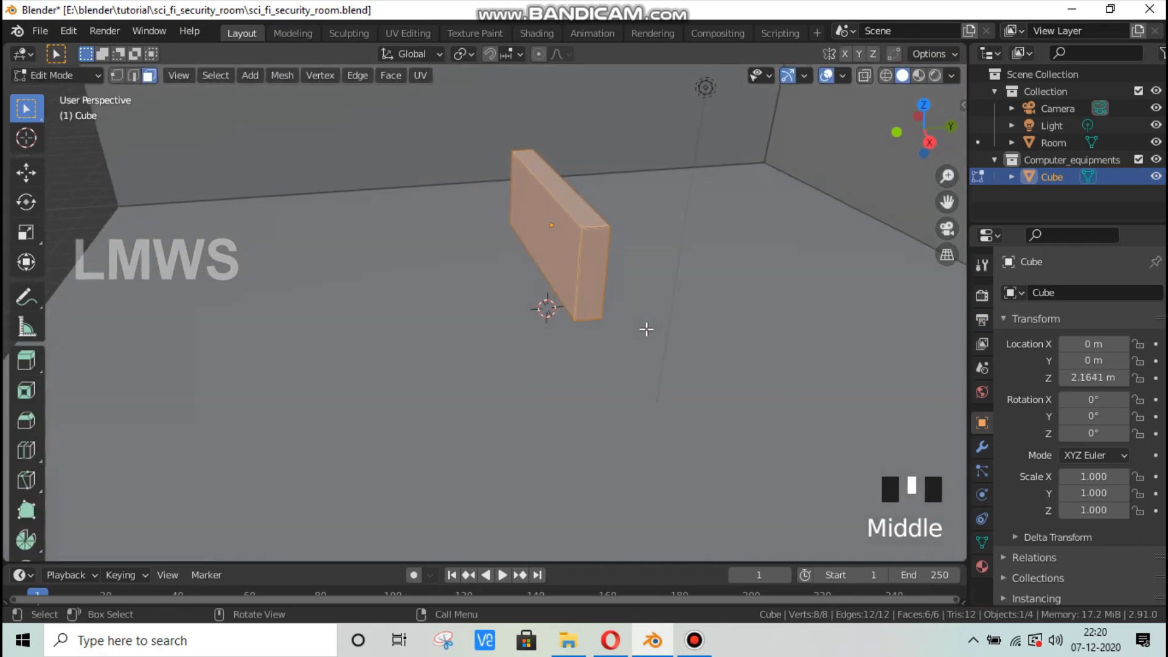
key("s")
key("z")
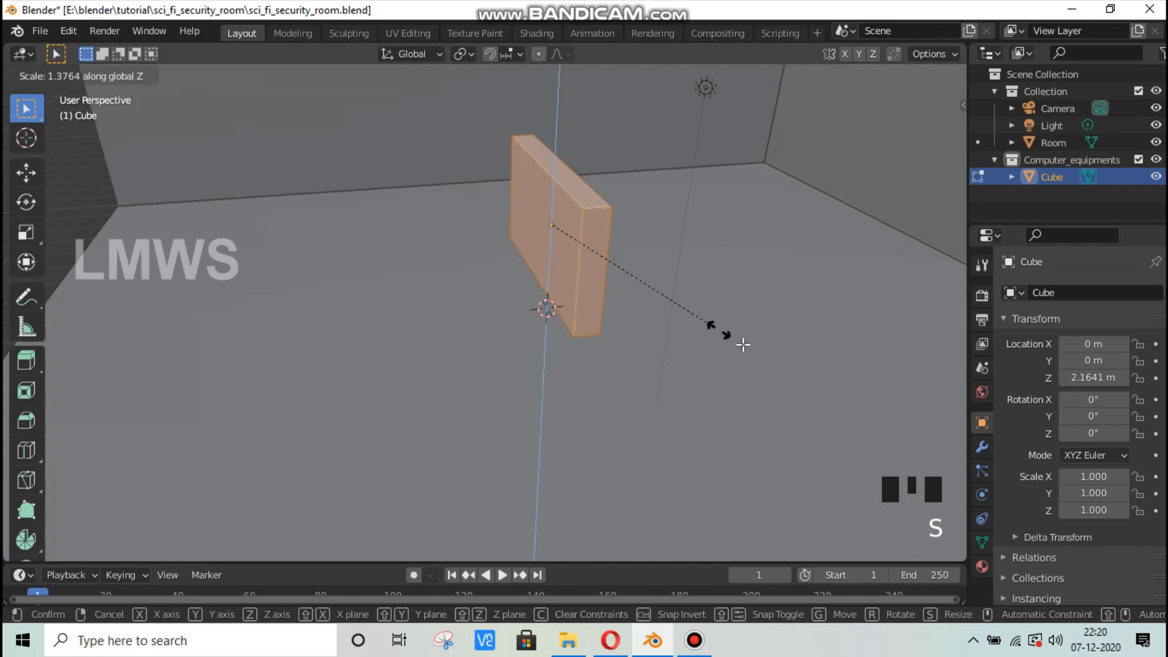
left_click(709, 329)
key("s")
key("y")
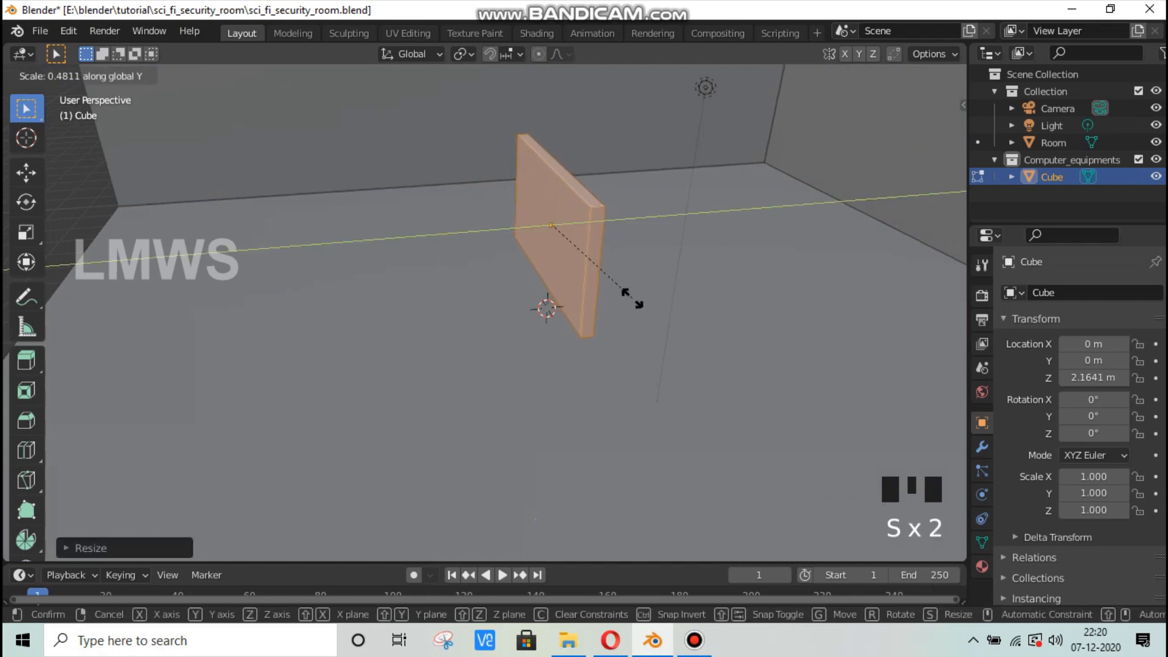
left_click(618, 286)
Step: Enlarge the panel slightly, by about 1.04 along Z and about 1.07 along X
mouse_move(618, 286)
middle_mouse_down()
mouse_move(602, 297)
mouse_move(625, 300)
middle_mouse_up()
key("s")
key("z")
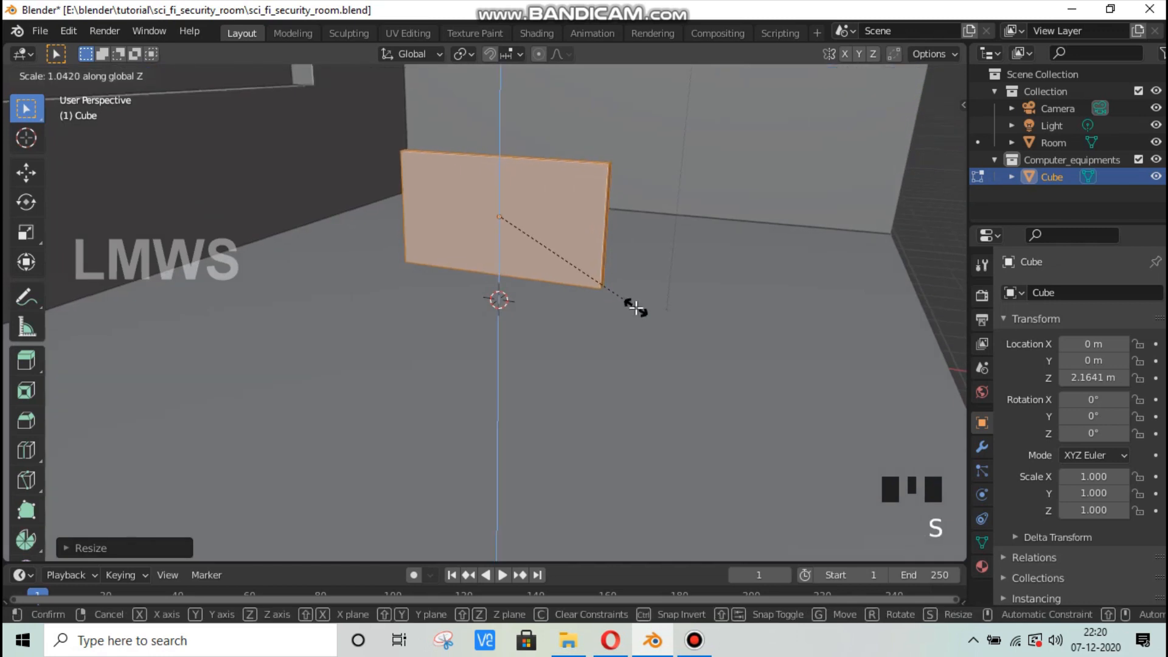
left_click(636, 307)
key("s")
right_click(636, 308)
middle_click_drag(681, 322, 611, 324)
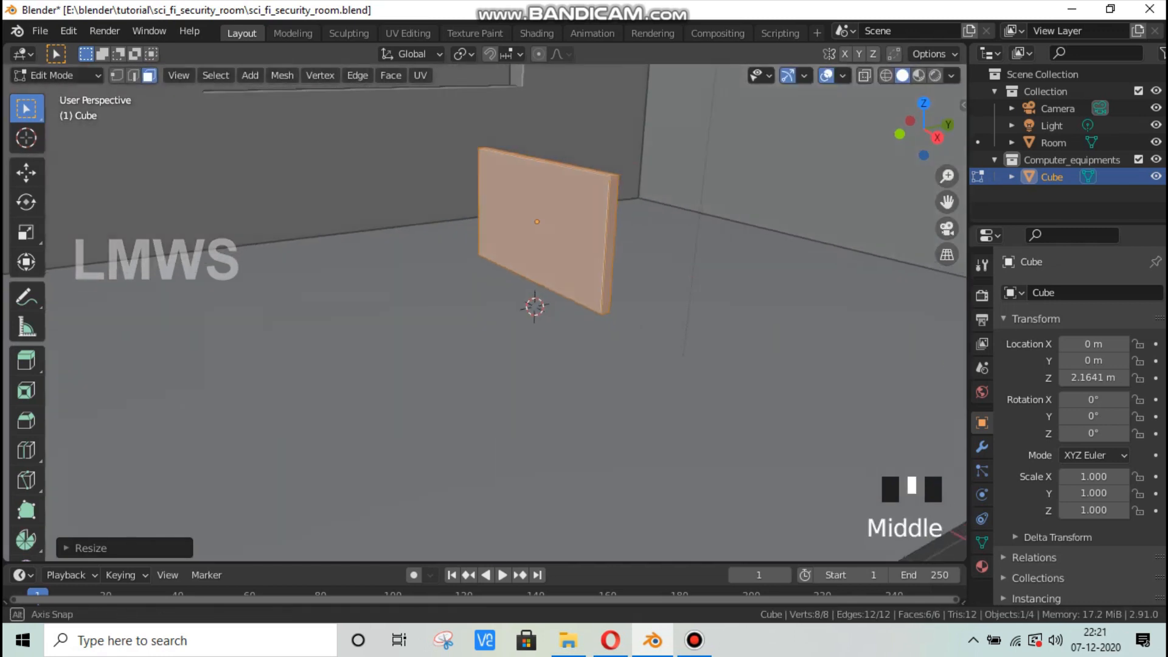
key("s")
key("x")
right_click(675, 319)
key("s")
key("x")
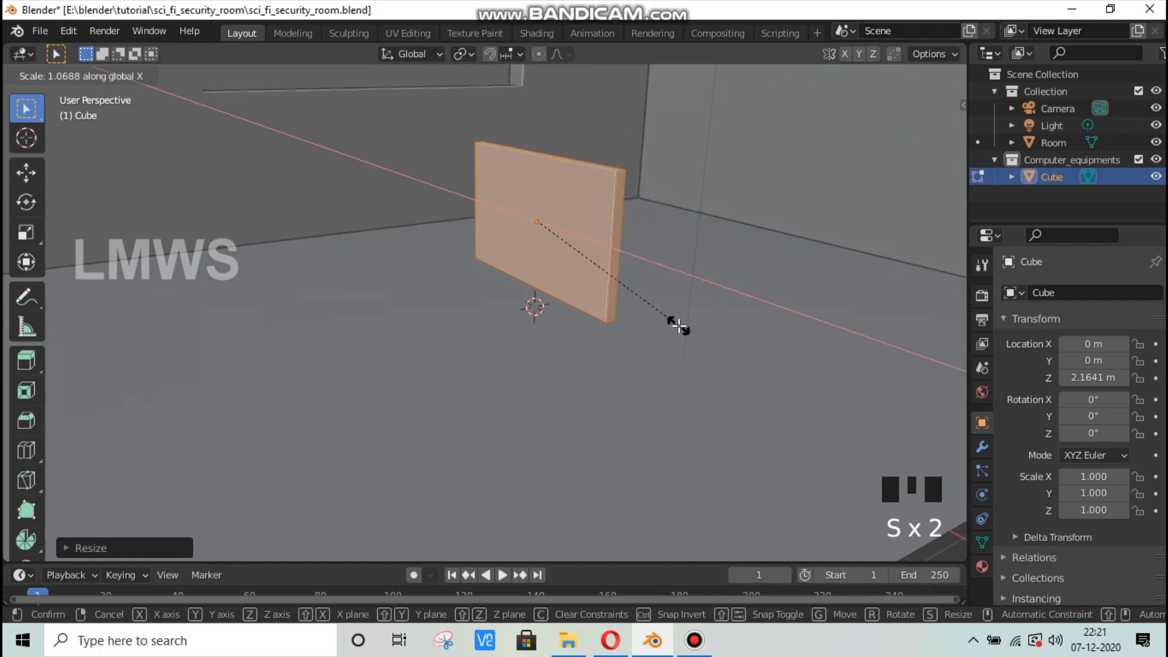
left_click(679, 326)
Step: Extrude the panel's large front face in place, scale the new face, and return to object mode
middle_click_drag(697, 306, 673, 300)
scroll(669, 267, "up", 3)
scroll(656, 243, "down", 2)
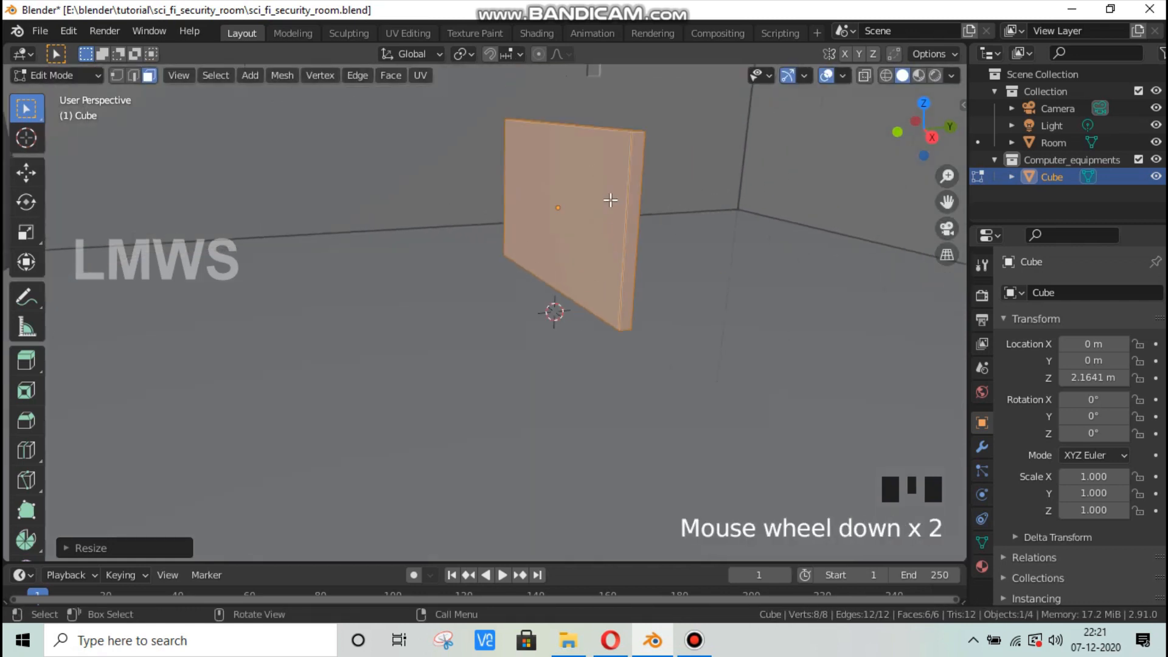
left_click(610, 200)
key("e")
right_click(709, 248)
key("s")
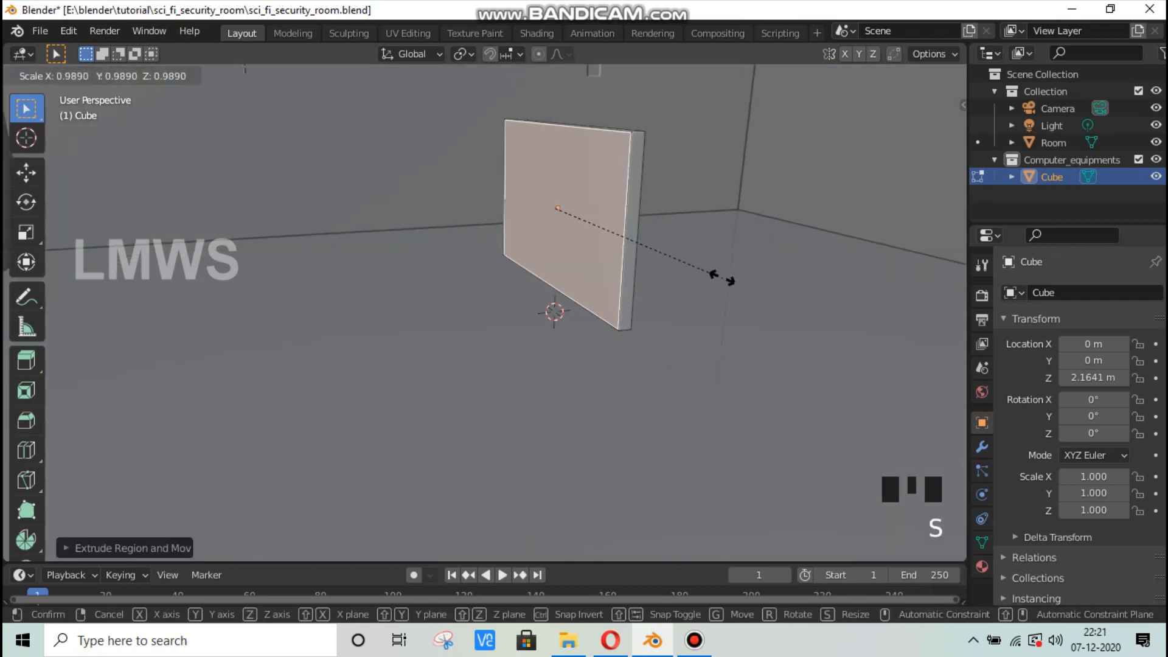
left_click(743, 285)
middle_click_drag(743, 287, 637, 274)
key("alt+a")
scroll(521, 247, "down", 3)
key("Tab")
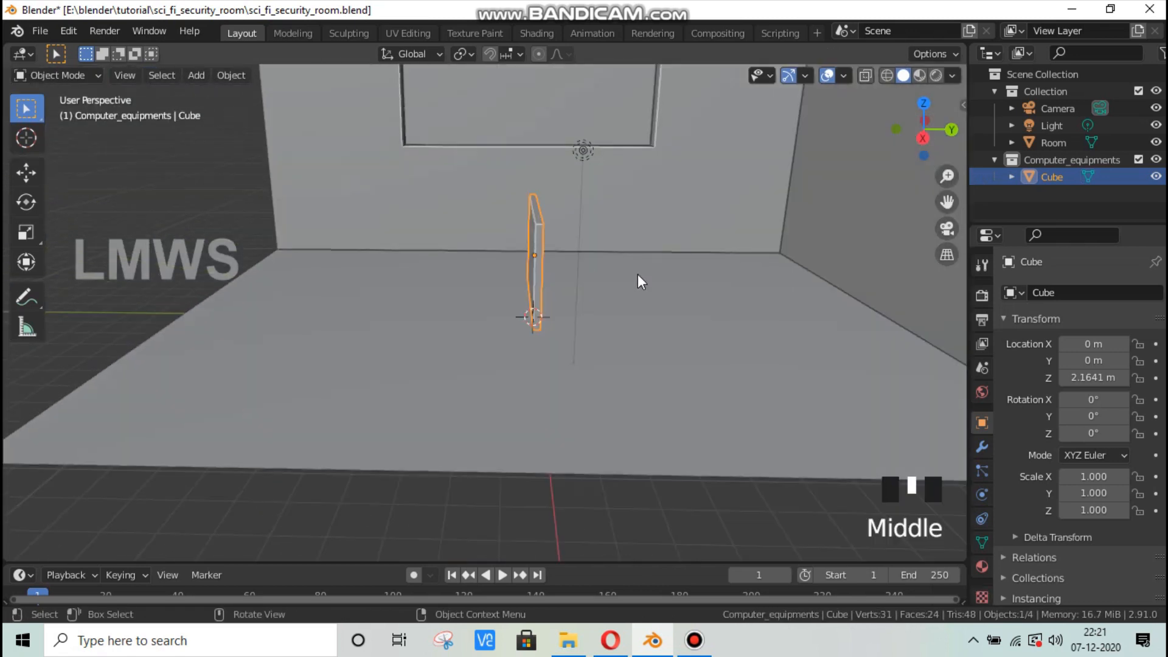
Step: Move the panel along Y to about 11.47 m, against the side wall, and raise it to about 9.55 m
scroll(575, 284, "down", 2)
key("g")
key("y")
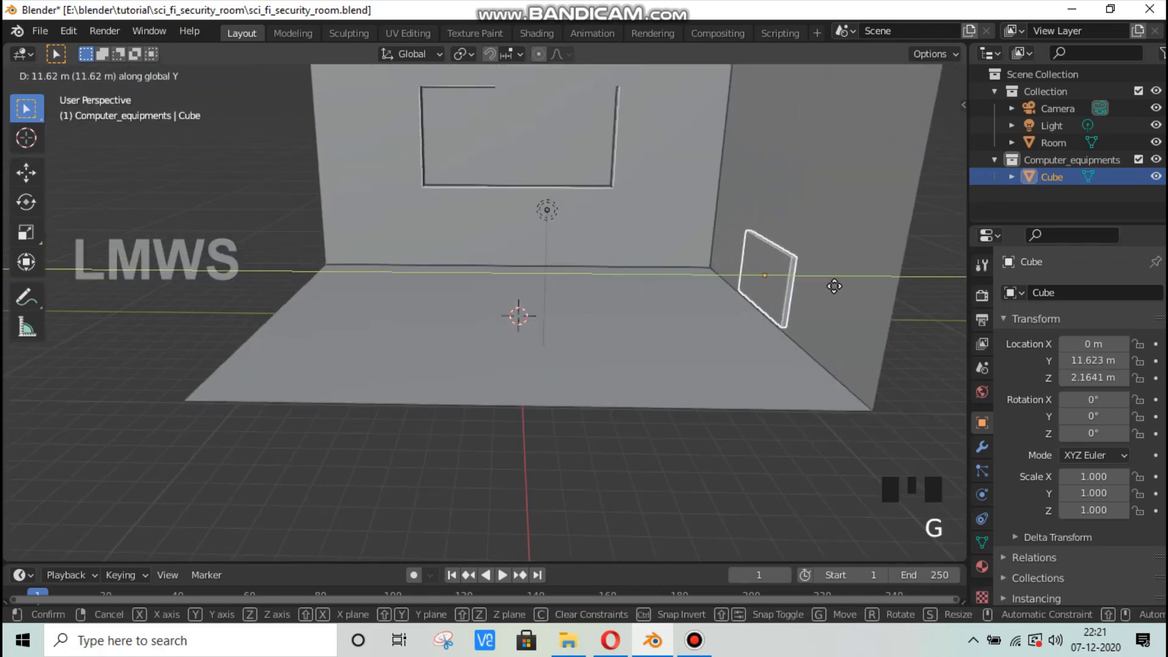
left_click(816, 289)
key("g")
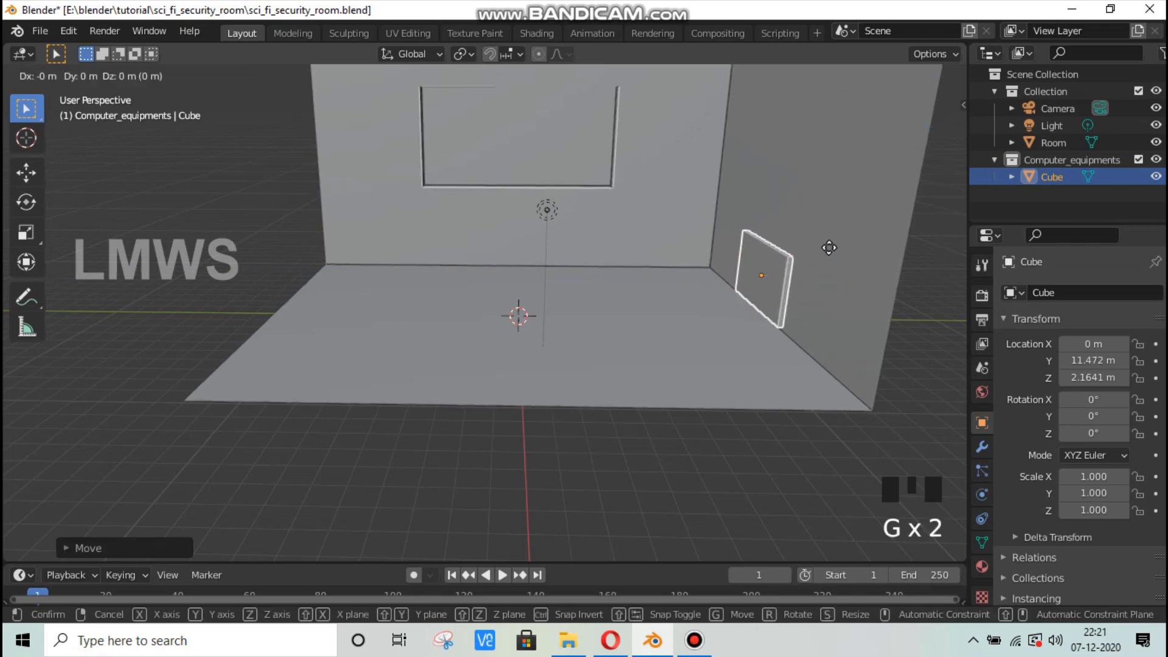
key("z")
left_click(847, 129)
Step: Lower the panel to about 6.65 m in Z and shift it away from the wall to about 11.05 m in Y
middle_click_drag(772, 219, 790, 325, "shift")
scroll(694, 291, "up", 4)
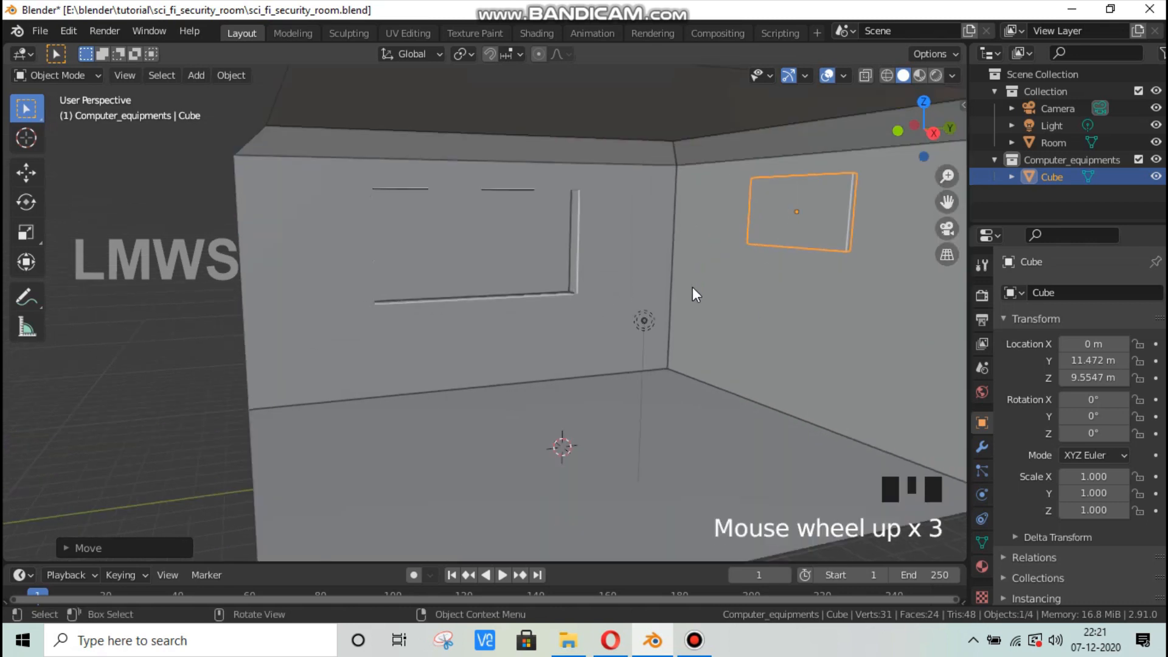
key("g")
key("z")
left_click(718, 359)
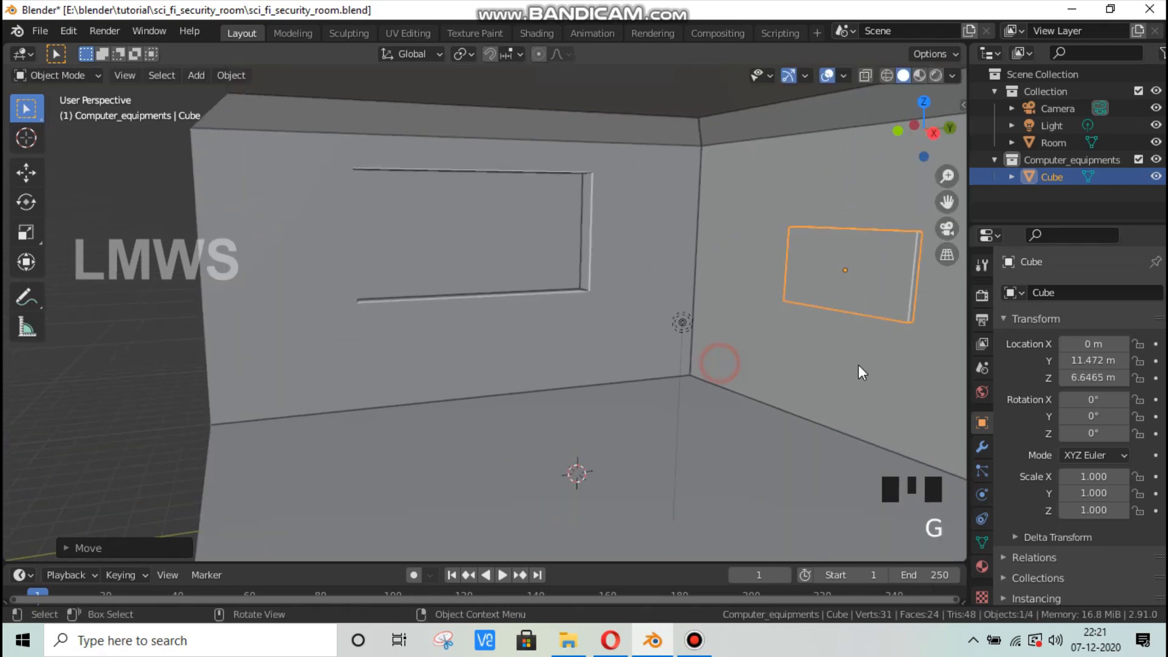
middle_click_drag(859, 364, 842, 307)
key("g")
key("y")
left_click(816, 334)
Step: Hide the Room object and extrude the panel's back face in place in edit mode
left_click(1154, 145)
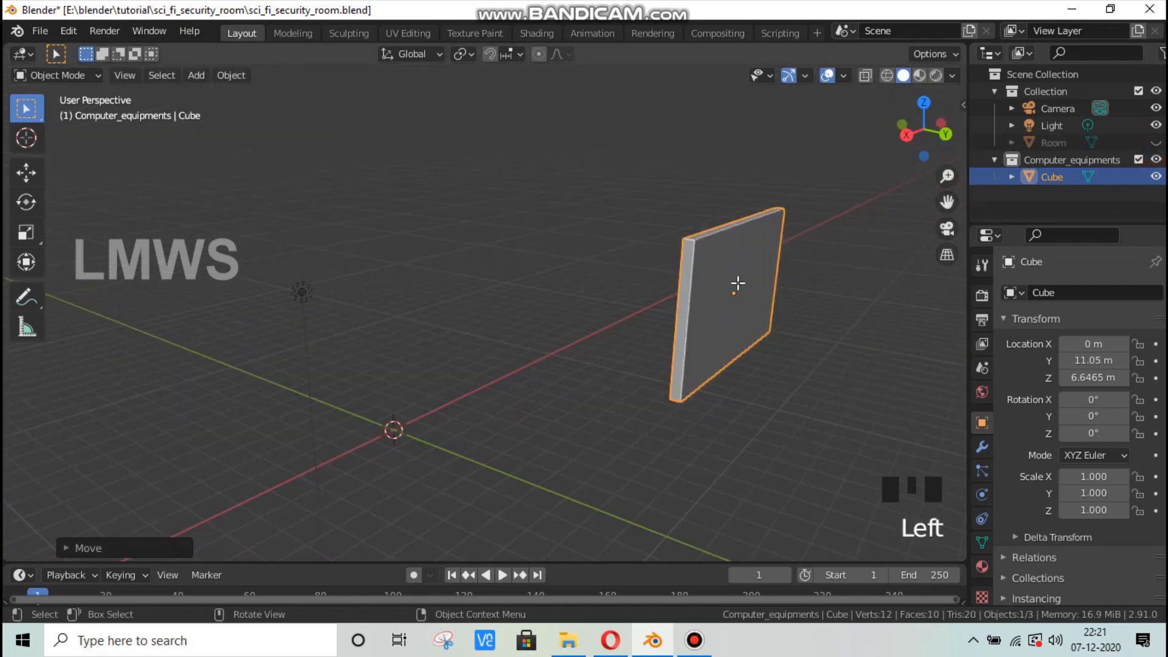
key("Tab")
middle_click_drag(732, 279, 720, 279)
left_click(784, 298)
key("e")
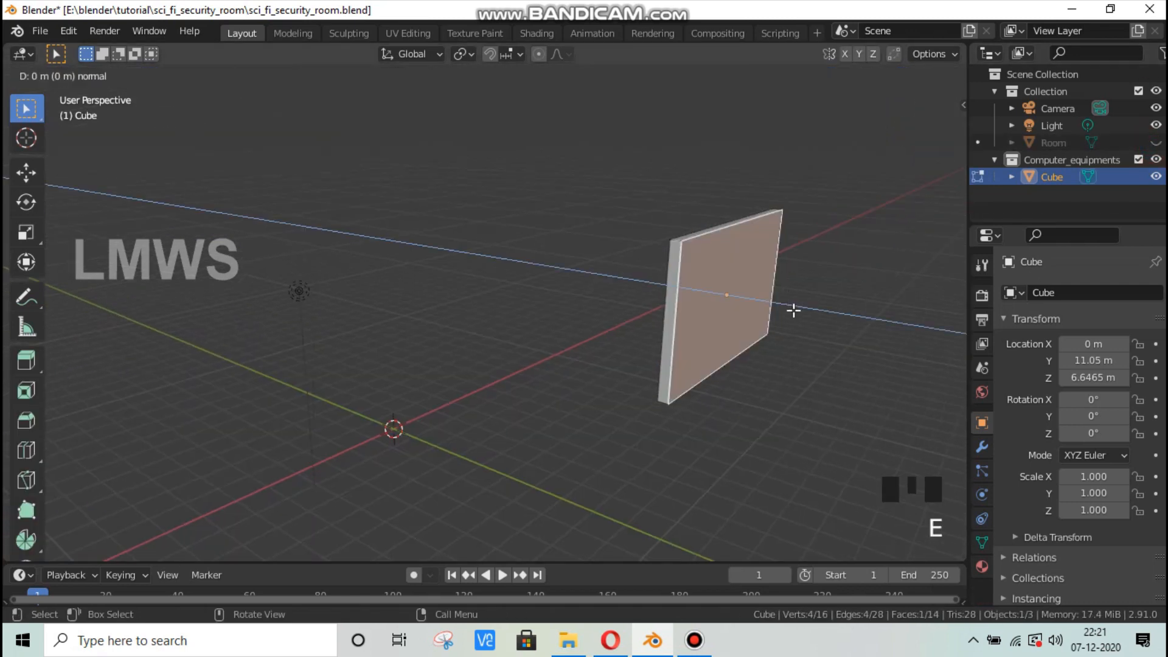
right_click(795, 310)
key("s")
left_click(826, 344)
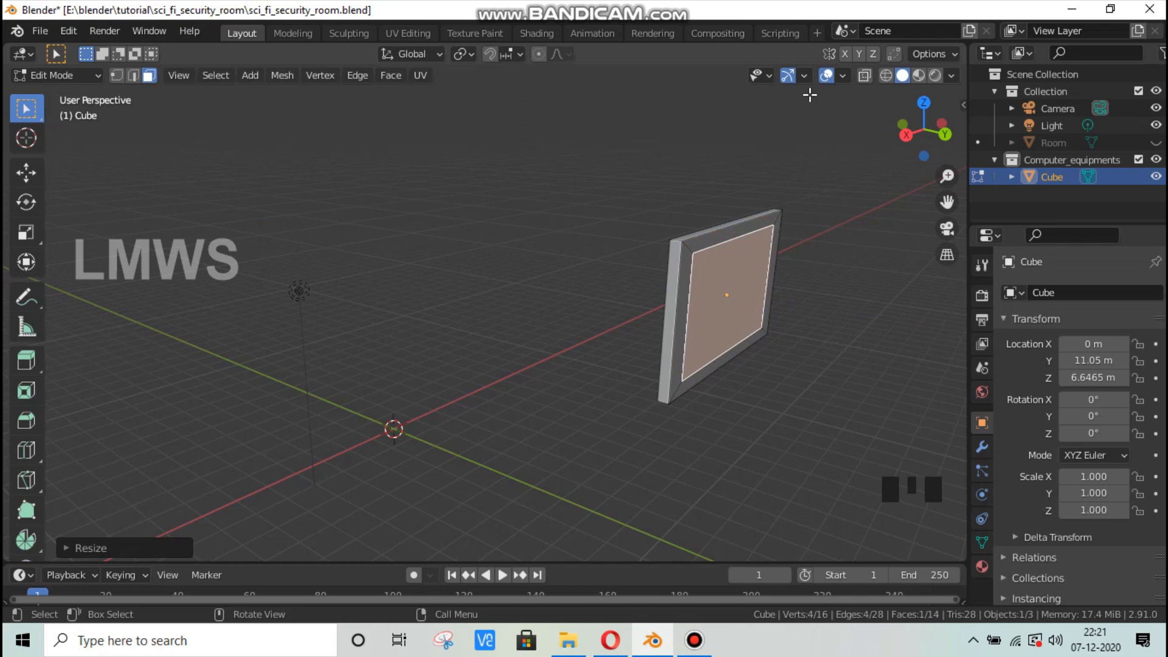
key("ctrl+z")
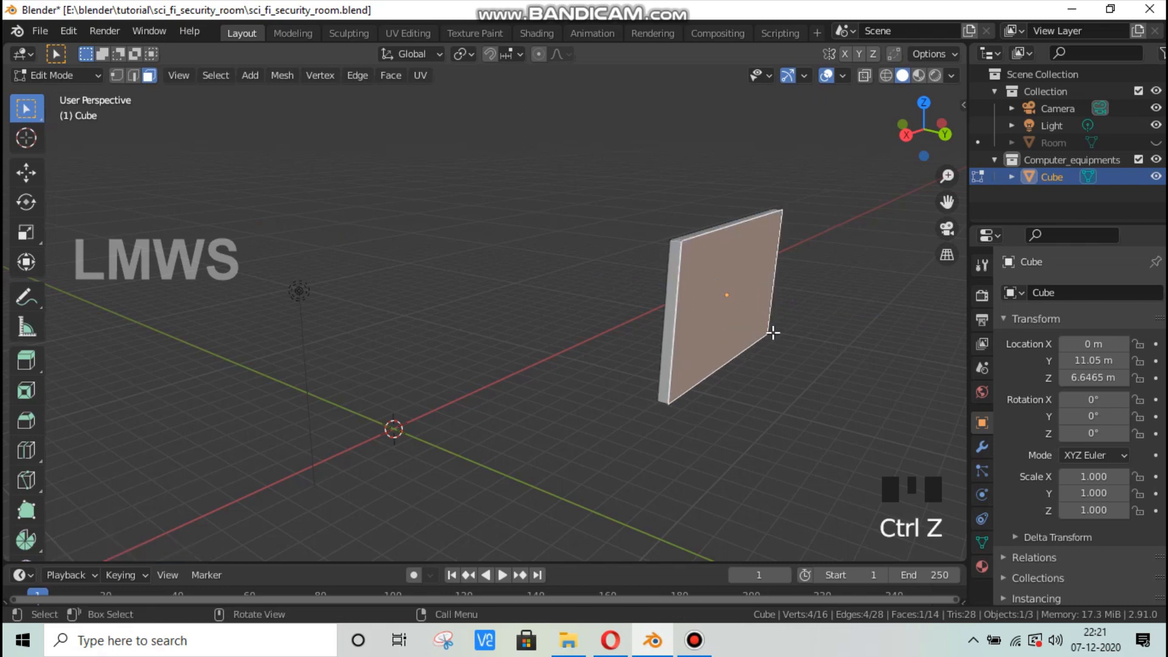
Step: Extrude the panel's back face outward and taper it, scaling to about 0.87 along X and slightly smaller along Z
key("e")
left_click(829, 365)
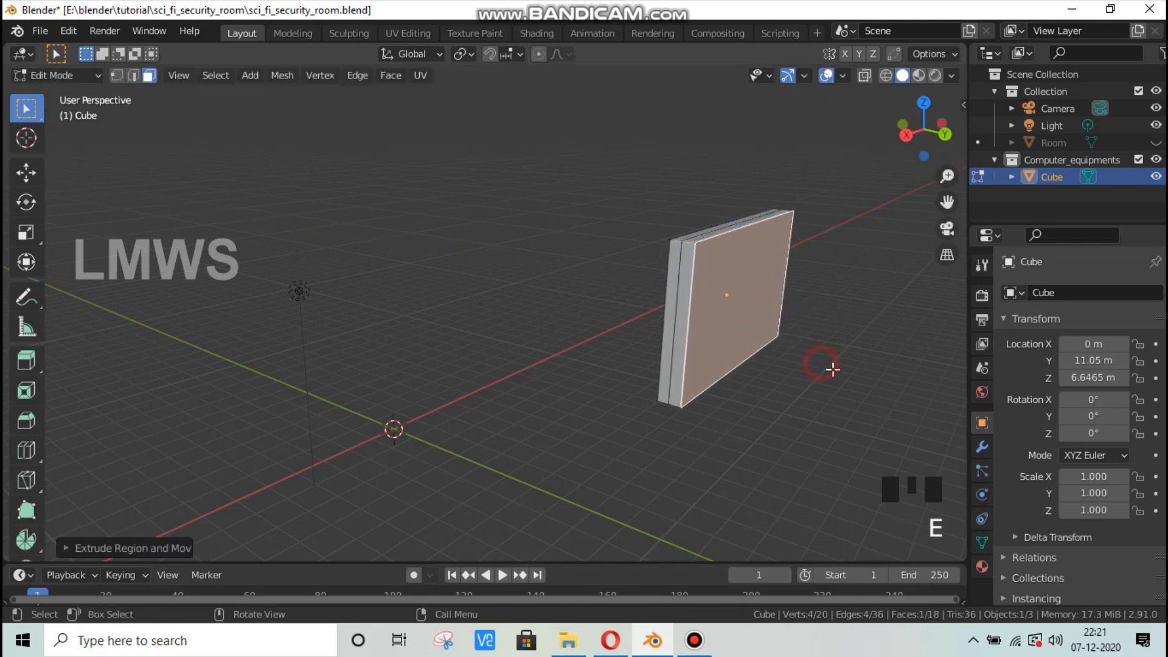
key("s")
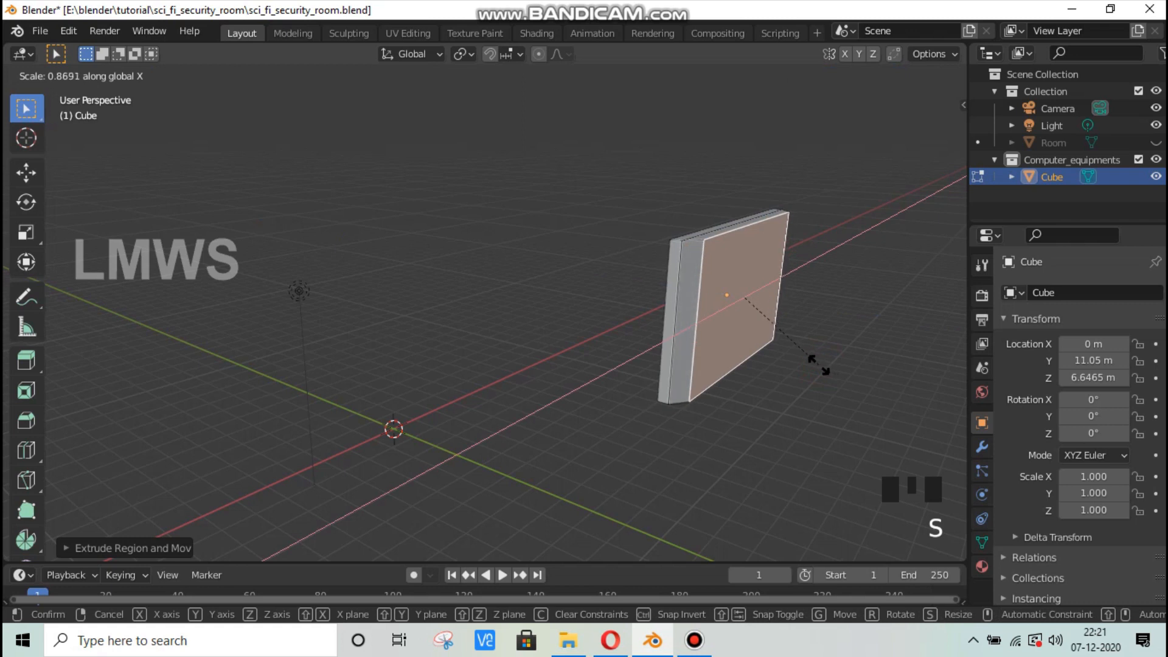
left_click(819, 364)
key("s")
key("z")
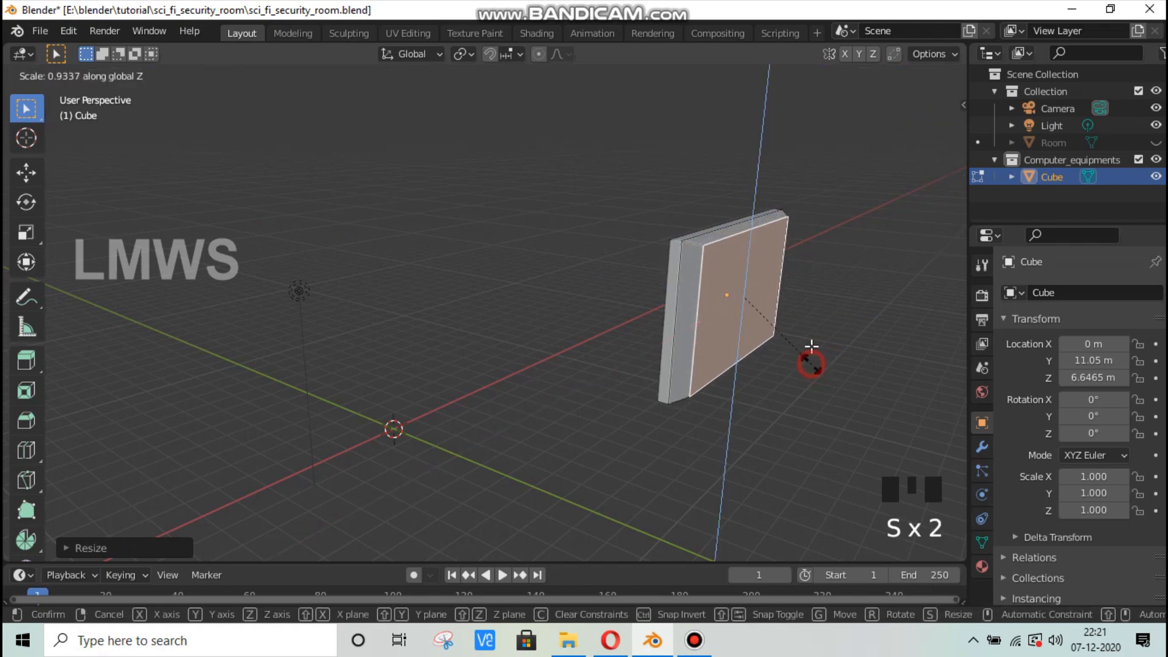
left_click(811, 345)
Step: Form a small block at the centre of the panel's back by shrinking a newly extruded face and extruding it outward
key("e")
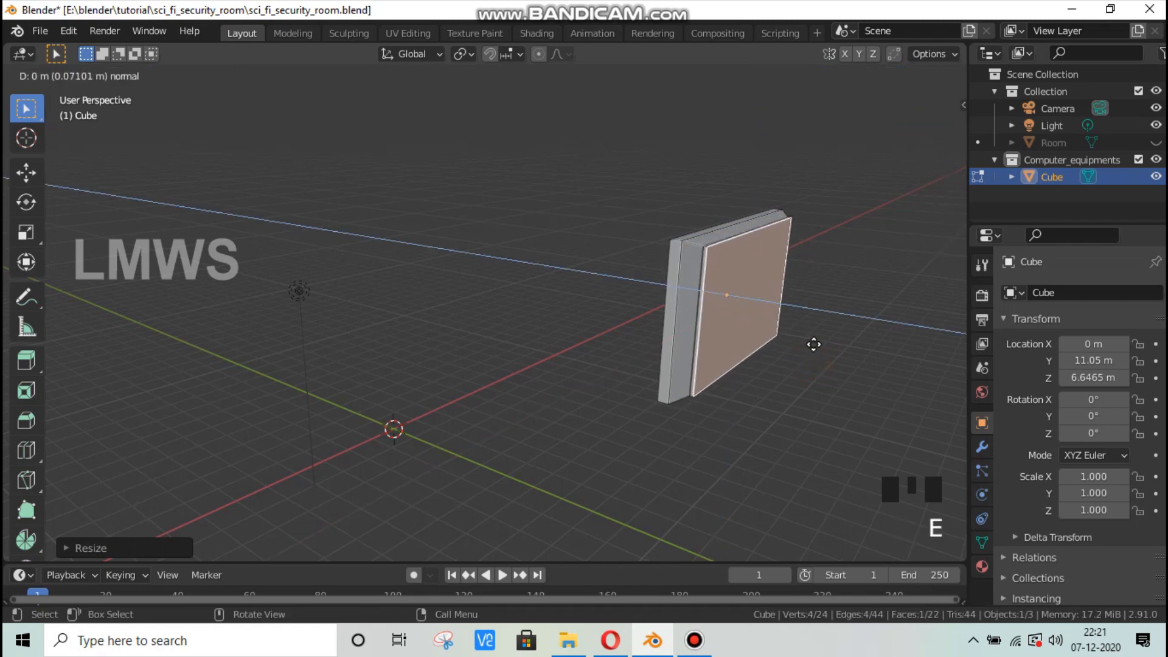
left_click(819, 357)
key("s")
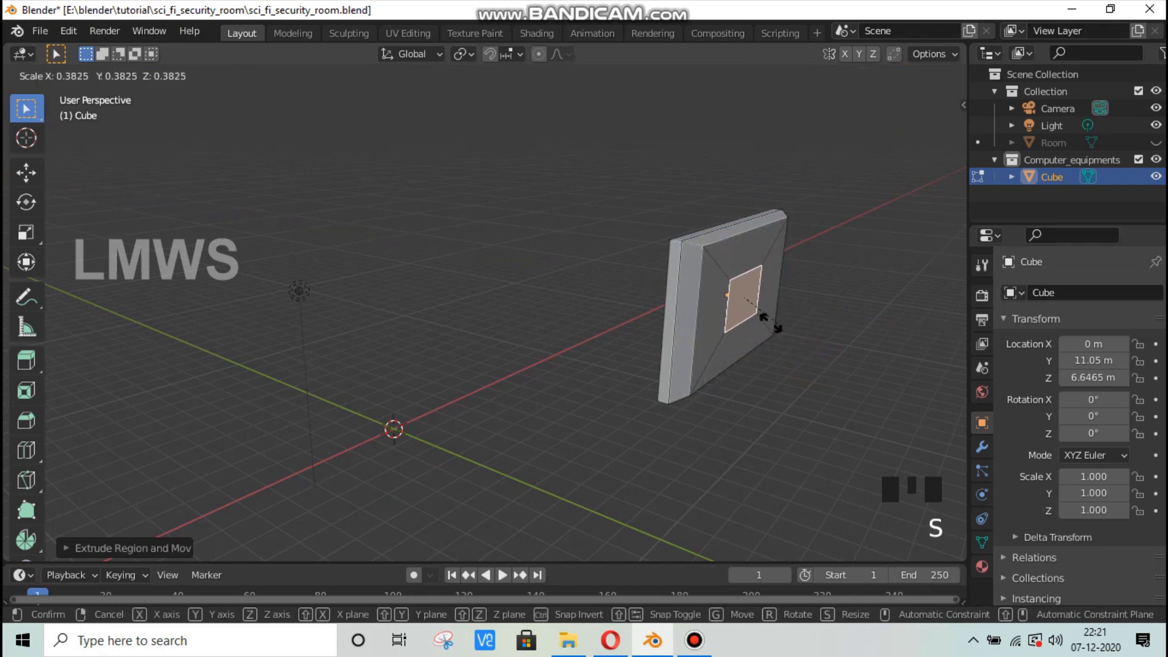
left_click(762, 321)
key("e")
left_click(779, 332)
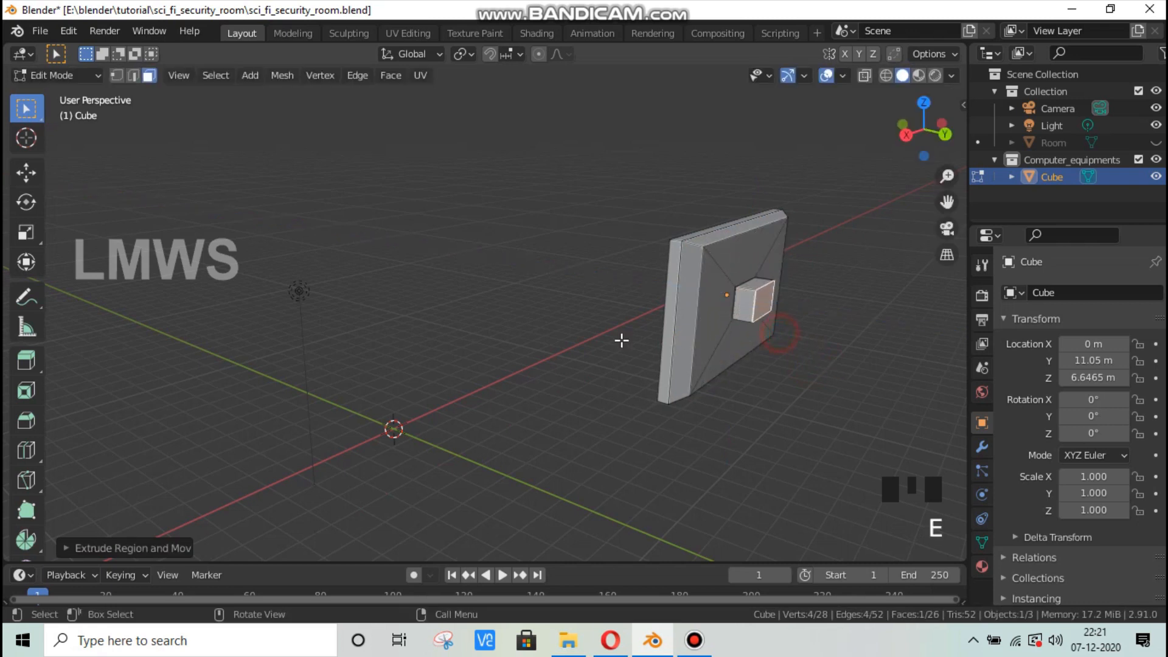
Step: Deselect the geometry, save the file and return the panel to object mode
middle_click_drag(620, 338, 722, 326)
key("alt+a")
scroll(788, 232, "down", 1)
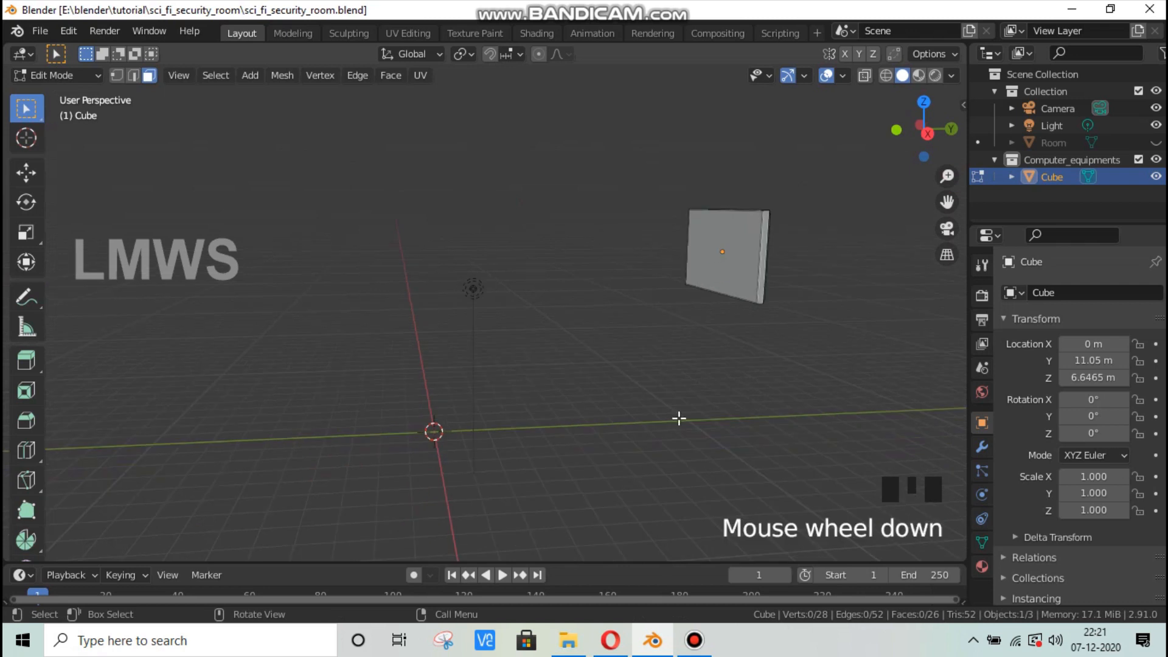
key("ctrl+s")
key("Tab")
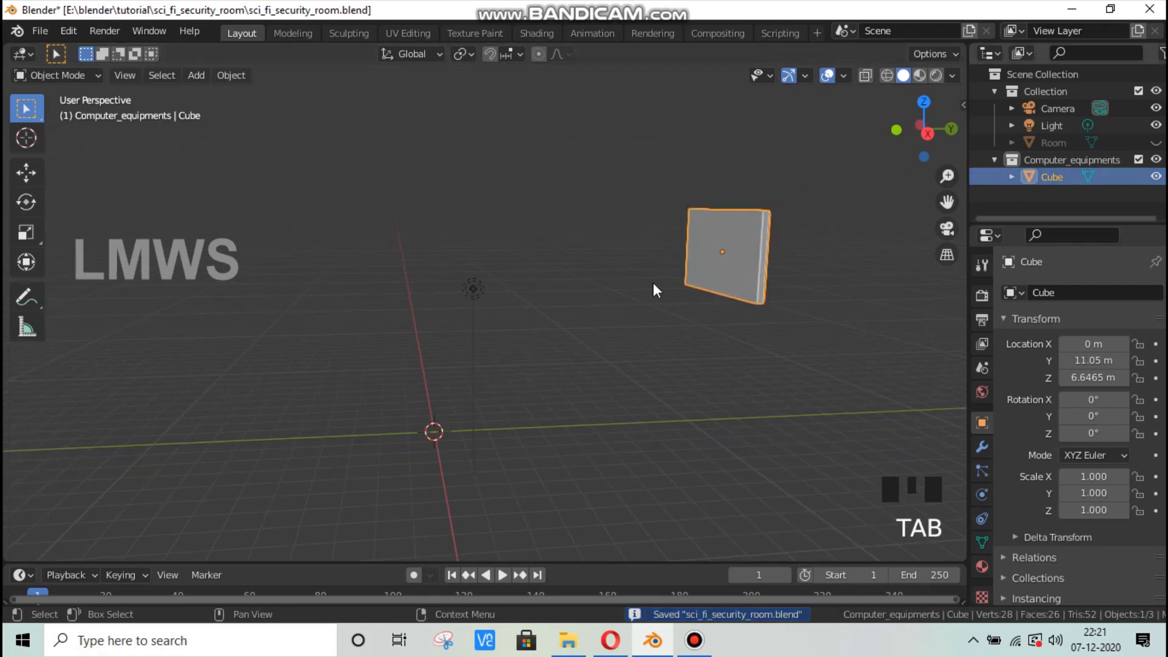
Step: Rename the Cube object as Monitor_1 and save the file
double_click(1059, 177)
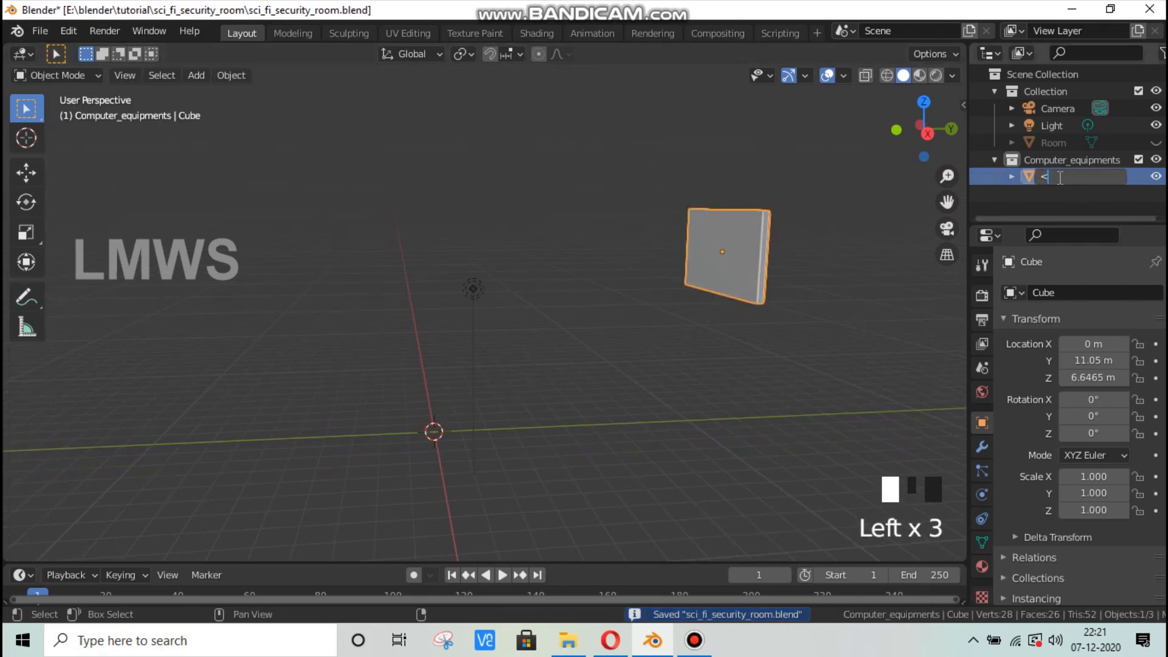
type("Monit")
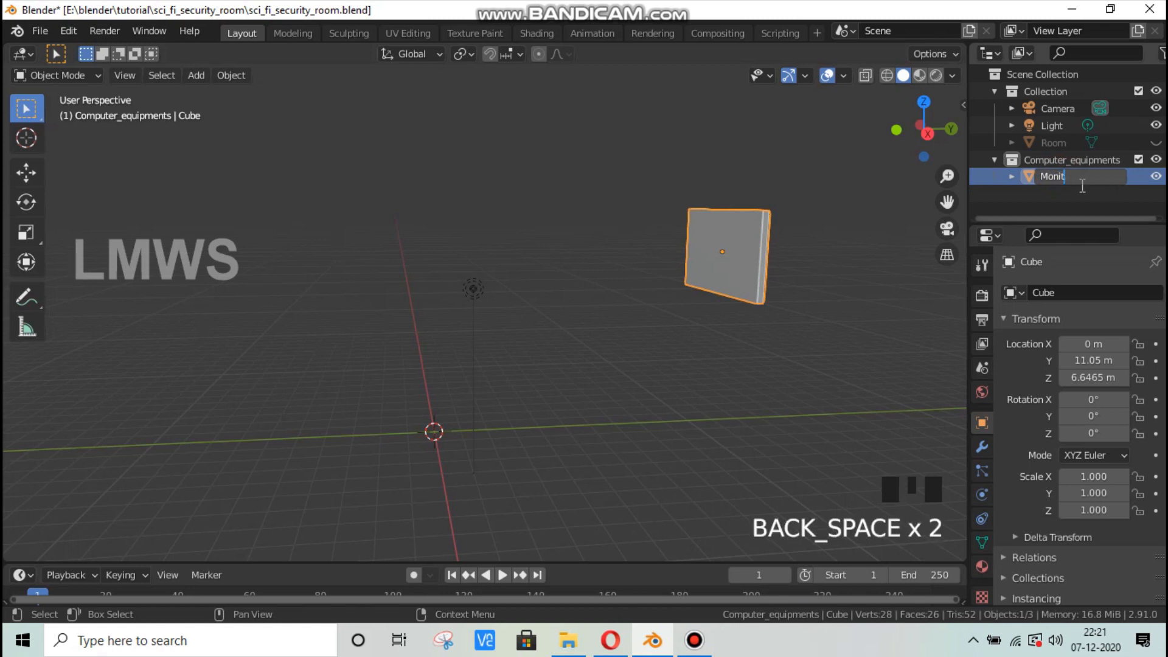
type("or_1")
key("Return")
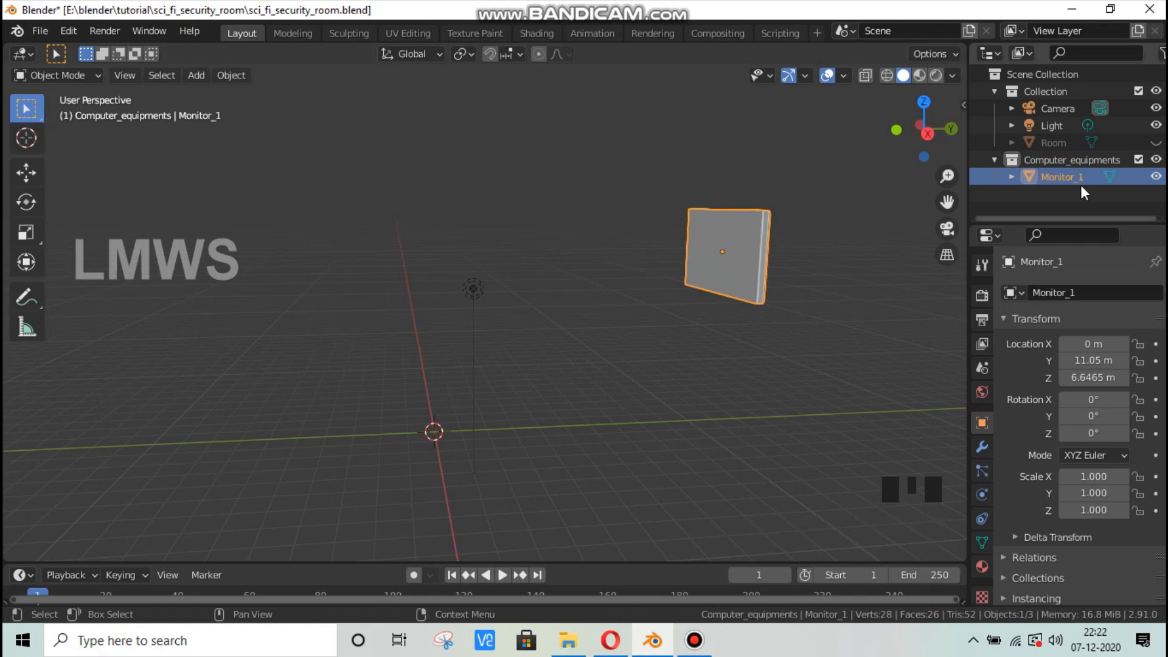
key("ctrl+s")
Step: Unhide the Room object and duplicate Monitor_1 about 6.2 m along the X axis beside the original
middle_click_drag(697, 313, 770, 330)
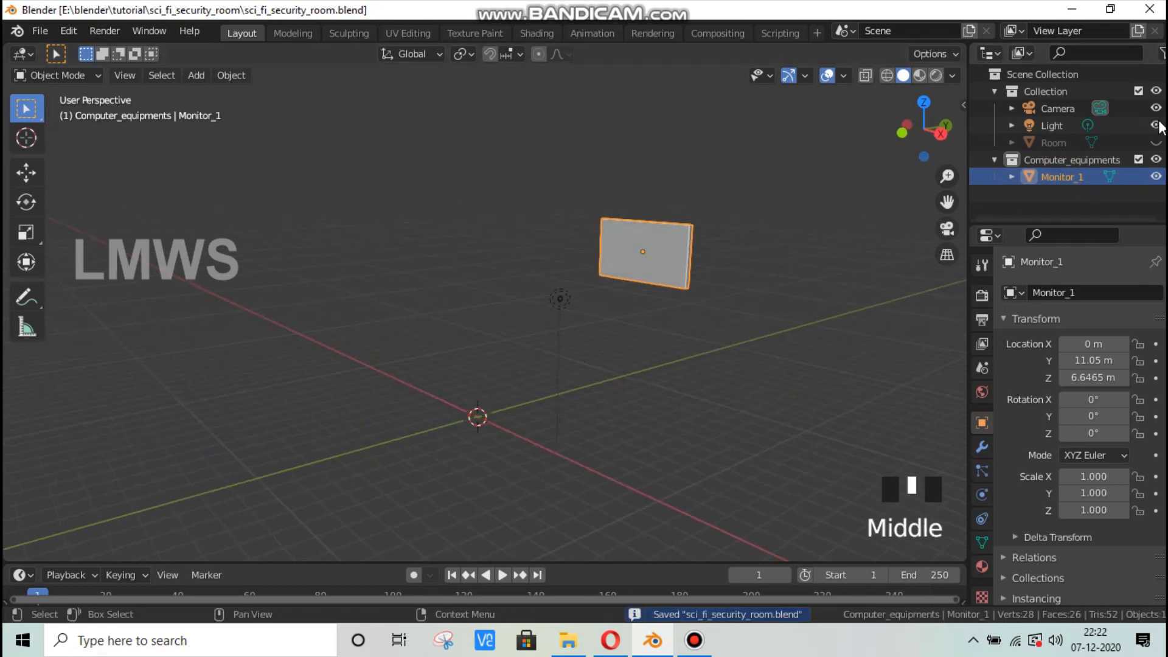
left_click(1155, 142)
key("shift+d")
key("x")
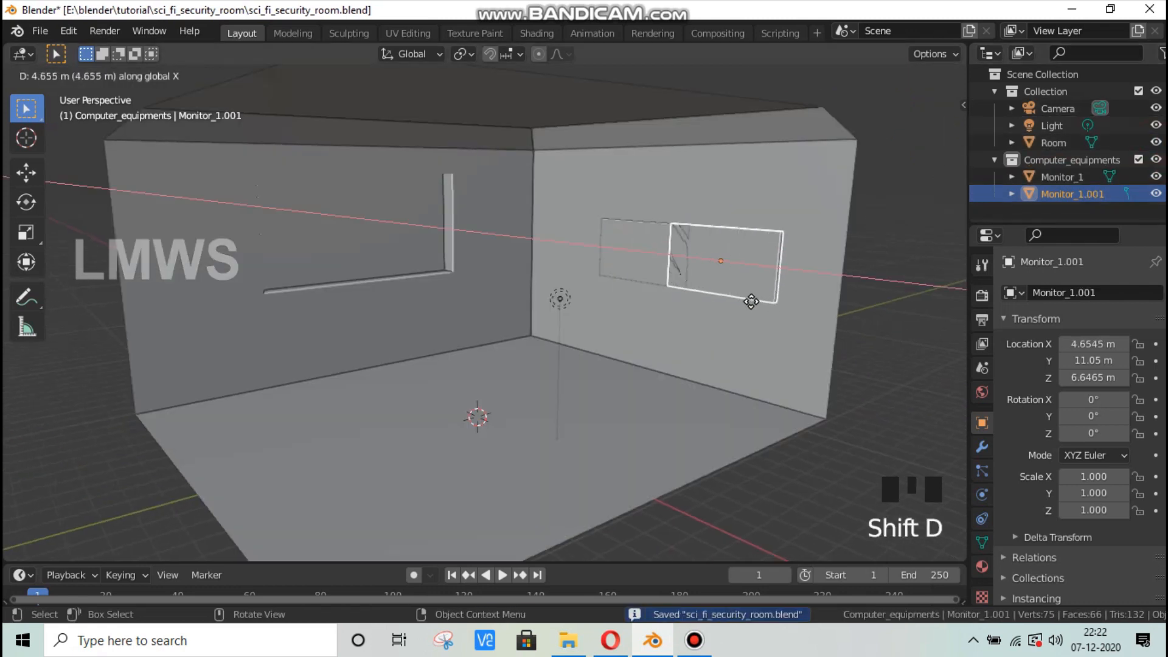
Step: Select both monitors and move them together about -1.33 m along the X axis
left_click(659, 287, "shift")
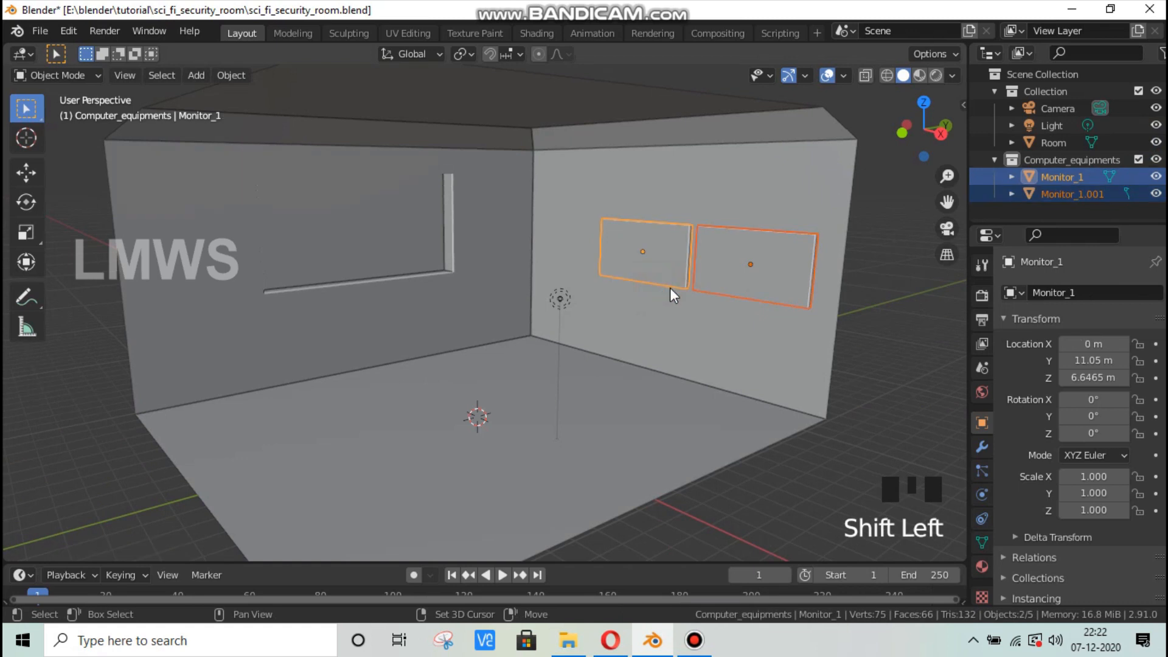
key("g")
key("y")
key("x")
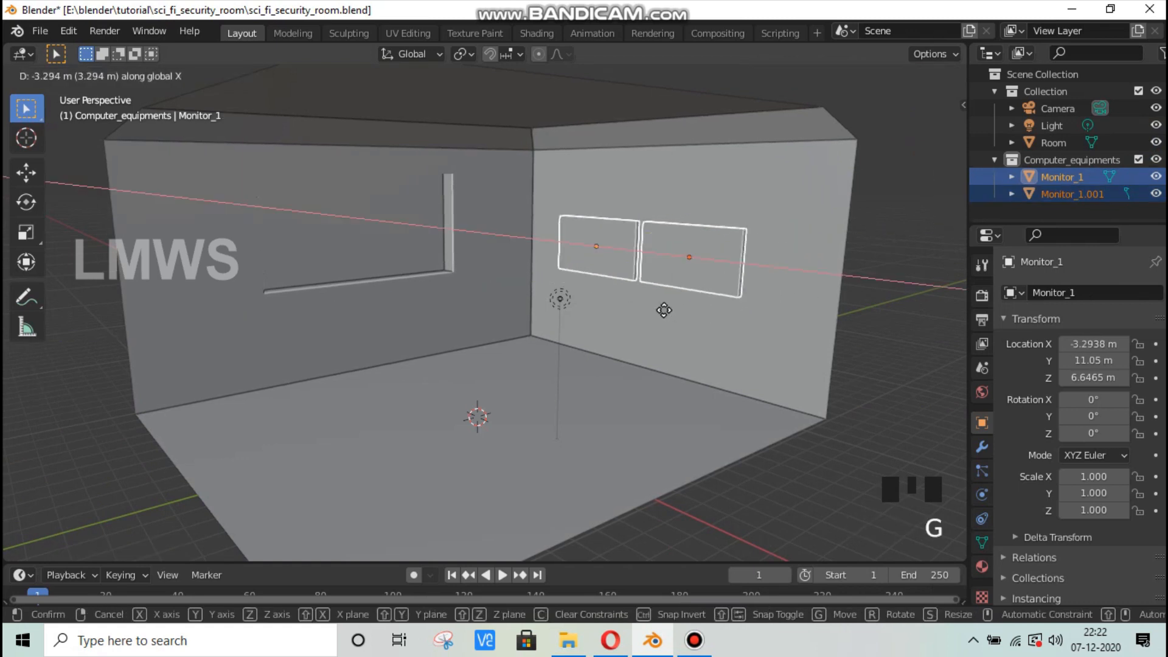
left_click(694, 319)
Step: Check the monitor arrangement in the browser's reference picture, then return to Blender and examine how the monitors sit against the wall
left_click(610, 640)
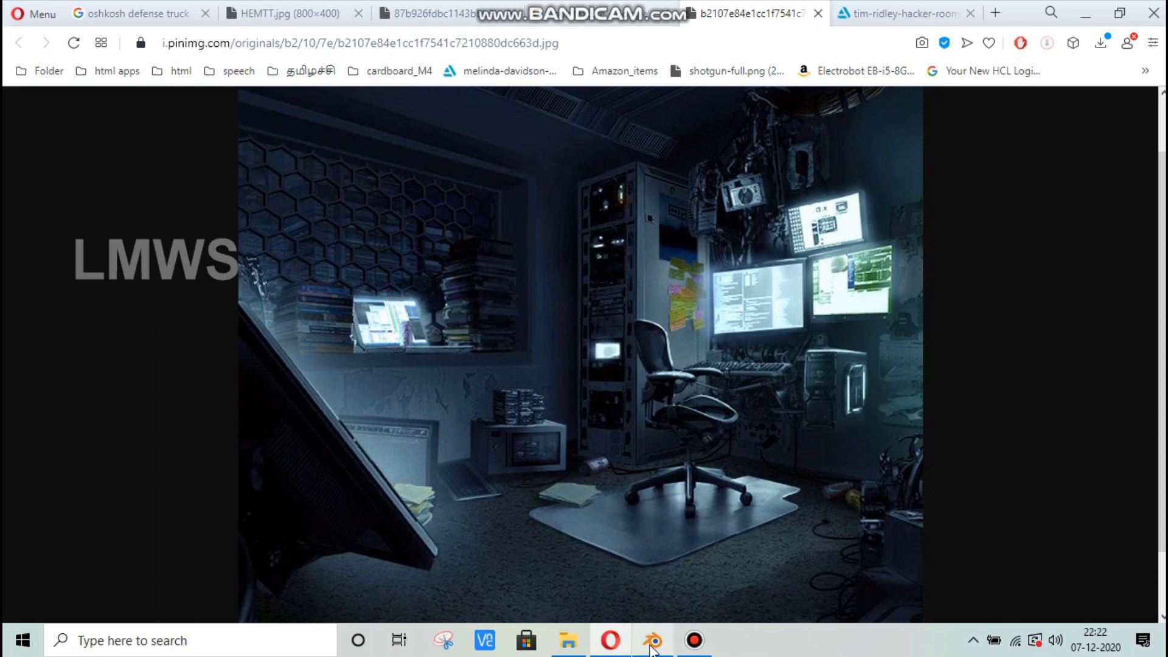
left_click(652, 640)
middle_click_drag(608, 299, 645, 330)
scroll(740, 238, "up", 3)
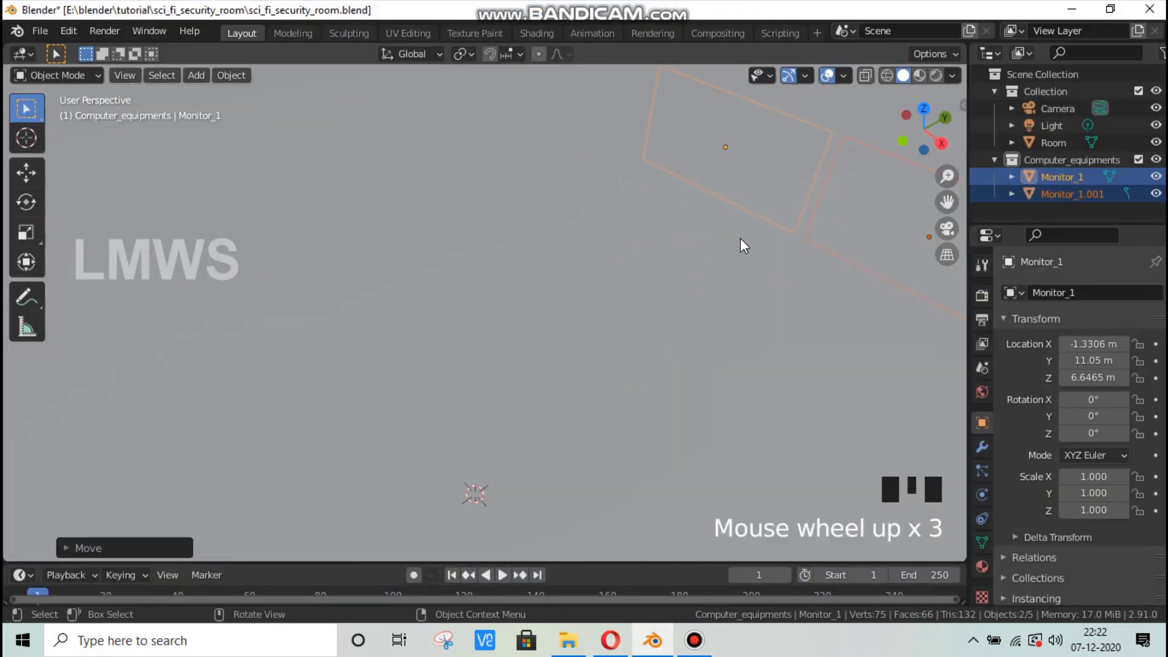
middle_click_drag(739, 238, 620, 406)
scroll(675, 349, "down", 3)
middle_click_drag(675, 349, 768, 259)
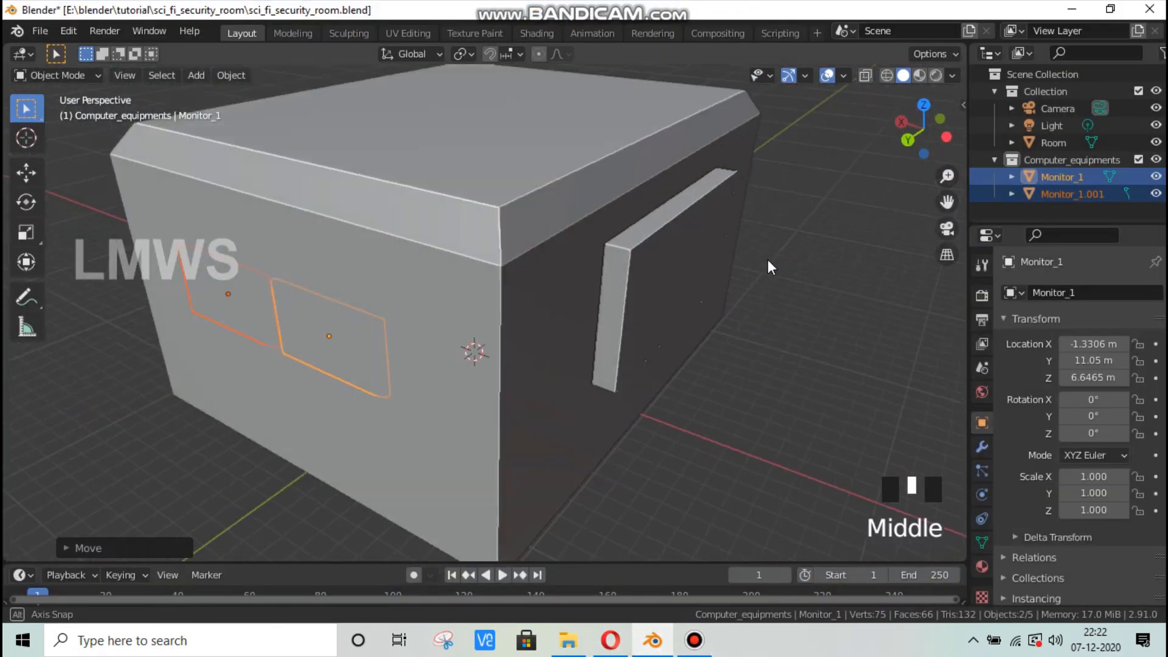
scroll(381, 334, "down", 2)
middle_click_drag(381, 333, 644, 235)
scroll(725, 287, "up", 6)
Step: Rotate Monitor_1 about 7.1° and Monitor_1.001 about -12.8° around the Z axis so they angle toward each other
left_click(697, 307)
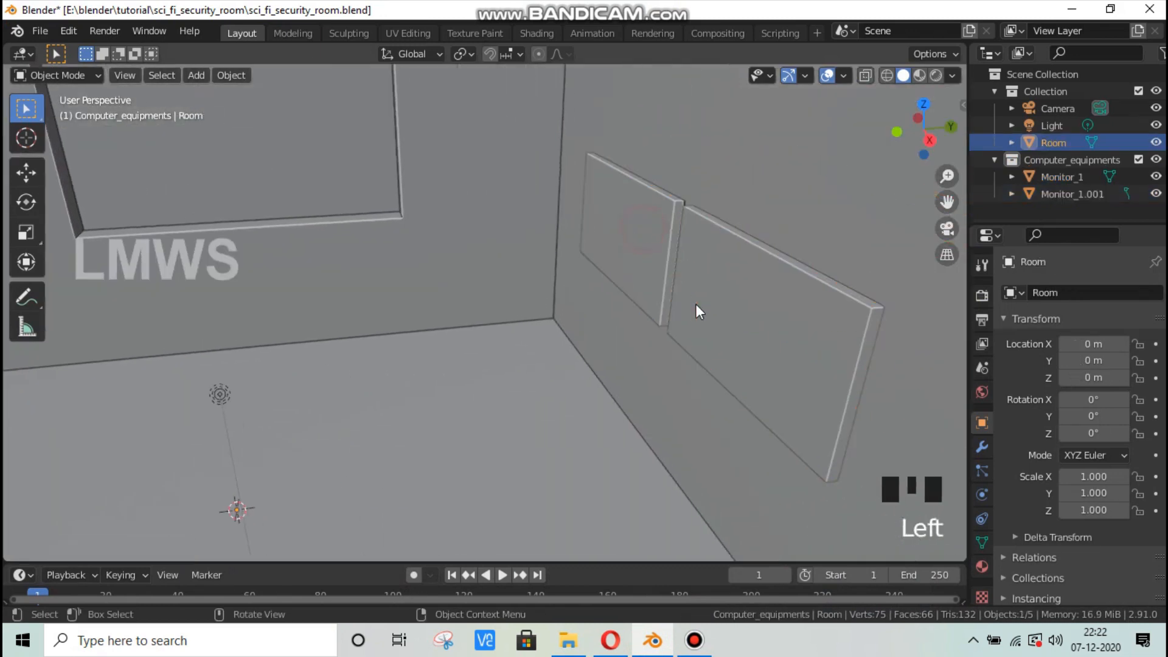
left_click(654, 207)
key("r")
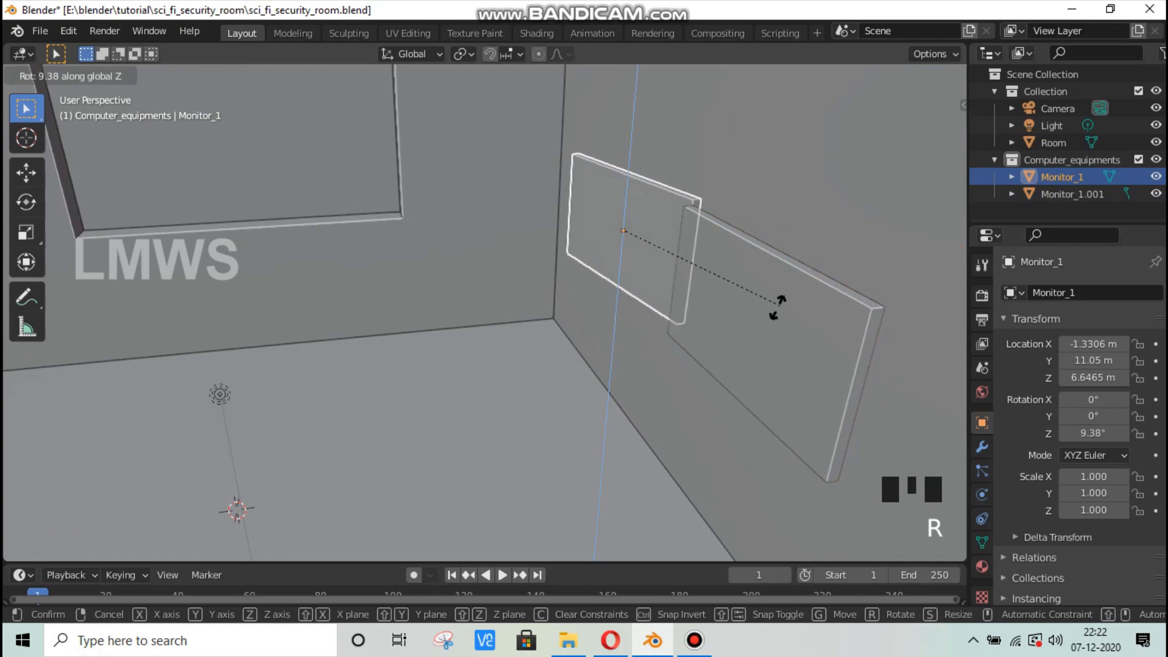
left_click(817, 312)
left_click(856, 359)
key("r")
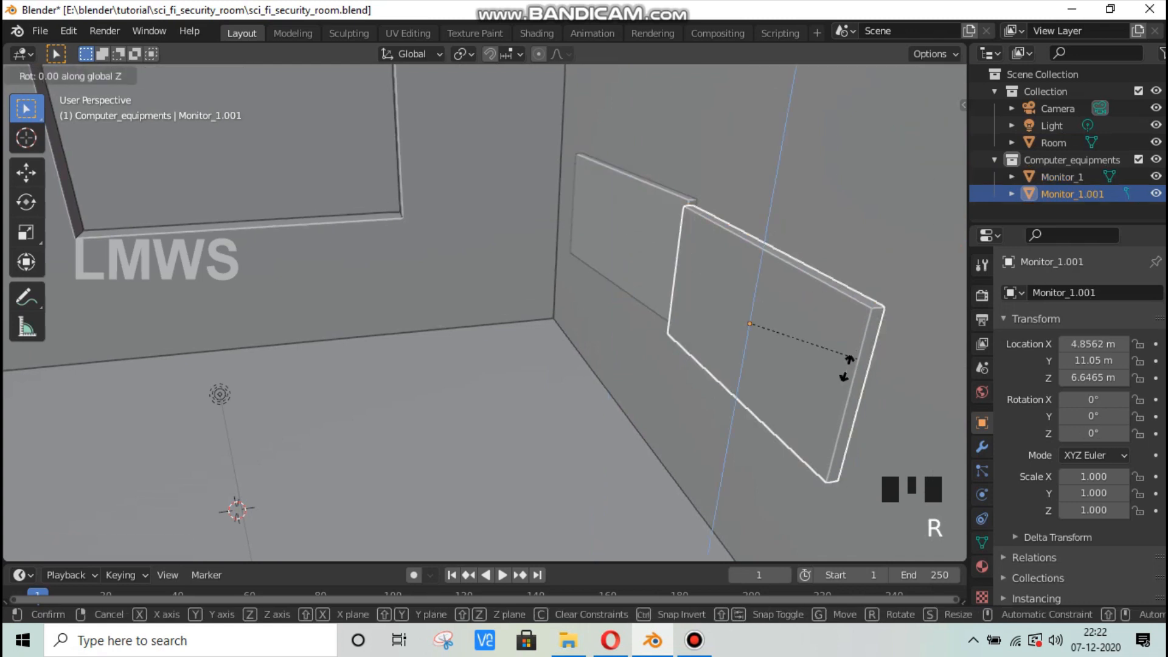
left_click(852, 389)
Step: Close the gap between the monitors by moving Monitor_1.001 to about X 4.5 m and nudging Monitor_1 slightly along X
scroll(786, 399, "down", 2)
middle_click_drag(786, 399, 693, 292)
scroll(682, 279, "up", 2)
scroll(718, 300, "down", 2)
key("g")
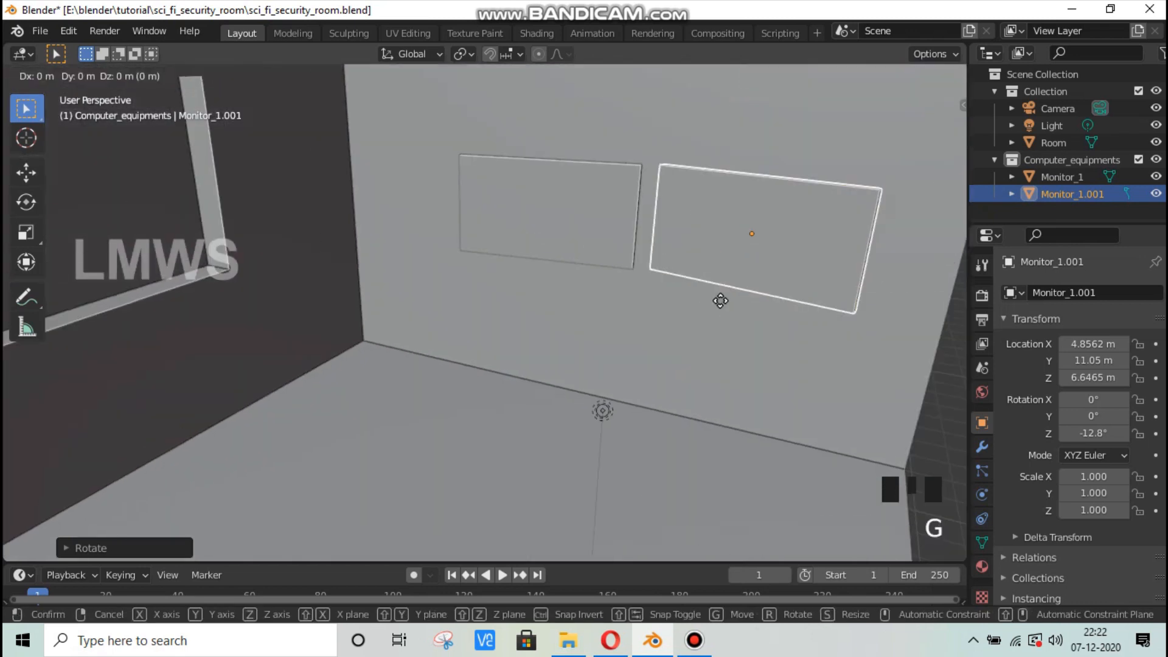
key("x")
left_click(707, 299)
left_click(571, 234)
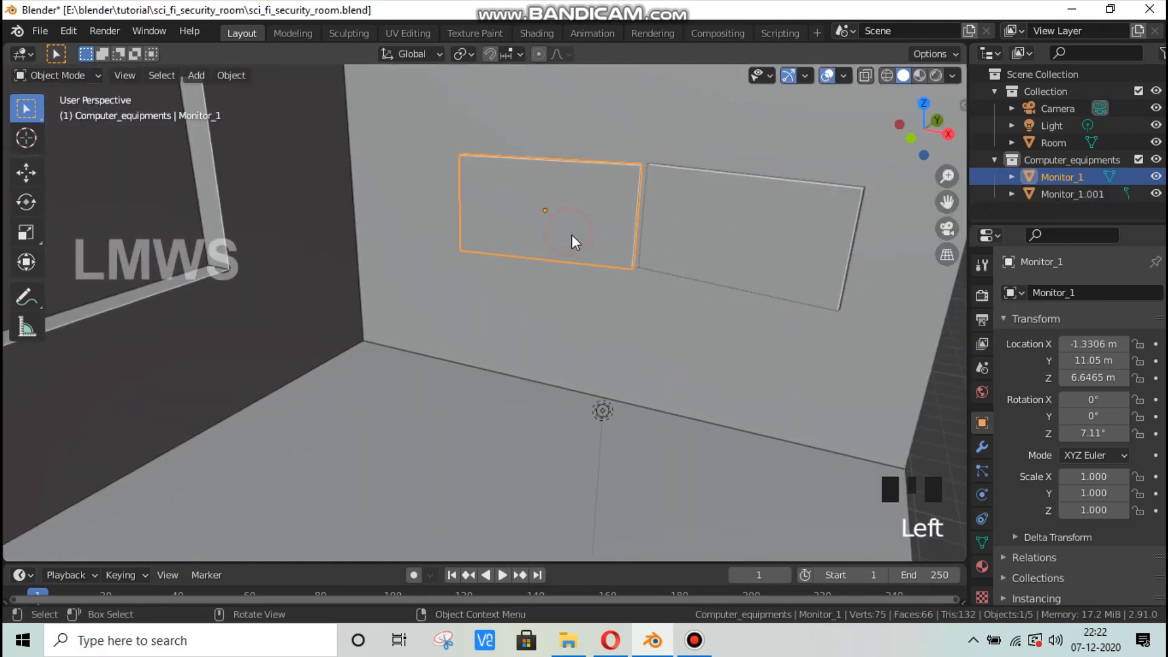
key("g")
key("x")
left_click(695, 239)
Step: Duplicate Monitor_1.001 straight up along the Z axis to a height of about 10.24 m
left_click(702, 276)
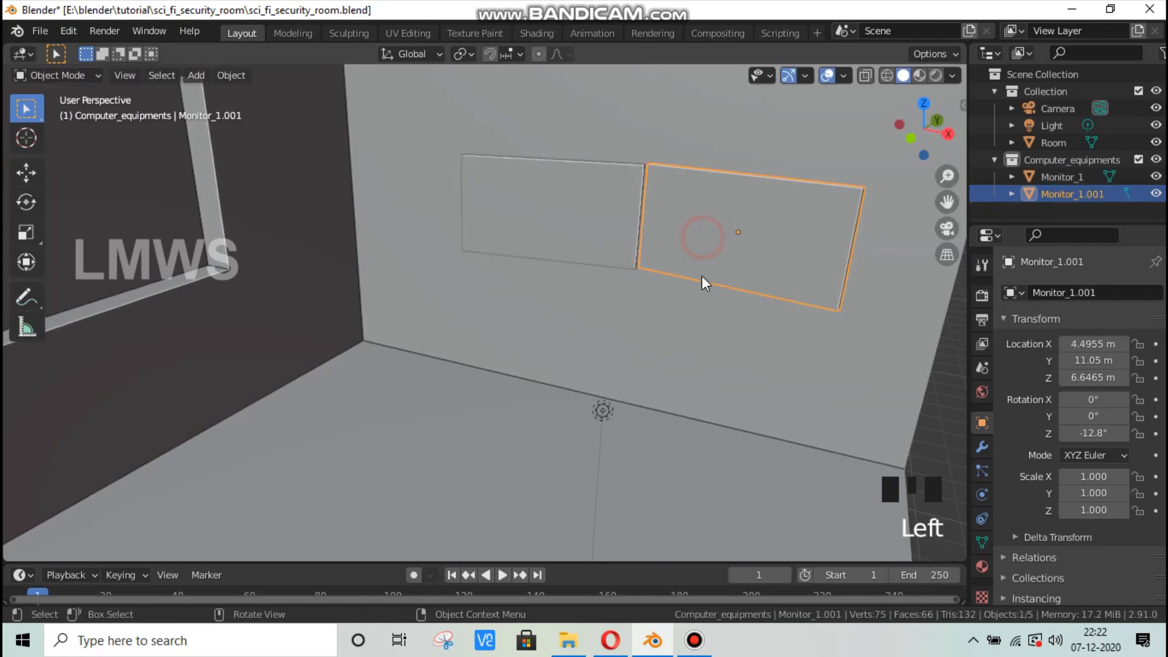
key("shift+d")
key("z")
left_click(713, 179)
scroll(739, 217, "down", 3)
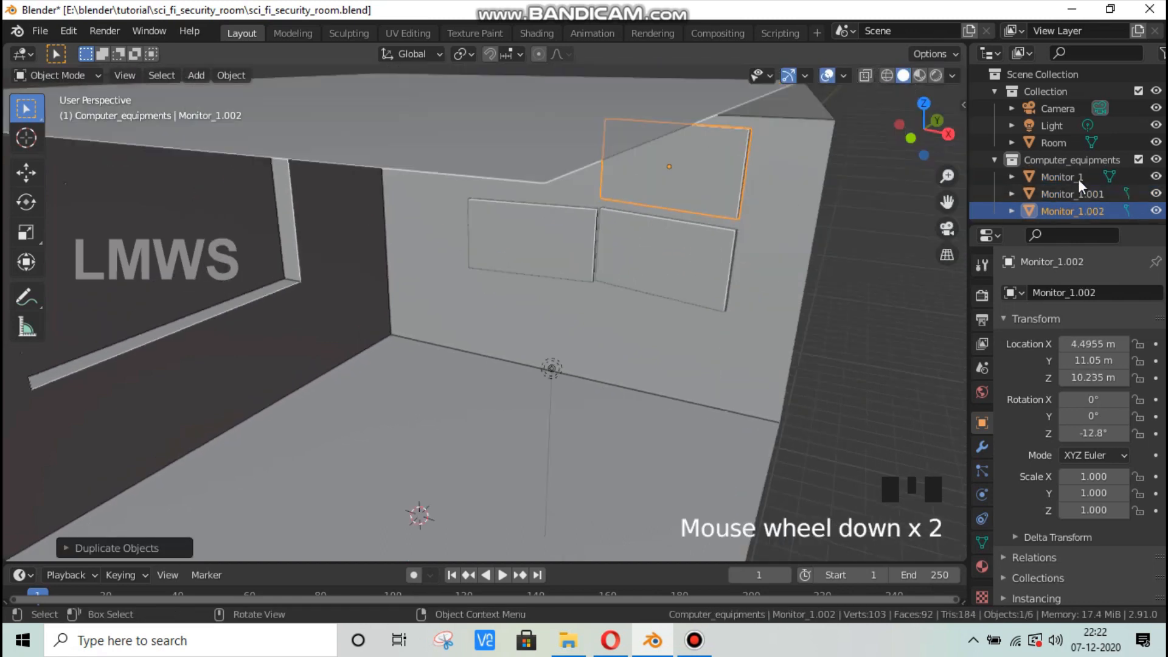
Step: Show the upper monitor's transform values in the viewport and reset its Z rotation to 0°
key("n")
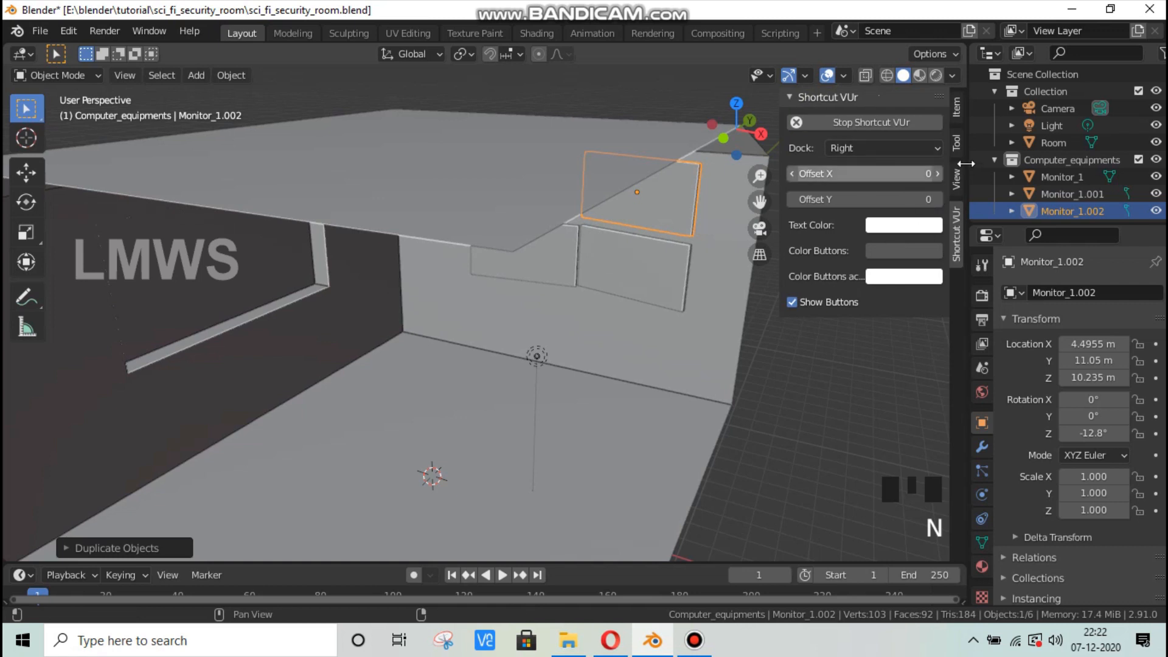
left_click(950, 141)
left_click(954, 142)
left_click(955, 108)
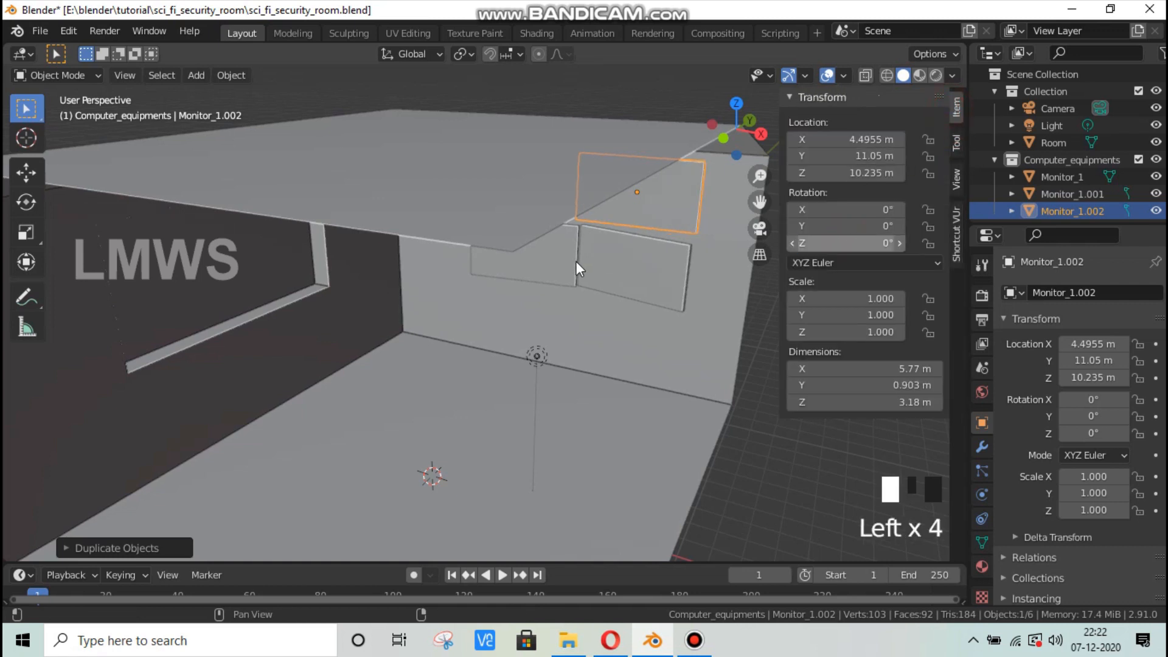
Step: Move the upper monitor along X to about 1.53 m, above the seam between the two lower monitors
middle_click_drag(575, 266, 647, 253)
key("g")
key("x")
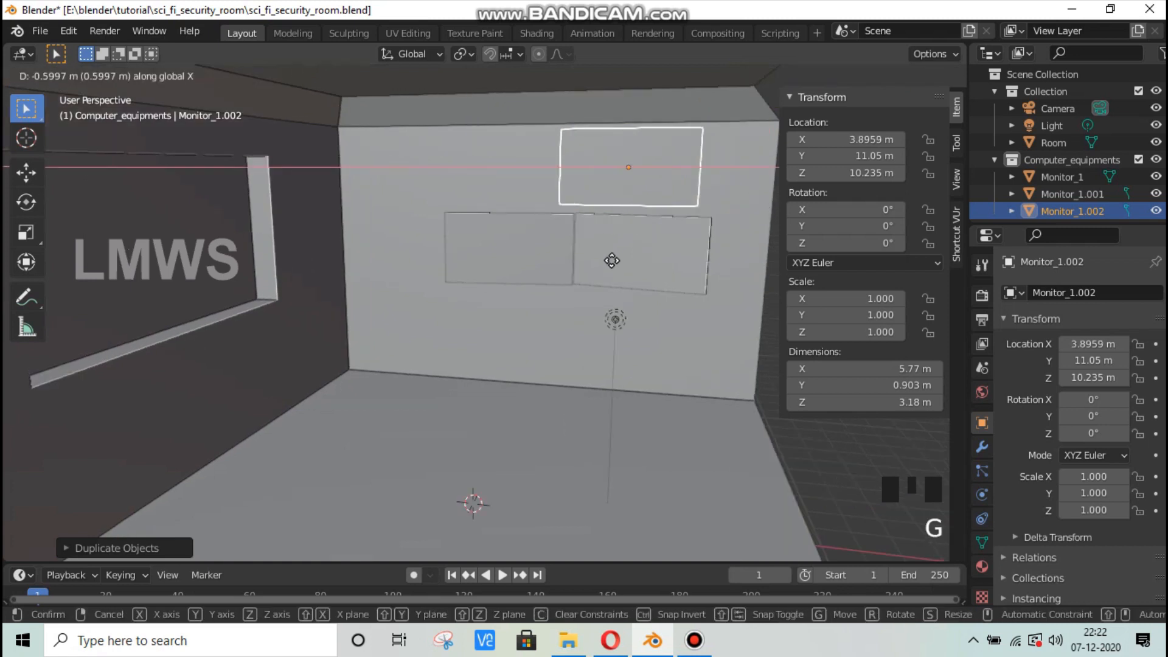
left_click(681, 283)
key("s")
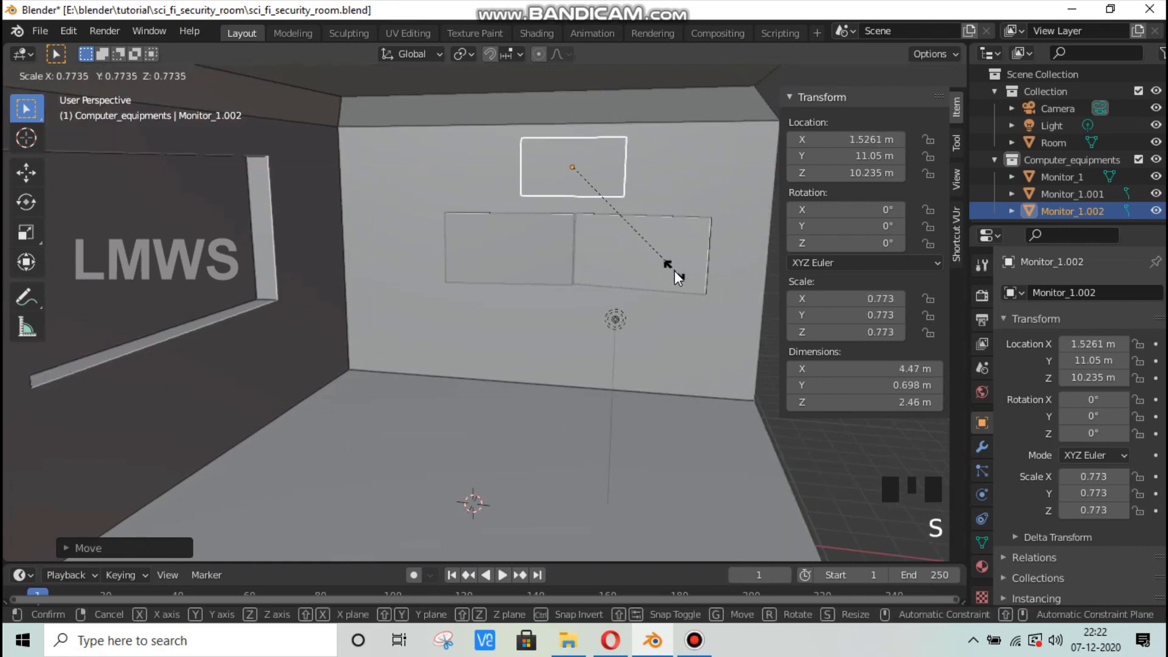
left_click(695, 279)
key("ctrl+z")
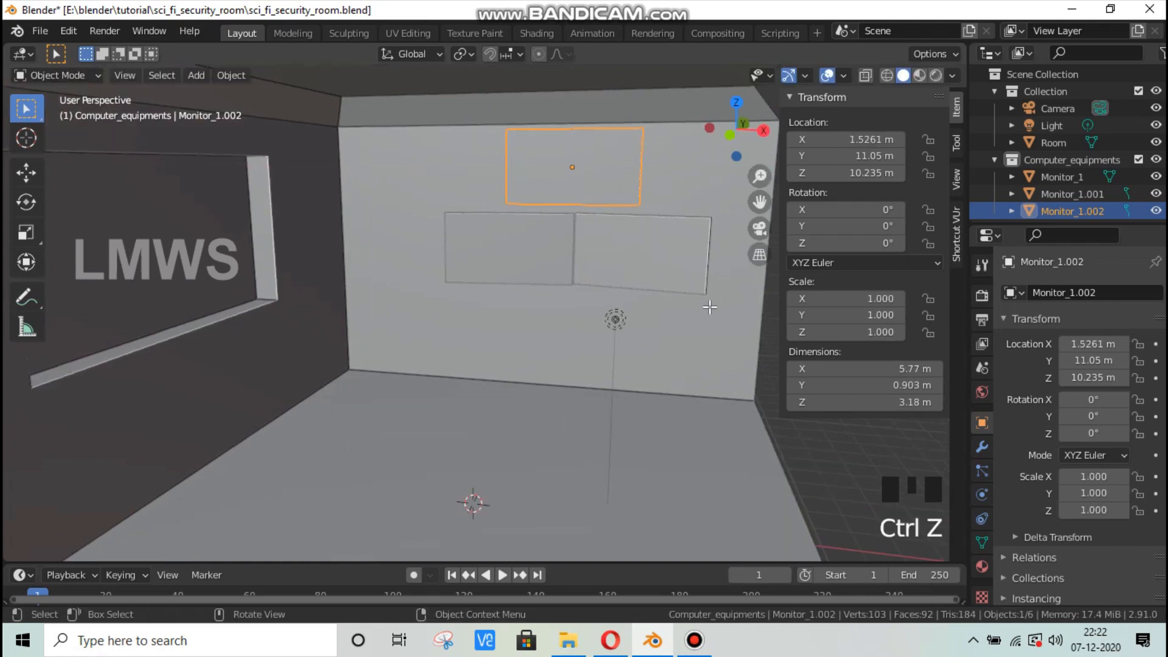
Step: Scale the upper monitor's entire mesh in Edit Mode to about 3.95 × 0.62 × 2.18 m, then return to Object Mode
key("Tab")
key("a")
key("s")
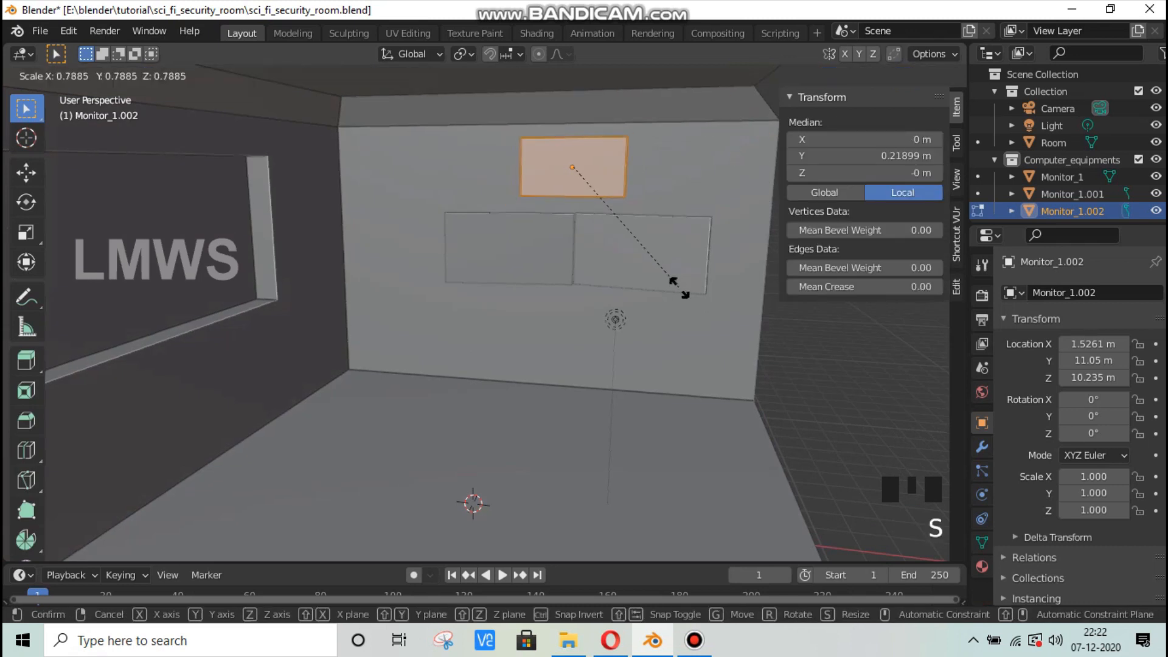
left_click(686, 272)
middle_click_drag(600, 268, 516, 275)
key("Tab")
Step: Lower the upper monitor along Z to about 9.58 m, just above the other two, and save the file
key("g")
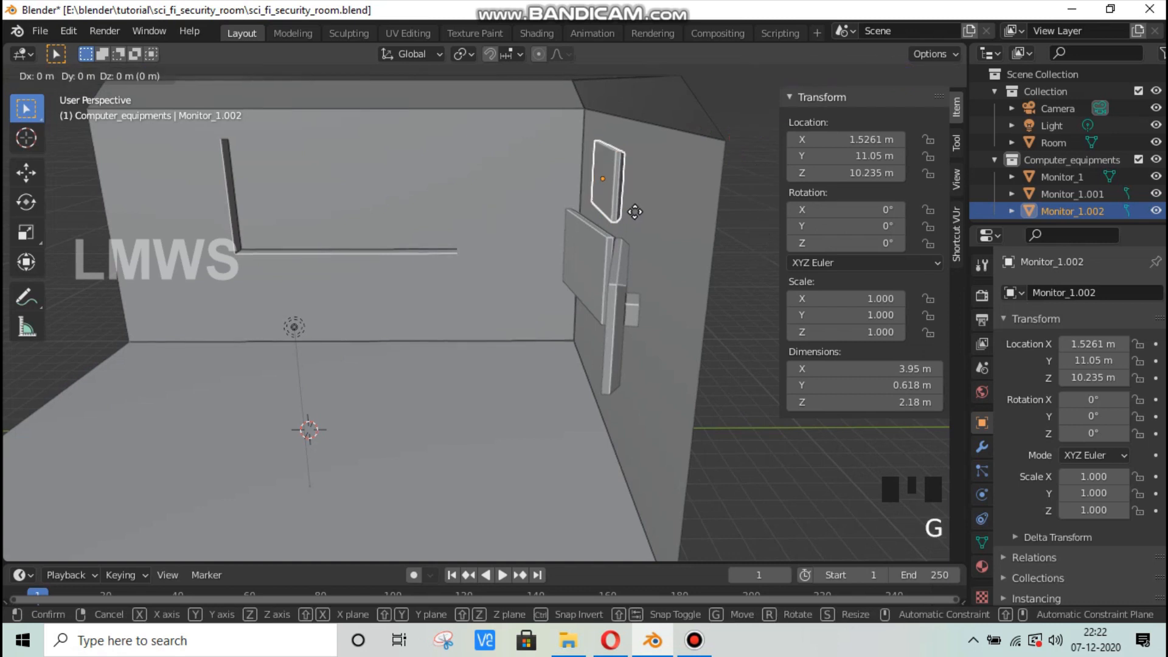
middle_click_drag(635, 213, 854, 286)
left_click(633, 233)
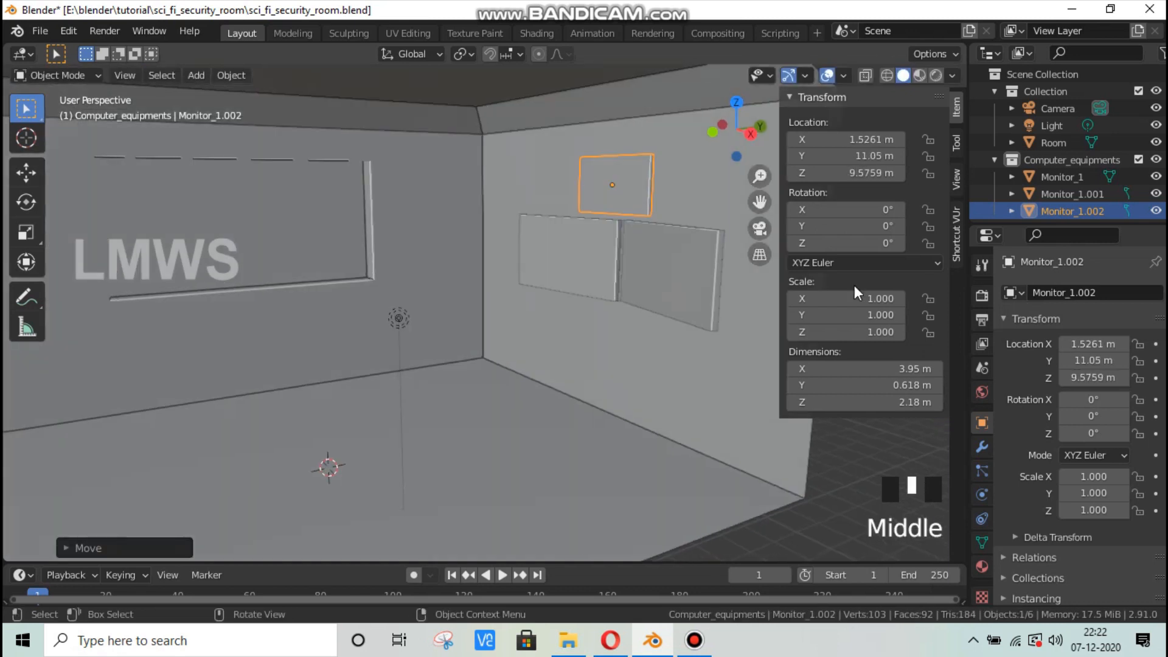
key("ctrl+s")
scroll(503, 312, "down", 2)
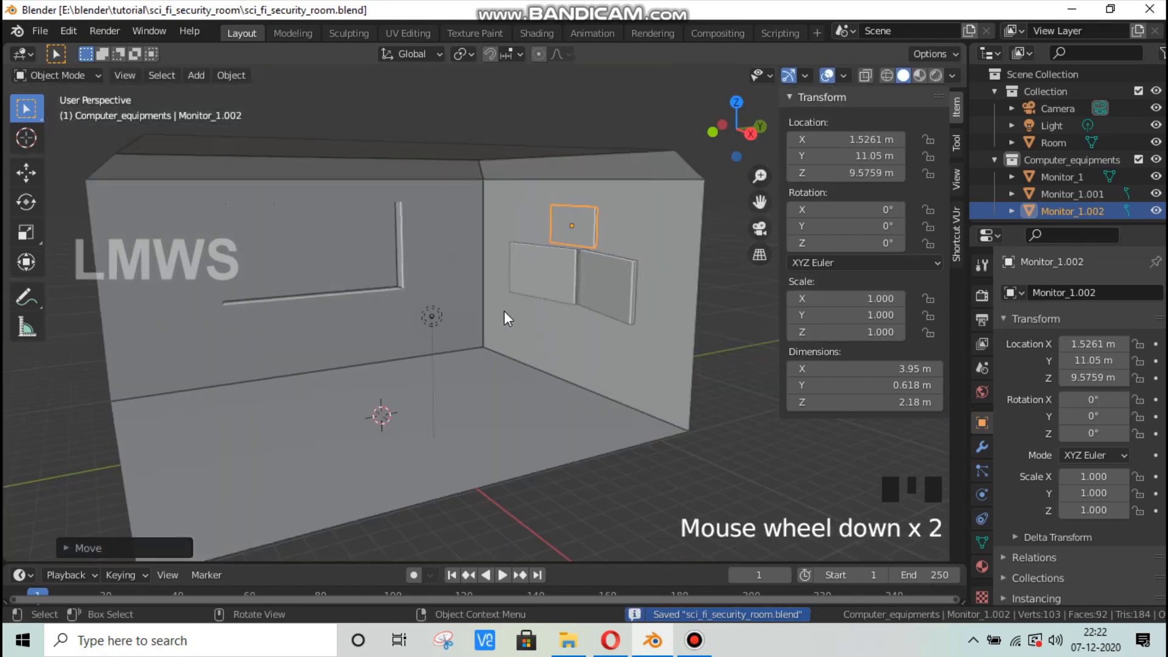
middle_click_drag(504, 311, 529, 286)
key("ctrl+s")
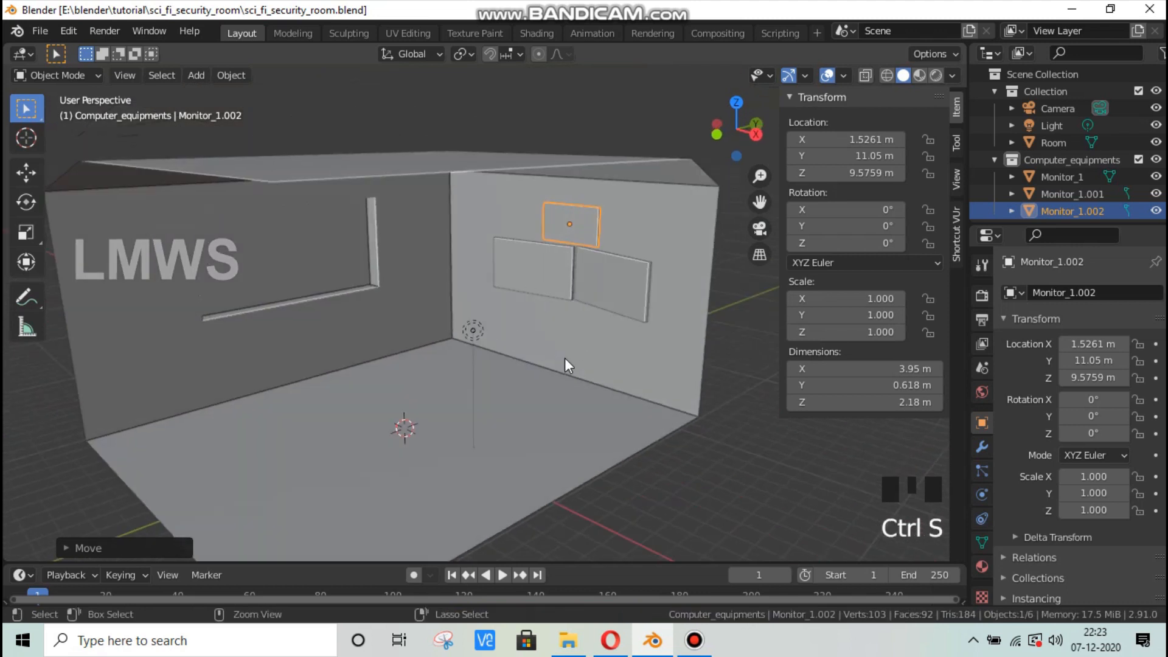
scroll(584, 371, "up", 2)
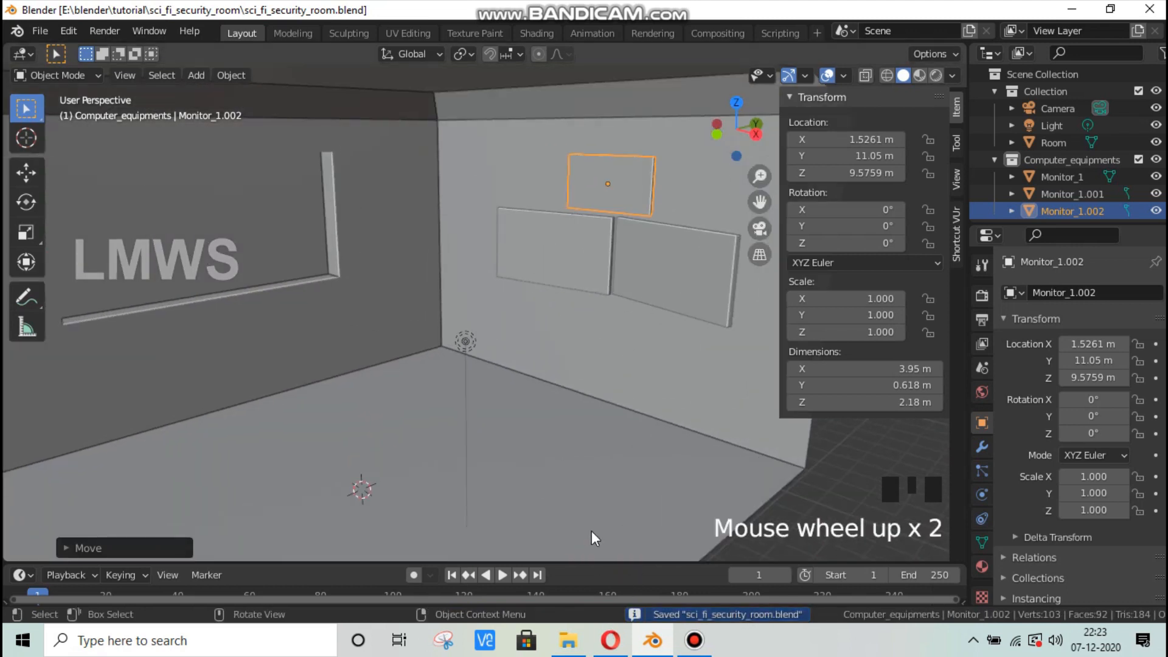
Step: Check the desk equipment in the browser's reference picture, then return to Blender and save the file
key("alt+Tab")
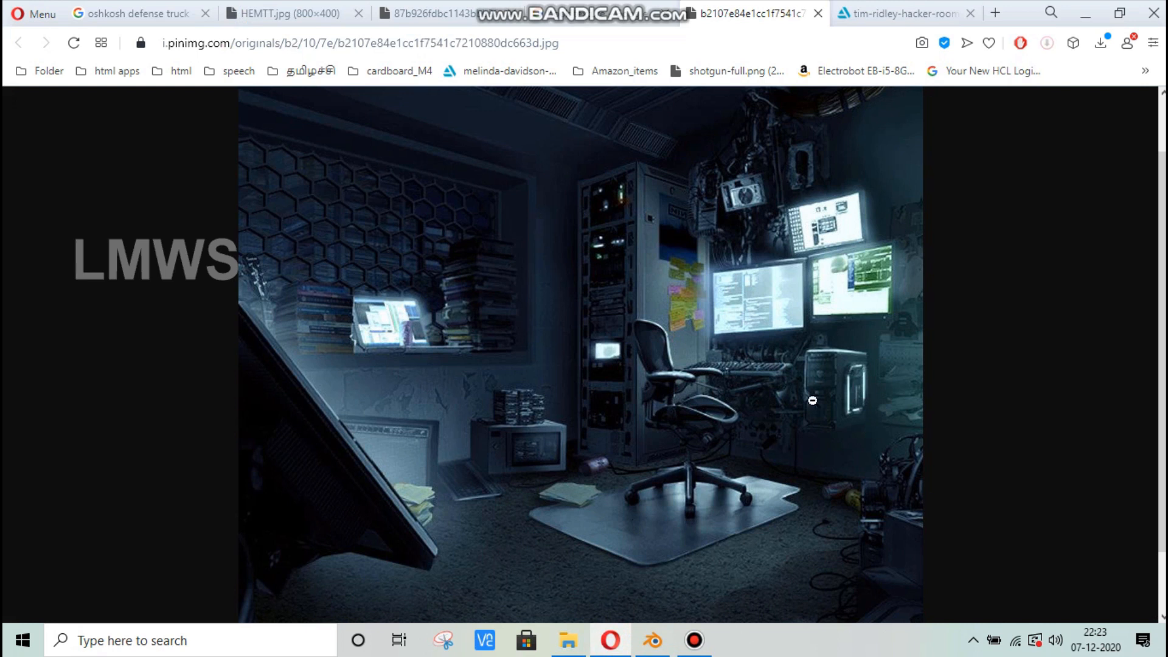
left_click(649, 649)
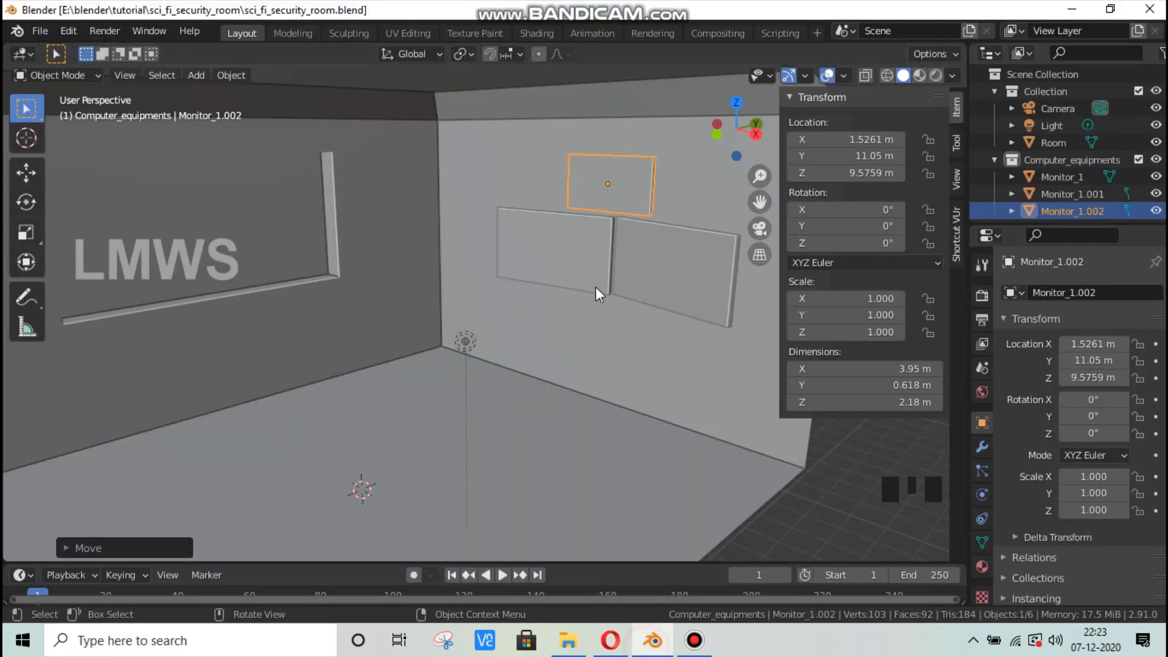
key("ctrl+s")
key("shift+a")
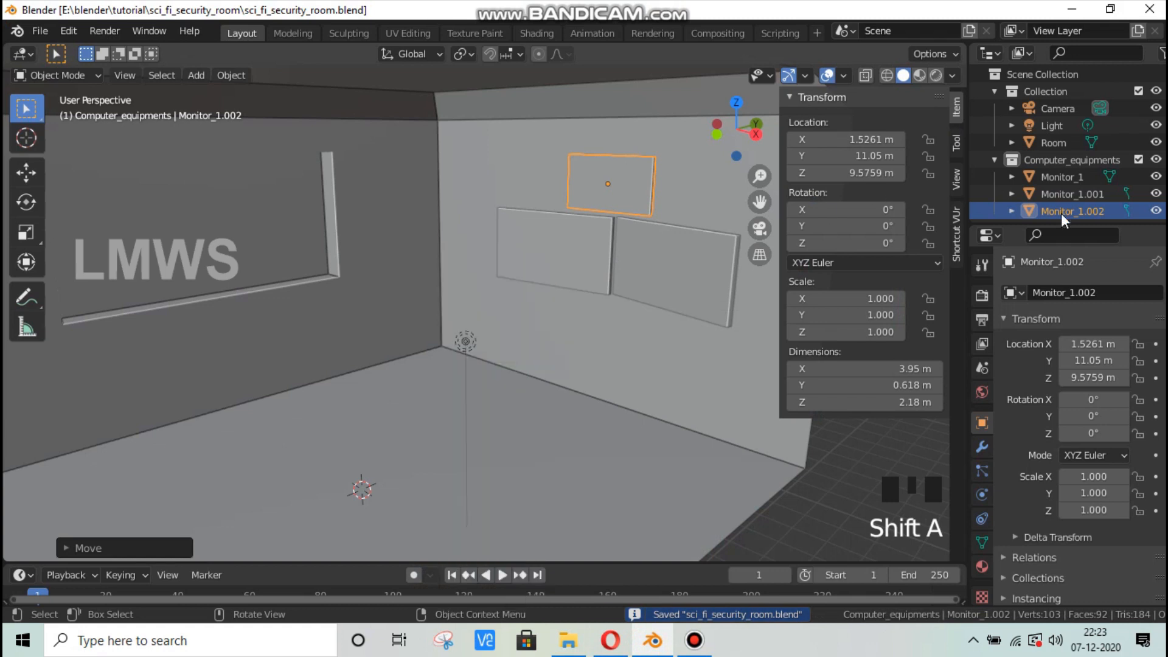
Step: Rename Monitor_1.001 as Monitor_2 and Monitor_1.002 as Monitor_3, and save the file
left_click(1070, 193)
double_click(1065, 194)
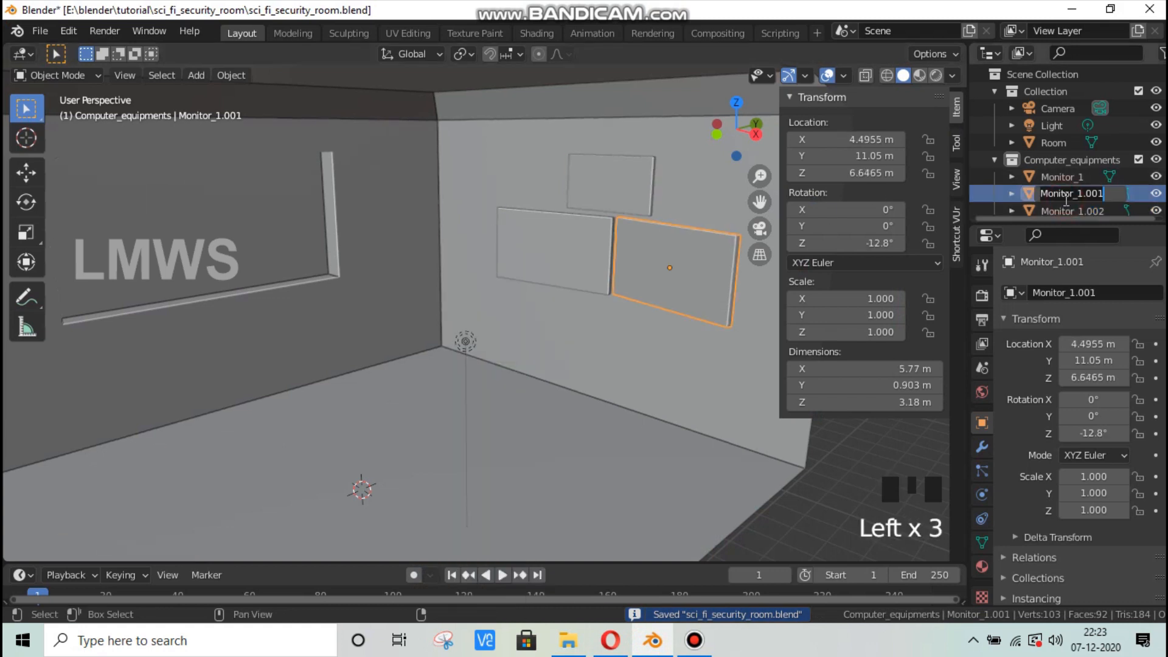
type("Monitor2")
key("Return")
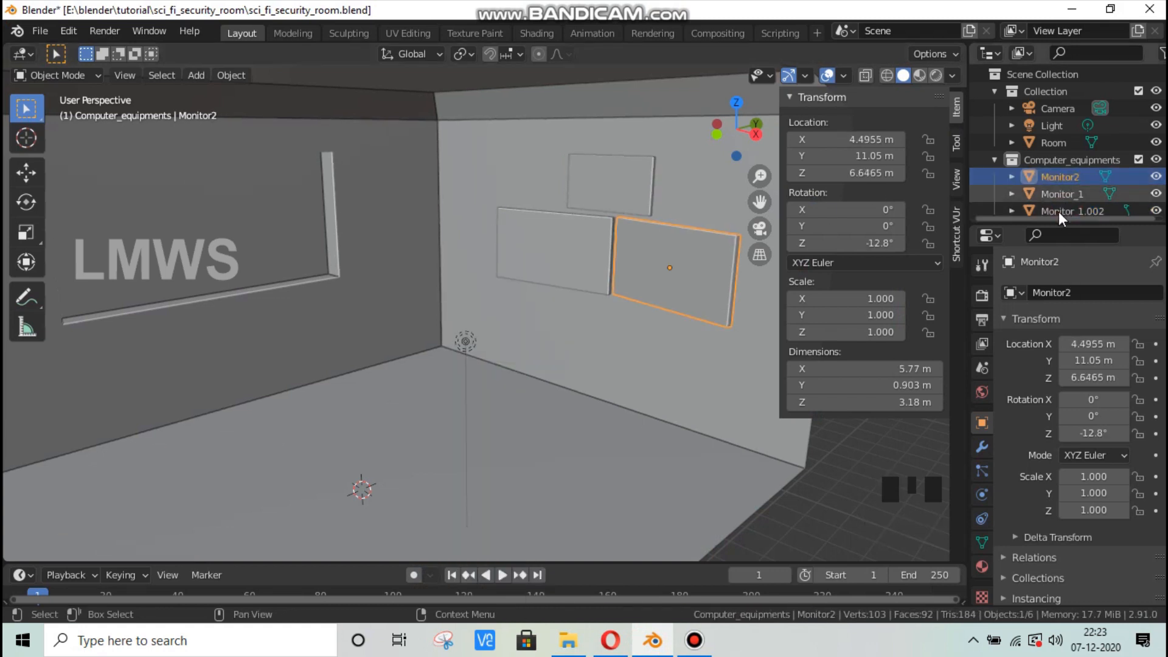
double_click(1060, 211)
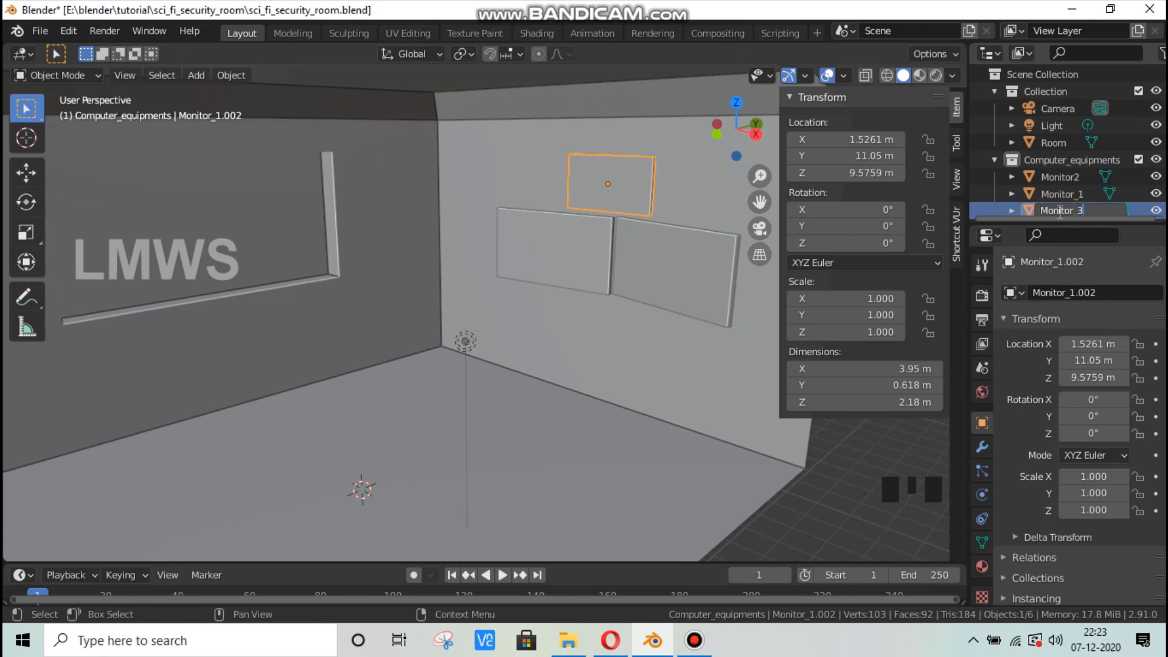
double_click(1071, 176)
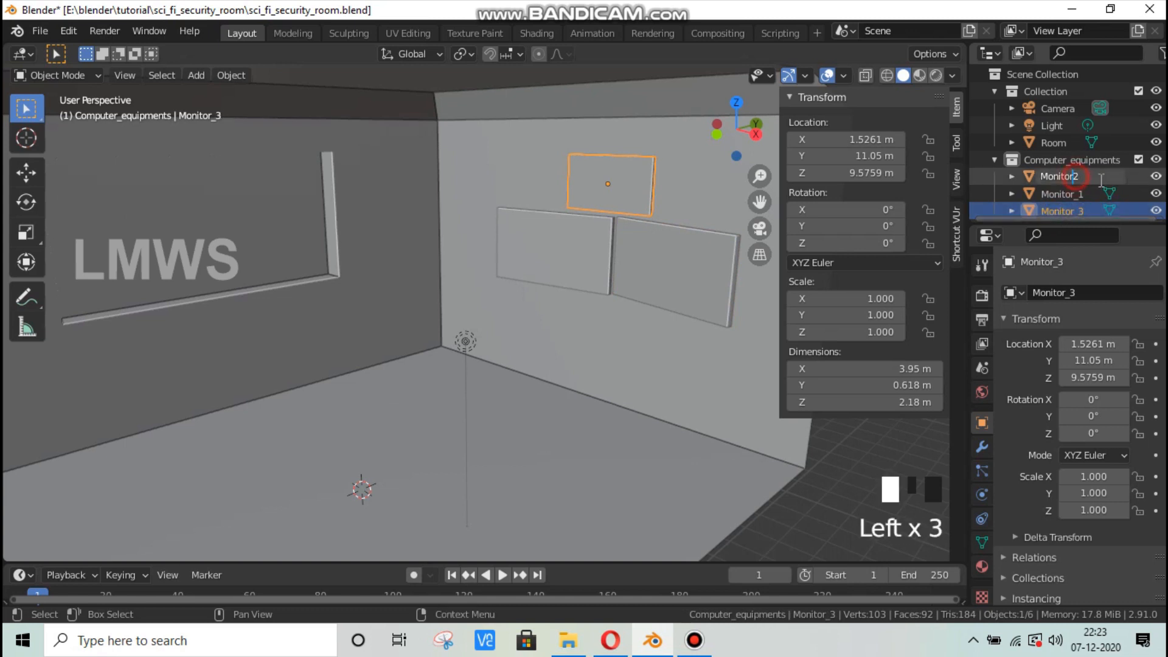
key("Return")
key("ctrl+s")
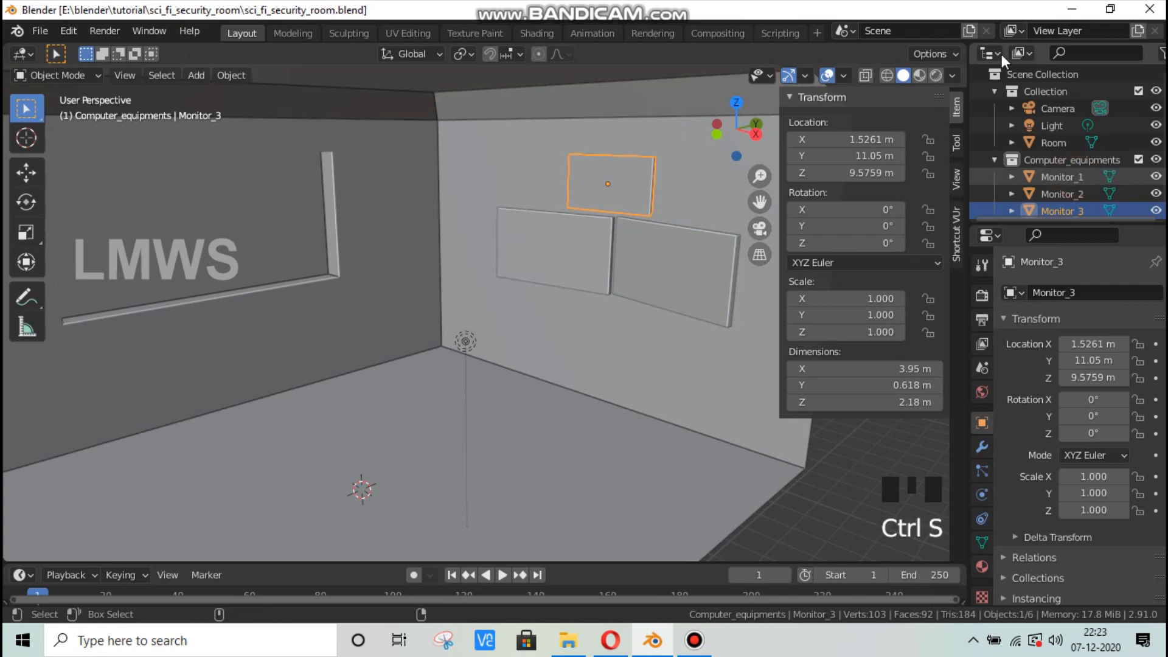
Step: Add a new cube mesh at the 3D cursor in the Computer_equipments collection
scroll(510, 330, "down", 2)
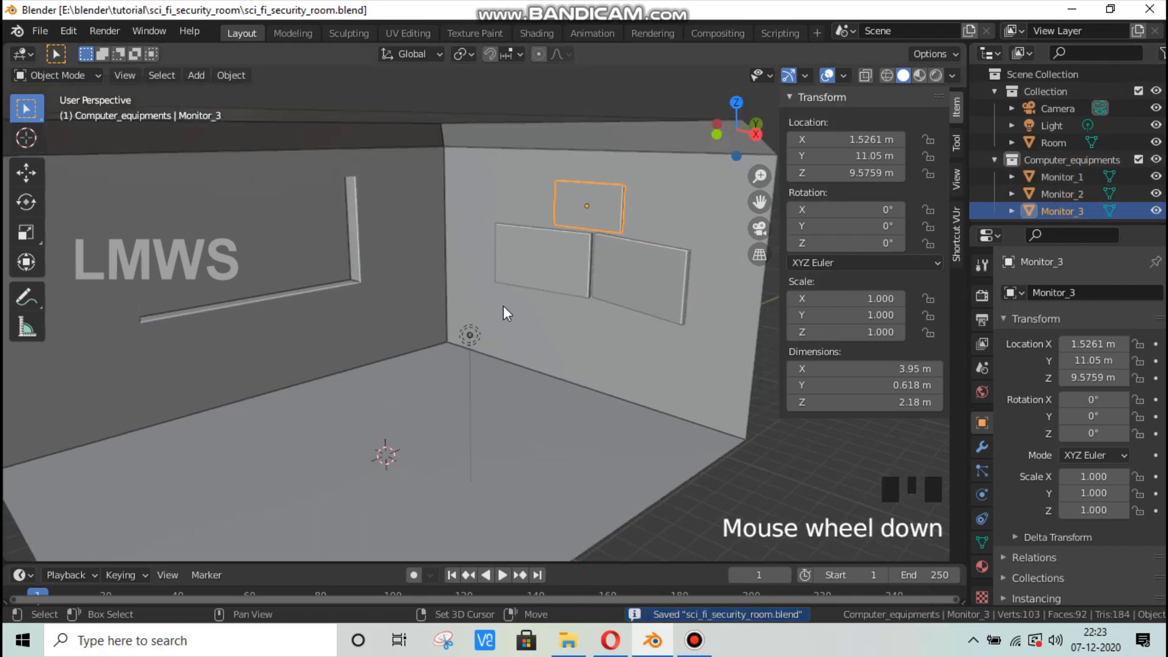
key("shift+a")
mouse_move(462, 274)
left_click(571, 292)
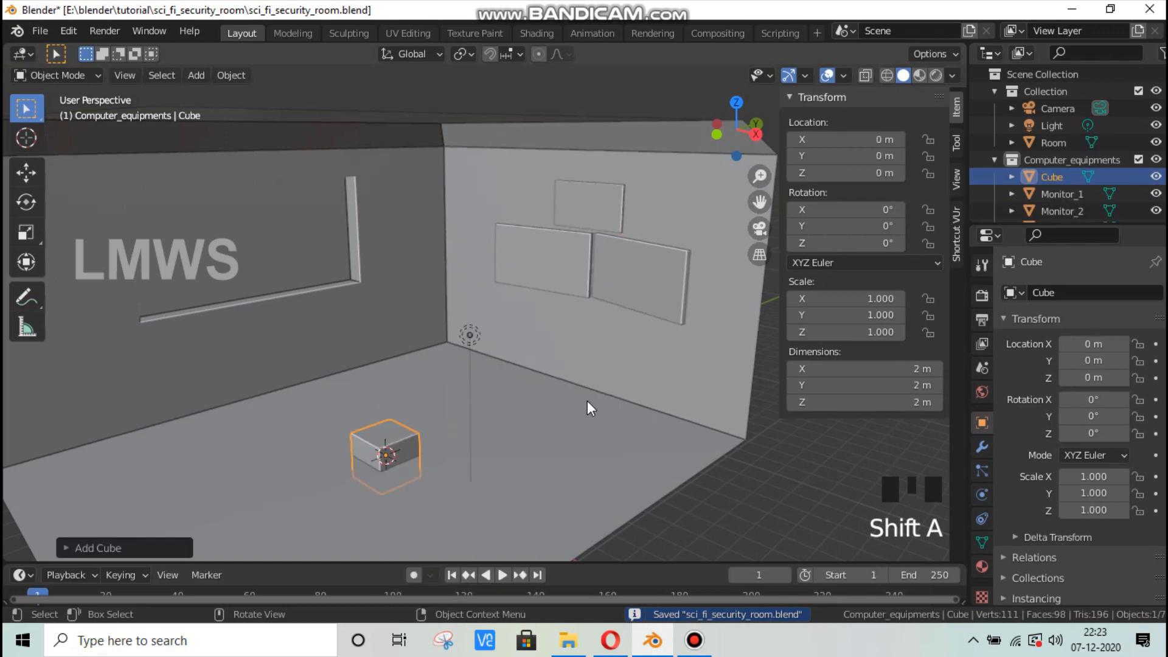
Step: Raise the new cube along Z to about 2.38 m so it floats above the room floor
middle_click_drag(472, 461, 454, 429)
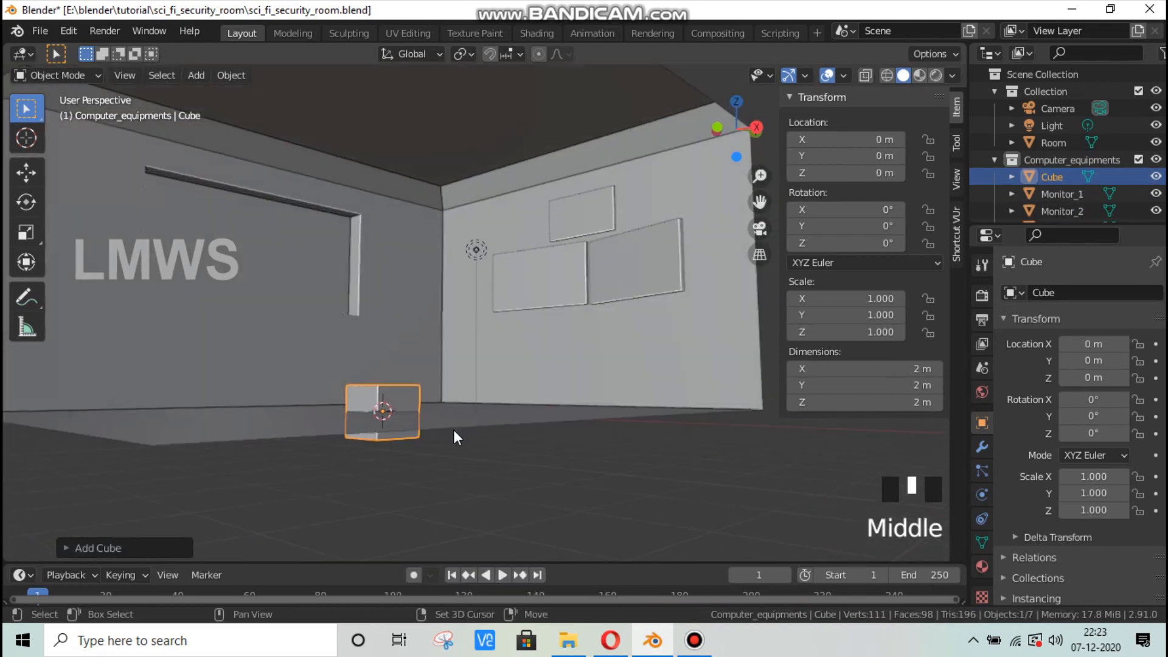
key("g")
key("z")
left_click(455, 359)
middle_click_drag(455, 359, 533, 417)
scroll(499, 432, "up", 2)
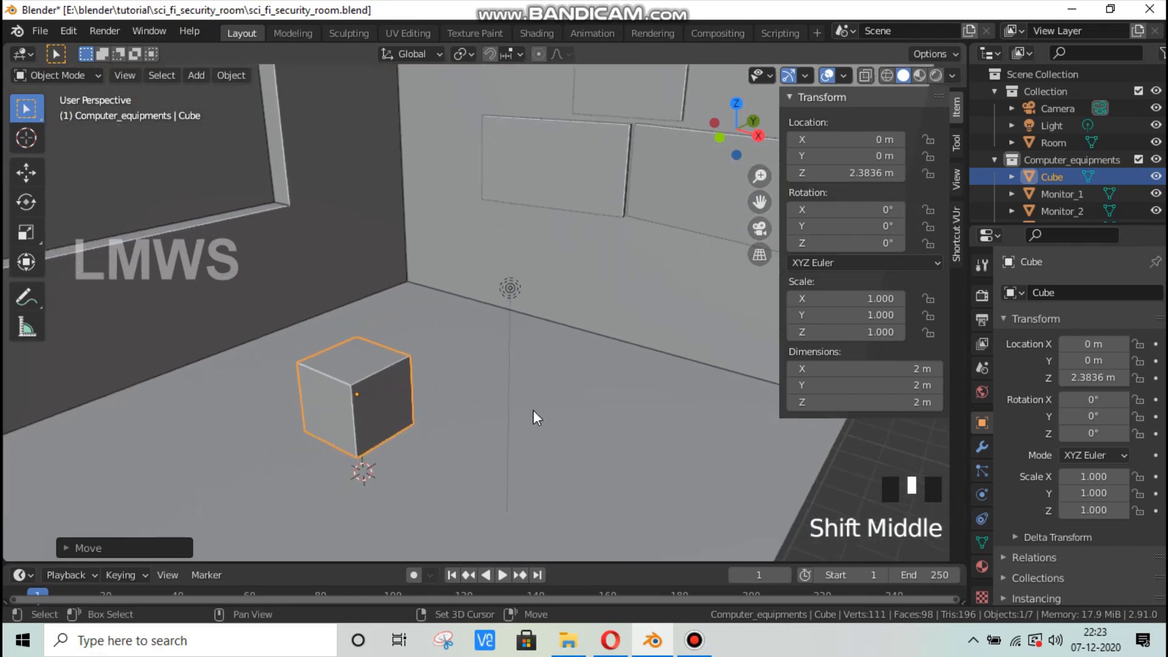
Step: In Edit Mode, flatten the cube along Z and lengthen it along X to form a slab
key("Tab")
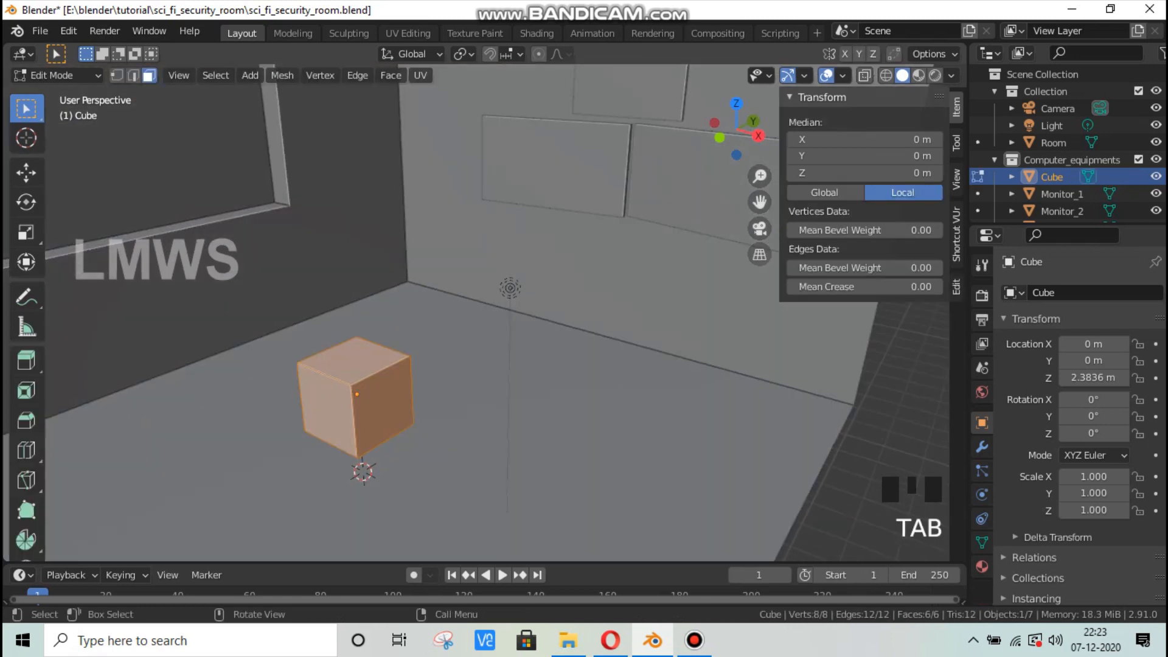
key("s")
key("z")
left_click(420, 419)
key("s")
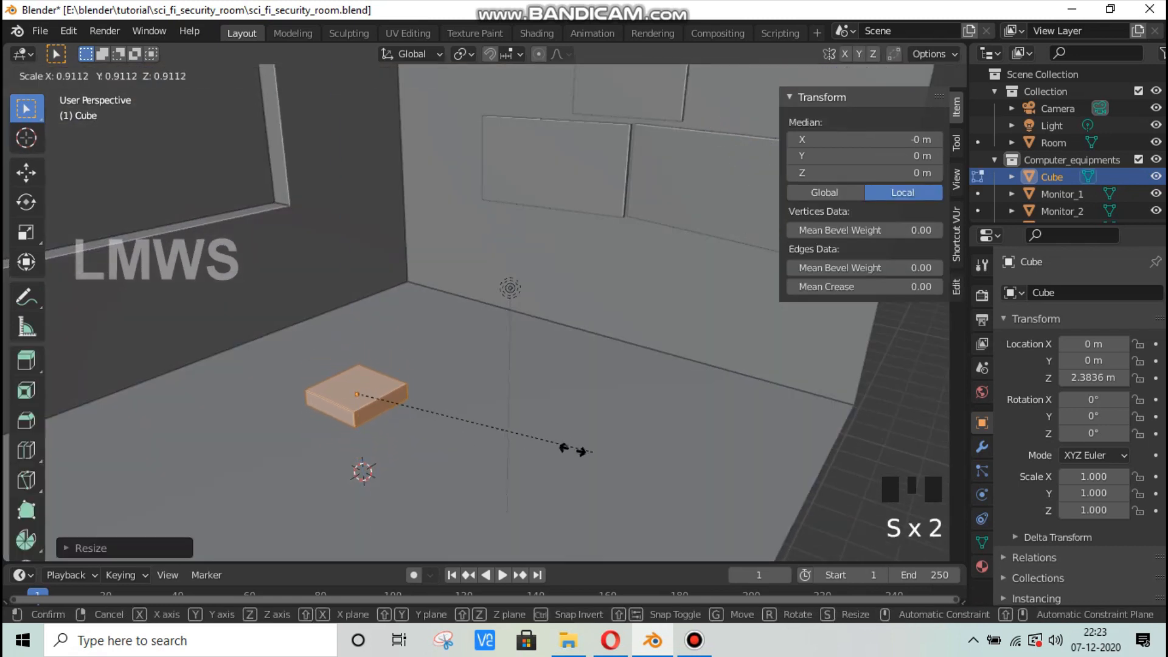
key("x")
left_click(521, 441)
key("s")
key("y")
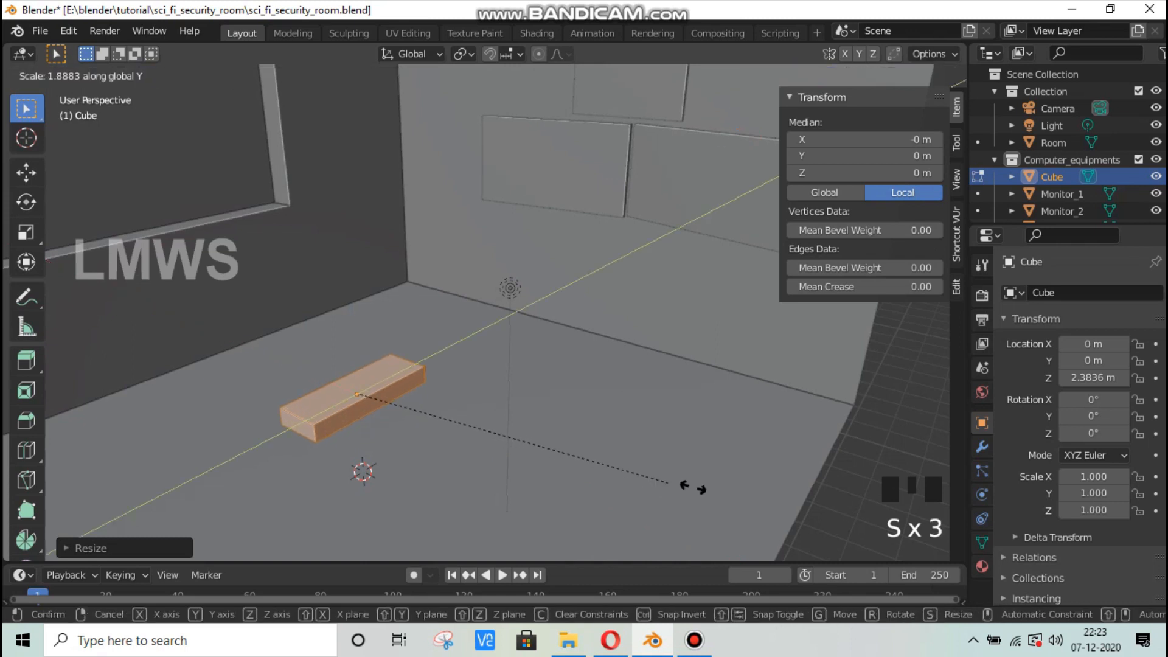
key("x")
left_click(757, 511)
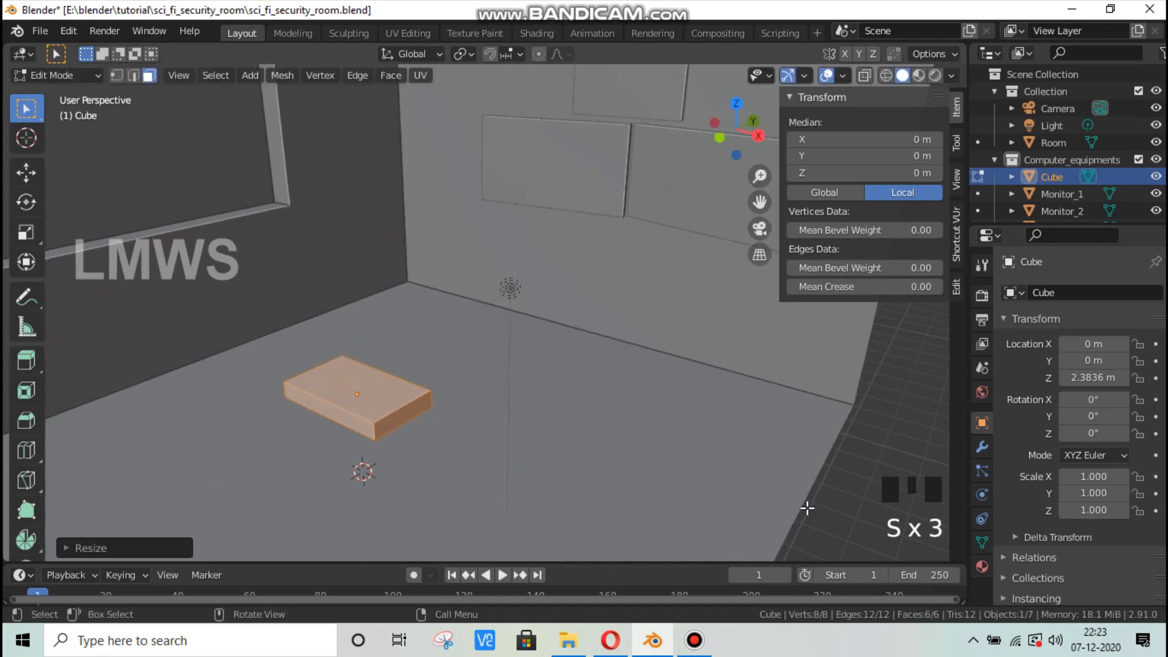
Step: Scale the slab down to about 1.34 m deep and 0.114 m thick, stretch it along X, and save the file
key("s")
key("shift+z")
key("z")
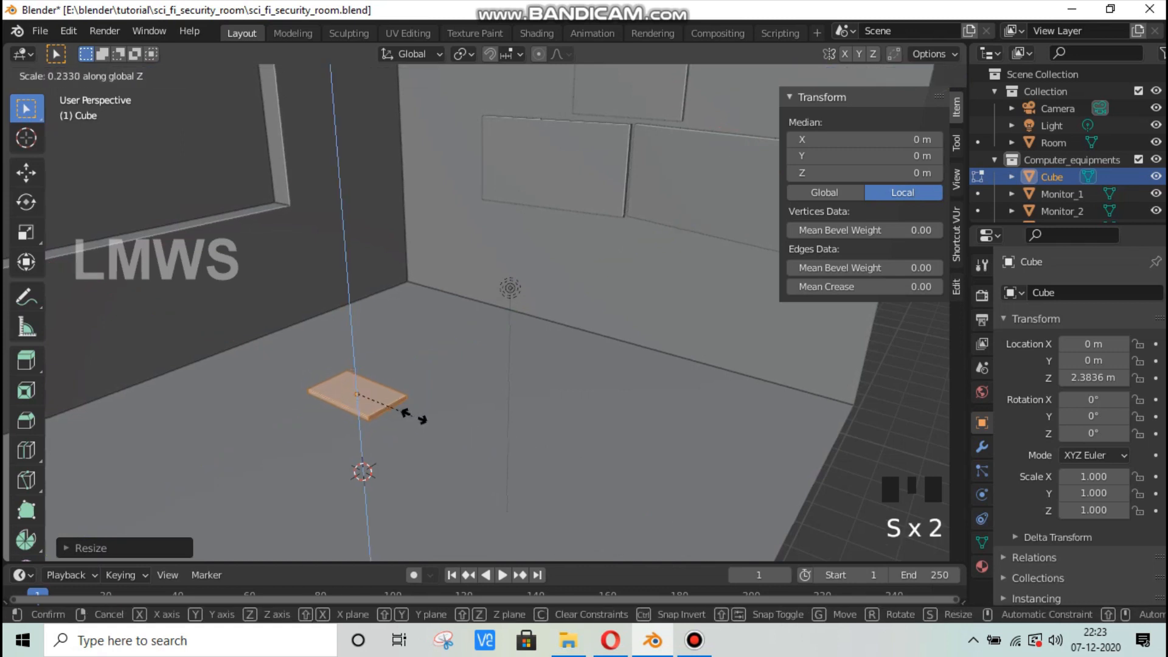
key("x")
left_click(483, 452)
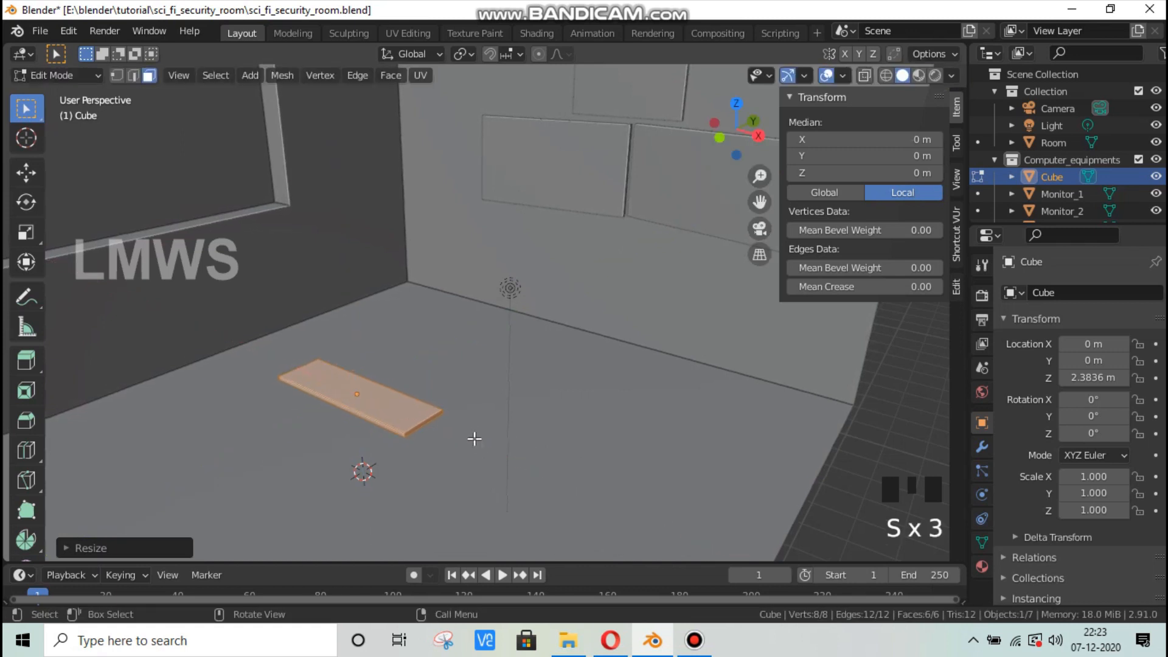
middle_click_drag(475, 438, 531, 433)
key("ctrl+s")
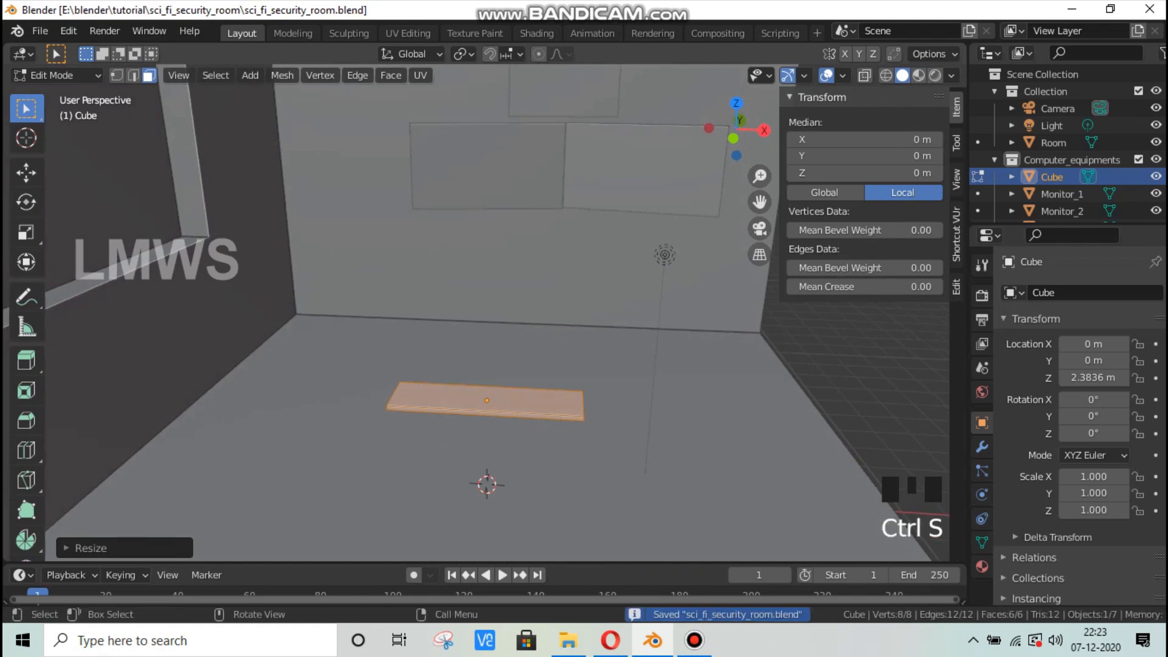
Step: Scale the slab along X to about 4.78 m long and return to Object Mode
key("s")
key("x")
left_click(563, 447)
scroll(604, 464, "down", 2)
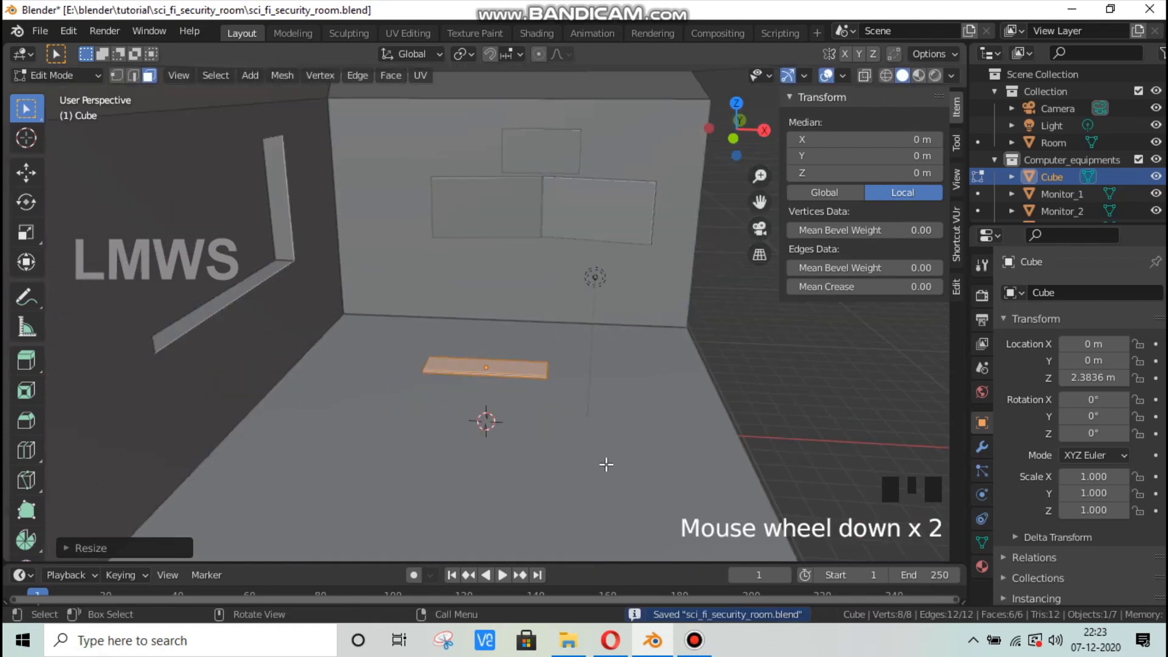
middle_click_drag(604, 464, 414, 392)
key("Tab")
scroll(389, 394, "up", 2)
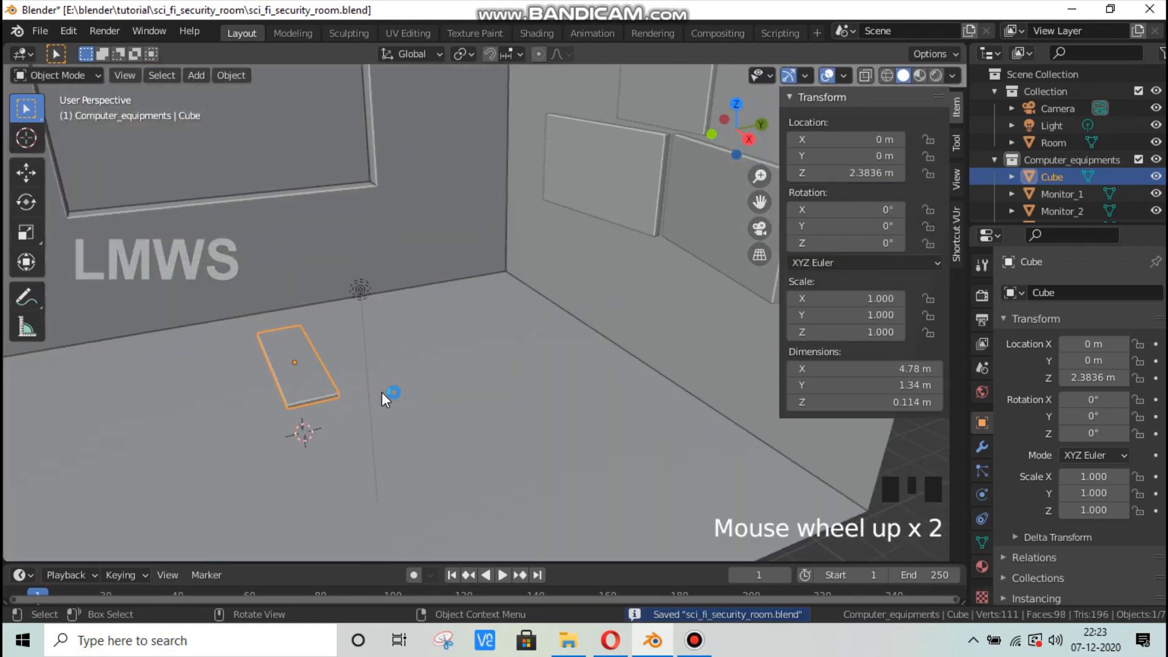
Step: Move the slab along Y to about 11.28 m and raise it along Z to about 4.44 m, below the wall monitors
scroll(414, 396, "down", 1)
key("g")
key("y")
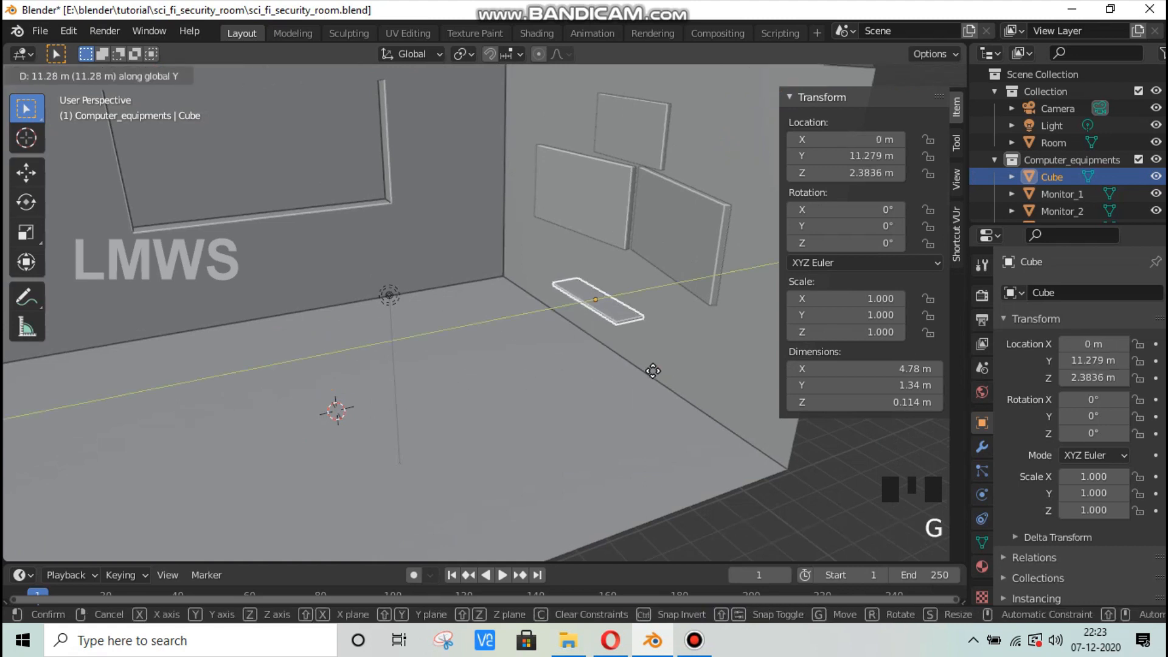
left_click(652, 371)
key("g")
key("z")
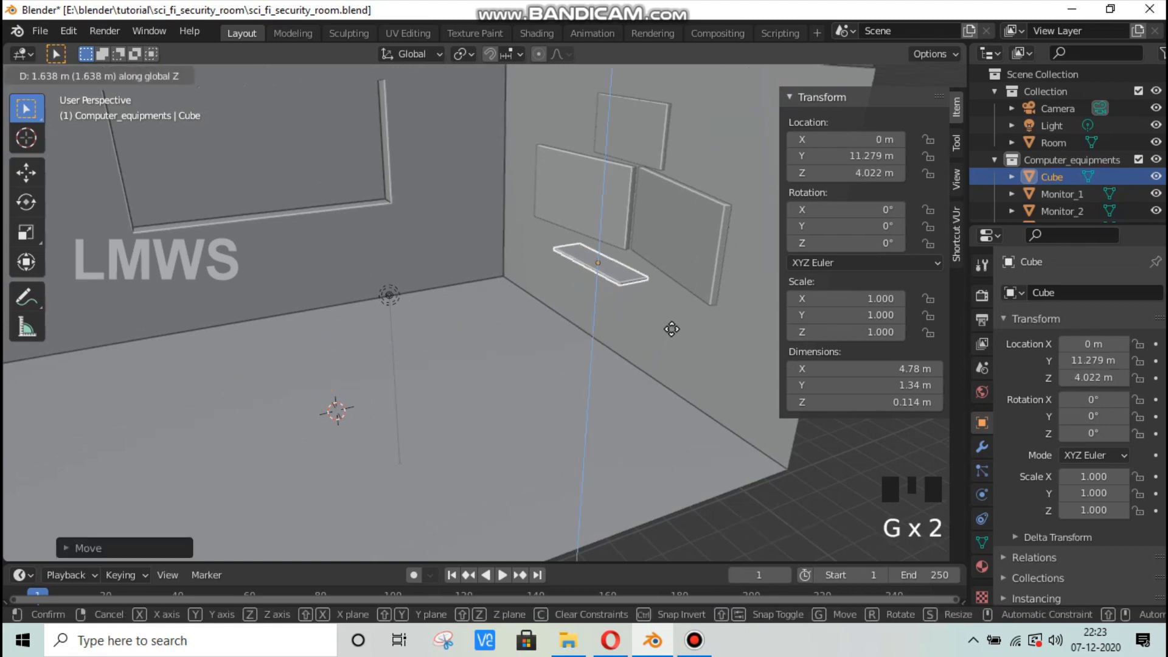
left_click(673, 326)
Step: Try tilting the slab about 19° around the X axis, and undo the rotation
key("r")
key("x")
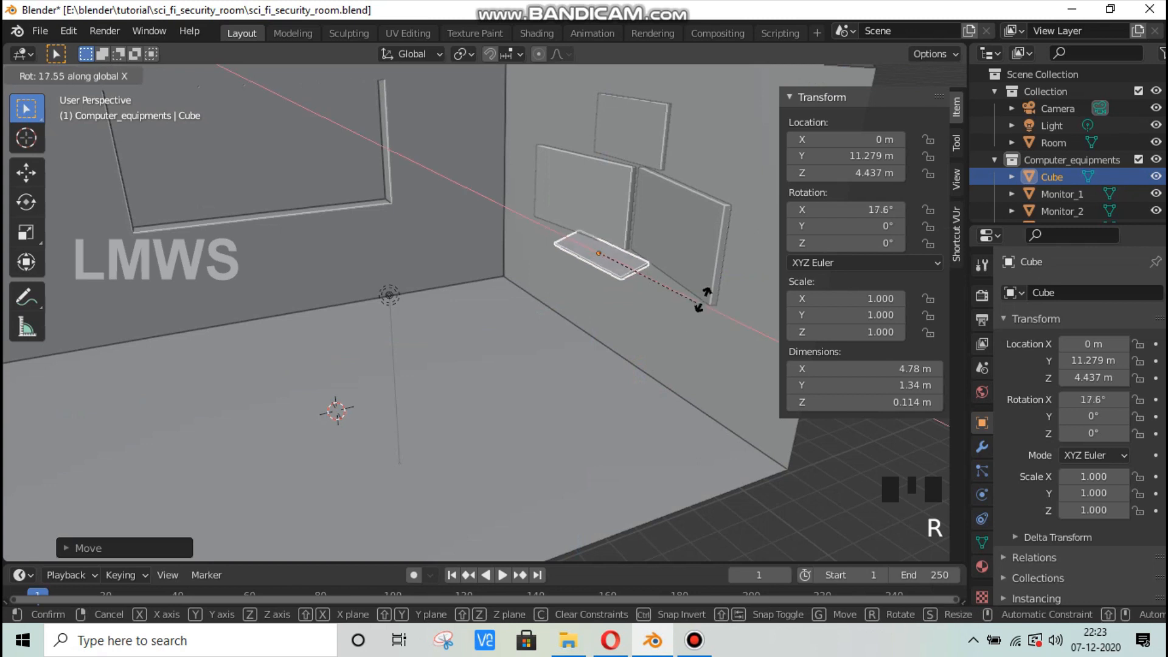
left_click(679, 318)
key("g")
key("y")
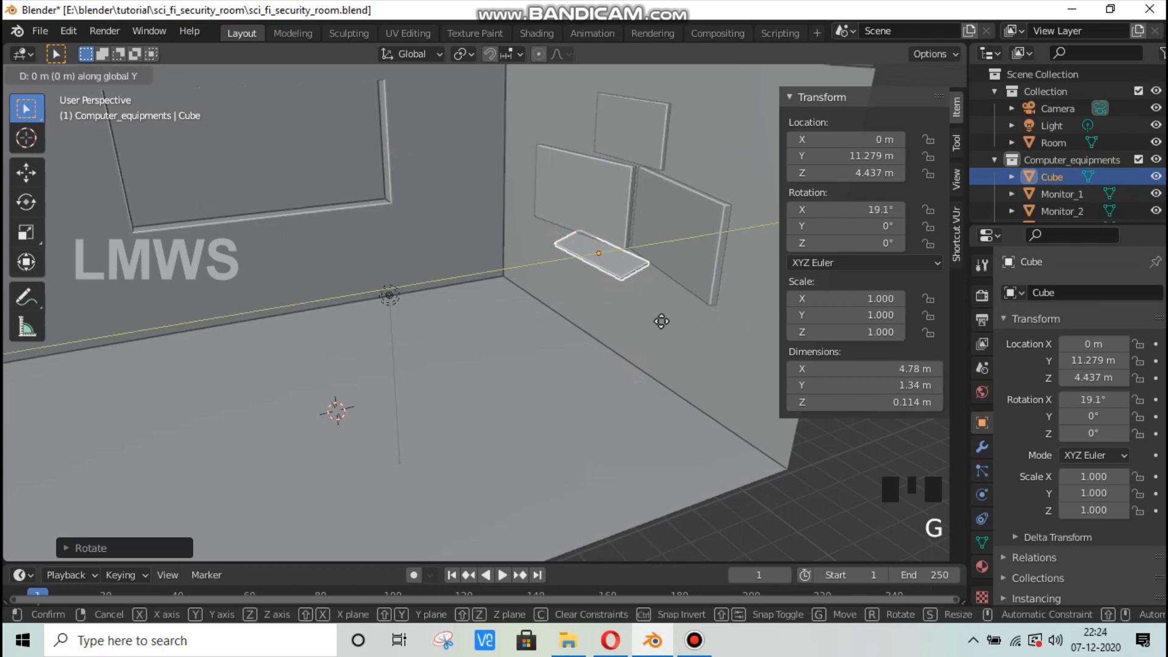
right_click(656, 324)
key("ctrl+z")
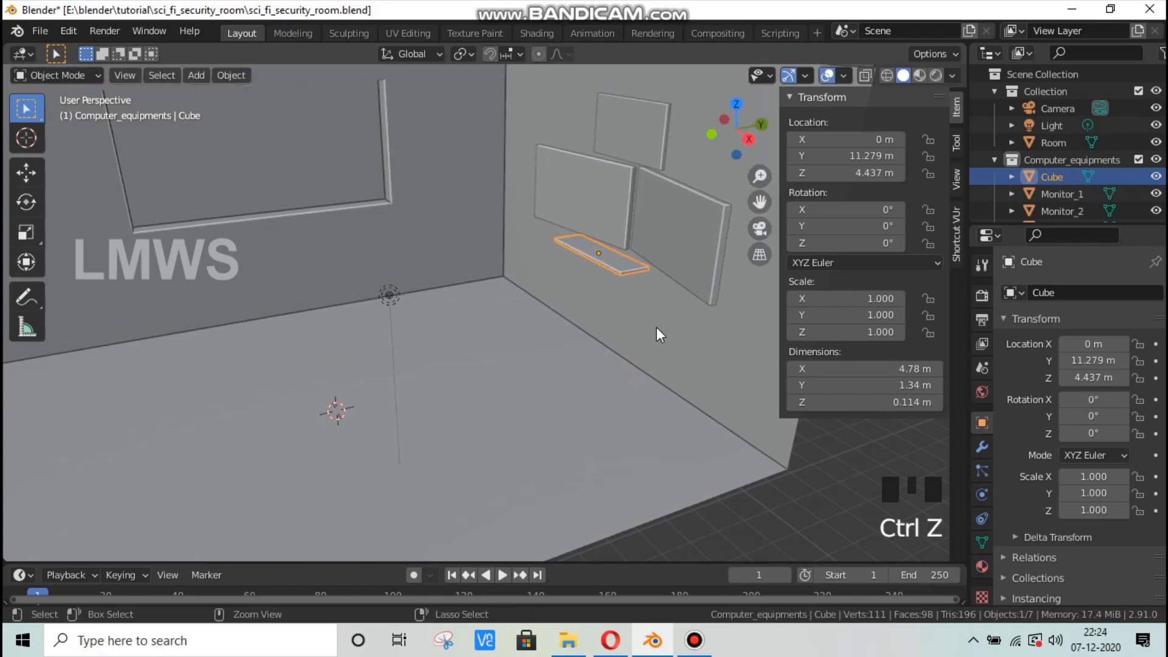
Step: Save the file and hide the Room, Monitor_1, Monitor_2 and Monitor_3 objects to isolate the slab
key("ctrl+s")
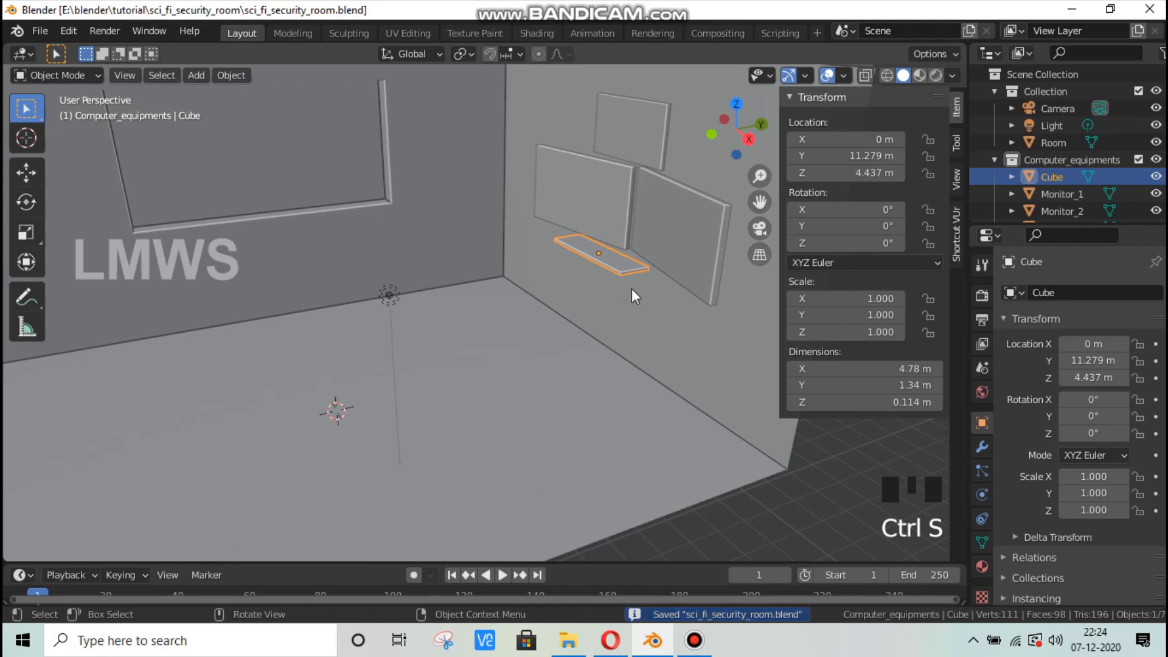
left_click(1155, 142)
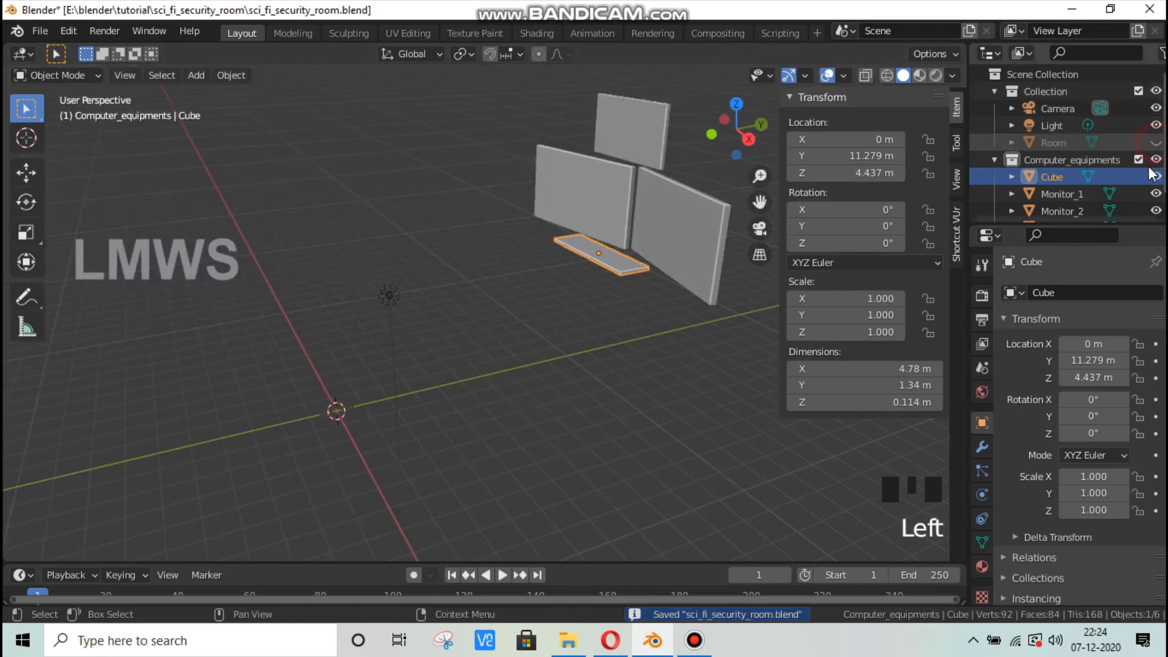
scroll(1155, 158, "down", 2)
left_click(1156, 173)
left_click(1156, 190)
left_click(1155, 206)
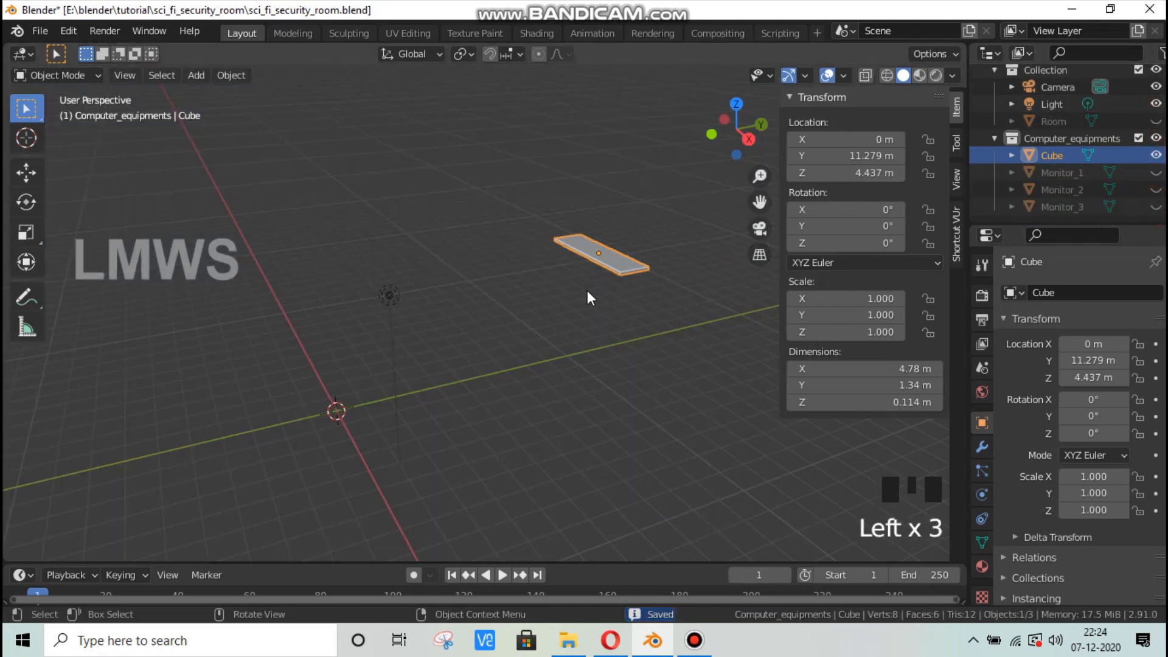
Step: Frame the slab in top orthographic view and open its mesh in Edit Mode
scroll(586, 290, "up", 2)
scroll(604, 293, "down", 1)
key("KP_7")
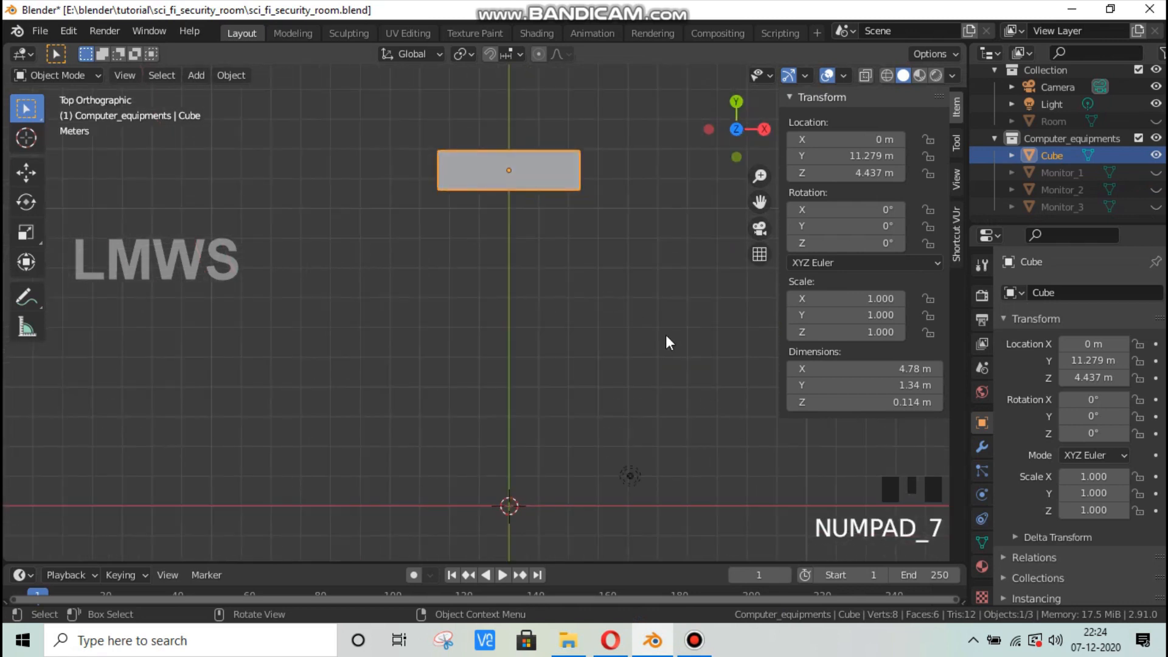
middle_click_drag(667, 339, 804, 189)
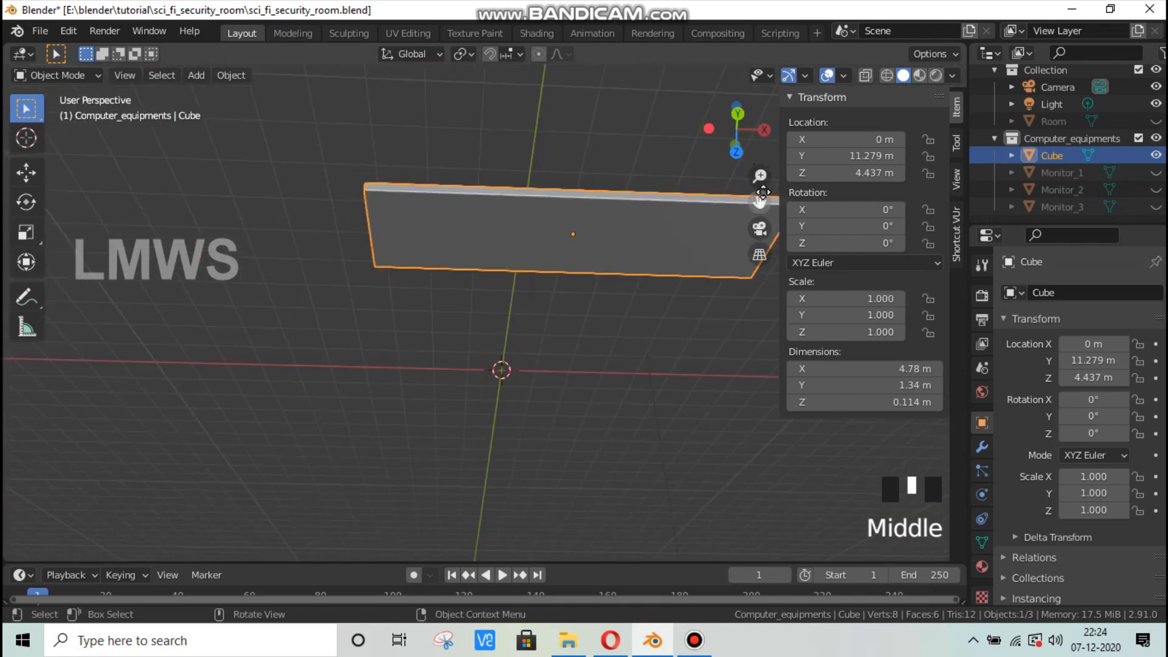
key("KP_7")
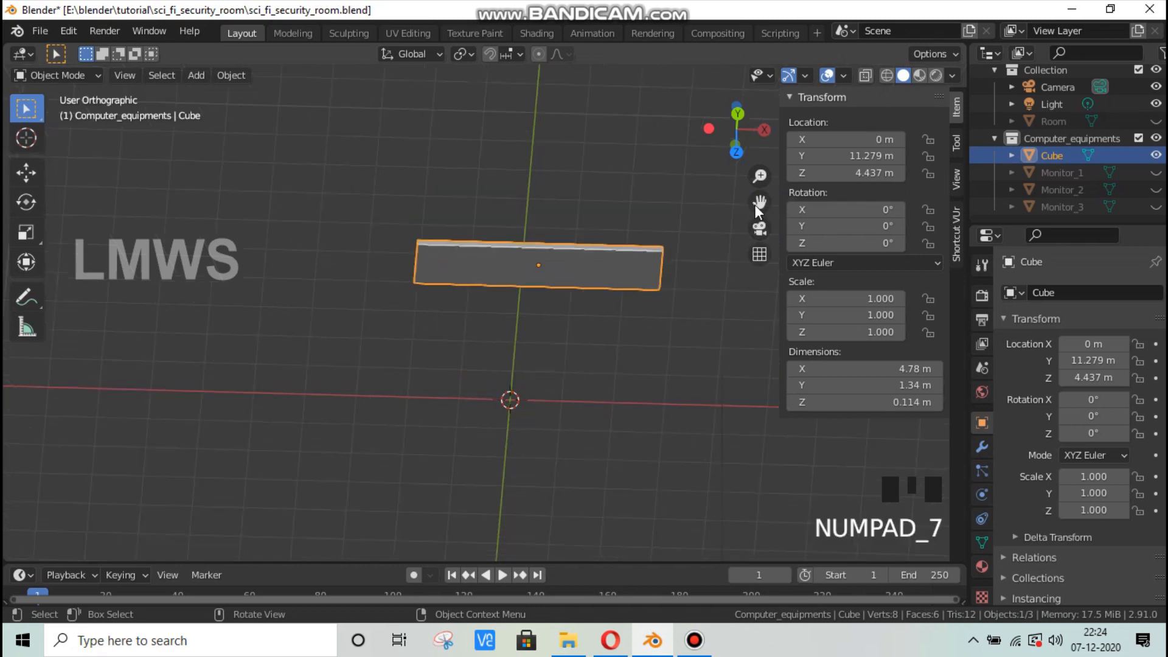
left_click_drag(759, 203, 724, 496)
scroll(389, 365, "up", 3)
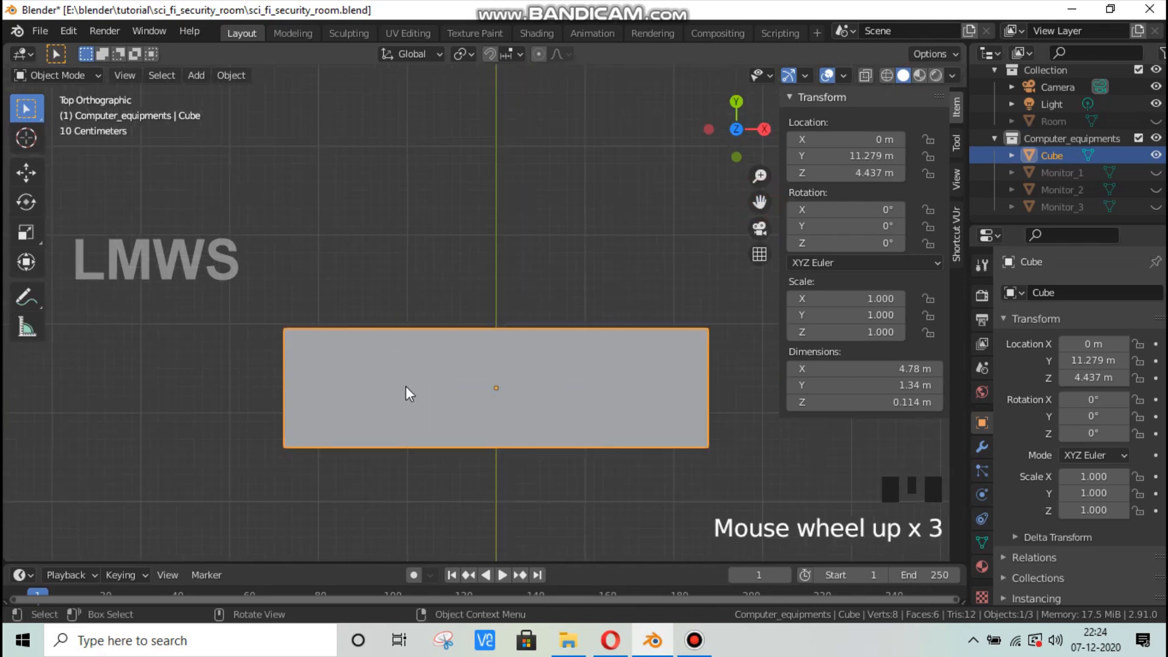
key("Tab")
scroll(417, 374, "up", 1)
scroll(438, 390, "down", 3)
scroll(454, 399, "up", 2)
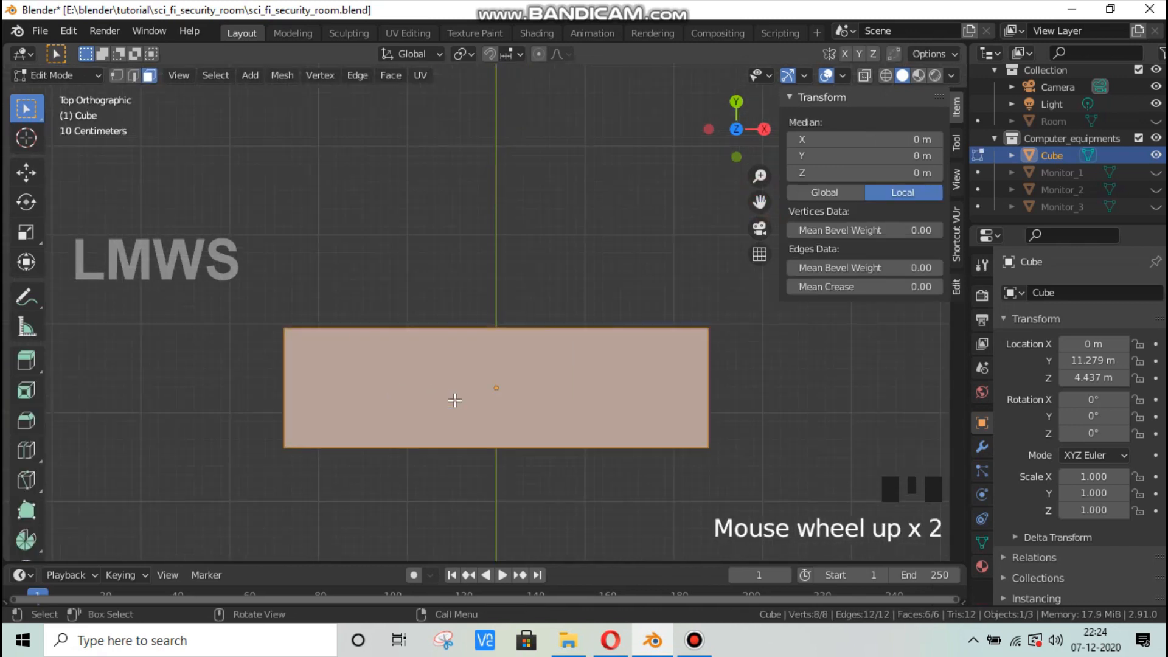
Step: Try adding a cube to the slab's mesh at the world origin, and delete it
key("shift+a")
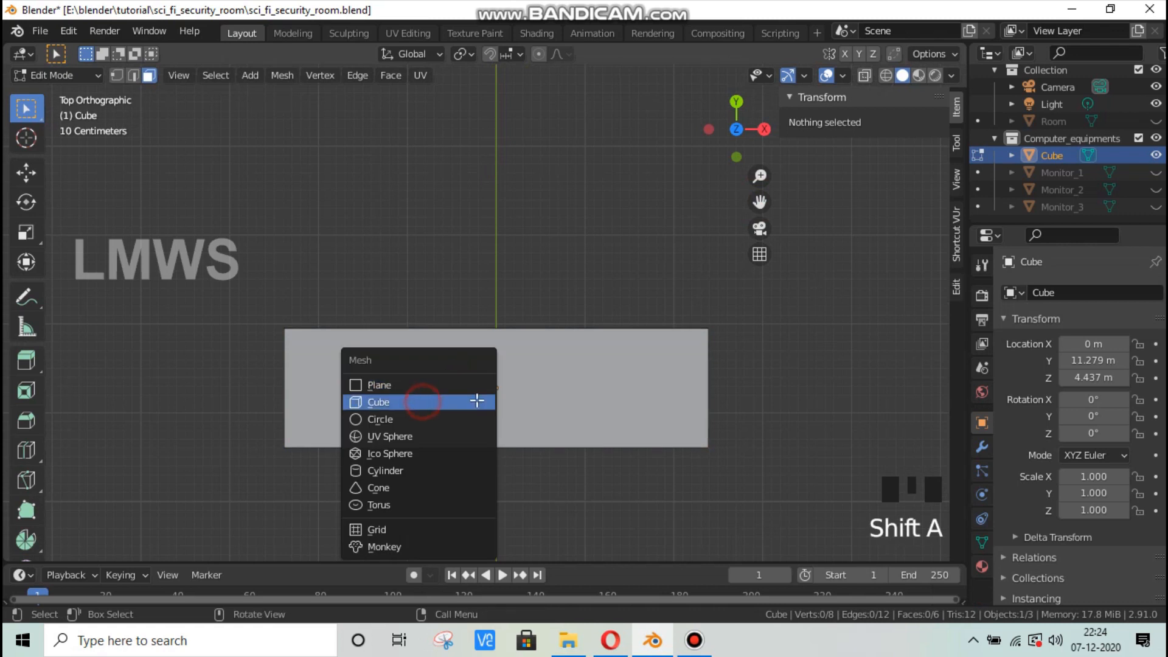
left_click(478, 399)
scroll(495, 414, "down", 12)
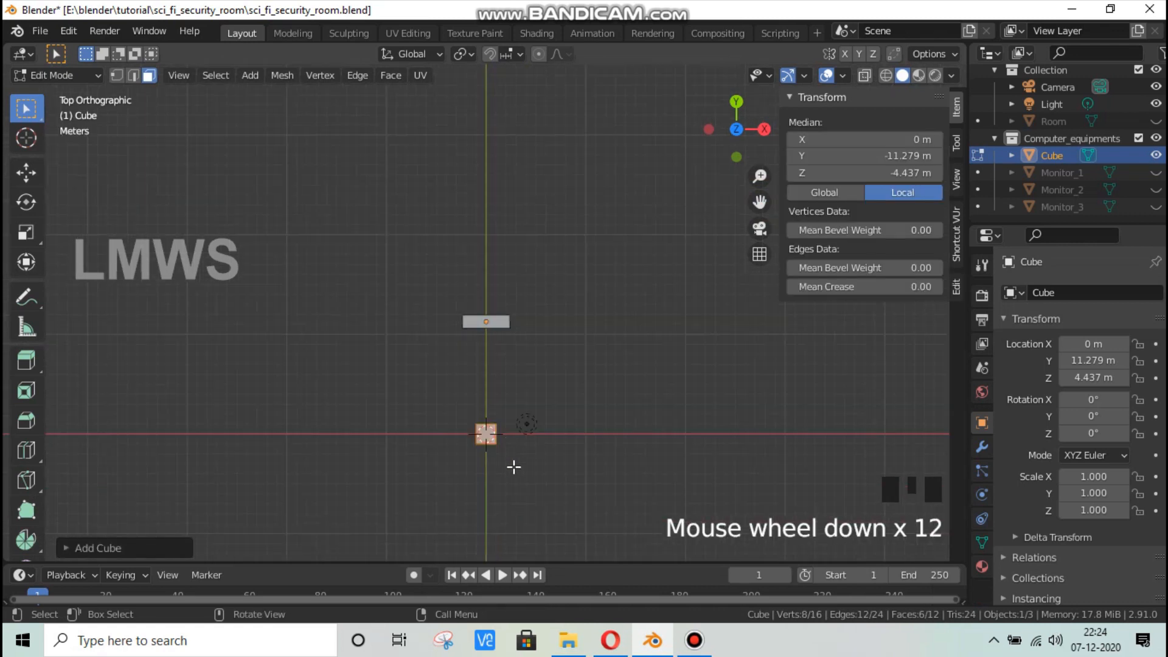
scroll(515, 470, "up", 2)
key("x")
left_click(448, 438)
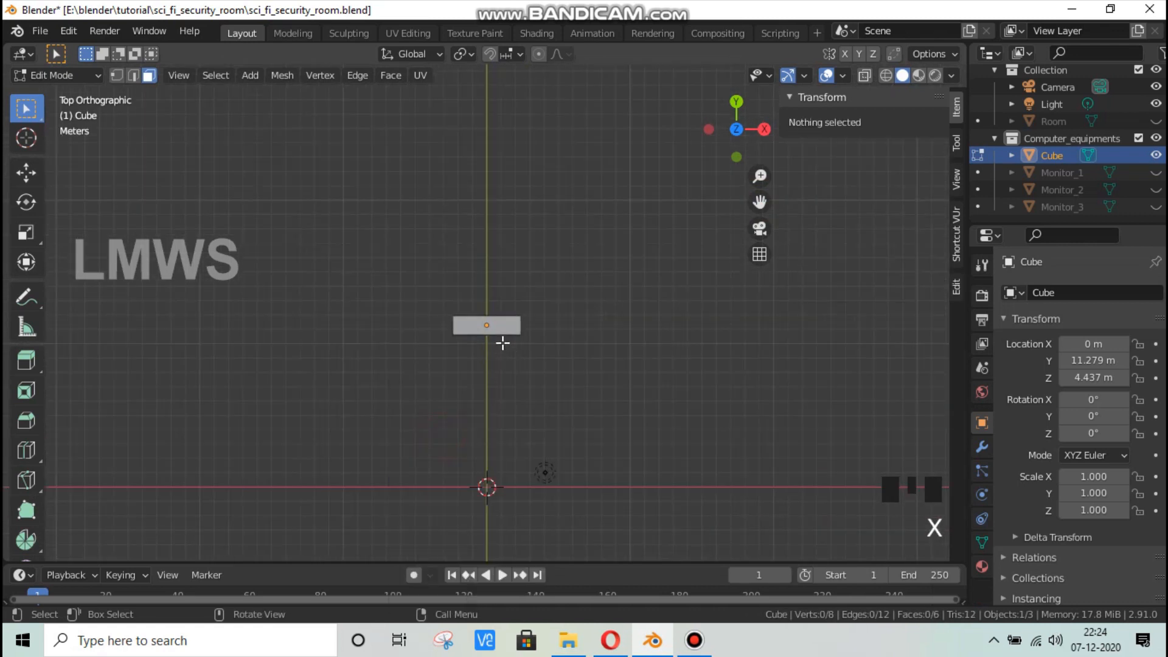
Step: Snap the 3D cursor to the centre of the slab's top face and clear the selection
left_click(512, 329)
key("shift+s")
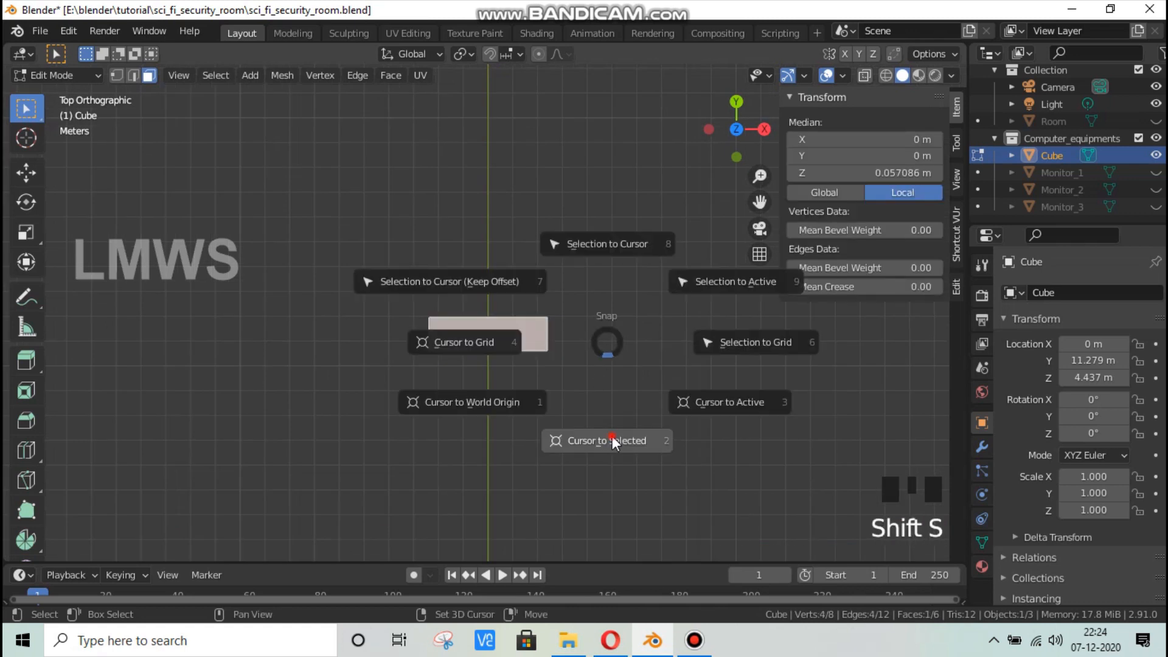
left_click(611, 437)
key("alt+a")
Step: Add a cube to the mesh at the 3D cursor and scale it down to a small key-sized block
key("shift+a")
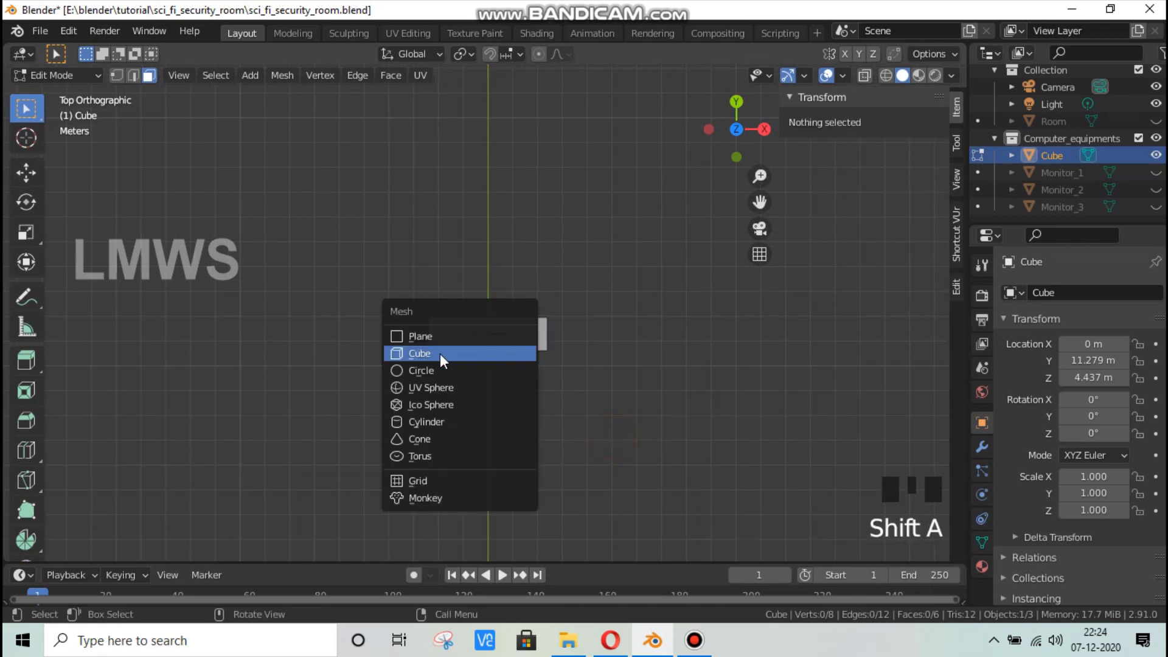
left_click(439, 353)
scroll(565, 422, "up", 7)
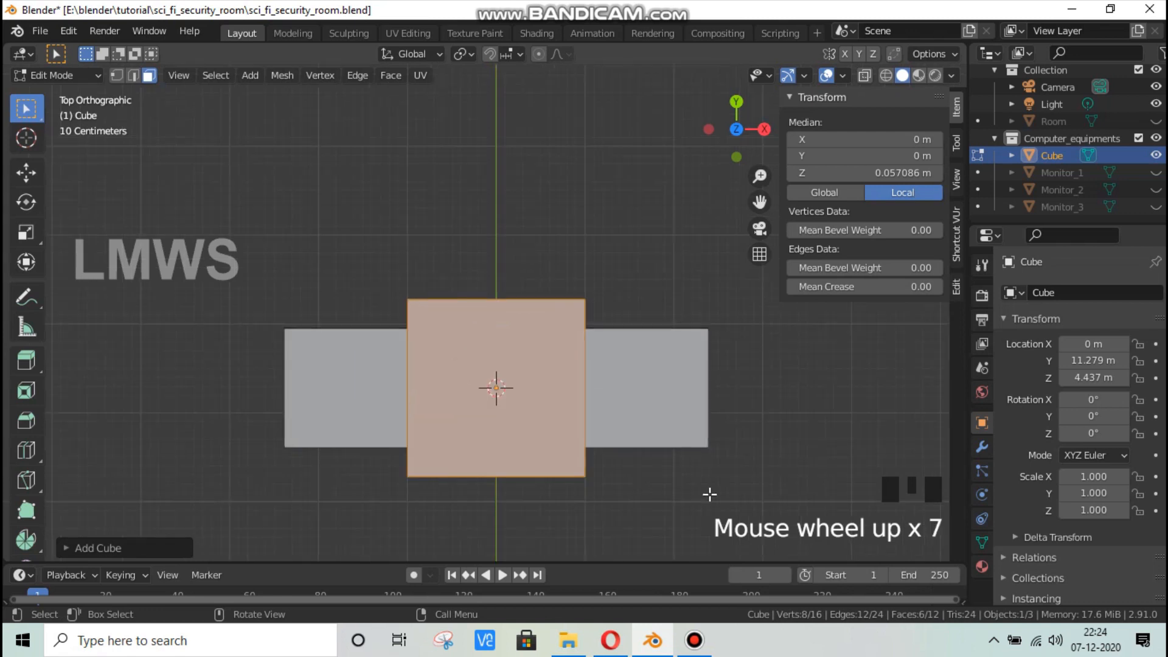
key("s")
left_click(530, 419)
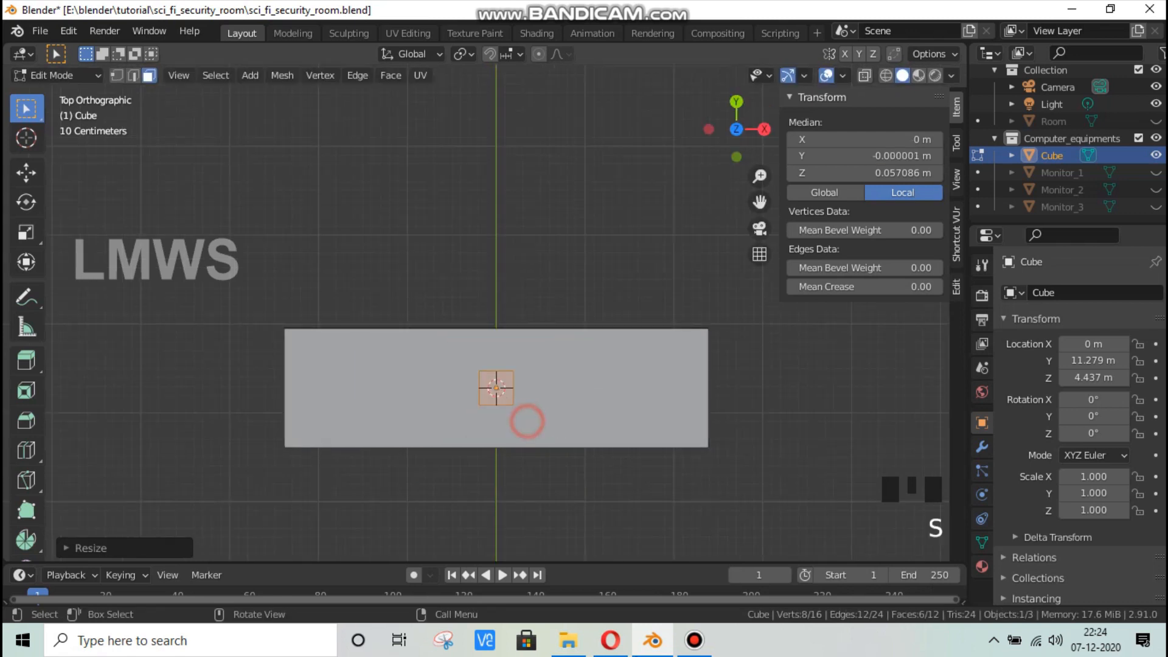
Step: Switch to the Opera browser and search Google Images for a computer keyboard picture
left_click(619, 643)
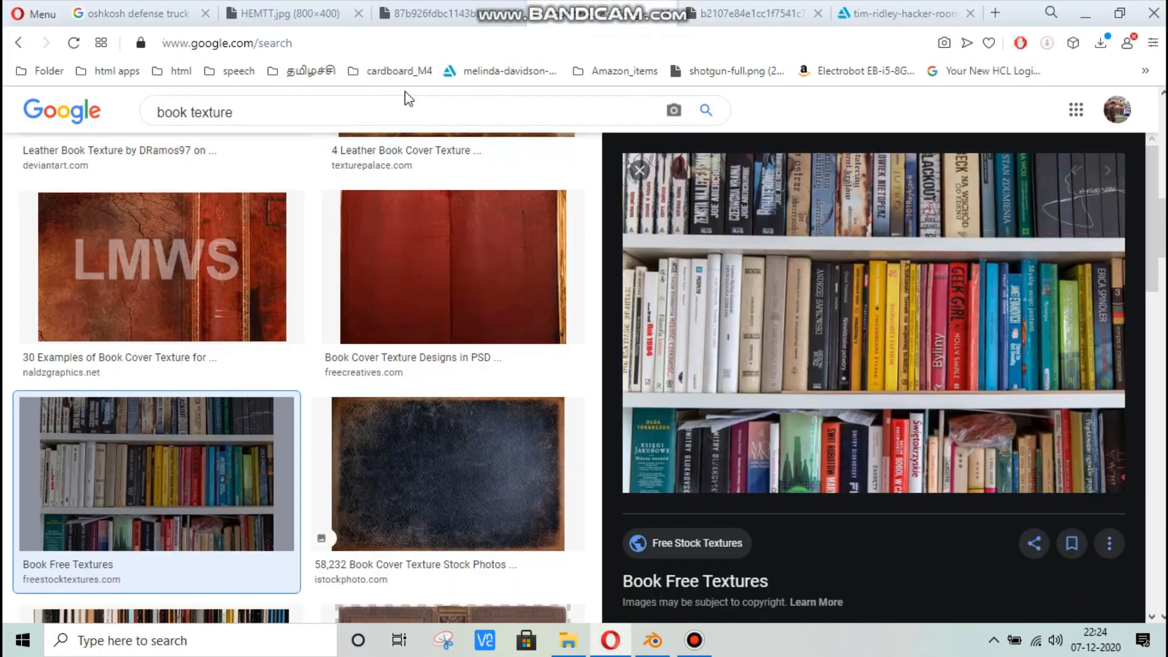
triple_click(386, 114)
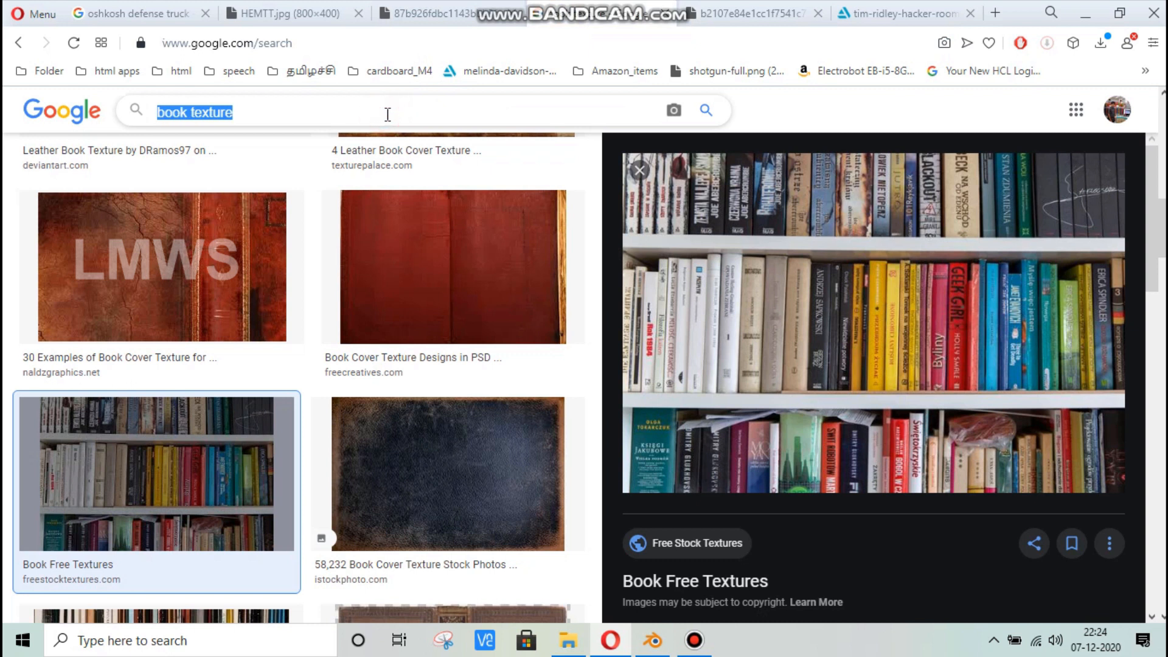
type("c")
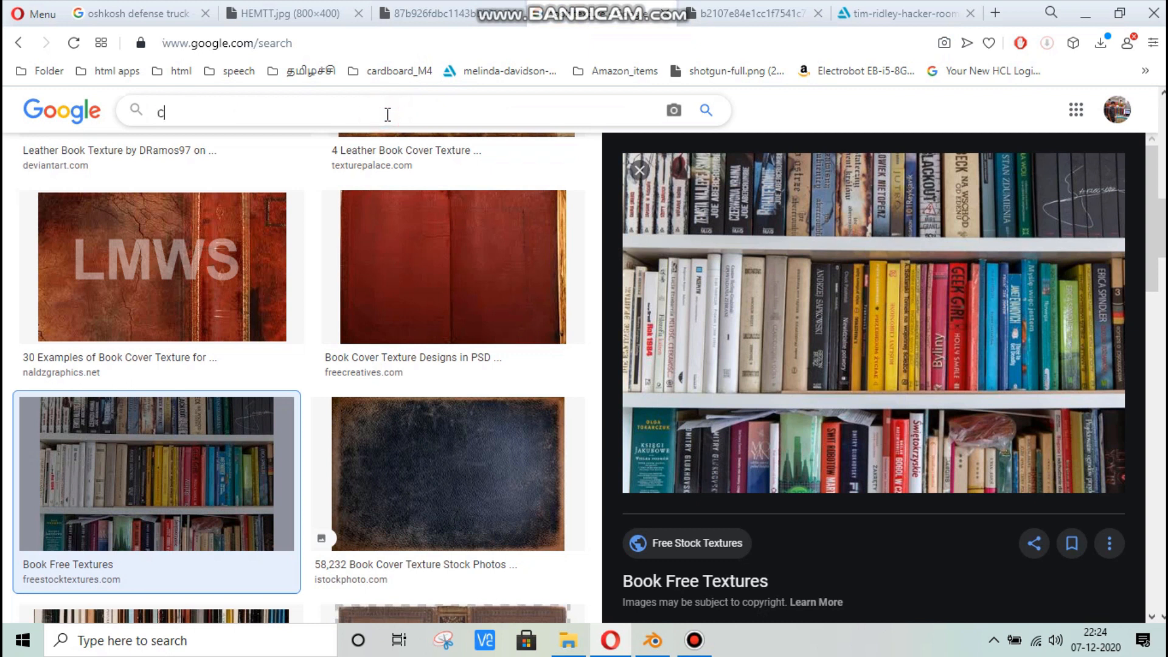
type("mputer ke")
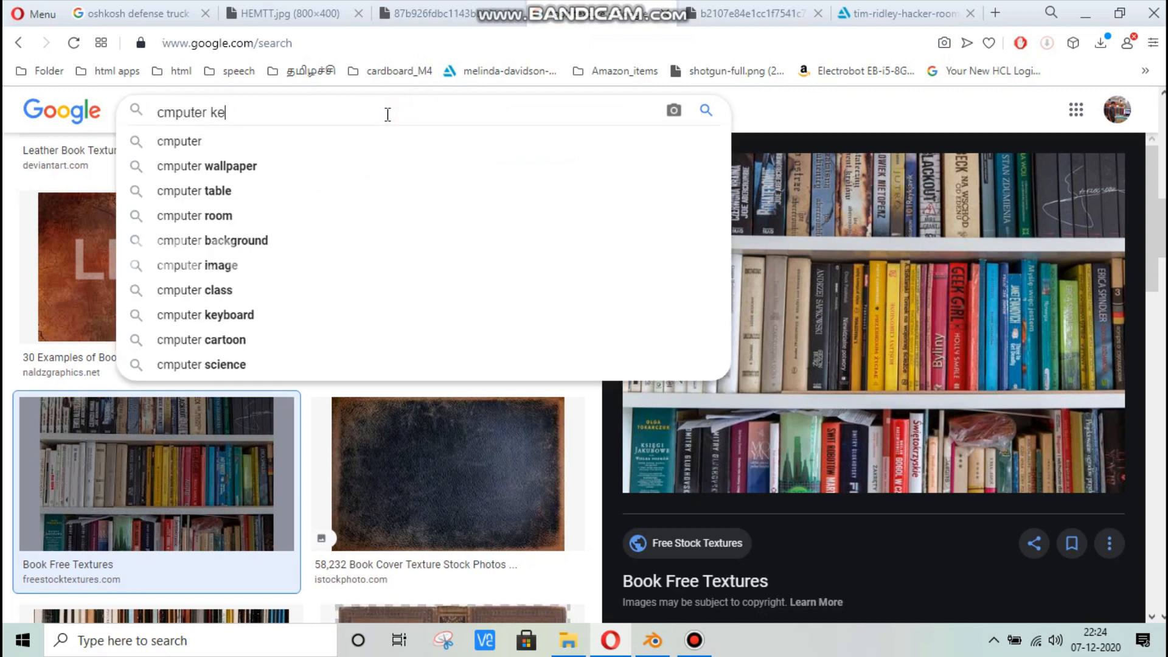
left_click(690, 639)
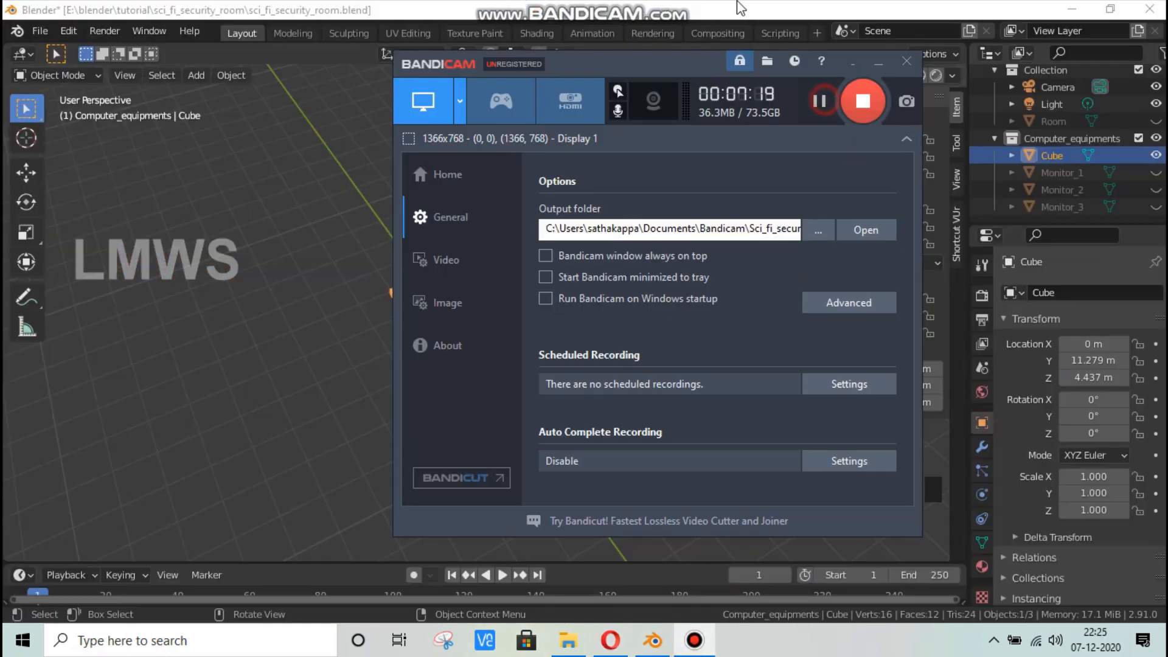
left_click(652, 640)
left_click(783, 4)
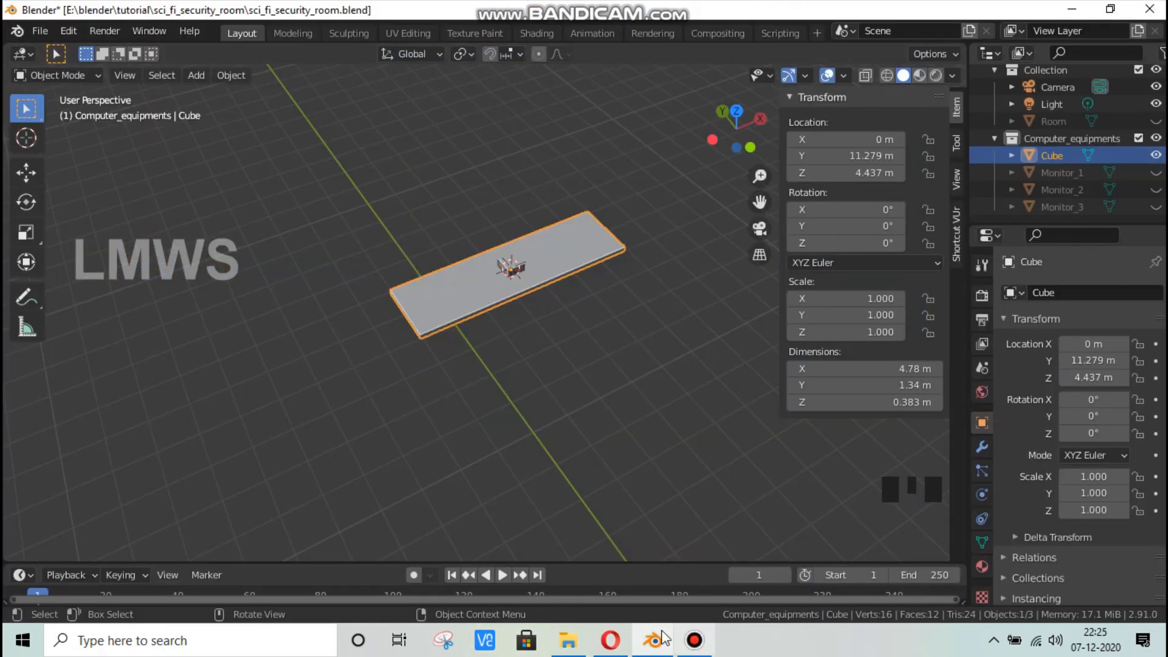
left_click(619, 641)
left_click(629, 644)
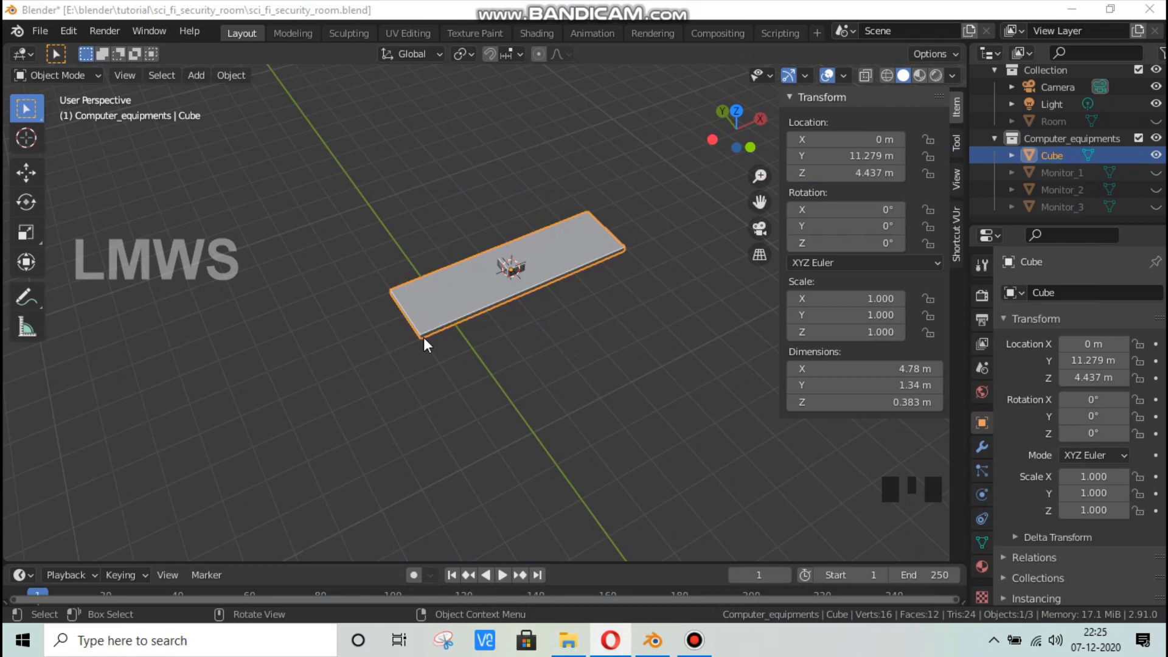
Step: Import computer-keyboard-500x500.jpg from the sci_fi_security_room folder as an image plane at the slab's centre
left_click(40, 32)
mouse_move(110, 262)
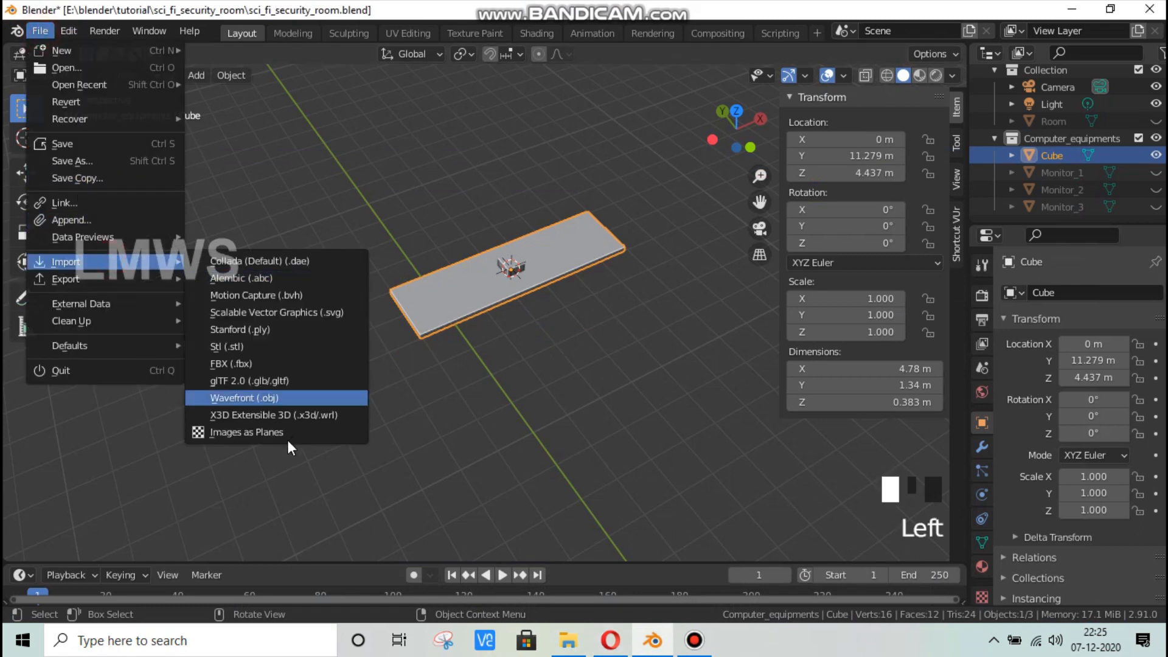
left_click(286, 431)
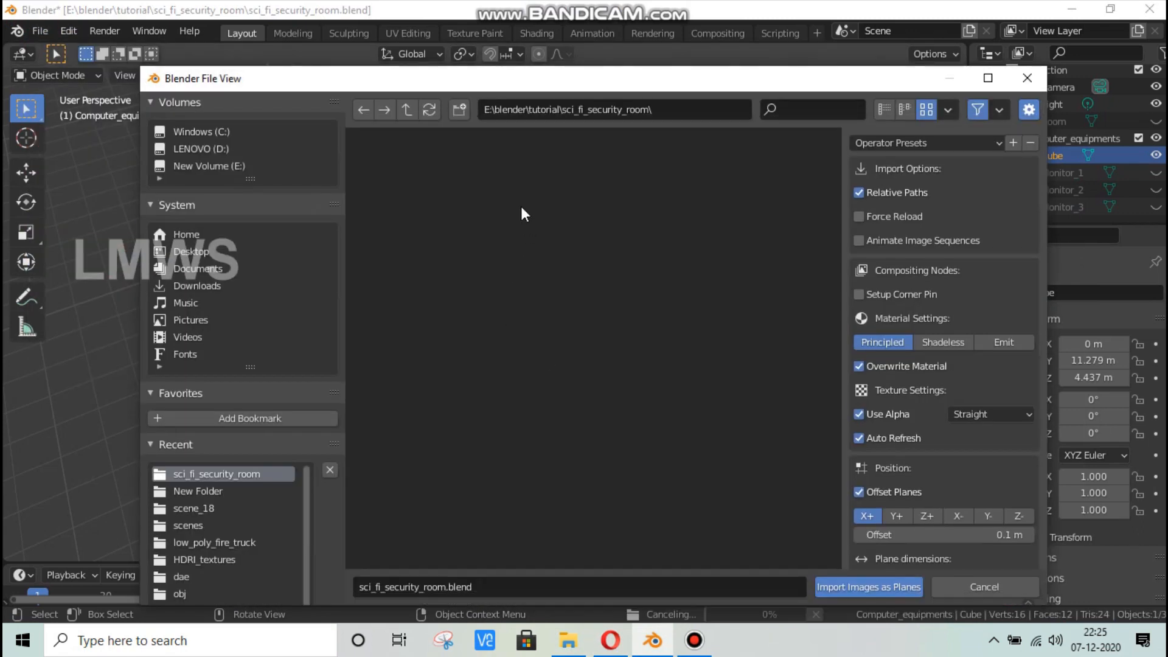
left_click(427, 111)
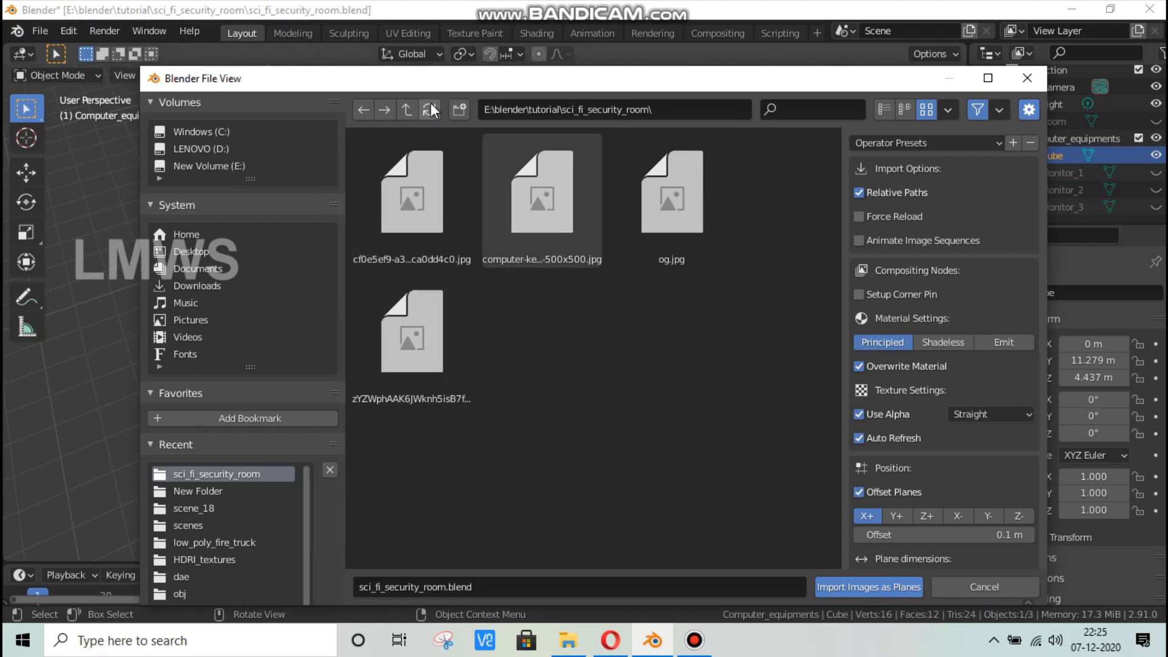
left_click(544, 210)
left_click(859, 588)
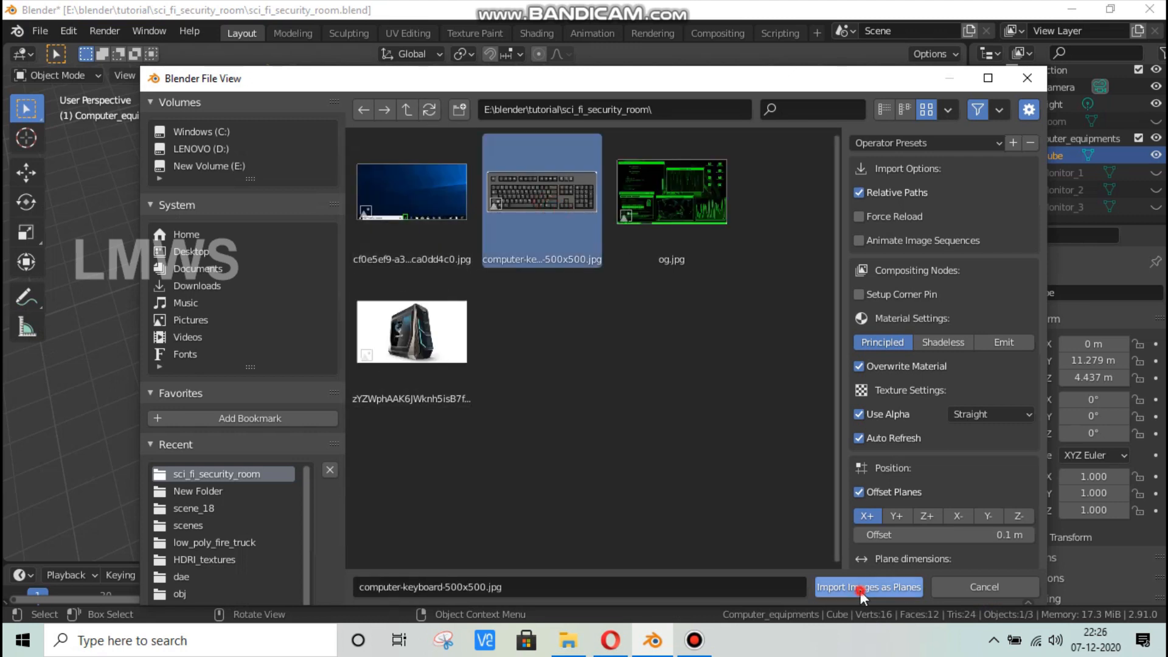
scroll(550, 336, "up", 2)
scroll(638, 343, "down", 2)
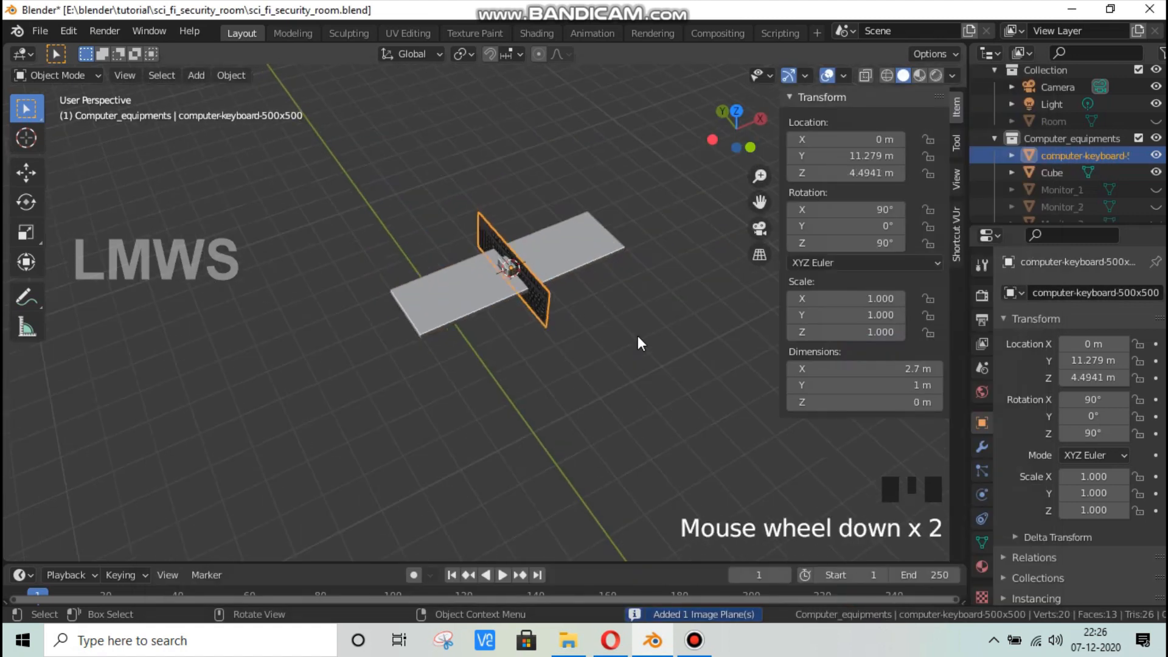
type("rx")
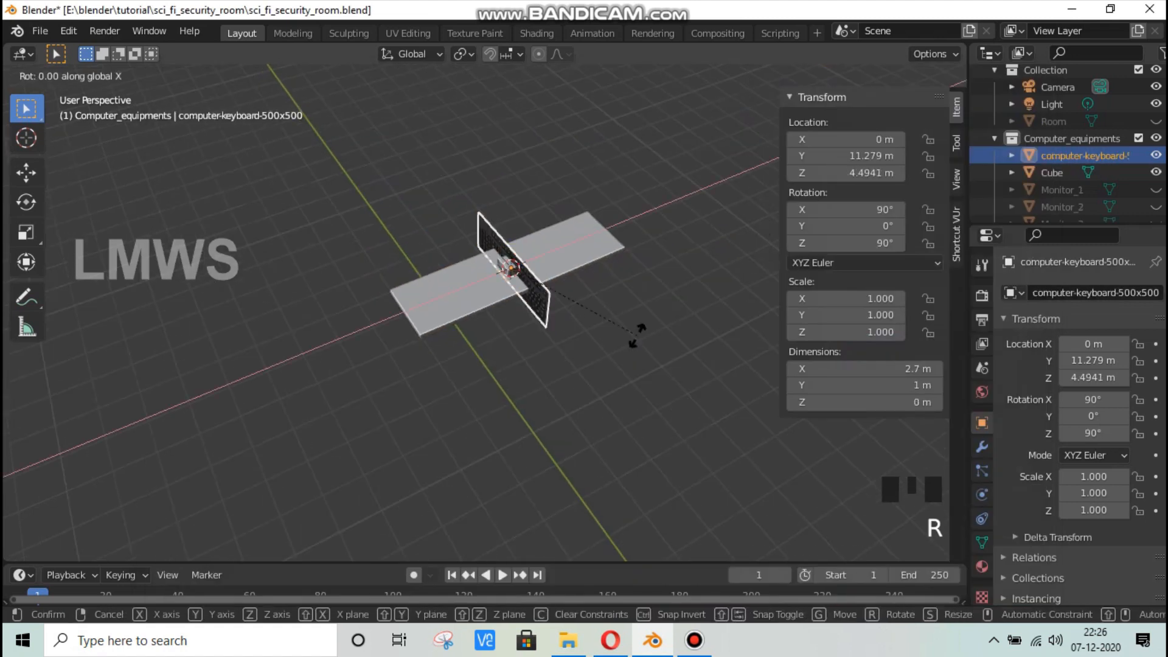
type("90")
key("Escape")
key("Escape")
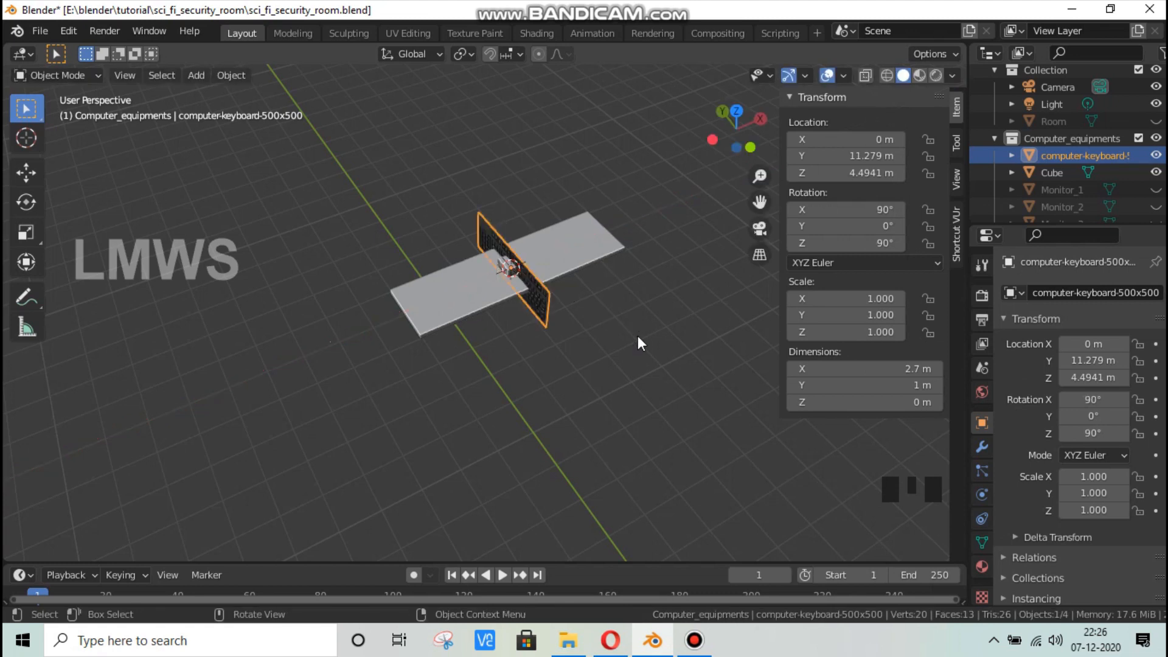
Step: Rotate the keyboard image plane 90° about the global Y axis and 270° about the global Z axis
type("ry90")
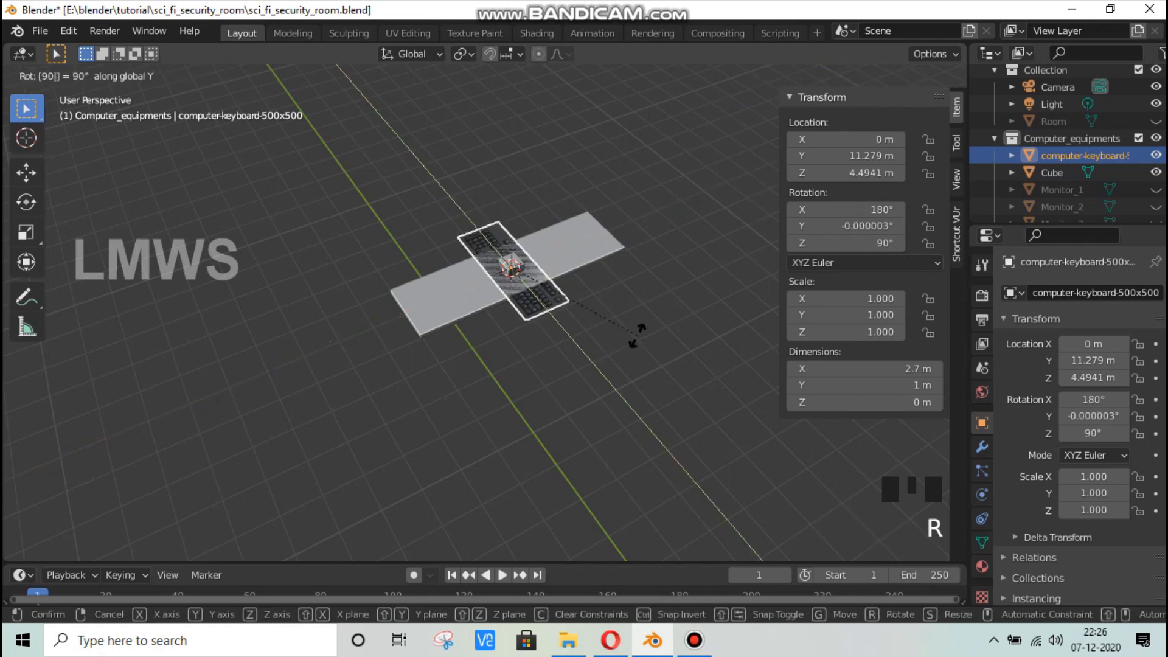
key("Return")
key("r")
key("z")
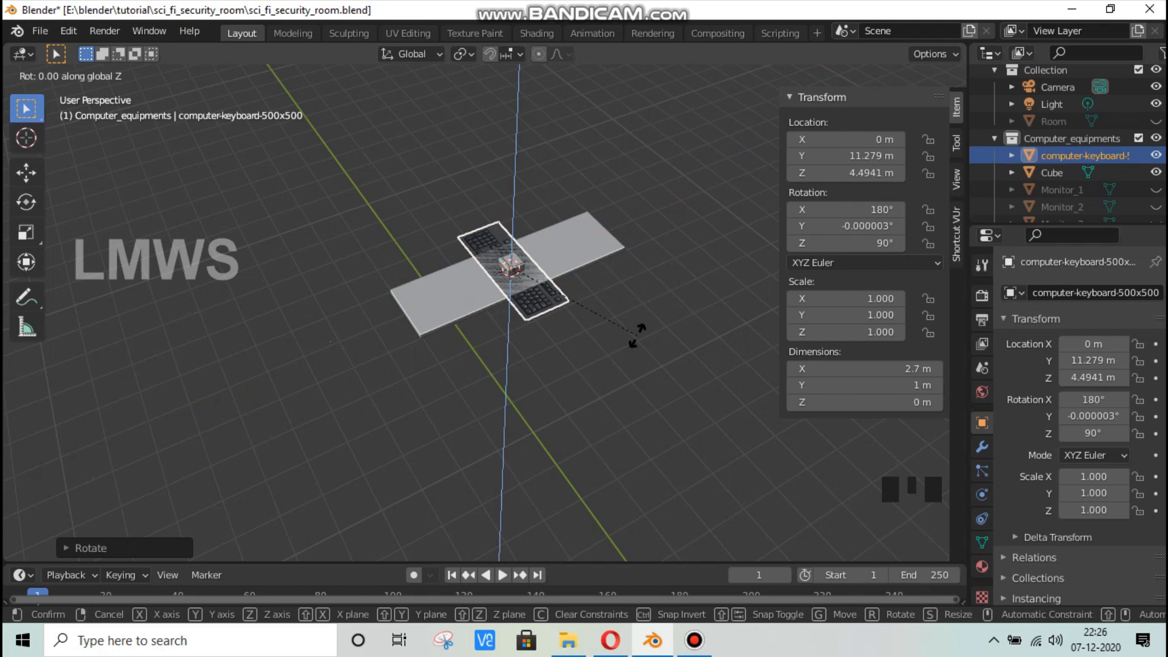
type("270")
key("Return")
scroll(640, 322, "up", 3)
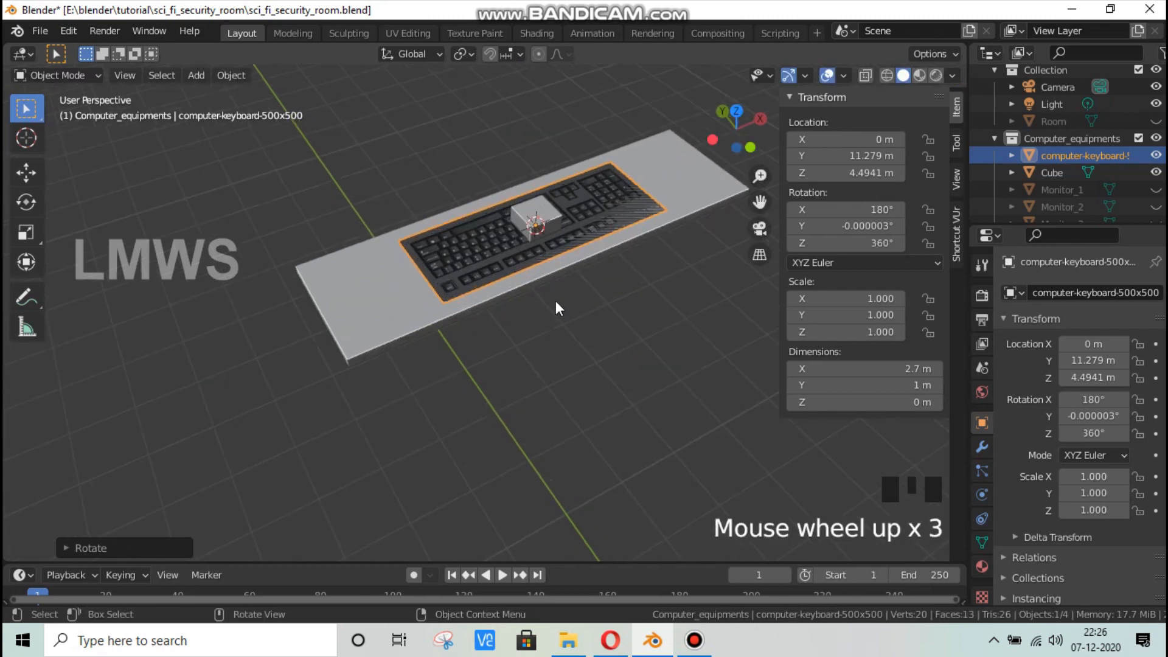
Step: Turn the keyboard image plane another 180° about the global Z axis
key("r")
type("z")
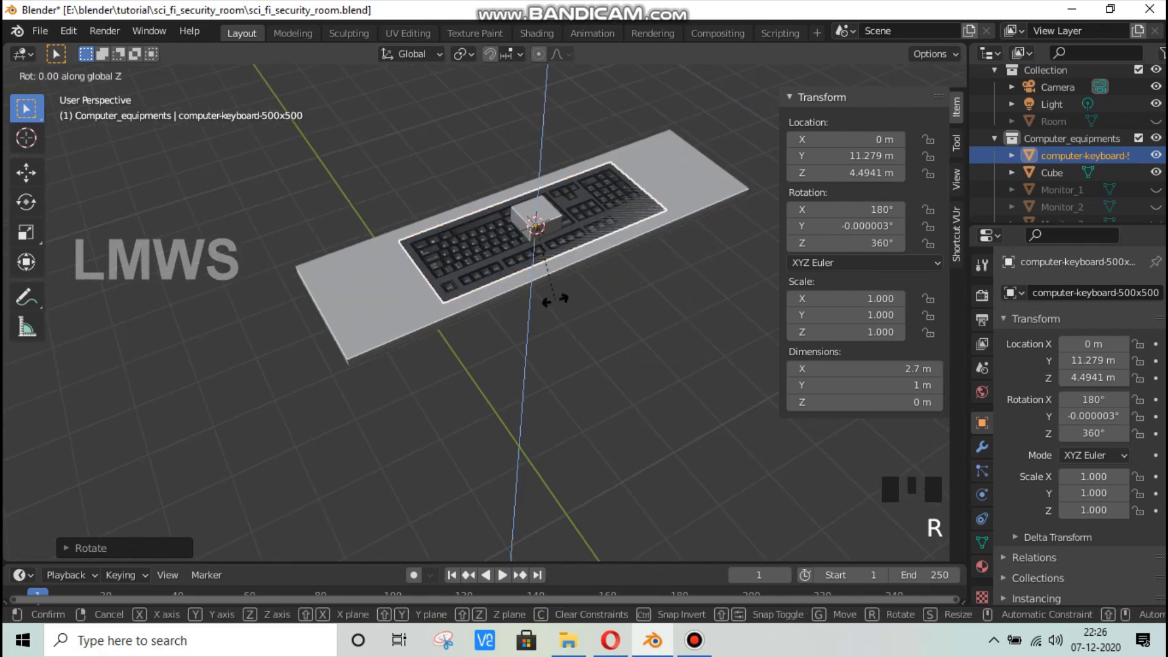
type("180")
key("Return")
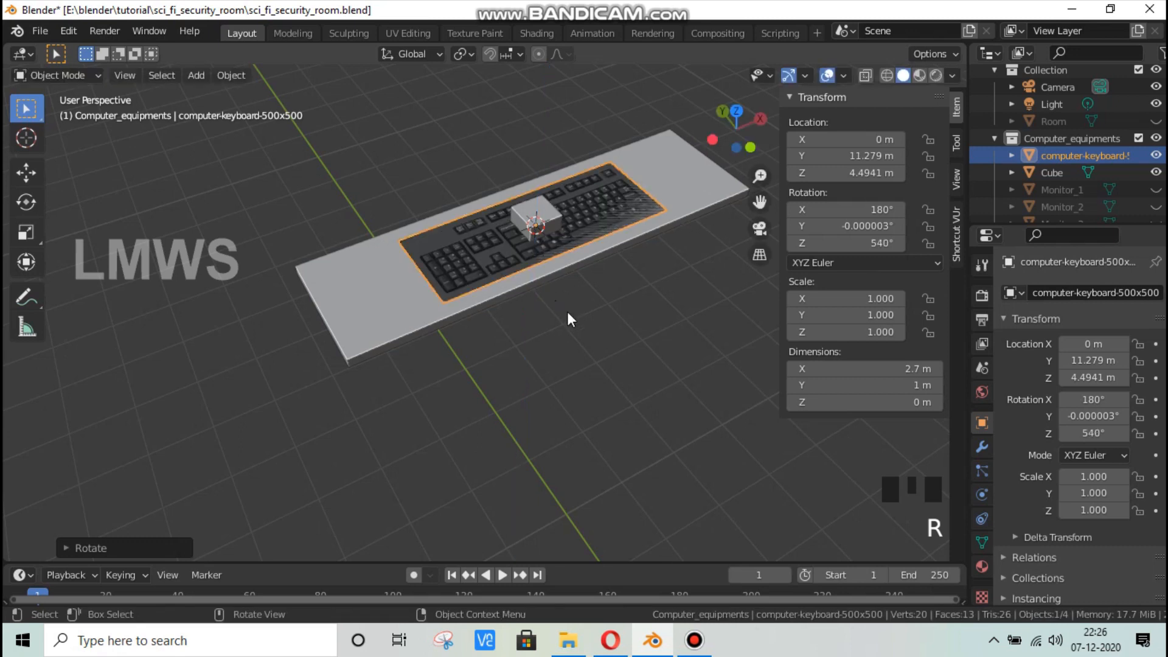
Step: Scale the keyboard image plane up by about 1.345 to match the slab's depth and switch to top orthographic view
key("s")
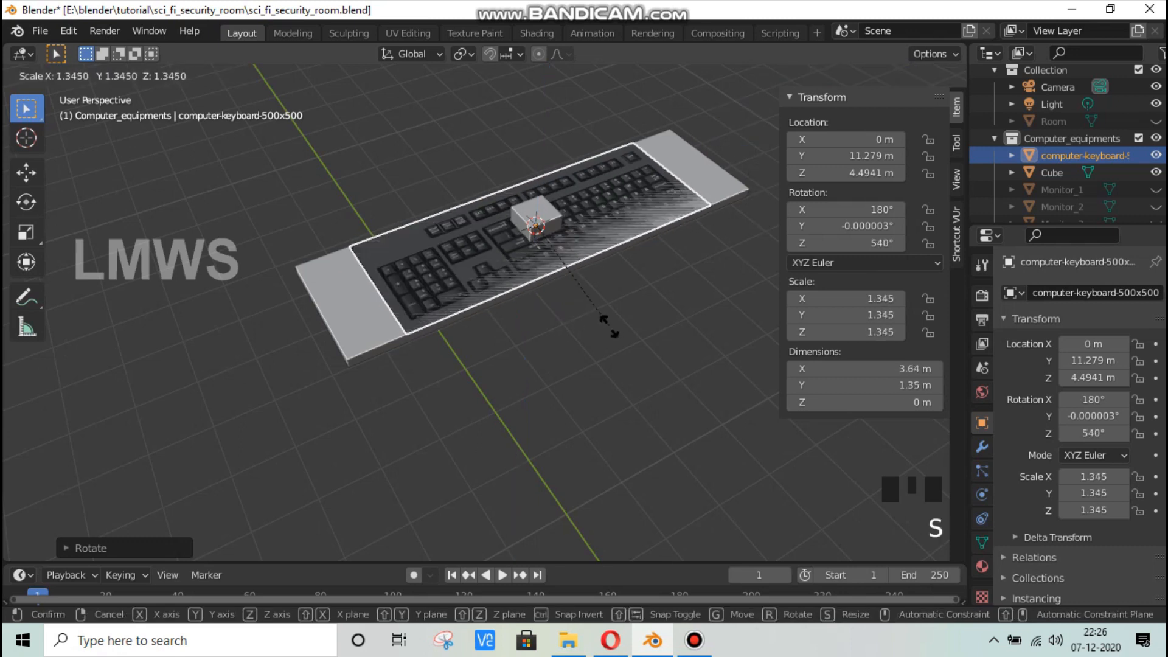
left_click(608, 327)
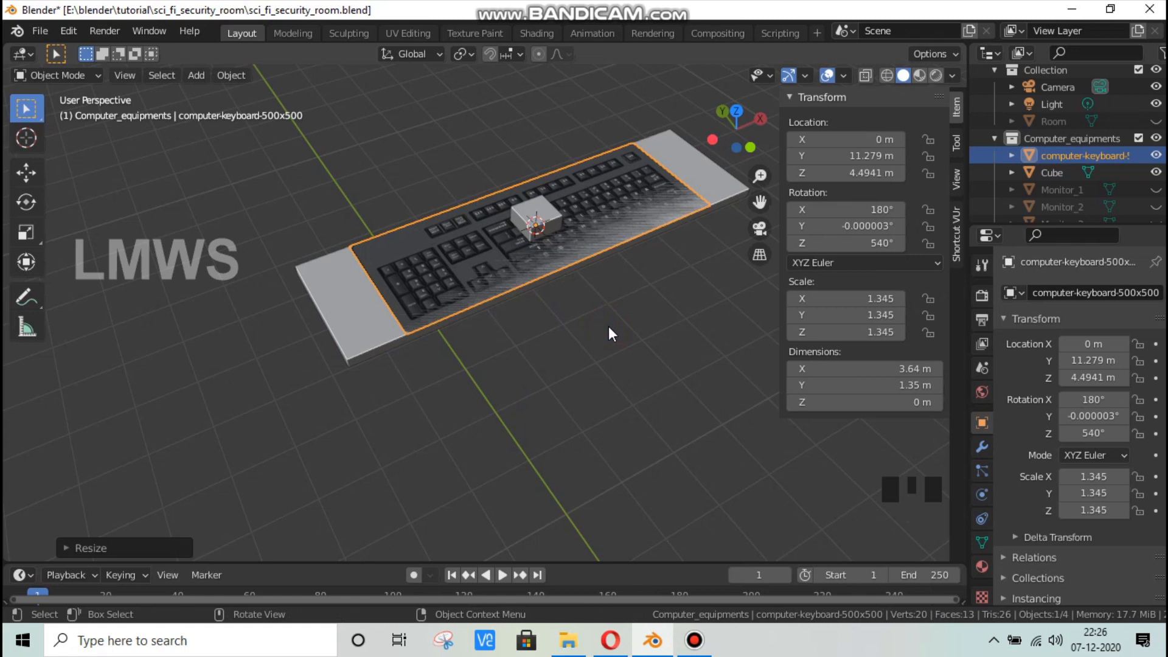
key("KP_7")
scroll(608, 326, "up", 3)
scroll(599, 334, "down", 1)
Step: Try rotating the keyboard image plane 180° in the top view, and rotate it back by another 180°
type("r")
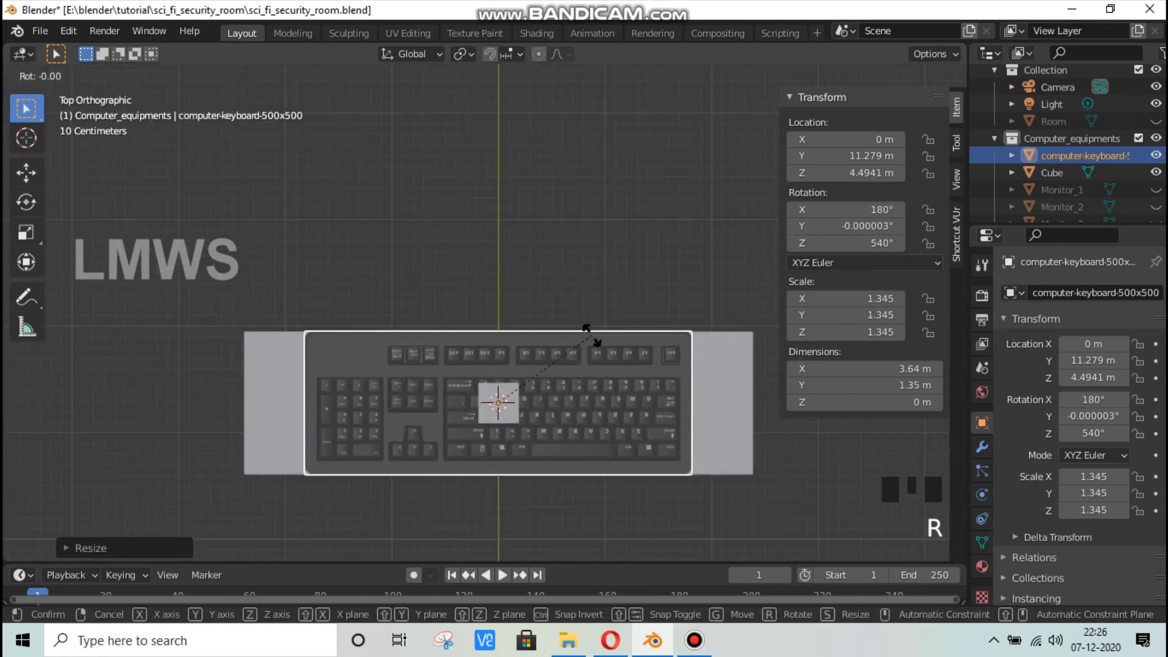
type("180")
key("Return")
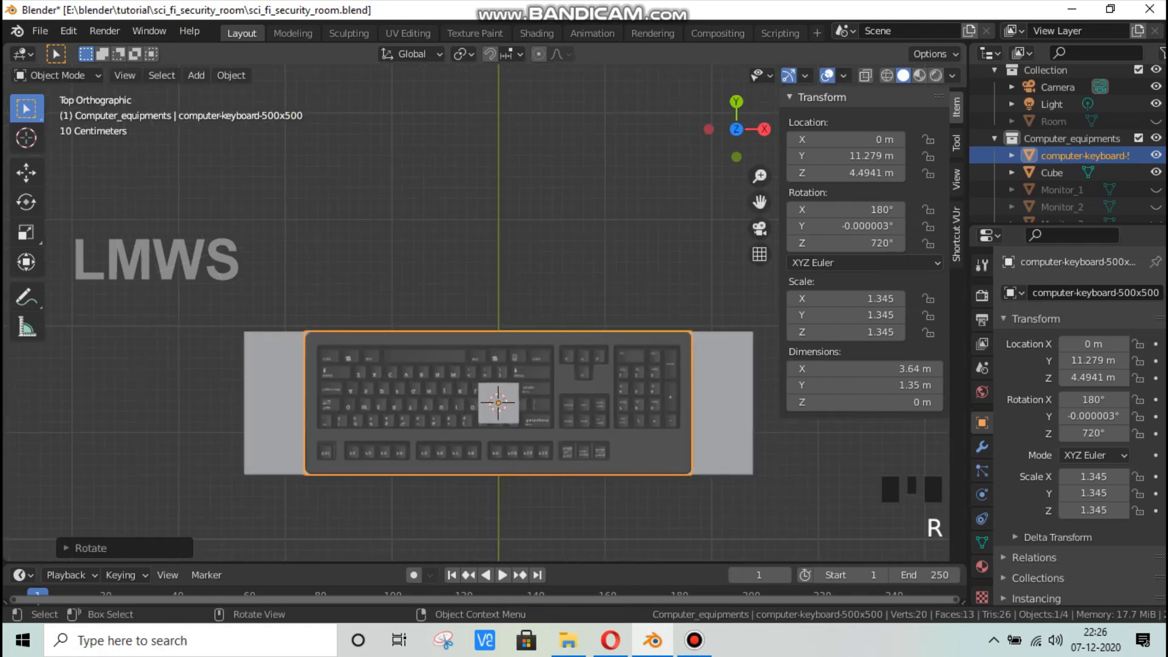
type("r180")
key("Return")
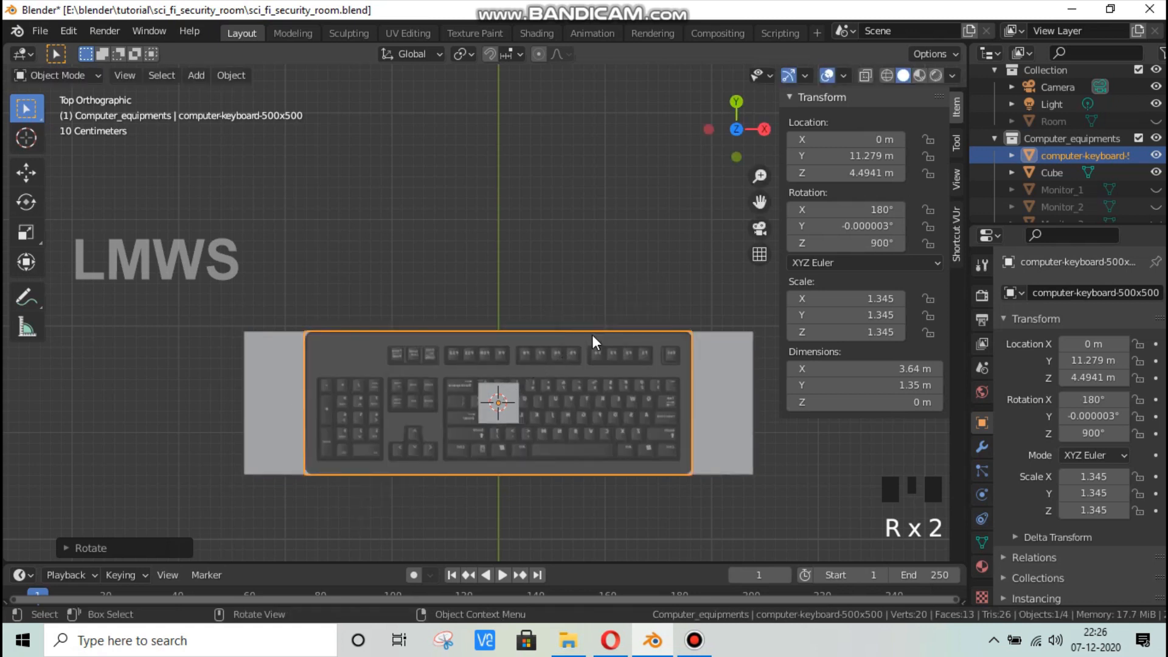
Step: Flip the mirrored keyboard image plane by rotating it 180° about the global Y axis
middle_click_drag(490, 416, 476, 367, "shift")
scroll(565, 377, "up", 2)
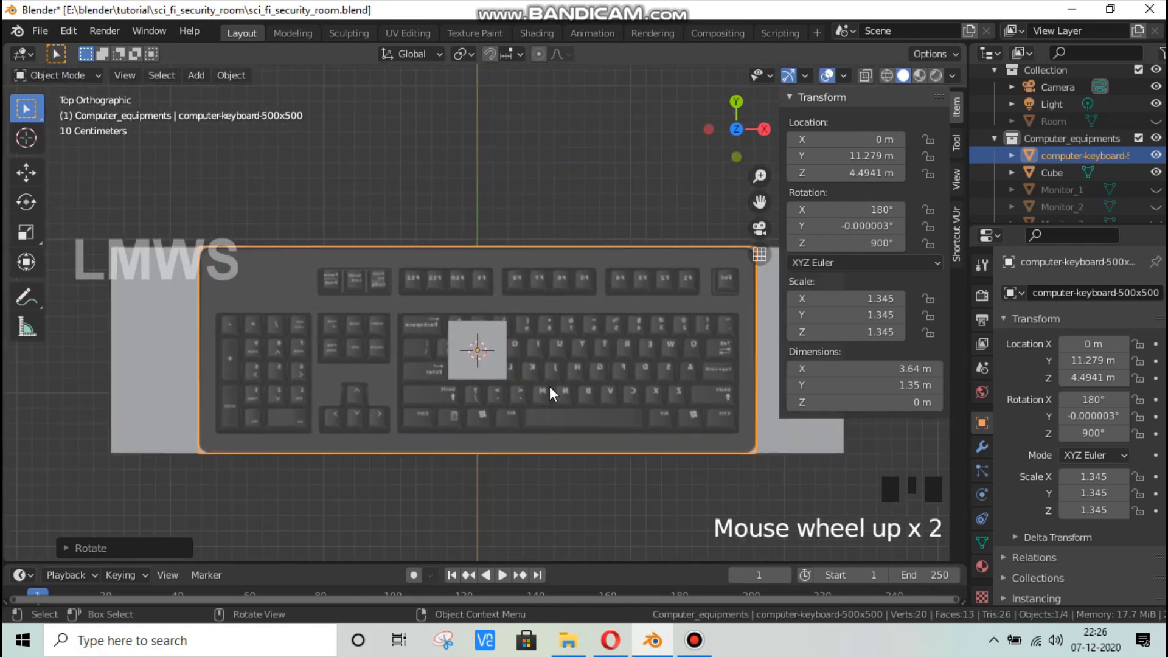
scroll(553, 389, "down", 1)
type("r-180")
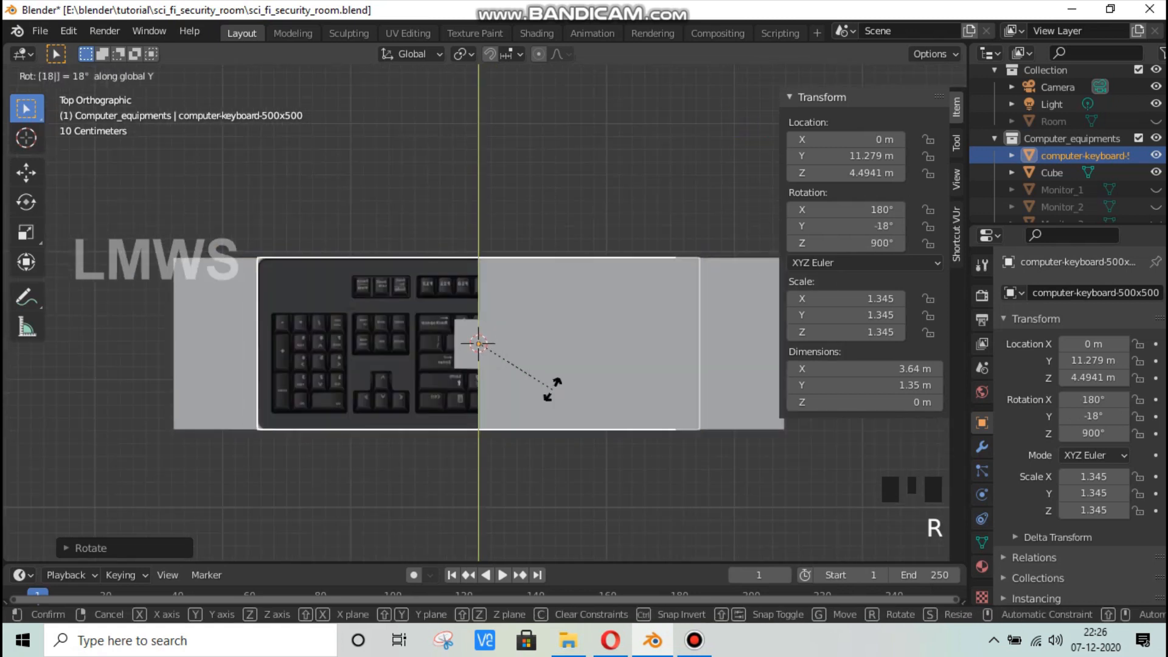
key("Return")
Step: Select the slab beneath the keyboard image and open its mesh in Edit Mode
left_click(728, 384)
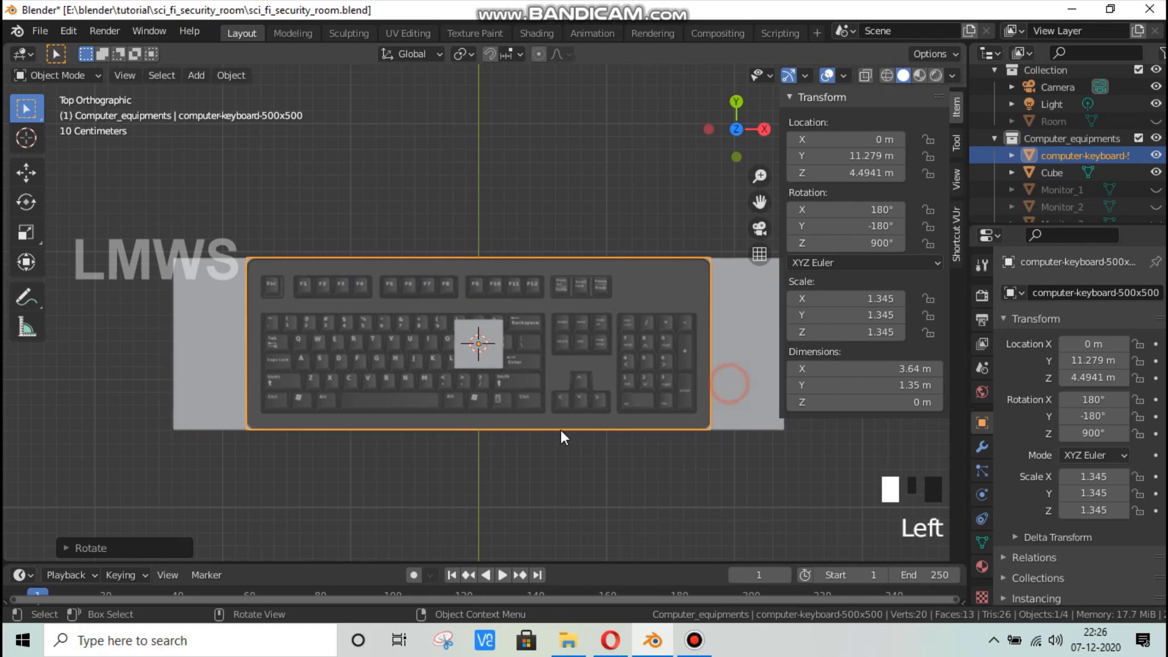
key("Tab")
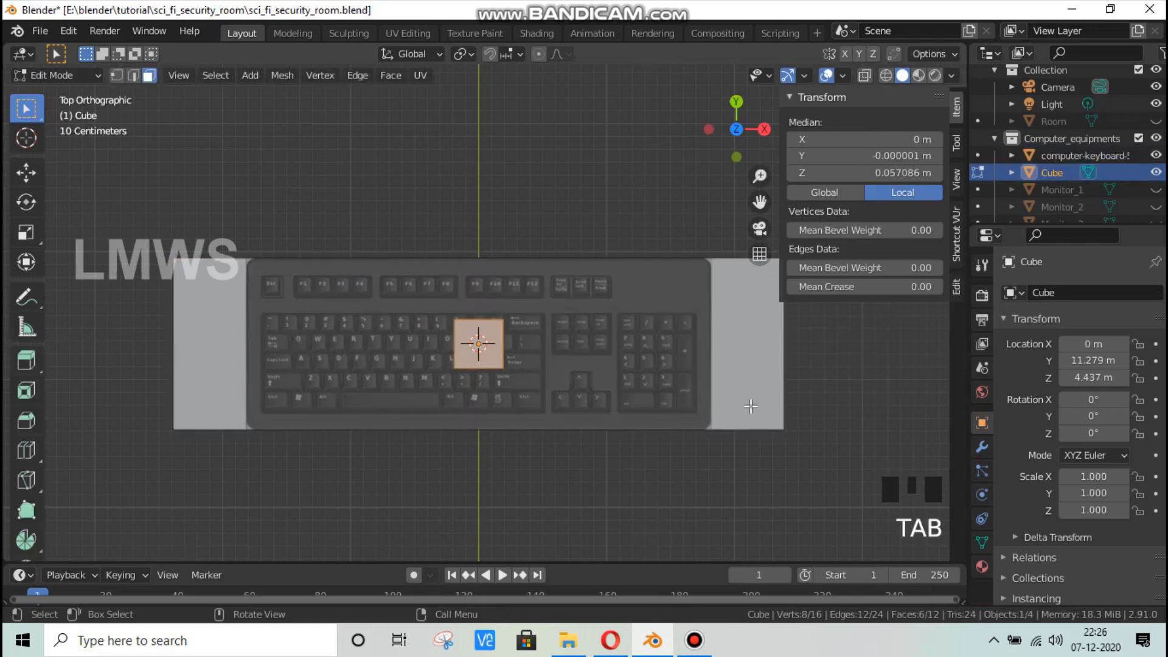
key("a")
key("s")
key("x")
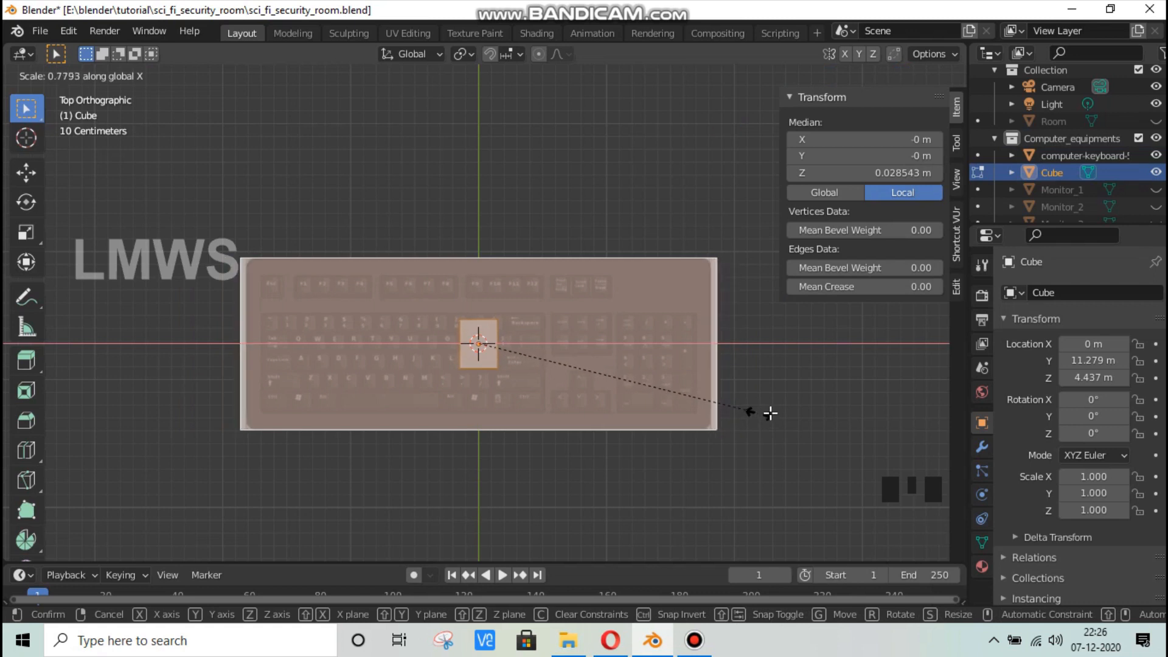
right_click(770, 413)
Step: Select only the slab's linked geometry and scale it along X to about 0.76, matching the keyboard image's width
key("alt+a")
key("l")
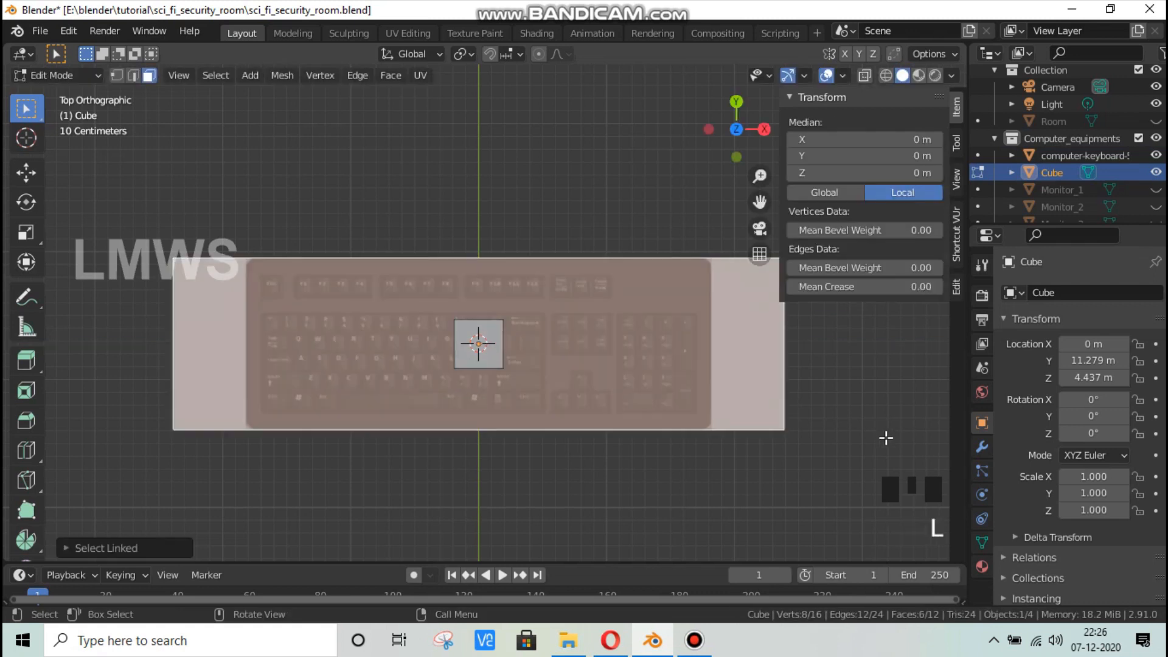
key("s")
key("x")
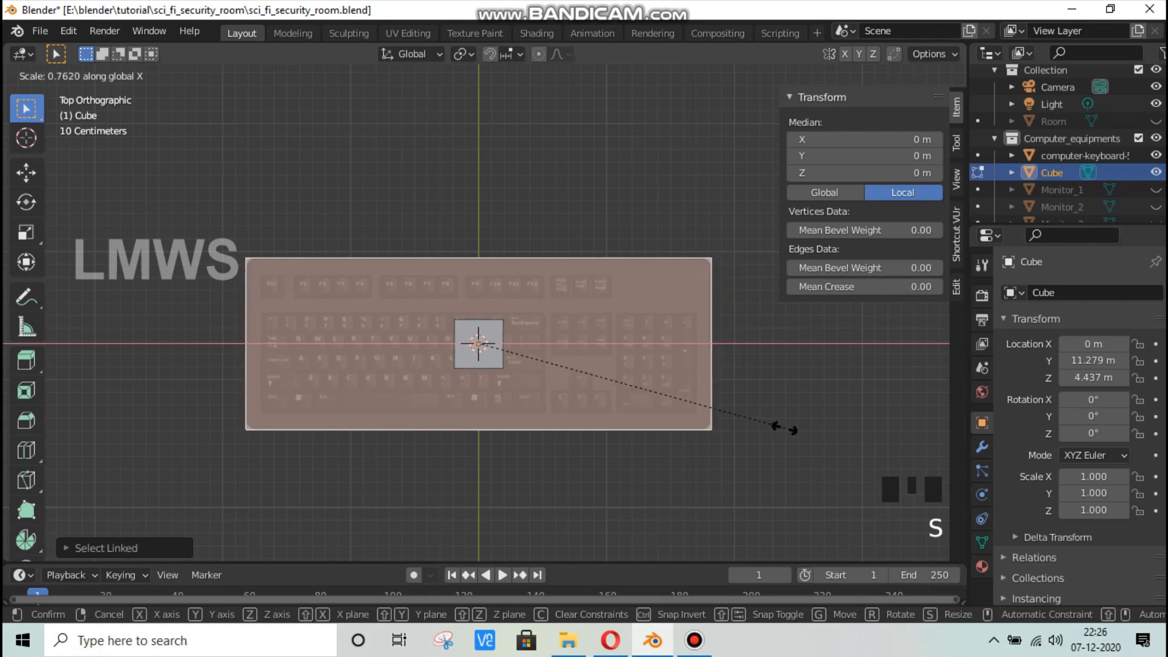
right_click(621, 392)
Step: Select only the key block's linked geometry and scale it down uniformly to about 0.55
key("alt+a")
key("l")
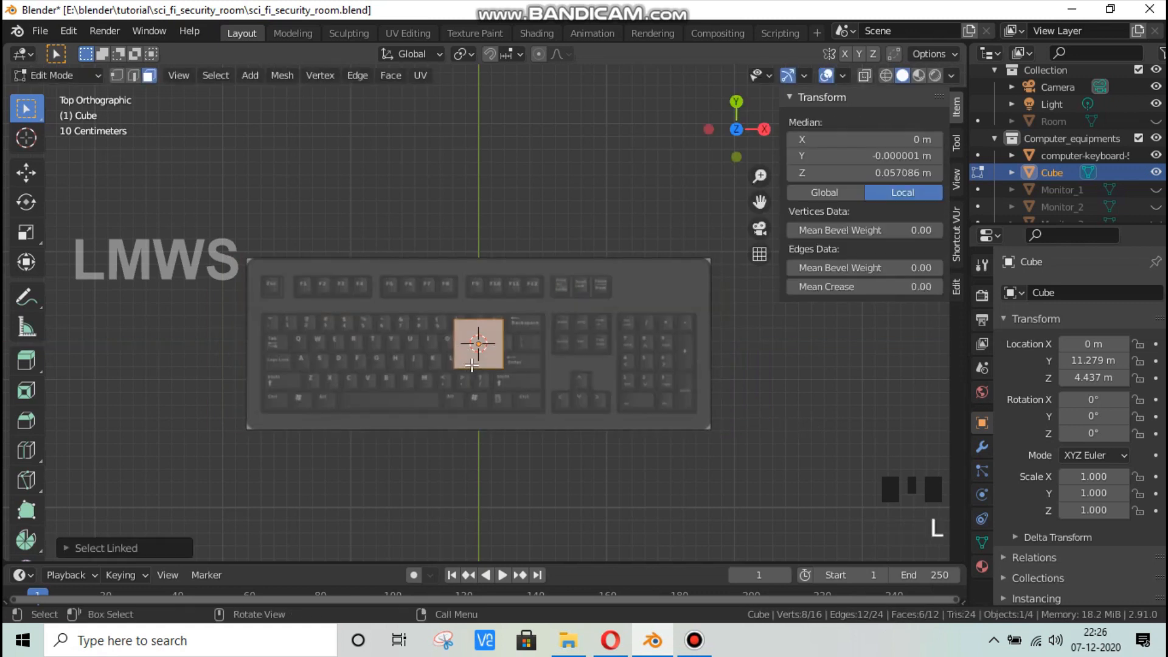
middle_click_drag(468, 396, 529, 338)
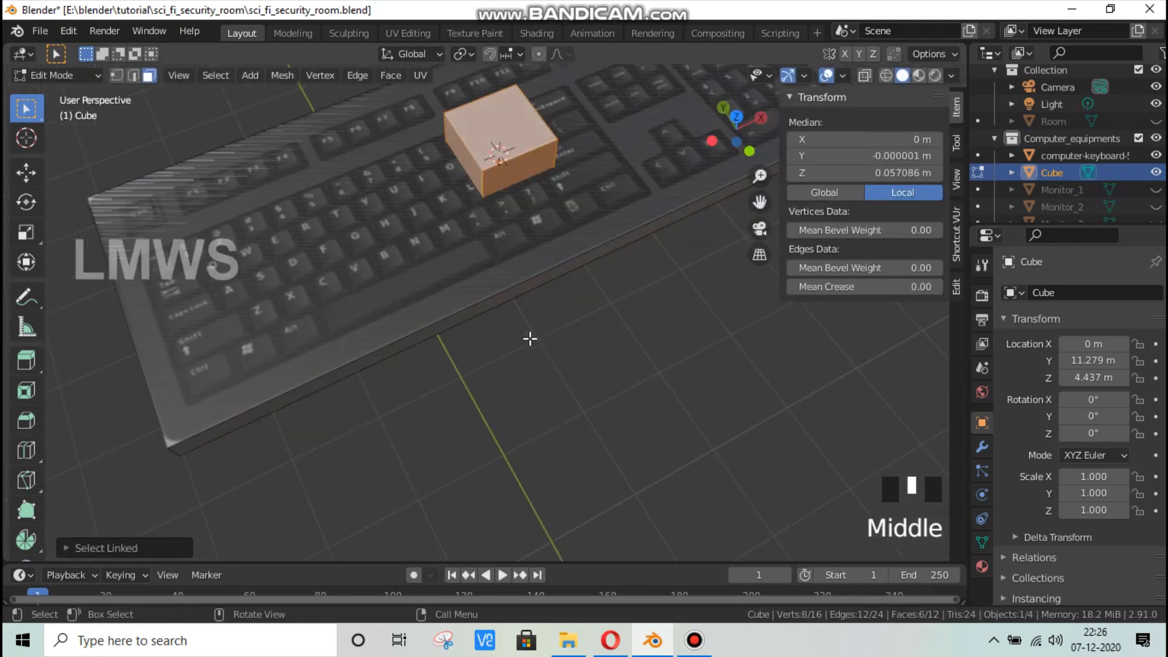
scroll(529, 339, "down", 2)
key("s")
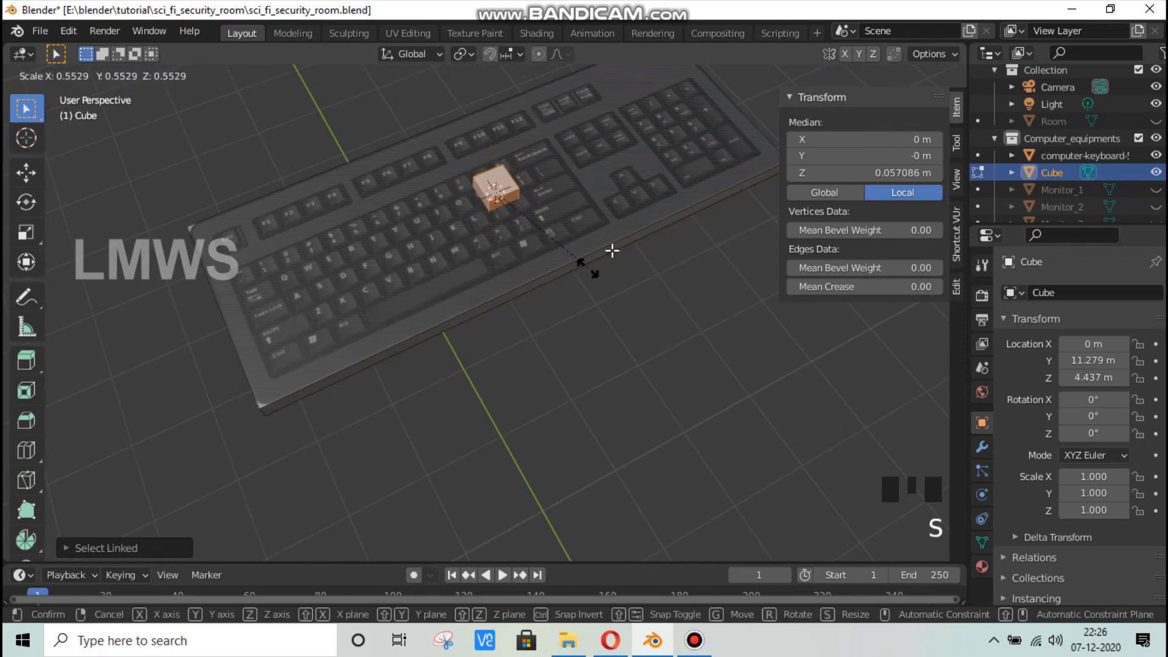
left_click(612, 251)
Step: Move the key block along X to about -1.41 m, over the Q key in the image
key("g")
key("x")
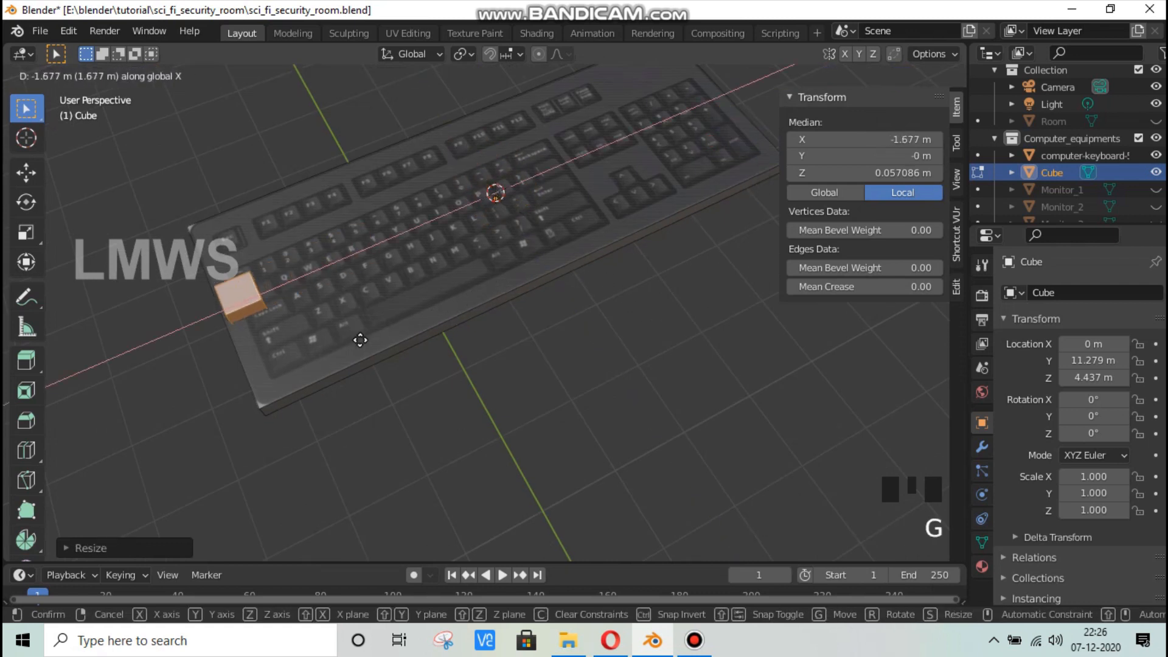
left_click(437, 360)
Step: Scale the key block uniformly to about 0.64 in top view, matching the Q key's size
key("KP_7")
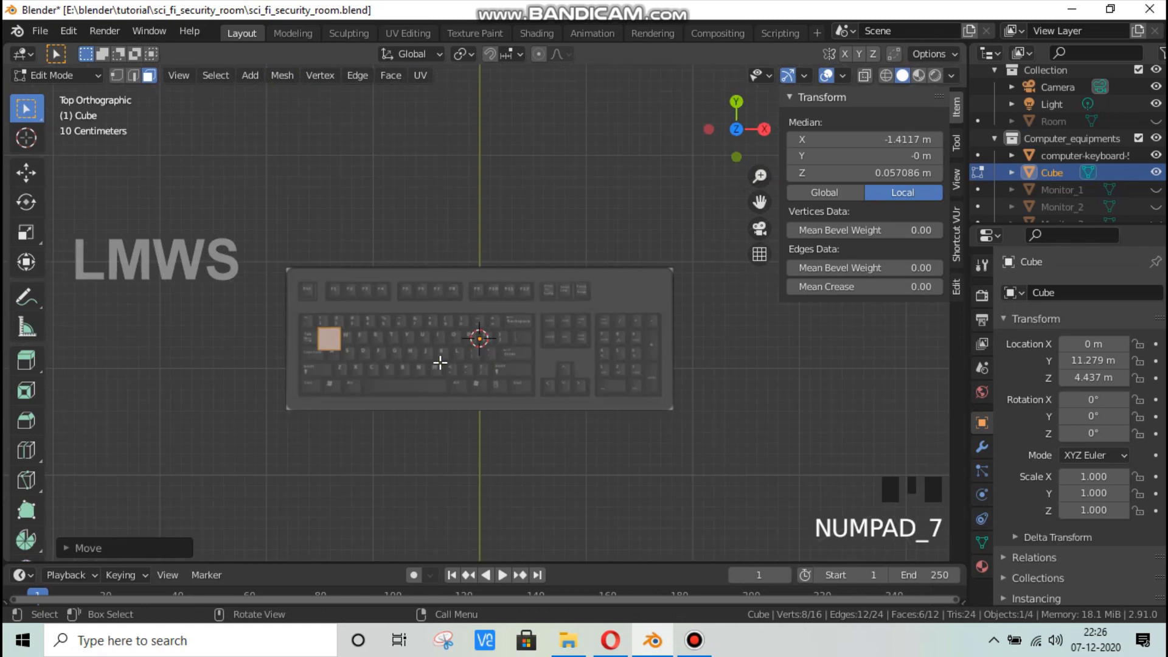
scroll(440, 363, "up", 2)
scroll(441, 363, "up", 3)
middle_click_drag(341, 357, 393, 367, "shift")
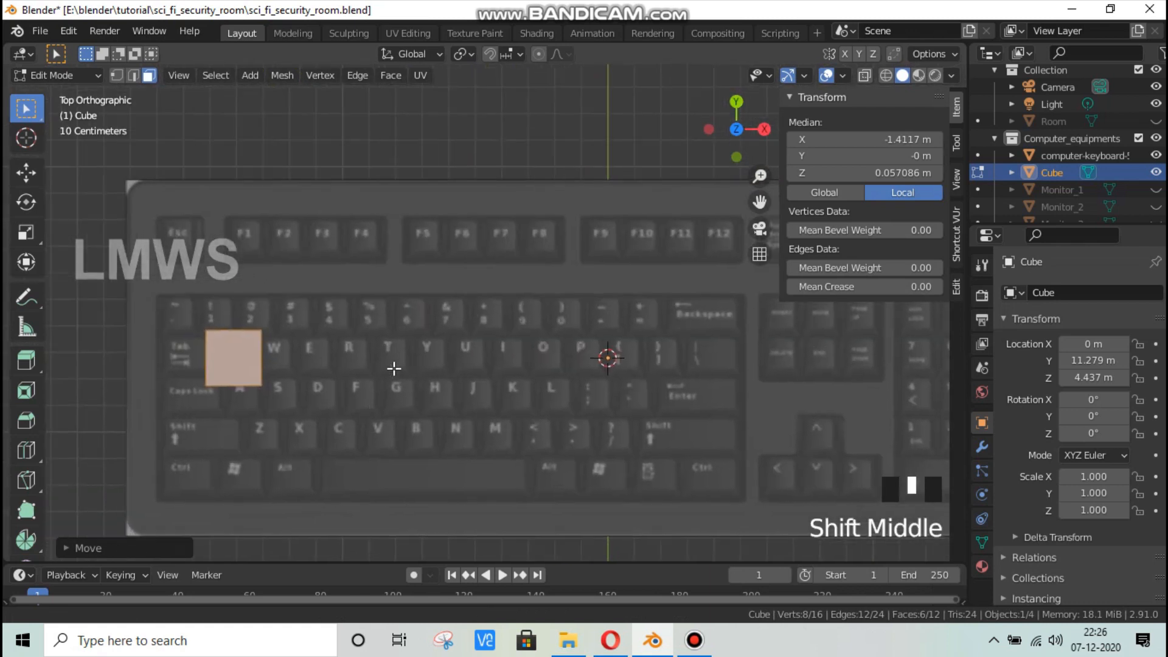
scroll(396, 389, "up", 1)
scroll(398, 412, "up", 1)
key("s")
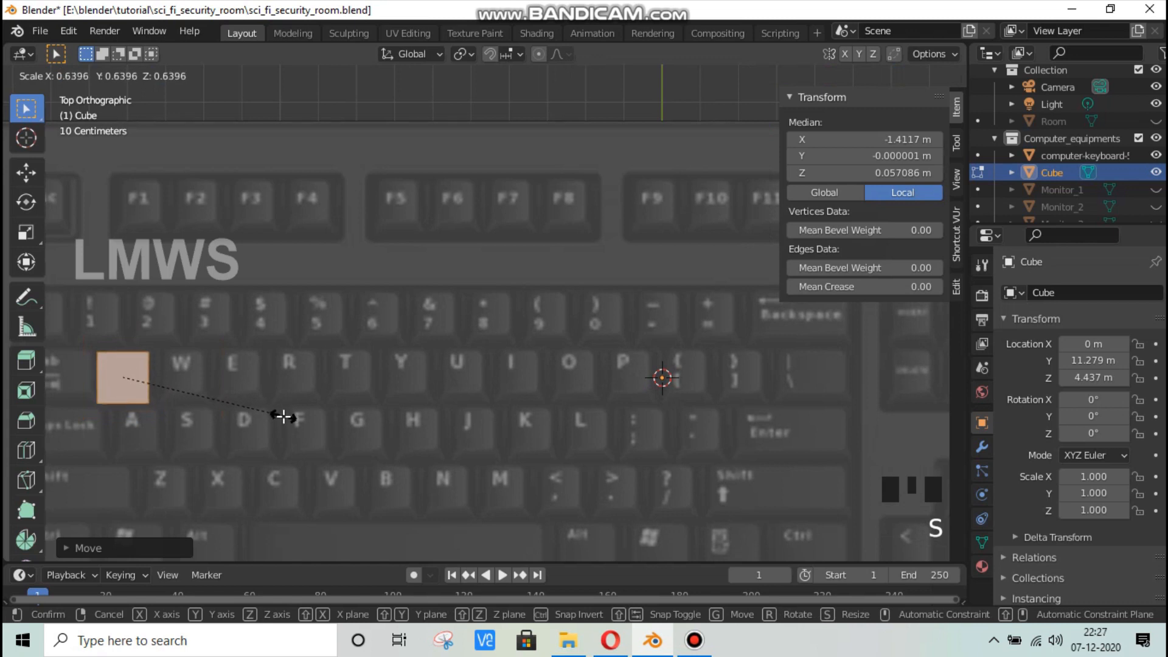
left_click(283, 417)
Step: Examine the resized key block's height and fit over the Q key from a perspective view
middle_click_drag(244, 420, 450, 330, "shift")
scroll(284, 432, "down", 3, "shift")
scroll(377, 371, "down", 3)
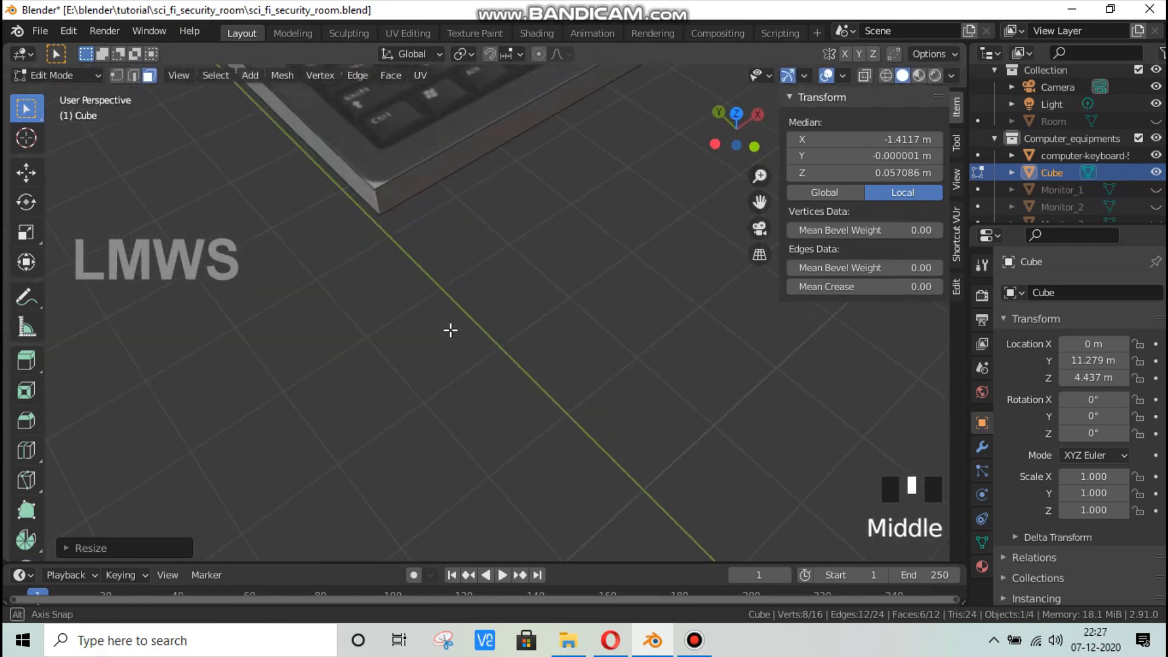
middle_click_drag(511, 305, 514, 381)
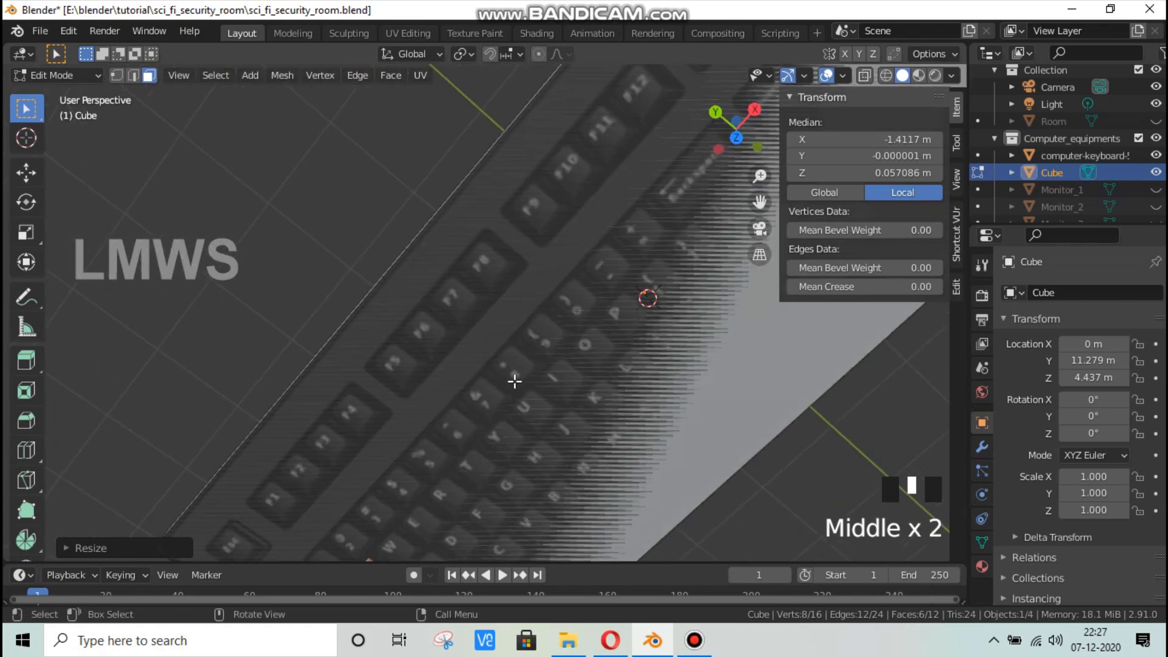
scroll(630, 298, "down", 3)
left_click_drag(736, 130, 718, 44)
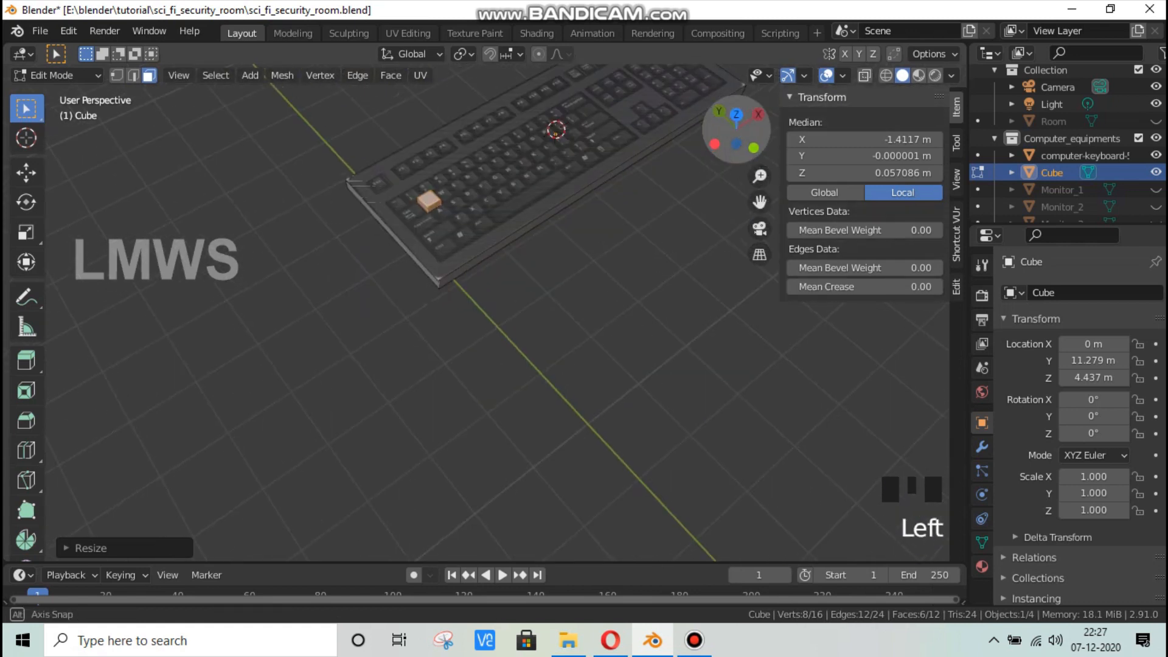
left_click(759, 202)
scroll(643, 310, "up", 3)
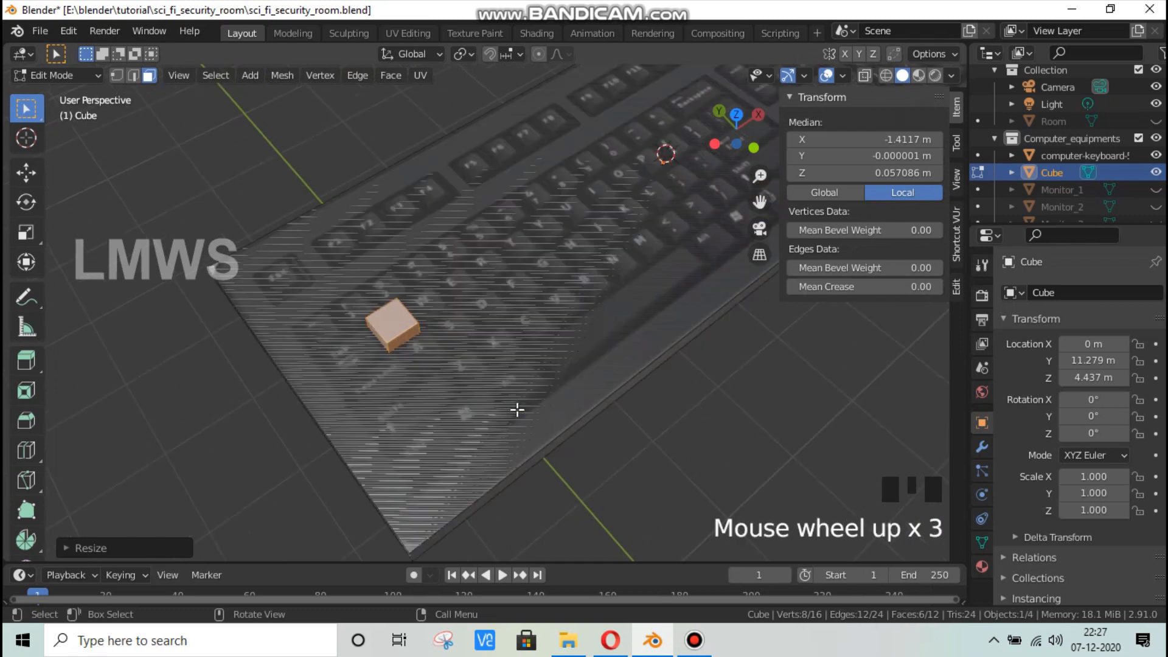
scroll(517, 410, "up", 1)
left_click(377, 350)
key("s")
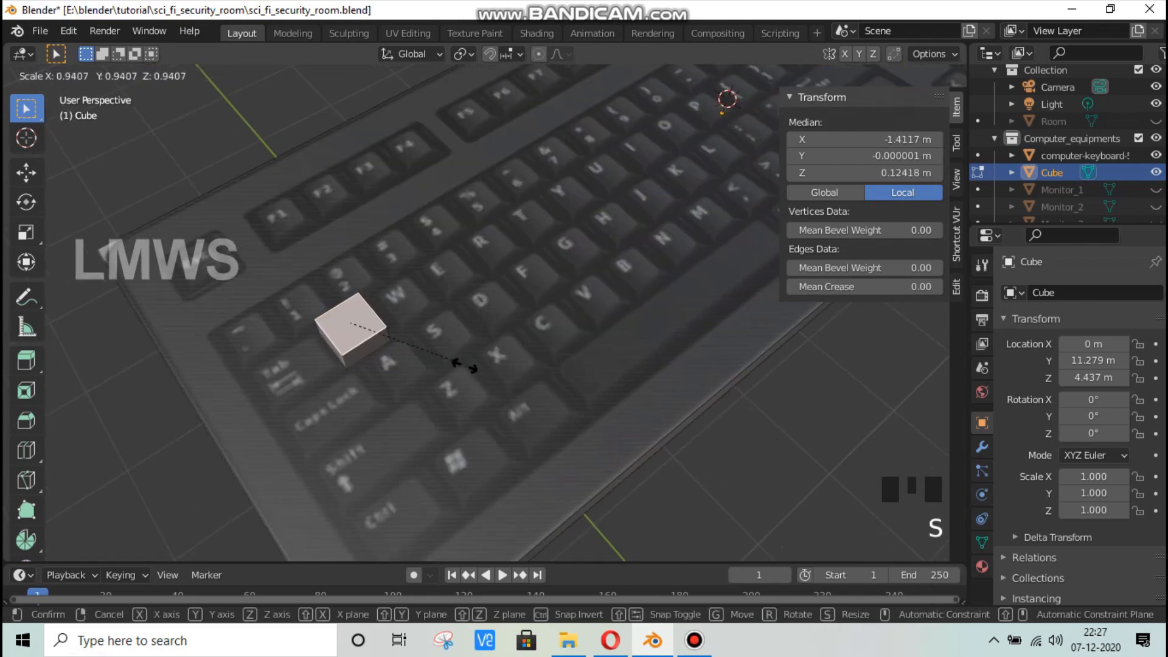
right_click(453, 364)
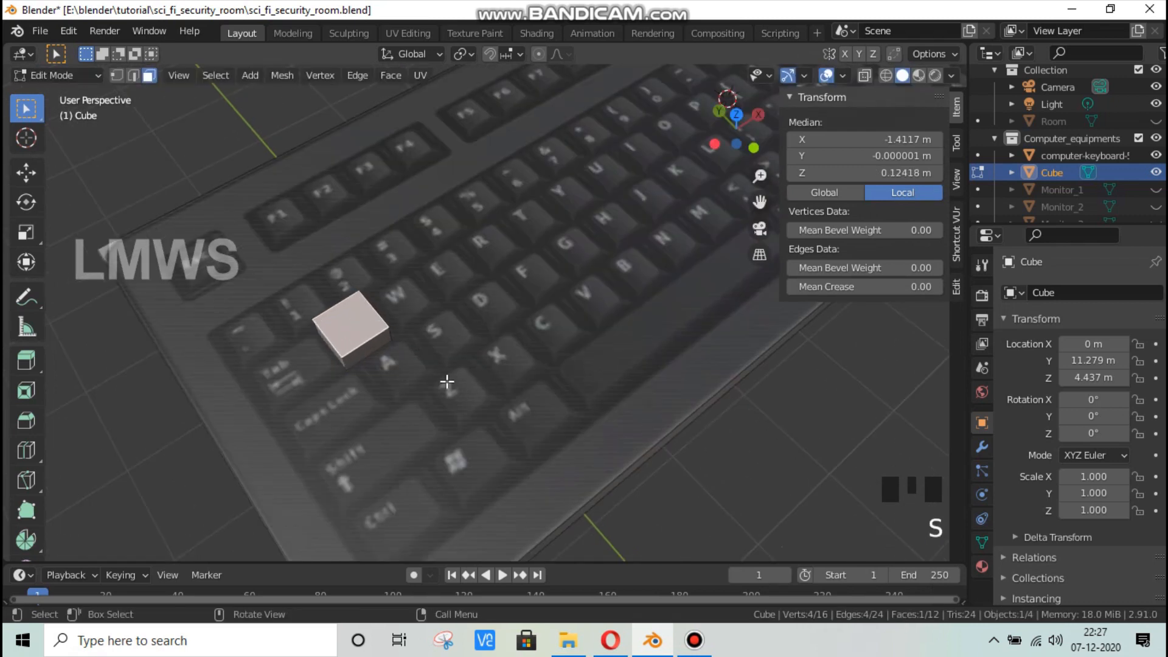
key("g")
key("x")
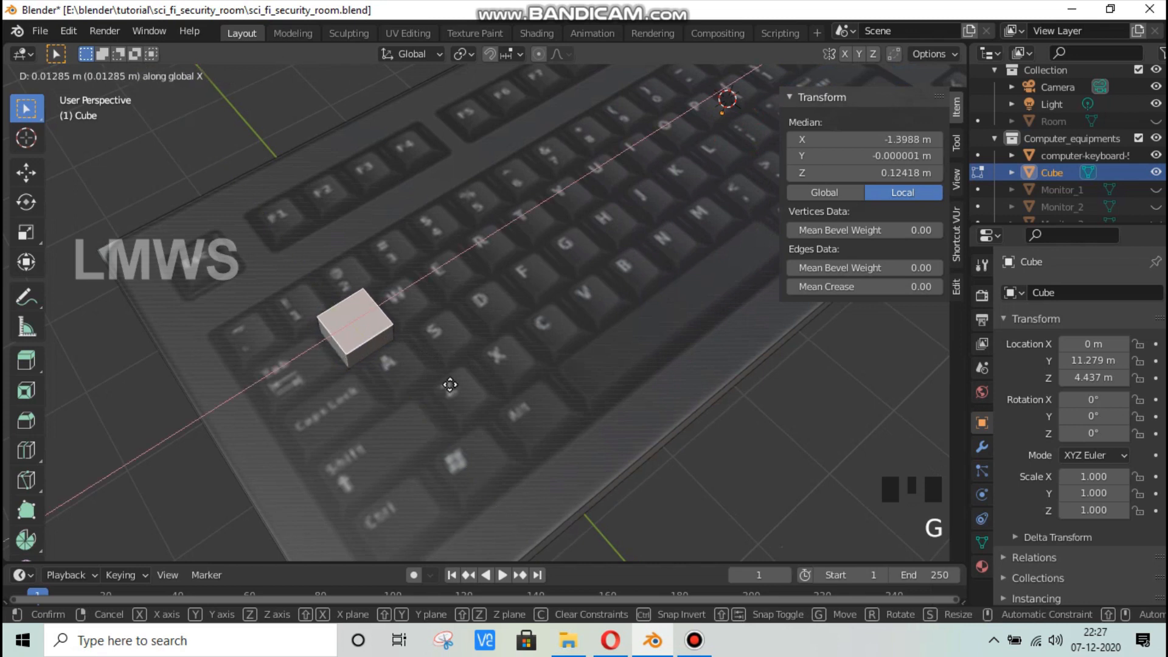
left_click(453, 384)
key("s")
key("z")
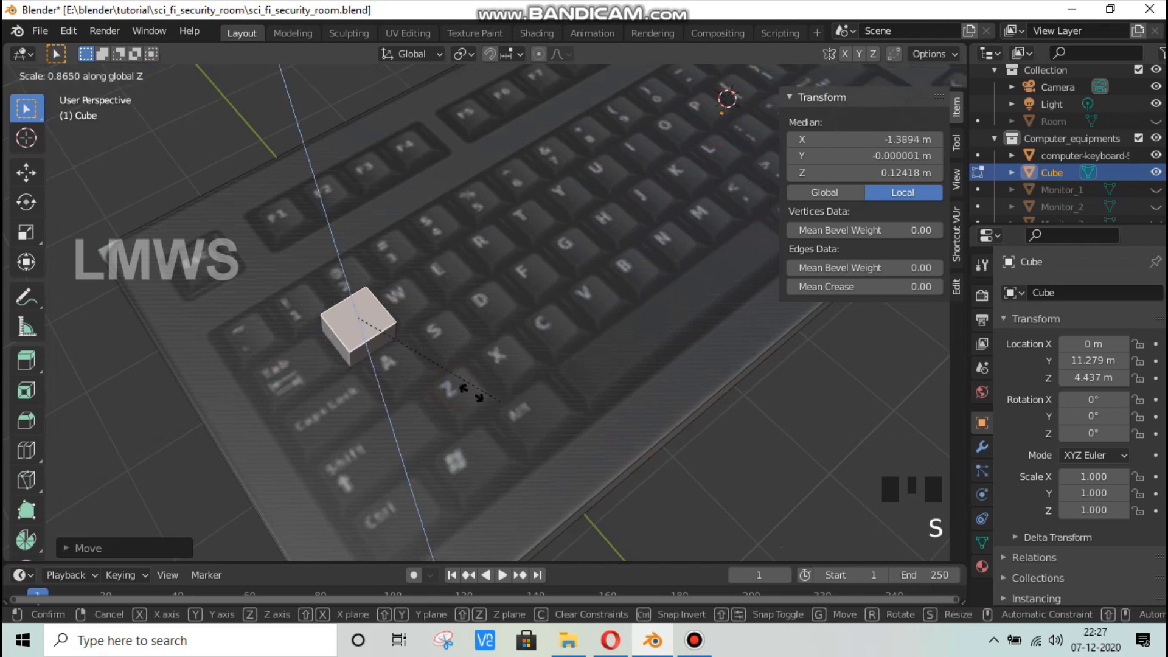
left_click(381, 336)
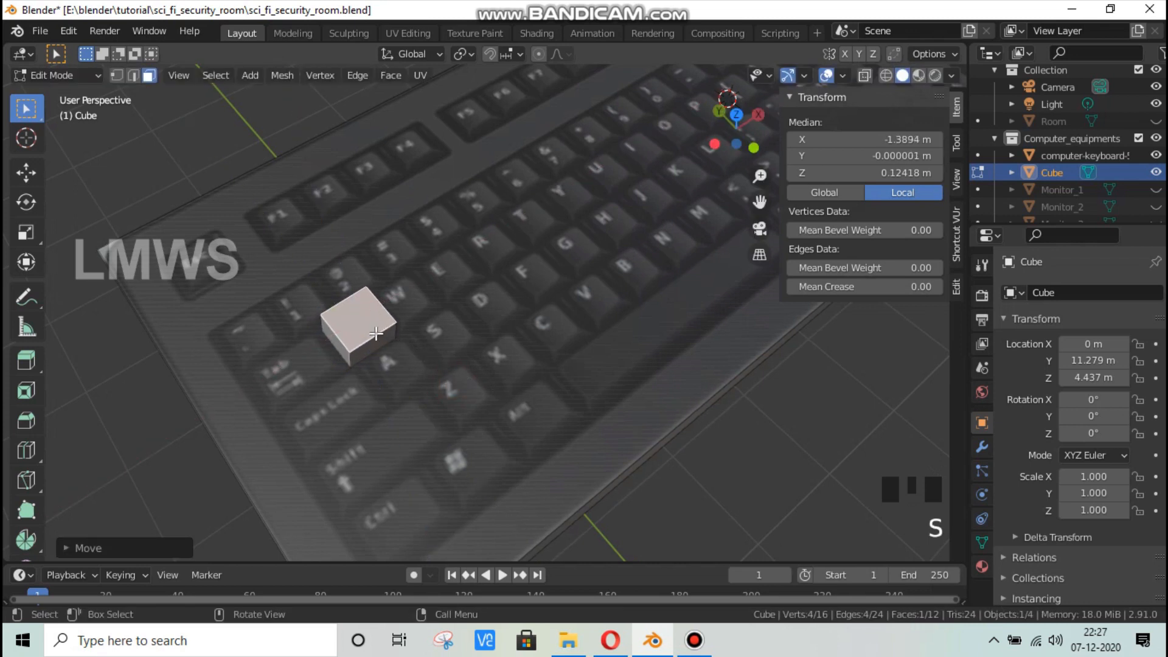
key("ctrl+l")
key("ctrl+z")
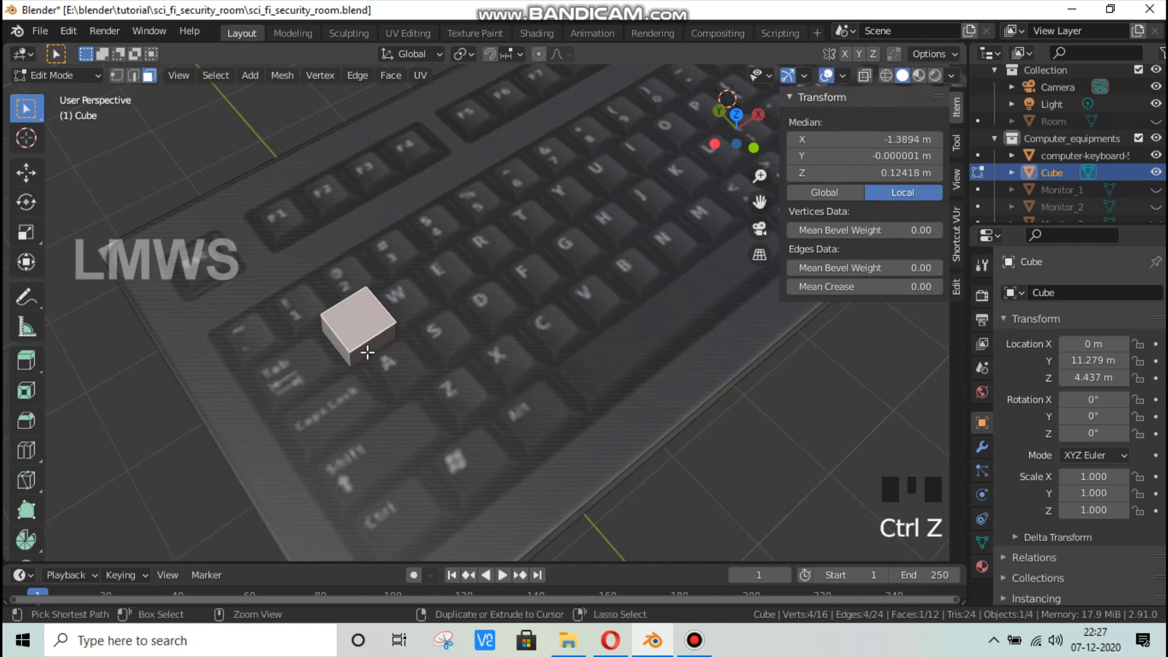
key("ctrl+z")
key("ctrl+z")
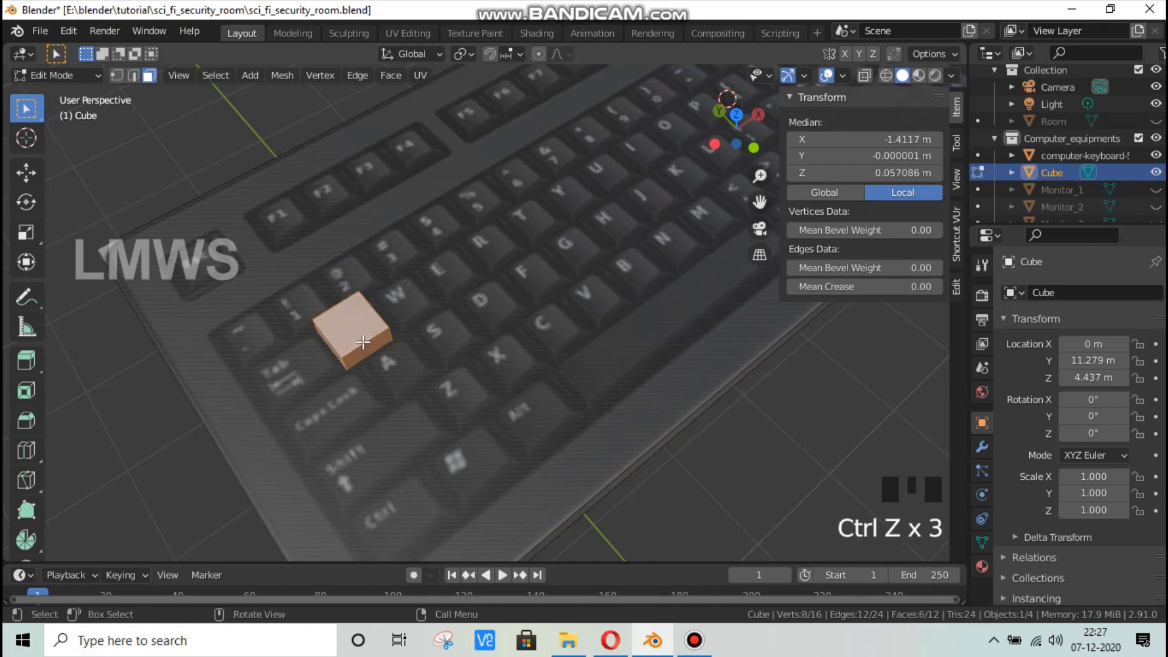
Step: Flatten the key block along Z to about 0.53 and raise it along Z by about 0.003 m
key("s")
key("z")
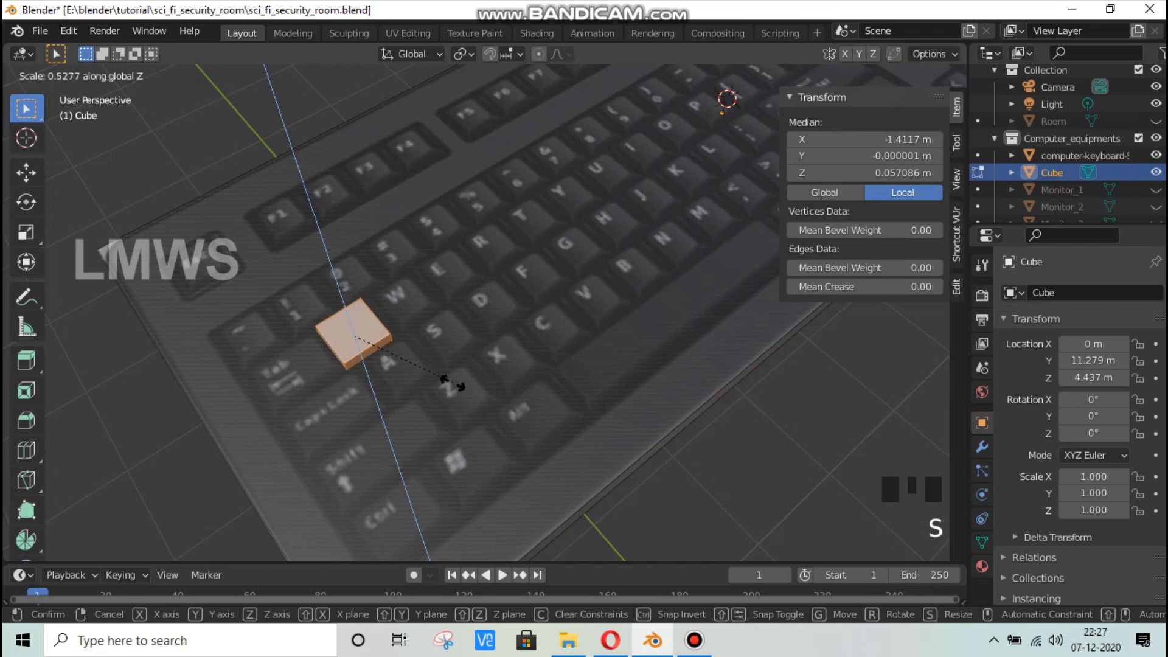
left_click(441, 385)
key("g")
key("z")
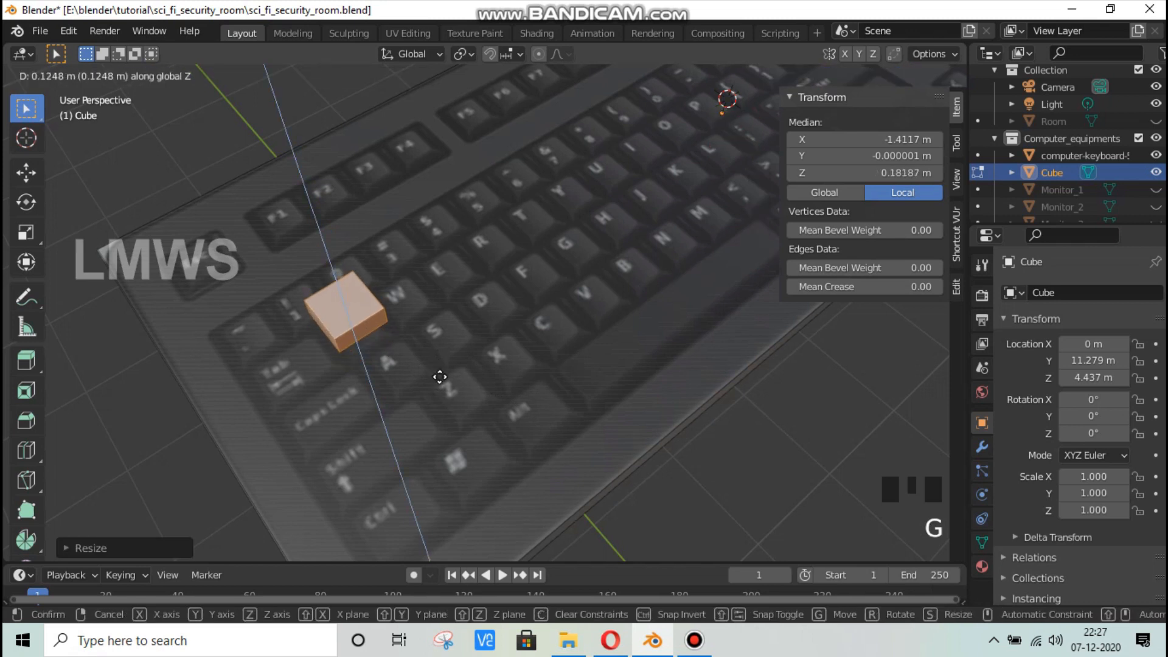
left_click(446, 386)
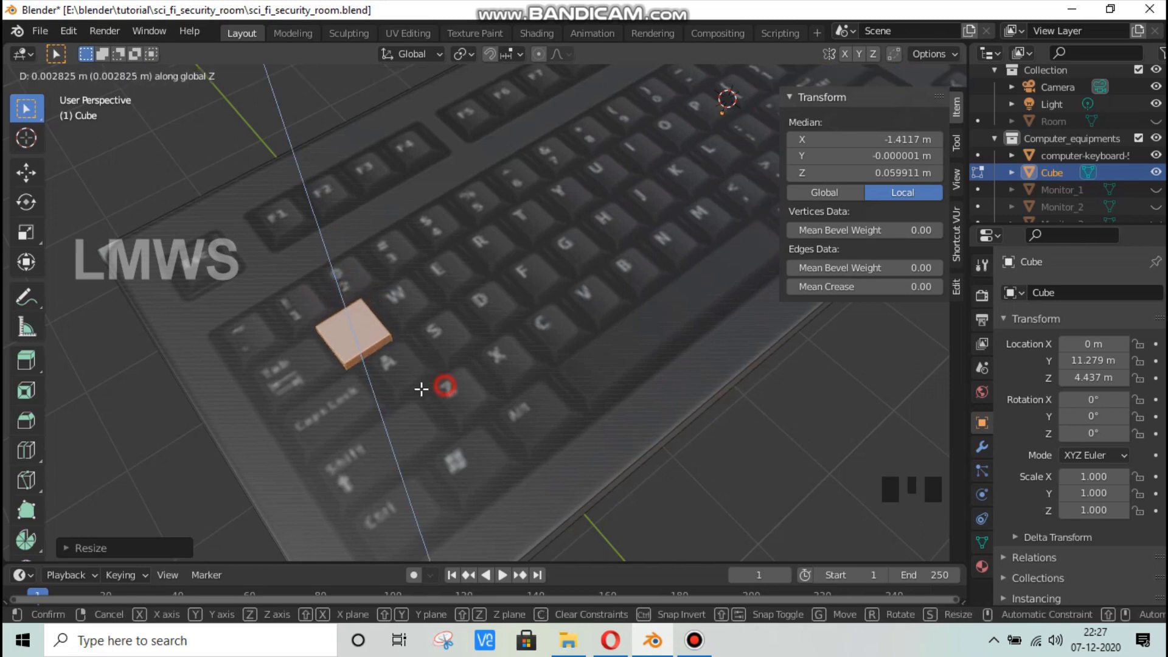
Step: Shift the flattened key block along X to about -1.389 m, centring it on the Q key
key("g")
key("y")
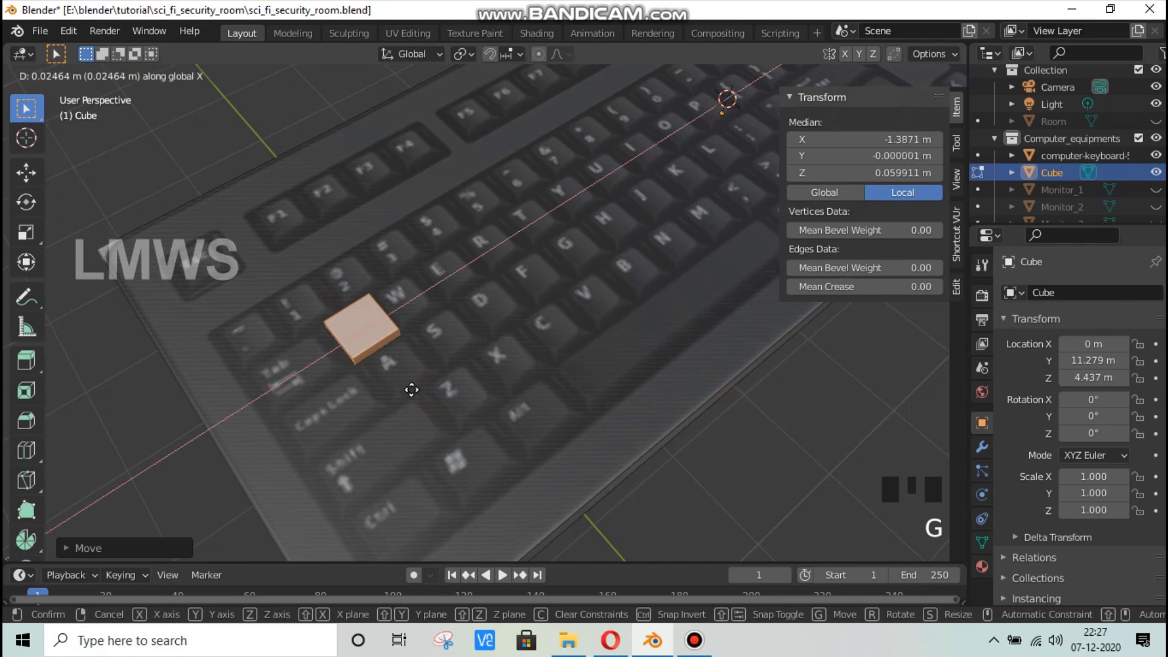
right_click(411, 390)
Step: Duplicate the key block twice along X in top view, placing the copies over the W and E keys
key("KP_7")
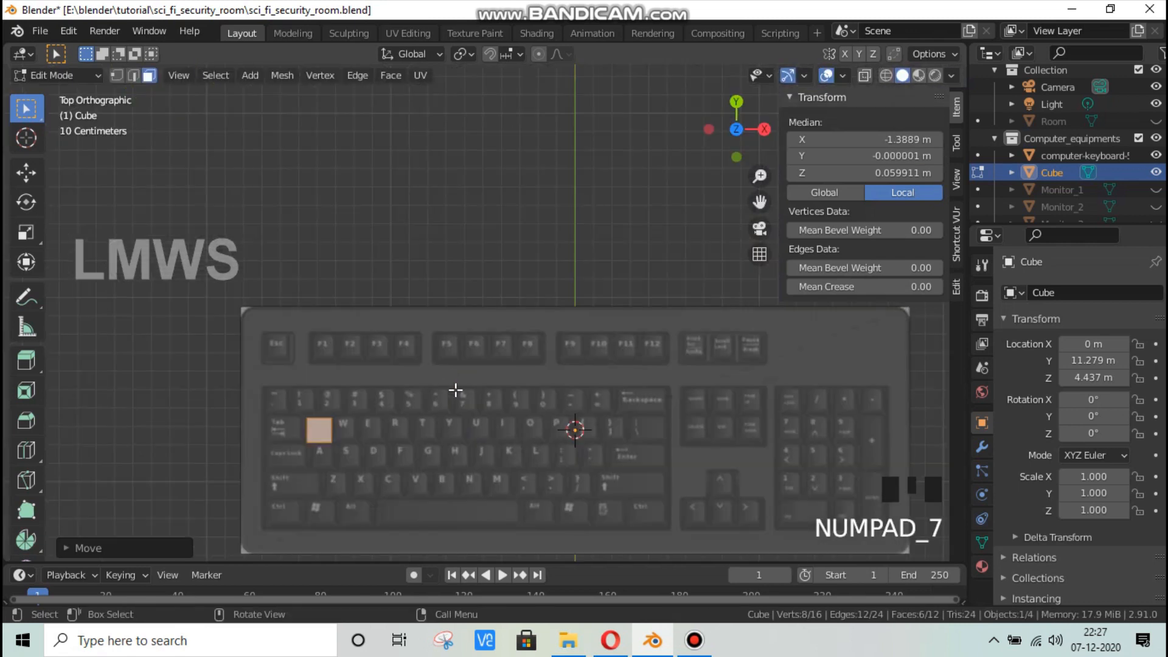
scroll(435, 416, "up", 2)
middle_click_drag(374, 497, 399, 363, "shift")
key("shift+d")
key("x")
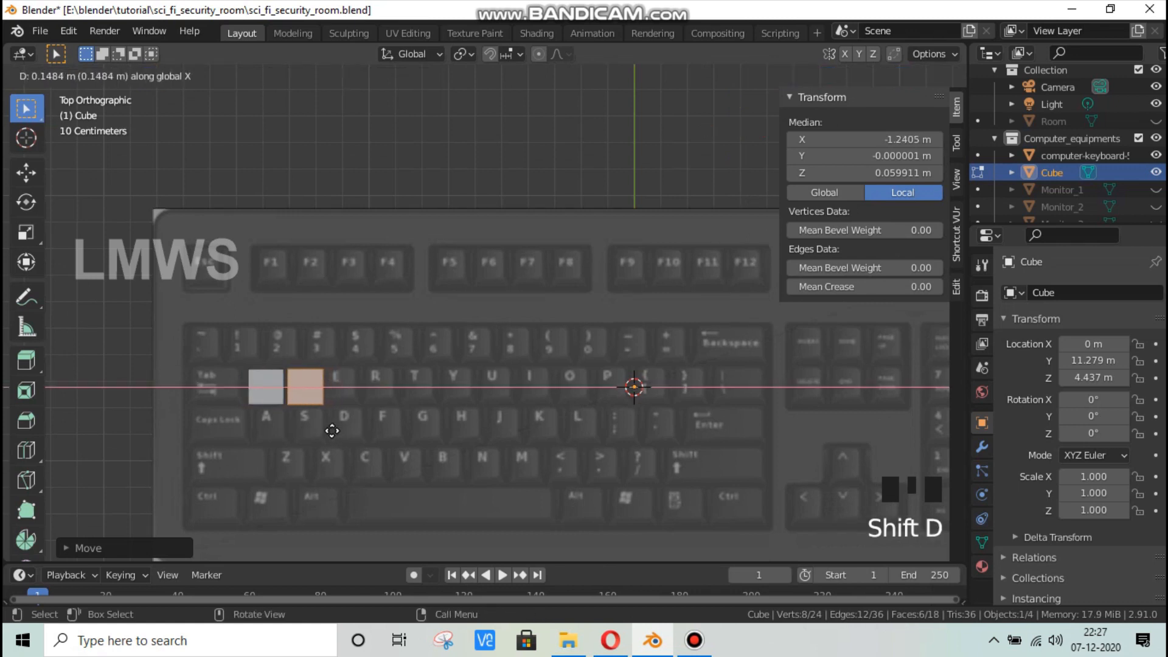
left_click(331, 430)
key("shift+d")
key("x")
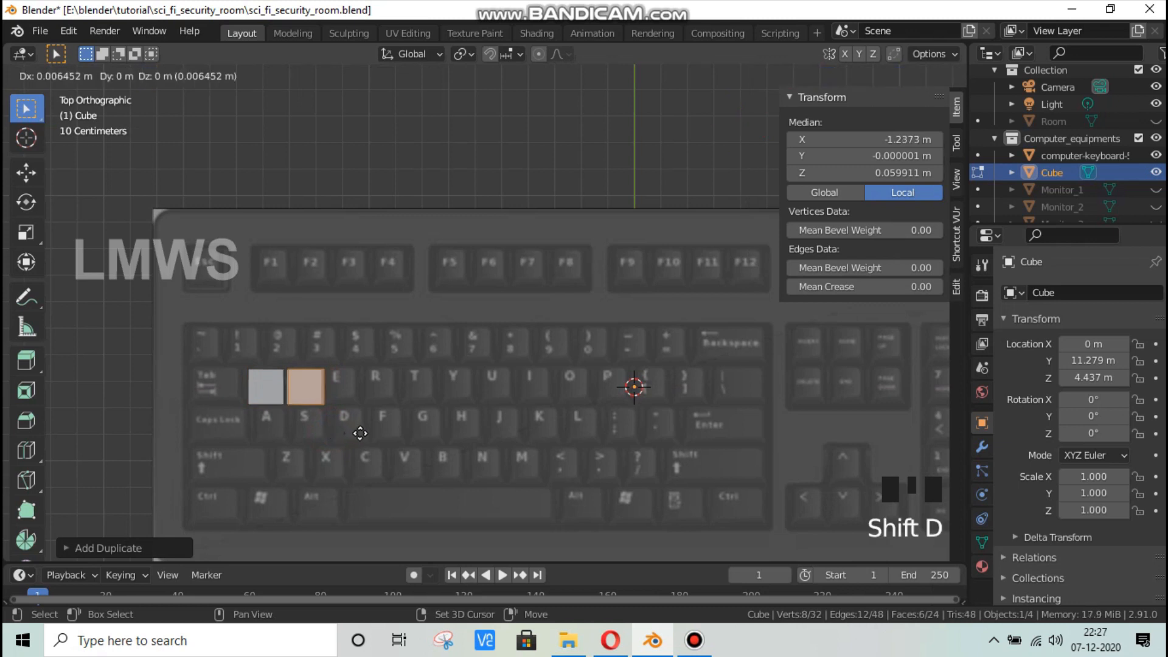
left_click(367, 436)
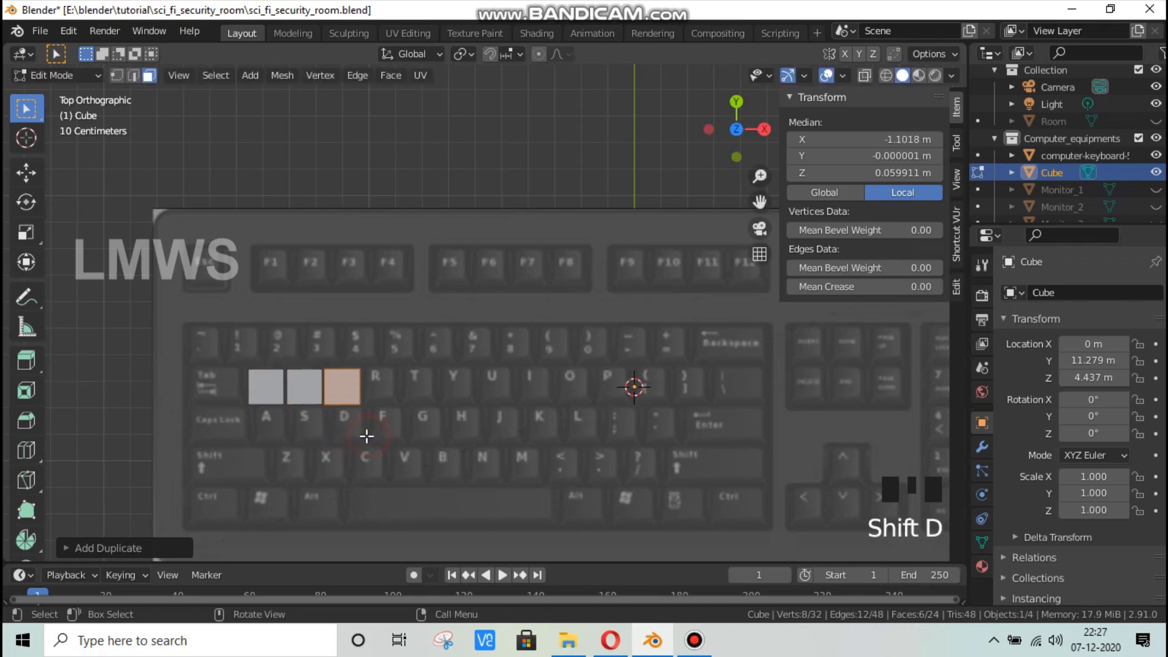
Step: Nudge the copy over the E key along X to about -1.095 m to even out the key spacing
key("g")
key("y")
key("x")
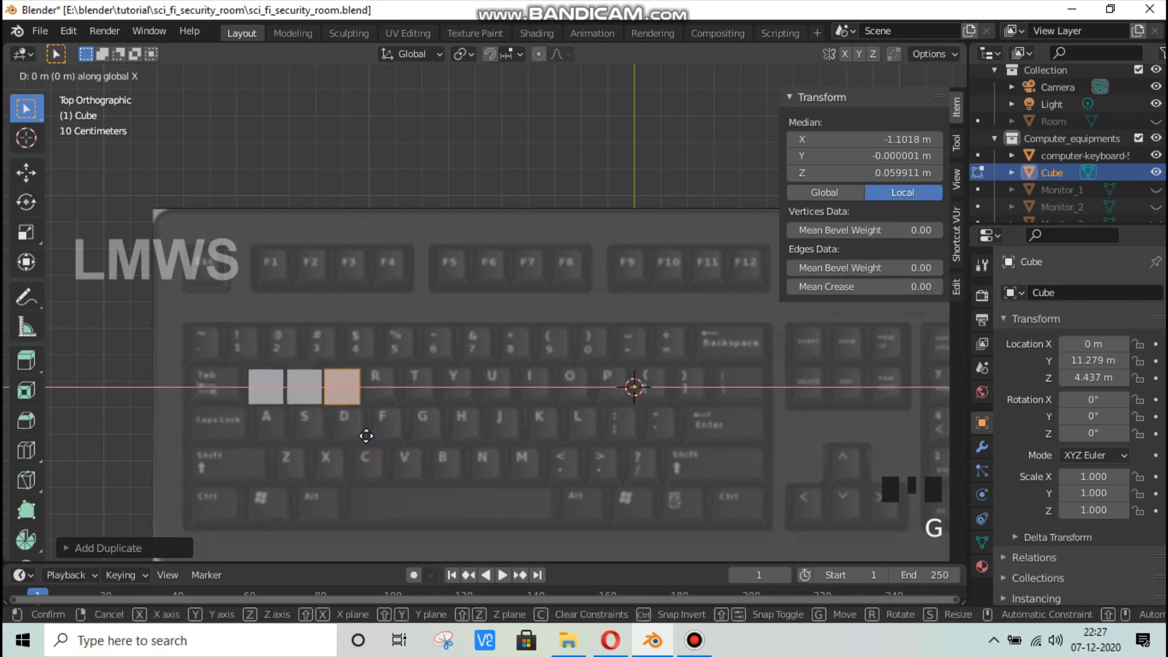
left_click(367, 436)
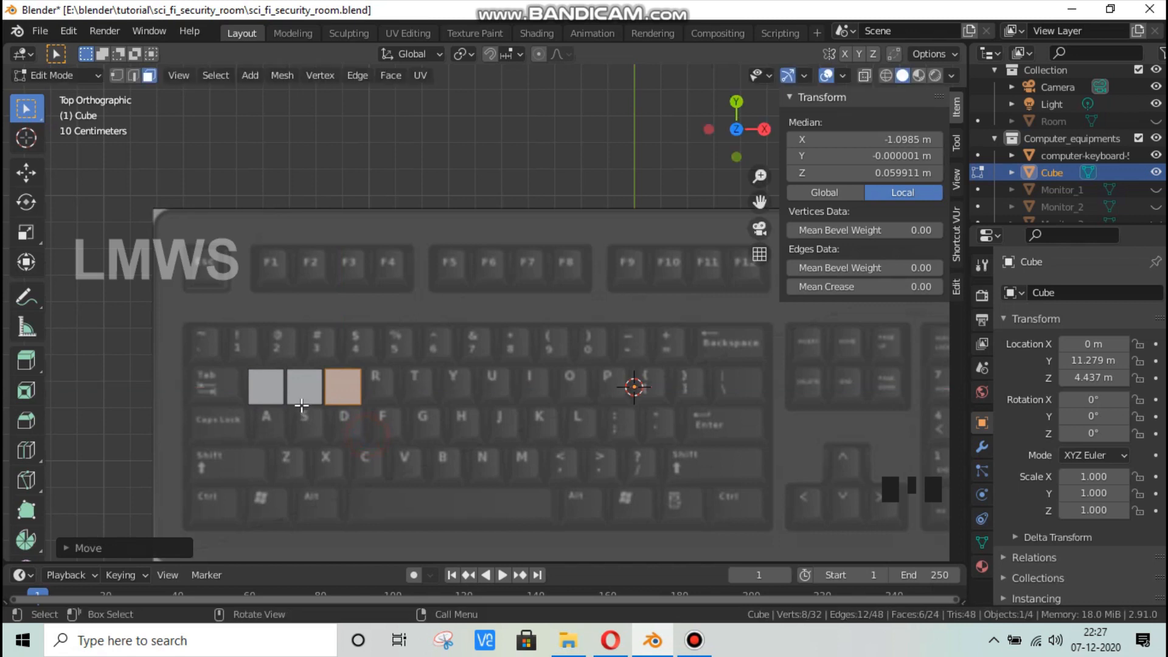
key("g")
key("x")
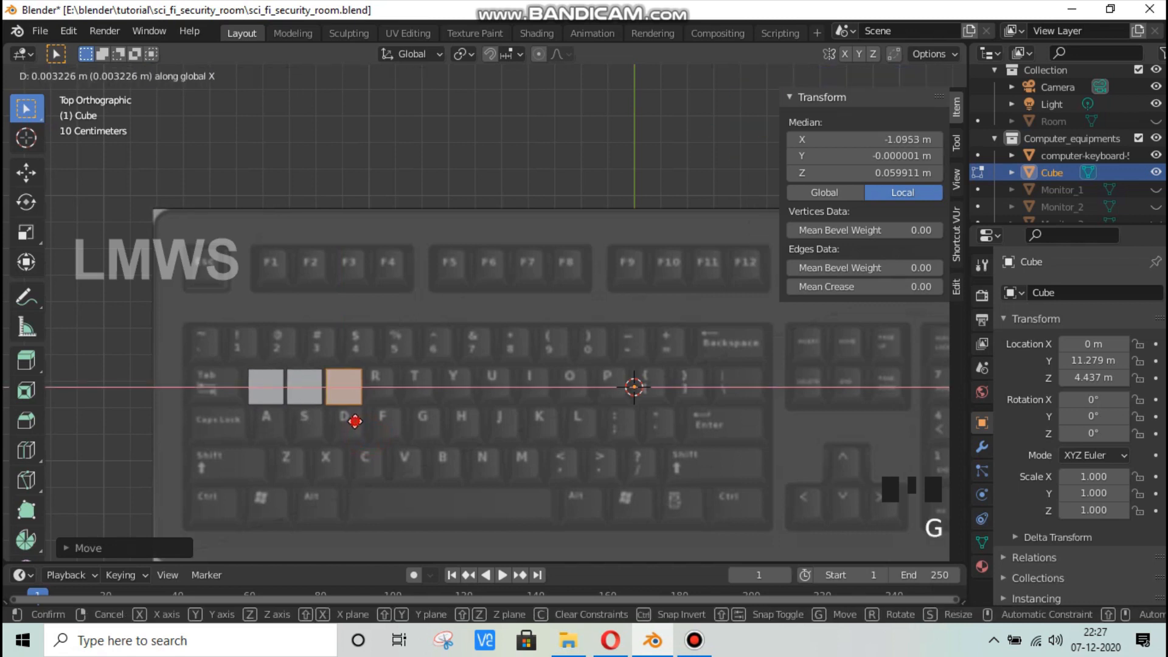
left_click(355, 421)
Step: Select all three key blocks and duplicate them about 0.45 m along X, over the R, T and Y keys
key("l")
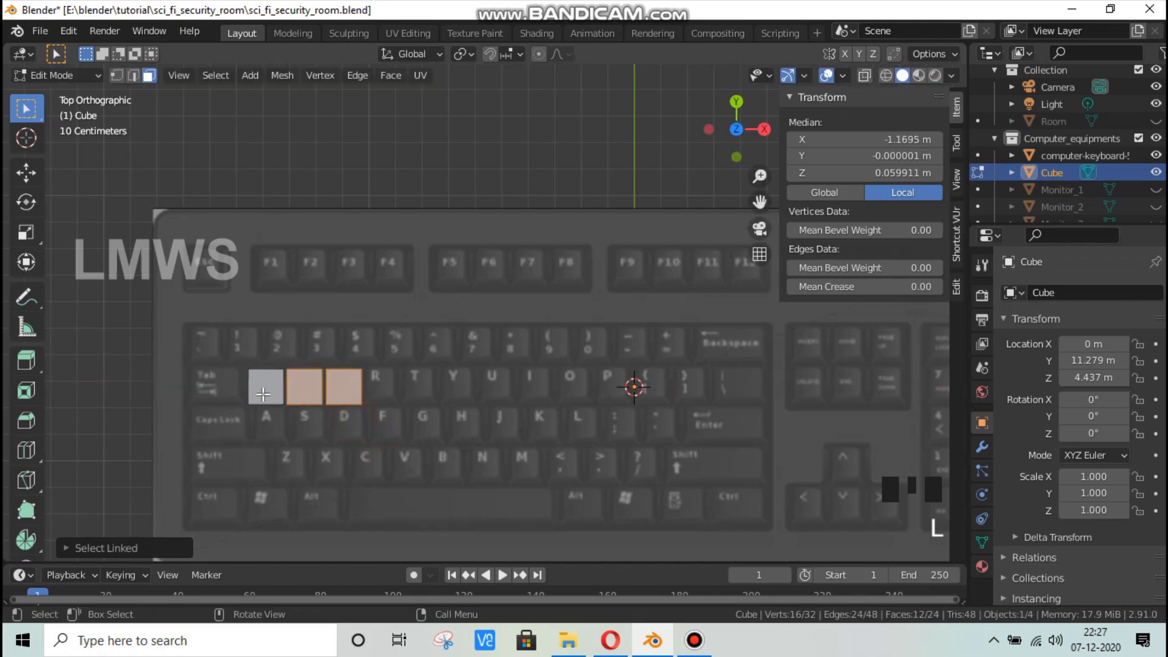
key("l")
key("shift+d")
key("x")
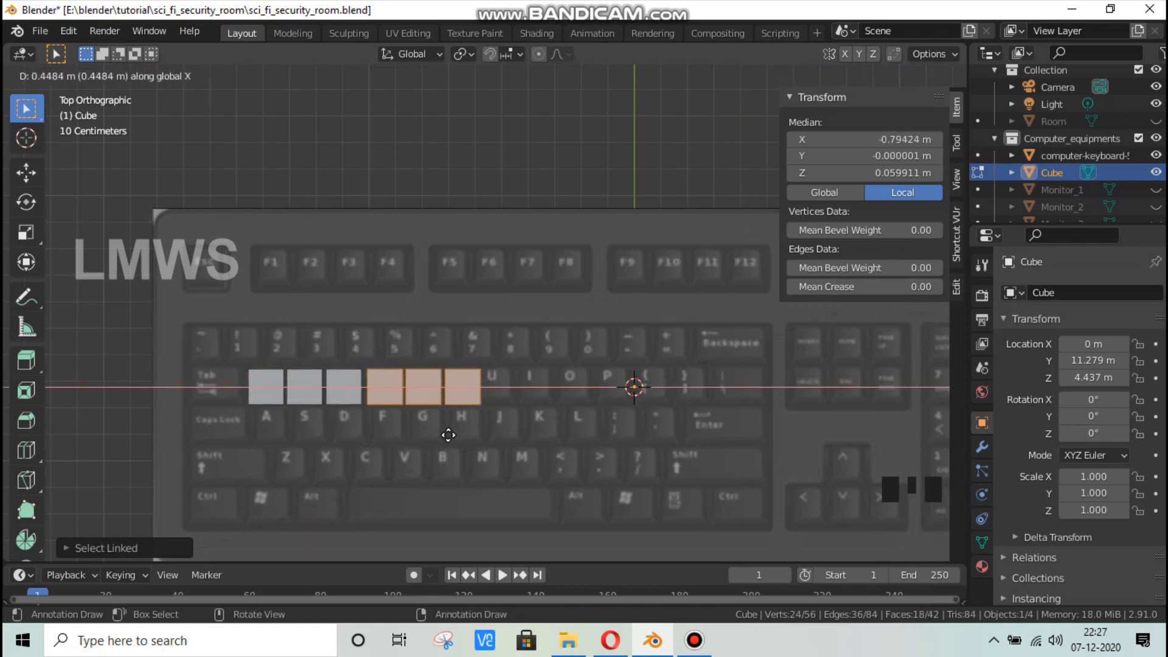
left_click(448, 435)
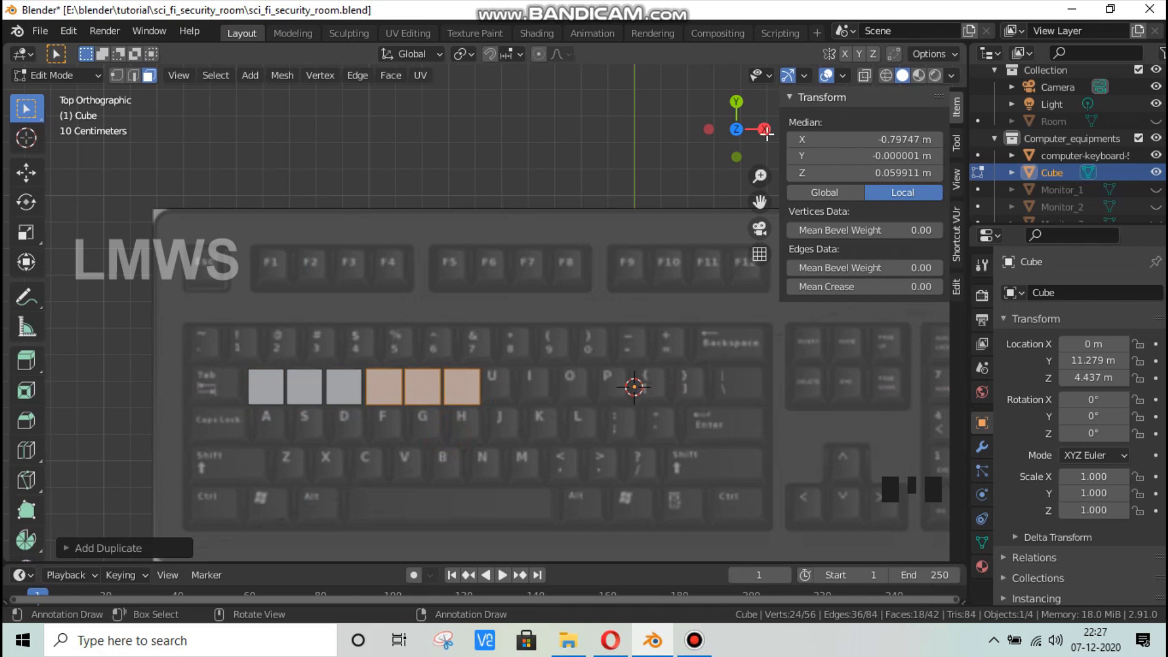
Step: Turn on X-ray in solid shading to see the keyboard image through the key blocks
left_click(885, 75)
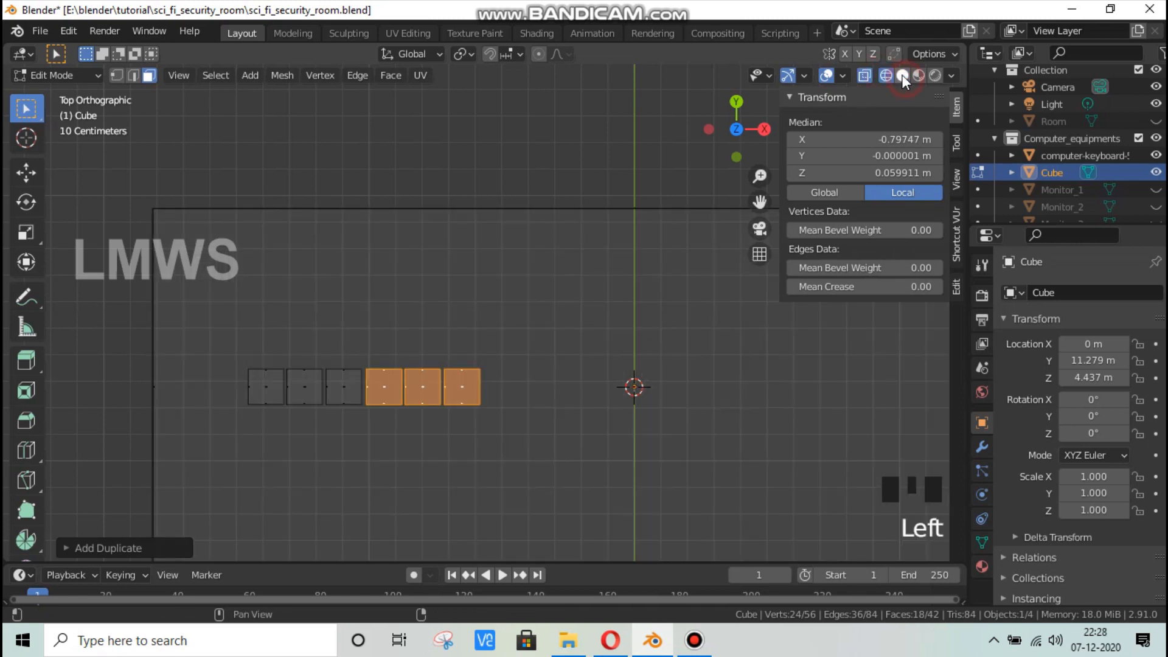
left_click(903, 75)
left_click(867, 74)
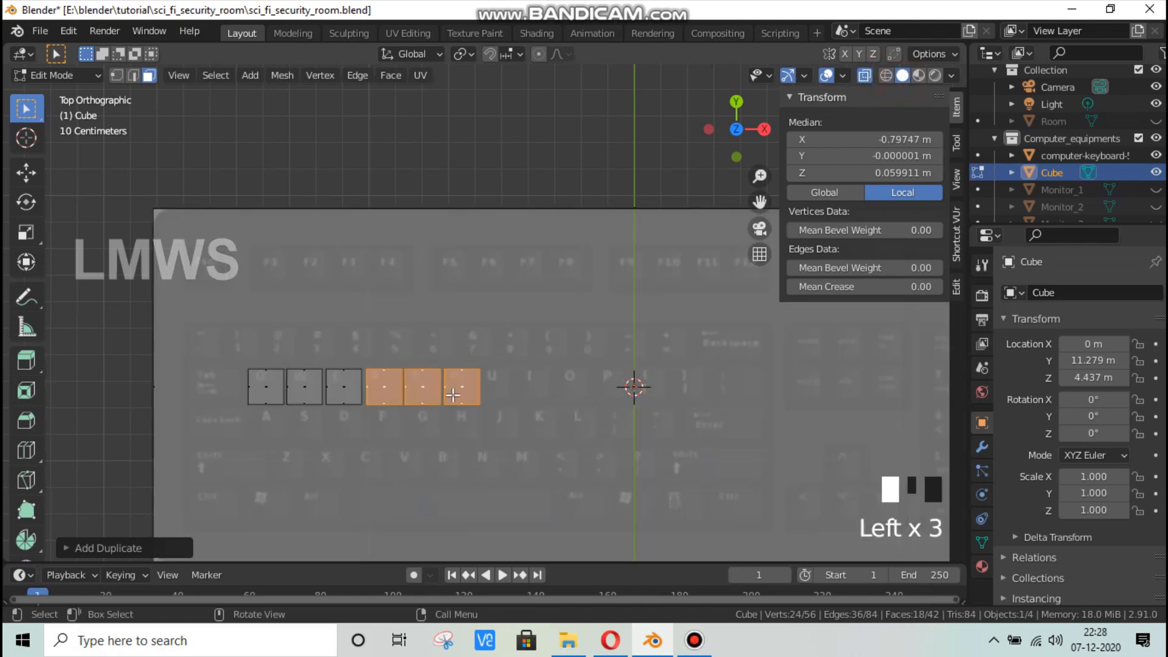
Step: Select all six key blocks and duplicate them about 0.88 m along X to cover the keys from U to the closing bracket
key("alt+a")
scroll(451, 401, "up", 1)
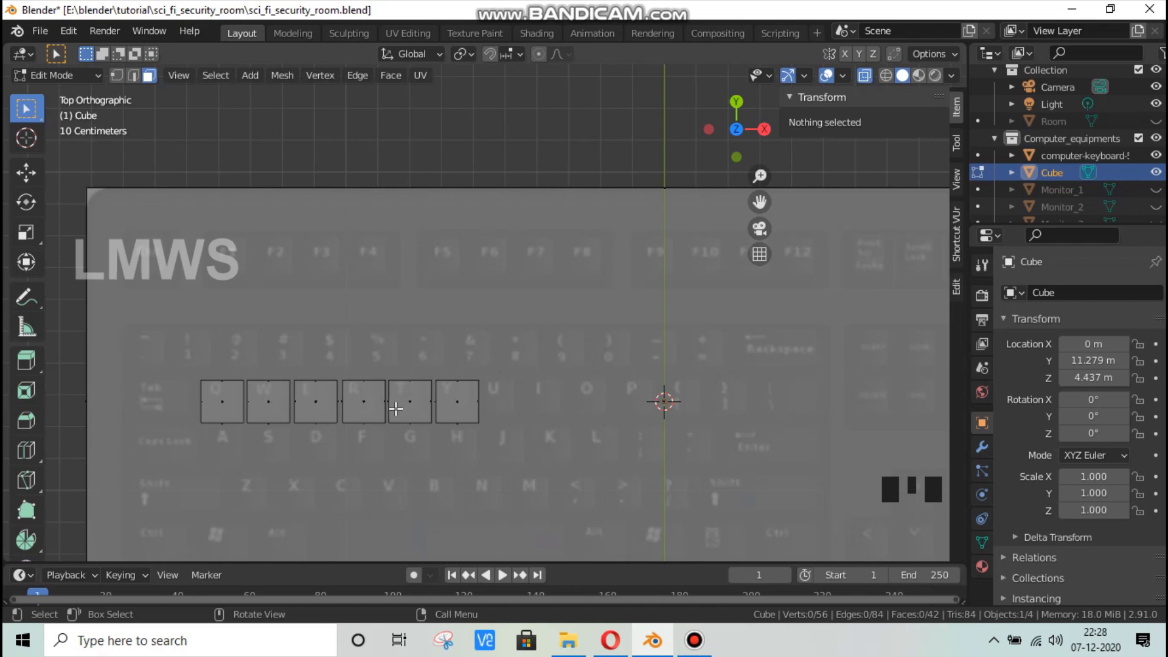
key("l")
key("l")
key("l")
key("l")
key("l")
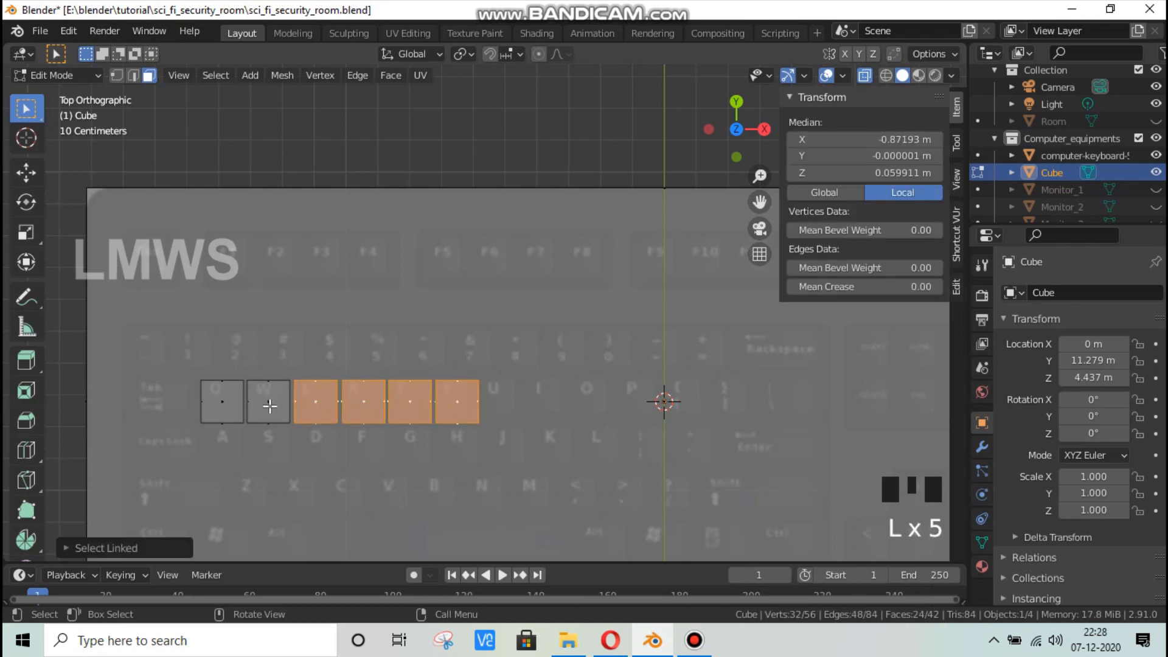
key("l")
key("l")
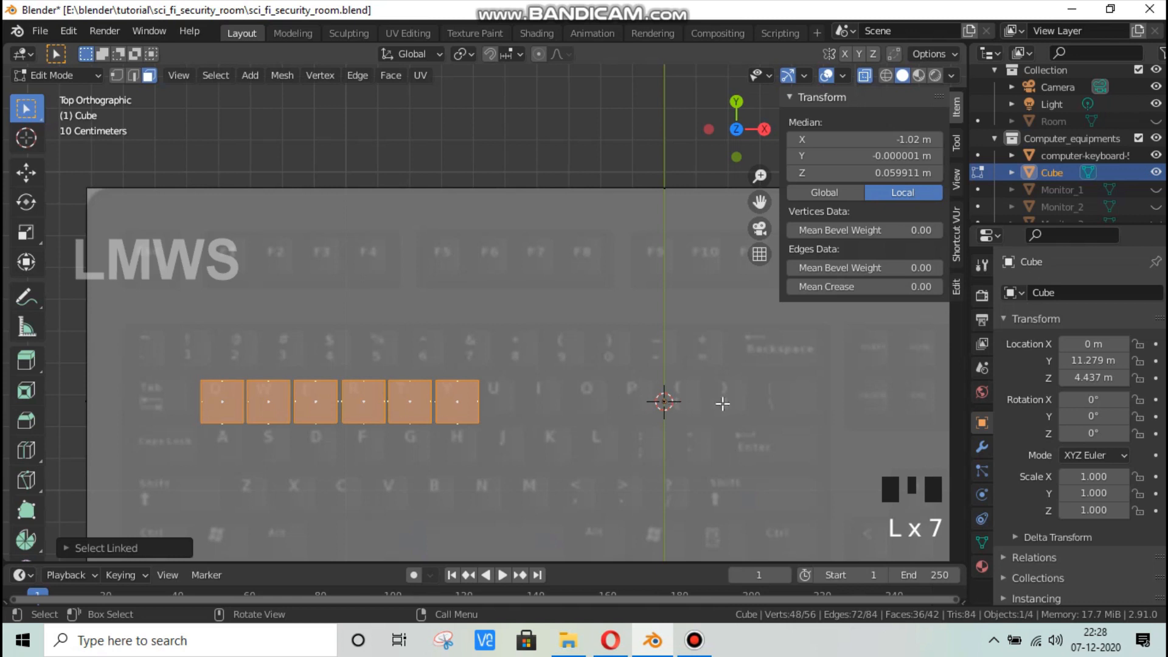
key("shift+d")
middle_click(404, 417)
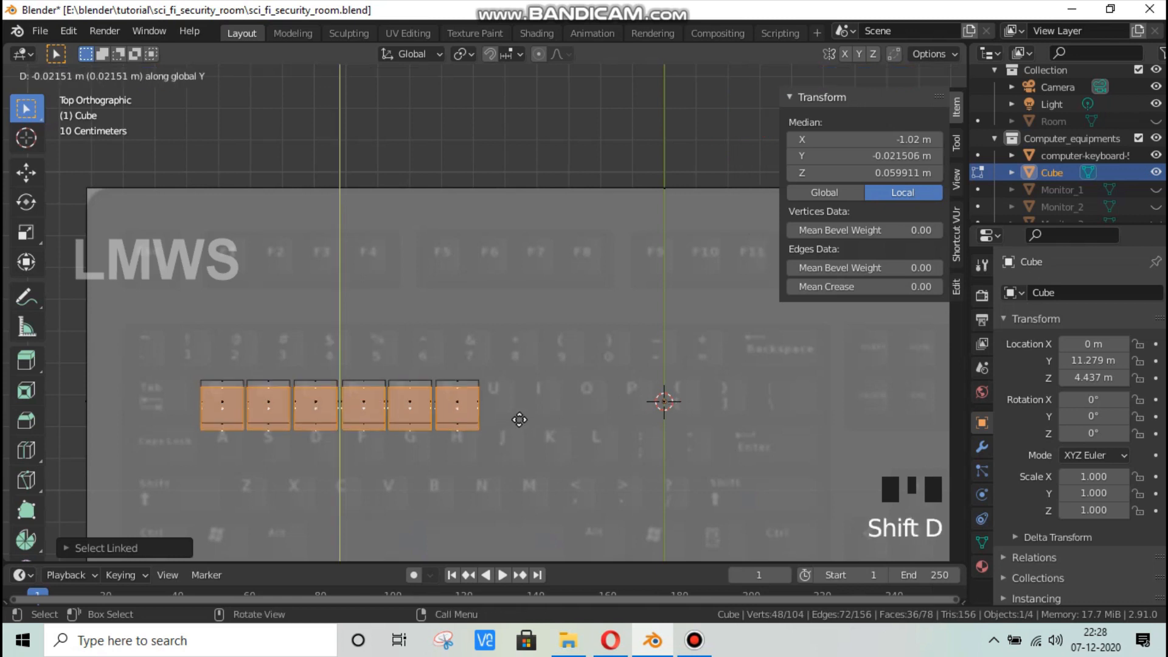
key("x")
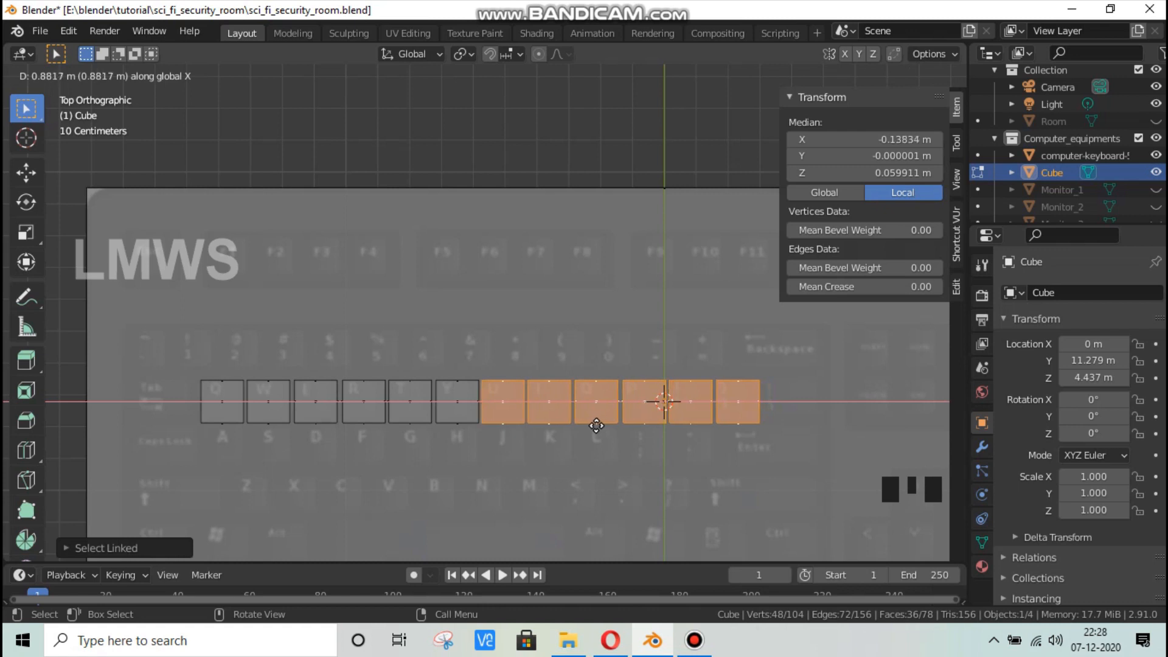
left_click(670, 418)
Step: Nudge the key blocks over the O, P and bracket keys slightly back along X to even out the spacing
key("alt+a")
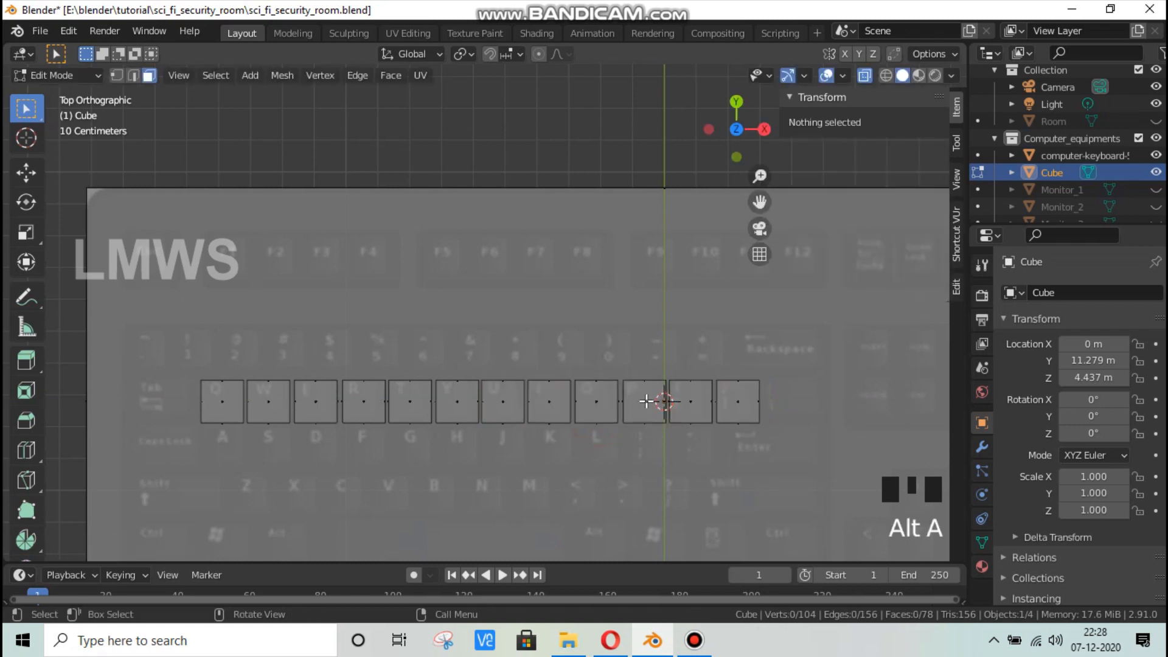
key("l")
key("l")
key("l")
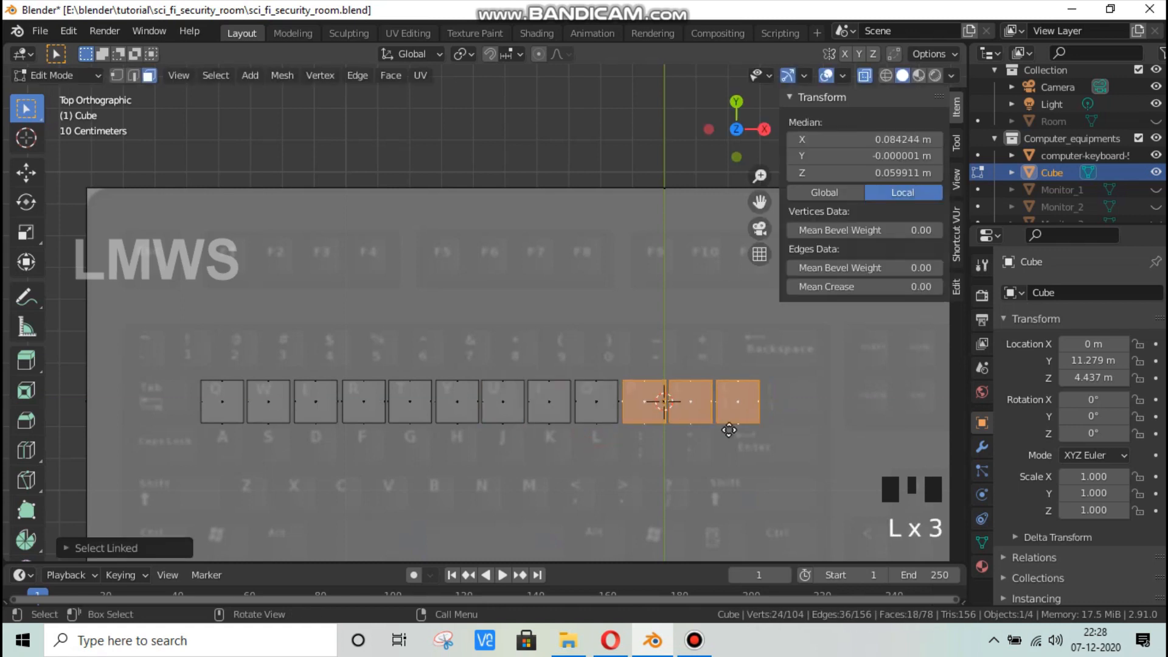
key("g")
key("x")
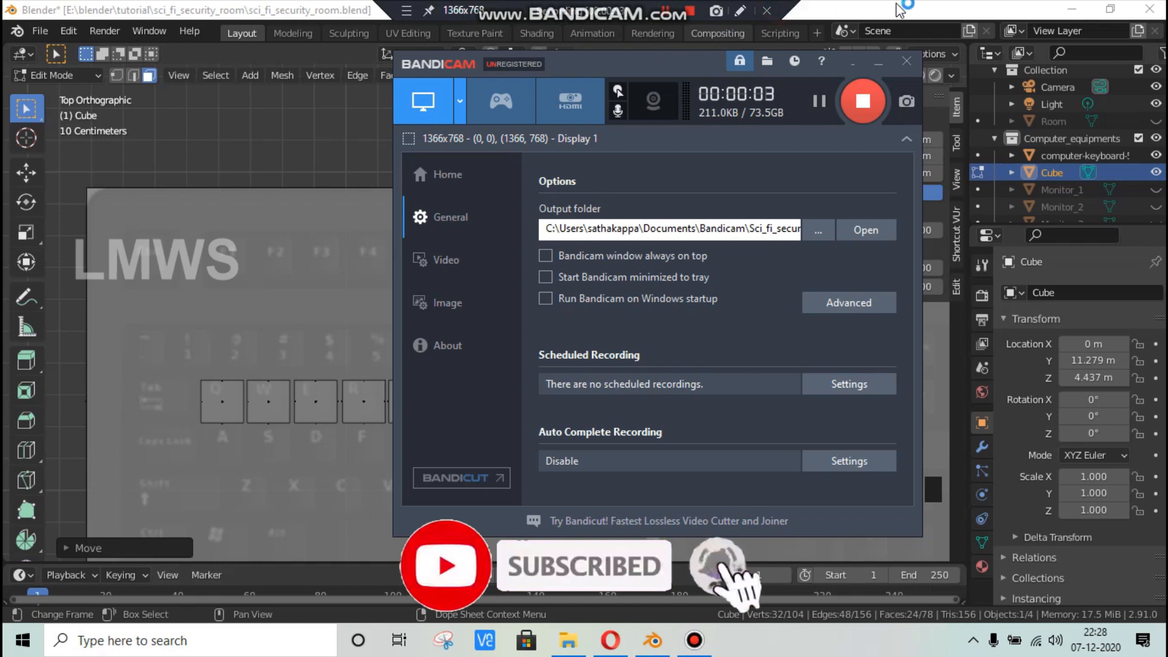
left_click(878, 5)
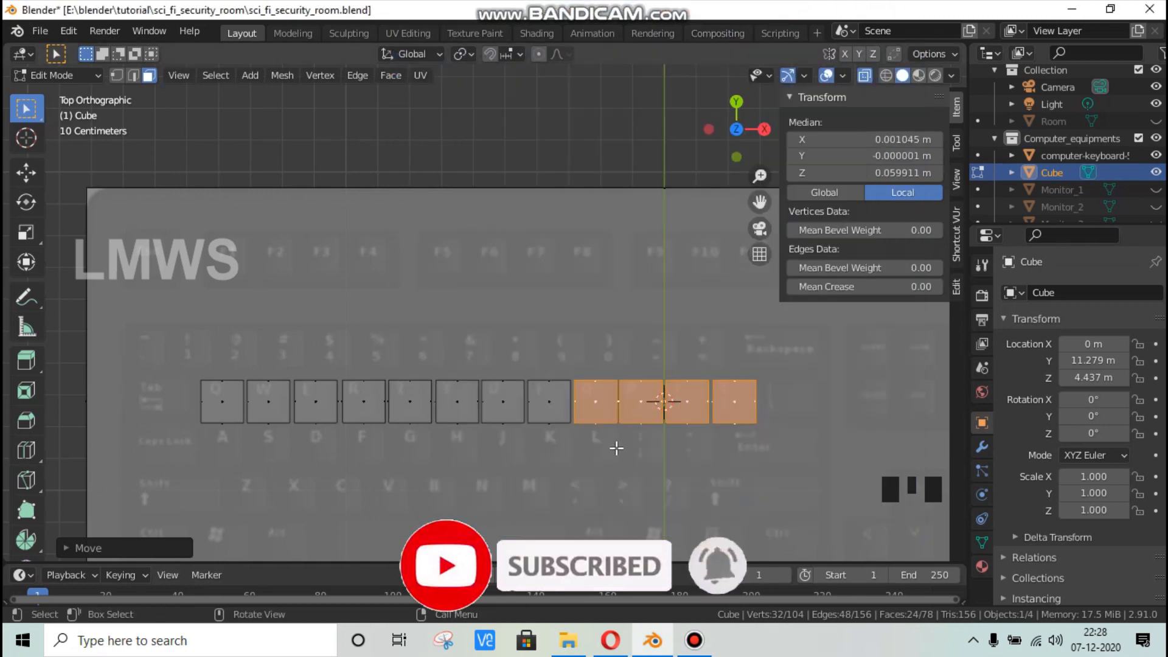
Step: Nudge the last key block of the row along X to about 0.217 m
scroll(735, 469, "up", 2)
middle_click_drag(694, 456, 450, 438, "shift")
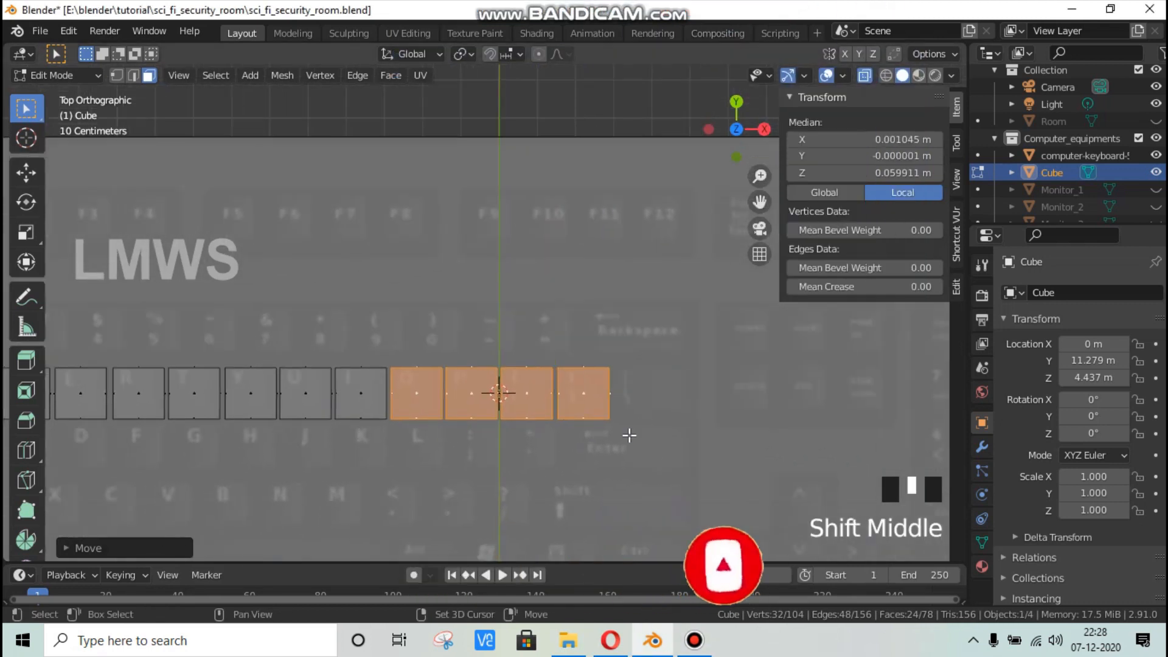
scroll(628, 435, "up", 1)
key("alt+a")
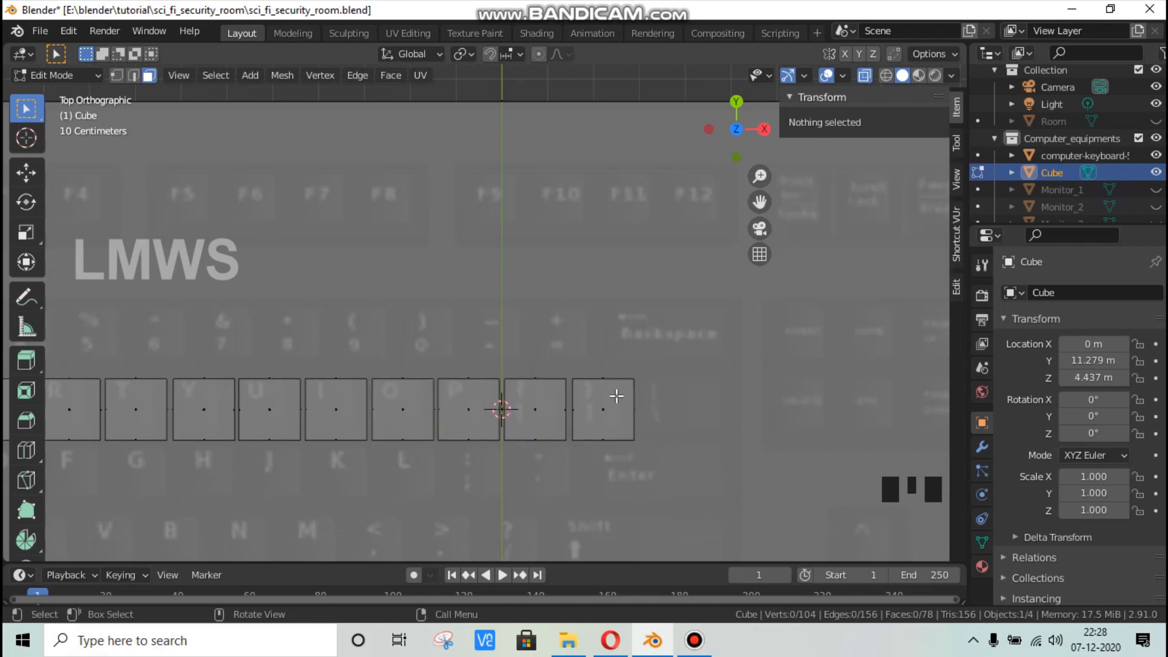
key("l")
key("g")
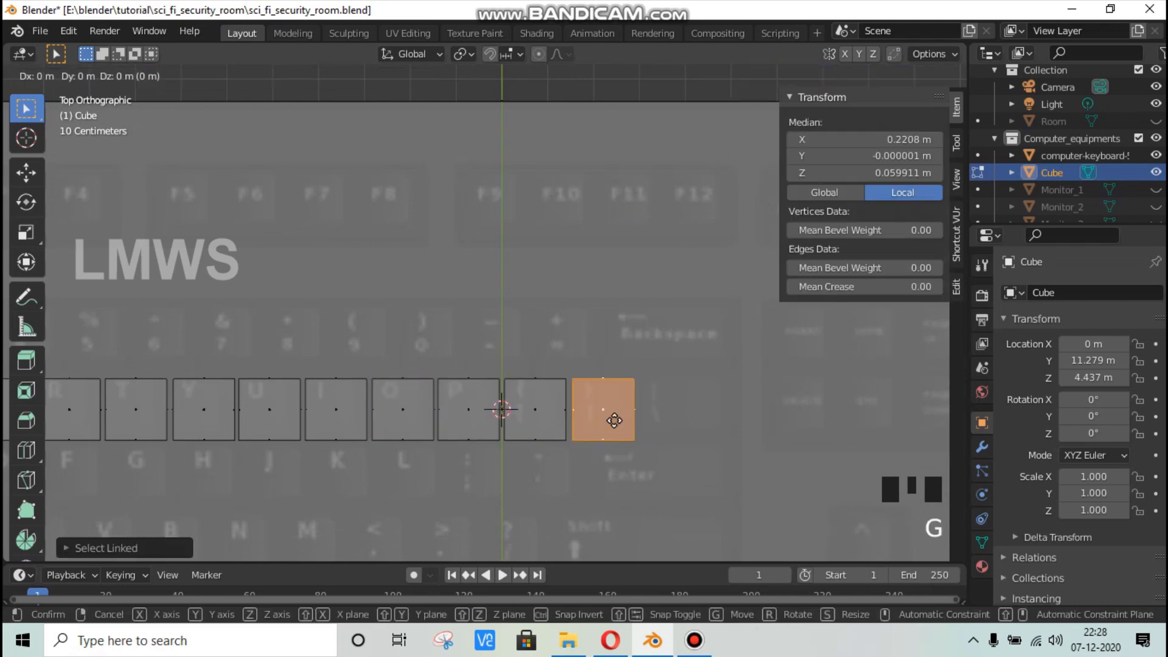
middle_click(614, 420)
left_click(612, 421)
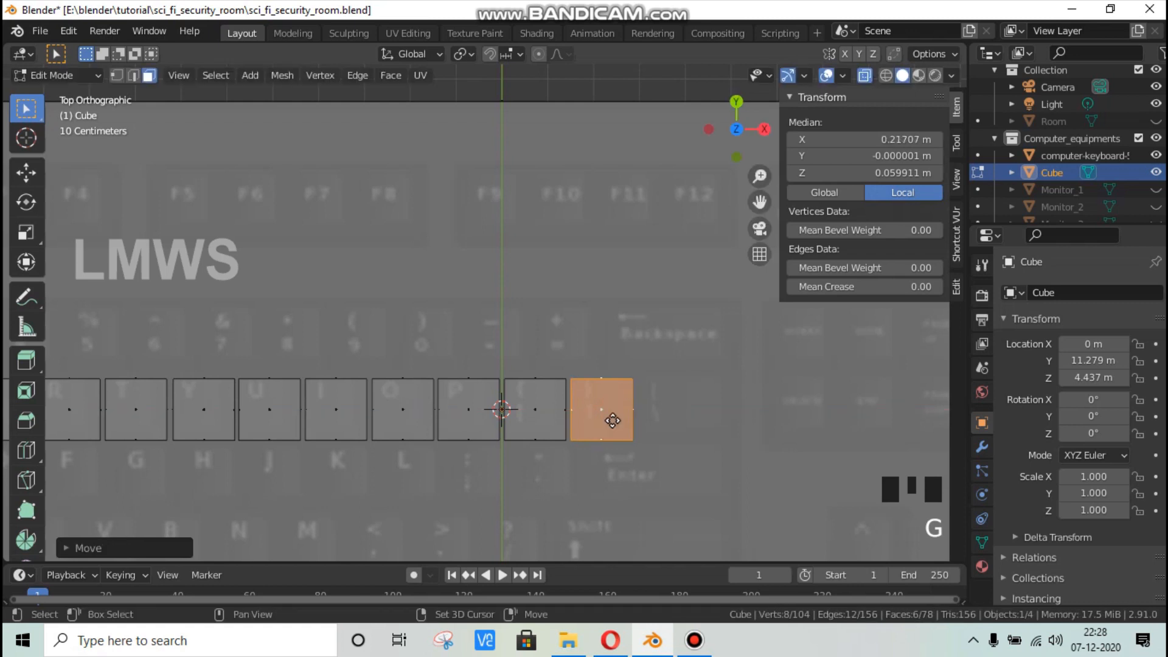
Step: Duplicate the last key block along X over the backslash key and stretch the copy along X to the wider key's size
key("shift+d")
middle_click(657, 426)
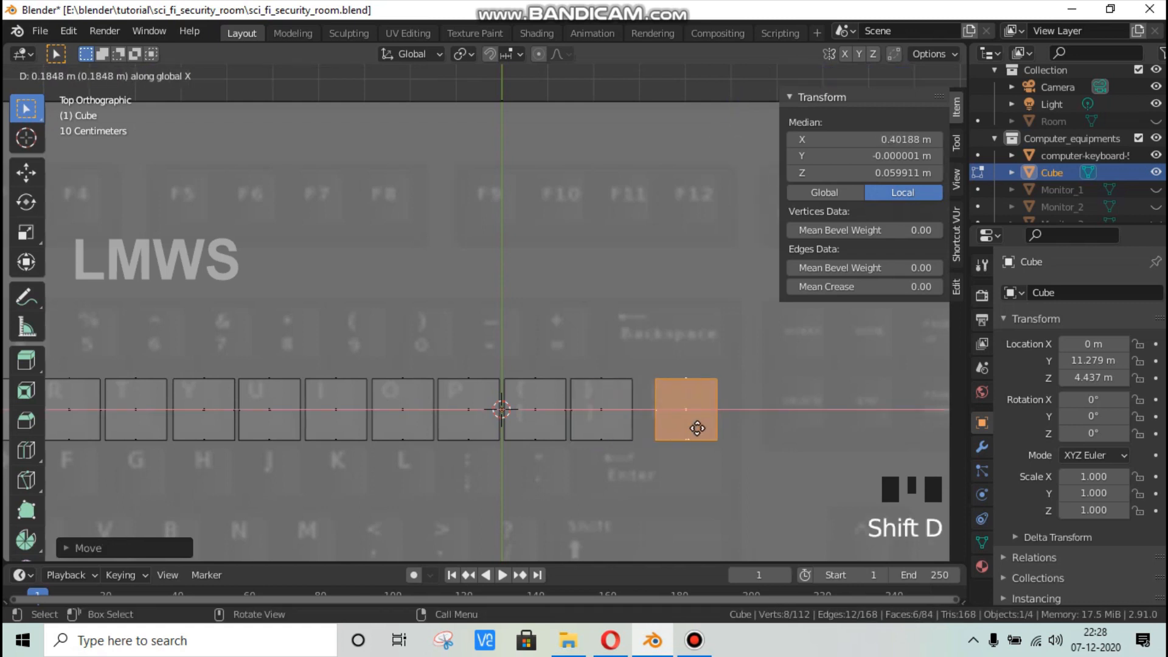
left_click(686, 426)
key("s")
middle_click(764, 442)
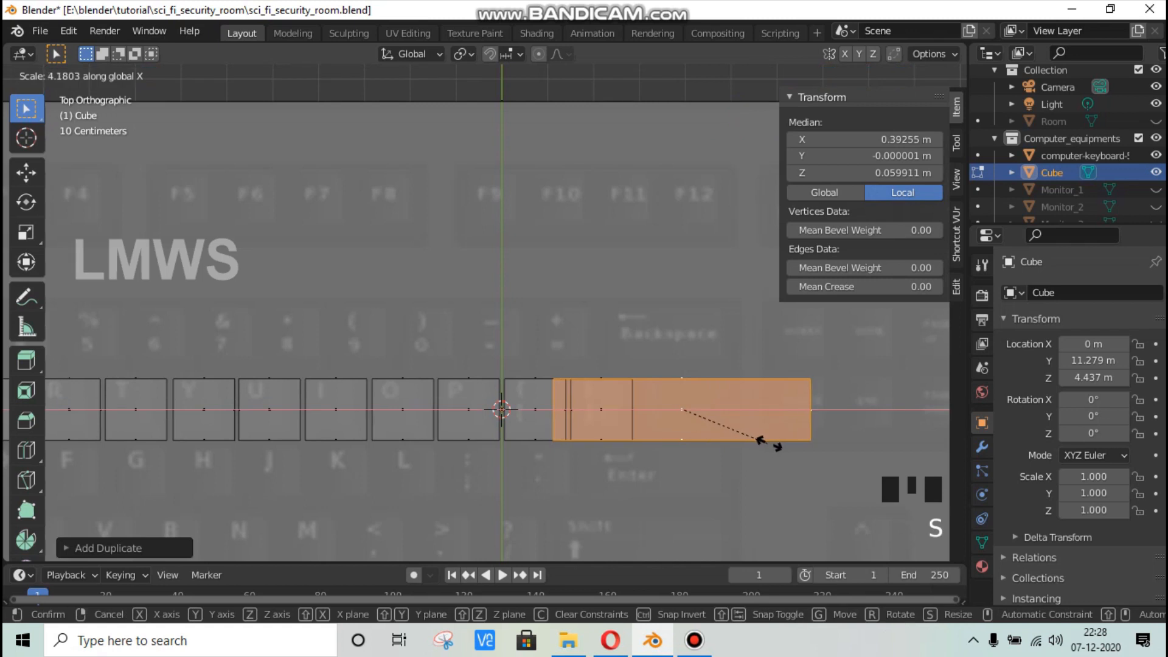
left_click(706, 430)
Step: Move the wide backslash key block along X to about 0.398 m, closing up to the neighbouring key
key("g")
middle_click(705, 431)
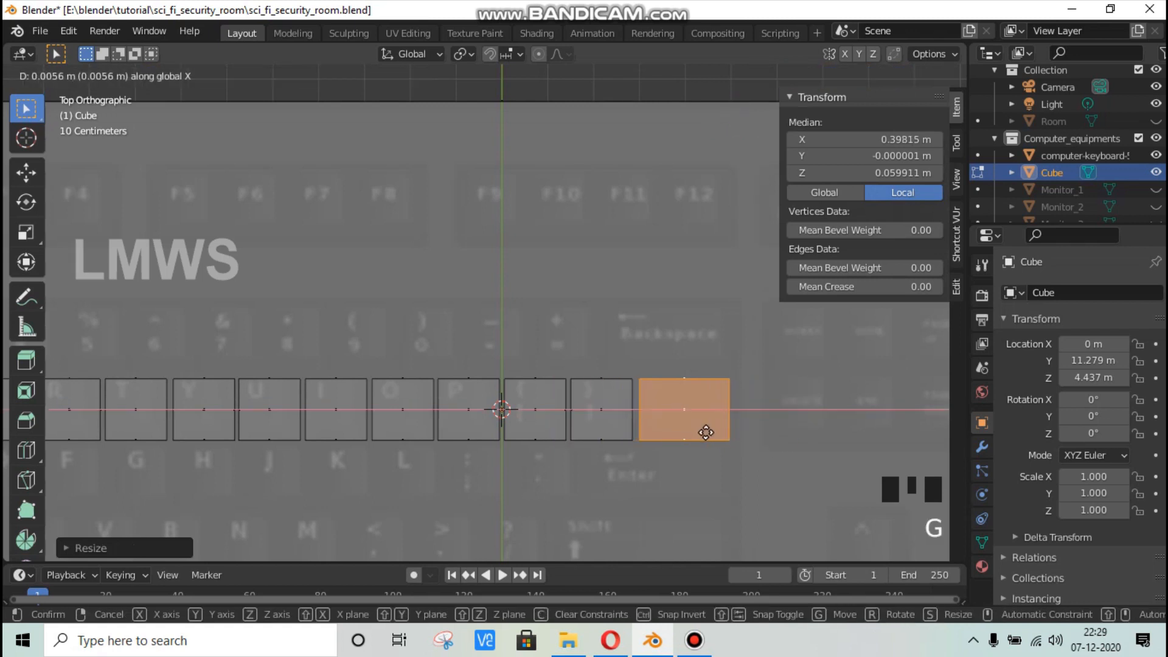
left_click(724, 443)
scroll(553, 433, "down", 4)
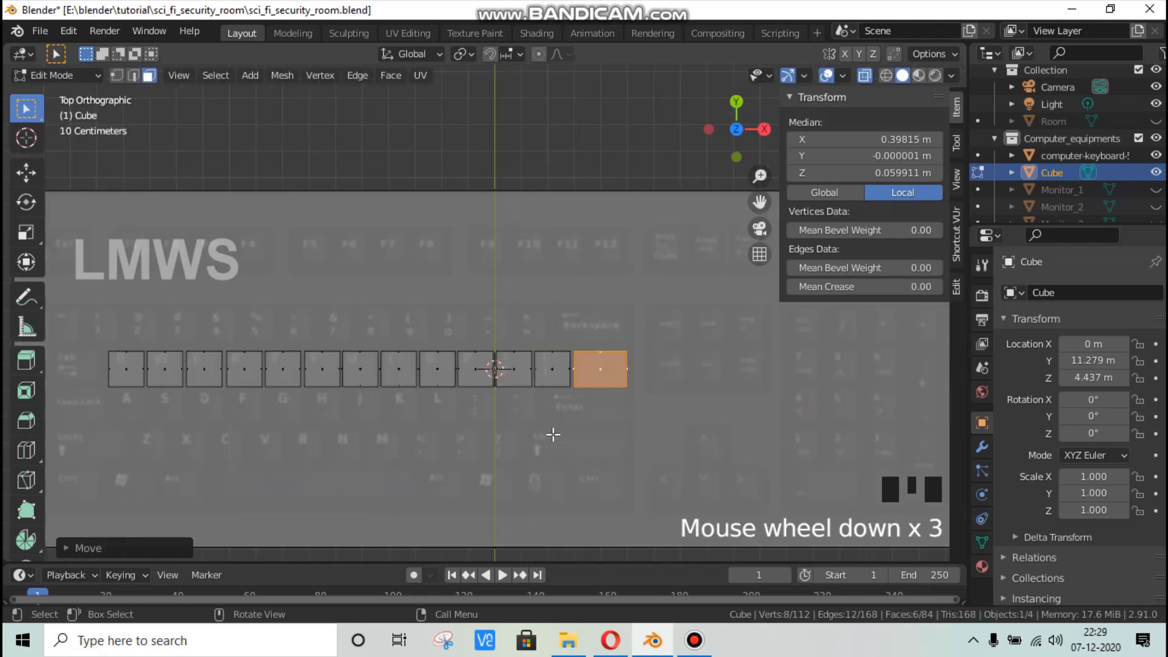
Step: Select the row's first eleven key blocks, from Q to the opening bracket, and duplicate them about -0.145 m along Y over the A row
key("alt+a")
scroll(234, 394, "up", 1)
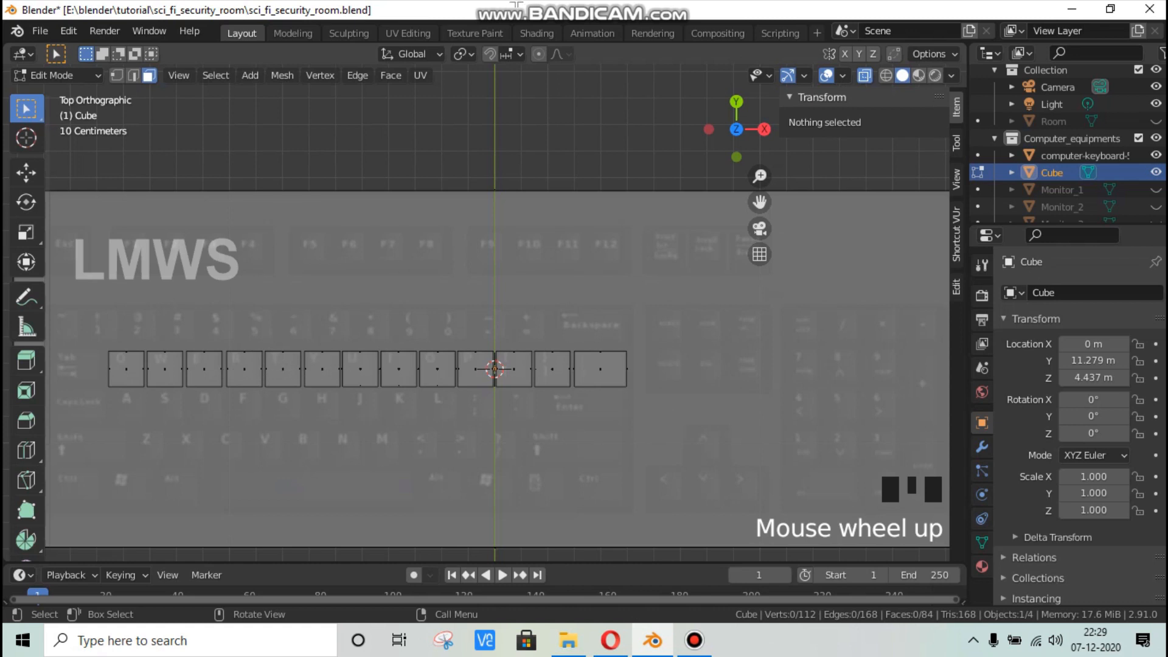
key("l")
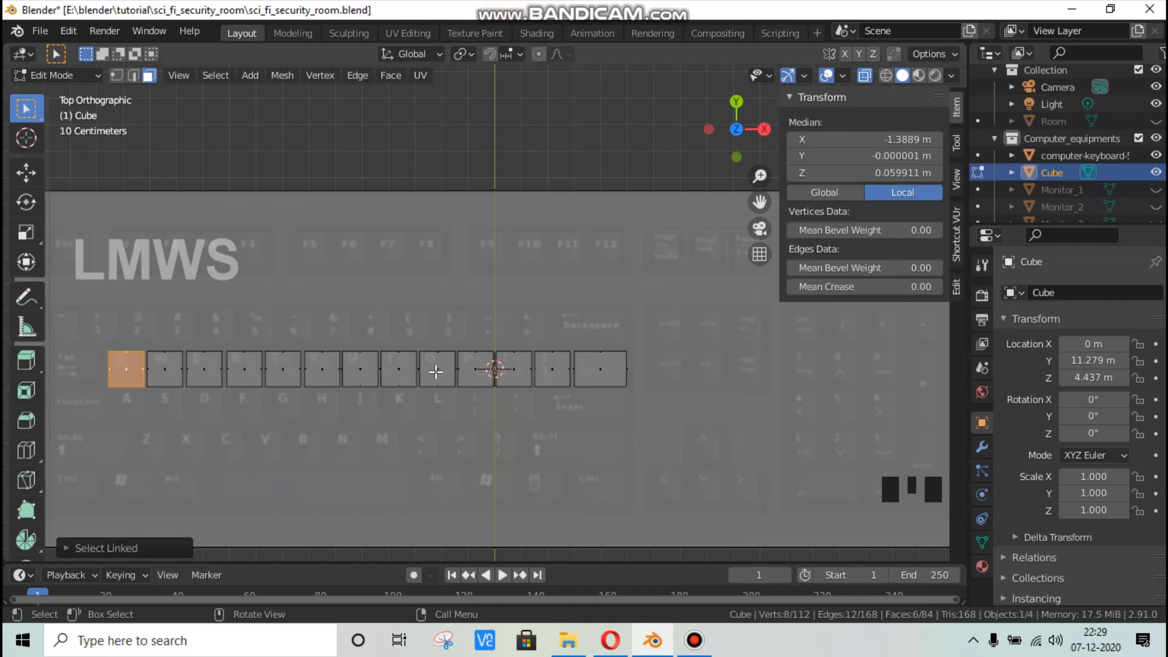
key("l")
key("l")
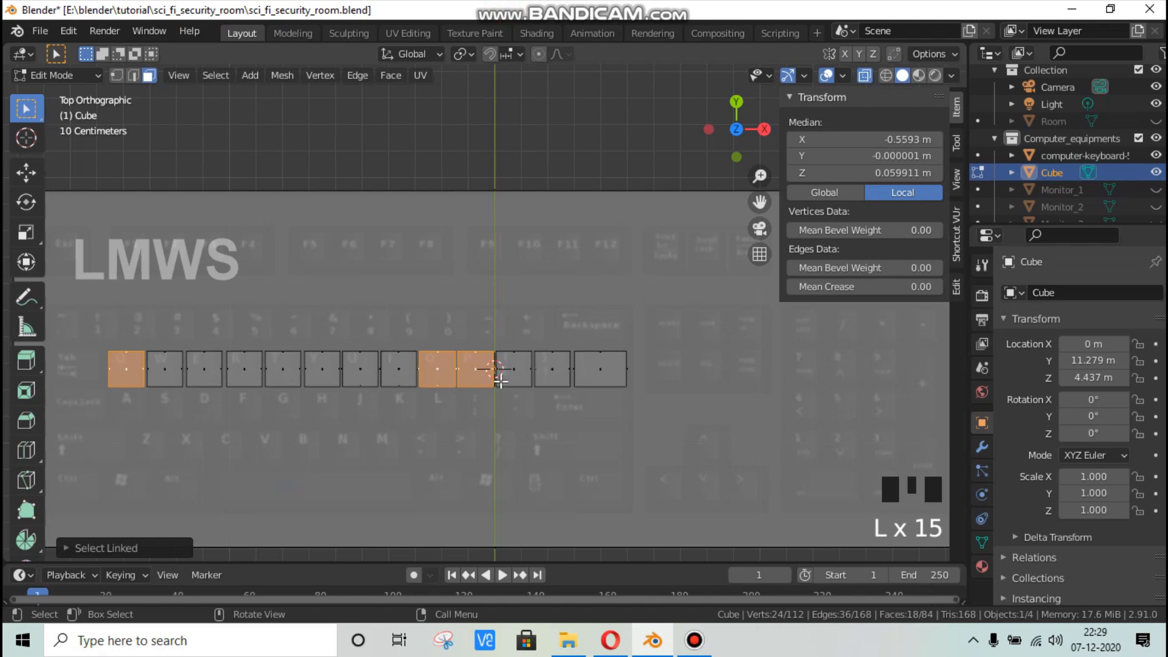
key("l")
key("l")
key("l")
key("l")
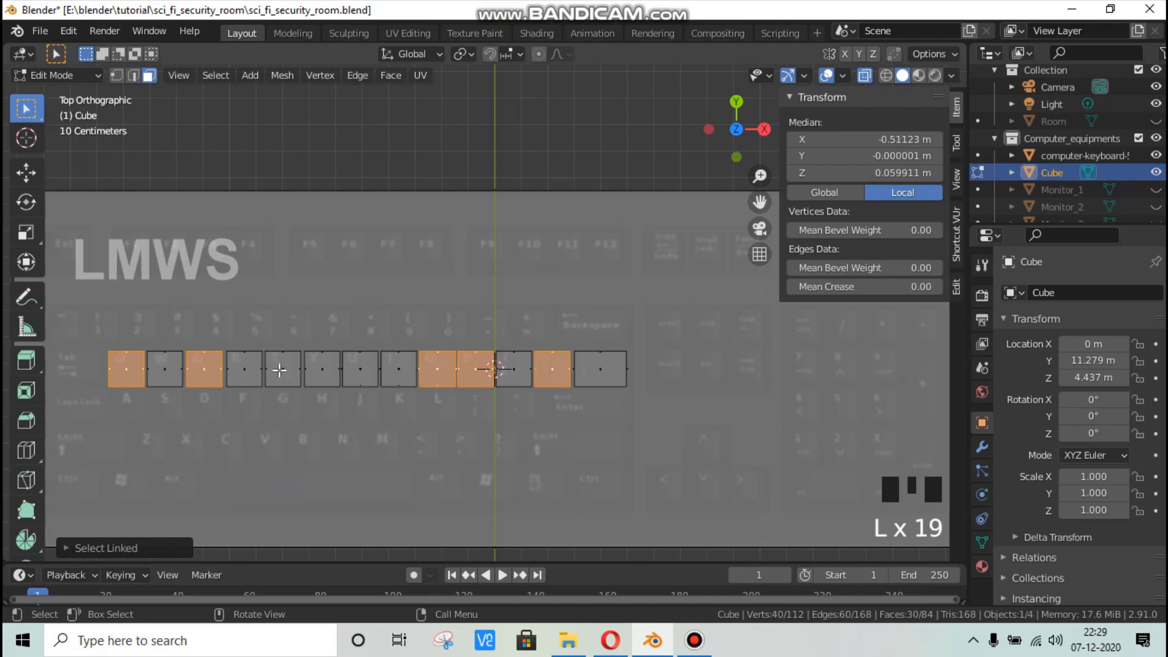
key("l")
key("l")
key("l")
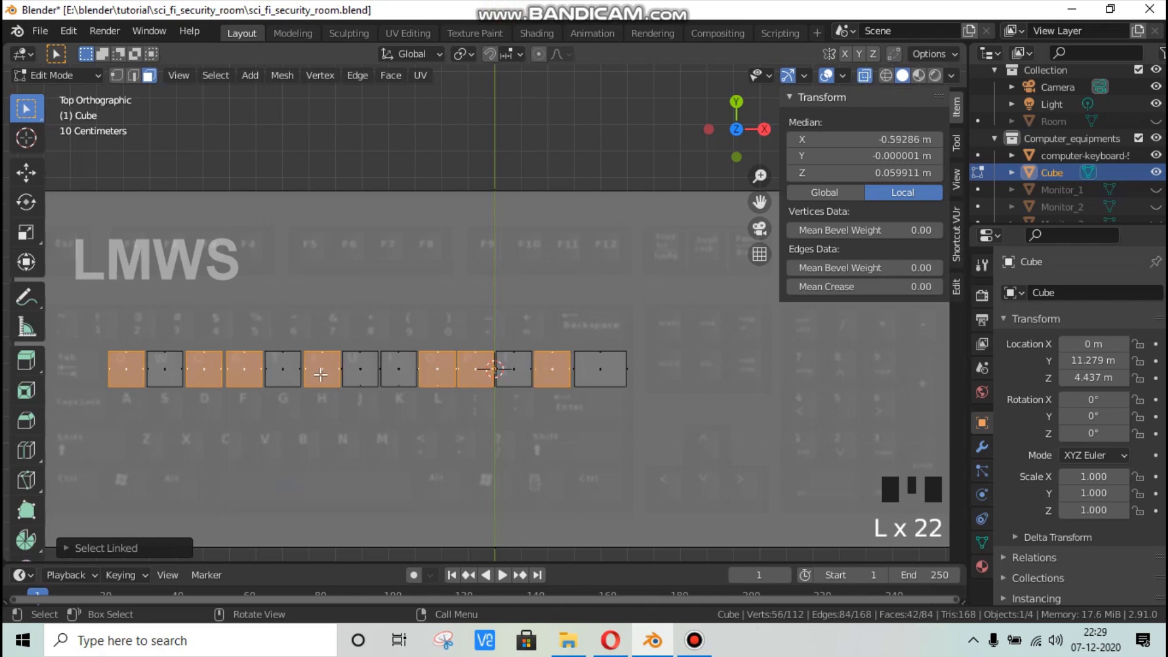
key("l")
key("l")
key("l")
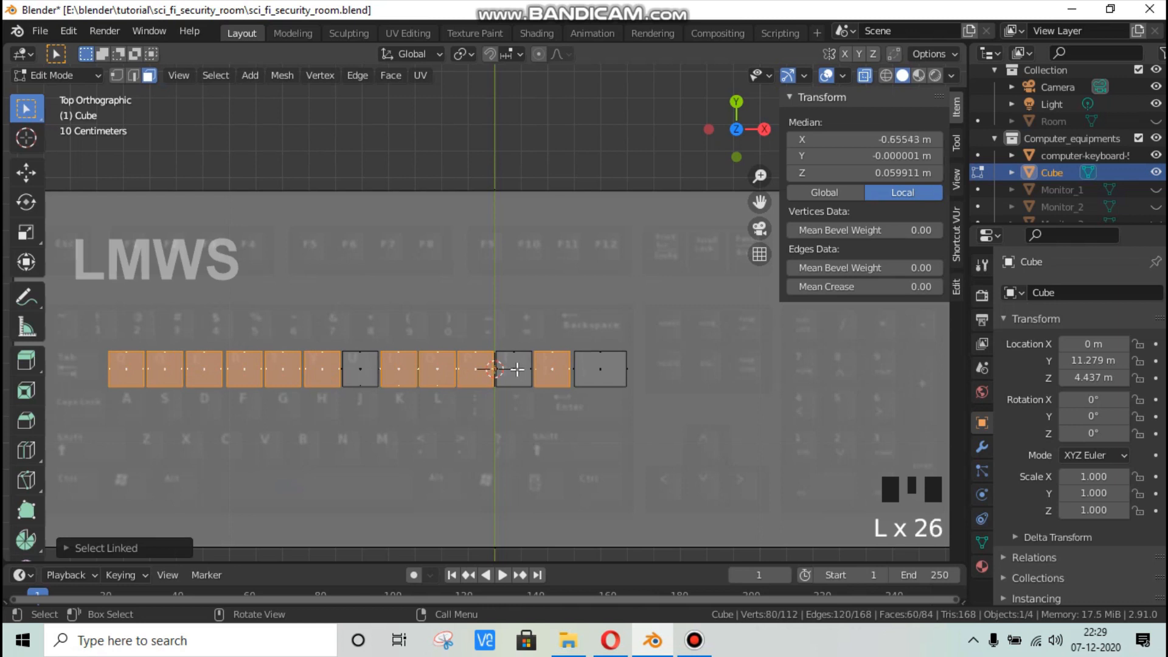
key("l")
key("l")
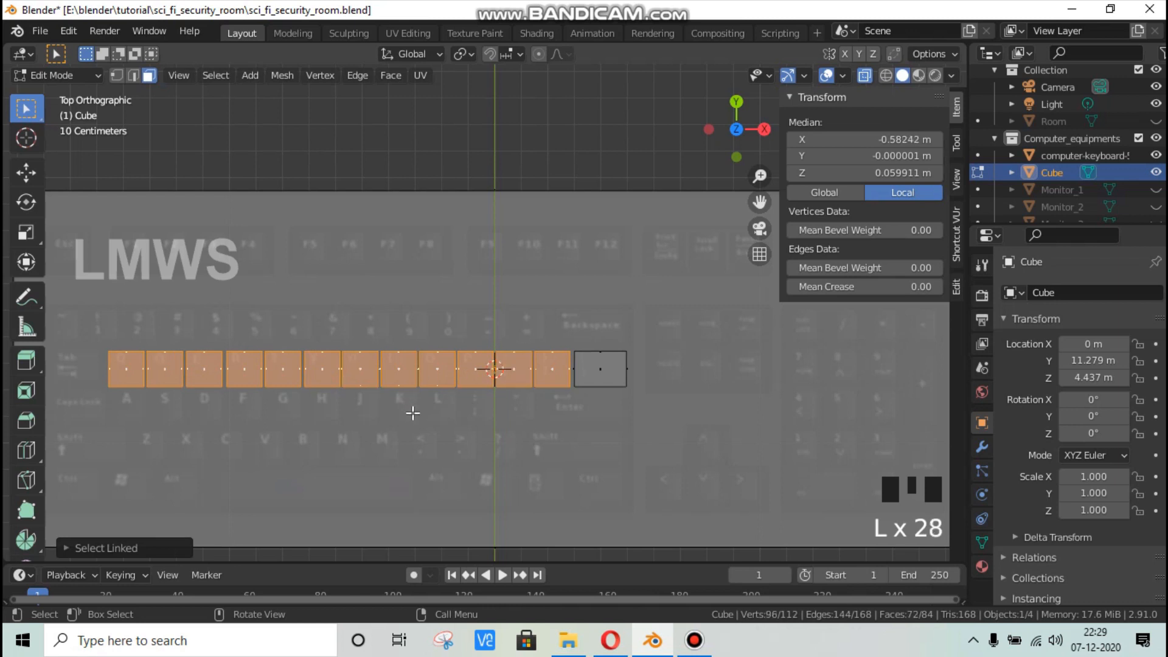
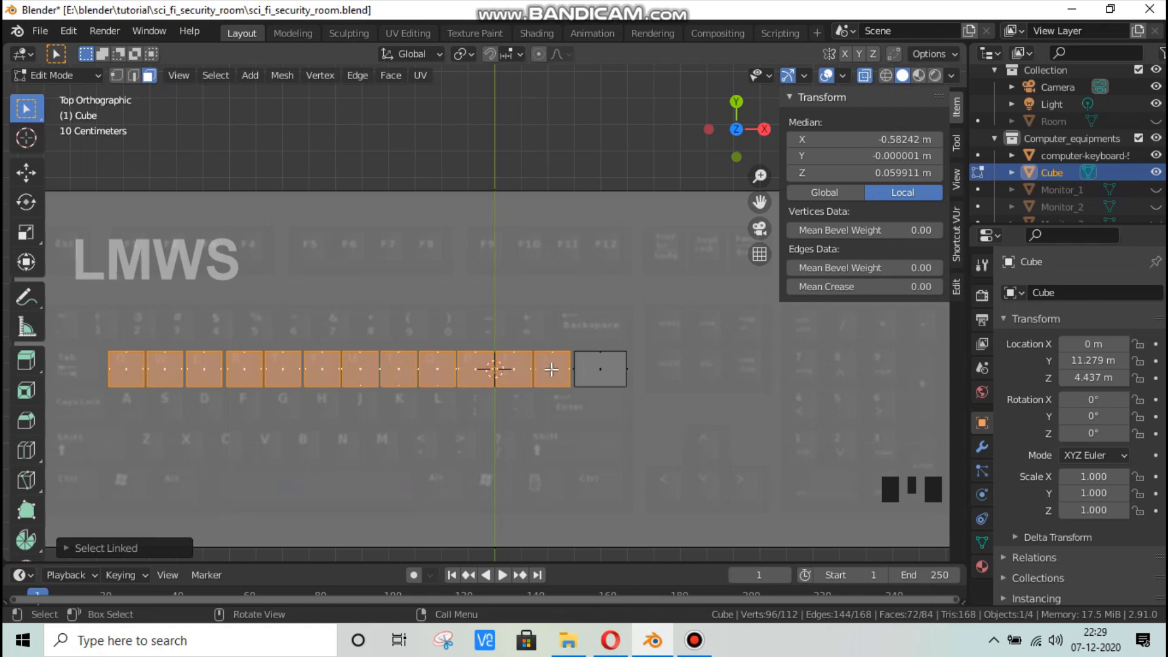
key("shift+l")
key("shift+d")
key("z")
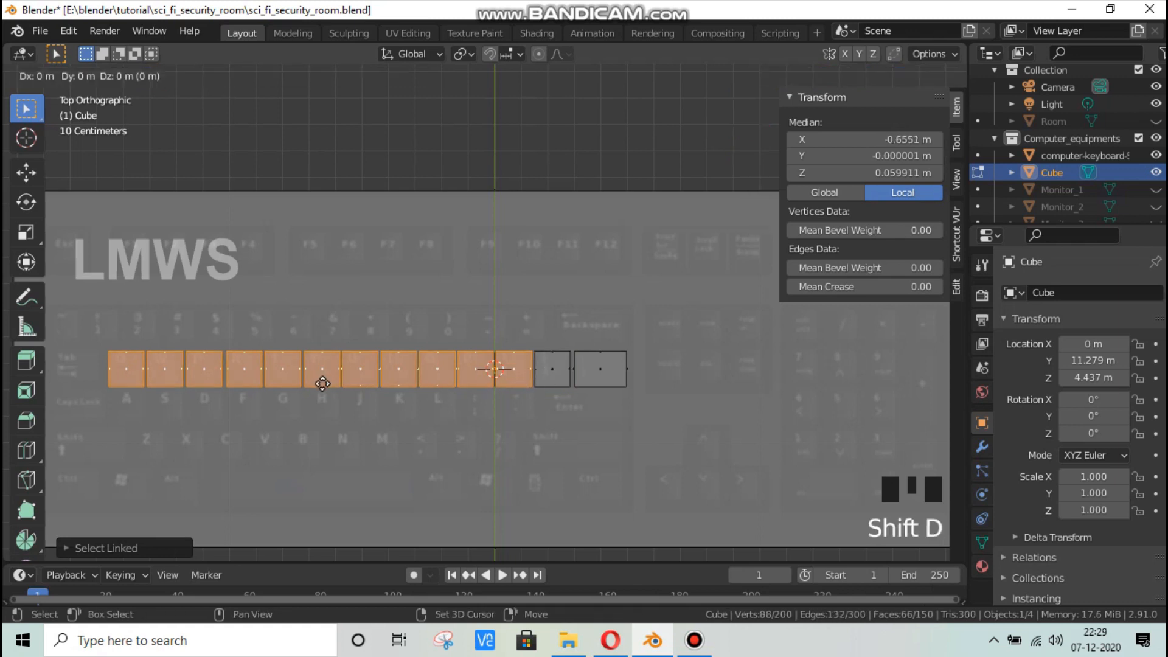
key("y")
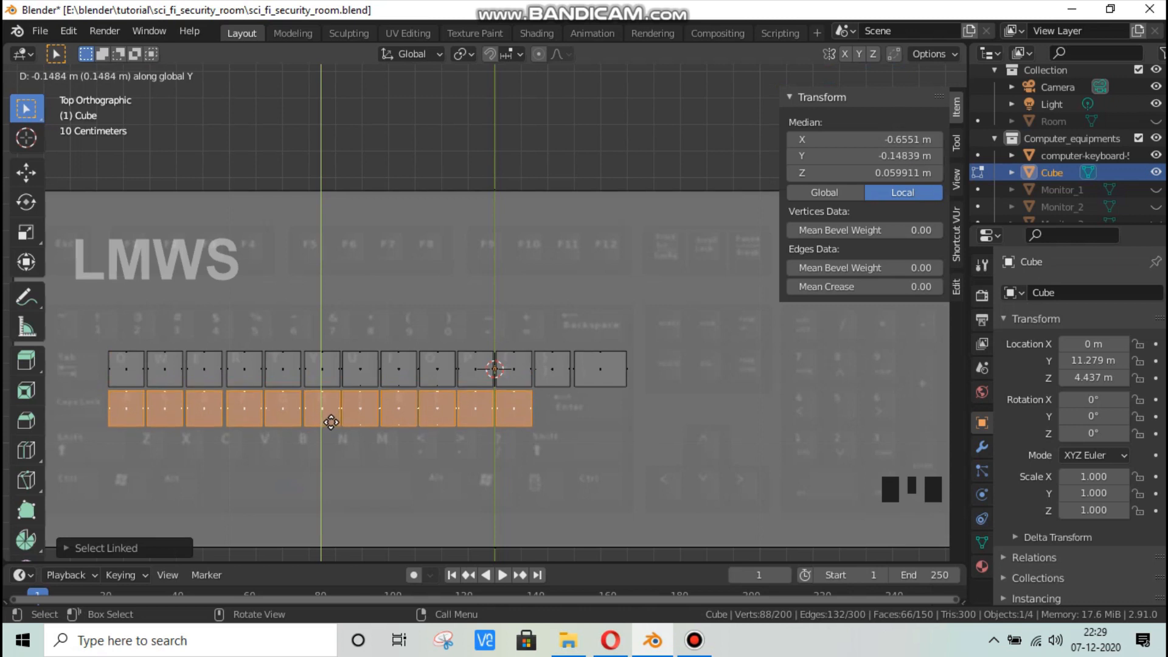
left_click(331, 422)
Step: Shift the duplicated row along X to about -0.631 m so the blocks align with the A-row keys
scroll(85, 450, "up", 2)
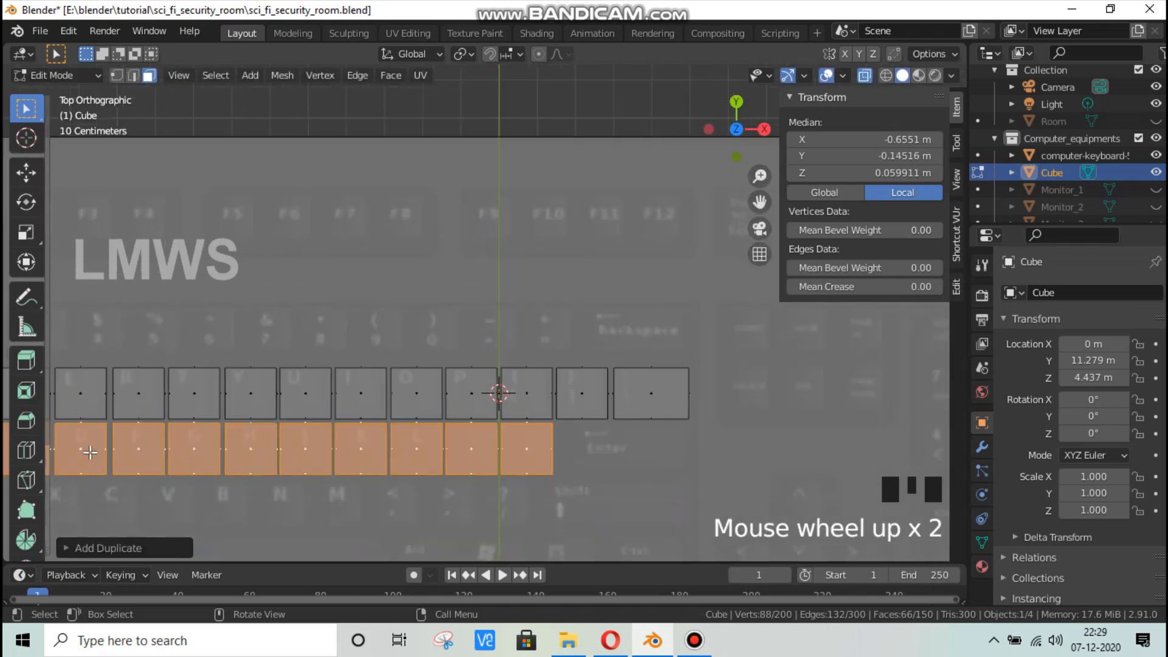
scroll(90, 452, "down", 1)
key("g")
key("y")
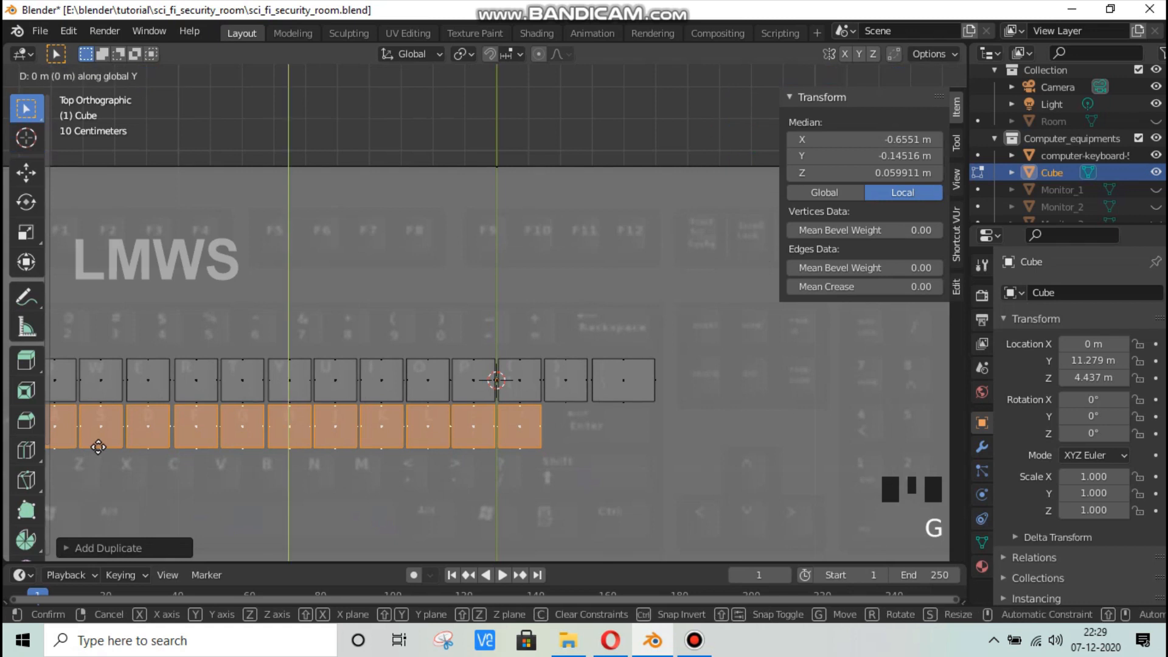
key("x")
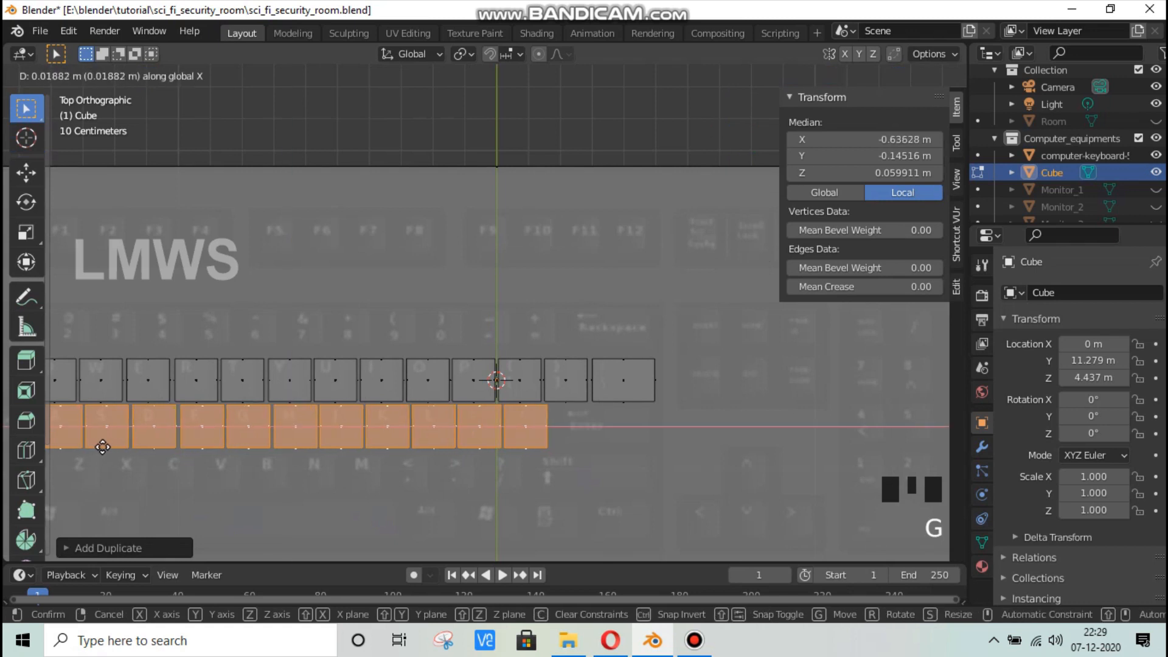
left_click(131, 456)
scroll(129, 456, "down", 1)
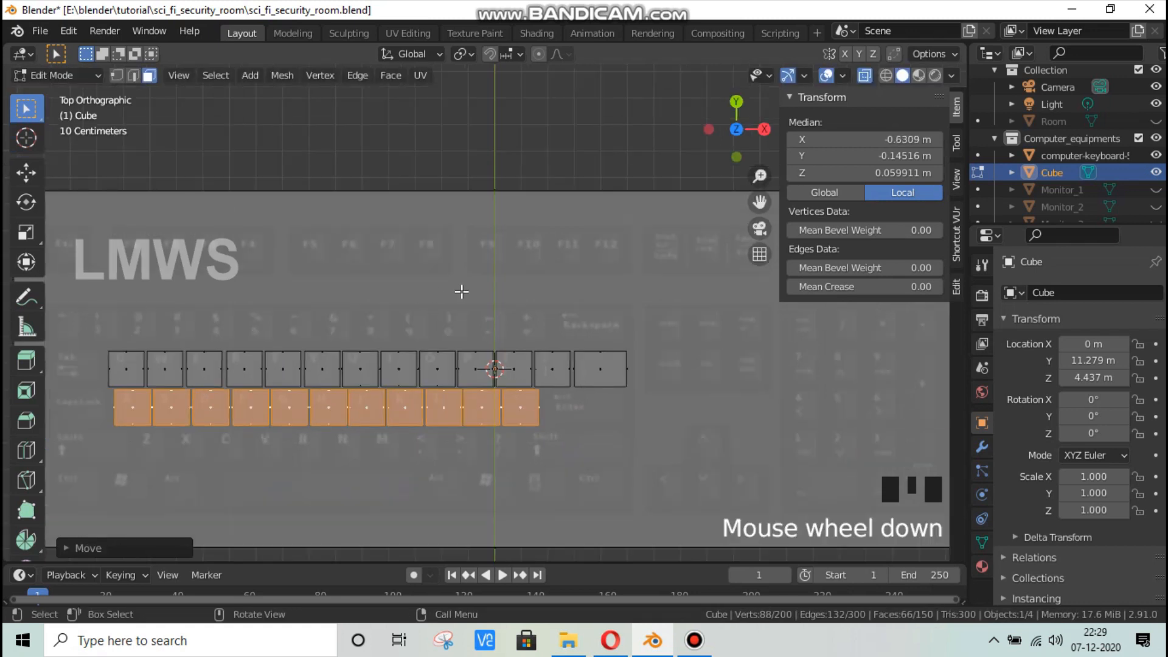
left_click_drag(759, 202, 847, 184)
scroll(450, 445, "up", 2)
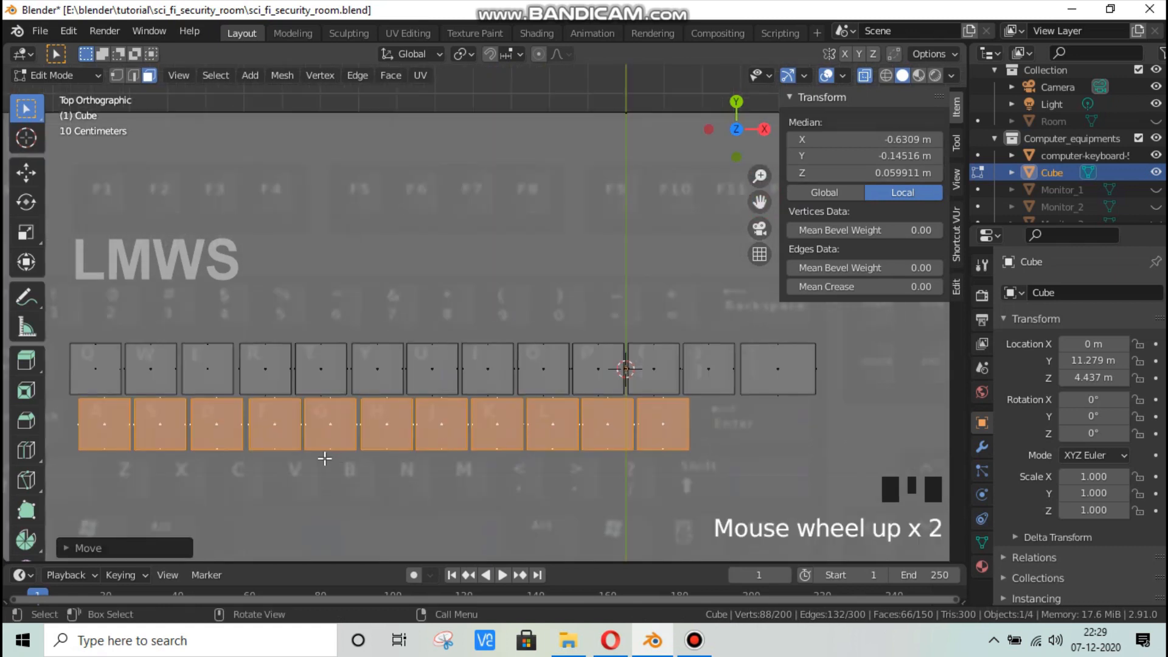
key("g")
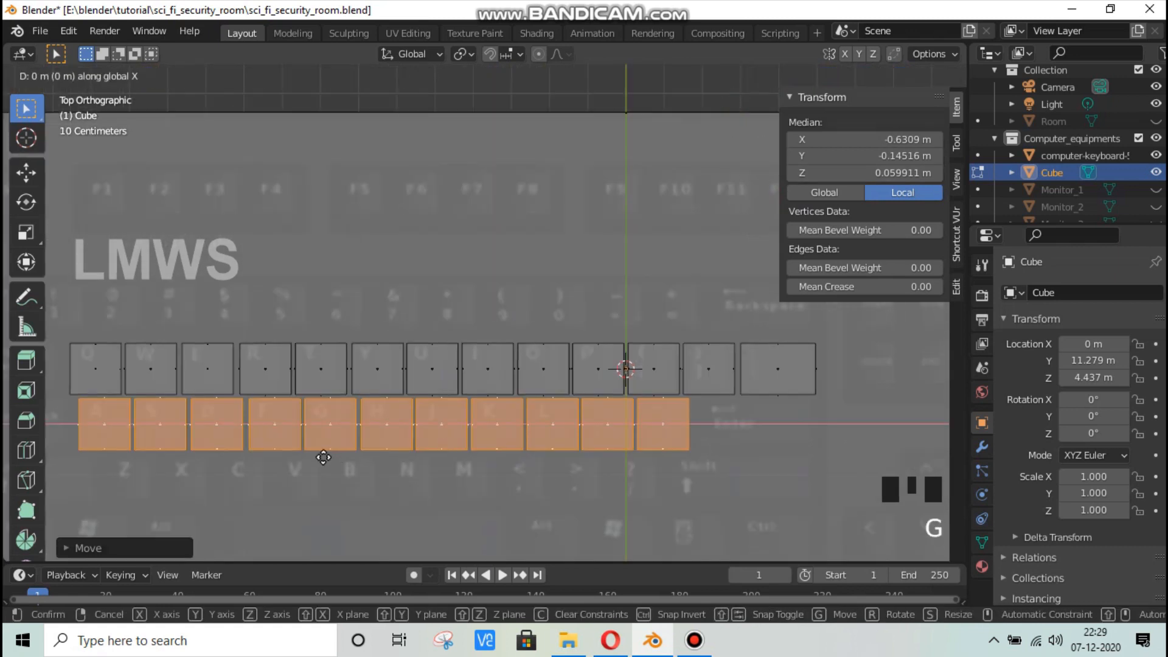
right_click(323, 457)
Step: Duplicate the A row's last key block along X over the Enter key and scale the copy about 2.08 times along X
key("alt+a")
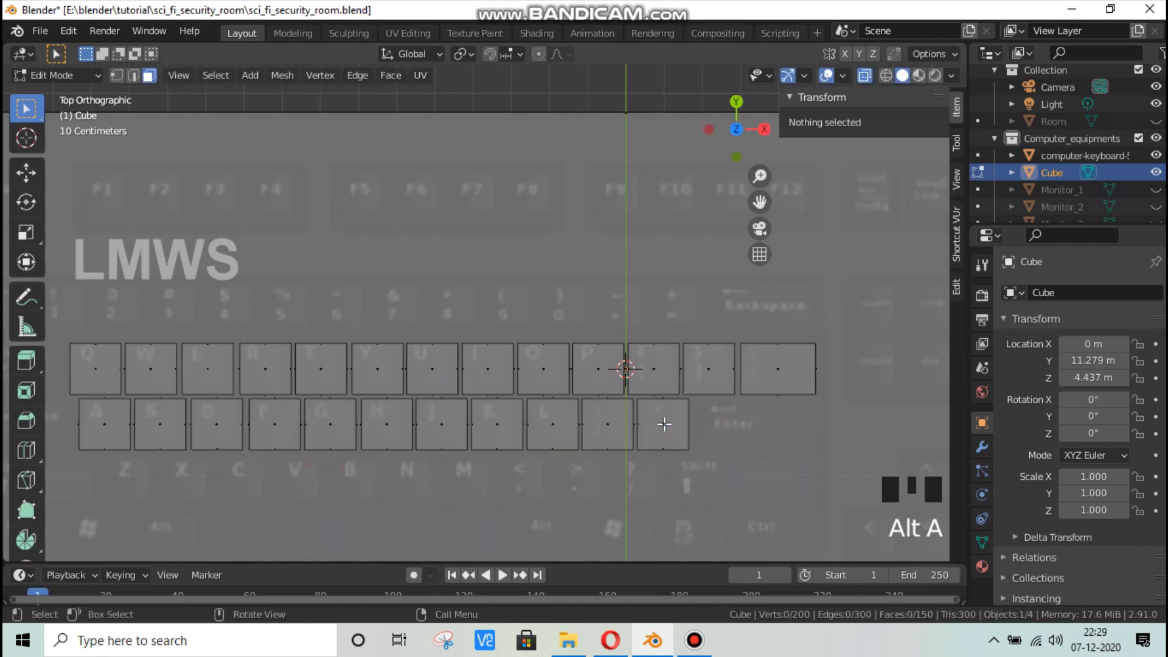
key("l")
key("shift+d")
key("x")
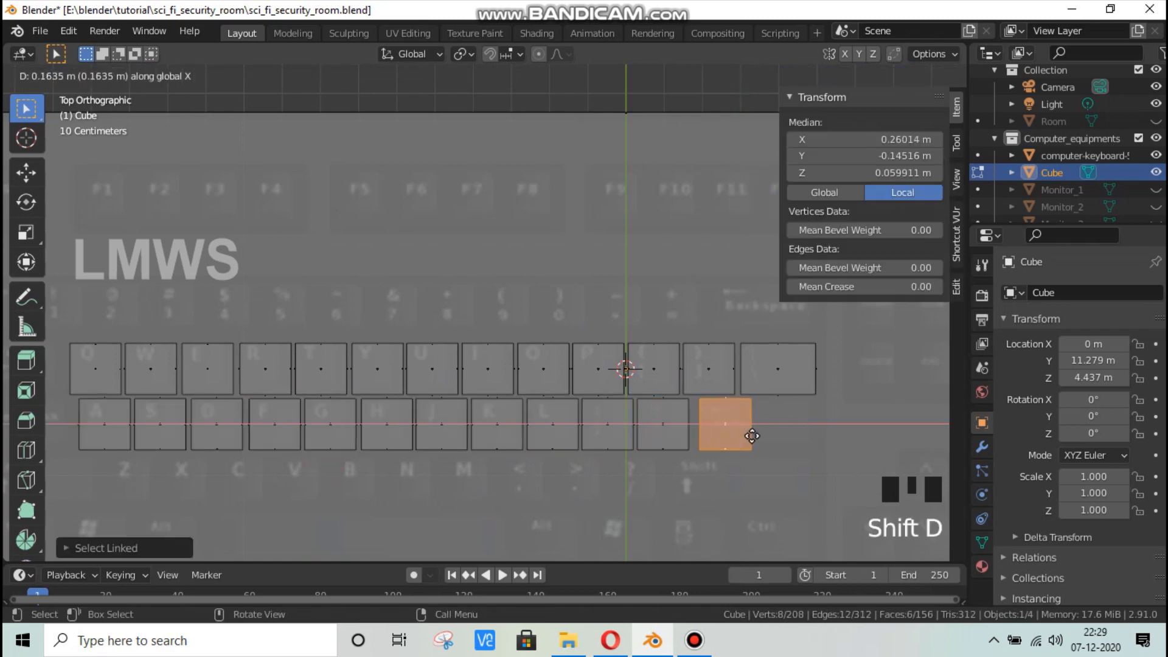
left_click(791, 445)
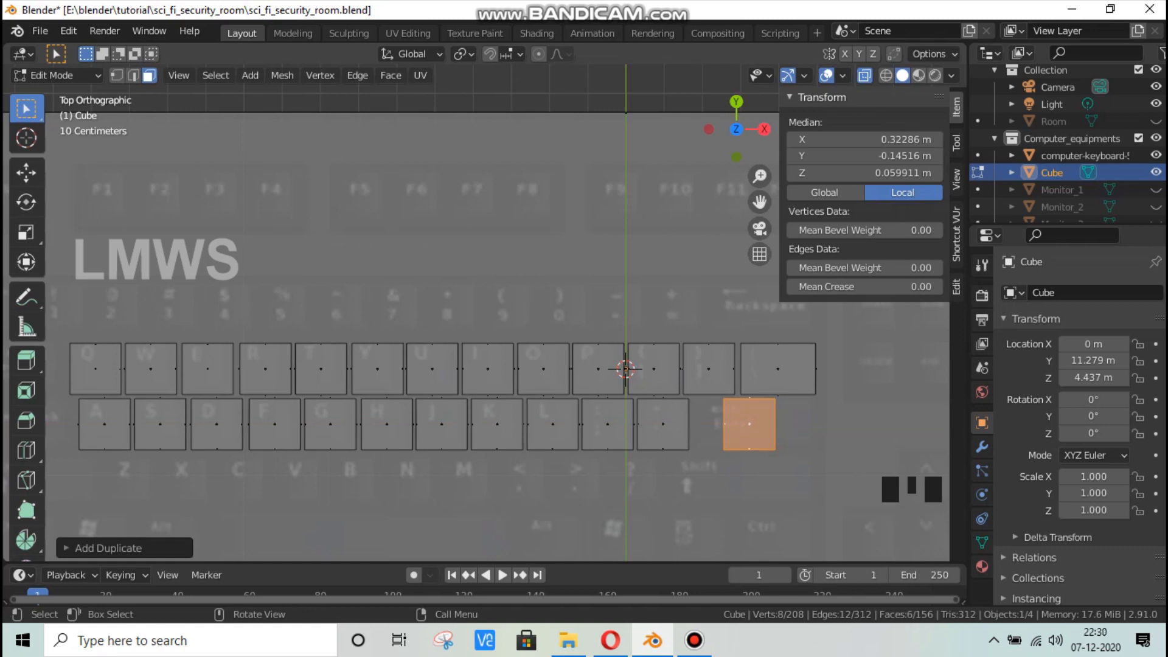
key("s")
key("x")
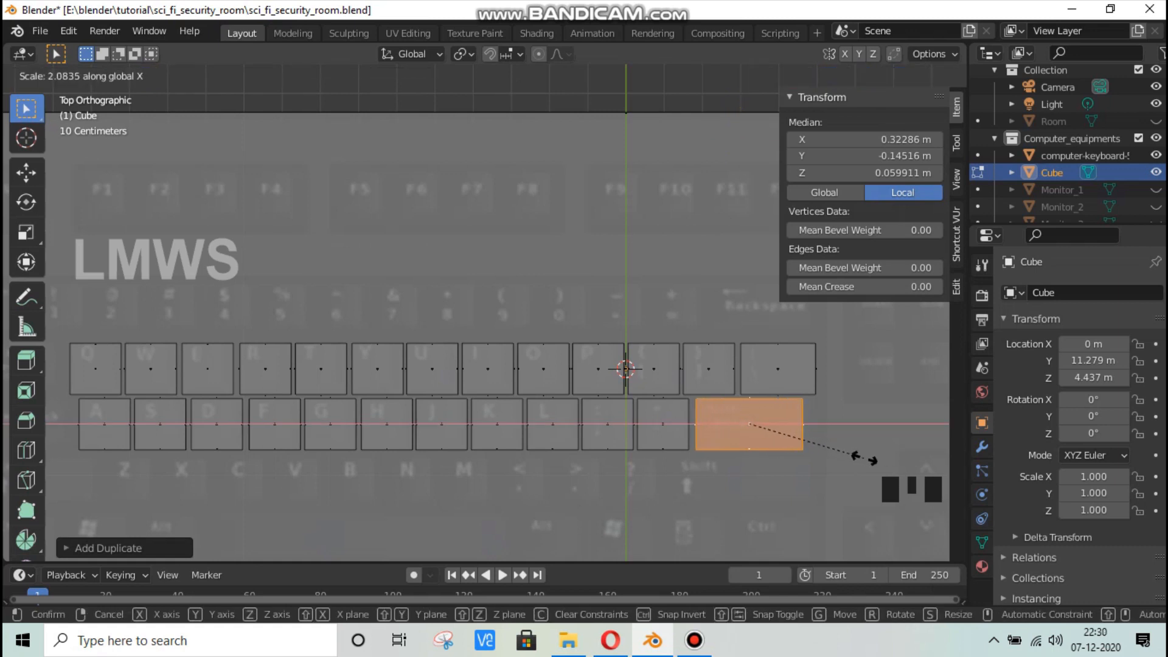
left_click(863, 457)
key("alt+a")
Step: Extend the Enter key block by moving its outer end face along X to about 0.498 m, and save the file
scroll(753, 407, "down", 1)
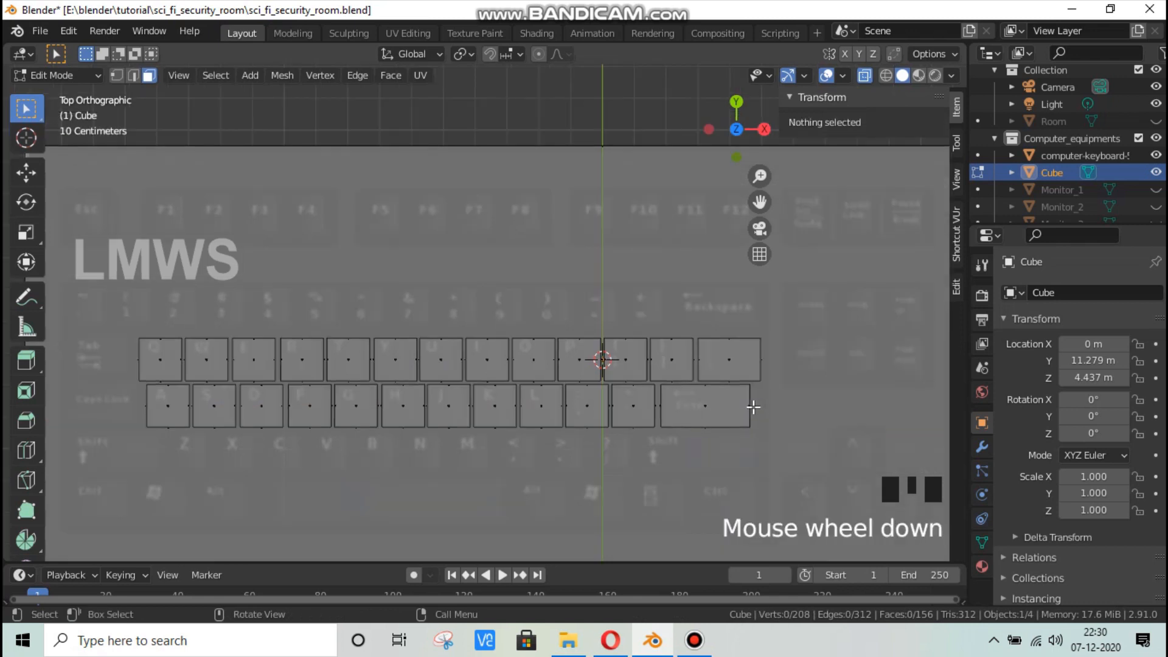
left_click(752, 407)
key("g")
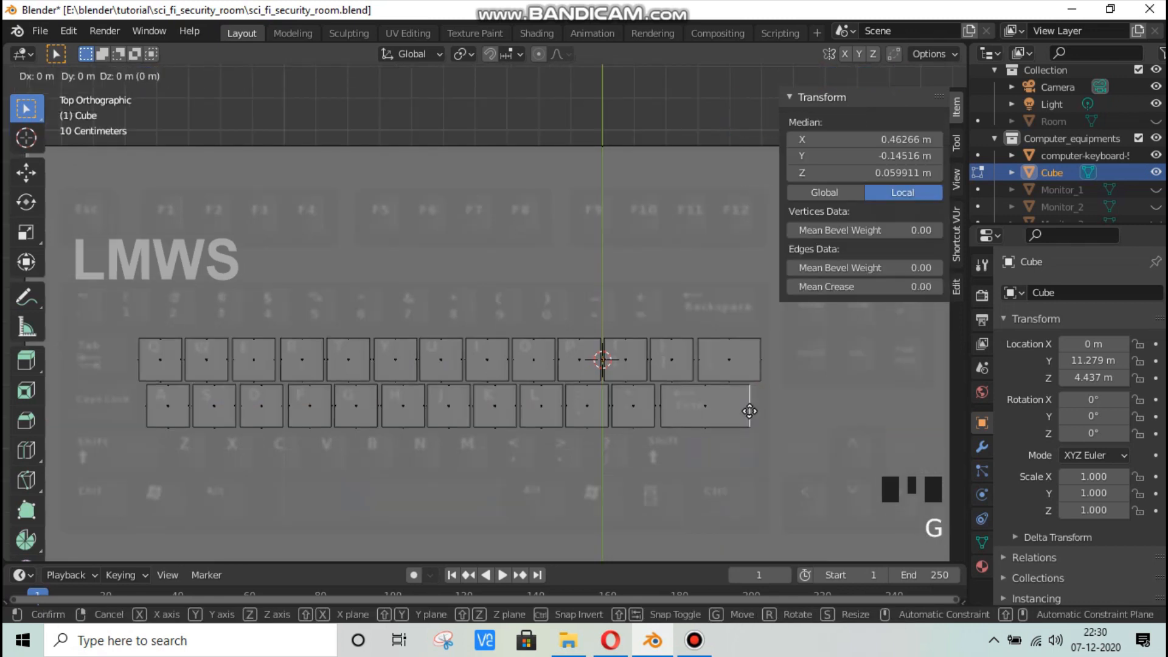
key("x")
left_click(761, 413)
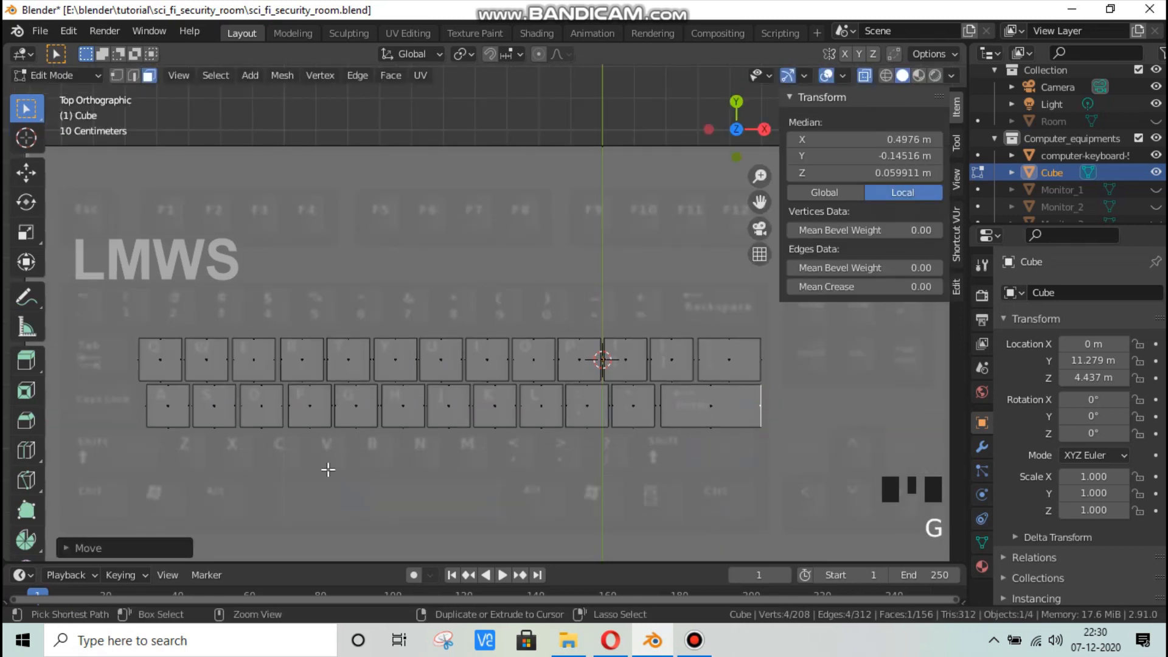
key("ctrl+s")
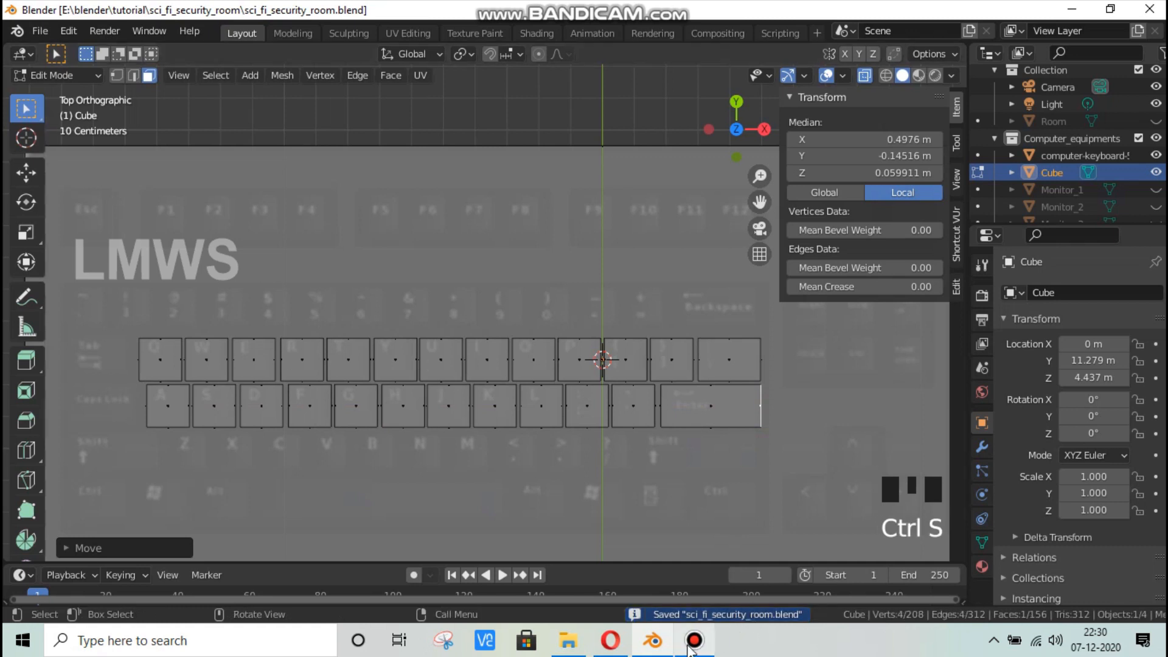
mouse_move(691, 646)
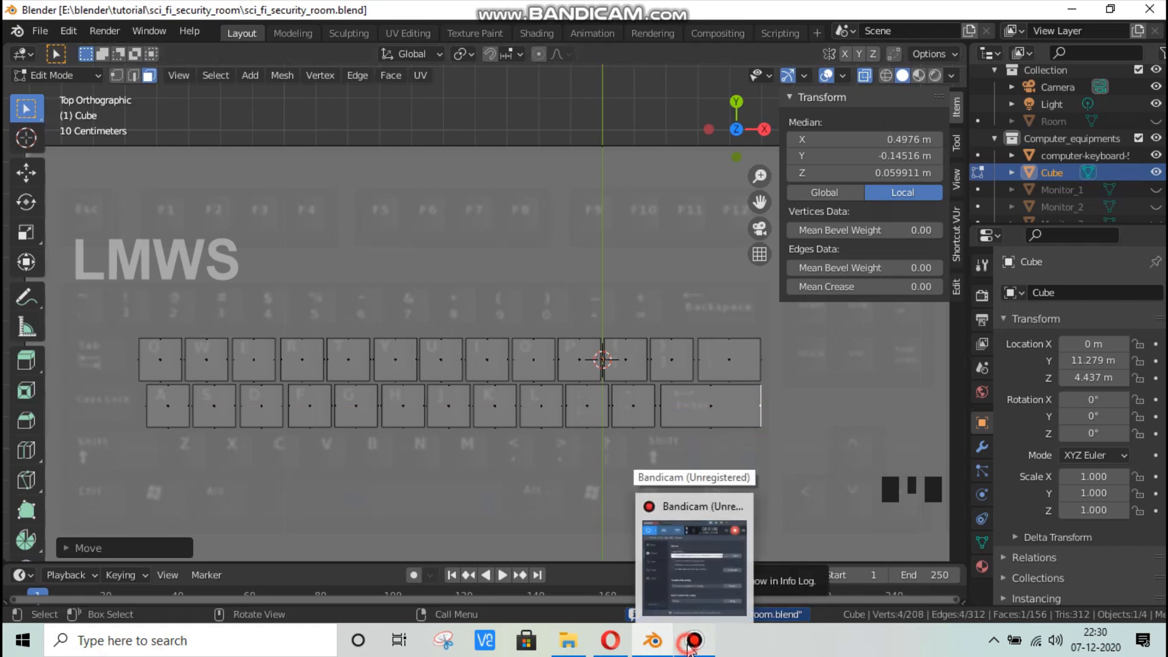
left_click(694, 565)
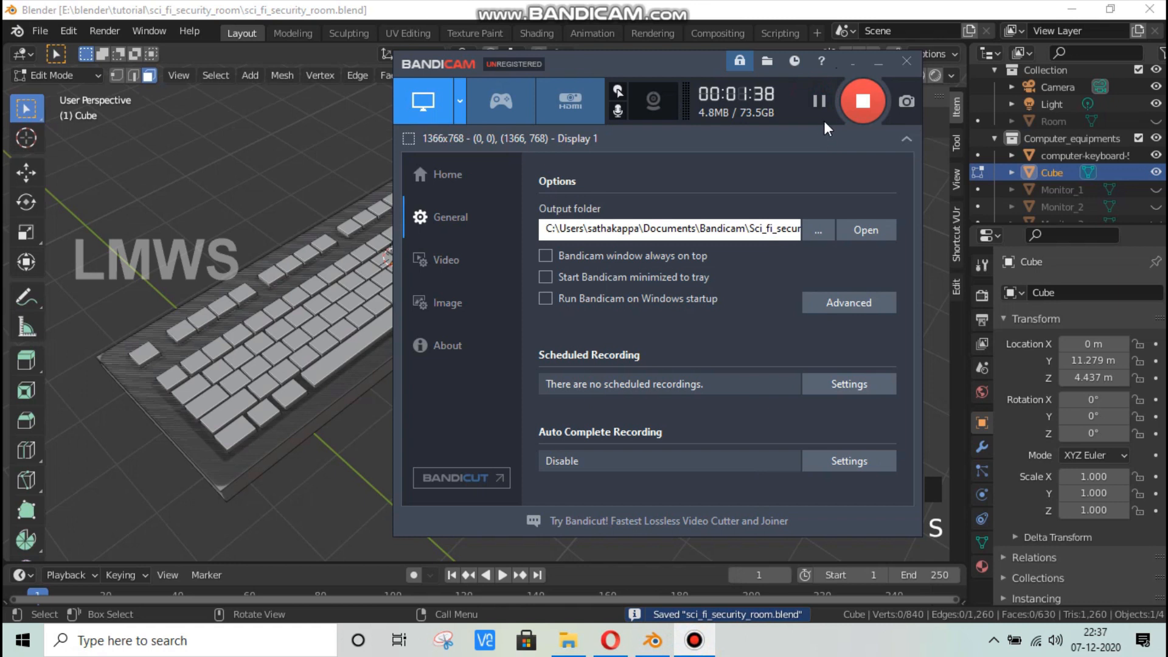
left_click(794, 3)
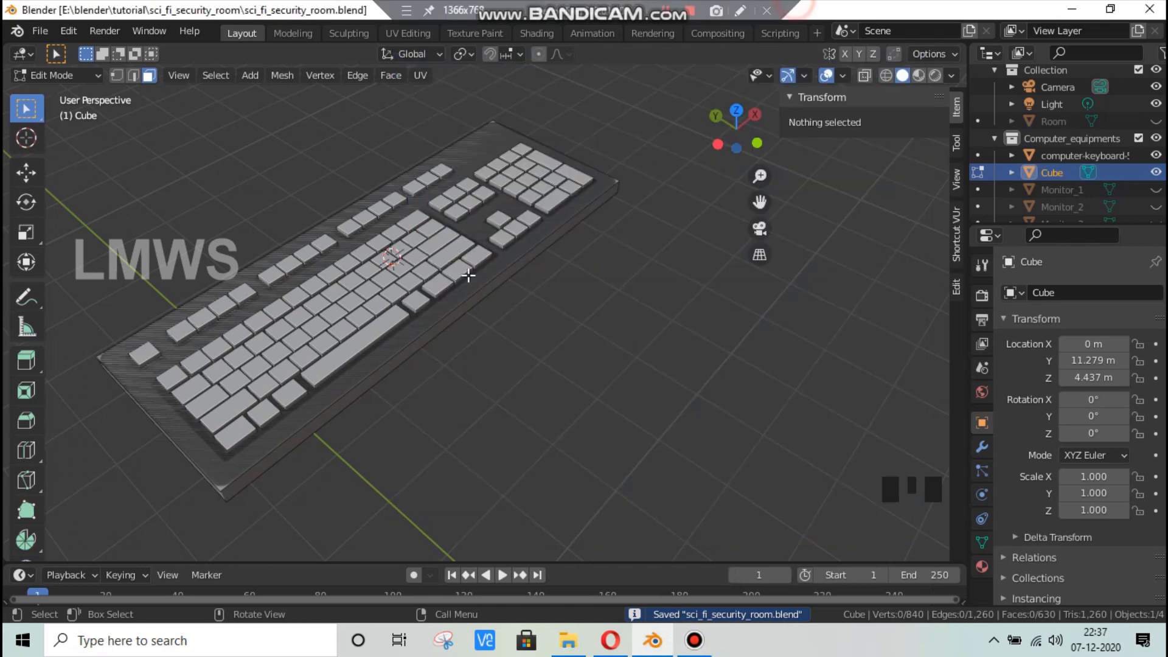
Step: Hide the keyboard reference image so only the modelled keyboard shows
middle_click_drag(503, 356, 669, 261)
left_click(1155, 155)
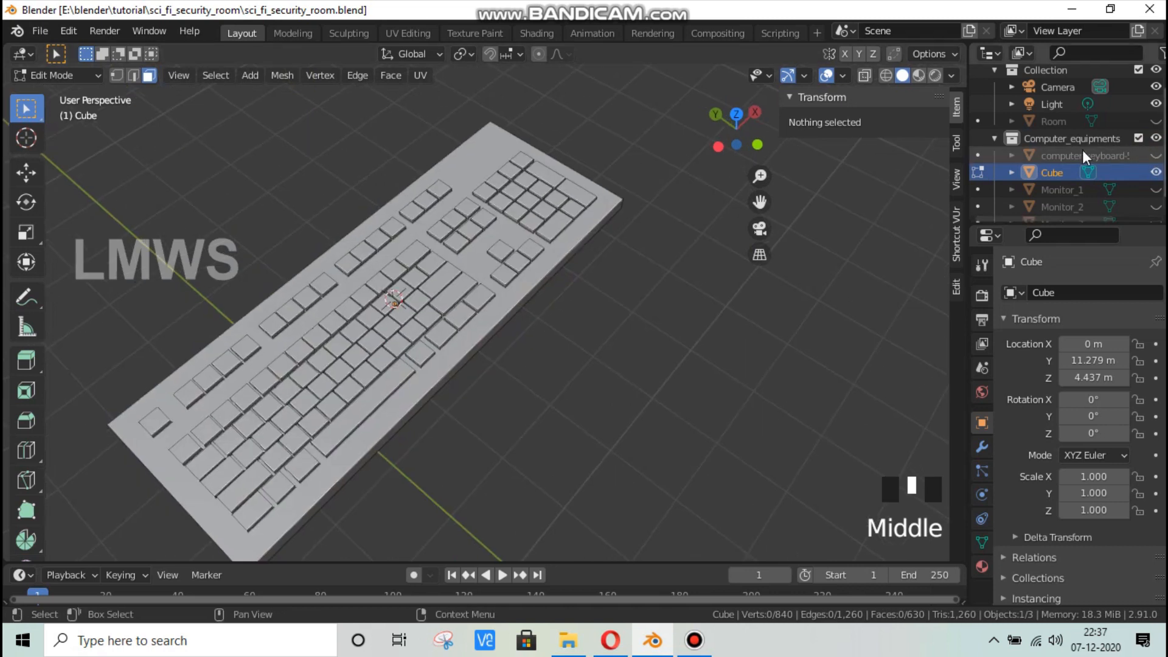
left_click_drag(737, 117, 815, 102)
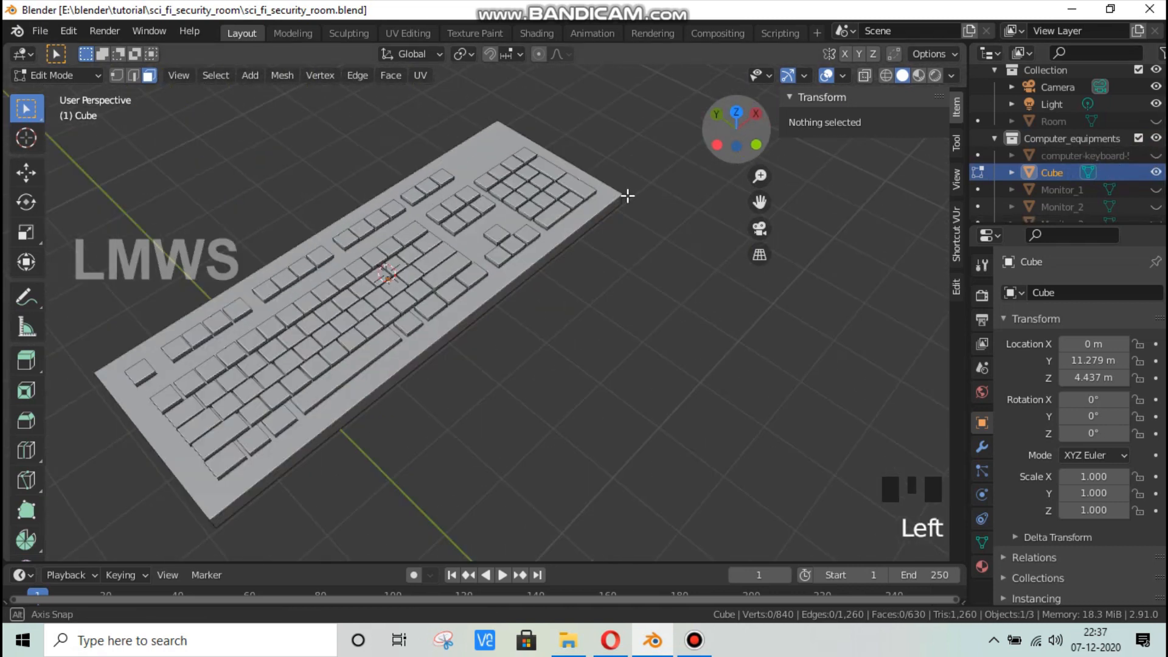
scroll(335, 351, "up", 2)
scroll(334, 428, "down", 2)
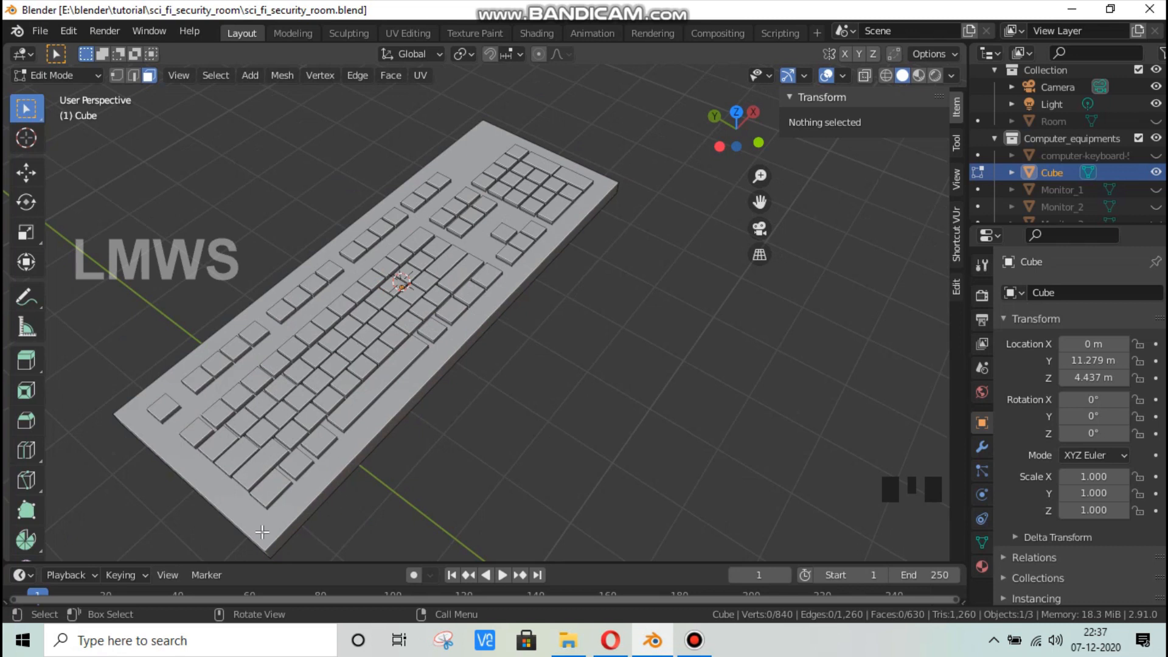
Step: Select all key blocks by selecting the linked keyboard base and inverting the selection
key("l")
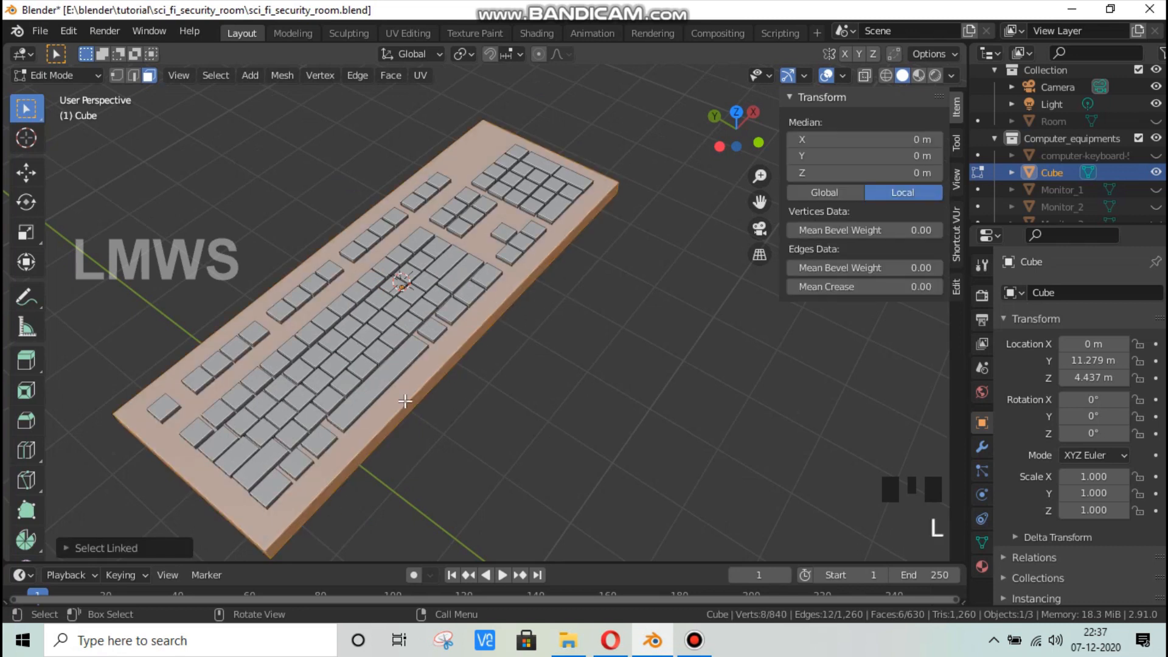
key("ctrl+i")
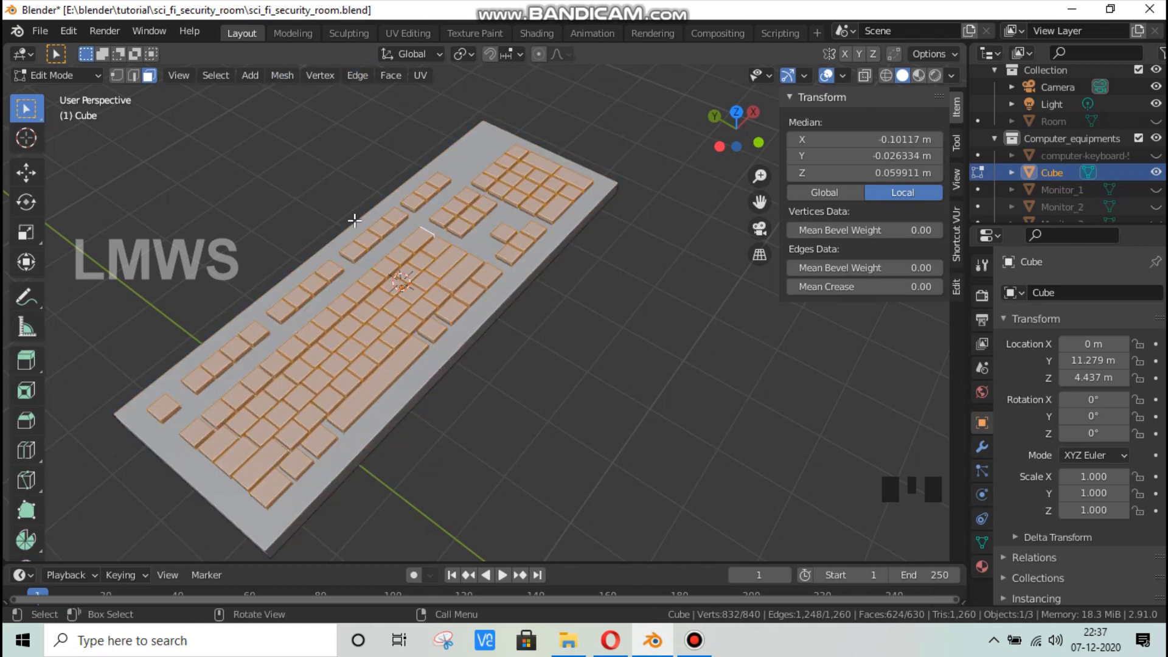
Step: Select only the top faces of all key blocks in a wireframe right side view, then return to solid shading
key("KP_3")
scroll(375, 220, "up", 4)
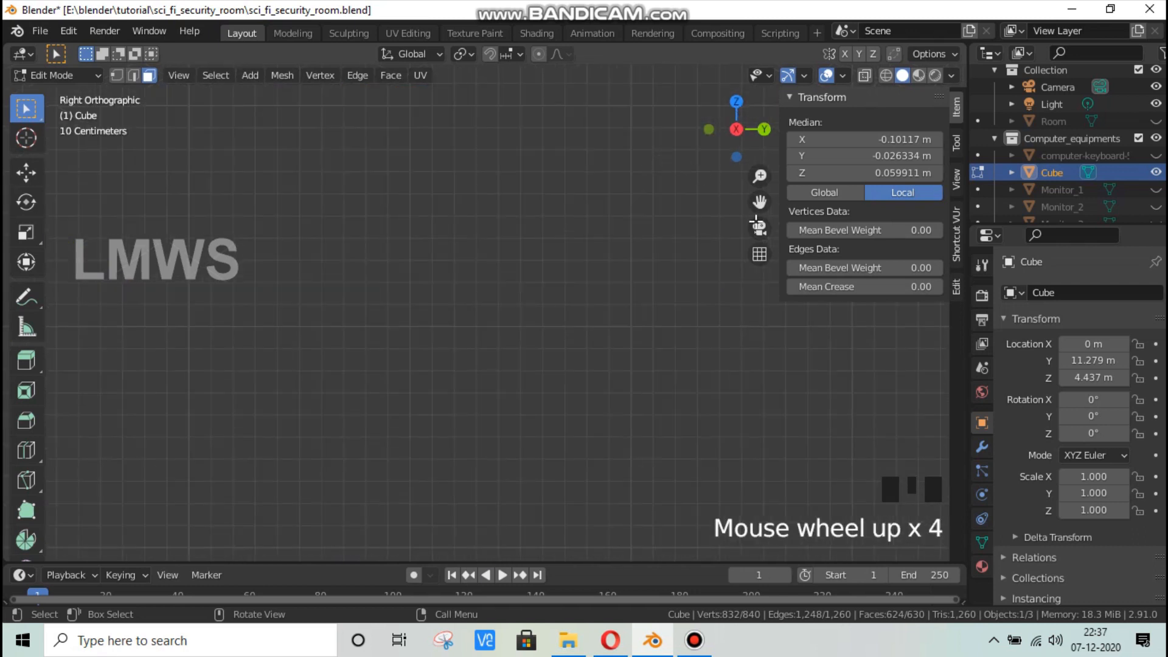
left_click_drag(760, 204, 730, 561)
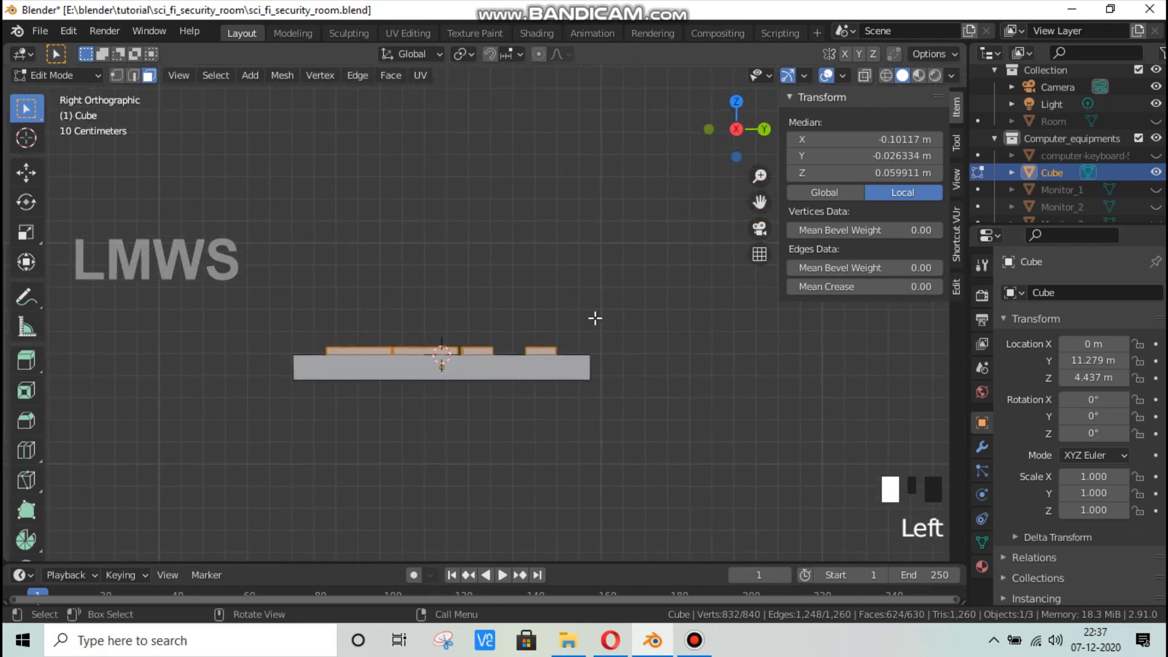
scroll(540, 261, "up", 3)
scroll(540, 261, "up", 1)
key("alt+a")
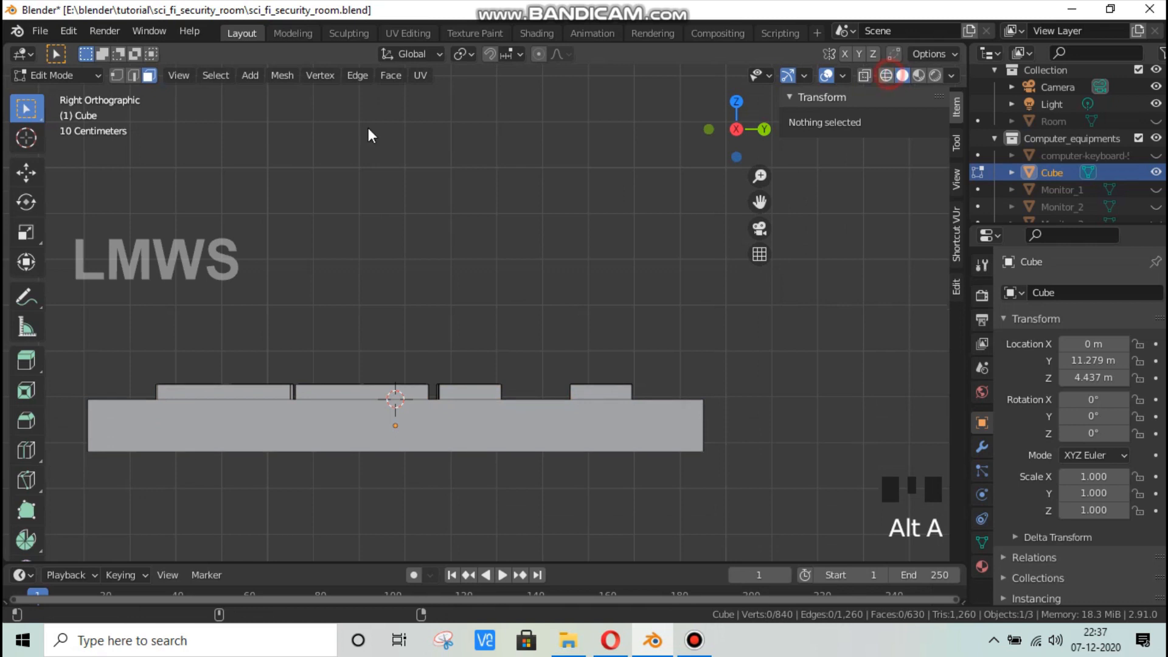
left_click(887, 76)
left_click(152, 73)
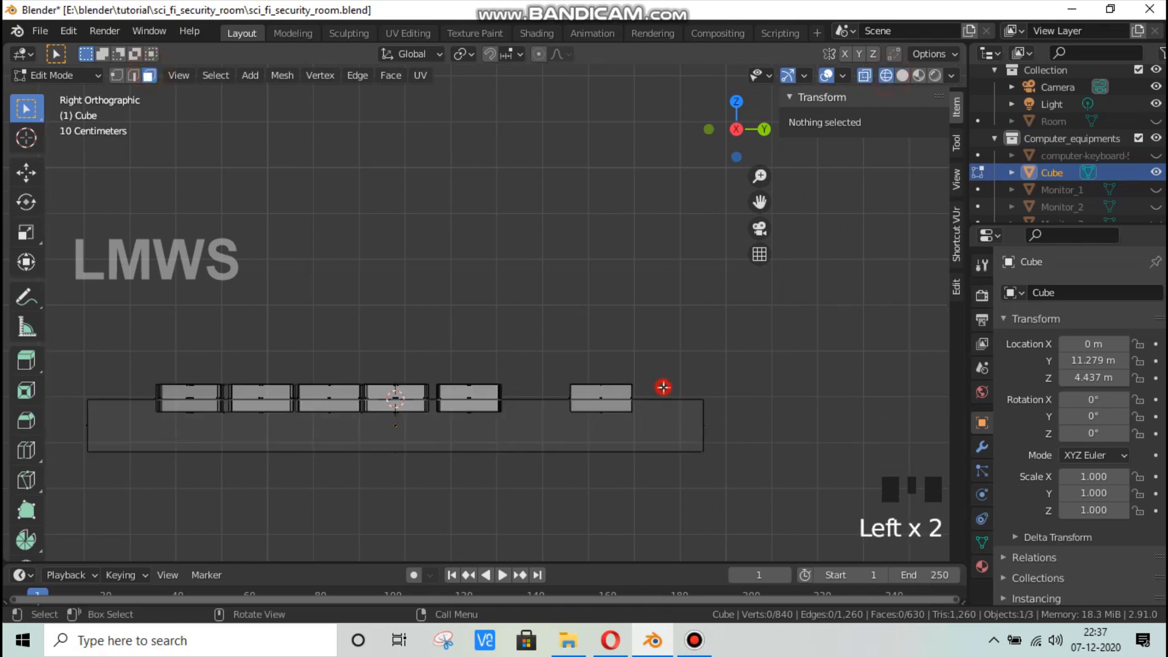
left_click_drag(663, 387, 101, 326)
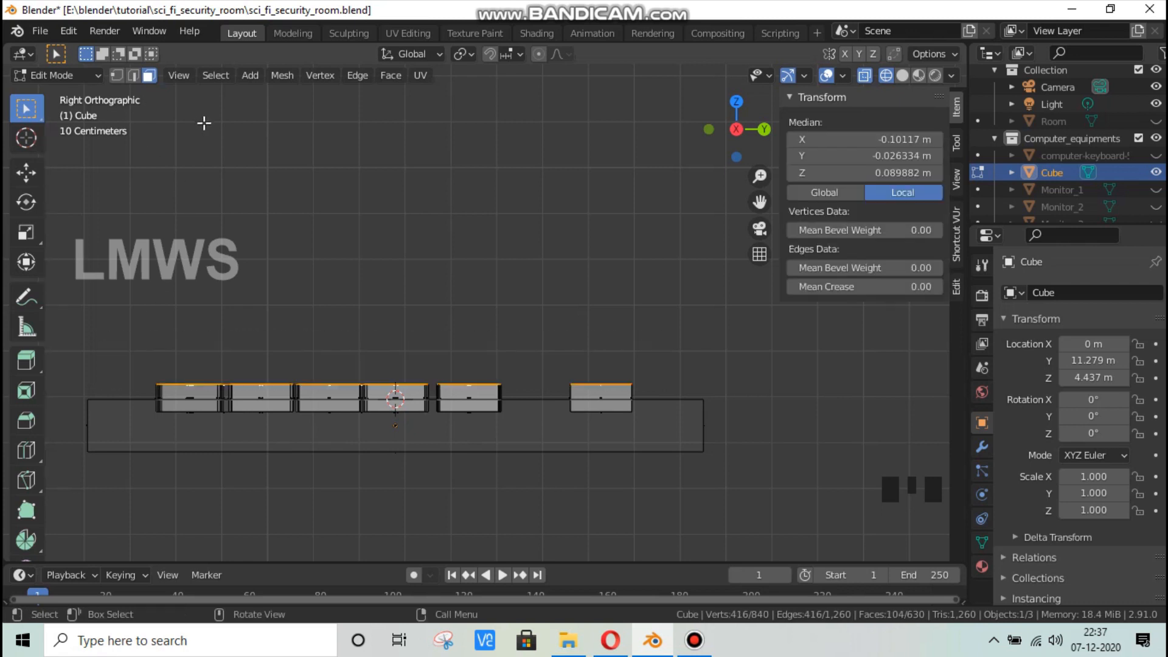
scroll(734, 130, "down", 3)
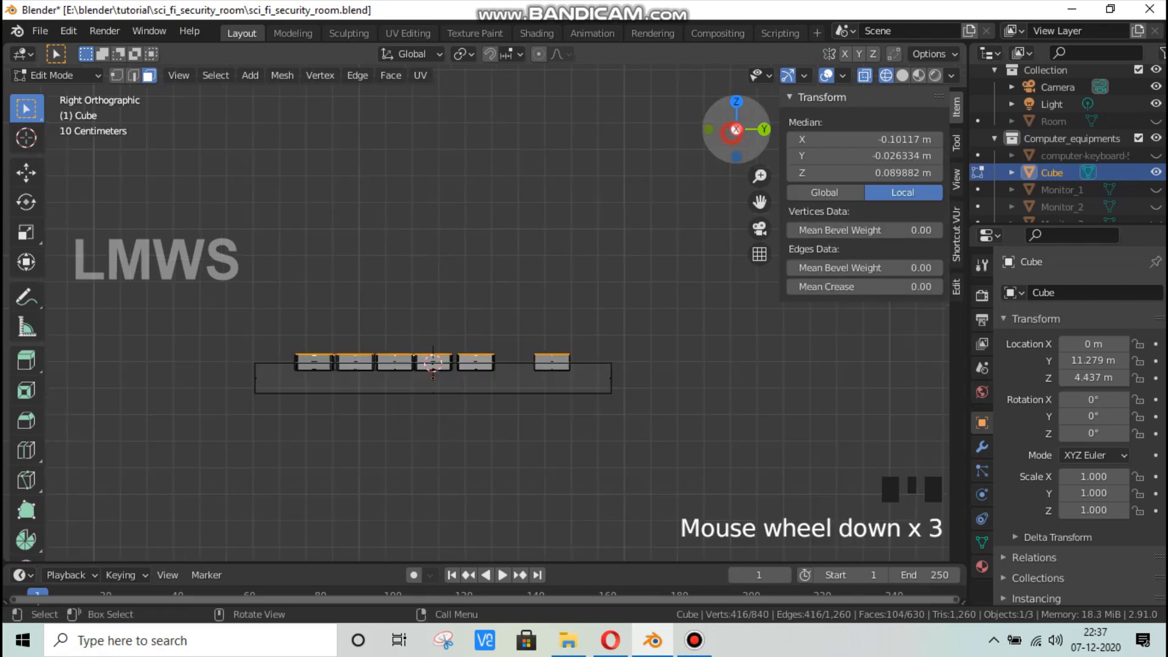
left_click_drag(734, 129, 837, 108)
left_click(905, 71)
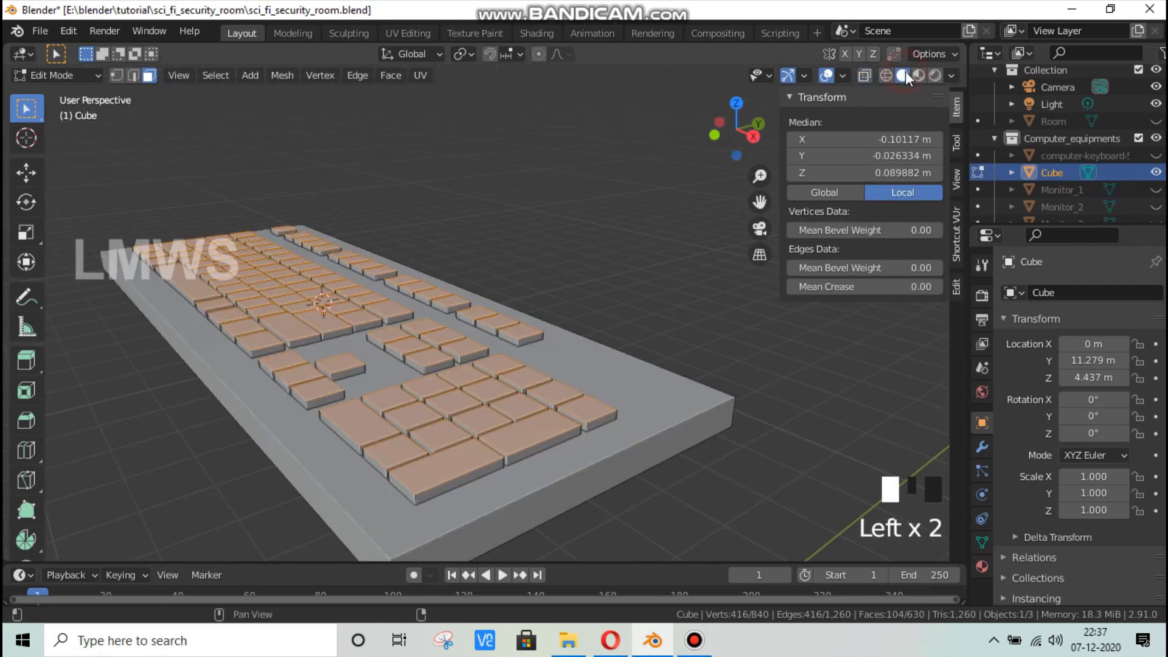
Step: Try scaling down the selected key top faces about their individual origins, then about their common median point
left_click(466, 53)
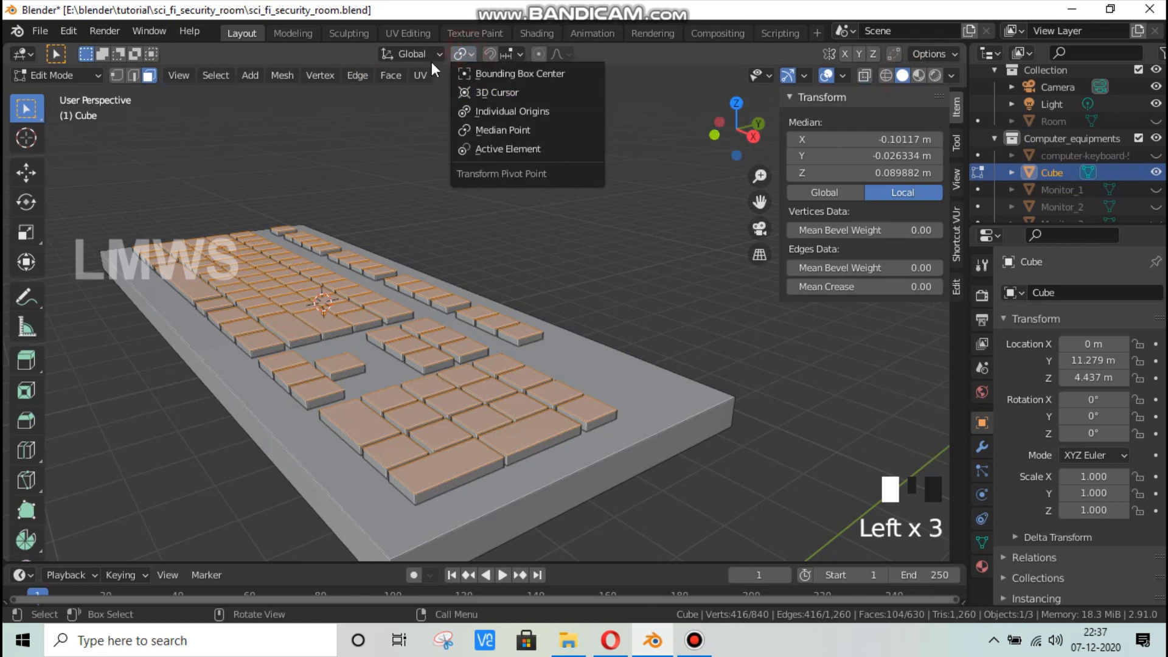
left_click(464, 53)
scroll(501, 412, "up", 2)
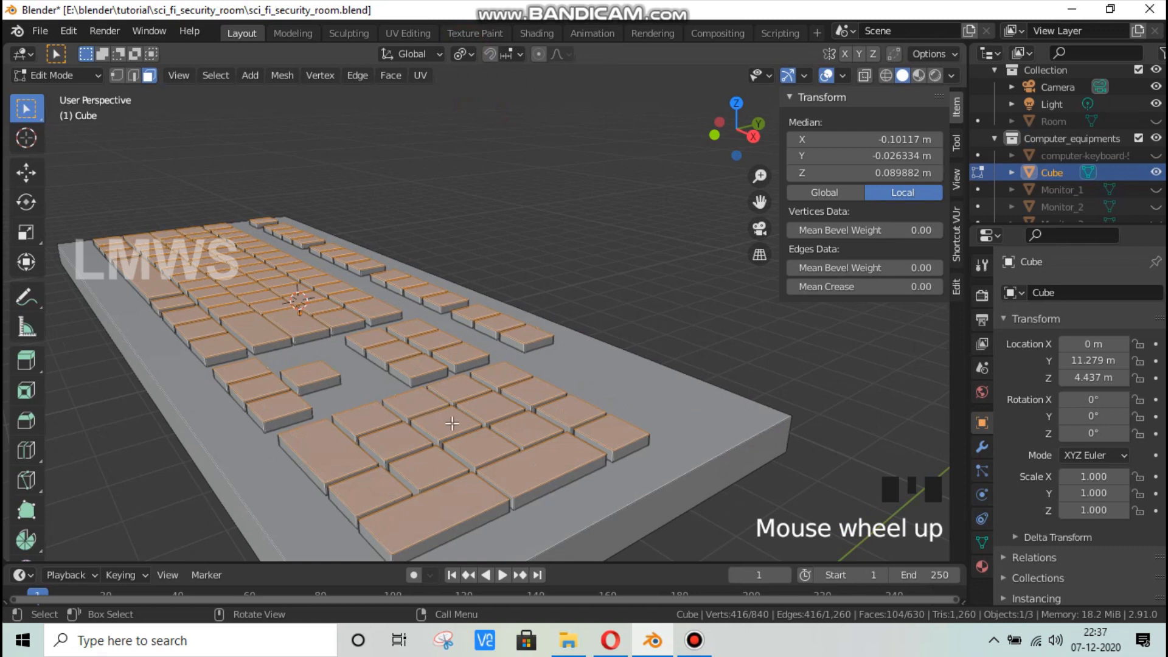
middle_click_drag(452, 424, 603, 456)
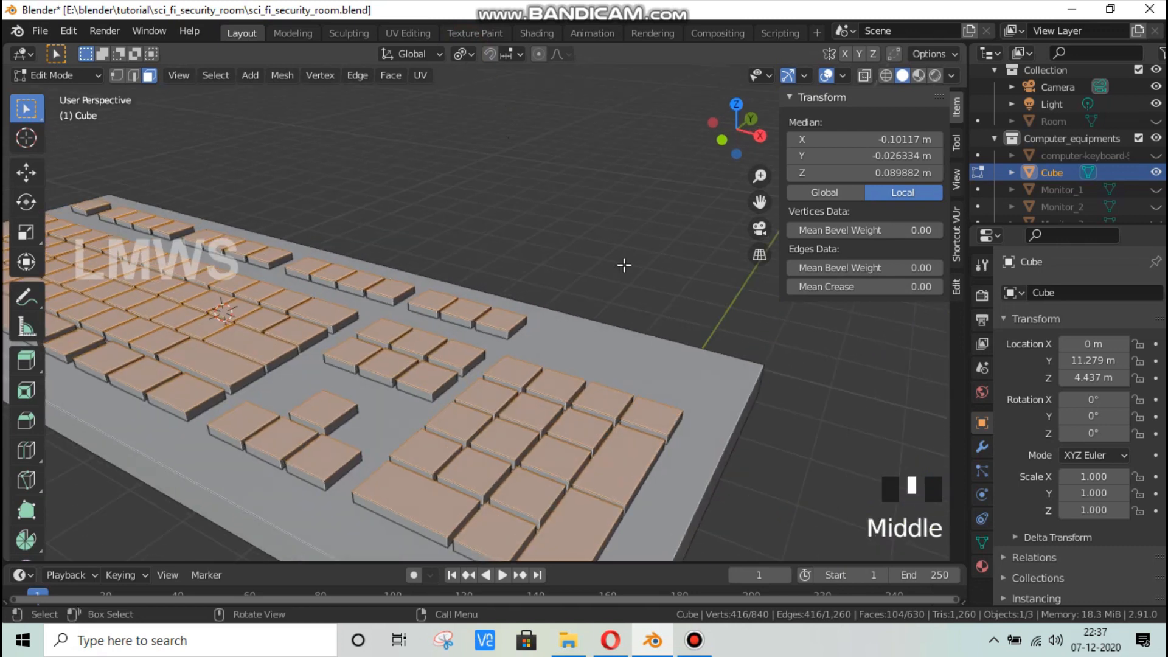
key("s")
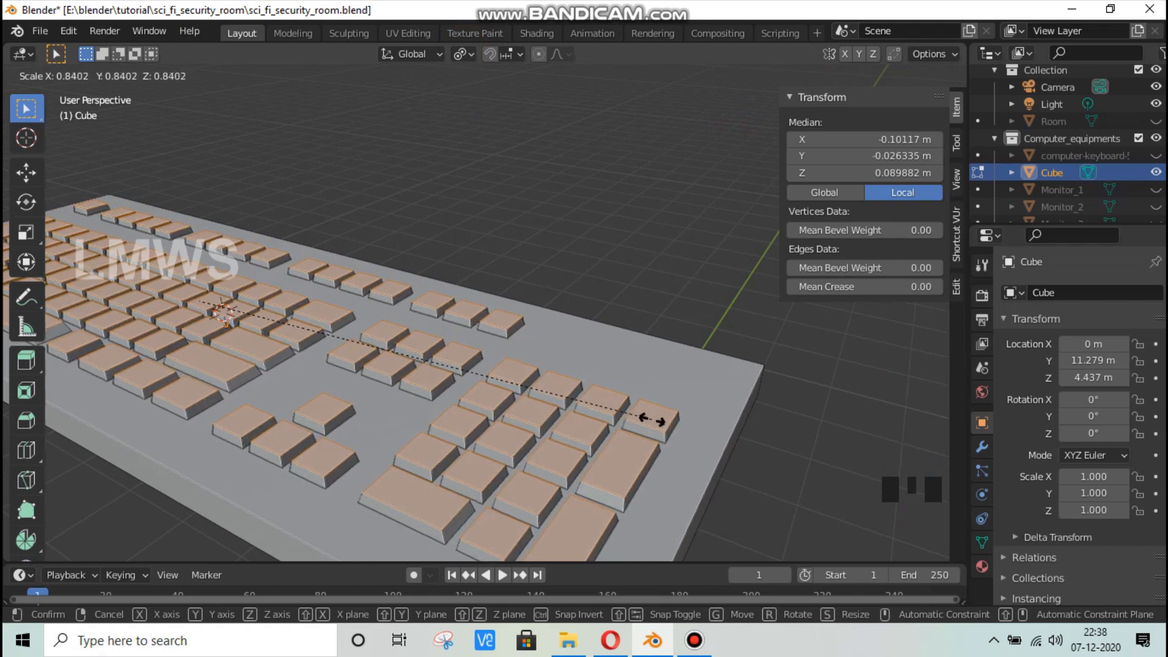
key("Escape")
left_click(461, 53)
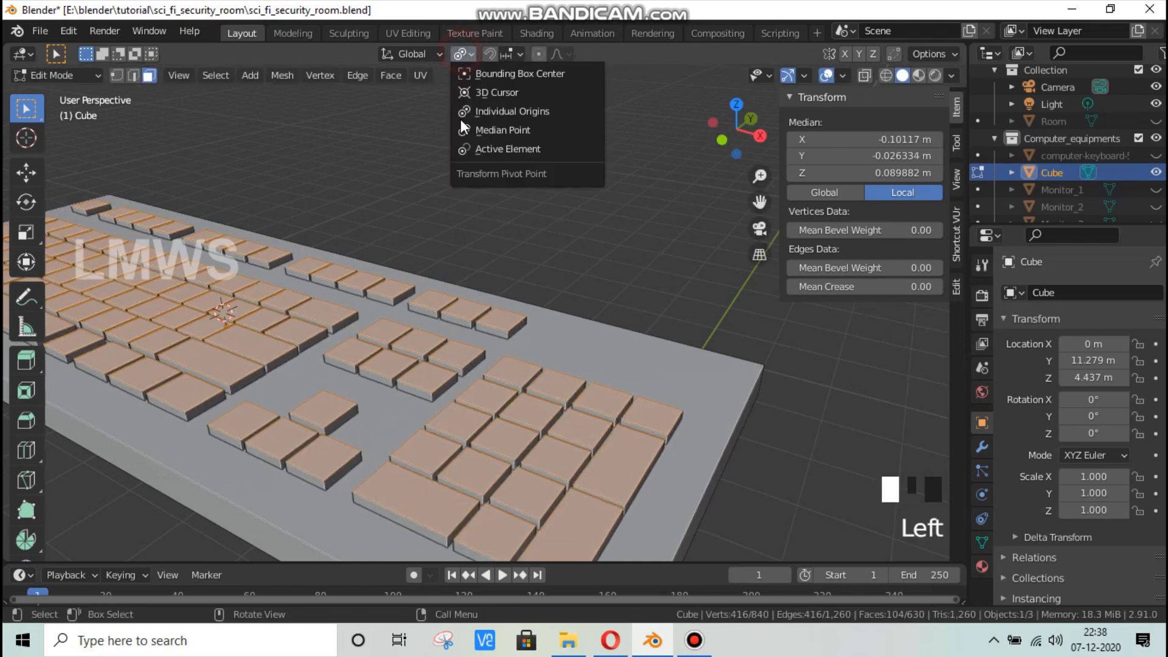
key("c")
key("s")
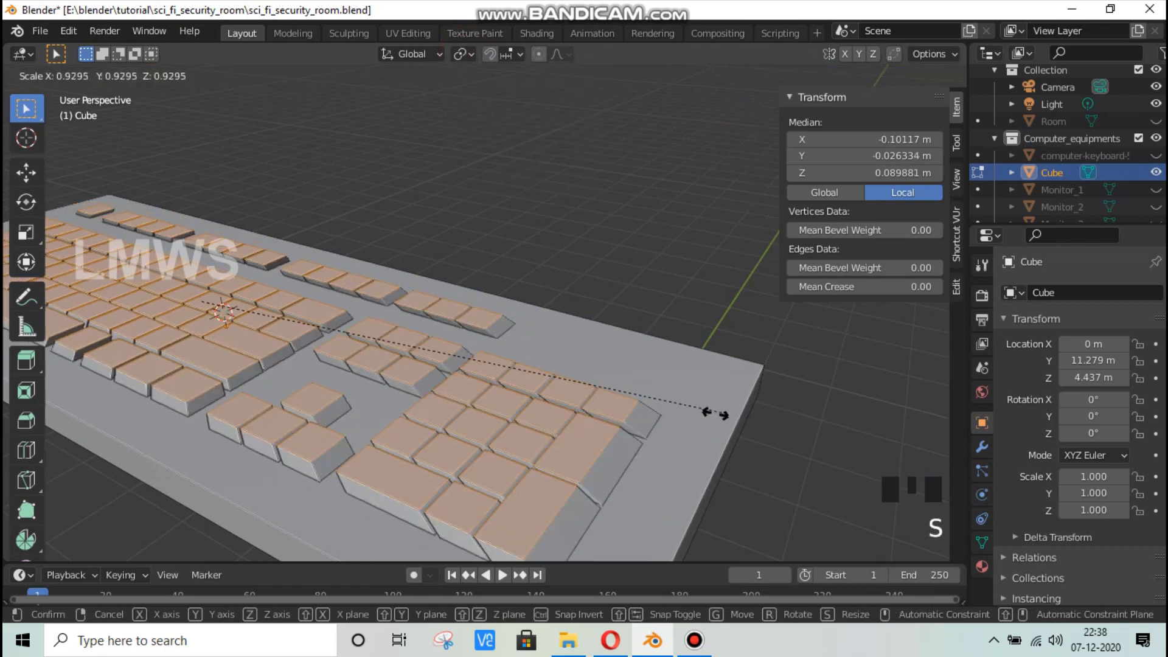
left_click(622, 392)
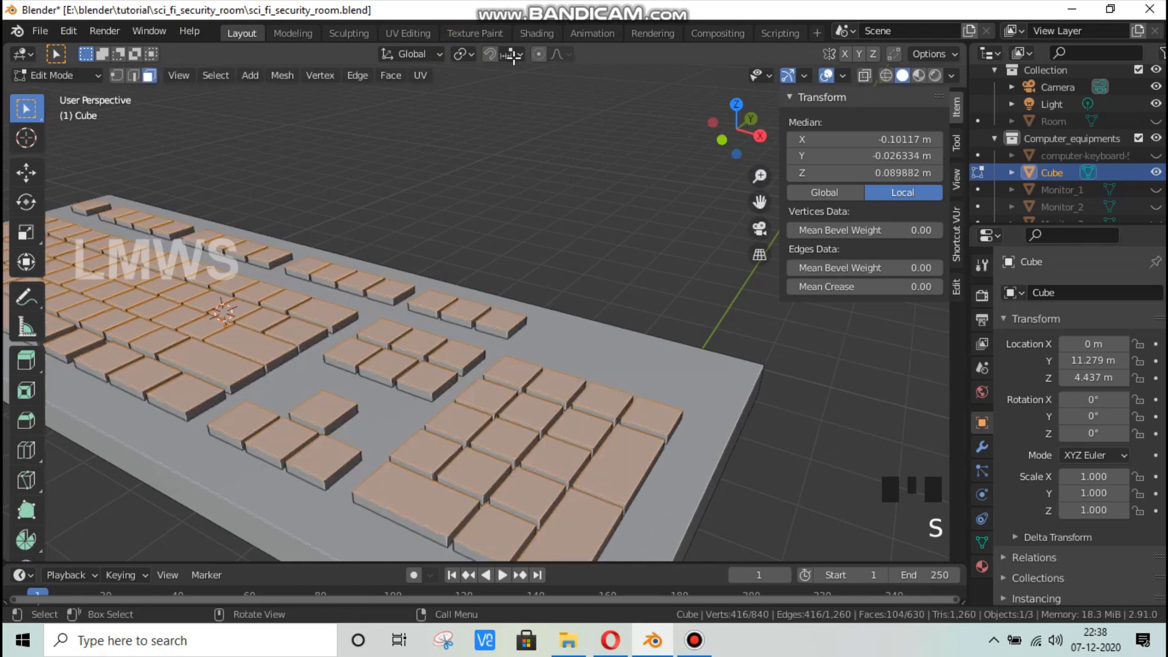
Step: Set the pivot point to Individual Origins and scale down the key top faces so every key tapers upward
left_click(461, 53)
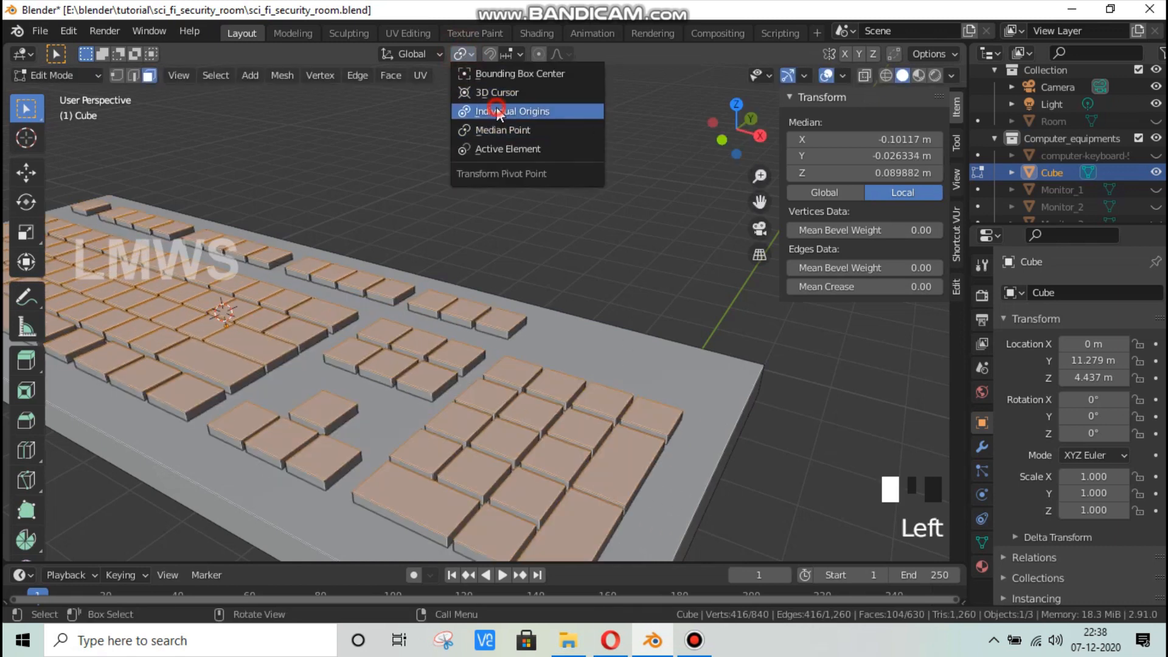
left_click(496, 111)
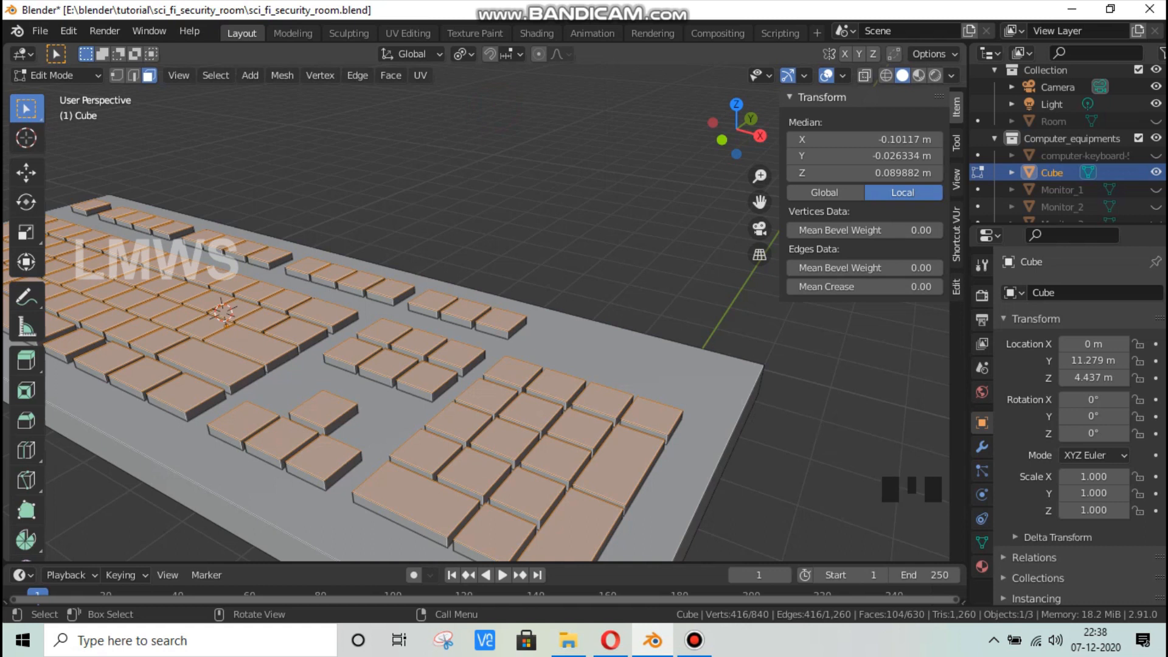
key("s")
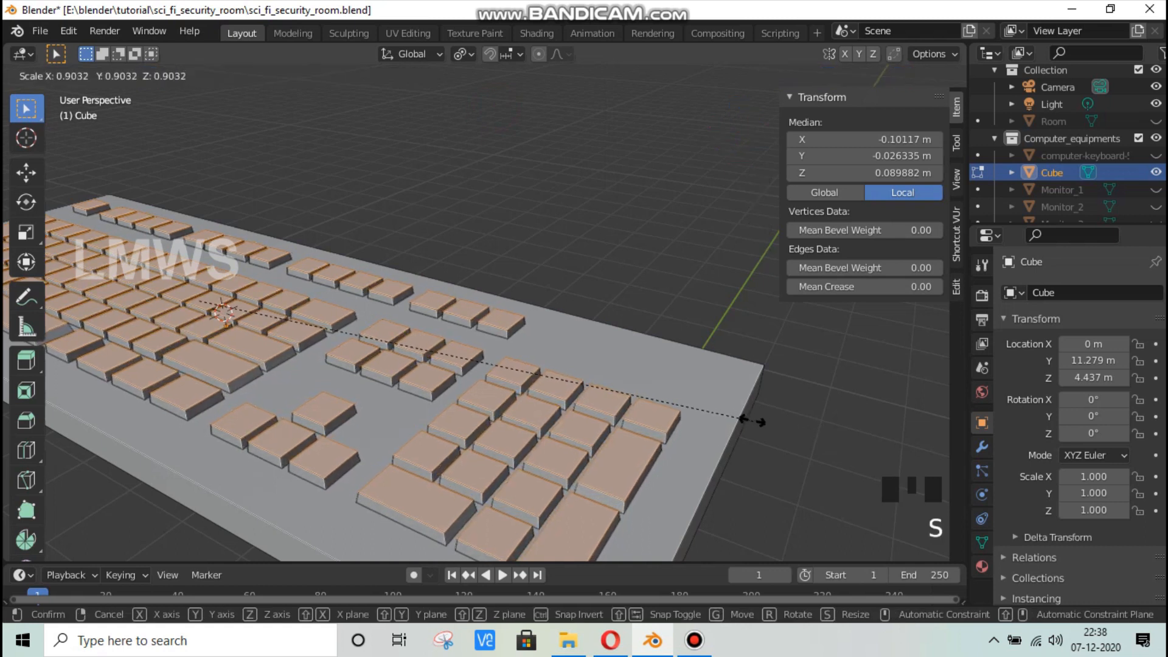
left_click(699, 380)
scroll(700, 379, "down", 2)
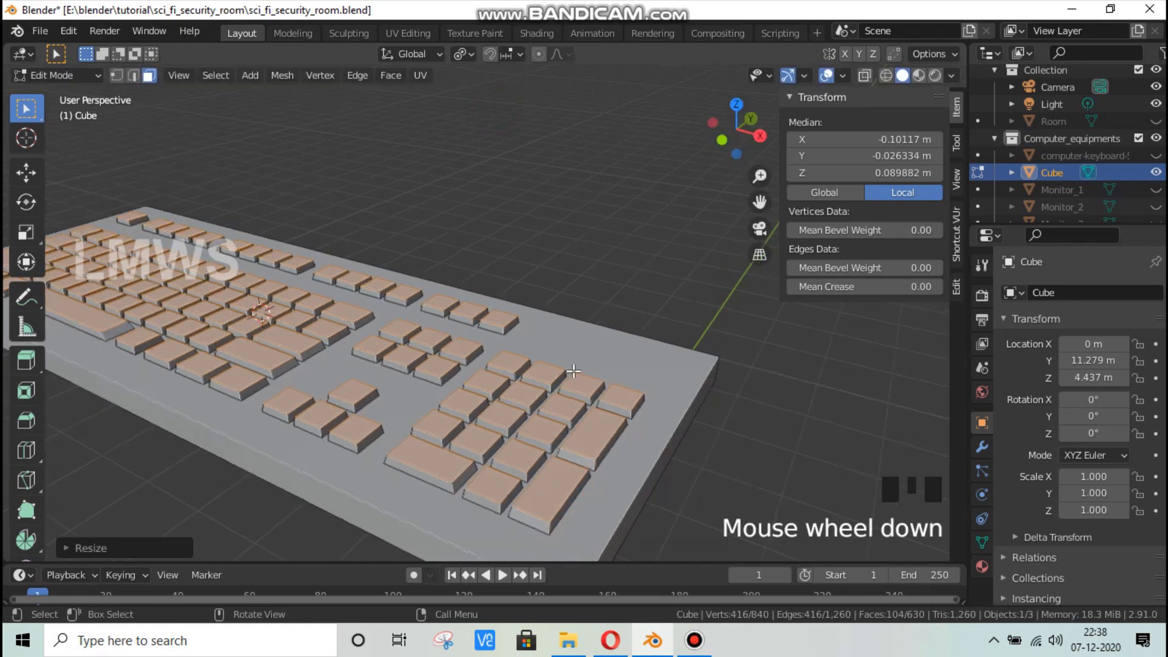
key("alt+a")
middle_click_drag(699, 380, 479, 376)
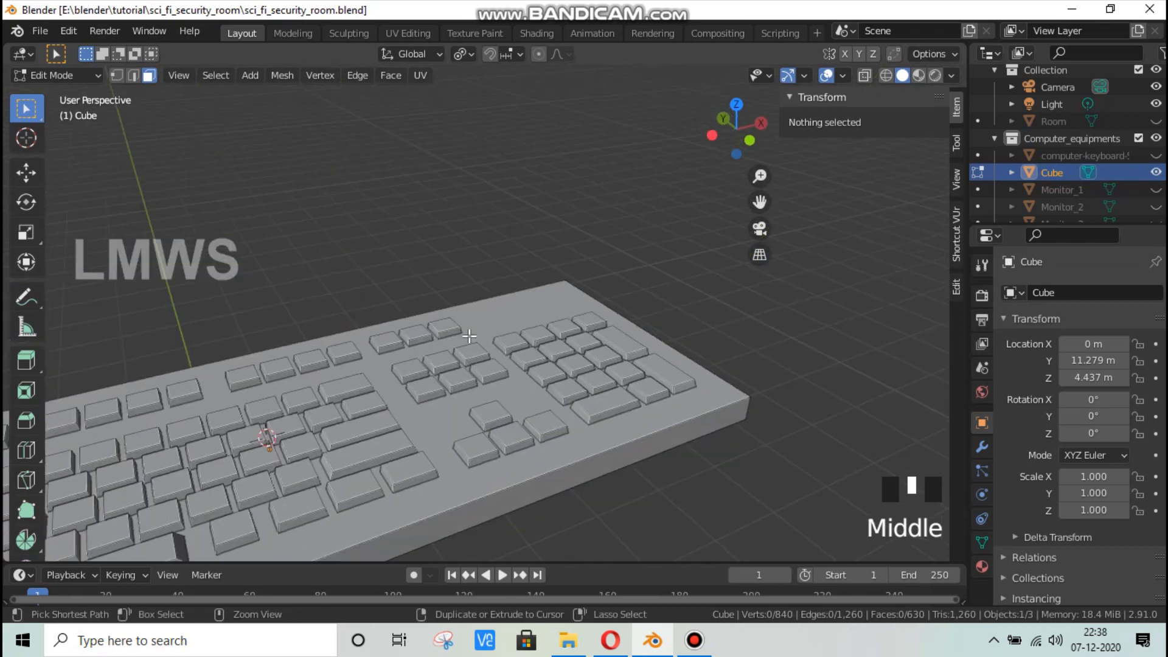
Step: Thin the keyboard by moving its base's bottom face up along Z to an overall thickness of about 0.085 m, and save the file
key("ctrl+s")
key("Tab")
scroll(346, 400, "down", 3)
middle_click_drag(347, 400, 319, 344)
key("Tab")
left_click(389, 294)
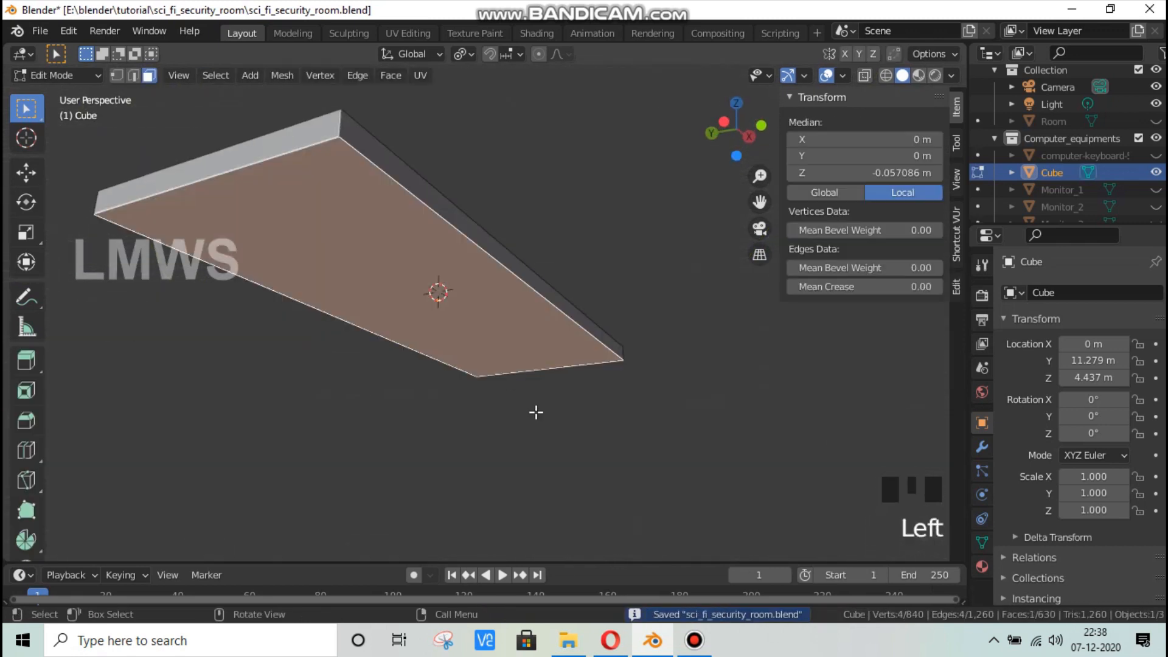
key("g")
key("z")
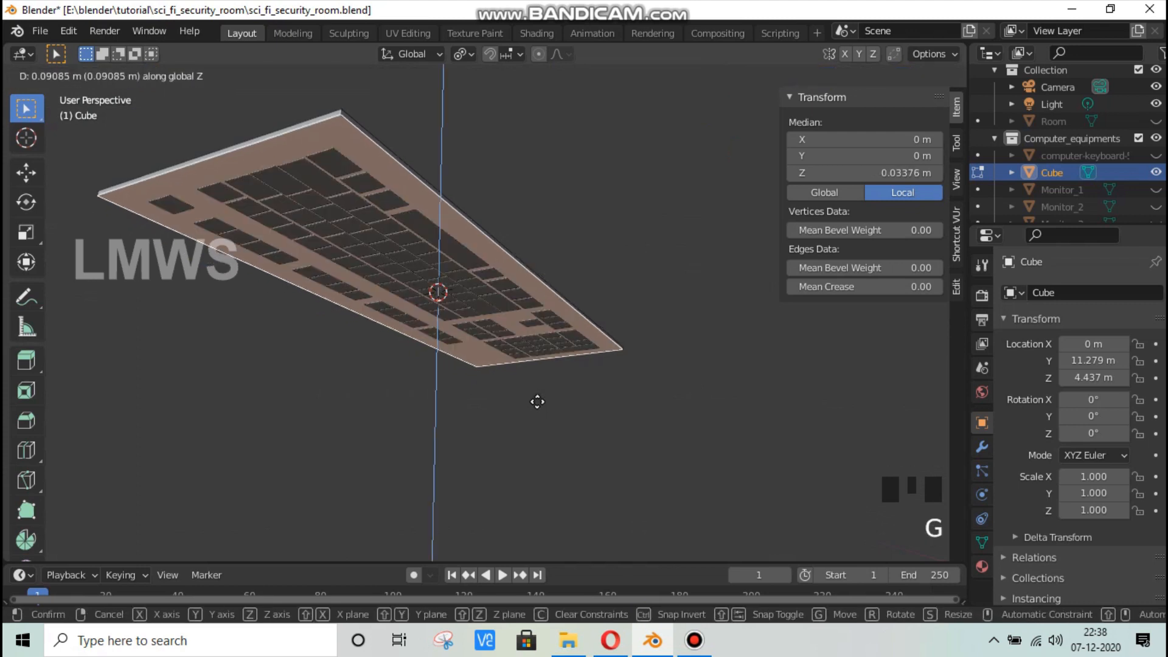
left_click(537, 402)
scroll(542, 378, "down", 2)
middle_click_drag(542, 378, 534, 404)
key("Tab")
scroll(534, 403, "up", 3)
key("ctrl+s")
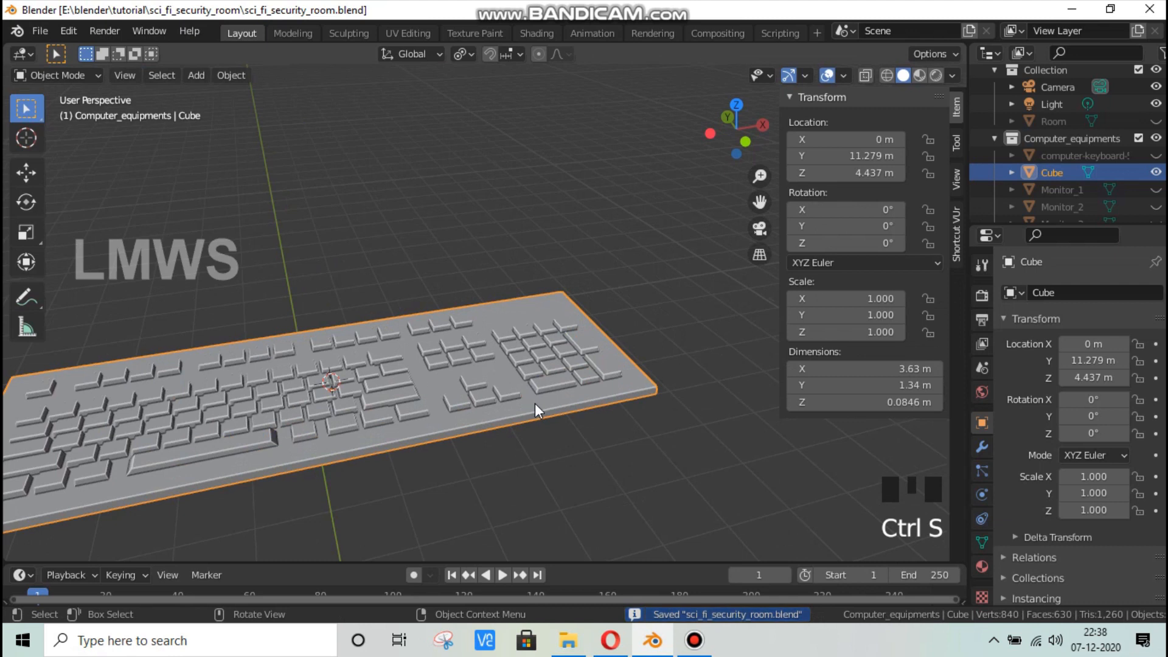
Step: Unhide Monitor_1, Monitor_2 and Monitor_3 in the Computer_equipments collection
left_click(1155, 189)
left_click(1155, 206)
scroll(1155, 206, "down", 2)
left_click(1157, 190)
left_click(1155, 206)
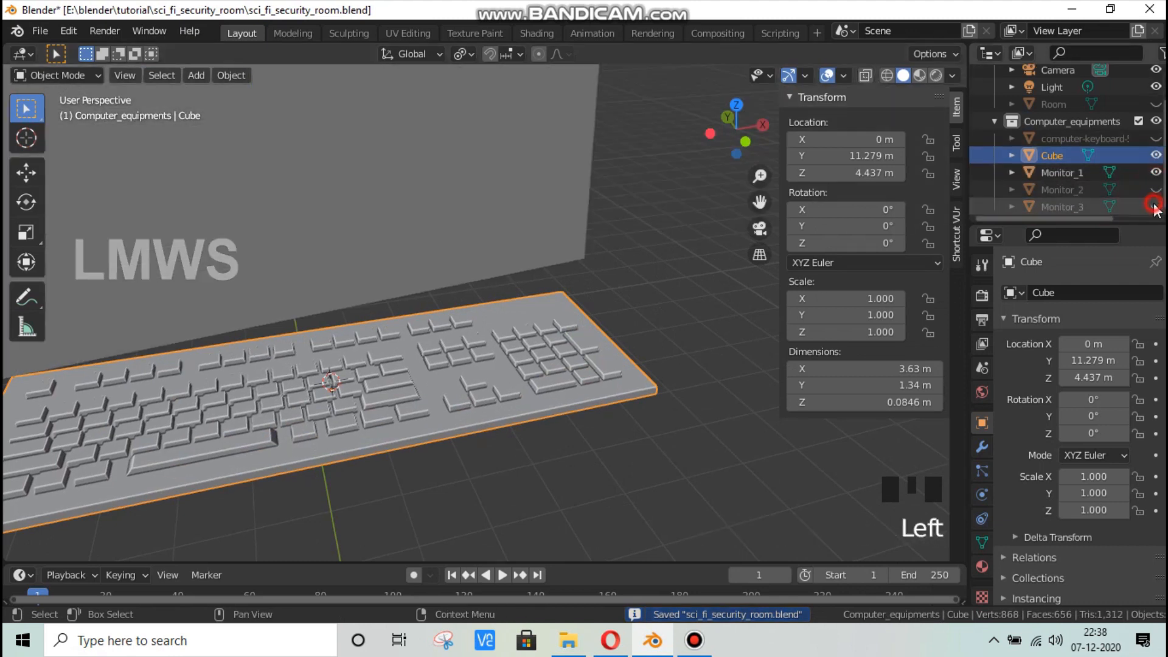
left_click(1155, 189)
Step: Unhide the computer-keyboard reference image, delete it from the scene, and save the file
left_click(1155, 138)
left_click(1089, 138)
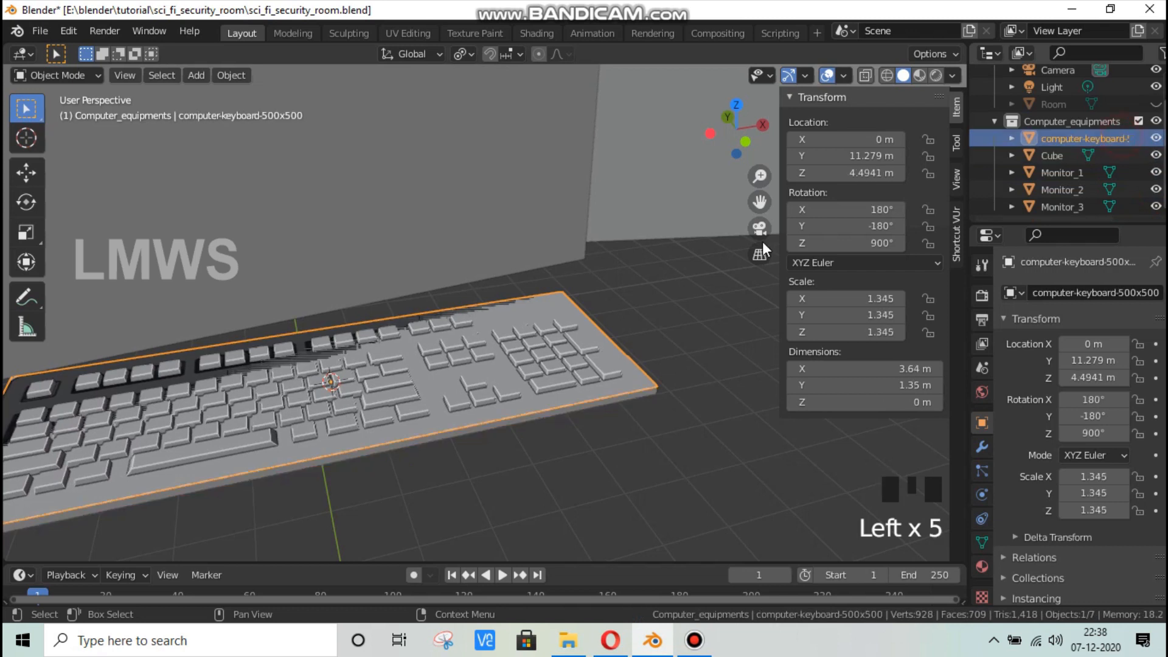
key("x")
left_click(556, 306)
scroll(649, 337, "down", 2)
middle_click_drag(649, 337, 463, 286)
key("ctrl+s")
Step: Unhide the Room object and bring the area below the monitors around the keyboard into view
scroll(542, 305, "down", 3)
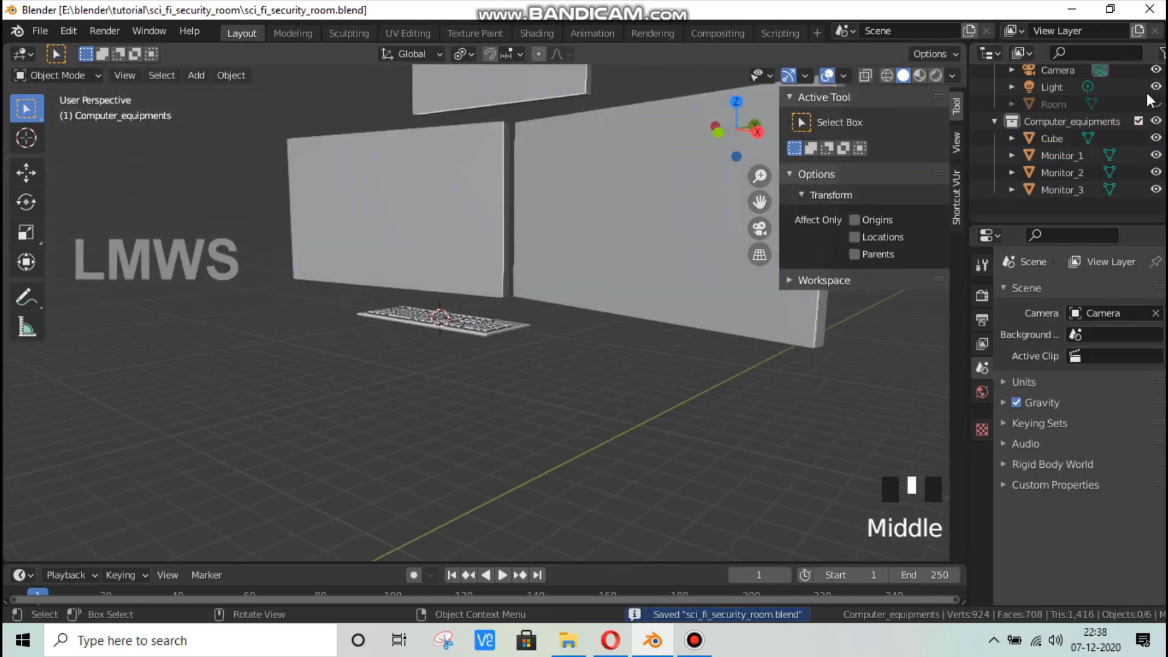
middle_click_drag(1158, 105, 1158, 122)
left_click(1155, 121)
scroll(551, 330, "up", 2)
middle_click_drag(551, 331, 502, 312)
scroll(567, 481, "up", 2)
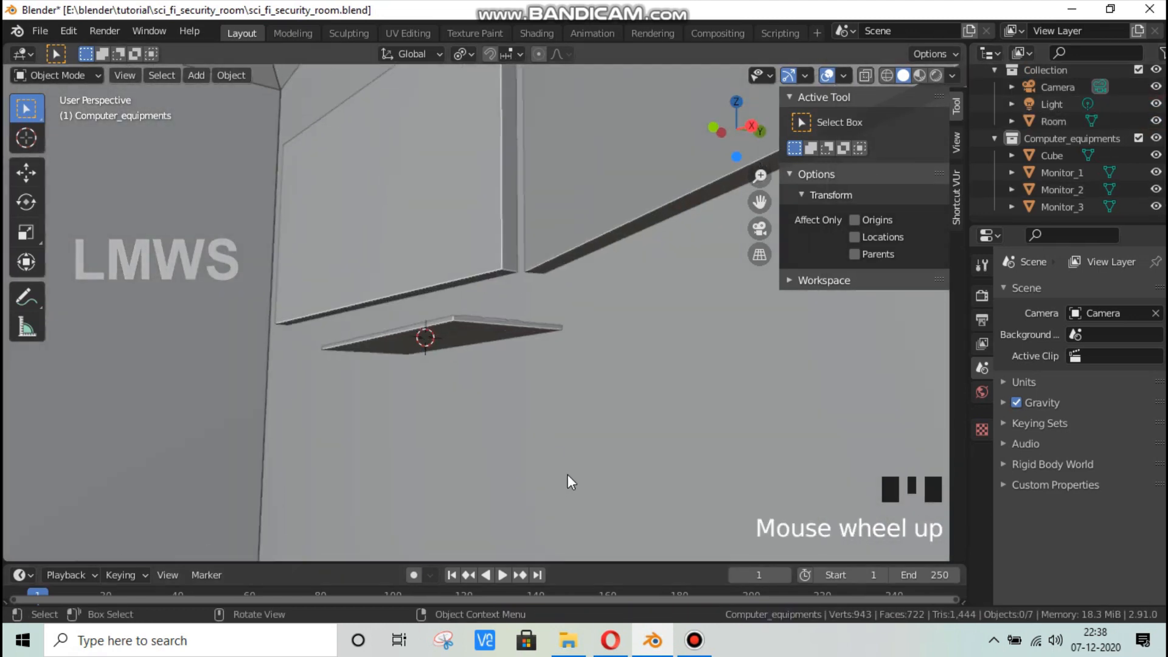
scroll(533, 377, "down", 2)
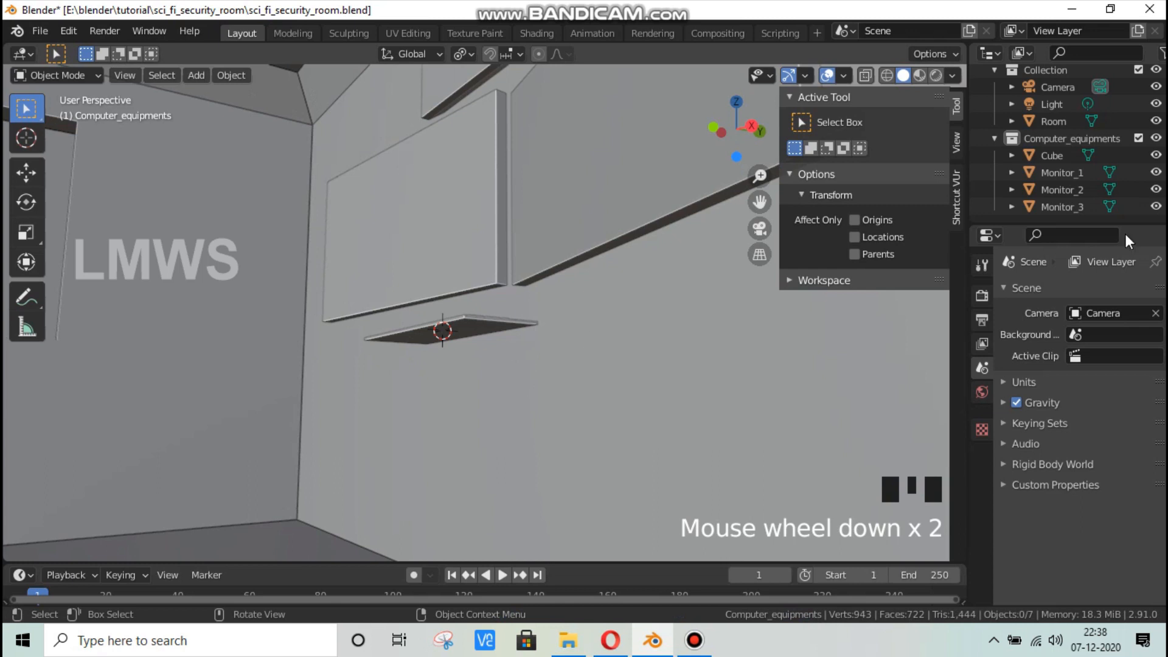
Step: Rename the Cube object in the Computer_equipments collection to Keyboard and save the file
left_click(1067, 139)
double_click(1051, 155)
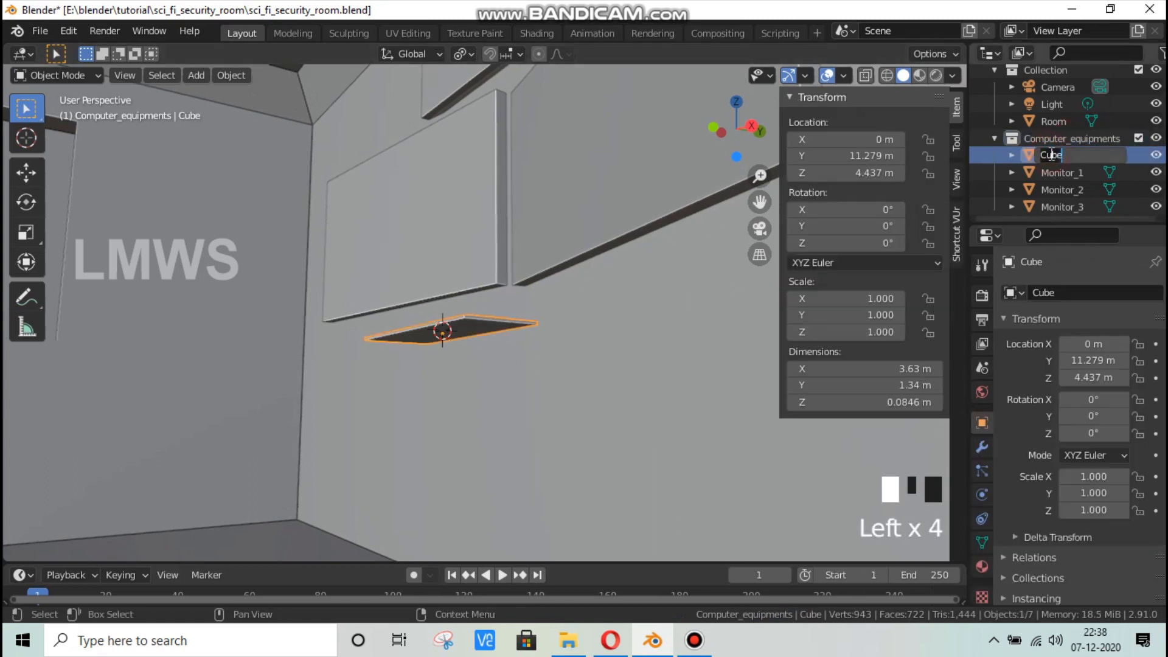
type("Keyboard")
key("Return")
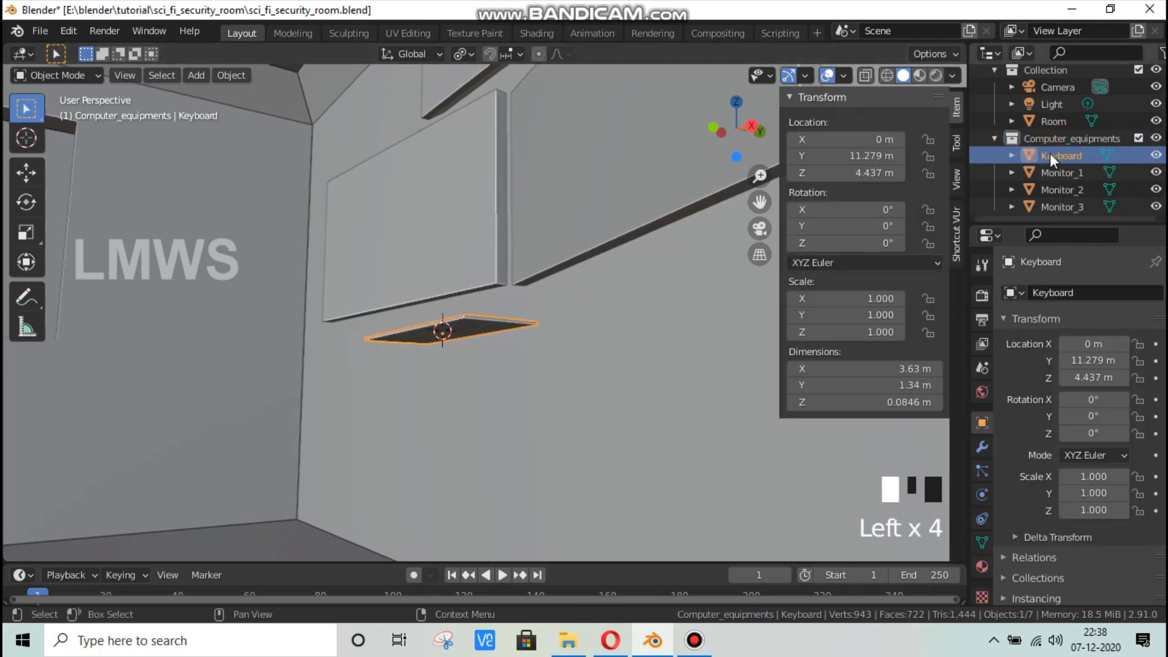
key("ctrl+s")
Step: Add a cylinder at the 3D cursor and rotate it 90° about X and 90° about Z
key("shift+a")
mouse_move(436, 280)
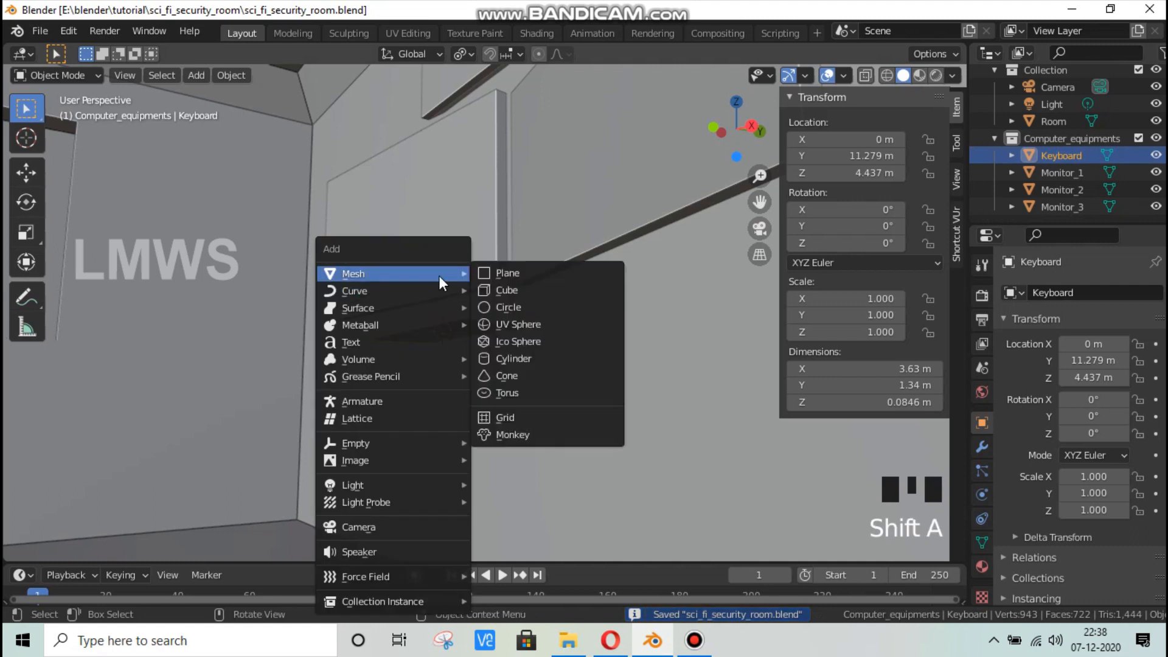
left_click(516, 358)
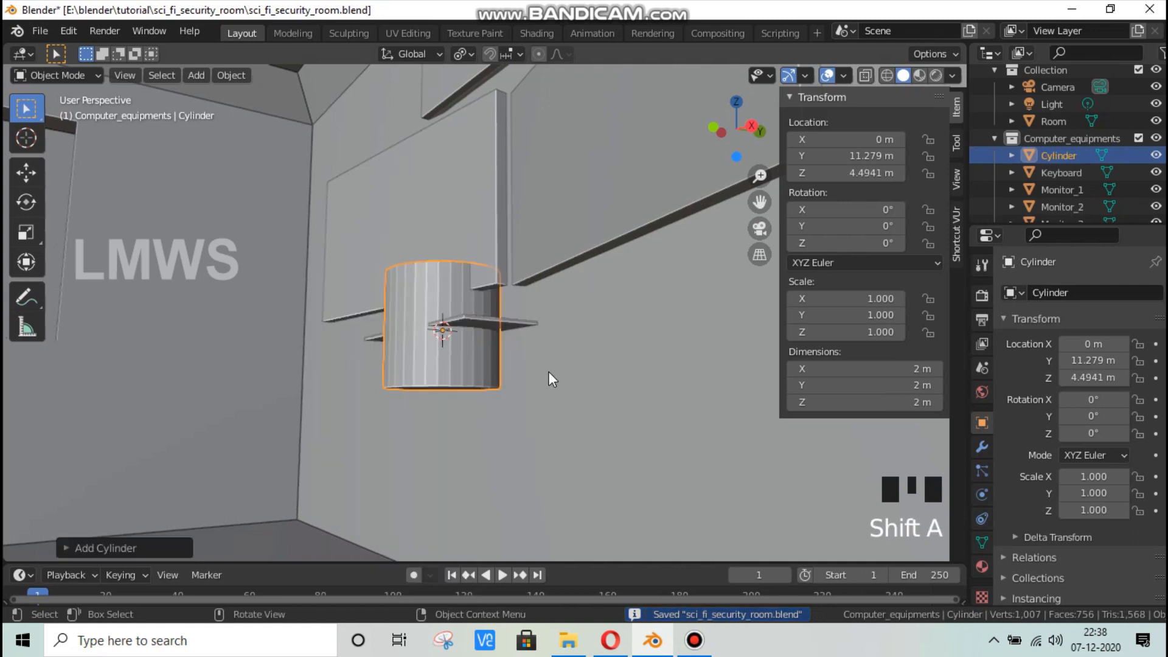
type("rx")
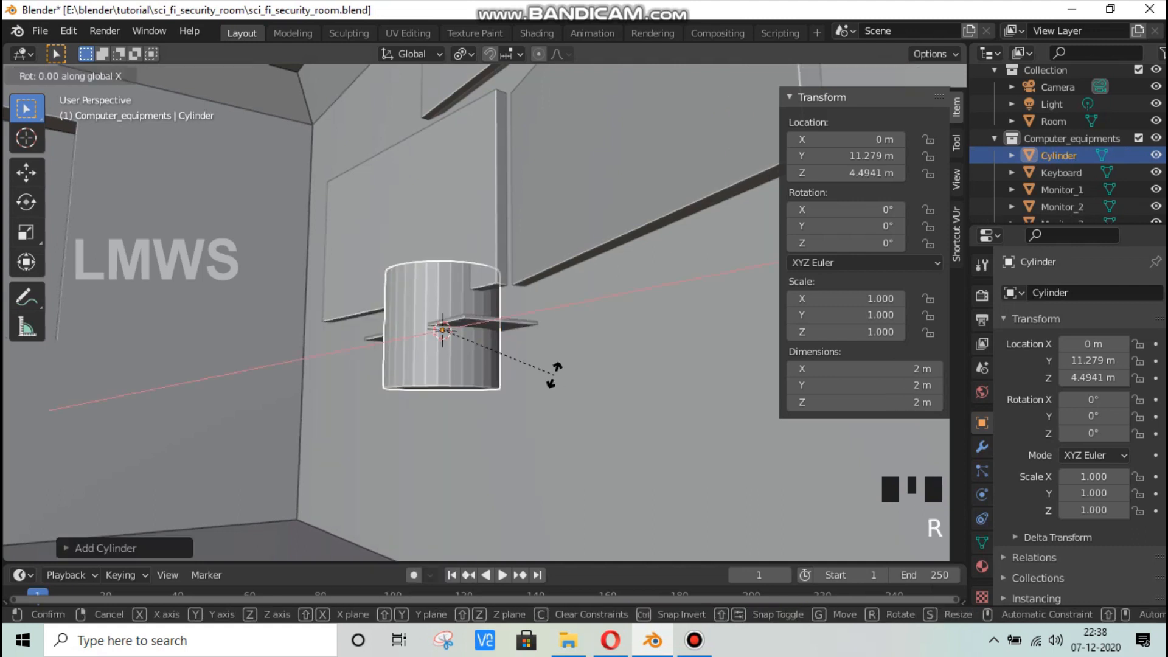
type("90")
key("Return")
type("rz90")
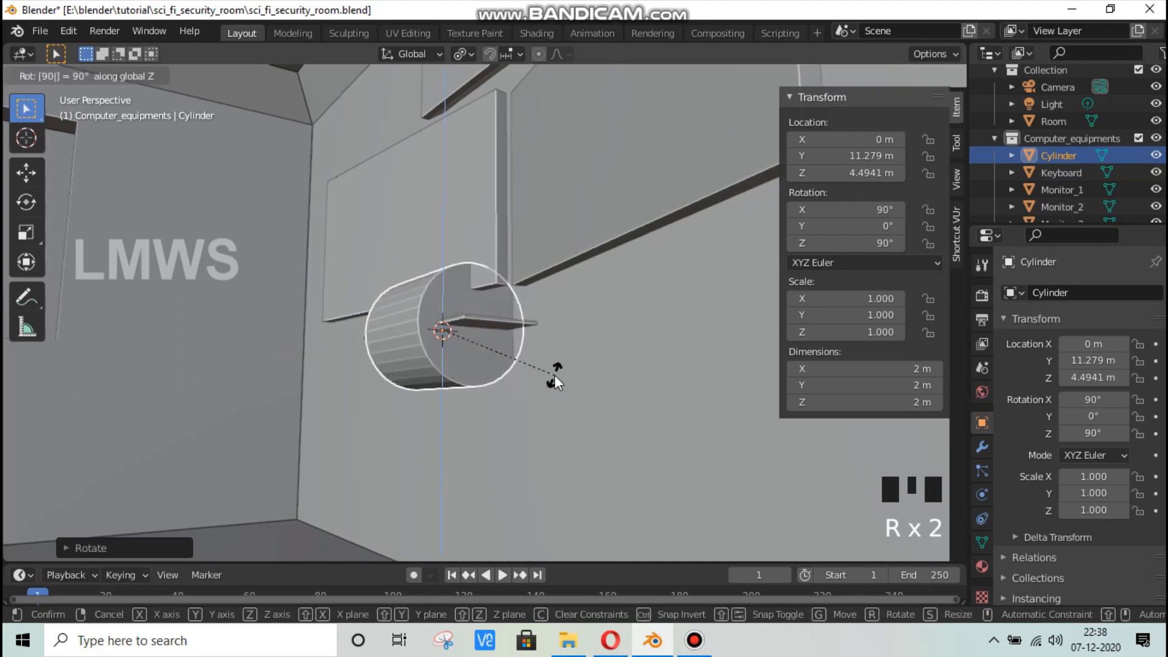
key("Return")
Step: Flatten the cylinder along X and scale it down uniformly to a disc about 0.44 m across and 0.11 m thick
key("s")
key("x")
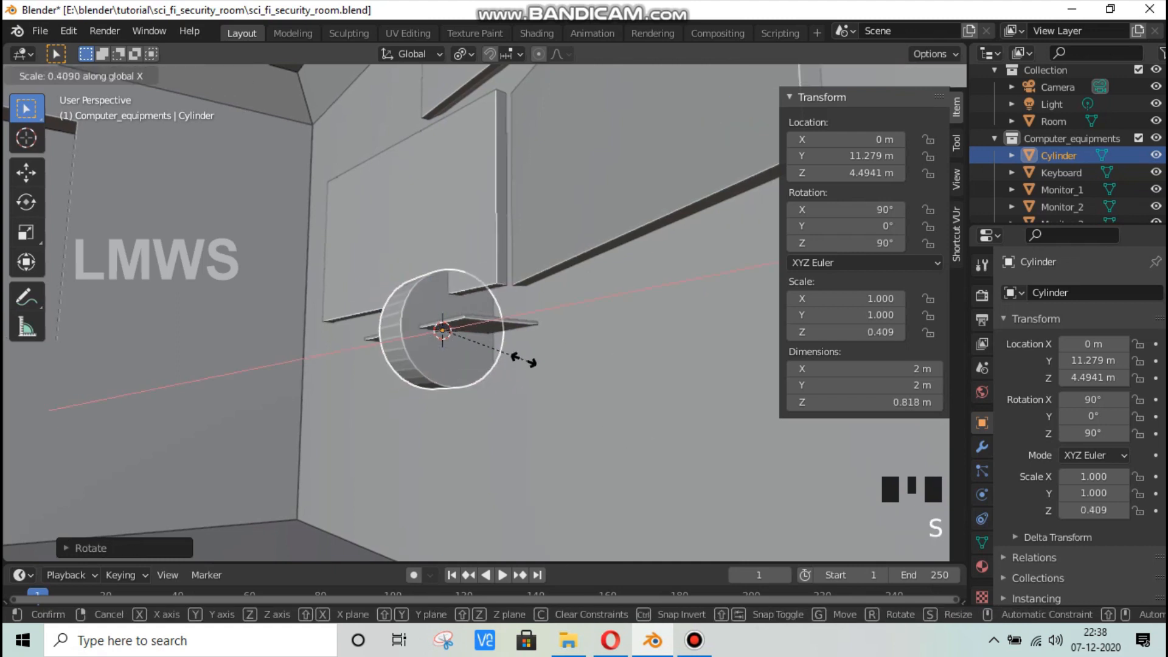
left_click(490, 359)
key("s")
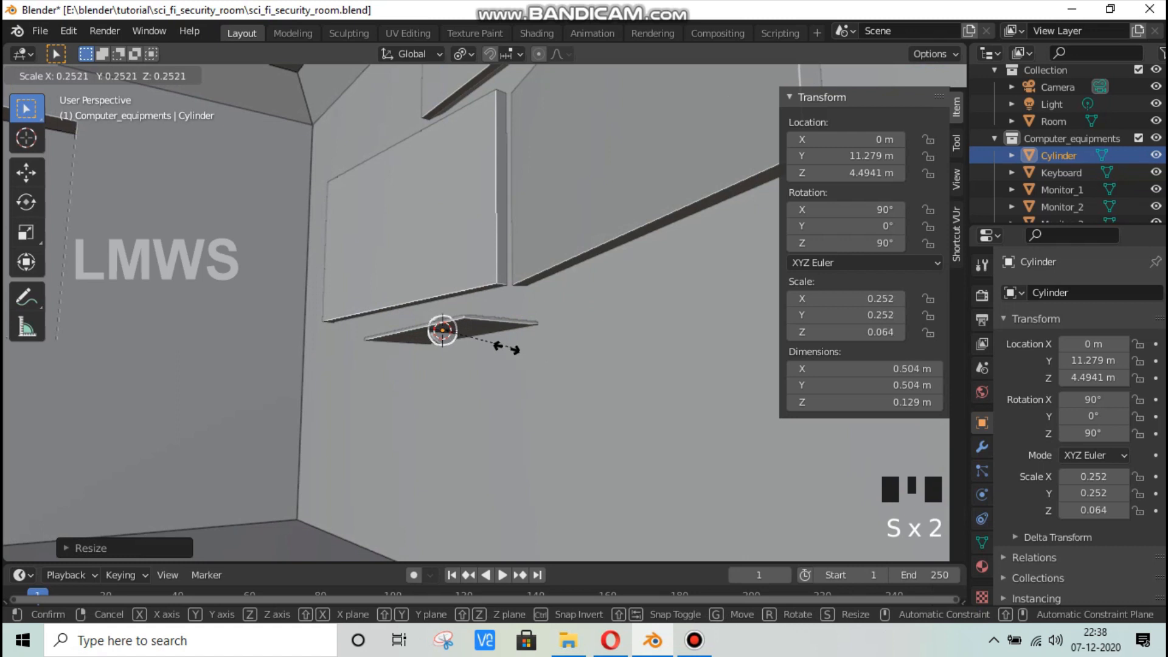
left_click(501, 349)
Step: Lower the disc below the keyboard to about Z 3.26 m and move it along Y to about 11.9 m
key("g")
key("z")
left_click(497, 422)
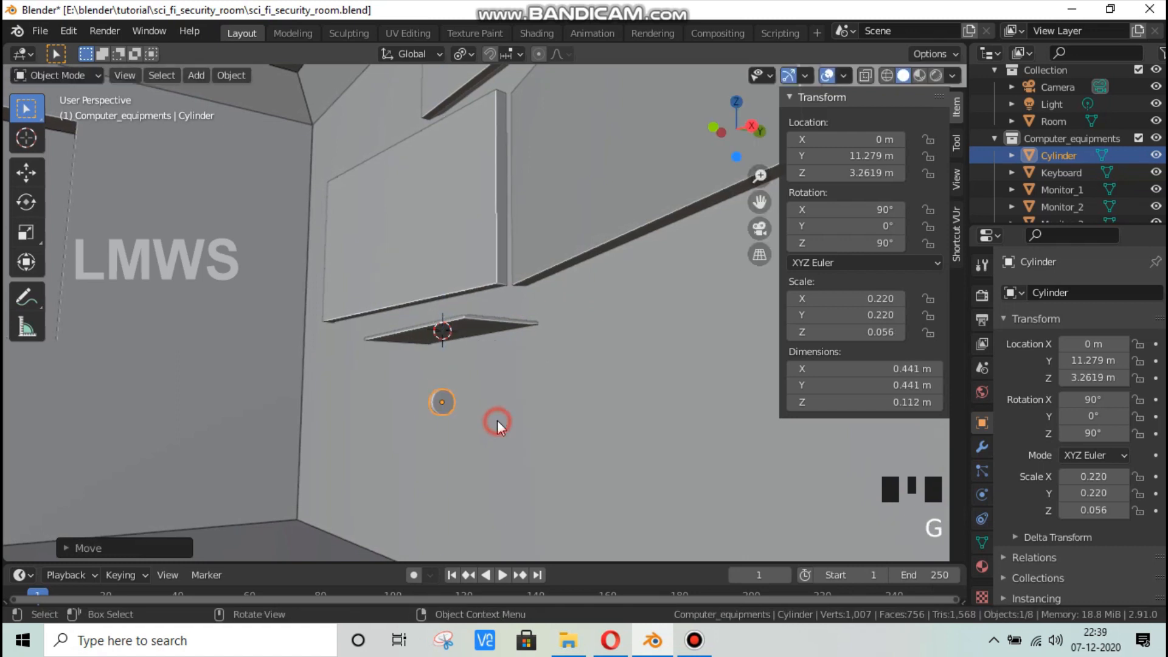
key("g")
middle_click(511, 423)
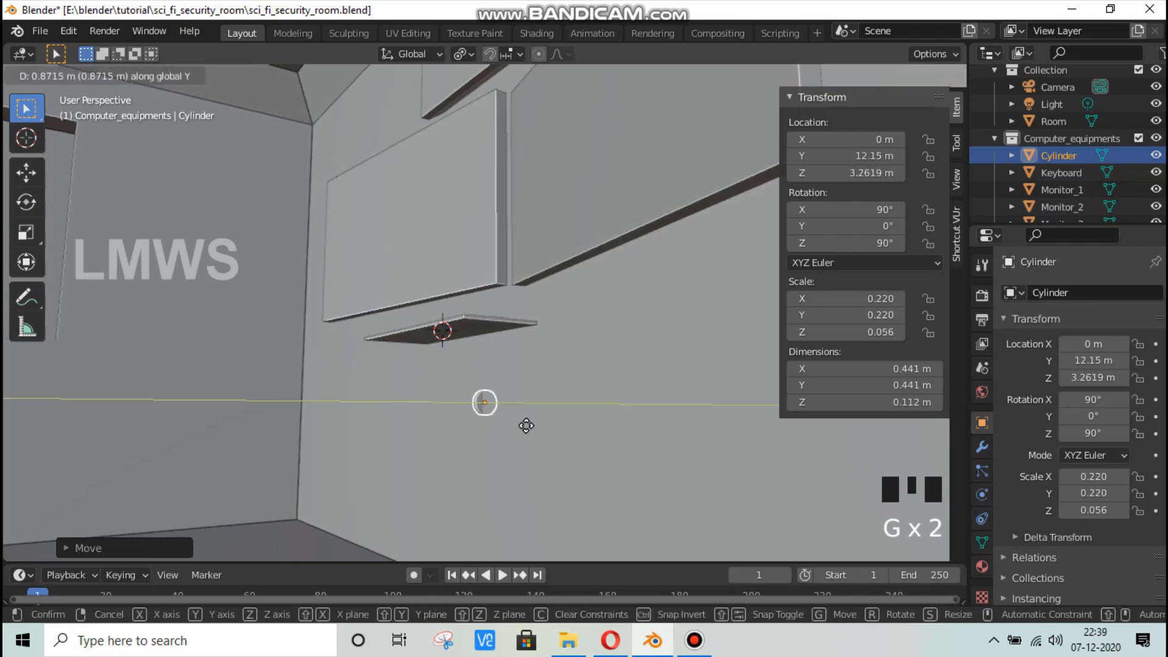
right_click(517, 425)
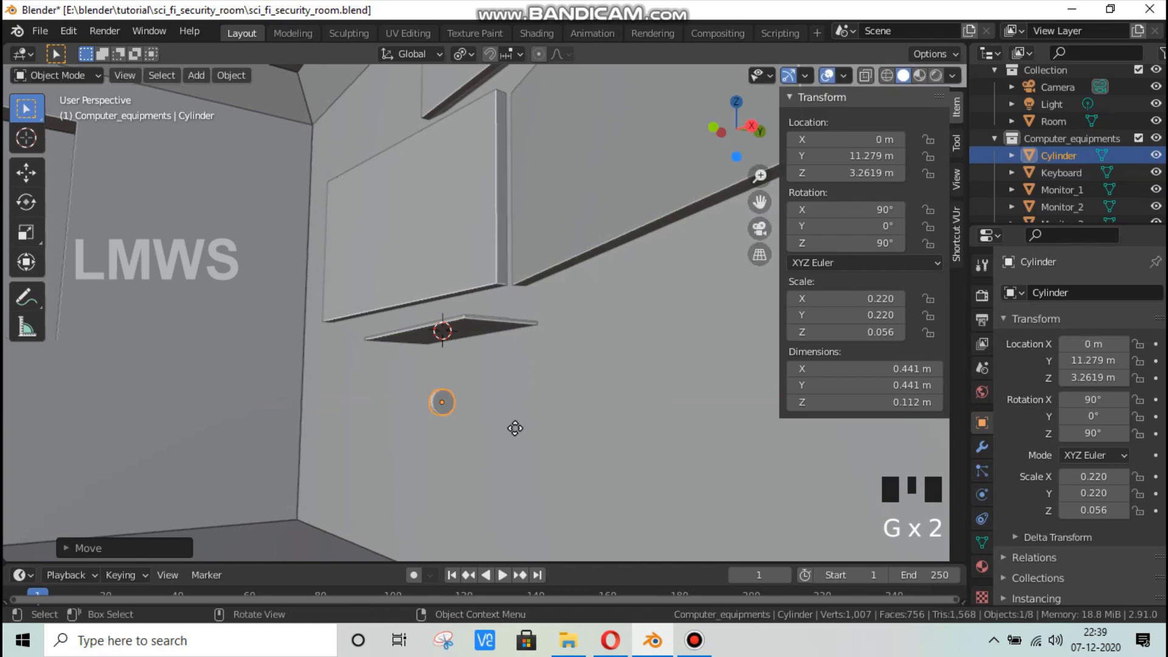
key("g")
middle_click(544, 427)
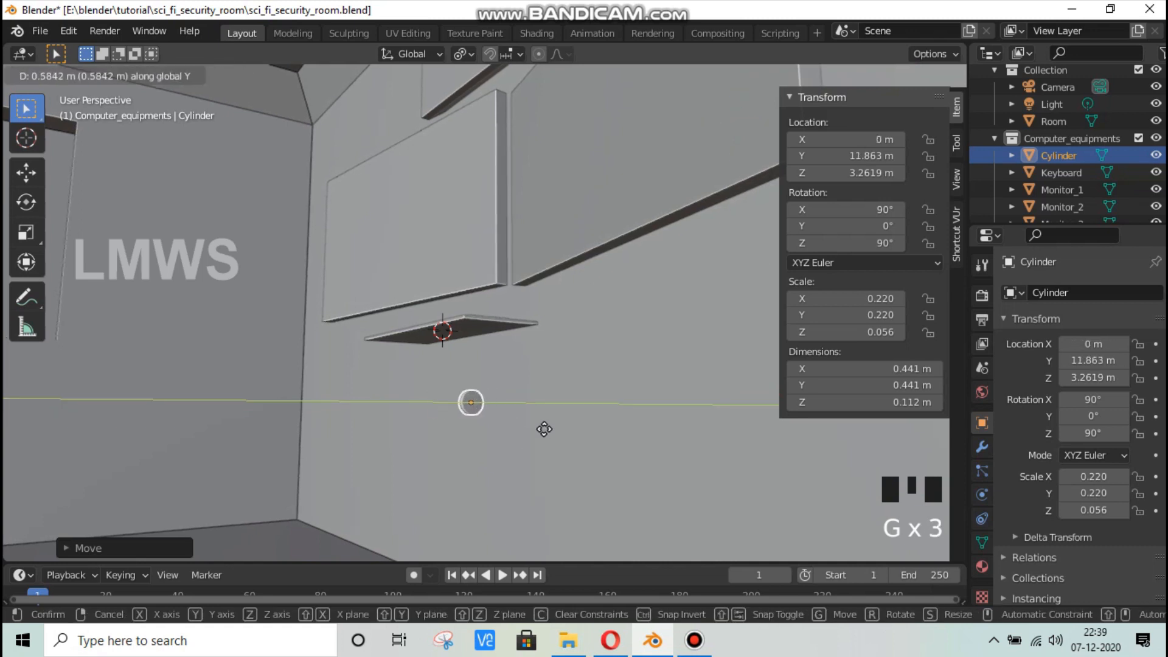
left_click(545, 429)
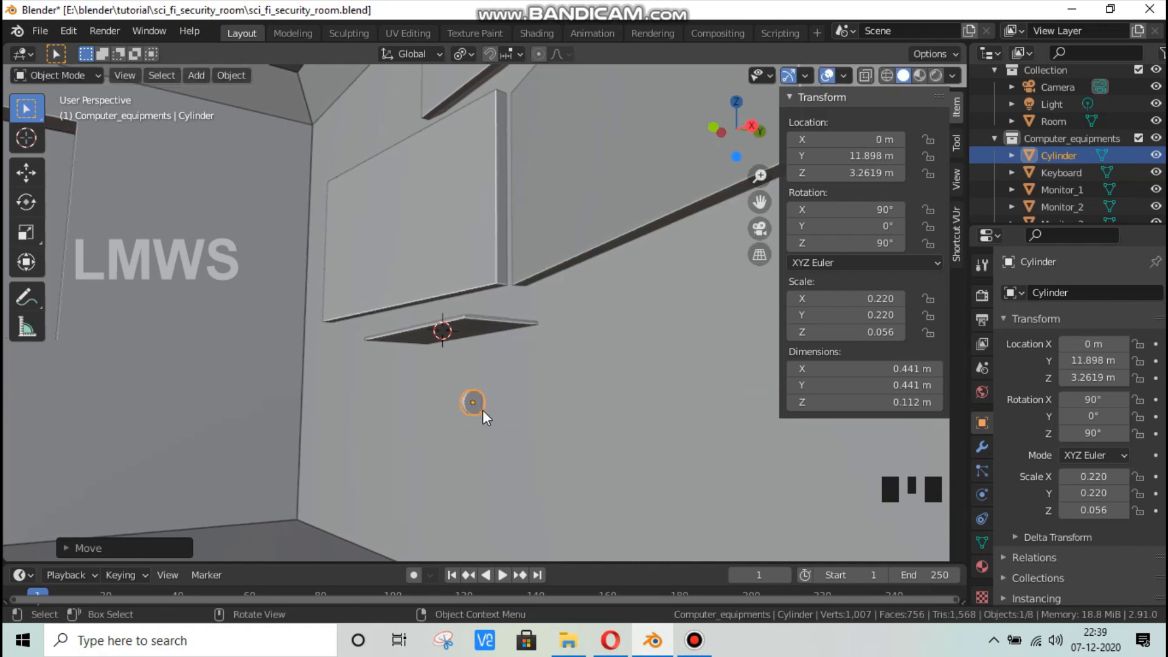
Step: Nudge the disc slightly back along Y to about 11.86 m
middle_click_drag(483, 410, 538, 421)
scroll(453, 435, "up", 4)
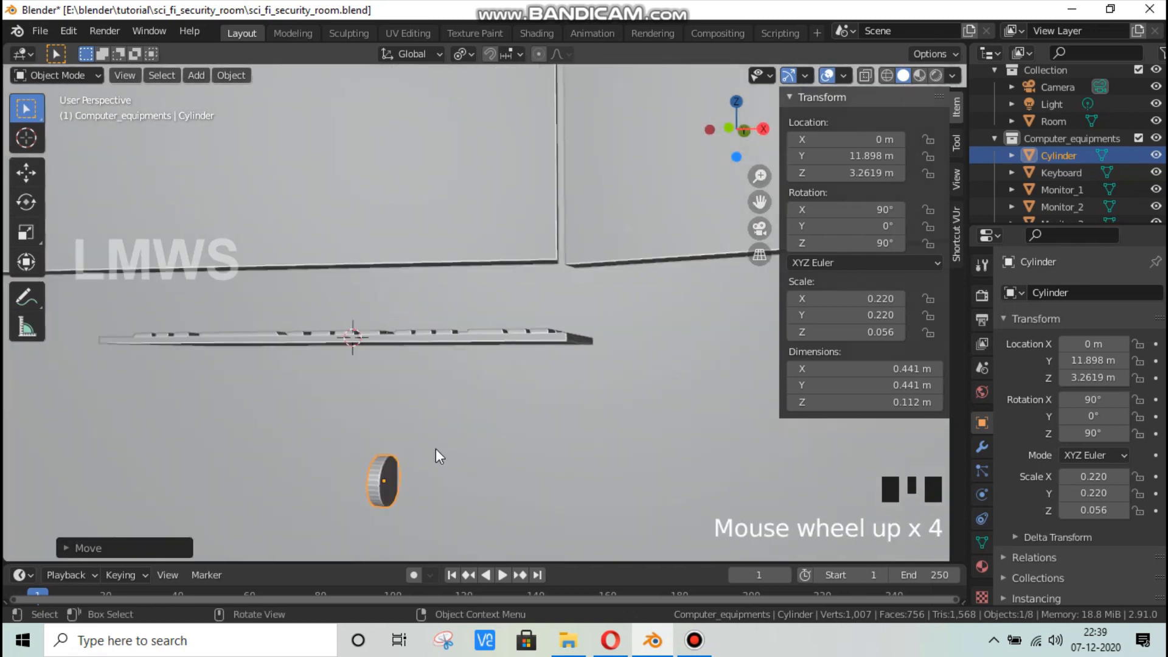
scroll(421, 486, "up", 2)
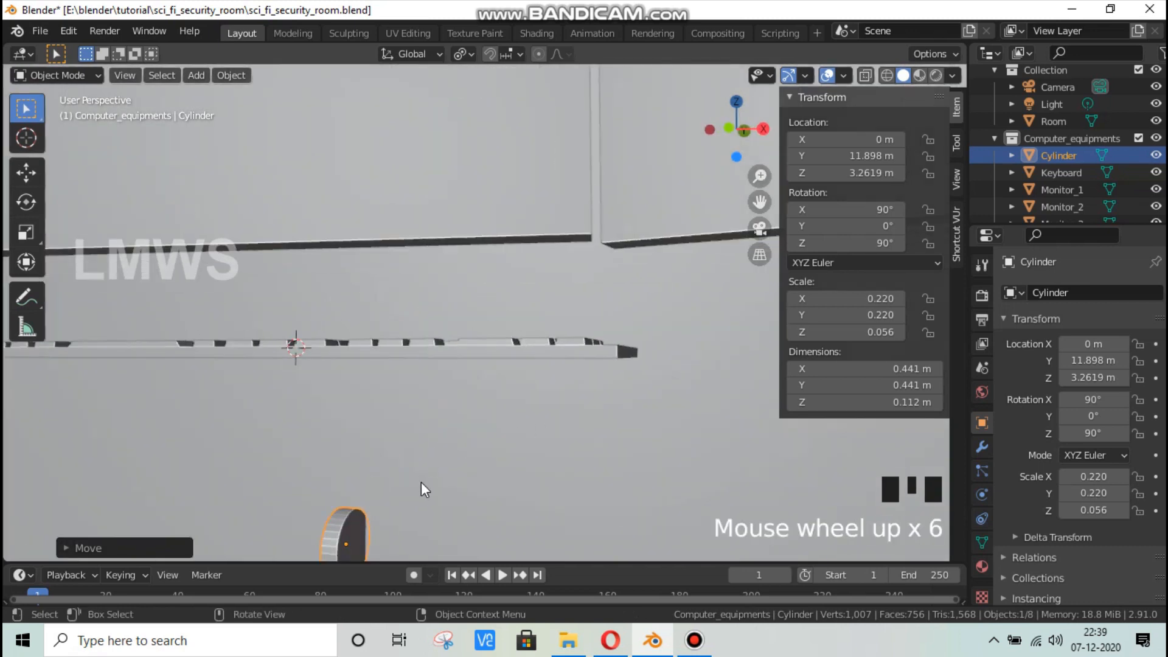
scroll(416, 487, "down", 1)
middle_click_drag(416, 487, 406, 456, "shift")
scroll(392, 461, "up", 1)
key("g")
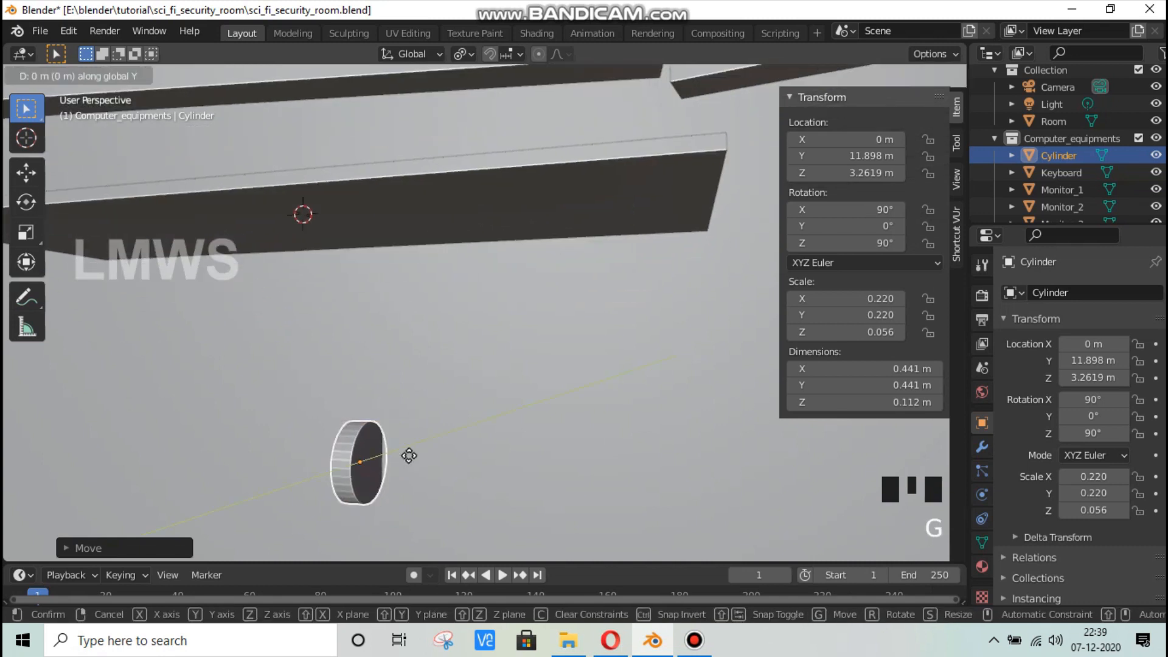
left_click(400, 458)
Step: In Edit Mode, scale the whole disc mesh slightly thinner along X
key("Tab")
scroll(406, 457, "down", 1)
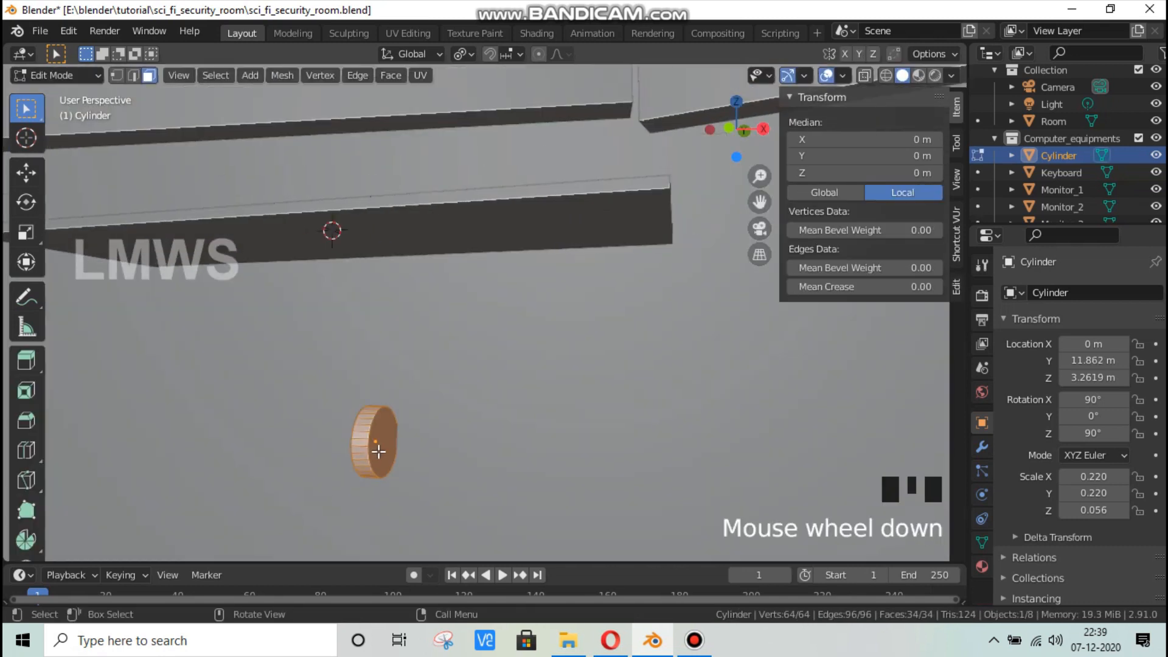
middle_click_drag(407, 458, 419, 457)
key("s")
key("x")
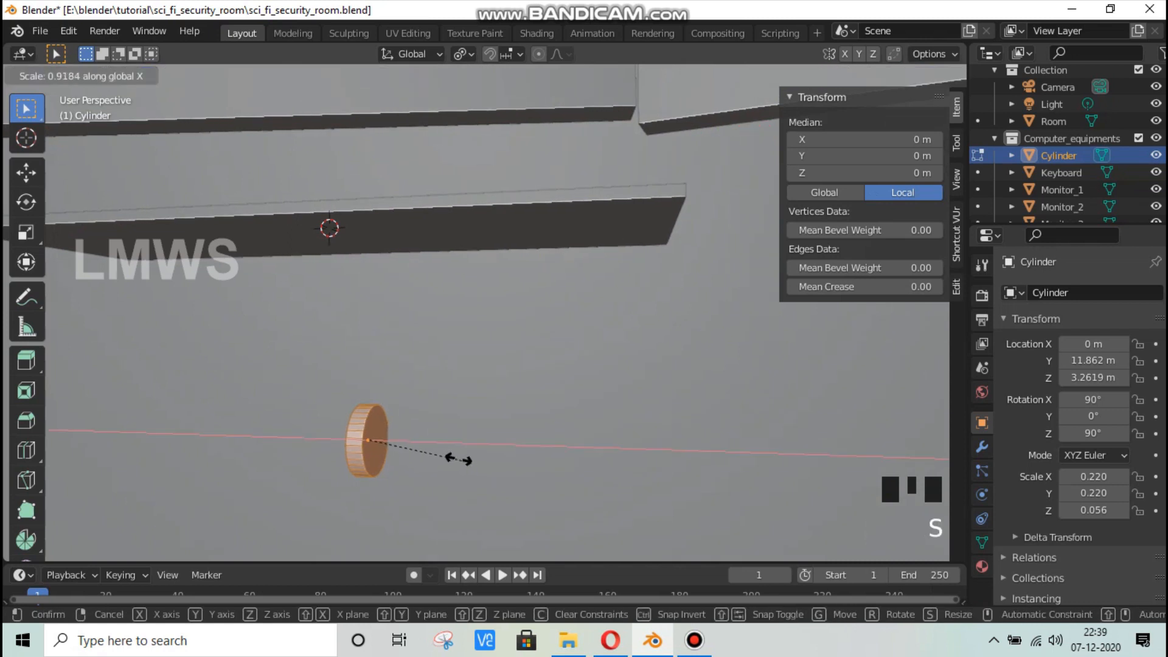
left_click(444, 458)
Step: Duplicate the disc twice along X, placing one copy close beside each face of the original
scroll(393, 452, "up", 1)
key("shift+d")
key("x")
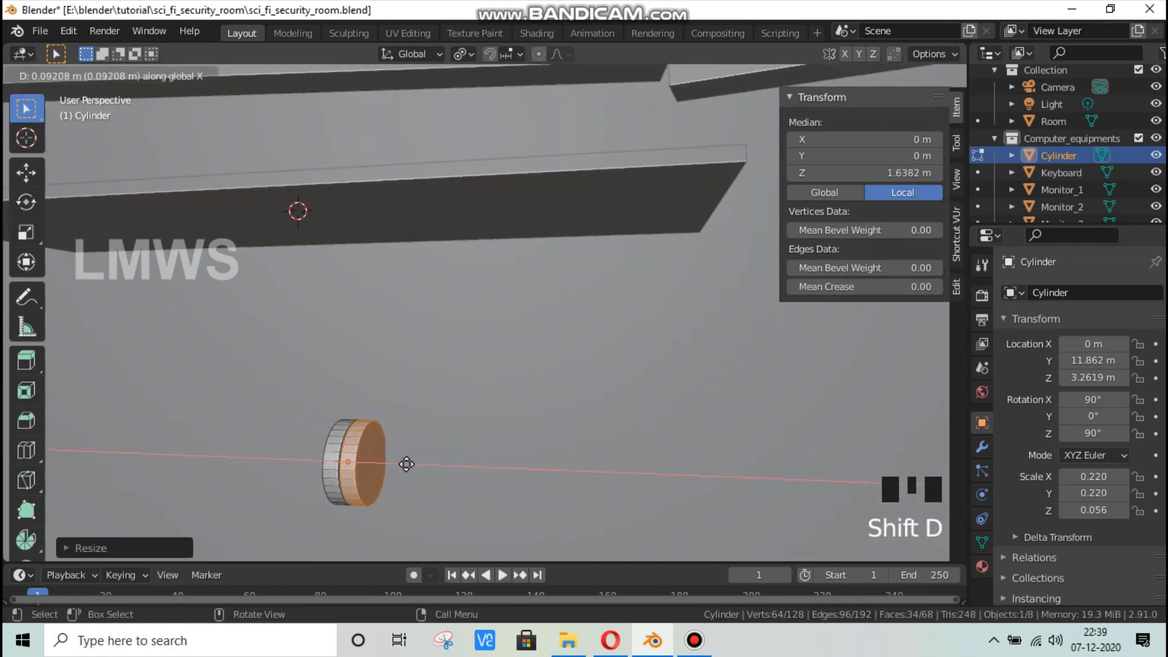
left_click(406, 464)
key("shift+d")
key("x")
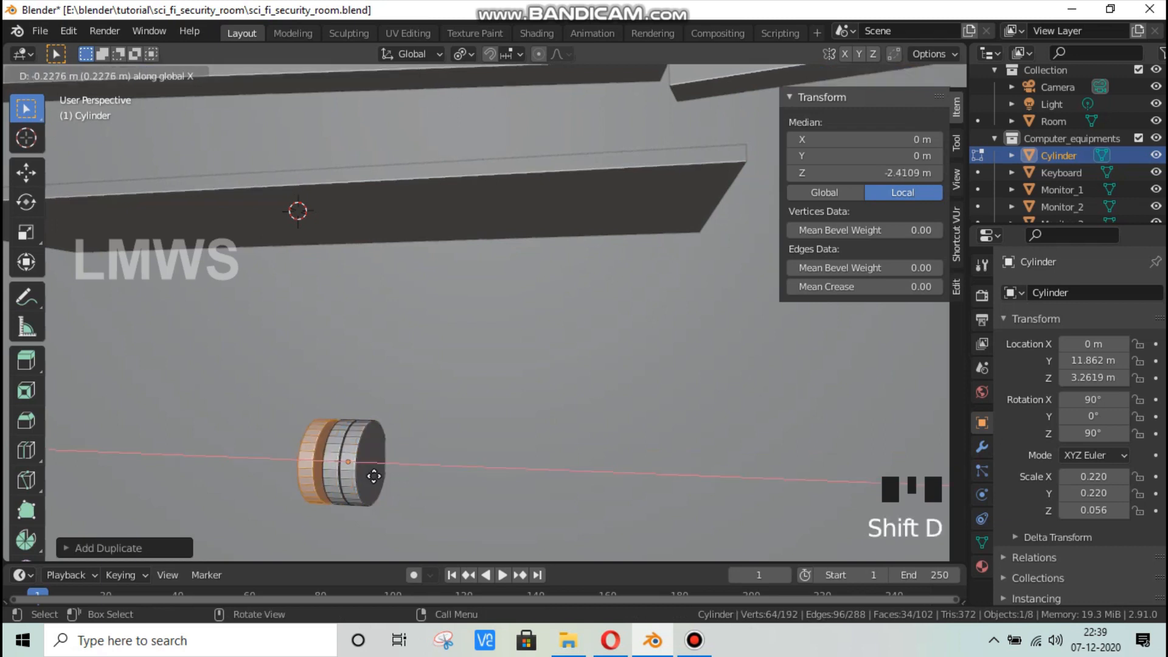
left_click(378, 477)
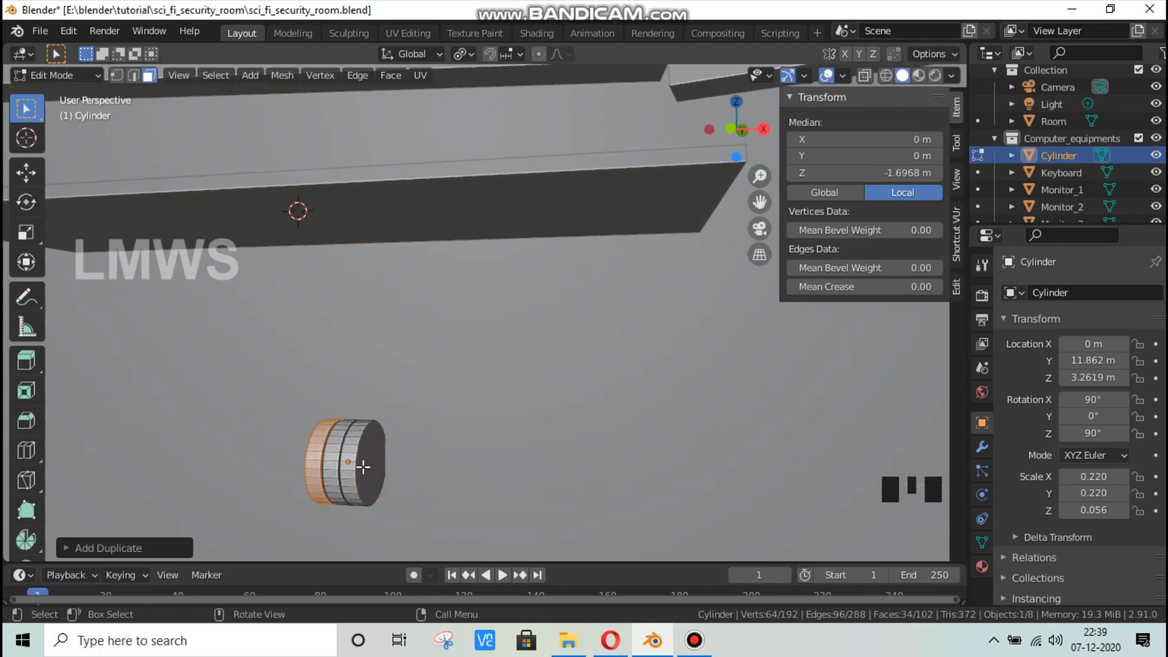
Step: Select only the linked middle disc and snap the 3D cursor to it
scroll(364, 466, "down", 2)
middle_click_drag(363, 466, 425, 430)
key("alt+a")
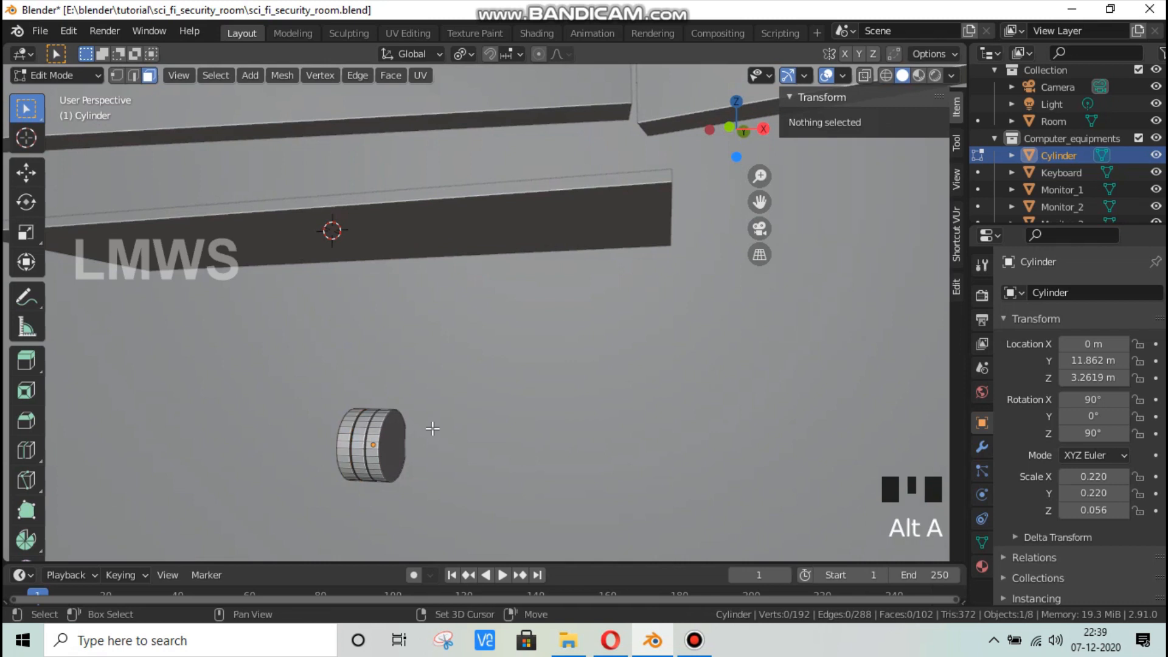
key("l")
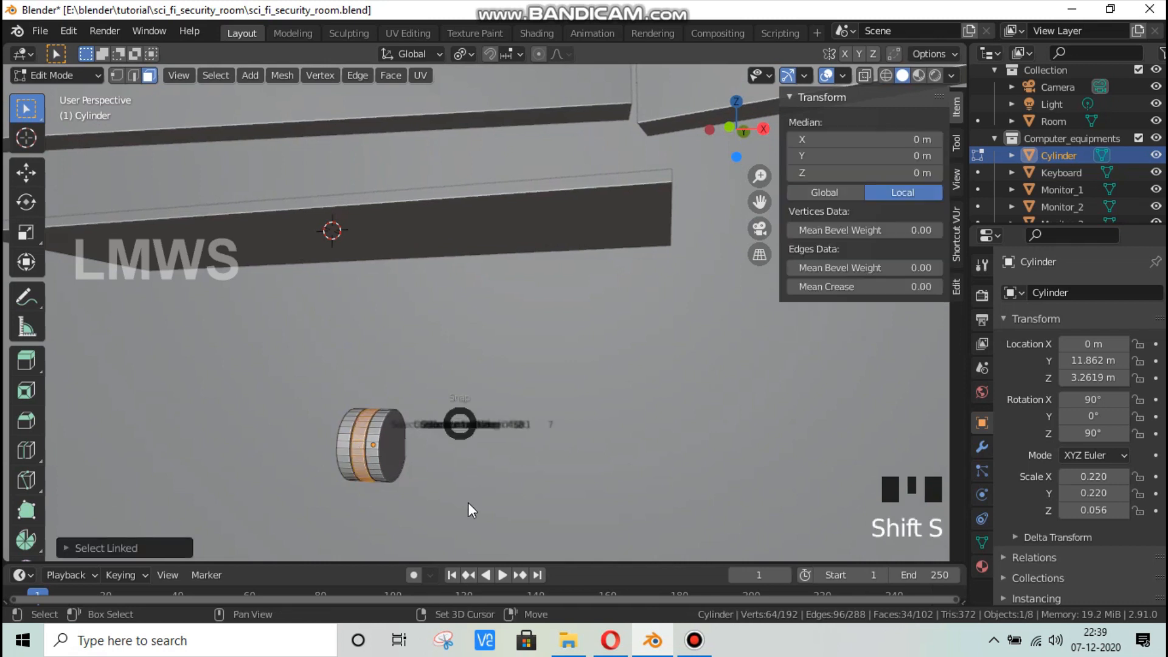
left_click(477, 523)
Step: Add a cube at the 3D cursor and scale it uniformly to about 0.18 so it fits within the disc outline
key("alt+a")
key("shift+a")
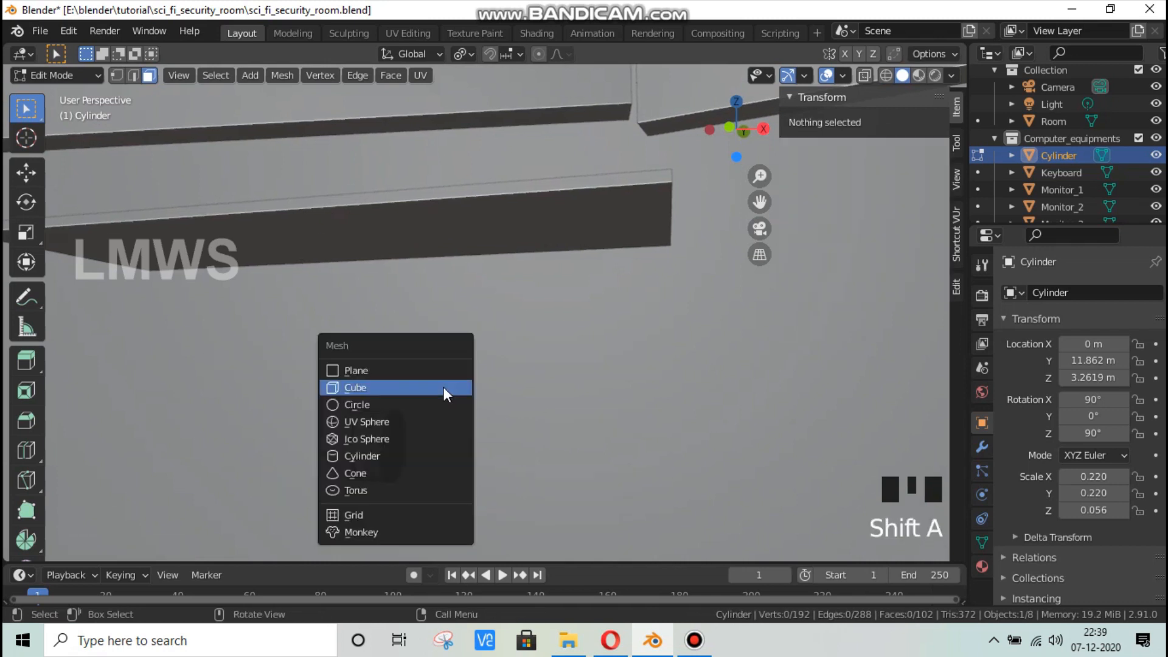
left_click(444, 389)
scroll(444, 395, "down", 4)
middle_click_drag(444, 395, 449, 417)
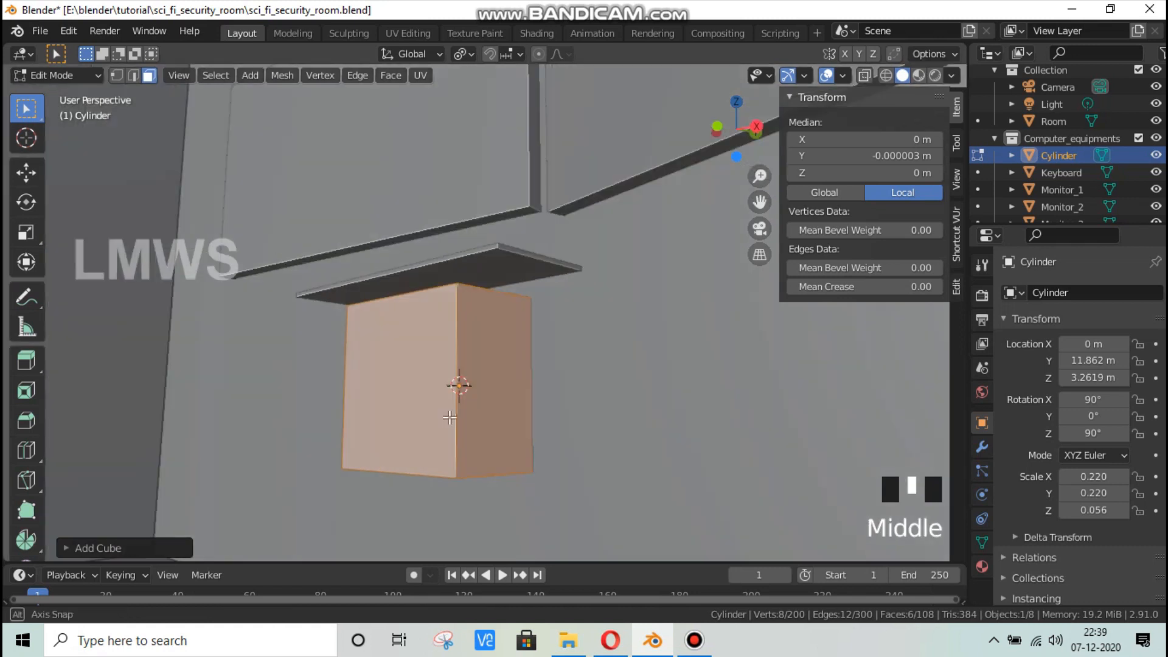
key("KP_3")
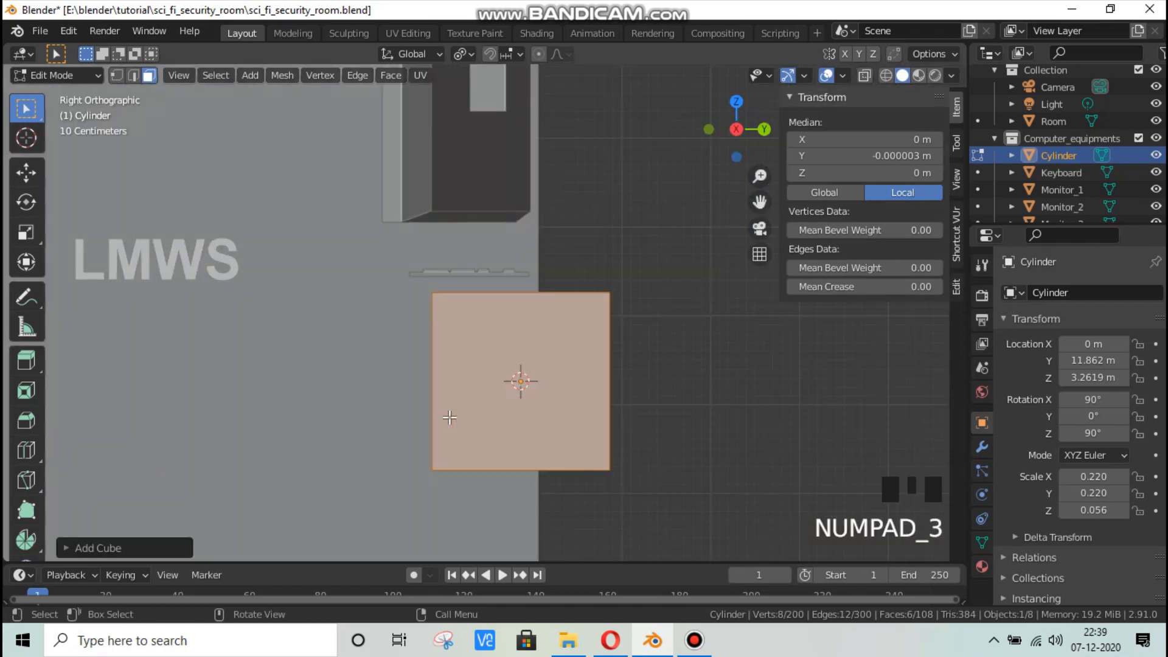
key("KP_1")
key("KP_3")
key("s")
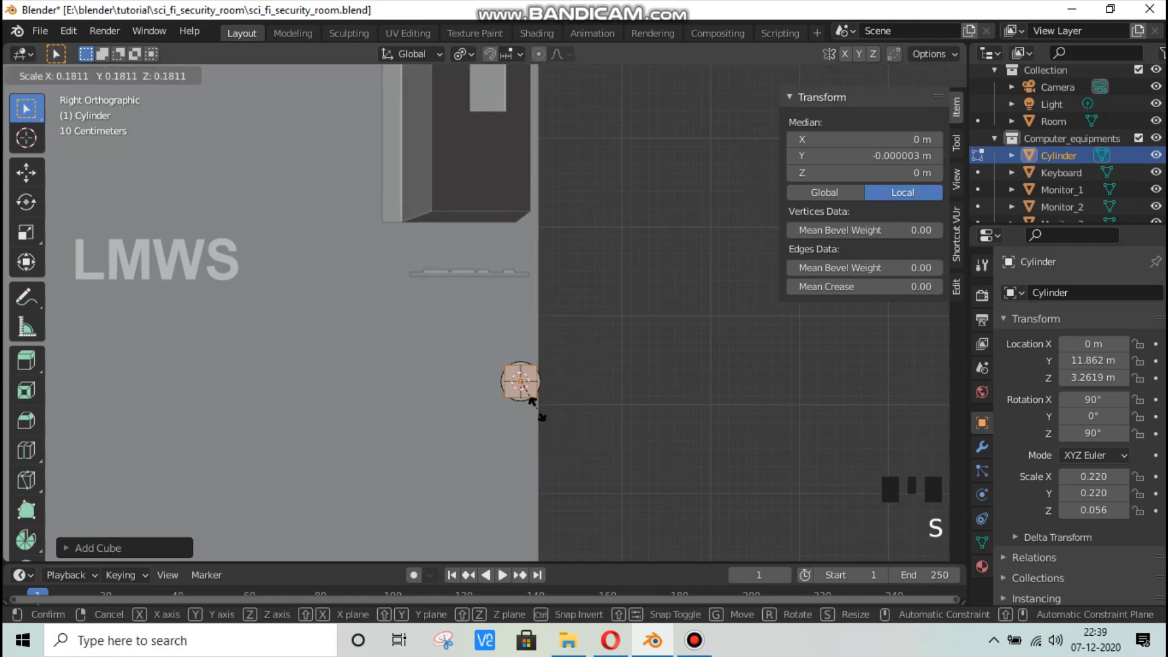
left_click(550, 420)
Step: Stretch the small cube along Y to about five times its length, forming a long block
scroll(560, 425, "up", 2)
key("s")
key("x")
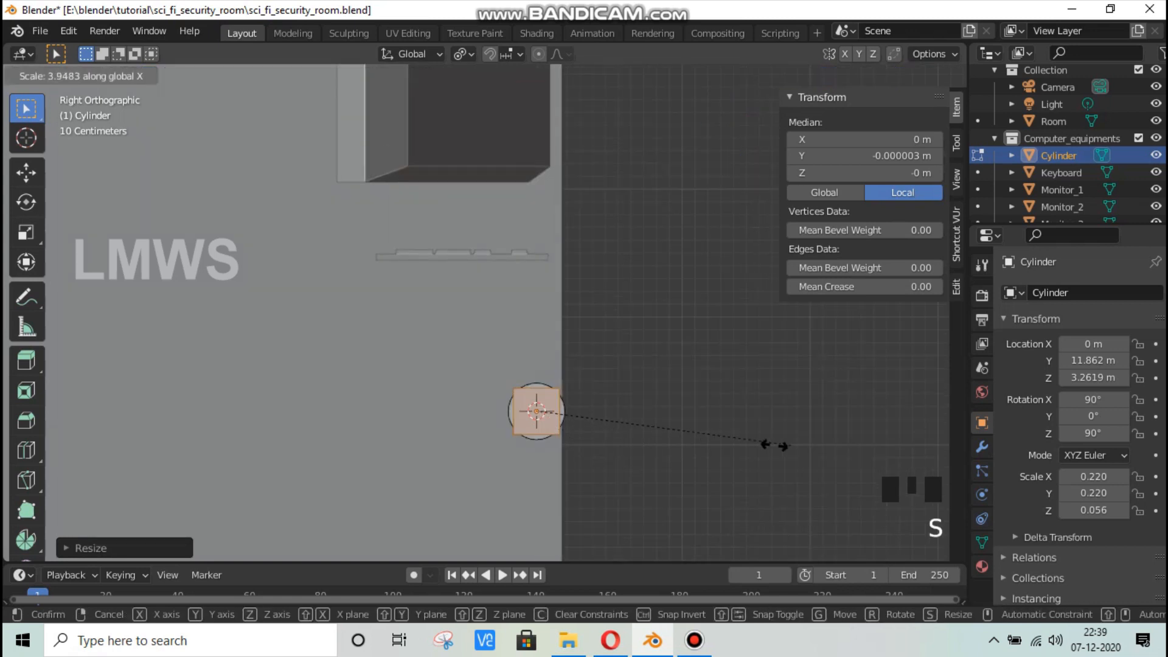
key("y")
left_click(853, 455)
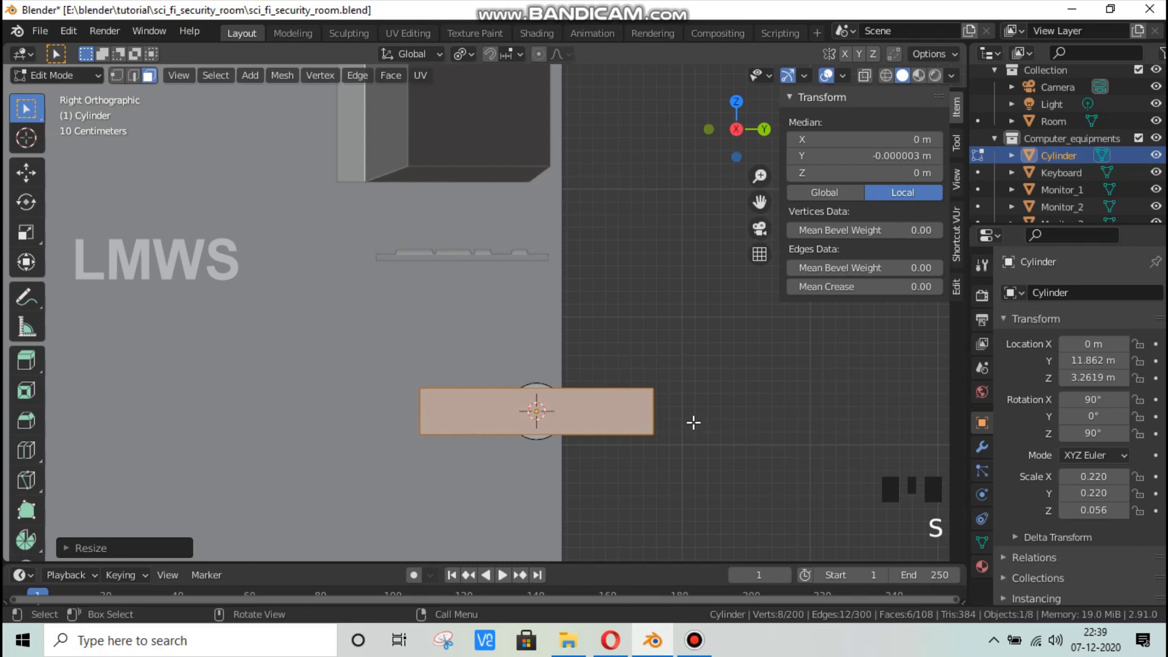
Step: Scale the block slightly thinner along Z
scroll(633, 444, "down", 4)
mouse_move(633, 443)
middle_mouse_down()
mouse_move(547, 495)
mouse_move(736, 447)
mouse_move(633, 465)
middle_mouse_up()
scroll(686, 417, "up", 2)
key("s")
key("x")
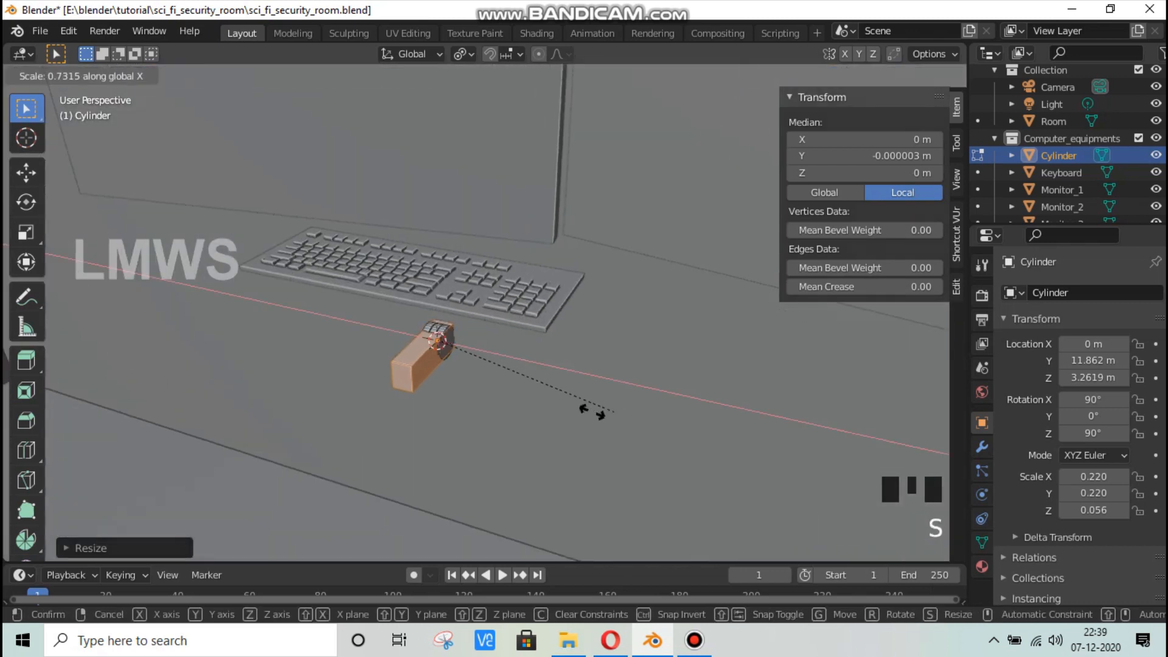
key("z")
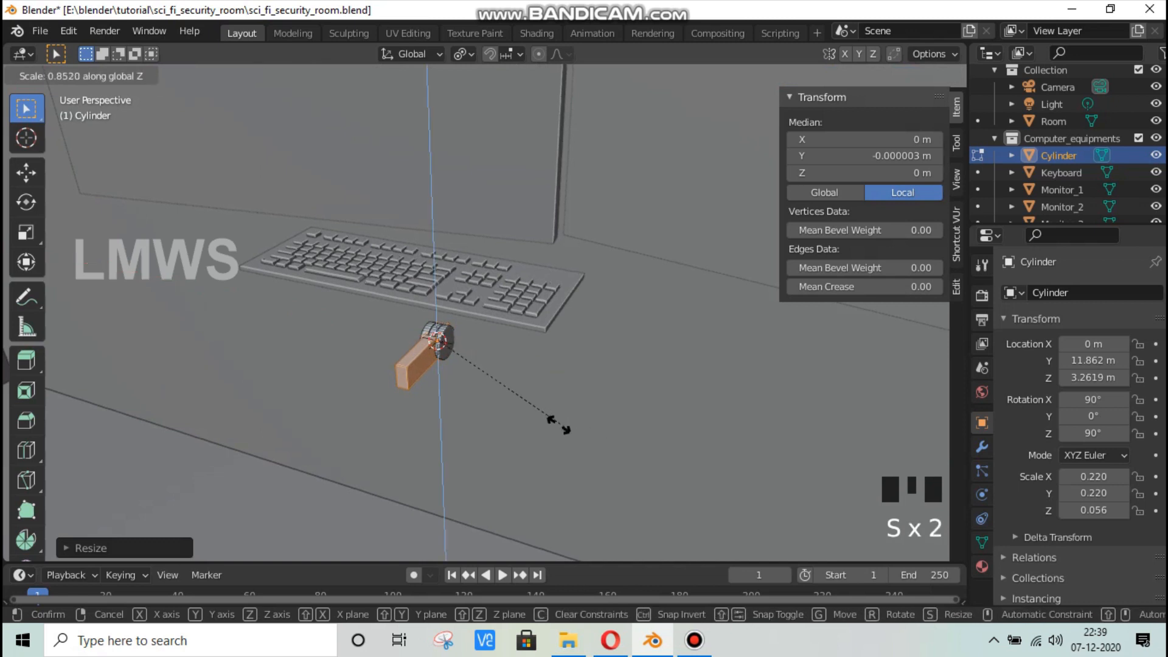
left_click(535, 420)
Step: Move the block forward along Y to a local X median of about -4.03 m, leaving its rear end at the discs
key("g")
key("y")
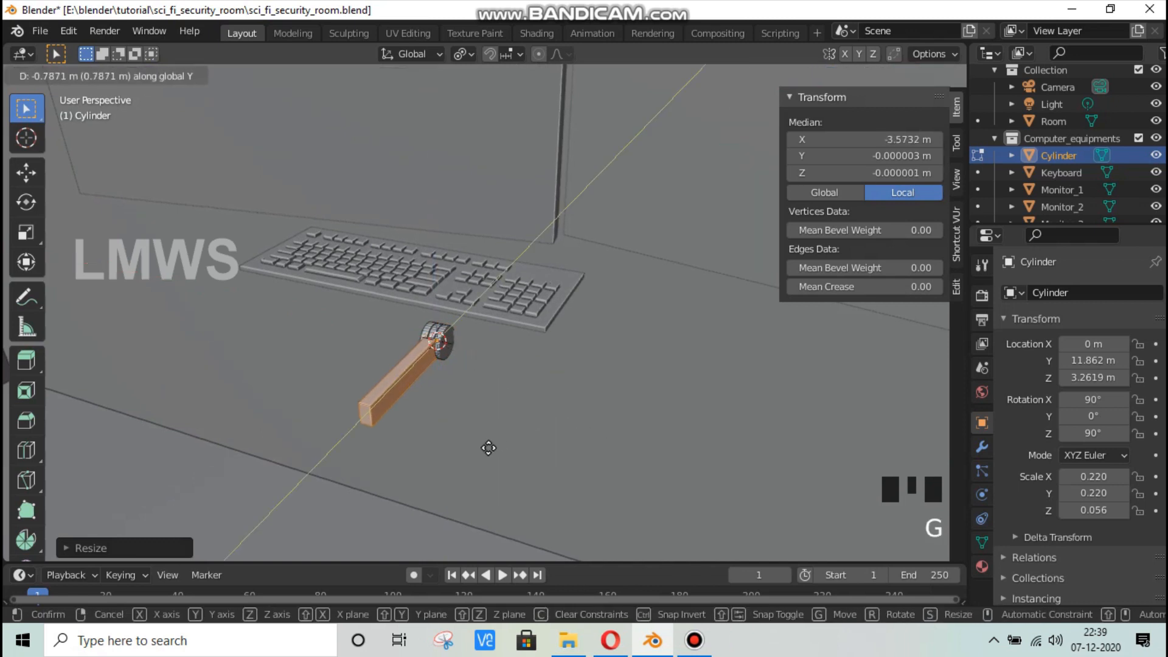
left_click(488, 443)
Step: Scale the block slightly narrower along X
key("s")
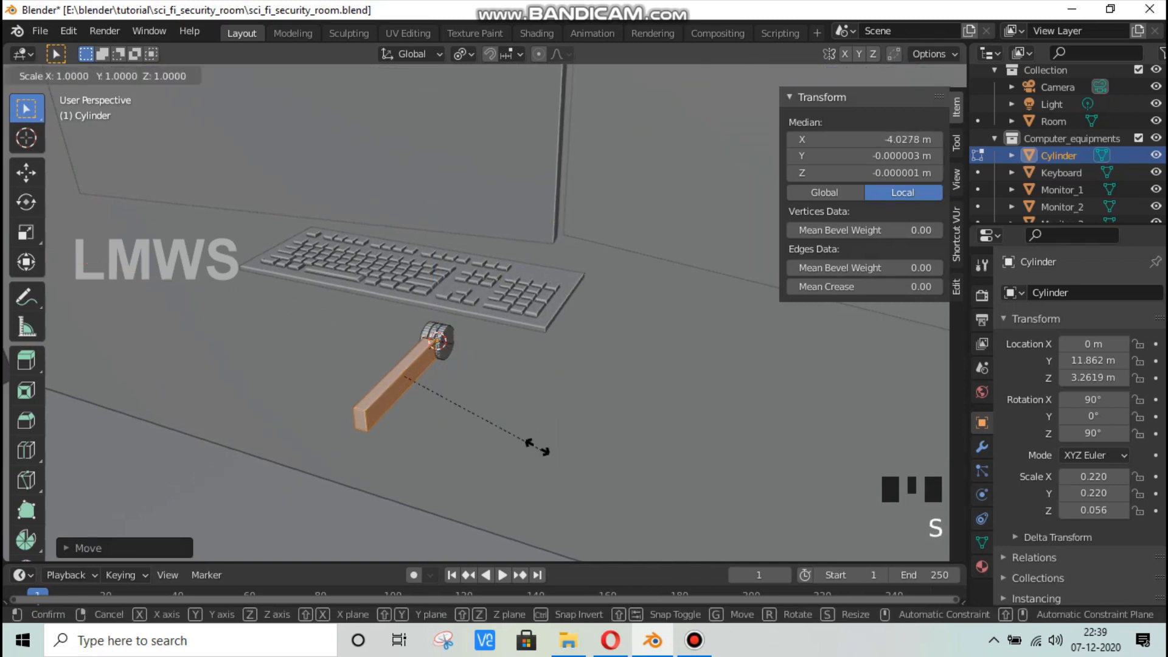
key("x")
left_click(548, 443)
key("s")
right_click(237, 193)
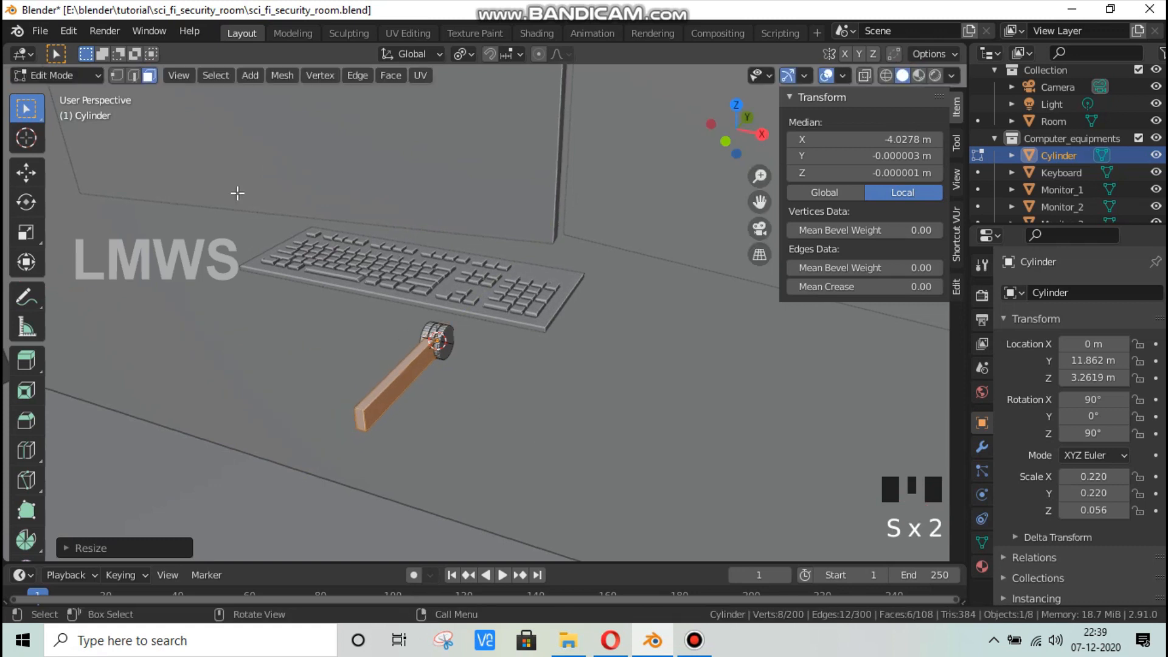
Step: Shorten the block by moving its front end face back along Y to a local X median of about -5.31 m
left_click(361, 420)
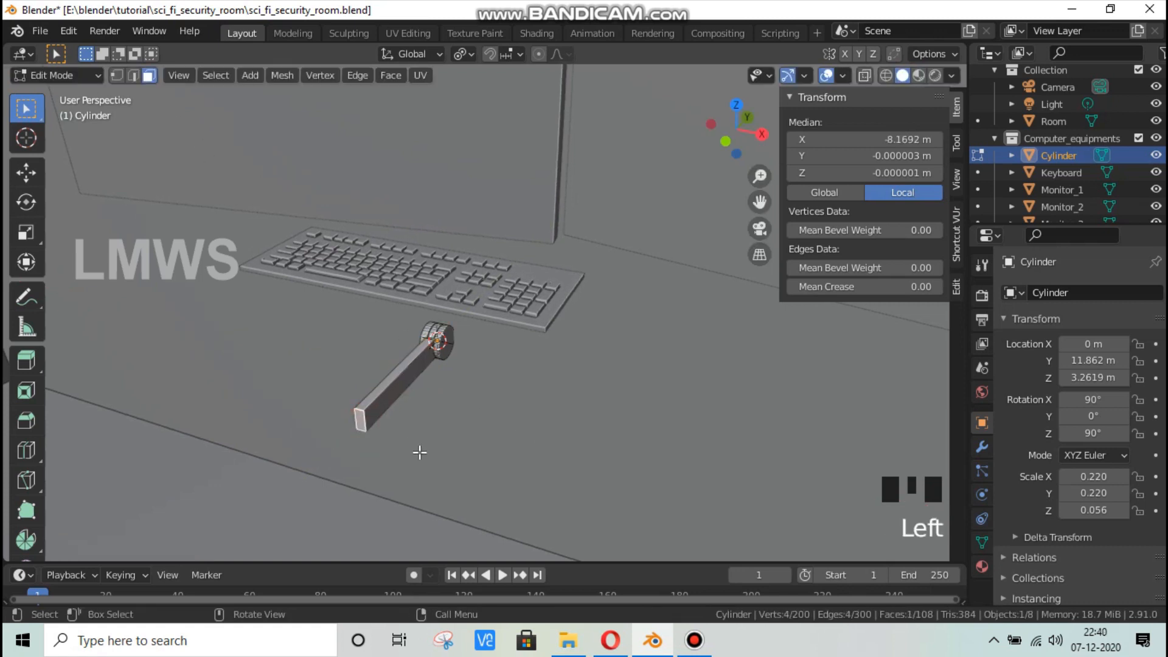
key("g")
key("y")
left_click(450, 421)
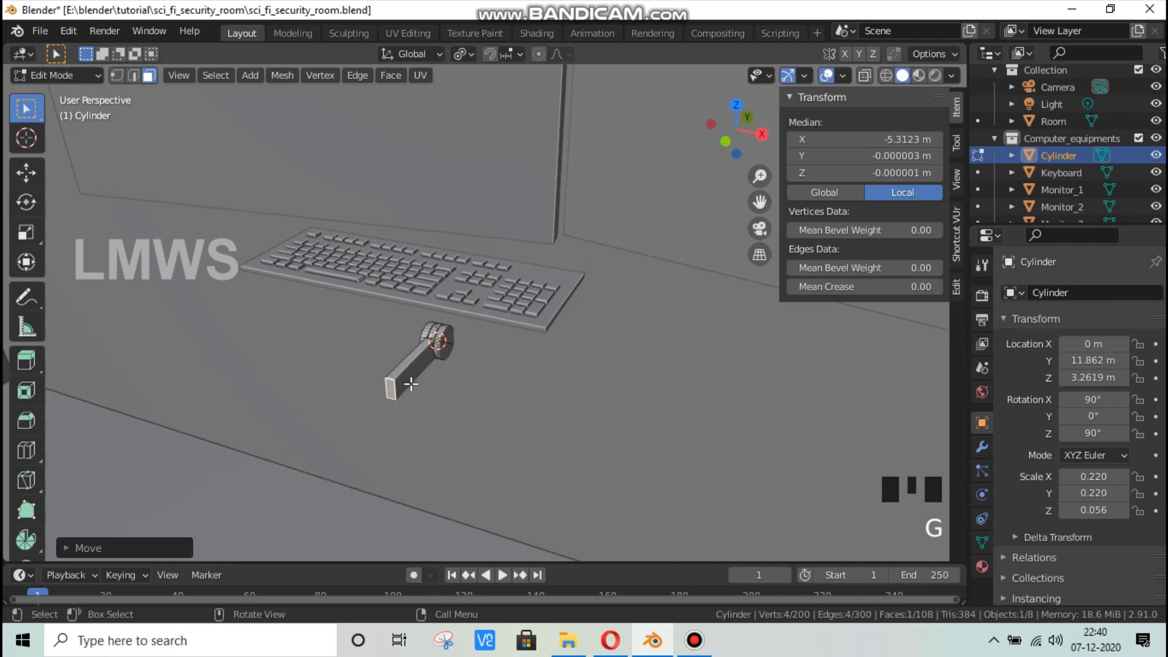
Step: Set the transform pivot point to the 3D cursor and clear the face selection
middle_click_drag(450, 421, 522, 79)
scroll(521, 75, "up", 2)
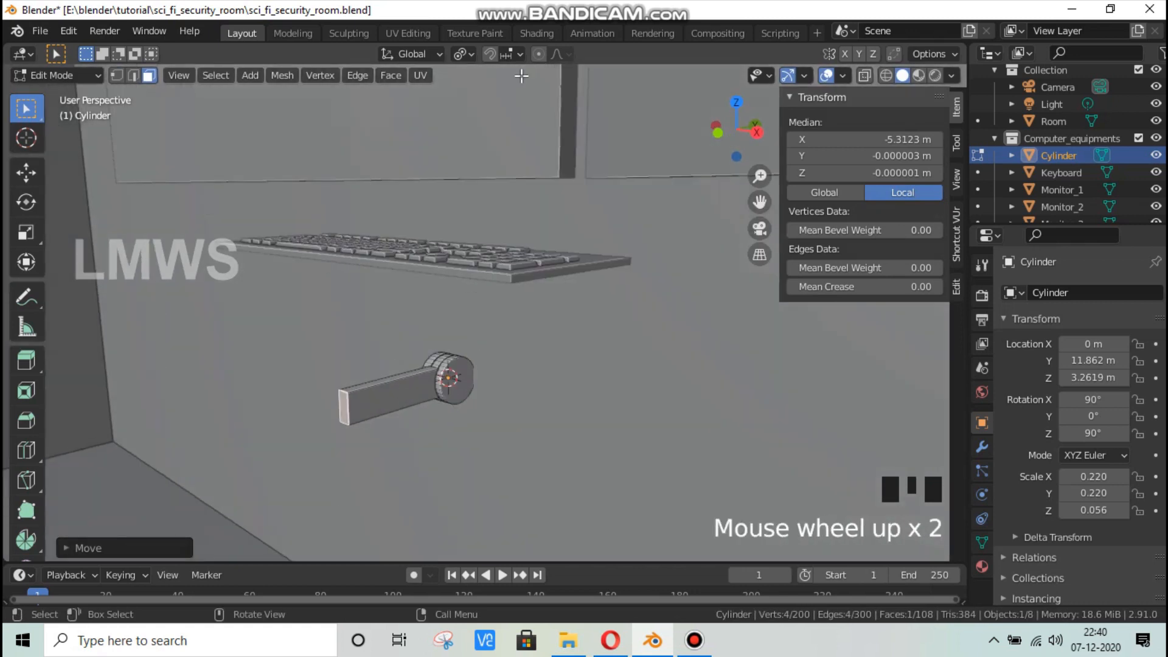
left_click(465, 56)
left_click(478, 93)
key("alt+a")
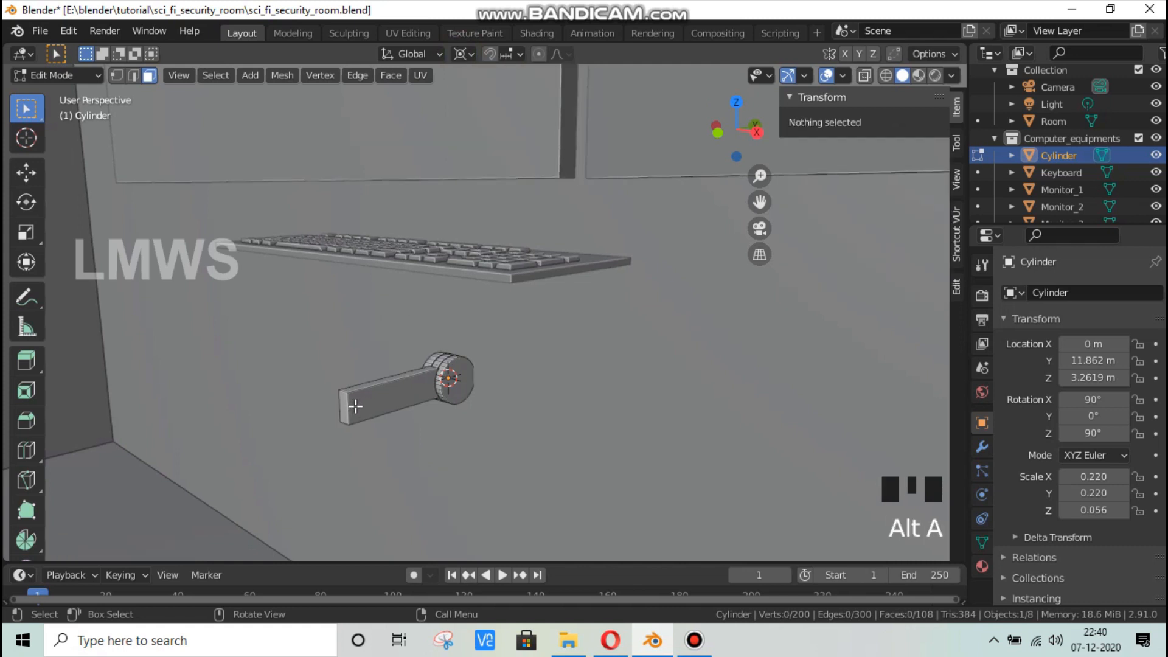
Step: Rotate the flat arm of the keyboard stand about the X axis so its free end tilts upward
key("l")
key("r")
key("x")
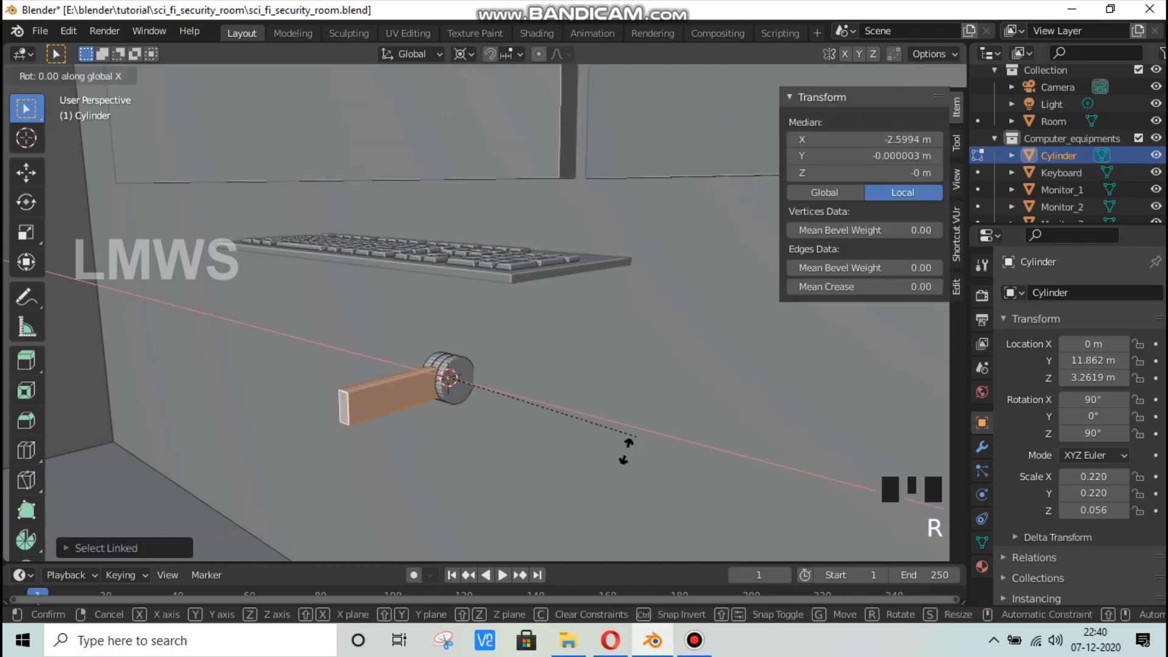
left_click(596, 512)
scroll(459, 383, "up", 3)
key("alt+a")
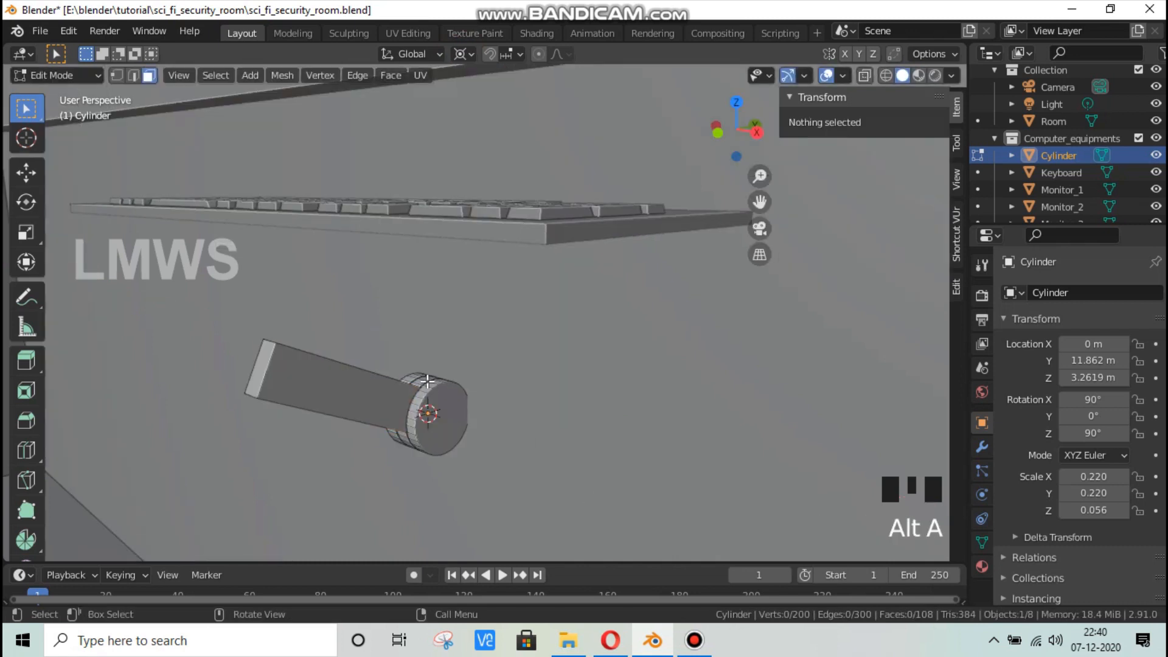
Step: Duplicate the stand's round joint discs, place the copy above the original, and set the pivot point to Median Point
key("l")
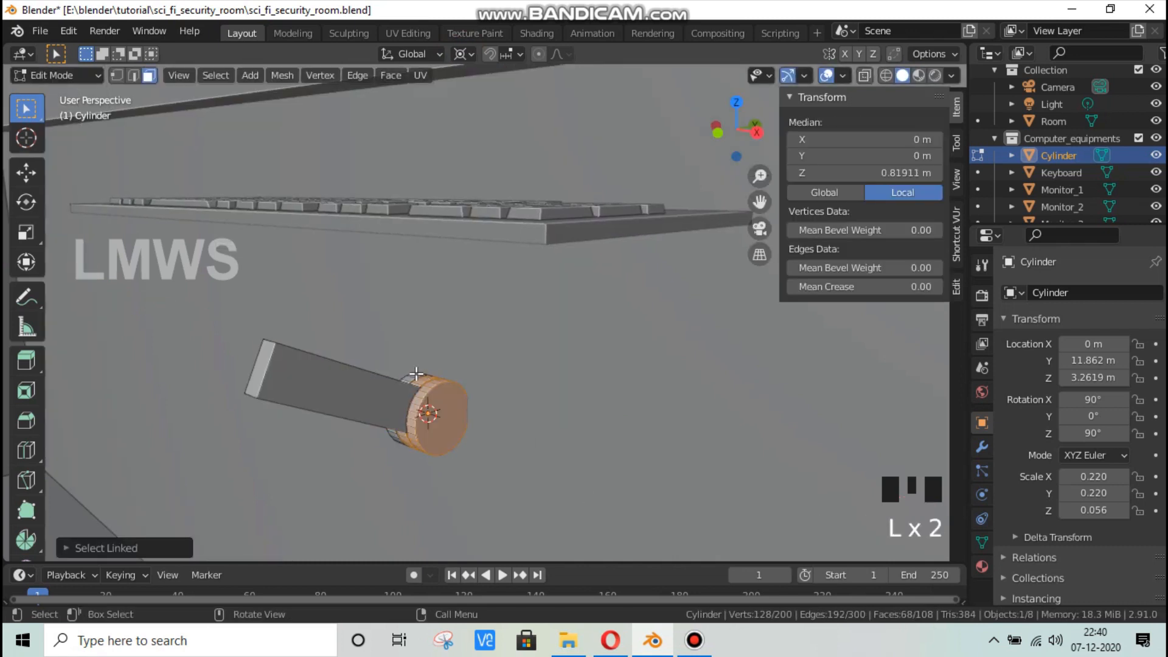
key("shift+d")
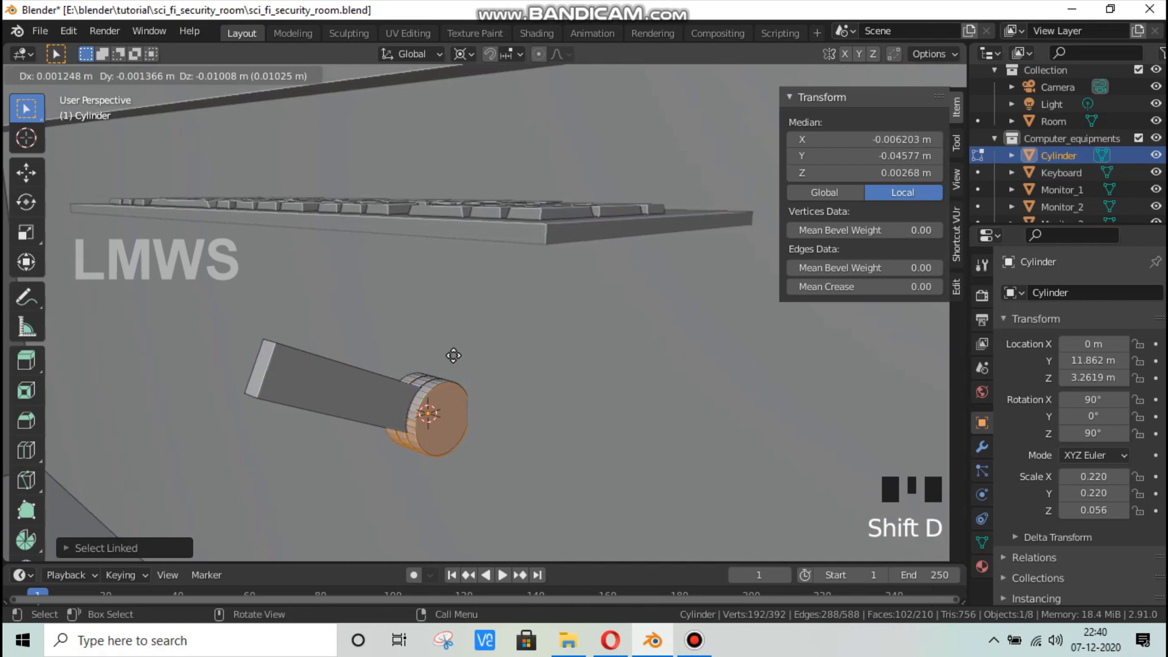
left_click(450, 300)
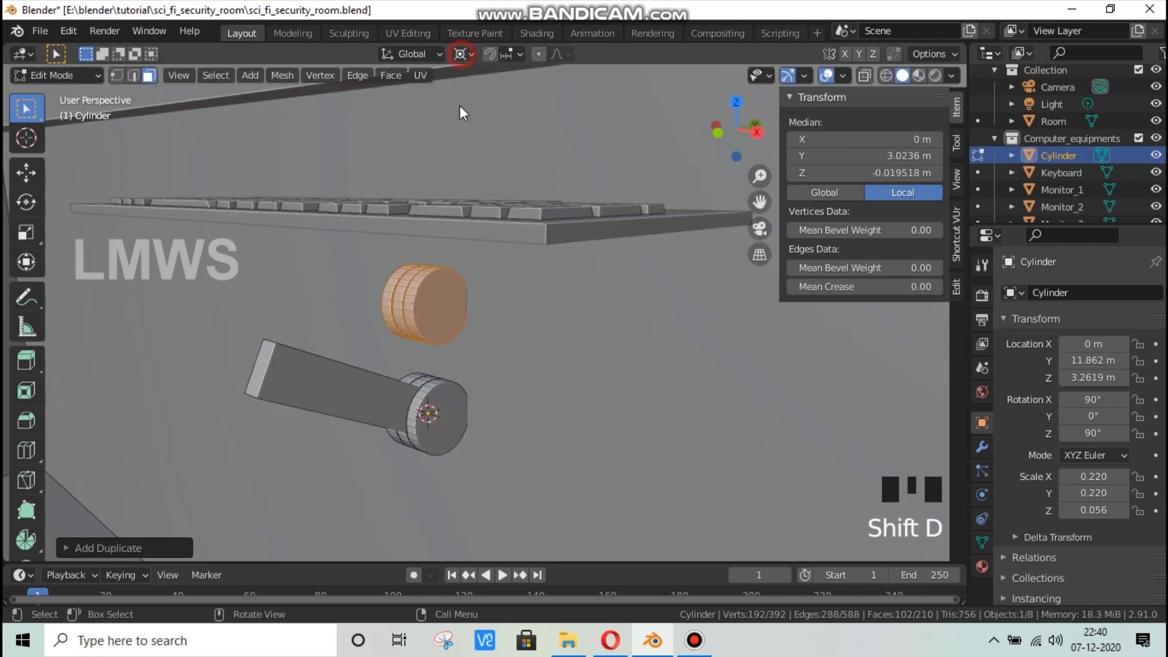
left_click(472, 129)
Step: Move the duplicated discs along Y and Z onto the free end of the arm, leaving nothing selected
key("g")
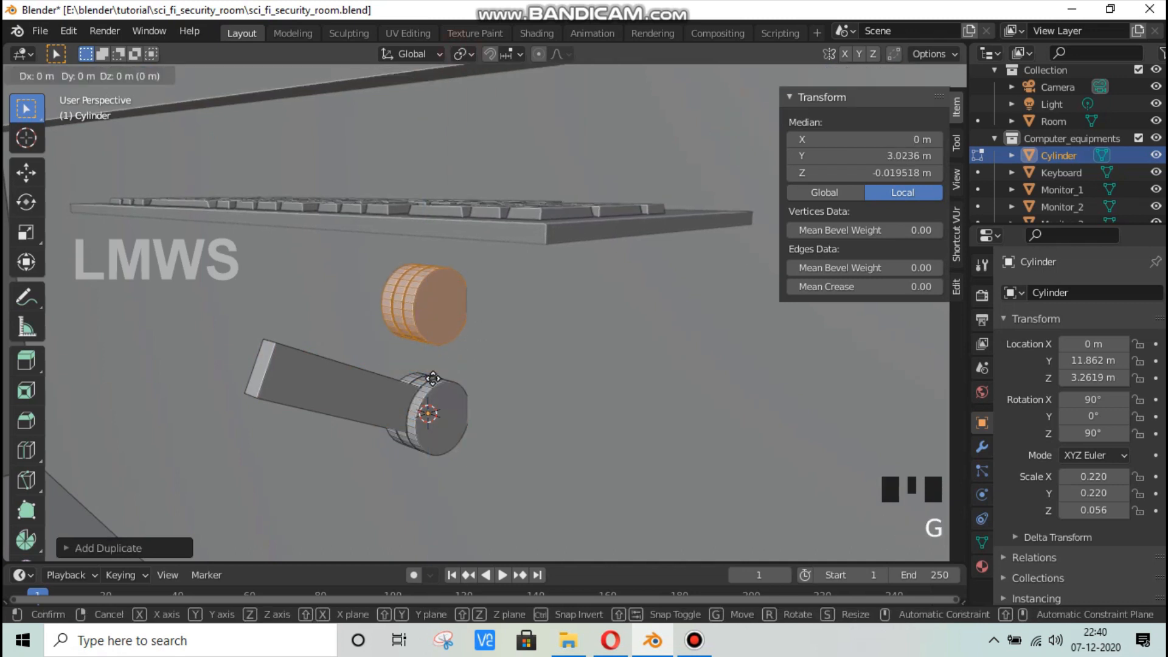
key("y")
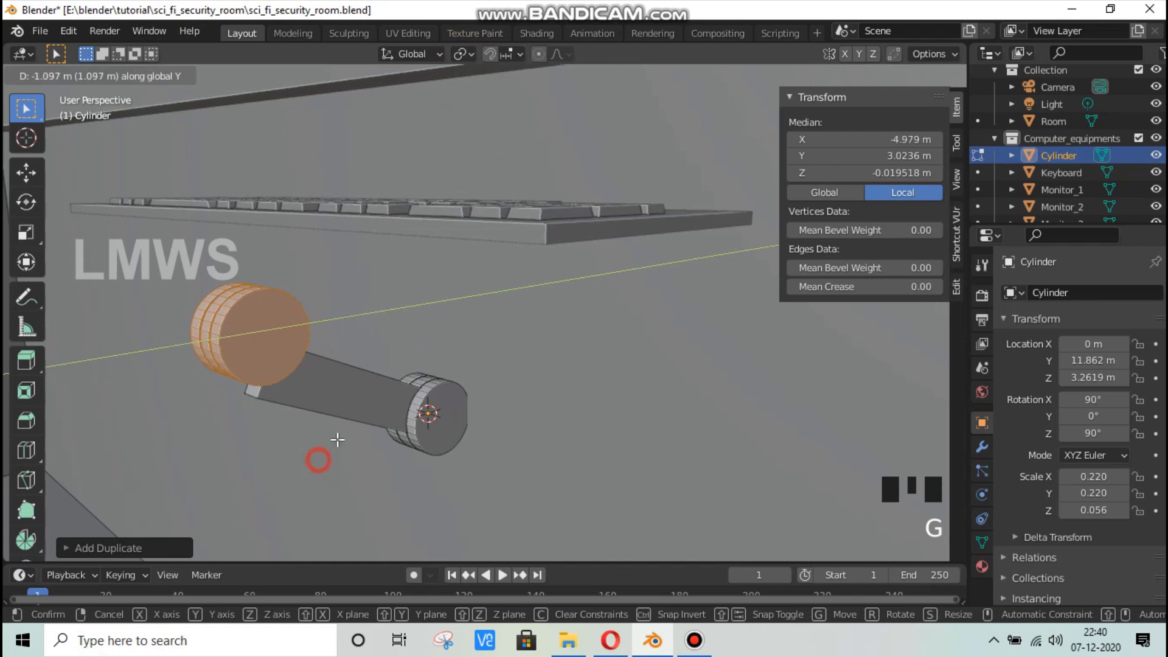
left_click(337, 439)
key("g")
key("z")
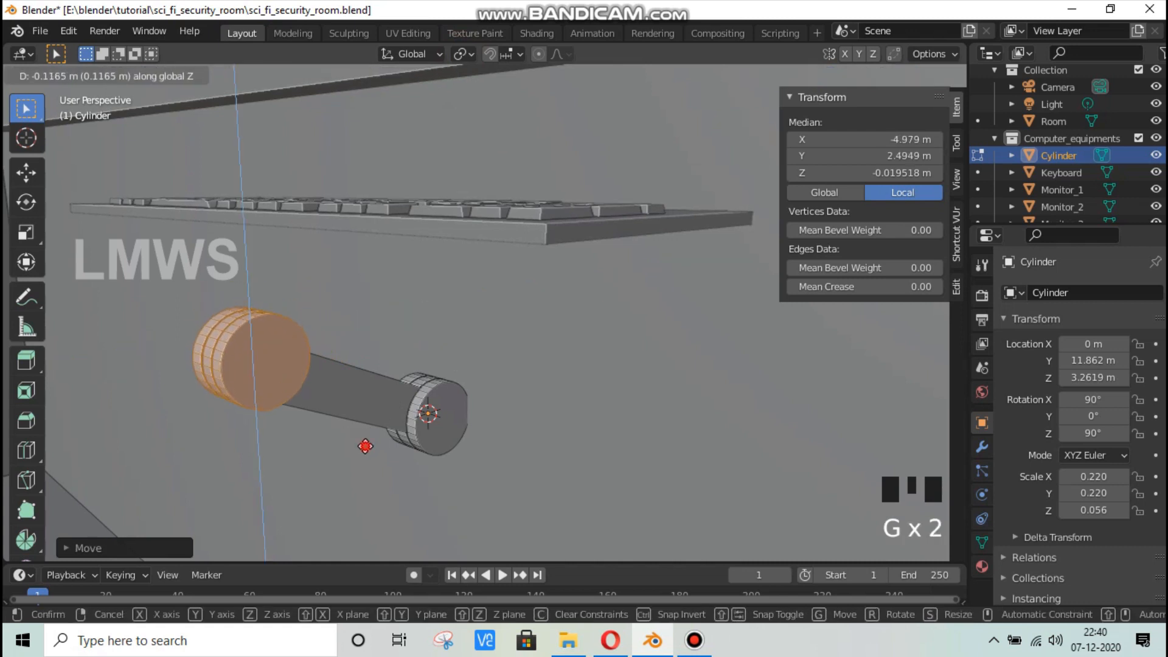
left_click(358, 426)
middle_click_drag(349, 404, 472, 432)
key("alt+a")
scroll(428, 368, "down", 3)
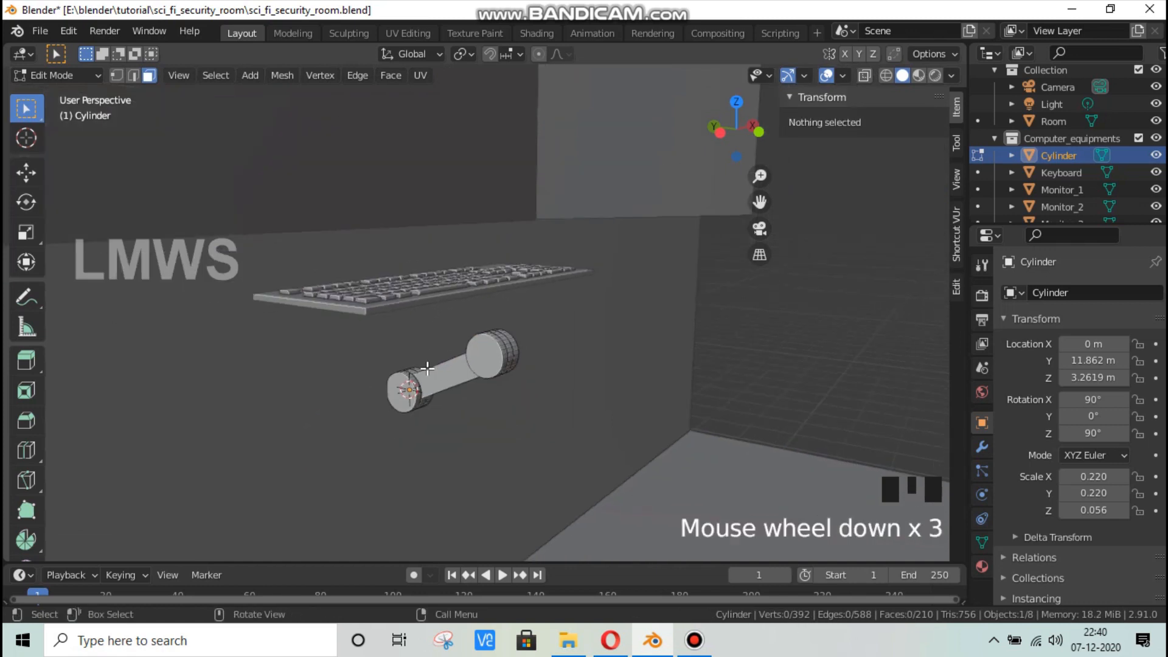
Step: Move the keyboard in Object Mode onto the stand, to about Y 10.801 m and Z 3.962 m
middle_click_drag(488, 370, 472, 369)
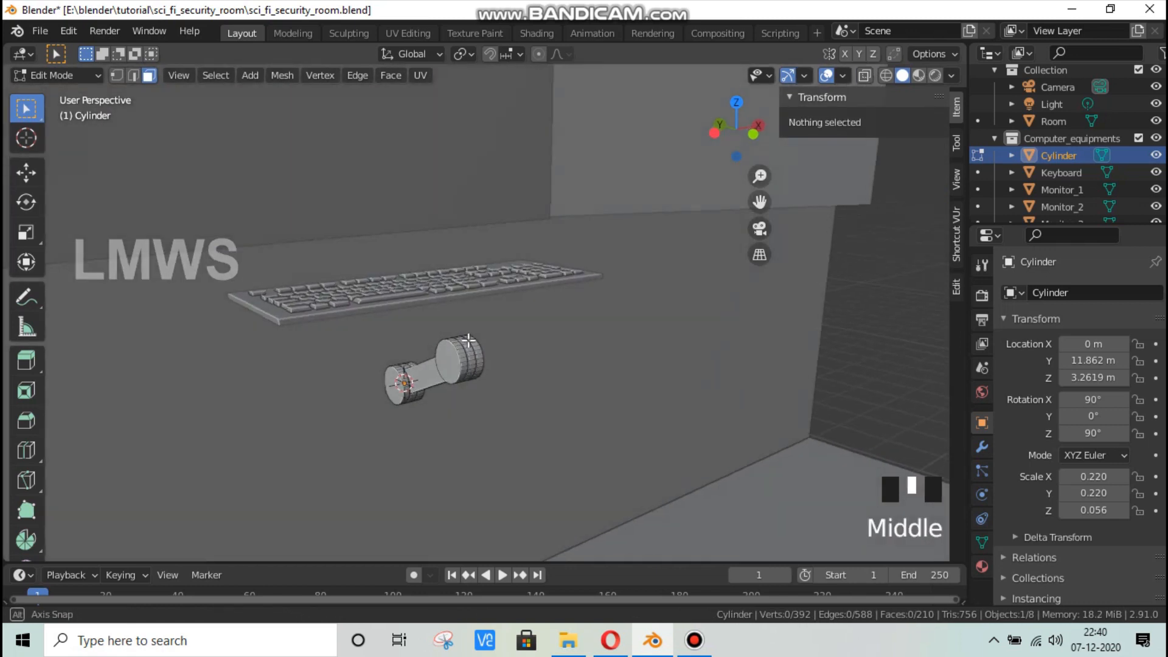
scroll(459, 315, "up", 2)
scroll(454, 301, "down", 2)
middle_click_drag(407, 355, 426, 331)
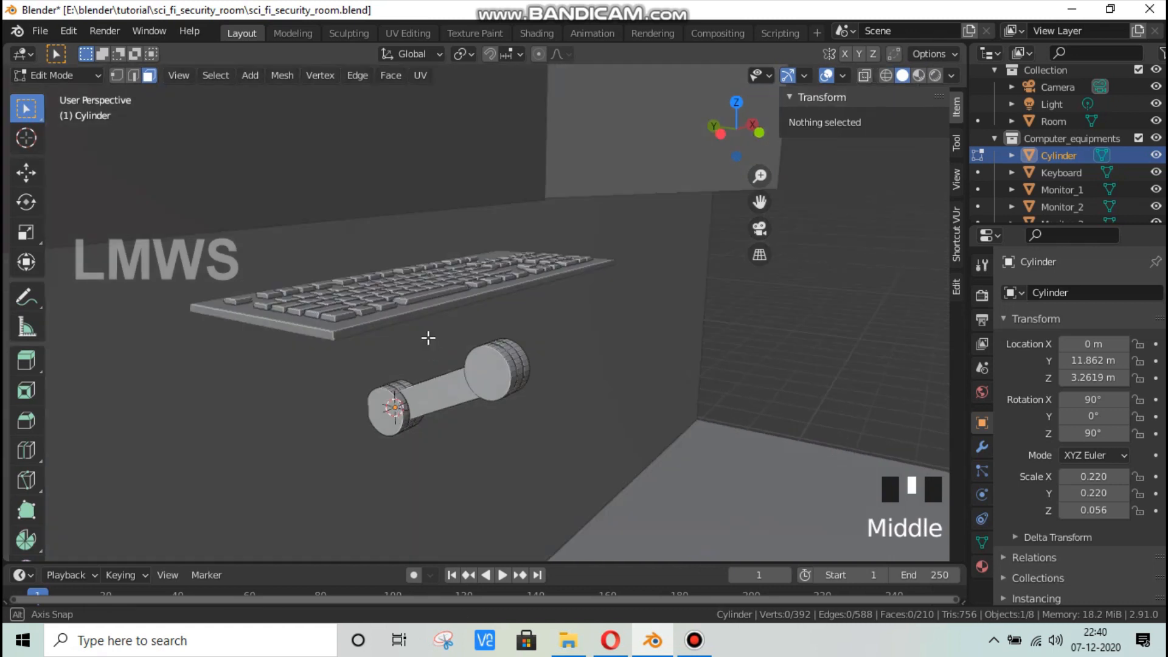
key("Tab")
left_click(480, 312)
key("g")
key("z")
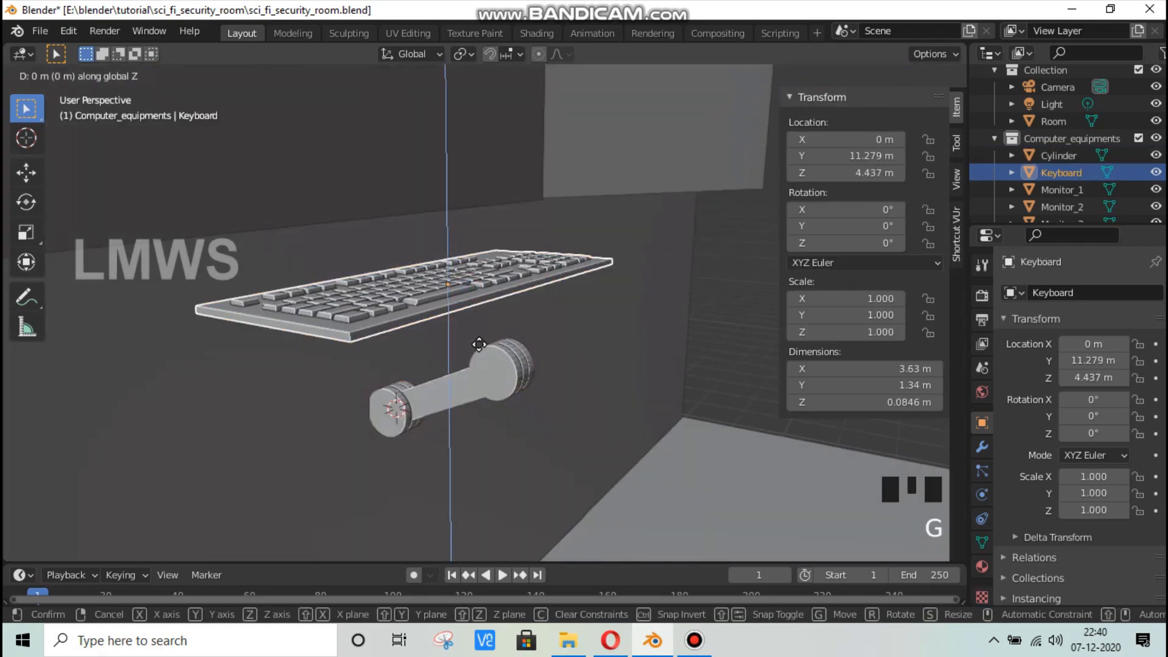
left_click(476, 381)
key("g")
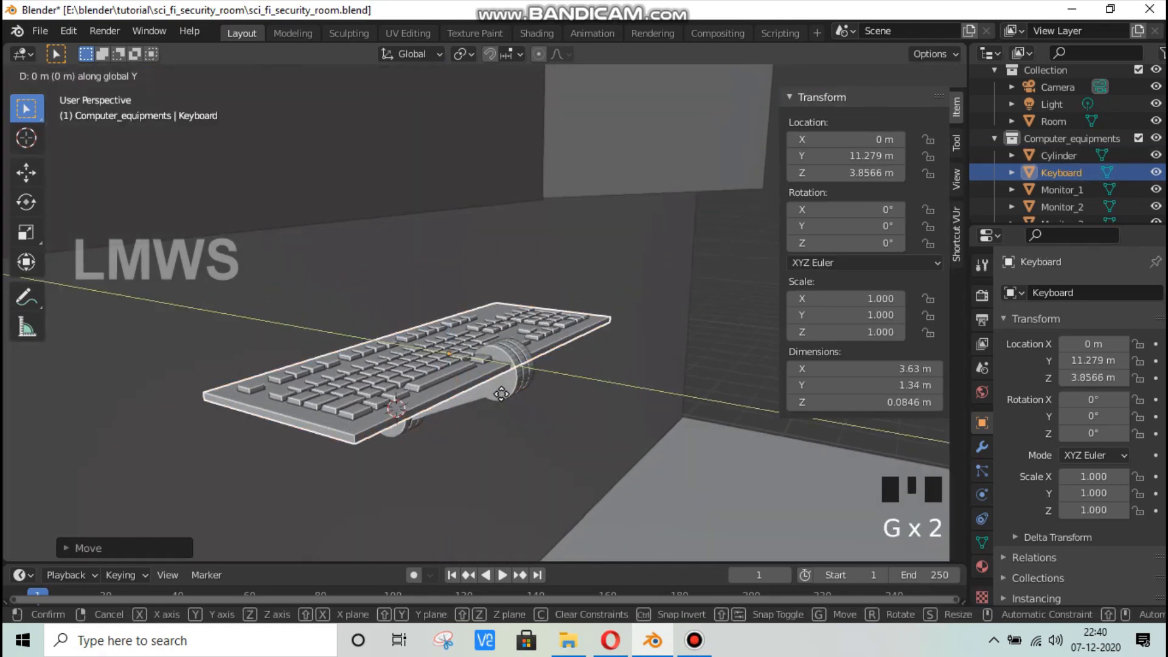
key("y")
left_click(522, 406)
key("g")
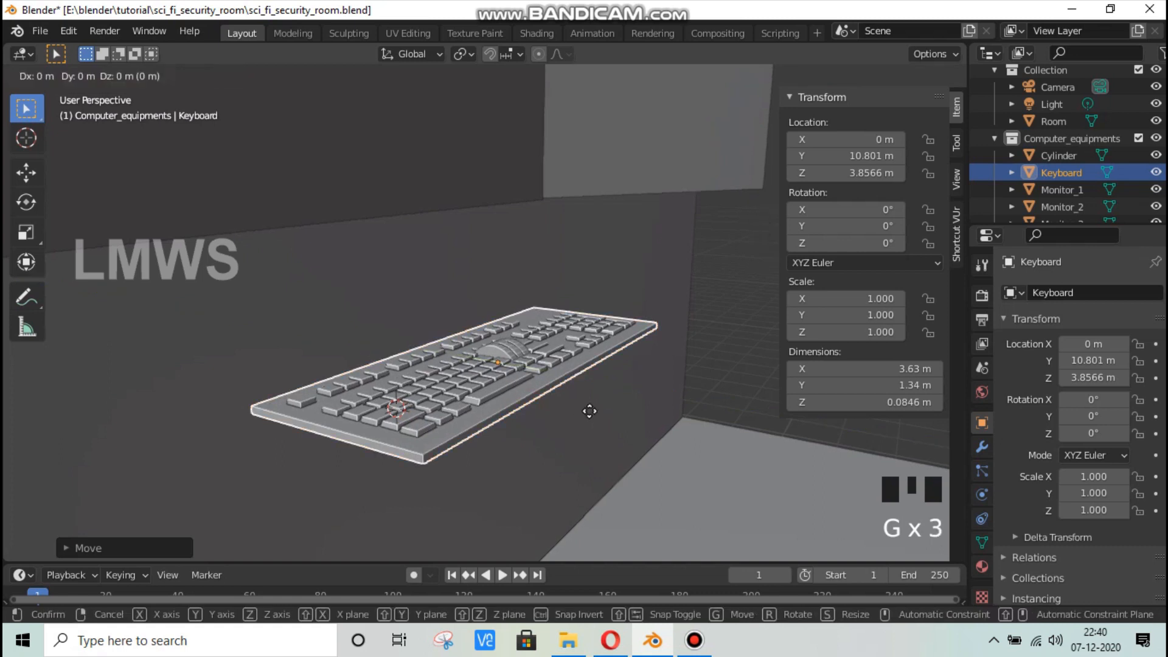
key("z")
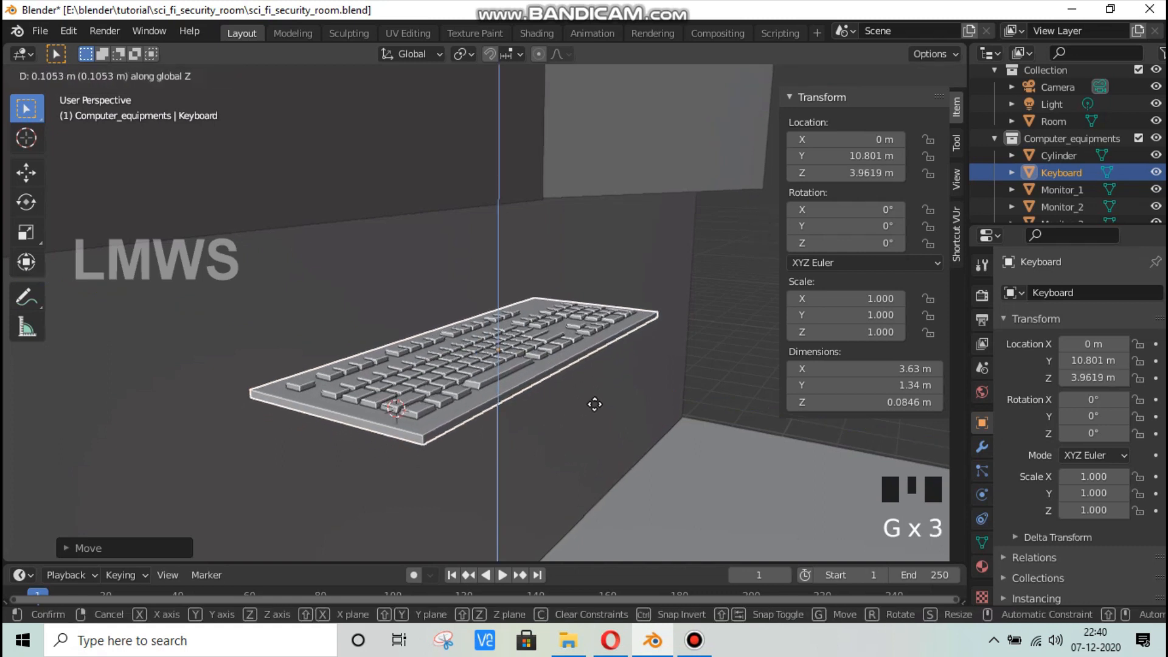
left_click(601, 414)
Step: Tilt the keyboard about 28.7° around X and nudge it to about X 0.031 m, Y 10.763 m, Z 3.988 m
key("r")
key("x")
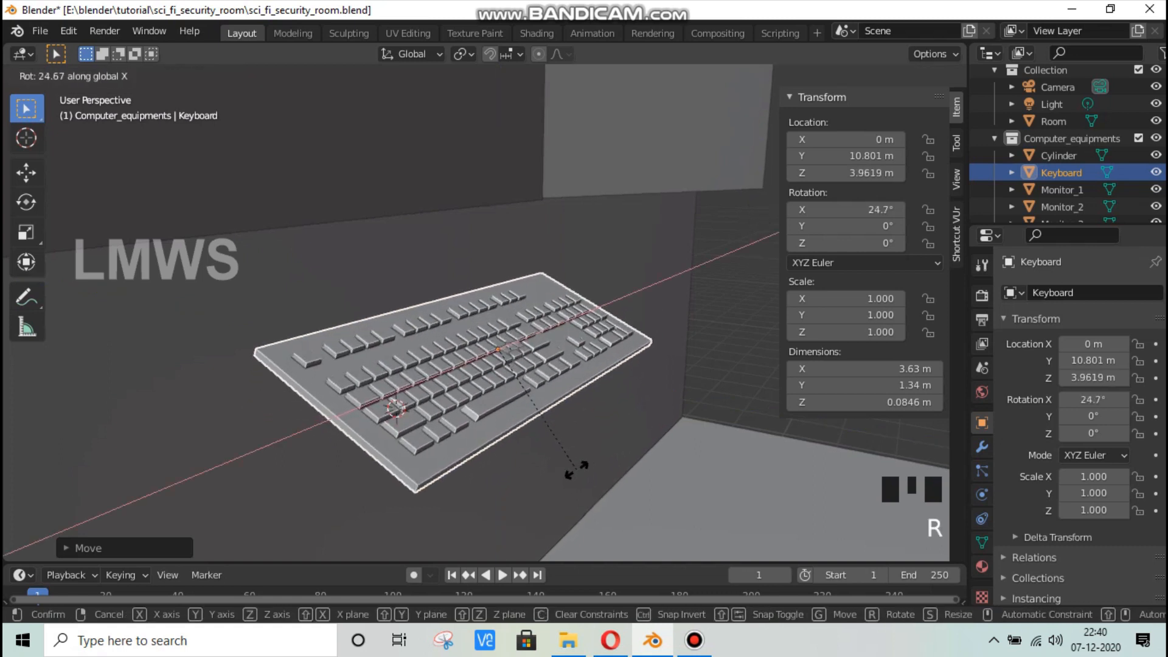
left_click(569, 450)
scroll(569, 446, "up", 2)
key("g")
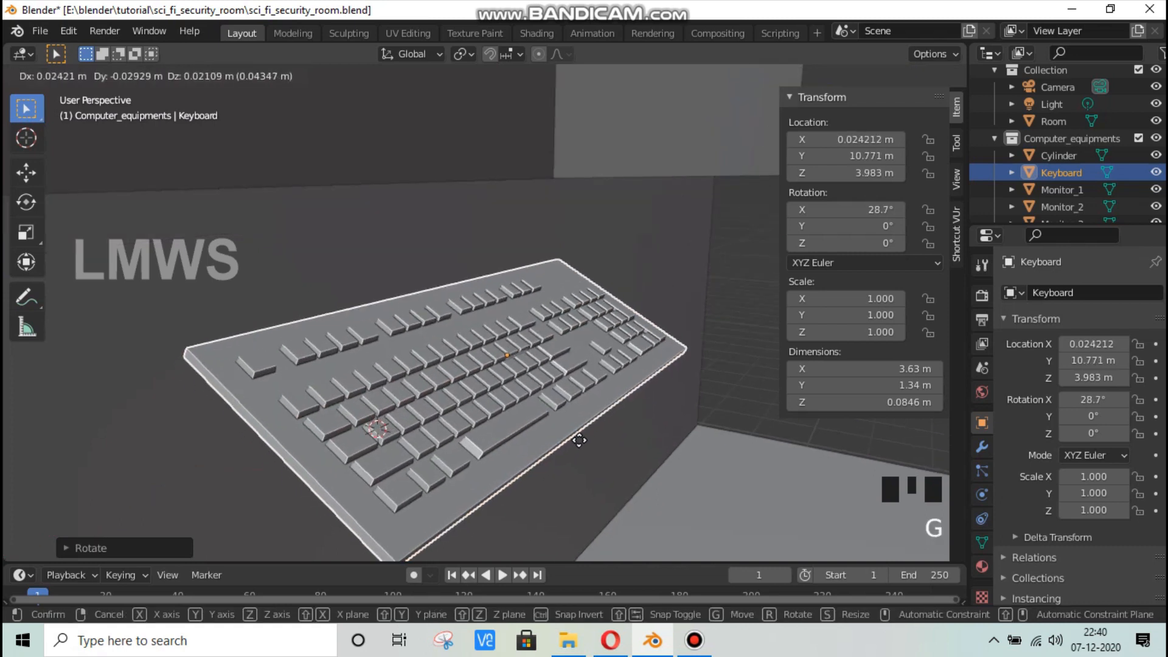
left_click(611, 410)
Step: Deselect the keyboard and save the file
middle_click_drag(612, 410, 522, 330)
scroll(433, 392, "down", 2)
key("alt+a")
scroll(444, 373, "down", 3)
key("ctrl+s")
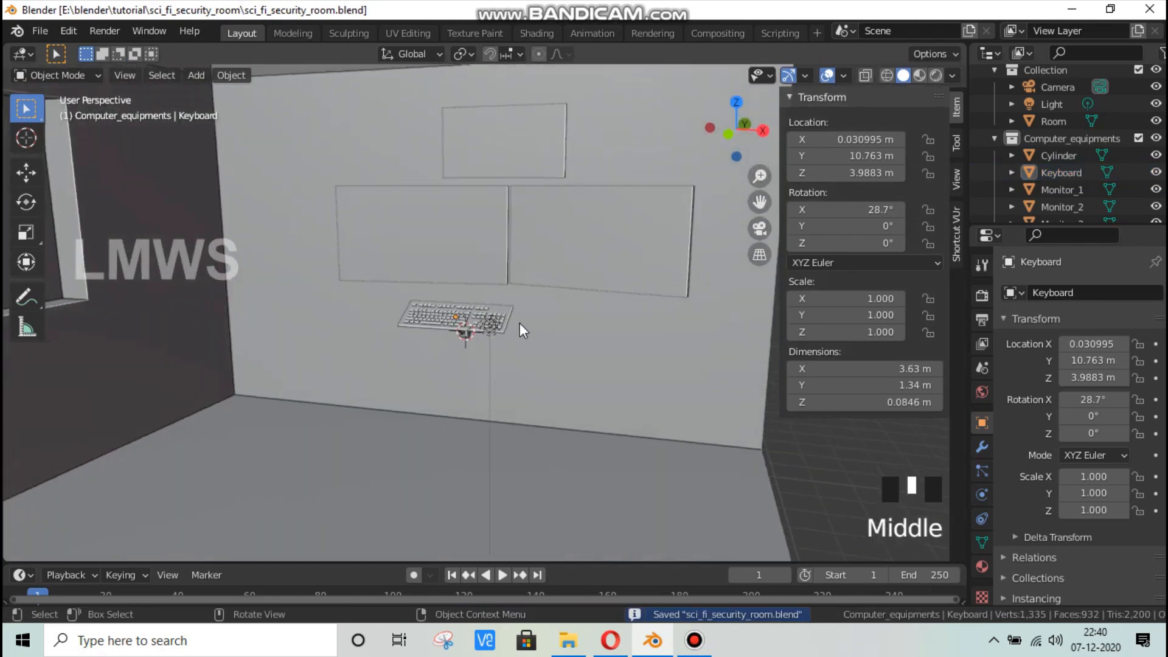
Step: Rename the Cylinder object to Keyboard_stand and save the file
scroll(526, 326, "up", 5)
scroll(553, 328, "down", 3)
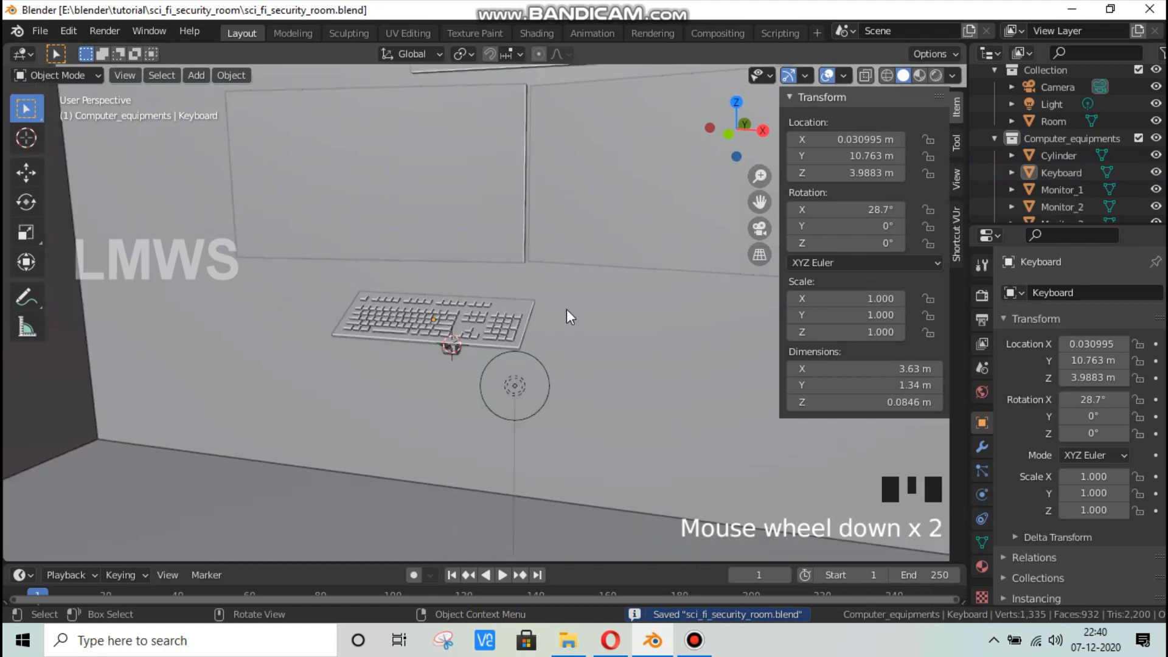
left_click(1058, 159)
double_click(1063, 157)
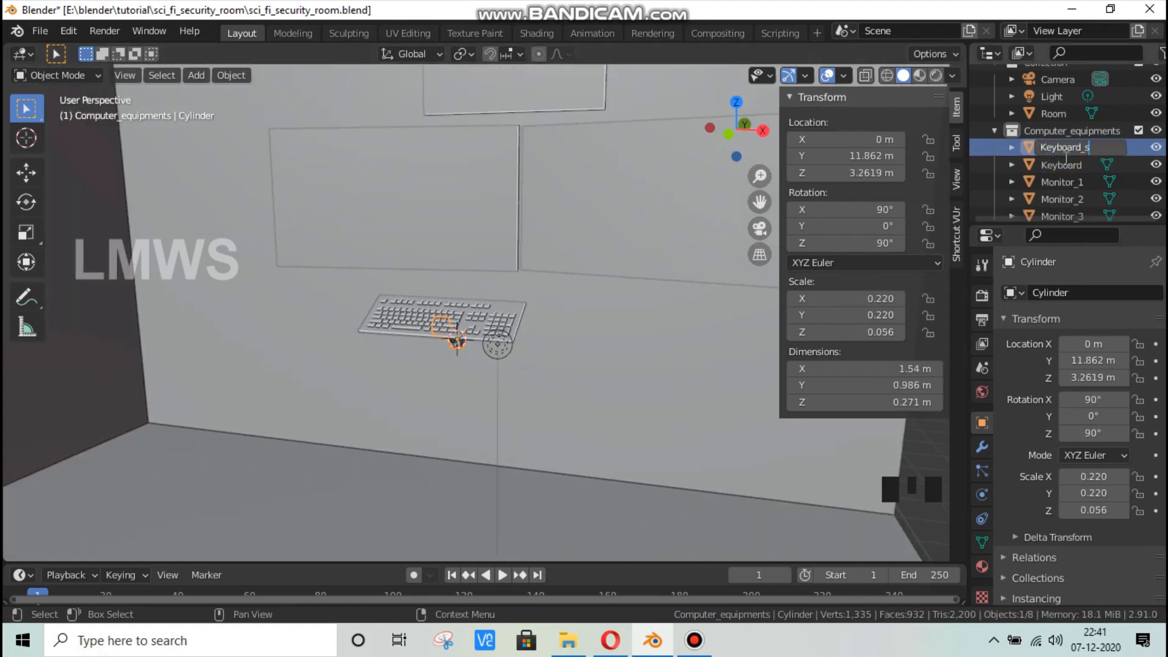
type("Keyboard_stand")
key("Return")
key("ctrl+s")
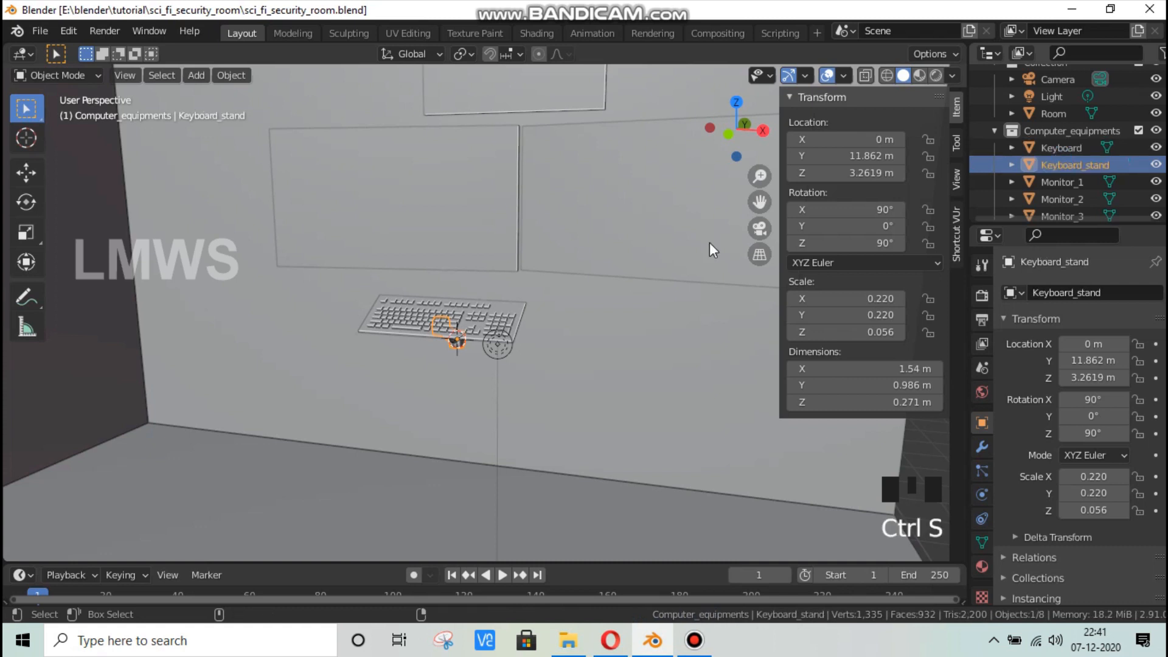
scroll(541, 333, "up", 3)
middle_click_drag(541, 334, 571, 341)
scroll(539, 349, "down", 5)
key("ctrl+s")
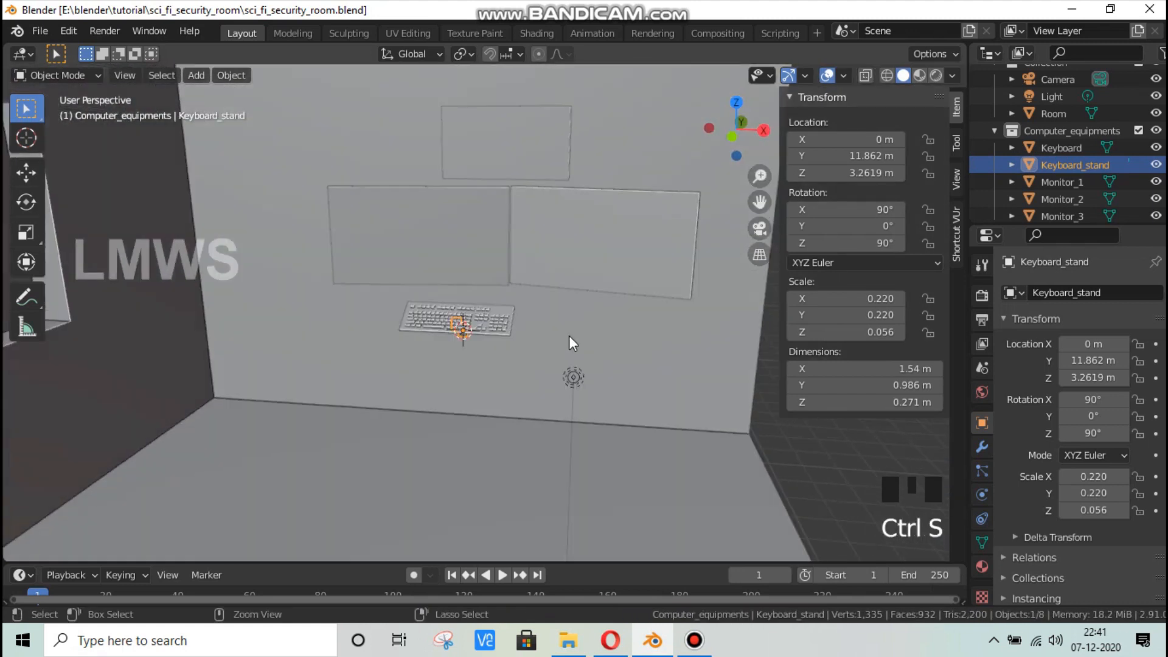
Step: Add a 2 m cube and move it along Y in front of the keyboard, to about 7.14 m
scroll(555, 311, "up", 3)
middle_click_drag(426, 311, 543, 378)
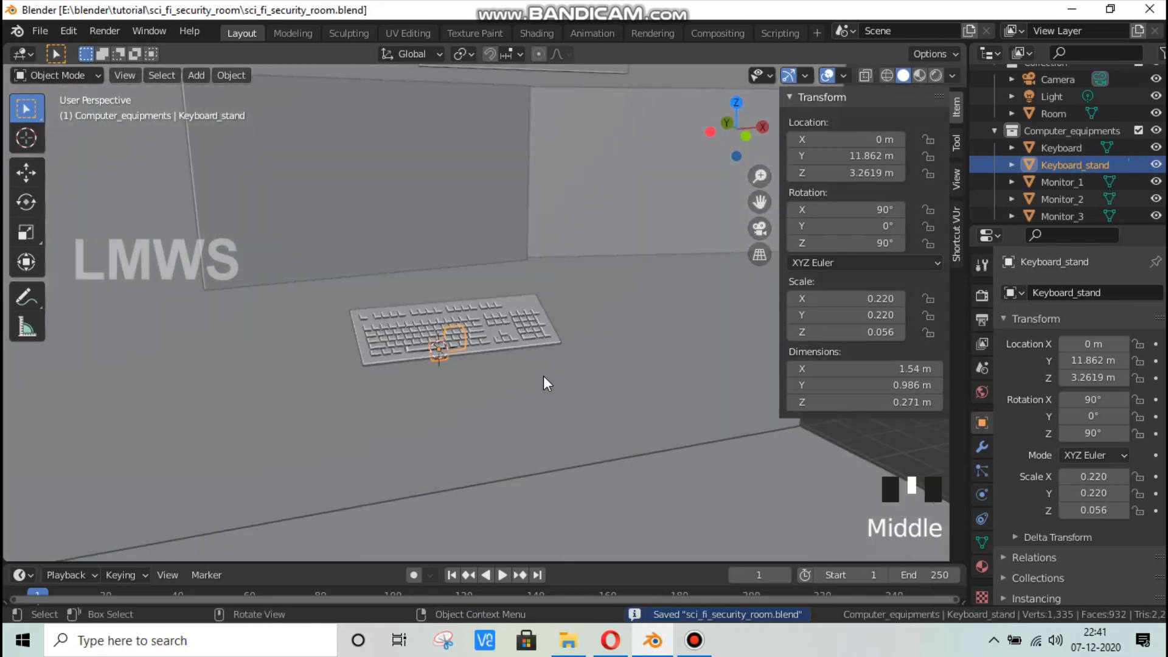
key("shift+a")
mouse_move(494, 271)
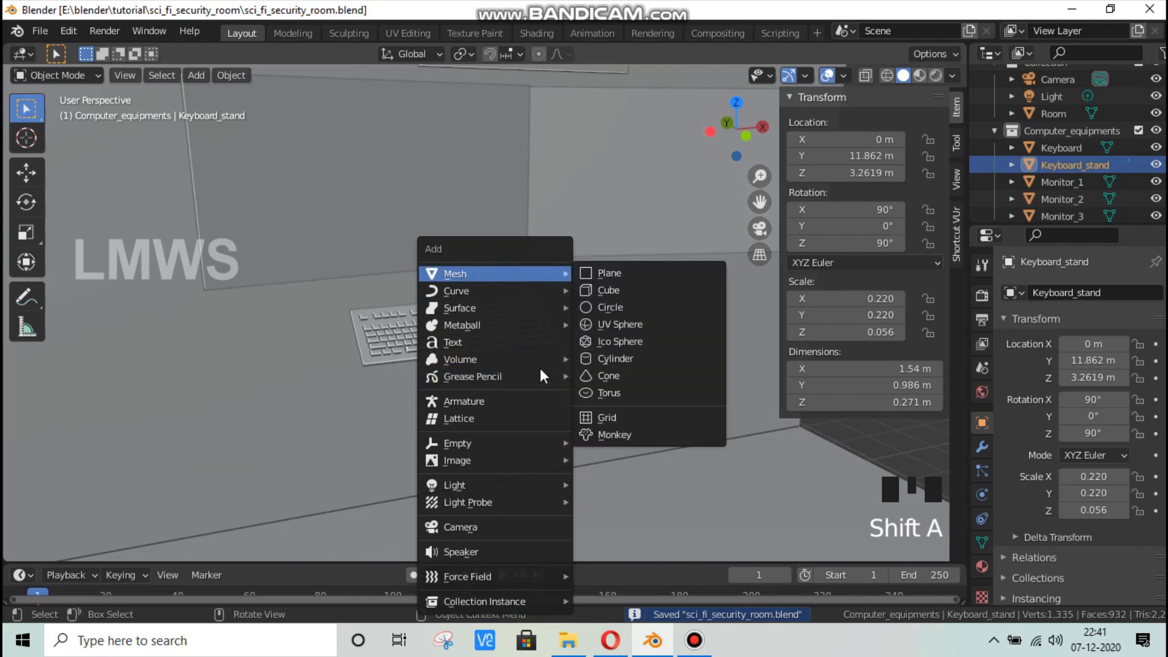
left_click(603, 290)
scroll(517, 389, "up", 1)
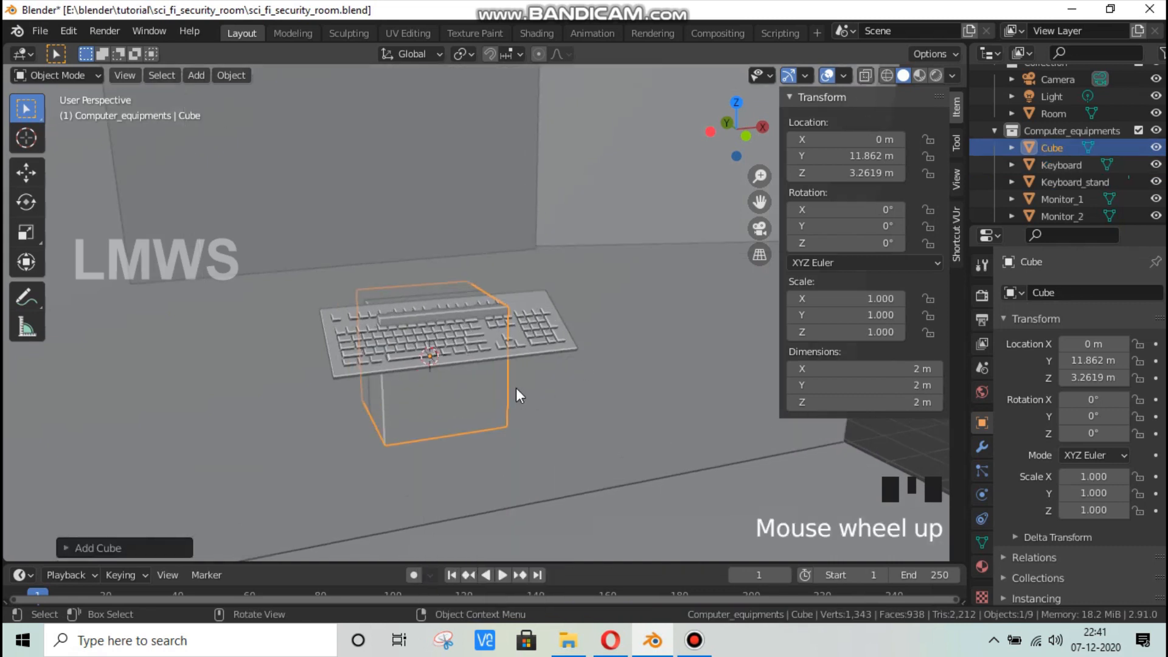
scroll(503, 386, "down", 3)
key("g")
left_click(584, 396)
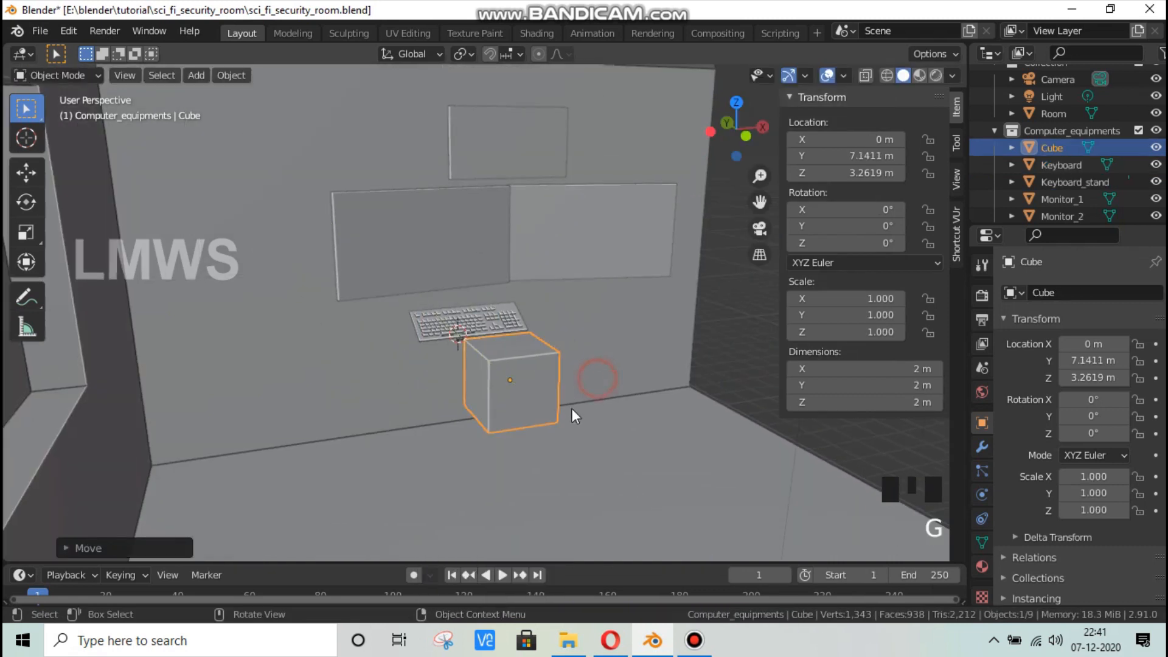
Step: Hide the Room object, keeping the Computer_equipments collection visible
scroll(602, 420, "up", 3)
middle_click_drag(627, 430, 760, 420)
left_click(1156, 114)
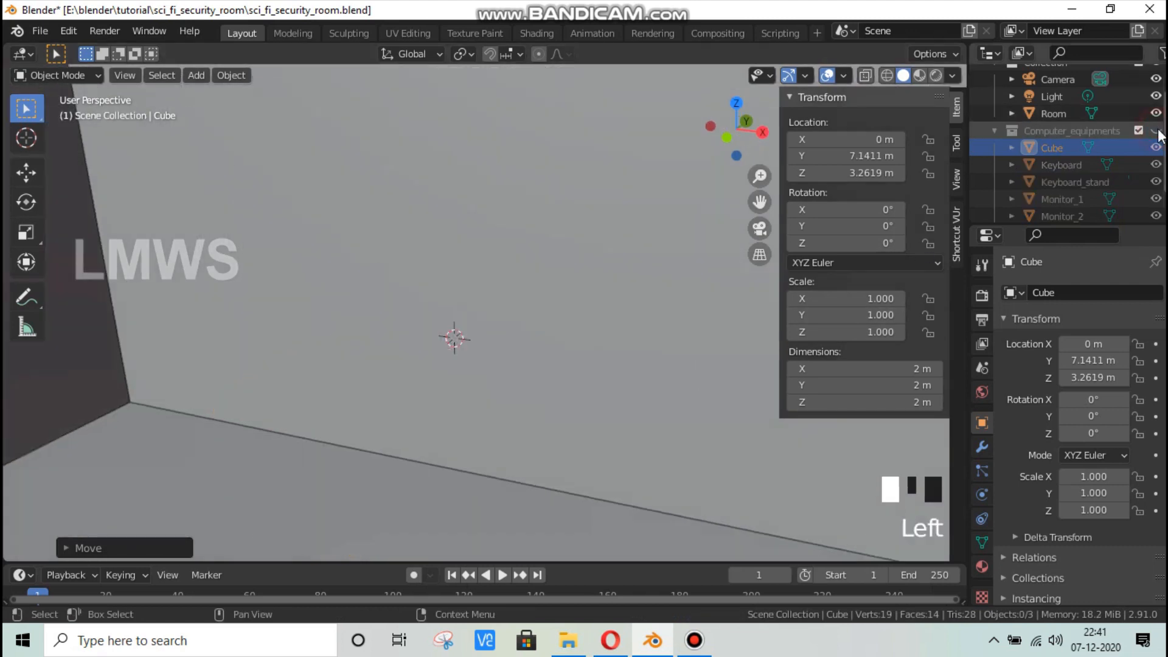
left_click(1156, 114)
left_click(1156, 114)
middle_click_drag(505, 349, 502, 324)
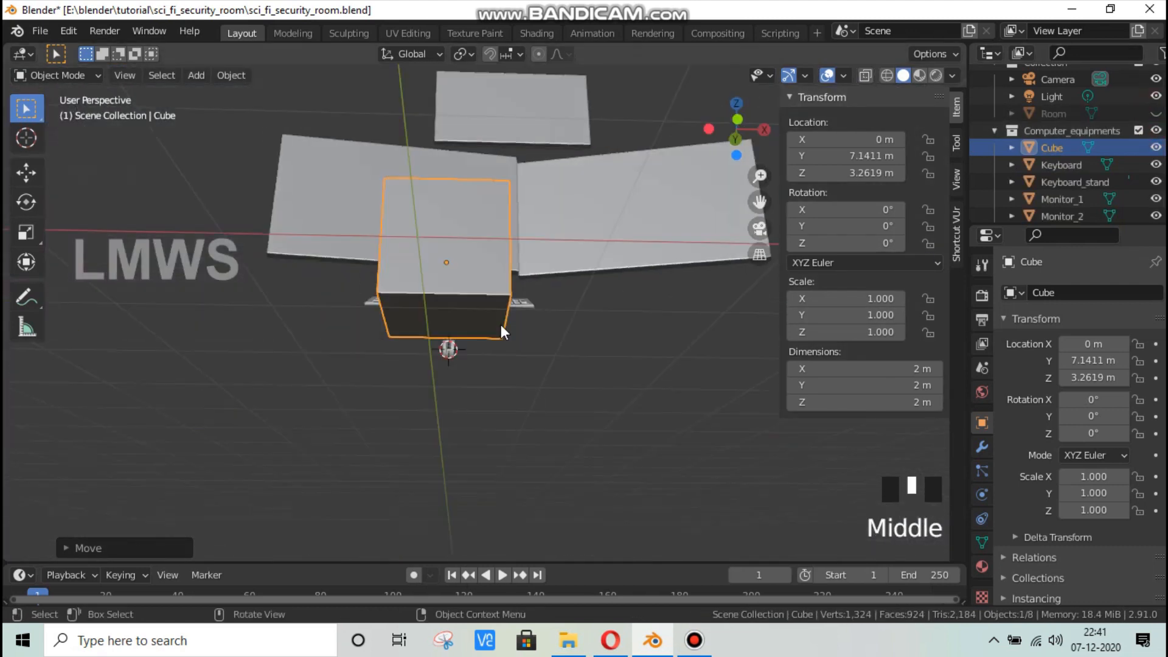
Step: Flatten the cube's mesh along Z in Edit Mode to a bit under half its height
scroll(457, 386, "down", 3)
middle_click_drag(456, 384, 438, 430)
scroll(436, 429, "up", 3)
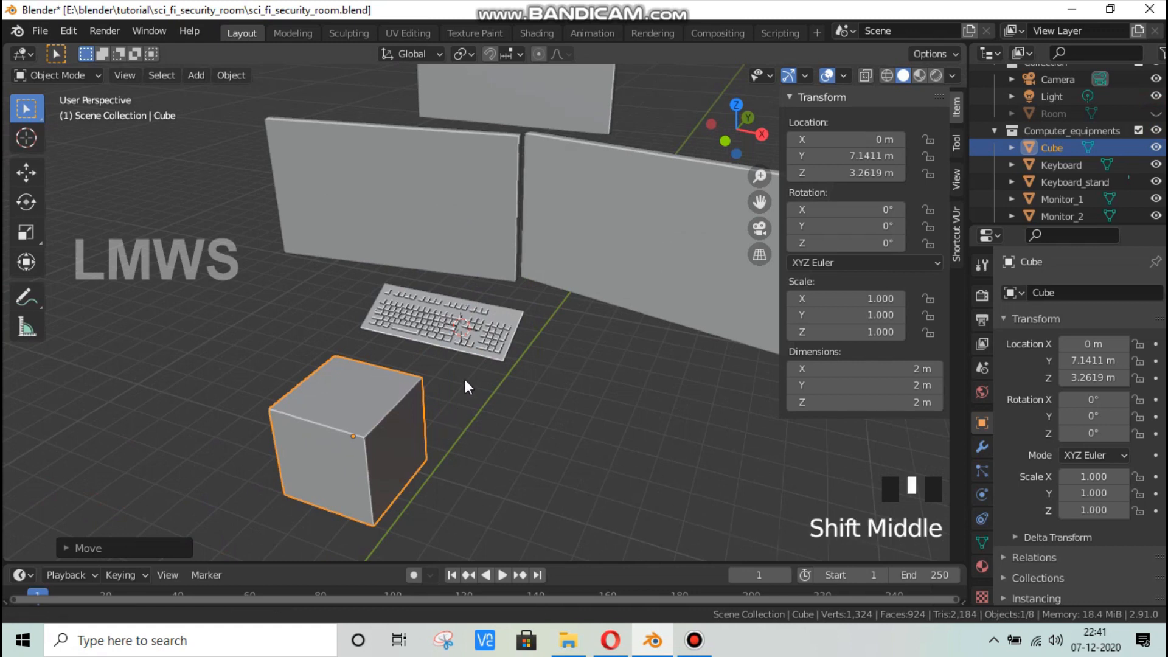
middle_click_drag(465, 378, 465, 354, "shift")
scroll(466, 354, "up", 2)
key("Tab")
key("s")
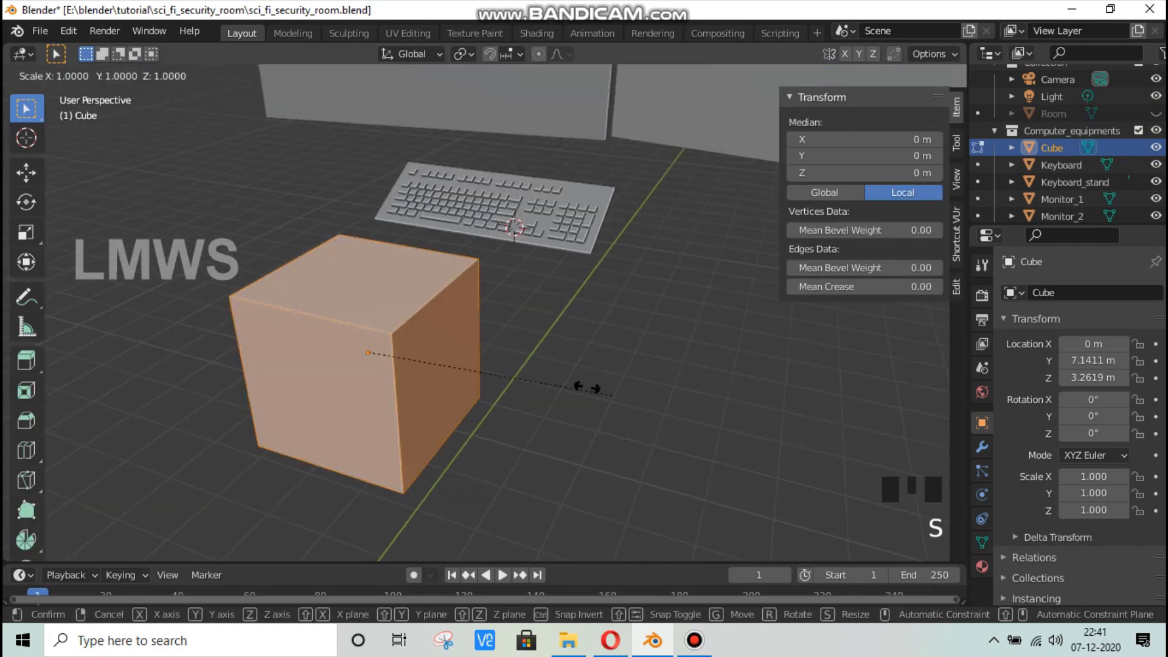
key("z")
left_click(468, 355)
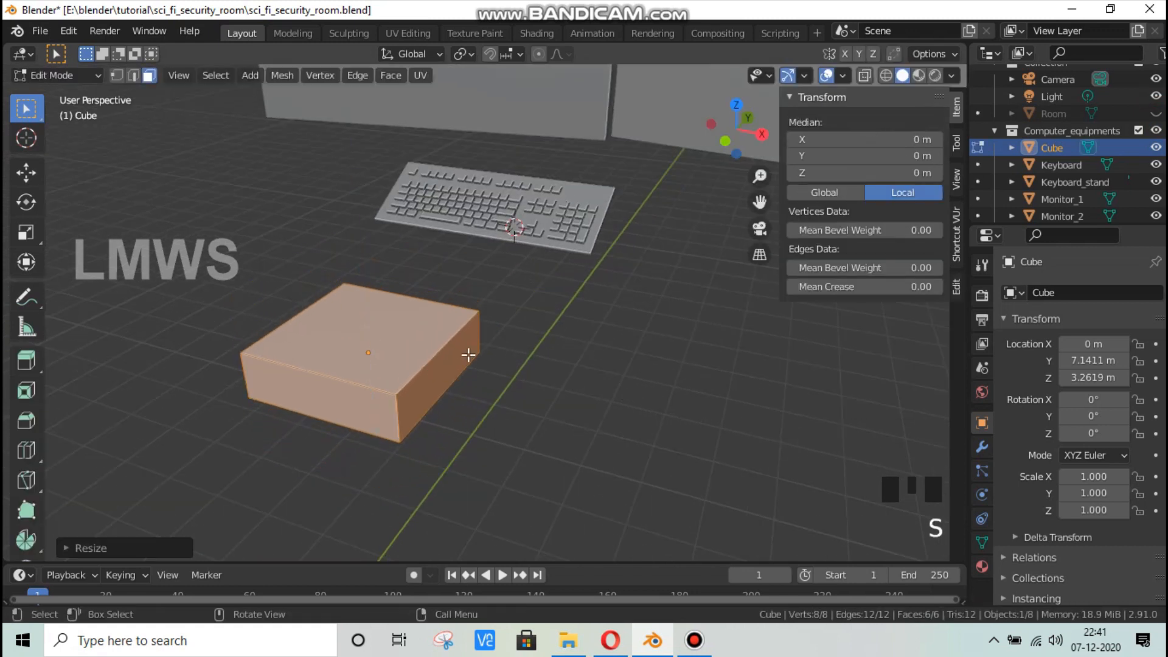
Step: Narrow the block along X to about half its width and flatten it further along Z into a thin slab
key("s")
key("x")
left_click(469, 352)
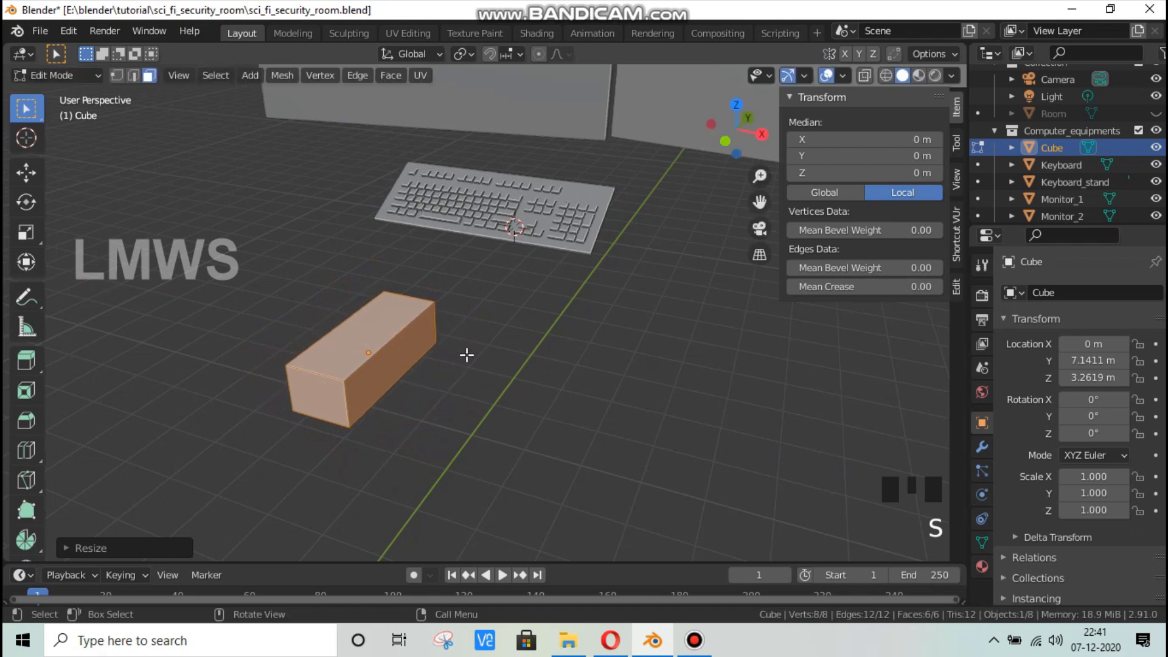
key("s")
key("z")
left_click(426, 371)
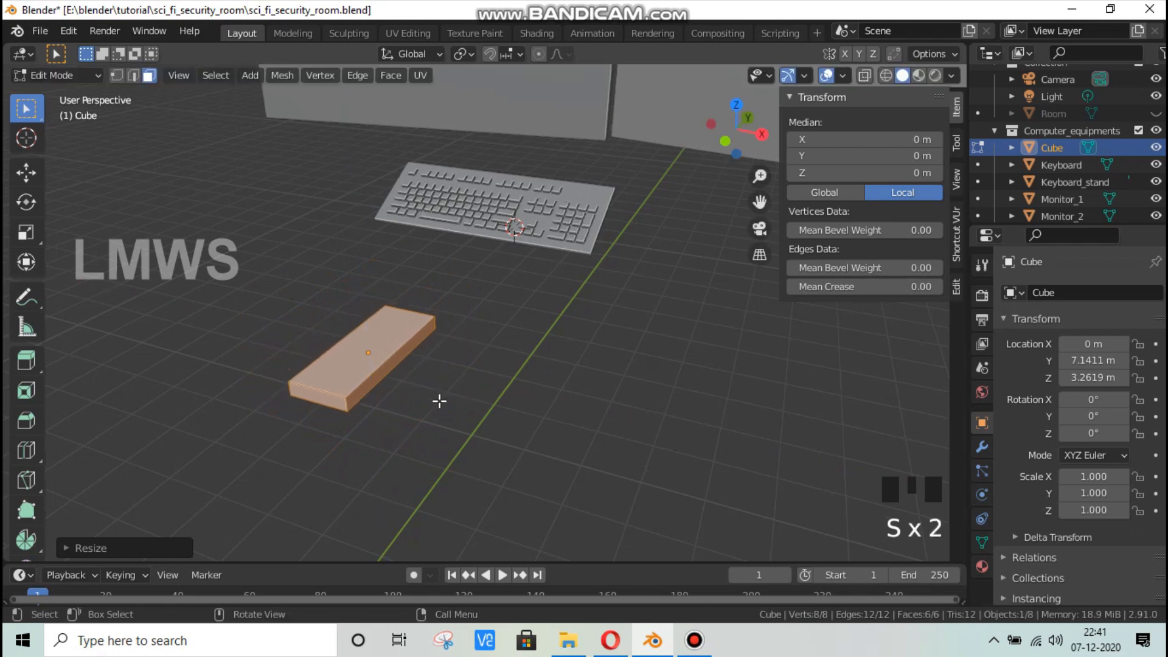
Step: Shorten the thin slab along Y by a scale factor of about 0.58
scroll(514, 430, "up", 2)
key("s")
key("y")
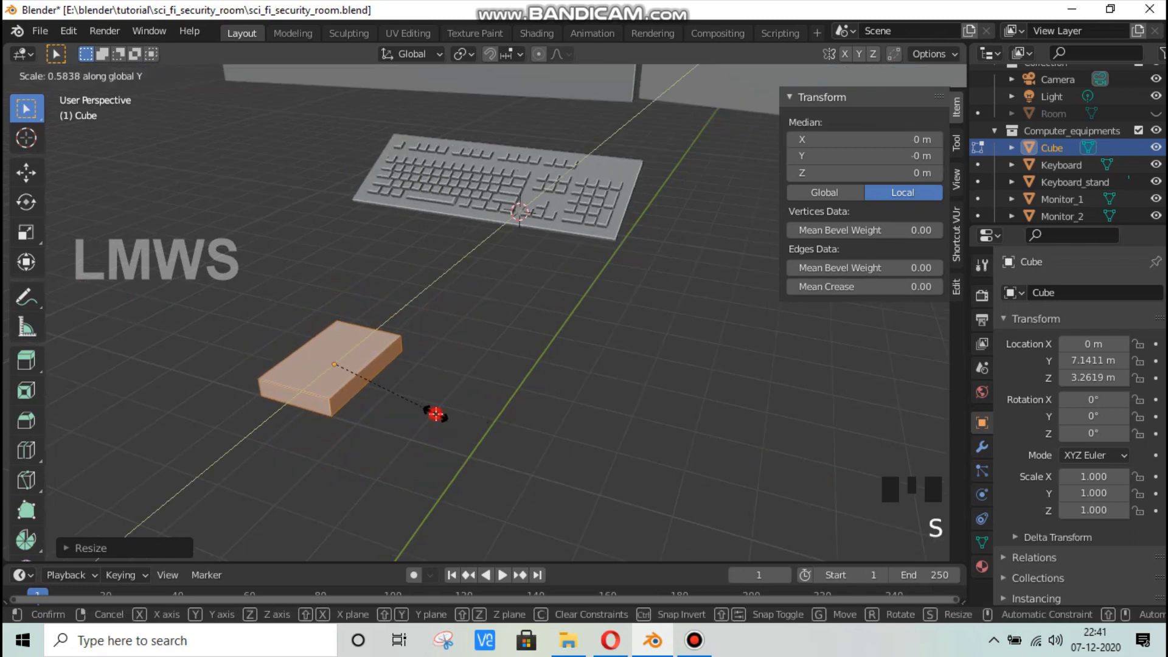
left_click(436, 415)
scroll(383, 354, "up", 1)
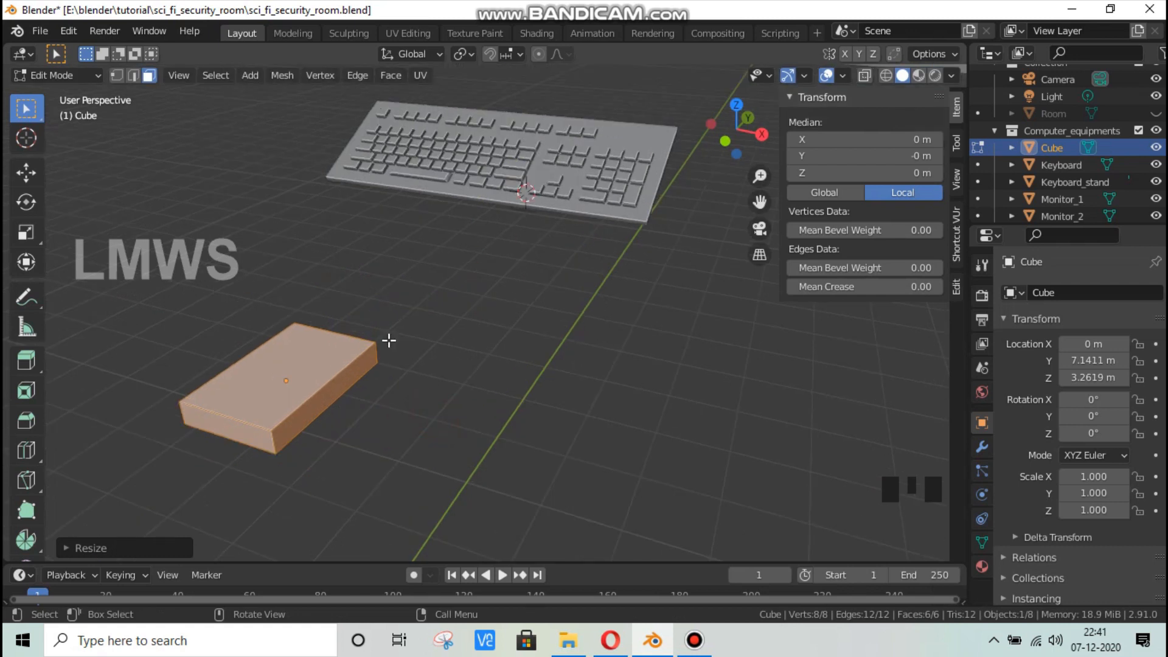
Step: Add a Subdivision Surface modifier to the slab and set its viewport level to 2
key("alt+a")
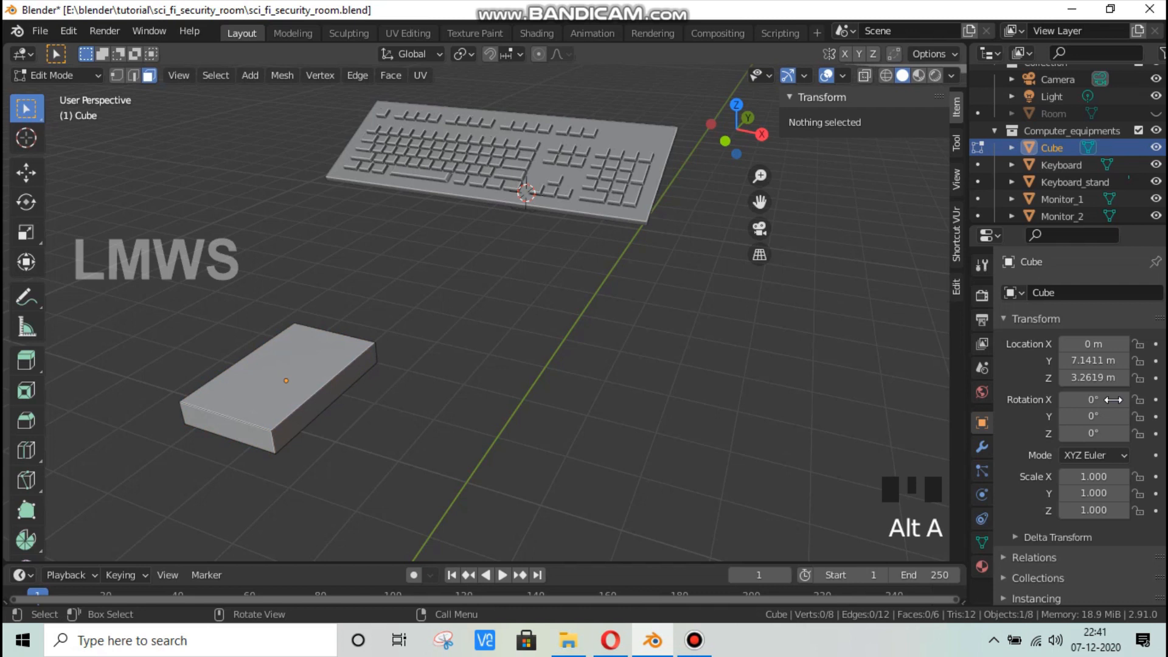
left_click(982, 447)
left_click(1056, 293)
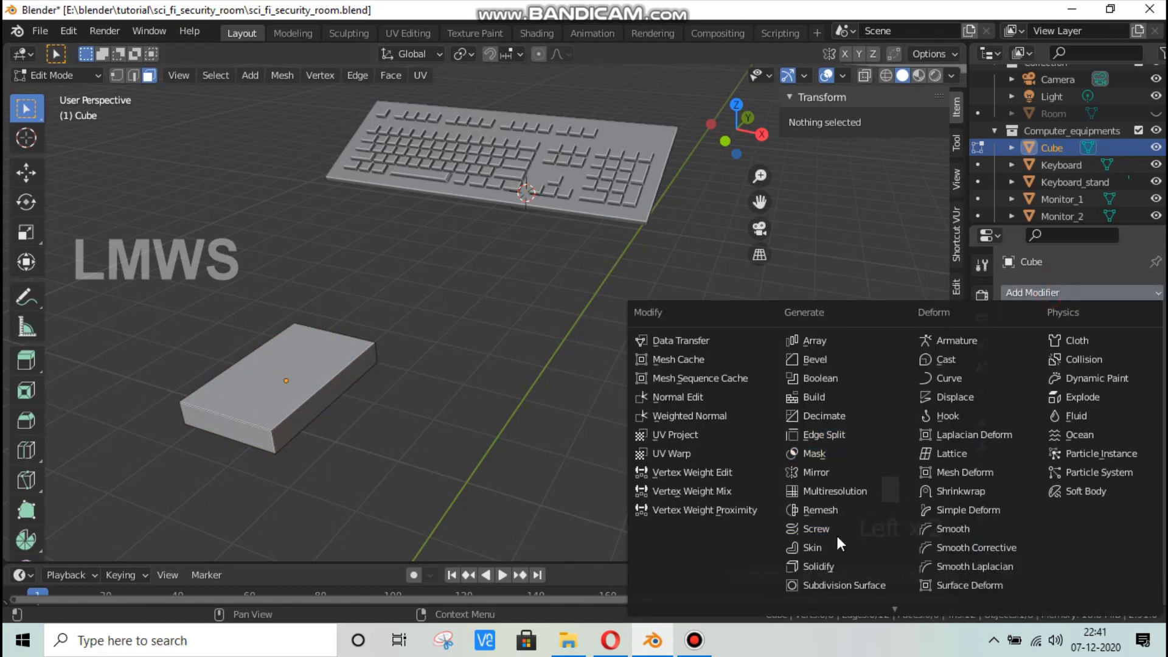
left_click(844, 585)
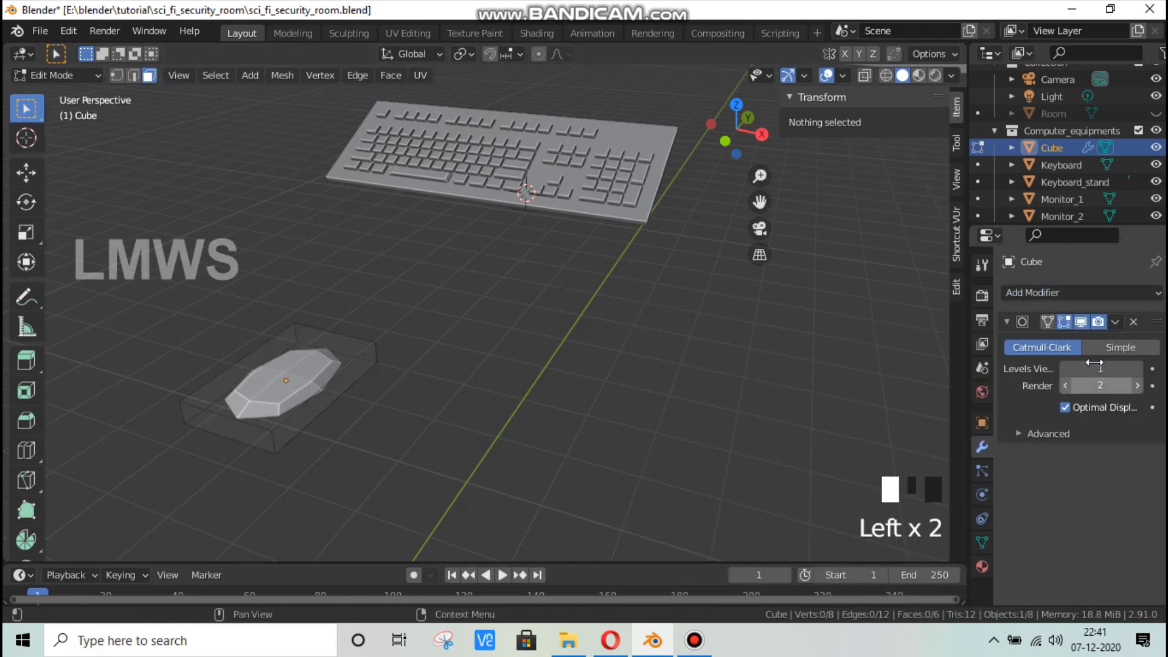
scroll(384, 386, "up", 2)
scroll(359, 394, "down", 1)
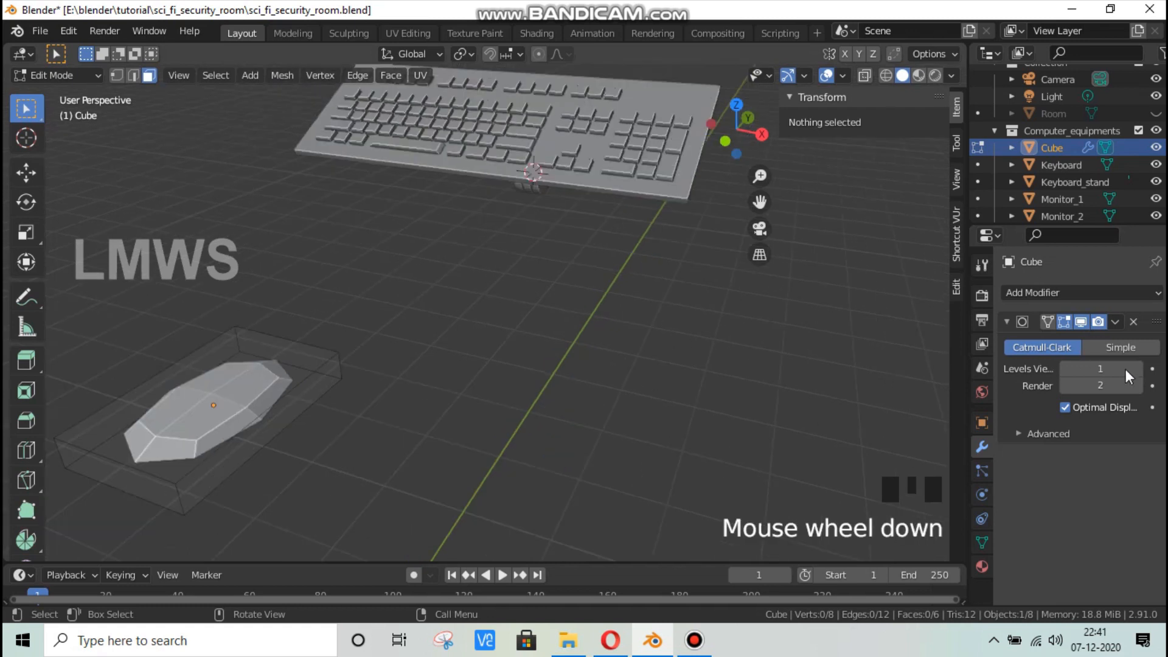
left_click(1137, 369)
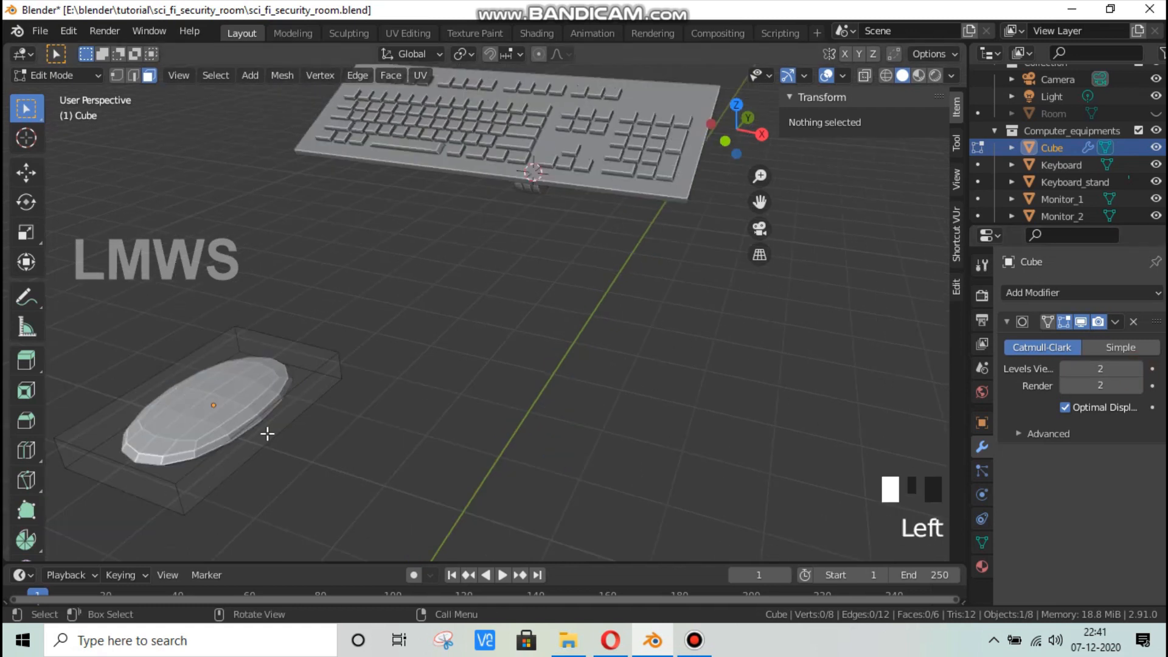
Step: Raise the slab's top face along Z to a local median of about 0.156 m and switch to edge selection
middle_click_drag(263, 433, 371, 400, "shift")
scroll(371, 399, "up", 1)
left_click(377, 401)
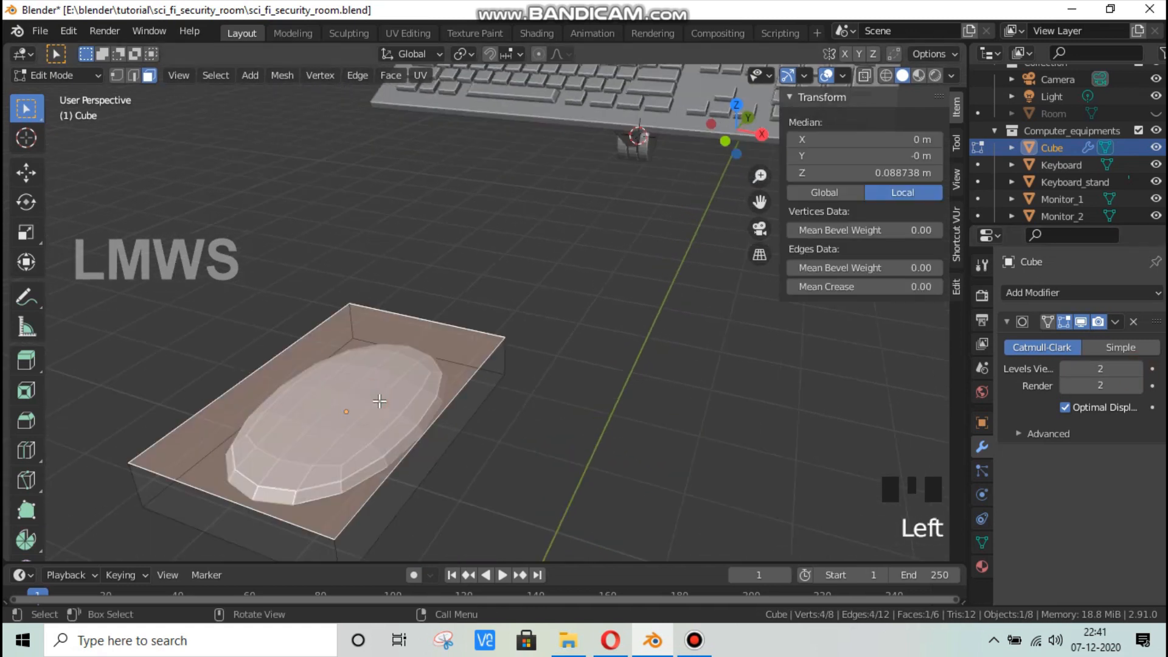
key("g")
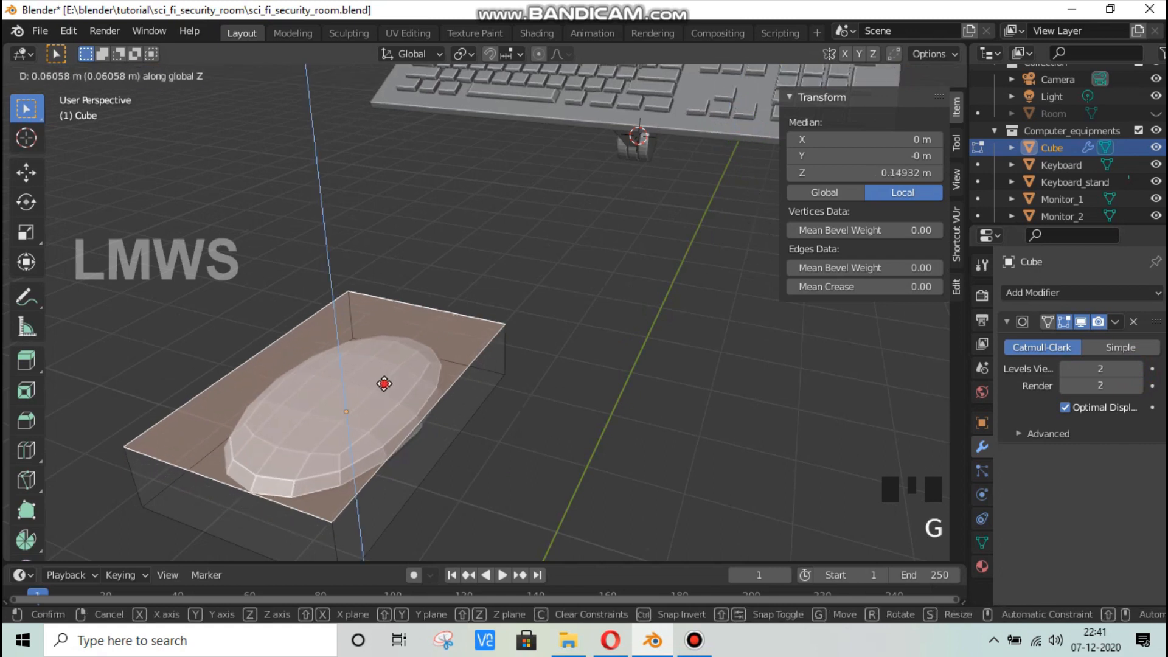
left_click(458, 392)
middle_click_drag(459, 392, 373, 360)
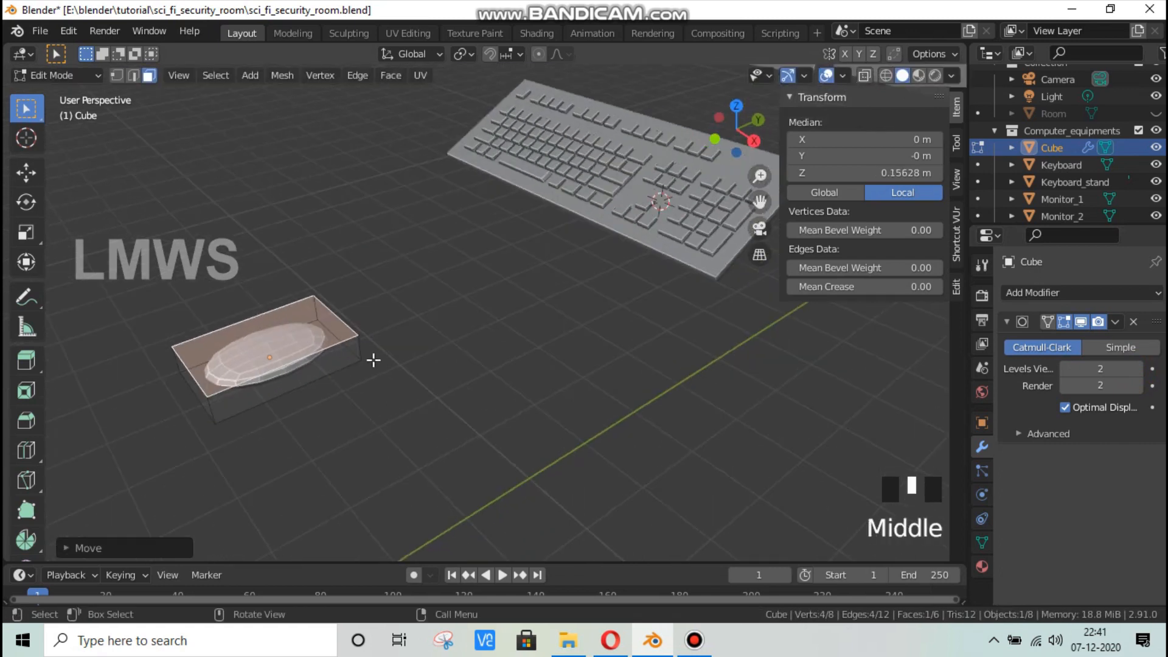
key("alt+a")
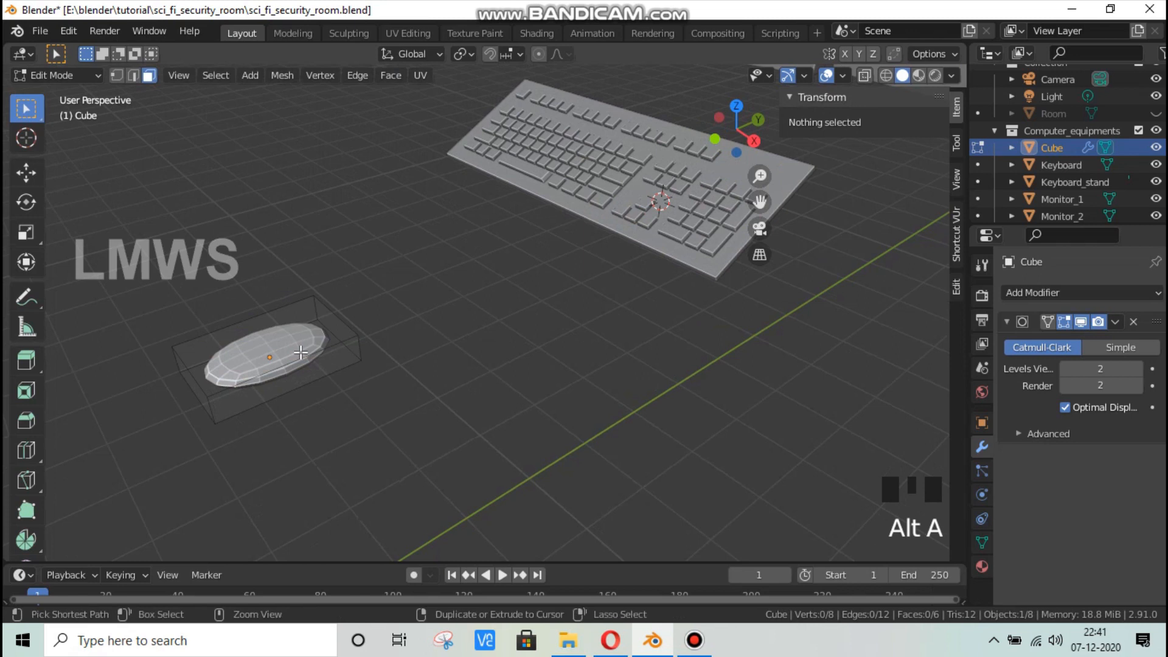
mouse_move(298, 356)
middle_mouse_down()
mouse_move(275, 367)
mouse_move(290, 366)
middle_mouse_up()
left_click(137, 74)
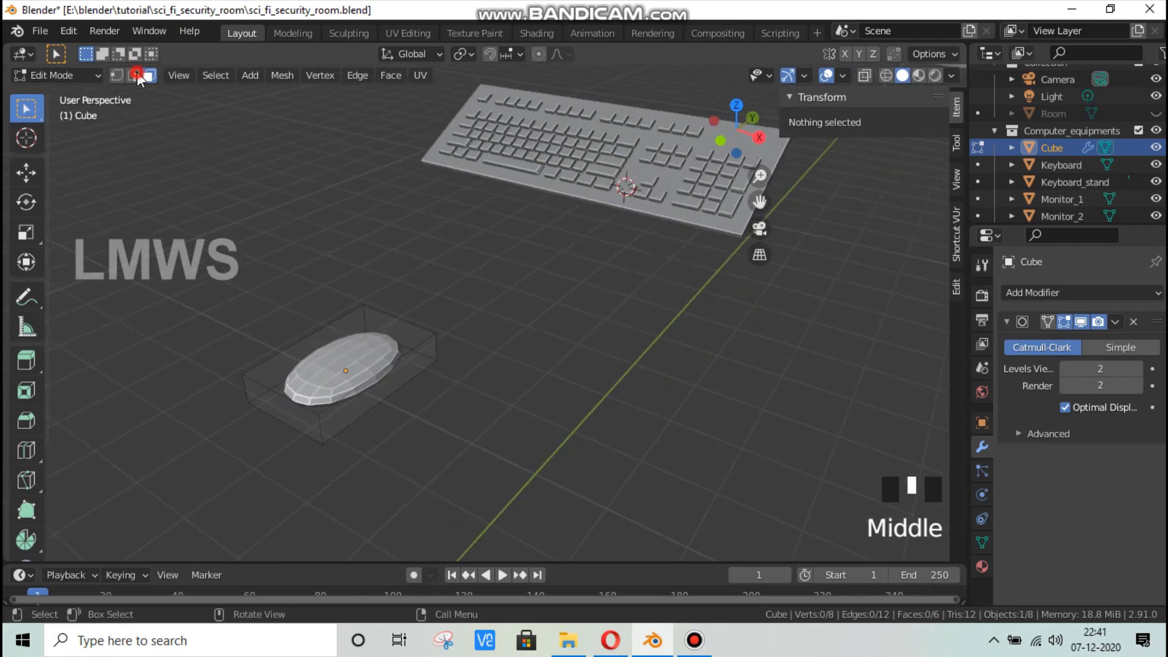
Step: Bevel the two vertical corner edges at the end of the block facing away from the keyboard, about 0.25 m wide
left_click(244, 389)
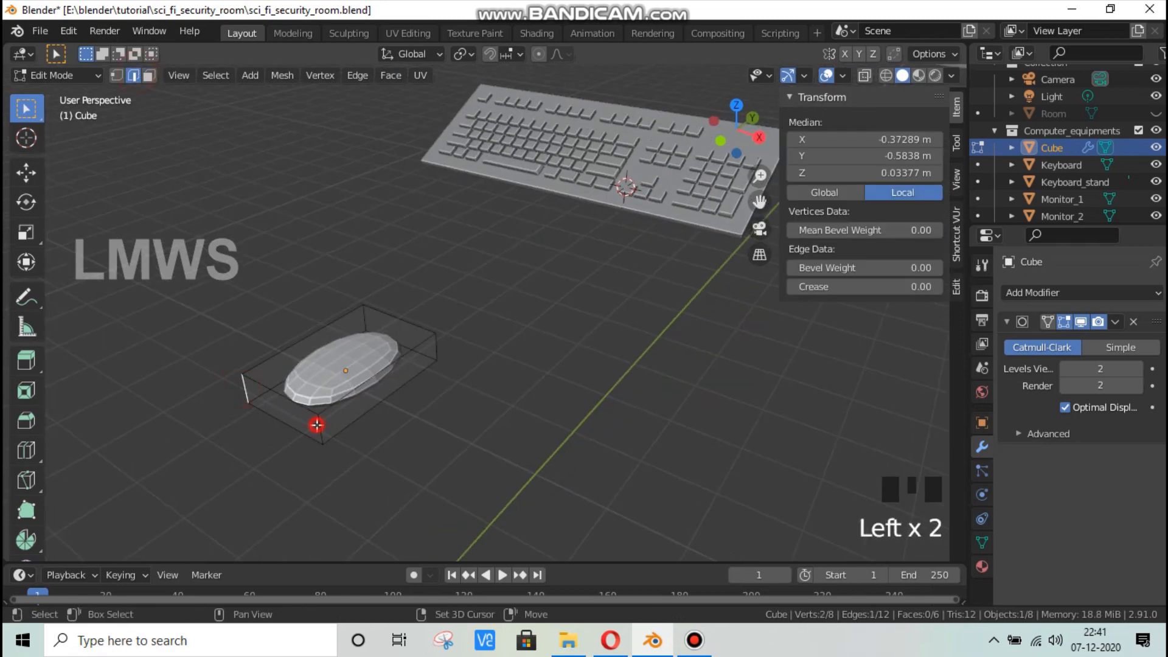
left_click(316, 424, "shift")
key("ctrl+b")
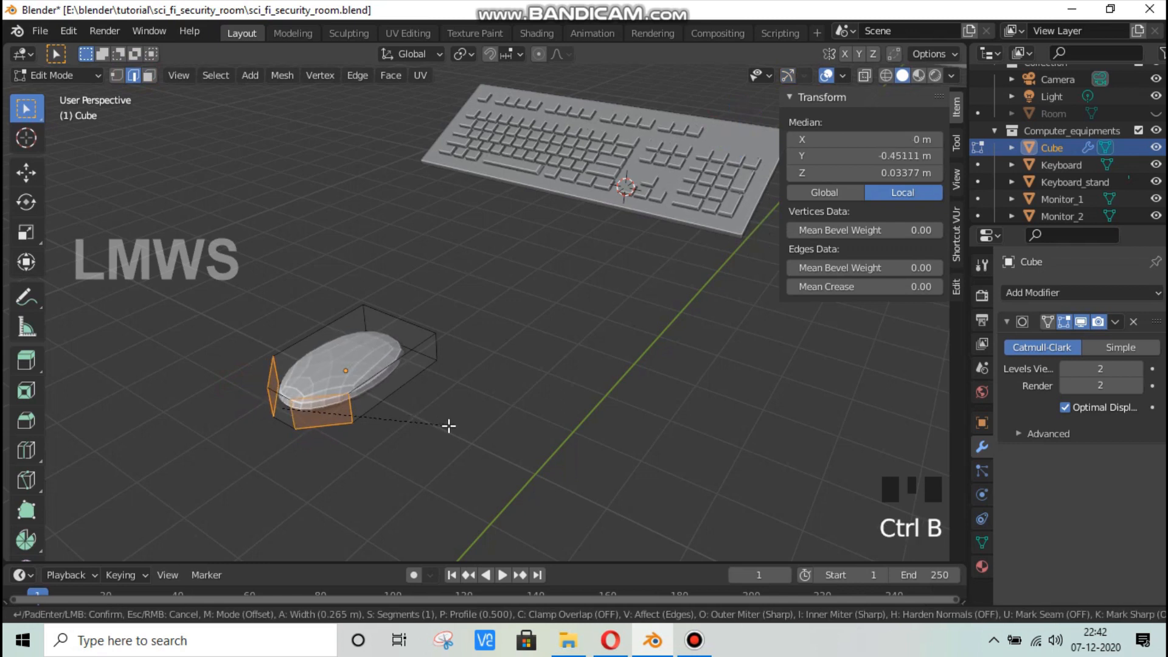
left_click(403, 369)
Step: Try a loop cut across the beveled block, and undo it together with the corner bevel
key("alt+a")
key("ctrl+r")
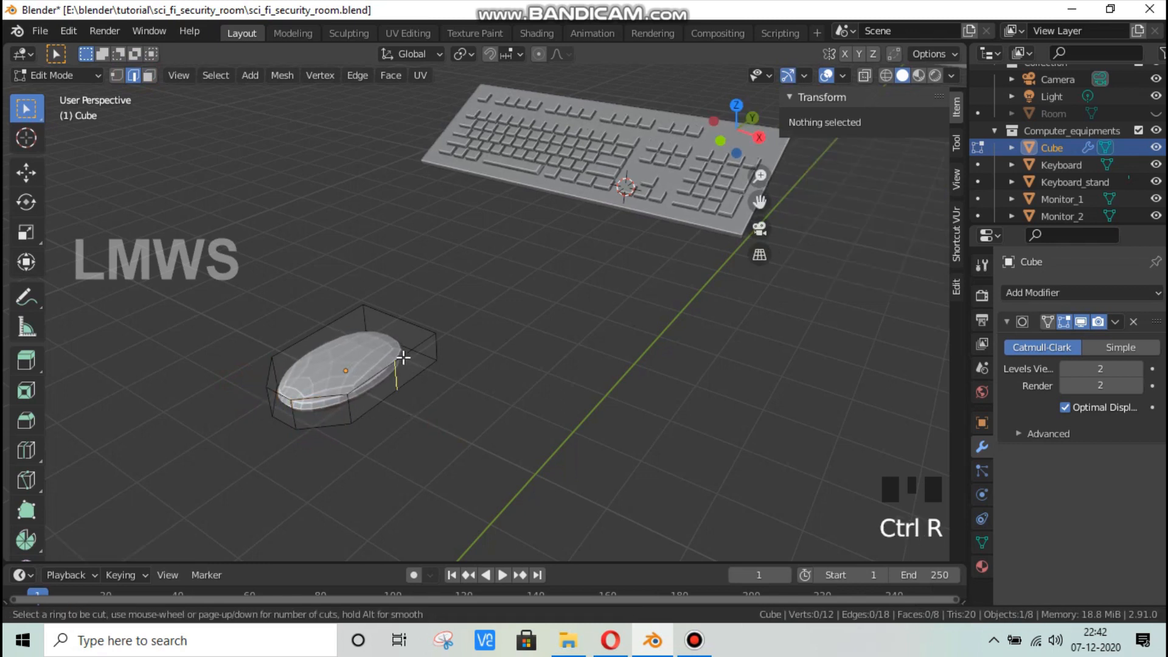
left_click(396, 361)
right_click(402, 359)
key("ctrl+z")
key("ctrl+z")
key("ctrl+z")
key("ctrl+z")
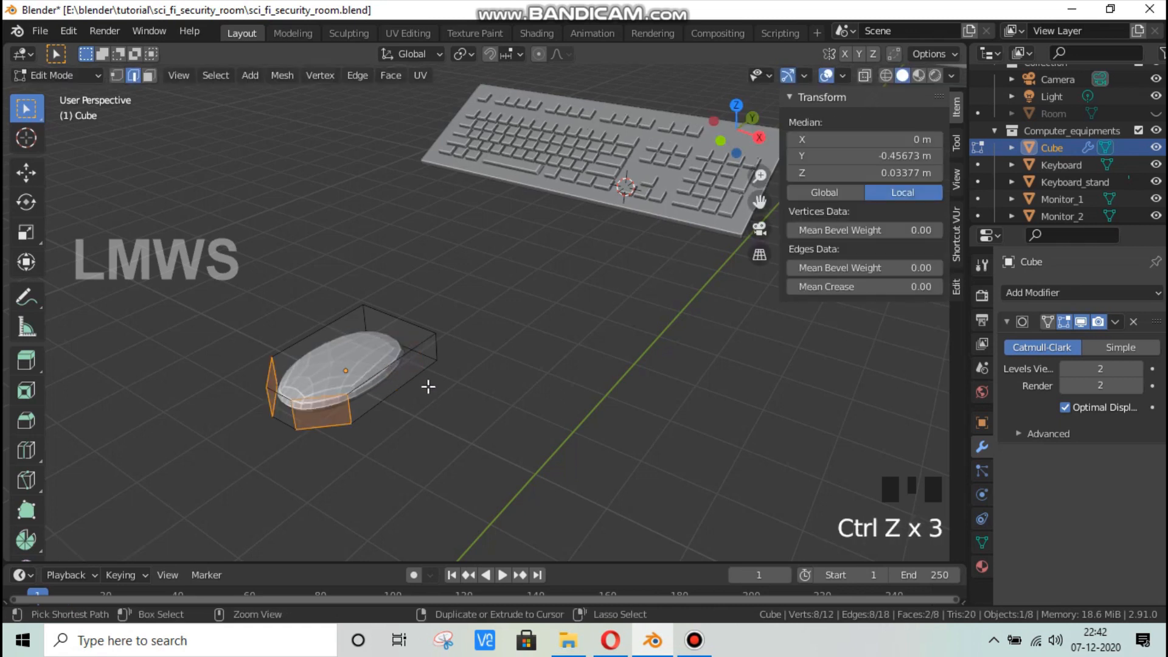
Step: Add one loop cut across the block's width at a local Y of about 0.16 m
key("ctrl+r")
left_click(401, 363)
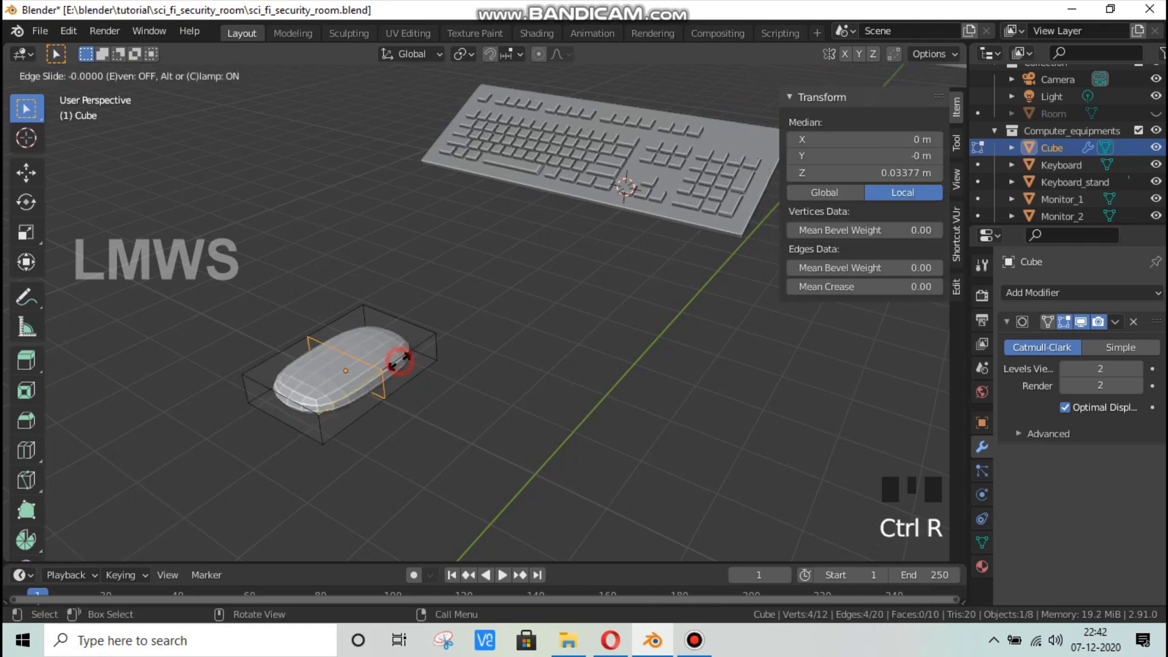
key("Escape")
Step: Bevel the two vertical corner edges at the near end of the loop-cut block, about 0.27 m wide
left_click(319, 426)
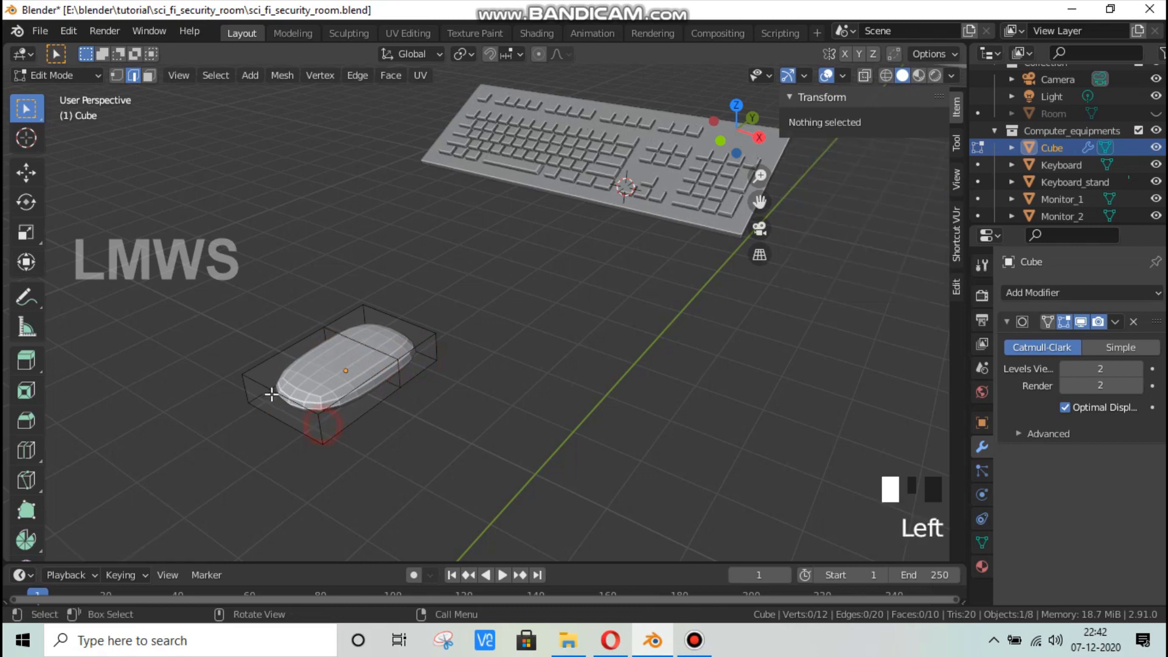
key("ctrl+b")
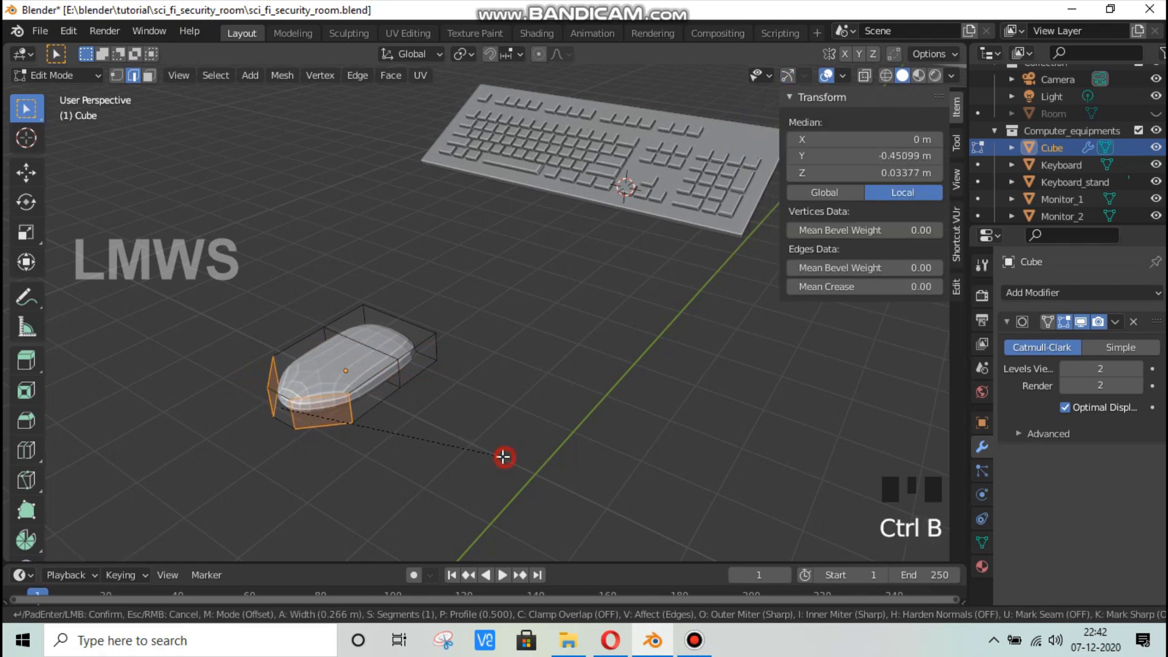
left_click(503, 457)
scroll(329, 430, "up", 2)
middle_click_drag(328, 430, 166, 121)
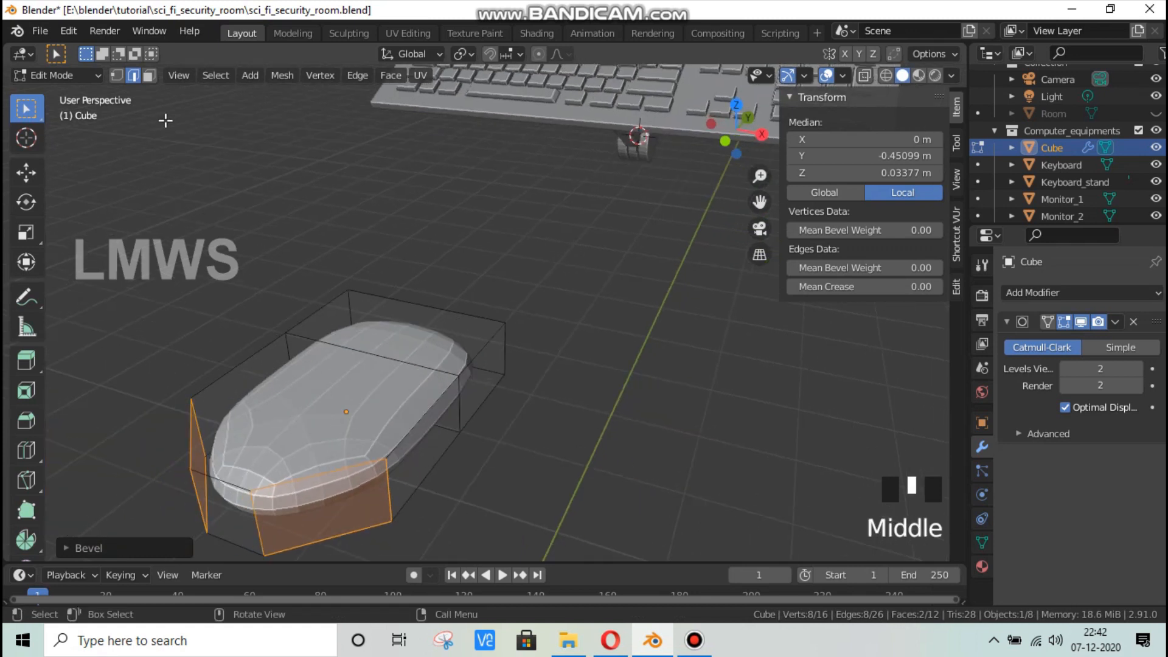
Step: Lower the top edges around the beveled end along Z to a local median of about 0.05 m
left_click(190, 436)
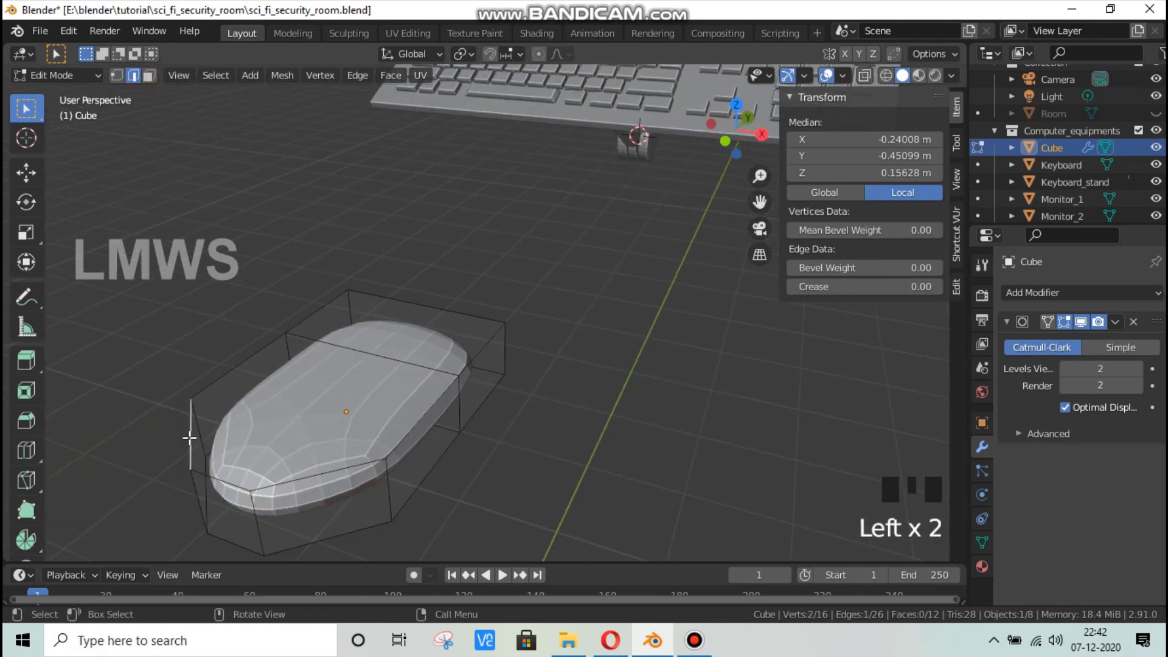
left_click(219, 480, "shift")
left_click(301, 479, "shift")
key("g")
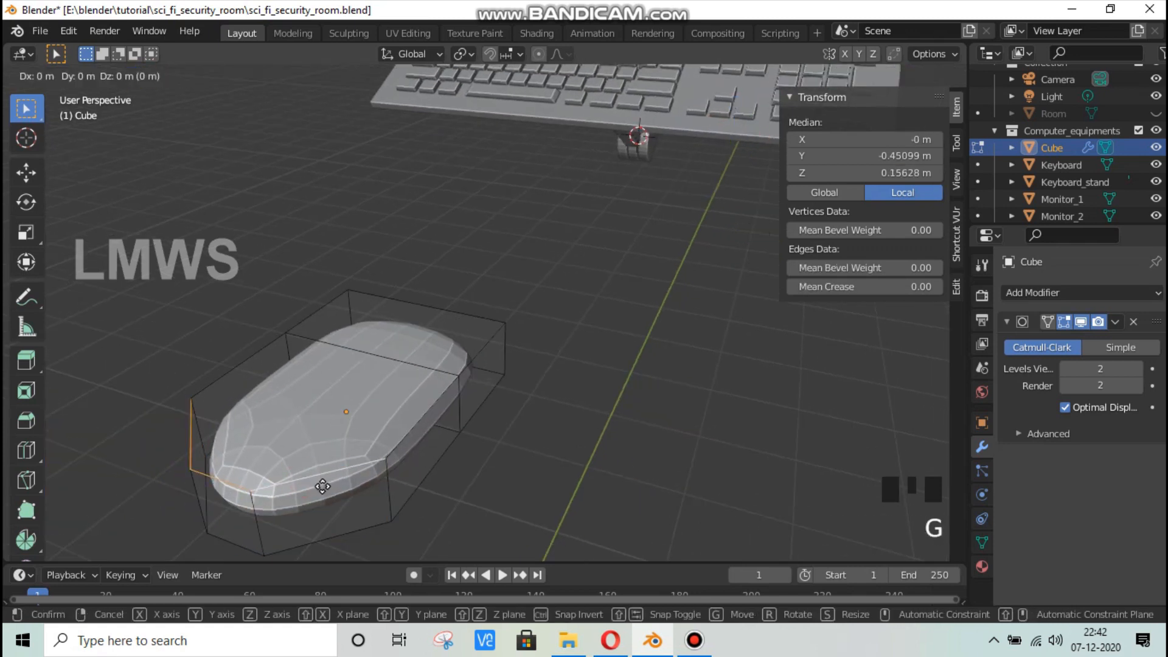
key("z")
left_click(327, 514)
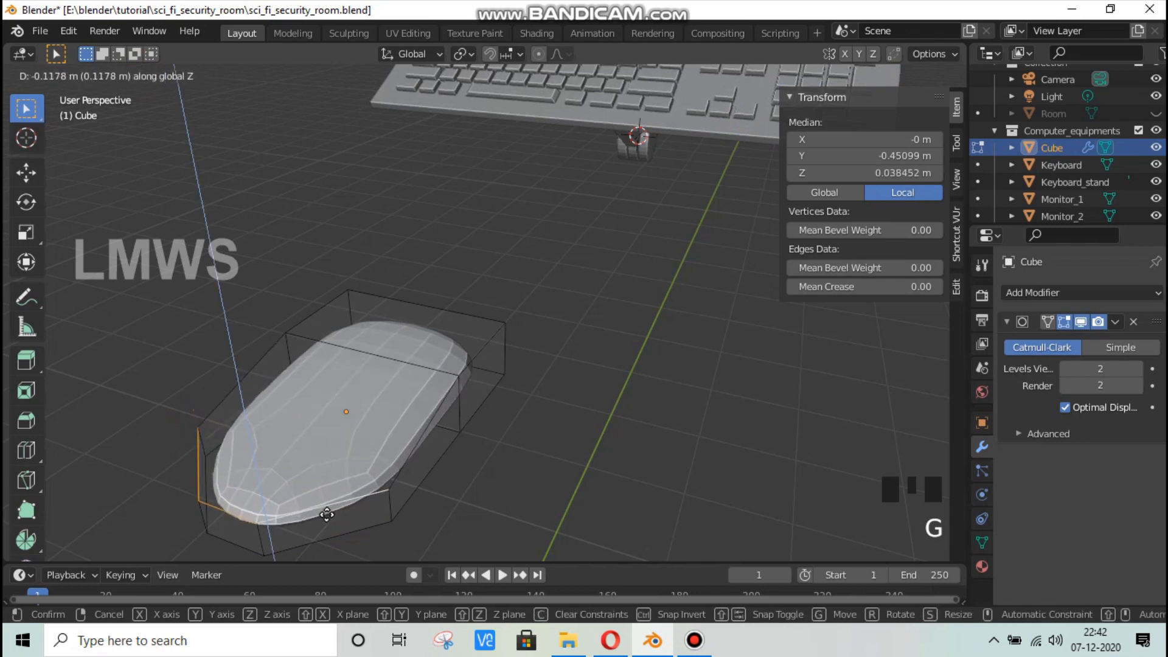
Step: Move the crosswise edge loop along Y to a local position of about -0.007 m and check the profile
left_click(458, 403, "alt")
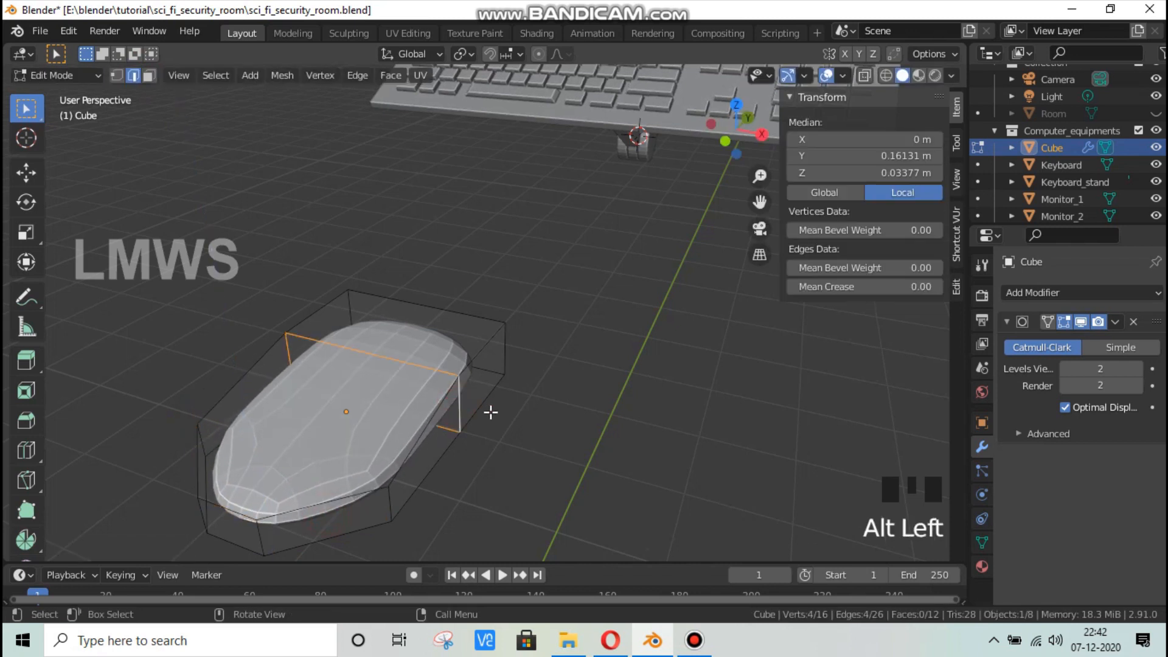
key("g")
key("y")
left_click(465, 433)
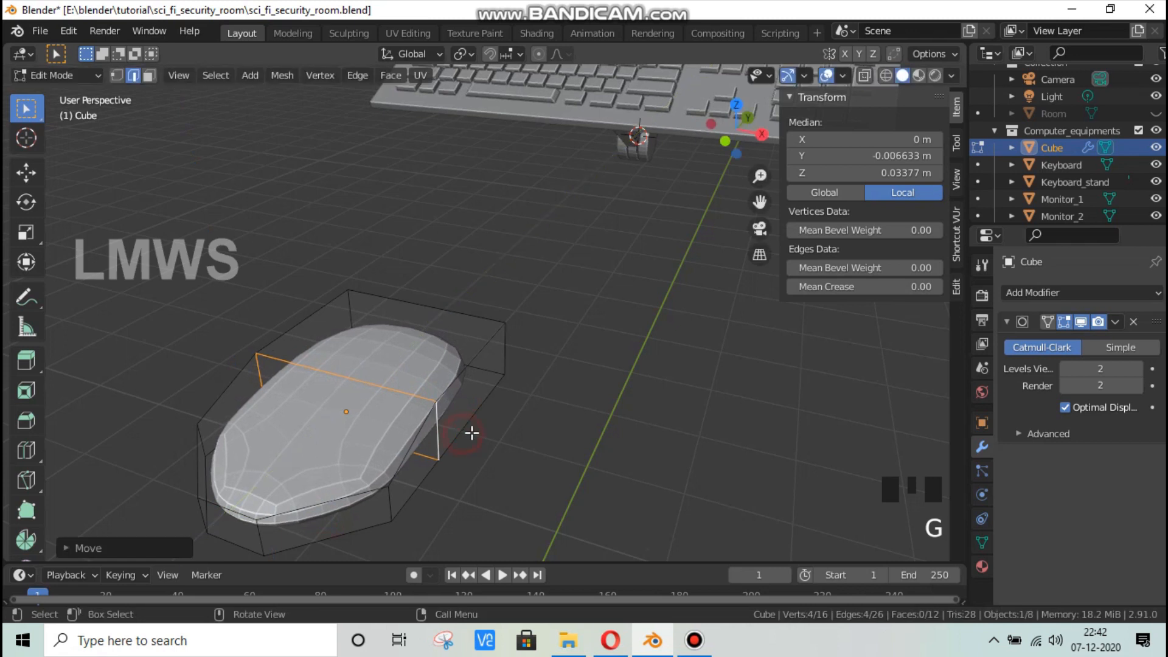
scroll(411, 419, "down", 2)
middle_click_drag(412, 419, 524, 503)
scroll(253, 356, "up", 2)
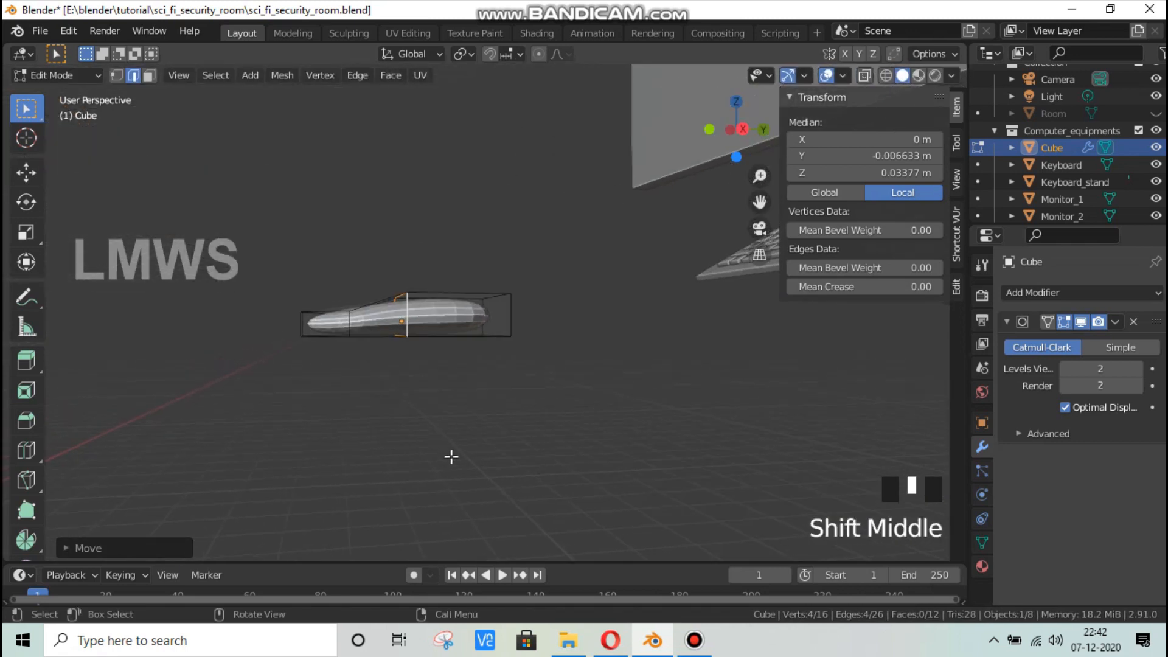
middle_click_drag(451, 457, 460, 402)
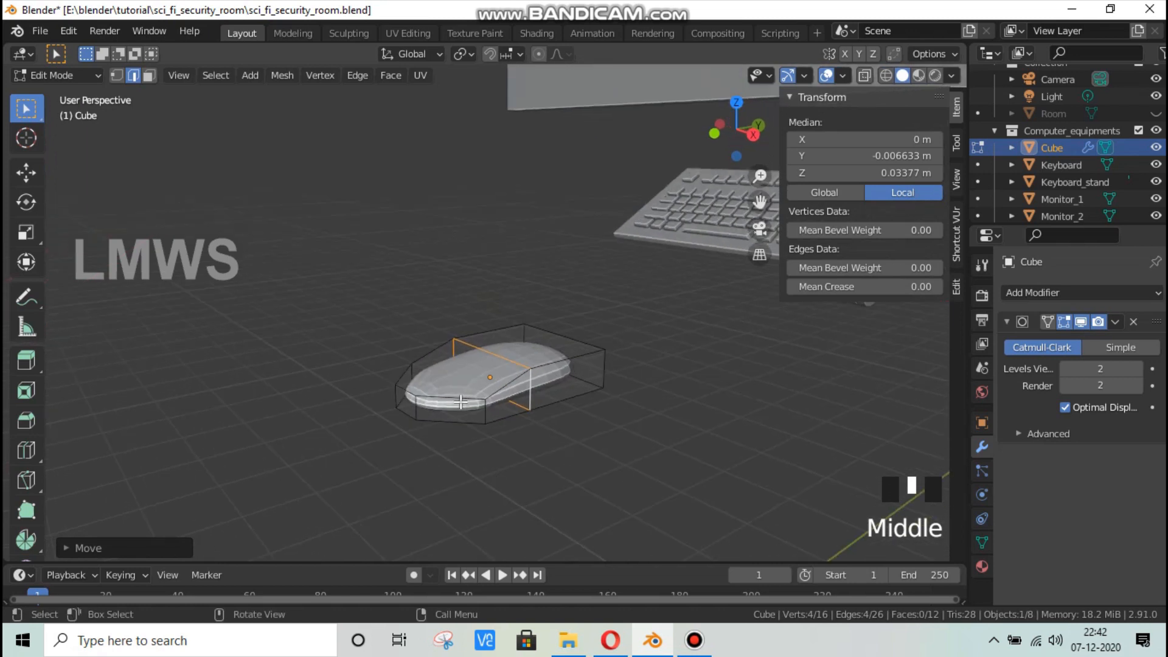
Step: Undo the edge loop move, the lowered end edges and the corner bevel, keeping the crosswise loop cut
key("ctrl+z")
key("ctrl+z")
key("ctrl+z")
key("ctrl+z")
key("ctrl+z")
key("ctrl+z")
key("ctrl+z")
key("ctrl+z")
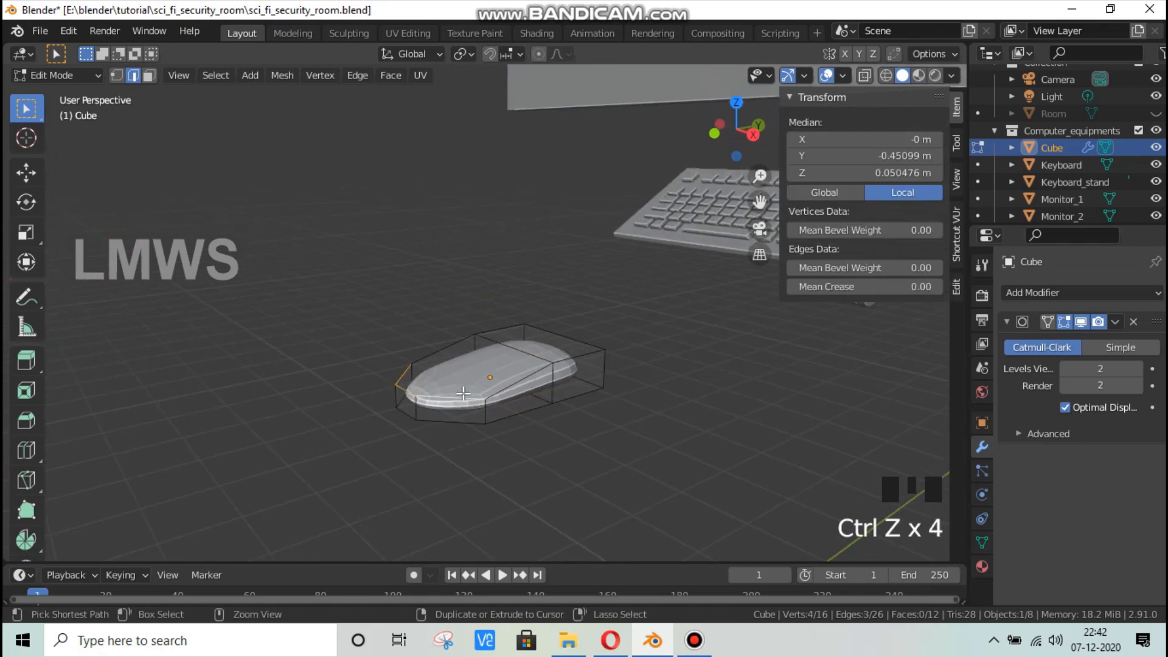
key("ctrl+z")
key("ctrl+z")
key("ctrl+z")
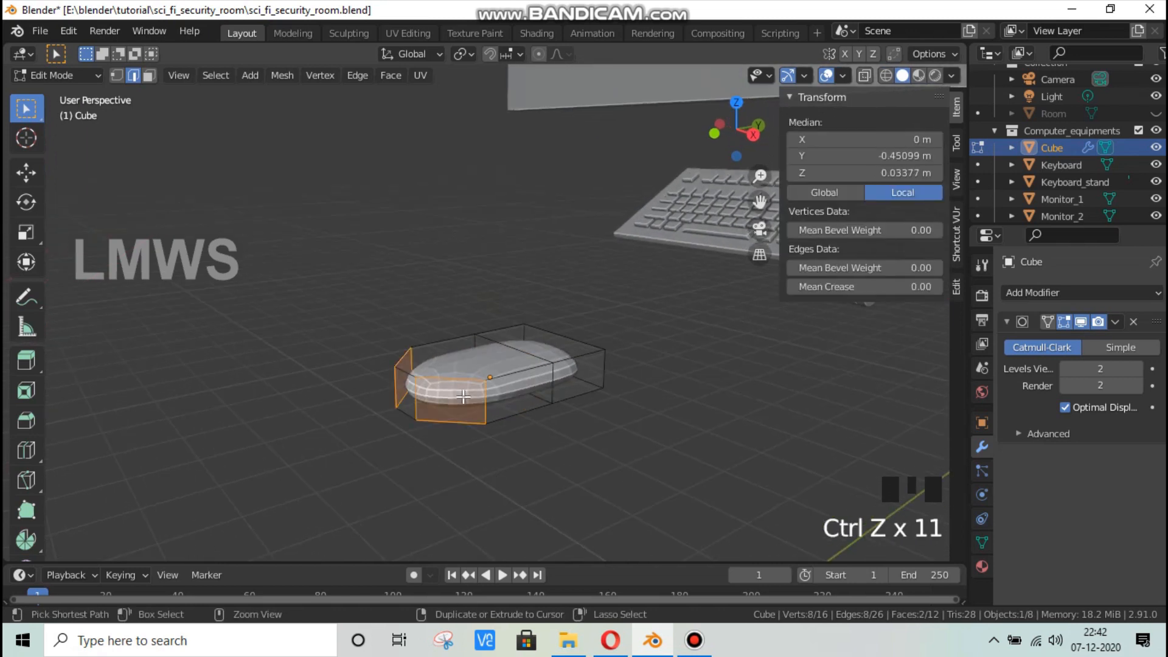
key("ctrl+z")
Step: Add two evenly spaced loop cuts running lengthwise along the block
key("alt+a")
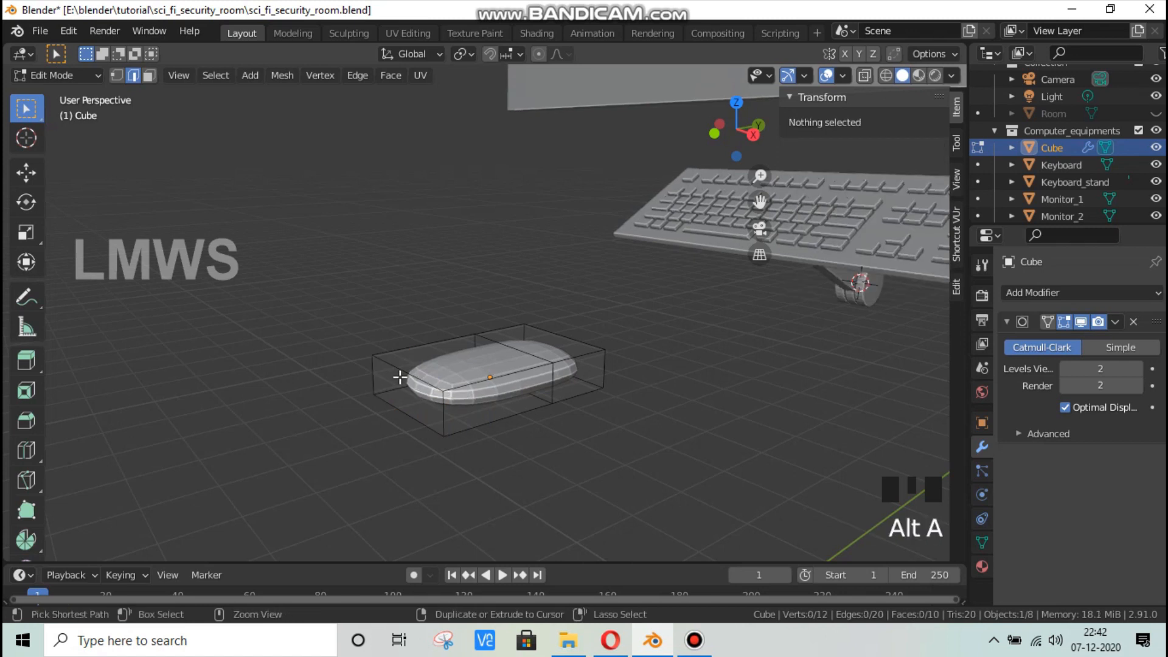
key("ctrl+r")
scroll(421, 373, "up", 2)
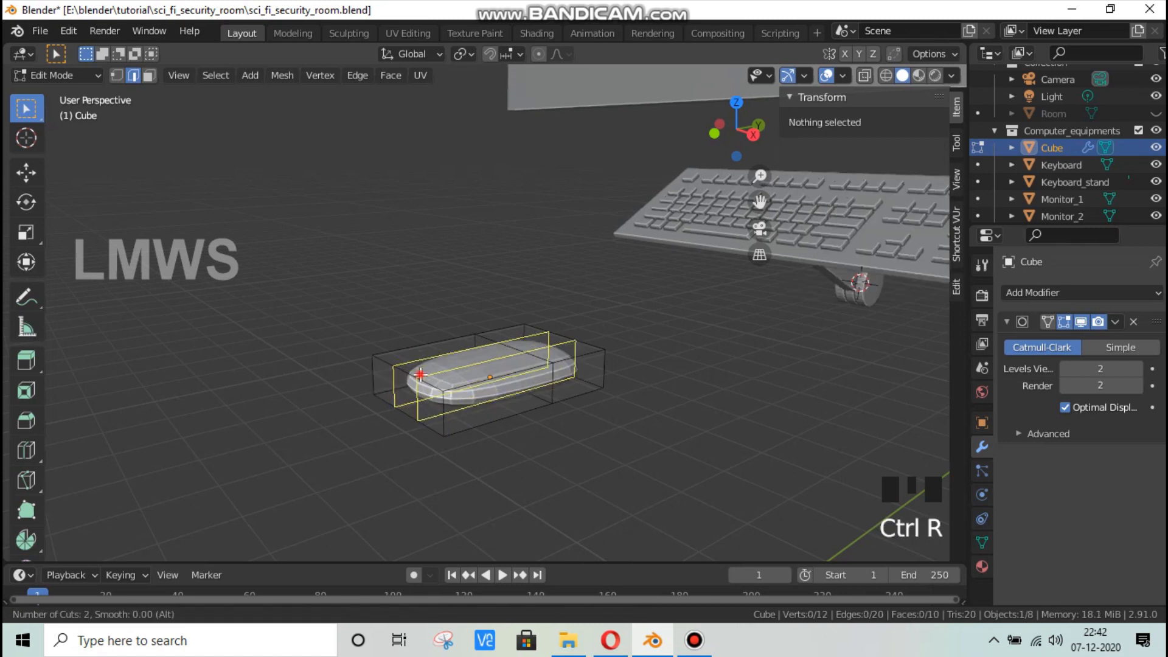
left_click(421, 374)
key("Escape")
key("Escape")
key("alt+a")
Step: Bring the two vertical corner edges at the near end closer together along X, scaling by about 0.6
left_click(442, 407)
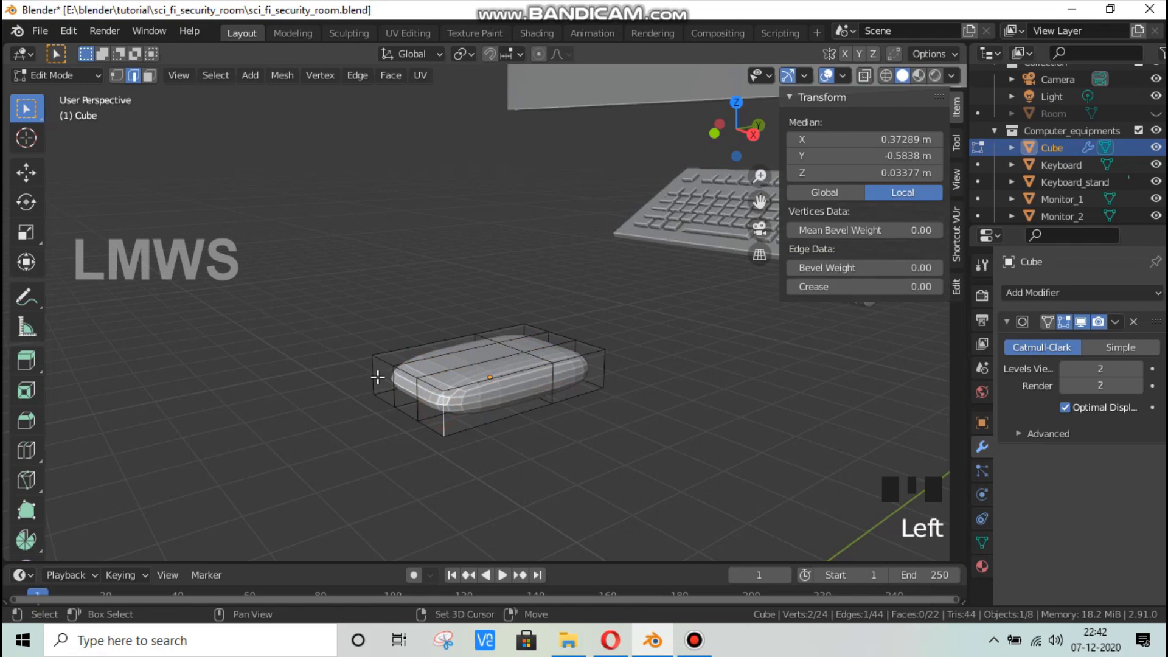
left_click(537, 450, "shift")
key("s")
key("x")
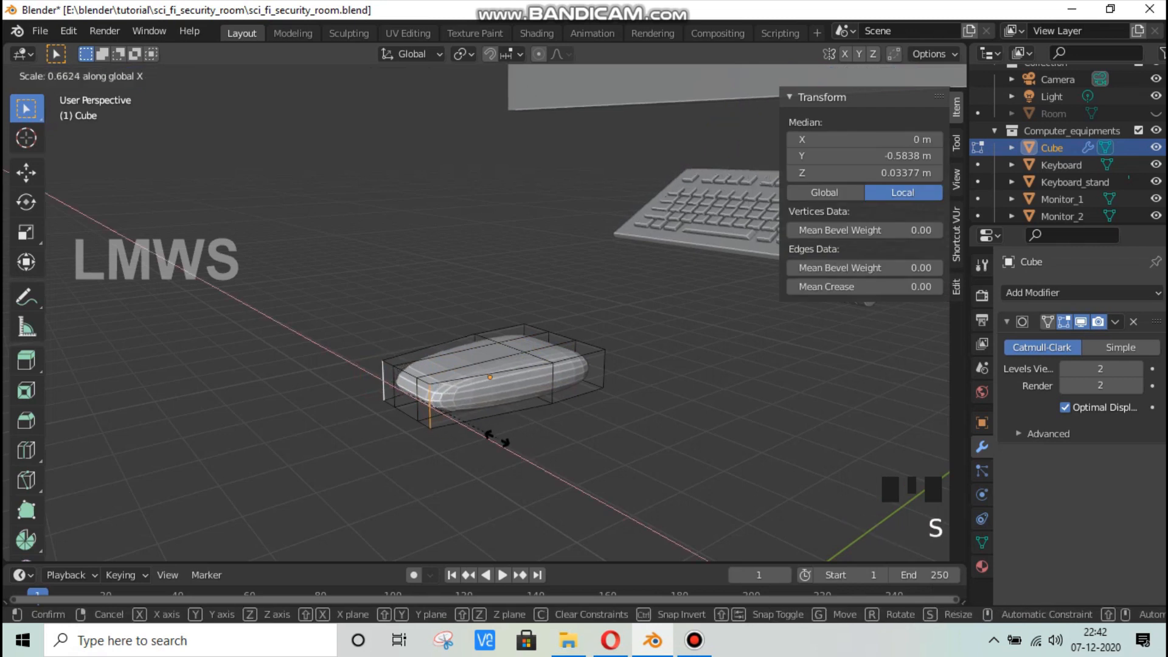
left_click(483, 437)
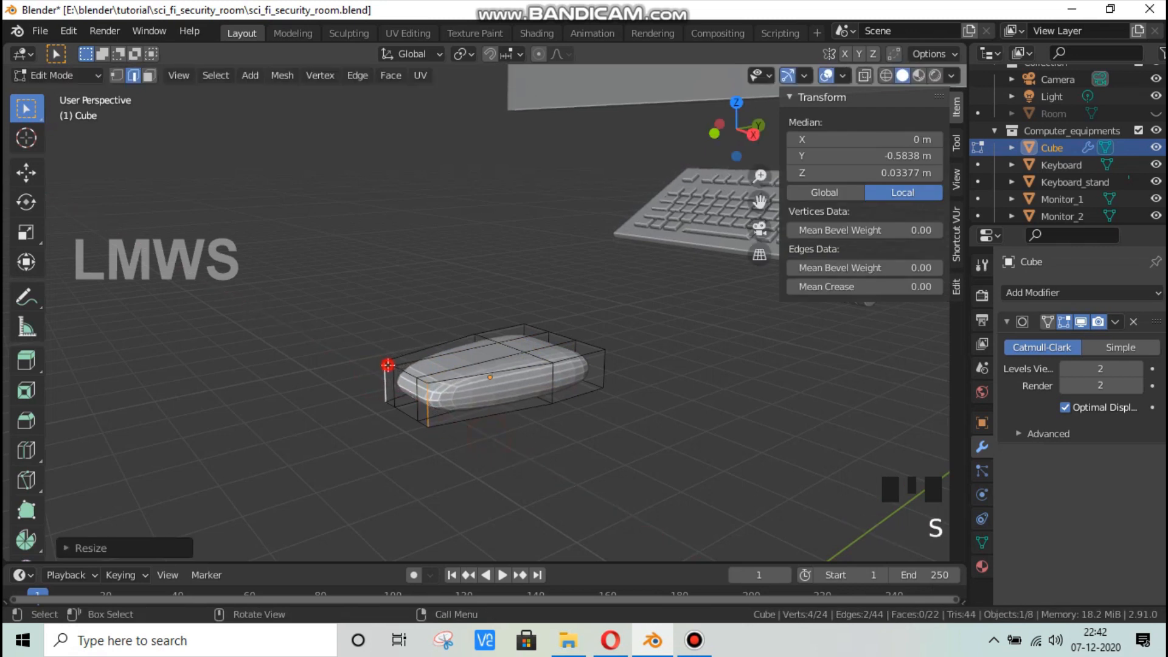
Step: Lower the three top edges of the narrowed end along Z by about 0.12 m
left_click(389, 366)
left_click(422, 382, "shift")
left_click(422, 383, "shift")
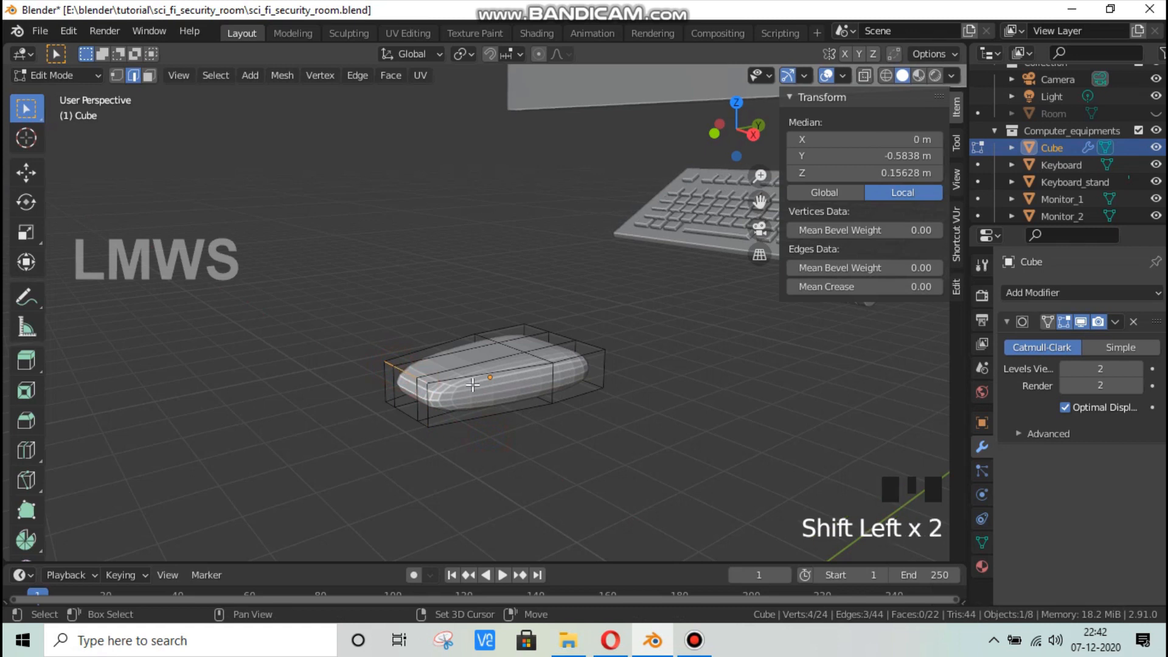
key("g")
key("z")
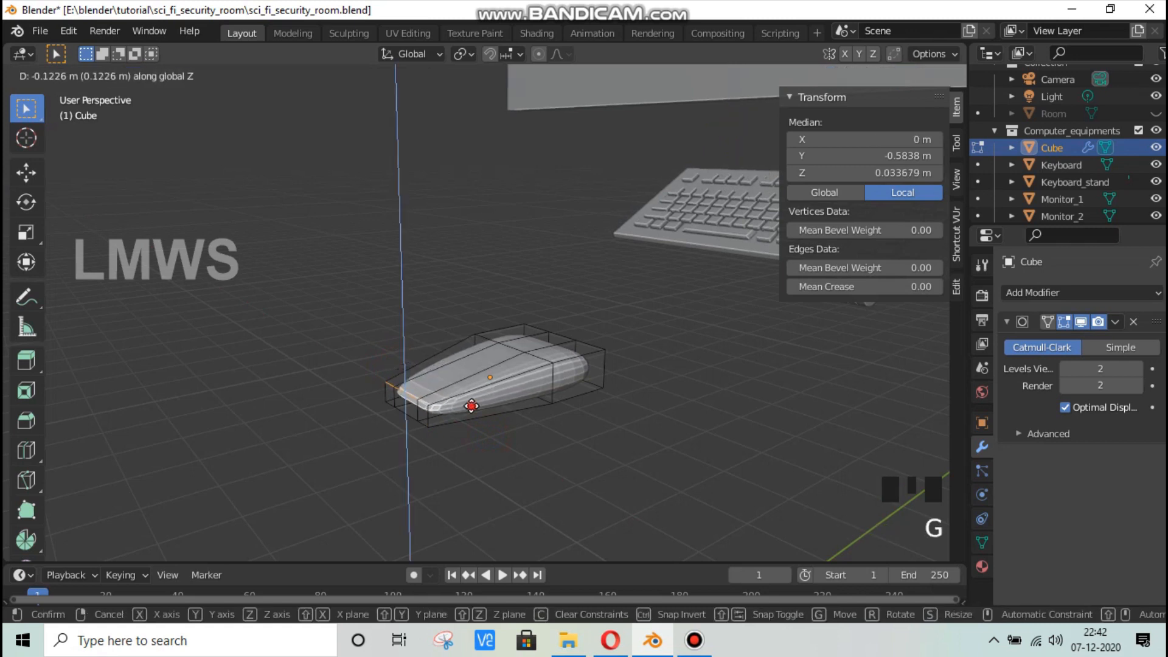
left_click(472, 406)
Step: Select the crosswise edge loop on the mouse body and move it about 0.28 m along Y toward the narrowed end
key("alt+a")
left_click(550, 388, "alt")
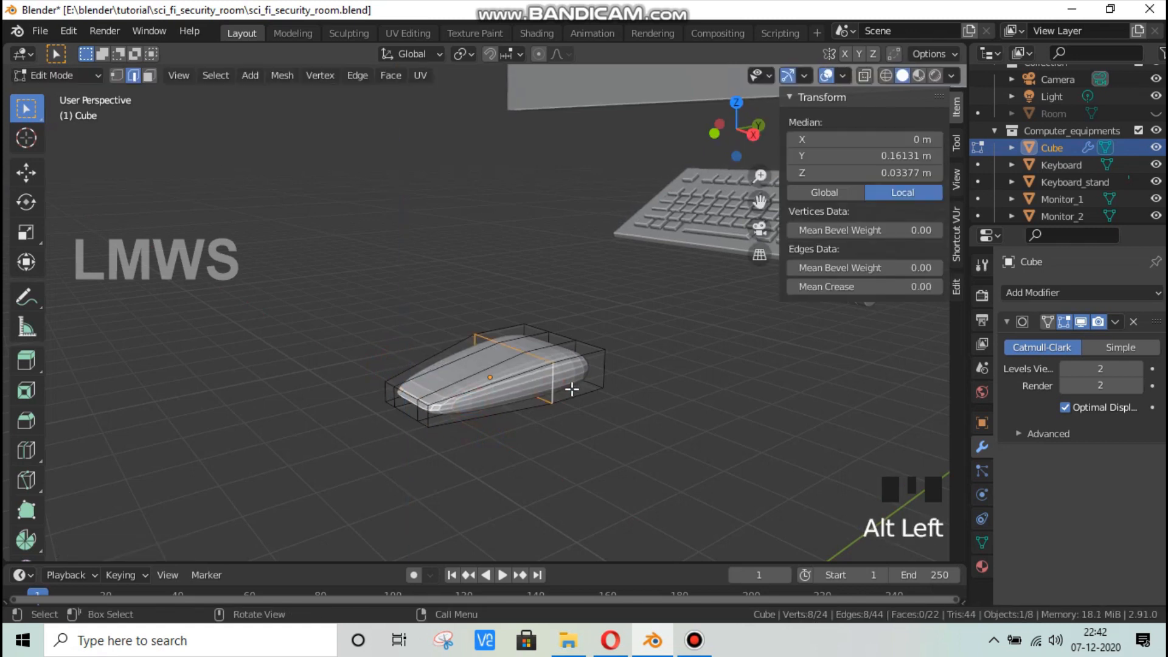
key("g")
key("y")
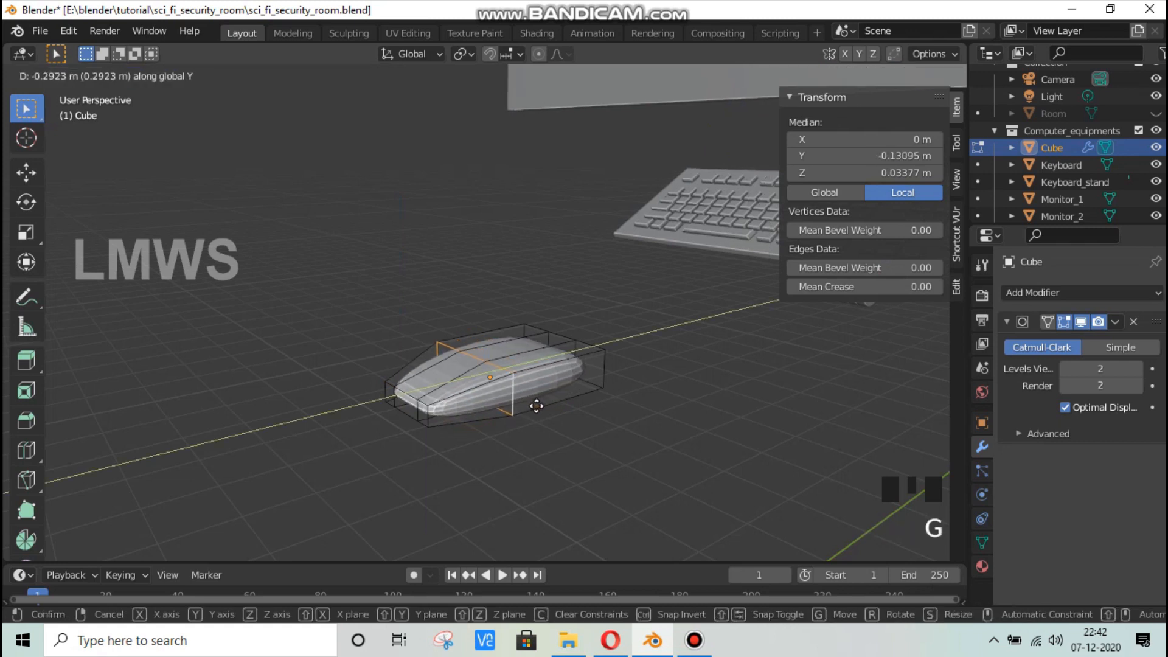
left_click(523, 401)
Step: Bring the two inner vertical edges at the narrowed end closer together along X, scaling by about 0.36
scroll(431, 410, "up", 1)
middle_click_drag(394, 431, 453, 440)
key("alt+a")
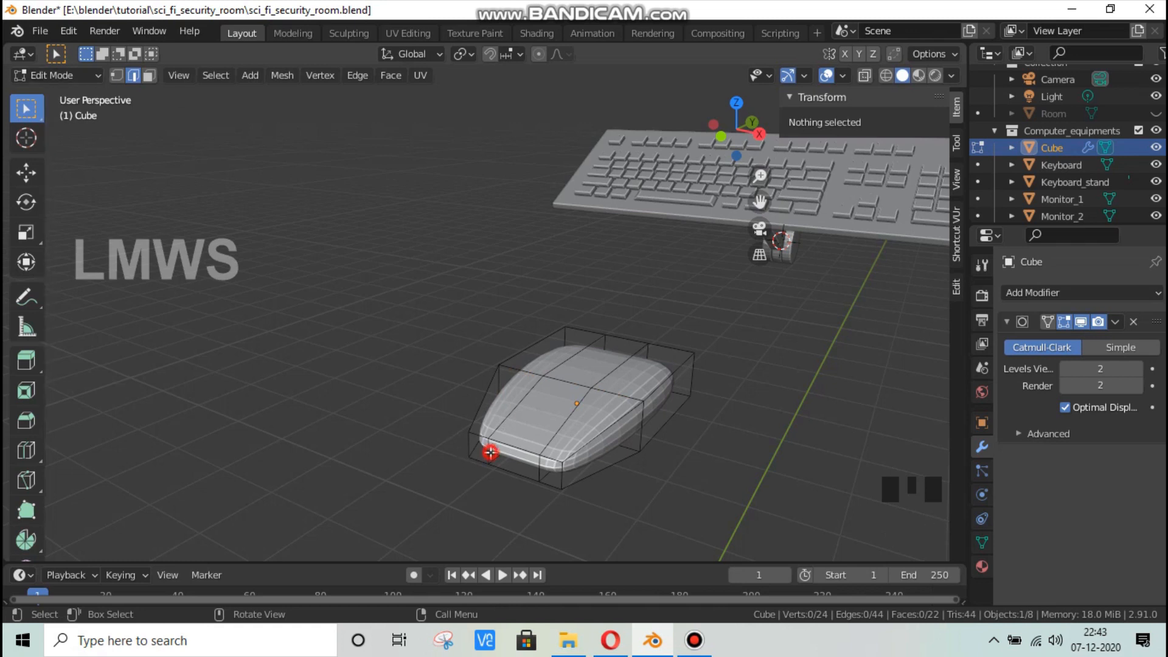
left_click(539, 469)
left_click(489, 458, "shift")
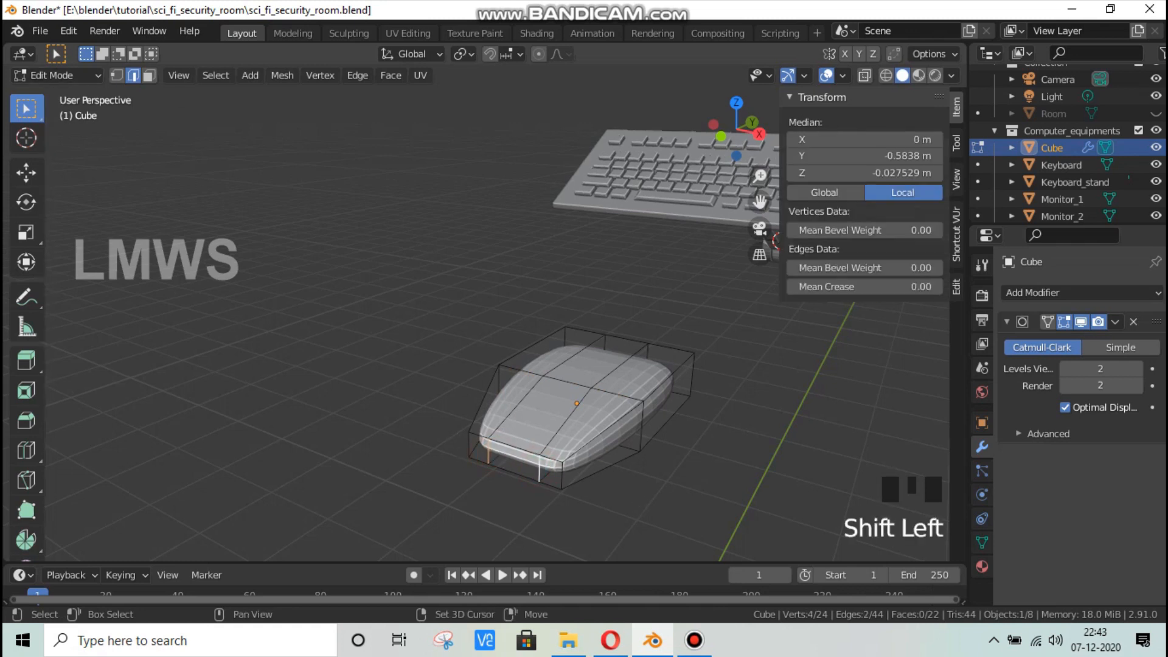
key("s")
key("x")
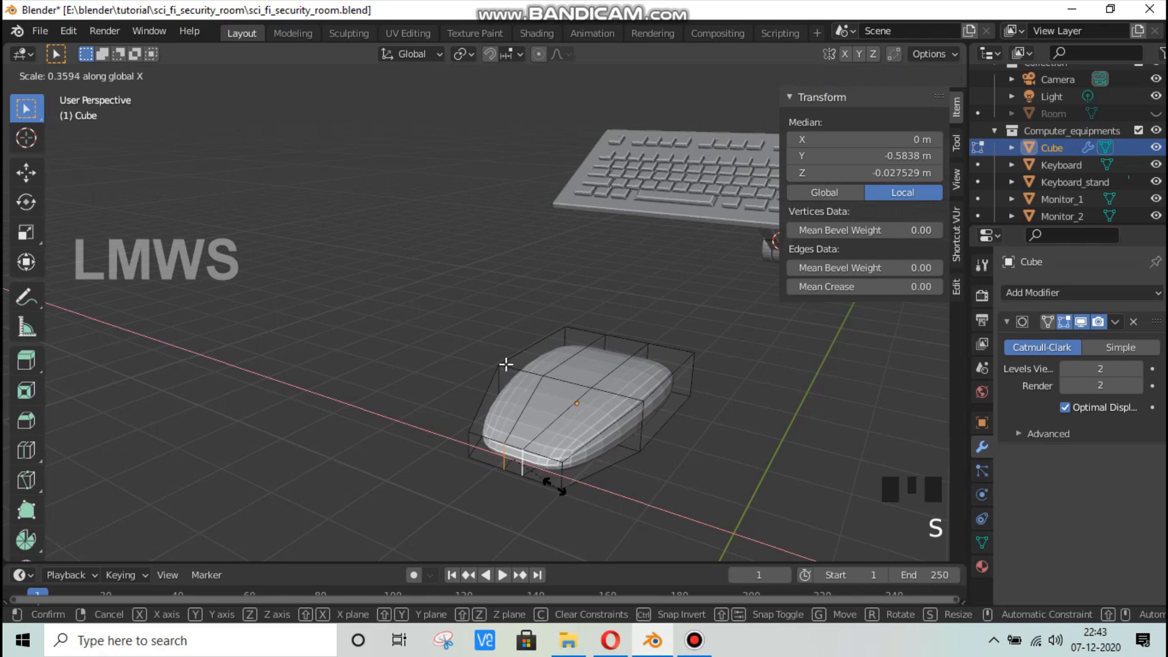
left_click(506, 364)
Step: Select the two middle top vertices of the crosswise loop and scale them closer together along X
left_click(117, 75)
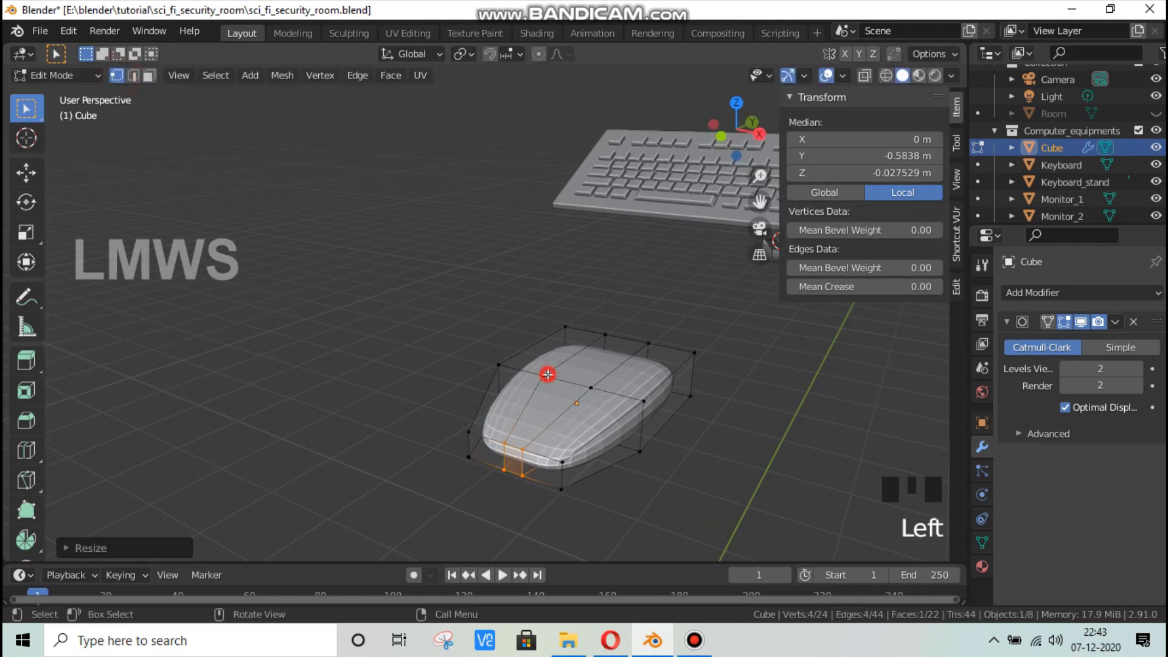
left_click(547, 374)
left_click(593, 389, "shift")
key("s")
key("x")
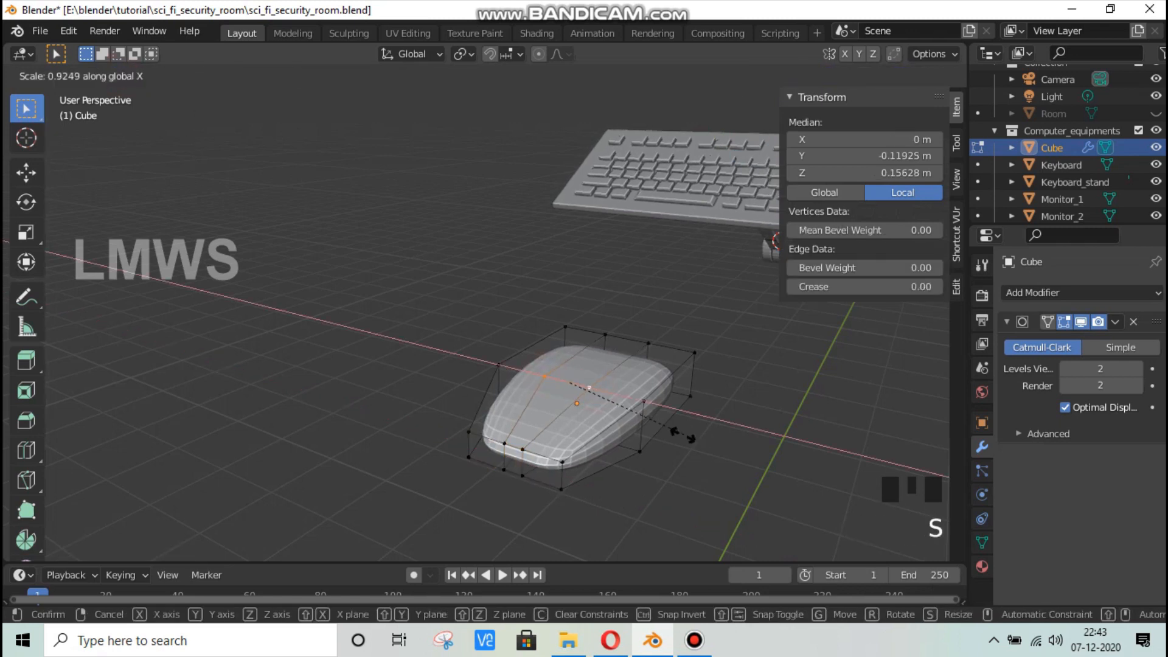
left_click(620, 418)
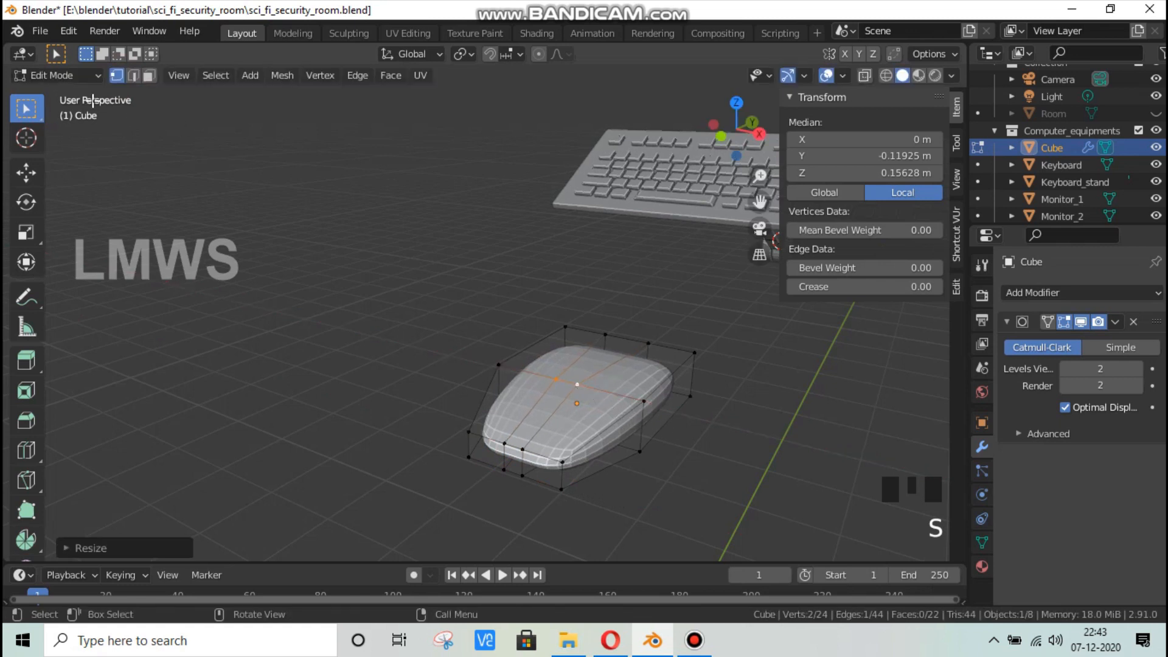
Step: Extrude the two outer top faces at the narrowed end in place and shrink each around its own centre to about 0.88
key("alt+a")
left_click(521, 396)
left_click(594, 426, "shift")
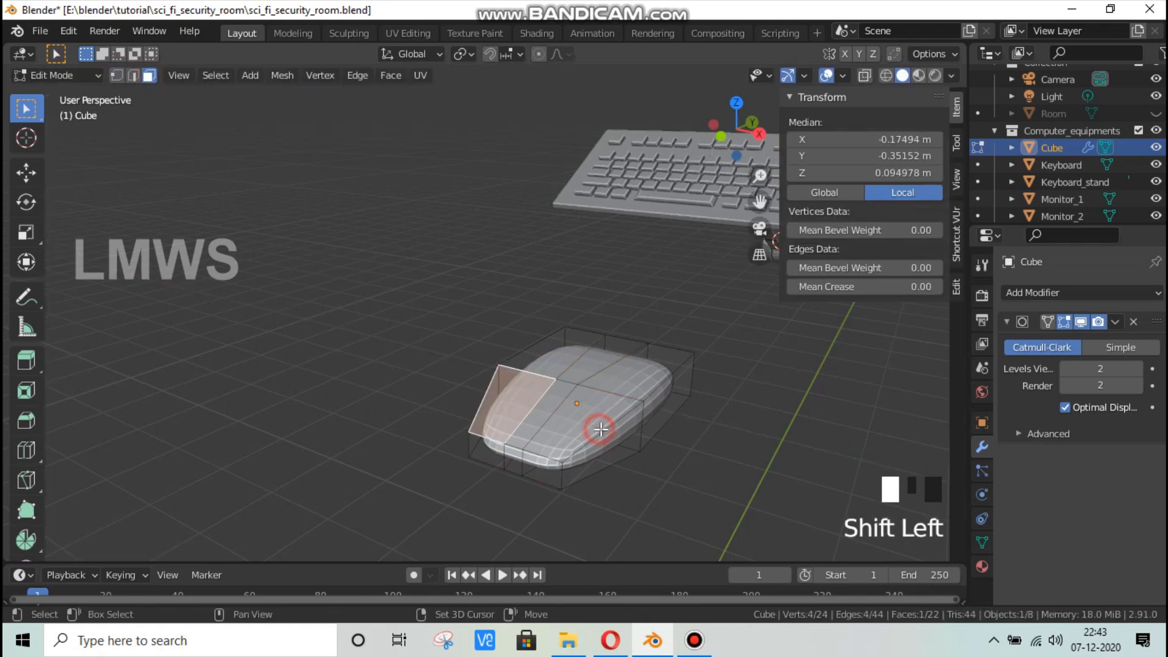
left_click(460, 54)
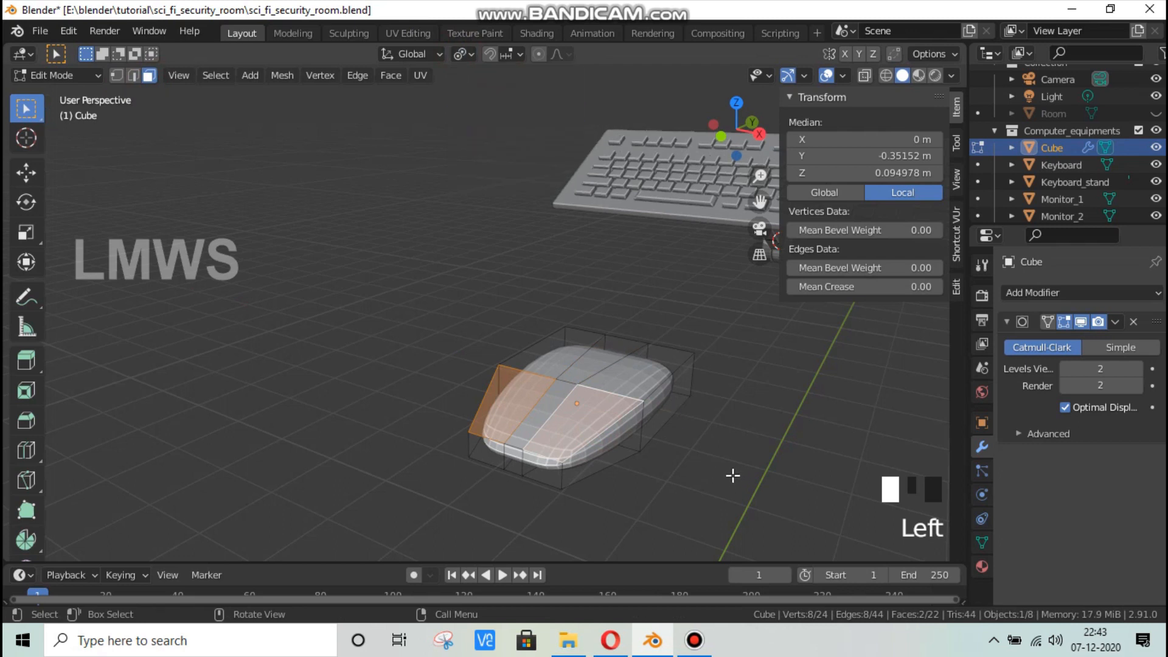
key("e")
right_click(764, 484)
key("s")
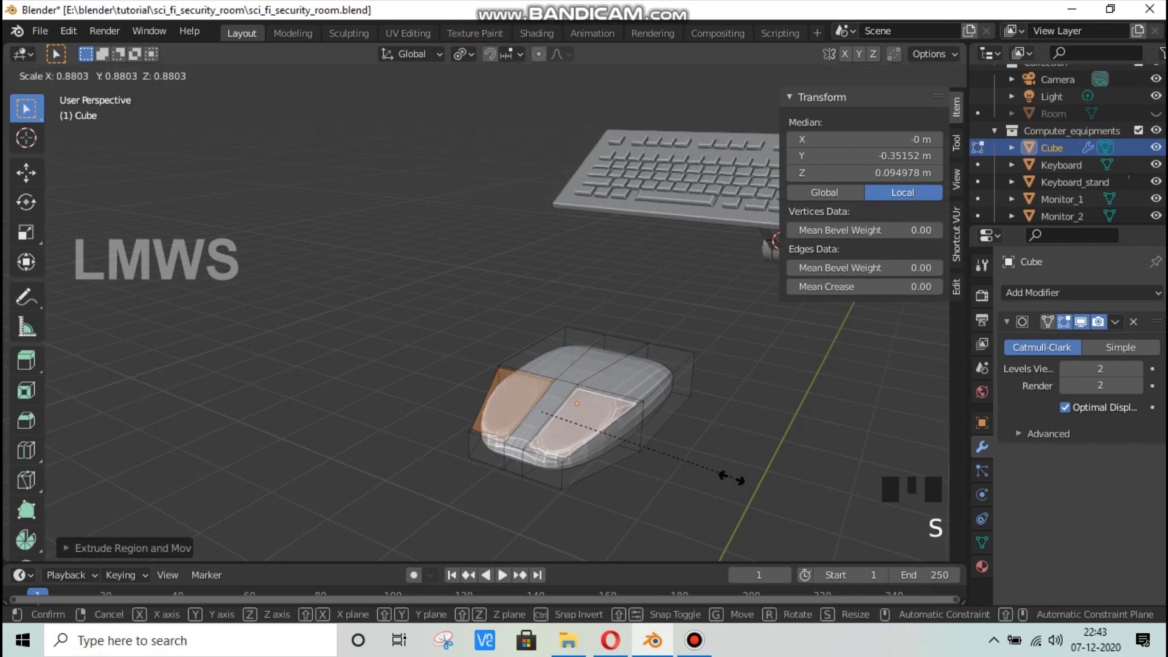
left_click(723, 478)
Step: Extrude the two inset button faces outward by about 0.009 m and return to Object Mode
key("e")
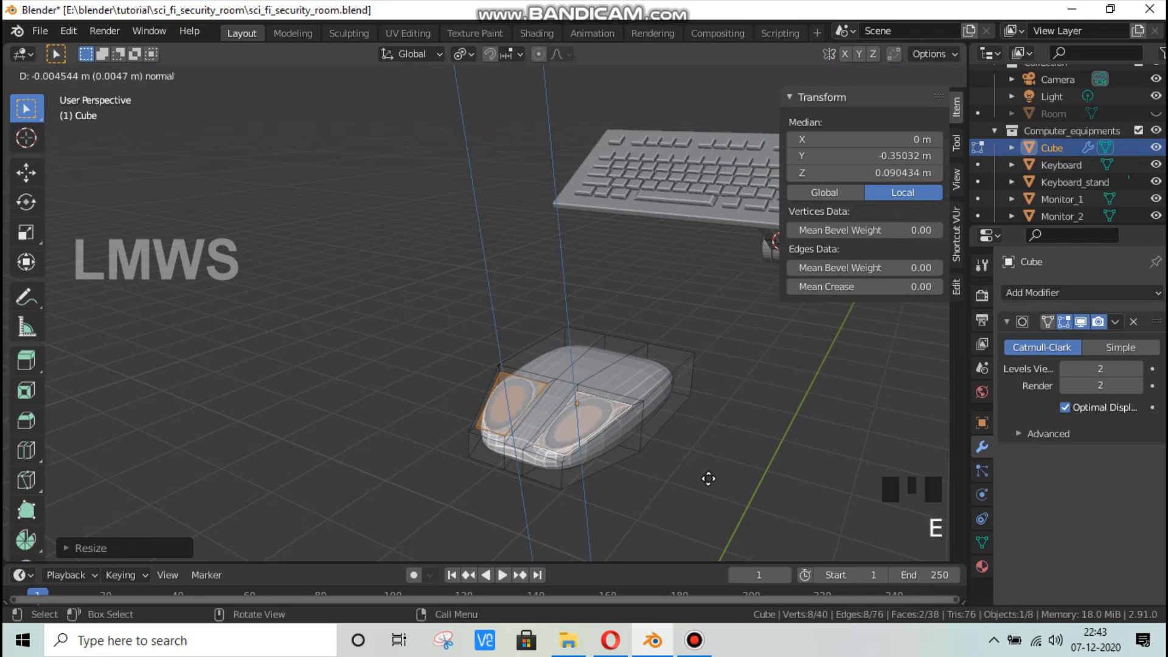
right_click(709, 476)
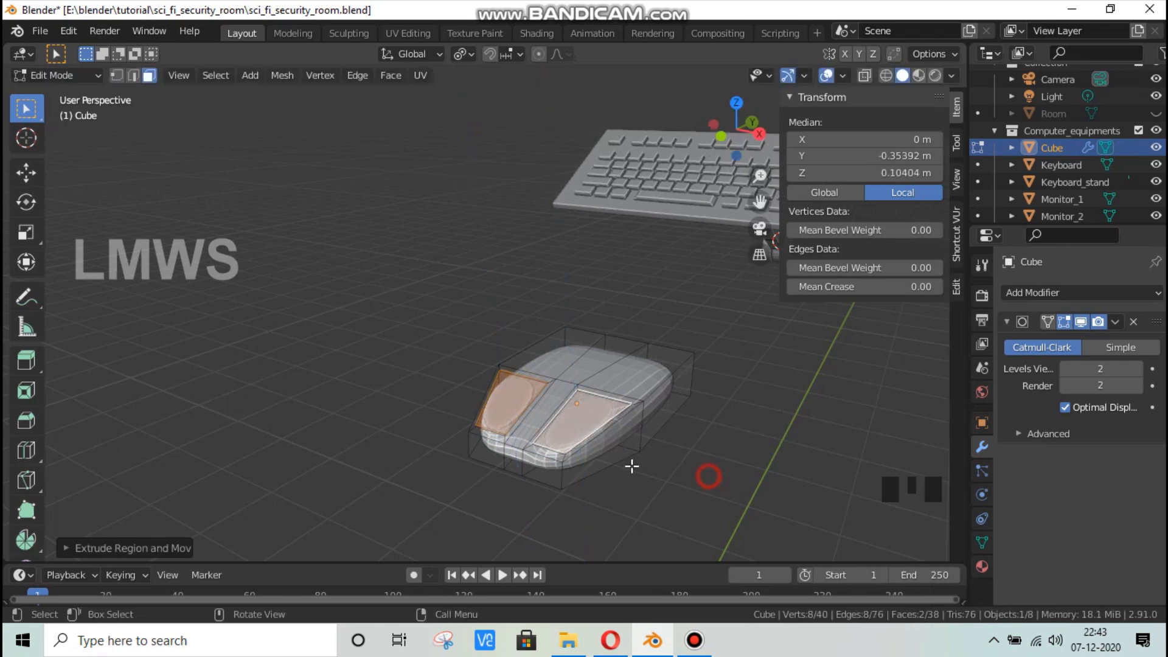
scroll(603, 453, "up", 1)
key("alt+a")
key("Tab")
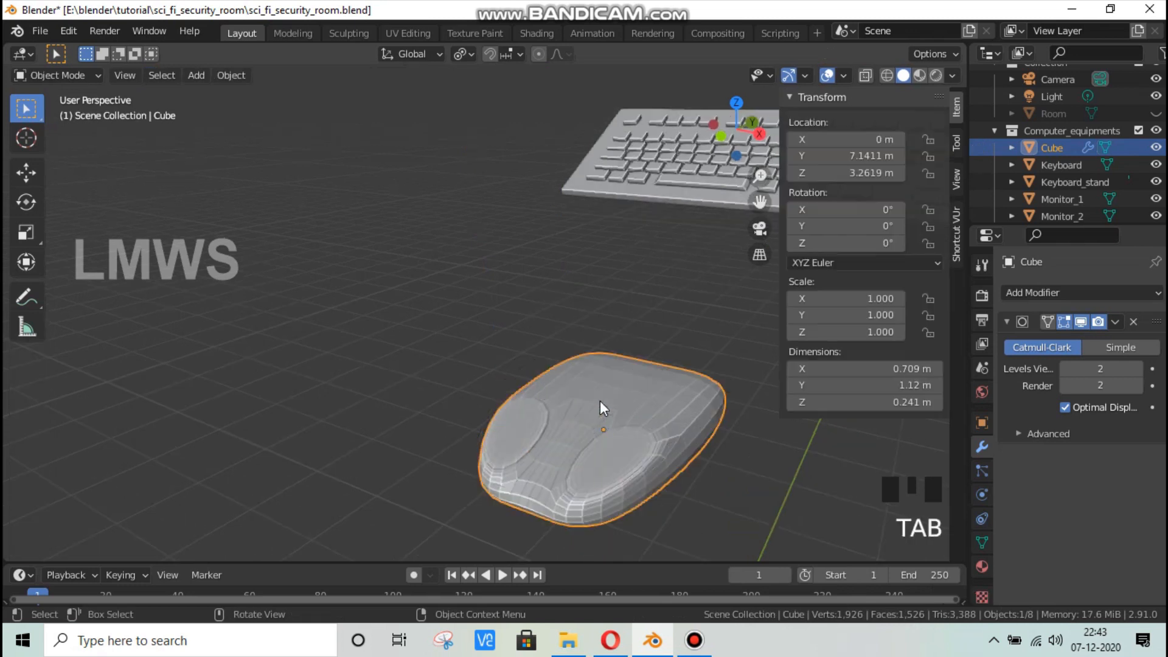
Step: Apply smooth shading to the computer mouse
scroll(547, 408, "down", 3)
scroll(535, 396, "up", 1)
right_click(550, 382)
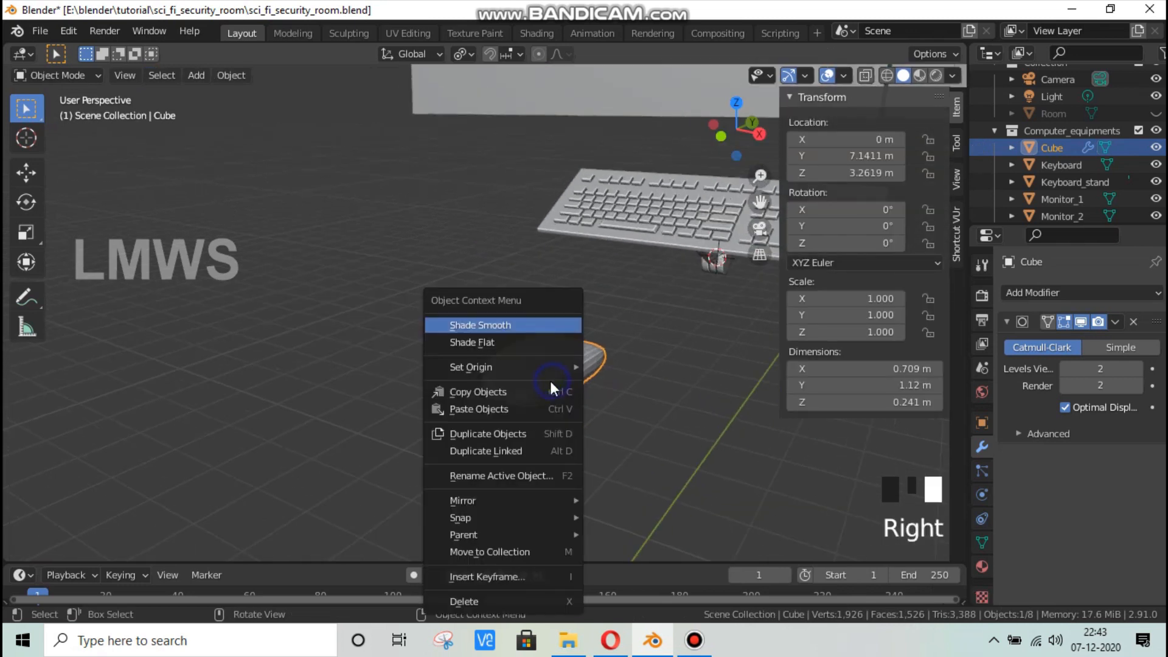
left_click(479, 324)
scroll(542, 406, "up", 2)
scroll(546, 412, "down", 1)
scroll(527, 443, "up", 1)
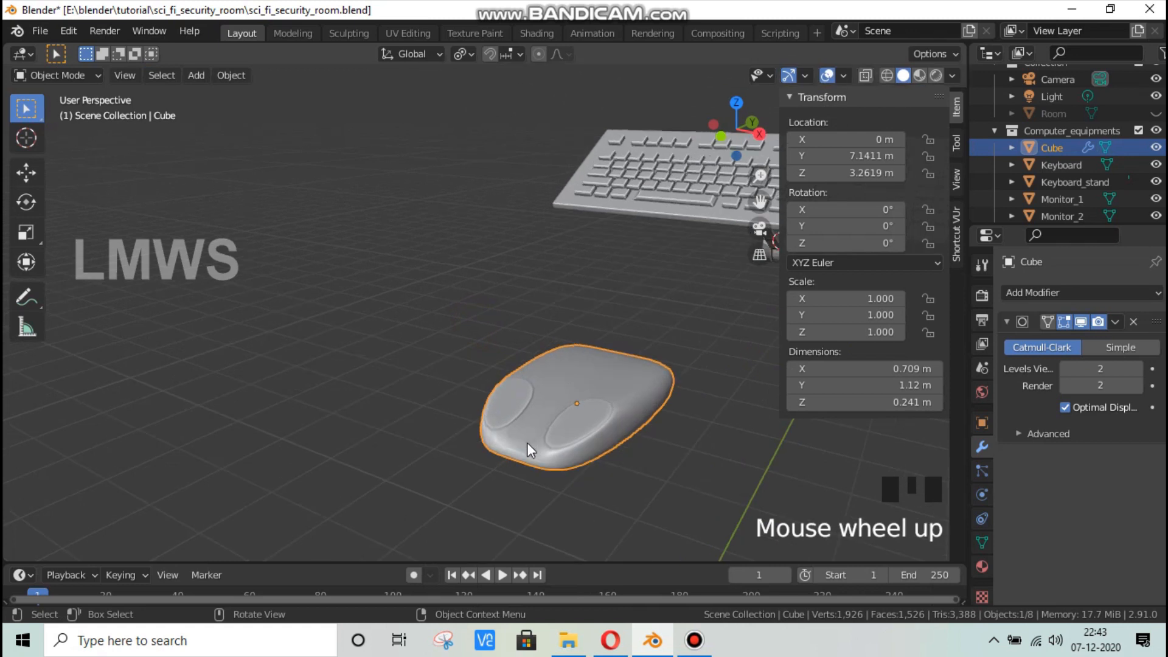
Step: Unhide the Room object so the mouse is shown inside the room
key("Tab")
scroll(536, 398, "down", 1)
key("Tab")
scroll(545, 374, "down", 3)
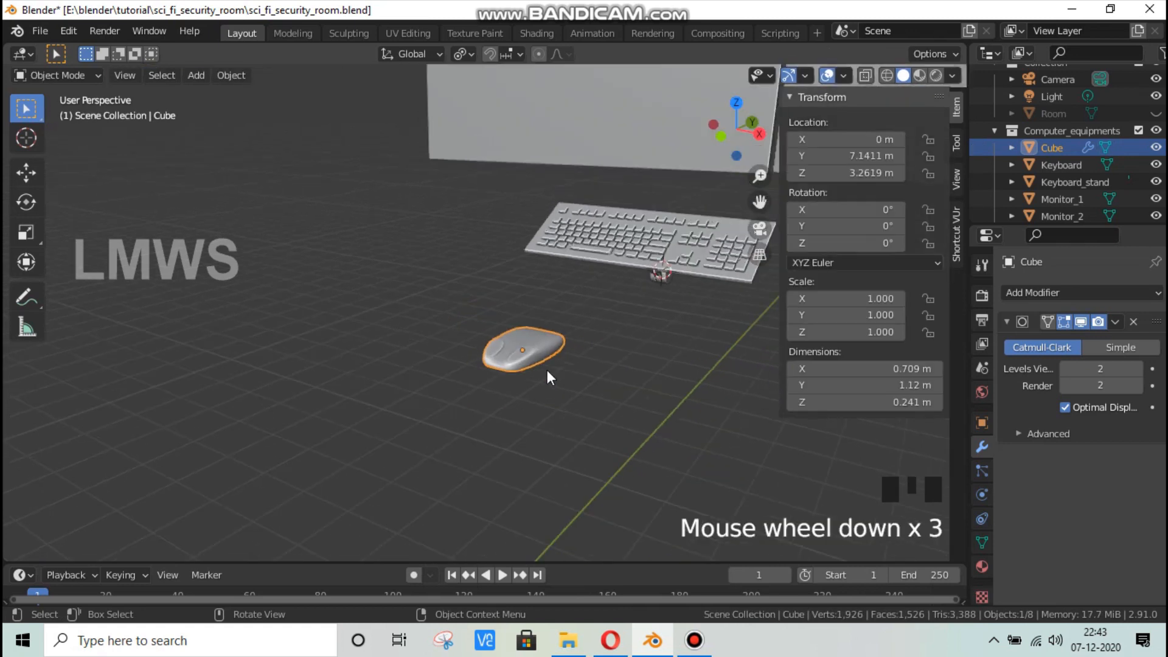
middle_click_drag(628, 337, 599, 352, "ctrl")
scroll(683, 417, "down", 2, "shift")
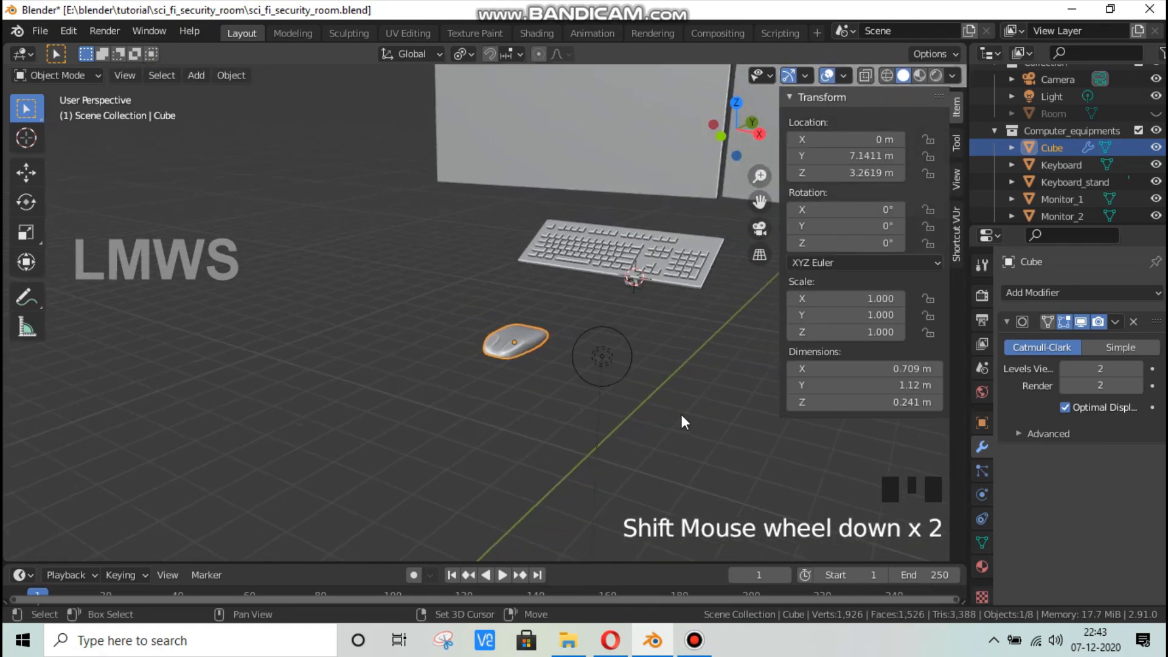
middle_click_drag(683, 418, 612, 406)
scroll(571, 426, "down", 2)
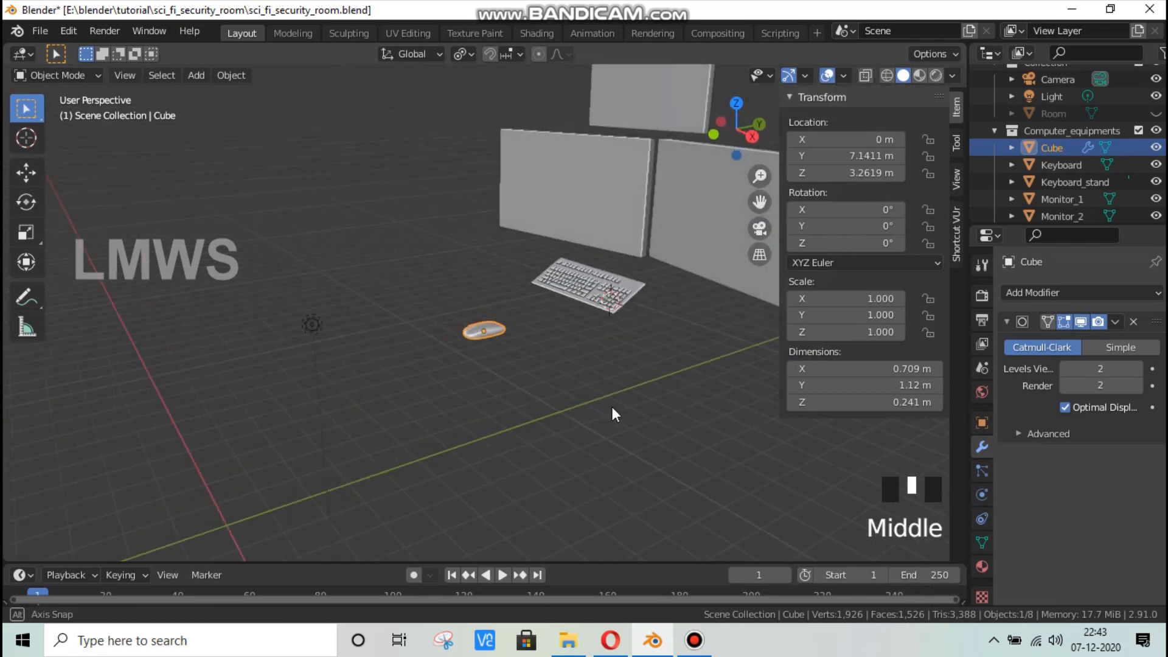
scroll(611, 407, "up", 2)
left_click(1156, 113)
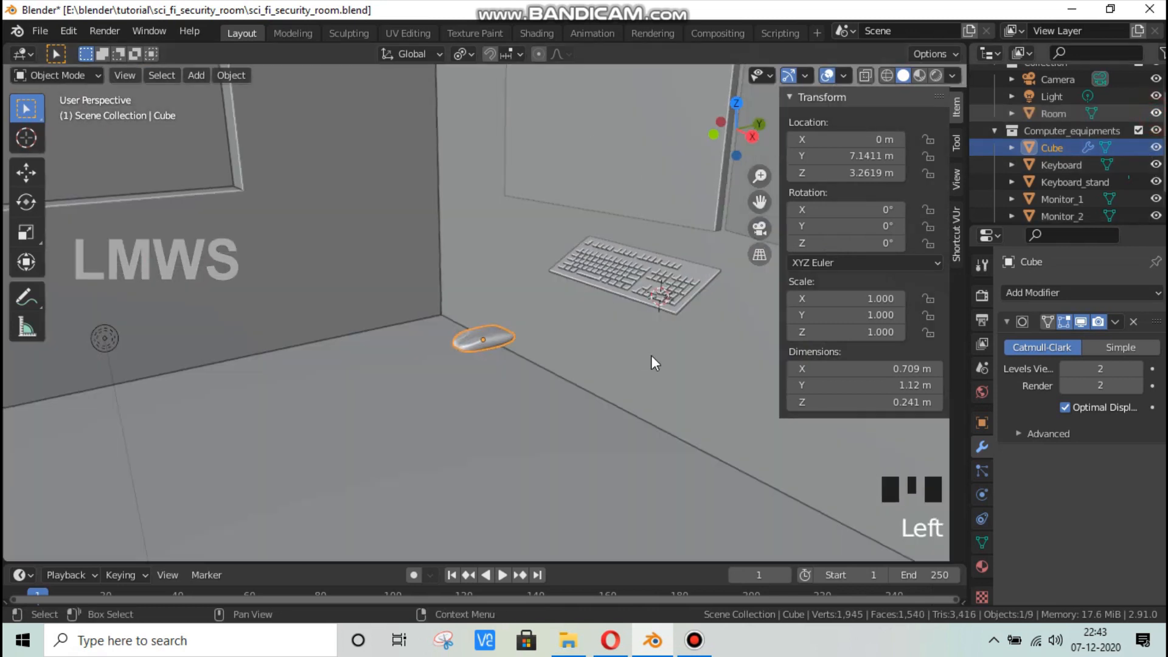
Step: Duplicate the Keyboard_stand object and place the copy about 2.75 m along X, beside the keyboard
middle_click_drag(651, 355, 574, 397)
scroll(576, 381, "down", 3, "shift")
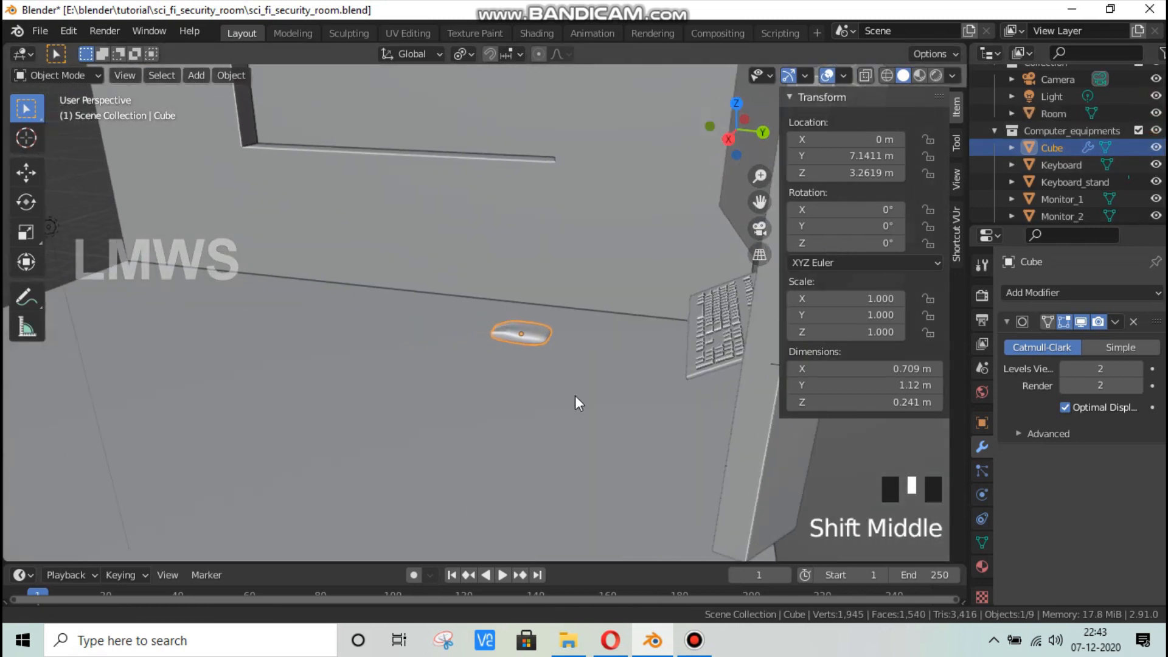
scroll(495, 437, "down", 2)
middle_click_drag(494, 437, 608, 426)
scroll(608, 426, "up", 3)
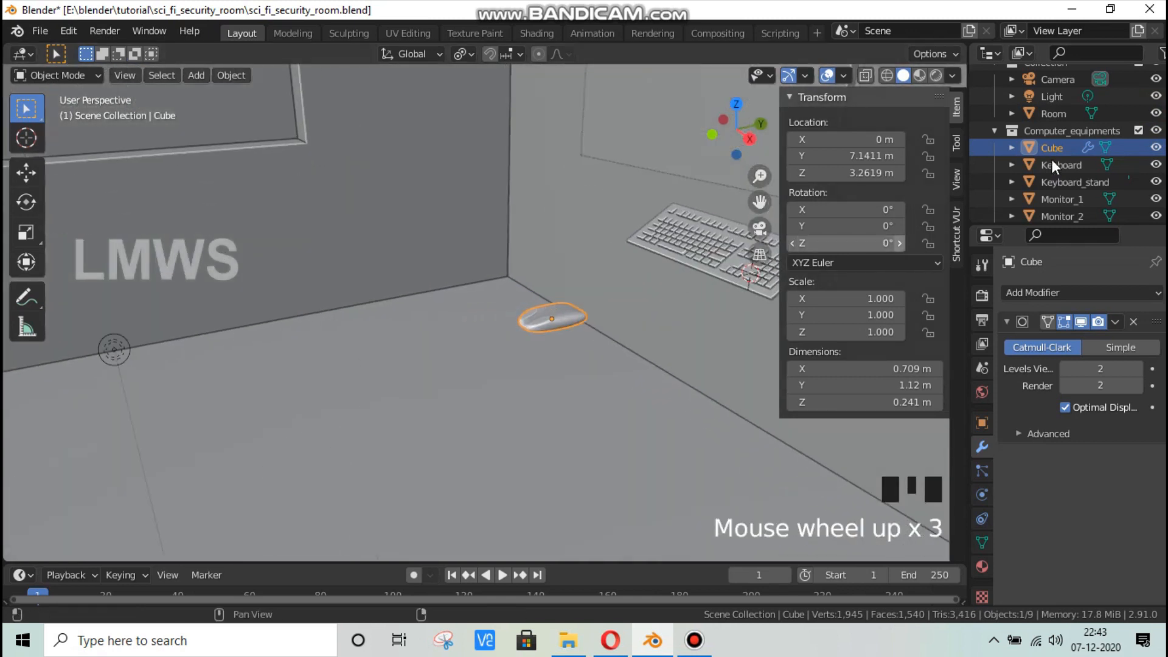
left_click(1069, 182)
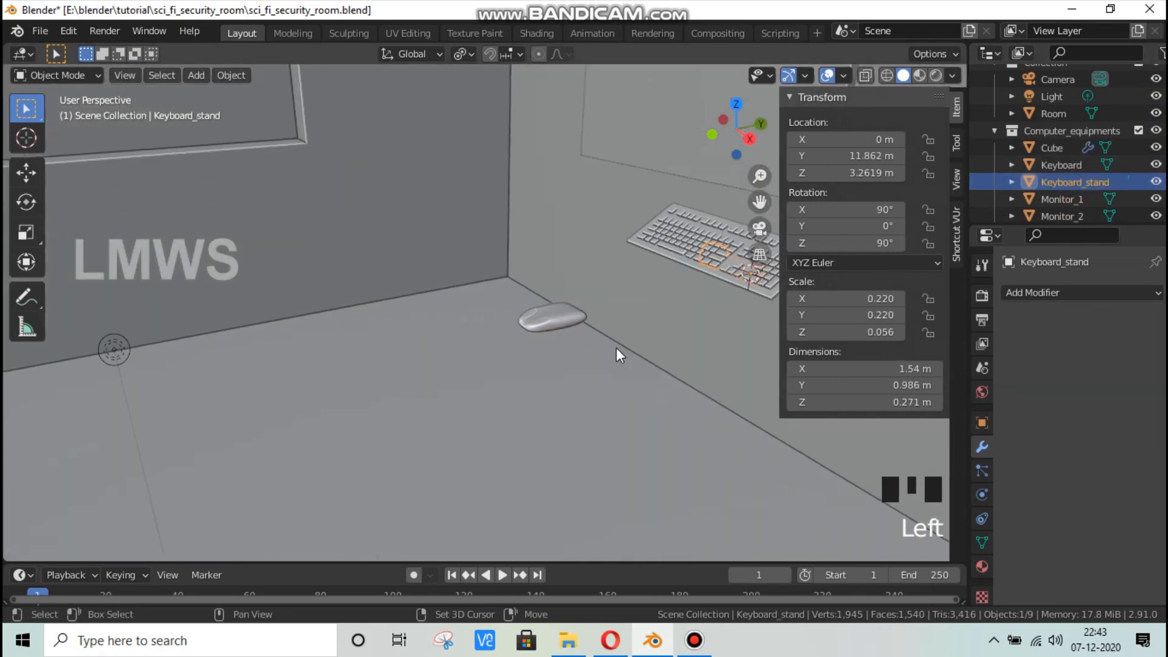
middle_click_drag(616, 348, 552, 331, "shift")
scroll(626, 310, "up", 1, "shift")
middle_click_drag(626, 310, 603, 243, "shift")
scroll(694, 217, "up", 2)
left_click_drag(757, 129, 631, 239)
key("shift+d")
key("x")
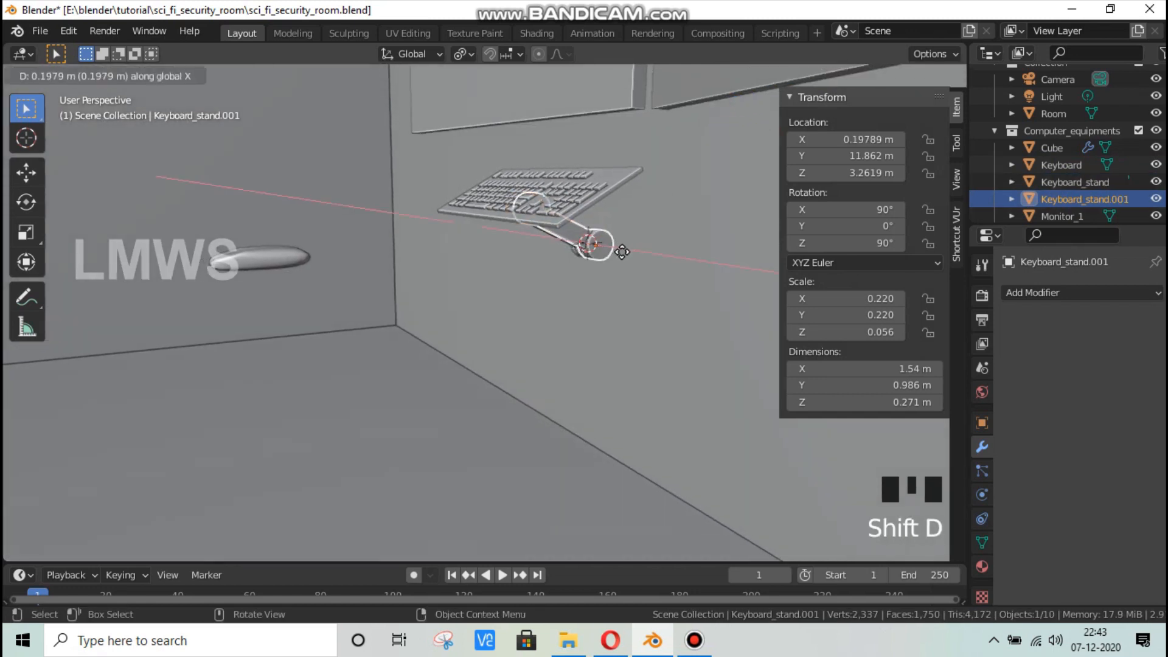
left_click(708, 286)
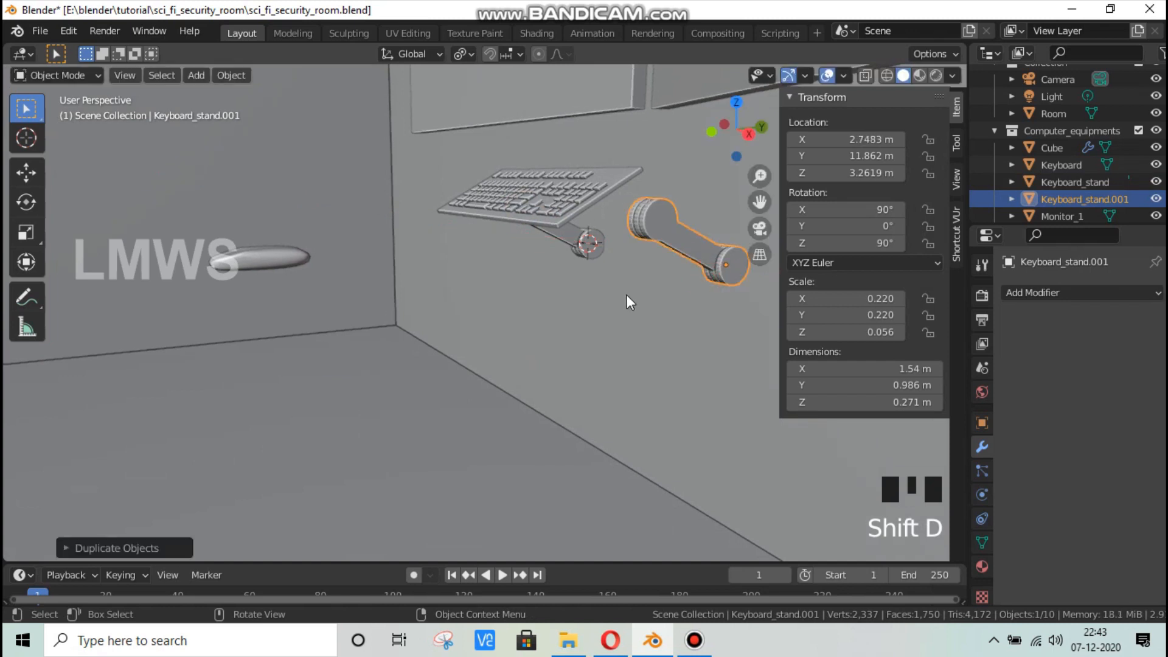
Step: Rename the duplicated stand as Mouse_stand and save the file
middle_click_drag(629, 298, 661, 217)
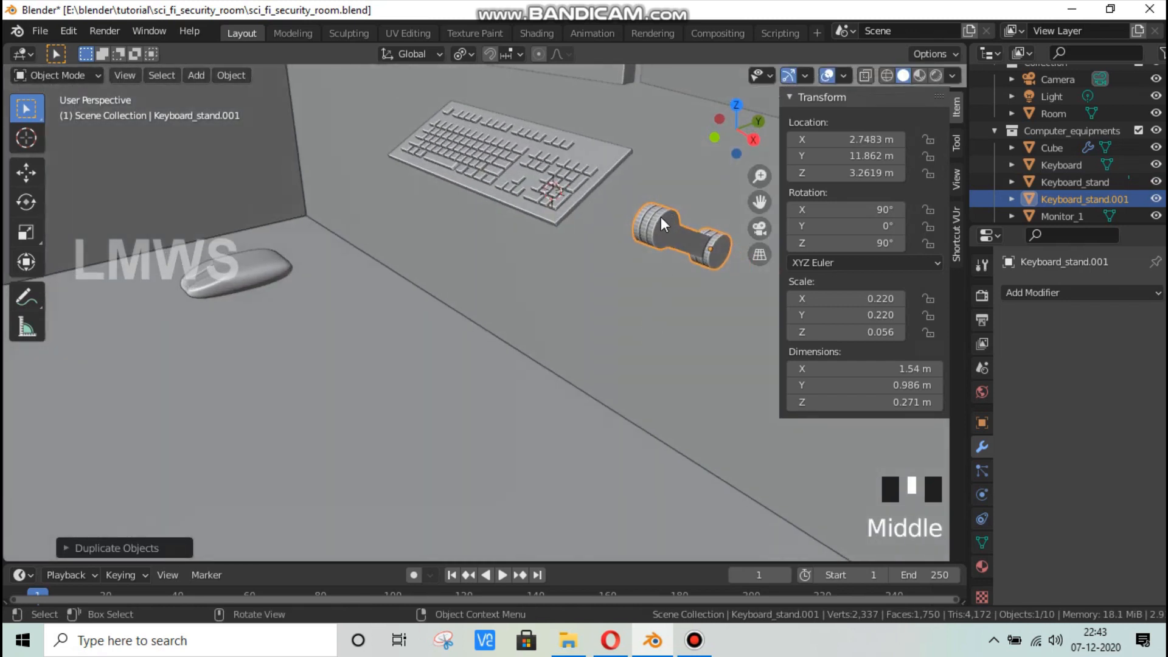
left_click(1100, 200)
double_click(1101, 199)
scroll(1101, 199, "down", 2)
type("Mous")
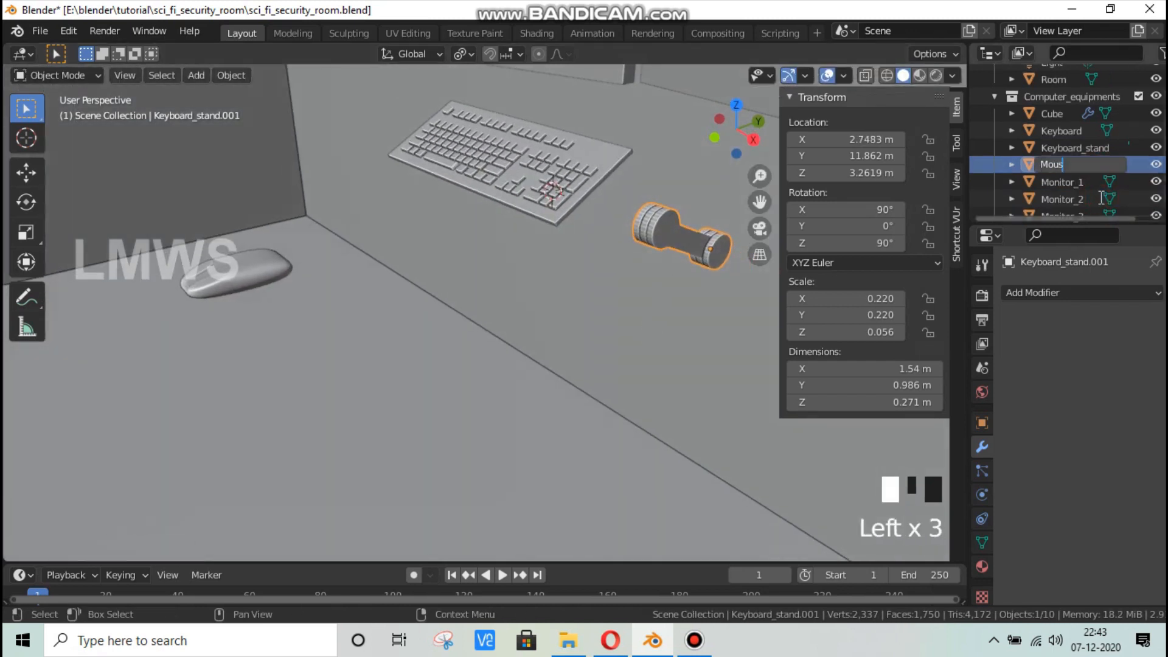
type("e_stand")
key("Return")
key("ctrl+s")
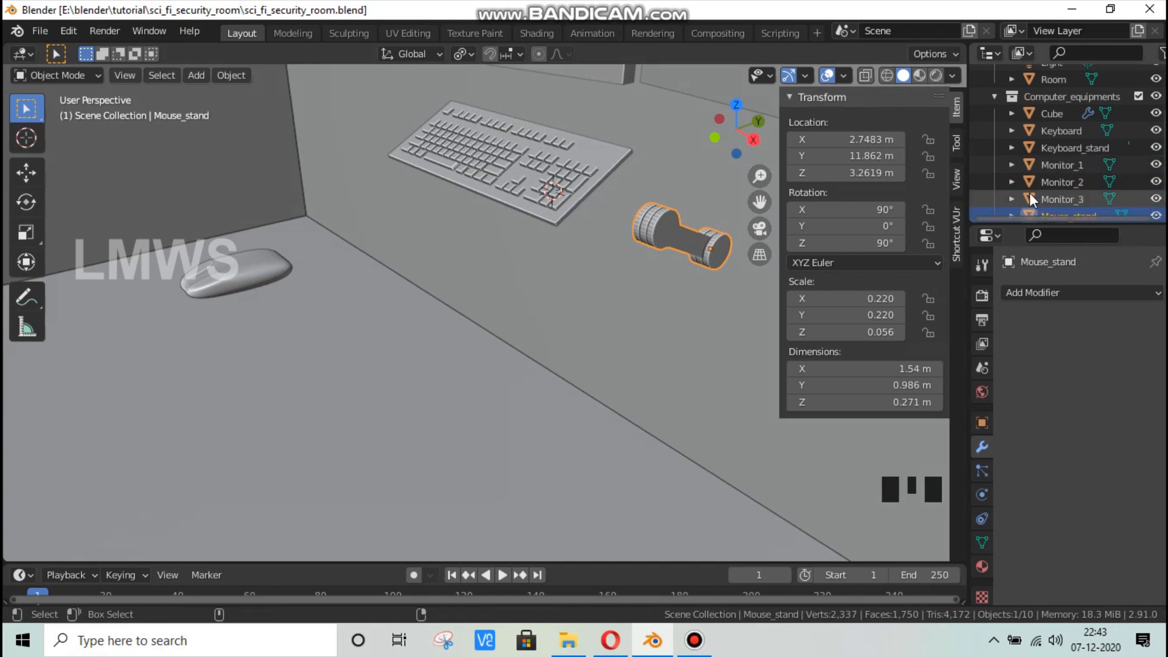
Step: Enter Edit Mode on Mouse_stand and select an upper side face of its larger cylinder
key("Tab")
left_click(677, 214)
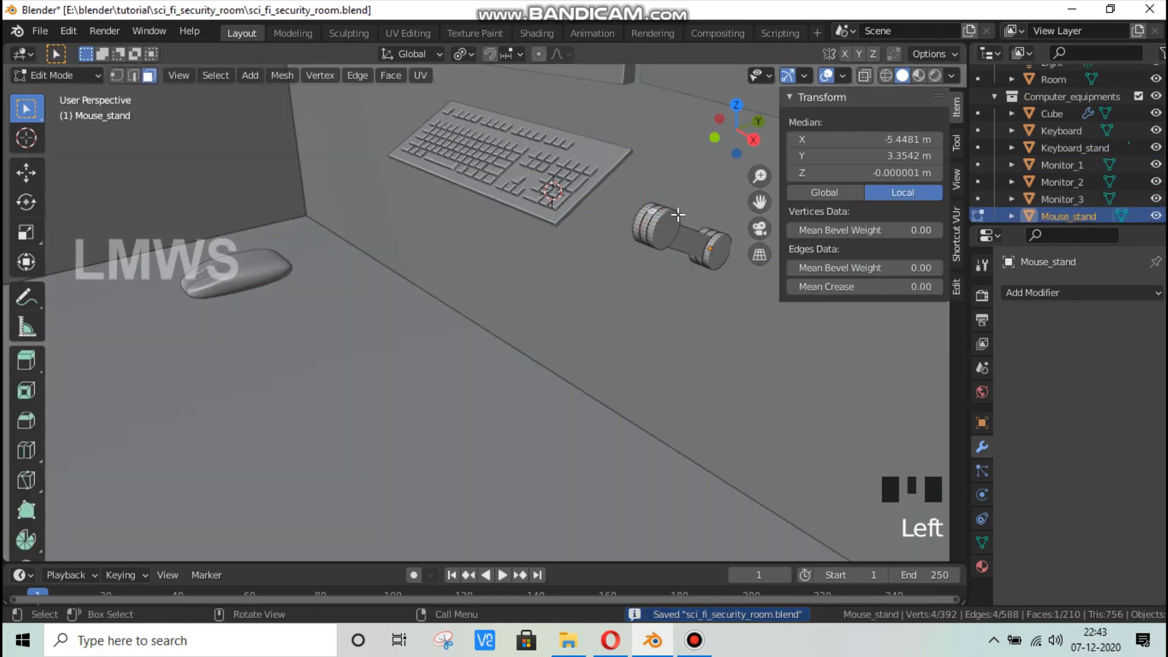
key("shift+a")
left_click(651, 213)
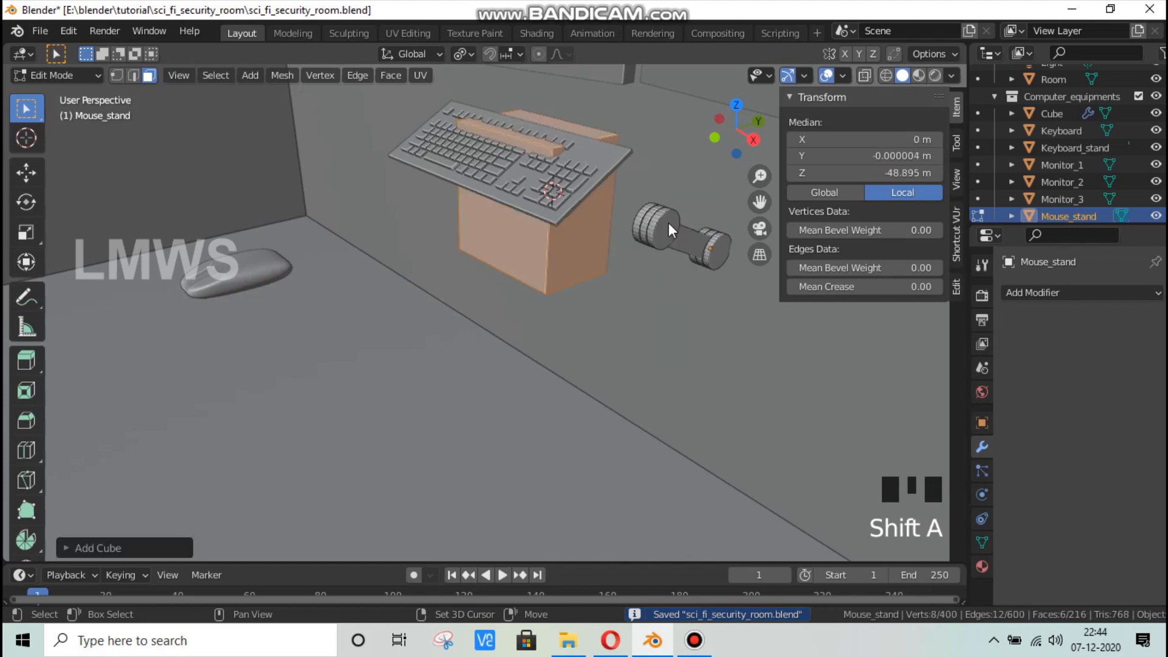
key("shift+a")
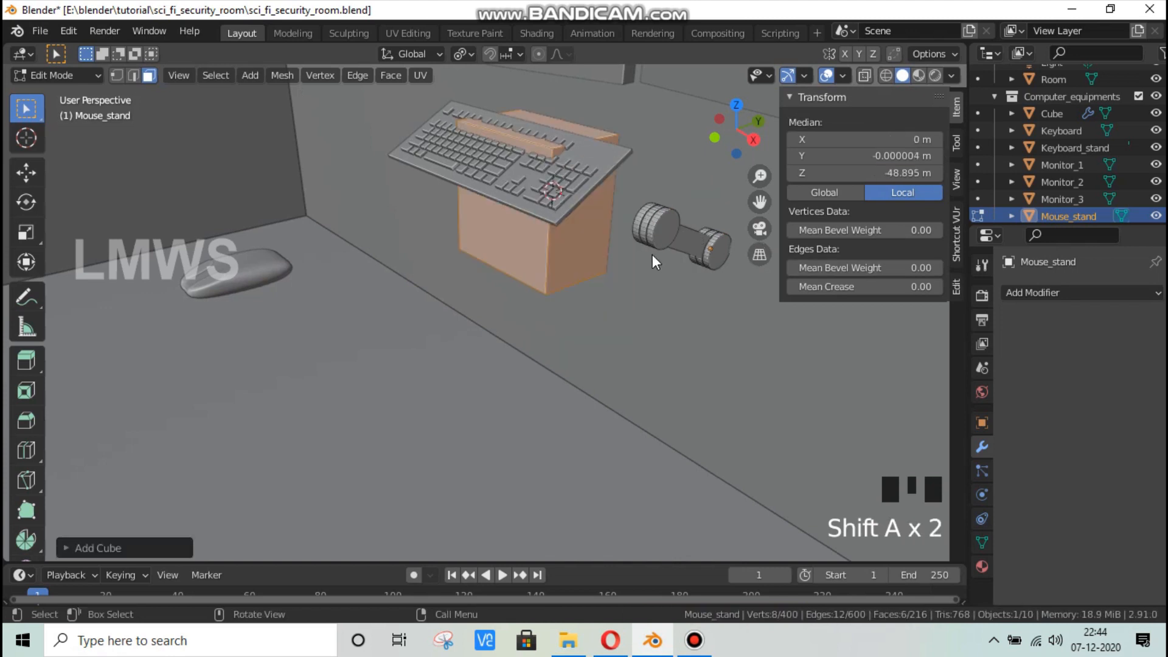
key("ctrl+z")
Step: Snap the 3D cursor to the selected face of the stand and add a cube there
key("shift+s")
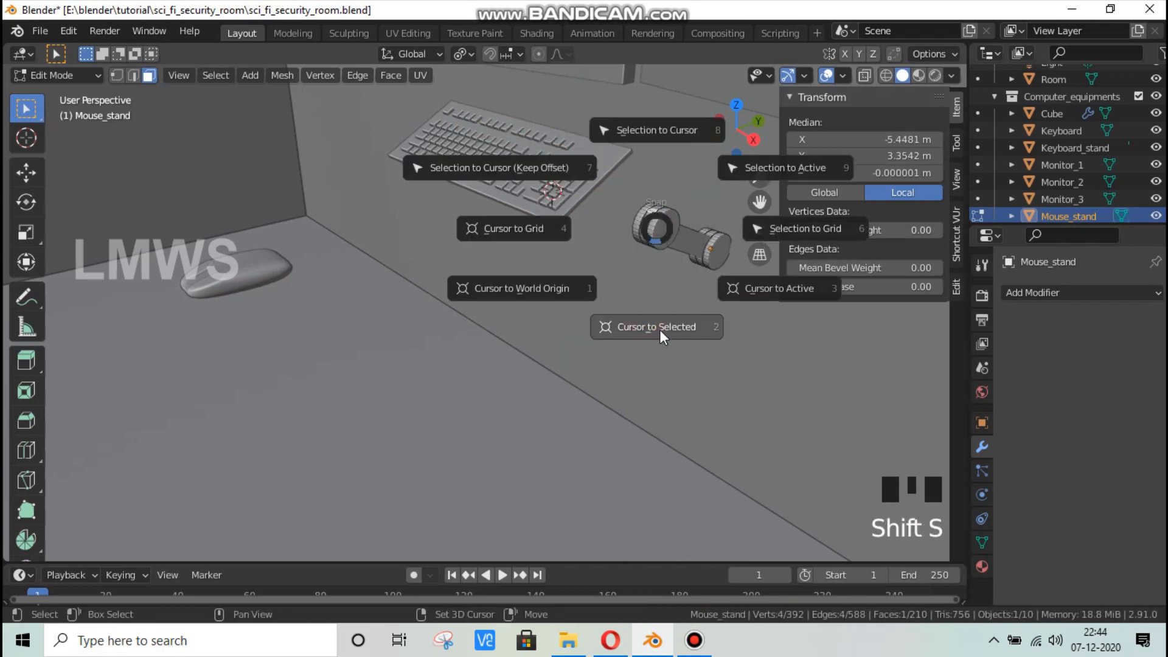
left_click(667, 326)
key("shift+a")
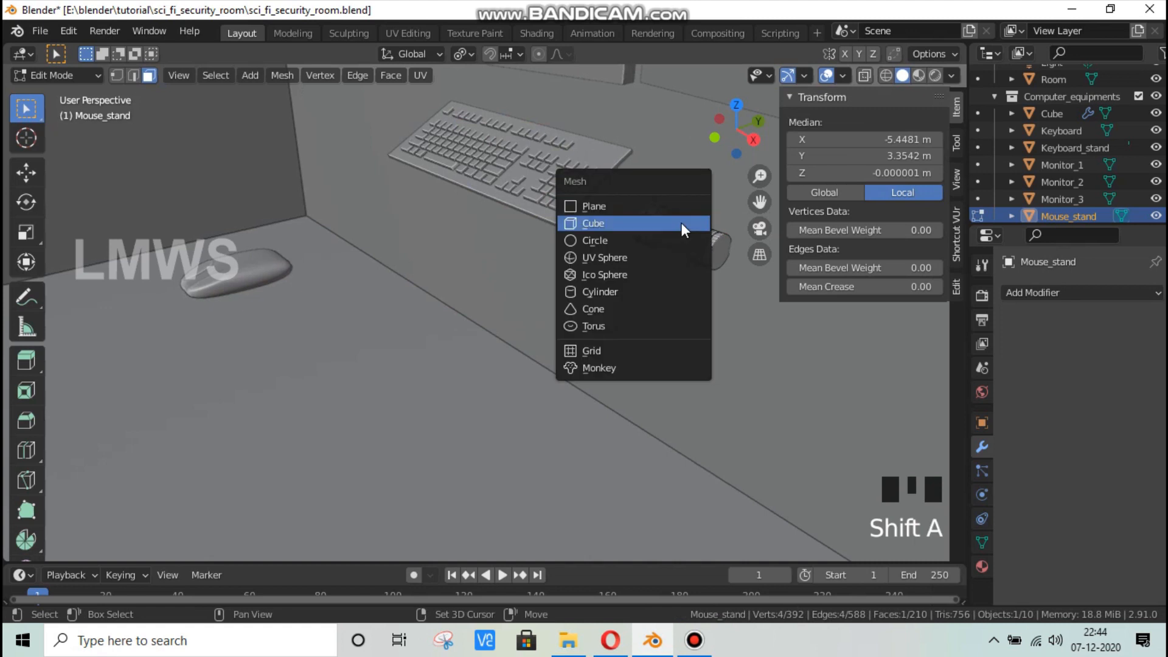
left_click(638, 214)
Step: Flatten the new cube along Z and shrink its width and depth to form a thin square plate over the stand
key("s")
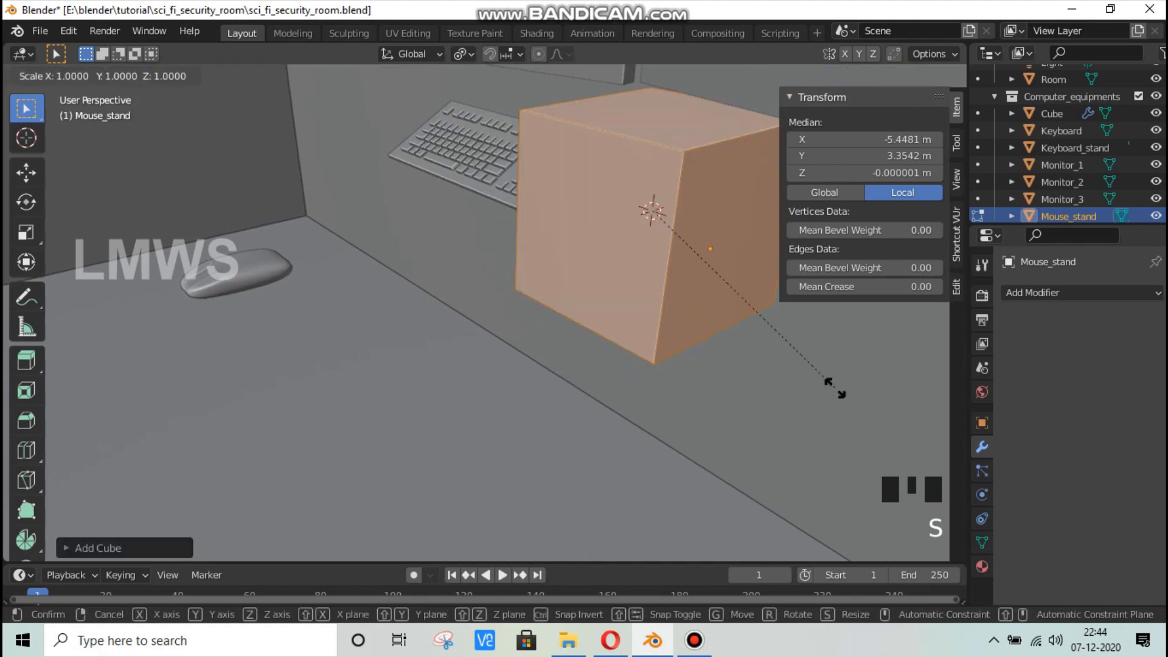
key("z")
left_click(665, 240)
key("s")
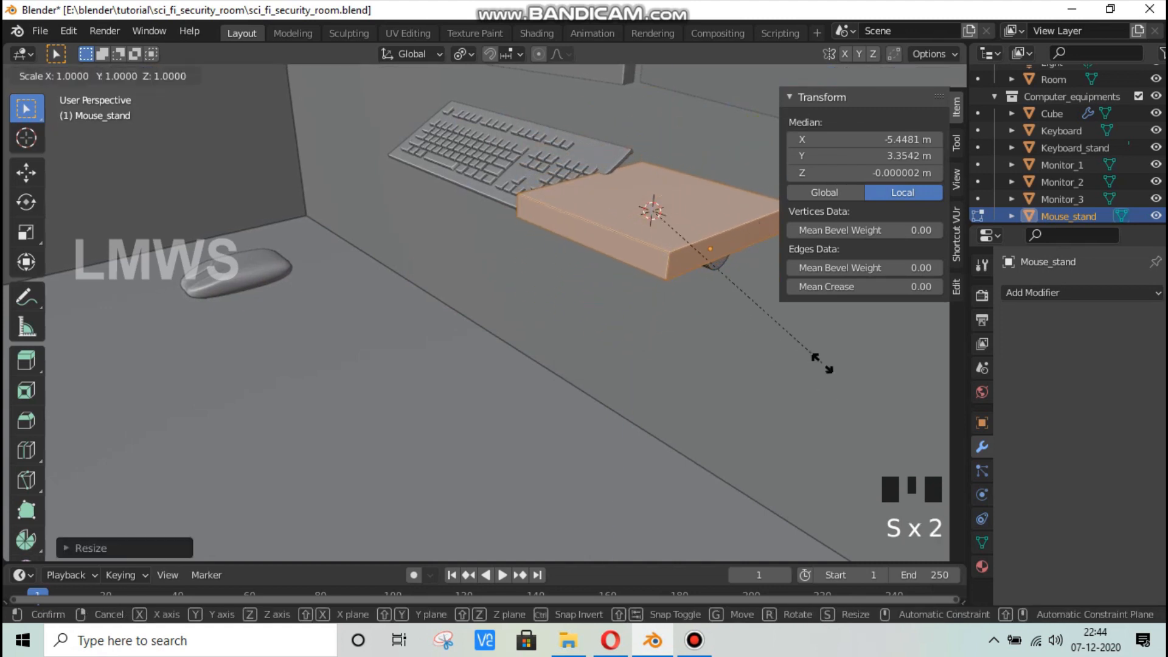
key("z")
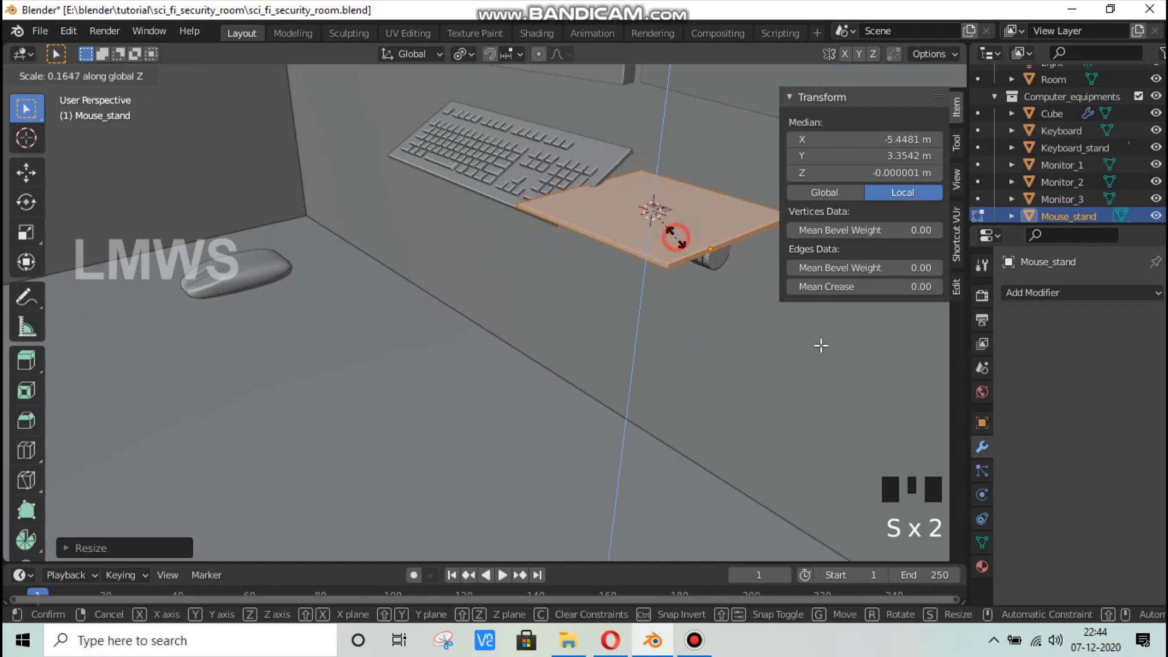
key("s")
key("shift+z")
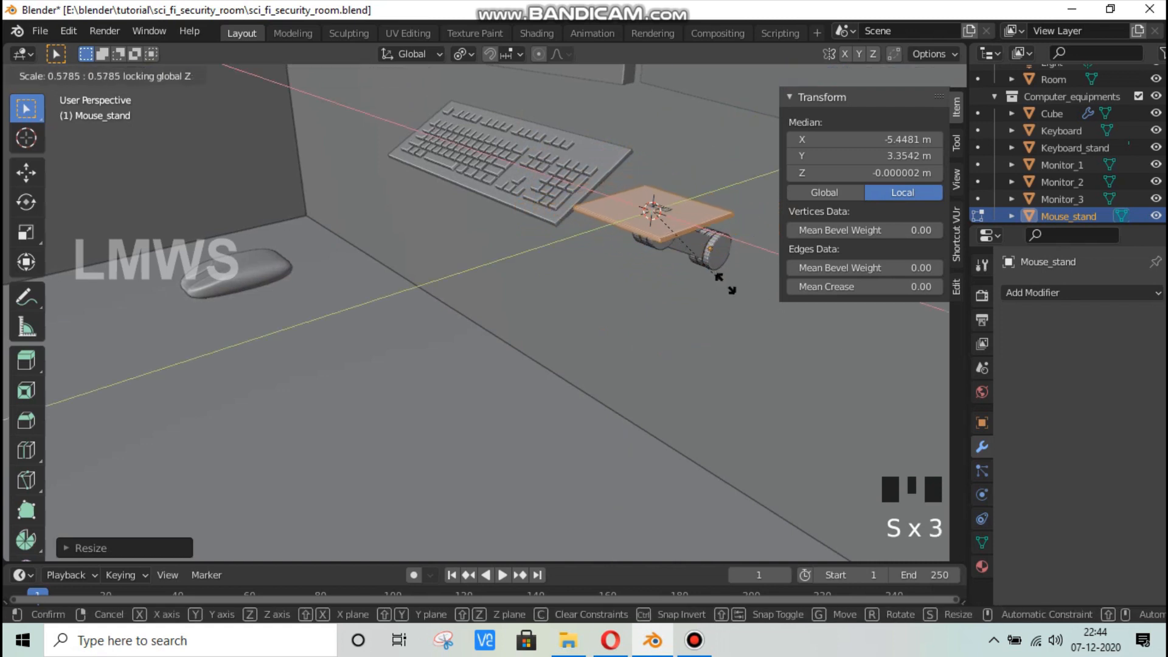
left_click(732, 290)
key("s")
key("z")
left_click(713, 274)
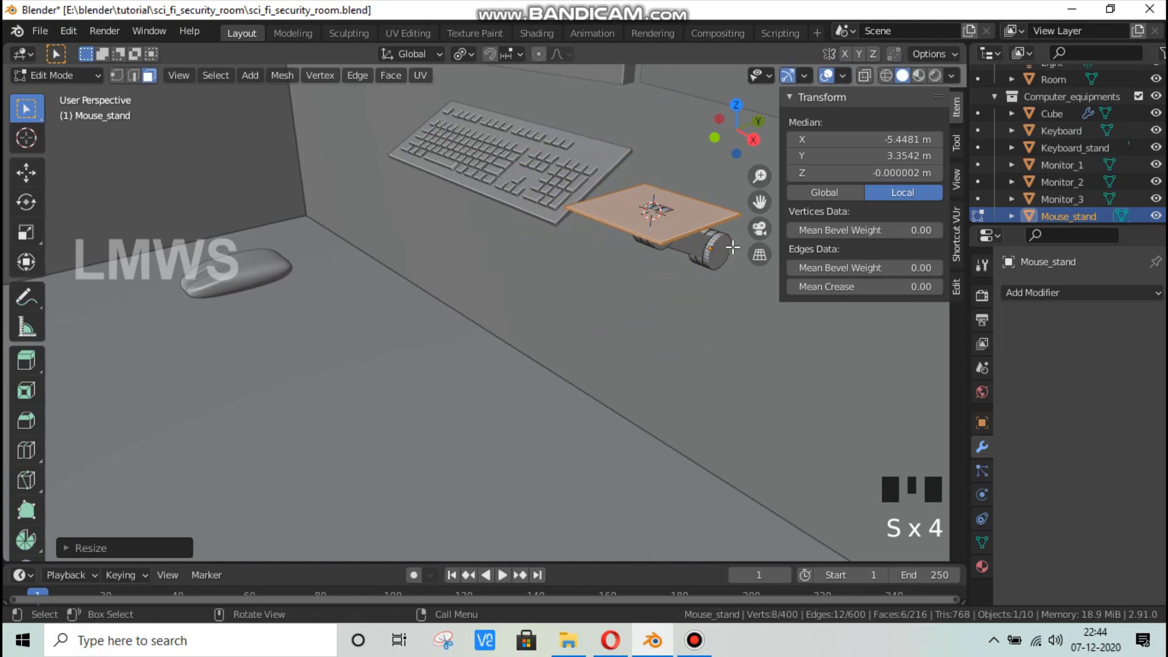
Step: Raise the thin plate slightly along Z so it rests on top of the stand's cylinder
scroll(733, 246, "up", 1)
left_click_drag(760, 203, 698, 371)
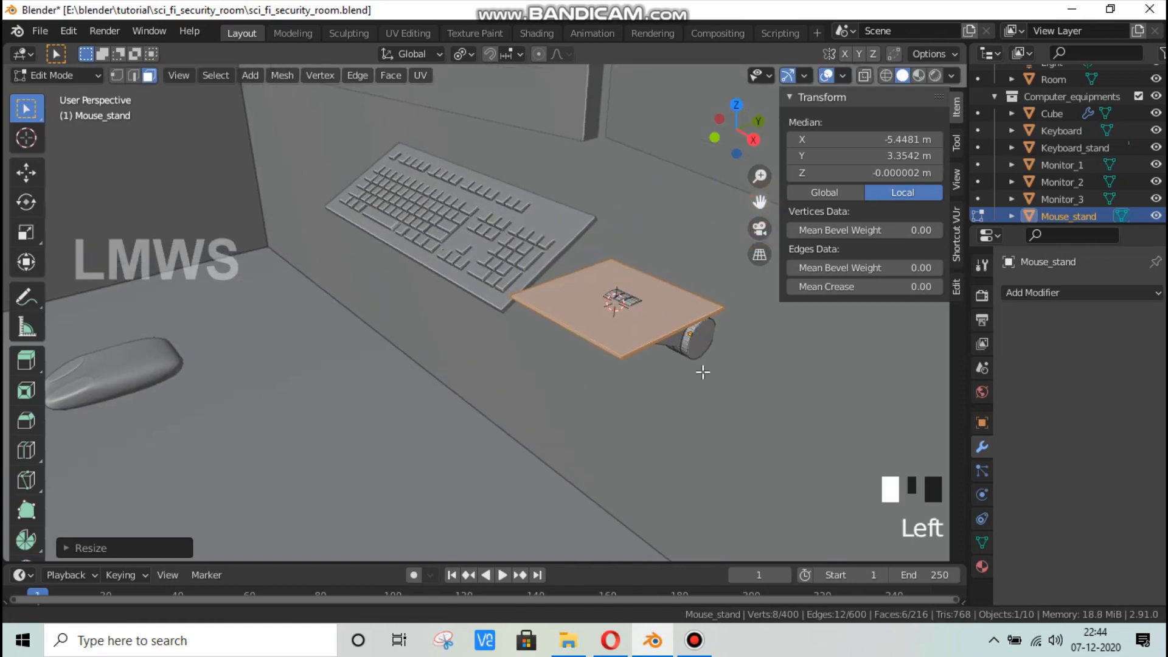
key("g")
key("z")
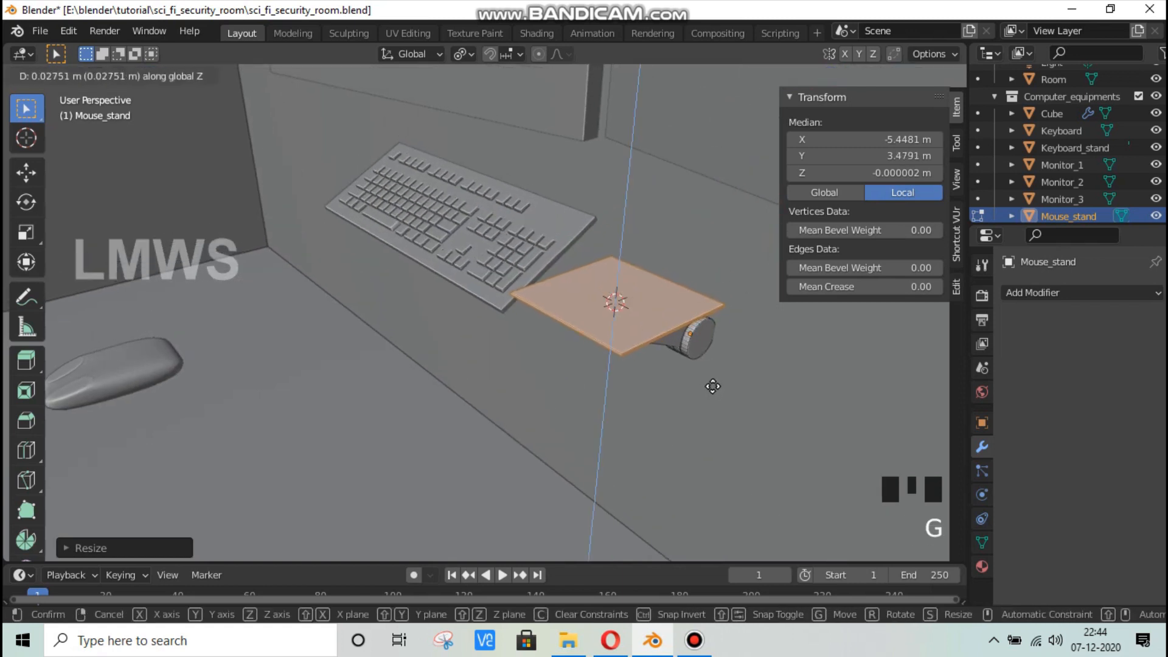
left_click(630, 356)
Step: Return to Object Mode, select the computer mouse and snap it to the 3D cursor on the stand's plate
scroll(425, 368, "down", 1)
middle_click_drag(425, 368, 220, 426)
left_click(215, 425)
key("Tab")
left_click(204, 433)
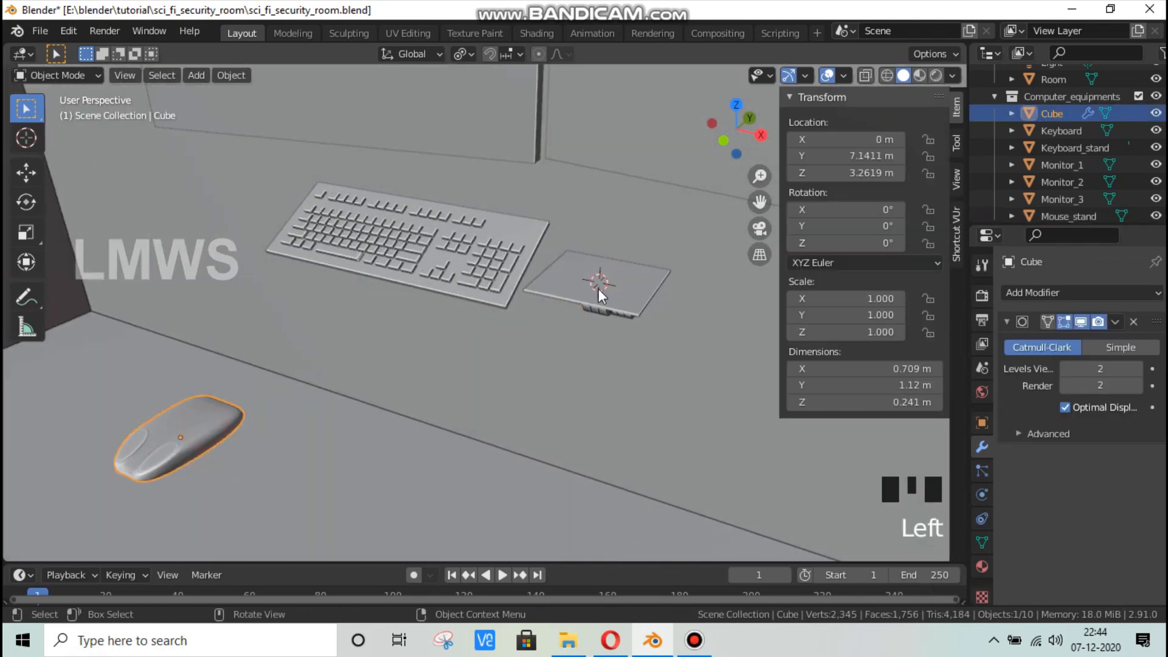
key("shift+s")
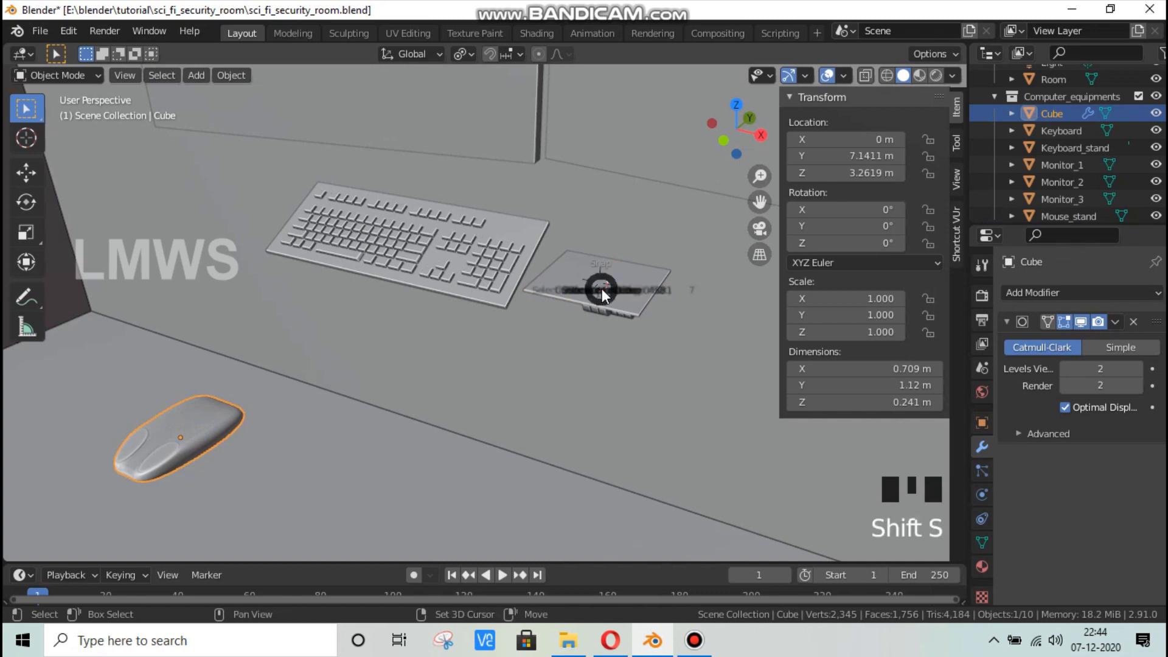
left_click(604, 192)
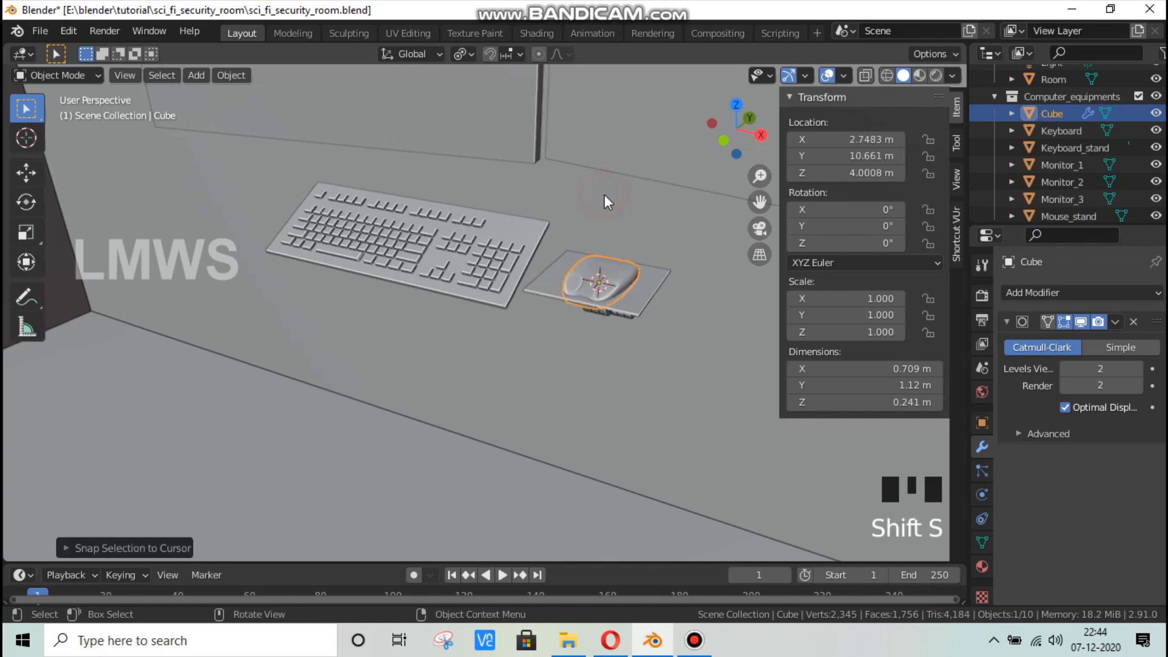
Step: Try scaling the computer mouse in Object Mode to about 0.49, and undo that resize
scroll(626, 344, "up", 2)
middle_click_drag(610, 352, 553, 374, "shift")
scroll(617, 374, "up", 3)
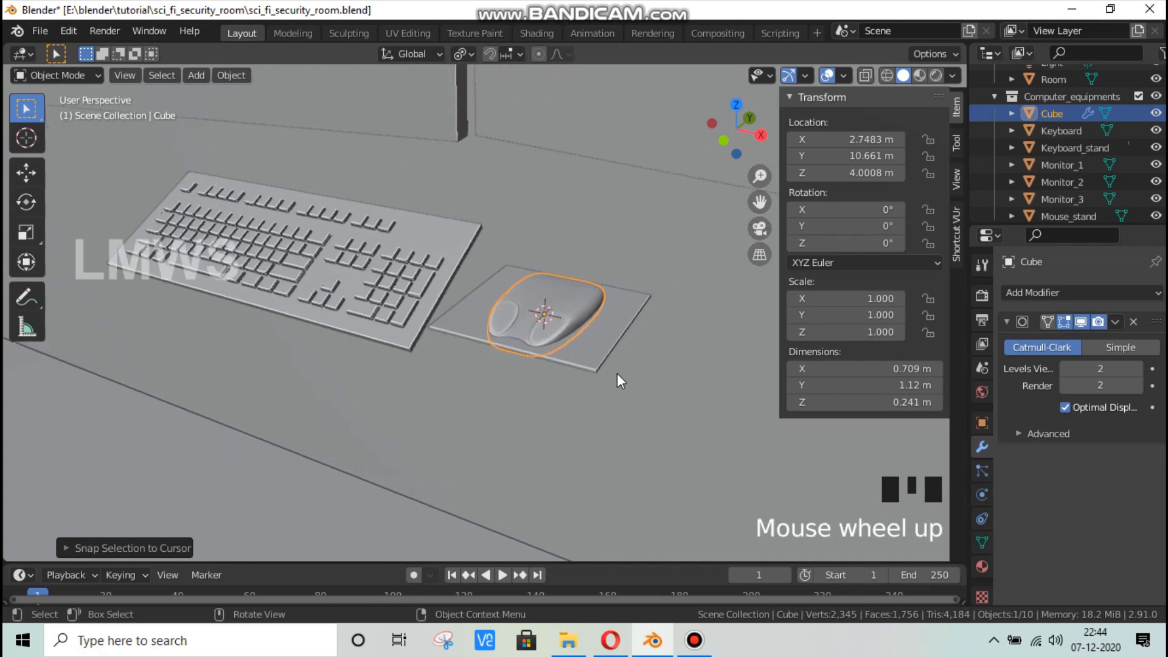
key("s")
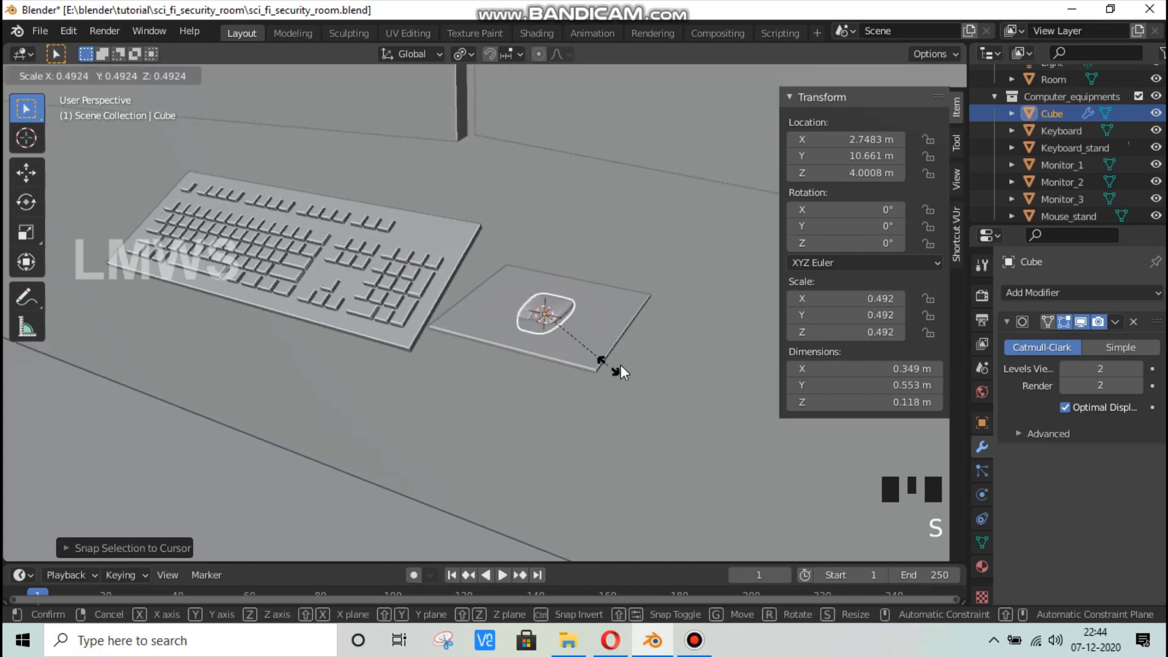
left_click(620, 364)
scroll(645, 380, "up", 1)
key("g")
right_click(642, 374)
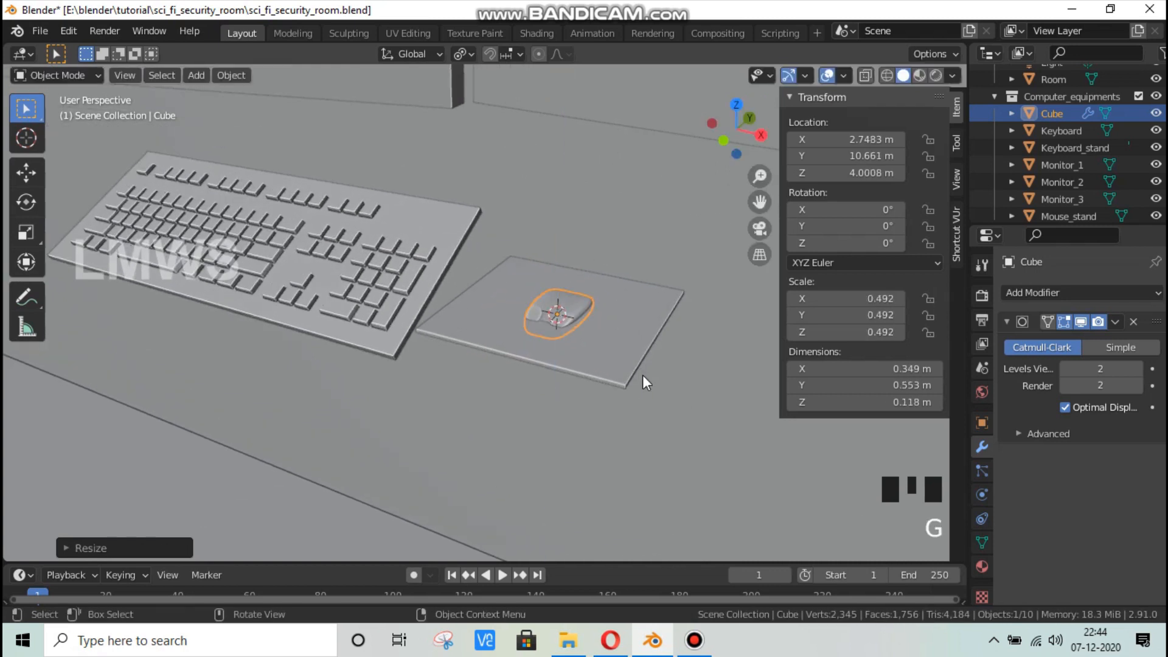
key("ctrl+z")
Step: Scale the mouse's entire mesh down in Edit Mode to about 0.305 × 0.484 × 0.104 m
key("Tab")
key("a")
key("s")
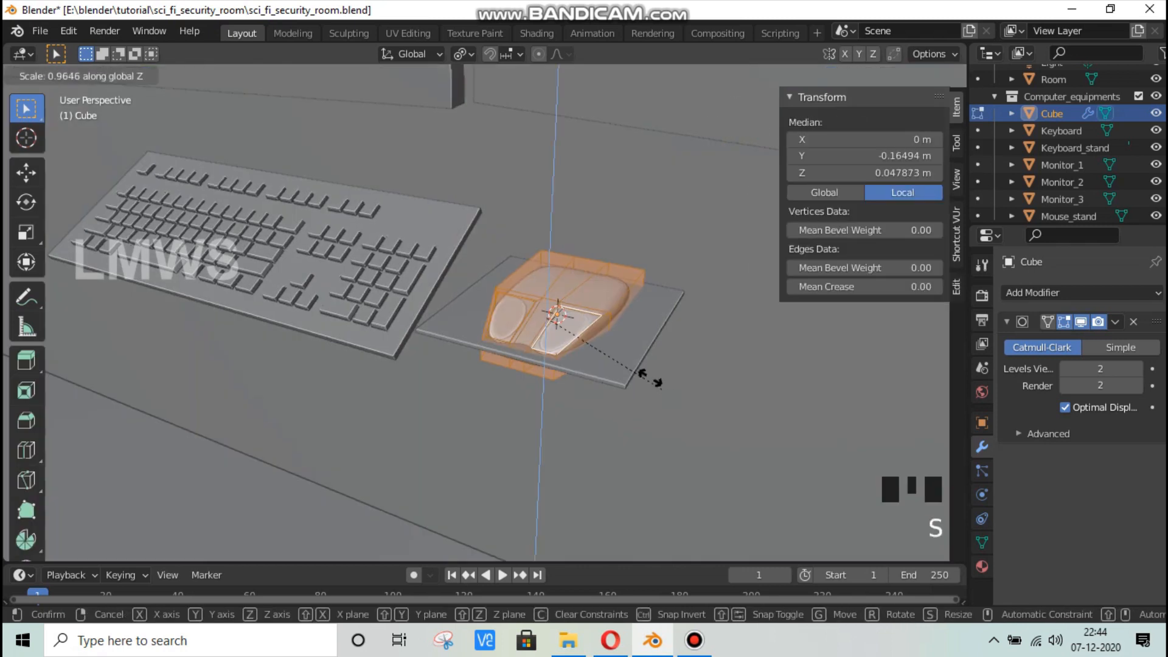
key("z")
key("s")
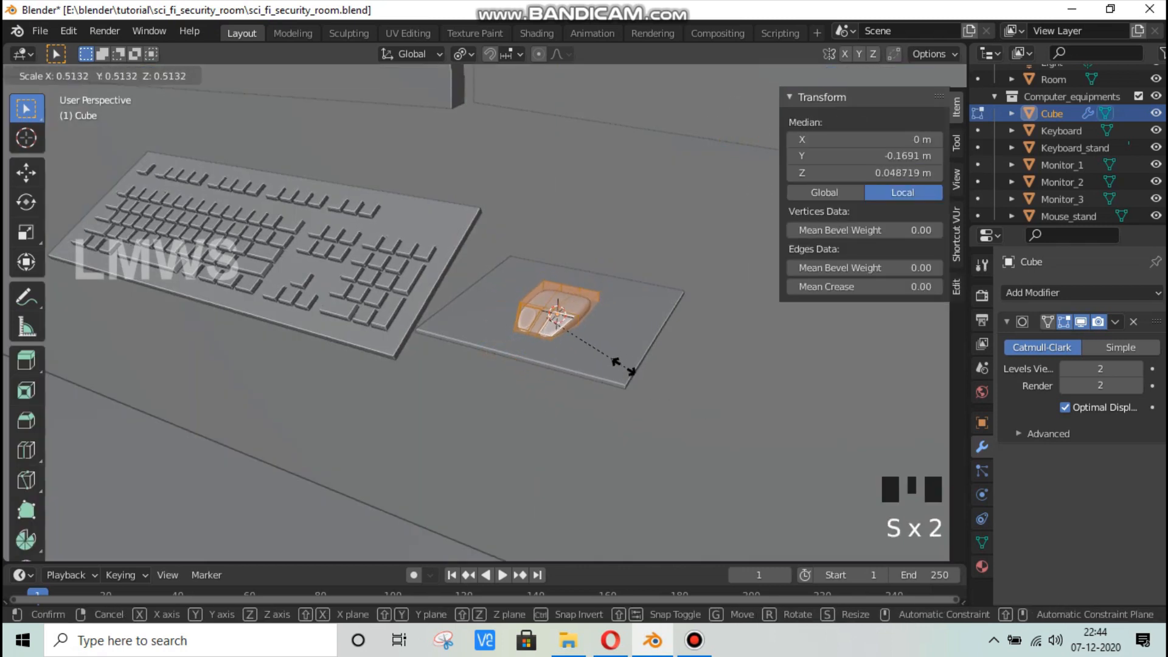
left_click(613, 356)
scroll(614, 353, "up", 2)
key("Tab")
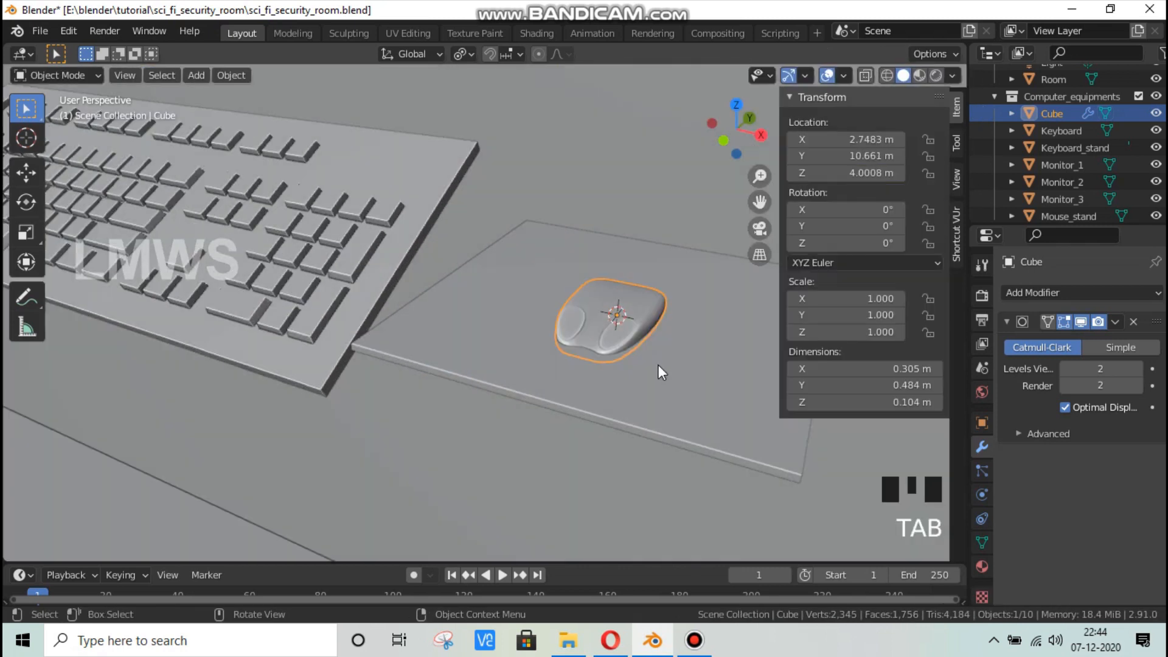
Step: Raise the computer mouse about 0.018 m along Z so it sits on the plate
key("g")
key("z")
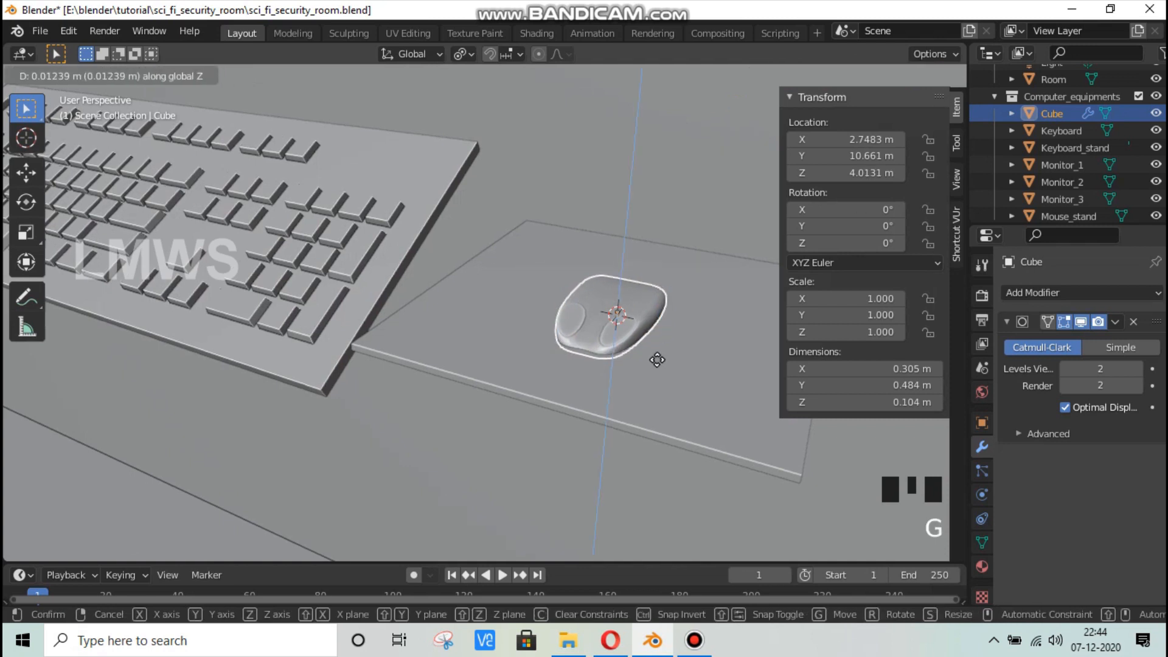
left_click(682, 363)
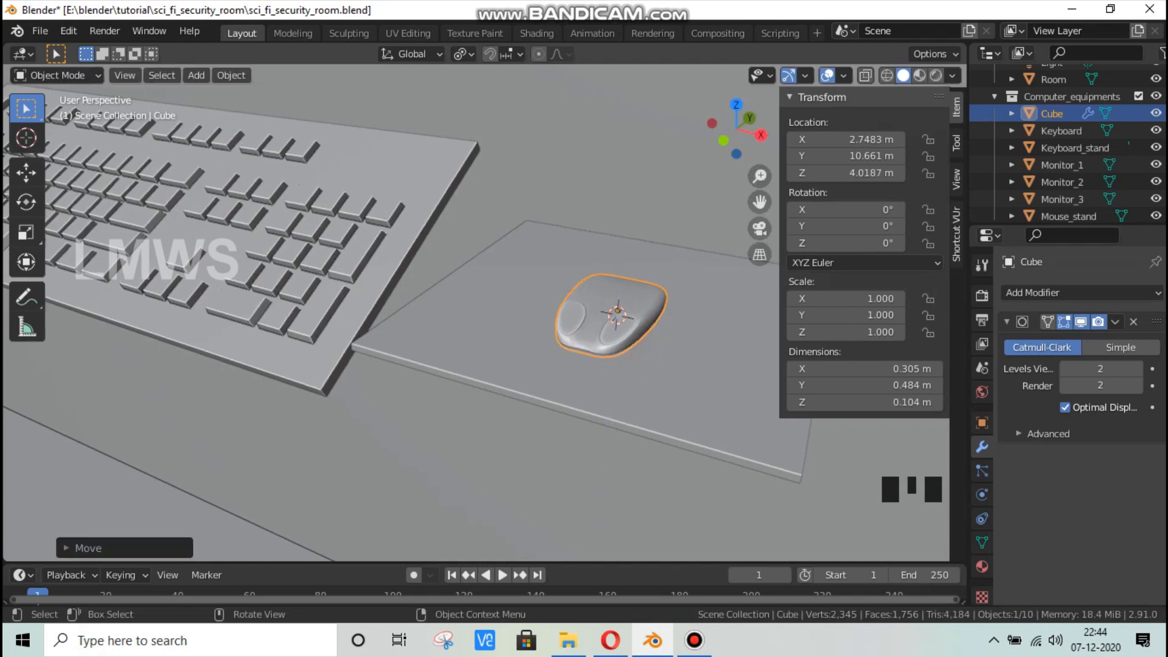
Step: Rotate the computer mouse 180° about the Z axis and save the file
key("r")
key("z")
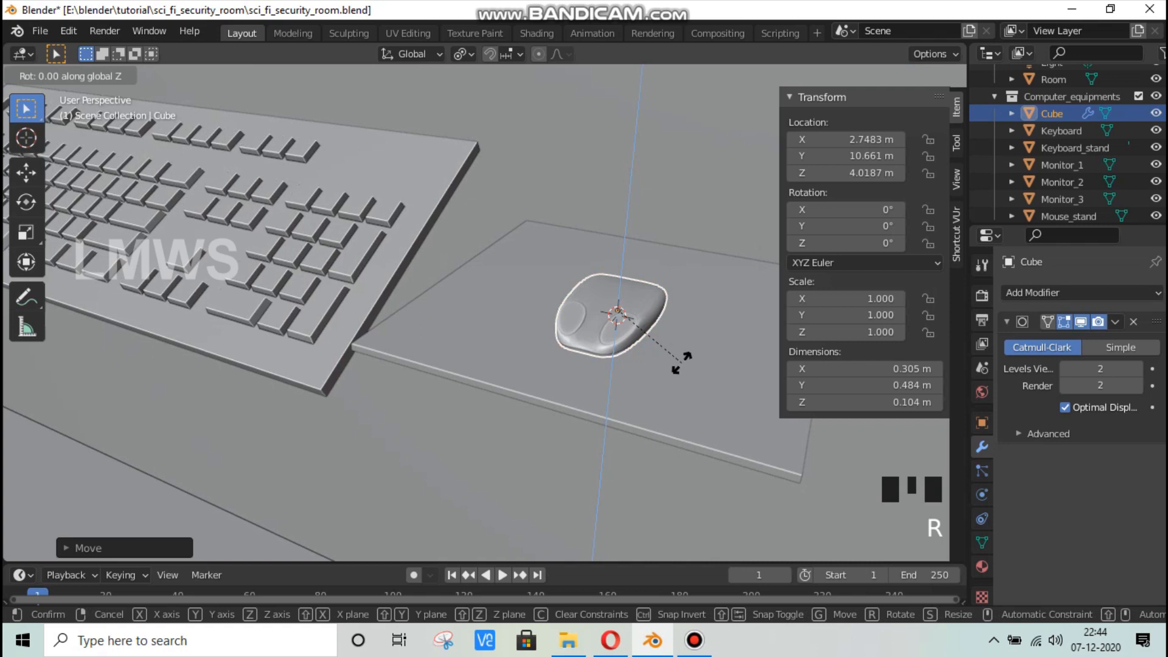
type("180")
key("Return")
scroll(629, 353, "down", 5)
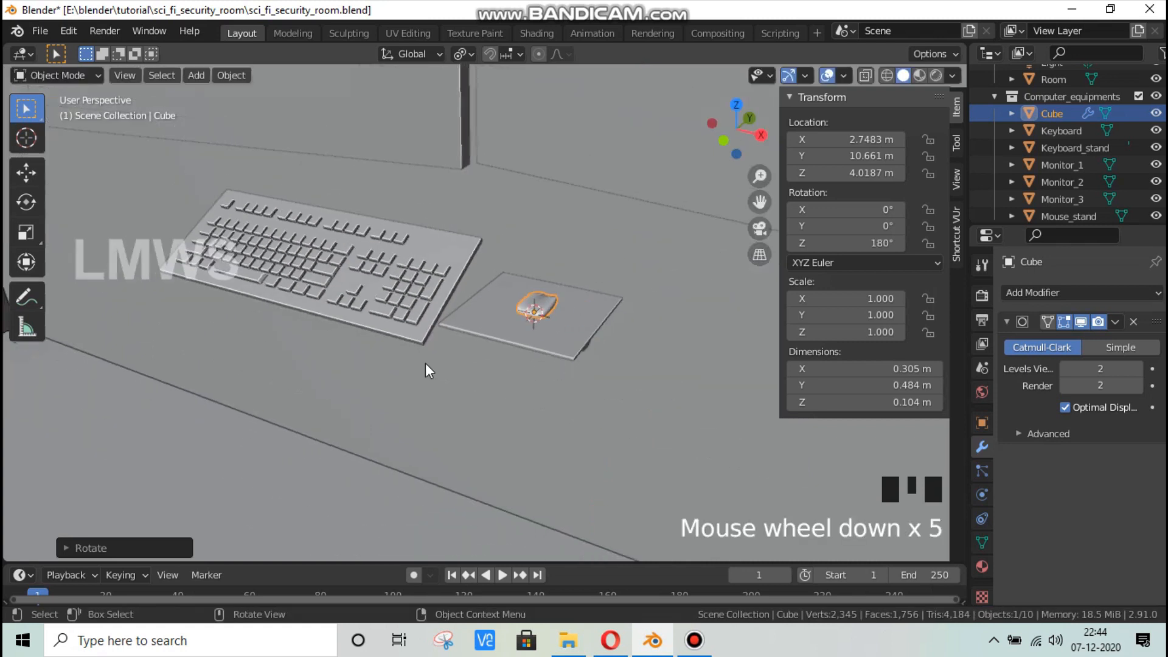
scroll(414, 366, "down", 6)
key("ctrl+s")
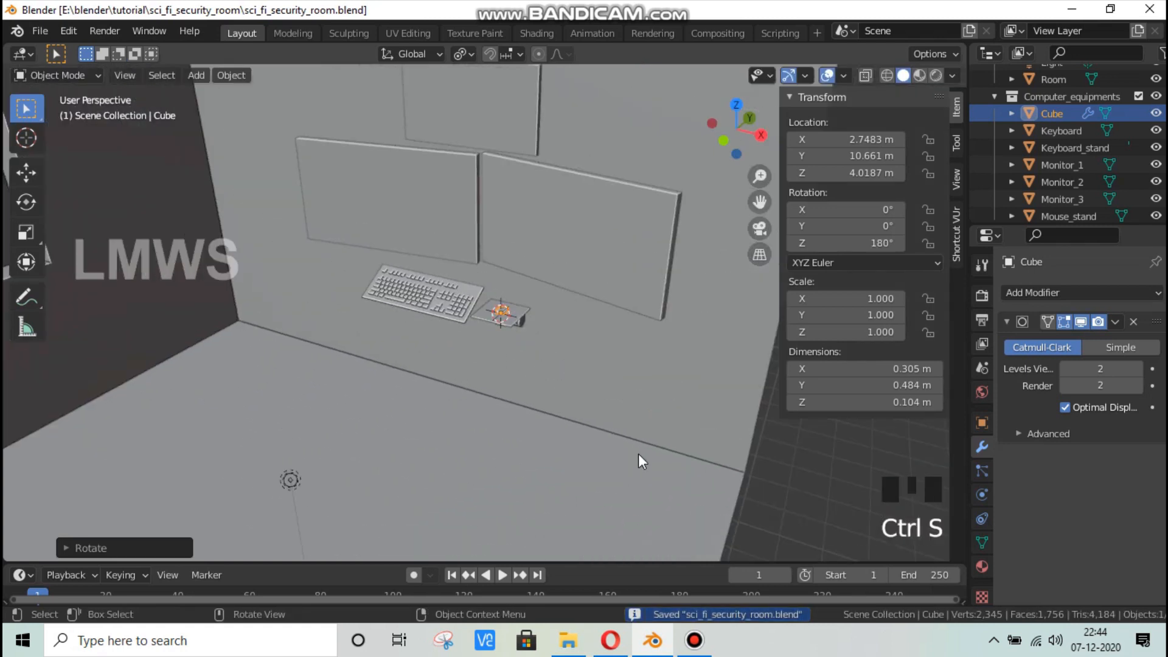
Step: Switch to the Opera browser and examine the hacker room reference image for the next piece of equipment
scroll(558, 441, "down", 3)
middle_click_drag(557, 441, 601, 444)
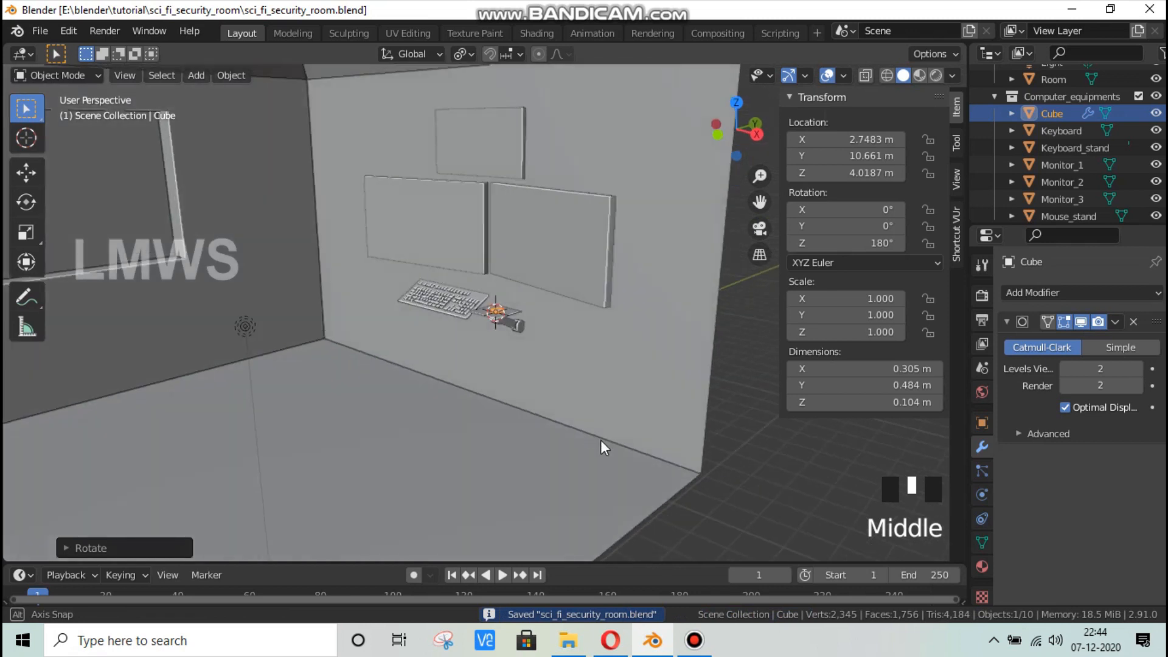
left_click(624, 643)
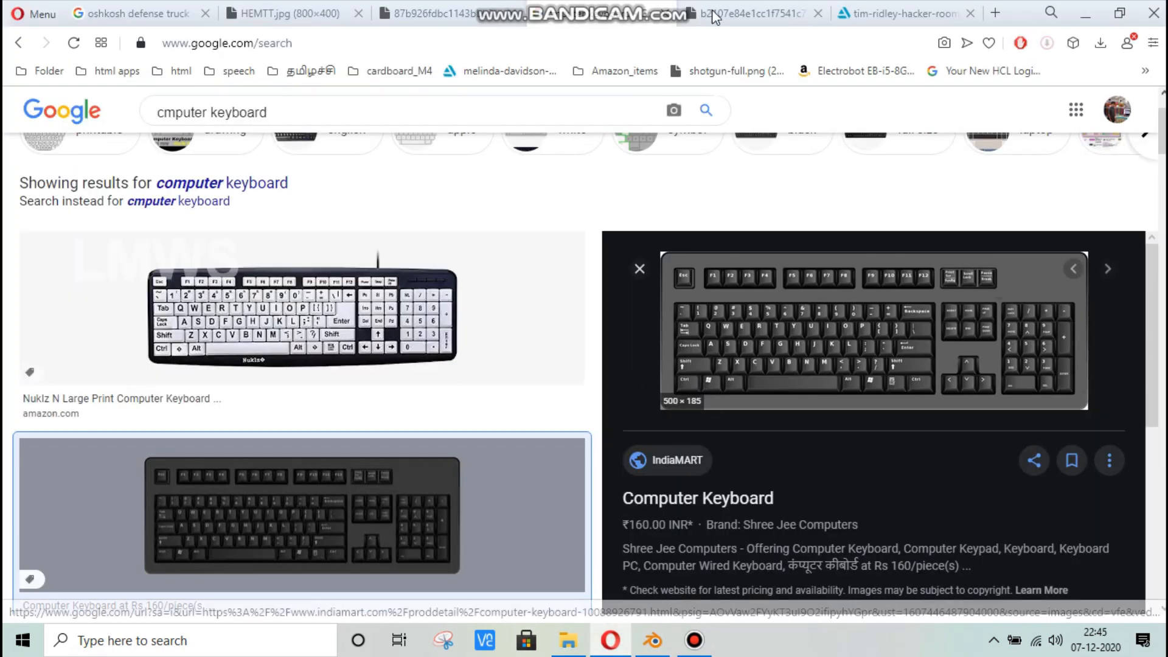
left_click(722, 14)
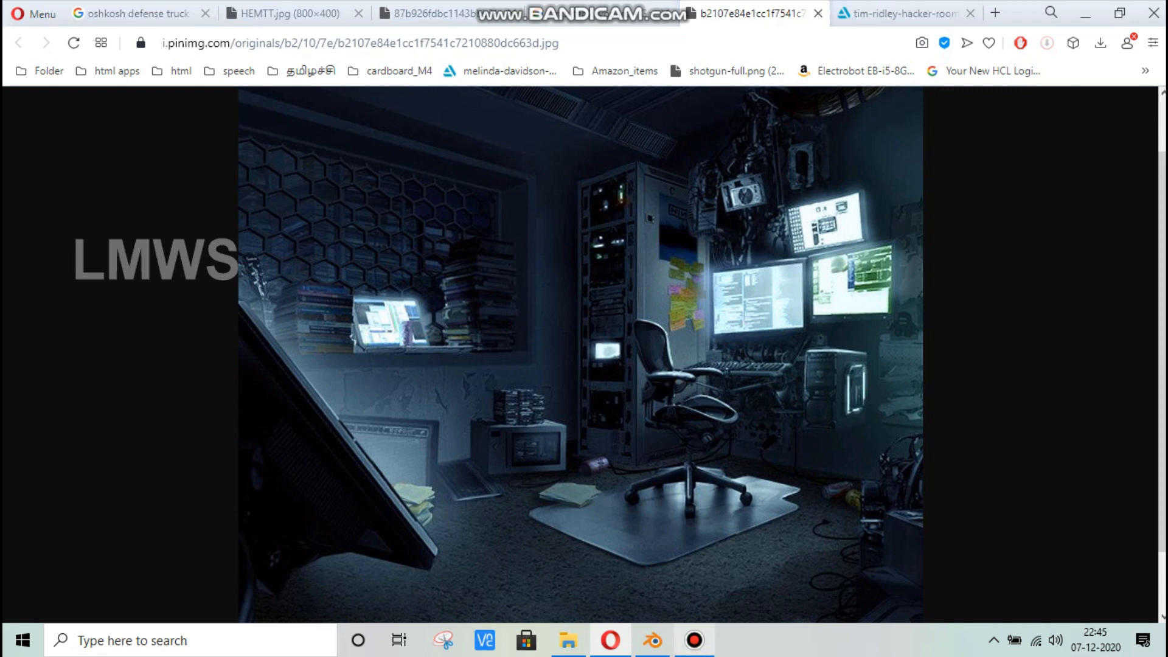
Step: Switch back to Blender, rename the computer mouse's Cube object as Mouse and save the file
left_click(652, 640)
left_click(1061, 98)
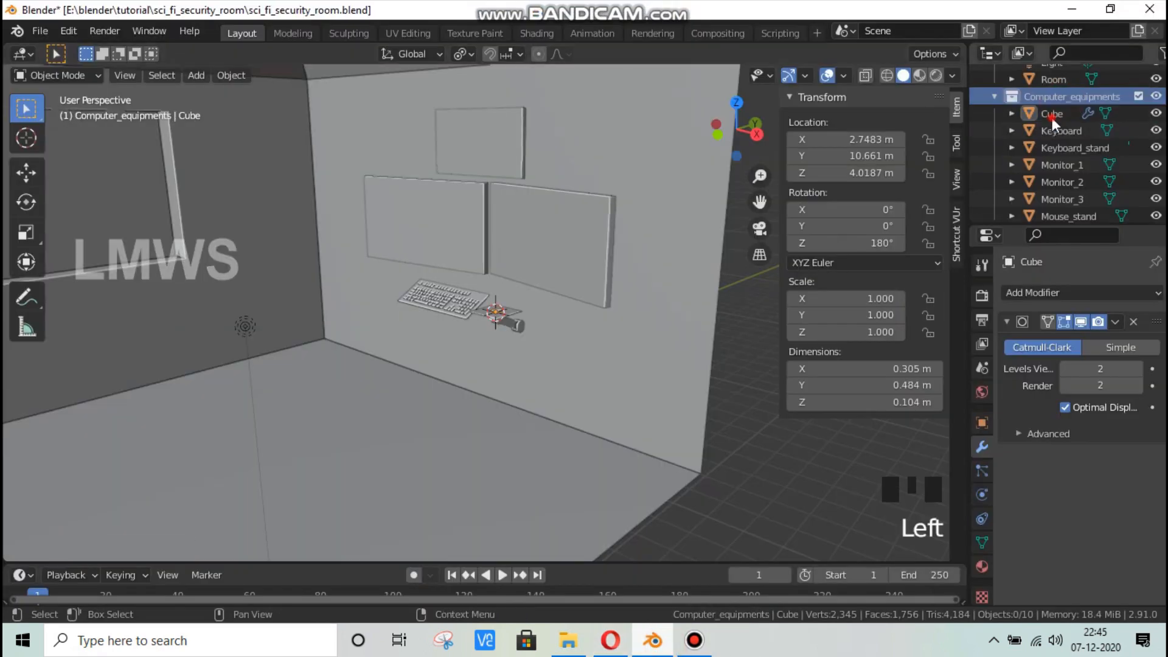
left_click(1052, 115)
double_click(1053, 115)
type("Mou")
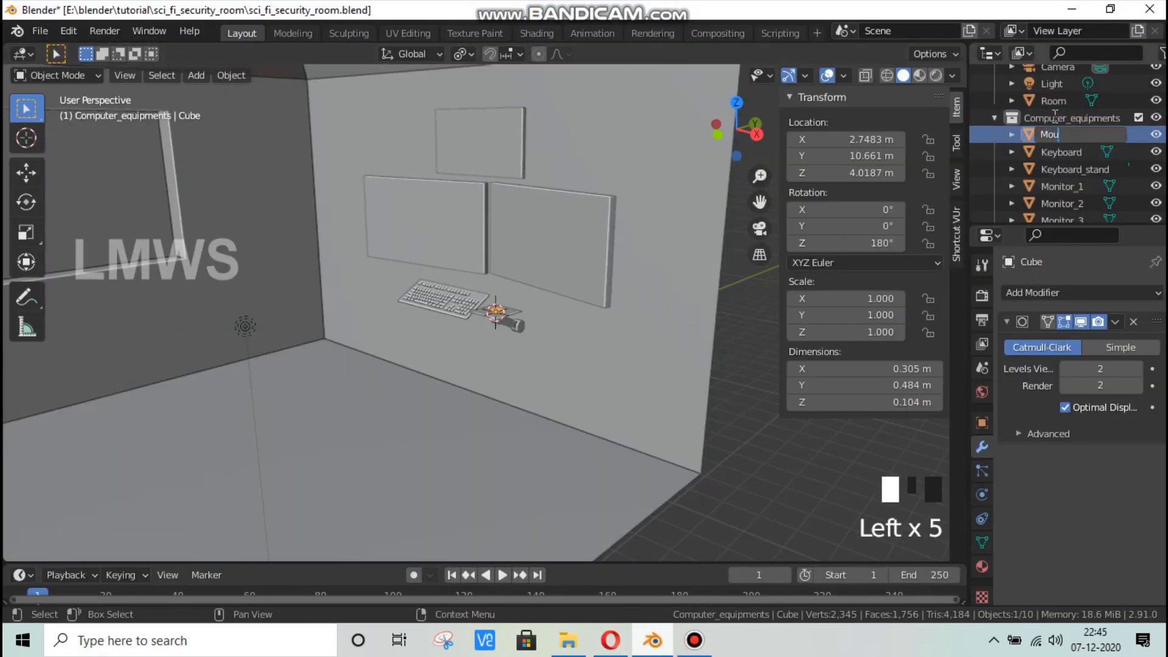
type("se")
key("Return")
key("ctrl+s")
Step: Add a 2 m cube at the 3D cursor and move it about 2.08 m along X, beside the mouse stand
key("shift+a")
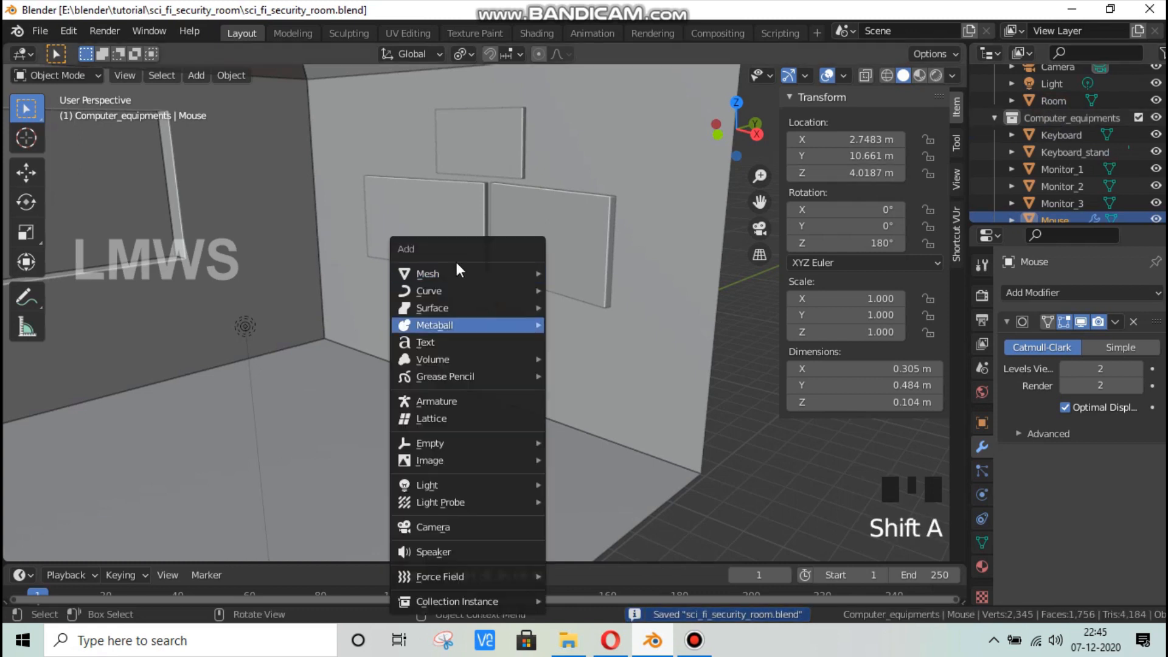
mouse_move(538, 273)
left_click(580, 290)
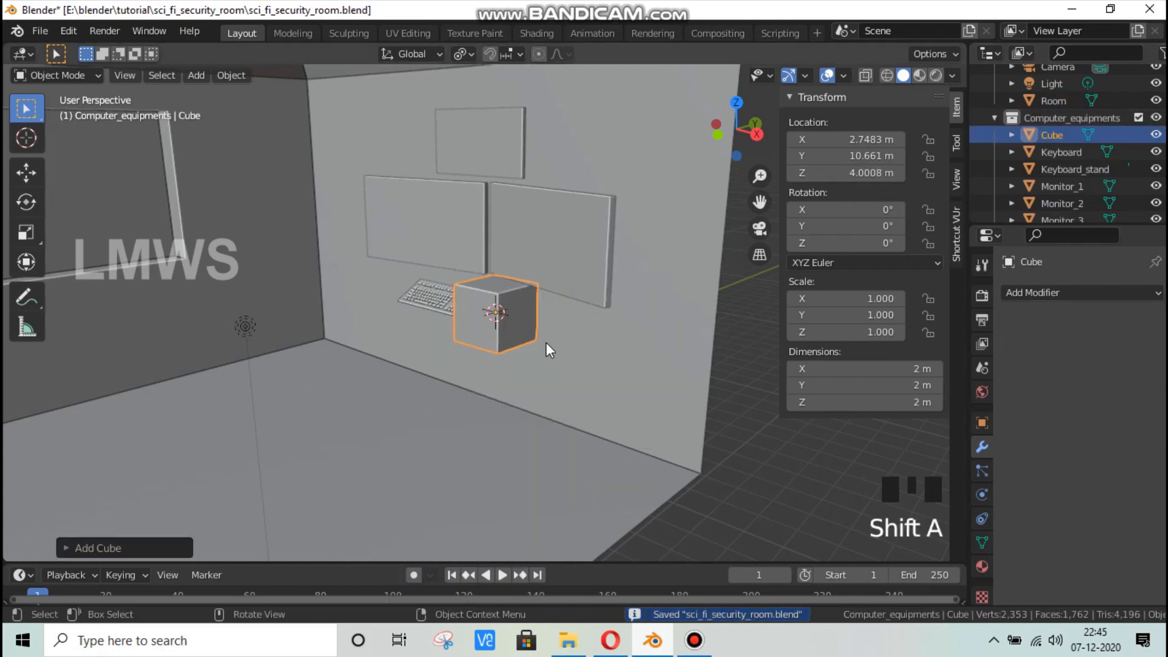
key("g")
key("x")
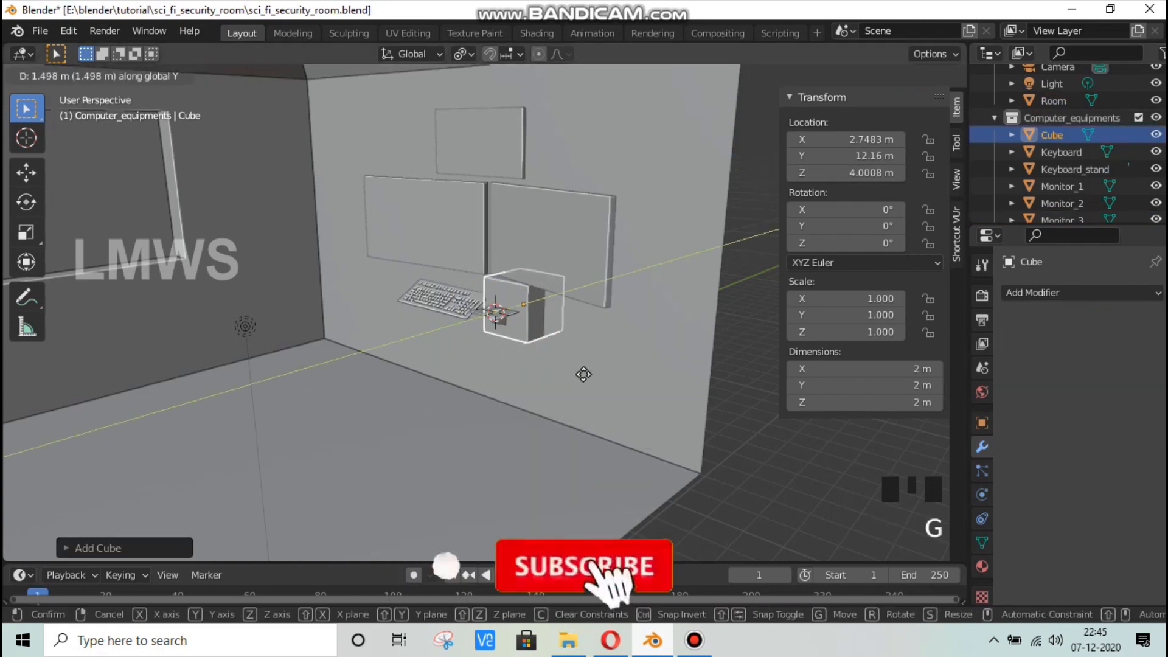
left_click(585, 389)
Step: Switch to the Opera browser and examine the reference image of the Predator computer tower
left_click(611, 637)
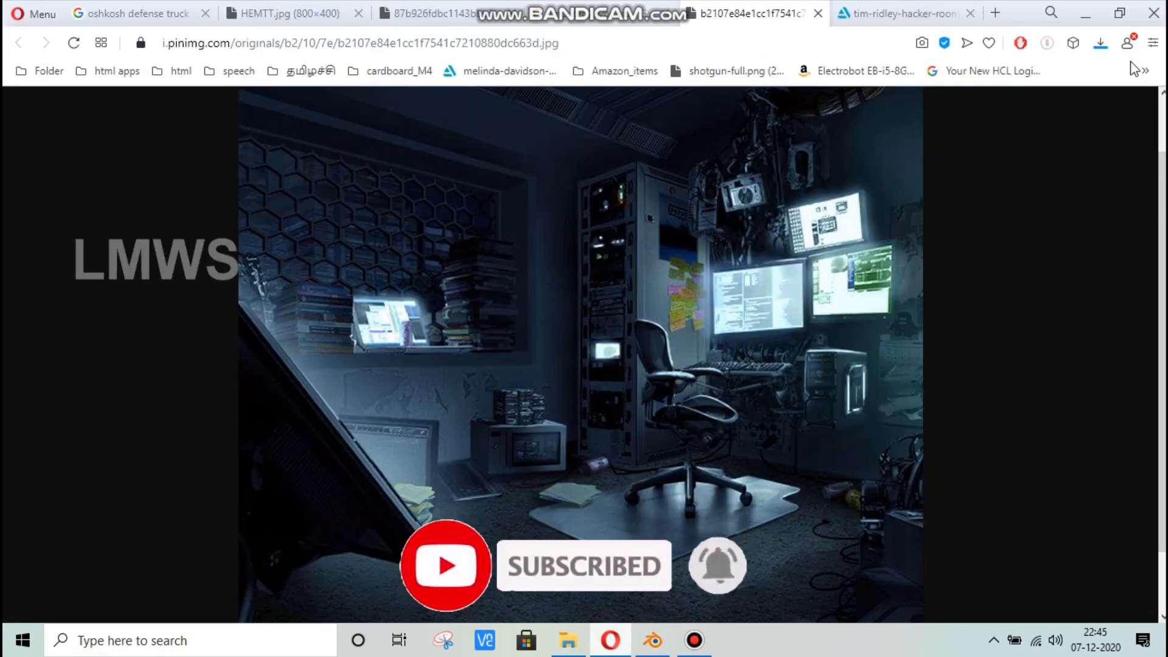
left_click(694, 640)
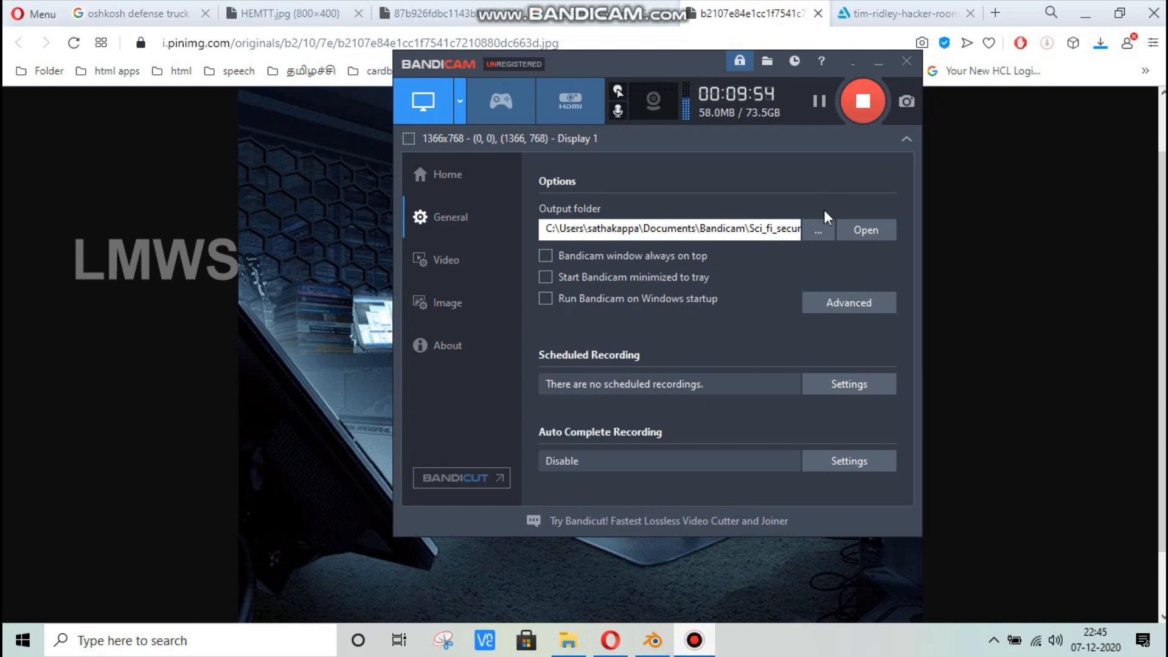
left_click(858, 99)
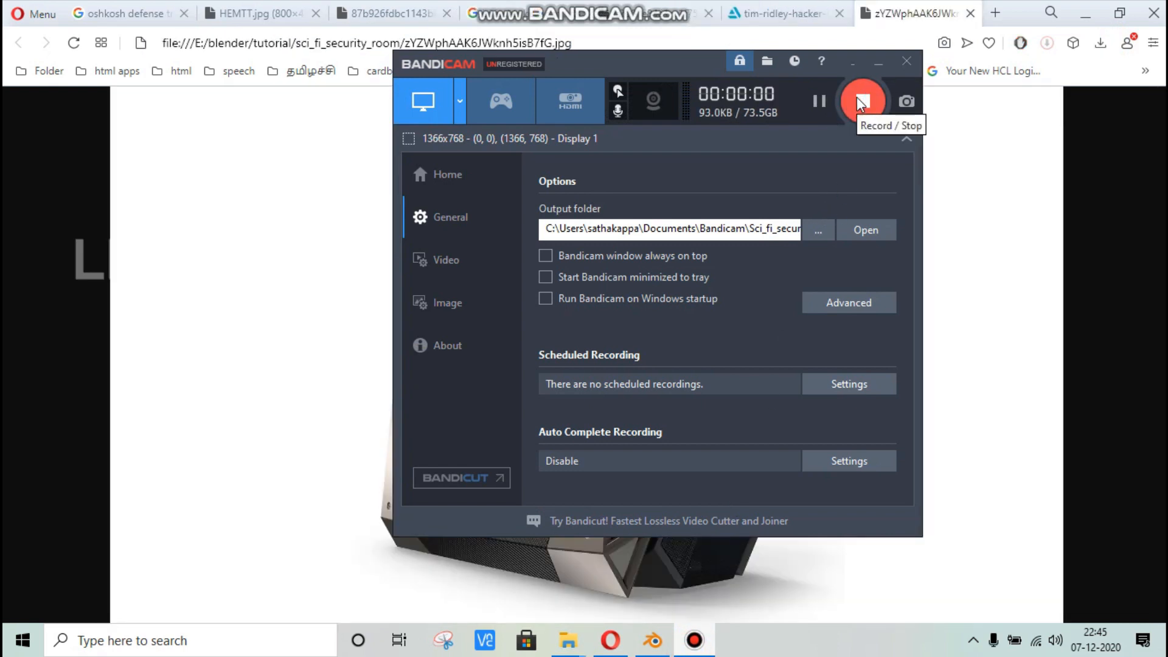
left_click(922, 7)
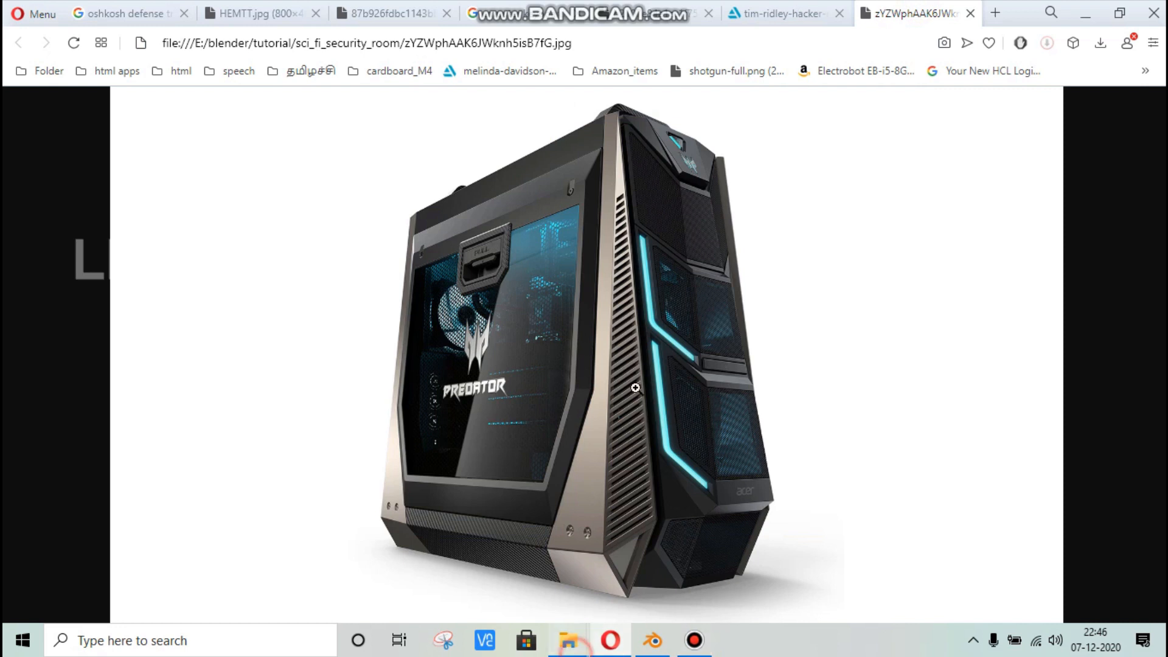
Step: Switch back to Blender, reposition the cube lower in front of the wall and enter Edit Mode on it
left_click(652, 640)
scroll(611, 406, "down", 1)
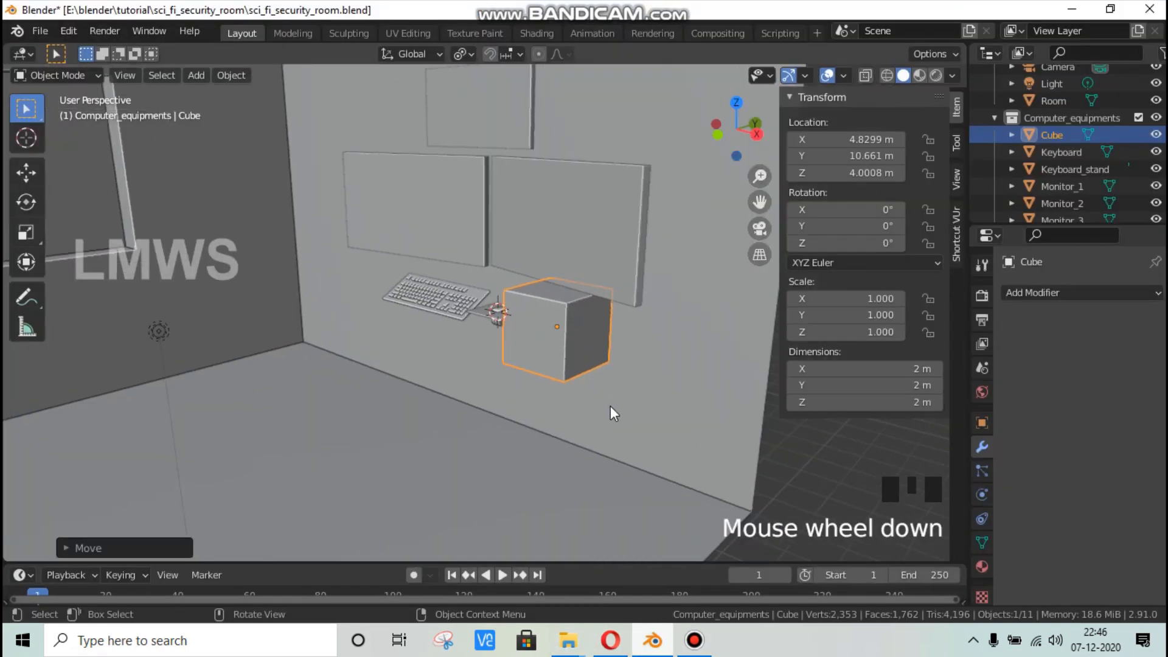
key("g")
left_click(565, 399)
key("Tab")
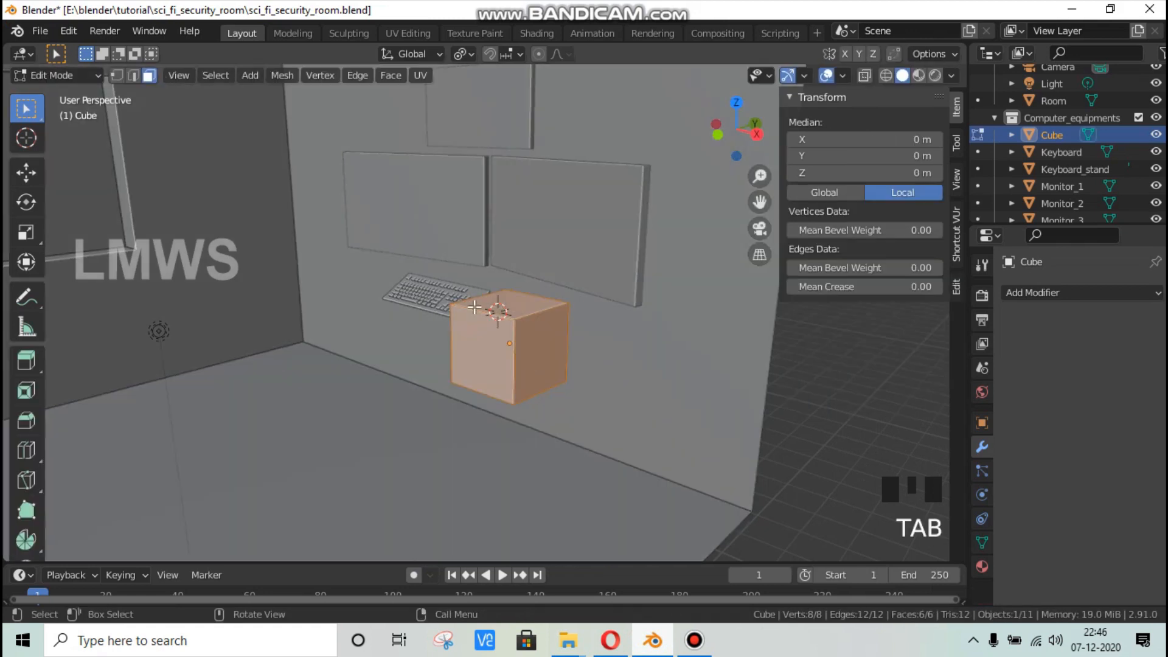
Step: Add a centred vertical loop cut to the cube and show it in front wireframe view with face selection
key("alt+a")
key("ctrl+r")
left_click(536, 378)
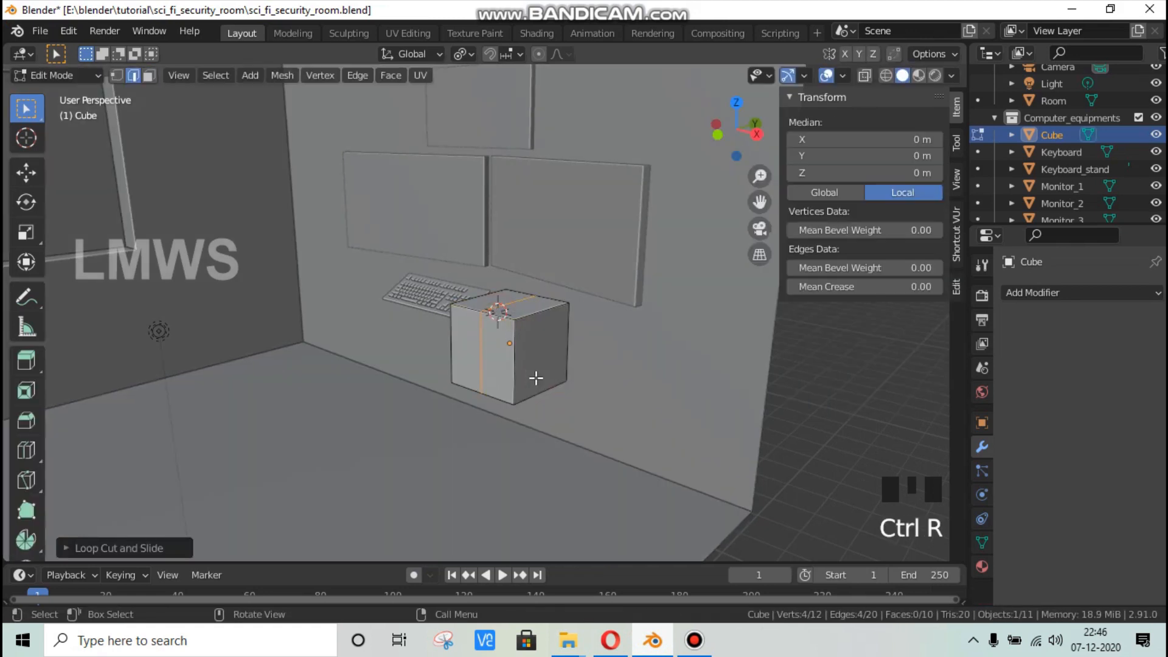
key("KP_1")
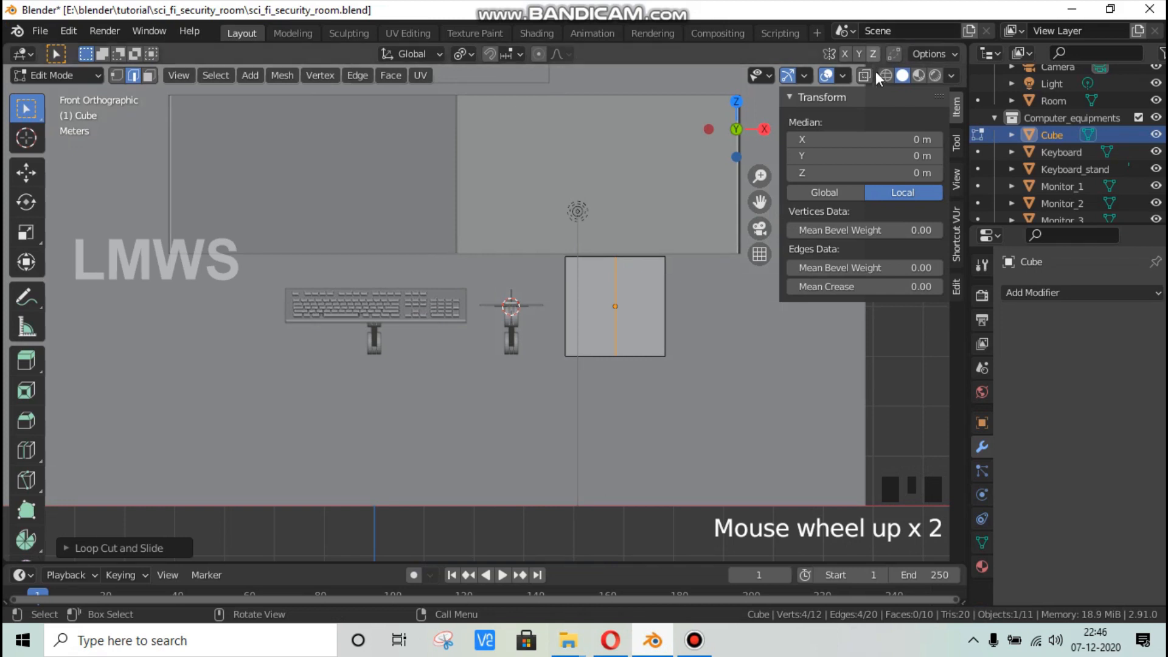
left_click(885, 76)
left_click(149, 76)
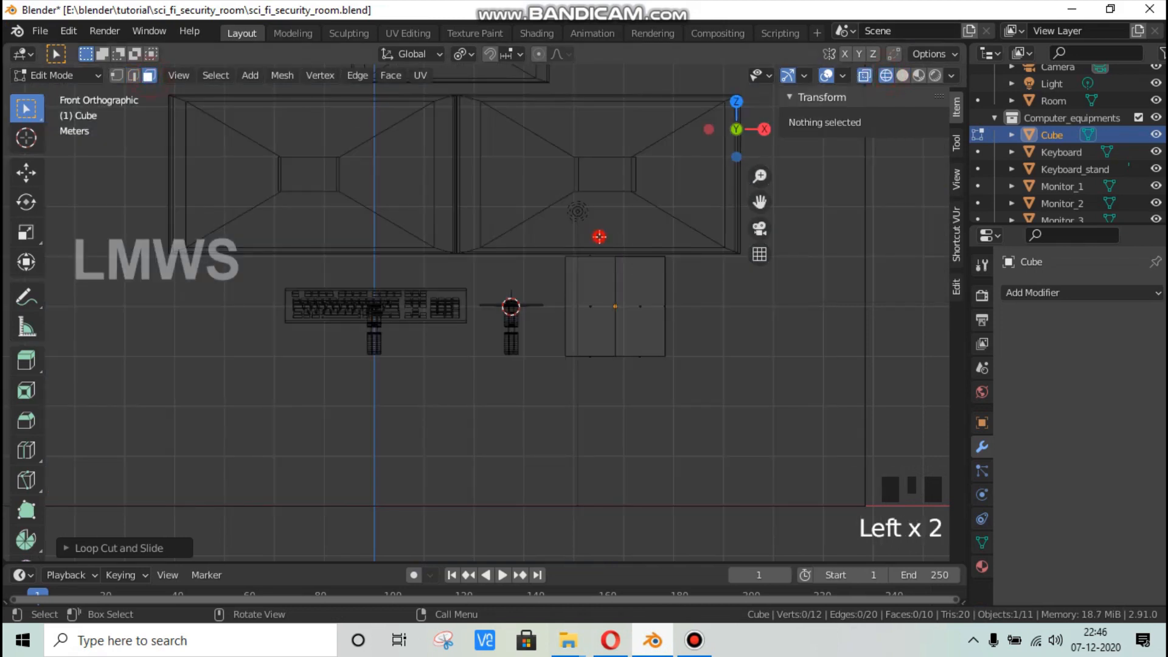
left_click_drag(599, 236, 535, 439)
key("c")
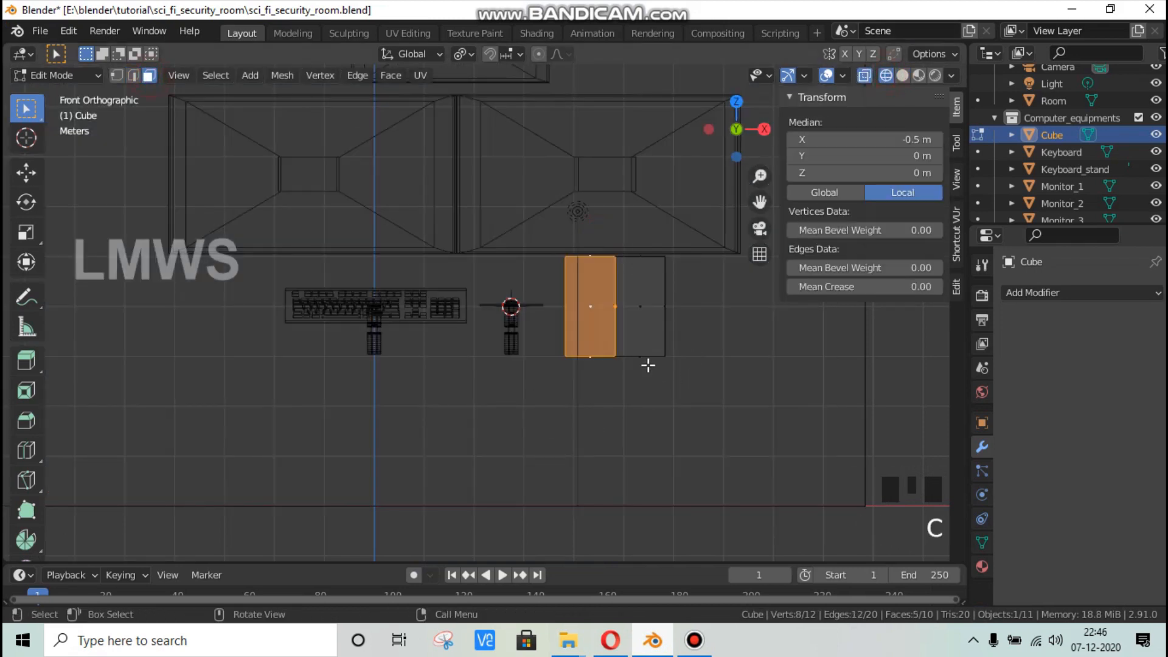
key("x")
left_click(602, 365)
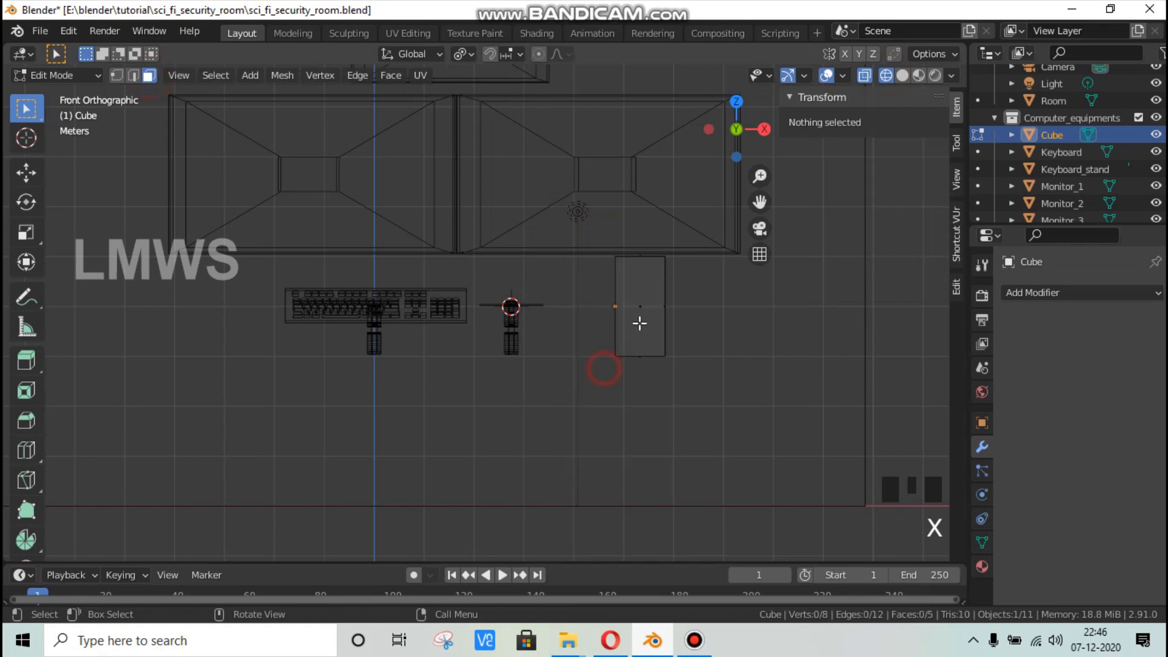
left_click(1058, 292)
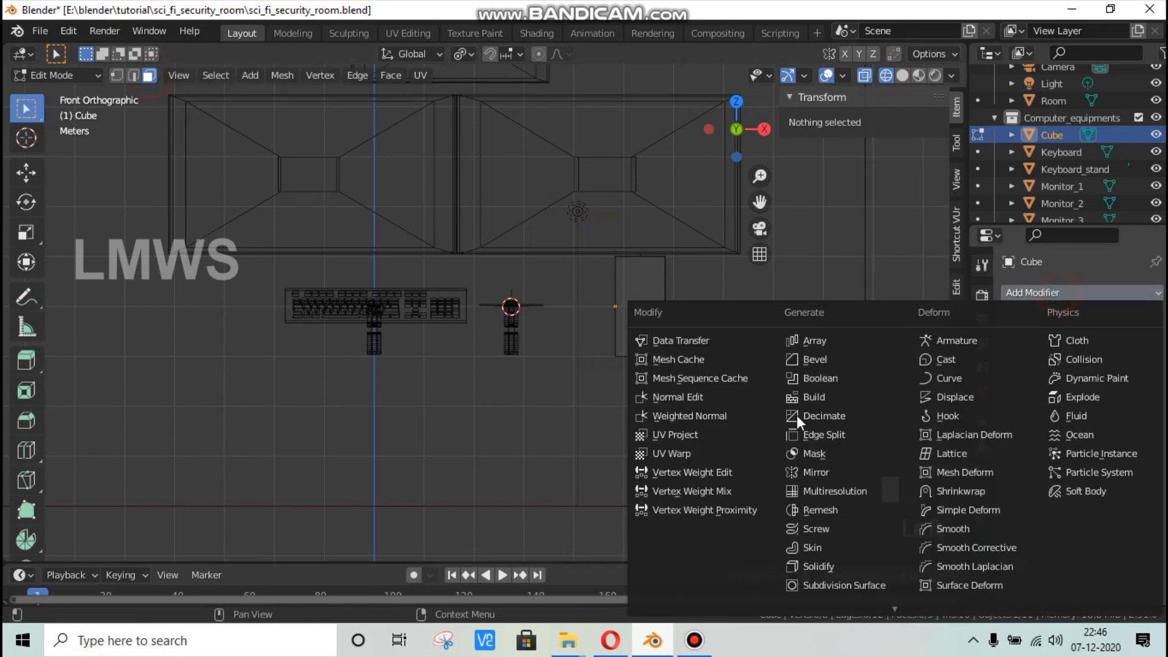
left_click(818, 472)
middle_click_drag(697, 353, 904, 347)
scroll(905, 347, "up", 2)
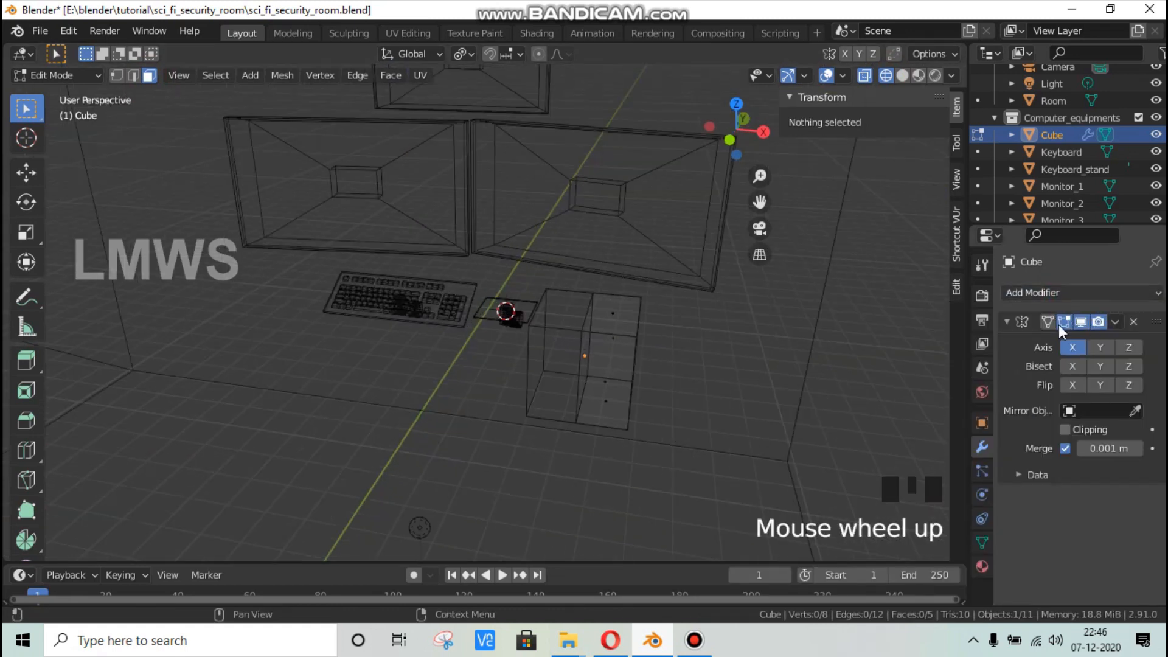
left_click(1049, 322)
key("ctrl+z")
key("ctrl+z")
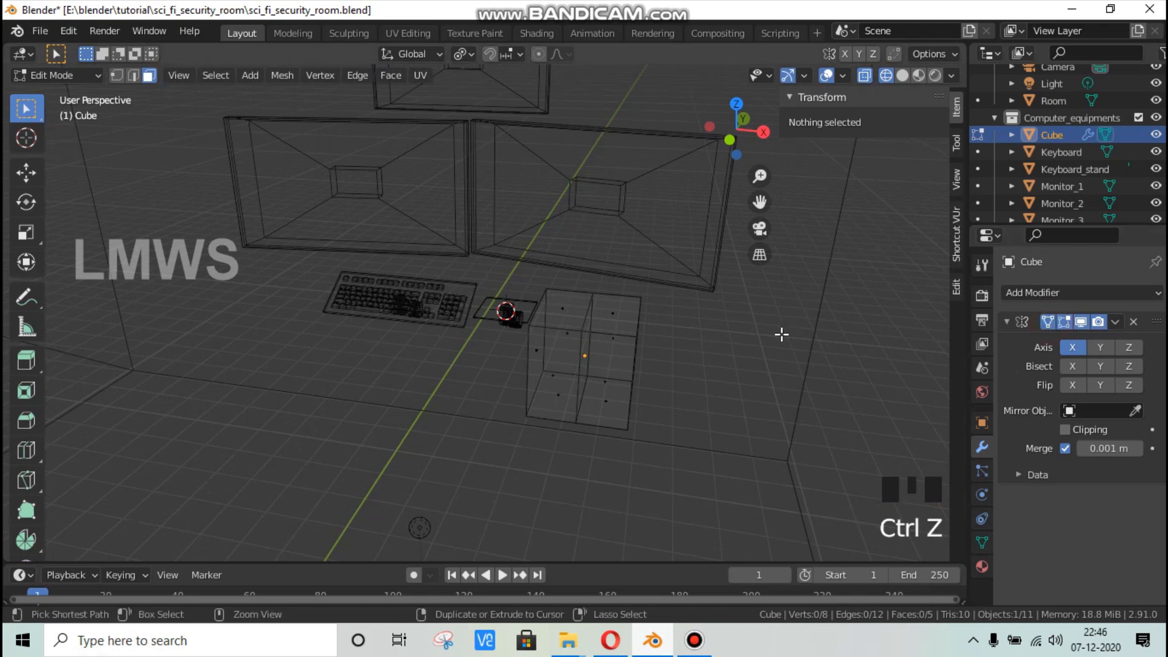
left_click(1133, 321)
key("ctrl+z")
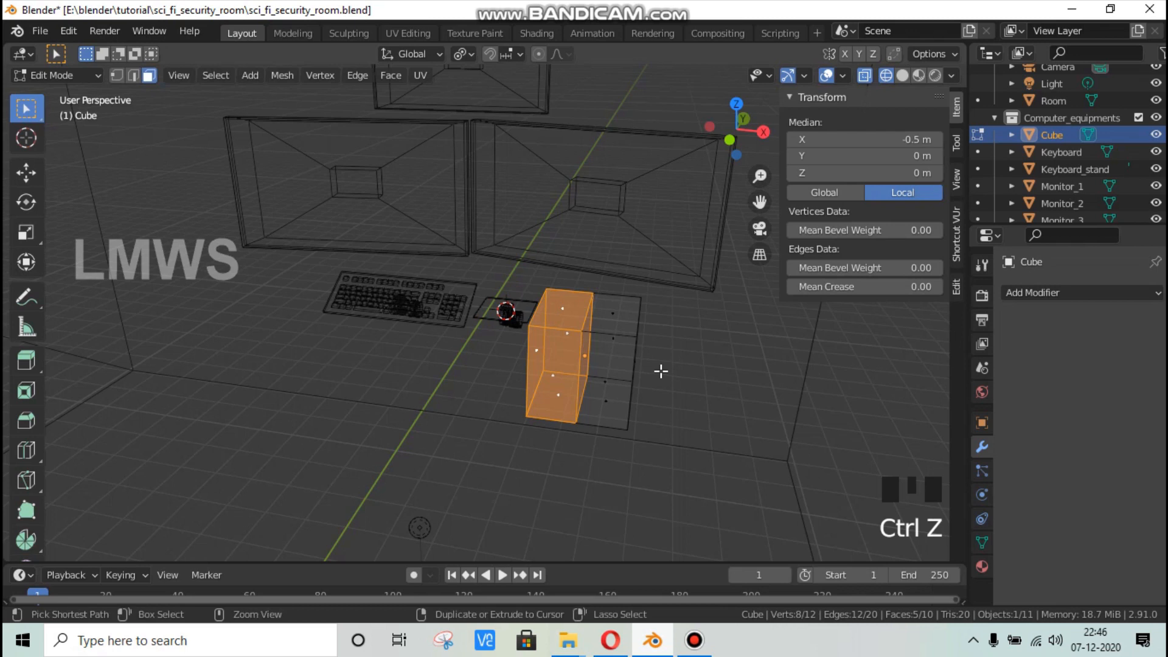
Step: Delete the faces of the cube's positive-X half from the front view
key("alt+a")
key("KP_3")
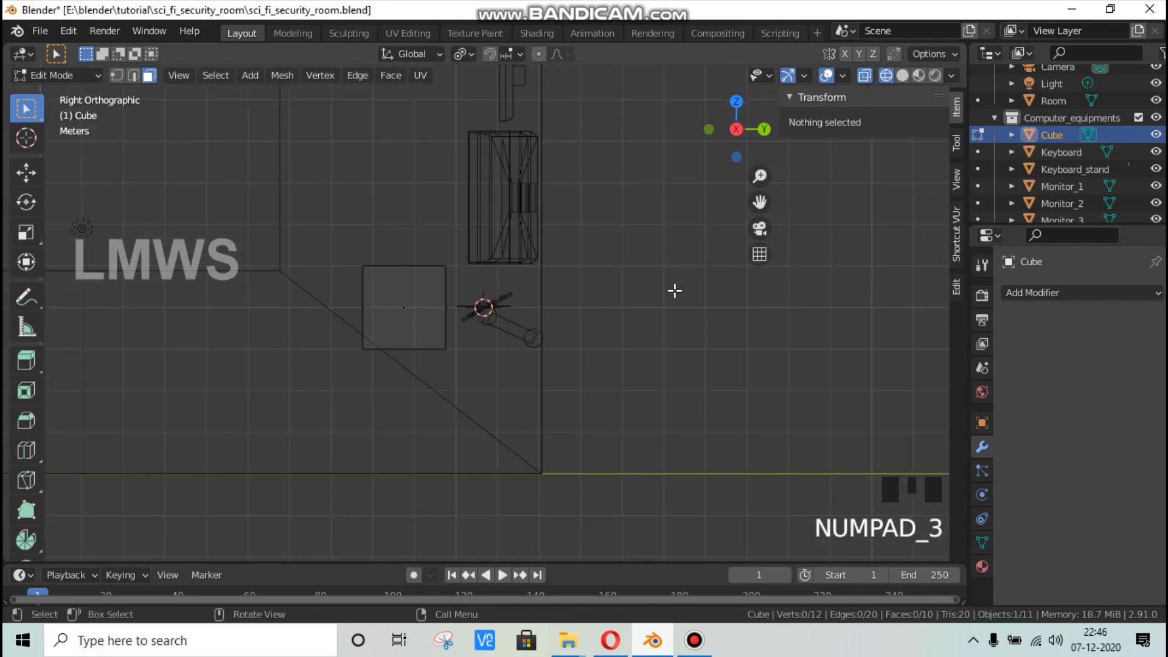
key("KP_1")
left_click(609, 263)
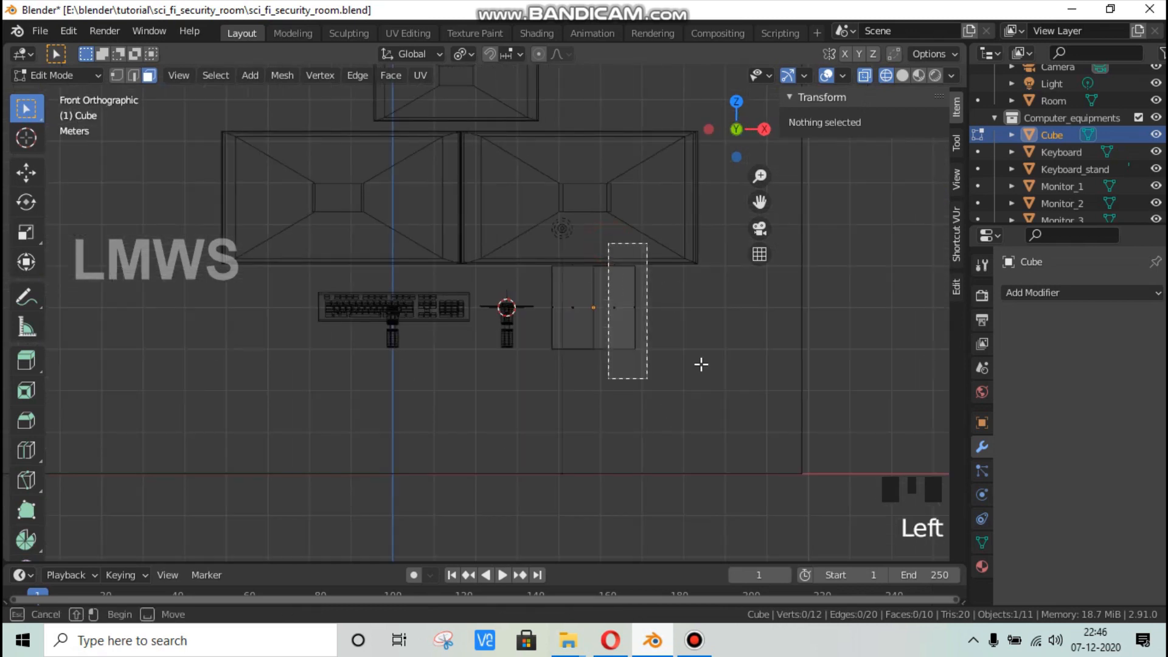
key("x")
left_click(700, 361)
Step: Add an X-axis Mirror modifier with on-cage display and clipping to the half cube and return to solid shading
middle_click_drag(680, 388, 680, 410)
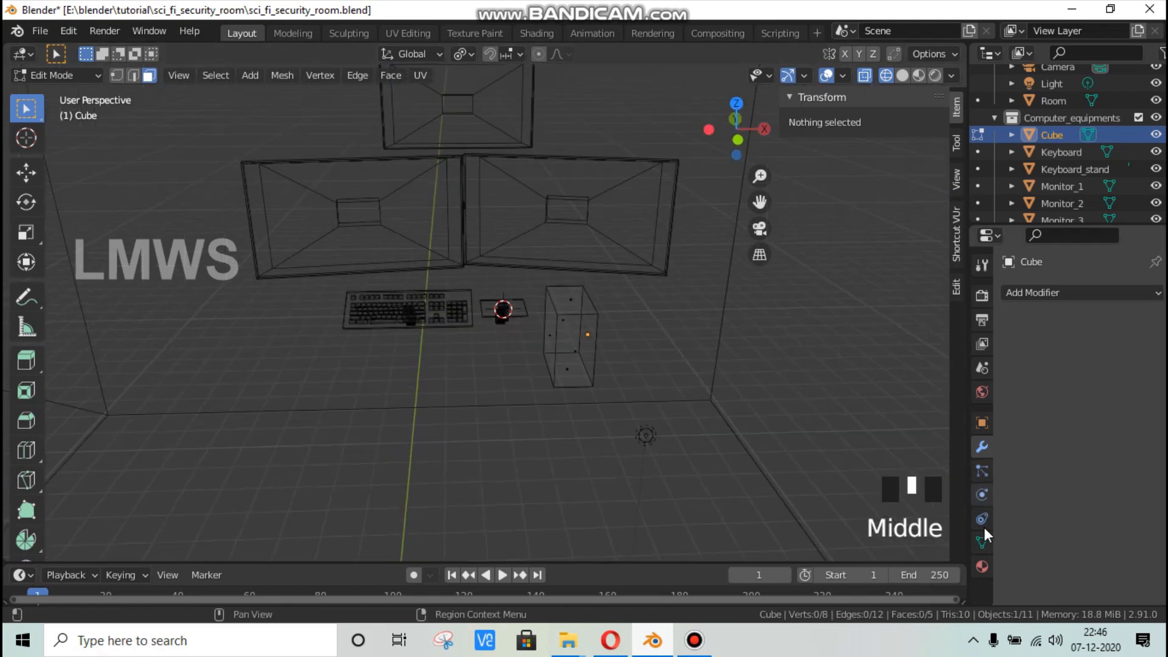
left_click(1067, 293)
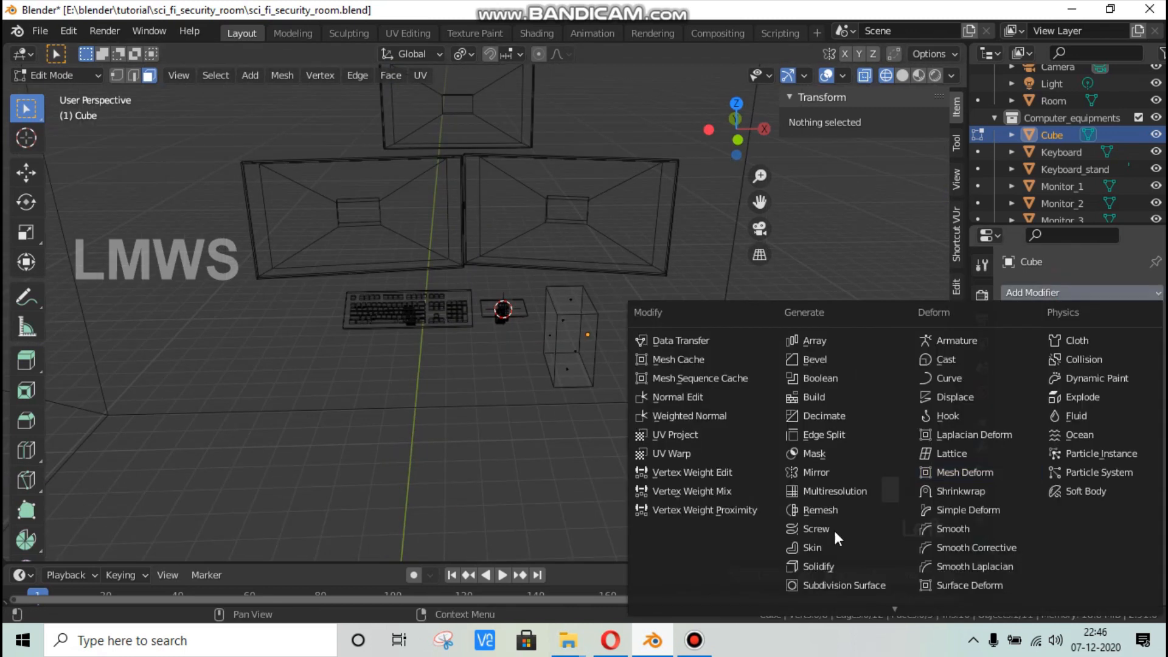
left_click(815, 472)
scroll(626, 359, "down", 2)
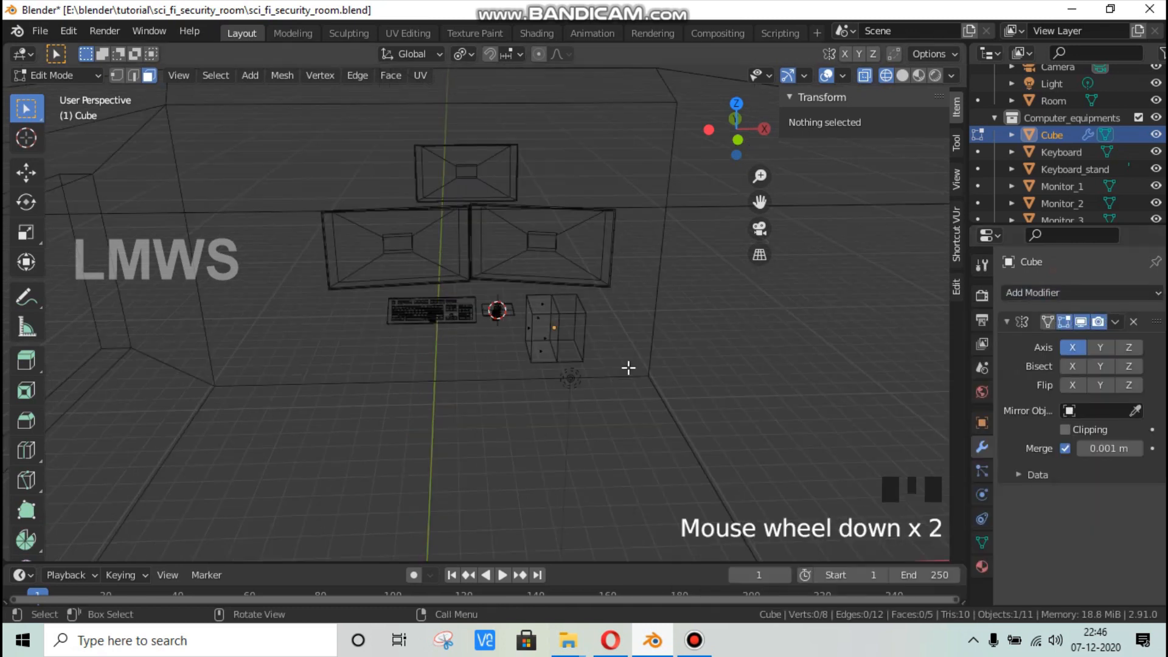
middle_click_drag(626, 365, 628, 299)
left_click(1048, 321)
left_click(1065, 429)
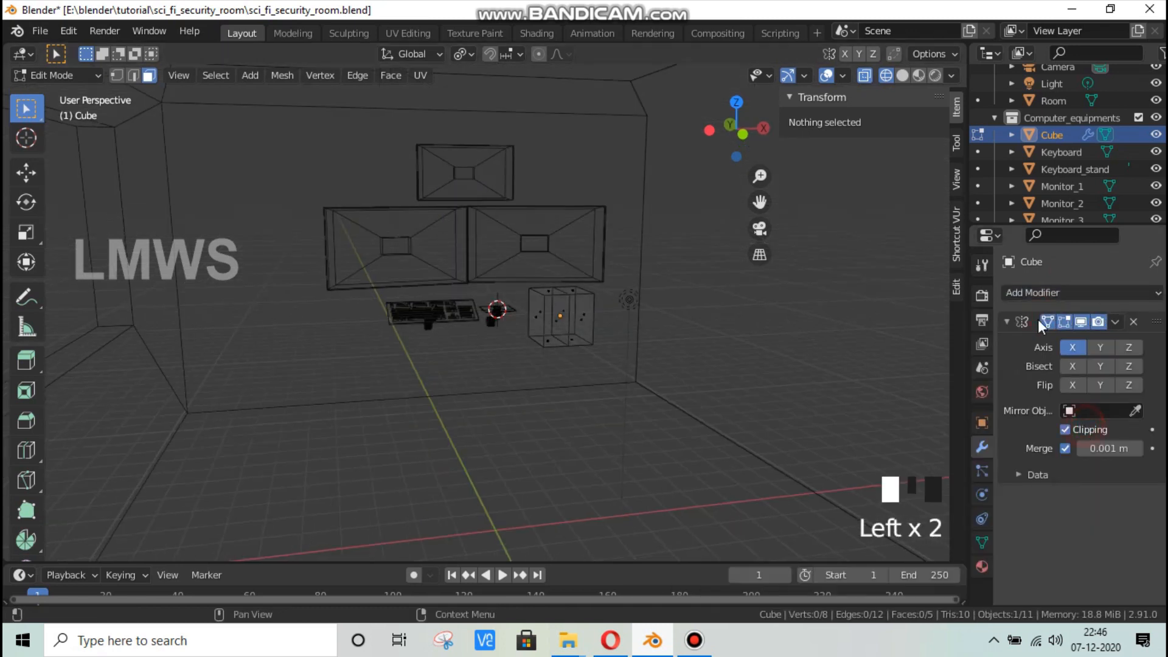
scroll(728, 361, "up", 2)
left_click(902, 75)
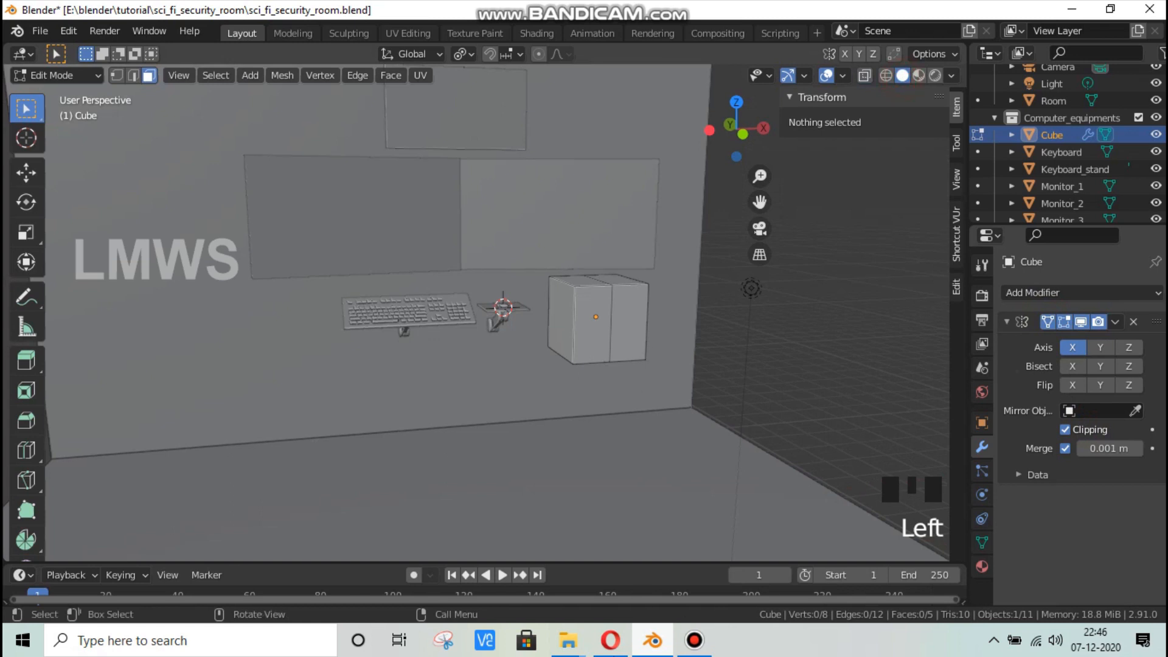
Step: Check the tower reference in Opera, return to Blender and scale the whole mesh to about 1.6 m along X and 4.15 m along Z
key("alt+Tab")
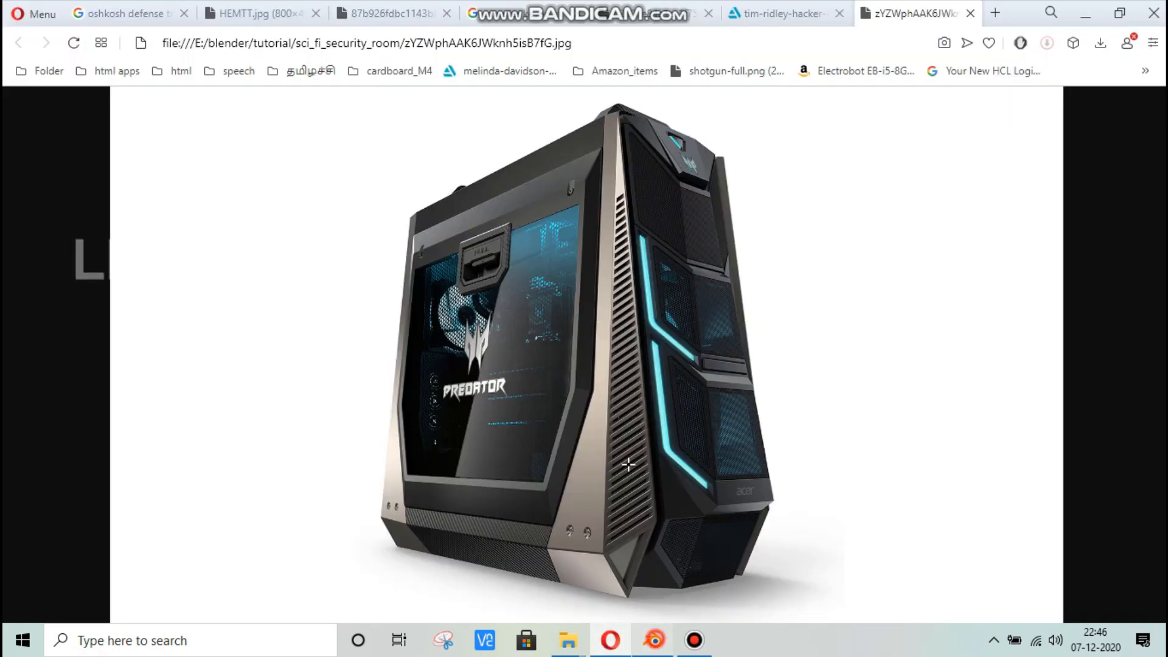
left_click(654, 639)
middle_click_drag(618, 420, 643, 426)
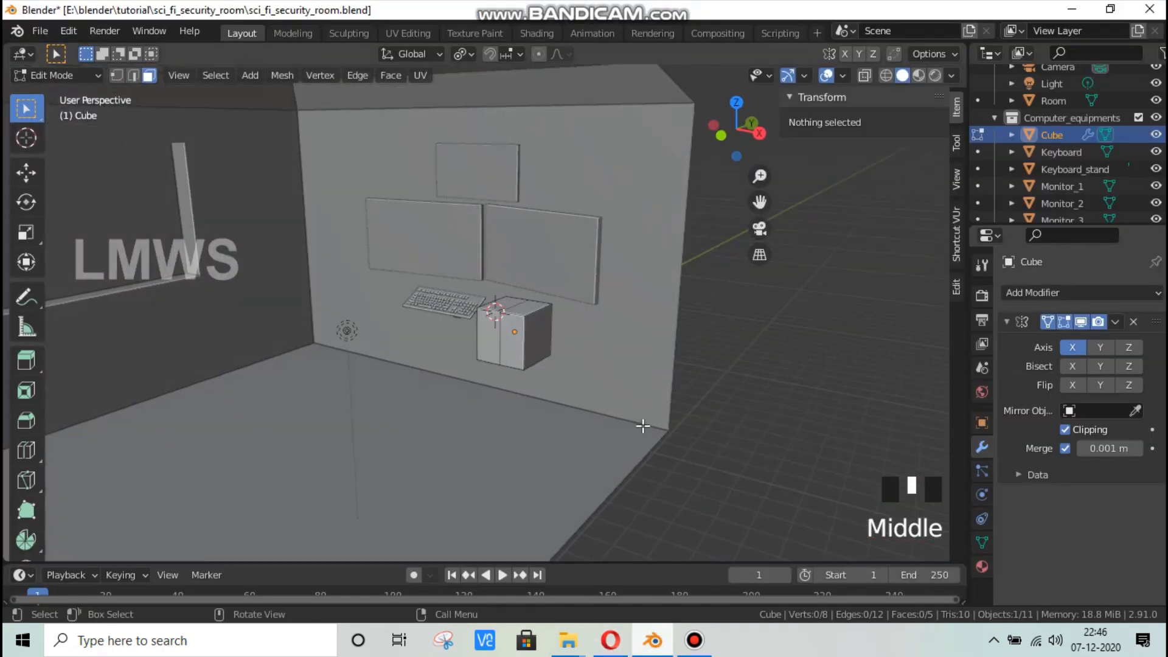
key("a")
key("s")
key("x")
left_click(584, 366)
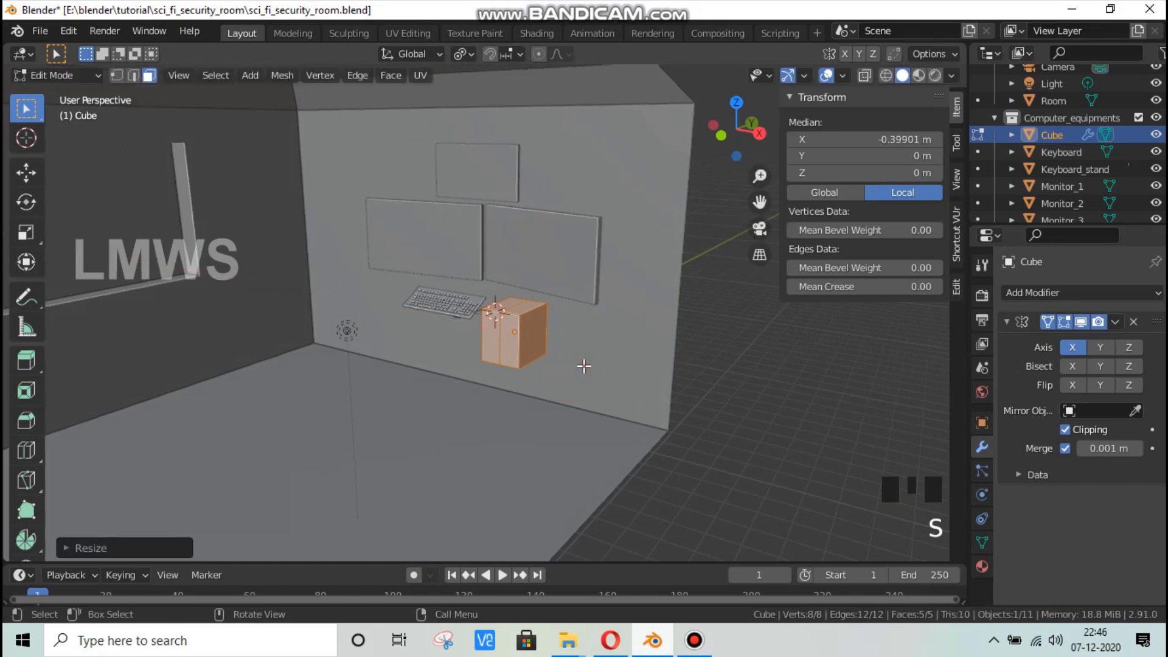
key("s")
key("z")
left_click(581, 344)
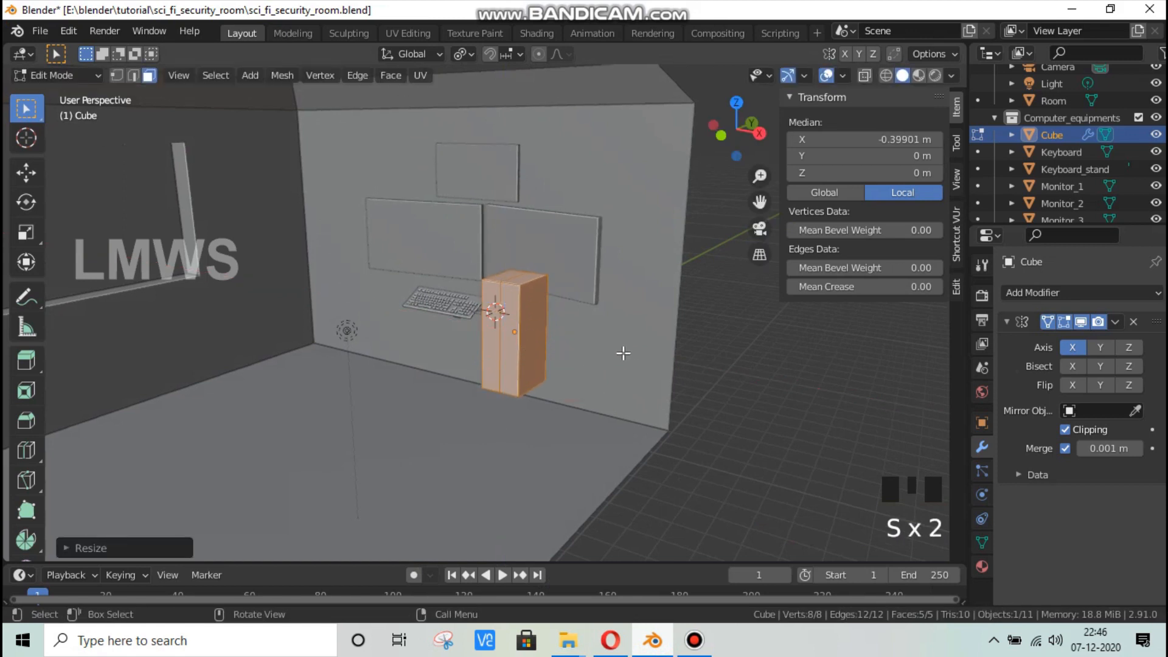
Step: Lower the tower block along Z in Object Mode to a height location of about 2.03 m
middle_click_drag(623, 353, 634, 358)
key("Tab")
key("g")
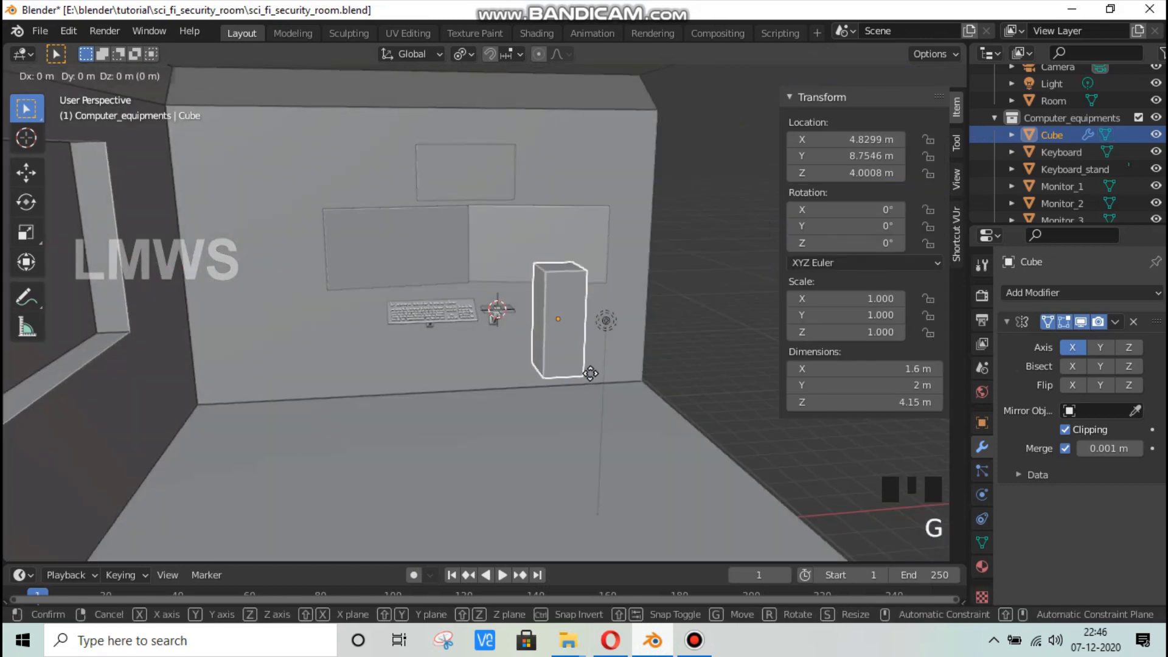
key("z")
left_click(599, 399)
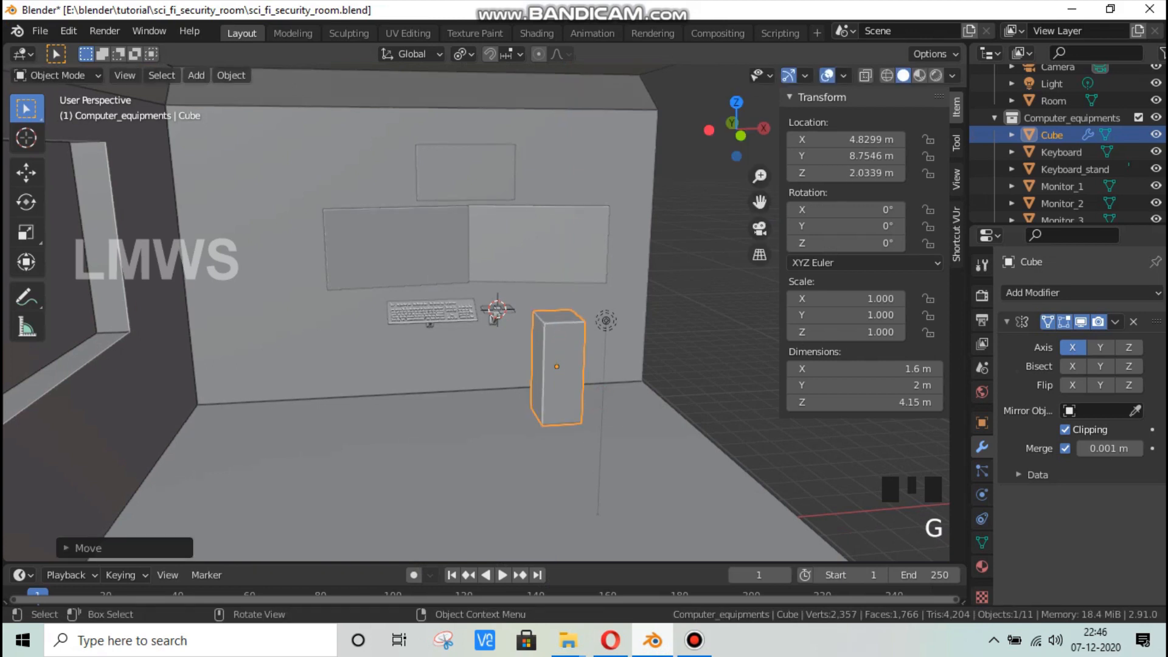
key("s")
right_click(643, 421)
Step: Scale the tower mesh in Edit Mode down to about 2.76 m along Z and 1.36 m along X
key("Tab")
key("s")
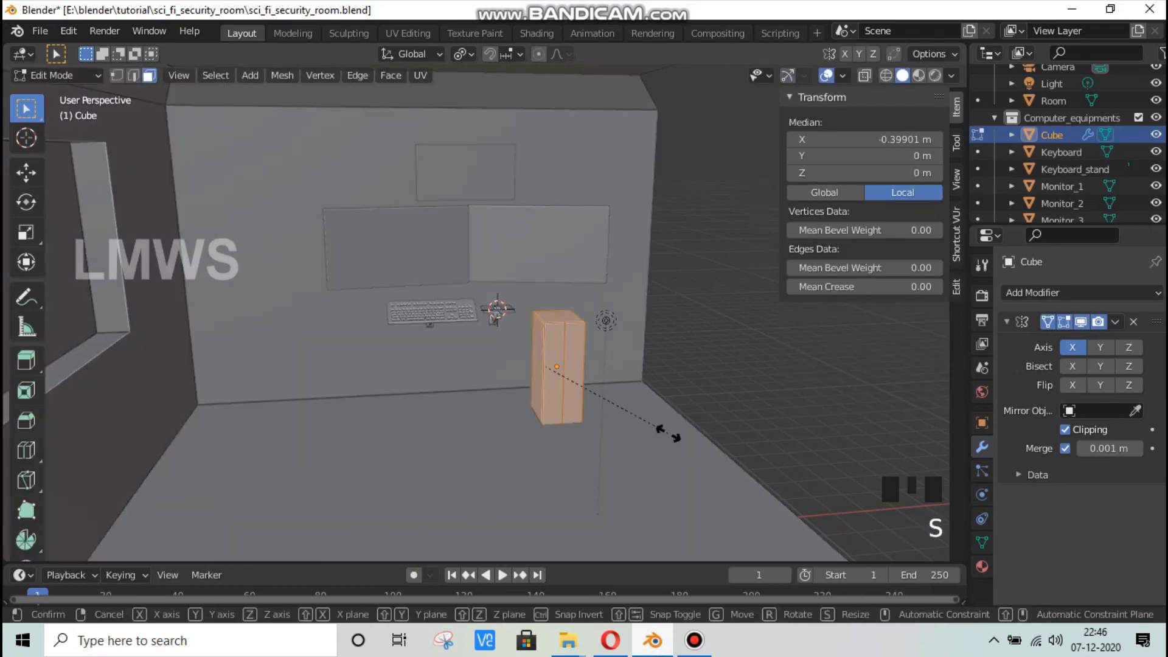
key("z")
left_click(636, 415)
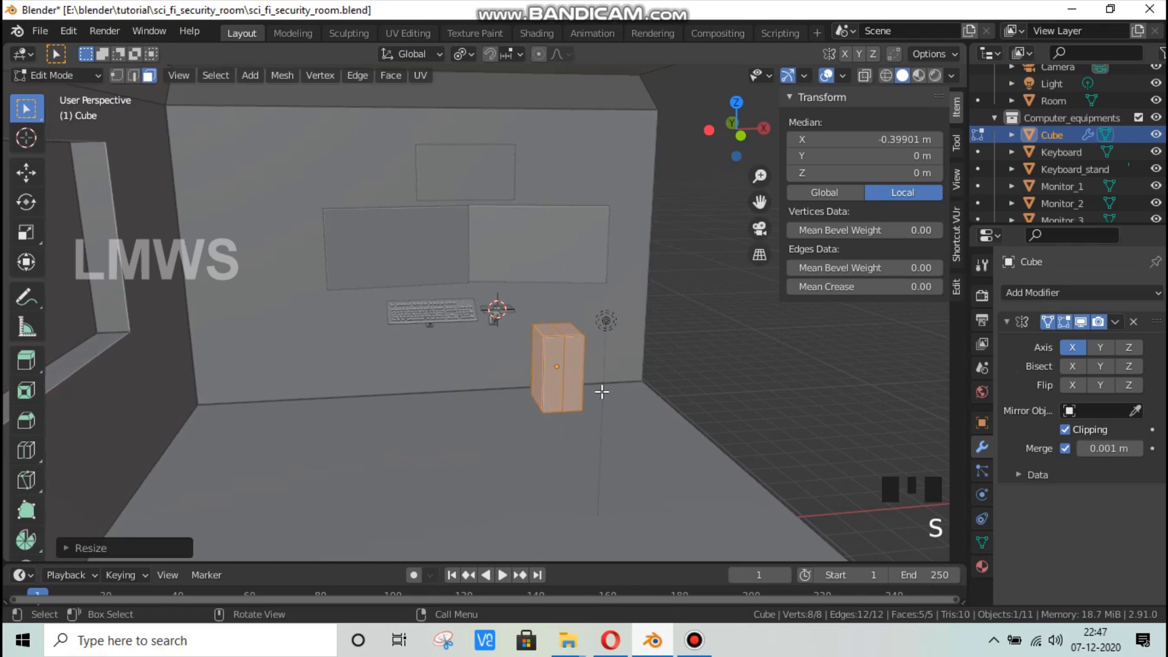
middle_click_drag(600, 392, 621, 425)
scroll(624, 436, "up", 2)
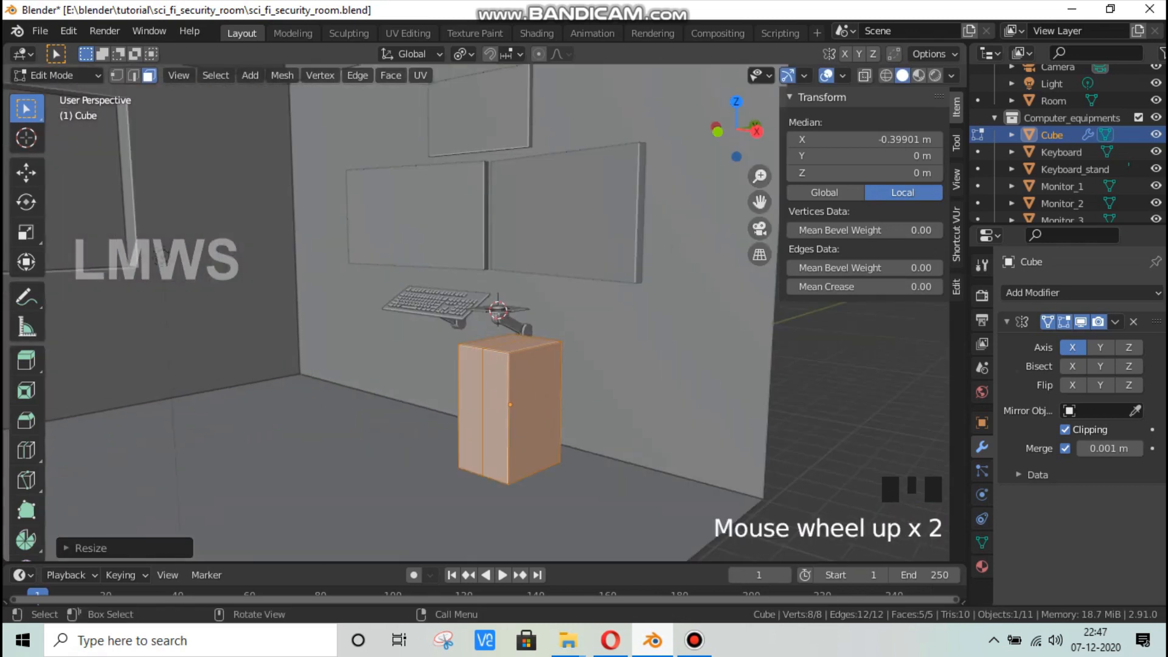
key("s")
key("z")
left_click(644, 455)
key("s")
key("x")
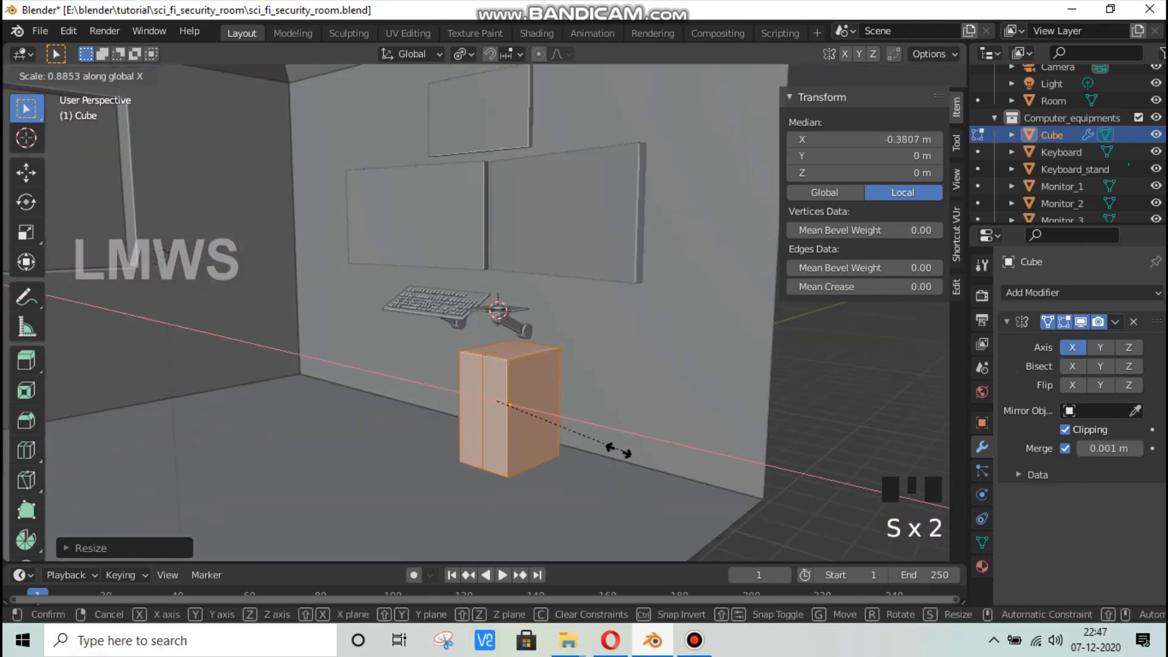
left_click(589, 436)
Step: Lower the tower block along Z toward the floor, to a Z location of about 1.34 m
key("Tab")
key("g")
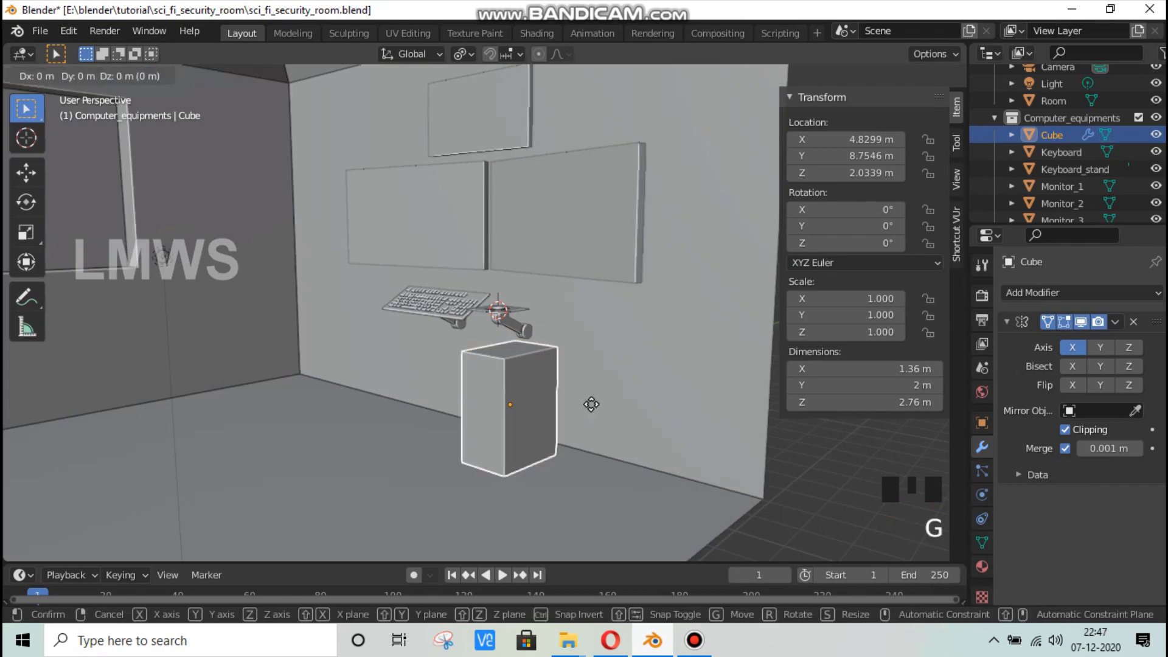
key("z")
left_click(593, 444)
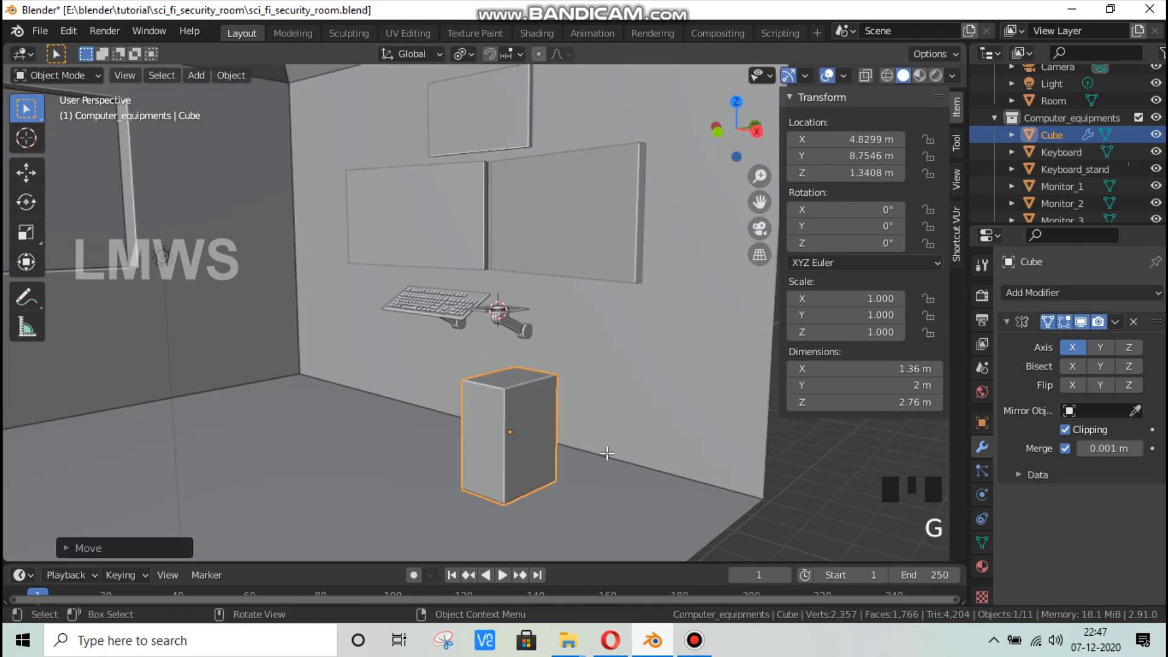
Step: Scale the tower mesh to about 1.81 m along Z and lower the object to a Z location of about 0.79 m
key("Tab")
key("s")
key("z")
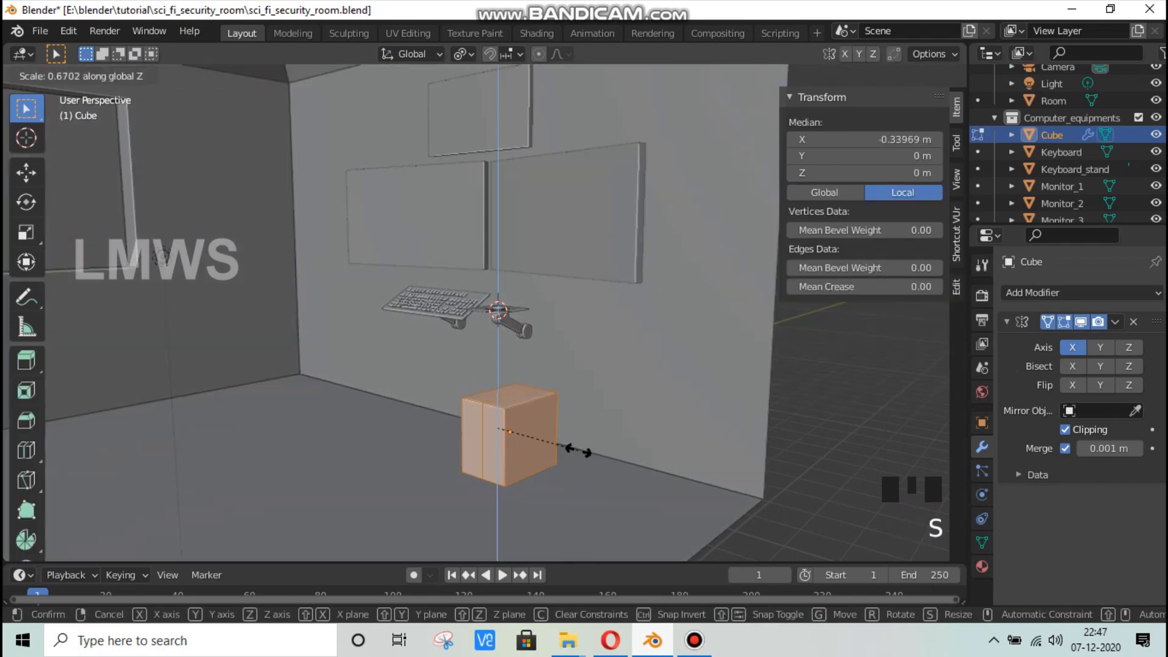
left_click(577, 458)
key("Tab")
key("g")
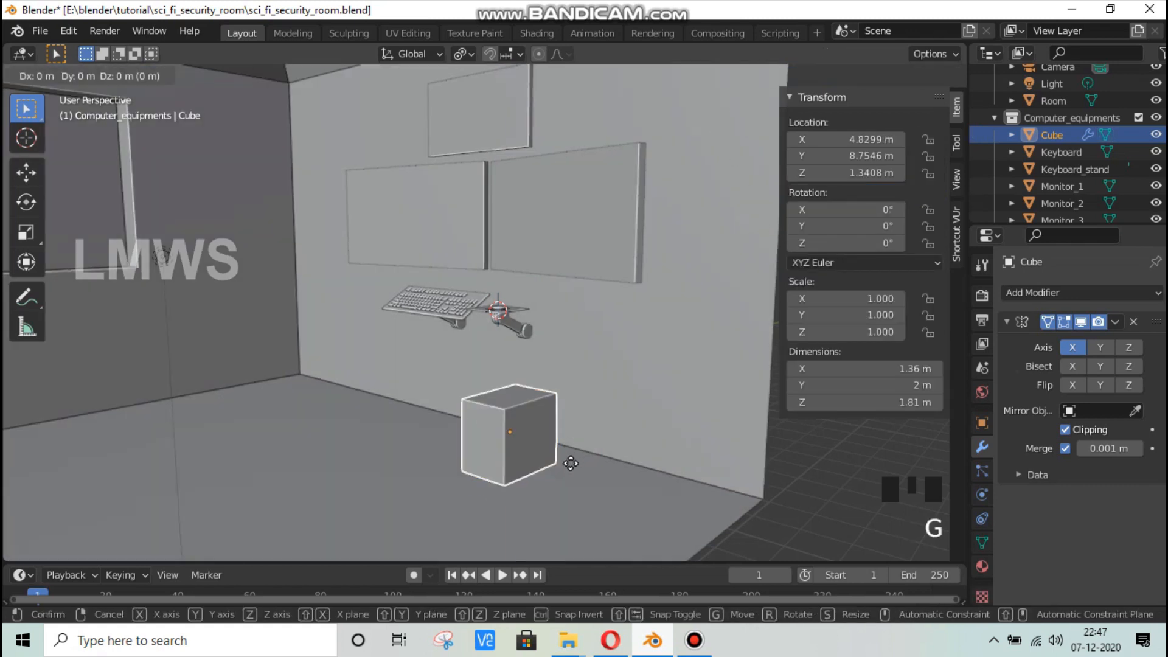
key("z")
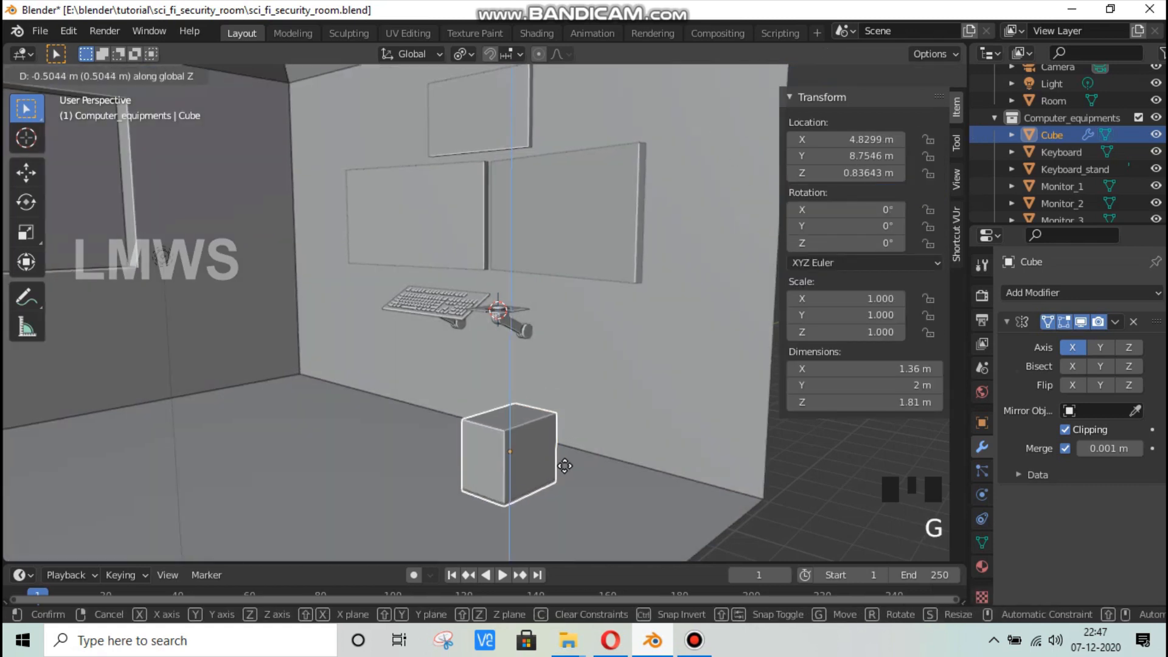
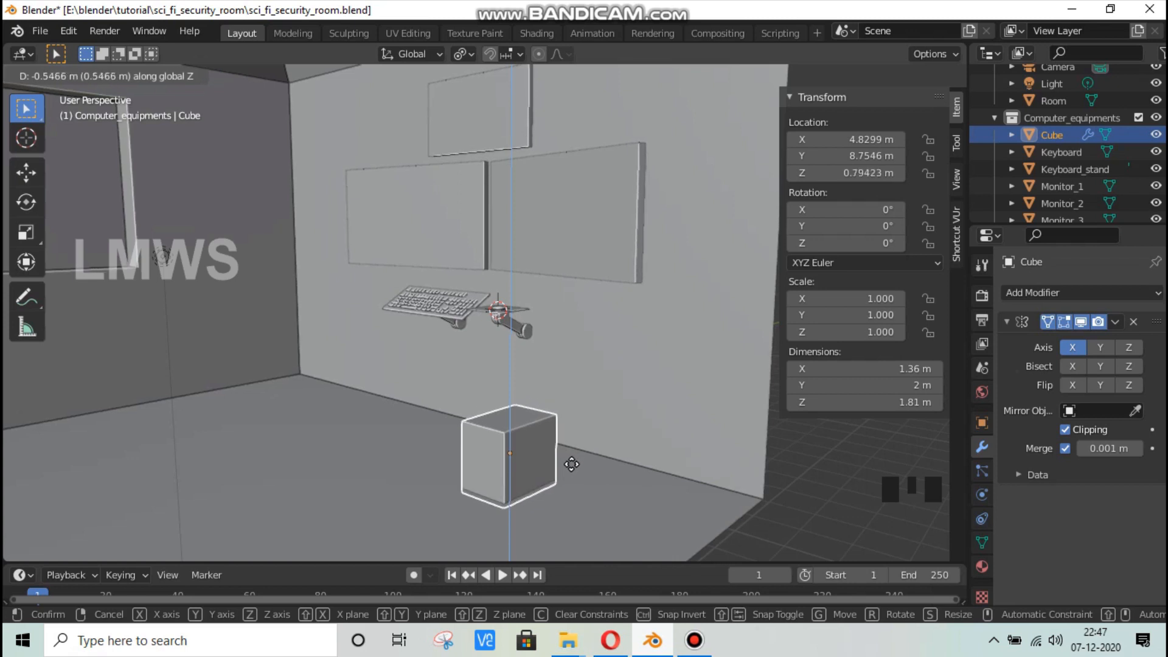
left_click(573, 464)
Step: Move the tower's rear face about 0.71 m along Y toward the wall in Edit Mode
key("Tab")
middle_click_drag(509, 443, 401, 468)
key("alt+a")
scroll(611, 445, "up", 2)
left_click(406, 469)
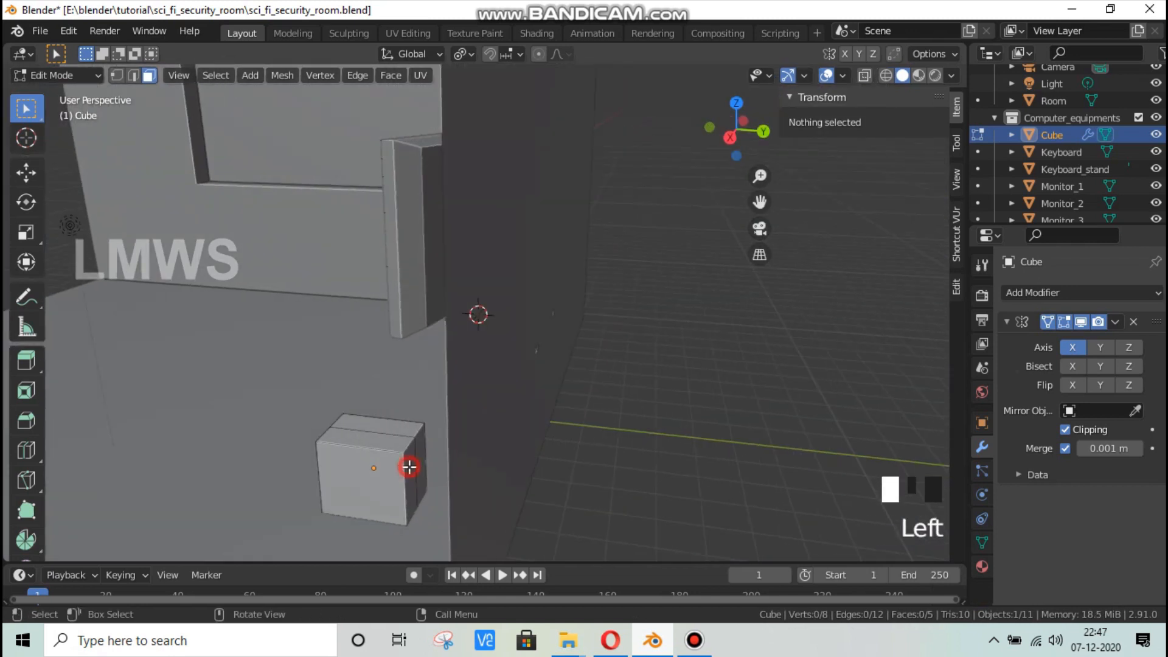
key("g")
key("y")
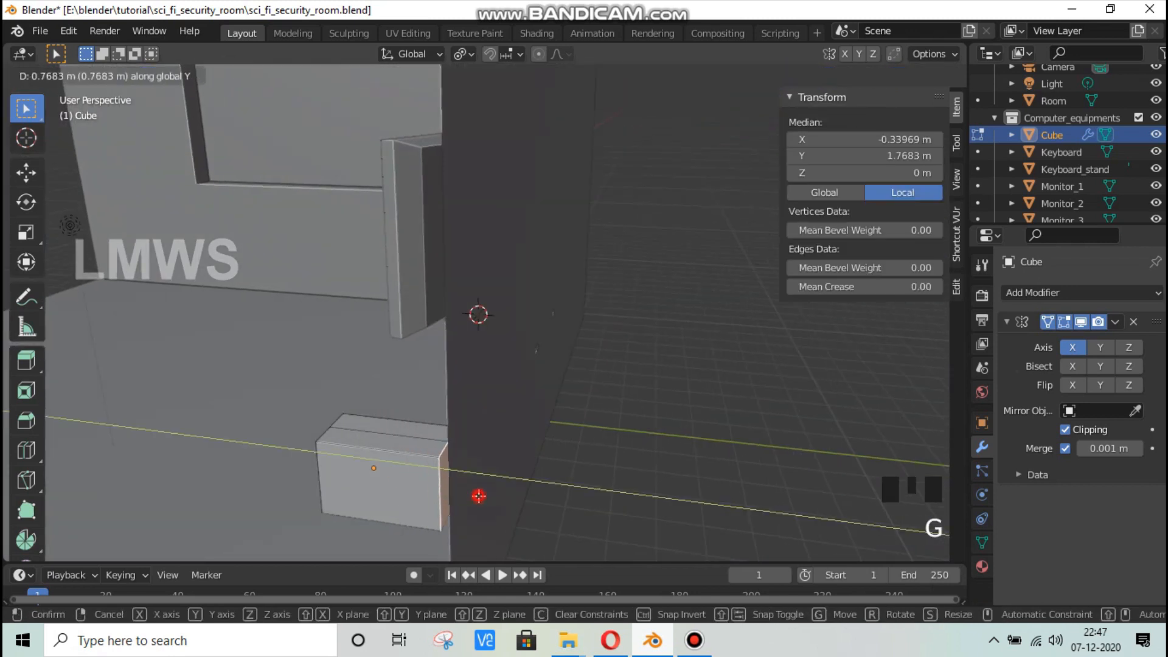
left_click(478, 493)
middle_click_drag(485, 474, 638, 453)
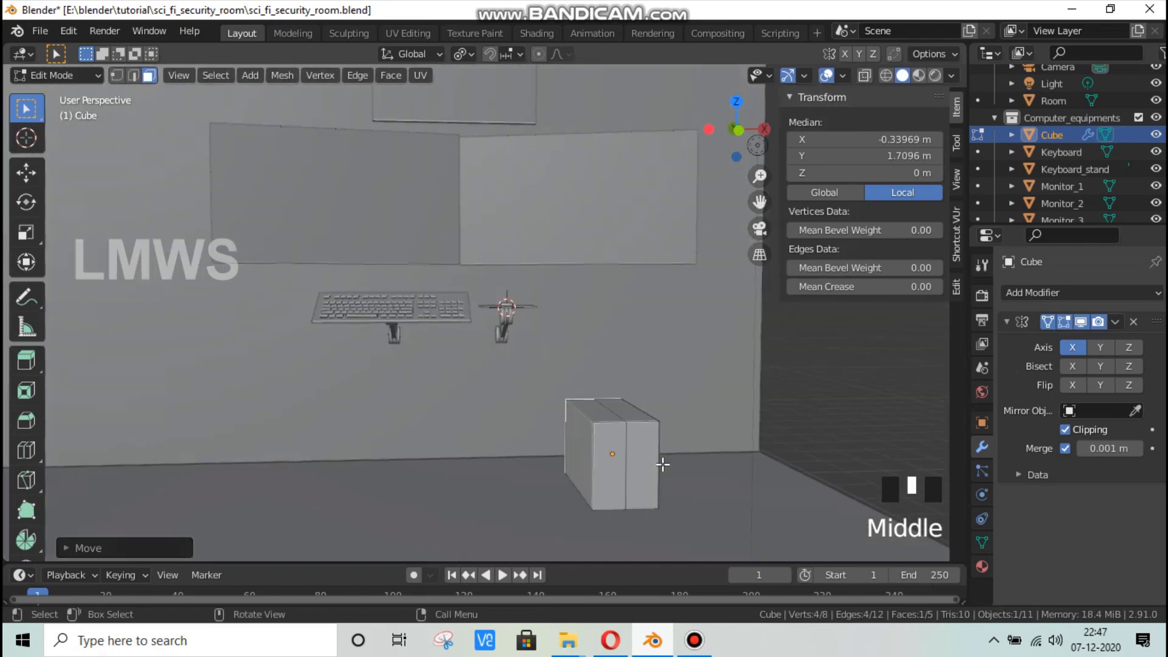
Step: Save the file and check the tower's overall shape in the Predator reference image
scroll(662, 463, "up", 2)
key("ctrl+s")
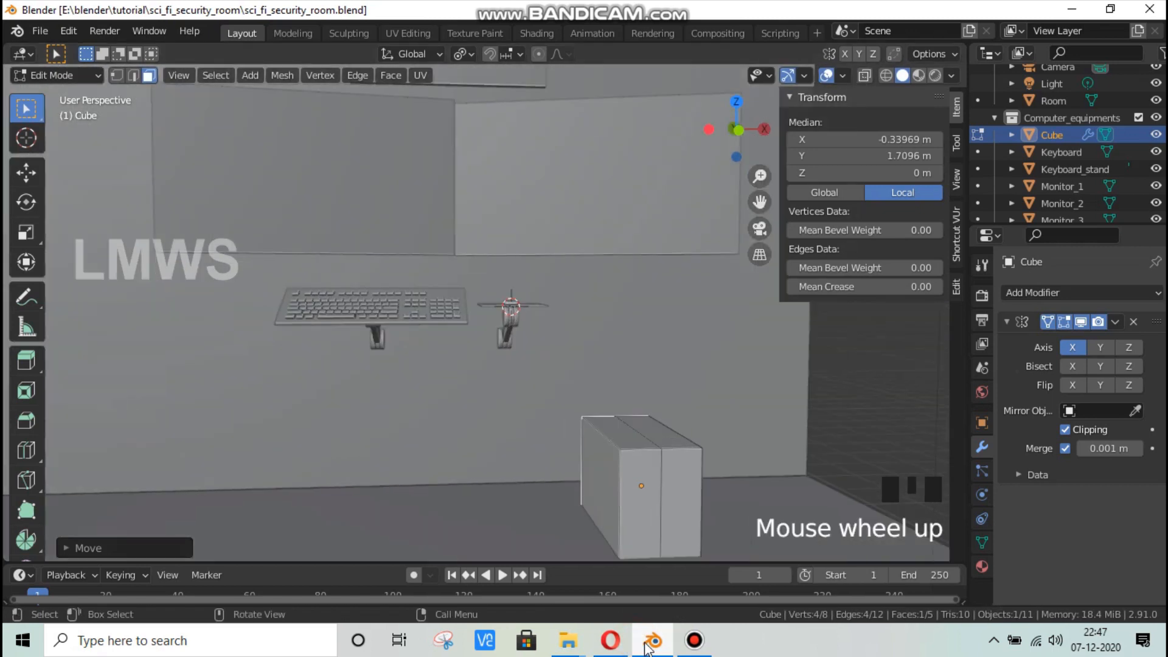
key("alt+Tab")
key("alt+Tab")
key("alt+Tab")
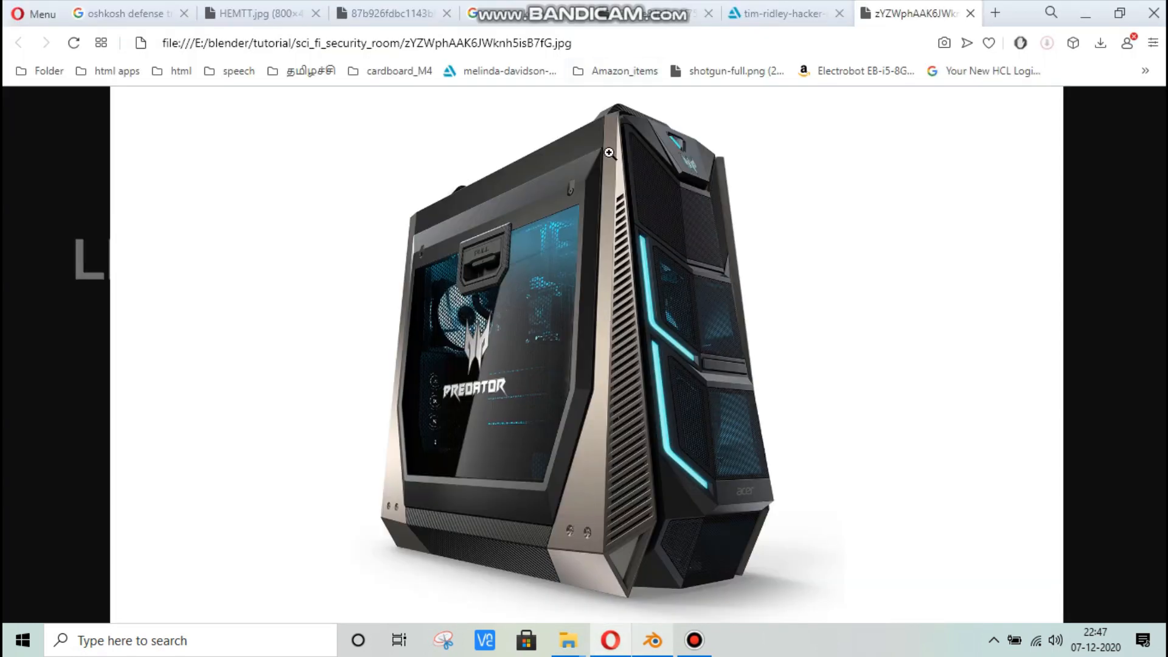
left_click(648, 646)
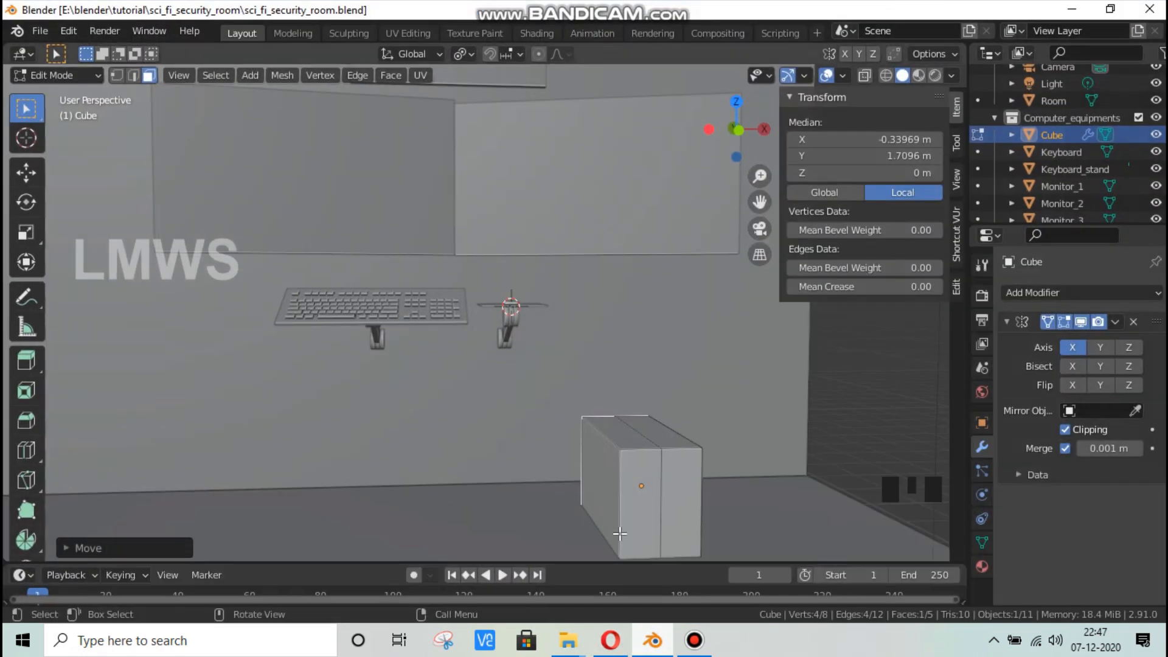
Step: Add a horizontal loop cut around the tower just above its base
scroll(593, 488, "down", 2)
key("ctrl+r")
left_click(590, 485)
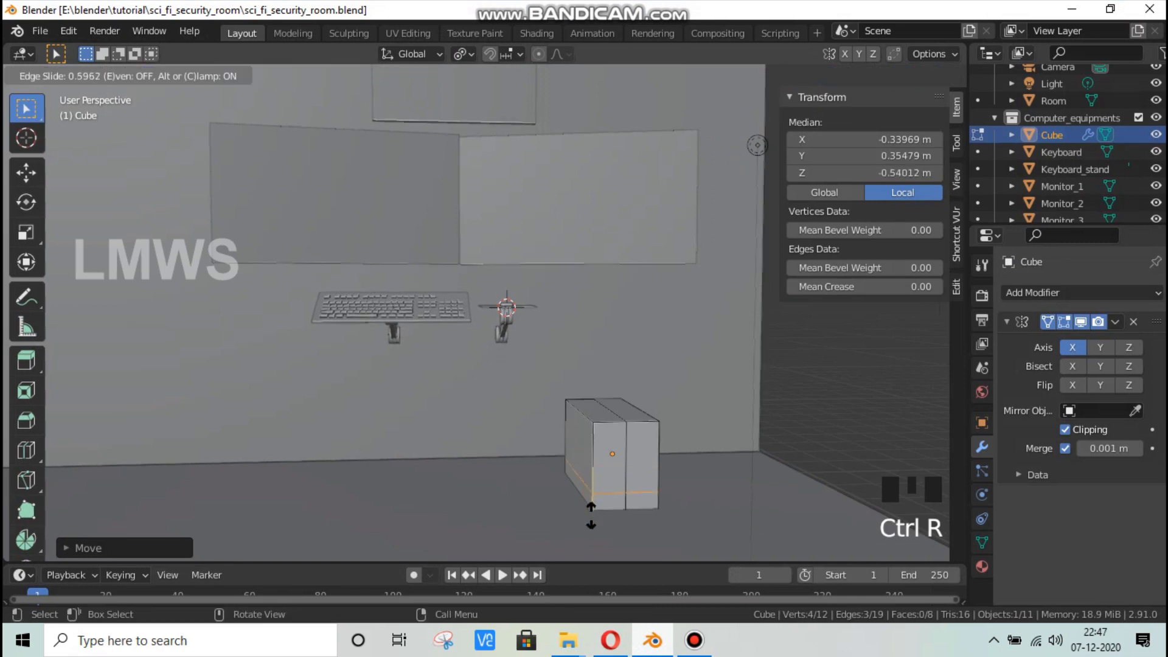
left_click(628, 486)
key("alt+a")
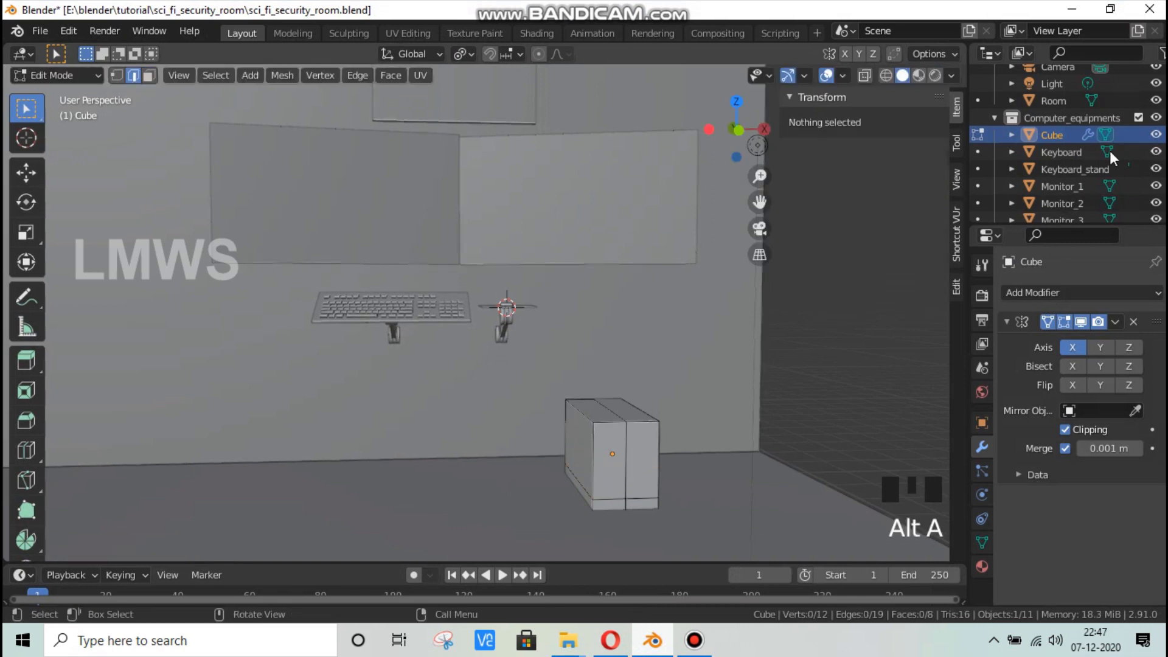
Step: Hide the room object and select the long outer edge along the tower's underside
left_click(1155, 100)
middle_click_drag(630, 381, 338, 143)
left_click(135, 76)
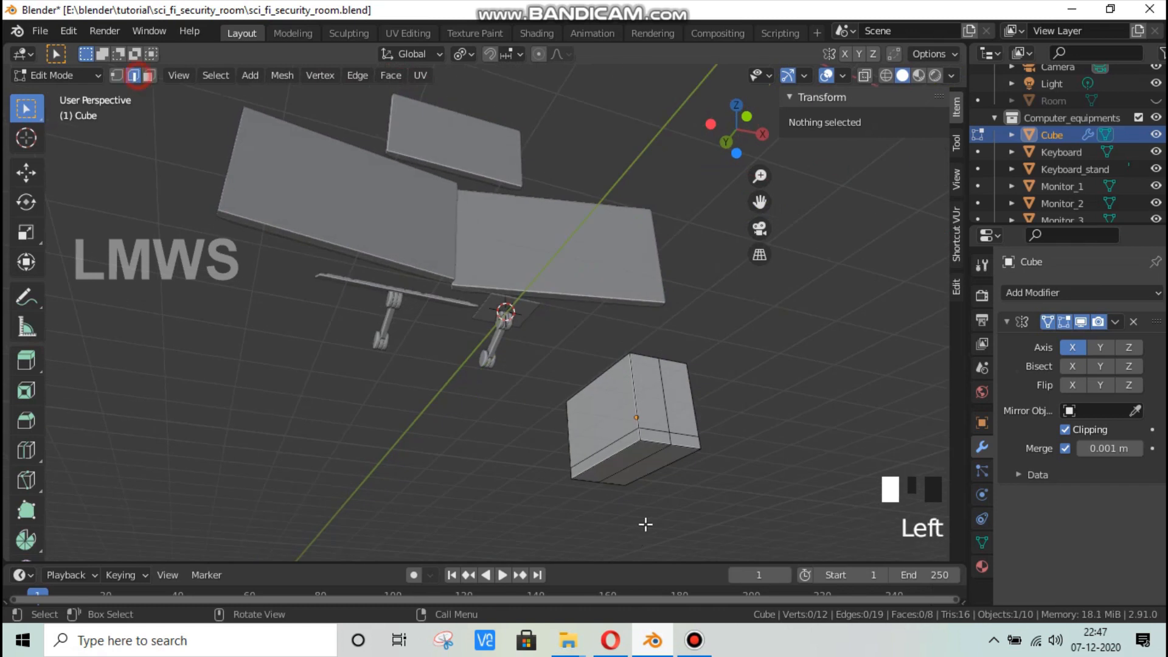
left_click(621, 462)
key("s")
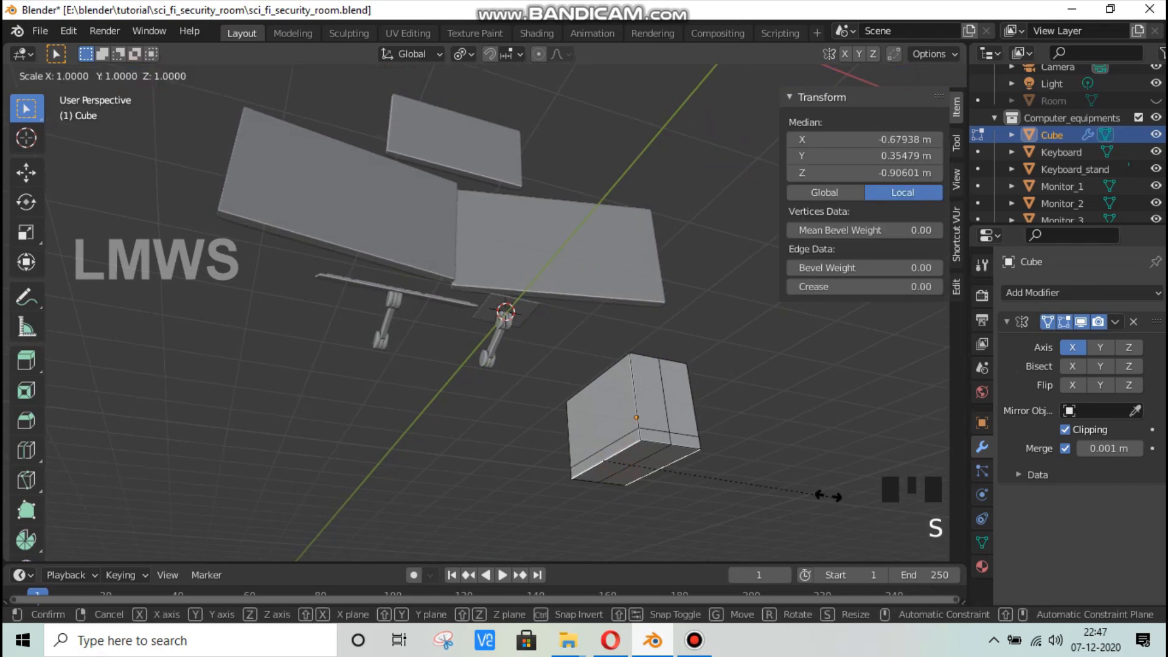
key("x")
key("Escape")
key("Escape")
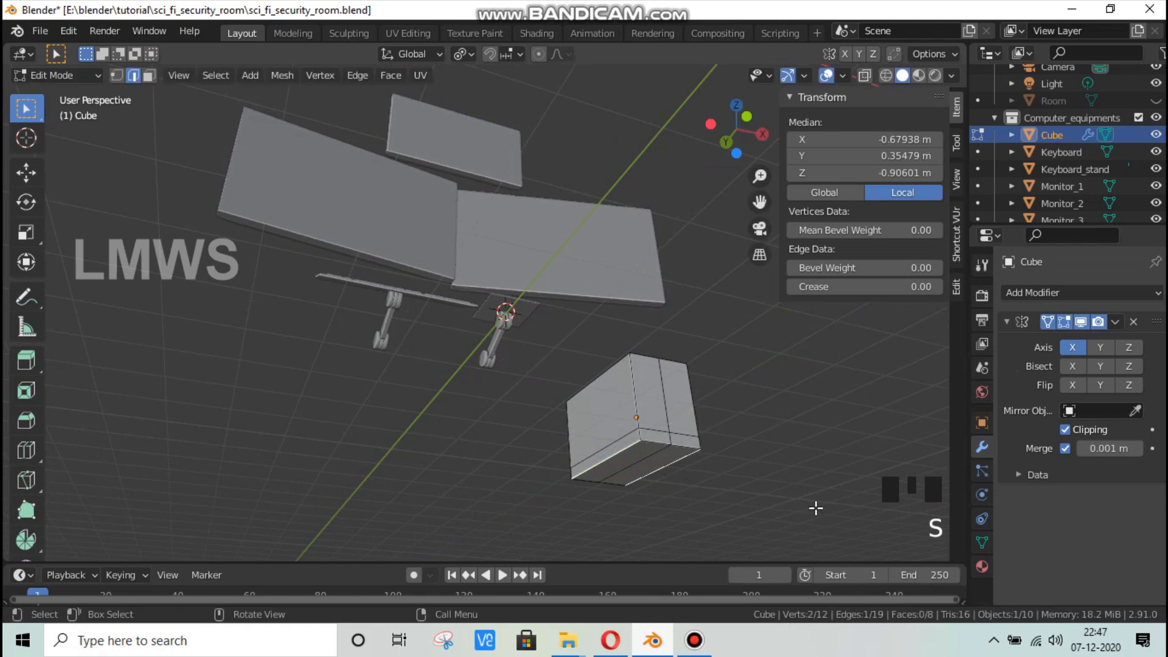
Step: Taper the tower by moving its bottom outer edge about 0.14 m and its top outer edge about 0.18 m inward along X
key("g")
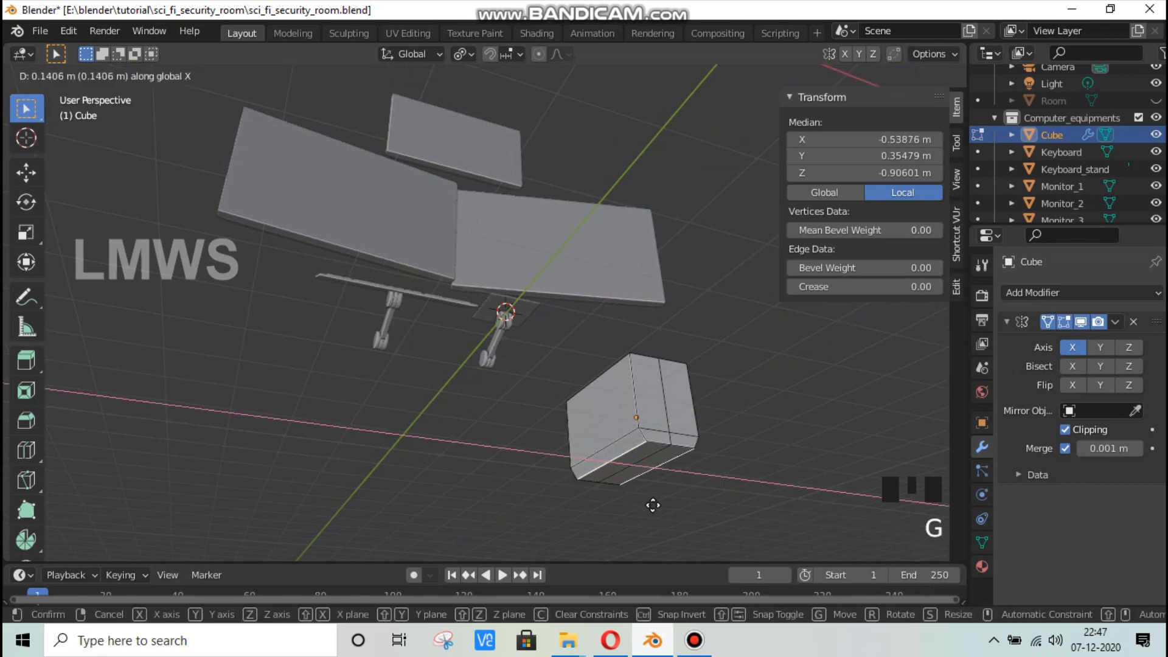
left_click(651, 505)
middle_click_drag(653, 442, 657, 499)
left_click(598, 404)
left_click(610, 414)
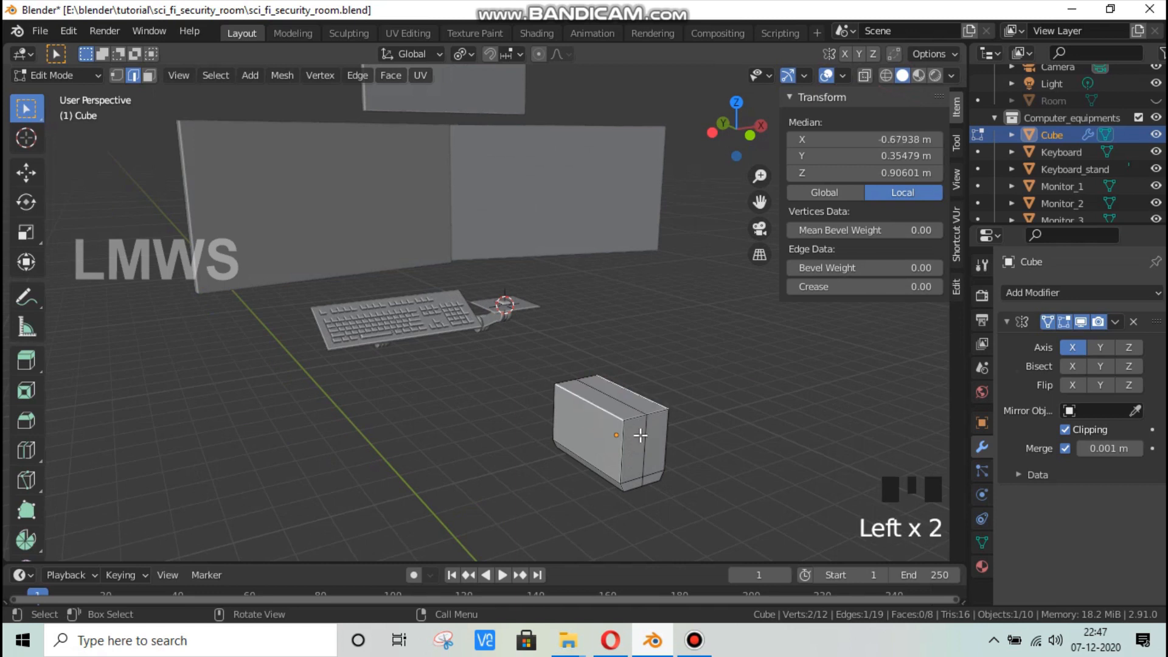
key("g")
key("x")
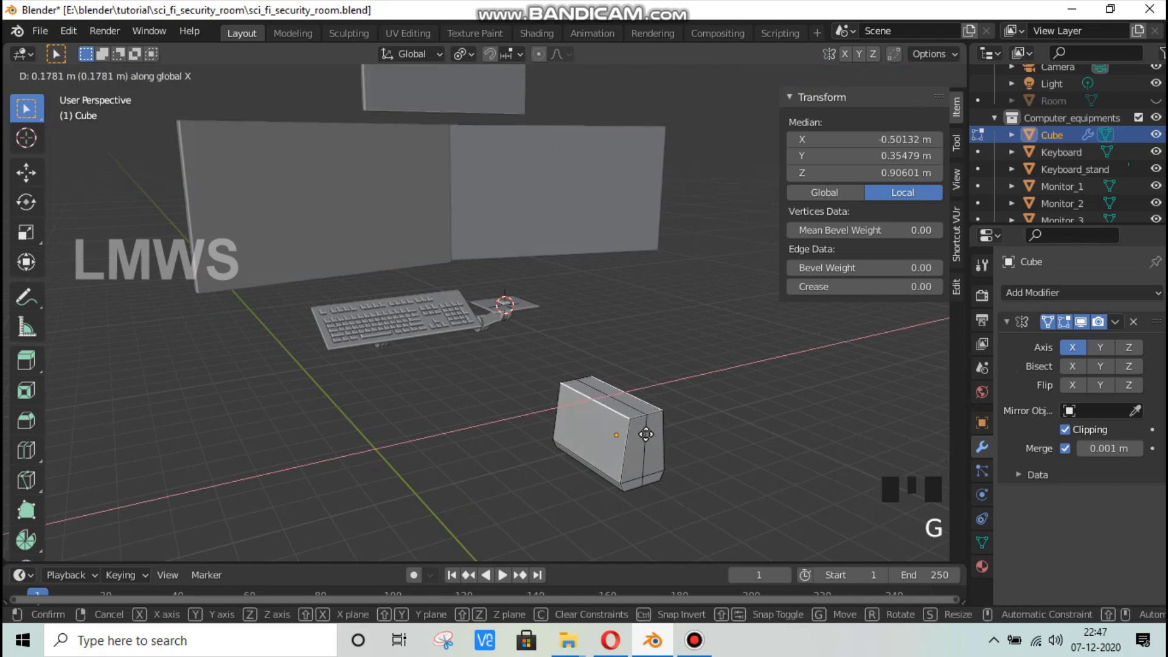
left_click(640, 434)
Step: Compare the tower with the reference image and add a lengthwise vertical loop cut through the middle of its mirrored half
left_click(654, 641)
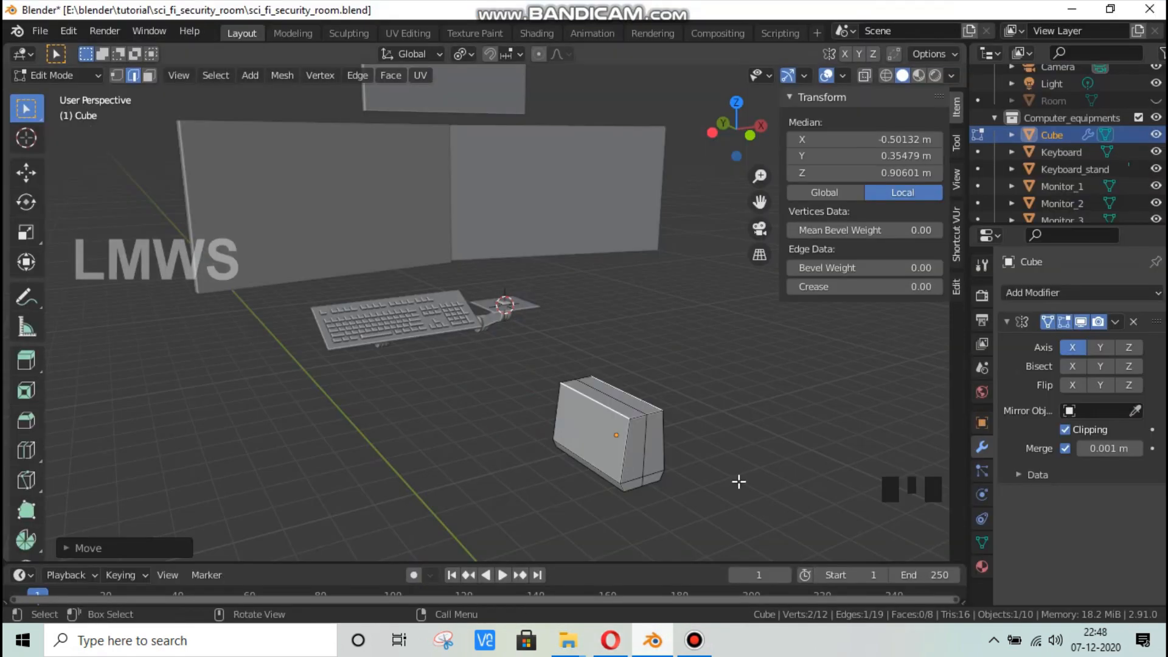
scroll(738, 480, "up", 2)
left_click(653, 646)
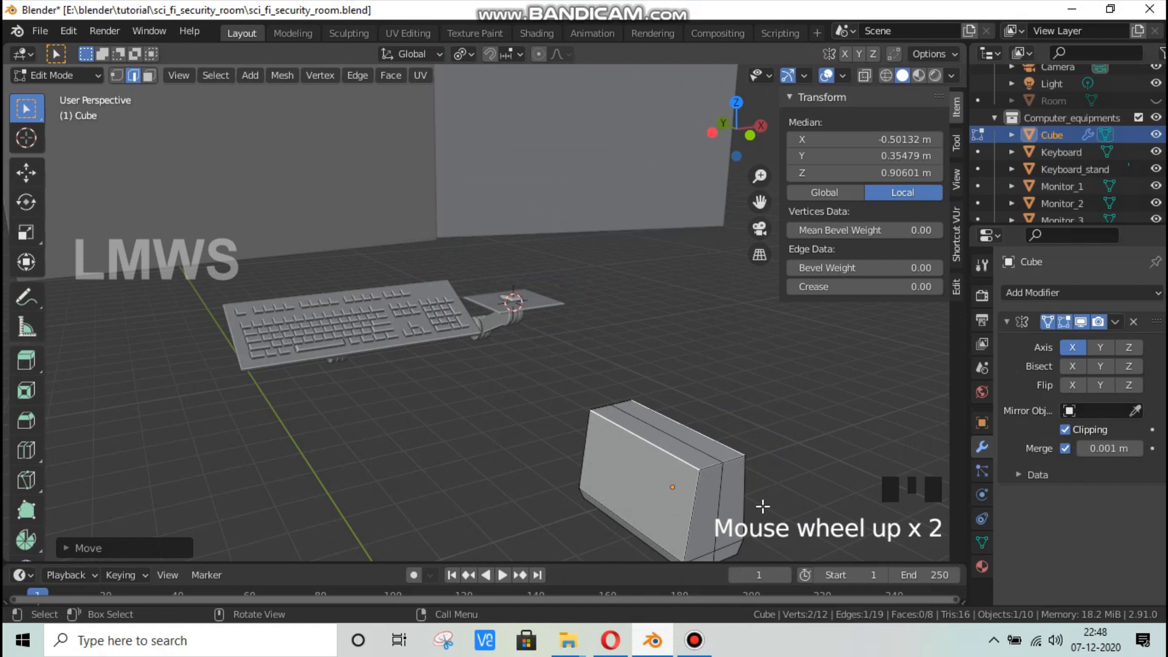
middle_click_drag(762, 506, 730, 465, "shift")
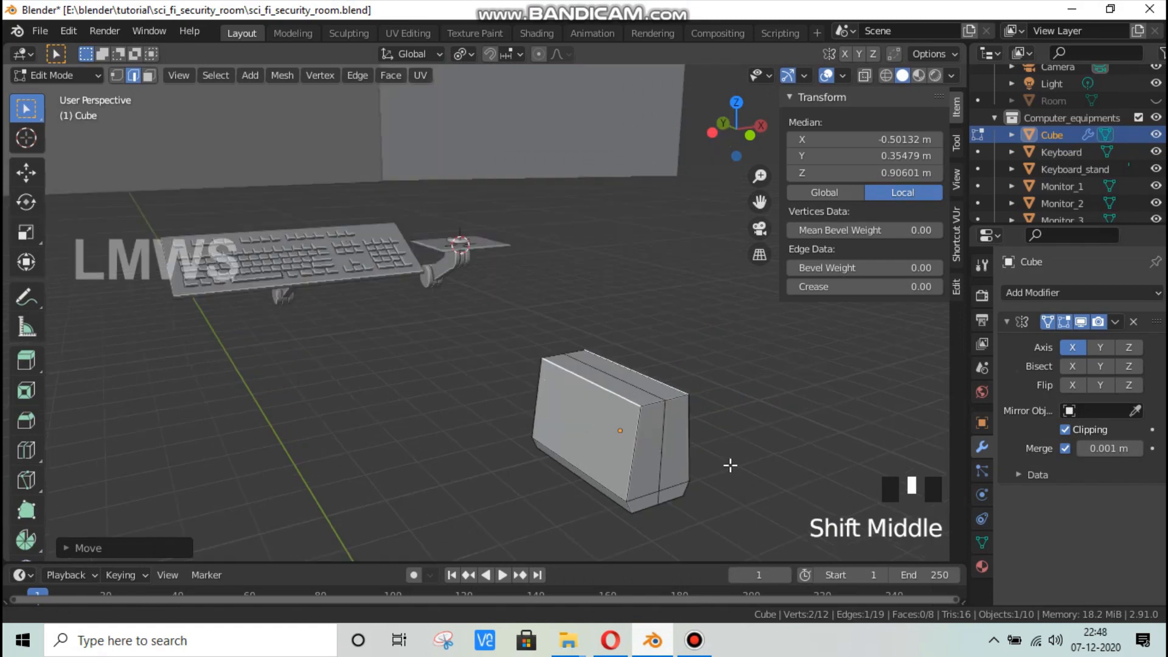
scroll(667, 451, "up", 2)
key("ctrl+r")
left_click(734, 451)
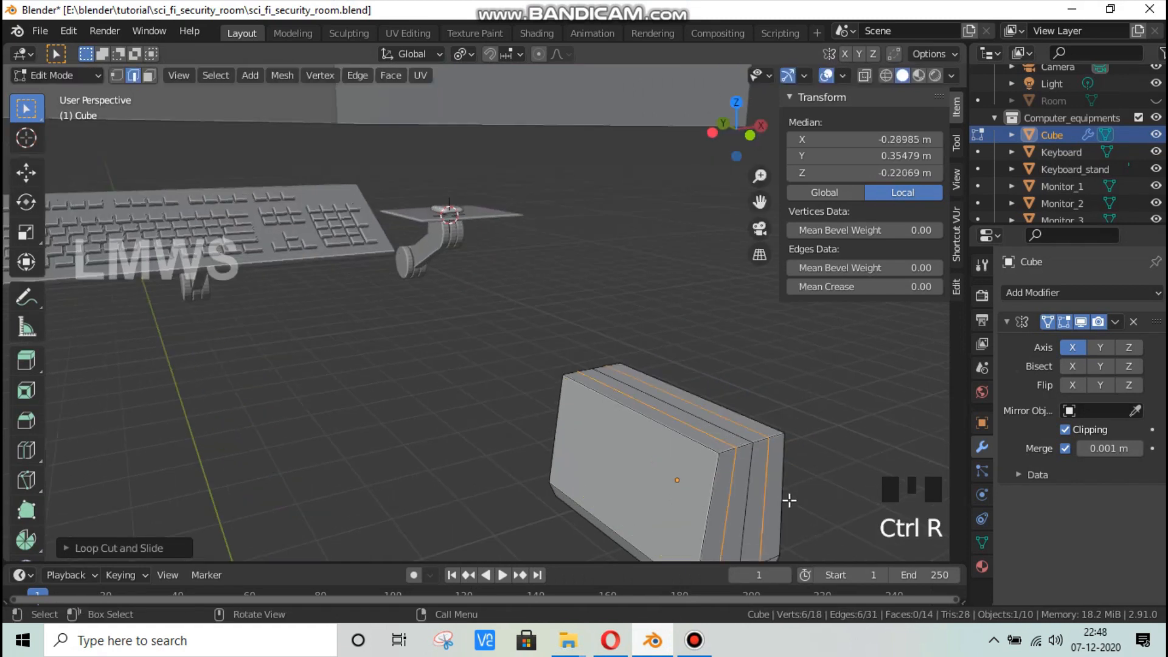
Step: Check the reference image and move the two central front faces about 0.09 m outward along Y
scroll(730, 457, "down", 1)
middle_click_drag(730, 456, 720, 471)
scroll(621, 247, "down", 2)
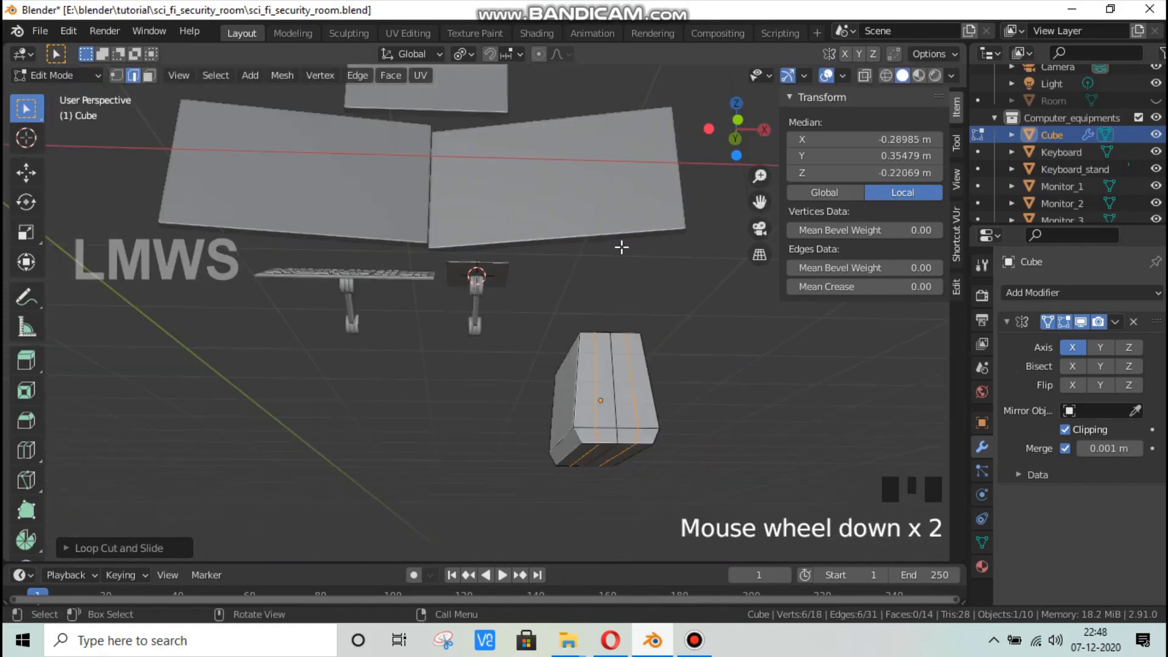
middle_click_drag(621, 246, 632, 273)
left_click(650, 642)
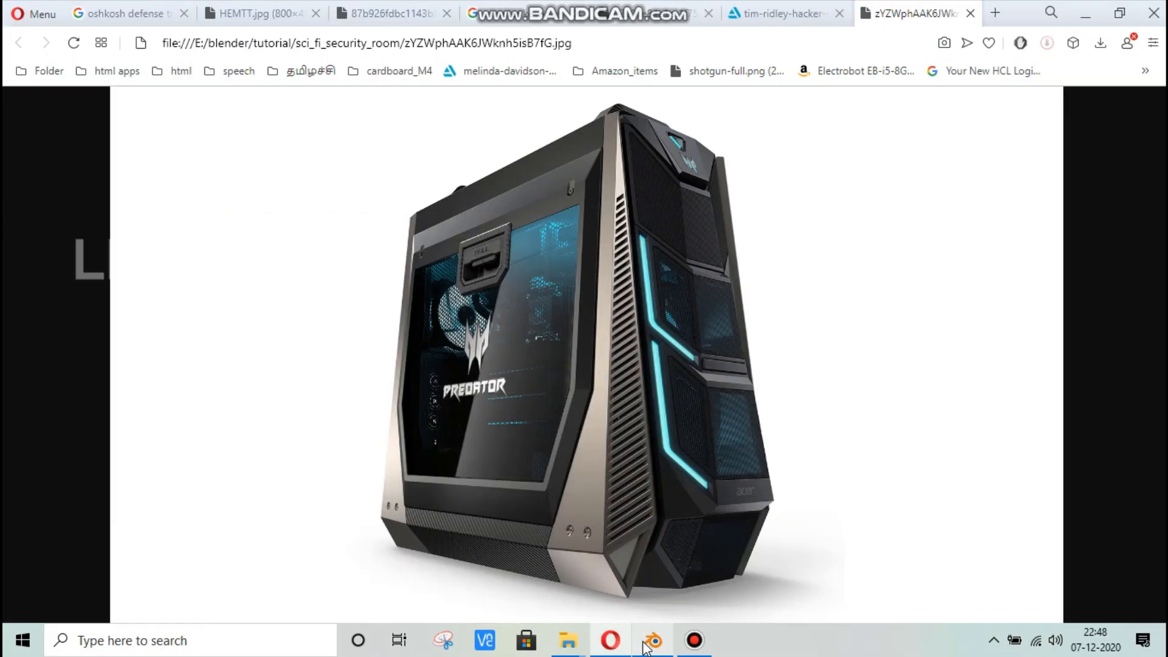
left_click(650, 641)
scroll(254, 141, "up", 1)
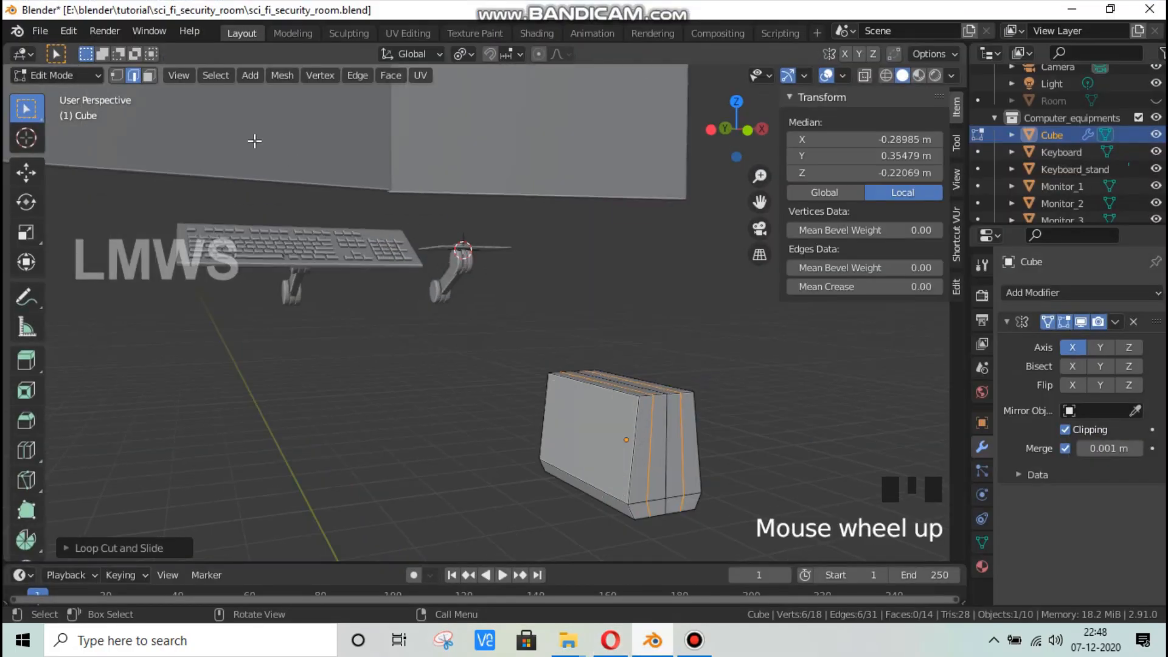
left_click(149, 75)
left_click(678, 483)
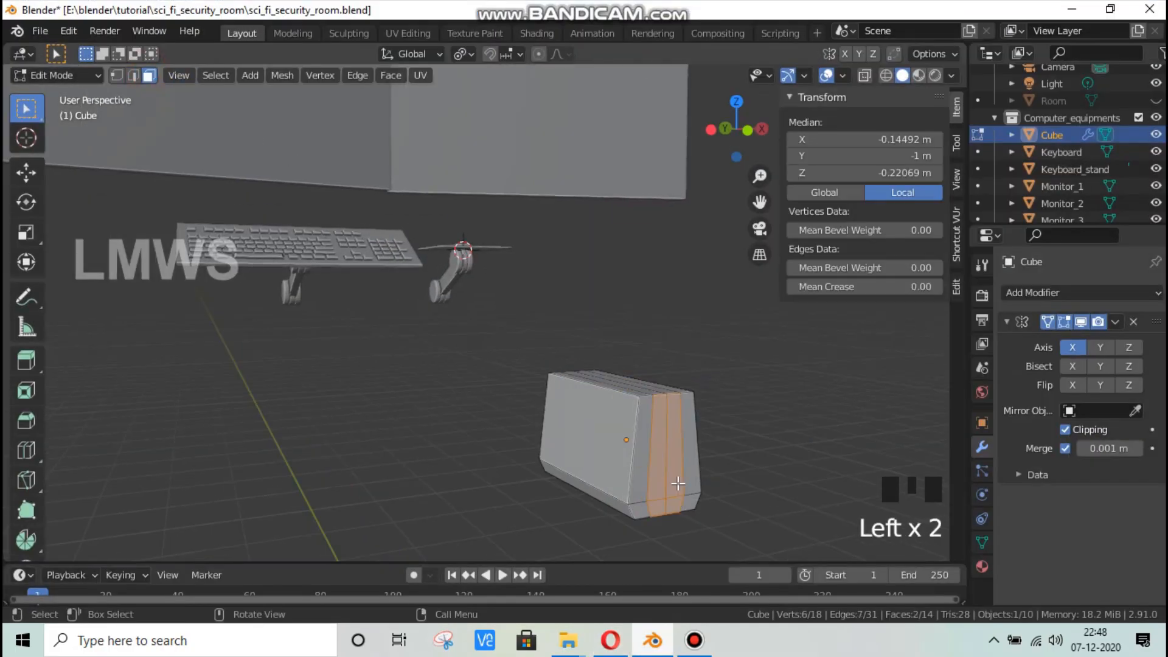
key("g")
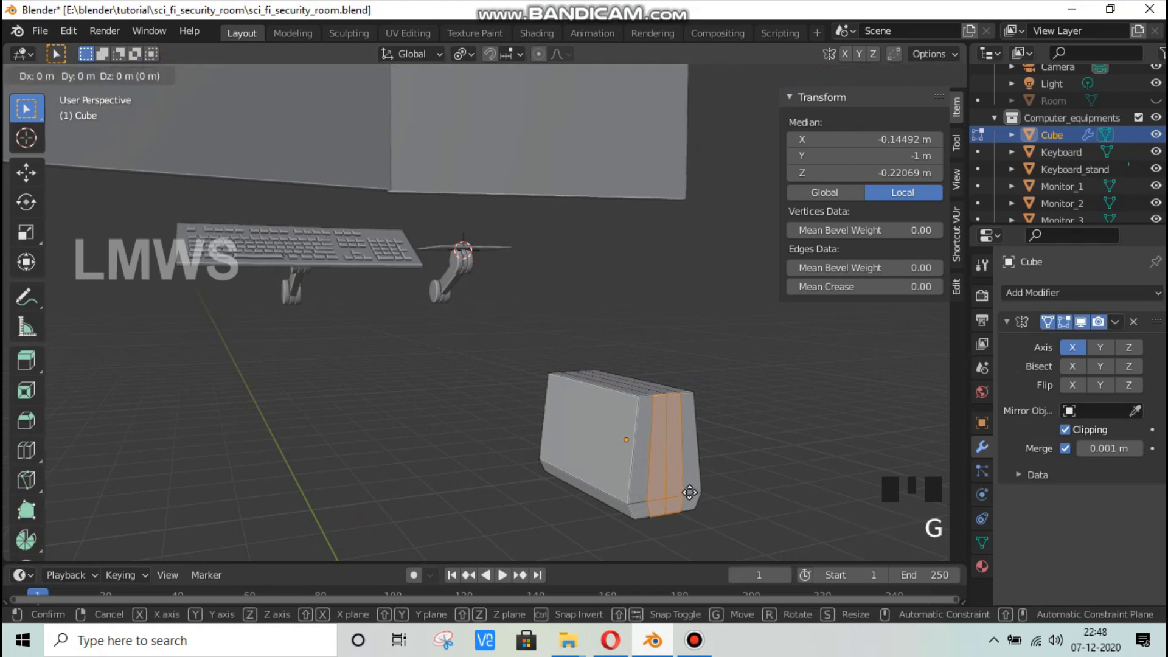
key("y")
left_click(692, 496)
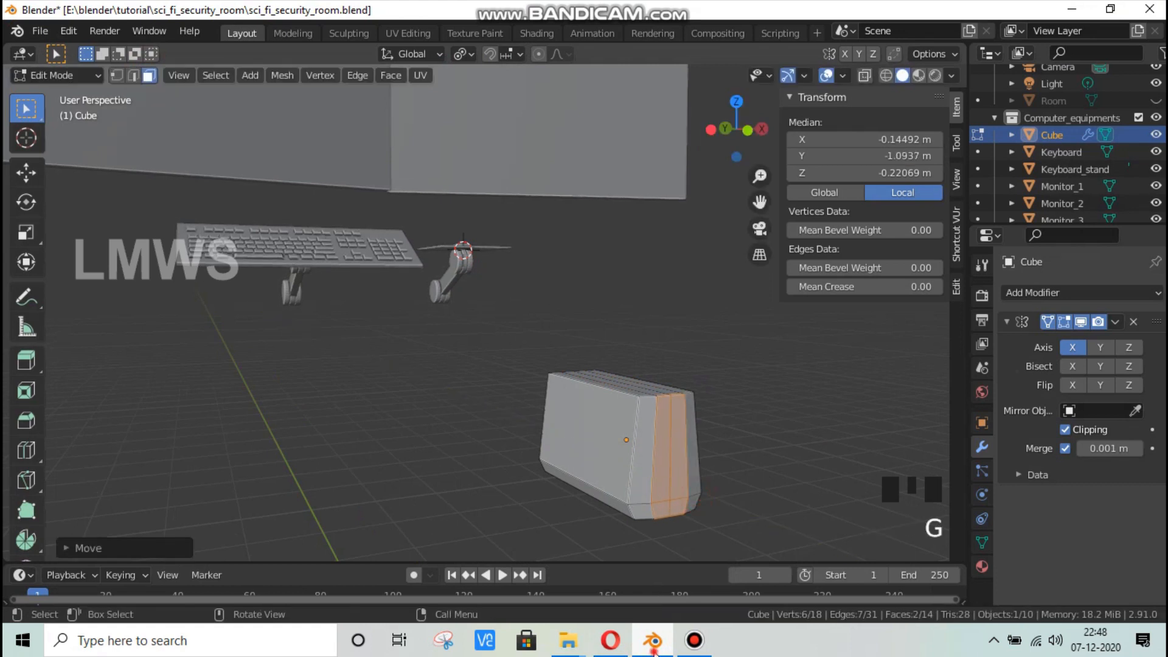
Step: Move the two top front edges of the tower back along Y to a median Y of about -0.92 m
left_click(653, 644)
left_click(654, 645)
key("alt+a")
left_click(133, 75)
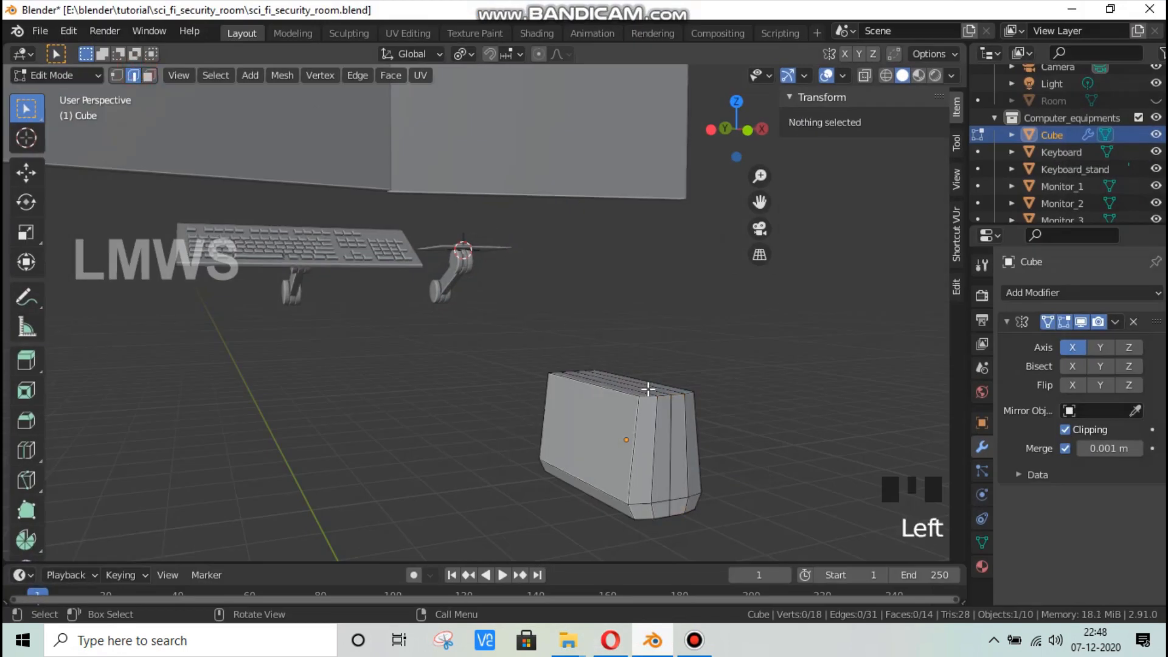
left_click(660, 395)
left_click(681, 429, "shift")
middle_click_drag(683, 430, 774, 467)
scroll(750, 478, "up", 2)
key("g")
left_click(759, 506)
Step: Move the two bottom front edges of the tower about 0.11 m back along Y
scroll(774, 466, "down", 2)
middle_click_drag(774, 414, 694, 463)
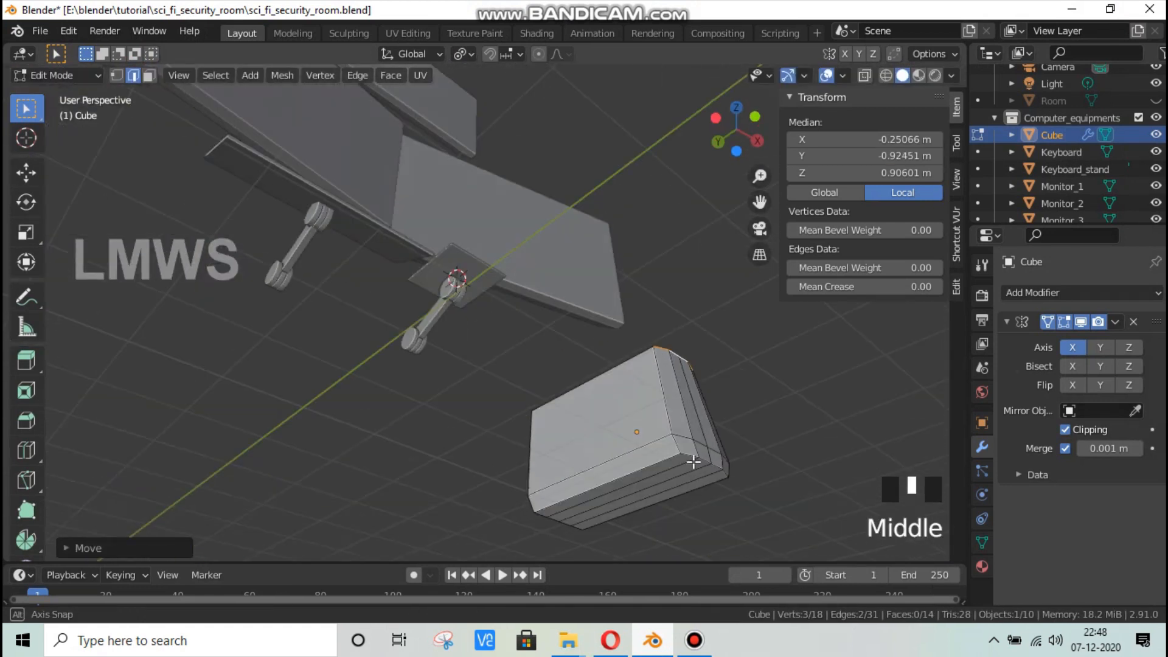
left_click(700, 461)
left_click(717, 471, "shift")
key("g")
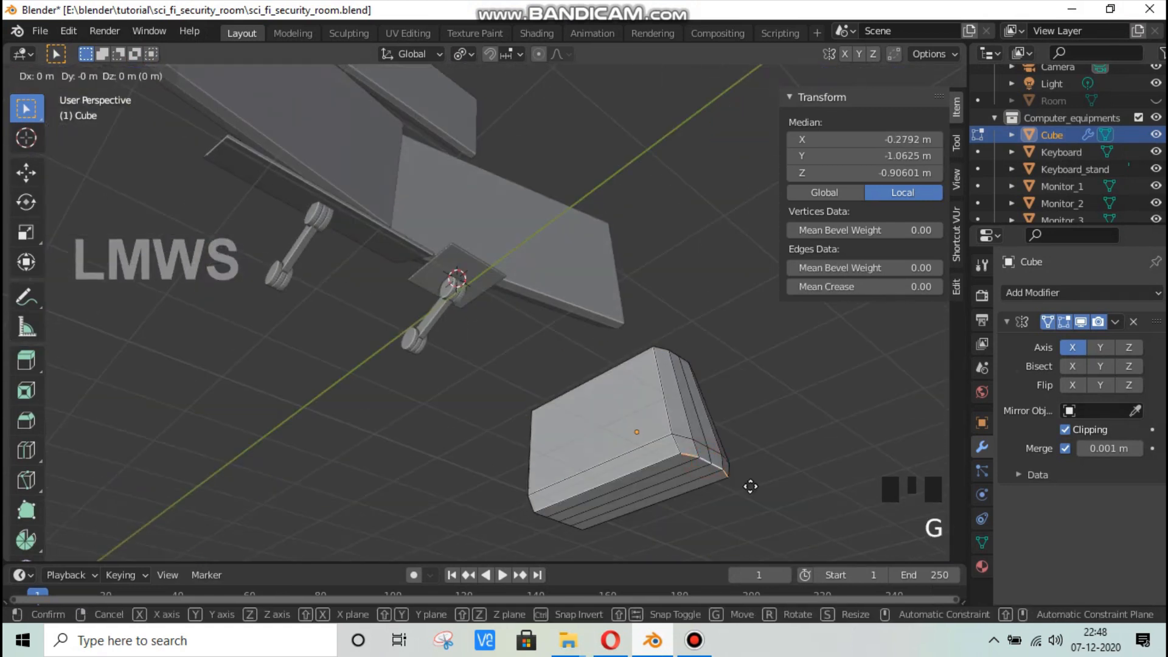
key("y")
left_click(738, 419)
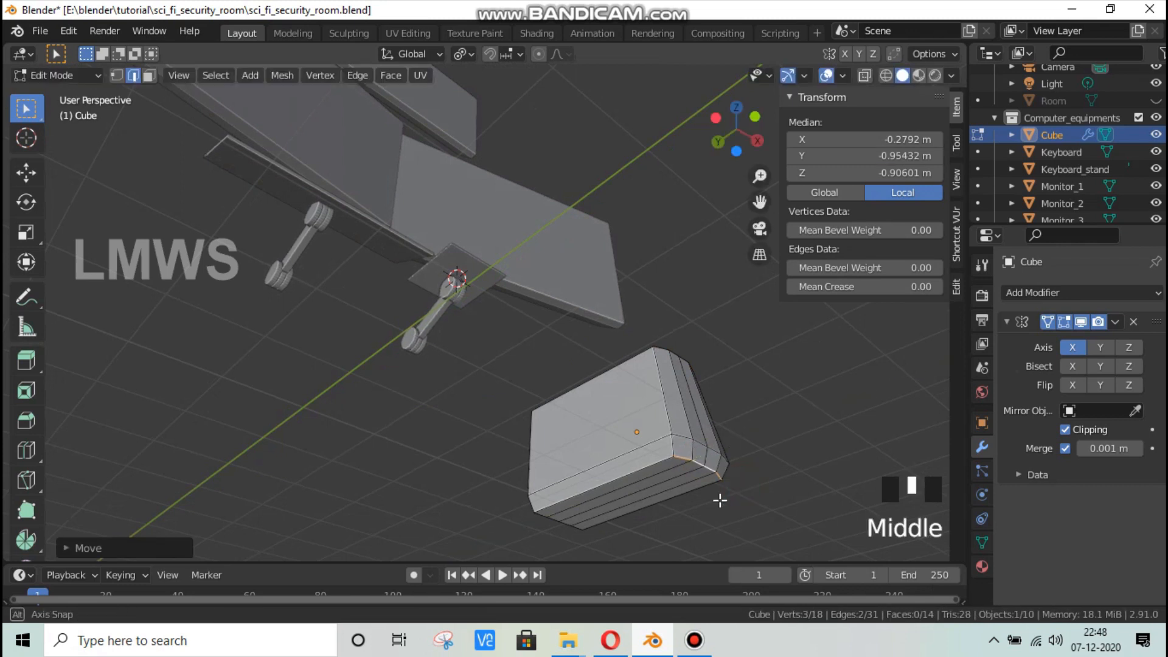
Step: Save the file and check the tower's front panel divisions in the reference image
middle_click_drag(722, 495, 710, 493)
key("ctrl+s")
key("alt+Tab")
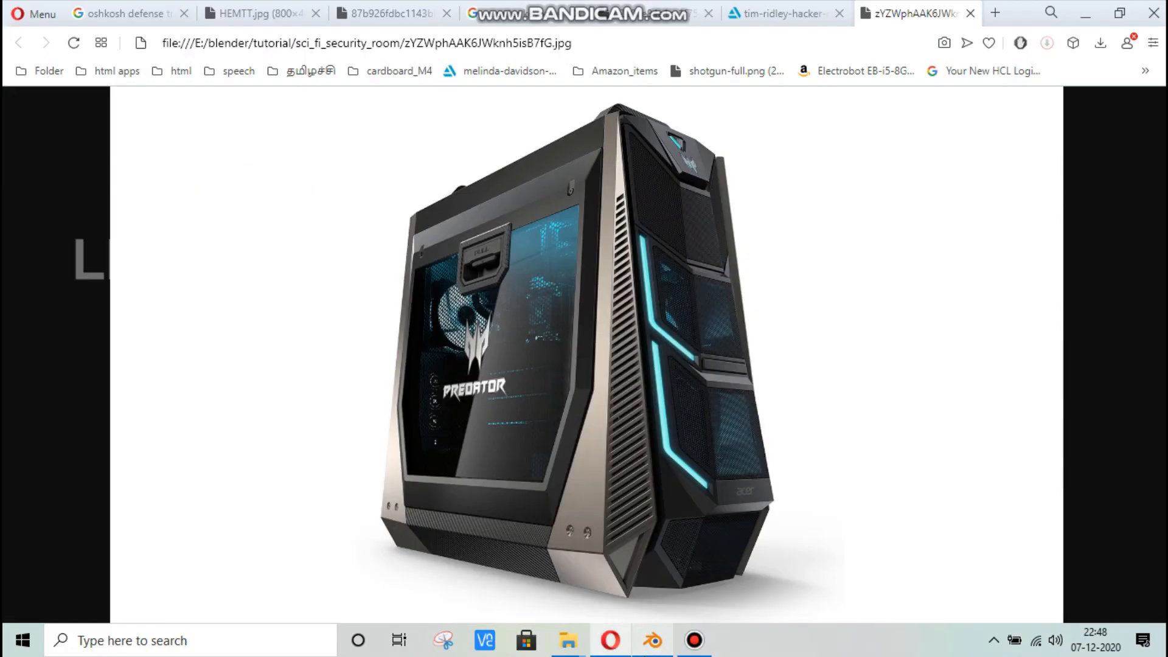
left_click(650, 649)
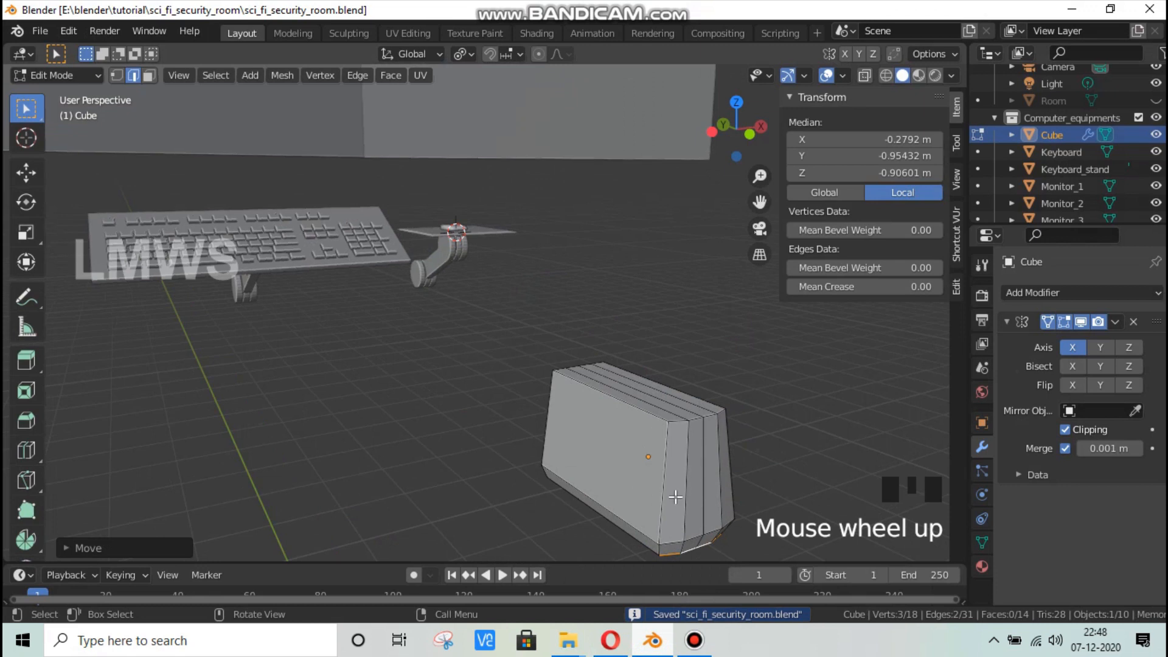
Step: Add three evenly spaced horizontal loop cuts around the tower body above the base cut
key("ctrl+r")
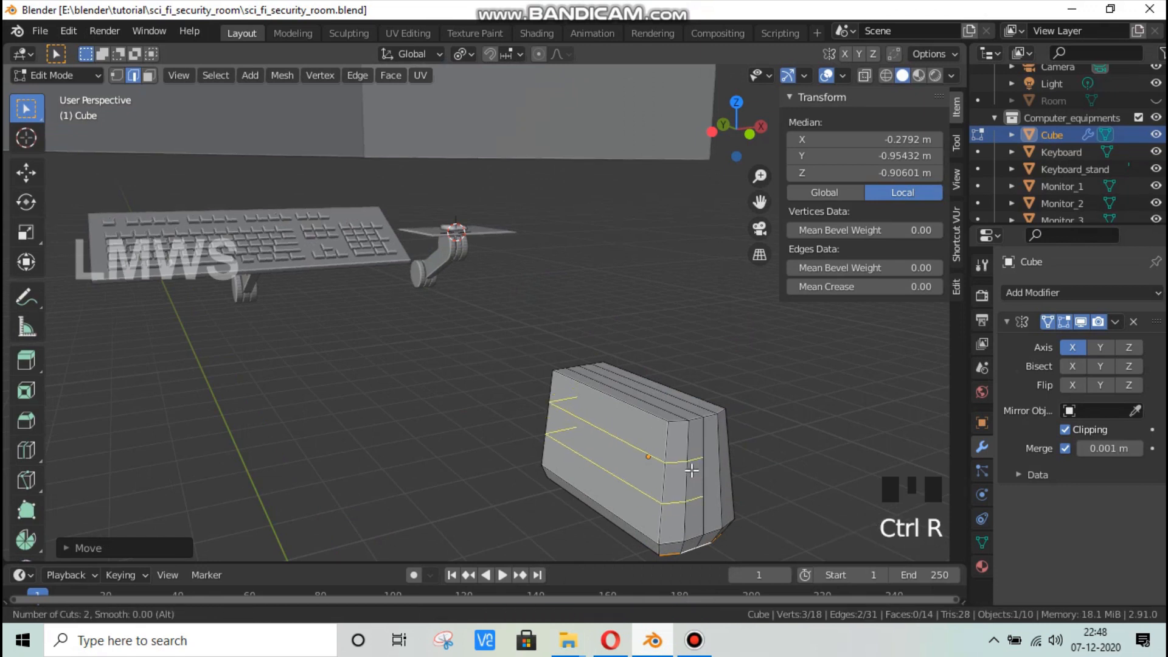
left_click(692, 470)
right_click(690, 475)
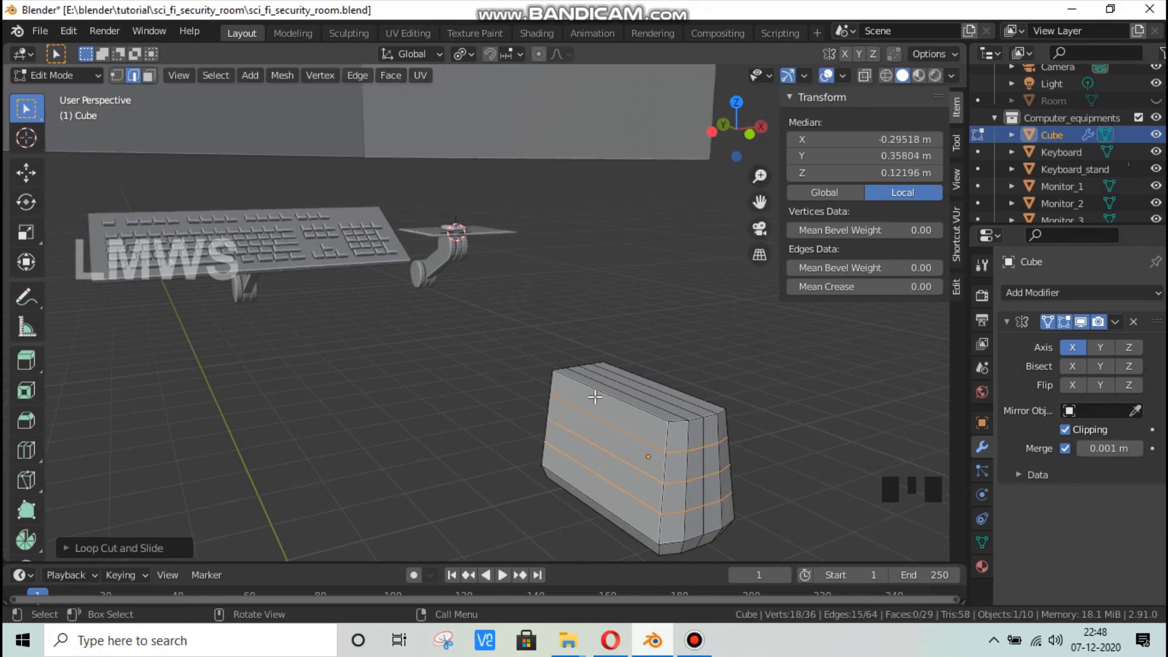
key("alt+a")
Step: Move the four vertical centre edges of the tower's front about 0.06 m outward along Y and save the file
left_click(699, 429)
left_click(699, 463, "shift")
left_click(697, 497, "shift")
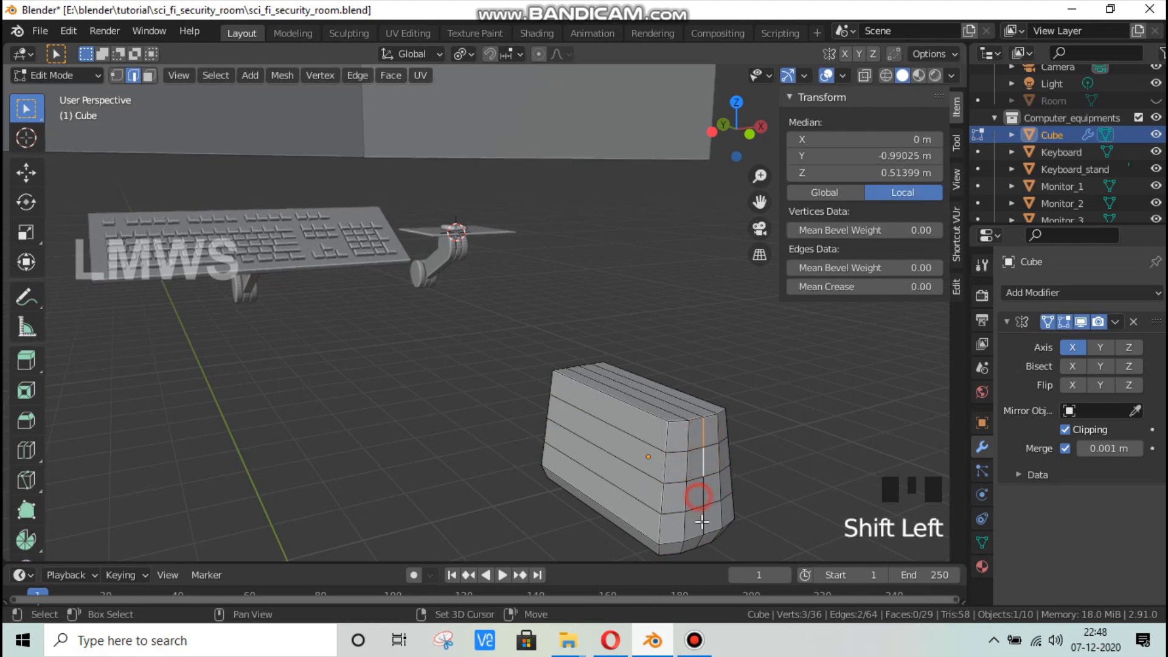
left_click(702, 526, "shift")
key("g")
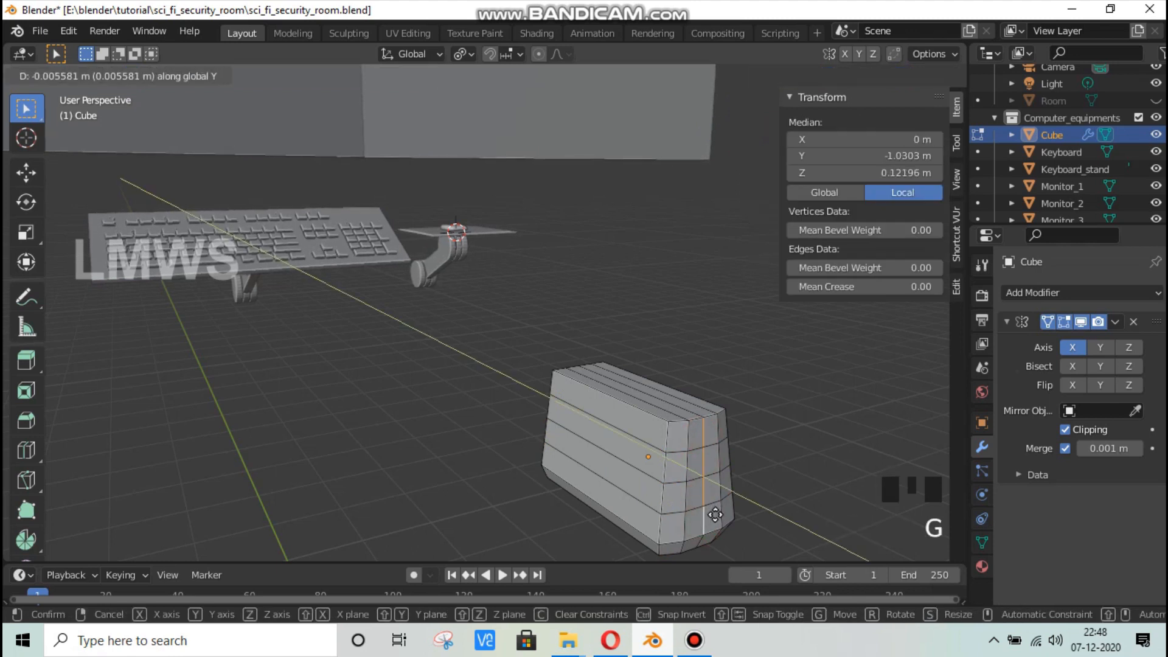
left_click(716, 514)
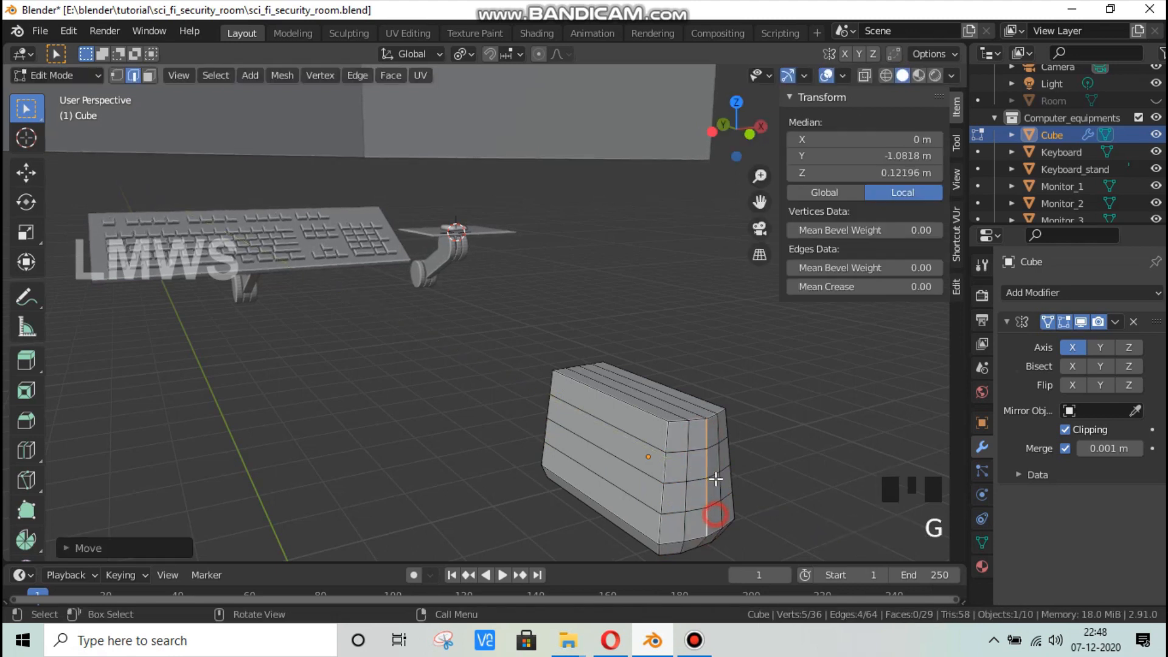
key("alt+a")
key("ctrl+s")
Step: Select the faces in the three front rows below the tower's top row, checking the panel layout in the reference image
left_click(149, 75)
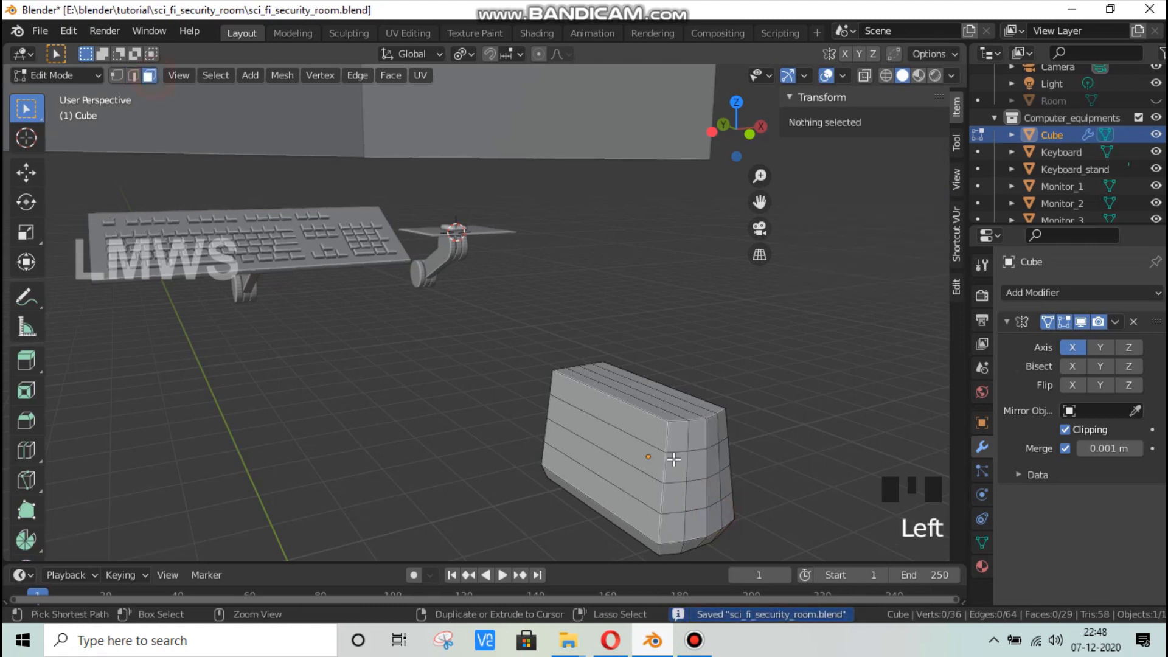
left_click_drag(674, 473, 692, 483)
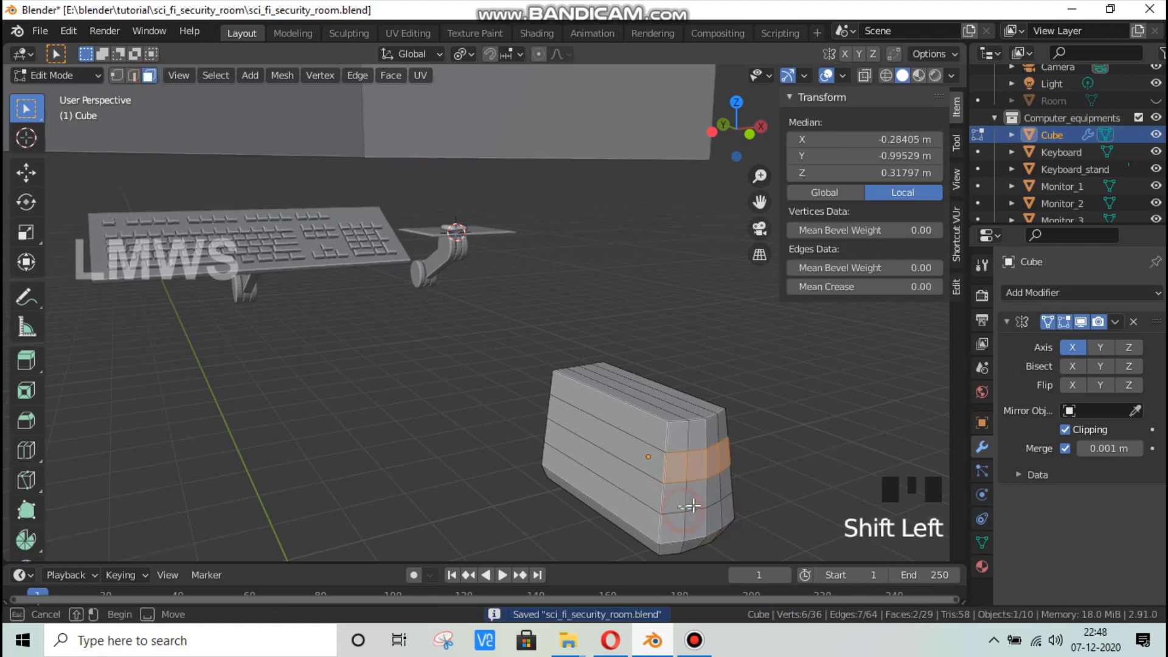
left_click(686, 510, "shift")
left_click(719, 481, "shift")
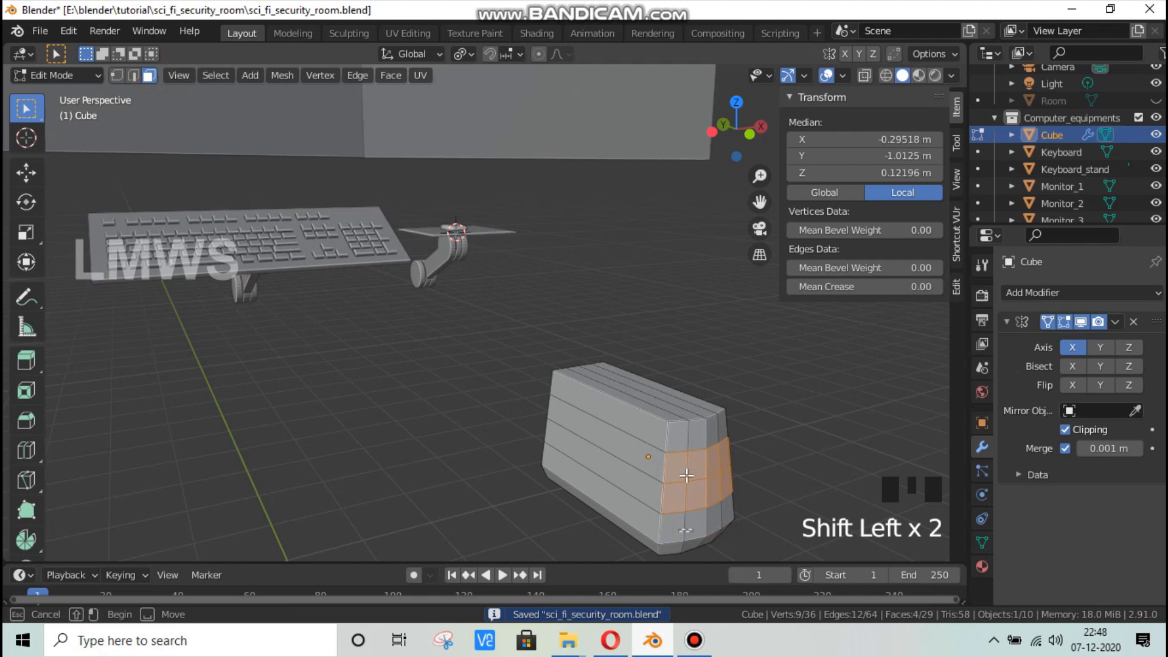
left_click(694, 523, "shift")
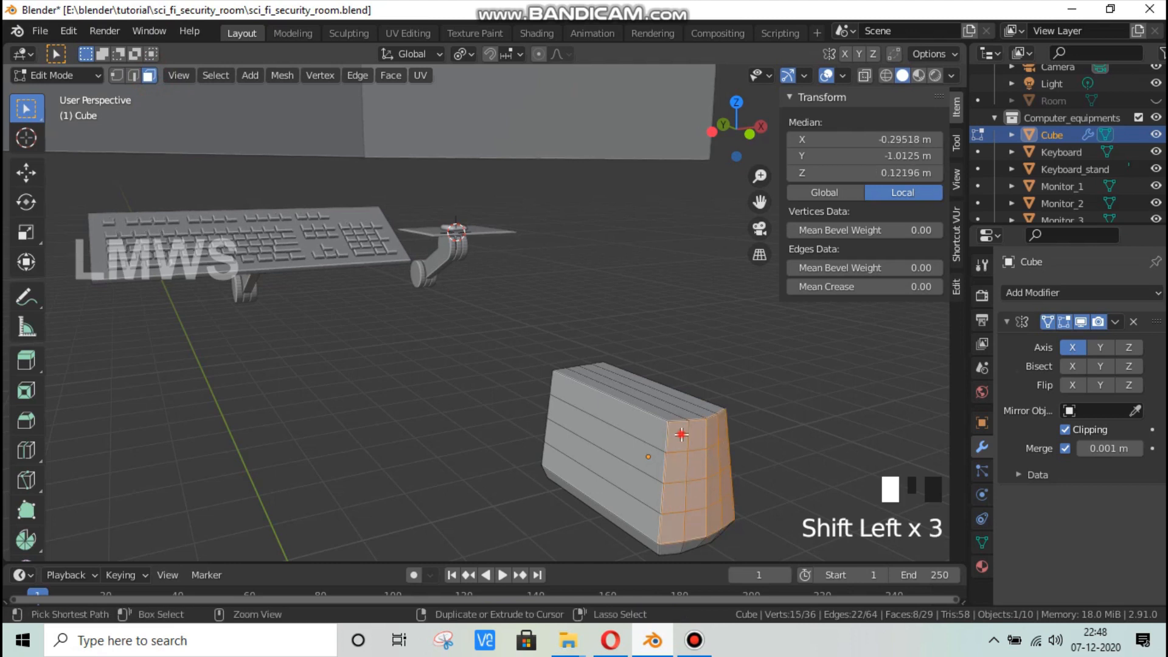
left_click(696, 438, "ctrl")
left_click(699, 429, "ctrl")
key("alt+Tab")
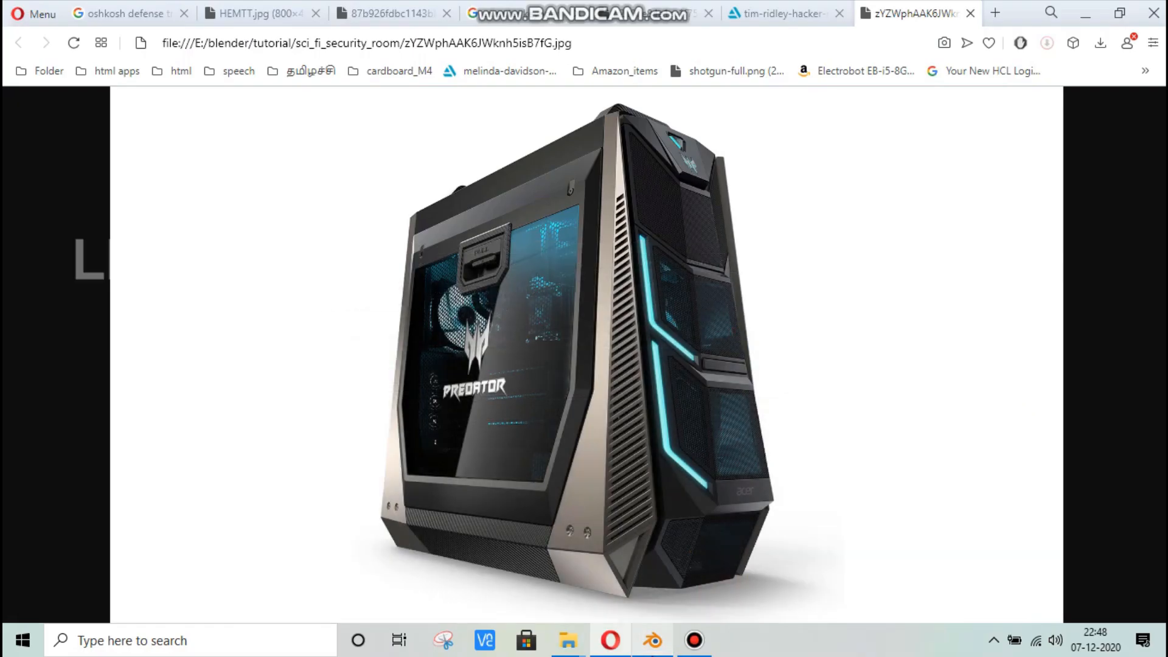
key("alt+Tab")
left_click(682, 434, "shift")
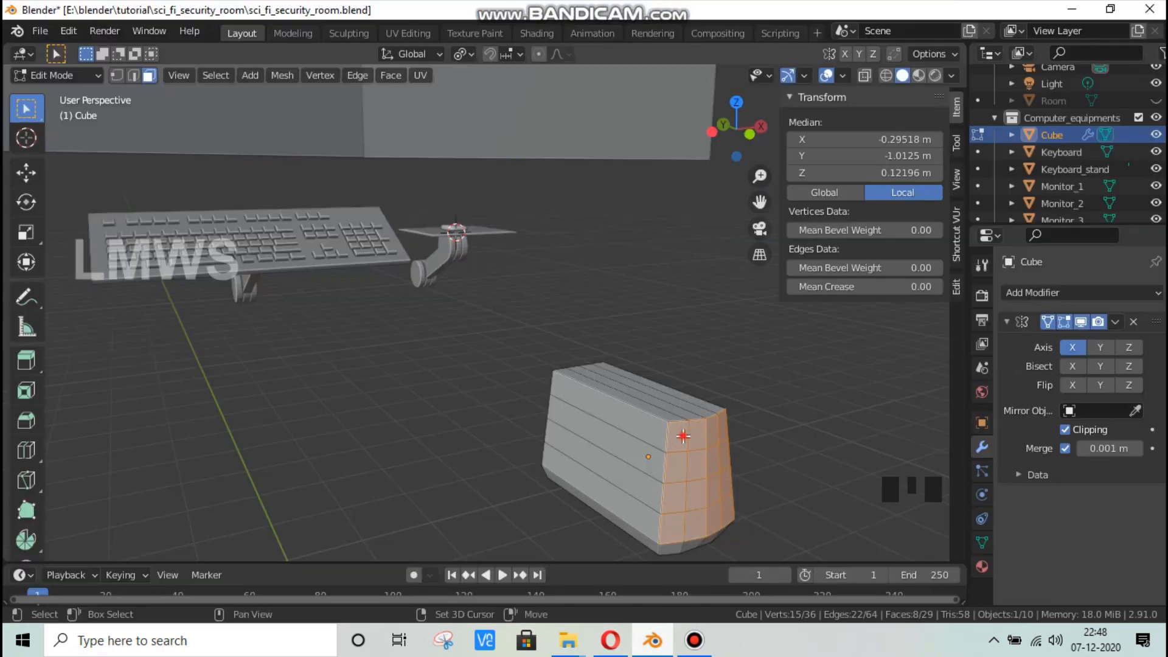
left_click(683, 434, "shift")
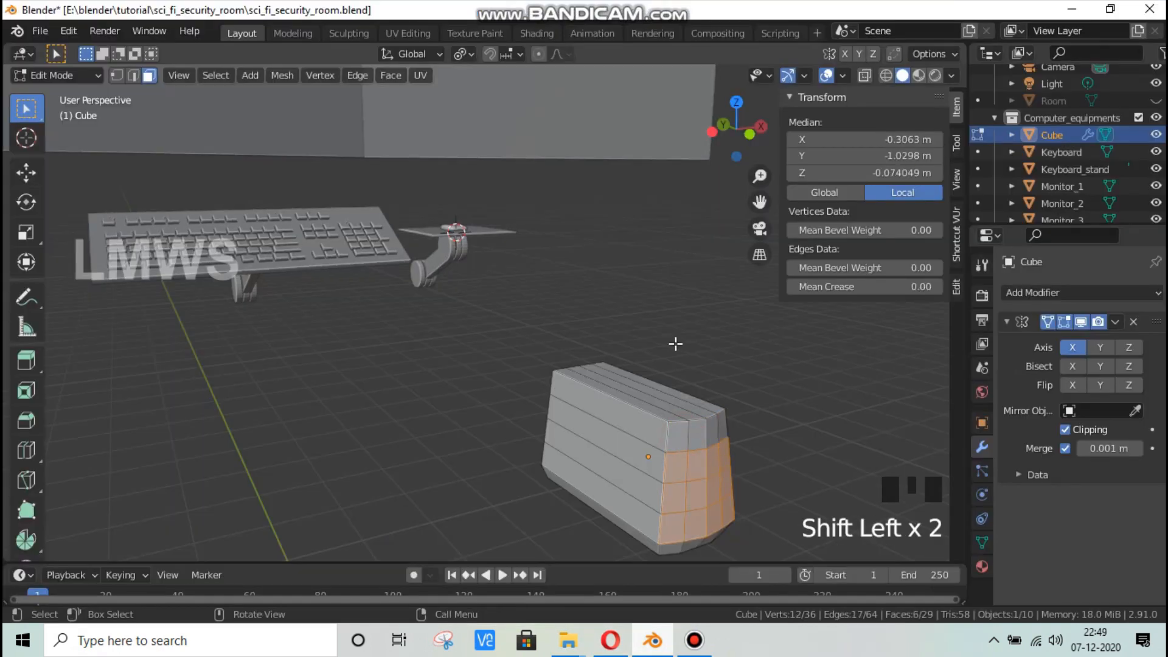
Step: Try to extrude and scale the three lower front rows of the tower as one region
key("e")
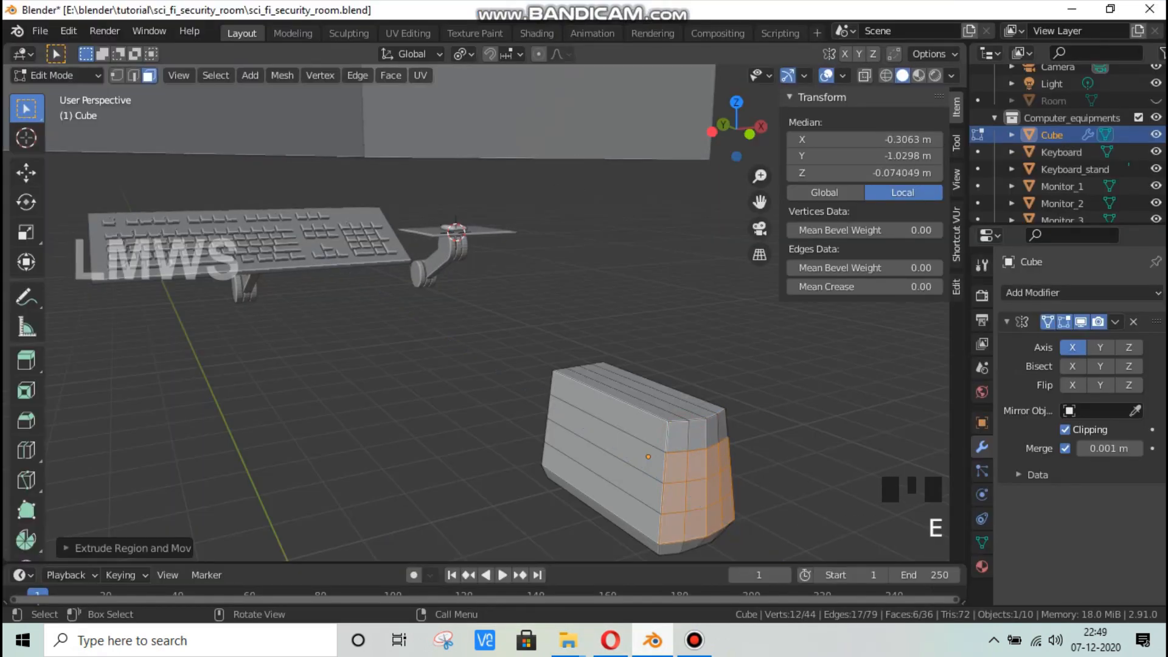
key("s")
left_click(800, 485)
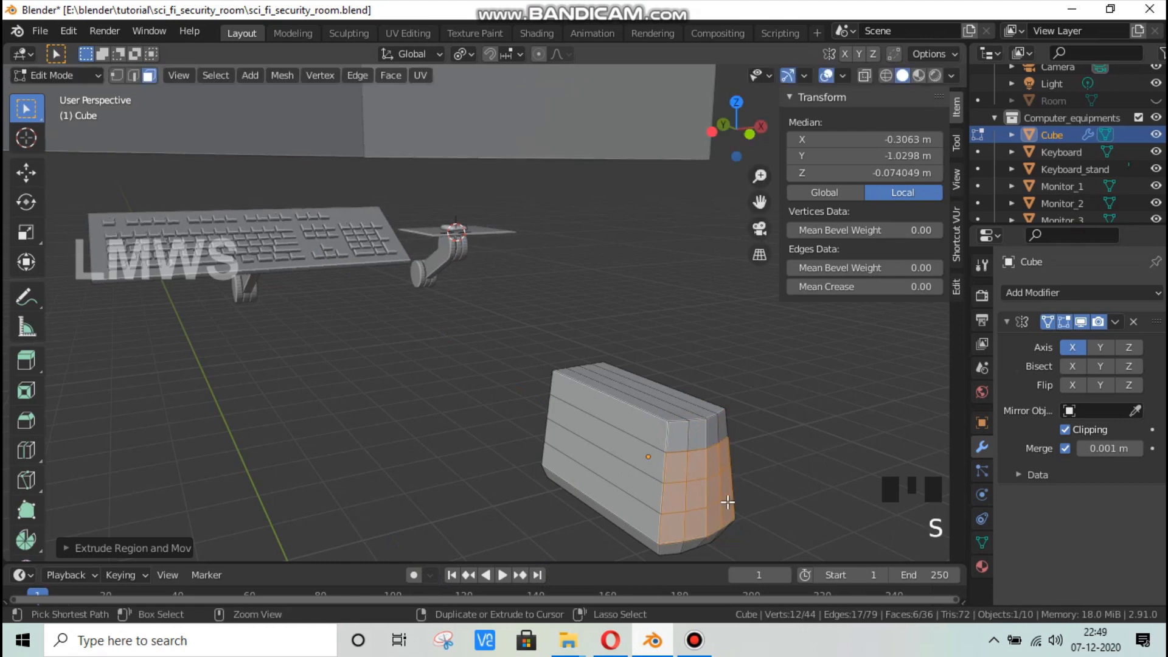
key("ctrl+z")
Step: Try to extrude the faces of the tower's three lower front rows individually and scale them down
key("alt+e")
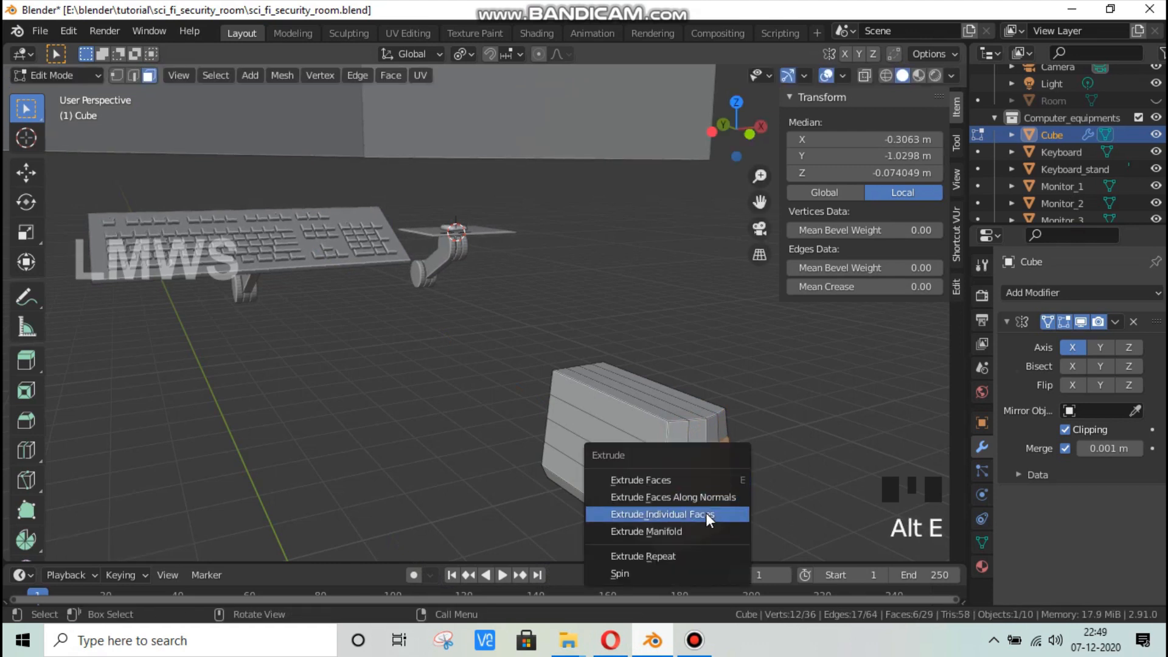
left_click(706, 512)
key("s")
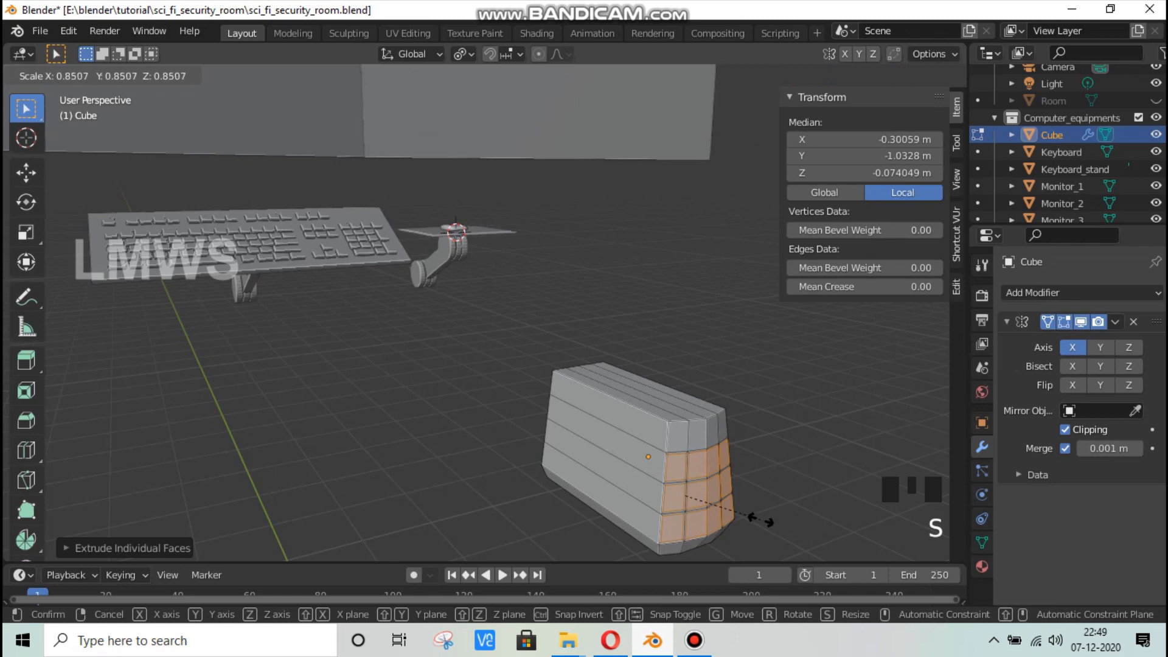
right_click(760, 519)
key("ctrl+z")
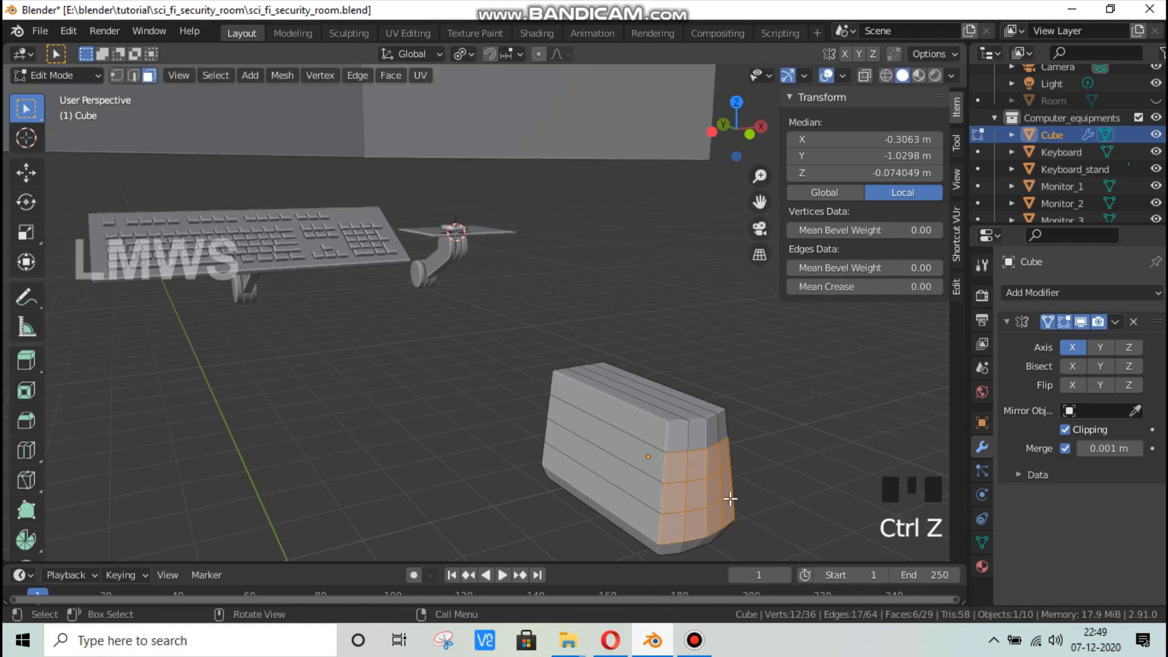
key("ctrl+z")
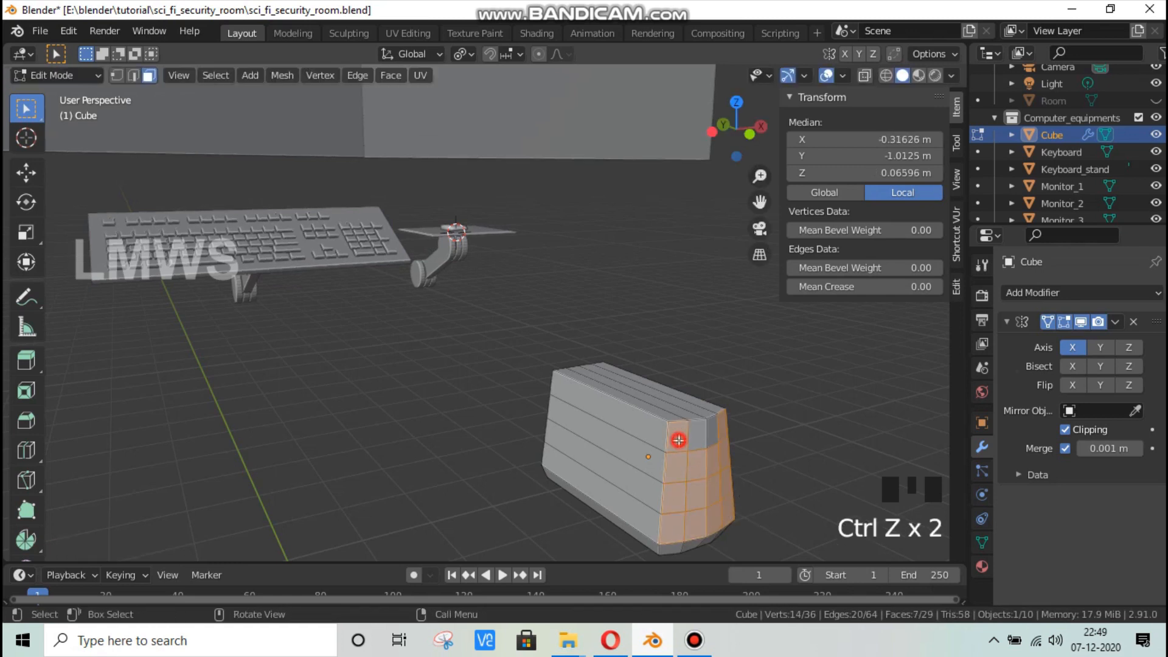
left_click(678, 440, "shift")
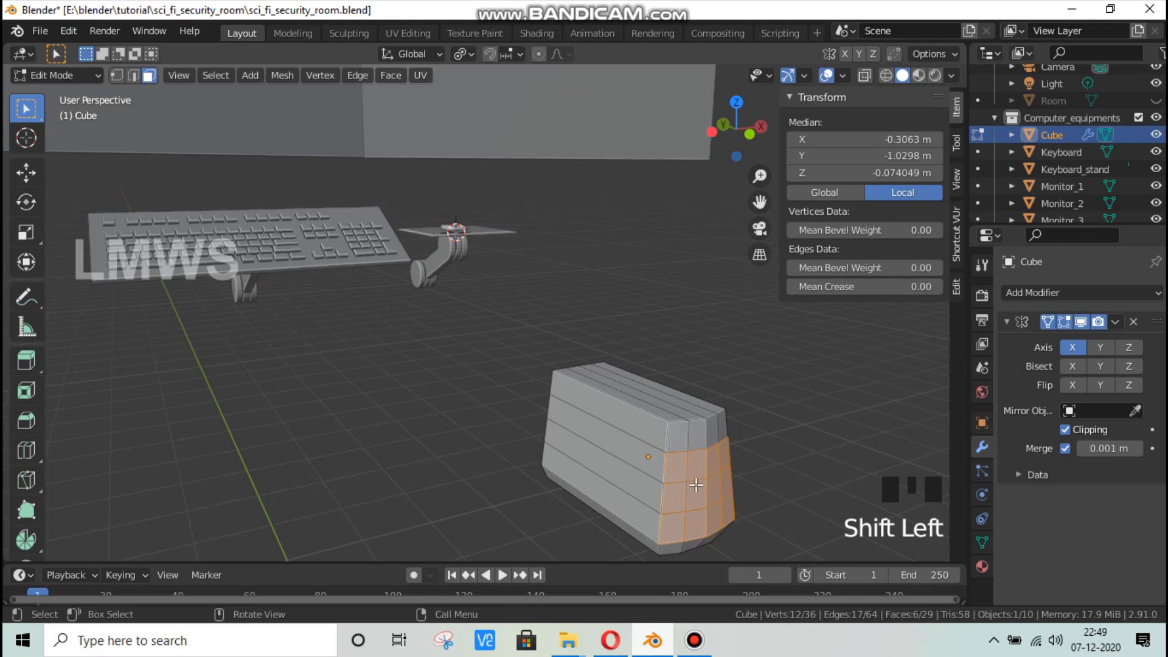
Step: Extrude the second front row from the top, scale it along Z to about 0.91, and extrude it about 0.015 m inward
left_click(683, 471)
left_click(713, 466, "shift")
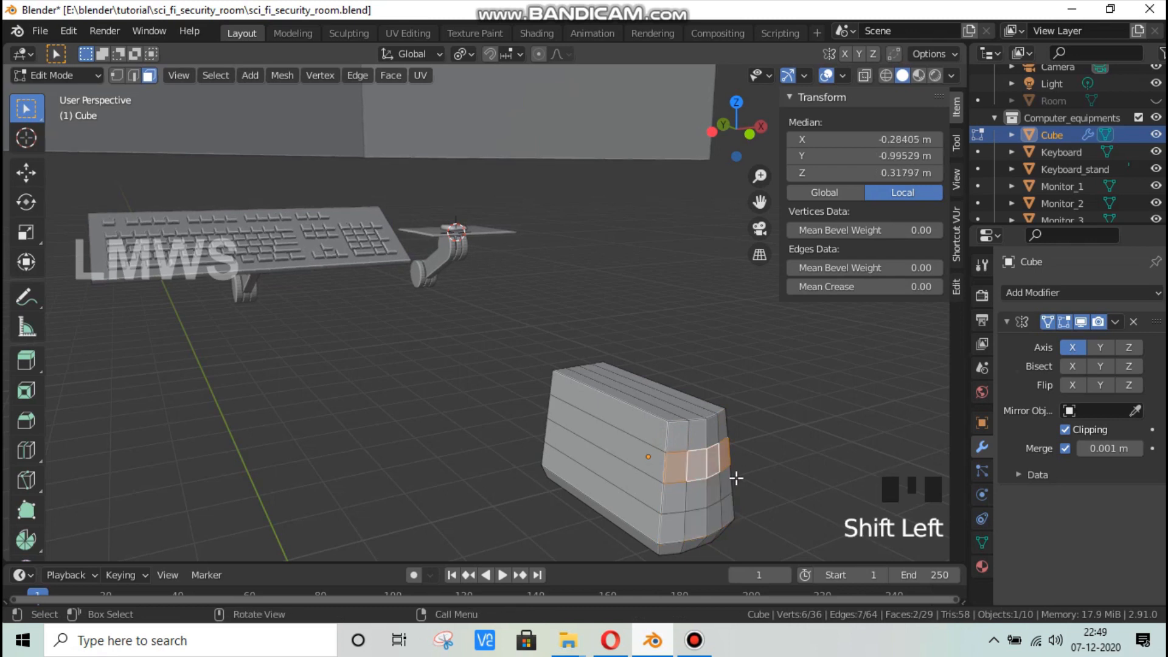
left_click(652, 649)
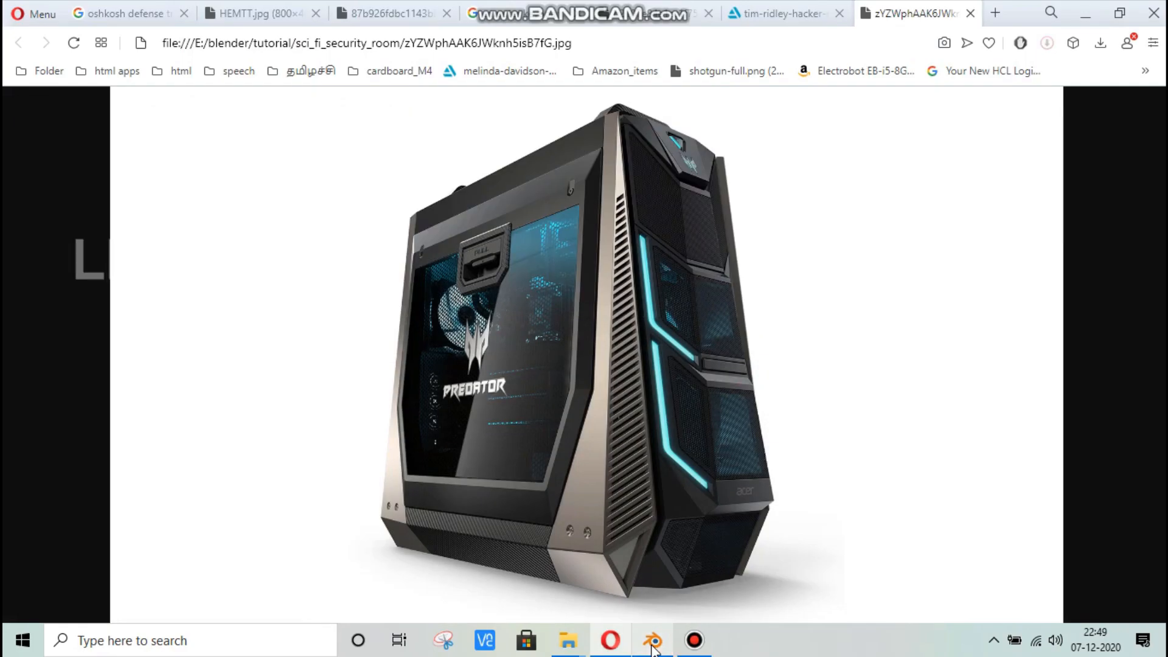
left_click(653, 640)
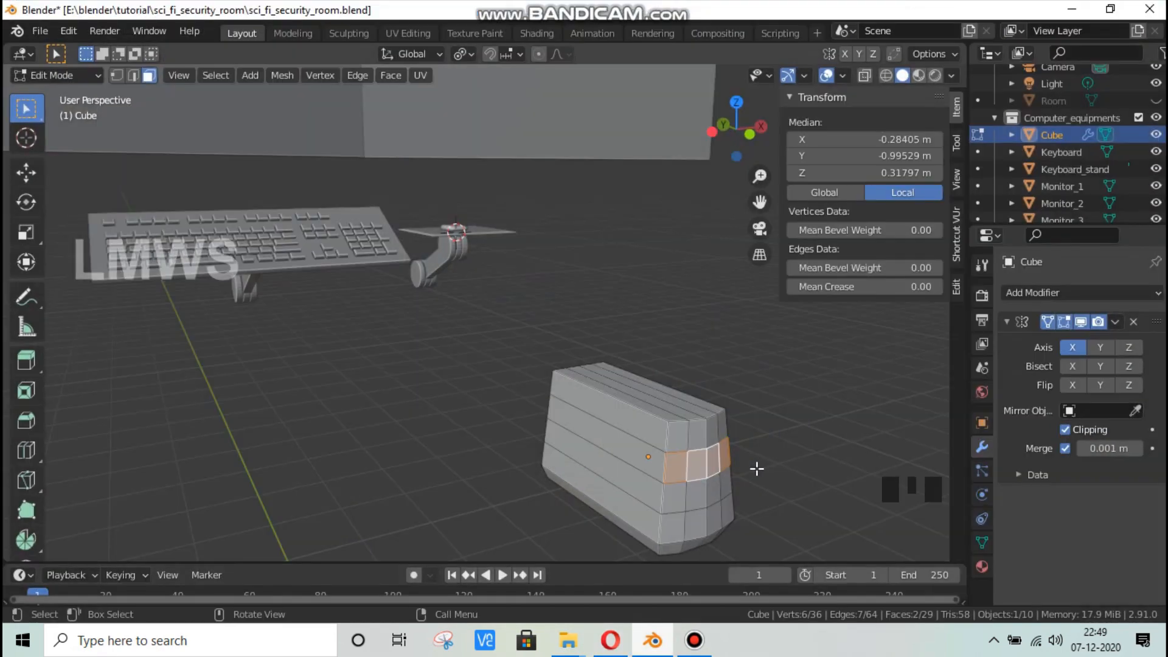
key("e")
key("s")
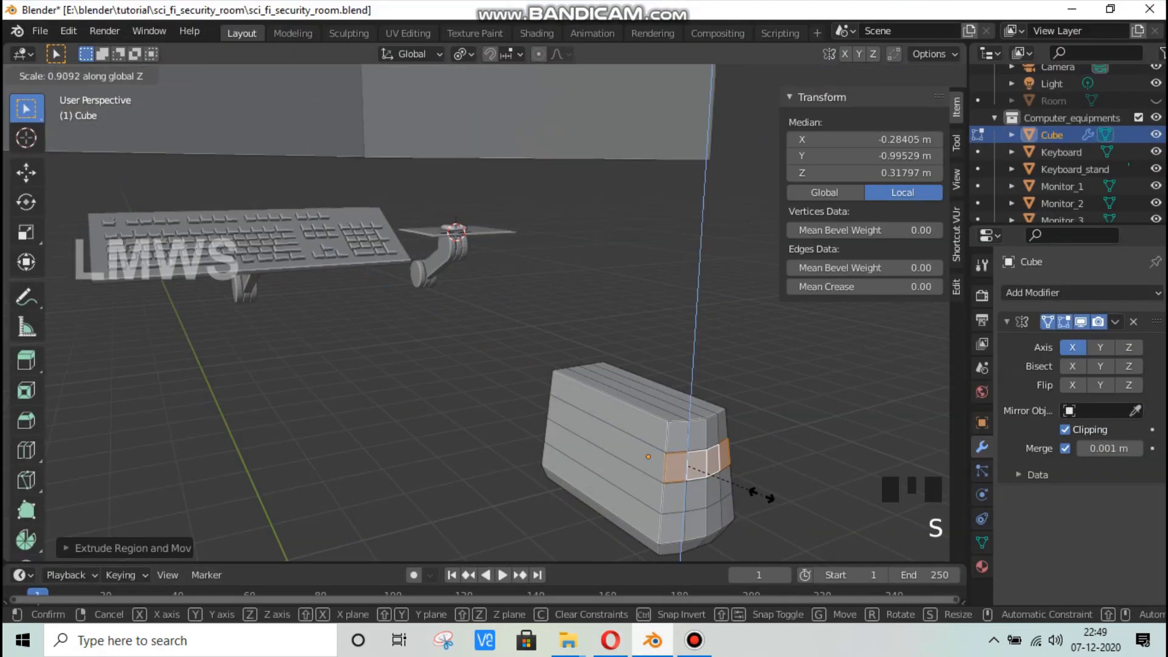
left_click(760, 494)
key("e")
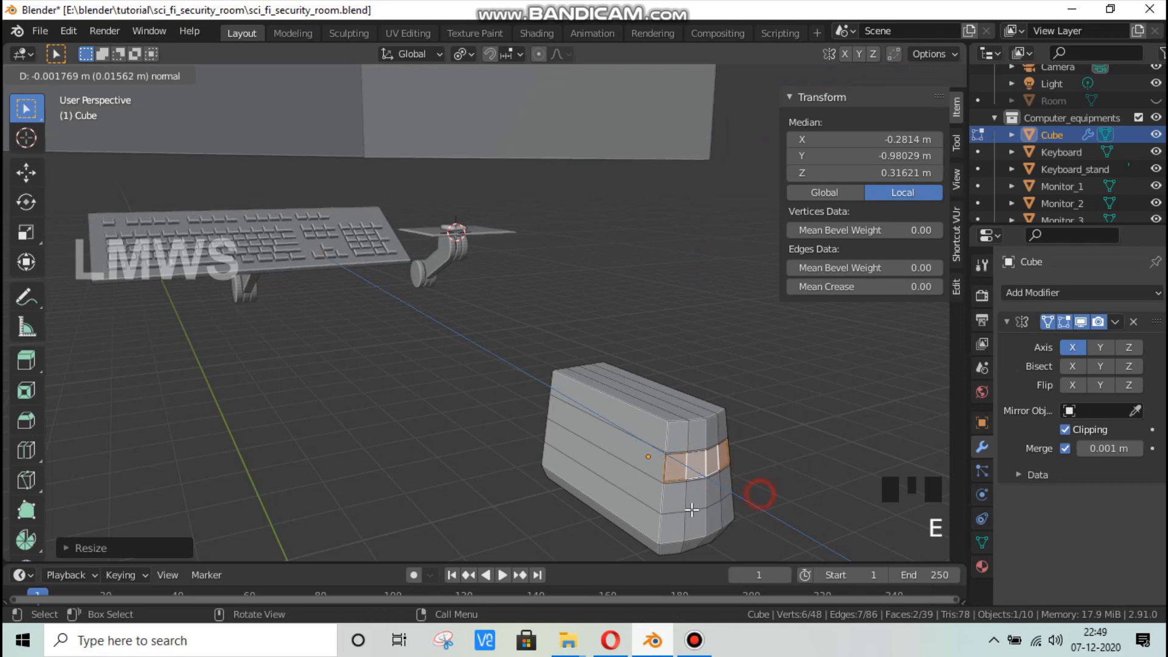
left_click(684, 503)
Step: Extrude the third front row from the top, shrink it slightly along Z, and extrude it slightly inward
left_click_drag(682, 502, 726, 502)
key("e")
left_click(749, 521)
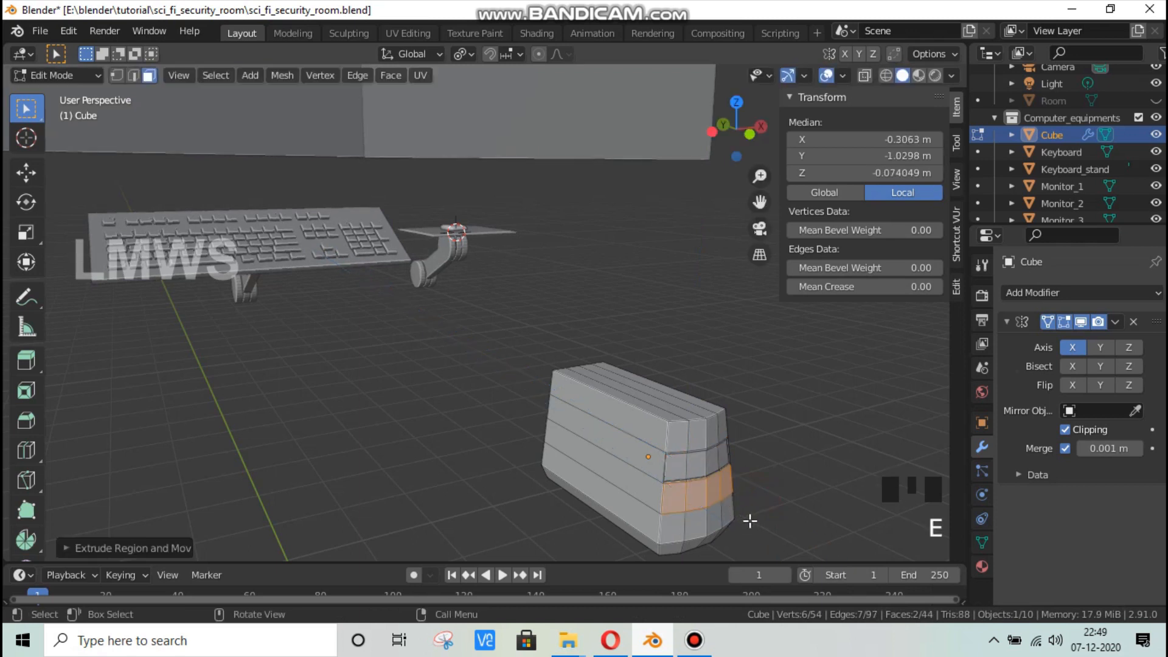
key("s")
left_click(742, 516)
key("e")
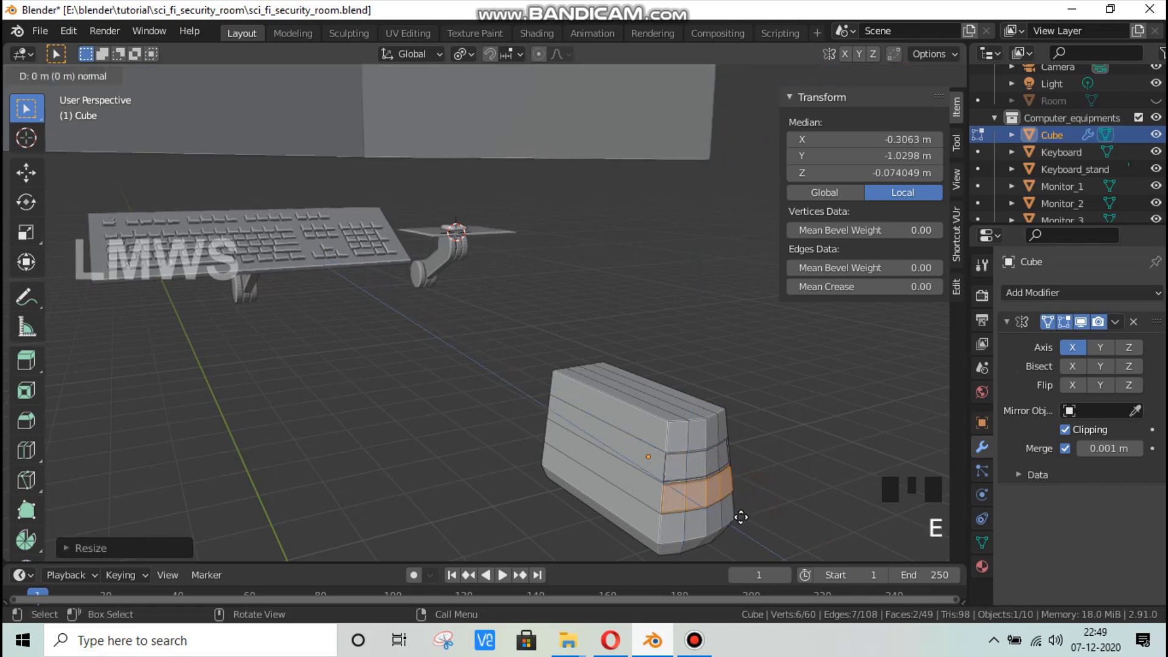
left_click(740, 517)
key("alt+a")
Step: Extrude the fourth front row from the top, shrink it slightly along Z, and extrude it inward like the rows above
left_click_drag(675, 524, 726, 530)
key("e")
key("s")
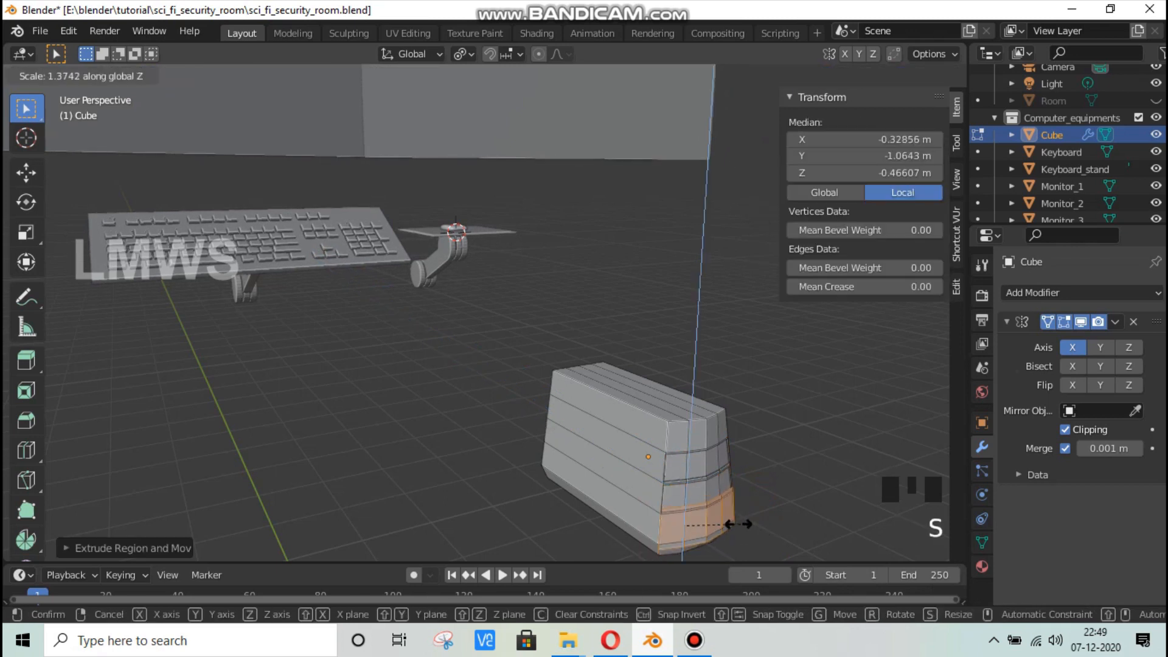
left_click(708, 533)
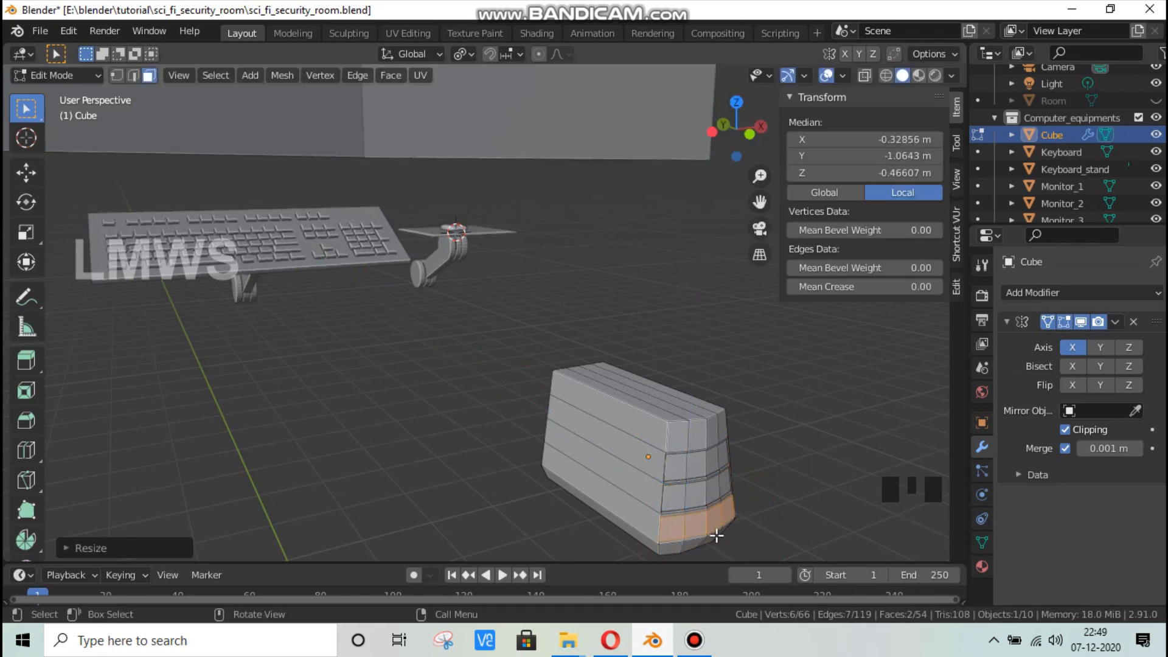
key("e")
left_click(708, 531)
key("alt+a")
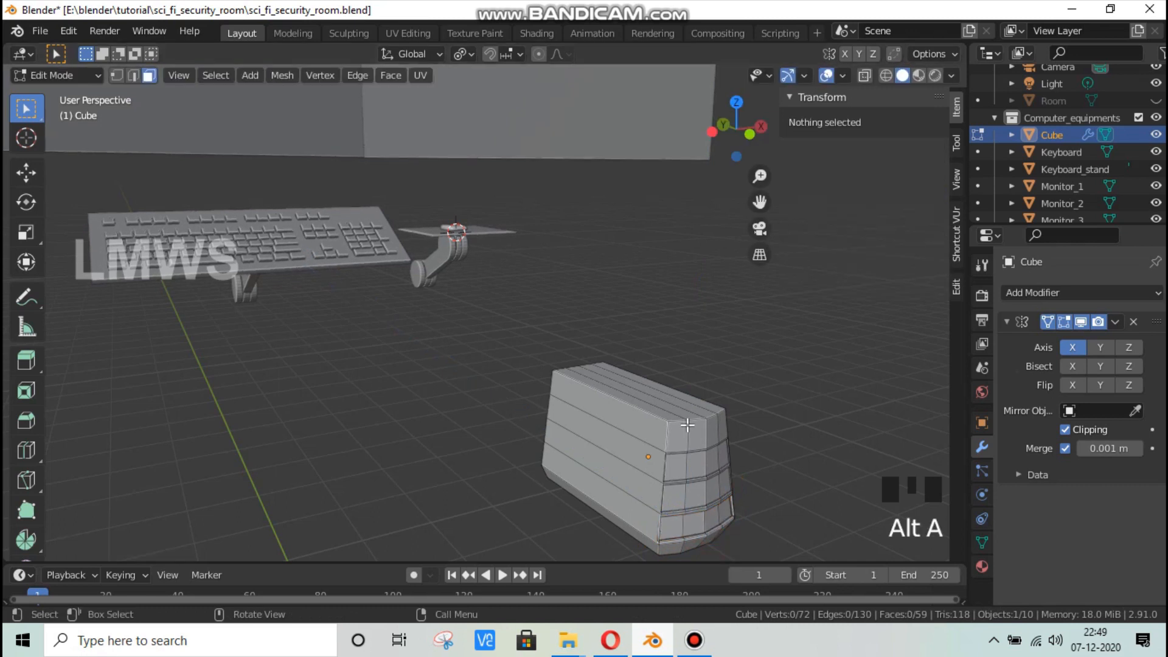
Step: Return the tower to Object Mode and save the file
scroll(651, 469, "down", 2)
middle_click_drag(651, 469, 521, 437)
key("ctrl+s")
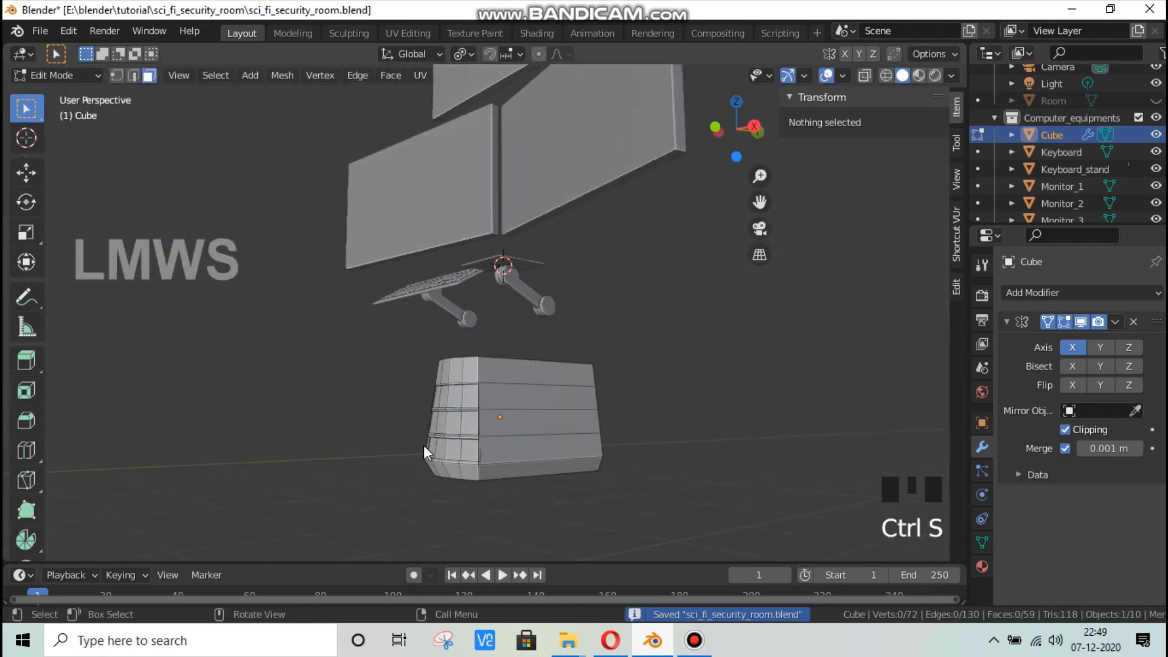
key("Tab")
middle_click_drag(425, 448, 618, 432)
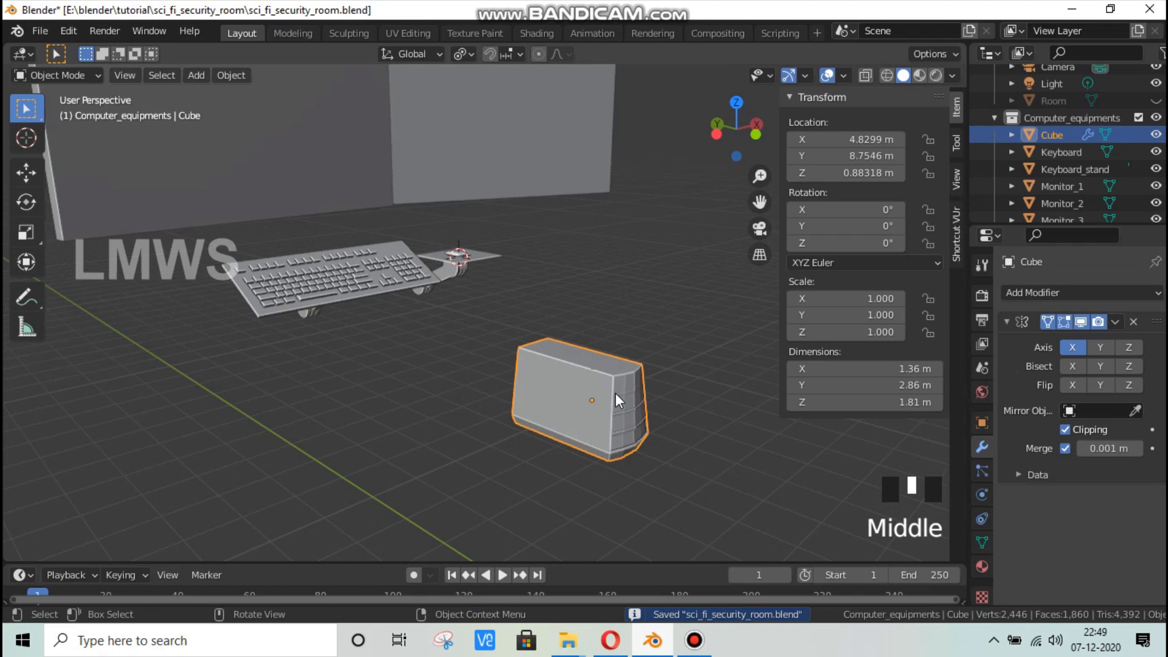
key("ctrl+s")
Step: Move the tower along Y to about 13.6 m and along X to about 7.38 m
key("g")
left_click(480, 368)
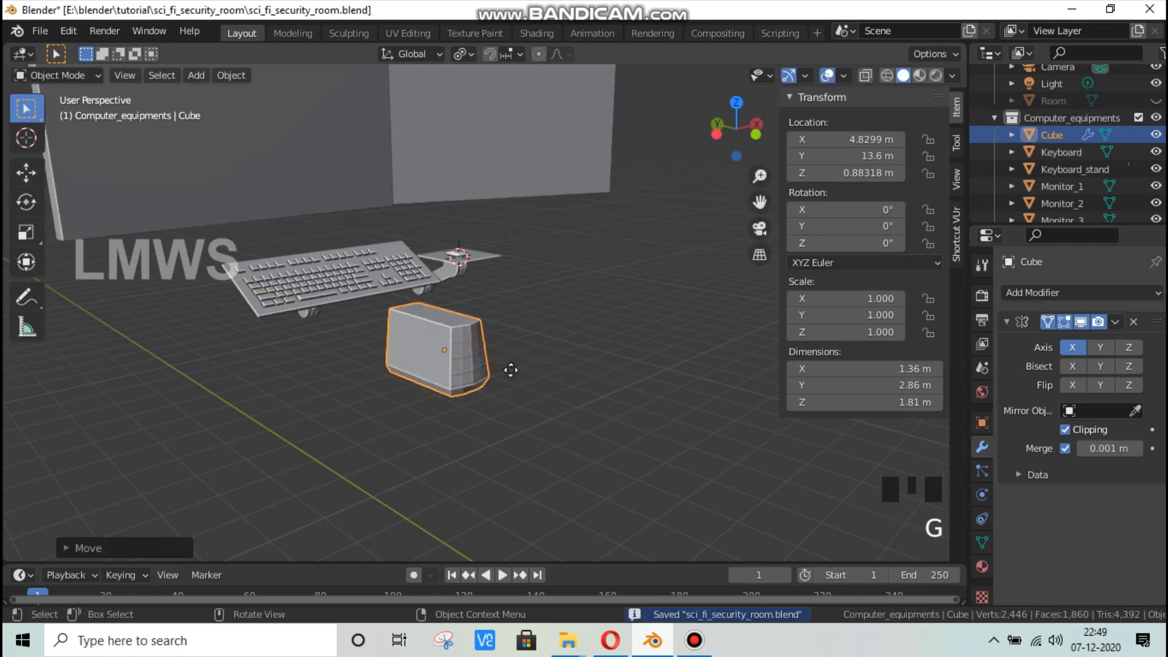
key("g")
left_click(547, 365)
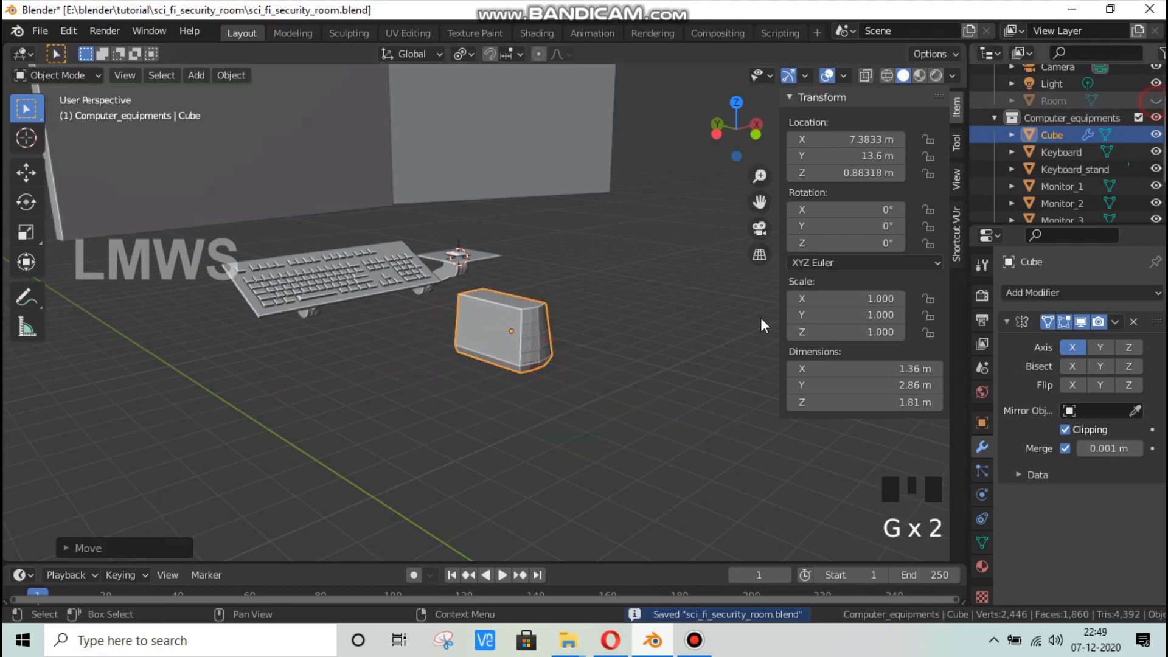
Step: Show the room, place the tower below the monitors at about X 3.98 m, Y 9.84 m, and save the file
middle_click_drag(760, 318, 608, 346)
scroll(608, 347, "down", 3)
key("g")
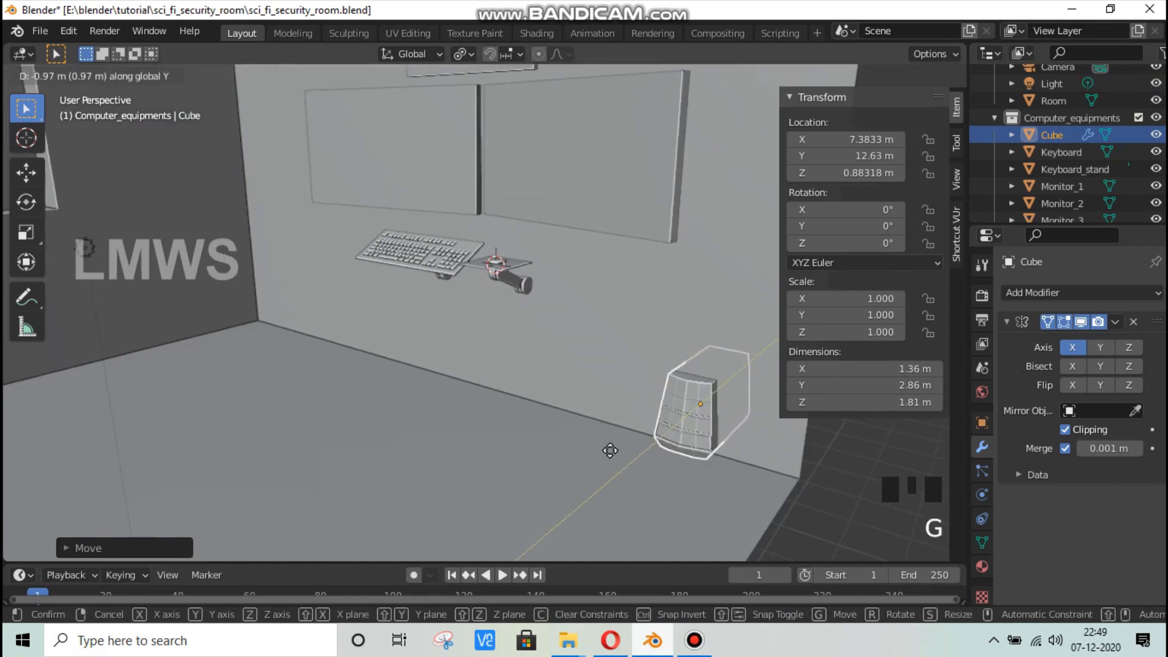
left_click(641, 450)
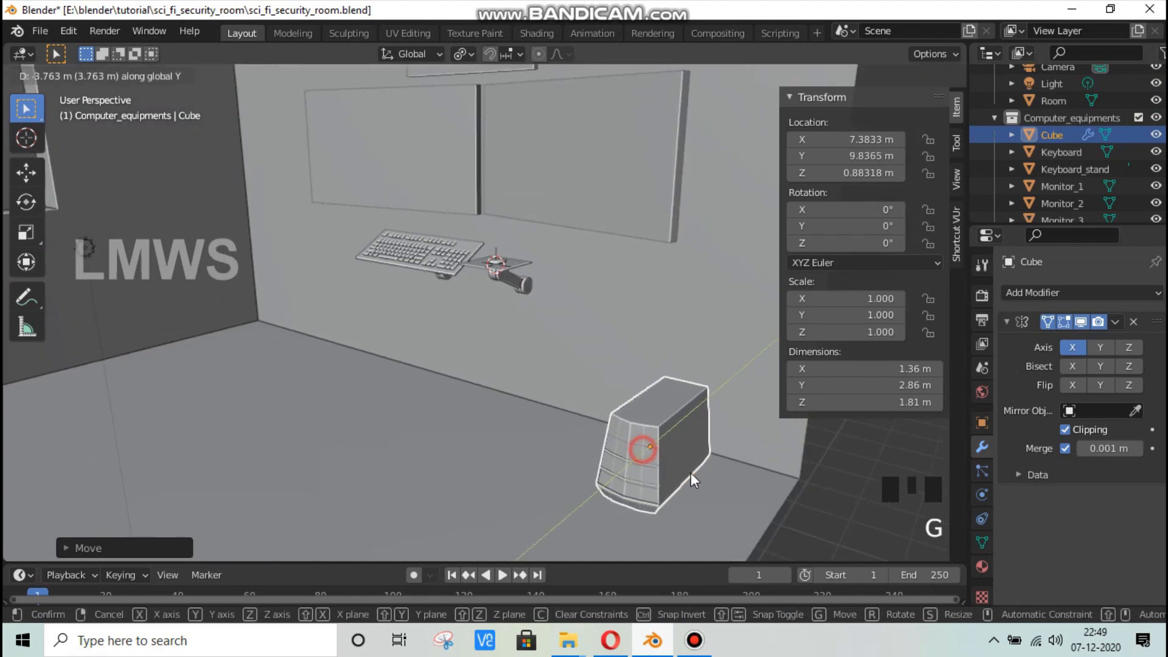
key("g")
key("x")
left_click(561, 417)
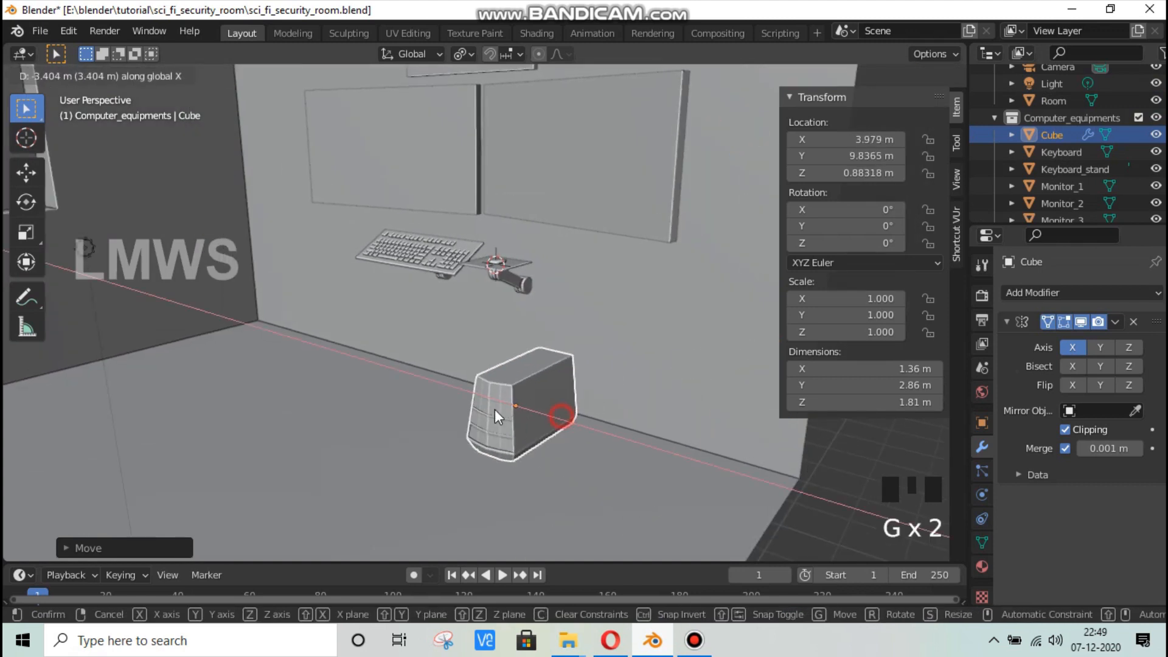
middle_click_drag(495, 409, 459, 413)
scroll(459, 413, "down", 4)
key("ctrl+s")
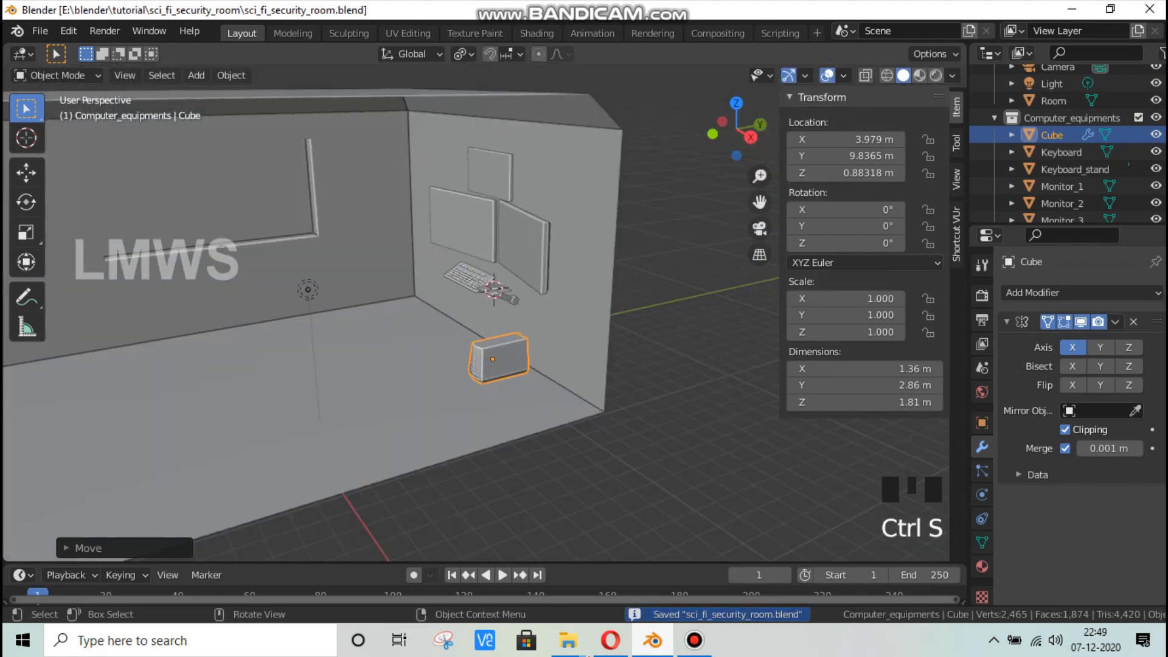
Step: Compare the placement of the tower and monitors with the hacker room reference image
key("alt+Tab")
left_click(663, 12)
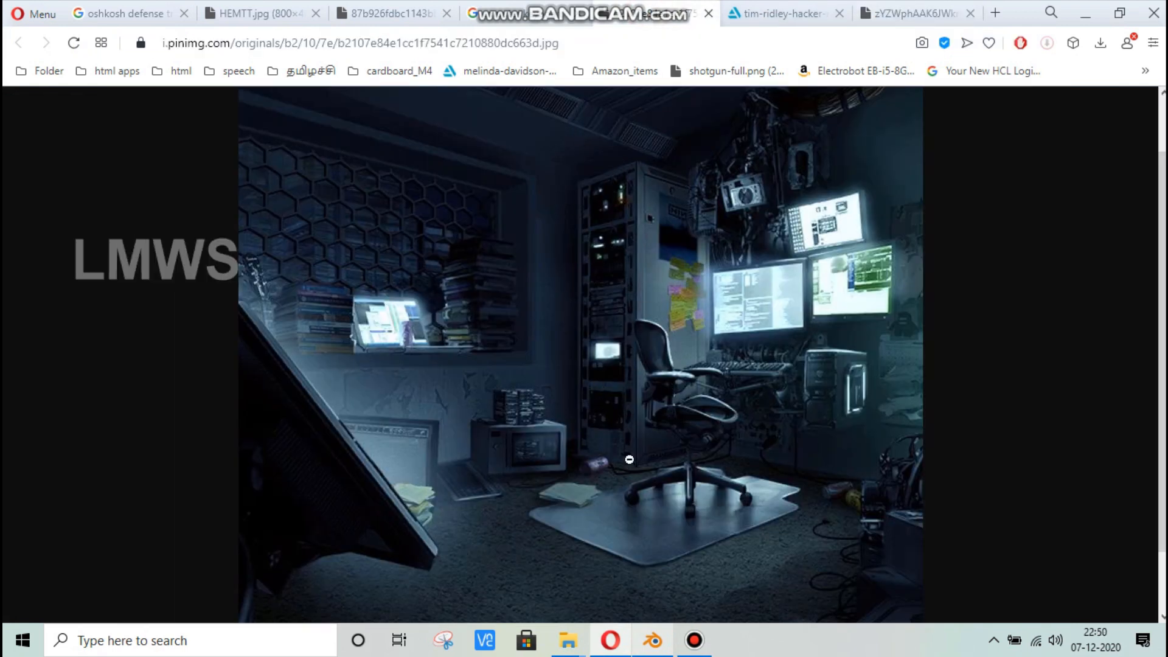
left_click(668, 651)
middle_click_drag(506, 407, 499, 357)
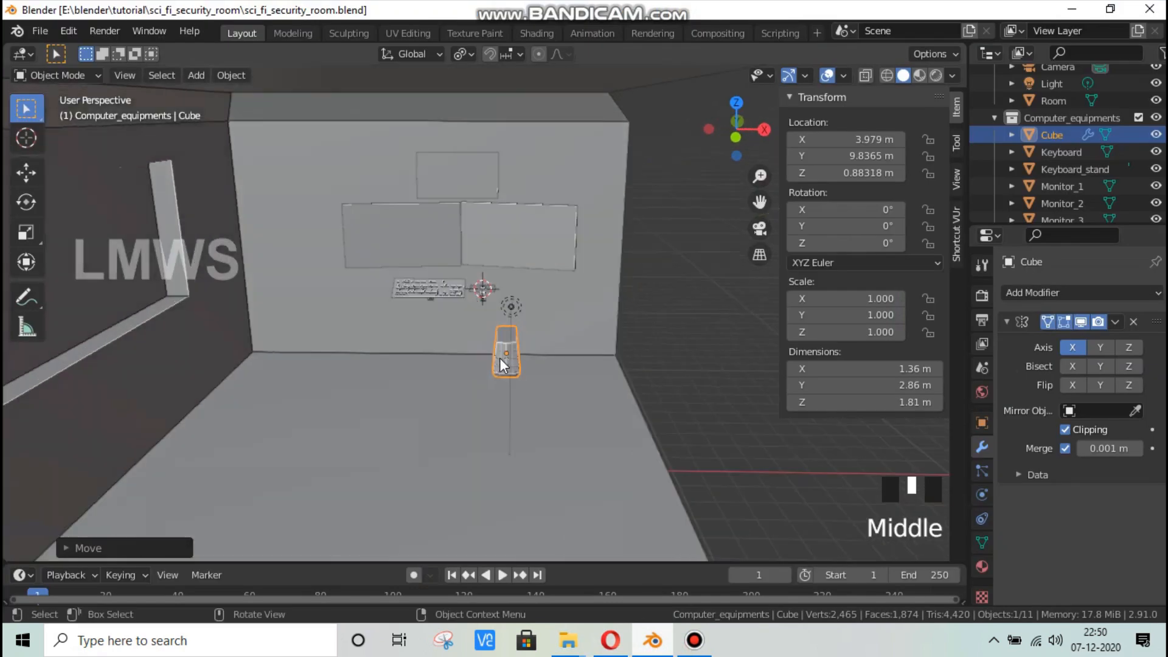
Step: Deselect everything, rename the tower's Cube object as CPU, and save the file
key("alt+a")
key("shift+a")
double_click(1049, 135)
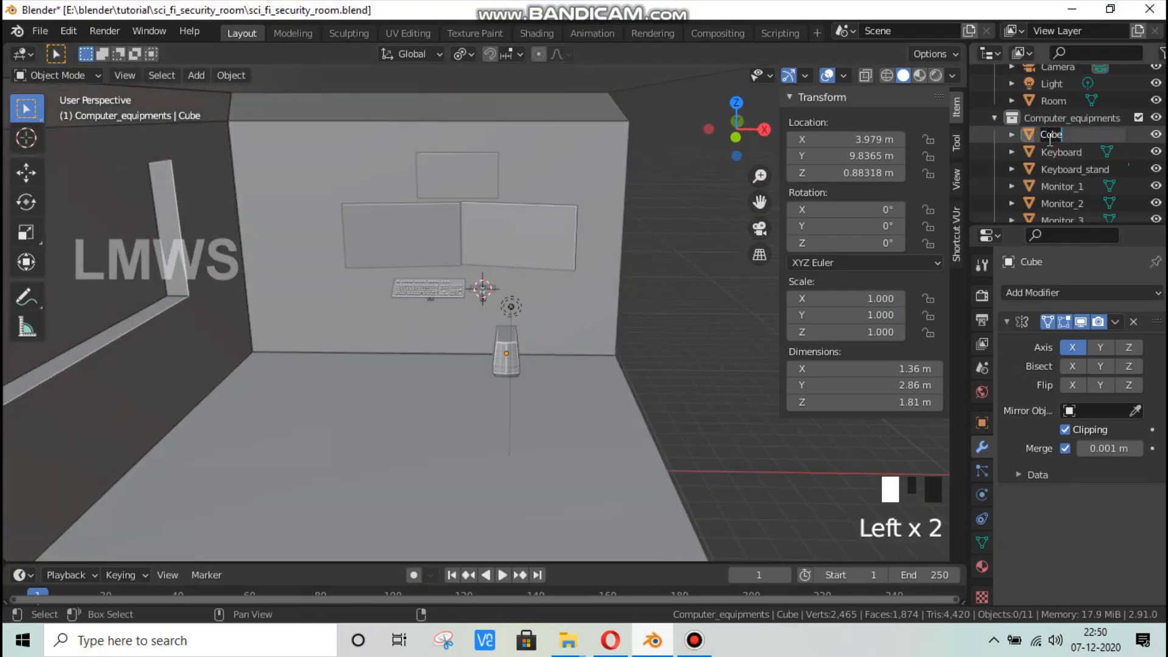
type("CPU")
key("Return")
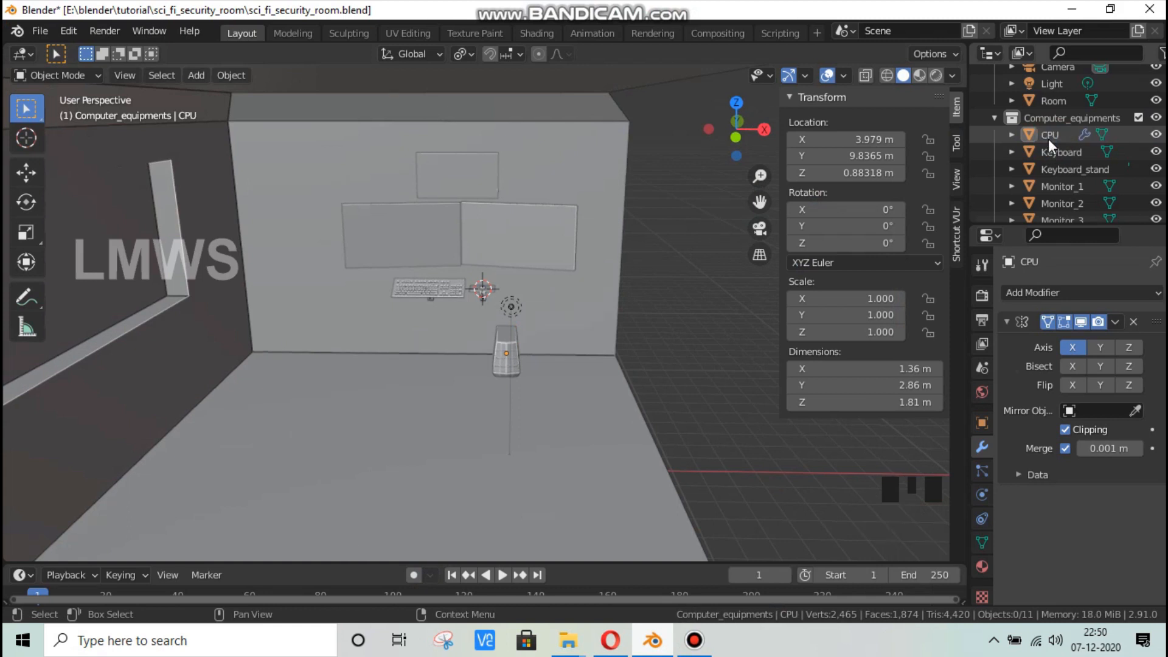
key("ctrl+s")
Step: Add a cube to the Computer_equipments collection and move it along X to about -7.45 m, near the window wall
key("shift+a")
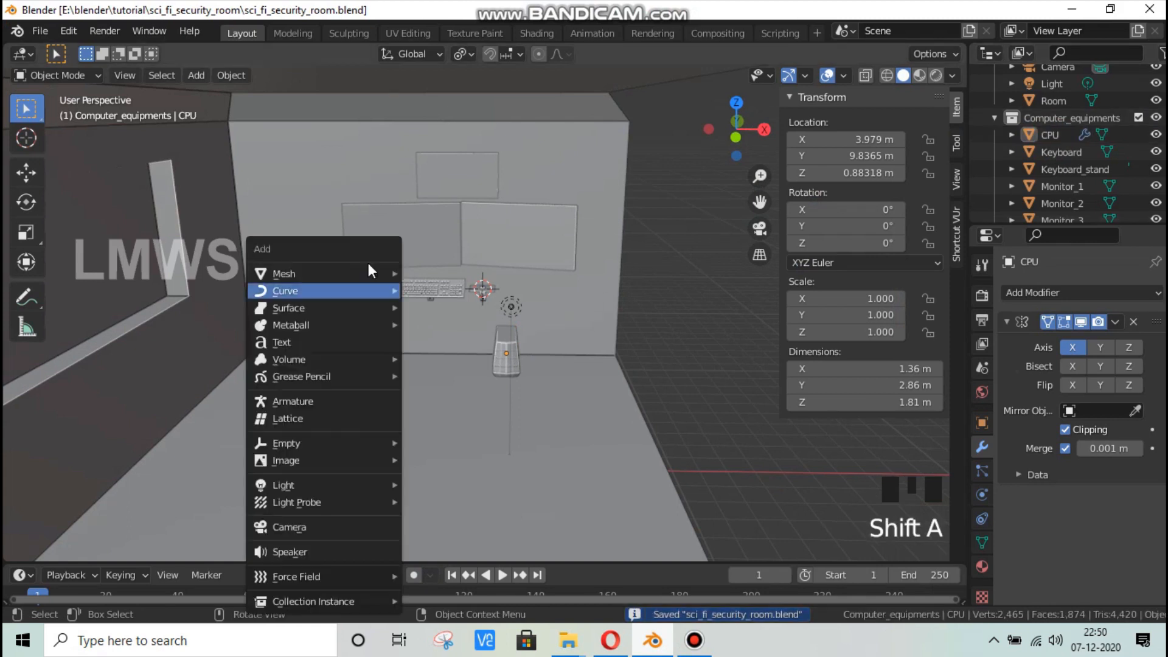
mouse_move(383, 273)
left_click(450, 290)
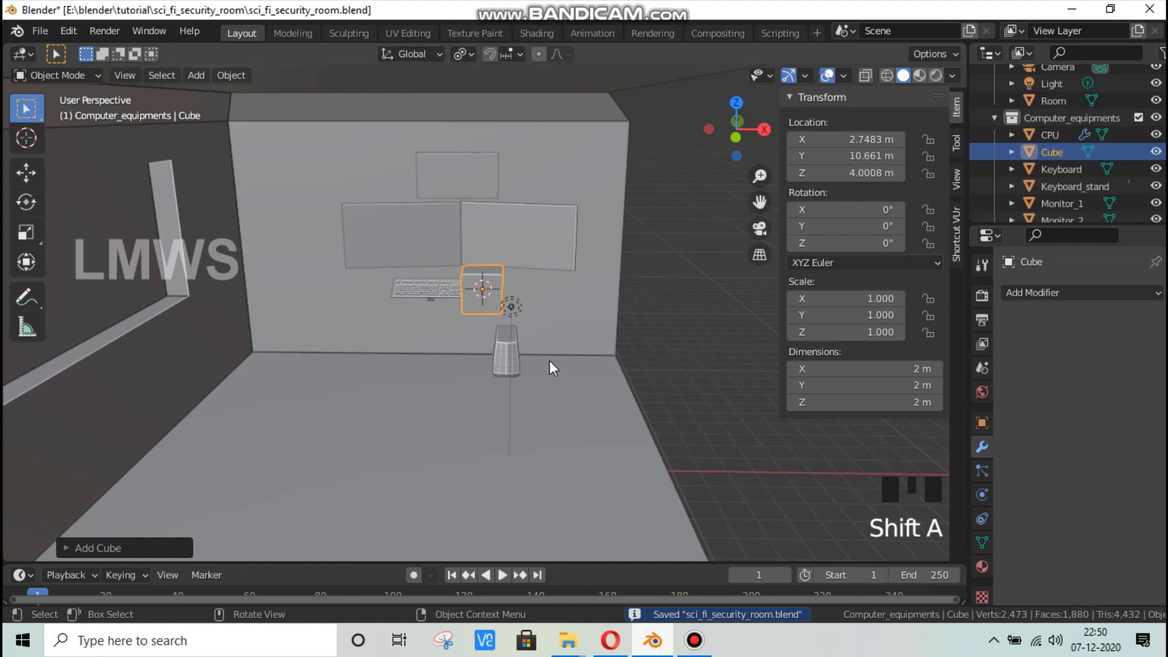
key("g")
key("x")
left_click(365, 362)
key("s")
key("z")
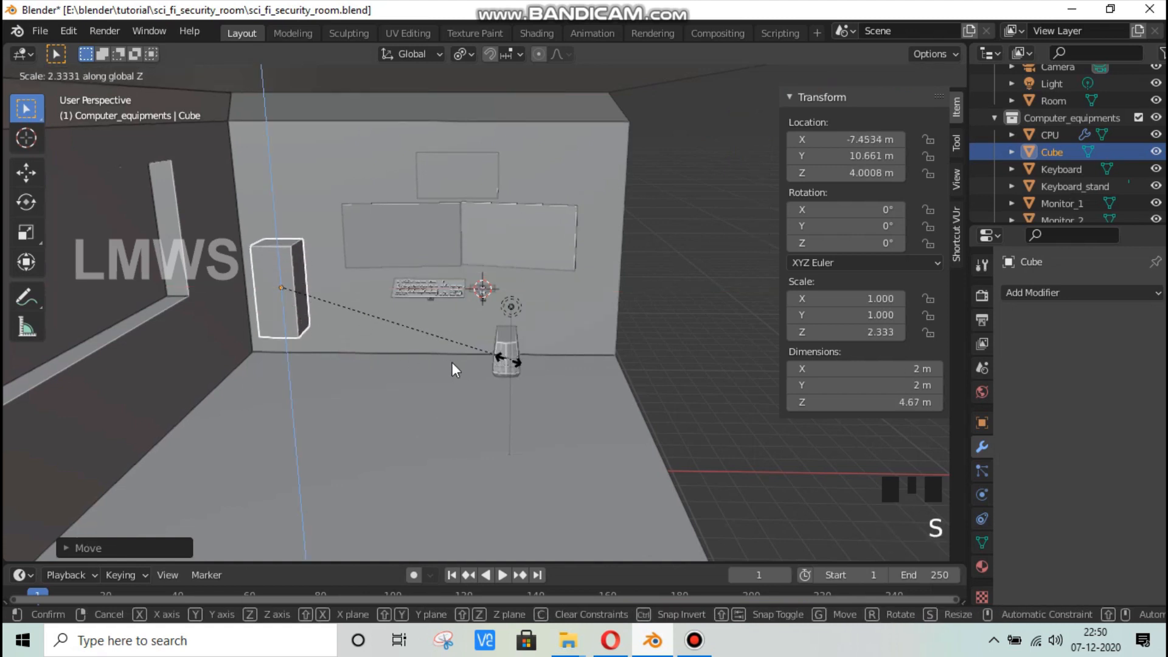
right_click(454, 363)
Step: In Edit Mode, widen the cube along X to roughly 4 m and shift its geometry about 0.70 m along X
key("Tab")
key("s")
key("x")
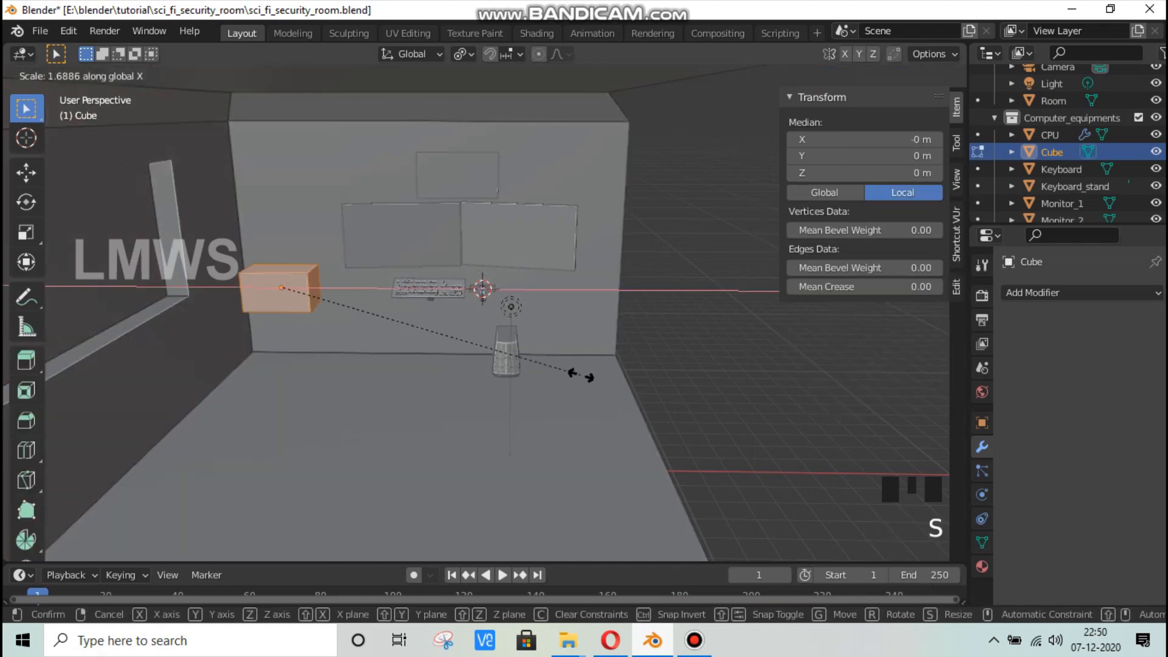
left_click(628, 379)
key("g")
key("x")
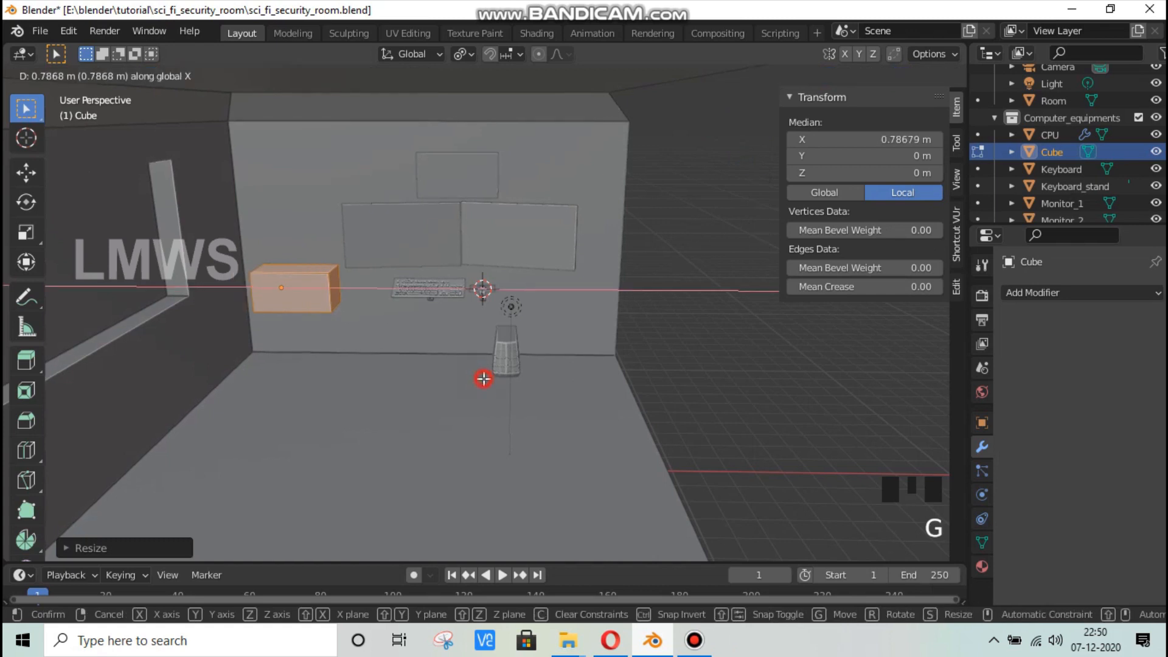
left_click(483, 379)
key("s")
key("x")
right_click(495, 383)
Step: Stretch the cube along Z to about 10.9 m tall and raise its geometry about 1.28 m
key("s")
key("z")
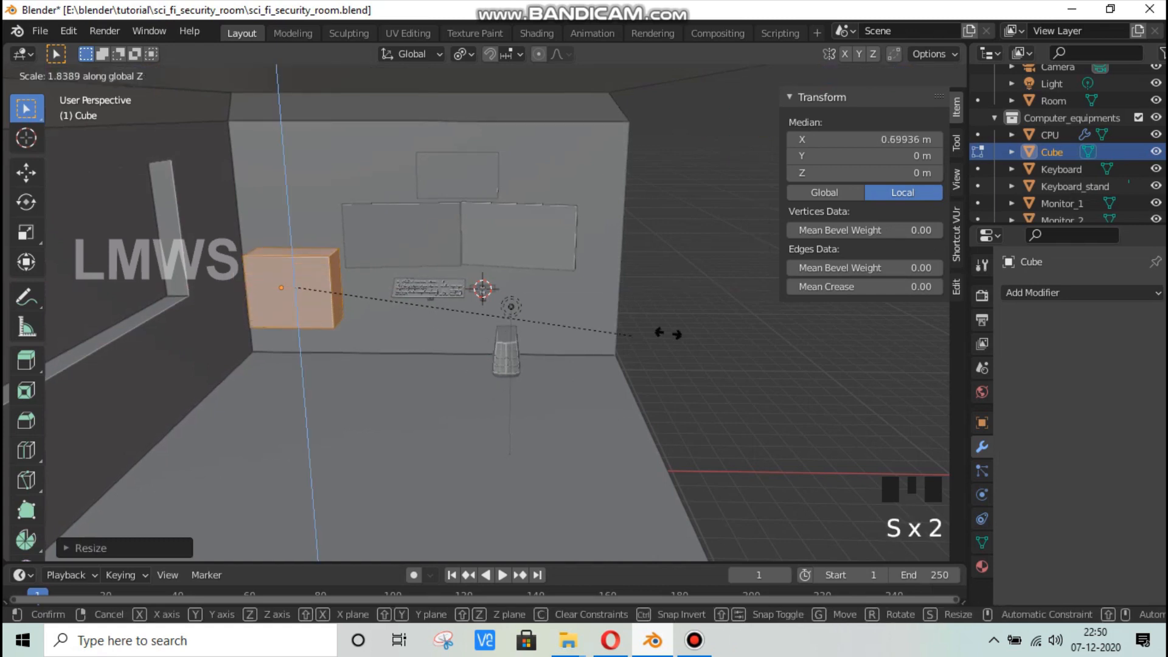
left_click(306, 348)
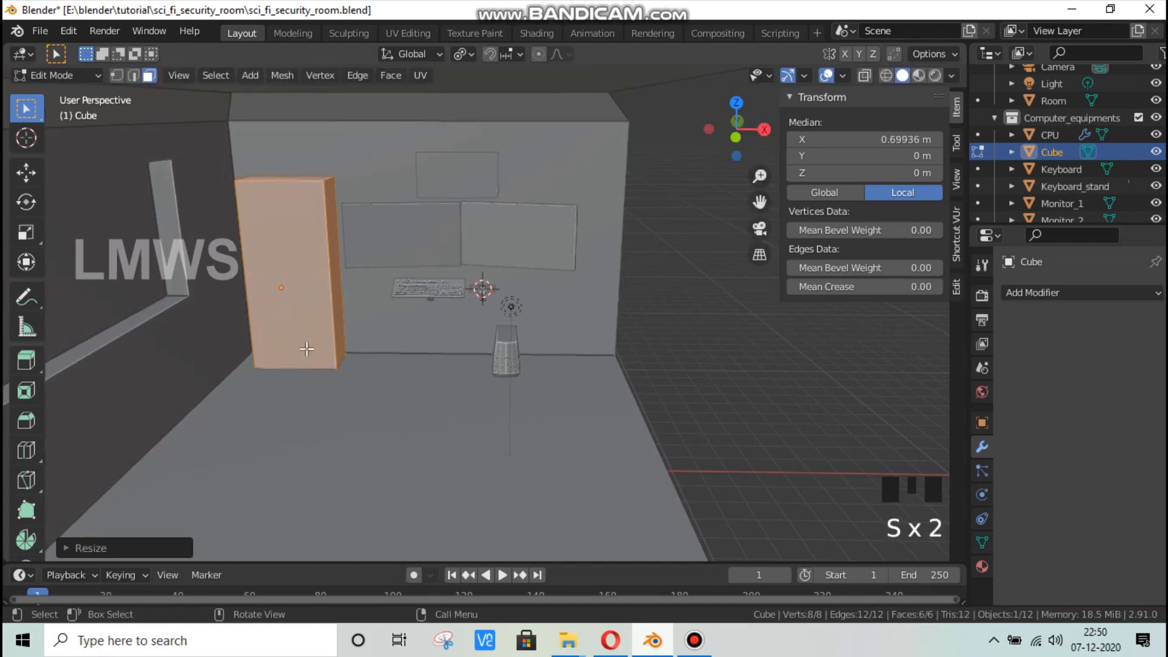
key("g")
key("z")
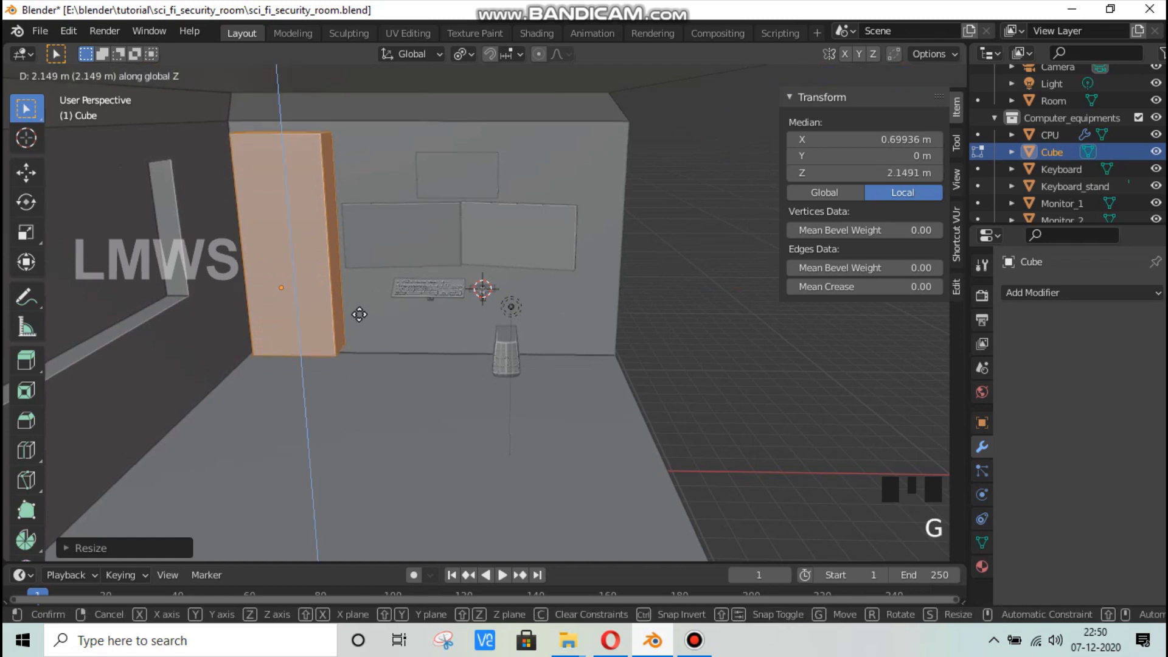
left_click(359, 328)
Step: Fine-tune the tall block's width along X to about 3.99 m and save the file from Object Mode
key("s")
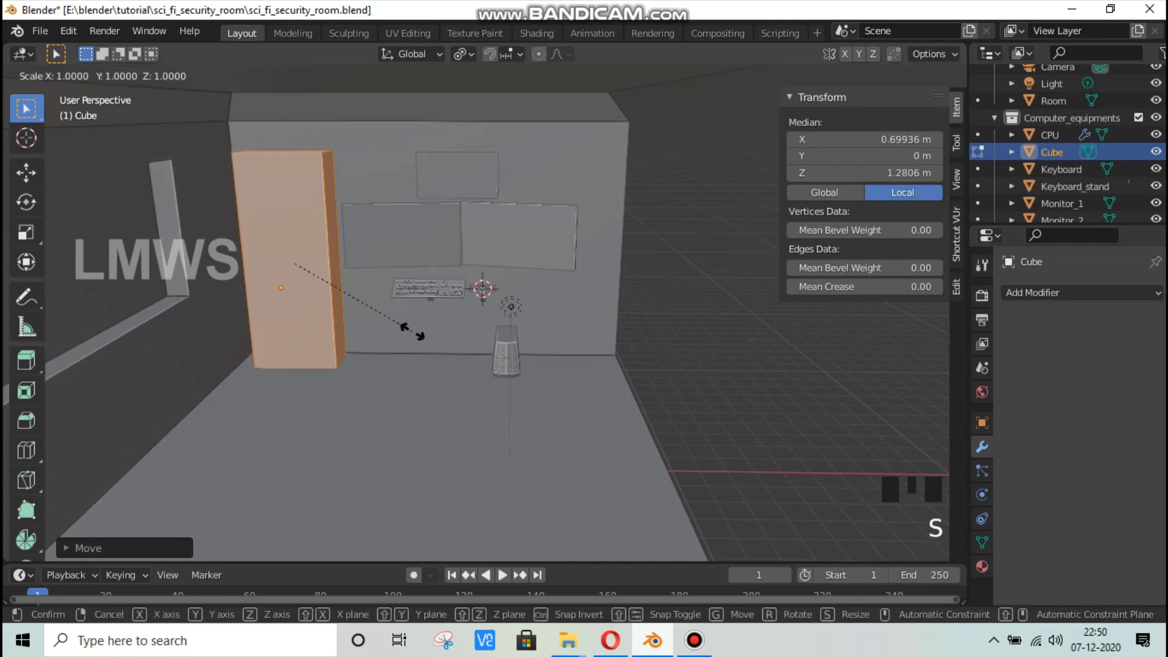
key("x")
left_click(404, 330)
key("Tab")
scroll(435, 357, "down", 3)
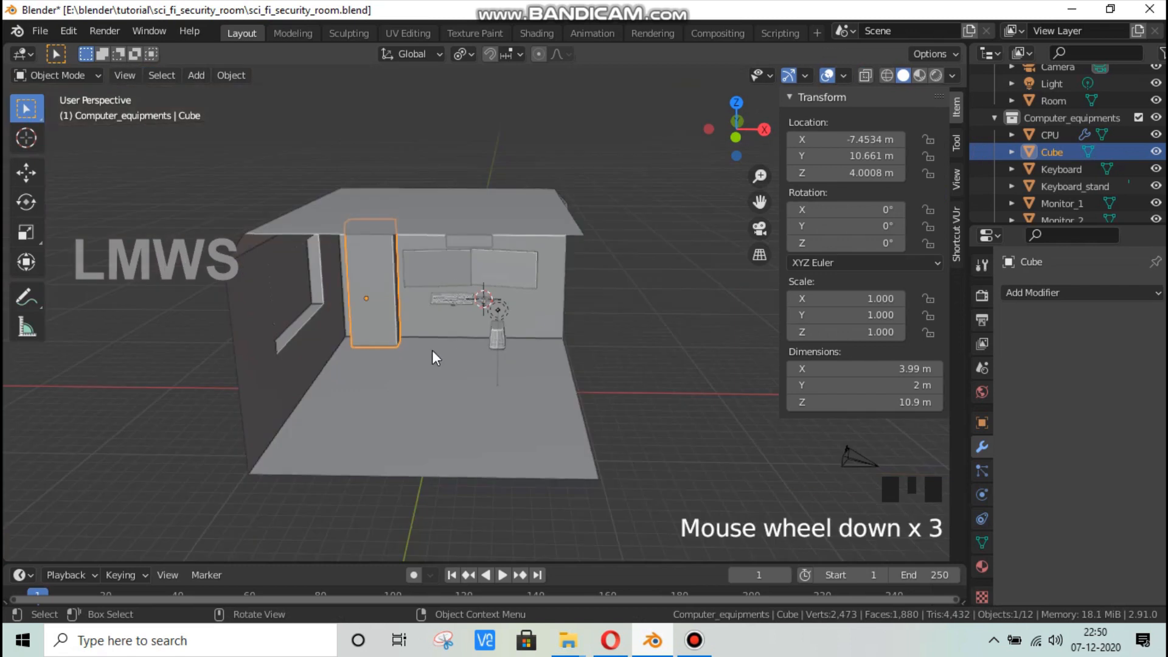
middle_click_drag(436, 357, 467, 355)
key("ctrl+s")
Step: Move the tall block's front face outward along Y by about 1.27 m, making it 3.27 m deep, and return to Object Mode
scroll(468, 355, "up", 3)
key("Tab")
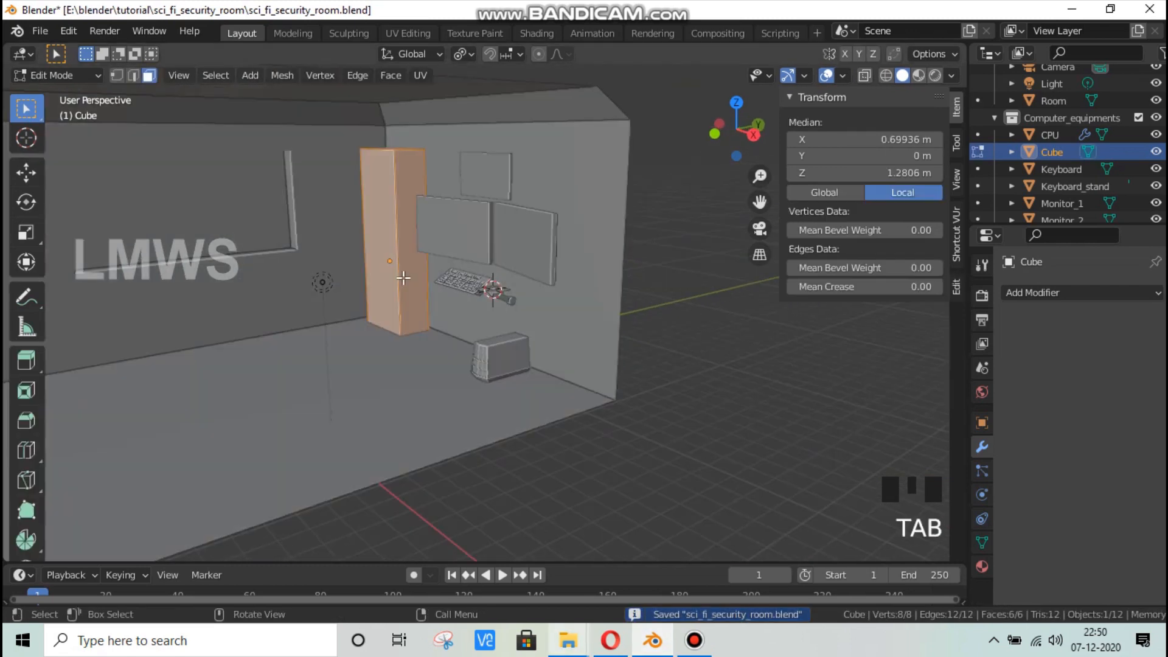
left_click(430, 308)
key("g")
key("y")
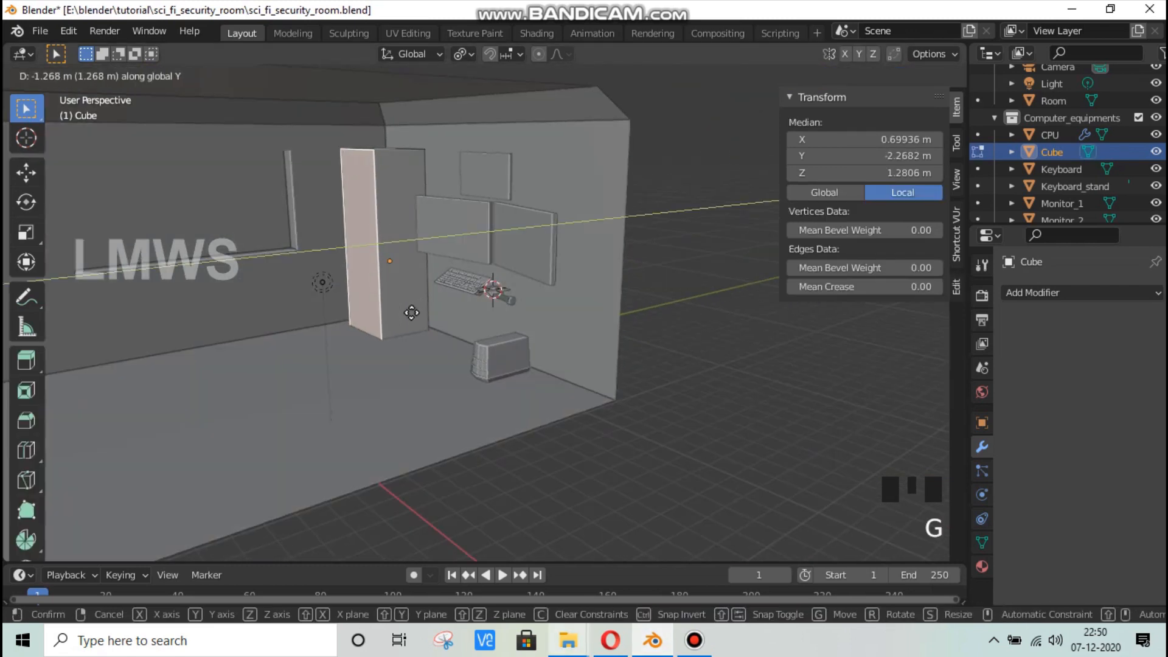
left_click(411, 313)
key("Tab")
Step: Compare the tall block with the server rack in the hacker room reference image and save the file
left_click(663, 644)
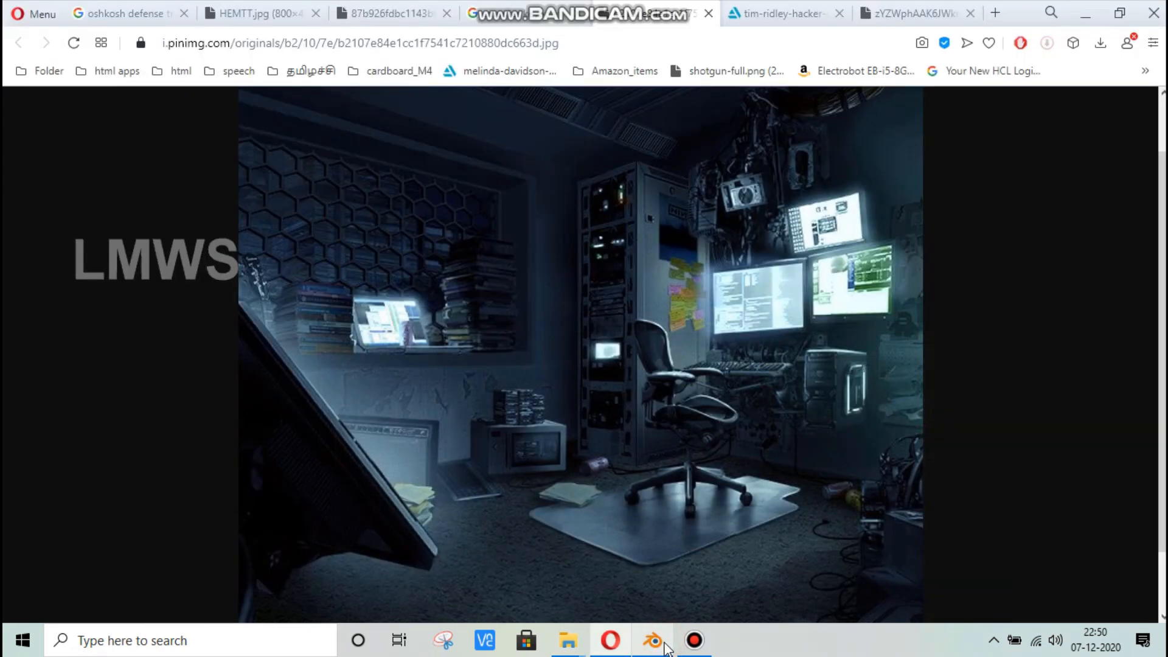
left_click(663, 645)
middle_click_drag(437, 448, 518, 341)
key("ctrl+s")
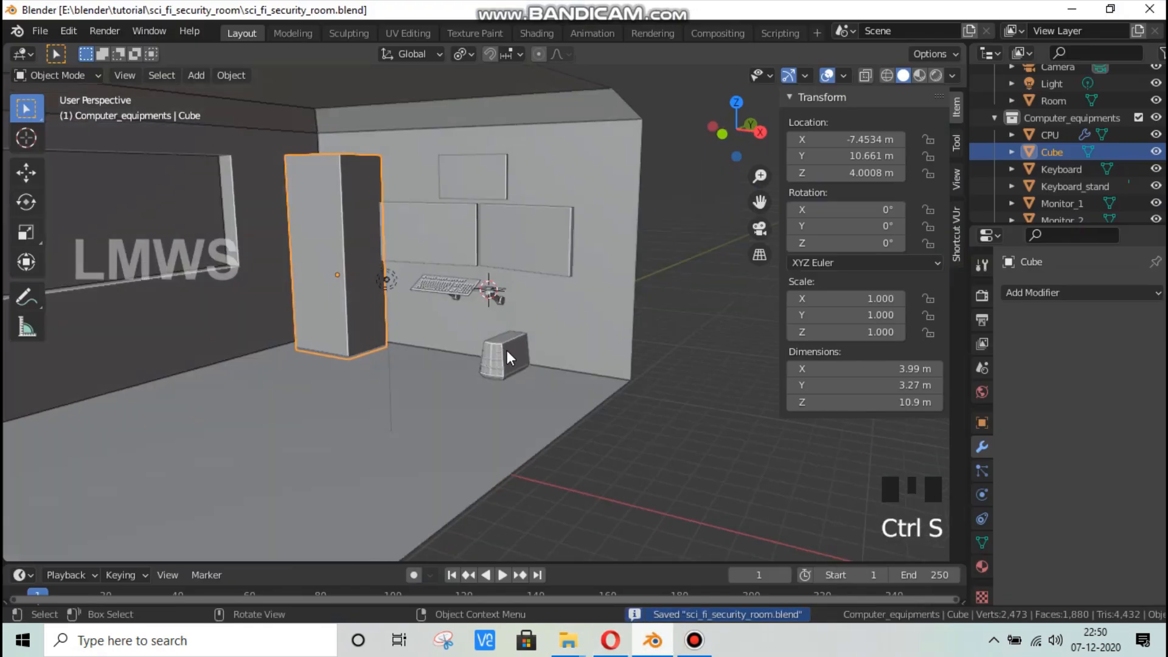
left_click(652, 640)
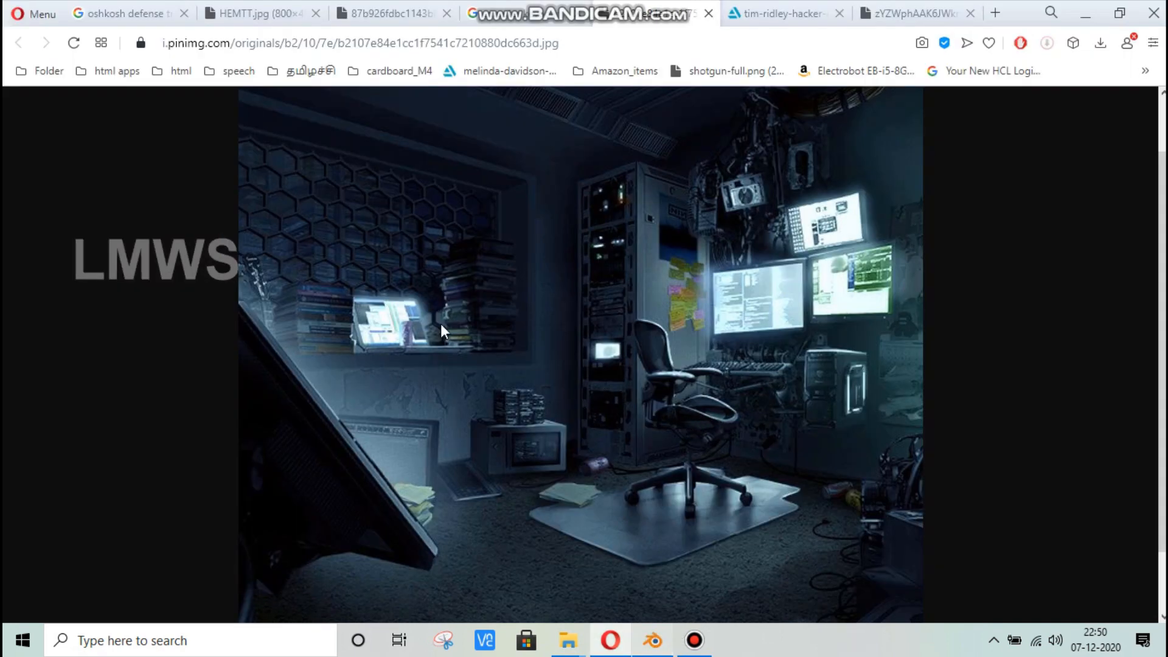
key("alt+Tab")
key("ctrl+s")
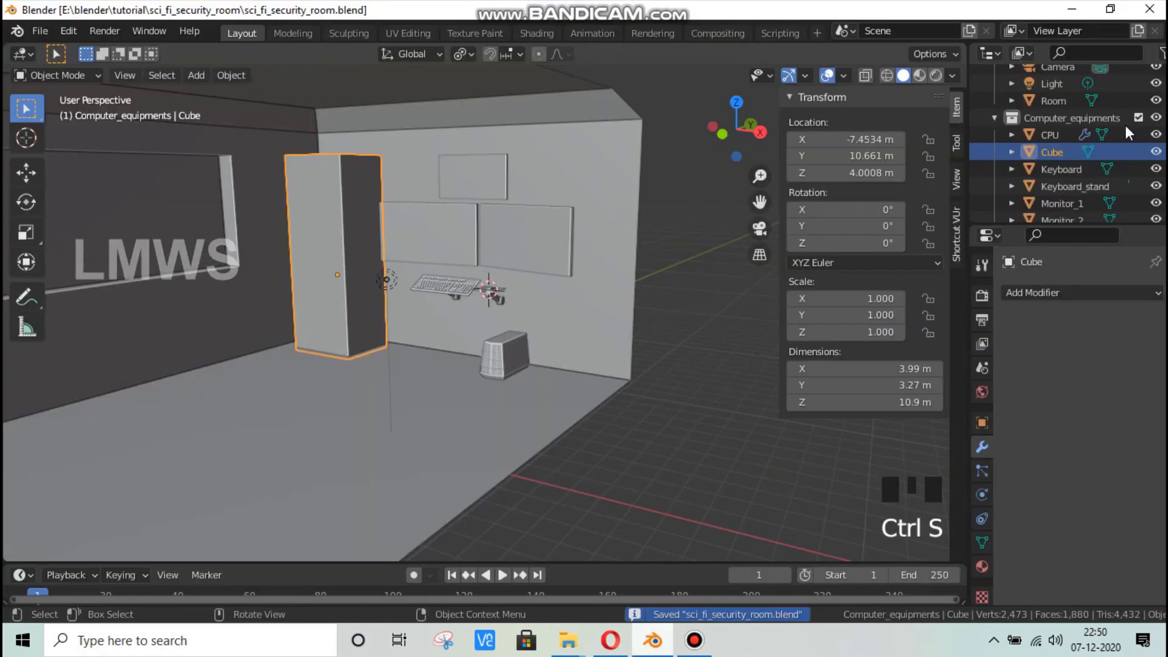
Step: Rename the tall block's Cube object as Server and save the file
double_click(1052, 152)
type("Server")
key("Return")
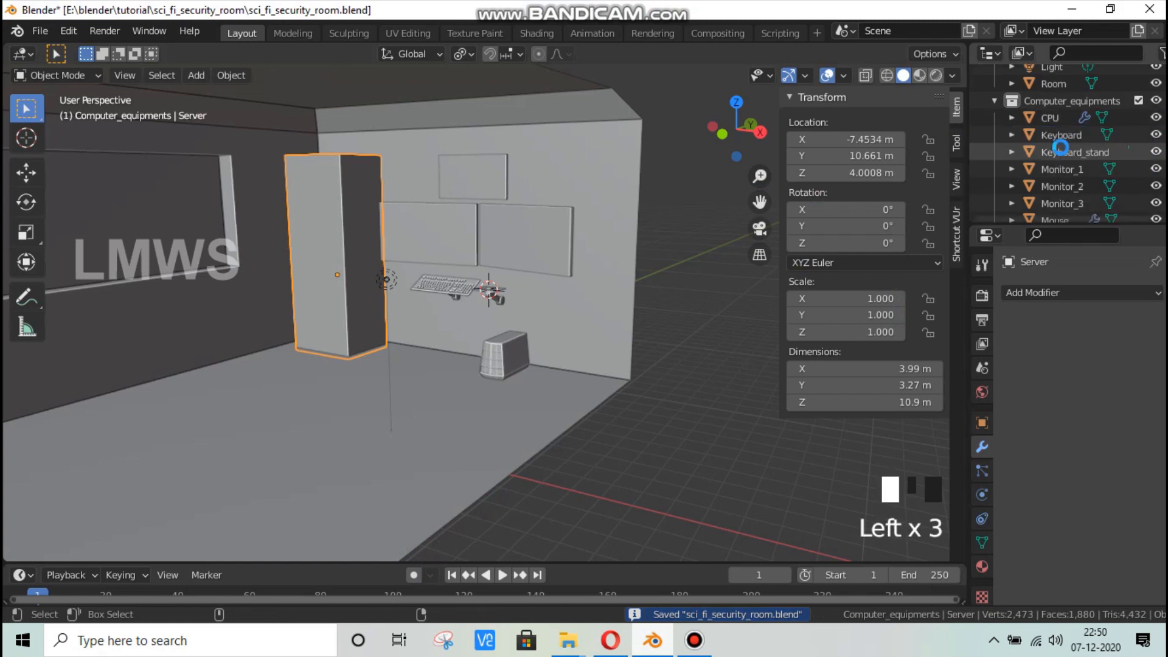
key("ctrl+s")
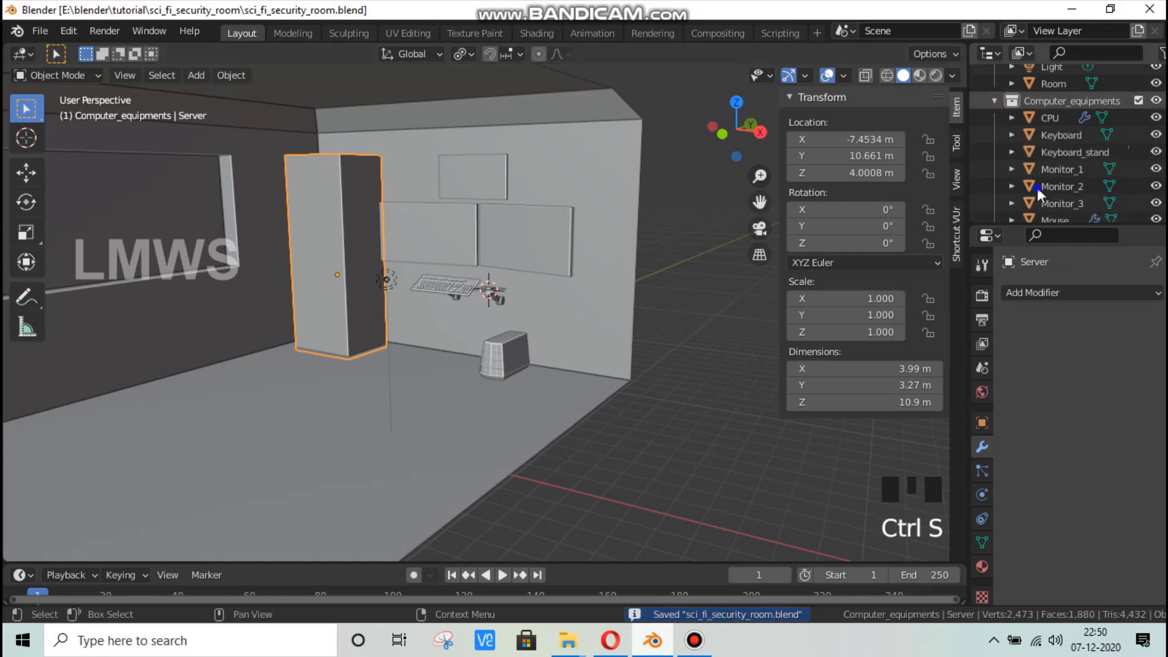
Step: Create a new collection in the scene, name it chair, and save the file
right_click_drag(1037, 187, 1038, 197)
double_click(1055, 178)
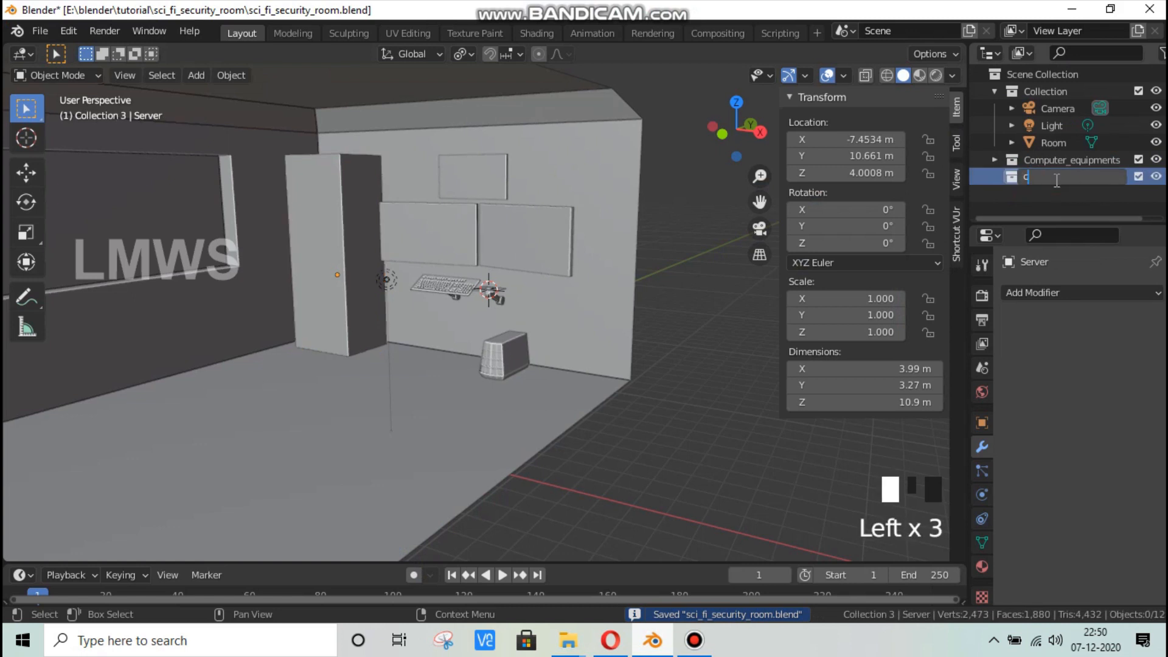
type("chair")
key("Return")
key("ctrl+s")
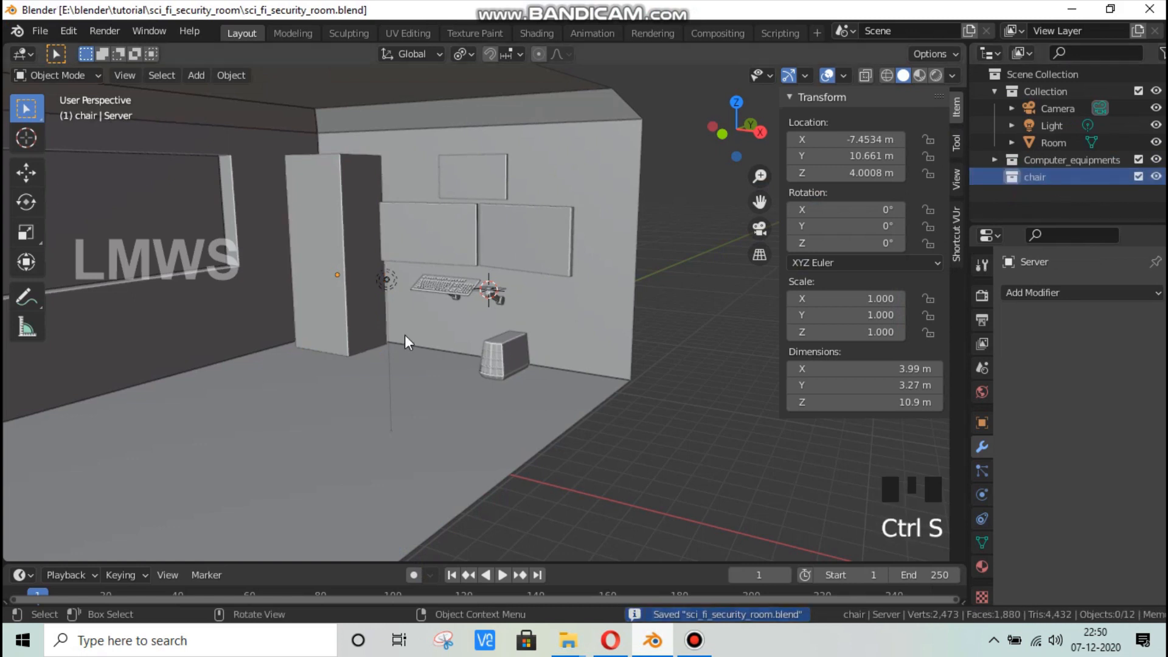
scroll(426, 303, "down", 2)
key("shift+a")
mouse_move(463, 273)
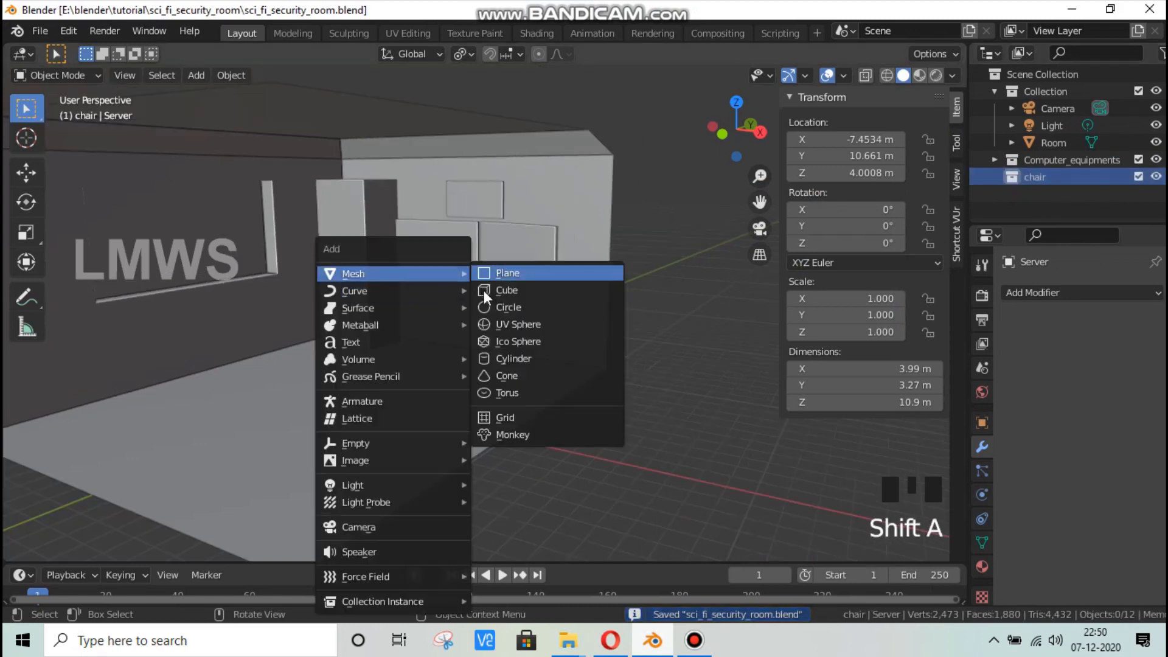
left_click(531, 287)
scroll(578, 347, "up", 3)
scroll(580, 353, "down", 2)
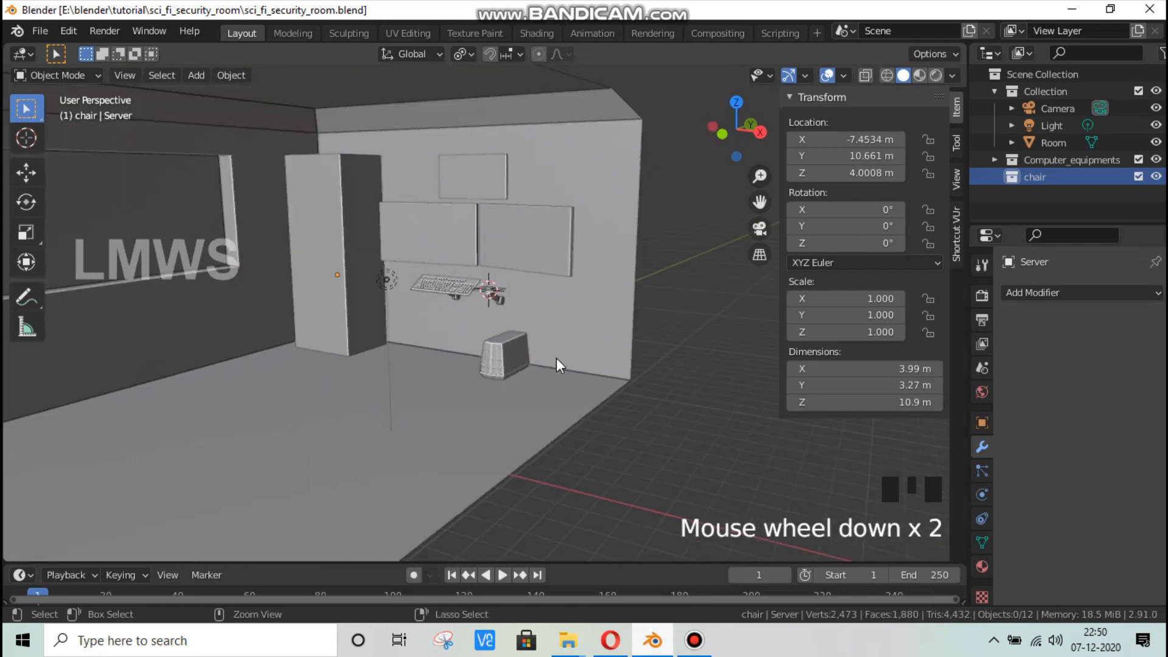
key("ctrl+s")
left_click(46, 31)
key("Escape")
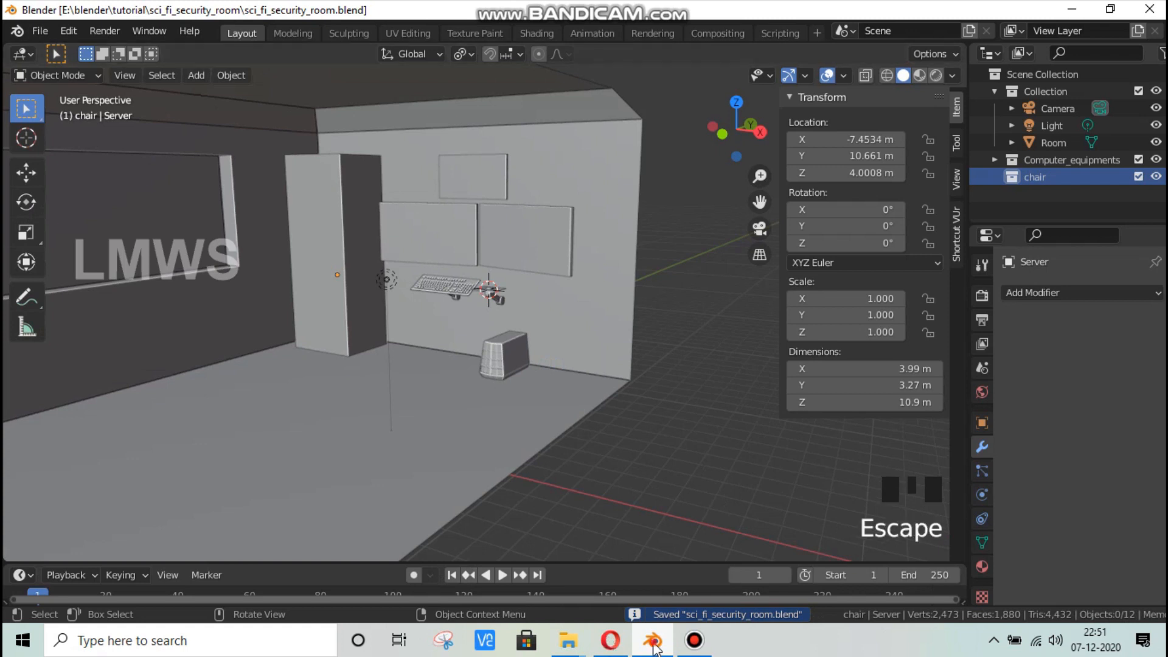
Step: Look at the chair in the reference image and hide the Computer_equipments collection and the Room object
left_click(652, 642)
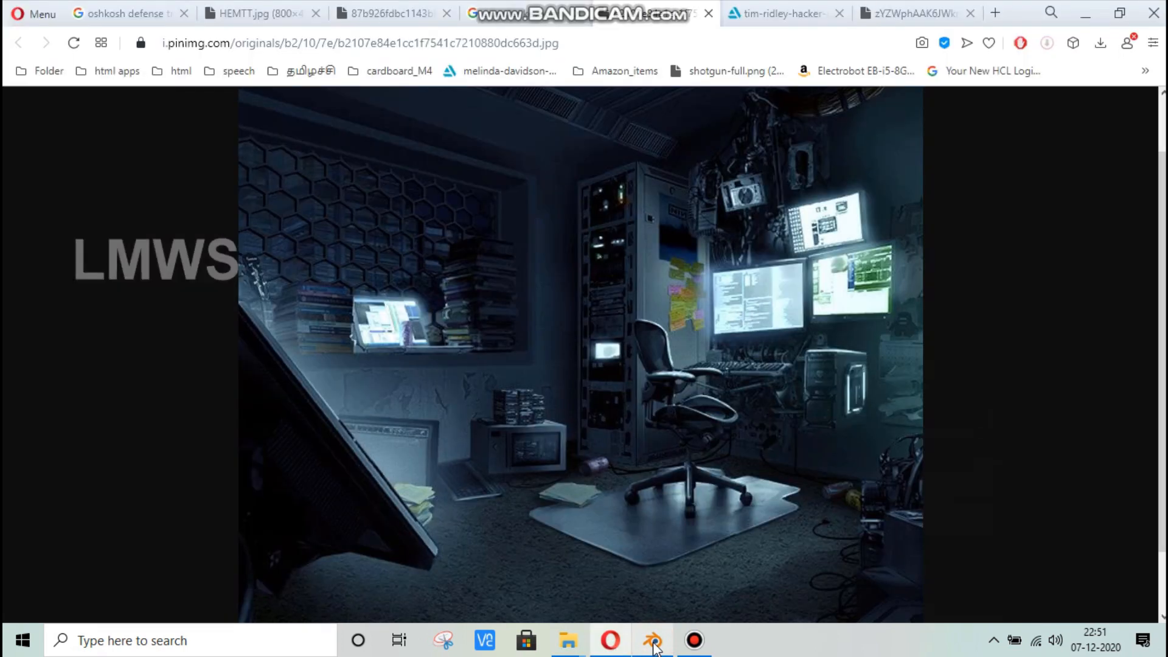
left_click(653, 640)
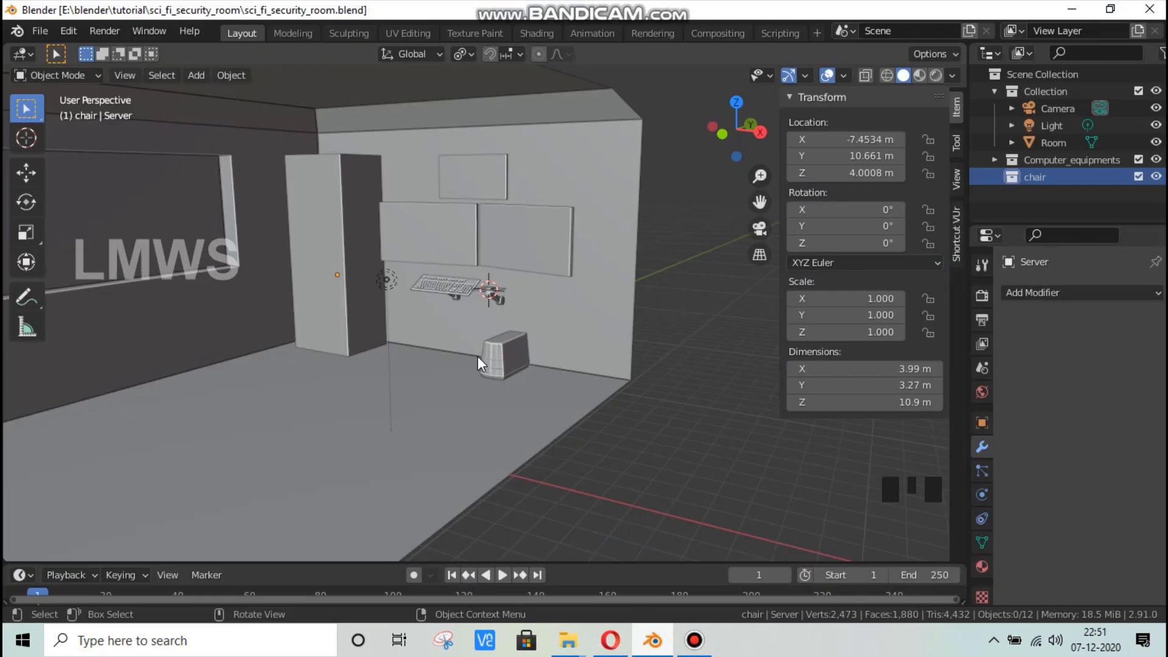
scroll(476, 356, "up", 1)
scroll(634, 319, "down", 2)
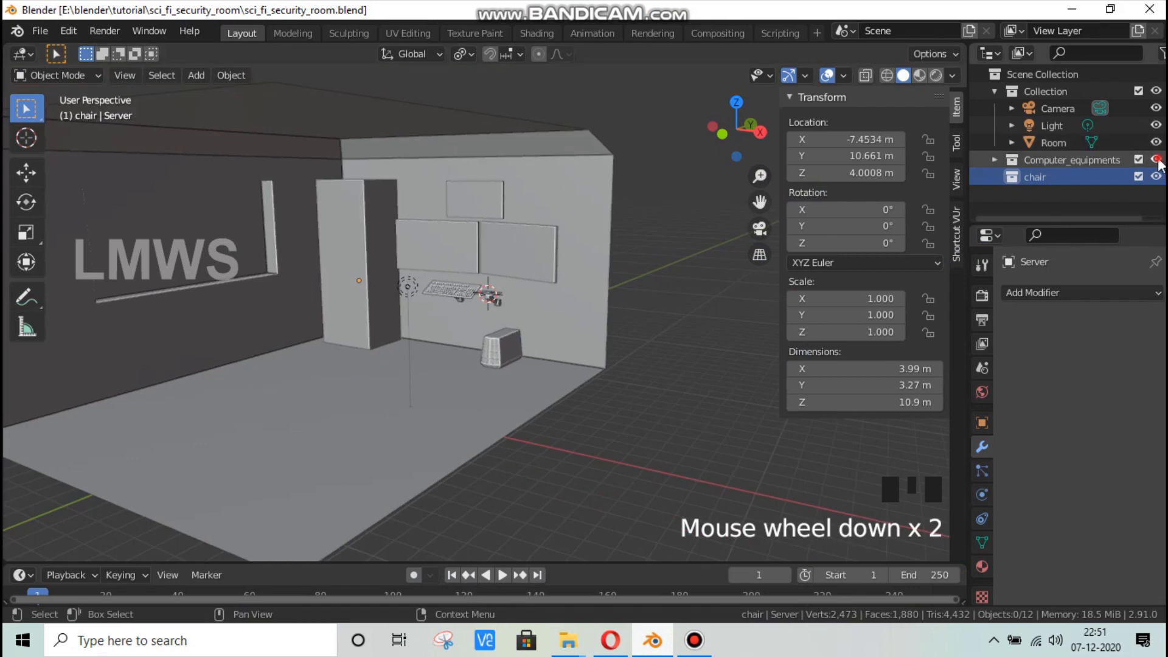
left_click(1155, 159)
left_click(1156, 141)
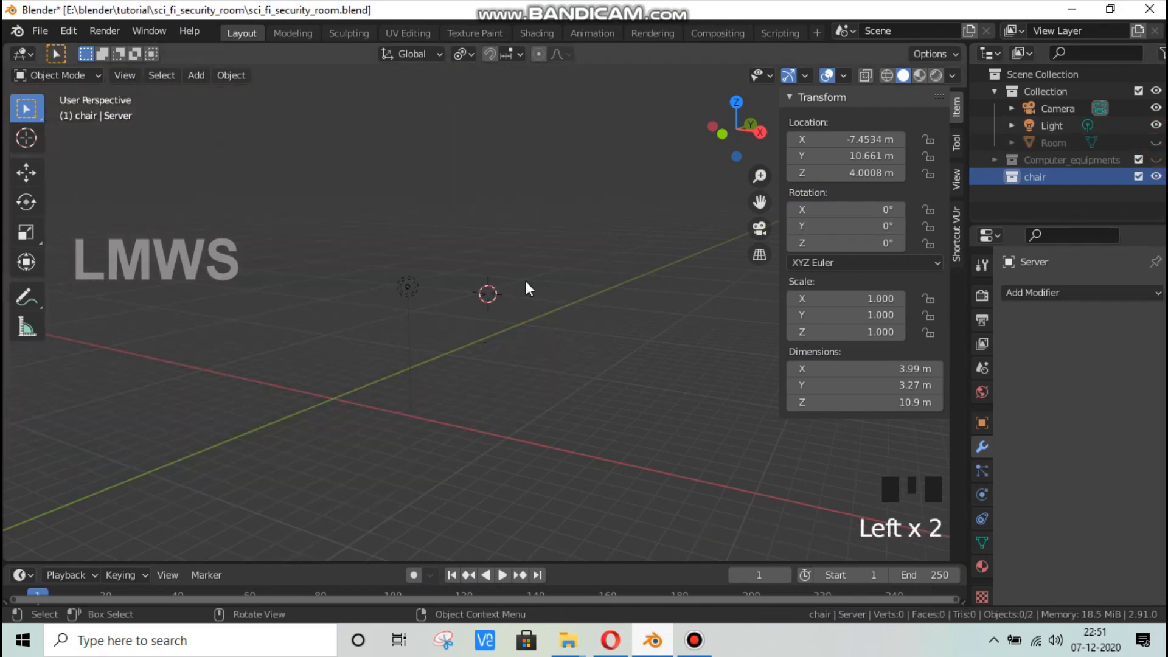
Step: Snap the 3D cursor to the world origin and save the file
scroll(536, 271, "up", 1)
key("shift+a")
key("shift+s")
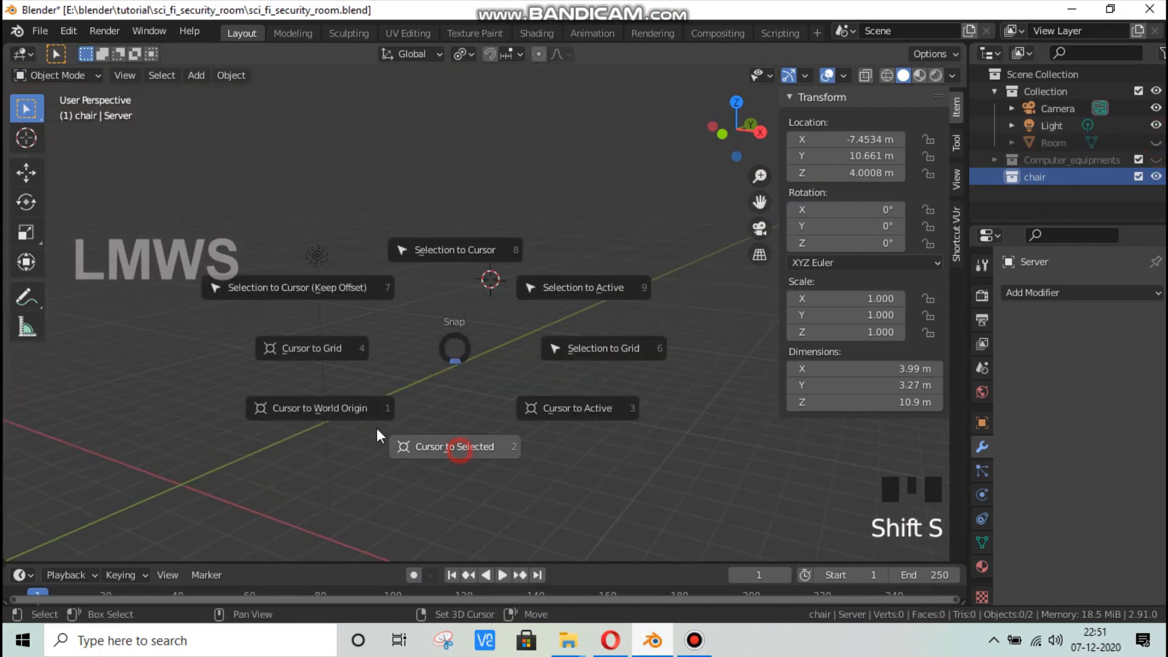
left_click(344, 412)
scroll(256, 465, "down", 2)
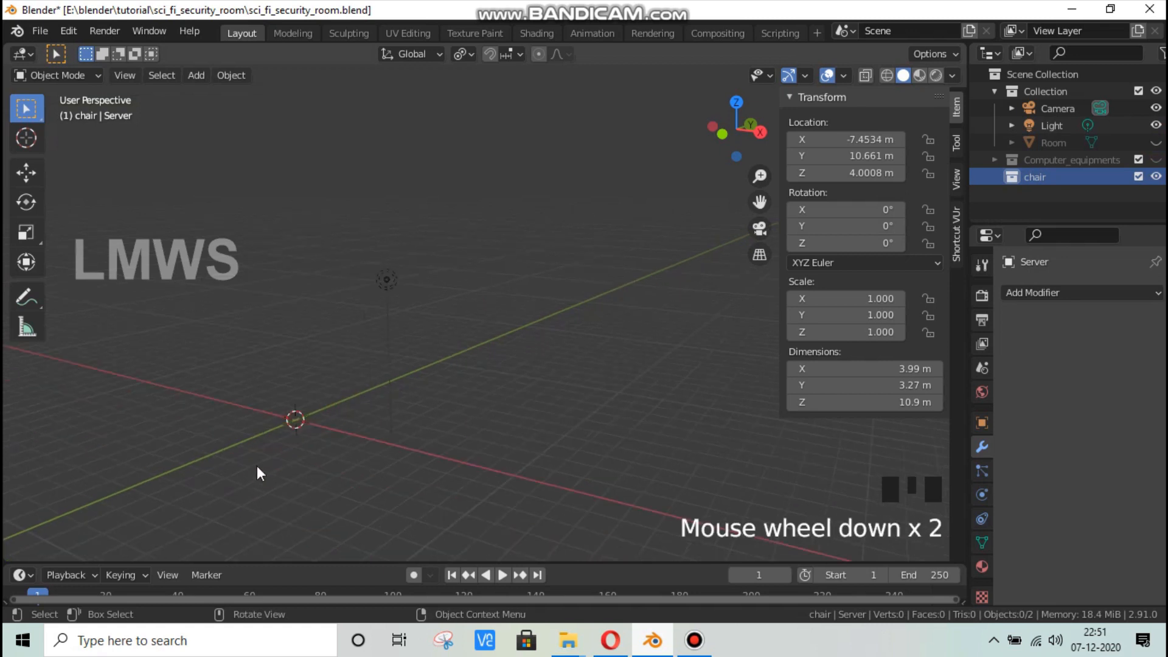
middle_click_drag(256, 465, 357, 410, "shift")
scroll(511, 399, "up", 3)
middle_click_drag(511, 399, 468, 418)
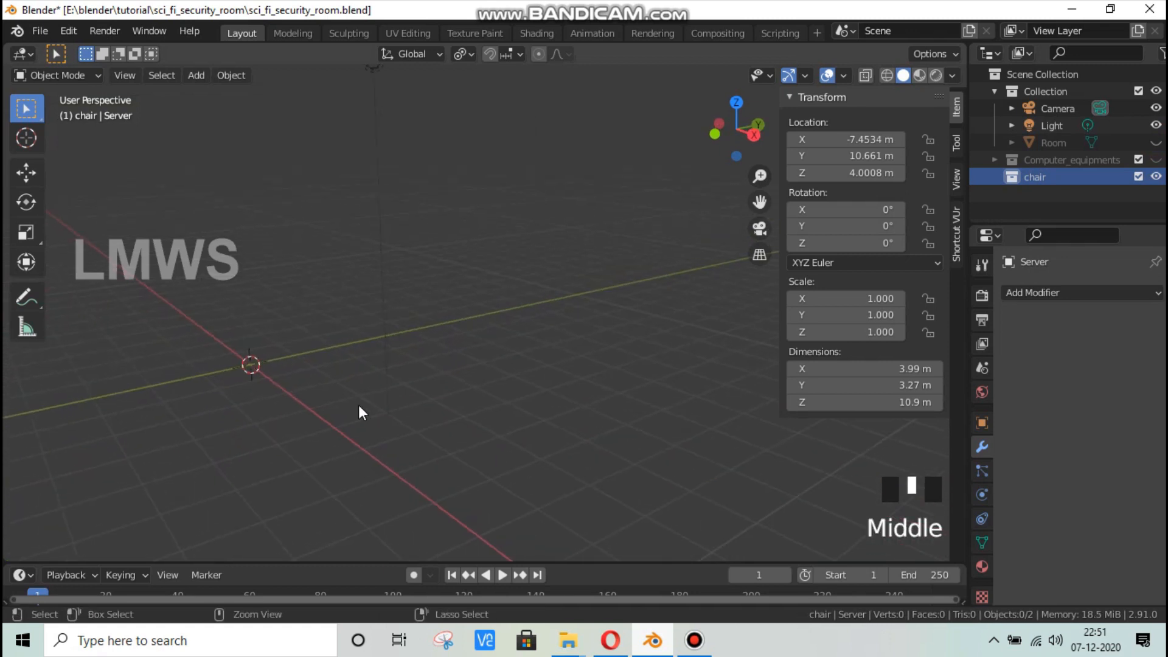
key("ctrl+s")
Step: Check the chair in the reference image, add a cube at the world origin in the chair collection, and show it in front view
left_click(652, 642)
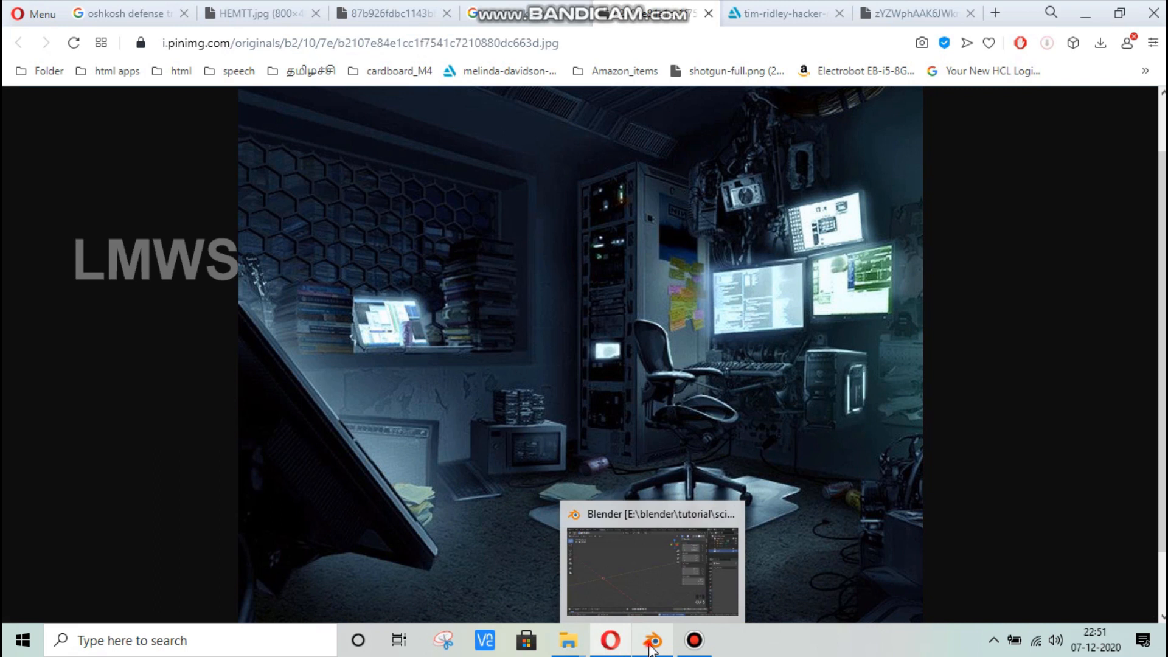
left_click(650, 645)
key("shift+a")
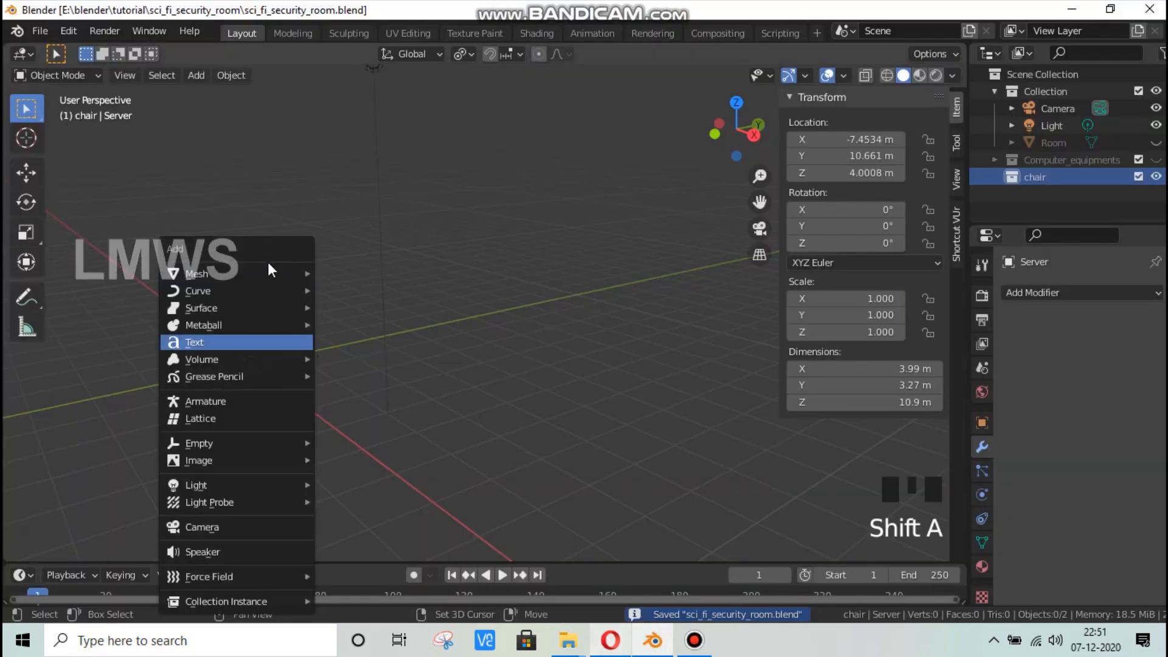
left_click(364, 290)
key("KP_1")
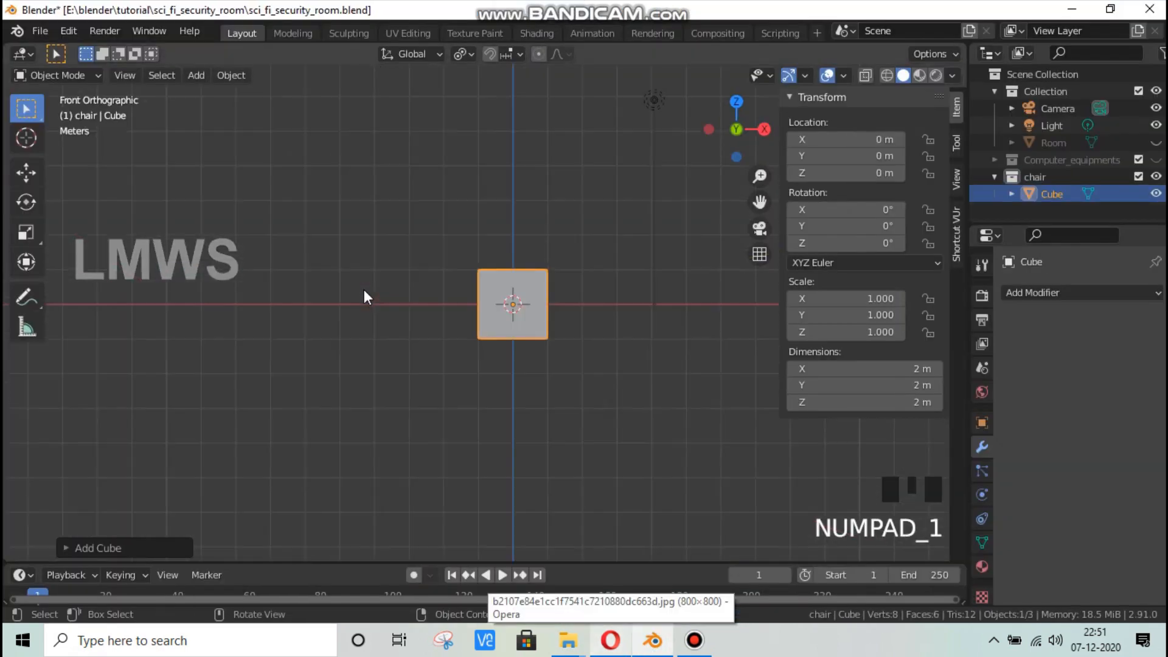
Step: Cut a centred vertical edge loop through the cube and delete the faces of its negative X half
key("Tab")
scroll(522, 300, "up", 2)
key("alt+a")
key("ctrl+r")
left_click(527, 255)
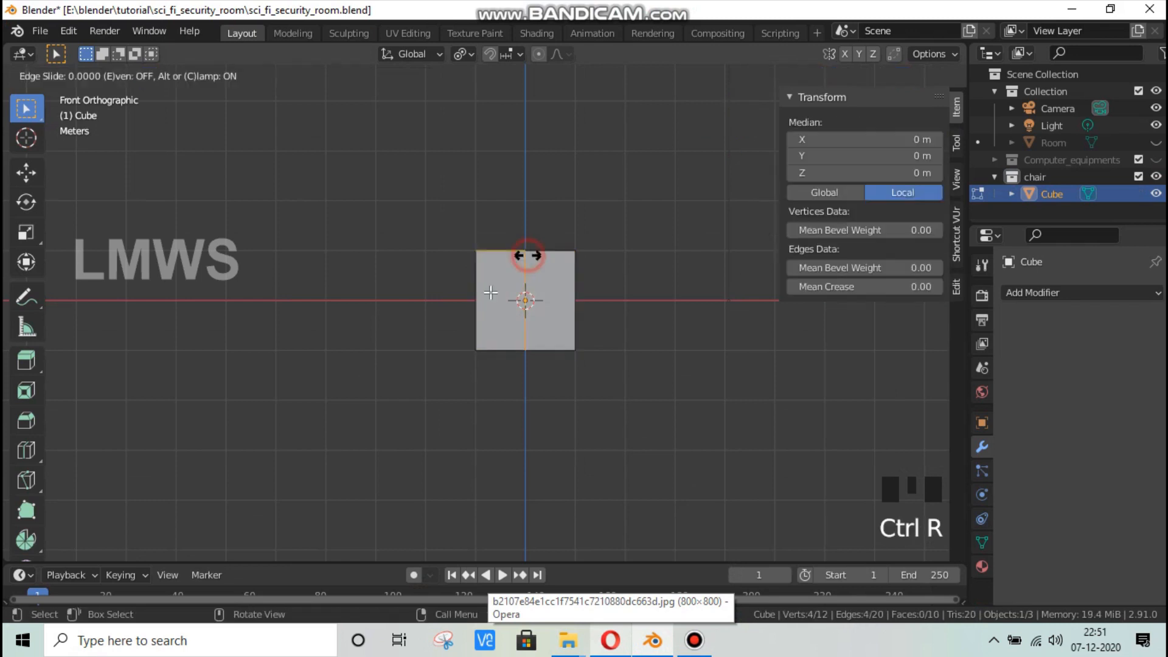
left_click(526, 255)
left_click(885, 75)
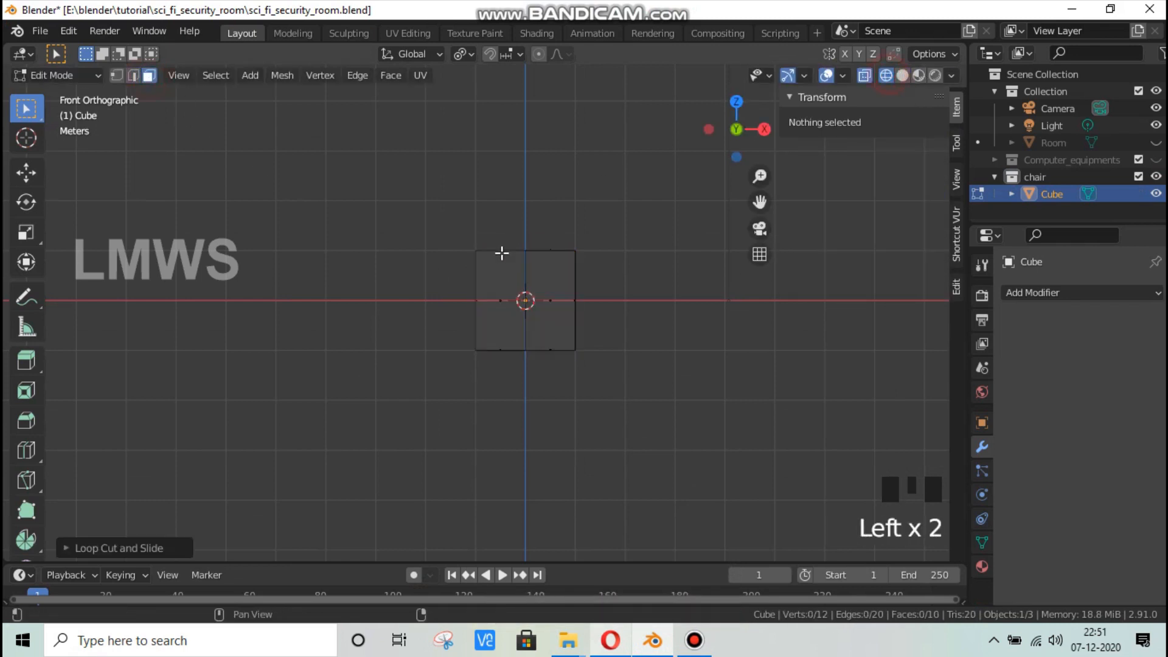
left_click_drag(465, 358, 520, 244)
key("x")
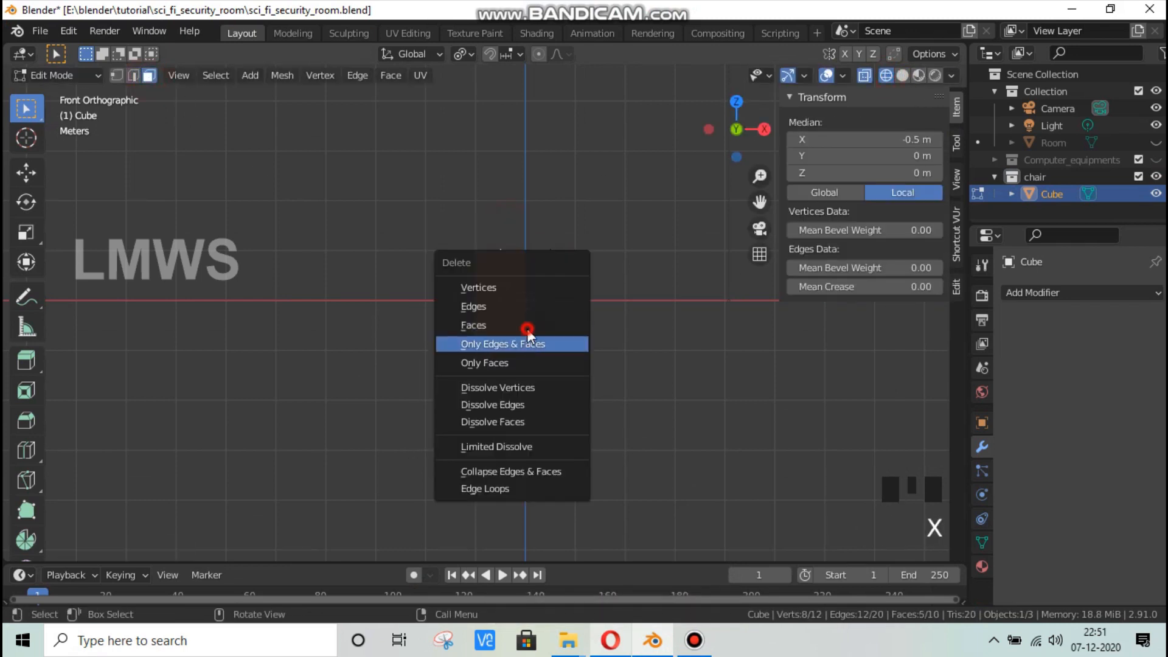
left_click(474, 325)
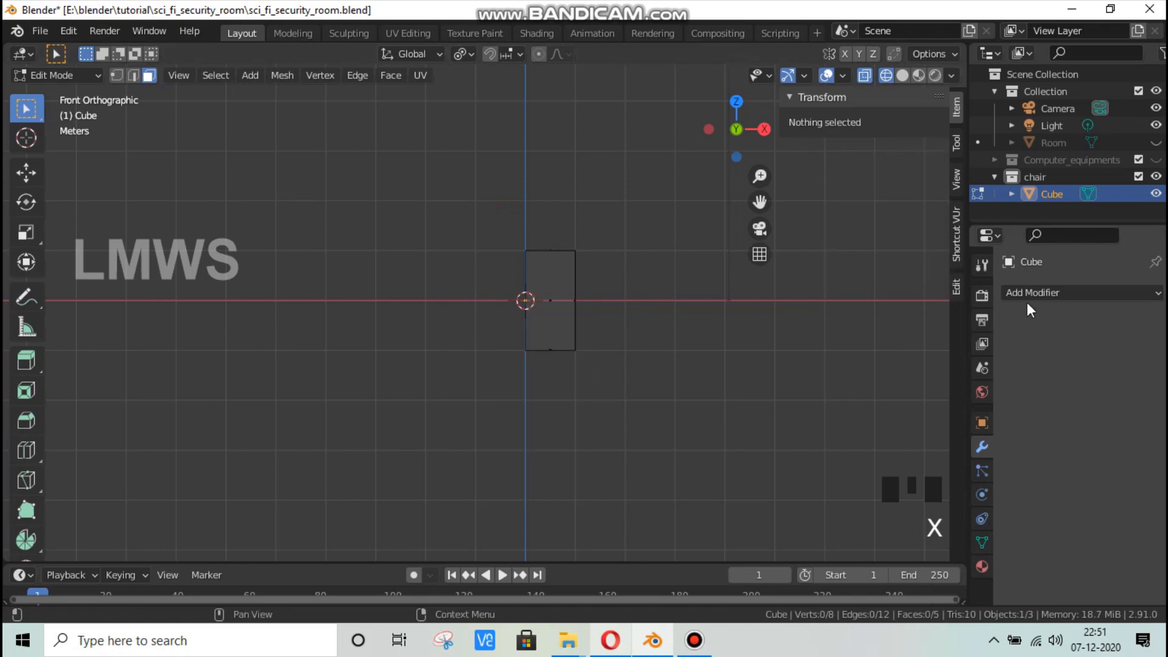
Step: Add a Mirror modifier on the X axis to the half cube and enable Clipping
left_click(1078, 291)
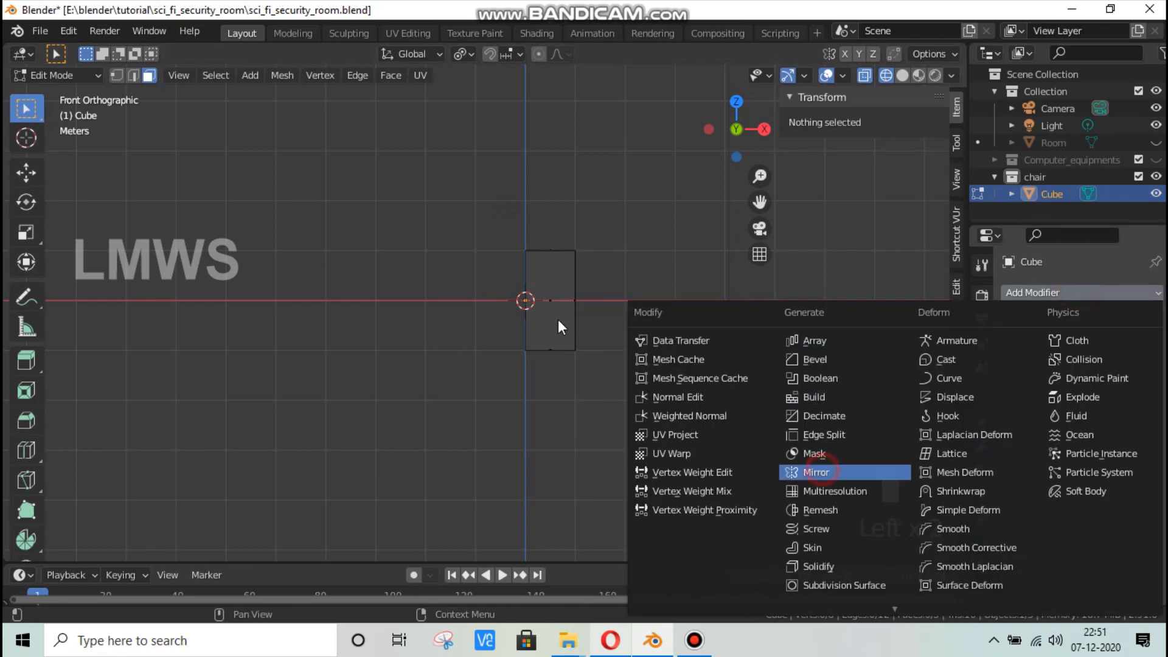
left_click(815, 472)
middle_click_drag(547, 399, 566, 386)
scroll(566, 385, "down", 2)
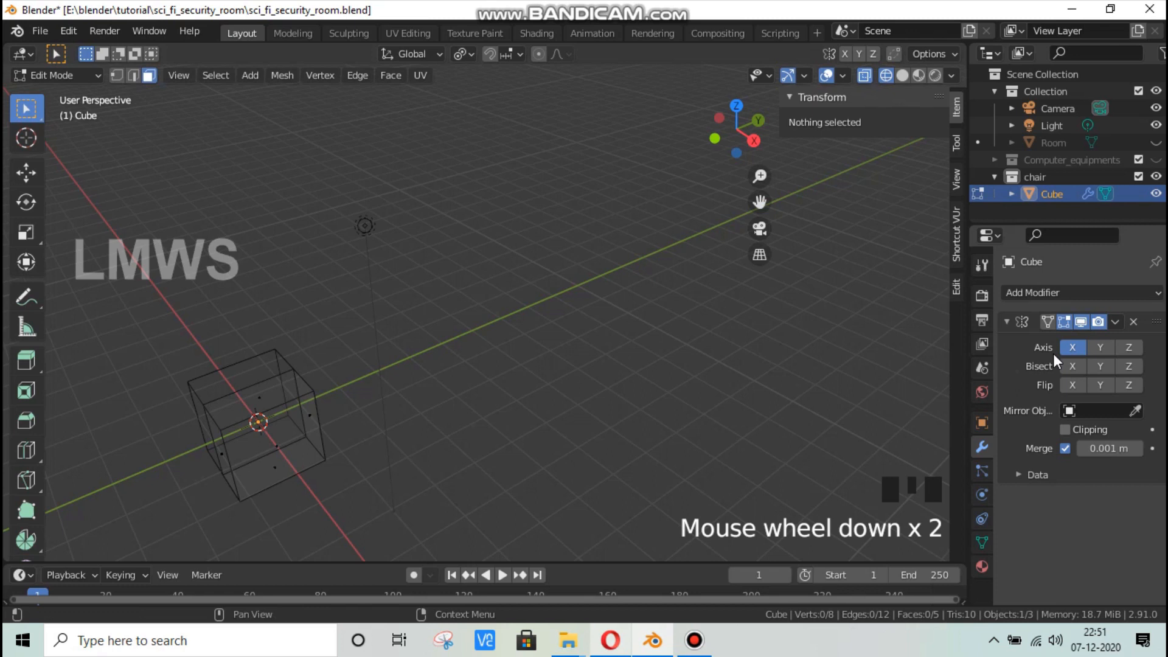
left_click(1113, 423)
left_click(430, 331)
middle_click_drag(430, 331, 537, 417)
Step: Scale the whole mesh down along Y into a thin slab for the chair's backrest
key("s")
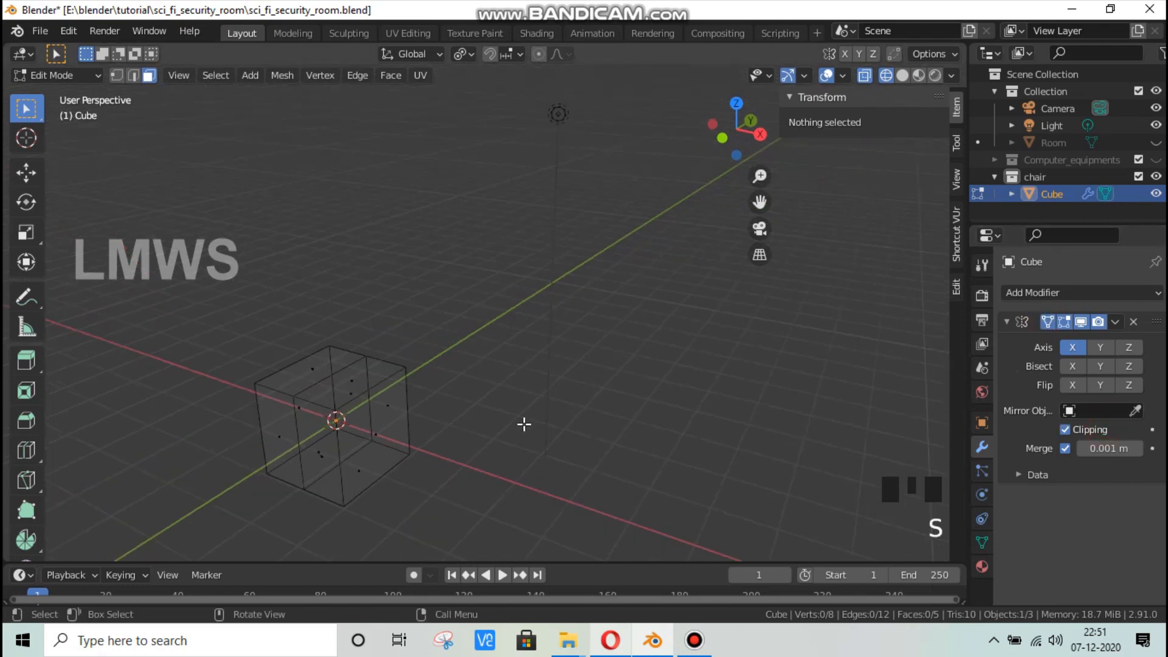
key("a")
key("s")
key("x")
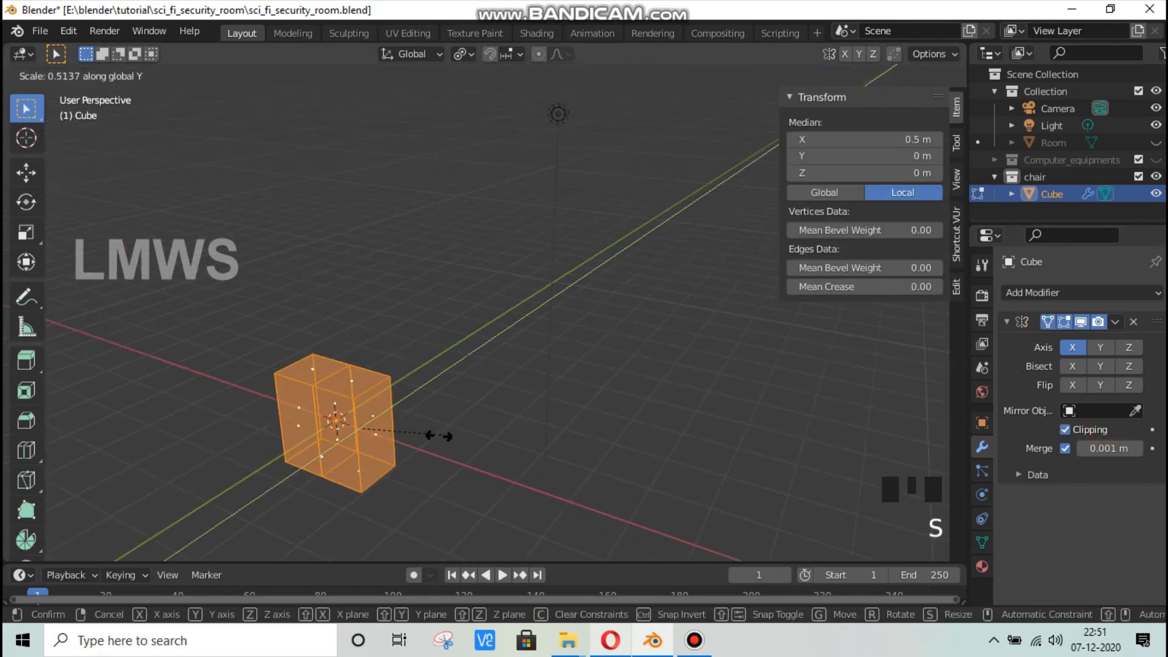
left_click(417, 438)
left_click(903, 76)
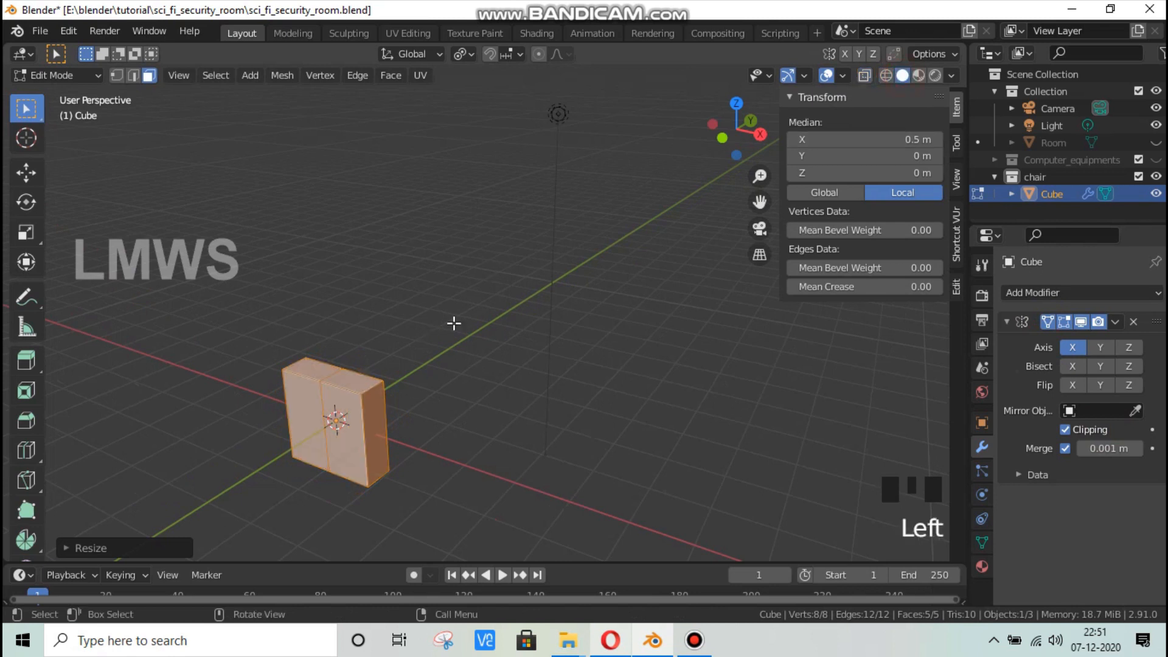
mouse_move(453, 323)
middle_mouse_down()
mouse_move(578, 302)
mouse_move(696, 404)
middle_mouse_up()
key("s")
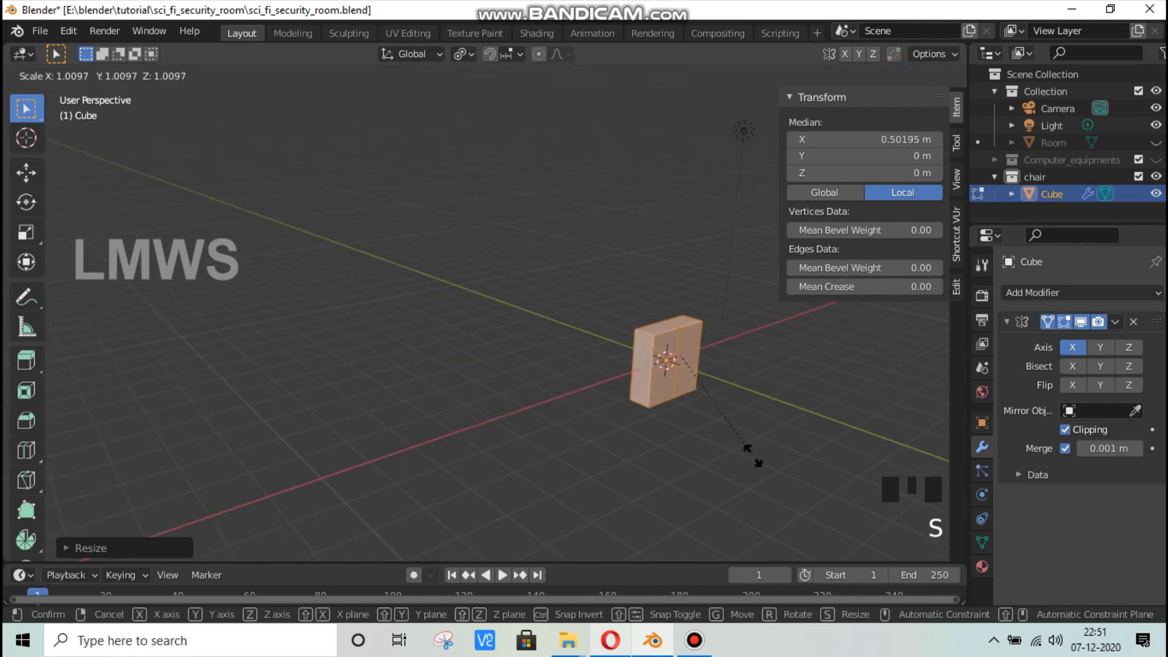
key("y")
left_click(678, 386)
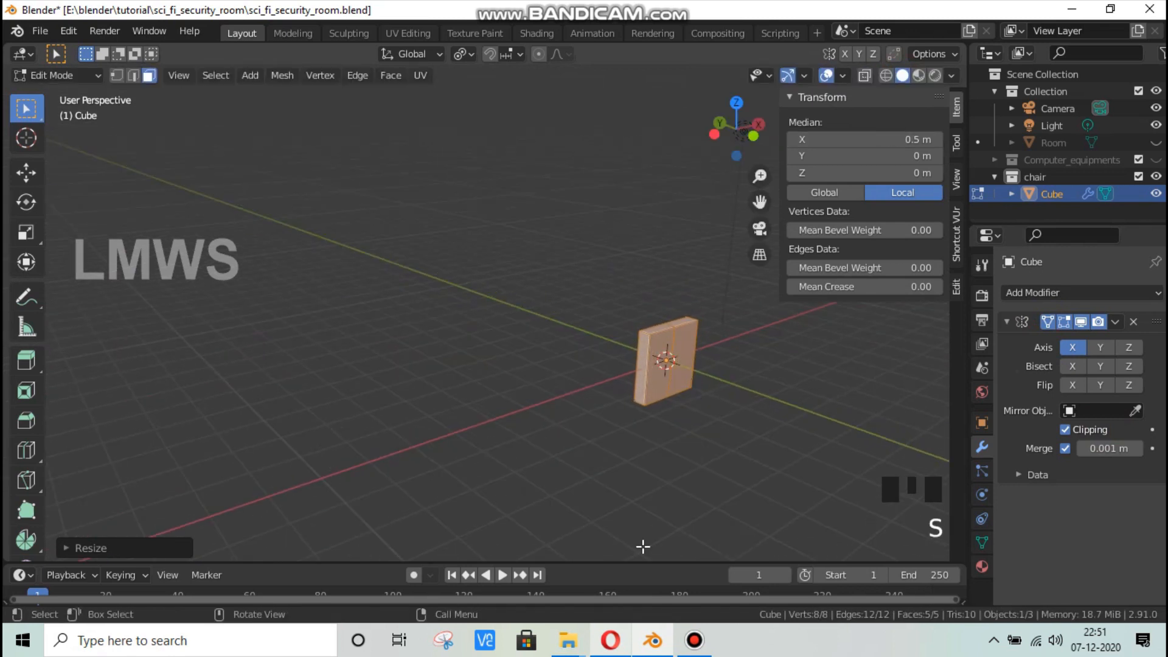
left_click(656, 642)
key("alt+Tab")
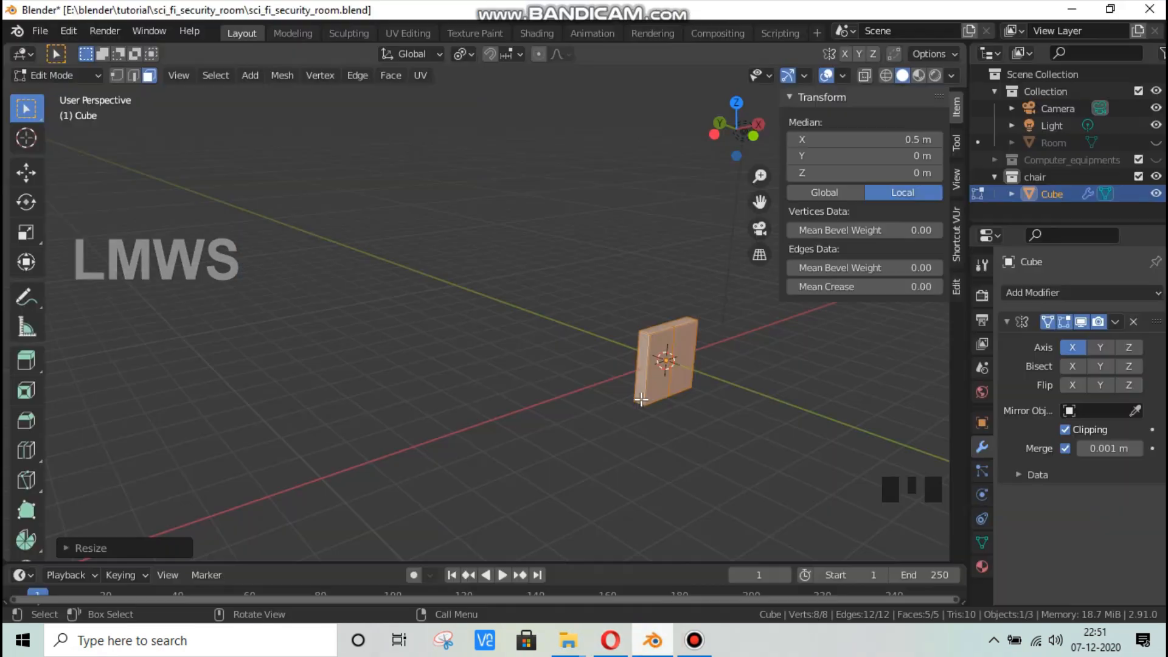
Step: Select the slab's top face and widen it along X so that the sides flare upward
scroll(705, 344, "up", 2)
left_click(708, 333)
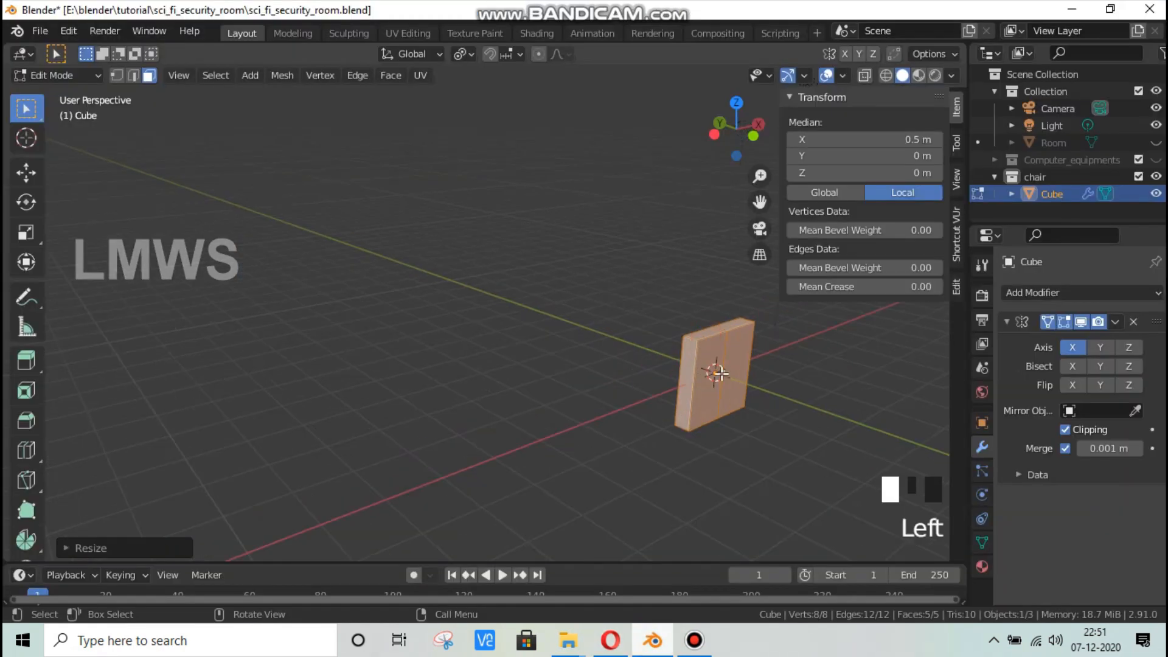
key("s")
key("x")
left_click(759, 420)
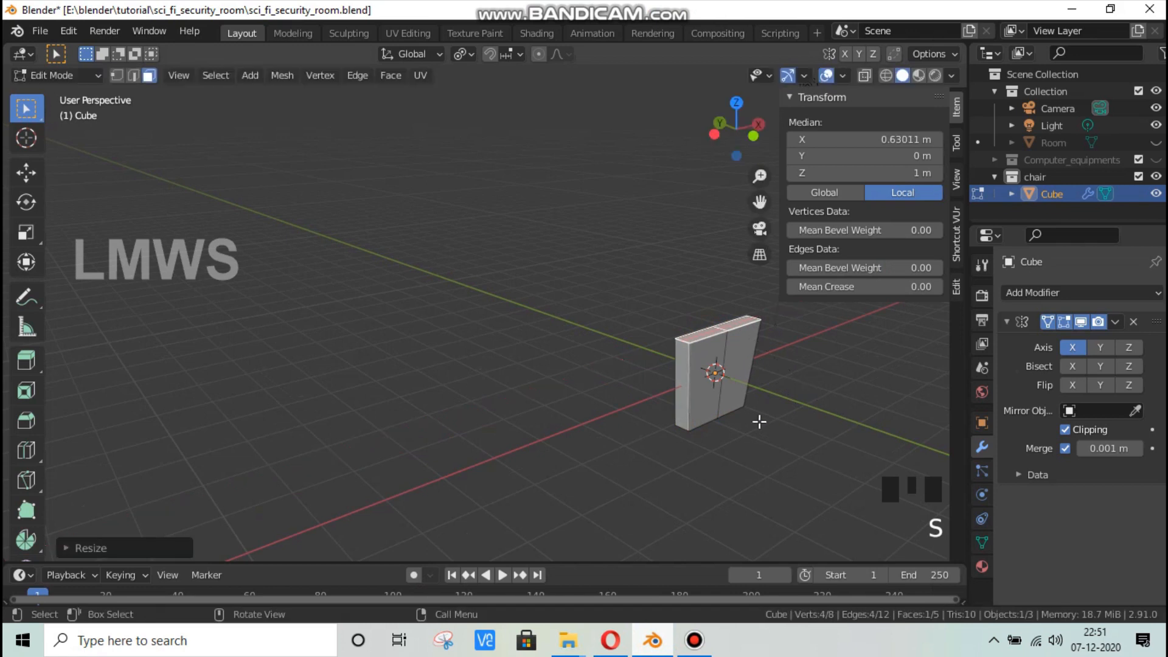
Step: Extrude the top face upward about 0.7 m, narrow it along X, and save the file
key("e")
left_click(769, 392)
key("s")
key("x")
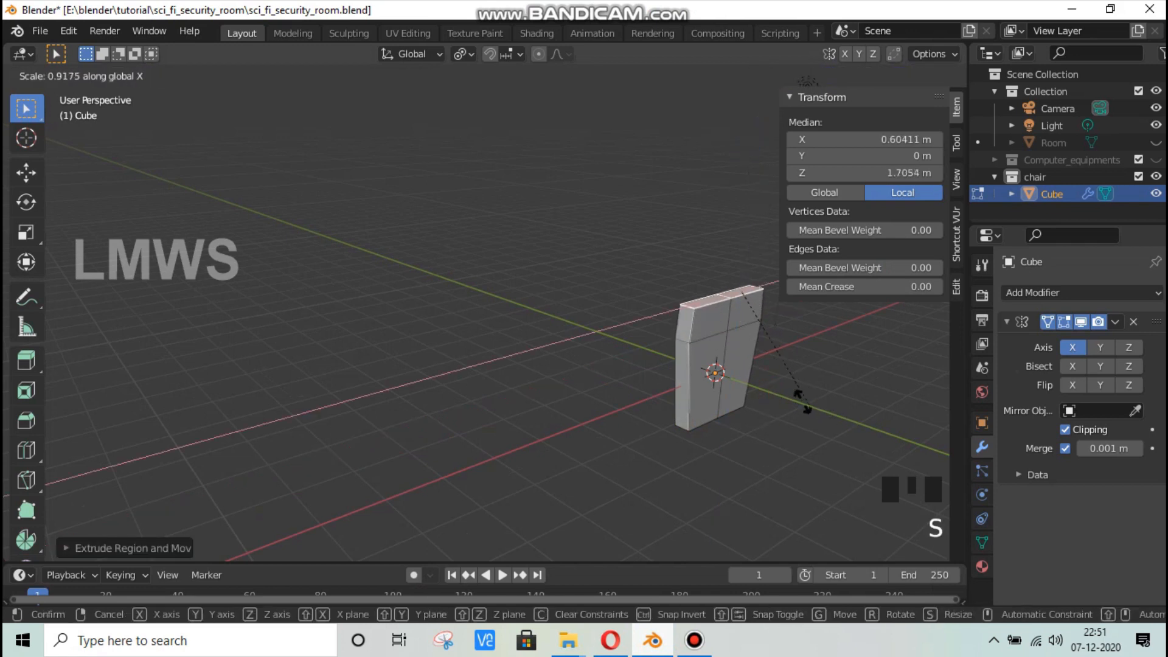
left_click(757, 384)
middle_click_drag(748, 365, 527, 378)
key("ctrl+s")
Step: Check the reference image, then add a vertical edge loop near the backrest's outer side and a horizontal loop across its upper section
left_click(652, 640)
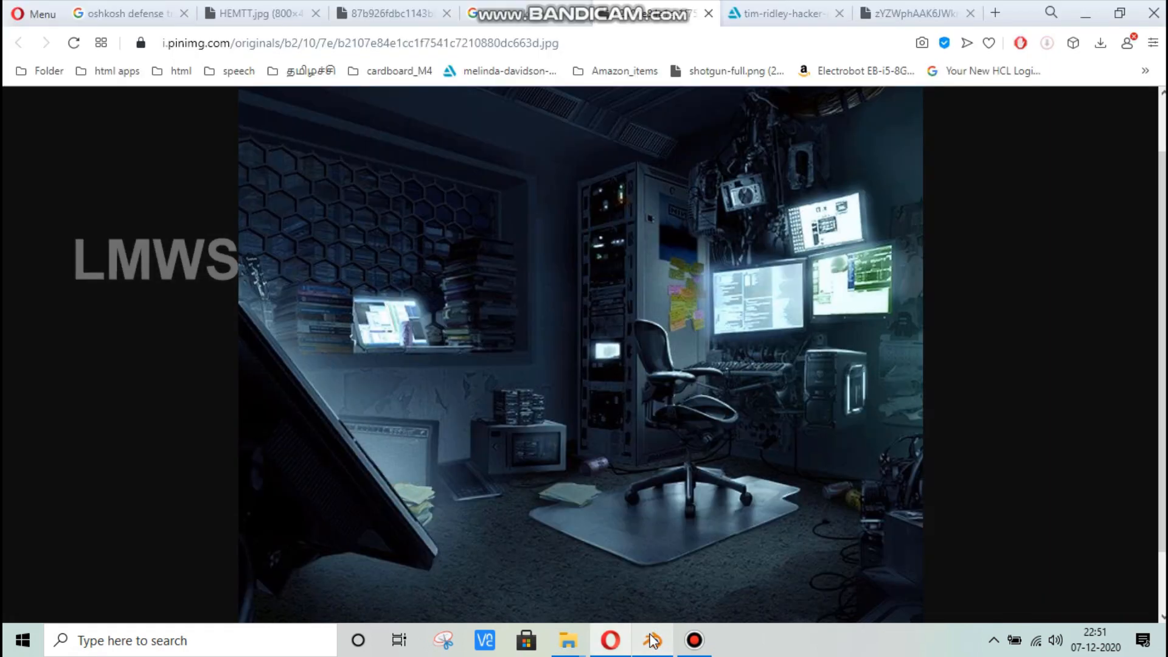
left_click(652, 640)
scroll(388, 394, "up", 2)
middle_click_drag(388, 393, 481, 390)
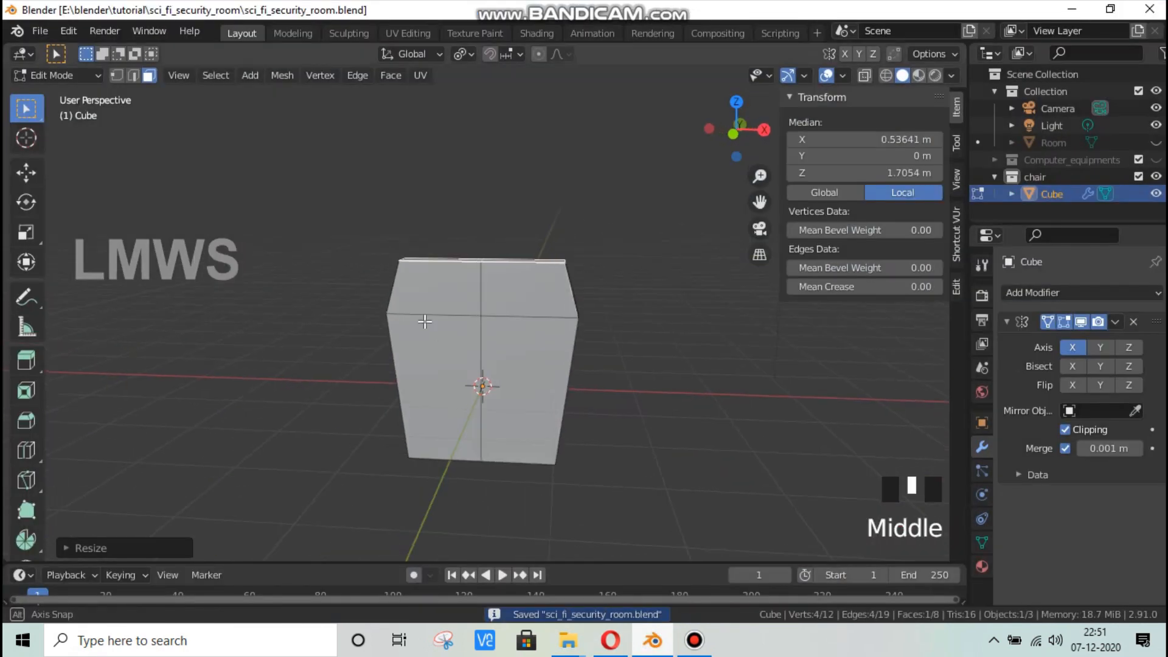
key("alt+a")
key("ctrl+r")
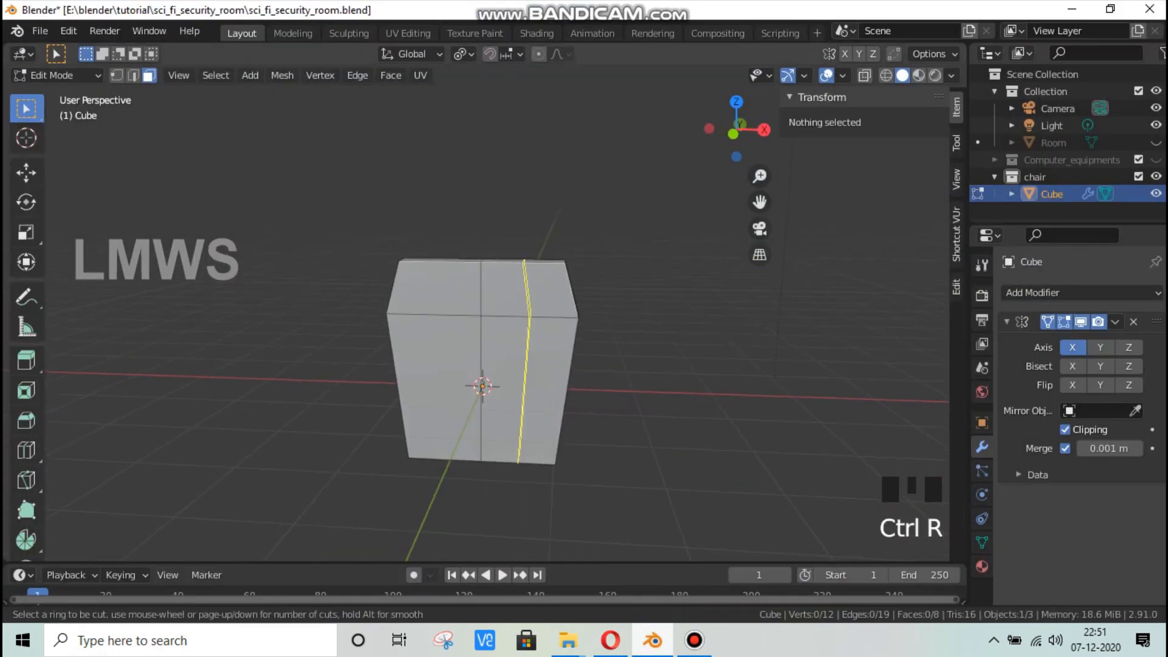
left_click(524, 277)
left_click(435, 275)
key("ctrl+r")
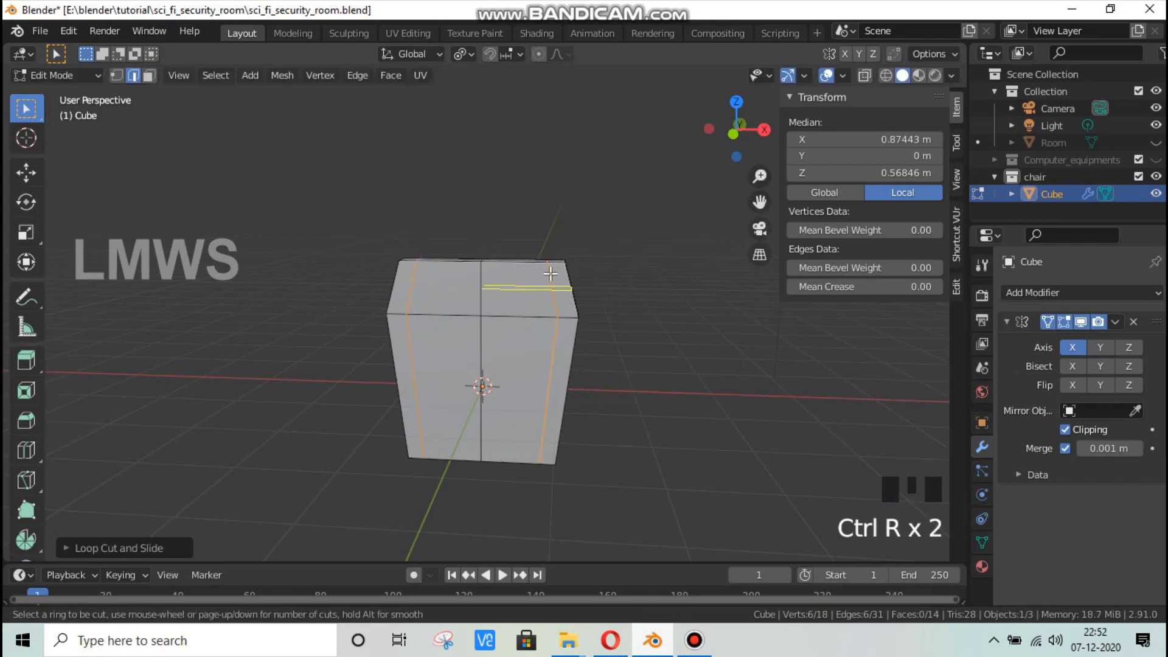
left_click(550, 272)
key("Escape")
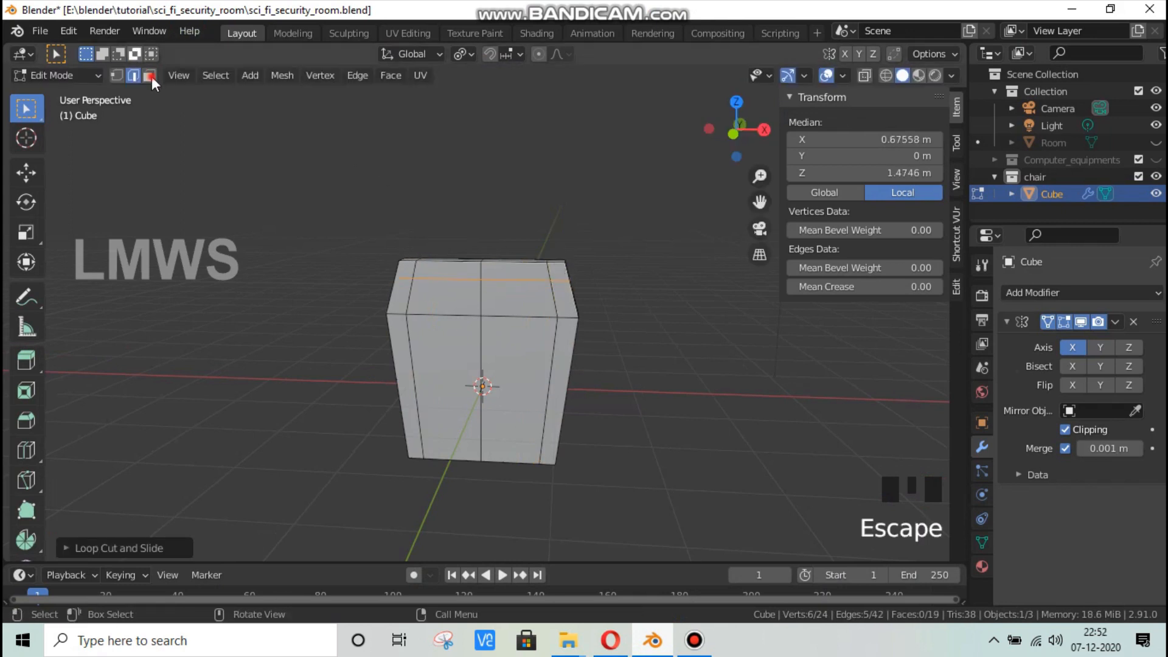
Step: Select the front faces of the backrest's outer side strip and extrude them forward about 0.2 m
left_click(514, 269)
left_click(514, 269)
left_click(546, 272, "shift")
left_click(552, 271, "shift")
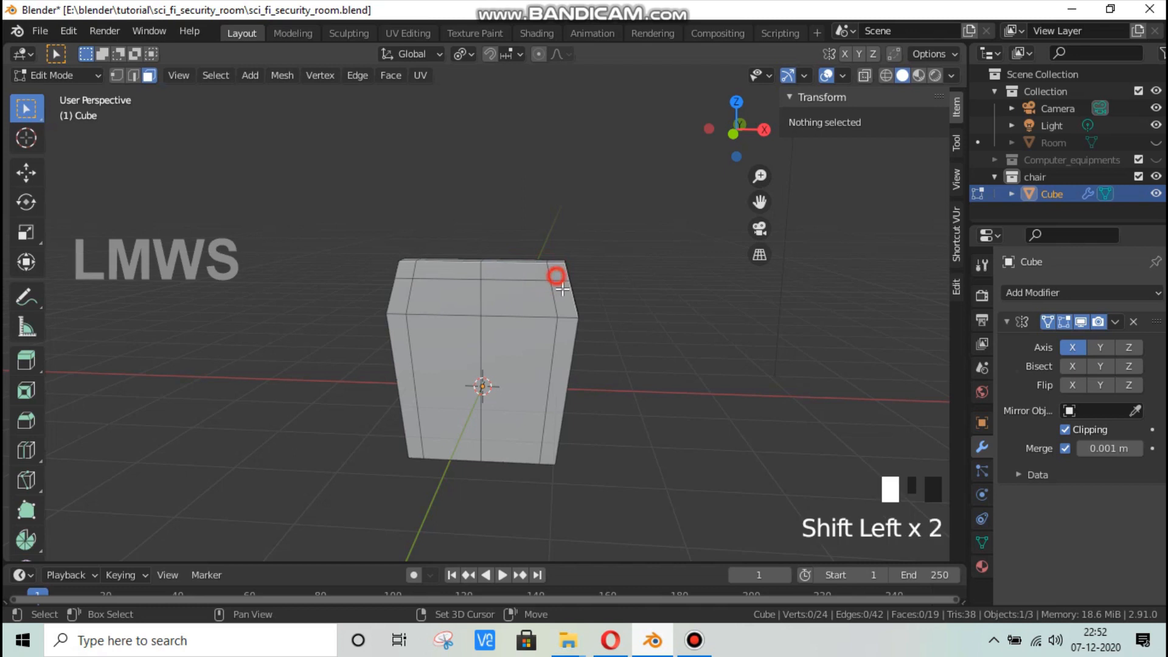
left_click(561, 292, "shift")
left_click(567, 298, "shift")
middle_click_drag(489, 386, 578, 425, "shift")
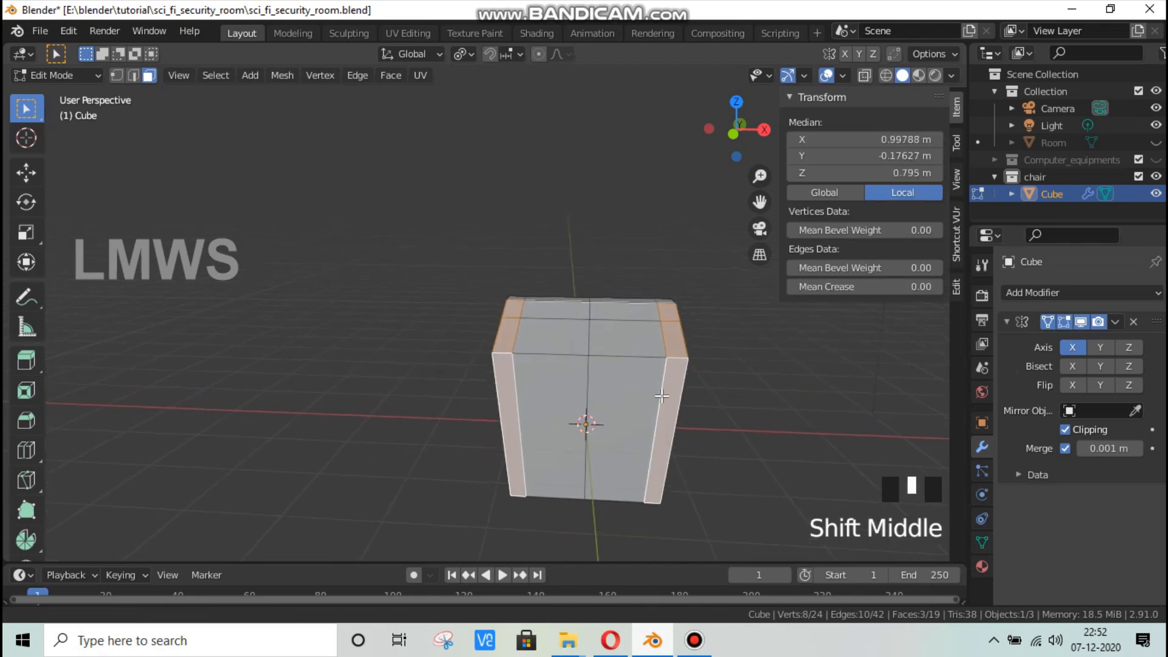
key("e")
left_click(662, 404)
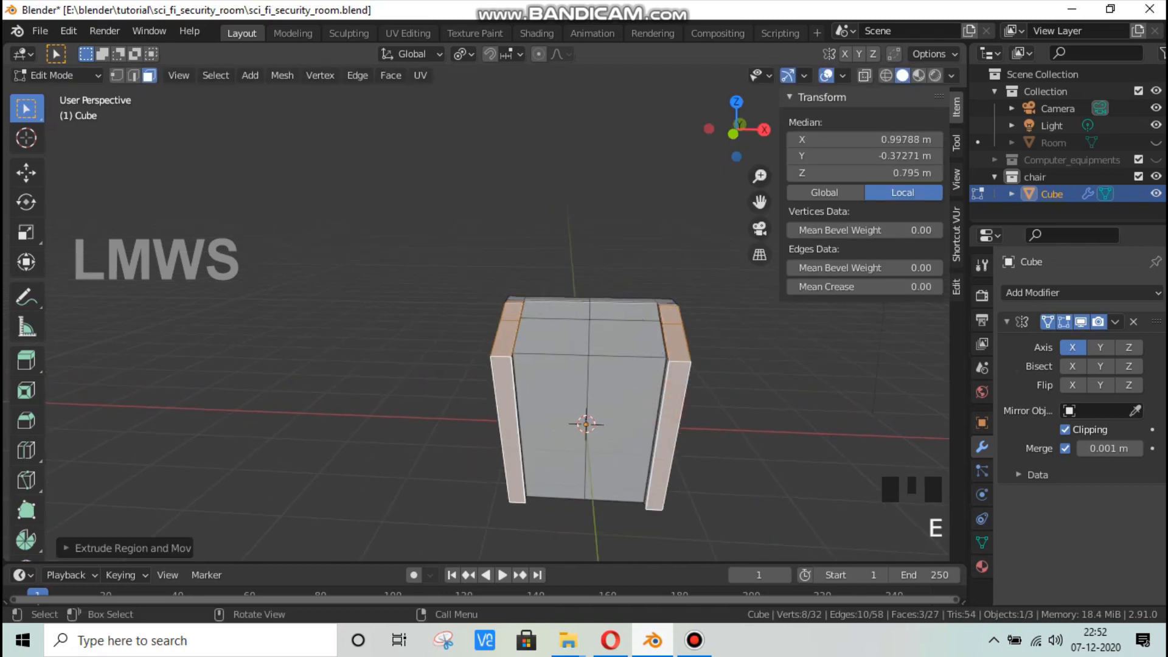
Step: Move the extruded side strip faces outward along X by about 0.06 m
key("s")
key("x")
left_click(700, 409)
key("g")
key("x")
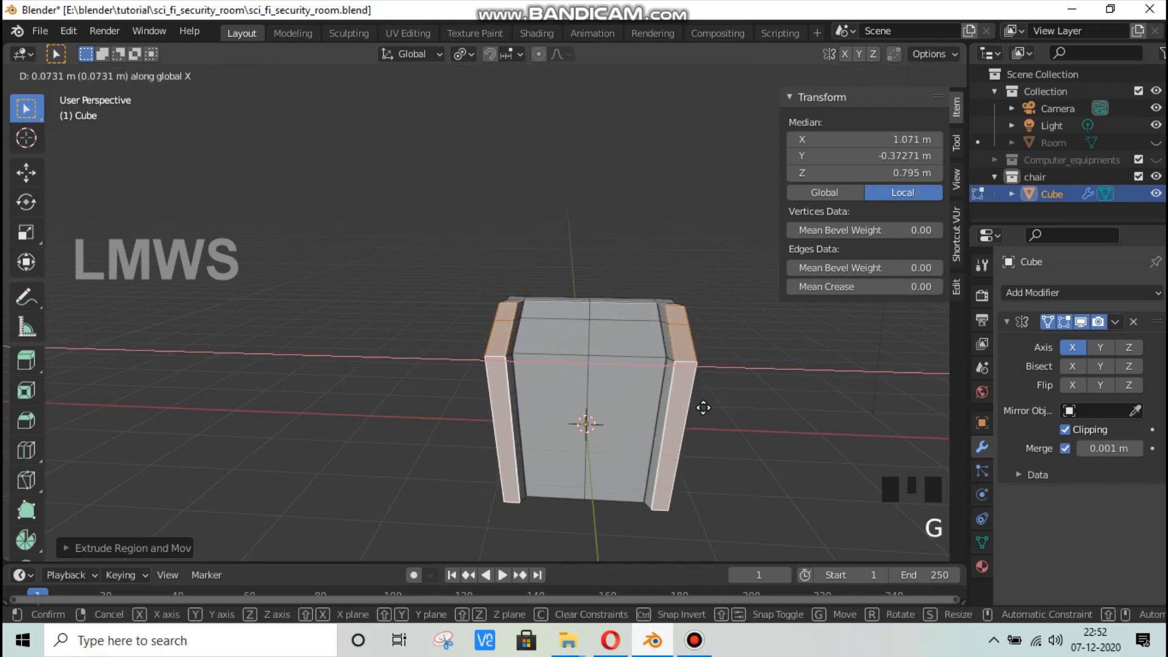
left_click(704, 408)
Step: Compare the backrest with the chair in the reference image and inspect its shape from several angles in Object Mode
left_click(654, 645)
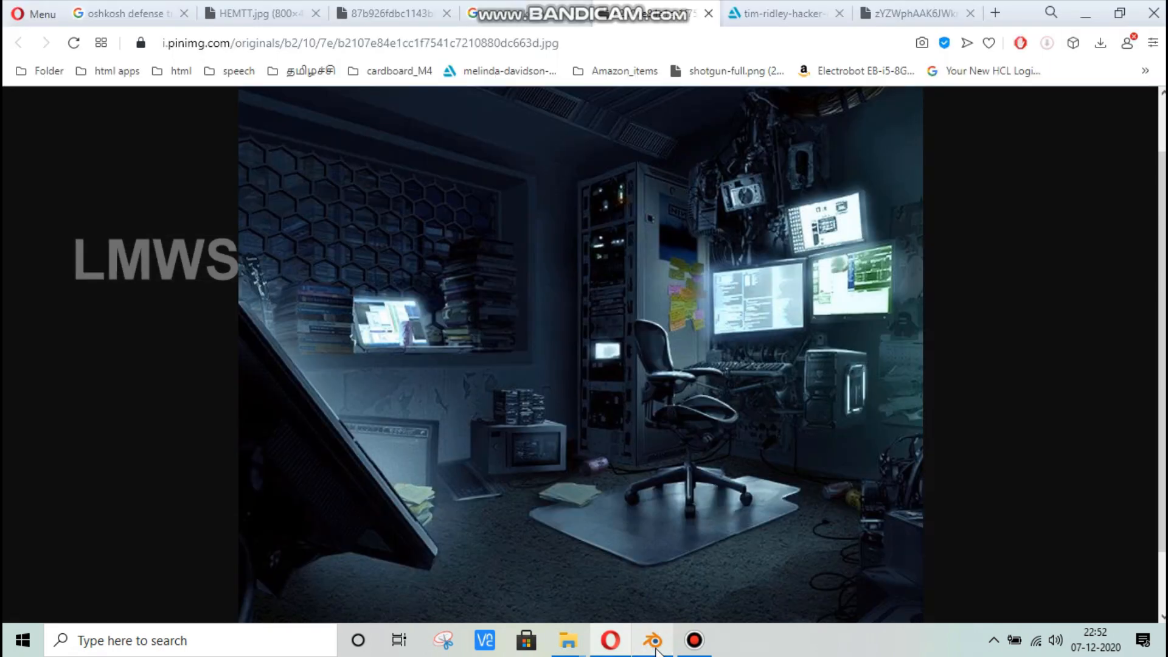
left_click(654, 645)
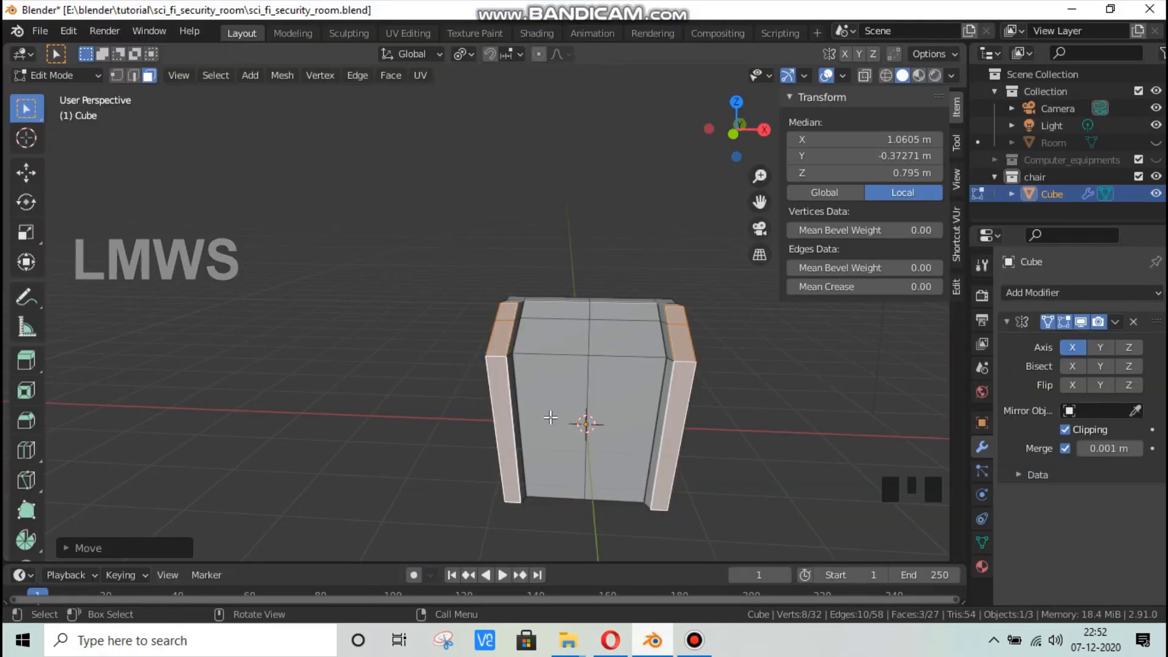
middle_click_drag(551, 418, 588, 396)
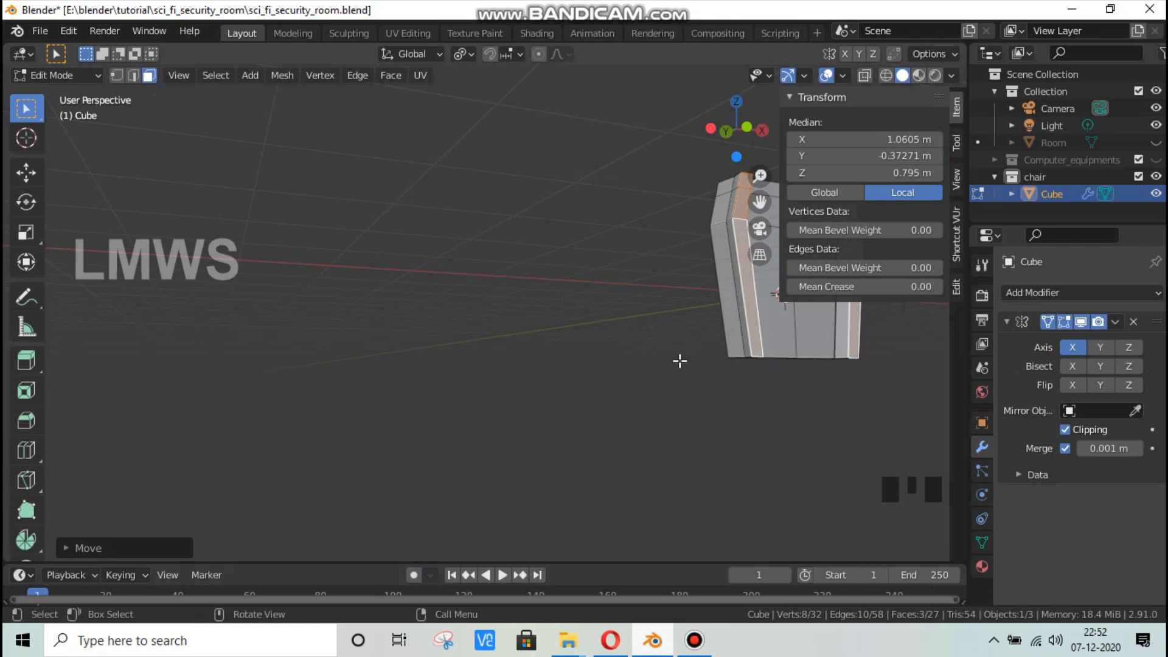
middle_click_drag(679, 361, 467, 359)
key("Tab")
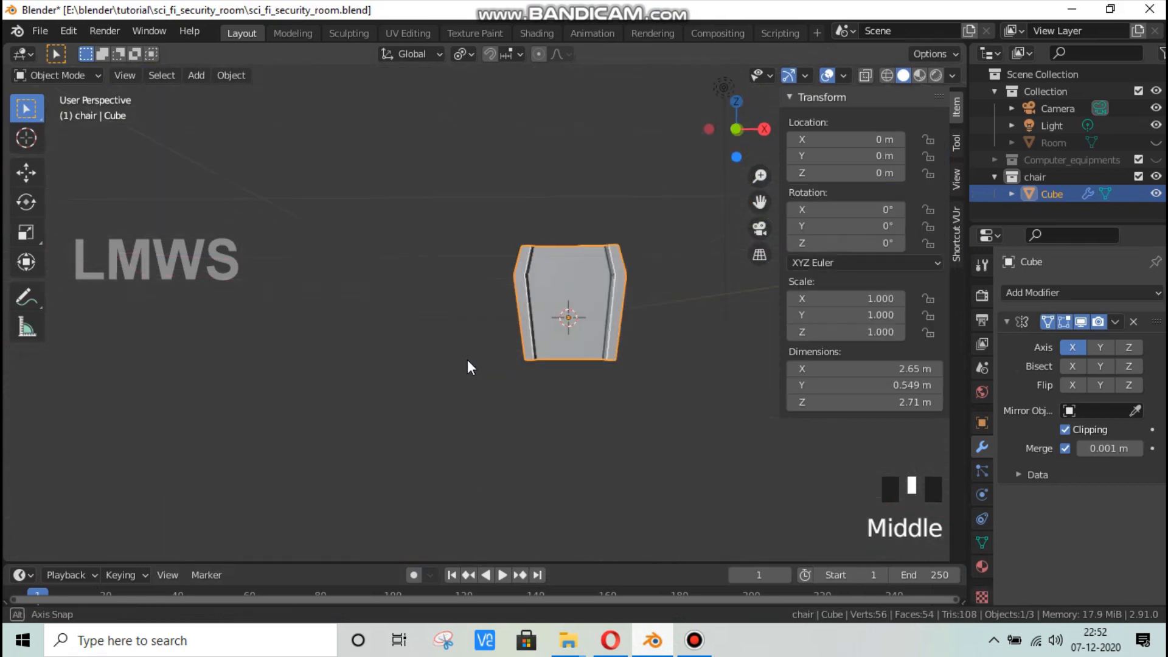
scroll(465, 389, "down", 2)
middle_click_drag(462, 419, 456, 385)
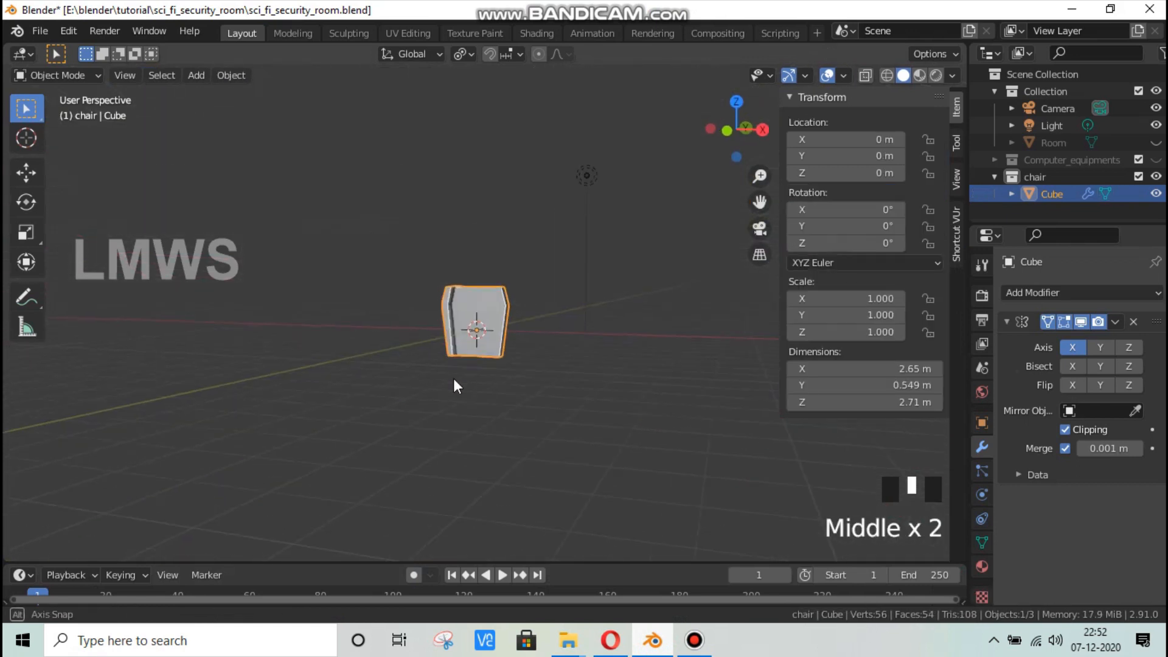
scroll(454, 378, "up", 2)
left_click_drag(733, 128, 763, 134)
scroll(440, 382, "up", 2)
Step: Show the backrest in Edit Mode from the right side as wireframe, with vertex selection active and everything deselected
key("Tab")
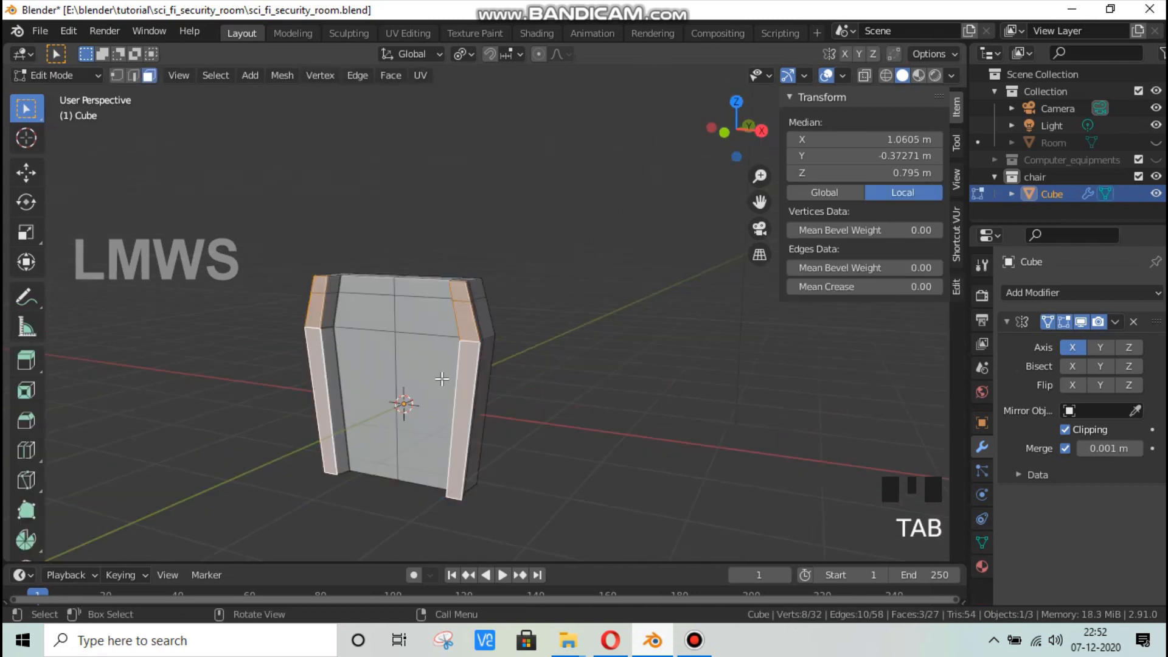
key("alt+a")
key("KP_3")
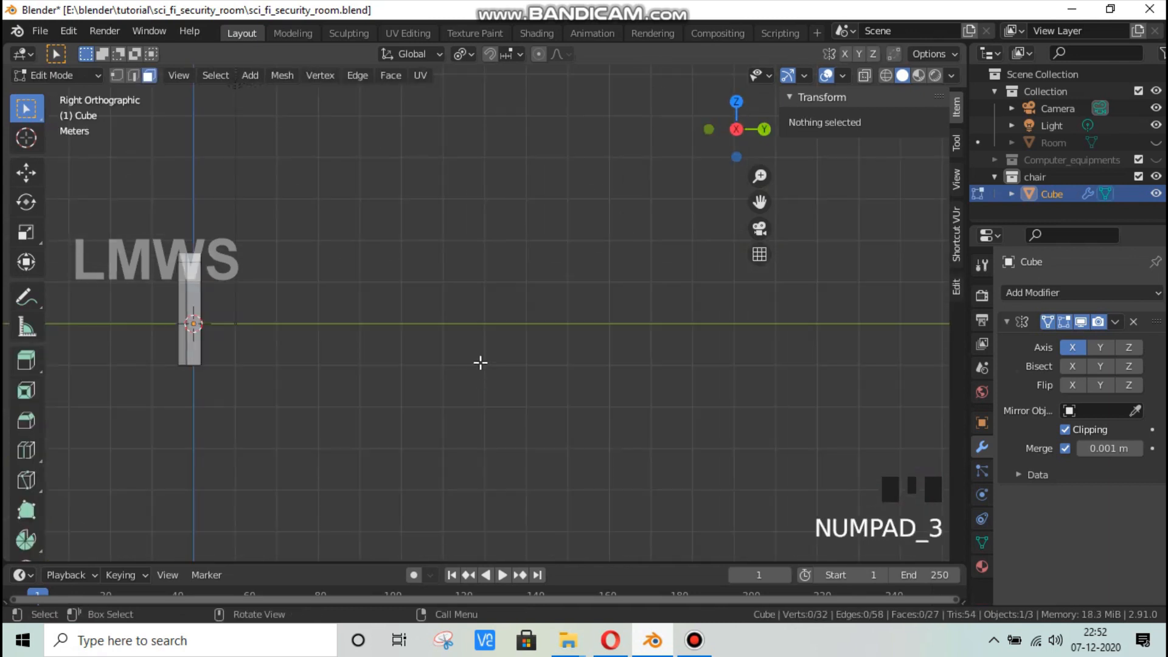
middle_click_drag(376, 371, 527, 391, "shift")
scroll(526, 391, "up", 3)
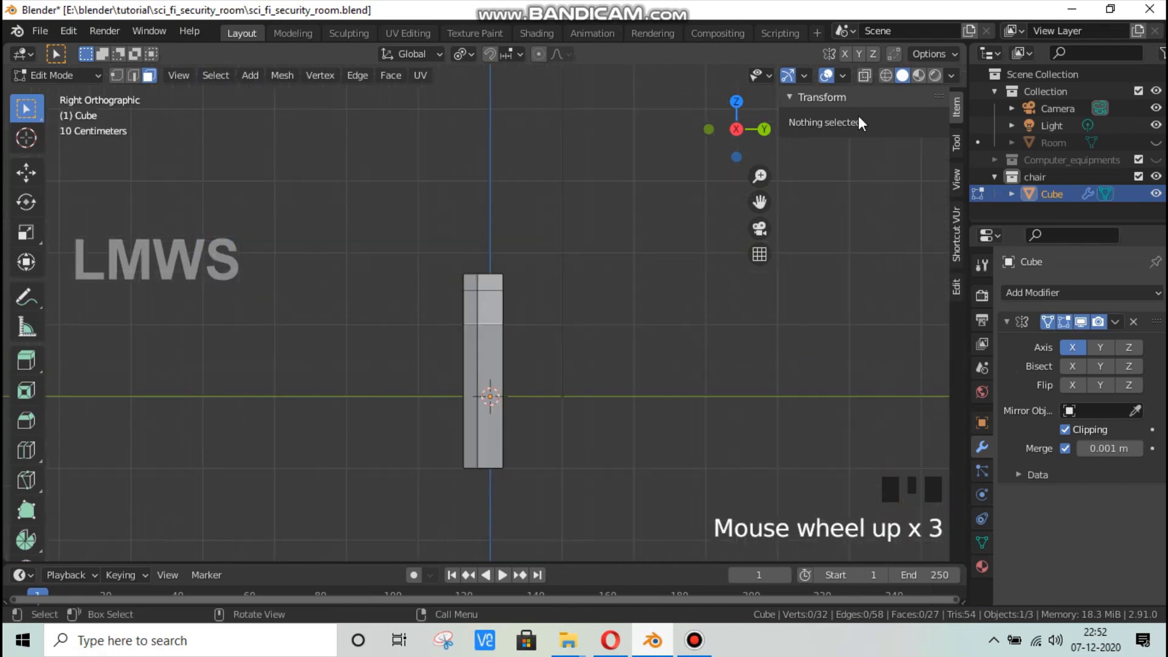
left_click(884, 75)
left_click(121, 75)
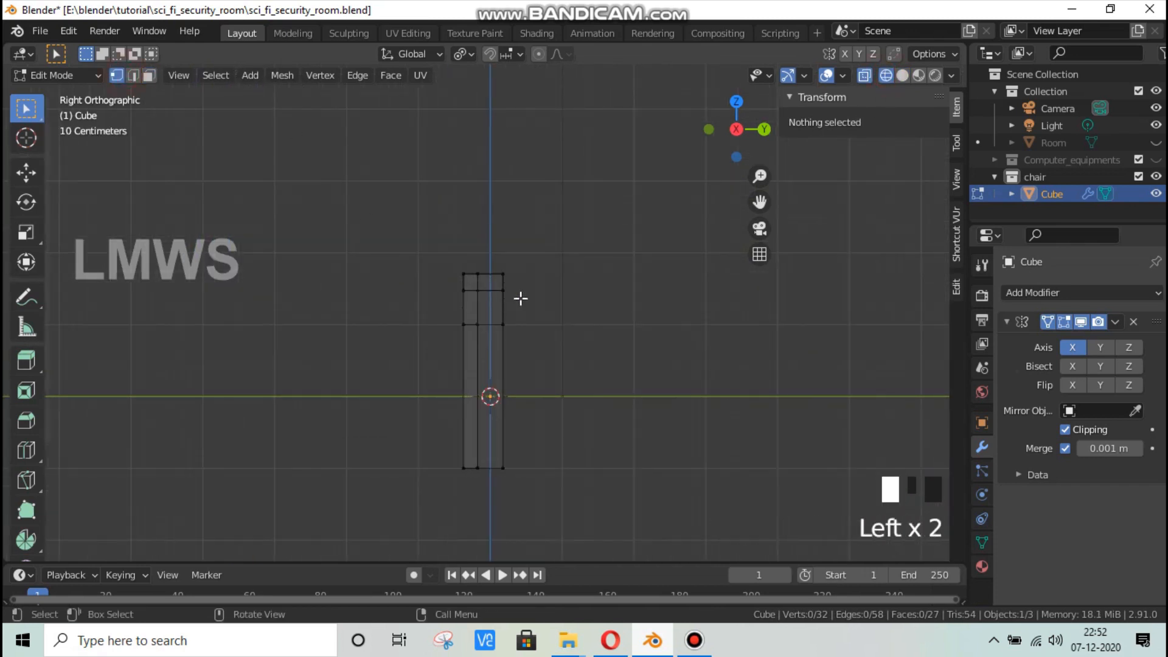
left_click_drag(383, 225, 593, 351)
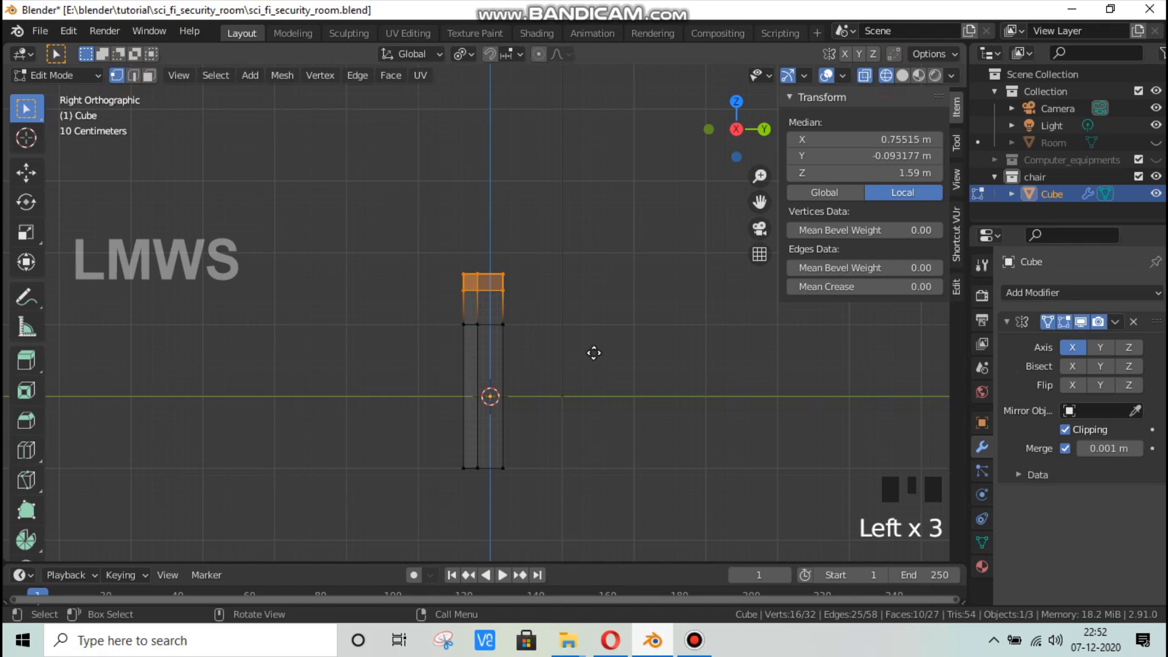
key("g")
key("y")
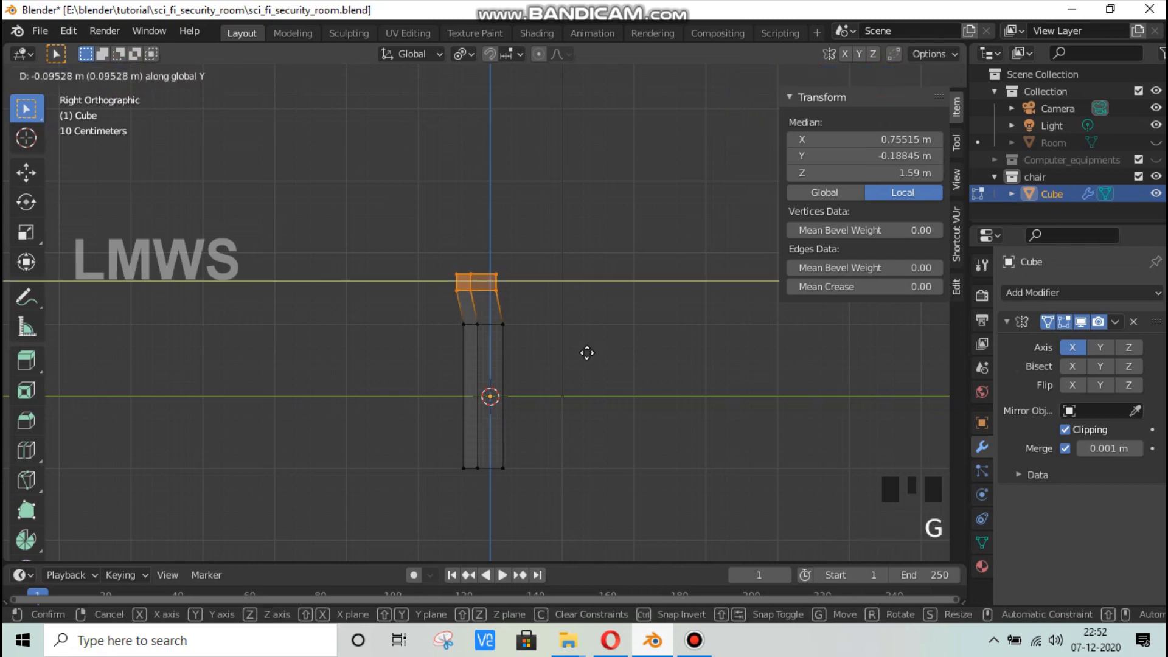
Step: Move the backrest's top vertex row forward along Y, then shift the row just below it forward by about 0.095 m
left_click(534, 274)
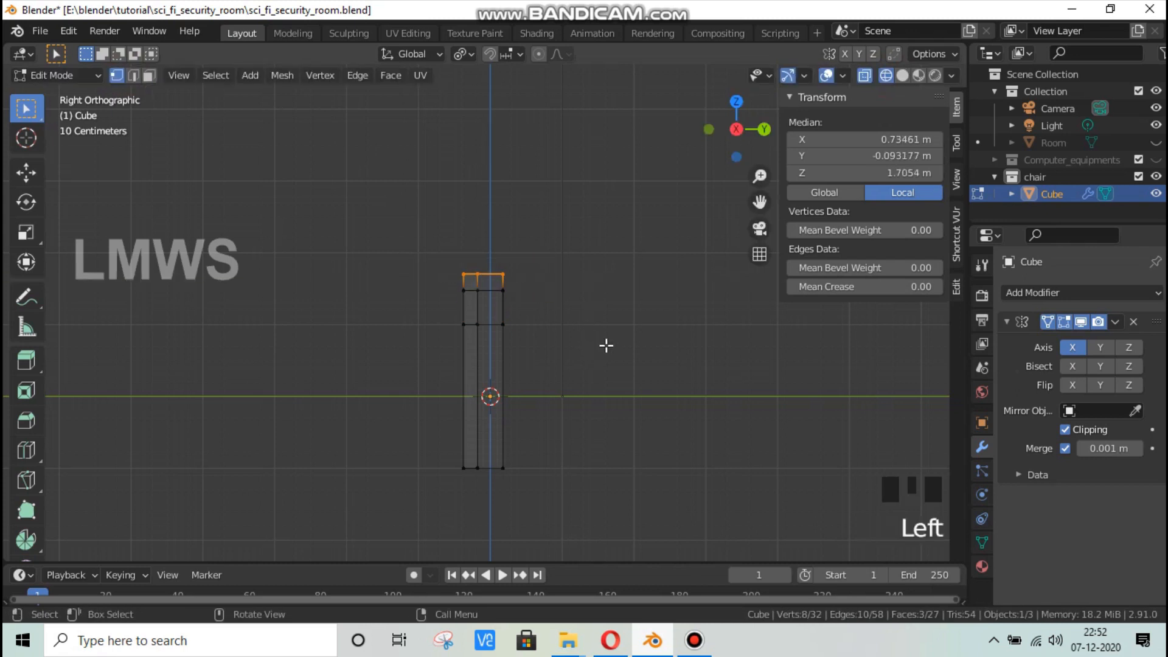
key("g")
key("y")
left_click(539, 284)
left_click_drag(537, 284, 465, 314)
key("g")
key("y")
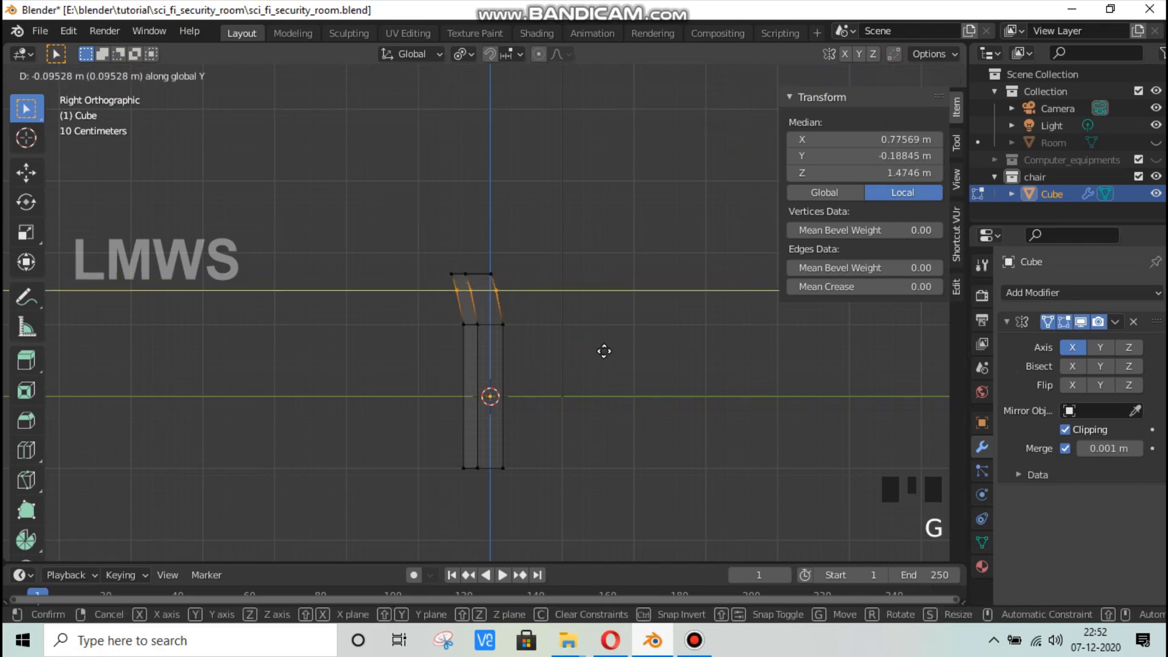
left_click(558, 436)
Step: Move the backrest's bottom vertex row forward along Y by about 0.095 m, return to solid shading and save the file
left_click_drag(421, 460, 532, 493)
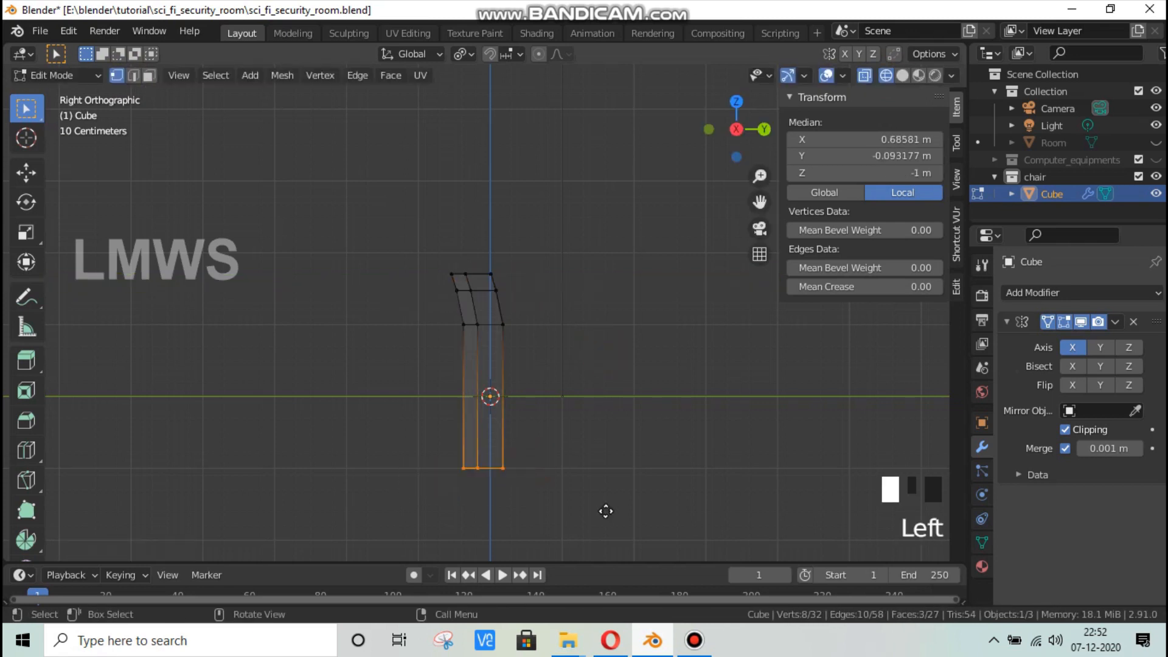
key("g")
key("y")
left_click(432, 381)
mouse_move(522, 405)
middle_mouse_down()
mouse_move(680, 434)
mouse_move(644, 404)
mouse_move(633, 410)
middle_mouse_up()
left_click(902, 74)
scroll(680, 418, "up", 2)
middle_click_drag(582, 384, 554, 314)
key("ctrl+s")
scroll(258, 91, "up", 1)
Step: Add a vertical edge loop to the backrest, slid toward the centre to about X 0.26 m, and save the file
left_click(148, 74)
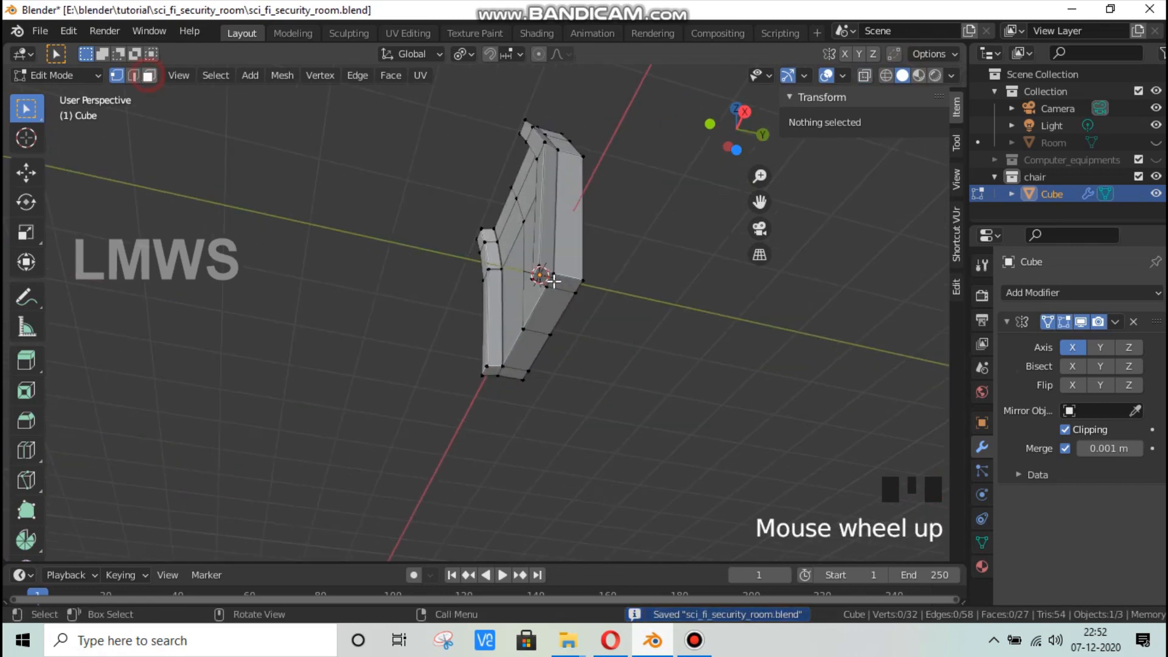
left_click(555, 283)
left_click(553, 298, "shift")
left_click(570, 351, "shift")
scroll(571, 350, "down", 1)
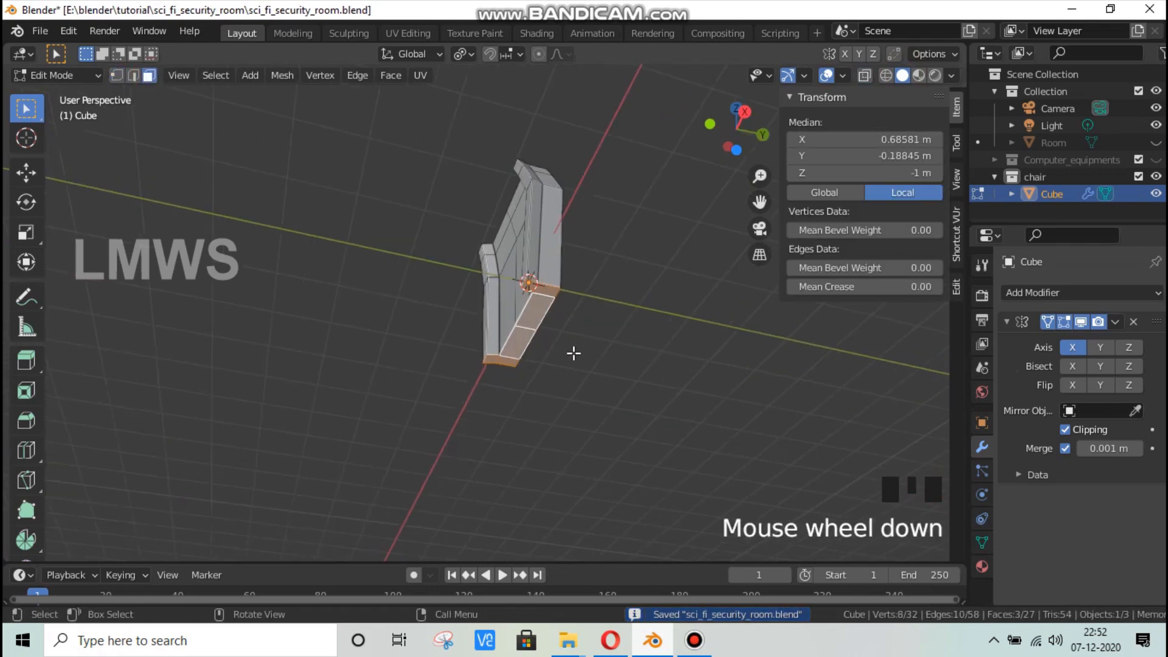
middle_click_drag(570, 351, 601, 383)
scroll(623, 444, "up", 1)
key("ctrl+r")
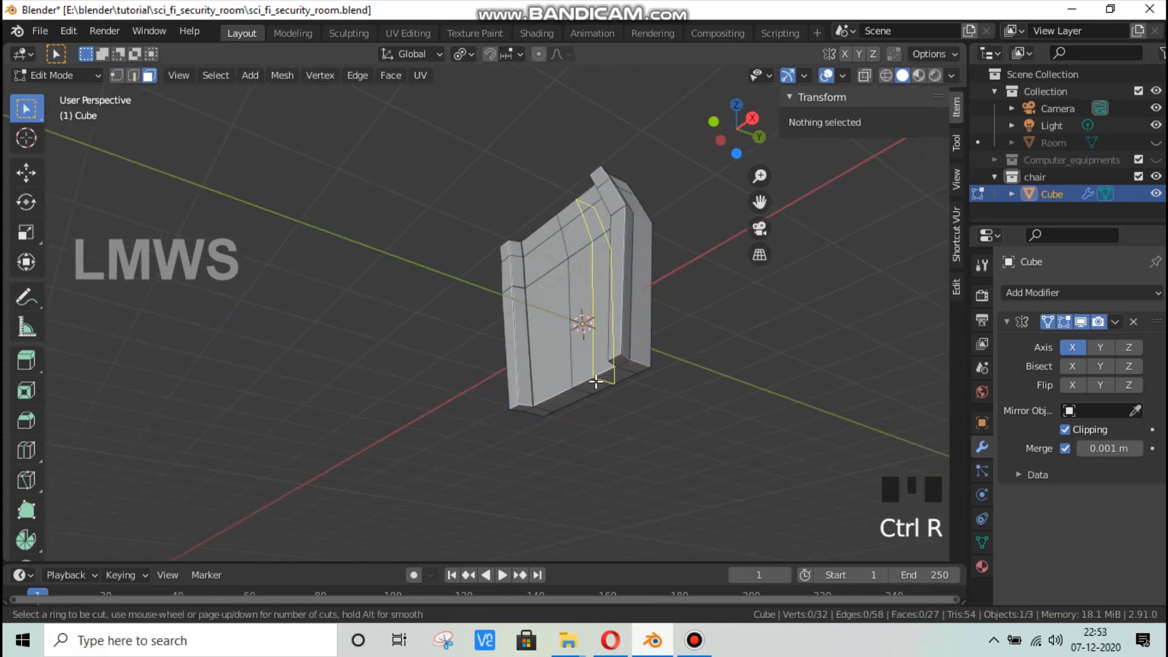
left_click(598, 379)
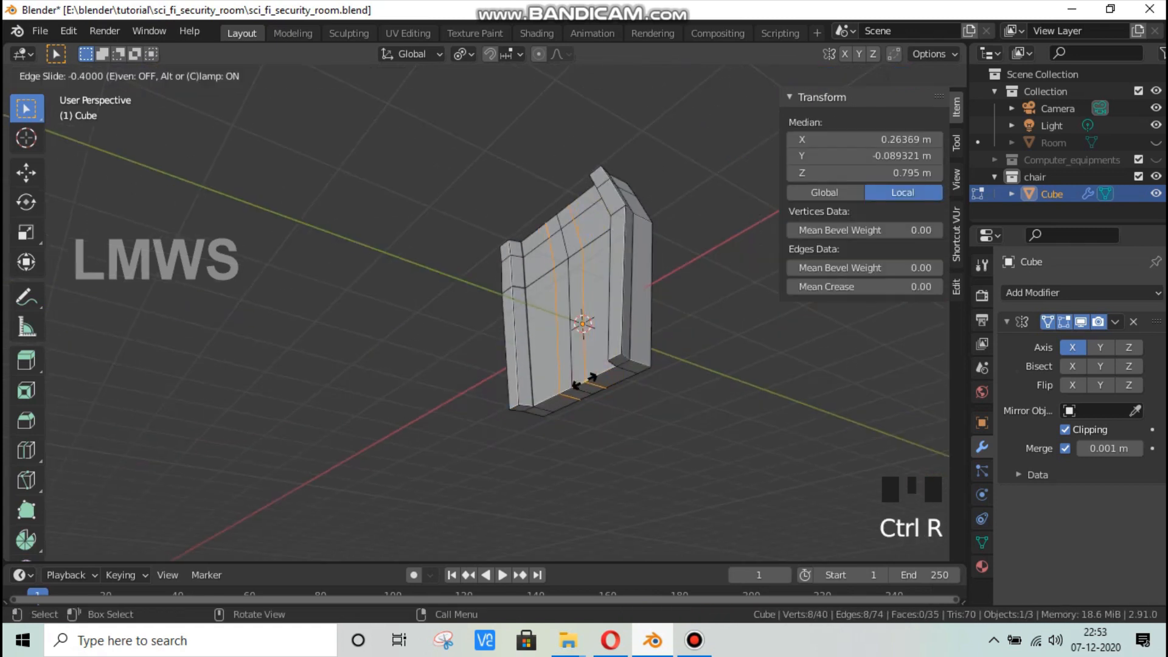
left_click(595, 393)
middle_click_drag(597, 396, 581, 383)
key("ctrl+s")
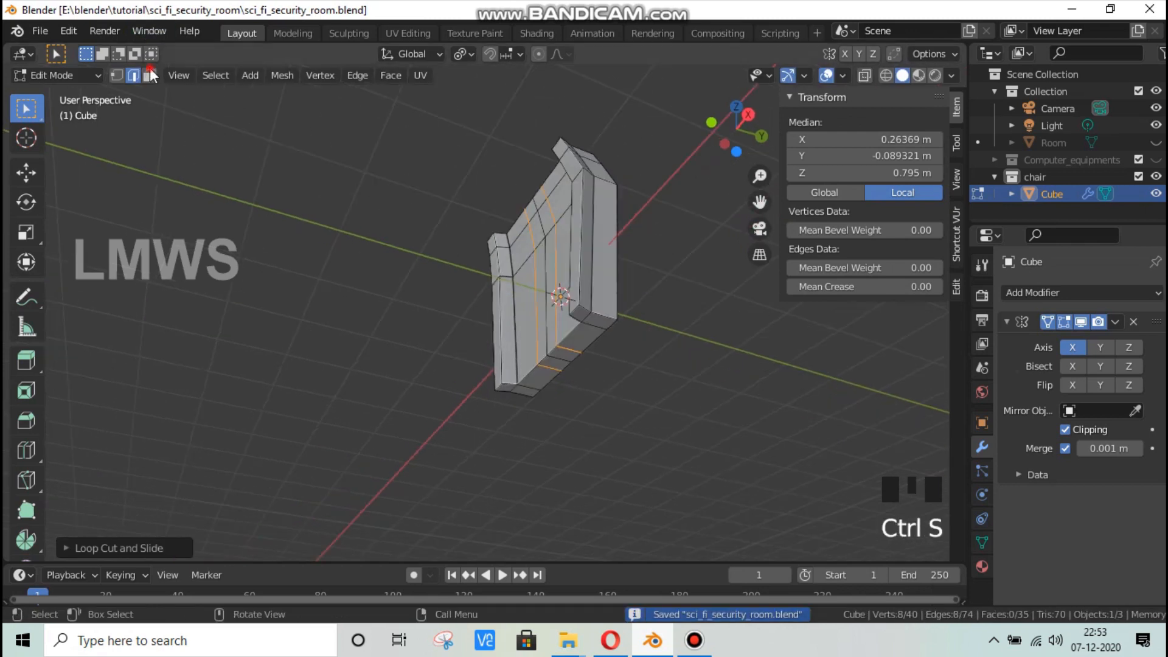
Step: Extrude the centre face on the backrest's underside downward along Z by about 0.68 m and save the file
left_click(149, 75)
left_click(603, 377)
key("e")
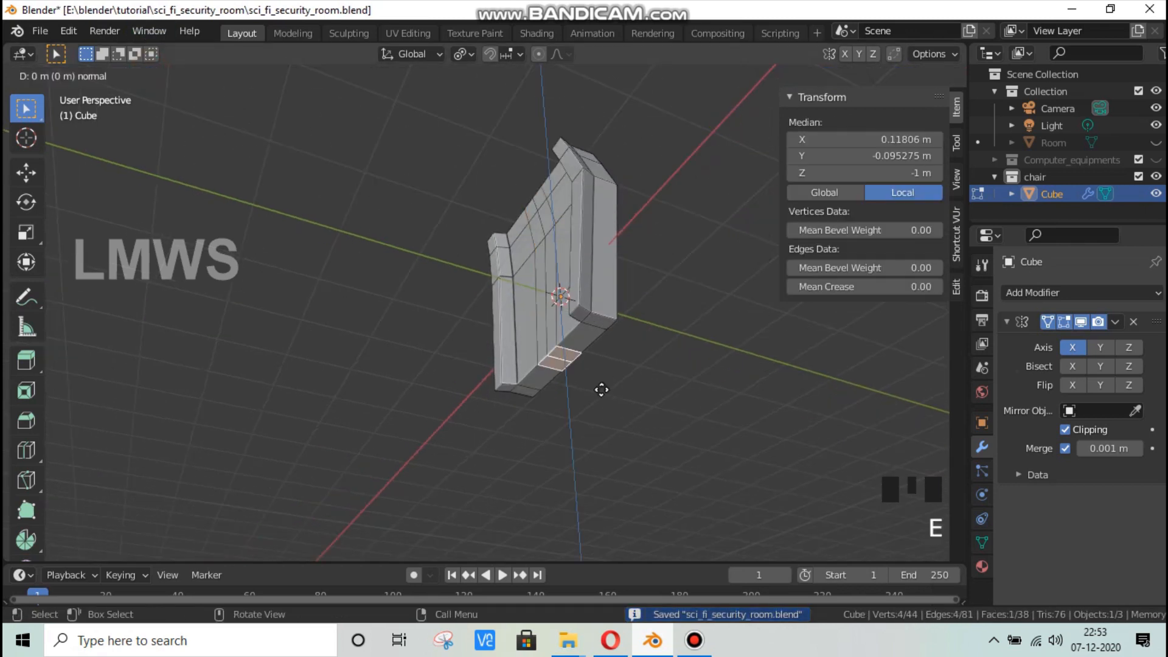
key("z")
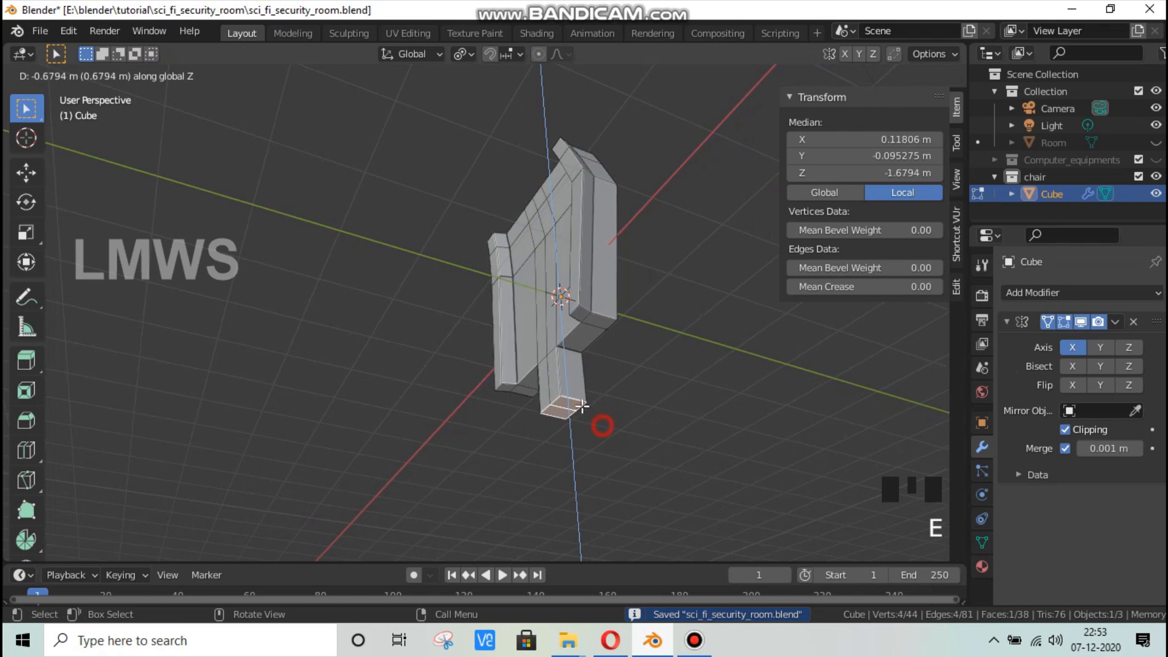
left_click(582, 406)
middle_click_drag(594, 430, 662, 458)
scroll(672, 455, "up", 2)
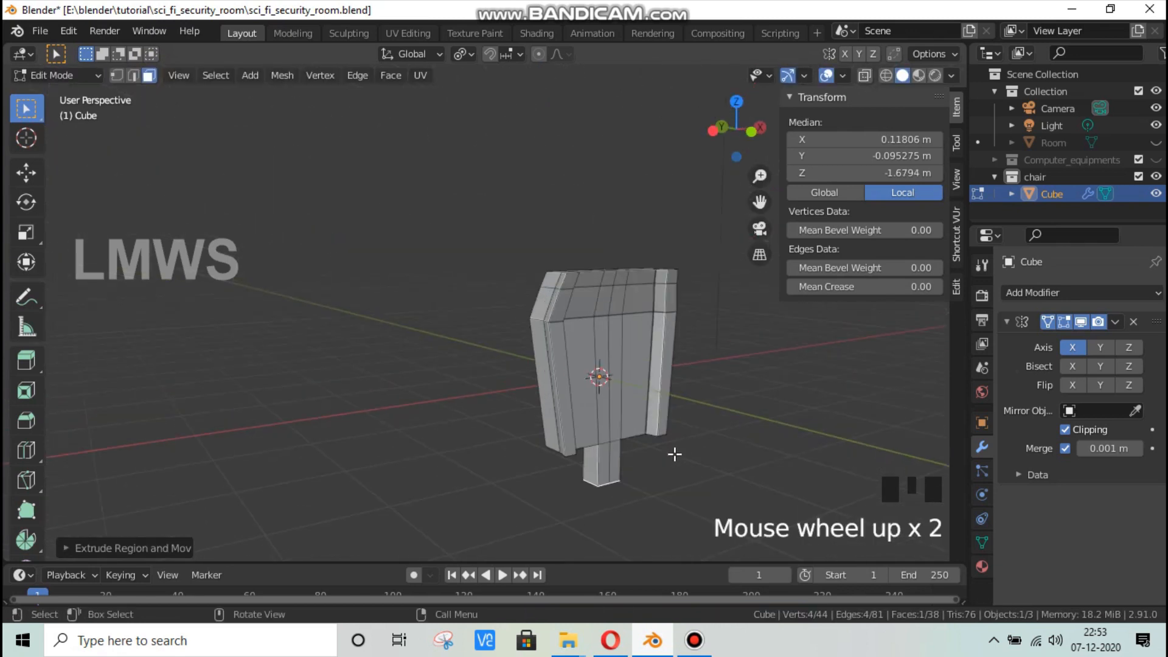
key("ctrl+s")
Step: Check the chair in the reference image, then extrude the stem's bottom face another 0.4 m or so down along Z
left_click(656, 643)
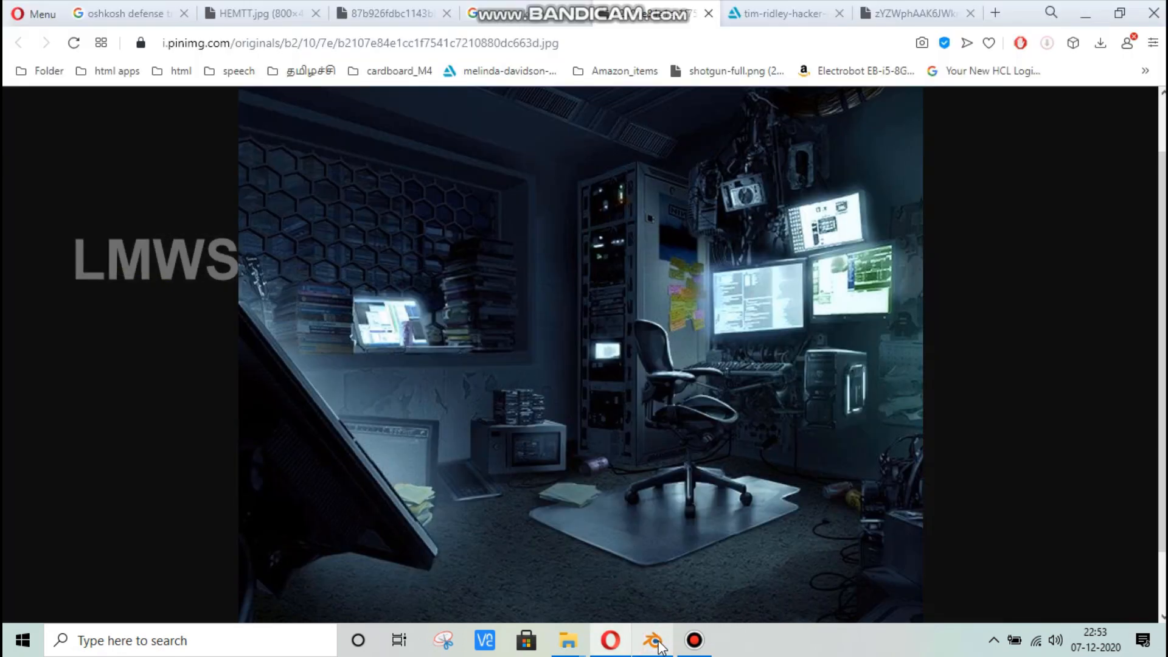
left_click(655, 642)
middle_click_drag(602, 425, 628, 472)
scroll(615, 446, "down", 3)
scroll(628, 472, "up", 3)
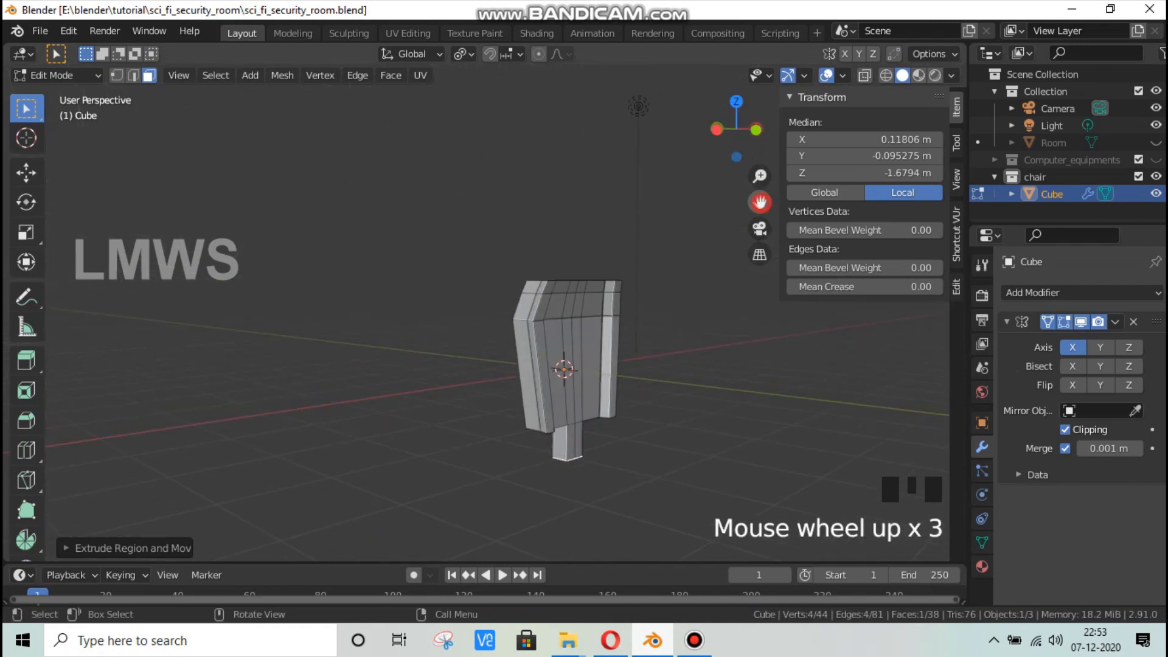
left_click_drag(759, 201, 666, 363)
scroll(566, 345, "up", 2)
key("e")
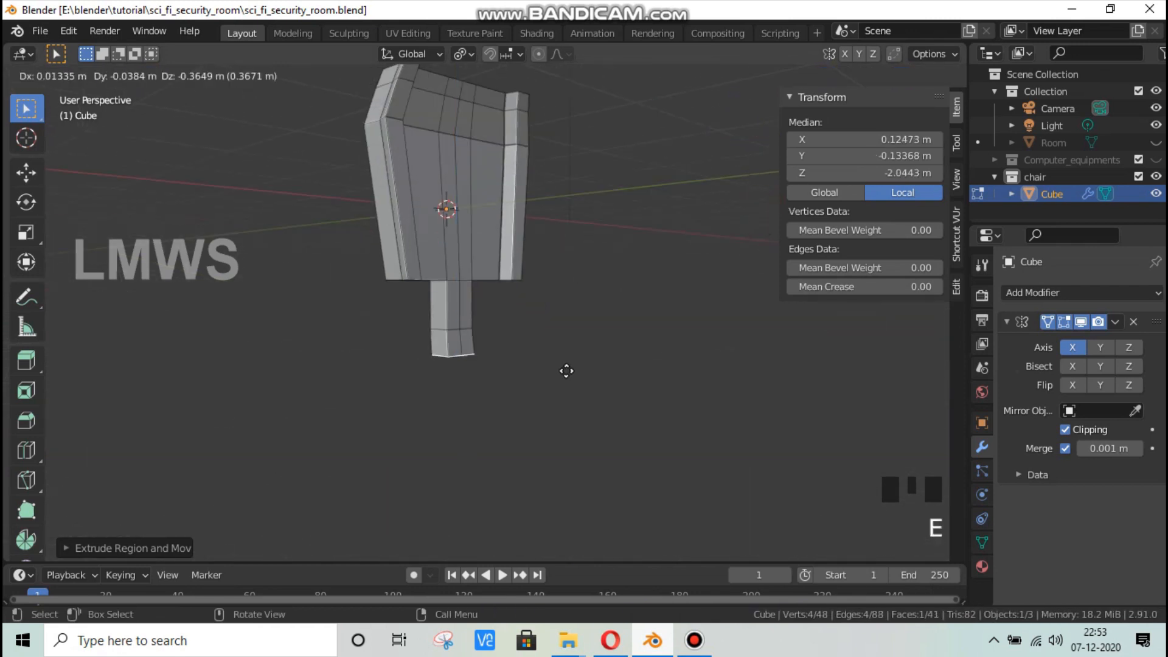
key("z")
left_click(564, 373)
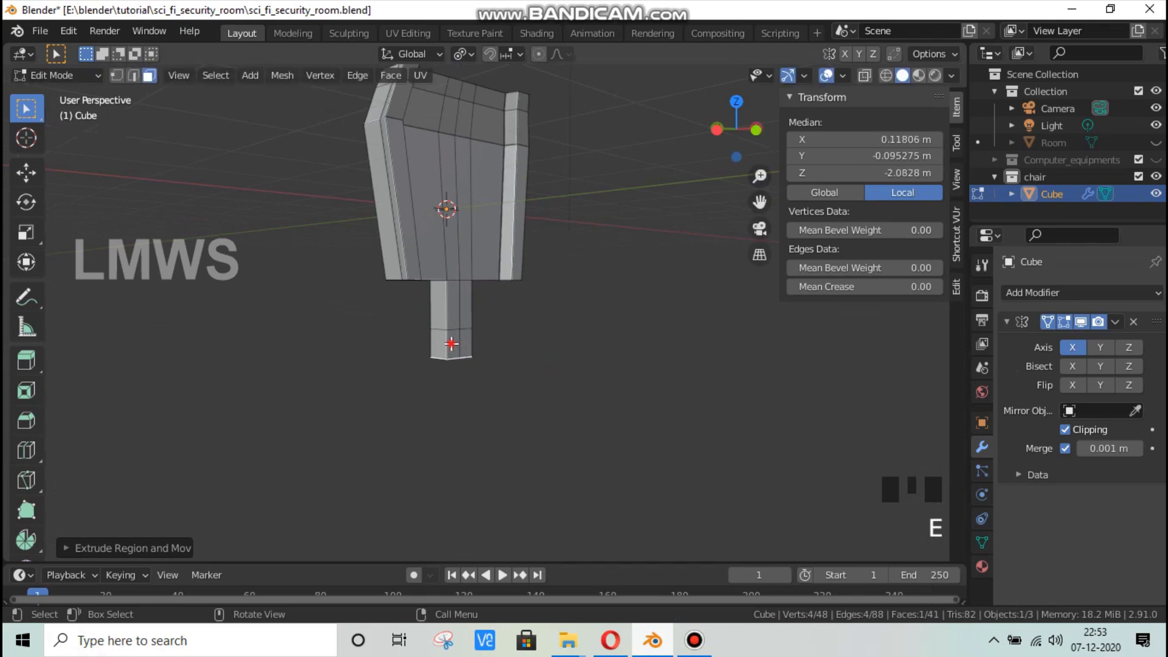
Step: Extrude the front face of the stem's lowest section forward by about 1.21 m and save the file
left_click(468, 343)
key("e")
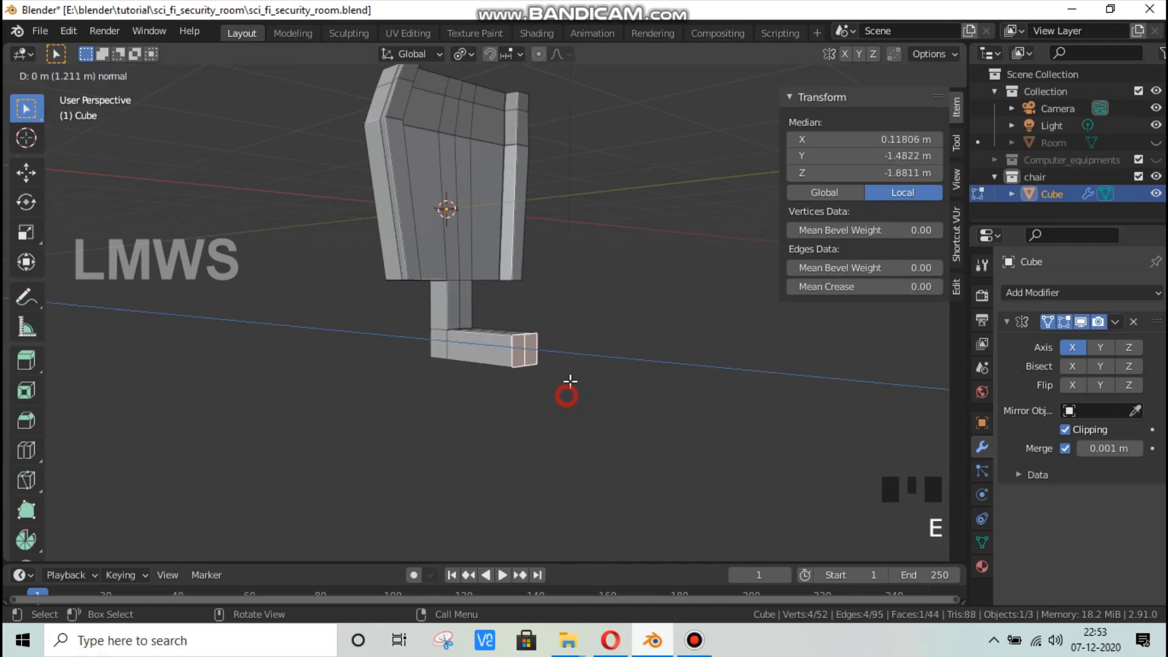
right_click(570, 381)
middle_click_drag(558, 373, 542, 341)
key("ctrl+s")
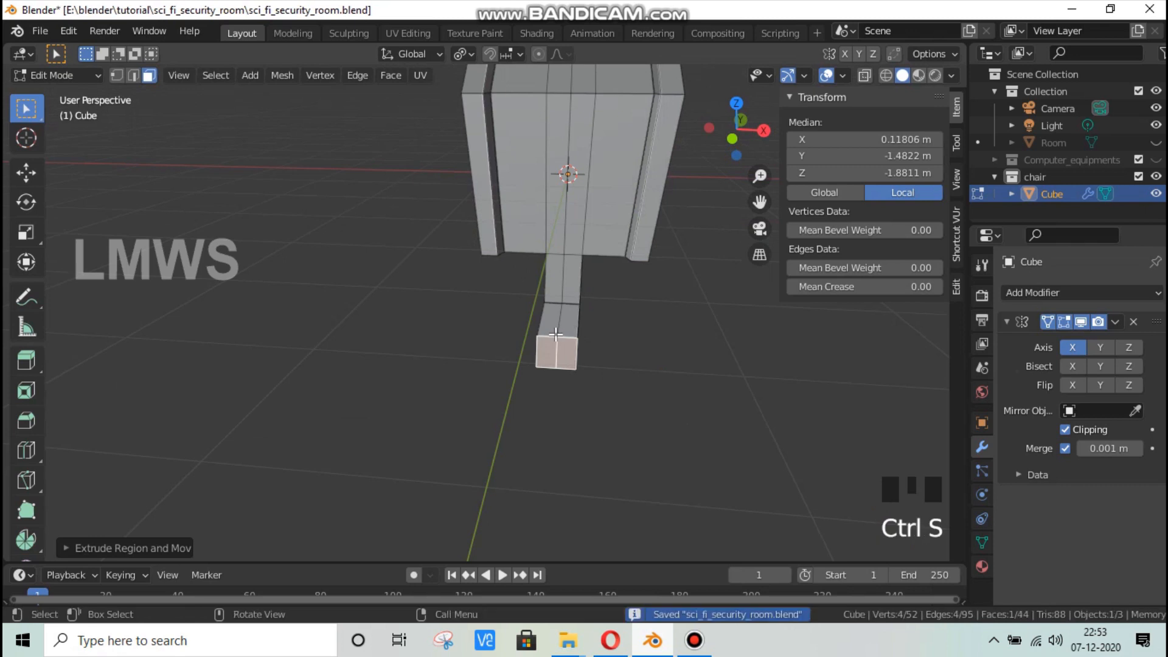
Step: Try to extrude the forward arm's top face upward, then undo the extrusion
left_click(556, 327)
key("shift+s")
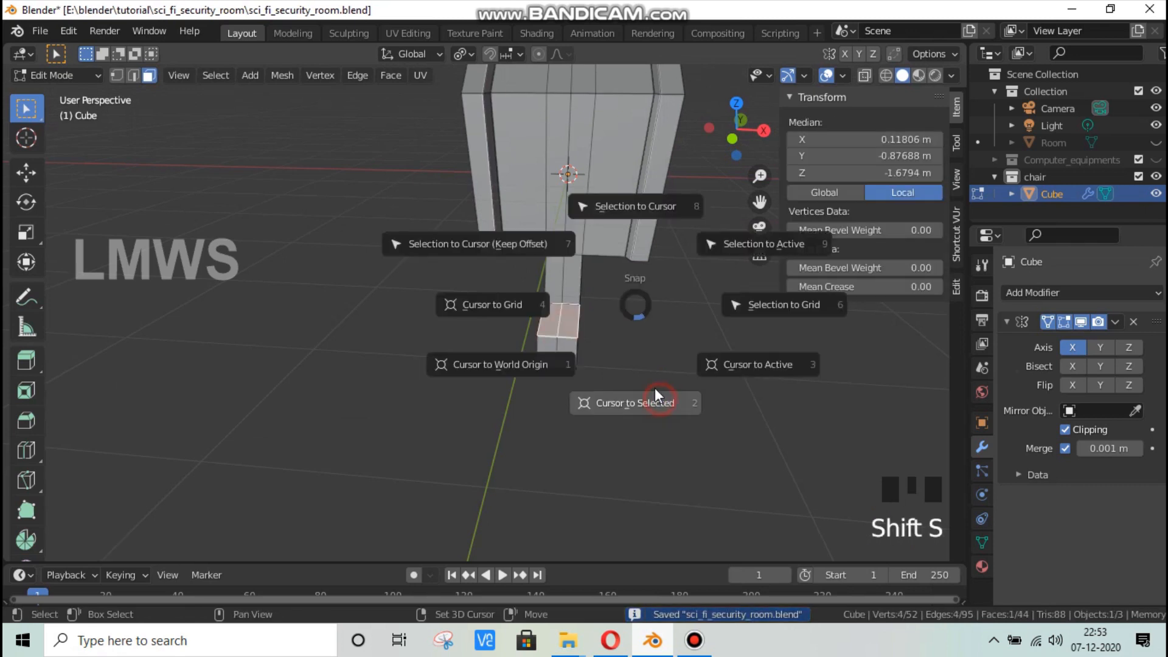
left_click(568, 320)
key("e")
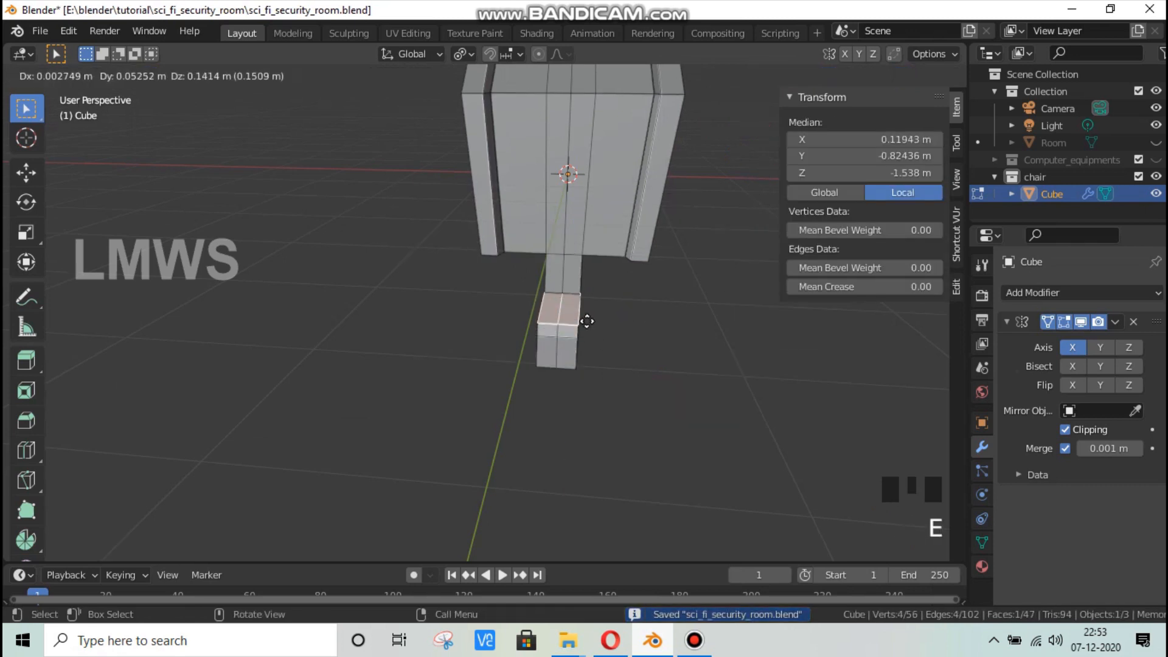
left_click(586, 323)
mouse_move(613, 357)
middle_mouse_down()
mouse_move(572, 345)
mouse_move(607, 339)
middle_mouse_up()
key("ctrl+z")
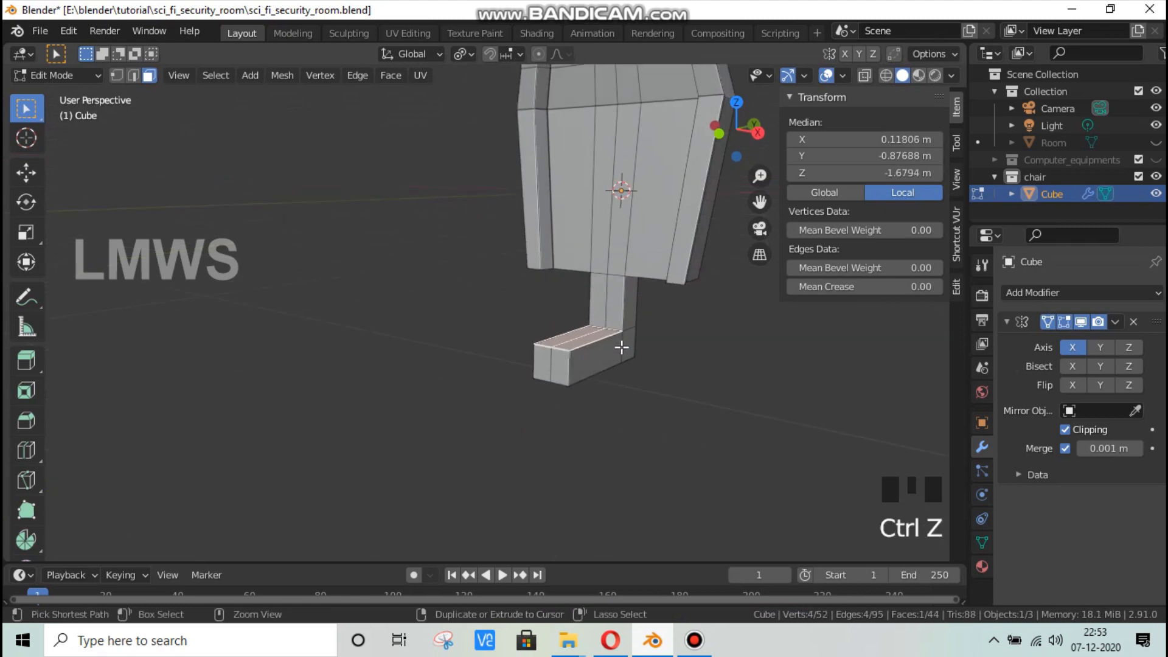
key("ctrl+z")
Step: Add a centred horizontal edge loop to the vertical stem and another one around the forward arm at mid-height
key("alt+a")
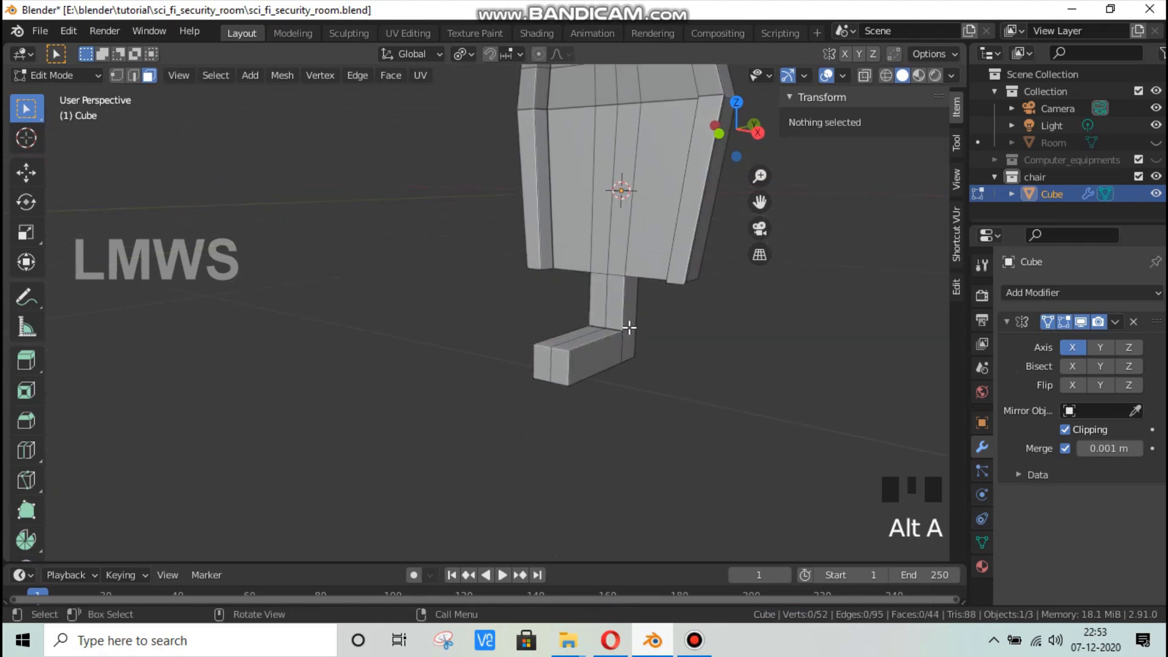
key("ctrl+r")
left_click(623, 320)
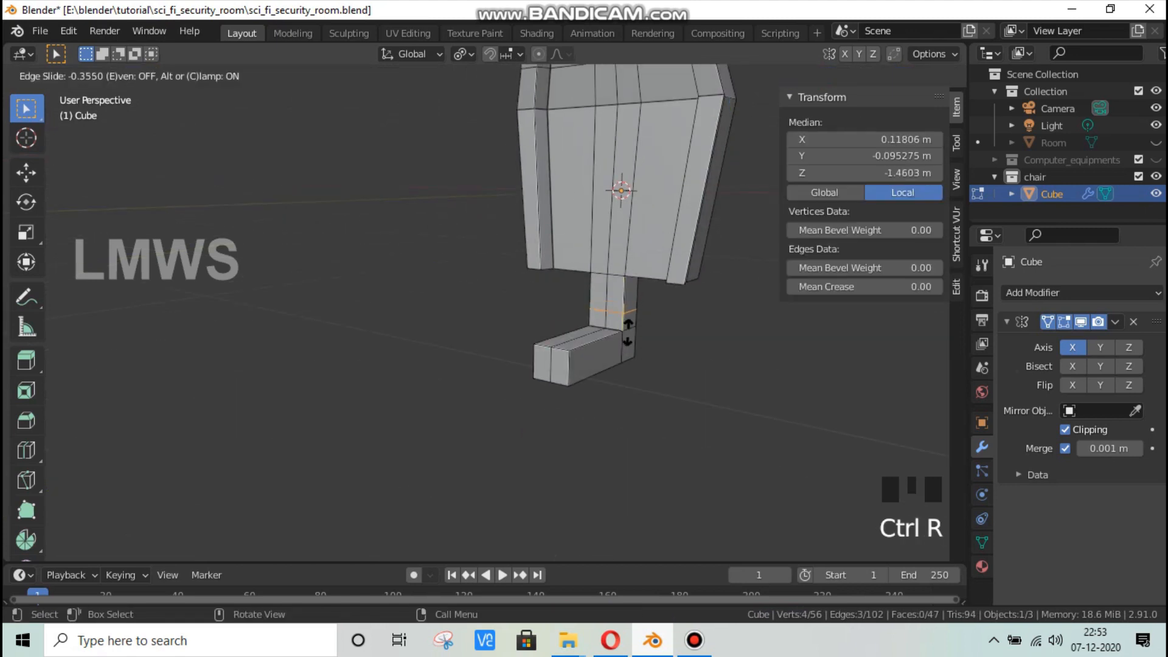
right_click(658, 342)
key("alt+a")
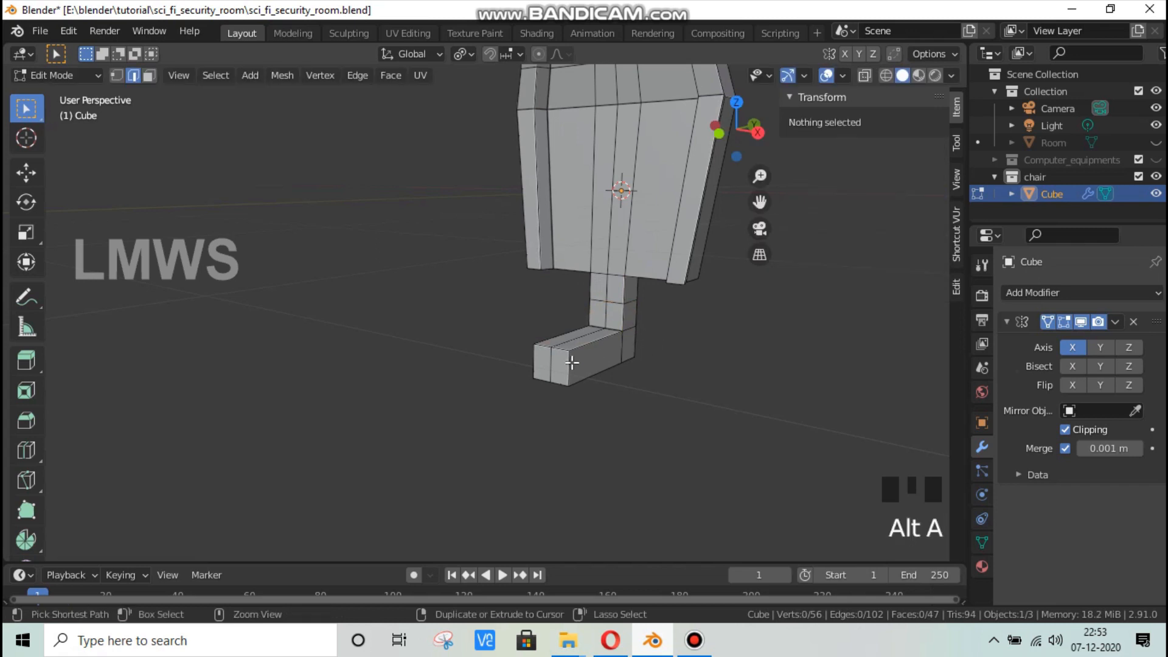
key("ctrl+r")
left_click(567, 359)
key("Escape")
key("Escape")
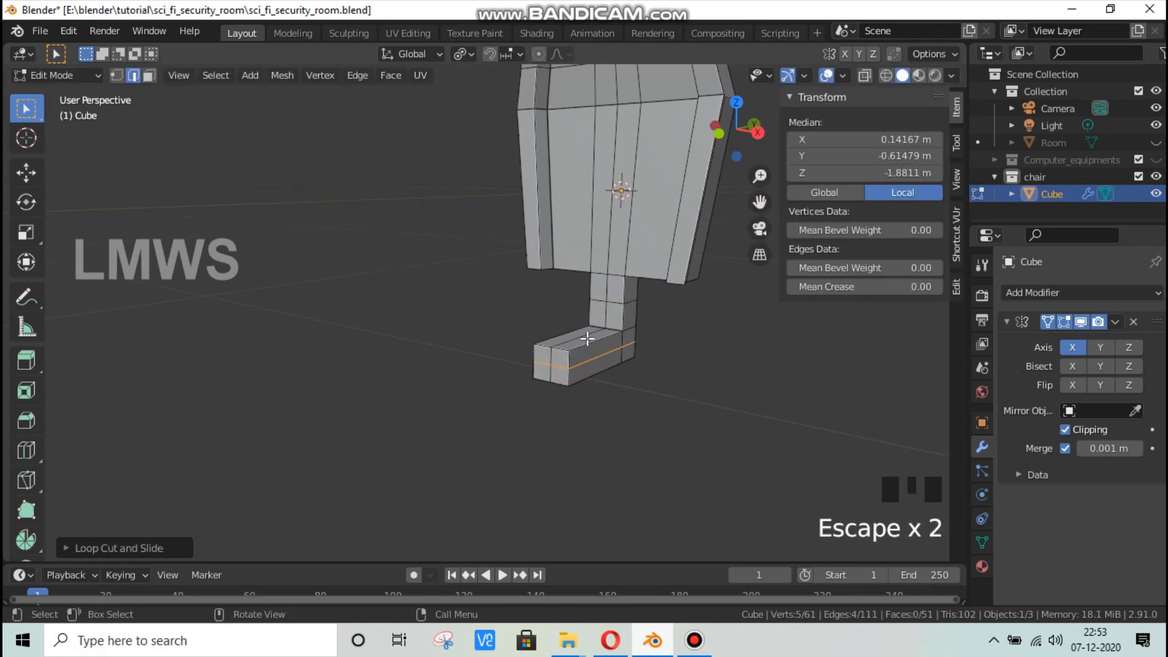
Step: Select the upper side faces of the forward arm and extrude them outward along X by about 0.78 m for the seat
left_click(149, 76)
left_click(597, 340)
left_click(631, 336, "shift")
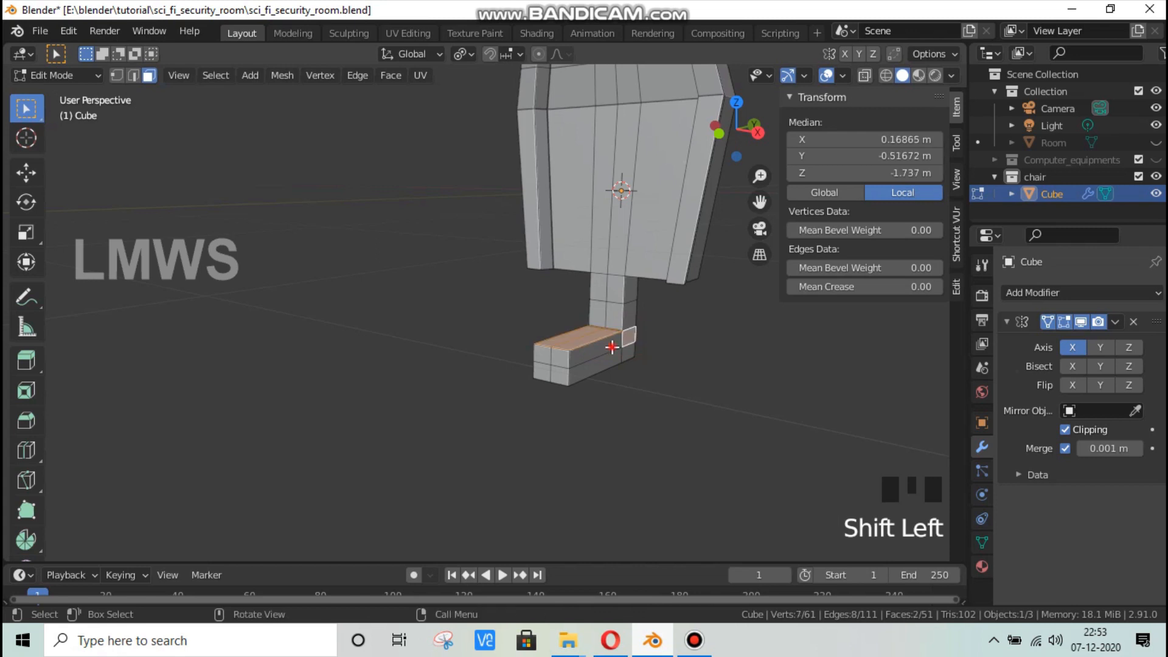
left_click(614, 345)
left_click(628, 336, "shift")
key("e")
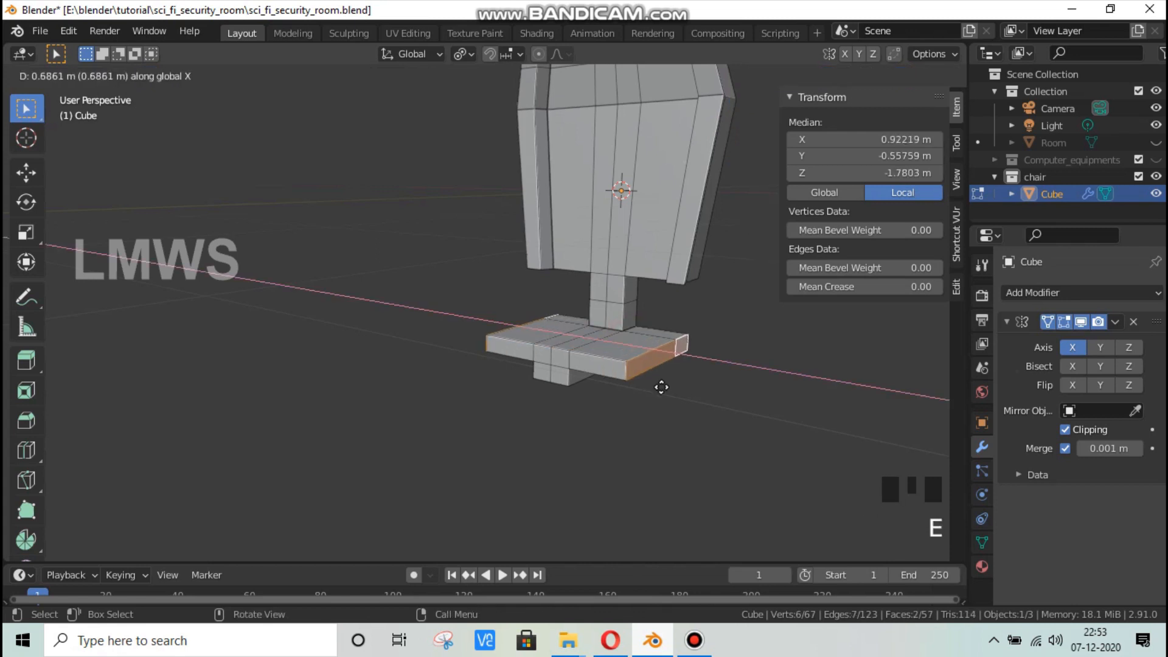
left_click(665, 390)
Step: Select the seat's front faces and extrude them forward by about 0.85 m
left_click(553, 363)
left_click(592, 362, "shift")
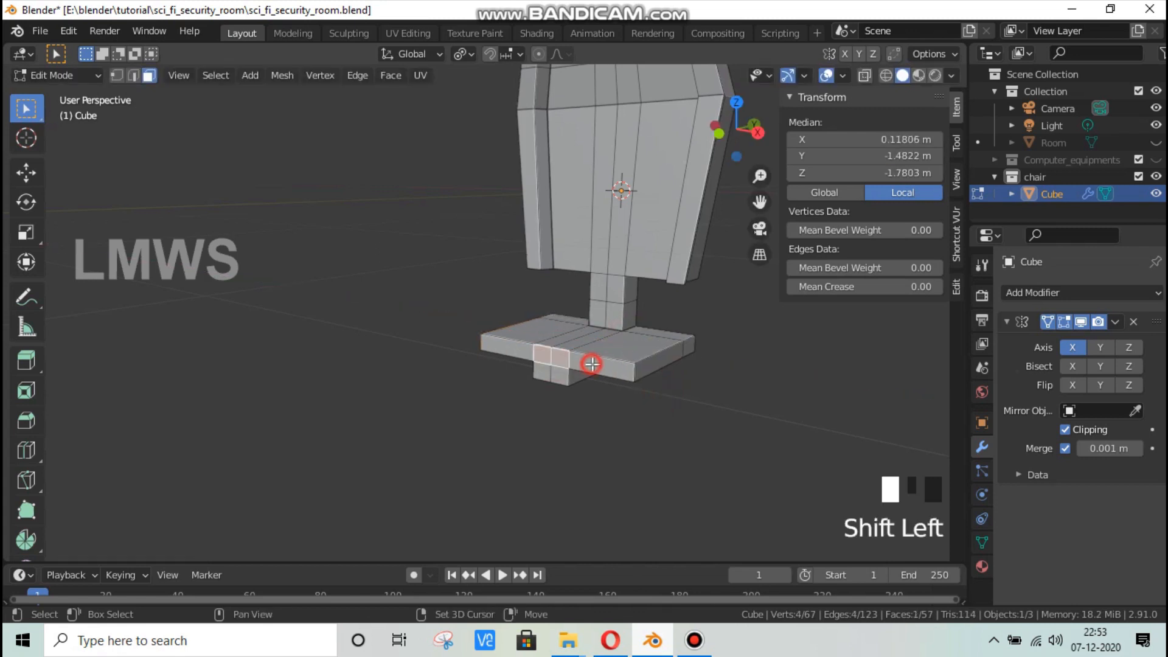
key("e")
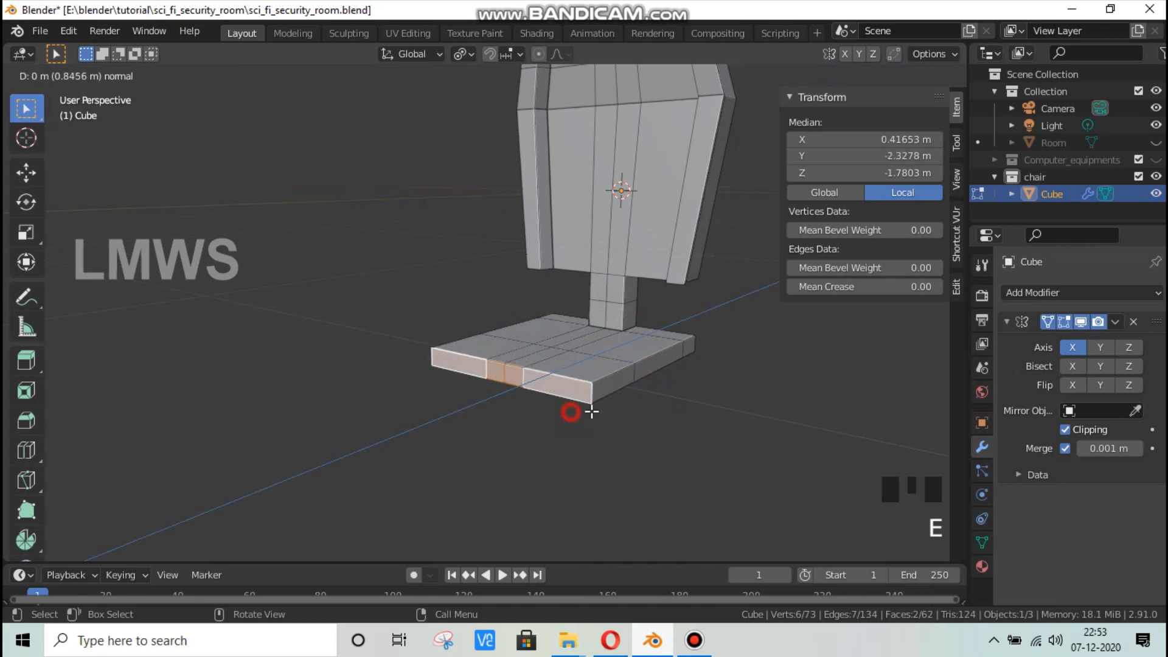
left_click(591, 412)
middle_click_drag(659, 475, 741, 490)
key("s")
key("x")
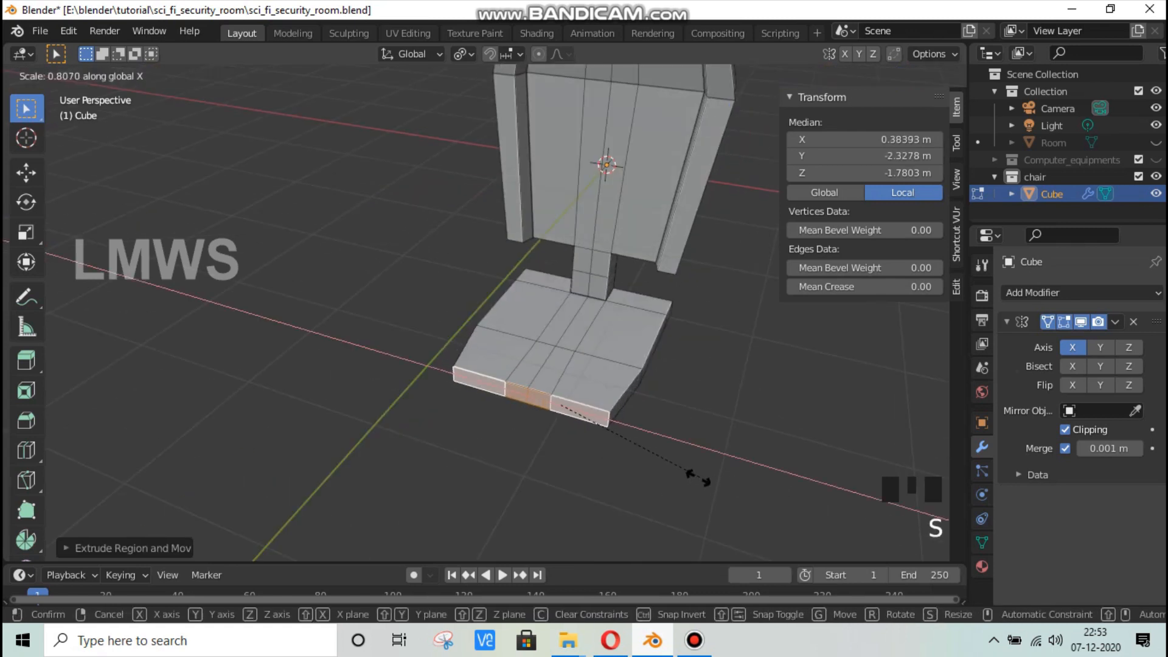
left_click(733, 506)
Step: Move the seat's front faces inward along X by about 0.14 m
key("g")
key("x")
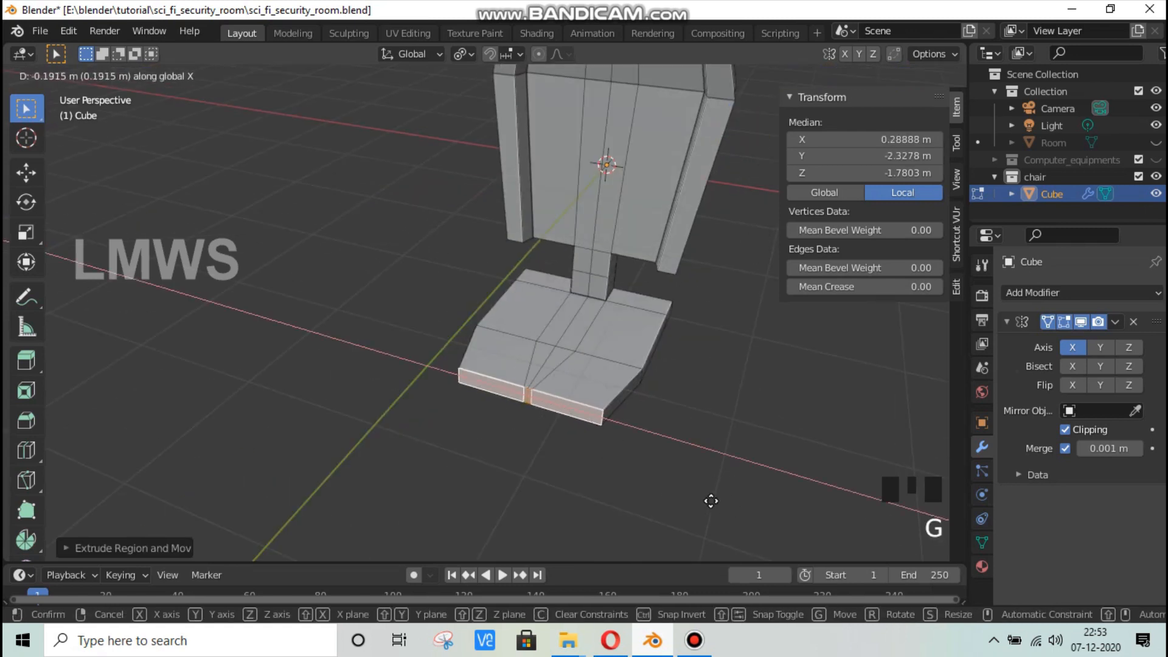
left_click(722, 502)
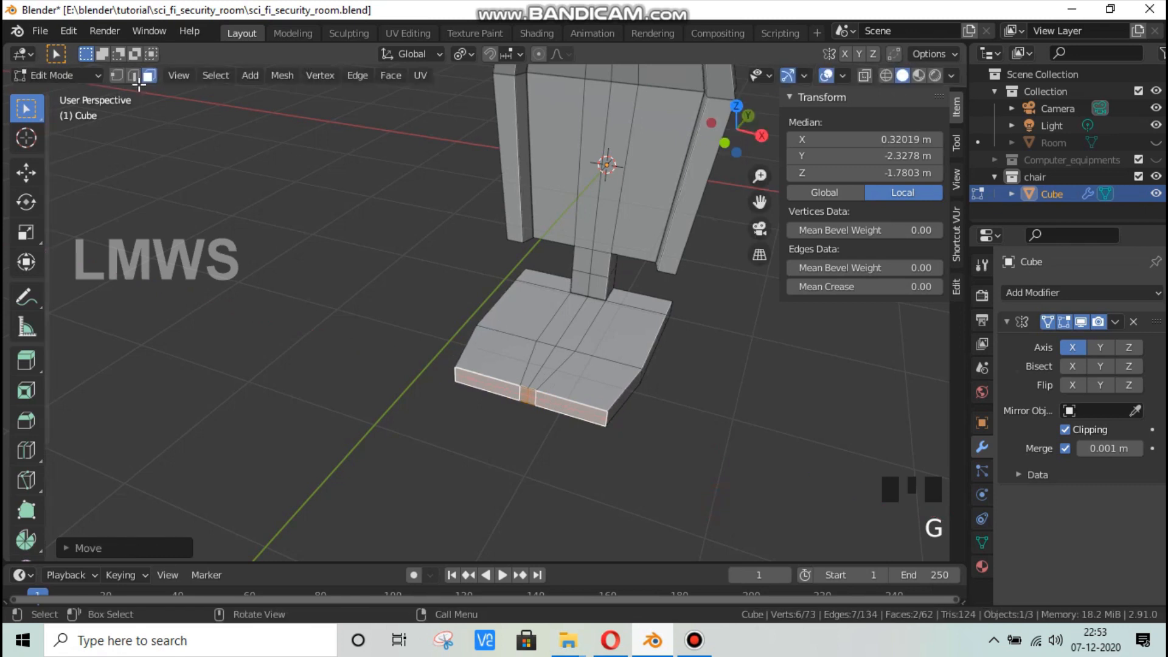
Step: Move the seat's front outer corner edge along X, then move its rear outer corner edge inward along X by about 0.24 m
left_click(133, 76)
left_click(606, 419)
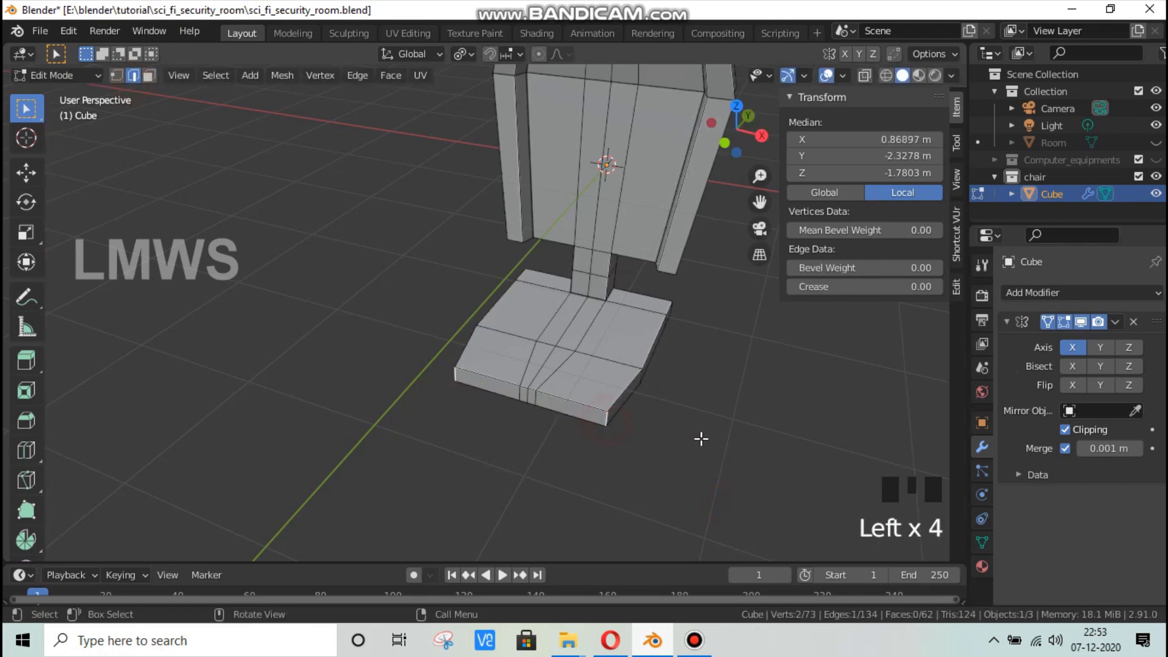
key("g")
key("x")
left_click(703, 406)
middle_click_drag(704, 406, 527, 487)
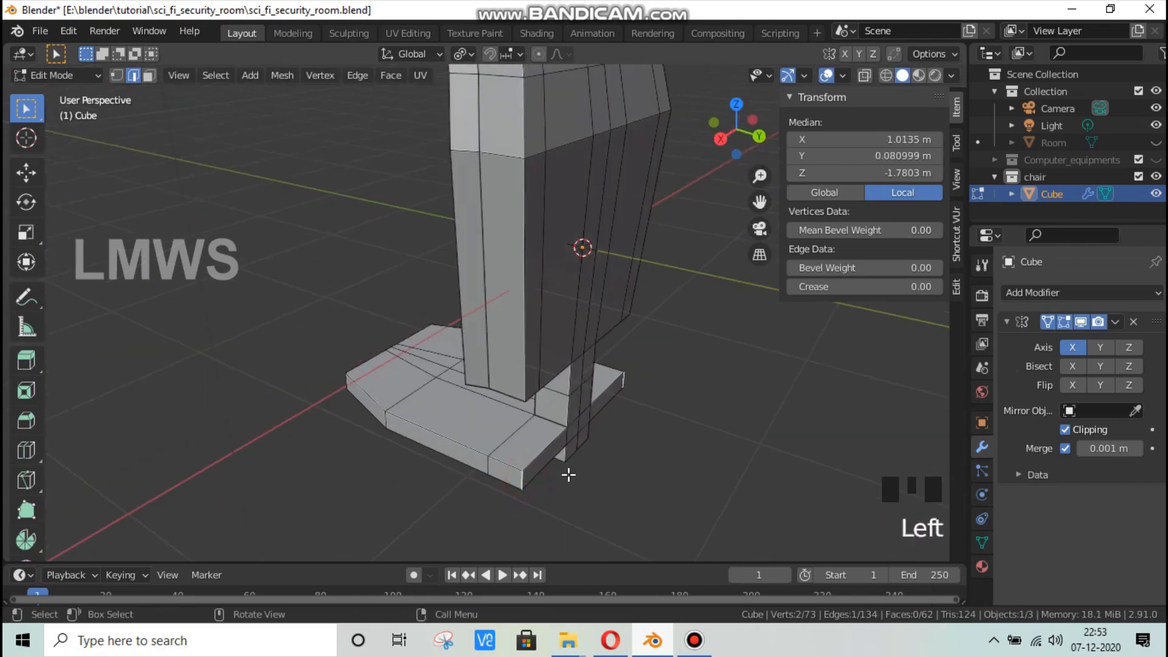
key("g")
key("x")
left_click(559, 456)
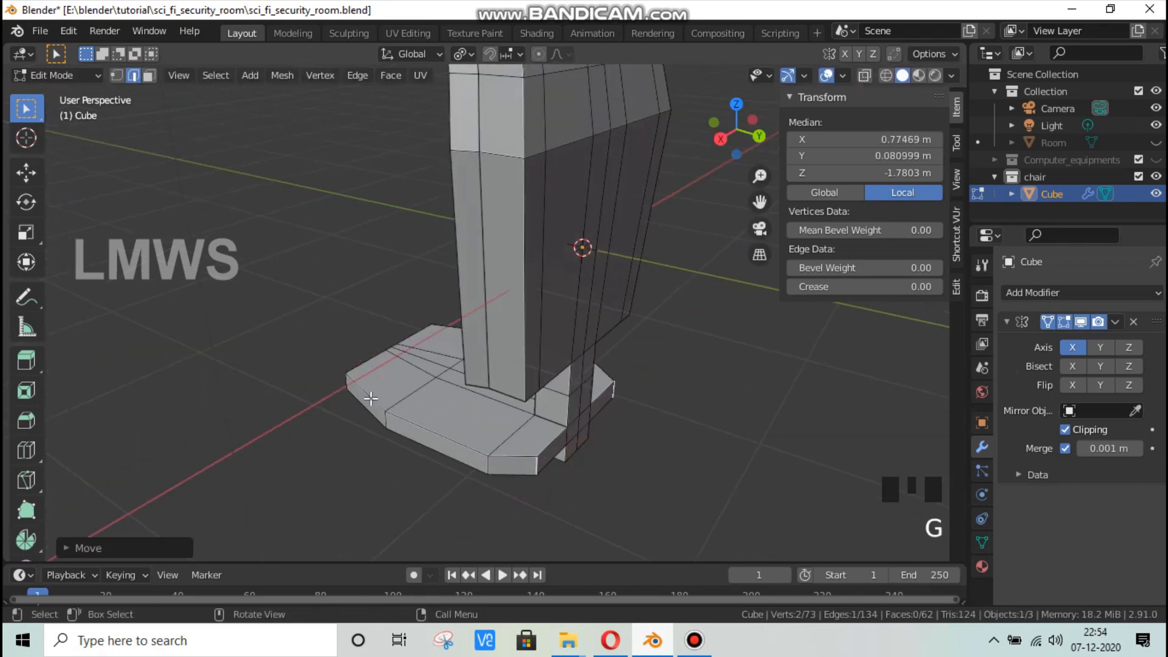
Step: Add a front-to-back loop cut near the outer side edge of the seat base
middle_click_drag(558, 456, 607, 417)
scroll(629, 357, "up", 3)
key("alt+a")
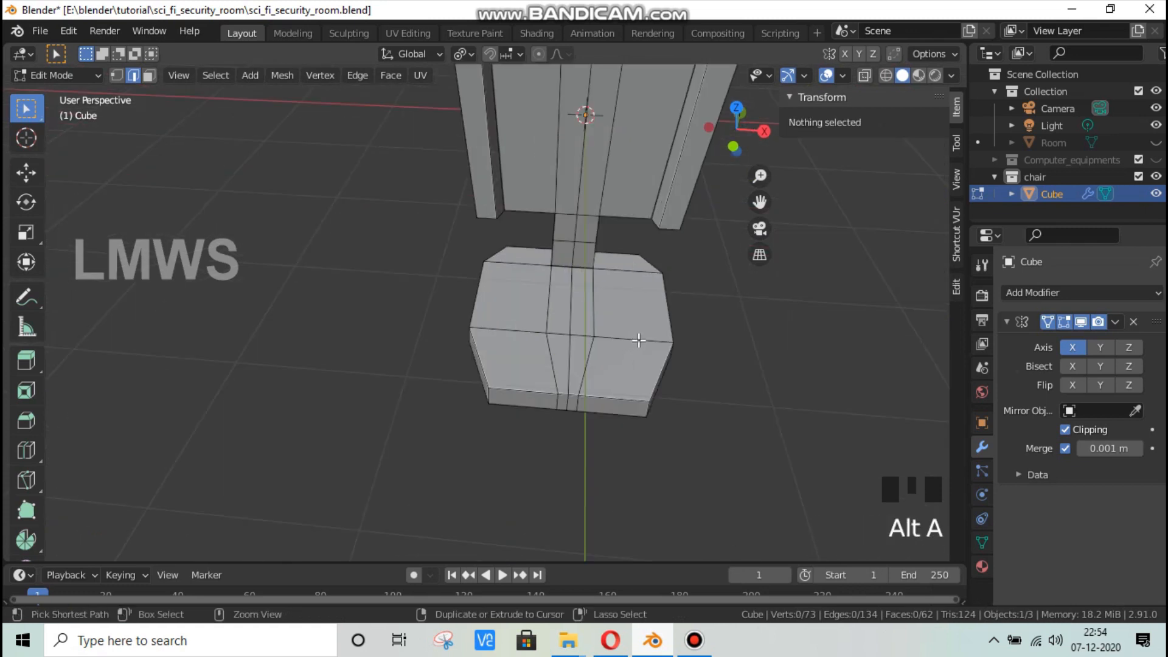
key("ctrl+r")
left_click(639, 339)
left_click(657, 344)
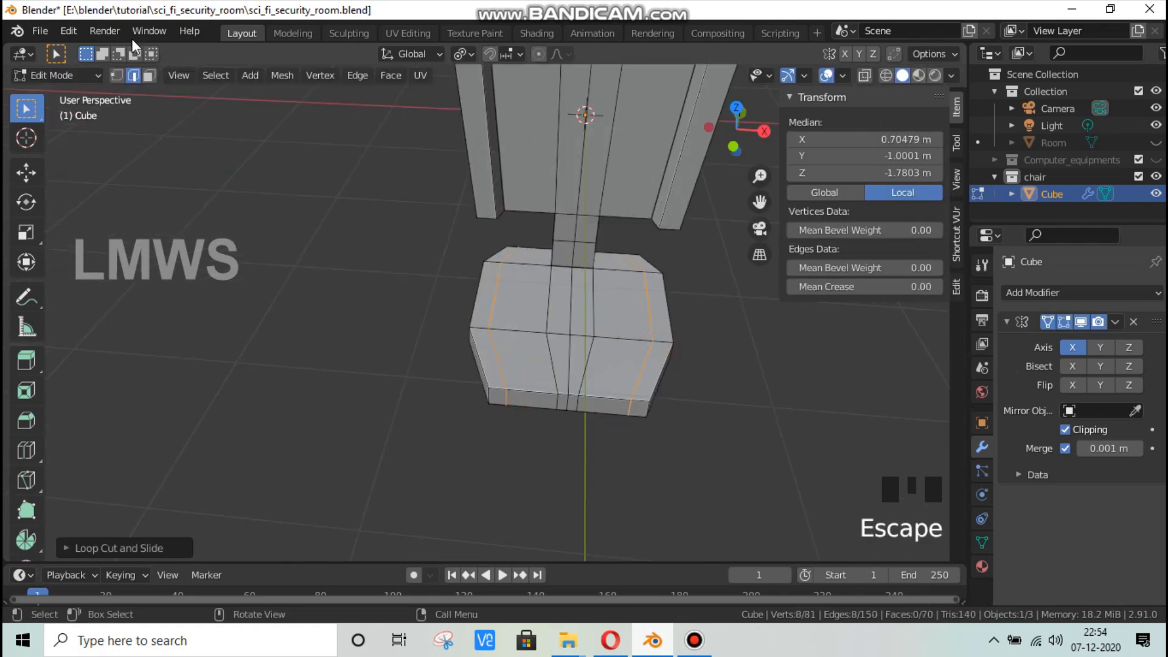
Step: Extrude the faces along the seat's outer border, including the rear corners, upward about 0.087 m as a raised rim
left_click(407, 214)
left_click(489, 267)
left_click(499, 275, "shift")
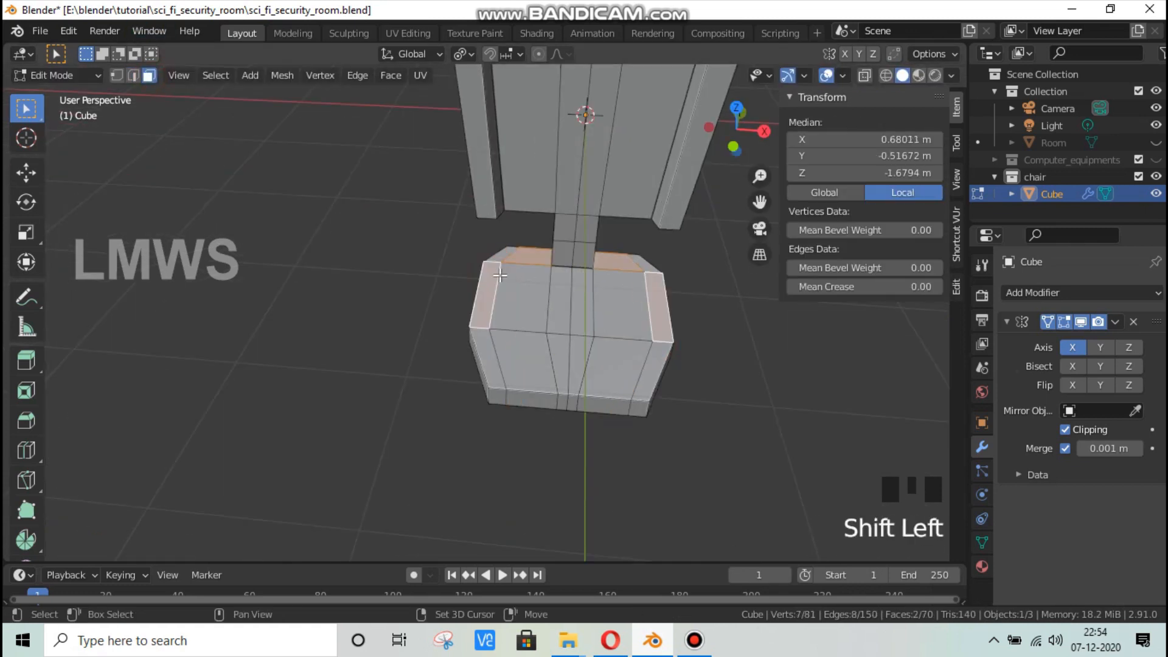
left_click(534, 250, "shift")
left_click(527, 260, "shift")
left_click(506, 255, "shift")
left_click(517, 260, "shift")
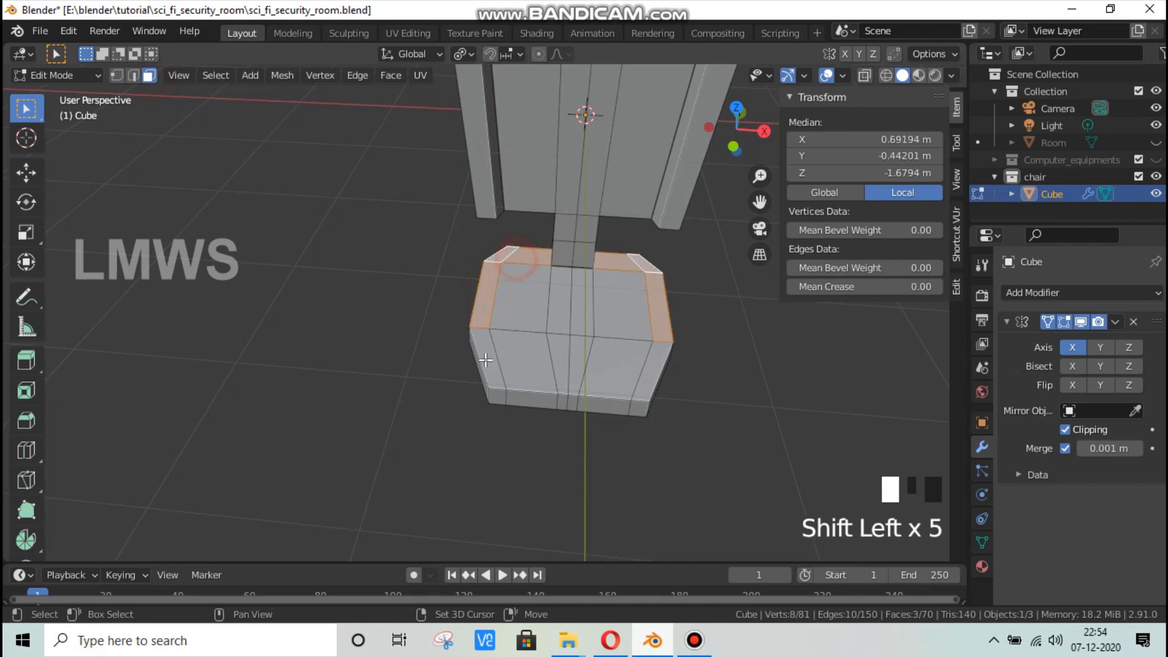
left_click(488, 365, "shift")
key("e")
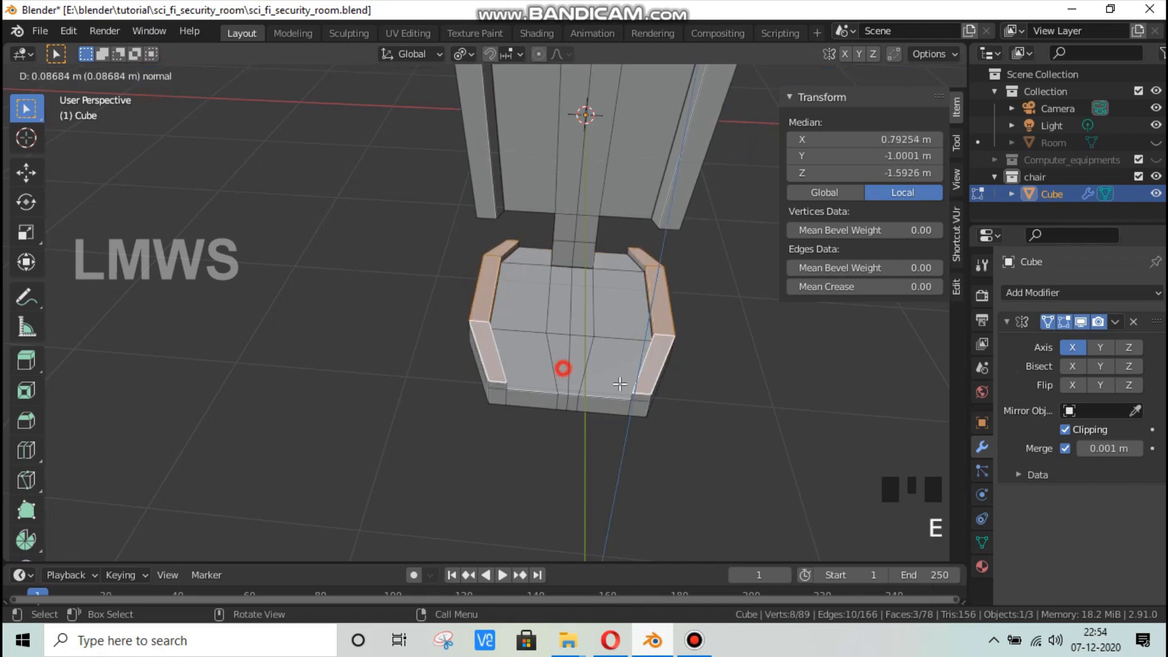
left_click(669, 382)
key("s")
right_click(673, 383)
key("g")
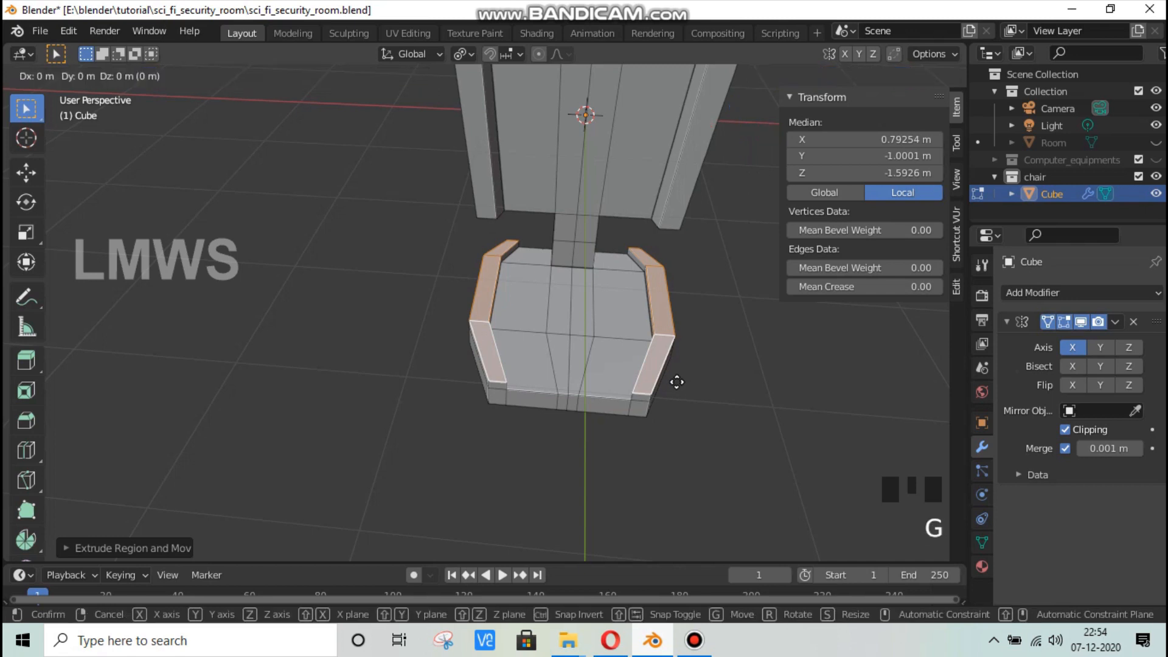
key("x")
left_click(678, 383)
middle_click_drag(678, 384, 456, 237)
left_click(513, 313)
Step: Return to Object Mode and add a Subdivision Surface modifier to the chair
scroll(513, 315, "down", 4)
key("Tab")
middle_click_drag(439, 384, 874, 312)
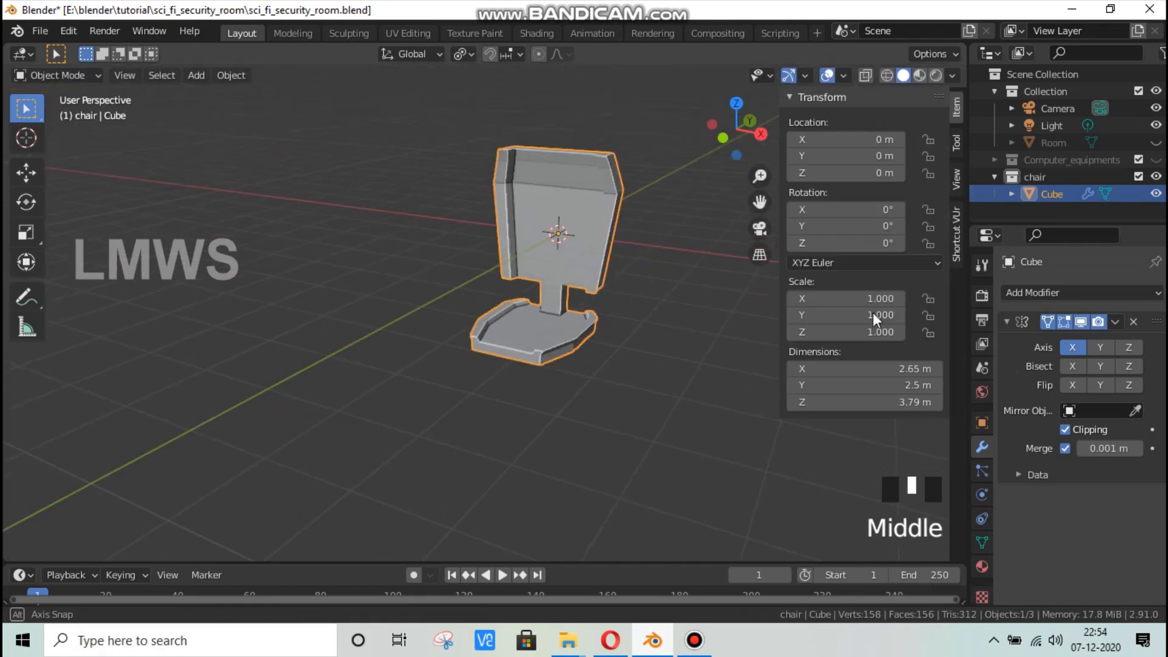
scroll(873, 313, "down", 2)
left_click(1027, 293)
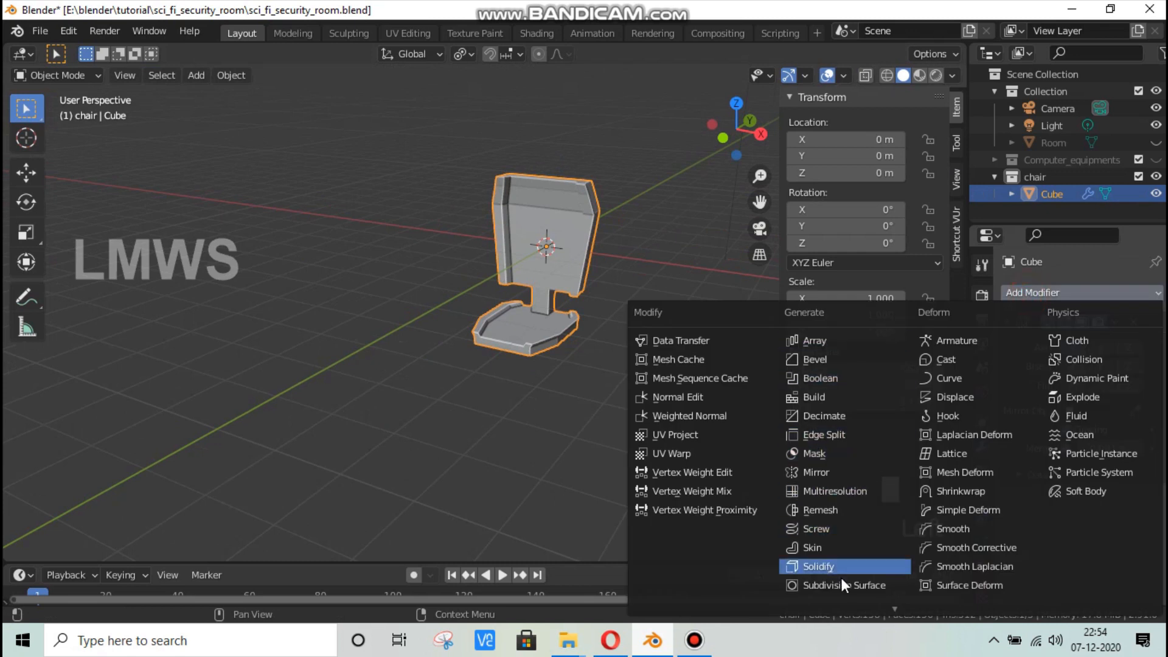
left_click(842, 583)
Step: Apply smooth shading to the chair object
middle_click_drag(552, 349, 453, 308)
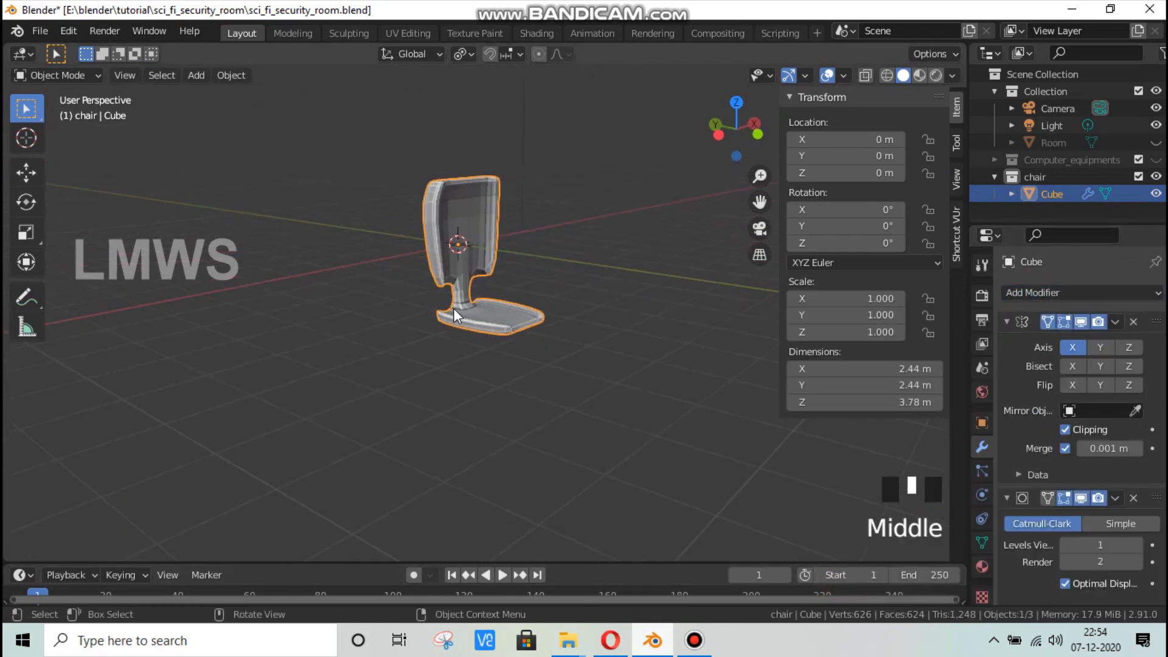
scroll(454, 308, "up", 3)
middle_click_drag(538, 330, 490, 319)
scroll(528, 320, "down", 3)
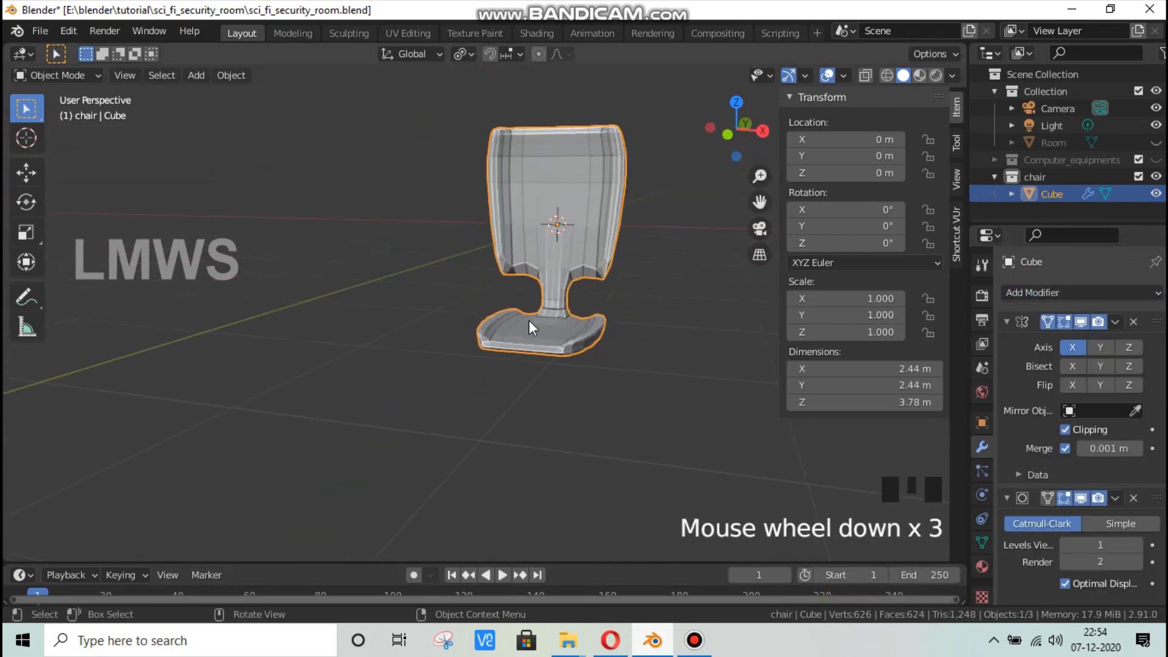
right_click(597, 210)
left_click(596, 211)
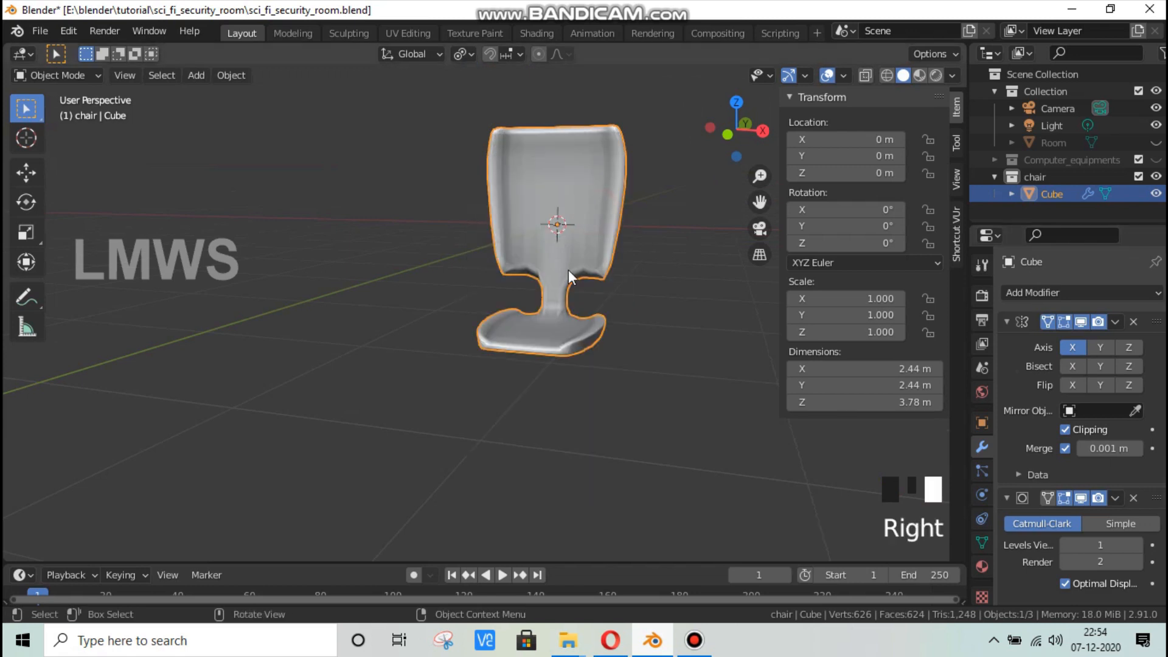
Step: Try extruding the rear end faces of the seat rim upward in two segments toward the backrest
middle_click_drag(568, 269, 570, 311)
scroll(520, 347, "up", 3)
left_click(623, 338)
key("Tab")
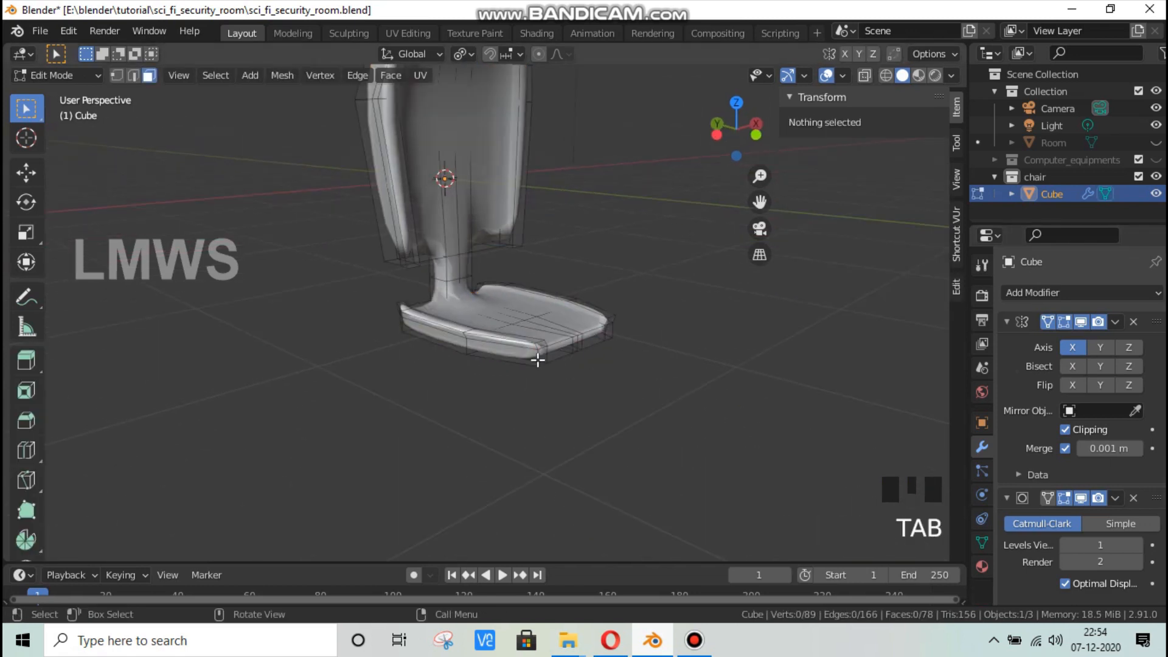
middle_click_drag(538, 360, 544, 413)
scroll(623, 396, "down", 1)
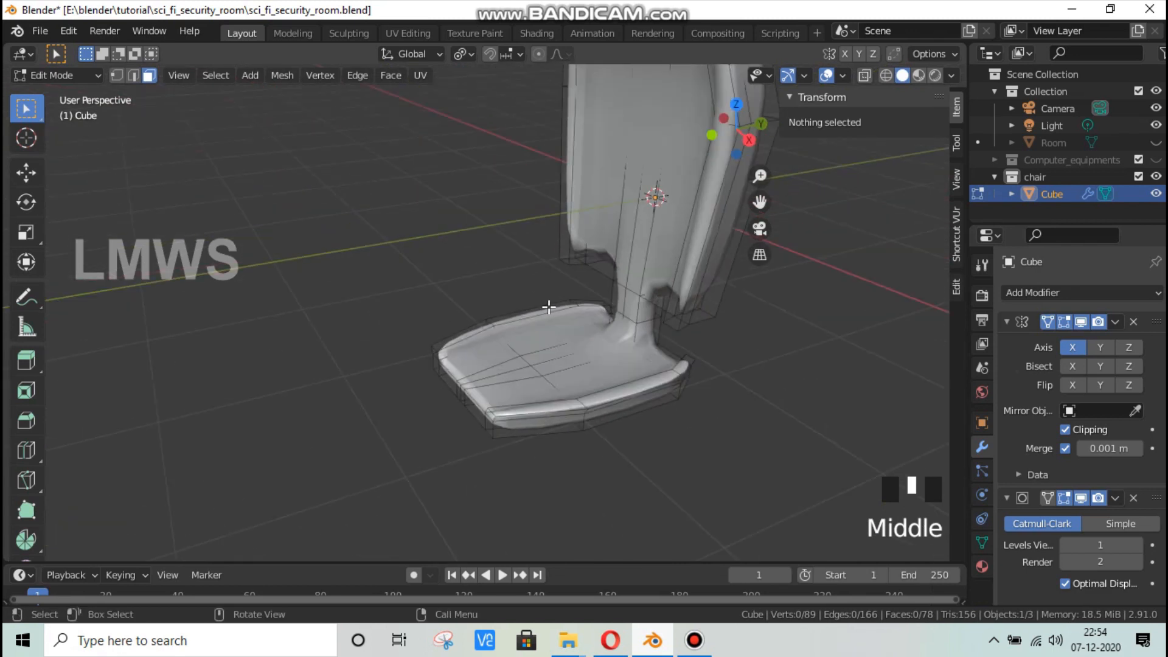
left_click(682, 374)
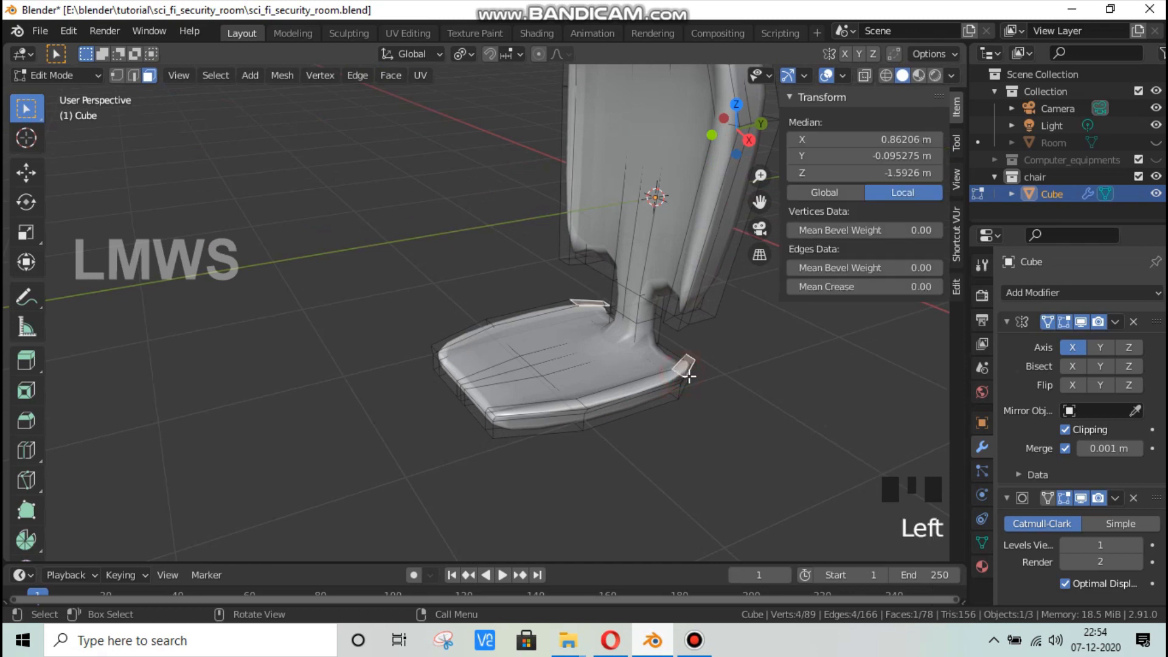
key("e")
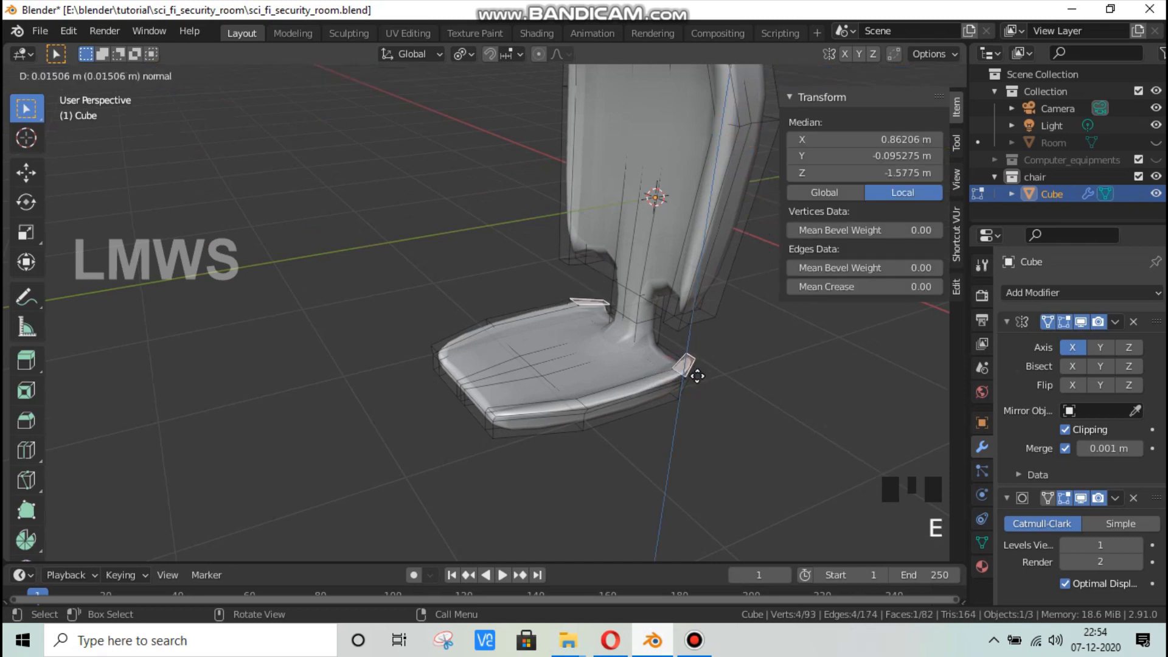
left_click(697, 376)
key("e")
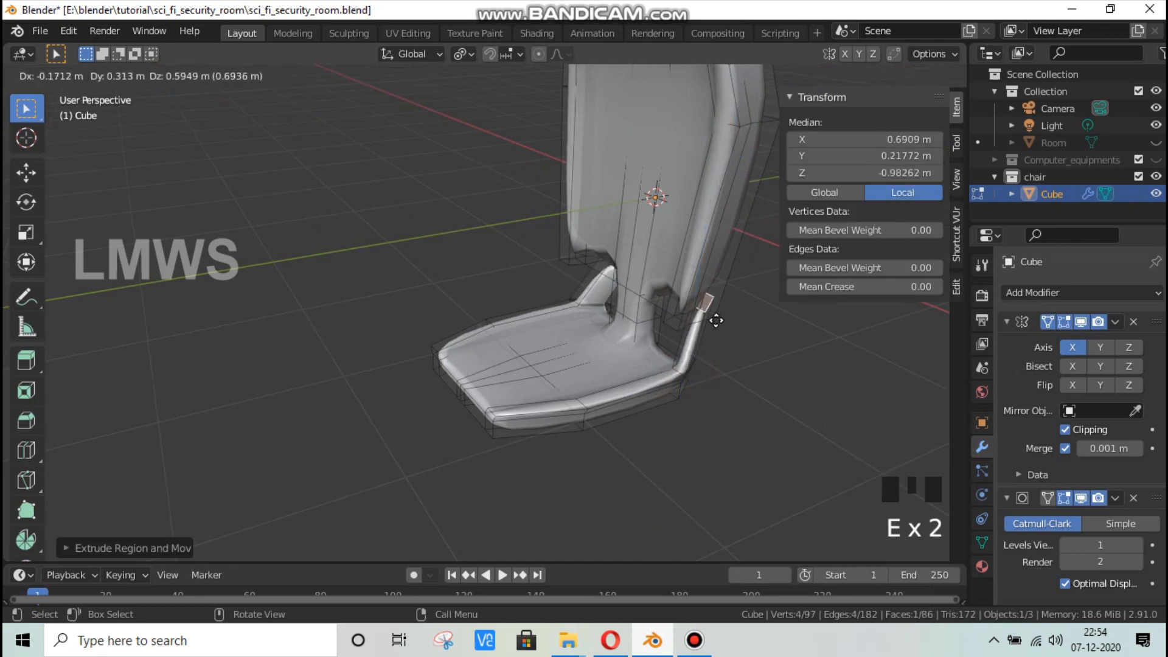
left_click(730, 267)
middle_click_drag(724, 266, 675, 261)
scroll(673, 263, "down", 2)
key("g")
key("x")
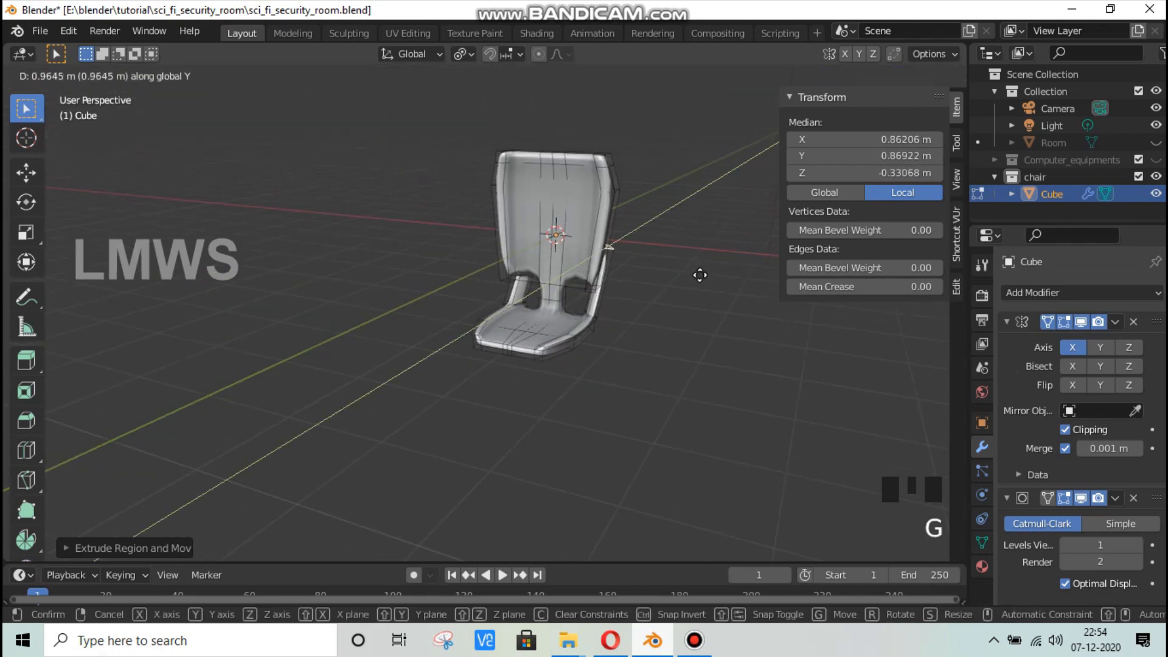
right_click(684, 280)
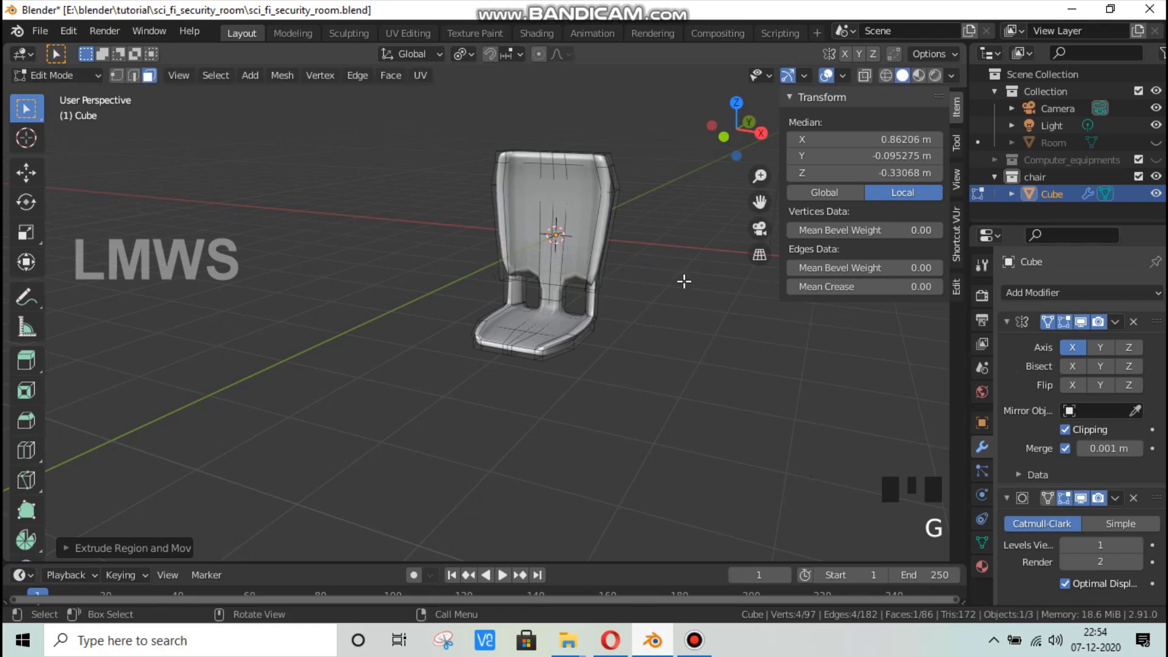
Step: Undo the upward extrusions at the rear ends of the seat rim
key("ctrl+z")
key("ctrl+z")
key("ctrl+z")
key("ctrl+z")
key("ctrl+z")
Step: Add a side-to-side loop cut across the seat base near its front edge
scroll(622, 344, "up", 3)
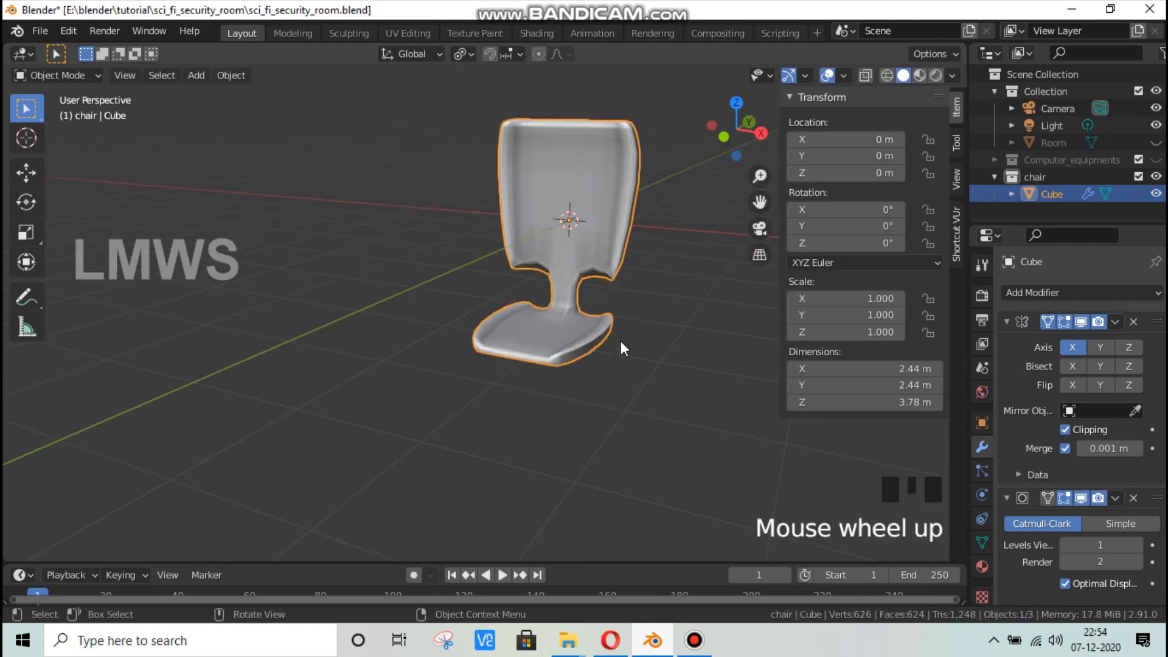
key("Tab")
left_click(589, 378)
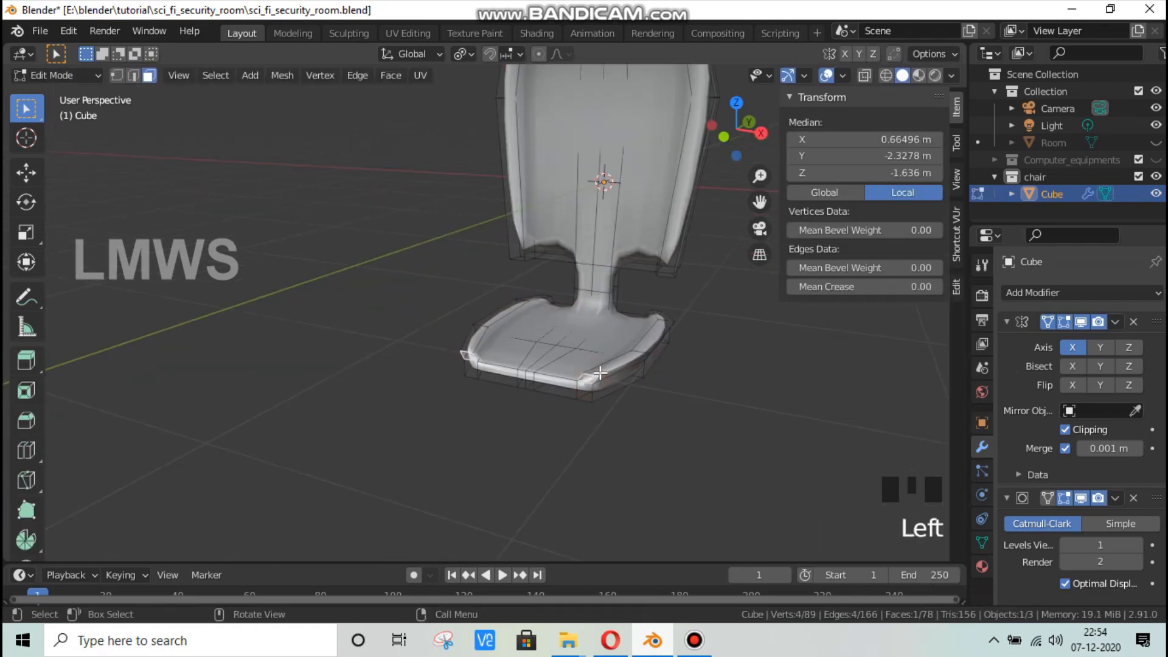
key("alt+a")
key("ctrl+r")
left_click(607, 376)
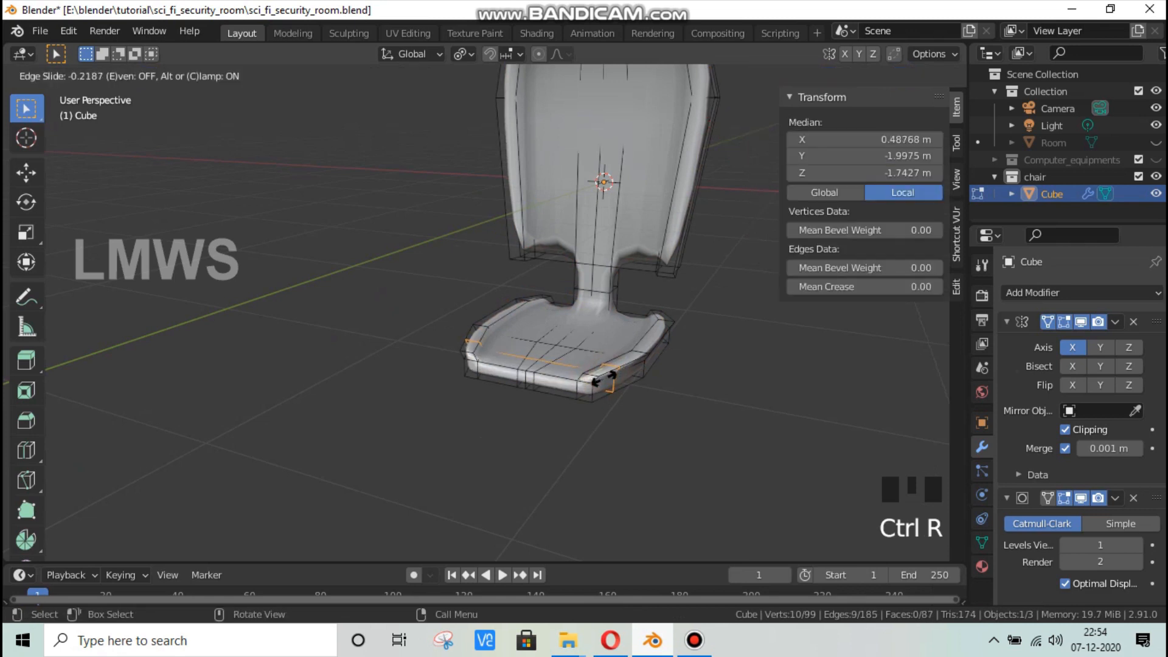
middle_click_drag(635, 398, 422, 298)
key("alt+a")
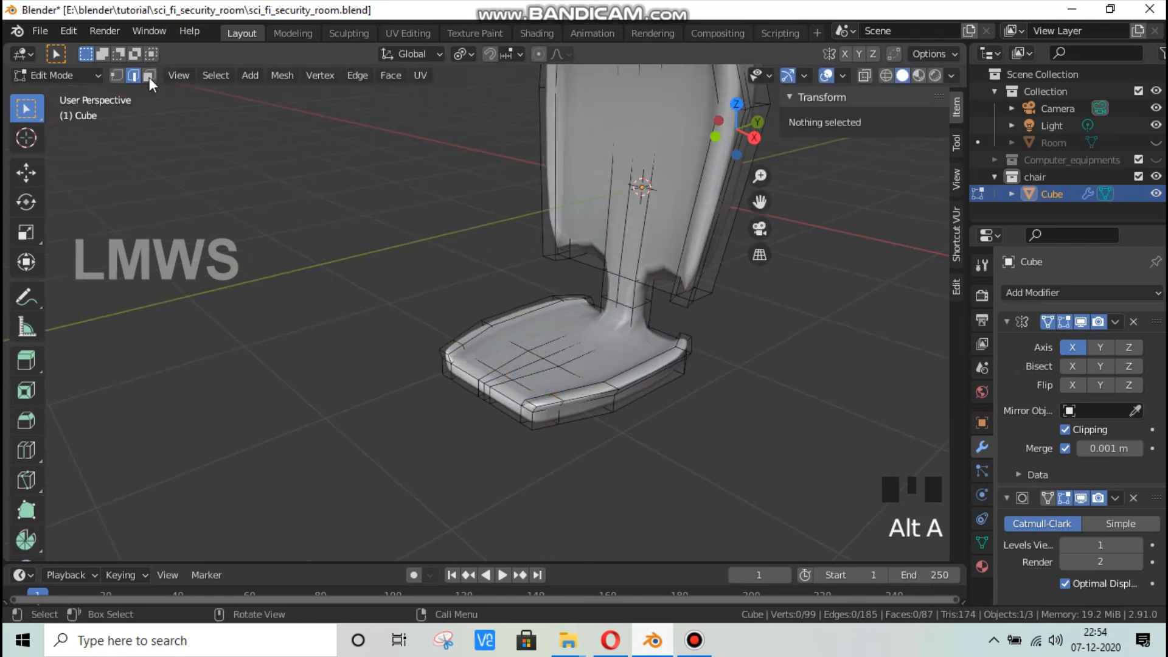
Step: Extrude the rim's front corner faces upward in three segments of about 0.17, 0.46 and 0.09 m as armrest posts
left_click(504, 382)
left_click(535, 402)
key("e")
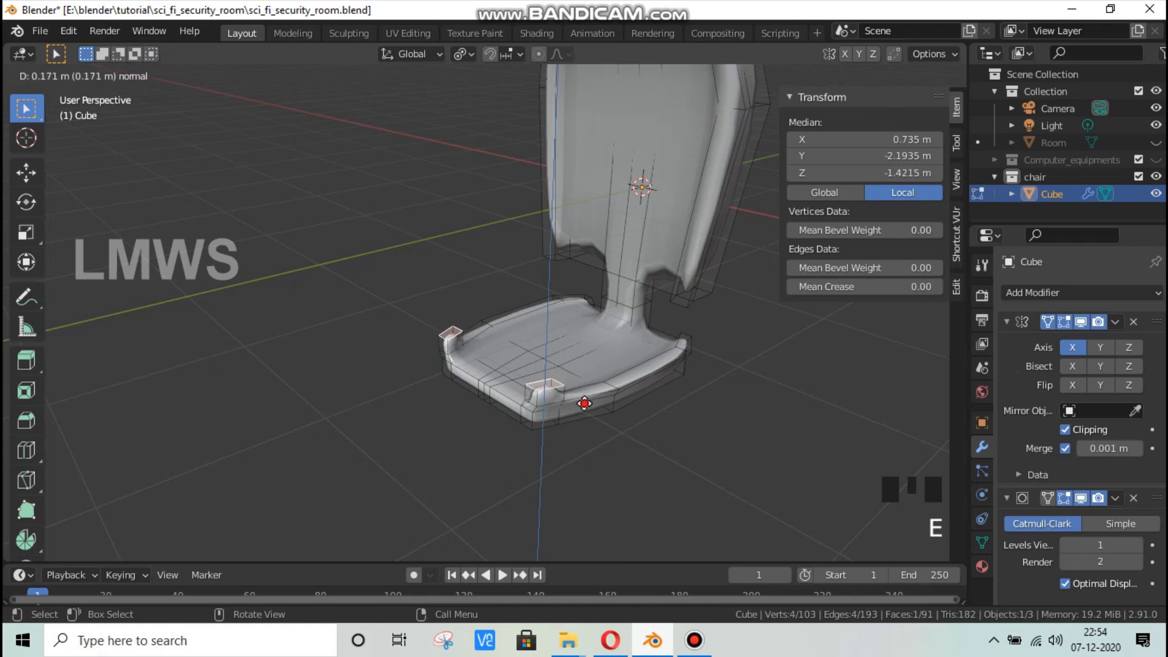
left_click(584, 403)
key("e")
left_click(590, 352)
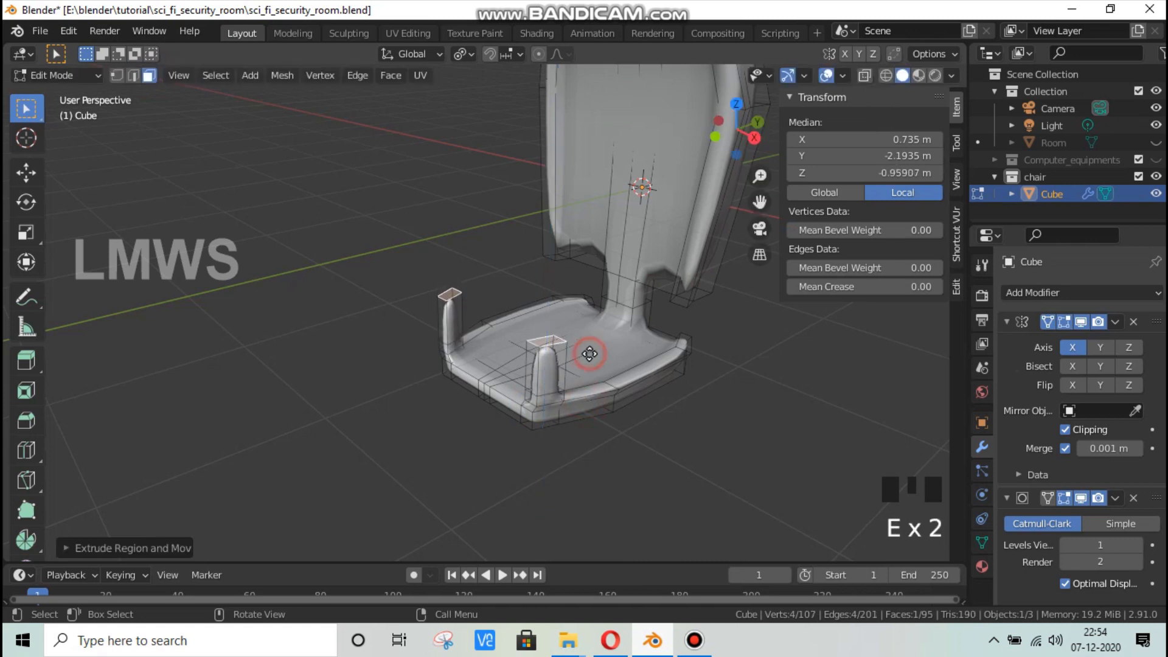
key("e")
left_click(589, 345)
Step: Extrude the rear face of each post's top segment backward to form the horizontal armrests
middle_click_drag(615, 410, 323, 312)
left_click(339, 326)
key("e")
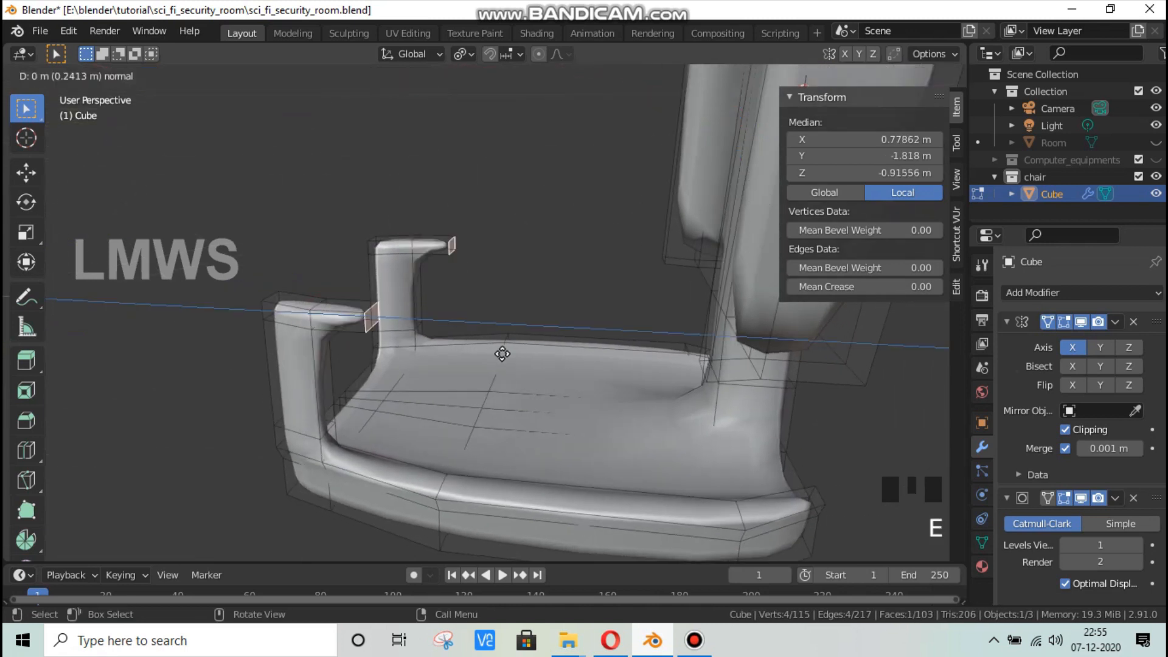
left_click(594, 361)
key("alt+a")
Step: Add a loop cut across the horizontal armrest and slide it toward the front post
key("ctrl+r")
left_click(456, 326)
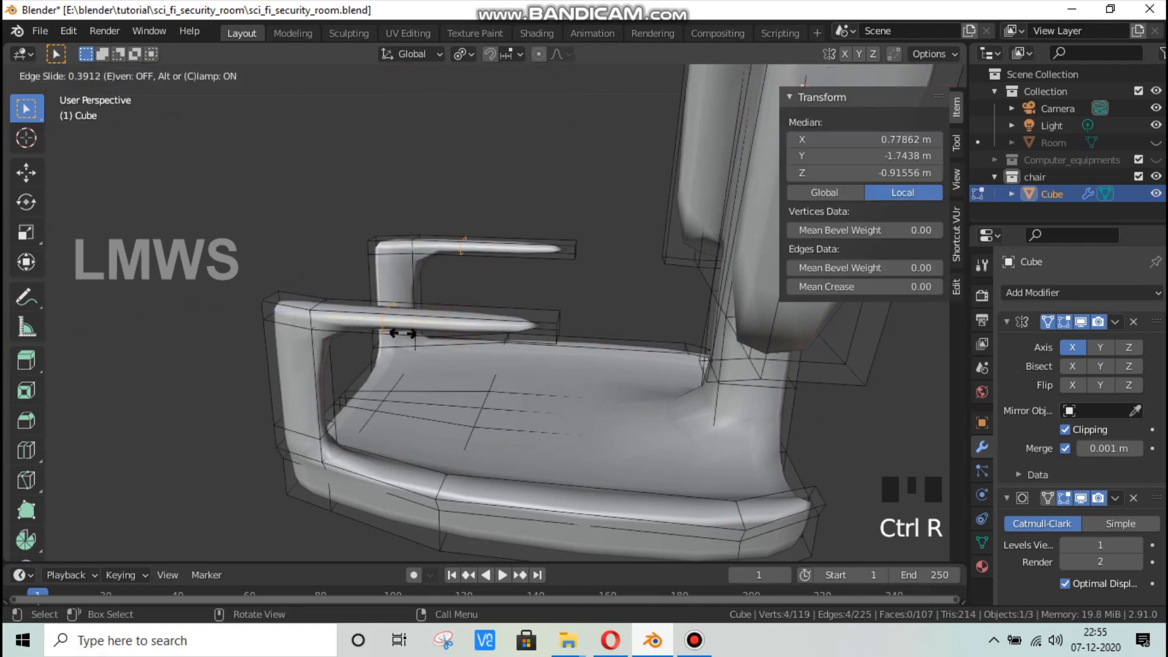
left_click(389, 336)
key("alt+a")
Step: Move the armrest's top front edge back about 0.13 m along Y and check the shape in Object Mode
middle_click_drag(357, 363, 122, 67)
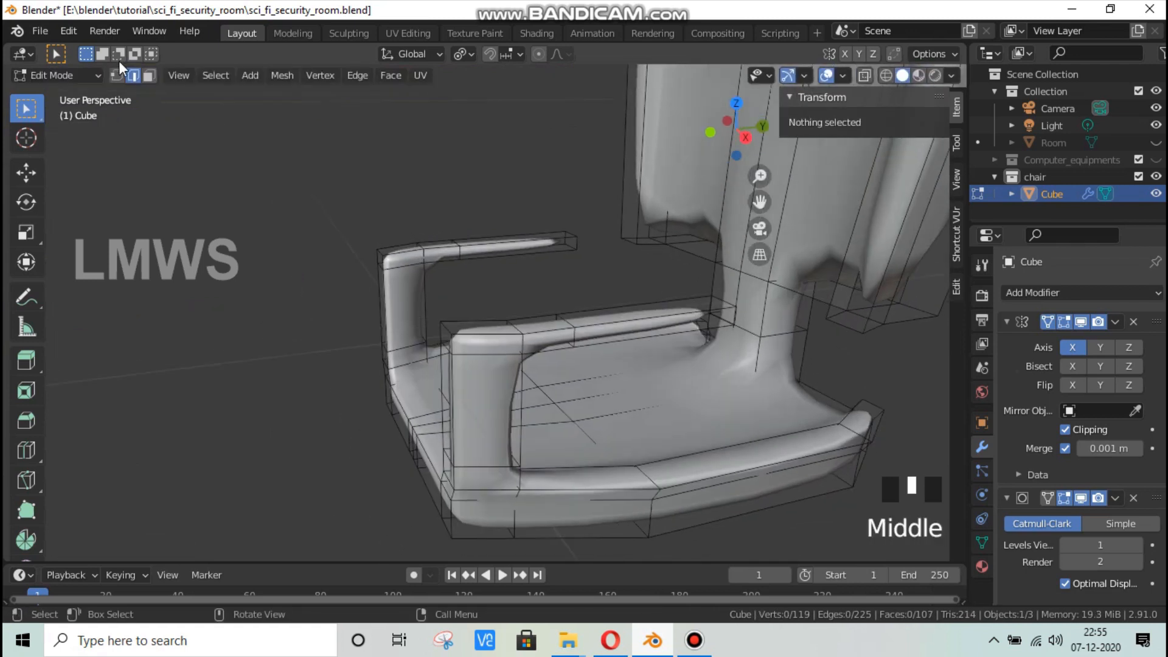
left_click(498, 336)
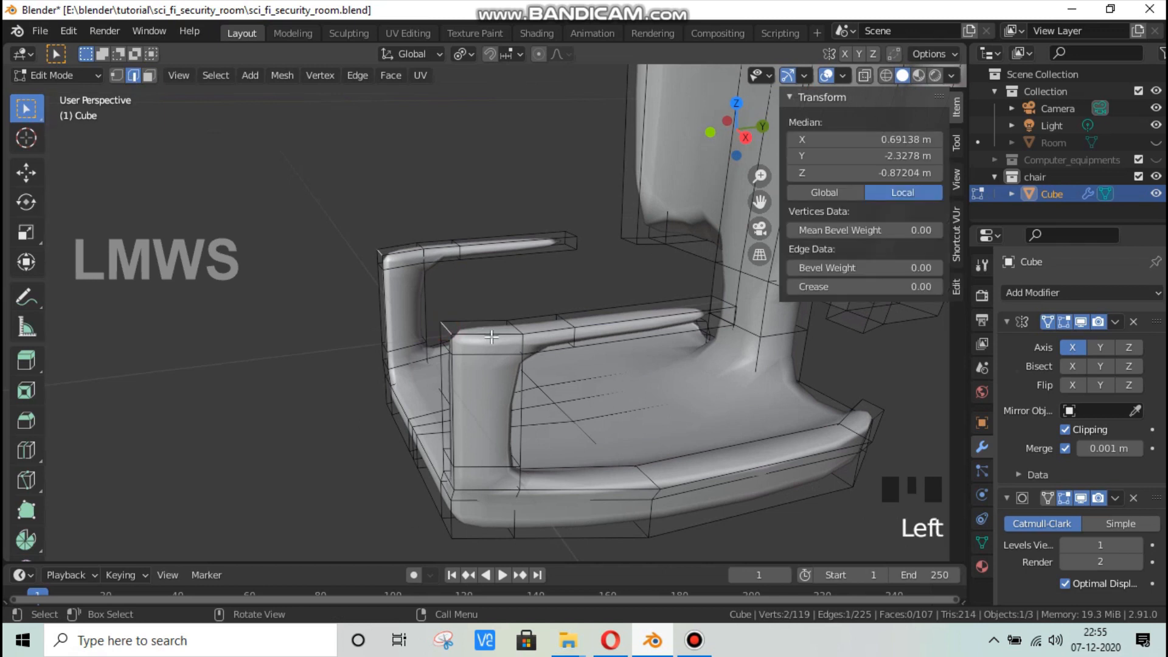
key("g")
key("y")
left_click(522, 340)
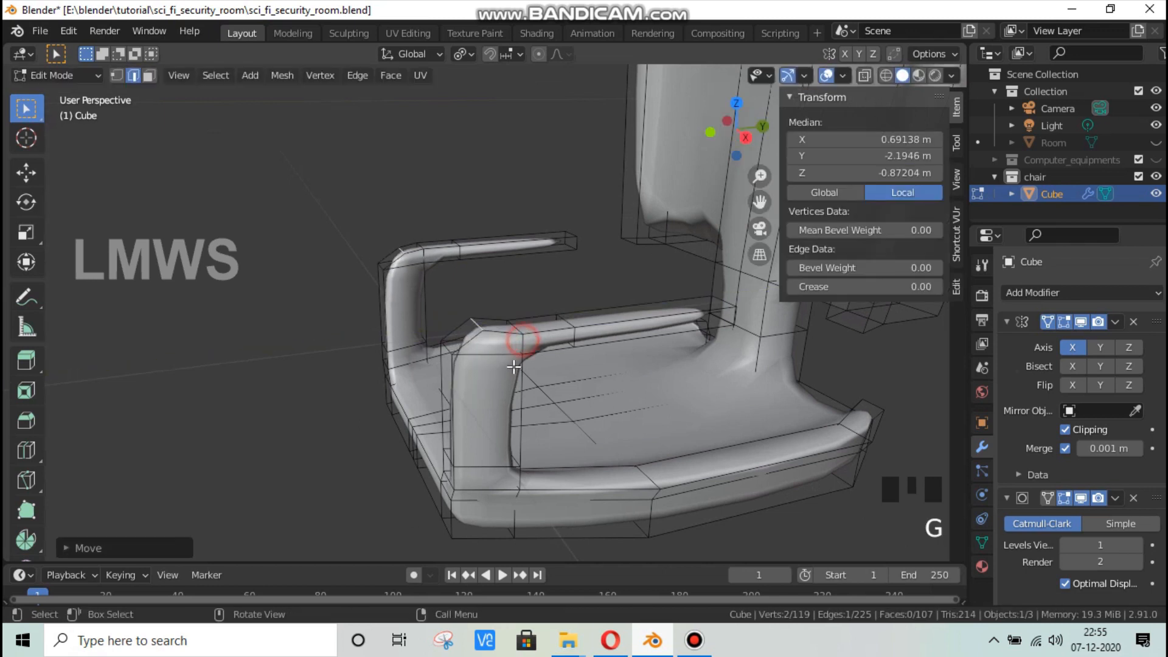
key("Tab")
scroll(505, 369, "down", 4)
middle_click_drag(534, 362, 572, 380)
Step: Move all vertices of the seat's side rim and armrest outward along X to widen the mirrored seat
key("Tab")
scroll(574, 380, "up", 1)
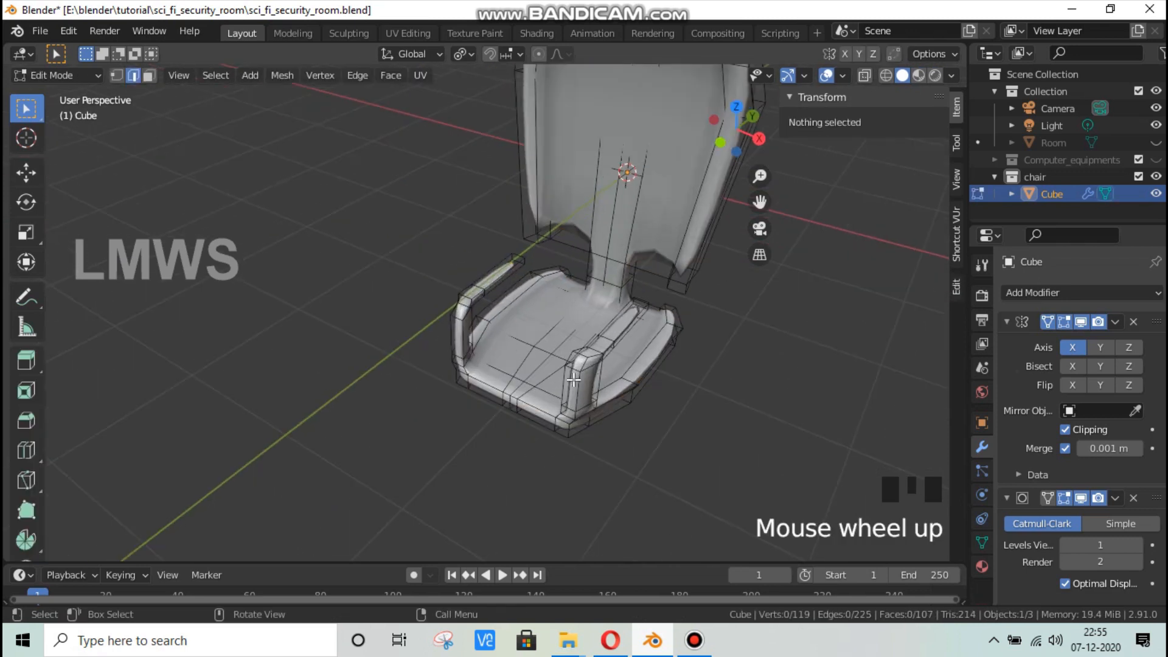
key("KP_7")
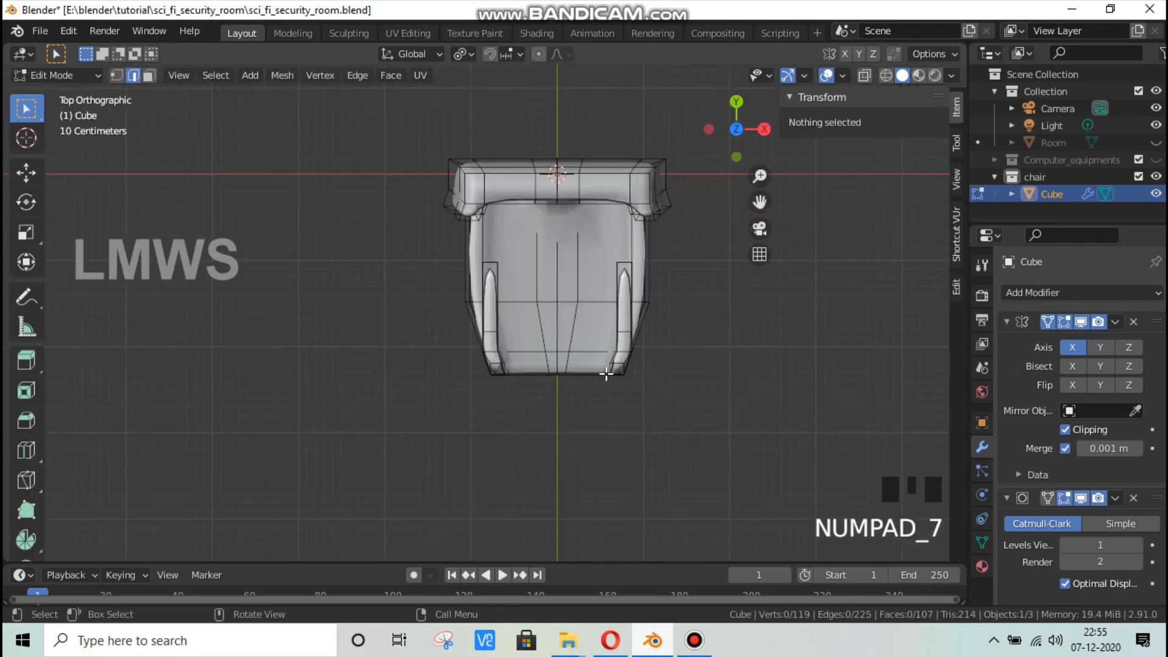
scroll(607, 374, "up", 1)
middle_click_drag(607, 343, 616, 315)
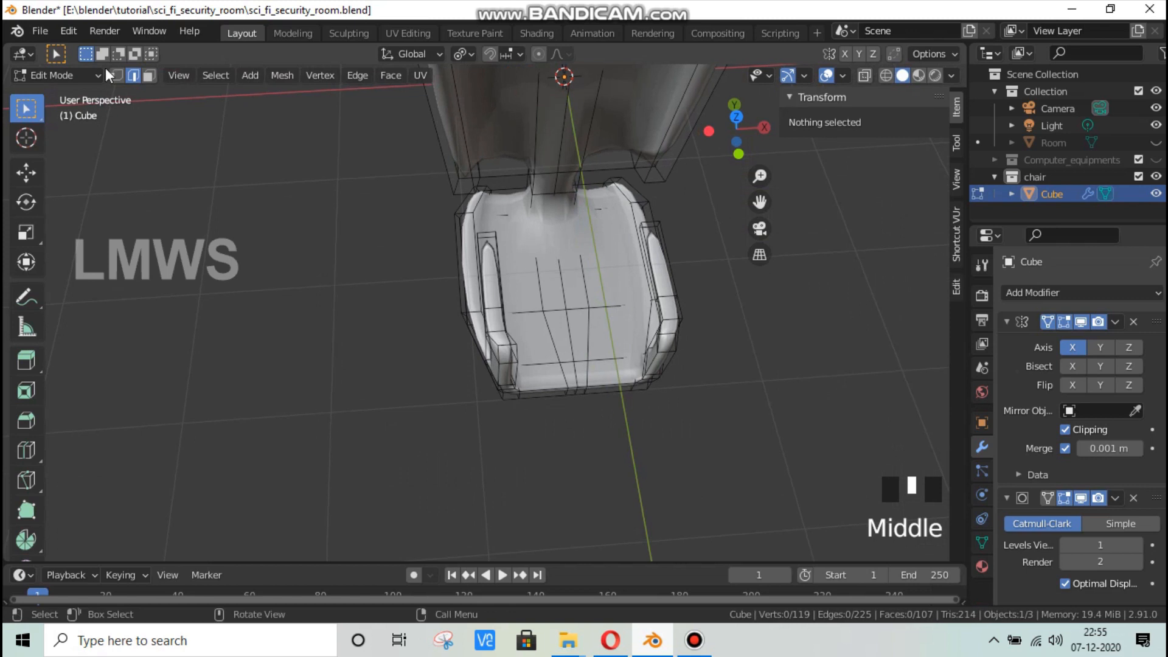
left_click(885, 76)
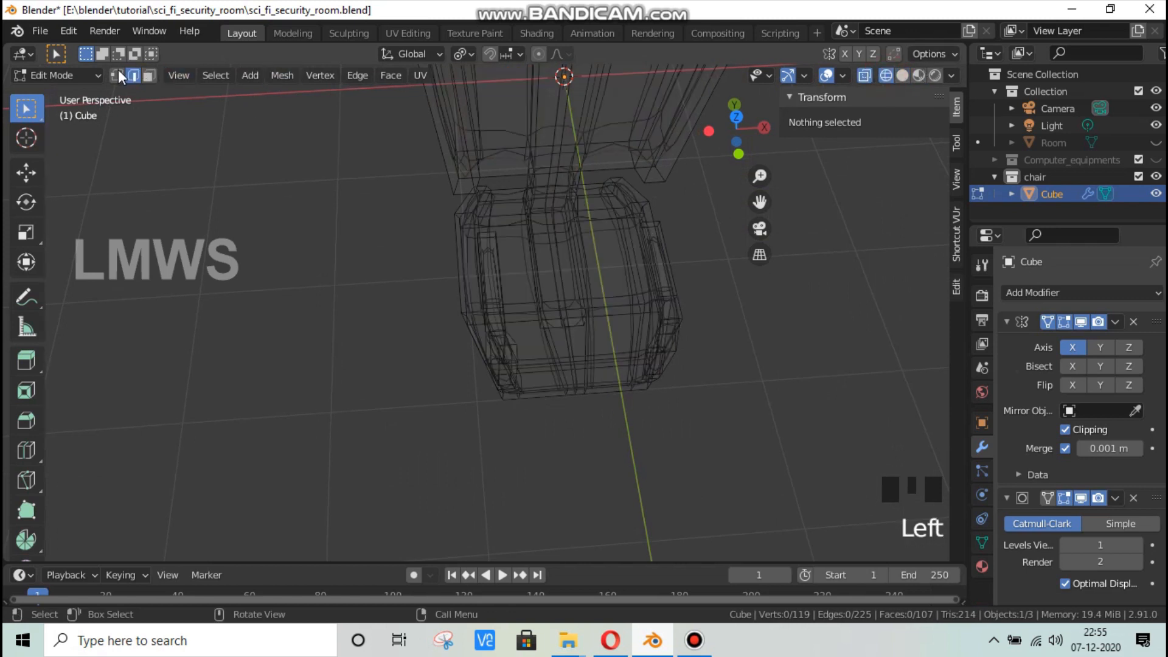
left_click_drag(594, 172, 626, 205)
left_click_drag(608, 194, 753, 374, "shift")
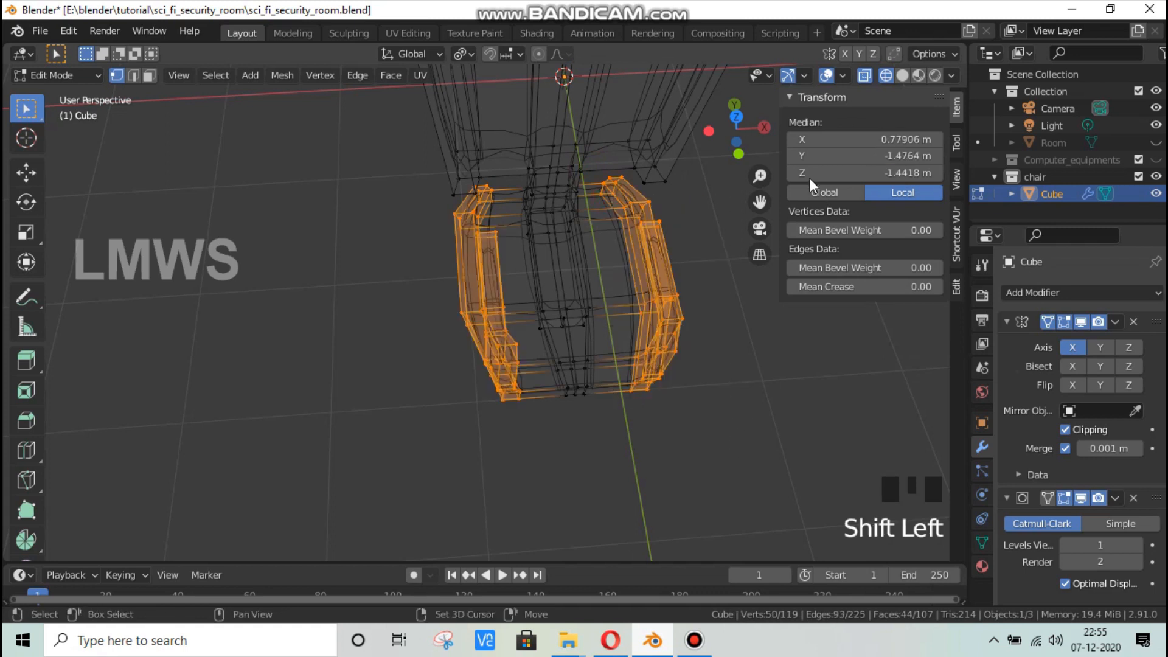
left_click(903, 75)
key("g")
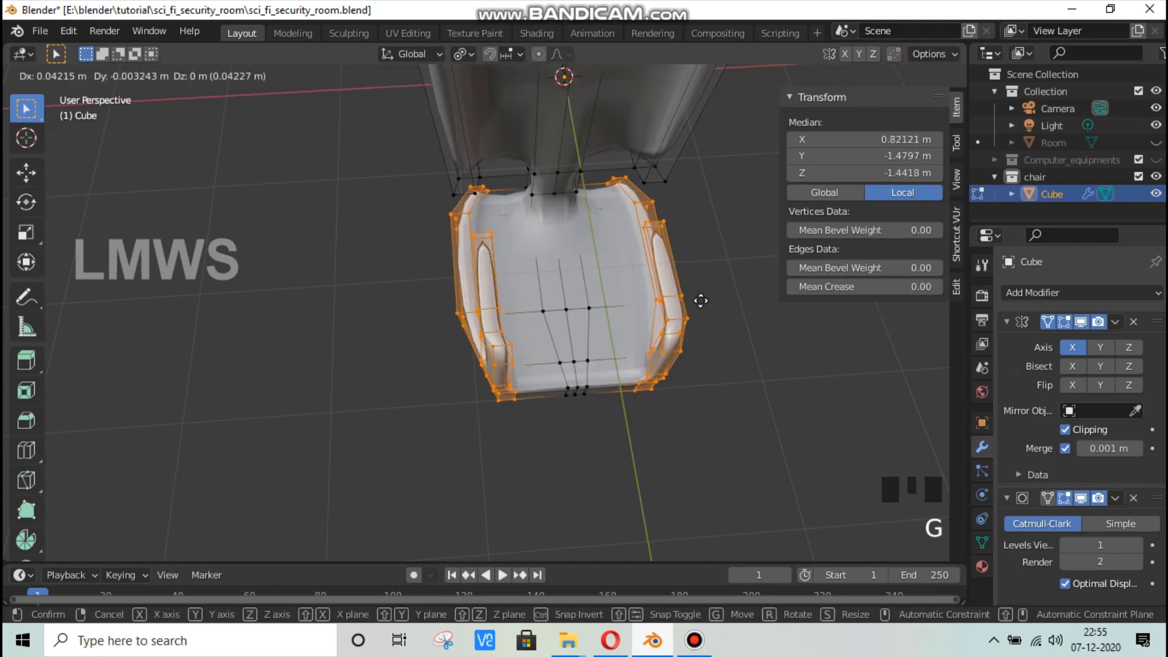
key("x")
left_click(710, 301)
middle_click_drag(560, 338, 527, 275)
key("alt+a")
Step: Raise the horizontal armrest vertices about 0.23 m along Z in the right side view
key("KP_3")
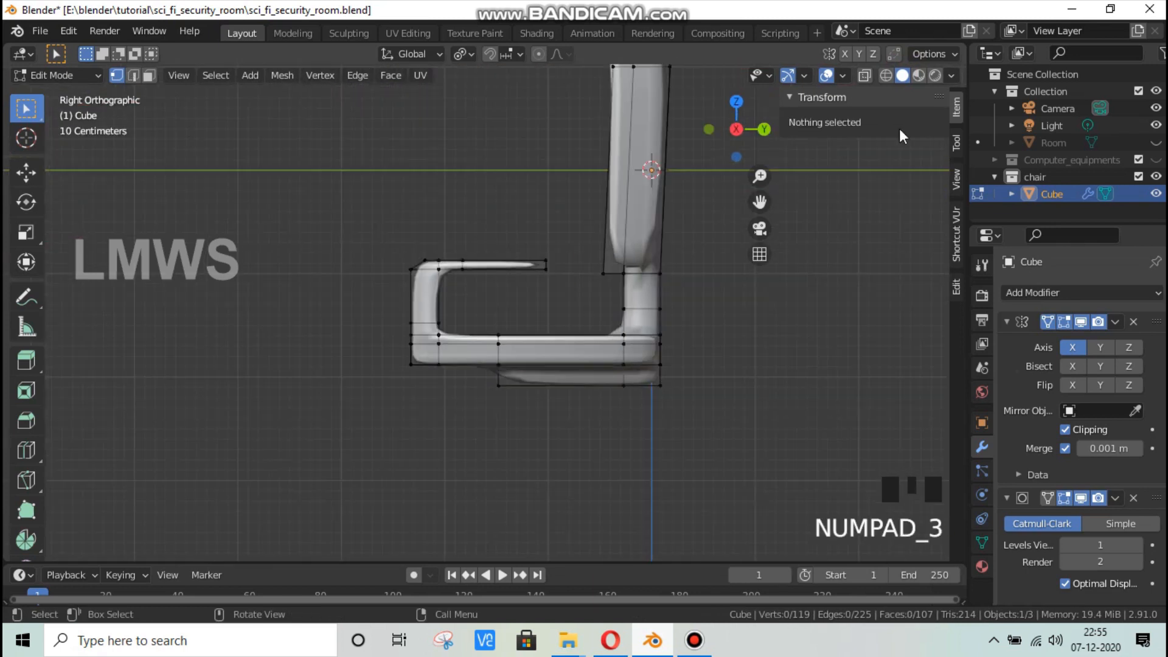
left_click(885, 76)
left_click_drag(339, 214, 585, 294)
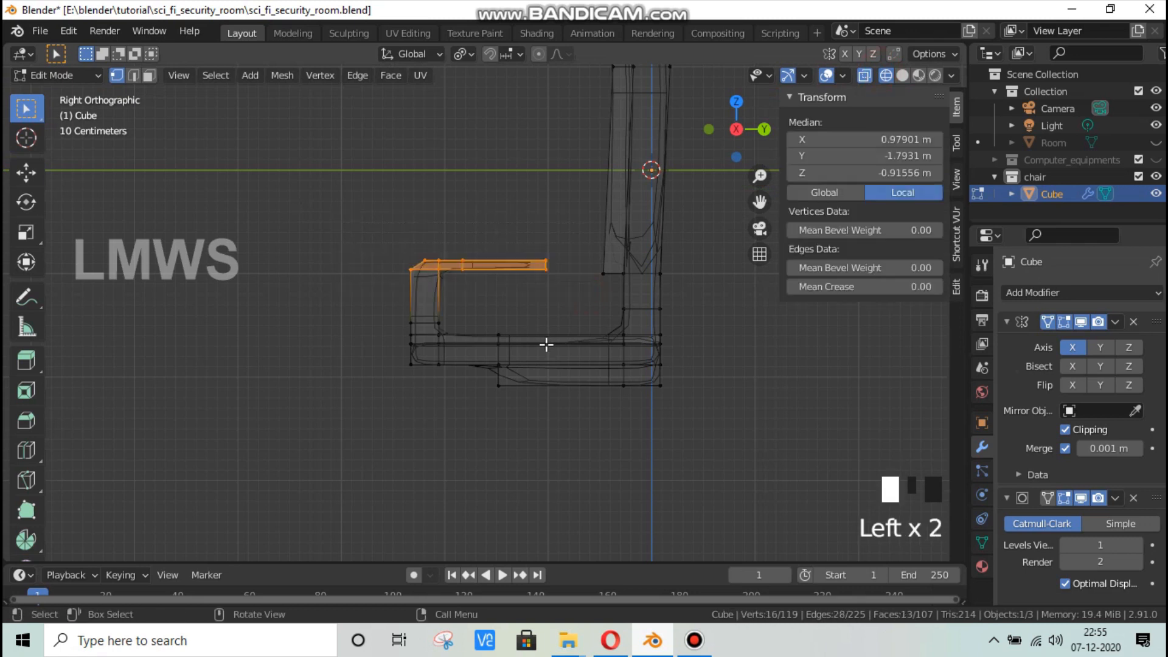
key("g")
left_click(492, 271)
scroll(436, 316, "down", 3)
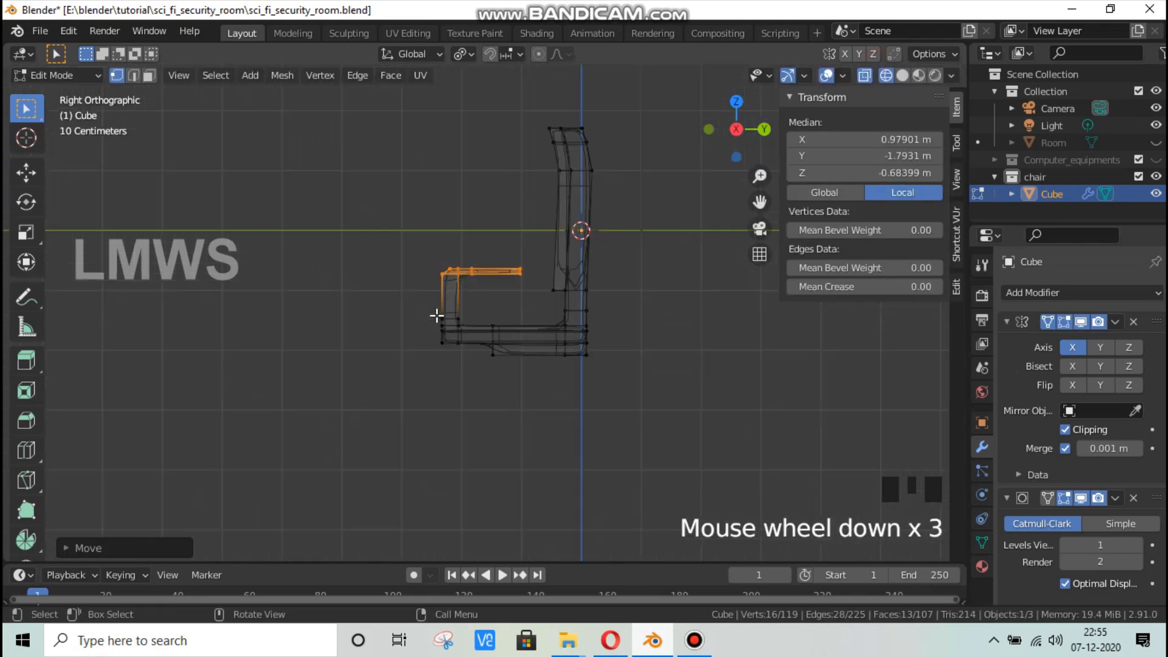
Step: Save the file and inspect the whole chair in solid shading with nothing selected
key("ctrl+s")
key("alt+a")
mouse_move(439, 331)
middle_mouse_down()
mouse_move(582, 365)
mouse_move(632, 359)
middle_mouse_up()
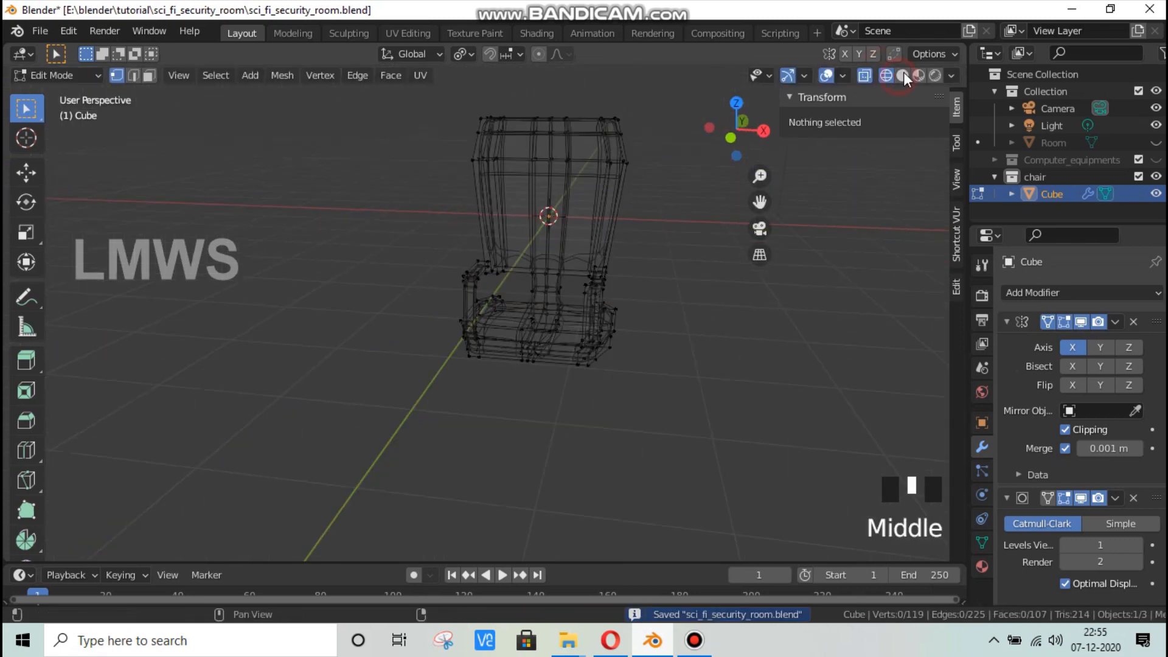
left_click(904, 75)
middle_click_drag(473, 363, 545, 385)
scroll(546, 385, "up", 3)
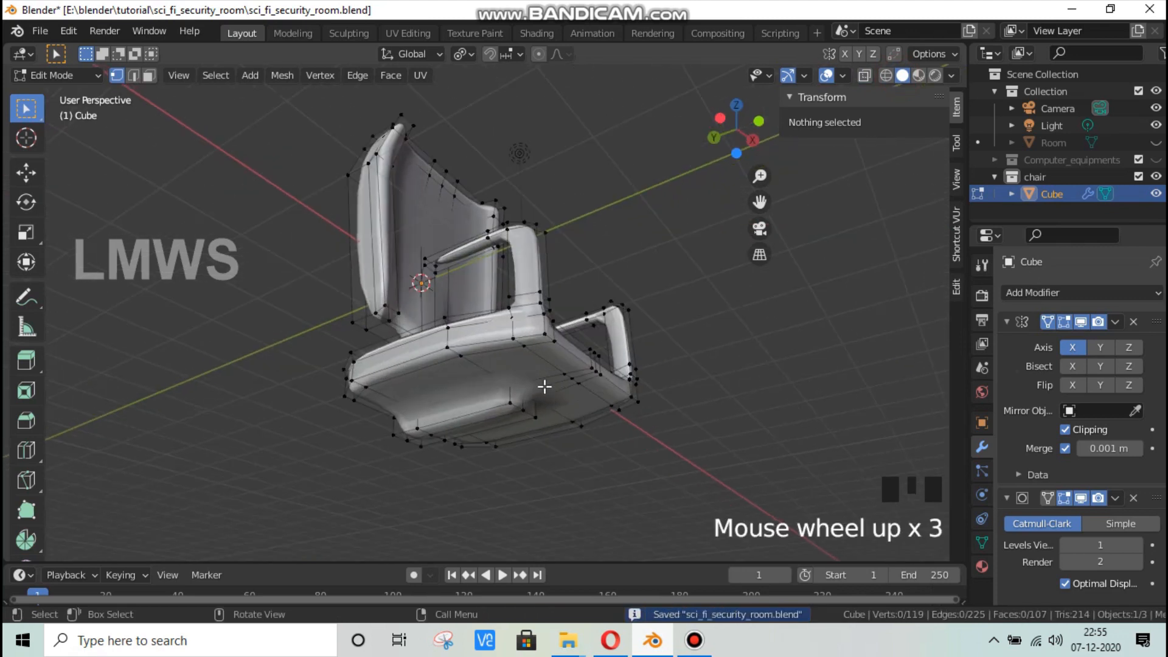
scroll(545, 385, "down", 2)
key("ctrl+s")
middle_click_drag(654, 369, 572, 341)
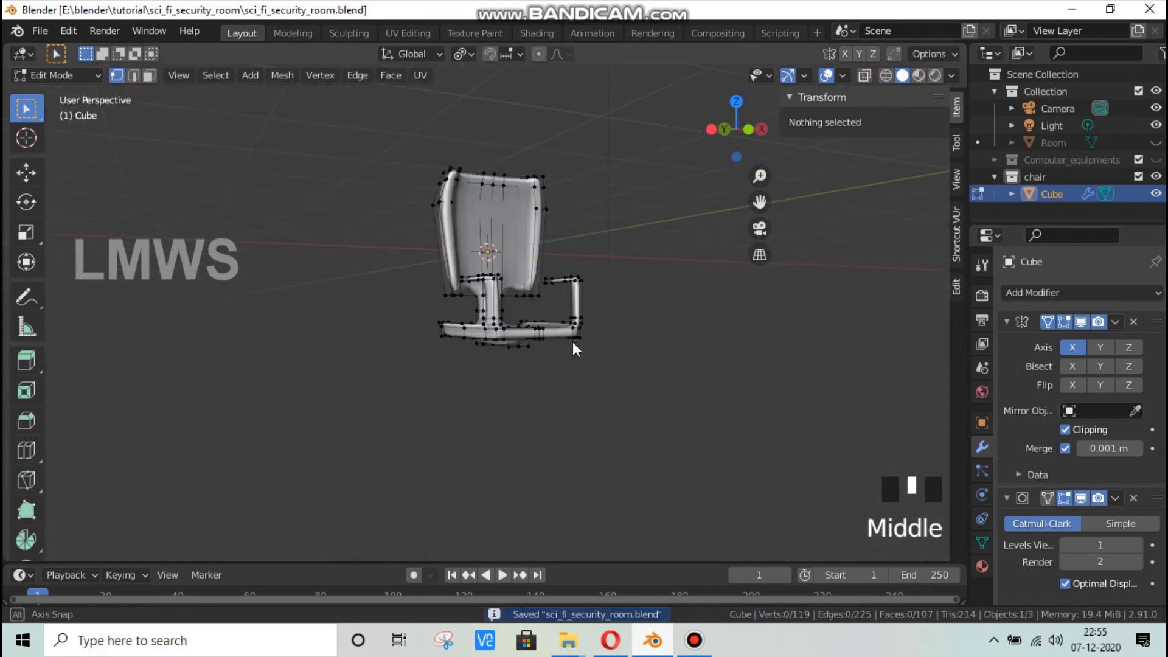
Step: Apply the Subdivision Surface modifier to the chair in Object Mode
key("Tab")
scroll(568, 294, "up", 2)
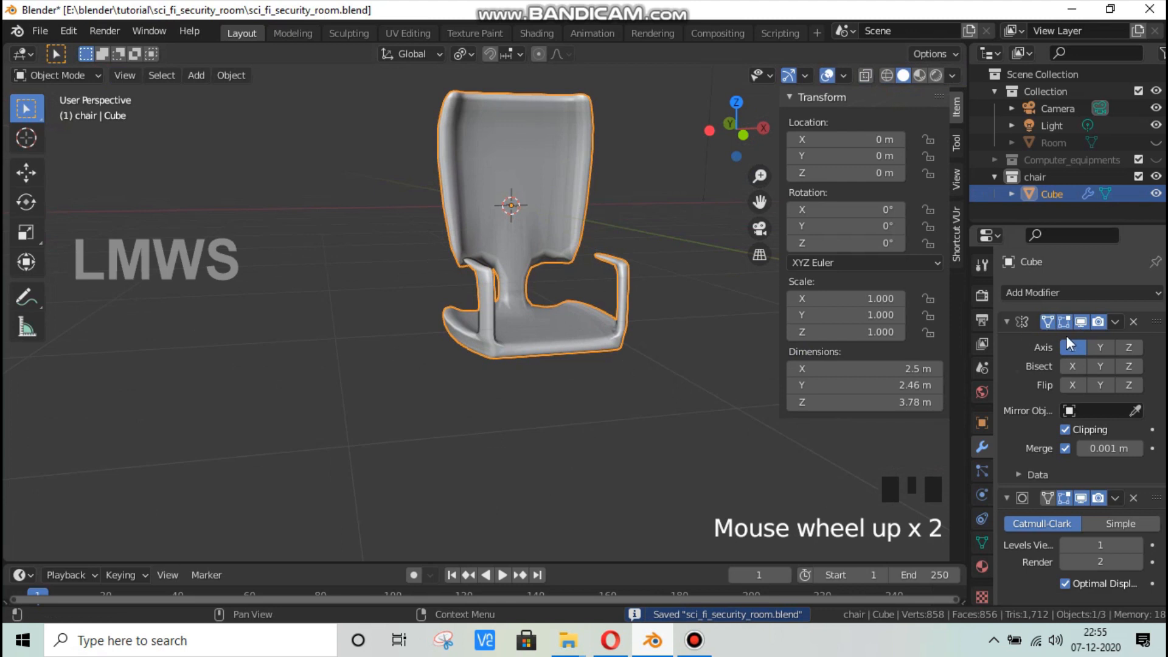
left_click(1007, 321)
left_click(1117, 346)
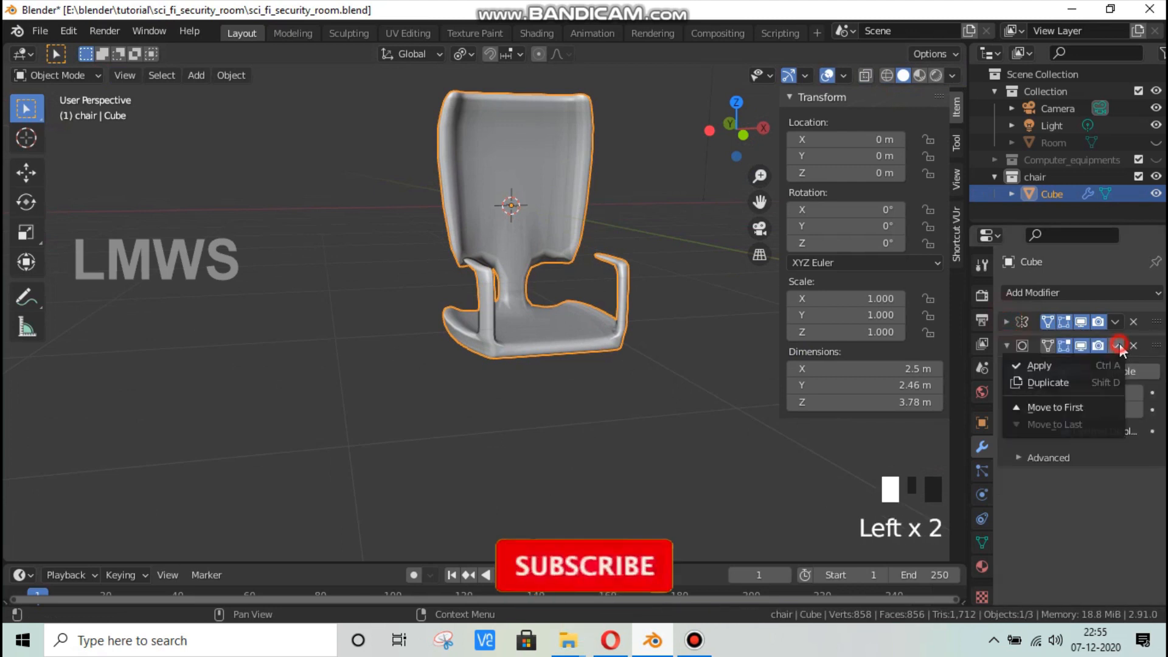
left_click(1037, 366)
Step: Snap the 3D cursor to a vertex on the seat's underside near the centre, and apply the chair's Mirror modifier
key("Tab")
middle_click_drag(577, 357, 539, 399)
scroll(539, 399, "up", 2)
left_click(610, 399)
key("shift+s")
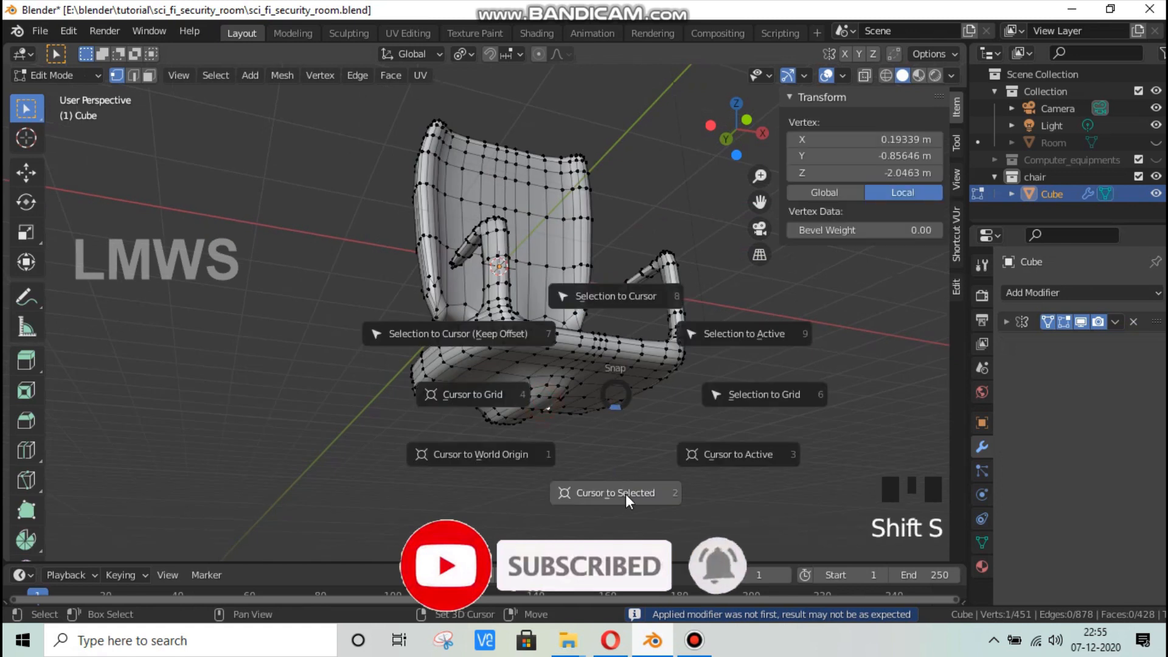
left_click(623, 494)
key("alt+a")
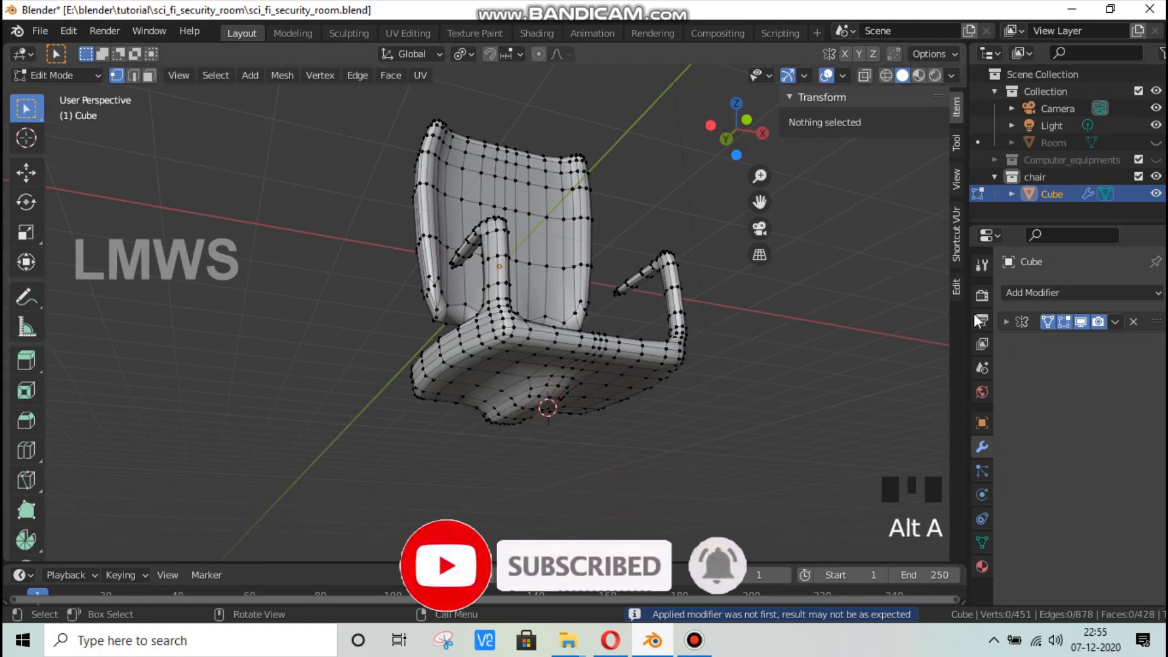
left_click(1007, 321)
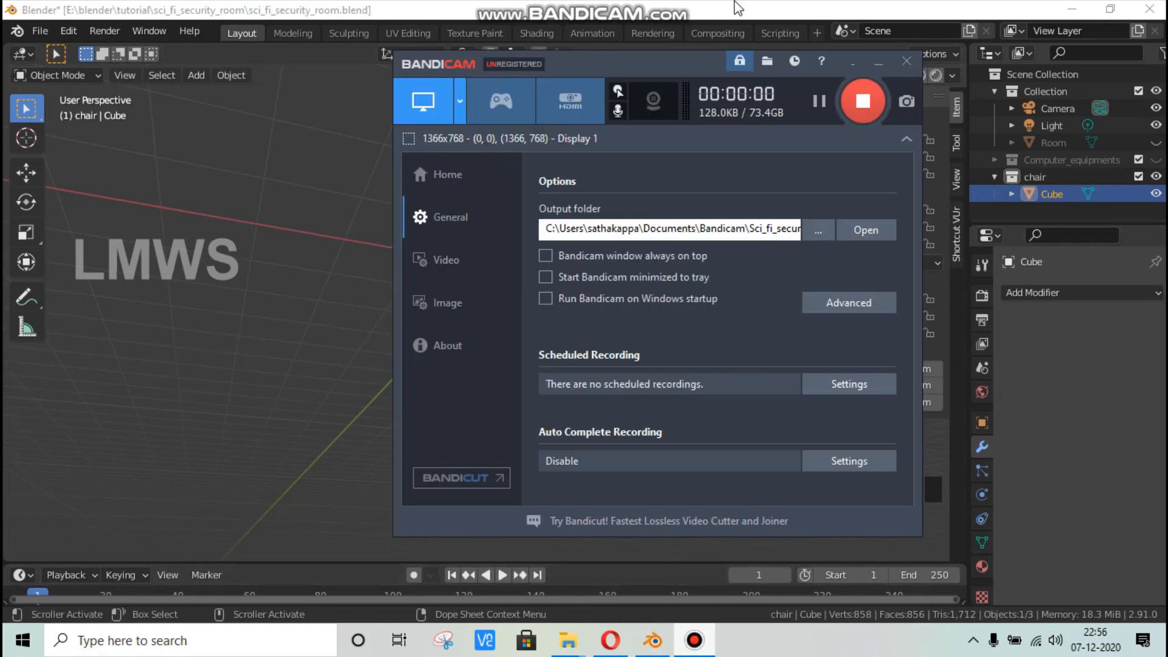
left_click(830, 3)
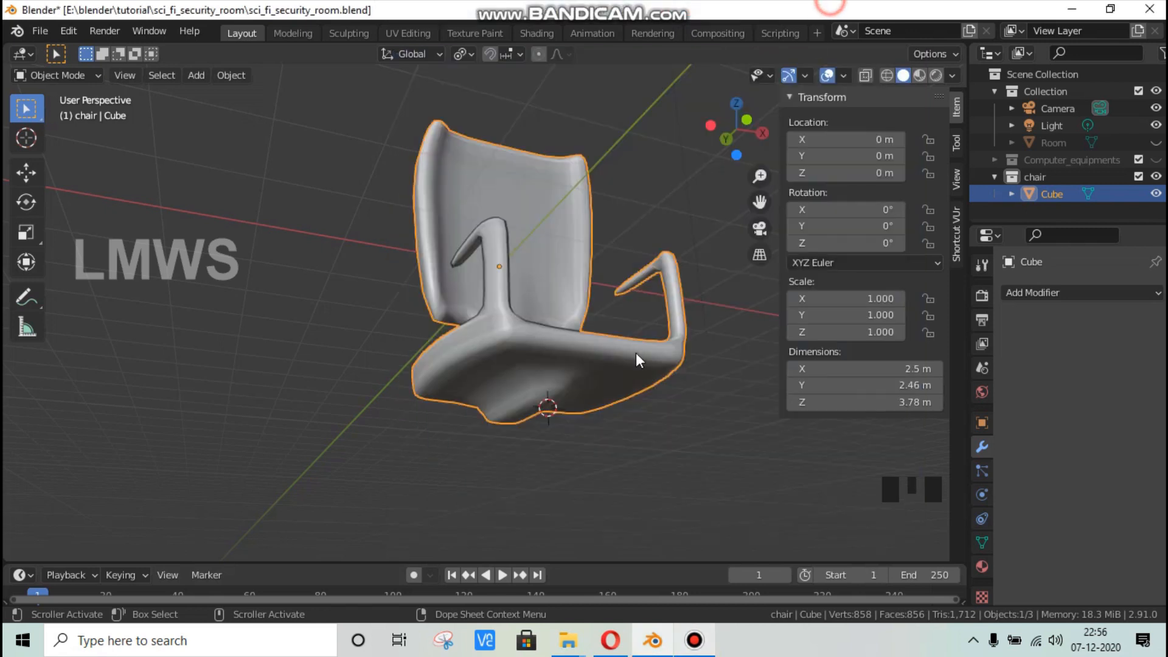
Step: Add a cylinder to the chair mesh at the 3D cursor and lower it about 0.67 m along Z
key("shift+a")
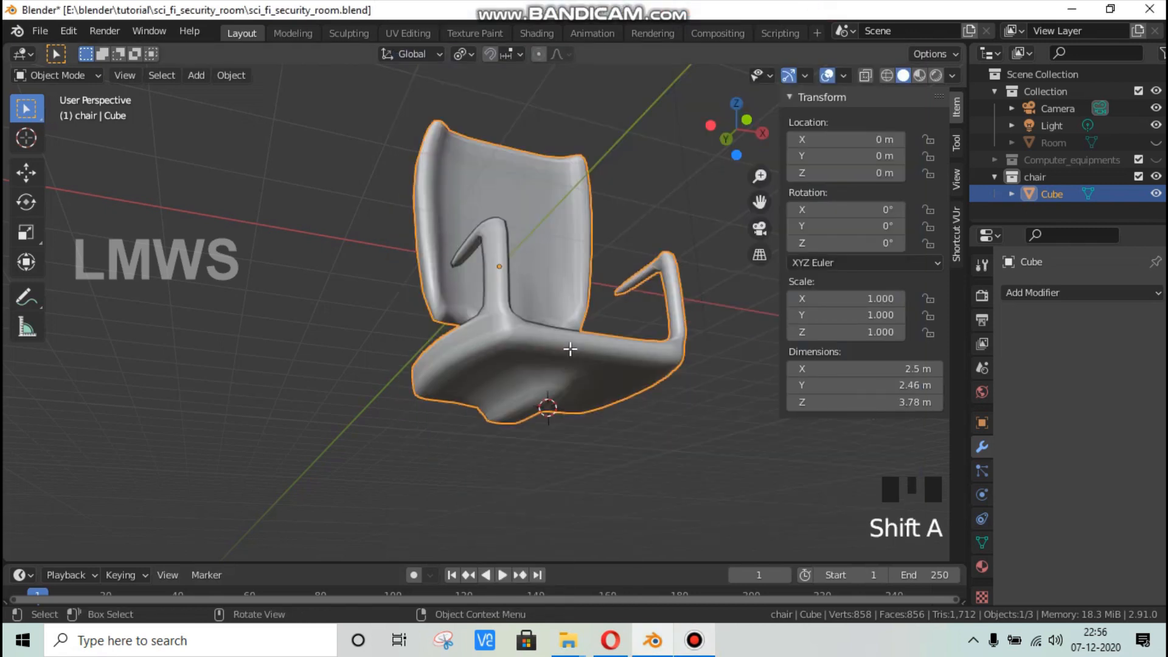
key("Tab")
key("alt+a")
key("shift+a")
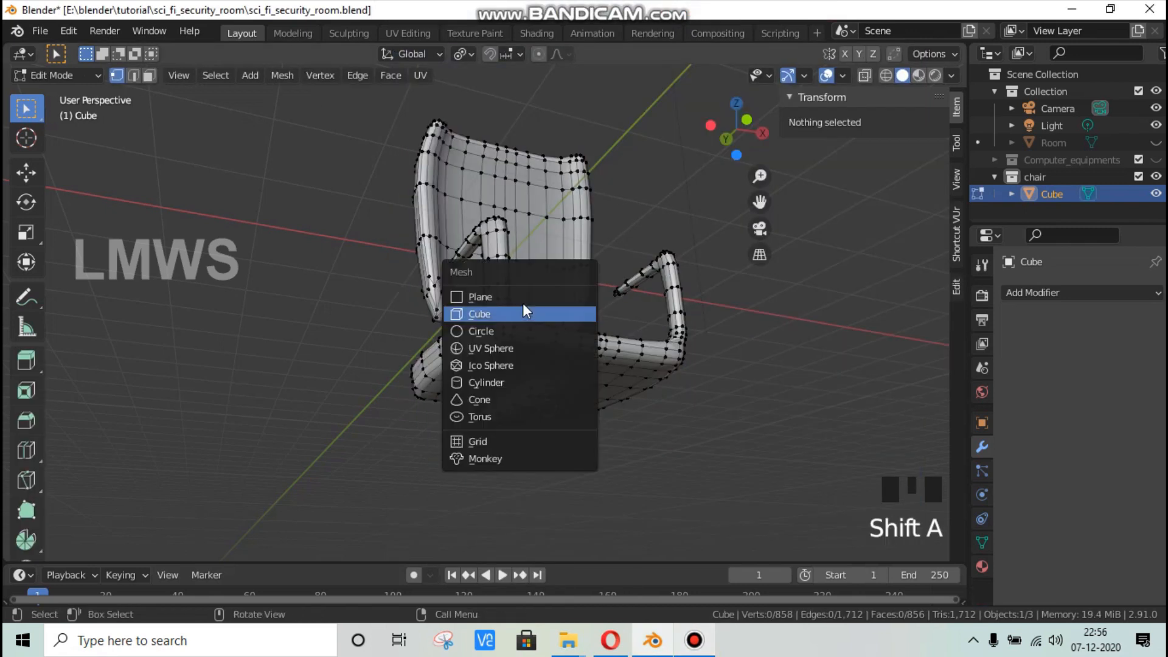
left_click(486, 382)
scroll(567, 386, "down", 4)
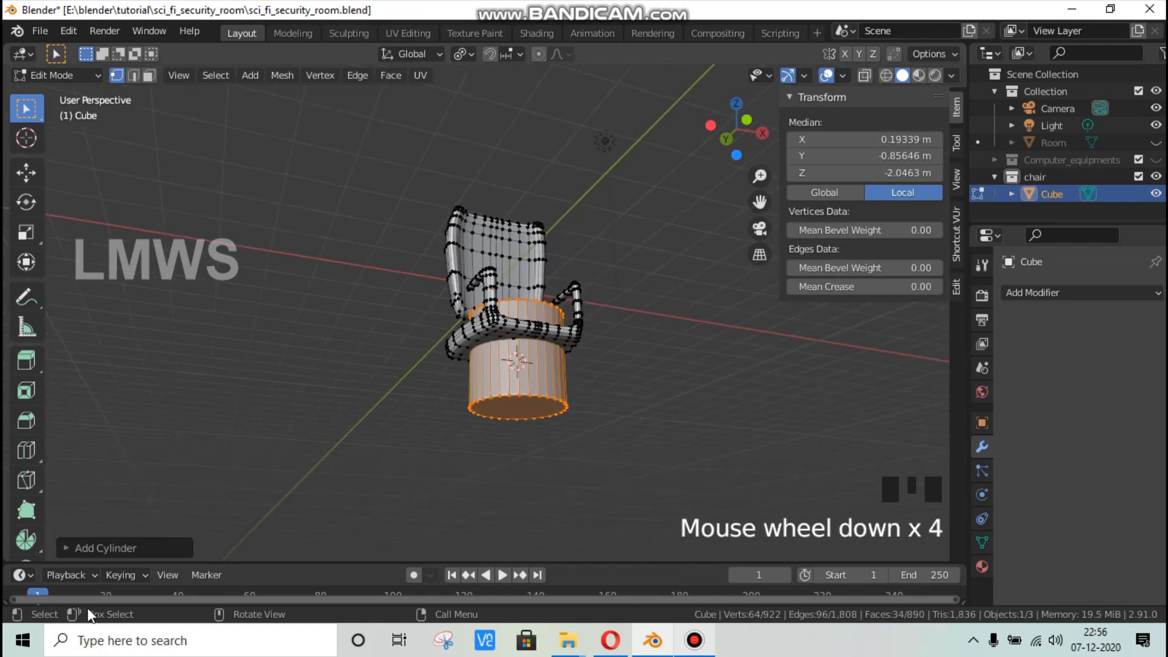
key("g")
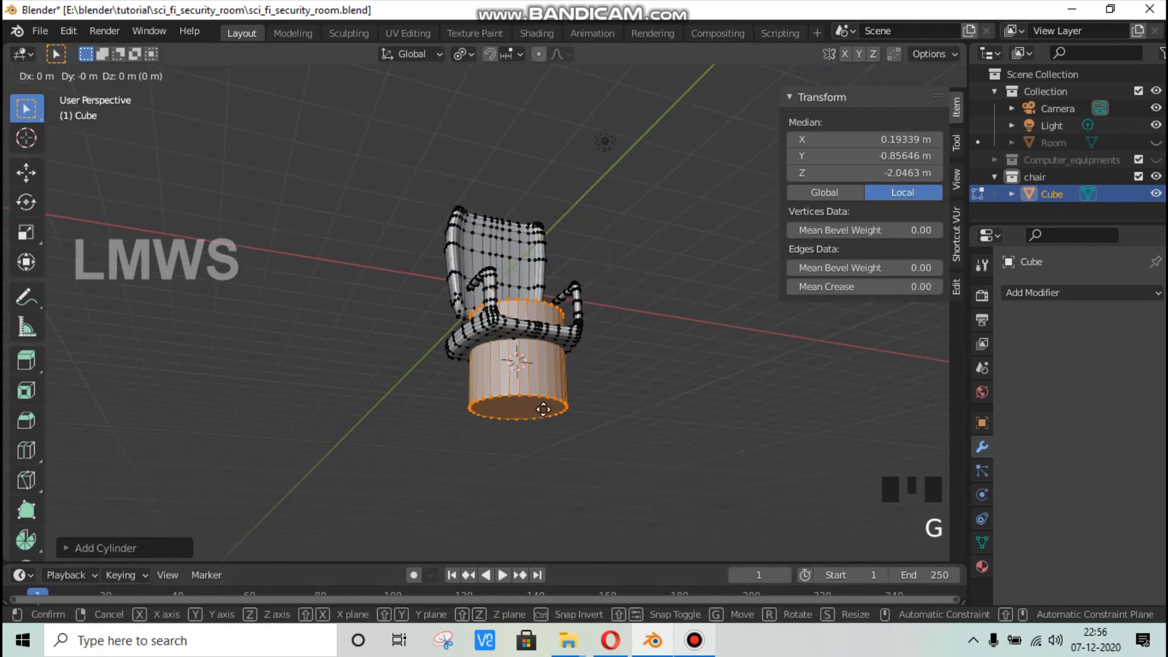
key("z")
left_click(706, 459)
Step: Scale the cylinder down in X and Y only, forming a thin post with its height kept
key("s")
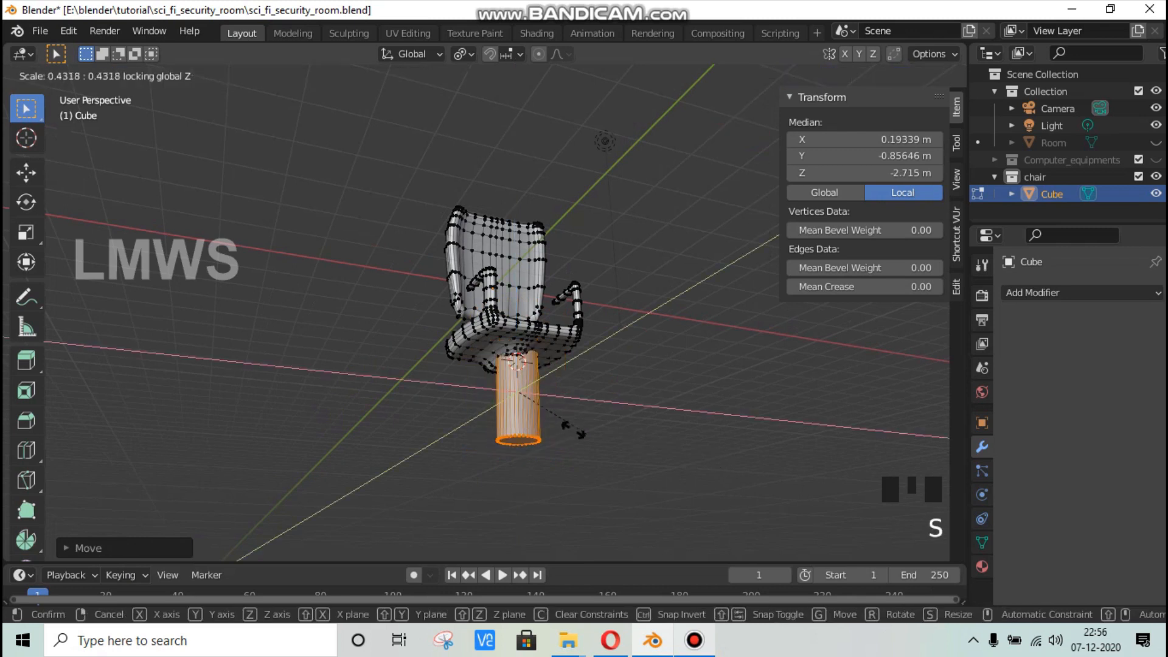
left_click(637, 447)
key("s")
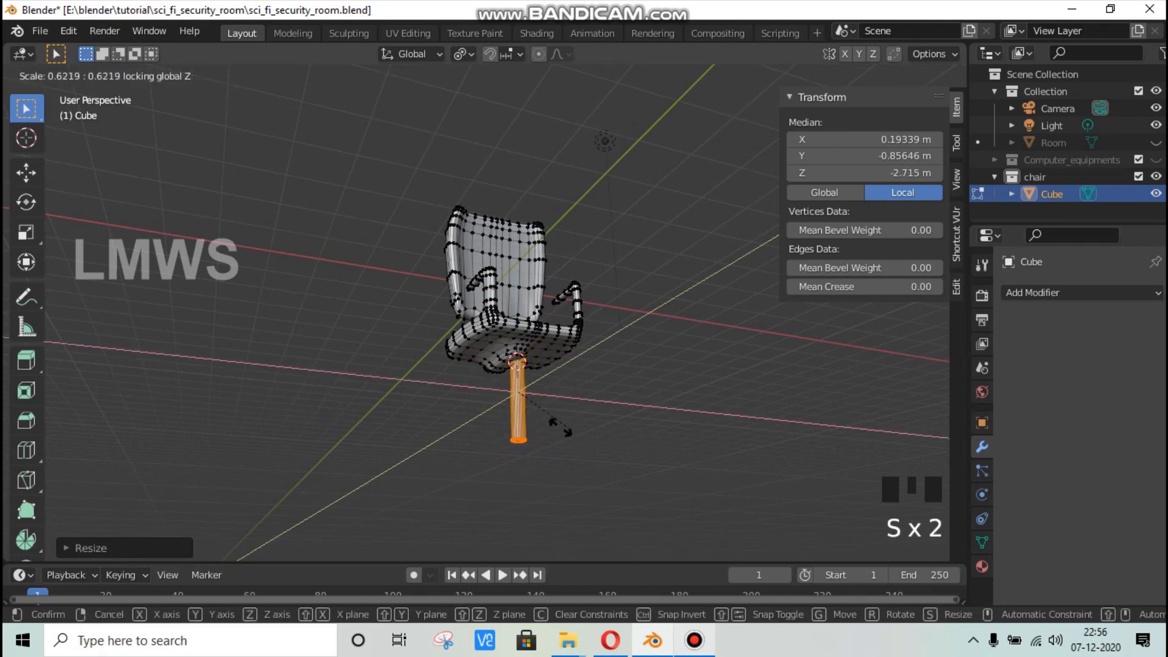
left_click(568, 430)
Step: Reposition the post under the seat by about -0.17 m in X, -0.26 m in Y and -0.12 m in Z
key("g")
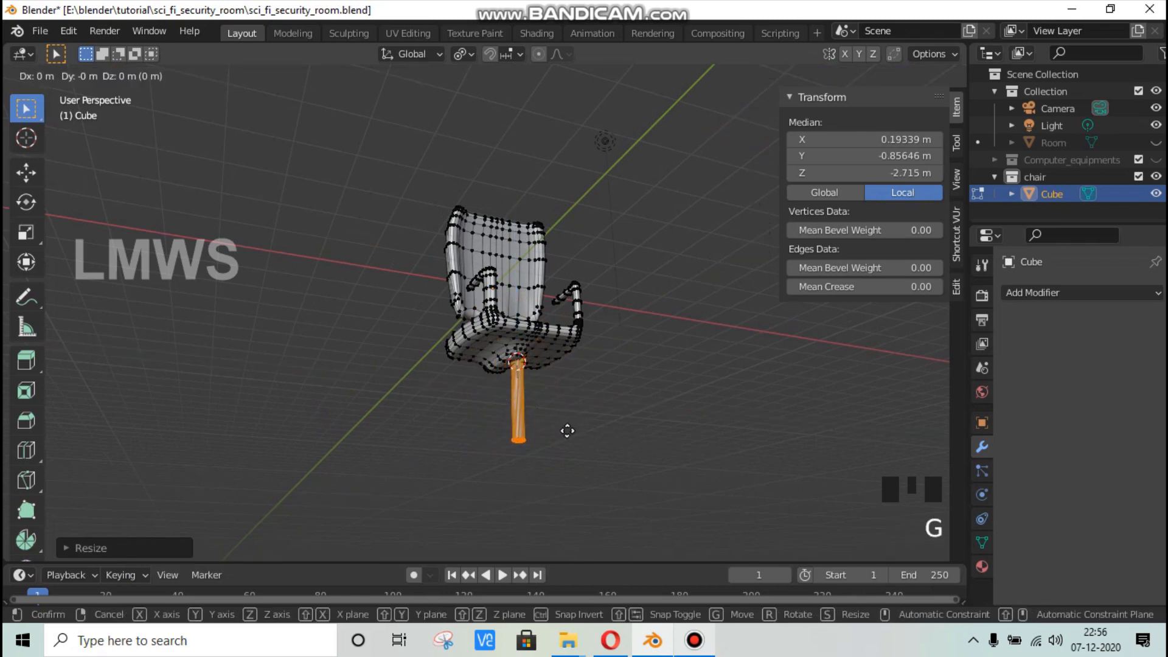
key("x")
left_click(577, 437)
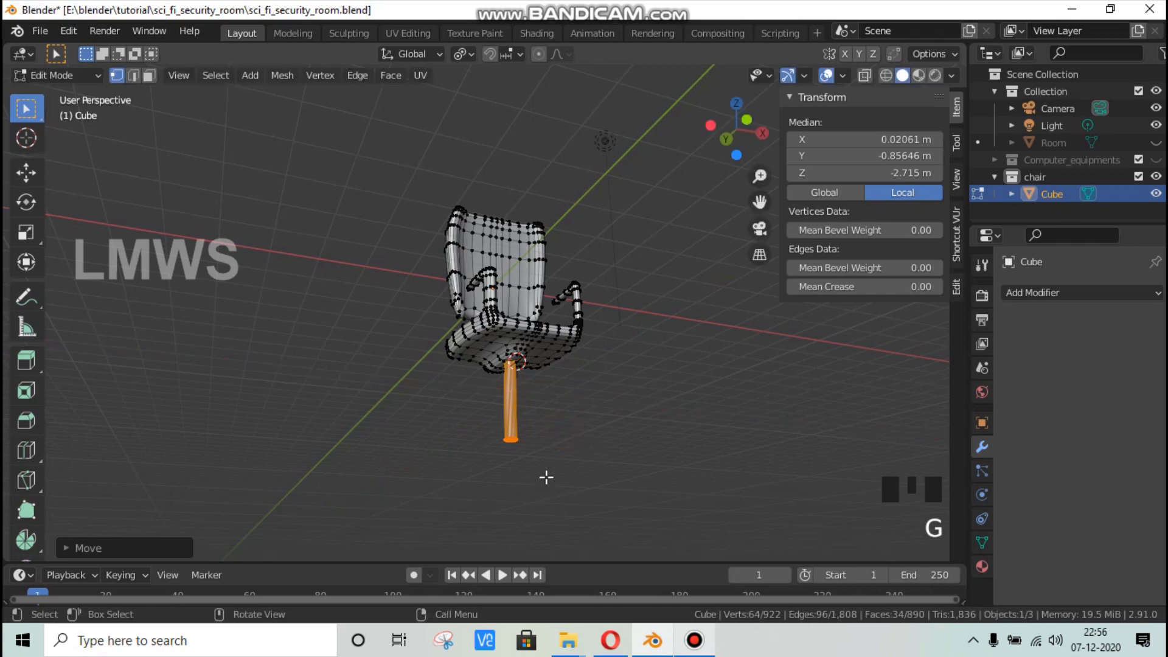
middle_click_drag(547, 477, 546, 477)
scroll(564, 424, "up", 3)
key("g")
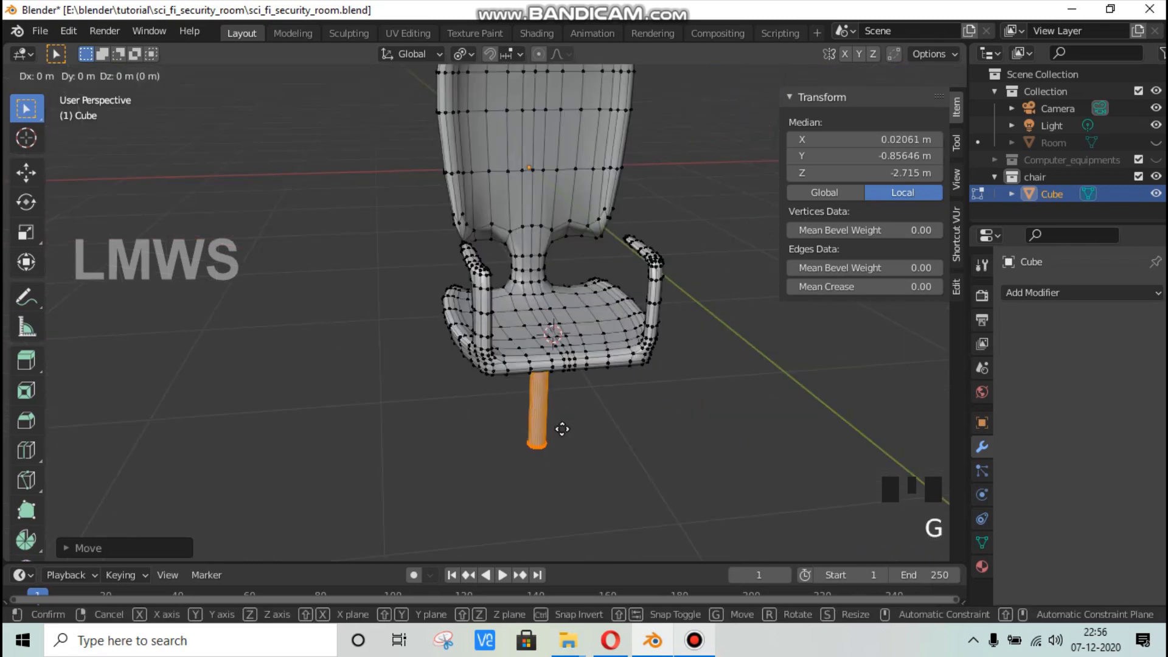
key("z")
left_click(561, 432)
middle_click_drag(529, 393, 524, 451)
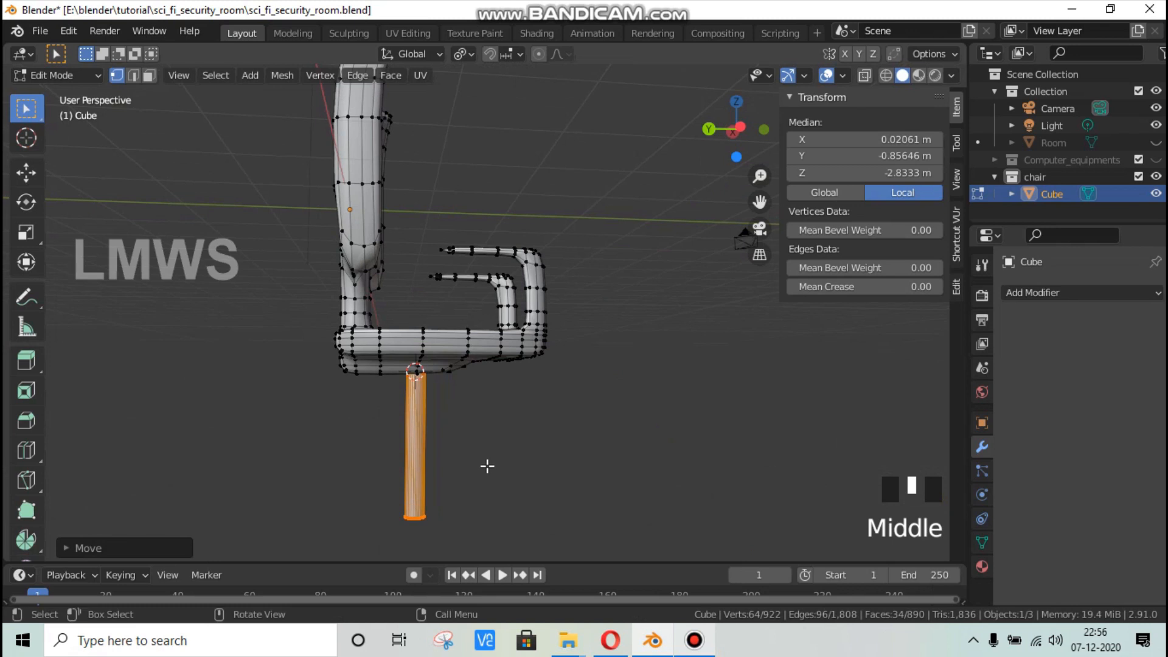
key("g")
key("y")
left_click(505, 467)
Step: Shorten the post by moving its bottom face up about 0.29 m along Z
middle_click_drag(602, 472, 602, 395)
scroll(598, 355, "up", 3)
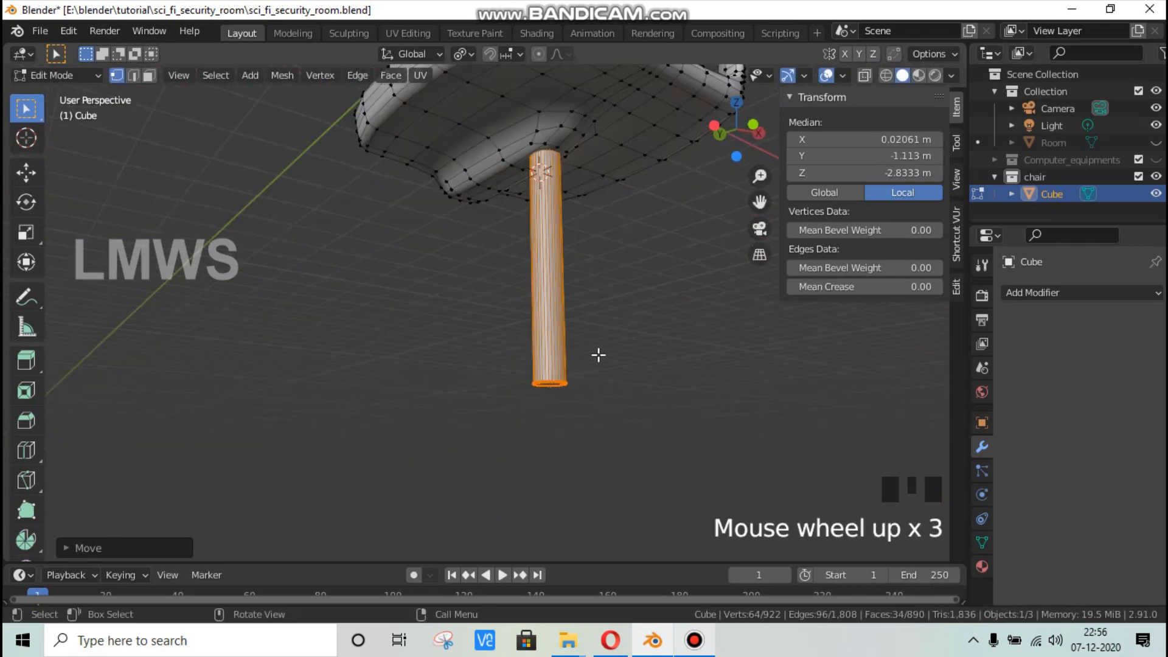
middle_click_drag(599, 355, 548, 389)
left_click(148, 74)
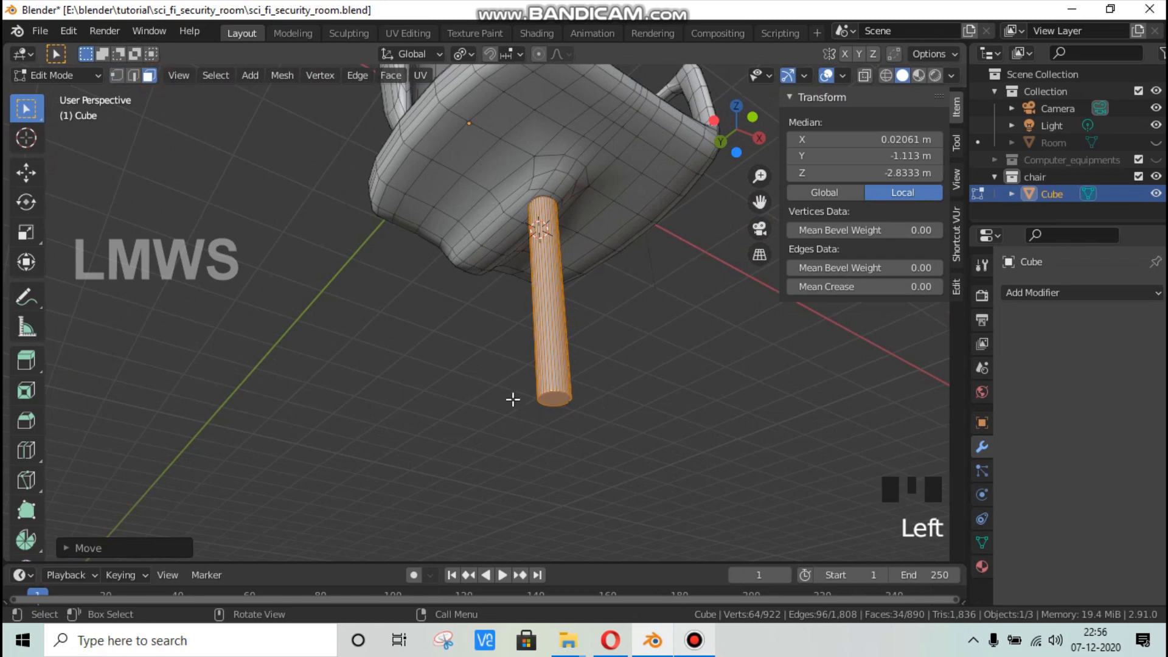
left_click(557, 397)
key("g")
key("z")
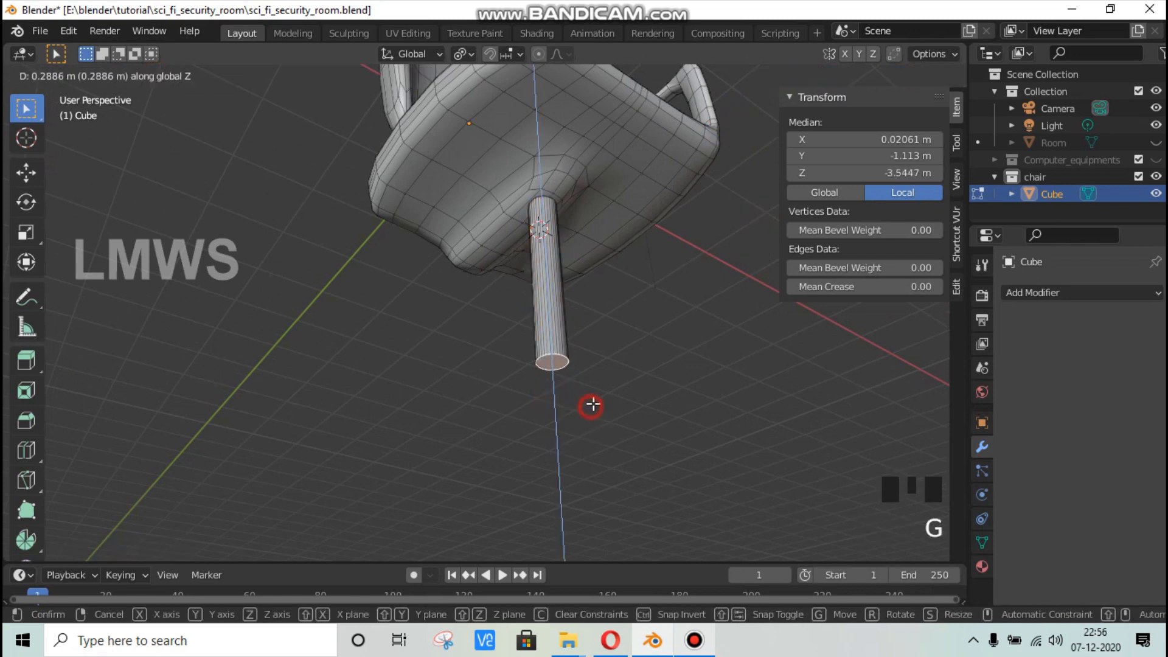
left_click(593, 404)
Step: Snap the 3D cursor to the selected bottom face of the post
key("KP_1")
scroll(599, 409, "down", 2)
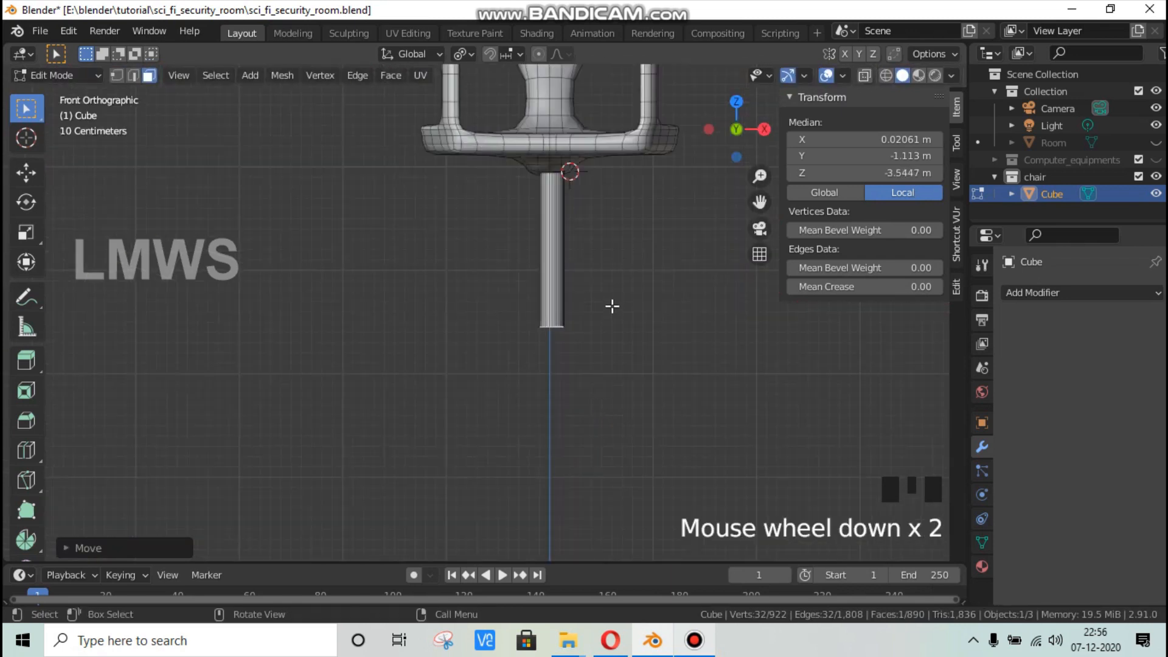
key("shift+s")
left_click(591, 389)
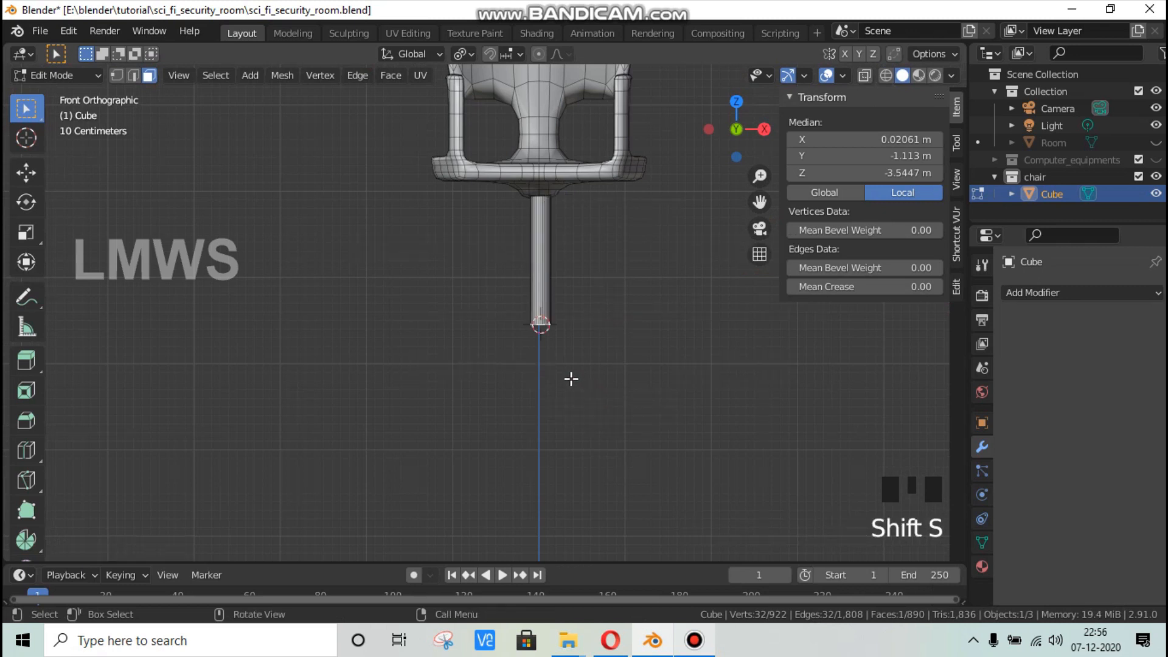
Step: Add a cylinder with 5 vertices to the chair mesh at the 3D cursor
middle_click_drag(593, 327, 896, 54)
key("shift+a")
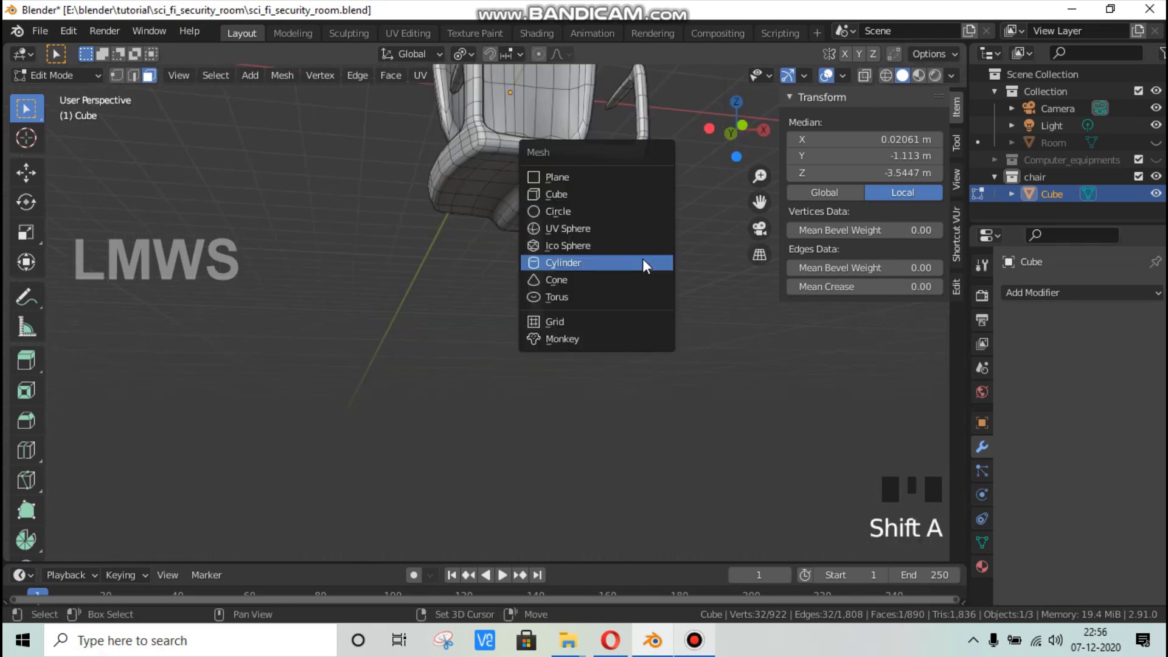
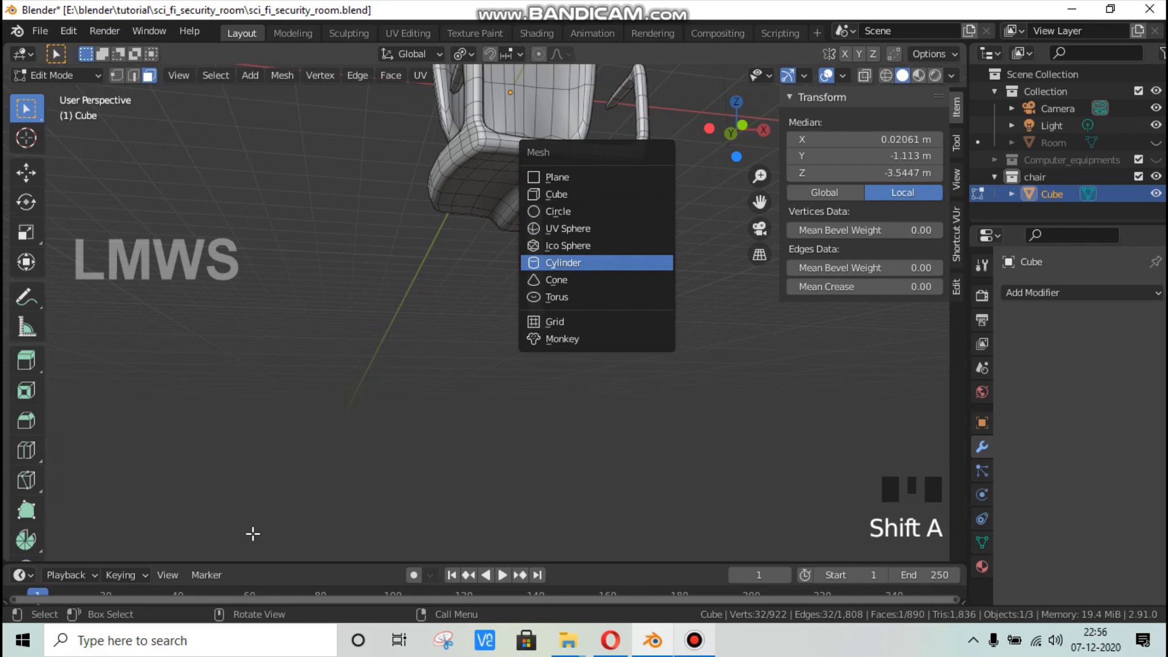
left_click(563, 262)
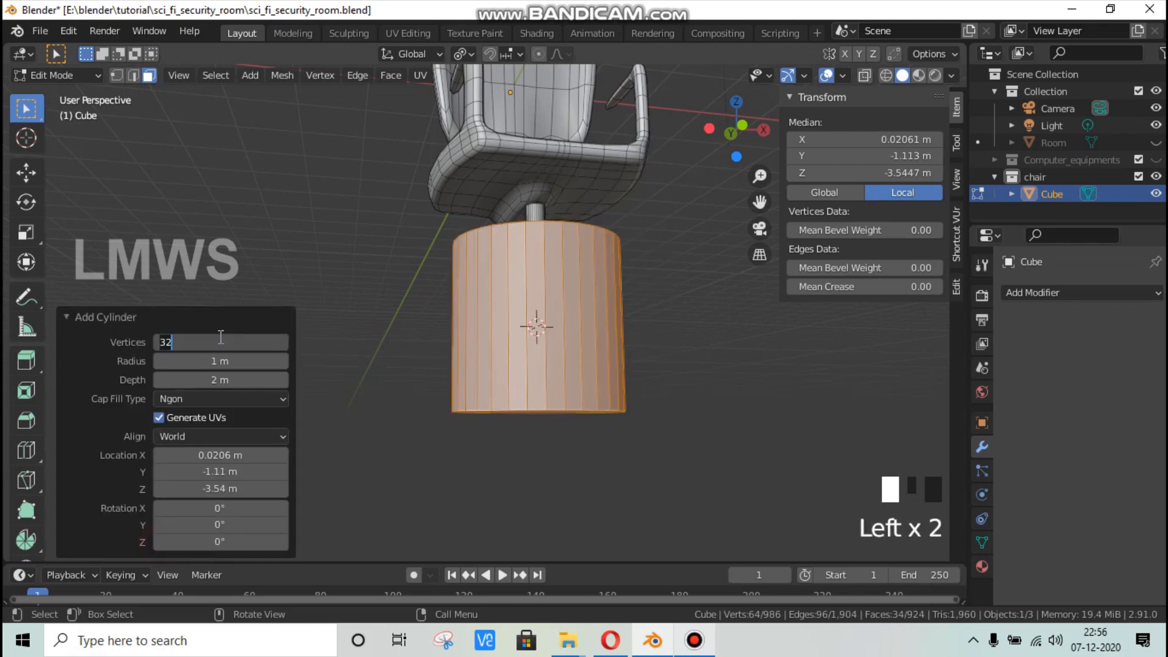
type("5")
key("Return")
left_click(133, 317)
scroll(442, 314, "down", 2)
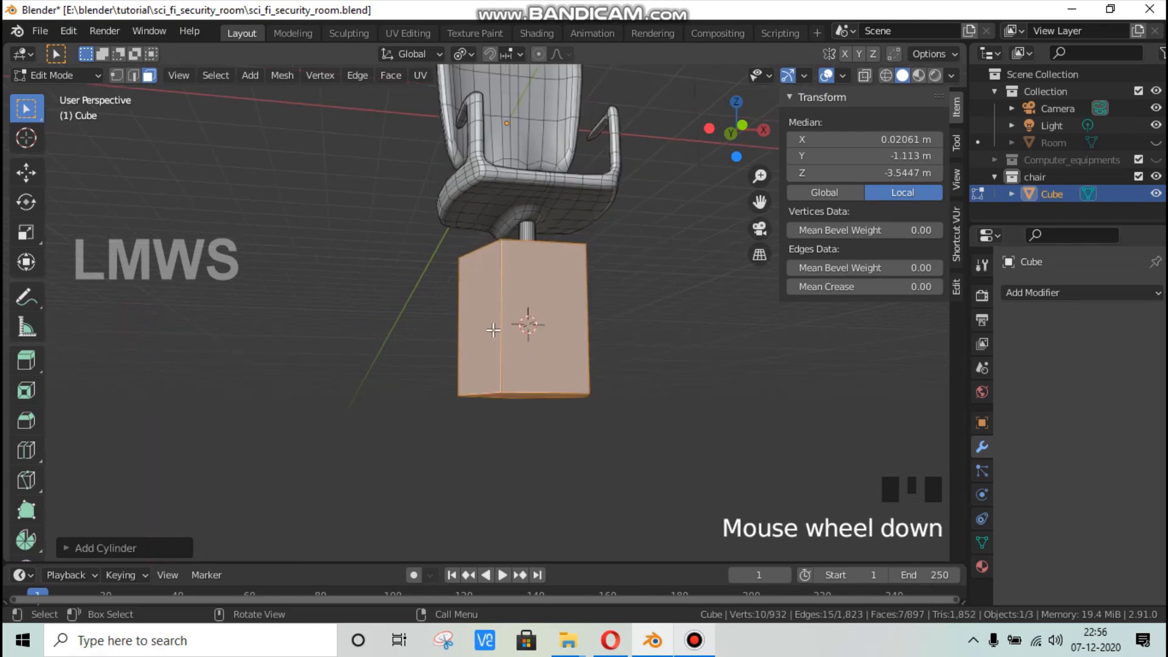
Step: Flatten the five-sided cylinder along Z to about 0.17 of its height and narrow it in X and Y only
middle_click_drag(555, 390, 609, 420)
key("s")
key("z")
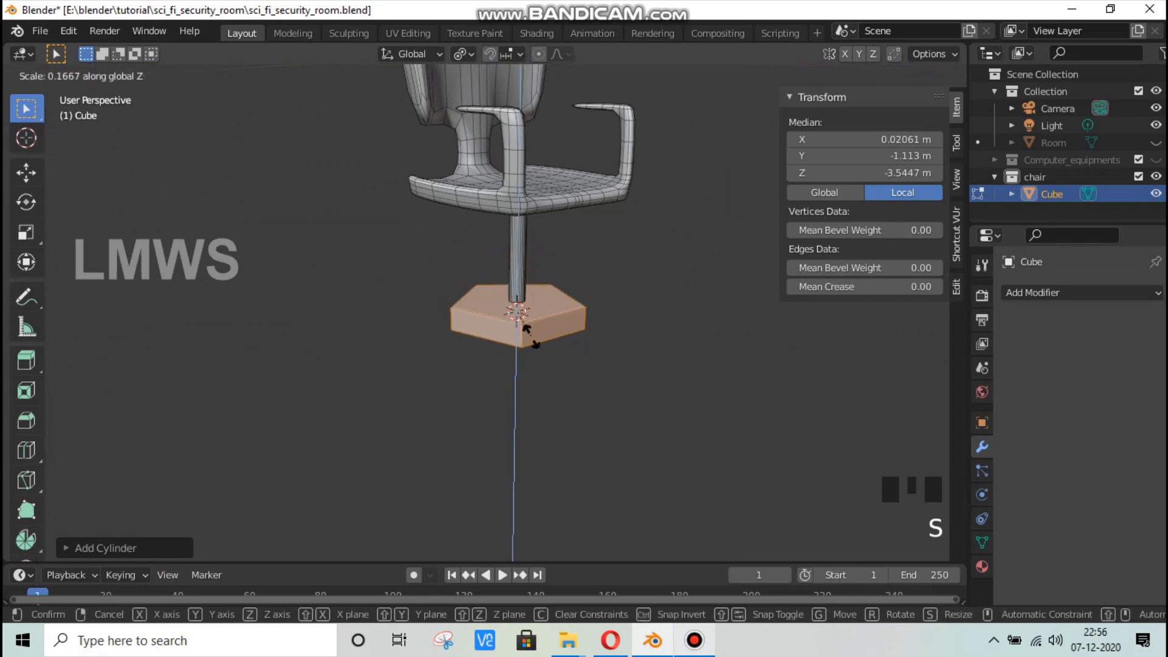
left_click(514, 559)
key("s")
key("shift+z")
left_click(657, 375)
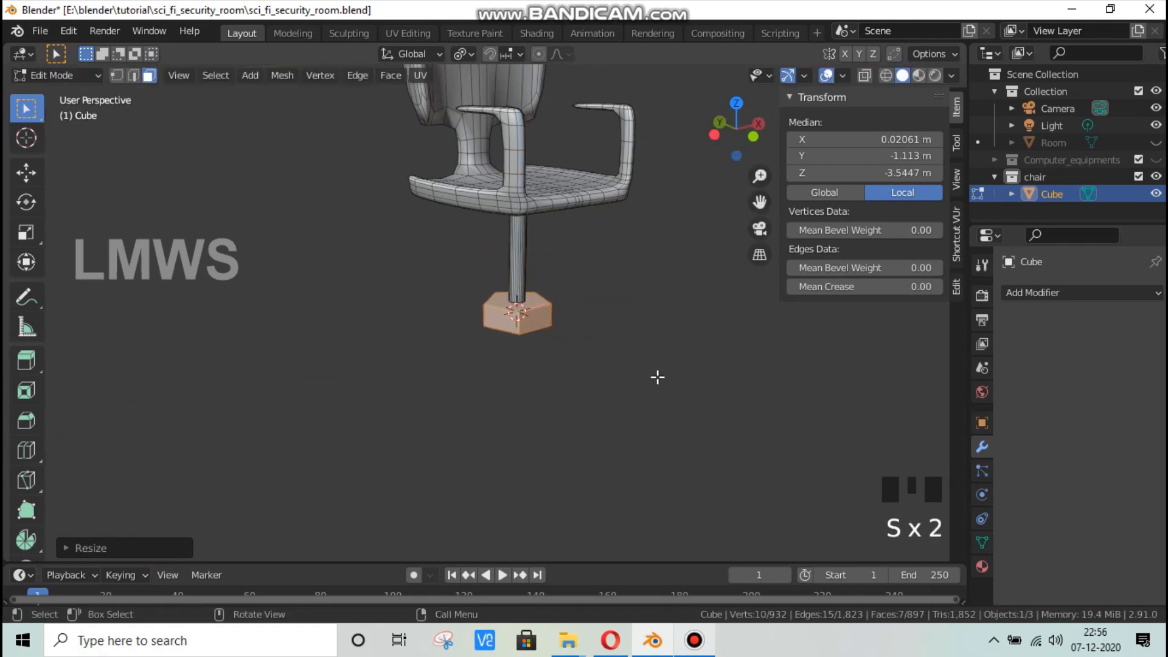
Step: Shrink the five-sided block into a small hub, scaling it uniformly by about 0.55 and adjusting its thickness along Z
key("s")
key("z")
left_click(579, 348)
key("s")
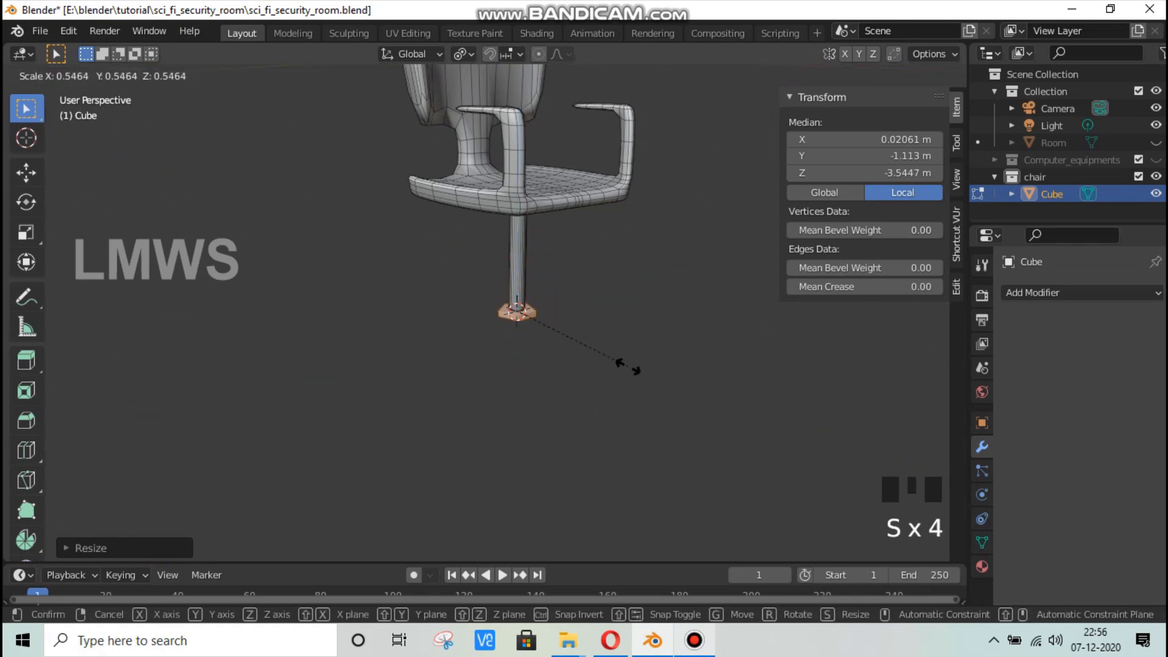
left_click(625, 363)
key("s")
key("z")
left_click(657, 386)
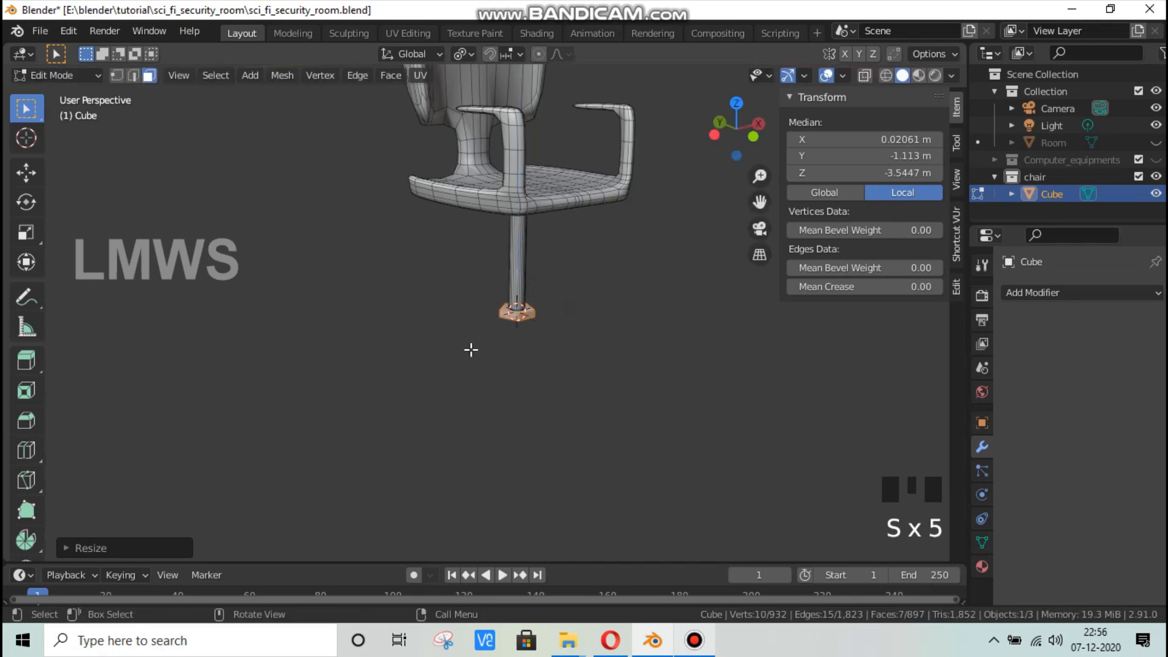
Step: Select all five side faces of the small hub under the post
scroll(469, 349, "up", 3)
middle_click_drag(572, 335, 634, 373)
key("alt+a")
left_click(468, 317)
left_click(545, 353, "shift")
left_click(602, 369, "shift")
left_click(478, 350, "shift")
scroll(486, 365, "down", 3)
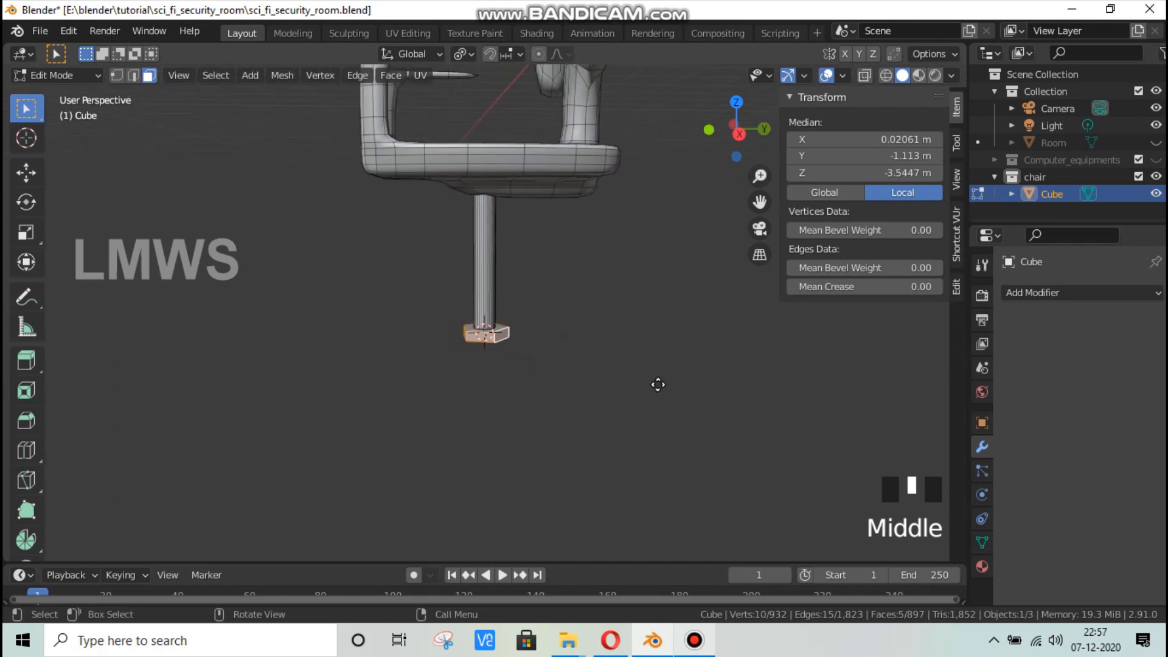
key("e")
right_click(651, 396)
key("s")
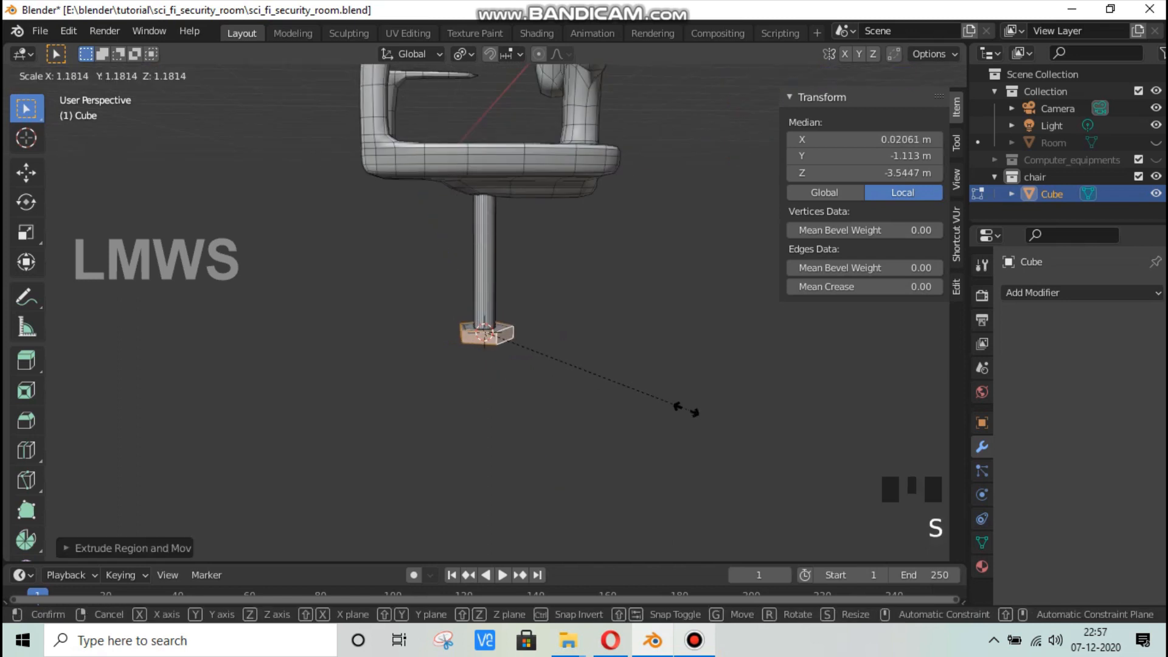
right_click(676, 408)
key("ctrl+z")
key("space")
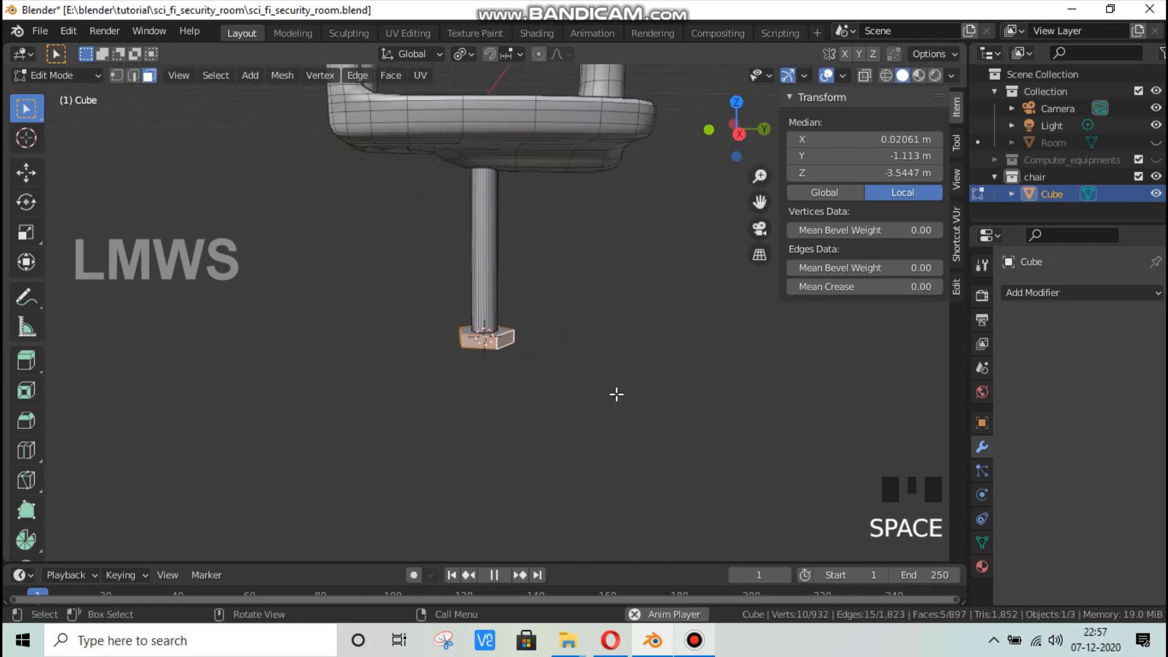
key("space")
Step: Extrude the five selected hub faces outward as individual faces to form long base legs
key("alt+e")
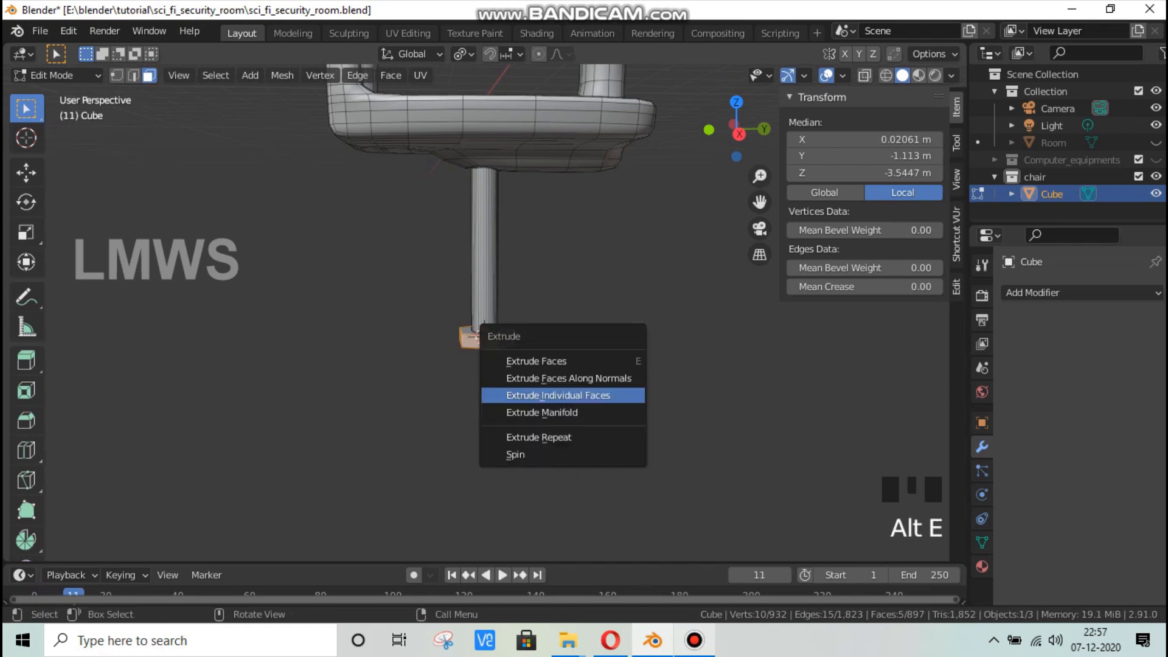
left_click(587, 396)
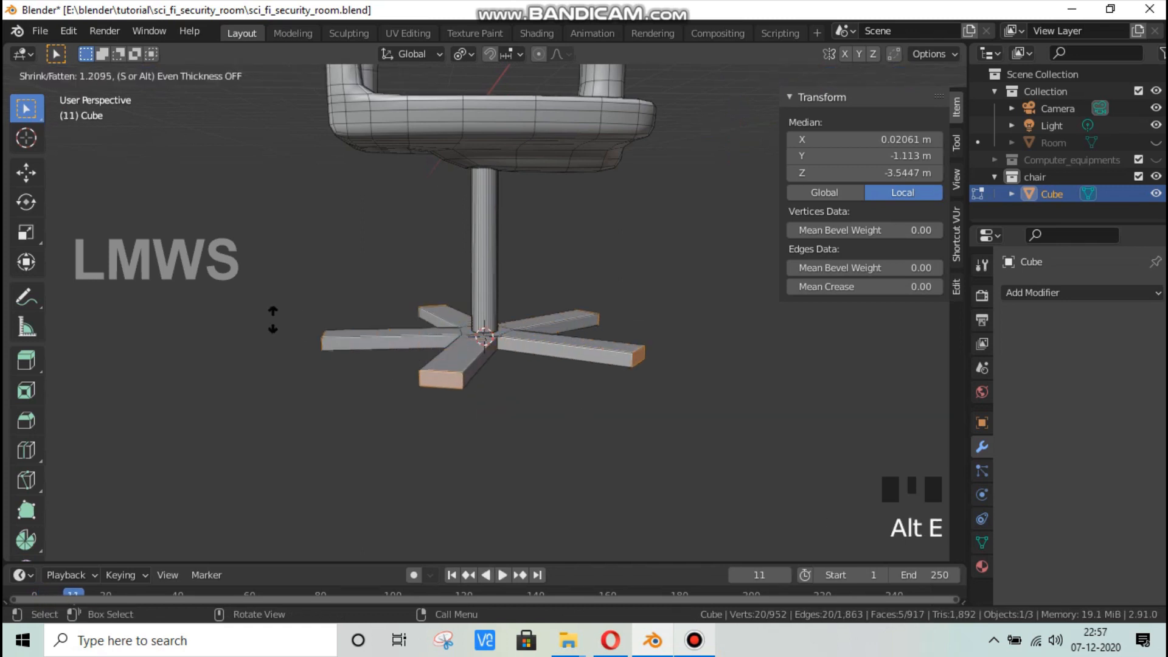
left_click(453, 382)
scroll(618, 469, "down", 2)
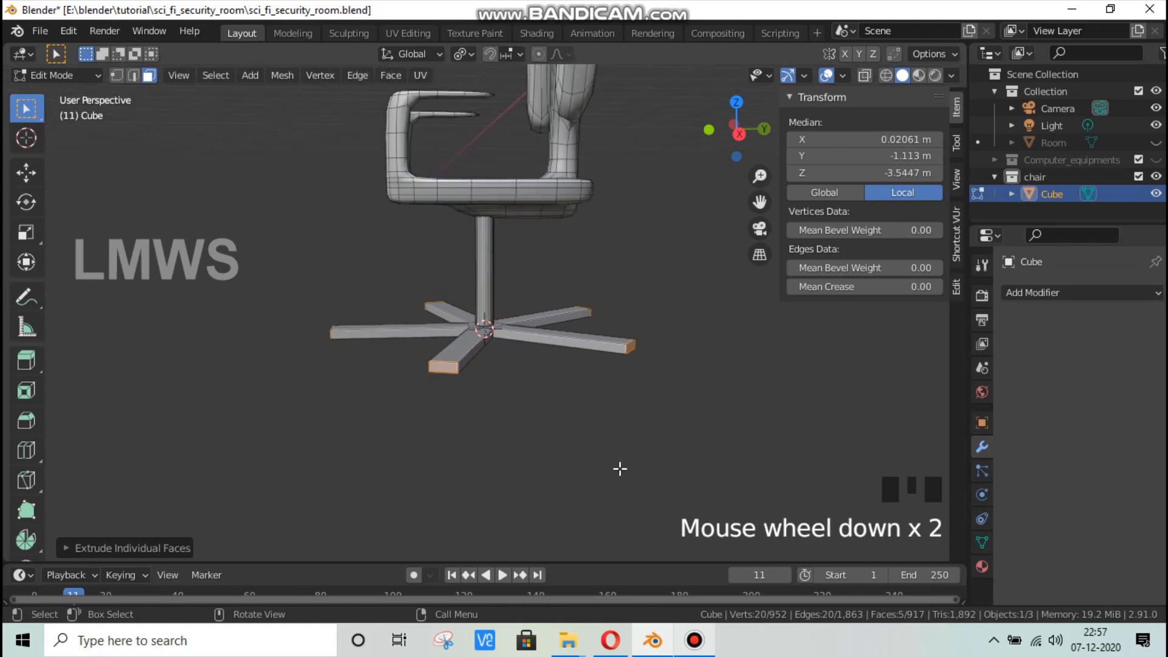
middle_click_drag(618, 469, 684, 445)
scroll(683, 444, "down", 1)
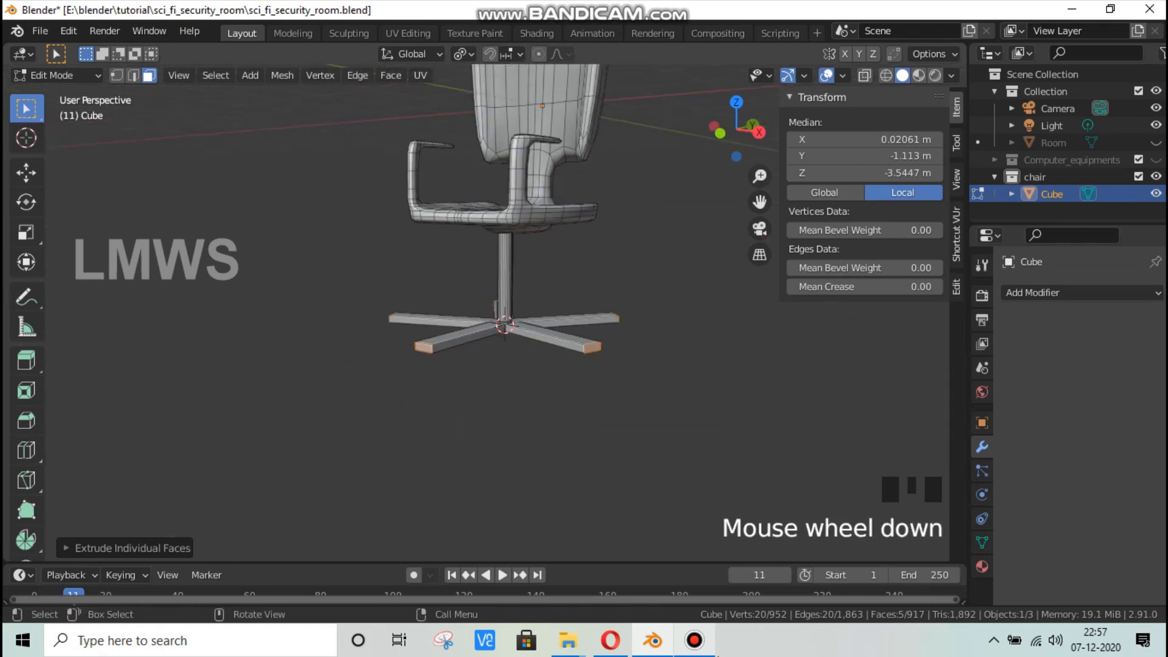
Step: Switch to the Opera browser to examine the chair base in the room reference image, and return to Blender
left_click(653, 646)
left_click(311, 490)
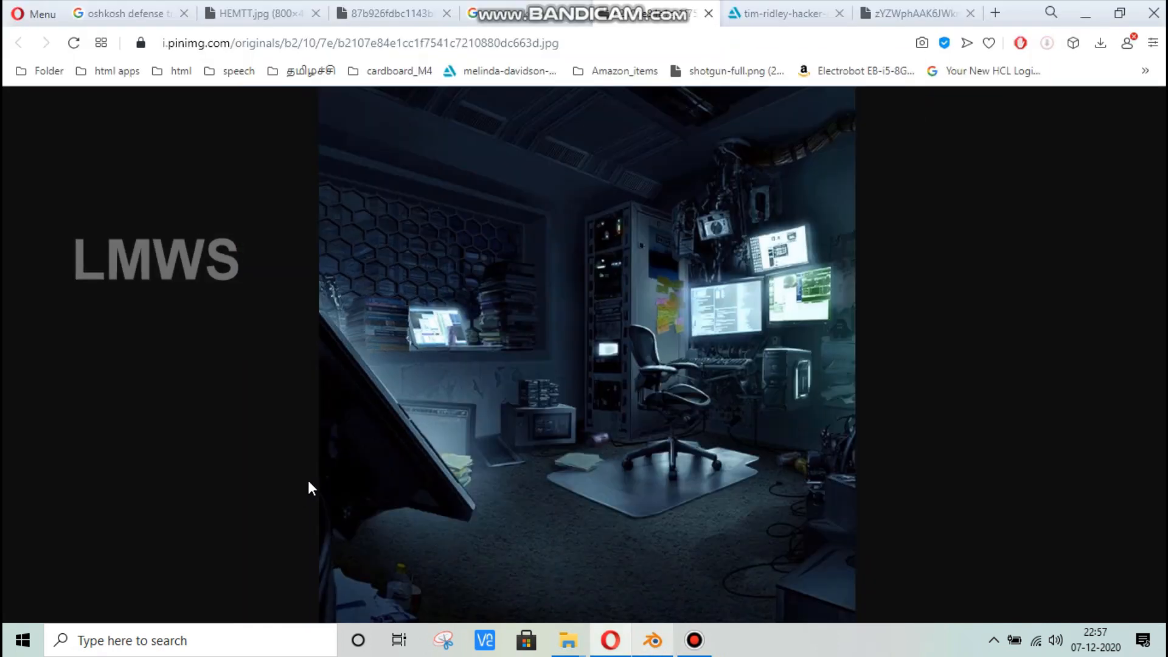
left_click(653, 644)
scroll(596, 414, "down", 2)
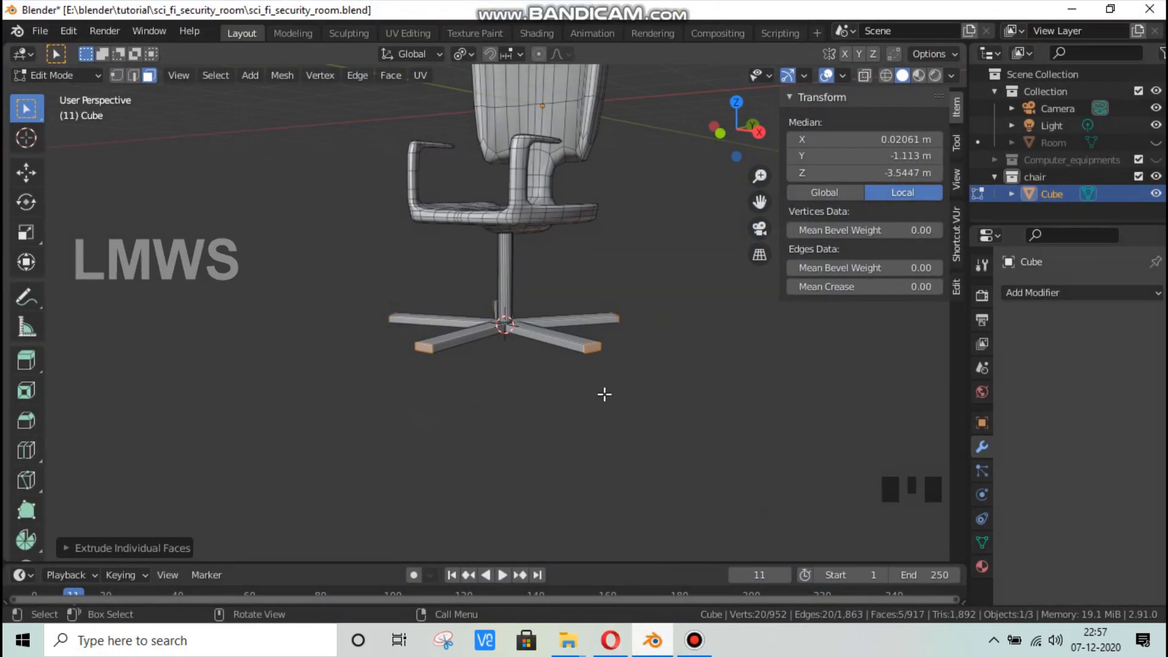
Step: Lower the end faces of the five legs about 0.49 m along Z and leave Edit Mode
key("g")
key("z")
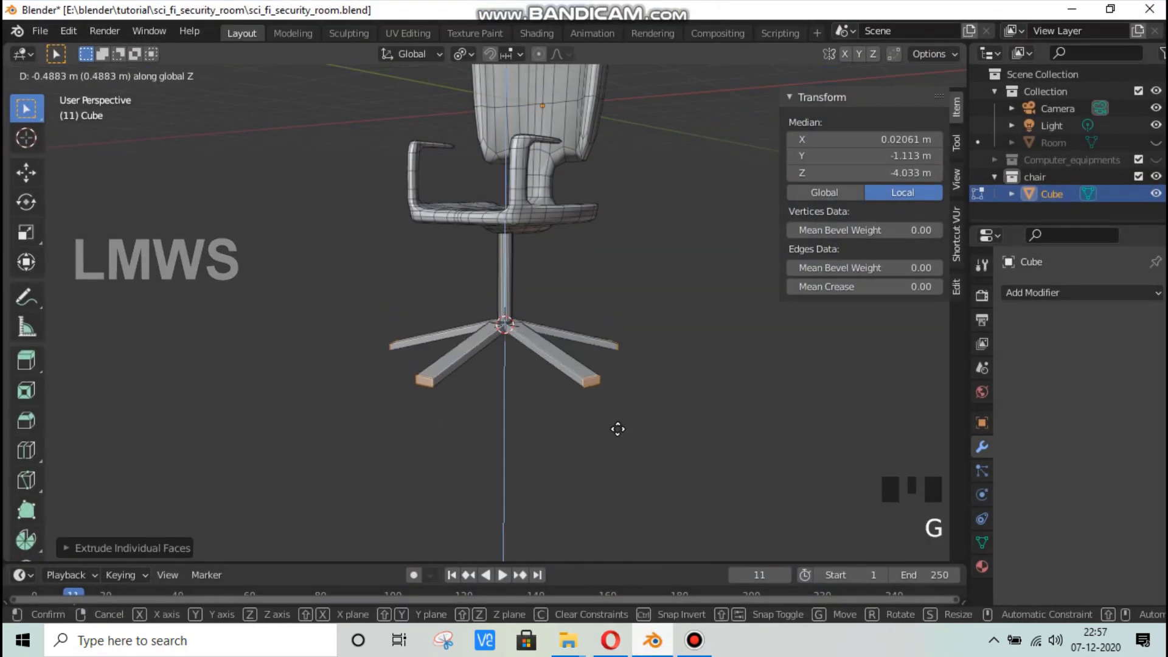
left_click(519, 416)
scroll(535, 425, "down", 2)
mouse_move(535, 425)
middle_mouse_down()
mouse_move(644, 461)
mouse_move(556, 420)
middle_mouse_up()
scroll(559, 421, "up", 5)
key("Tab")
scroll(618, 420, "down", 8)
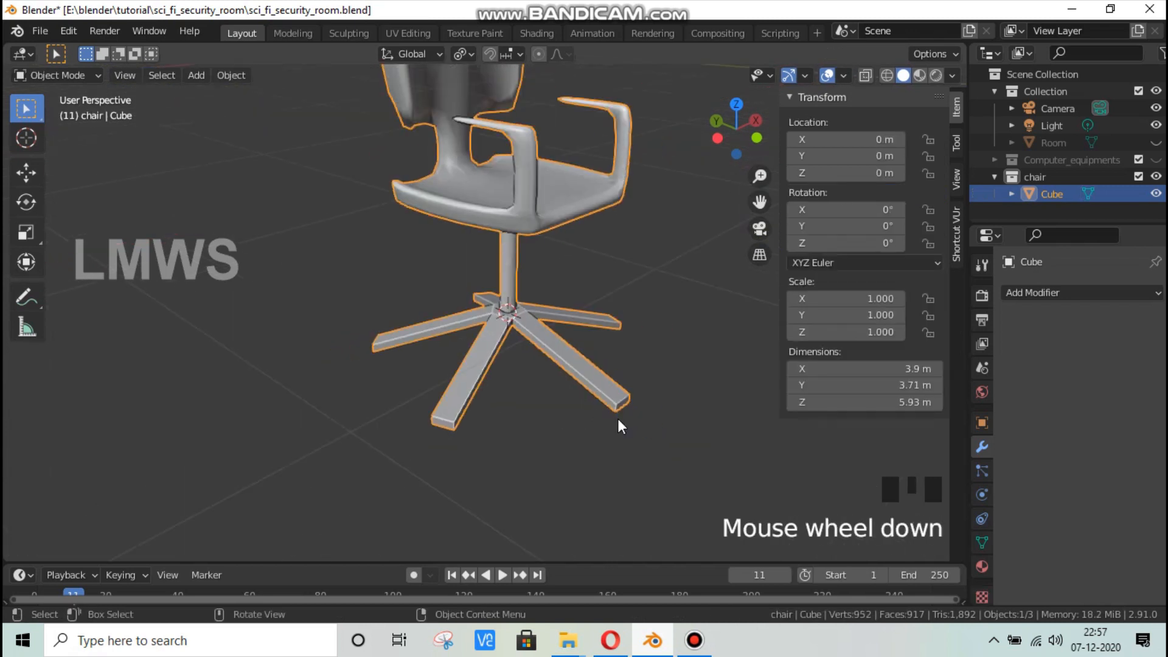
Step: Save the file and make the Computer_equipments collection visible in the scene
key("ctrl+s")
left_click(1147, 159)
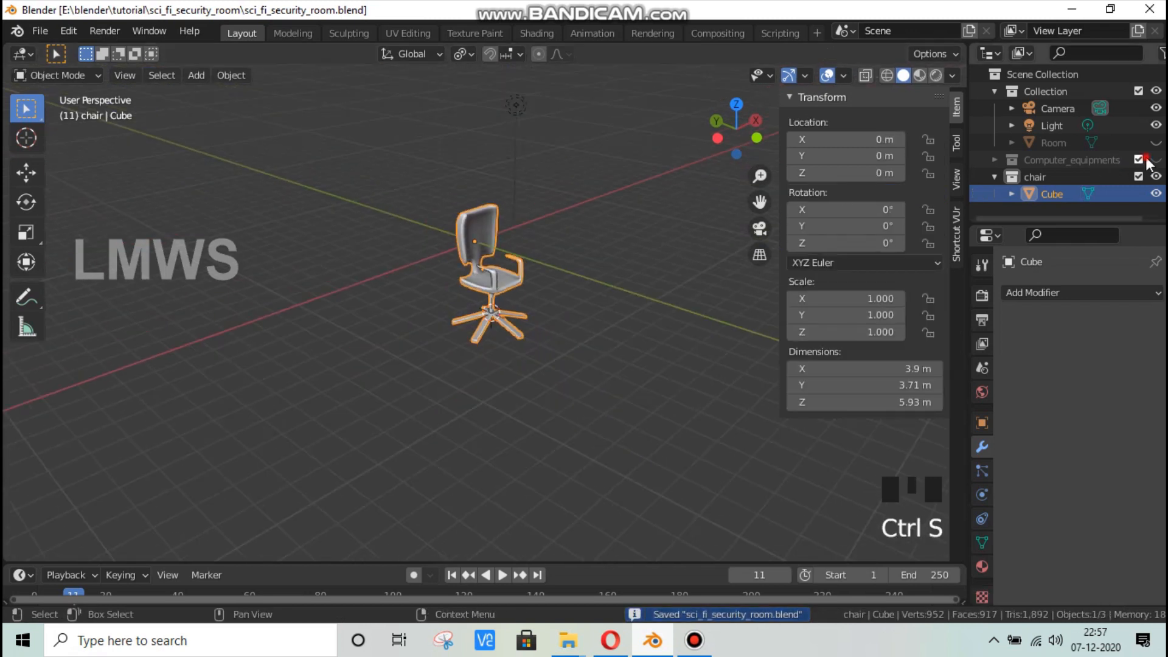
left_click(1139, 161)
left_click(1154, 159)
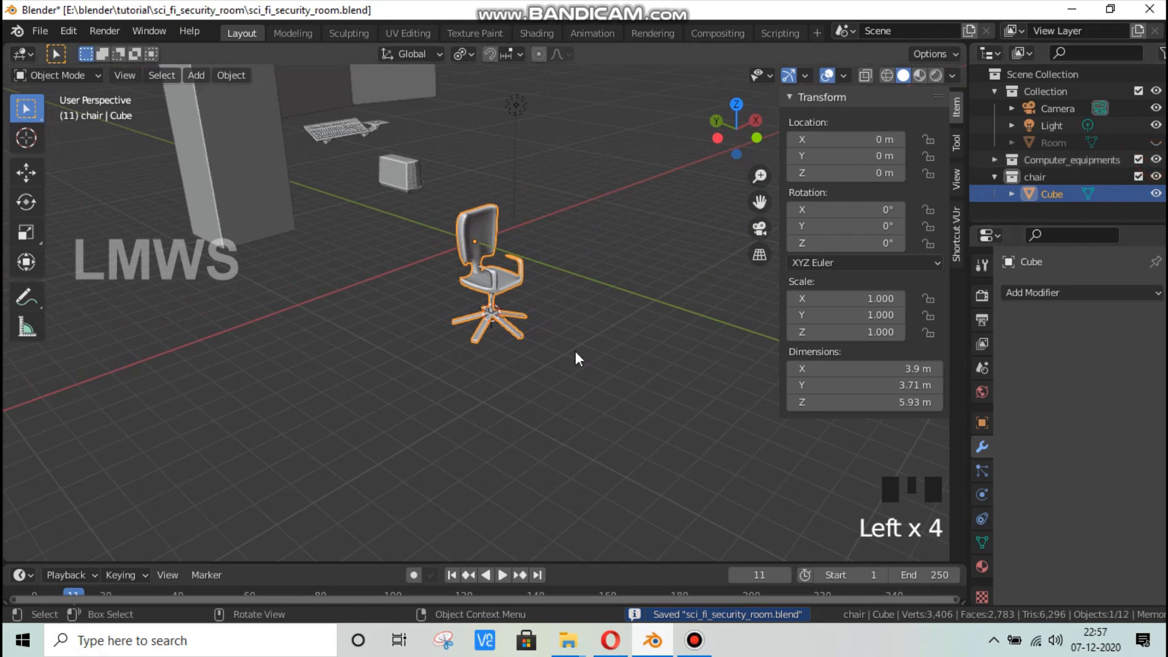
Step: Rotate the chair about Z to -187° and move it along Y to 10.855 m
scroll(597, 352, "up", 2)
scroll(636, 356, "down", 3)
key("r")
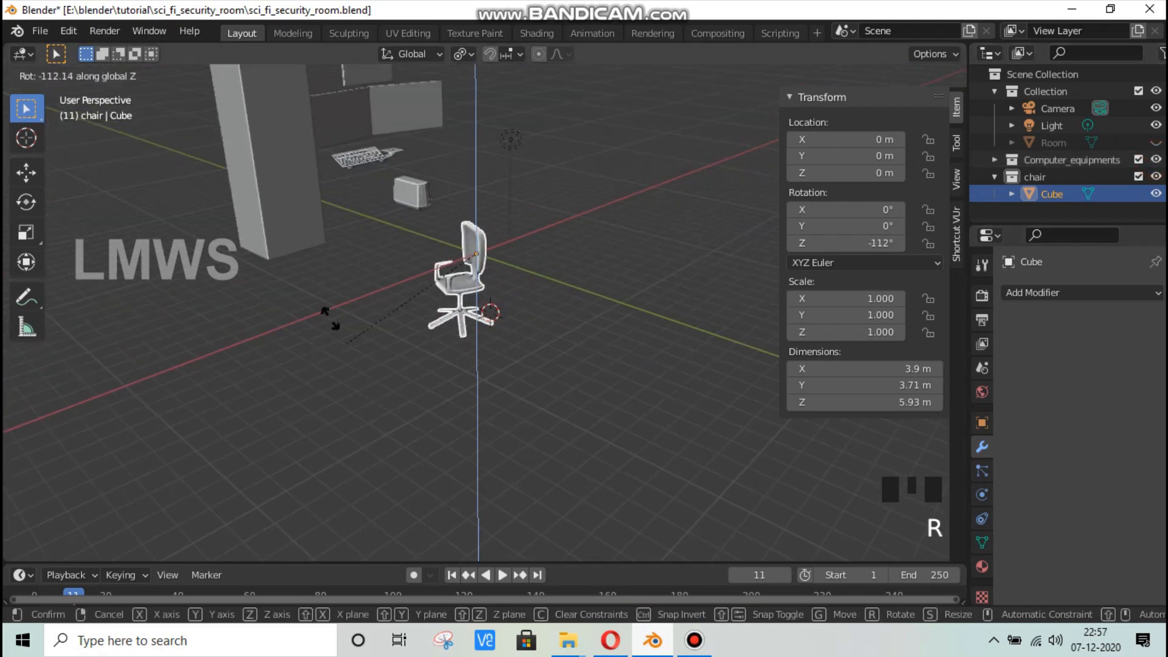
left_click(541, 314)
key("g")
key("y")
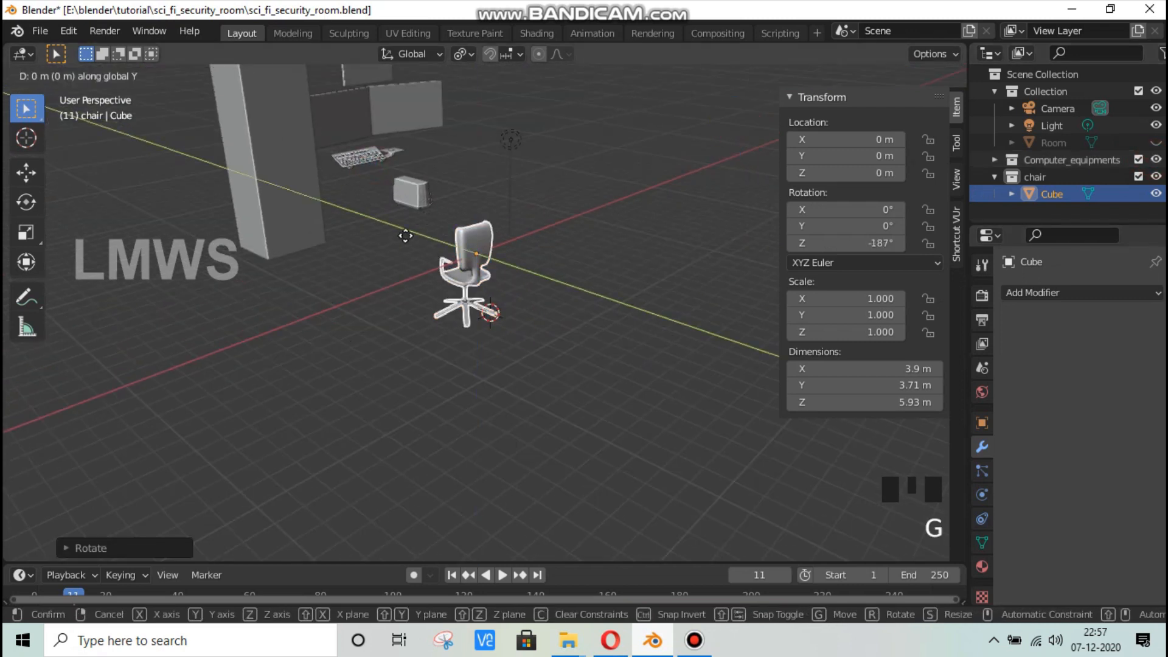
left_click(521, 326)
Step: Make the Room object visible and raise the chair along Z to 4.0918 m
left_click(1156, 142)
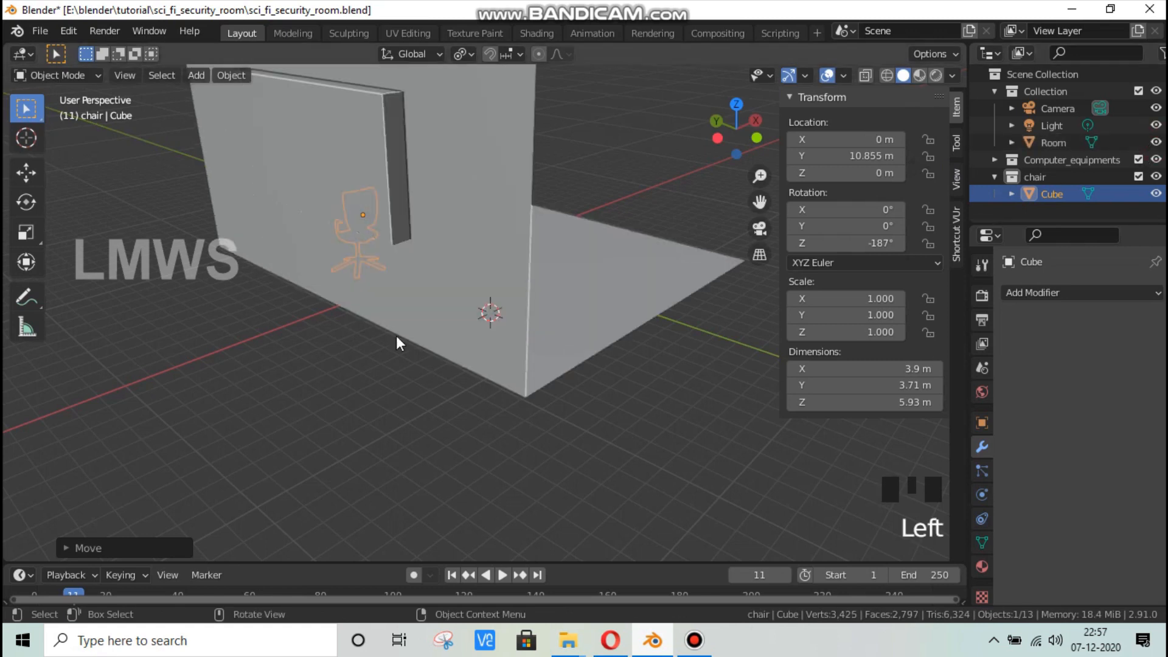
middle_click_drag(396, 335, 285, 321)
scroll(680, 257, "up", 3)
middle_click_drag(584, 305, 542, 328, "shift")
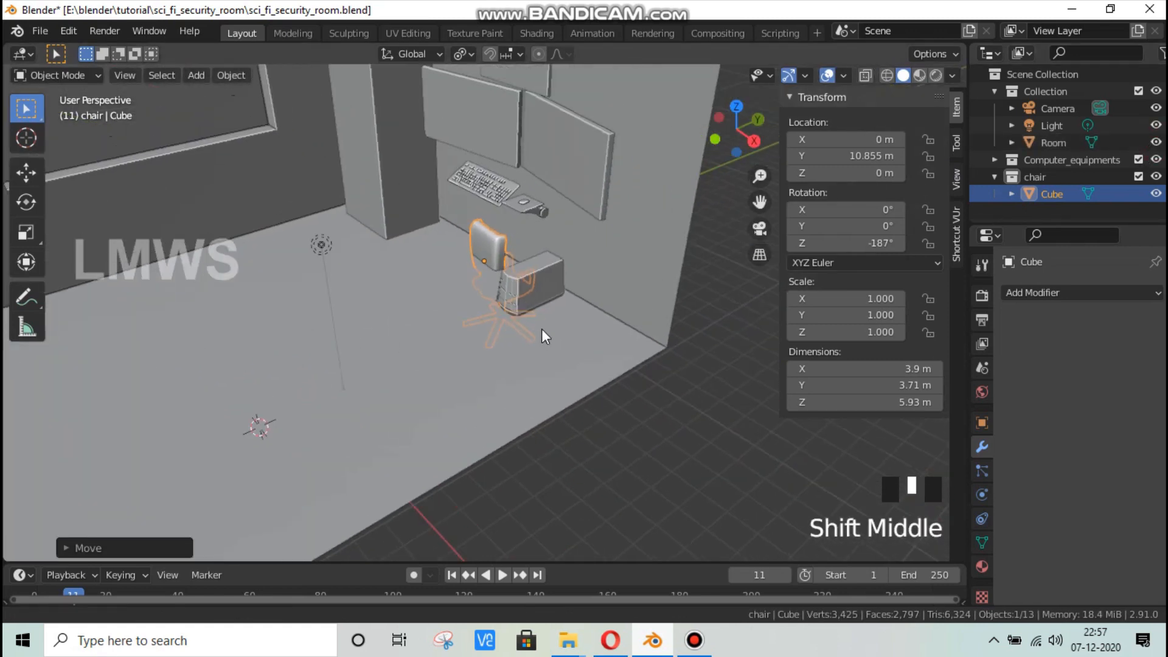
scroll(551, 330, "up", 2)
key("g")
key("z")
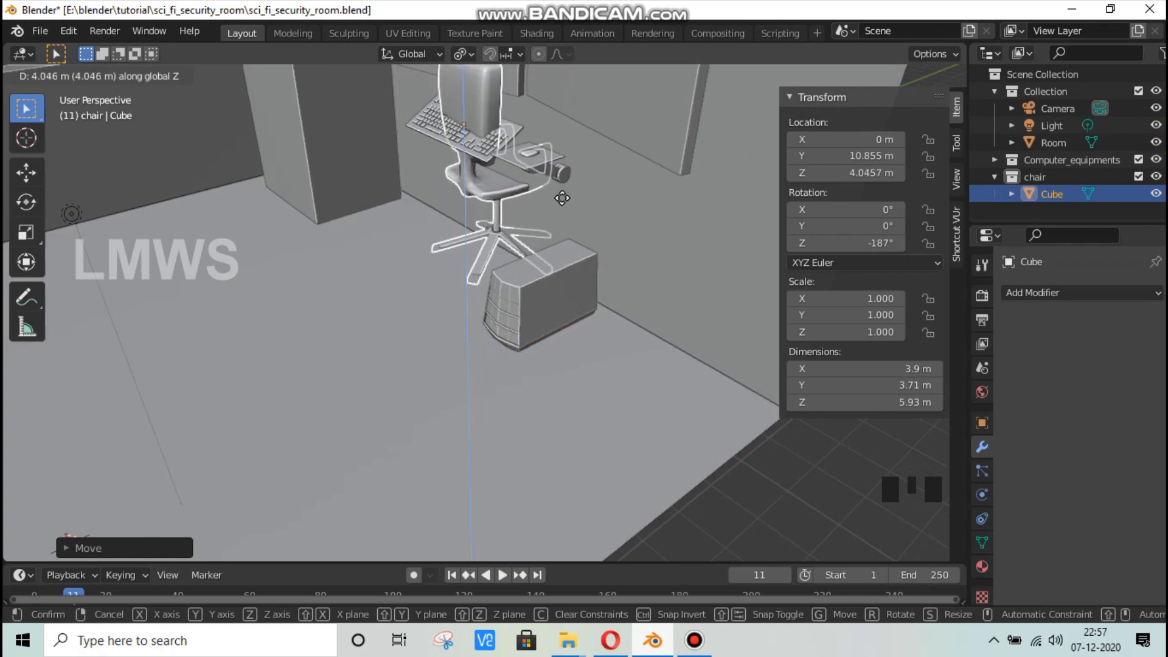
left_click(560, 202)
Step: Move the chair back from the desk wall along Y to 6.1736 m
key("g")
key("y")
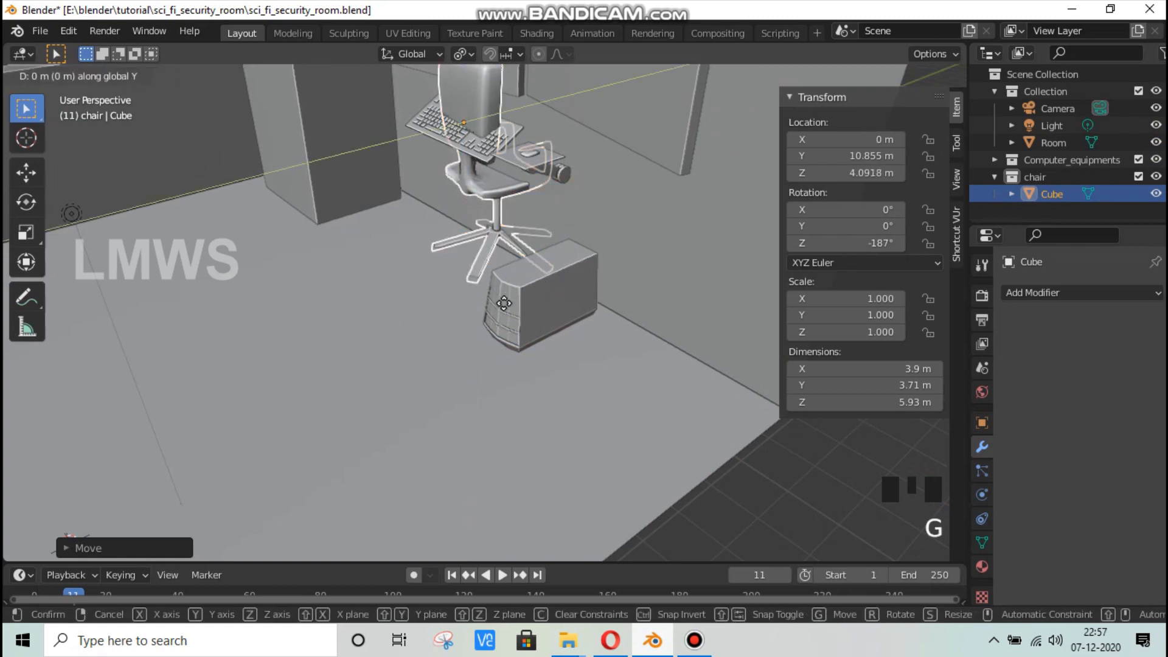
left_click(550, 315)
middle_click_drag(456, 319, 520, 318)
key("g")
key("y")
left_click(438, 321)
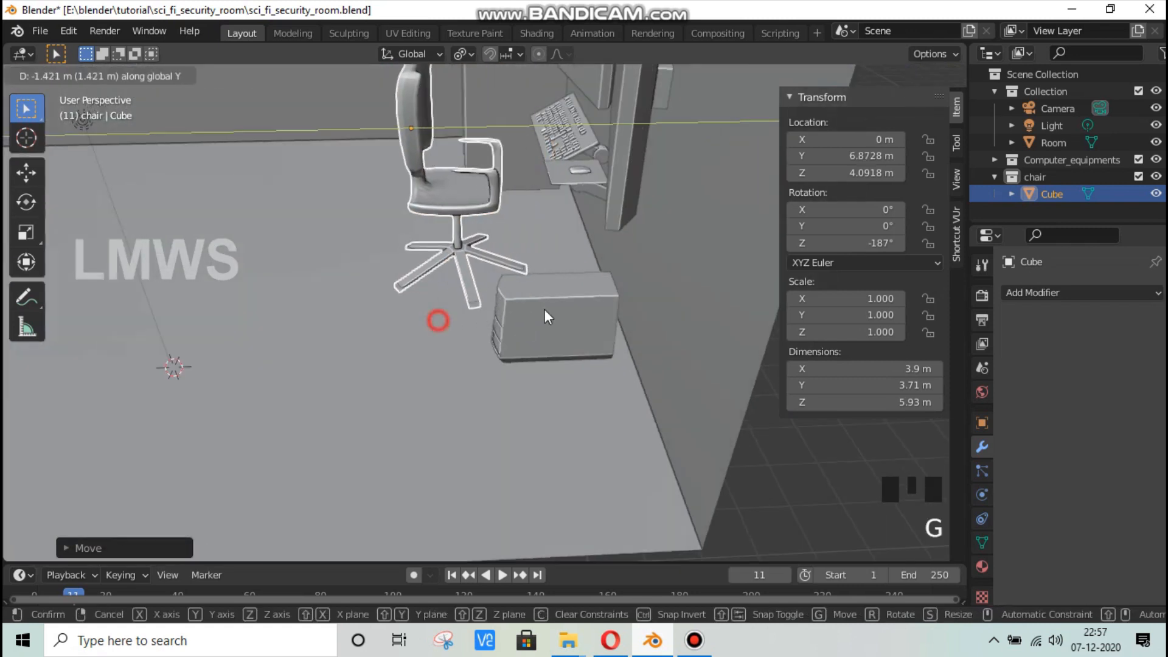
Step: Turn the chair about Z to -212° and save the file
key("r")
key("z")
left_click(502, 317)
scroll(506, 315, "down", 4)
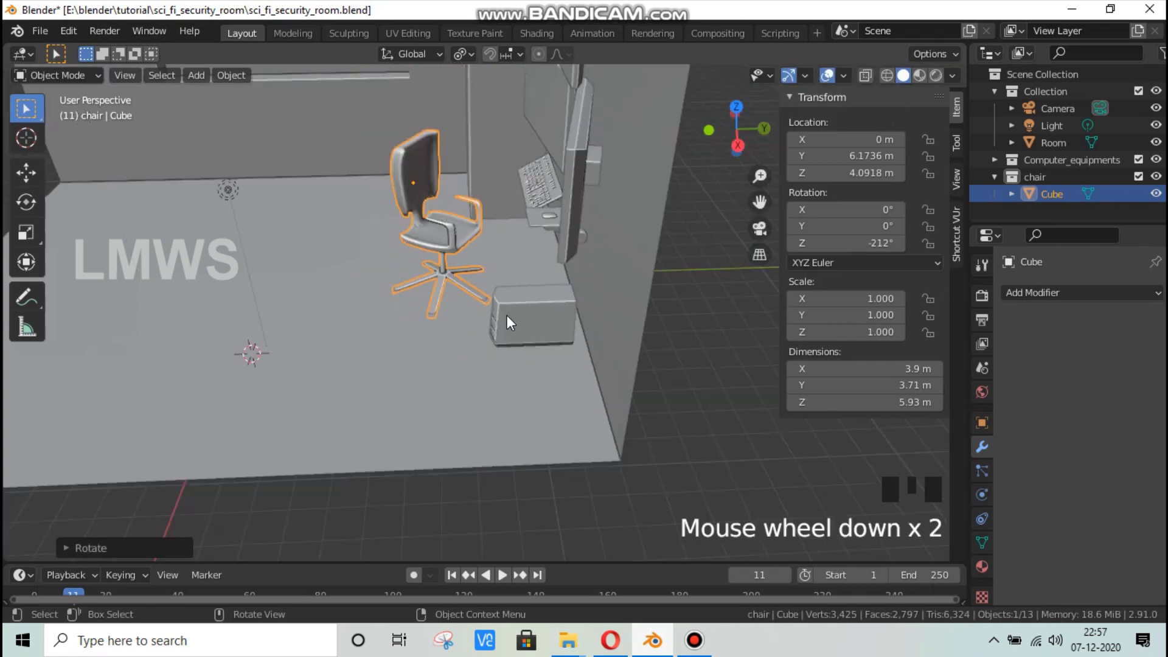
middle_click_drag(429, 337, 502, 353)
key("ctrl+s")
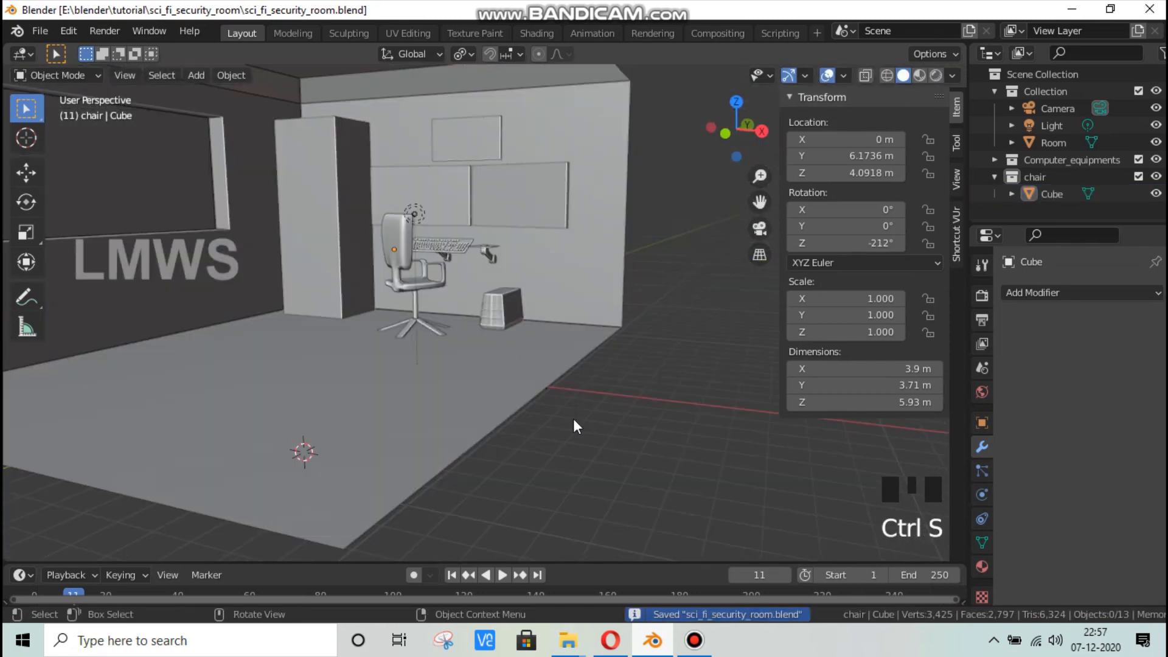
Step: Switch to the Opera browser to compare the room with the reference image, and return to Blender to view the room
scroll(514, 371, "down", 2)
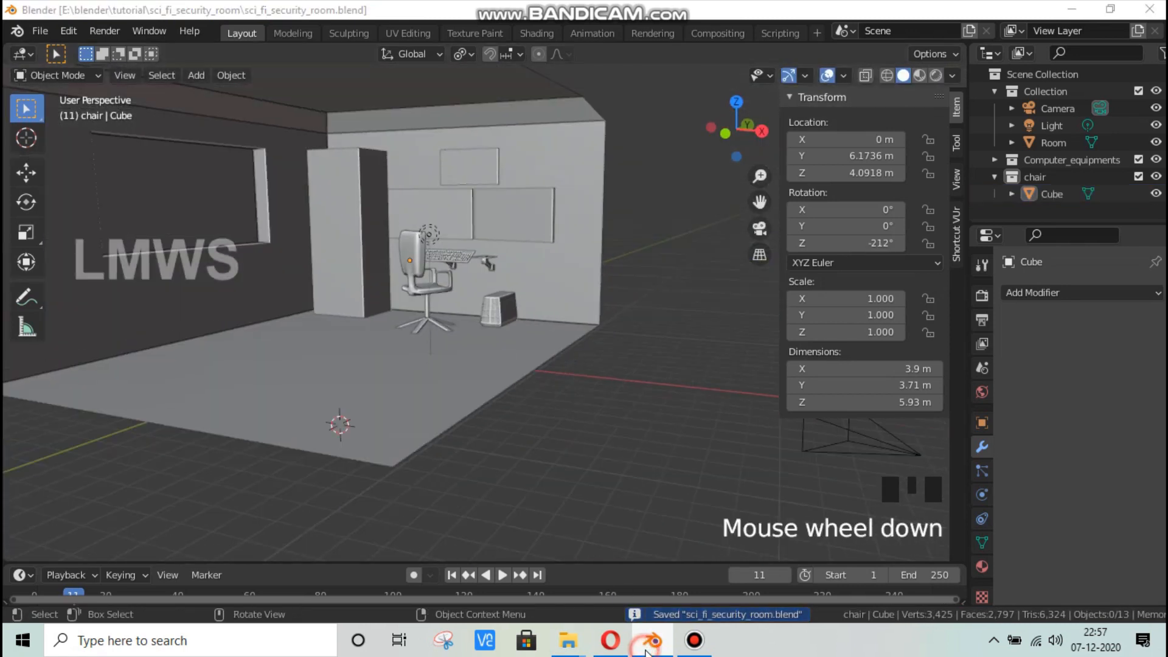
left_click(647, 648)
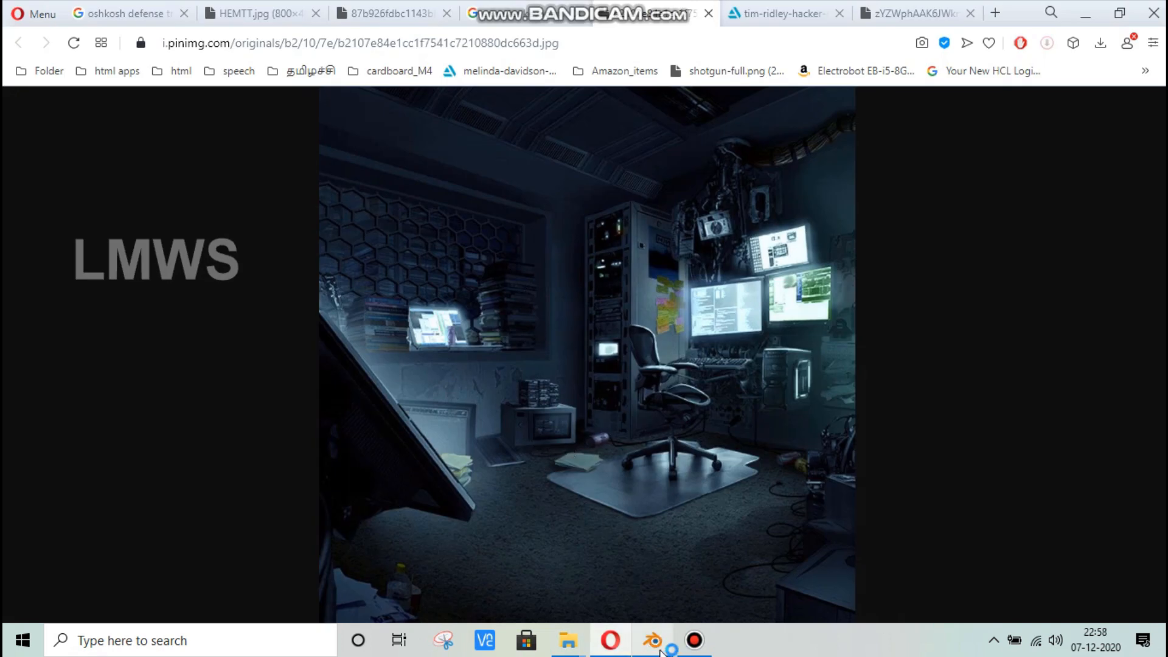
key("alt+Tab")
middle_click_drag(458, 334, 509, 465)
scroll(509, 465, "down", 3, "shift")
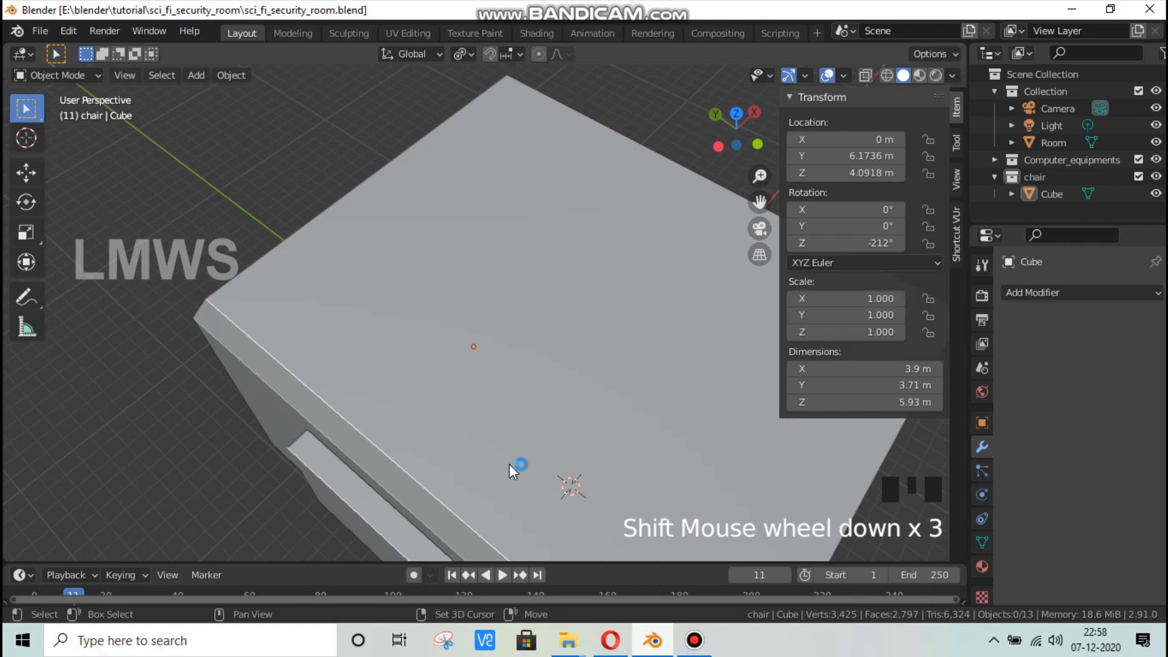
Step: Examine the room from above and from the side, around the wall with the rectangular recess
middle_click_drag(421, 418, 347, 356, "shift")
scroll(348, 356, "down", 4, "shift")
middle_click_drag(721, 132, 657, 101, "shift")
scroll(657, 101, "down", 2)
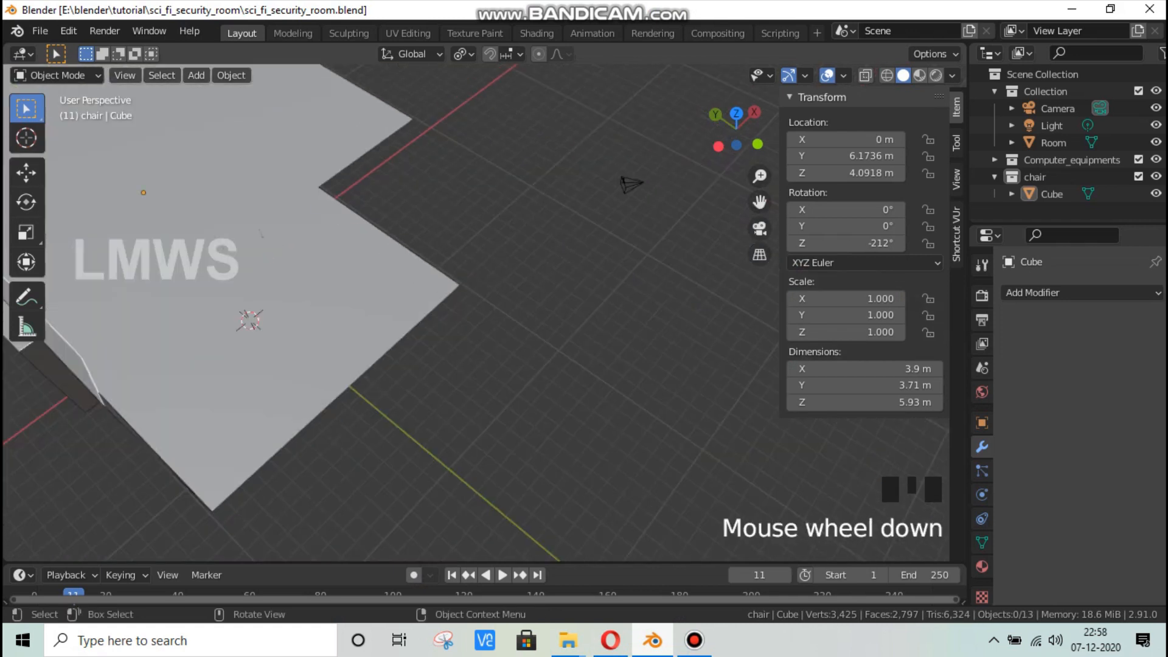
left_click_drag(737, 129, 505, 68)
left_click_drag(759, 201, 797, 365)
scroll(542, 292, "up", 8)
middle_click_drag(651, 354, 721, 134)
scroll(721, 134, "down", 2, "shift")
left_click_drag(733, 134, 867, 186, "shift")
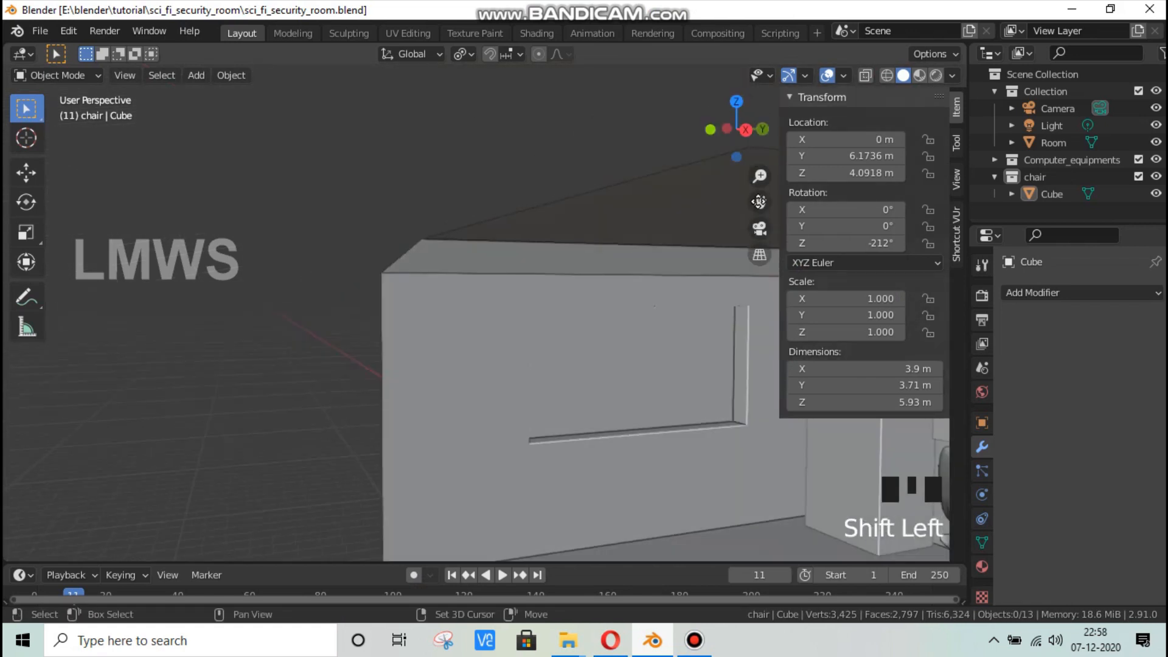
left_click_drag(750, 197, 644, 342, "shift")
scroll(627, 367, "up", 3, "shift")
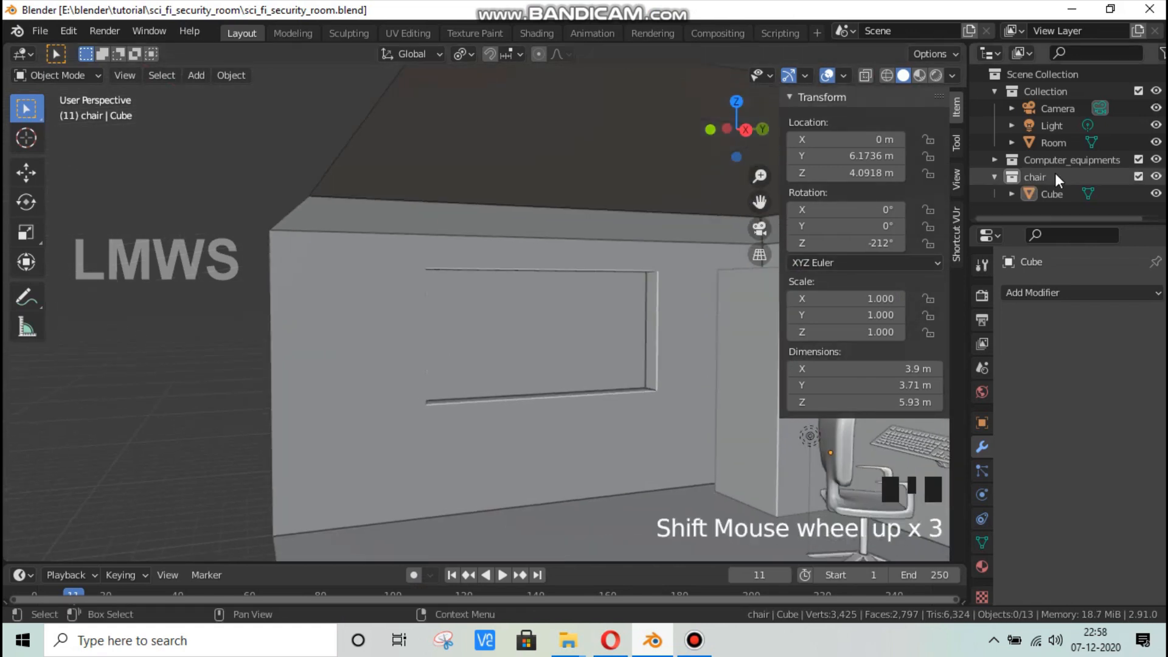
Step: Rename the chair's Cube object as Chair and move it into the main Collection
left_click(1047, 194)
double_click(1047, 194)
type("Chai")
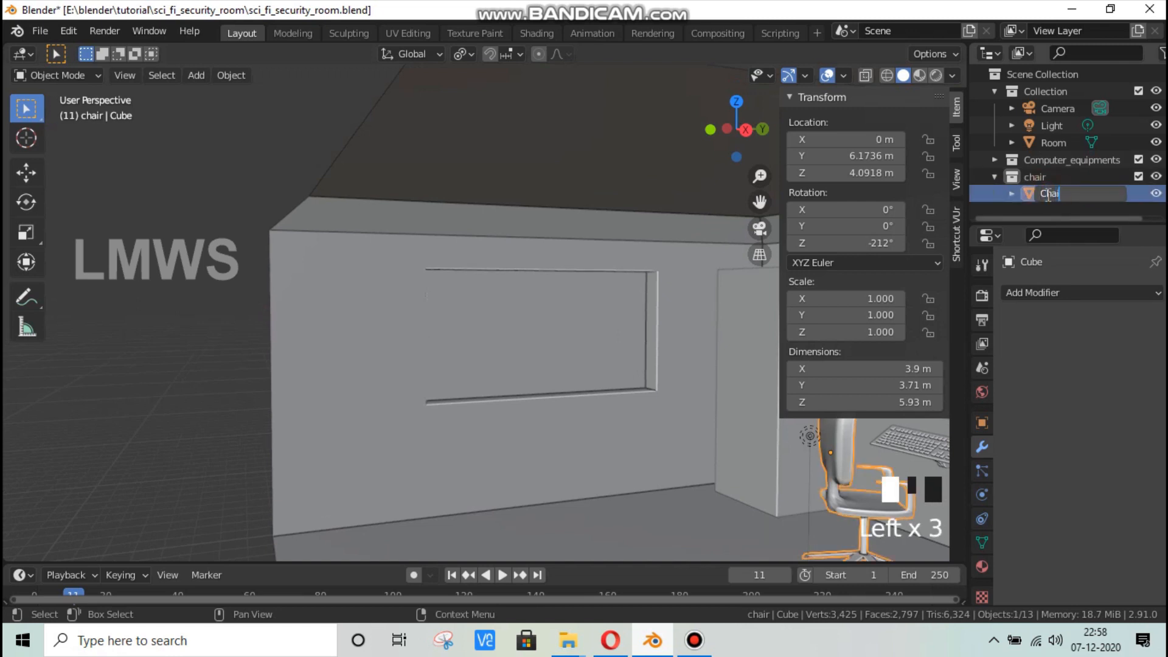
type("r")
key("Return")
left_click(1047, 196)
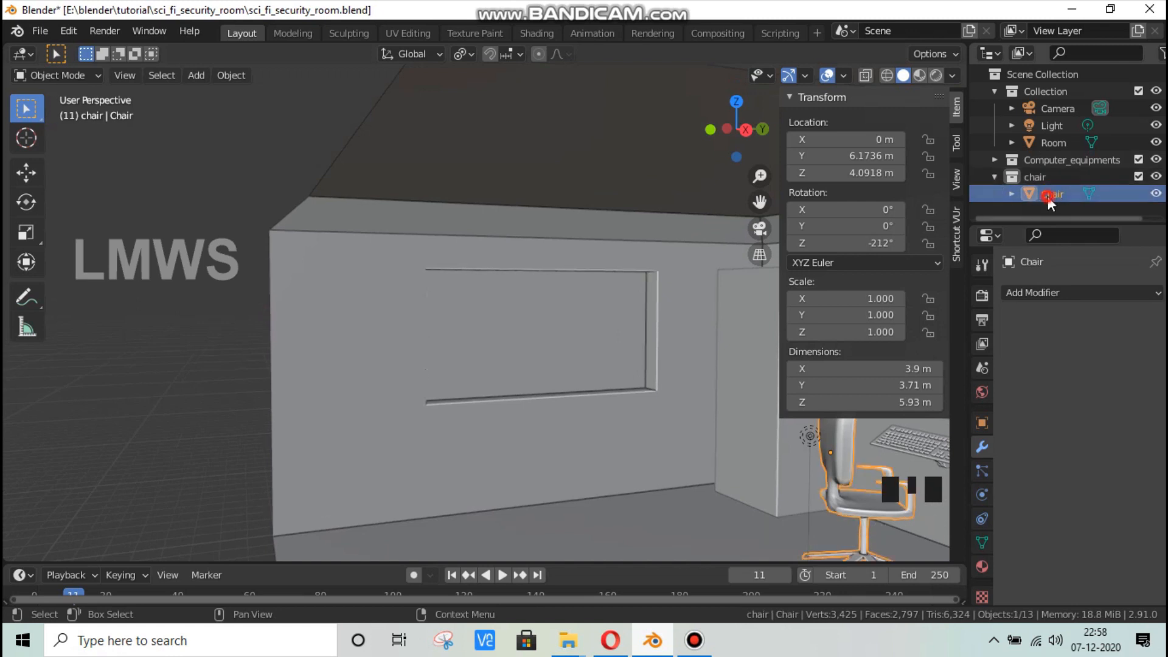
left_click_drag(1048, 195, 1064, 123)
Step: Rename the emptied chair collection as Books and save the file
double_click(1040, 193)
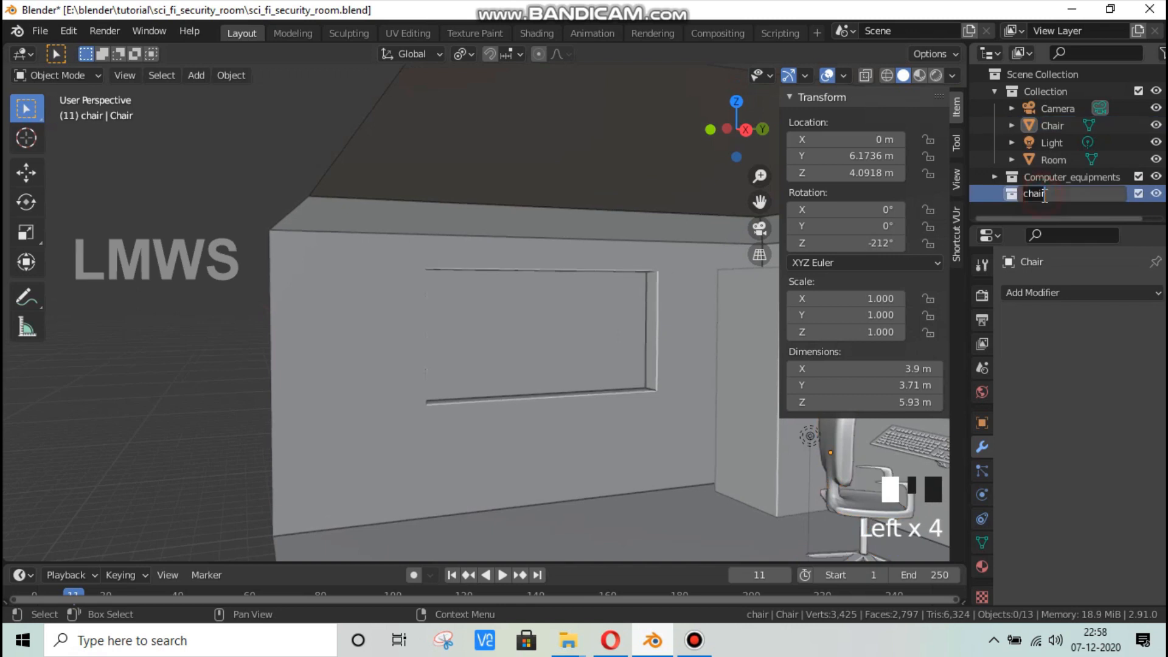
type("Bokos")
key("Return")
key("ctrl+s")
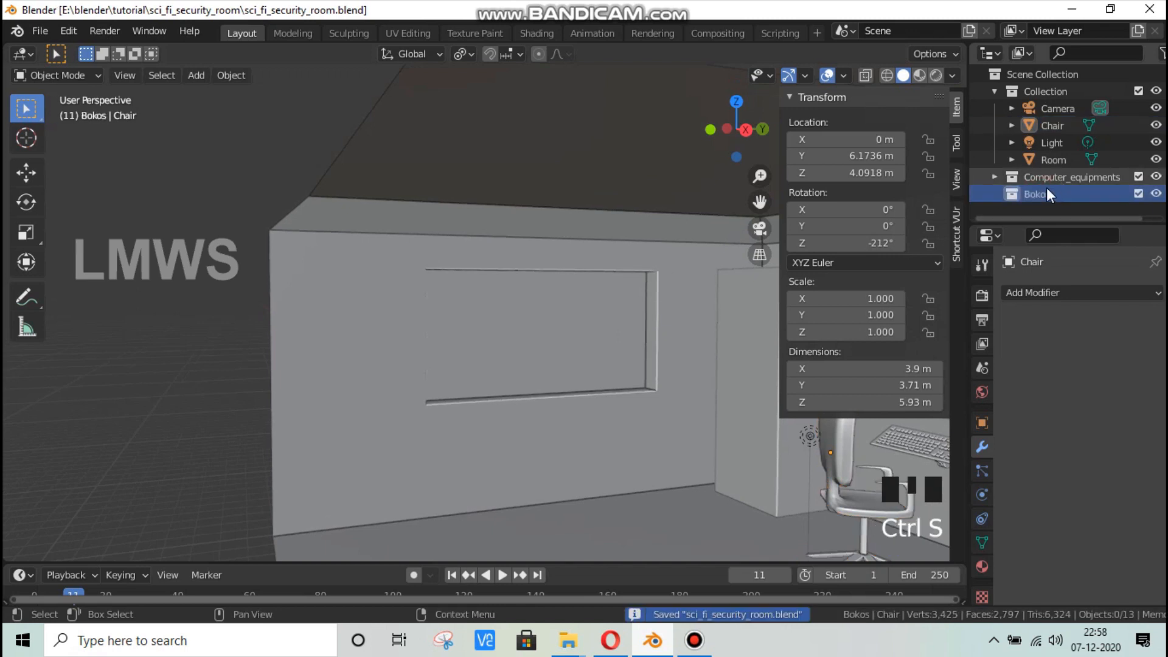
double_click(1040, 193)
type("Book")
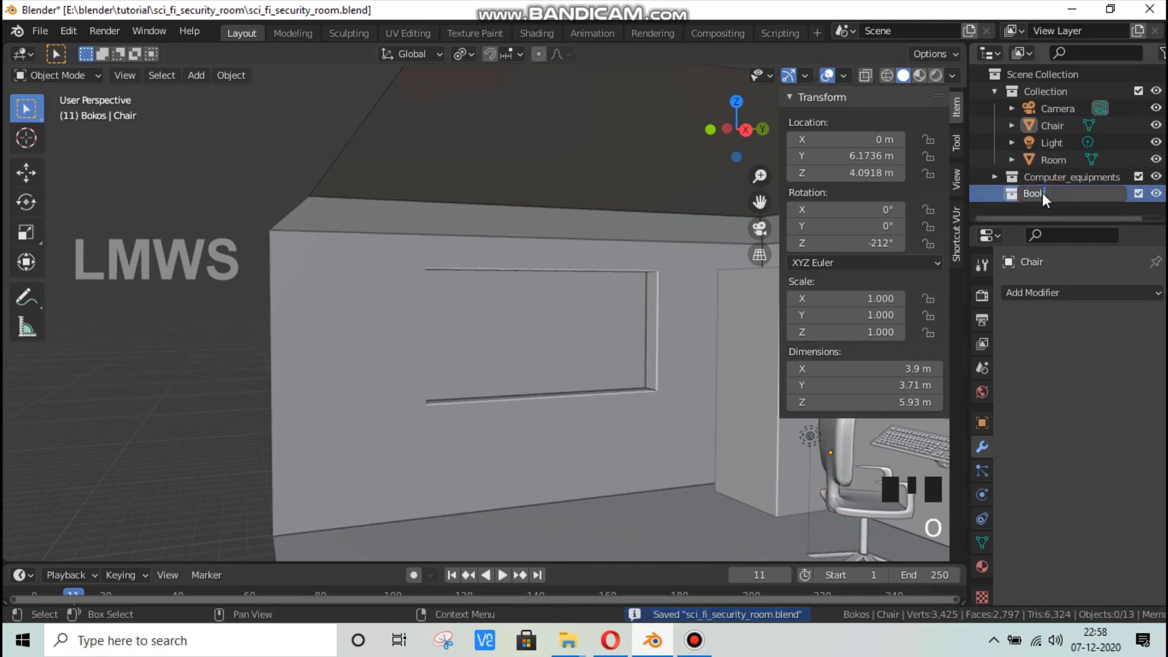
type("s")
key("Return")
key("ctrl+s")
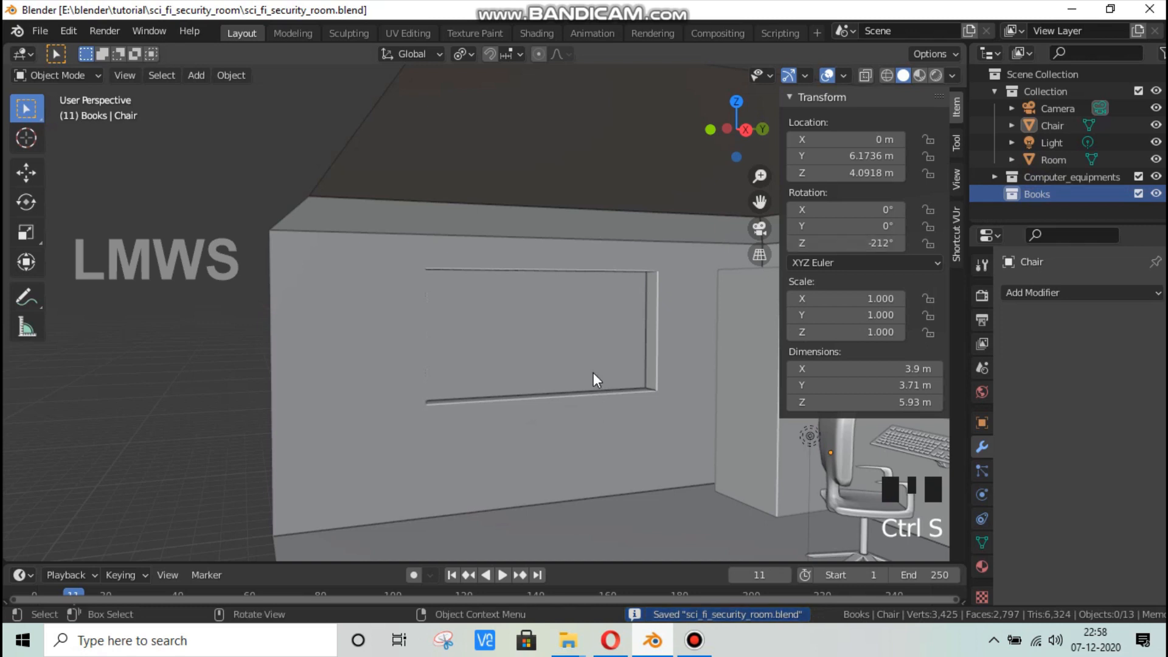
Step: Snap the 3D cursor to the bottom ledge face of the Room's wall recess
key("shift+a")
left_click(594, 399)
key("Tab")
middle_click_drag(522, 400, 462, 330)
left_click(460, 331)
left_click(461, 331)
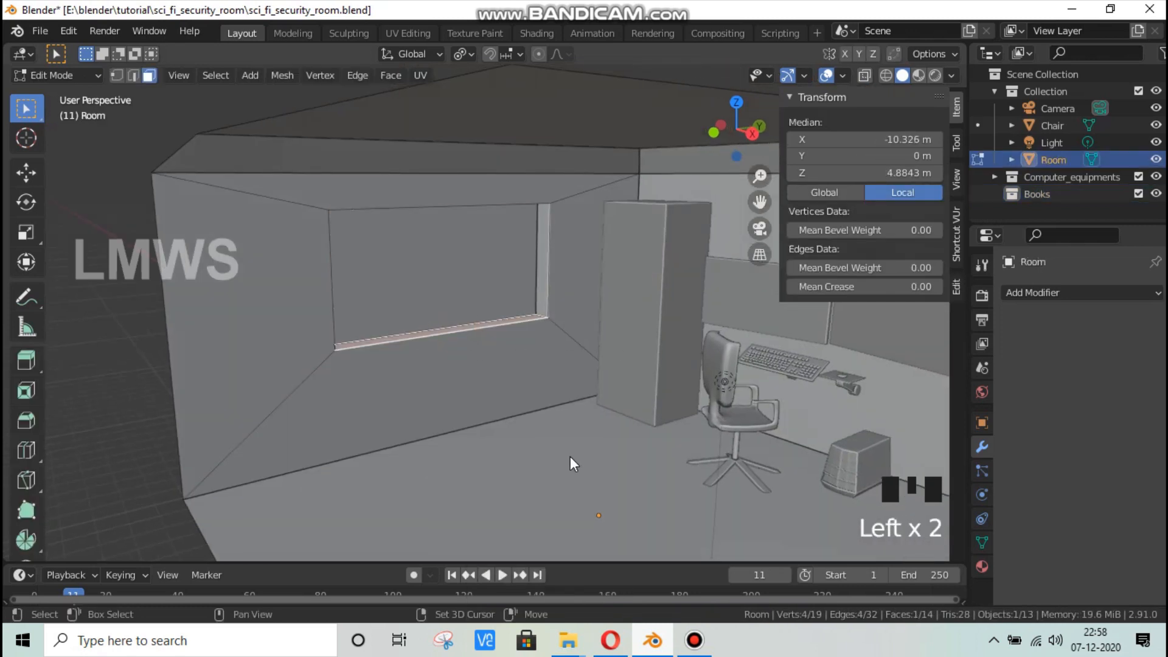
key("shift+s")
key("alt+a")
key("Tab")
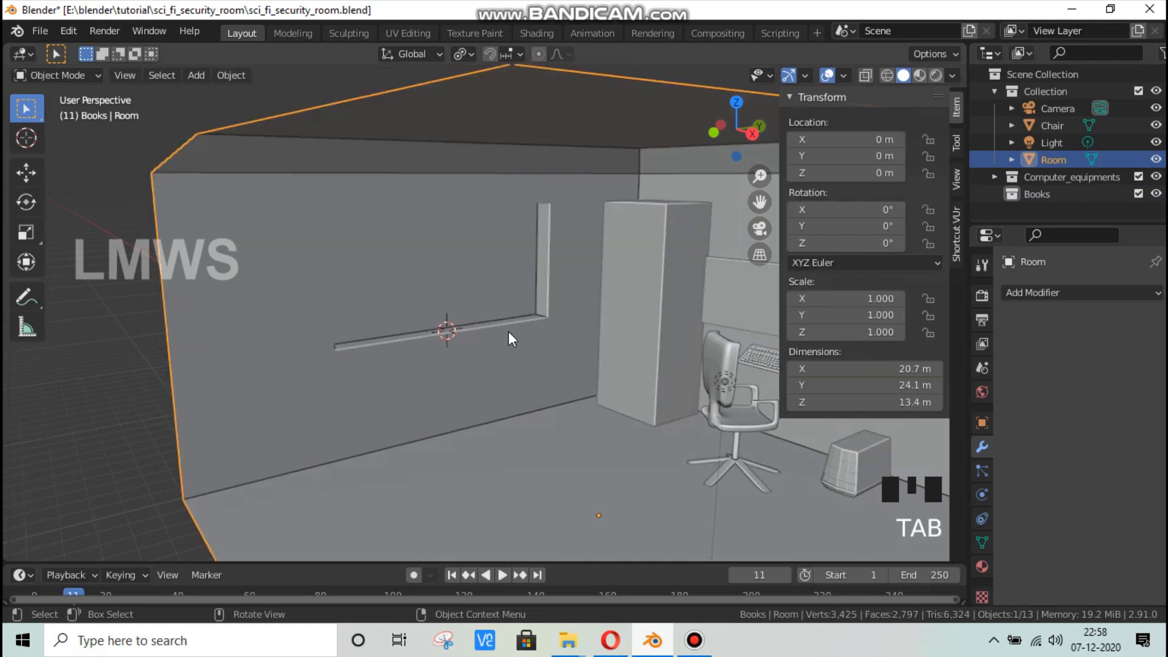
Step: Add a cube at the 3D cursor and flatten its mesh along Z into a thin slab
key("shift+a")
mouse_move(523, 273)
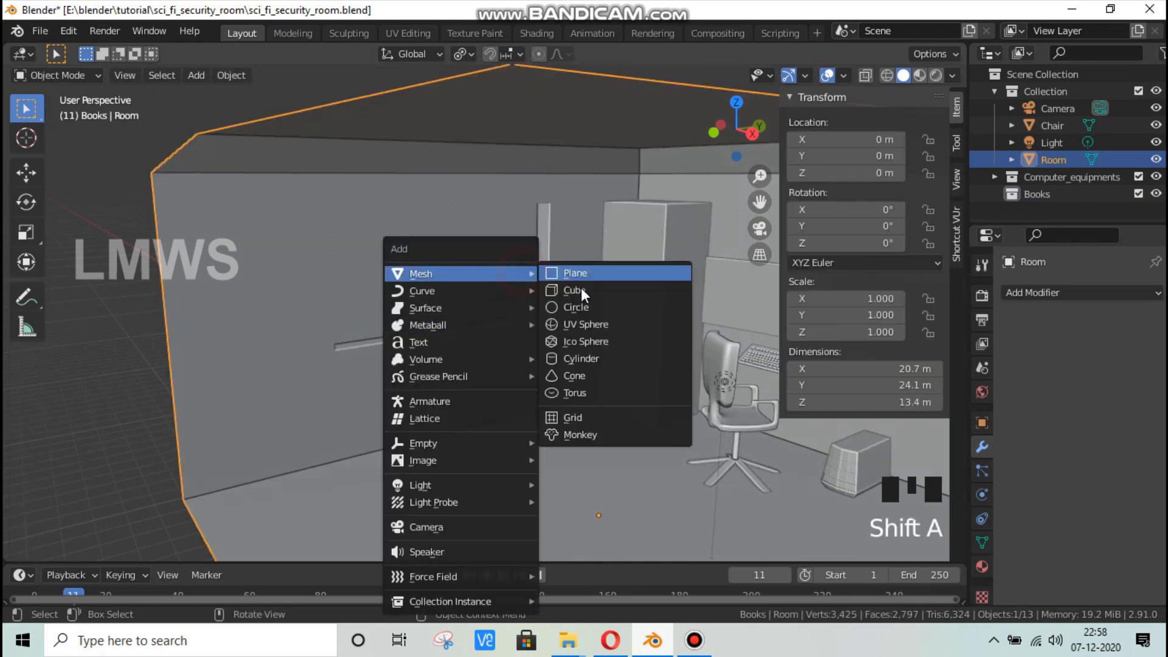
left_click(569, 295)
scroll(517, 341, "up", 4)
scroll(517, 341, "up", 4)
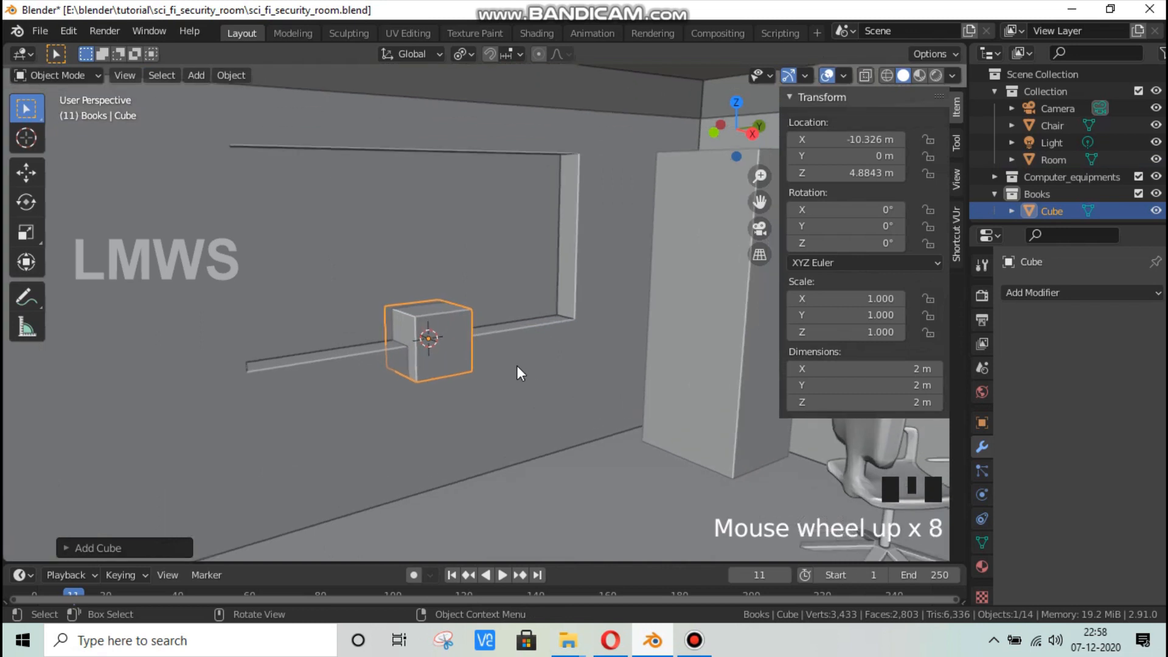
key("Tab")
key("s")
key("z")
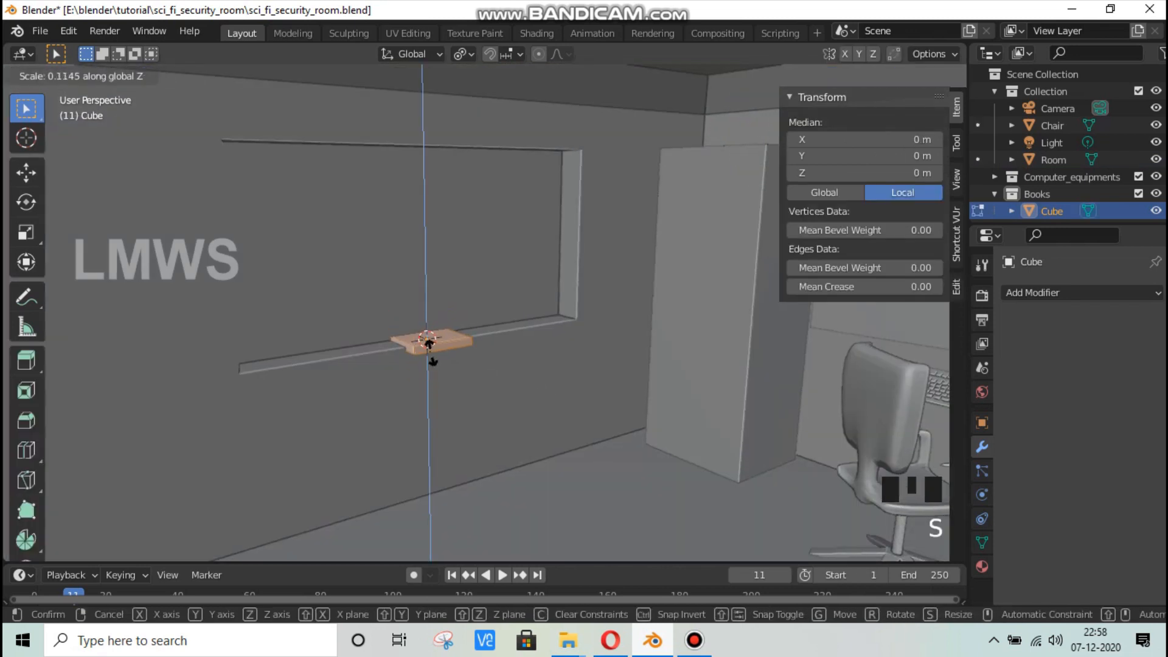
left_click(463, 378)
Step: Raise the slab's mesh about 0.19 m along Z, narrow it along X to roughly half, and adjust its thickness
key("g")
key("z")
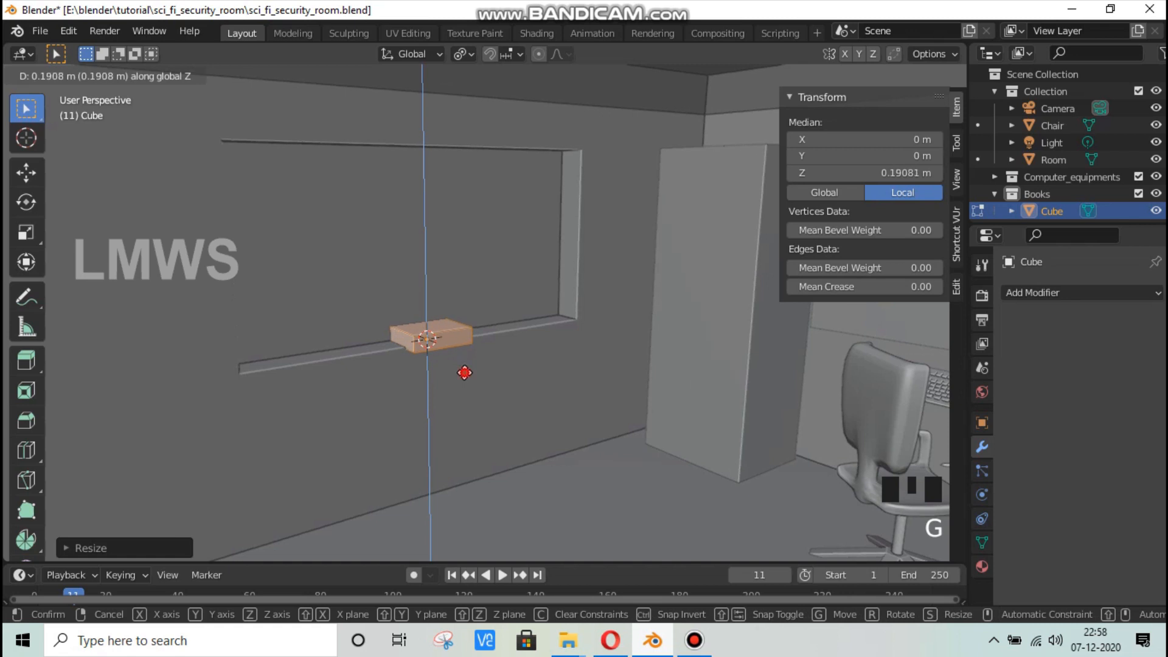
left_click(464, 372)
key("s")
key("x")
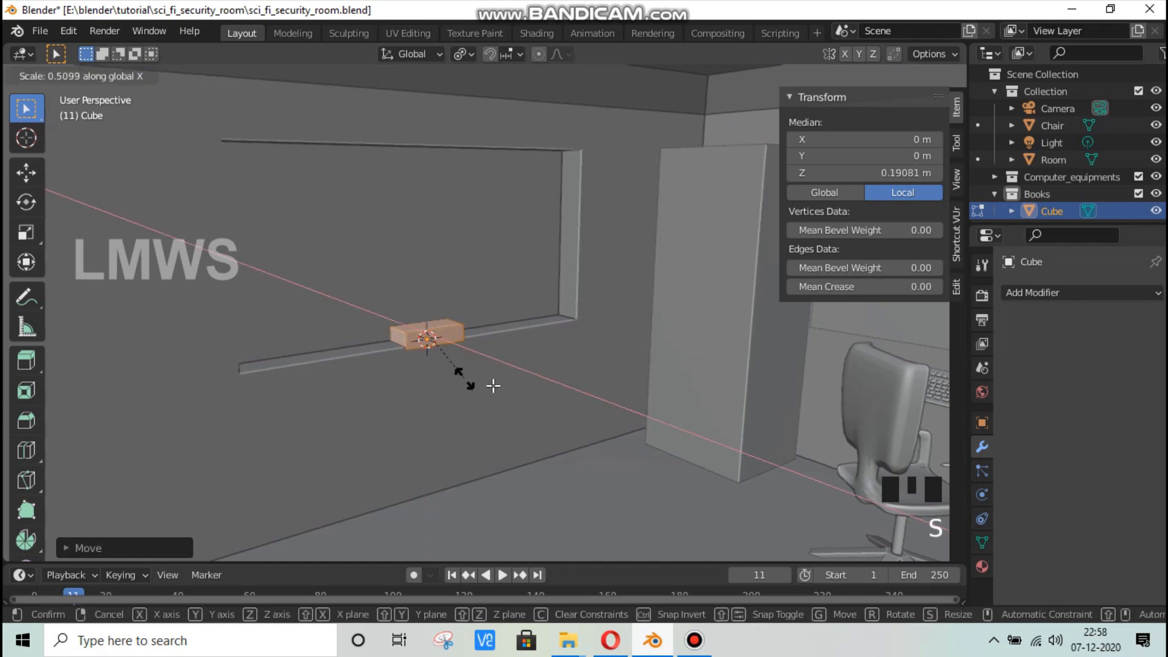
left_click(464, 378)
key("s")
key("z")
left_click(462, 365)
Step: Shift the slab about 0.09 m along X on the ledge and widen it along X to about 1.1 m
middle_click_drag(462, 365, 576, 373)
scroll(457, 404, "down", 12)
middle_click_drag(418, 406, 720, 391, "shift")
scroll(500, 468, "up", 3)
middle_click_drag(500, 468, 418, 490)
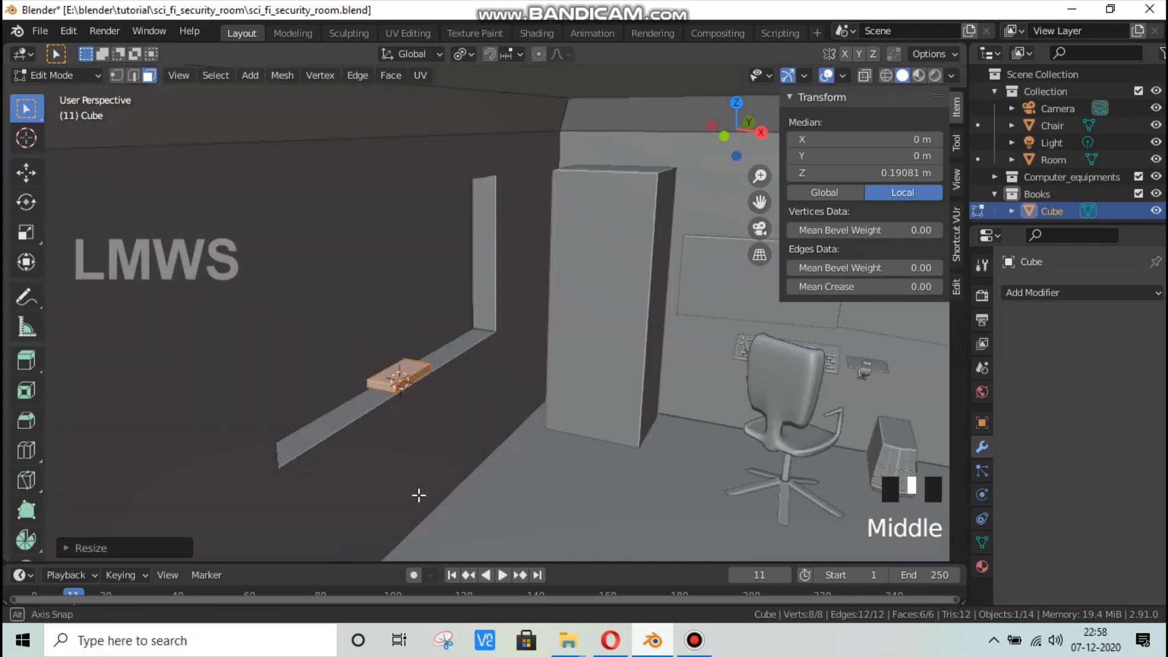
scroll(458, 459, "up", 6)
key("g")
key("y")
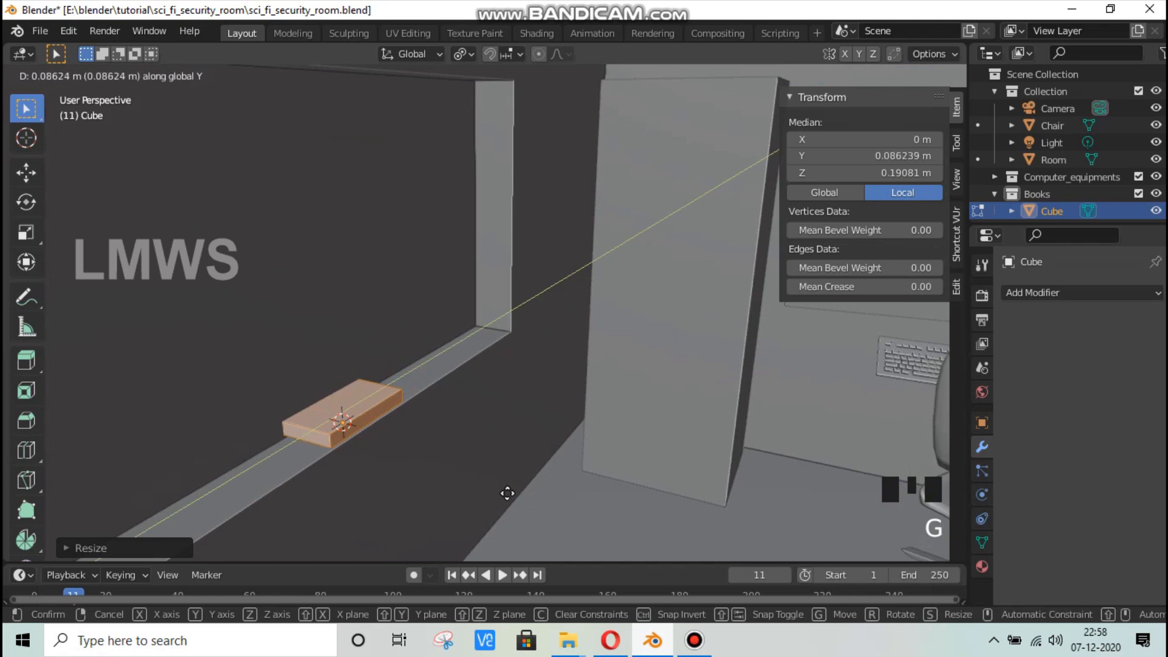
key("x")
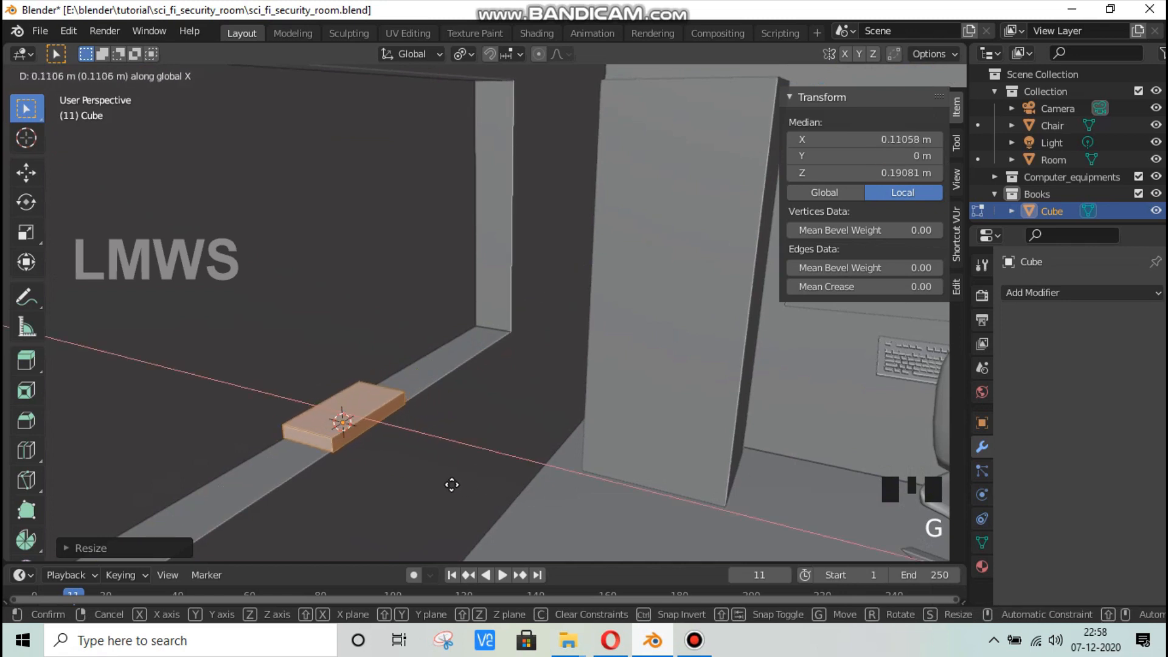
left_click(450, 485)
key("s")
key("x")
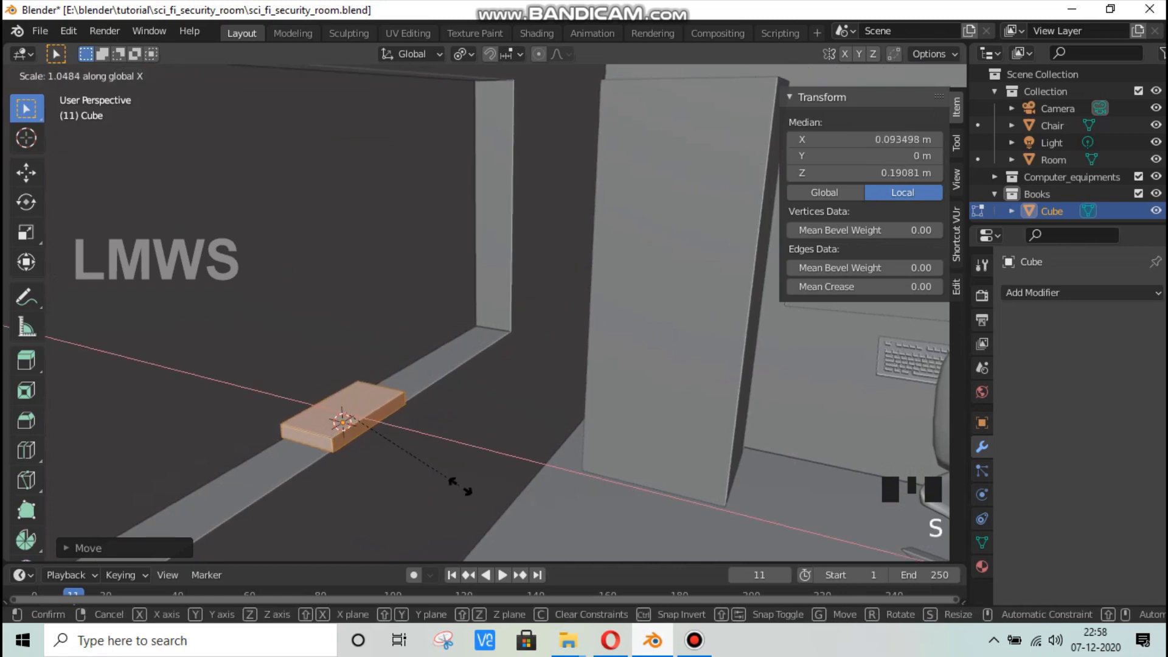
left_click(462, 488)
Step: Duplicate the book slab twice upward along Z to form a stack of three
scroll(418, 429, "up", 3)
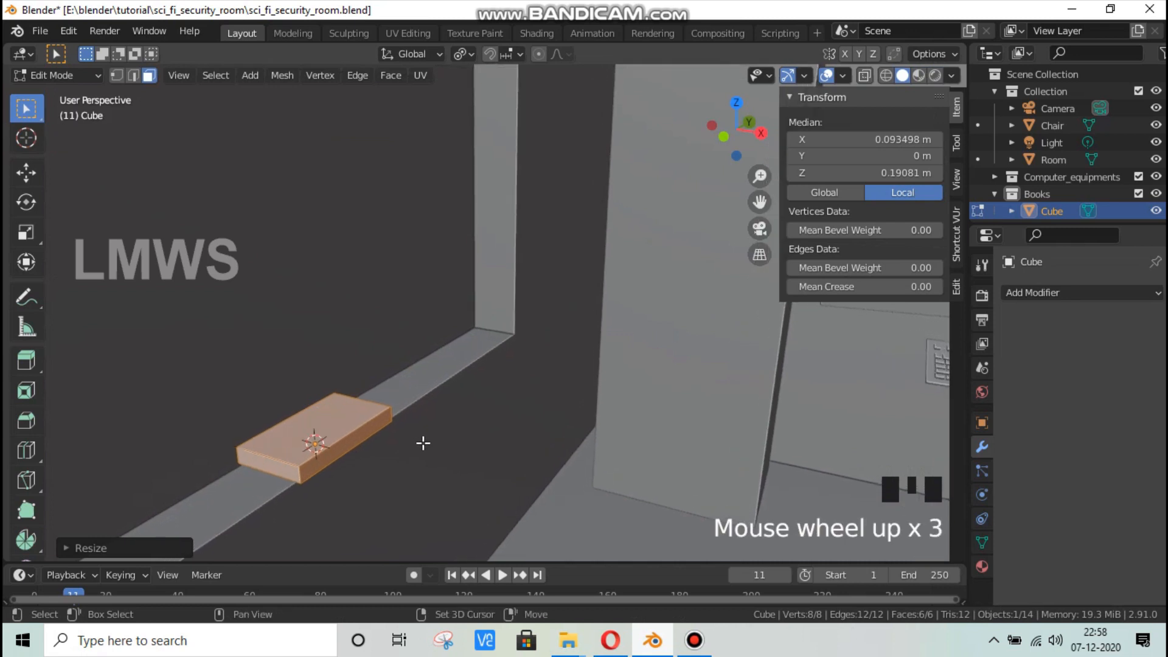
key("shift+d")
key("z")
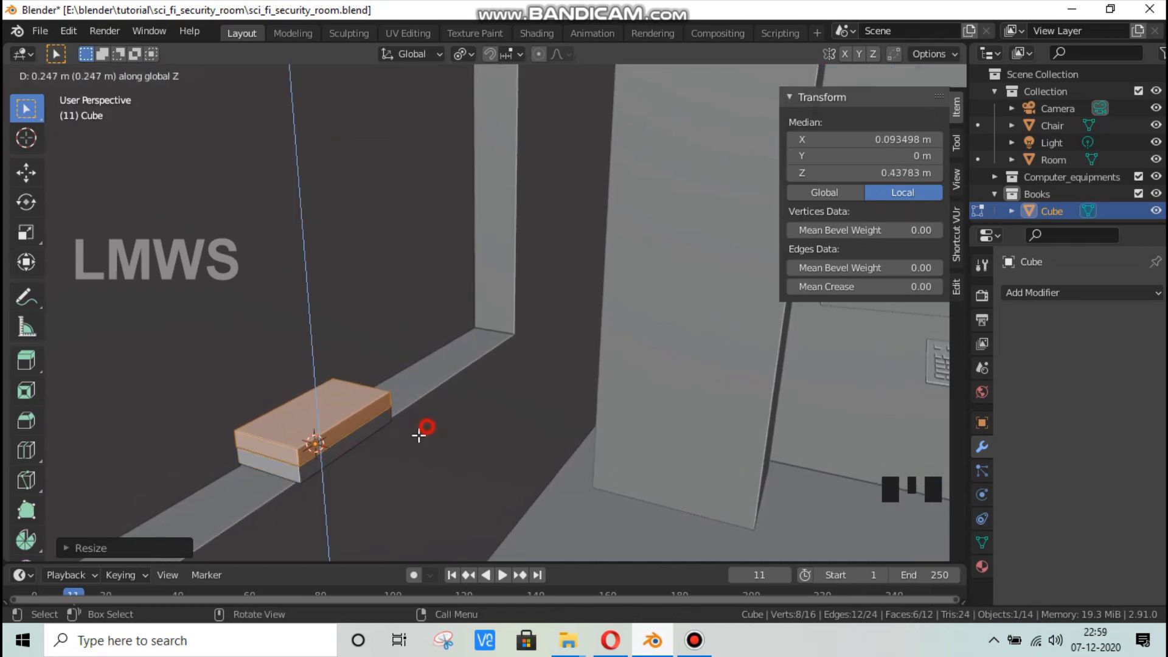
left_click(401, 442)
key("shift+d")
key("z")
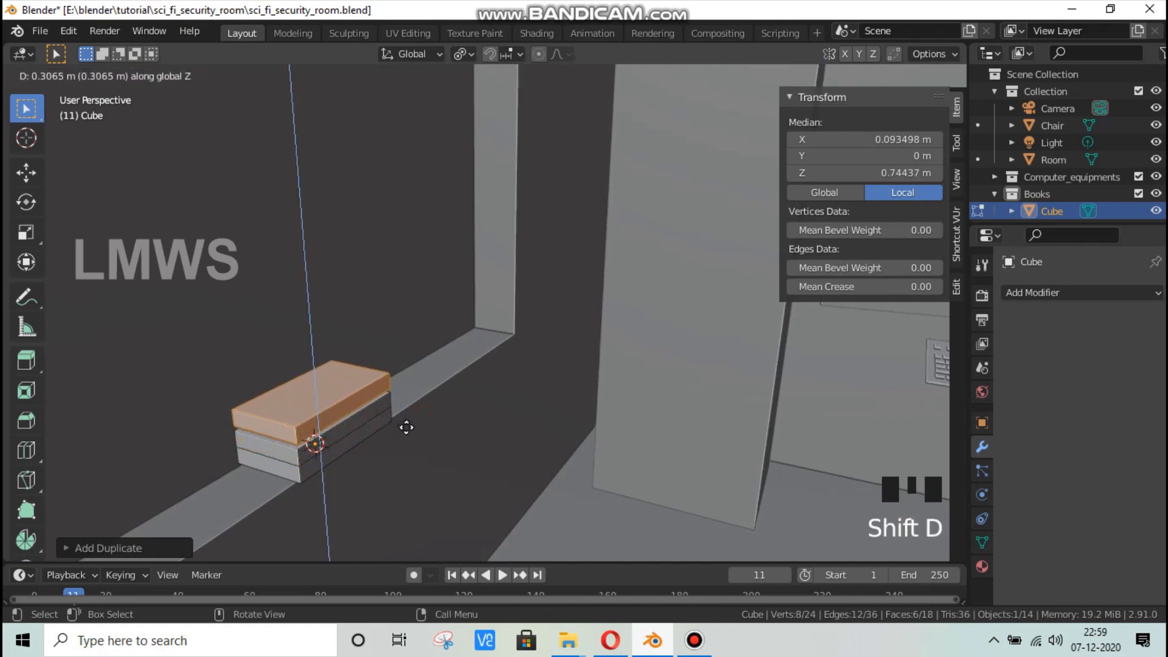
left_click(406, 428)
Step: Thin the top book along Z and lower it onto the stack at Z 0.67309 m
key("s")
key("z")
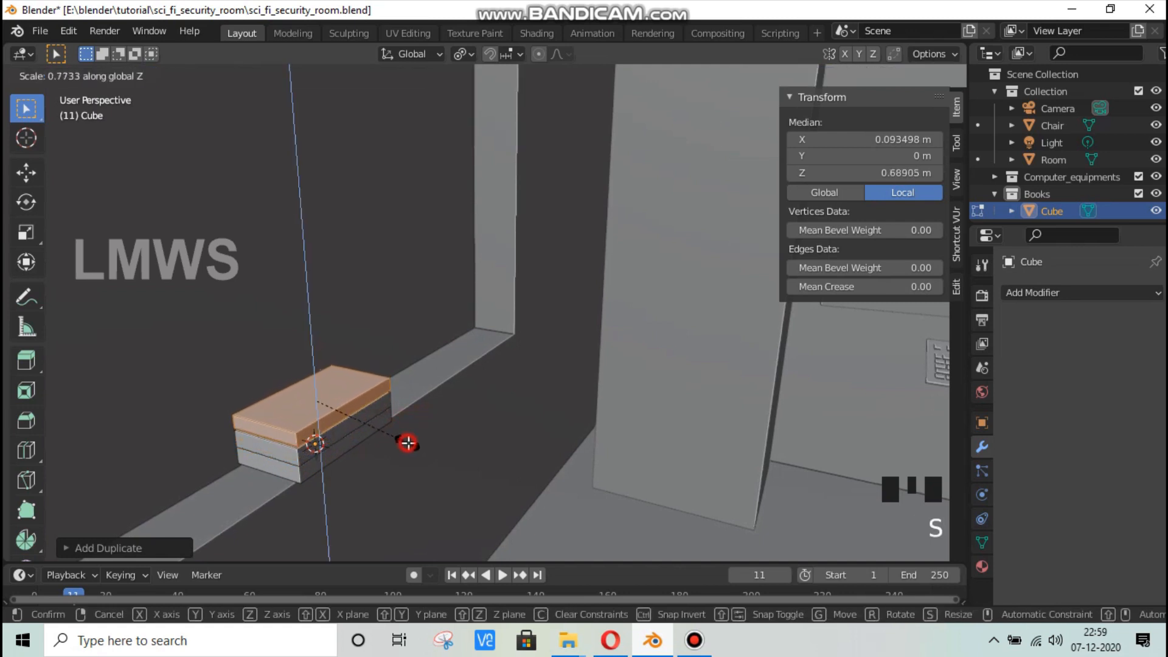
left_click(407, 443)
key("g")
key("z")
left_click(411, 444)
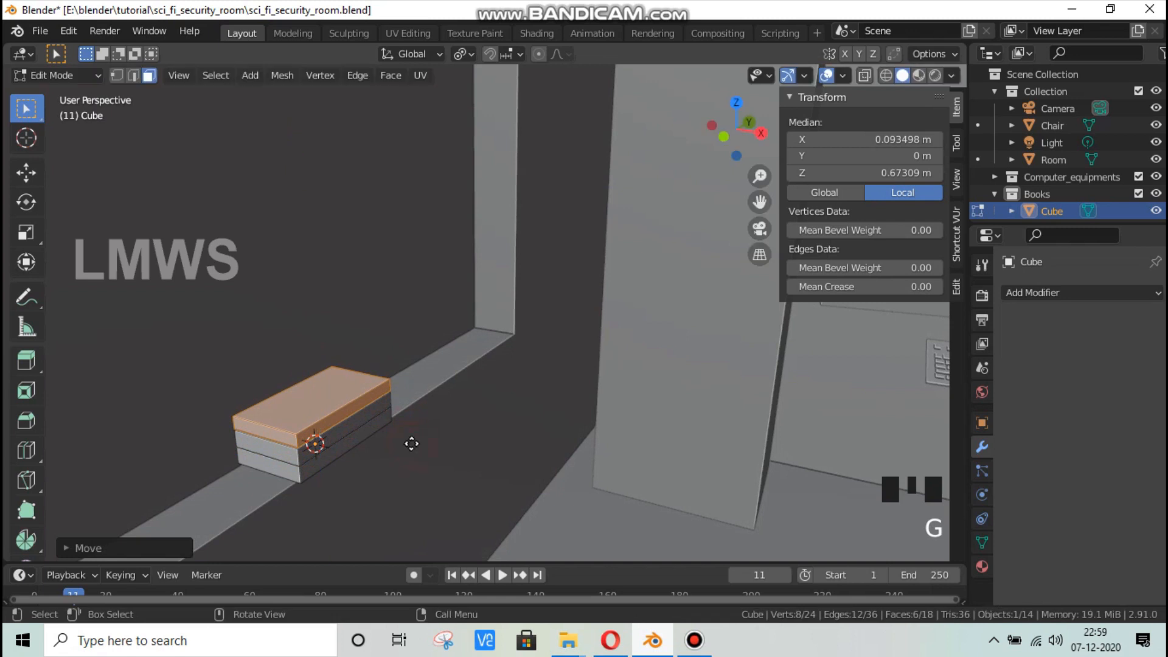
Step: Duplicate the top book twice more upward along Z, placing the uppermost copy at Z 1.08 m
key("shift+d")
key("z")
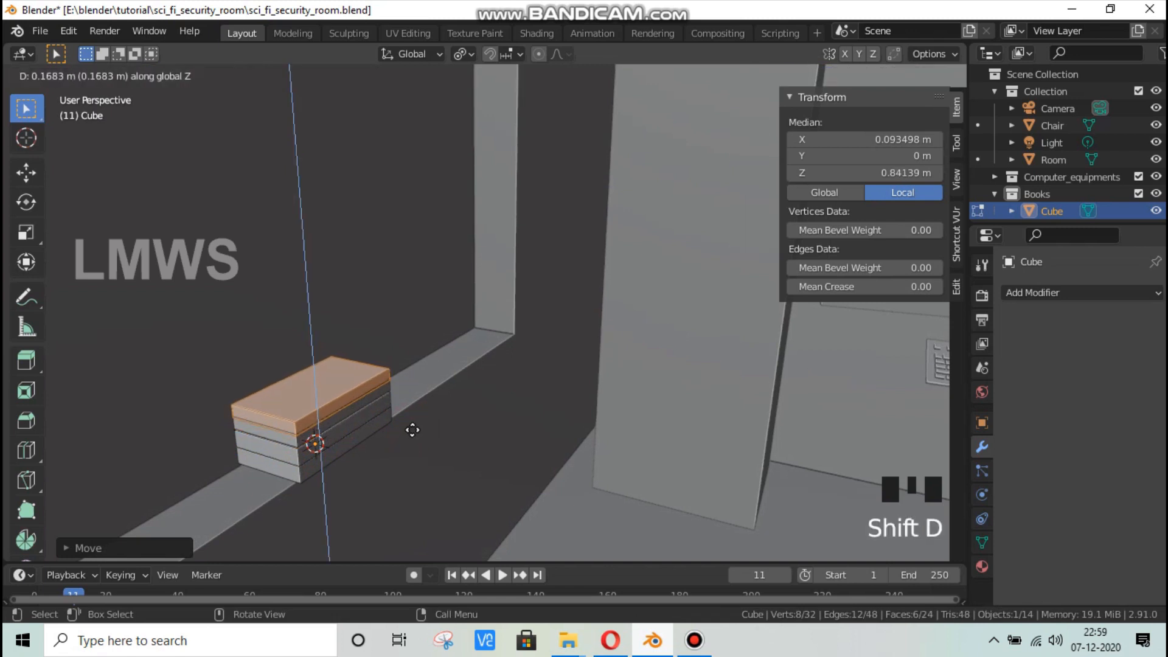
left_click(413, 430)
key("shift+d")
key("z")
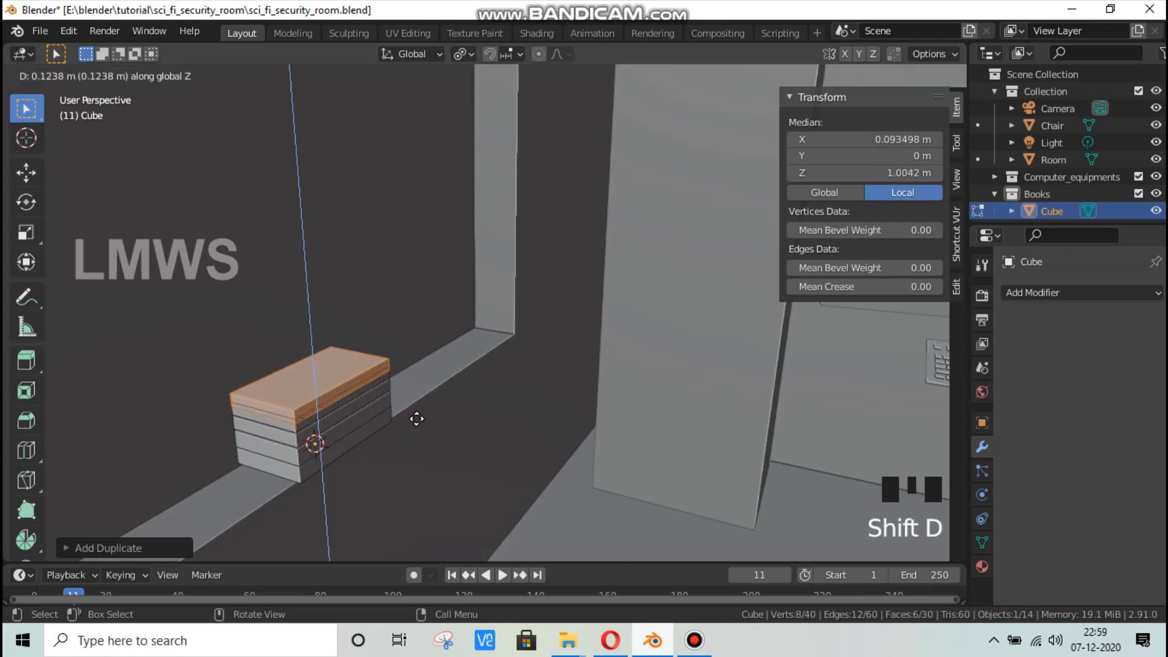
left_click(420, 421)
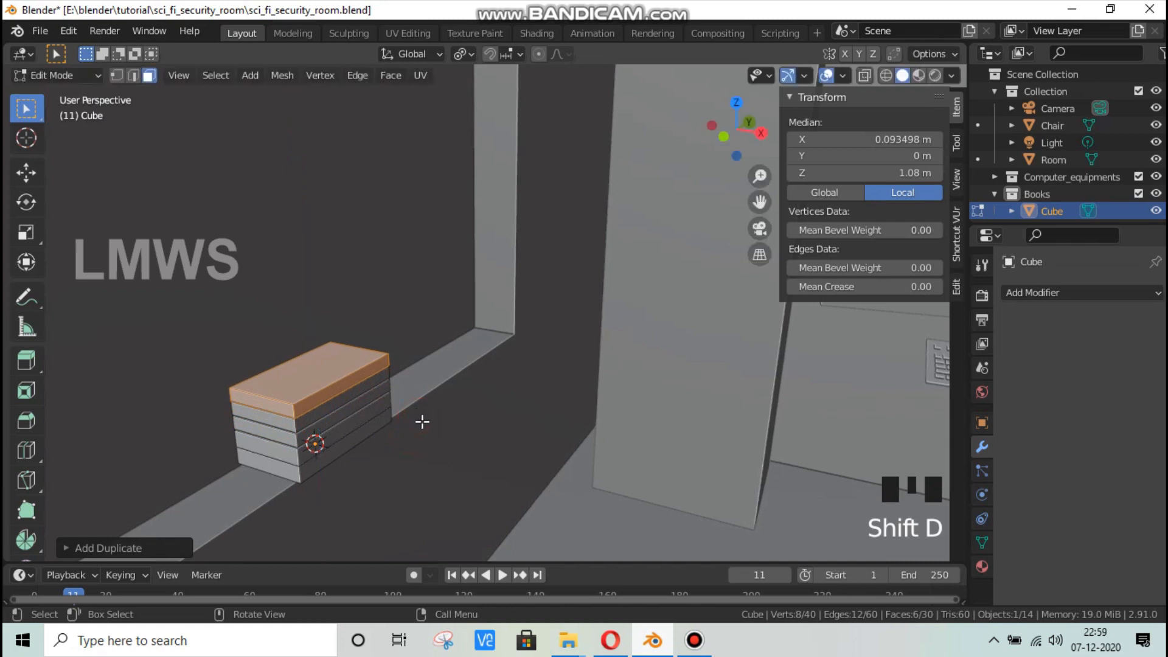
Step: Finish editing the stack of books and save the file
key("alt+a")
scroll(422, 421, "down", 4)
key("Tab")
mouse_move(490, 436)
middle_mouse_down()
mouse_move(432, 413)
mouse_move(482, 454)
middle_mouse_up()
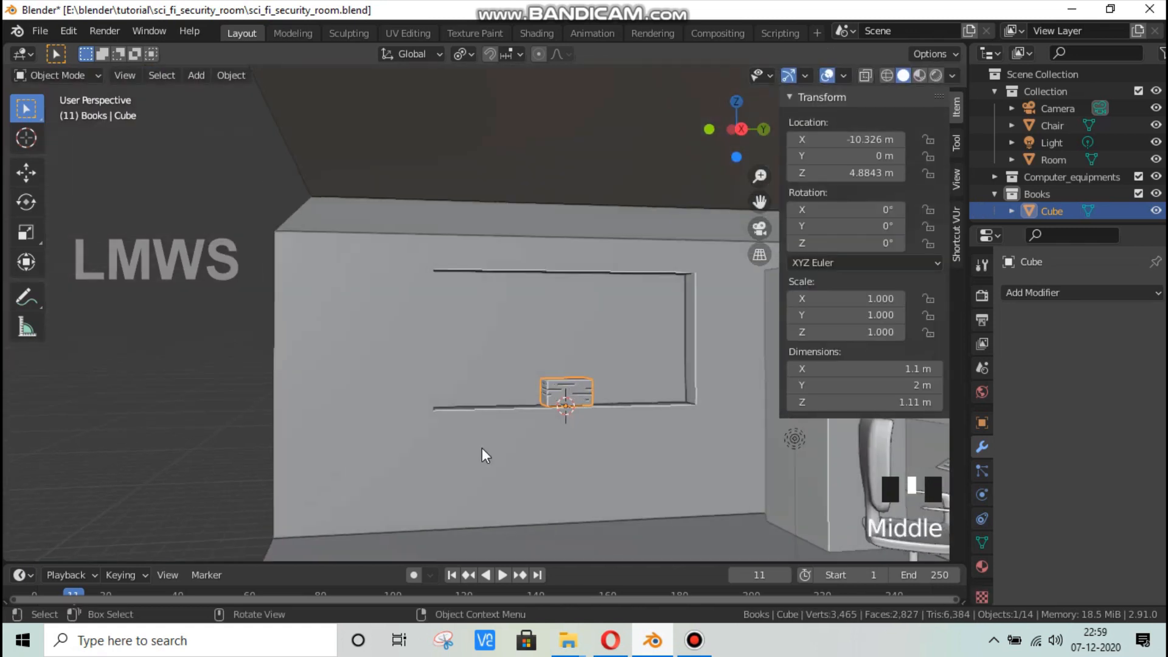
scroll(517, 453, "down", 3)
key("ctrl+s")
scroll(612, 372, "down", 1)
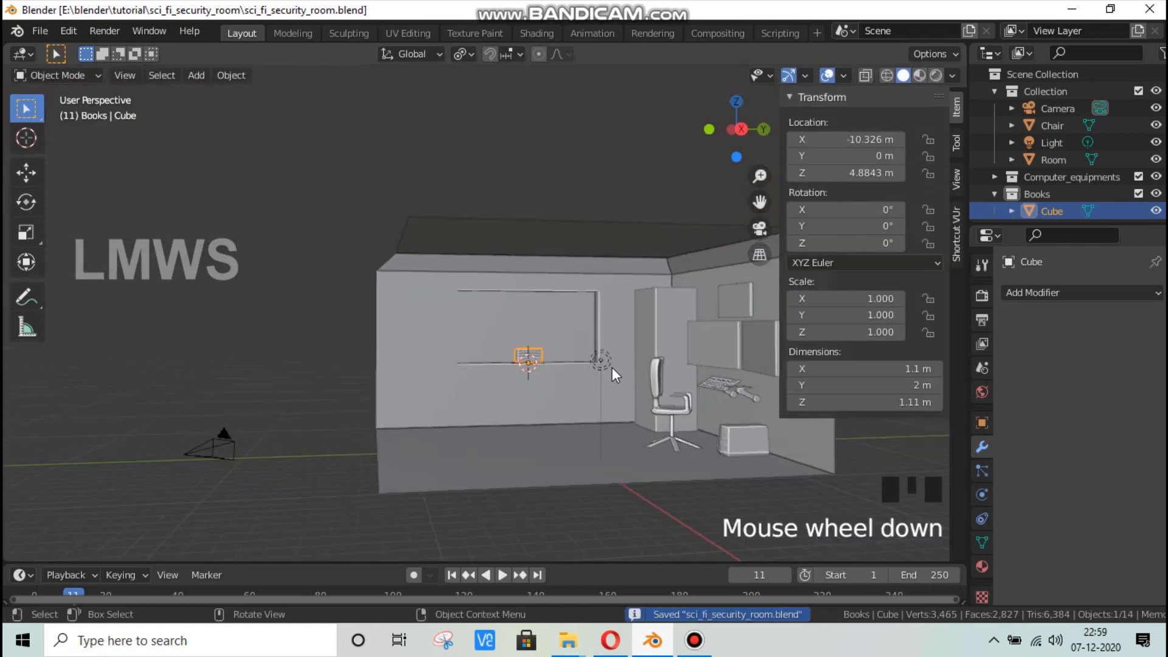
left_click(654, 641)
left_click(655, 641)
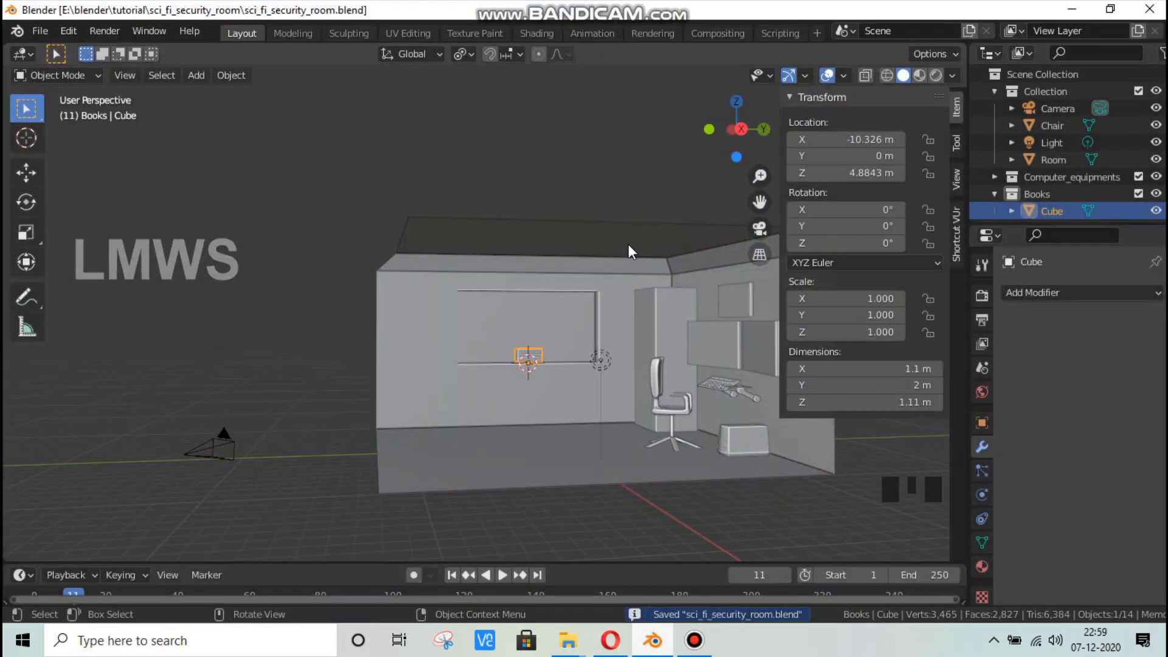
Step: Snap the 3D cursor to the centre of the Room's ceiling face and return to Object Mode
left_click(640, 284)
key("Tab")
scroll(560, 417, "up", 3)
middle_click_drag(651, 292, 698, 261)
scroll(558, 422, "down", 3)
left_click(698, 261)
key("shift+s")
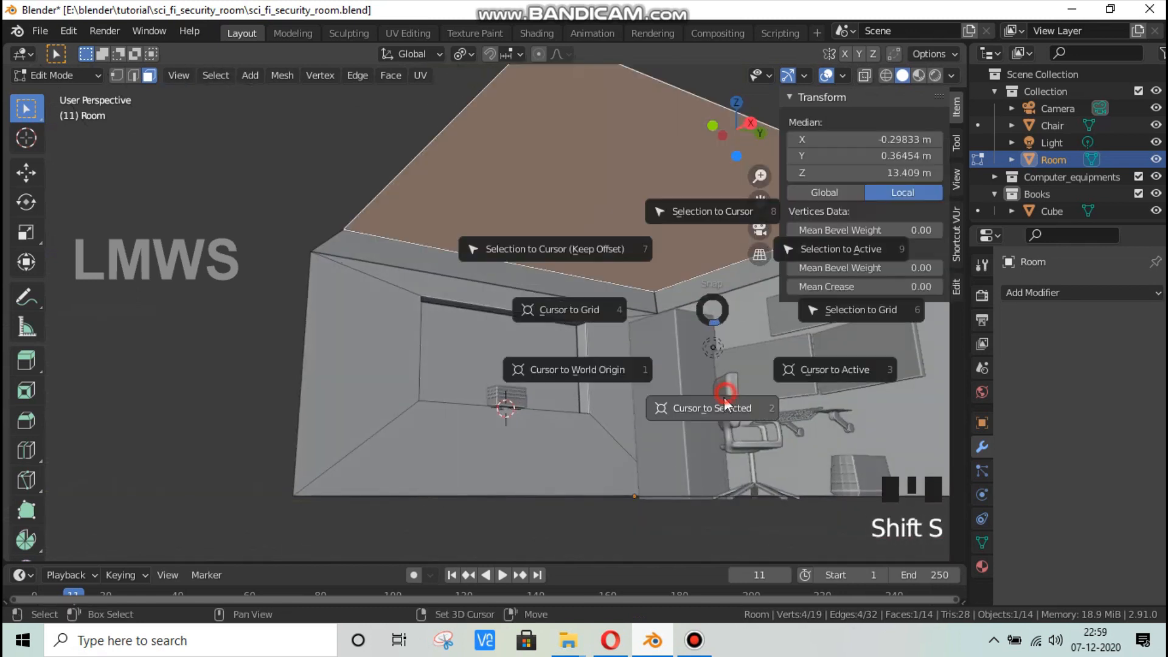
left_click(724, 407)
key("alt+a")
key("Tab")
key("shift+a")
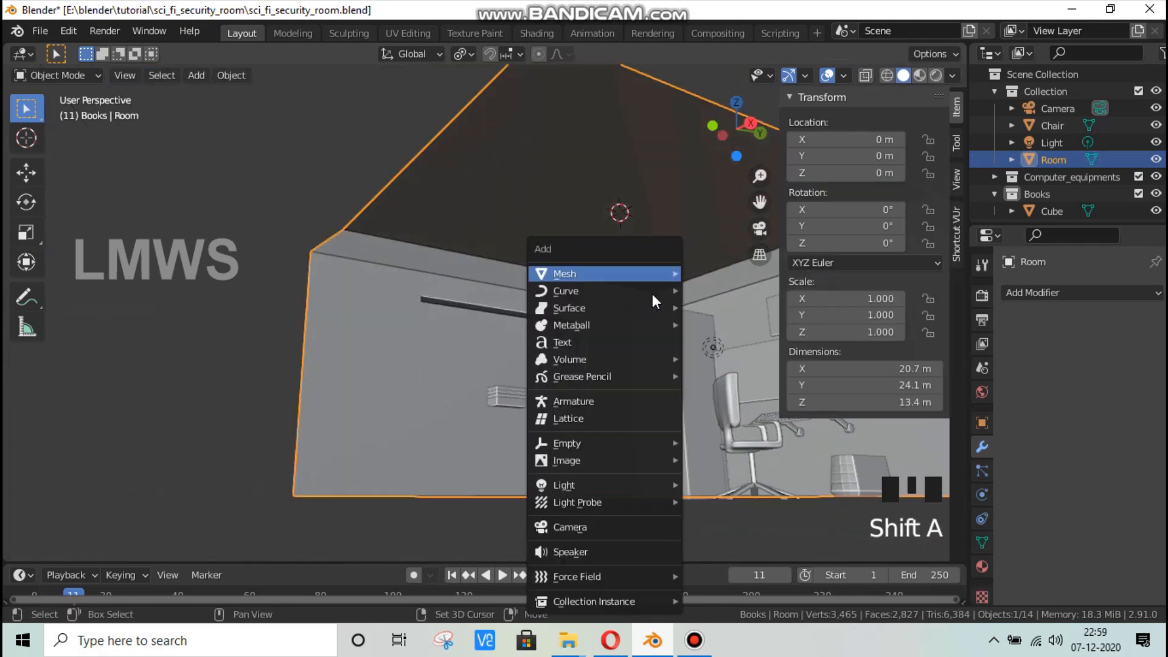
mouse_move(680, 275)
Step: Rename the book stack's Cube object as Books
left_click(1051, 211)
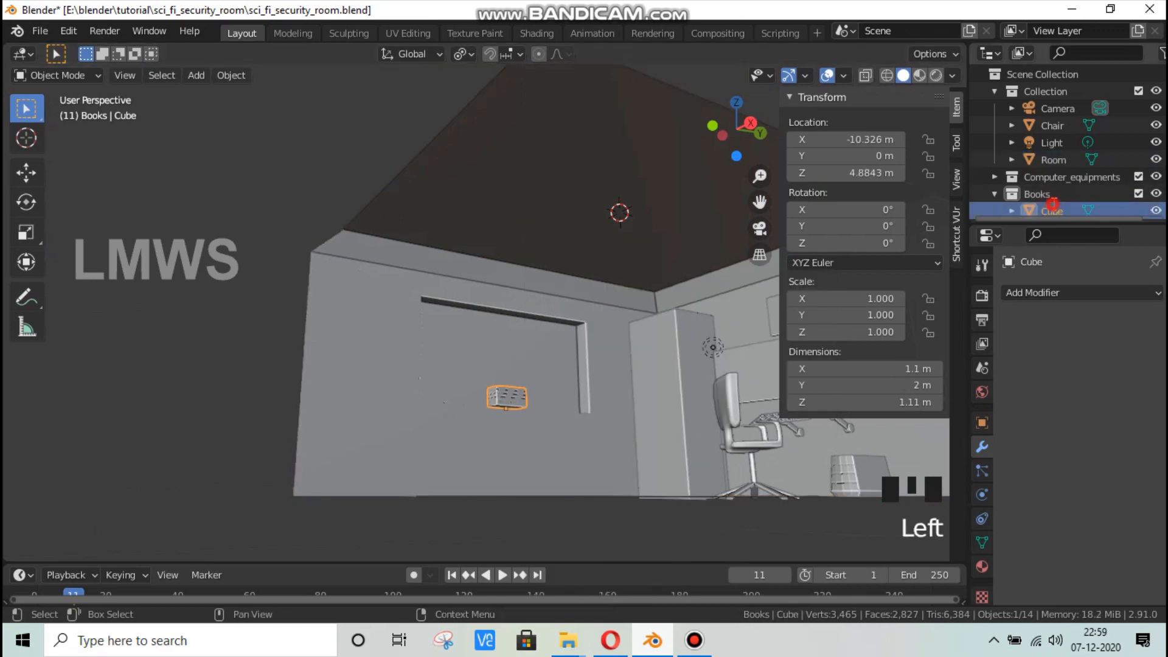
double_click(1052, 210)
type("Books")
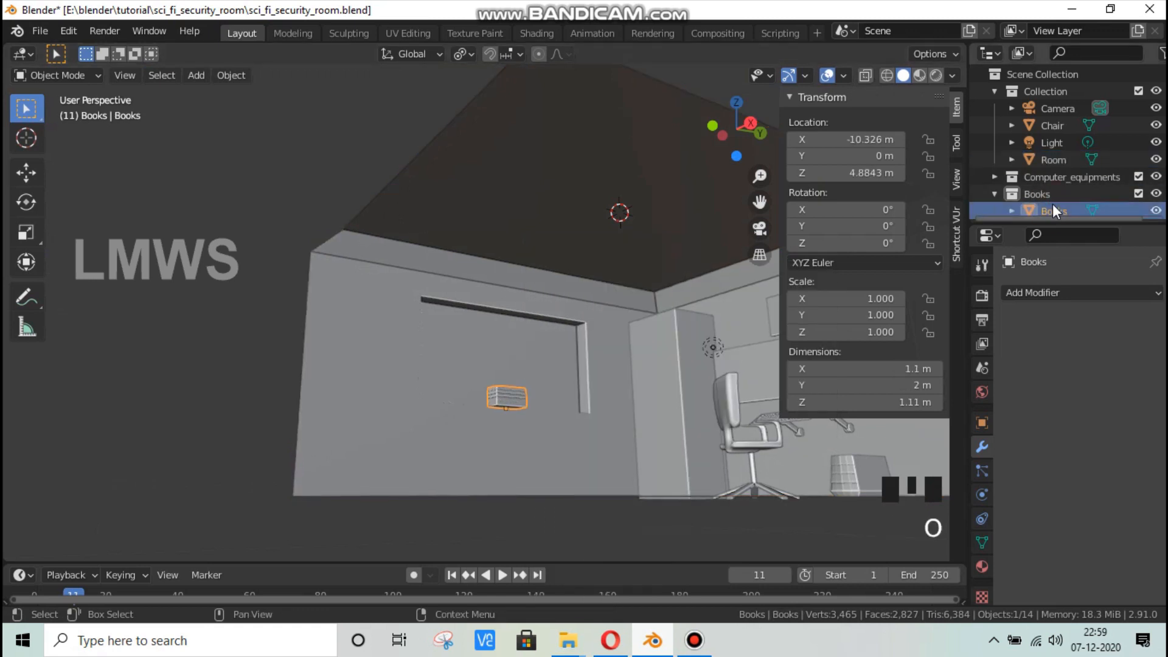
Step: Collapse the Books collection in the scene hierarchy and save the file
left_click(1027, 202)
key("ctrl+s")
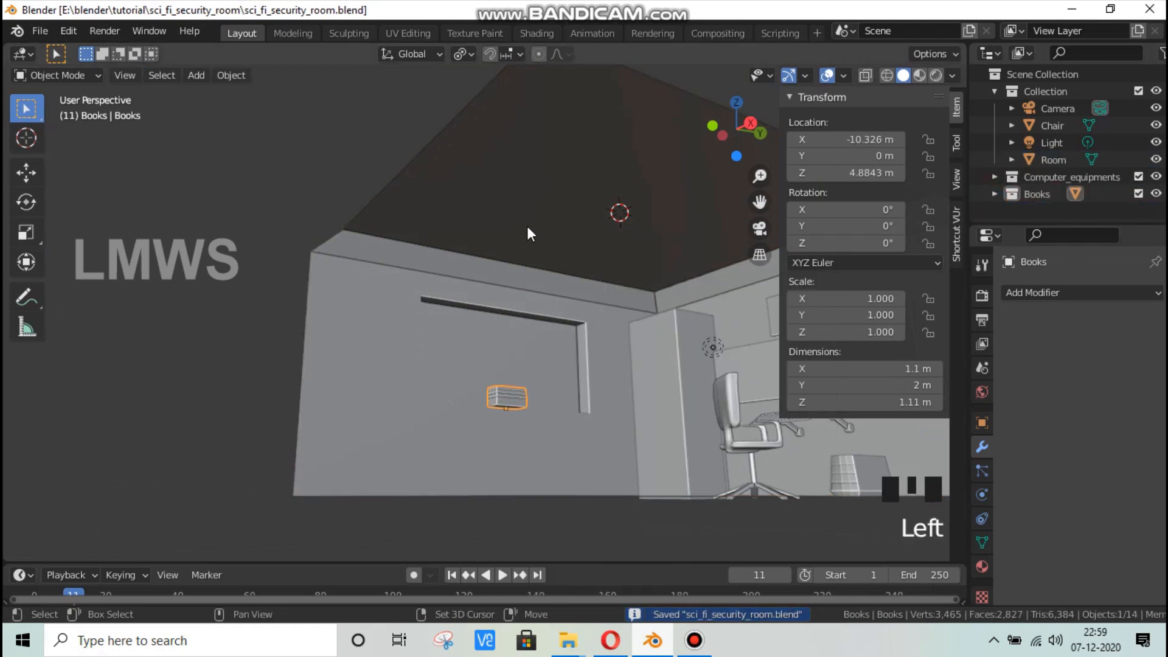
Step: Add a 24-vertex cylinder at the 3D cursor on the ceiling
key("shift+a")
mouse_move(526, 226)
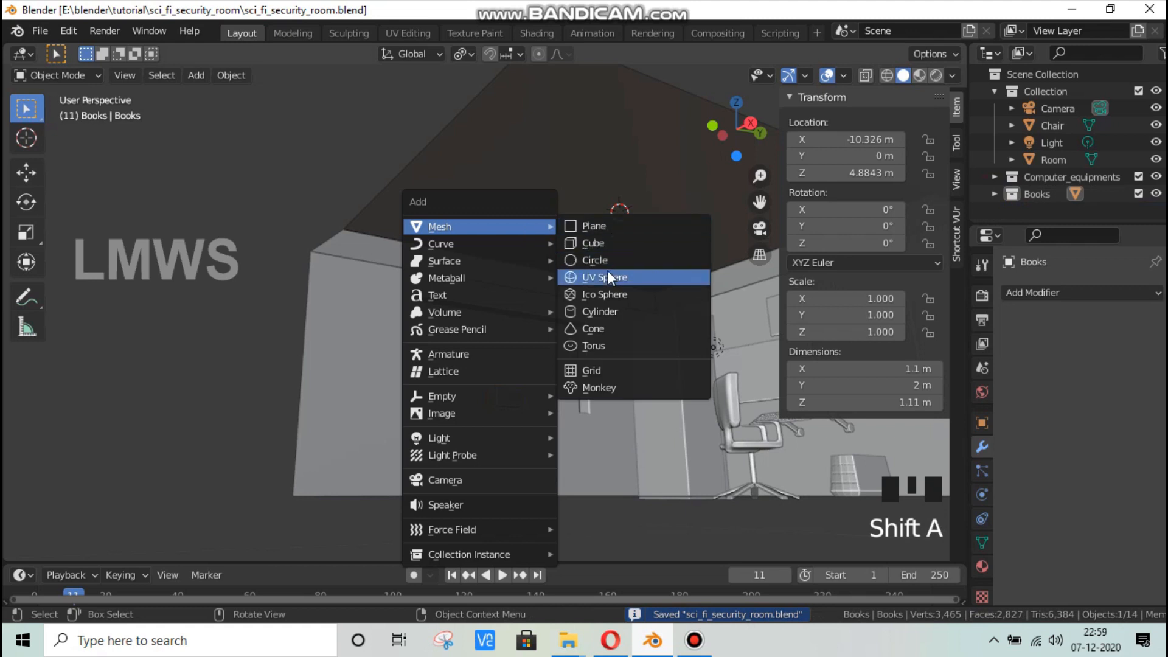
left_click(620, 311)
scroll(621, 329, "down", 4)
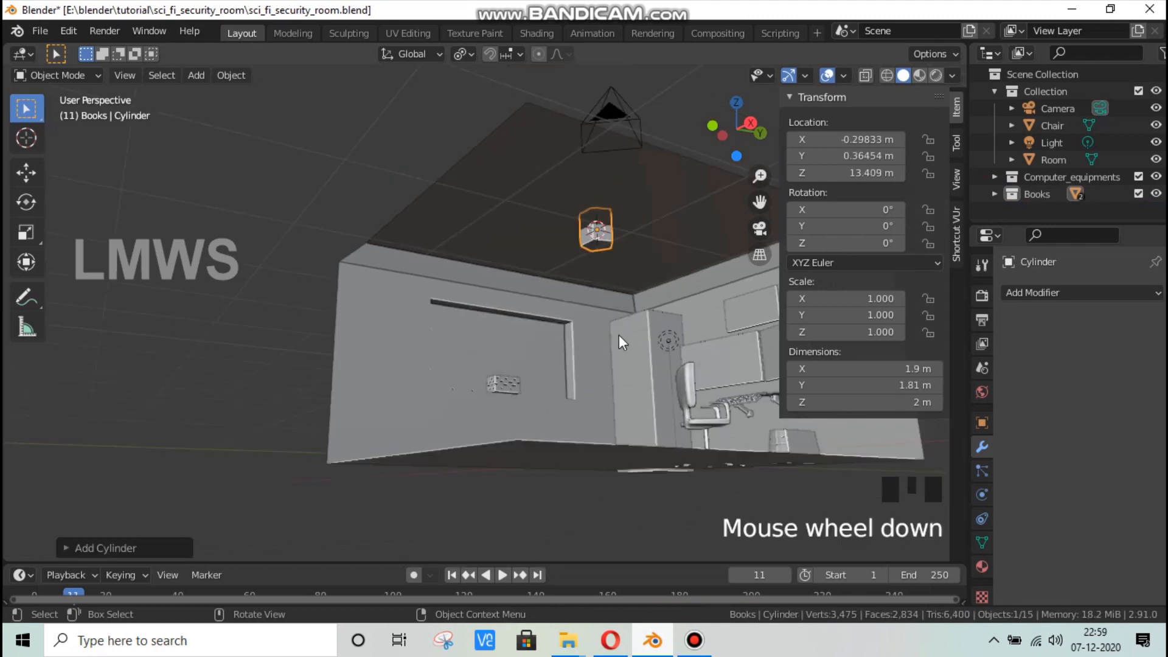
middle_click_drag(619, 335, 298, 537)
double_click(212, 340)
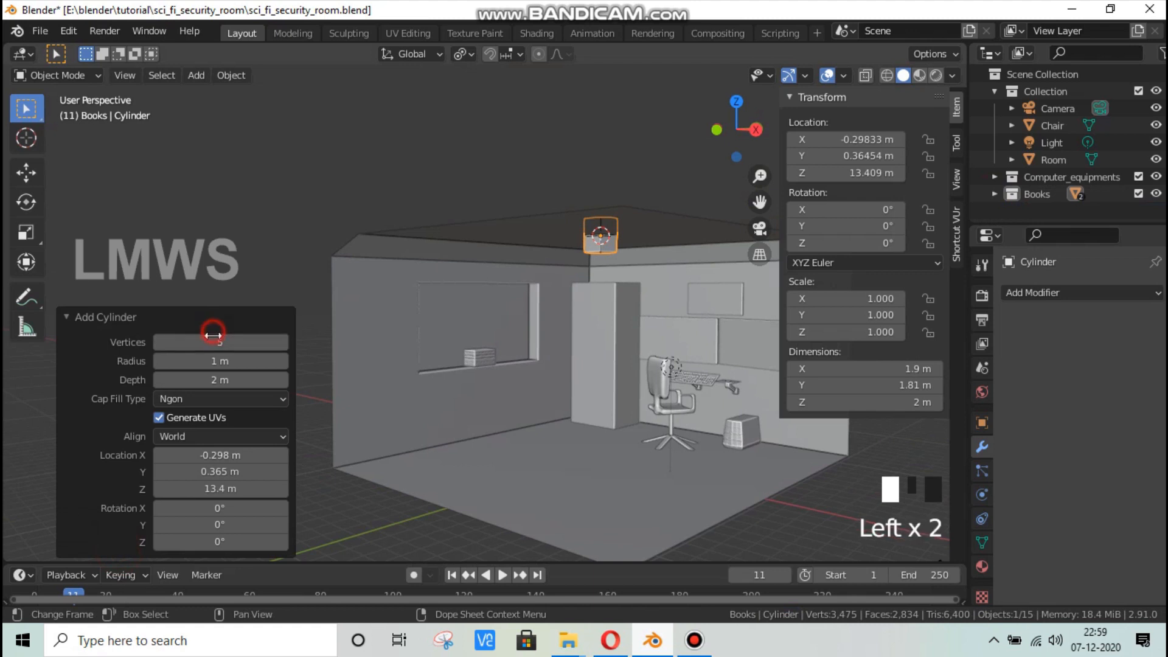
type("24")
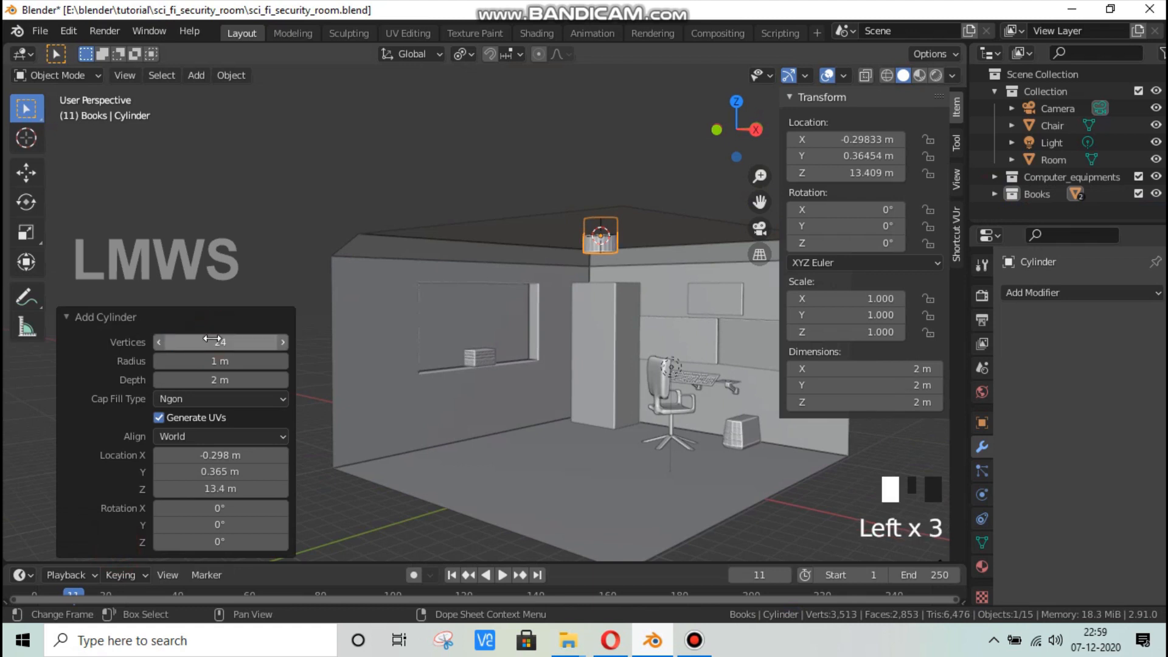
left_click(103, 320)
Step: Rotate the cylinder's mesh 90° about X and 90° about Z in Edit Mode so it lies horizontally
left_click_drag(760, 202, 647, 269)
scroll(491, 377, "up", 5)
middle_click_drag(491, 377, 572, 468)
key("Tab")
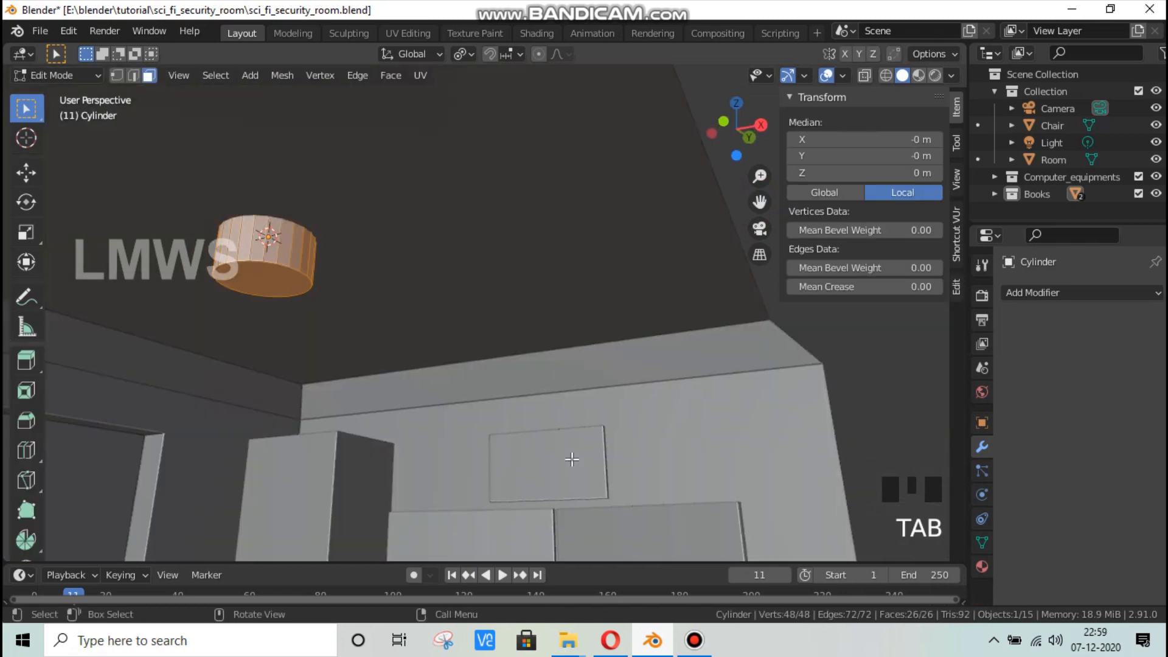
type("rx90")
key("Return")
type("r")
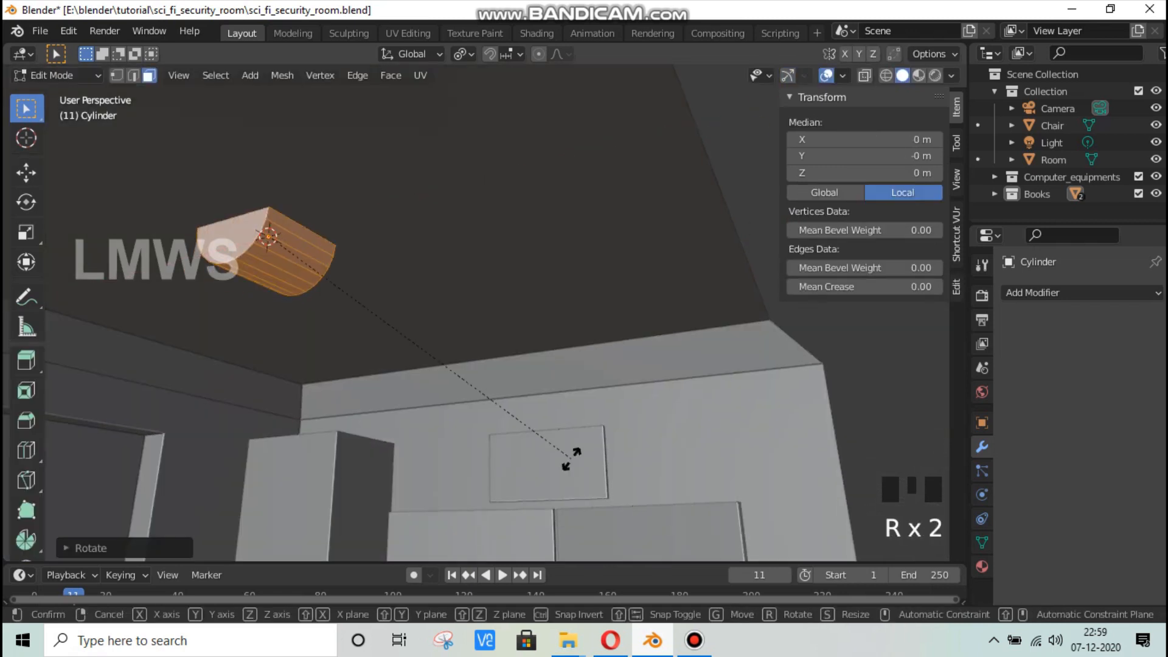
type("z90")
key("Return")
Step: Scale the cylinder's mesh down uniformly and lower it below the ceiling to a local Z of about -0.357 m
key("s")
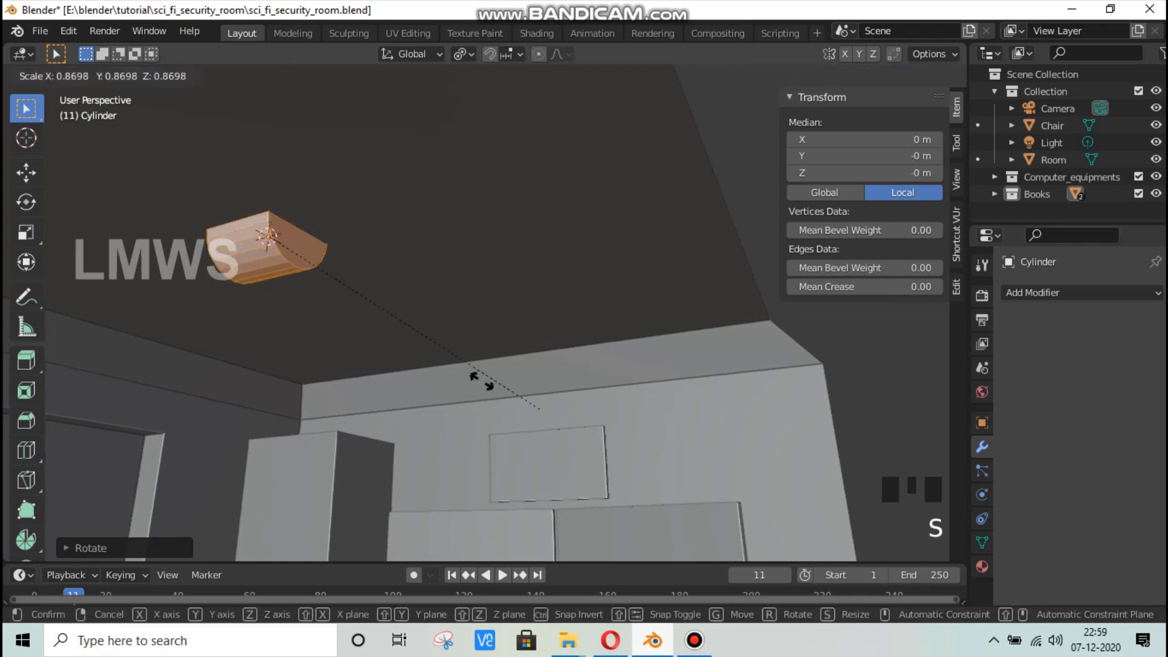
left_click(359, 303)
key("f")
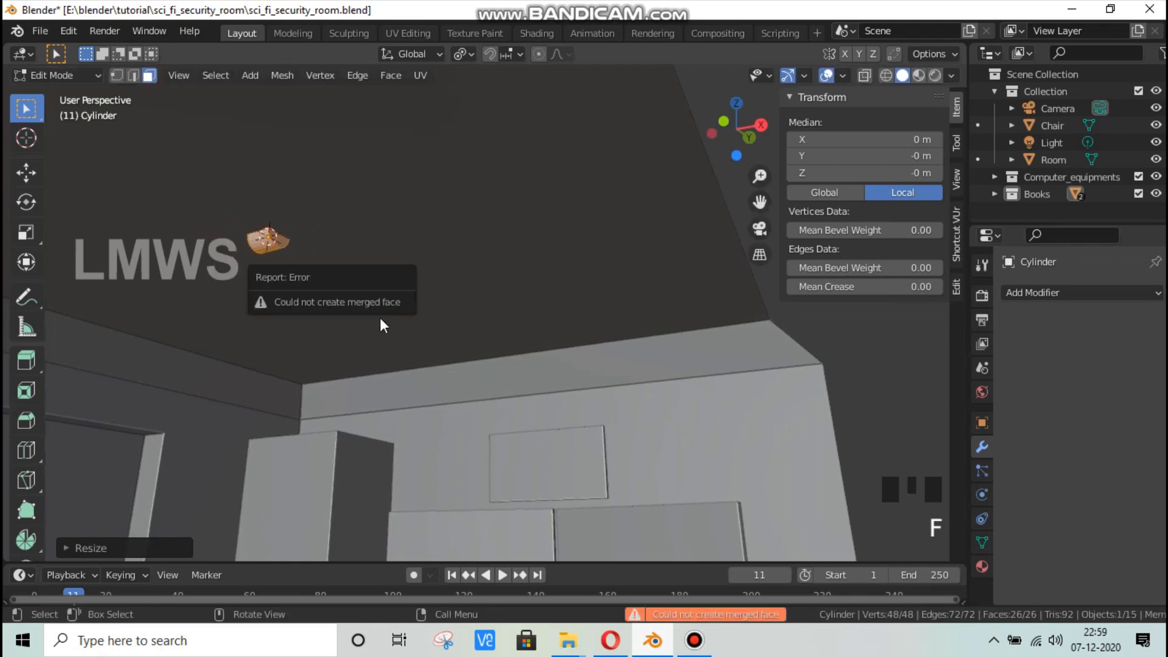
key("g")
key("z")
left_click(278, 315)
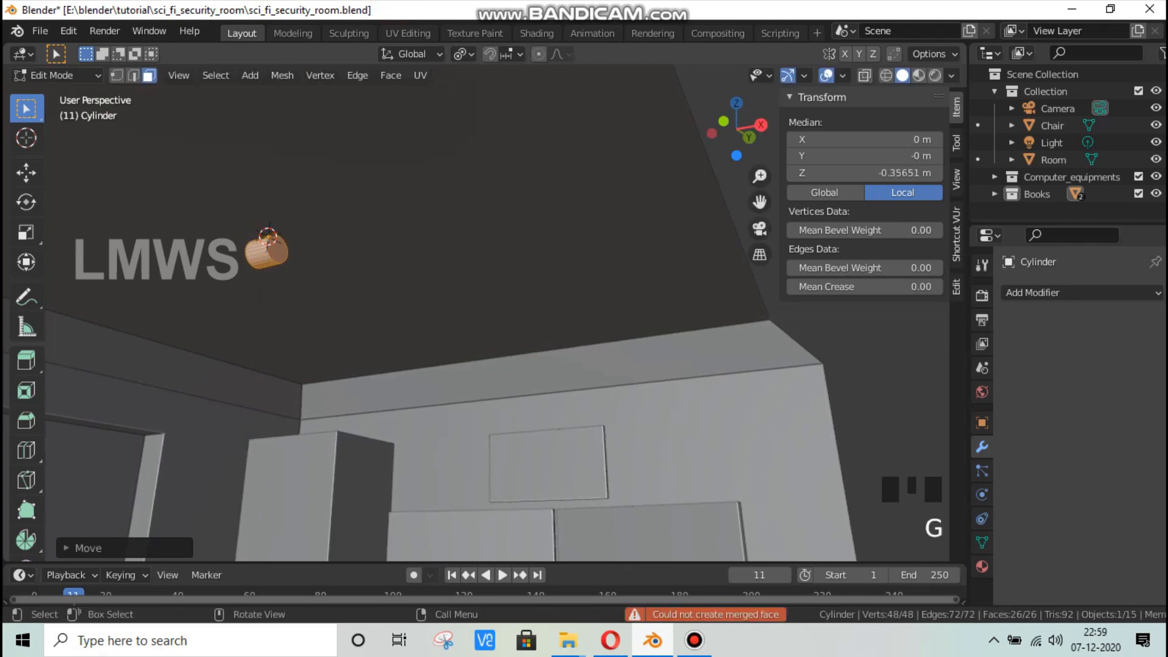
Step: Shrink the cylinder to about 0.32 m in diameter and stretch it along X to about 7.83 m
key("s")
key("s")
key("x")
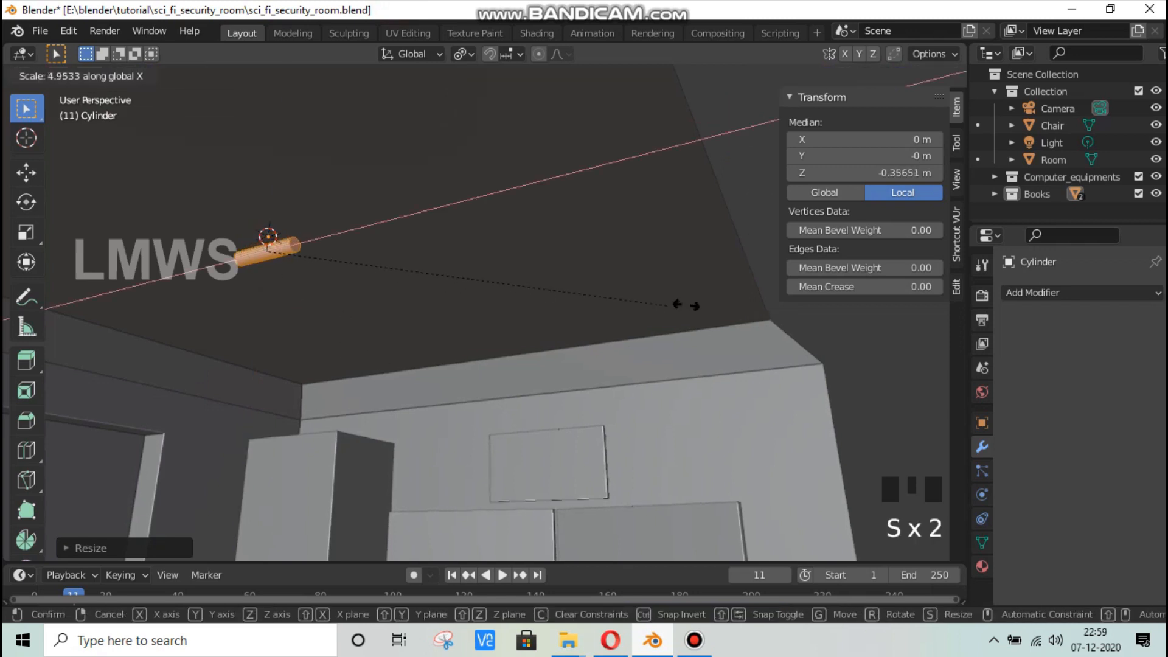
left_click(302, 380)
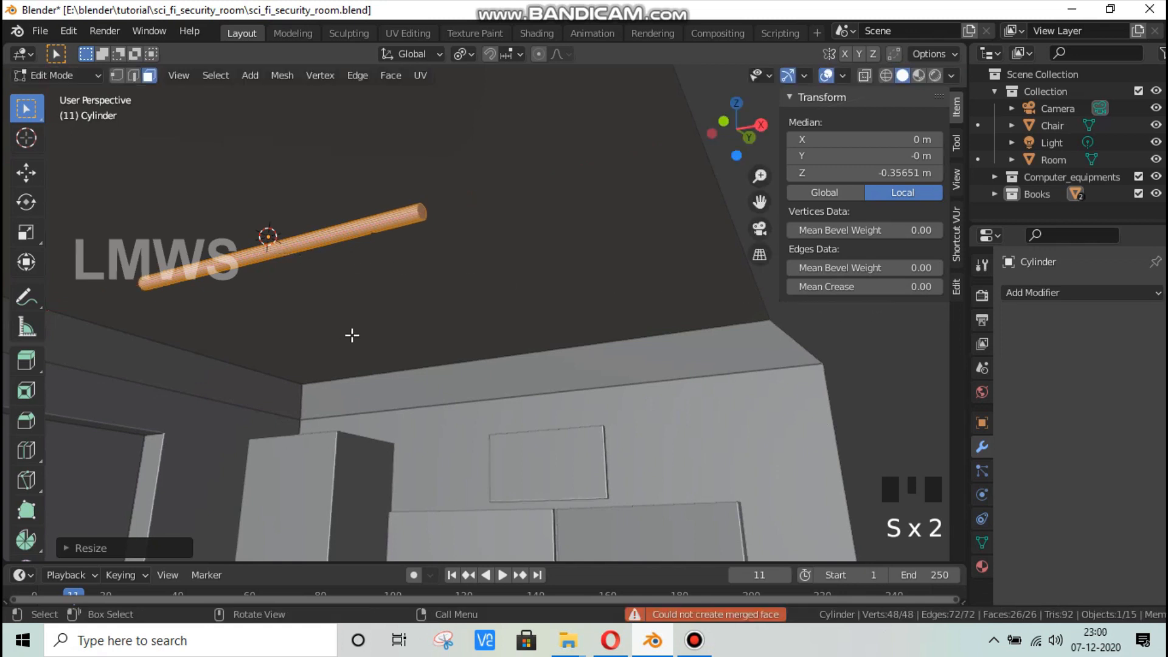
Step: Move the tube object along X to about 3.36 m and thin its cross-section to about 0.188 m
key("Tab")
key("g")
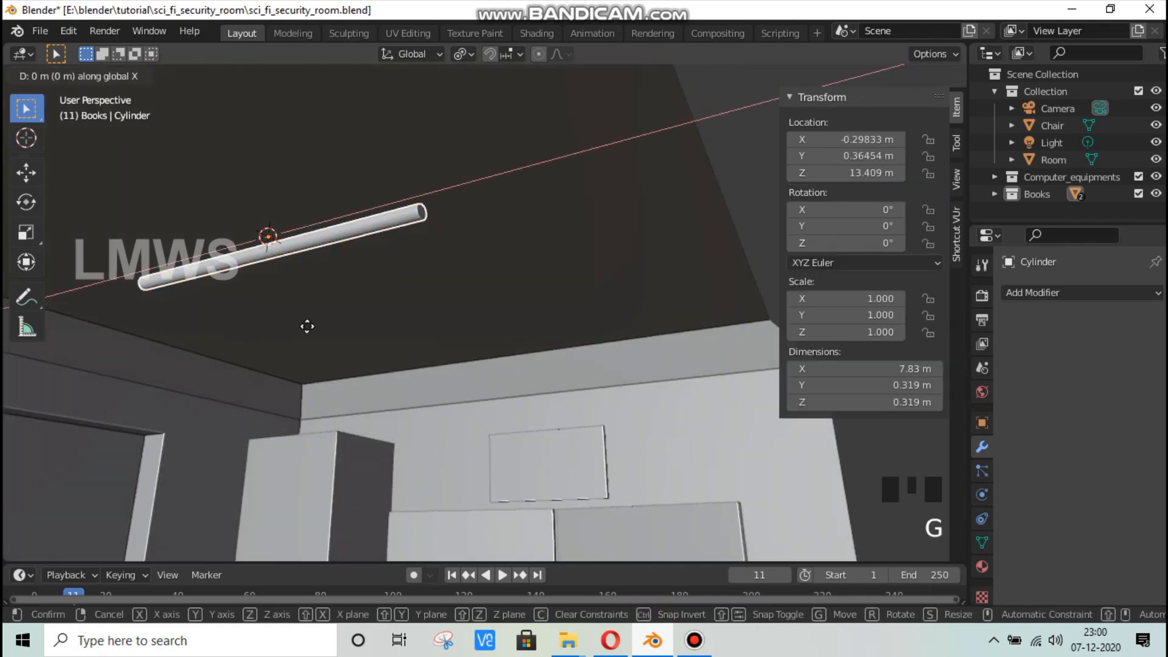
left_click(399, 329)
key("Tab")
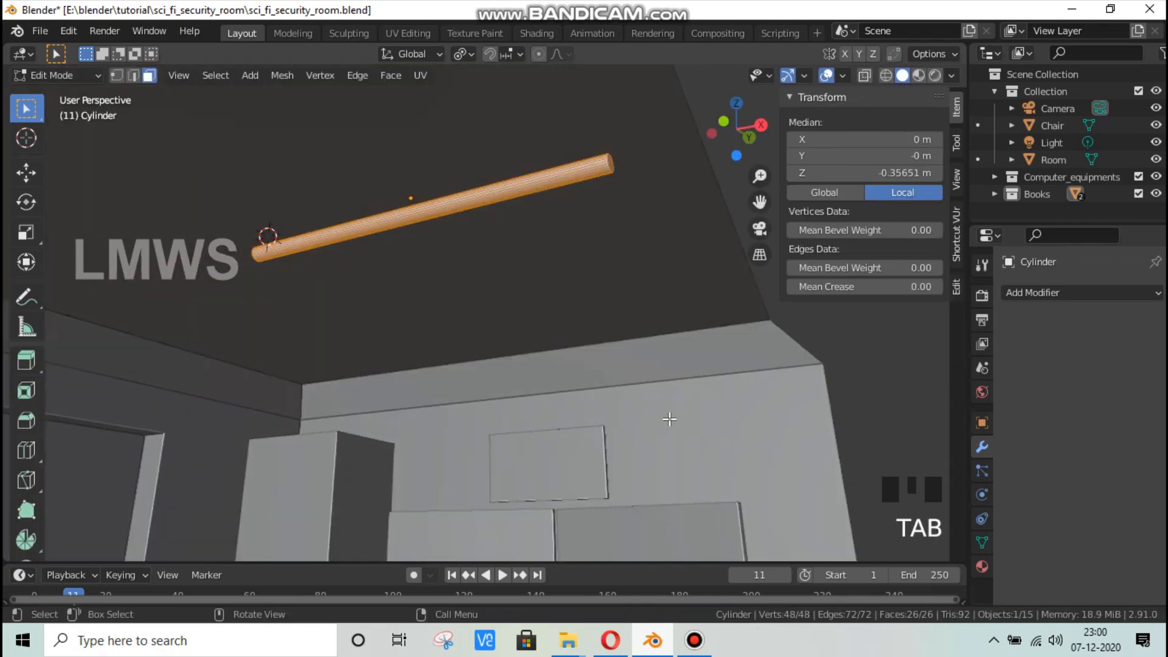
key("s")
key("shift+x")
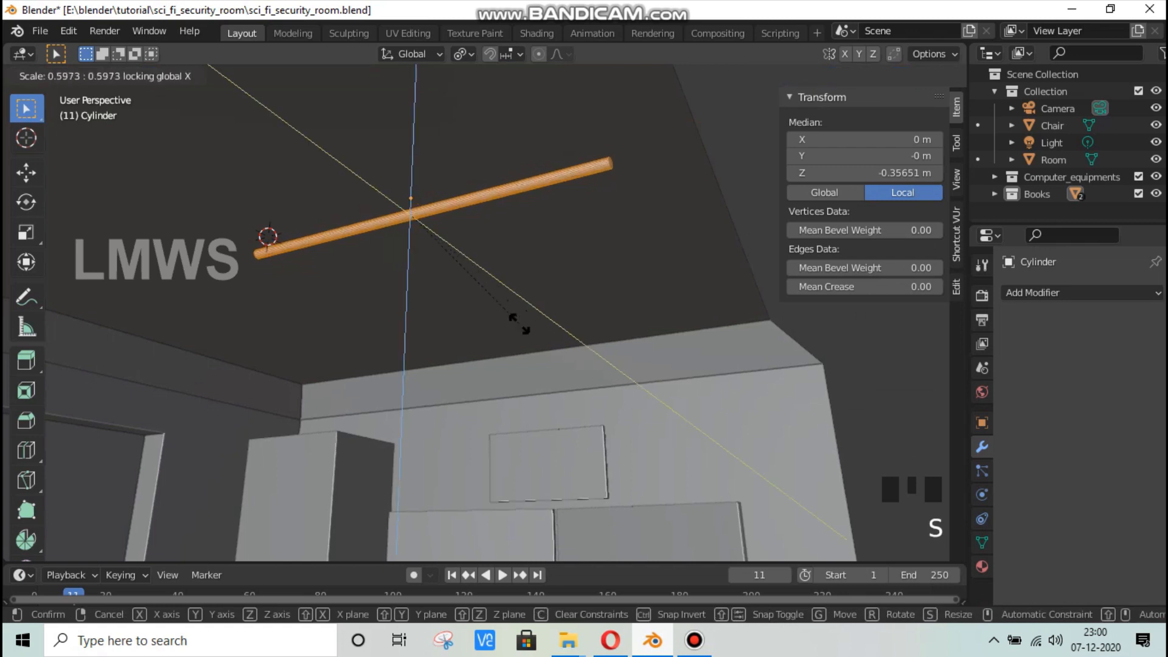
left_click(547, 334)
Step: Move the tube object along Y to about 5.92 m, towards the wall with the monitors
scroll(553, 377, "down", 1)
middle_click_drag(552, 377, 477, 422)
scroll(404, 430, "down", 2)
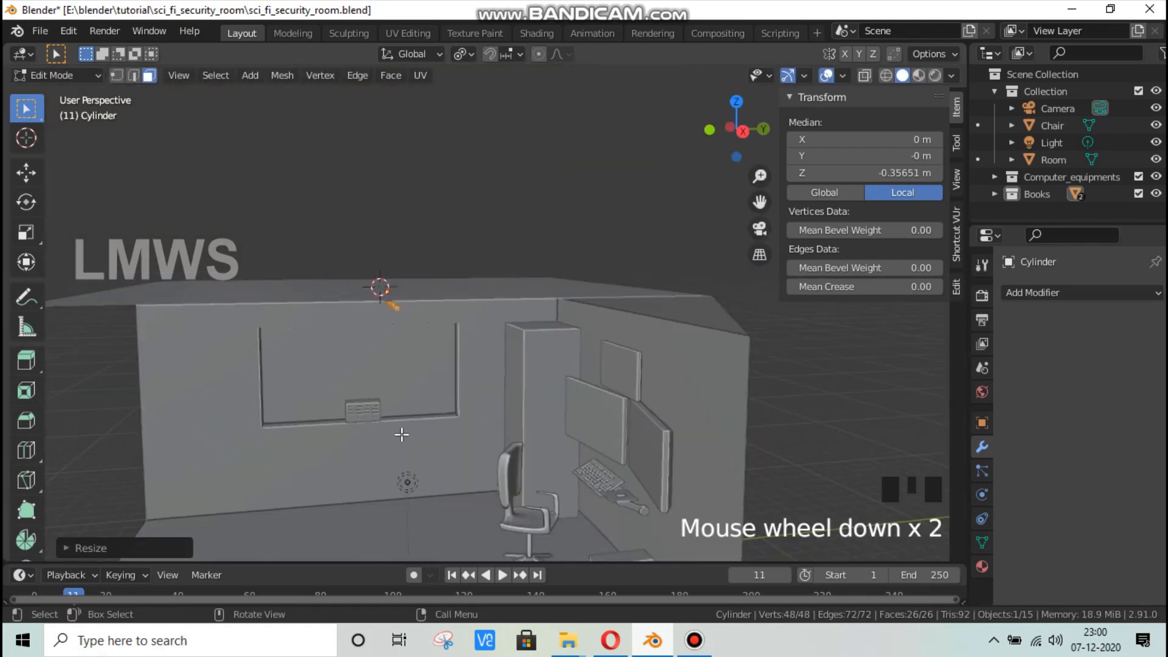
middle_click_drag(404, 430, 416, 382)
key("g")
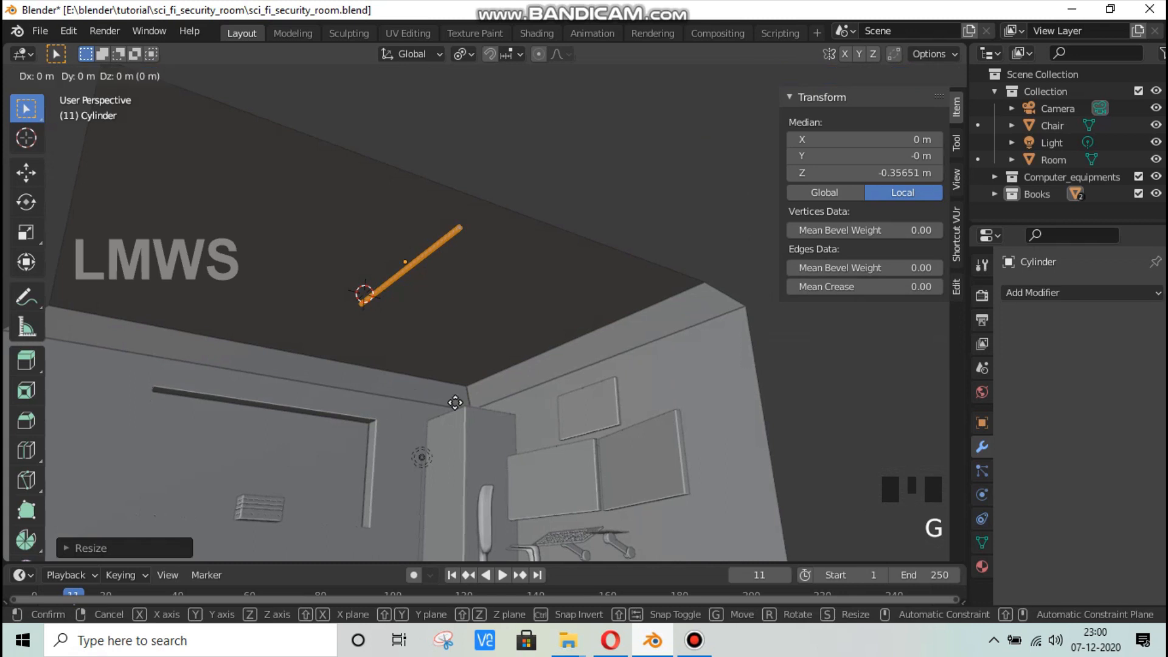
key("y")
right_click(459, 414)
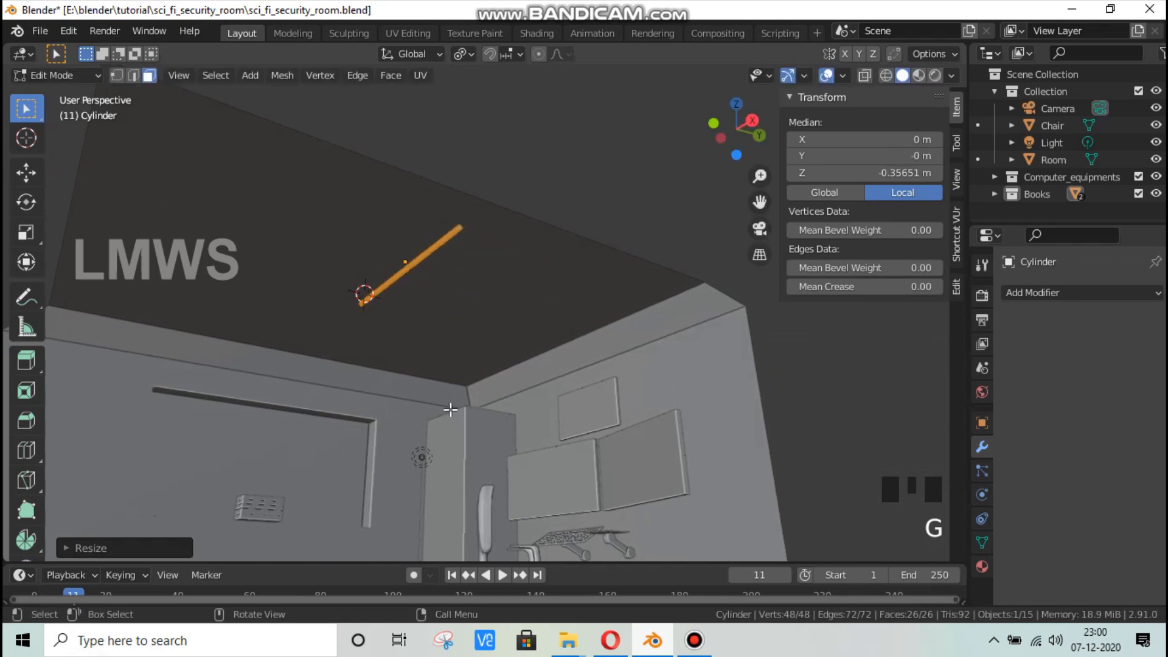
key("Tab")
key("g")
key("y")
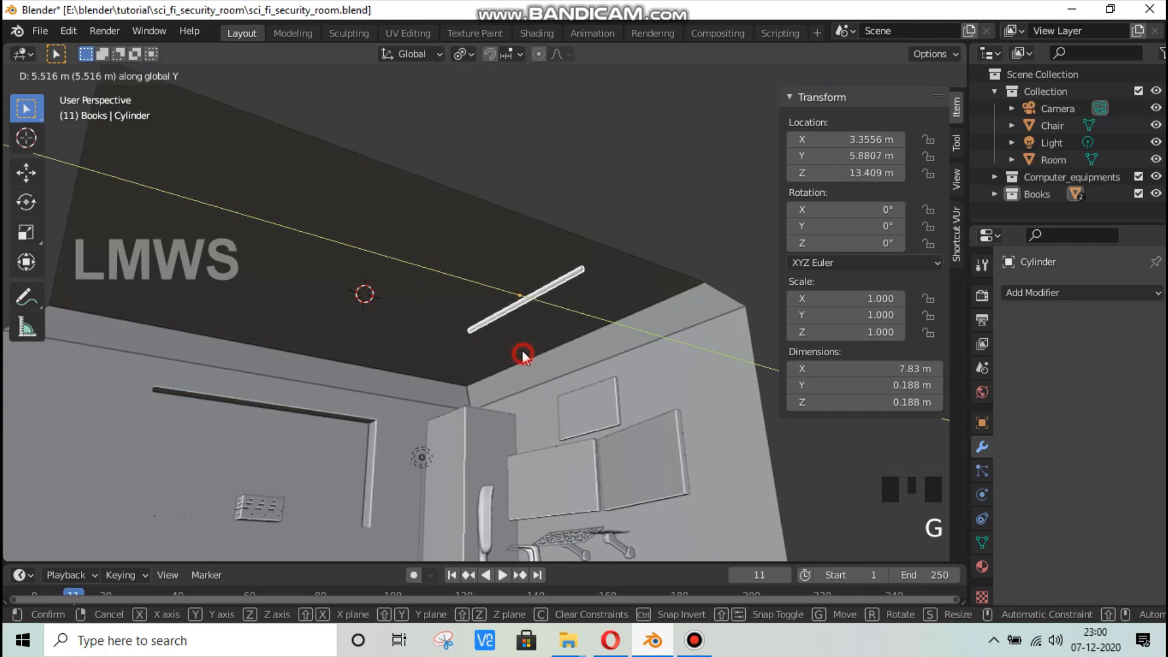
left_click(521, 353)
Step: Check the tube's placement under the ceiling and delete the tube
middle_click_drag(564, 335, 604, 396)
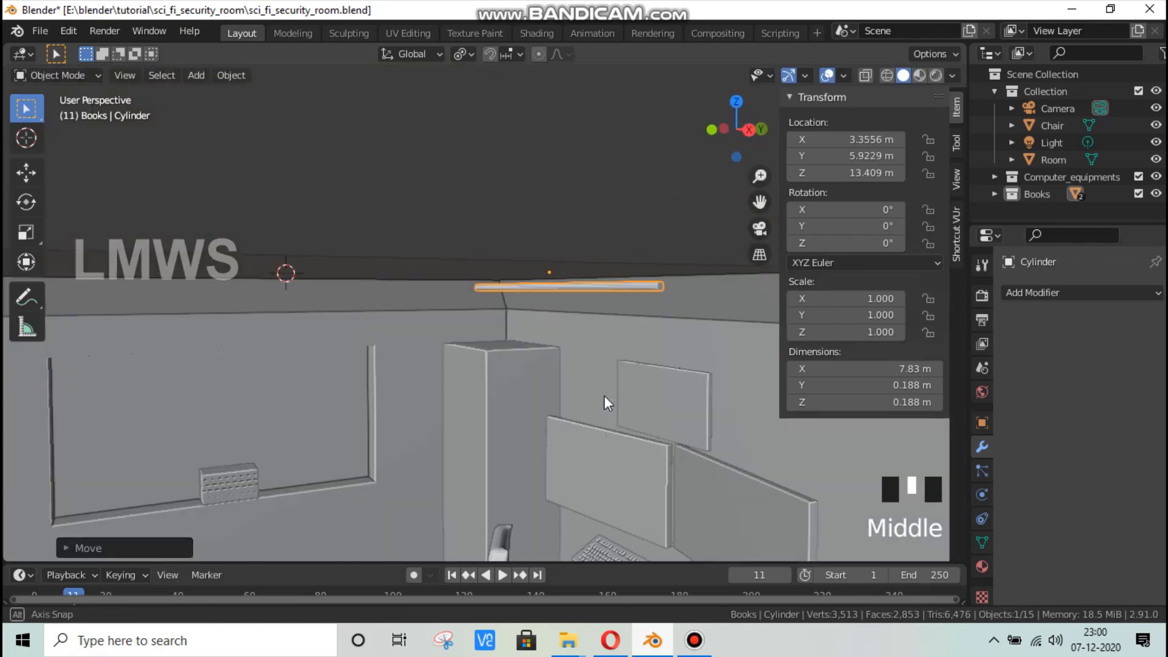
scroll(596, 354, "up", 3)
scroll(602, 350, "down", 4)
key("x")
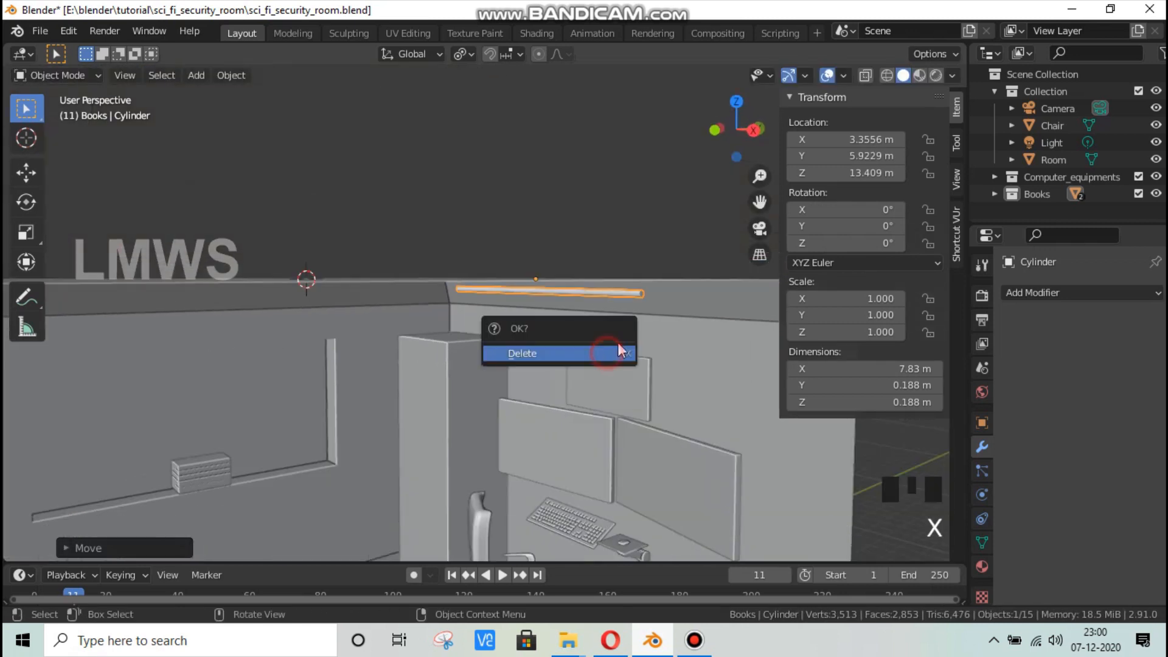
left_click(618, 344)
Step: Add a cube at the 3D cursor on the ceiling and flatten its mesh along Z to about 0.186 m
key("shift+a")
mouse_move(608, 250)
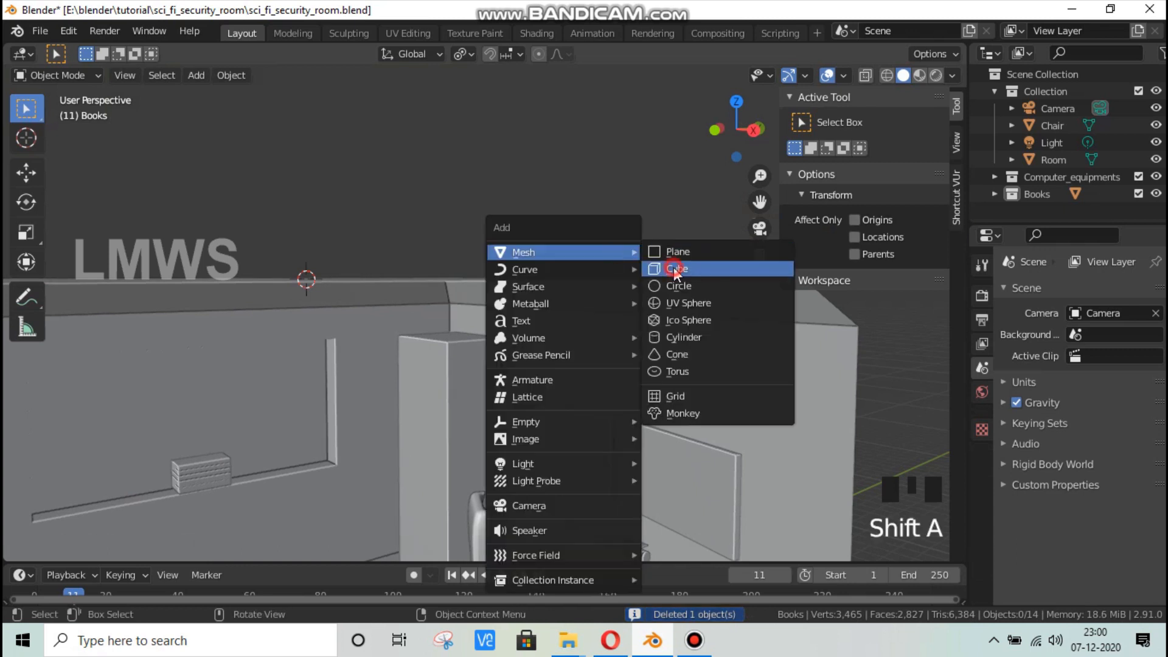
left_click(670, 270)
middle_click_drag(450, 366, 474, 390)
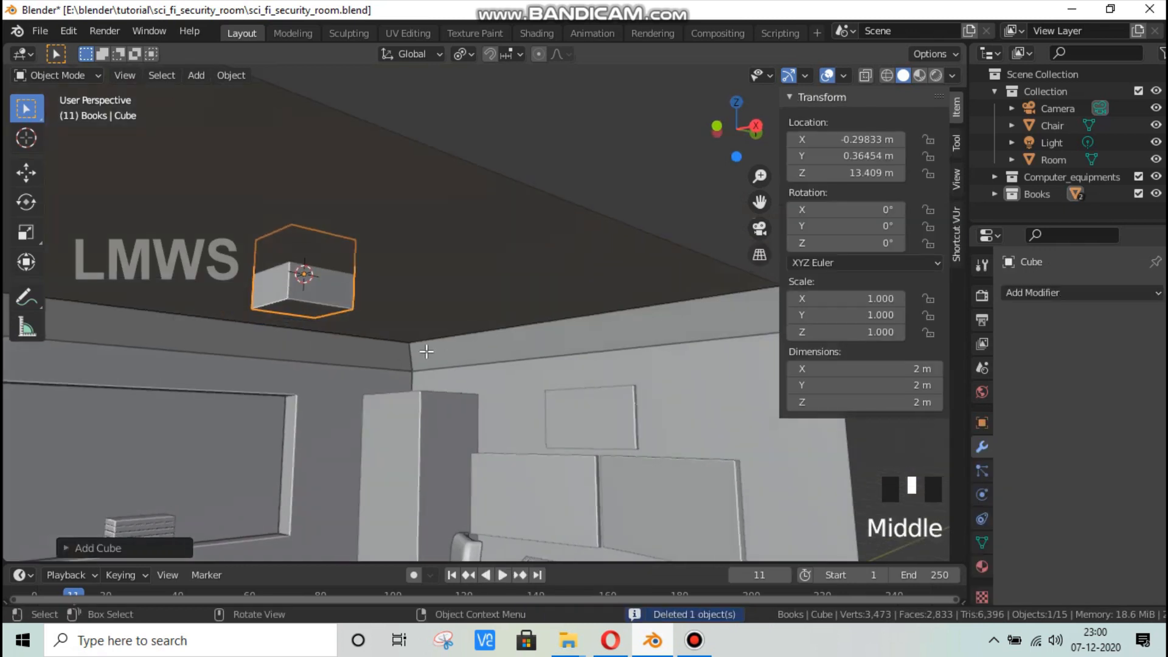
key("Tab")
key("s")
key("z")
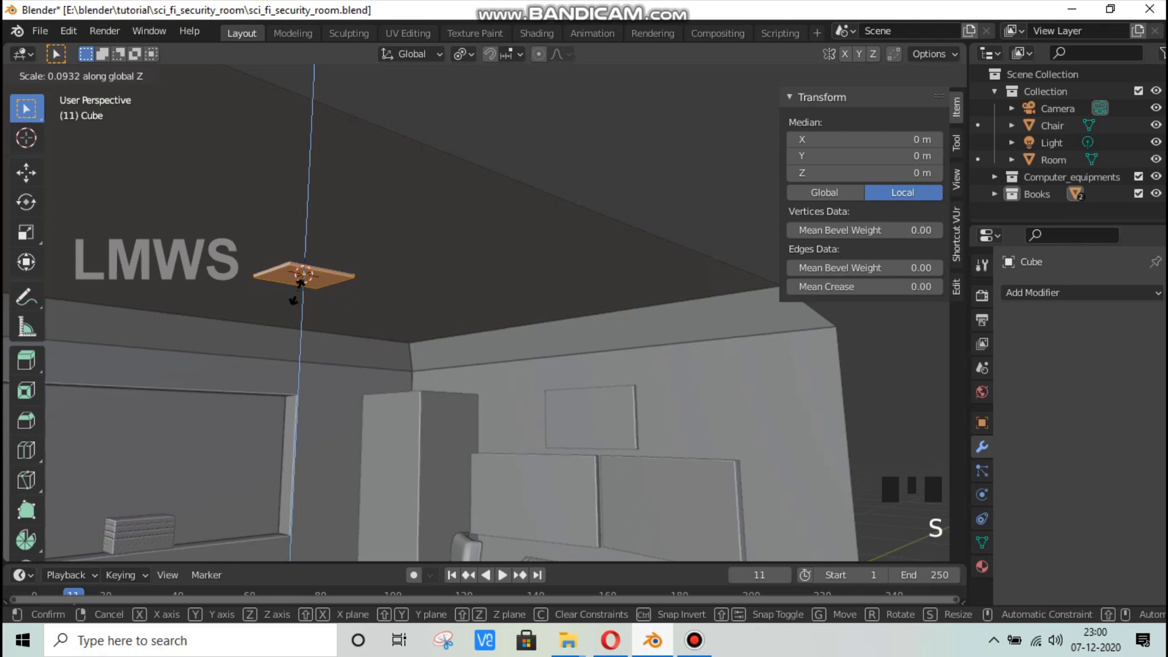
left_click(356, 303)
Step: Move the flattened cube object down along Z to about 13.357 m, just below the ceiling
key("Tab")
key("g")
key("z")
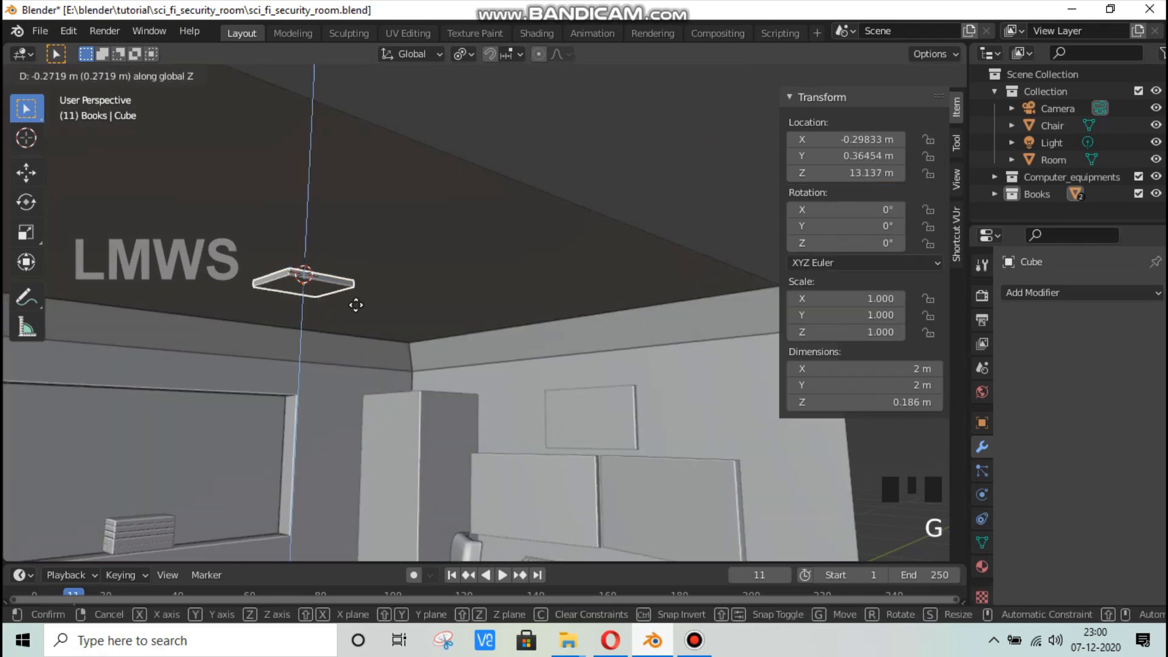
left_click(426, 339)
key("Tab")
key("s")
key("z")
left_click(367, 327)
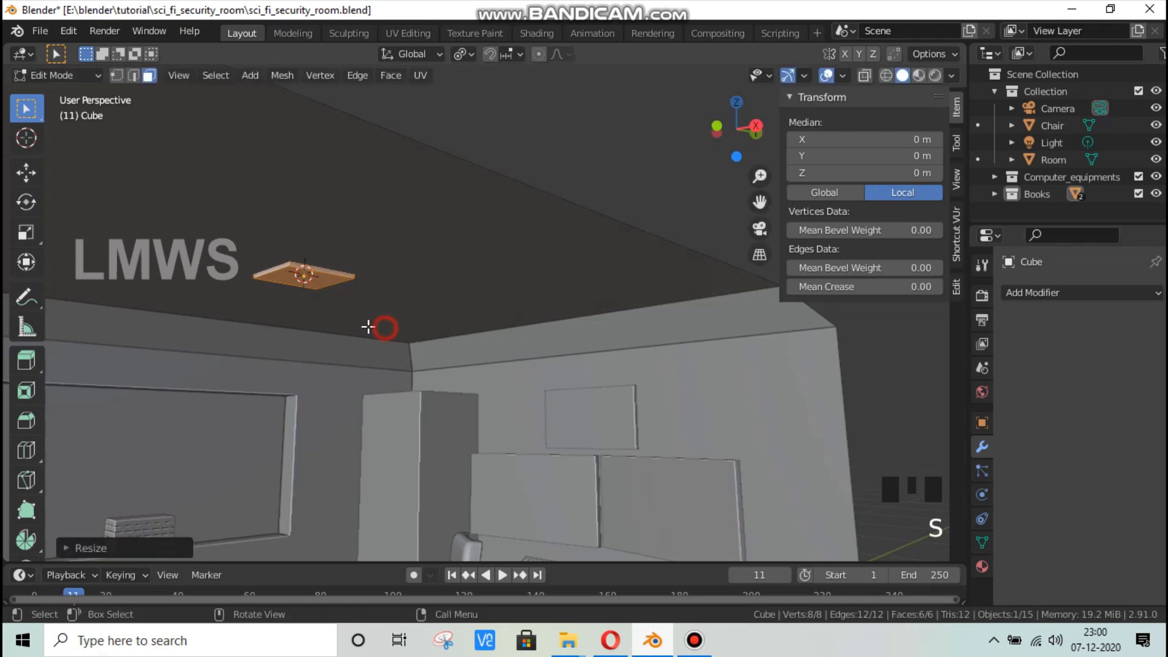
key("g")
key("x")
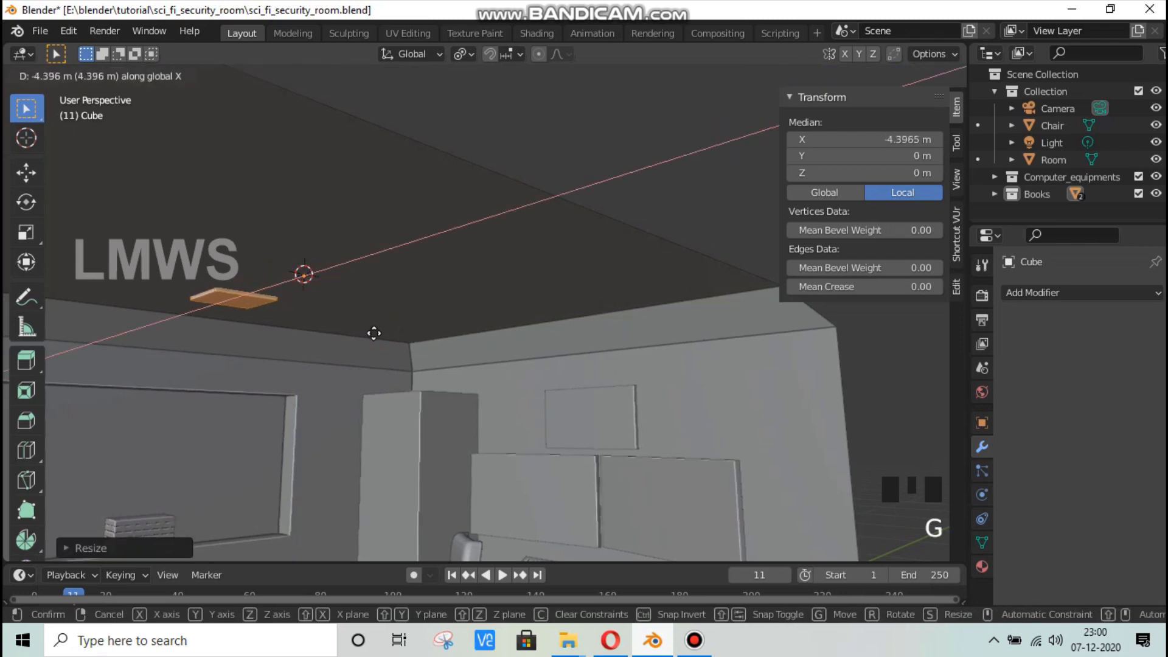
key("g")
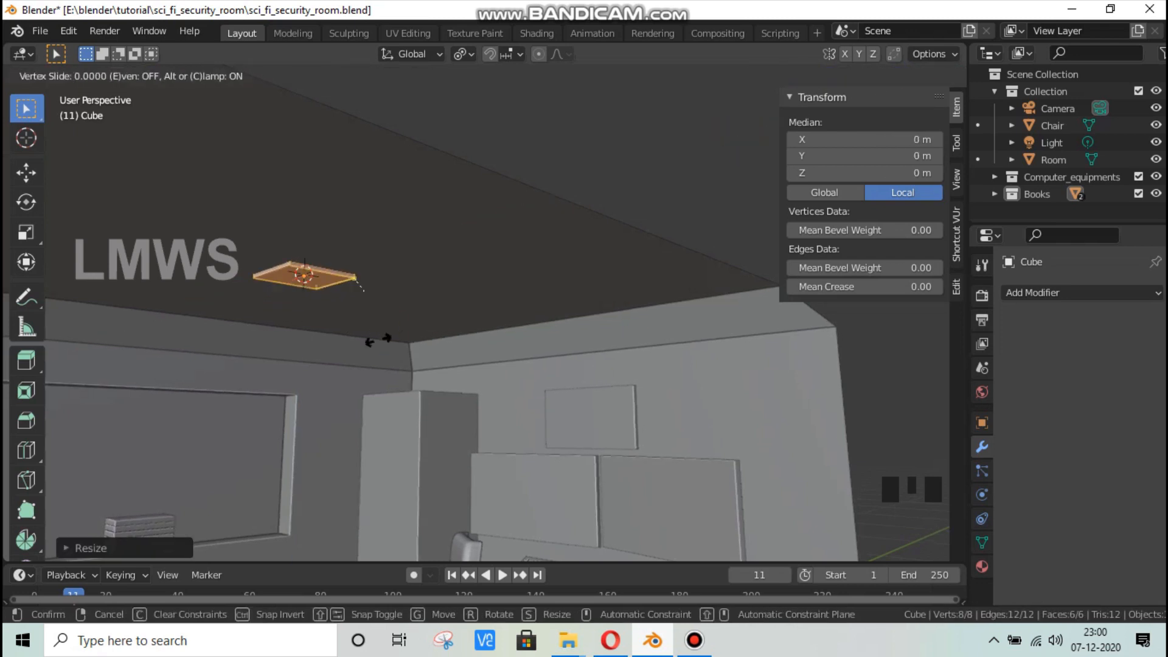
right_click(377, 340)
key("ctrl+z")
key("Tab")
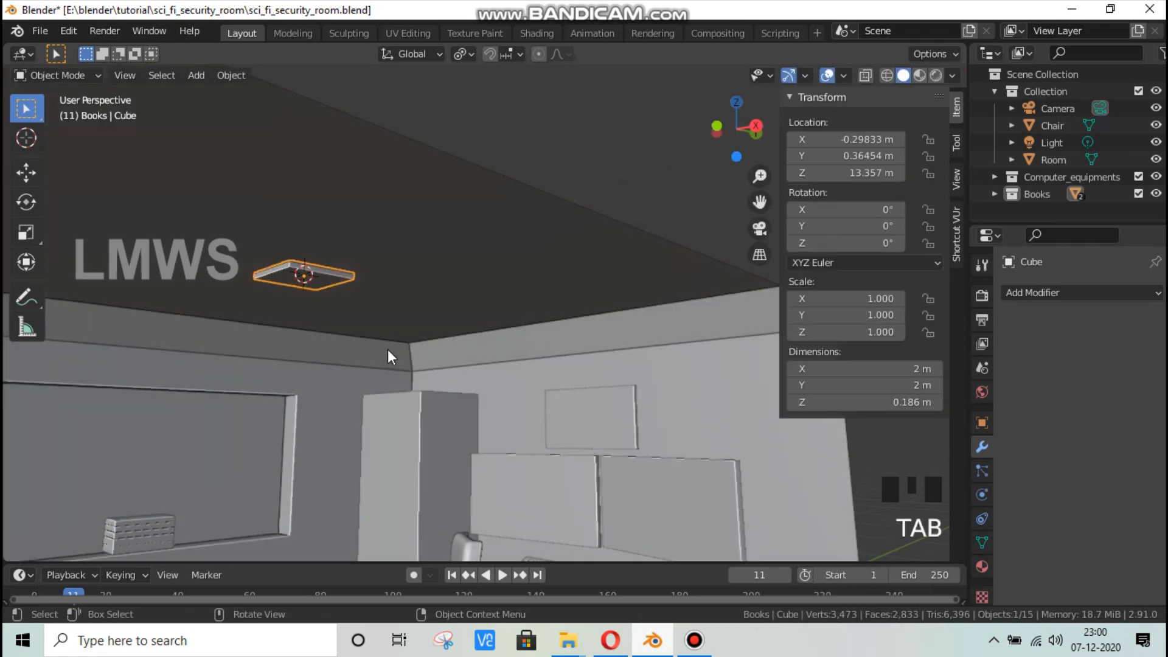
Step: Move the ceiling plate along Y to about -2.92 m
key("g")
key("y")
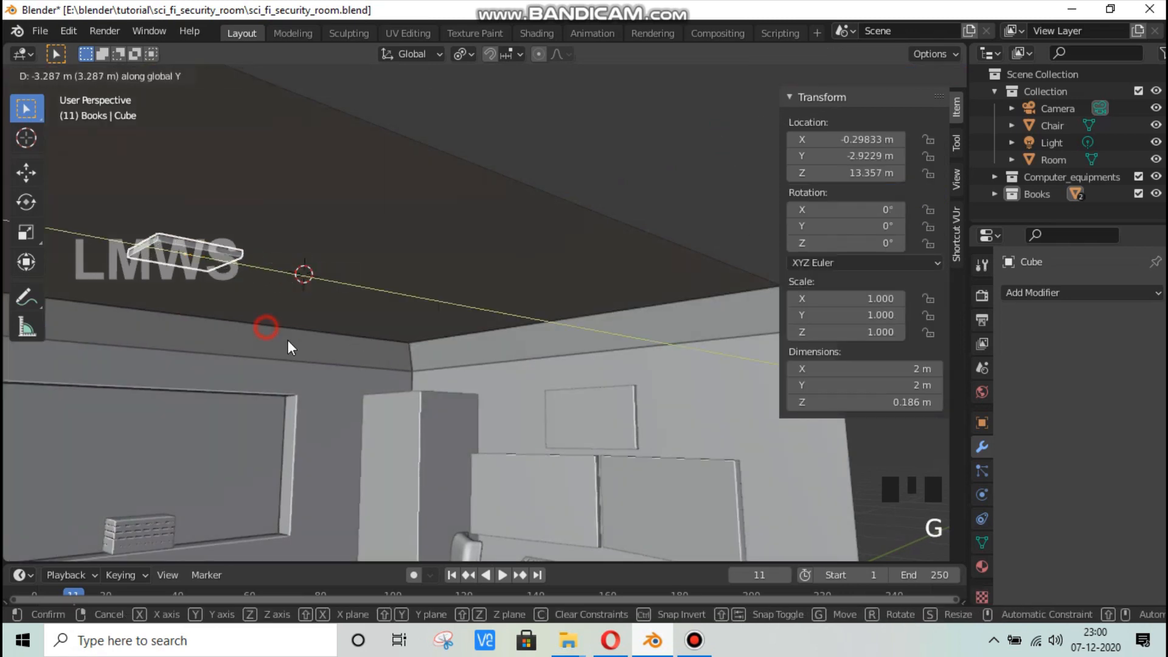
left_click(298, 342)
Step: Resize the plate's mesh to about 2.98 m square and 0.158 m thick, and save the file
scroll(312, 346, "down", 2)
middle_click_drag(313, 346, 338, 313)
key("Tab")
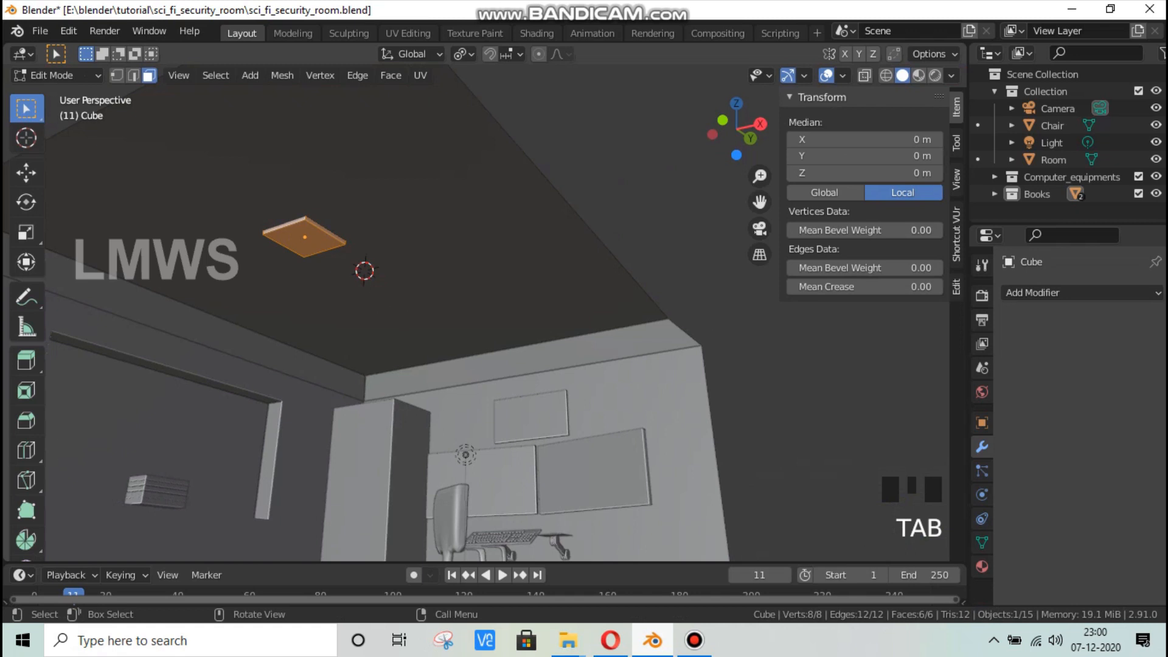
key("s")
key("z")
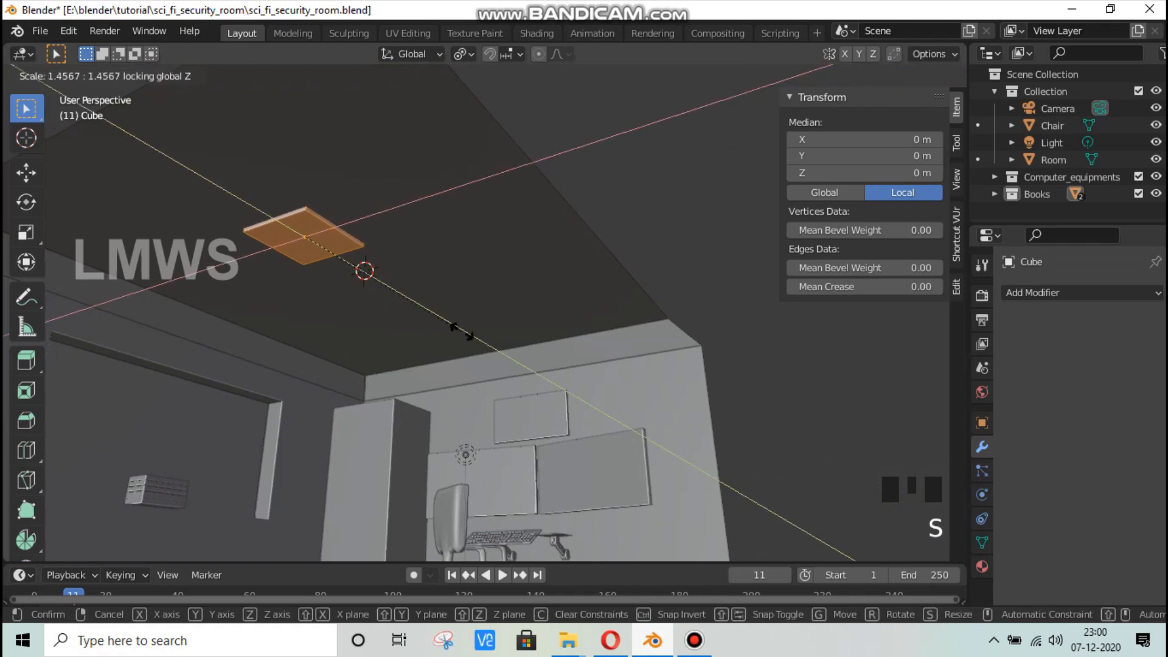
left_click(472, 343)
key("s")
key("z")
left_click(432, 330)
key("ctrl+s")
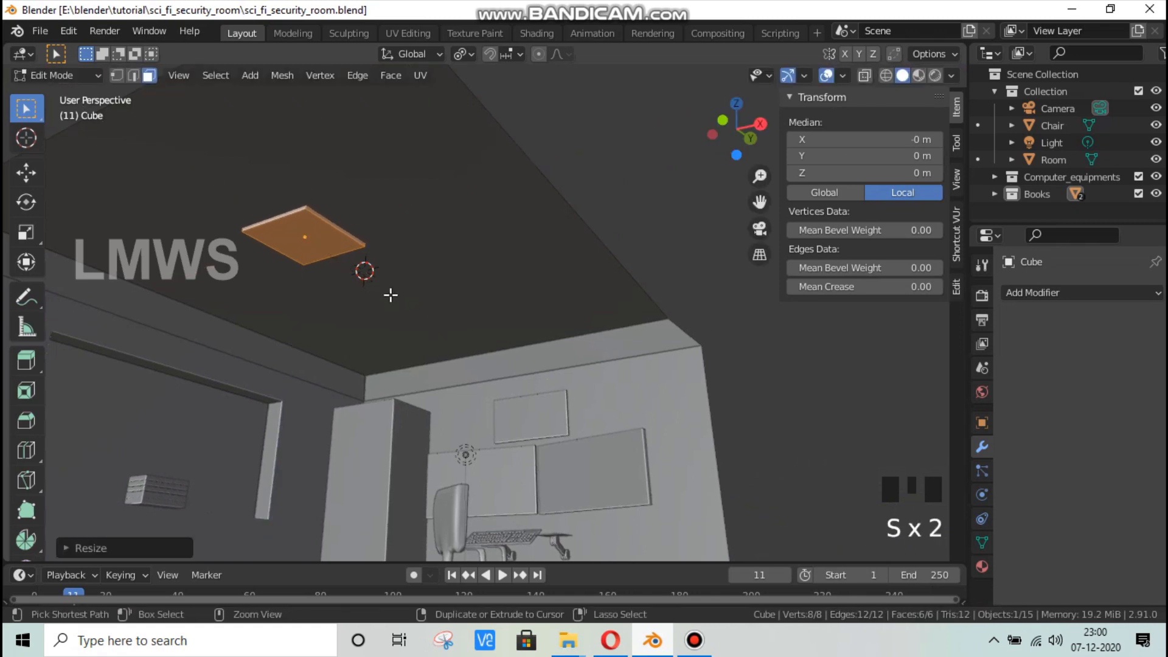
key("Tab")
Step: Move the ceiling plate along Y to about 5.76 m and save the file
scroll(410, 312, "down", 4)
middle_click_drag(488, 372, 401, 359)
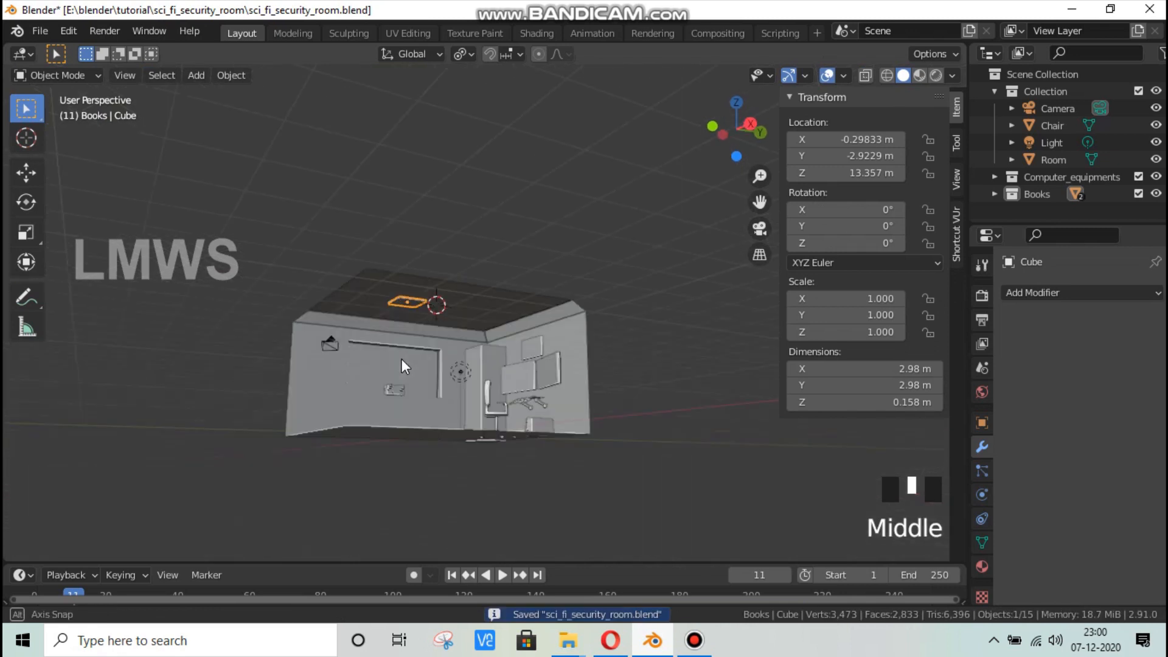
scroll(402, 359, "up", 3)
key("g")
key("y")
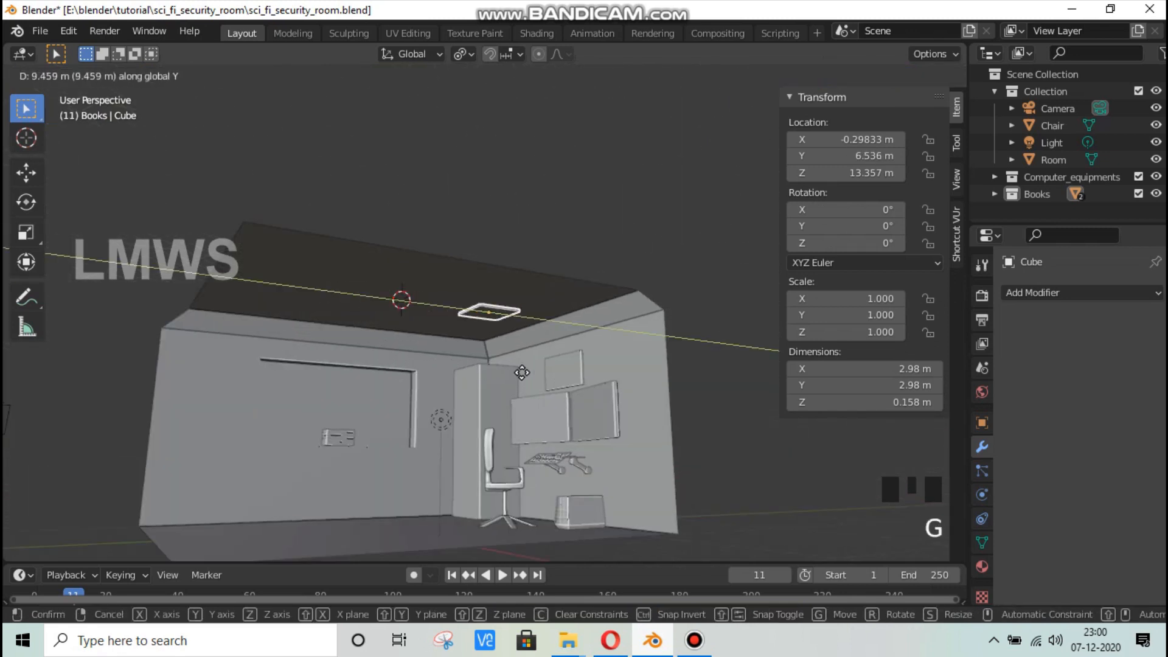
left_click(517, 370)
scroll(519, 369, "up", 3)
key("ctrl+s")
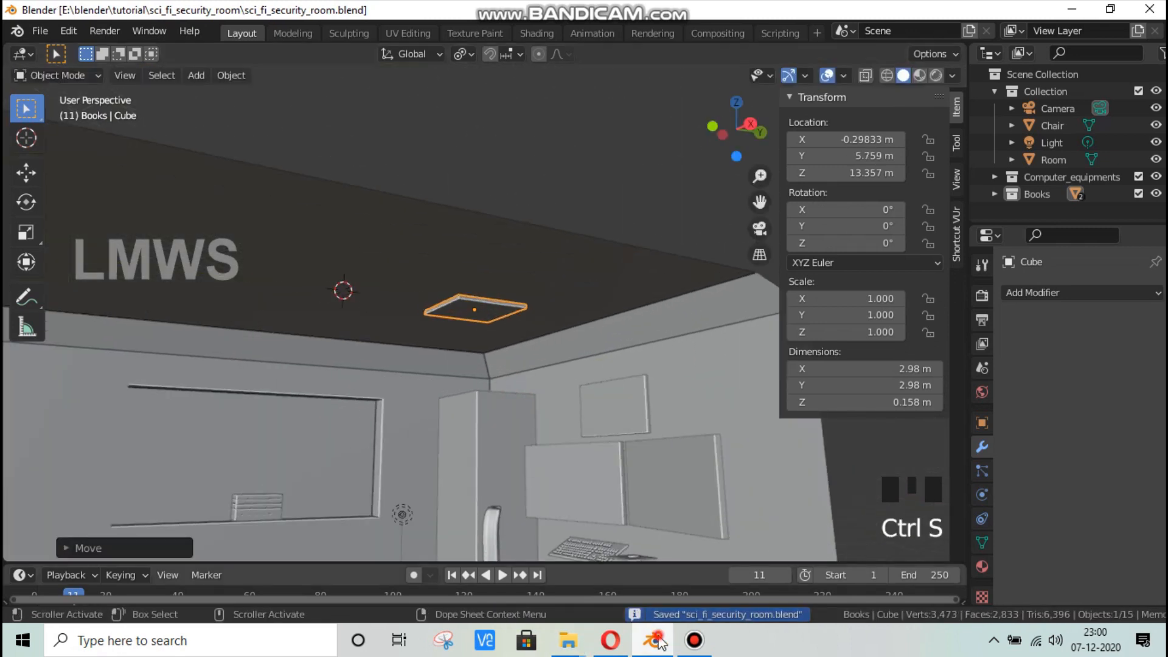
left_click(656, 642)
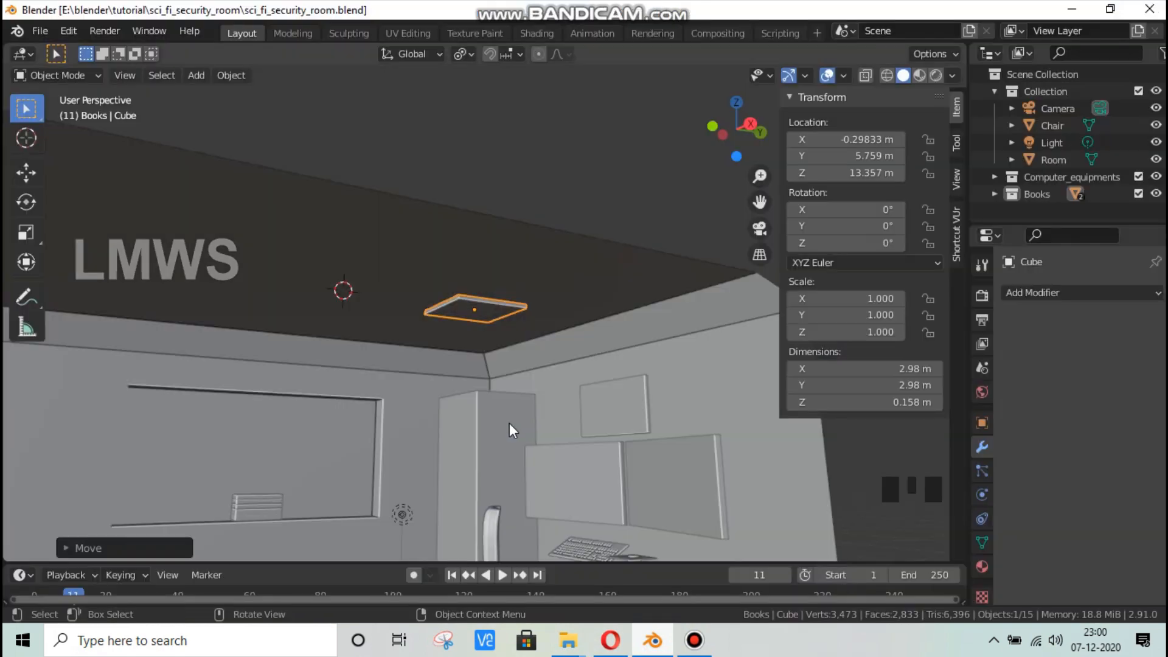
Step: Create a new collection named Wires and save the file
scroll(509, 422, "down", 3)
middle_click_drag(512, 454, 526, 377)
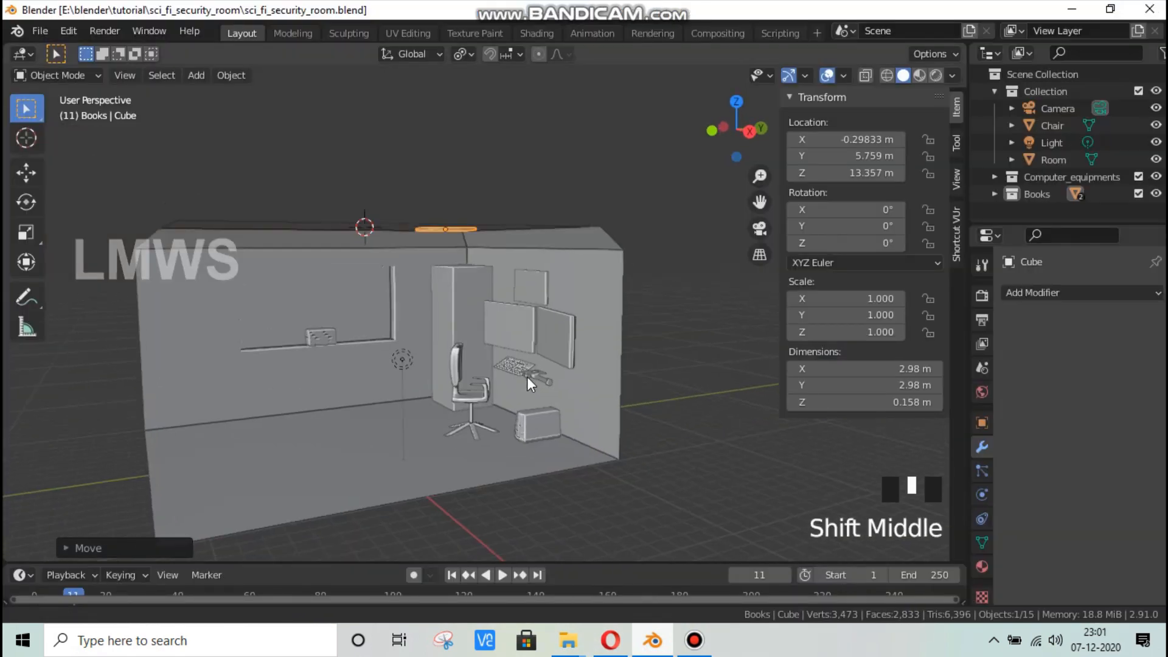
scroll(528, 378, "up", 5)
right_click(1030, 213)
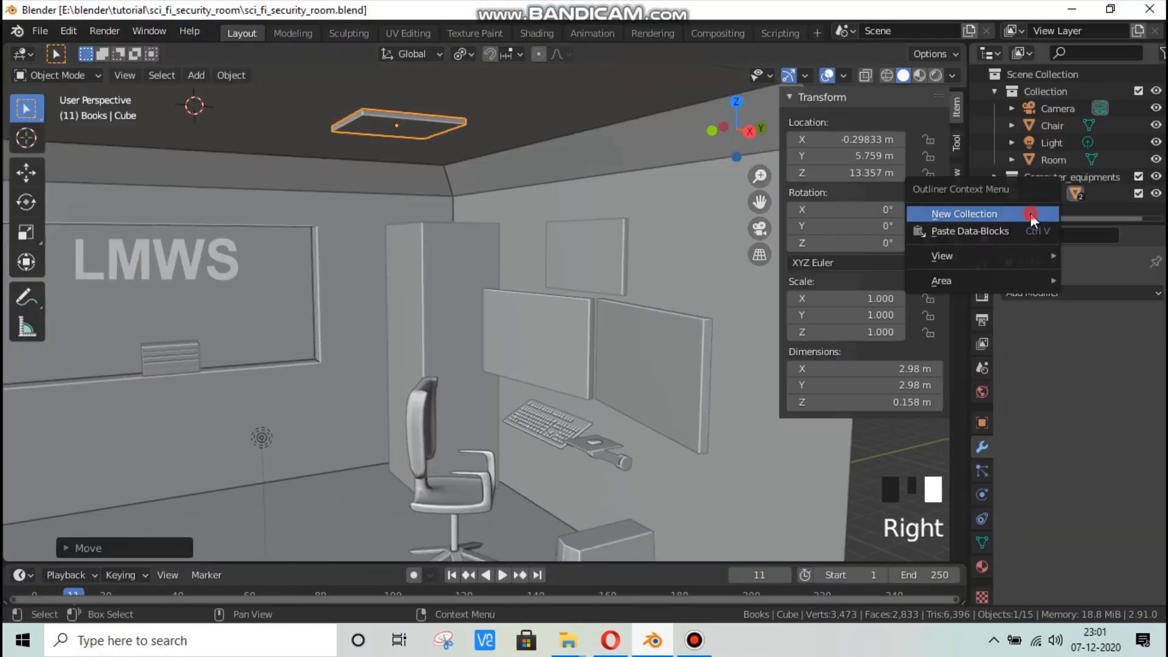
left_click(1030, 212)
double_click(1043, 210)
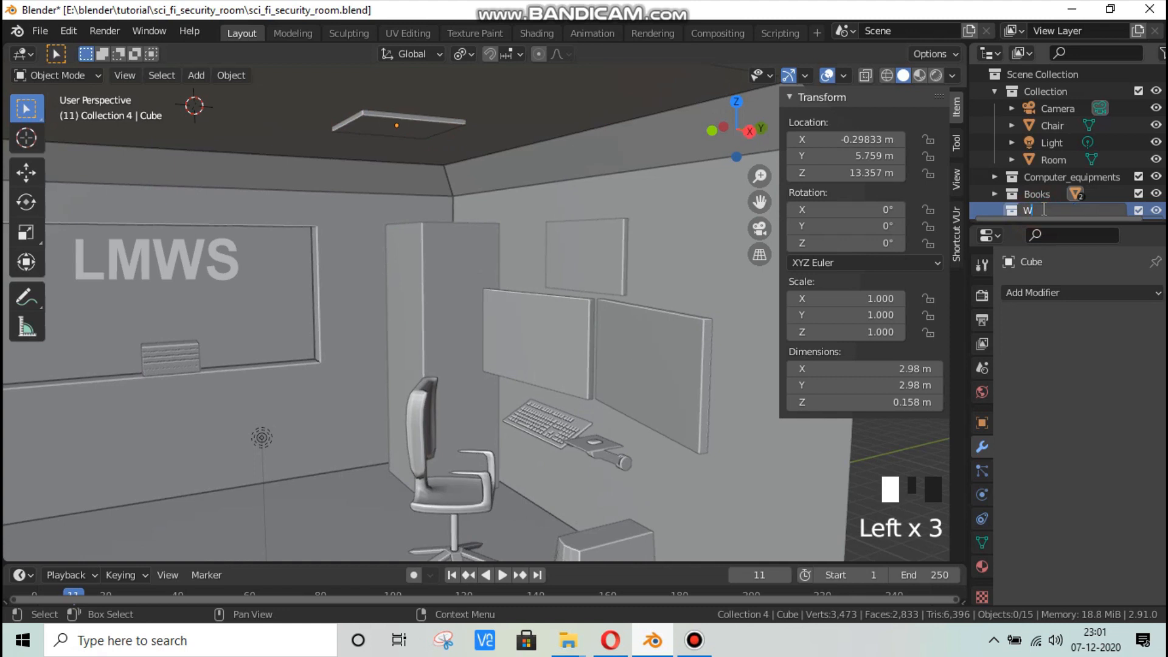
type("Wires")
key("Return")
key("ctrl+s")
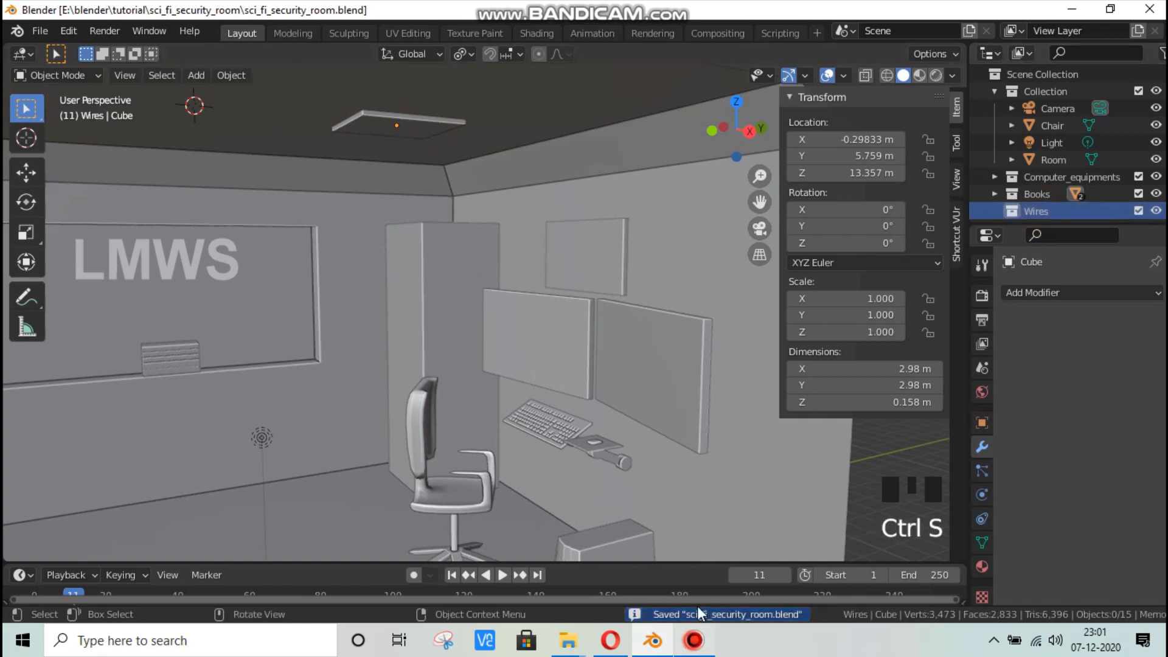
left_click(694, 640)
scroll(632, 378, "down", 4)
middle_click_drag(568, 353, 655, 383)
scroll(608, 364, "up", 4)
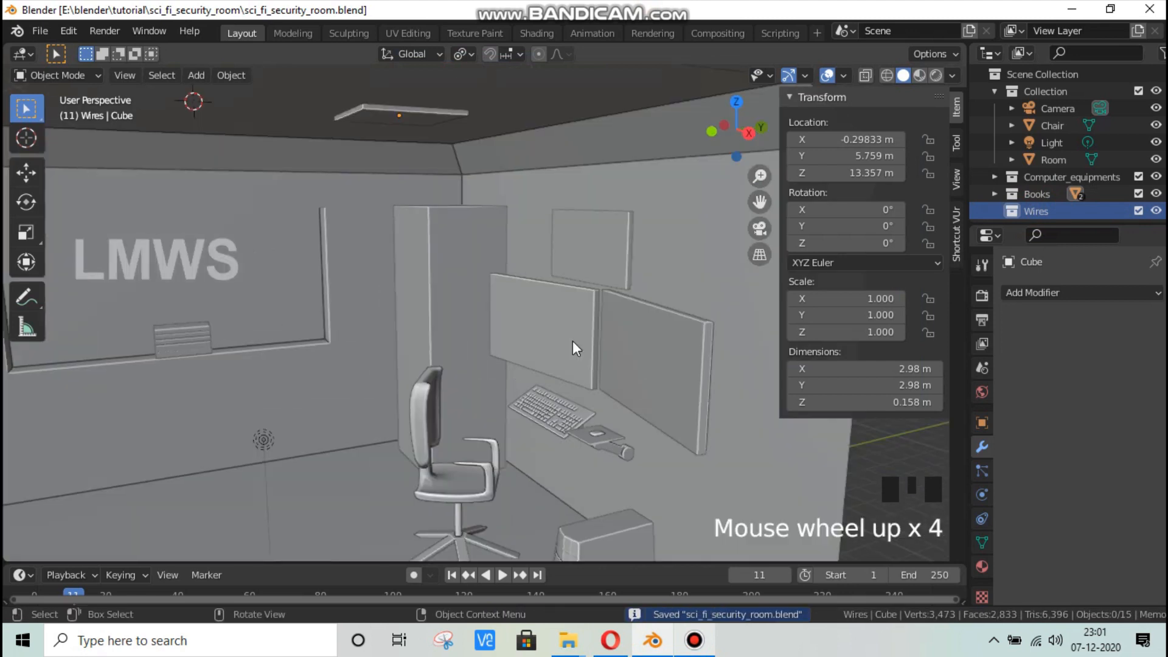
middle_click_drag(572, 340, 523, 326, "shift")
scroll(538, 345, "up", 2, "shift")
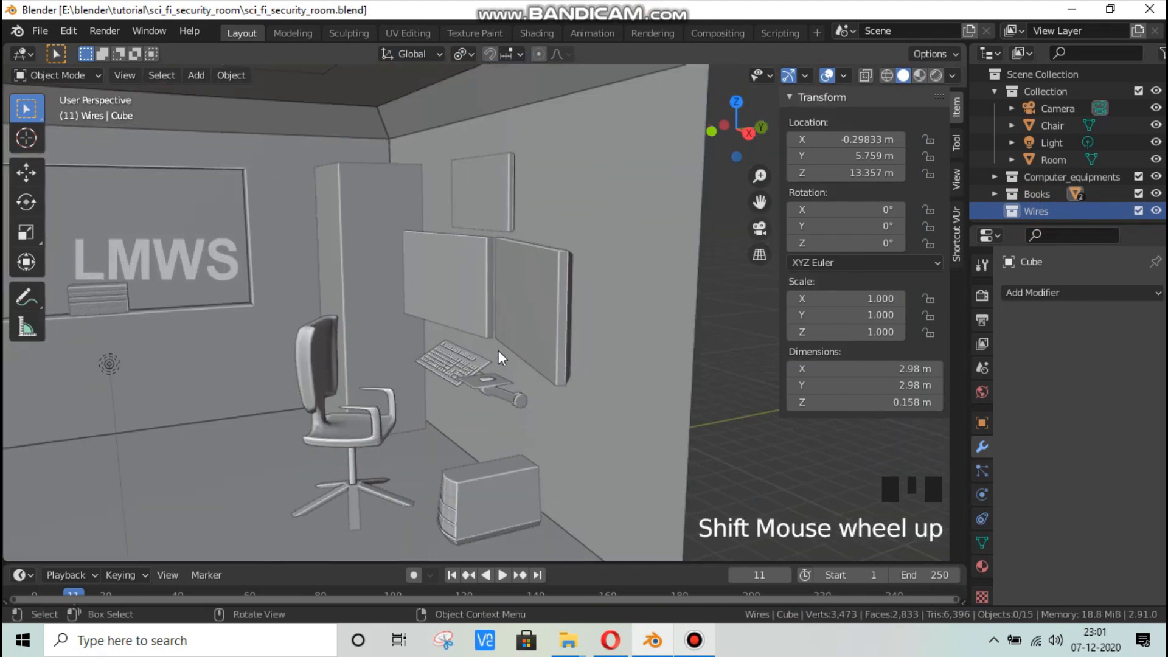
key("shift+a")
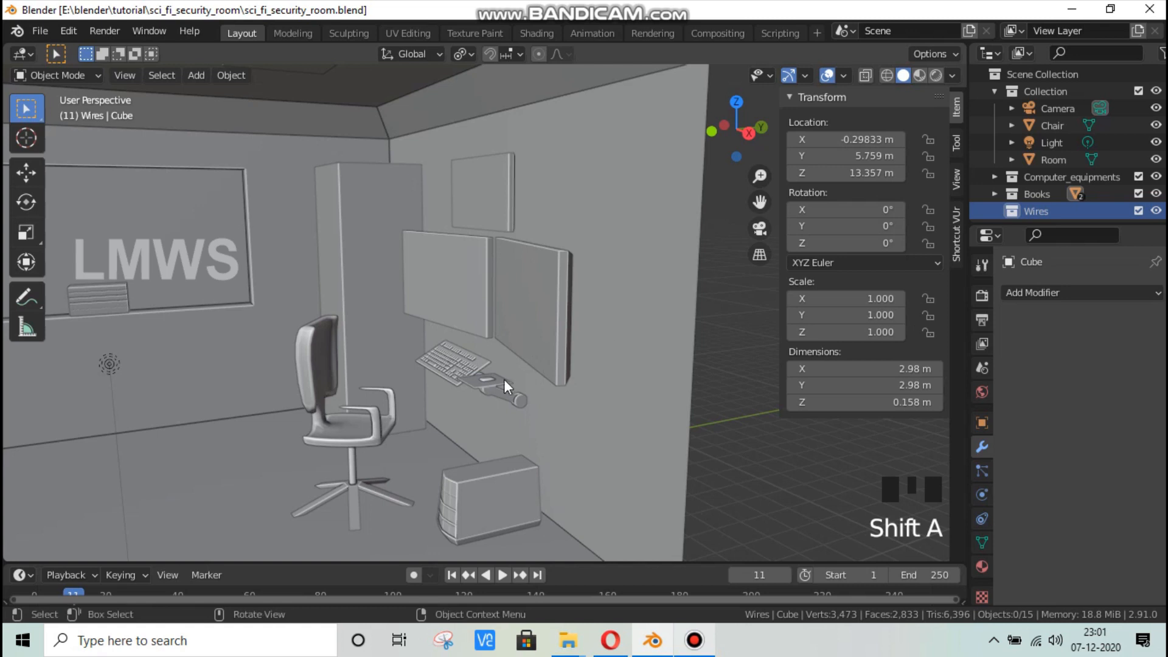
key("shift+a")
mouse_move(462, 290)
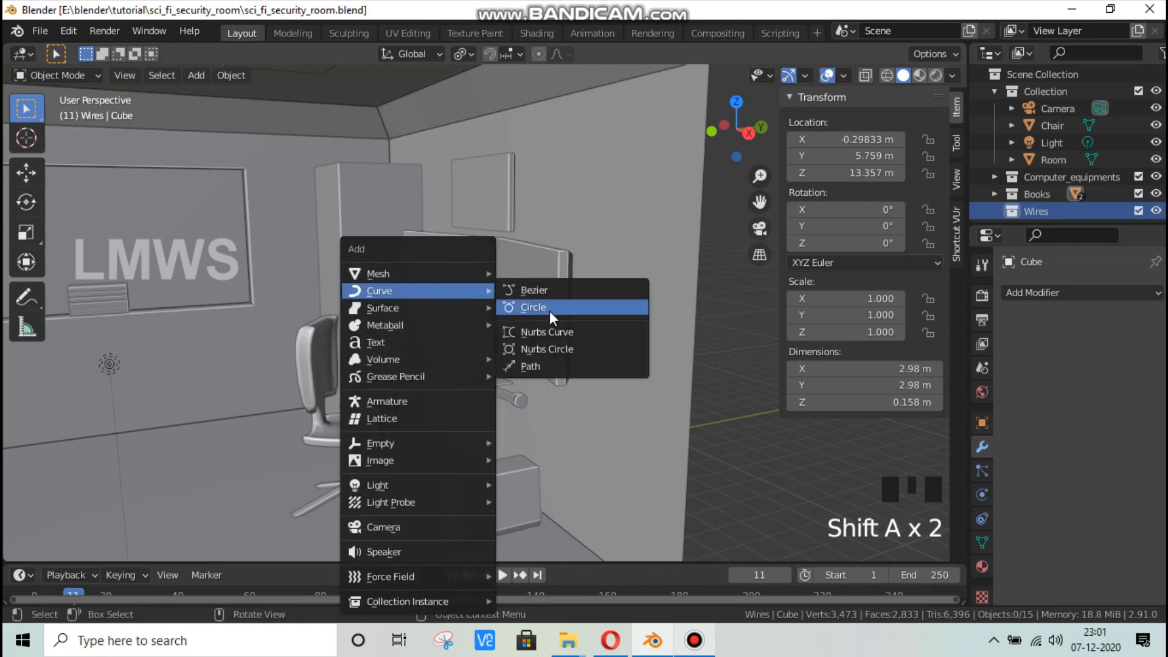
left_click(551, 294)
scroll(520, 377, "down", 4)
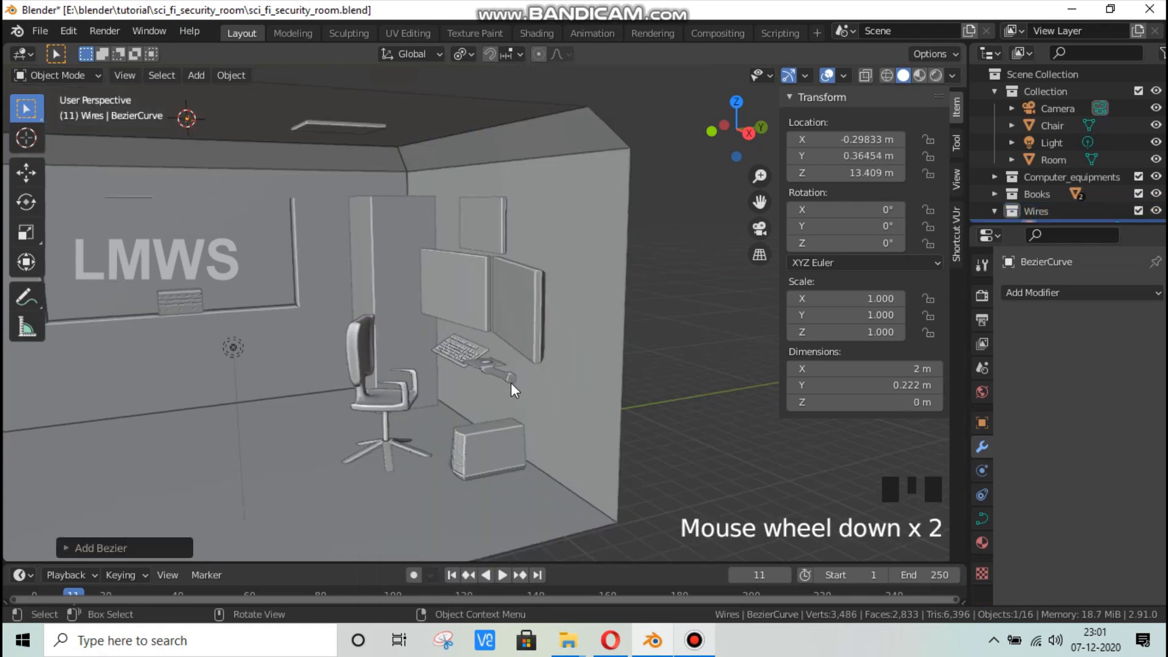
scroll(352, 286, "up", 1)
key("g")
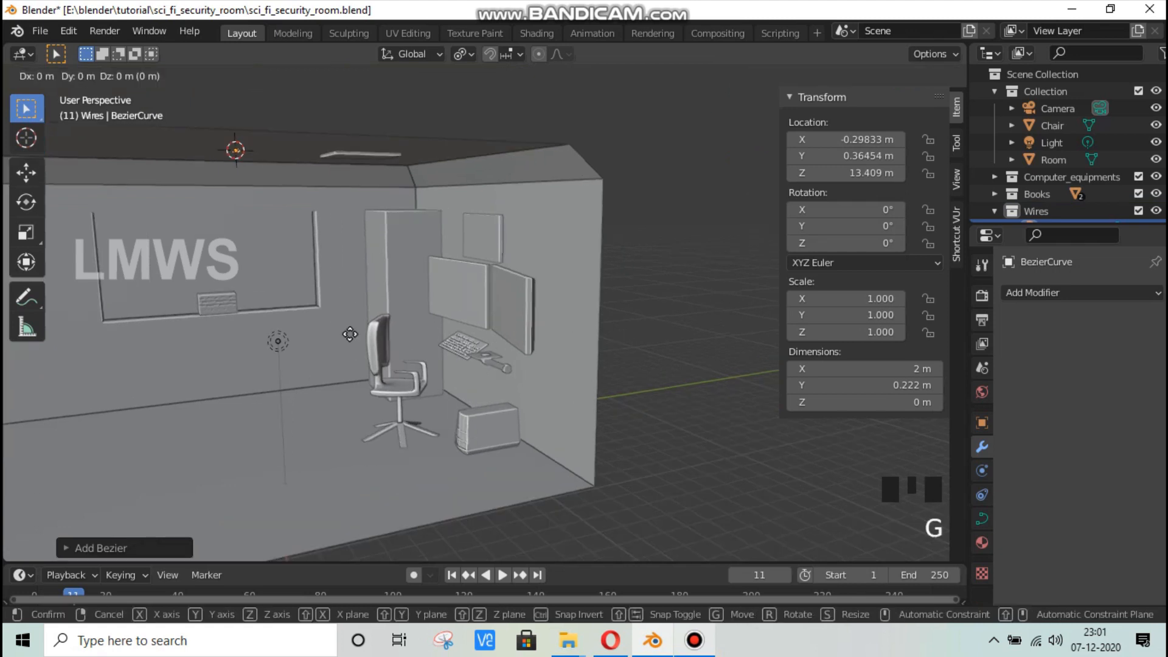
key("z")
left_click(366, 516)
scroll(316, 435, "up", 2)
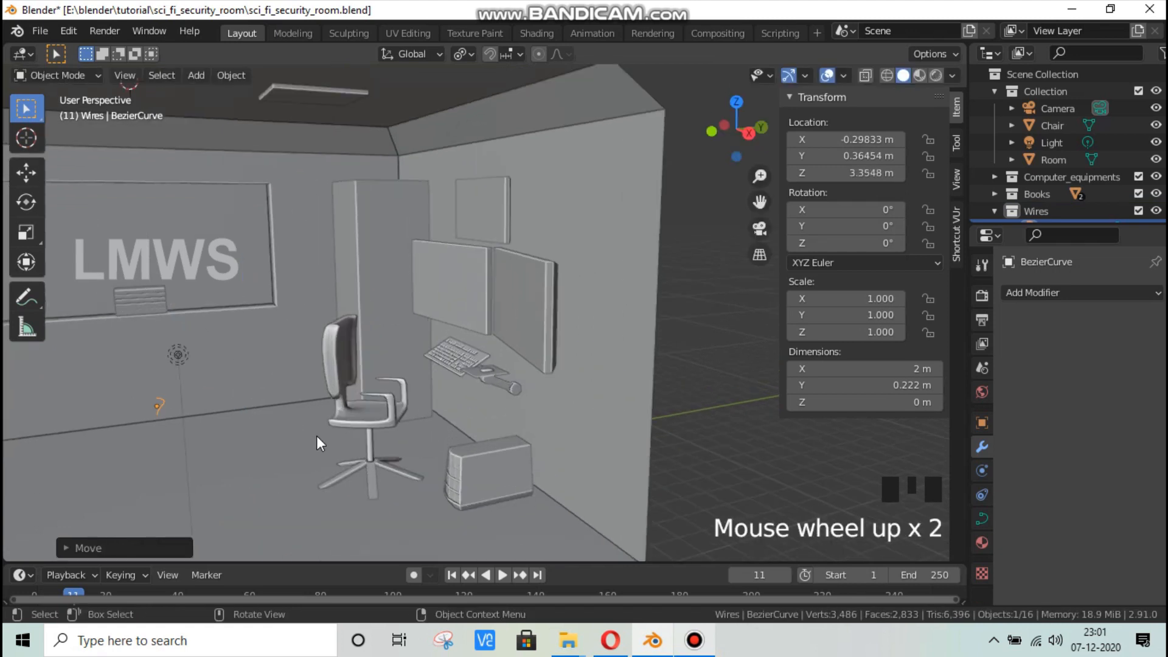
key("x")
left_click(317, 436)
Step: Snap the 3D cursor to the CPU object on the floor and clear the selection
left_click(528, 460)
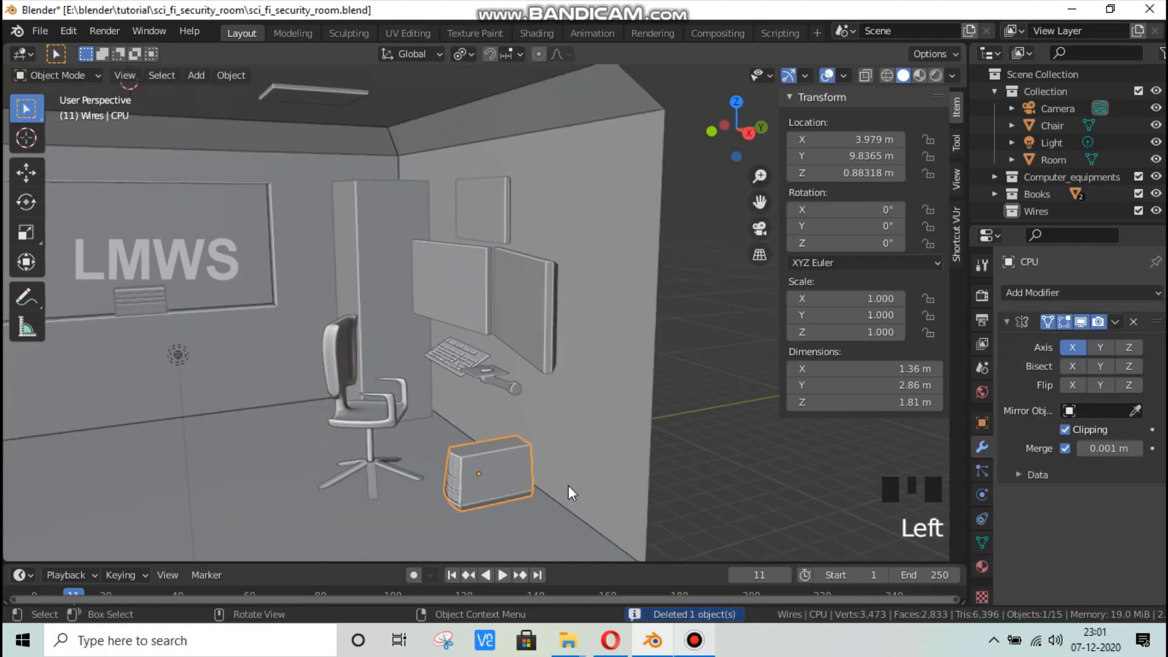
key("shift+s")
left_click(557, 552)
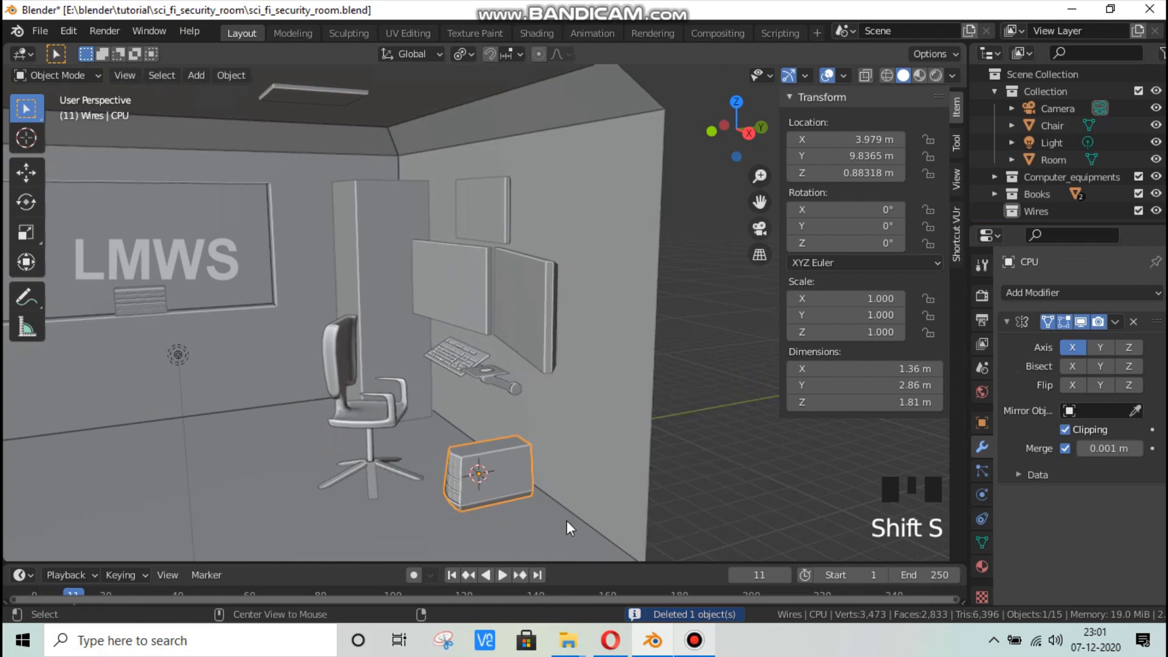
key("alt+a")
Step: Add a Path curve at the 3D cursor inside the CPU
key("shift+a")
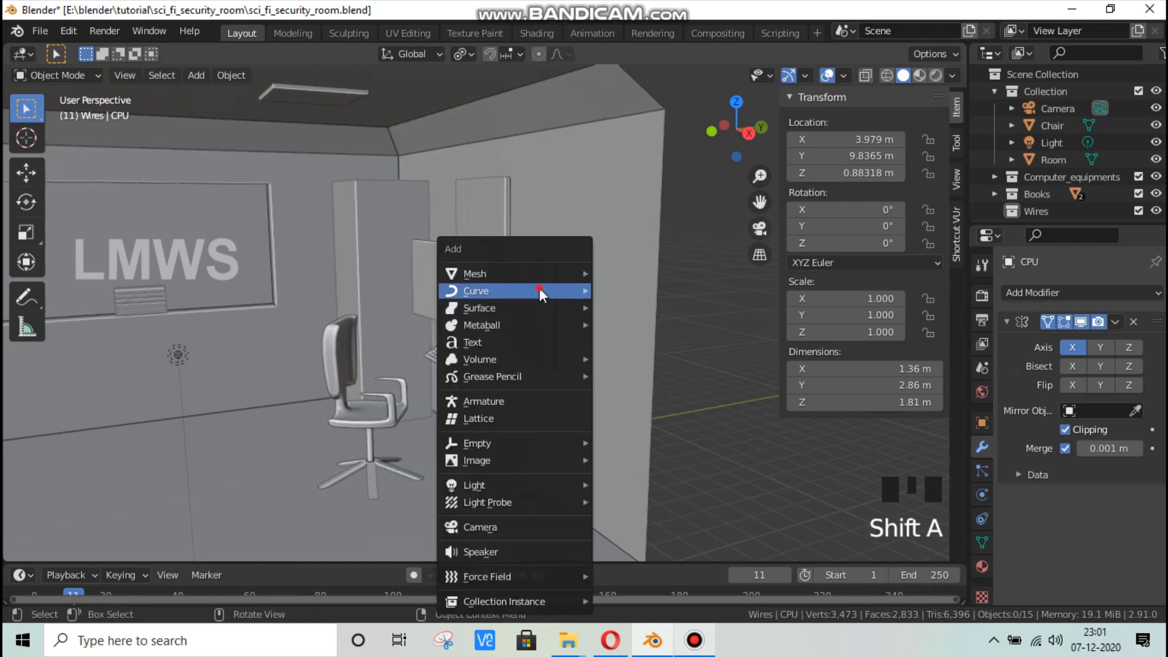
mouse_move(538, 290)
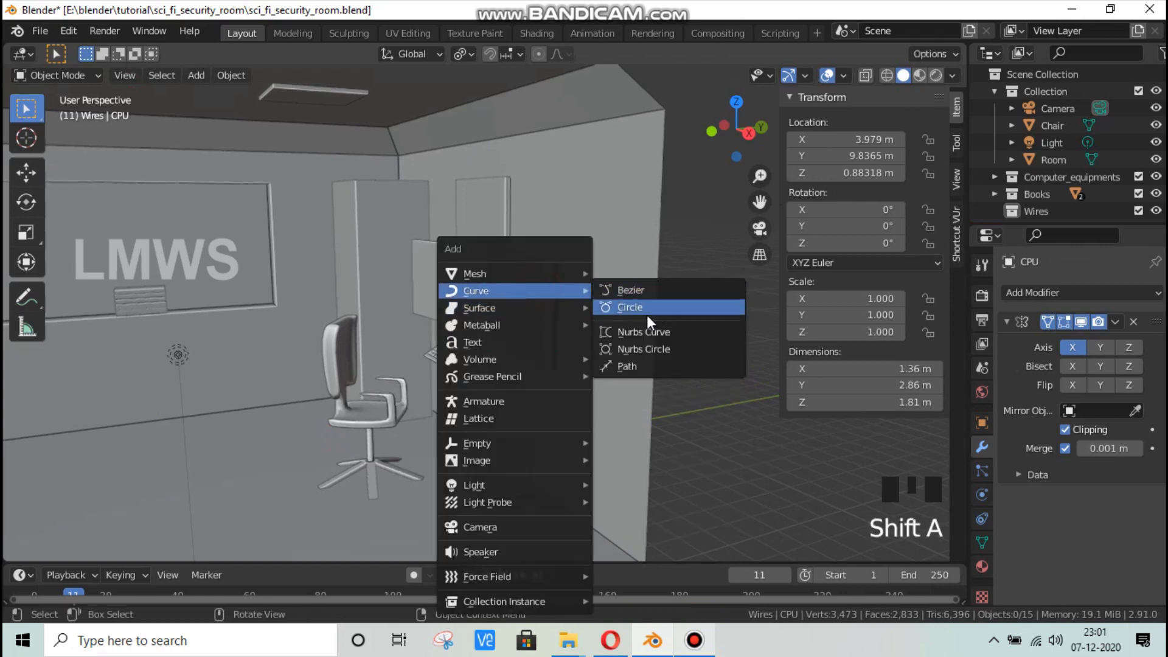
left_click(637, 364)
Step: Move all control points of the path along Y by about 2.21 m toward the back wall in Edit Mode
middle_click_drag(556, 476, 633, 360, "shift")
scroll(482, 385, "up", 2, "shift")
scroll(535, 429, "up", 2)
scroll(535, 429, "up", 2)
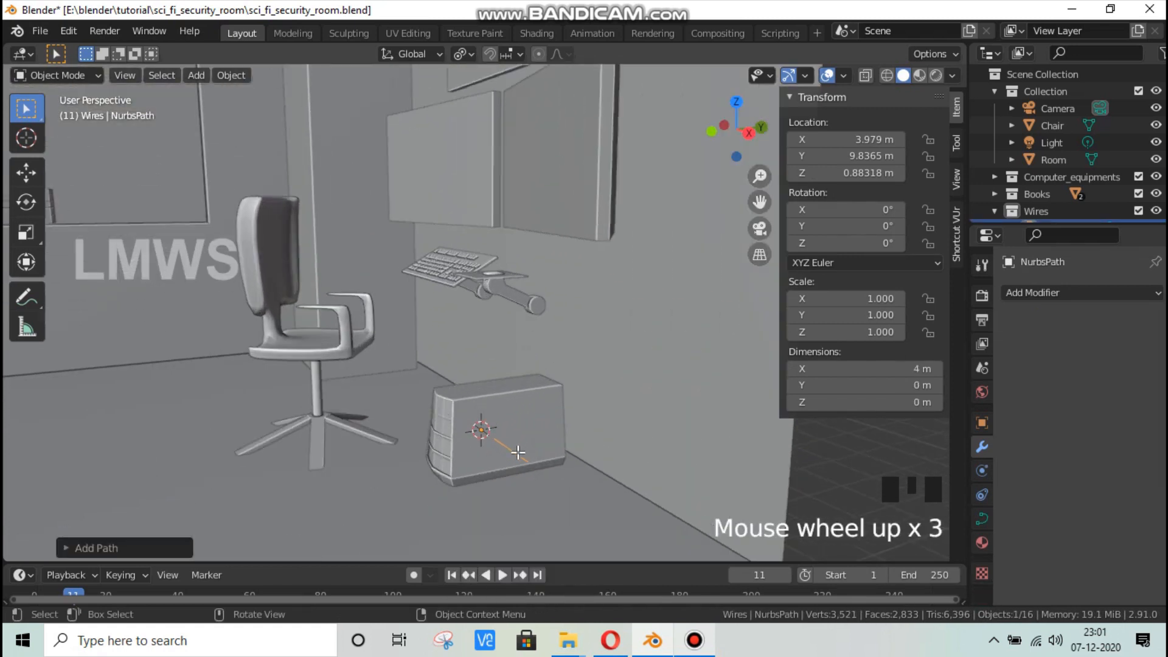
key("Tab")
scroll(536, 474, "up", 1)
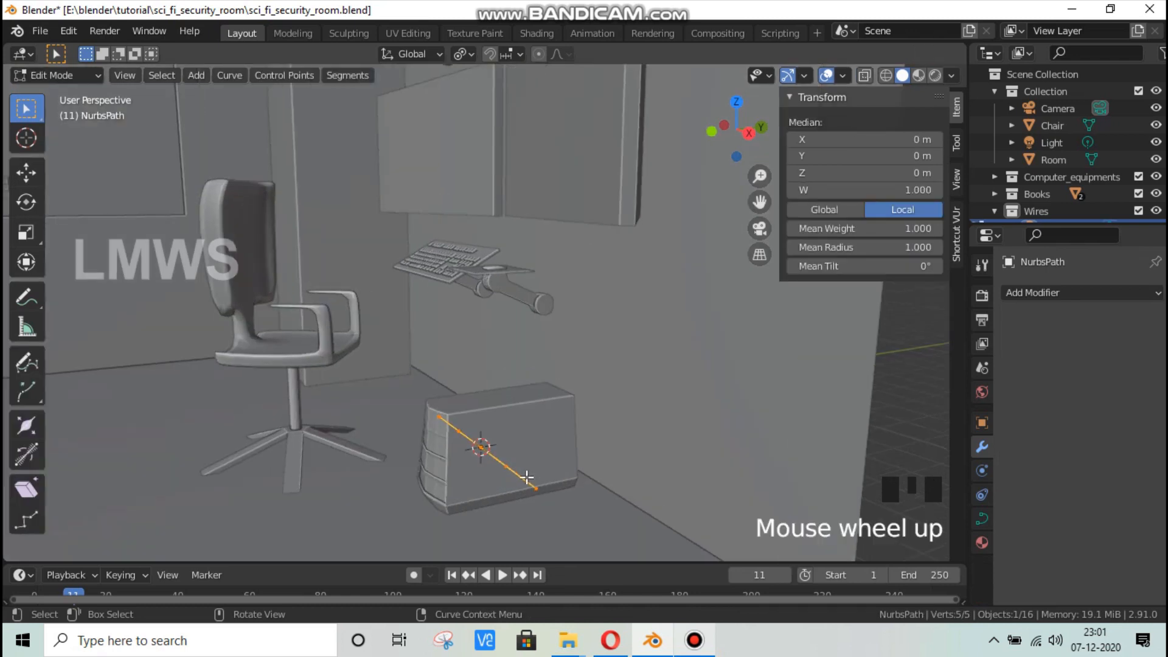
key("g")
key("y")
left_click(619, 461)
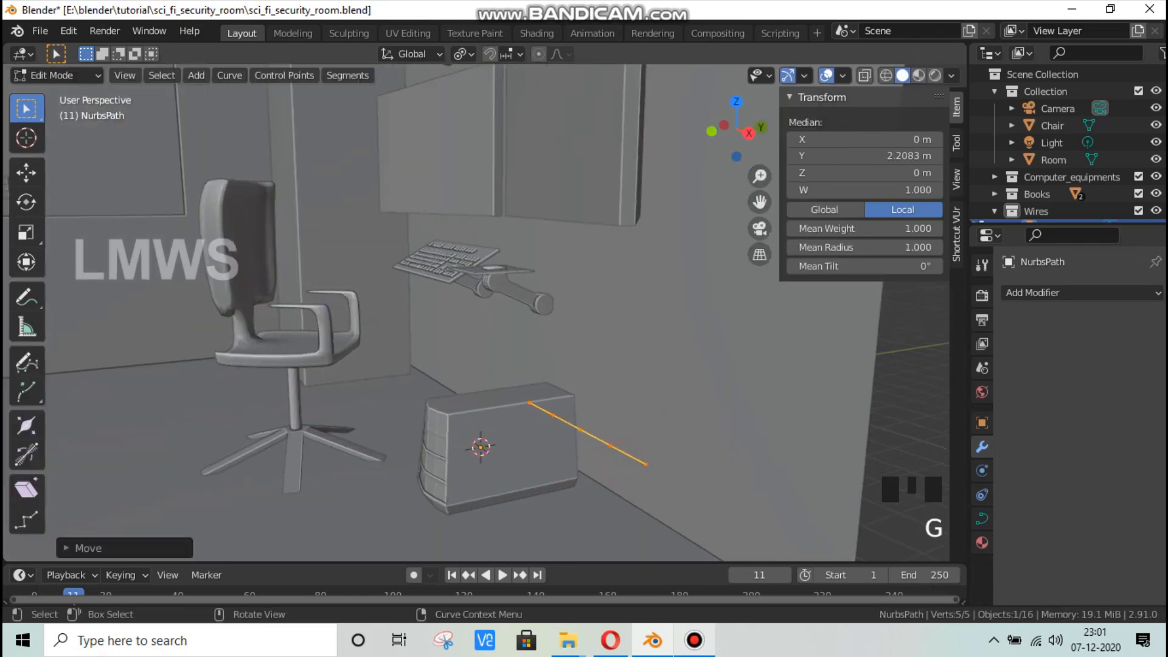
key("r")
key("z")
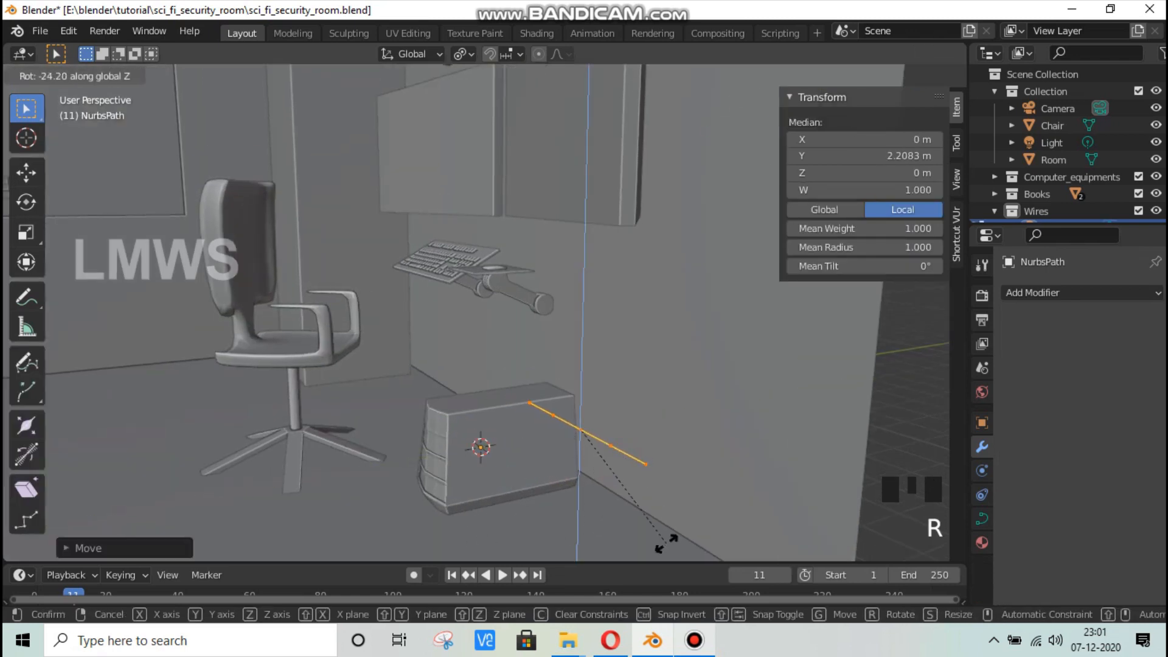
left_click(666, 543)
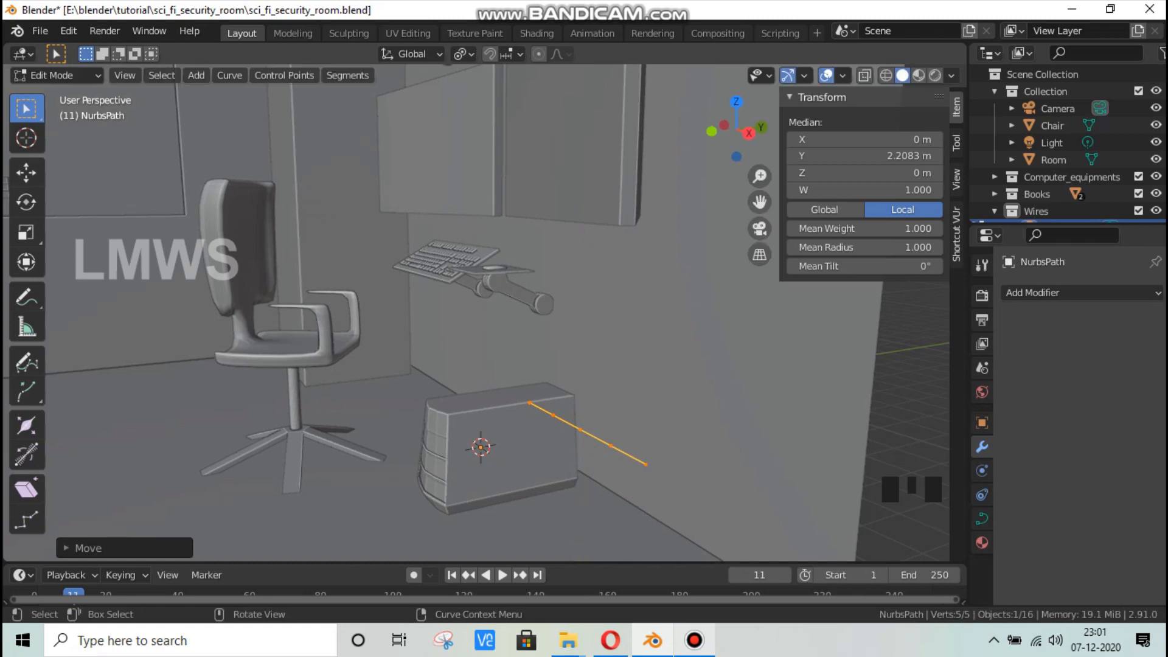
Step: Set the transform pivot to Median Point and rotate the path's control points 90° about Z
left_click(463, 53)
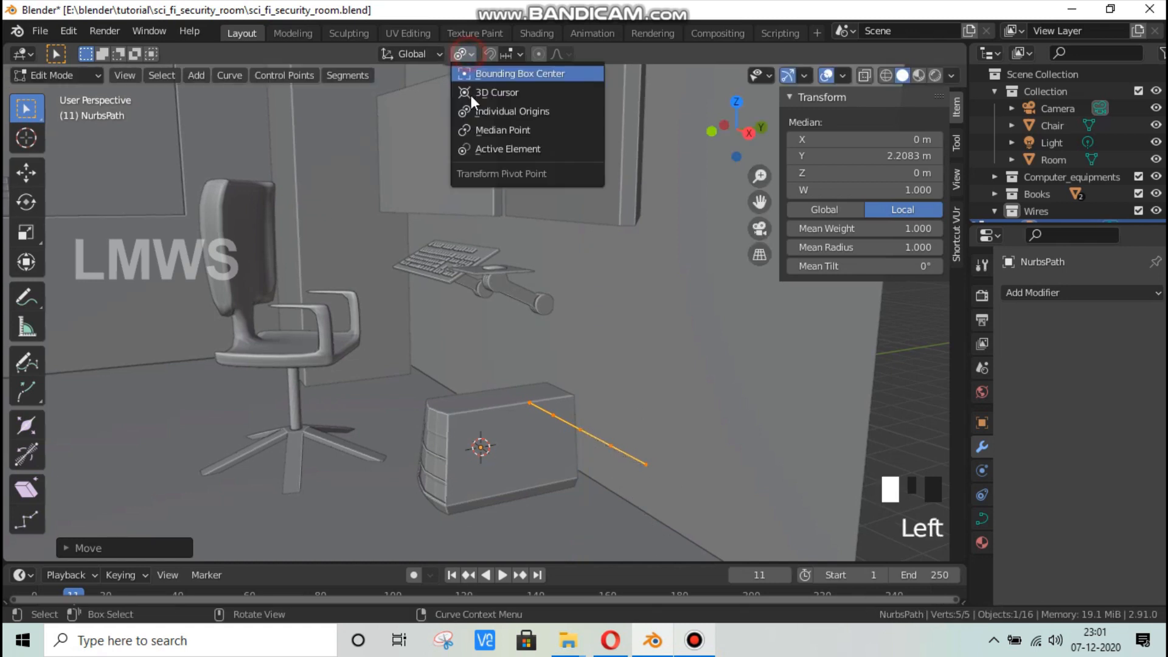
left_click(484, 129)
type("rz90")
key("Return")
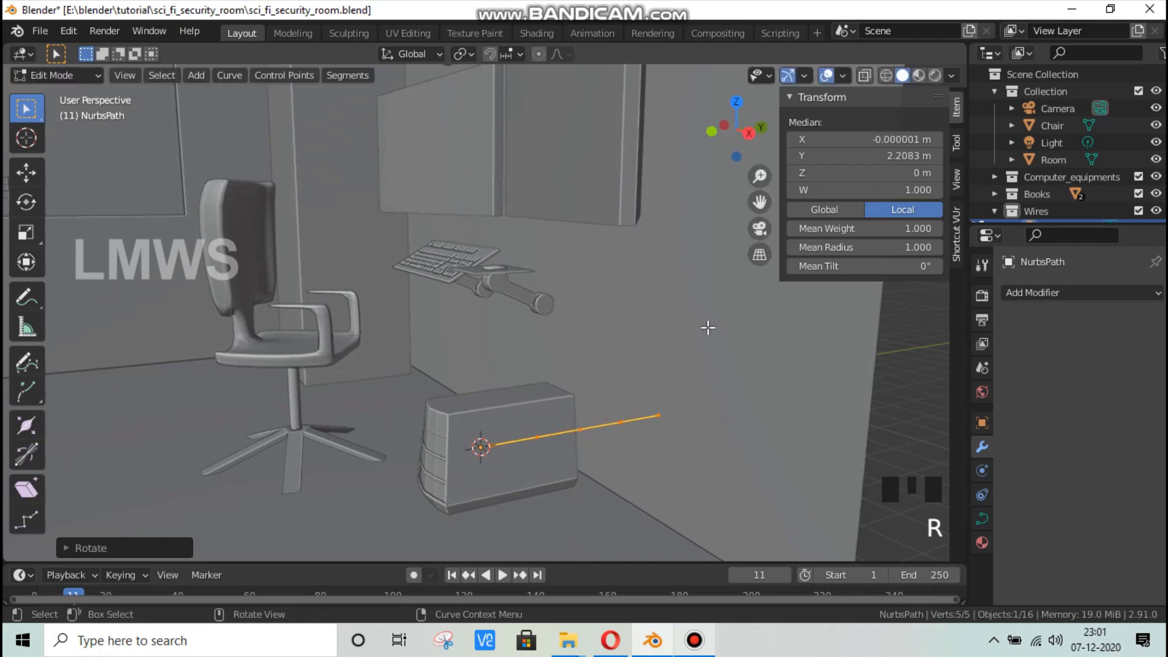
Step: Move the path's two control points inside the CPU along Y to a median of about 1.48 m
key("Tab")
middle_click_drag(678, 464, 641, 469)
key("Tab")
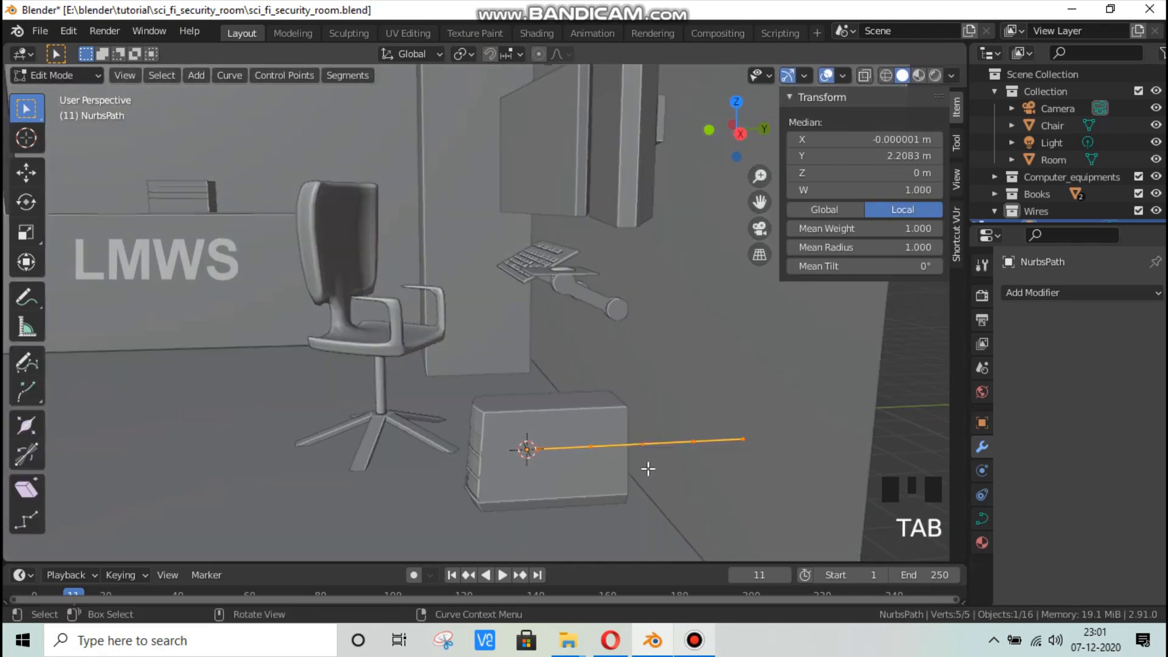
scroll(743, 478, "up", 3)
scroll(743, 478, "up", 1)
middle_click_drag(526, 506, 259, 387, "shift")
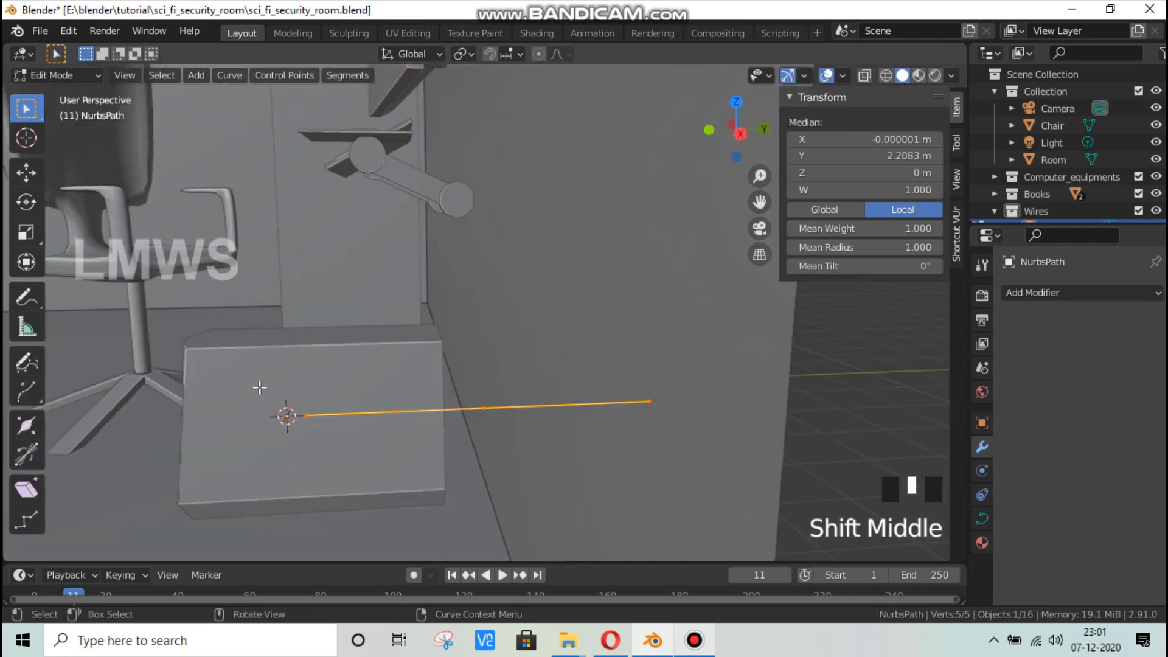
left_click(309, 417)
scroll(325, 439, "up", 2)
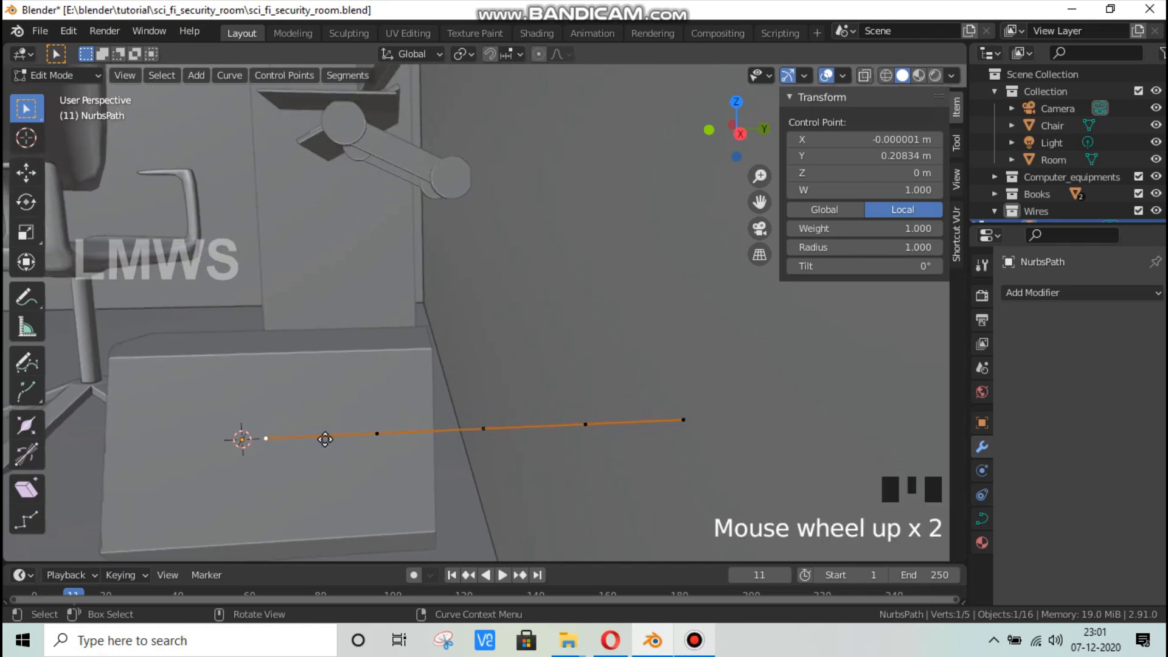
key("g")
right_click(292, 408)
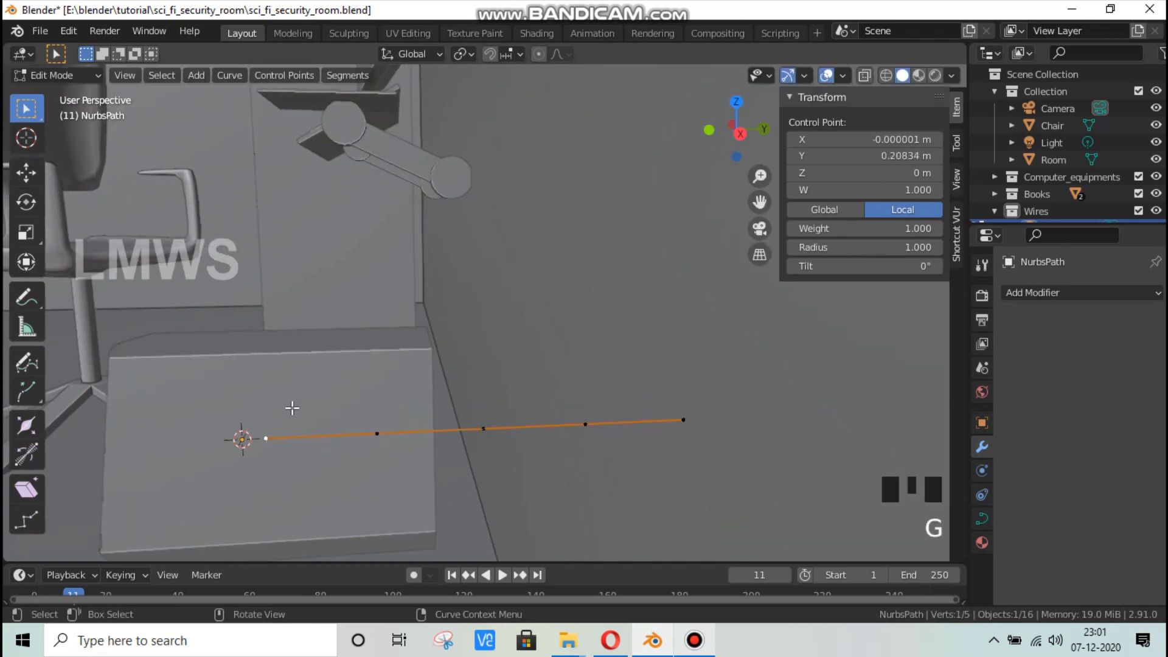
left_click(376, 436, "shift")
key("g")
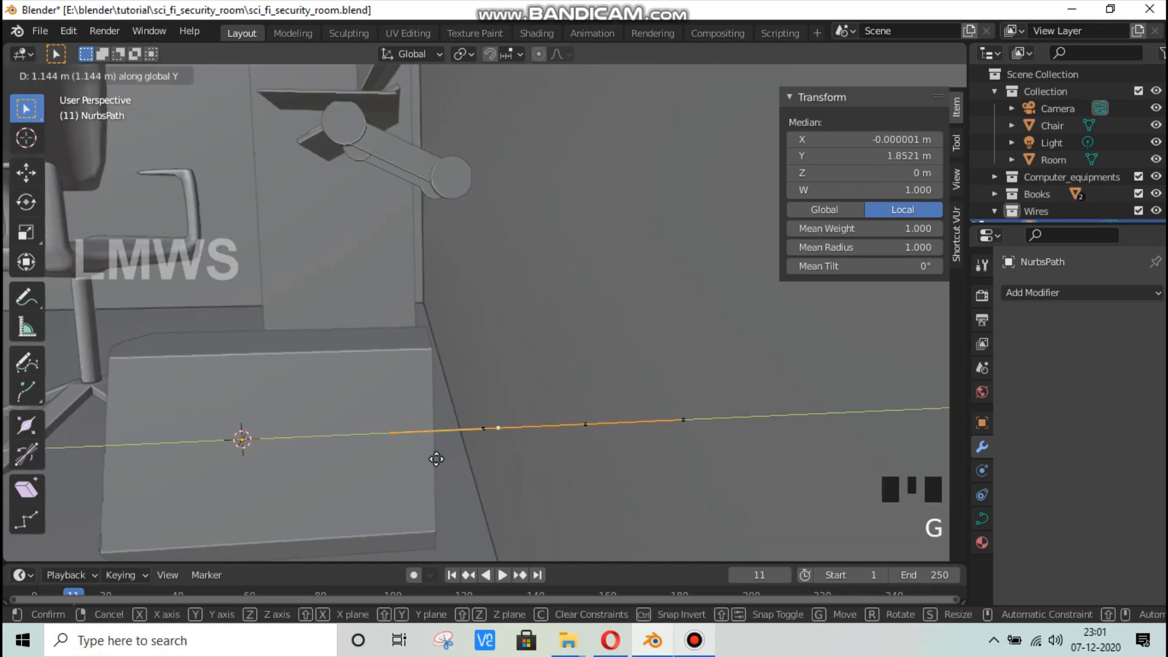
left_click(407, 458)
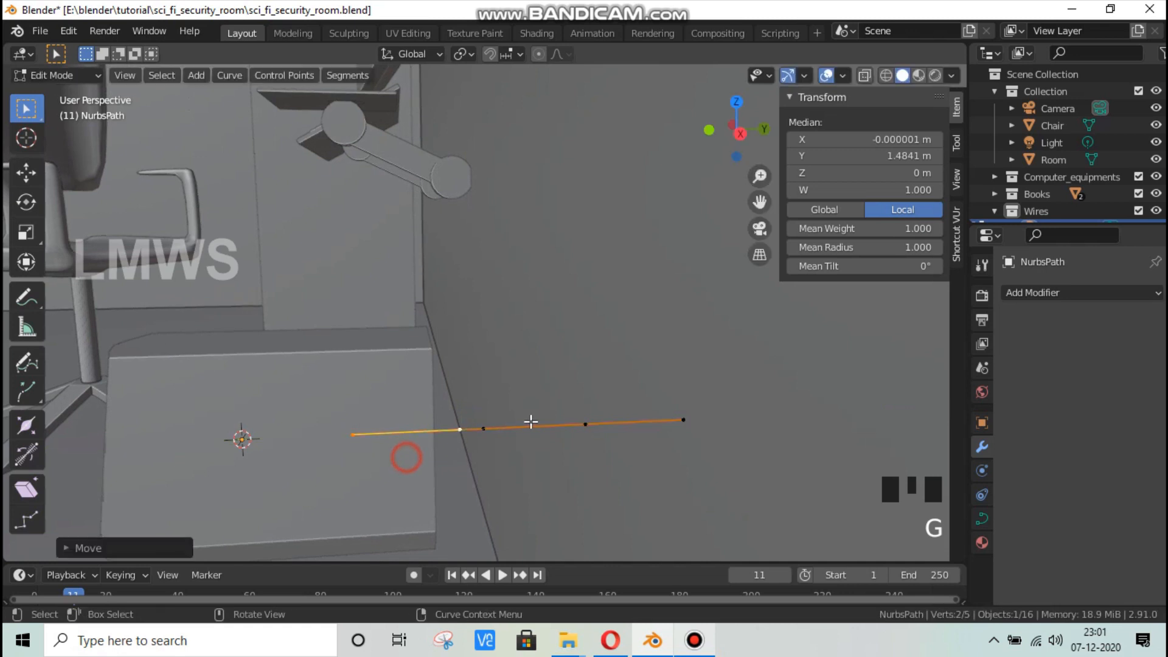
Step: Move the path's three control points nearest the CPU along Y by about 0.72 m, bringing the end to the CPU's back
left_click(485, 430)
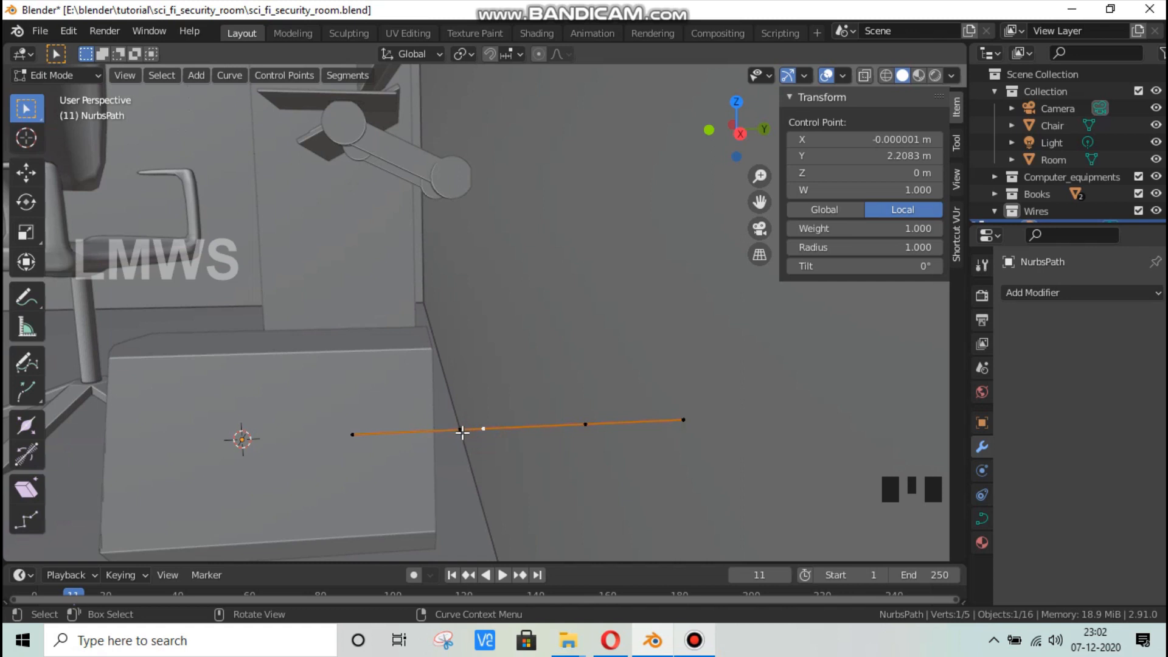
left_click(359, 434, "shift")
left_click(450, 437, "shift")
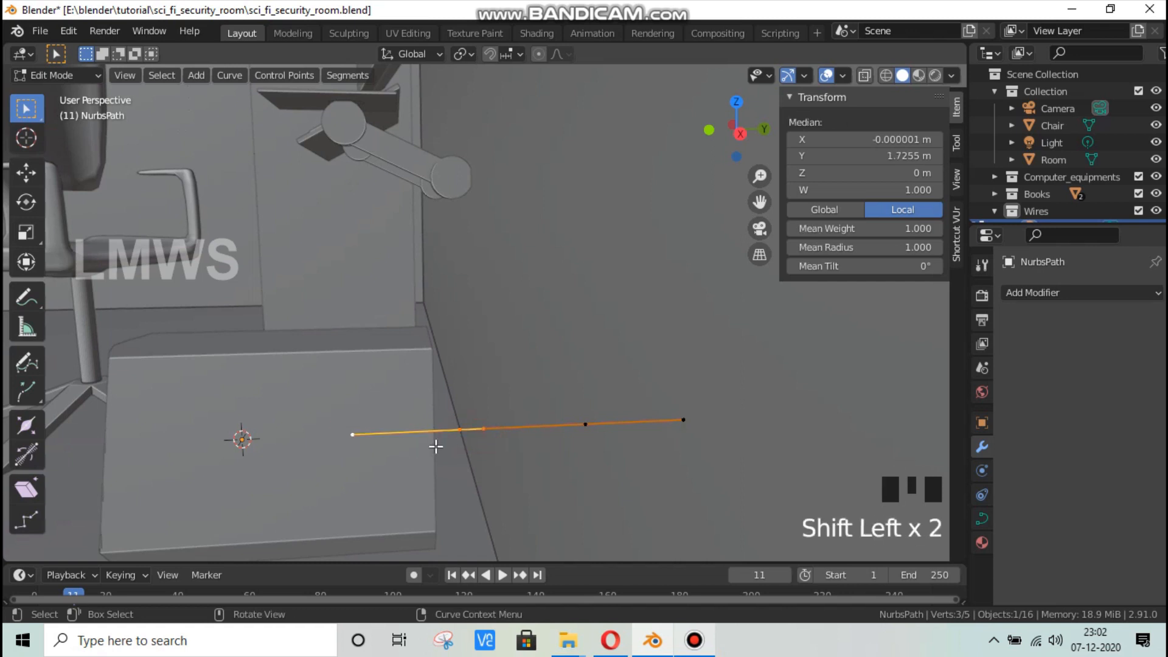
key("g")
key("y")
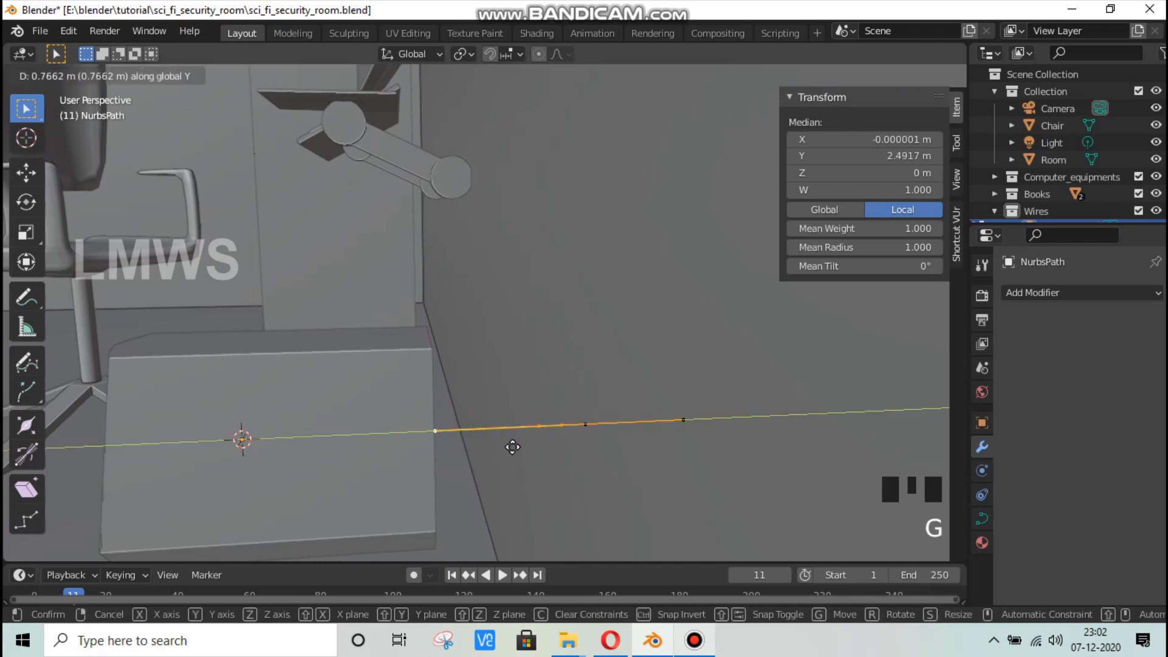
left_click(539, 427)
Step: Move the path's second control point along Y closer to the end point at the CPU's back
left_click(534, 425)
middle_click_drag(453, 487, 509, 464)
scroll(535, 433, "up", 3)
key("g")
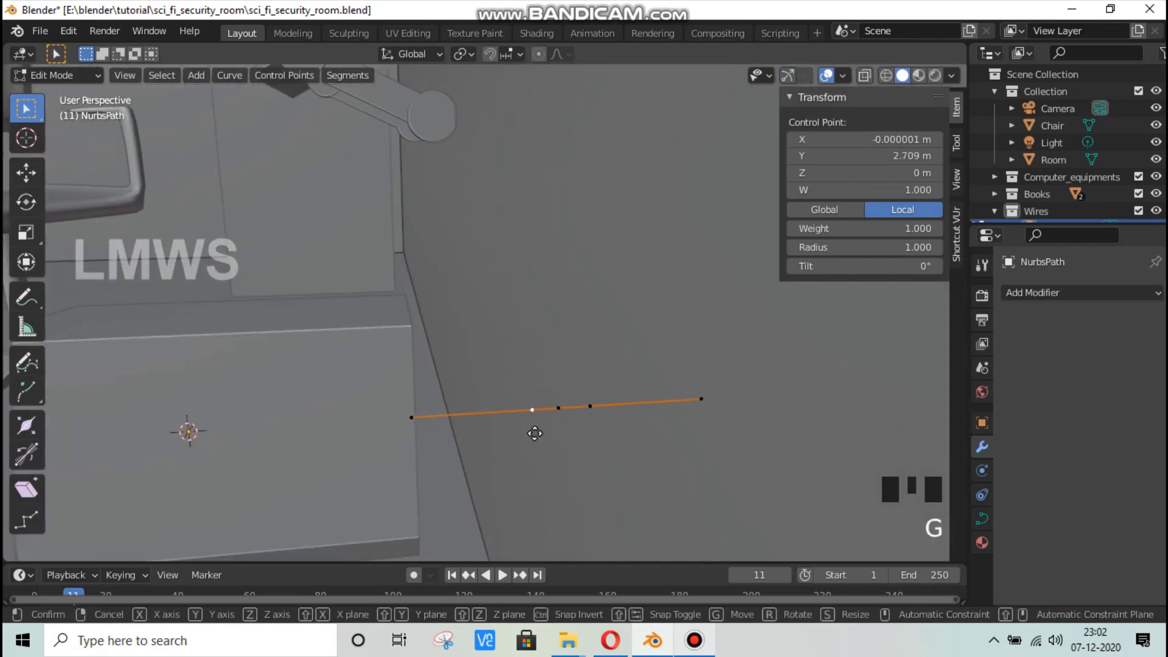
key("y")
left_click(448, 438)
left_click(562, 407)
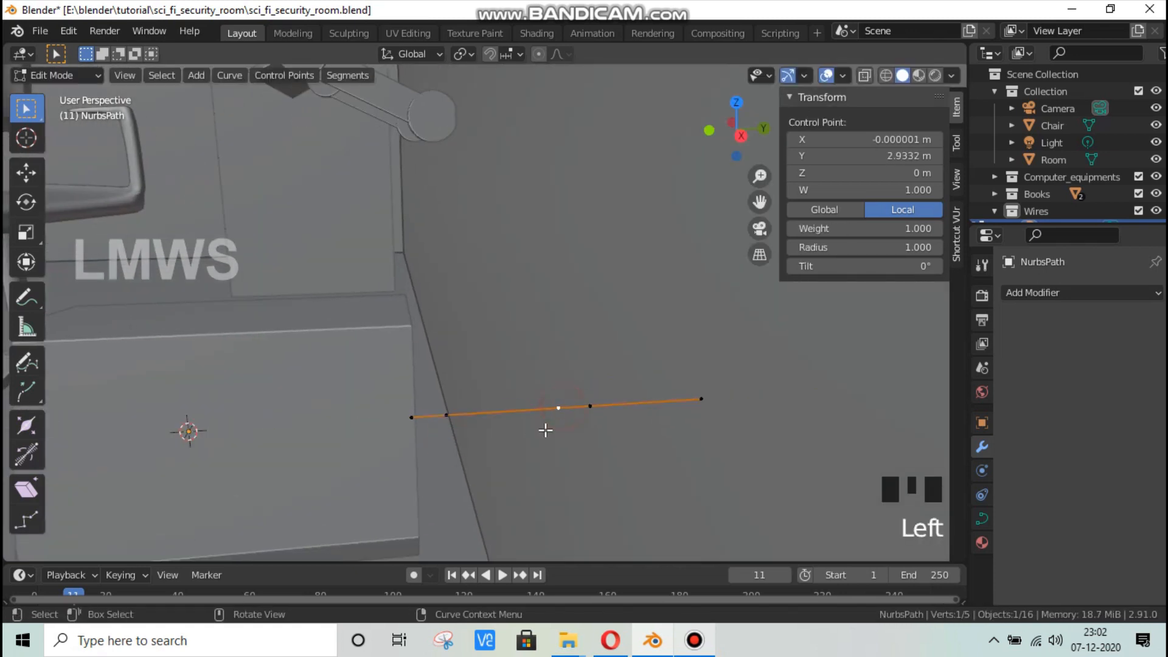
key("g")
key("z")
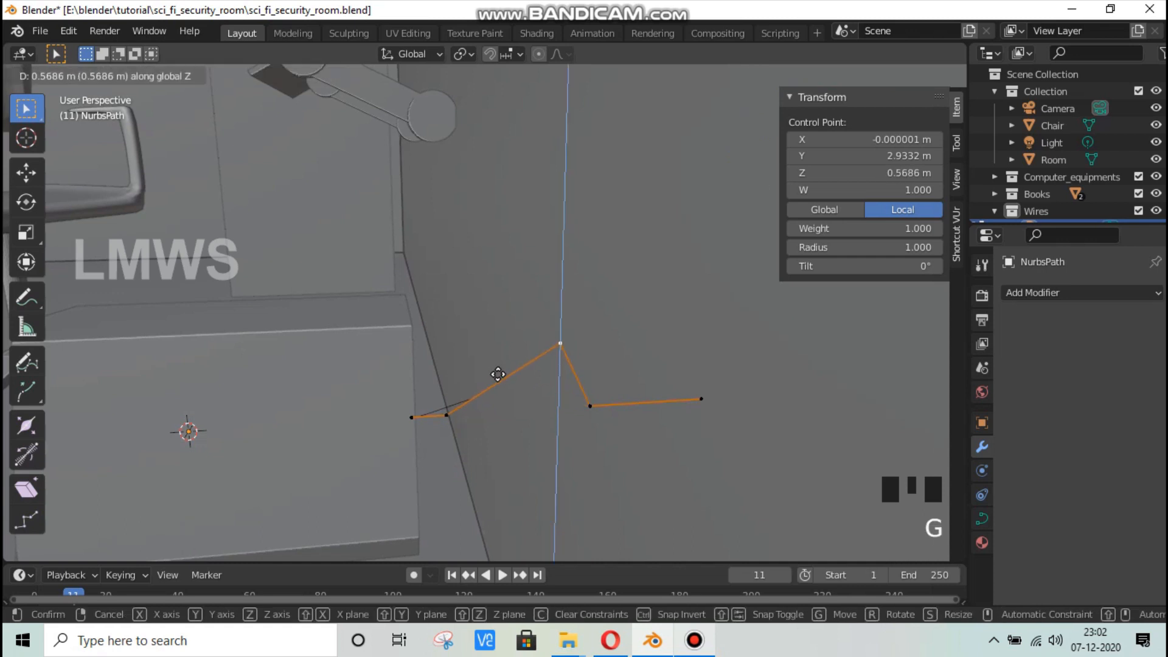
right_click(573, 454)
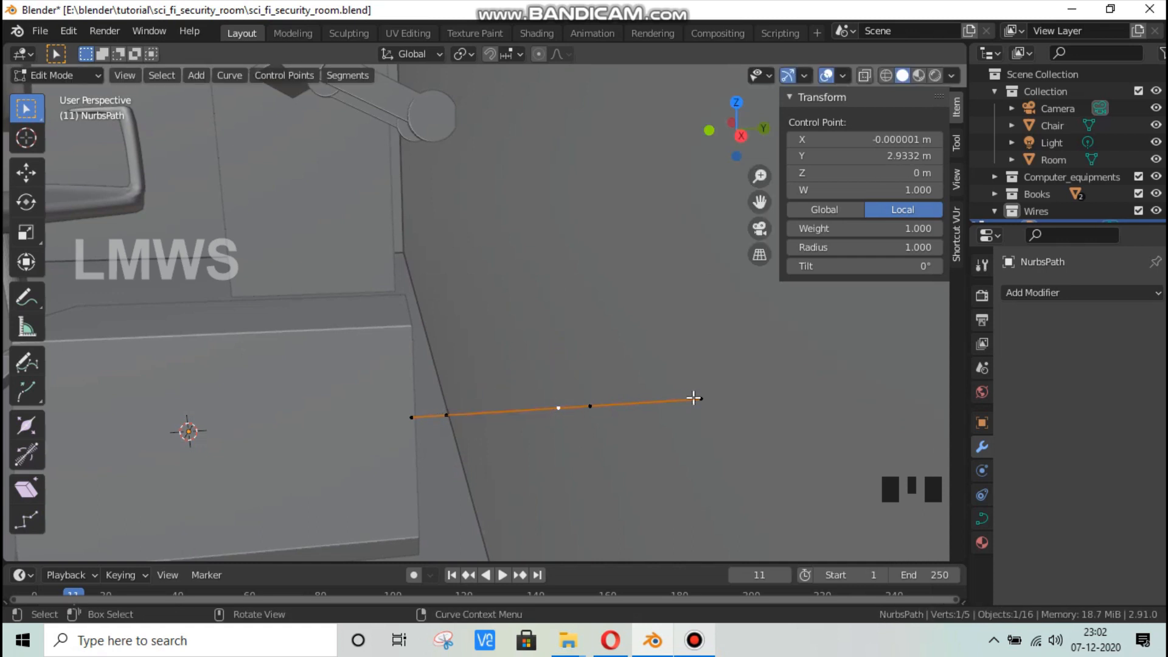
Step: Delete the path's two farthest control points and move the remaining outer end point along Y to about 2.36 m
left_click(693, 398)
left_click(592, 407, "shift")
key("x")
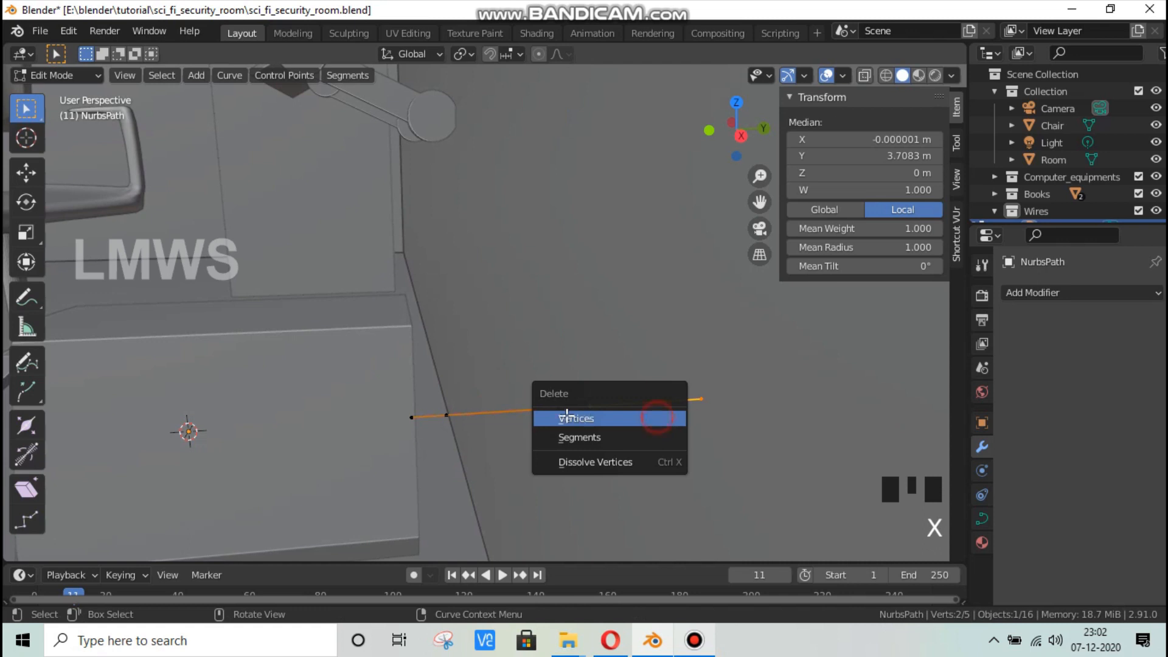
left_click(657, 417)
left_click(550, 411)
key("g")
key("y")
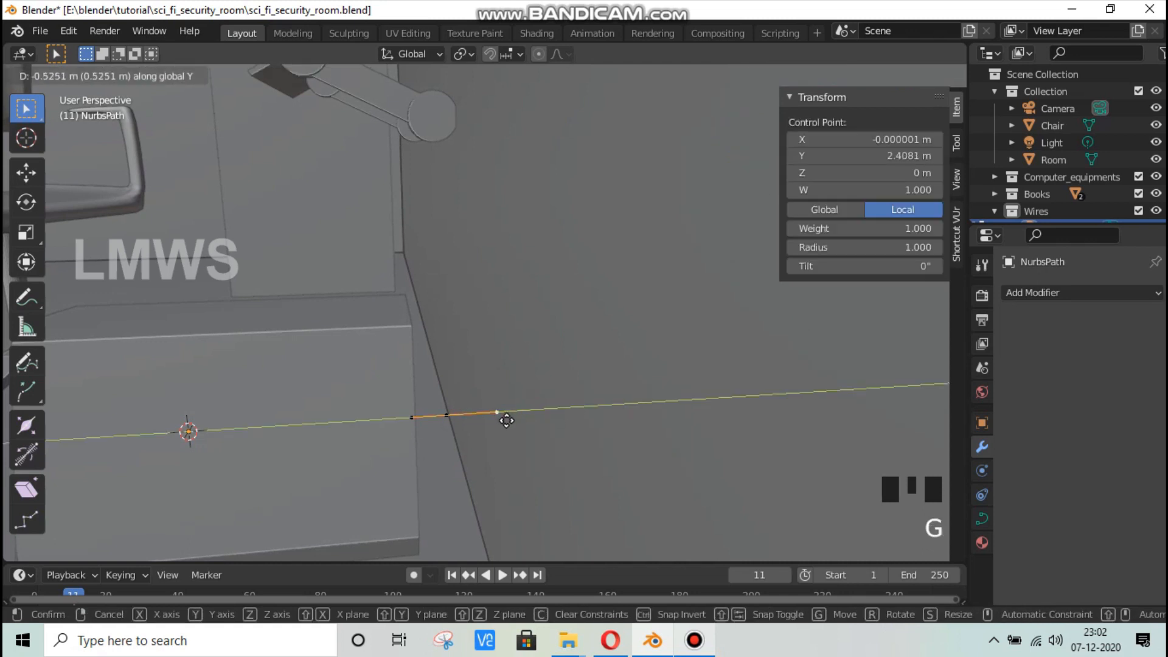
left_click(523, 433)
Step: Pull the path's outer end control point back along Y to about 2.22 m, closer to the CPU
middle_click_drag(524, 432, 508, 391)
scroll(575, 443, "down", 3)
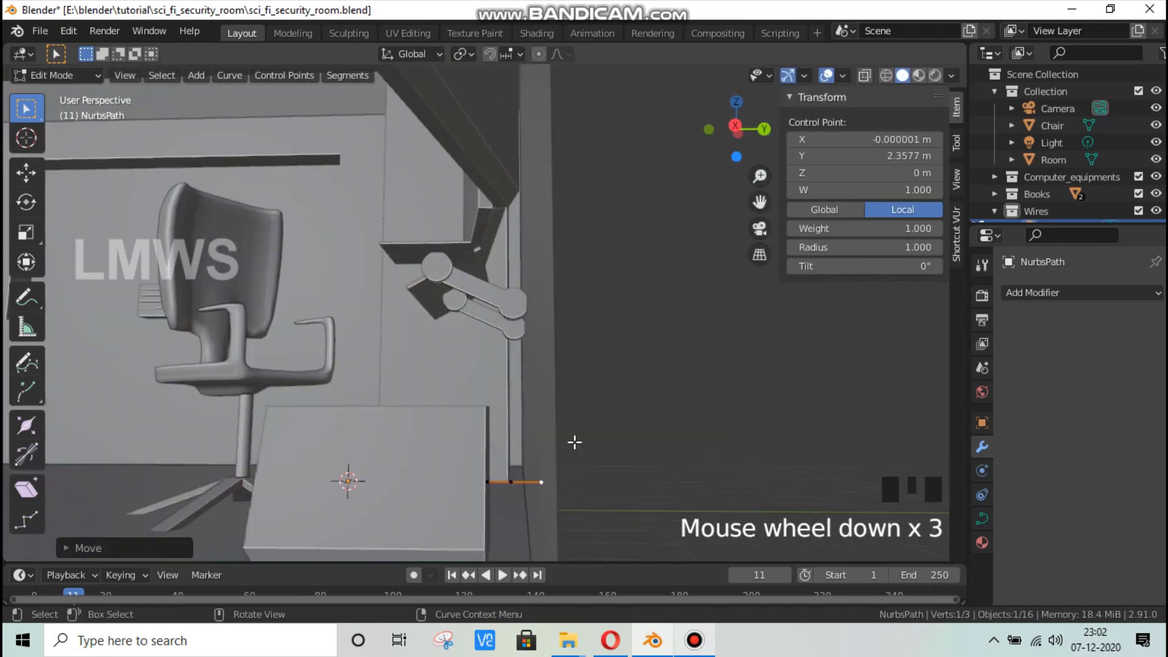
middle_click_drag(575, 443, 428, 417)
scroll(507, 445, "up", 4)
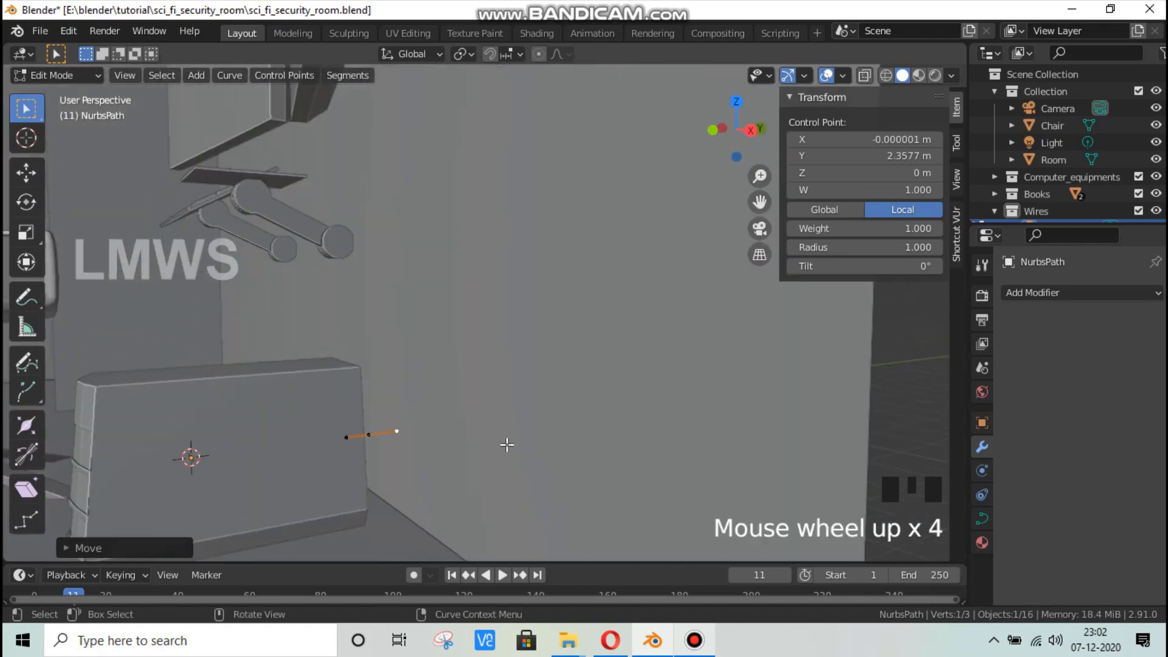
scroll(618, 472, "up", 1)
key("Tab")
middle_click_drag(618, 472, 714, 433)
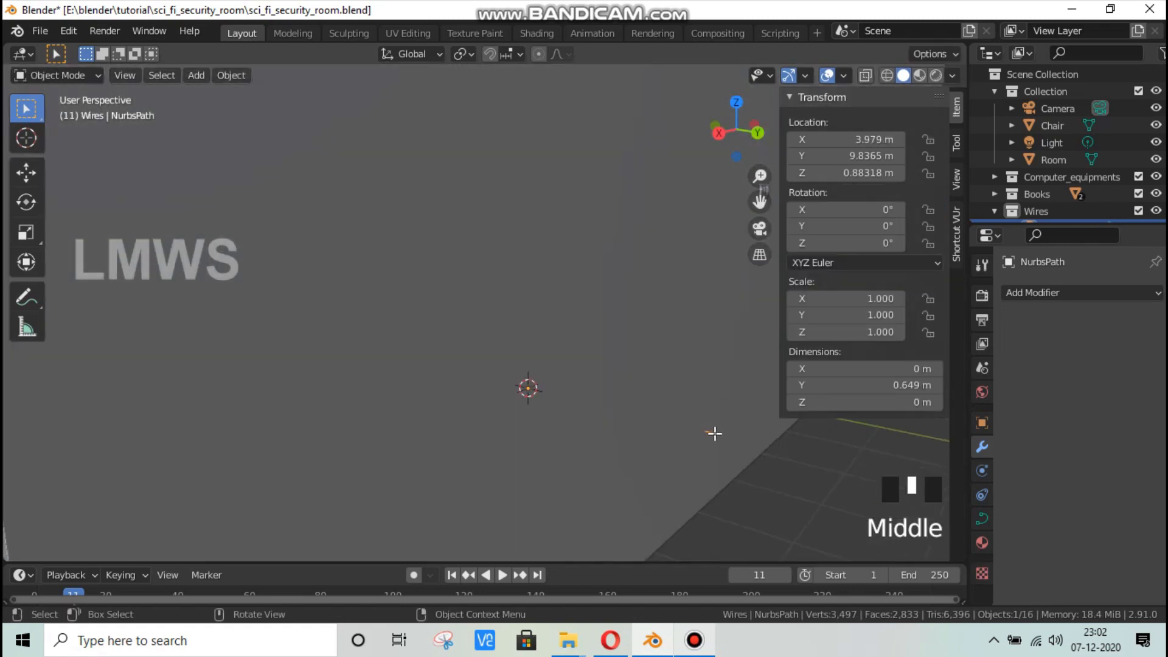
key("Tab")
key("g")
key("y")
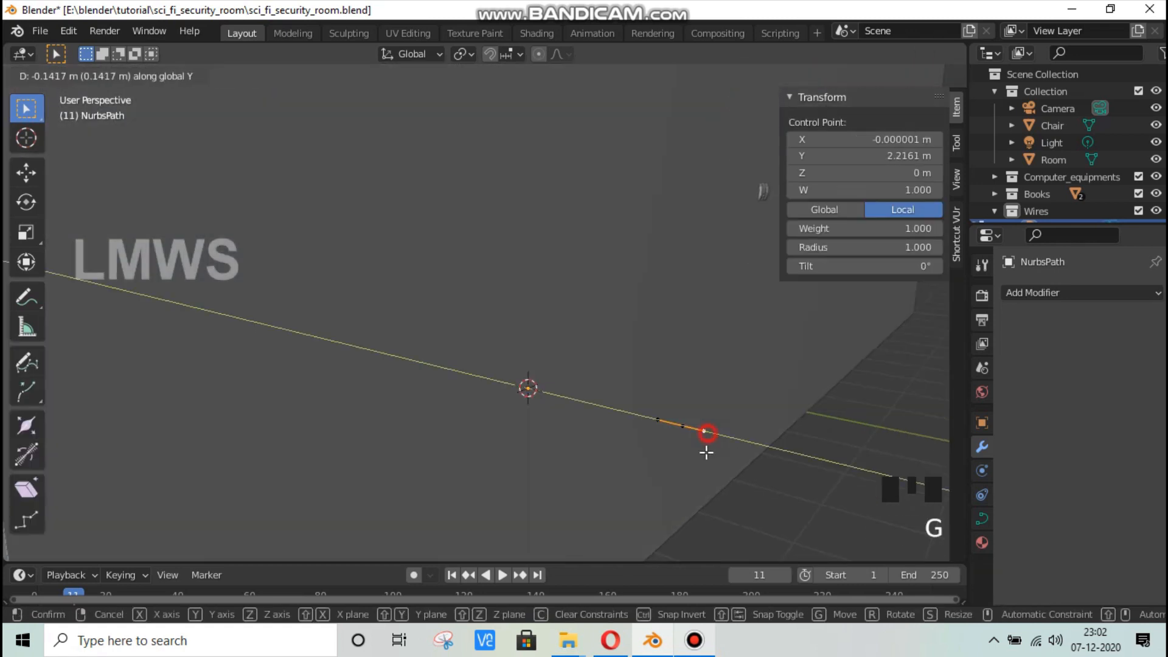
left_click(705, 436)
Step: Extrude the path's outer end point upward along Z to a height of about 0.49 m
mouse_move(331, 469)
middle_mouse_down()
mouse_move(261, 474)
mouse_move(395, 475)
mouse_move(345, 470)
middle_mouse_up()
key("Tab")
scroll(341, 475, "up", 3)
key("Tab")
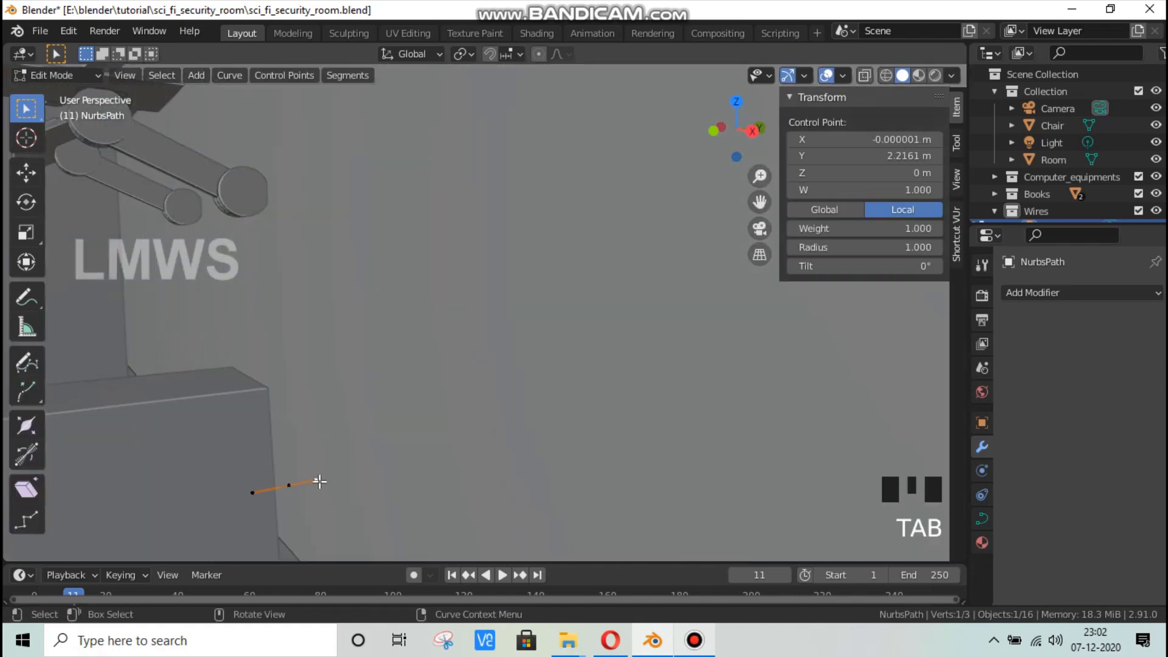
key("e")
key("z")
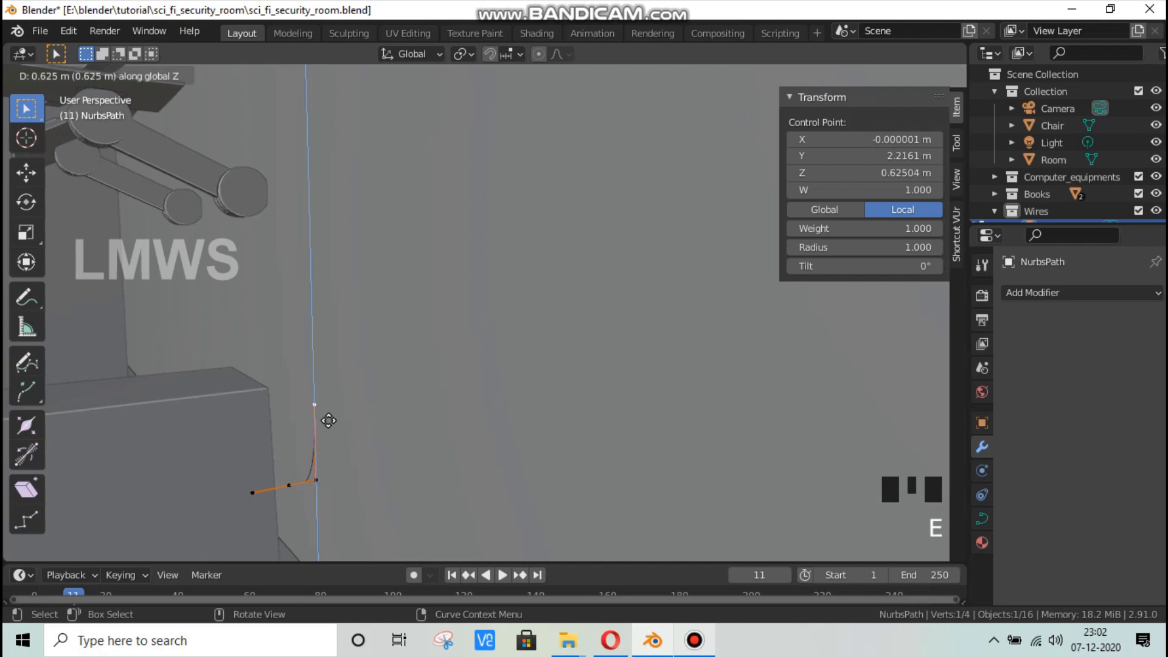
left_click(327, 422)
Step: Extrude the path's end again along Z up to about 3.86 m, toward the monitor
scroll(344, 426, "down", 4)
key("e")
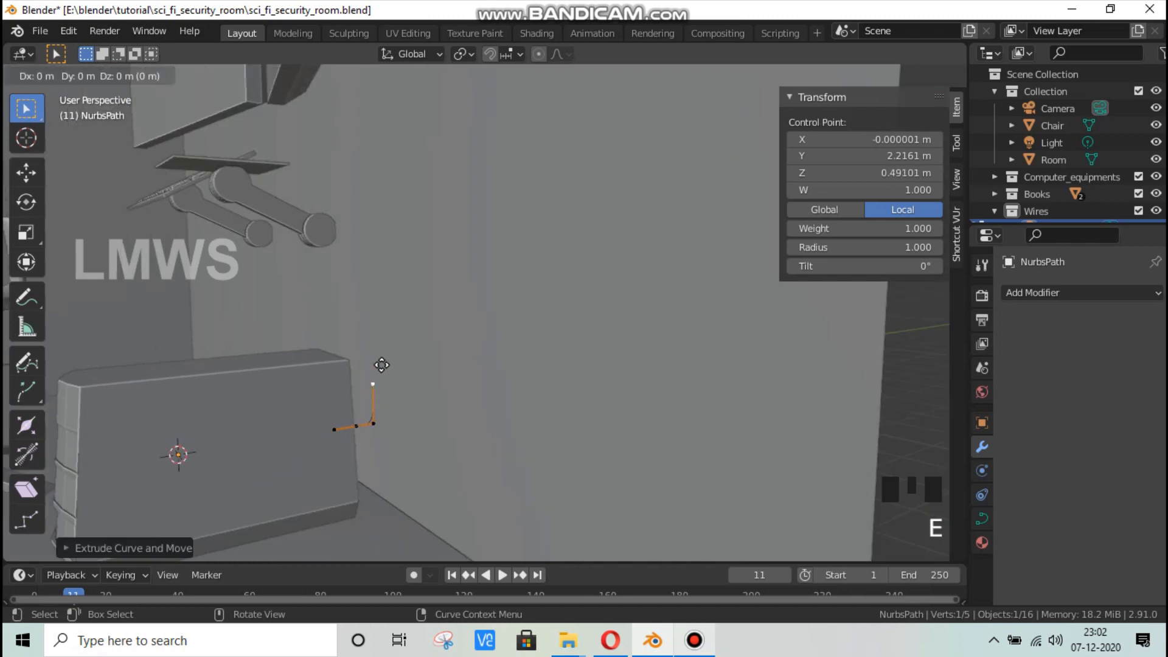
key("z")
left_click(371, 133)
Step: Extrude another short segment from the path's top end along Z to about 4.30 m
scroll(391, 320, "down", 3)
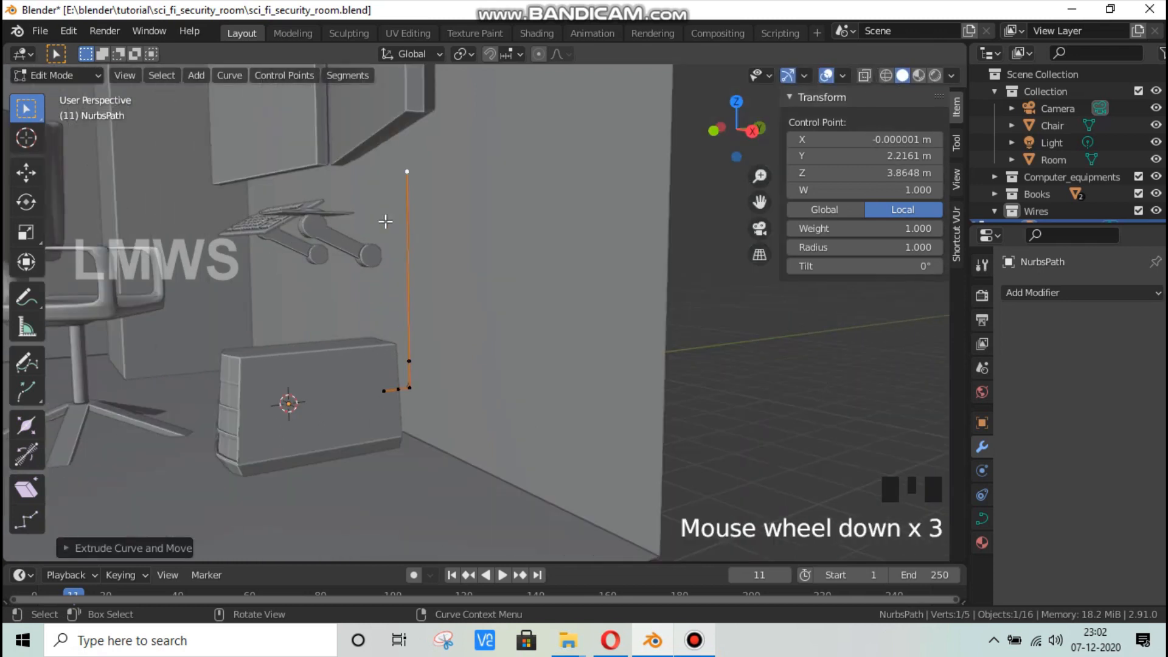
middle_click_drag(391, 321, 425, 331, "shift")
scroll(400, 319, "up", 3)
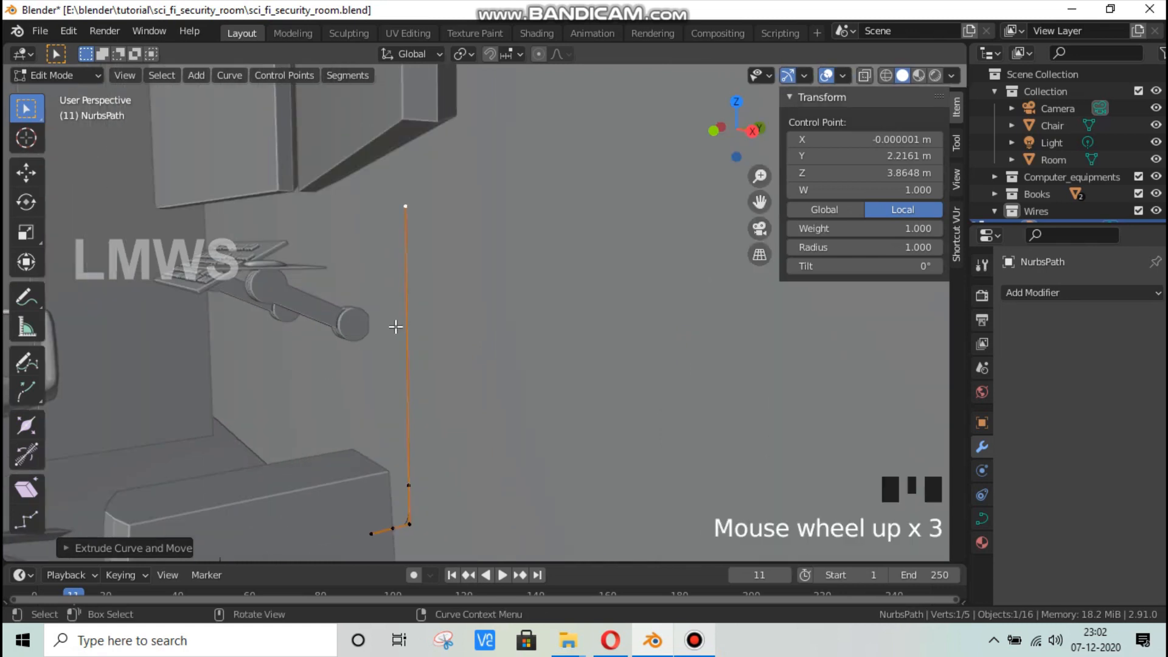
scroll(372, 331, "down", 1)
scroll(372, 326, "up", 1)
scroll(469, 346, "down", 2)
middle_click_drag(447, 343, 513, 283)
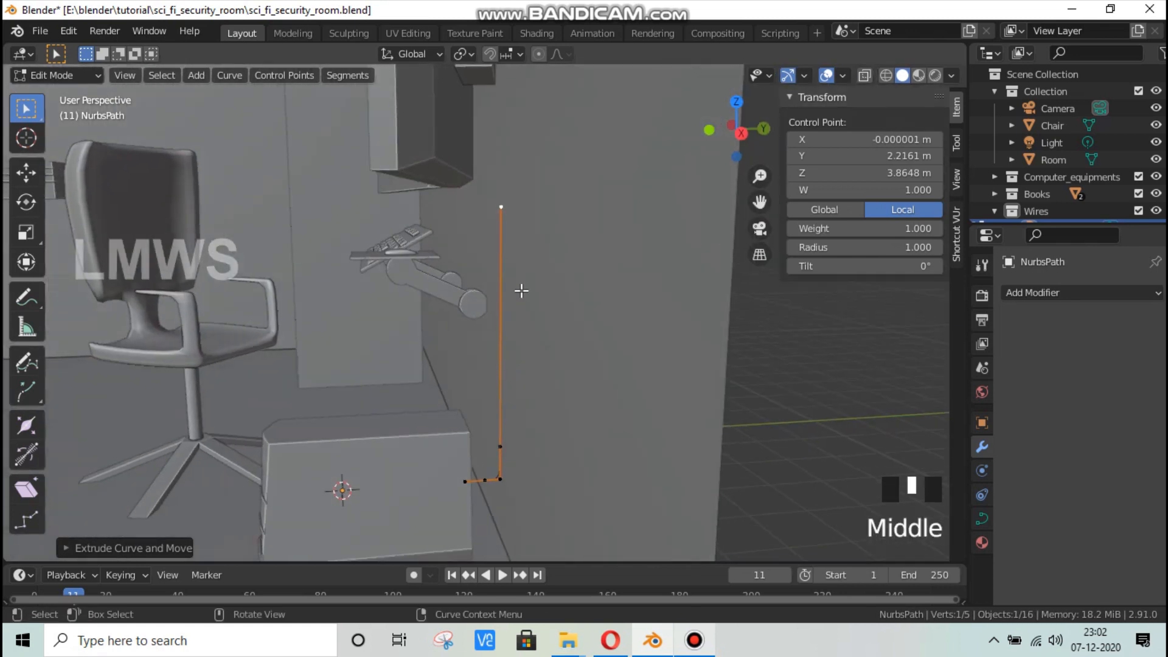
key("e")
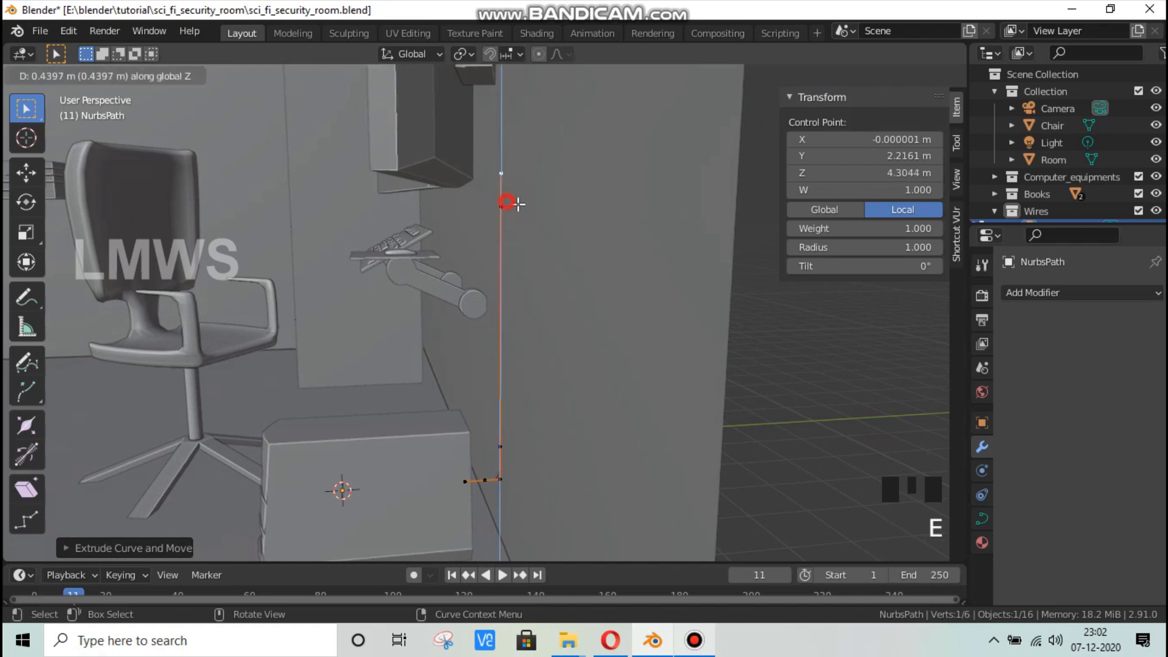
left_click(517, 204)
Step: Bend the wire's top end toward the monitor by moving its control point to about Y 1.87 m and Z 4.57 m
key("g")
key("y")
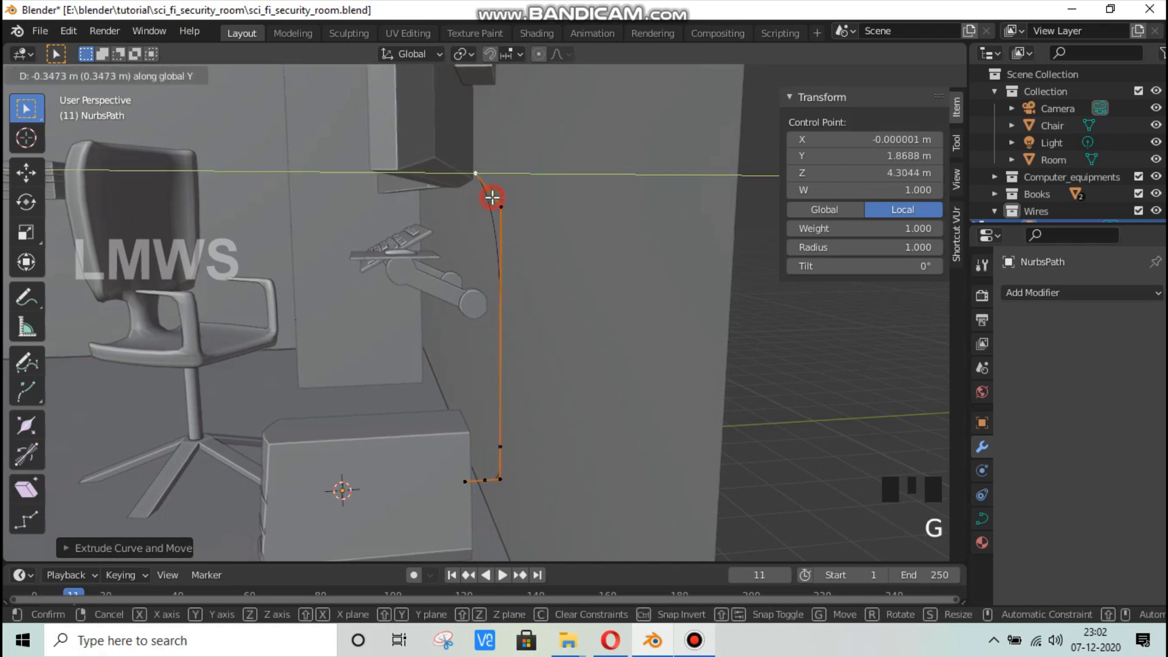
left_click(492, 197)
key("g")
left_click(498, 193)
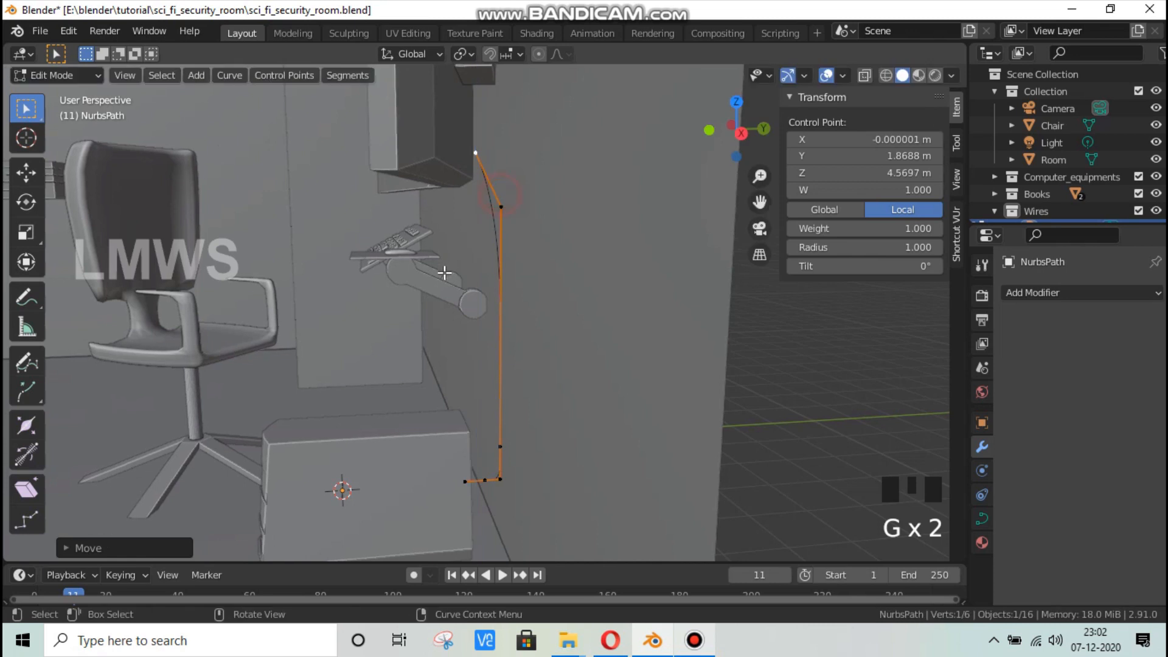
Step: Duplicate all control points of the wire and offset the copy along X by about -0.13 m
scroll(444, 273, "down", 3)
middle_click_drag(468, 290, 356, 302)
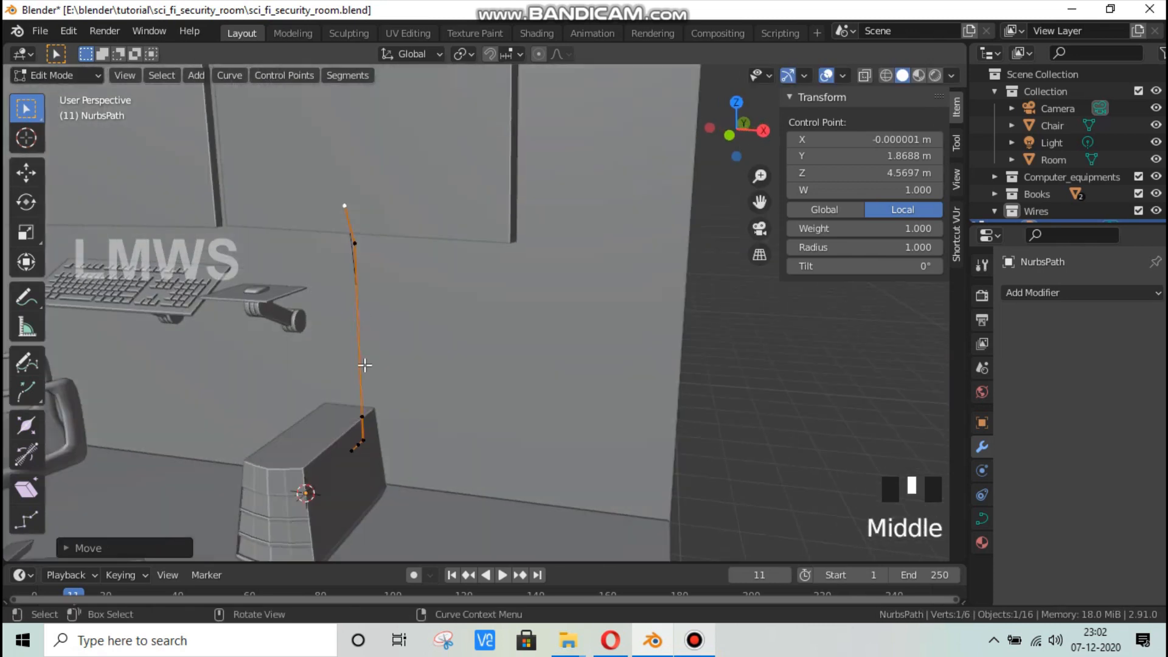
scroll(364, 365, "up", 2)
key("a")
key("shift+d")
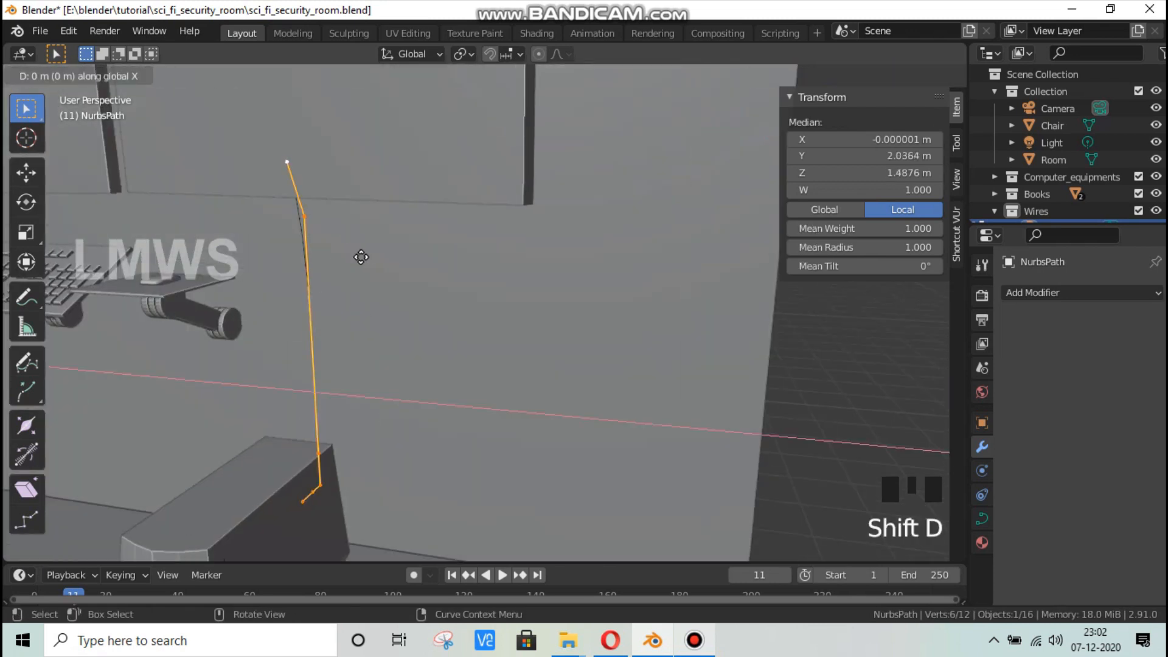
left_click(357, 273)
Step: Lower the second-highest control point of the duplicated wire to a Z of about 3.34 m
middle_click_drag(358, 273, 336, 258)
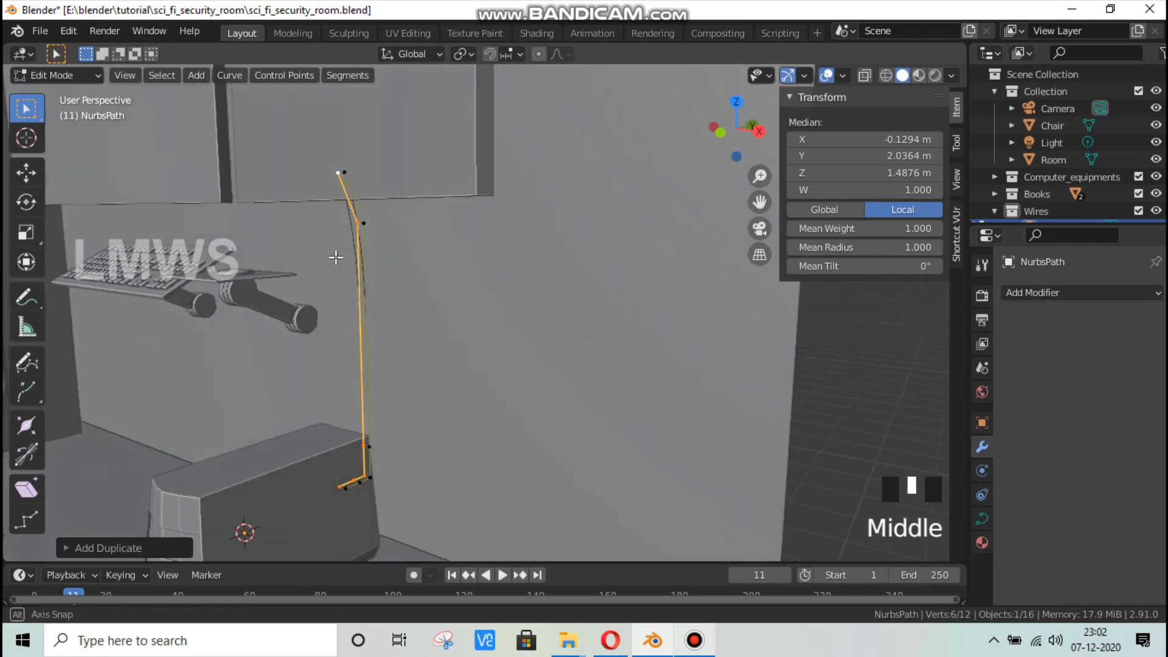
scroll(344, 221, "up", 2)
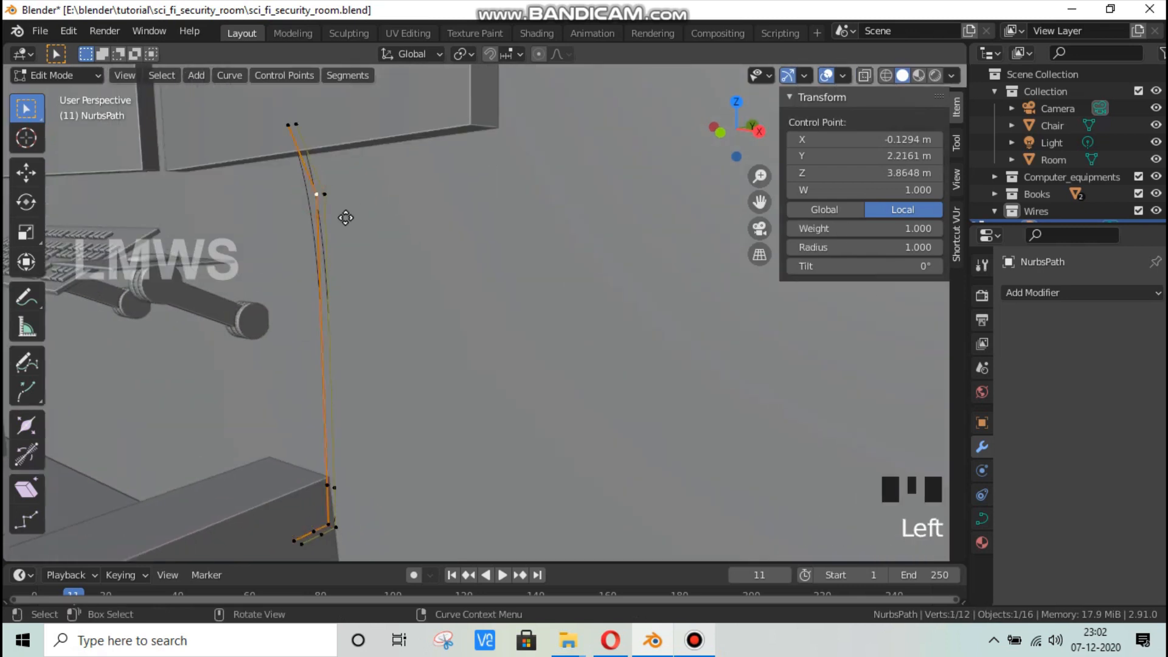
key("g")
left_click(296, 157)
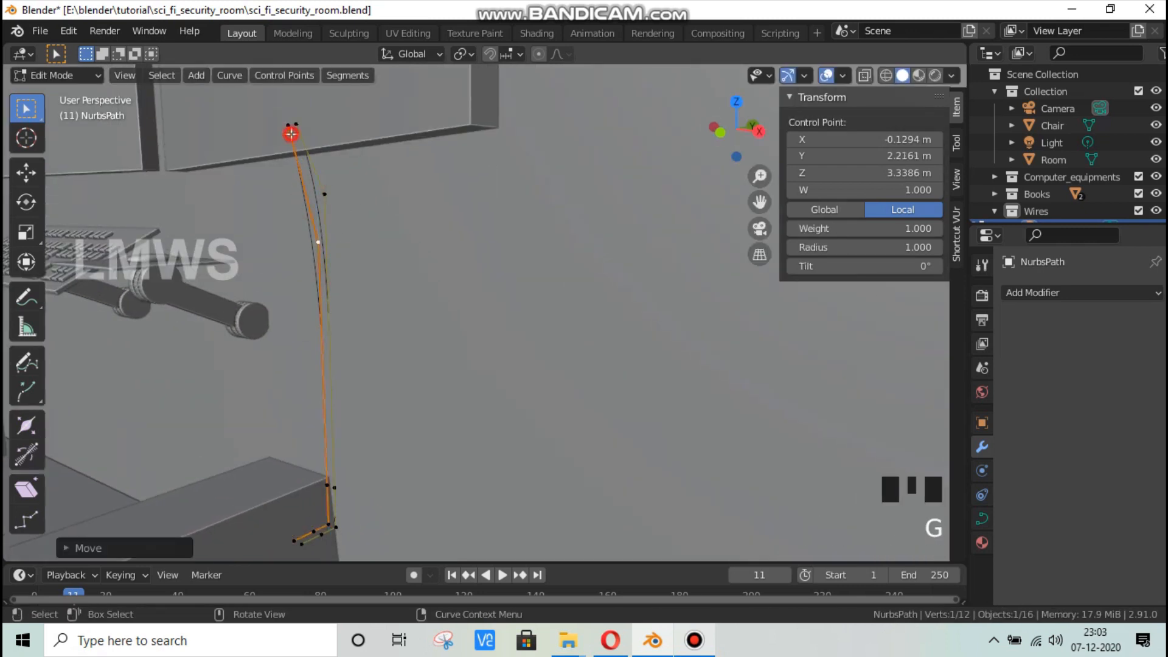
Step: Move the duplicated wire's top end point along Y to about 0.32 m
left_click(287, 126)
key("g")
key("y")
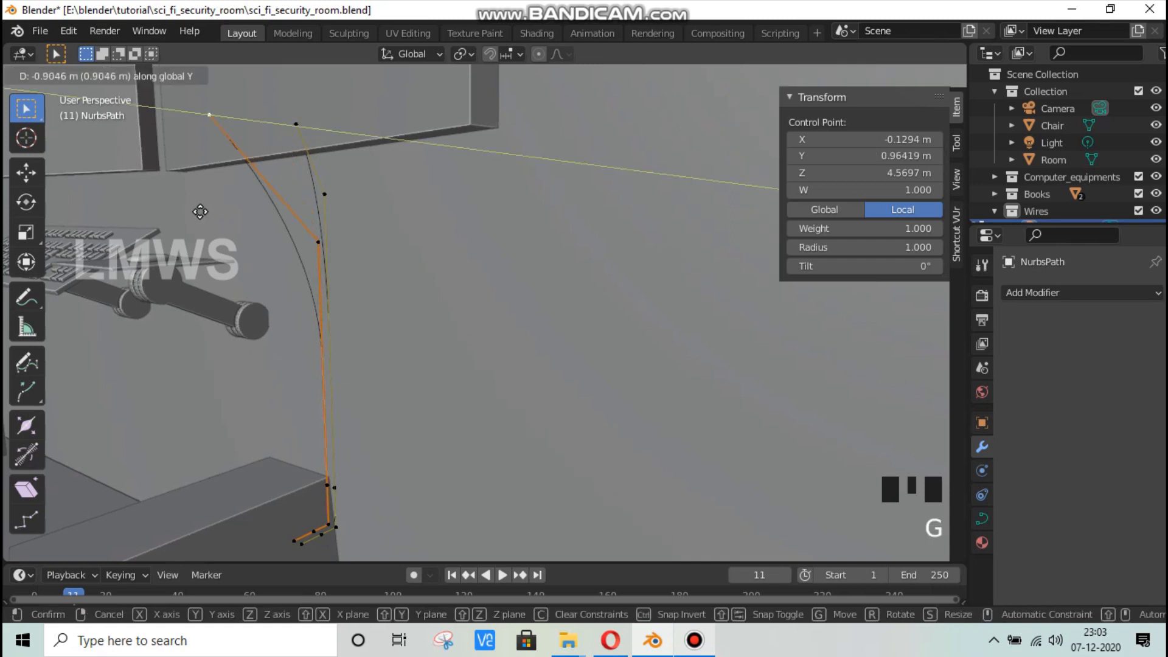
left_click(239, 204)
Step: Move the duplicated wire's end point along X to about -2.18 m and lower it along Z toward the keyboard
middle_click_drag(279, 253, 290, 336)
scroll(290, 336, "down", 2)
key("g")
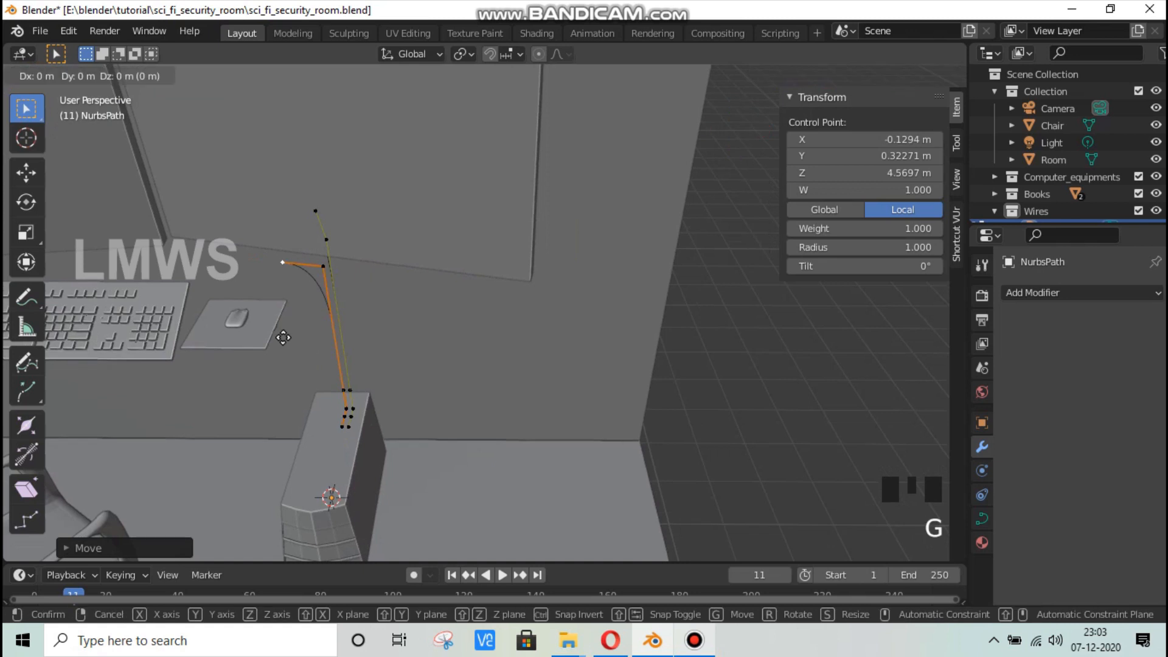
key("x")
left_click(155, 328)
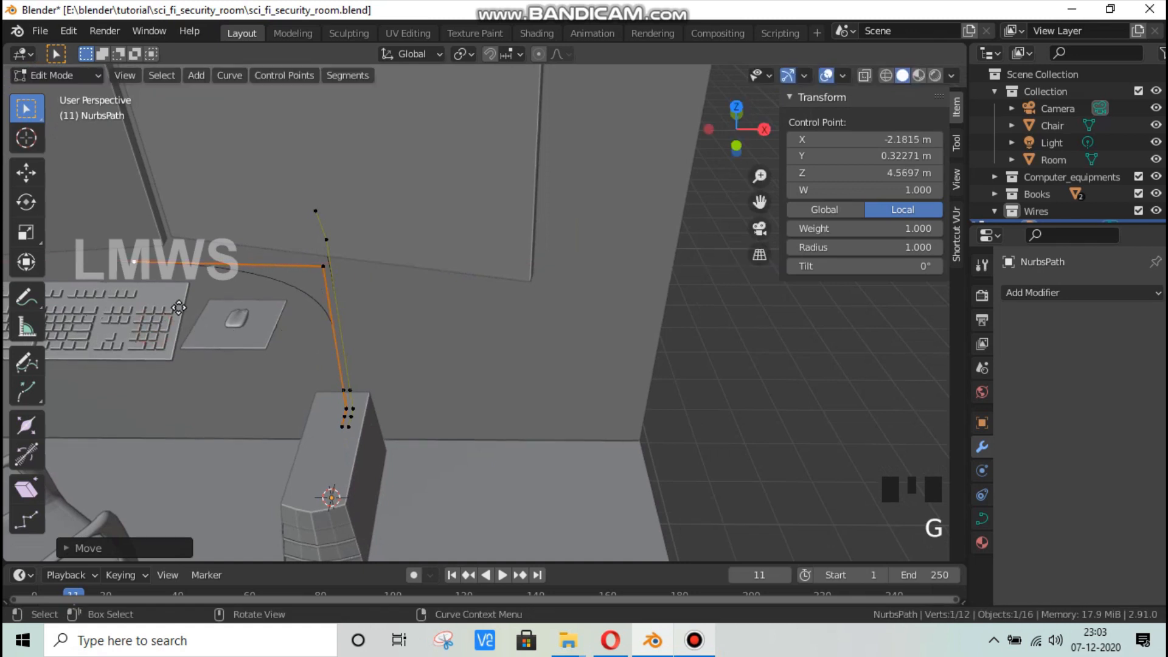
key("g")
key("z")
left_click(294, 344)
Step: Return to Object Mode and hide the Room object
middle_click_drag(294, 345, 527, 374)
key("Tab")
scroll(355, 307, "down", 1)
scroll(347, 399, "down", 3)
scroll(526, 377, "up", 4, "shift")
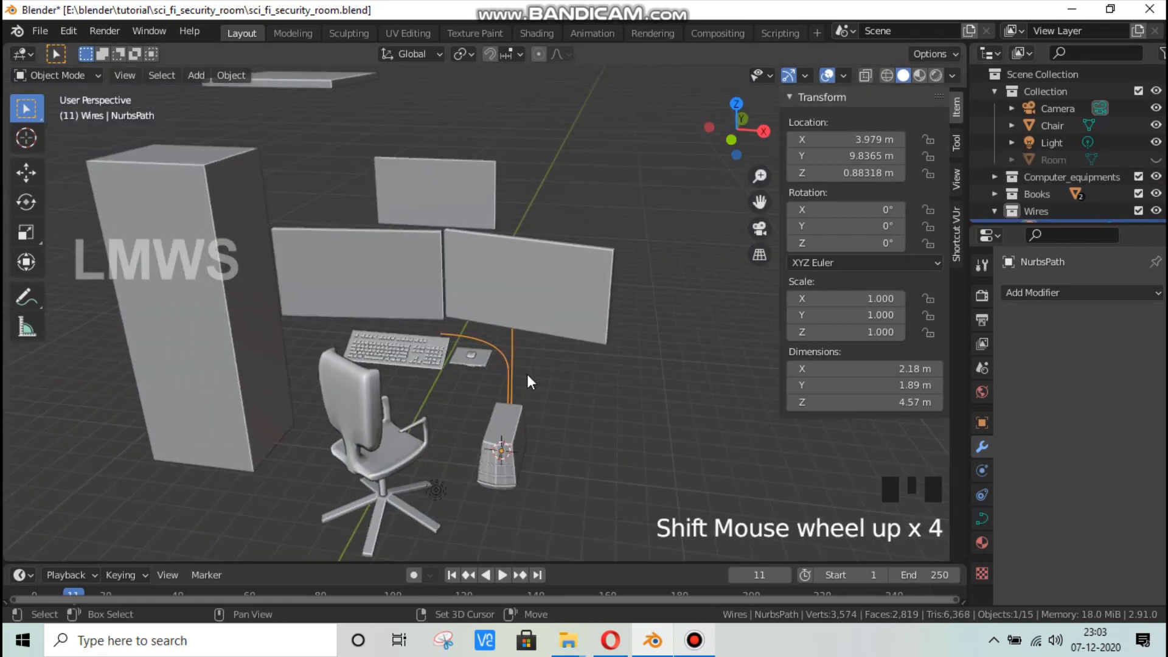
Step: Snap the 3D cursor to the face on the keyboard's rear edge in Edit Mode, then return to Object Mode
scroll(527, 374, "up", 2)
left_click_drag(743, 135, 712, 181)
scroll(449, 416, "up", 4)
middle_click_drag(449, 416, 391, 360)
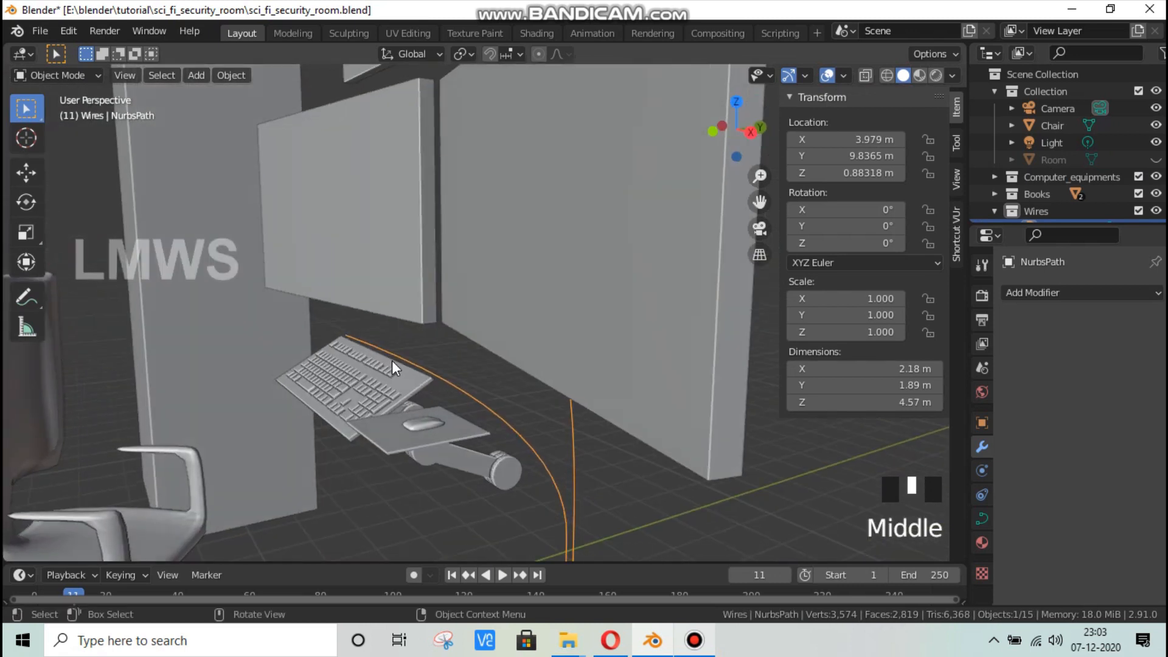
left_click(391, 370)
key("Tab")
scroll(550, 425, "up", 3)
middle_click_drag(550, 425, 699, 438)
scroll(675, 417, "down", 2)
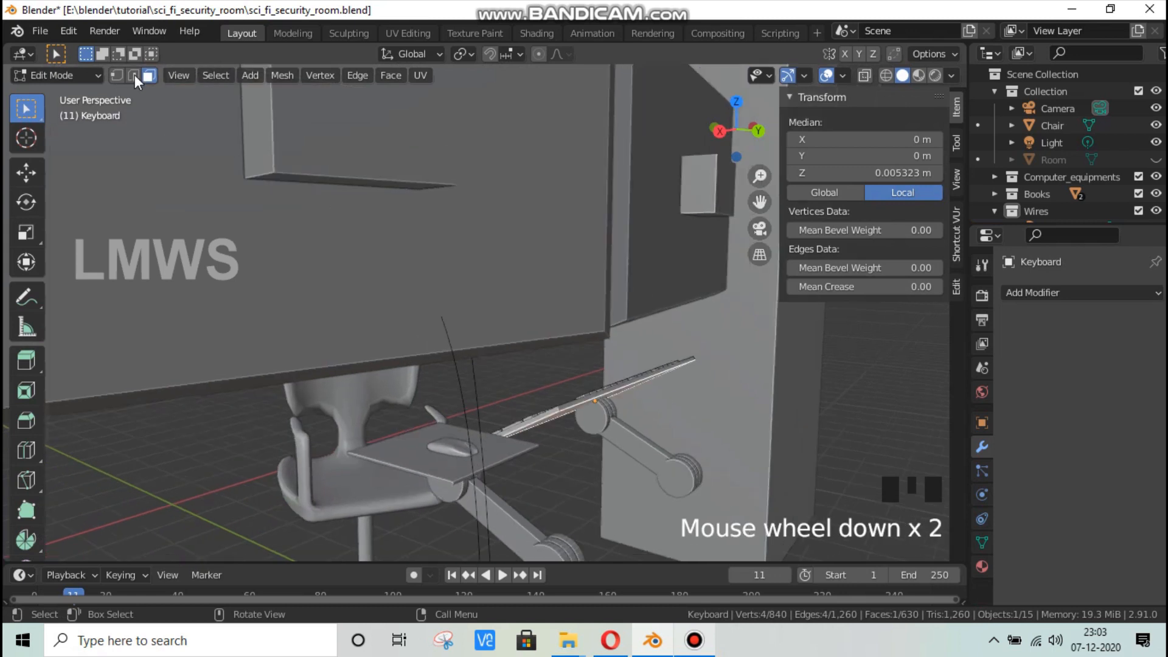
left_click(596, 402)
key("alt+a")
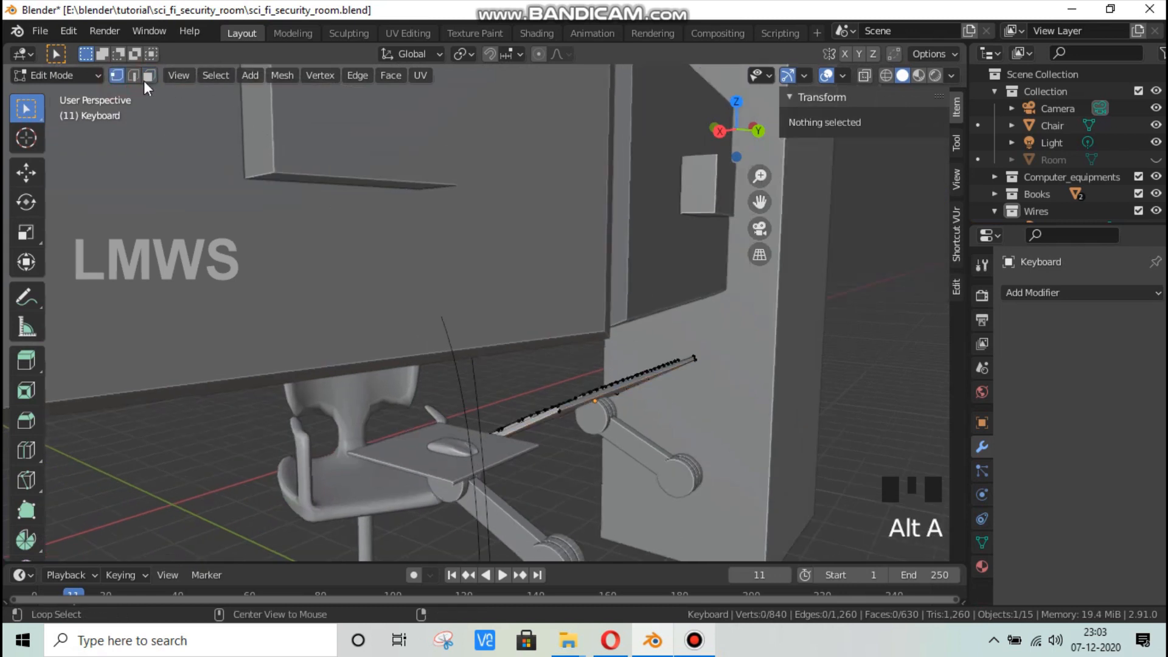
double_click(630, 382)
key("shift+s")
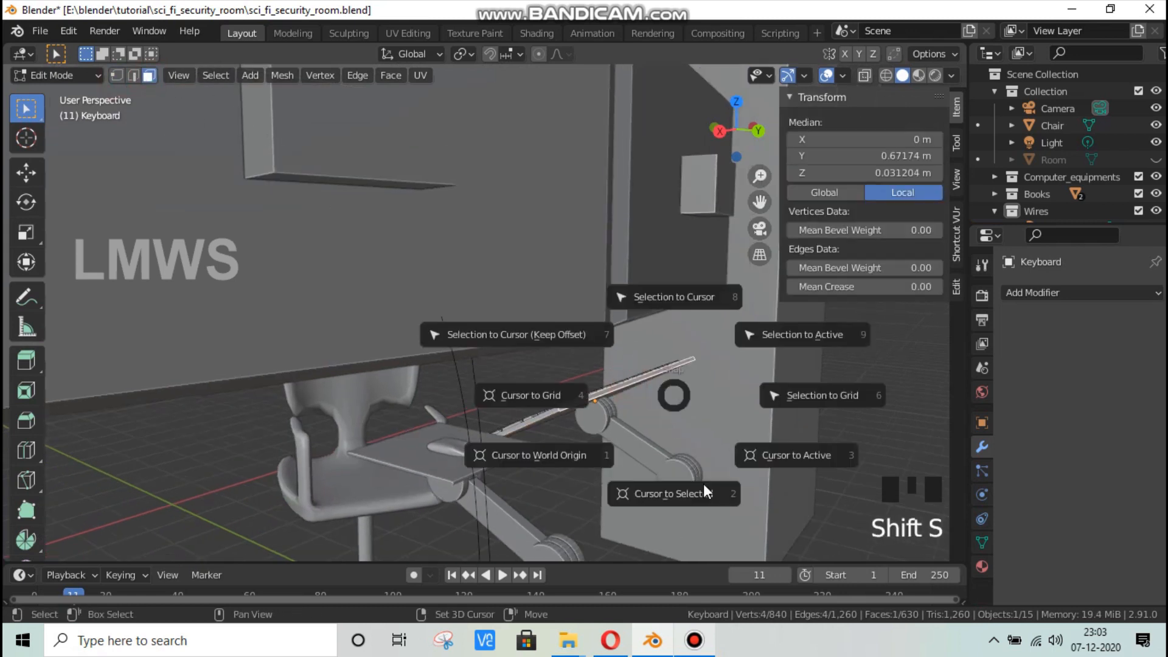
left_click(696, 495)
key("Tab")
Step: Snap the keyboard wire's end control point to the 3D cursor at the keyboard's rear edge
middle_click_drag(538, 430, 451, 430)
left_click(451, 429)
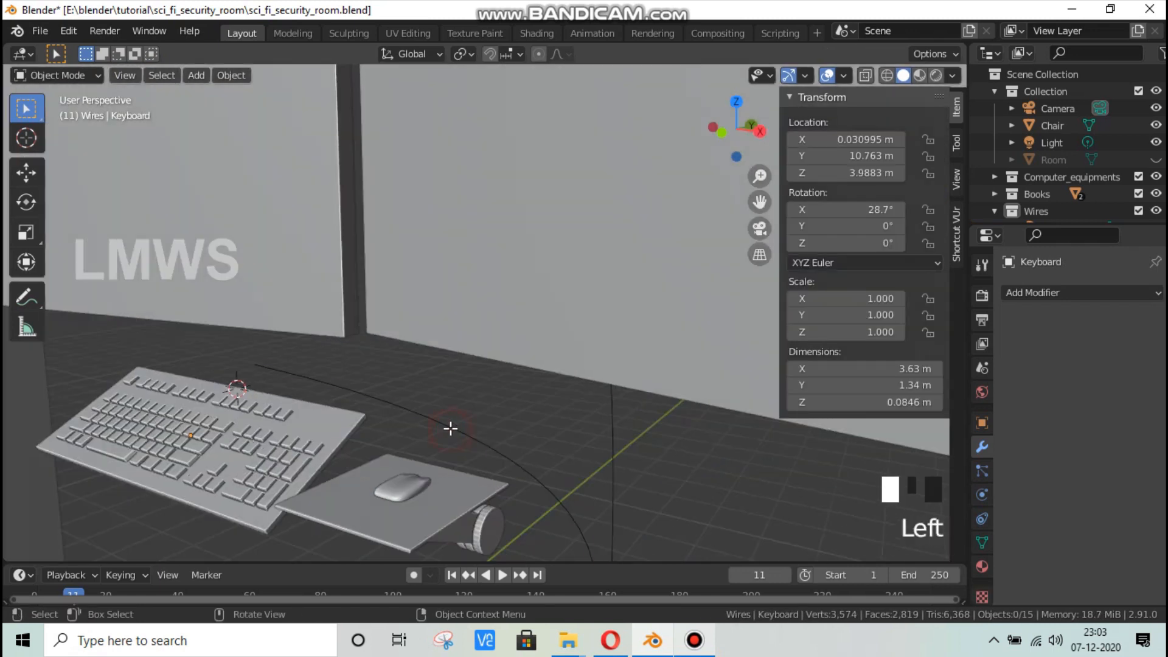
key("Tab")
left_click(263, 362)
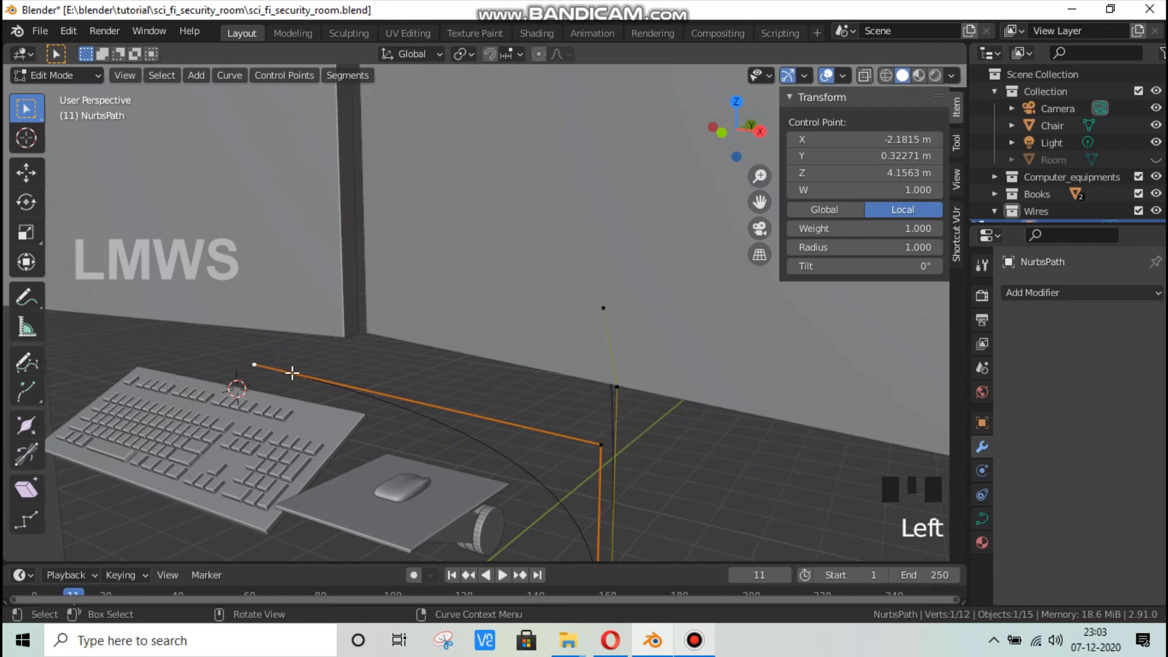
key("shift+s")
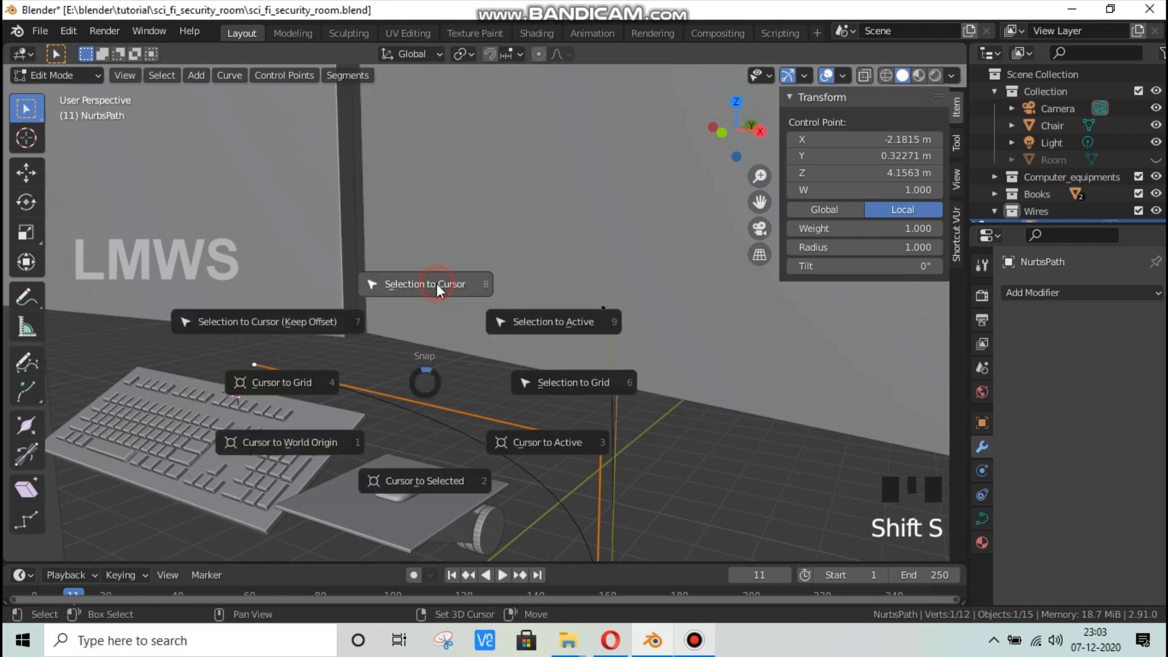
left_click(436, 283)
key("Tab")
Step: Subdivide the wire segment between its bend and its keyboard end with two cuts
middle_click_drag(539, 434, 565, 418)
key("Tab")
left_click(565, 417)
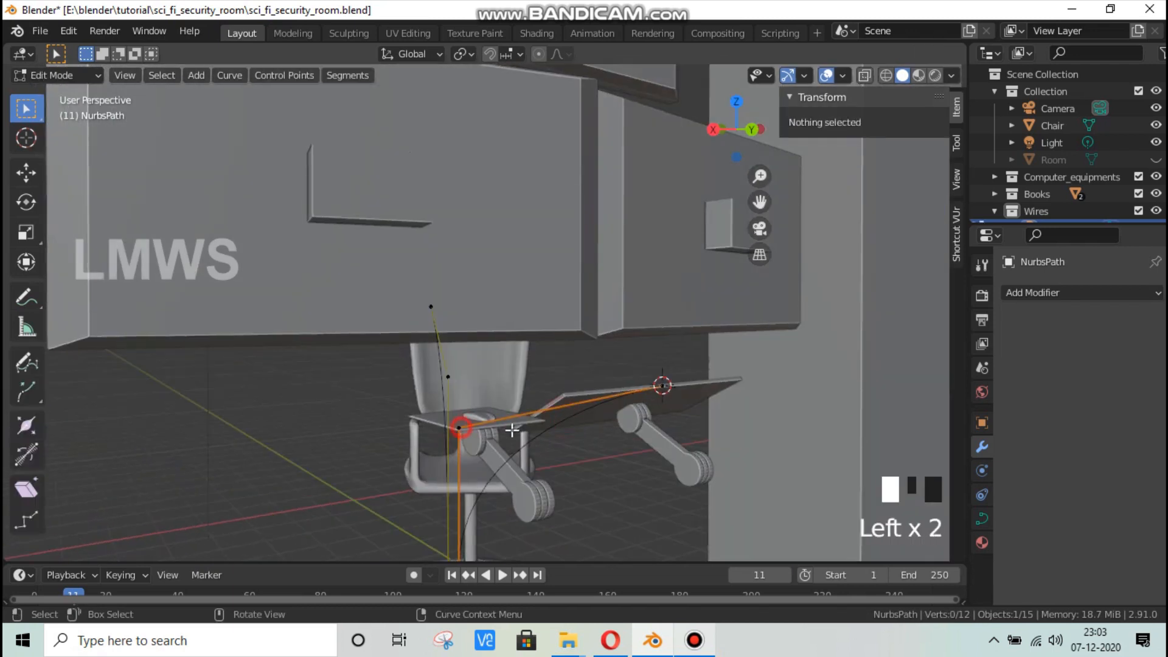
left_click(460, 427)
right_click(621, 399)
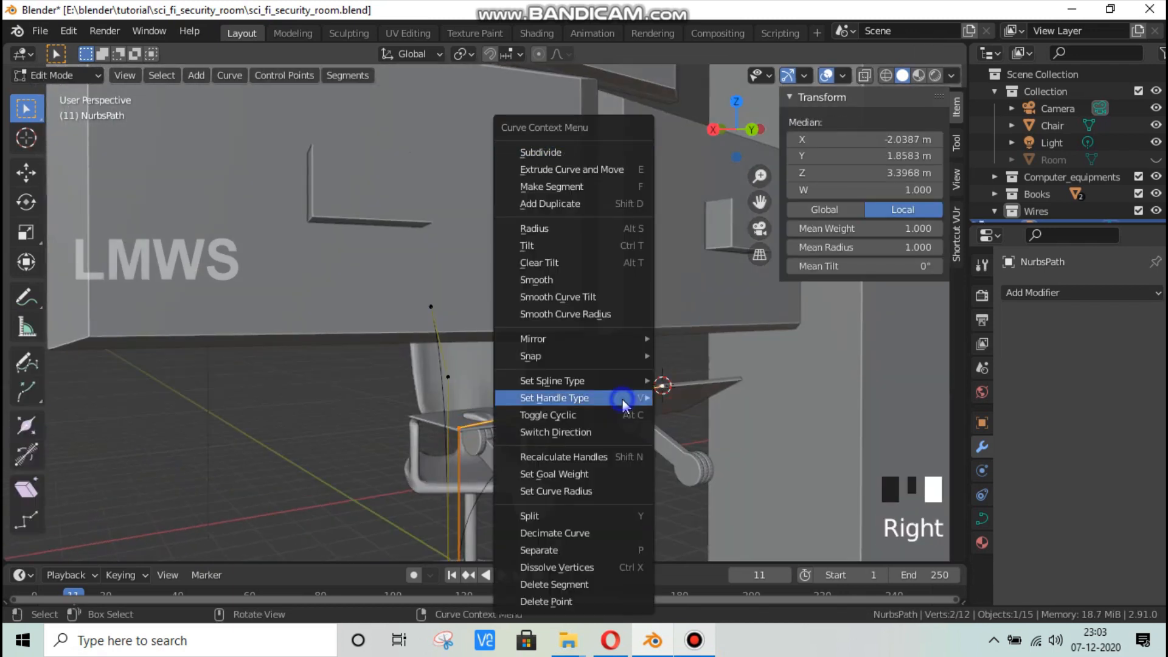
left_click(573, 152)
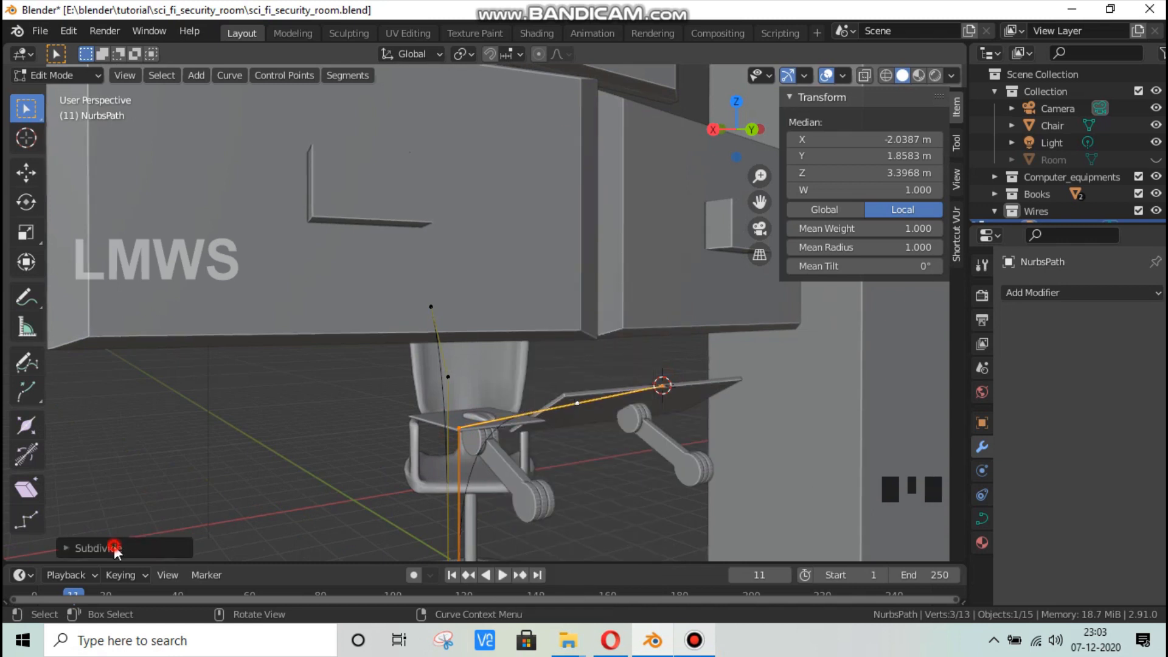
left_click(113, 548)
left_click(187, 520)
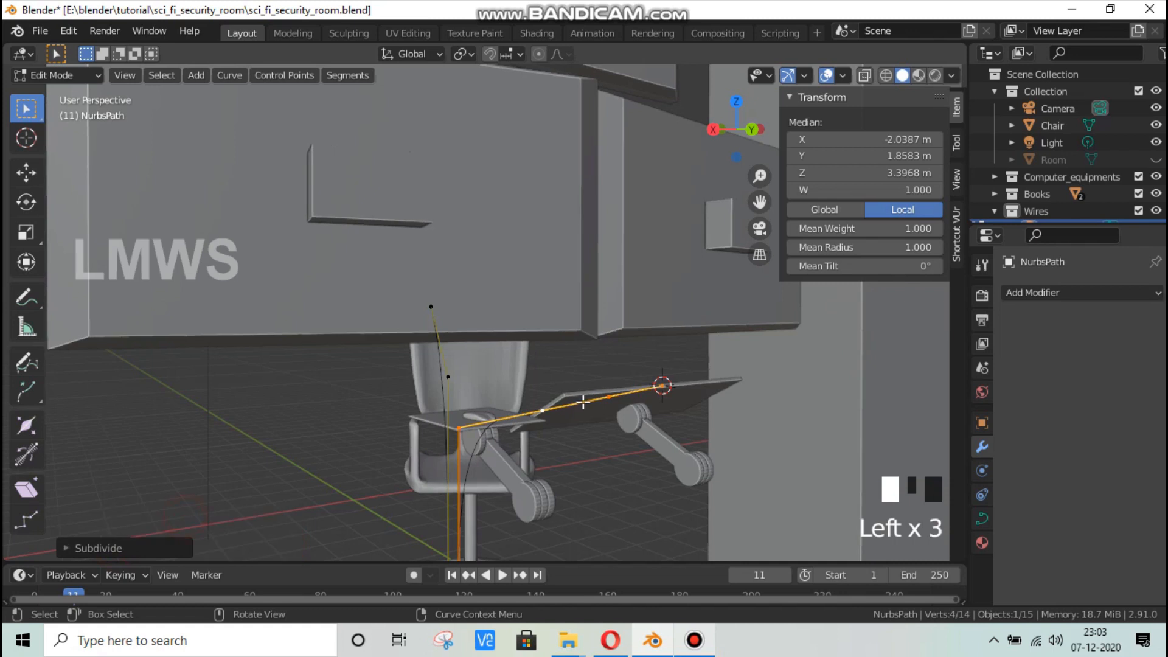
Step: Lower the wire's bend control point to a Z of about 2.14 m and move it along X to about -0.91 m
scroll(492, 395, "down", 3)
left_click(497, 392)
key("g")
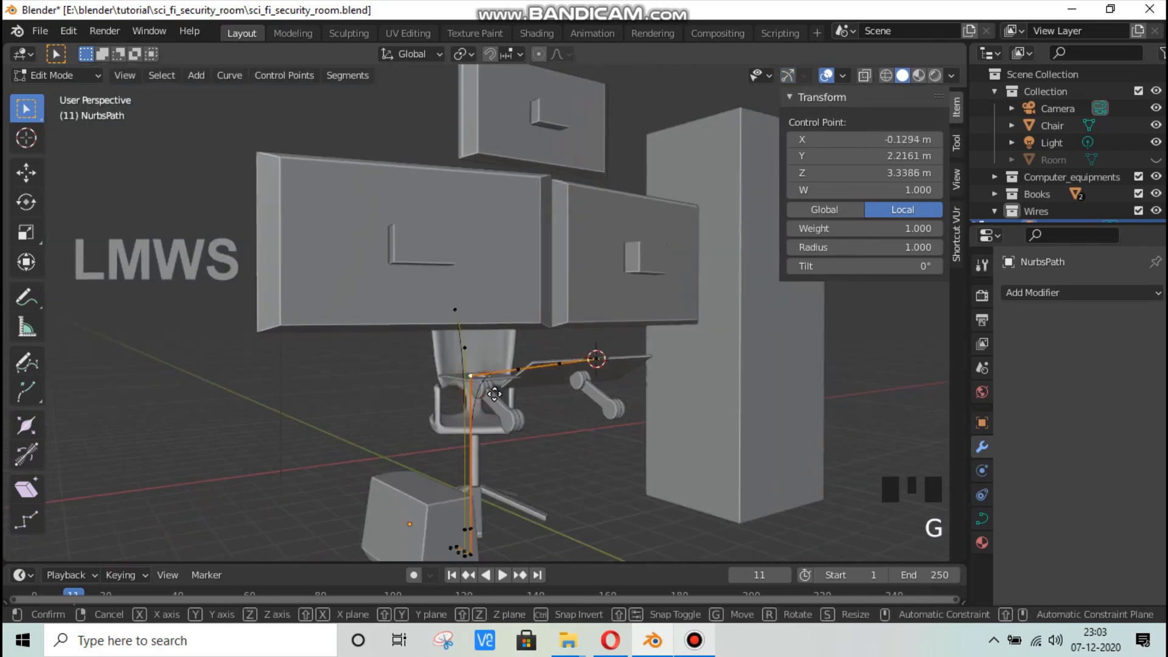
key("z")
left_click(496, 458)
key("g")
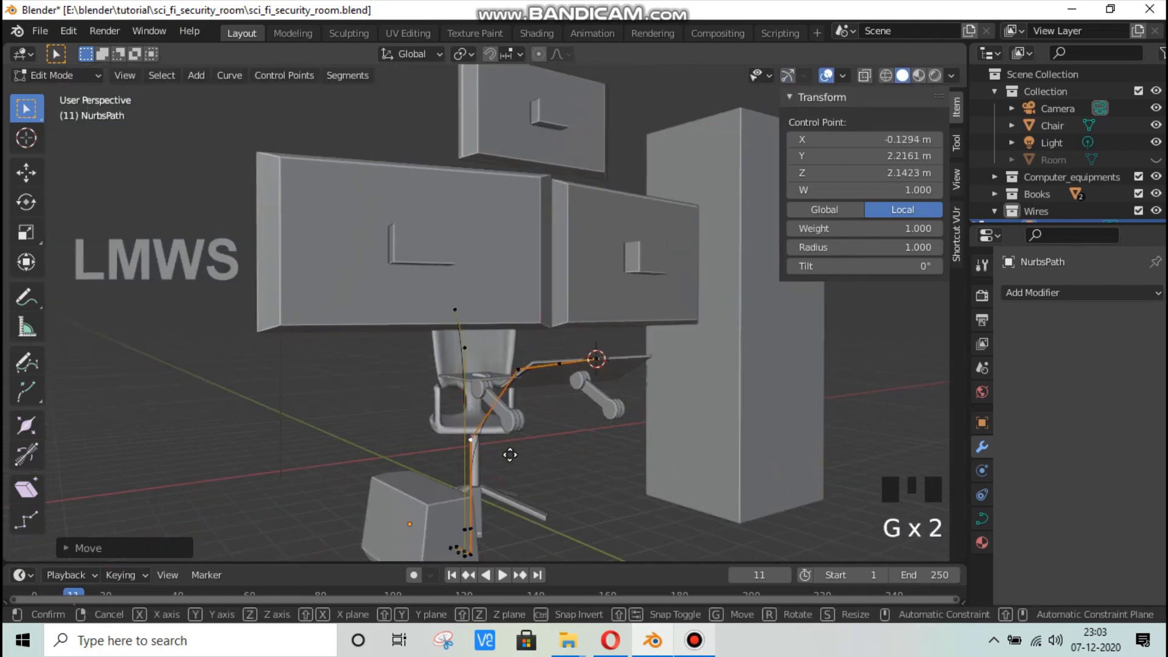
key("x")
left_click(530, 449)
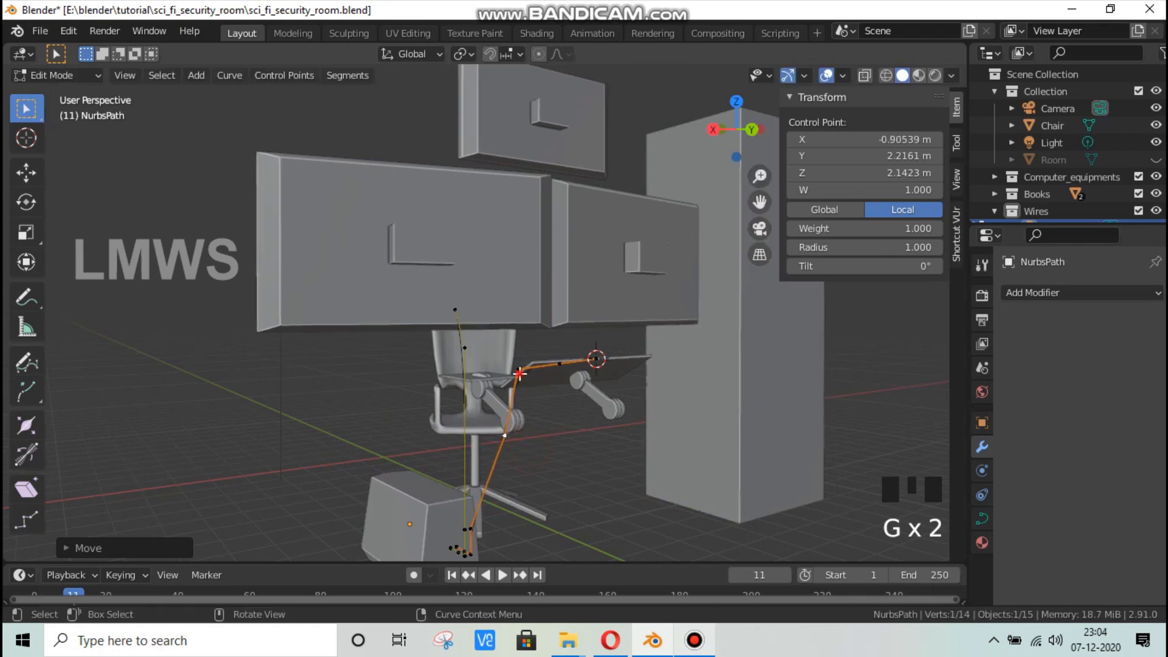
Step: Lower the adjacent new control point to a Z of about 2.63 m and move it about 1.2 m along Y
key("g")
key("z")
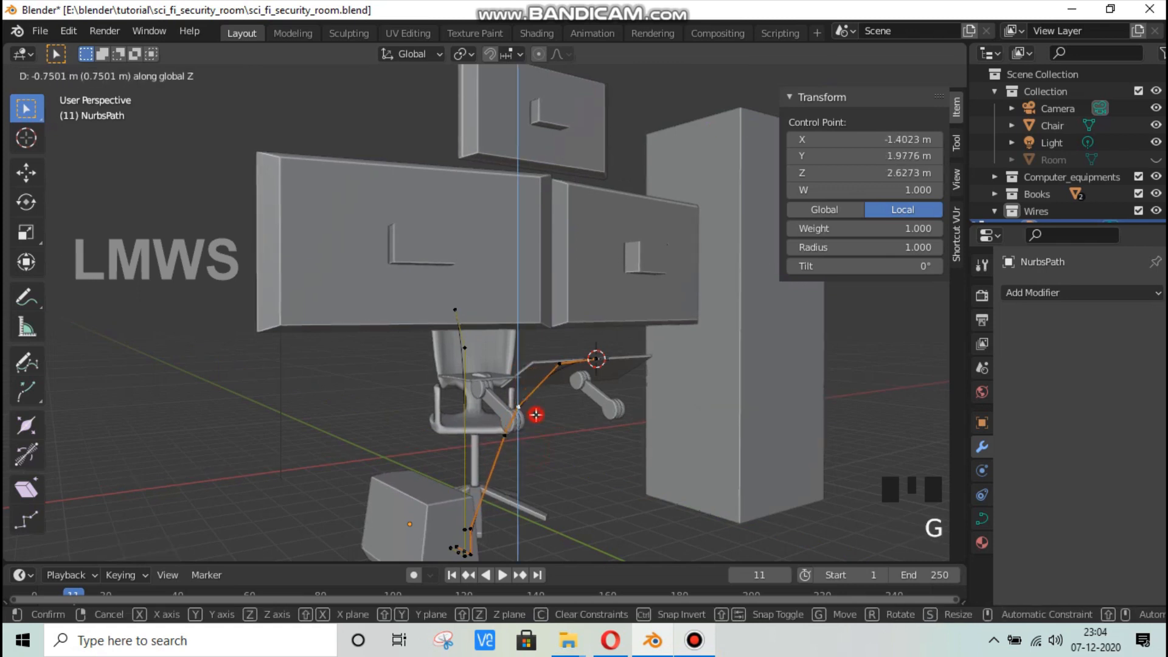
left_click(535, 415)
key("g")
key("y")
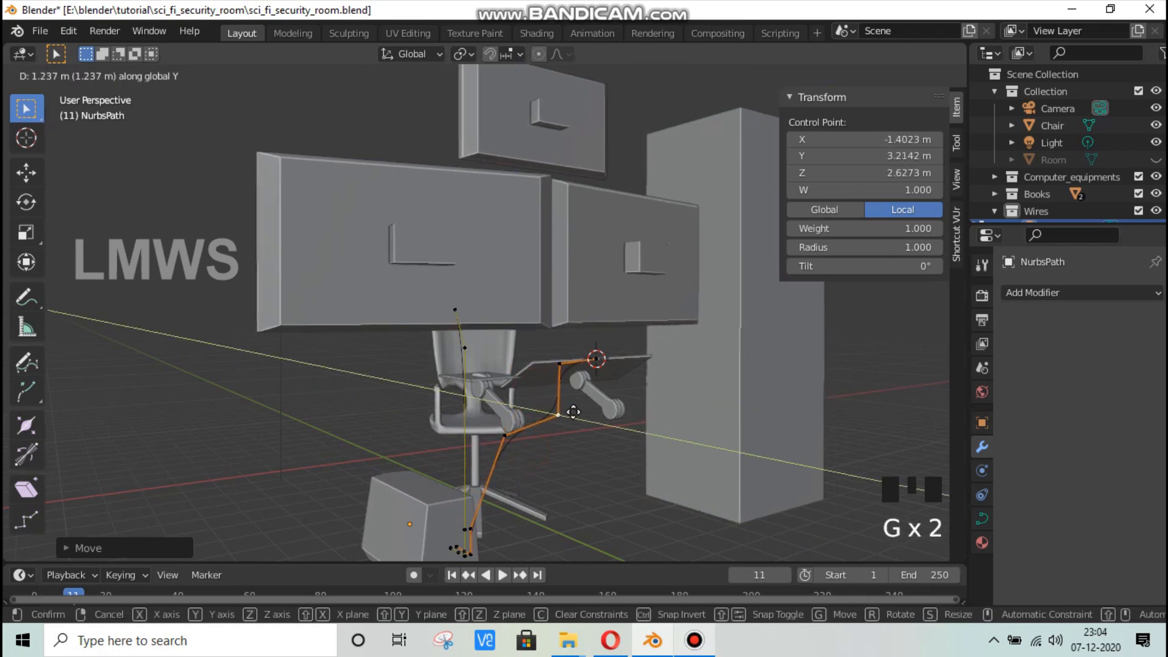
left_click(570, 412)
Step: Lower the former bend point further along Z and move the next control point near the CPU along X
left_click(505, 438)
key("g")
key("z")
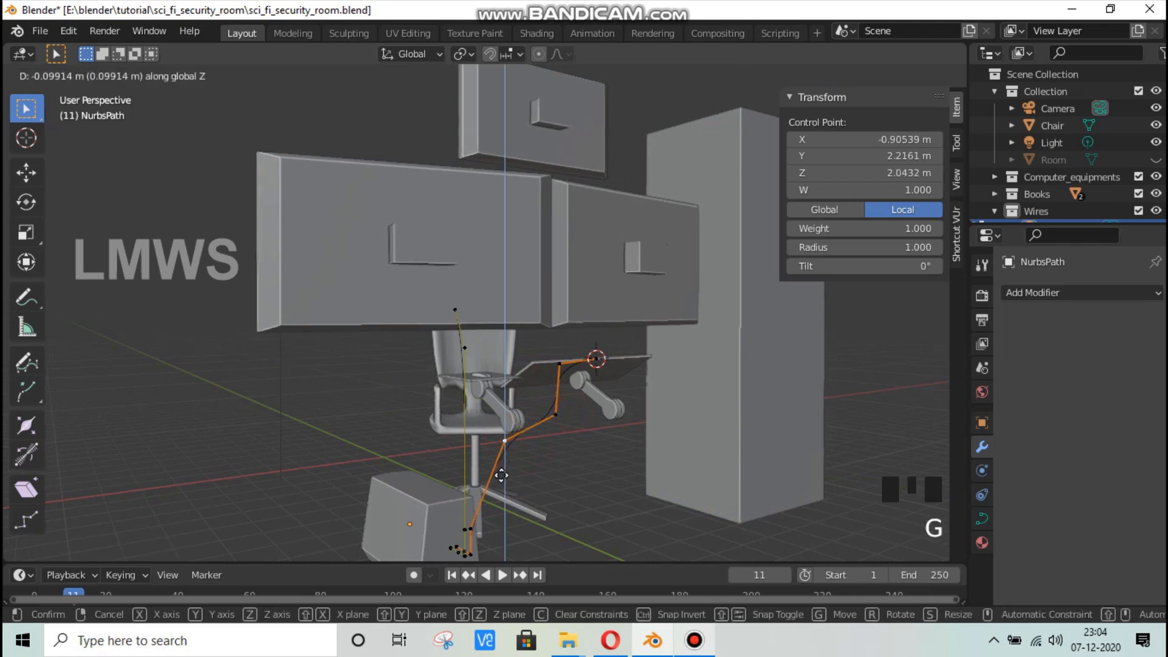
left_click(484, 521)
key("g")
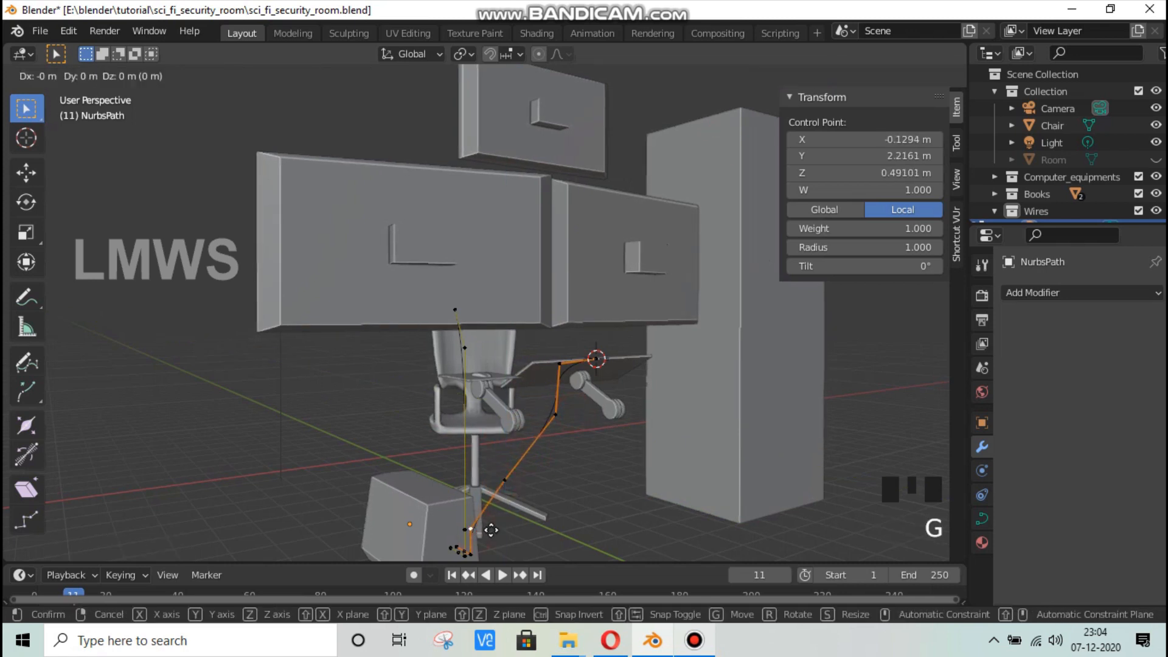
key("x")
left_click(408, 469)
Step: Move the wire's control point hanging below the keyboard along Y
middle_click_drag(408, 469, 539, 329)
left_click(599, 430)
key("g")
key("y")
left_click(554, 437)
key("Tab")
key("Tab")
Step: Duplicate the whole keyboard wire and offset the copy about 0.08 m along X
scroll(498, 436, "up", 2)
key("l")
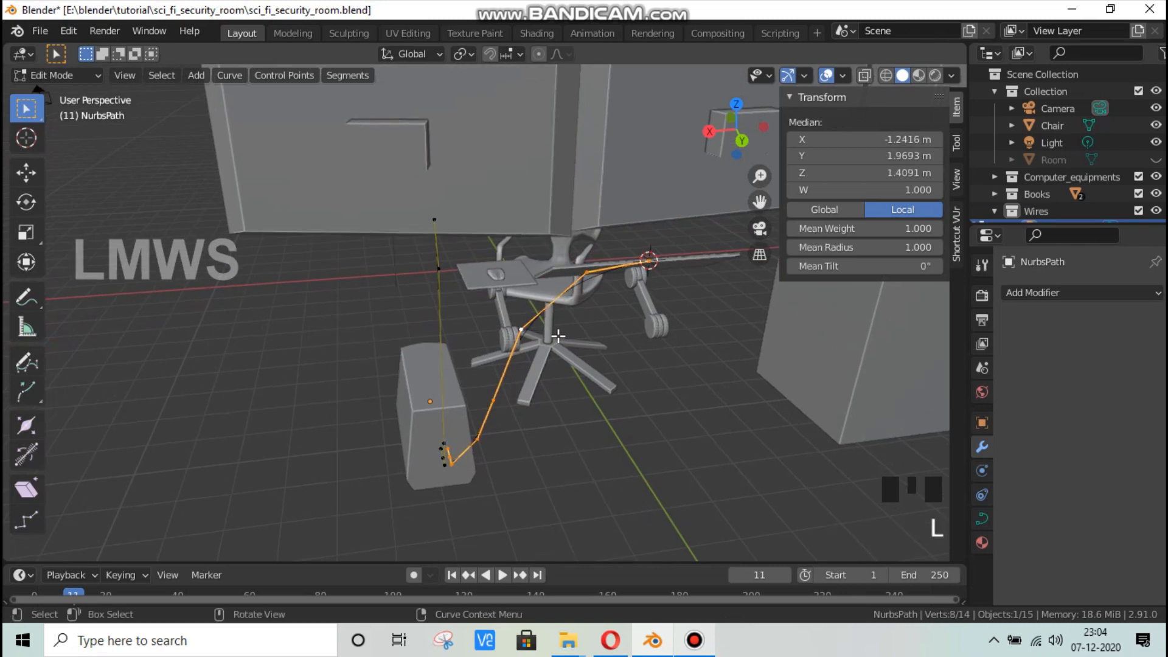
key("shift+d")
key("x")
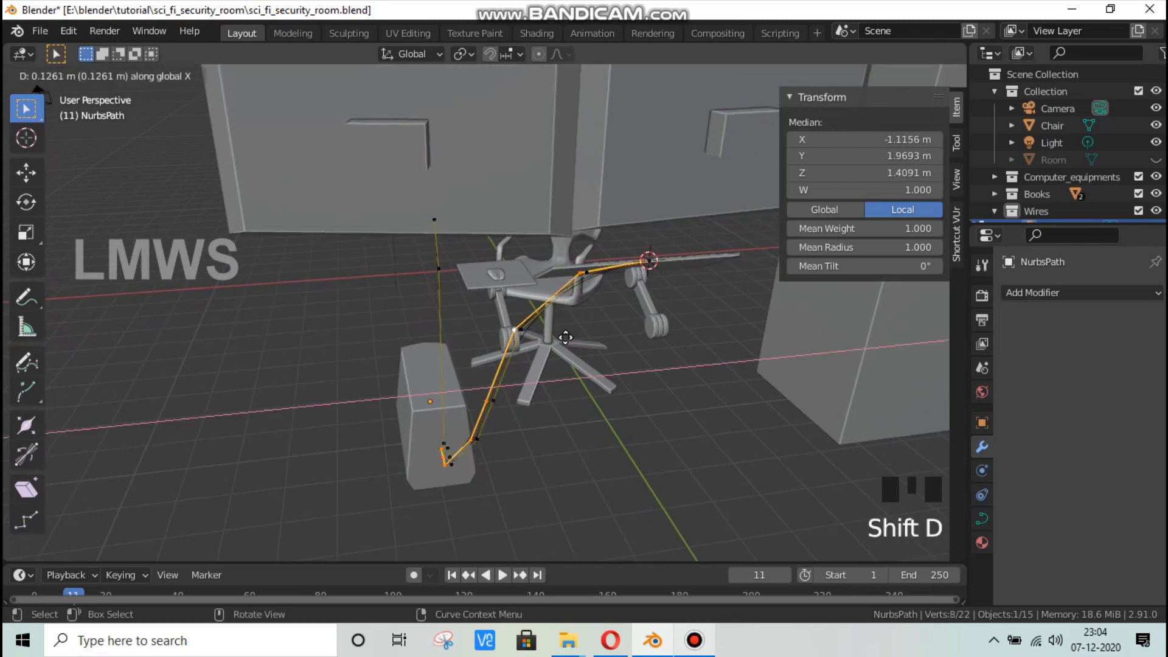
left_click(567, 337)
scroll(602, 286, "up", 3)
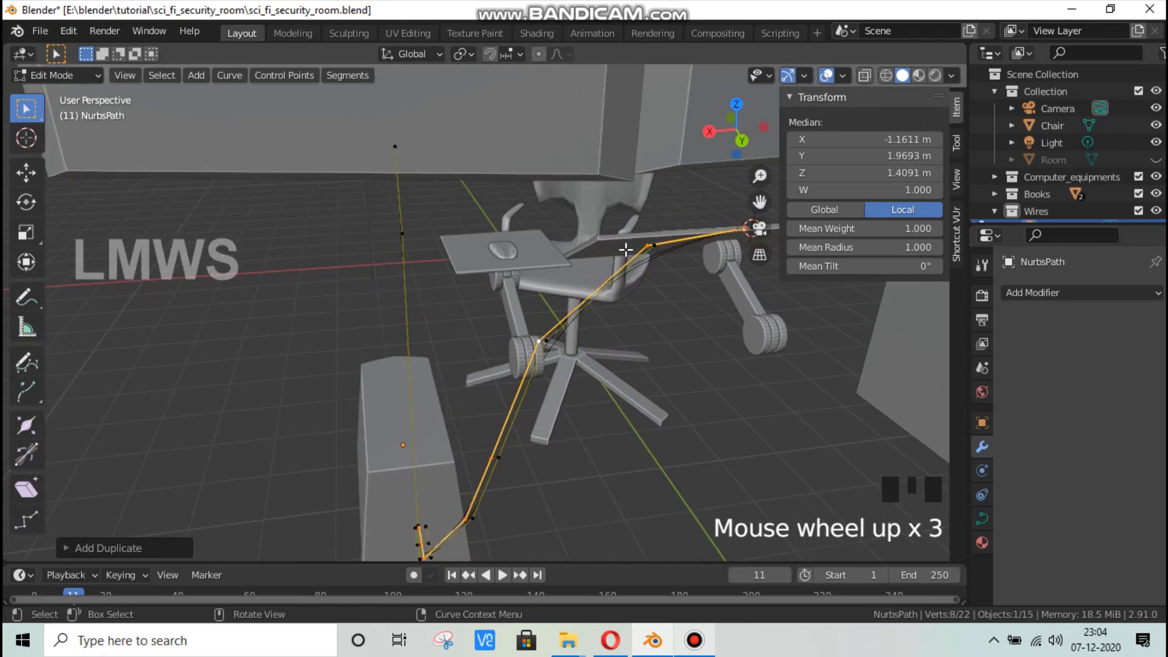
left_click(632, 252)
scroll(632, 252, "down", 1)
middle_click_drag(632, 252, 809, 399)
left_click(791, 367, "shift")
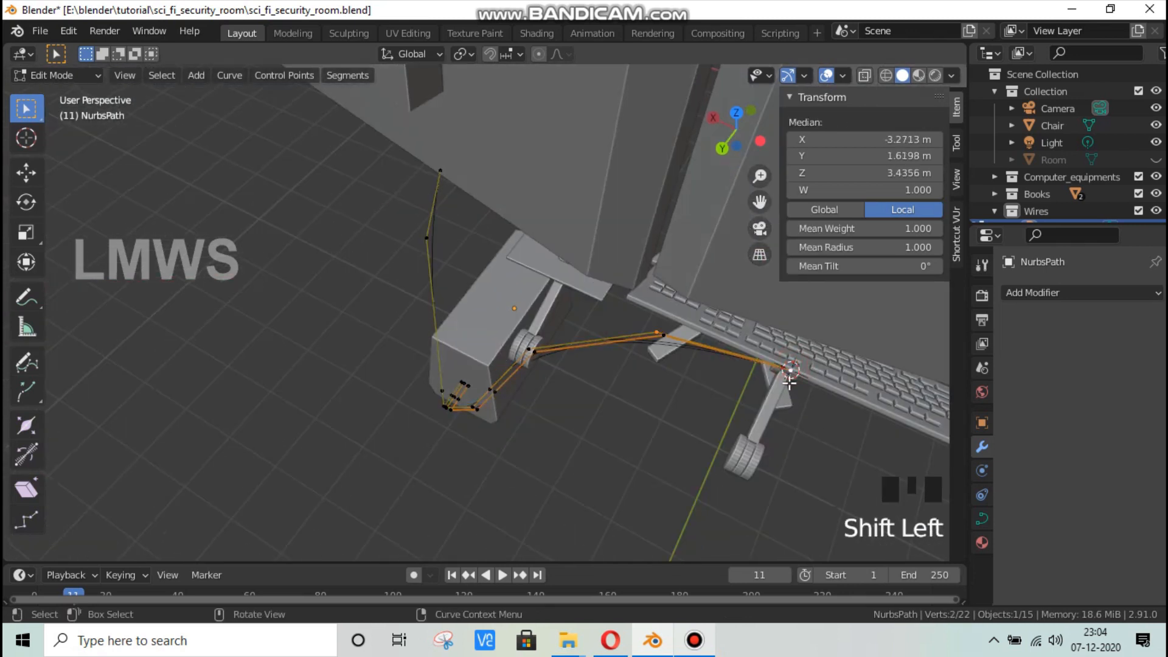
left_click(690, 335)
key("x")
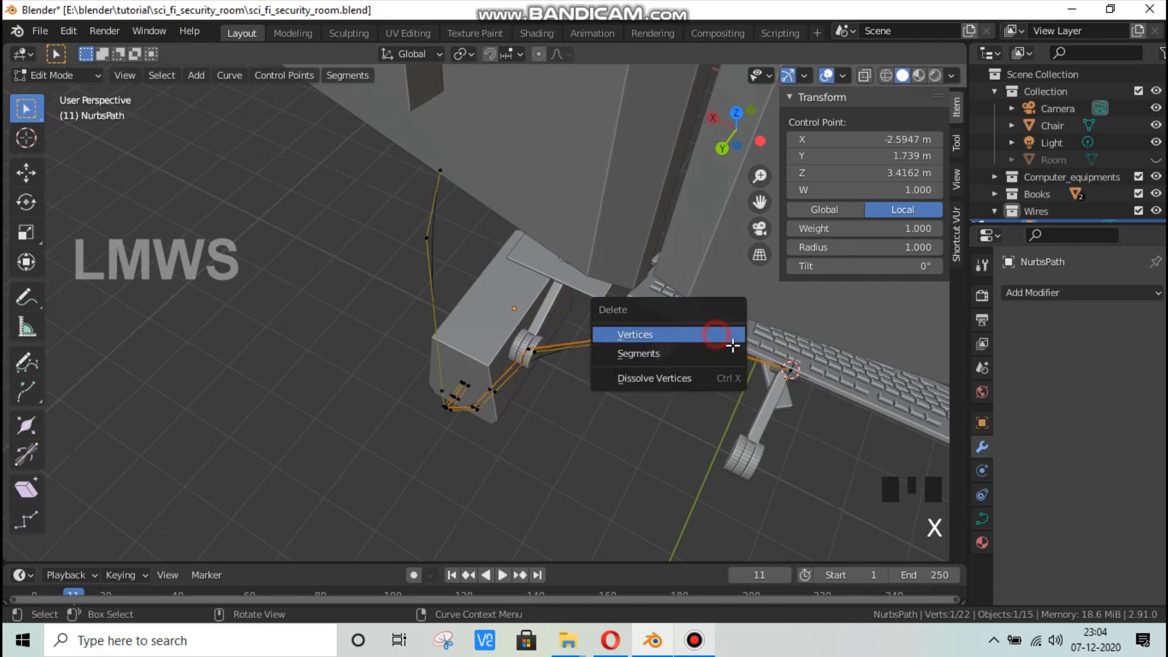
left_click(732, 346)
key("ctrl+z")
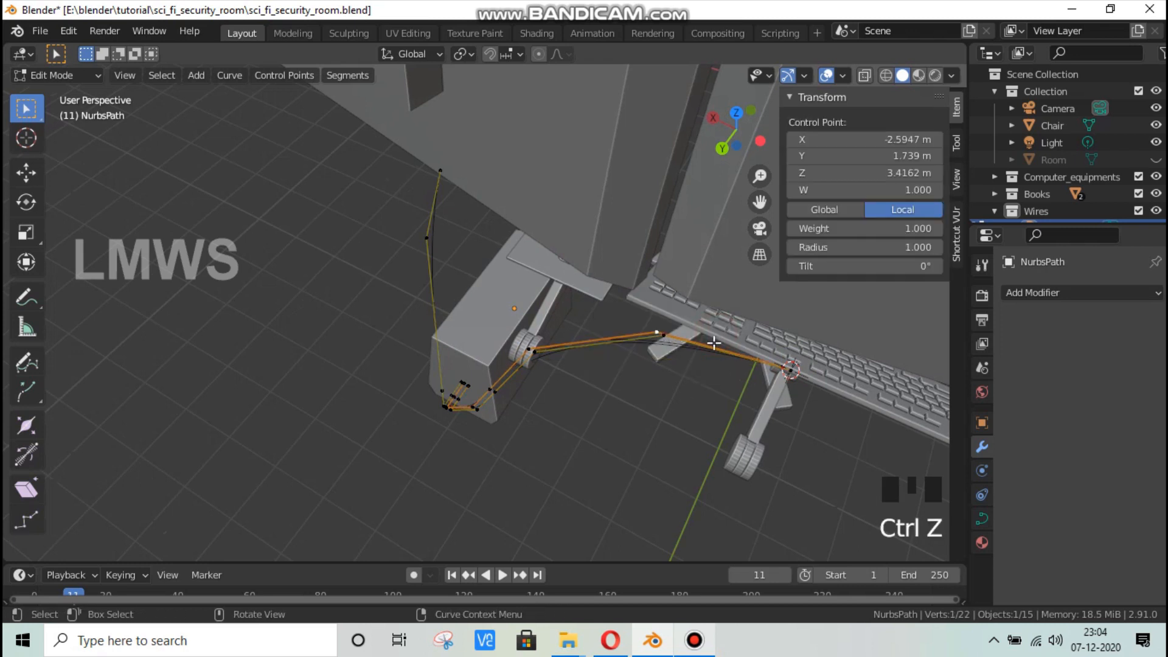
key("alt+a")
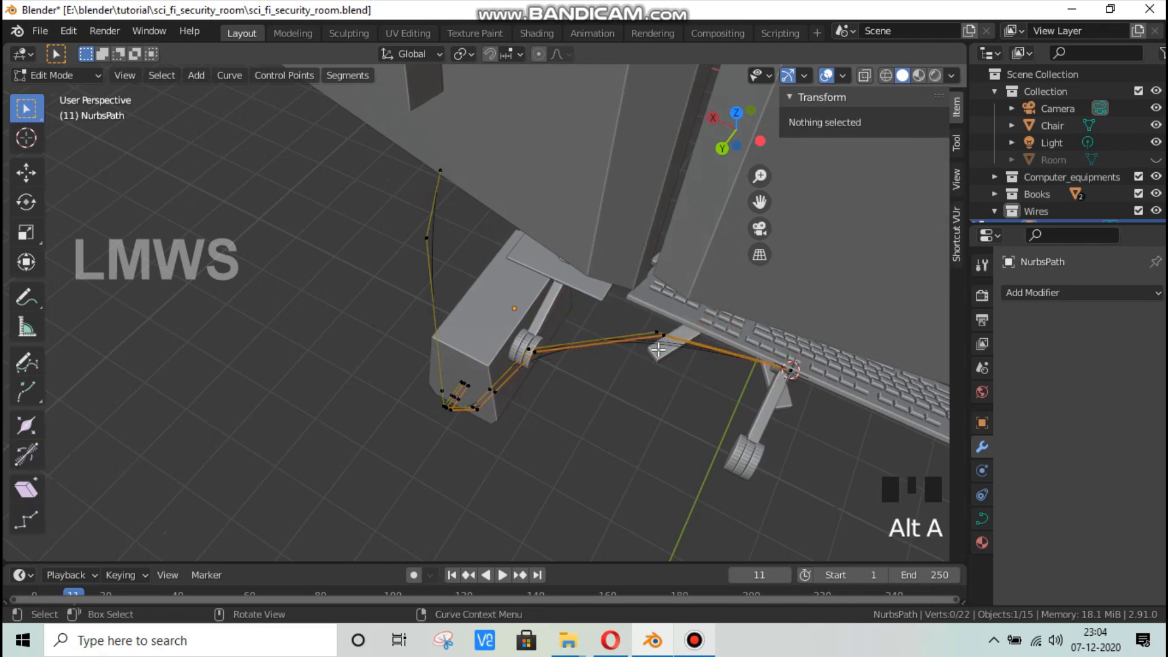
Step: Hide the original wire's end control point at the keyboard
left_click(790, 371)
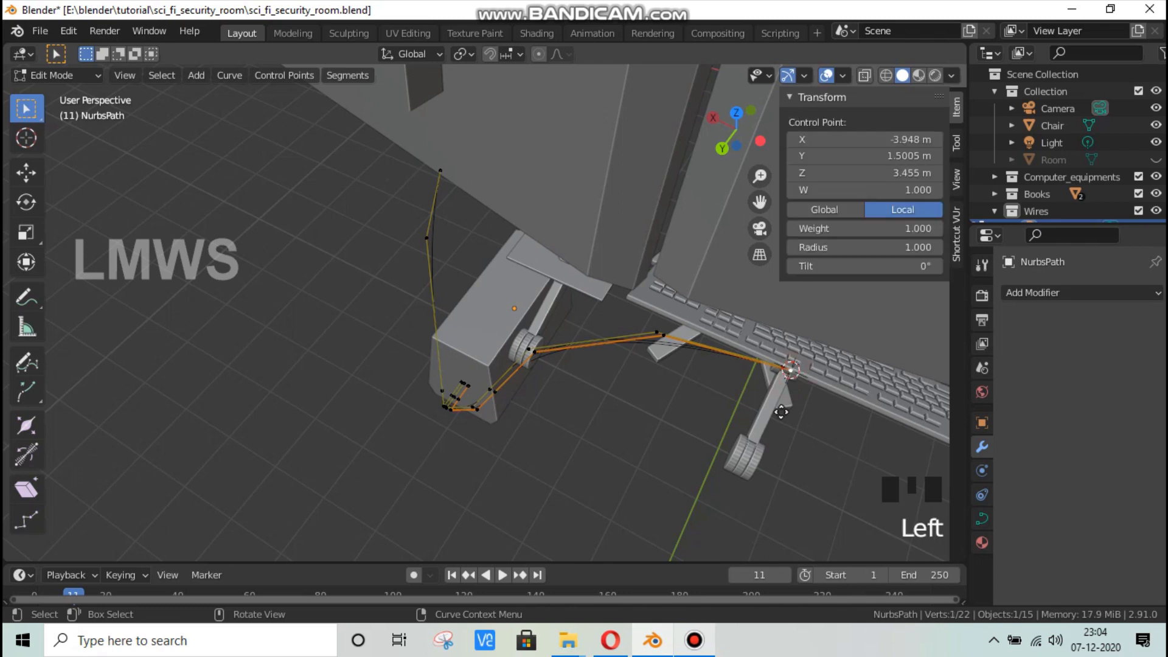
key("g")
right_click(795, 392)
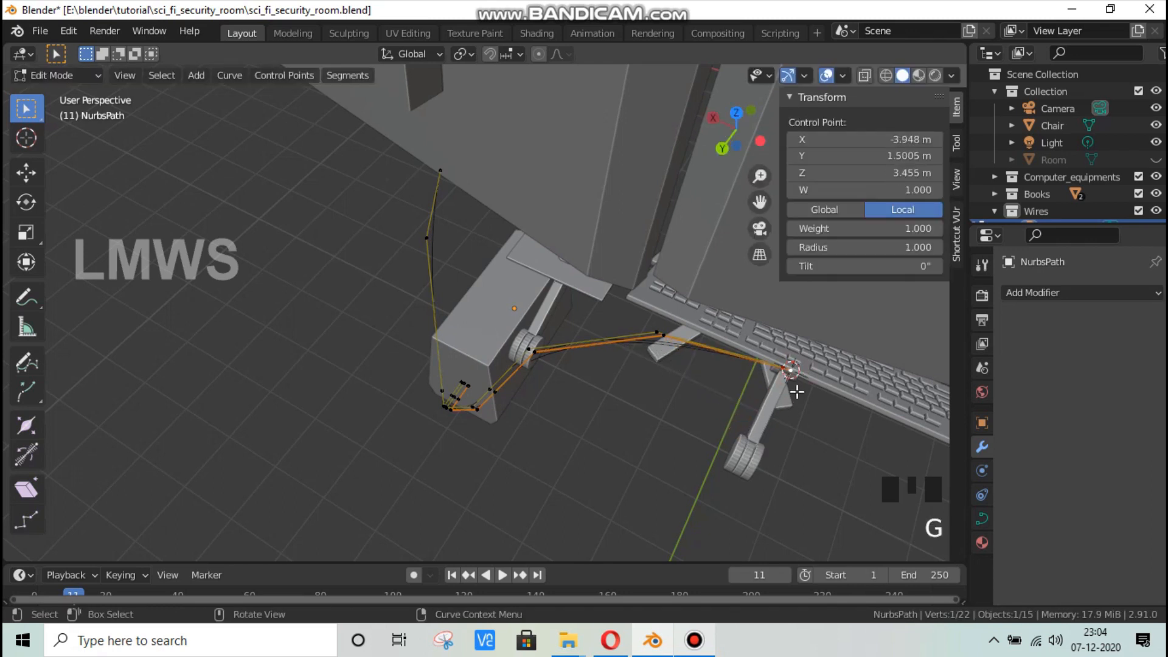
key("h")
Step: Move the duplicated wire's end point along X to about -2.39 m and reveal the hidden control point
left_click(792, 375)
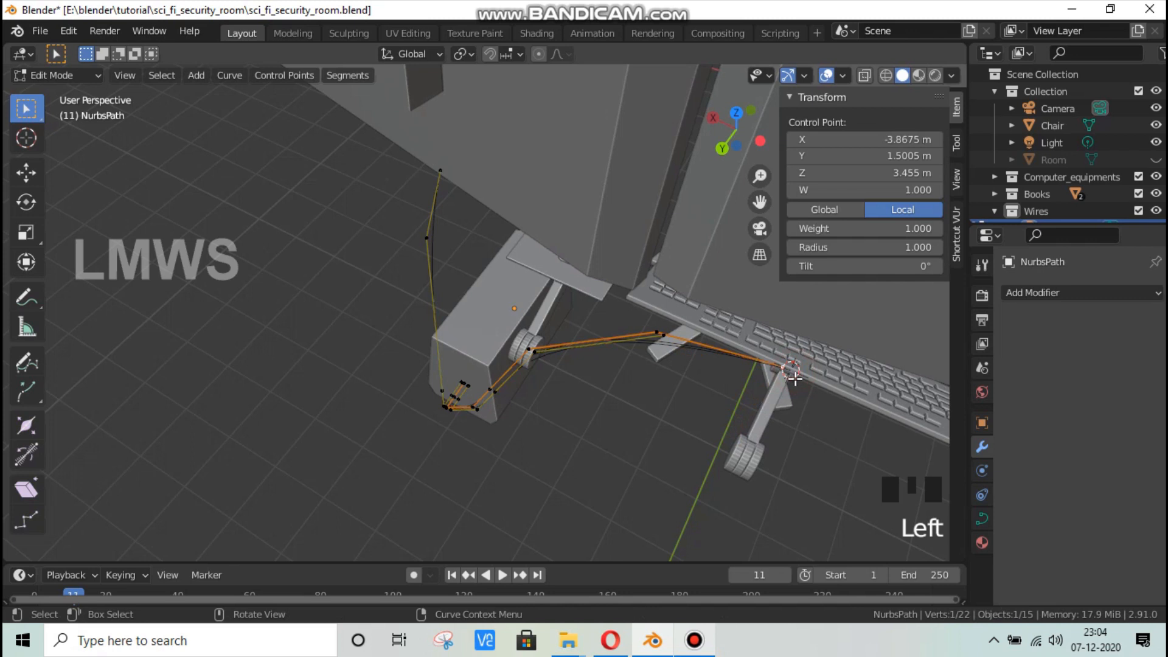
key("g")
key("y")
key("x")
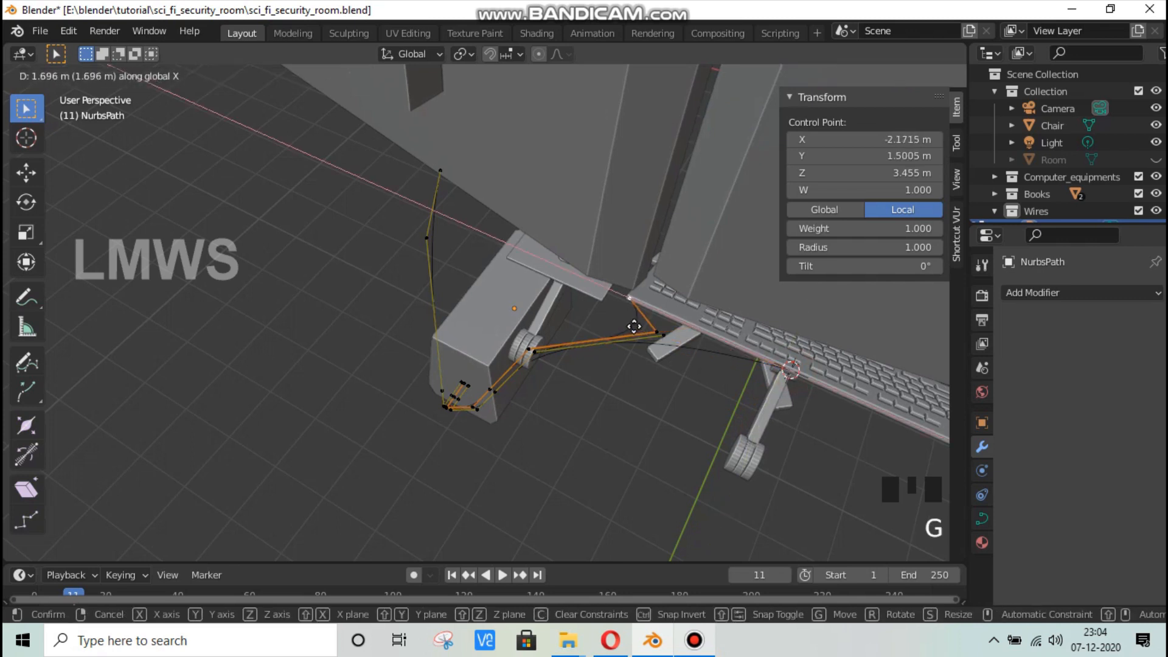
left_click(685, 345)
key("alt+h")
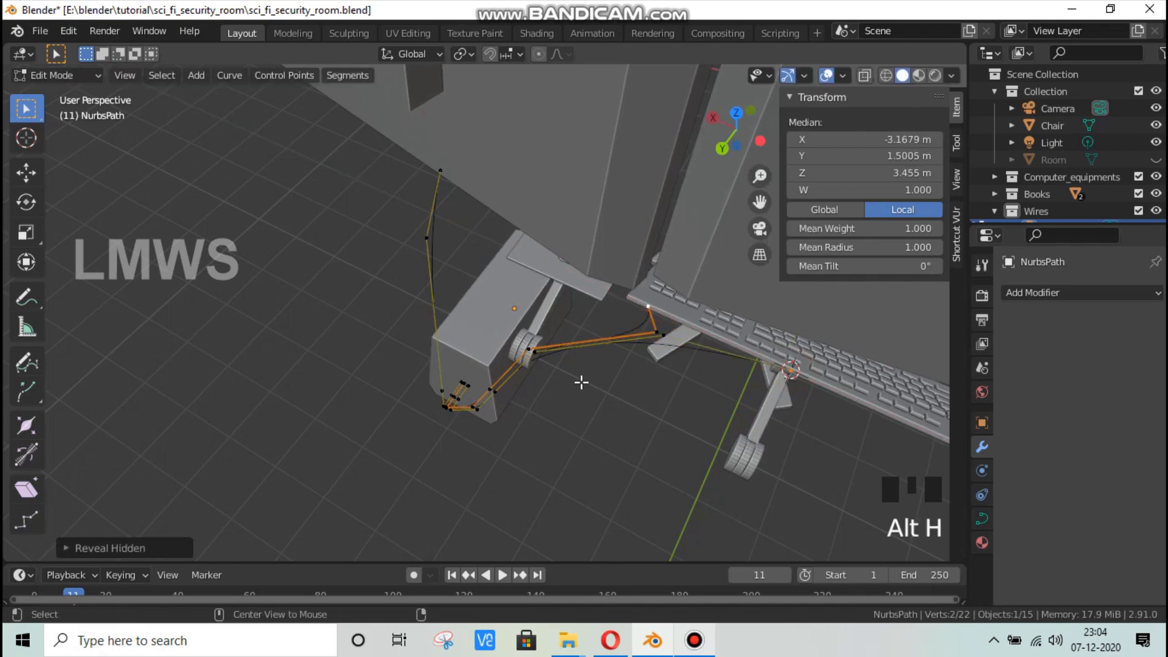
Step: Move the duplicated wire's second-to-last control point near the mouse pad, to about X -1.48, Y 1.89, Z 2.90 m
middle_click_drag(579, 383, 528, 337)
scroll(528, 337, "up", 2)
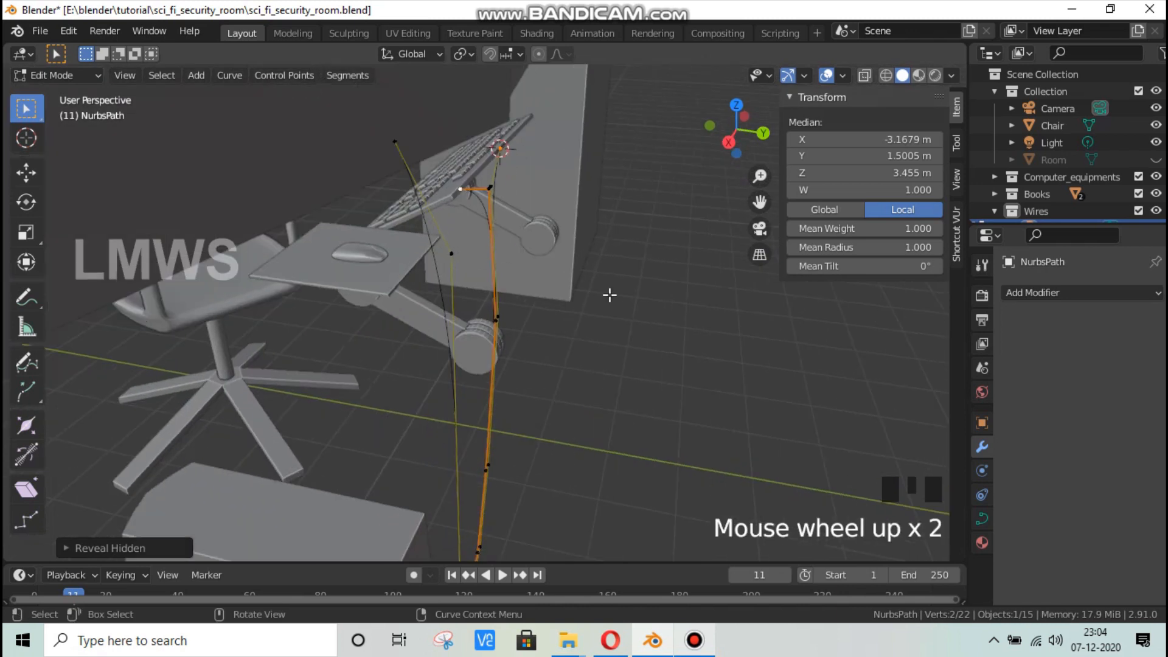
middle_click_drag(555, 293, 669, 212)
left_click(669, 212)
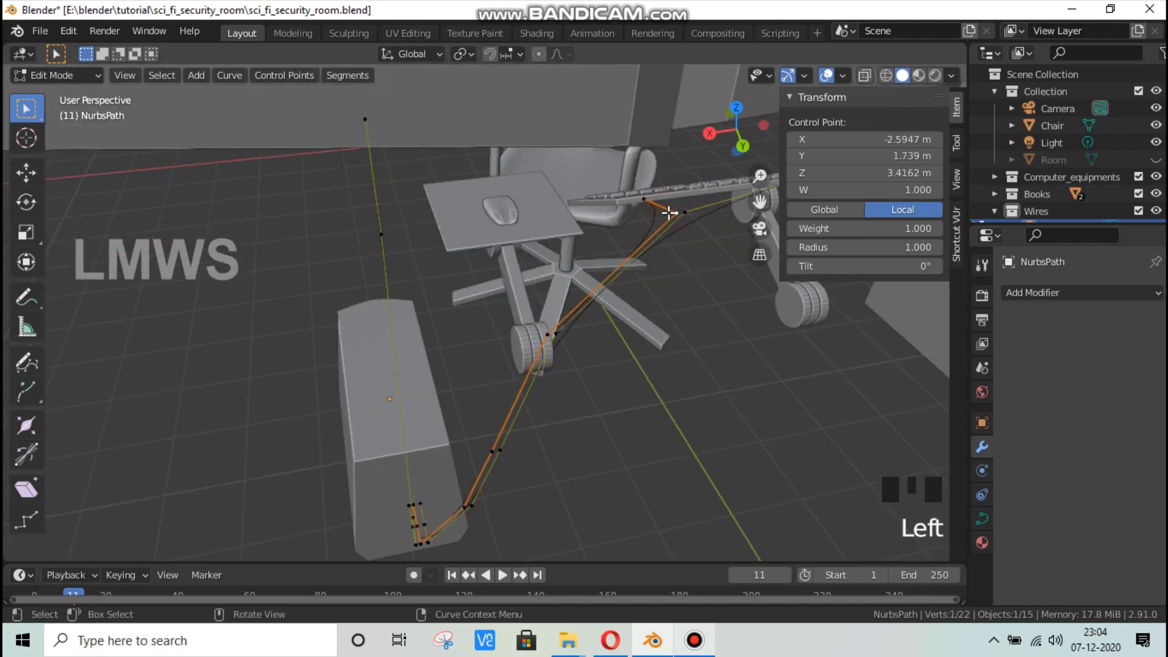
key("g")
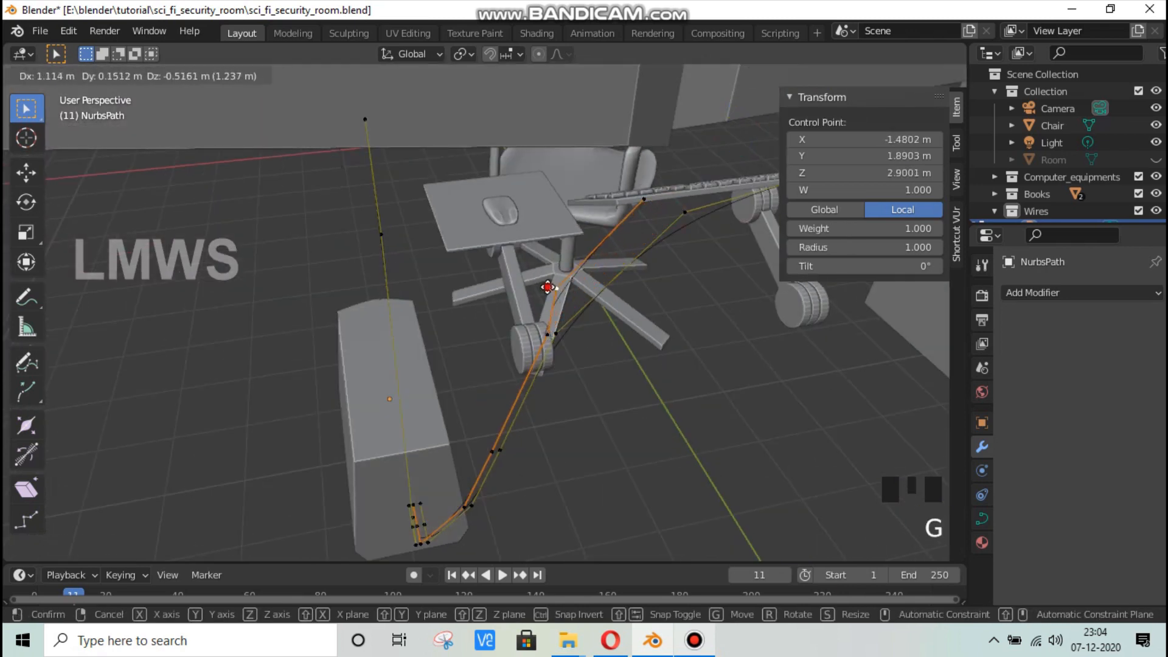
Step: Move the duplicated wire's end point to the mouse pad's rear edge, at about X -1.18, Y 1.32, Z 3.32 m
left_click(635, 204)
key("g")
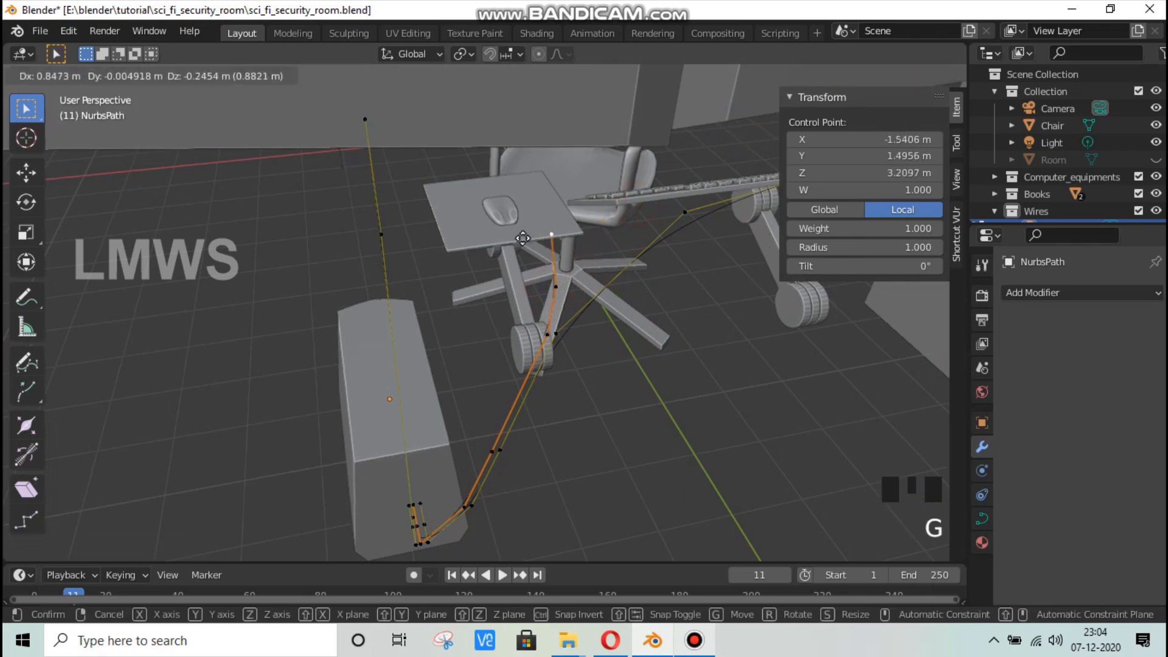
left_click(485, 245)
middle_click_drag(485, 245, 573, 292)
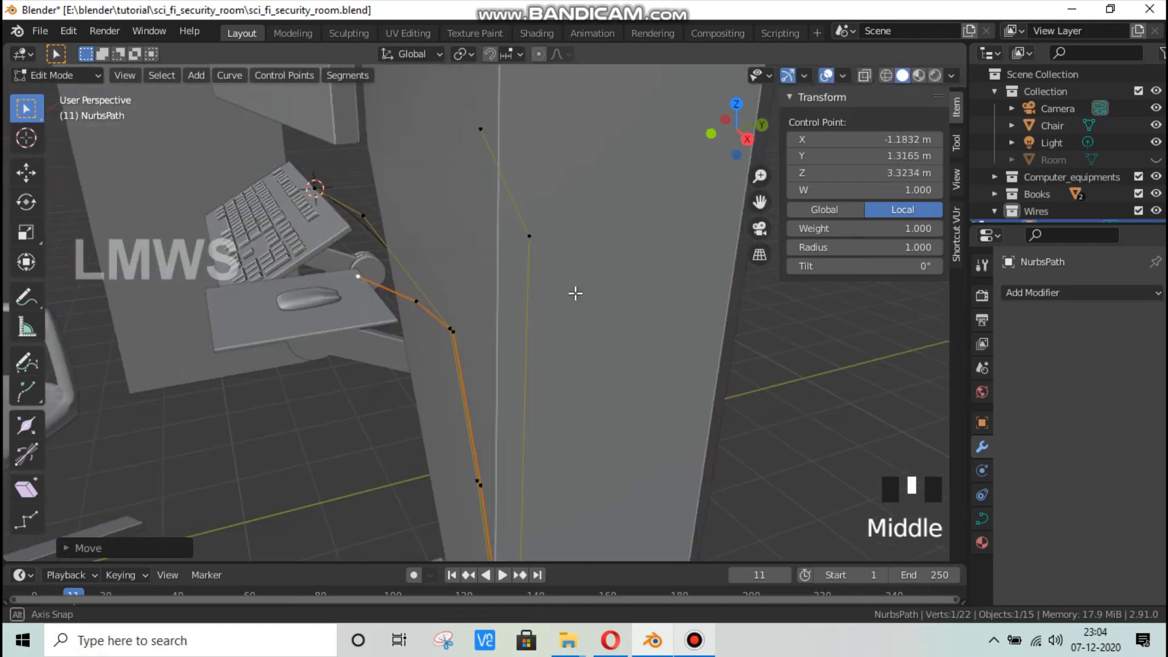
Step: Expand the Computer_equipments collection and hide Monitor_1, Monitor_2 and Monitor_3
scroll(360, 329, "up", 2)
middle_click_drag(359, 329, 500, 472, "shift")
scroll(563, 496, "up", 3)
scroll(464, 495, "up", 2)
scroll(456, 487, "down", 2)
scroll(500, 472, "down", 6)
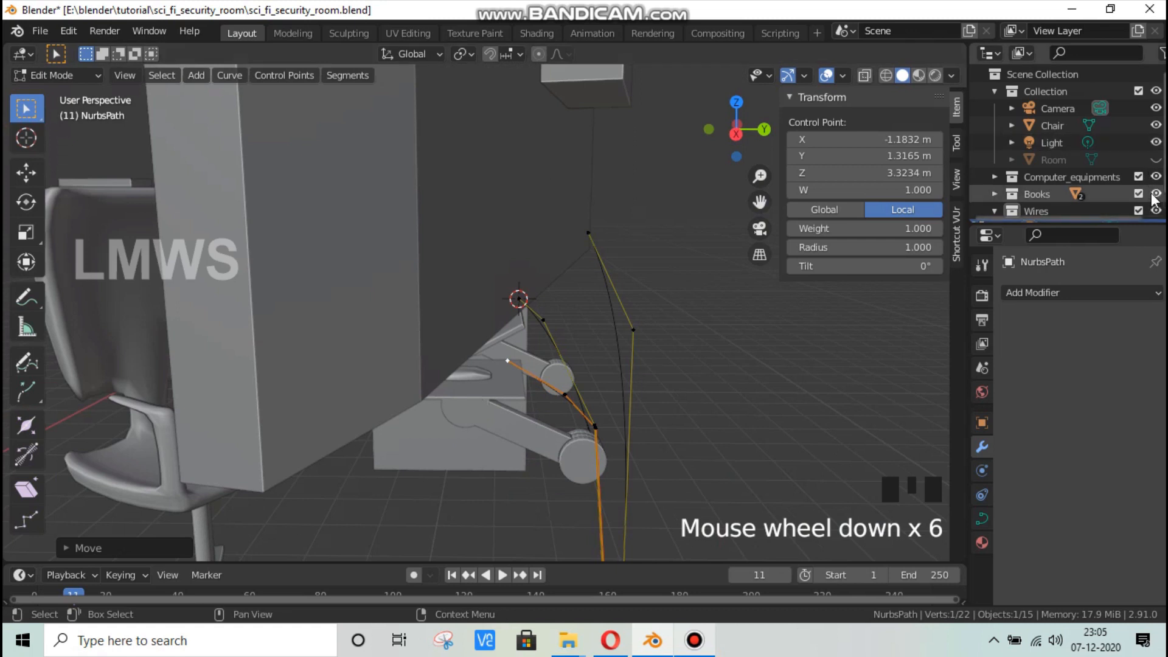
scroll(1154, 199, "down", 2)
left_click(995, 163)
scroll(1003, 164, "down", 4)
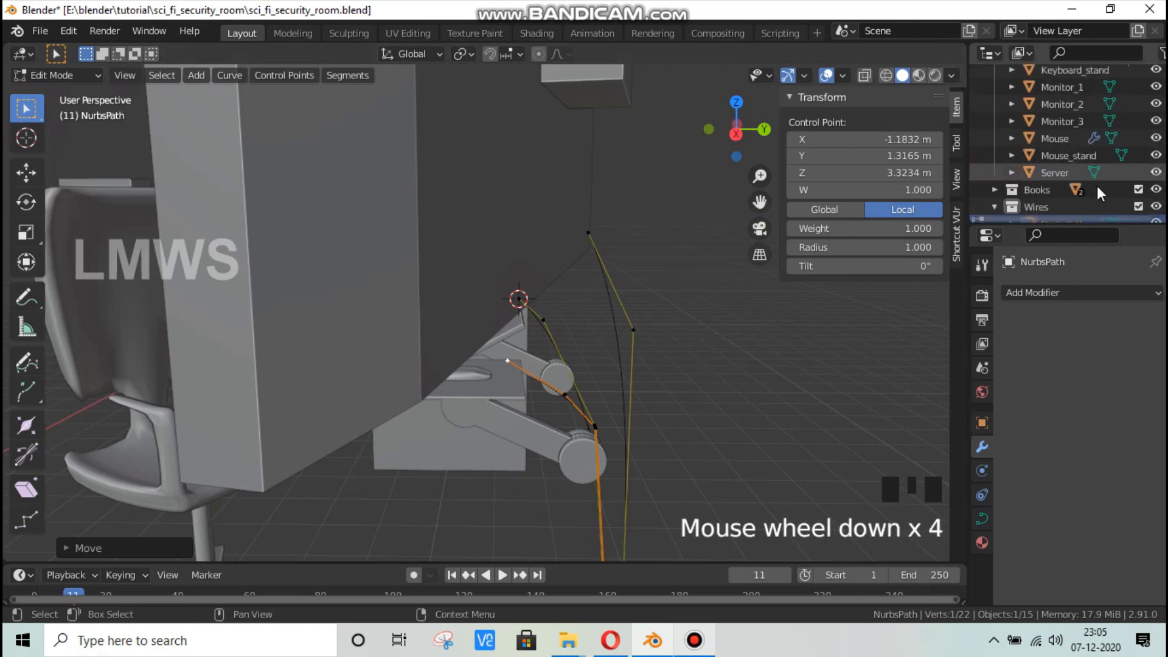
left_click(1156, 104)
left_click(1156, 87)
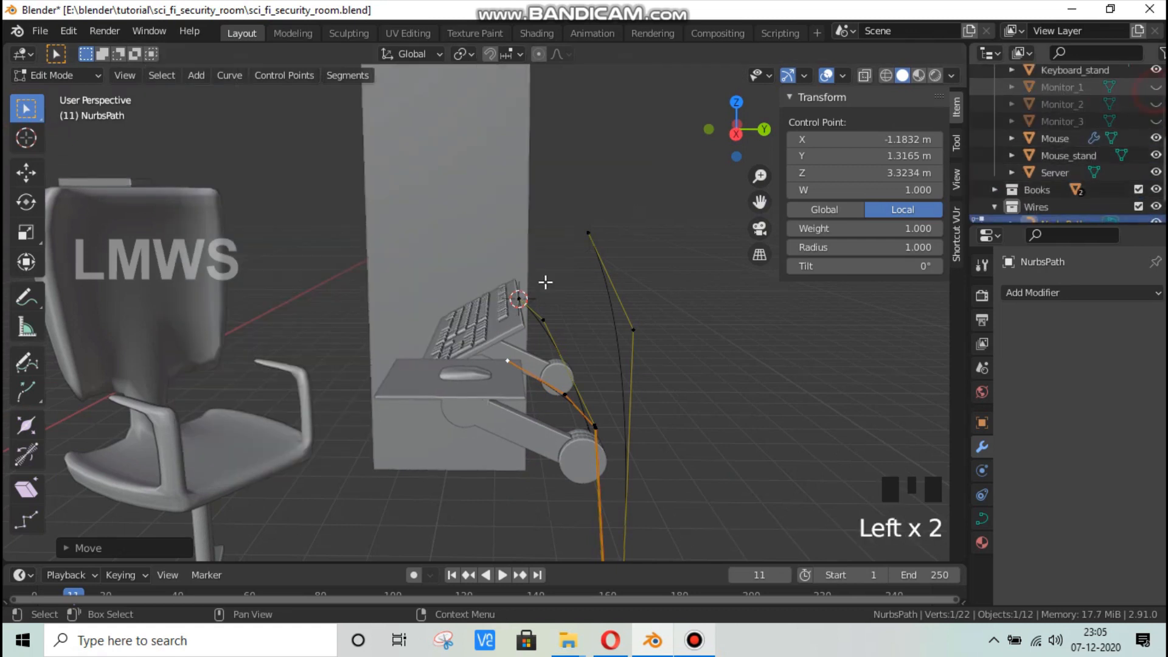
Step: Snap the 3D cursor to the mouse's front end face, where its cable attaches
scroll(586, 415, "up", 3)
left_click(472, 425)
key("Tab")
left_click(486, 425)
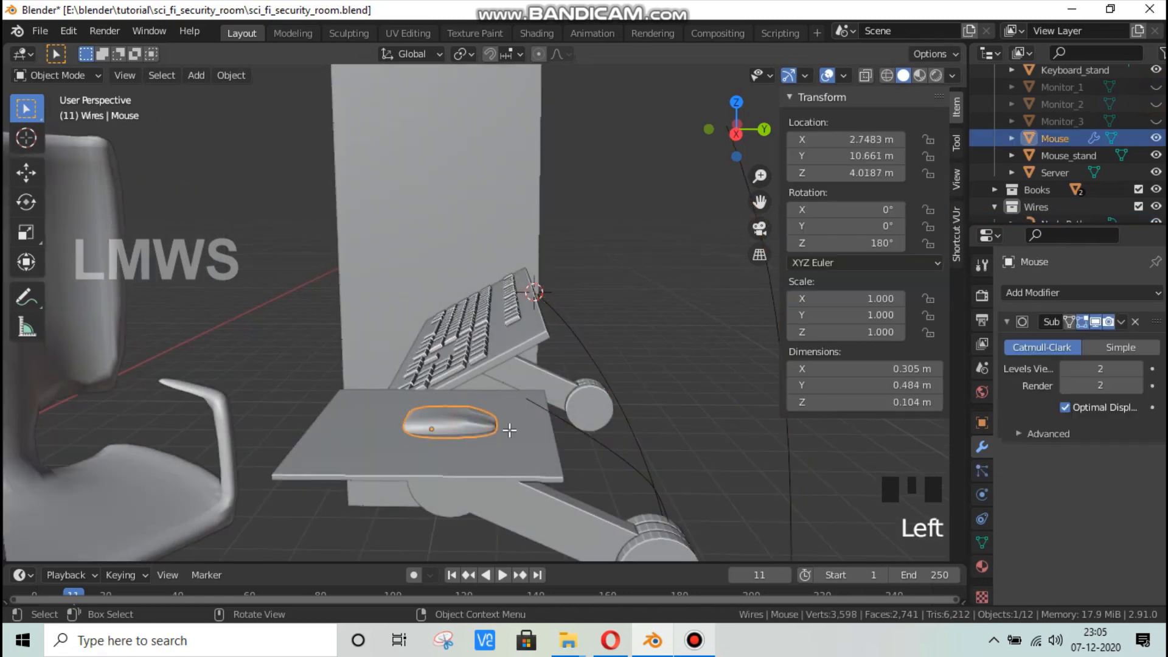
key("Tab")
middle_click_drag(493, 431, 467, 424)
key("alt+a")
scroll(460, 436, "up", 2)
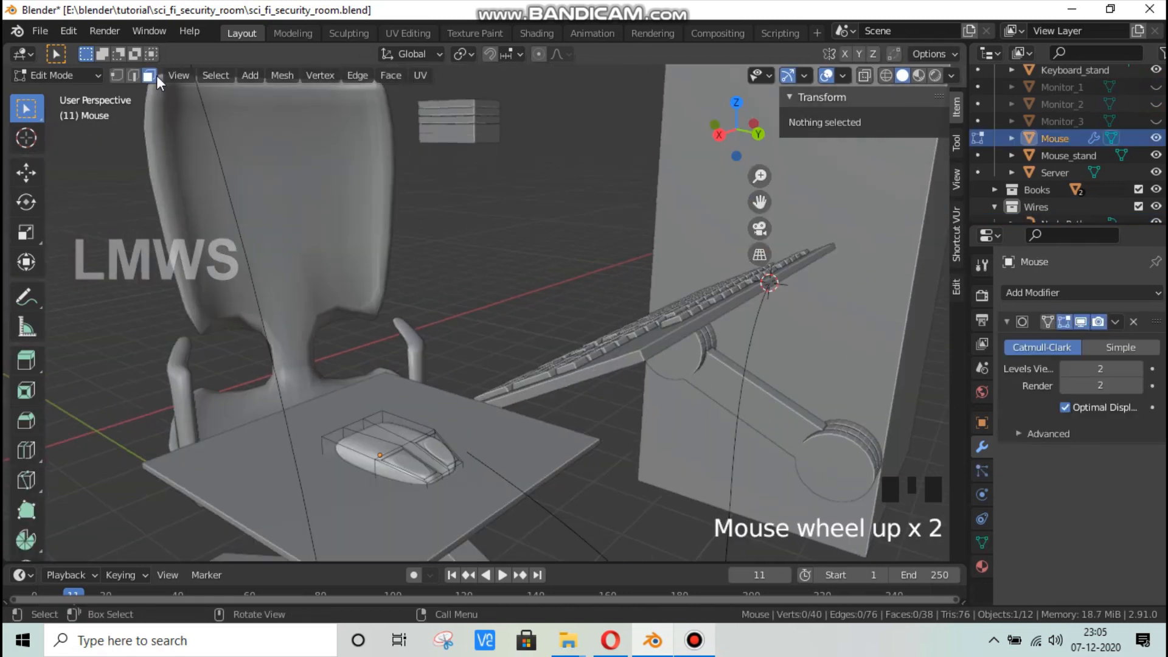
left_click(428, 462)
key("shift+s")
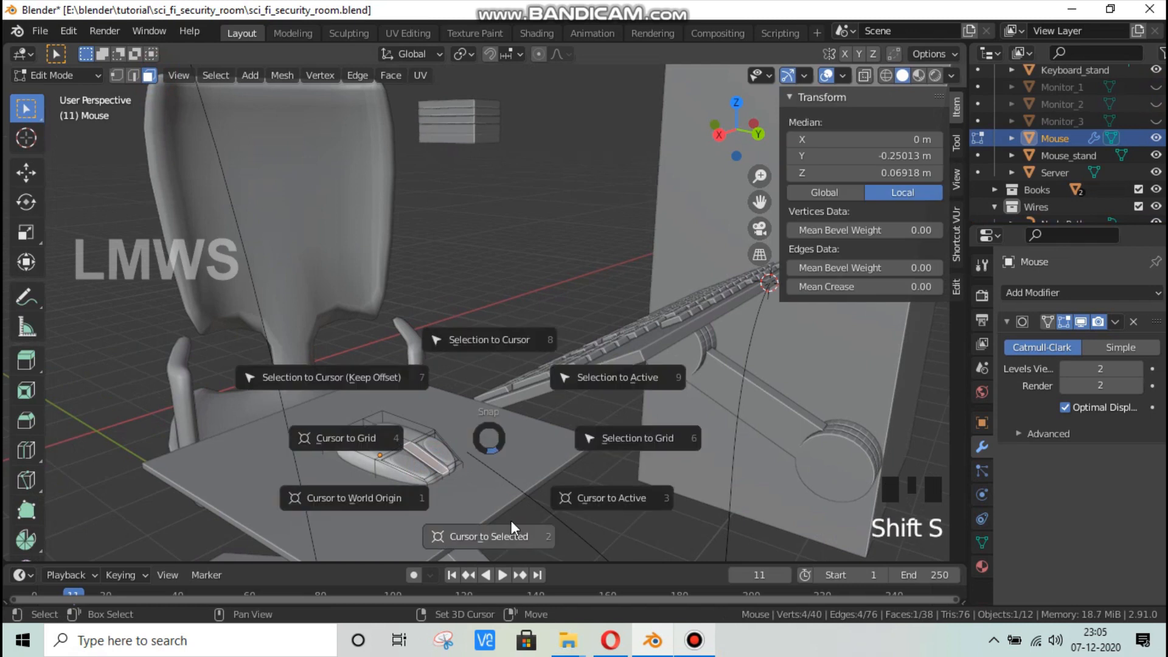
left_click(503, 538)
Step: Snap the mouse wire's end control point to the 3D cursor at the mouse's front face
key("Tab")
left_click(529, 495)
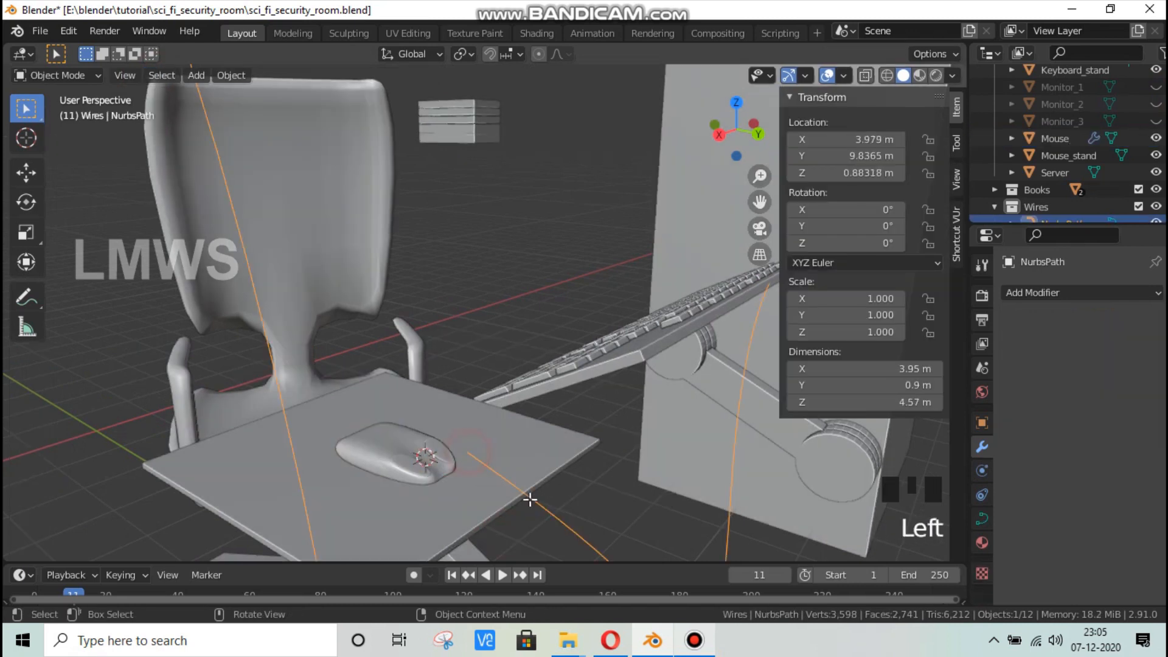
key("Tab")
left_click(606, 447)
key("shift+s")
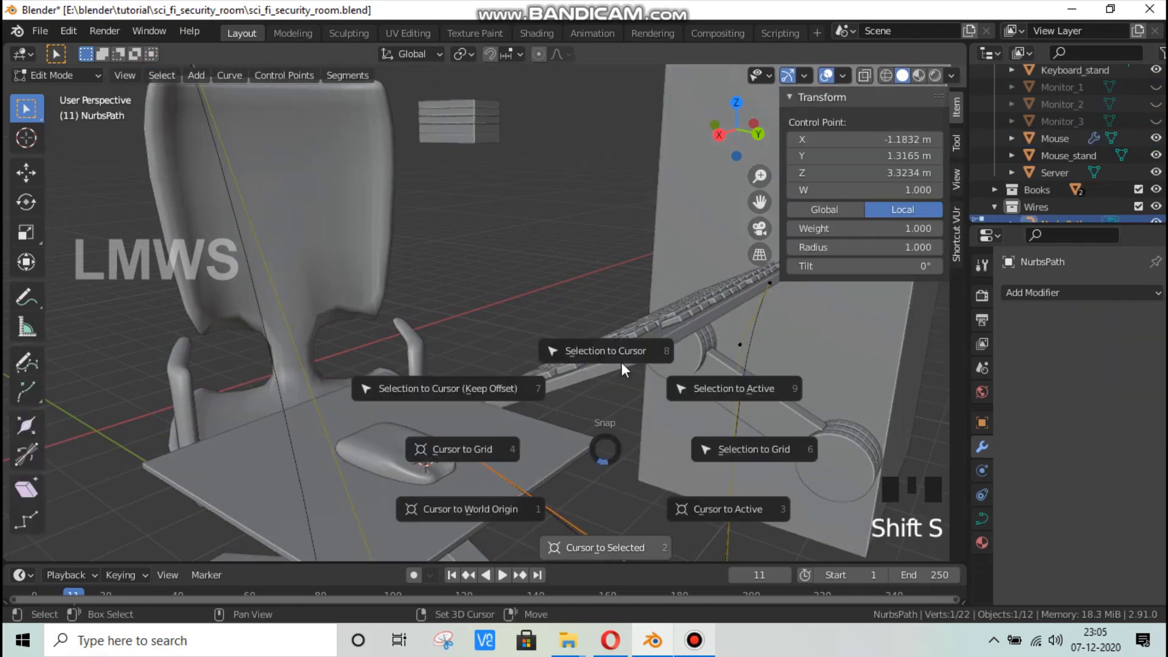
left_click(614, 359)
key("Tab")
scroll(527, 433, "down", 2)
scroll(529, 435, "down", 2)
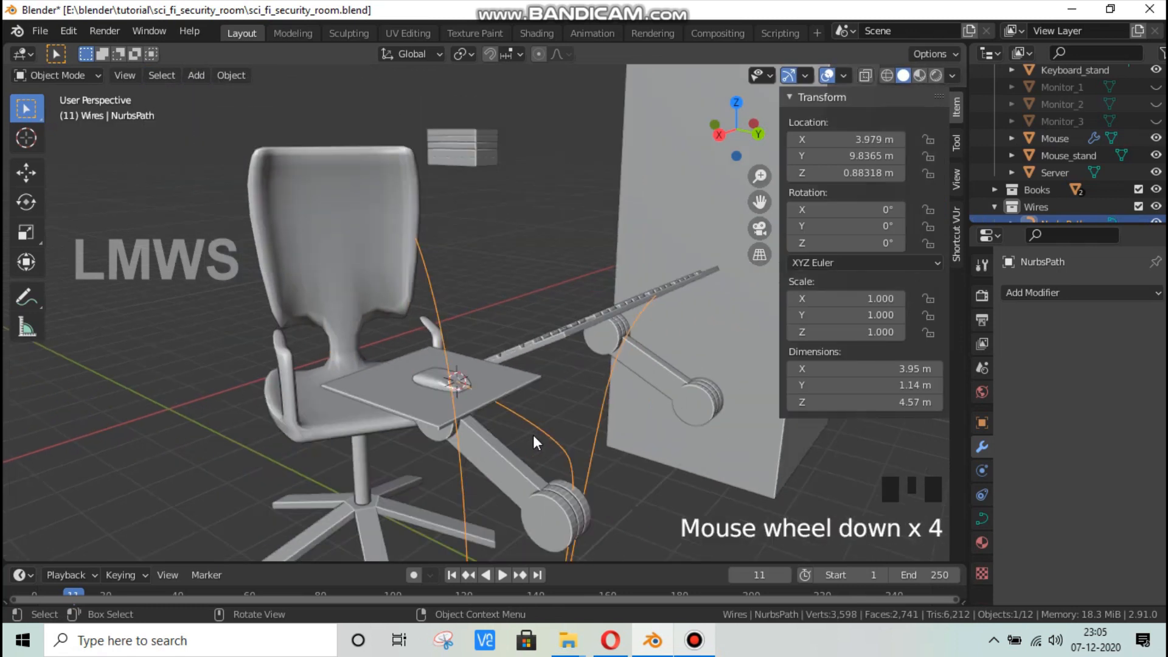
Step: Subdivide the mouse wire between its last two control points
scroll(533, 436, "up", 2)
key("Tab")
scroll(556, 486, "up", 1)
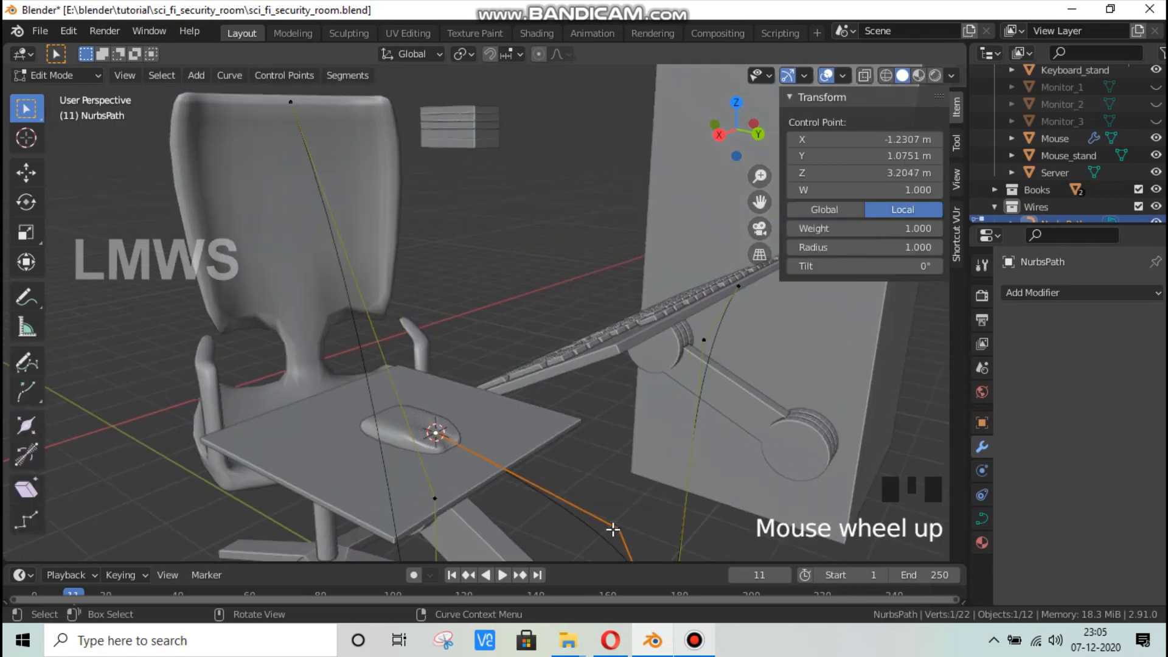
left_click(430, 448)
left_click(619, 529, "shift")
right_click(560, 417)
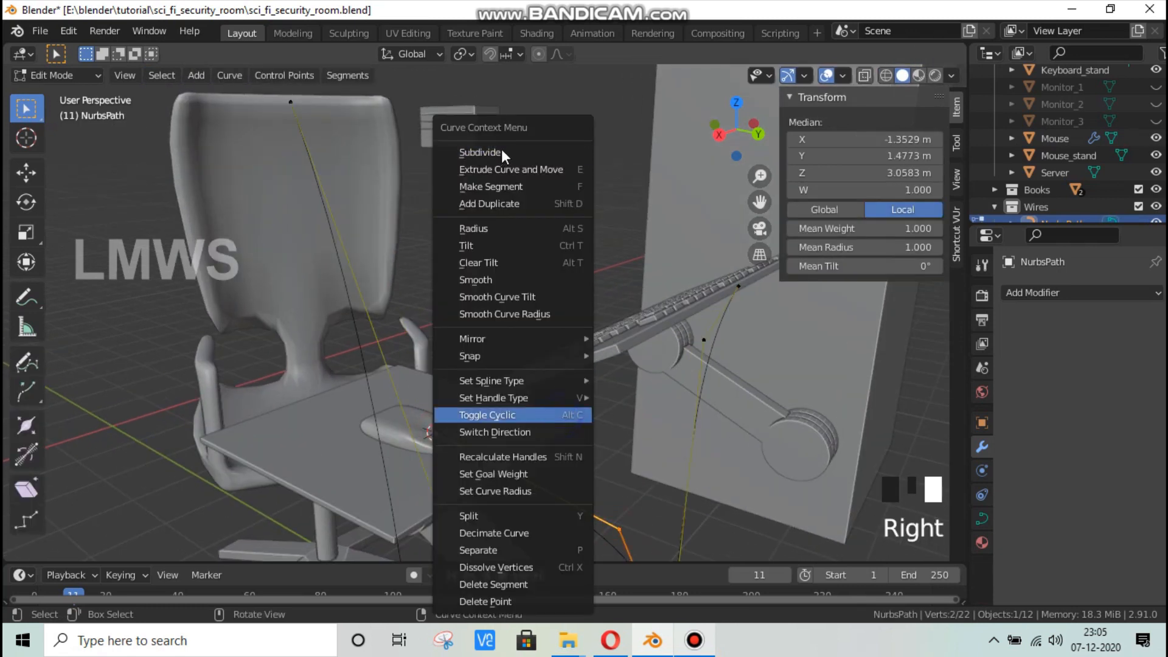
left_click(487, 151)
Step: Raise the new middle control point of the mouse wire along Z to about 3.24 m so it clears the mouse pad
left_click(524, 479)
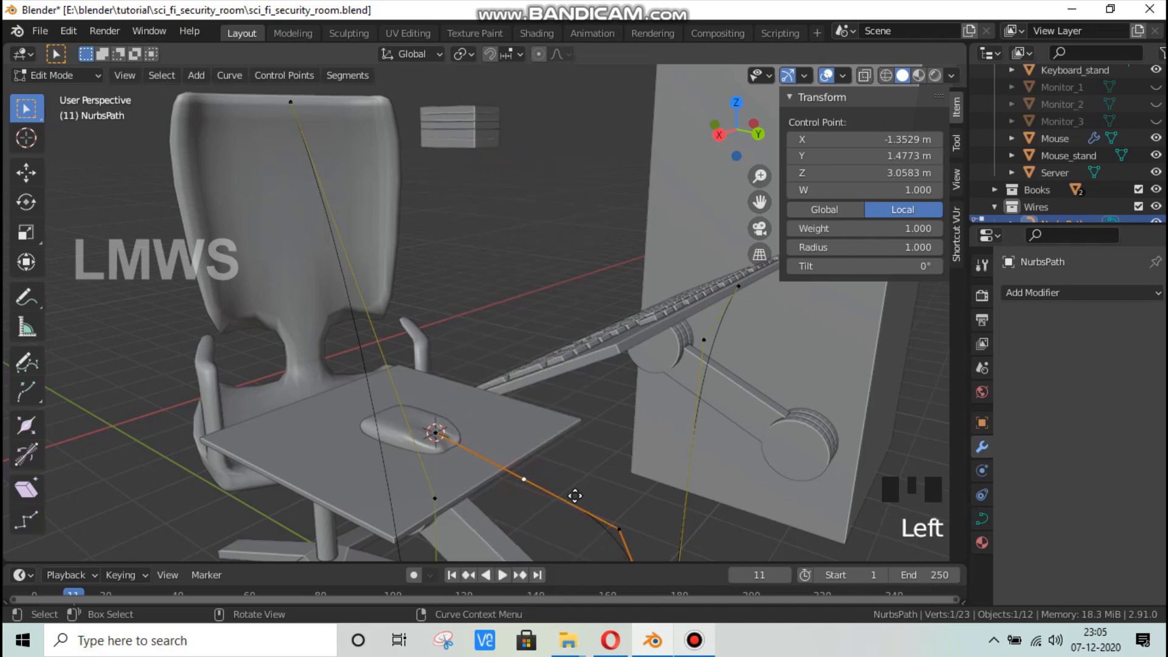
key("g")
key("z")
left_click(570, 469)
key("Tab")
scroll(501, 473, "down", 1)
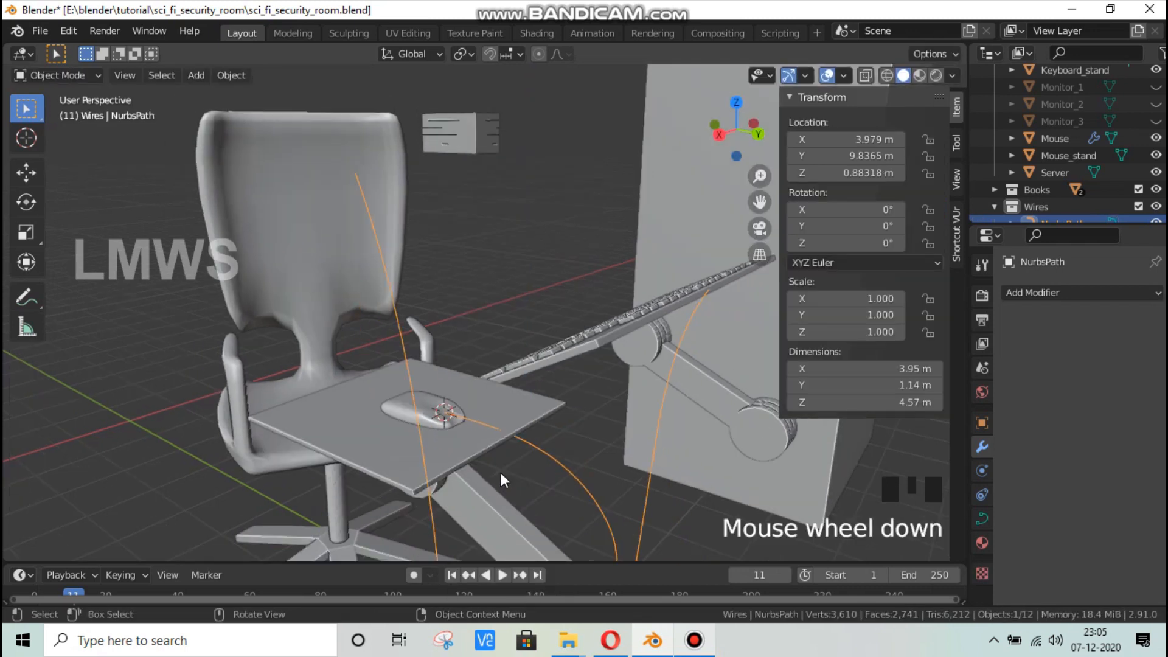
scroll(530, 459, "up", 1)
key("Tab")
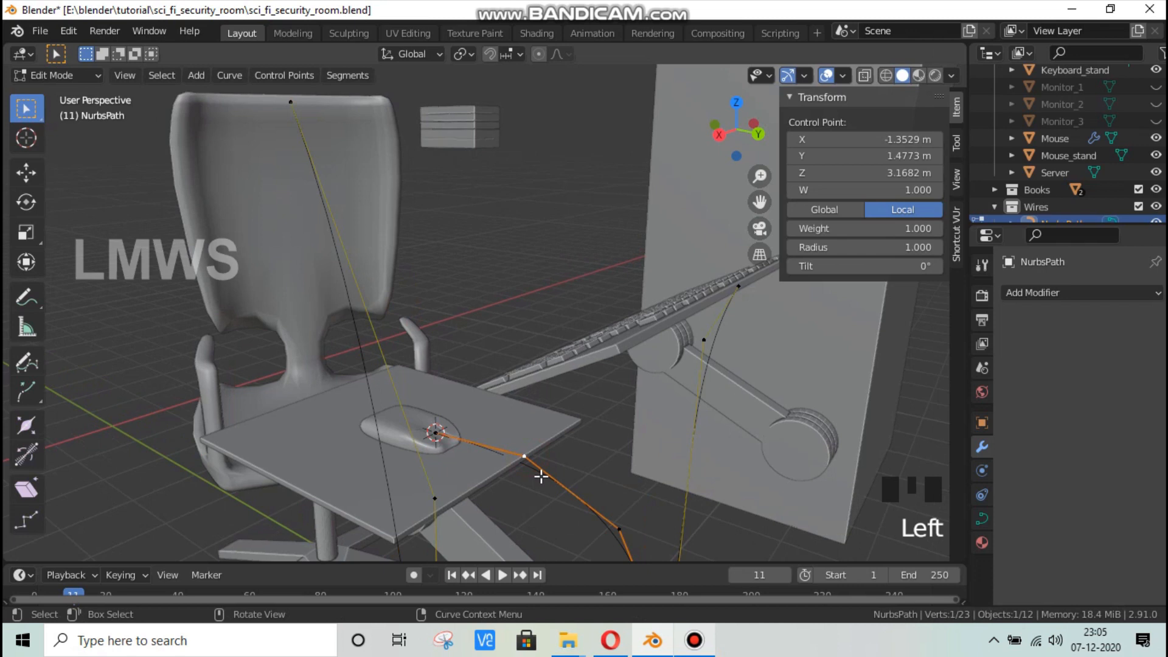
key("g")
key("z")
left_click(523, 463)
scroll(477, 480, "down", 2)
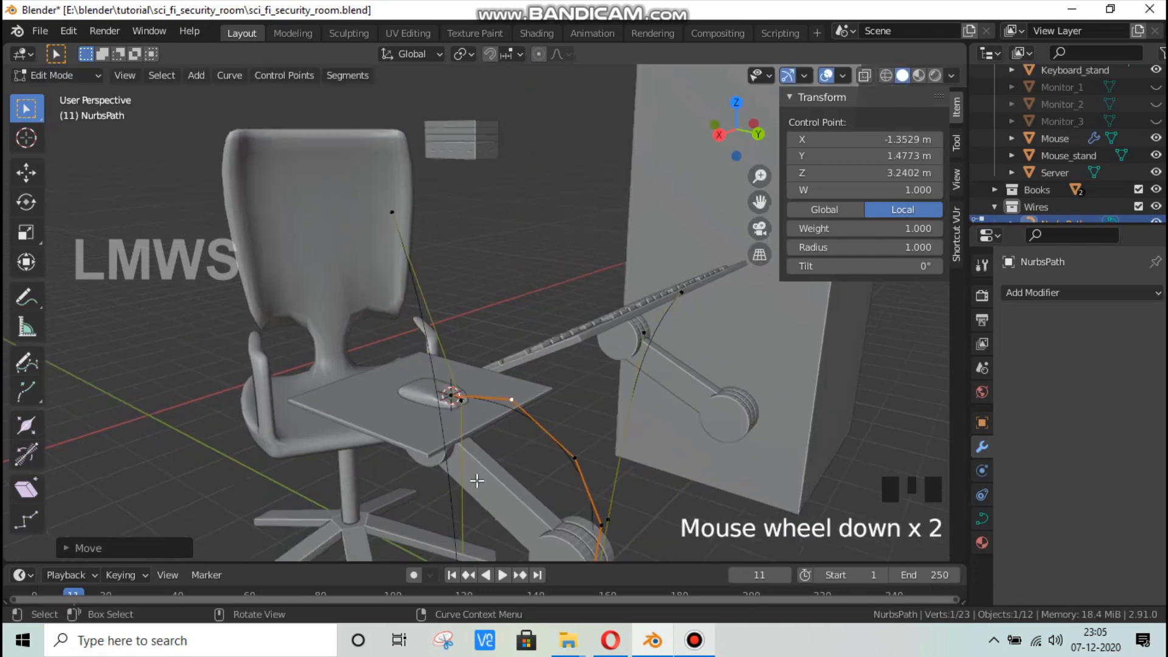
scroll(477, 480, "down", 4)
key("Tab")
Step: Unhide Monitor_3, Monitor_2 and Monitor_1 and turn the view to the back of the monitors
middle_click_drag(599, 414, 760, 426)
left_click(1155, 121)
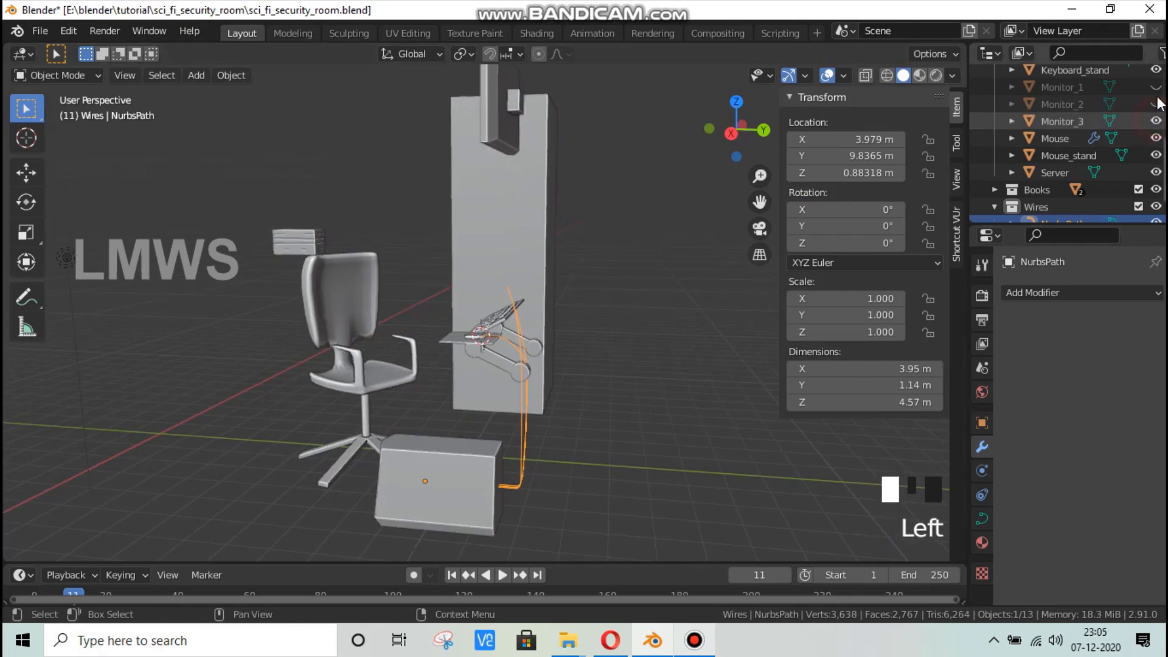
left_click(1156, 103)
left_click(1155, 86)
middle_click_drag(463, 325, 428, 296)
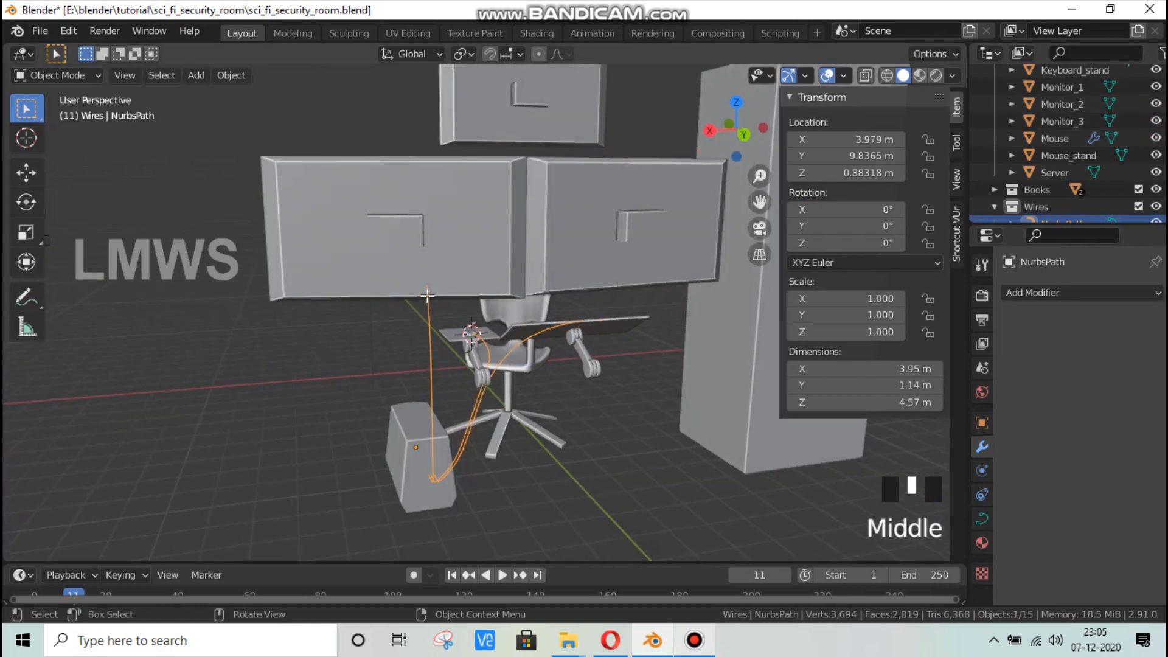
Step: Extrude the monitor wire's top control point along X to about -5.24 m, behind the neighbouring monitor
key("Tab")
scroll(415, 278, "up", 2)
left_click(398, 271)
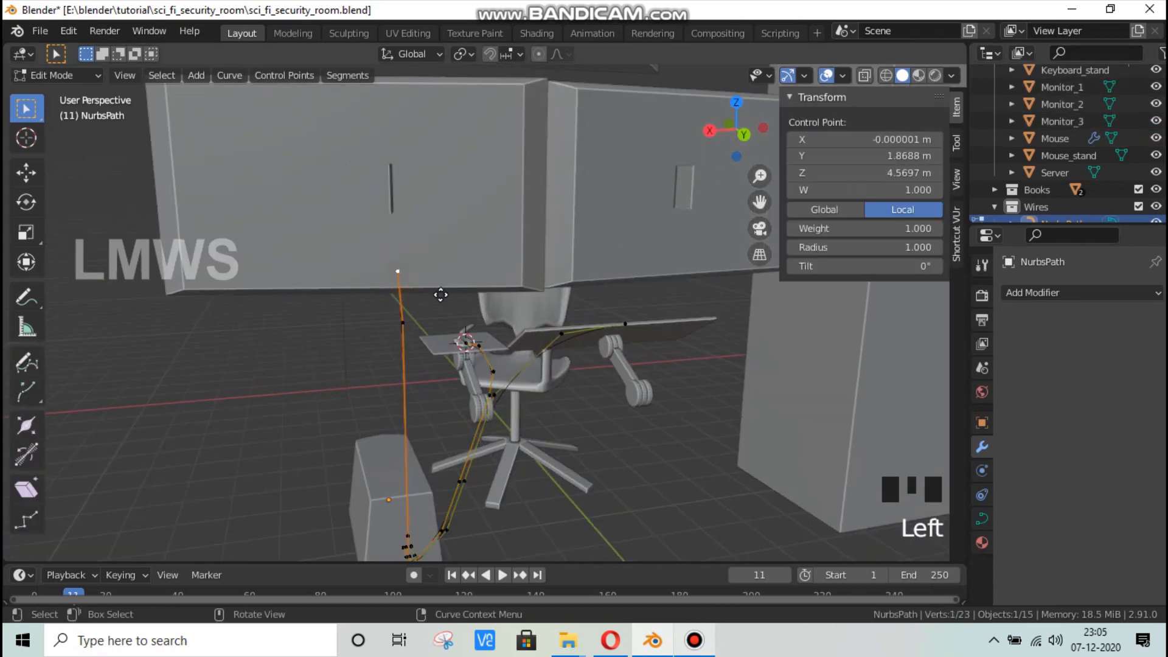
key("e")
key("x")
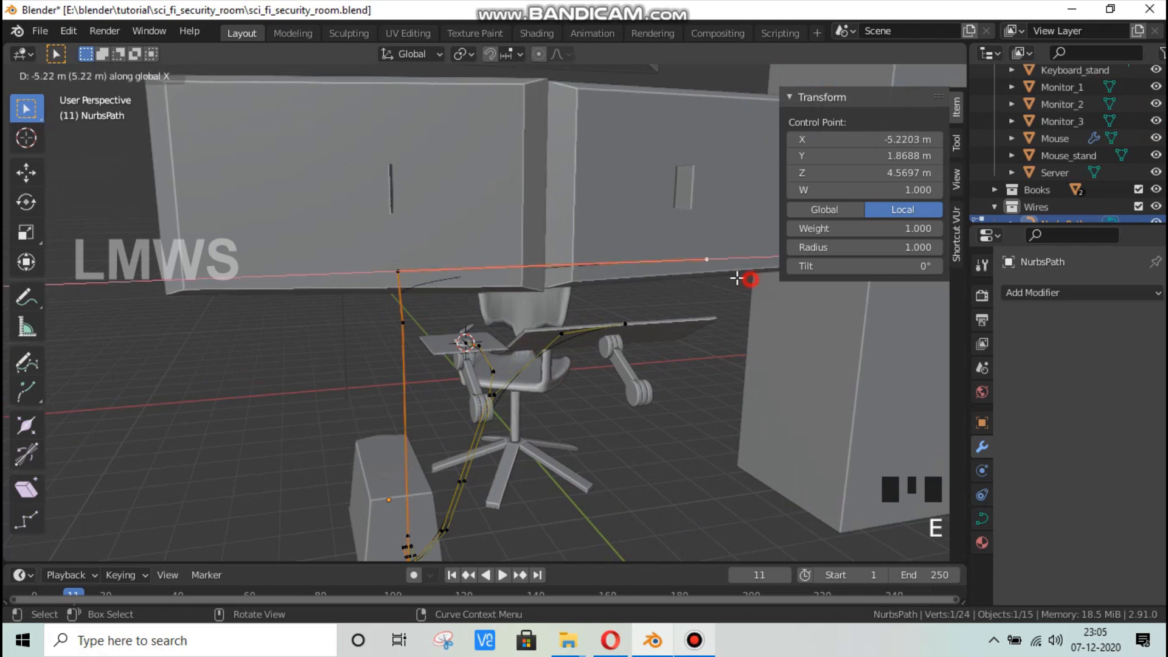
left_click(738, 278)
Step: Subdivide the extruded wire segment between the two monitors twice to get three inner control points
right_click(707, 258)
left_click(633, 149)
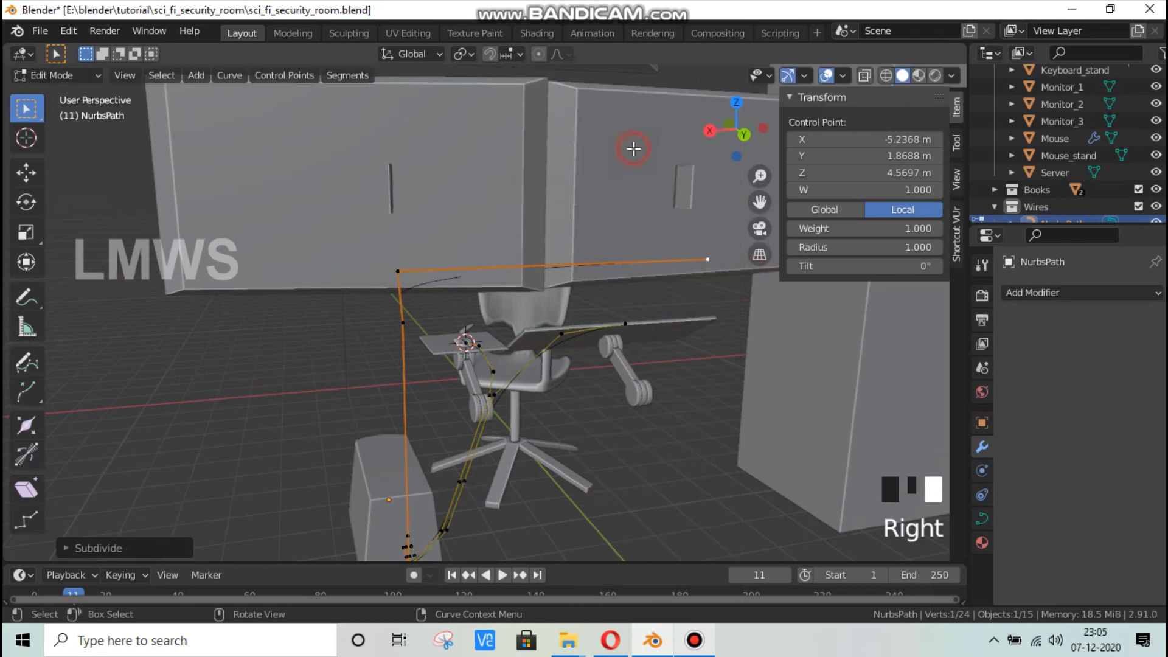
left_click(406, 270, "shift")
right_click(549, 259)
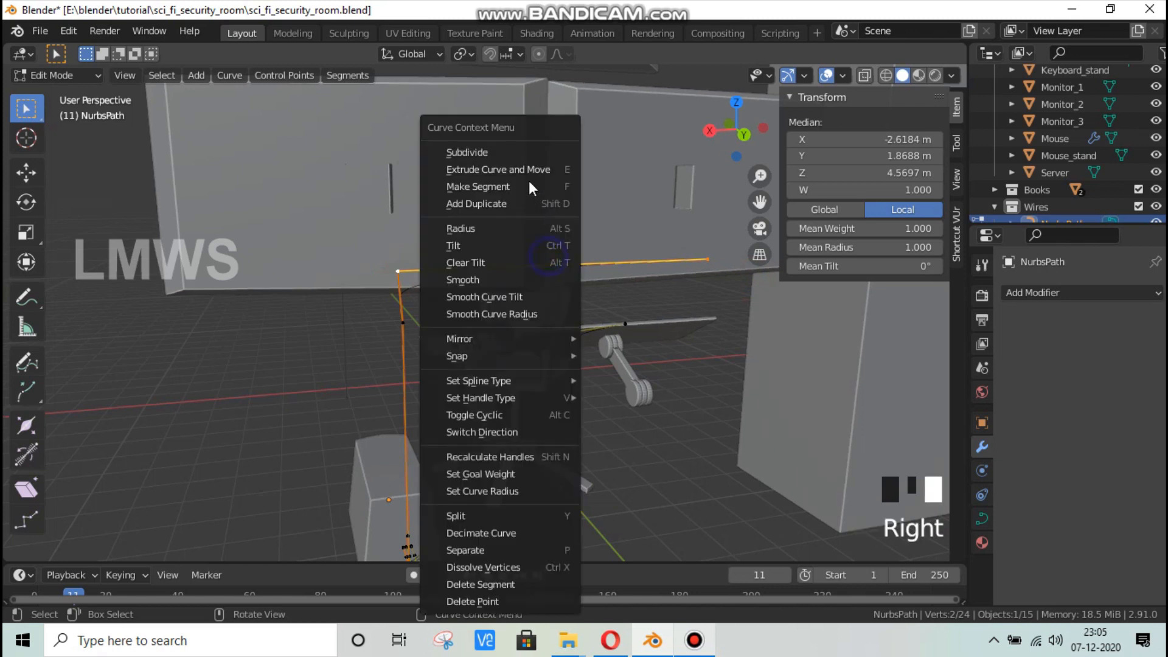
left_click(523, 152)
right_click(523, 152)
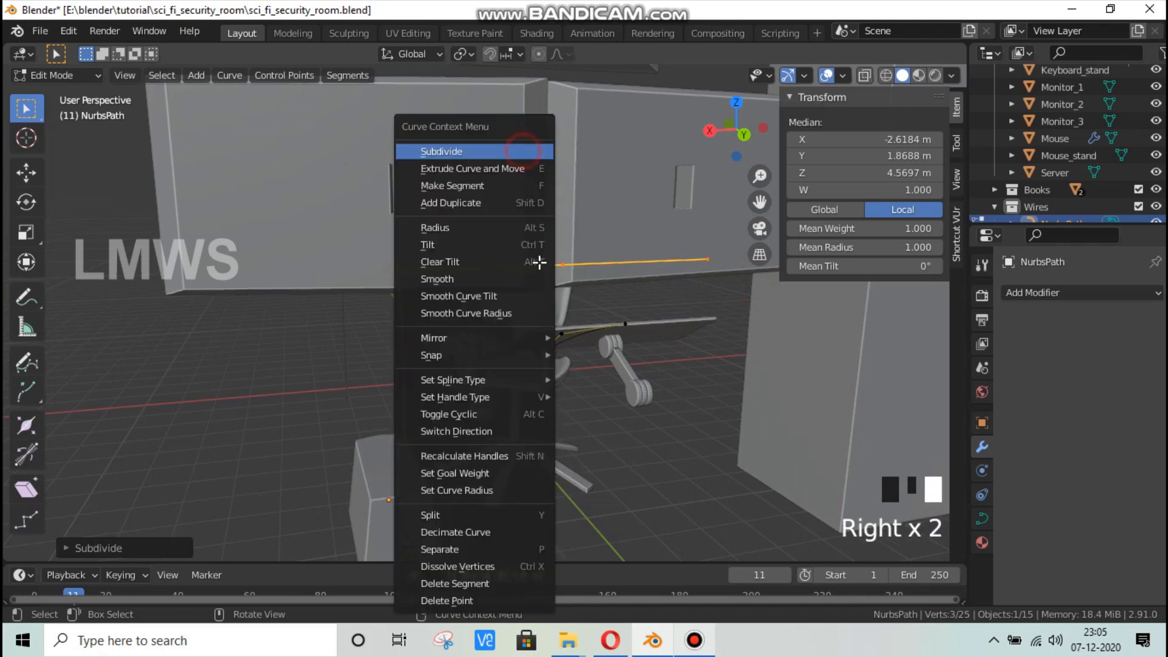
left_click(523, 152)
Step: Lower the three inner control points along Z for a sag, the middle one to about 4.06 m and the one nearest the riser to 4.04 m
left_click(567, 271)
key("g")
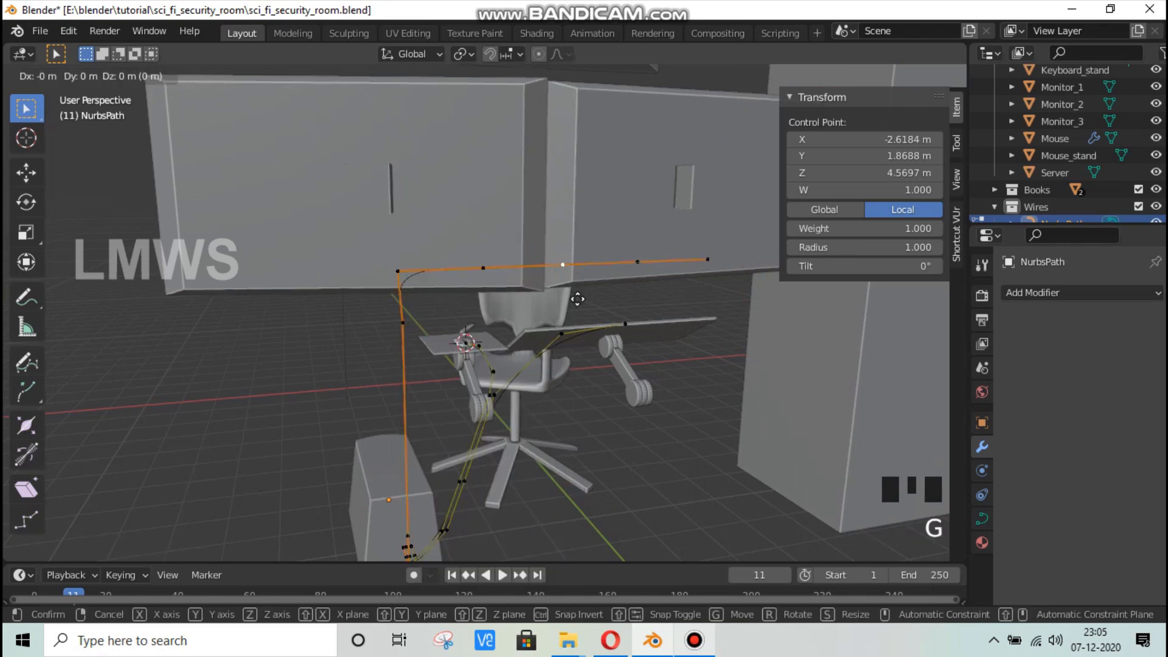
key("z")
left_click(548, 292)
left_click(483, 269)
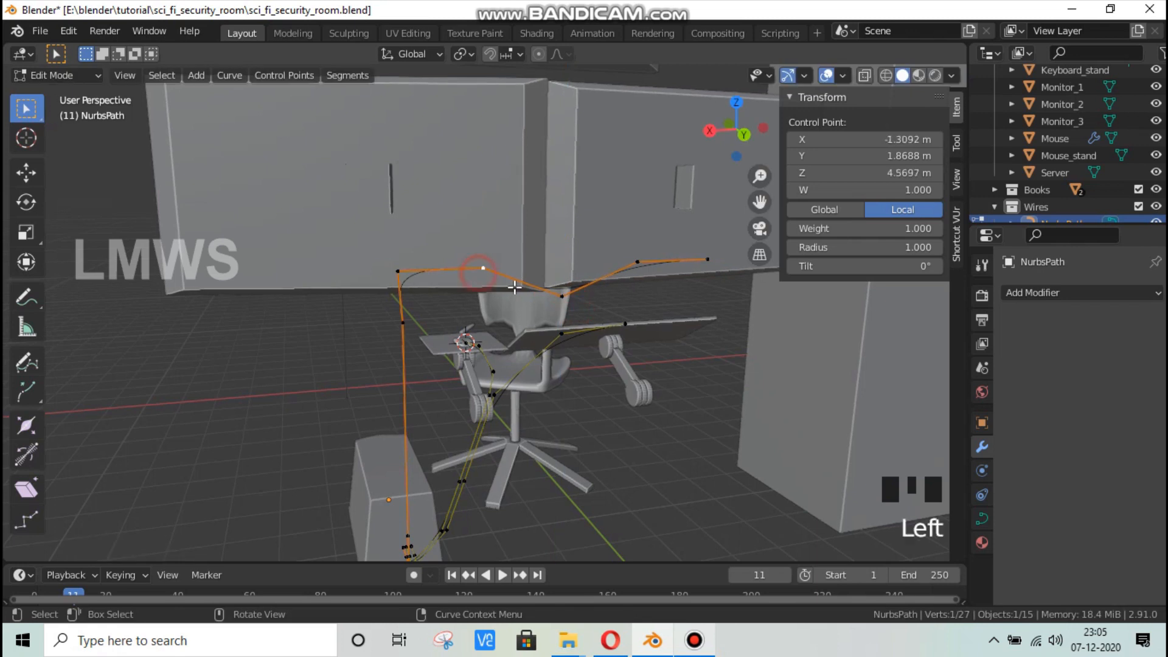
key("g")
left_click(510, 321)
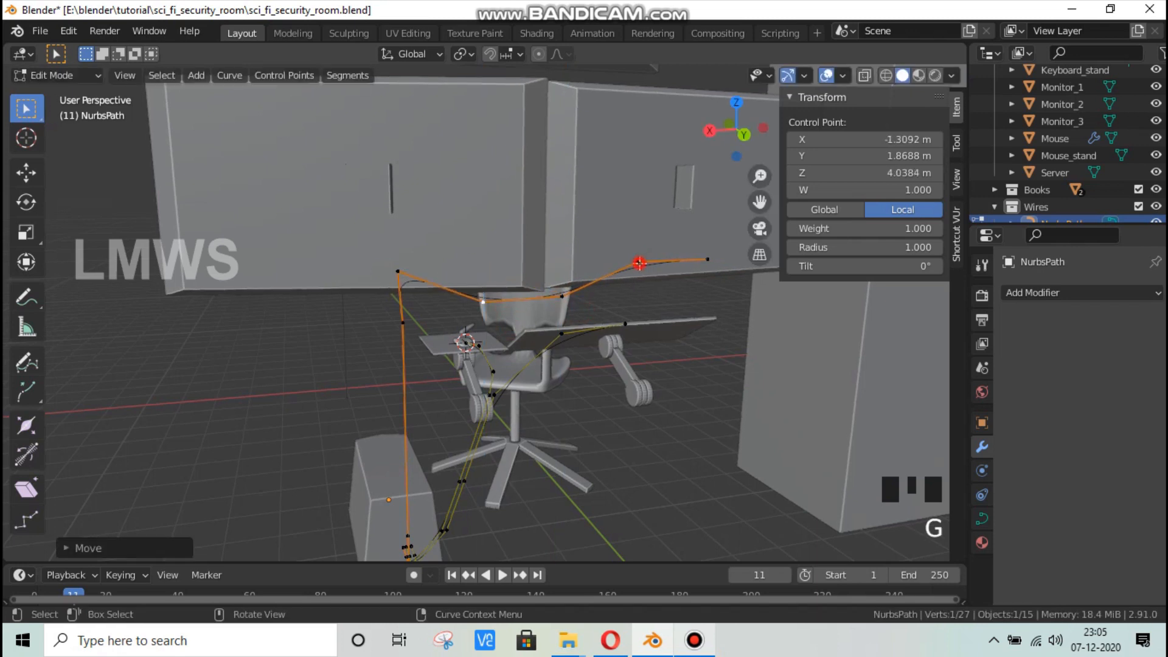
left_click(638, 262)
key("g")
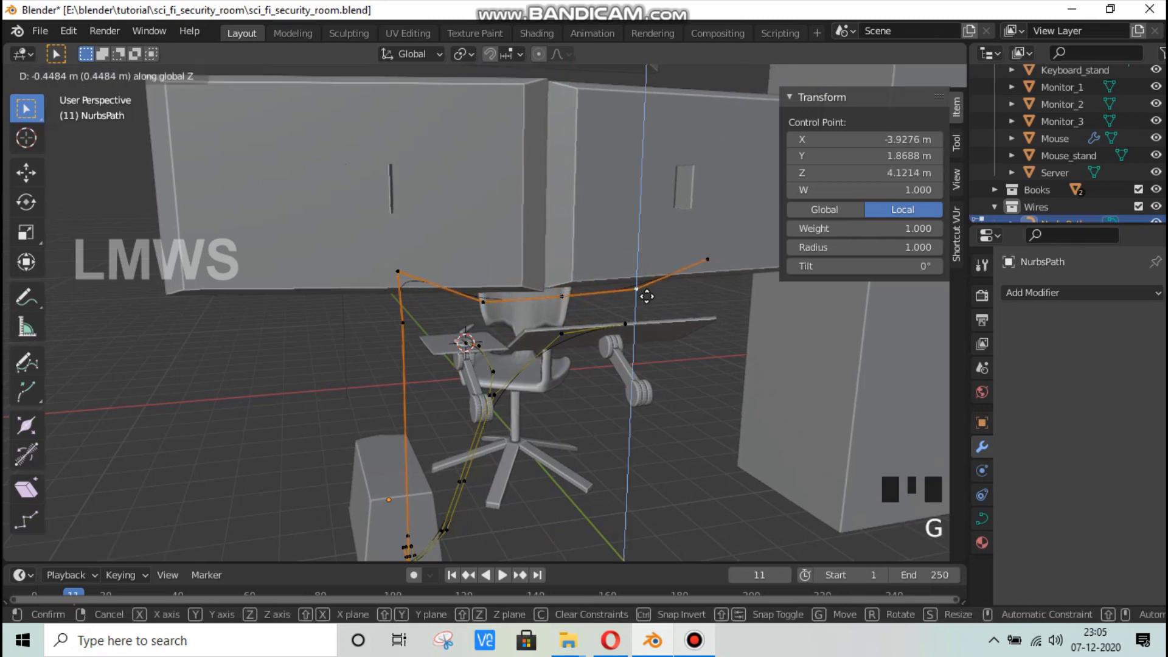
left_click(632, 307)
Step: Lower the sagging wire's middle control point further along Z to about 3.91 m
scroll(539, 305, "down", 2)
left_click(539, 304)
scroll(545, 308, "up", 2)
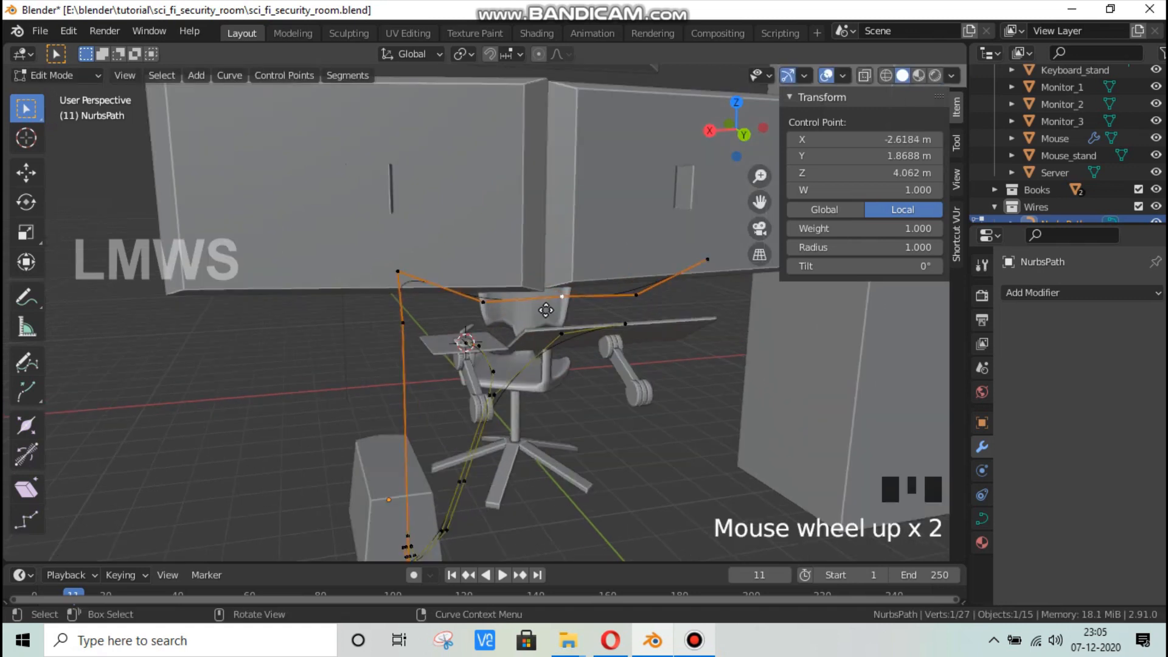
key("g")
key("z")
left_click(550, 320)
scroll(578, 377, "down", 2)
middle_click_drag(579, 378, 495, 373, "shift")
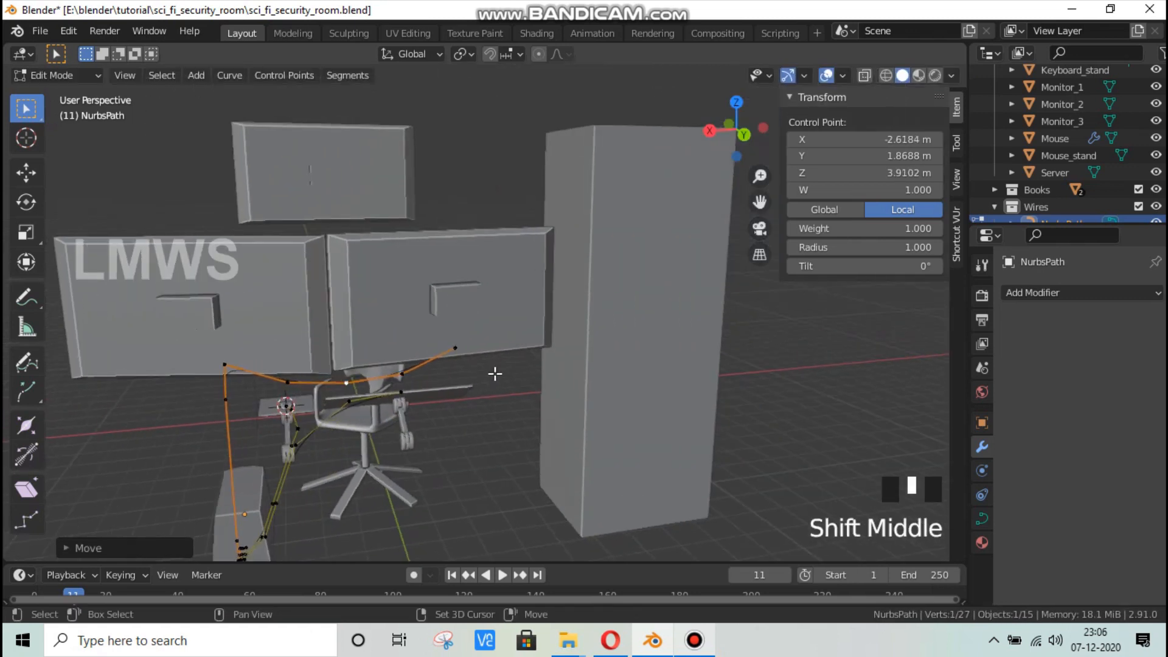
scroll(322, 397, "up", 1)
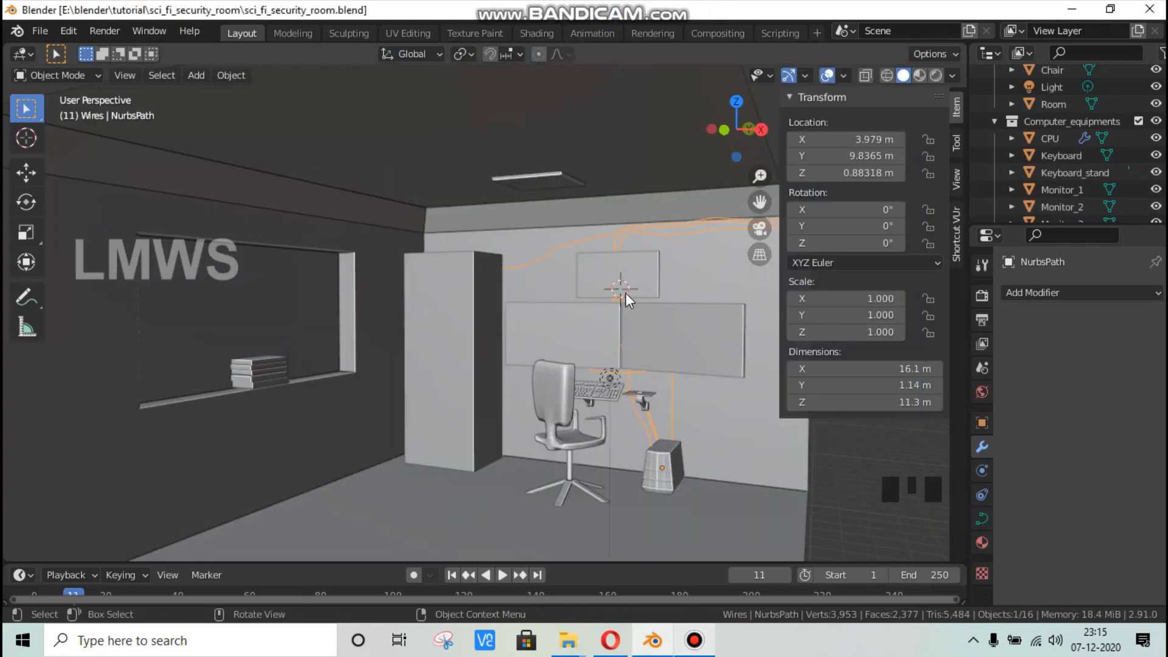
Step: Look over the finished wires in the room and save the file
middle_click_drag(625, 294, 606, 222)
middle_click_drag(643, 352, 539, 347, "shift")
key("ctrl+s")
middle_click_drag(633, 373, 579, 428)
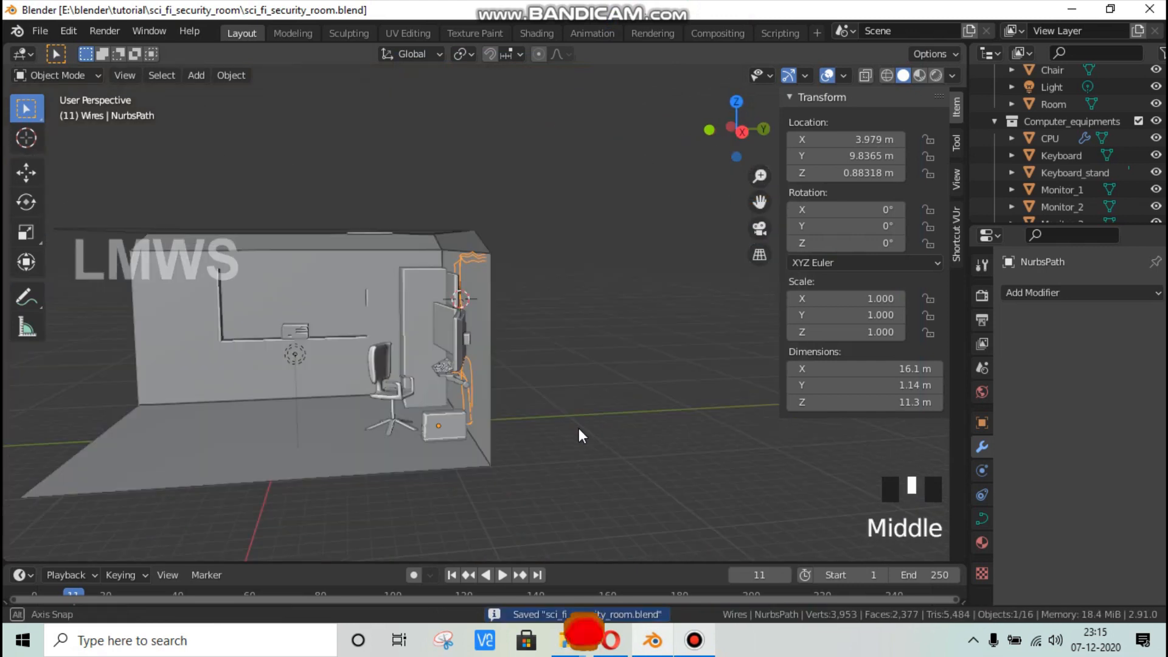
Step: Place the 3D cursor in the empty space outside the room and add a Bezier circle there
scroll(579, 429, "down", 3)
left_click(26, 138)
left_click(653, 431)
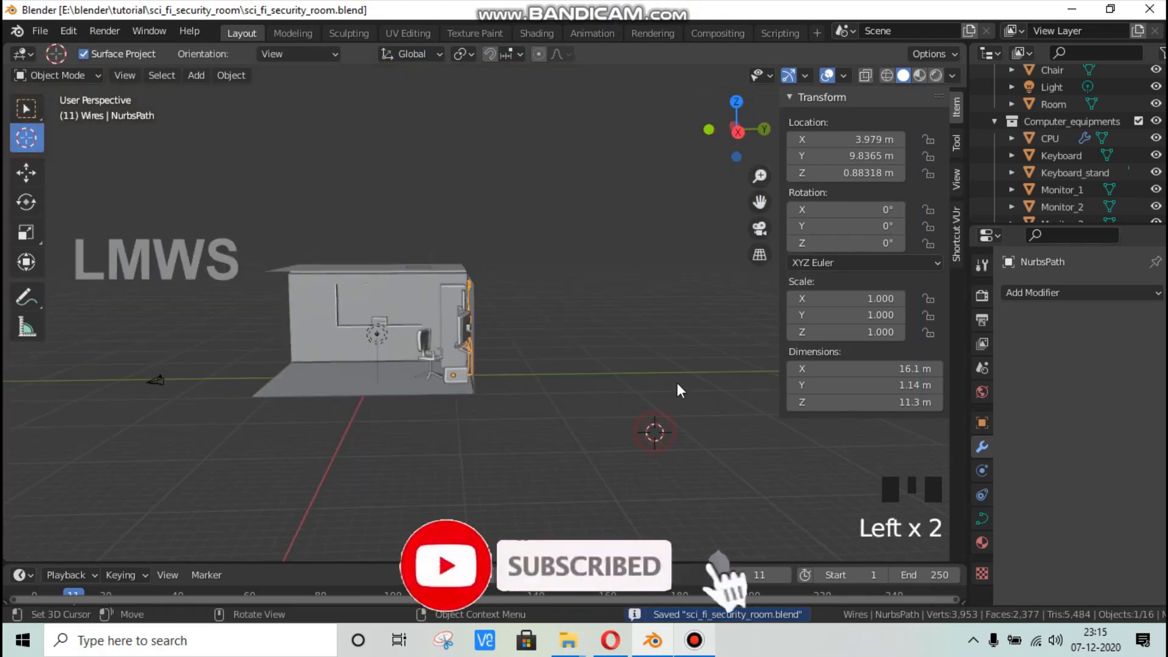
key("shift+a")
scroll(1052, 177, "down", 8)
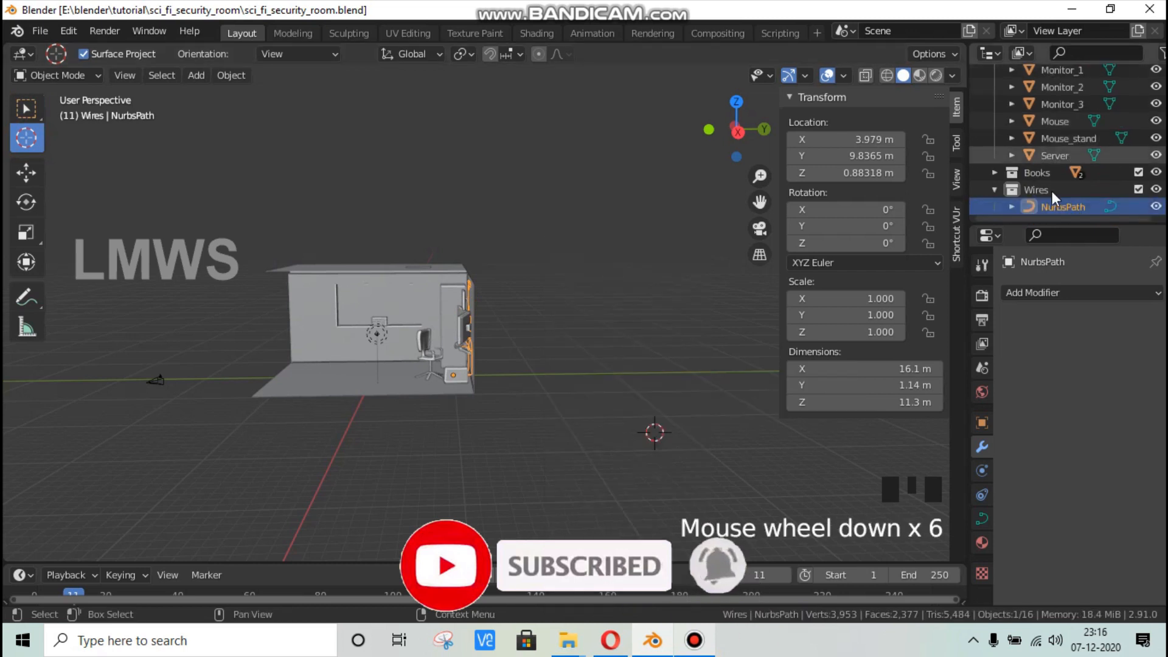
key("shift+a")
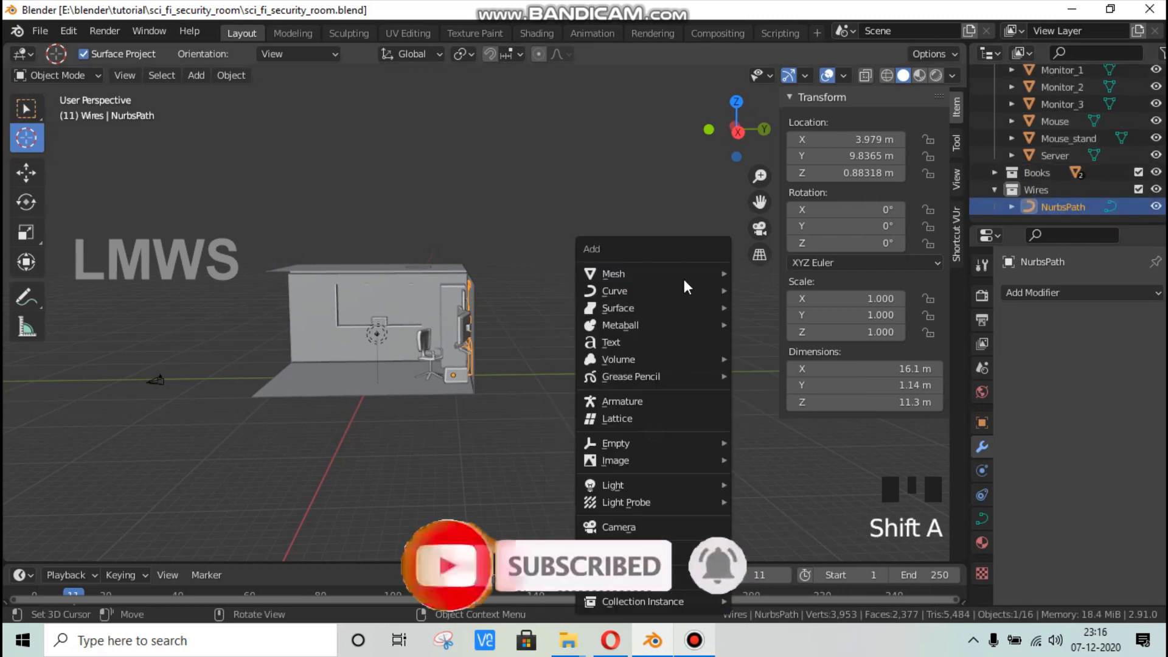
mouse_move(688, 290)
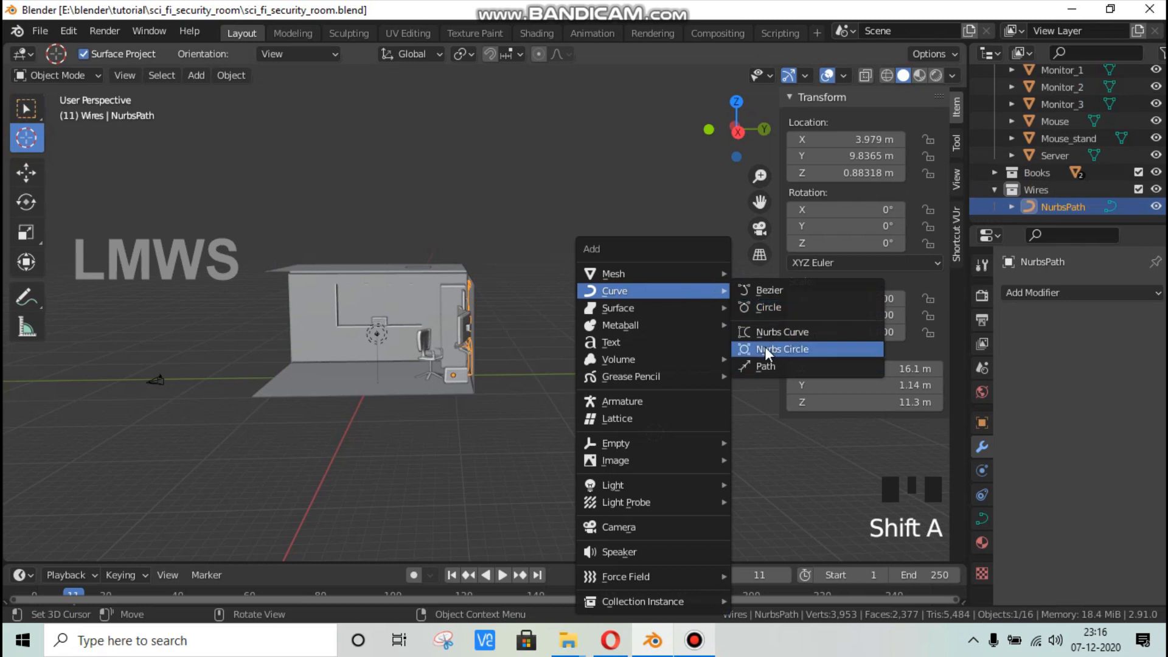
left_click(761, 308)
Step: Switch back to the box selection tool and select the wires curve on the room's back wall
scroll(369, 395, "up", 3)
middle_click_drag(374, 392, 518, 251)
left_click(518, 243)
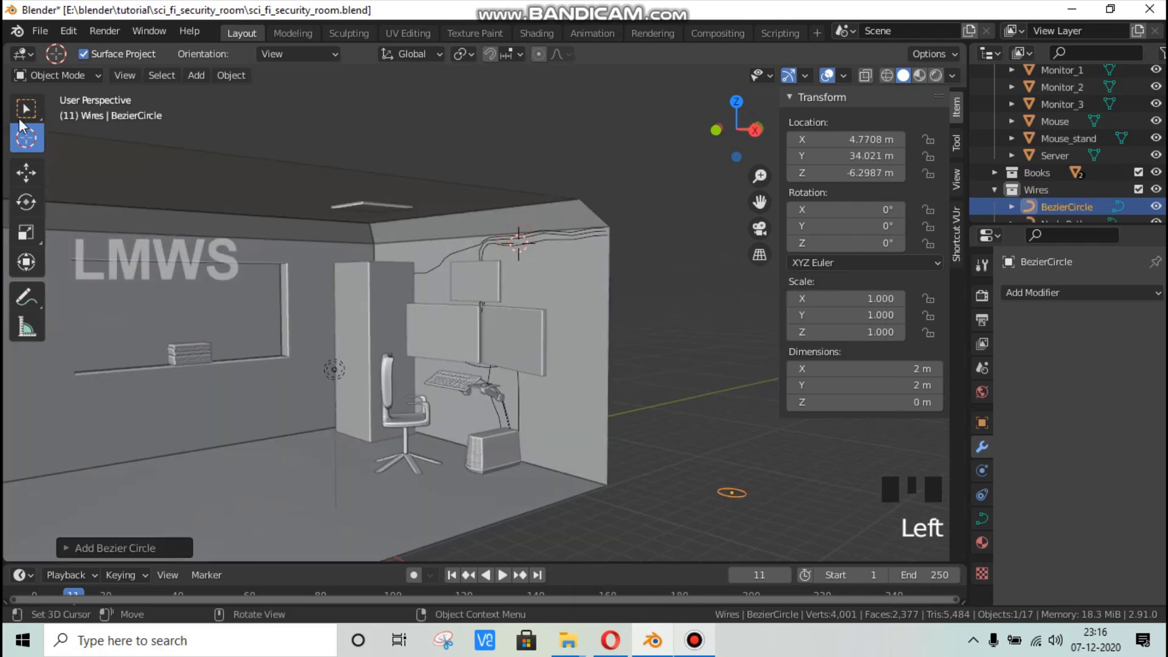
left_click(20, 118)
left_click(541, 239)
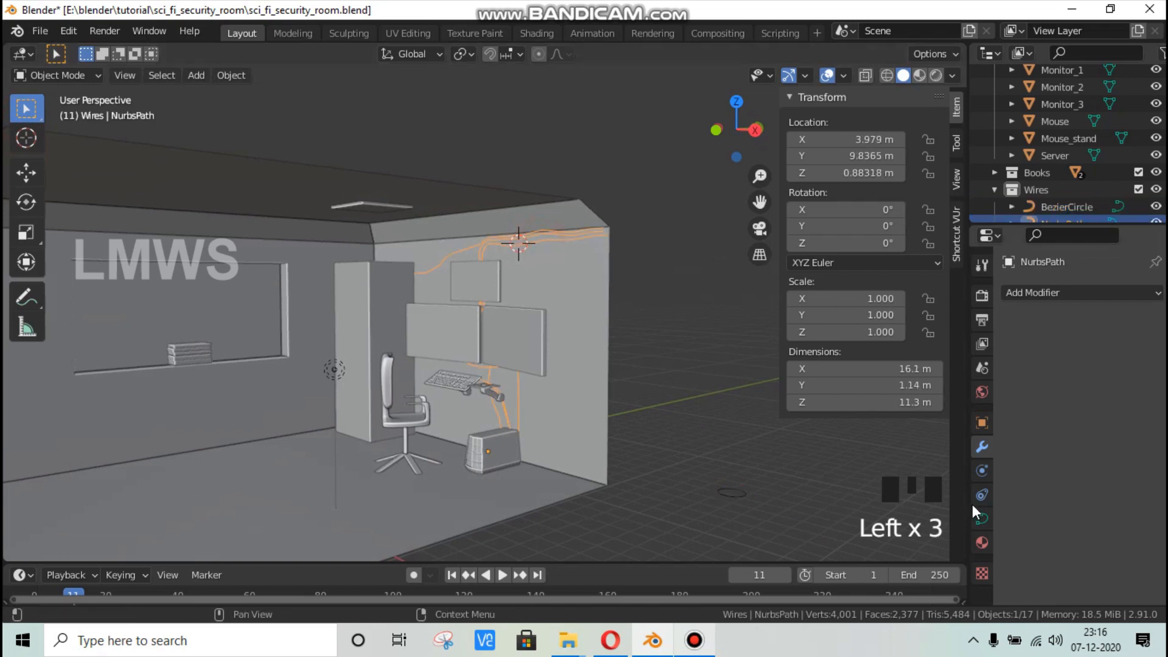
Step: Set the wires' geometry bevel to Object and assign BezierCircle as the bevel object
left_click(983, 527)
scroll(1049, 504, "down", 5)
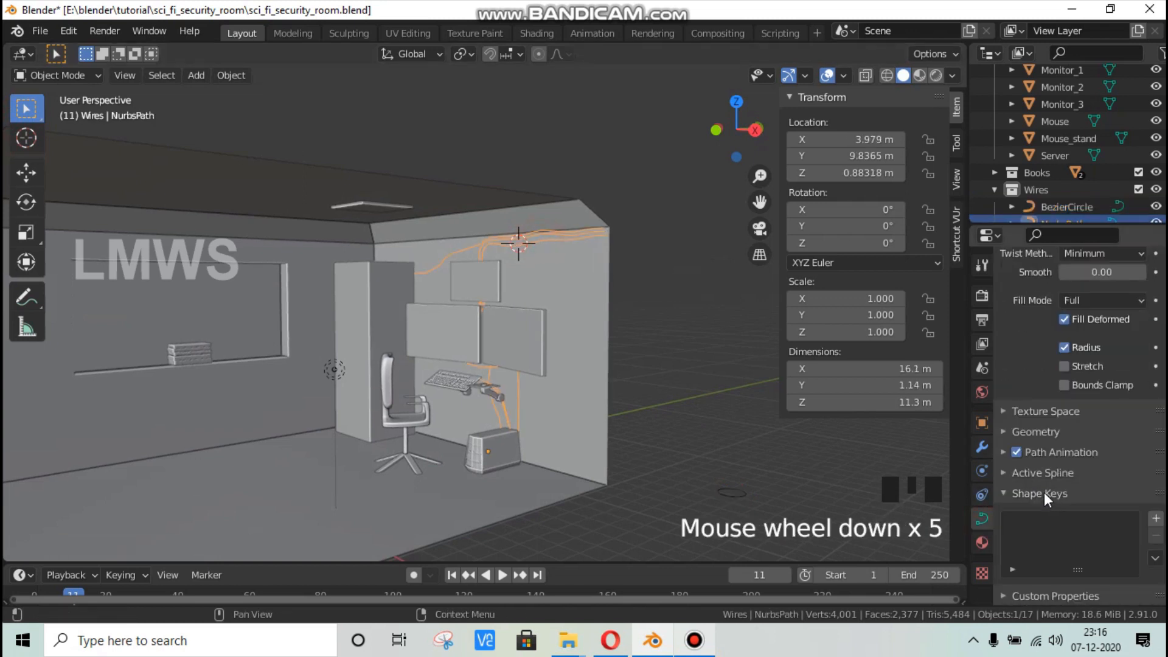
left_click(1043, 493)
scroll(1040, 511, "down", 1)
left_click(1037, 511)
scroll(1027, 501, "down", 4)
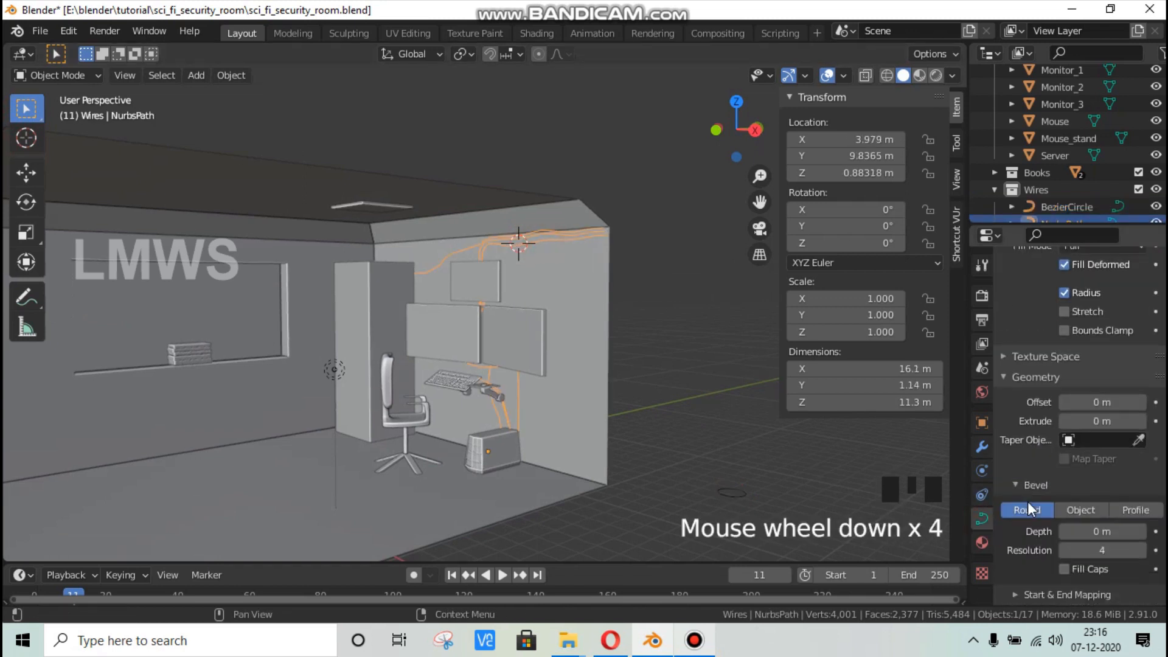
left_click(1136, 509)
left_click(1080, 510)
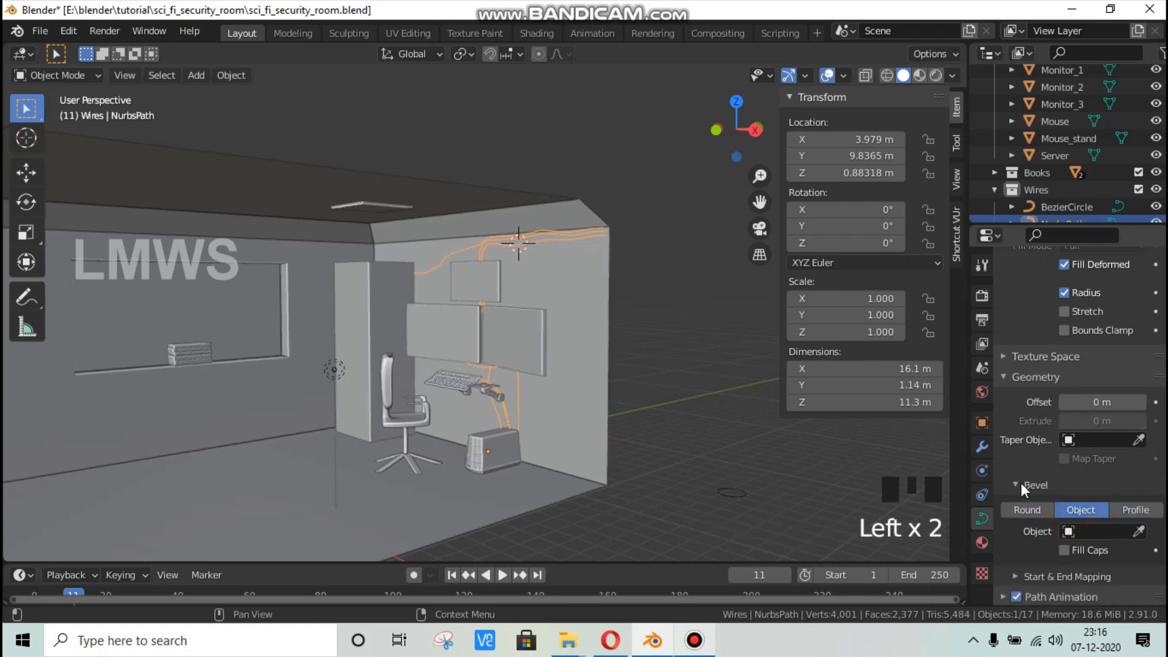
left_click(1089, 468)
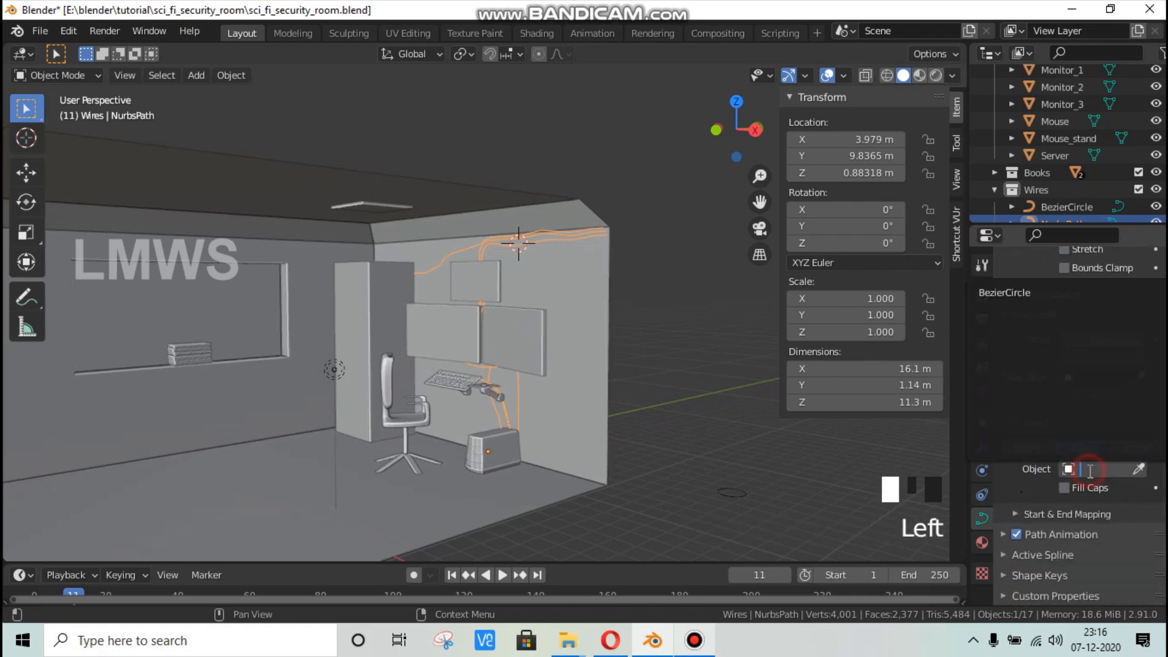
left_click(1019, 295)
scroll(629, 376, "up", 2)
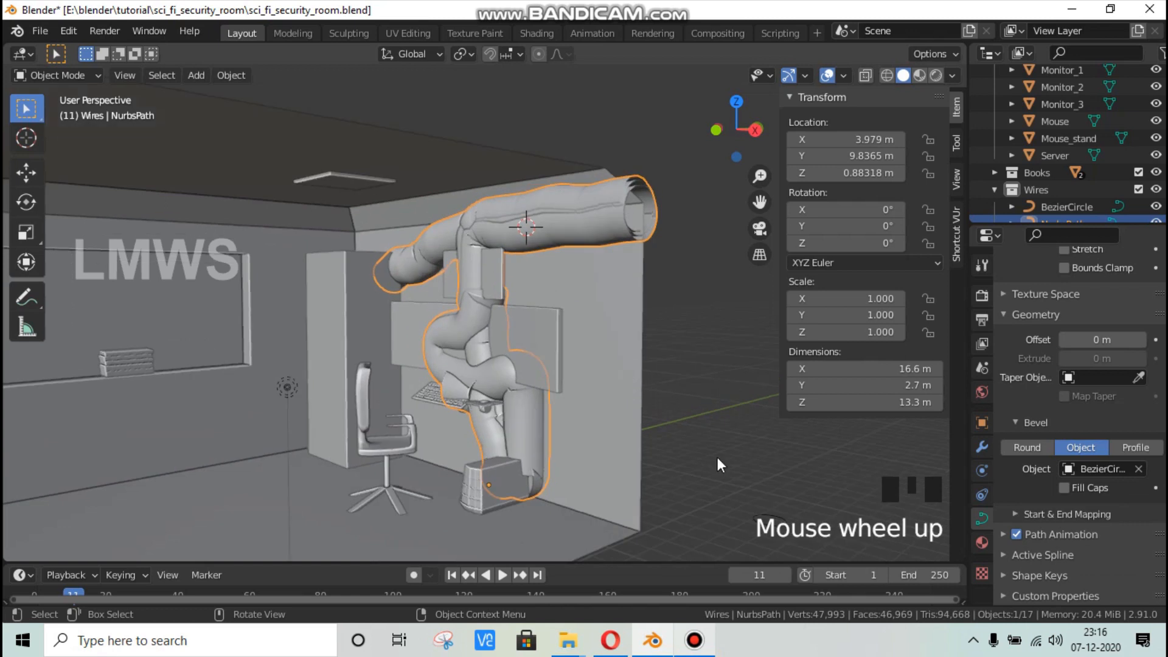
Step: Scale the Bezier circle down to about 0.038 m across to thin the wires
scroll(730, 480, "down", 2)
left_click(754, 500)
key("s")
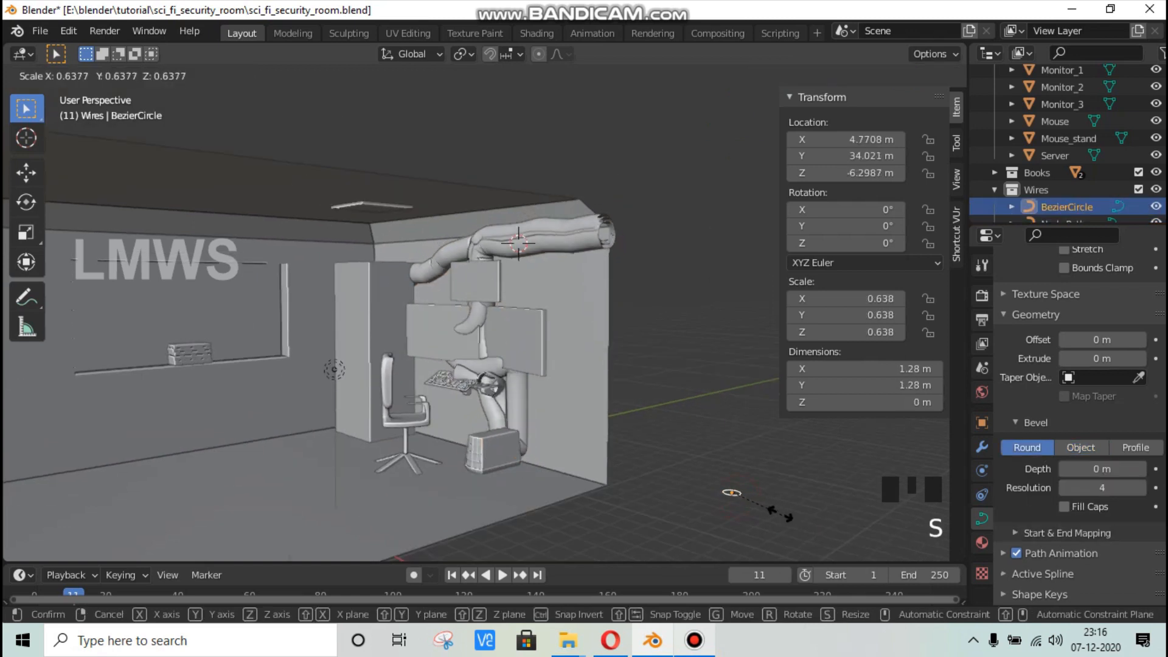
left_click(750, 501)
key("s")
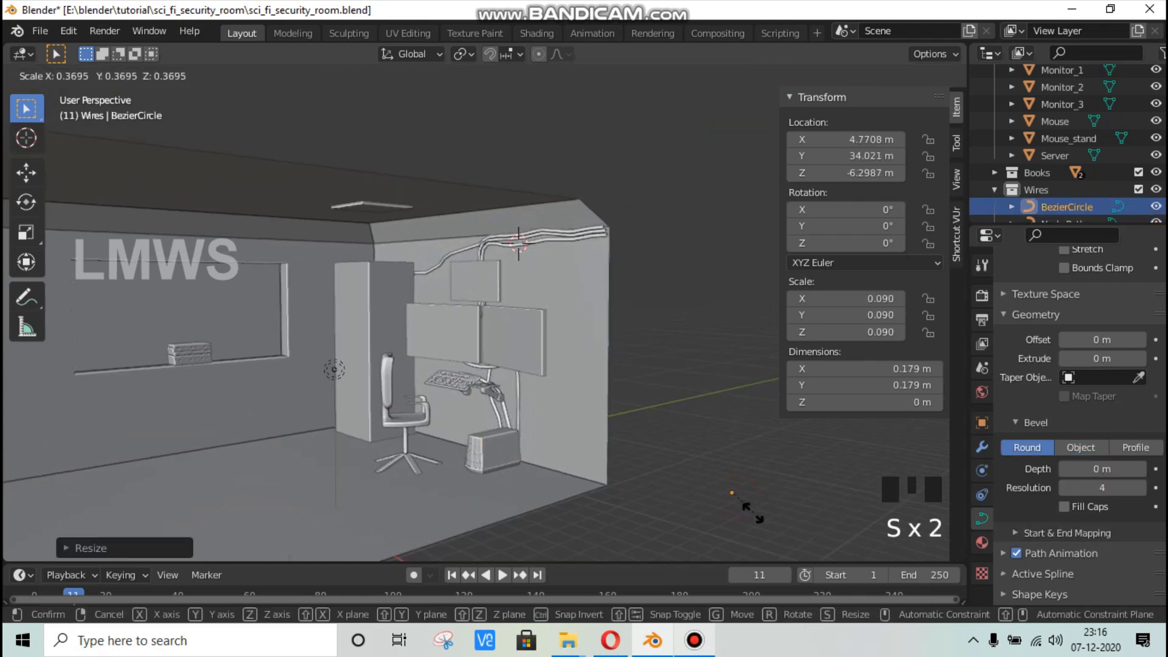
left_click(820, 533)
scroll(818, 526, "up", 2)
middle_click_drag(819, 527, 707, 486, "shift")
key("s")
left_click(666, 466)
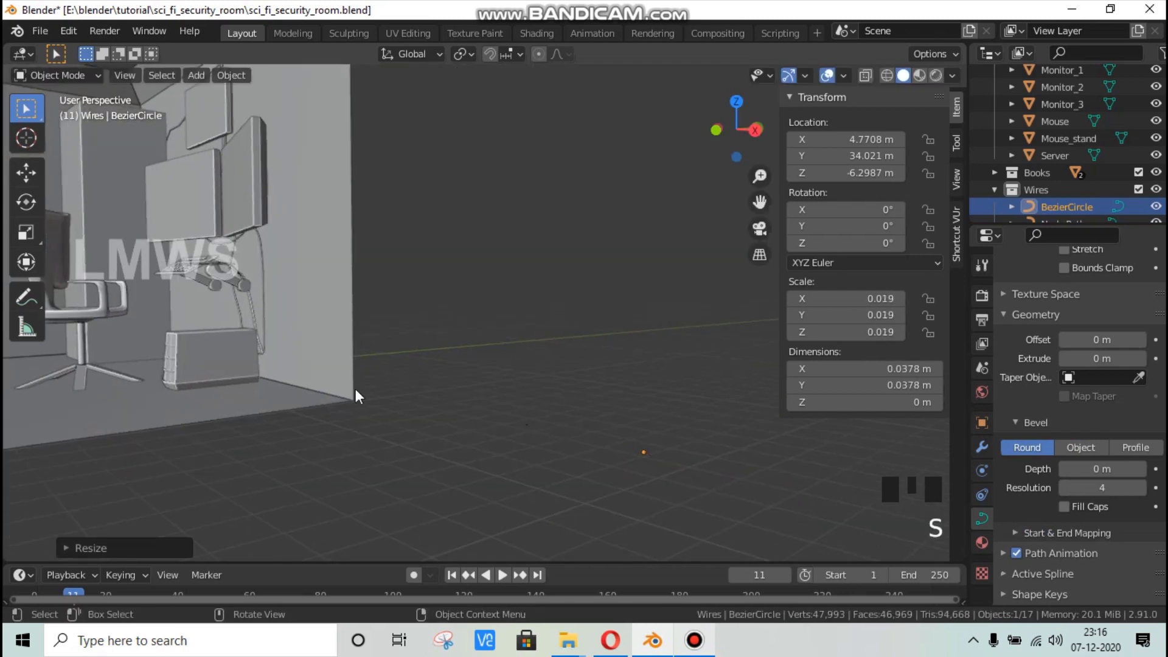
Step: Scale the Bezier circle down further to about 0.024 m across
middle_click_drag(355, 390, 430, 459, "shift")
scroll(646, 494, "up", 2)
key("s")
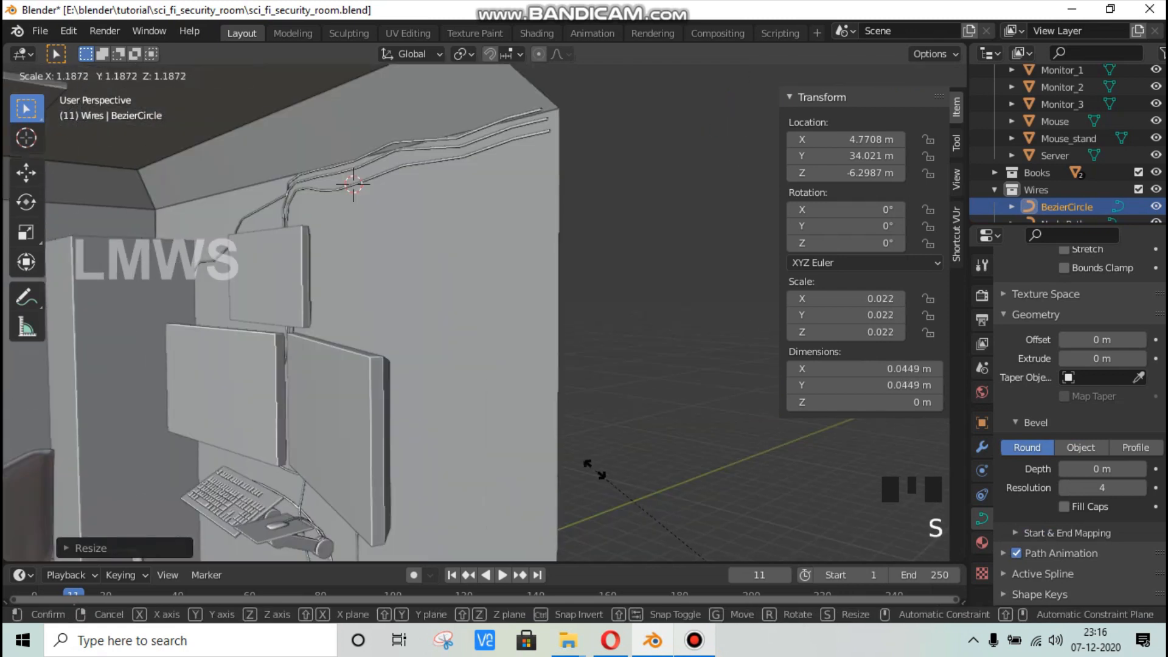
right_click(621, 481)
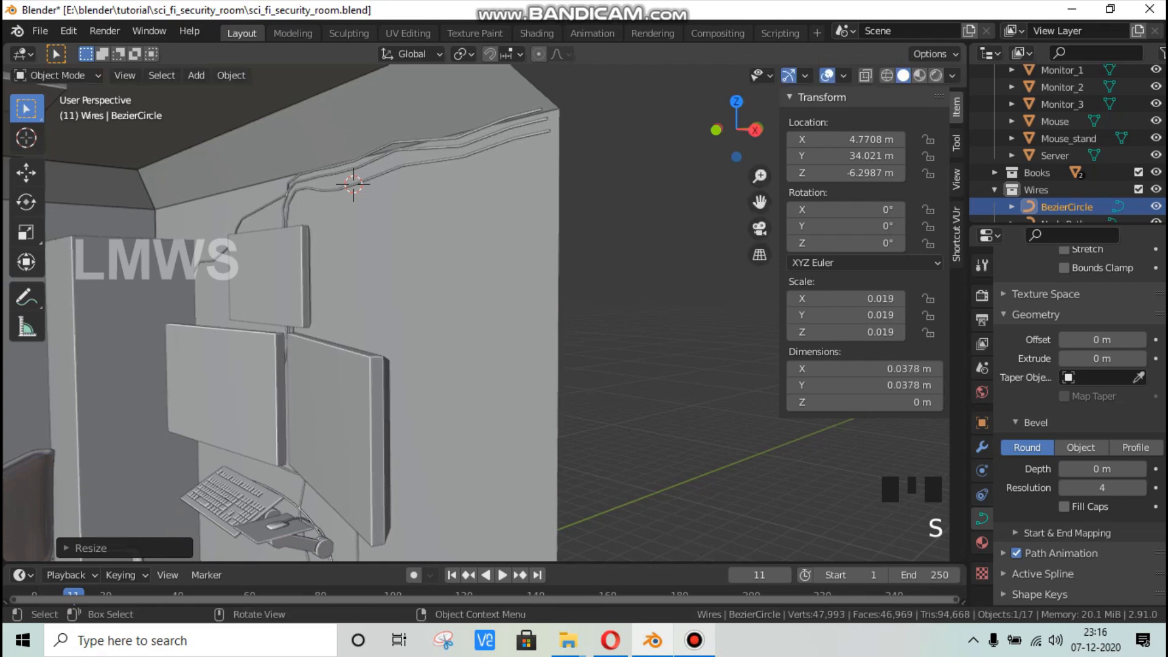
key("s")
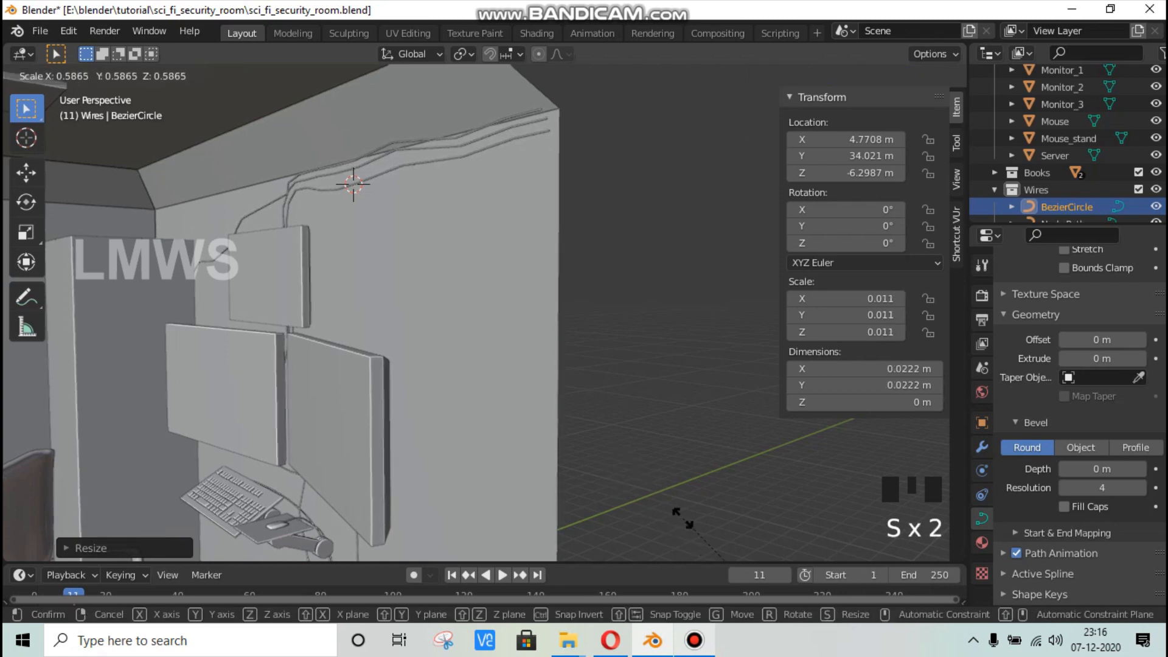
left_click(681, 517)
Step: Look over the thinned wires, deselect everything and save the file
middle_click_drag(246, 312, 305, 311)
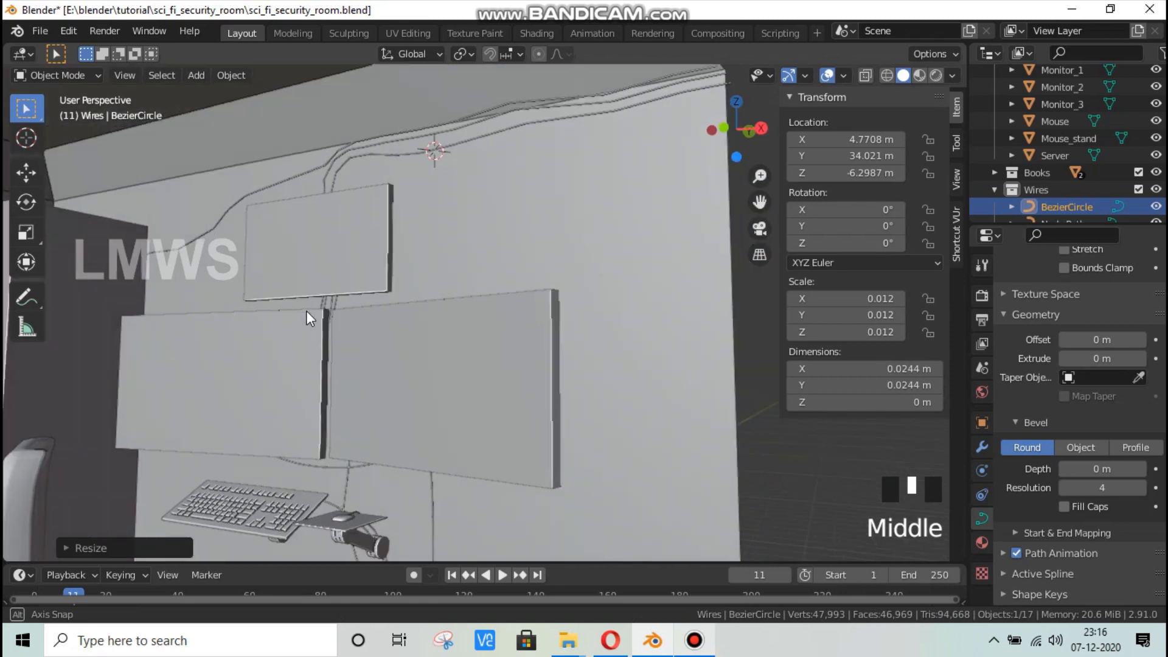
key("alt+a")
scroll(351, 316, "down", 3)
key("ctrl+s")
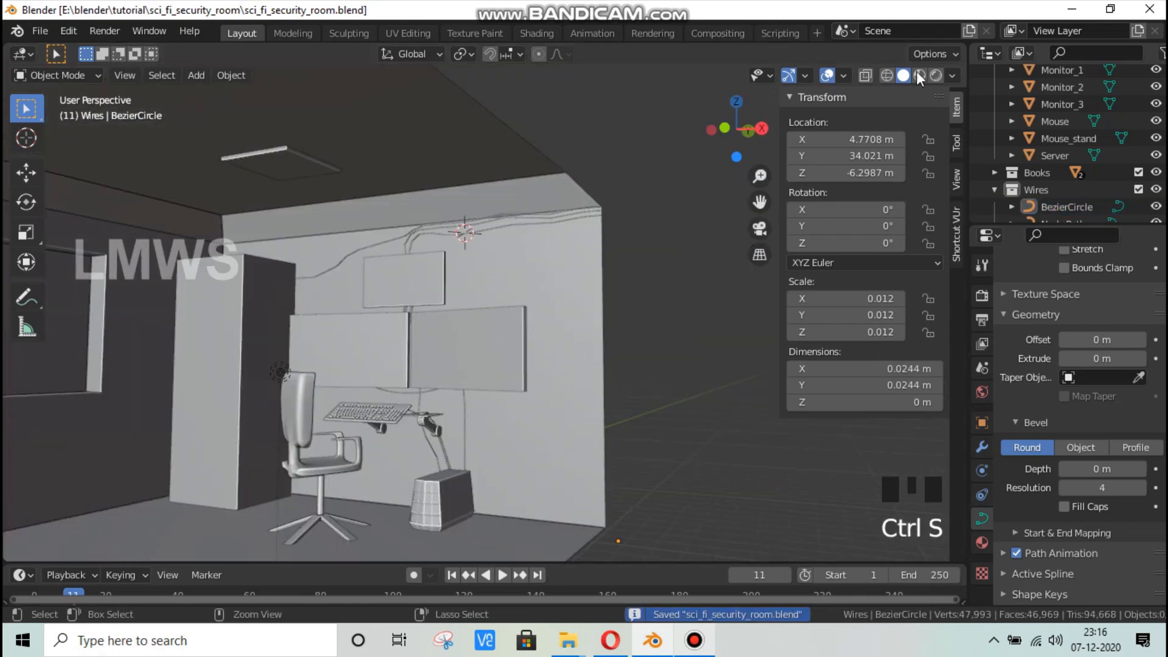
Step: Preview the room in rendered shading, return to solid shading and save the file
left_click(935, 75)
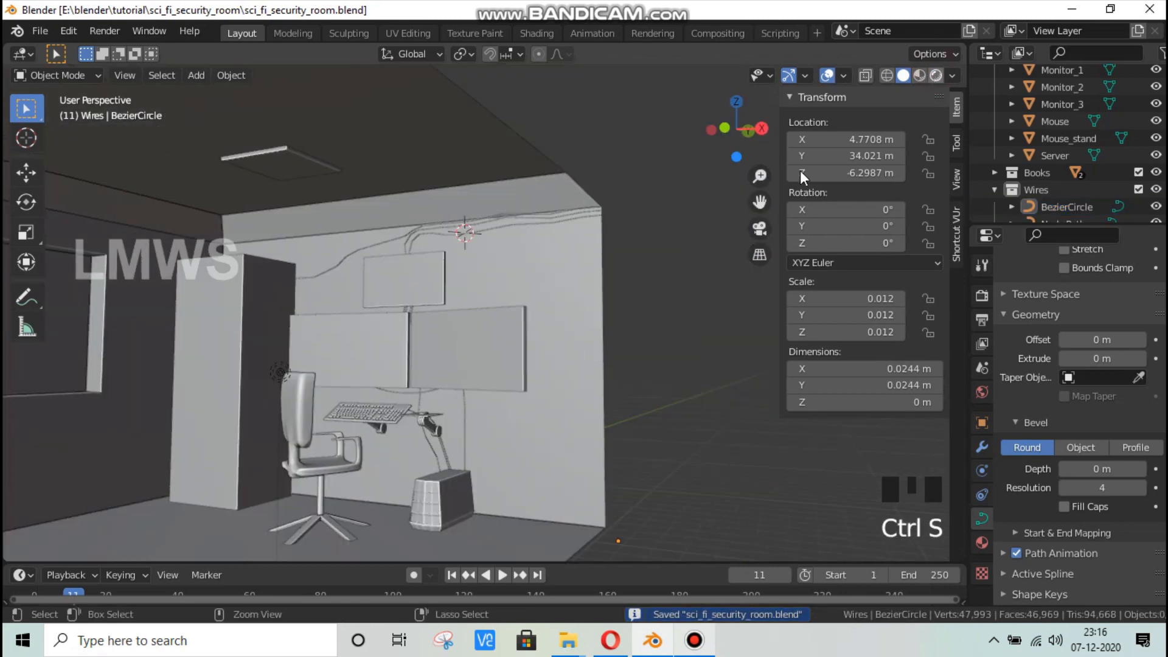
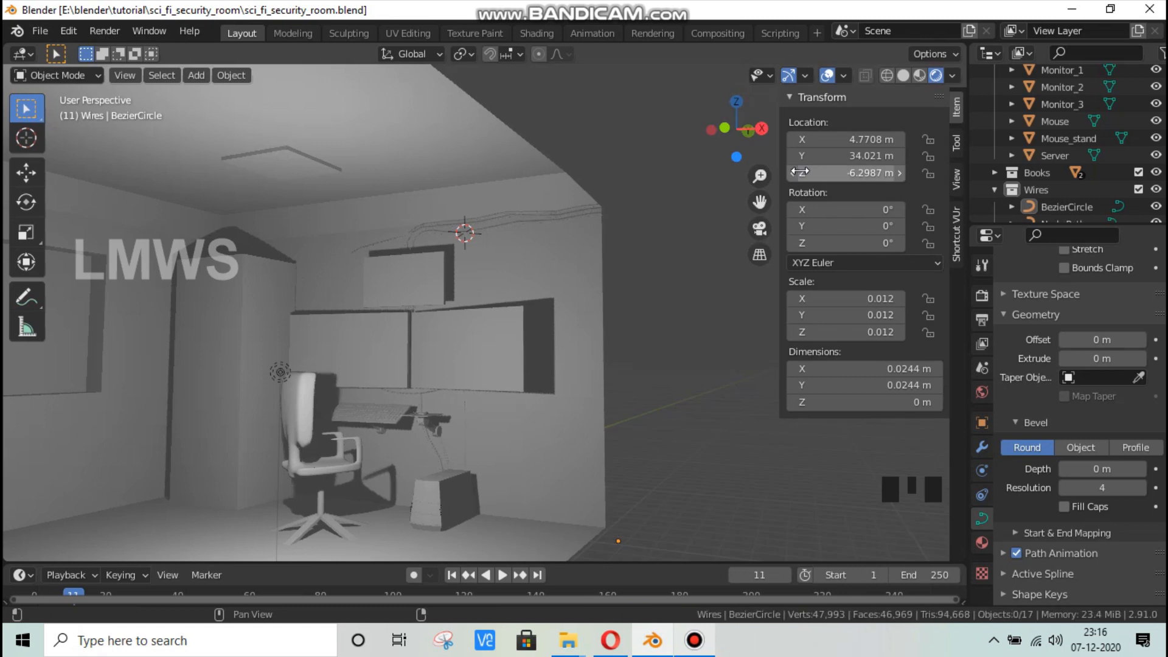
left_click(903, 73)
left_click(903, 73)
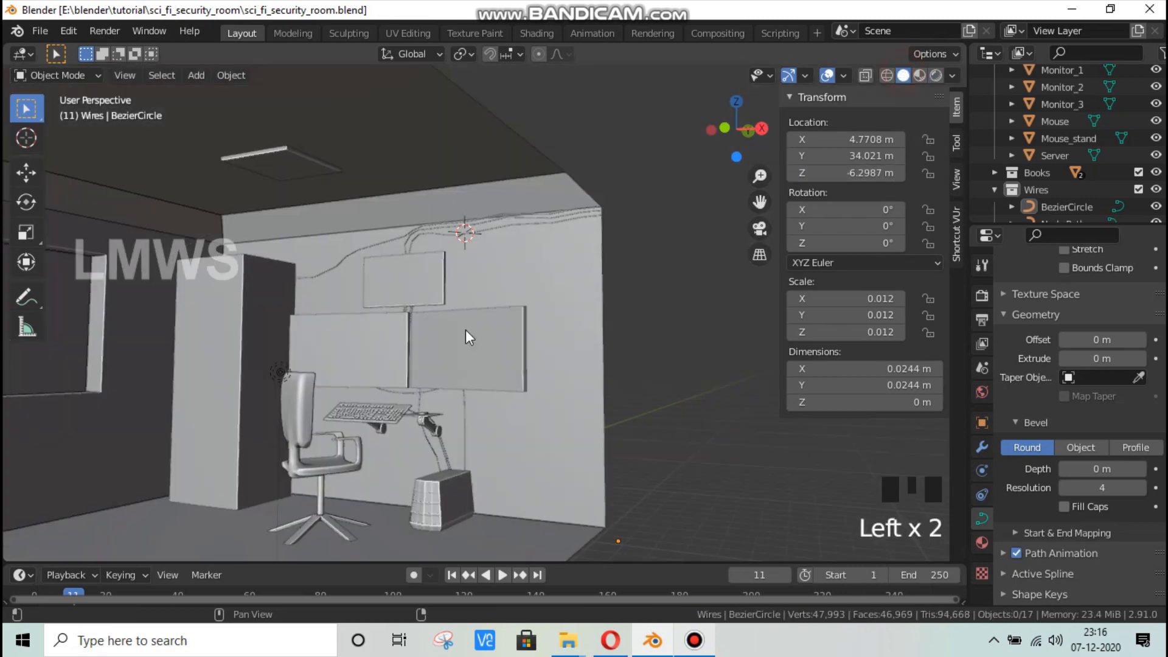
scroll(418, 305, "down", 3)
key("ctrl+s")
Step: Select the room and add a new material to it
middle_click_drag(342, 319, 472, 451, "shift")
scroll(474, 456, "up", 2)
left_click(607, 370)
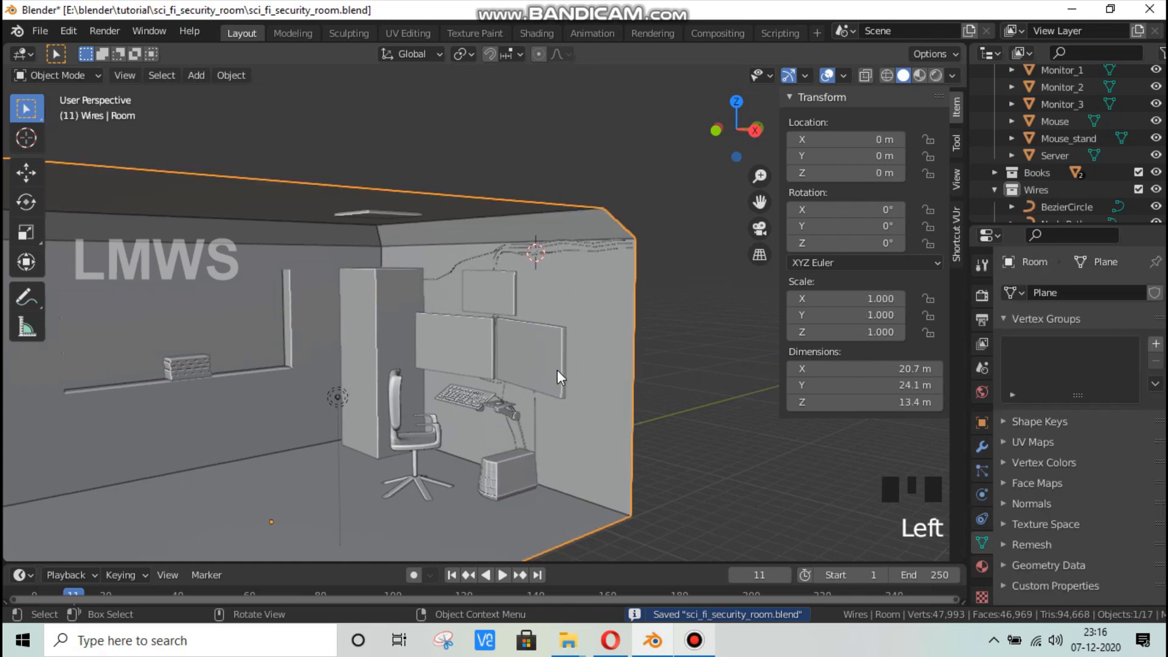
left_click(981, 571)
left_click(1075, 353)
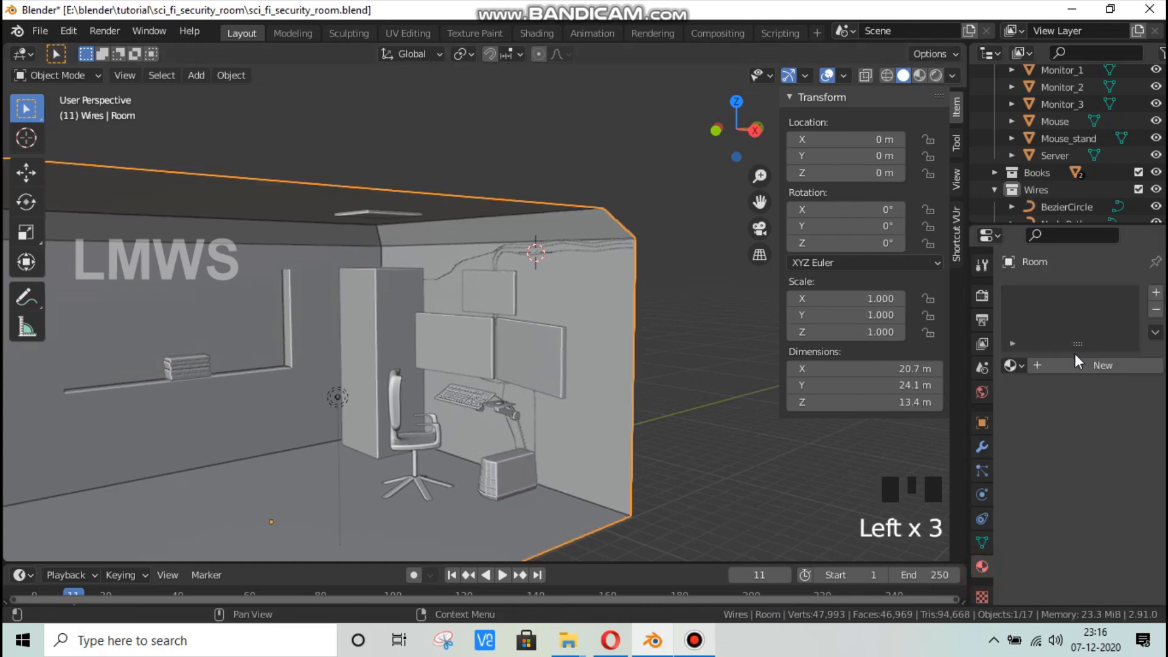
left_click(1075, 364)
Step: Name the room's material Room_texture and save the file
left_click(1050, 365)
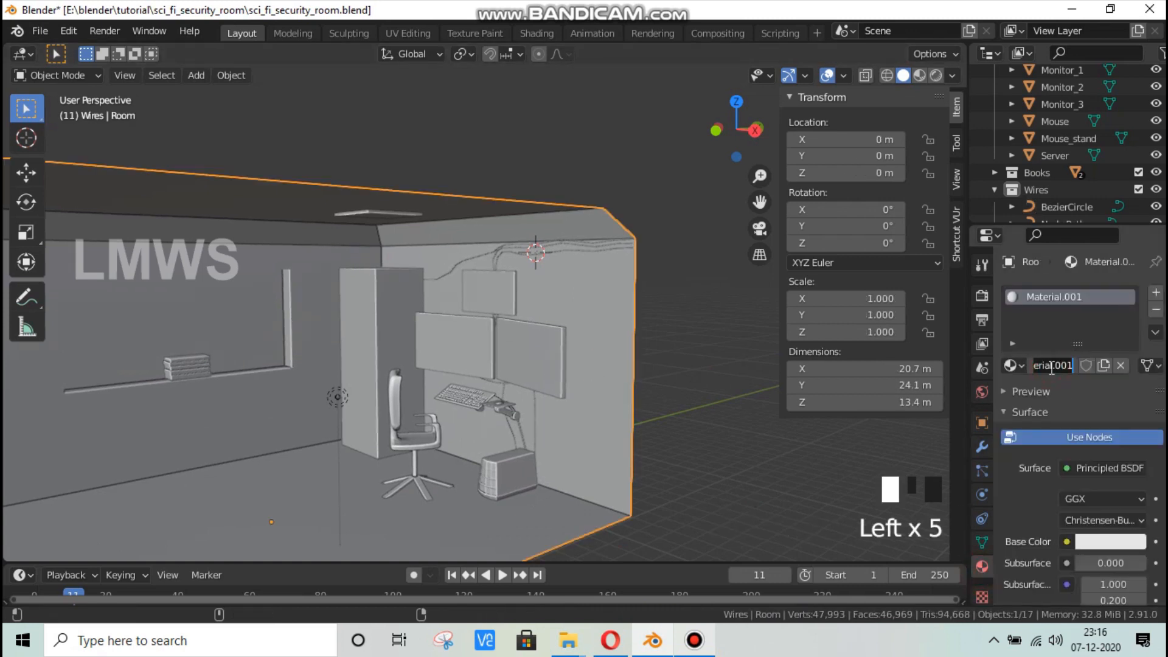
type("Room_te")
type("xtu")
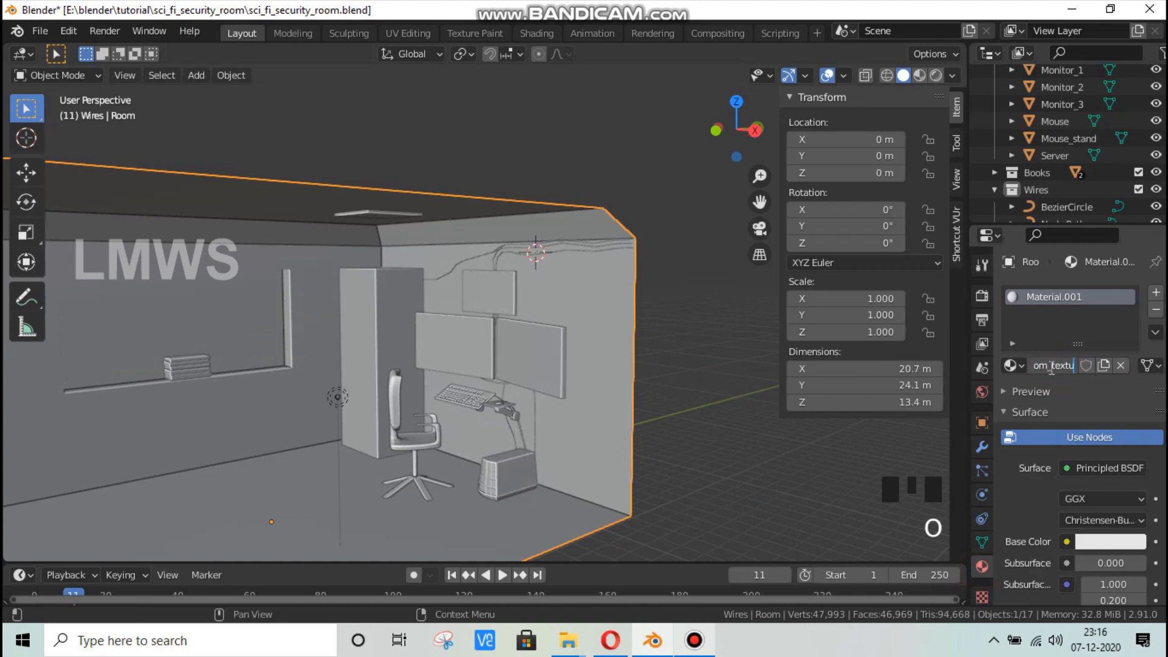
type("re")
key("Return")
key("ctrl+s")
scroll(1050, 374, "down", 5)
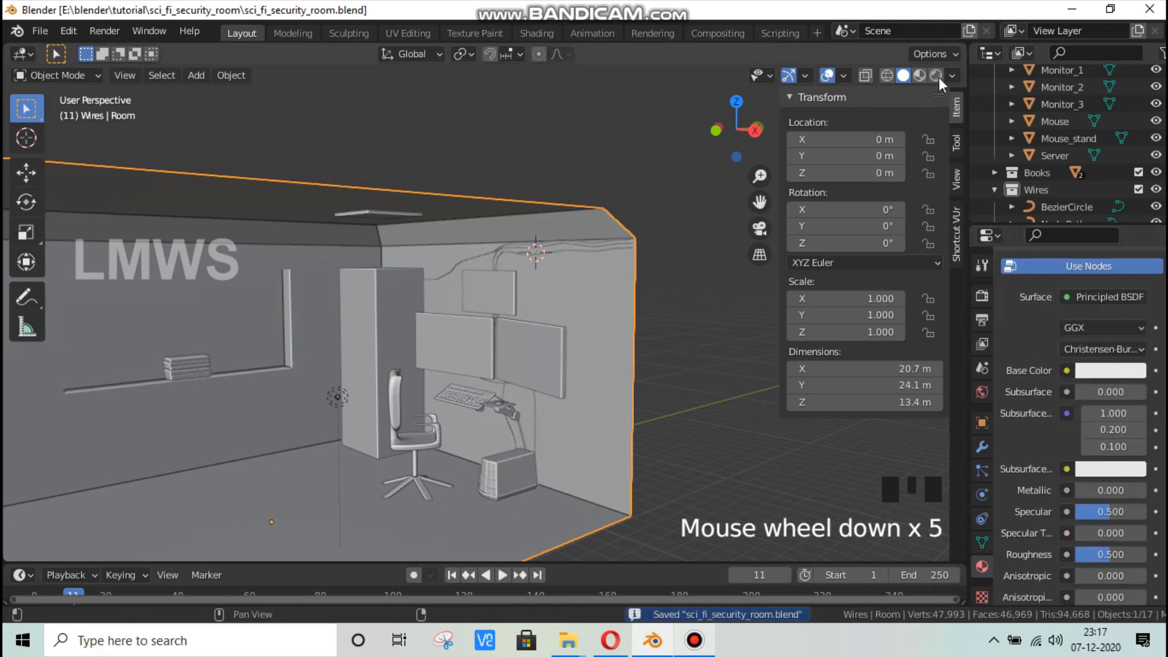
Step: Enable Ambient Occlusion in the render settings, keeping its distance at 0.2 m
left_click(982, 296)
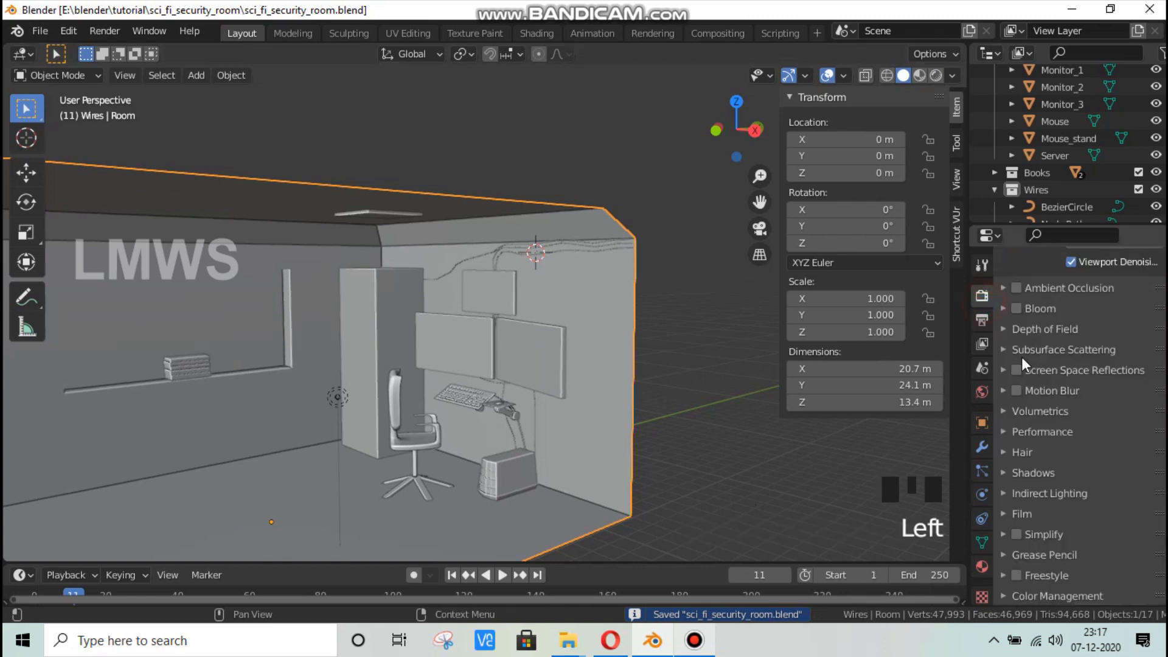
left_click(1013, 290)
left_click(1052, 288)
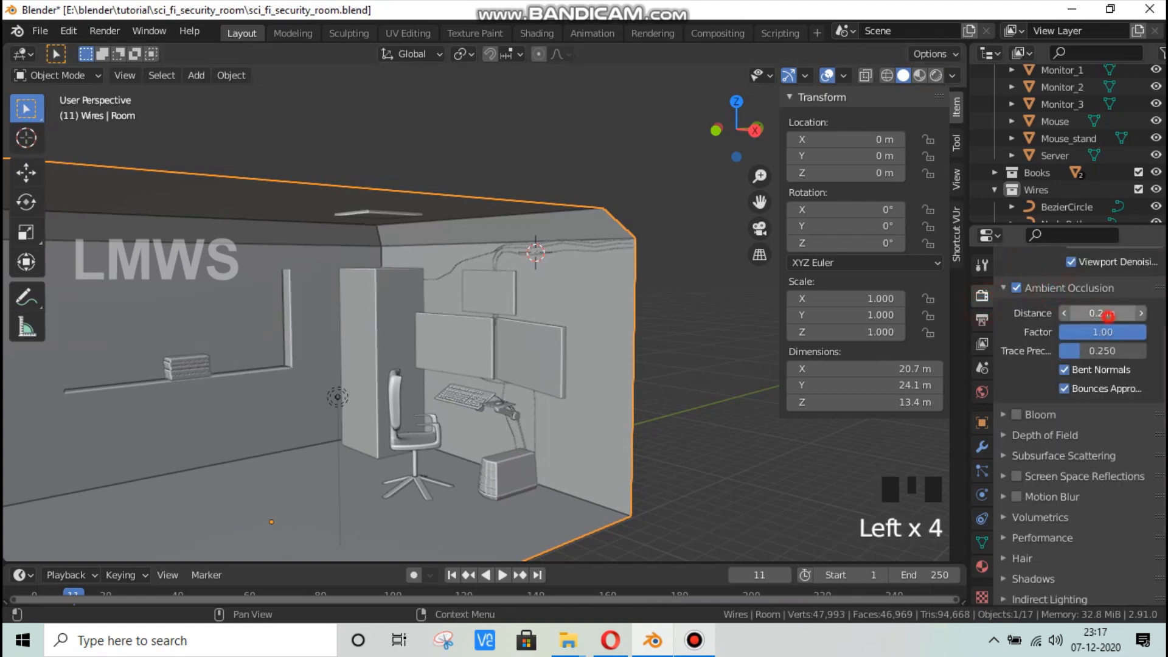
left_click(1108, 314)
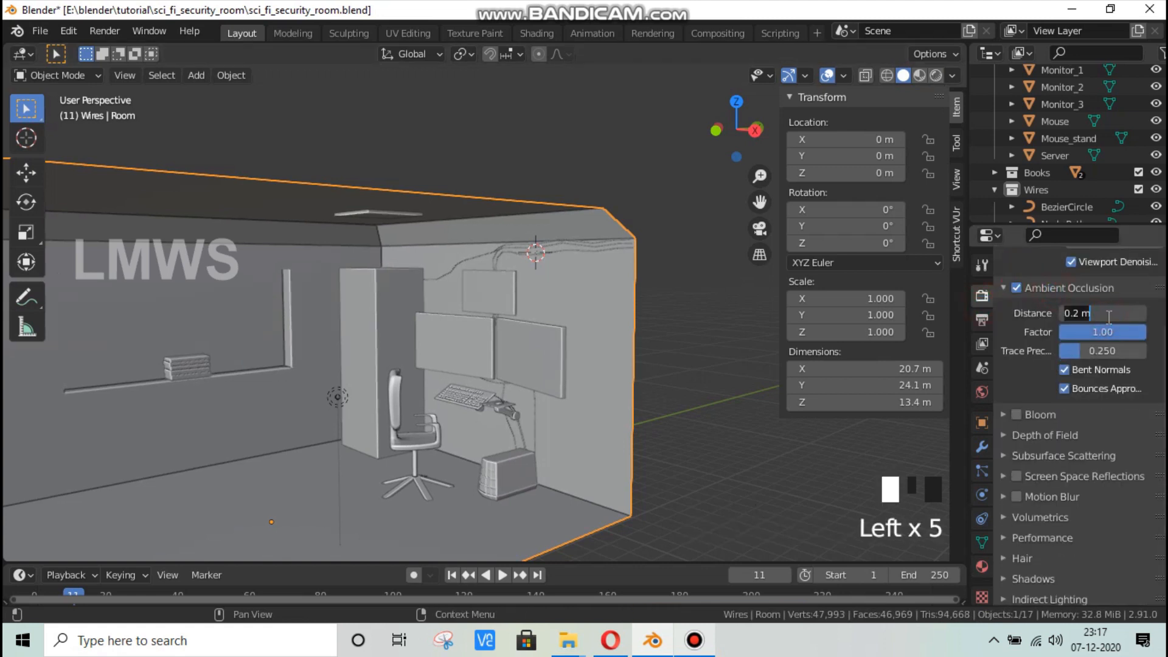
left_click(1094, 289)
Step: Enable Bloom and Screen Space Reflections in the render settings and save the file
left_click(1012, 307)
left_click(1016, 309)
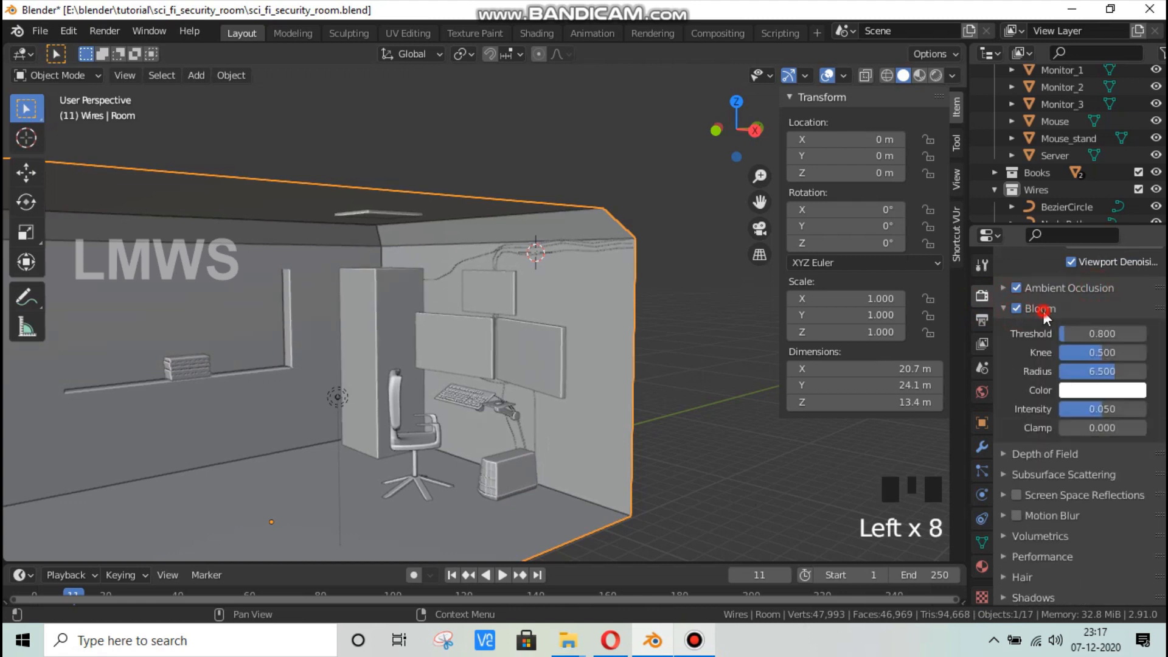
left_click(1041, 309)
left_click(1016, 369)
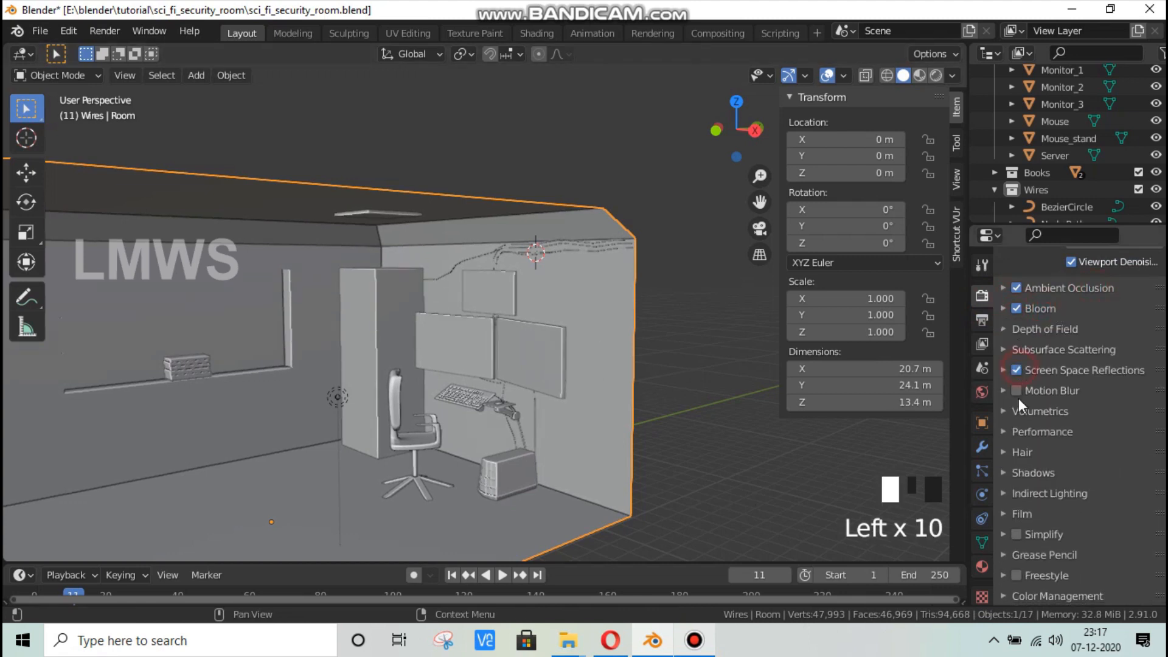
key("ctrl+s")
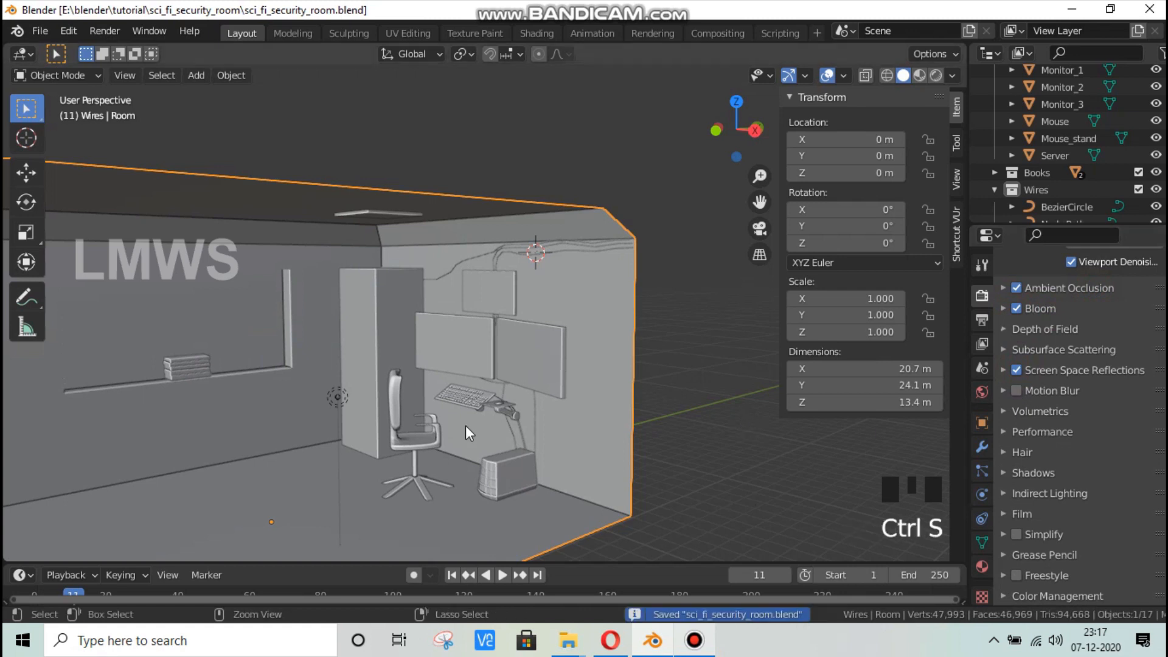
Step: Display the room in rendered shading and open the base colour of its material
left_click(979, 564)
left_click(936, 74)
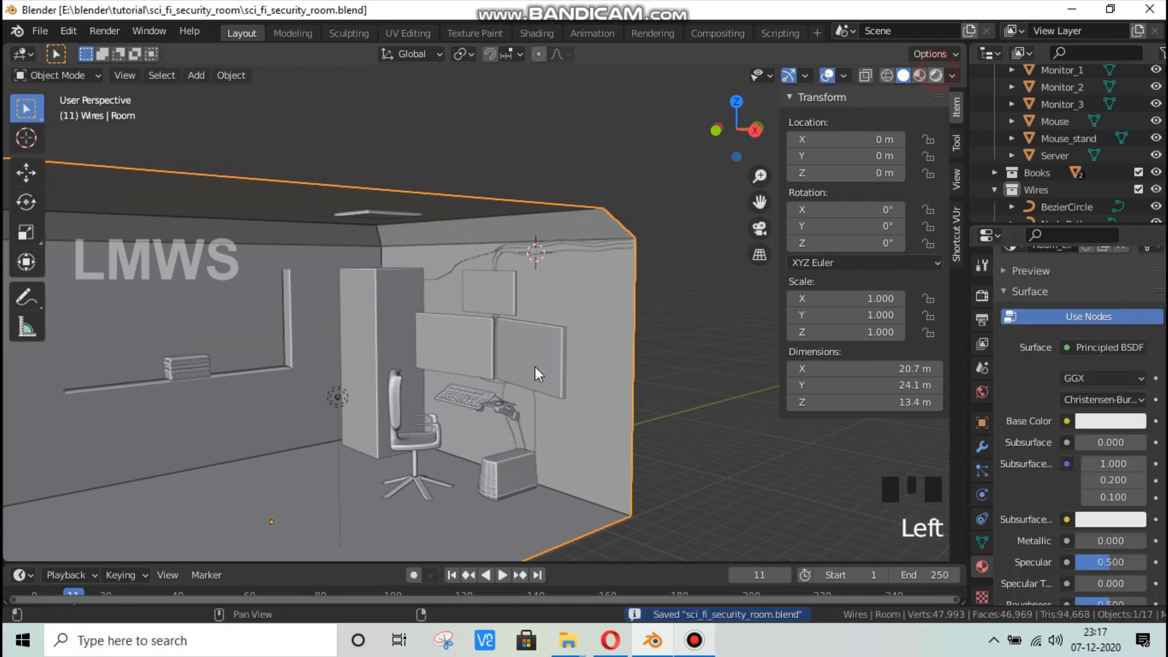
middle_click_drag(568, 359, 494, 393, "shift")
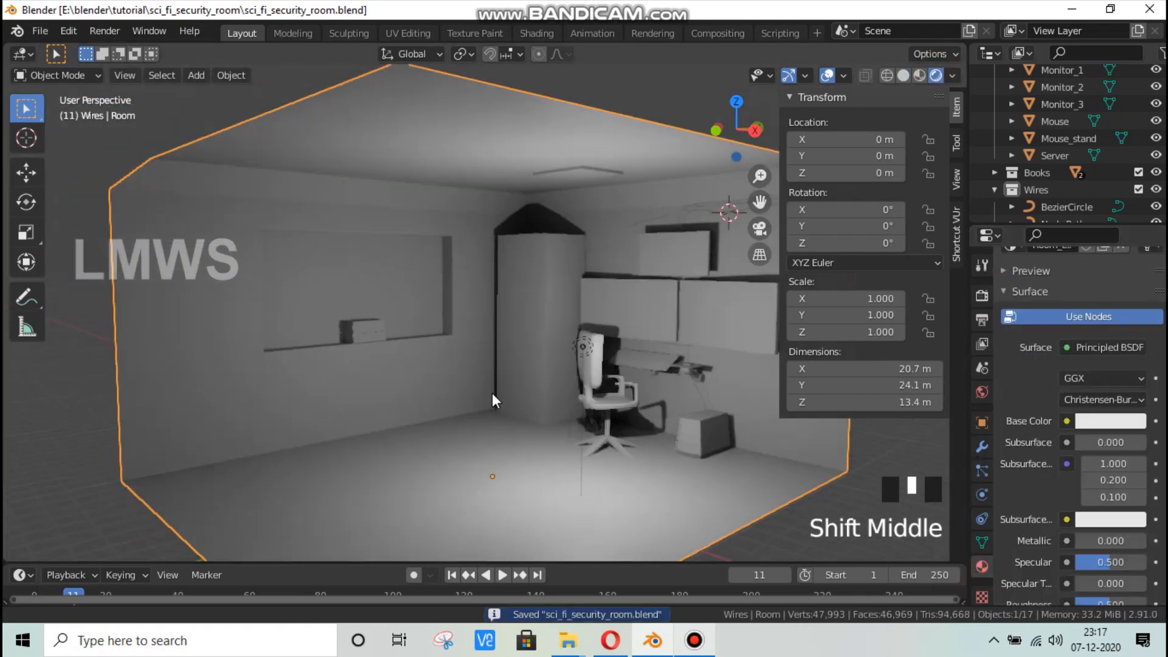
scroll(640, 400, "up", 1)
left_click(1093, 422)
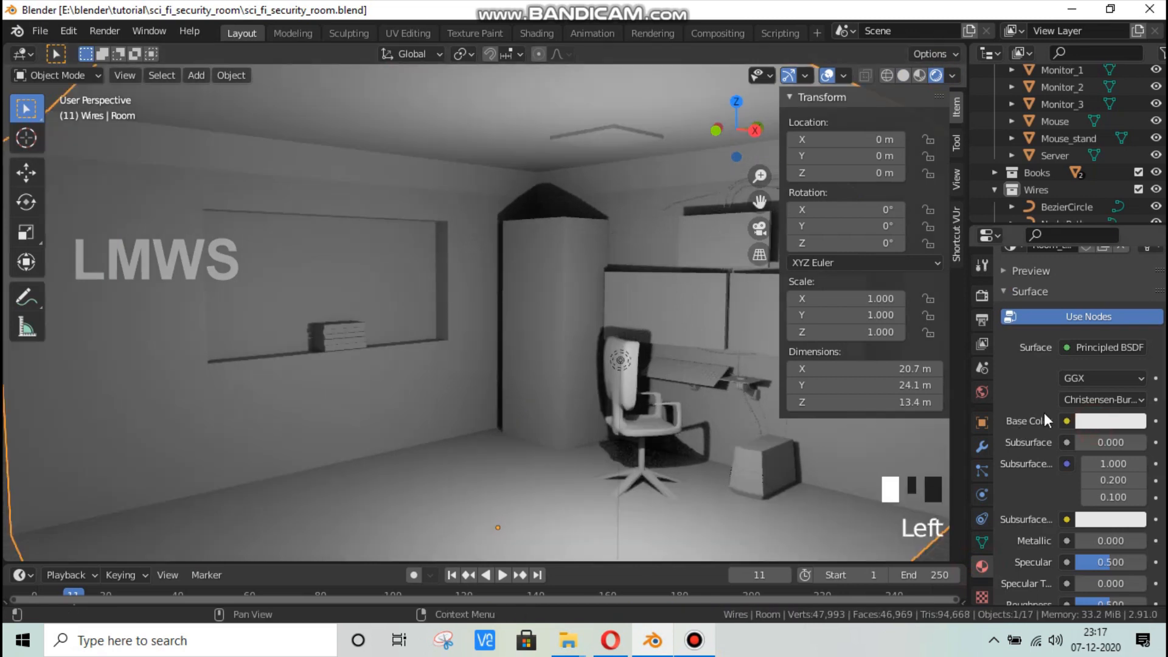
scroll(595, 359, "down", 2)
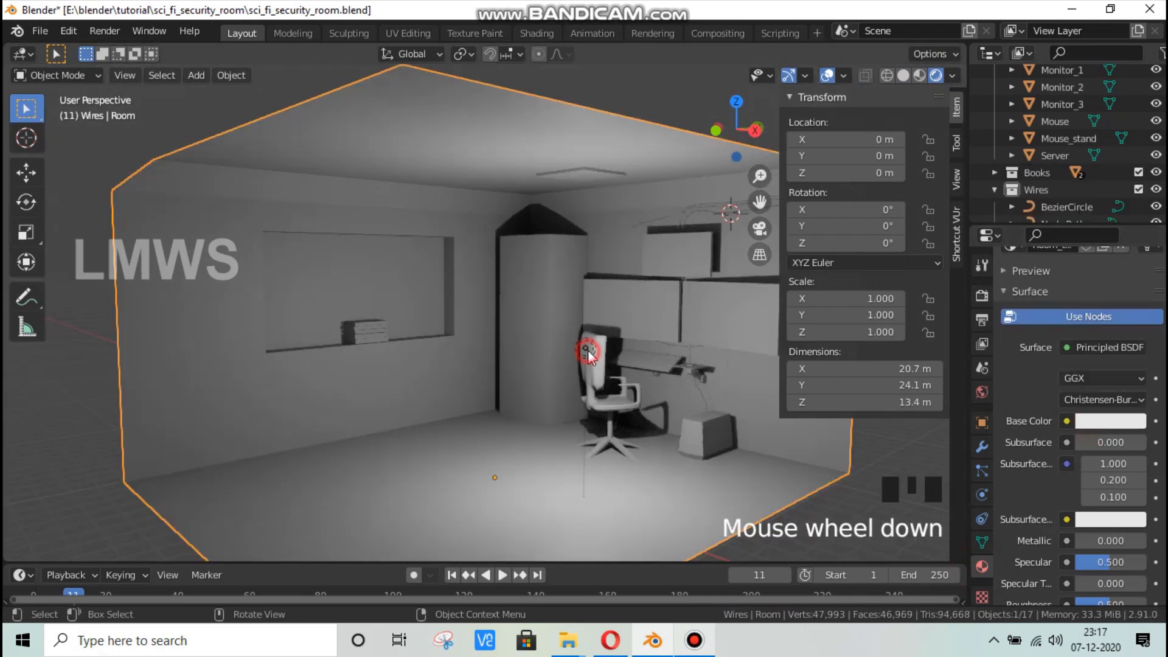
Step: Raise the point light about 6.58 m along the Z axis to just below the room's ceiling
left_click(587, 352)
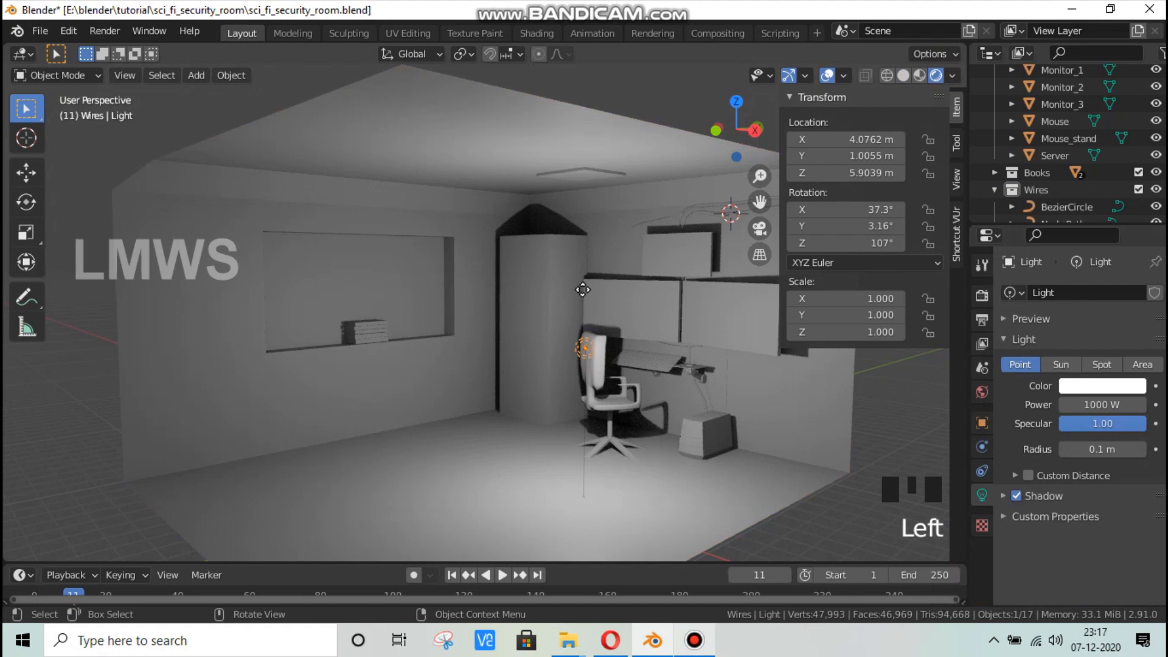
key("g")
key("z")
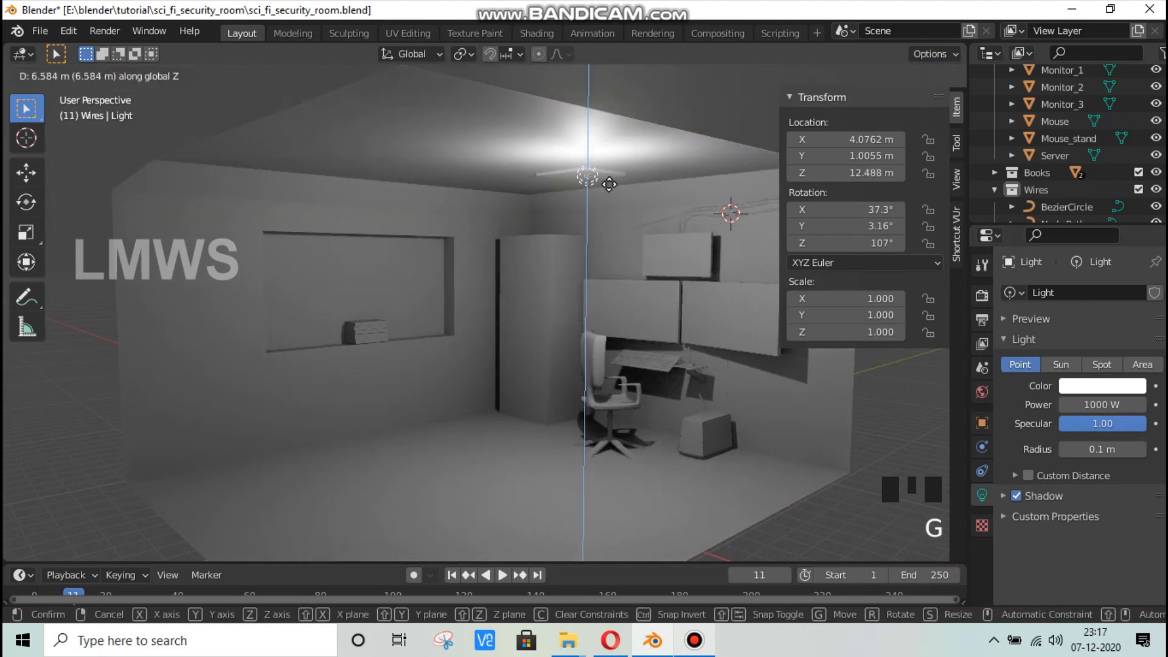
left_click(686, 265)
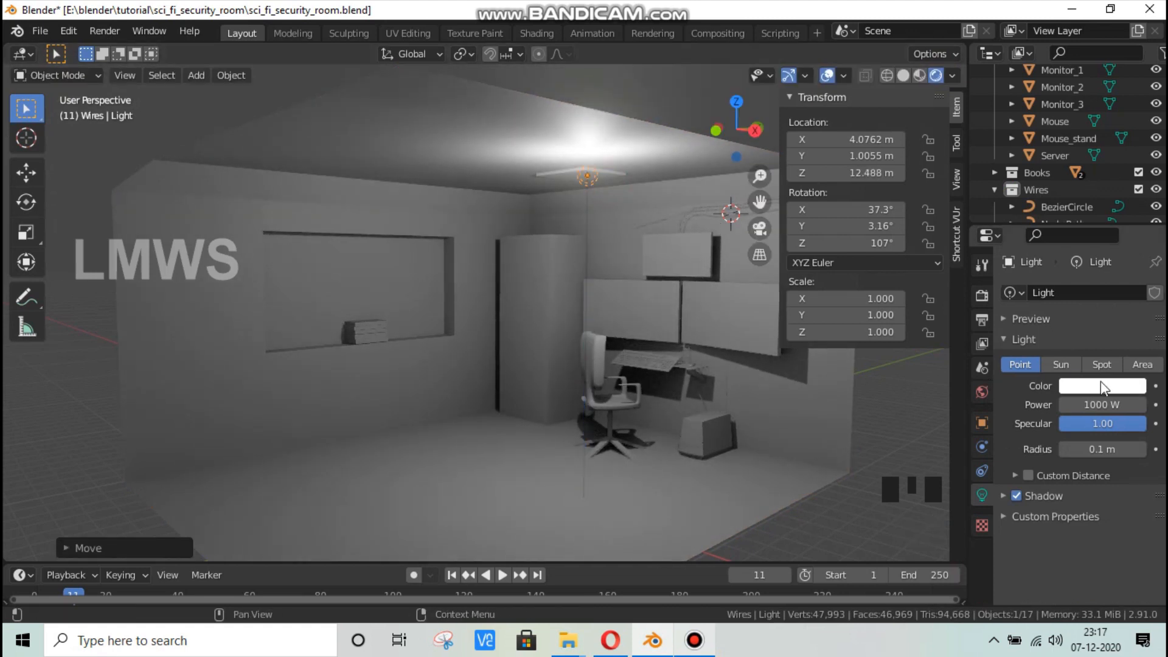
left_click(1082, 388)
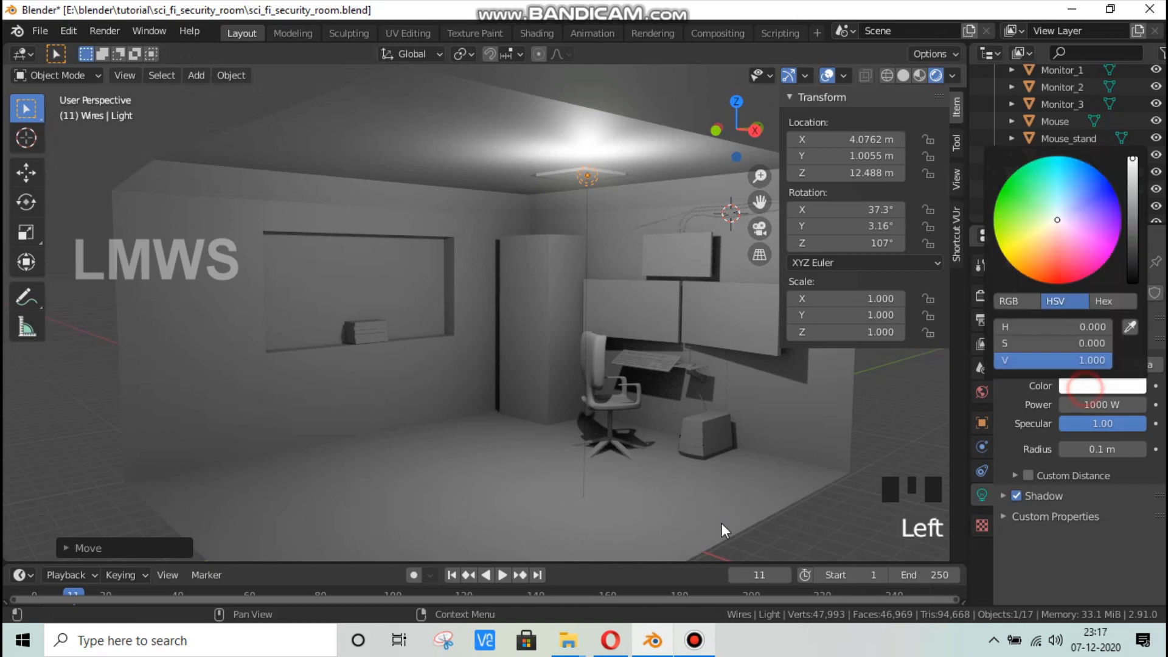
Step: Set the Room_texture base colour to dark blue with hue 0.581, saturation 1.000 and value 0.327, and save the file
left_click(720, 527)
left_click(721, 527)
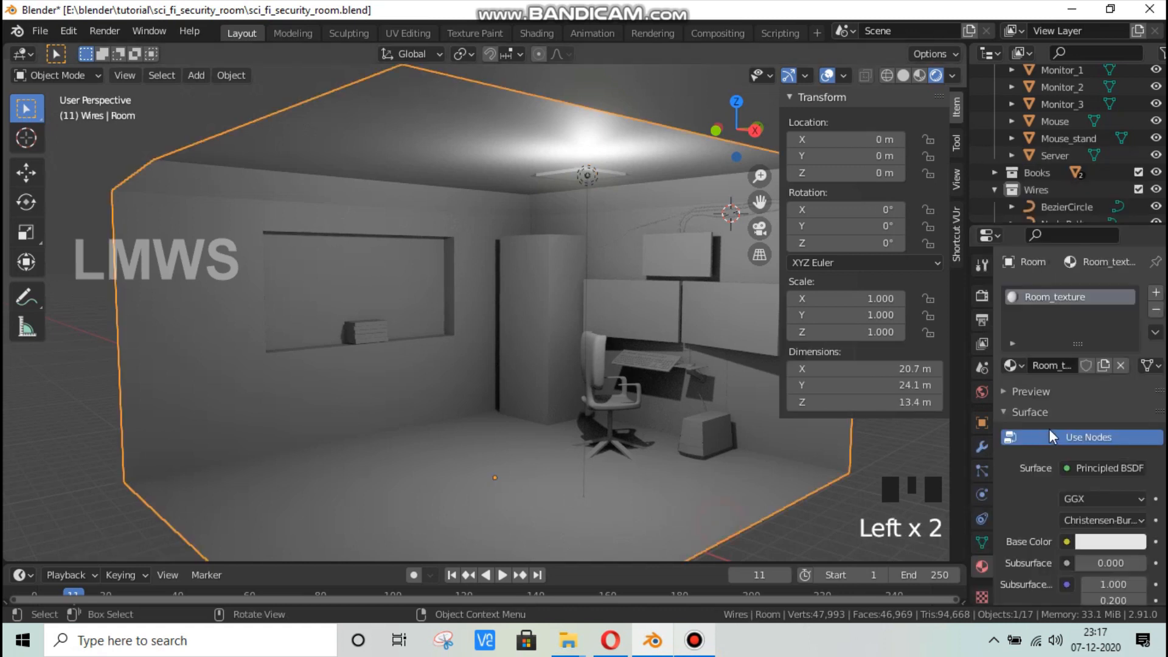
left_click(1093, 542)
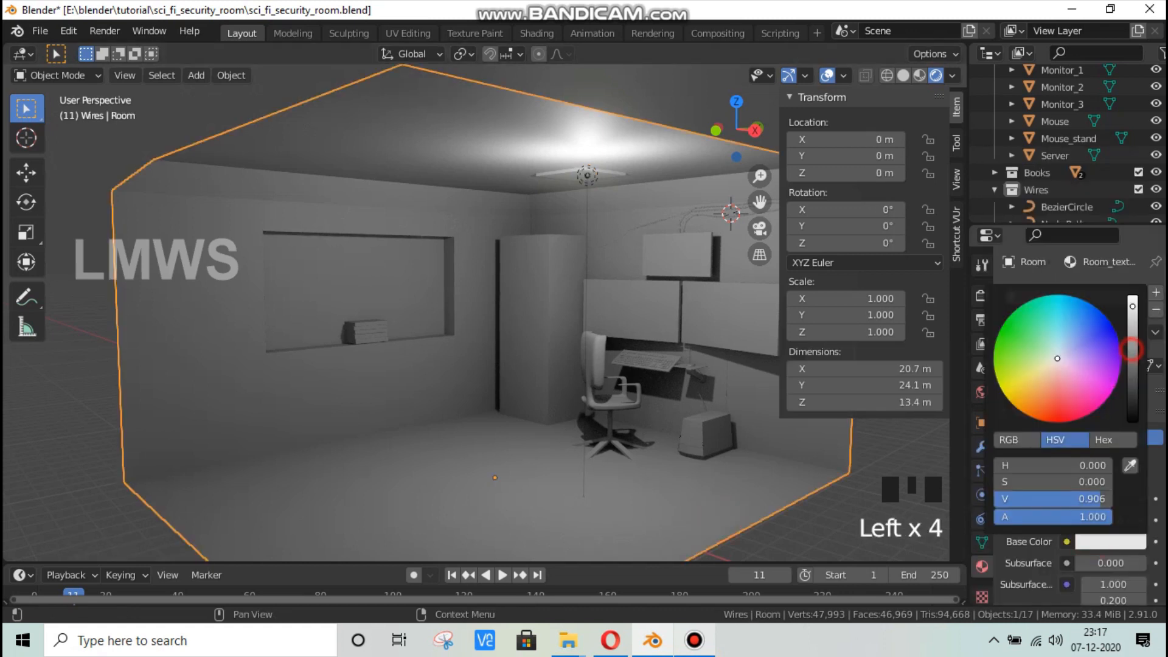
left_click_drag(1132, 350, 1098, 369)
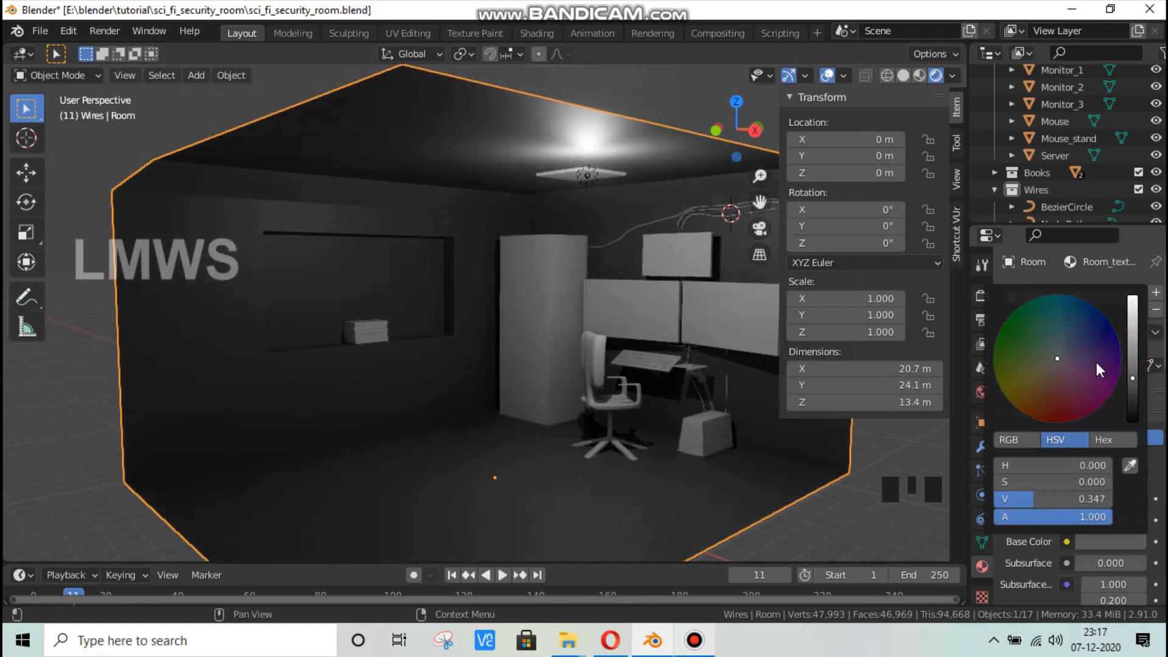
left_click(1078, 308)
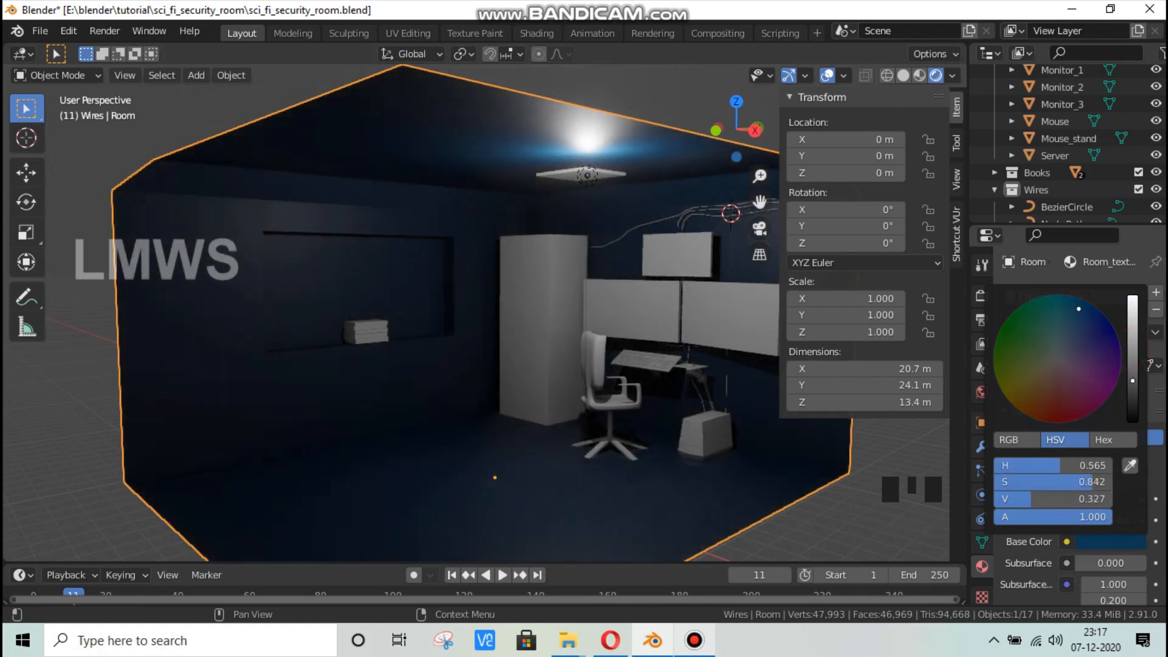
left_click_drag(1079, 308, 1088, 302)
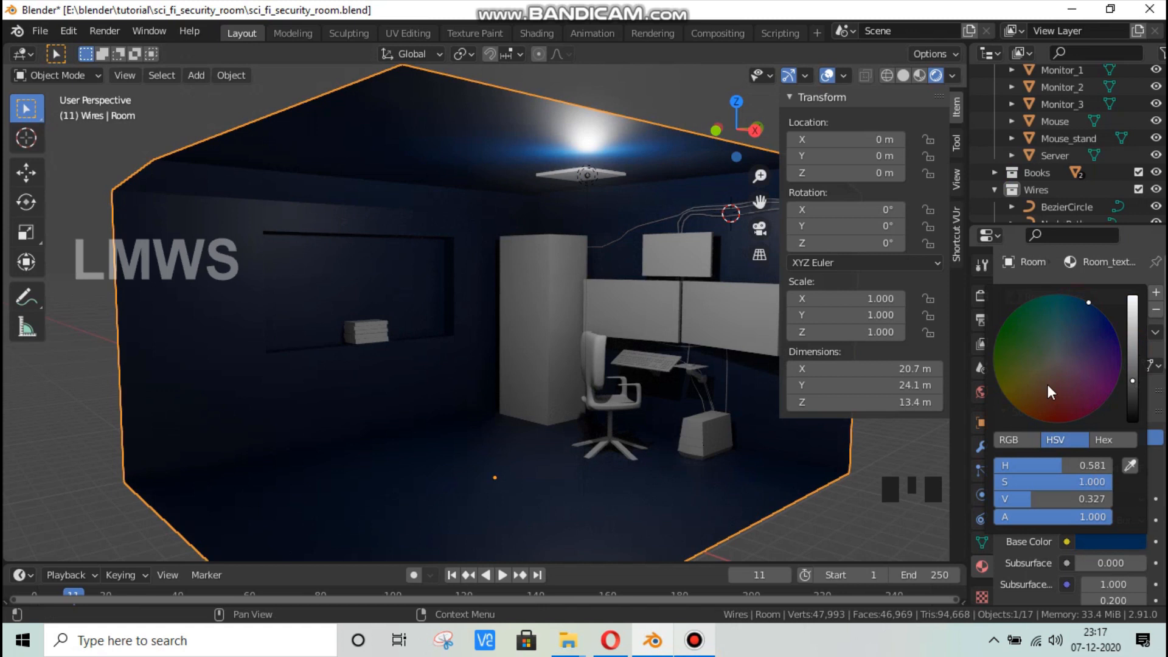
key("ctrl+s")
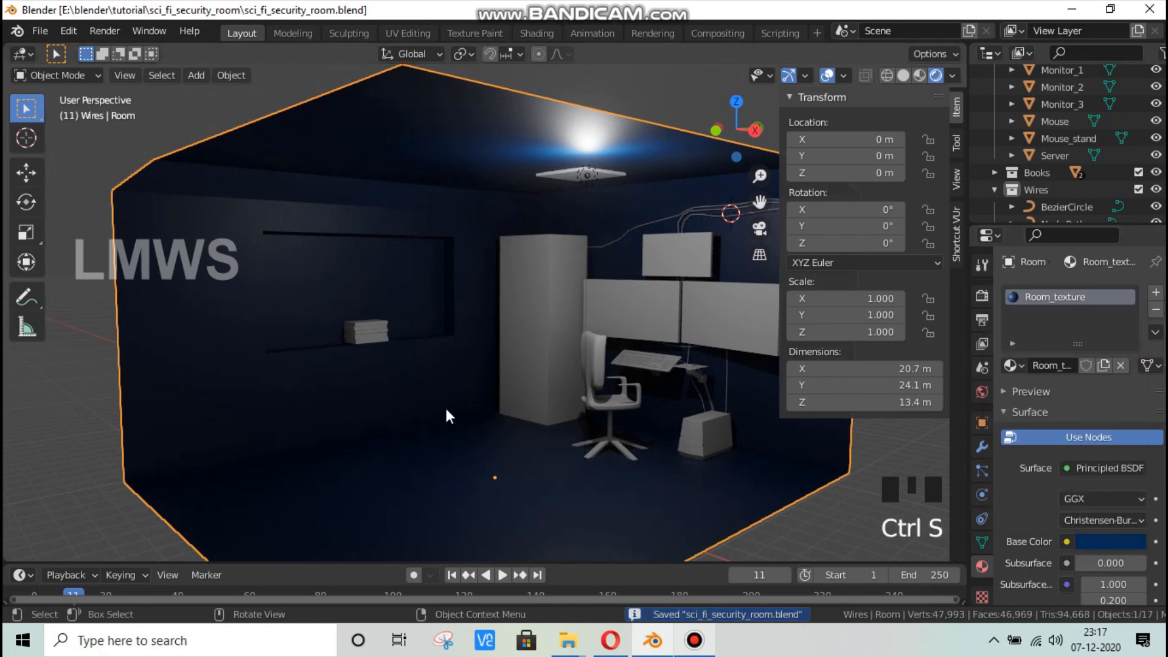
scroll(447, 416, "up", 3)
key("ctrl+s")
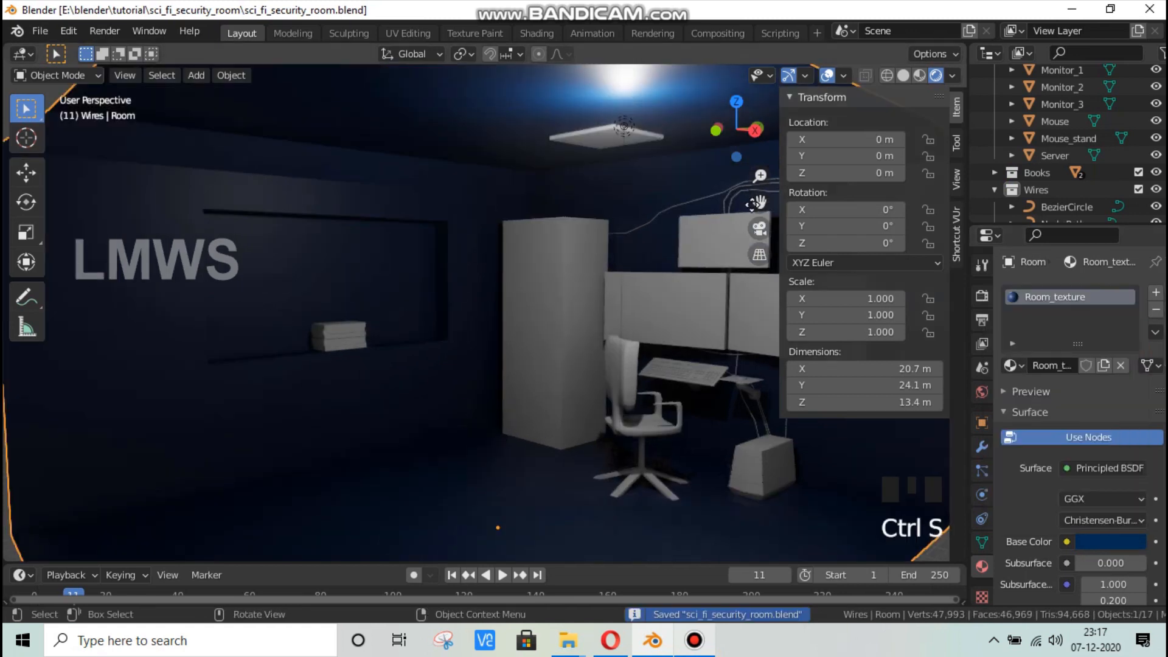
Step: Display the room in solid shading and start renaming the material of Monitor_1, beginning the name with E
left_click_drag(757, 204, 678, 311)
scroll(678, 304, "up", 1)
left_click(903, 75)
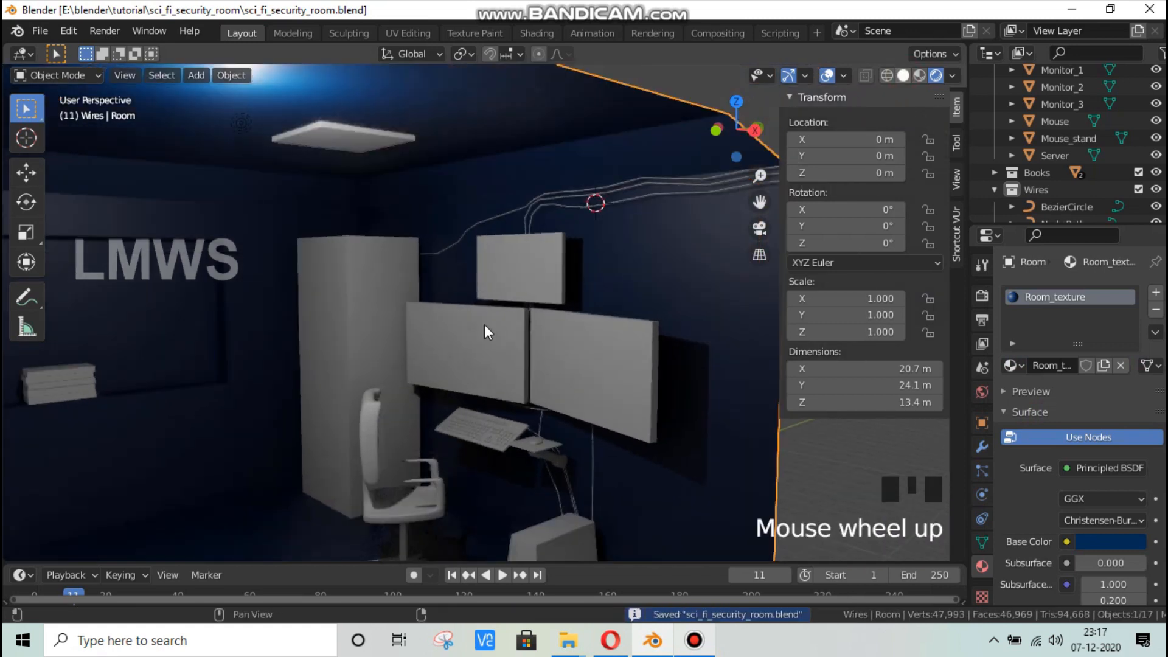
left_click(472, 334)
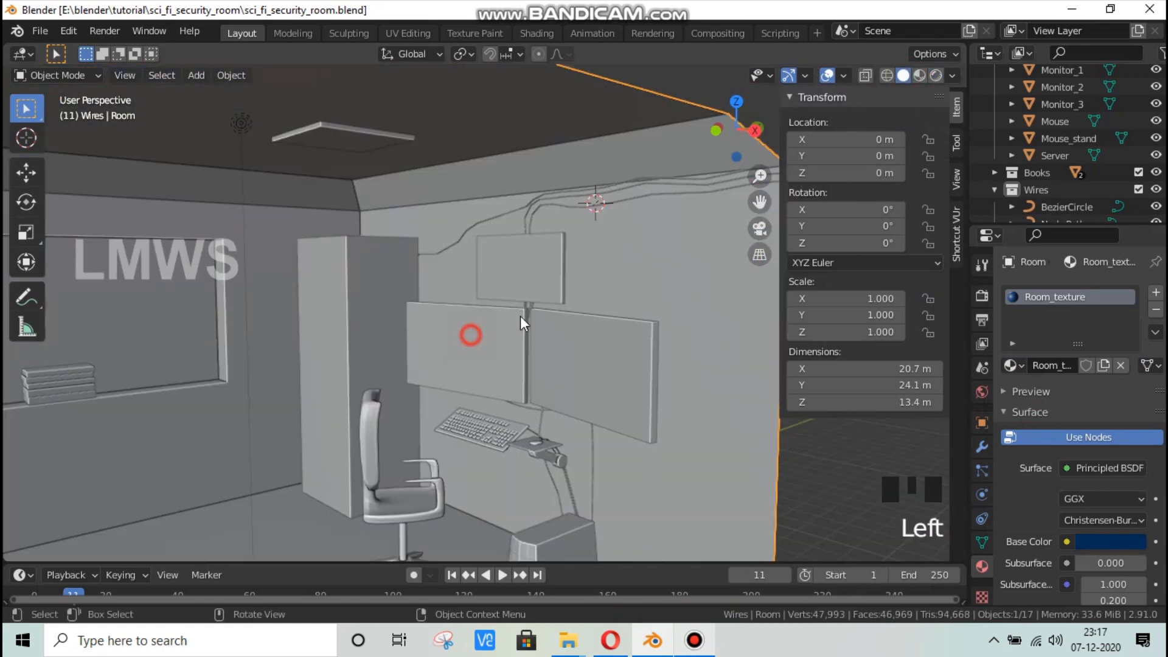
left_click(1009, 365)
left_click(1011, 366)
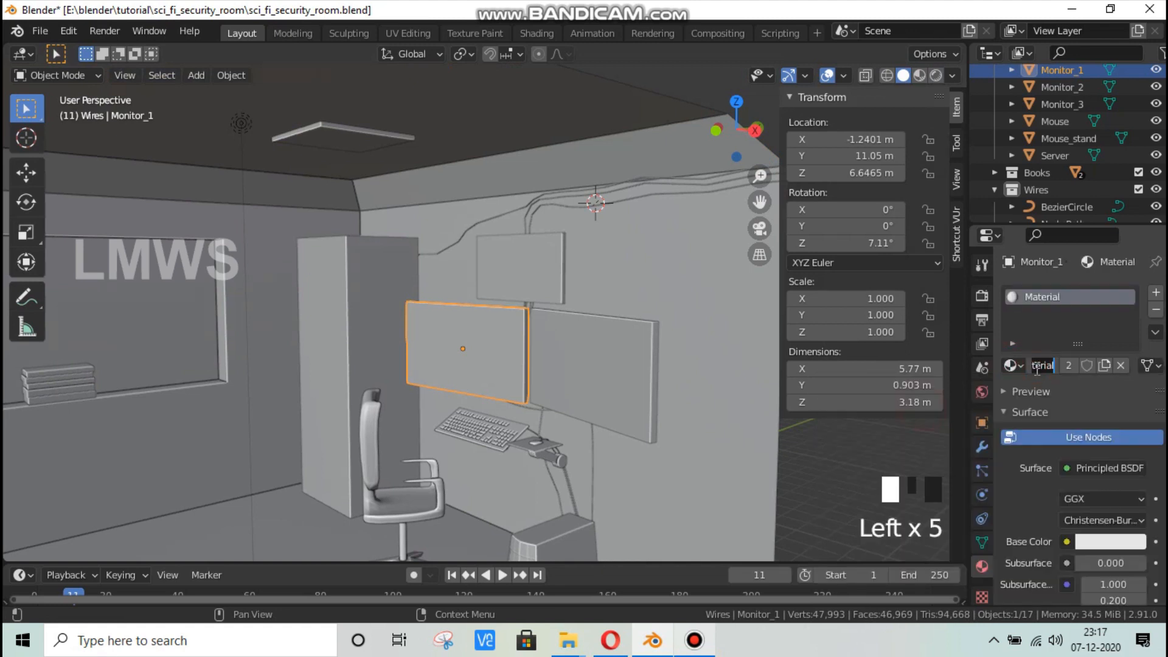
left_click(1037, 368)
type("E")
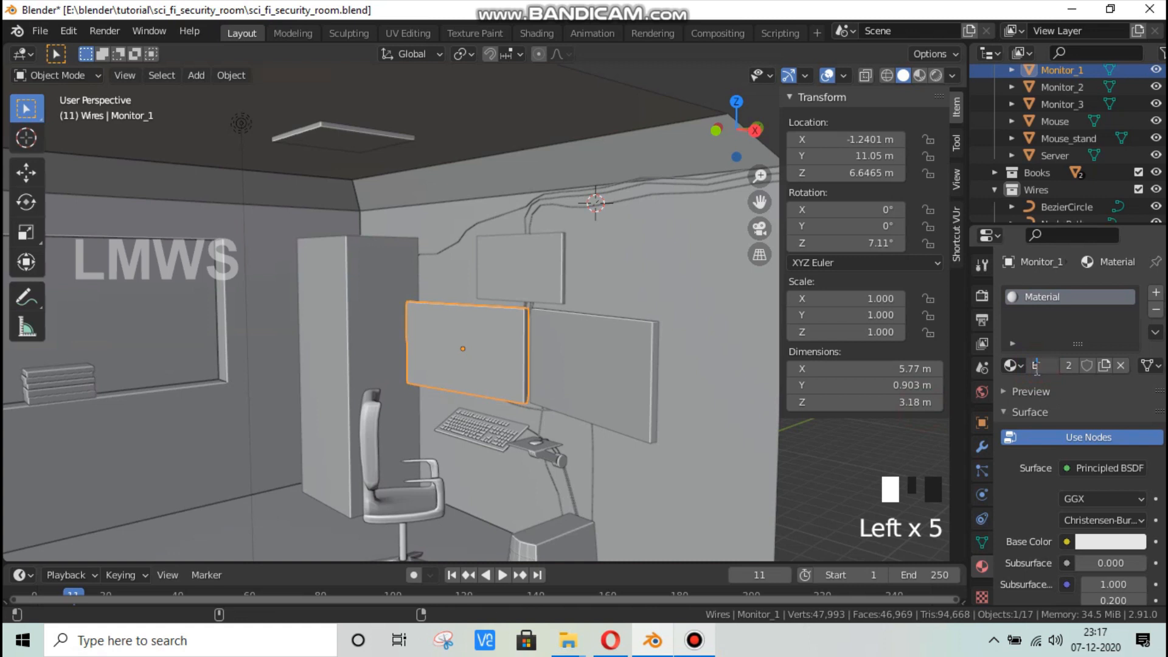
Step: Rename the material on Monitor_1 to Equipments_material and save the file
type("qui")
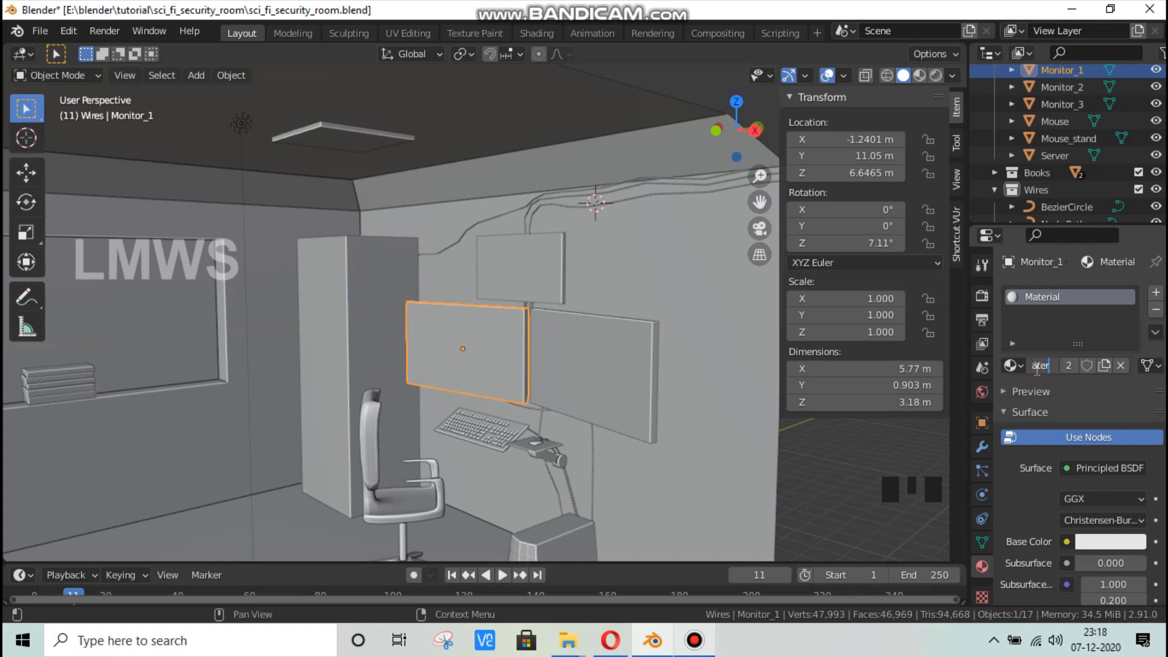
key("Return")
key("ctrl+s")
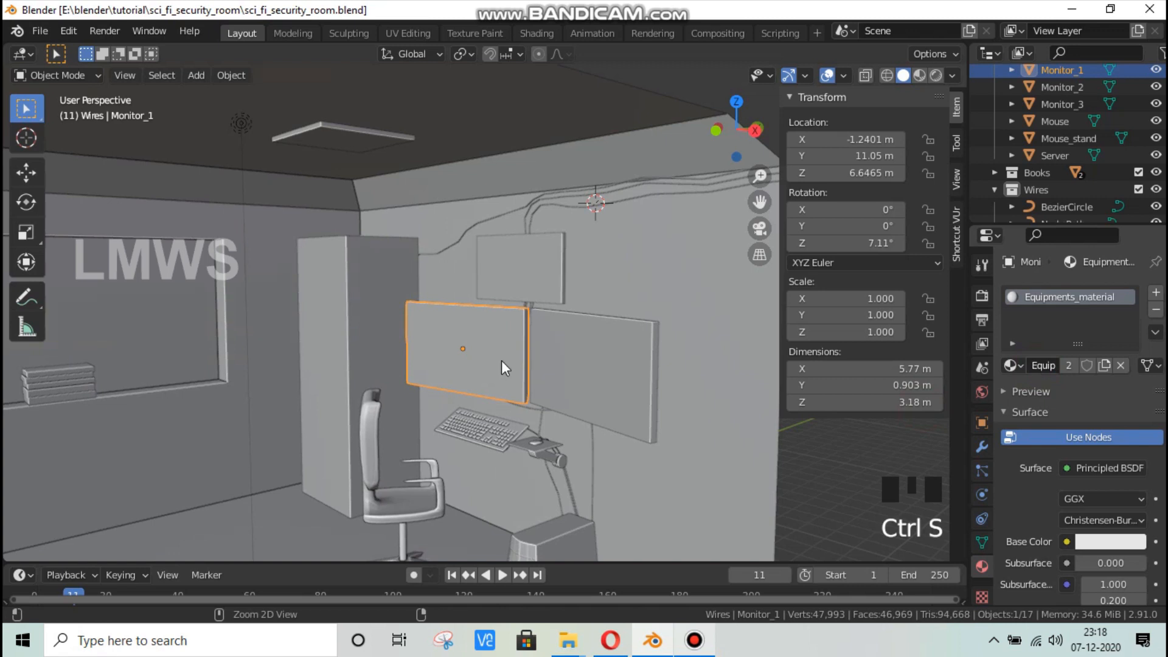
key("Tab")
scroll(528, 359, "up", 2)
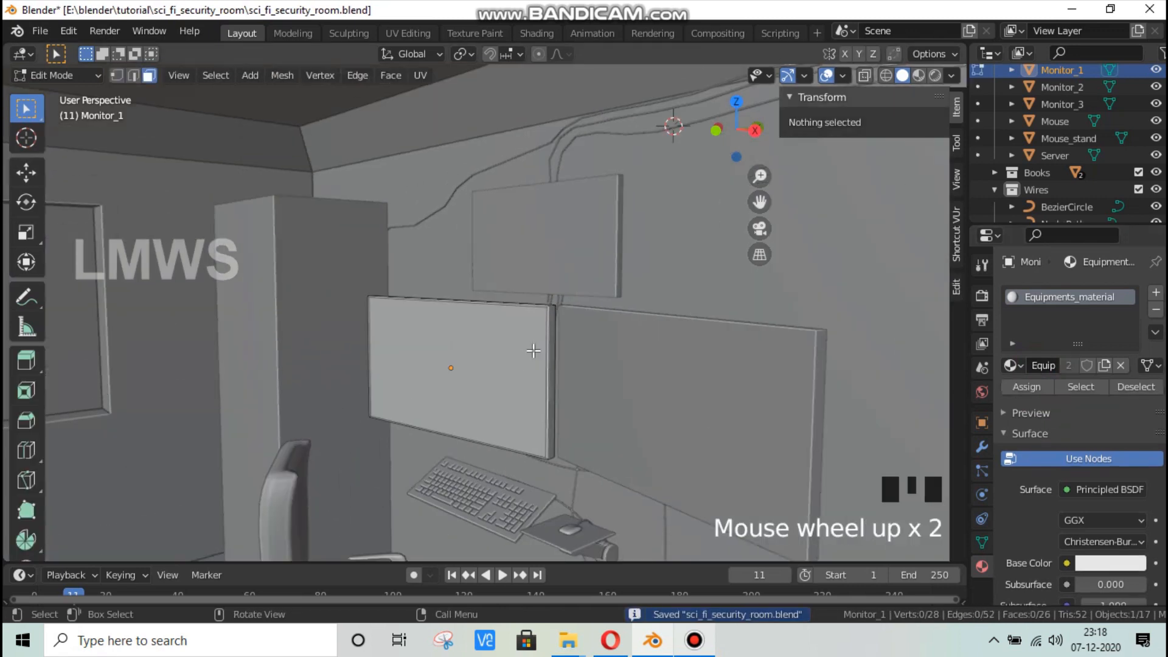
key("Tab")
scroll(531, 357, "down", 1)
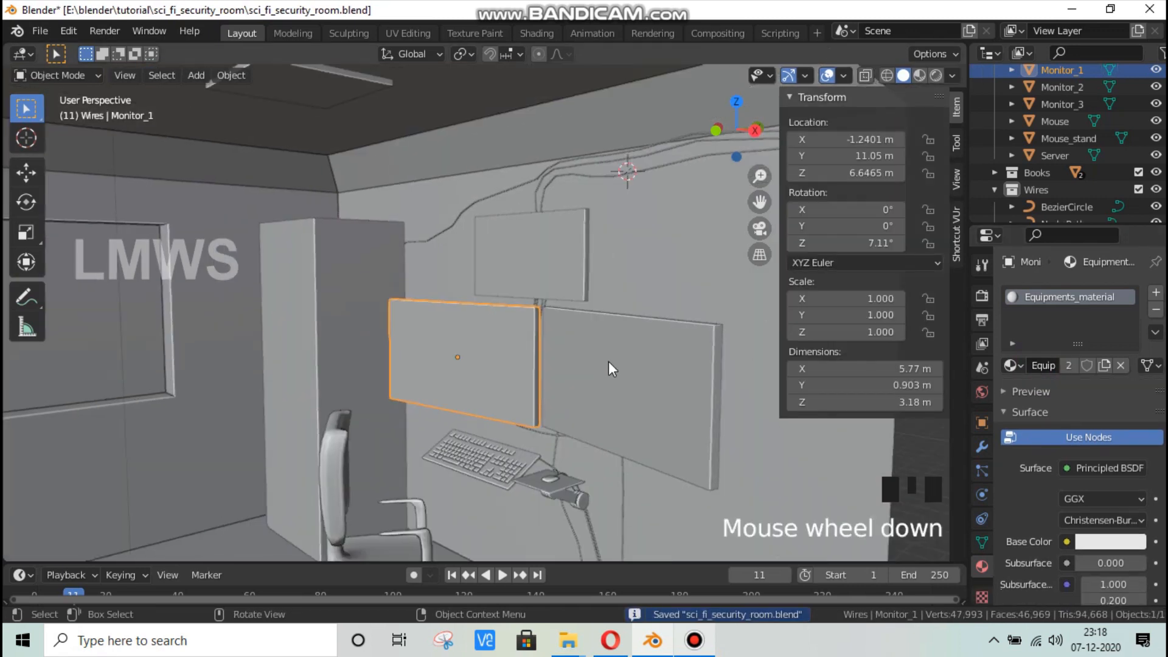
Step: Assign the existing Equipments_material to Monitor_2 and Monitor_3
left_click(641, 337)
left_click(1012, 365)
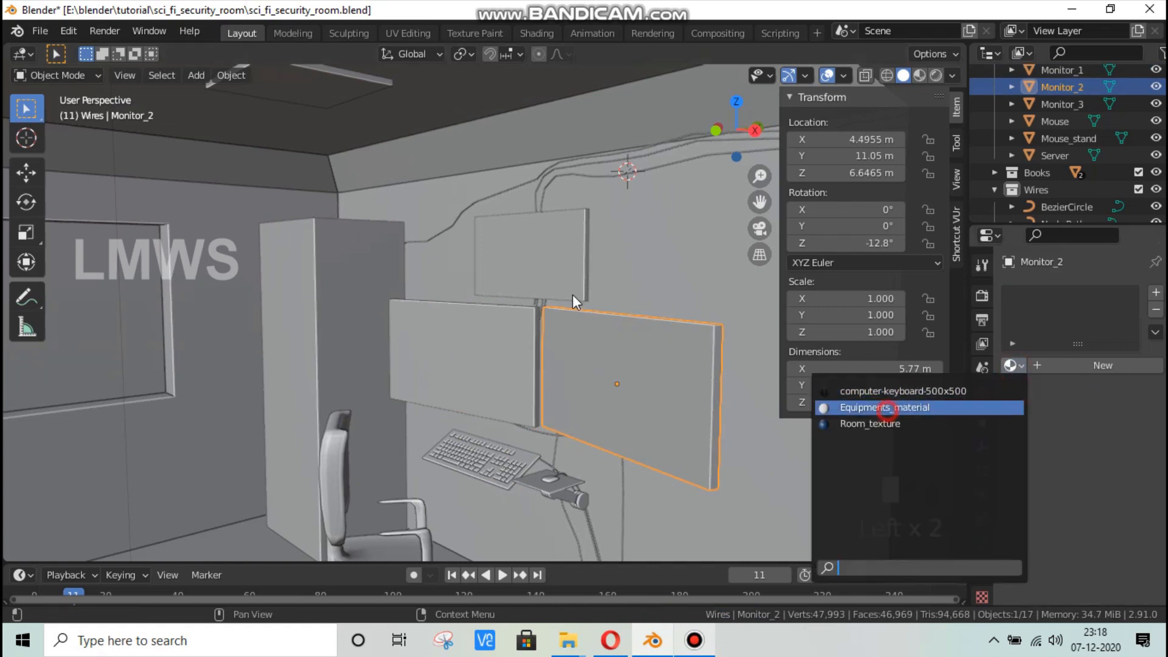
left_click(887, 408)
left_click(534, 266)
left_click(1011, 365)
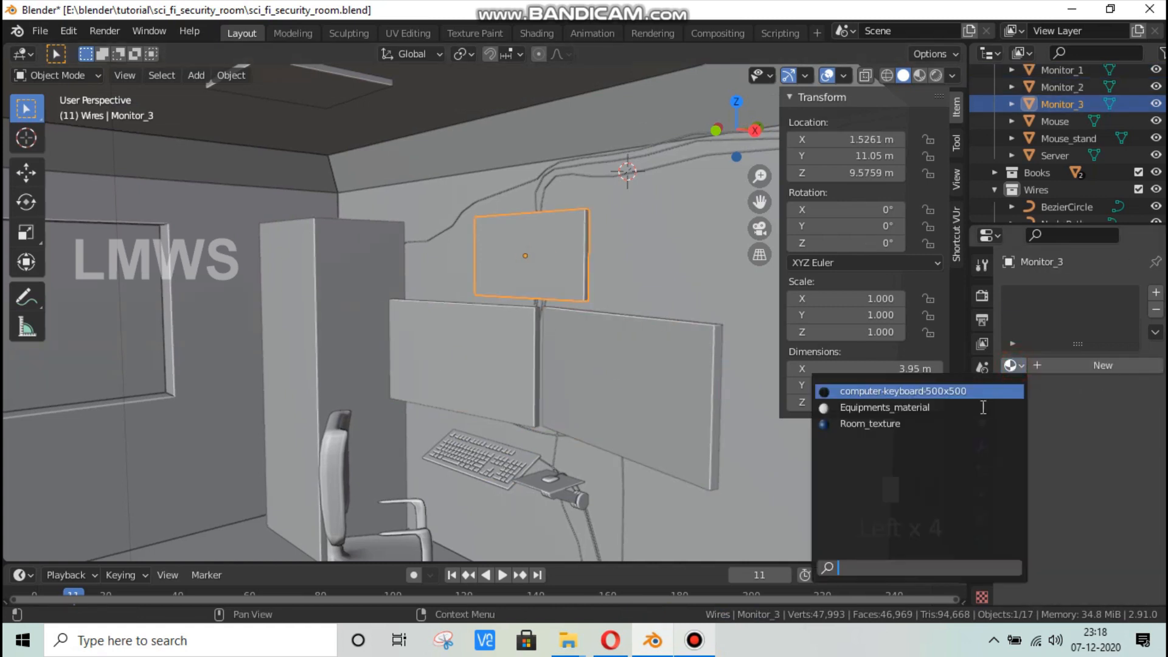
left_click(983, 407)
Step: Assign the existing Equipments_material to the computer mouse on the mouse stand
scroll(545, 462, "down", 2)
scroll(549, 482, "up", 2)
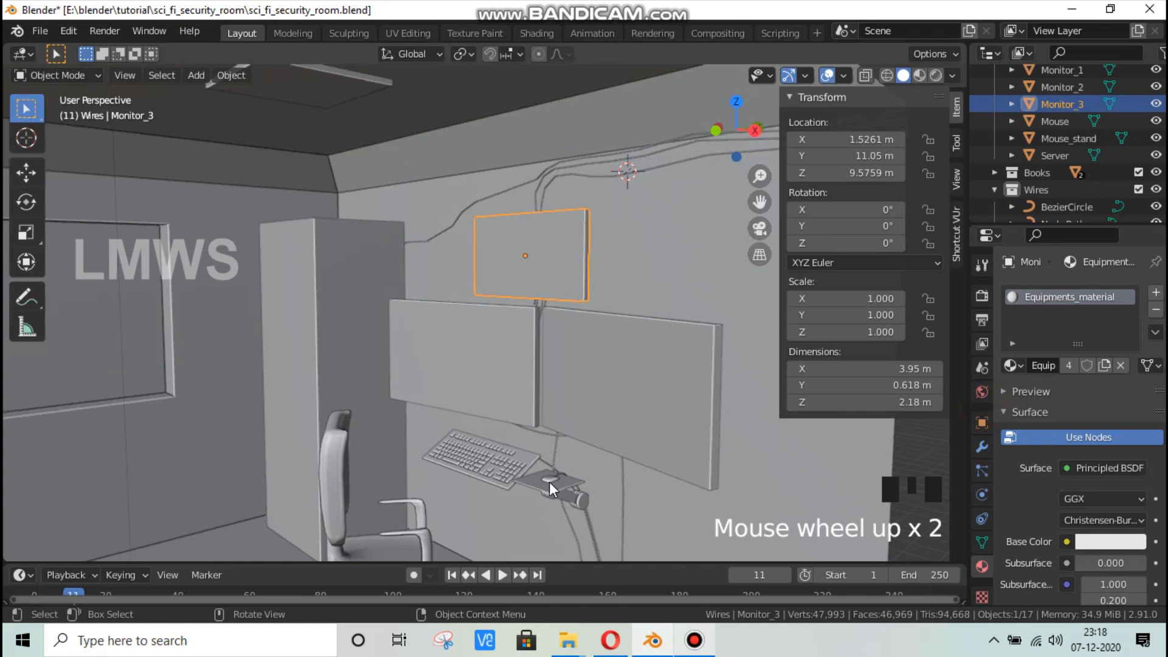
left_click(549, 482)
left_click(549, 478)
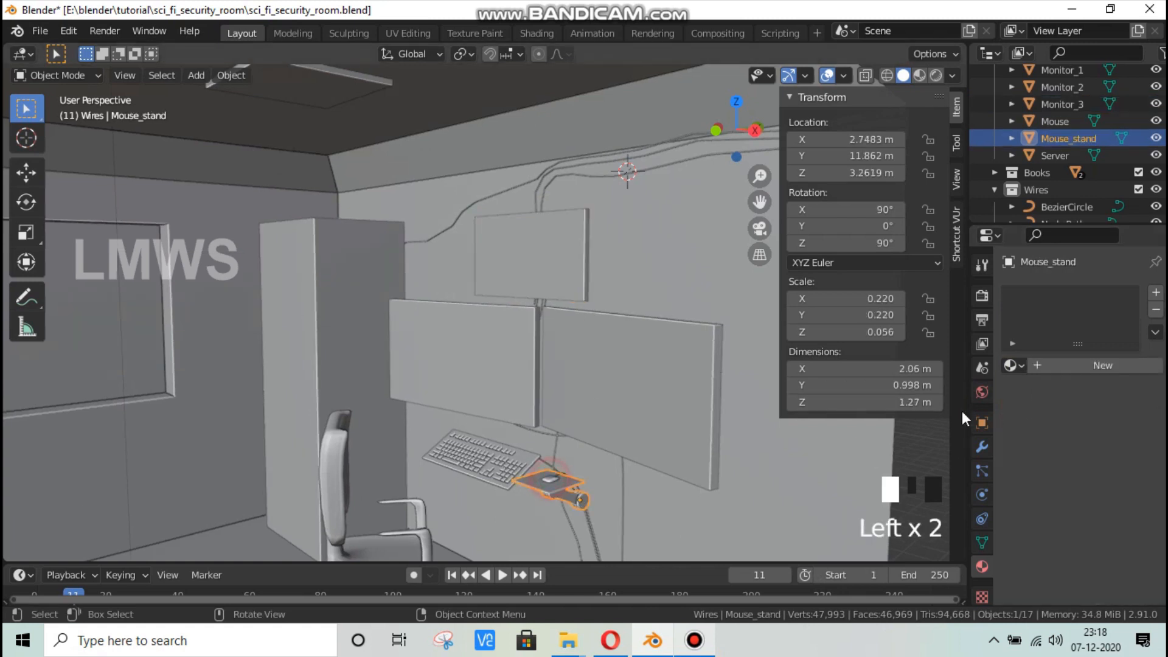
left_click_drag(1013, 367, 955, 406)
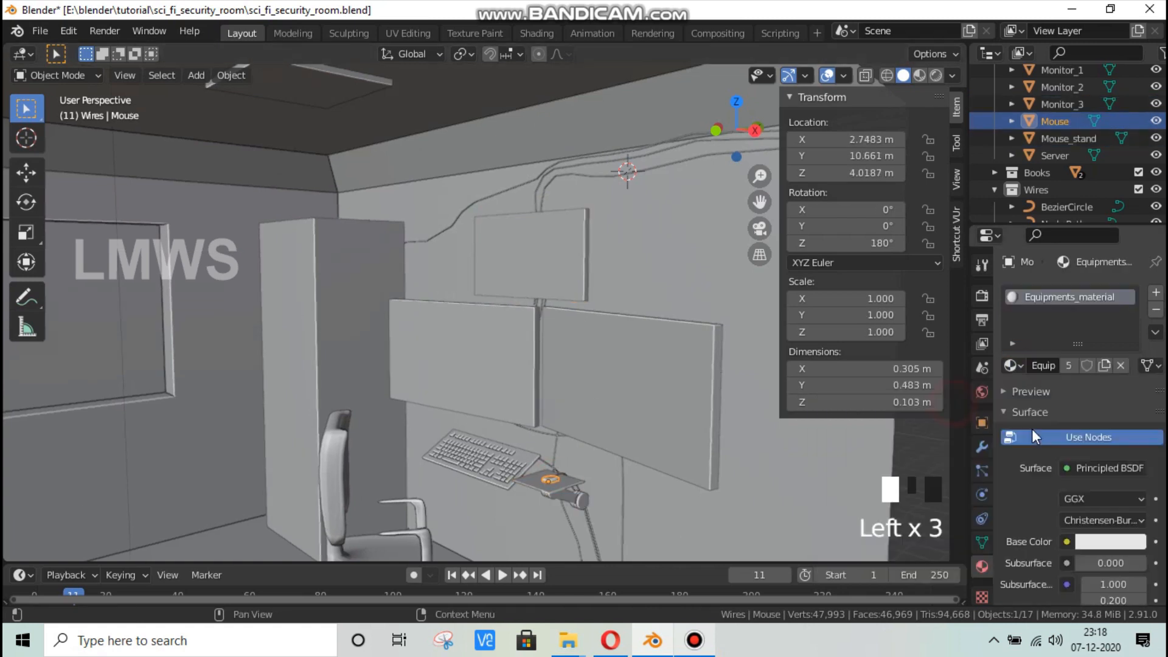
Step: Switch the viewport to rendered shading and darken the base color of Equipments_material to near black
scroll(894, 91, "down", 2)
left_click(935, 75)
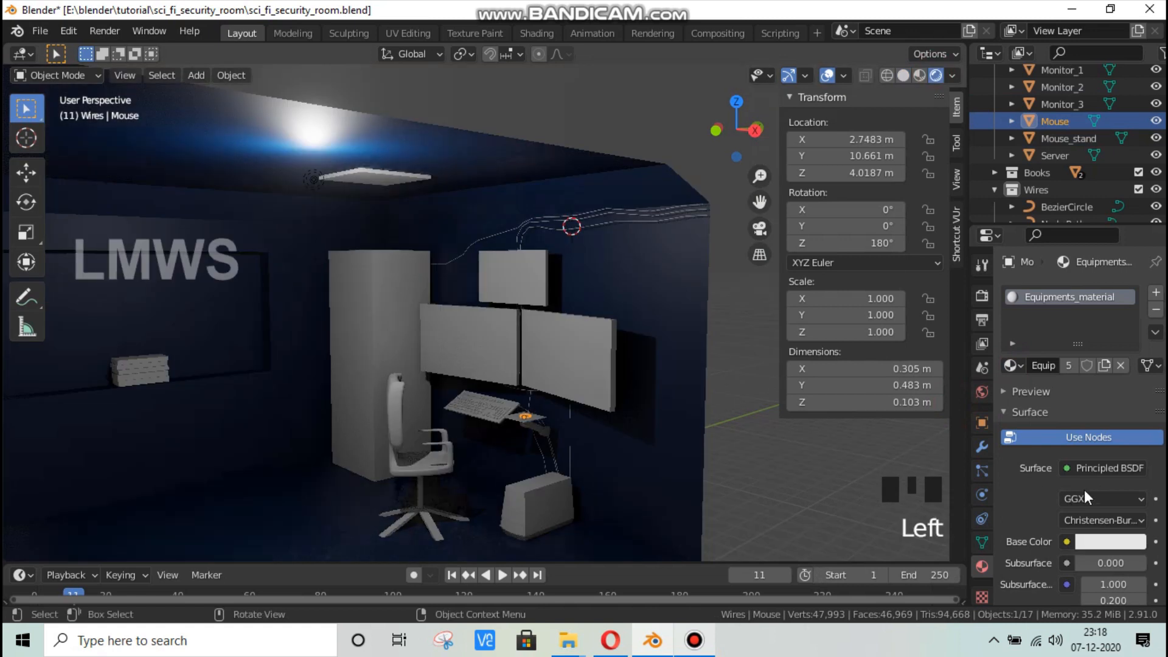
scroll(1077, 503, "down", 2)
left_click(1096, 533)
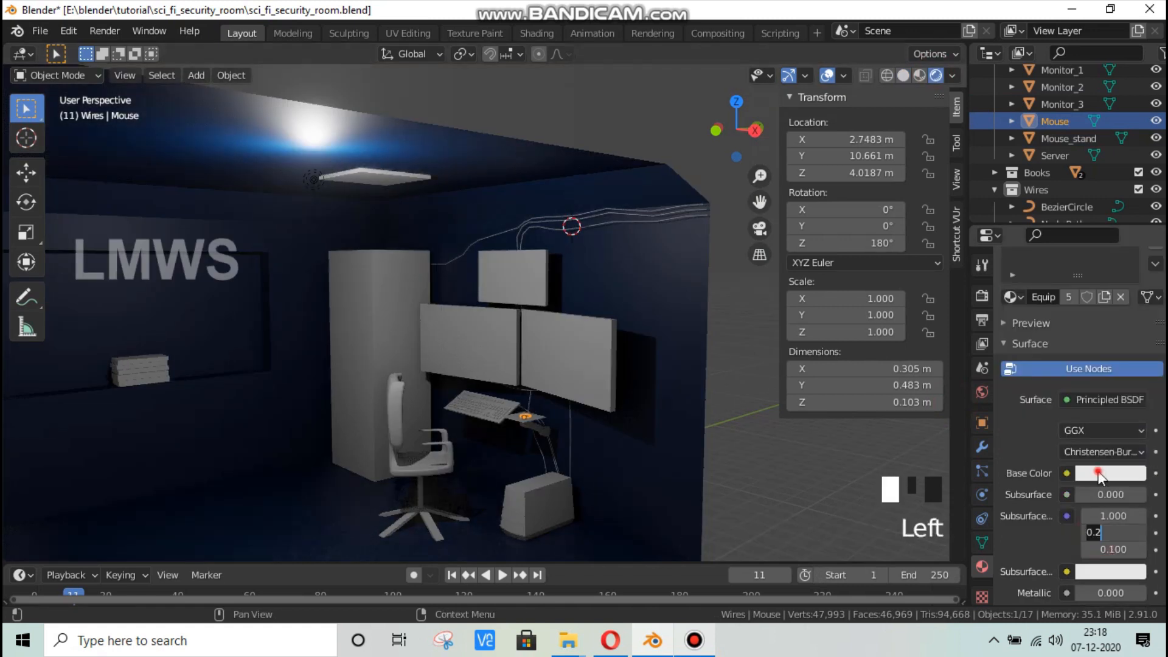
left_click(1116, 475)
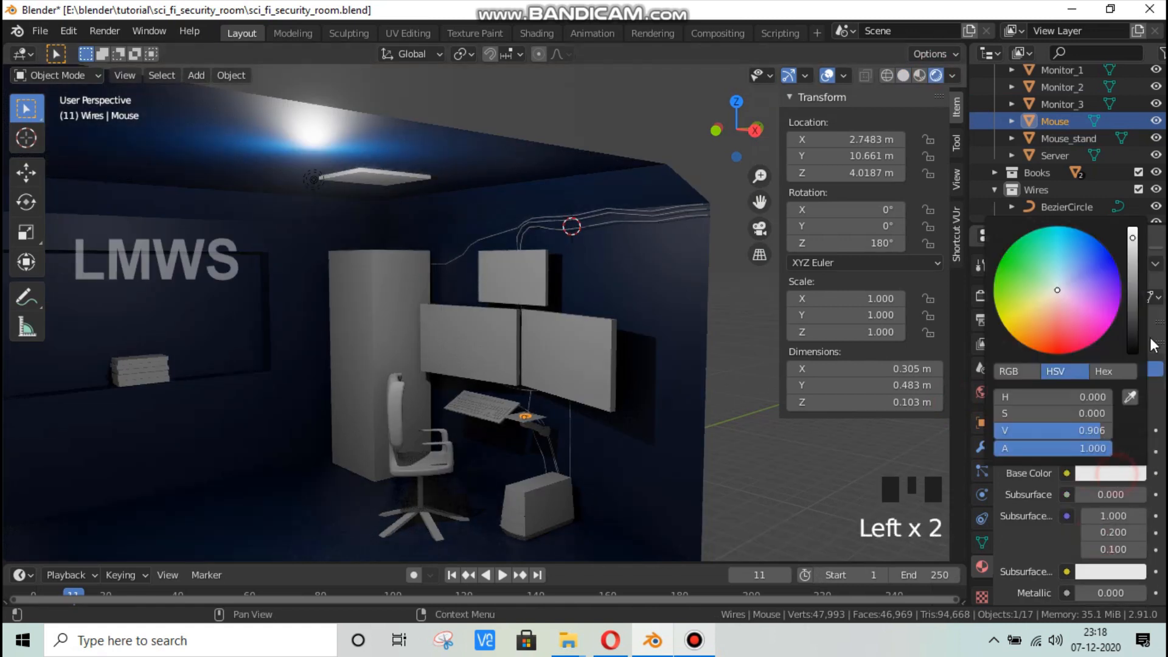
left_click(1110, 473)
left_click(1132, 336)
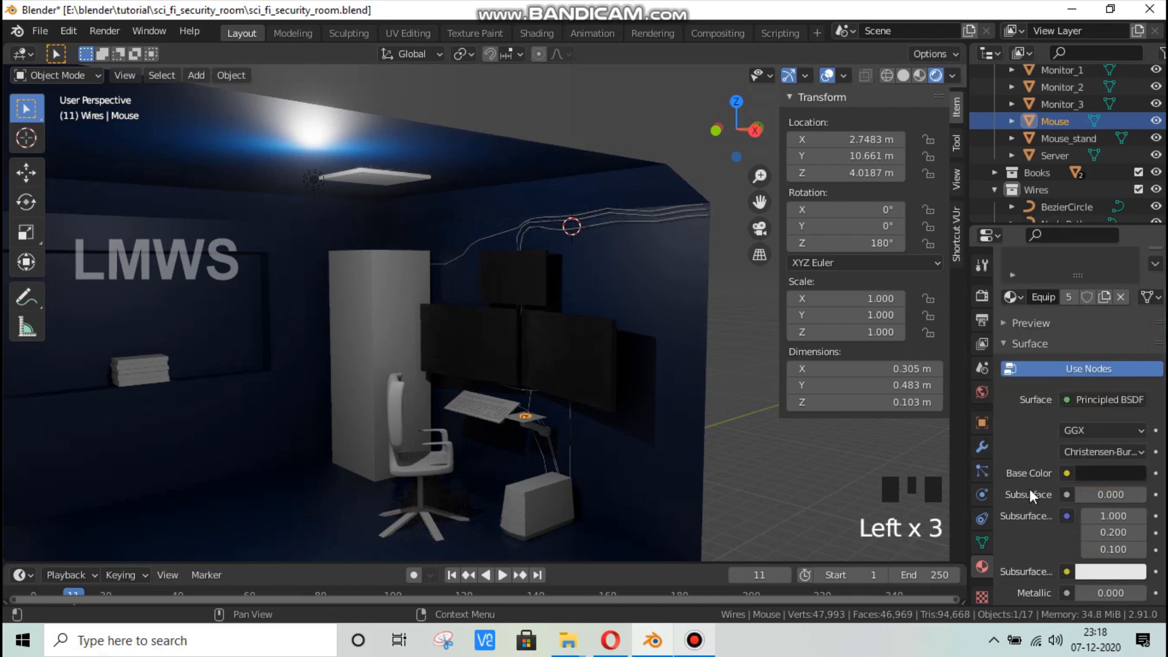
Step: Set the roughness of Equipments_material to 0.750 and save the file
scroll(1029, 486, "down", 4)
scroll(1104, 466, "down", 2)
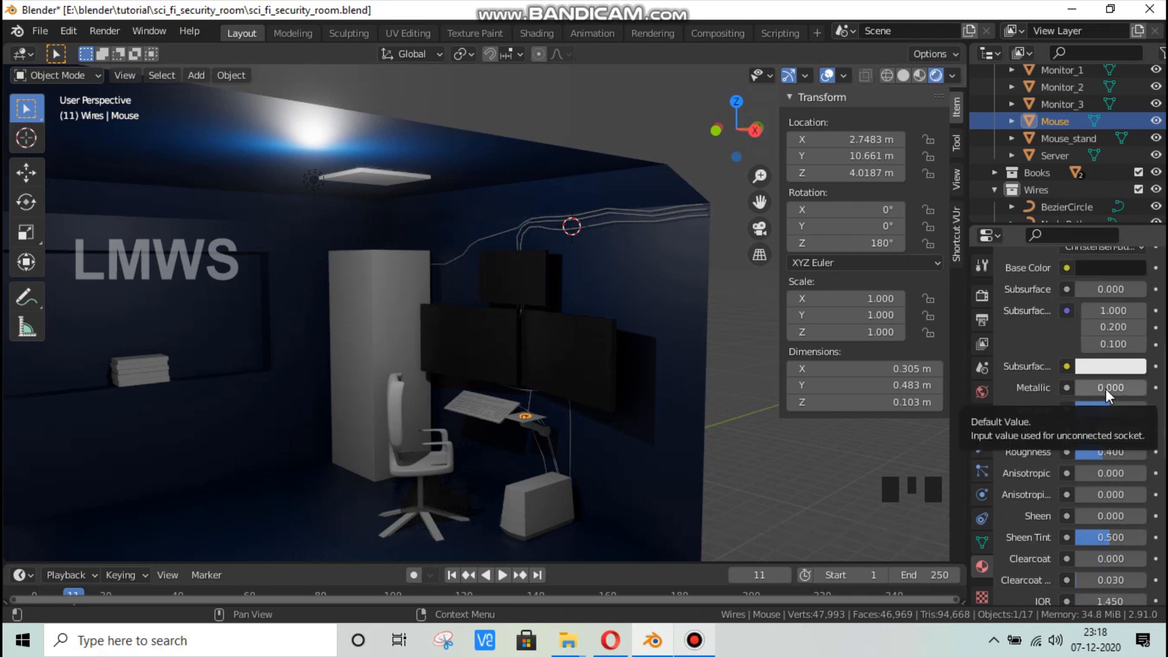
left_click(1107, 387)
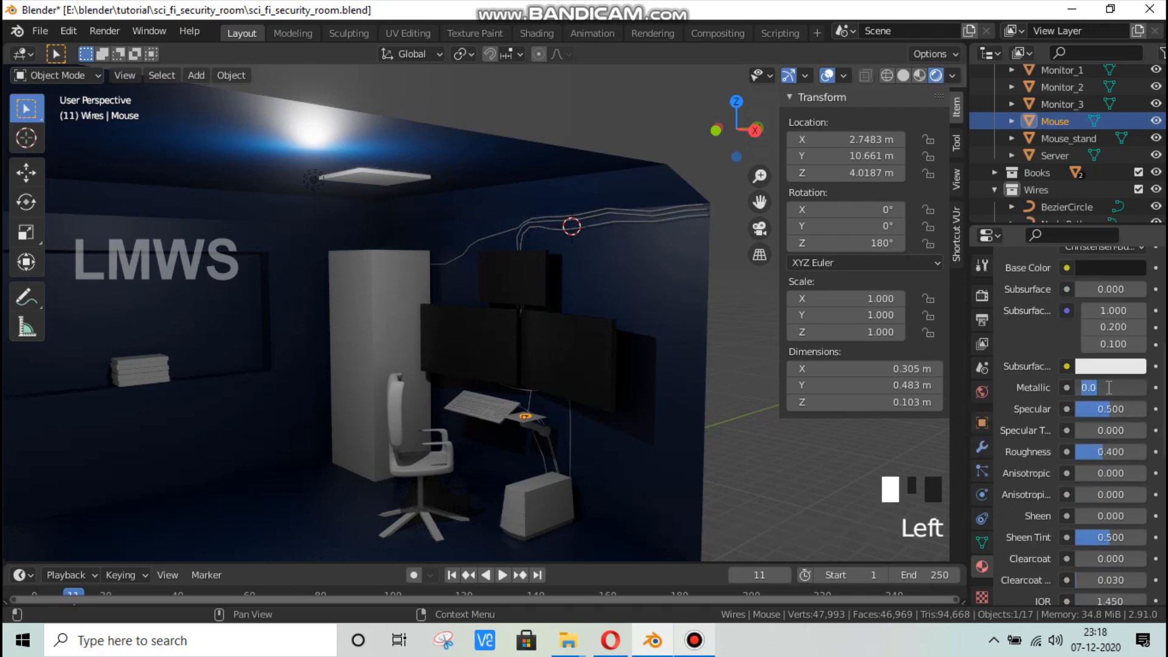
left_click(1111, 450)
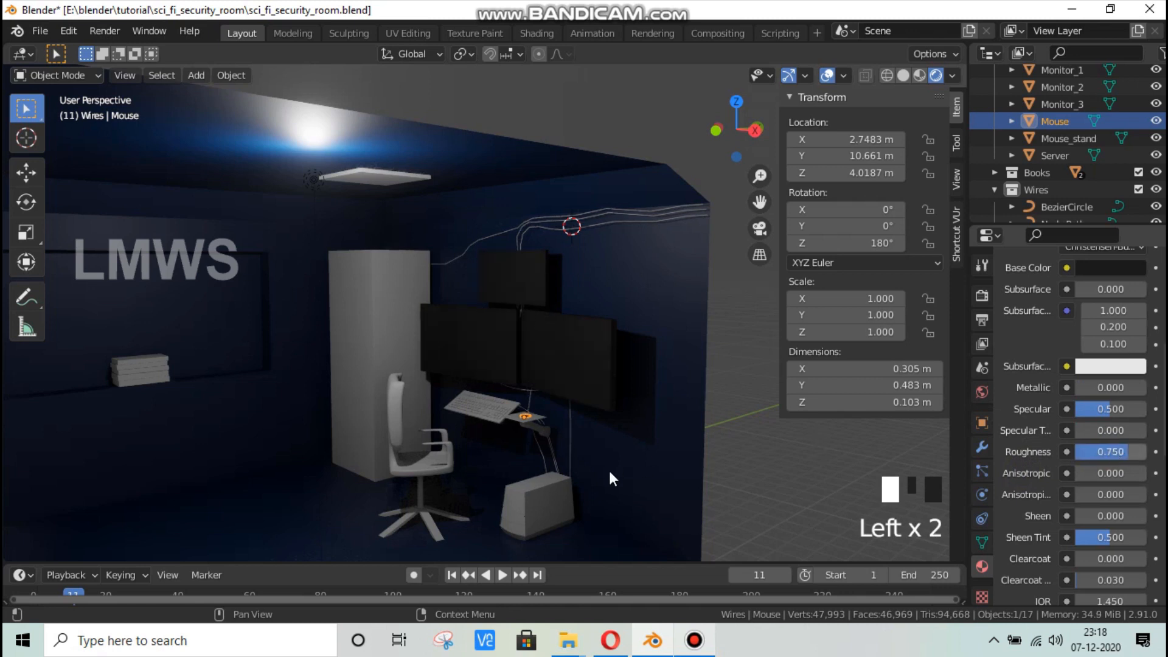
scroll(609, 472, "up", 3)
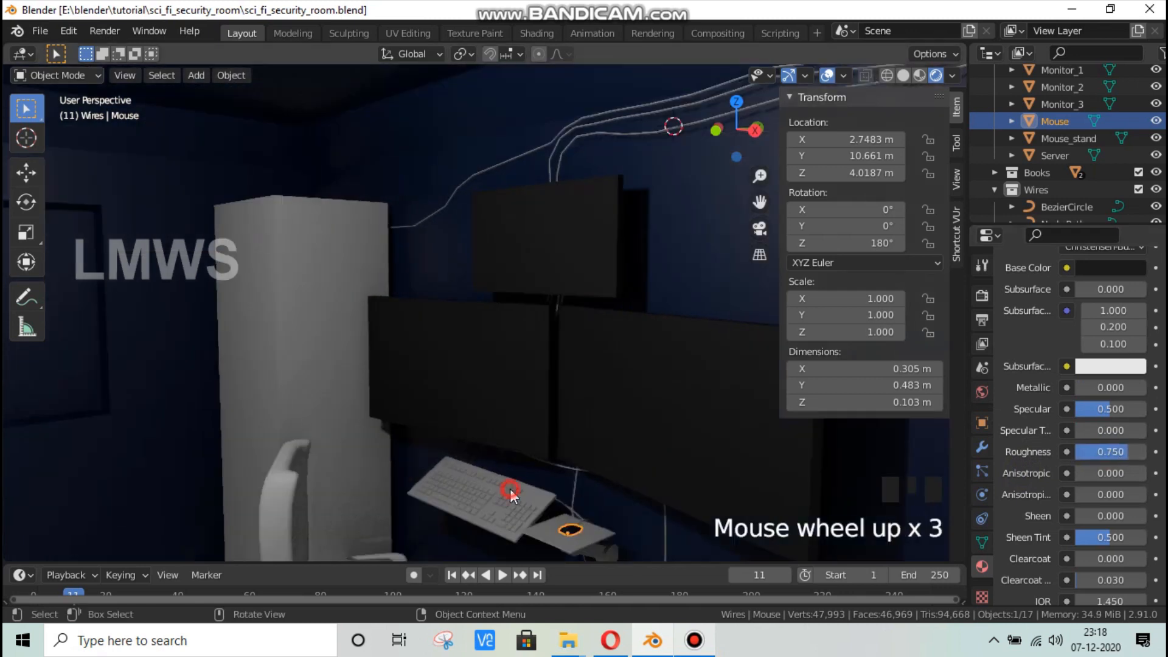
key("ctrl+s")
Step: Assign Equipments_material to the keyboard and save the file
left_click(510, 488)
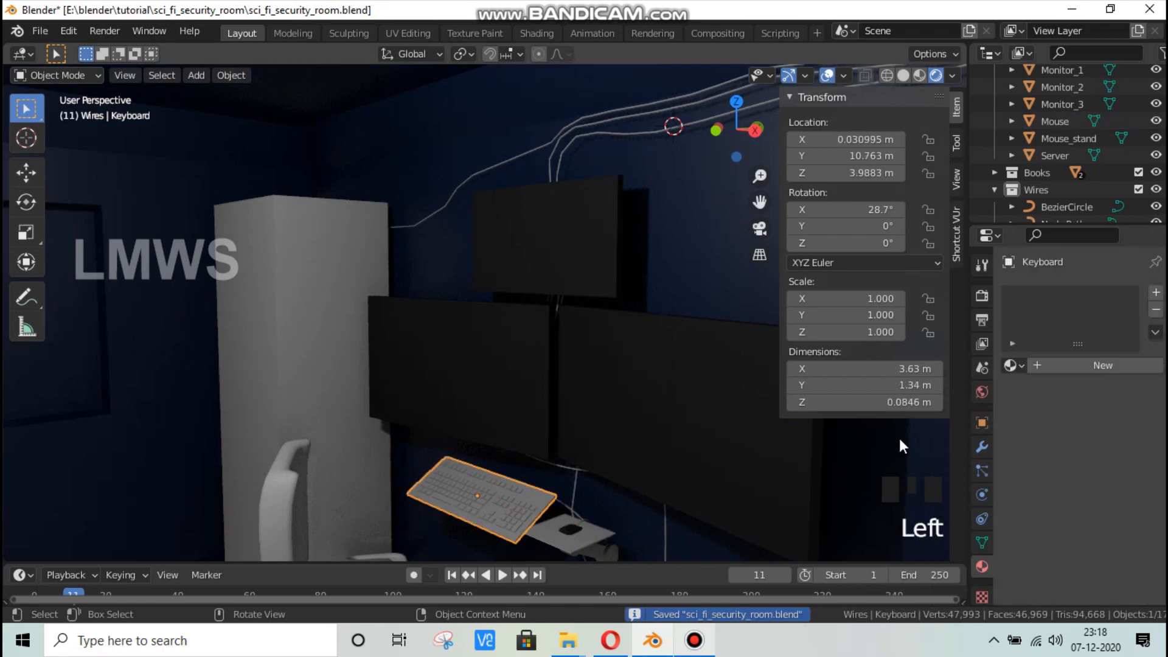
left_click(1014, 364)
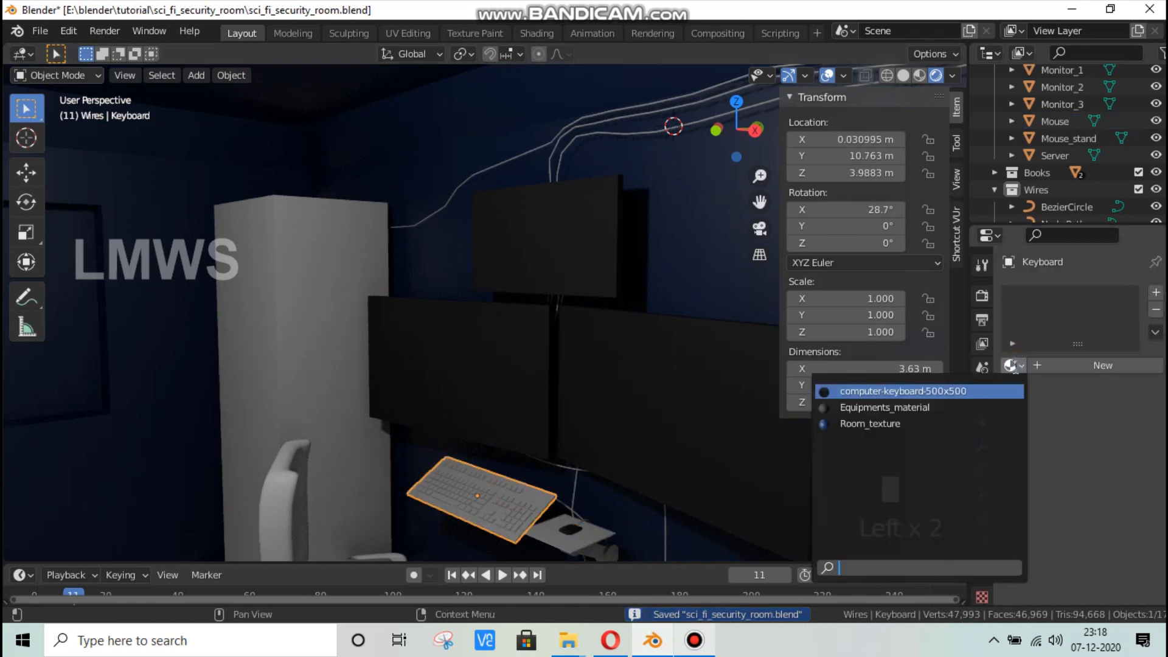
left_click(869, 406)
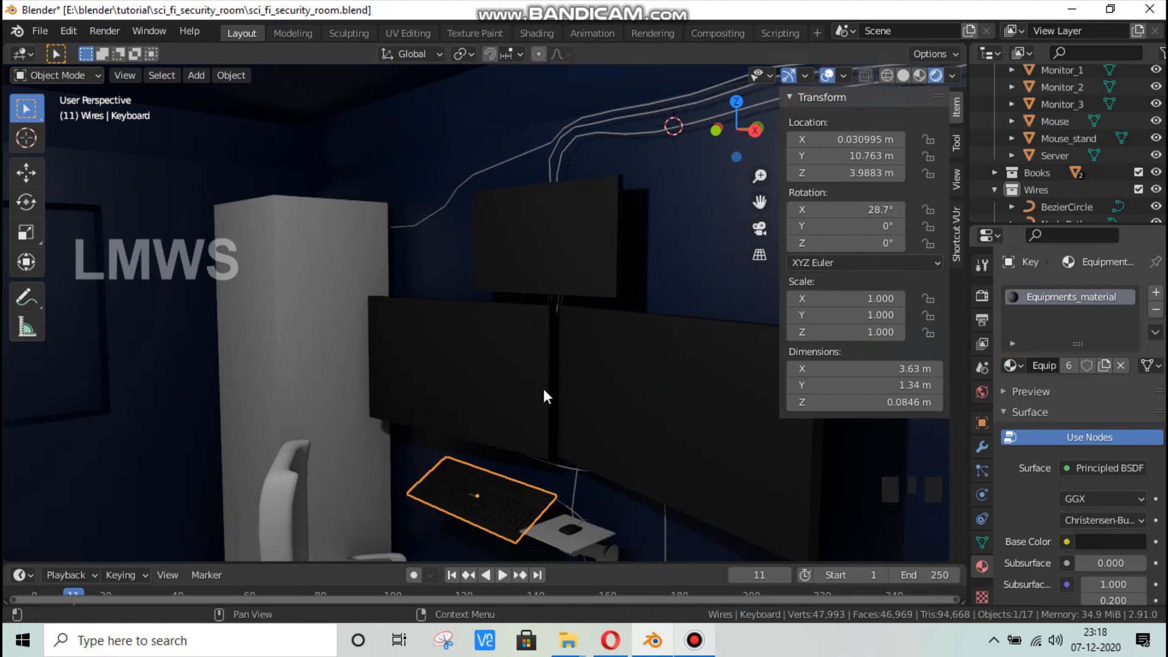
key("ctrl+s")
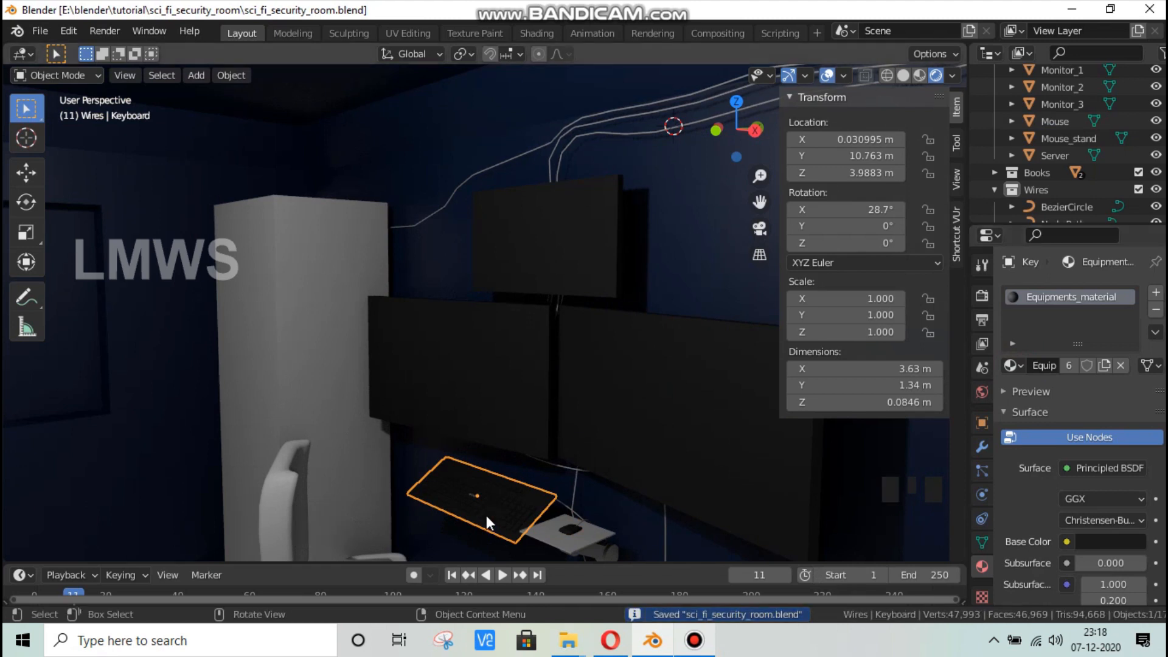
left_click(516, 496)
key("Tab")
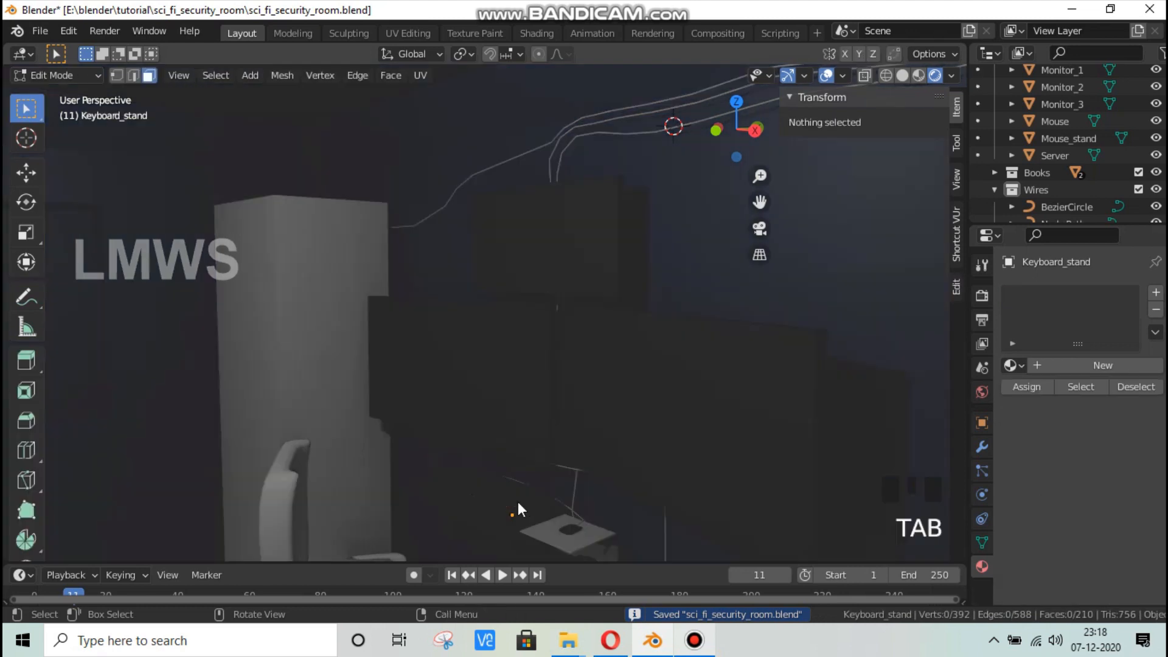
key("Tab")
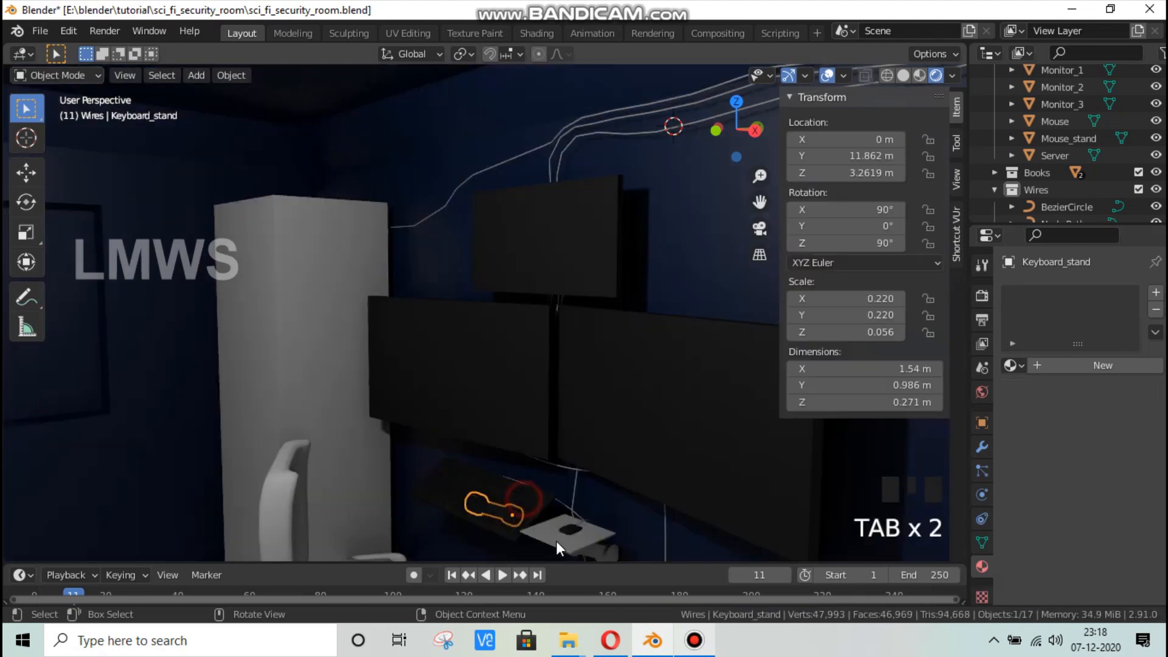
Step: Assign the existing Equipments_material to the mouse stand
left_click(560, 539)
left_click(559, 539)
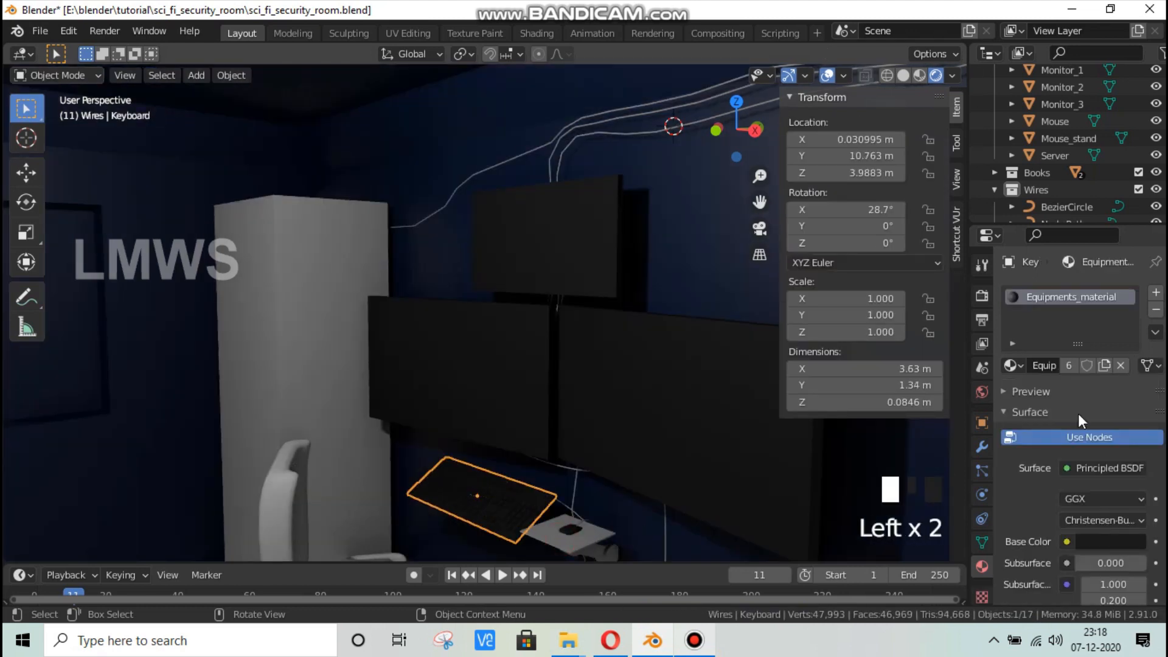
left_click(1011, 366)
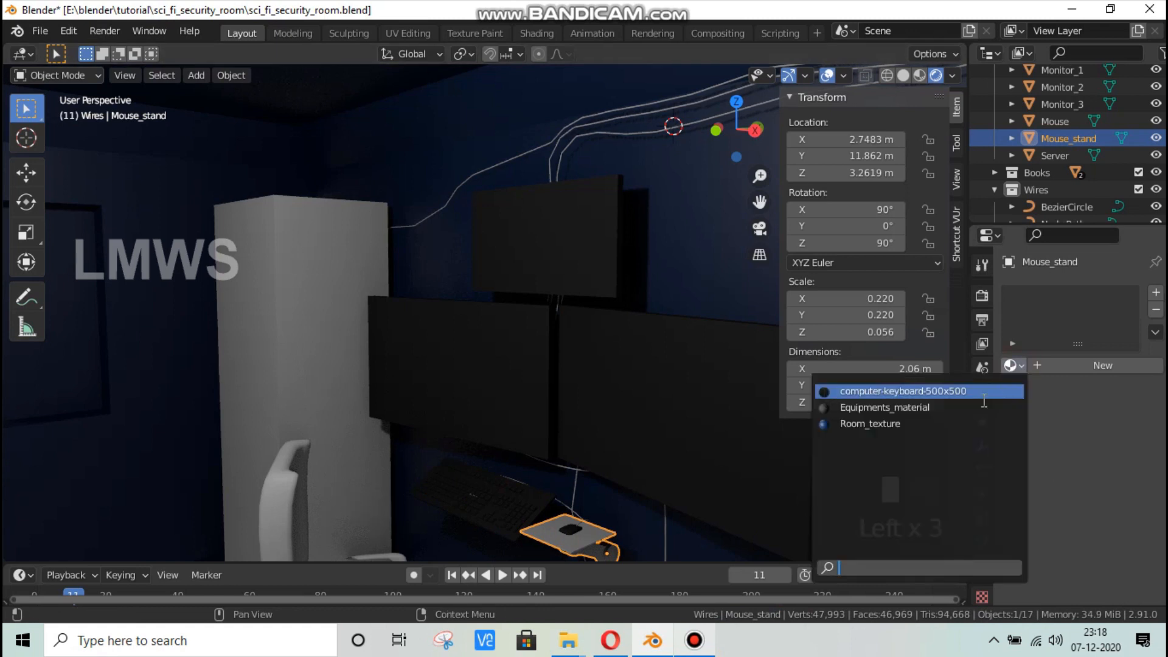
left_click(936, 407)
Step: Return the viewport to solid shading, assign Equipments_material to the keyboard stand, and save the file
scroll(570, 415, "down", 2)
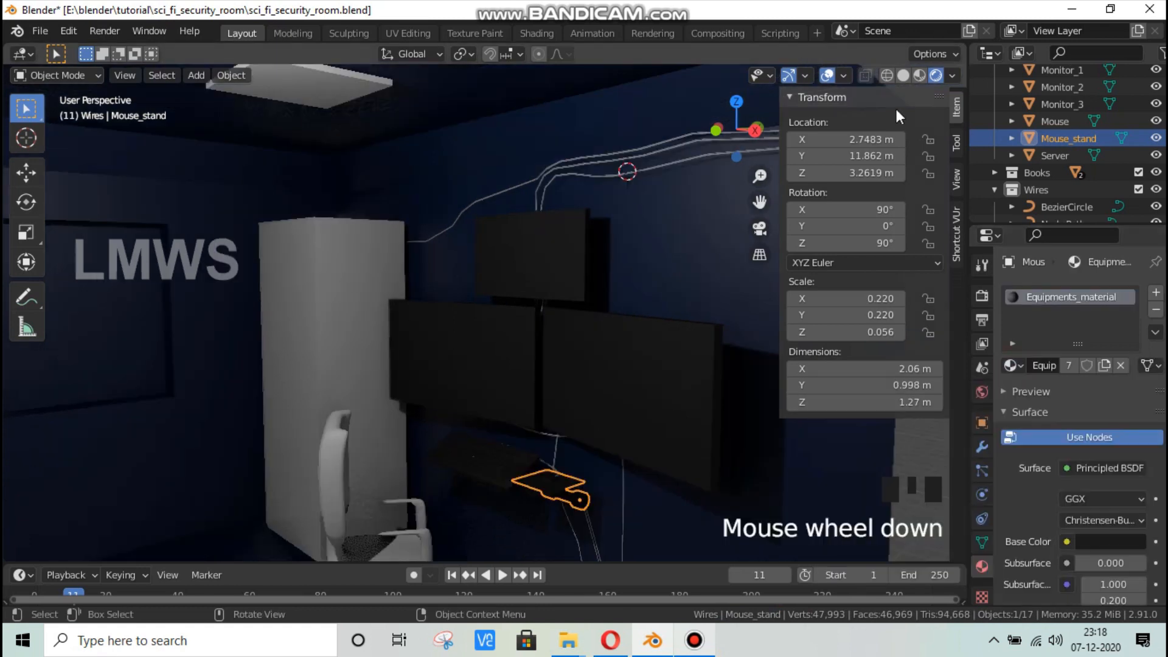
left_click(903, 75)
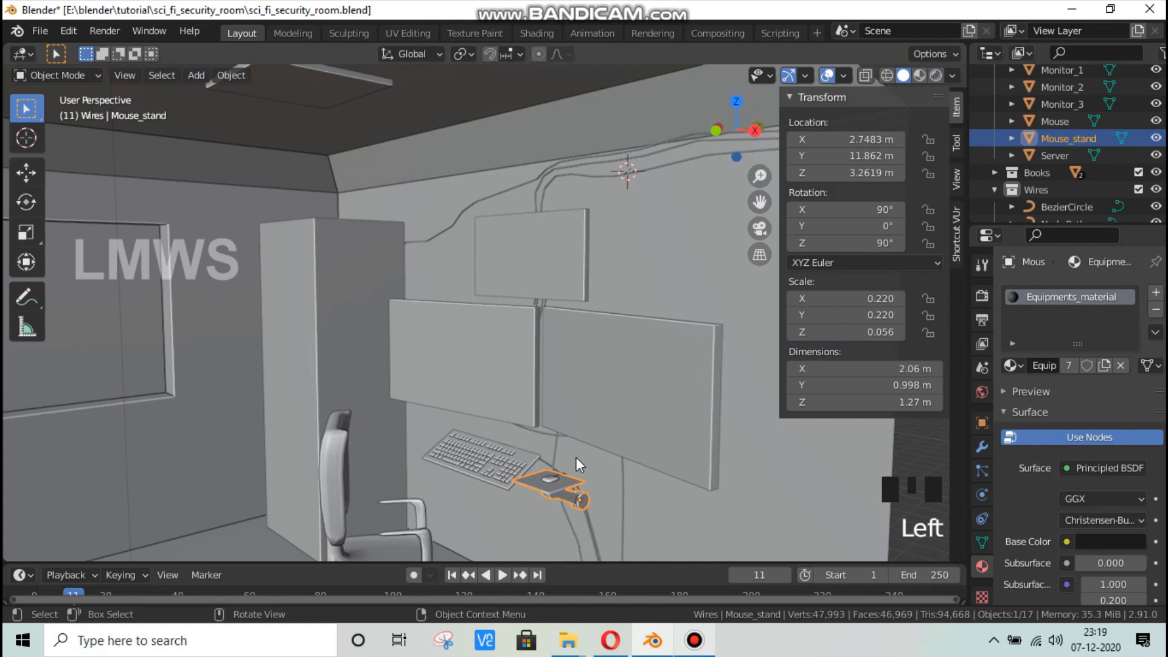
mouse_move(575, 457)
middle_mouse_down("shift")
mouse_move(567, 374)
mouse_move(570, 402)
mouse_move(539, 359)
middle_mouse_up("shift")
scroll(529, 350, "up", 2)
left_click(524, 340)
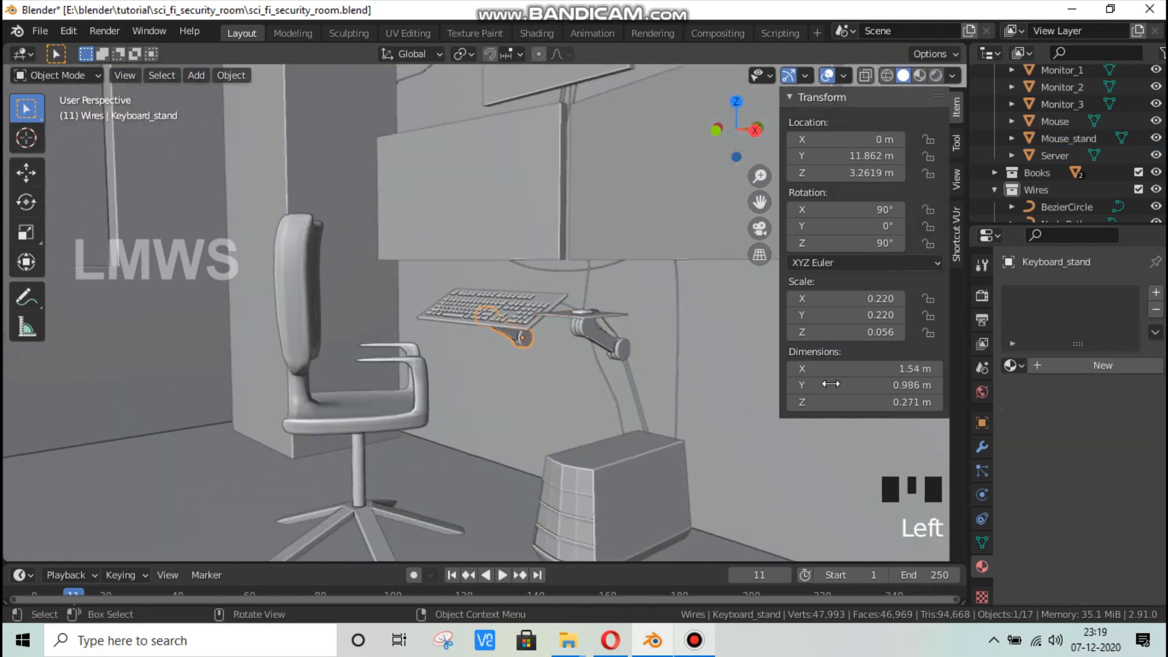
left_click(1010, 365)
left_click(912, 407)
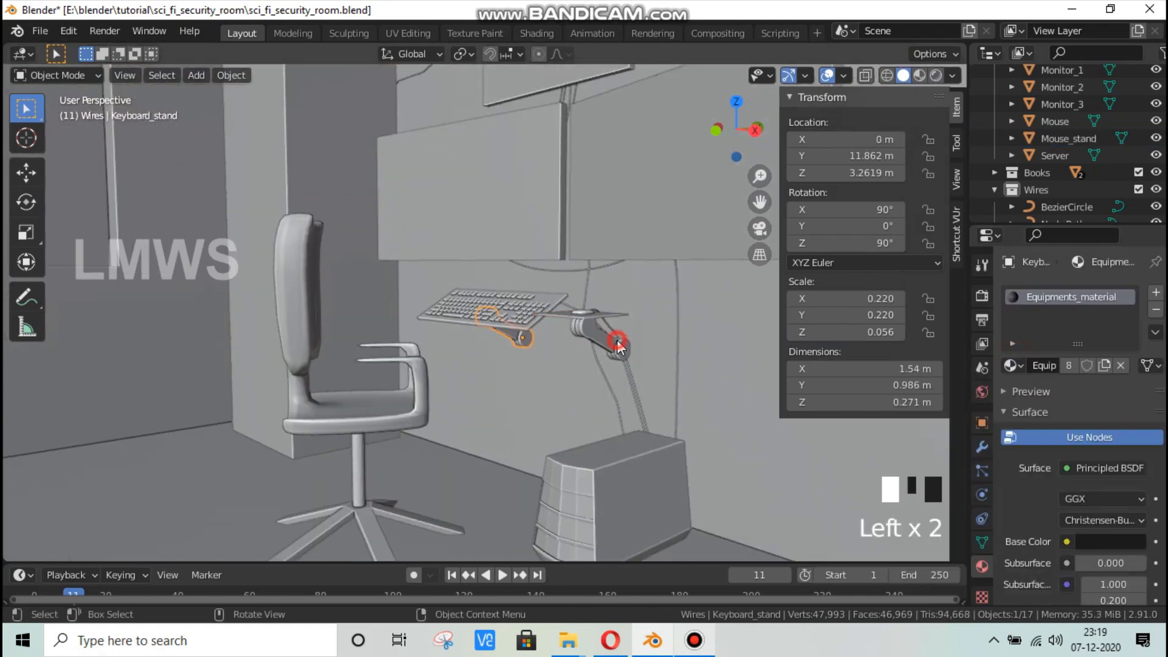
left_click(619, 350)
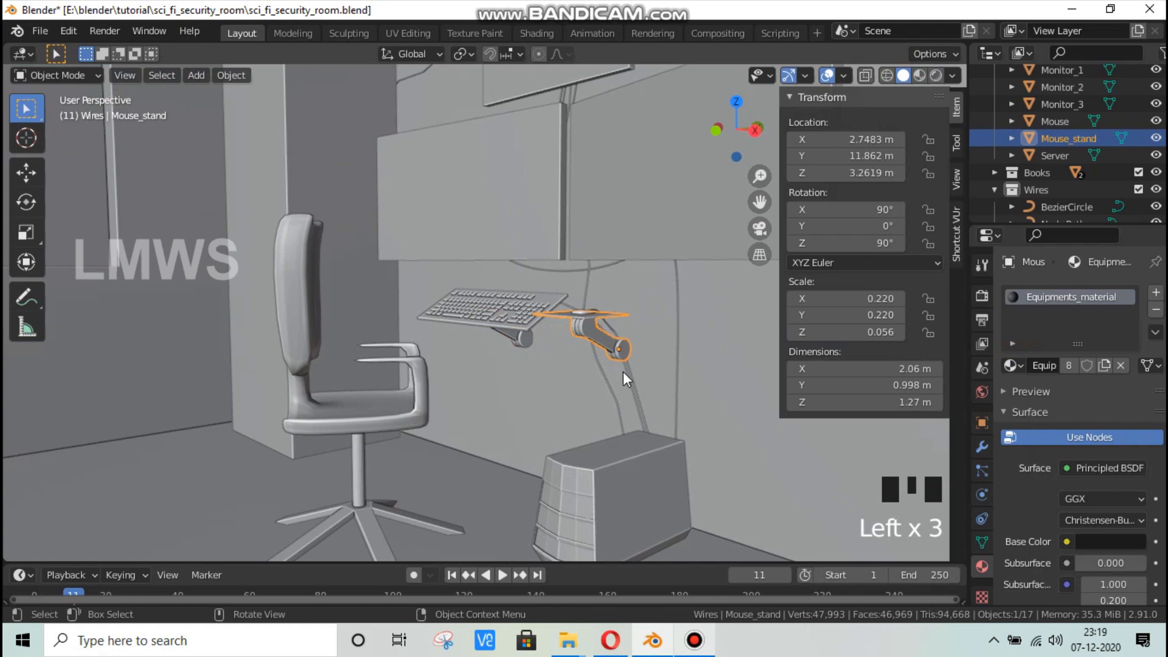
key("ctrl+s")
Step: Assign Equipments_material to the NurbsPath wires hanging behind the monitors and keyboard
left_click(587, 272)
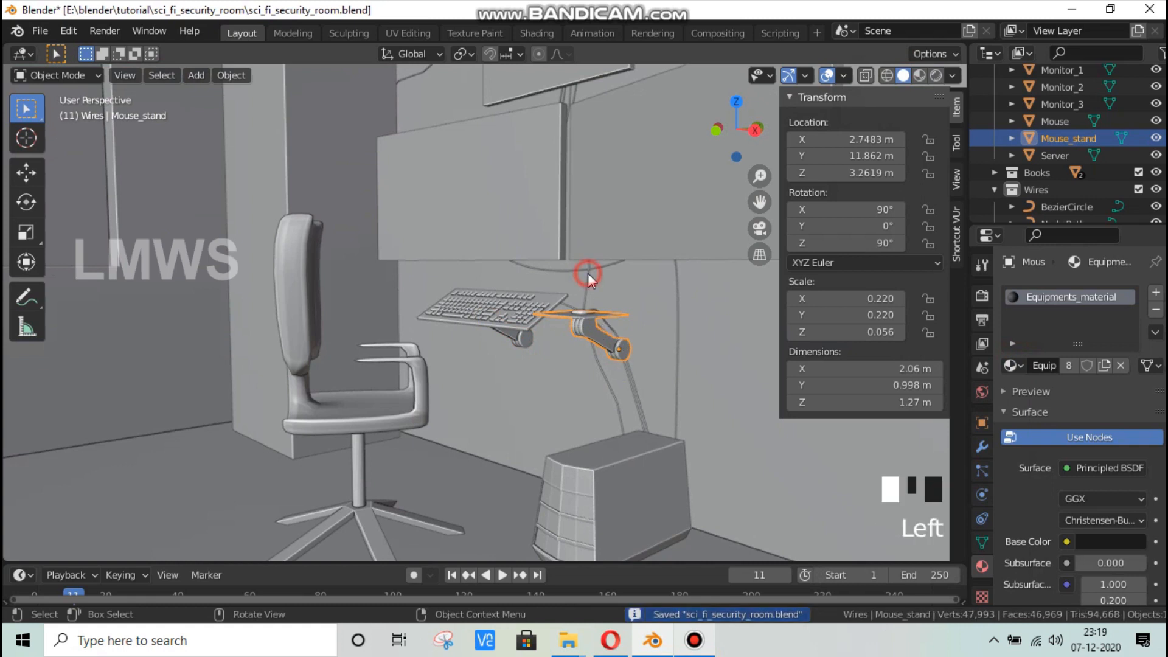
left_click(1017, 363)
left_click(912, 404)
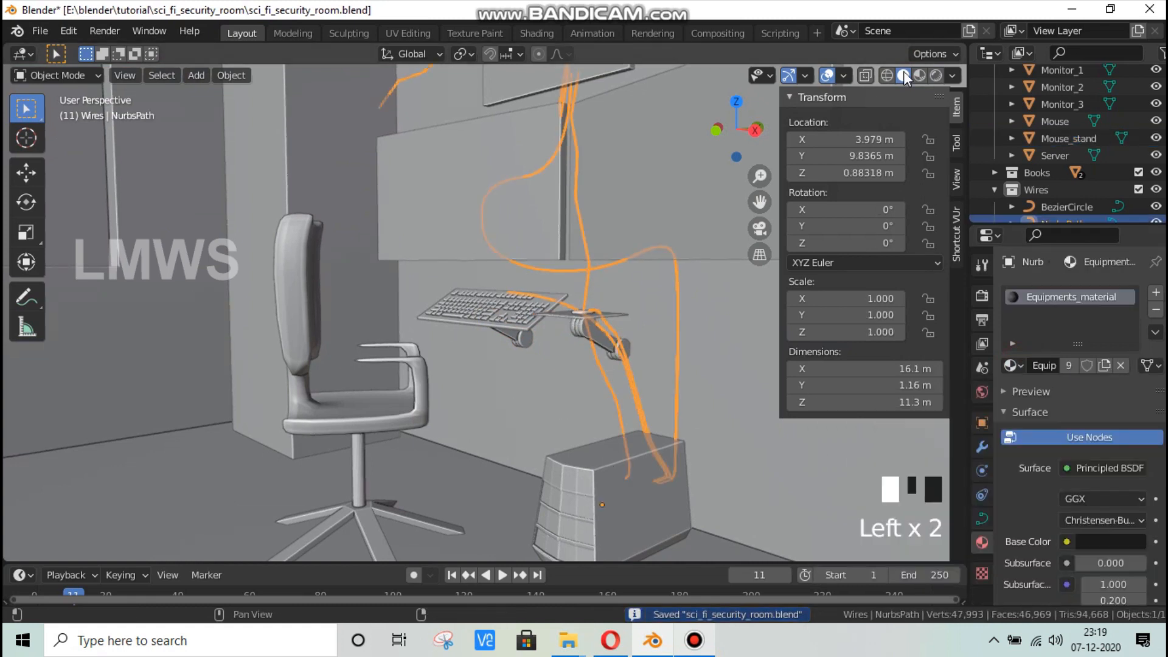
Step: Deselect the wires, select the keyboard below the monitors, and save the file
scroll(567, 311, "up", 3)
key("alt+a")
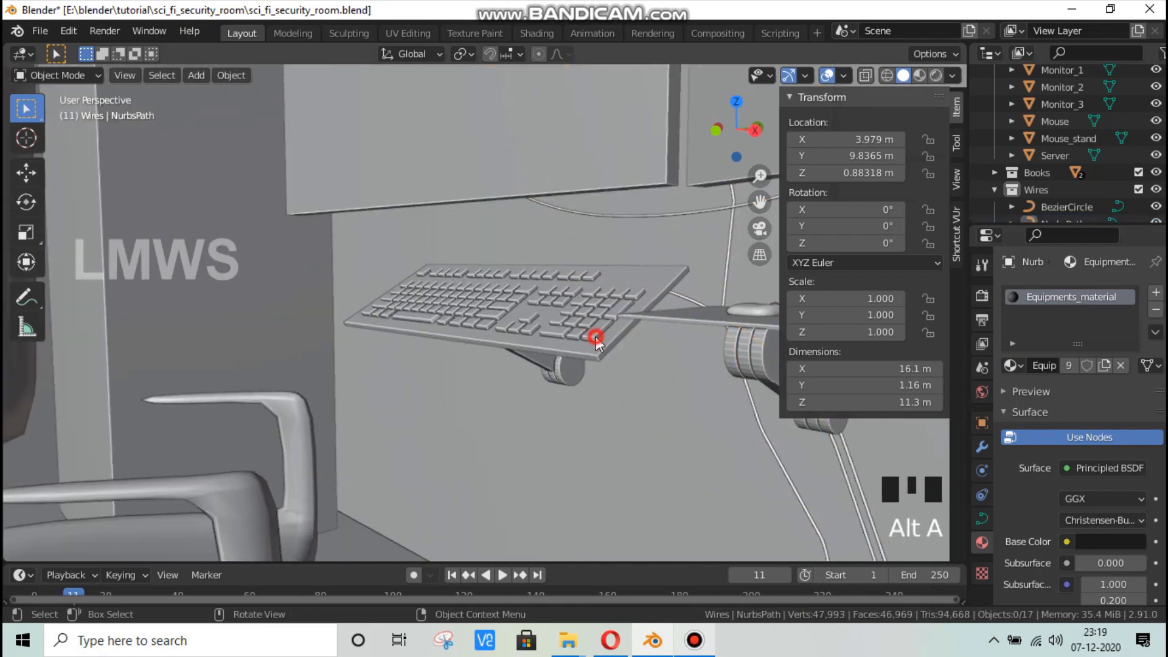
left_click(596, 337)
key("ctrl+s")
Step: Examine the keyboard's mesh in Edit Mode from the front and from above
key("Tab")
scroll(568, 390, "down", 2)
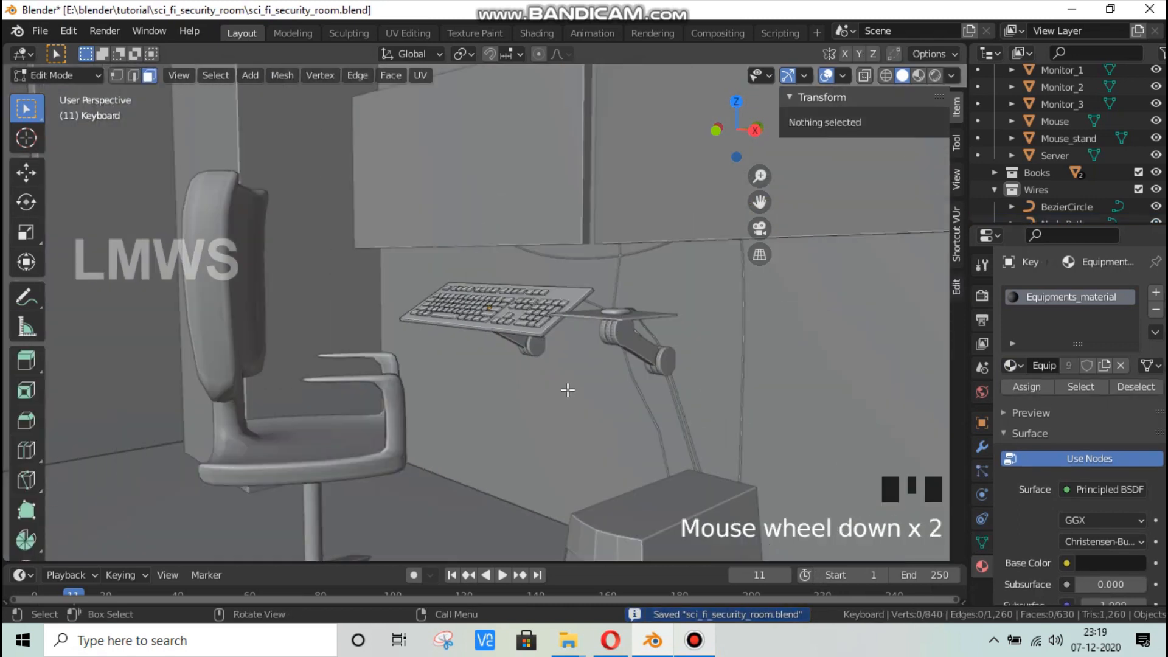
middle_click_drag(568, 390, 626, 456)
scroll(734, 423, "up", 2)
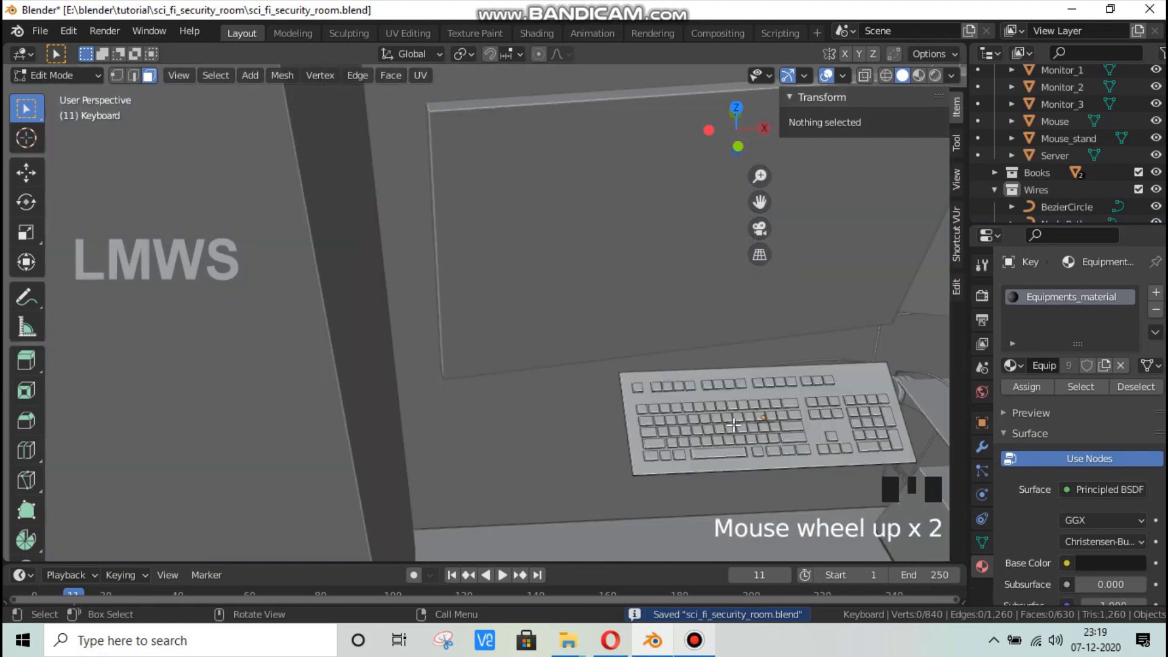
middle_click_drag(636, 408, 639, 411)
scroll(599, 448, "down", 1)
middle_click_drag(636, 462, 699, 409)
scroll(594, 391, "down", 1, "shift")
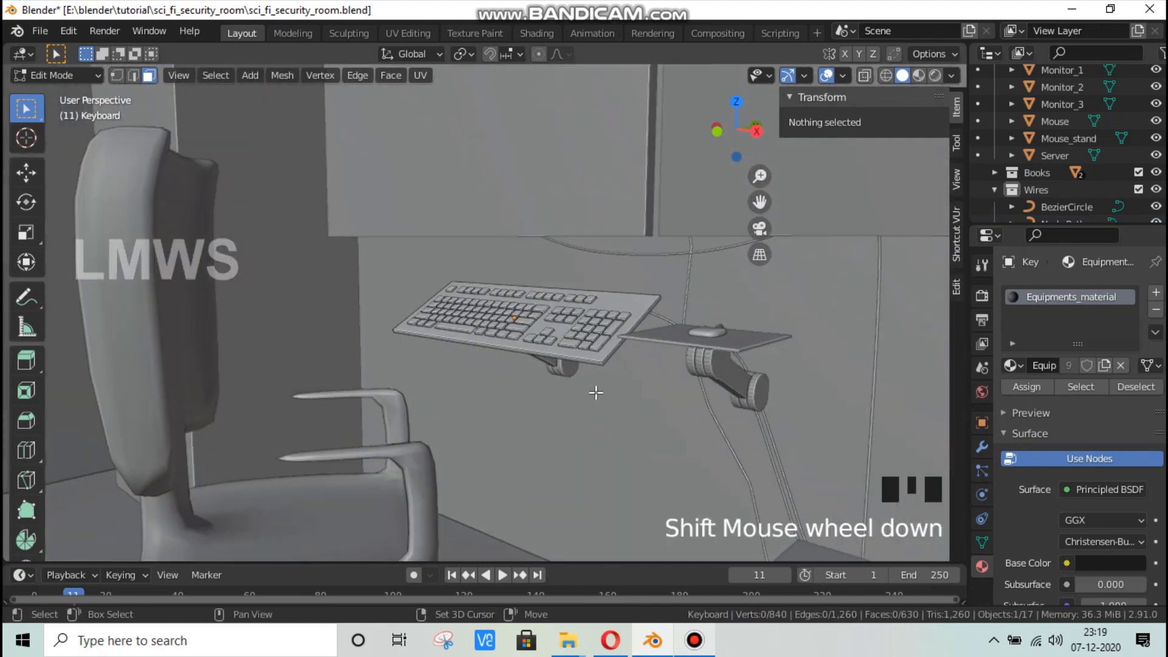
scroll(567, 360, "down", 1)
key("Tab")
Step: Duplicate the keyboard and place the copy outside the room, at about 13.9 m on X
scroll(541, 339, "down", 3)
key("shift+d")
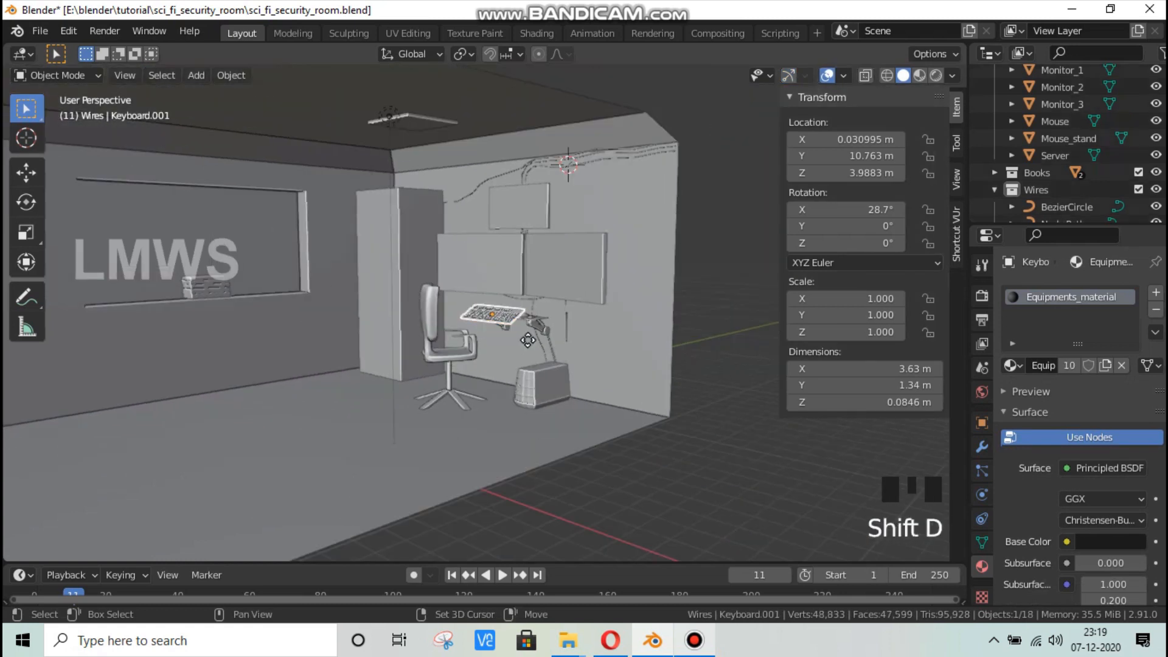
left_click(790, 461)
middle_click_drag(789, 461, 473, 395, "shift")
scroll(481, 390, "up", 2)
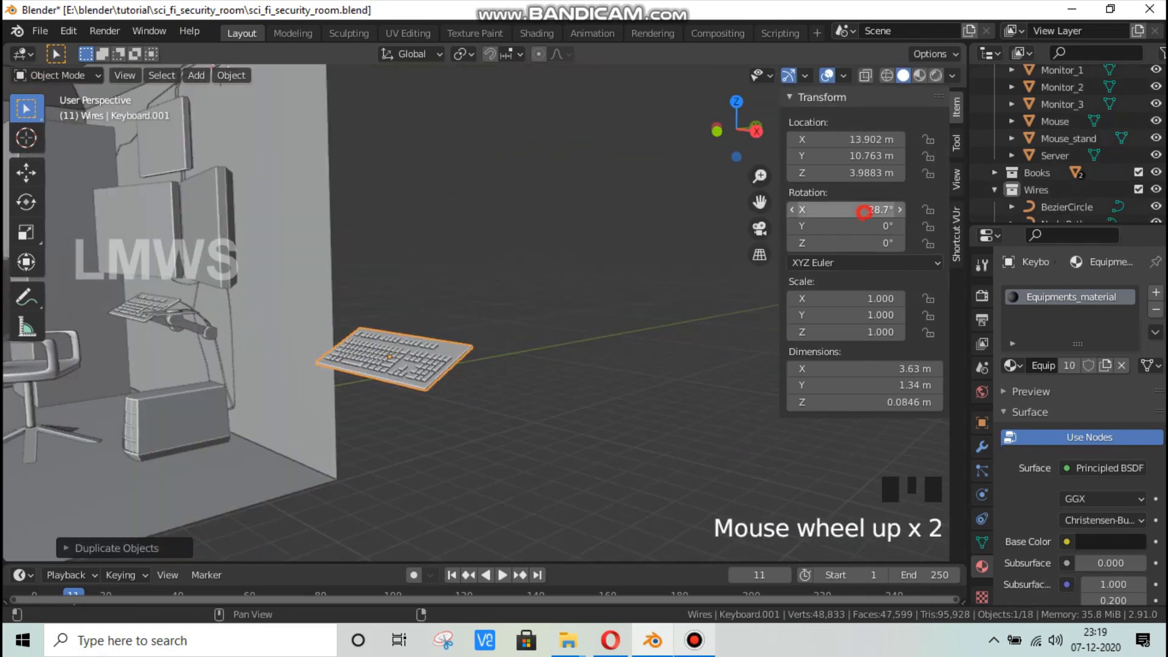
Step: Set the keyboard copy's X rotation to 0° so that it lies flat
left_click(864, 210)
type("0")
key("Return")
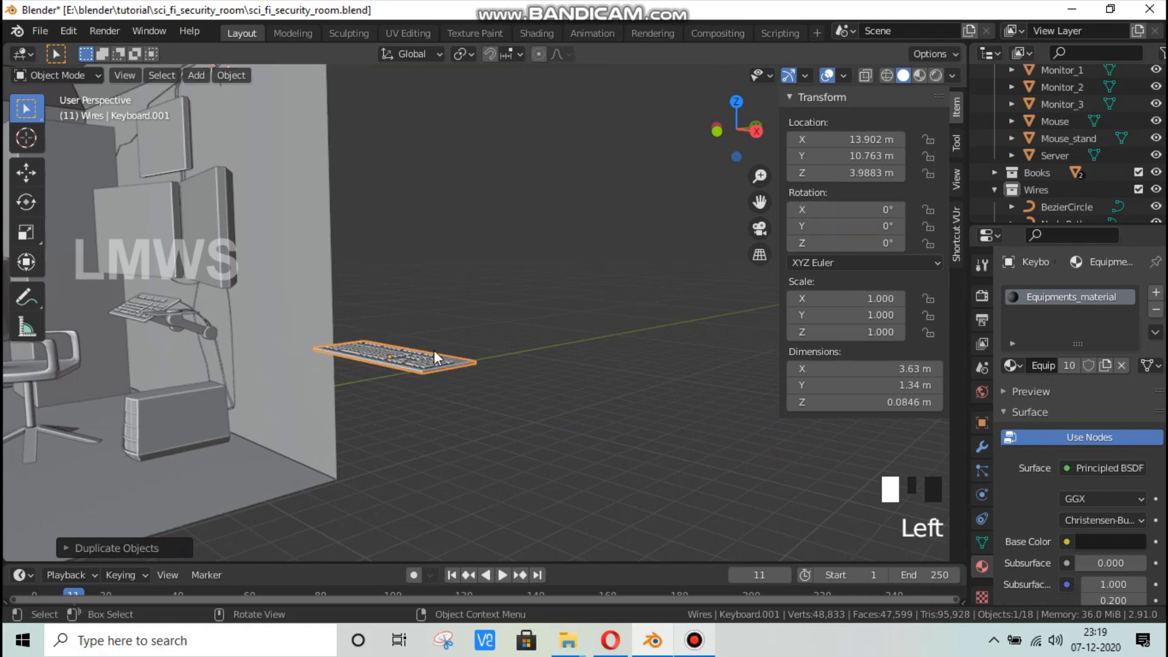
Step: In Edit Mode, select all key caps of the keyboard copy by selecting its linked base plate and inverting the selection
key("KP_7")
middle_click_drag(534, 427, 476, 301, "shift")
scroll(528, 360, "up", 4, "shift")
scroll(580, 391, "up", 6)
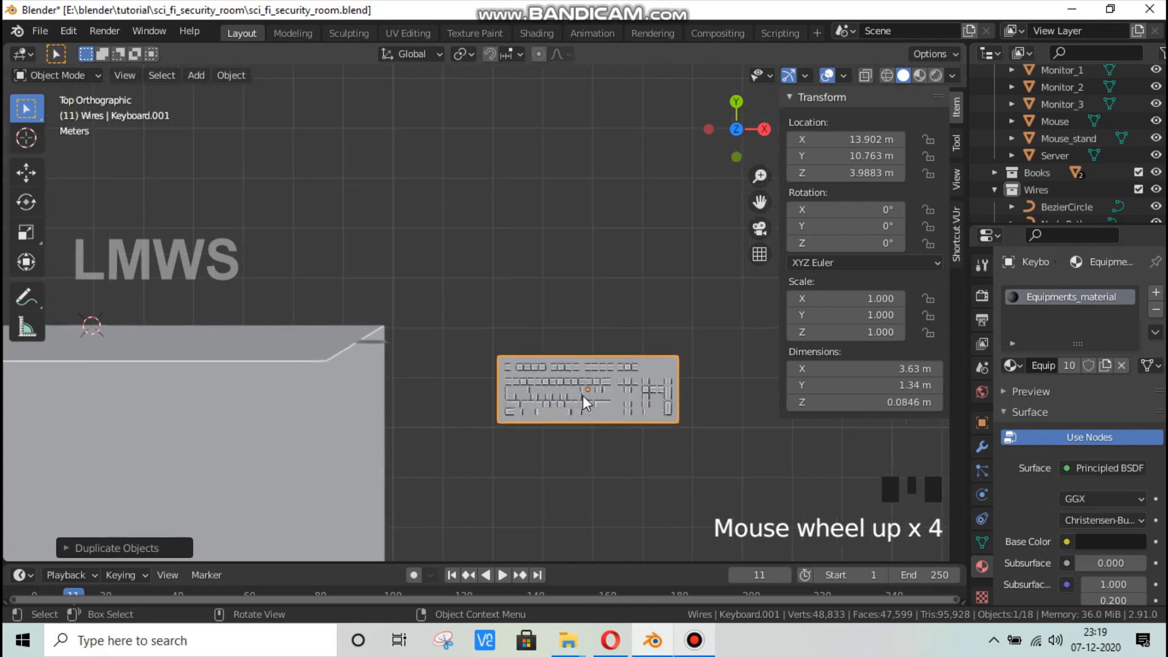
middle_click_drag(614, 406, 535, 339, "shift")
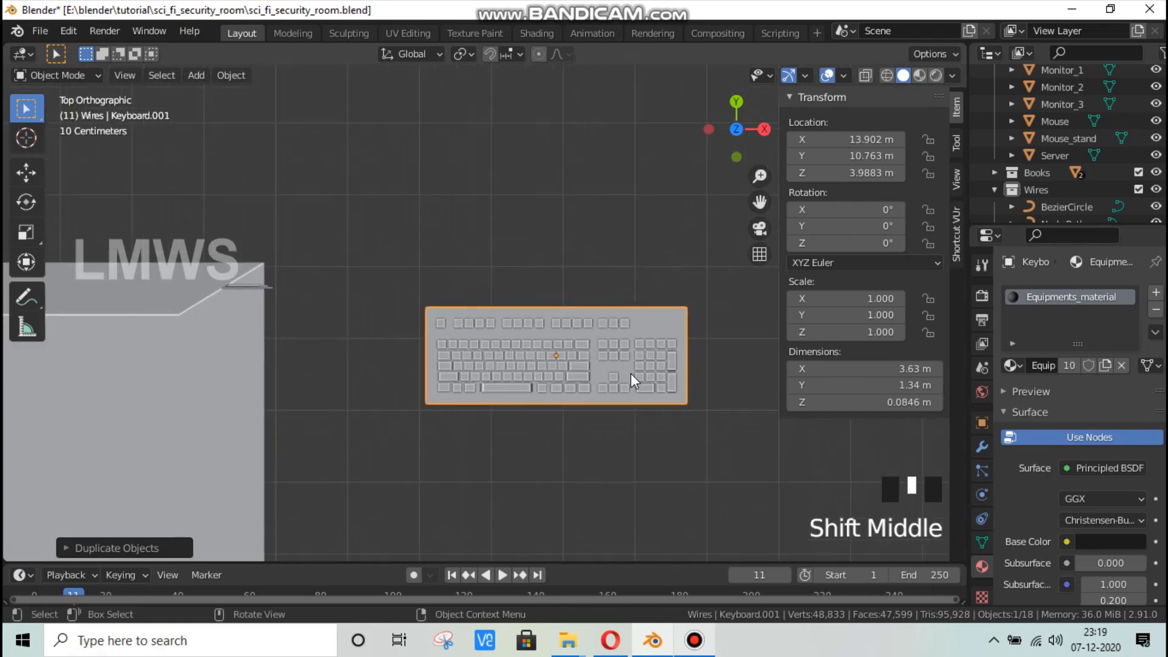
scroll(556, 387, "up", 2)
key("Tab")
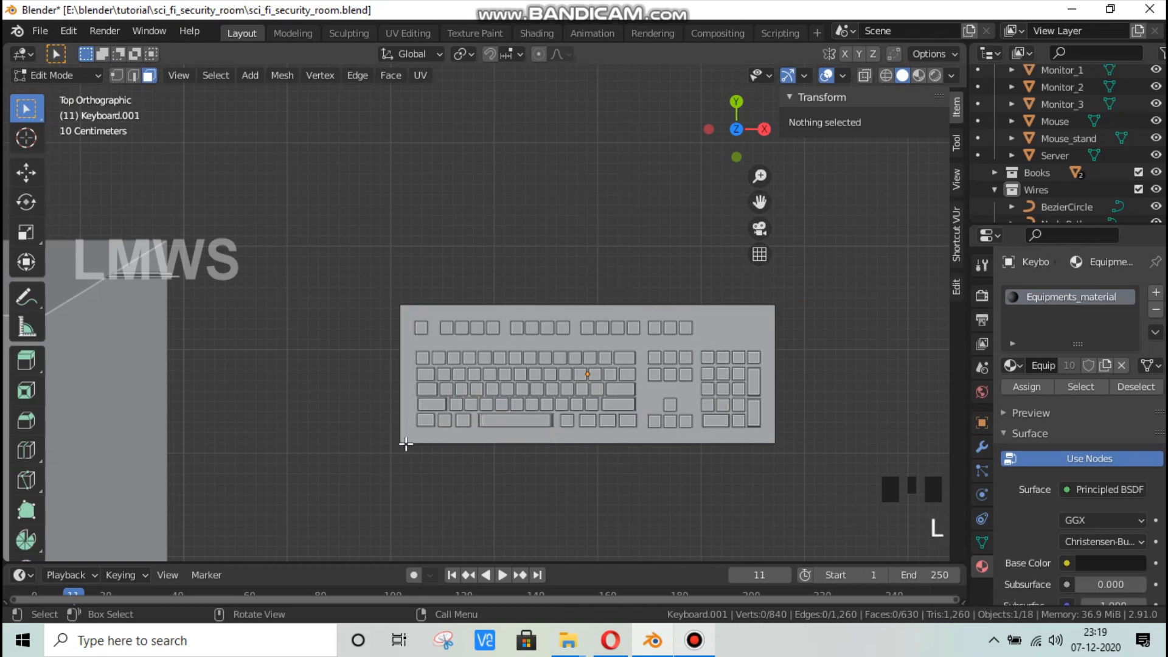
key("l")
key("l")
key("ctrl")
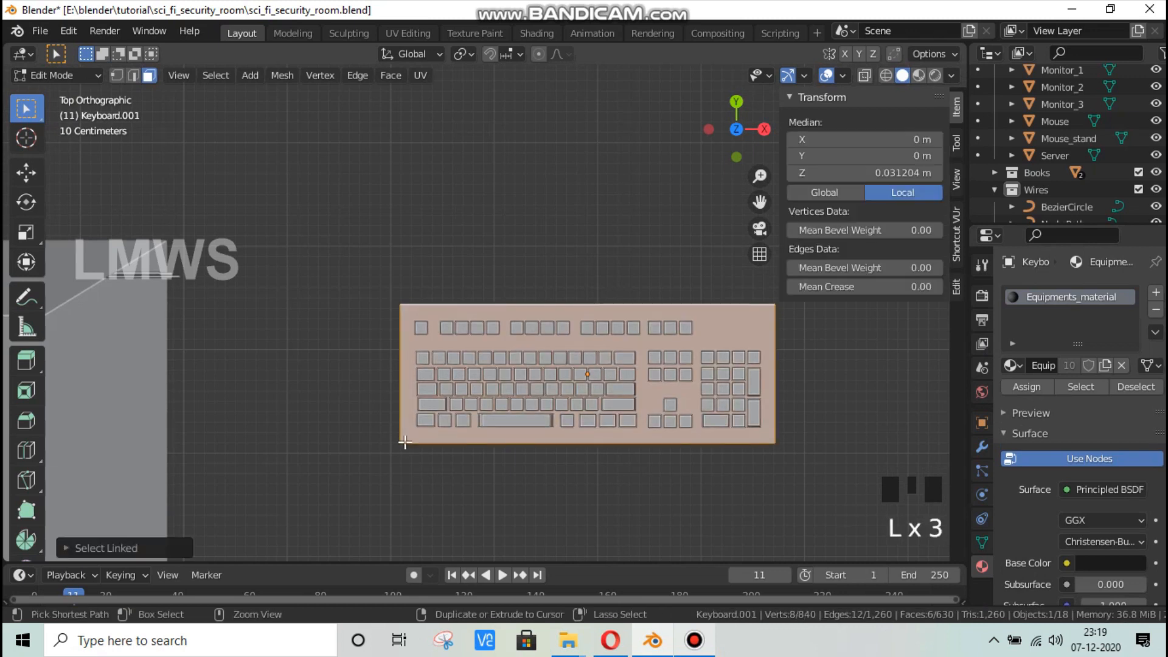
key("ctrl+i")
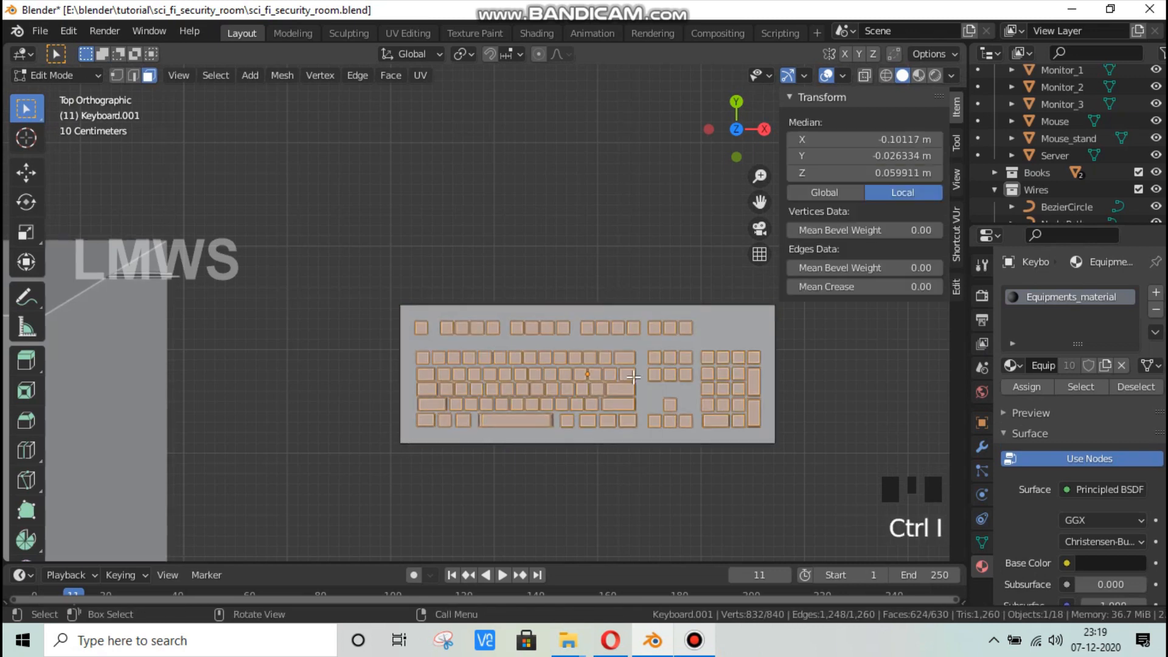
key("shift")
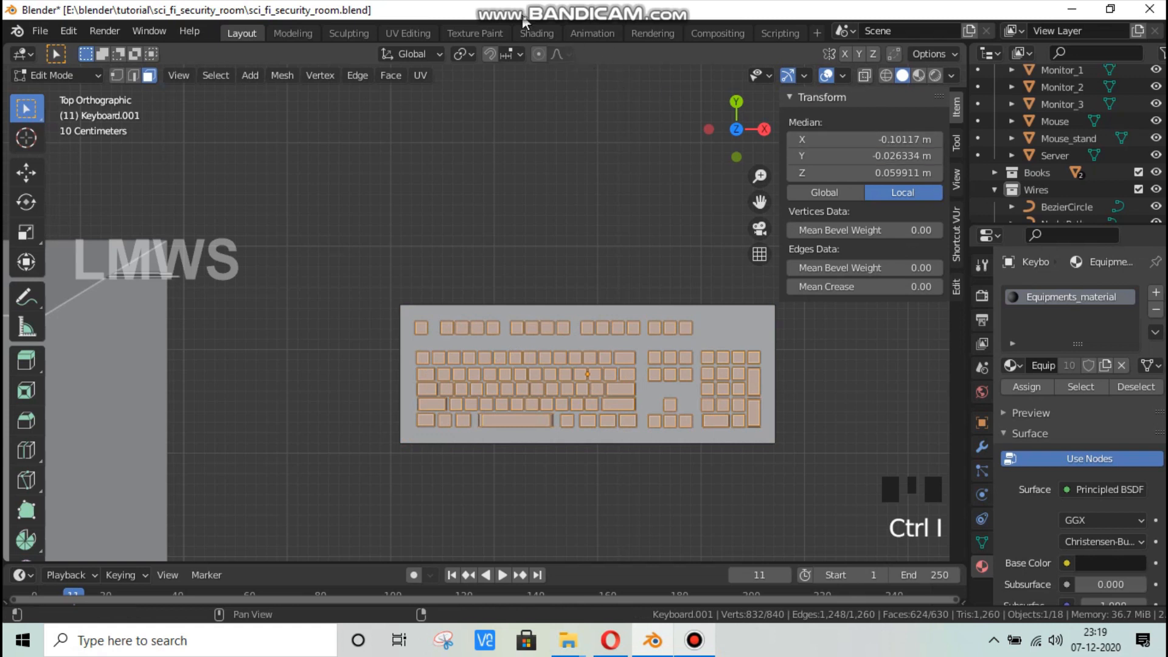
Step: Switch to the UV Editing workspace and show computer-keyboard-500x500.jpg in the UV editor
left_click(405, 33)
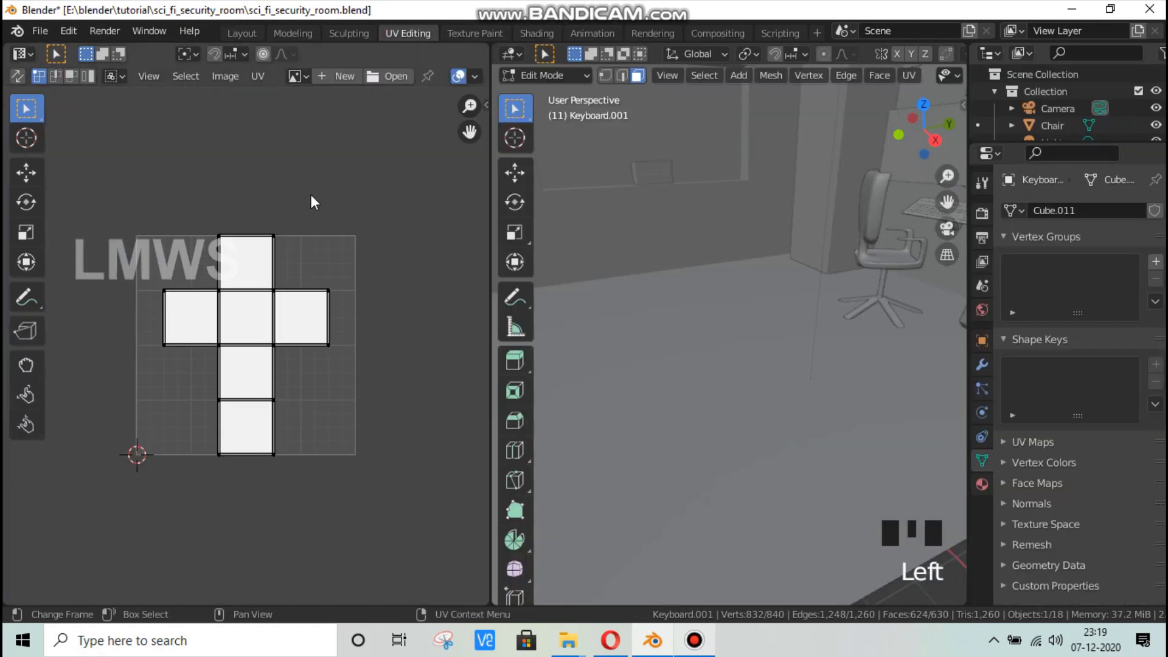
left_click(298, 76)
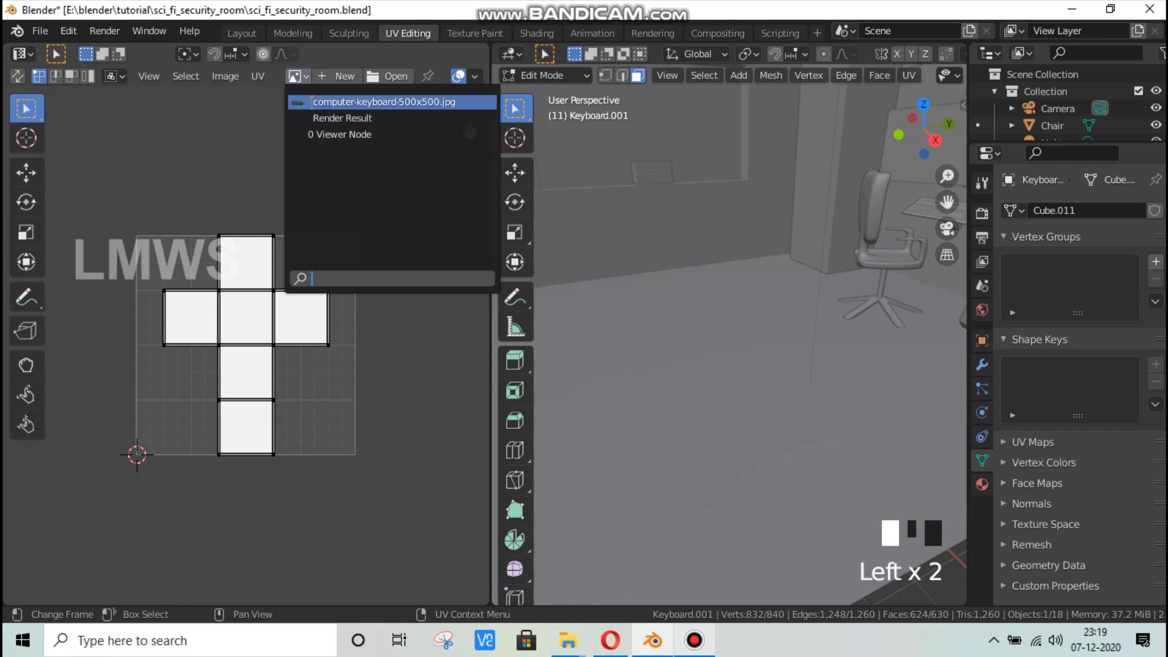
left_click(326, 103)
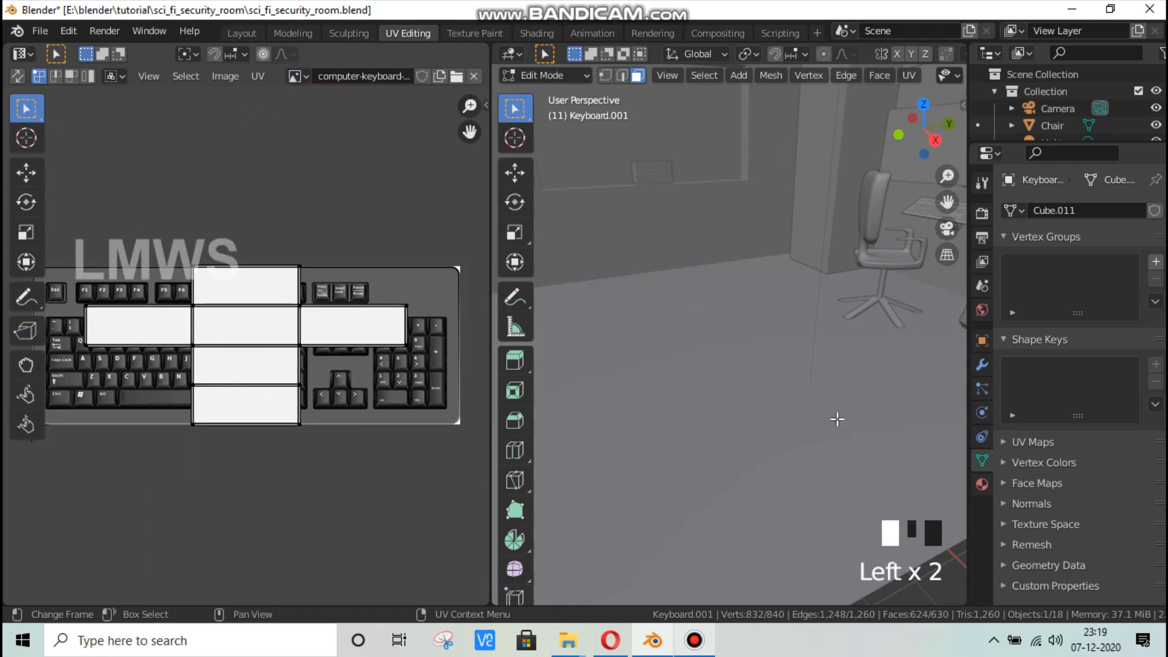
Step: Unwrap the selected key caps with Project from View, using the top orthographic view
scroll(837, 419, "down", 2)
key("KP_7")
scroll(845, 334, "down", 2)
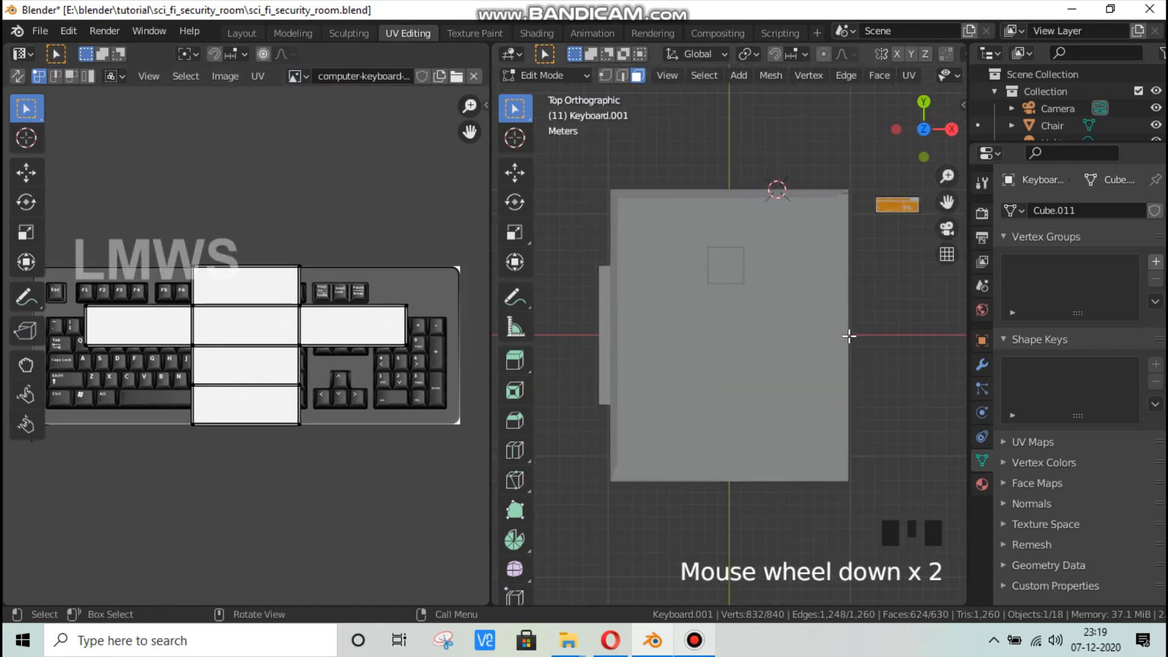
middle_click_drag(845, 334, 691, 451, "shift")
scroll(714, 396, "up", 3)
scroll(715, 397, "up", 9)
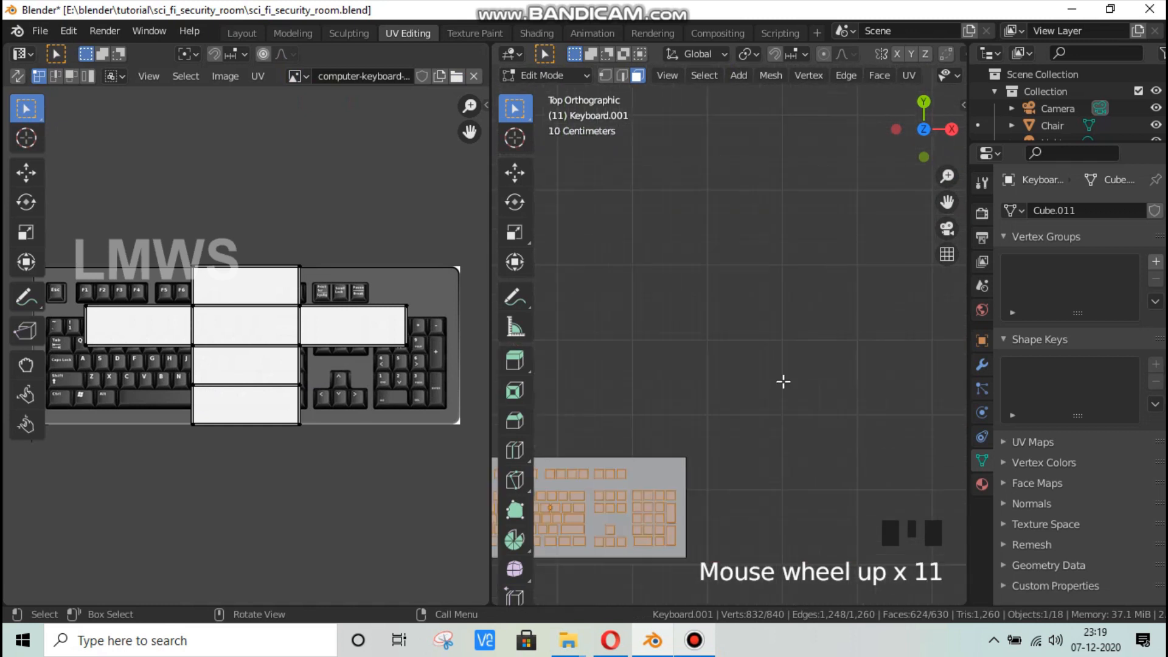
scroll(706, 457, "up", 1)
scroll(711, 453, "up", 1)
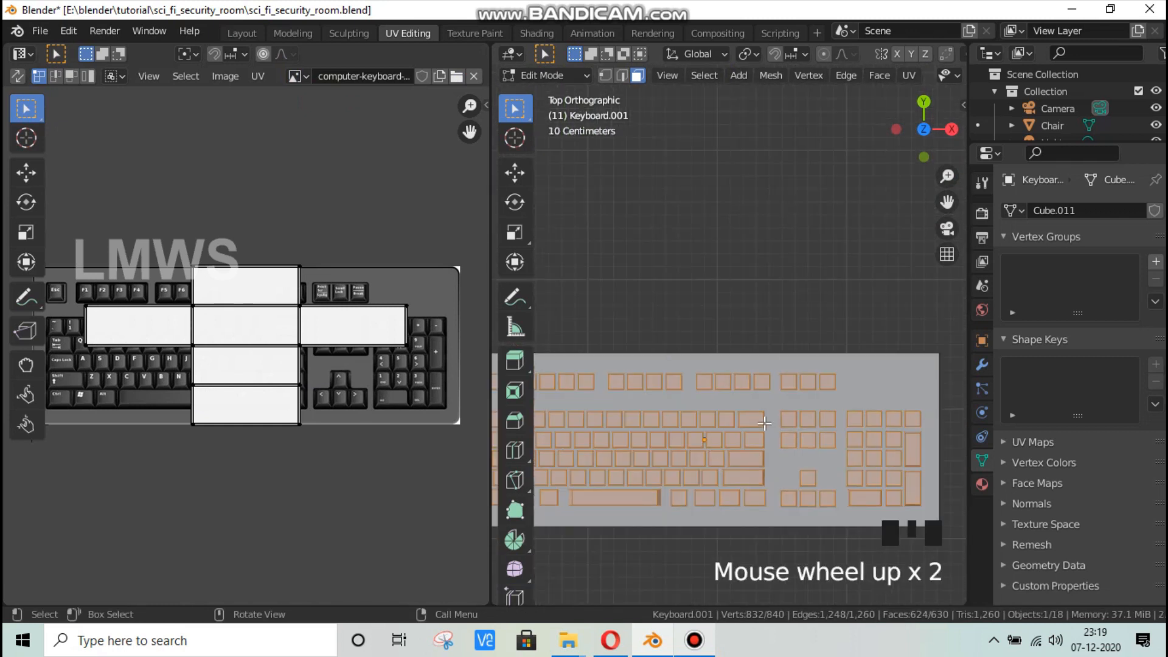
key("u")
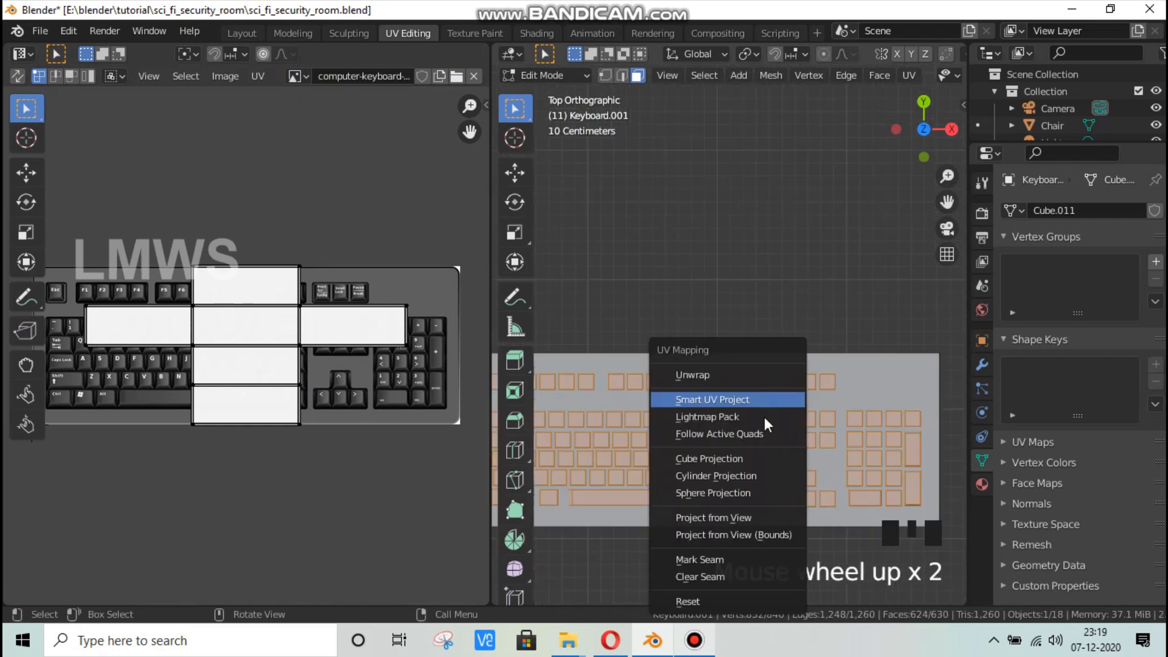
left_click(738, 518)
Step: Select all key UVs, stretch them along Y, and move them up over the keyboard image
middle_click_drag(237, 473, 354, 478)
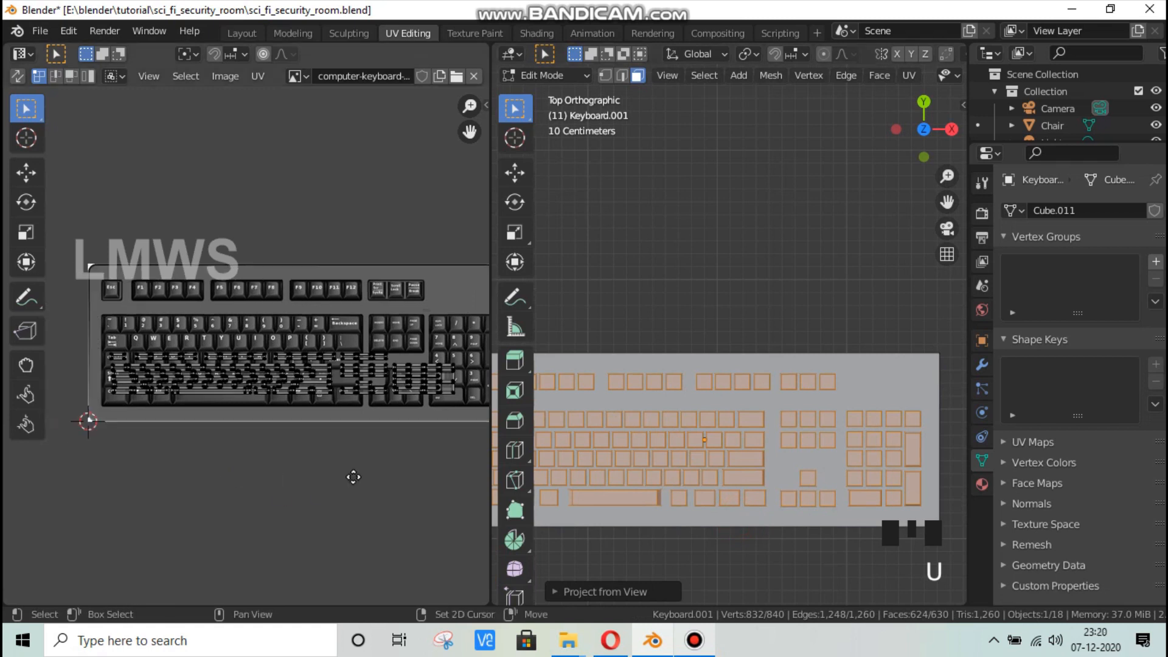
scroll(326, 486, "up", 2)
scroll(324, 487, "down", 2)
scroll(324, 487, "up", 2)
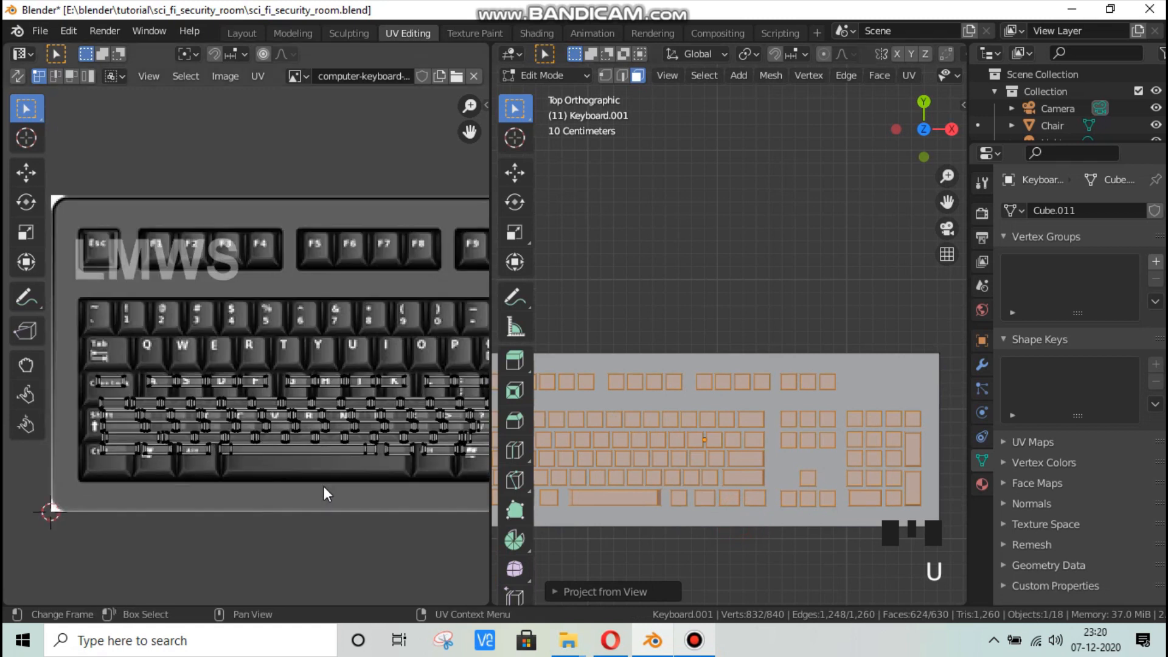
key("a")
key("s")
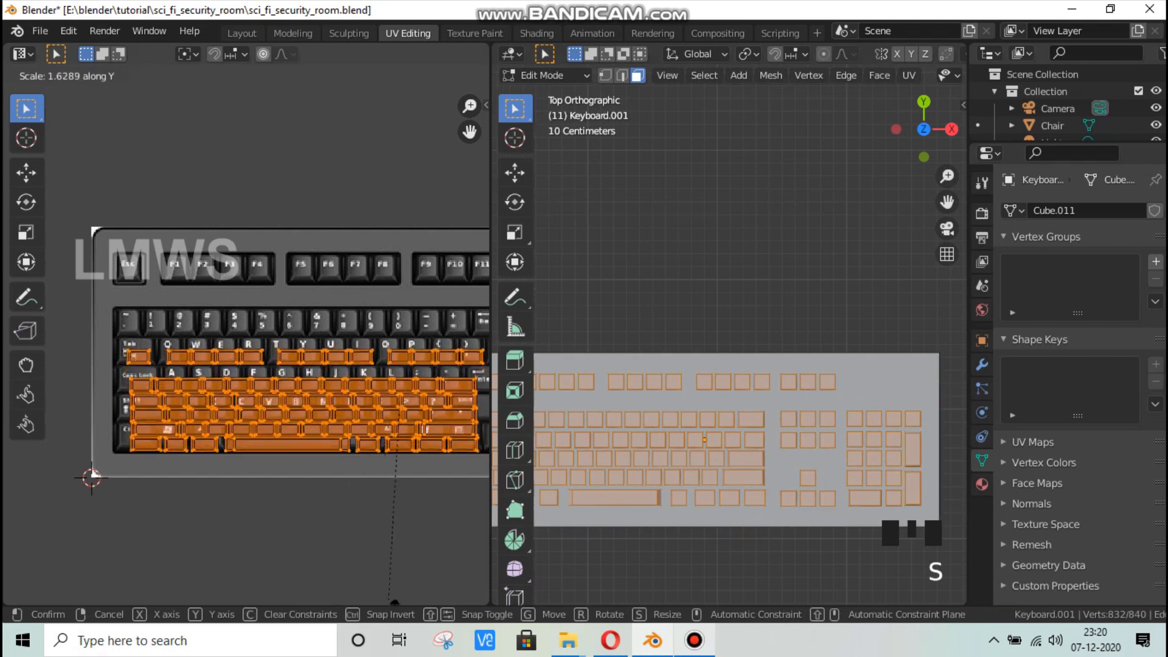
left_click(339, 276)
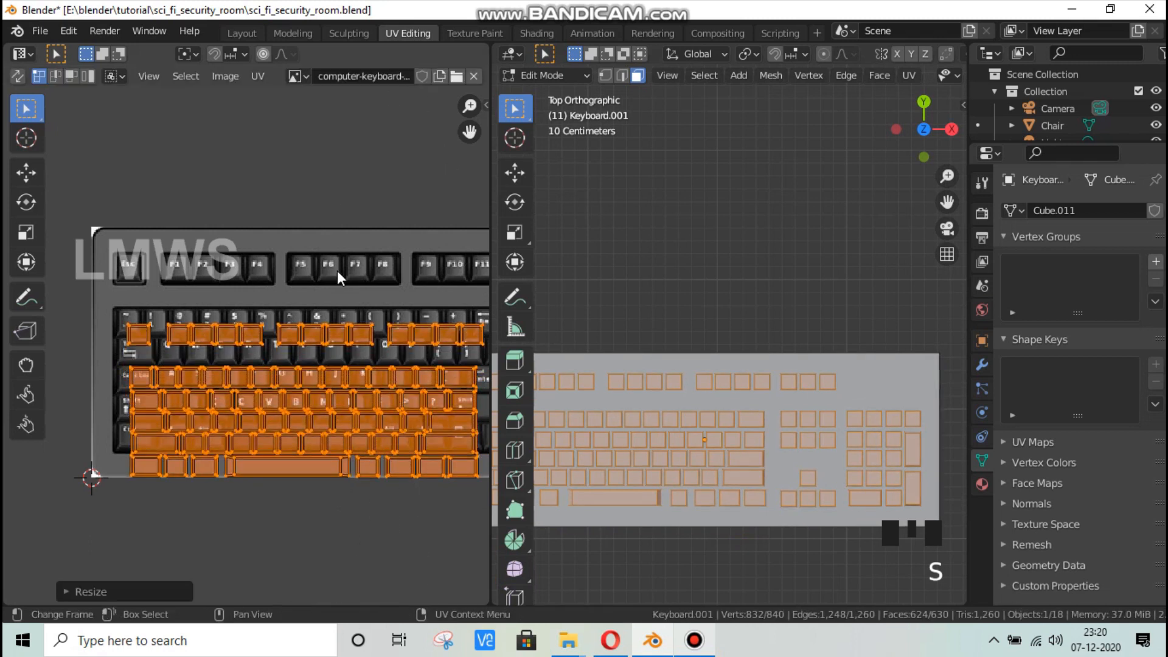
key("g")
left_click(328, 239)
Step: Stretch the key UVs further along Y to match the image's key rows, then shift their position over the picture
key("s")
key("y")
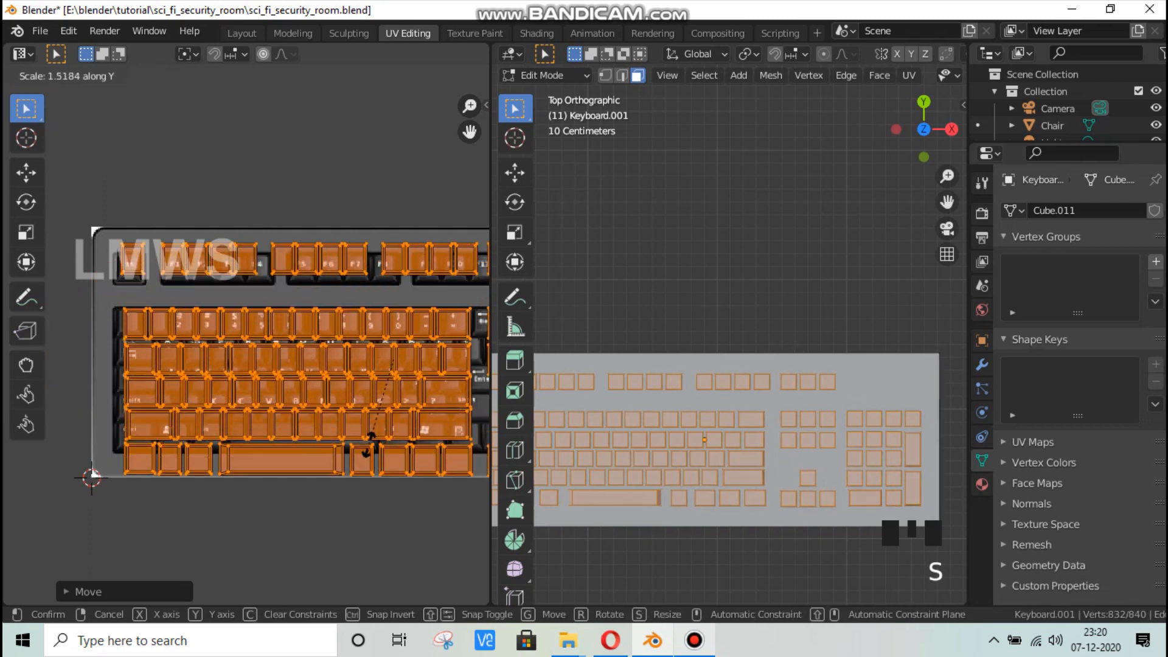
left_click(325, 347)
key("g")
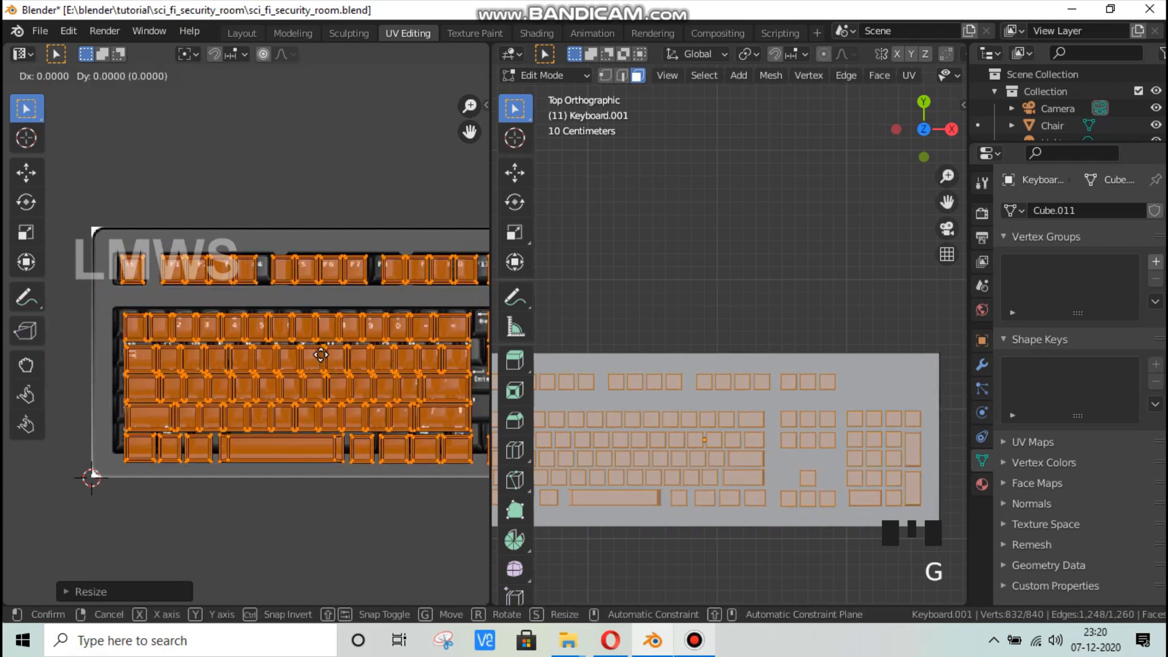
left_click(286, 354)
Step: Widen the key UVs along X and move them to line up with the key columns in the image
scroll(285, 354, "down", 2)
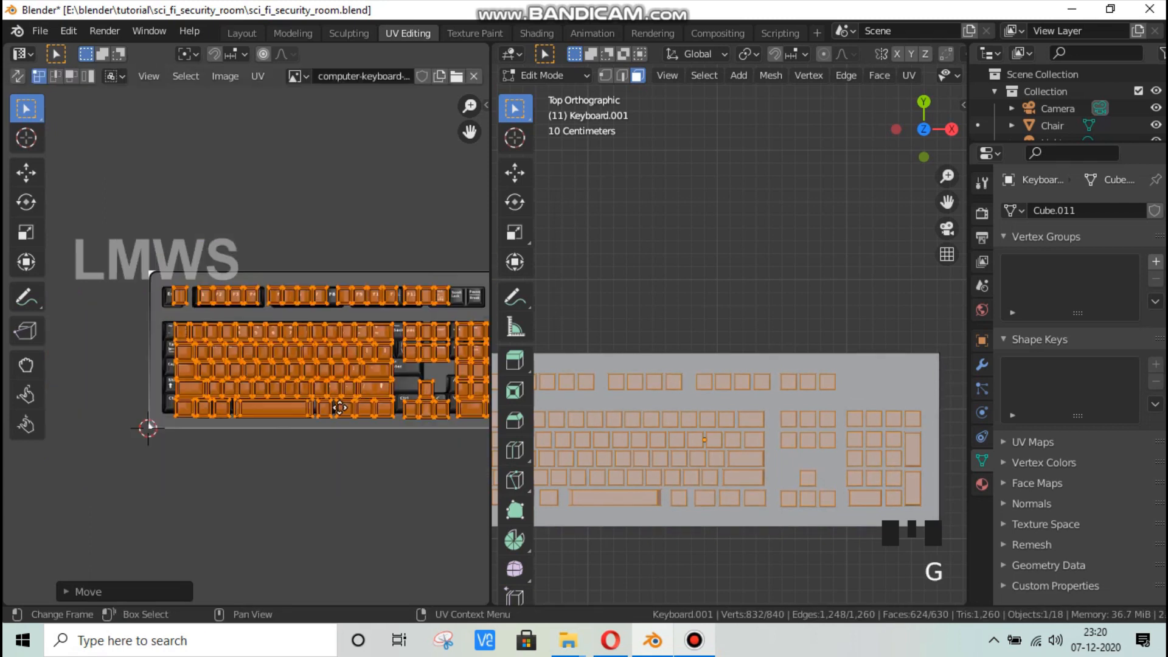
key("s")
key("x")
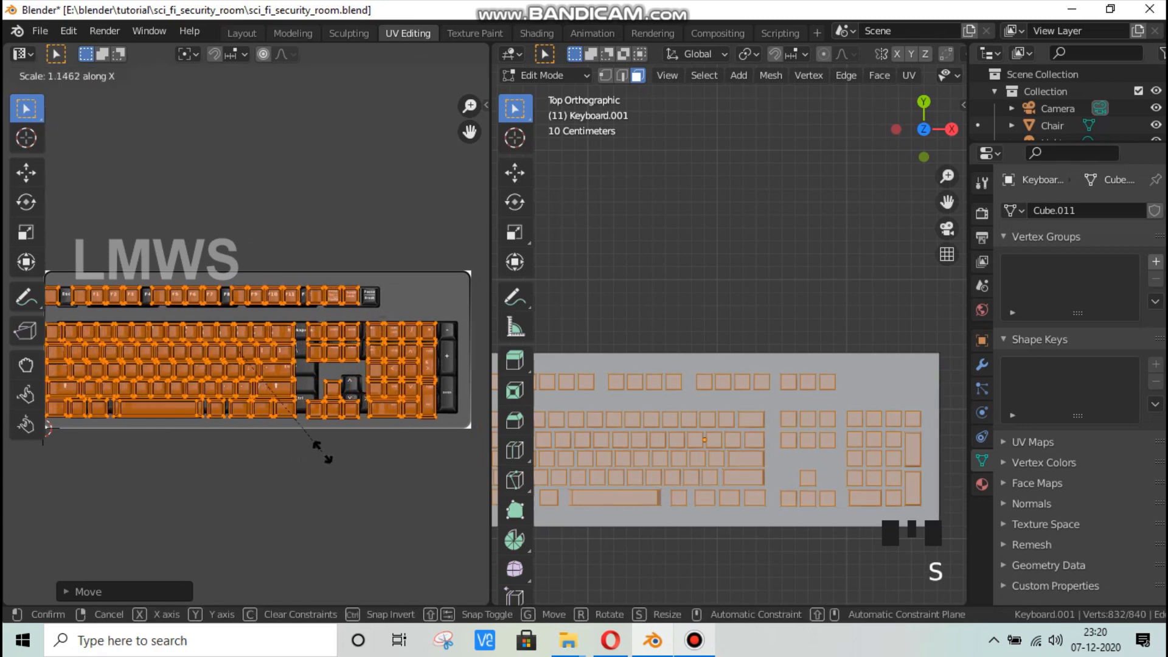
left_click(327, 455)
key("g")
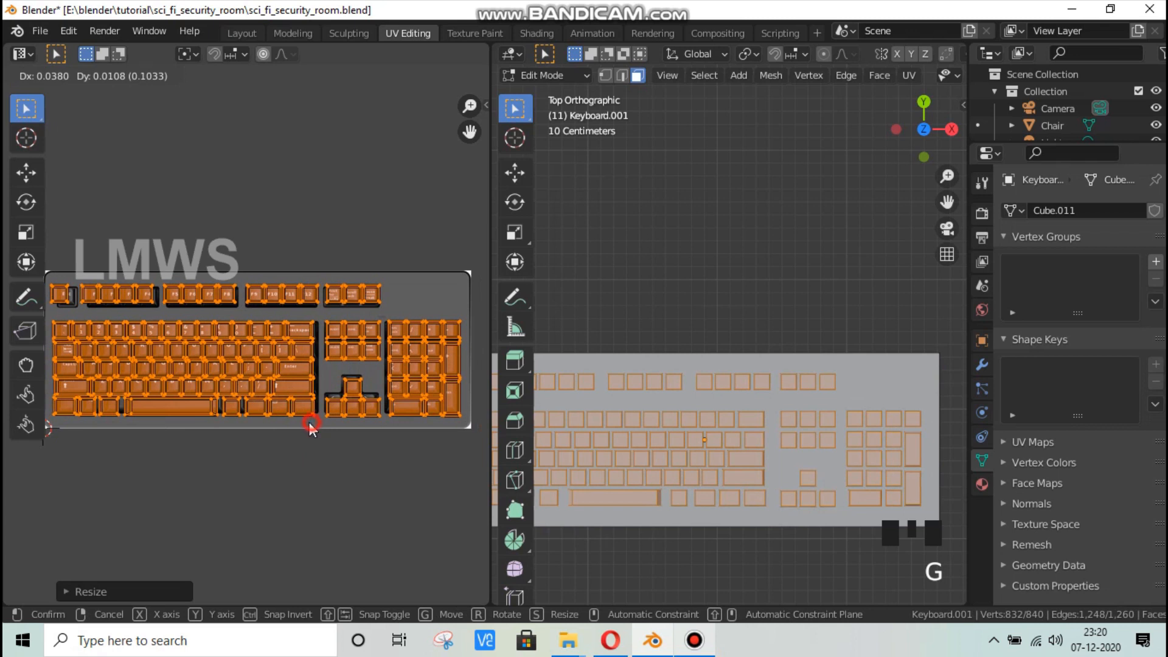
left_click(310, 425)
Step: Fine-tune the scale and position of the key UVs until each key sits on its printed key in the image
key("s")
left_click(361, 485)
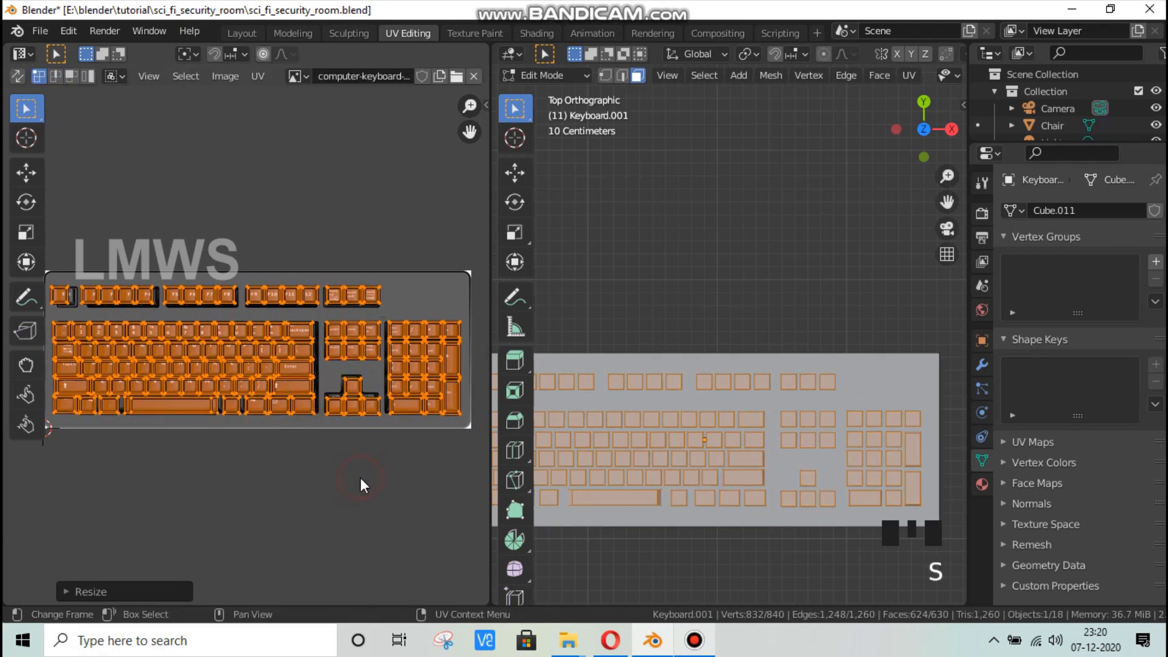
key("g")
left_click(360, 478)
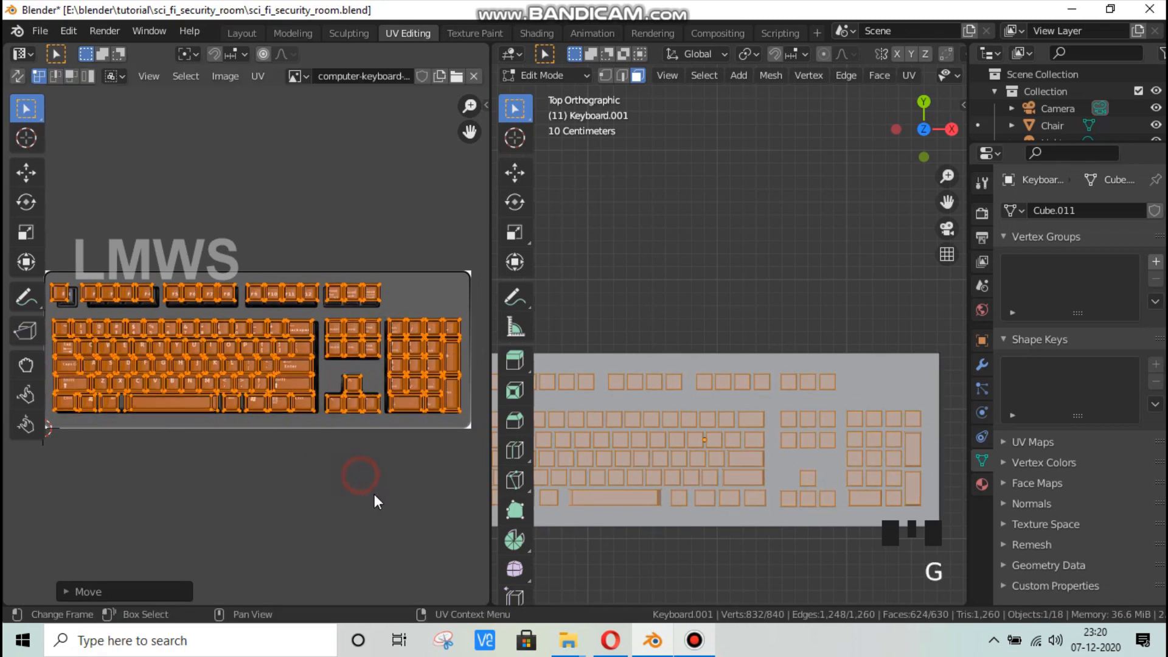
key("s")
left_click(371, 486)
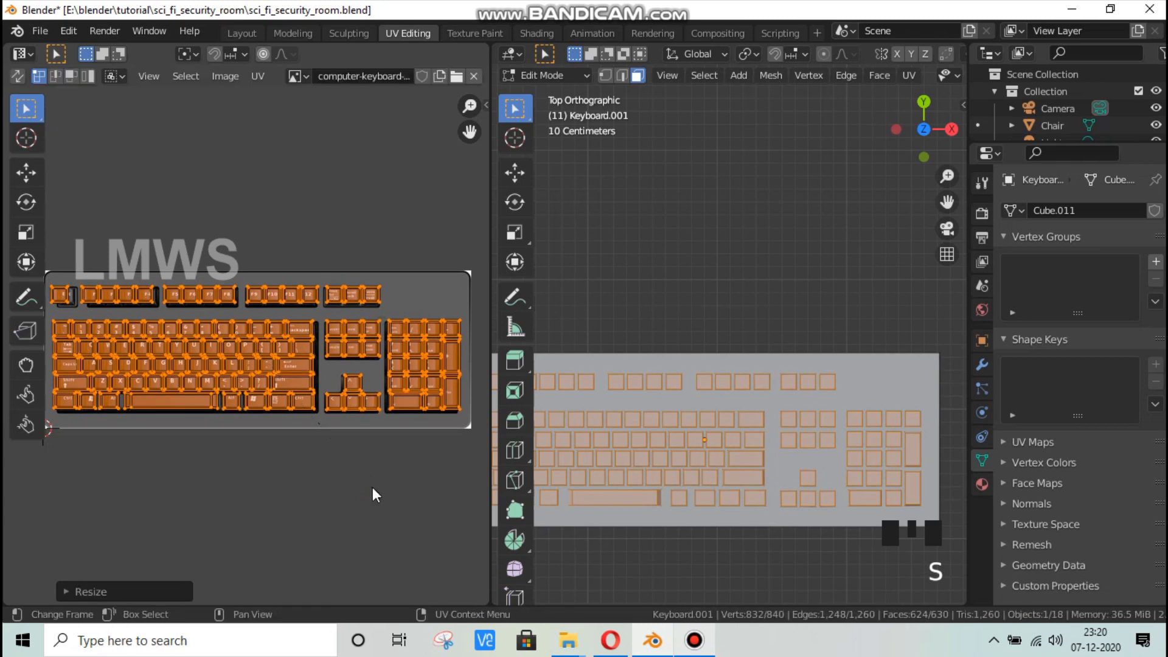
key("g")
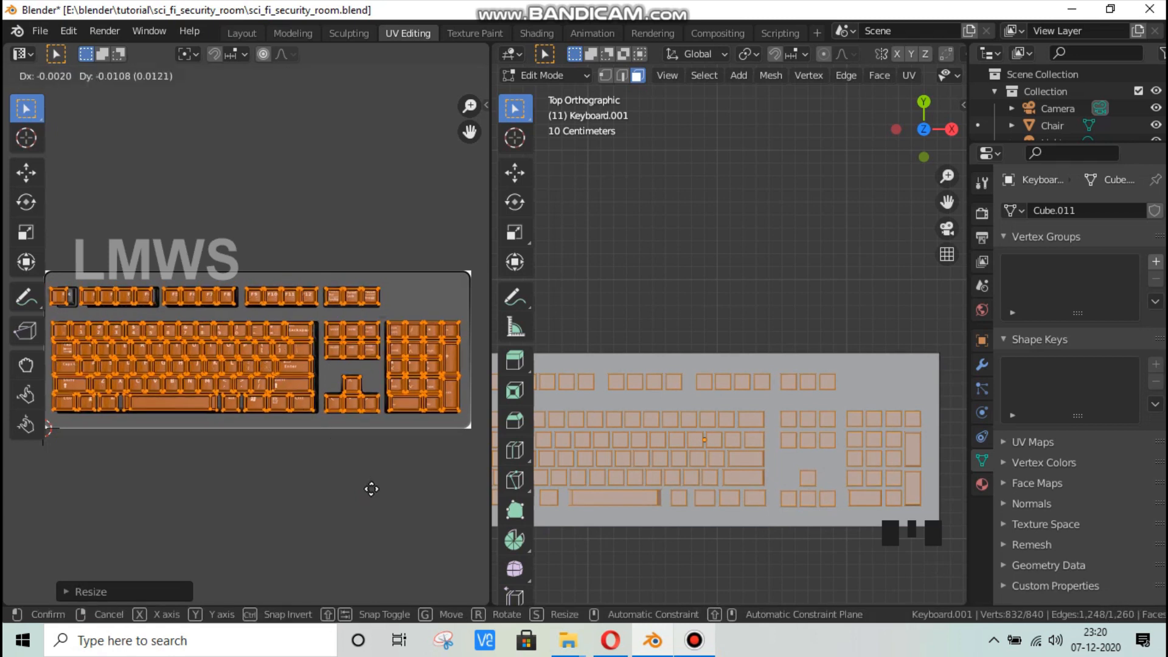
left_click(373, 489)
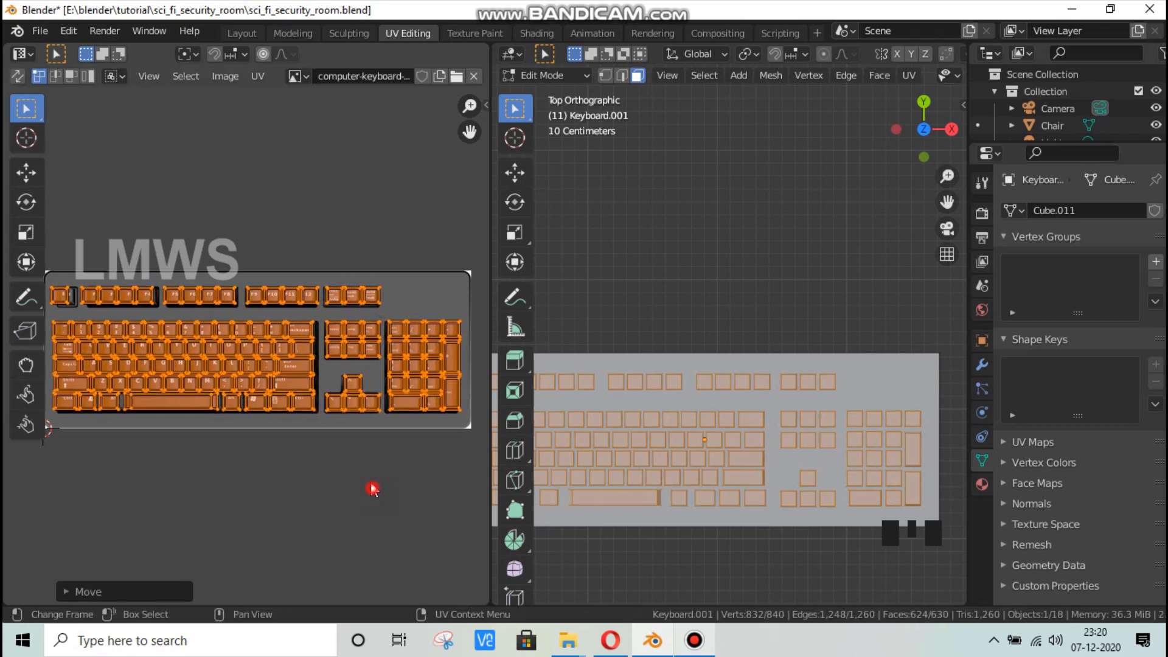
Step: Widen the UV editor and shrink the key UVs slightly along X, by about 0.998, to fit the keyboard image
left_click_drag(489, 219, 489, 219)
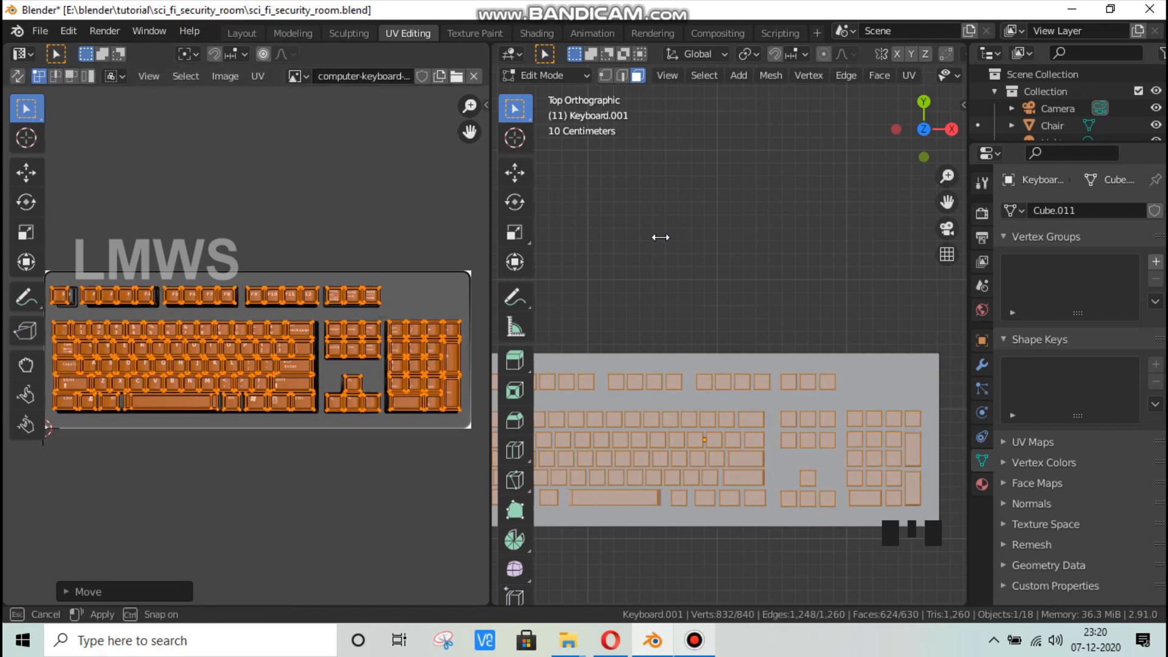
left_click_drag(660, 238, 660, 237)
scroll(375, 389, "up", 2)
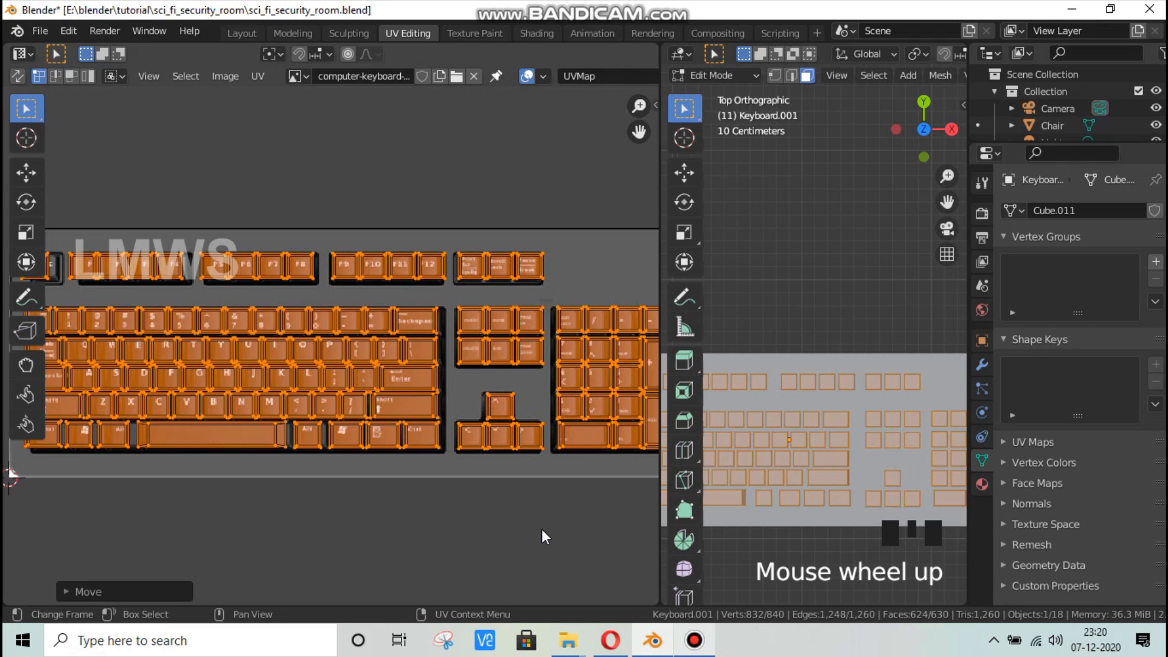
scroll(541, 528, "down", 1)
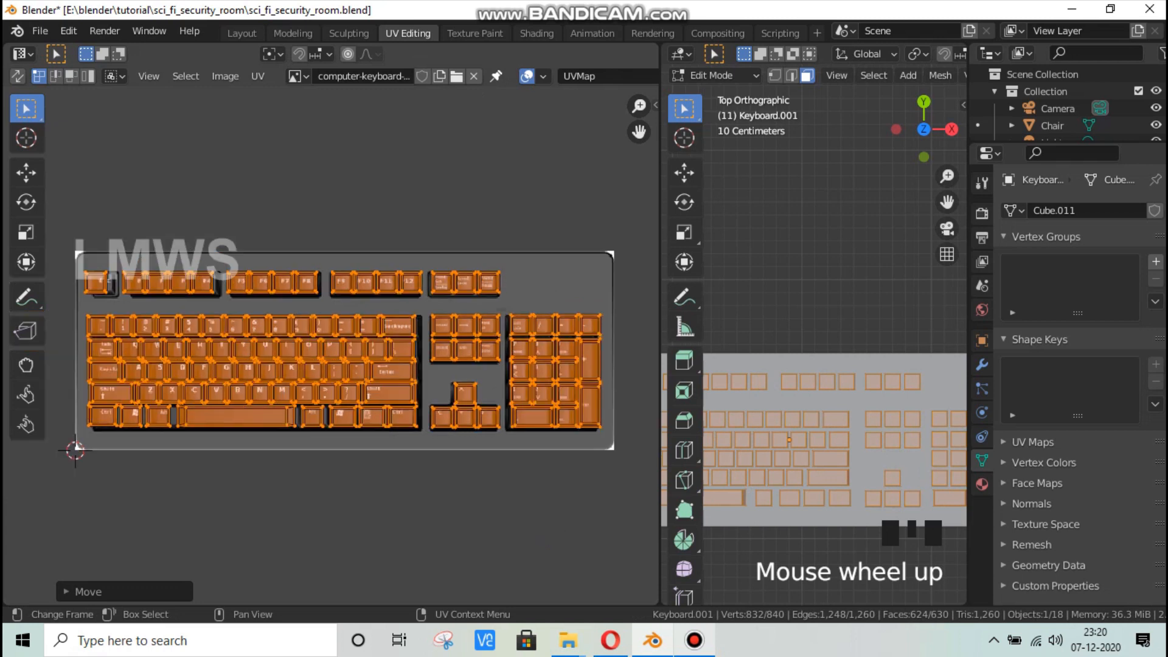
key("s")
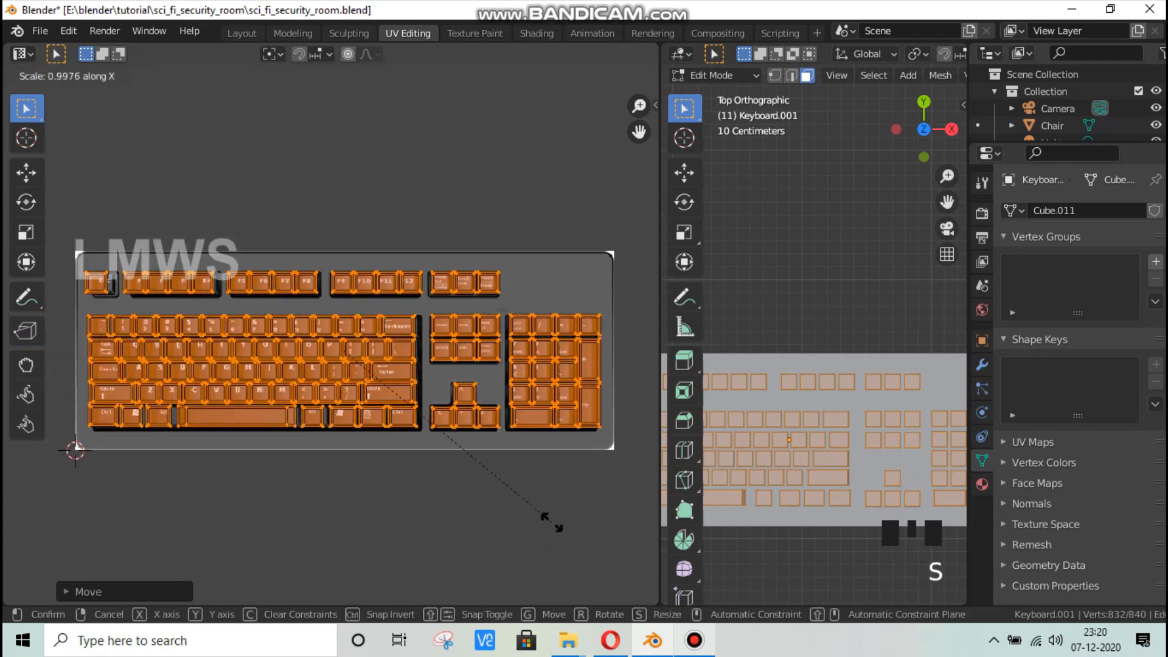
left_click(551, 521)
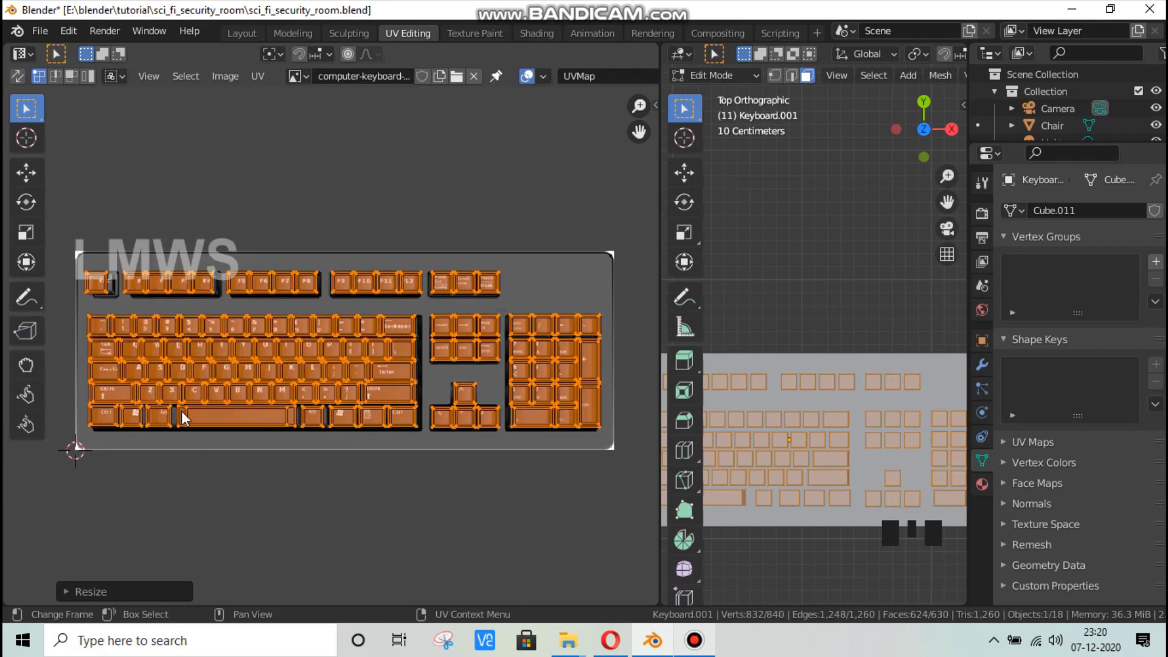
Step: Move the Escape key's UV island onto the printed Esc key in the image and save the file
left_click(108, 293)
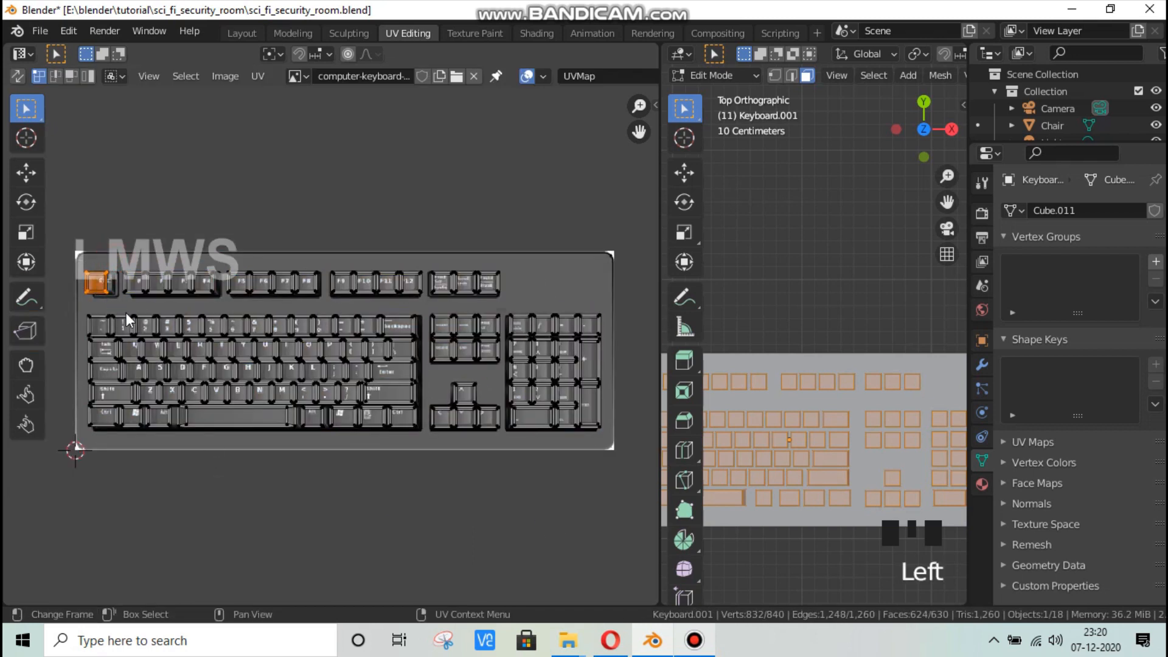
key("g")
left_click(131, 314)
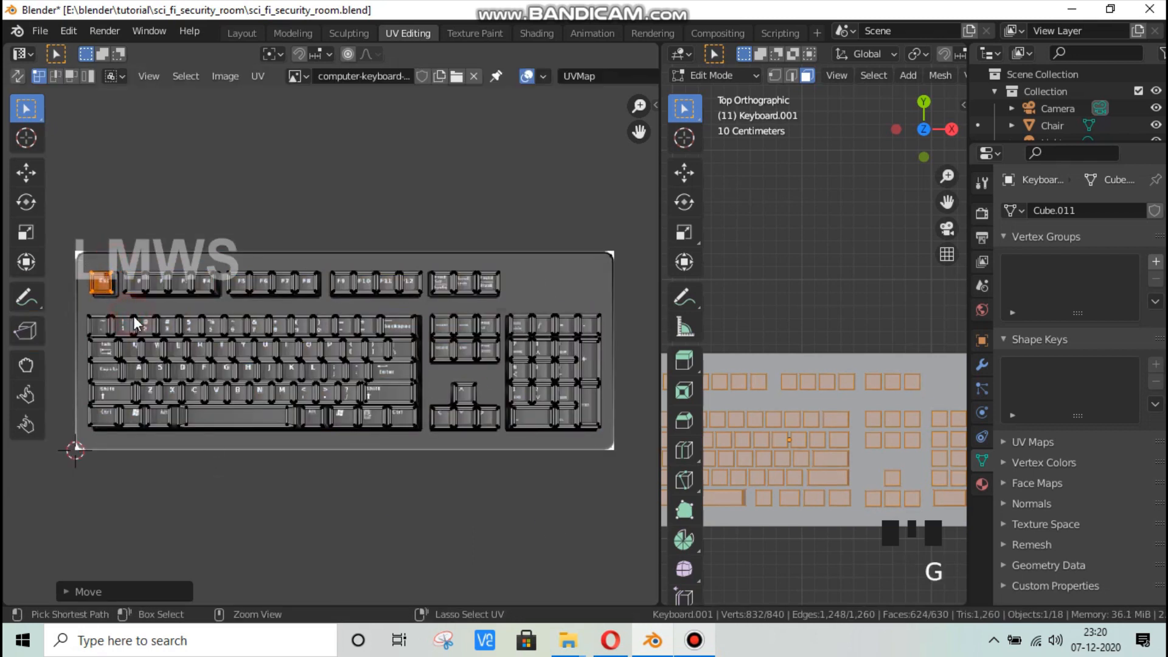
key("ctrl+s")
Step: Add a second material slot with a new material named keys, assign it to the selected key faces, and save
scroll(882, 457, "down", 2)
left_click(981, 485)
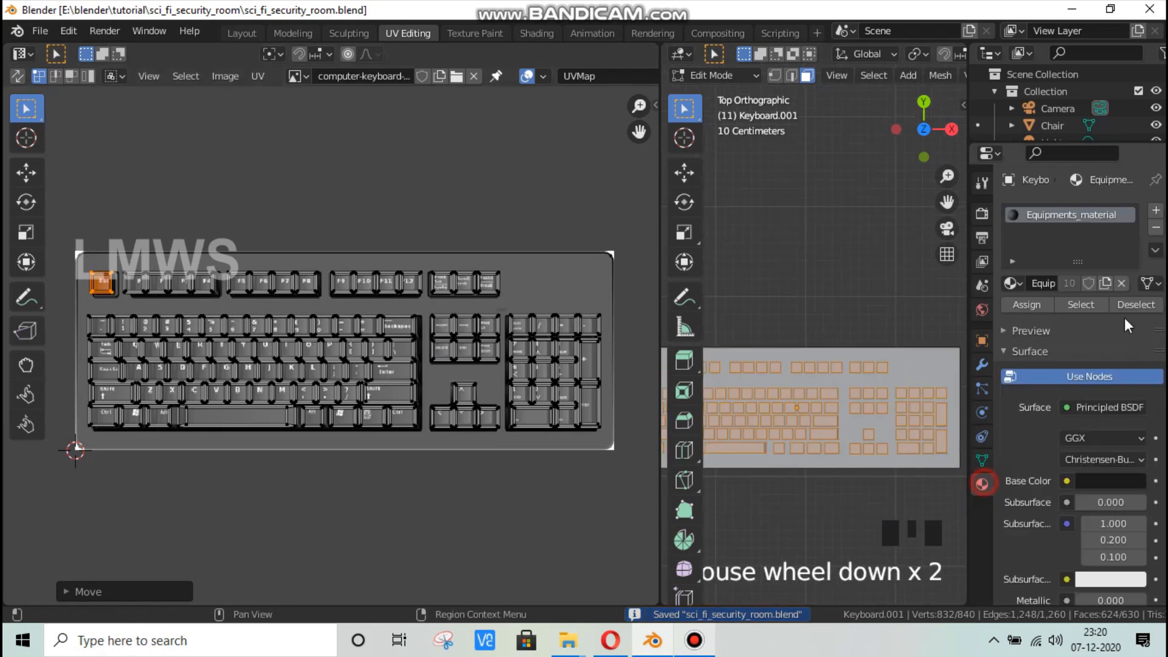
left_click(1155, 210)
left_click(1076, 317)
left_click(1025, 338)
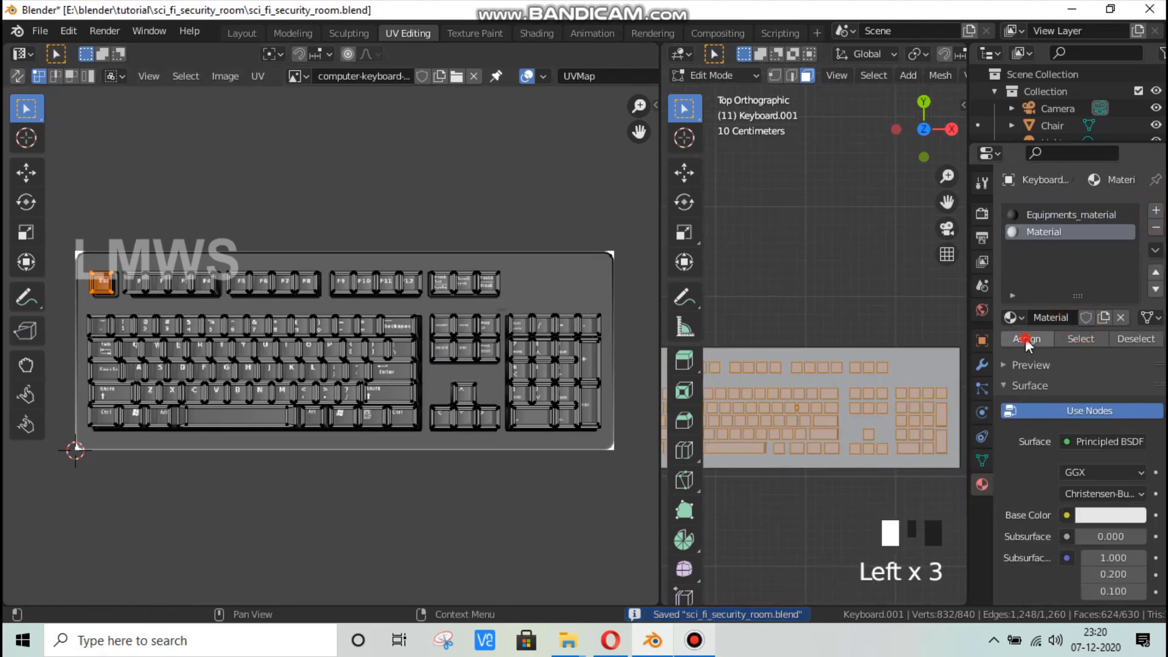
left_click(1069, 317)
type("keys")
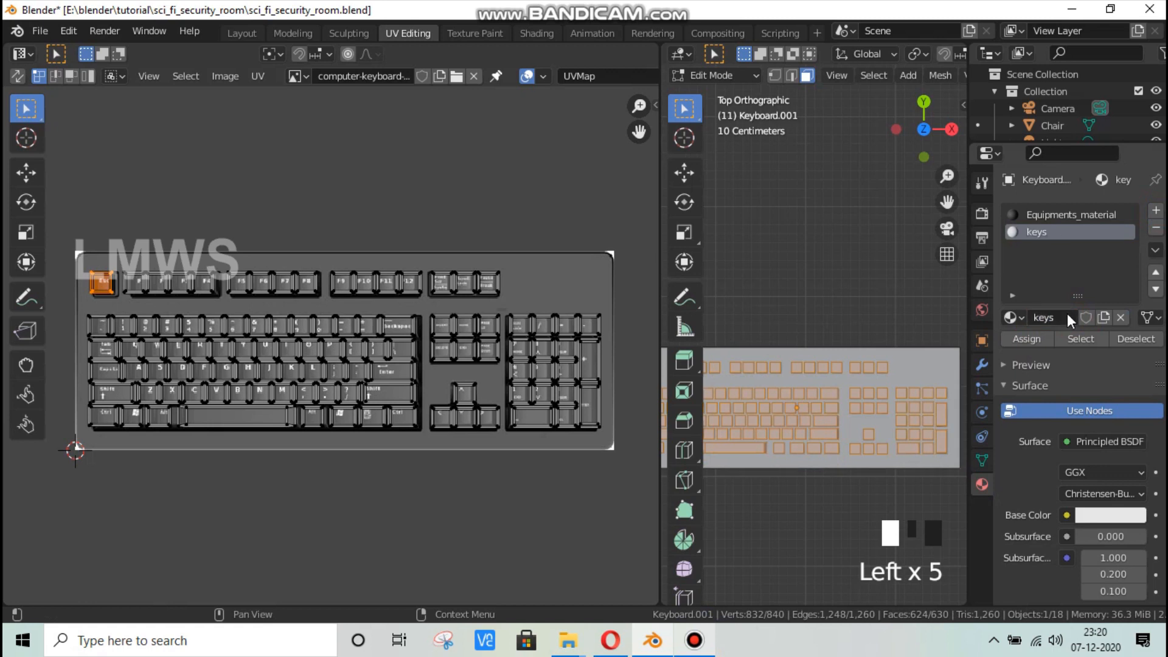
key("ctrl+s")
Step: Set the keys material's base color to an image texture using computer-keyboard-500x500.jpg, reassign it to the key faces, and save
scroll(1046, 438, "down", 3)
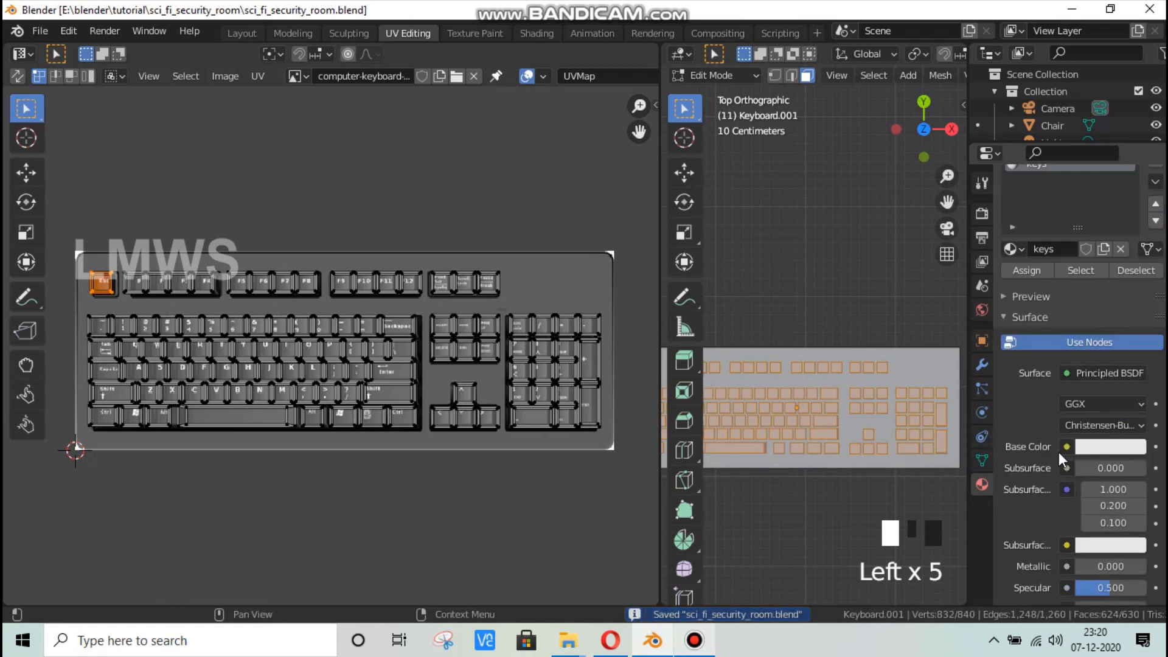
left_click(1066, 447)
left_click(724, 295)
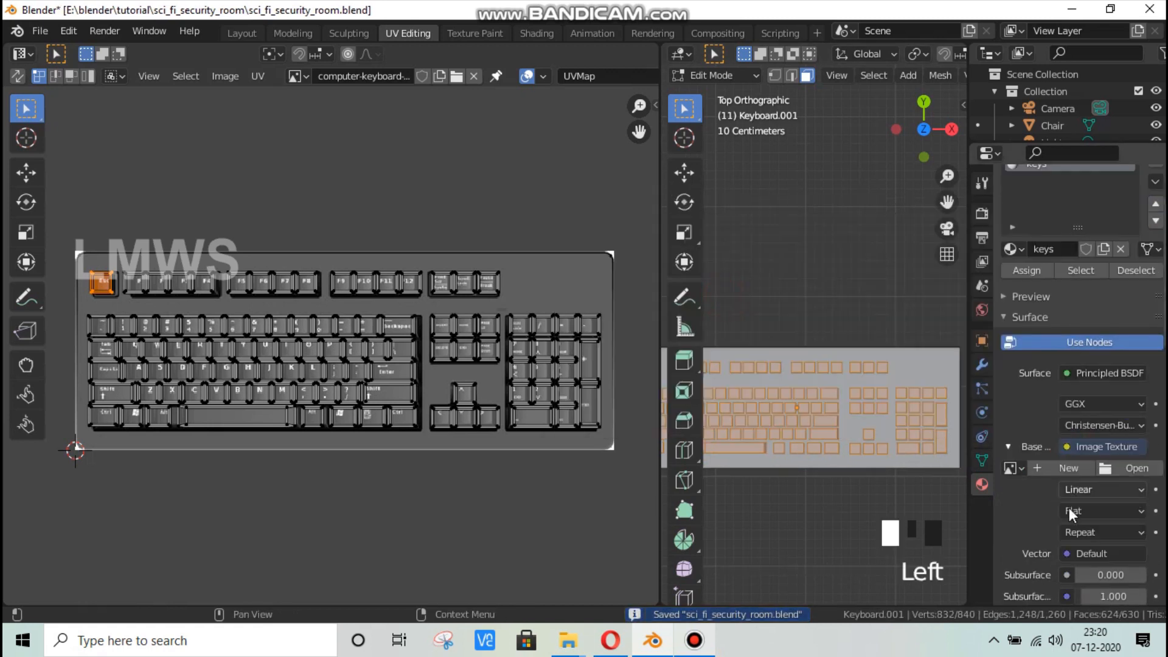
left_click(1014, 467)
left_click(926, 298)
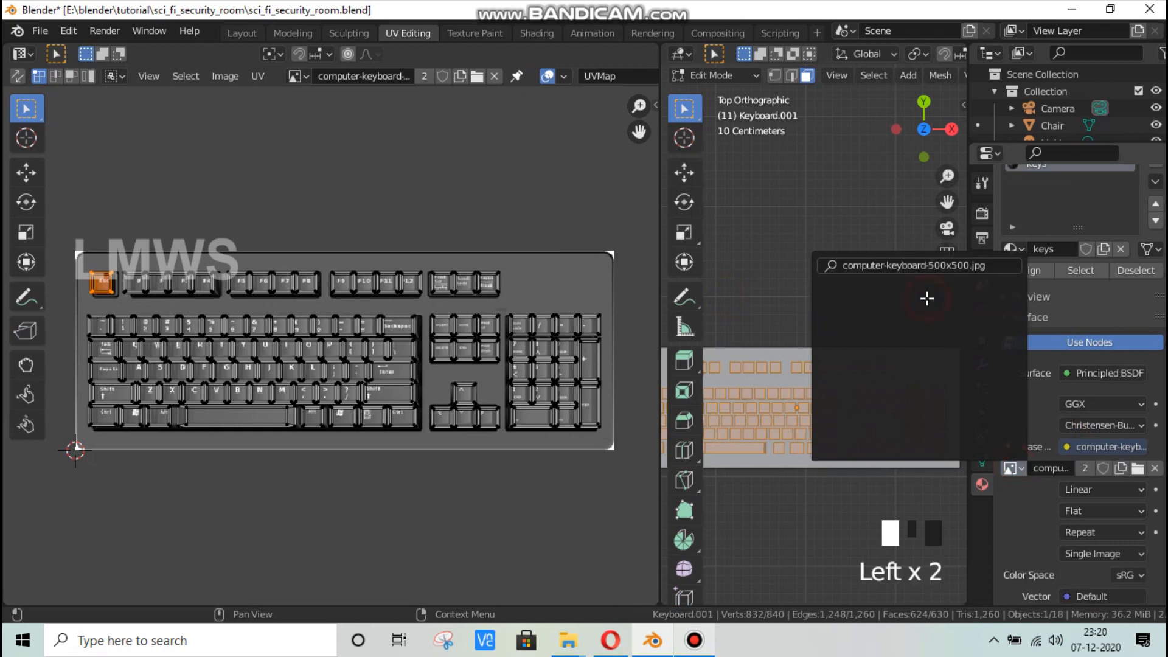
left_click(1028, 271)
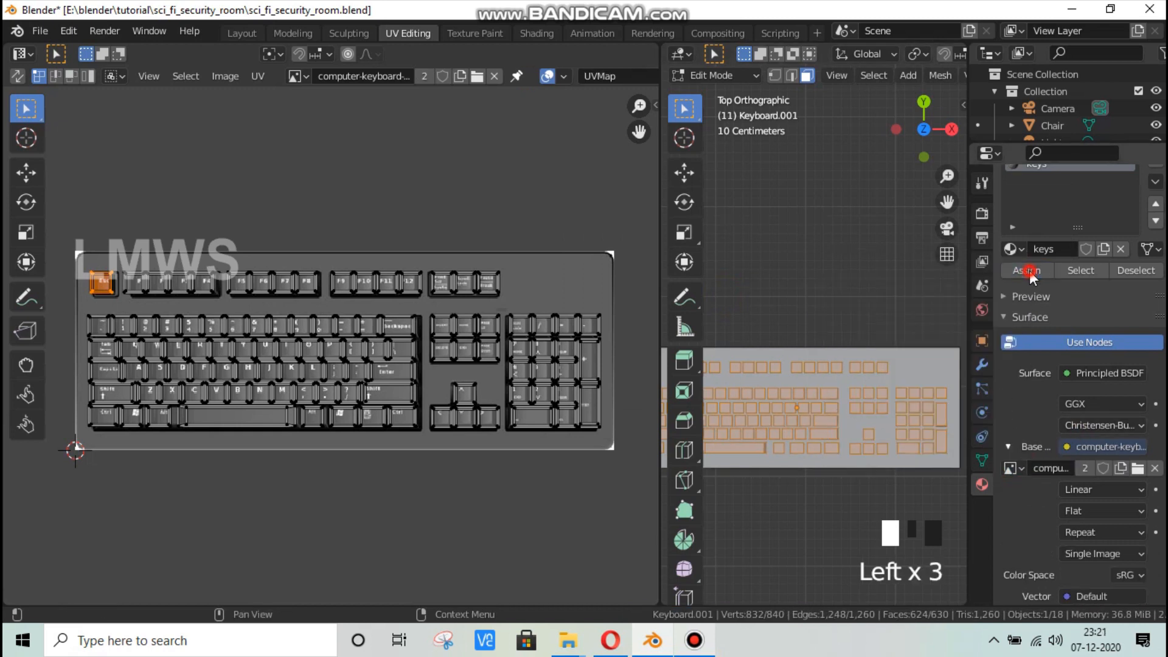
double_click(1030, 272)
scroll(1078, 523, "down", 7)
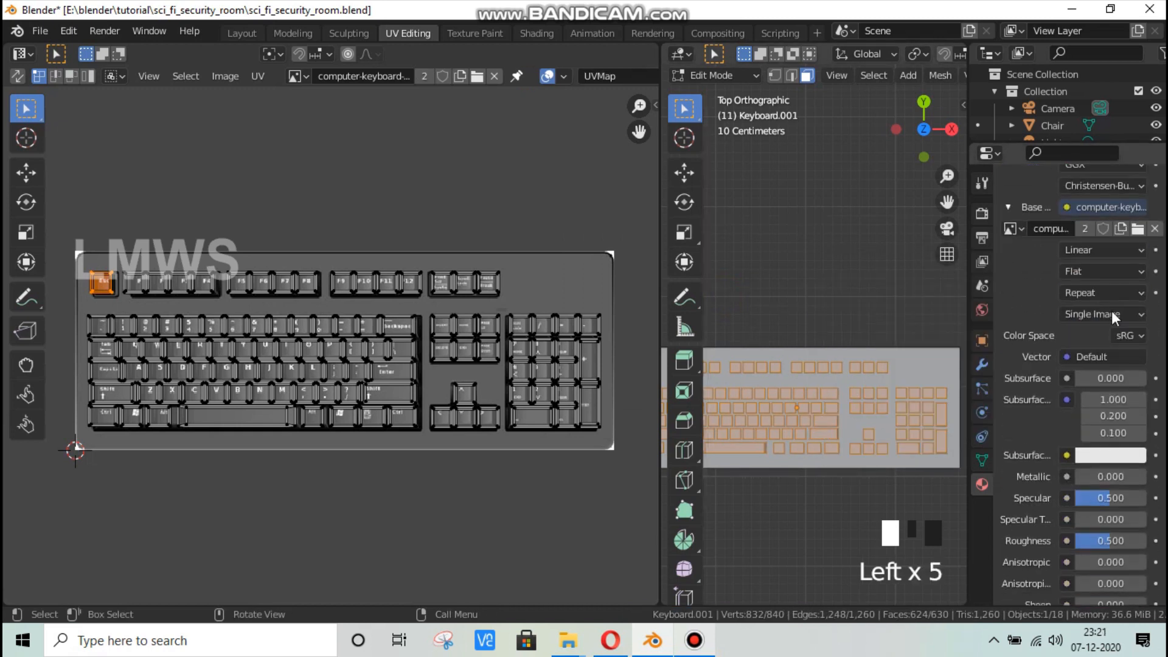
key("ctrl+s")
Step: Inspect the textured keyboard in the Layout workspace using material preview, and return to solid shading
left_click(253, 31)
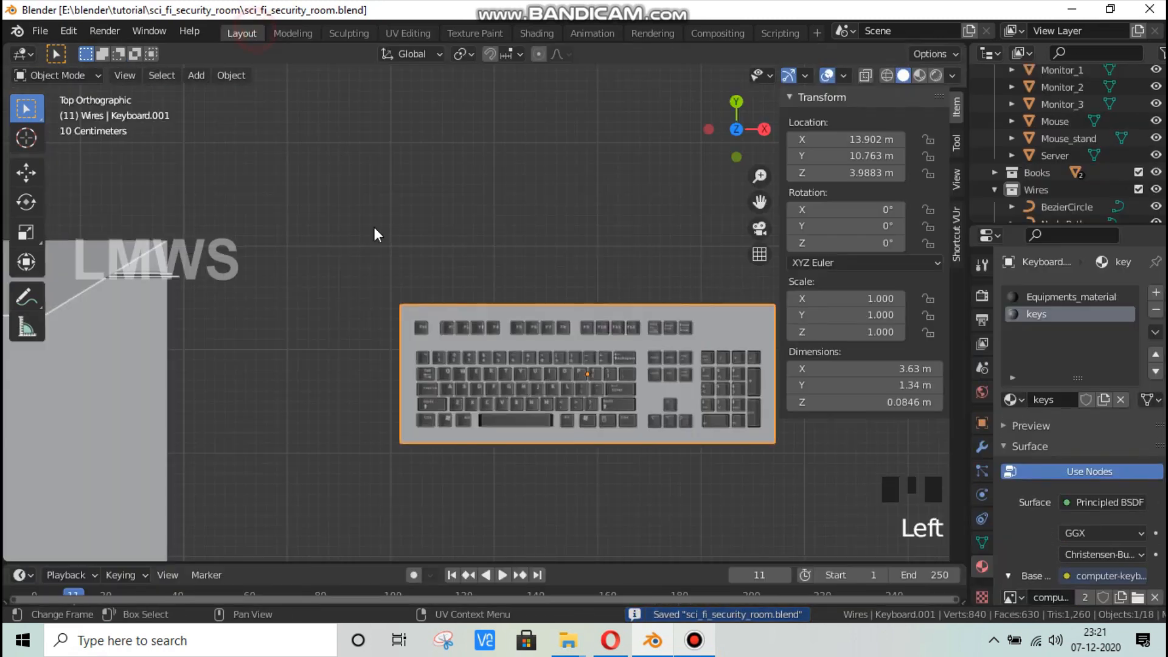
scroll(508, 436, "down", 3)
middle_click_drag(507, 436, 456, 316)
scroll(537, 327, "up", 1)
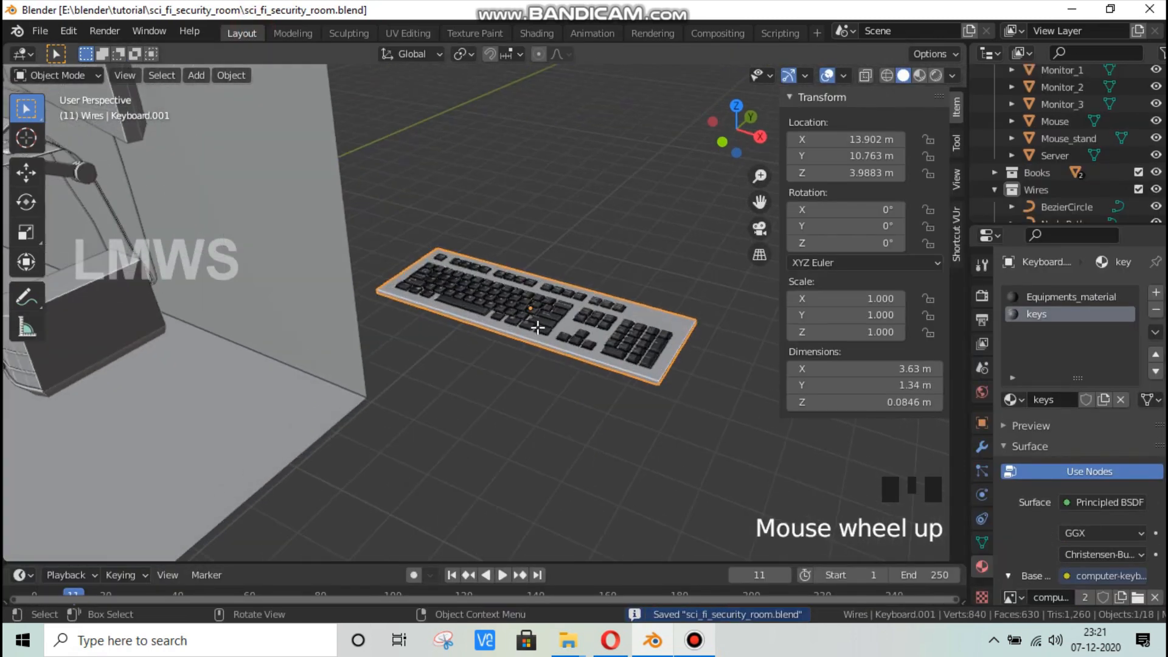
key("Tab")
scroll(537, 327, "up", 2)
key("Tab")
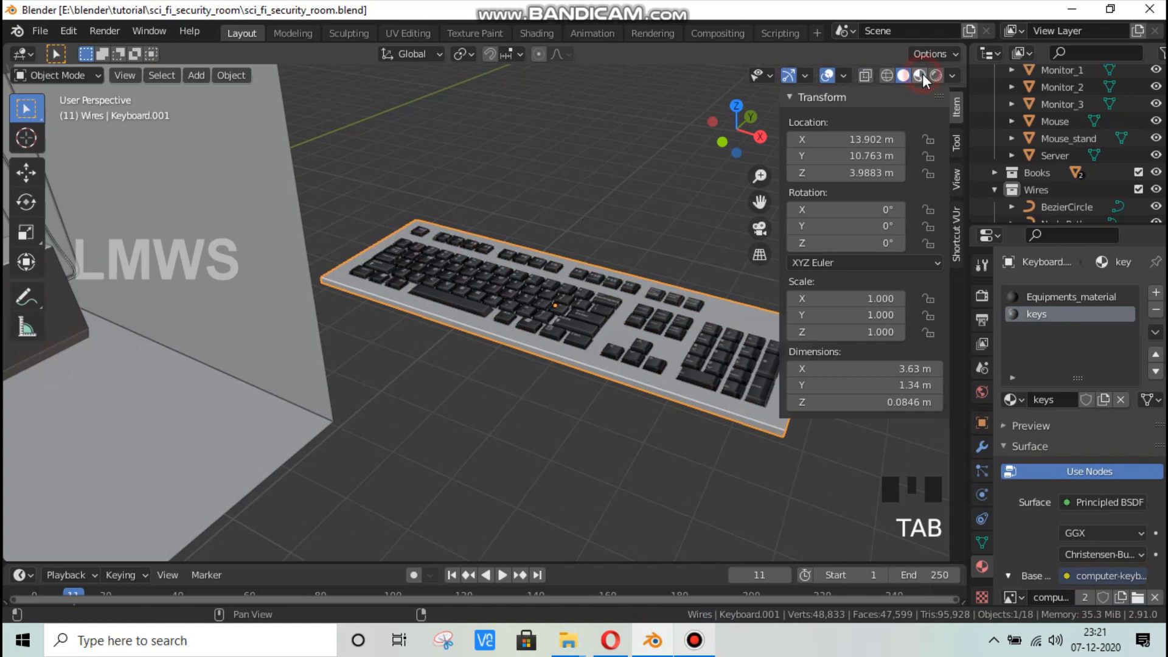
left_click(920, 75)
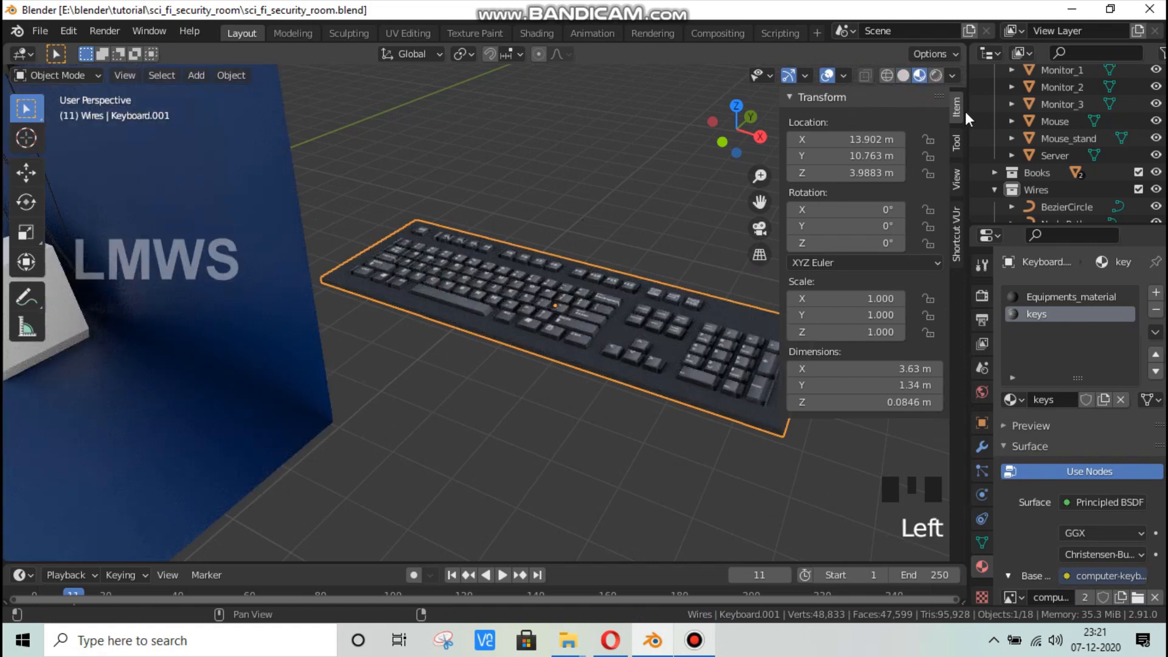
left_click(903, 75)
Step: Try deleting the original keyboard beside the mouse stand and undo the deletion
scroll(524, 322, "down", 5)
left_click(152, 182)
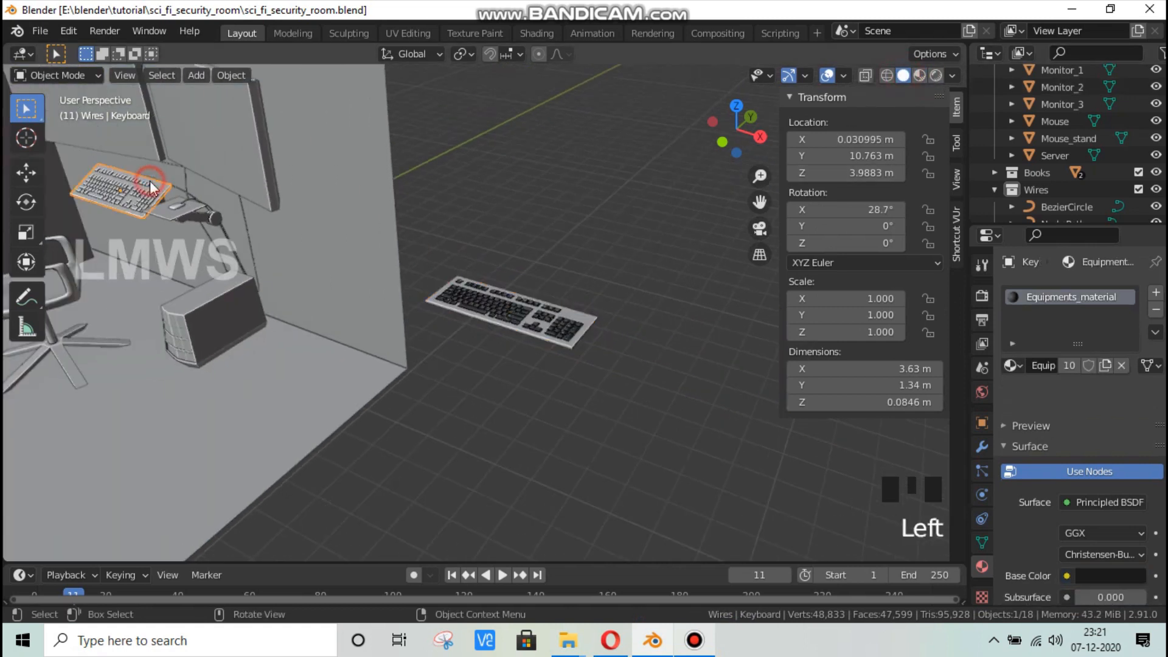
key("x")
left_click(459, 224)
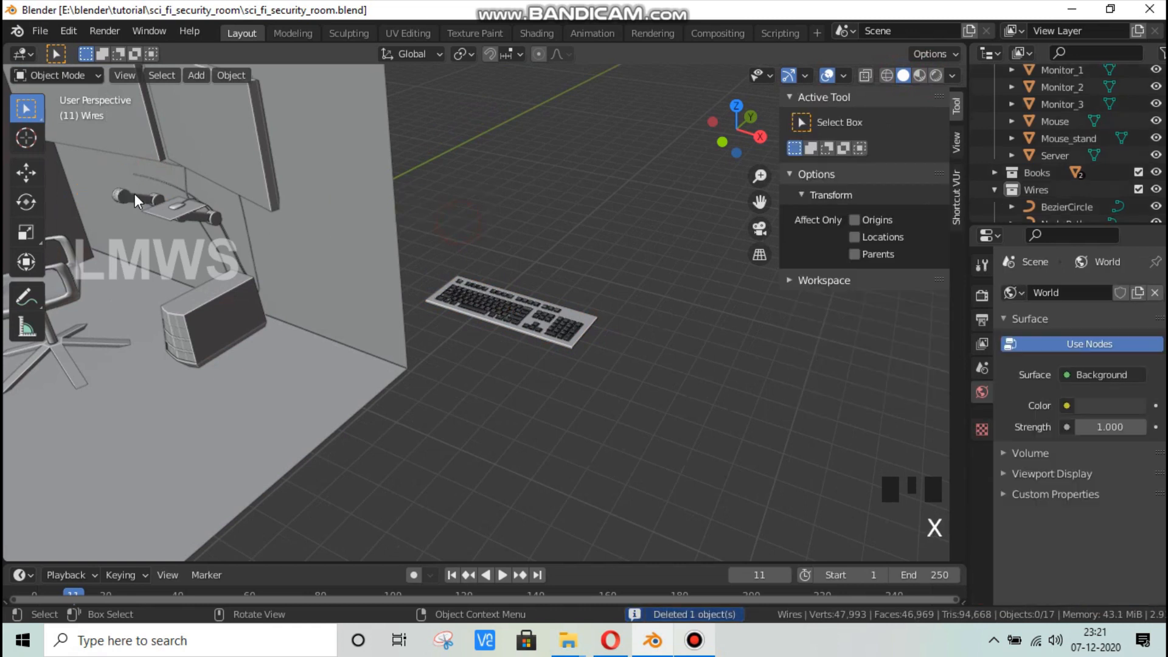
key("ctrl+z")
Step: Snap the 3D cursor to the original keyboard and delete that keyboard
key("shift+s")
left_click(313, 336)
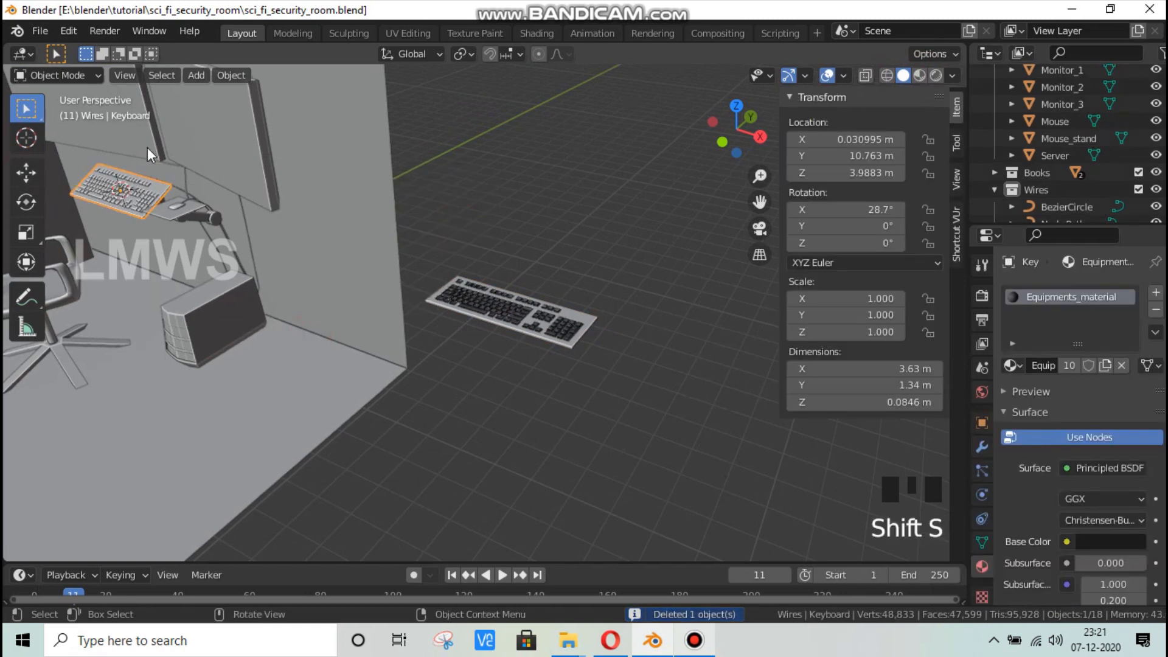
key("x")
left_click(228, 231)
Step: Snap the textured duplicate keyboard to the 3D cursor in the room
left_click(569, 322)
key("shift+s")
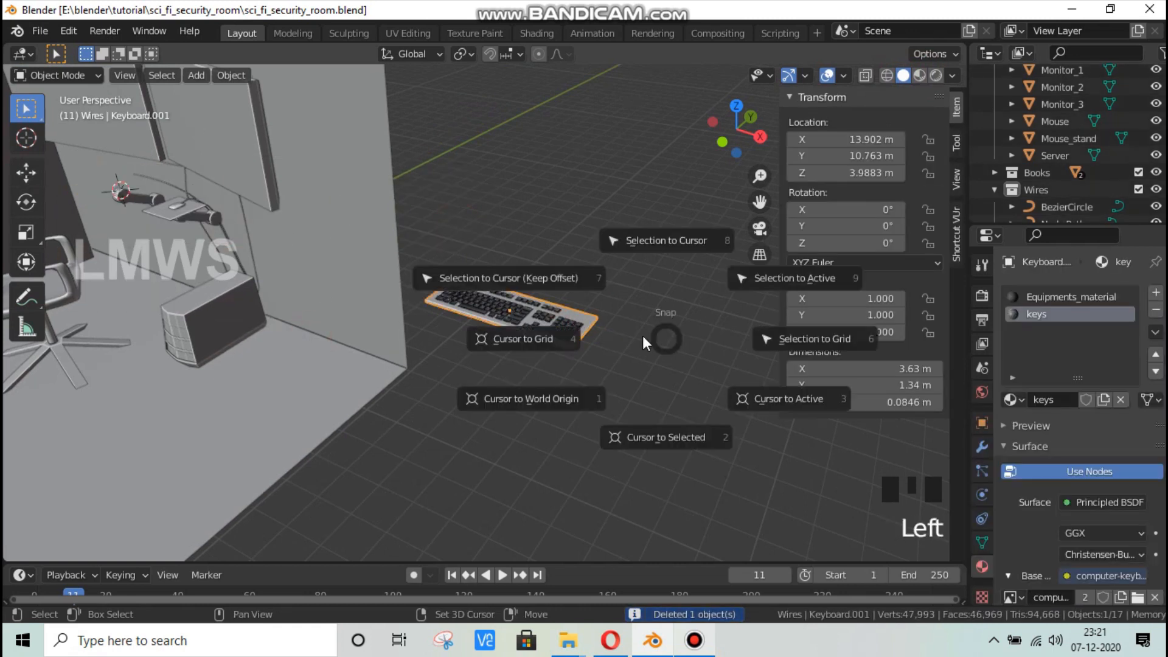
left_click(665, 238)
Step: Rotate the textured keyboard about 32.3° around X to match the tilt of its stand, and save the file
key("r")
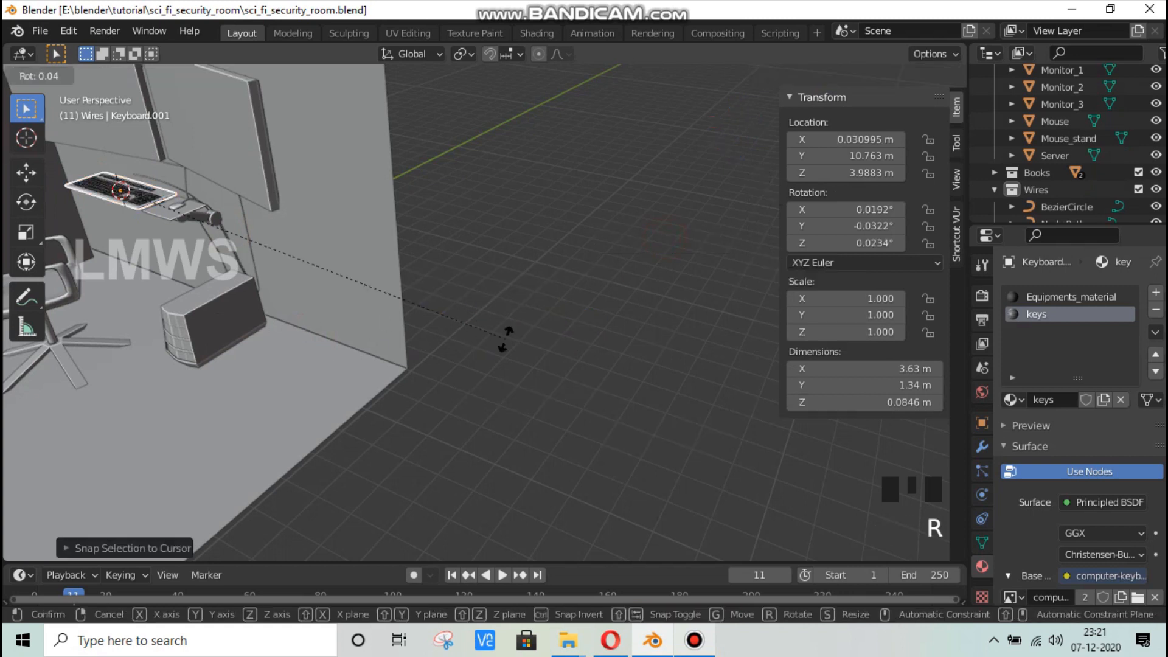
key("x")
left_click(138, 257)
middle_click_drag(139, 257, 372, 412, "shift")
scroll(385, 422, "up", 7)
scroll(301, 455, "up", 1)
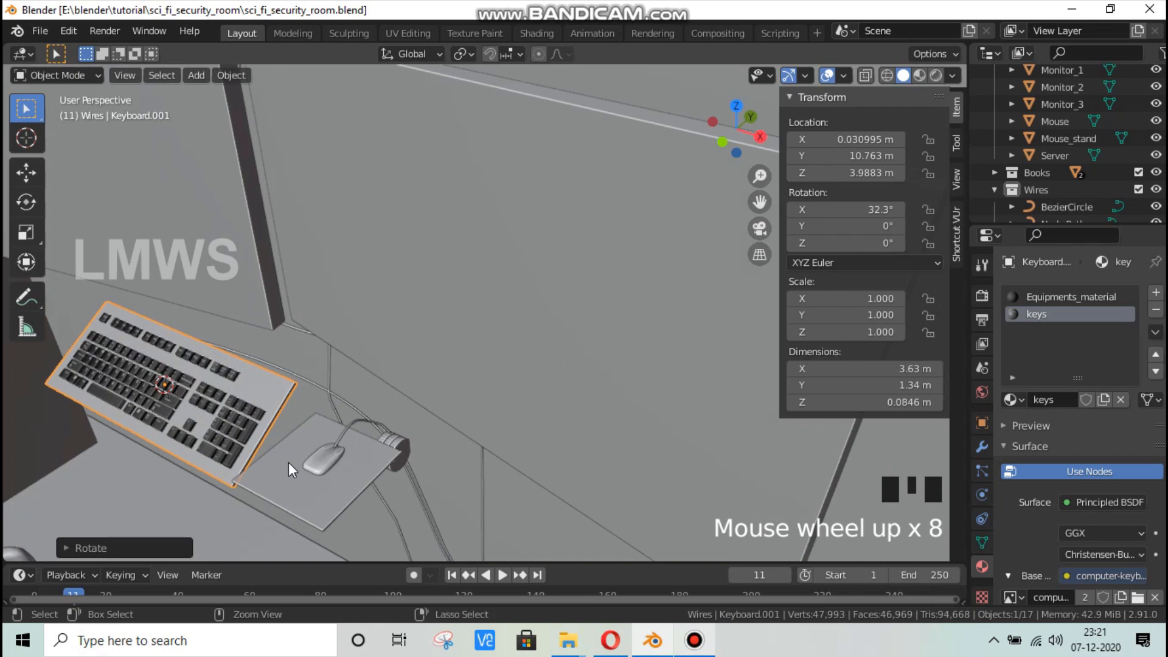
key("ctrl+s")
Step: Switch the viewport to rendered shading and view the room with the placed keyboard
scroll(287, 461, "down", 2)
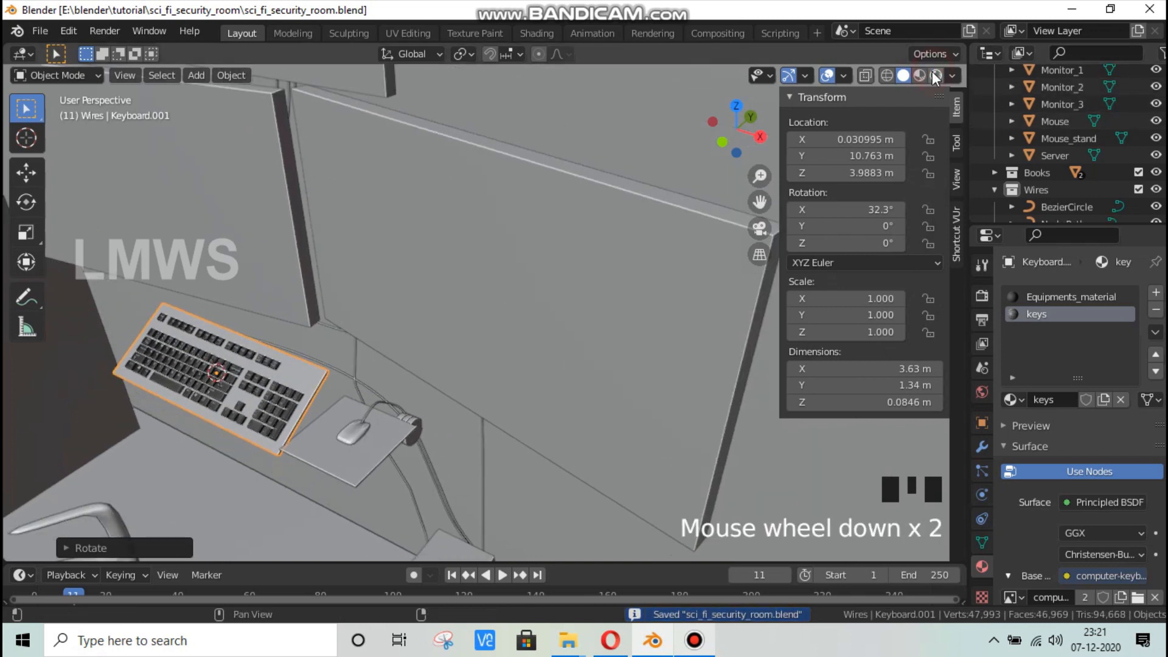
left_click(935, 76)
scroll(460, 392, "down", 1)
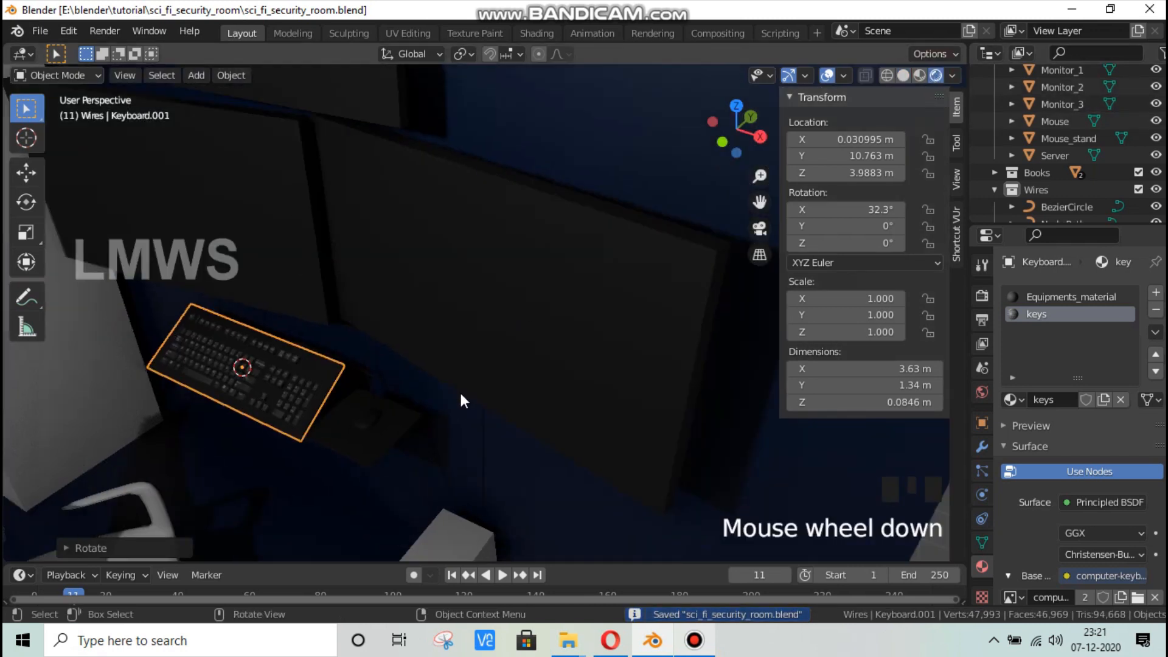
scroll(460, 392, "down", 9)
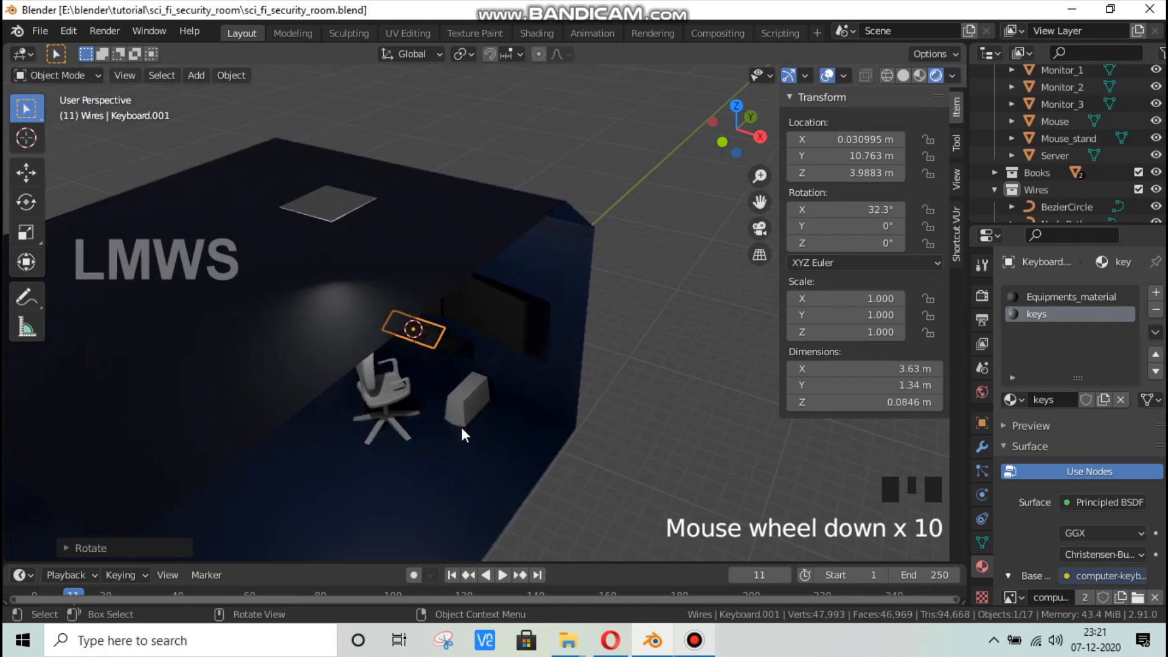
scroll(460, 426, "up", 3)
Step: Select the chair and give it the existing Equipments_material
left_click(440, 473)
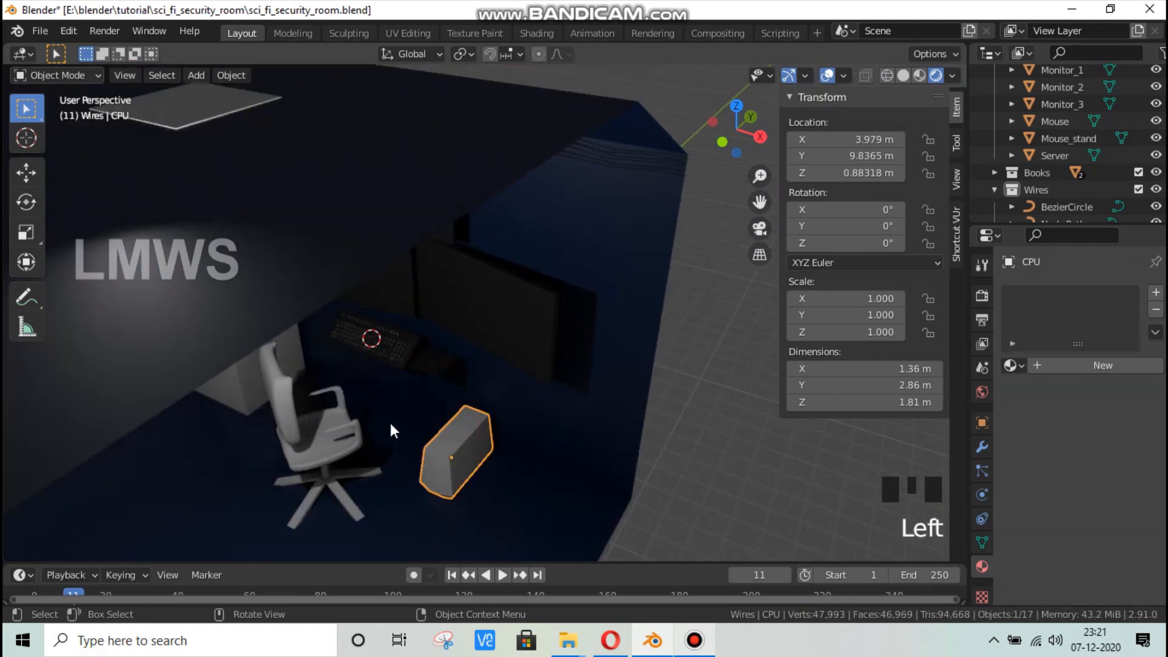
scroll(390, 426, "up", 2)
mouse_move(391, 404)
middle_mouse_down()
mouse_move(381, 450)
mouse_move(460, 374)
middle_mouse_up()
left_click(244, 412)
left_click(248, 411)
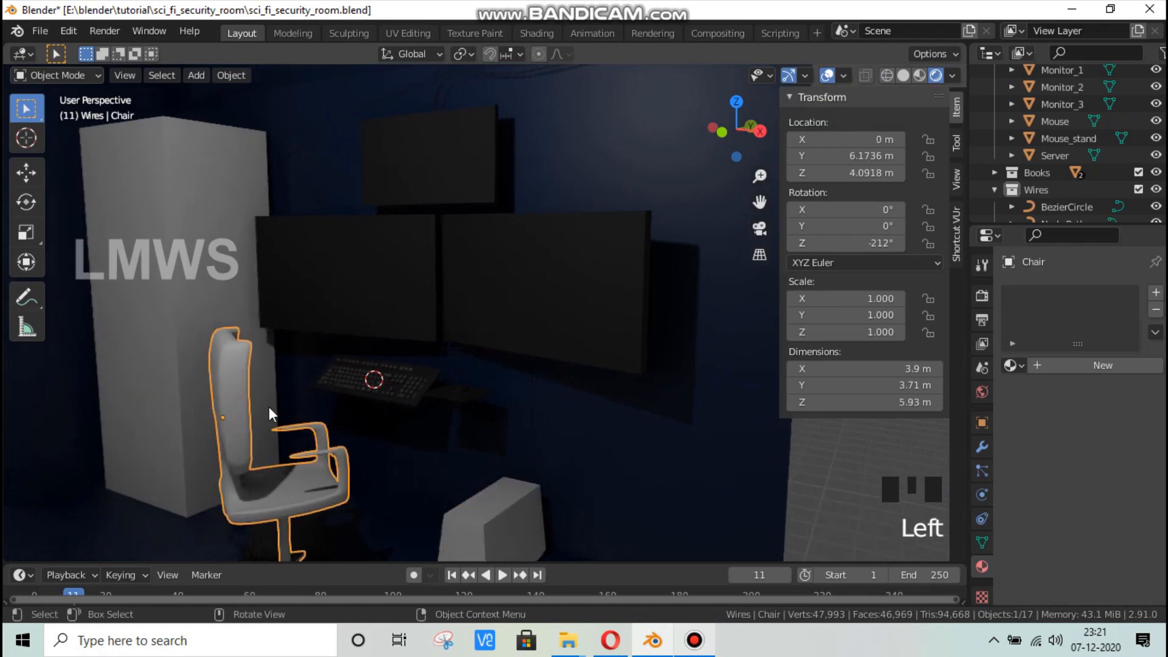
left_click(1021, 368)
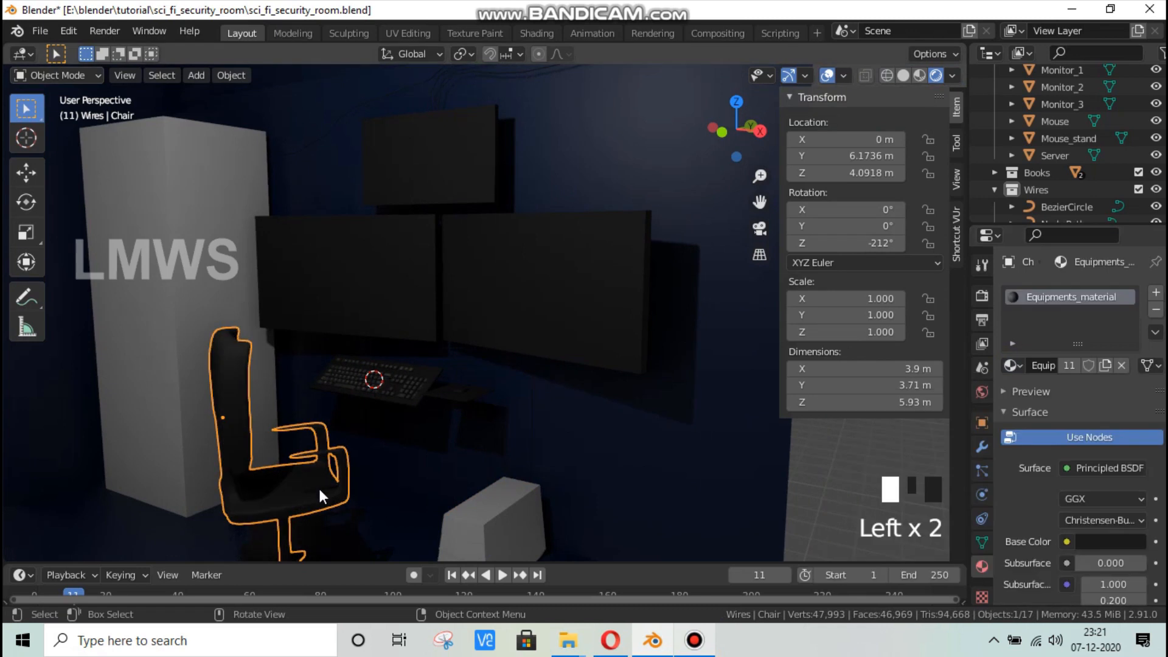
Step: Add a second material slot with a new material to the chair and assign it to the linked faces of the support column
middle_click_drag(358, 424, 351, 466, "shift")
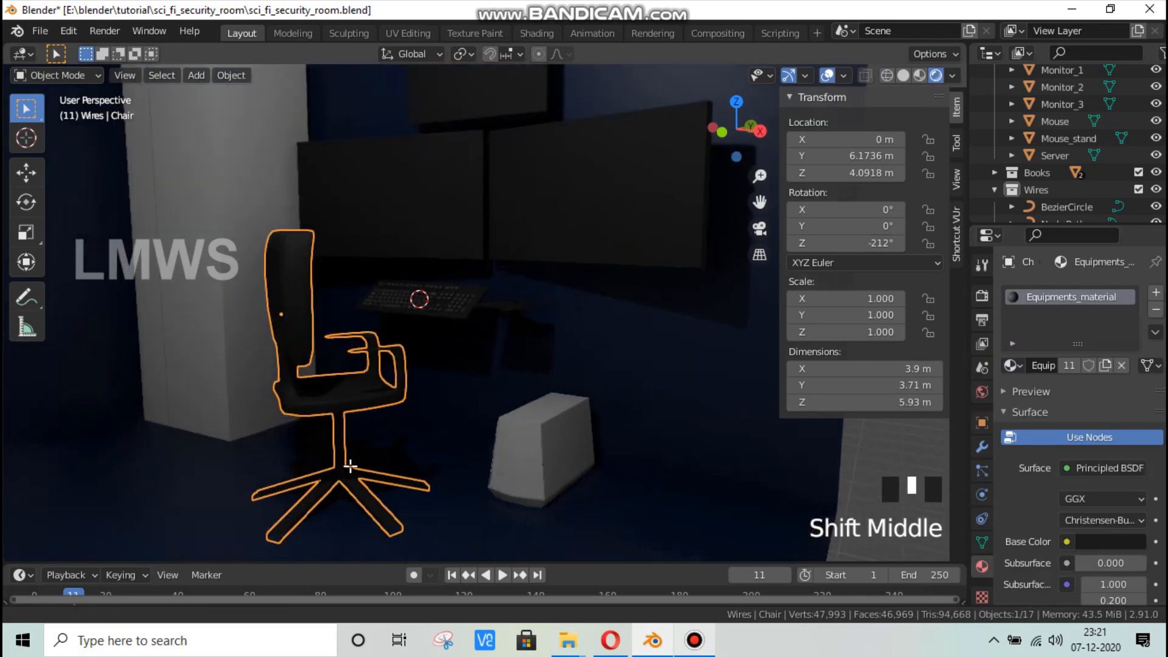
key("Tab")
key("alt+a")
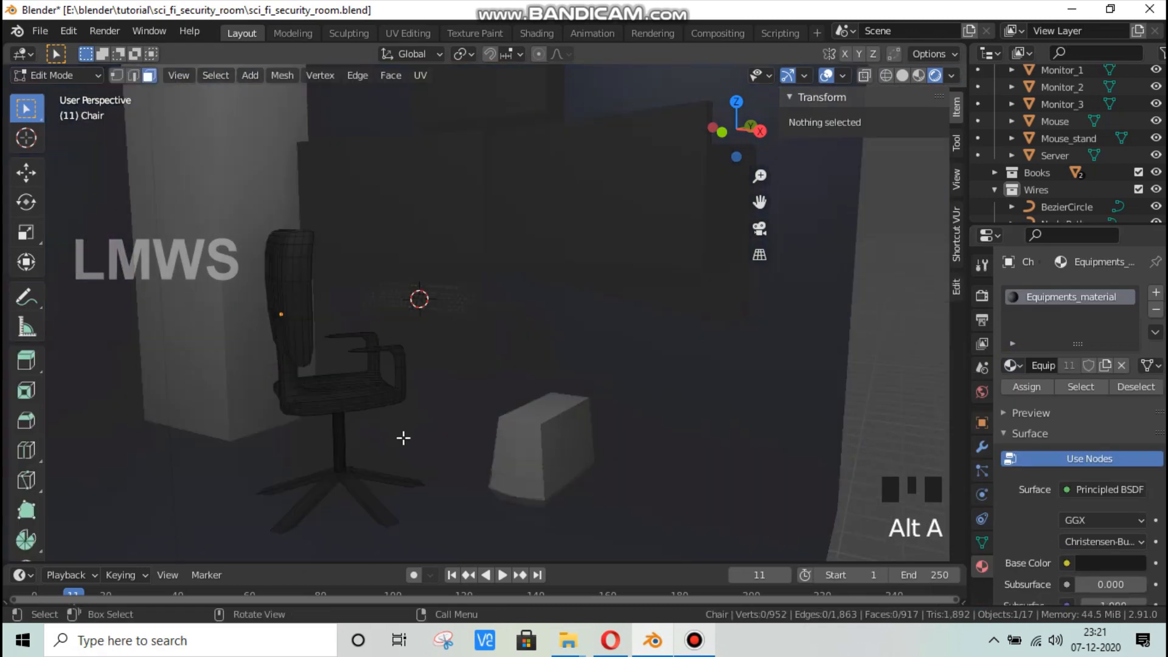
key("l")
left_click(1156, 294)
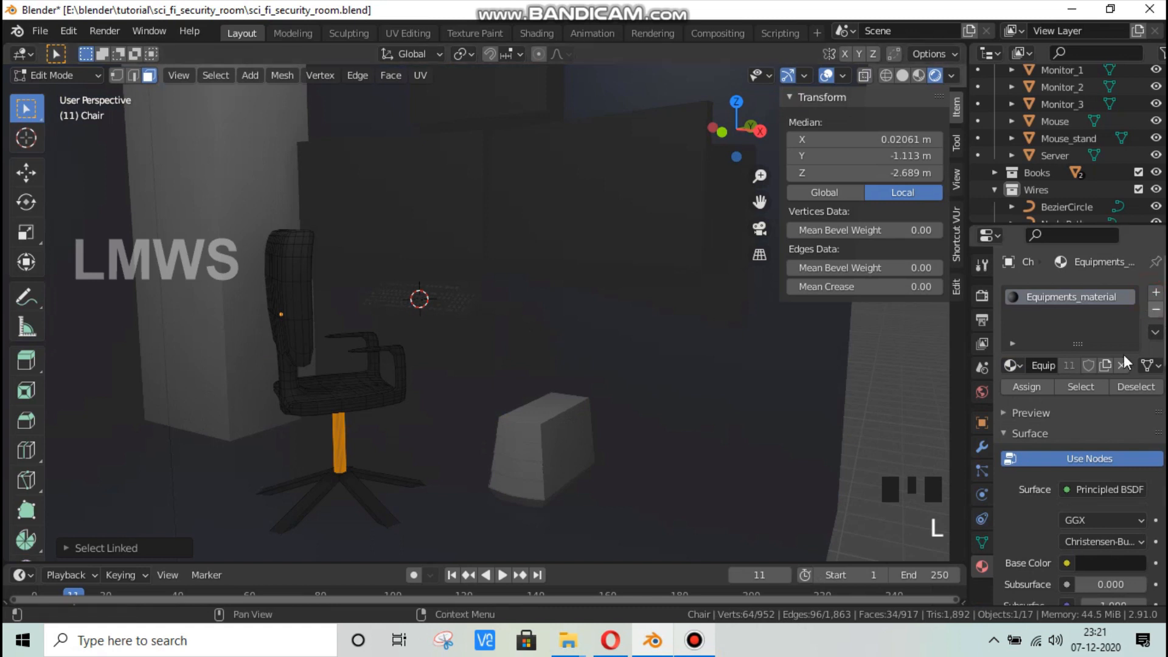
left_click(1049, 402)
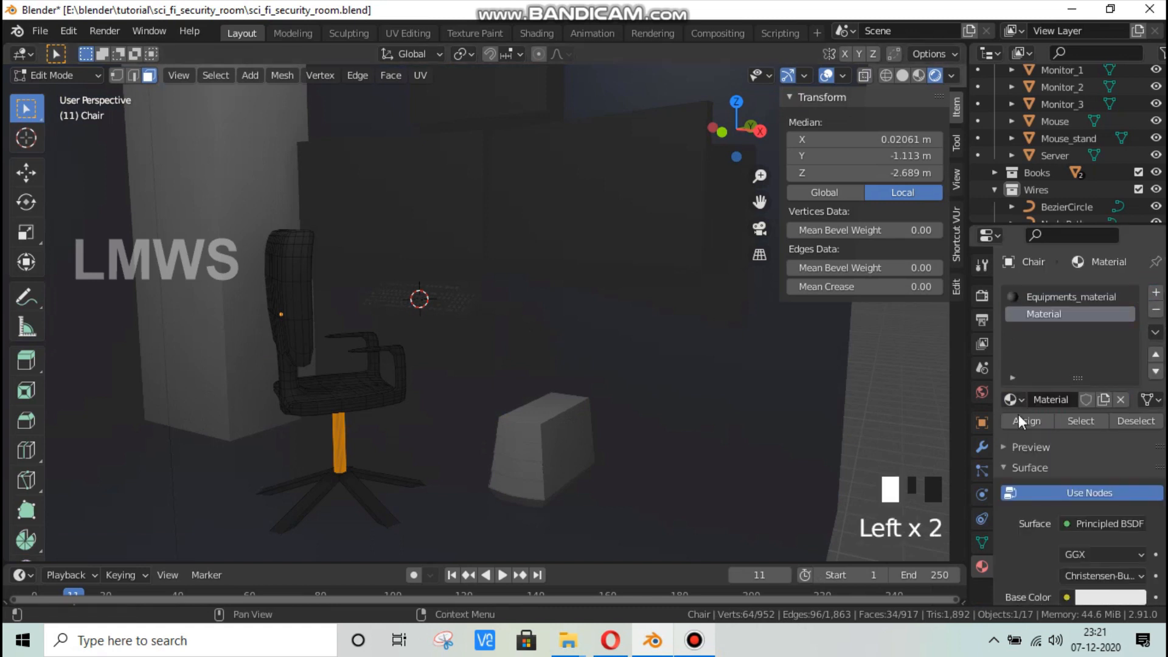
left_click(1023, 419)
Step: Set the column material's Metallic to 1 and Roughness to 0.15, reassign it to the column faces, and return to Object Mode
scroll(1103, 560, "down", 6)
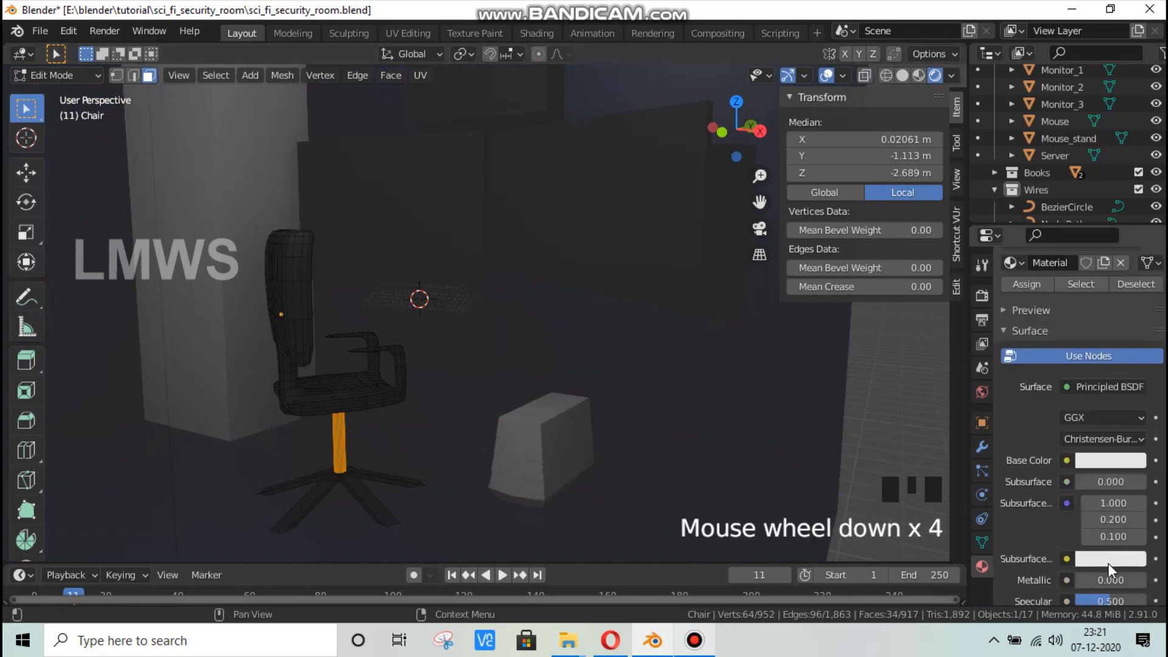
left_click(1101, 512)
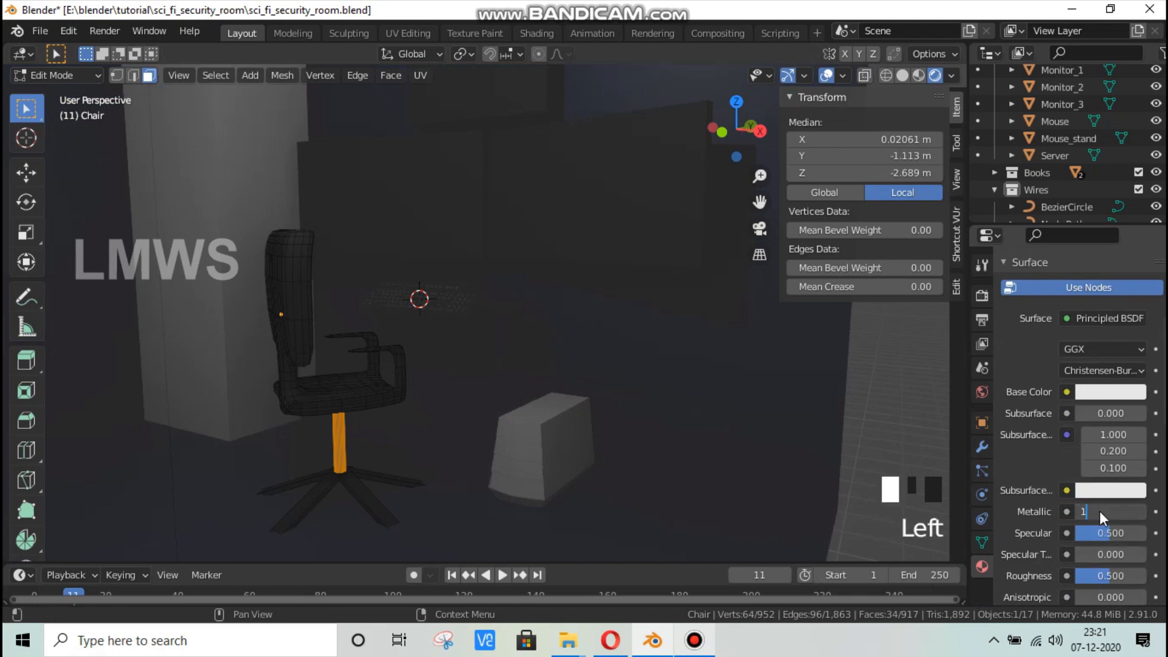
type("1")
key("Return")
left_click(1108, 575)
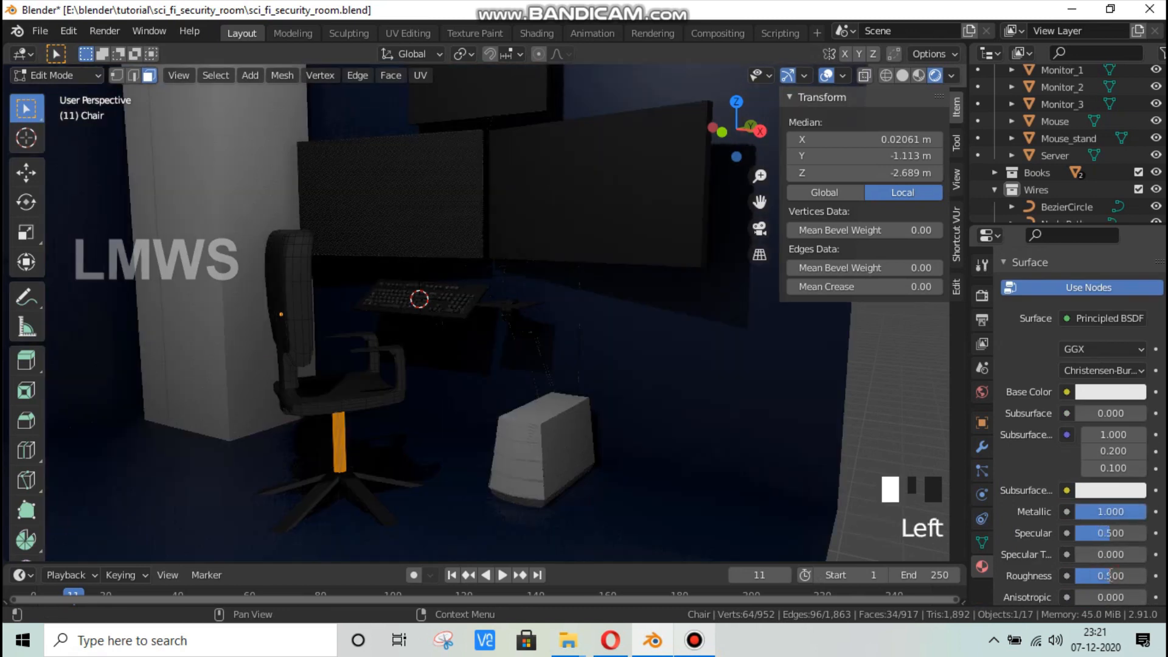
left_click(1109, 576)
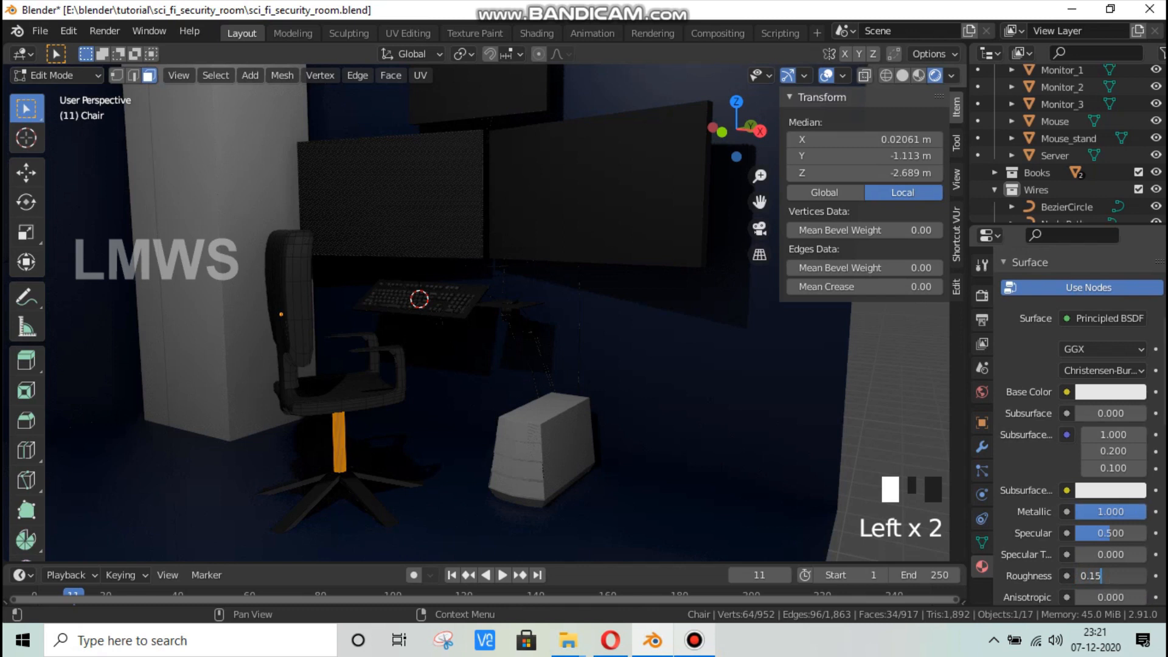
type("0.15")
key("Return")
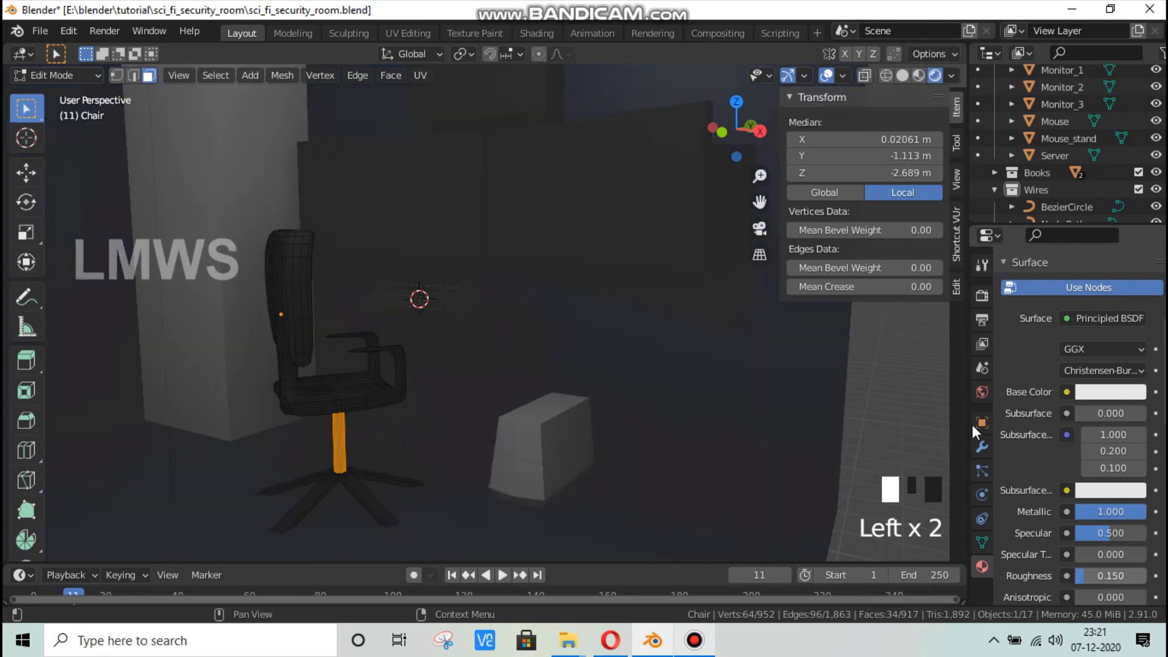
scroll(1040, 431, "up", 9)
left_click(1028, 426)
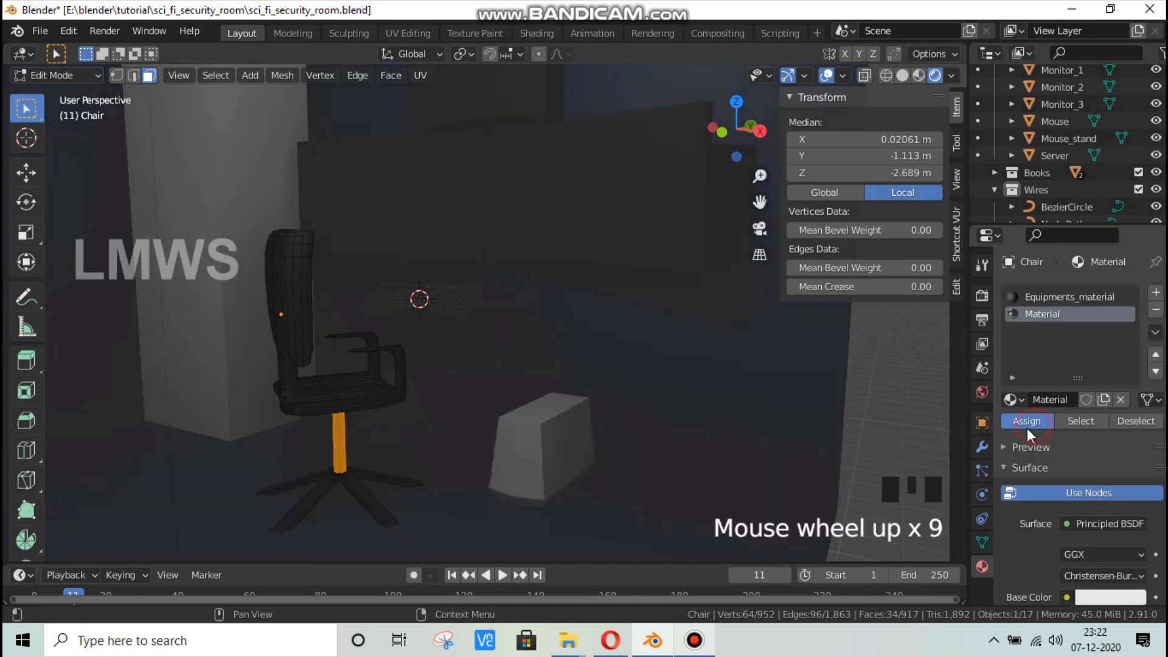
key("alt+a")
key("Tab")
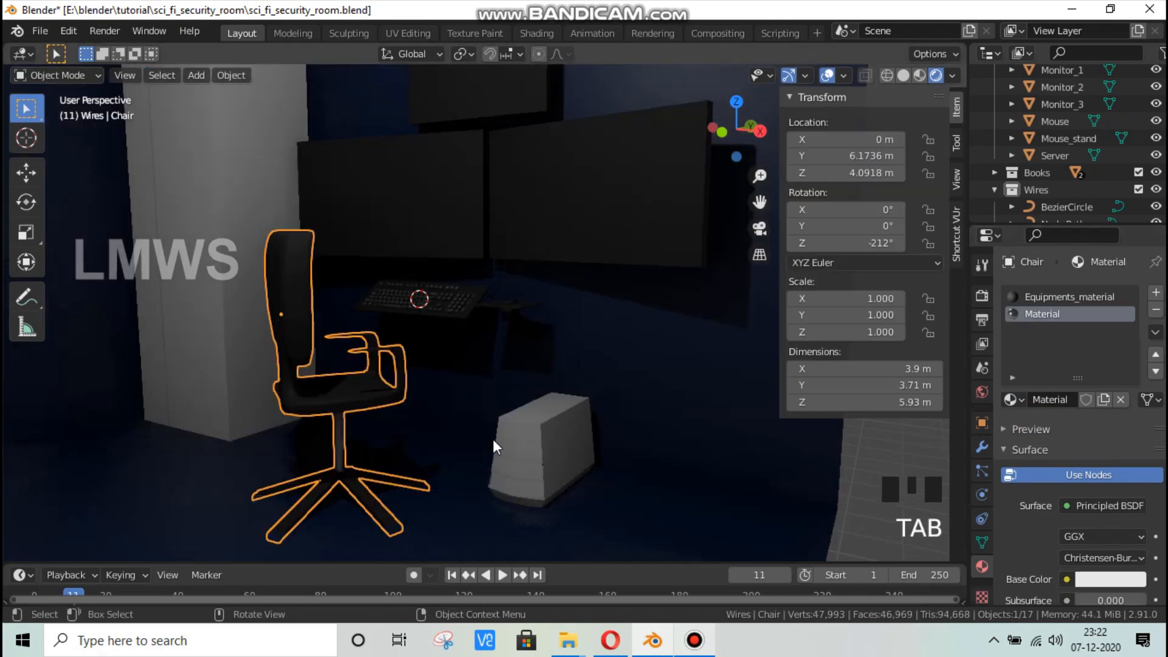
Step: Select the CPU case beside the desk and bring it into view in the UV Editing workspace
scroll(476, 447, "down", 1)
key("alt+a")
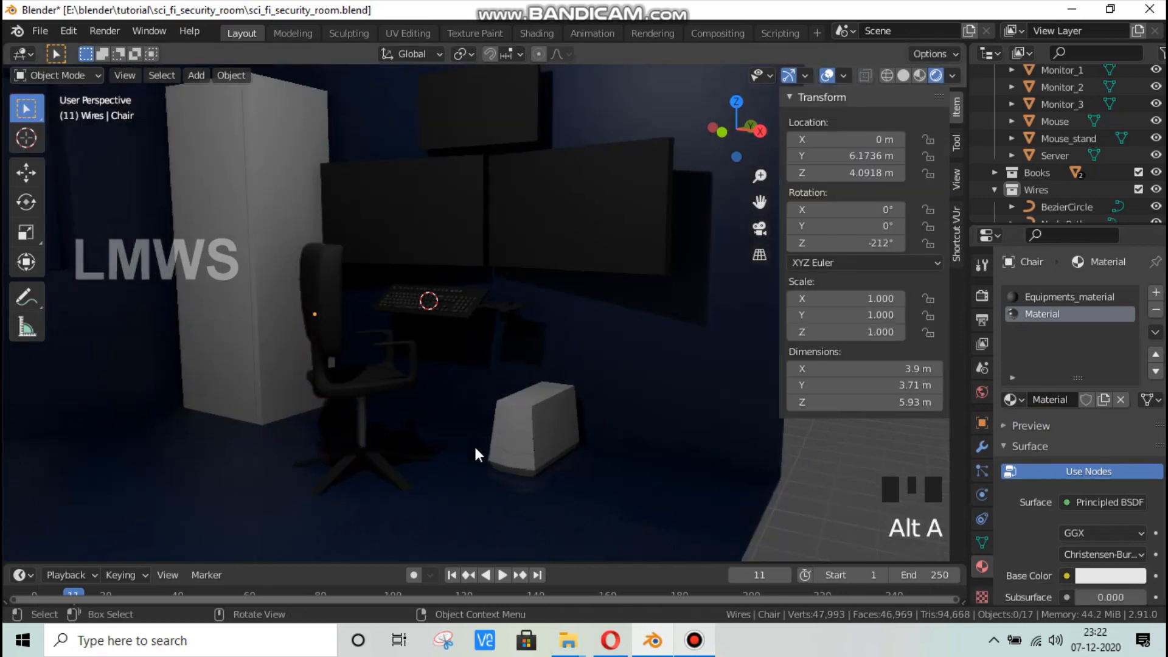
scroll(477, 450, "down", 3)
scroll(504, 407, "down", 1)
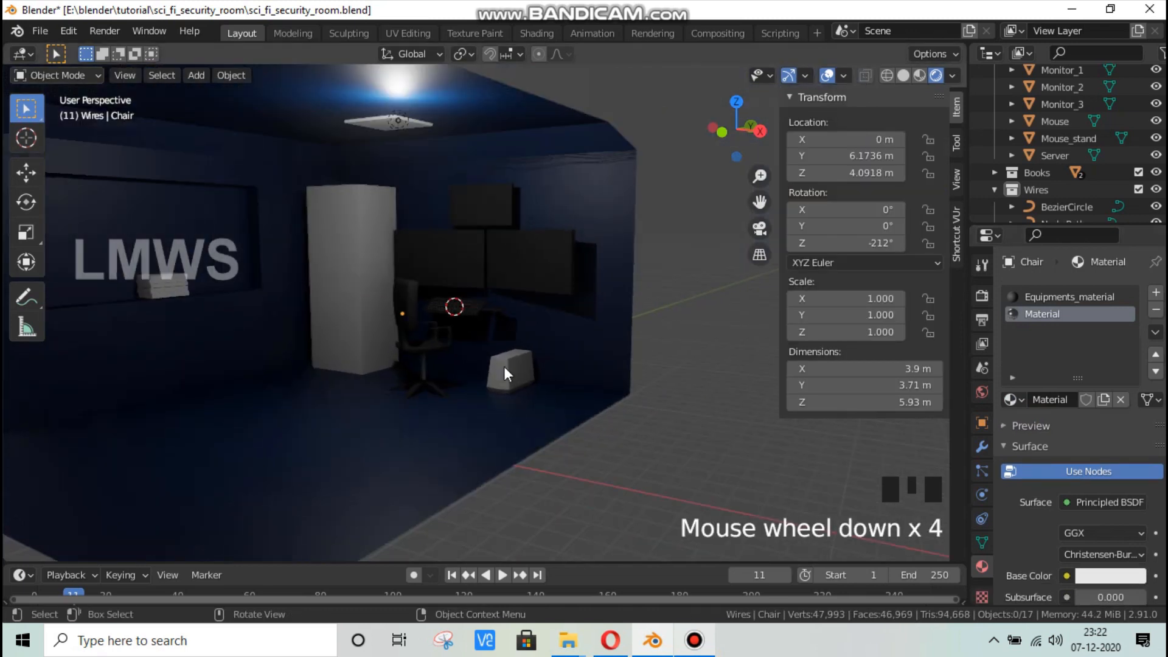
scroll(508, 385, "up", 1)
scroll(509, 385, "up", 1)
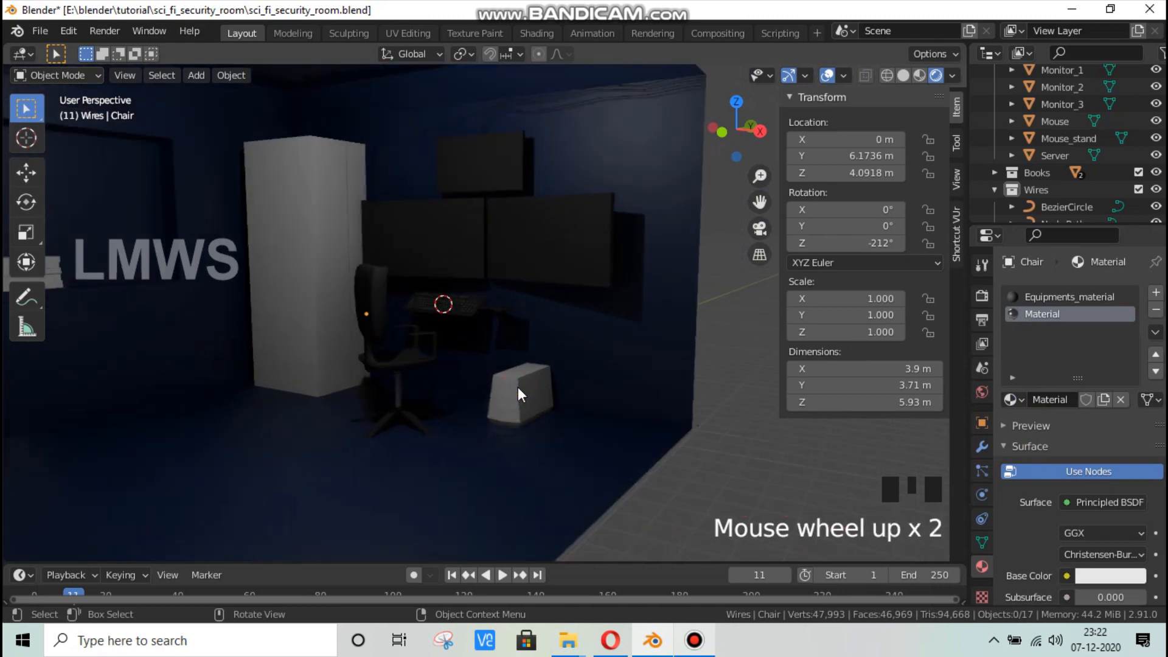
left_click(517, 387)
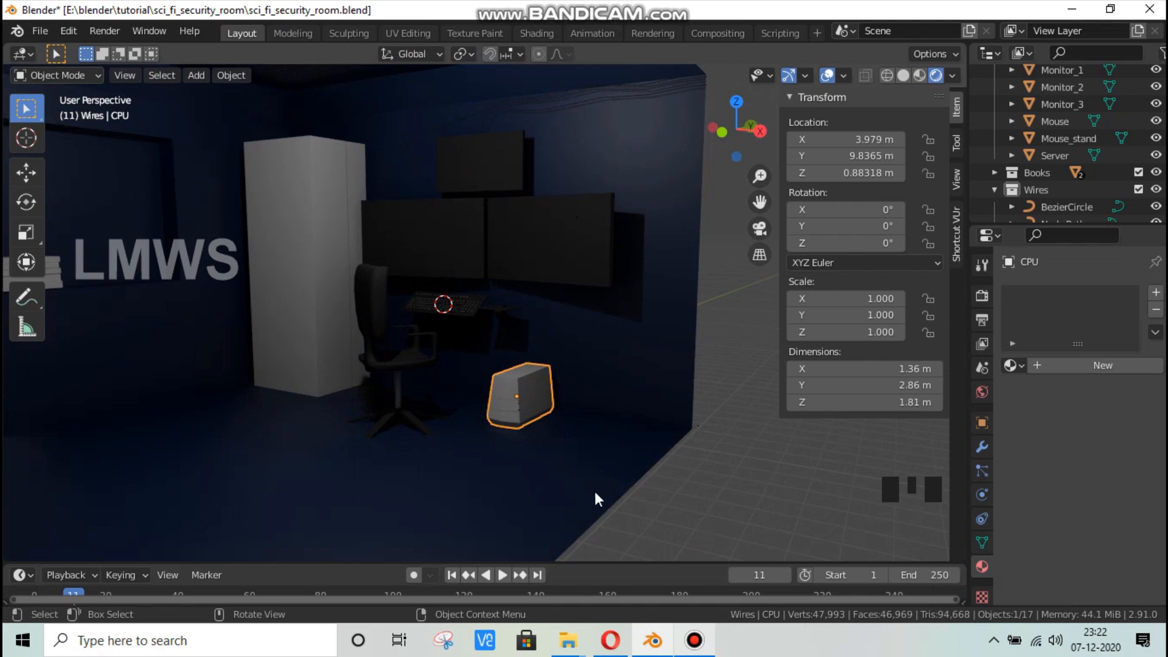
left_click(407, 34)
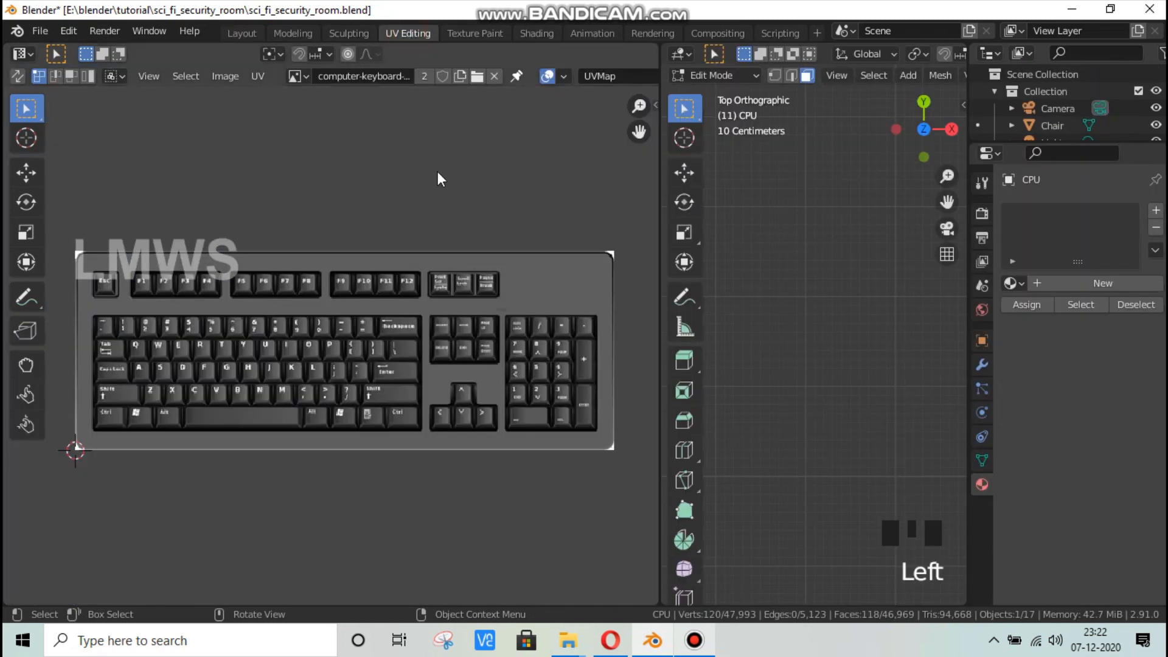
scroll(832, 304, "down", 10)
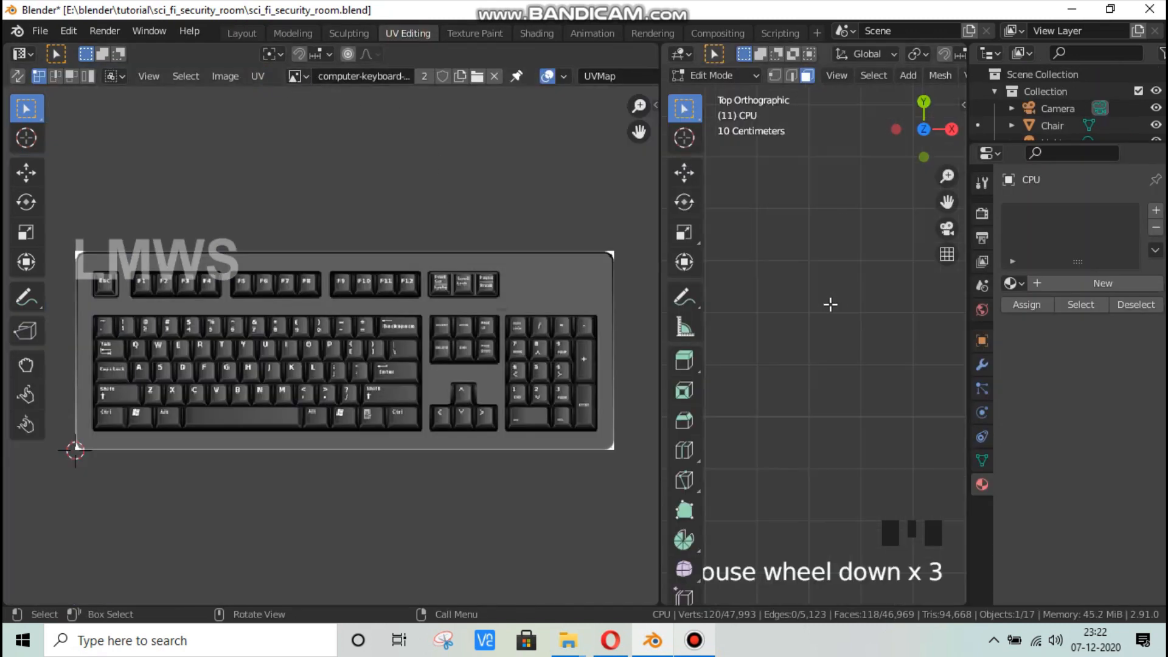
mouse_move(892, 399)
middle_mouse_down()
mouse_move(794, 472)
mouse_move(857, 292)
mouse_move(761, 324)
mouse_move(895, 399)
middle_mouse_up()
scroll(892, 399, "up", 1, "shift")
scroll(876, 426, "down", 5)
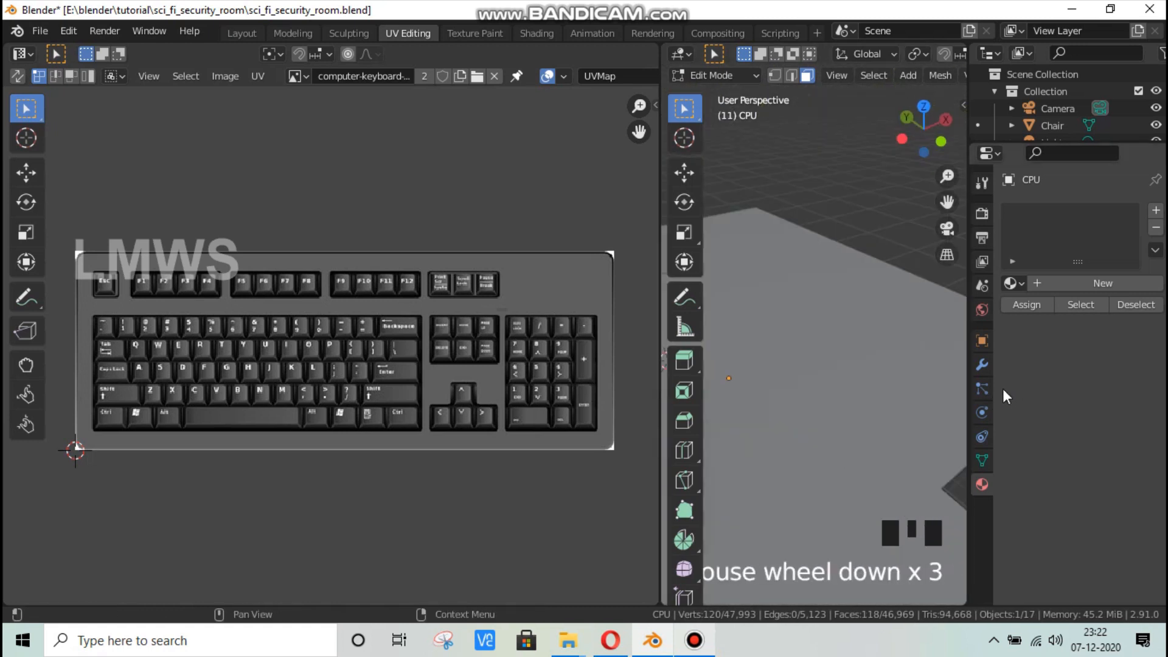
middle_click_drag(863, 448, 790, 385)
scroll(790, 385, "up", 6)
scroll(978, 390, "up", 1)
Step: Check the CPU's Mirror modifier by switching its viewport display off and on, and save the file
left_click(981, 365)
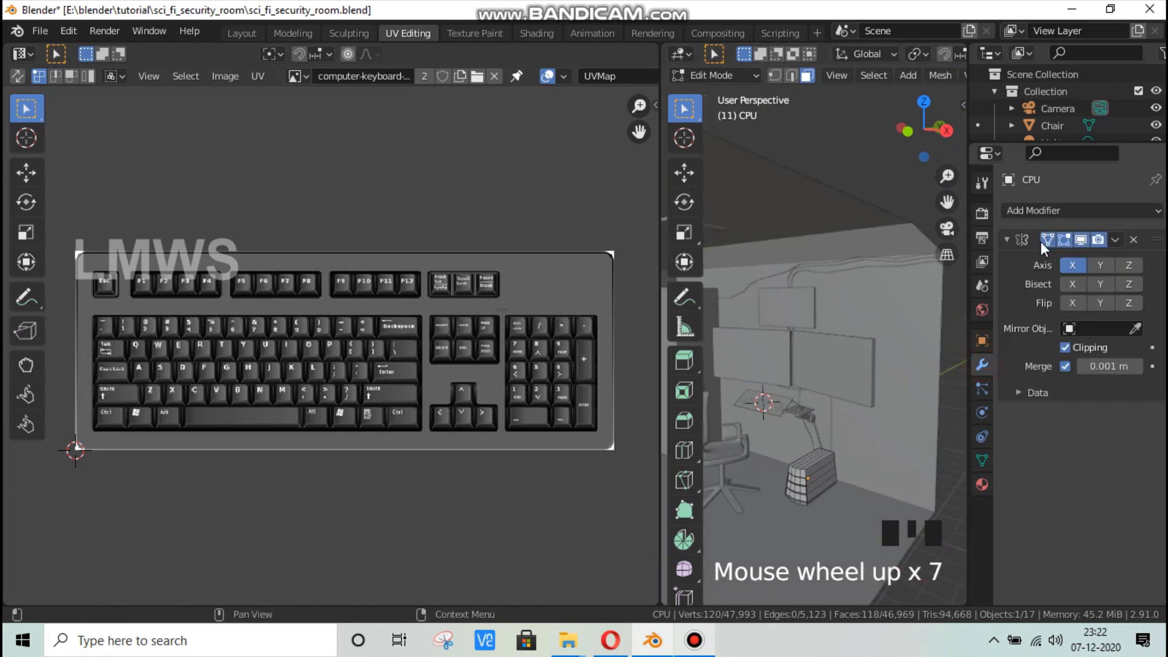
middle_click_drag(757, 509, 809, 407, "shift")
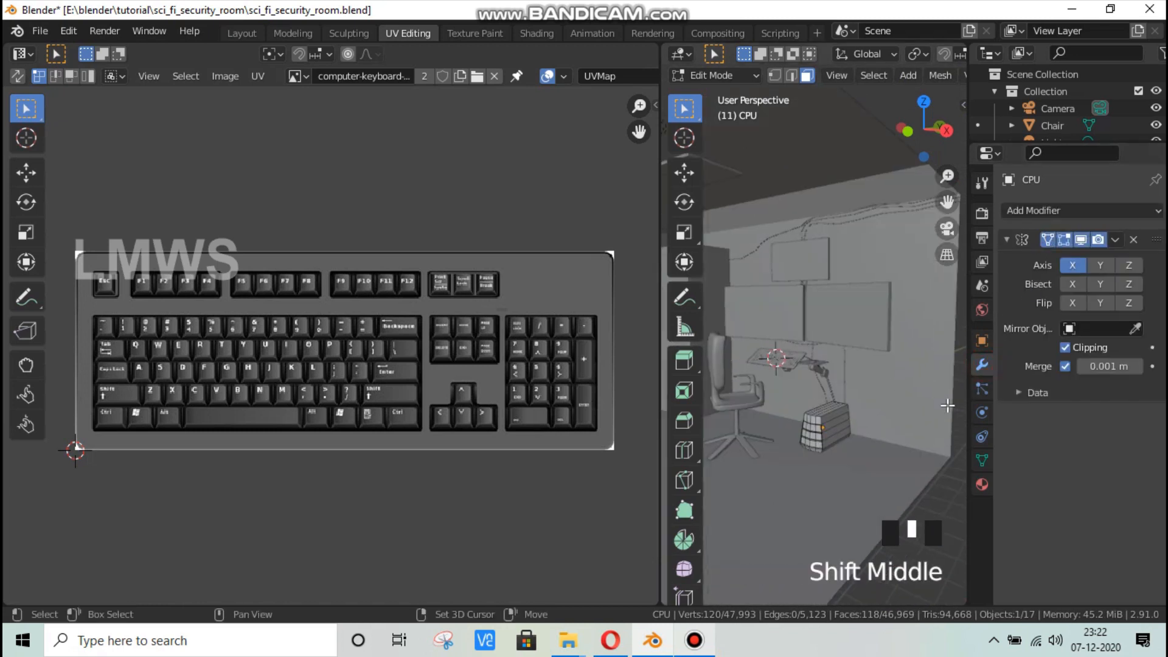
left_click(1081, 240)
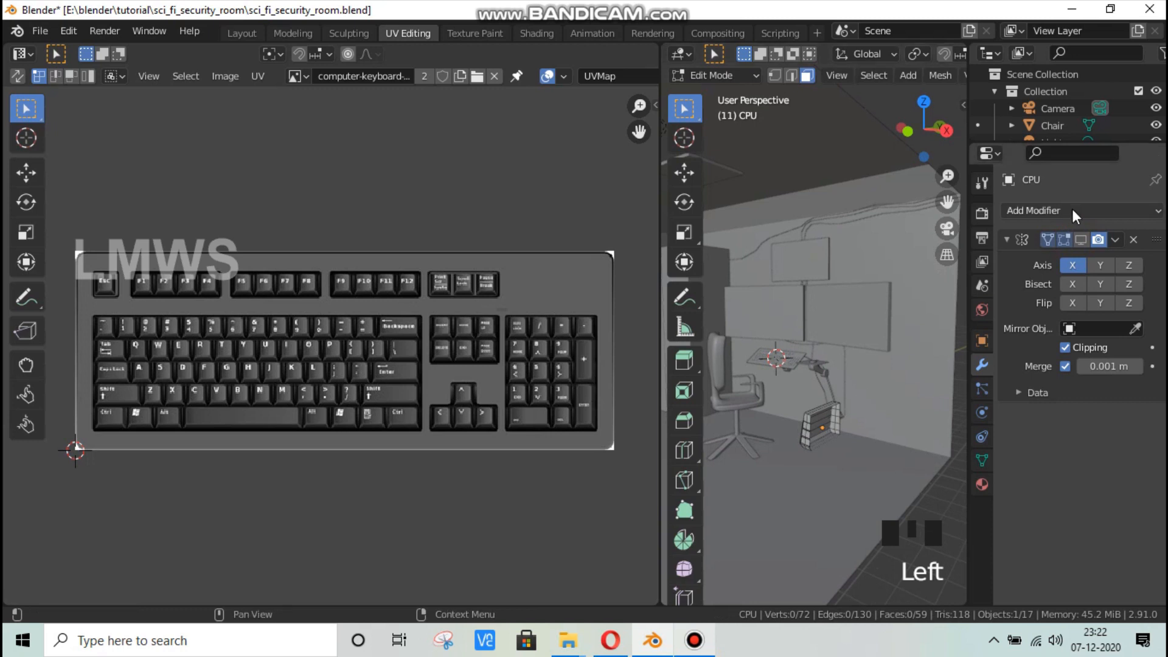
left_click(1081, 240)
key("ctrl+s")
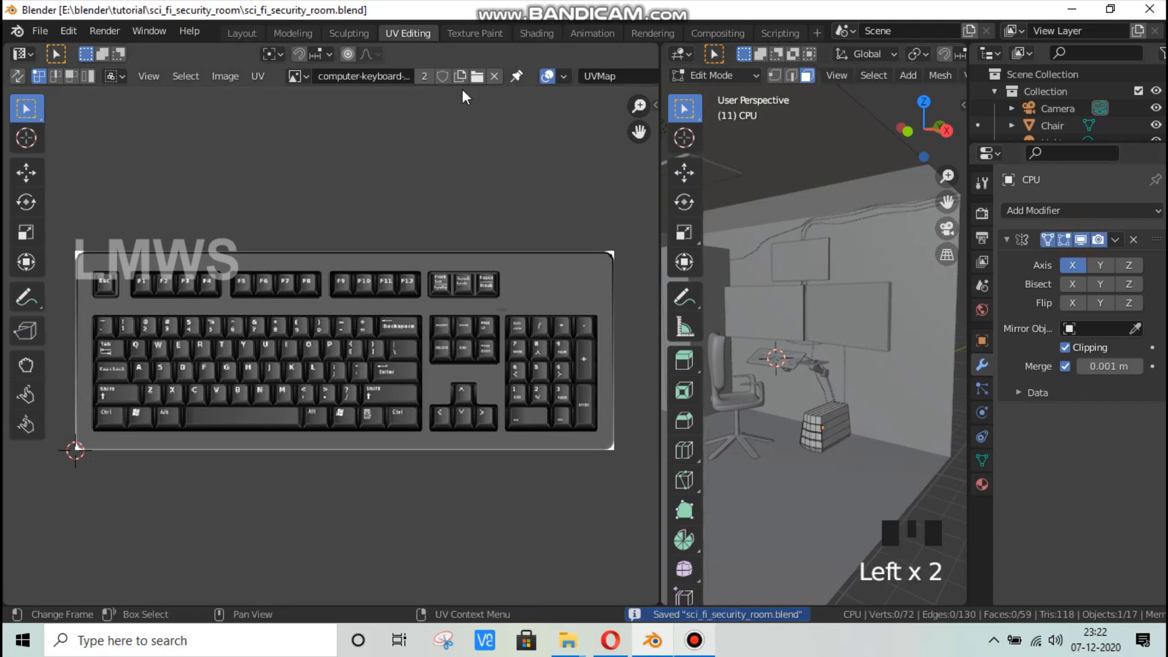
Step: Return to Object Mode and give the CPU case a new material named CPU
key("Tab")
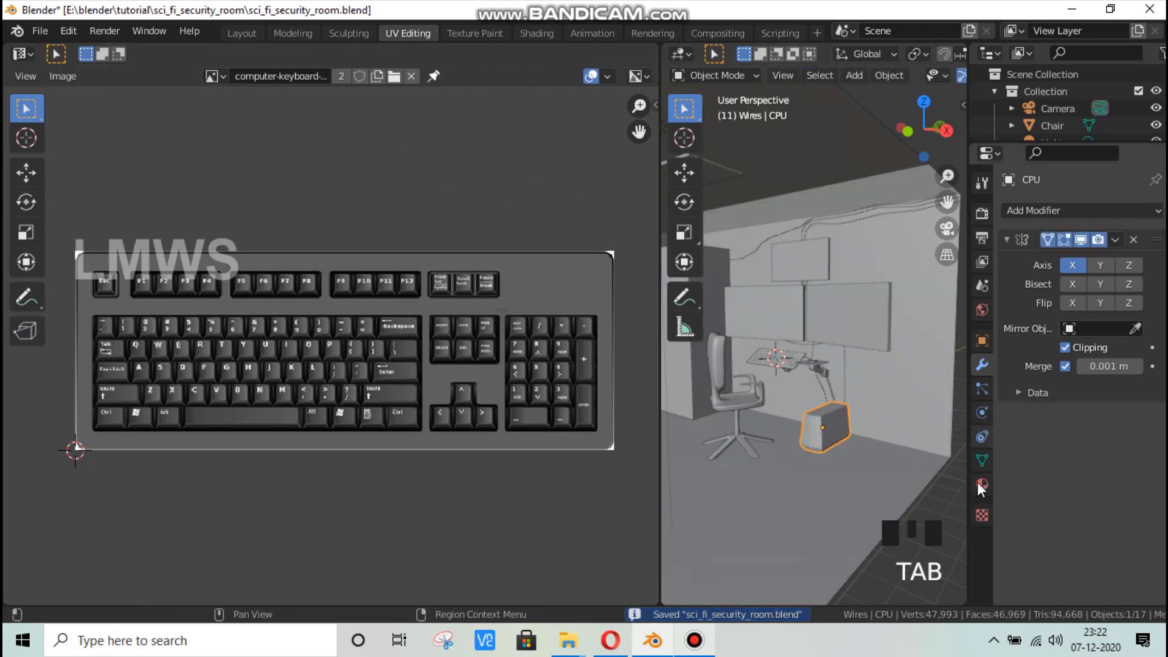
left_click(977, 481)
left_click(1083, 283)
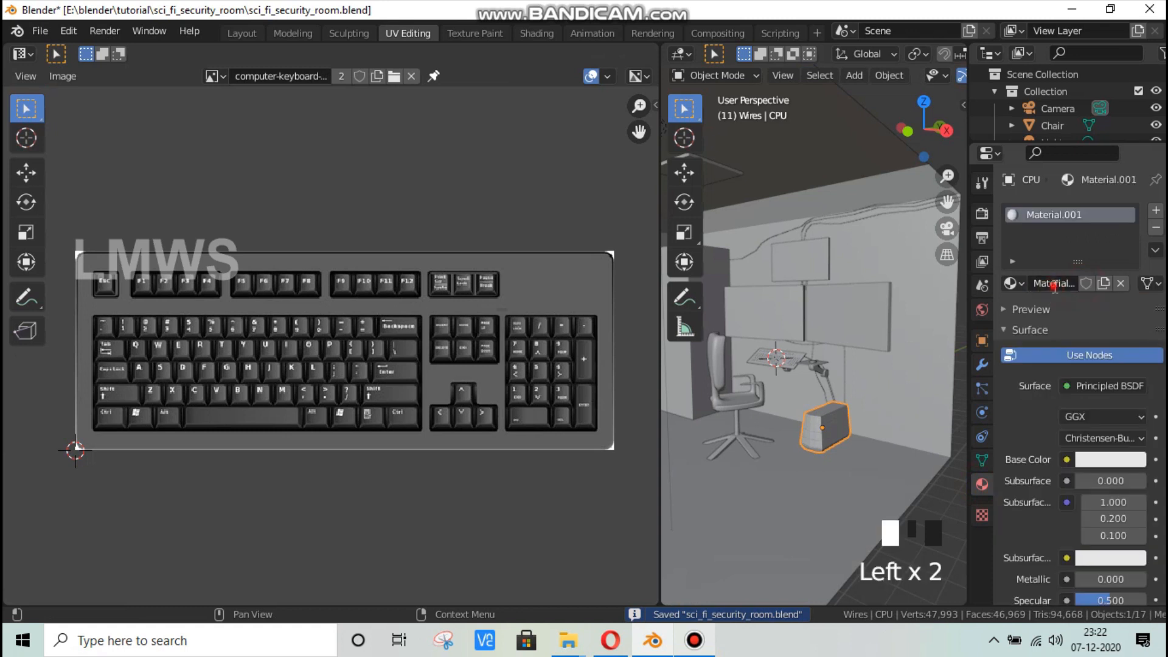
double_click(1054, 283)
type("CPU")
key("Return")
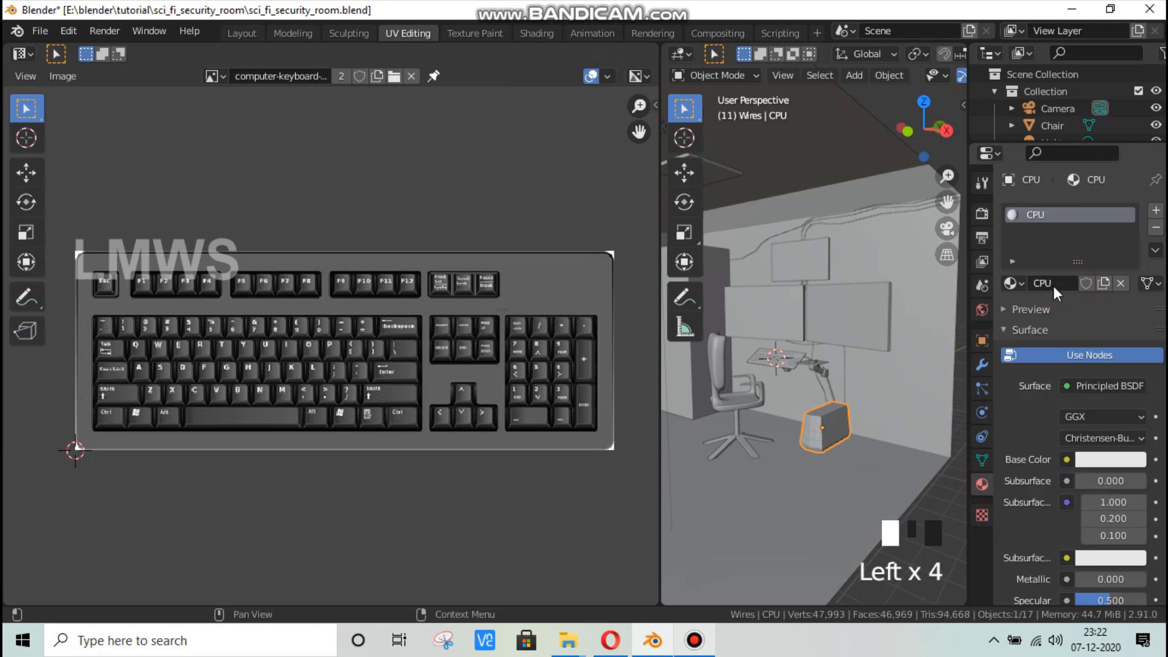
Step: Use the image zYZWphAAK6JWknh5isB7fG.jpg as an Image Texture for the CPU material's Base Color and display it in the image editor
left_click(1067, 460)
left_click(721, 307)
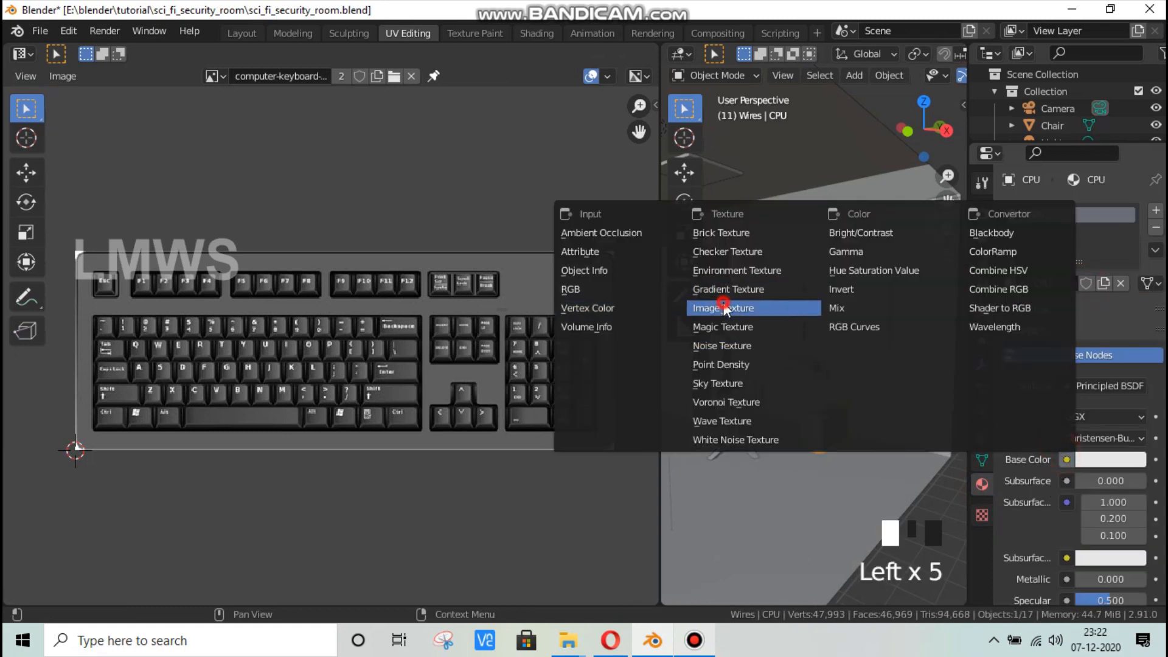
left_click(1111, 482)
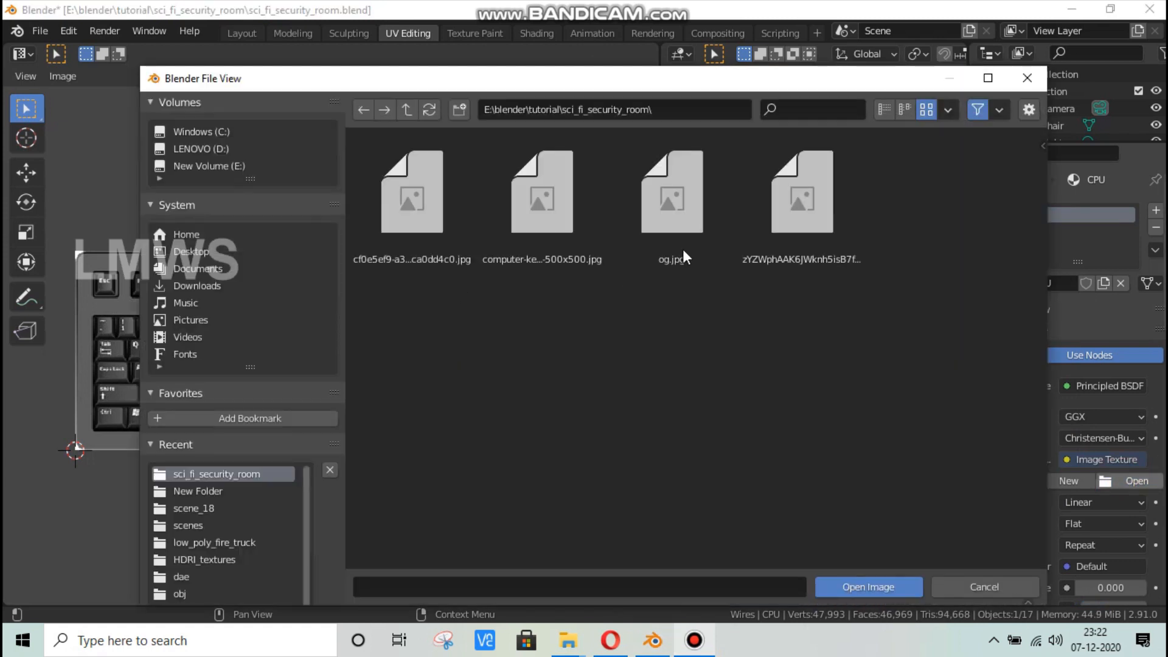
double_click(801, 201)
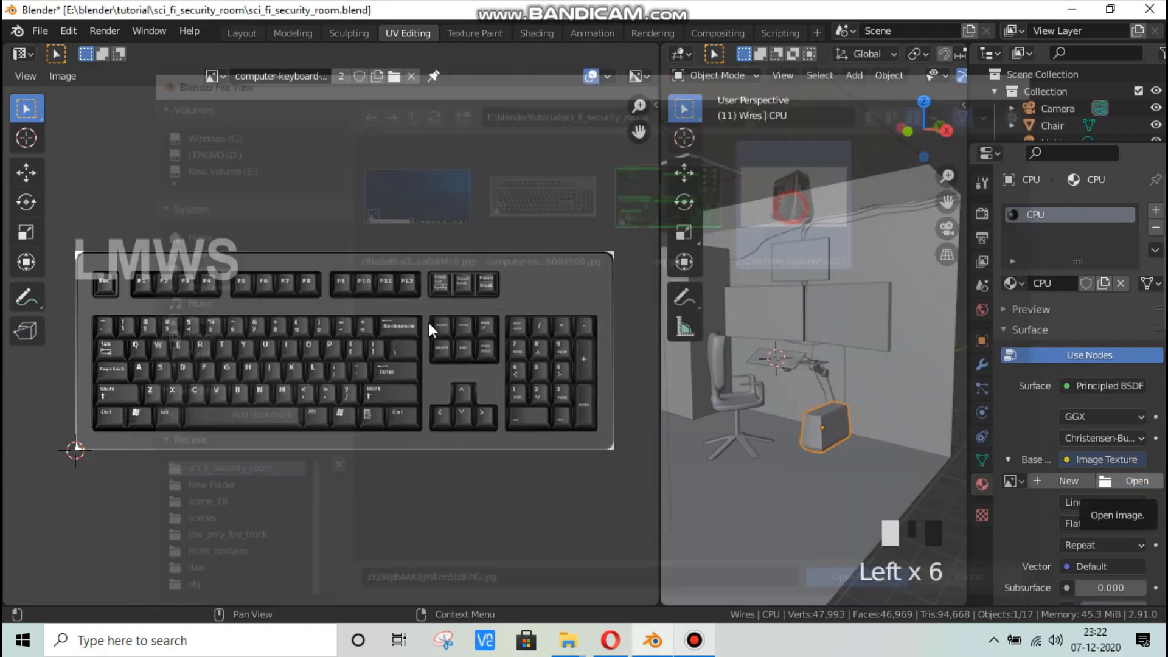
left_click(221, 78)
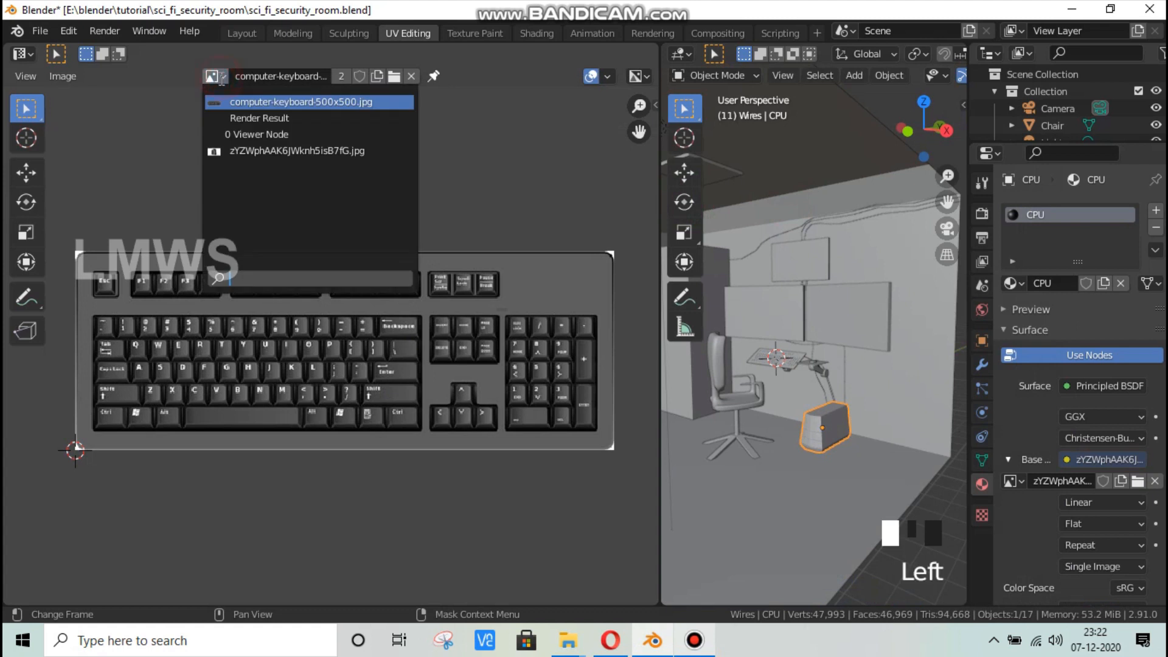
left_click(252, 151)
scroll(315, 342, "down", 2)
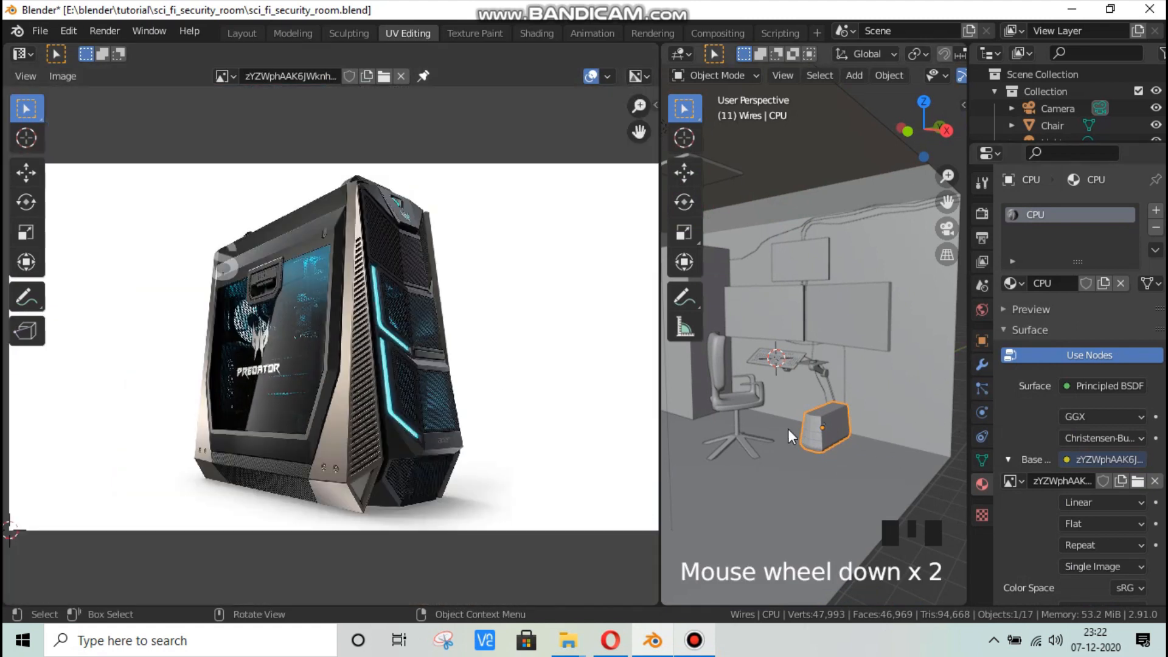
Step: Enlarge the outliner and hide the Room object and the Wires collection to clear the view around the CPU
middle_click_drag(787, 429, 1033, 255)
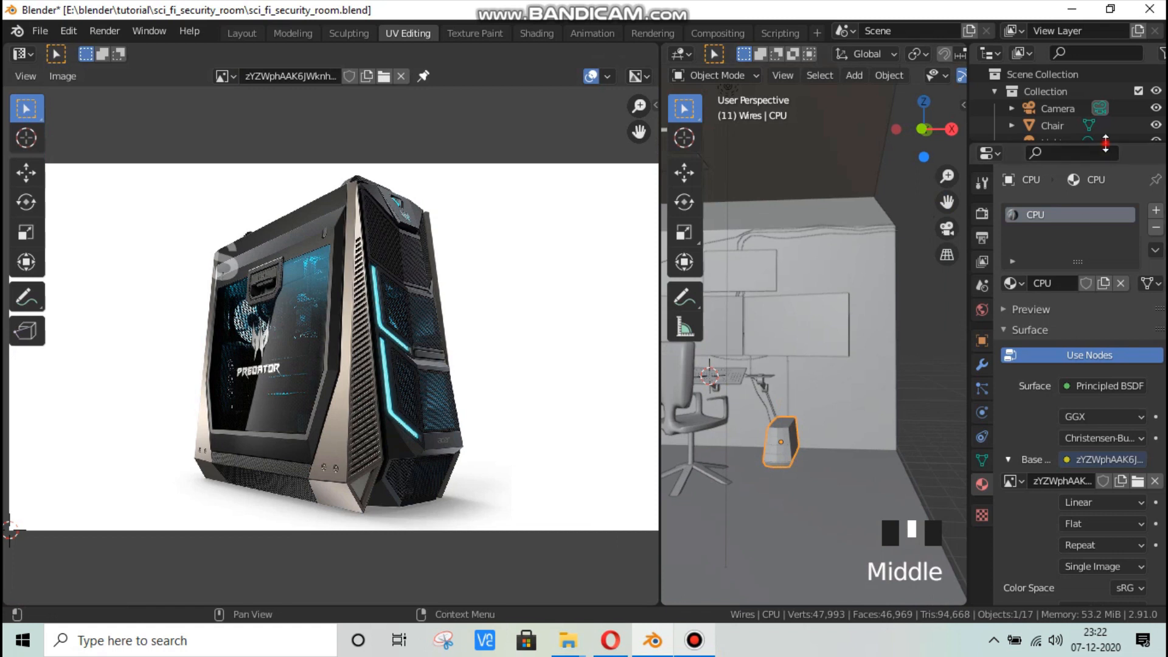
left_click_drag(1106, 144, 1105, 290)
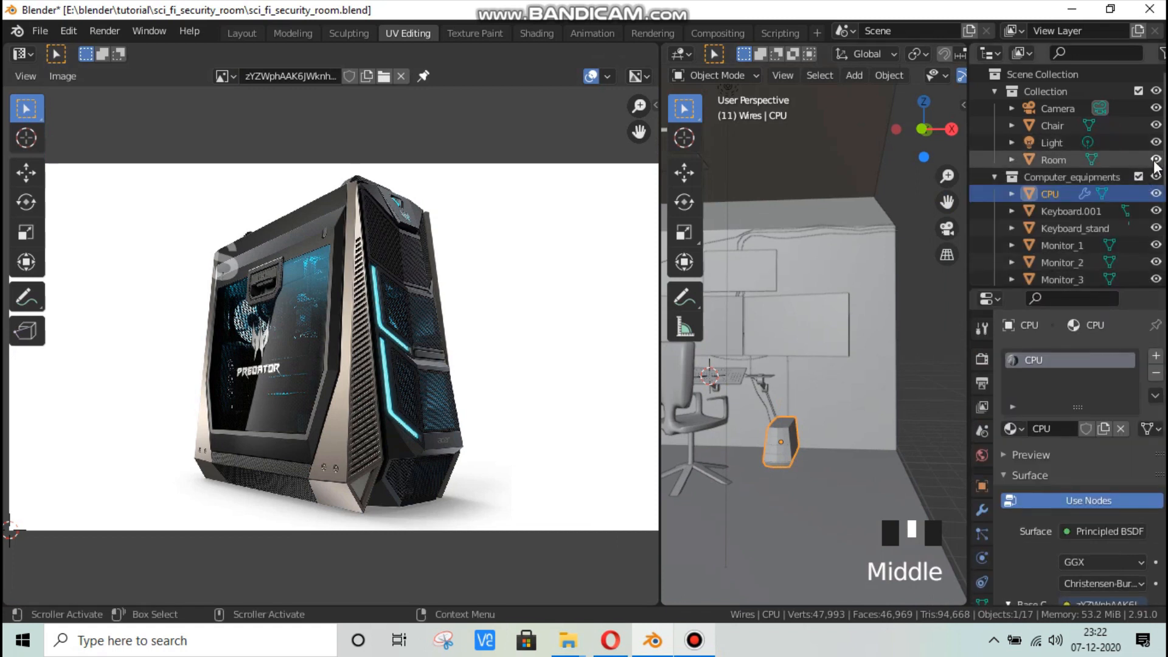
left_click(1155, 159)
scroll(817, 468, "up", 2)
middle_click_drag(816, 468, 837, 437)
scroll(827, 455, "up", 2)
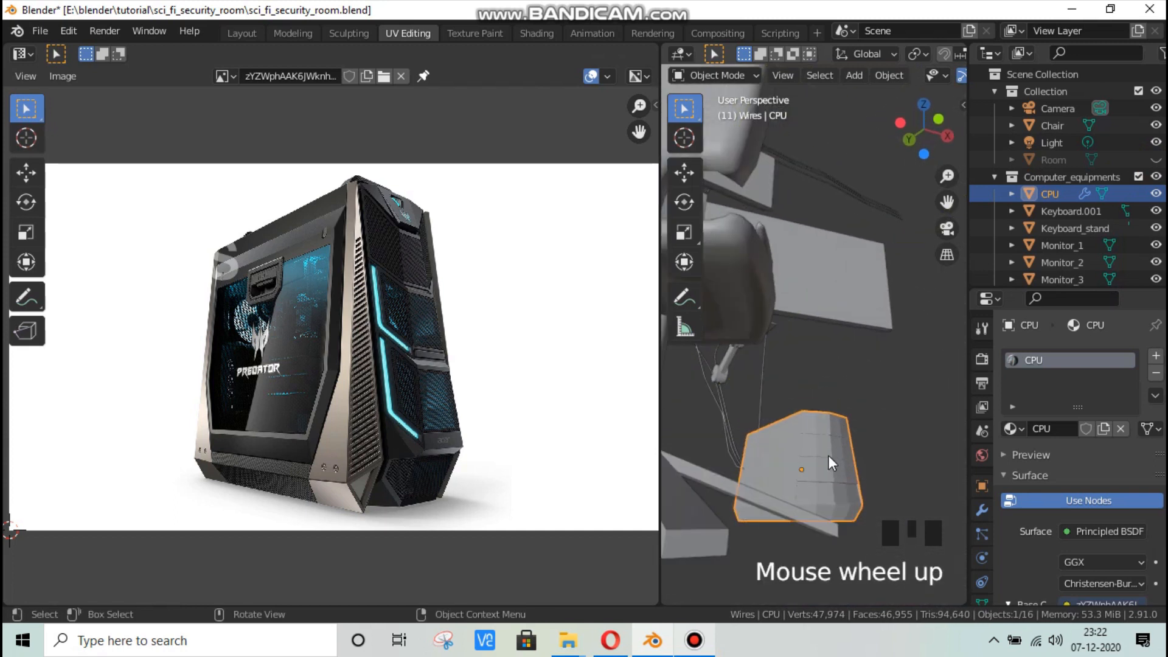
scroll(845, 425, "down", 2)
left_click(995, 176)
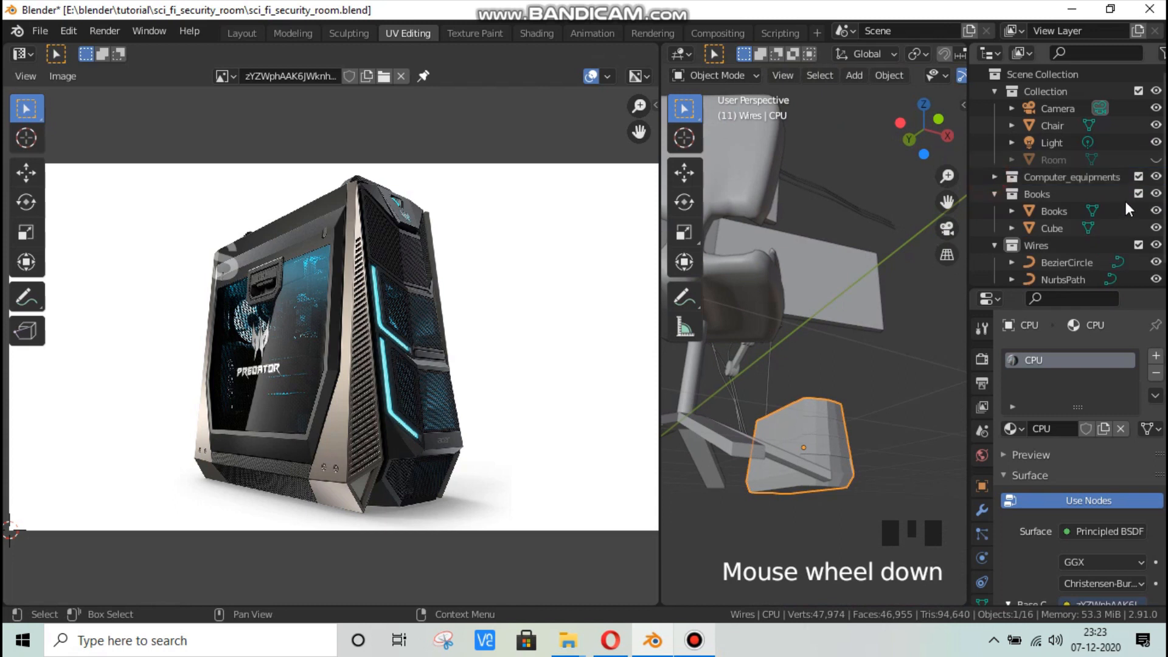
left_click(1156, 245)
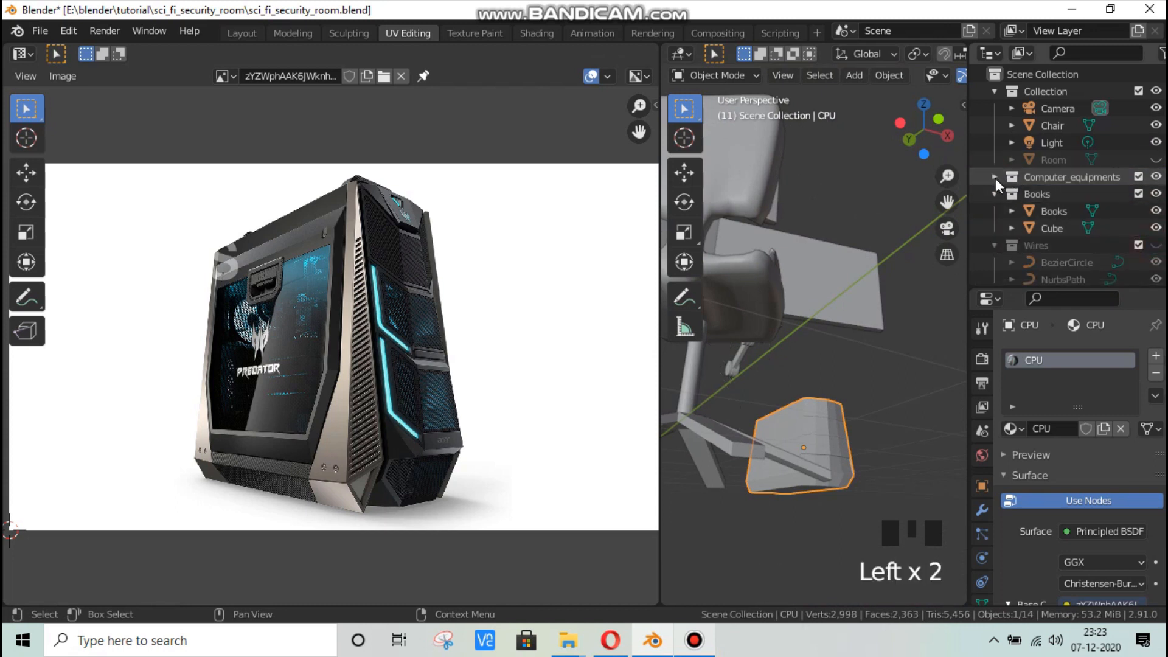
Step: Hide the Chair object to clear the view around the CPU, and save the file
left_click(1156, 126)
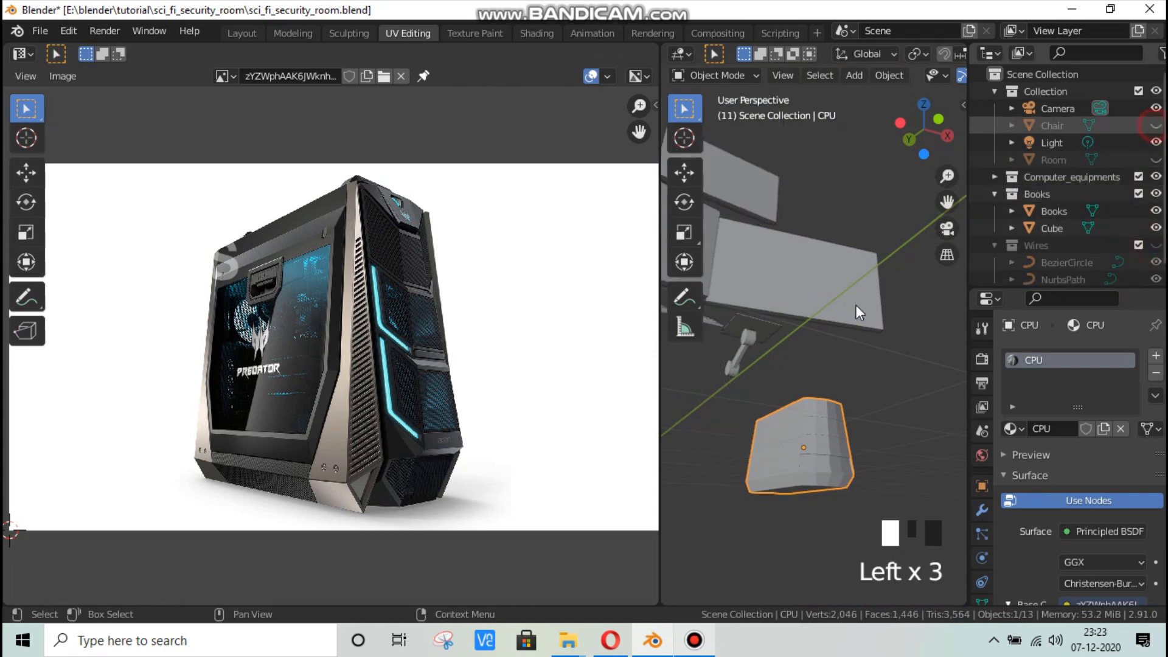
middle_click_drag(856, 305, 809, 403)
scroll(808, 406, "up", 2)
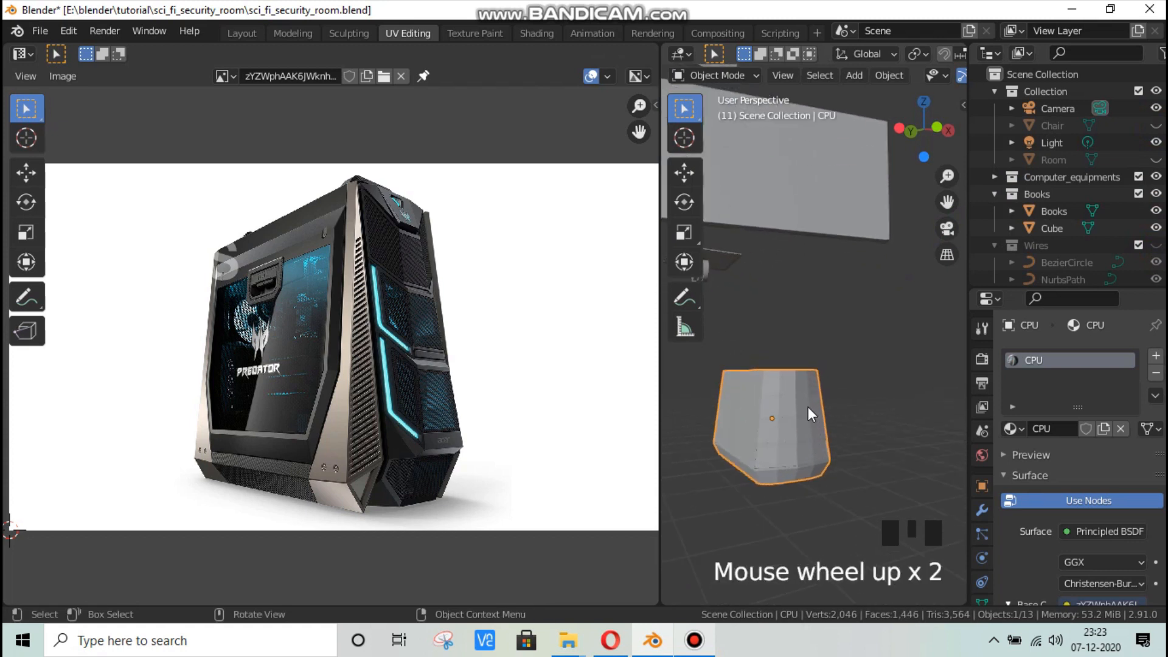
key("ctrl+s")
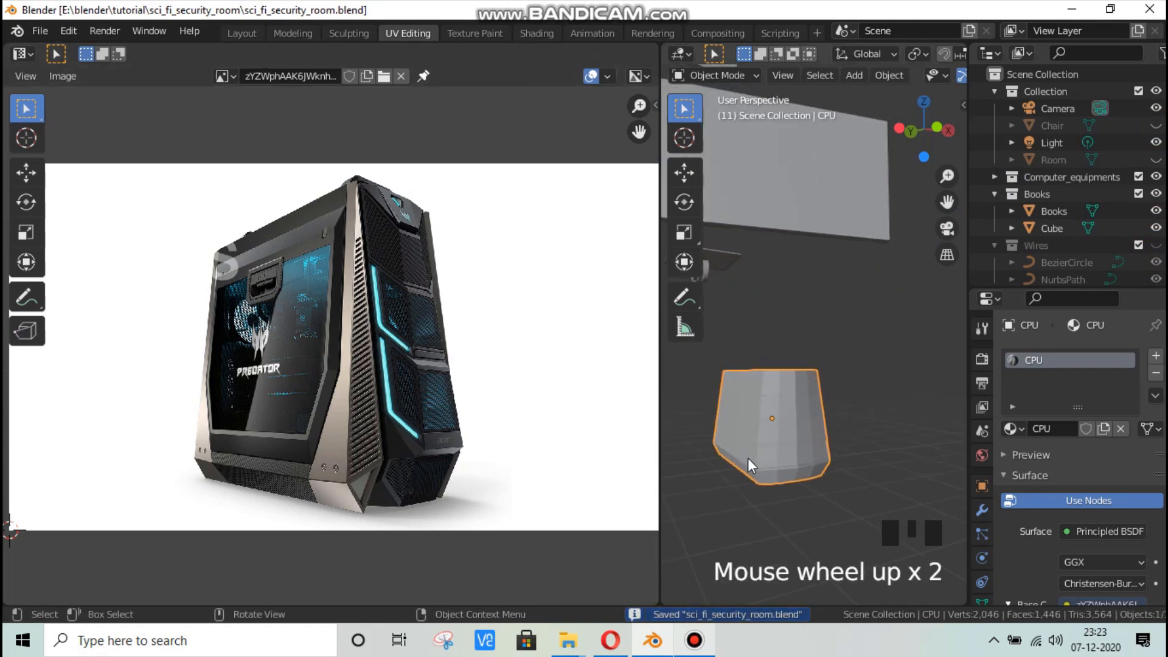
scroll(748, 459, "up", 1)
Step: Show the scene in the Layout workspace with solid shading through the camera, and save the file
left_click(245, 33)
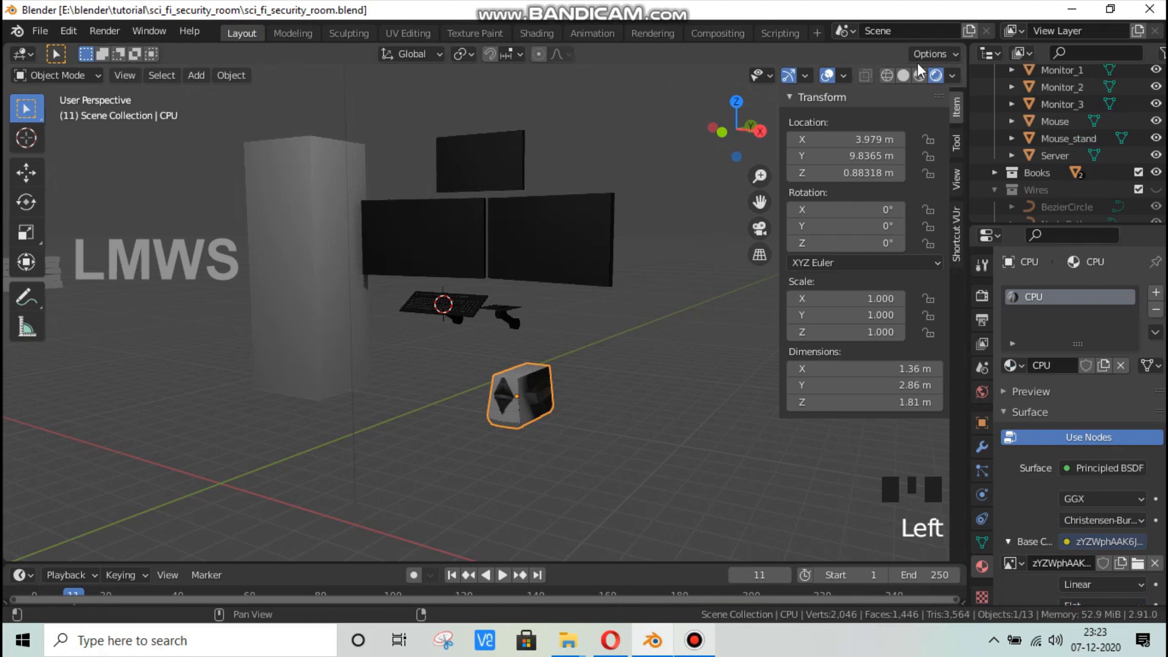
left_click(903, 74)
key("KP_0")
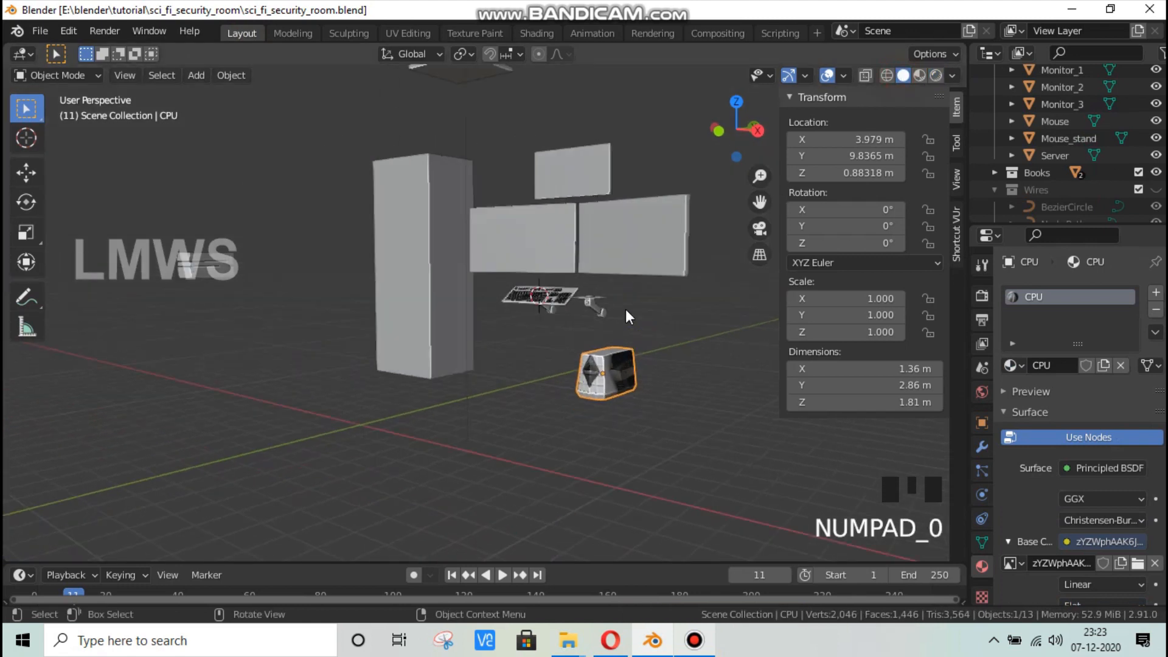
scroll(625, 309, "up", 3)
key("ctrl+s")
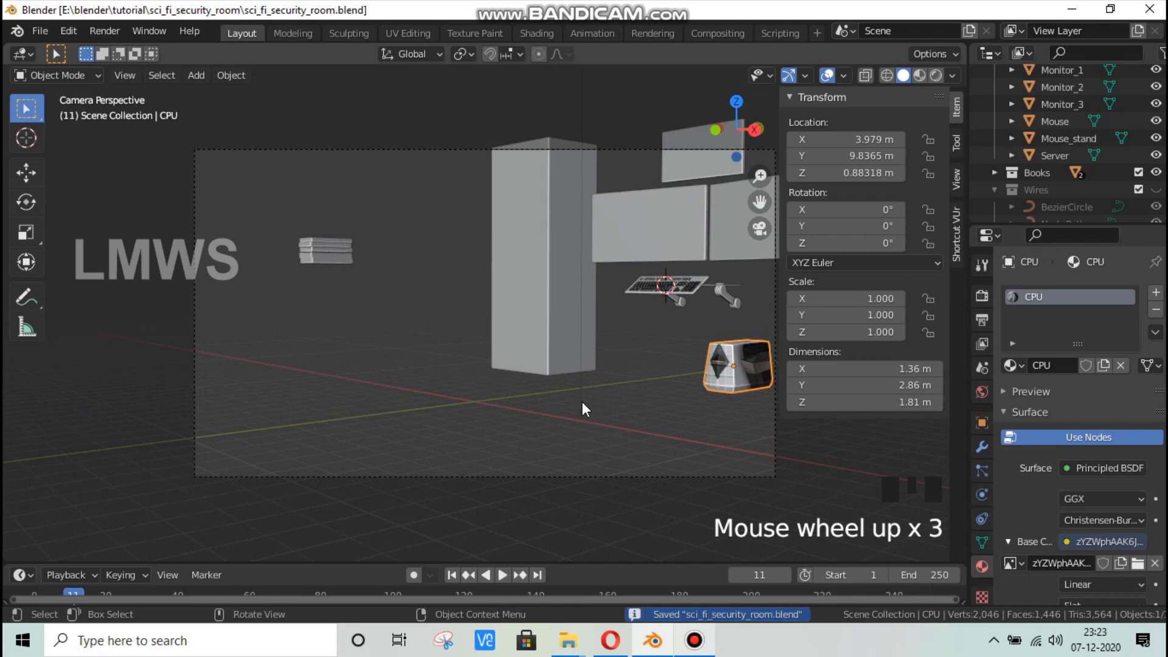
scroll(583, 408, "down", 2)
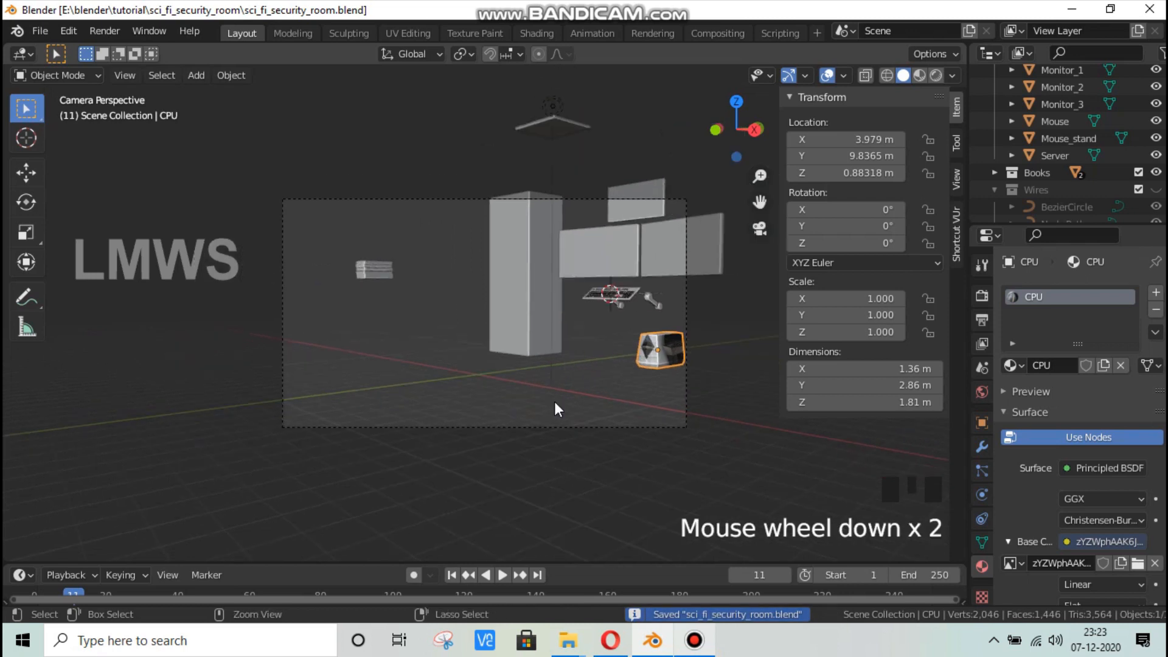
Step: Enable Background Images for the camera and add zYZWphAAK6JWknh5isB7fG.jpg as its background image
left_click(554, 427)
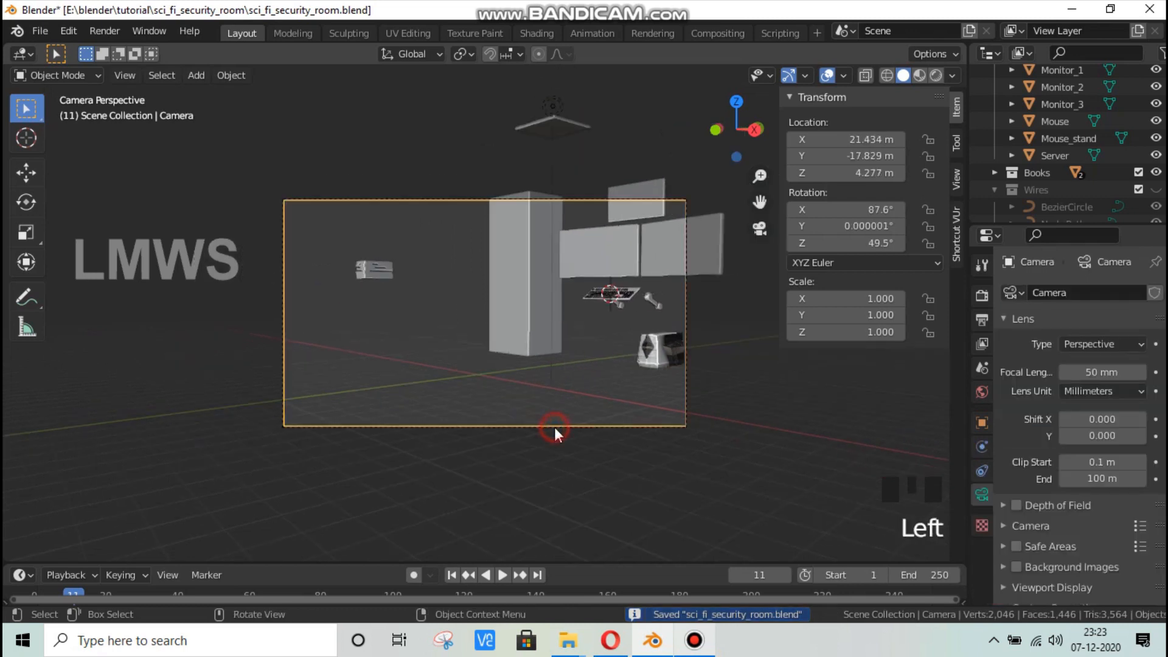
left_click_drag(553, 565, 557, 540)
scroll(598, 441, "up", 2)
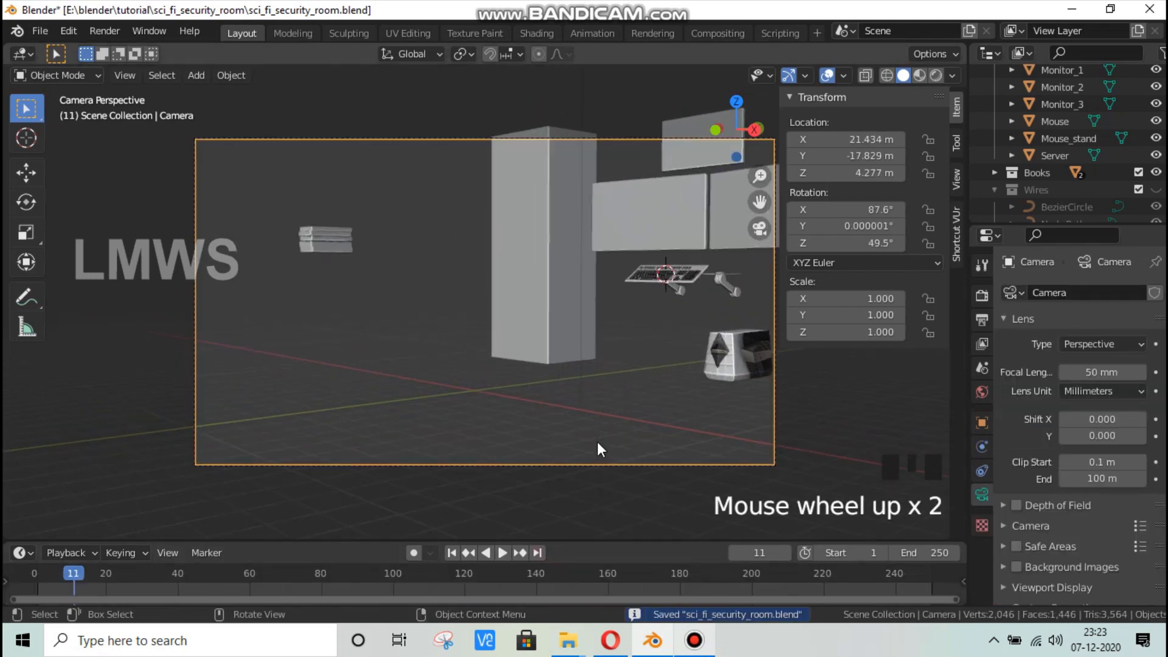
scroll(596, 445, "down", 2)
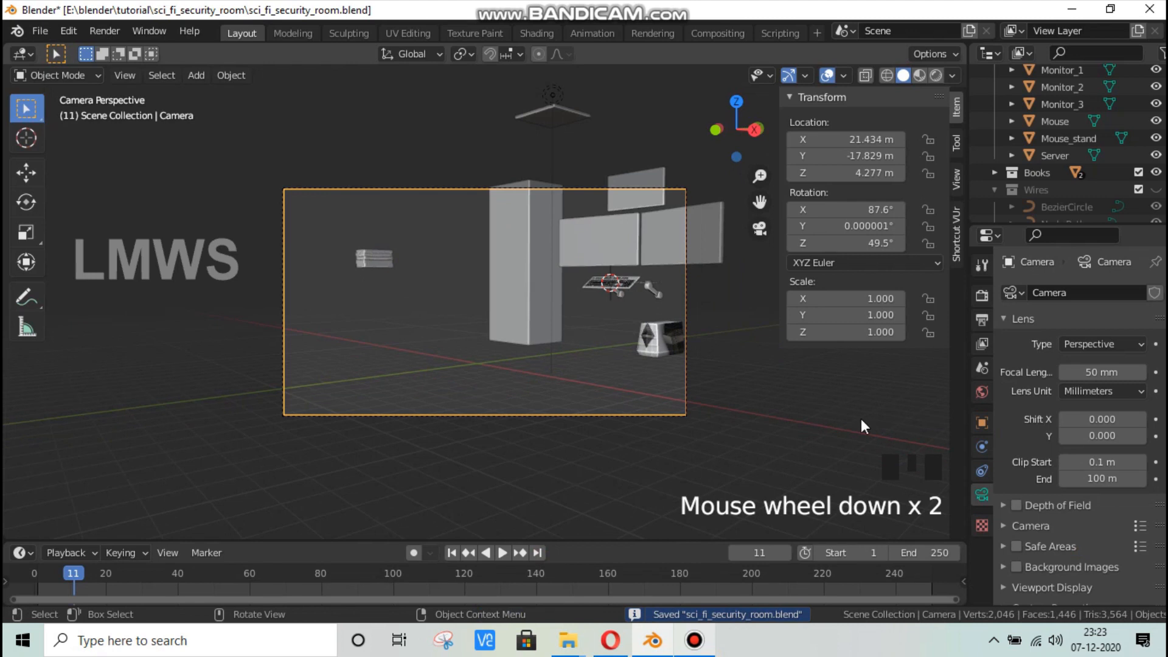
left_click(984, 488)
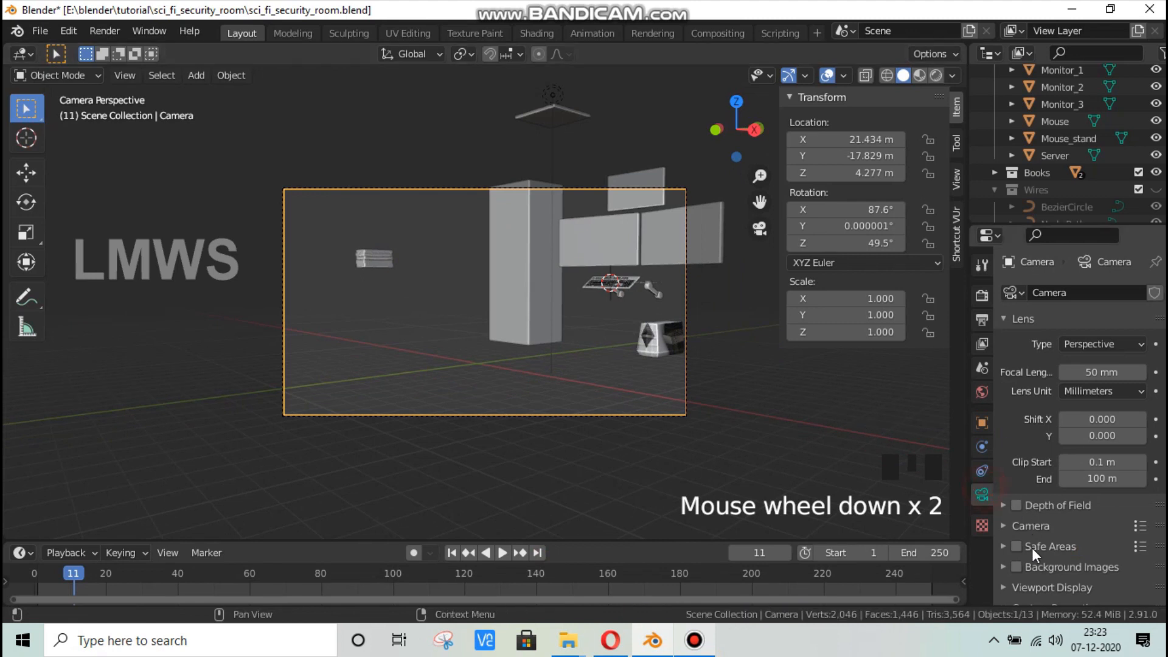
left_click(1016, 566)
left_click(1046, 567)
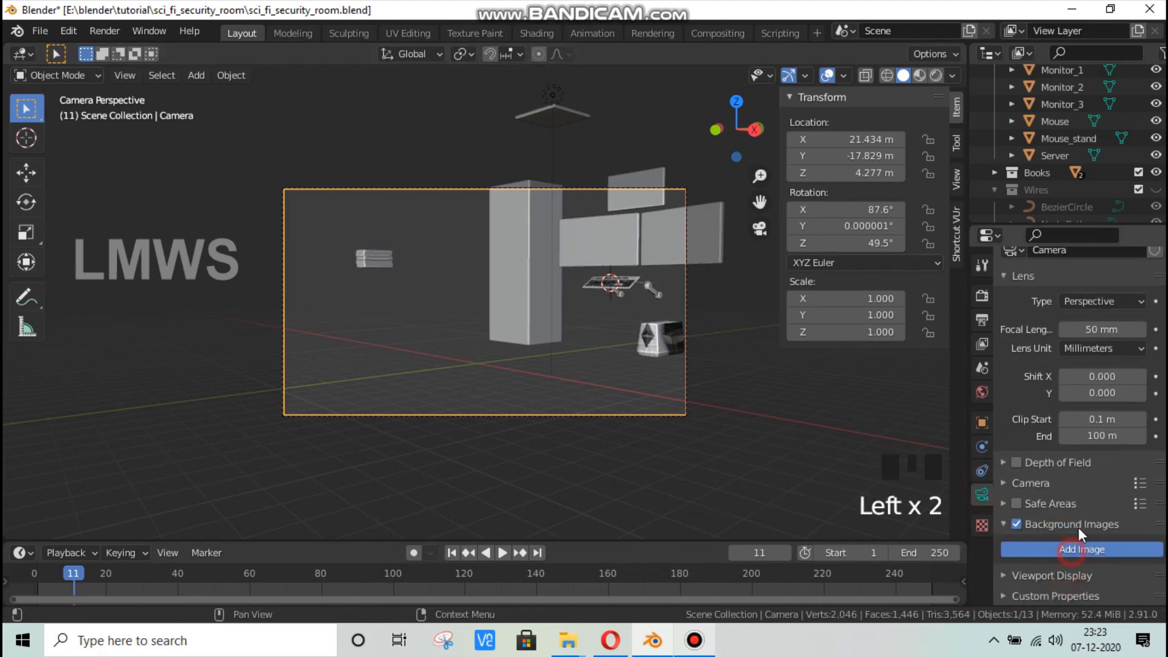
left_click(1077, 550)
left_click(1020, 547)
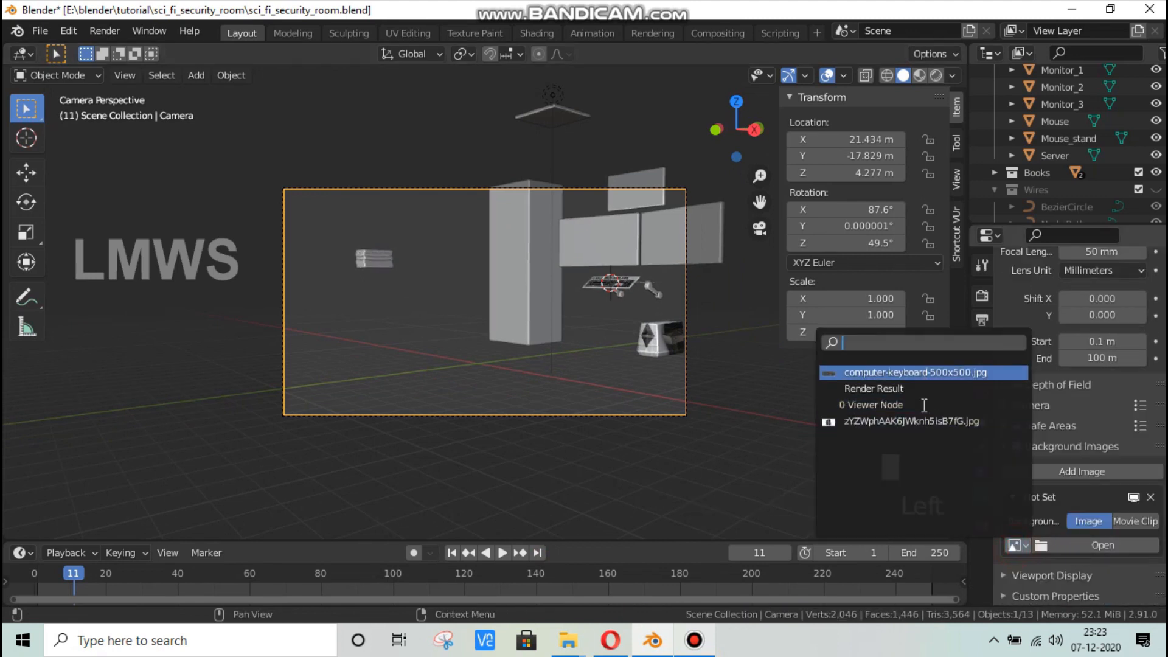
left_click(912, 420)
Step: Lock the camera to the view and adjust the camera until the CPU lines up with the computer case in the background image
scroll(629, 383, "up", 2)
mouse_move(583, 372)
middle_mouse_down()
mouse_move(568, 396)
mouse_move(591, 391)
middle_mouse_up()
key("KP_0")
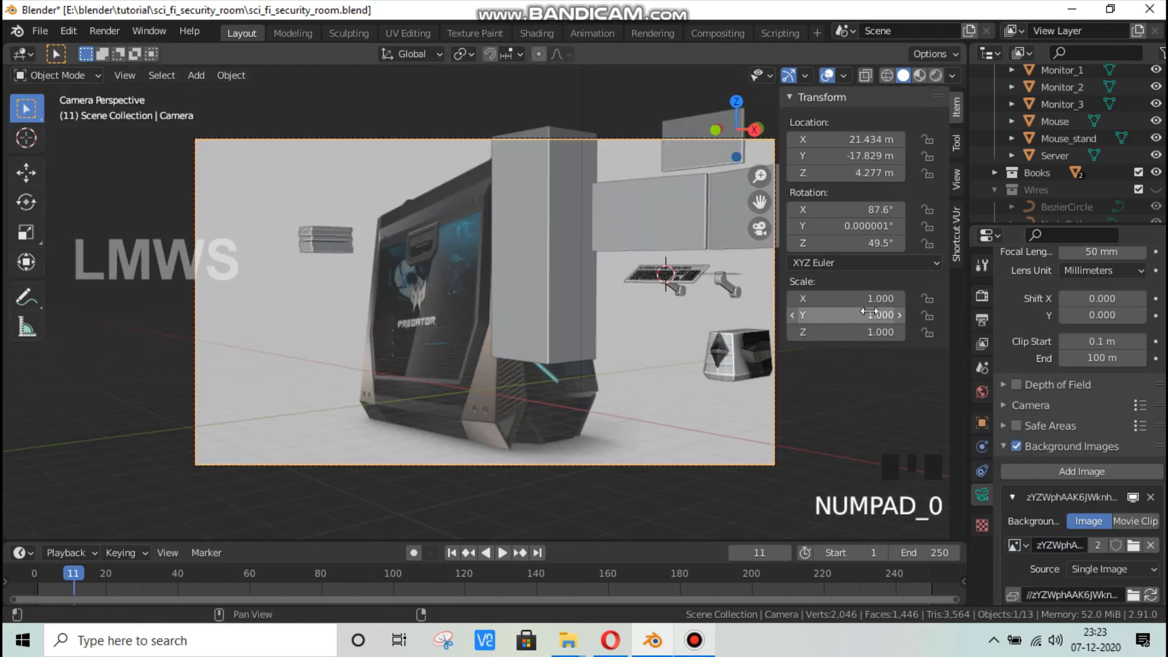
left_click(956, 180)
left_click(892, 307)
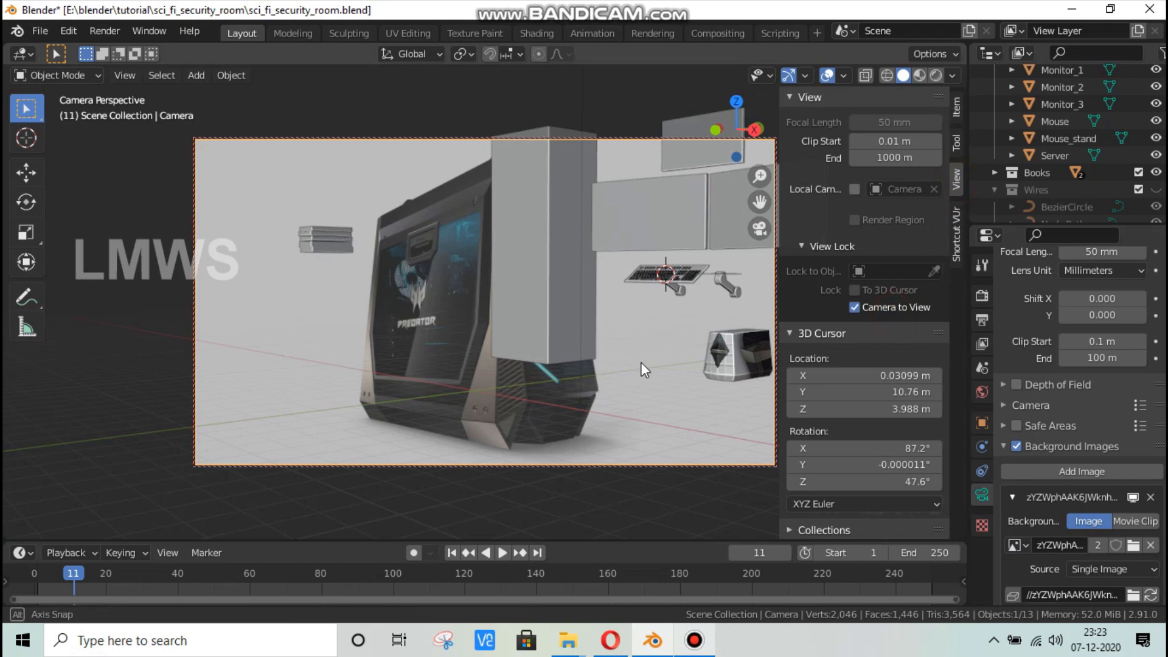
middle_click_drag(640, 363, 734, 217)
scroll(630, 390, "up", 4)
left_click_drag(757, 209, 666, 258)
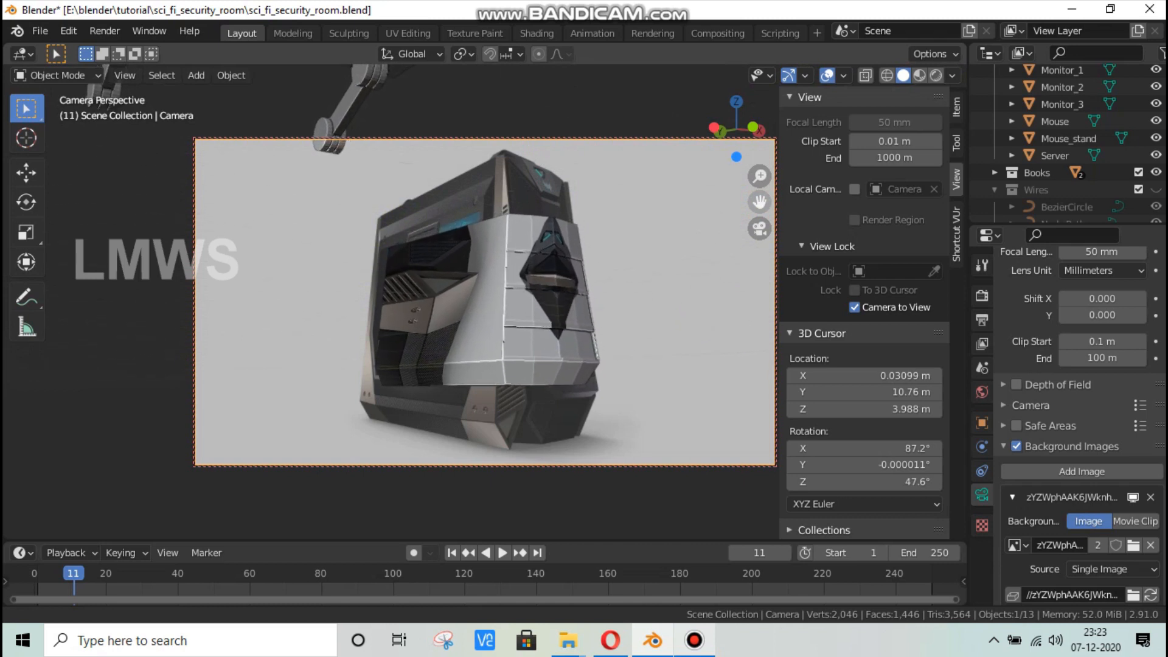
left_click_drag(759, 201, 755, 204)
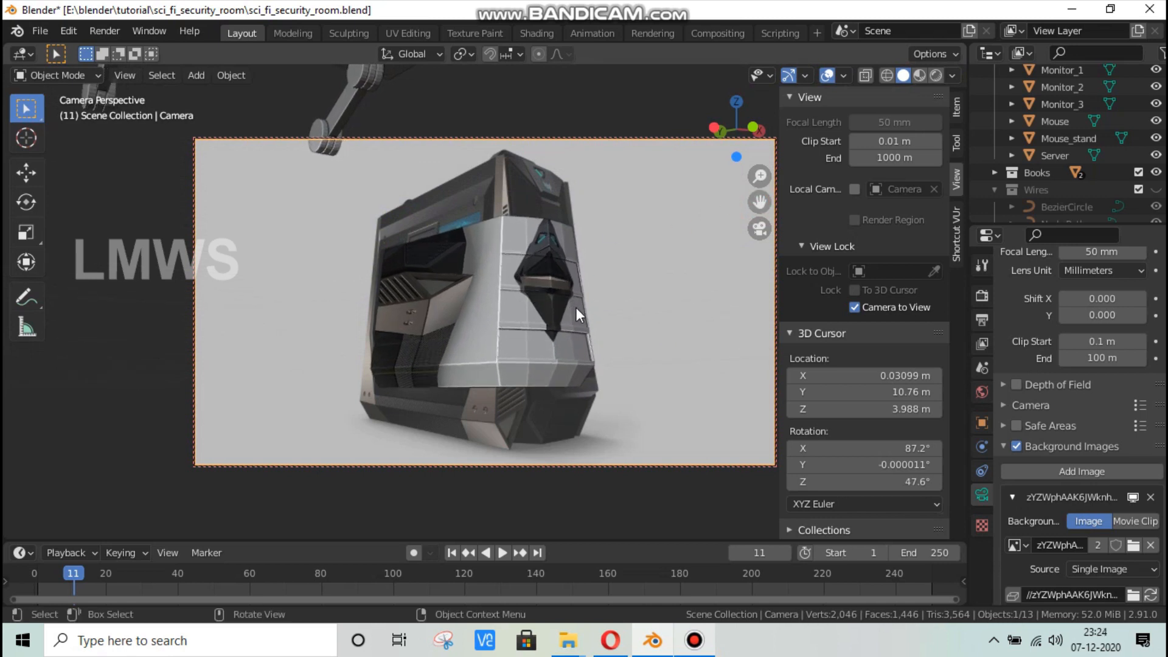
Step: Select the whole CPU mesh in Edit Mode and unwrap it with Project from View
left_click(525, 269)
key("Tab")
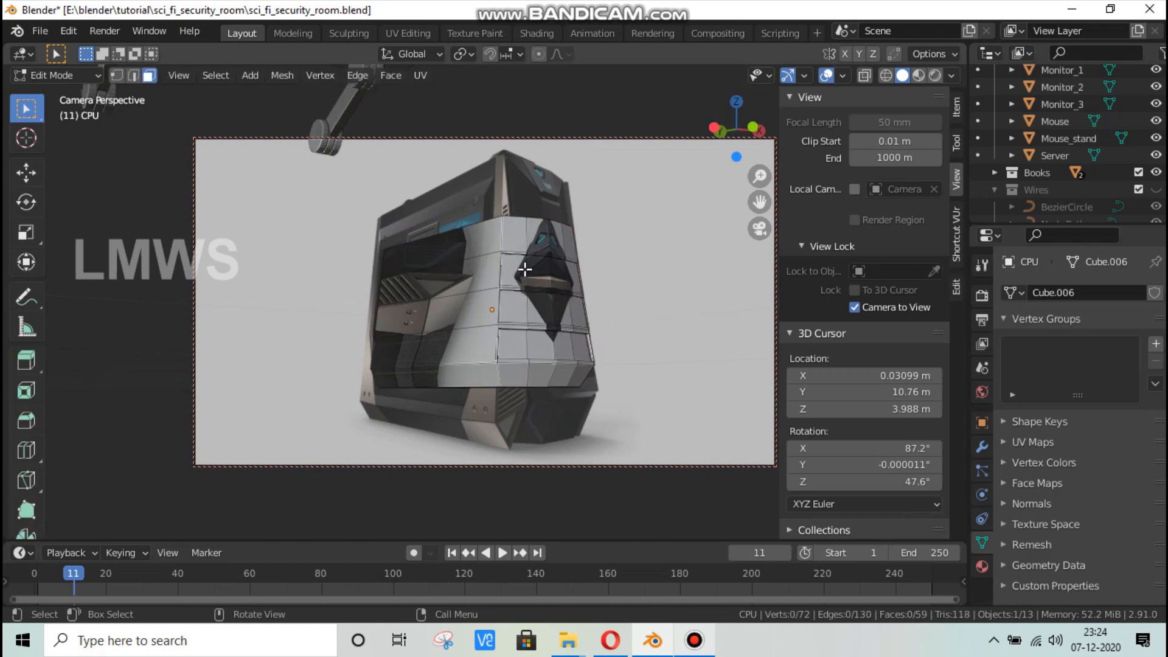
key("a")
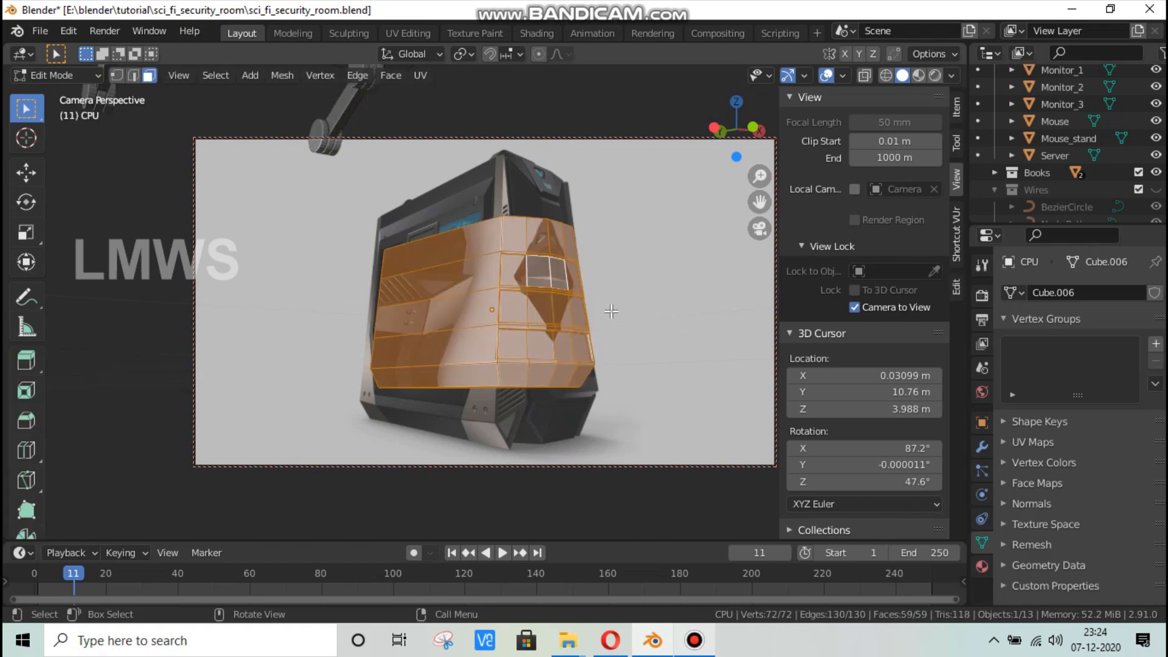
key("u")
left_click(545, 283)
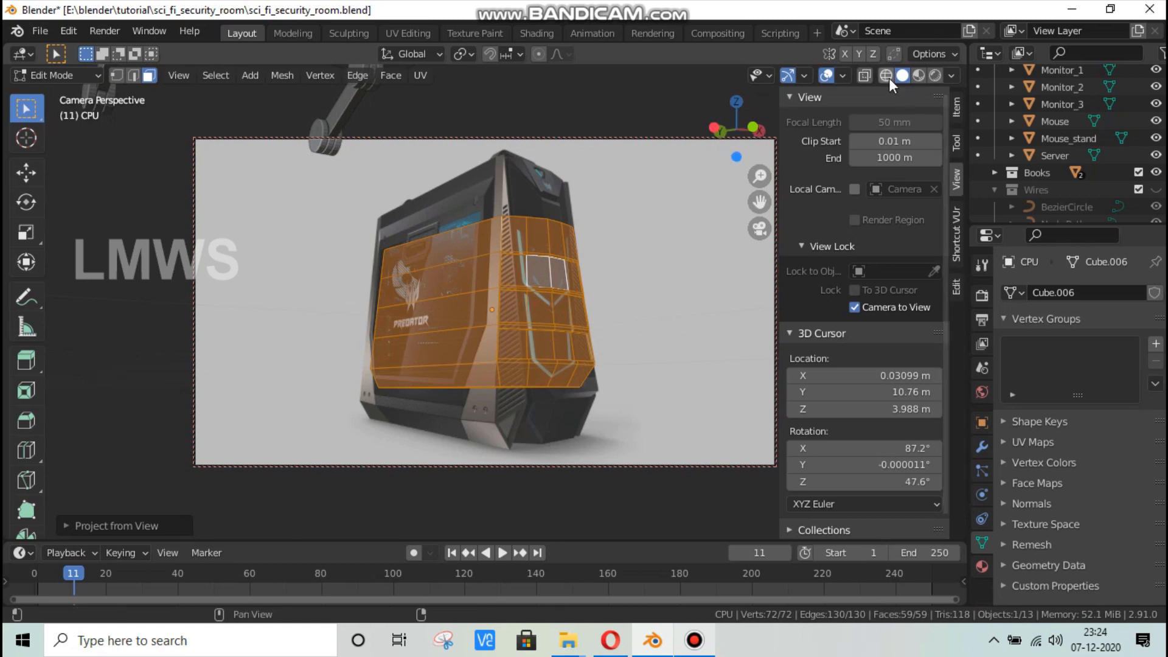
Step: Return to the UV Editing workspace and turn off the viewport display of the CPU's Mirror modifier
left_click(404, 35)
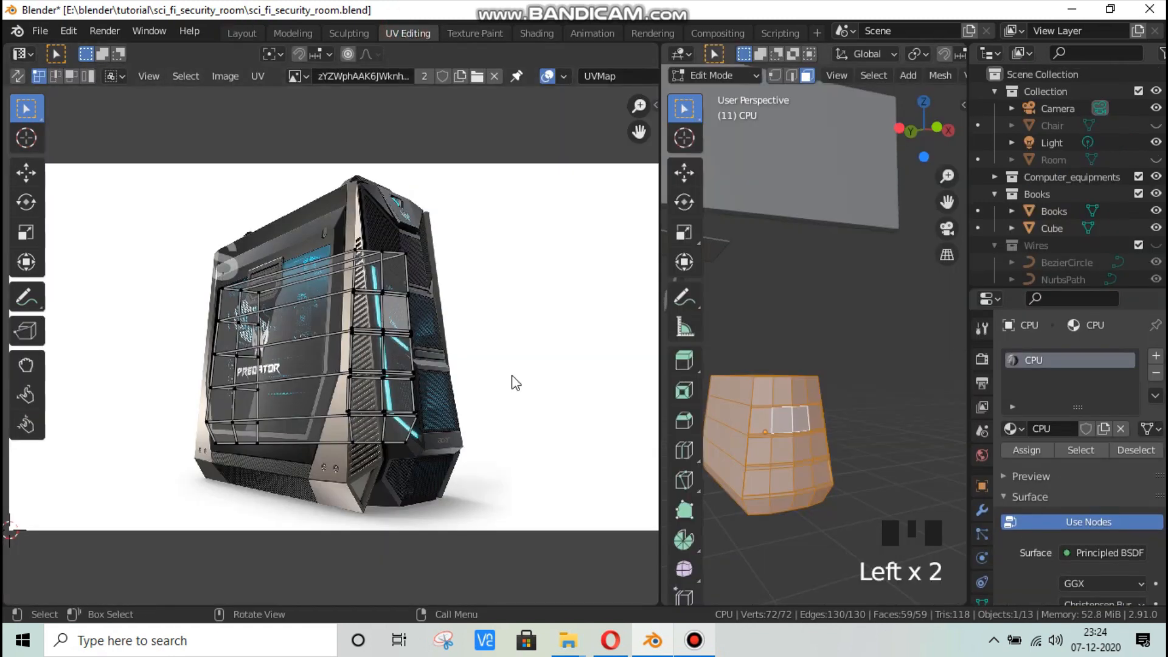
scroll(862, 364, "down", 3)
middle_click_drag(801, 425, 803, 440)
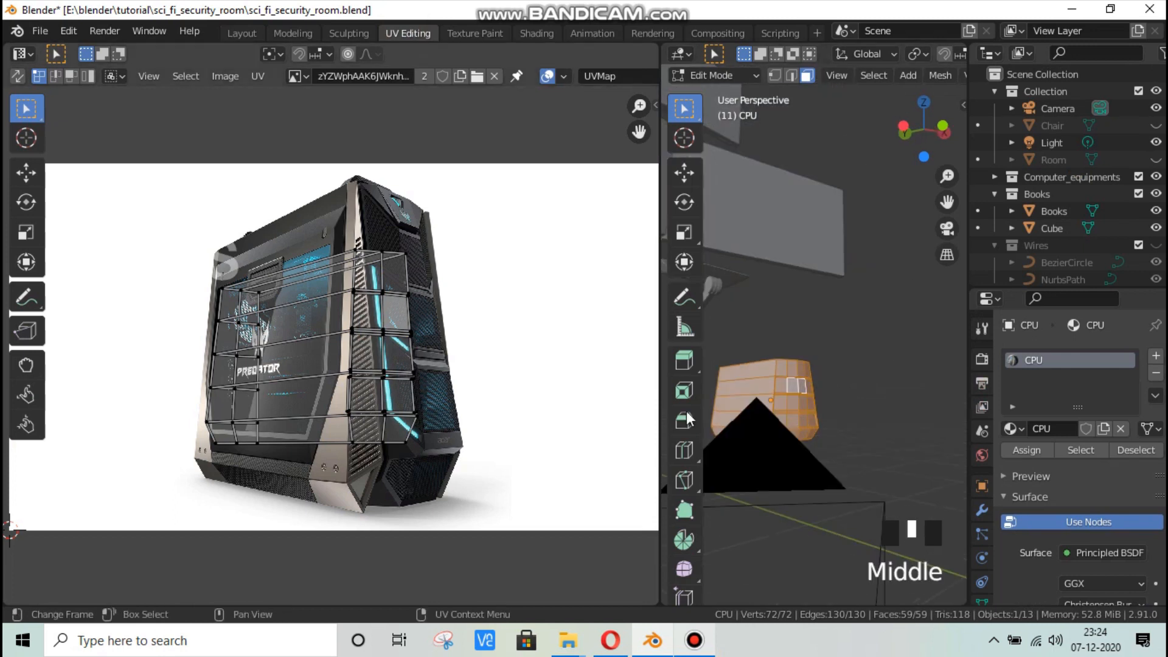
scroll(803, 439, "up", 2)
left_click(981, 511)
left_click(1080, 385)
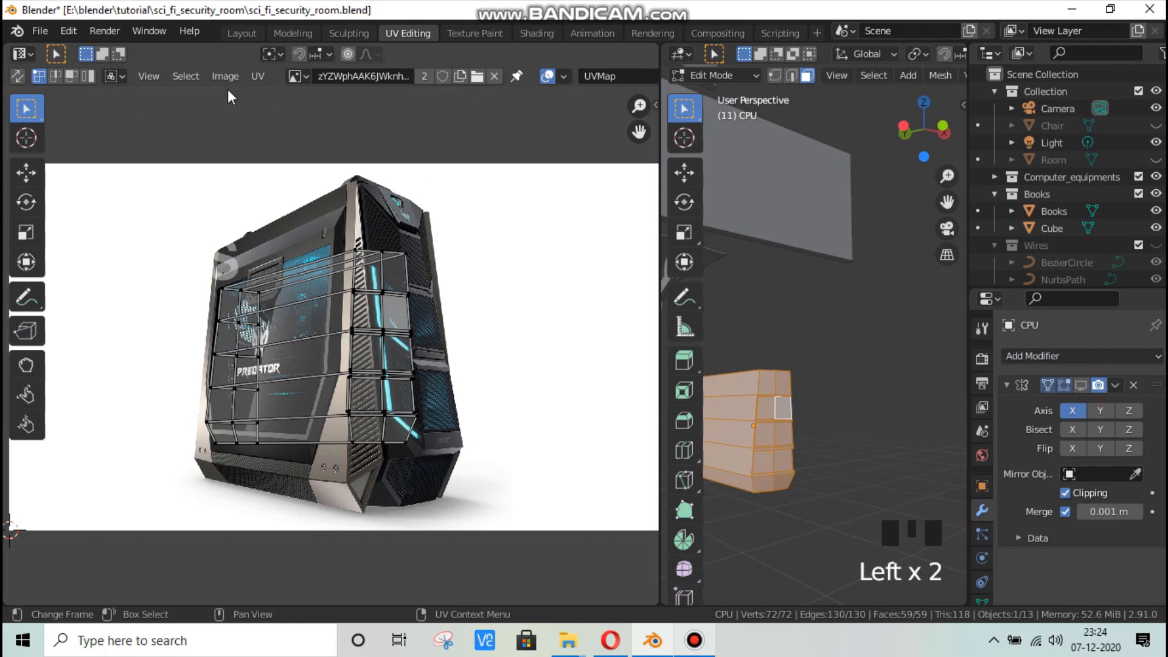
Step: Turn on UV sync selection, then scale up and move the CPU's UVs over the case in the photo
left_click(20, 77)
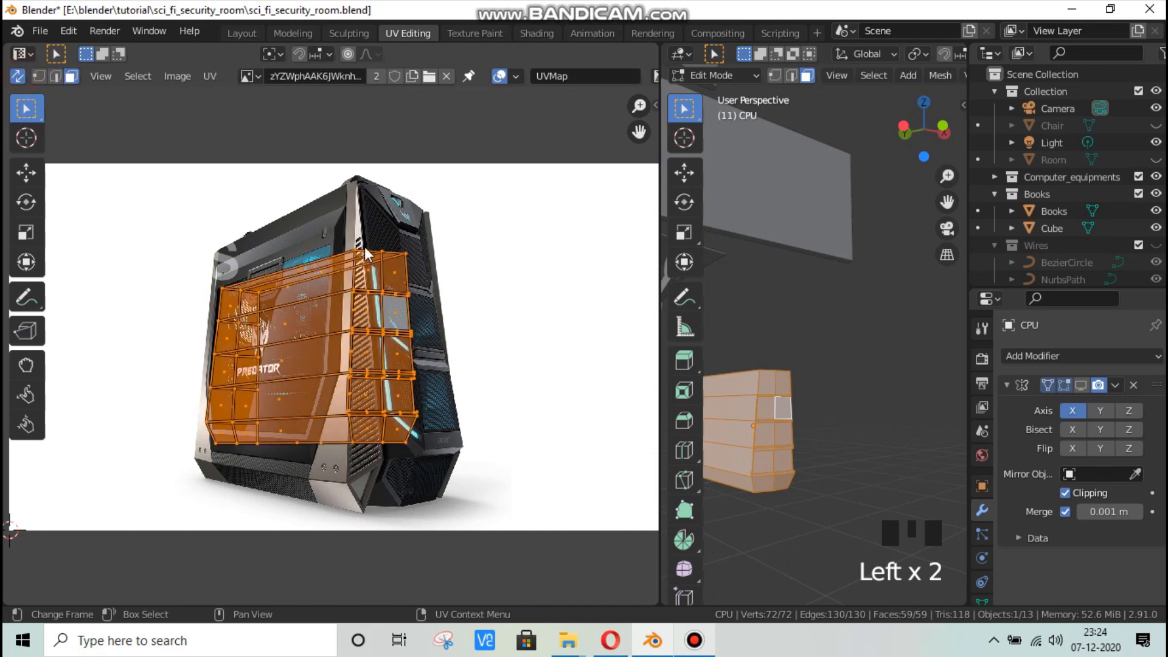
key("s")
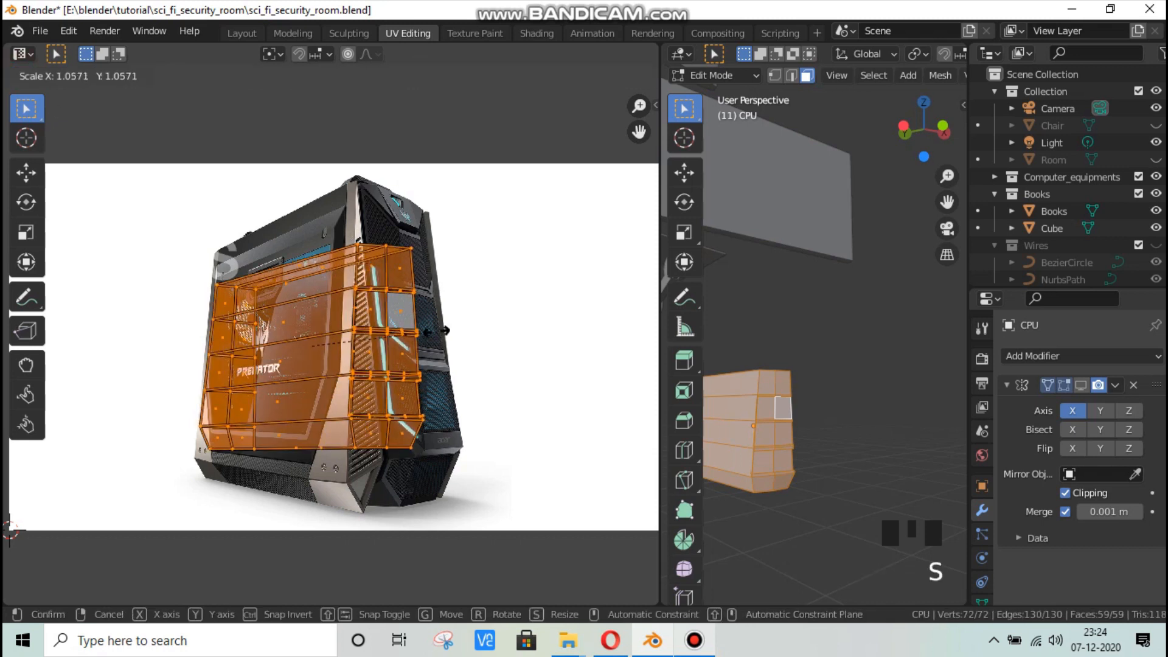
left_click(450, 336)
key("g")
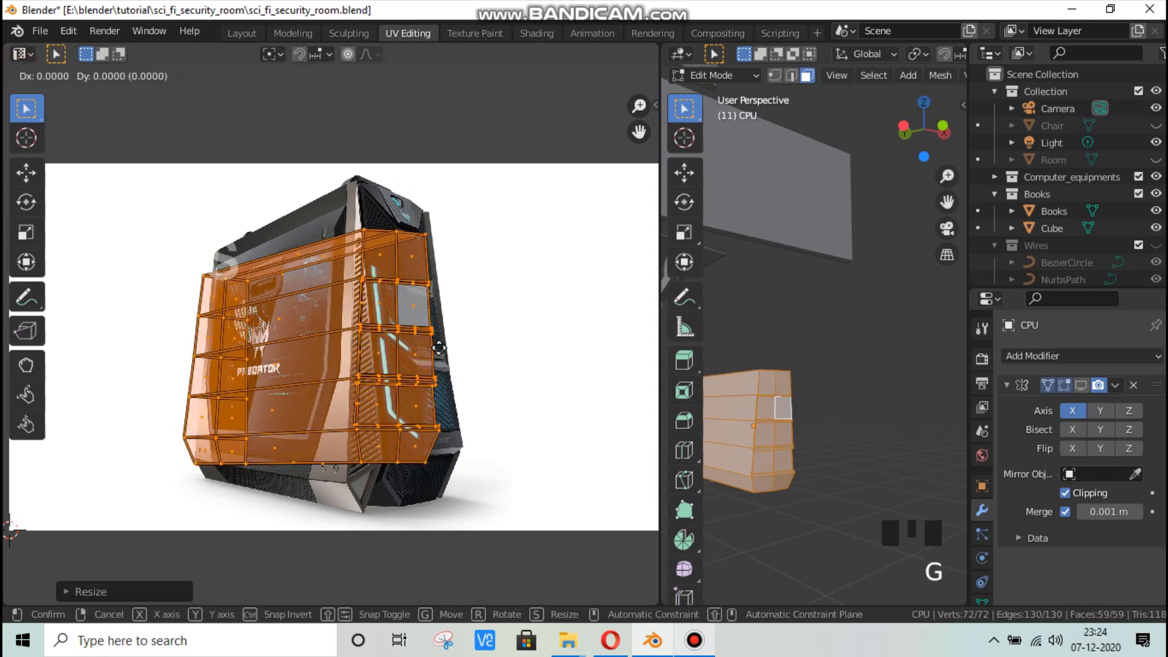
left_click(459, 277)
Step: Switch to vertex selection and move the UV vertices at the rear of the top edge onto the case's upper rear corner
left_click_drag(456, 263, 108, 221)
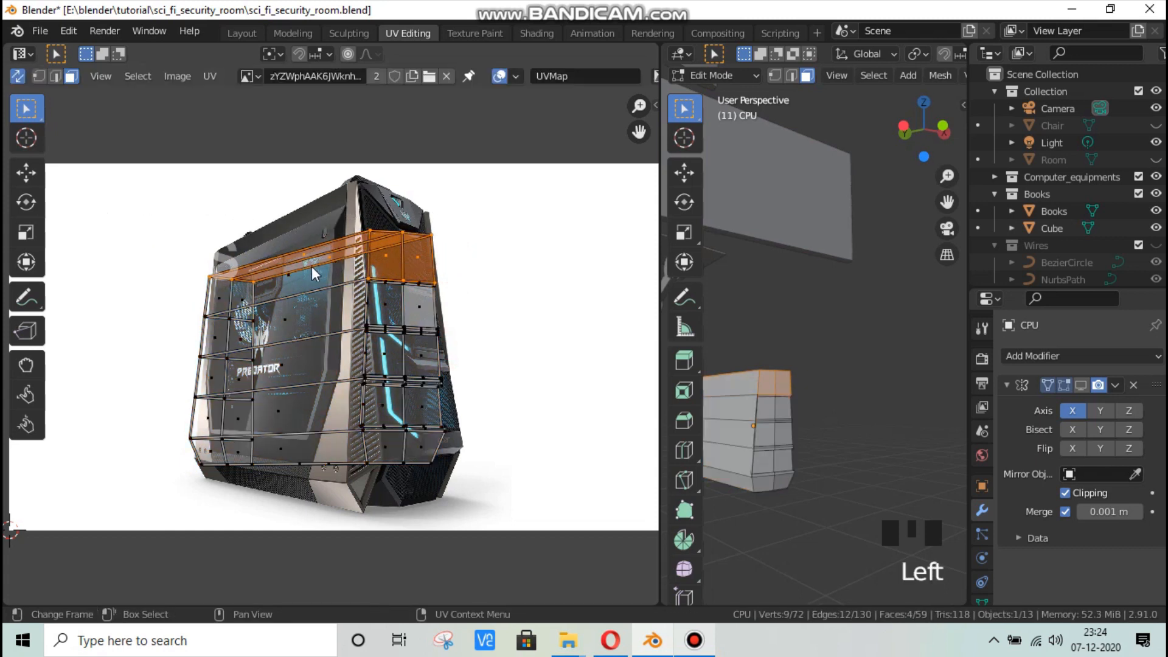
left_click(308, 253)
left_click(353, 290, "shift")
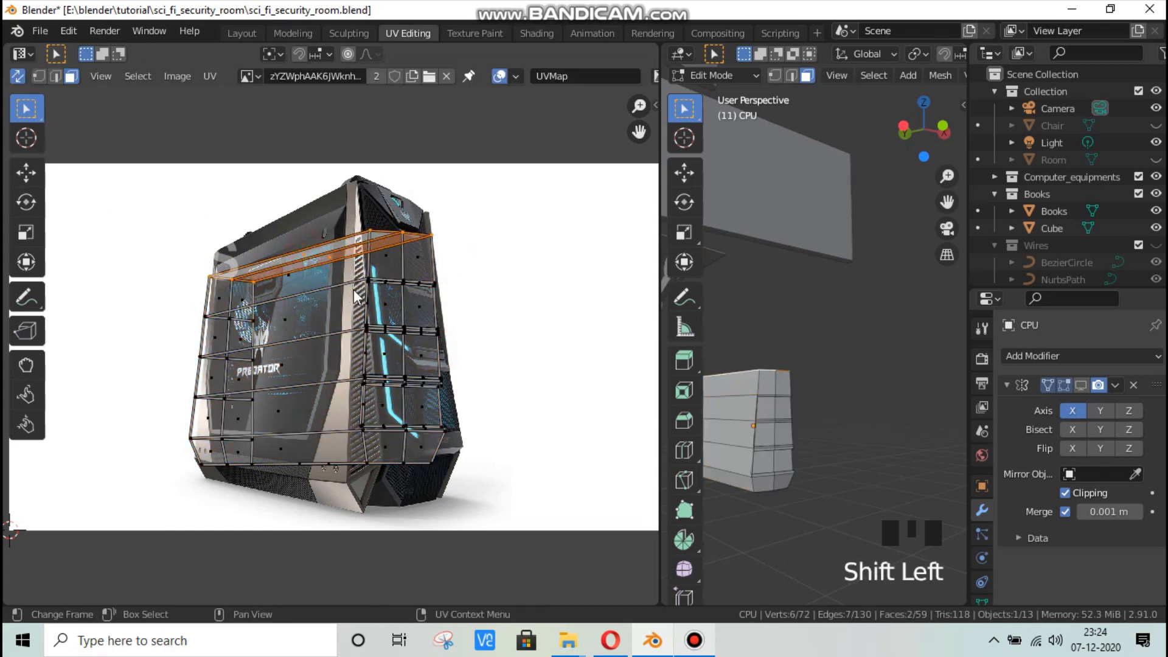
key("g")
left_click(233, 298)
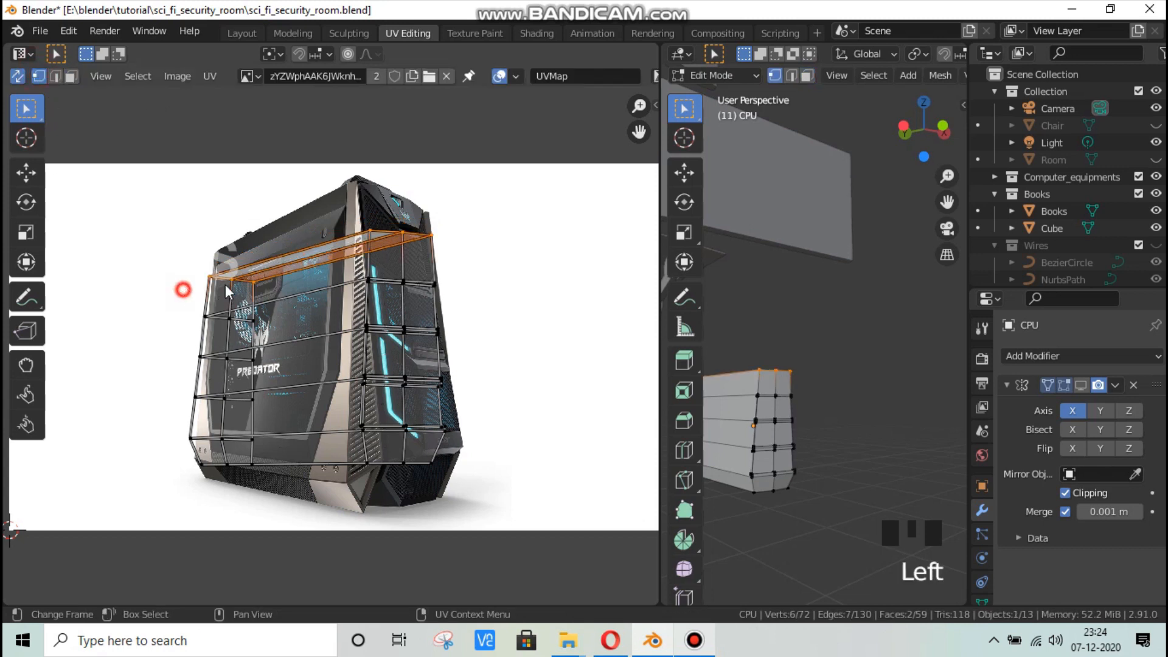
left_click_drag(226, 290, 356, 200)
left_click_drag(283, 193, 283, 193)
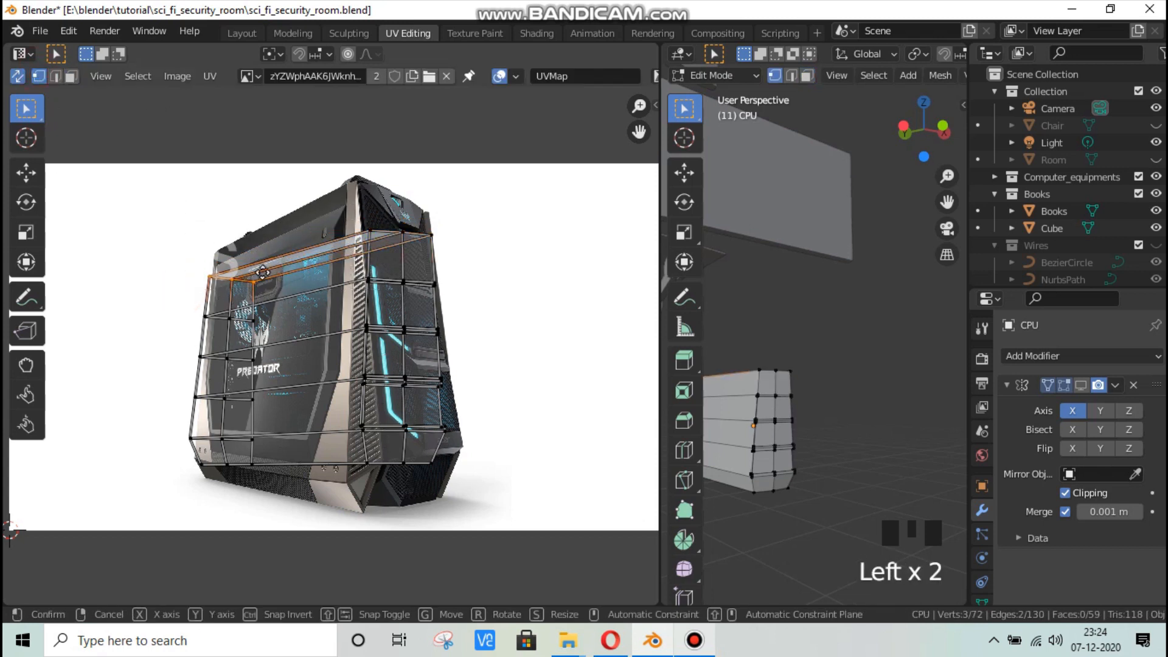
key("g")
left_click(261, 264)
Step: Move the front top UV vertices up and fit them one by one to the upper front edge of the case
left_click_drag(353, 195, 447, 250)
key("g")
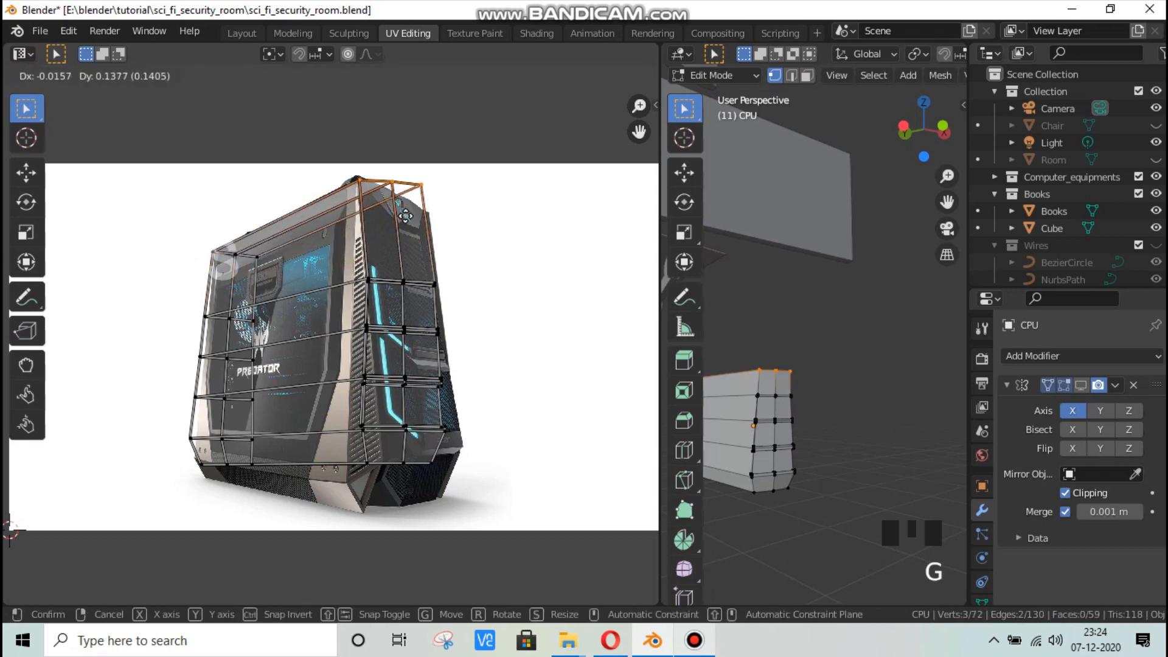
left_click(406, 219)
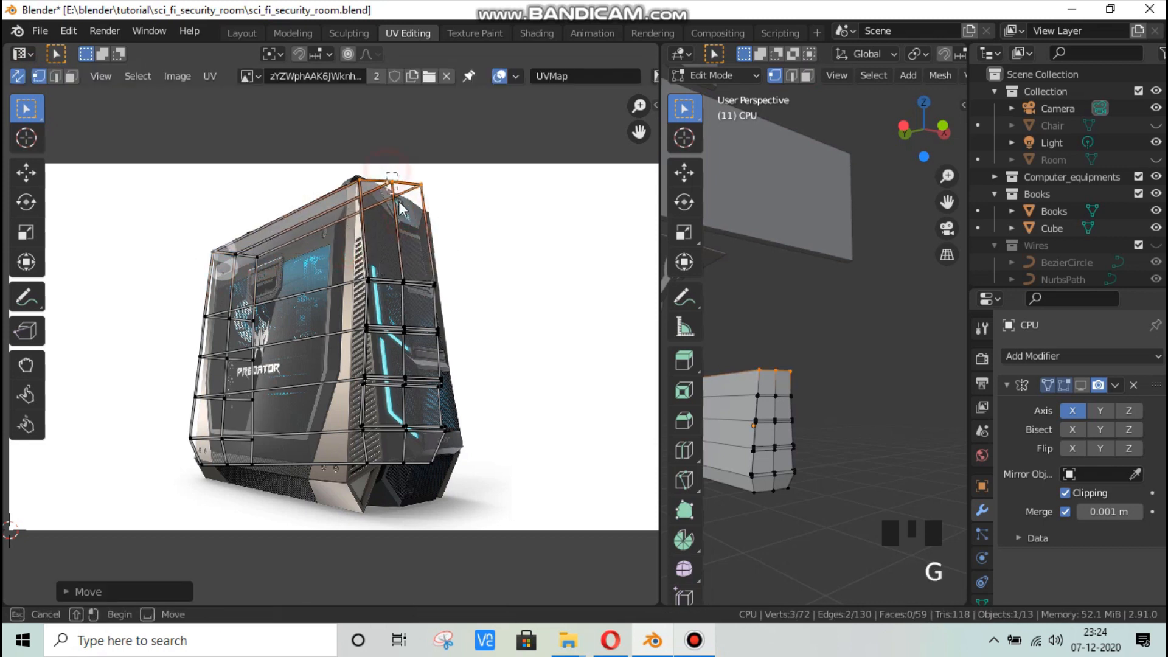
key("g")
left_click_drag(399, 202, 443, 217)
left_click(399, 205)
key("g")
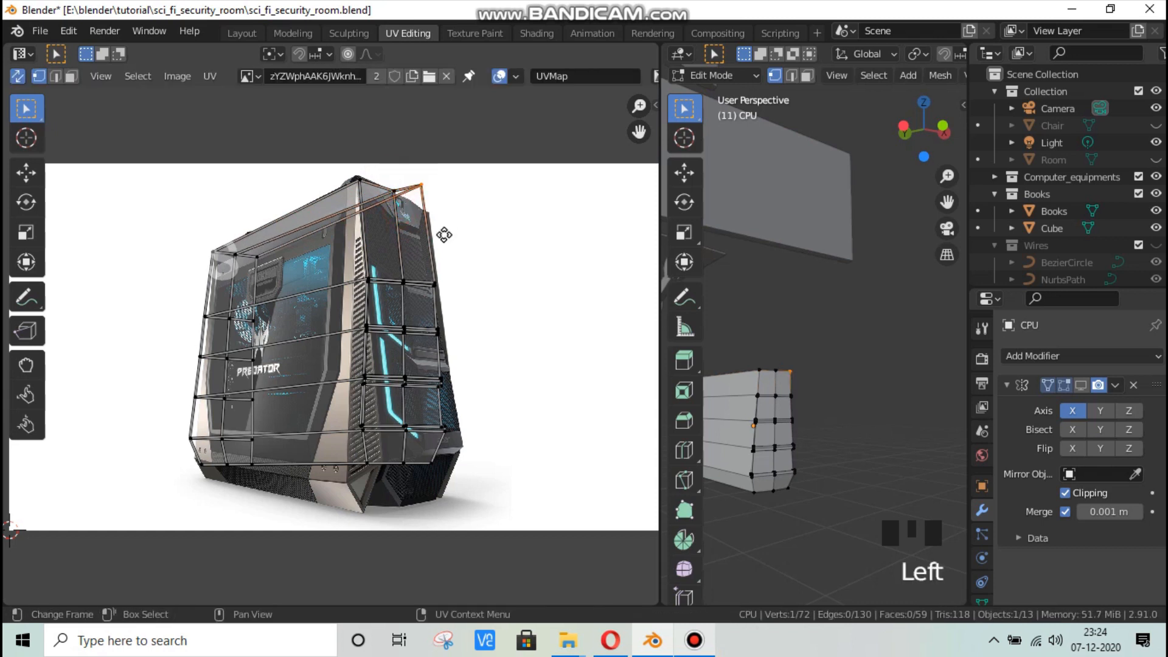
left_click(450, 239)
Step: Move the UV vertices of the outer front edge, row by row, onto the far front edge of the case in the photo
left_click_drag(453, 315, 435, 346)
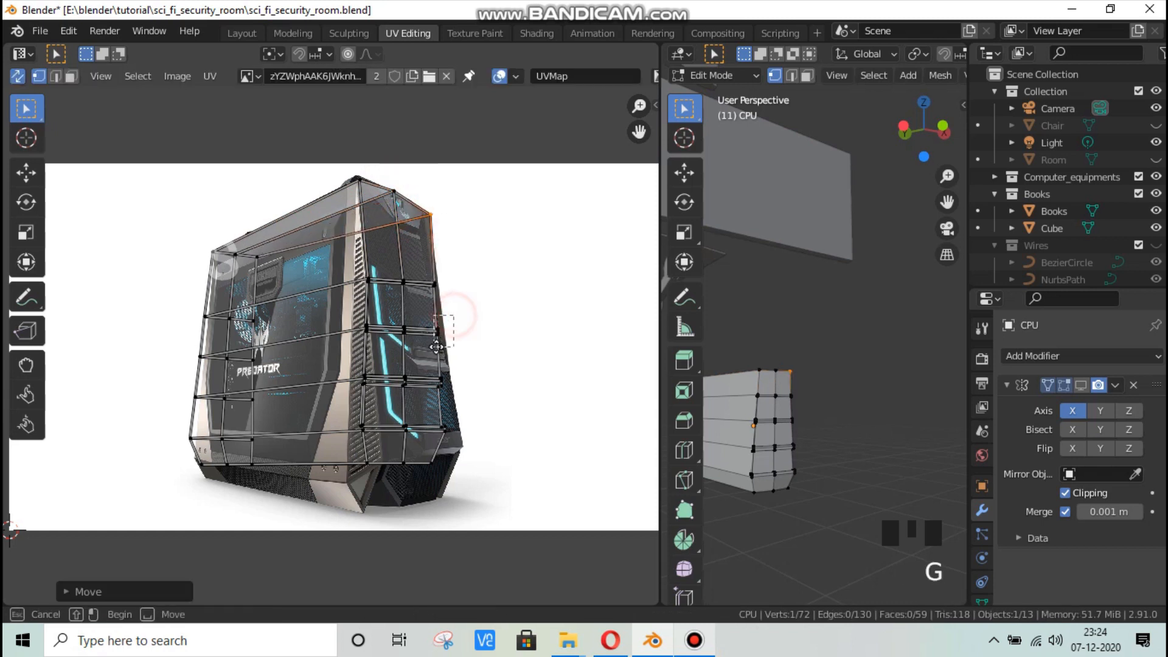
key("g")
left_click(444, 344)
left_click_drag(450, 272, 427, 298)
key("g")
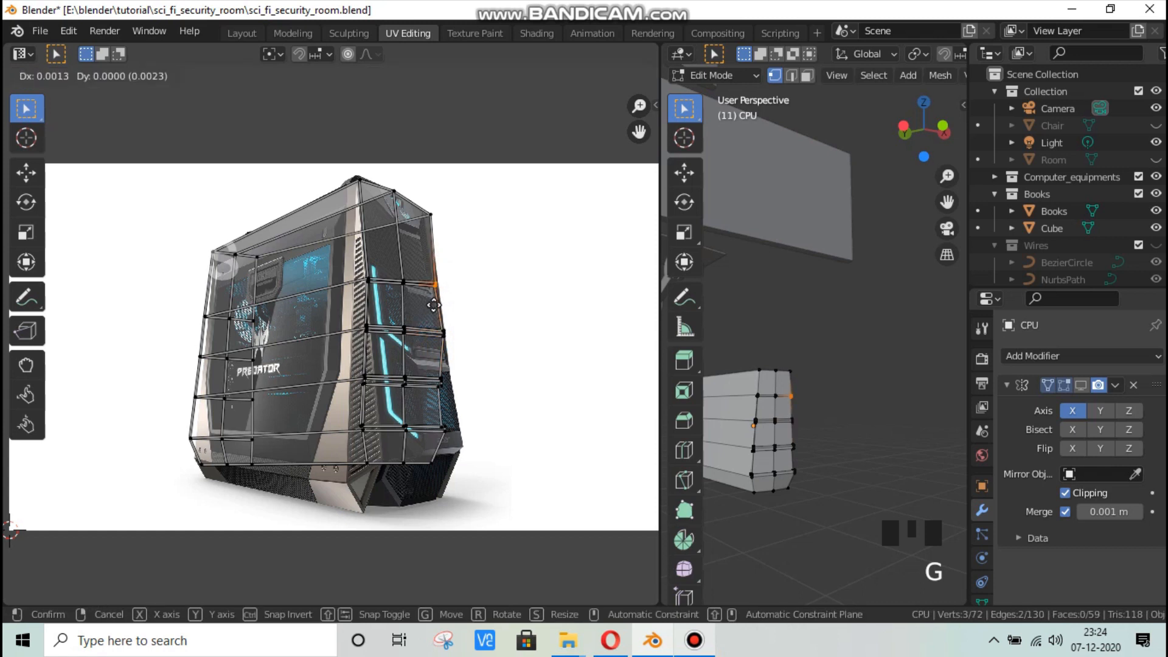
left_click(433, 305)
left_click_drag(423, 363, 465, 439)
key("g")
left_click(468, 403)
key("g")
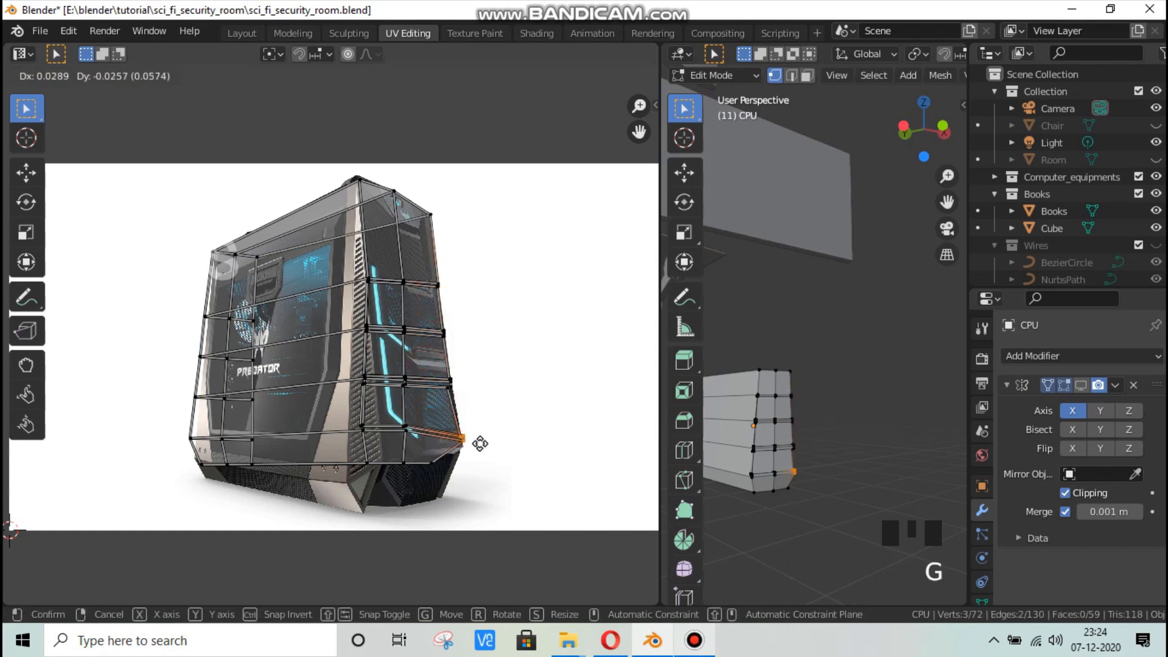
left_click(479, 444)
Step: Pull the three front bottom UV vertices down onto the lower front edge and corners of the case
left_click(352, 456)
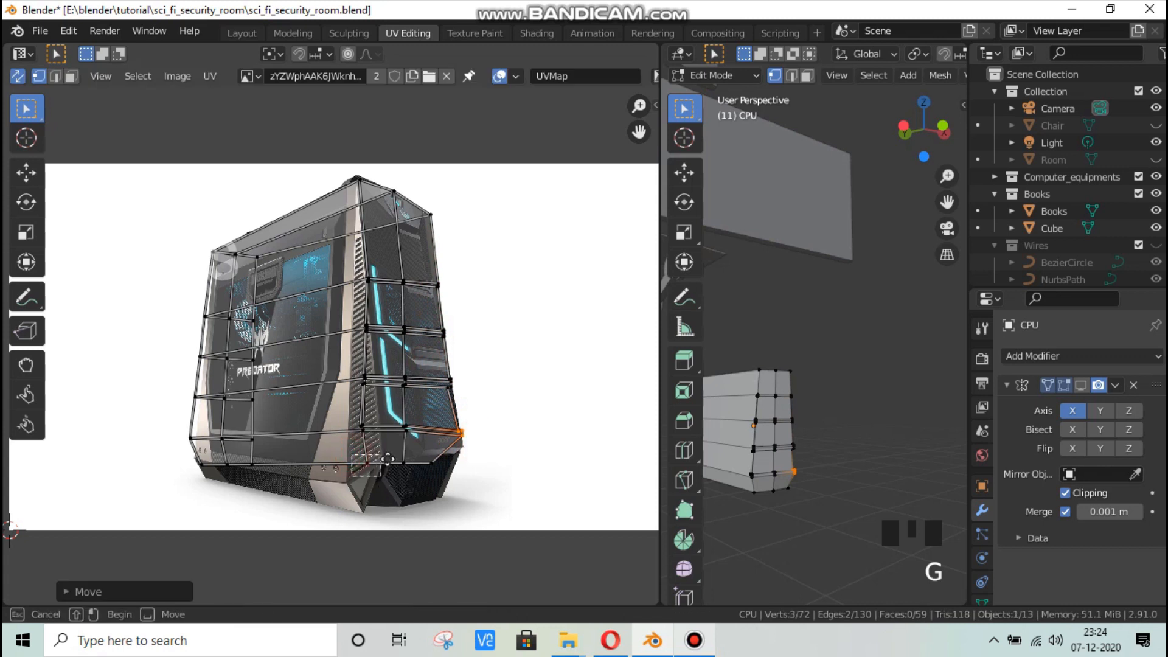
key("g")
left_click(382, 511)
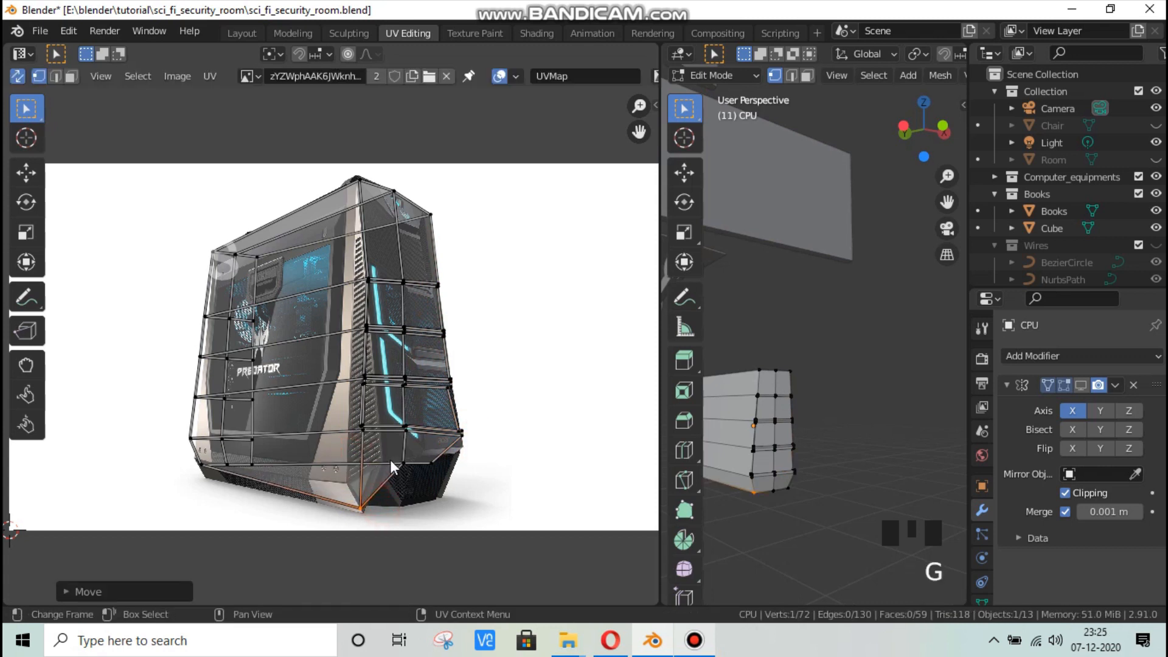
left_click_drag(410, 476, 447, 485)
key("g")
left_click(406, 516)
key("g")
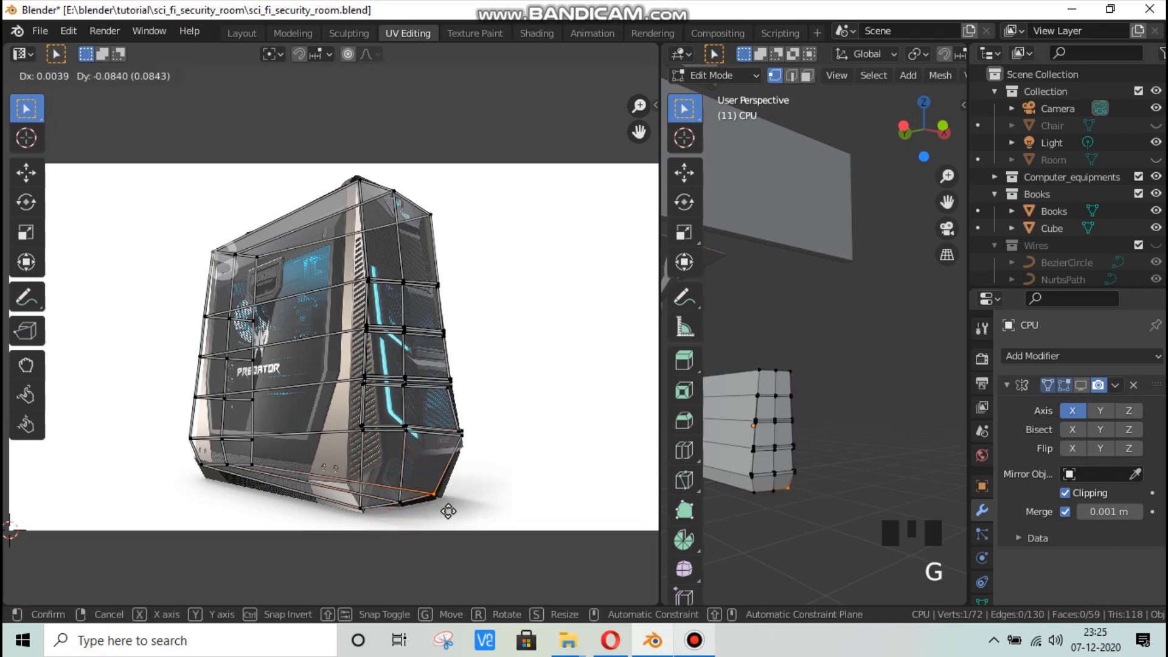
left_click(451, 511)
Step: Fine-tune the lower-middle row's UV vertex on the outer front edge so it sits on the case outline
left_click_drag(436, 401, 450, 399)
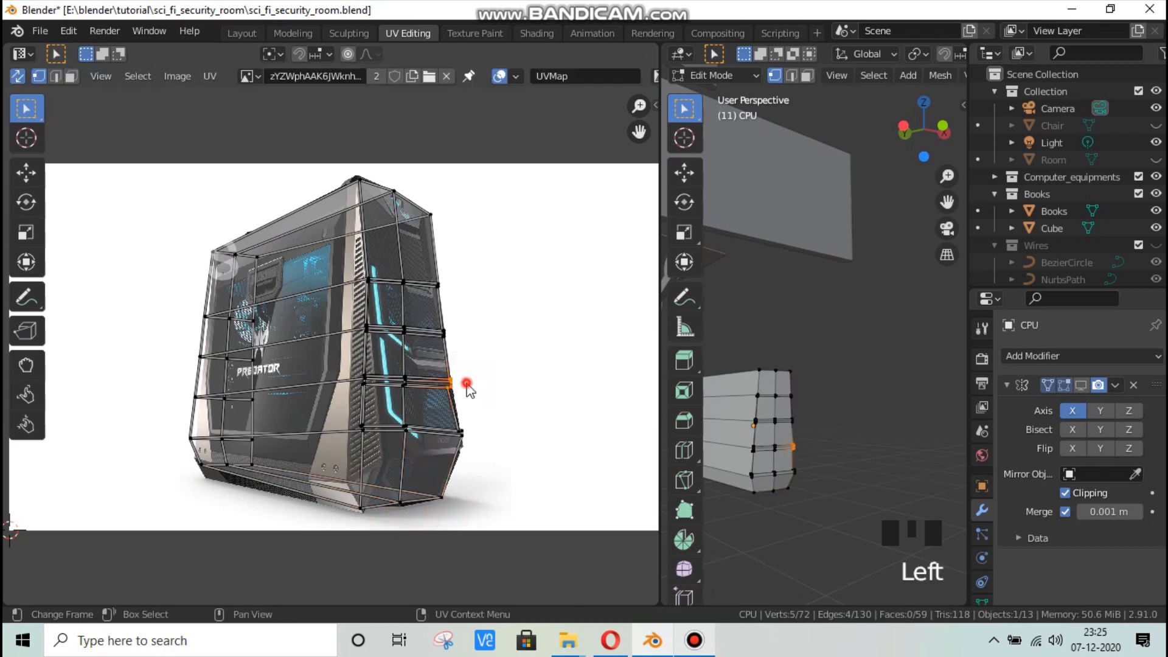
key("g")
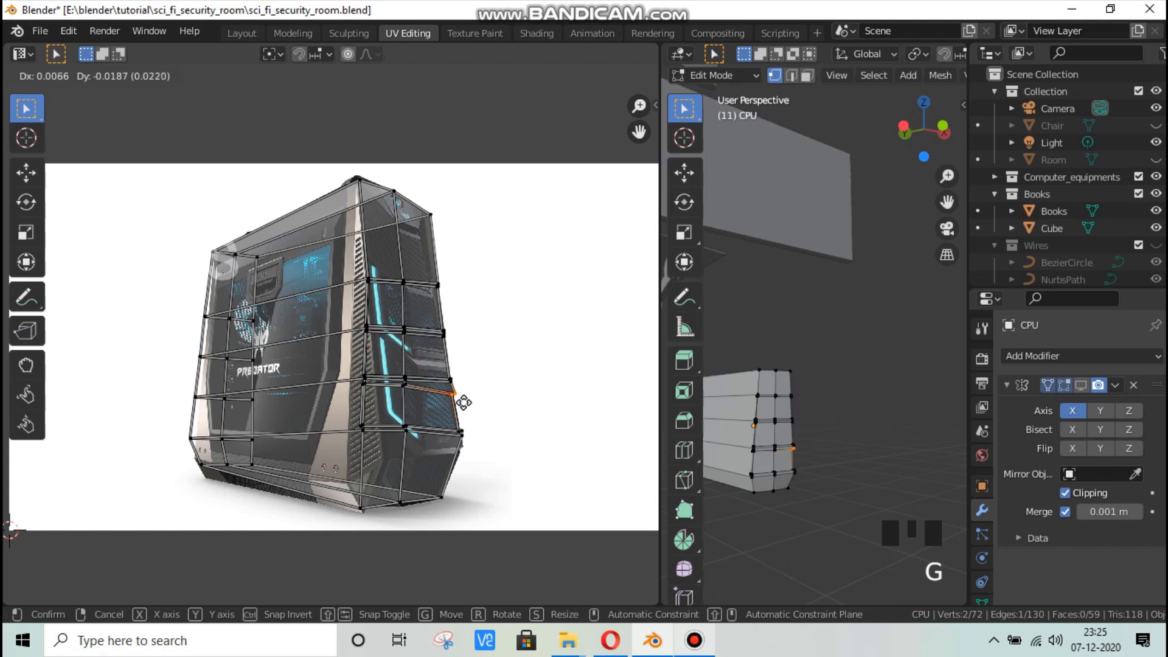
left_click(464, 402)
scroll(518, 448, "up", 5)
left_click(639, 461)
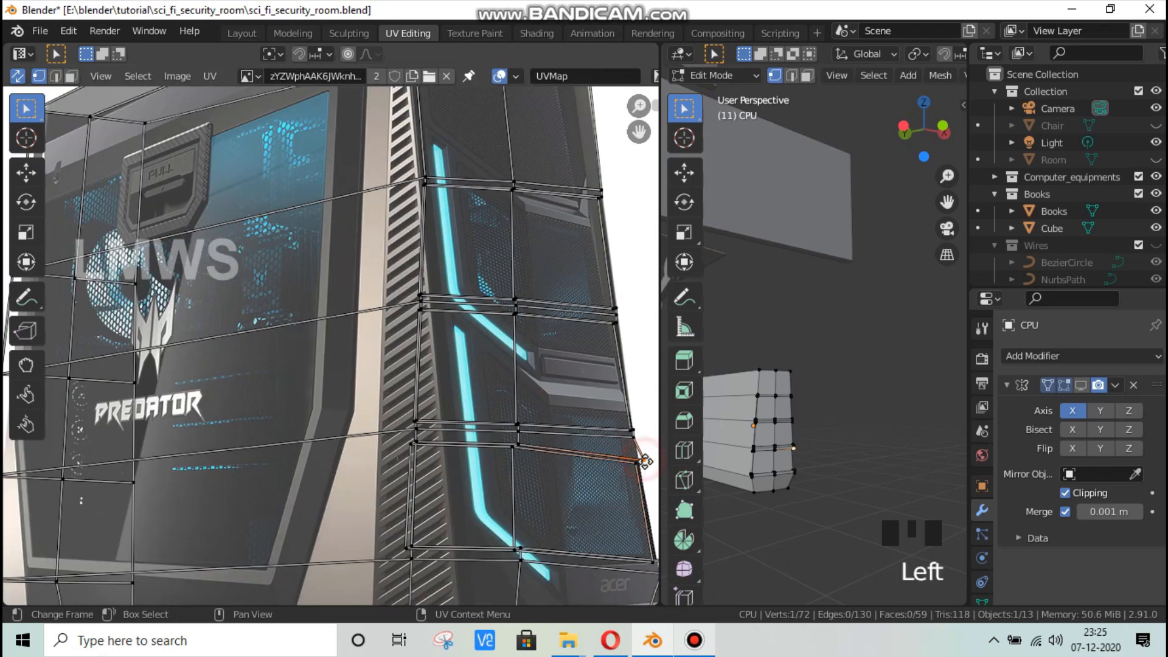
key("g")
left_click(639, 454)
left_click(694, 640)
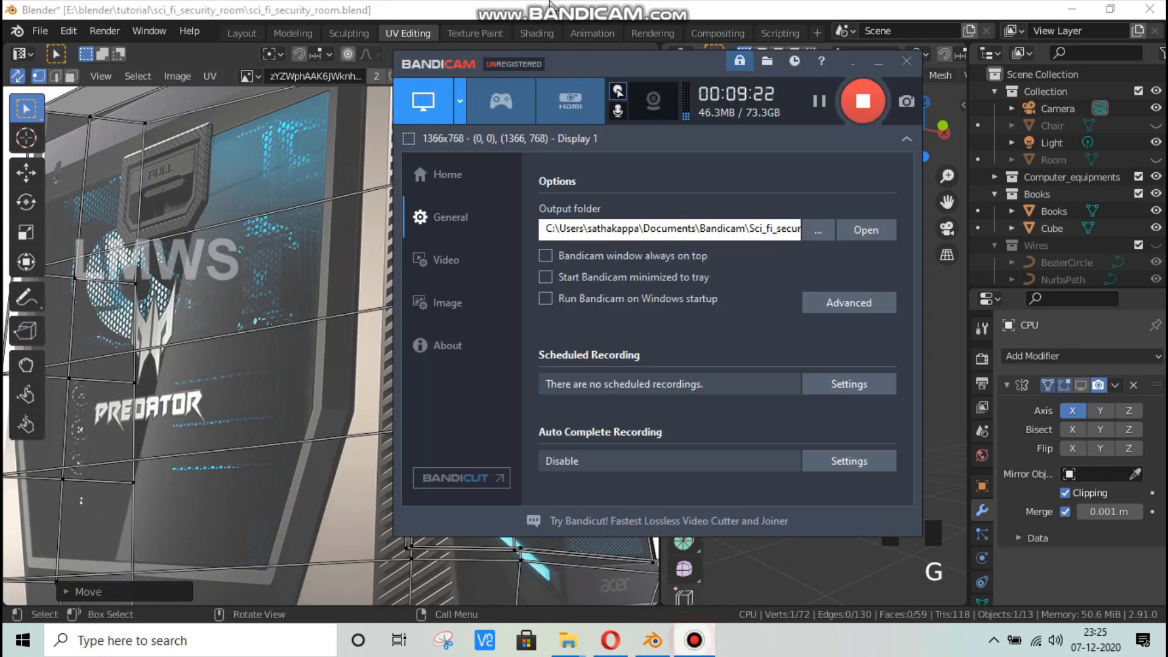
left_click(694, 639)
scroll(441, 357, "down", 5)
scroll(498, 359, "up", 4)
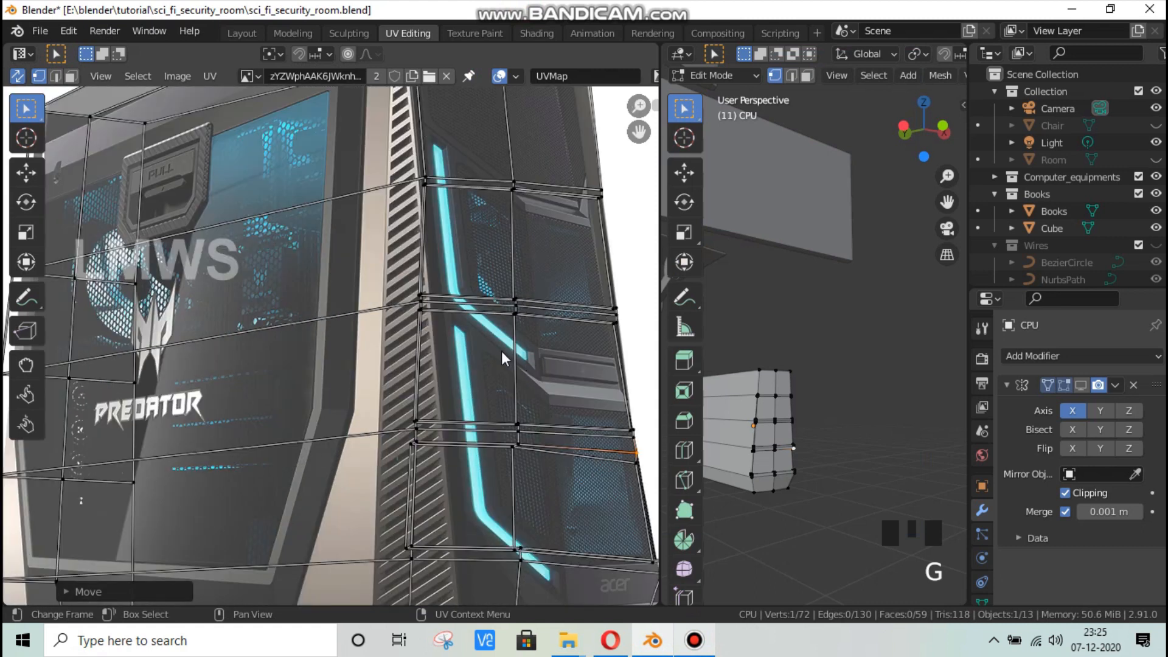
Step: Fit the rear-edge UV vertices of the lower rows onto the case's rear edge, starting with the lower rear corner
scroll(501, 352, "down", 4)
scroll(286, 418, "up", 5)
left_click(277, 407)
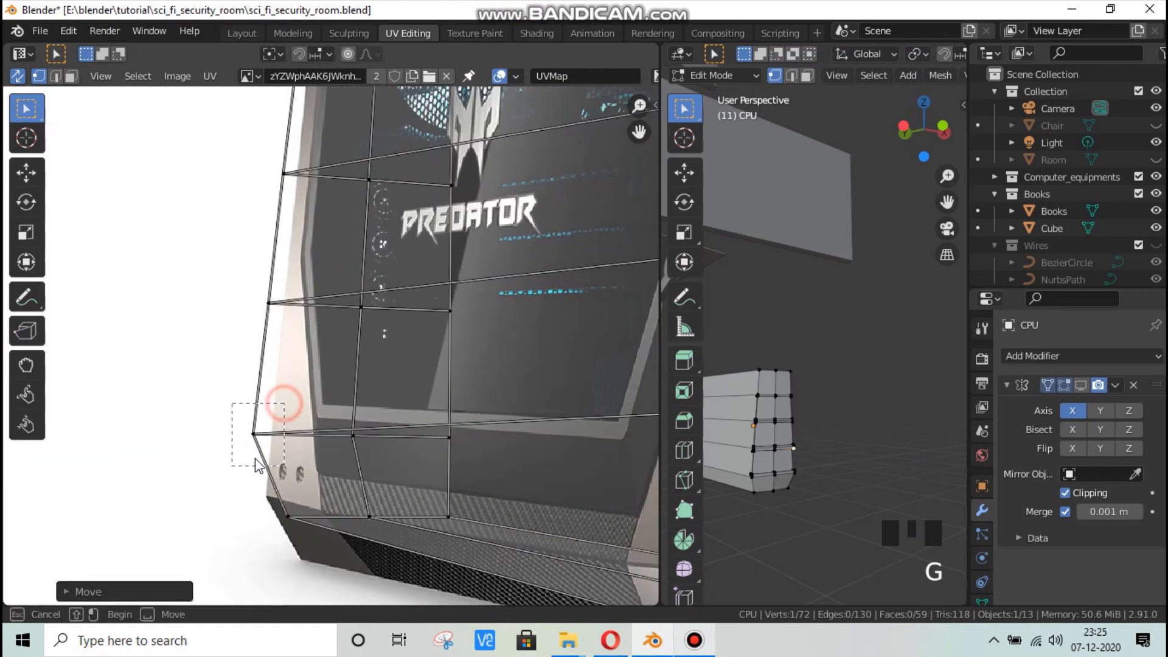
key("g")
left_click(268, 522)
left_click_drag(256, 256, 298, 328)
key("g")
left_click(312, 332)
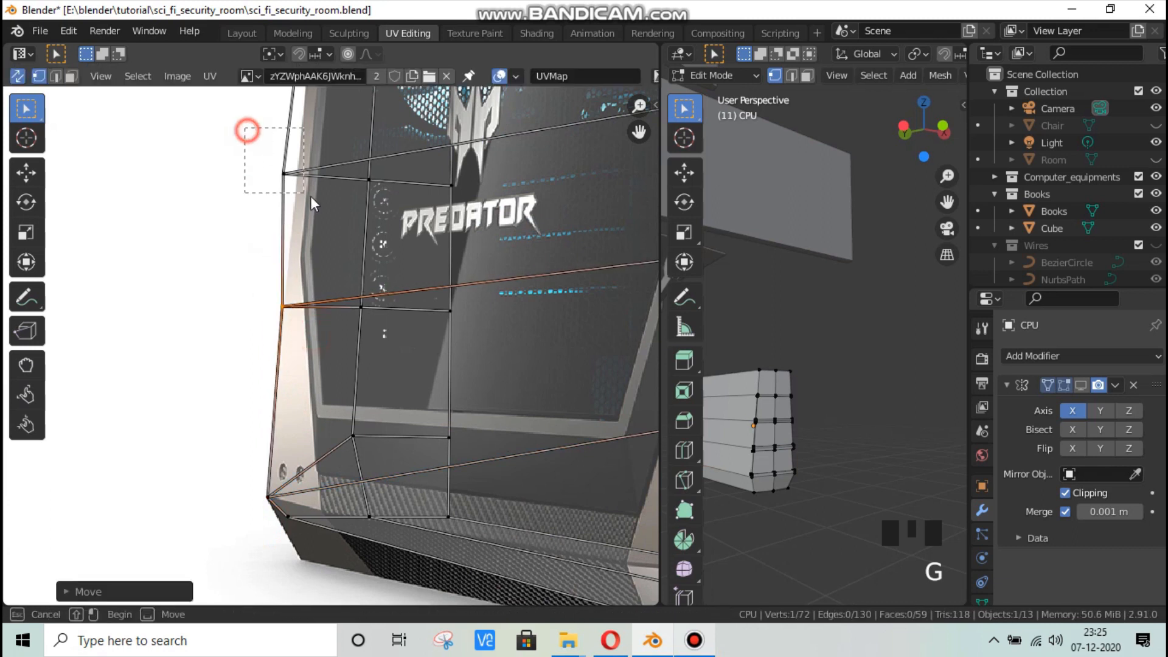
left_click_drag(311, 196, 319, 197)
key("g")
left_click(334, 195)
Step: Move the rear-edge UV vertex of the upper row and the top rear corner vertex onto the case's rear edge
scroll(310, 295, "down", 3)
middle_click_drag(402, 144, 410, 283)
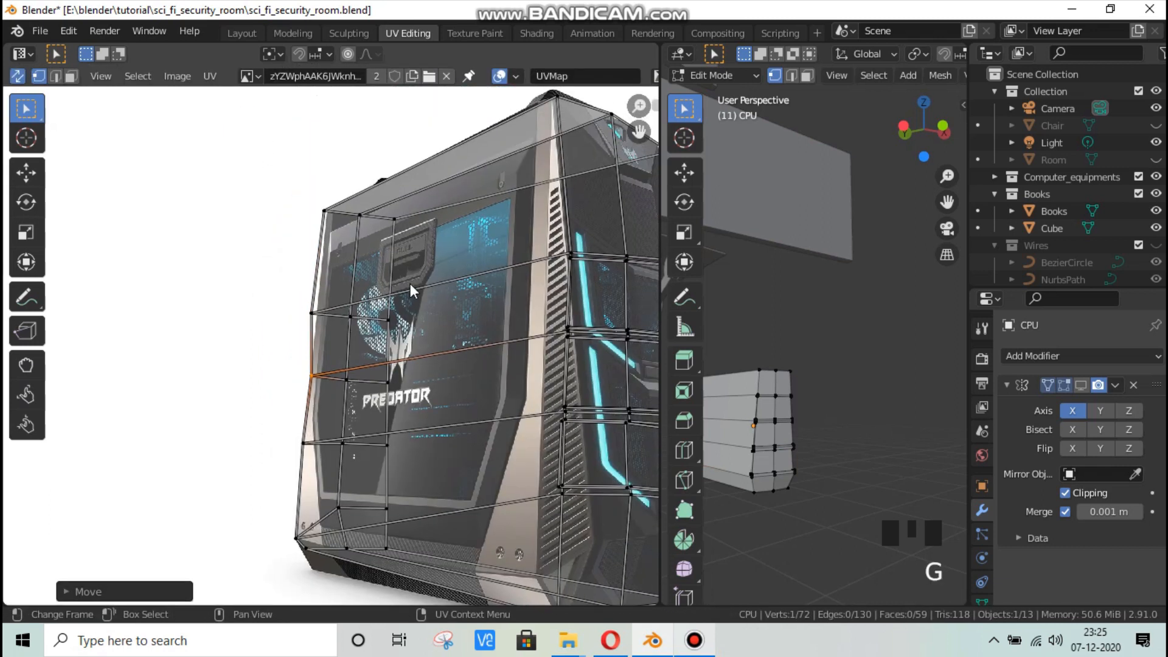
scroll(329, 343, "up", 3)
left_click(243, 240)
key("g")
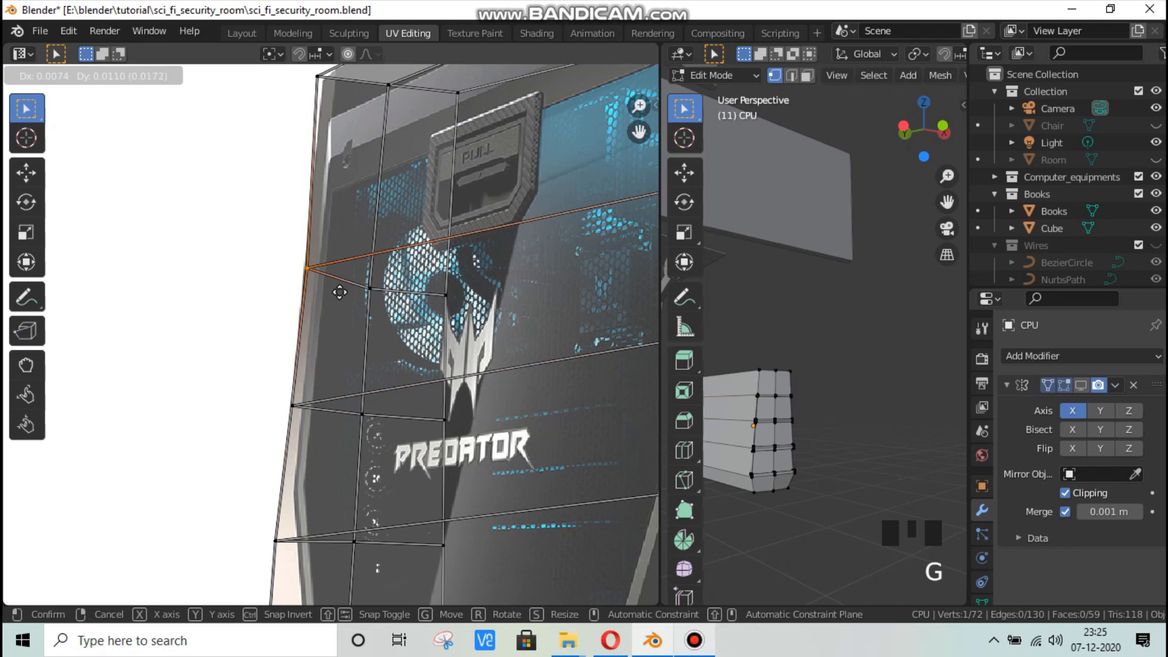
left_click(340, 292)
scroll(310, 334, "down", 1)
middle_click_drag(325, 145, 250, 242)
scroll(250, 242, "up", 2)
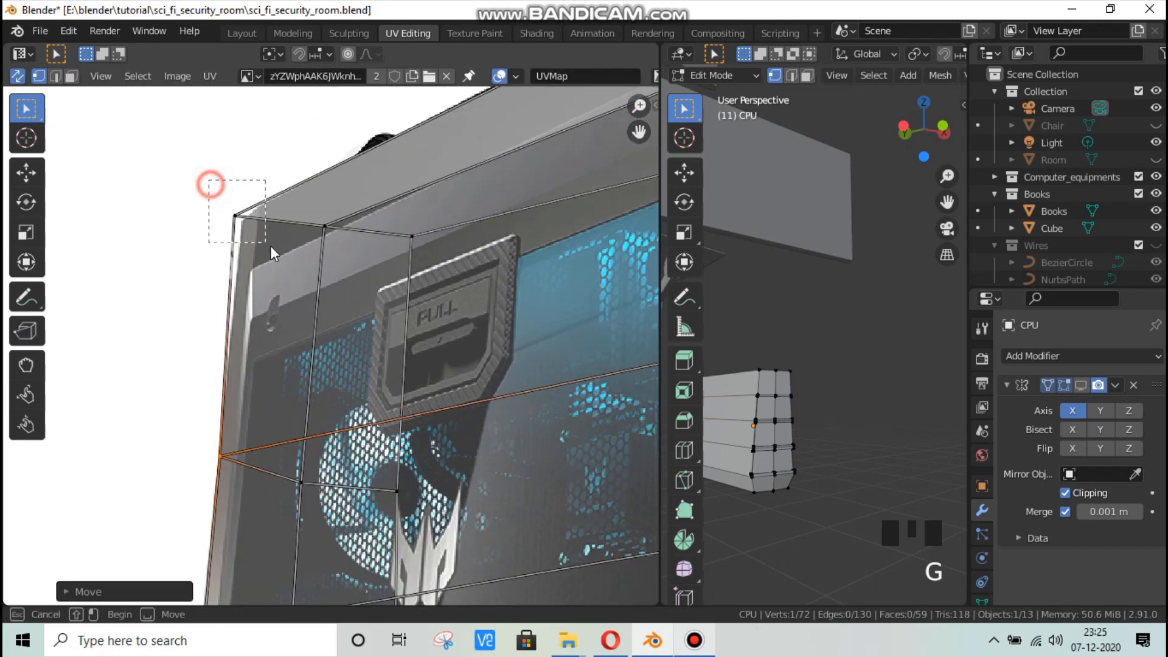
left_click_drag(270, 246, 278, 245)
key("g")
left_click(280, 247)
Step: Move the rear bottom UV vertex down to the case's bottom rear corner and save the file
scroll(272, 274, "down", 4)
middle_click_drag(341, 435, 322, 205)
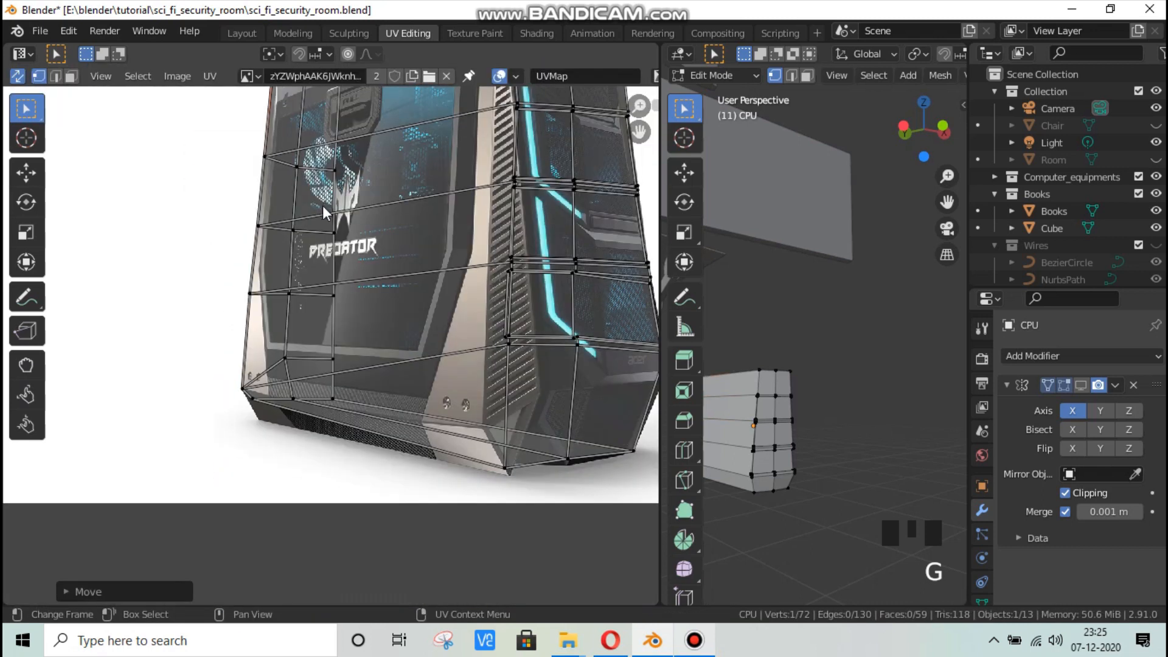
scroll(323, 352, "up", 3)
left_click_drag(199, 416, 207, 414)
key("g")
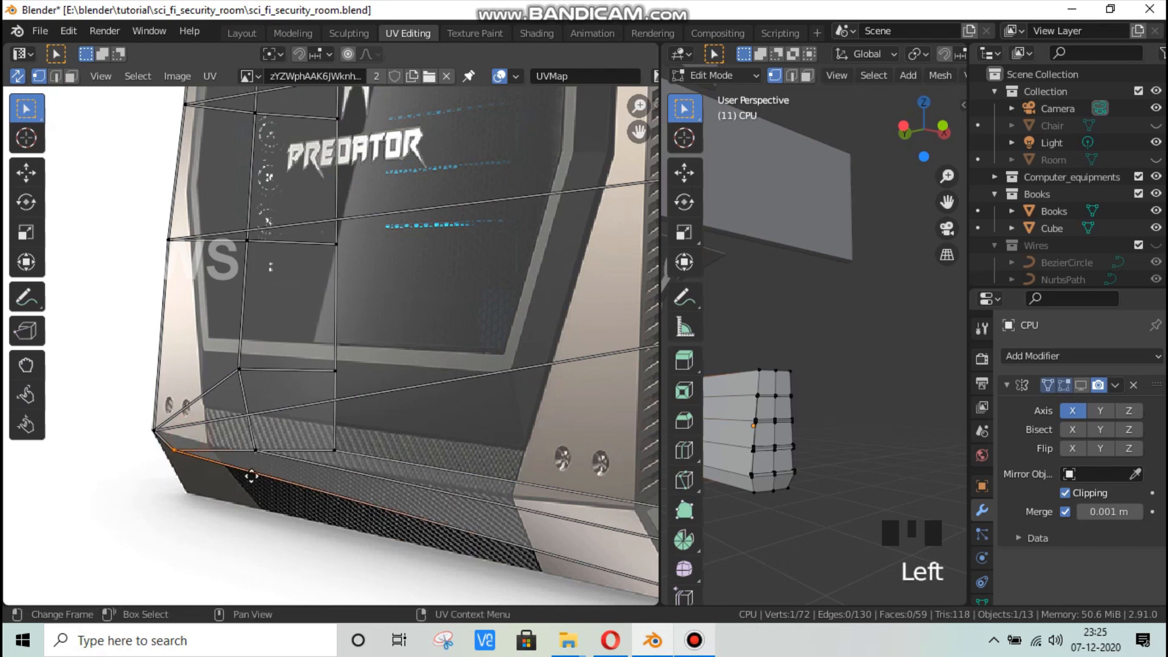
left_click(254, 450)
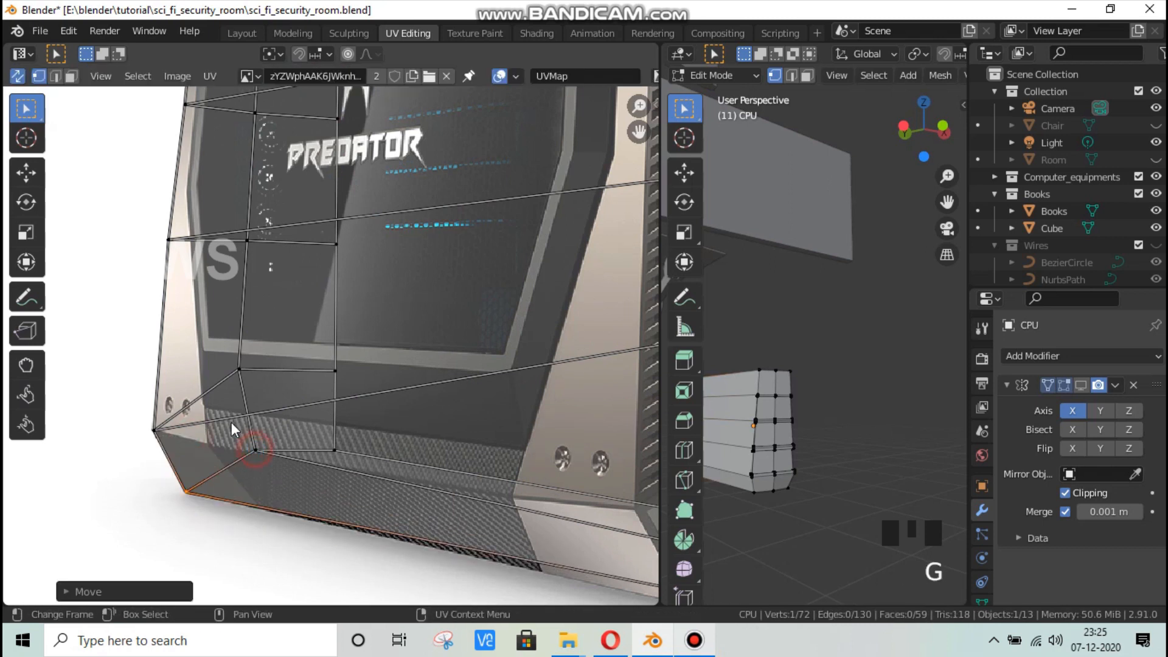
key("Home")
key("ctrl+s")
Step: Return to the Layout workspace, turn the viewport display of the CPU's Mirror modifier back on, and save the file
left_click(250, 32)
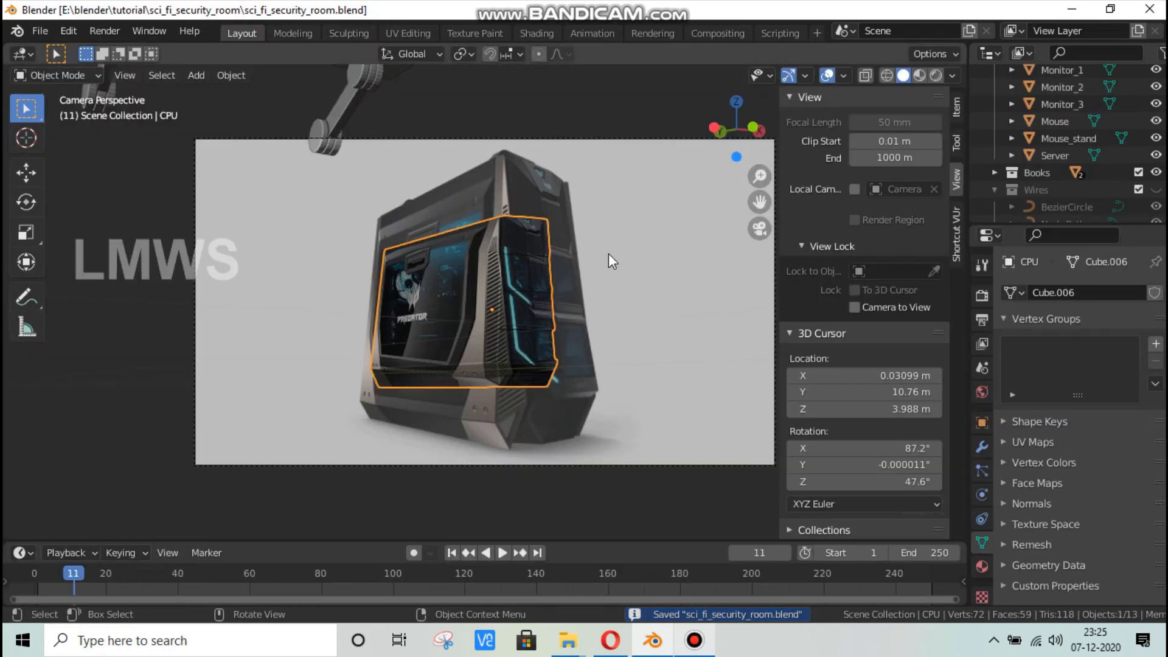
middle_click_drag(528, 282, 571, 296)
scroll(619, 312, "down", 6)
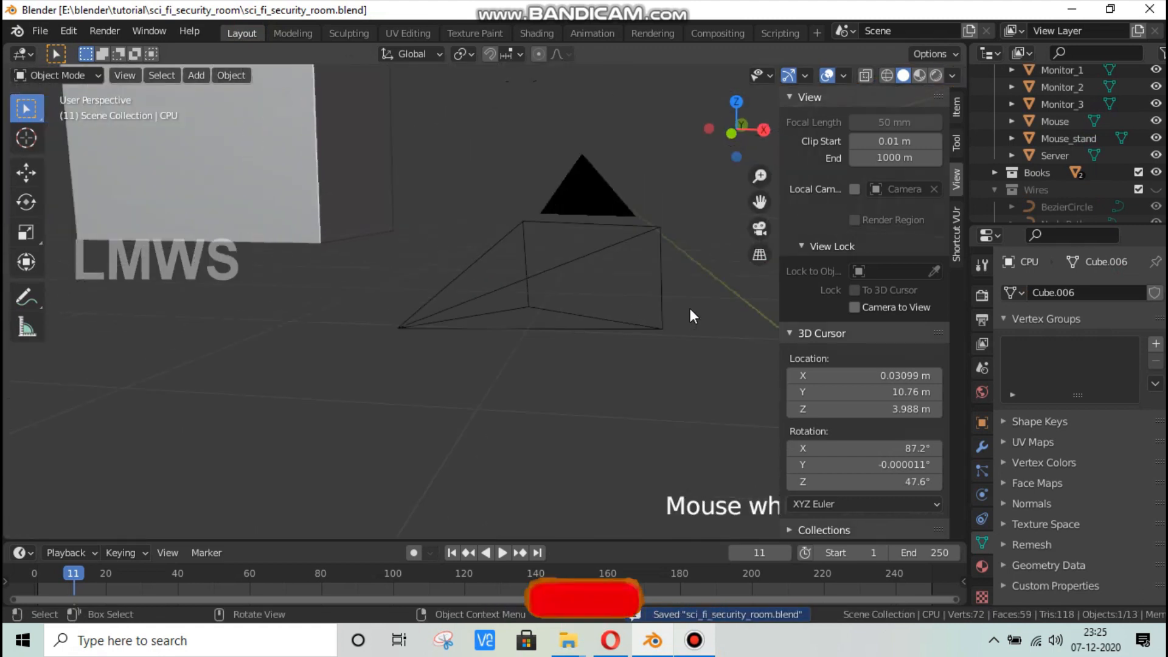
middle_click_drag(690, 308, 82, 354, "shift")
scroll(462, 347, "down", 2)
middle_click_drag(556, 347, 651, 373)
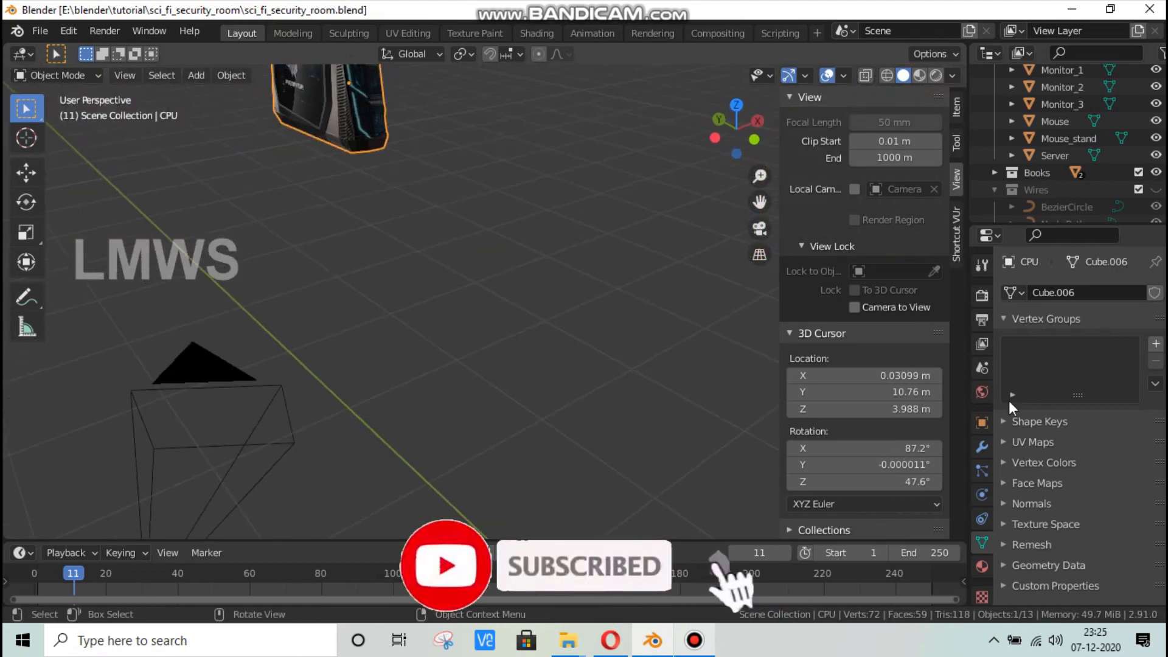
left_click(981, 446)
left_click(1080, 323)
middle_click_drag(352, 282, 349, 242)
key("ctrl+s")
Step: Return to camera view, lock the camera to the view, pull it back from the CPU, and select the camera
key("KP_0")
key("n")
key("n")
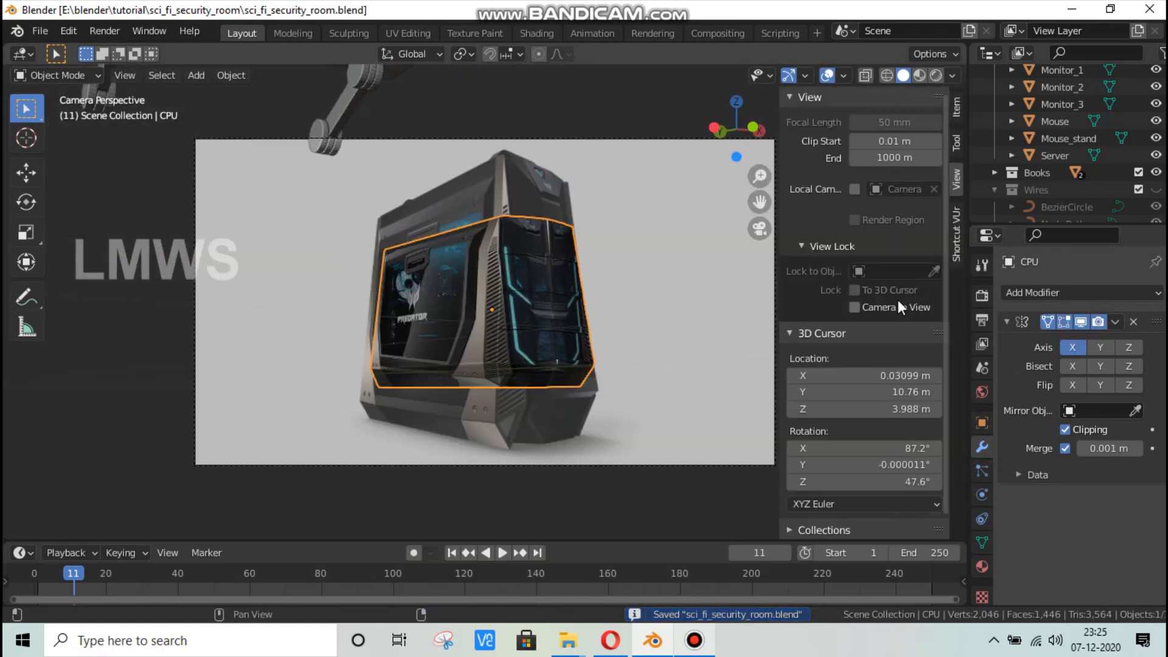
scroll(593, 355, "up", 6)
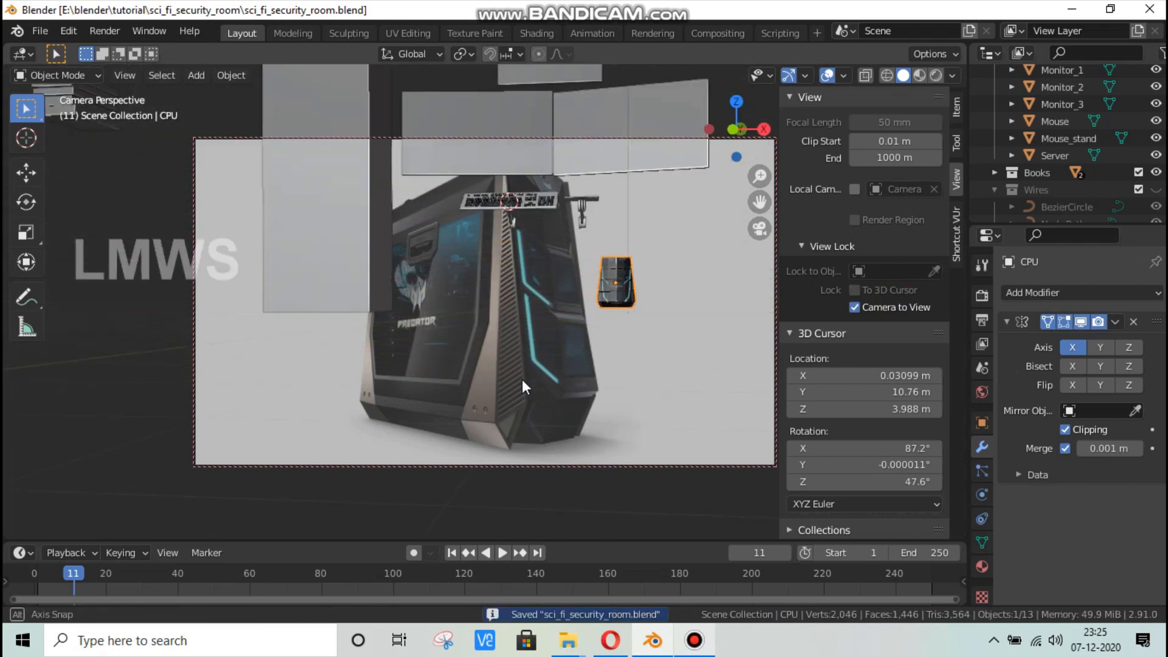
left_click(981, 540)
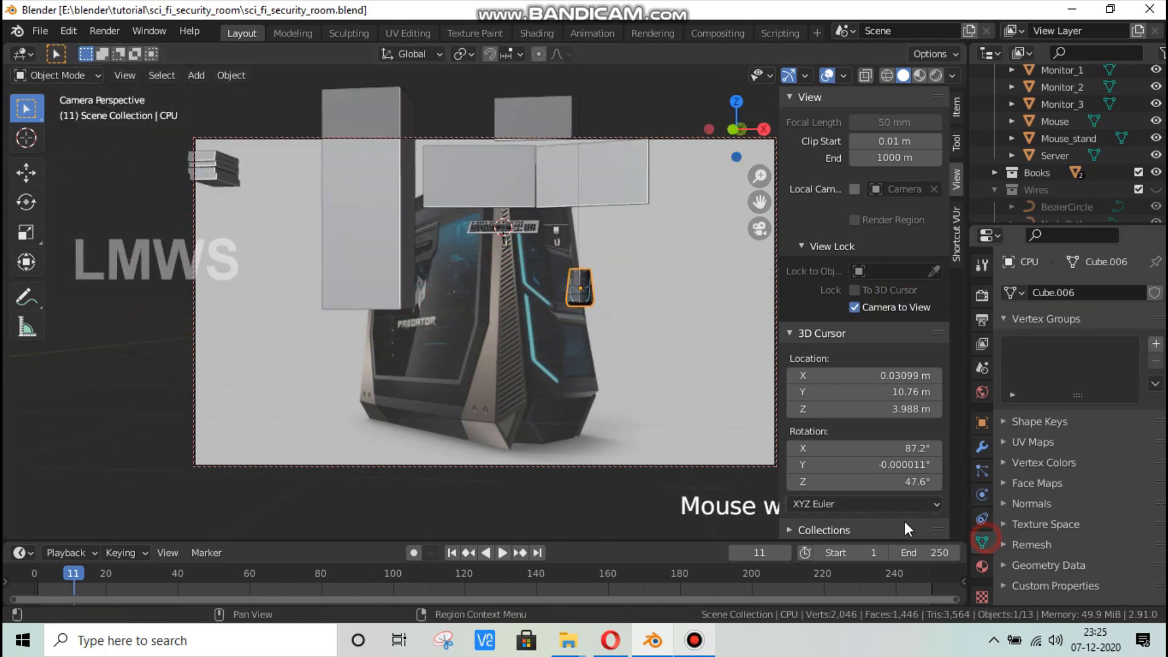
left_click(625, 464)
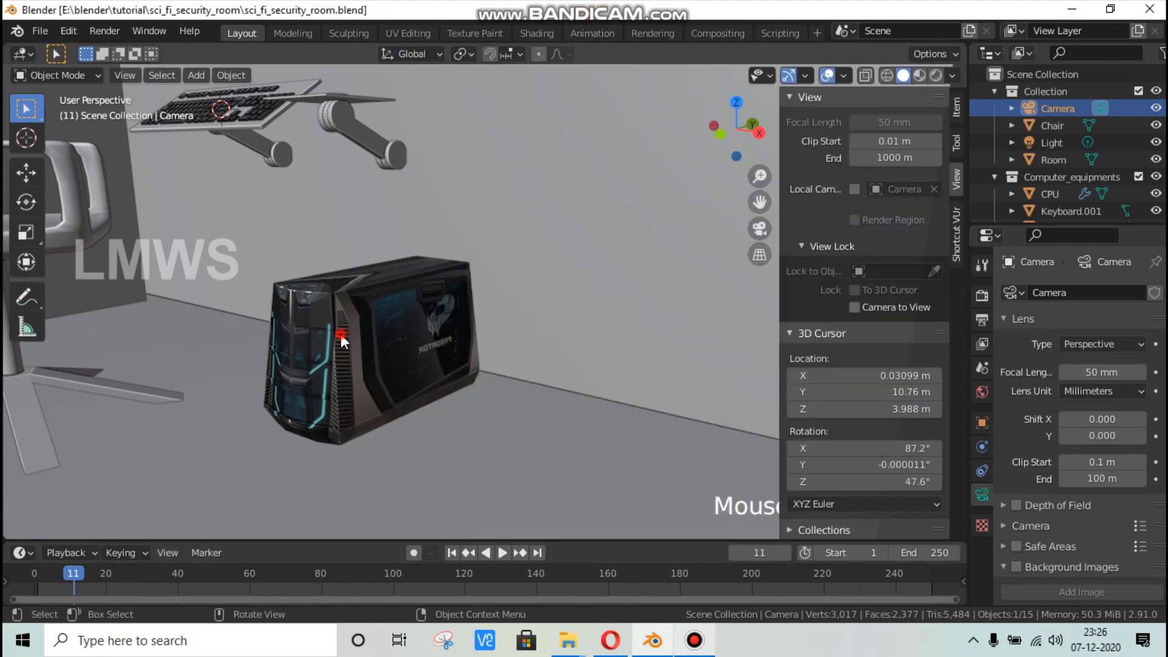
Step: Select the textured CPU in the room and save the file
left_click(341, 334)
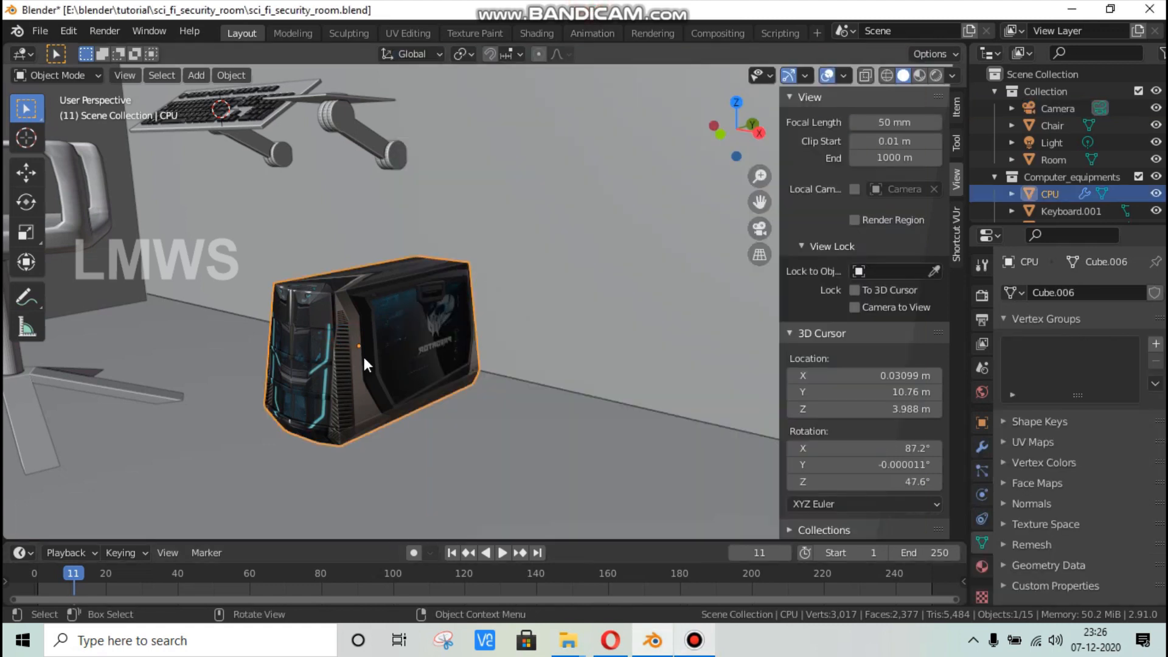
middle_click_drag(383, 383, 495, 127)
key("ctrl+s")
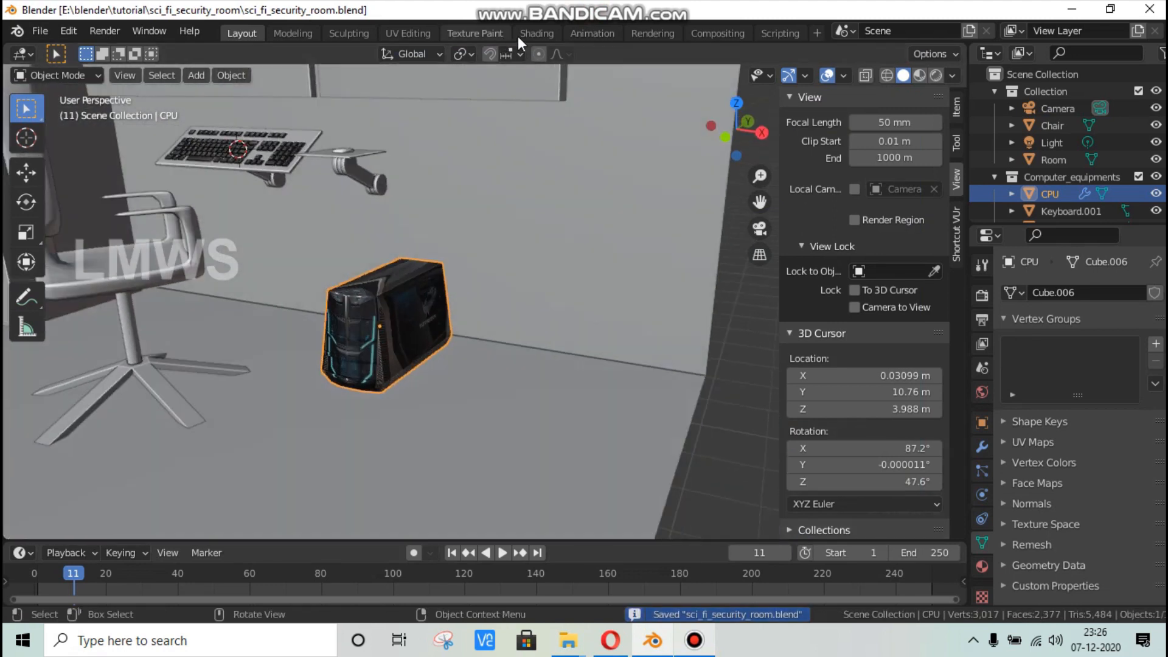
Step: Split the Layout workspace's 3D viewport, change the new area to a Shader Editor, and hide the 3D viewport's sidebar
left_click(527, 39)
left_click(238, 31)
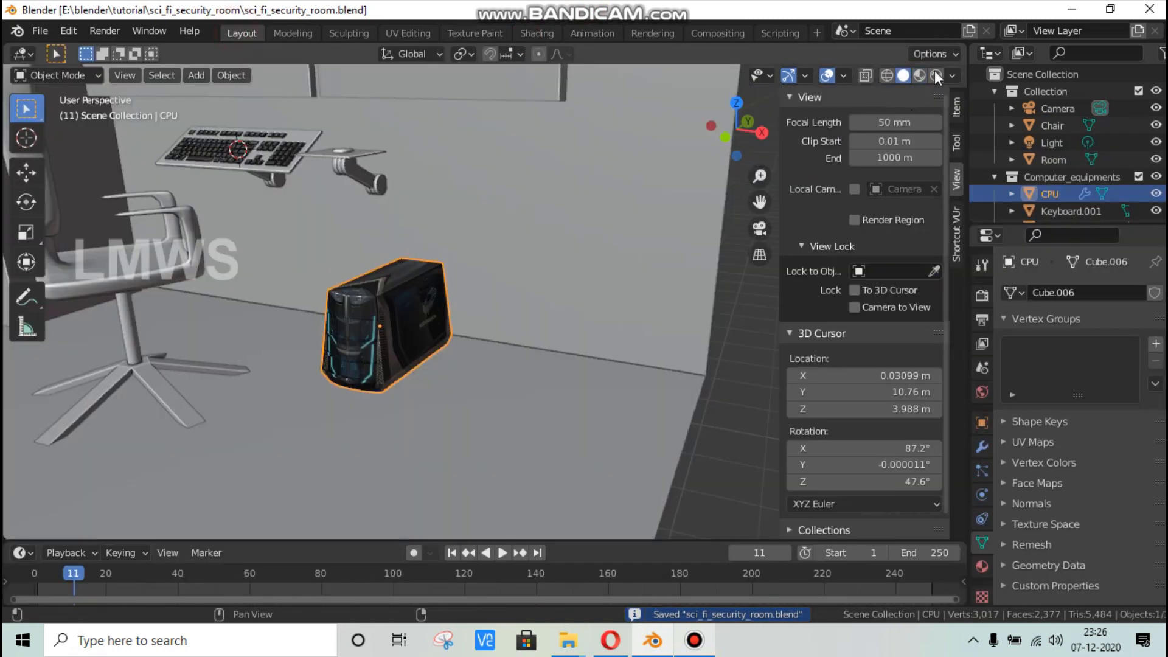
left_click_drag(723, 58, 551, 56)
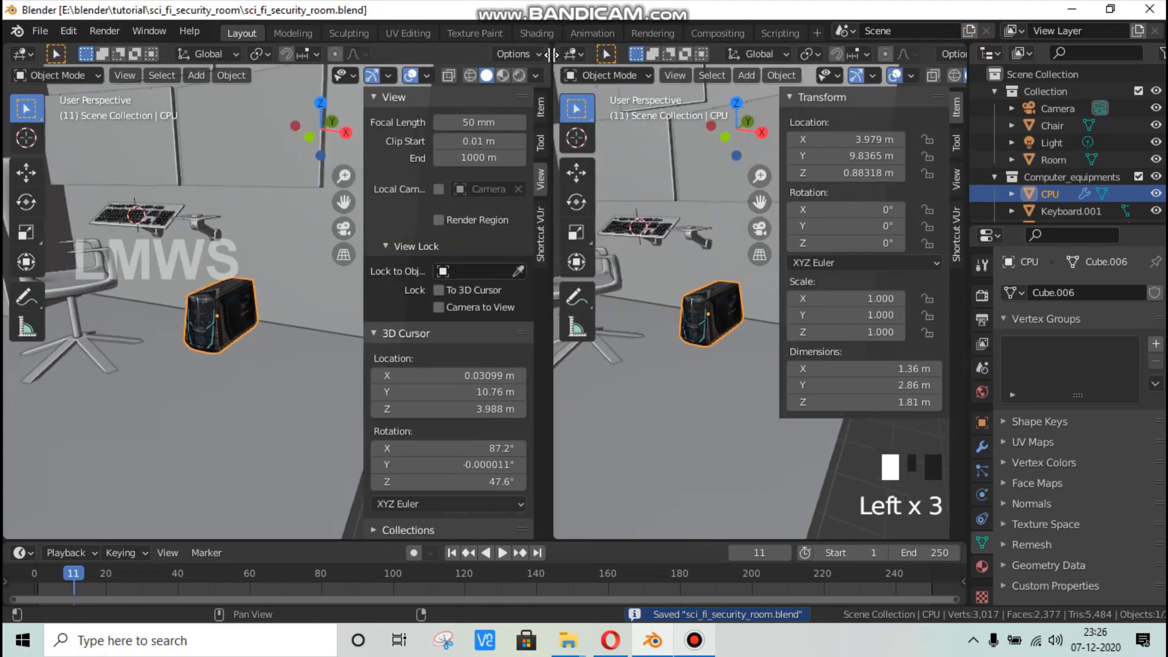
left_click(571, 56)
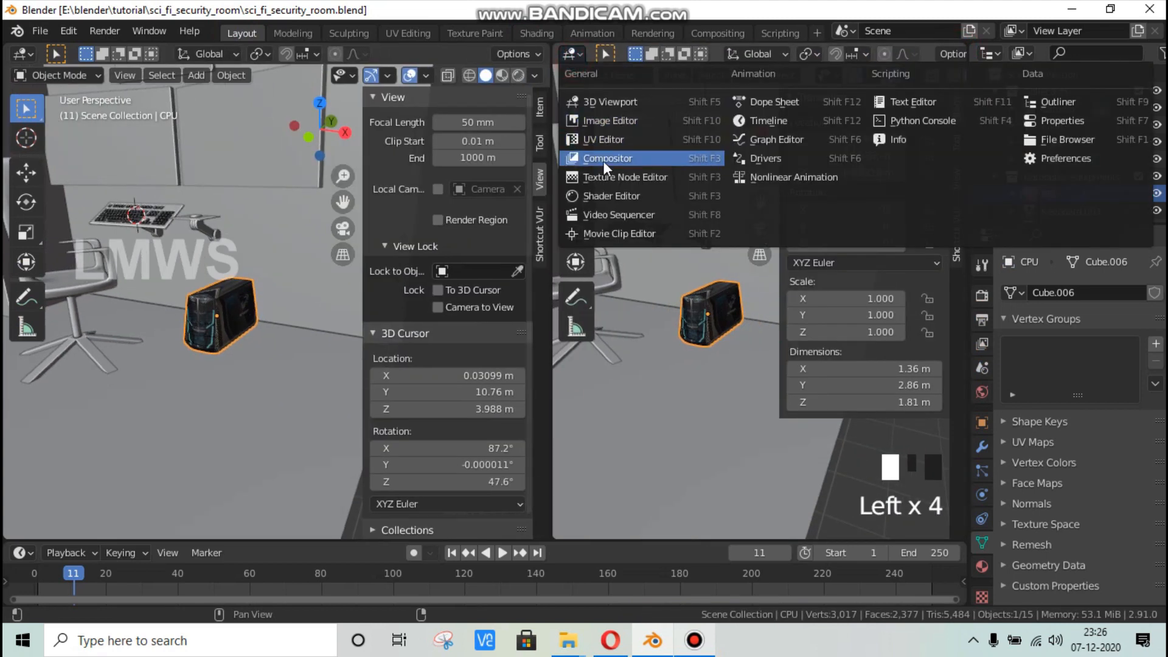
left_click(596, 195)
key("n")
scroll(333, 326, "up", 2)
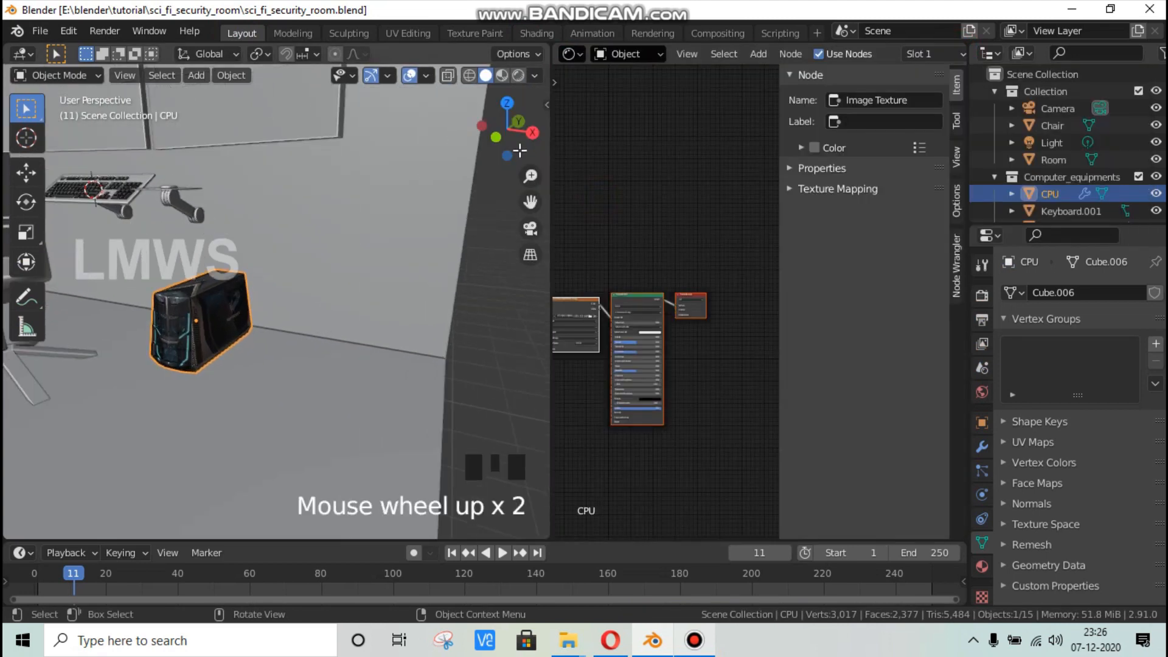
Step: Switch the 3D viewport to Rendered shading and hide the Shader Editor's sidebar
left_click(518, 75)
left_click(667, 238)
left_click(634, 263)
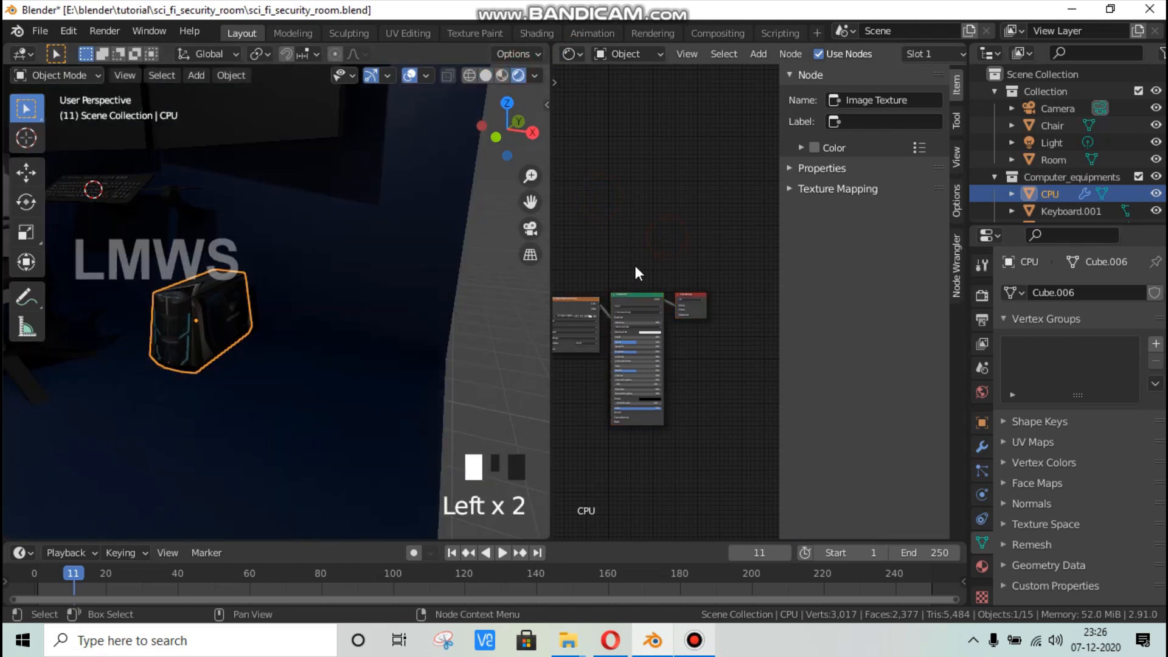
middle_click_drag(634, 263, 718, 257)
key("m")
key("n")
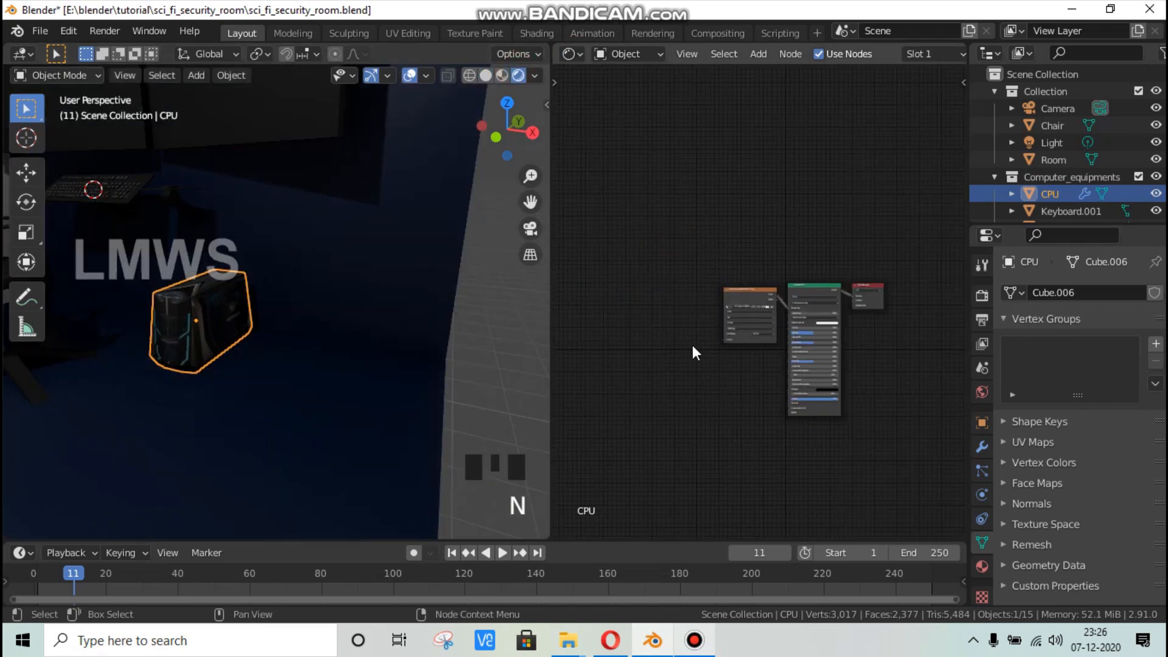
Step: Move the CPU material's Image Texture node away from the Principled BSDF node to make room between them
scroll(692, 345, "up", 4)
left_click(714, 254)
mouse_move(745, 291)
left_mouse_down()
mouse_move(655, 283)
mouse_move(675, 259)
left_mouse_up()
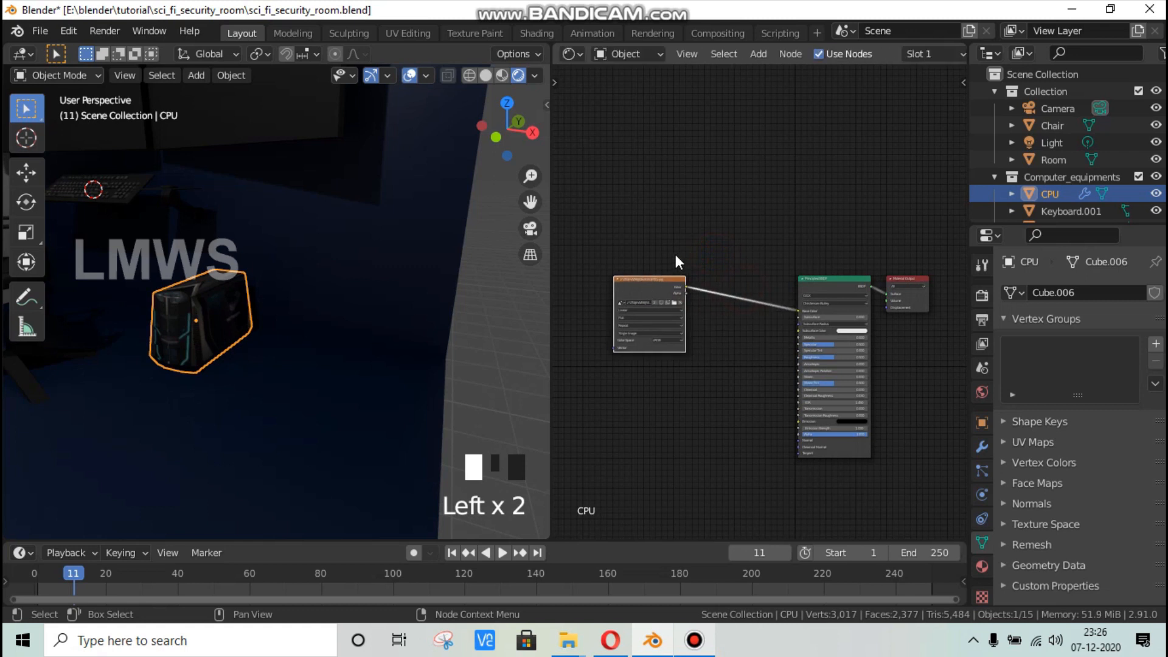
Step: Add a ColorRamp node between the Image Texture and Principled BSDF nodes, placed below their connecting link
scroll(770, 281, "up", 1)
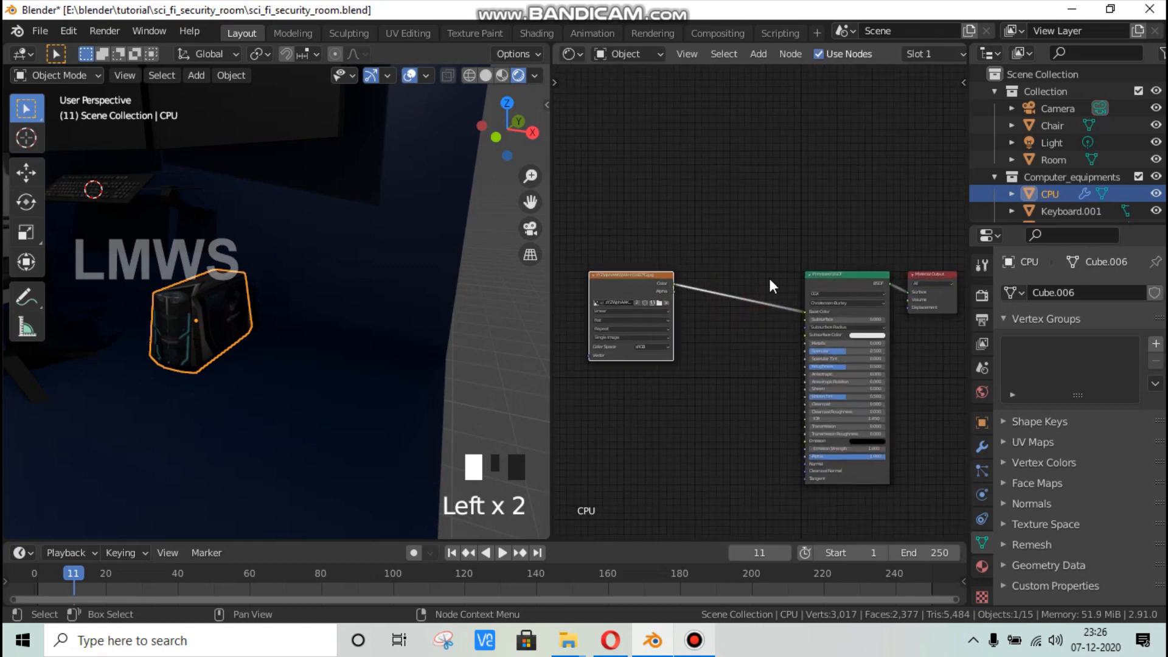
key("shift+a")
left_click(743, 226)
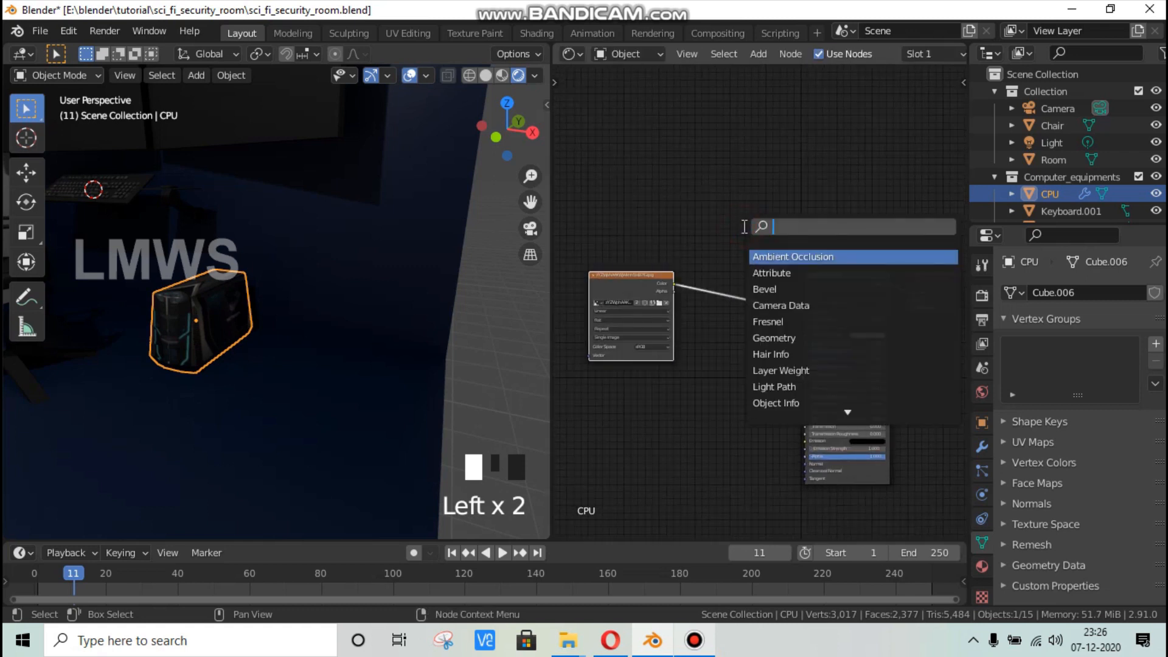
key("Escape")
key("shift+a")
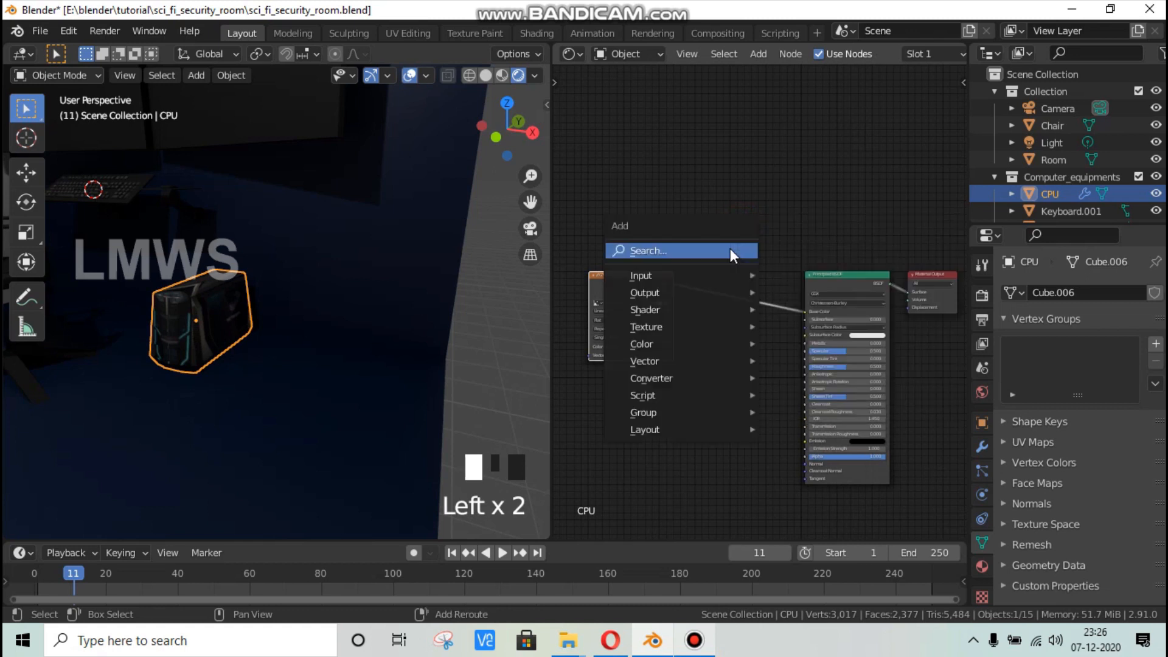
left_click(732, 250)
type("col")
key("Down")
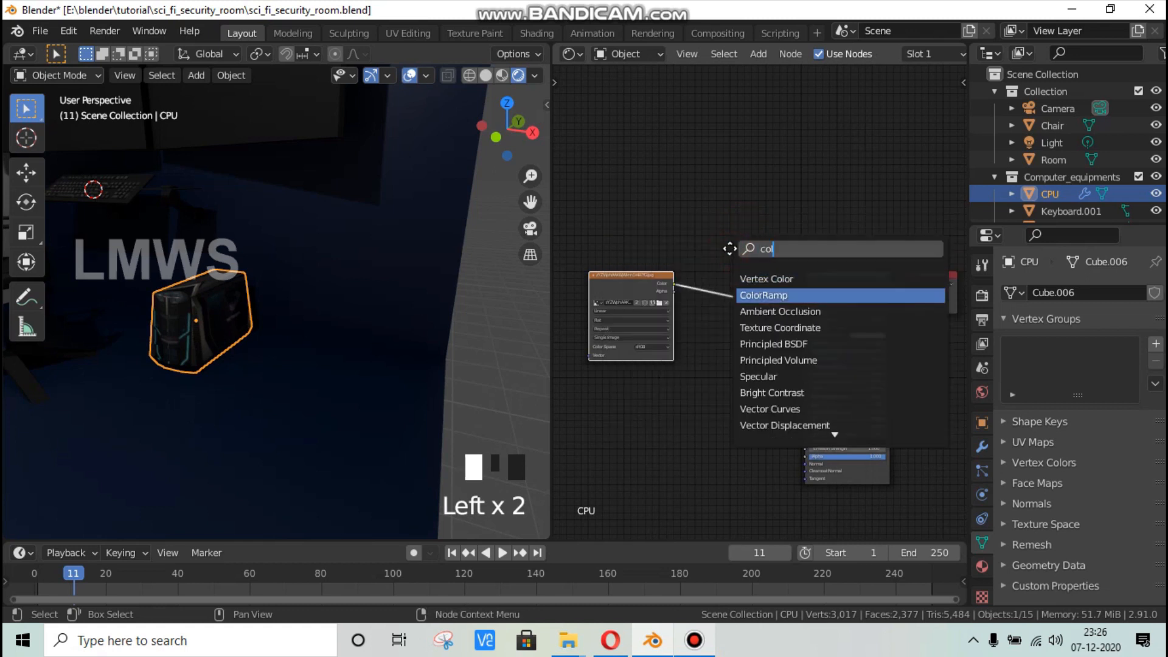
key("Return")
left_click(688, 386)
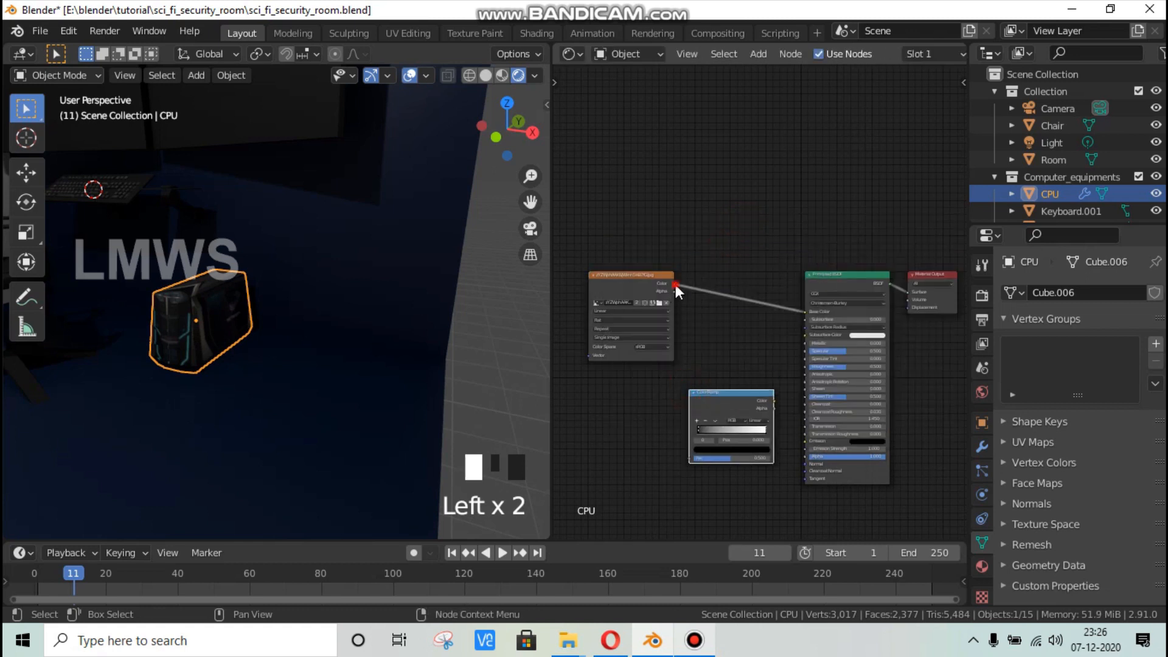
Step: Try feeding the Image Texture's Color into the Principled BSDF's Emission input, and disconnect that link again
left_click_drag(675, 283, 806, 440)
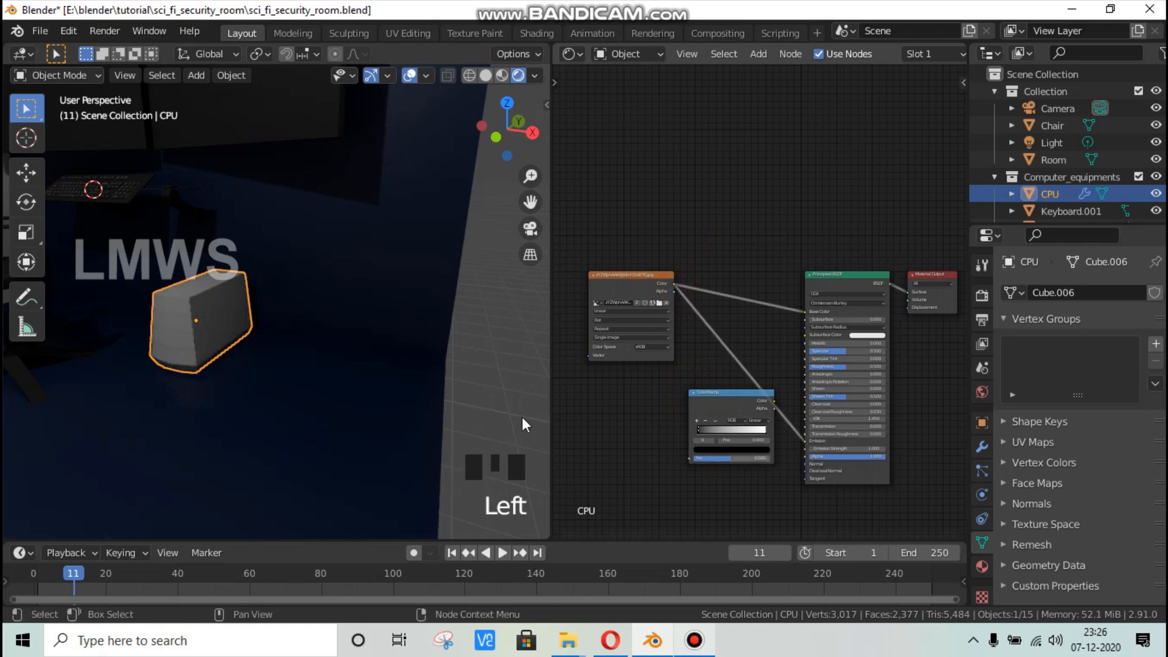
scroll(321, 405, "up", 2)
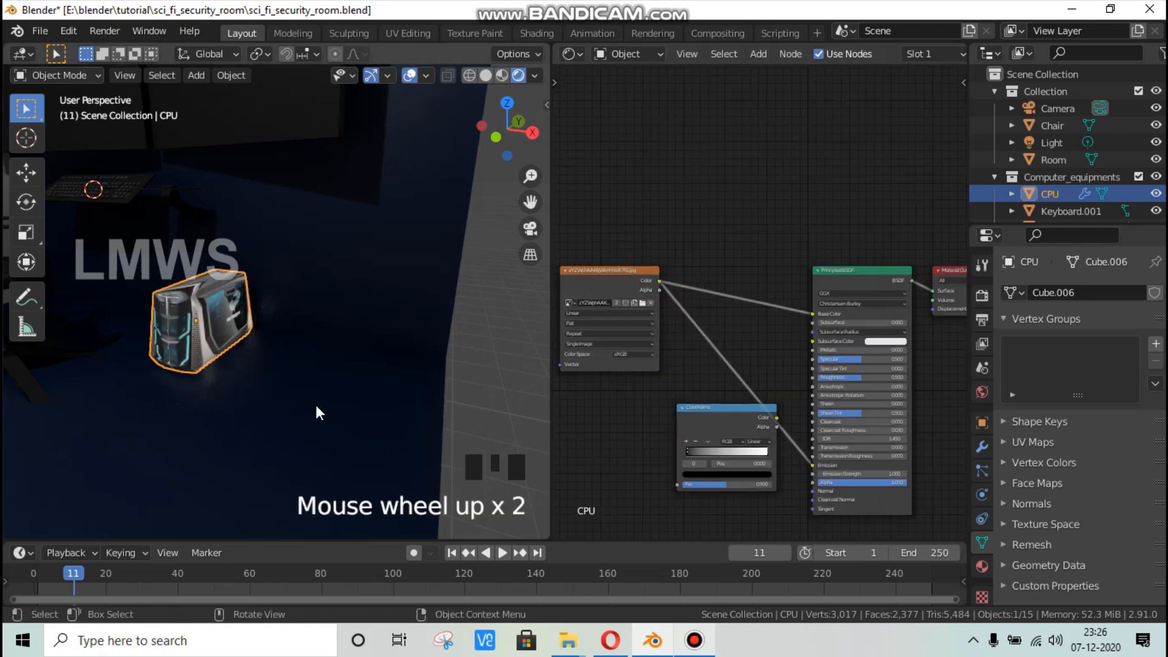
left_click_drag(812, 466, 930, 400)
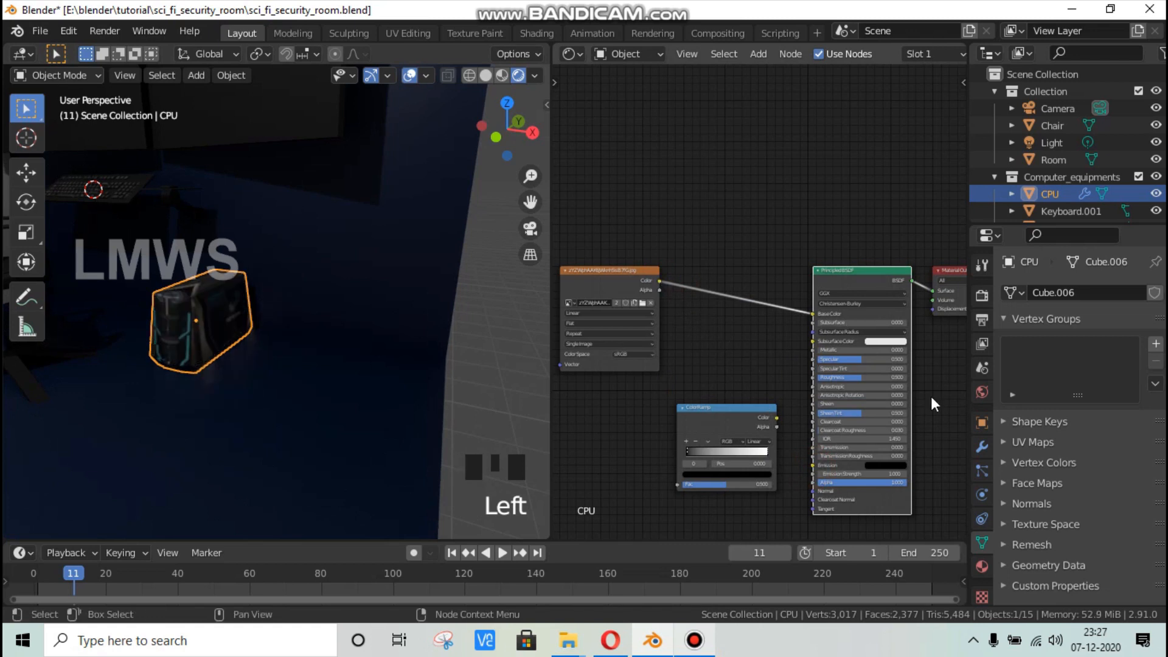
Step: Move the Material Output node away from the Principled BSDF and insert a Mix Shader on the link between them
middle_click_drag(815, 370, 719, 349)
scroll(881, 371, "down", 1)
left_click_drag(833, 242, 925, 284)
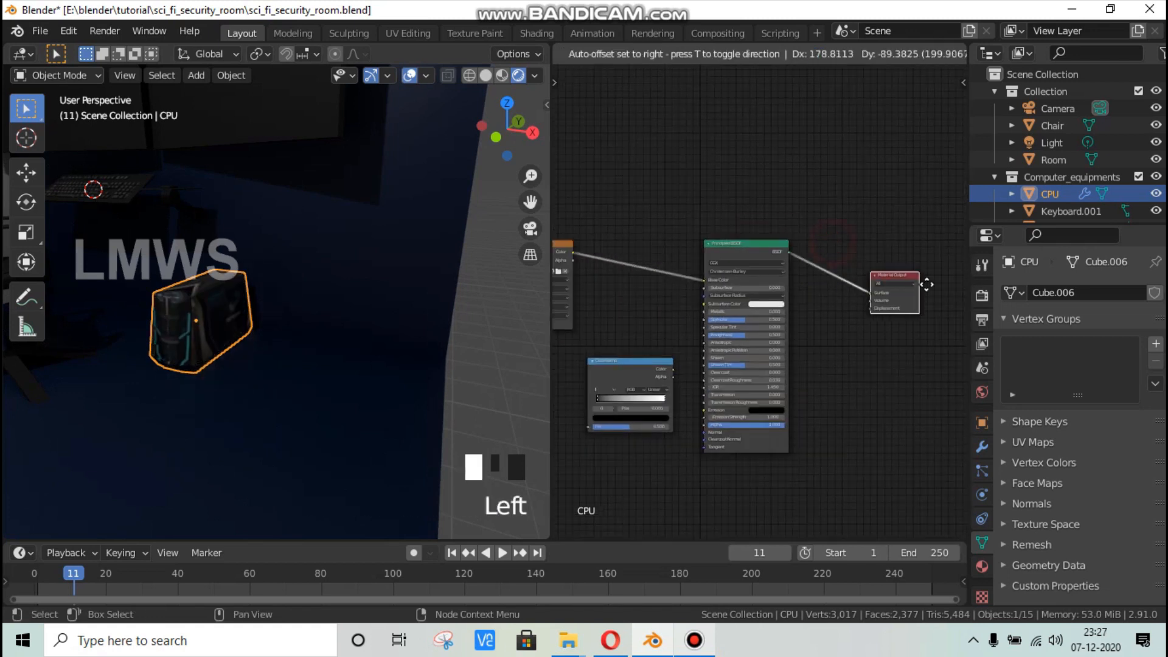
key("shift+a")
left_click(888, 238)
type("mix")
key("Return")
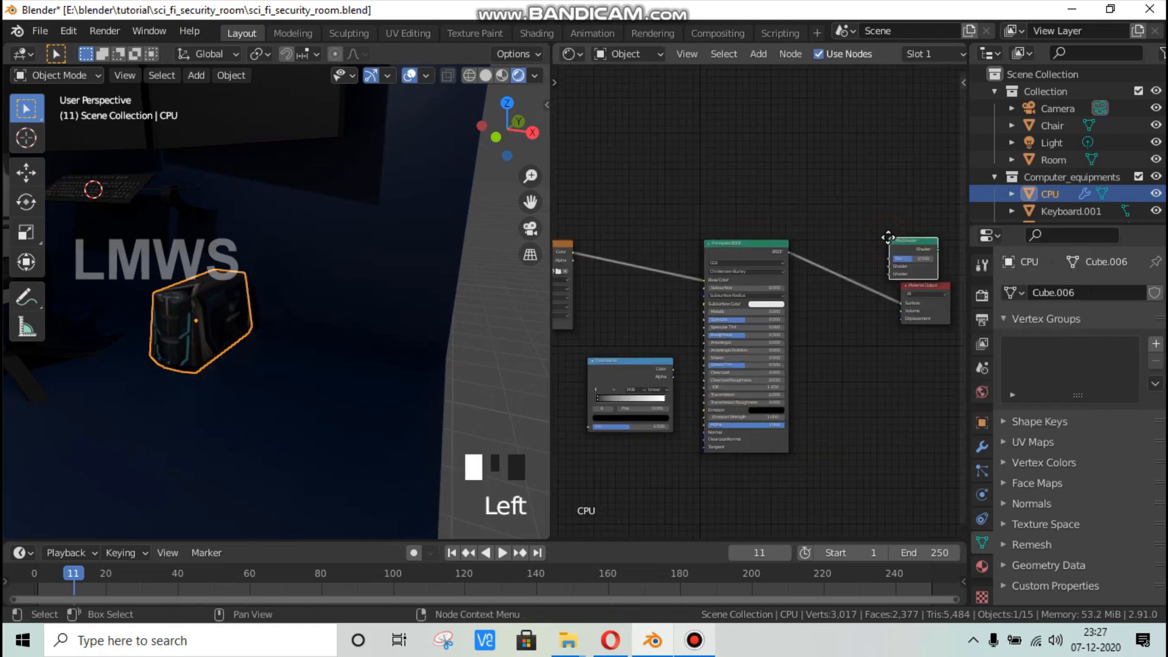
left_click(859, 236)
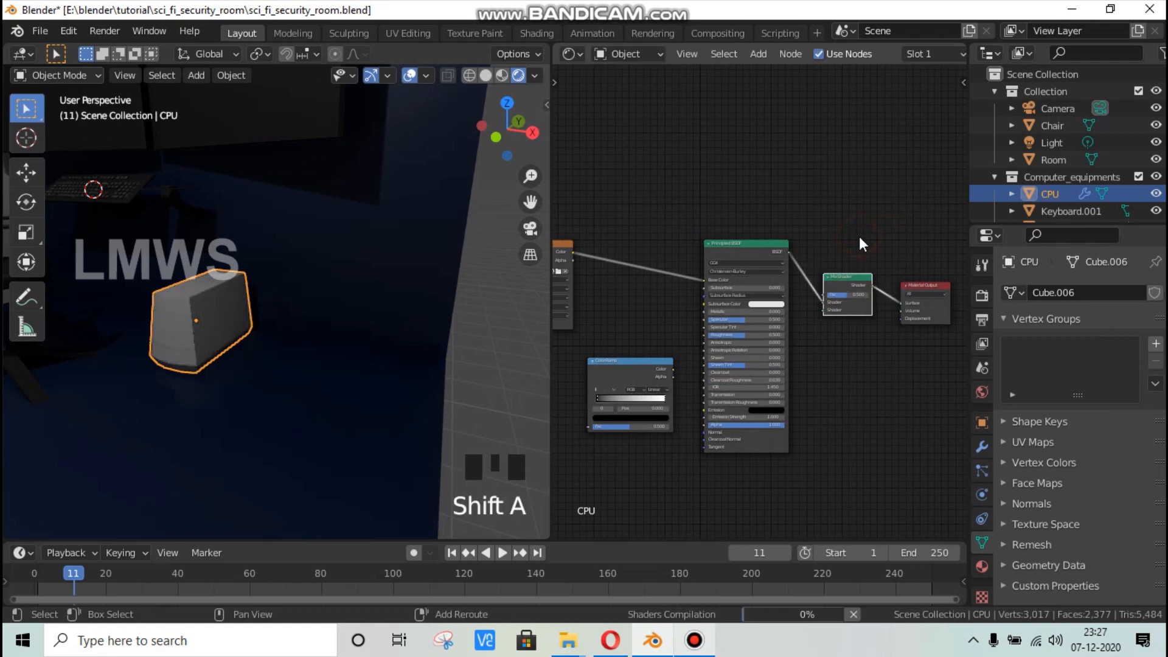
Step: Add an Emission shader node below the Mix Shader, next to the Principled BSDF
key("shift+a")
left_click(876, 241)
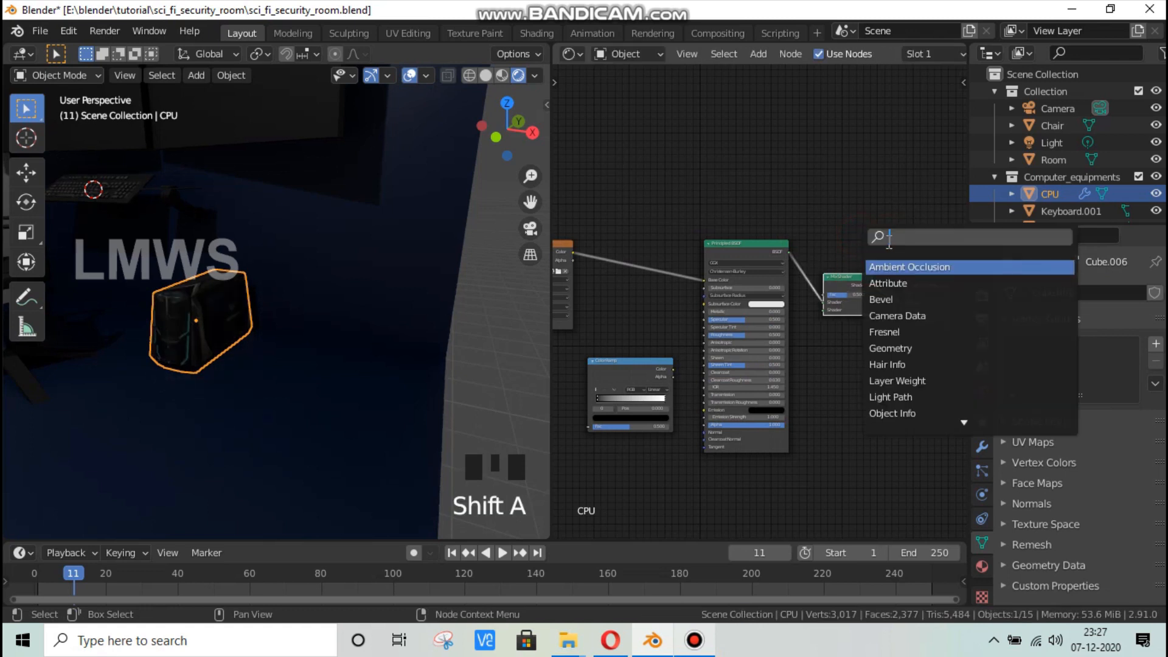
type("emis")
key("Return")
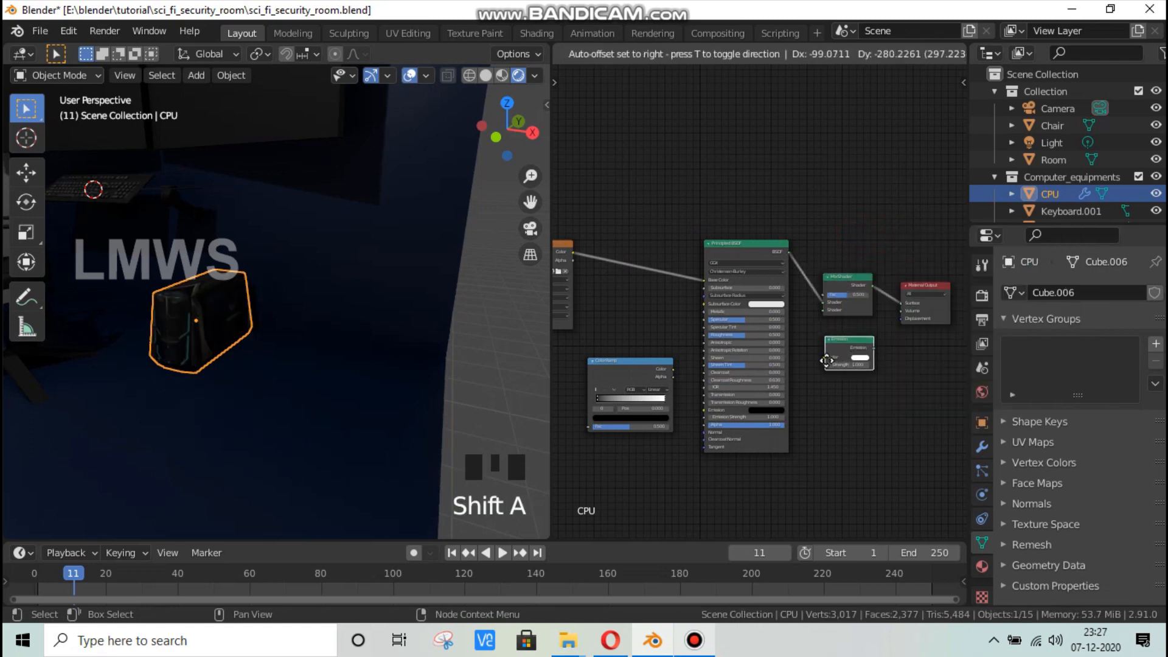
left_click(820, 353)
Step: Shift the Mix Shader towards the Material Output, link the Emission node to its second Shader input, and reposition the Emission node
left_click_drag(842, 250, 925, 301)
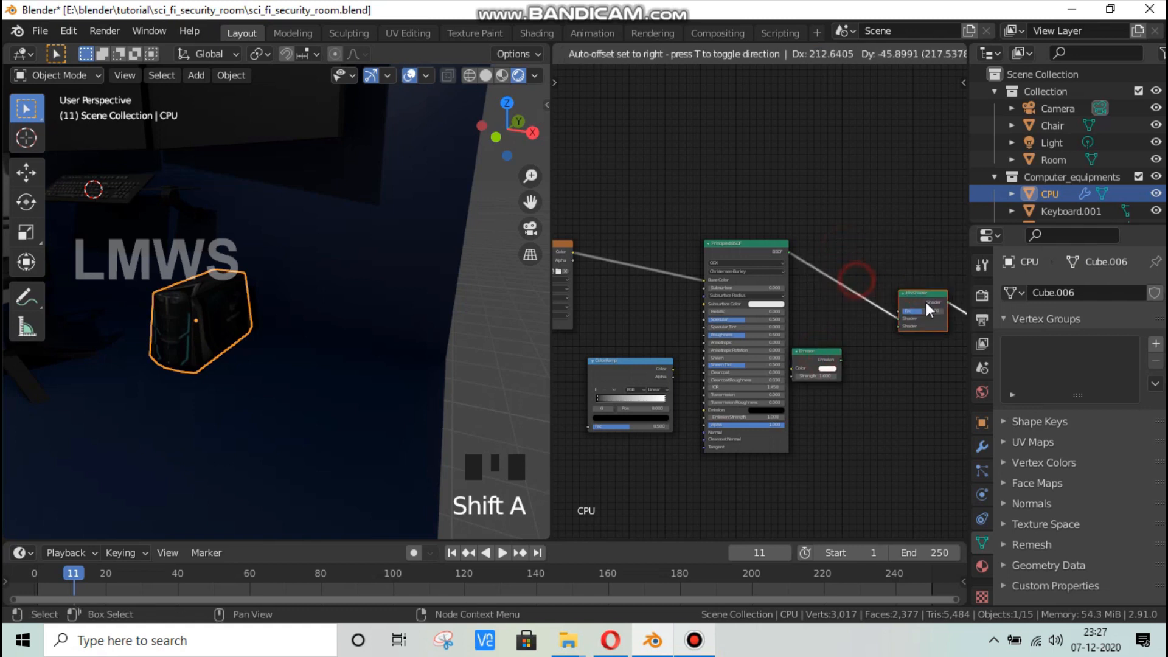
left_click_drag(841, 359, 859, 342)
left_click(811, 354)
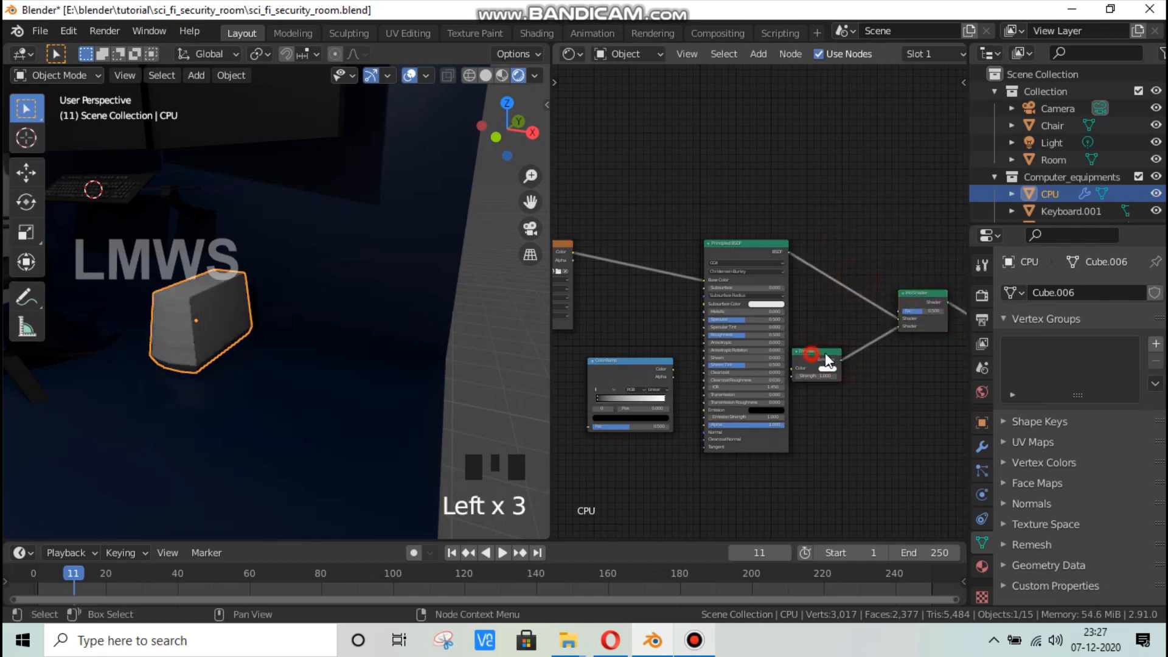
left_click(795, 352)
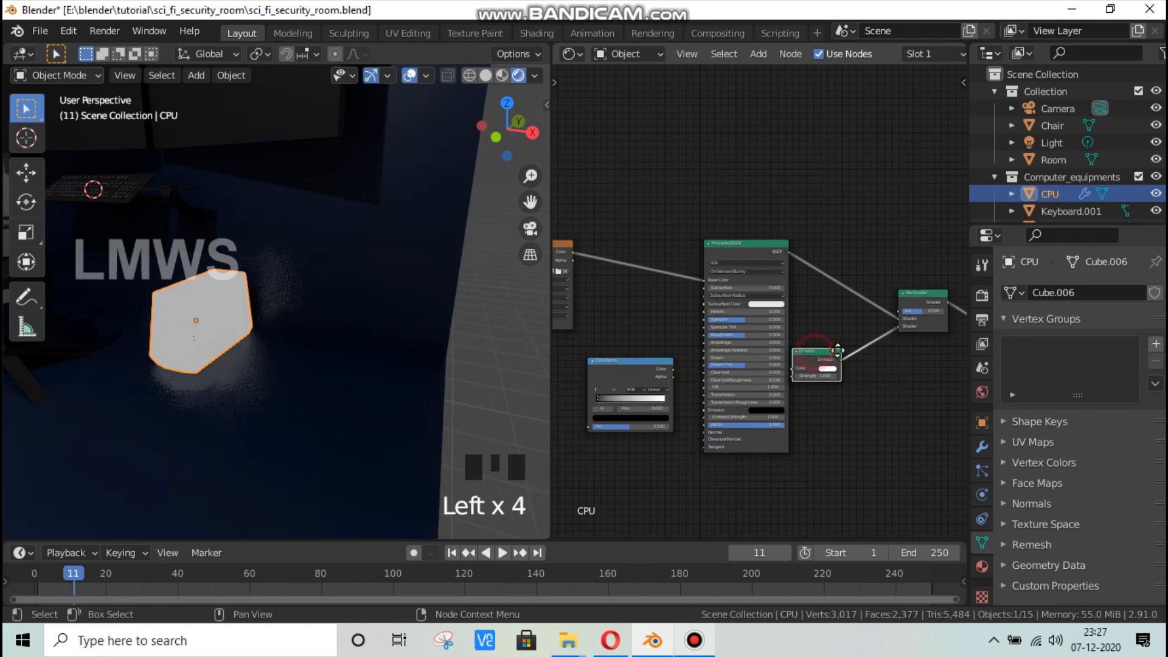
left_click_drag(807, 355, 830, 355)
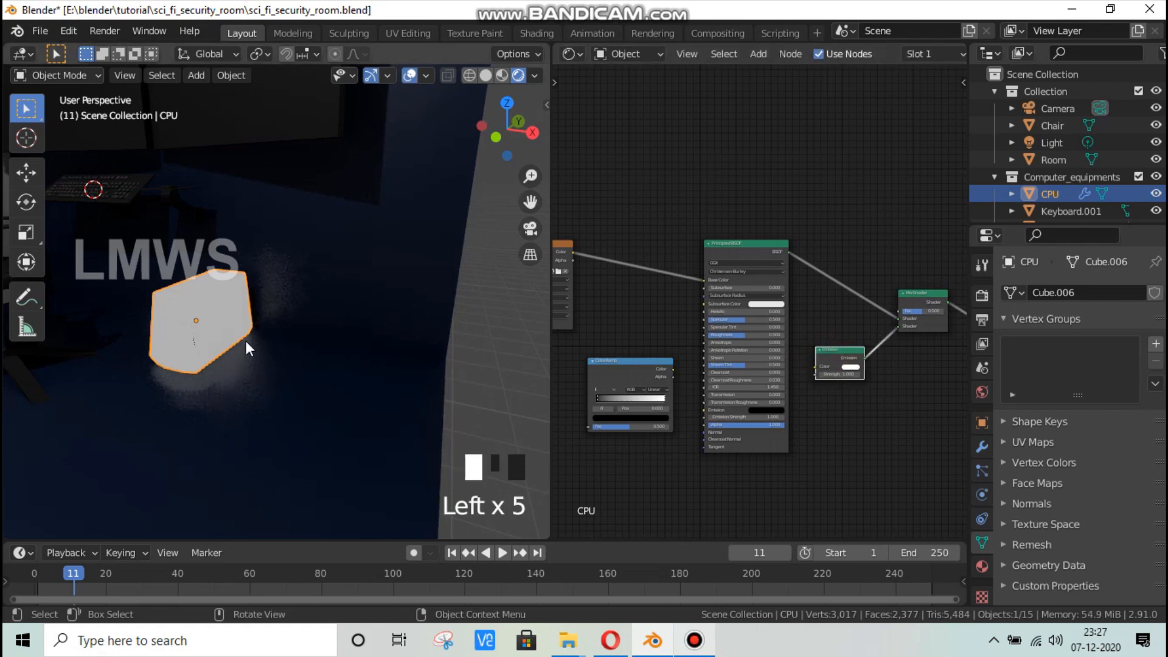
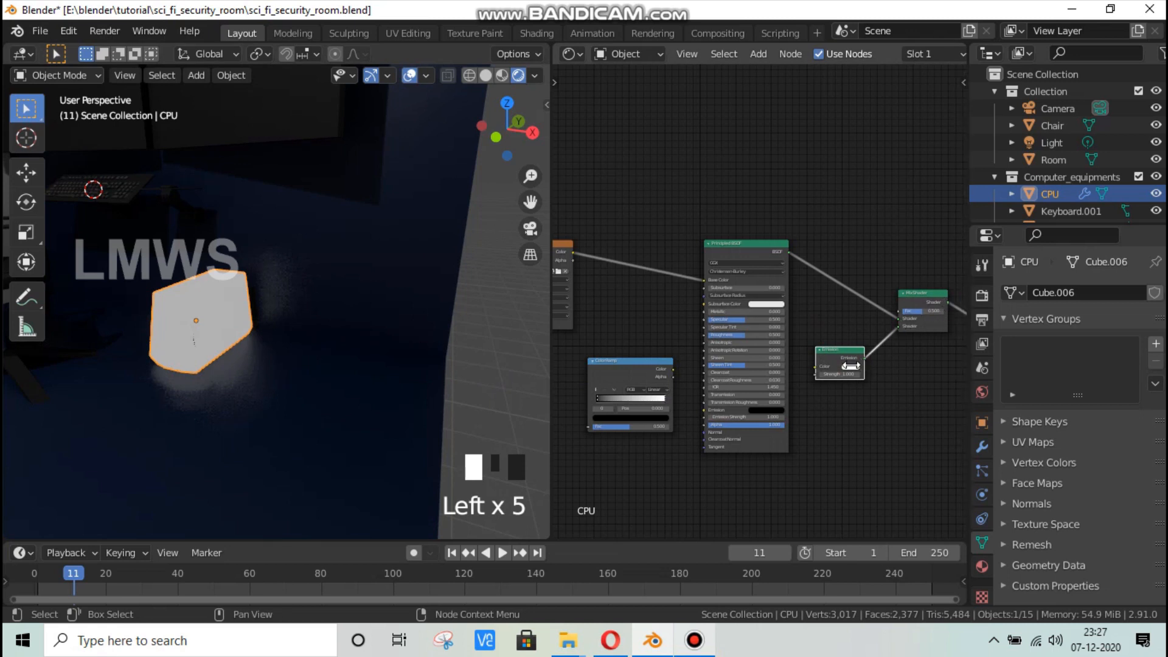
Step: Connect the Principled BSDF directly to the Material Output's Surface, bypassing the Mix Shader, and save the file
scroll(850, 365, "down", 2)
left_click_drag(792, 354, 855, 351)
left_click(816, 341)
middle_click_drag(827, 423, 899, 477)
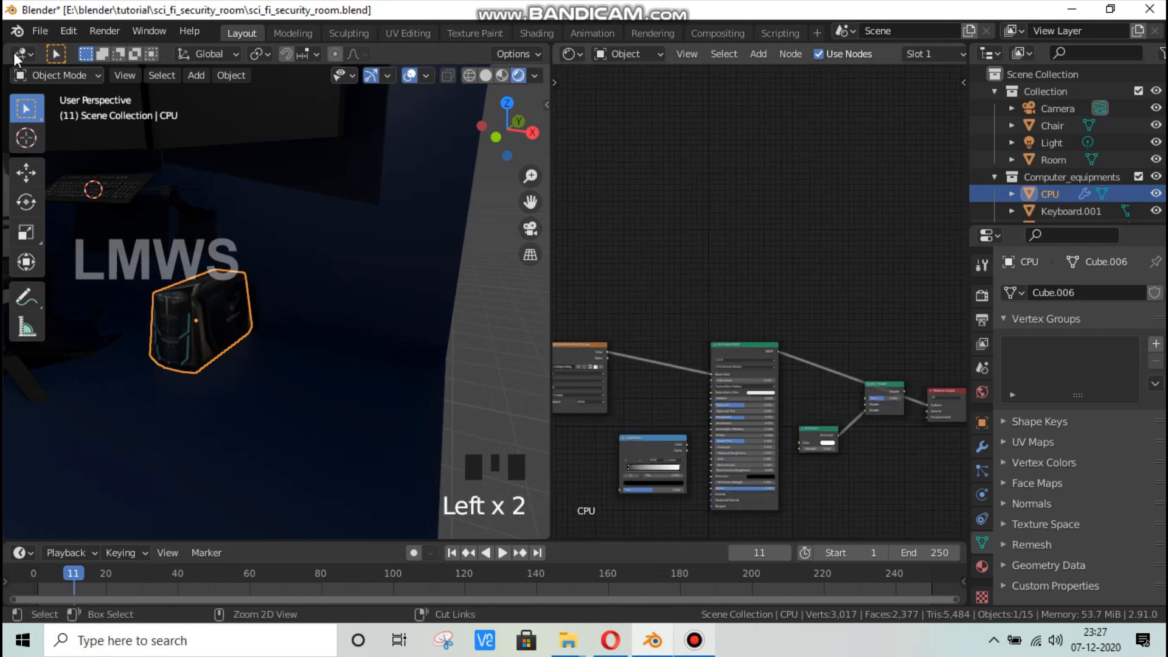
key("ctrl+s")
Step: Search the add-ons in Preferences for "node" to check whether Node Wrangler is enabled, and close Preferences
left_click(69, 30)
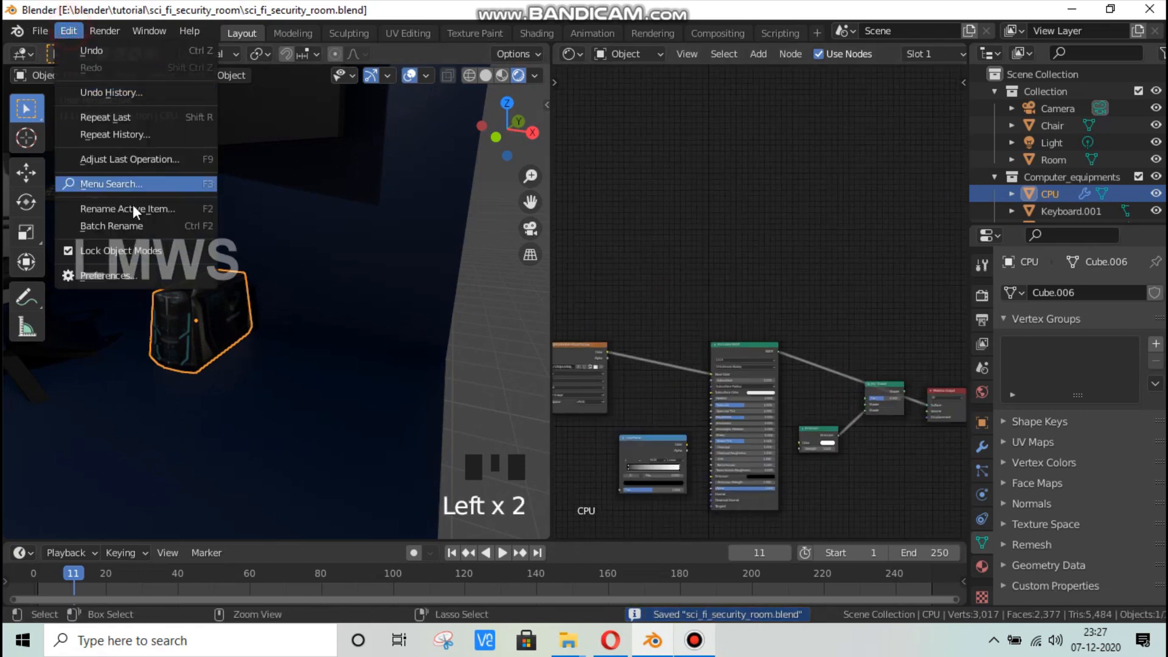
left_click(123, 273)
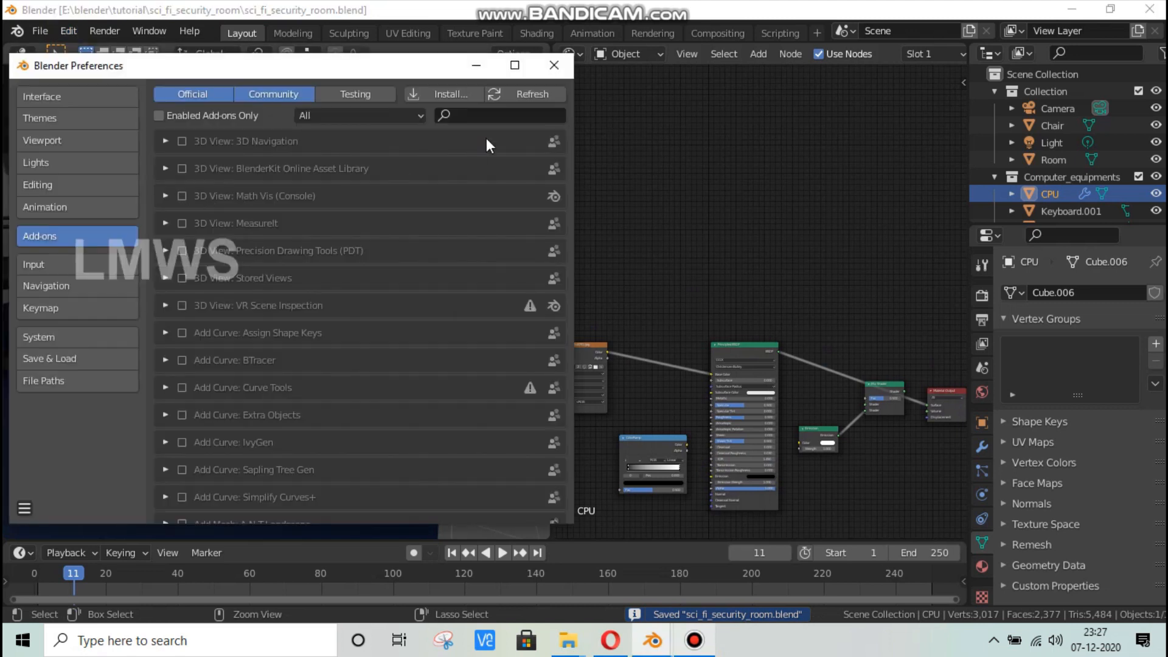
left_click(479, 117)
type("note")
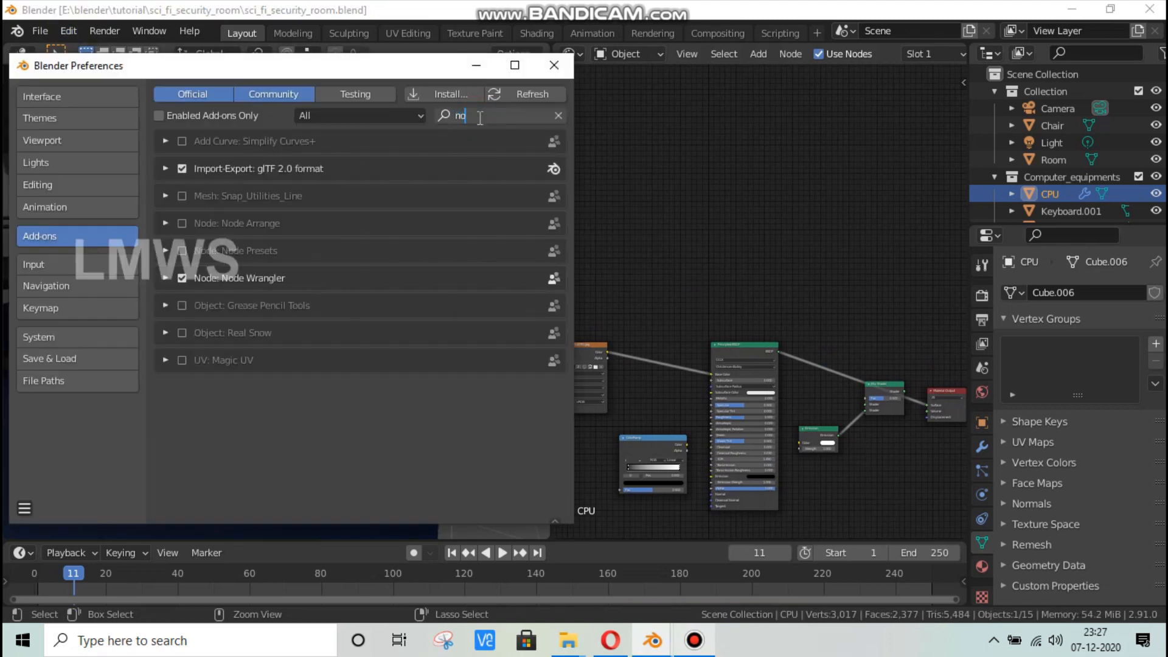
key("BackSpace")
key("BackSpace")
key("BackSpace")
type("d")
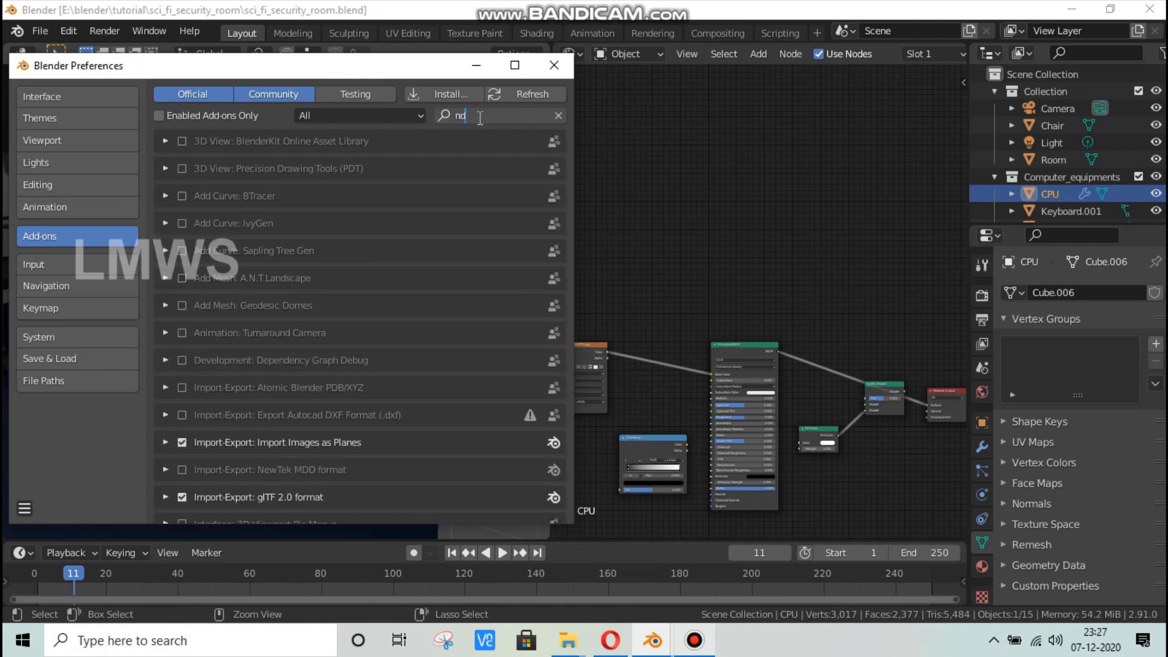
key("BackSpace")
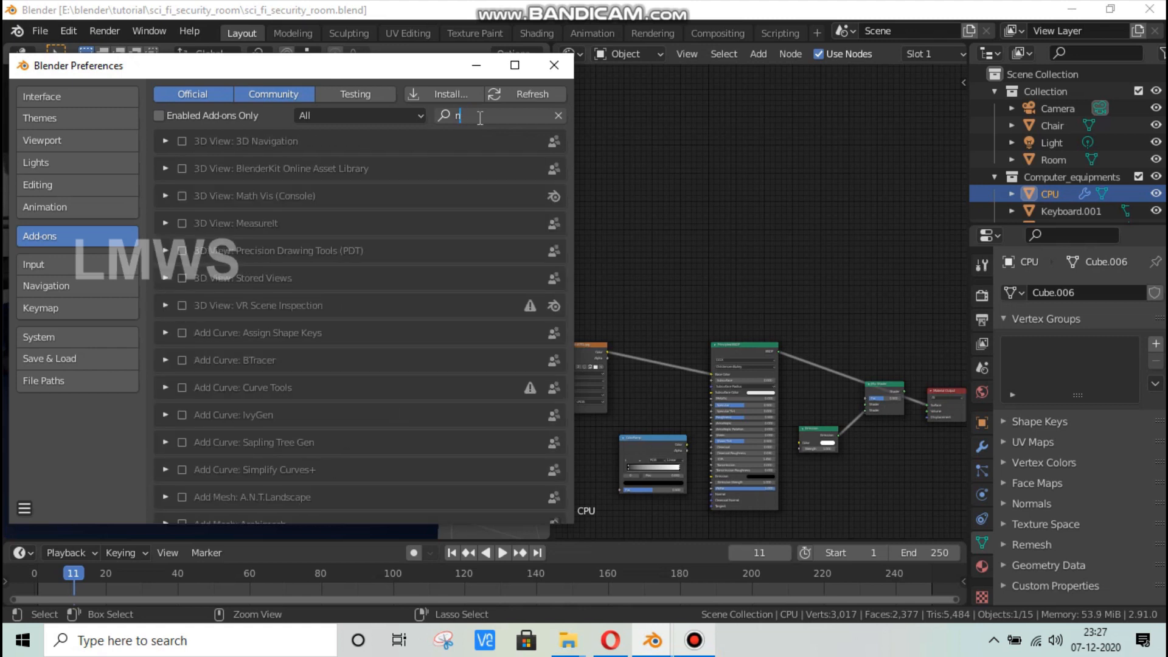
type("ode")
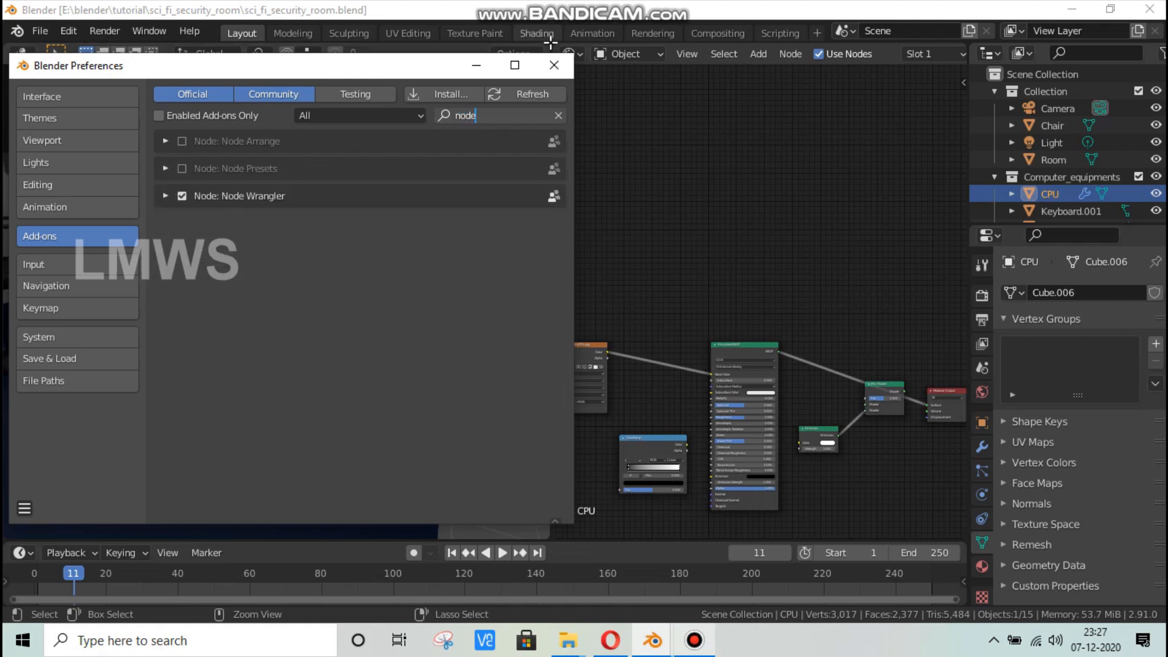
left_click(557, 66)
Step: Add a Hue/Saturation node above the gap between the Image Texture and Principled BSDF nodes
scroll(657, 298, "down", 3)
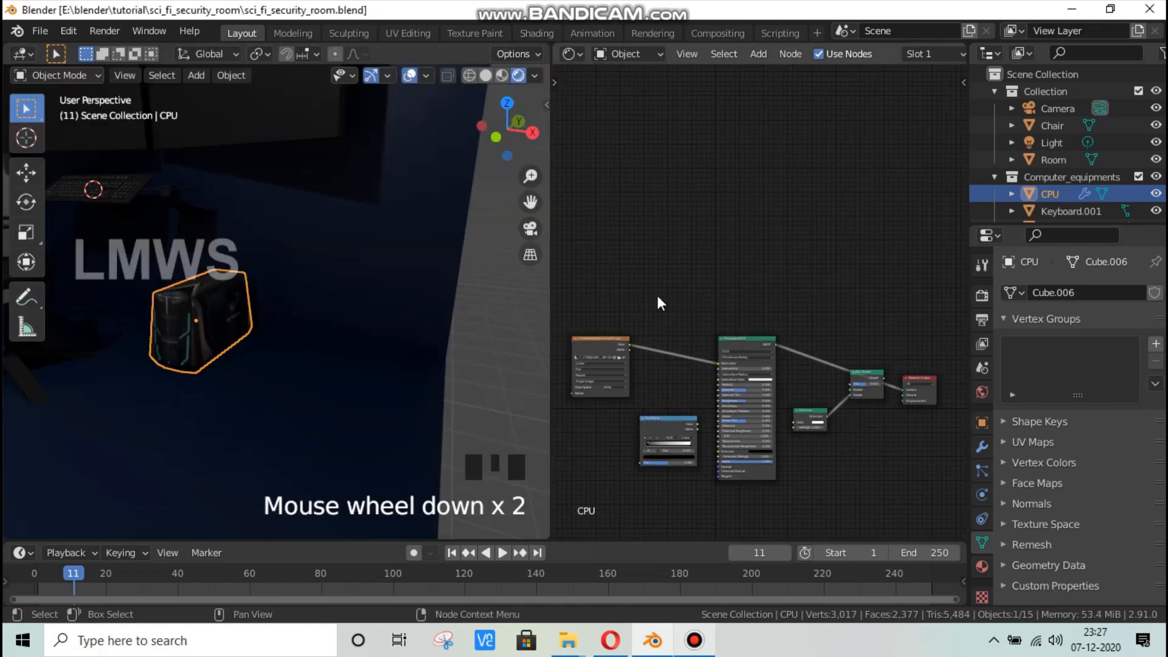
key("shift+a")
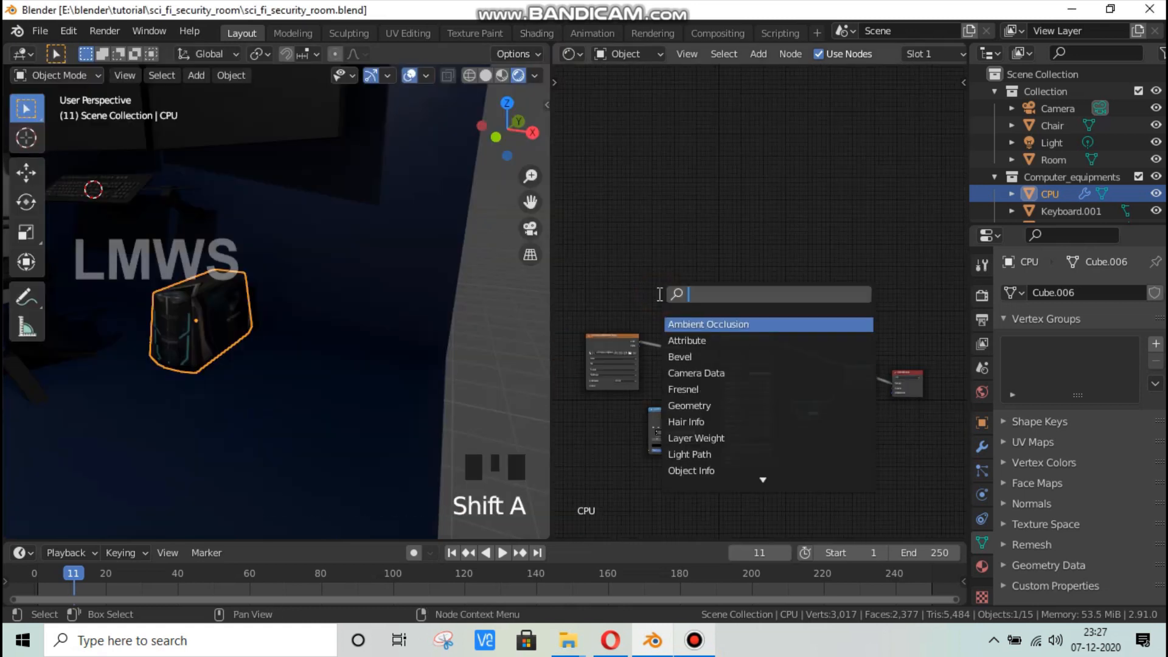
scroll(651, 369, "up", 6)
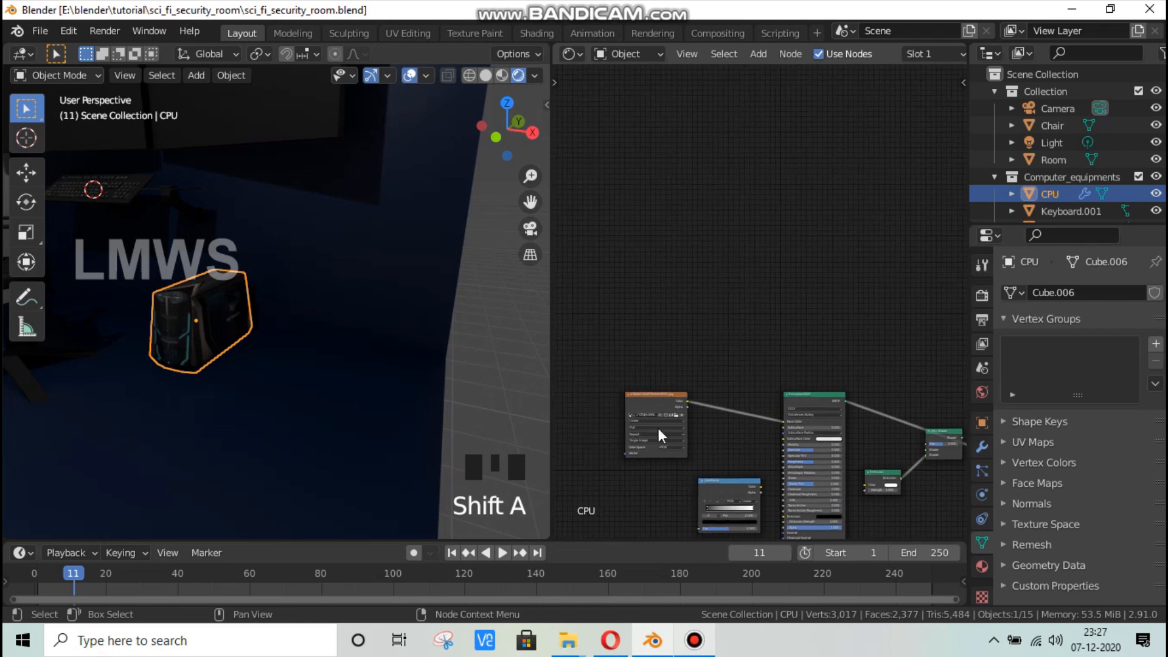
key("shift+a")
left_click(739, 339)
type("hu")
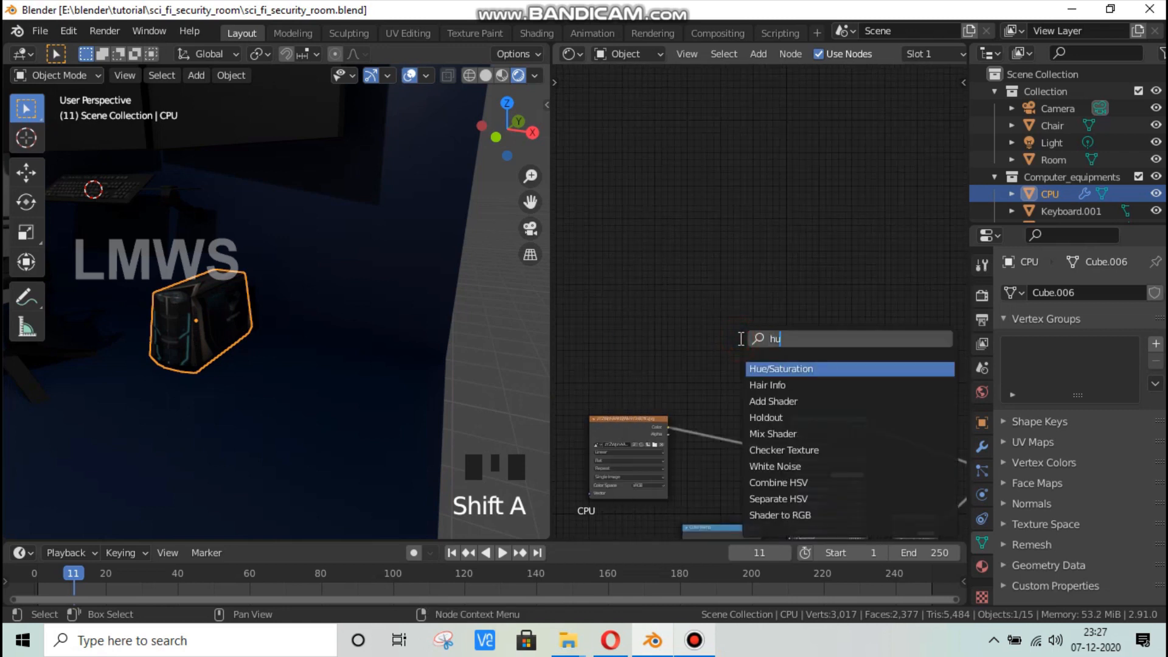
type("e")
left_click(795, 368)
left_click(733, 384)
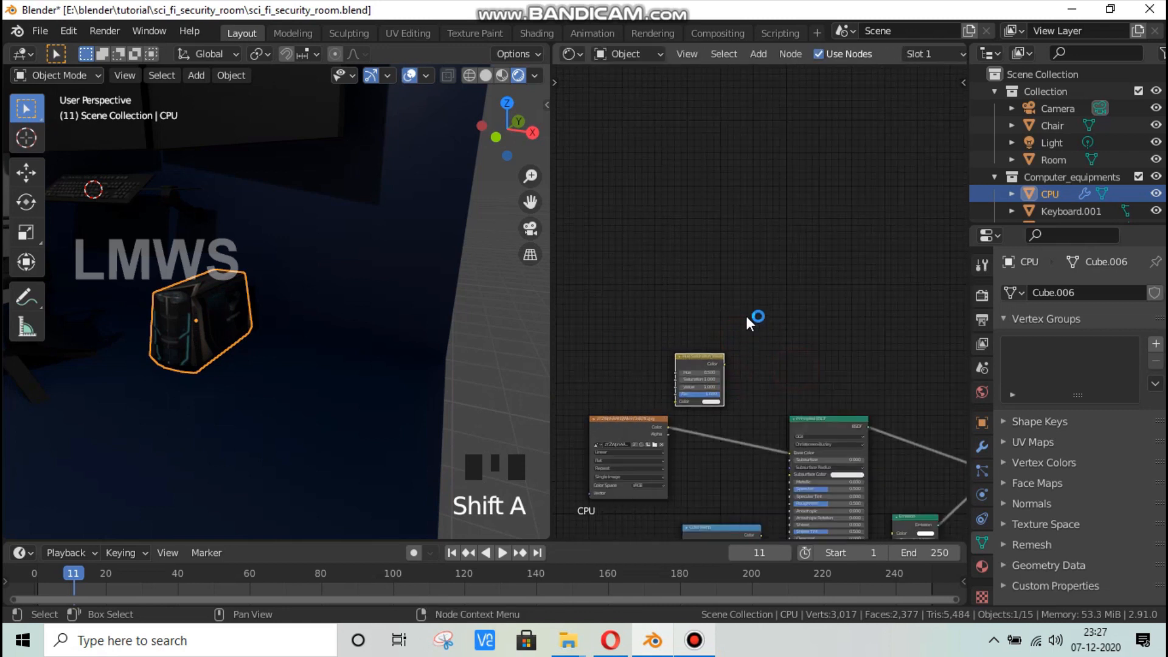
Step: Add a second ColorRamp node beside the Hue/Saturation node, above the Principled BSDF
key("shift+a")
left_click(747, 318)
type("colo")
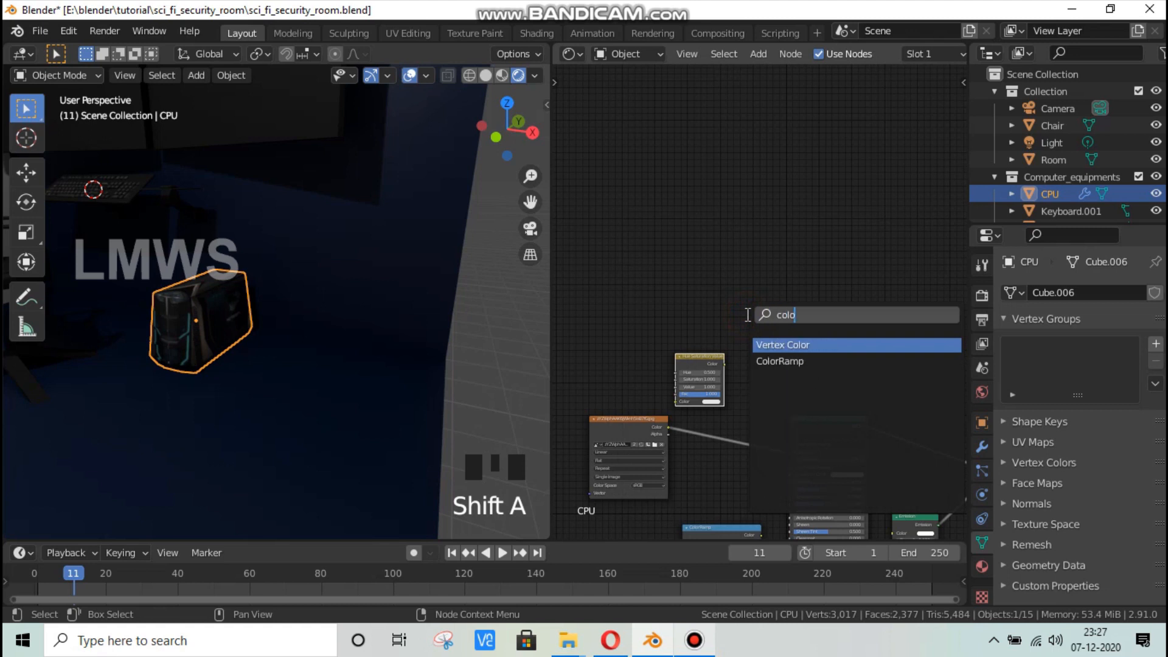
key("Down")
key("Return")
left_click(746, 313)
scroll(657, 450, "up", 1)
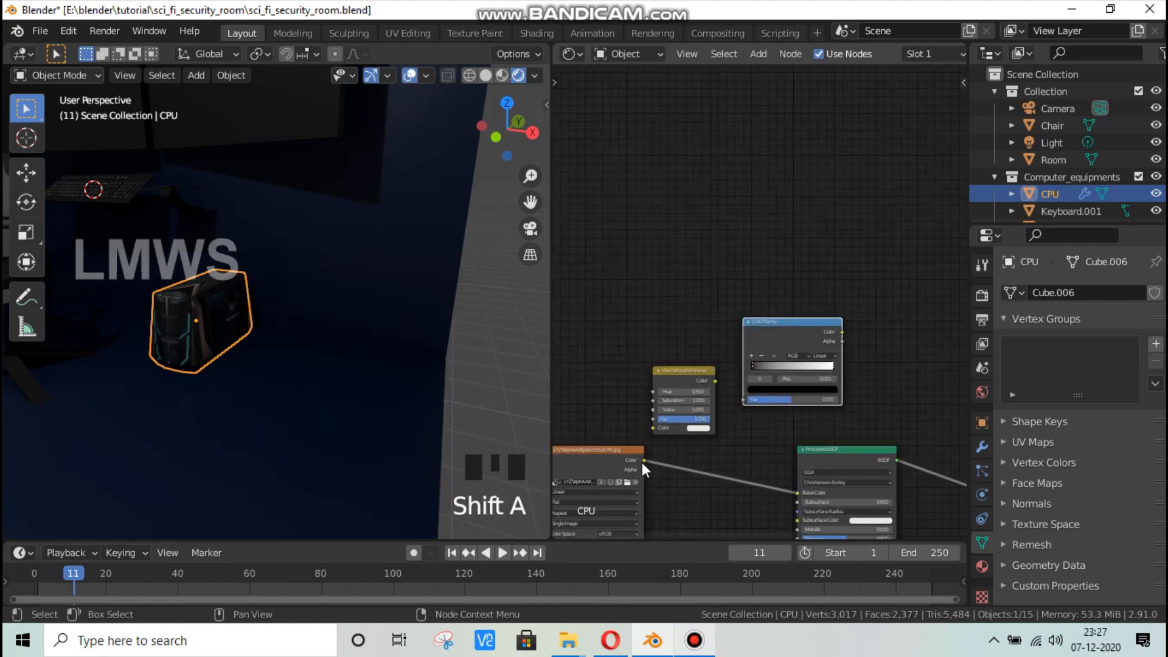
Step: Link the Image Texture's Color to the Hue/Saturation node's Color input, and that node's output to the new ColorRamp's Fac
left_click_drag(643, 460, 654, 427)
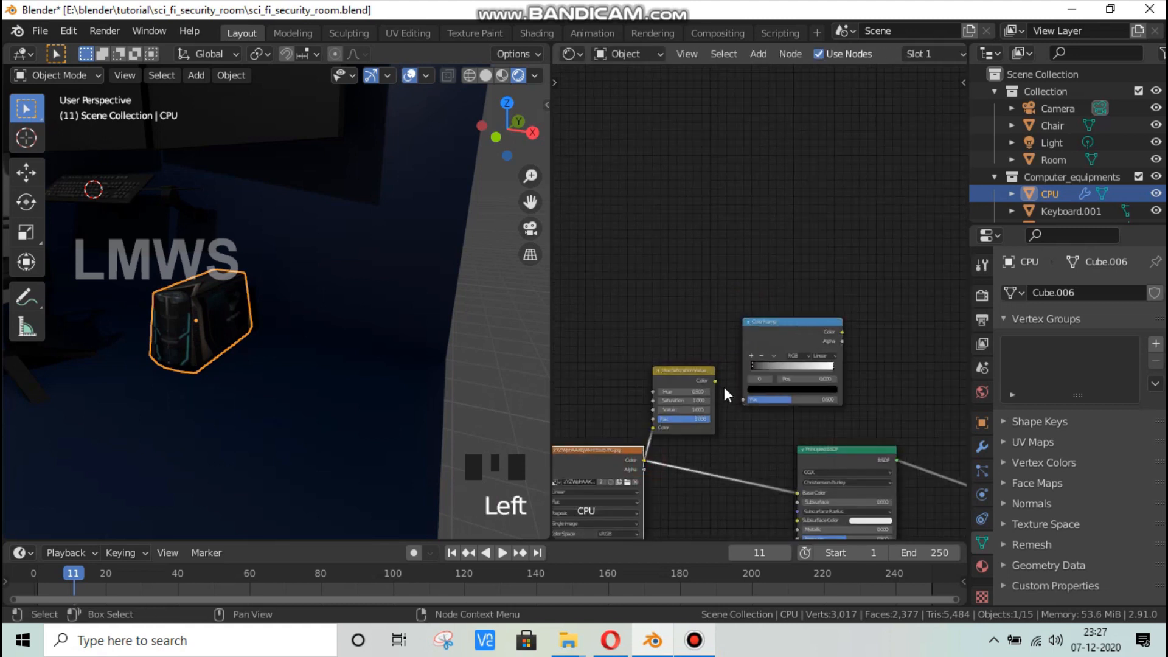
left_click_drag(743, 400, 715, 381)
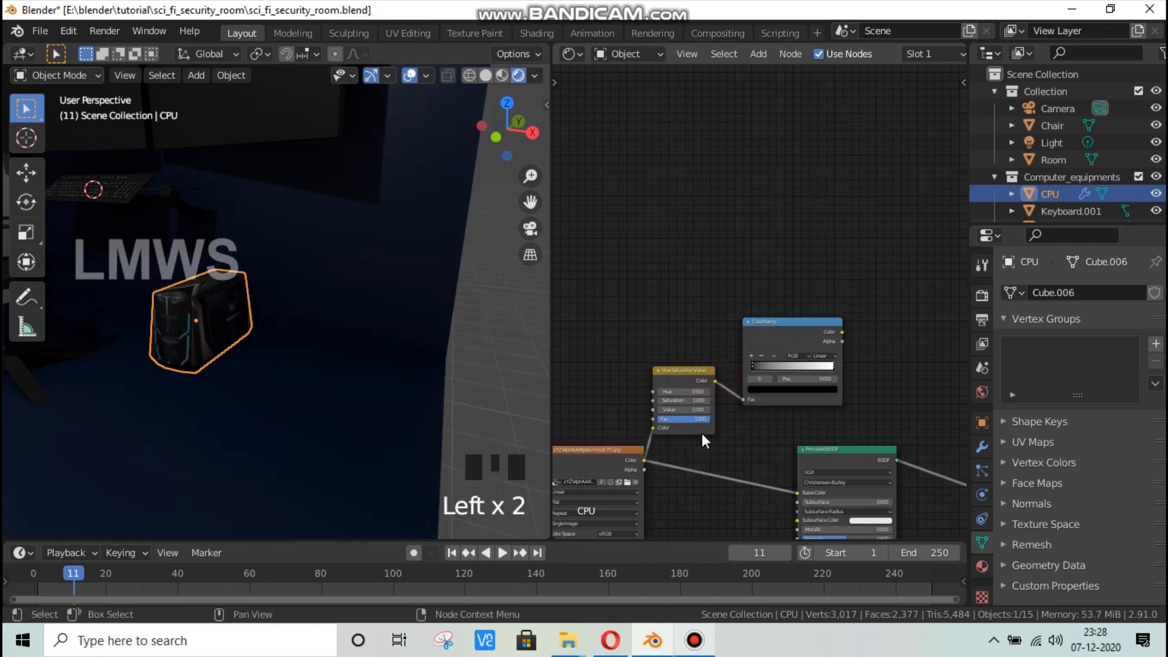
scroll(671, 466, "up", 1)
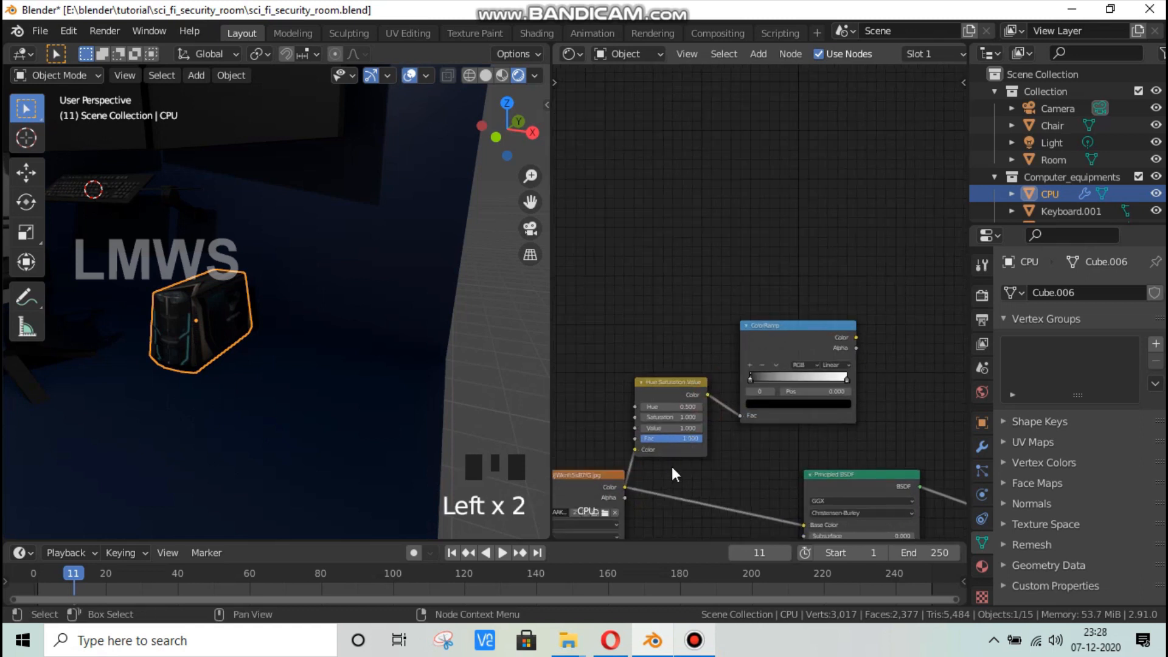
Step: Set the Hue/Saturation node's Saturation to 0 and link the Image Texture's Color to the Emission node's Color
left_click(672, 417)
key("Return")
scroll(695, 426, "down", 3)
middle_click_drag(696, 487, 622, 408)
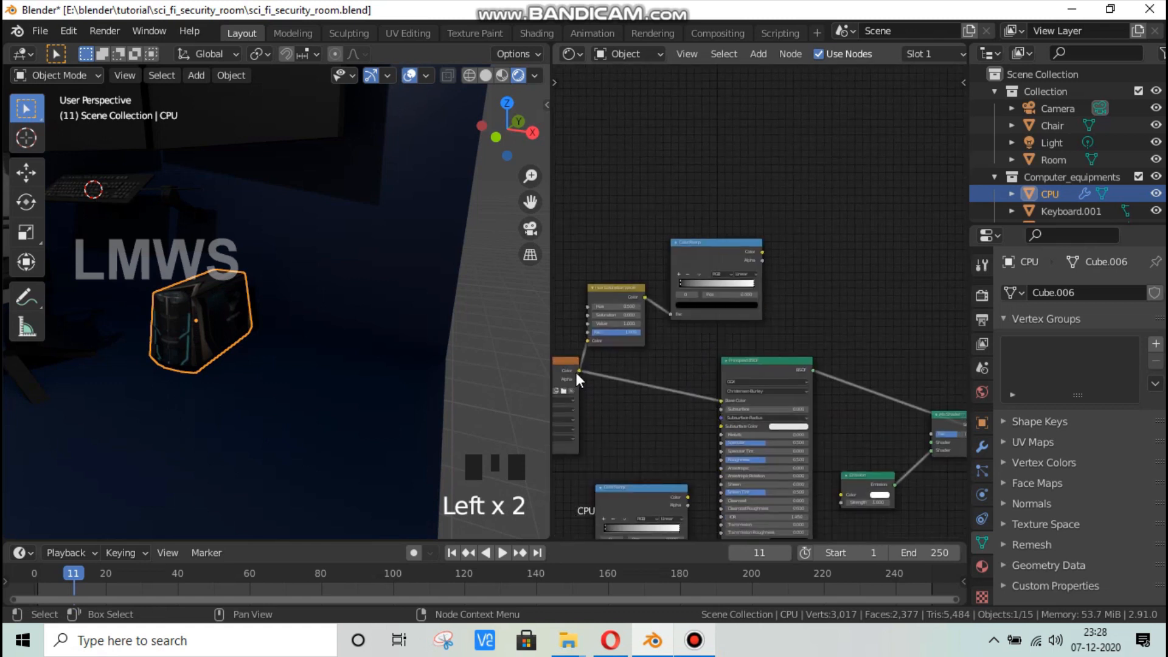
left_click_drag(581, 370, 841, 494)
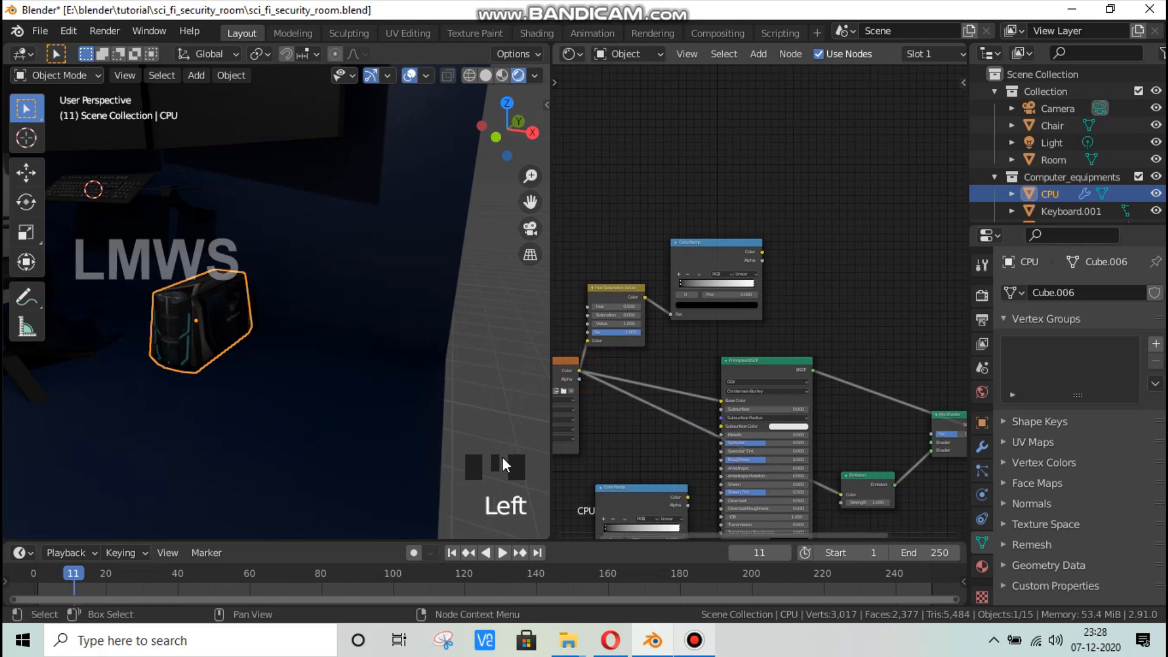
Step: Route the Principled BSDF into the Mix Shader's first Shader input and the mix into the Material Output's Surface, and save the file
scroll(907, 470, "down", 2)
middle_click_drag(908, 472, 863, 476)
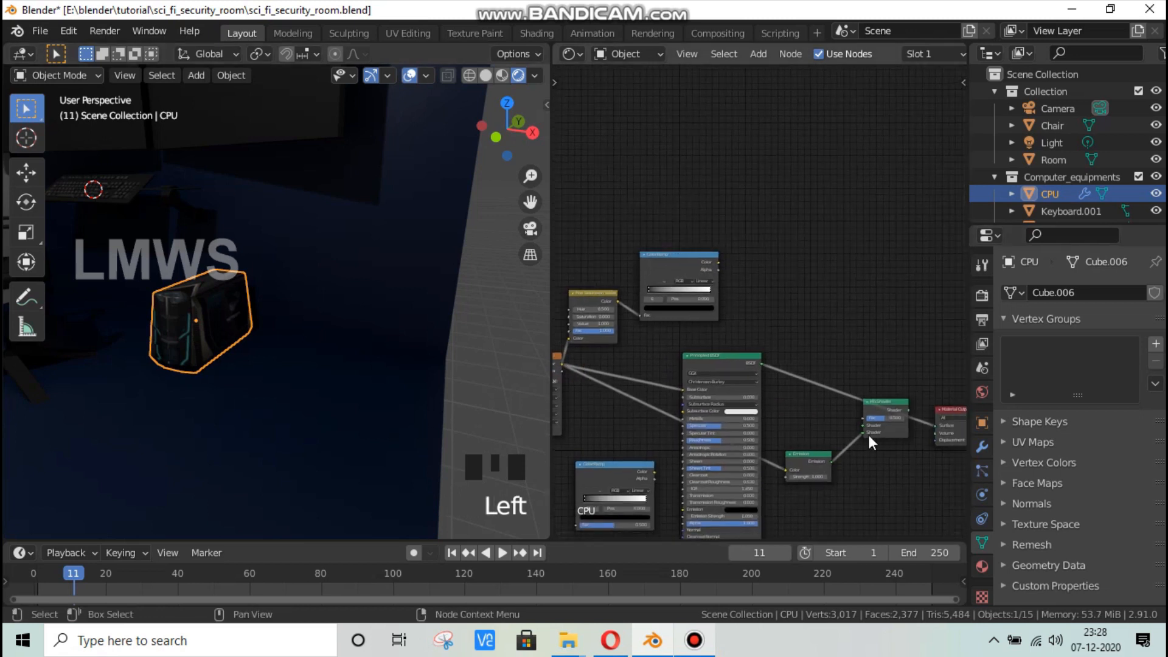
mouse_move(938, 425)
left_mouse_down()
mouse_move(863, 427)
mouse_move(930, 426)
left_mouse_up()
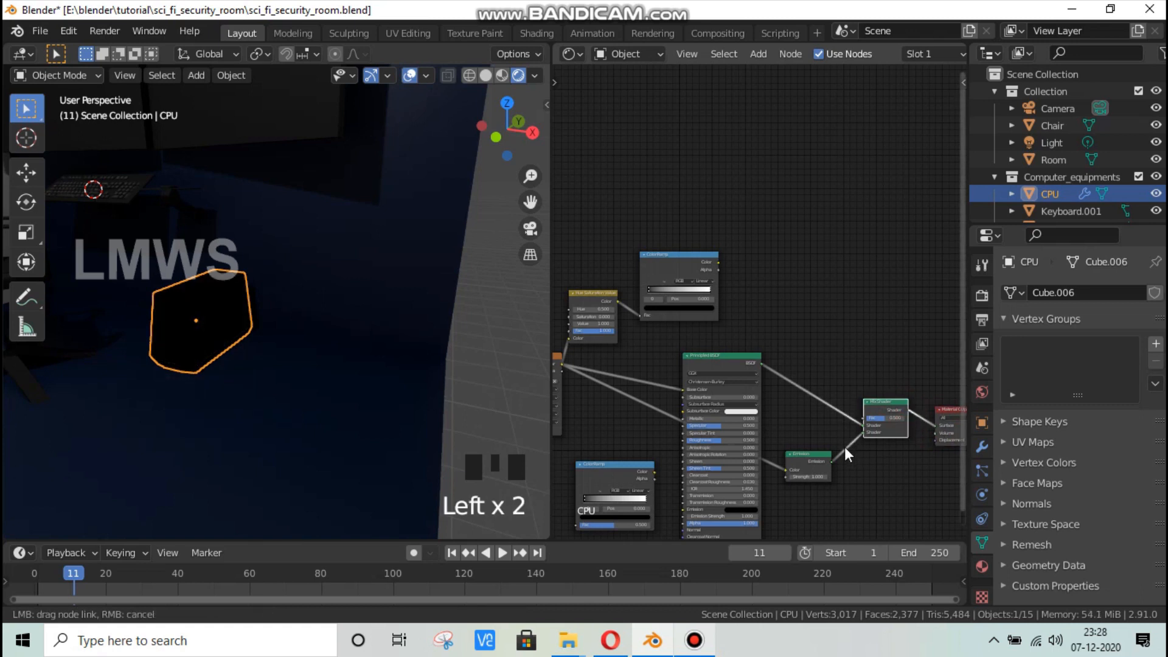
left_click_drag(845, 448, 862, 432)
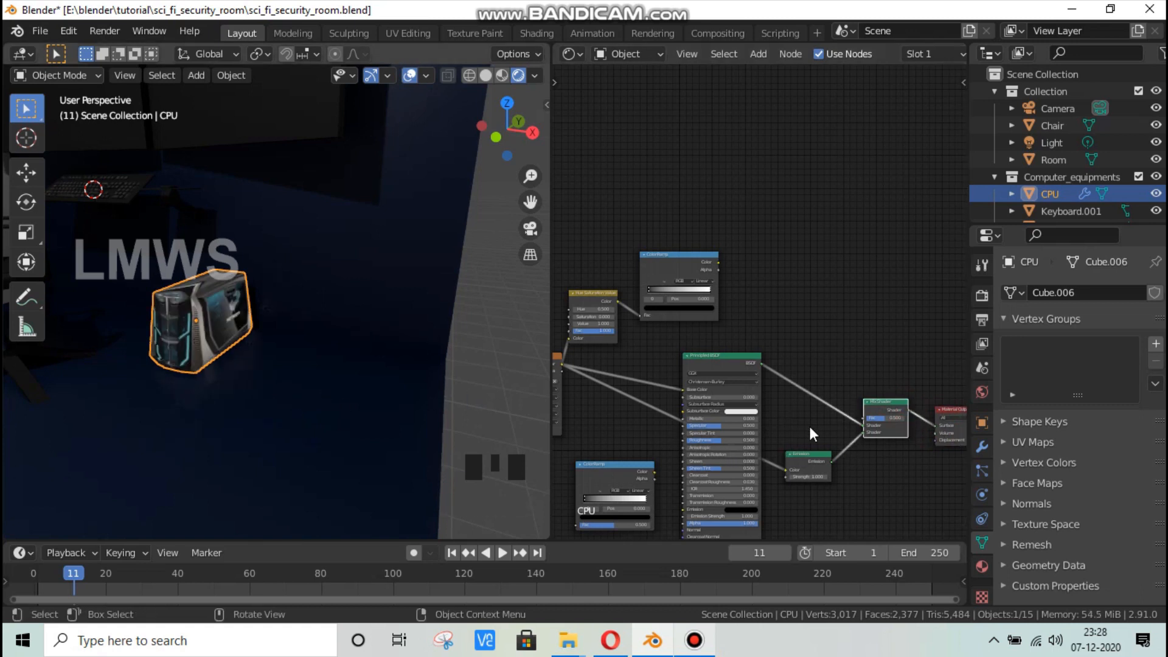
scroll(178, 404, "up", 1)
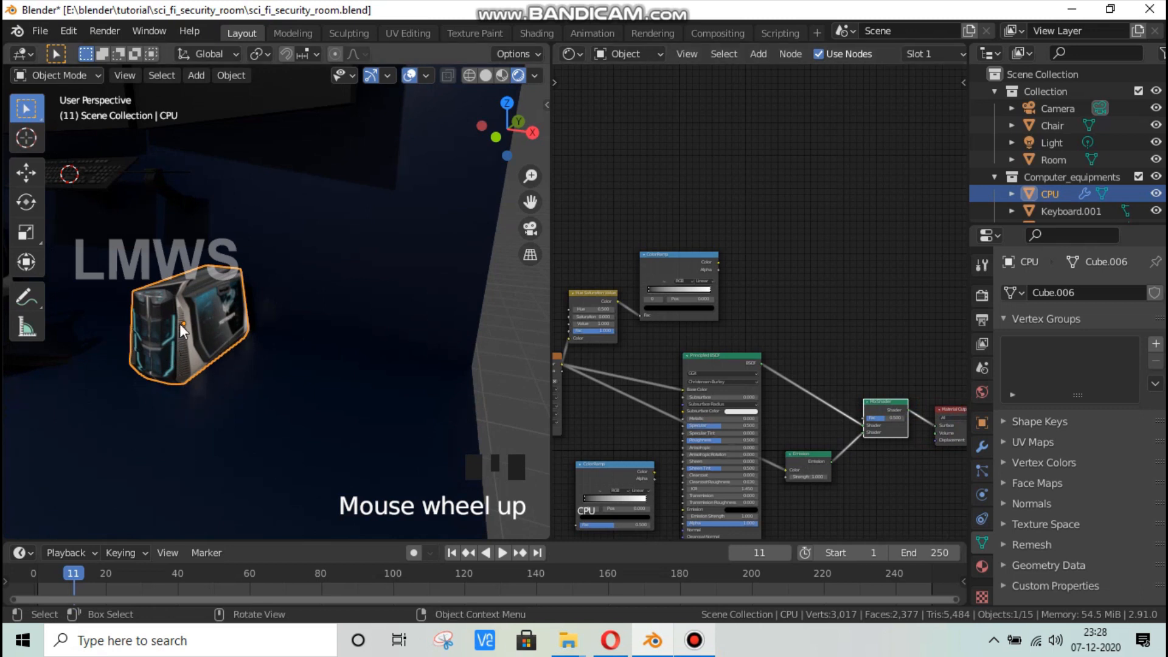
middle_click_drag(648, 327, 660, 333)
key("ctrl+s")
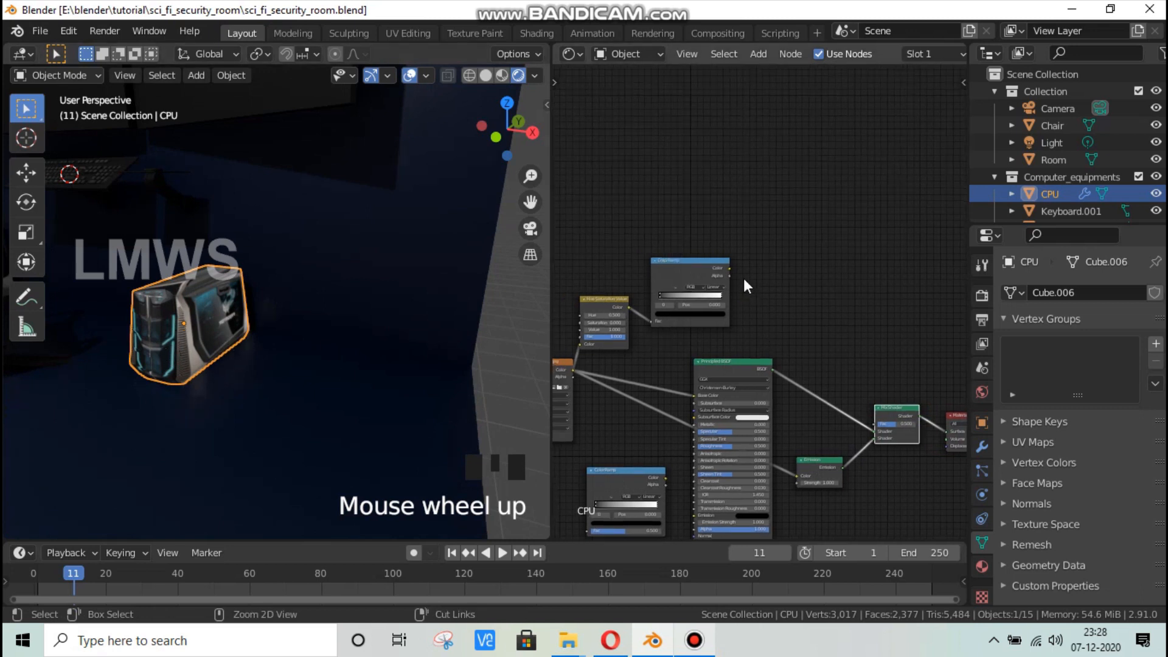
Step: Preview the output of the ColorRamp fed by the Hue/Saturation node on the CPU case through a Viewer node
left_click(696, 263, "ctrl+shift")
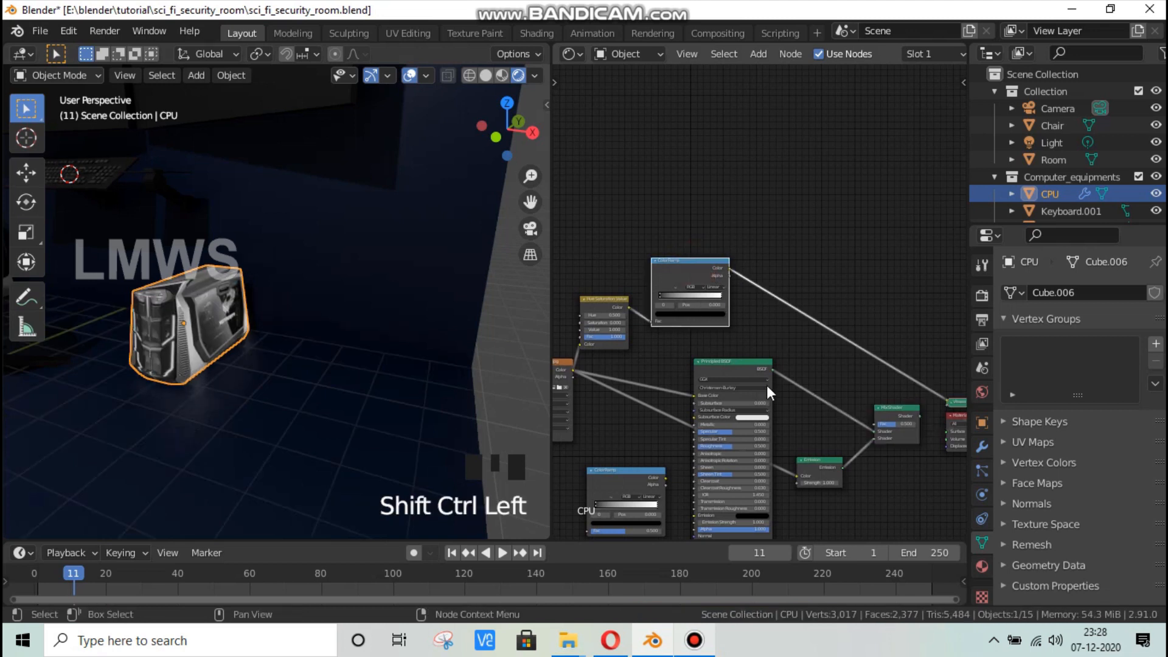
scroll(346, 378, "up", 2)
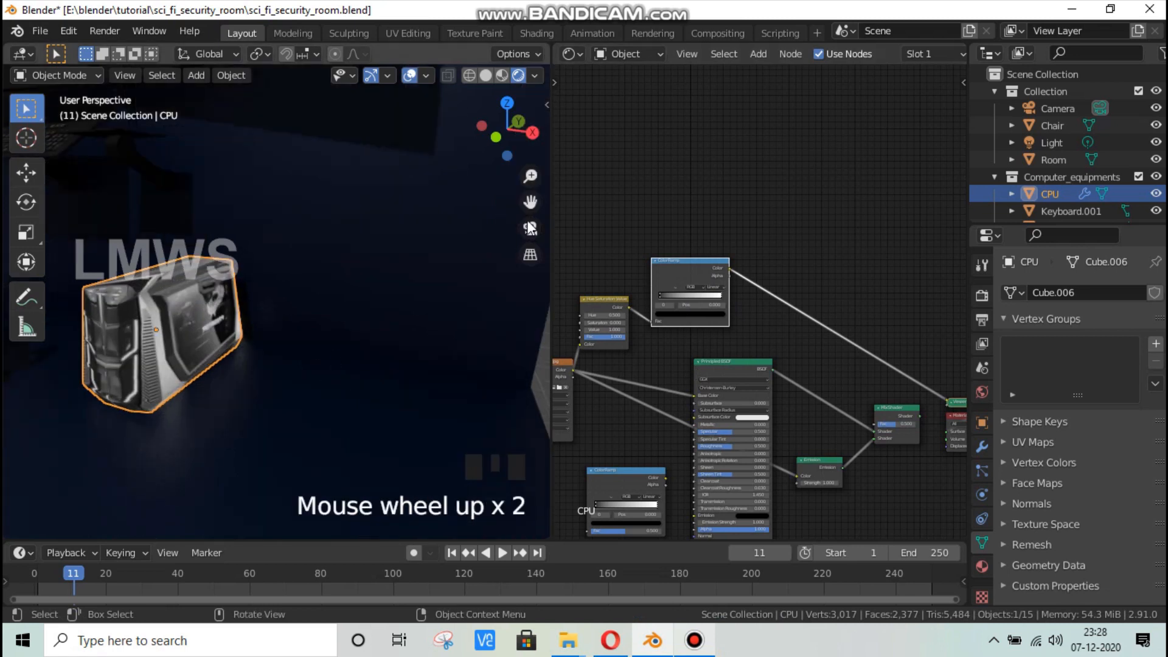
left_click_drag(530, 202, 598, 214)
scroll(486, 286, "up", 1)
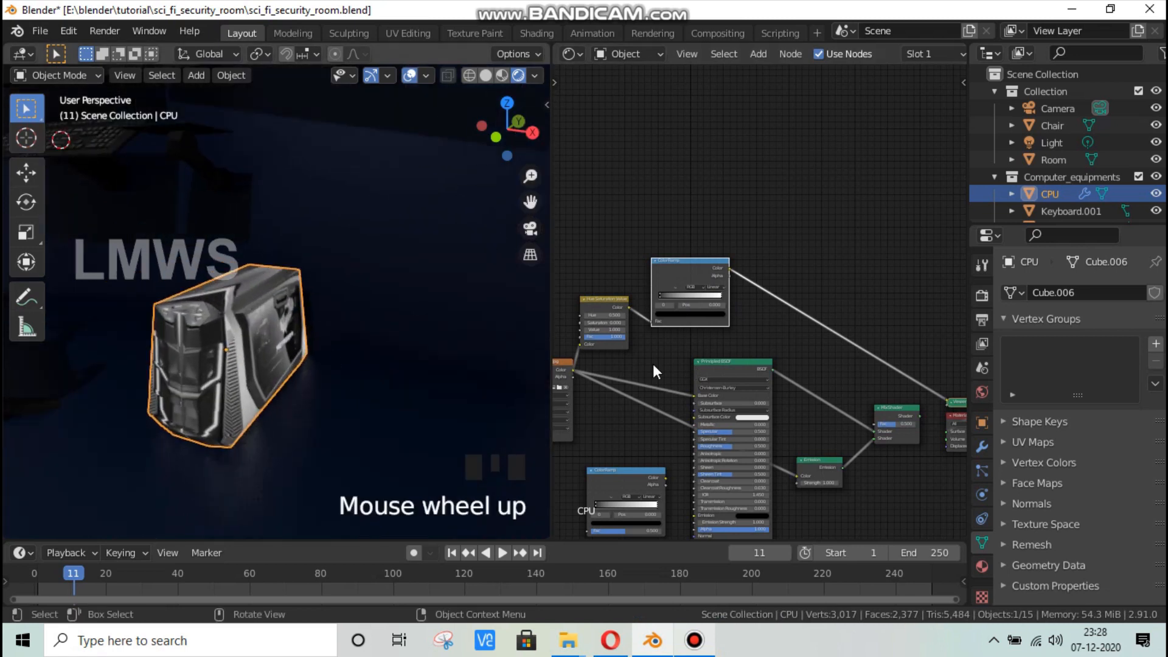
Step: Isolate the case's light strips by moving the previewed ColorRamp's black stop to 0.727 and the white stop close to the ramp's end
middle_click_drag(652, 356, 733, 429)
scroll(716, 444, "up", 7)
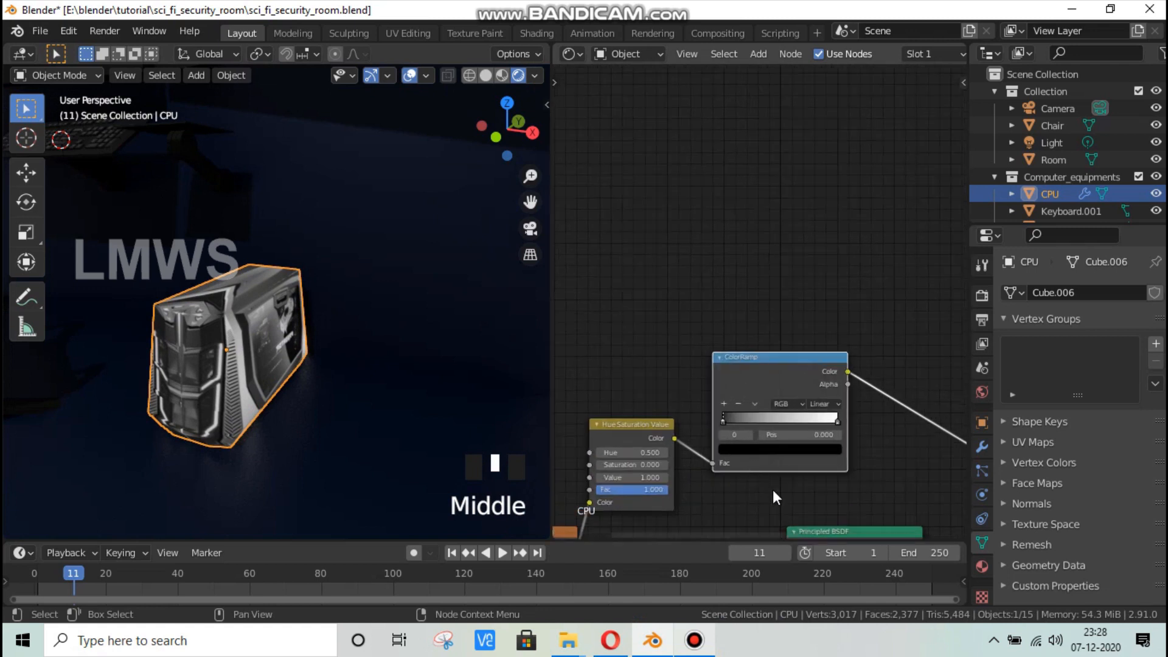
scroll(772, 423, "up", 4)
middle_click_drag(772, 490, 775, 443)
left_click_drag(858, 369, 794, 370)
left_click_drag(699, 368, 808, 372)
left_click(808, 372)
left_click(756, 370)
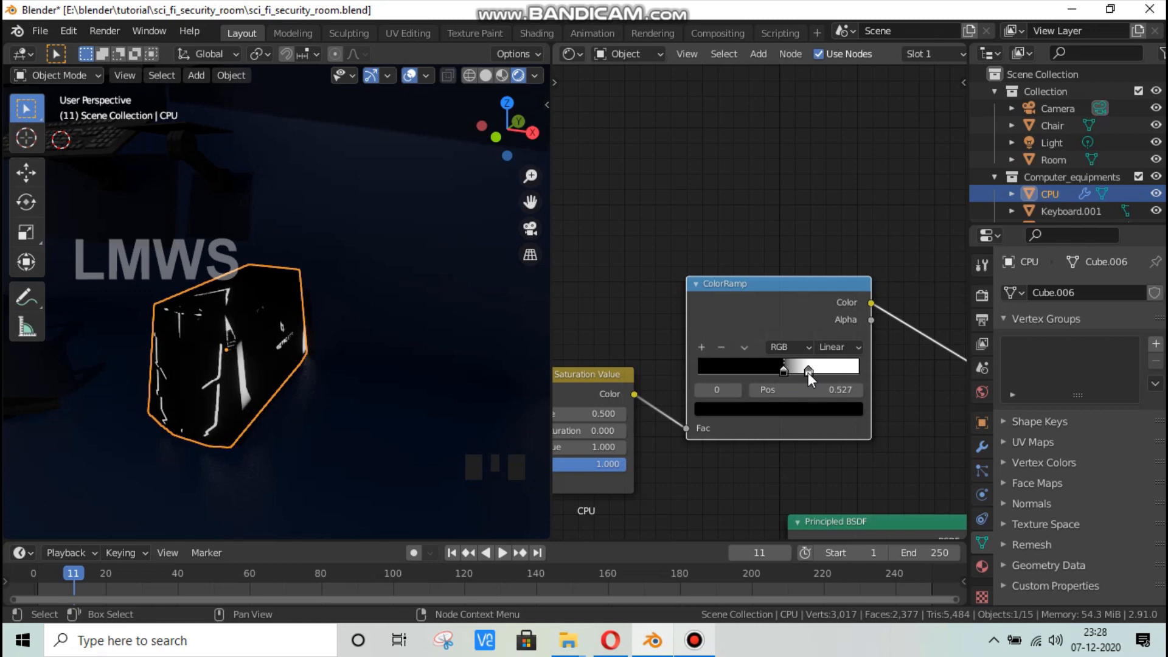
left_click(789, 366)
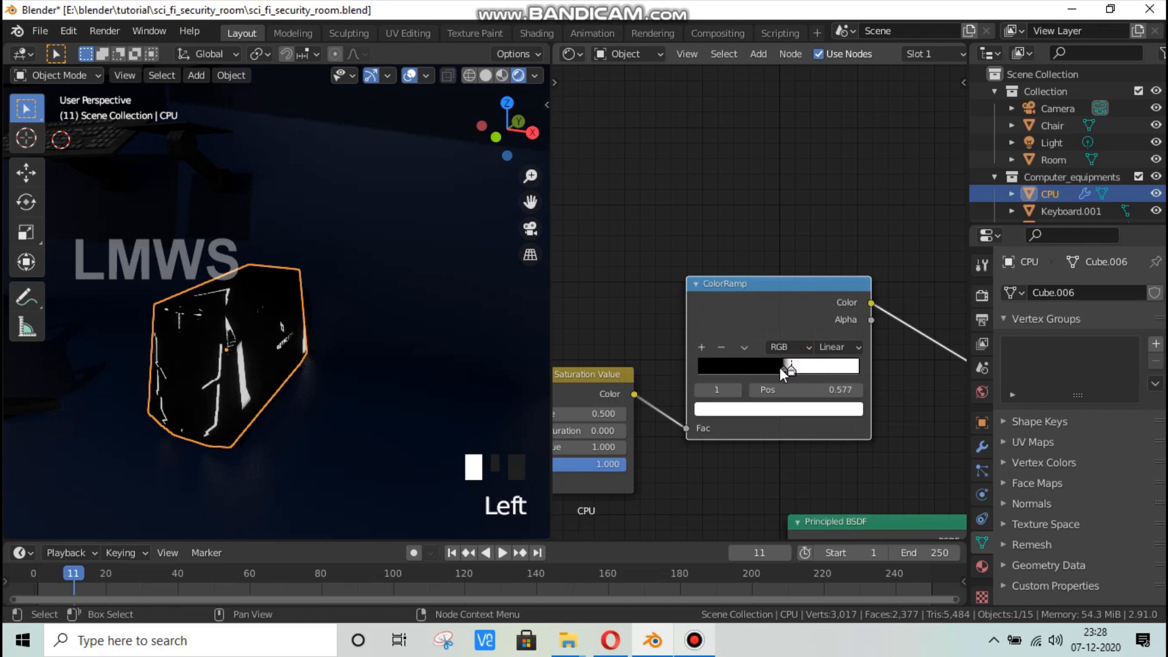
mouse_move(804, 370)
left_mouse_down()
mouse_move(851, 369)
mouse_move(815, 370)
left_mouse_up()
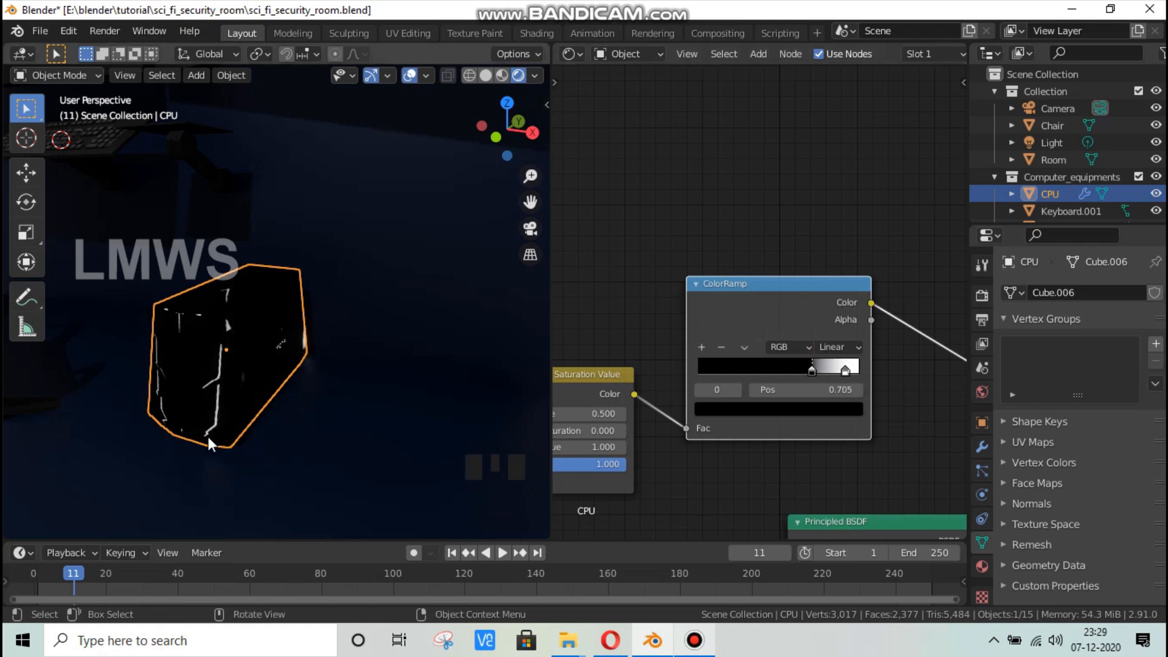
left_click_drag(845, 368, 818, 369)
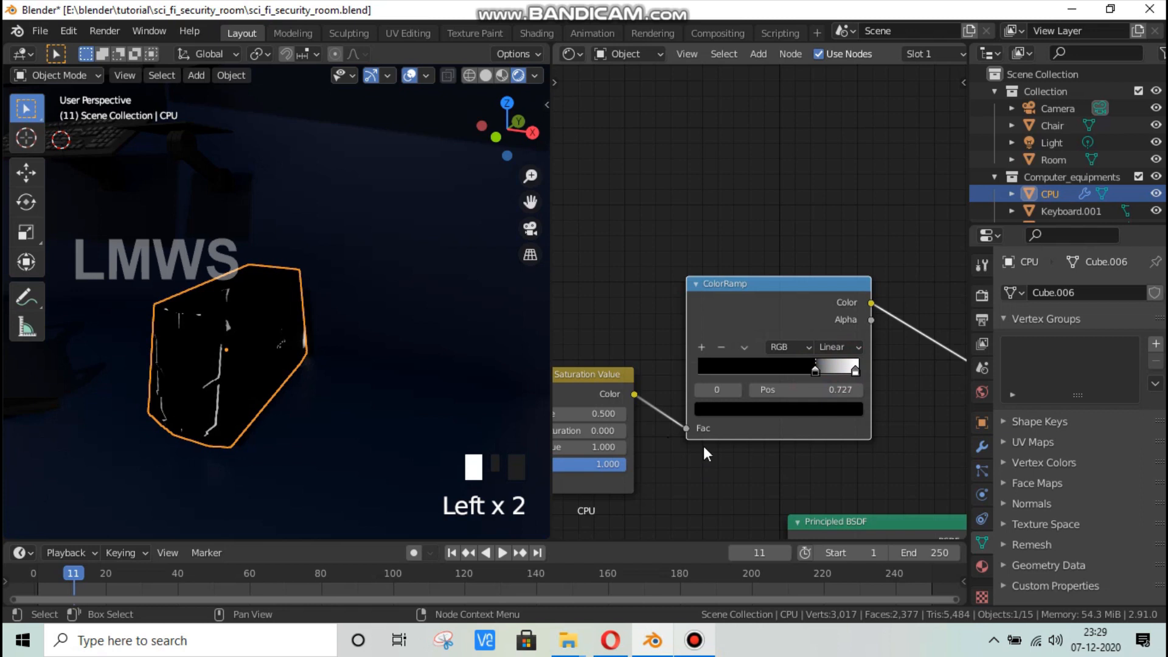
Step: Reconnect the Mix Shader to the Material Output's Surface and delete the Viewer node
scroll(706, 450, "down", 13)
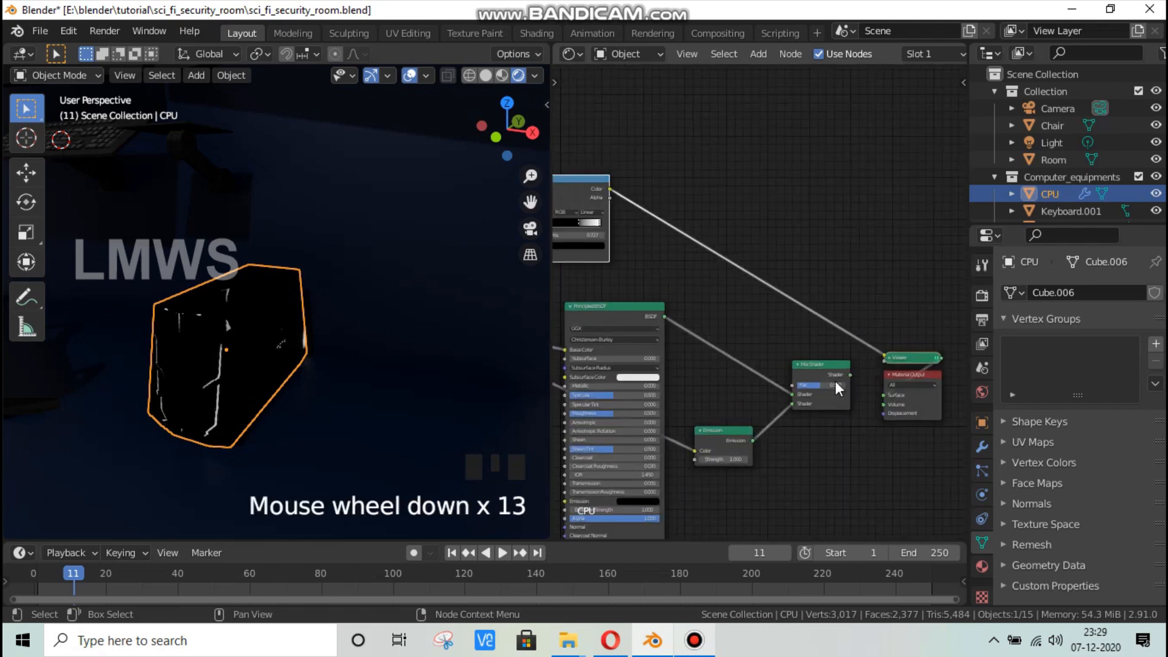
left_click_drag(858, 381, 892, 402)
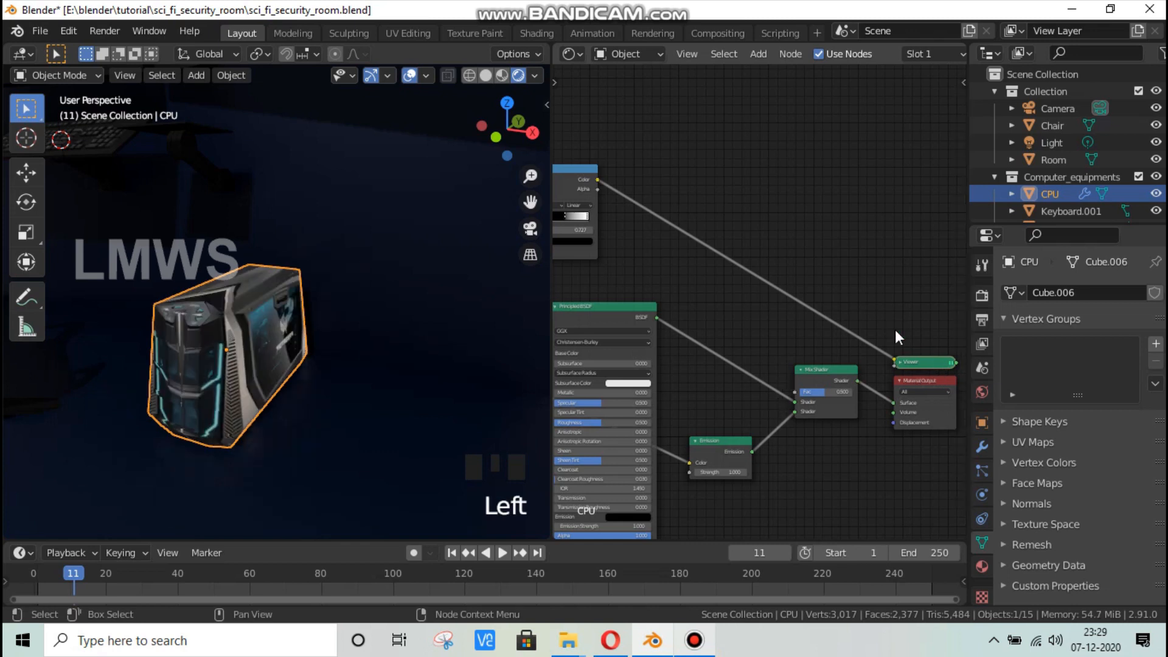
scroll(895, 329, "down", 1)
left_click_drag(895, 331, 942, 367)
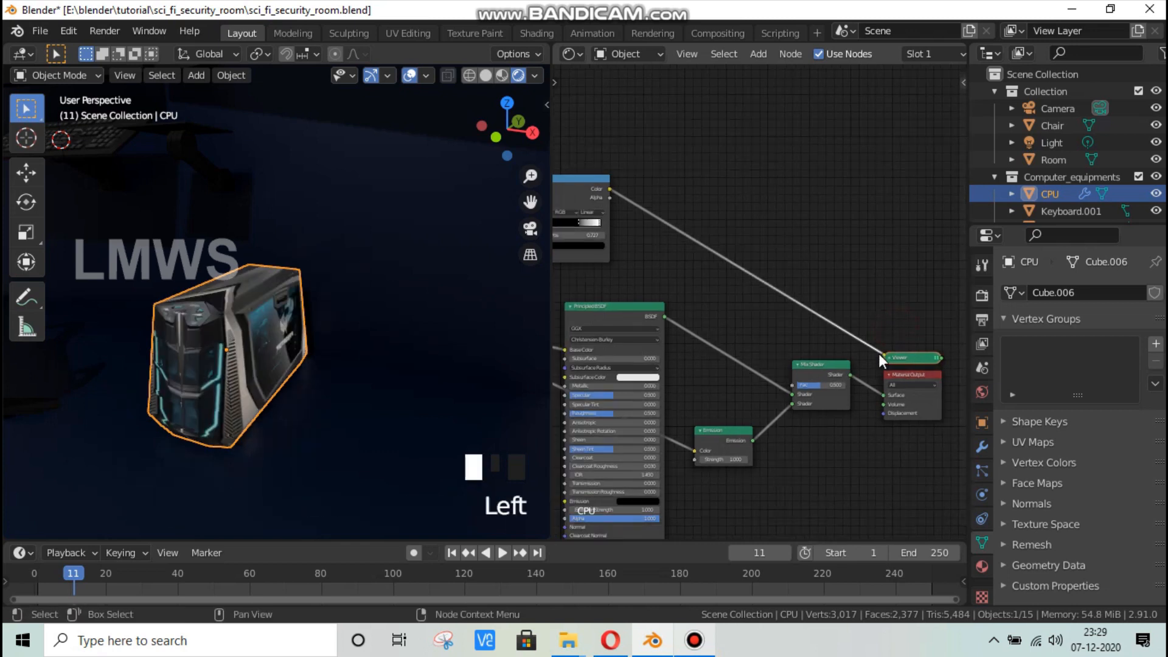
key("Delete")
middle_click_drag(683, 354, 735, 371)
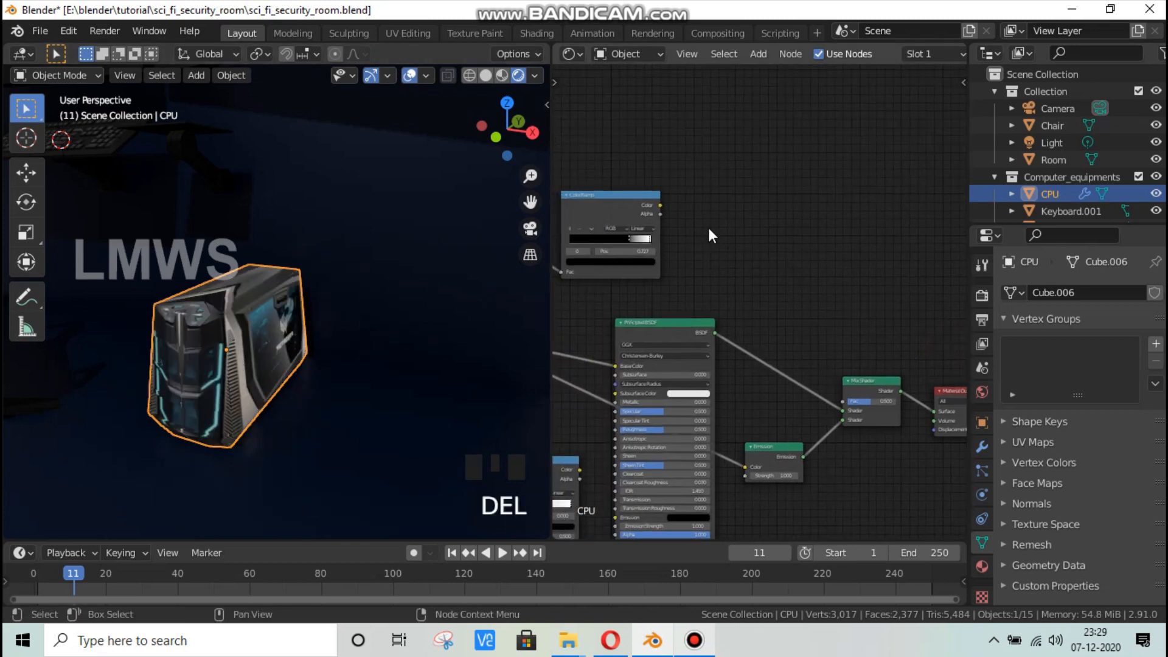
Step: Link the upper ColorRamp's Color to the Mix Shader's Fac and set the Emission strength to 5
left_click_drag(660, 205, 842, 402)
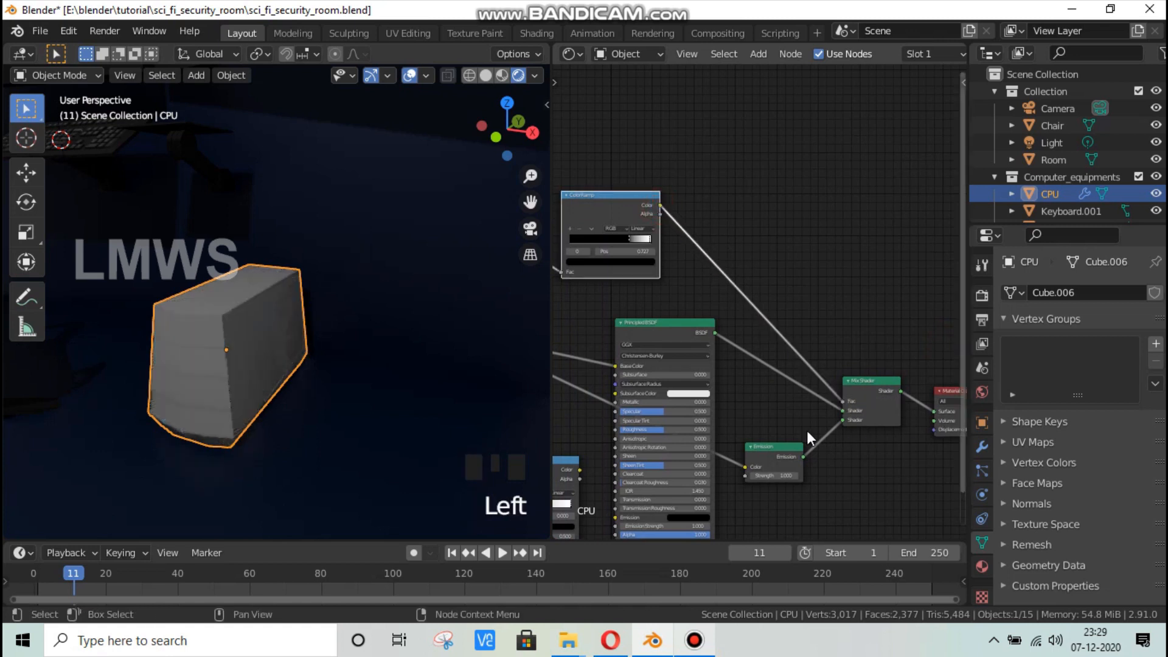
scroll(286, 374, "up", 2)
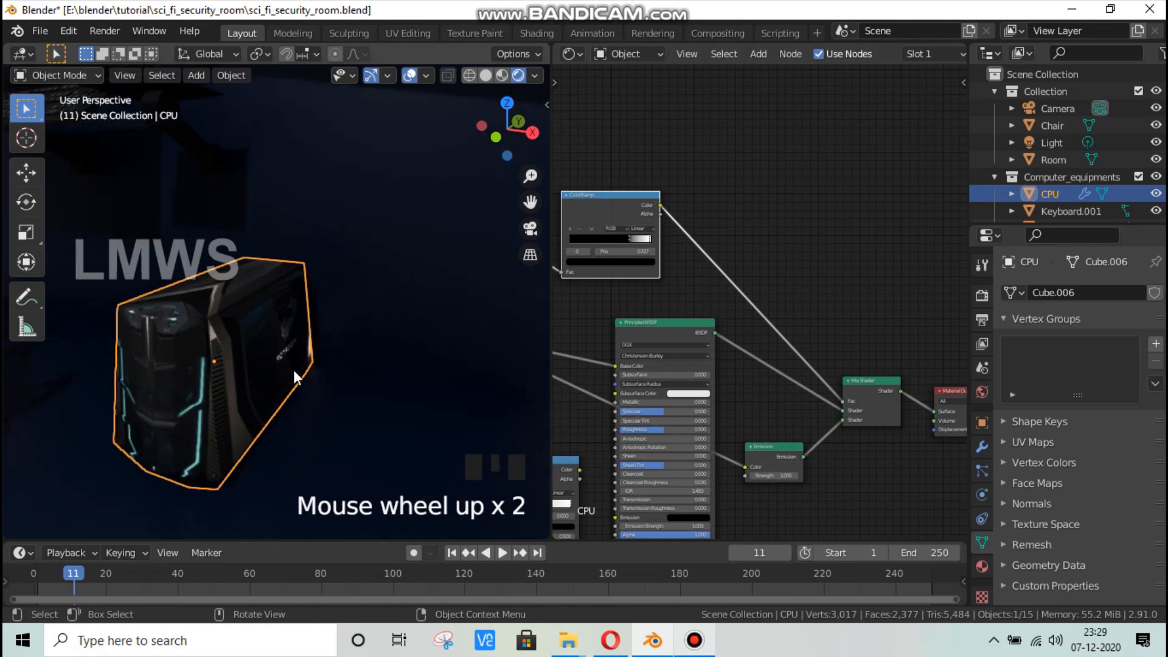
left_click(771, 475)
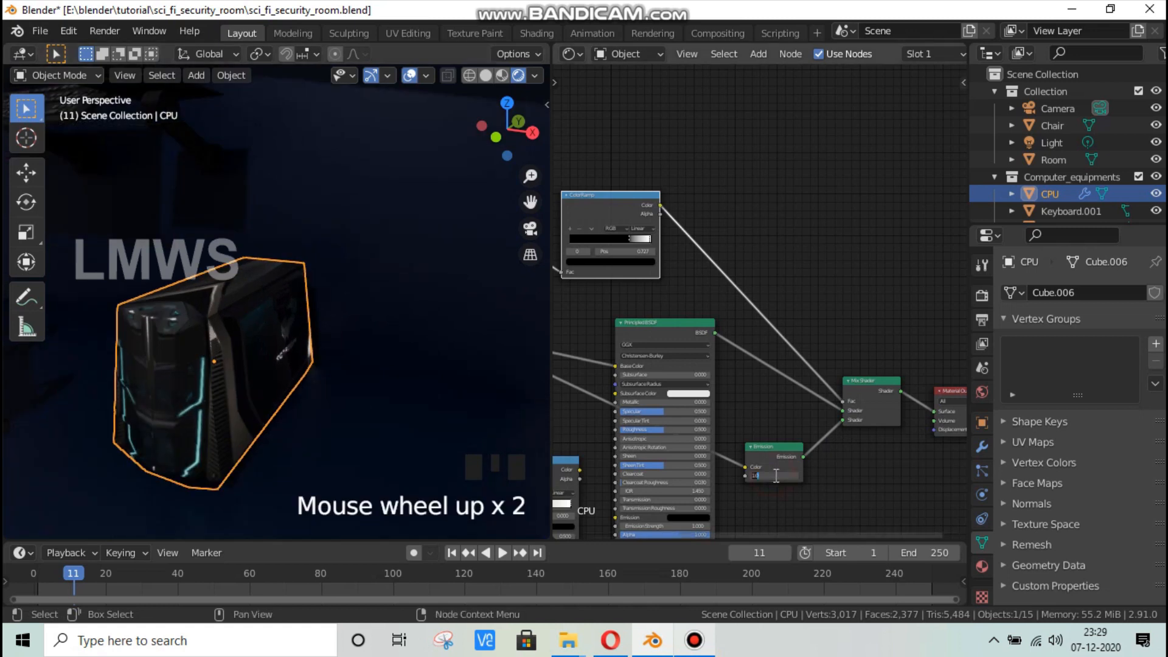
left_click(775, 475)
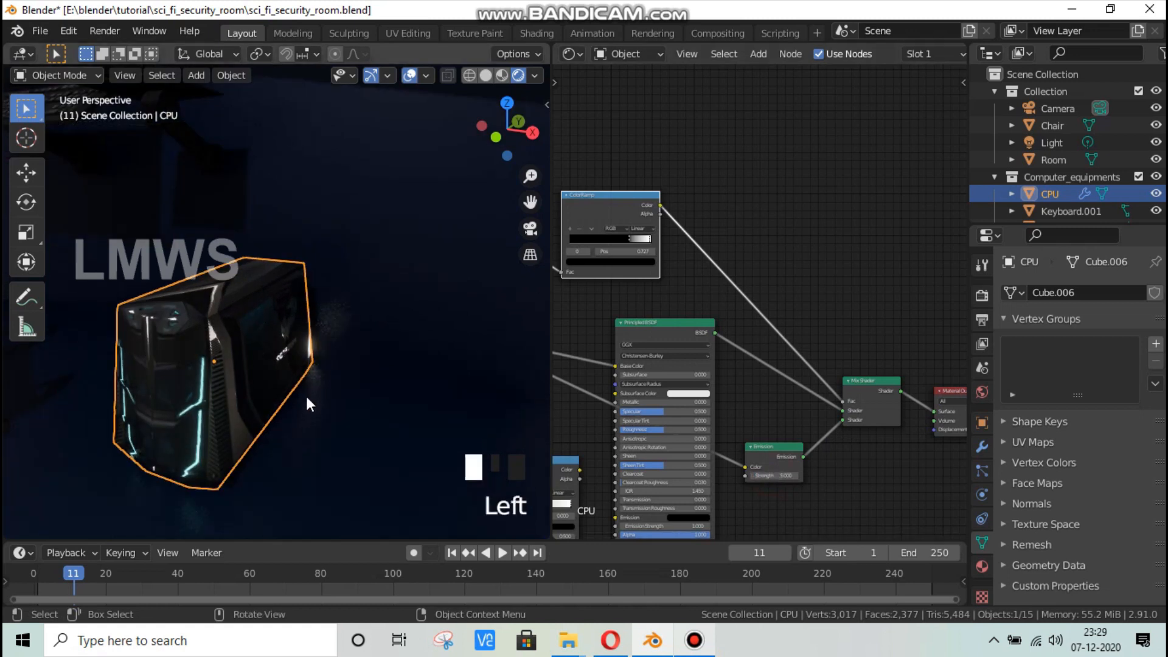
scroll(305, 403, "down", 8)
middle_click_drag(281, 407, 254, 378)
scroll(253, 386, "up", 7)
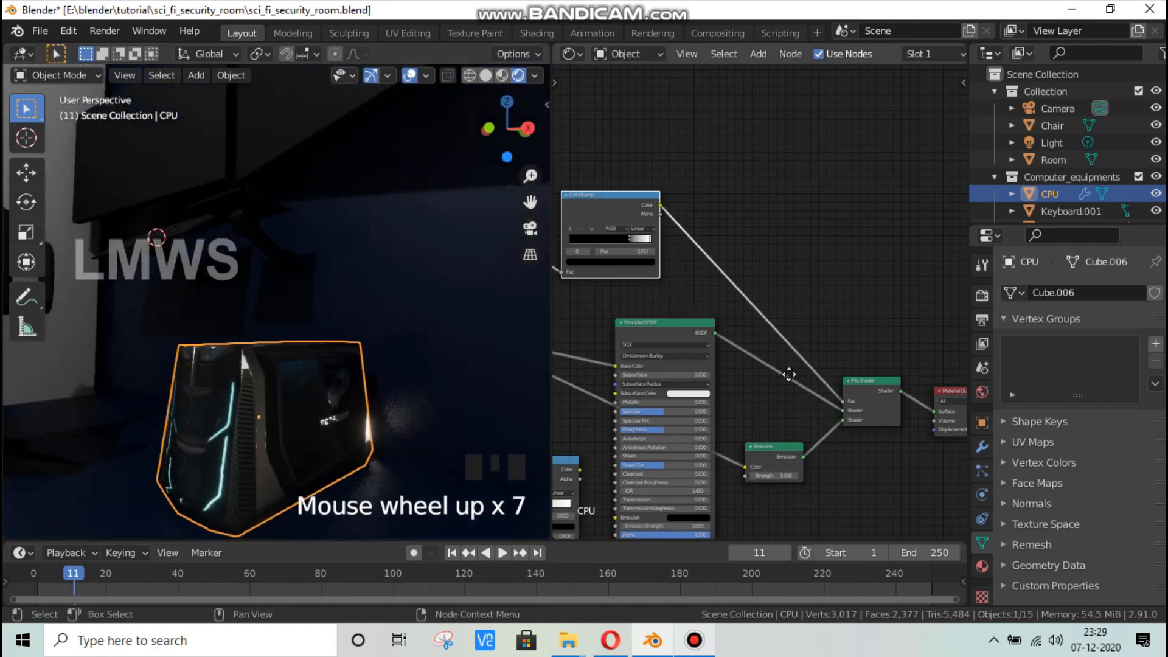
Step: Move the upper ColorRamp's black stop to about 0.77 and save the file
middle_click_drag(598, 290, 721, 393)
scroll(733, 409, "up", 3)
scroll(748, 339, "up", 1)
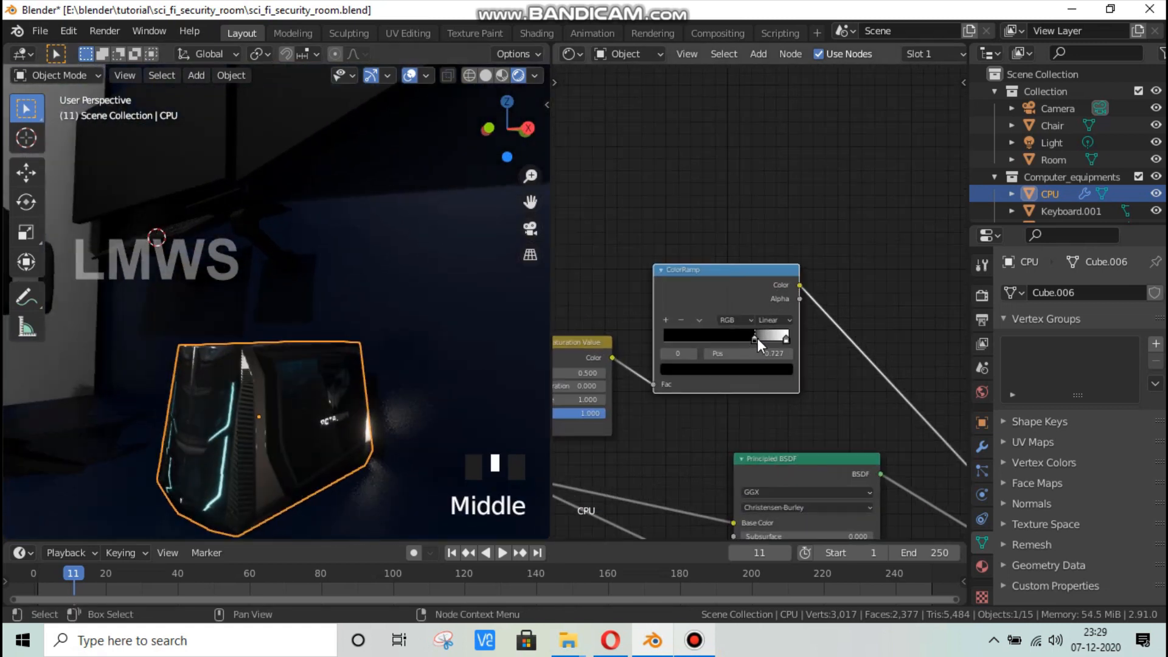
mouse_move(745, 338)
left_mouse_down()
mouse_move(736, 338)
mouse_move(760, 343)
left_mouse_up()
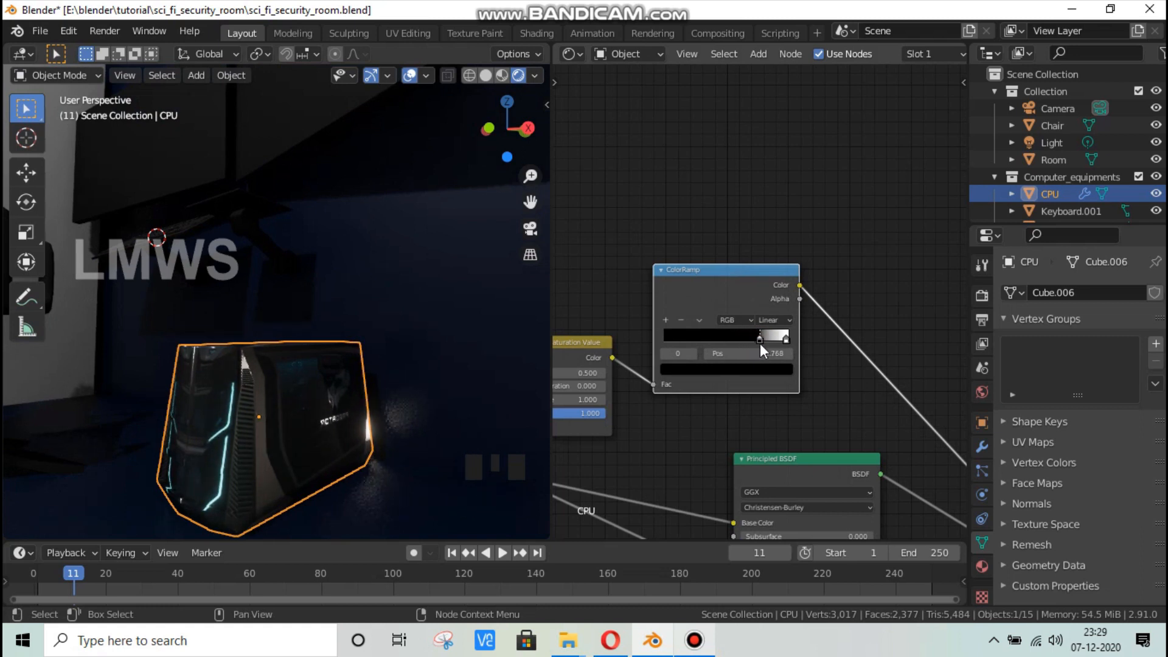
scroll(717, 422, "down", 9)
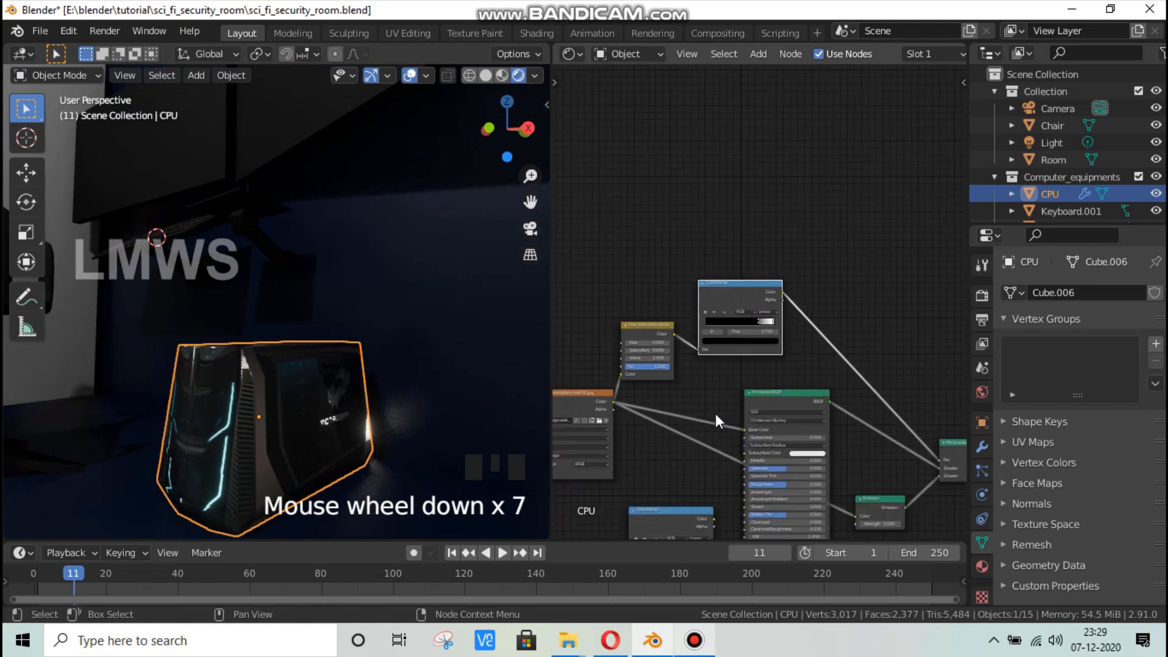
middle_click_drag(724, 425, 729, 368)
key("ctrl+s")
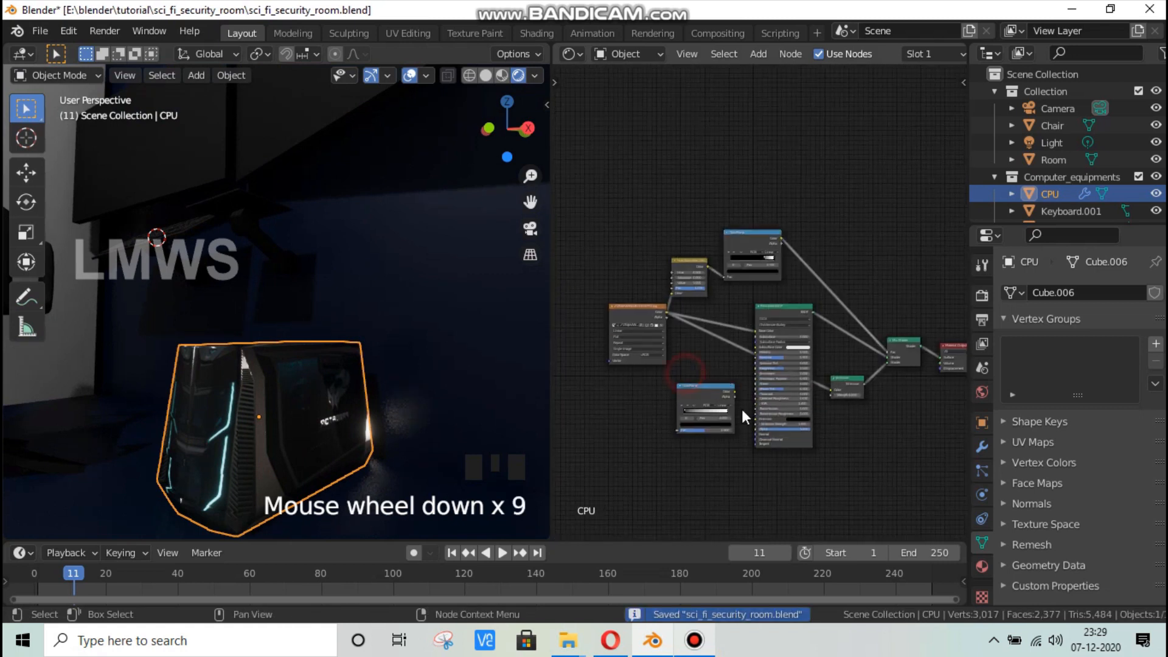
Step: Delete the unlinked ColorRamp node below the Image Texture and save the file
left_click(699, 423)
key("Delete")
key("ctrl+s")
scroll(292, 383, "down", 11)
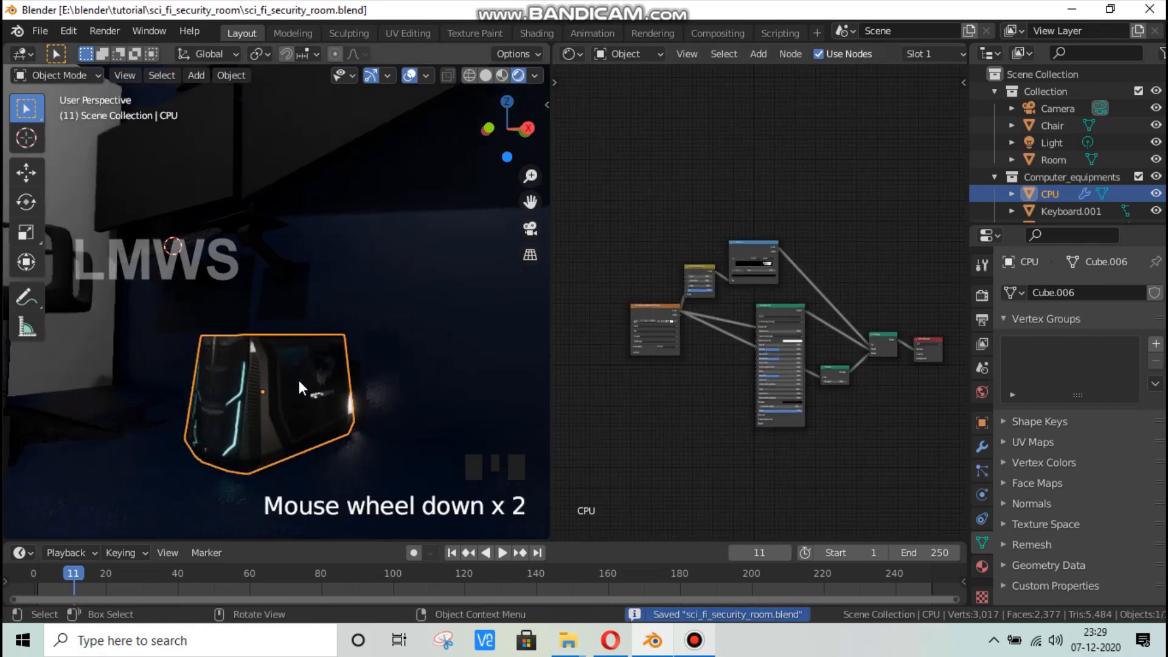
mouse_move(288, 367)
middle_mouse_down()
mouse_move(302, 396)
mouse_move(292, 356)
middle_mouse_up()
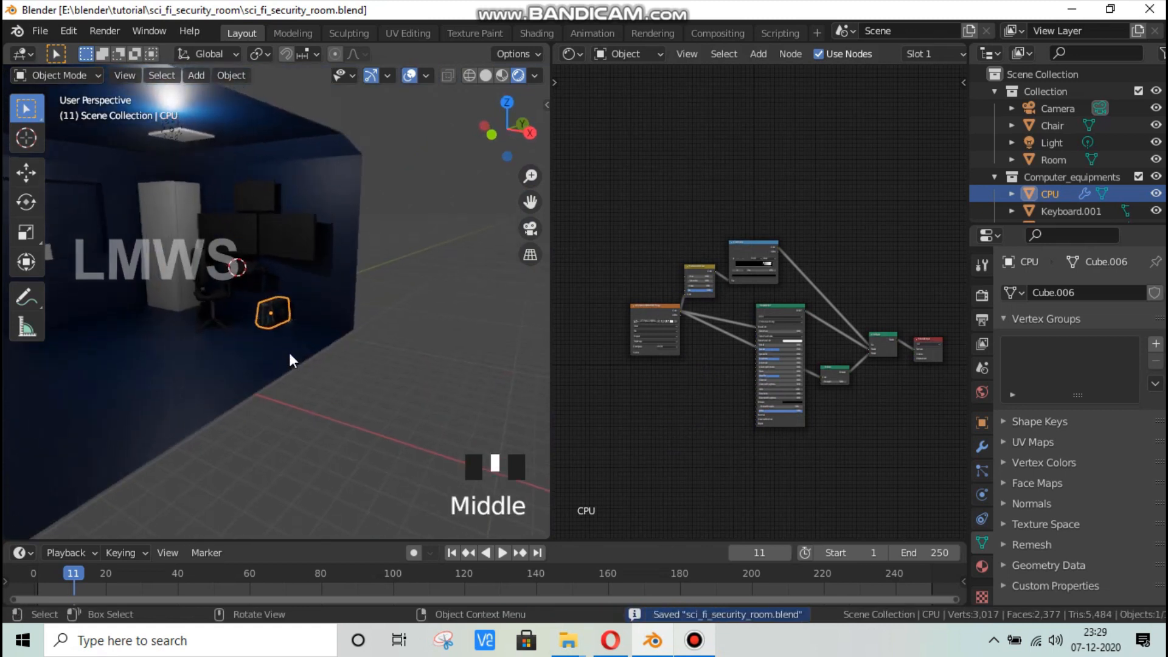
scroll(298, 273, "up", 5)
key("ctrl+s")
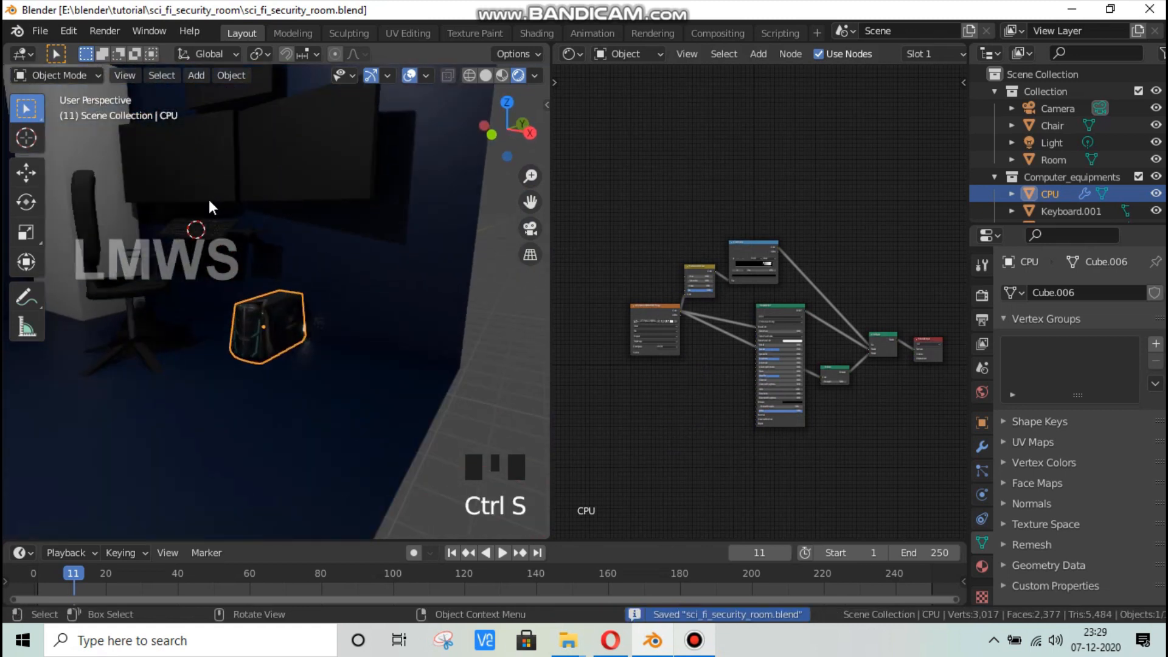
Step: Select the front screen face of Monitor_1 in Edit Mode with face selection
left_click(217, 185)
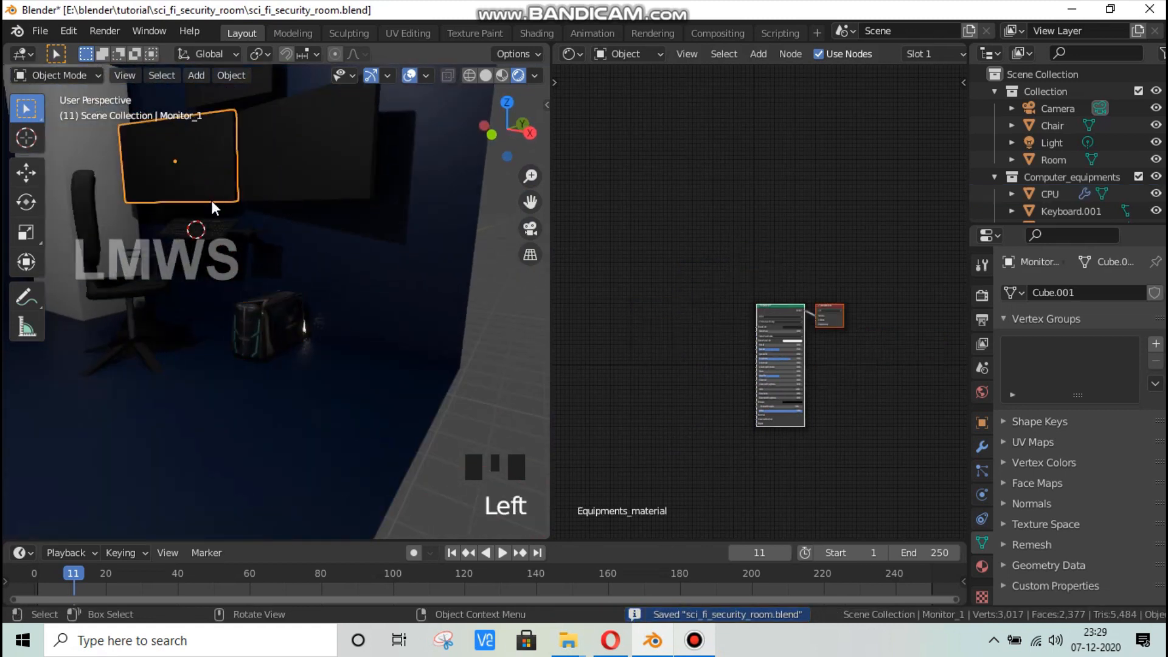
mouse_move(249, 231)
middle_mouse_down("shift")
mouse_move(272, 252)
mouse_move(243, 211)
middle_mouse_up("shift")
key("Tab")
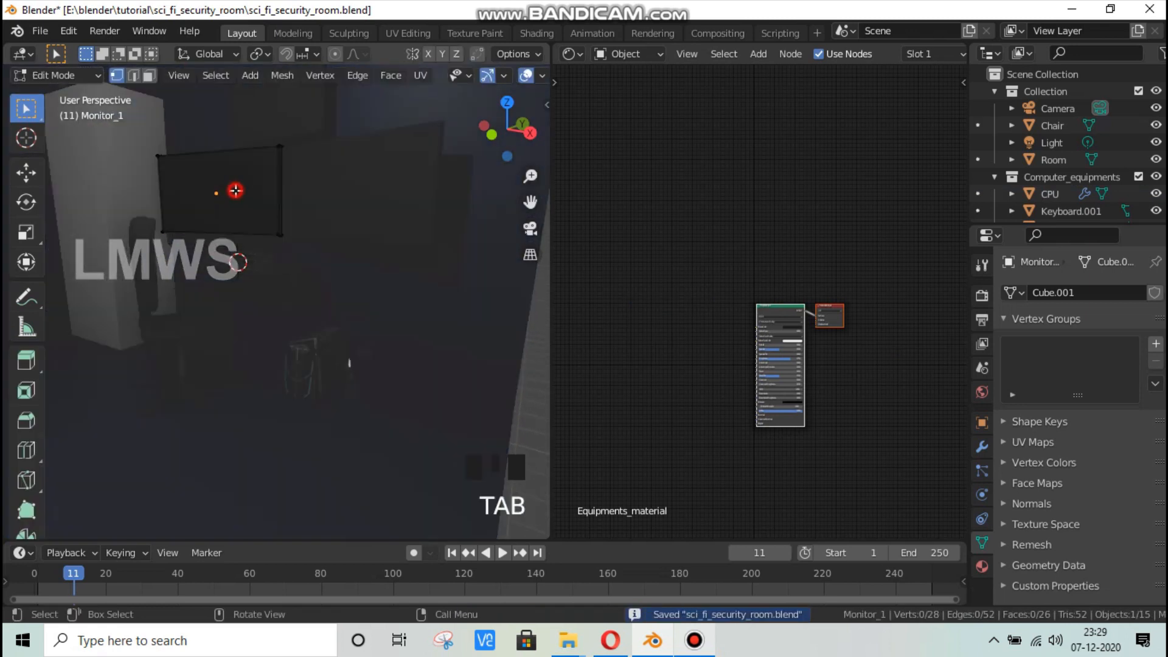
left_click(235, 190)
left_click(148, 75)
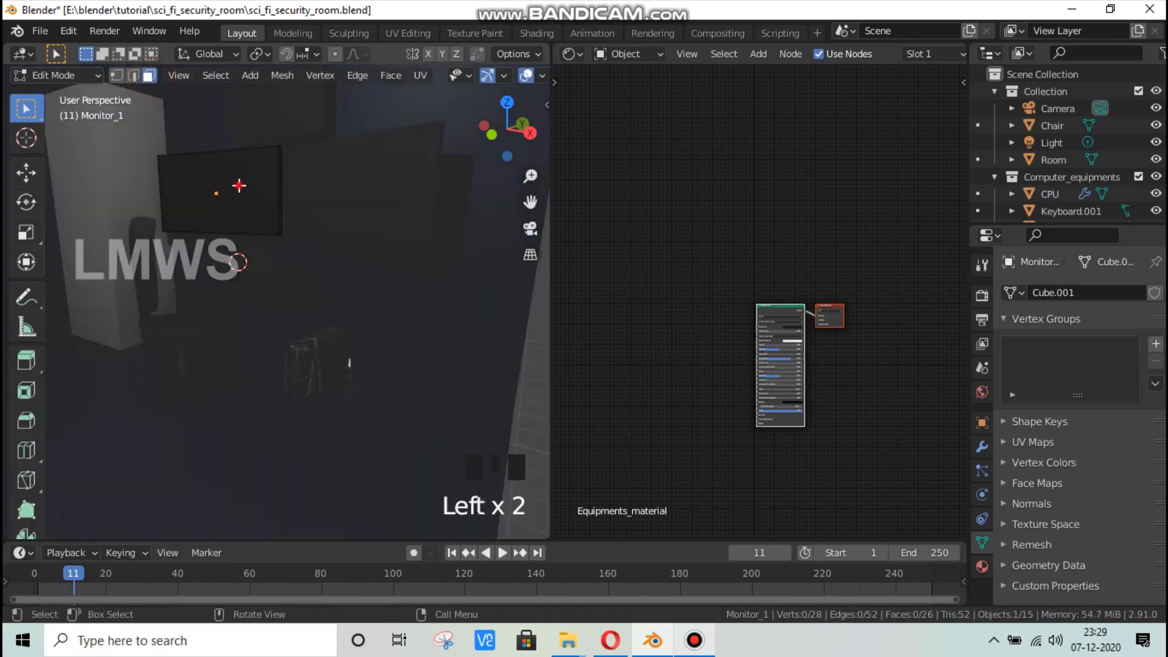
left_click(249, 197)
scroll(578, 334, "down", 1)
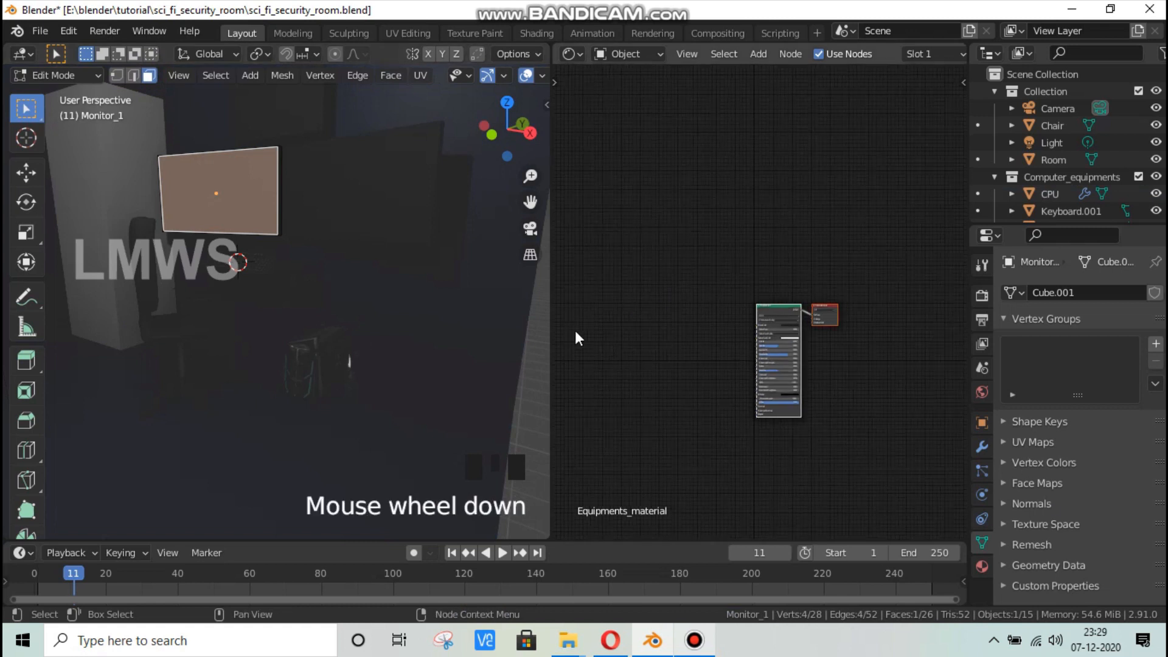
Step: Save the file and unwrap Monitor_1's selected screen face using Project from View
scroll(352, 286, "down", 4)
middle_click_drag(362, 300, 315, 334)
scroll(315, 346, "up", 6)
key("ctrl+s")
key("u")
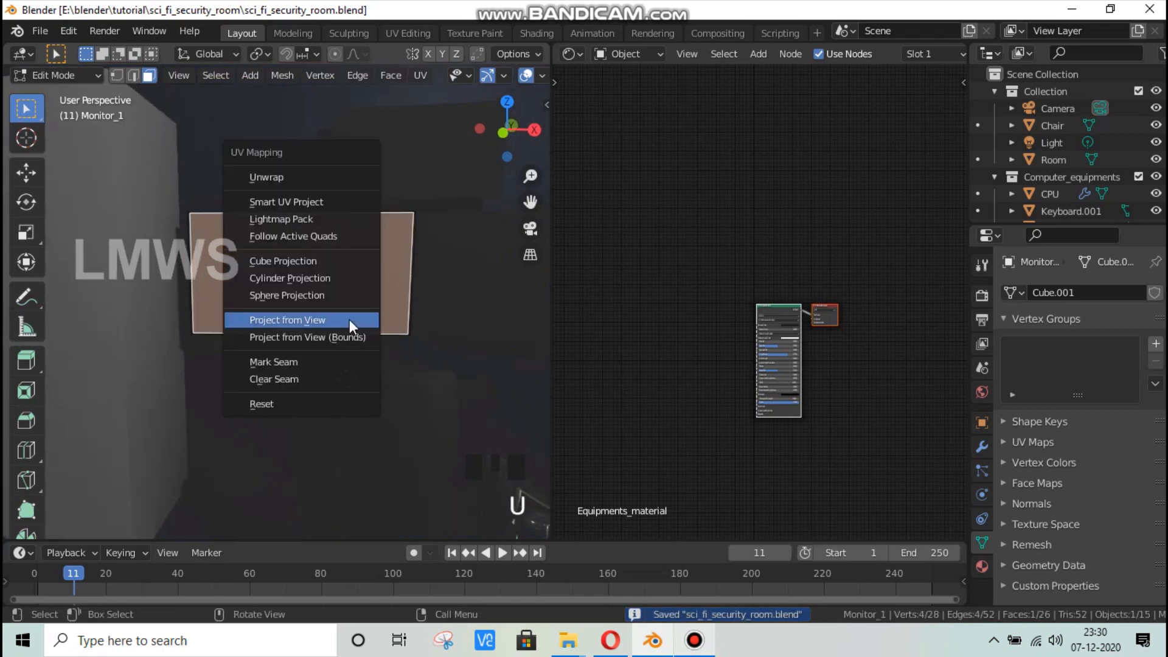
left_click(349, 319)
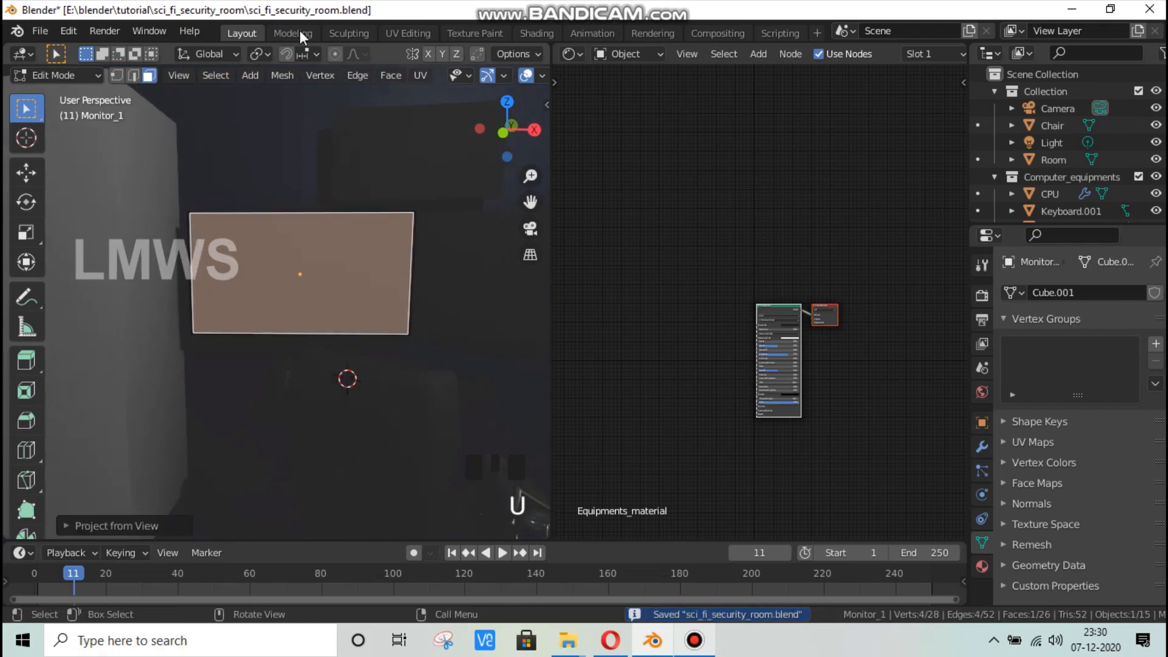
left_click(400, 32)
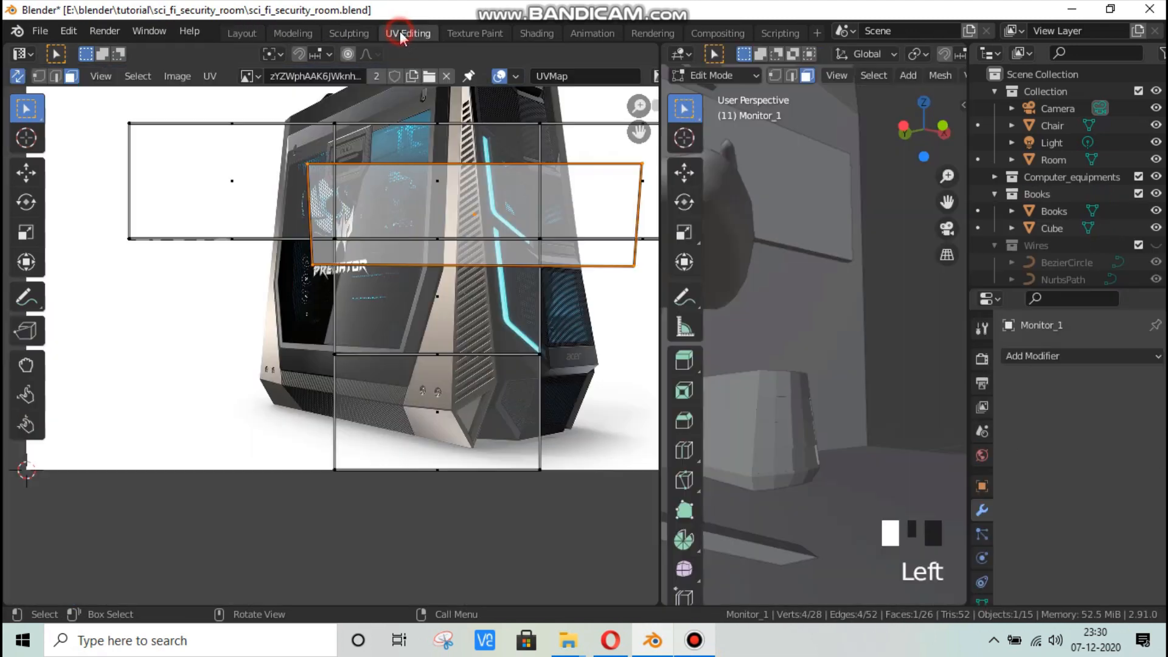
scroll(339, 259, "down", 3)
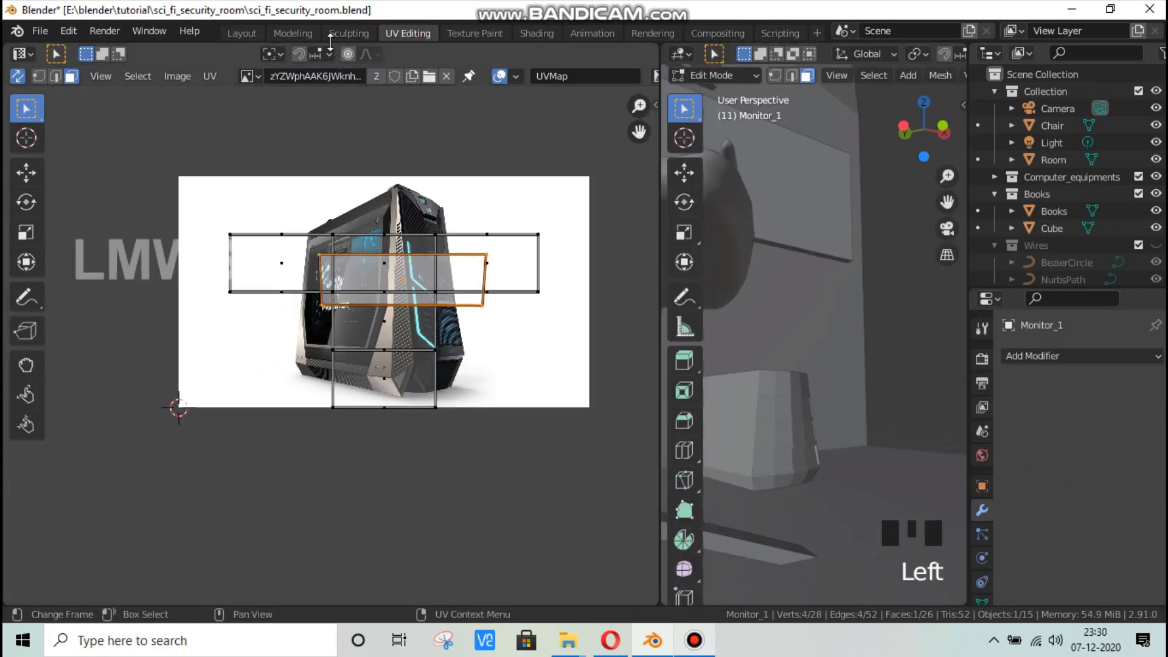
Step: Add a second material slot to Monitor_1 with a new material named Monitor_1 and save the file
left_click(241, 33)
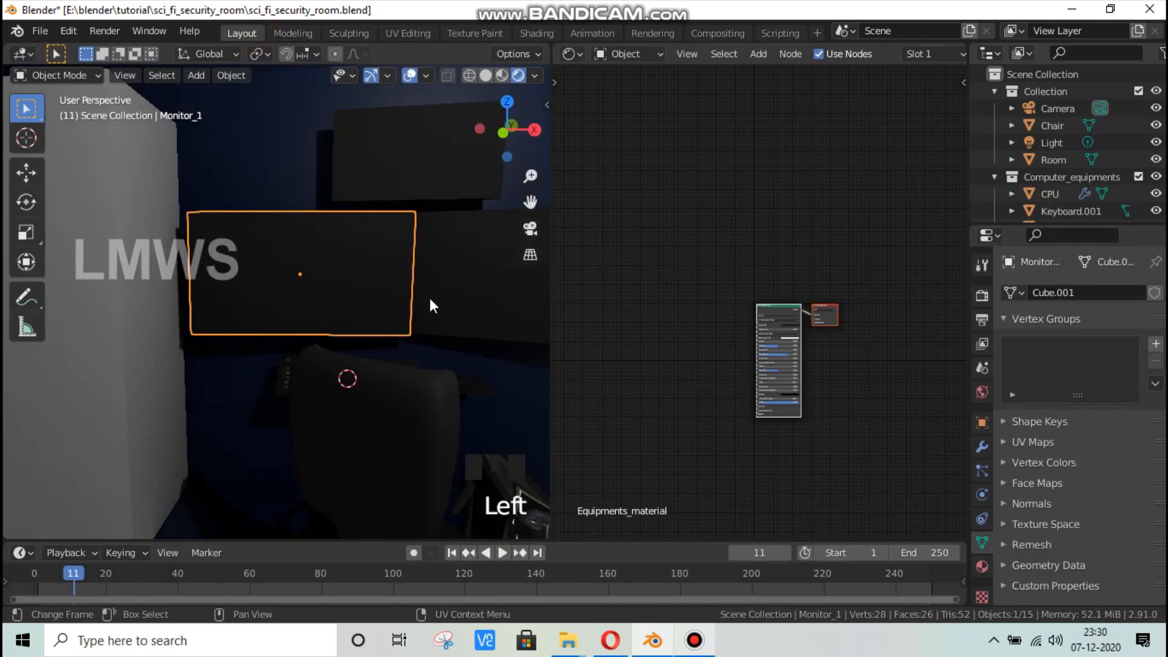
left_click(981, 567)
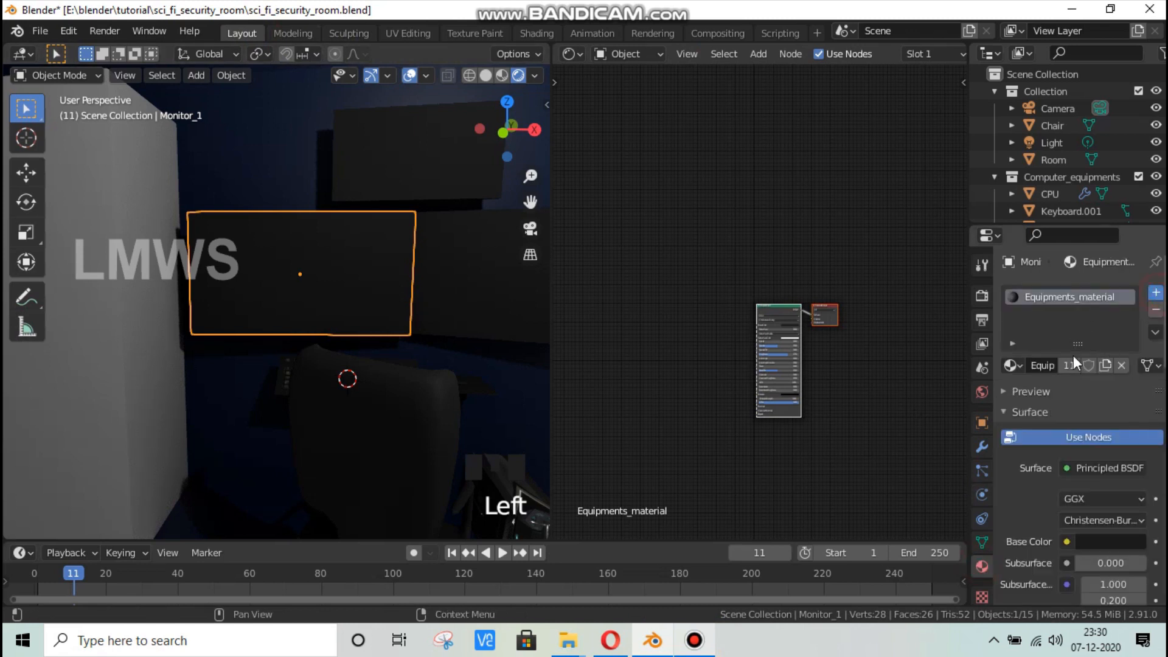
left_click(1060, 396)
left_click(1052, 393)
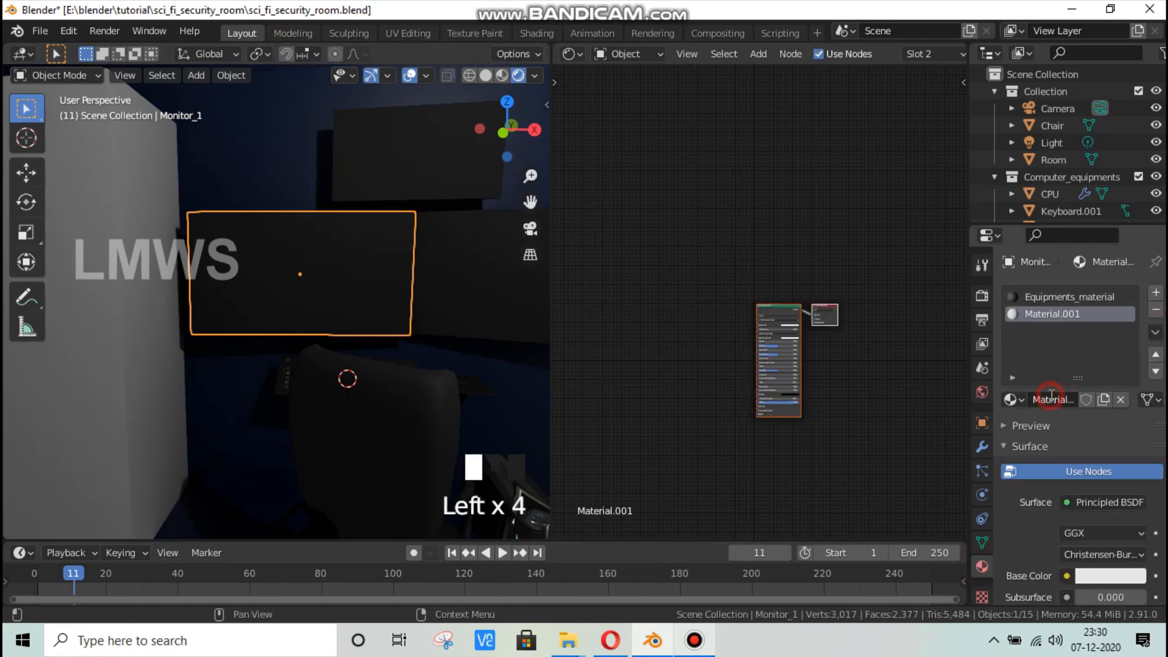
left_click(1050, 395)
key("ctrl+s")
scroll(1041, 517, "down", 2)
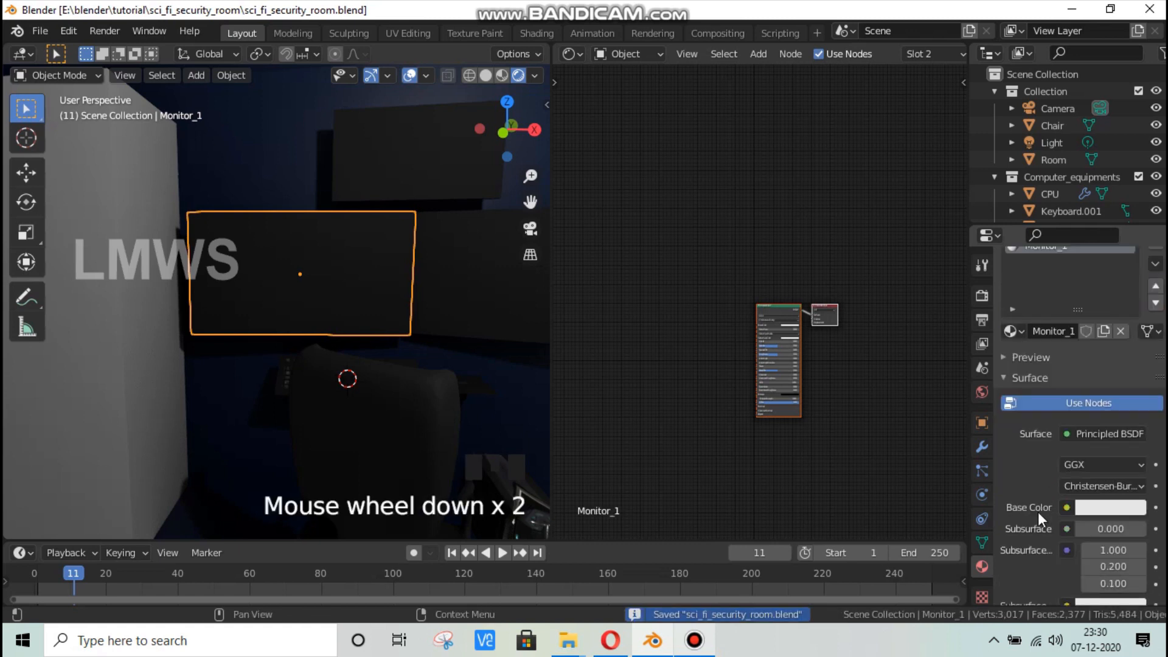
Step: Assign the Monitor_1 material to the selected screen face in Edit Mode
scroll(1044, 410, "up", 2)
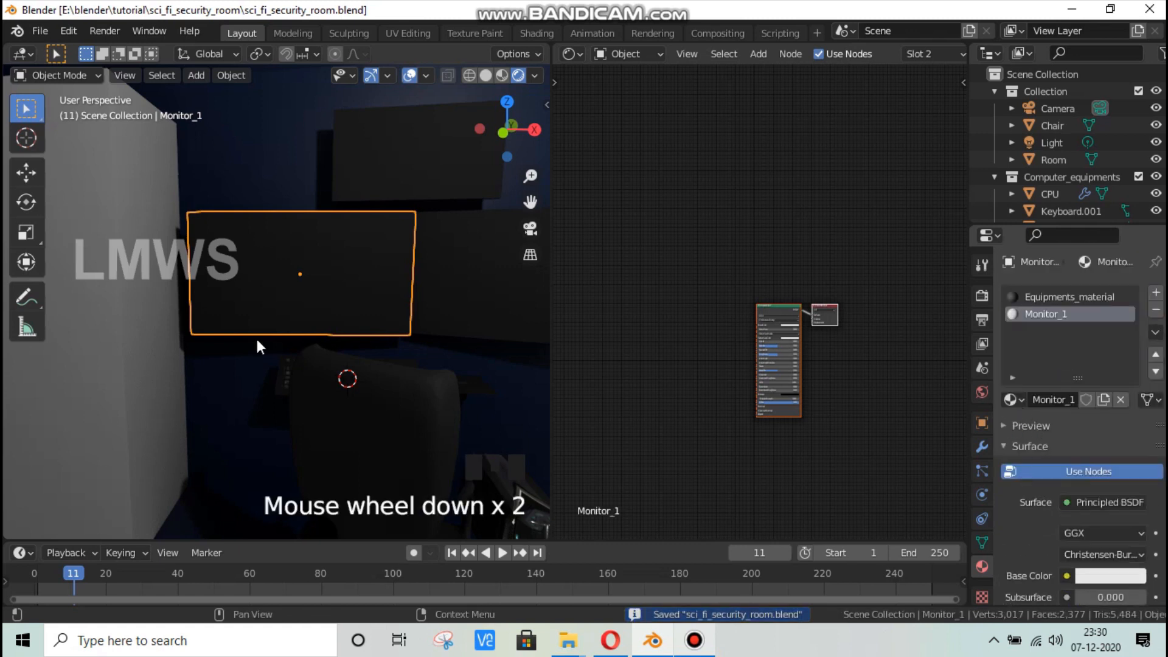
key("Tab")
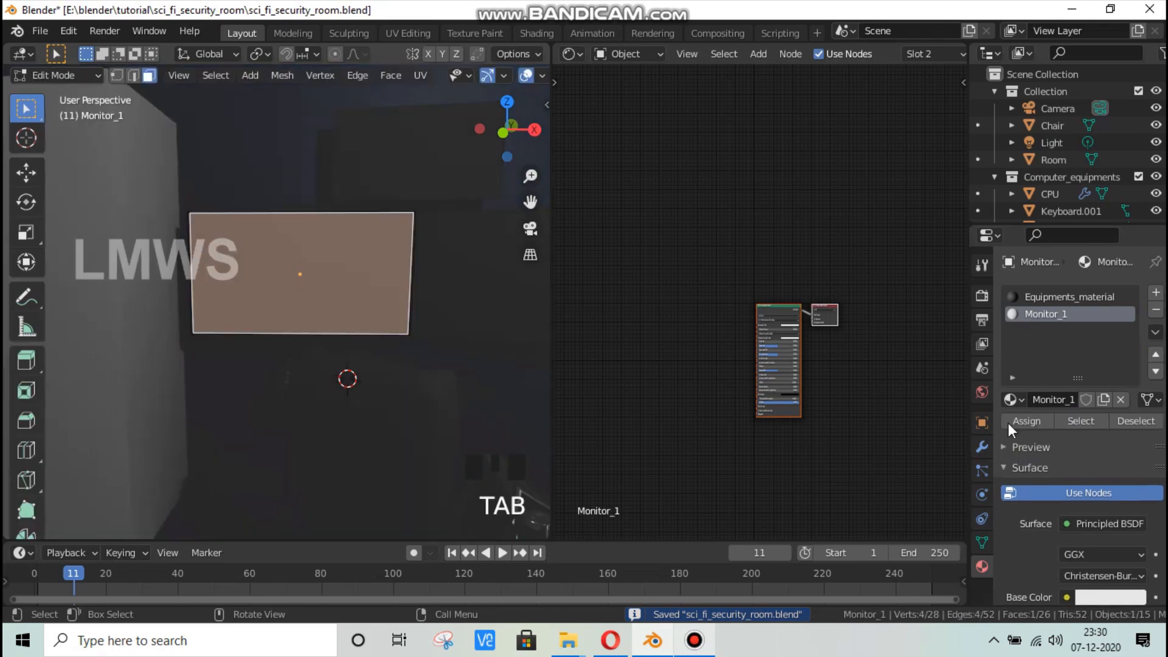
left_click(1024, 421)
Step: Delete the Principled BSDF node from the Monitor_1 material
scroll(688, 263, "up", 2)
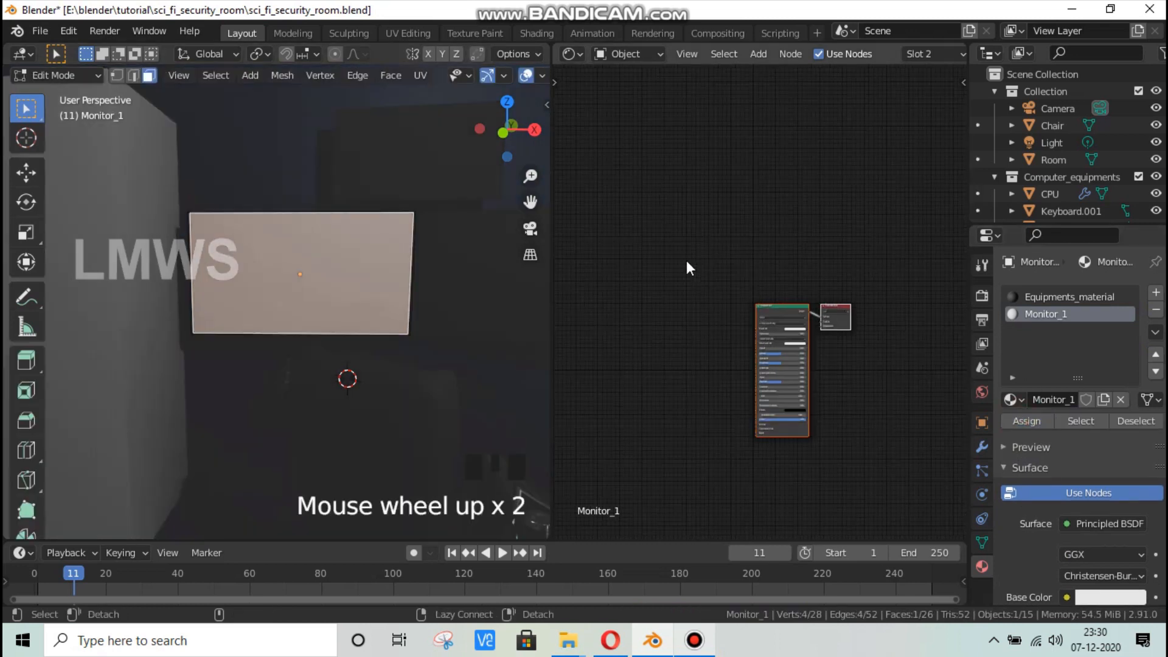
key("shift+a")
key("Escape")
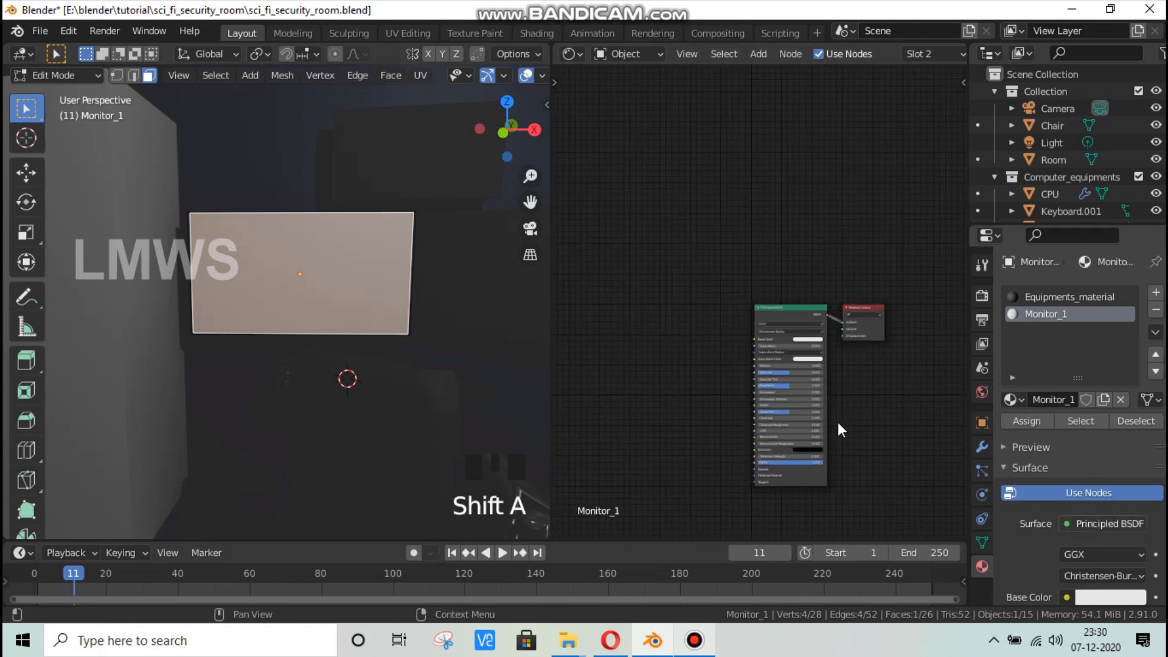
left_click_drag(772, 282, 781, 324)
key("Delete")
Step: Add an Emission shader node and connect it to the Material Output's Surface
key("shift+a")
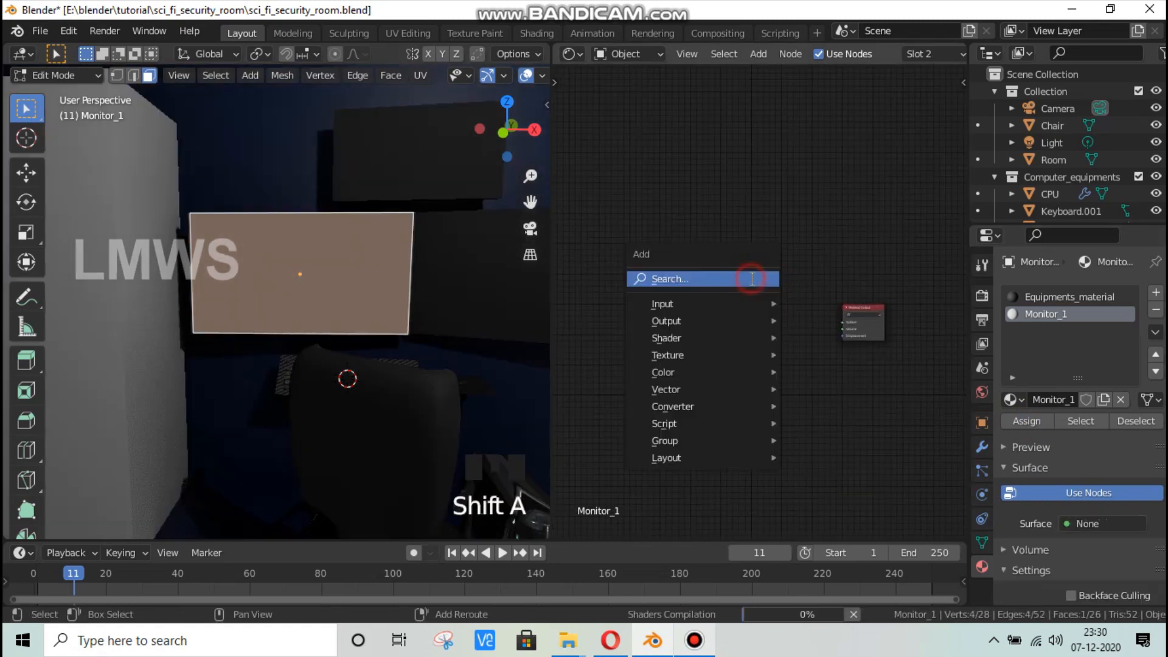
left_click(750, 278)
type("emis")
key("Return")
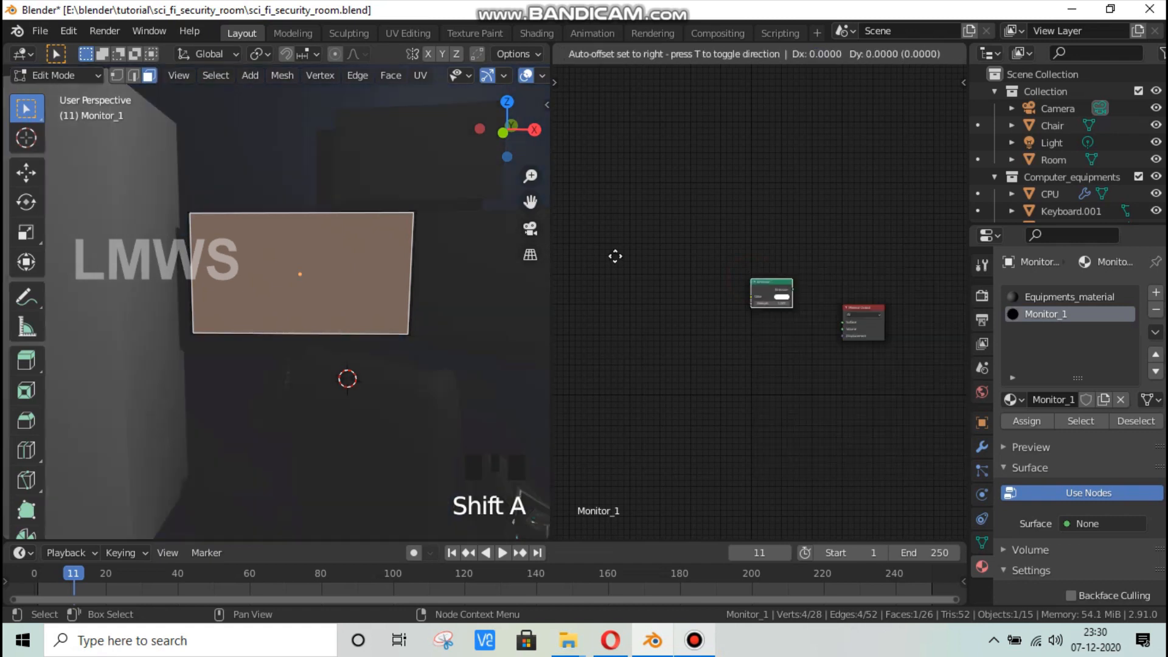
left_click(830, 362)
scroll(829, 360, "up", 3)
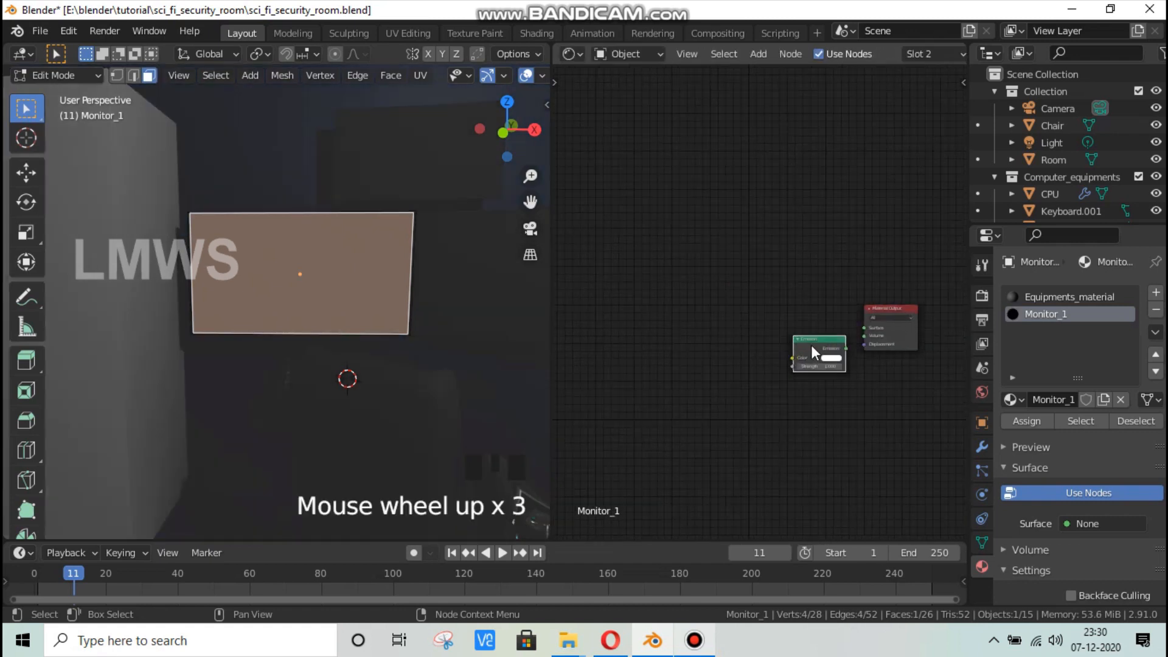
left_click_drag(811, 344, 827, 320)
Step: Add an Image Texture node in front of the Emission node
key("shift+a")
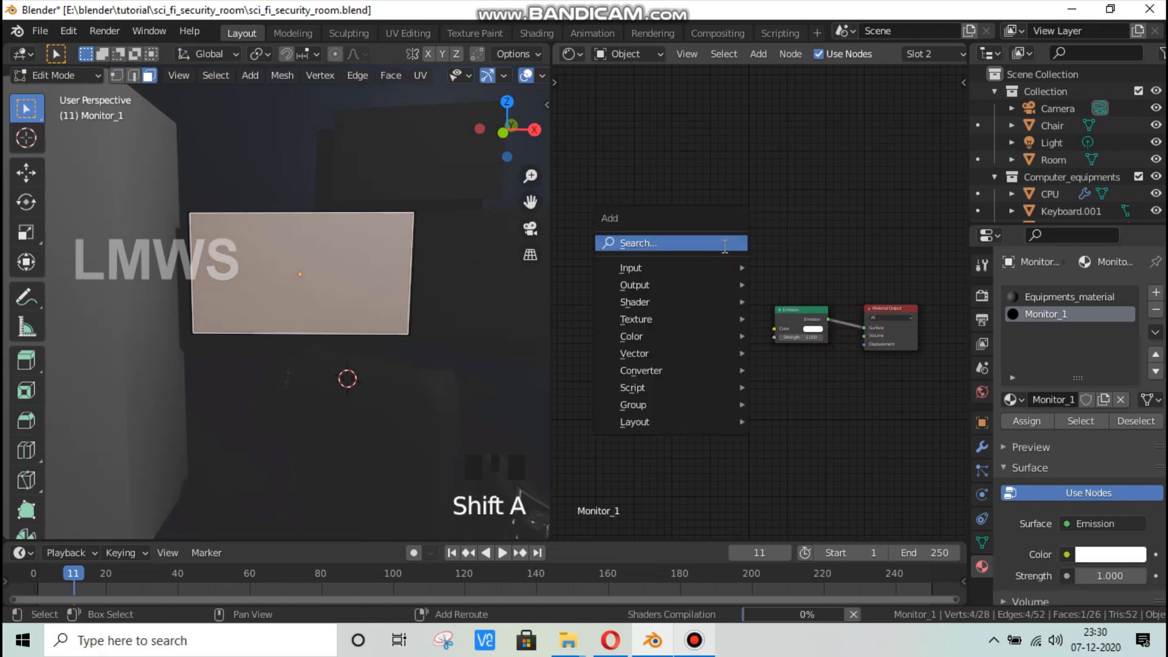
left_click(724, 244)
type("ima")
key("Return")
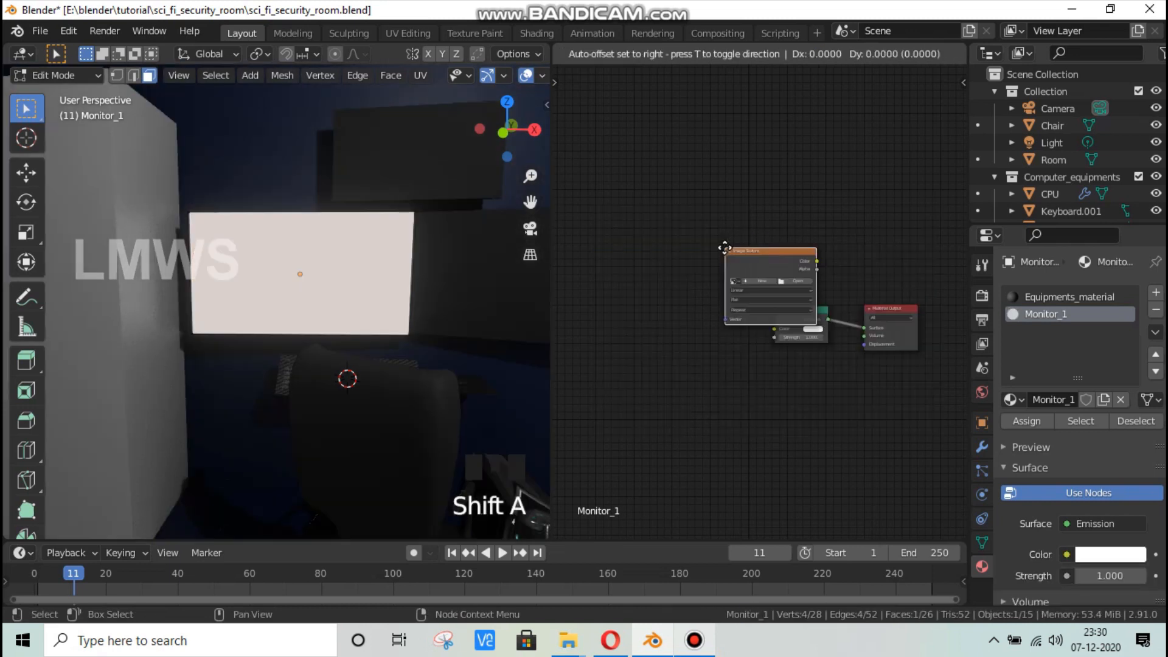
left_click(642, 287)
Step: Load og.jpg into the Image Texture node and link its Color to the Emission node's Color
left_click(718, 326)
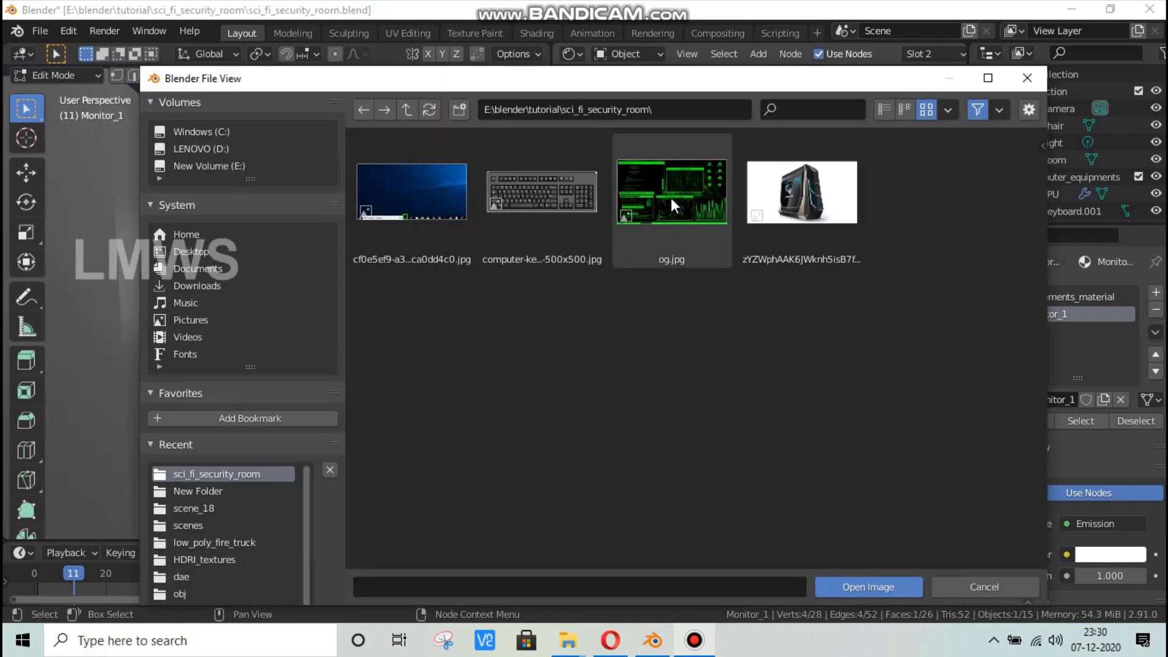
left_click(681, 210)
left_click(866, 587)
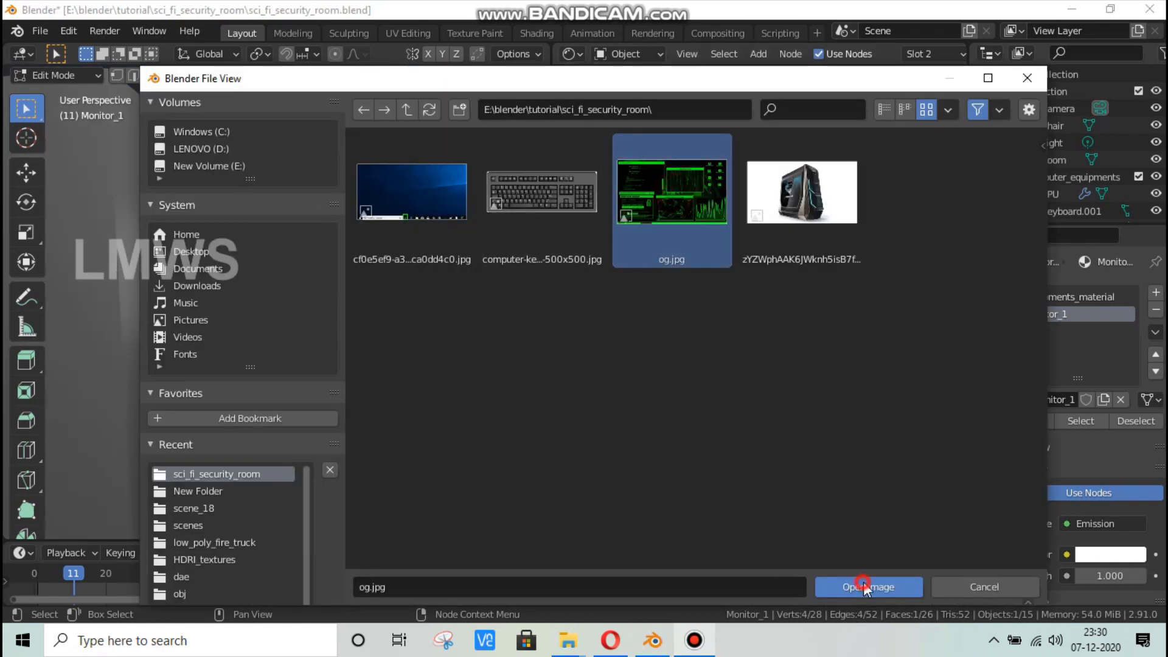
left_click_drag(734, 300, 775, 329)
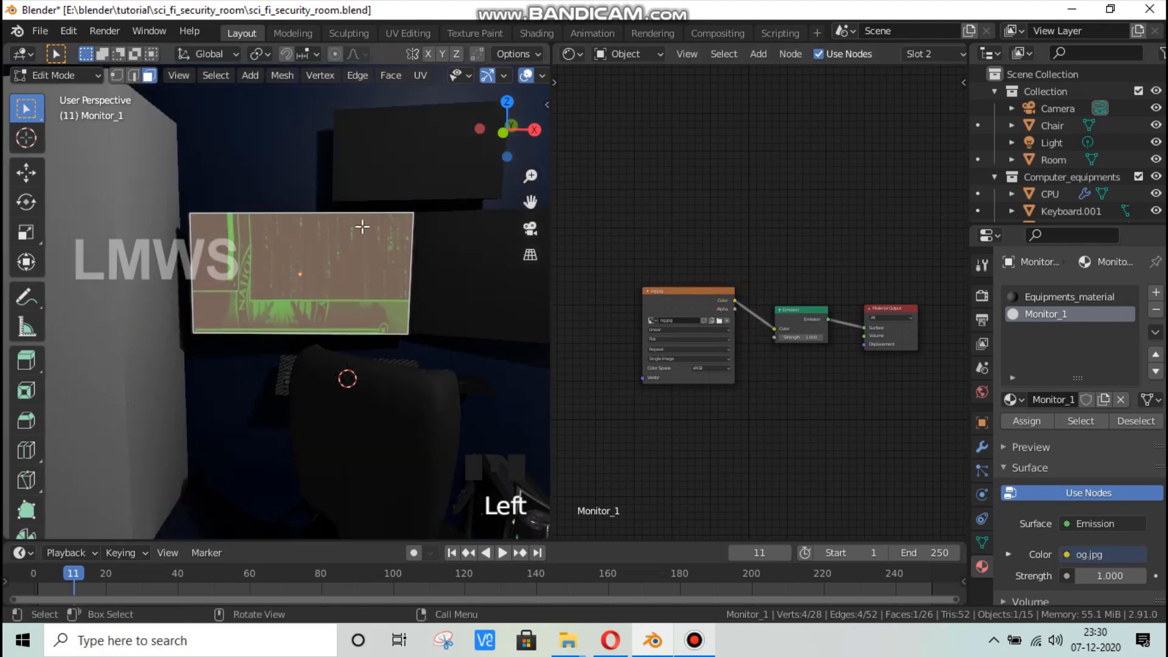
Step: Display og.jpg in the UV Editing workspace's image editor and turn off UV sync selection
left_click(414, 32)
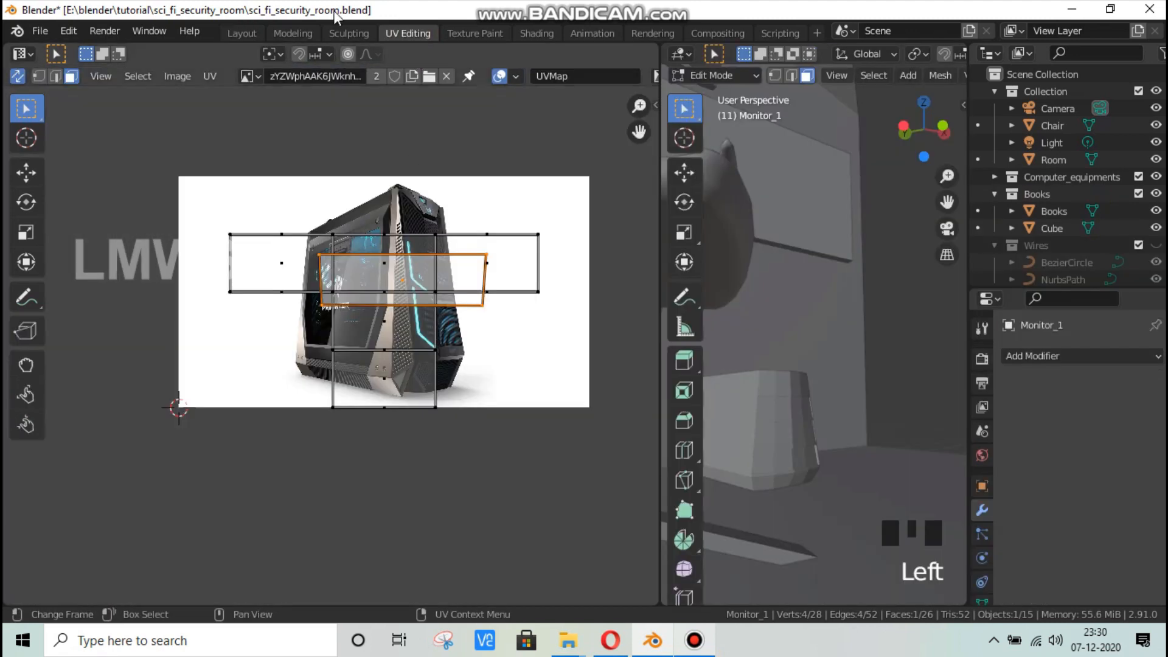
left_click(248, 77)
left_click(273, 115)
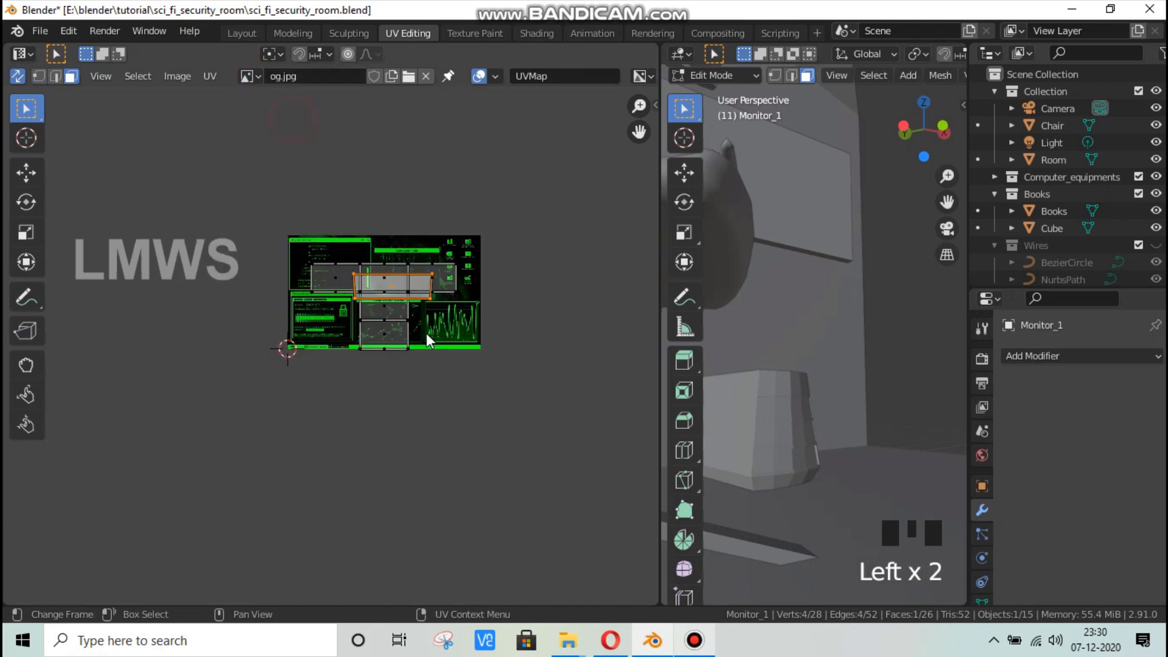
scroll(470, 304, "down", 1)
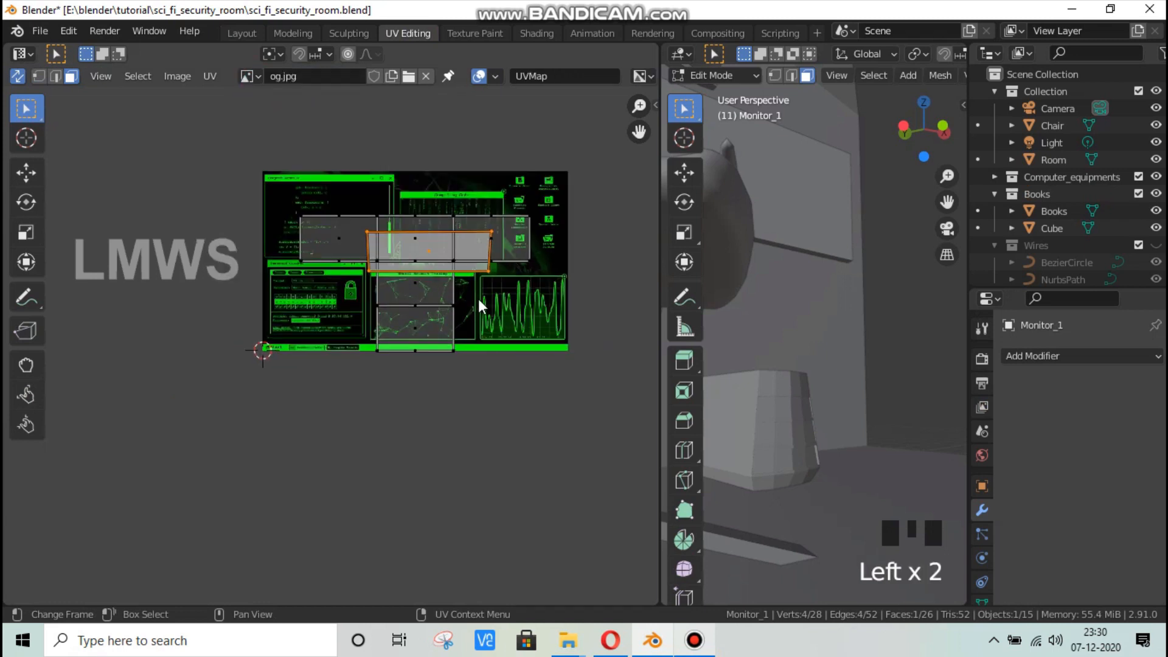
scroll(496, 301, "up", 1)
left_click(23, 77)
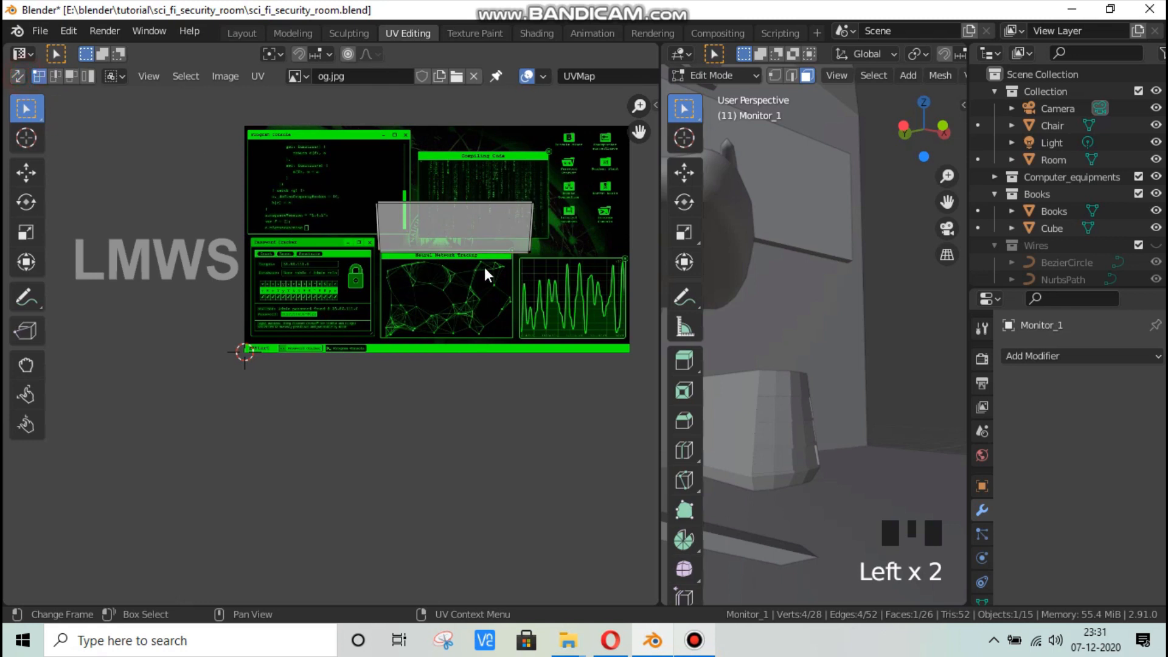
Step: Select all of the screen face's UVs, scale them up over og.jpg and stretch them along Y to about the image's height
key("a")
key("s")
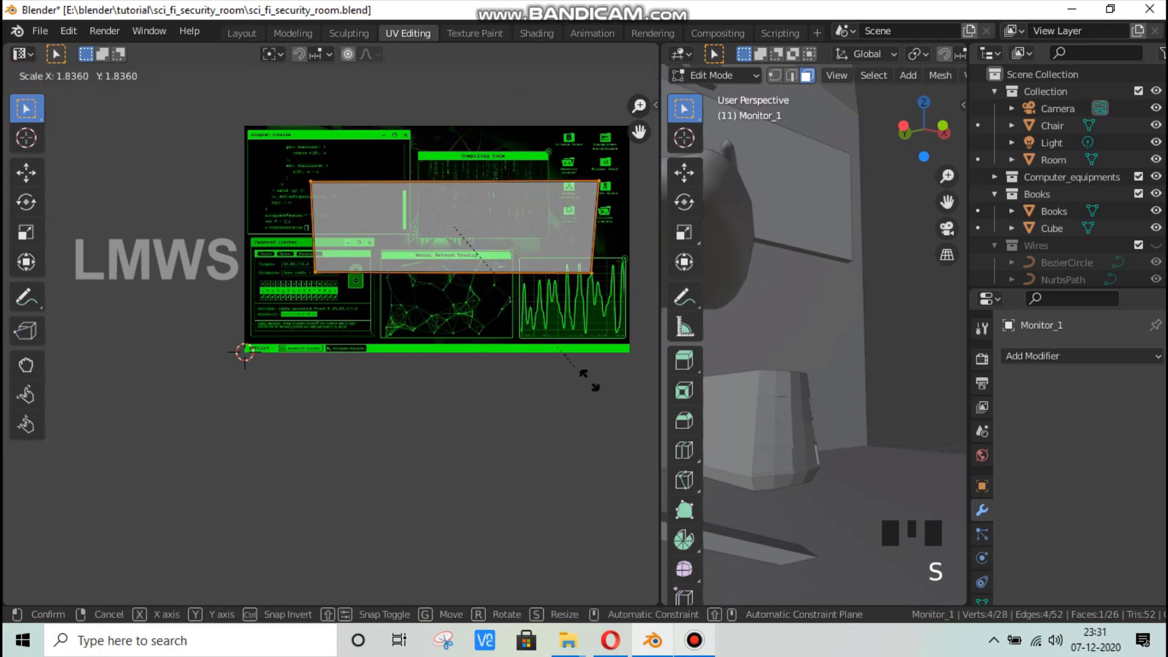
left_click(592, 396)
key("g")
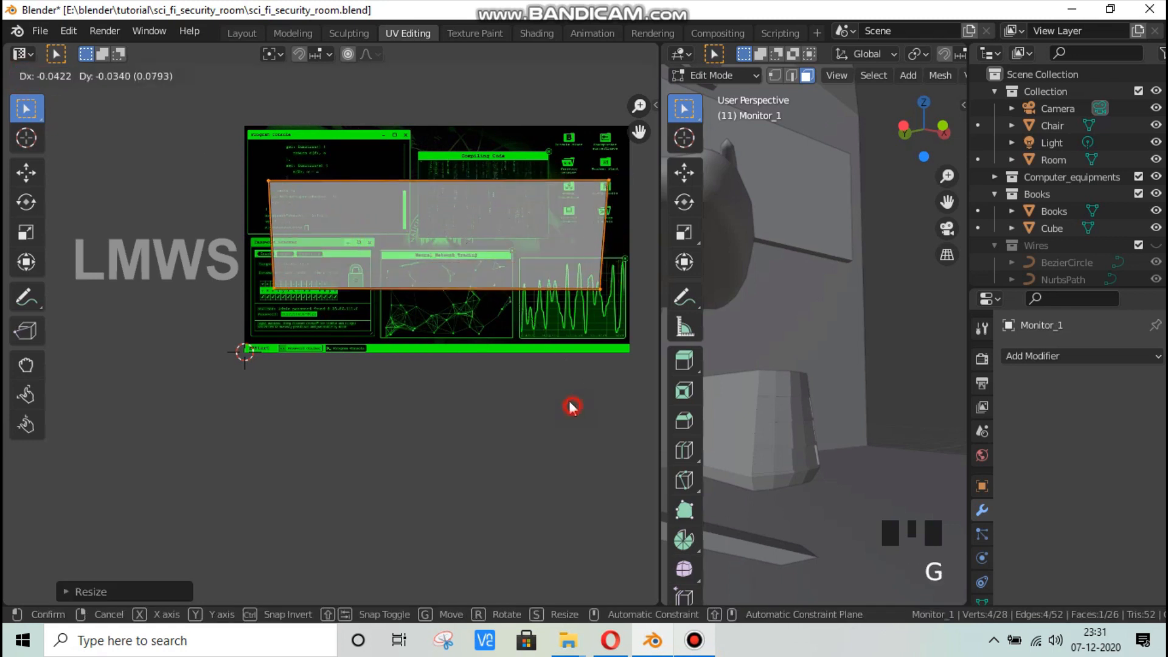
key("y")
key("s")
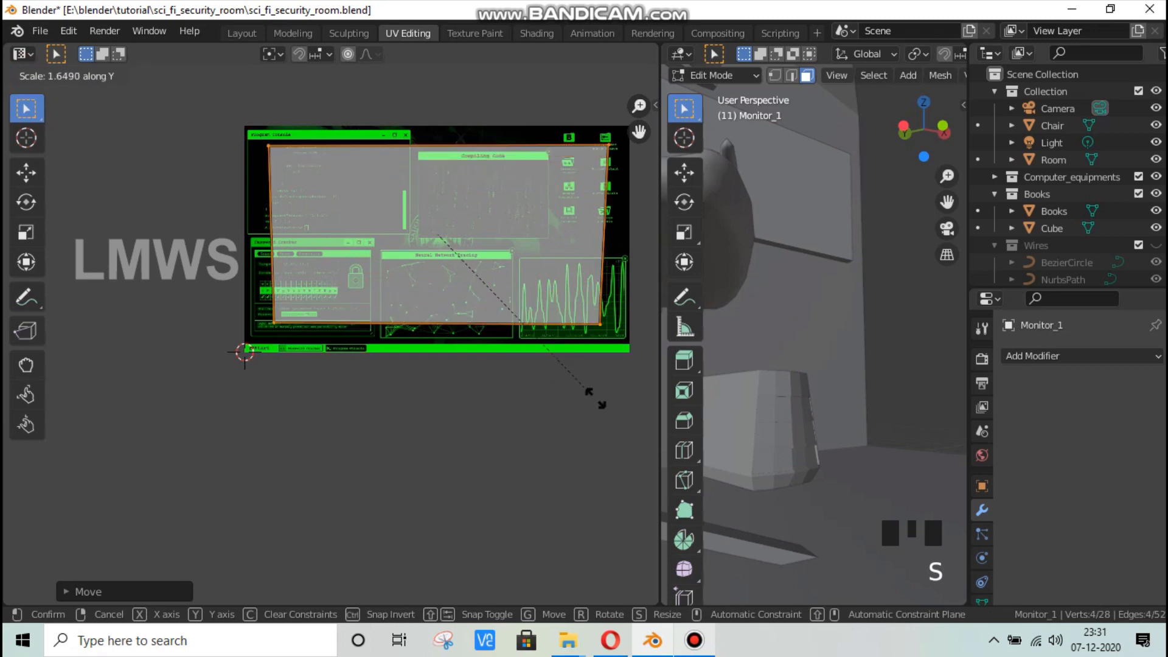
left_click(626, 426)
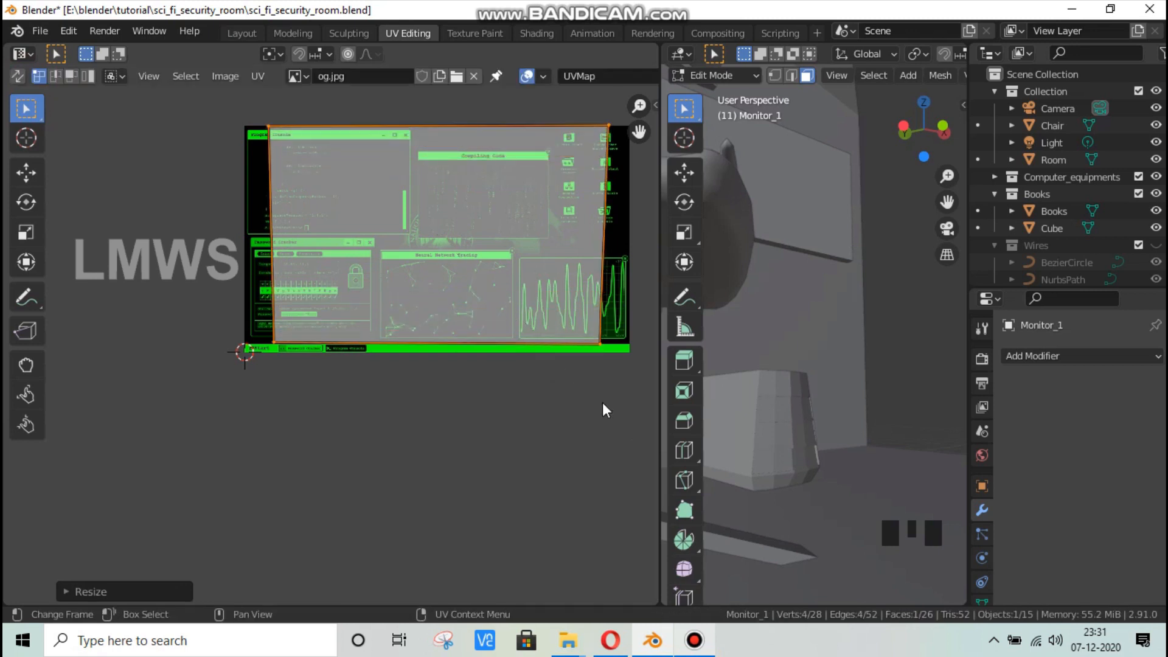
Step: Align the UV face vertically with og.jpg and widen it along X to nearly the image's full width
key("g")
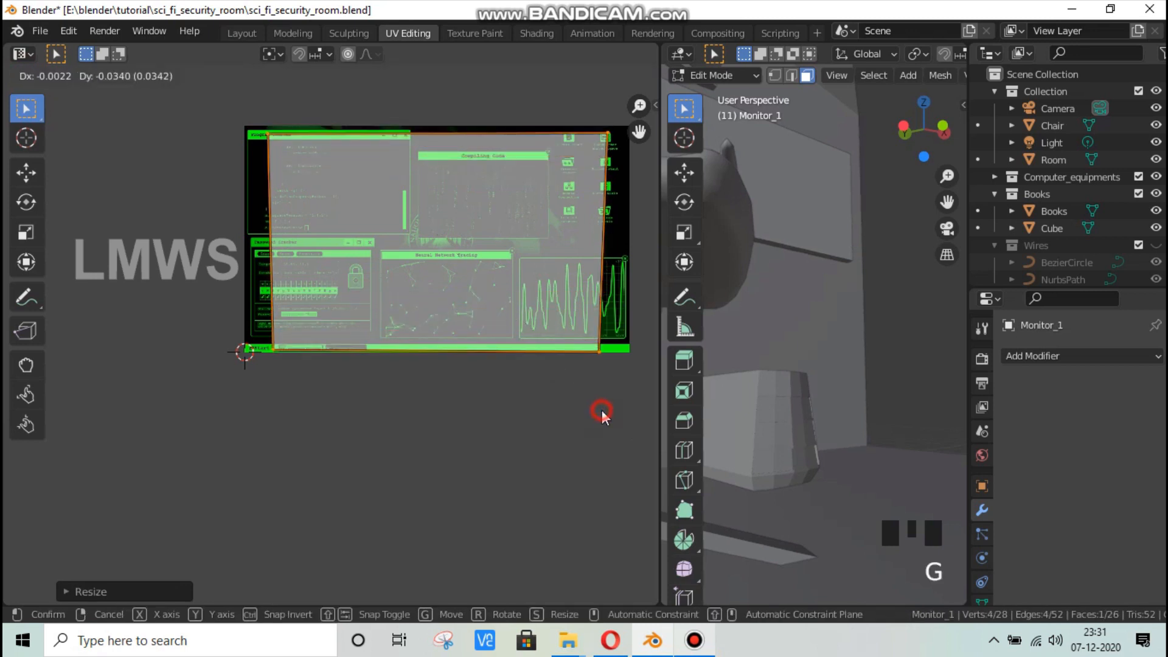
left_click(601, 410)
key("s")
left_click(581, 404)
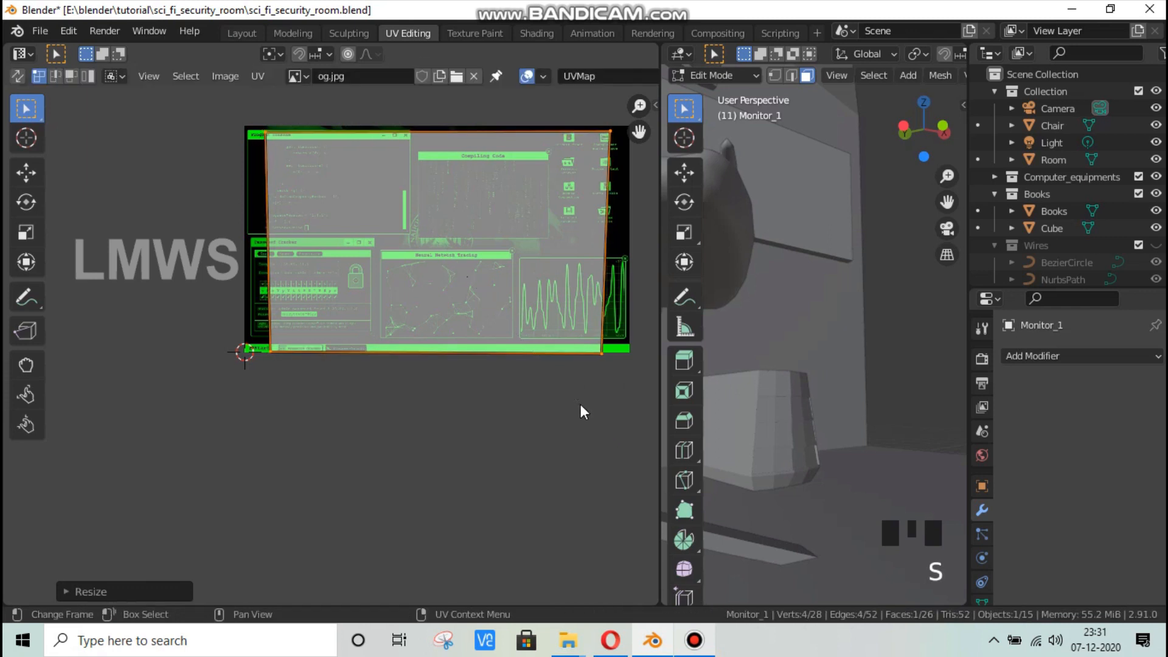
key("g")
left_click(581, 402)
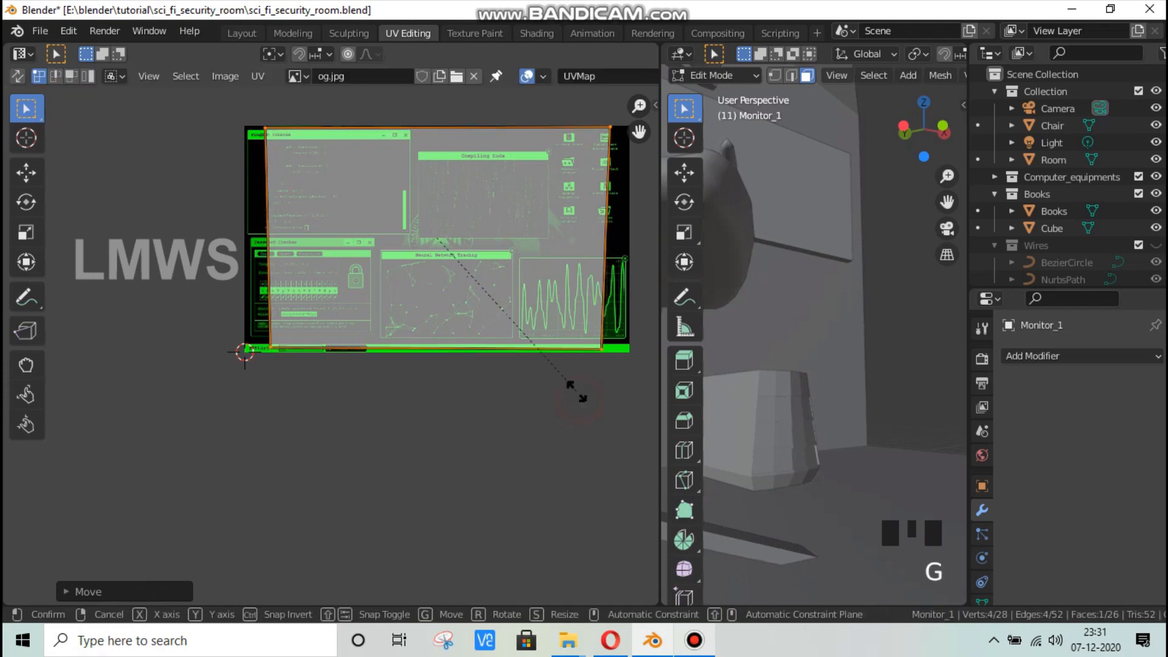
key("s")
key("x")
left_click(601, 394)
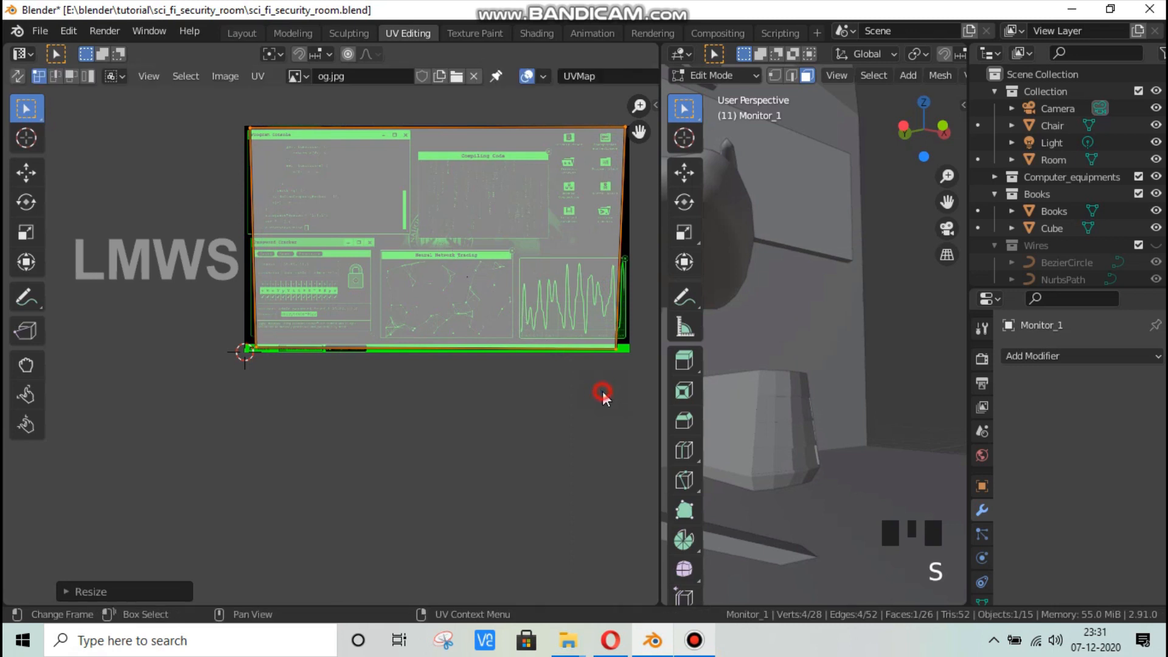
Step: Move the UV face's lower-right vertex out to the image's right edge, just above the green taskbar strip
middle_click_drag(589, 385, 521, 408)
scroll(634, 377, "up", 2)
middle_click_drag(419, 368, 290, 289)
scroll(290, 288, "down", 2)
scroll(323, 307, "up", 1)
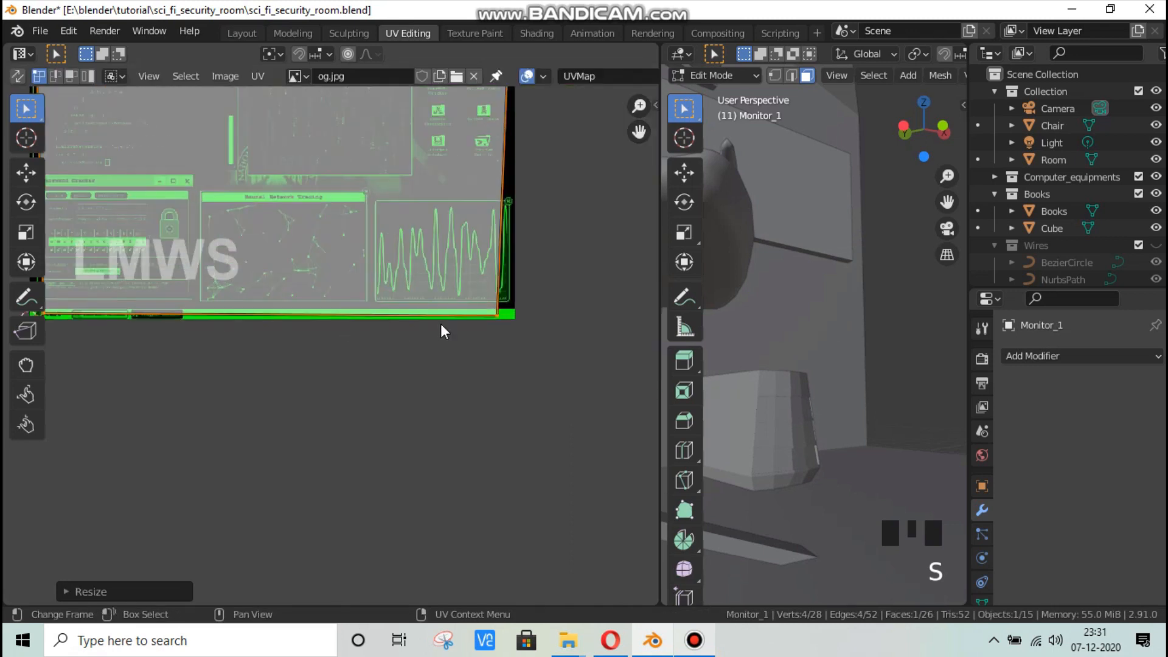
left_click(499, 321)
left_click(500, 323)
key("g")
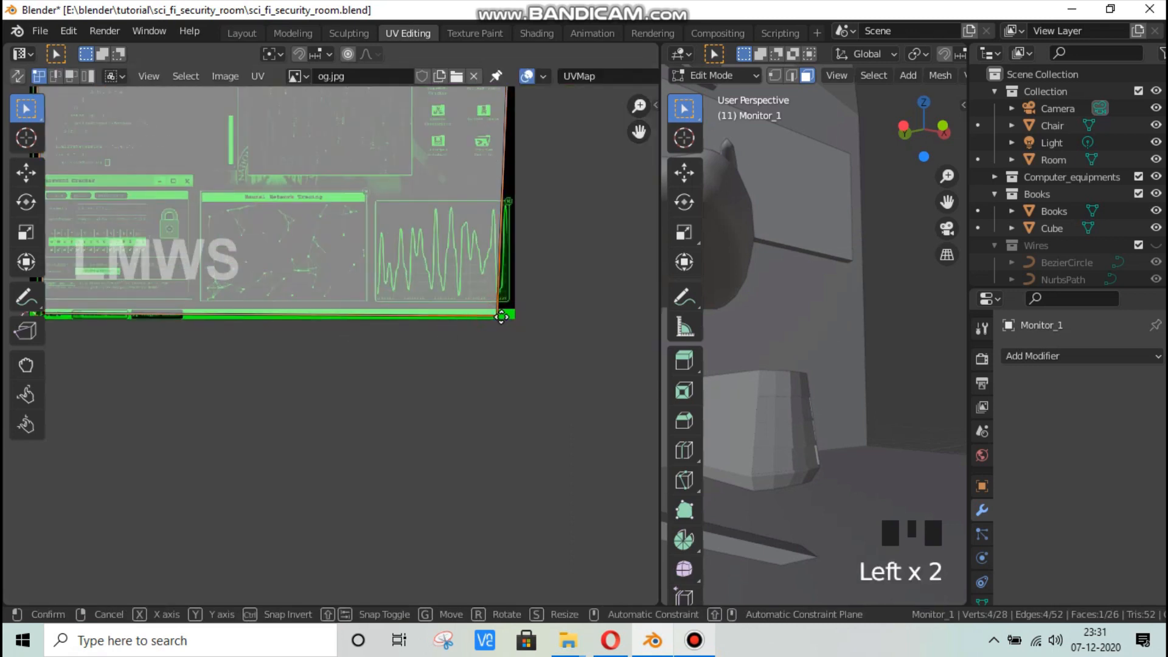
left_click(516, 315)
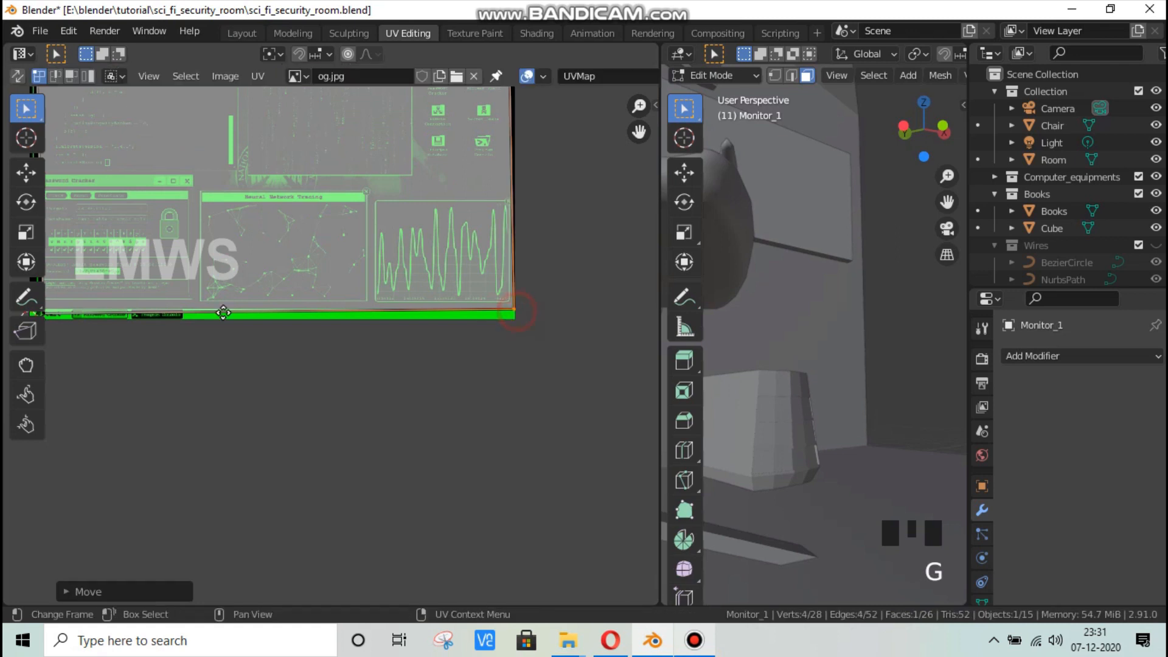
Step: Move the UV face's lower-left vertex out to og.jpg's left edge, just above the green taskbar strip
middle_click_drag(221, 312, 416, 412)
scroll(217, 443, "up", 3)
left_click(154, 468)
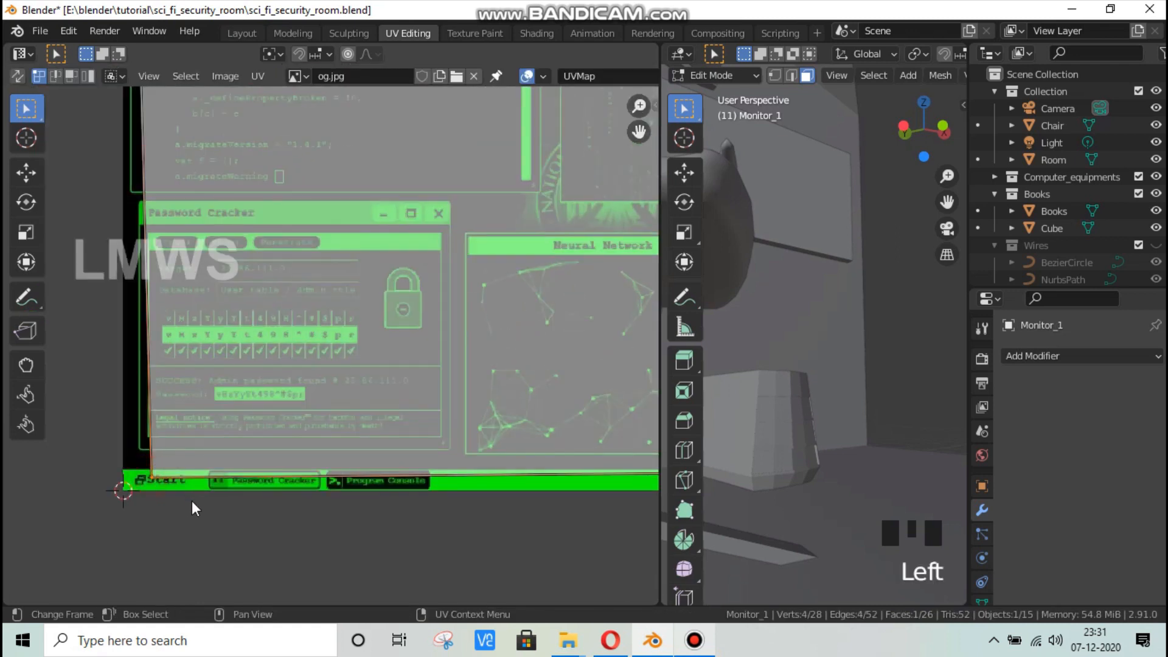
key("g")
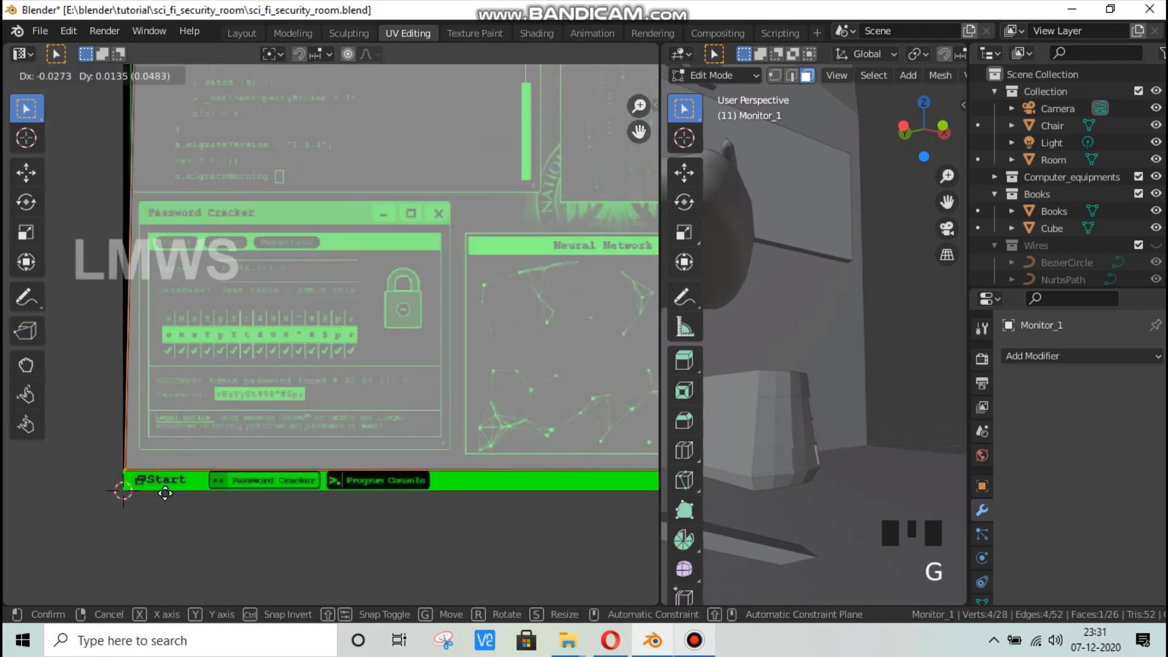
left_click(164, 491)
Step: Move the UV face's upper-left vertex to the image's upper-left corner
middle_click_drag(89, 479, 127, 183)
scroll(128, 128, "up", 2)
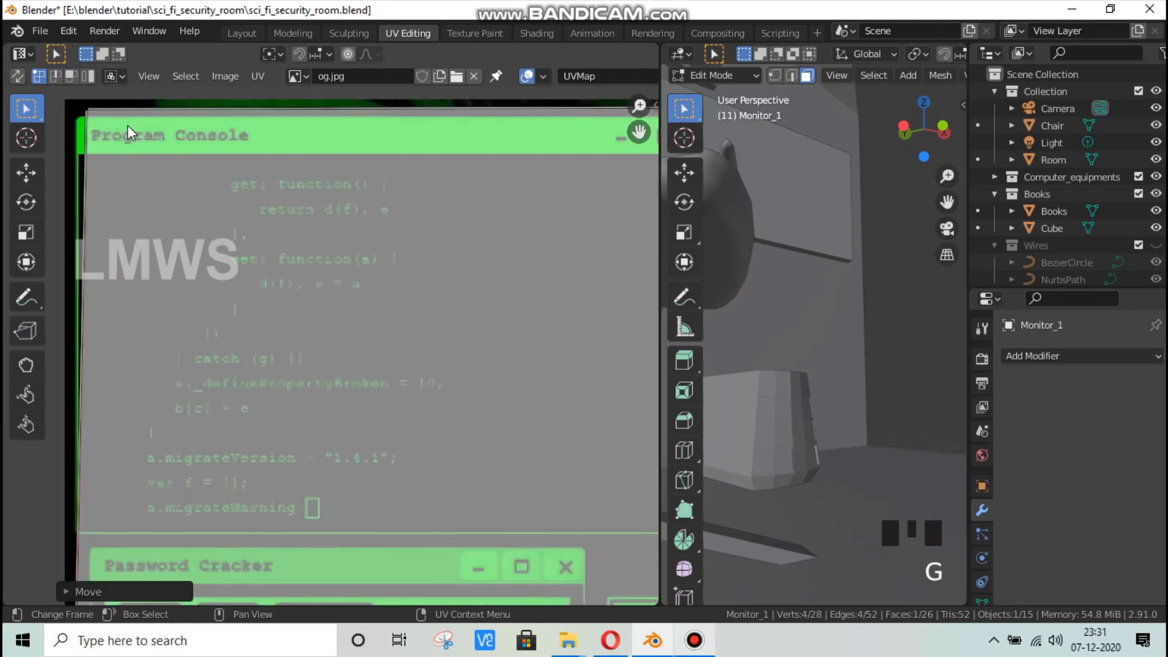
left_click(95, 115)
key("g")
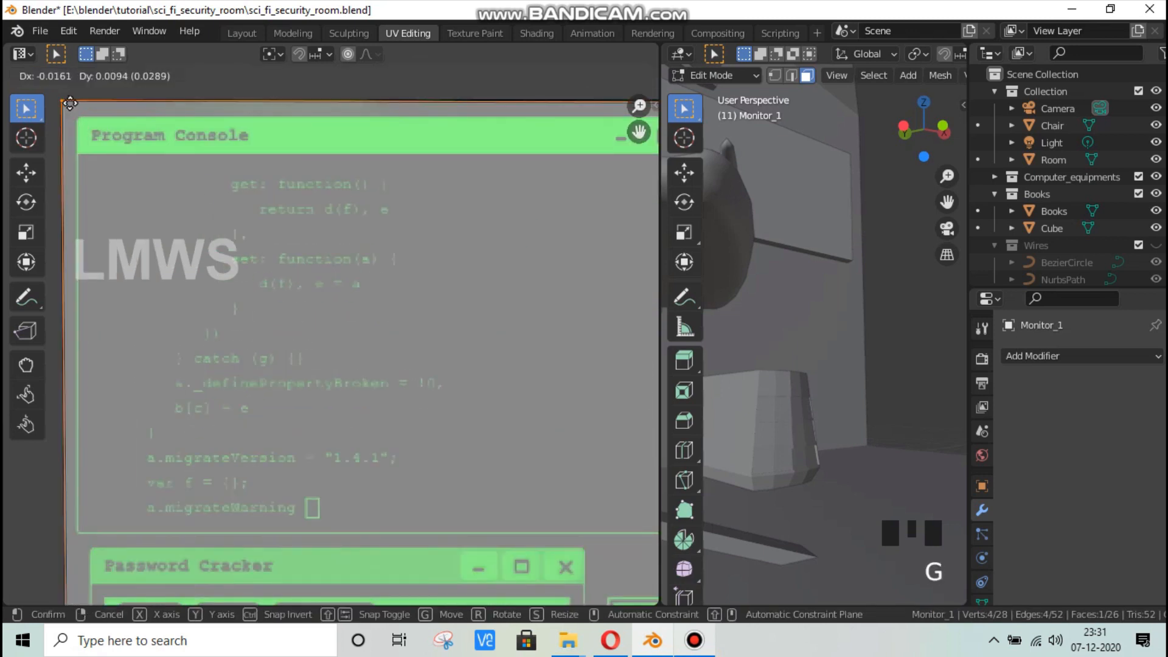
left_click(70, 103)
Step: Move the UV face's upper-right vertex to the image's upper-right corner and save the file
scroll(274, 240, "down", 4)
middle_click_drag(363, 255, 647, 269)
scroll(431, 241, "up", 2)
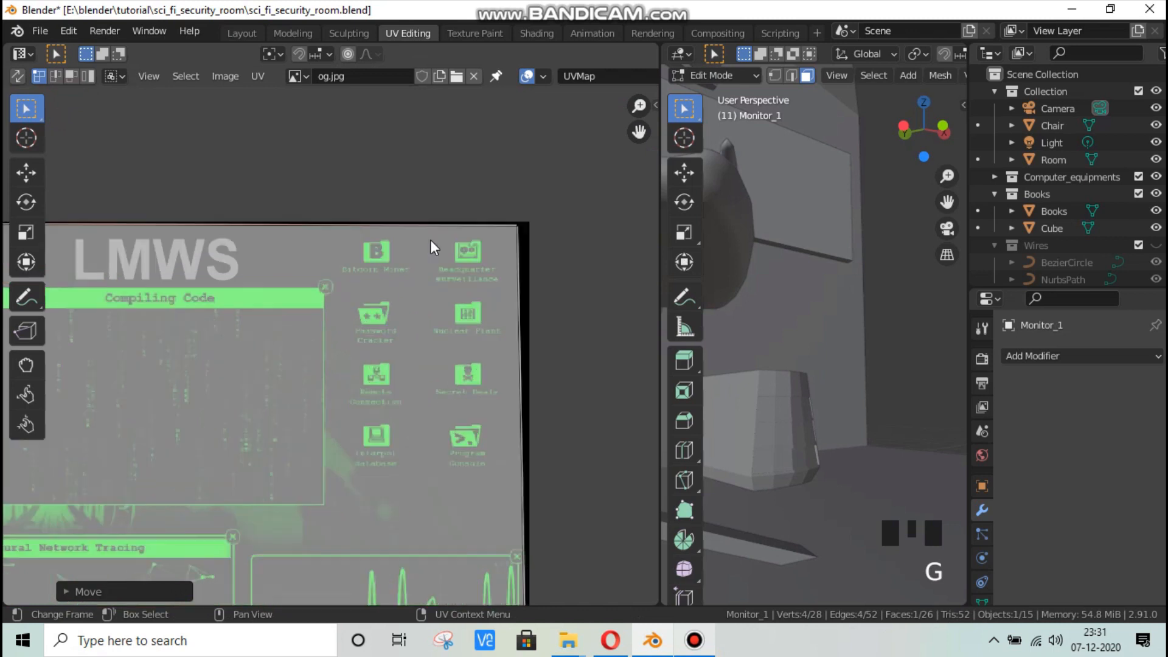
scroll(429, 240, "up", 1)
left_click(568, 192)
key("g")
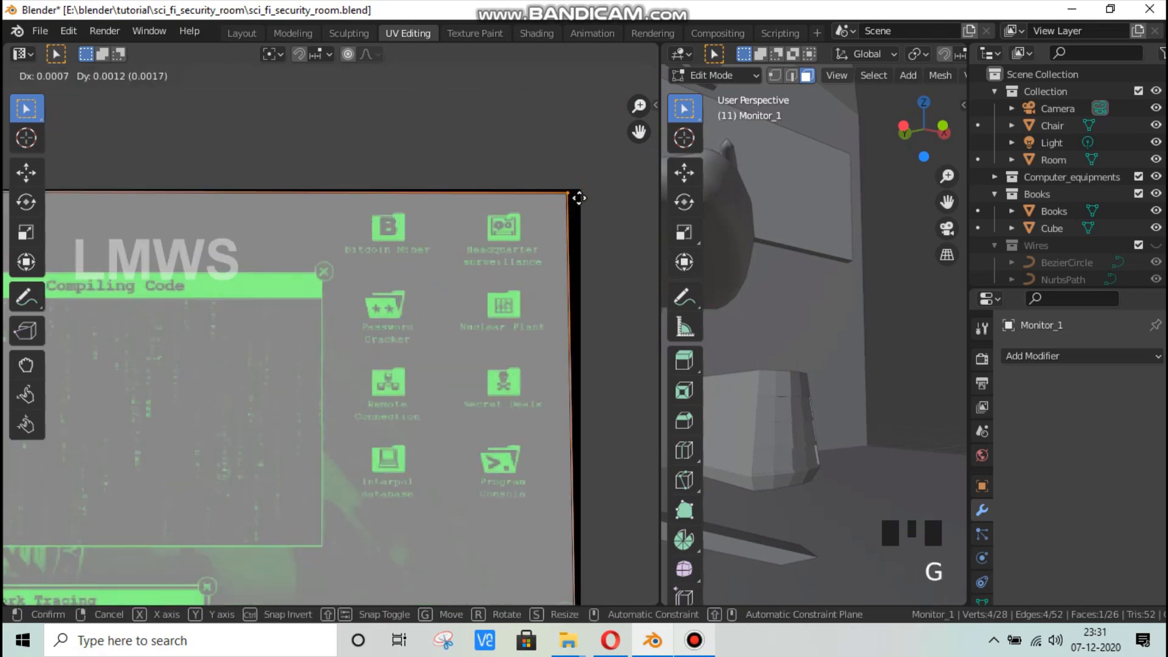
left_click(578, 196)
scroll(582, 212, "down", 7)
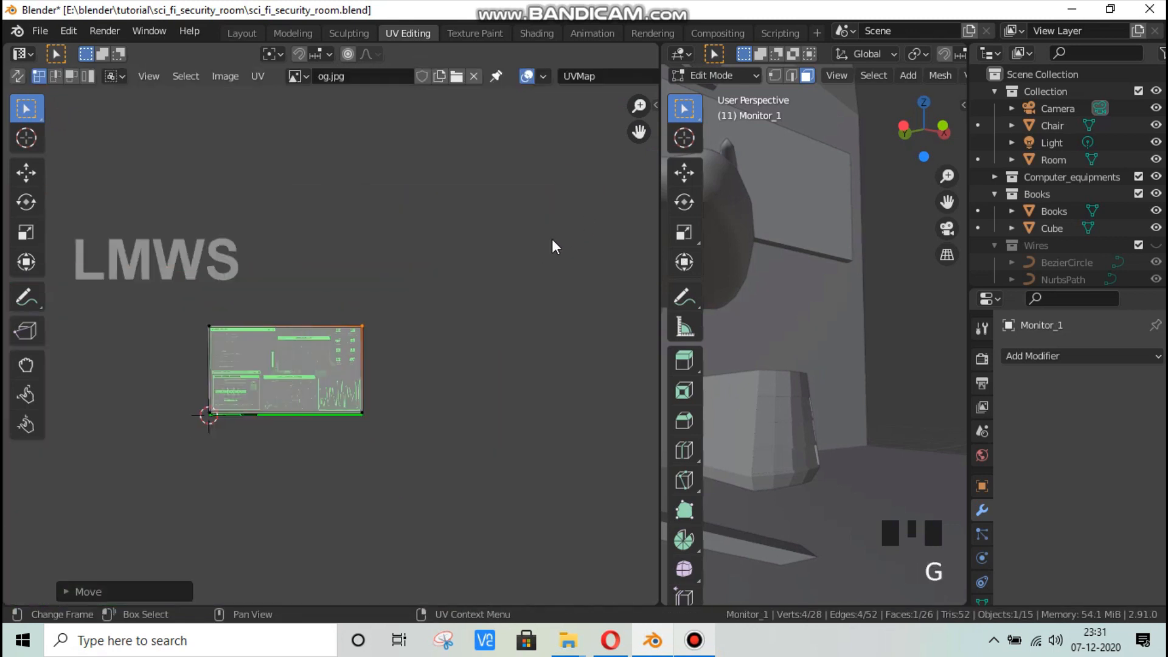
key("ctrl+s")
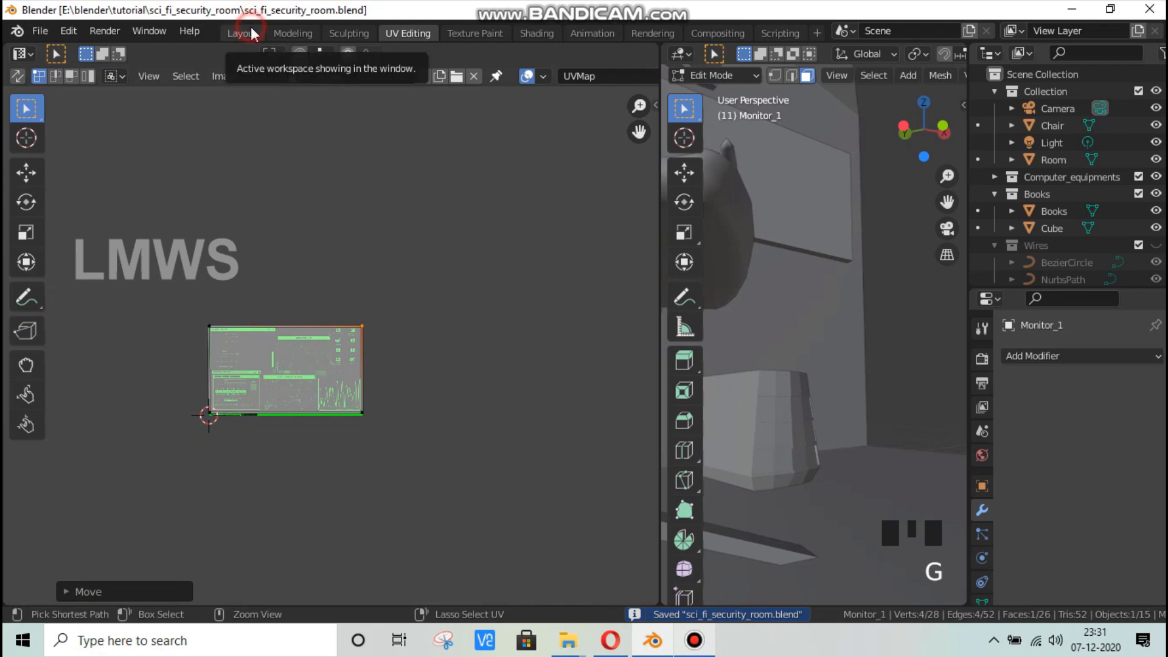
Step: Return to the Layout workspace, deselect everything and set the Monitor_1 material's Emission strength to 5
left_click(251, 32)
middle_click_drag(390, 352, 417, 304)
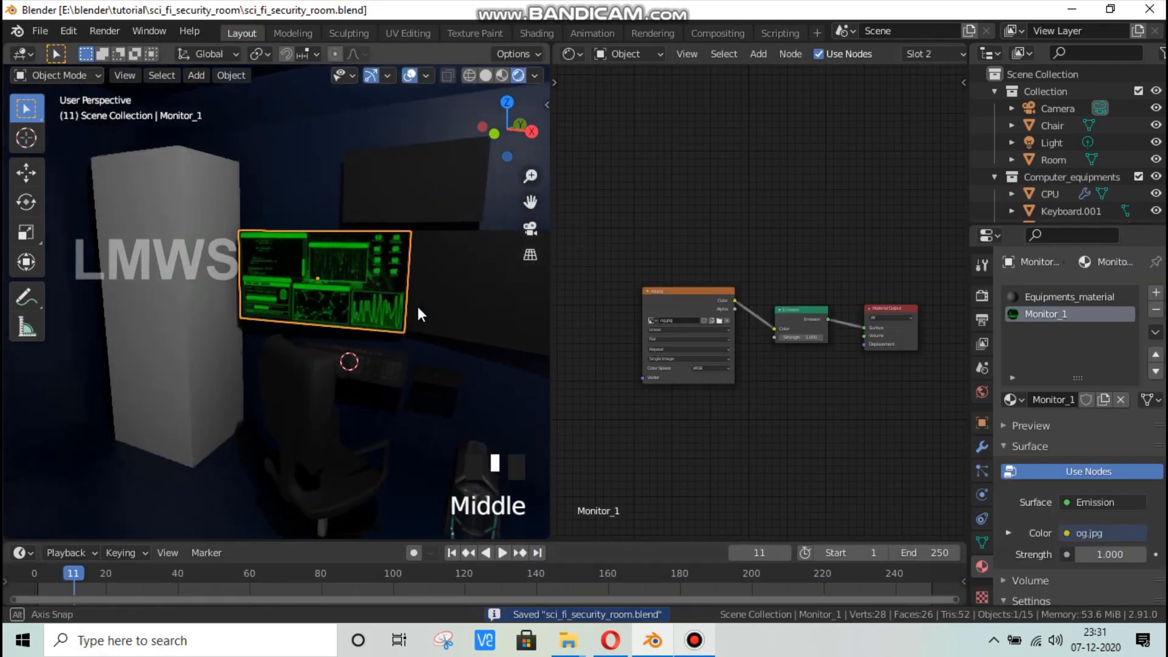
scroll(416, 309, "down", 2)
key("alt+a")
left_click(805, 339)
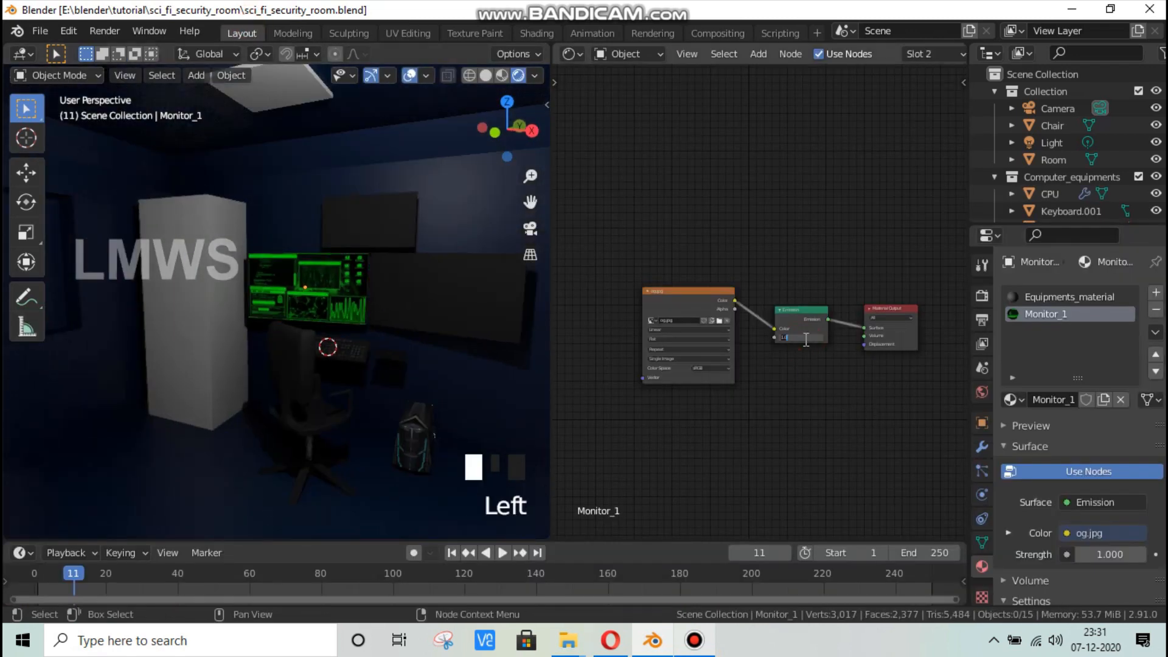
type("5")
key("Return")
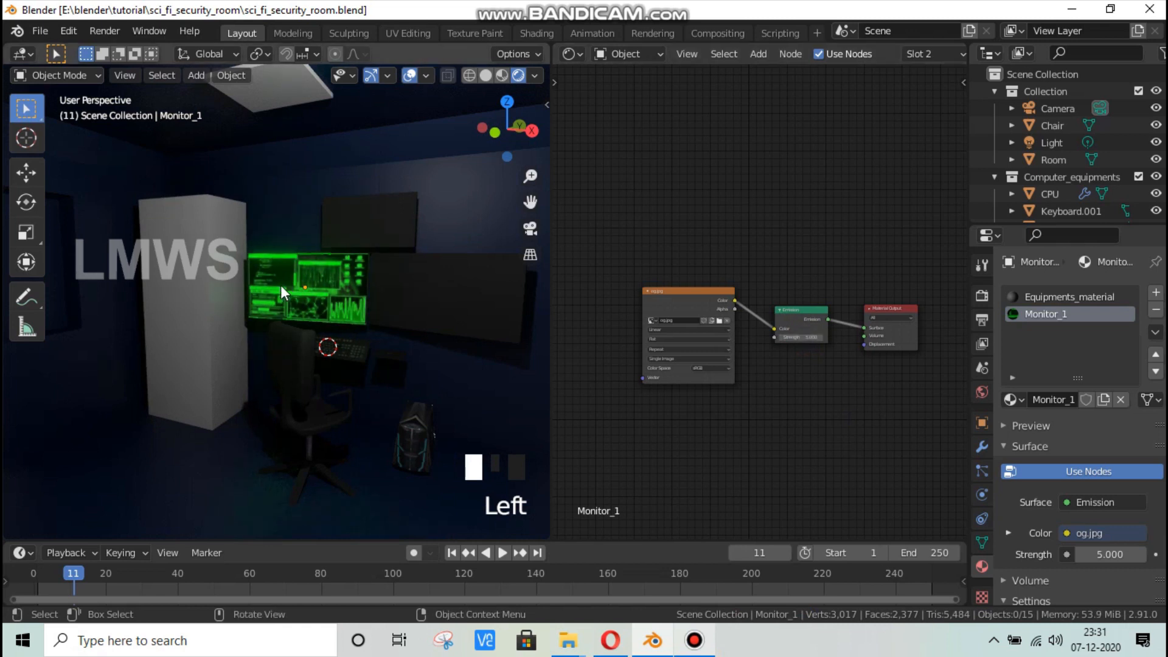
Step: Select Monitor_2, the monitor beside the lit screen, and select its front screen face in Edit Mode
middle_click_drag(280, 285, 392, 308)
left_click(391, 303)
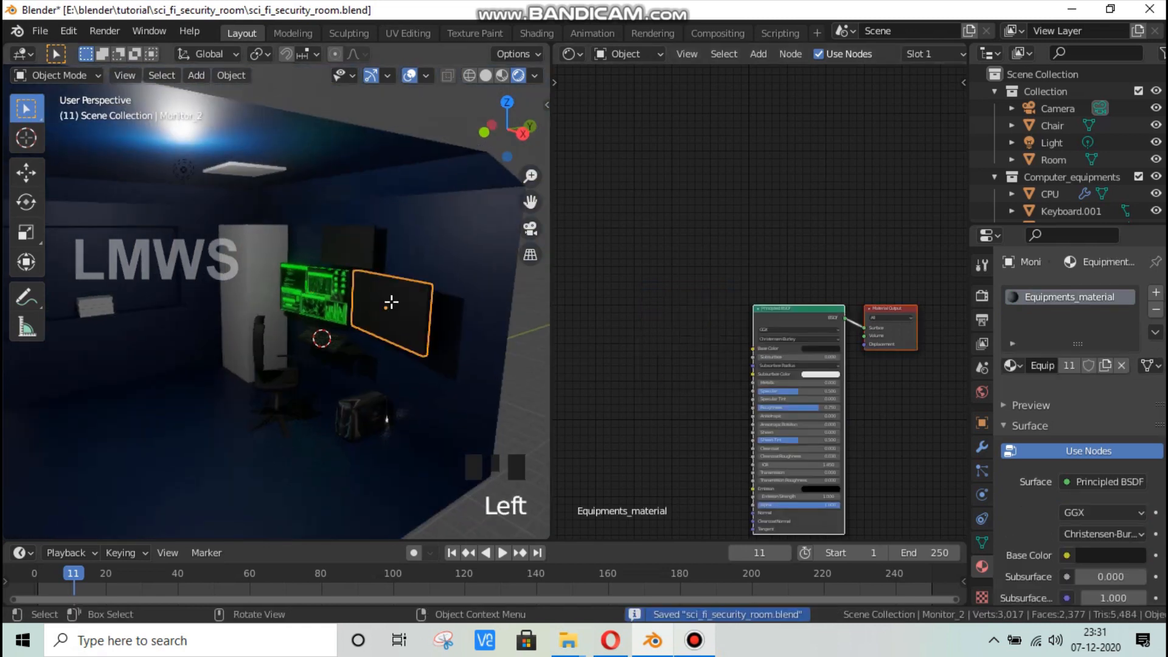
key("Tab")
left_click(392, 304)
scroll(373, 325, "up", 2)
scroll(372, 325, "up", 1)
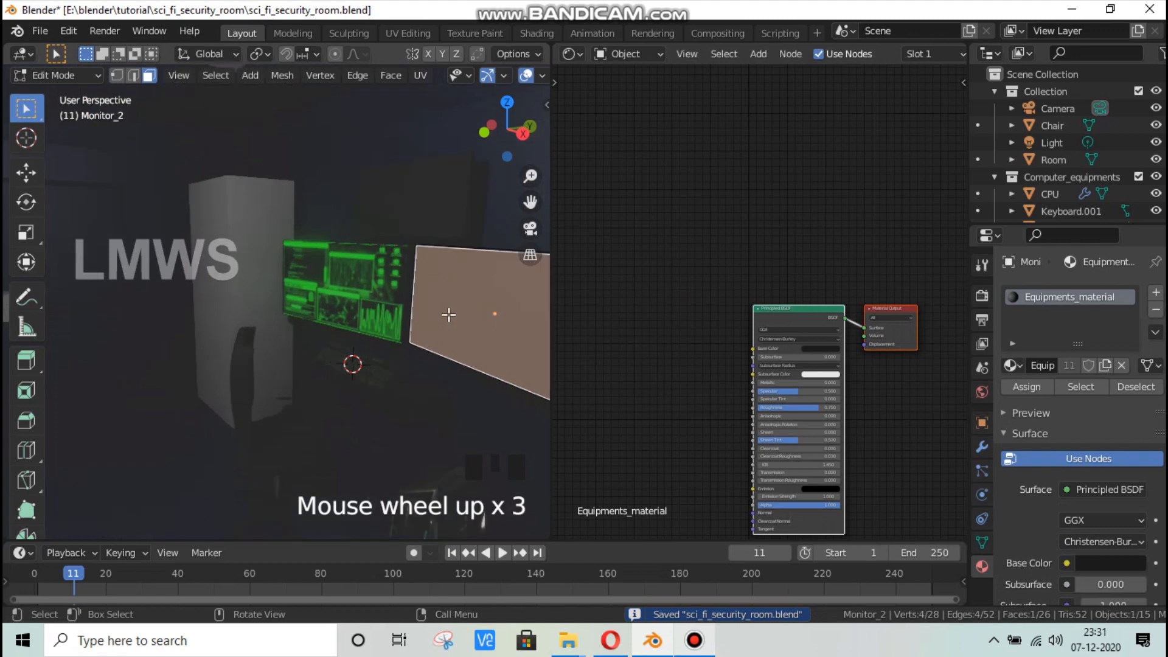
middle_click_drag(373, 325, 304, 322)
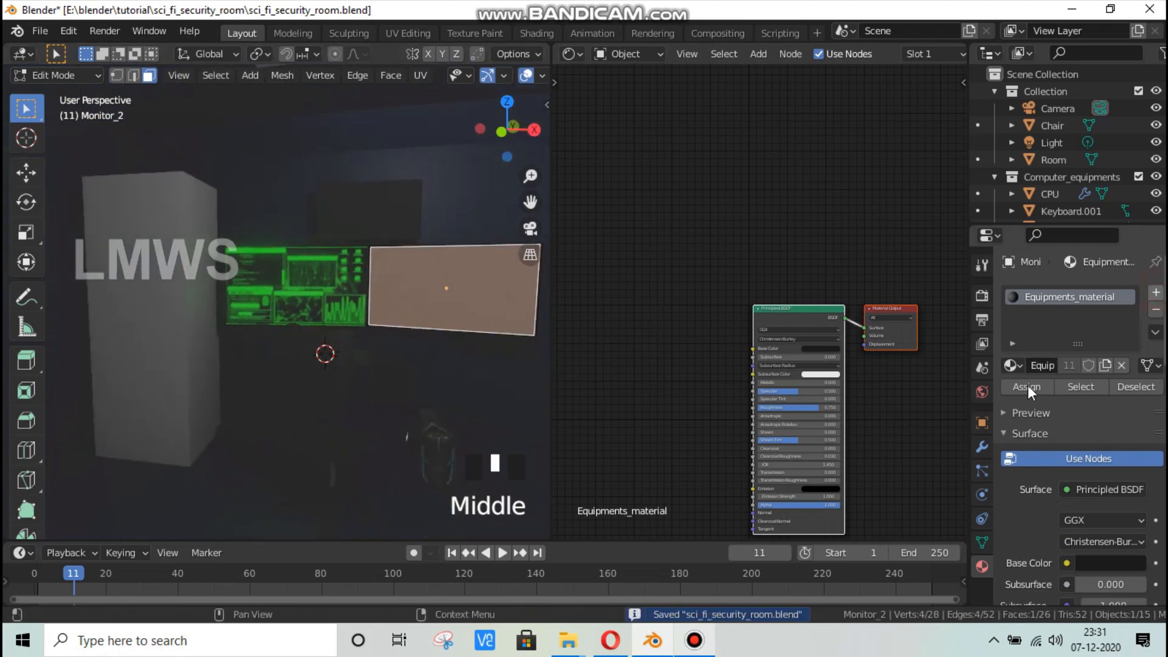
Step: Add a second material slot to Monitor_2, choose the existing Monitor_1 material and assign it to the screen face
left_click(1155, 293)
left_click(1020, 400)
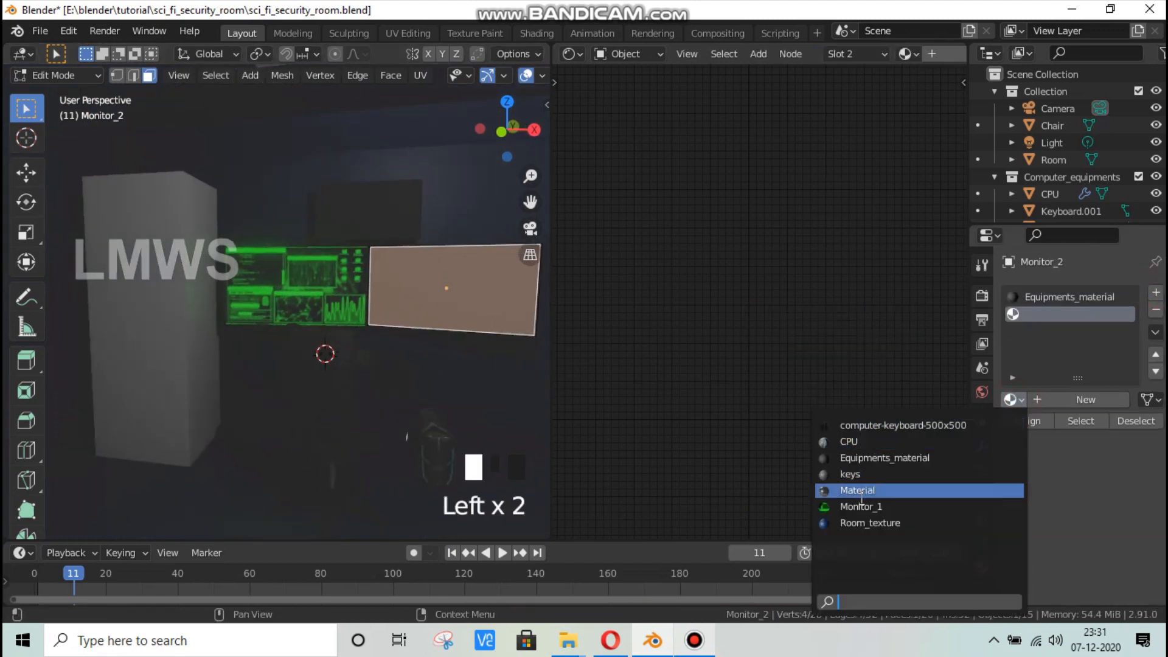
left_click(858, 506)
left_click(1027, 420)
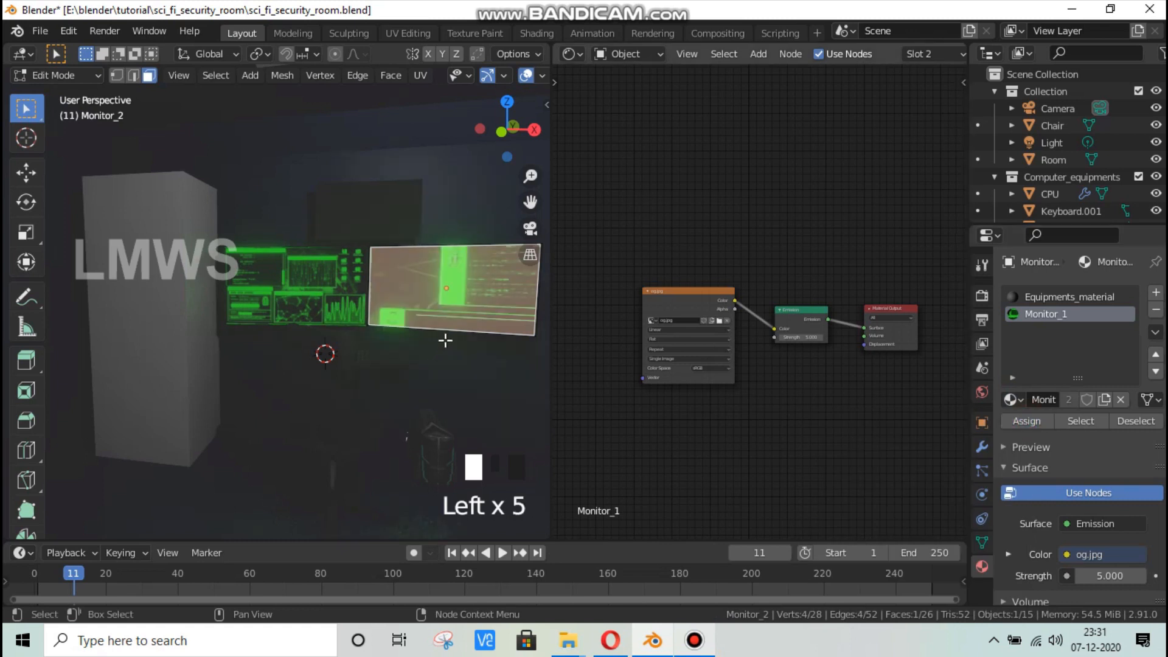
Step: In the UV Editing workspace, move Monitor_2's screen UVs to the middle of og.jpg and scale them up about 3.6 times
left_click(394, 32)
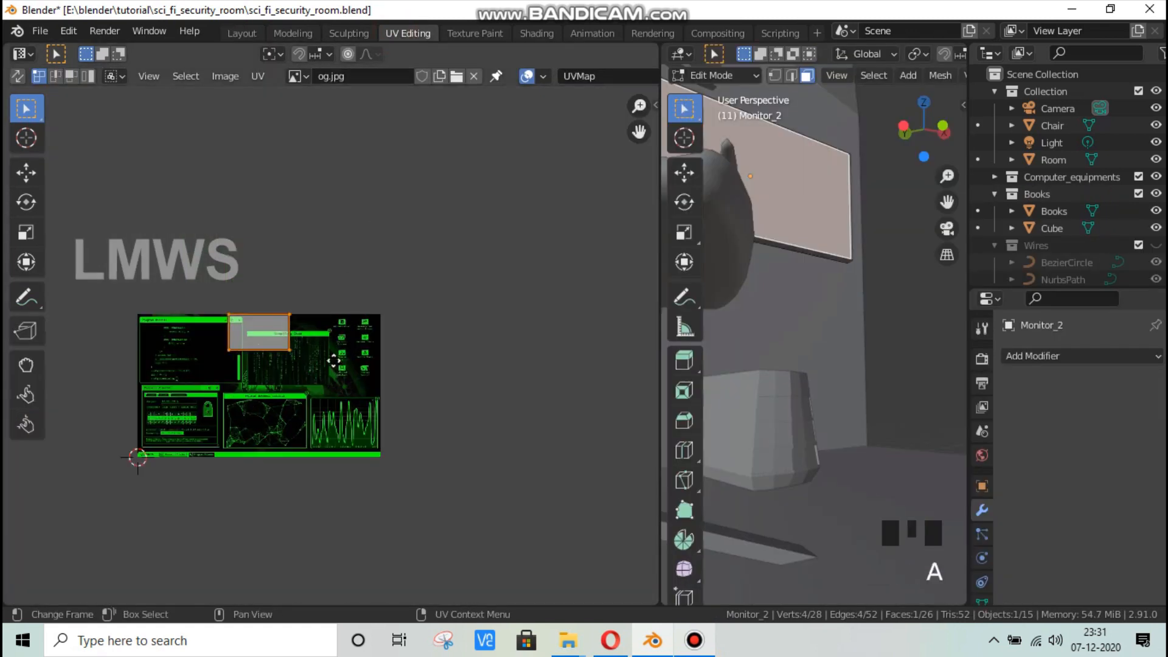
key("g")
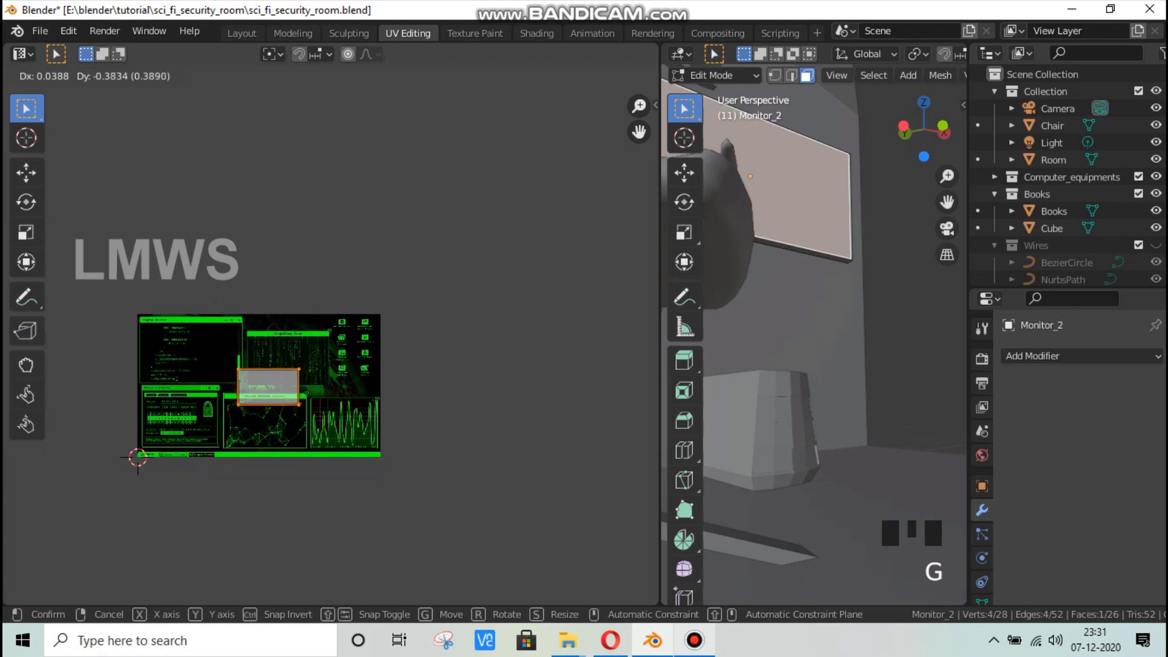
key("Return")
key("s")
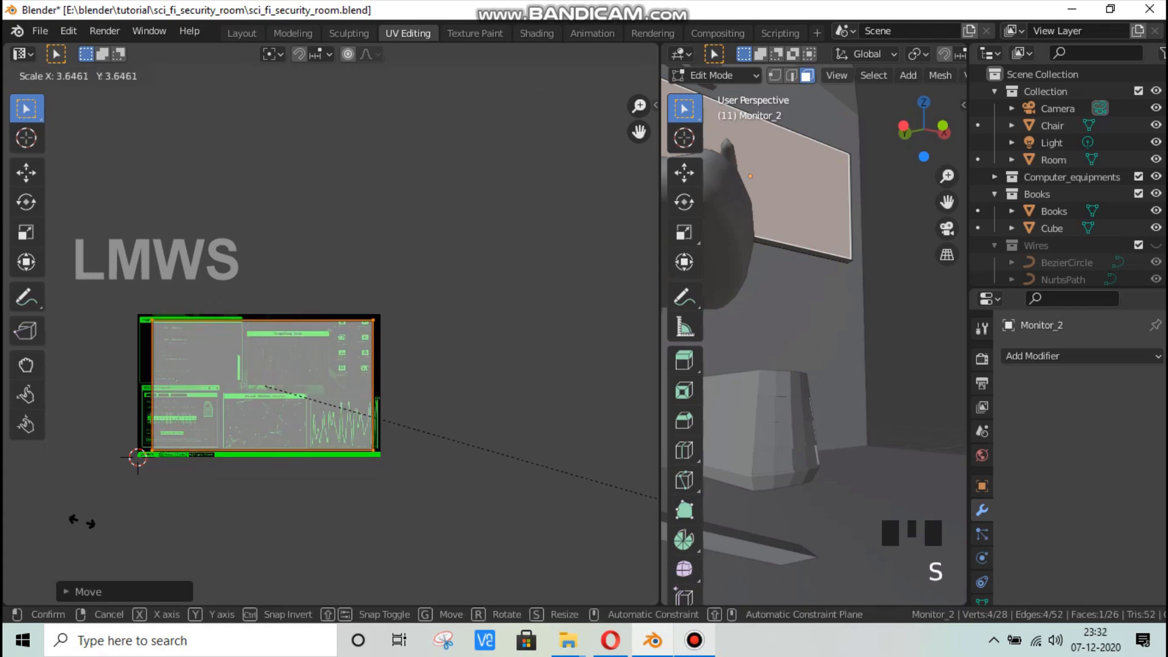
key("Return")
Step: Shift Monitor_2's UV face slightly to centre it on og.jpg and widen it along X by a factor of about 1.06
key("g")
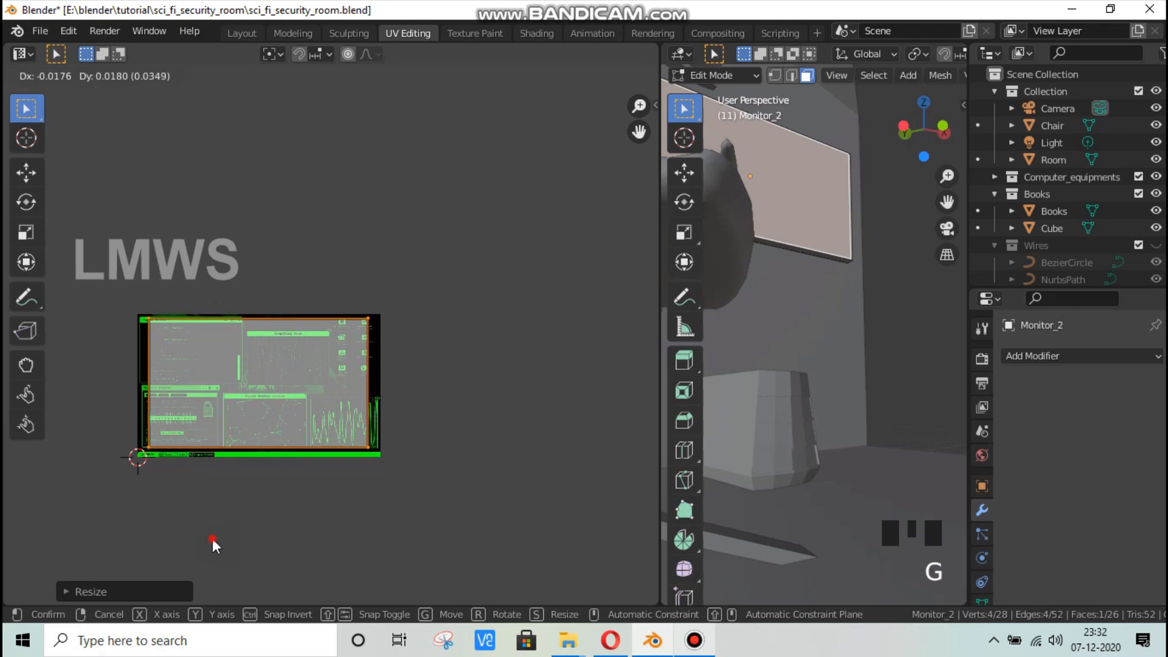
left_click(214, 540)
key("s")
key("x")
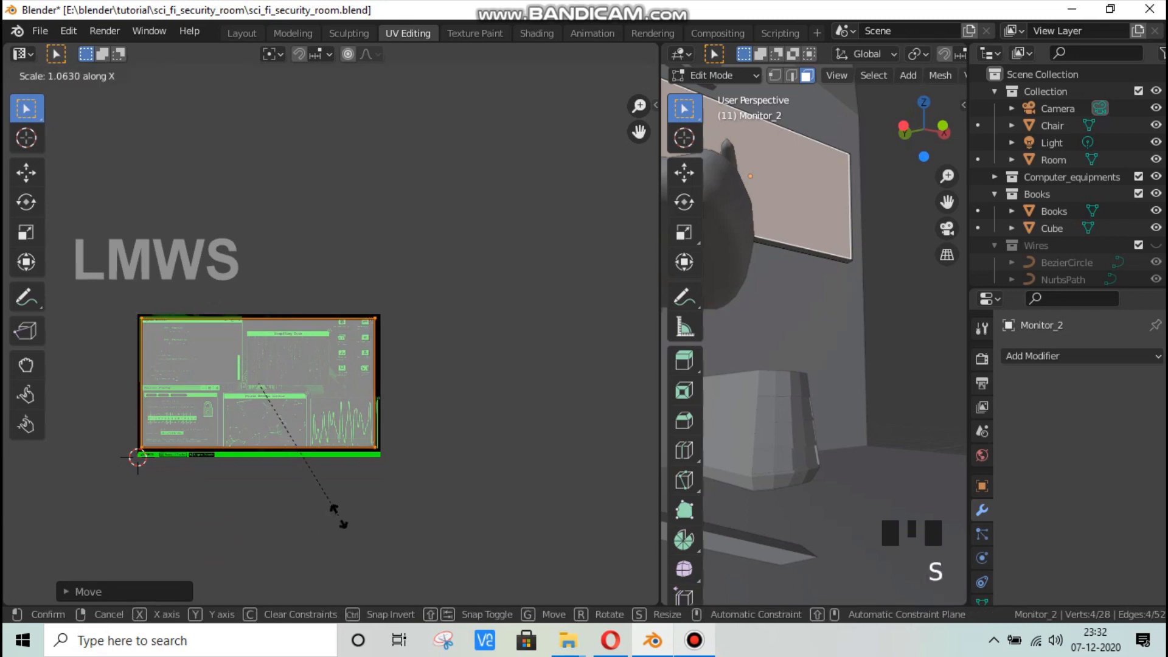
left_click(344, 517)
scroll(324, 461, "up", 3)
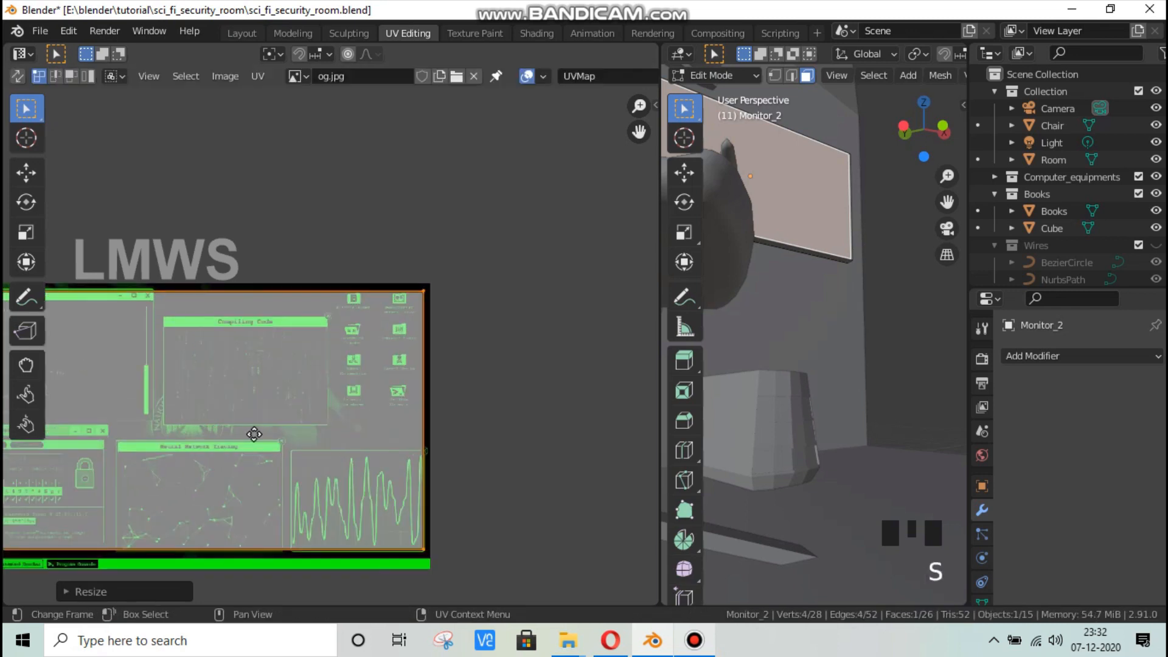
middle_click_drag(253, 434, 378, 470)
key("s")
key("x")
key("Escape")
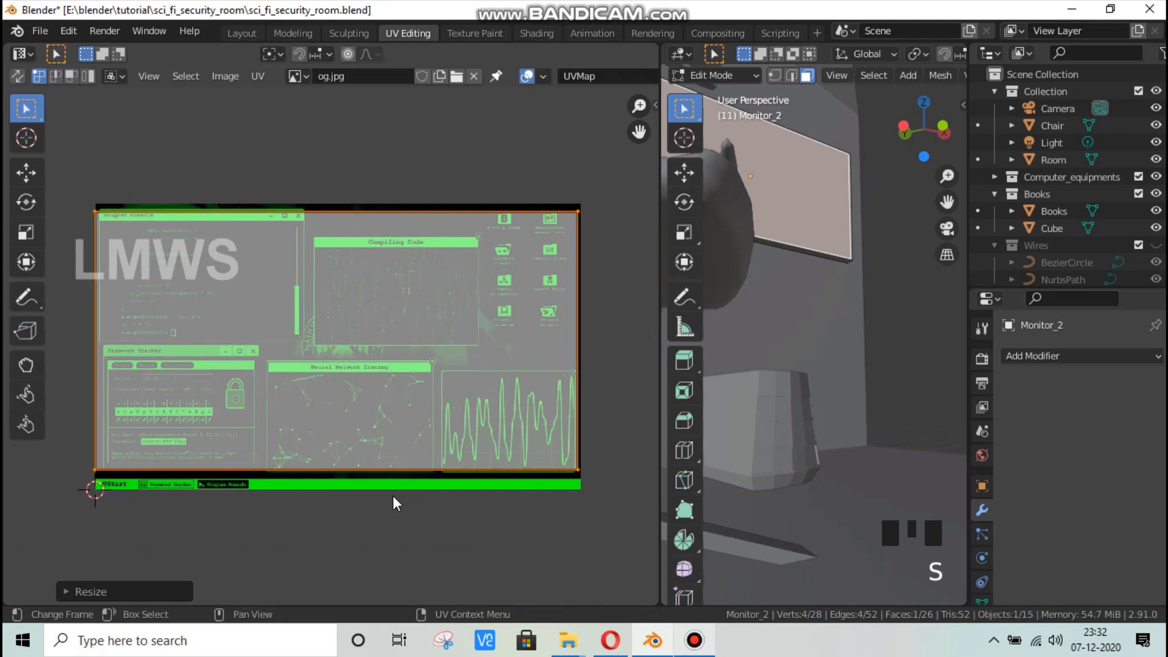
Step: Nudge Monitor_2's UV face sideways and fine-tune its X scale to match the image's width
key("g")
left_click(394, 495)
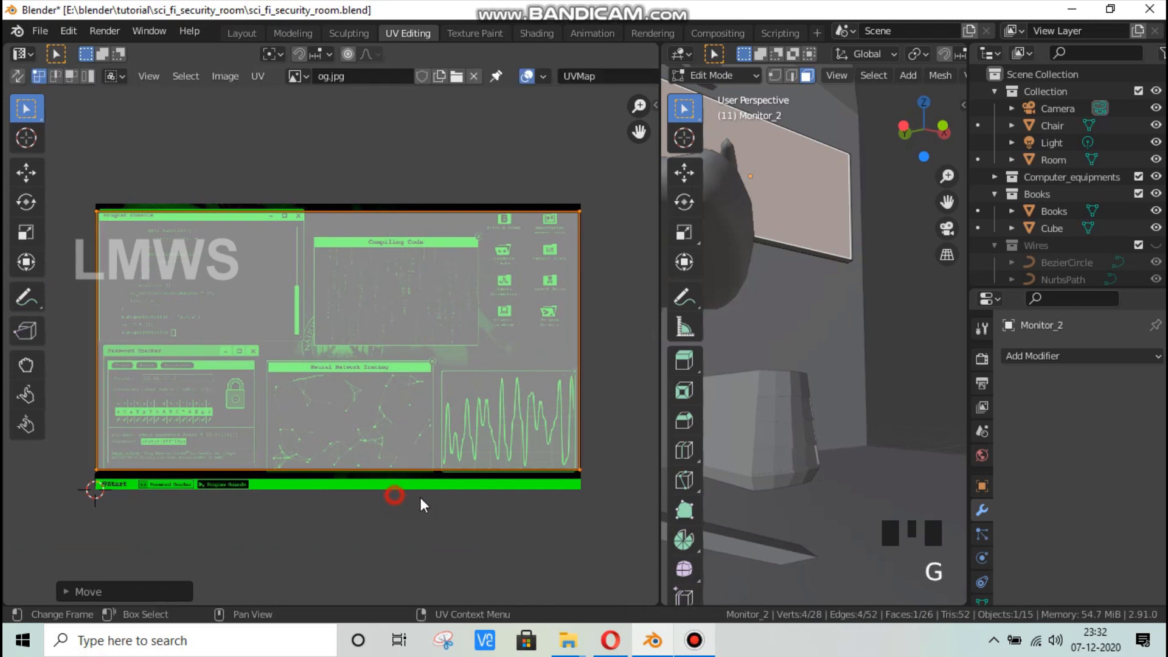
key("s")
key("x")
left_click(487, 502)
Step: Stretch Monitor_2's UV face along Y from the image's upper edge to the green taskbar strip, save the file and deselect the UVs
key("s")
key("y")
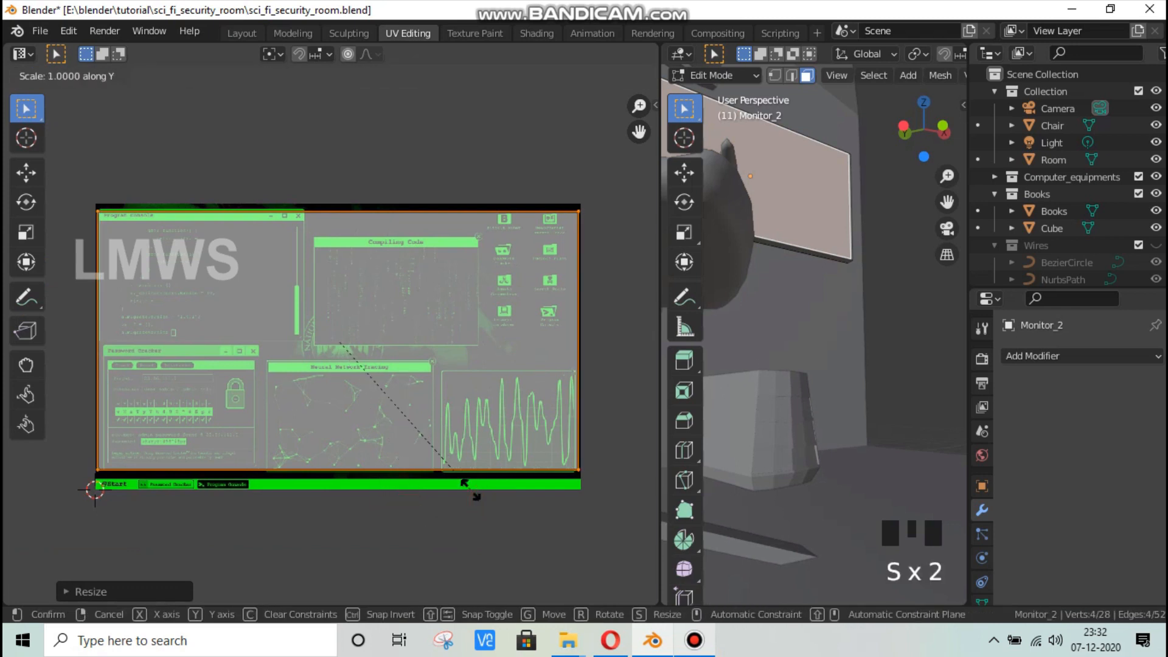
left_click(483, 497)
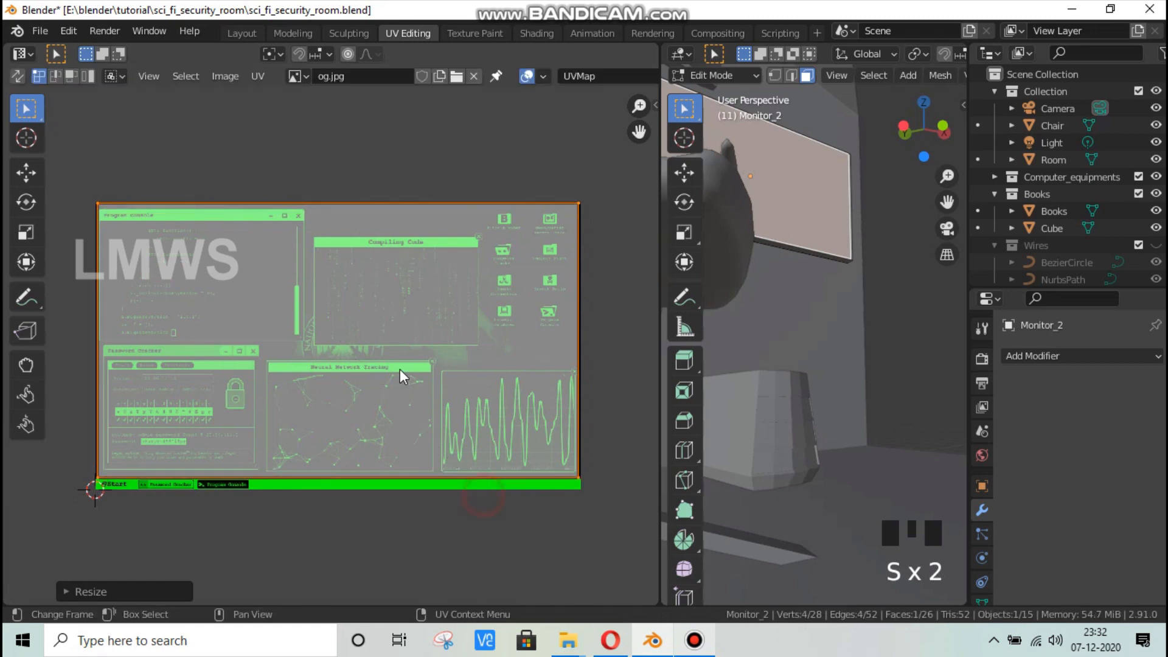
key("g")
key("y")
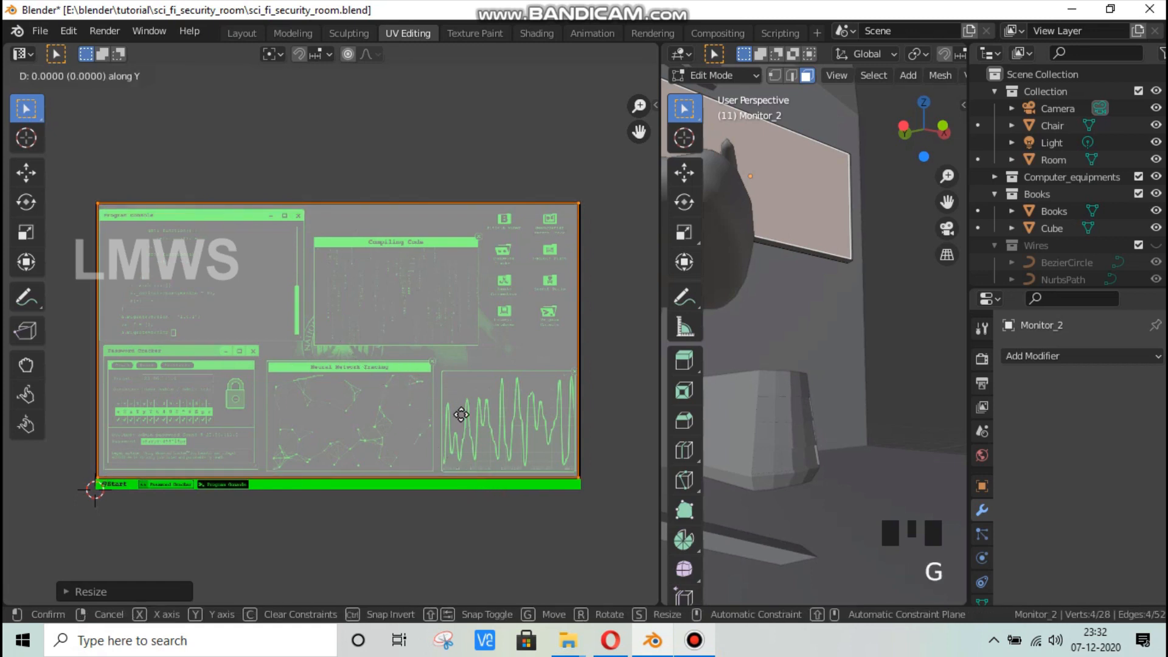
left_click(461, 414)
key("ctrl+s")
key("alt+a")
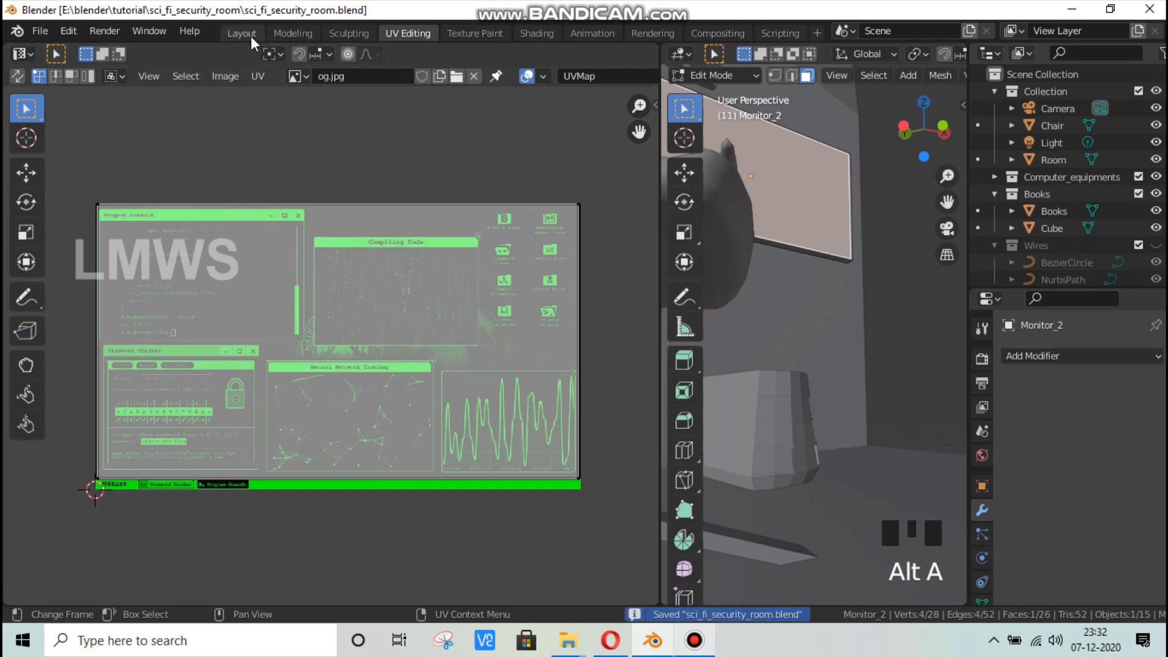
Step: Return to the Layout workspace and select the screen face of Monitor_3, the monitor above the two lit ones, in Edit Mode
left_click(250, 35)
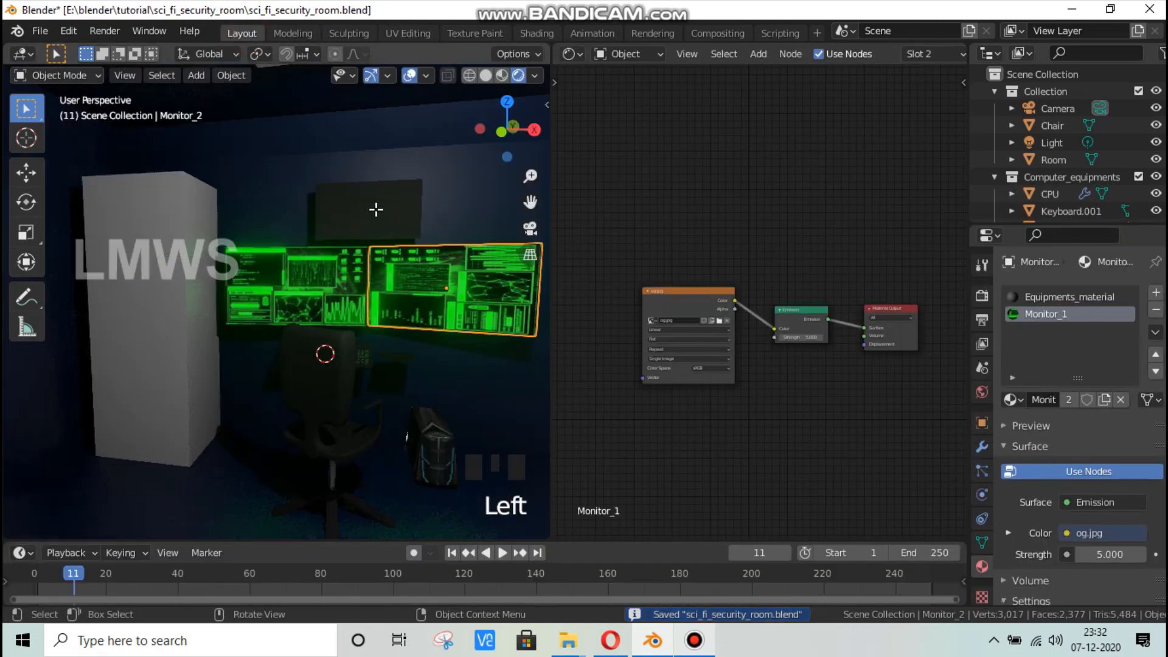
left_click(375, 209)
key("Tab")
left_click(368, 210)
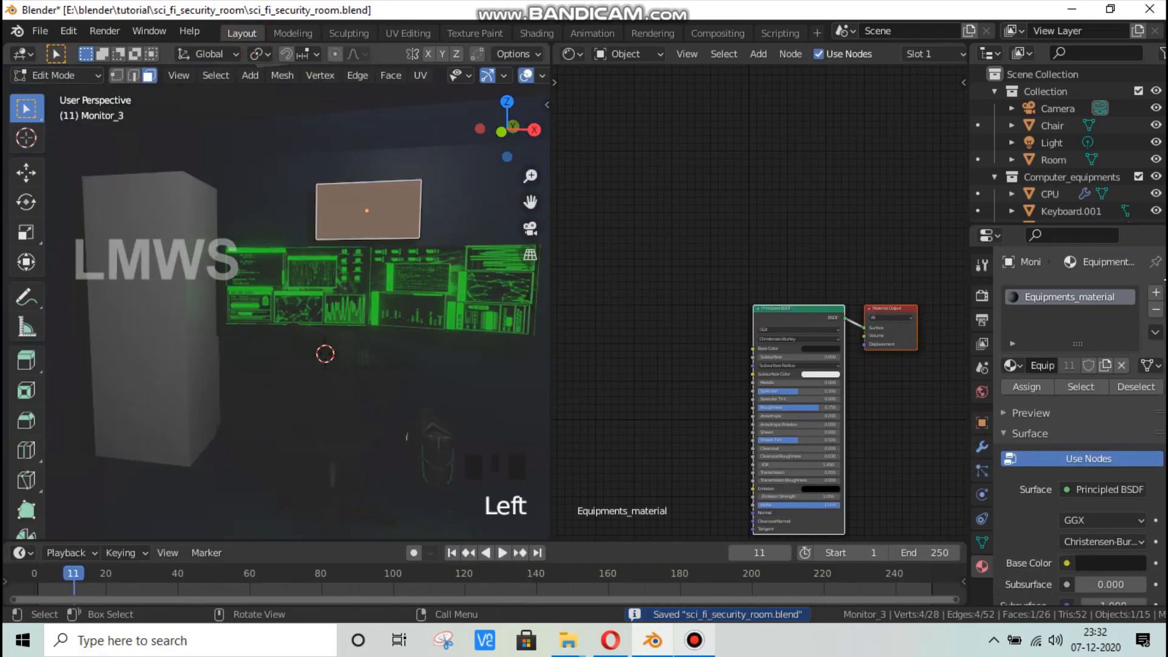
Step: Add a new material named Monitor2 in a second slot of Monitor_3, save the file and assign the material to the screen face
left_click(1156, 292)
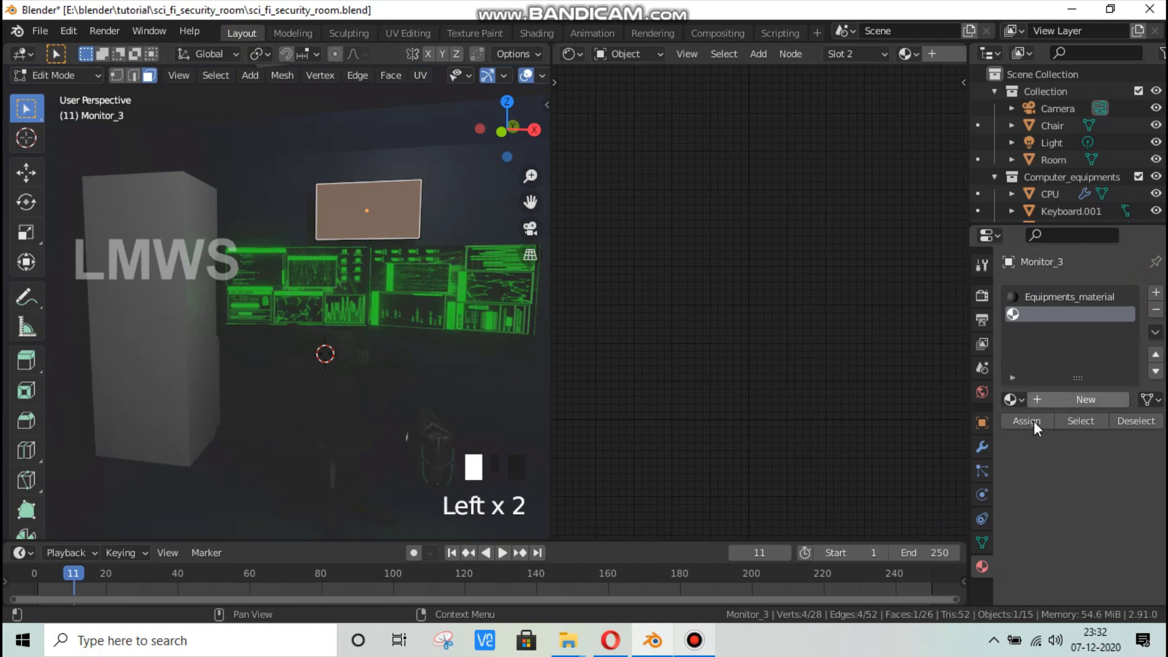
left_click(1067, 401)
left_click(1050, 400)
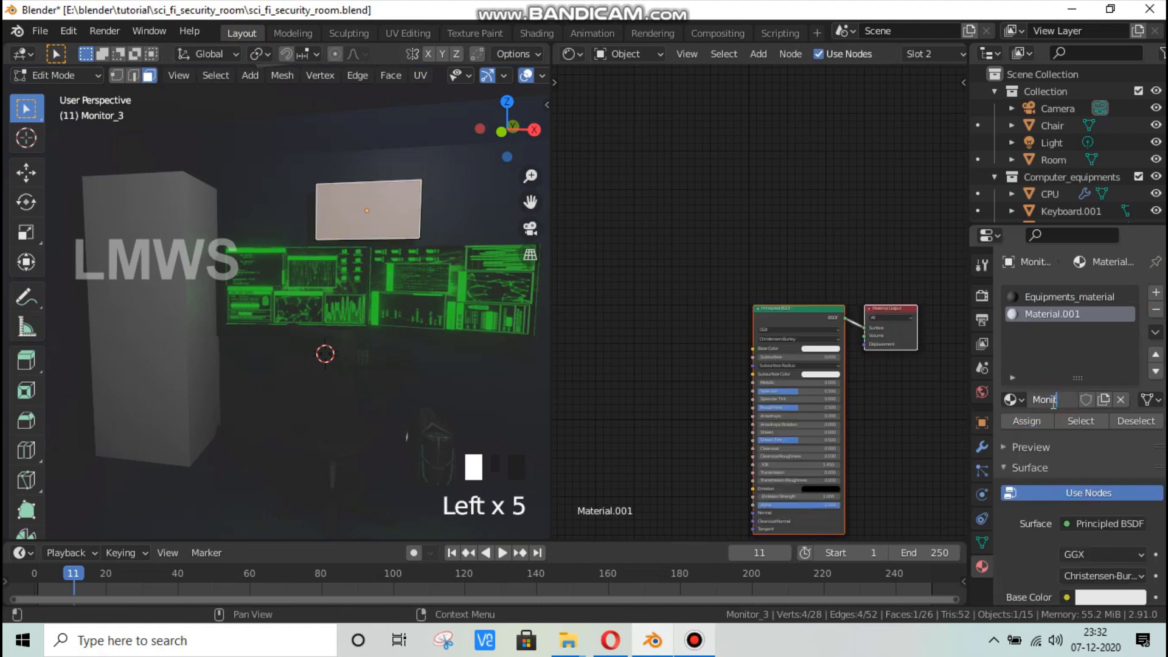
key("Return")
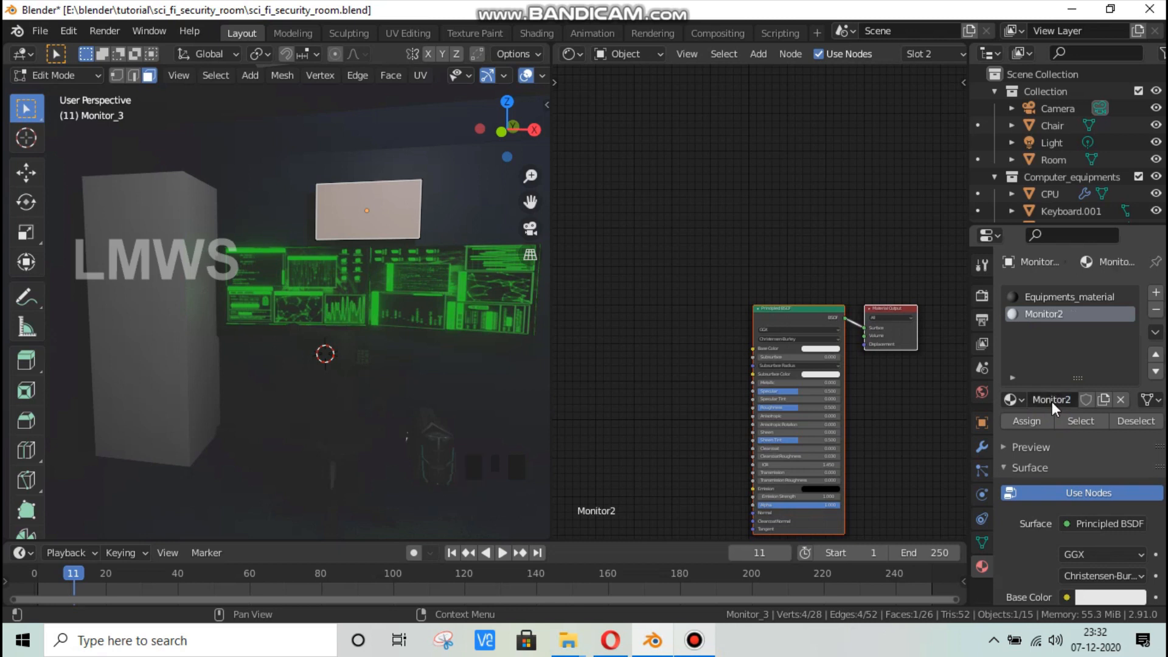
key("ctrl+s")
left_click(1027, 421)
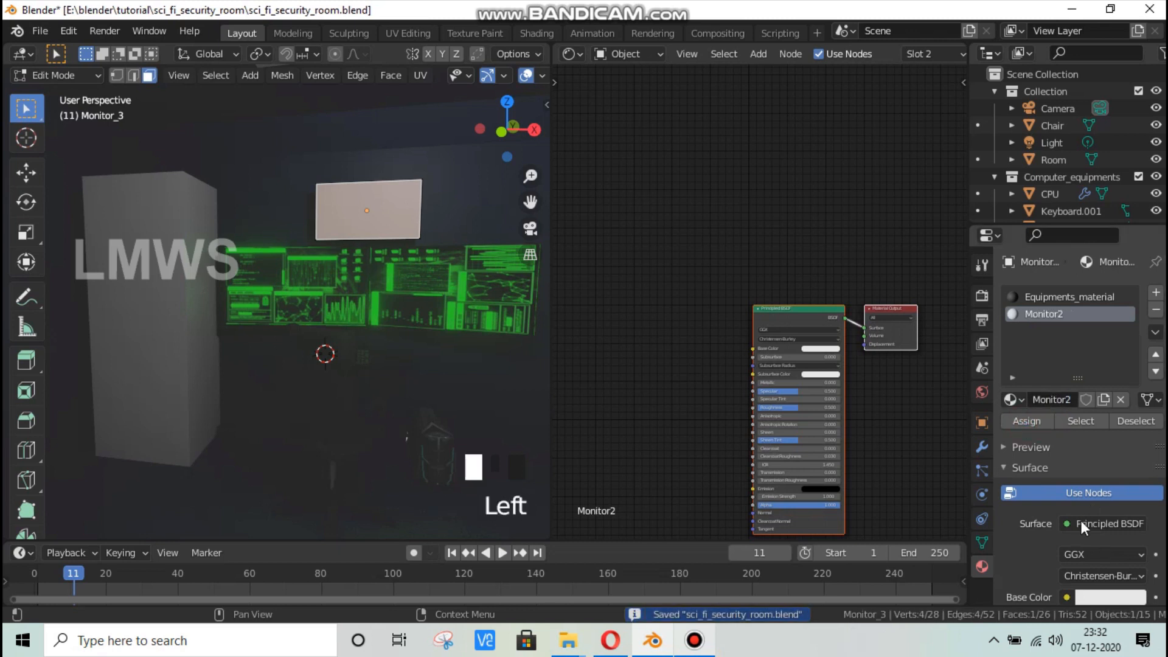
Step: Change the Monitor2 material's surface shader to Emission and place an Image Texture node in front of it
left_click(1080, 522)
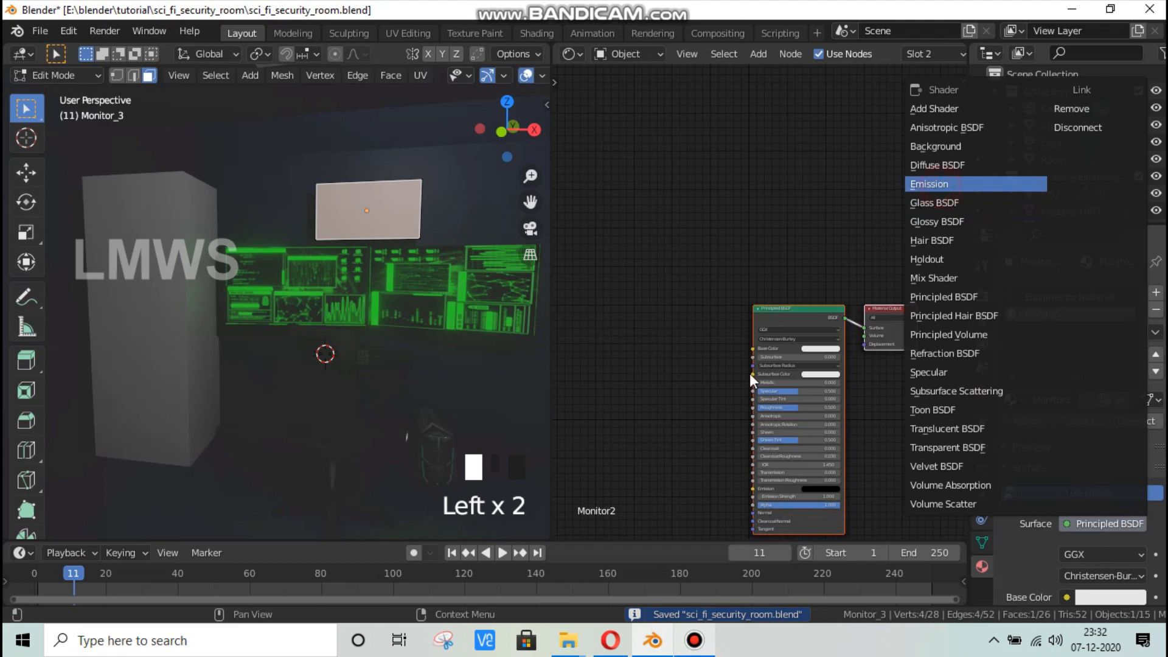
left_click(931, 184)
scroll(678, 263, "up", 2)
key("shift+a")
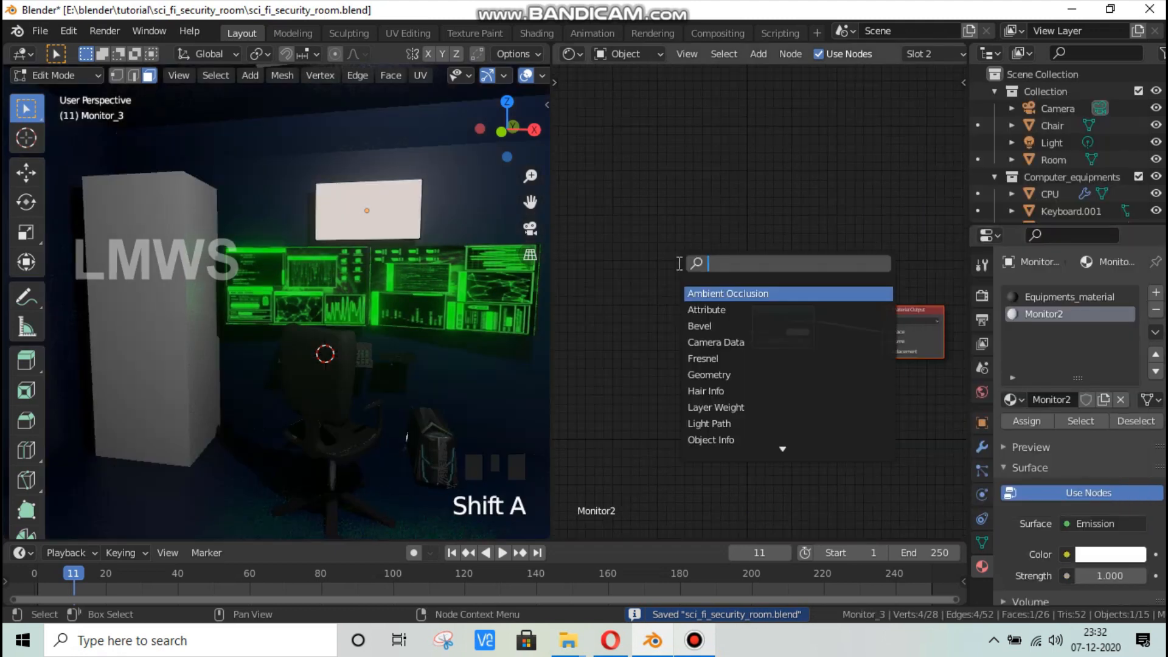
type("image")
key("Return")
left_click(578, 268)
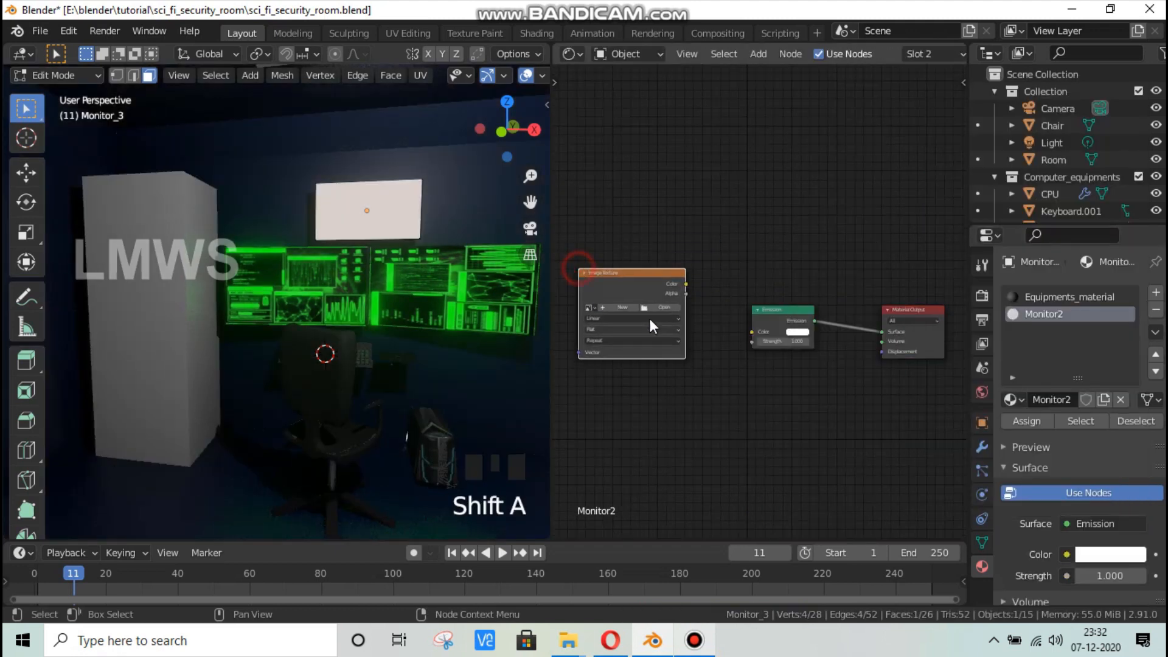
Step: Load the cf0e5ef9 blue desktop screenshot into the Image Texture node and link its Color output to the Emission node's Color input
left_click(660, 305)
left_click(661, 306)
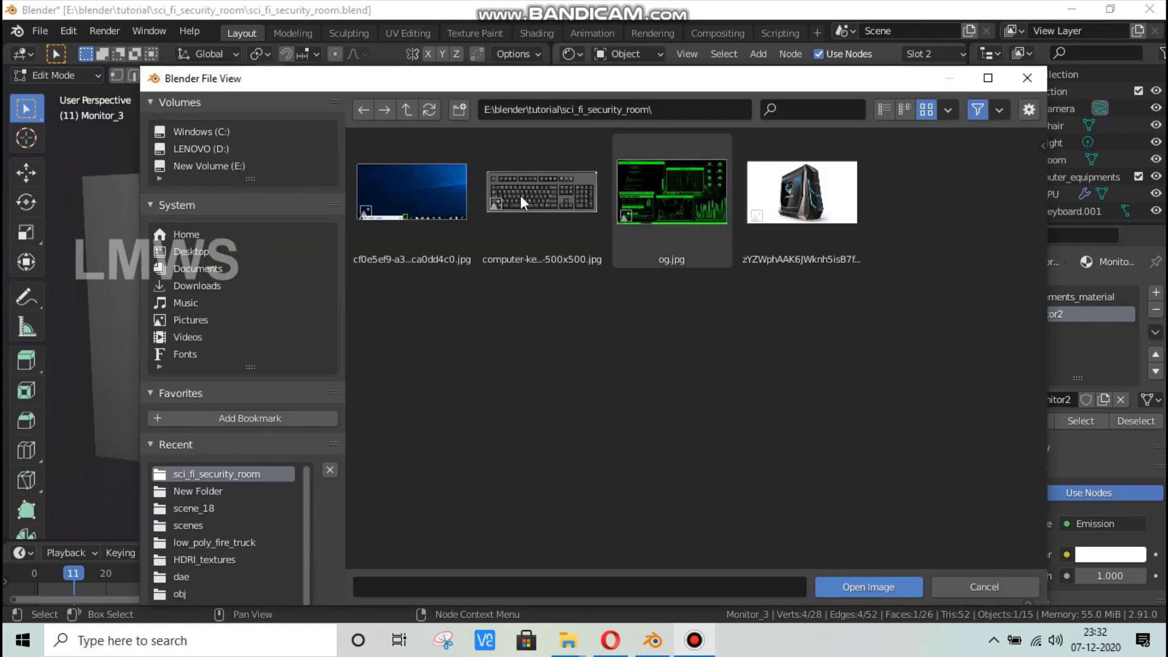
left_click(412, 192)
left_click(879, 593)
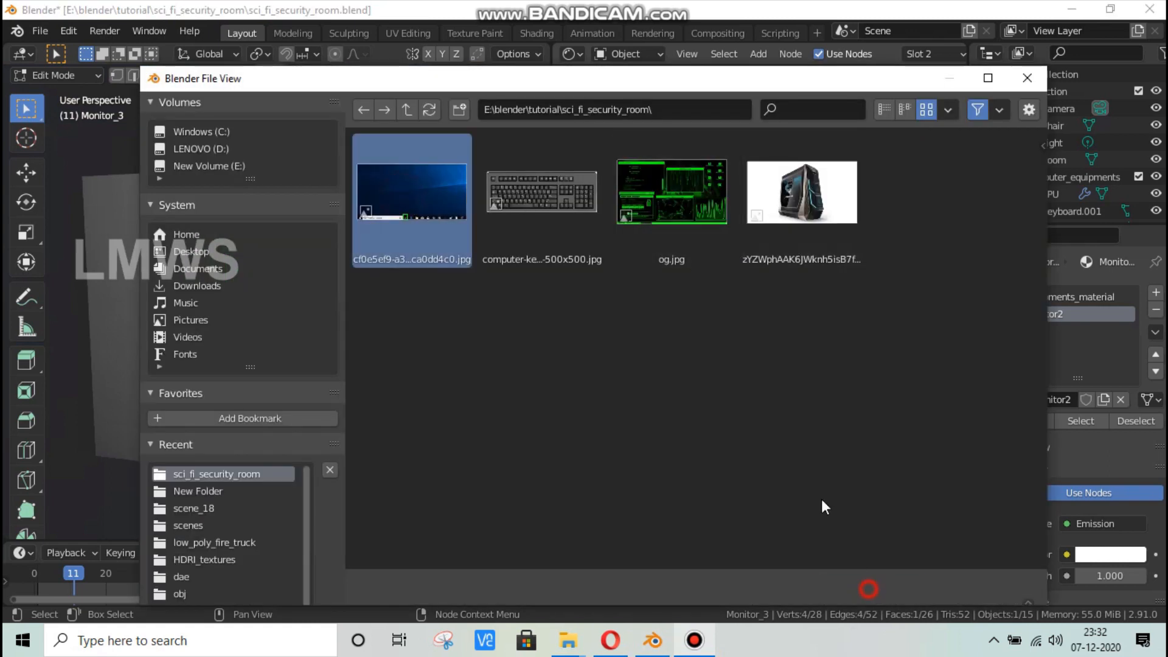
left_click_drag(686, 284, 752, 331)
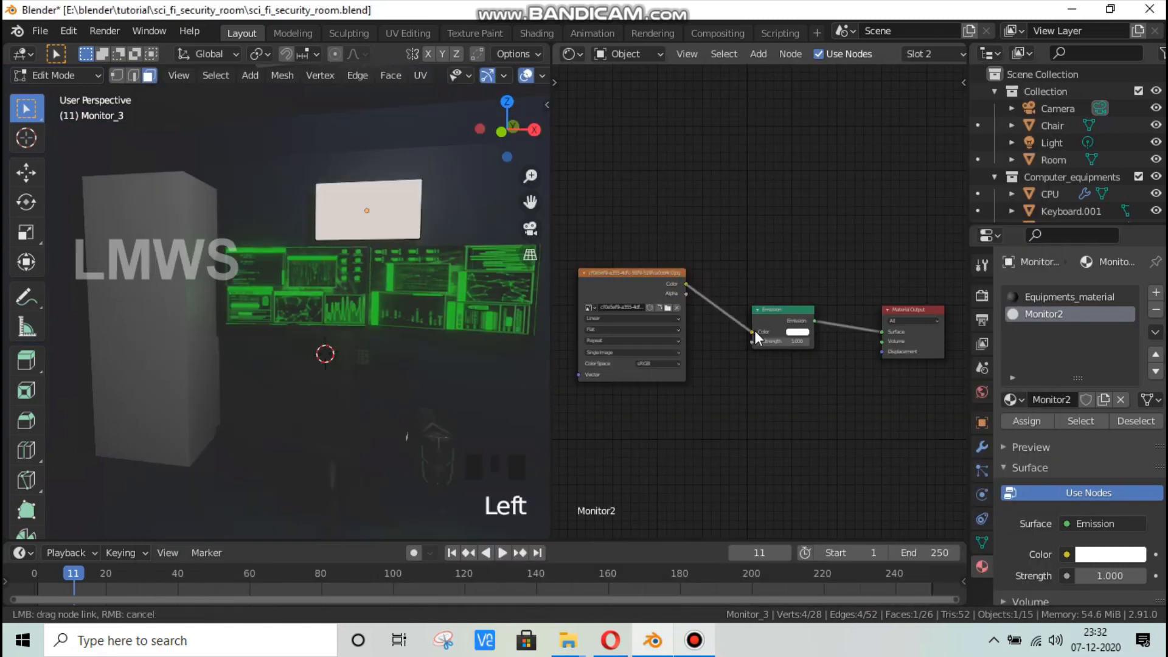
Step: Set the Emission strength of the Monitor2 material to 5
double_click(789, 341)
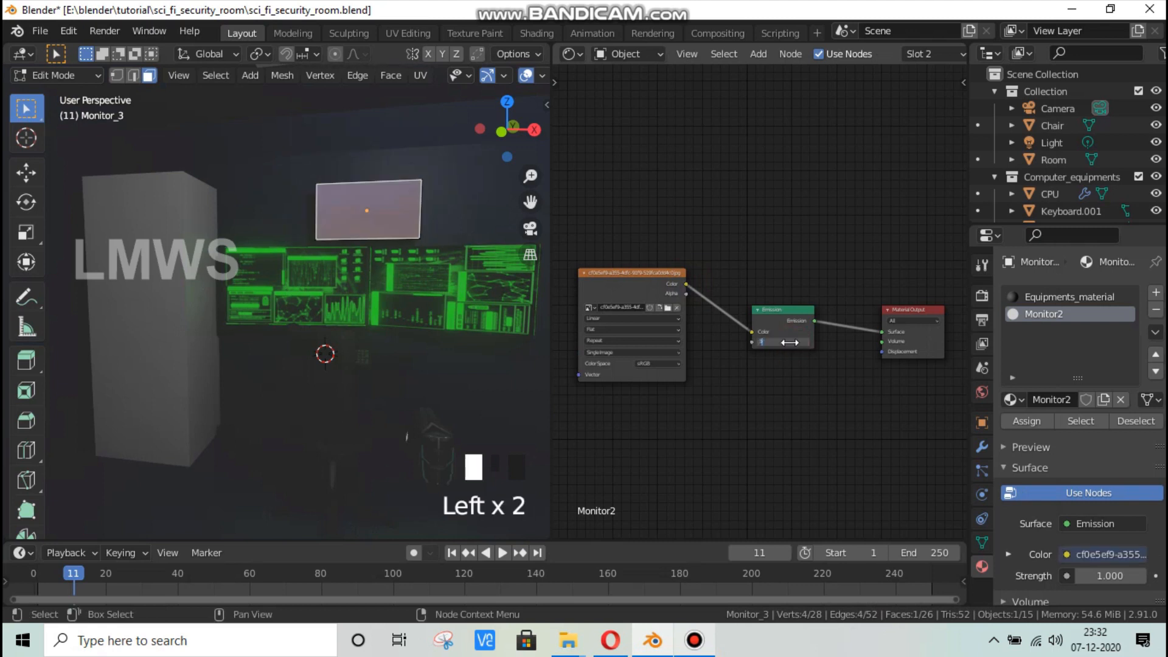
type("5")
key("Return")
Step: Display the cf0e5ef9 desktop image behind Monitor_3's UVs in the UV Editing workspace
left_click(414, 32)
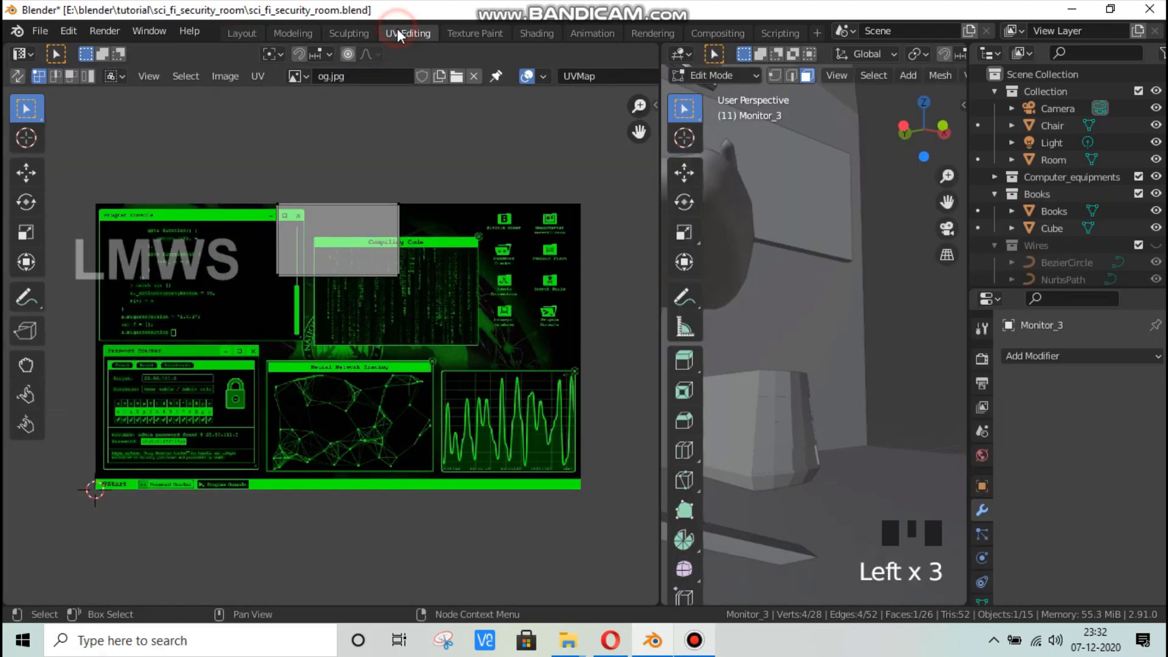
left_click(297, 76)
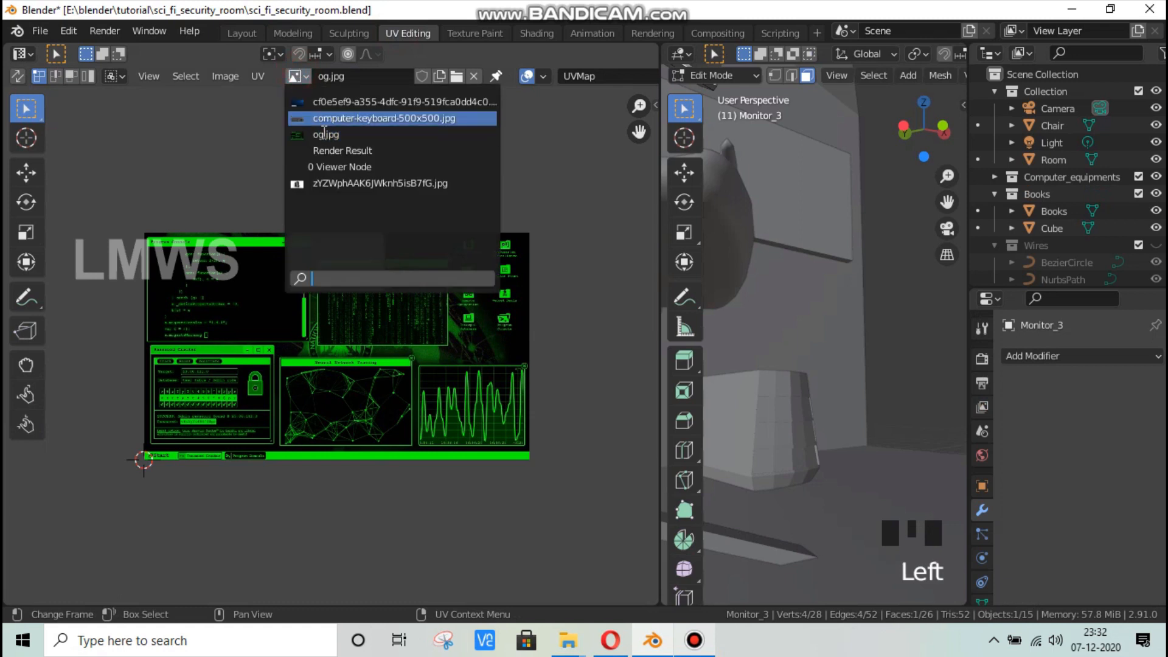
key("Return")
Step: Select all of Monitor_3's screen UVs, centre them on the desktop image and enlarge them to nearly cover it
key("a")
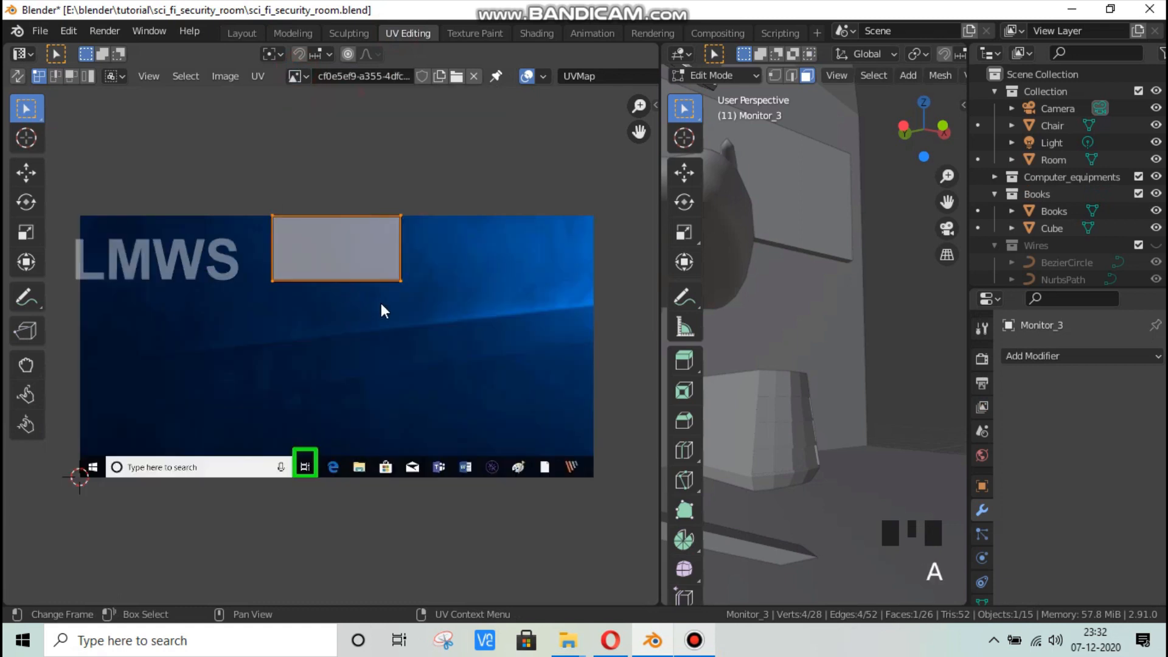
key("g")
left_click(383, 383)
key("s")
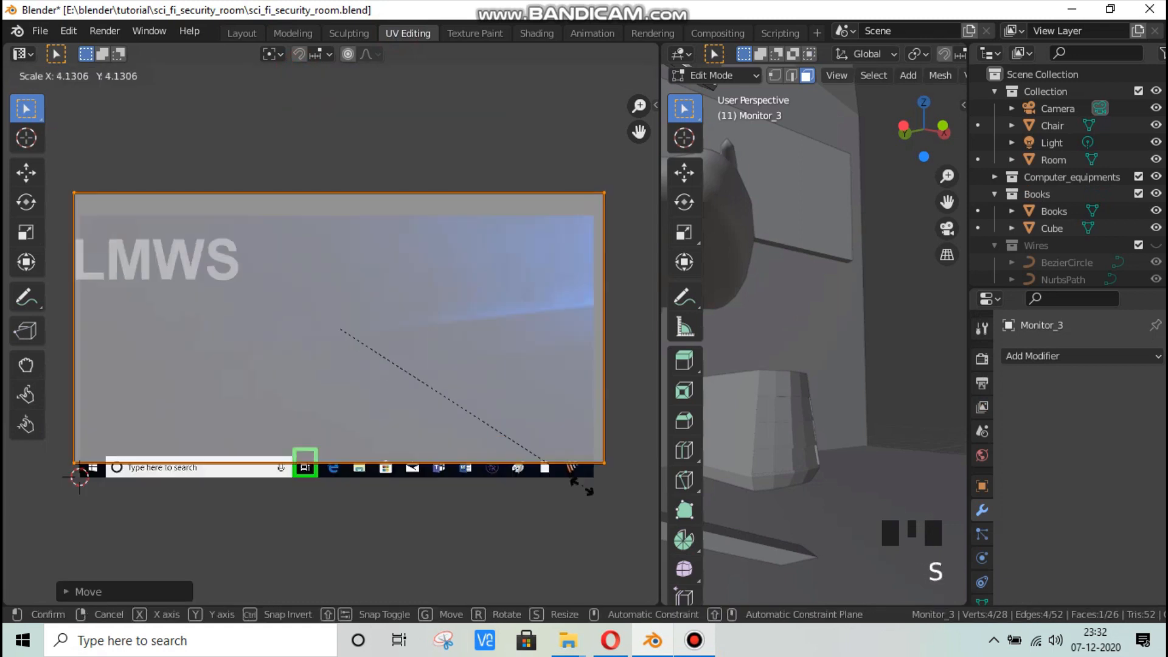
key("g")
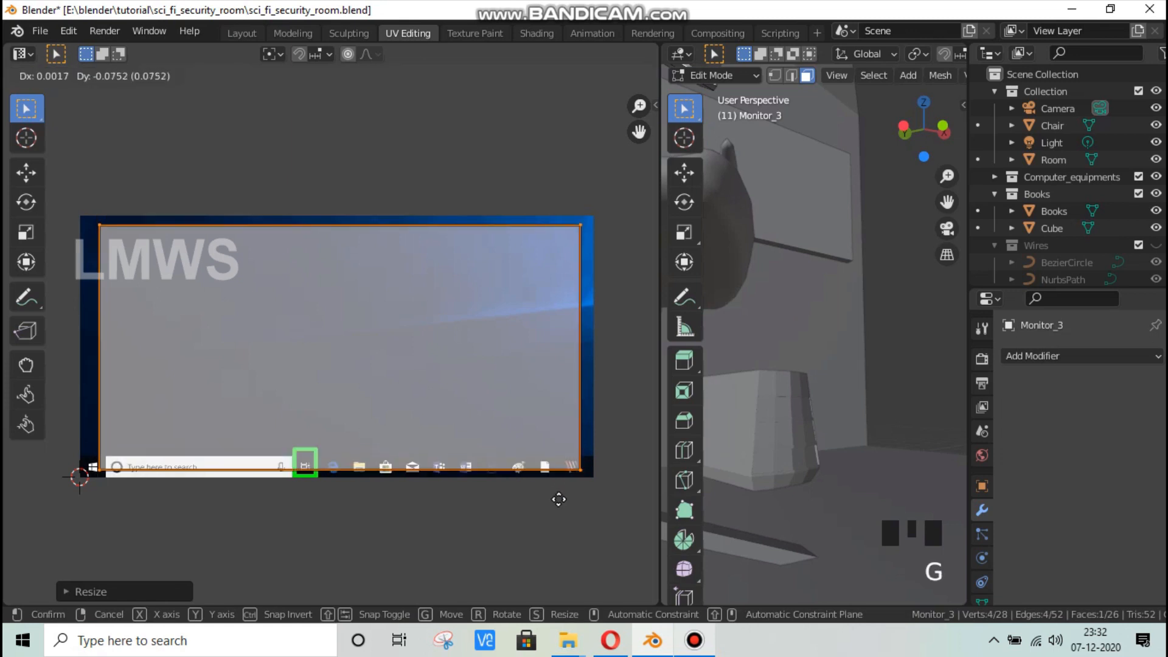
left_click(559, 500)
Step: Fine-tune the screen UVs' scale and position along X and Y to match the desktop image's borders
key("s")
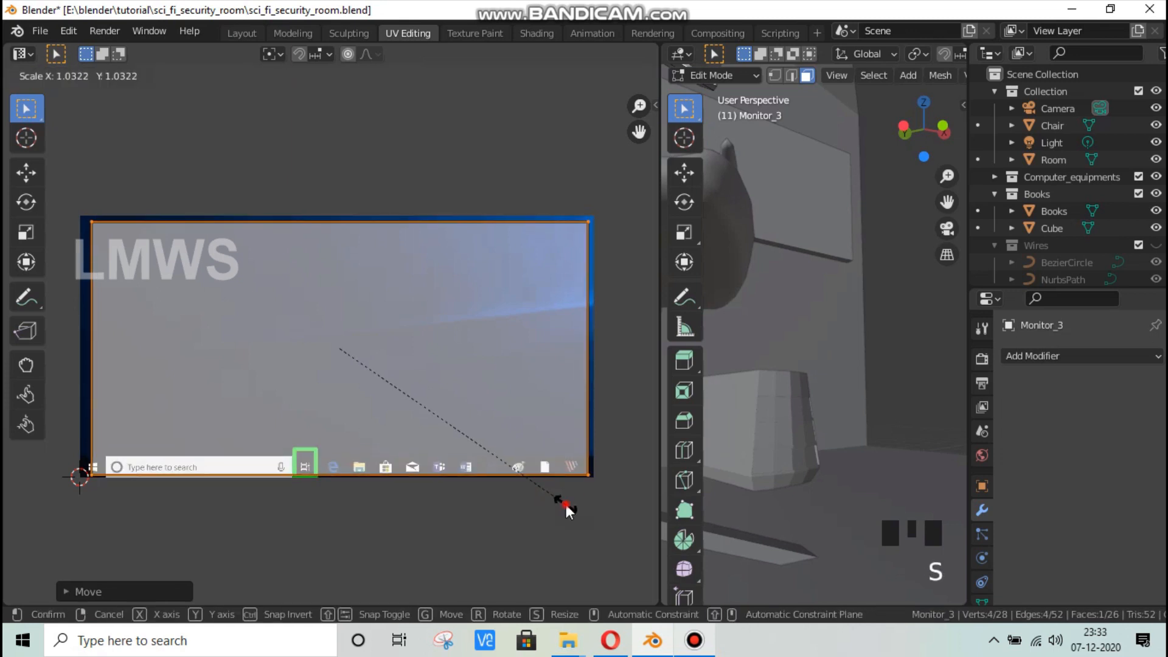
key("x")
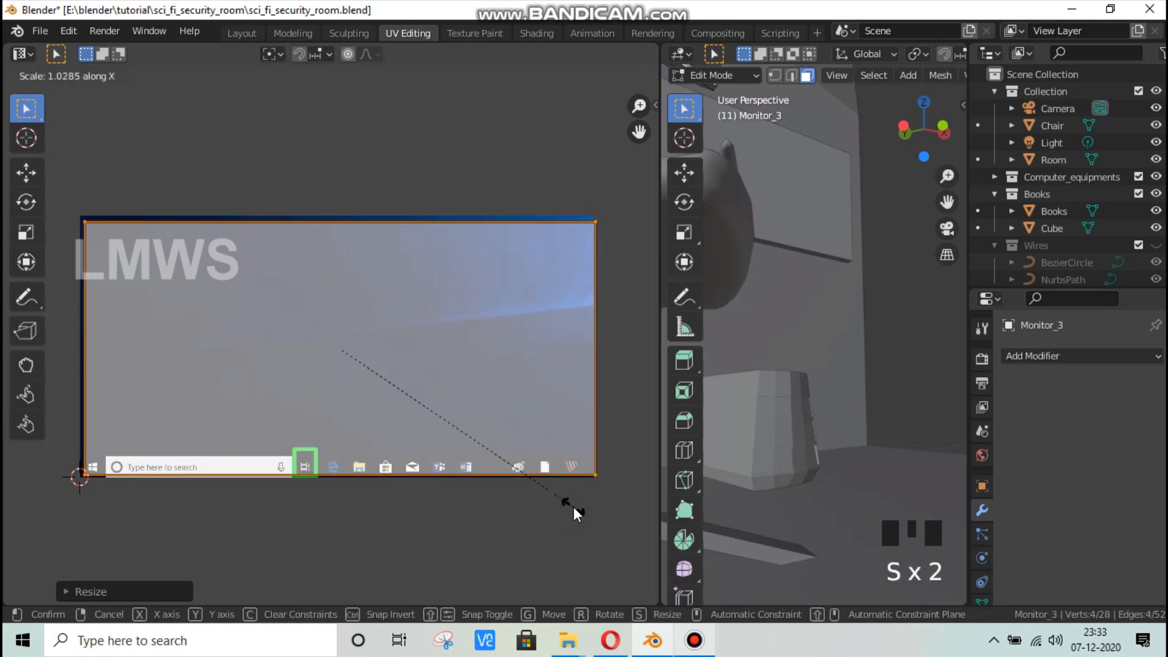
key("g")
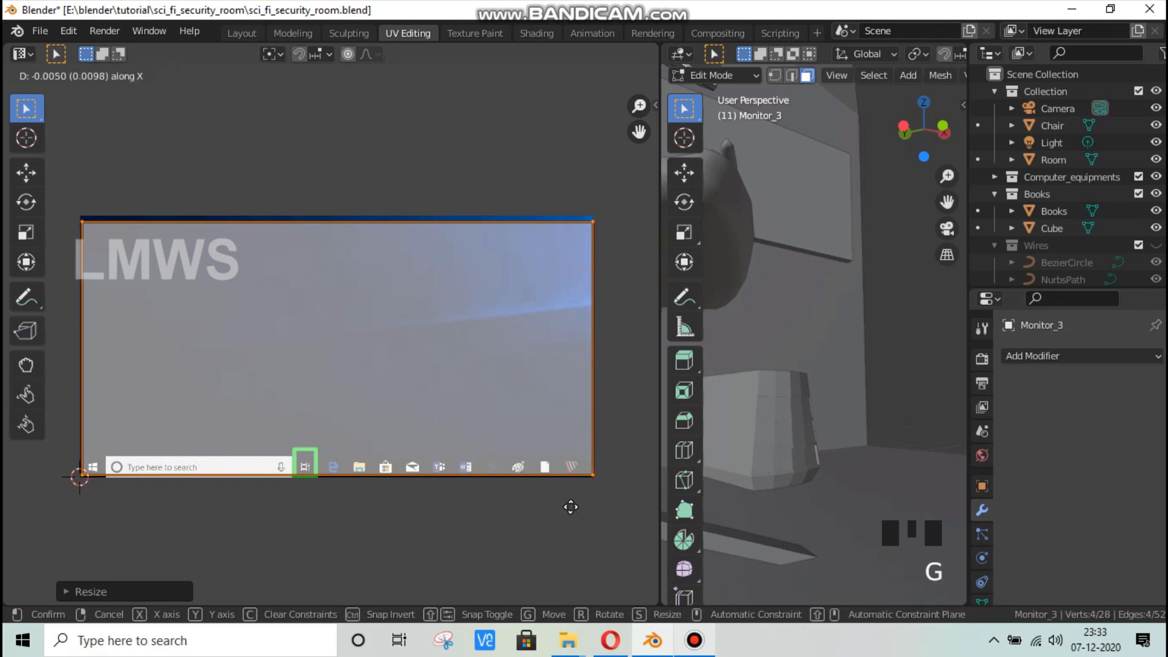
key("s")
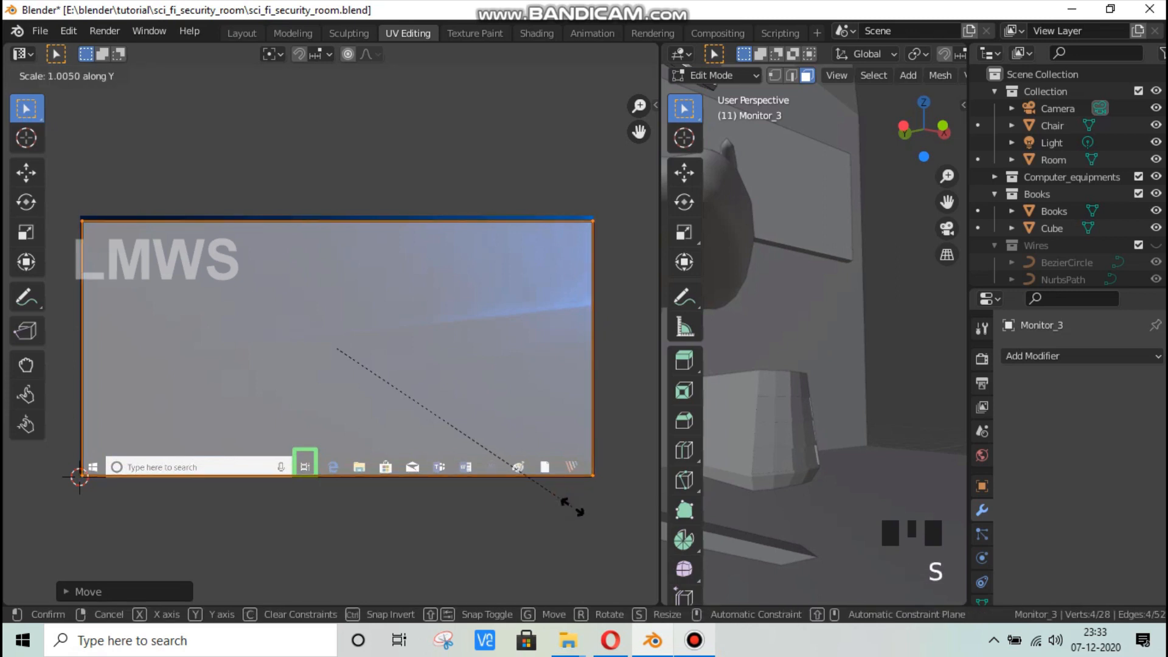
left_click(575, 509)
key("g")
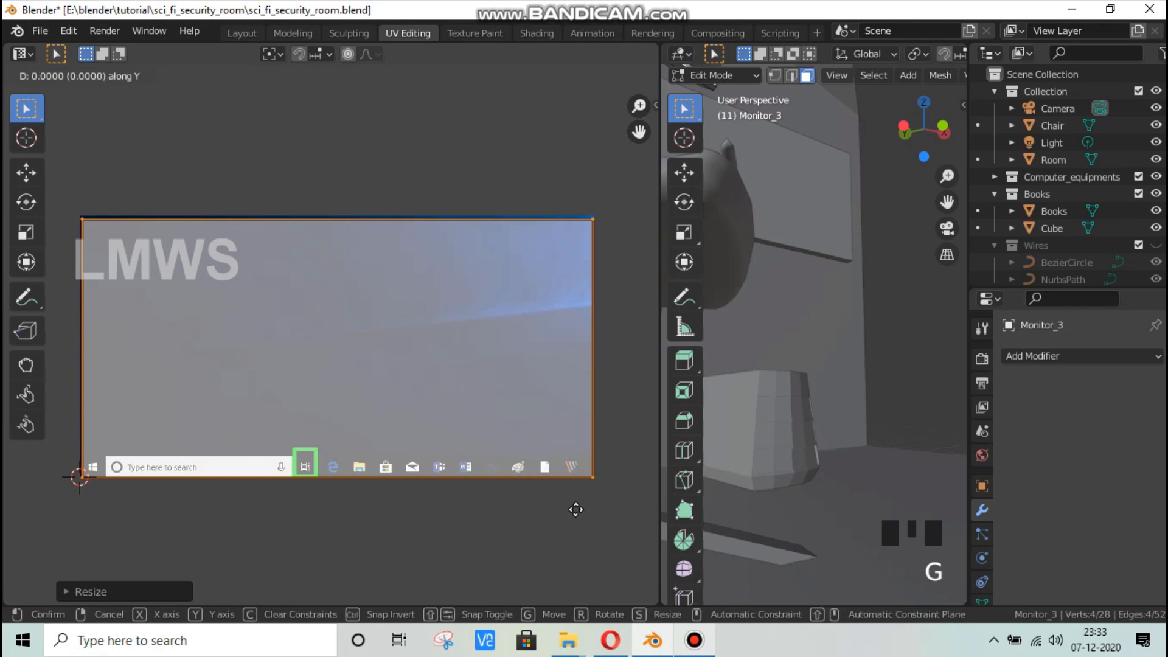
left_click(575, 508)
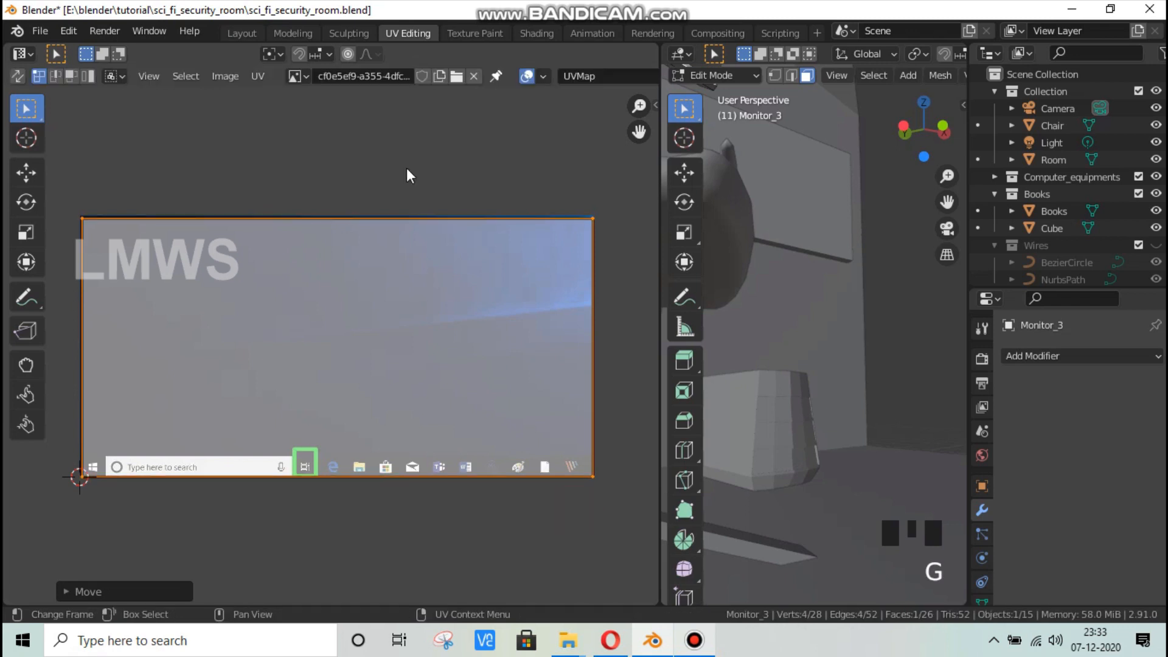
Step: Save the file and inspect the textured upper monitor up close in the Layout workspace
key("ctrl+s")
left_click(243, 33)
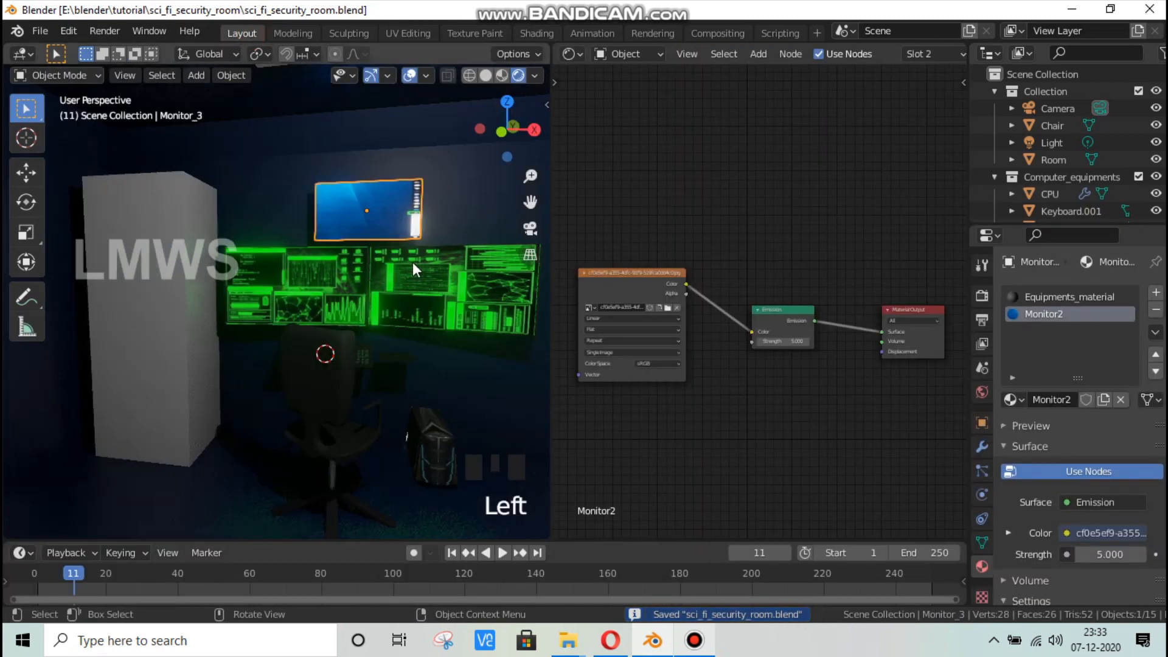
key("alt+a")
middle_click_drag(408, 287, 323, 317)
scroll(430, 239, "up", 3)
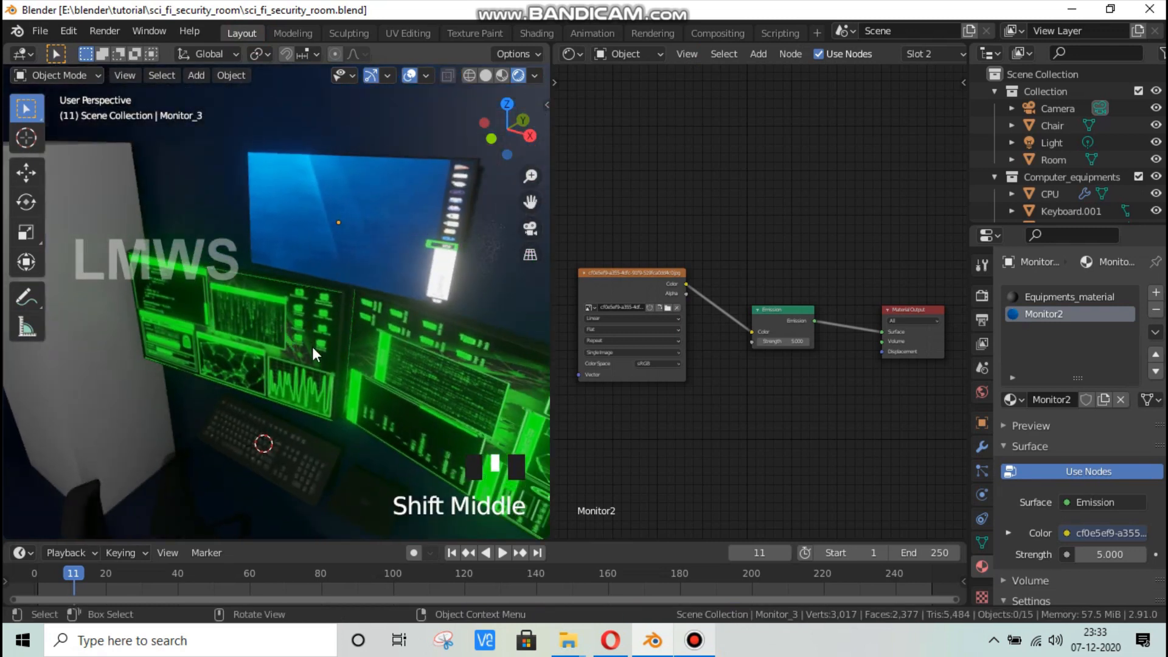
Step: In the UV Editing workspace, set the 3D viewport's solid shading color to Texture and bring the monitors into view
left_click(257, 37)
left_click(402, 33)
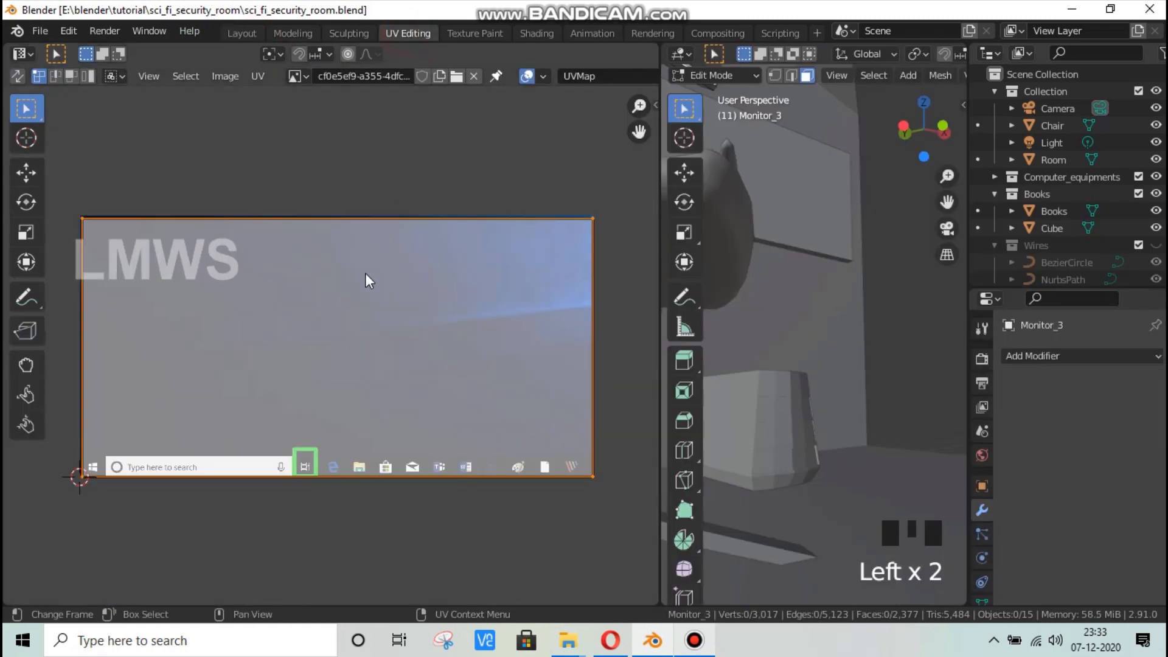
scroll(775, 327, "down", 9)
middle_click_drag(795, 378, 768, 270)
key("Tab")
mouse_move(811, 228)
middle_mouse_down("shift")
mouse_move(951, 64)
mouse_move(928, 89)
mouse_move(943, 75)
middle_mouse_up("shift")
left_click(951, 76)
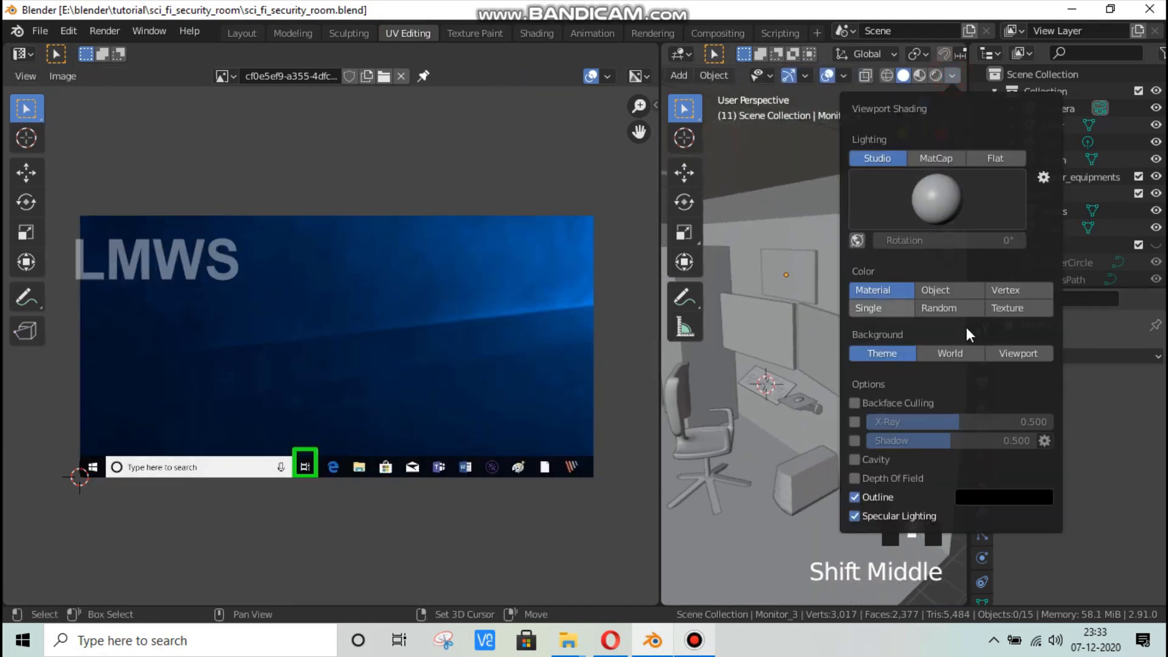
left_click(1007, 307)
middle_click_drag(761, 305, 818, 298)
scroll(717, 288, "up", 3)
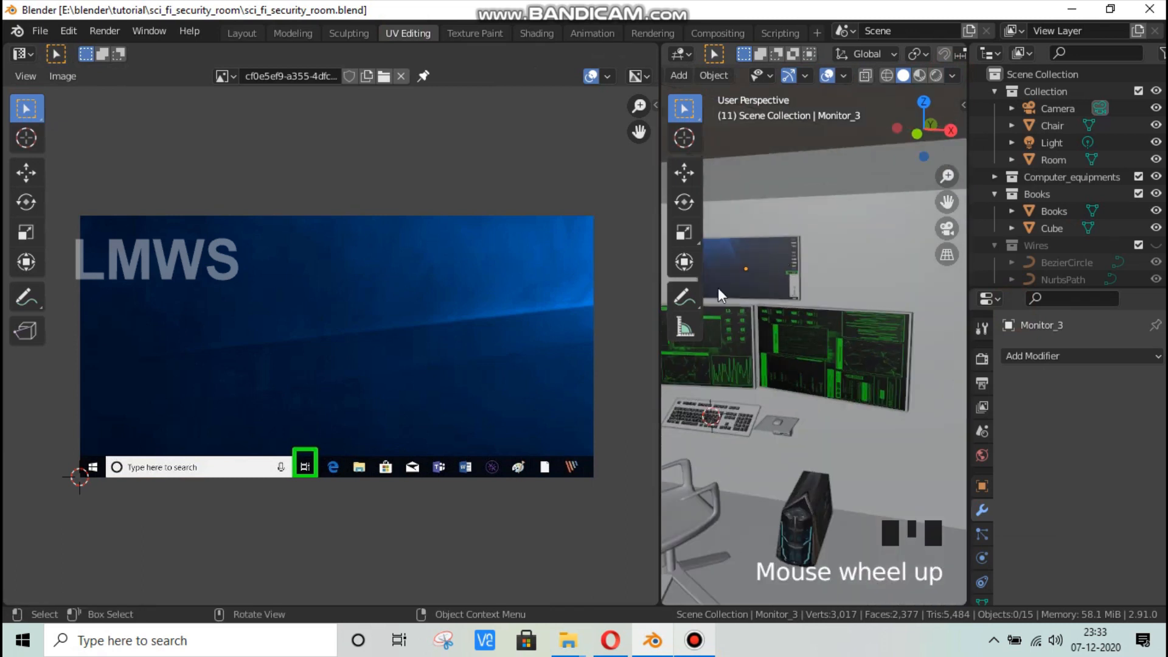
Step: Rotate Monitor_3's screen UVs by 90 degrees and shrink them uniformly to the desktop image's height
key("Tab")
left_click(513, 350)
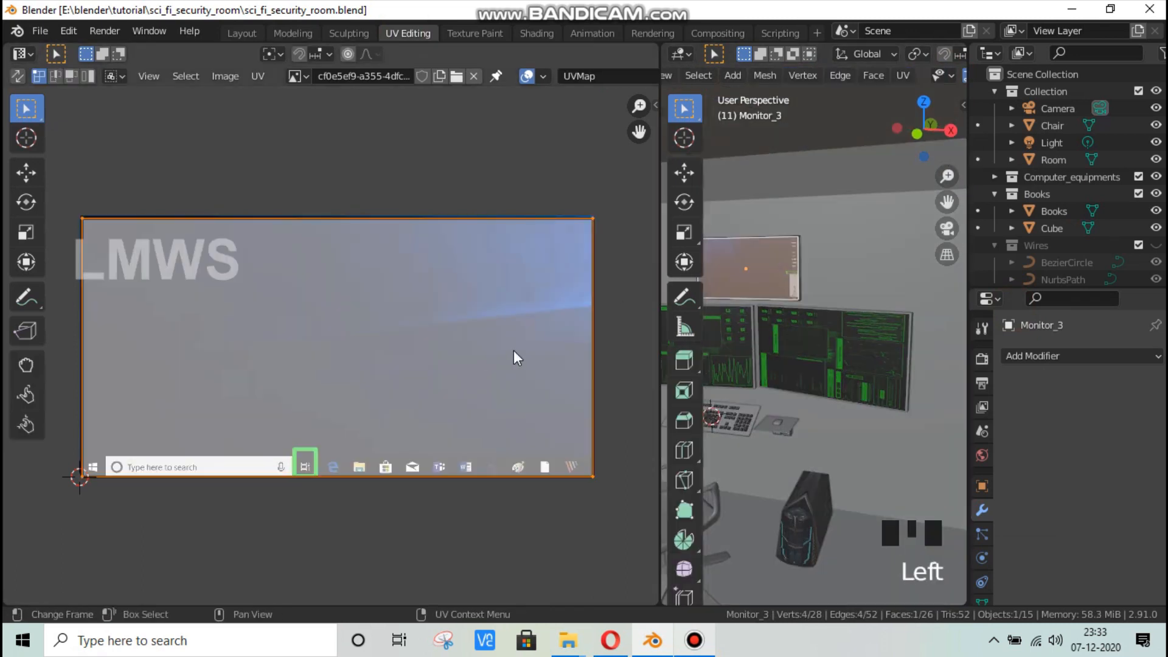
type("r90")
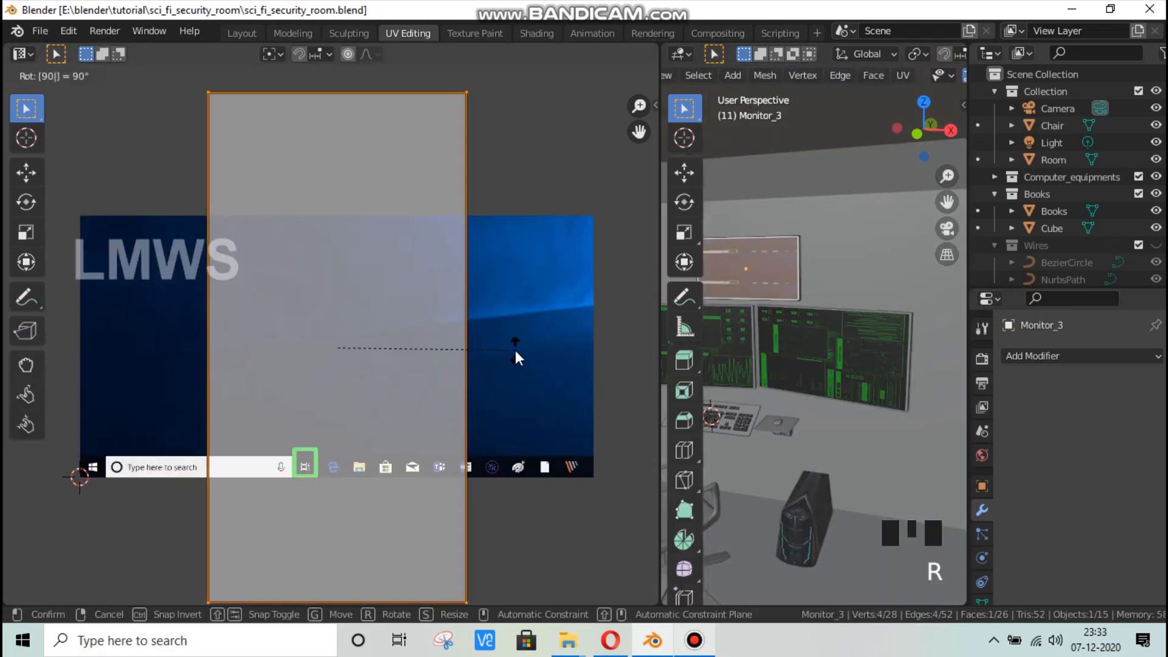
key("Return")
key("s")
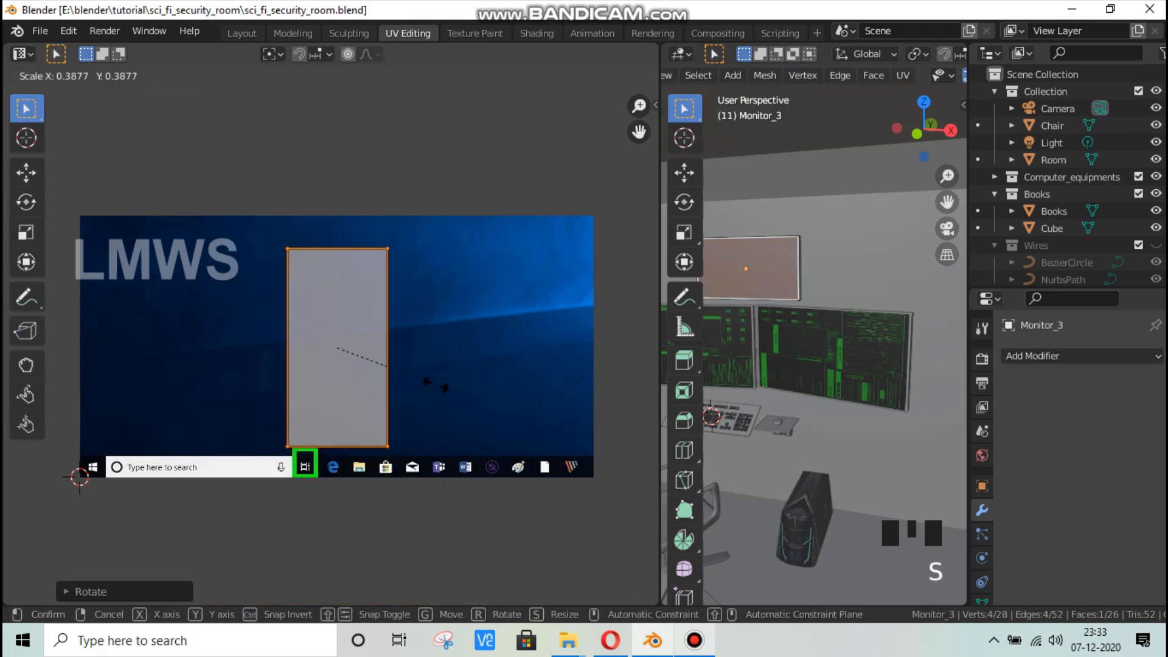
left_click(465, 402)
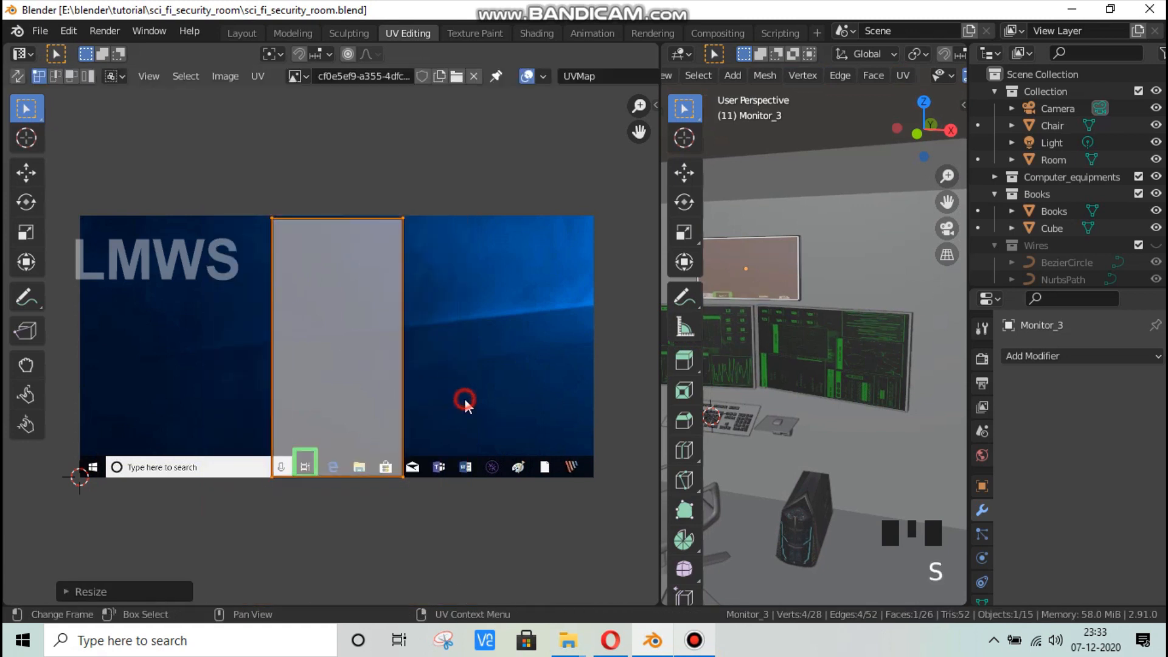
Step: Reposition Monitor_3's UVs, stretch them along X to the full width of the desktop image, deselect them and save the file
key("g")
left_click(456, 399)
key("s")
key("x")
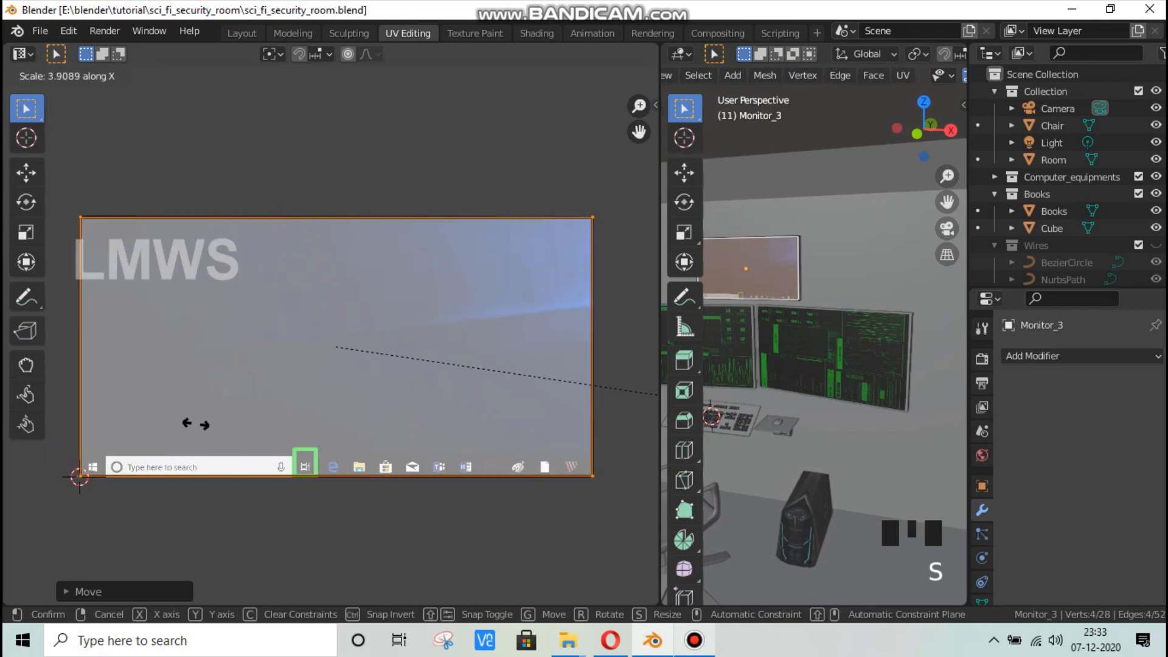
left_click(195, 426)
key("alt+a")
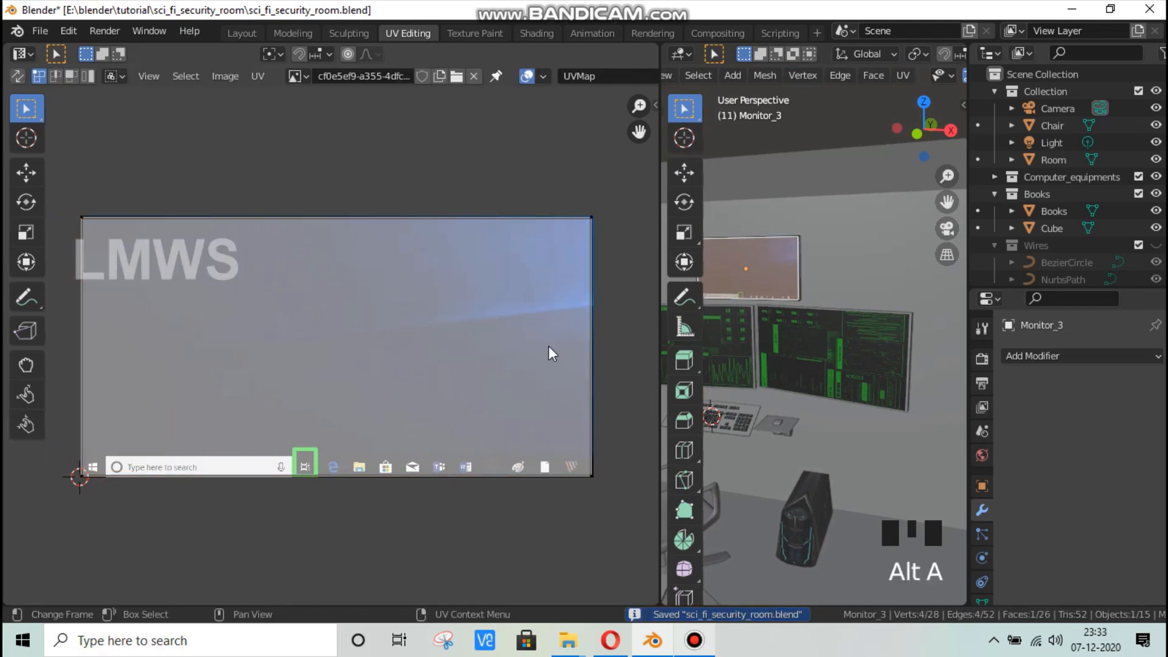
Step: Edit Monitor_2, rotate its screen UVs by 90 degrees and shrink them uniformly to about the image's height
key("Tab")
left_click(795, 344)
key("Tab")
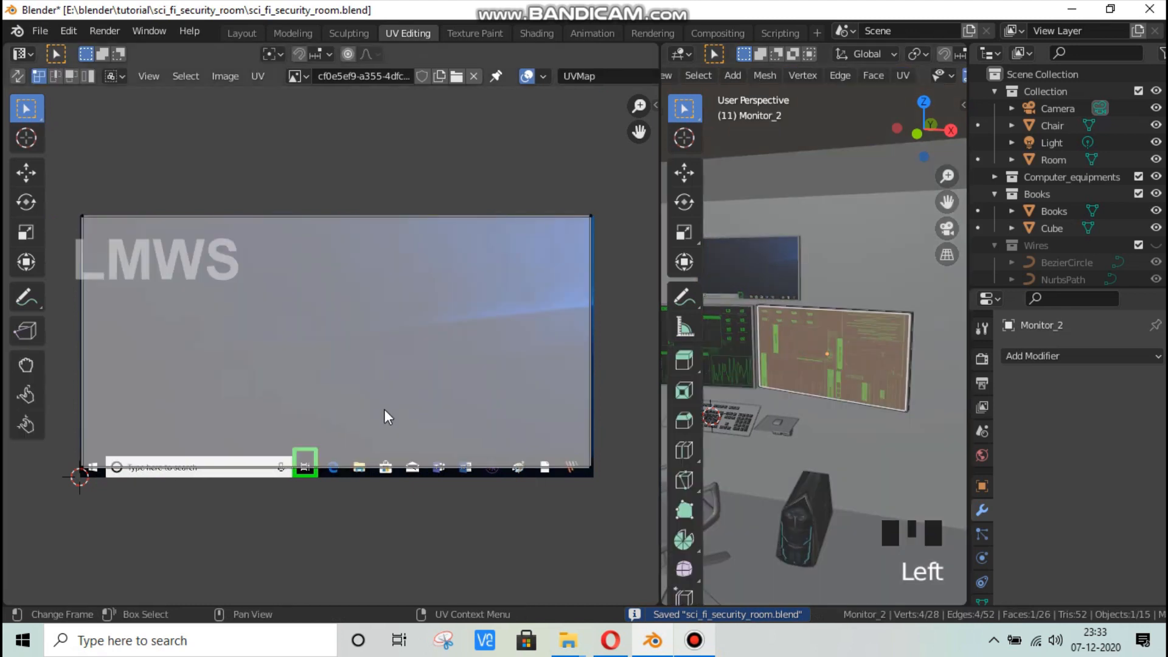
type("ar90")
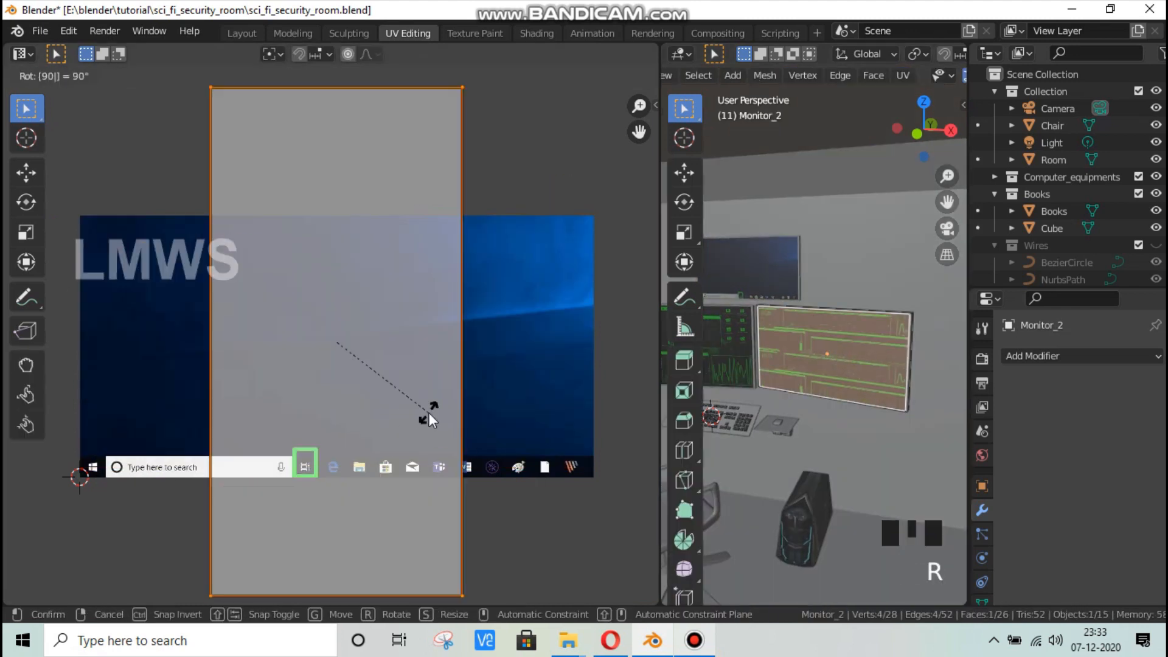
key("Return")
key("s")
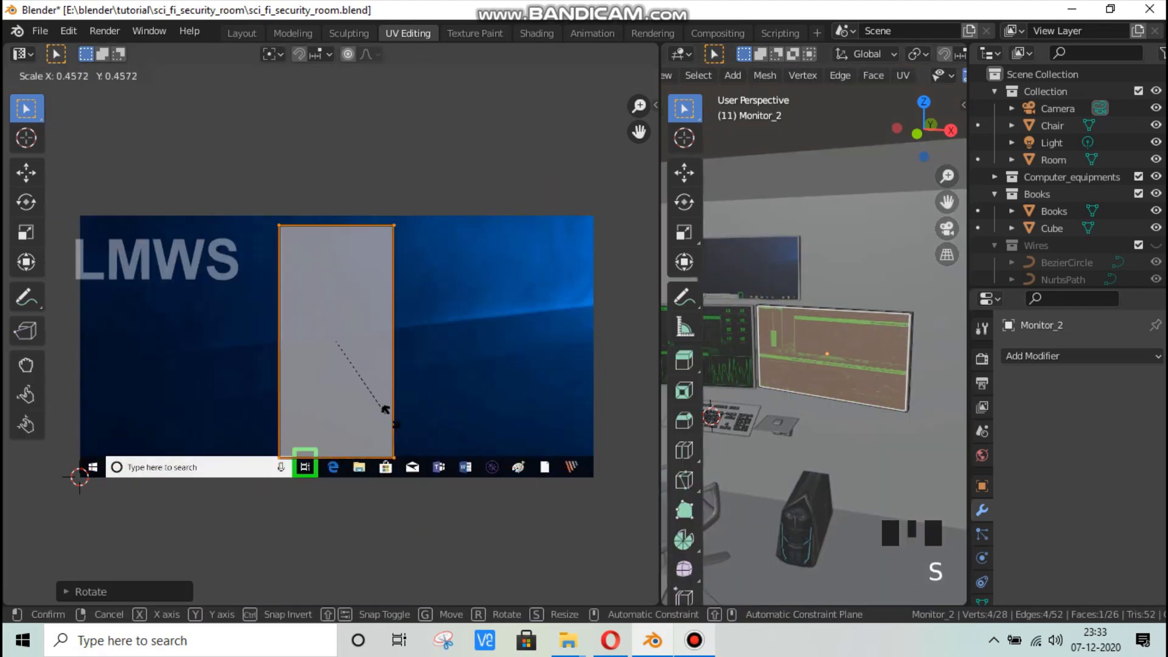
left_click(393, 422)
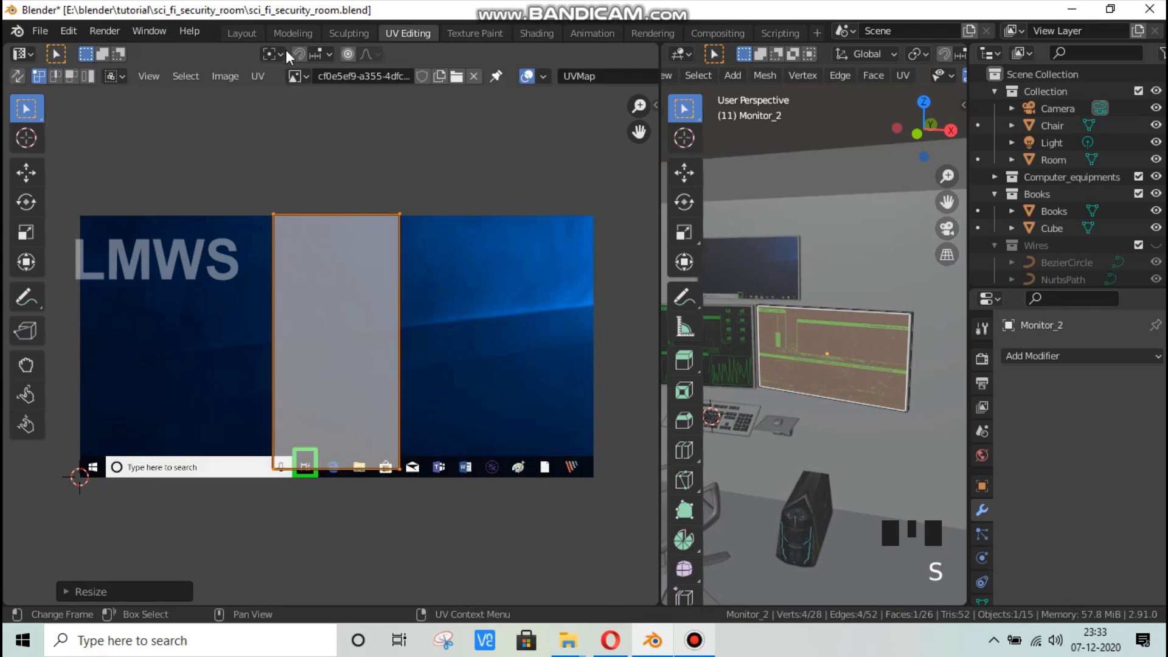
Step: Display og.jpg in the UV editor and stretch Monitor_2's UVs along X to nearly the image's full width
left_click(300, 73)
left_click(320, 139)
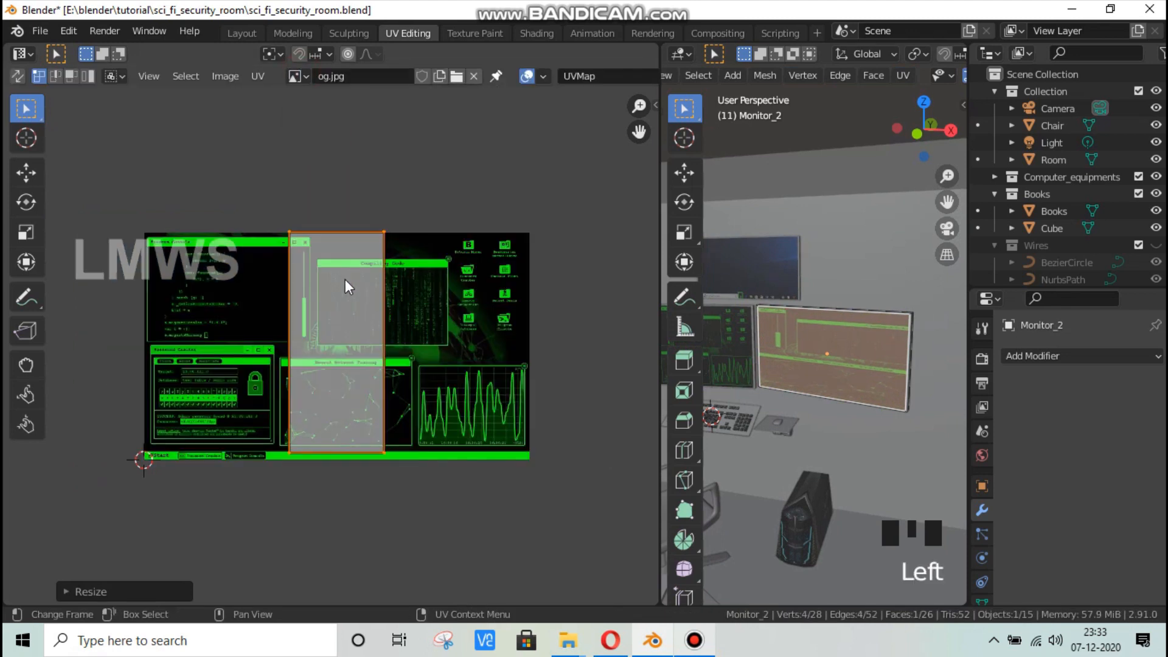
key("s")
key("x")
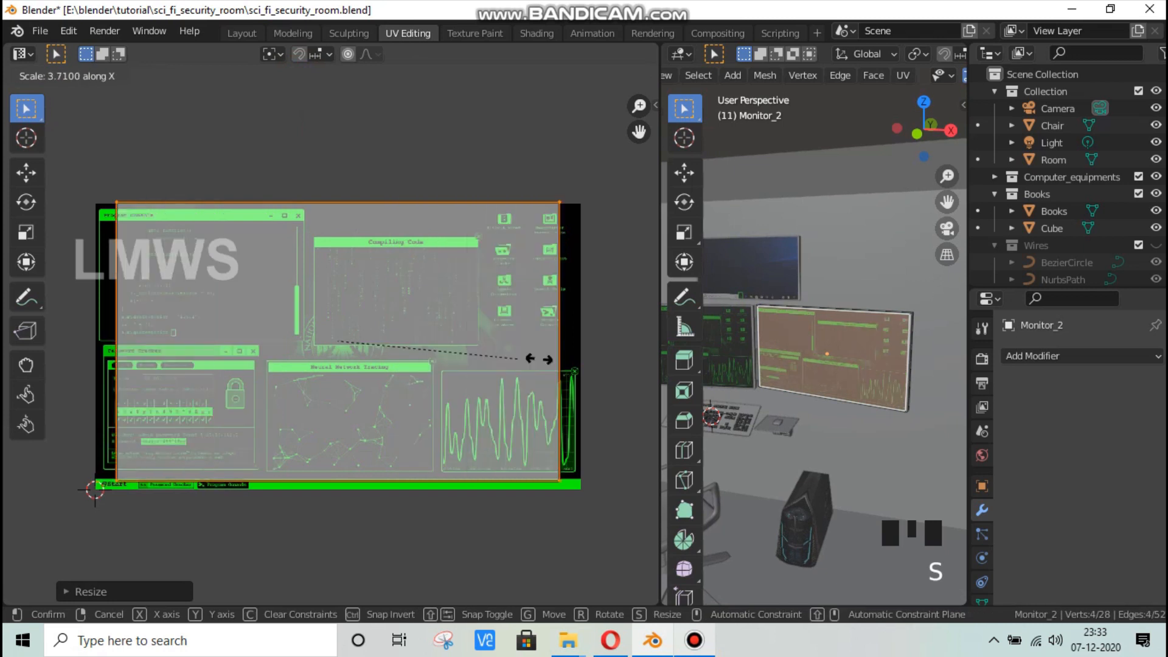
left_click(532, 365)
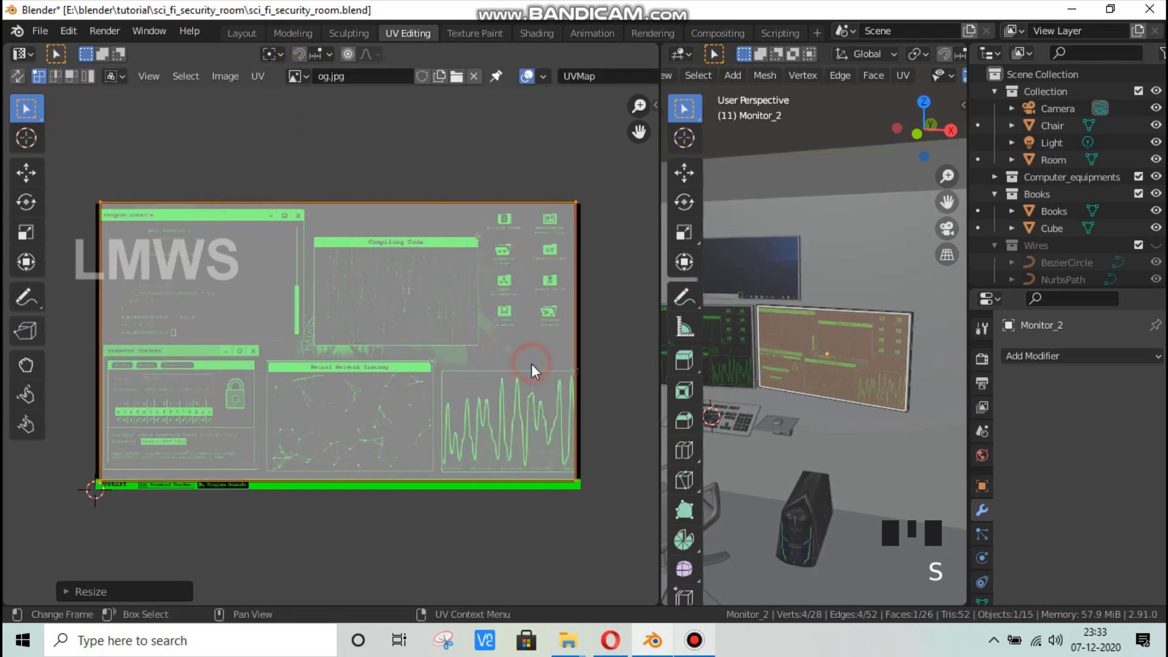
Step: Reposition Monitor_2's UVs over og.jpg, stretch them along X to the image's full width, and save the file with the UVs deselected
key("g")
left_click(530, 365)
key("s")
key("x")
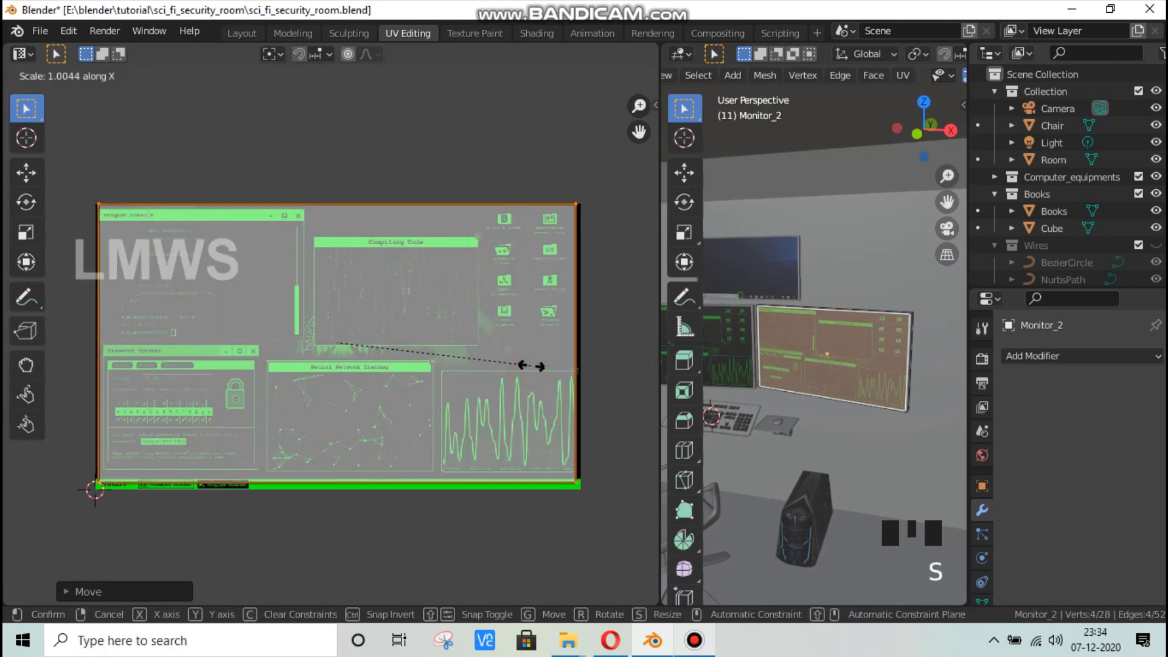
left_click(534, 366)
key("g")
key("x")
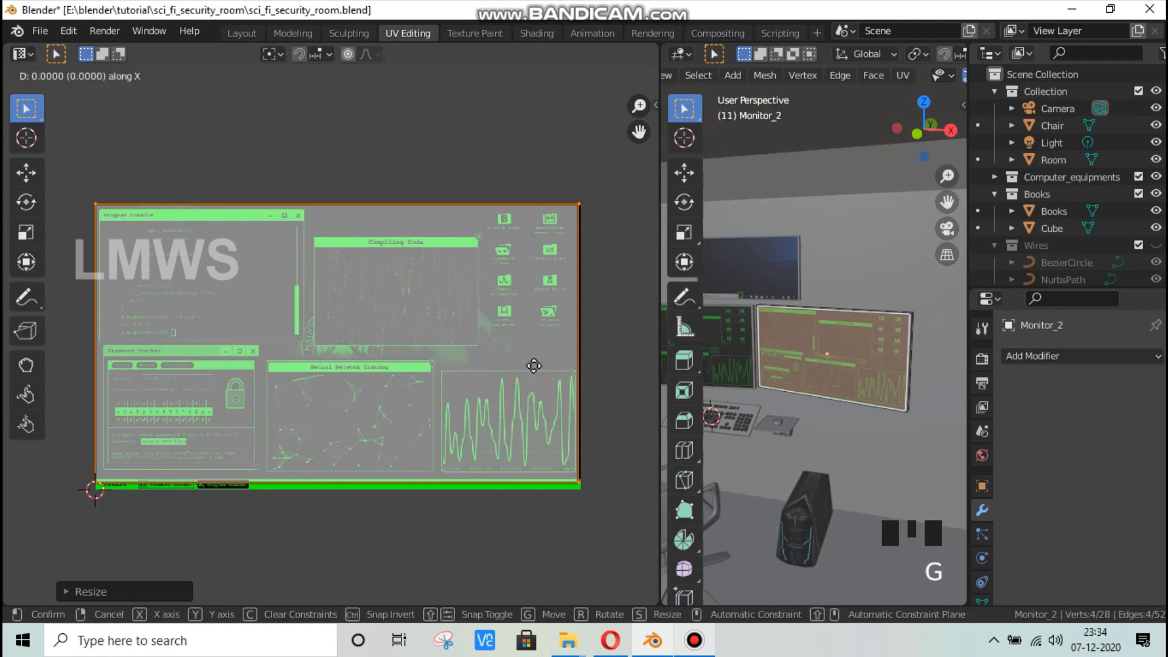
left_click(534, 366)
key("ctrl+s")
key("alt+a")
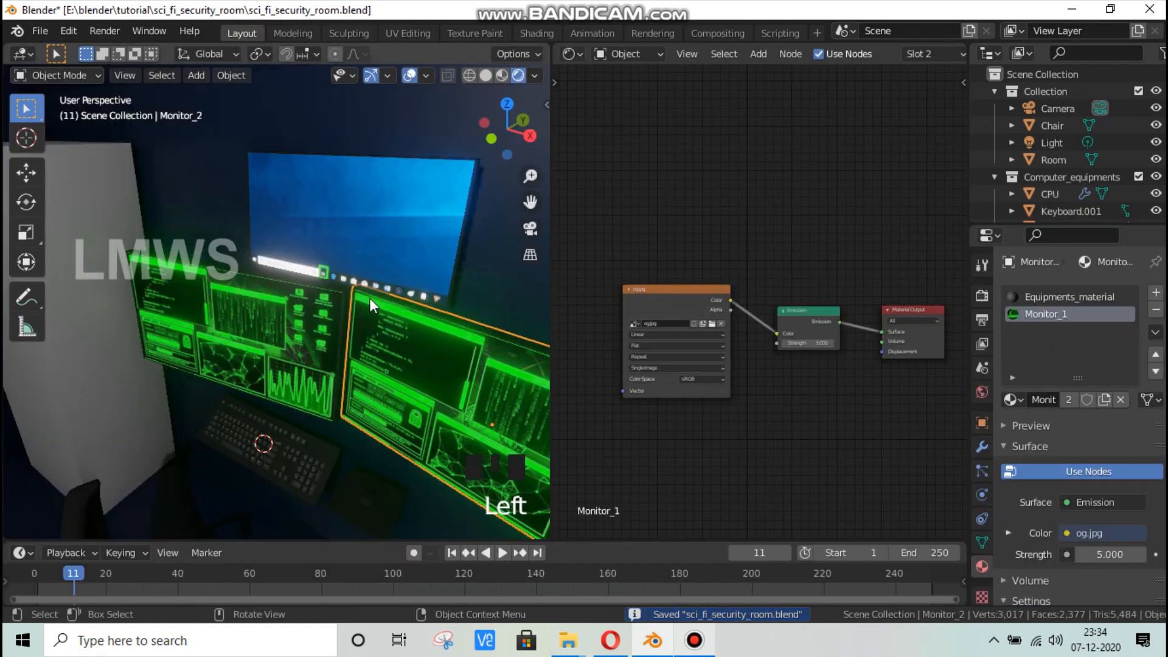
Step: Create a new material named Light on the ceiling lamp panel and save the file
scroll(370, 297, "down", 5)
middle_click_drag(342, 350, 207, 310)
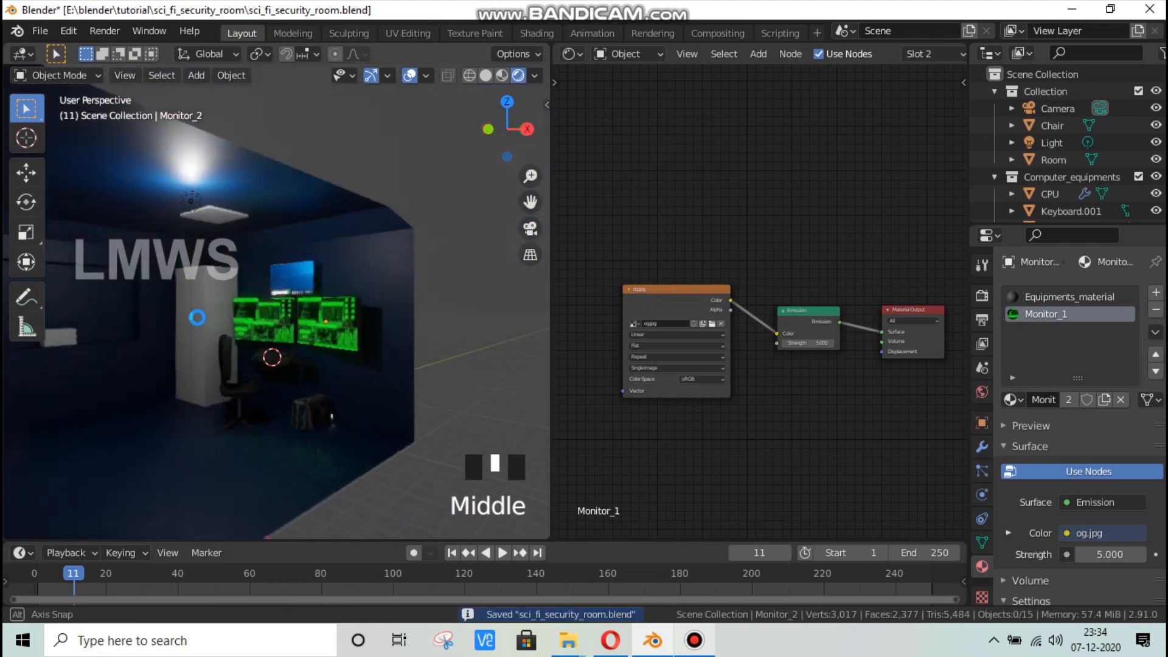
key("ctrl+s")
scroll(200, 298, "up", 3)
left_click(201, 292)
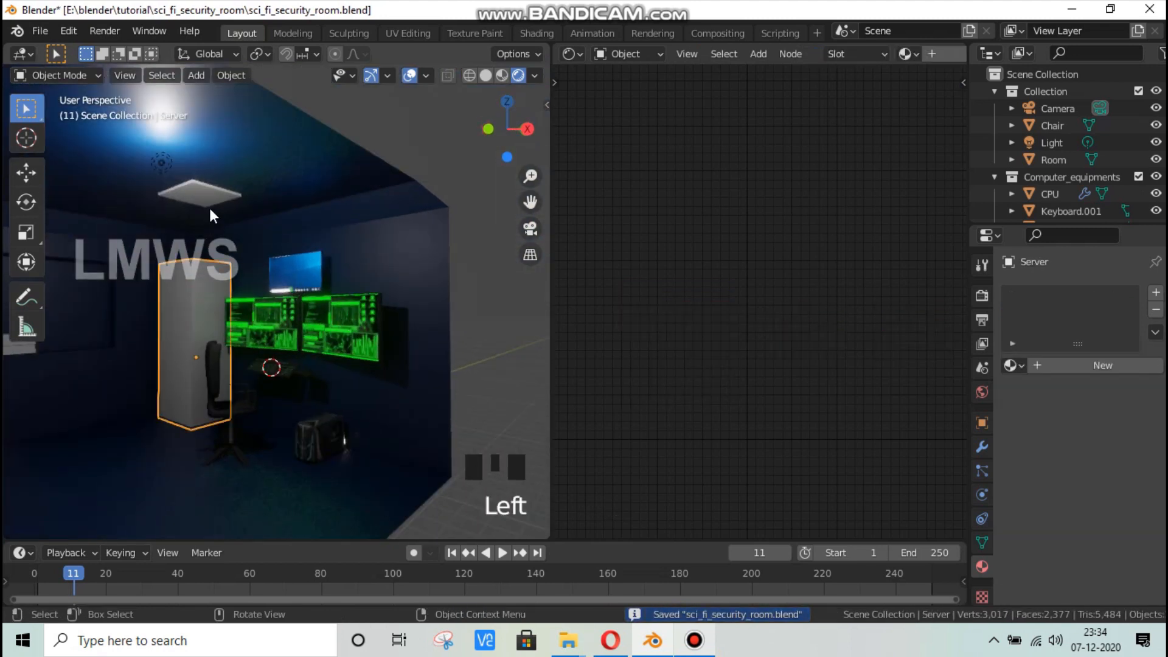
left_click(914, 292)
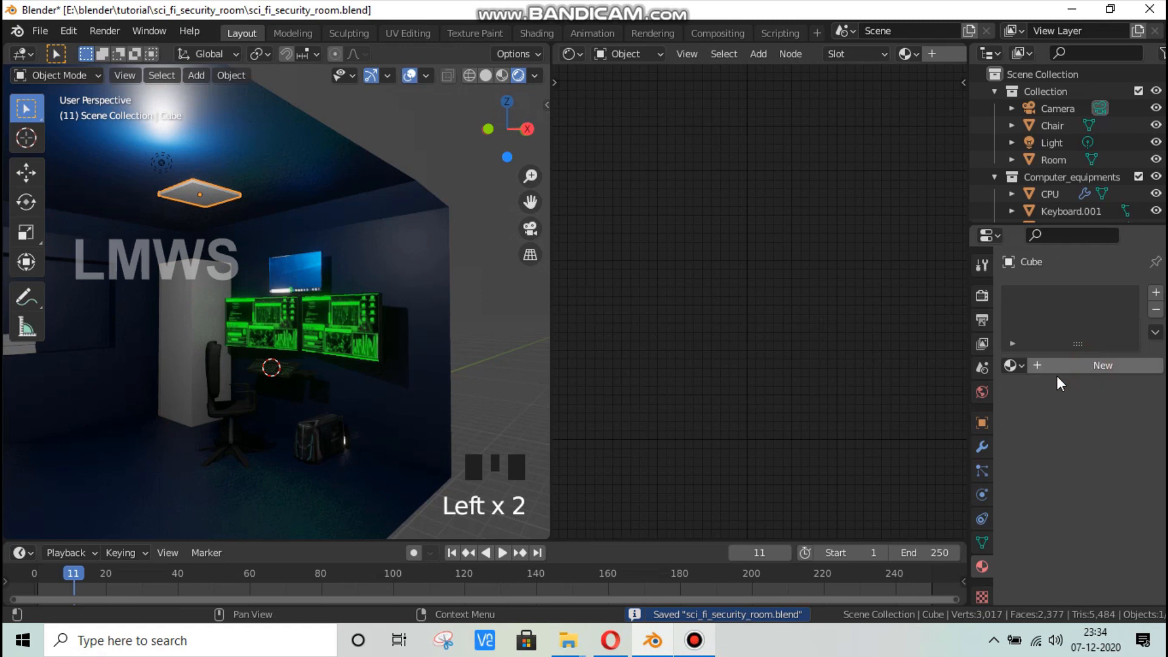
left_click(1051, 366)
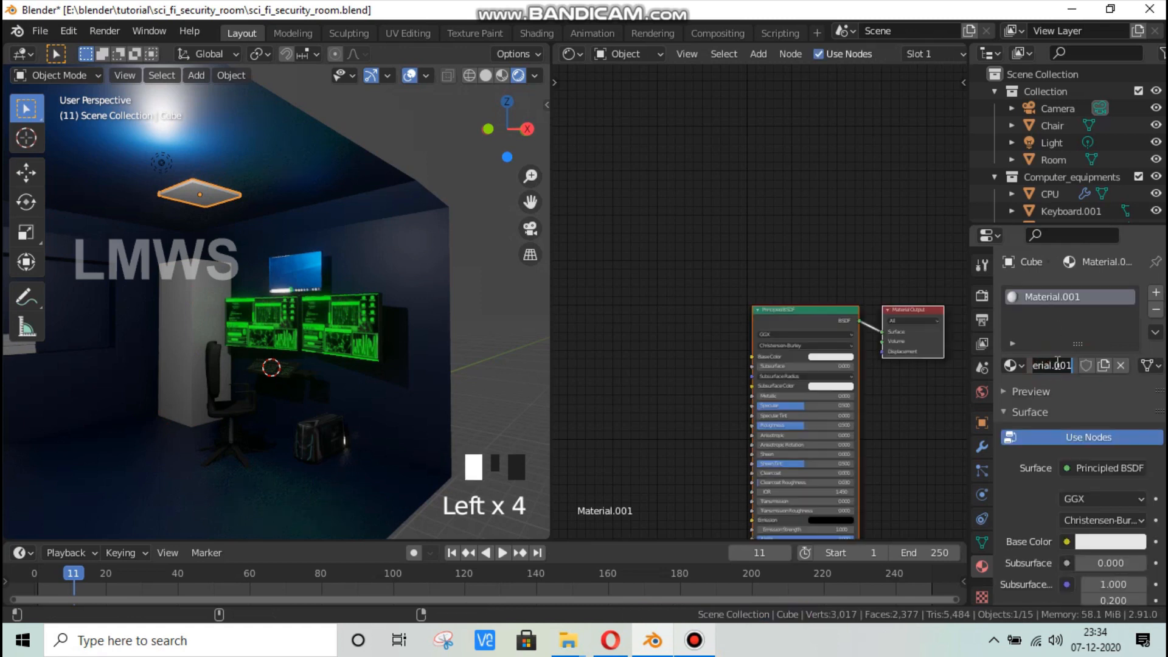
key("Return")
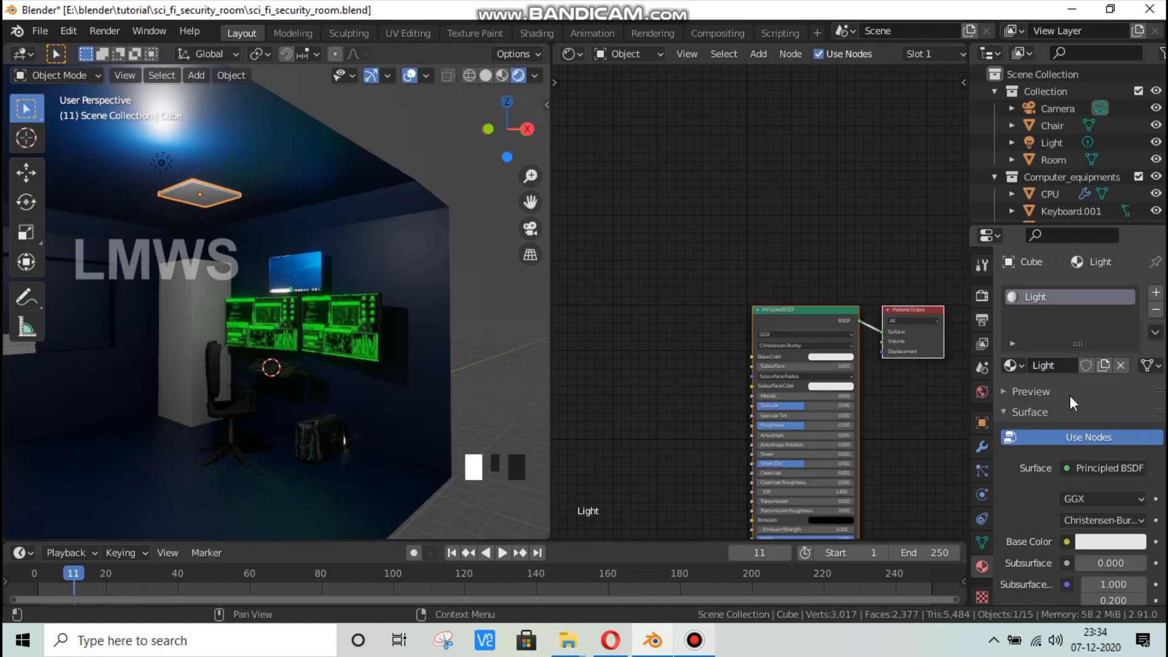
key("ctrl+s")
Step: Make the Light material an Emission shader with strength 25 and save the file
left_click(1087, 472)
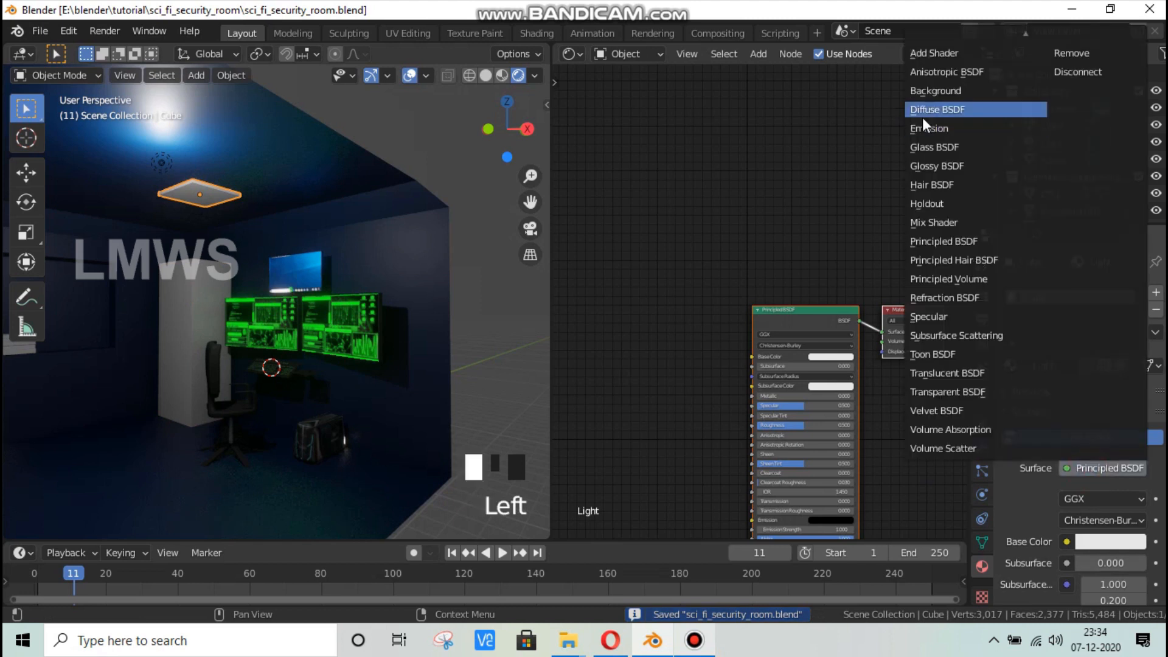
left_click(932, 128)
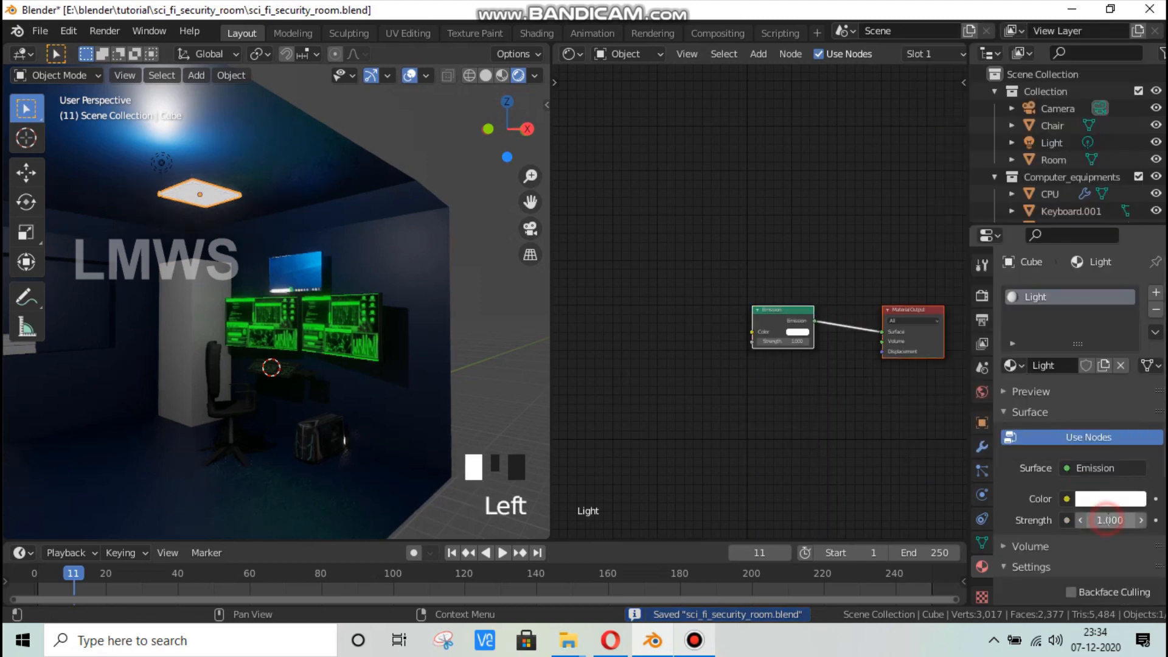
double_click(1108, 519)
type("25")
key("Return")
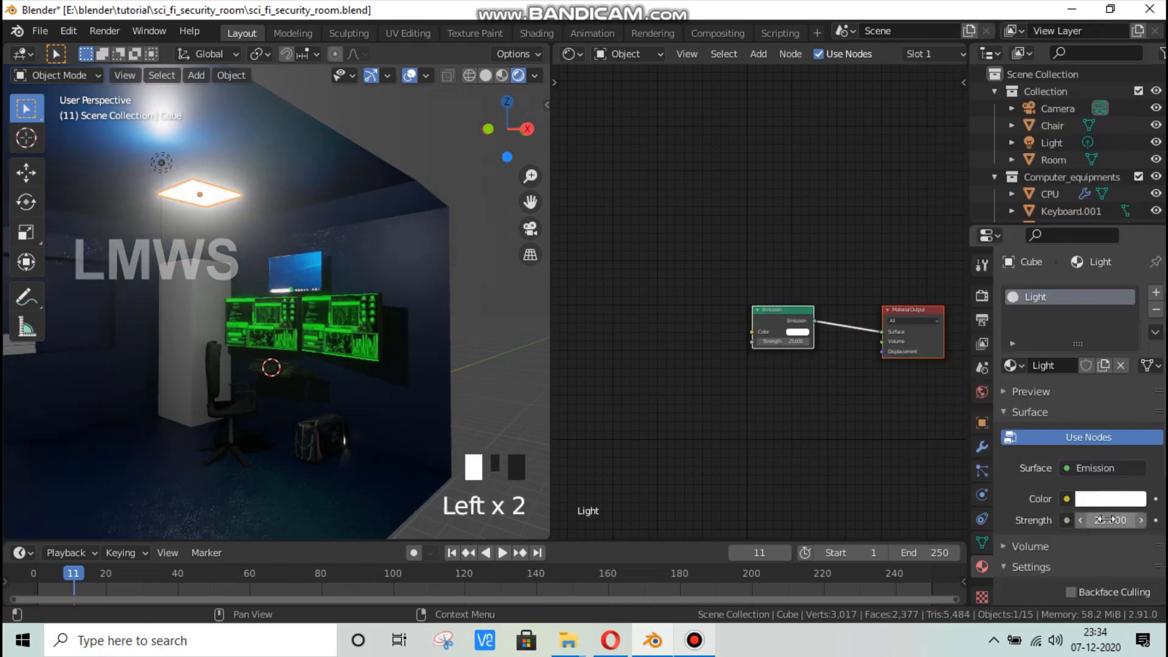
scroll(246, 224, "up", 3)
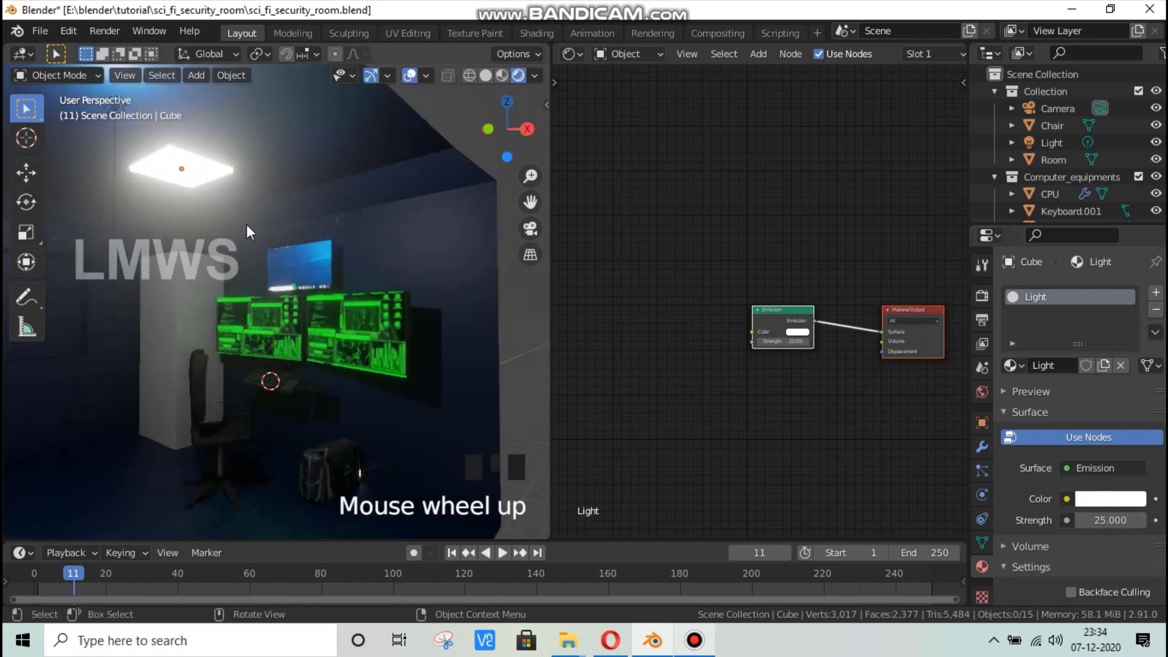
key("ctrl+s")
Step: Select the server cabinet and toggle the Room object's viewport visibility
left_click(229, 323)
middle_click_drag(228, 322, 250, 307)
scroll(228, 343, "up", 1)
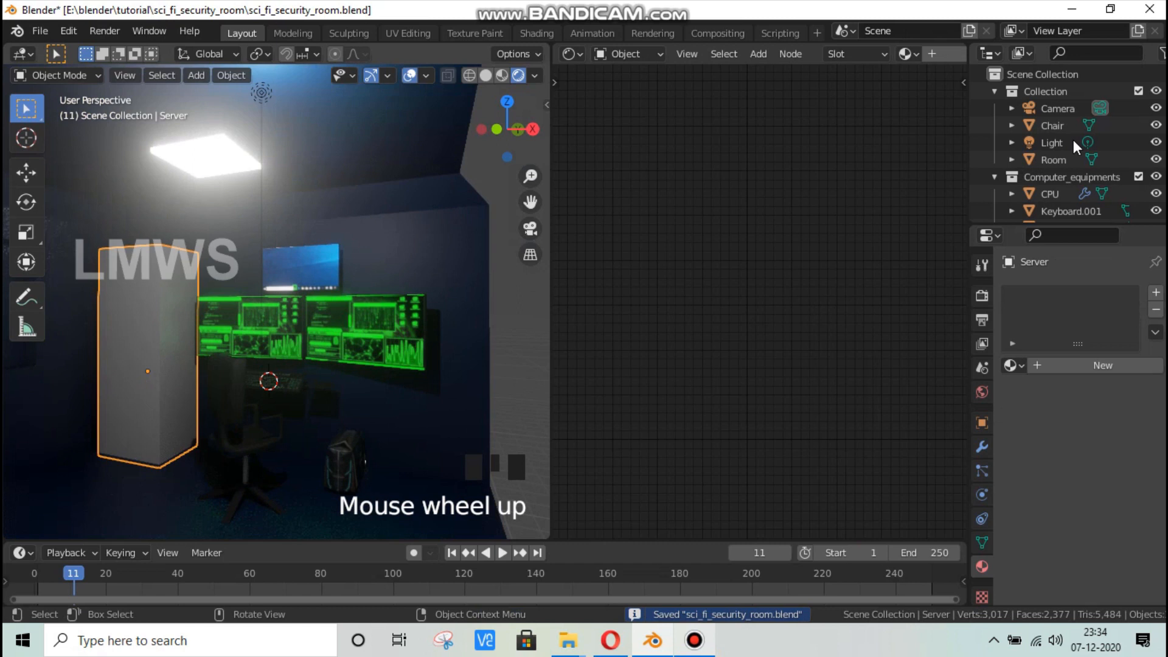
left_click(1156, 160)
middle_click_drag(208, 324, 457, 200)
Step: Switch to Opera to view the room reference image and check the sci_fi_security_room folder in File Explorer for texture files
left_click(611, 640)
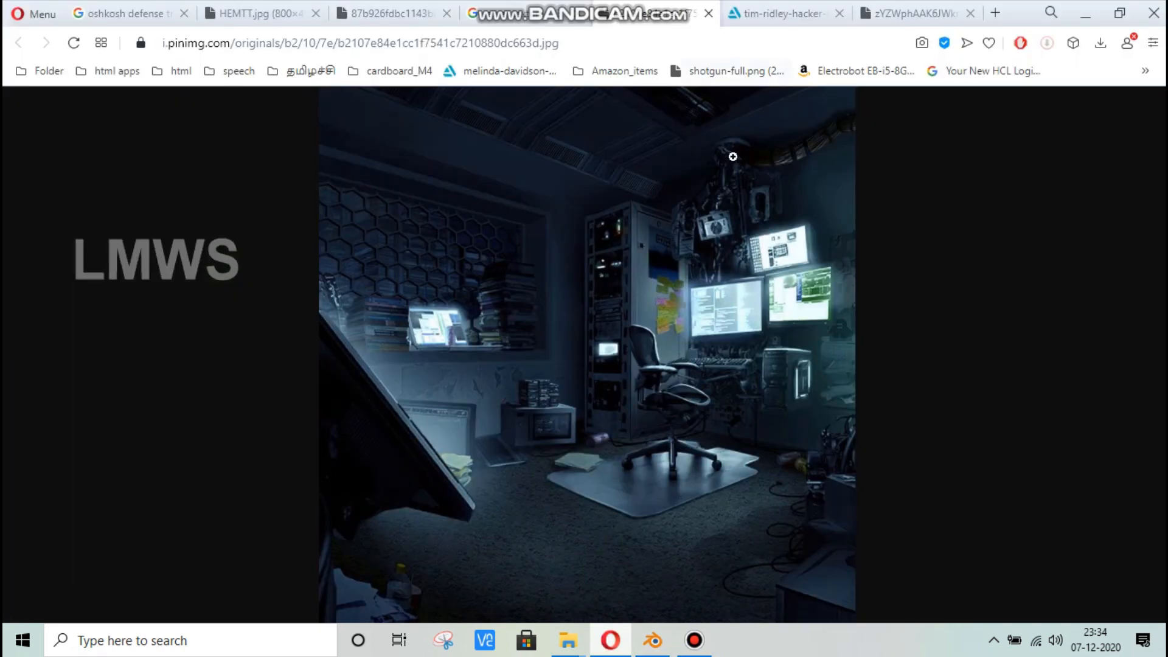
mouse_move(576, 647)
left_click(632, 565)
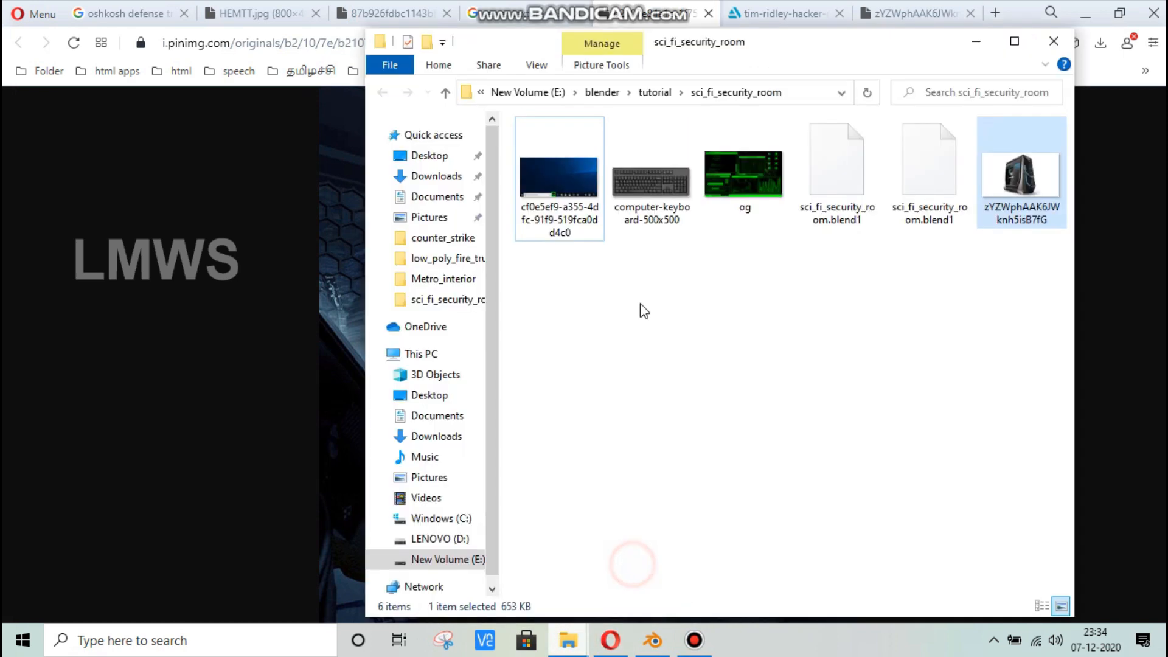
left_click(838, 192)
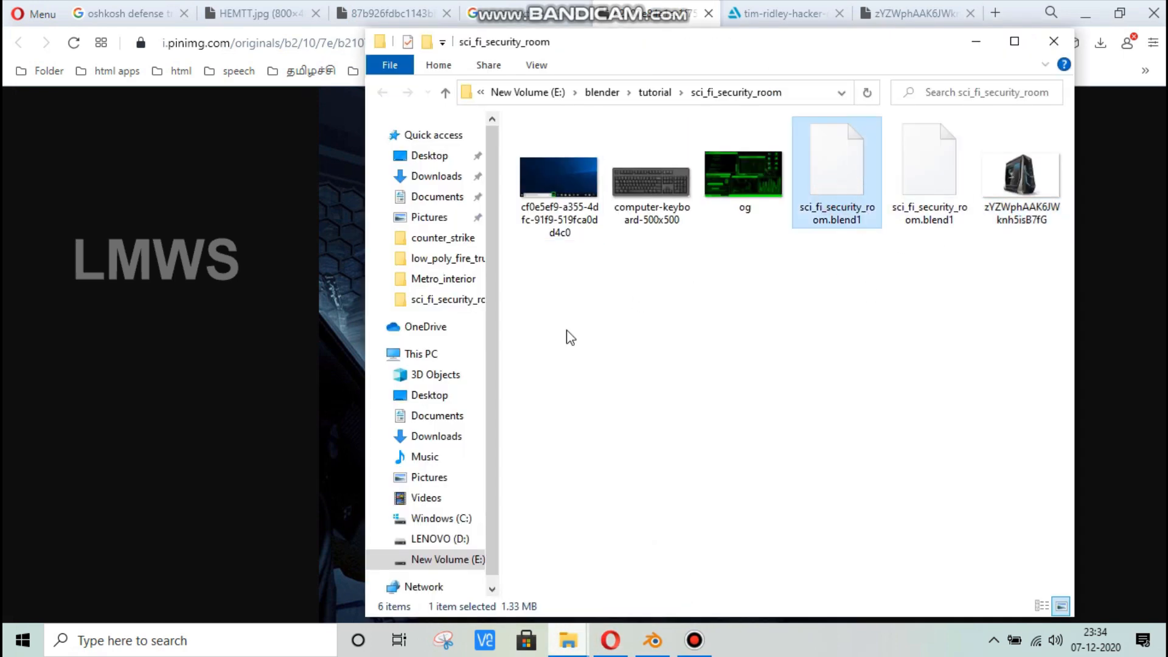
Step: Examine the "server texture" image results in Opera, including the ArtStation Server Cabinet image and its related images, for a usable rack texture
left_click(523, 14)
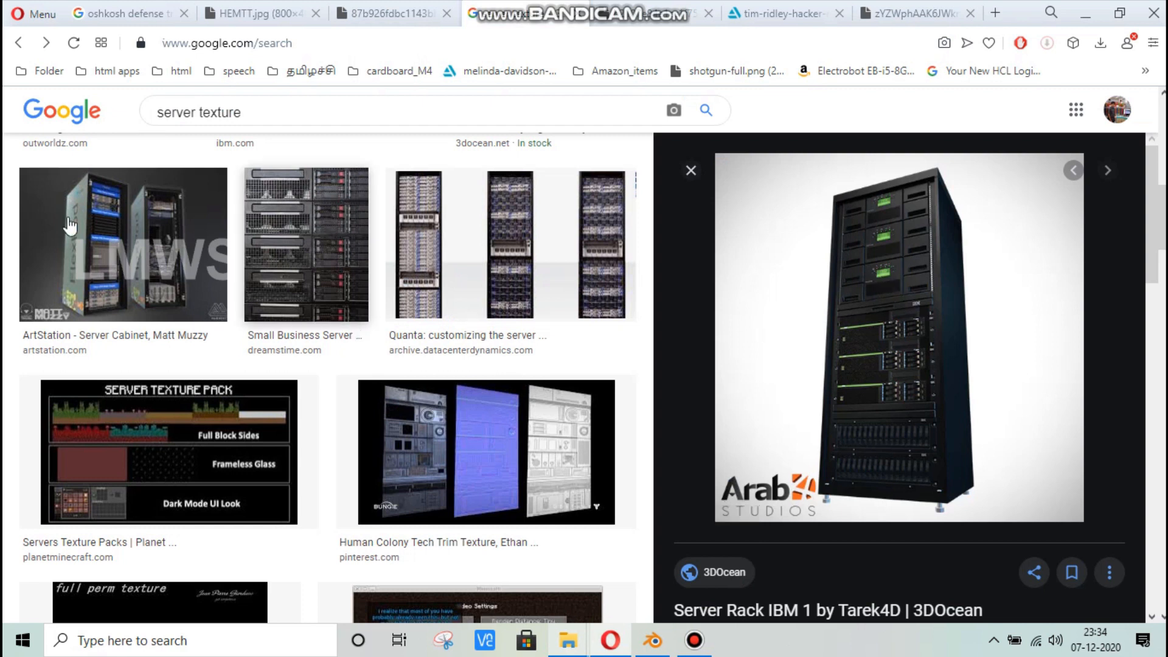
left_click(70, 225)
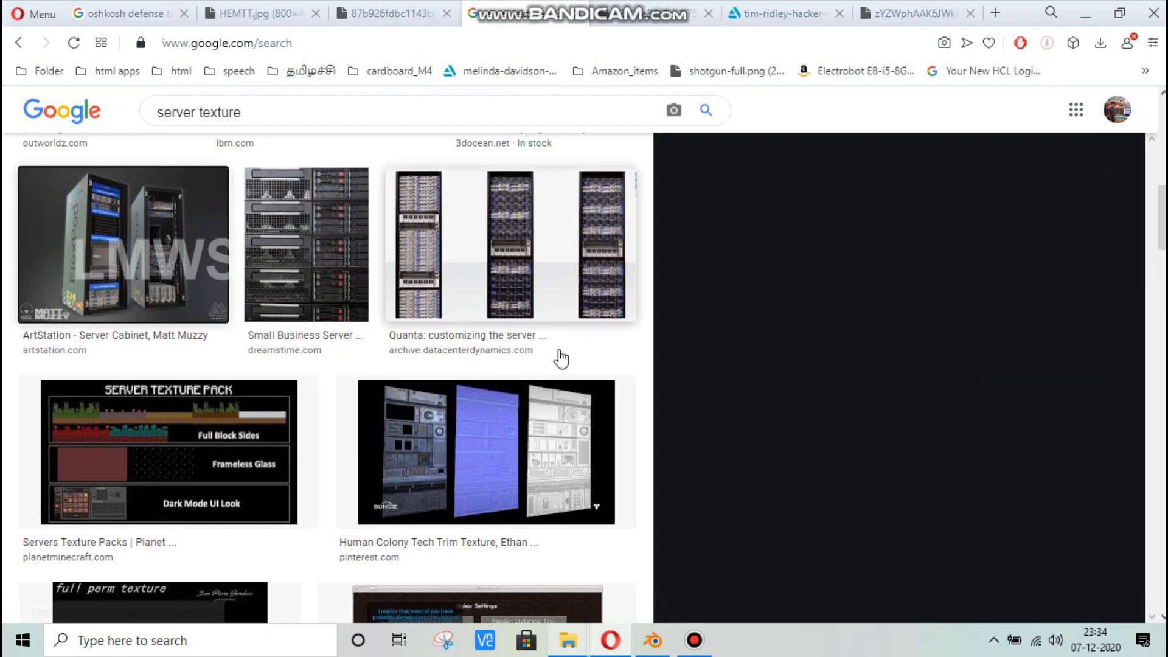
scroll(733, 368, "down", 5)
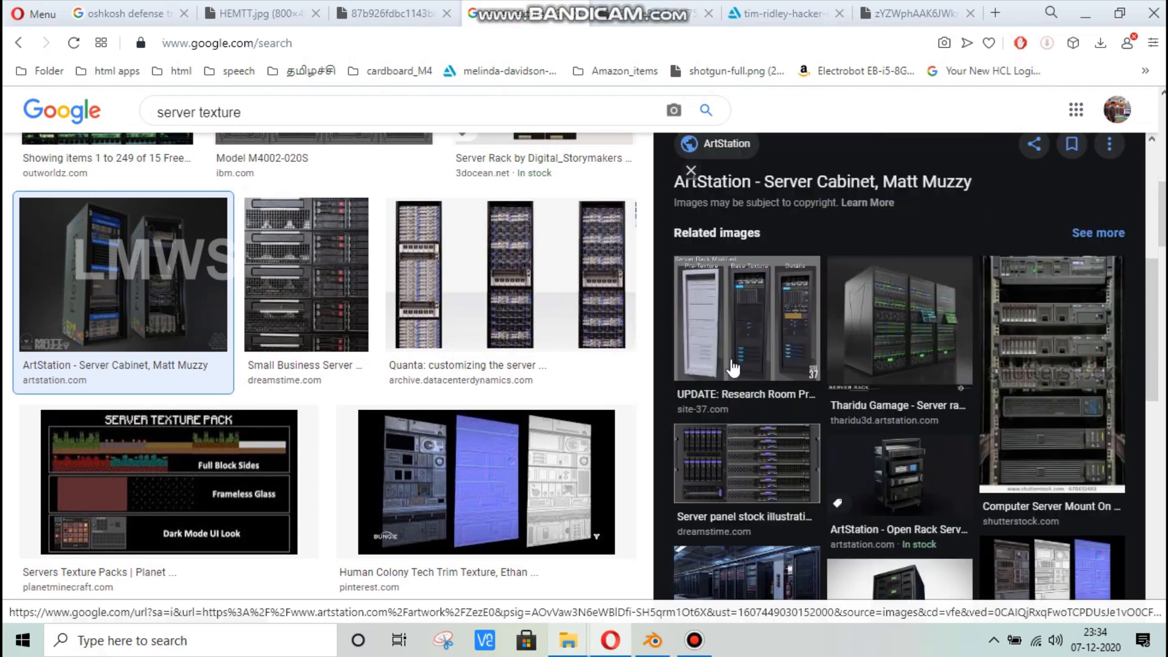
scroll(733, 368, "down", 2)
scroll(760, 378, "up", 3)
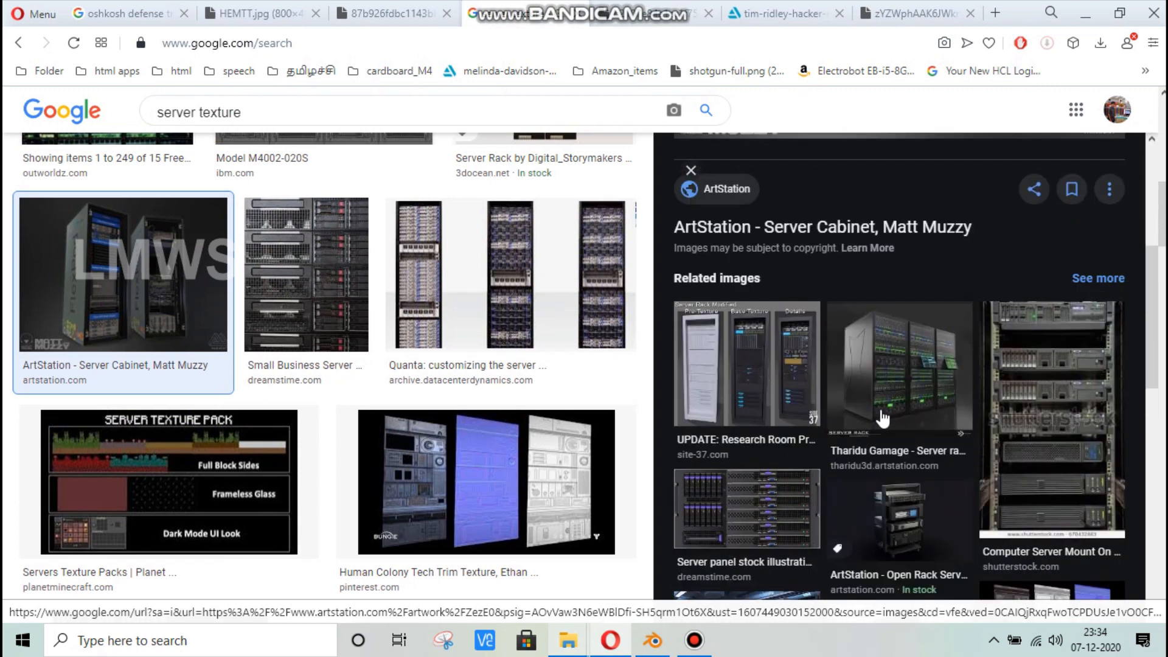
scroll(945, 419, "down", 4)
scroll(944, 418, "up", 6)
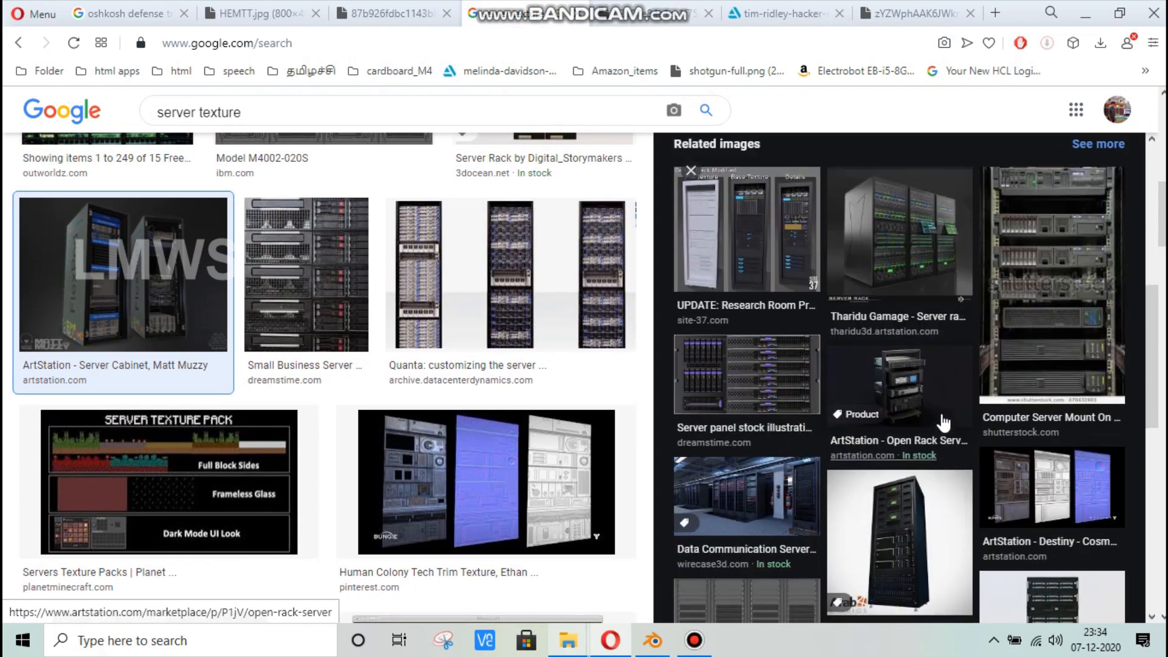
scroll(943, 422, "down", 3)
scroll(918, 447, "up", 8)
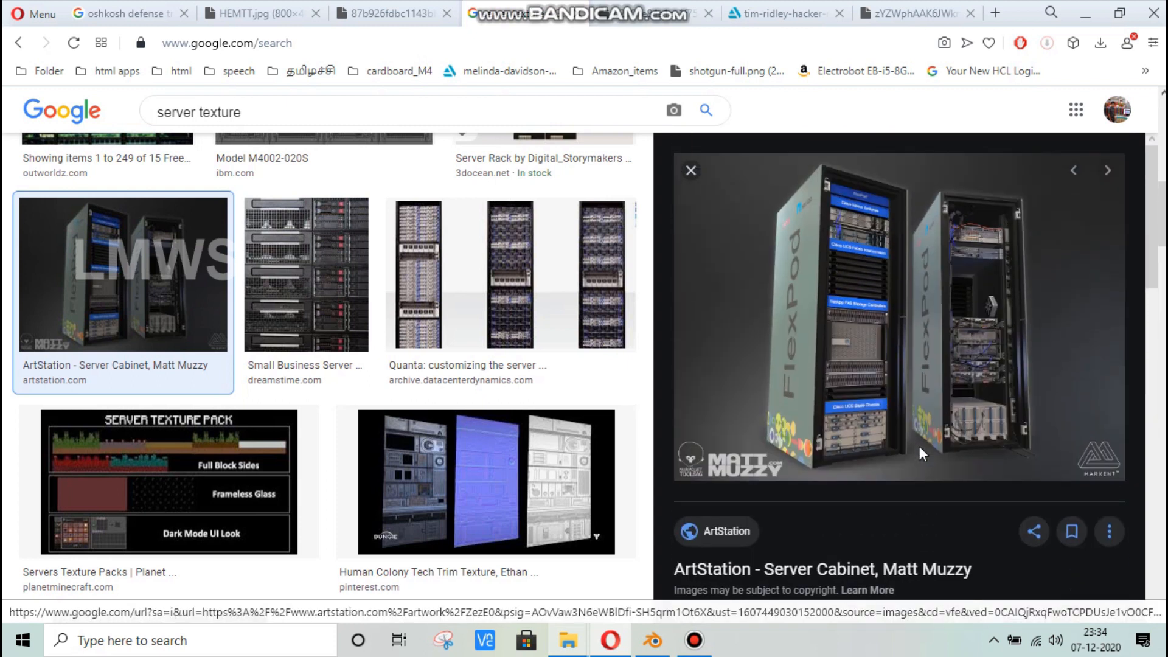
scroll(921, 454, "down", 5)
scroll(897, 419, "up", 7)
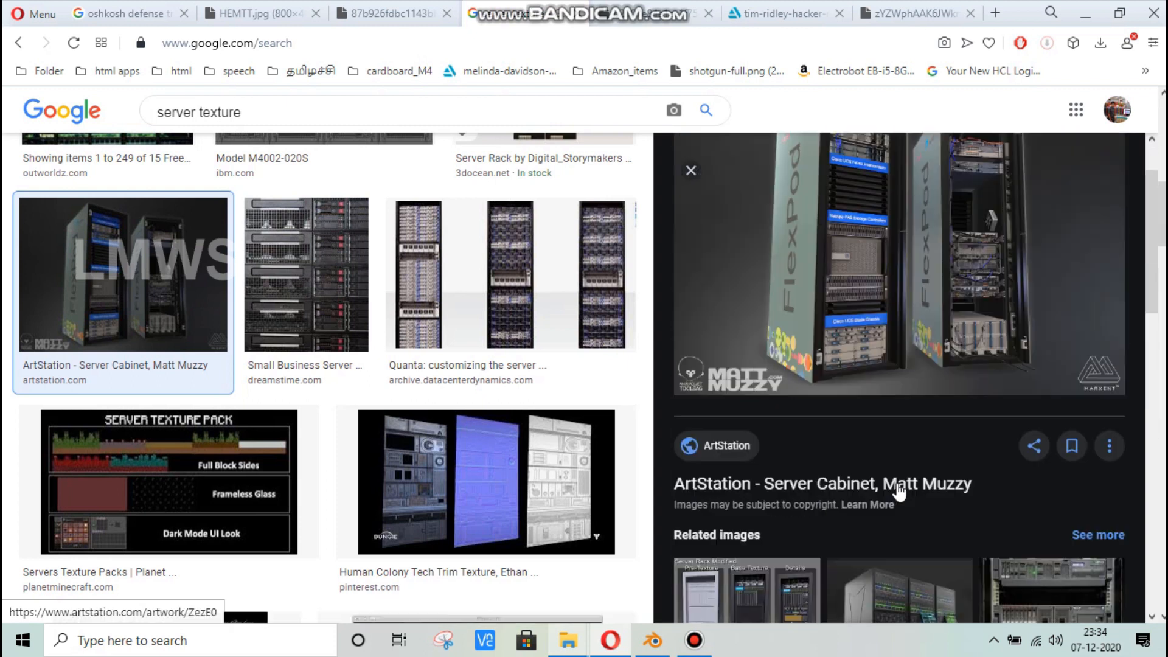
Step: Open the preview of 3DOcean's Server Rack IBM 1 among the related images and bring up the image's options
scroll(882, 418, "down", 8)
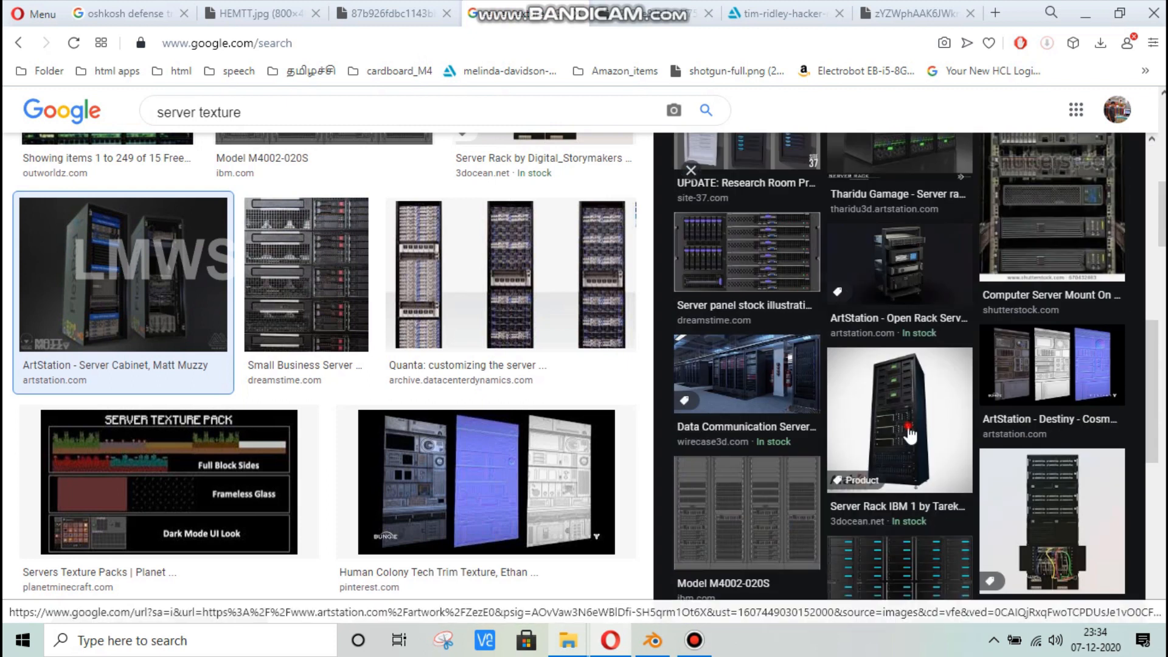
scroll(894, 292, "up", 8)
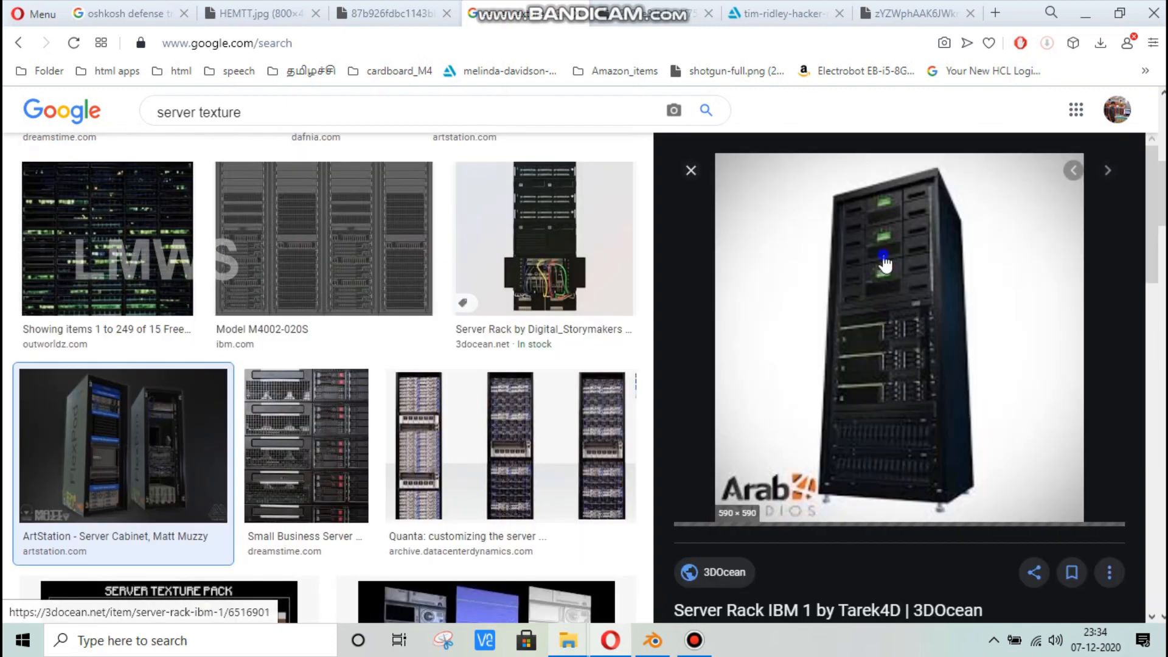
right_click(828, 212)
key("Escape")
scroll(839, 365, "up", 5)
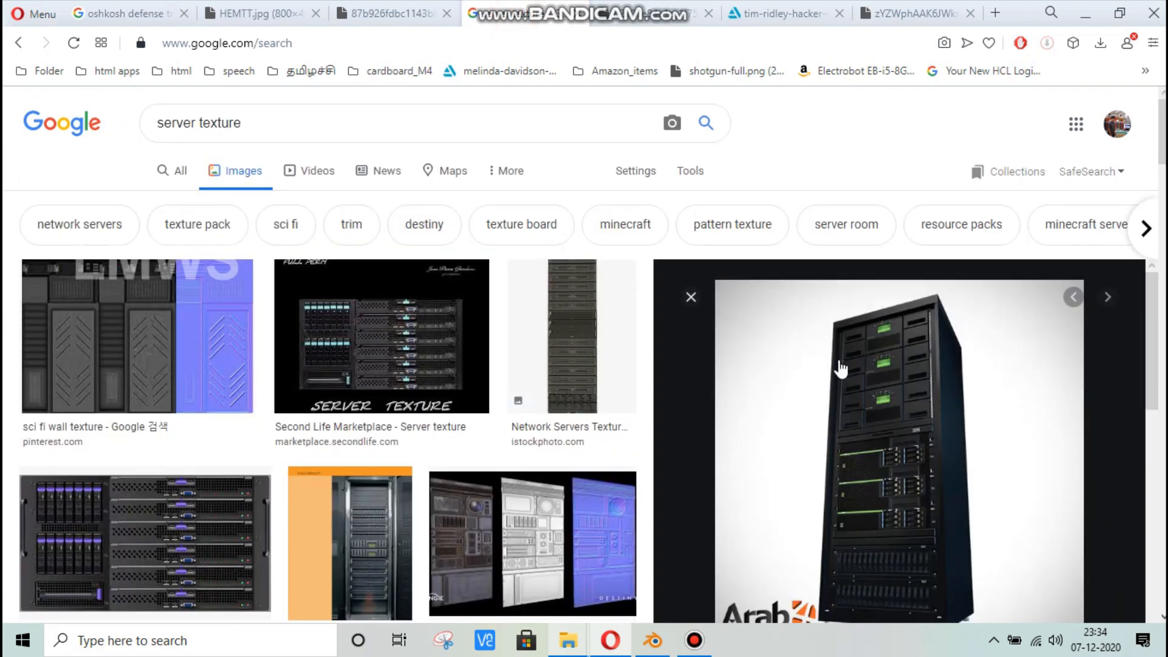
right_click(842, 367)
left_click(870, 425)
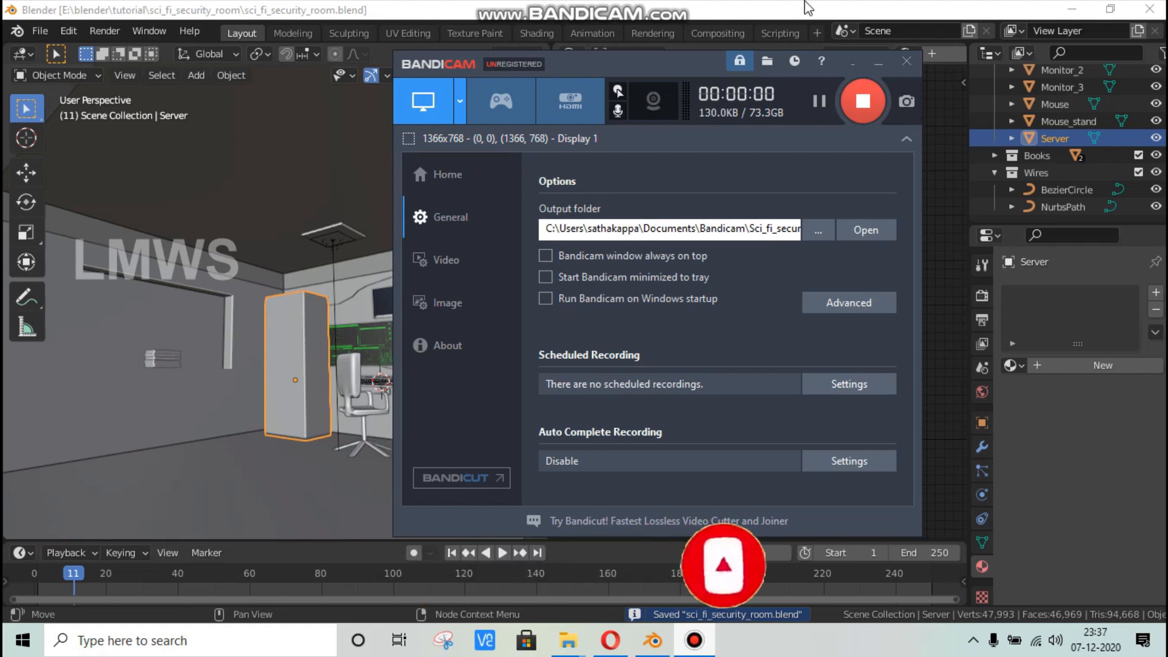
Step: Back in Blender, create a new material named Server on the server cabinet and save the file
left_click(808, 7)
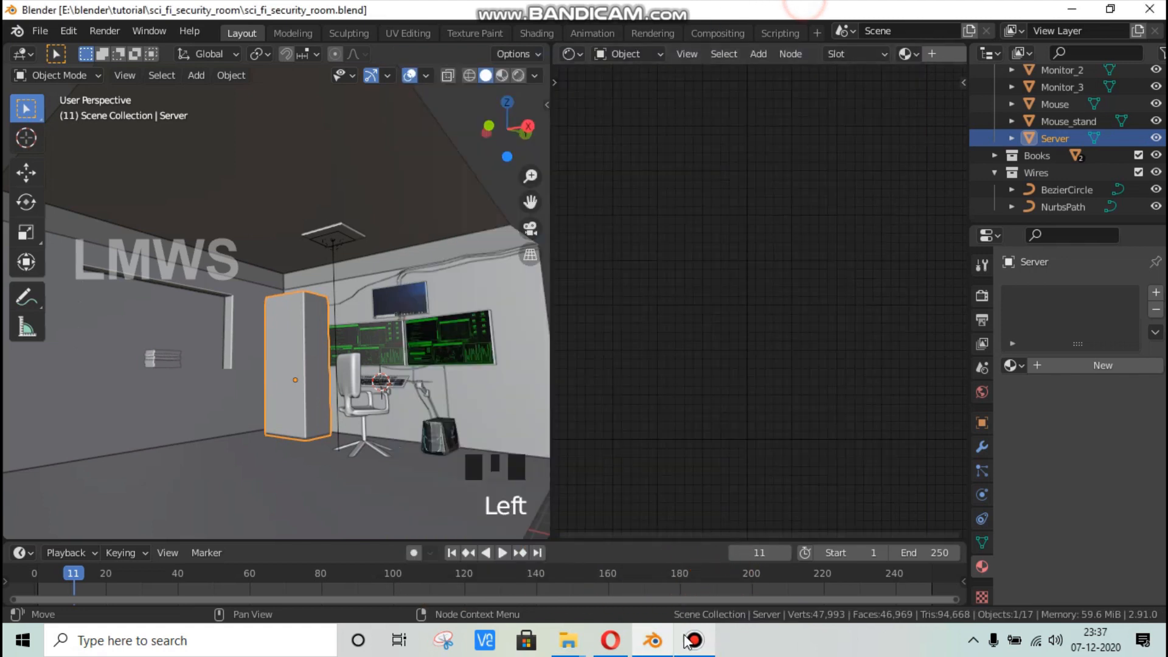
left_click(1069, 365)
left_click(1056, 365)
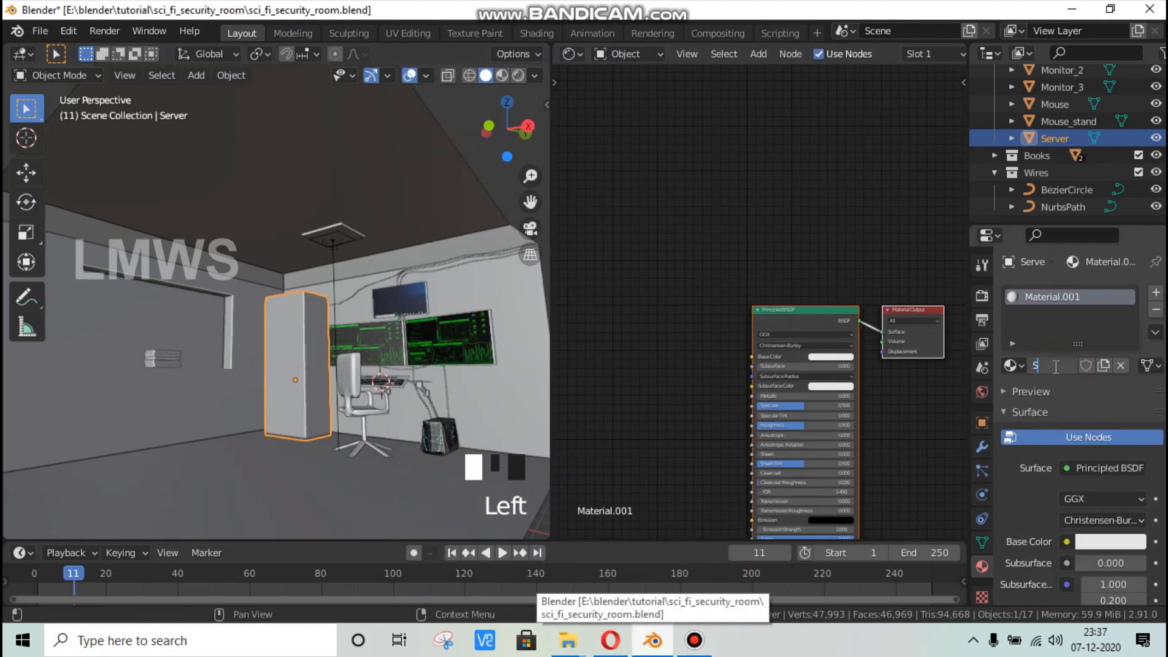
left_click(239, 397)
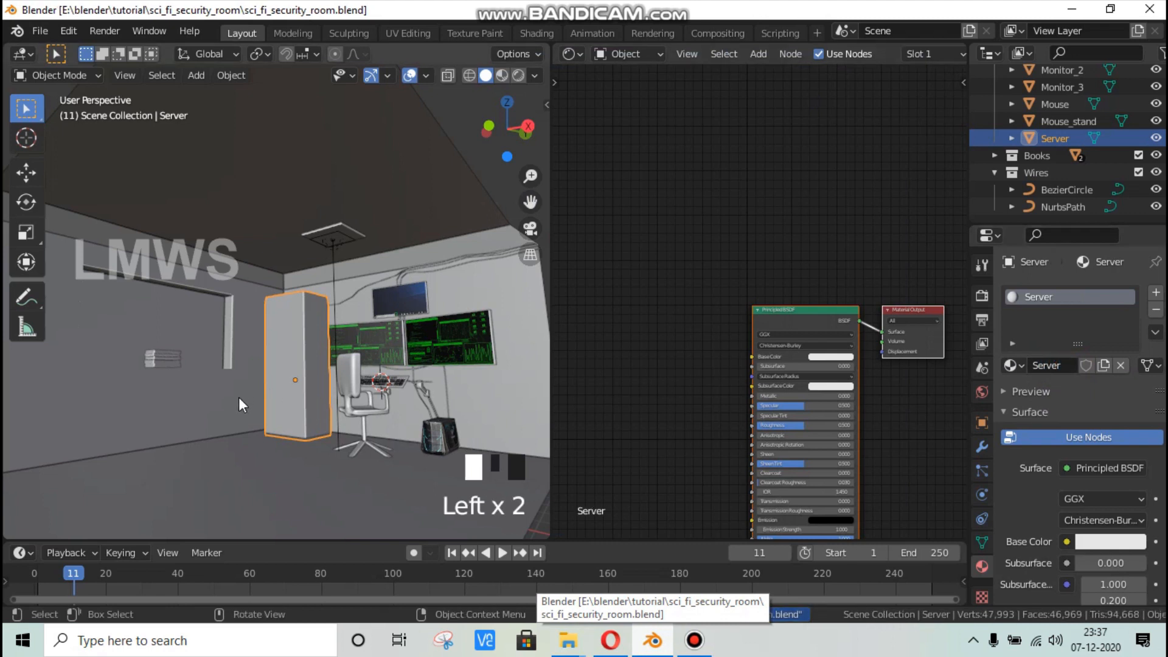
middle_click_drag(256, 408, 274, 409)
scroll(275, 409, "up", 2)
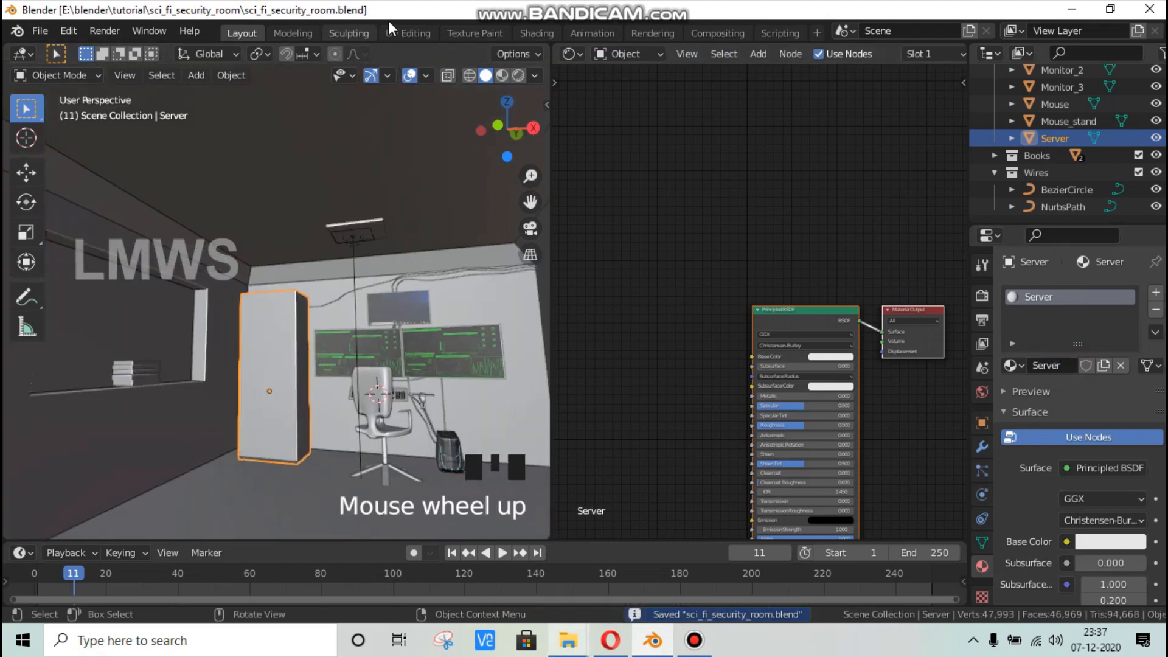
Step: Add an Image Texture node beside the Principled BSDF in the Server material
left_click(401, 34)
left_click(243, 33)
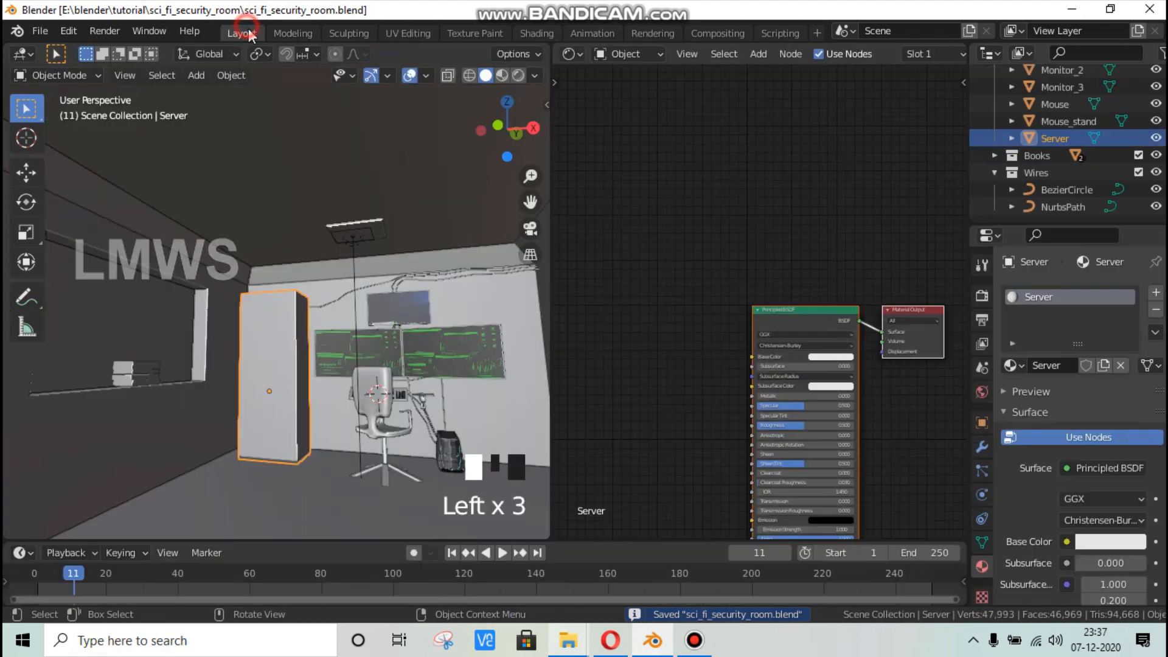
left_click(1066, 540)
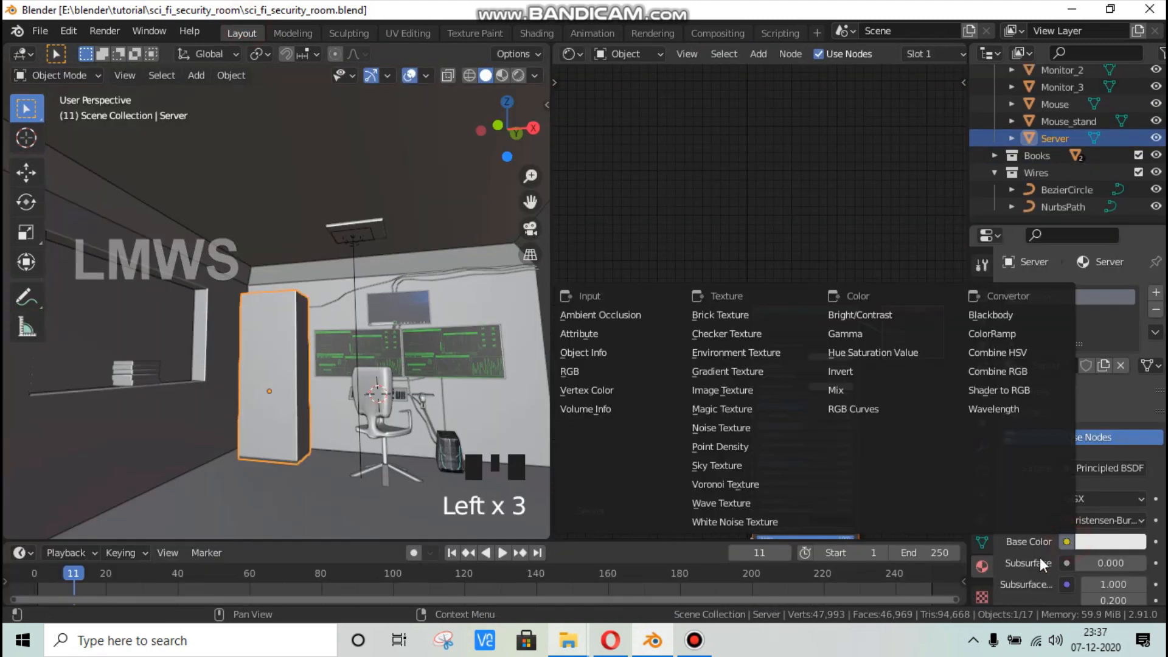
key("shift+a")
left_click(654, 304)
type("ima")
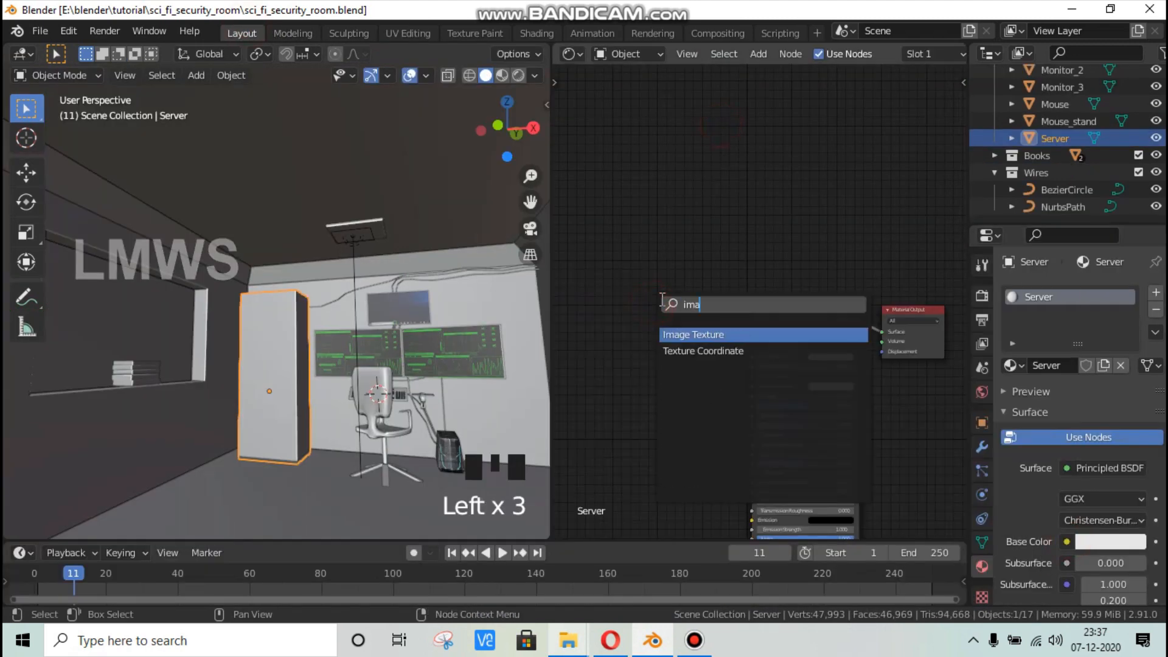
type("ge")
key("Return")
left_click(630, 311)
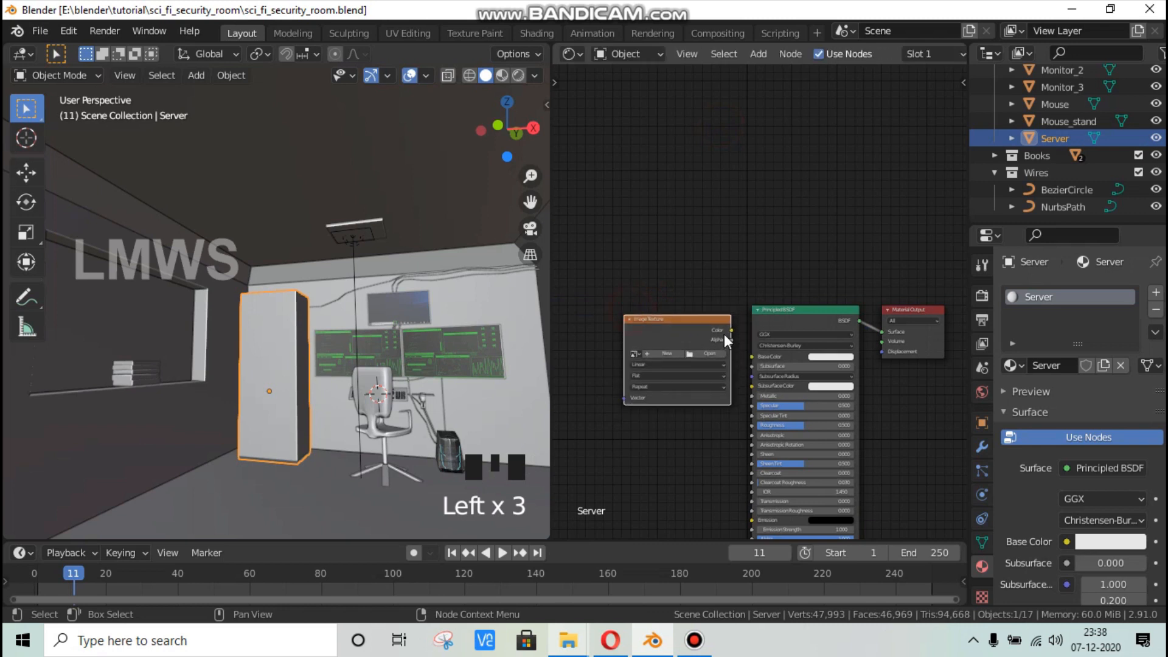
Step: Link the image texture's colour to the Server material's Base Color, load privew.jpg into it, and save the file
left_click_drag(734, 336, 754, 356)
left_click(700, 353)
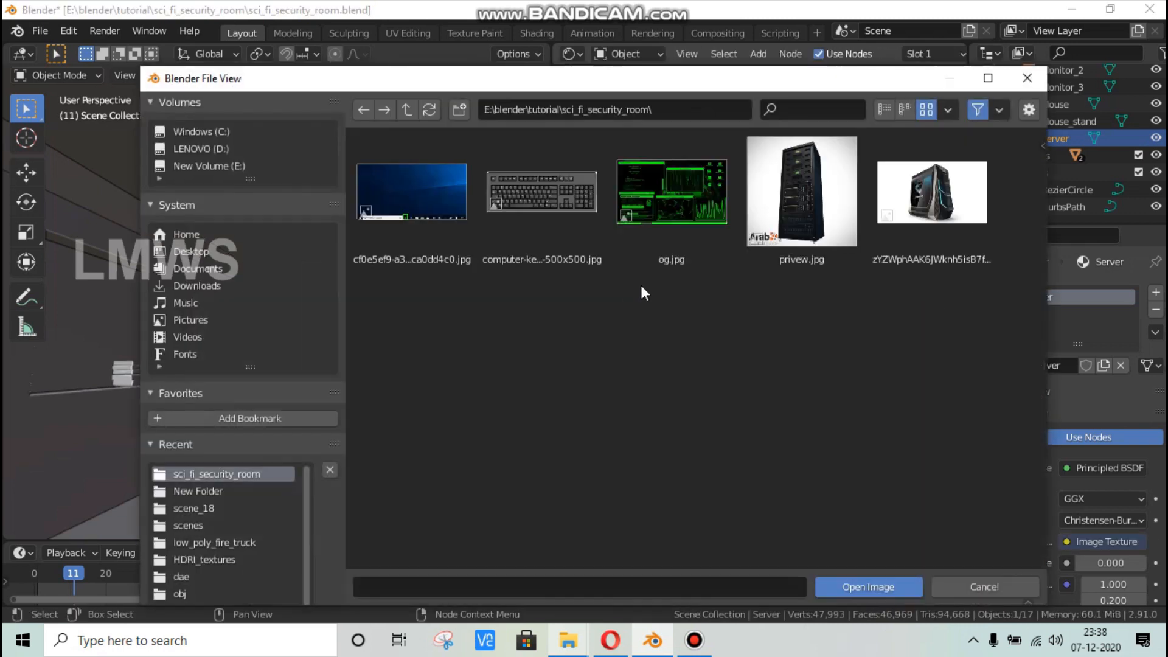
double_click(790, 231)
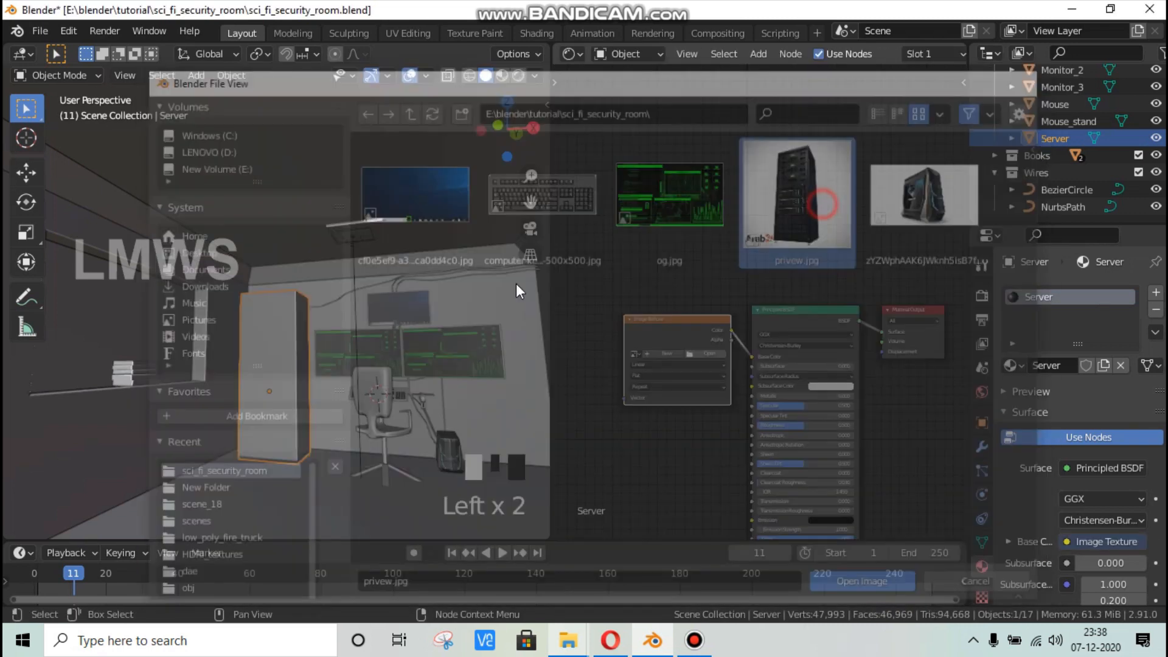
scroll(337, 357, "up", 2)
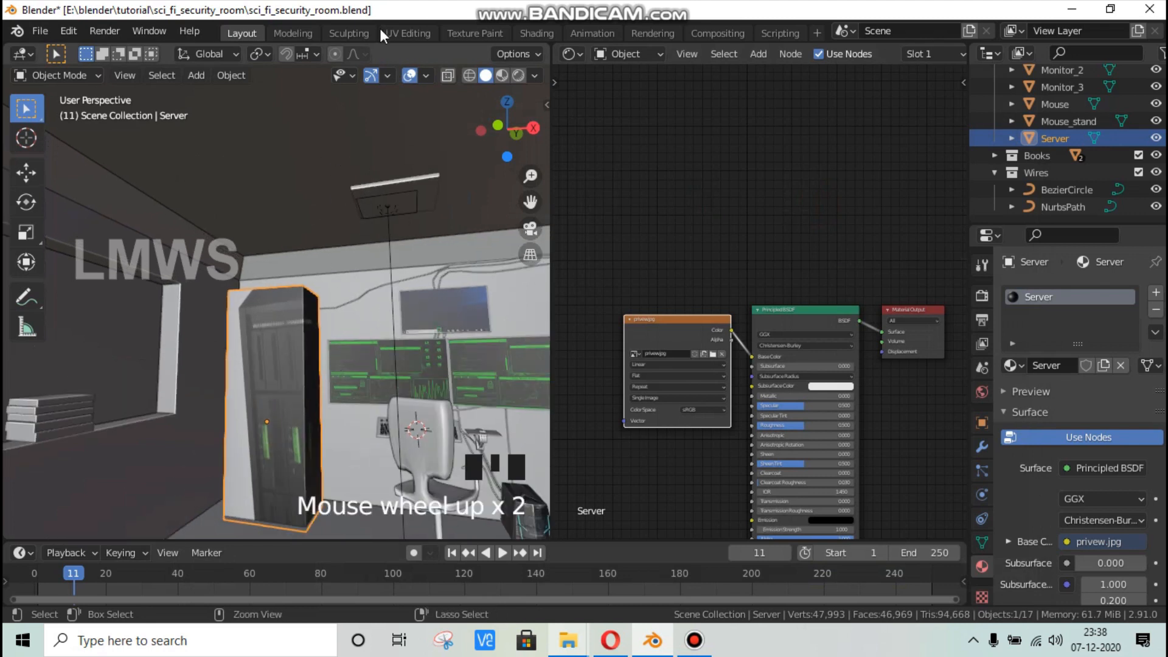
key("ctrl+s")
Step: Switch to the UV Editing workspace and display privew.jpg in the UV editor
left_click(422, 32)
left_click(294, 76)
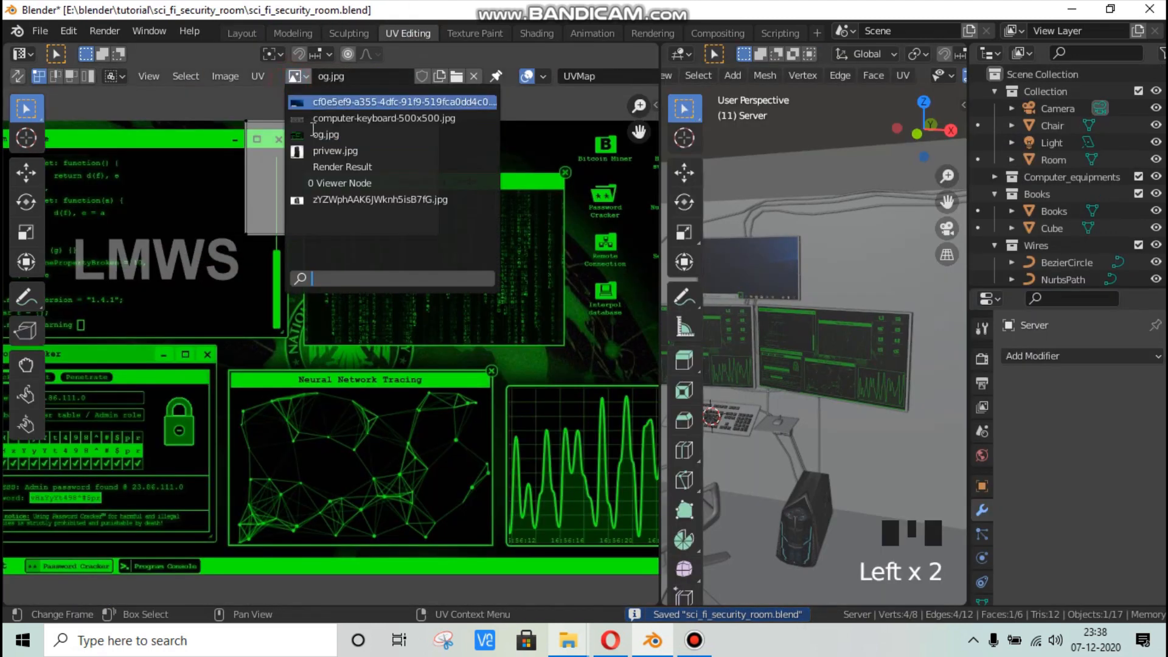
left_click(295, 149)
scroll(362, 348, "up", 2)
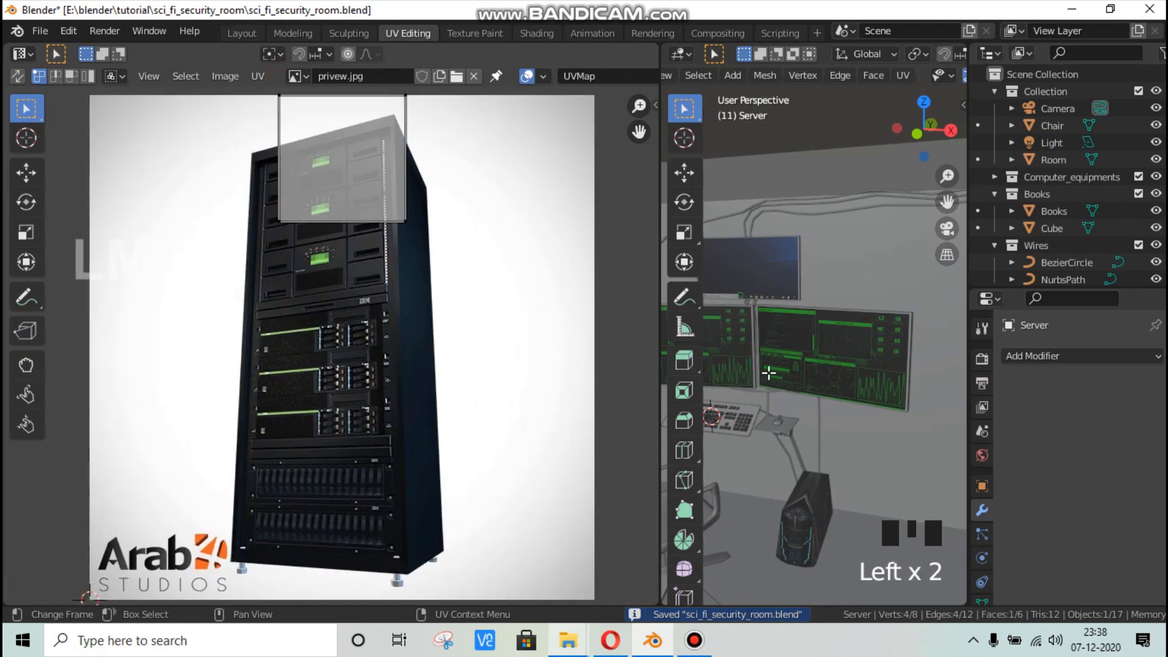
Step: Hide the Room object so the server cabinet can be edited without the walls
scroll(822, 365, "down", 5)
left_click(1155, 159)
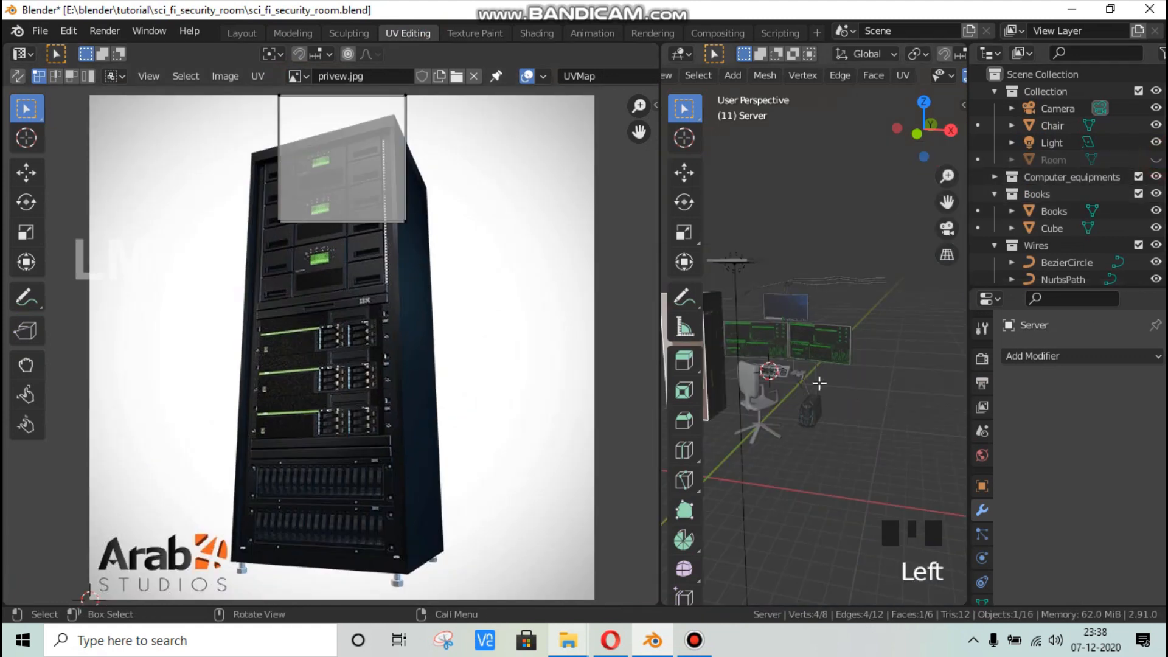
middle_click_drag(840, 377, 733, 416, "shift")
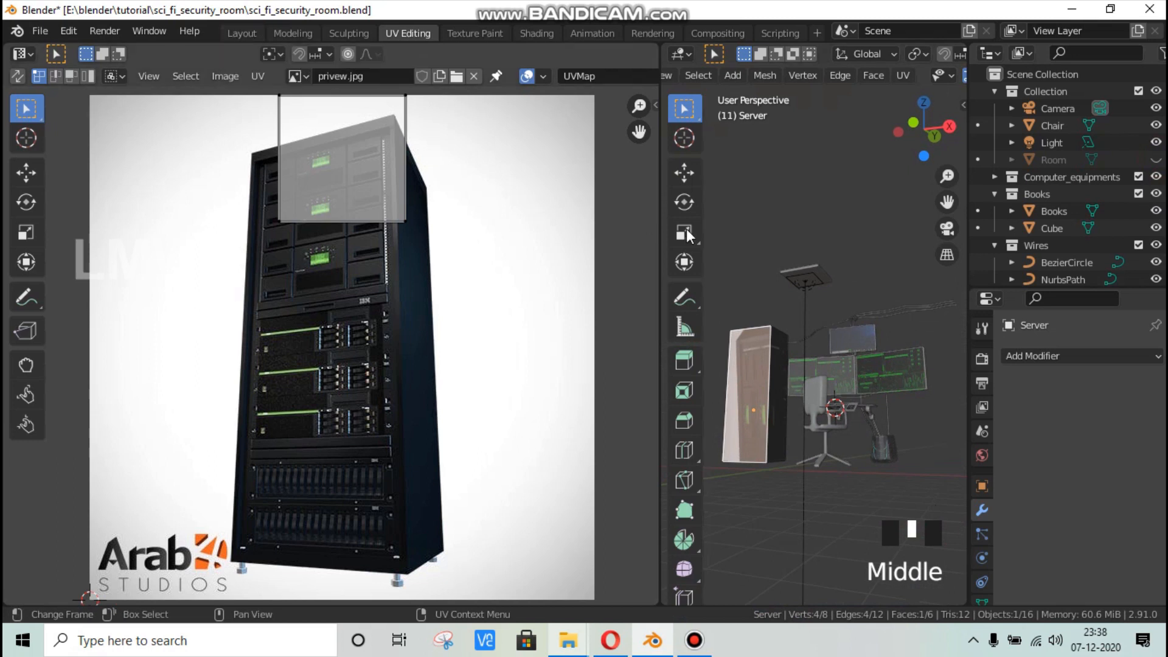
Step: Add a centred vertical loop cut through the server cabinet, working from the front view
scroll(765, 396, "up", 2)
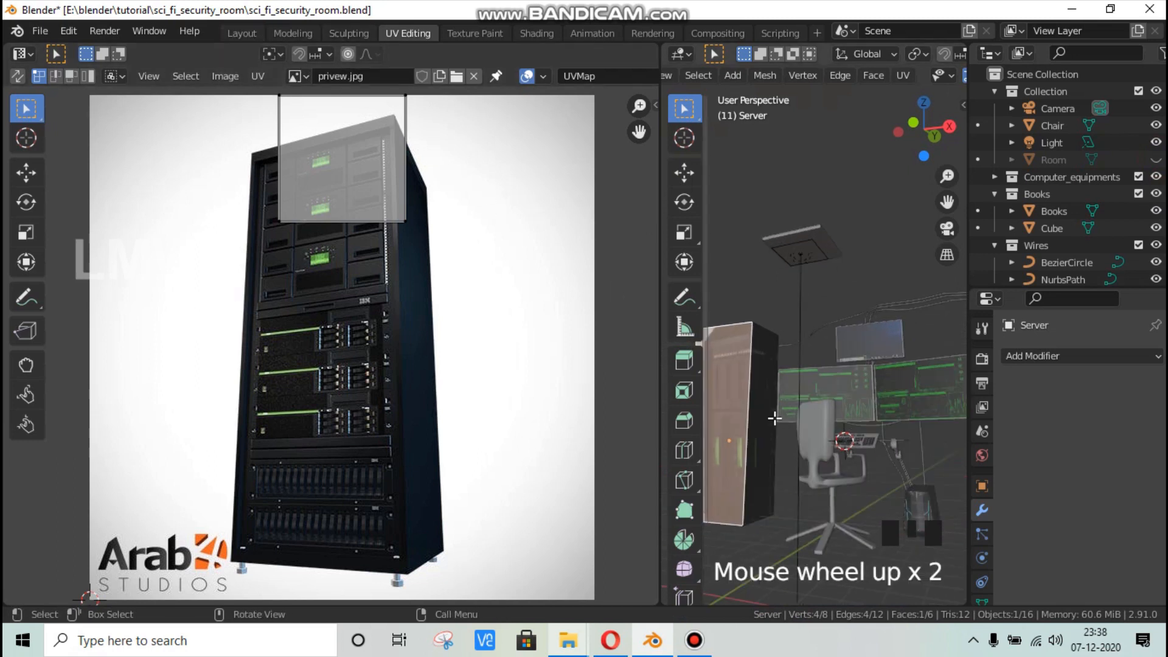
middle_click_drag(774, 418, 790, 426)
scroll(808, 485, "down", 2)
middle_click_drag(808, 485, 825, 457)
scroll(769, 459, "up", 2)
key("KP_1")
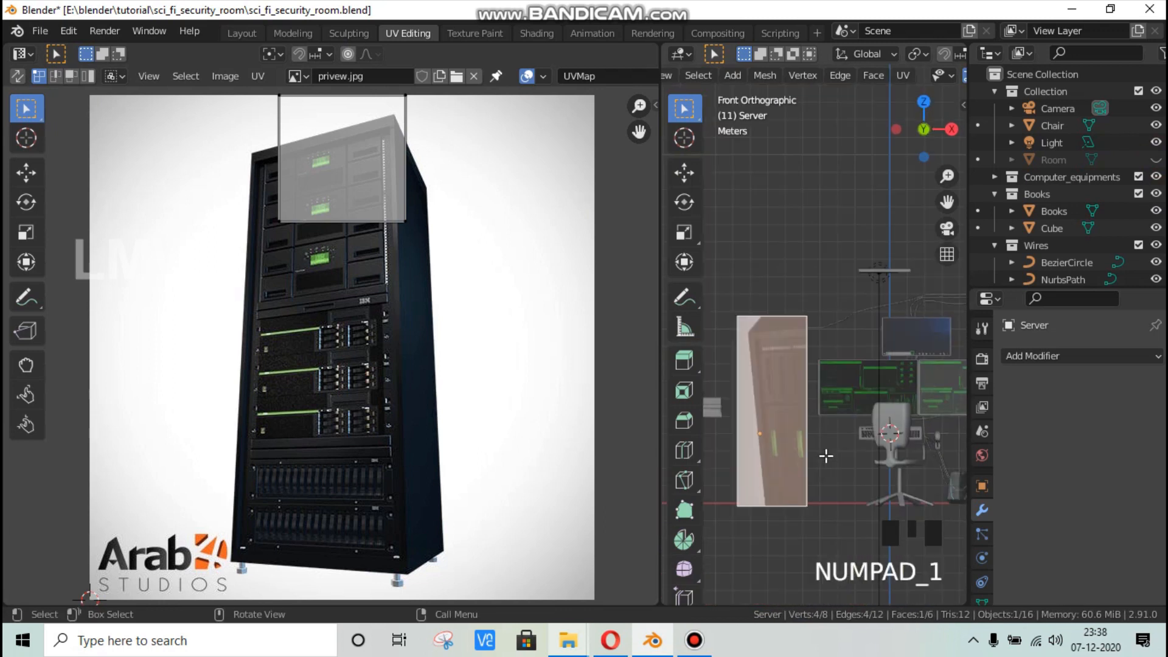
key("alt+a")
key("ctrl+r")
left_click(773, 321)
right_click(762, 59)
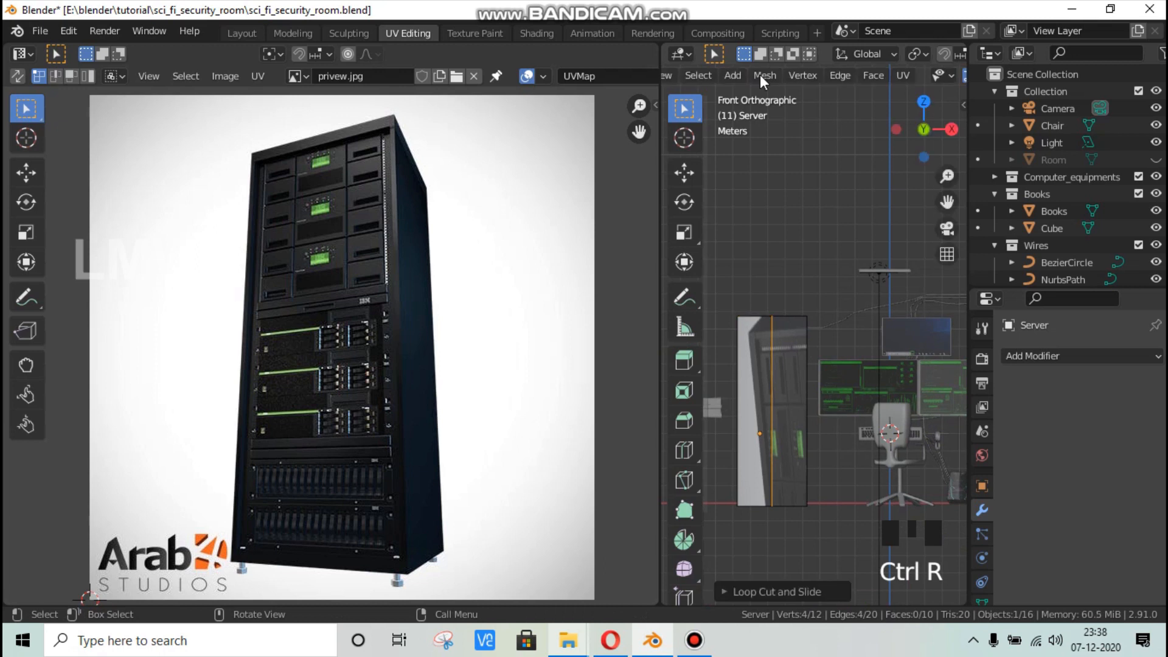
Step: In face selection with wireframe display, delete all faces of the cabinet's half on the negative X side
scroll(764, 75, "up", 3)
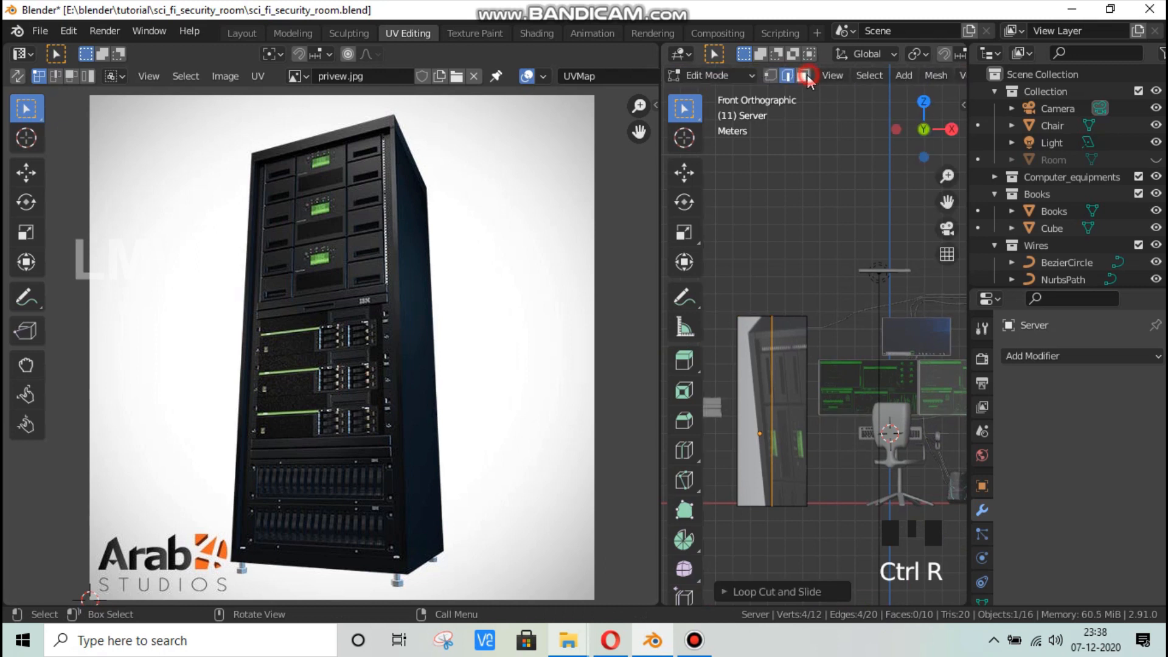
left_click(803, 74)
scroll(772, 75, "down", 5)
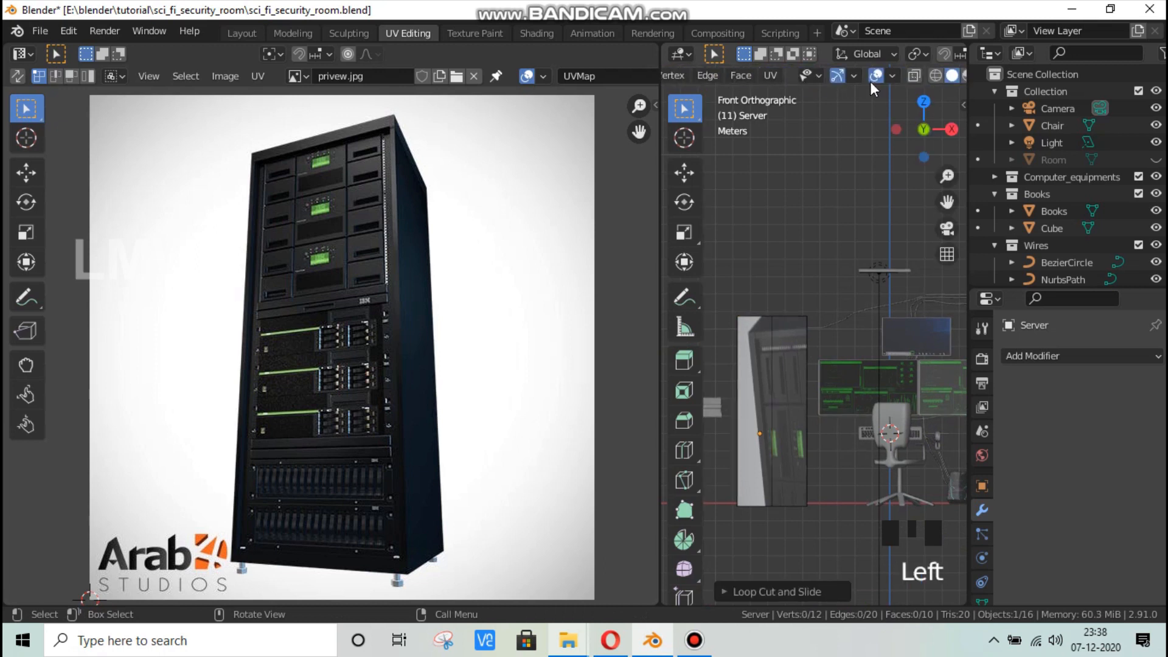
scroll(854, 86, "down", 2)
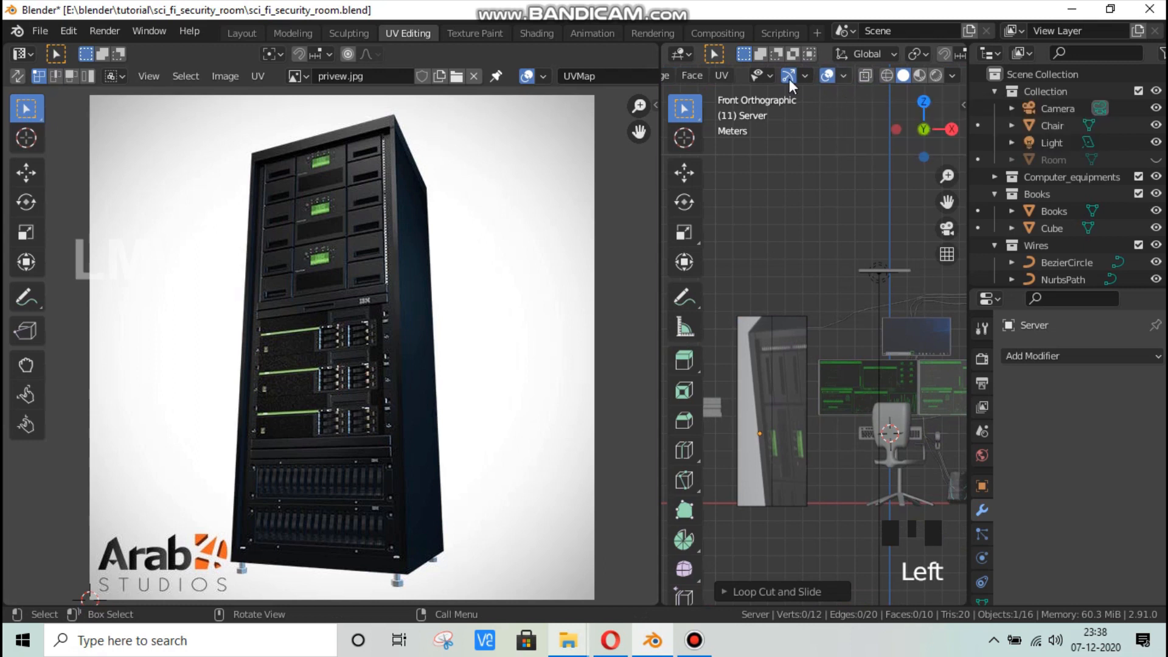
scroll(789, 79, "up", 6)
scroll(773, 73, "down", 6)
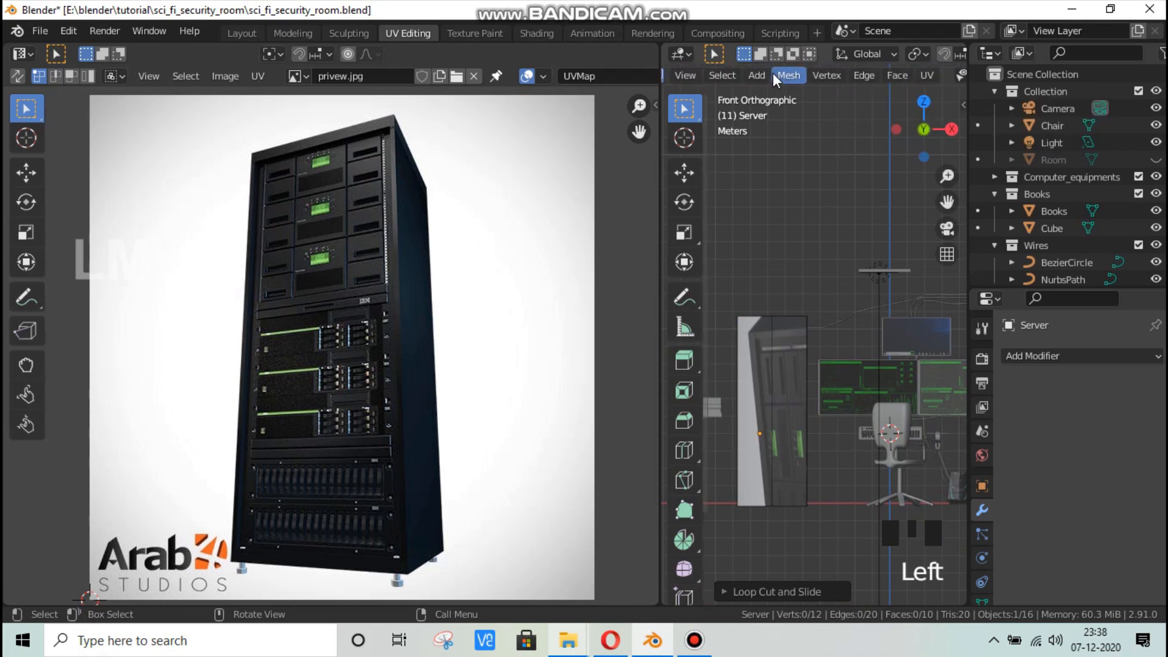
left_click_drag(763, 305, 725, 561)
key("x")
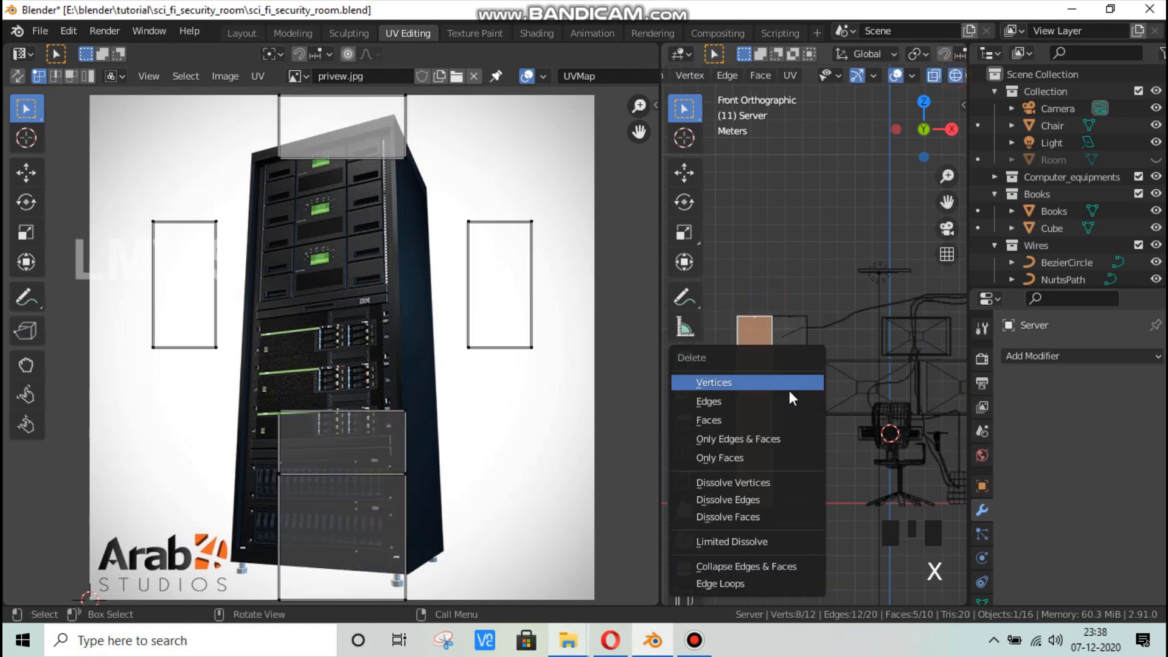
left_click(772, 418)
Step: Add a Mirror modifier on the X axis to the half server cabinet
key("Tab")
left_click(1087, 356)
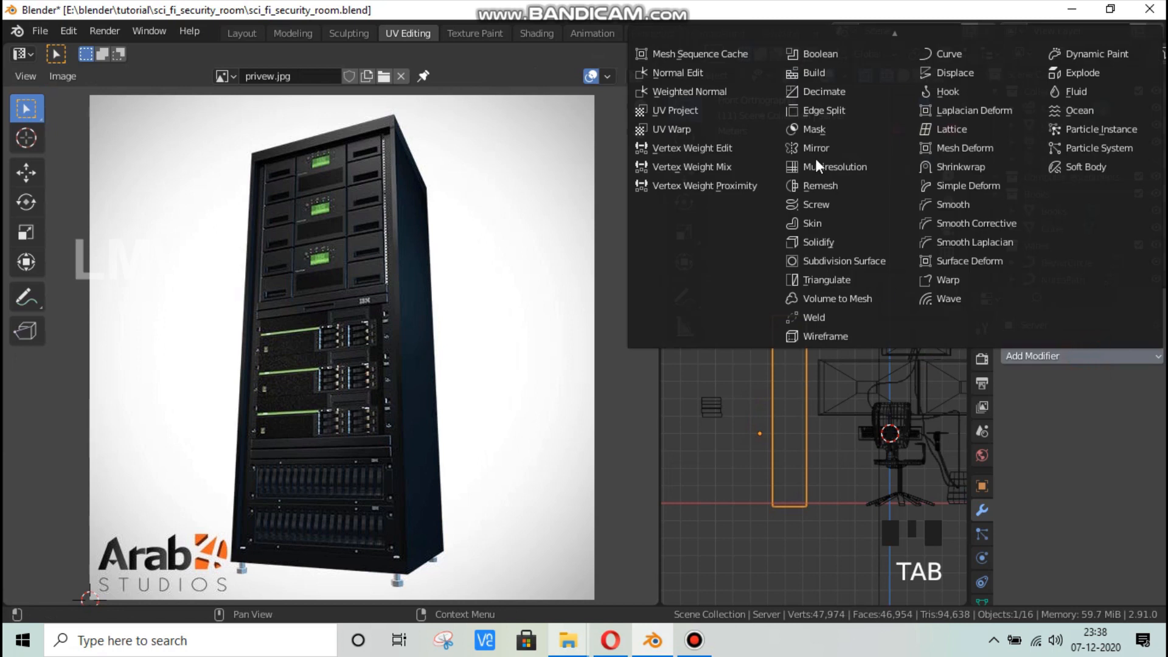
left_click(815, 147)
key("Tab")
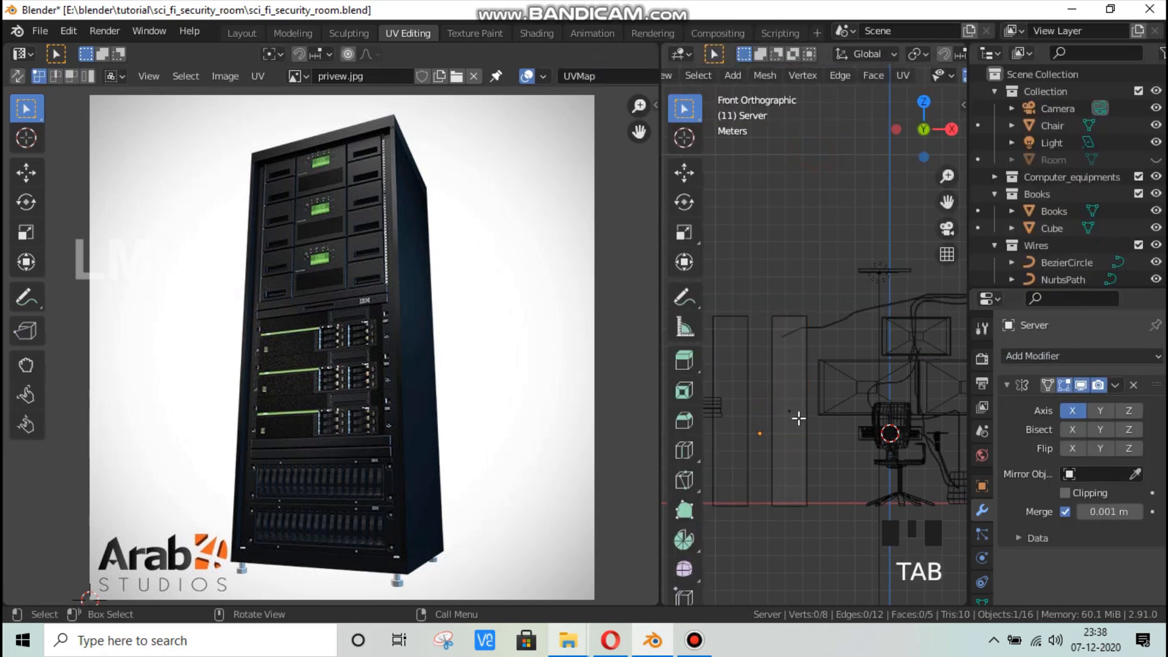
key("Tab")
Step: Turn off the Mirror modifier's viewport display and return the 3D view to solid shading
left_click(1099, 386)
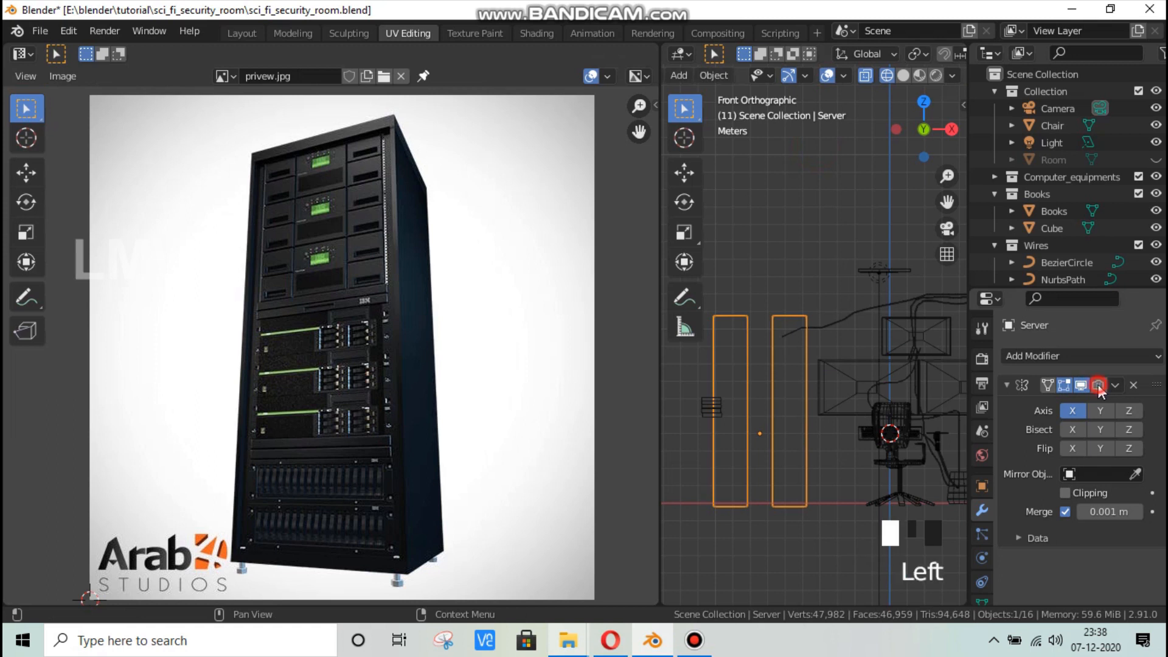
scroll(931, 395, "down", 1)
left_click(1098, 384)
left_click(1076, 385)
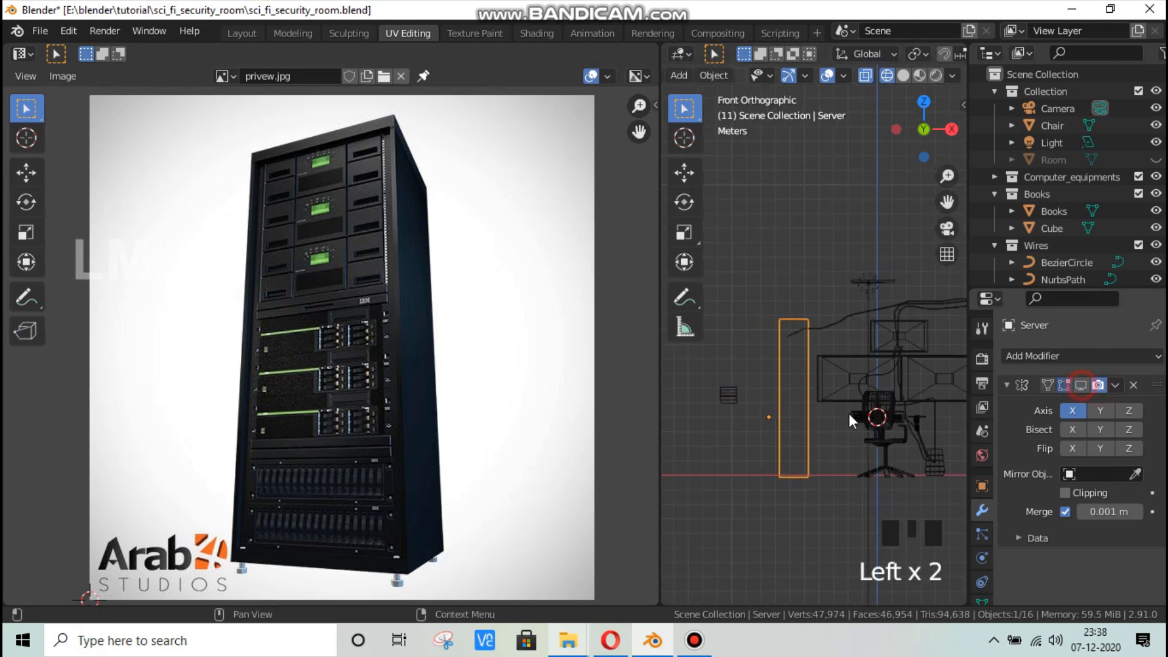
middle_click_drag(848, 414, 890, 87)
left_click(905, 75)
scroll(837, 319, "up", 2)
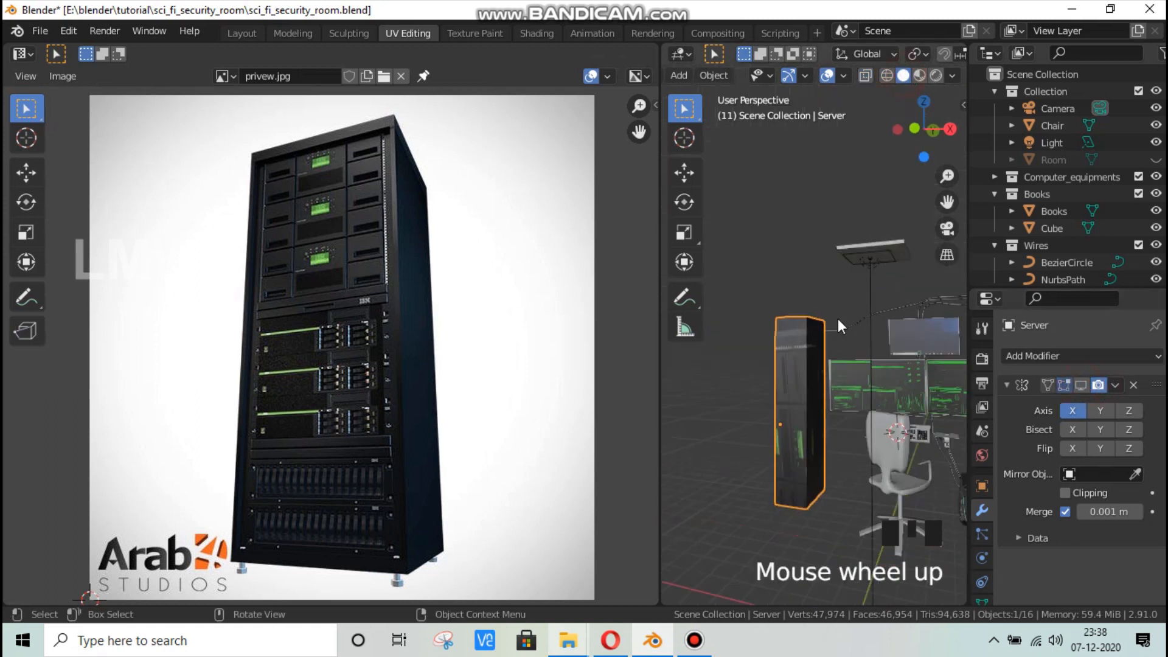
Step: Unwrap all faces of the half cabinet with Project from View, seen at an angle matching the rack photo
key("Tab")
key("a")
middle_click_drag(812, 371, 821, 424)
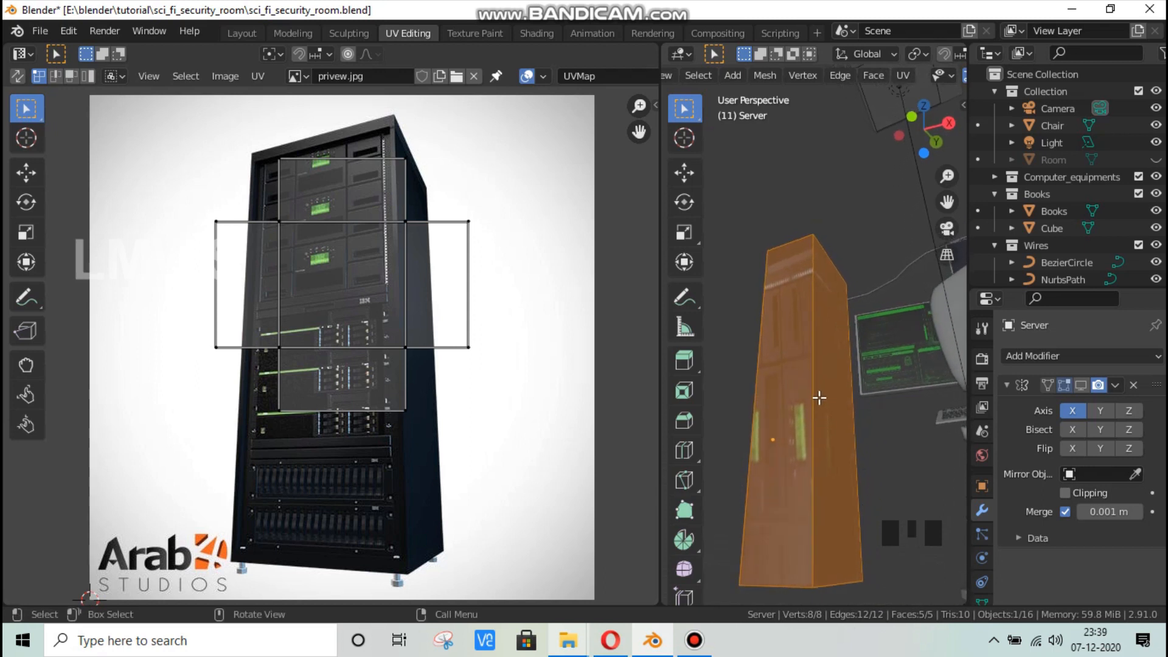
key("u")
left_click(819, 397)
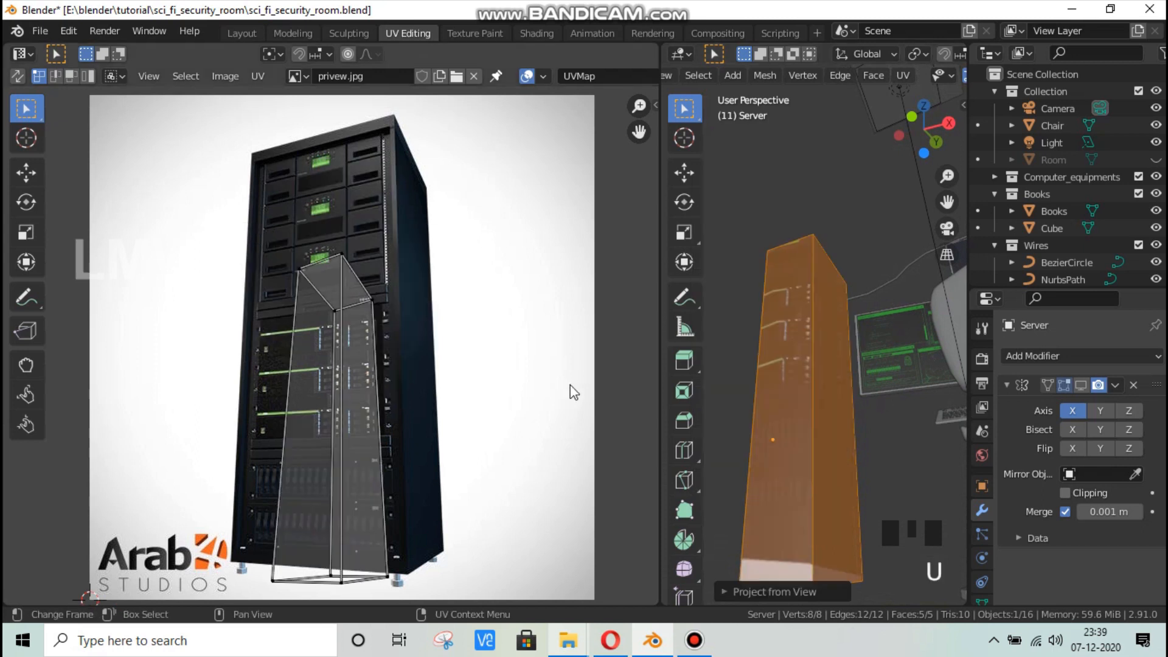
Step: Move the whole UV layout over the lower right part of the pictured rack
key("a")
key("g")
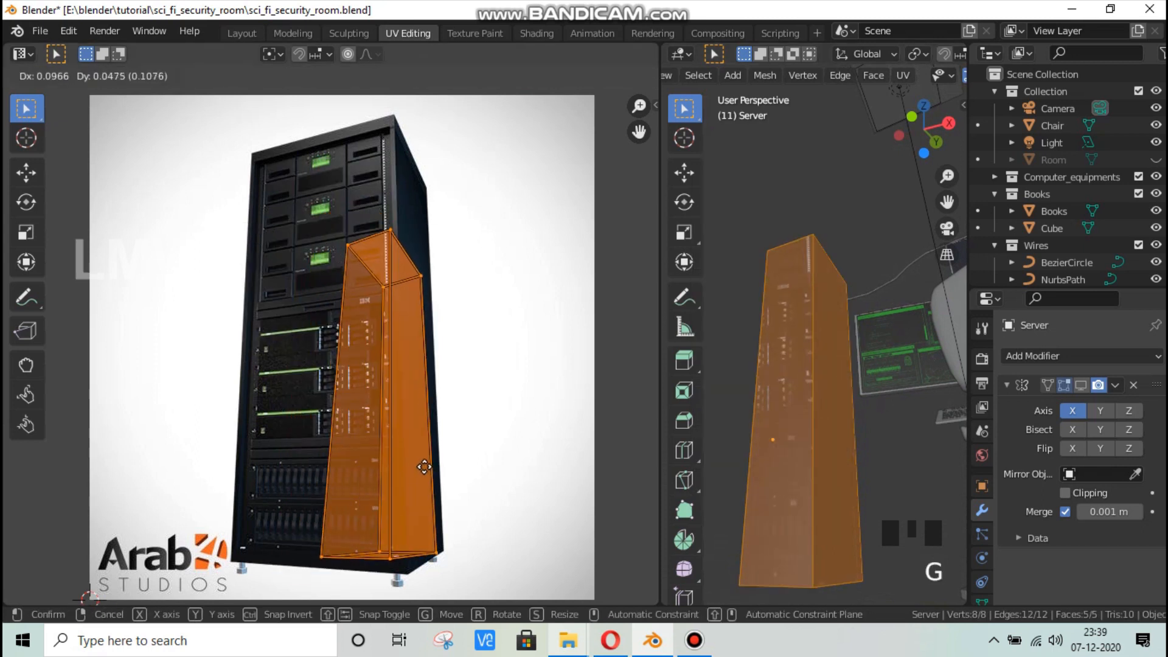
left_click(429, 465)
Step: Move the two outer upper UV vertices onto the pictured rack's top front-right and top rear-right corners
left_click(398, 234)
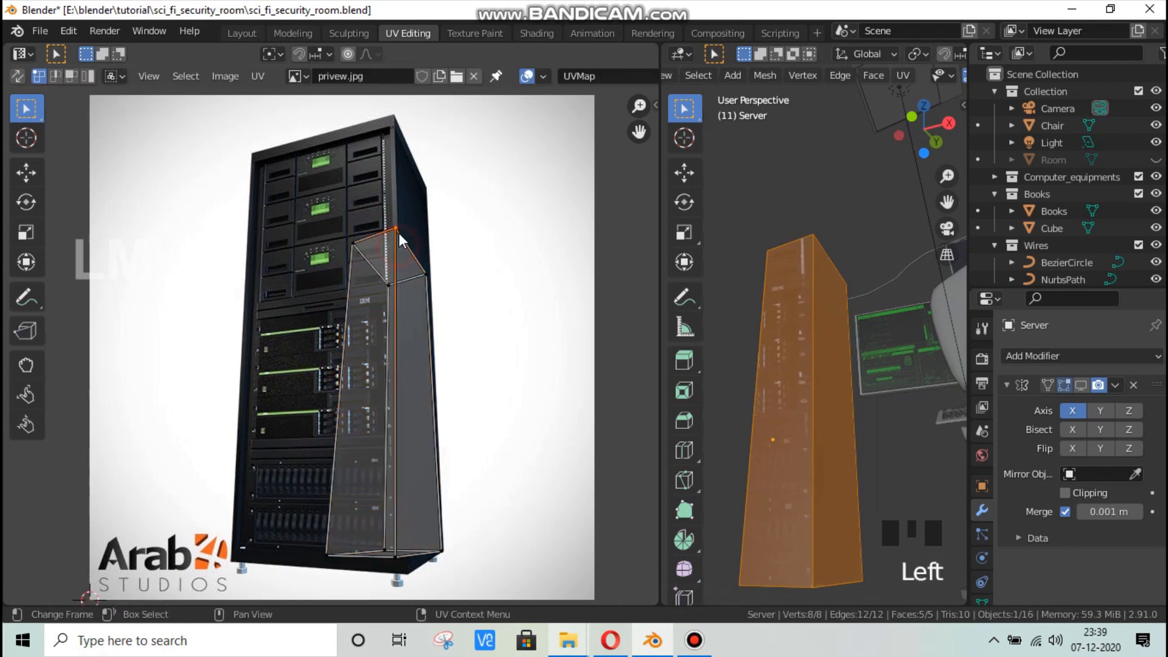
key("g")
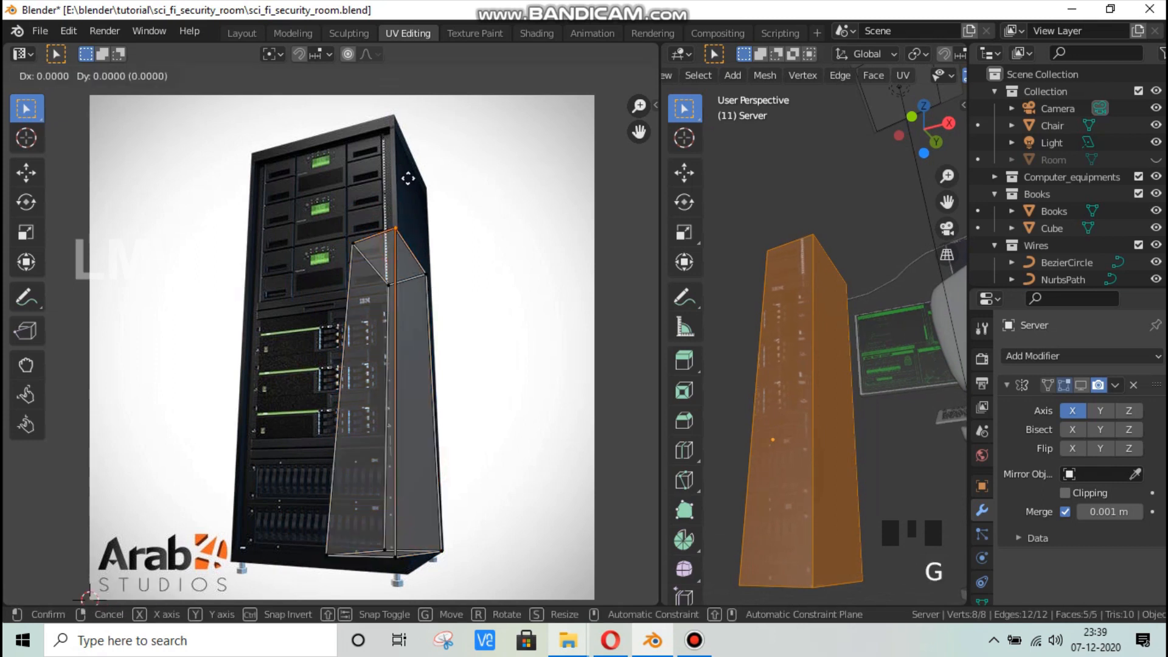
left_click(401, 147)
left_click(431, 280)
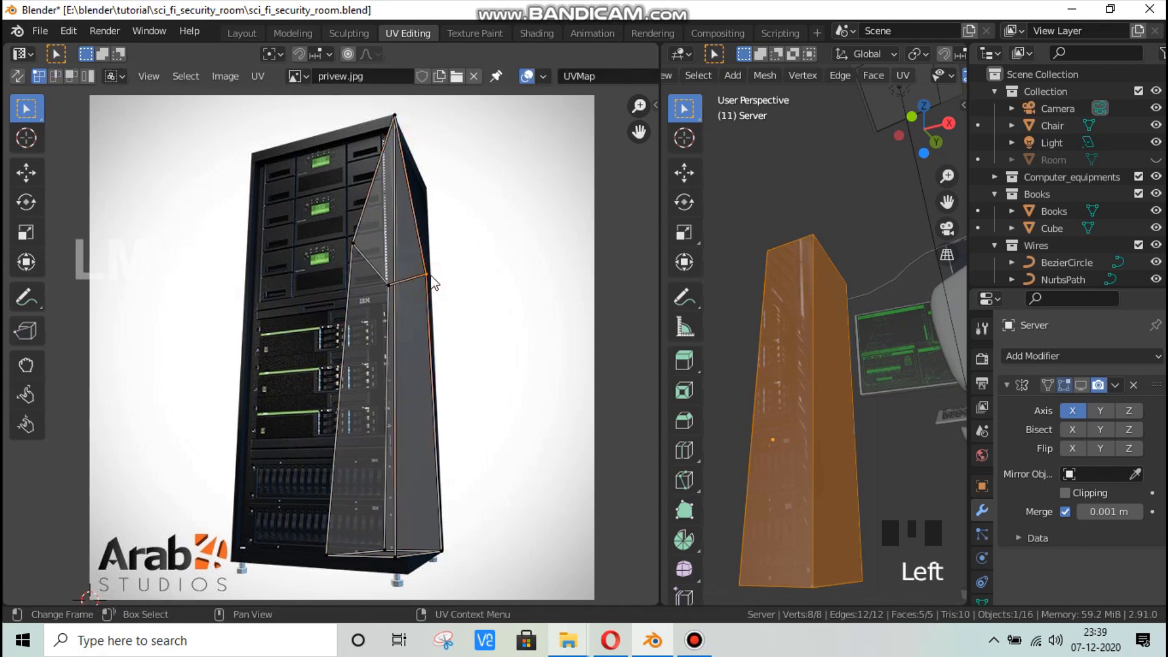
key("g")
left_click(430, 193)
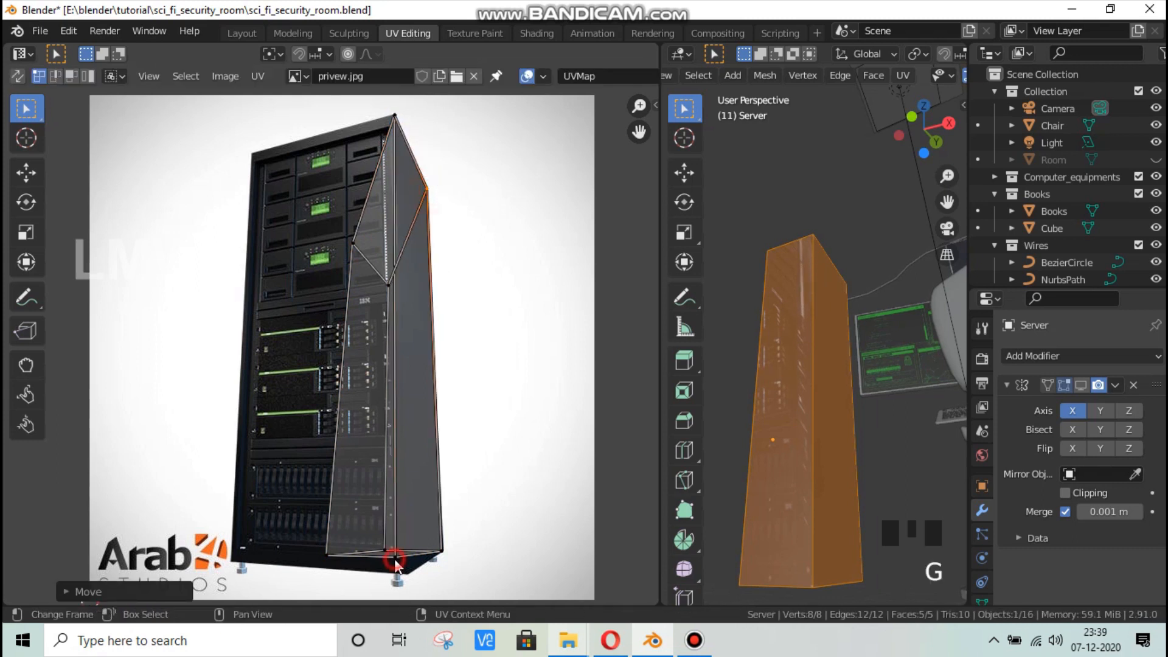
Step: Move the two lower front UV vertices onto the rack's bottom front-right corner and the middle of its bottom front edge
left_click(394, 559)
key("g")
left_click(412, 576)
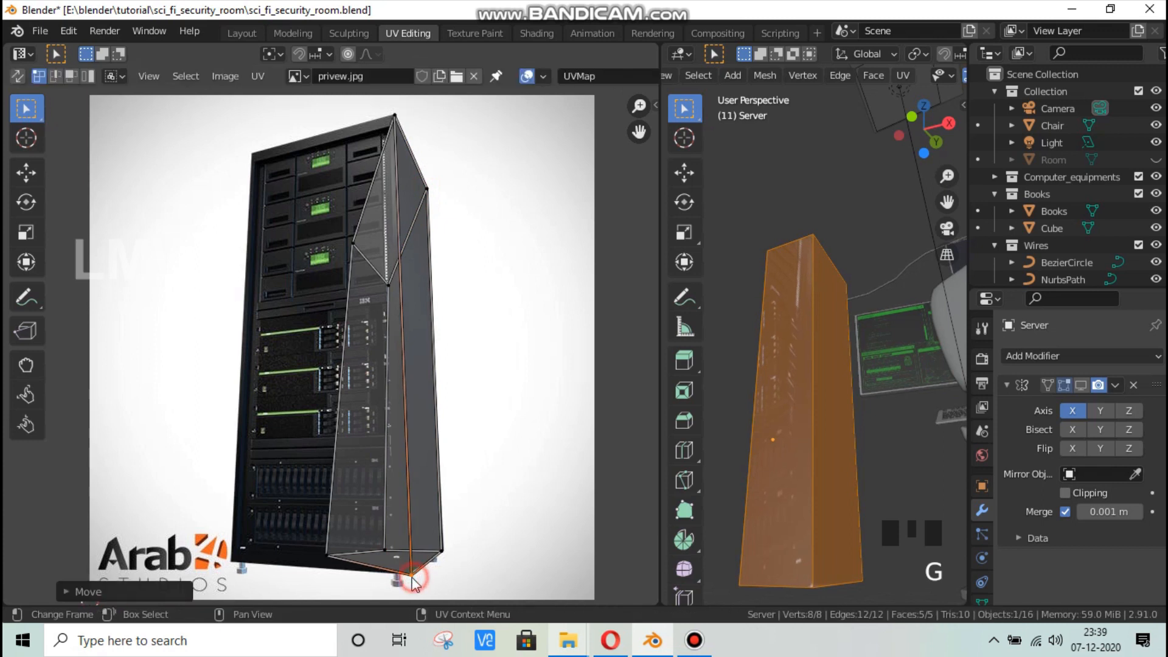
left_click(329, 556)
key("g")
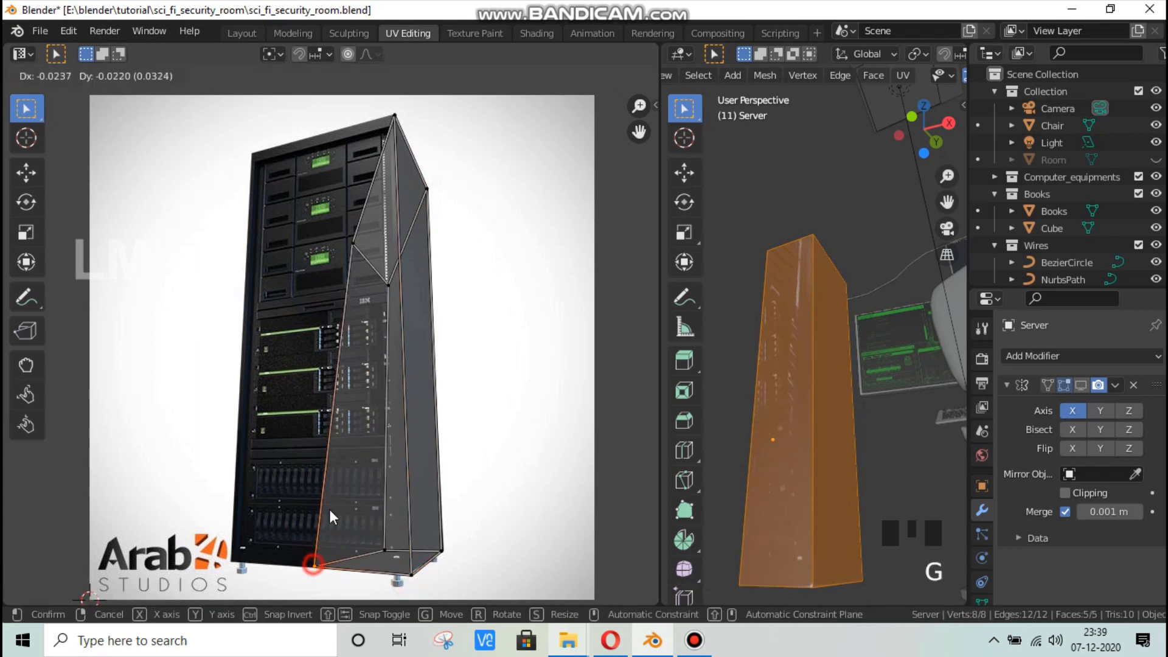
left_click(330, 517)
Step: Move the front centre UV vertex to the rack's top edge and the rear centre one level with its rear corner, then save
left_click(354, 243)
key("g")
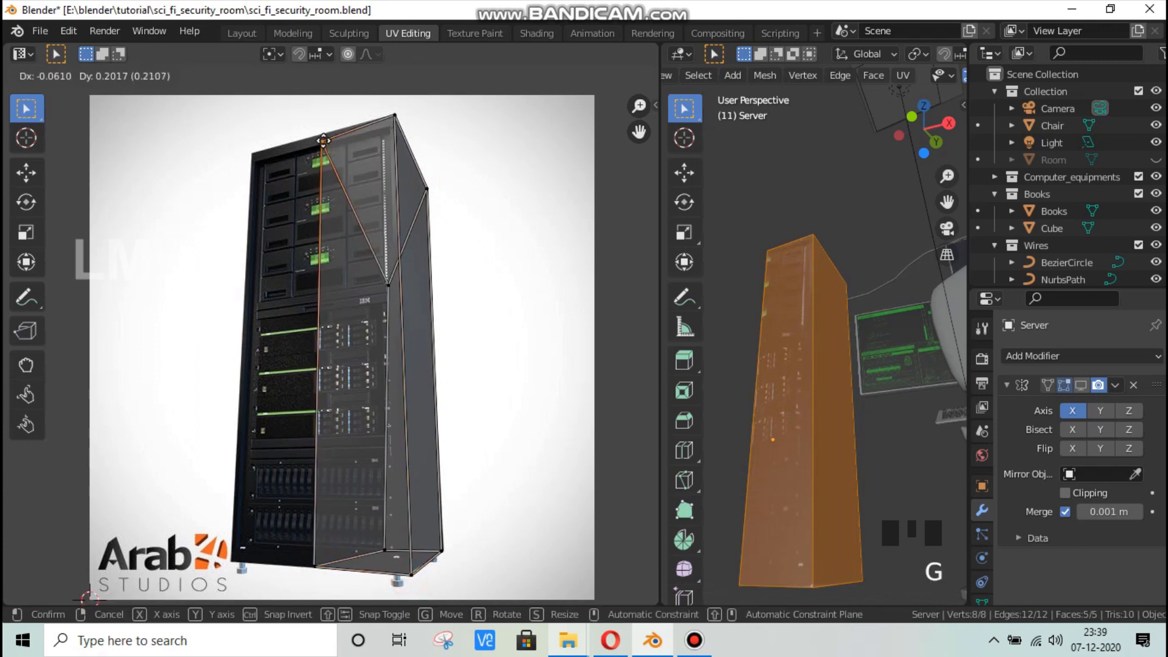
left_click(323, 133)
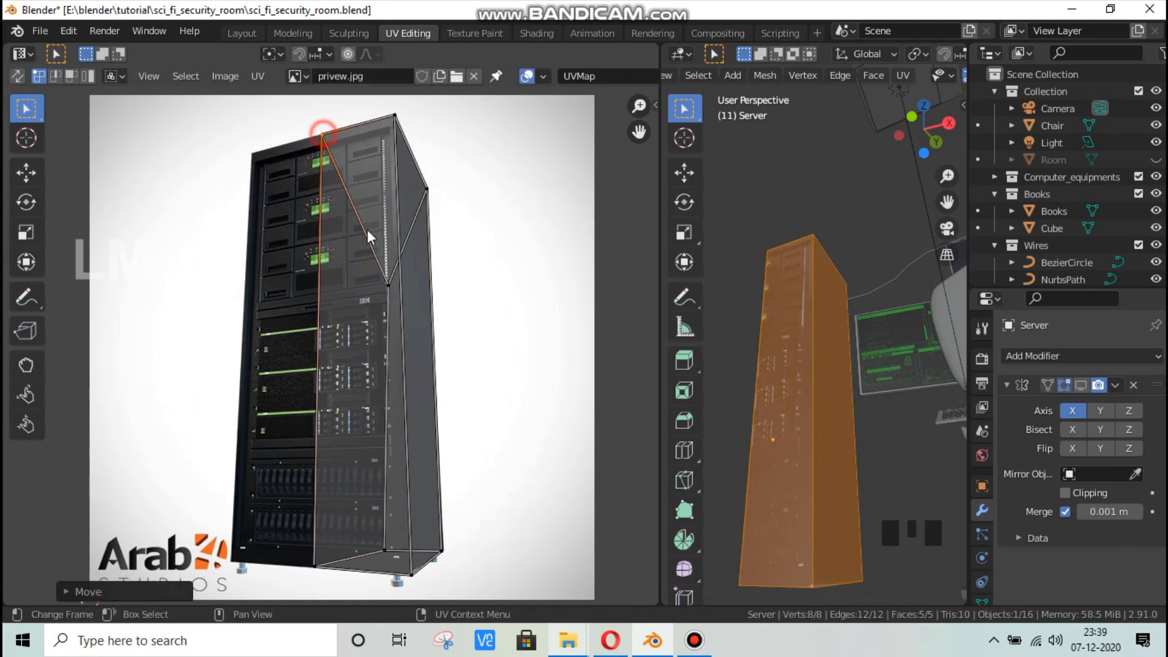
left_click(390, 286)
key("g")
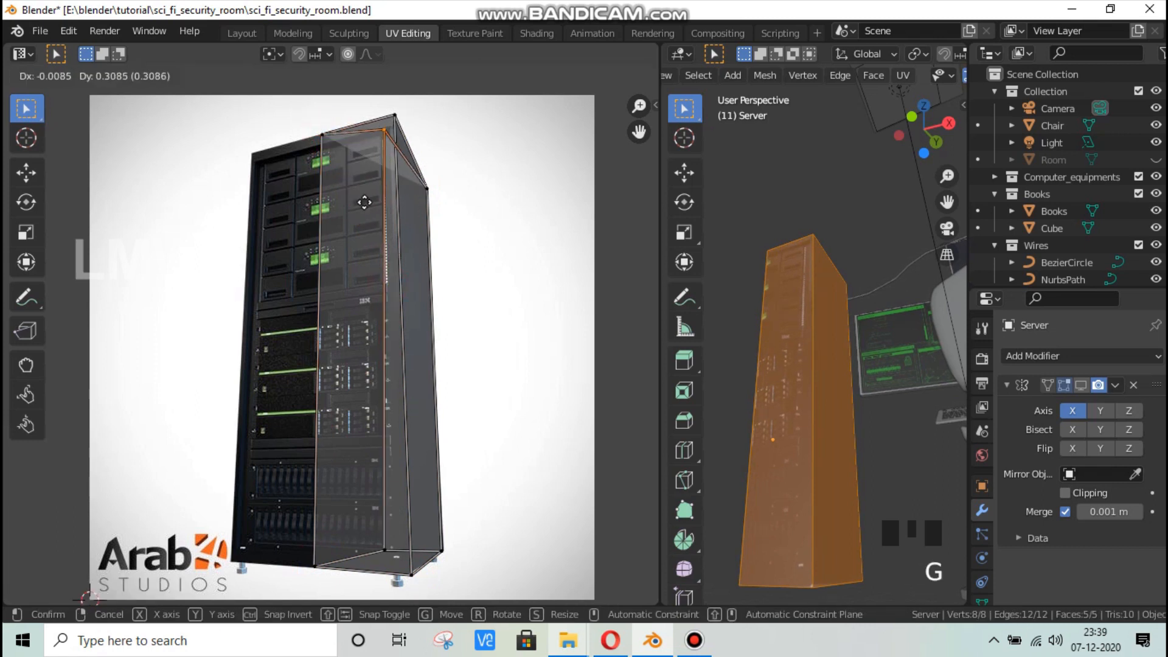
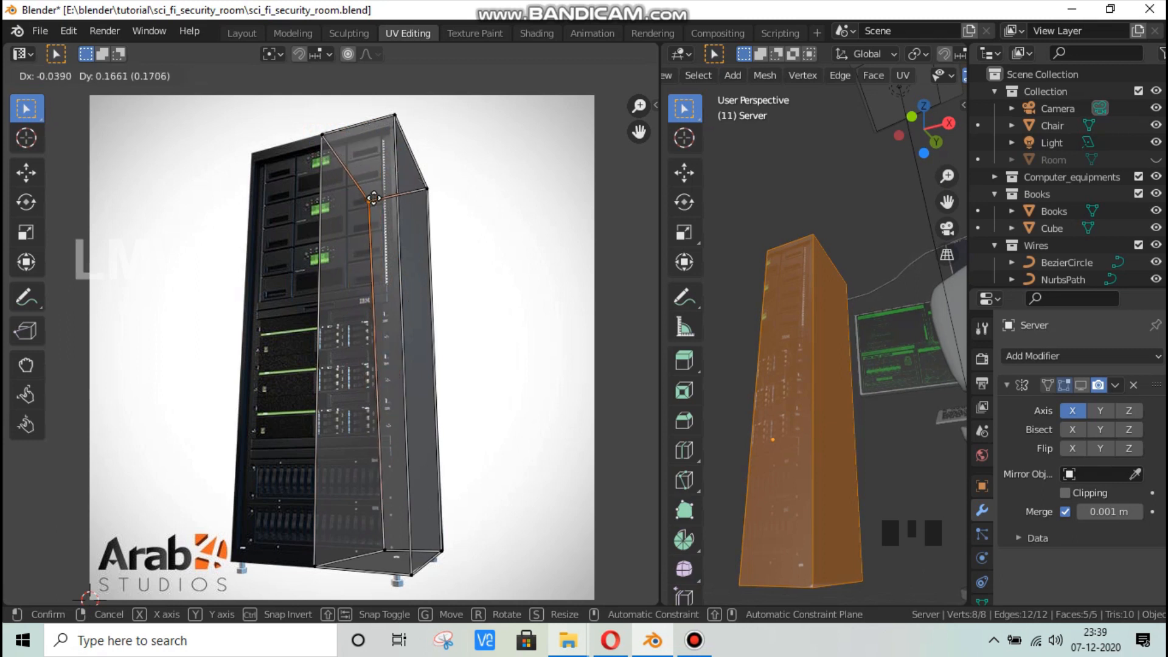
left_click(377, 195)
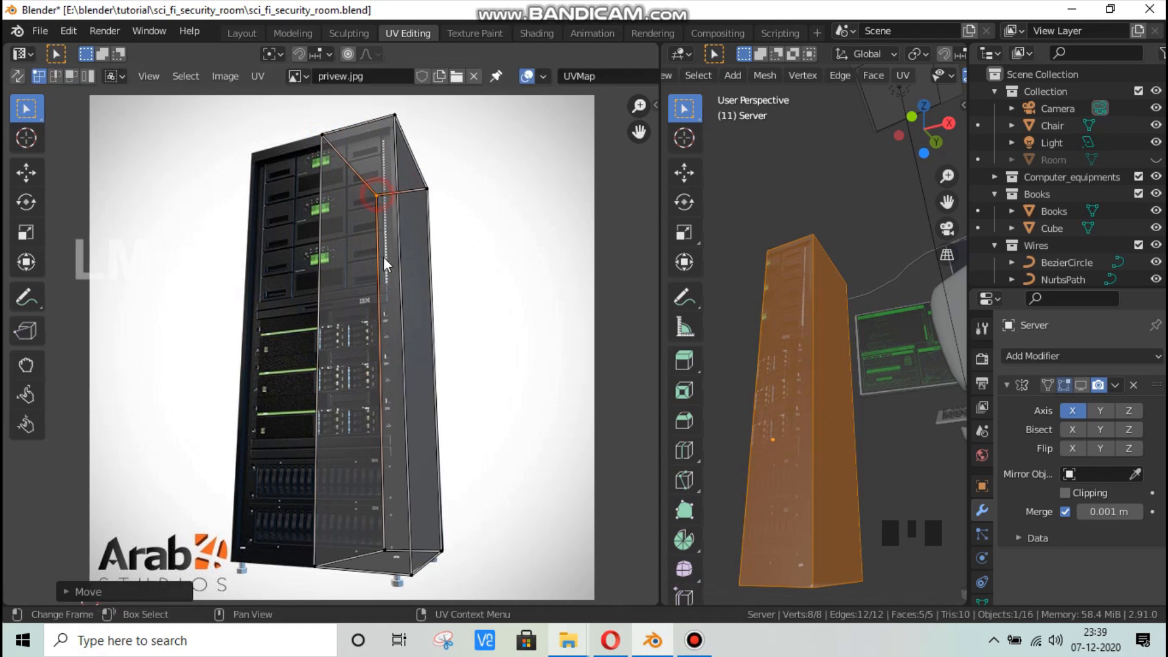
key("alt+a")
key("ctrl+s")
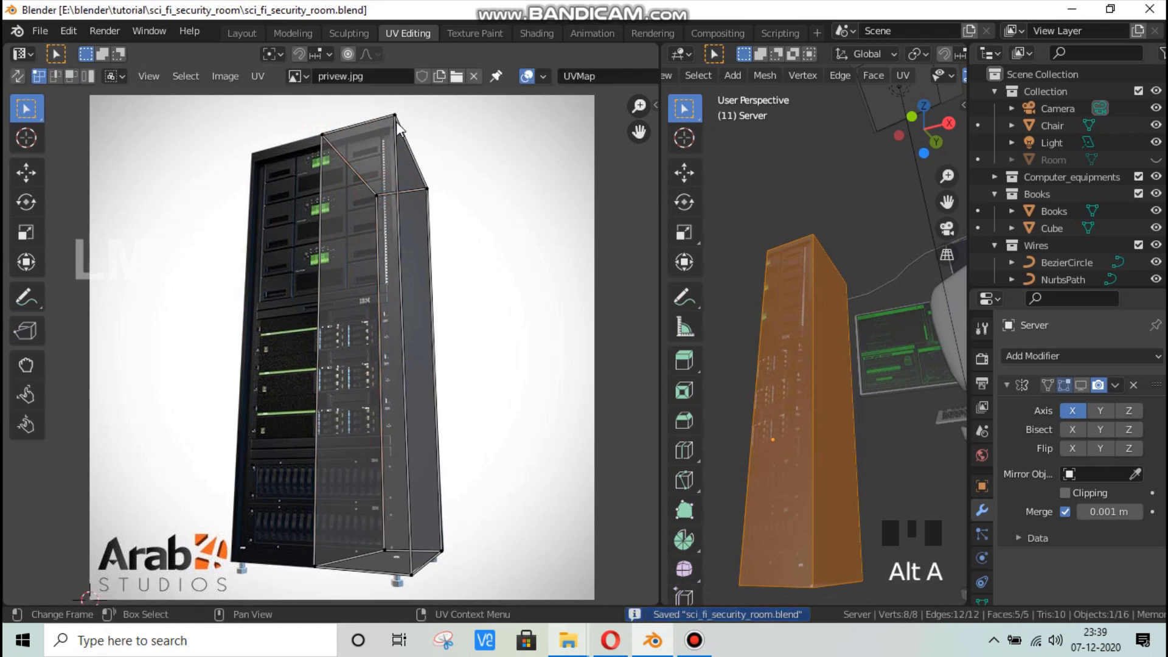
Step: Show the Server's Mirror modifier result in the viewport, then return to the Layout workspace and open the Server mesh for editing
left_click(1074, 383)
left_click(1080, 385)
scroll(815, 395, "down", 2)
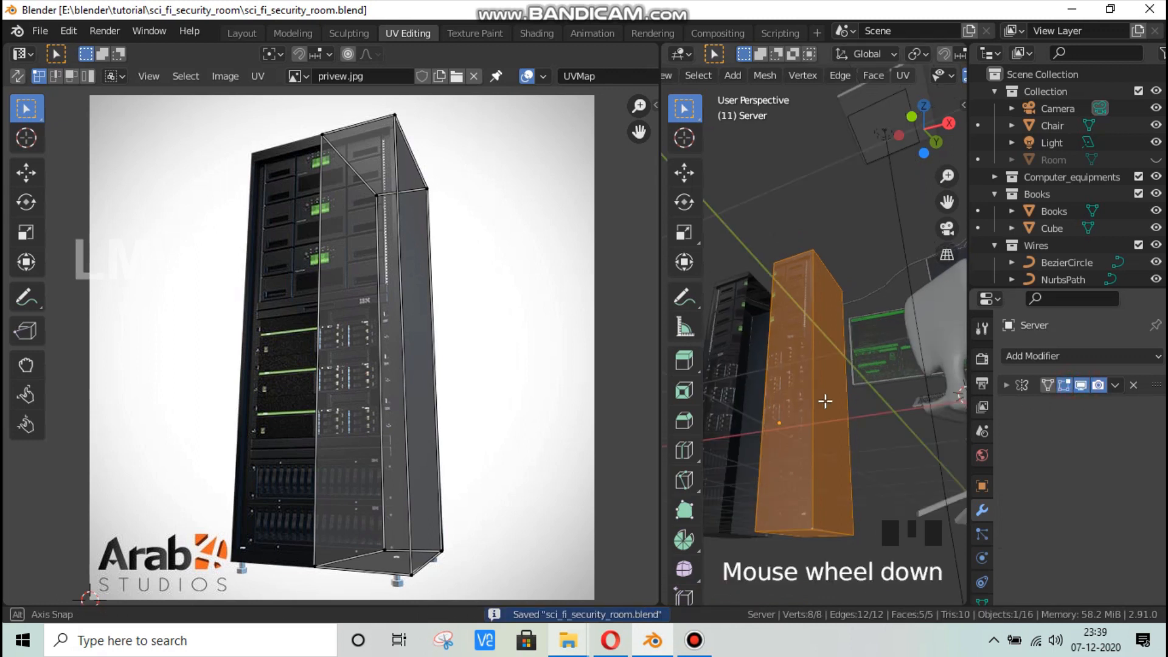
middle_click_drag(823, 399, 809, 425)
left_click(254, 30)
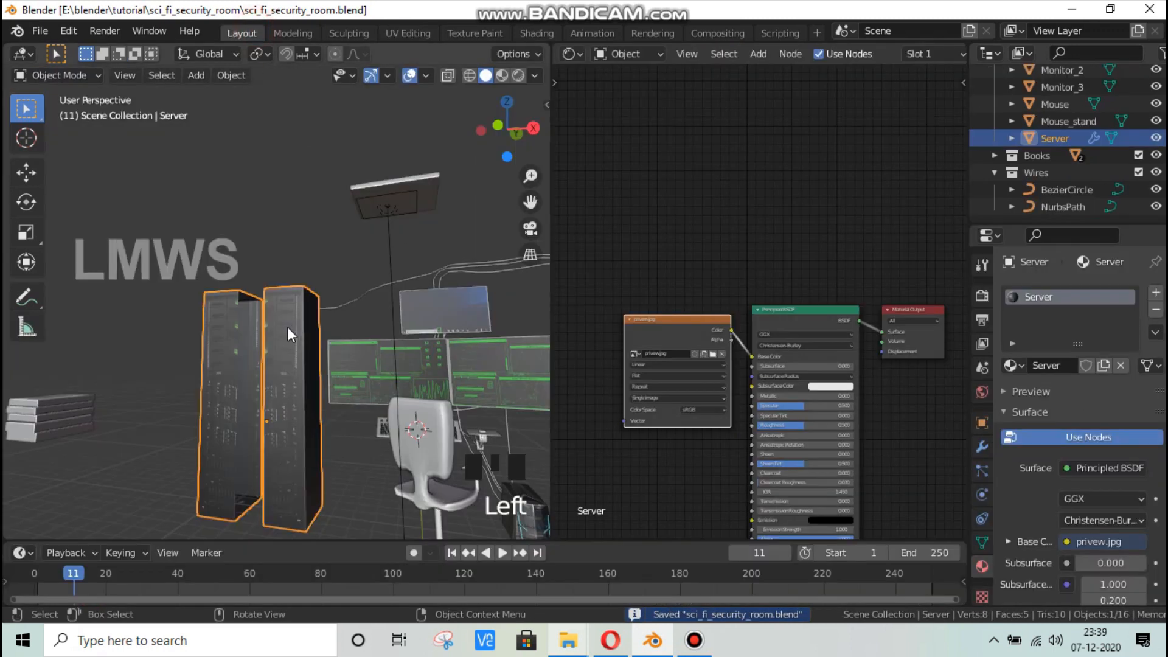
scroll(291, 365, "up", 2)
key("Tab")
middle_click_drag(331, 383, 378, 383, "shift")
scroll(404, 396, "up", 1)
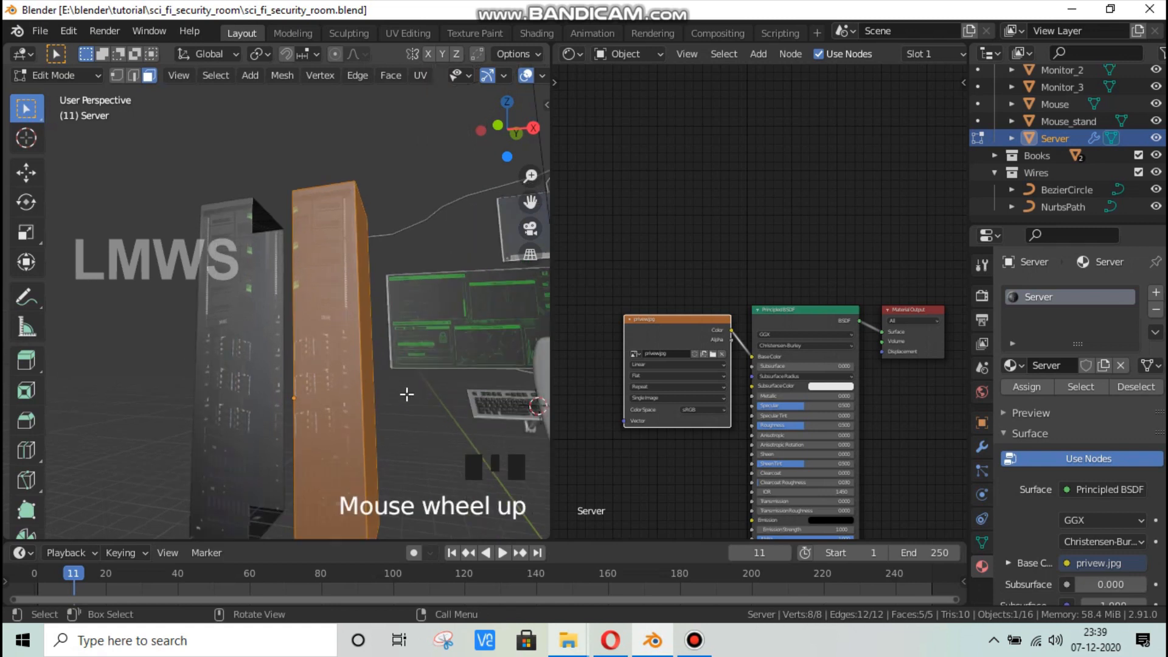
key("g")
key("x")
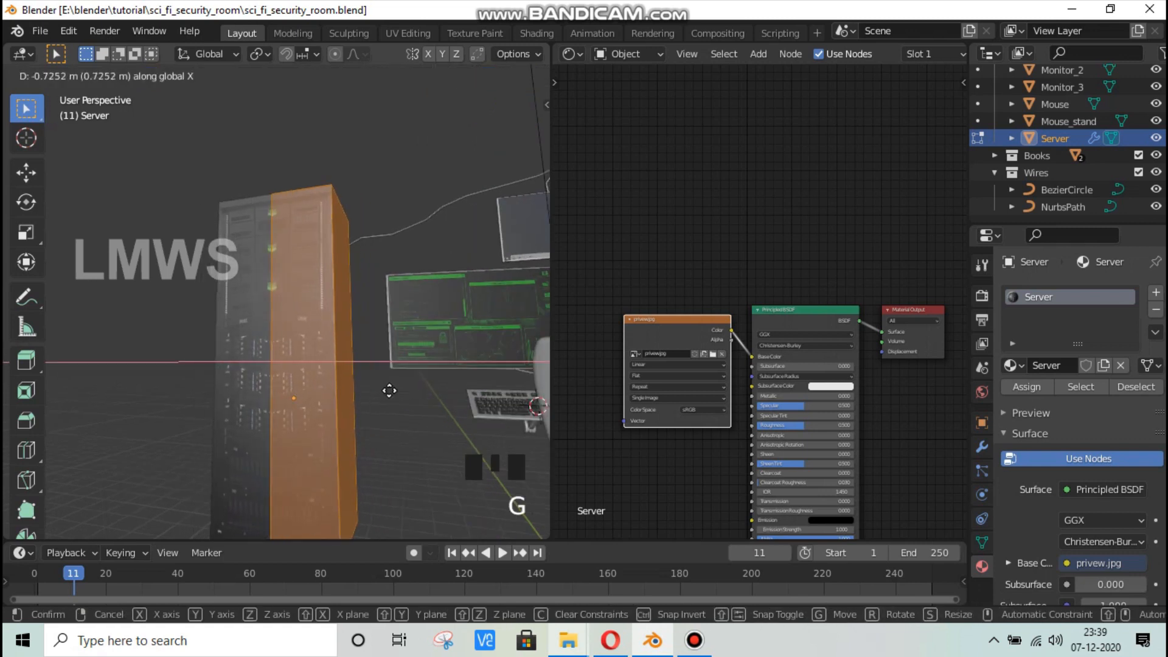
left_click(398, 390)
Step: Enable Clipping and on-cage display in the Server's Mirror modifier
left_click(981, 447)
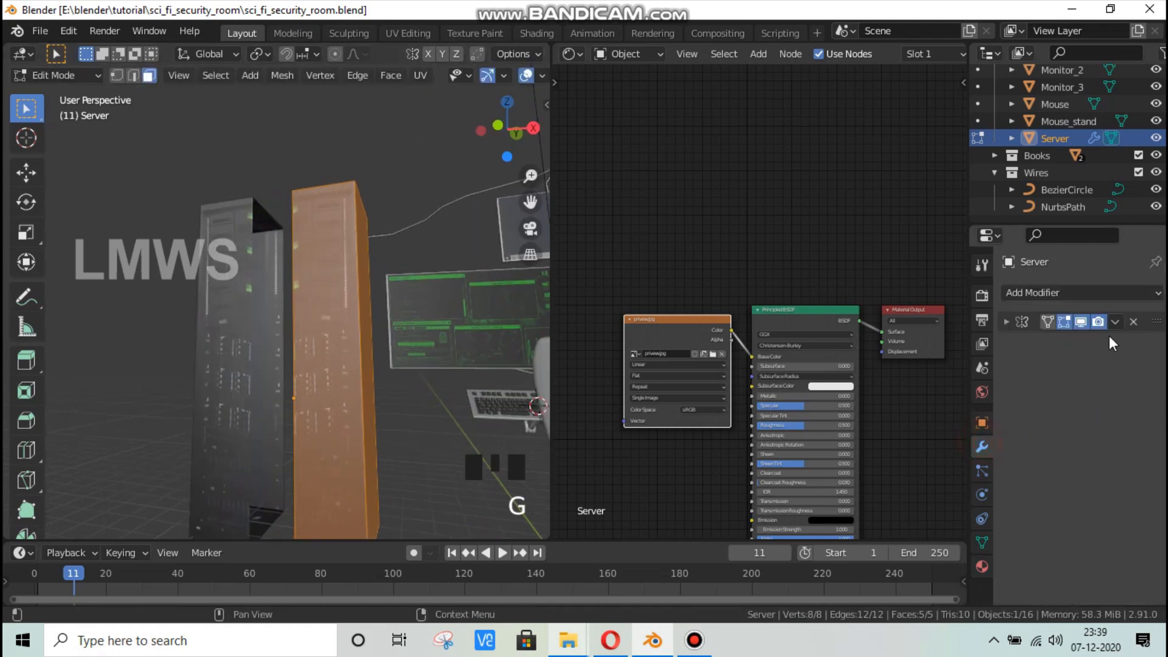
left_click(1006, 321)
left_click(1065, 430)
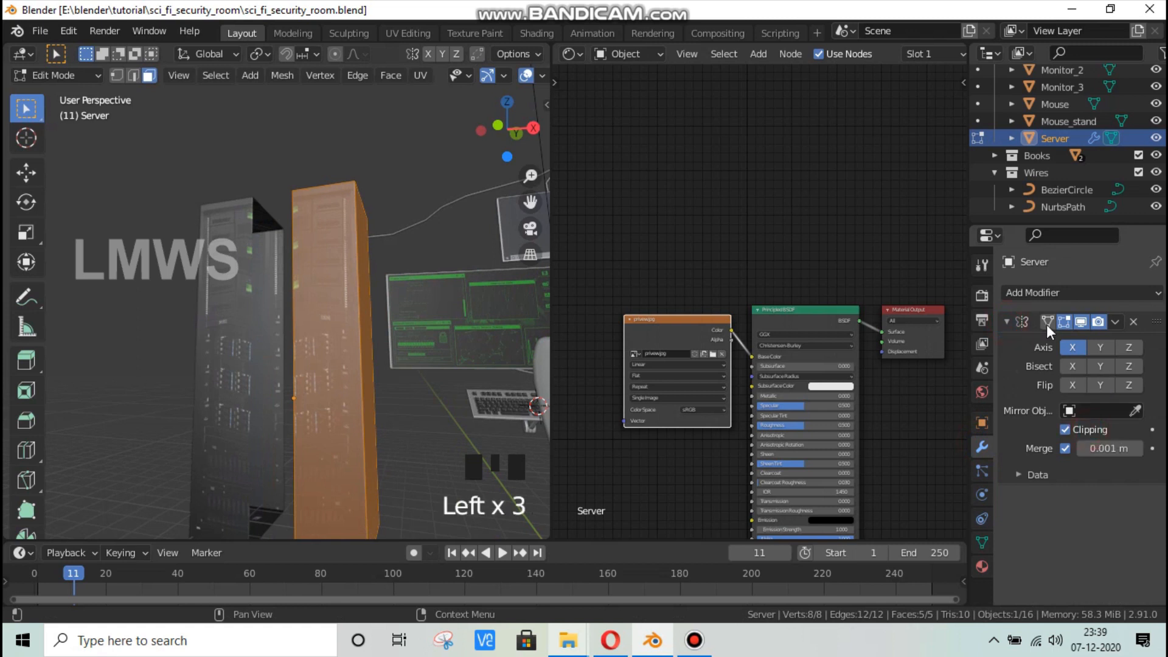
left_click(1047, 322)
Step: Move the Server half about -0.73 m along X so it meets its mirrored half at the centre, then deselect the mesh
key("g")
key("x")
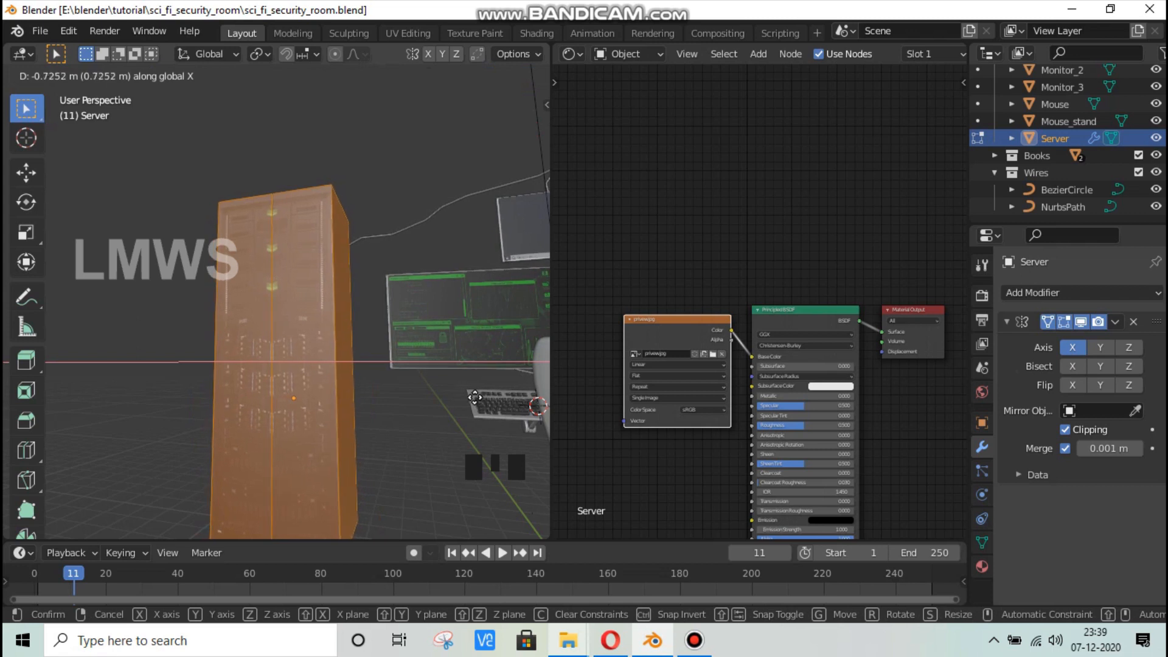
left_click(472, 395)
middle_click_drag(391, 326, 286, 294)
key("alt+a")
key("Tab")
scroll(345, 320, "up", 2)
middle_click_drag(346, 319, 338, 219)
Step: Extrude the cabinet's front face in place and scale it inward to form a border, narrowing it to about 0.91 along X
key("Tab")
scroll(228, 146, "down", 1)
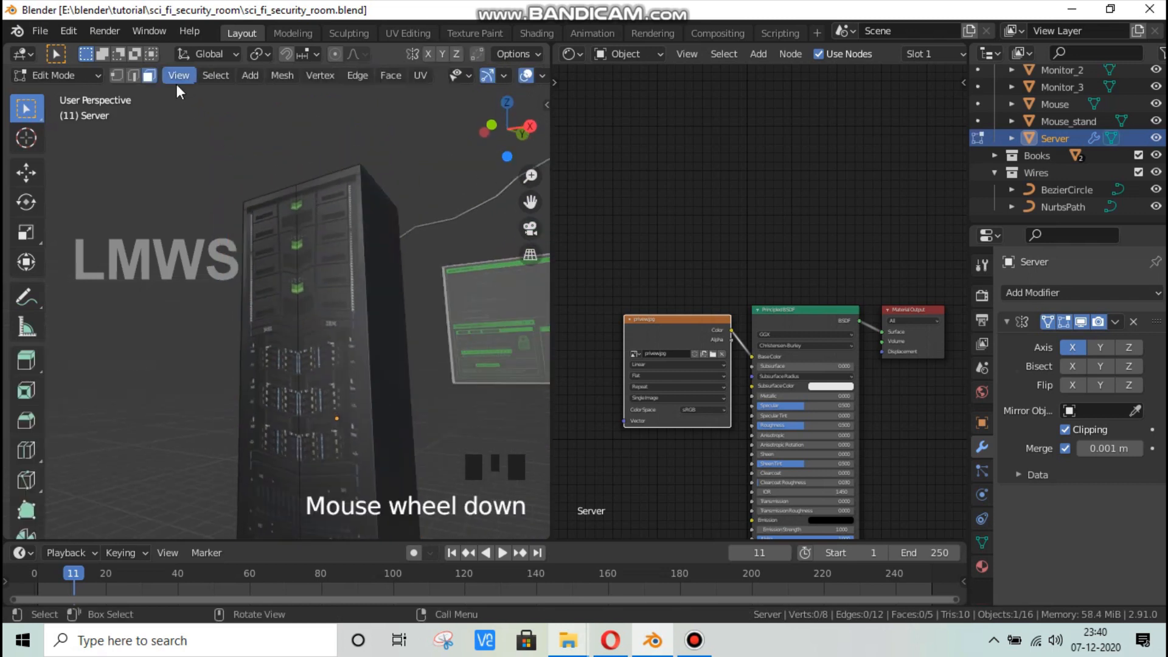
left_click(313, 261)
scroll(377, 339, "down", 2)
key("e")
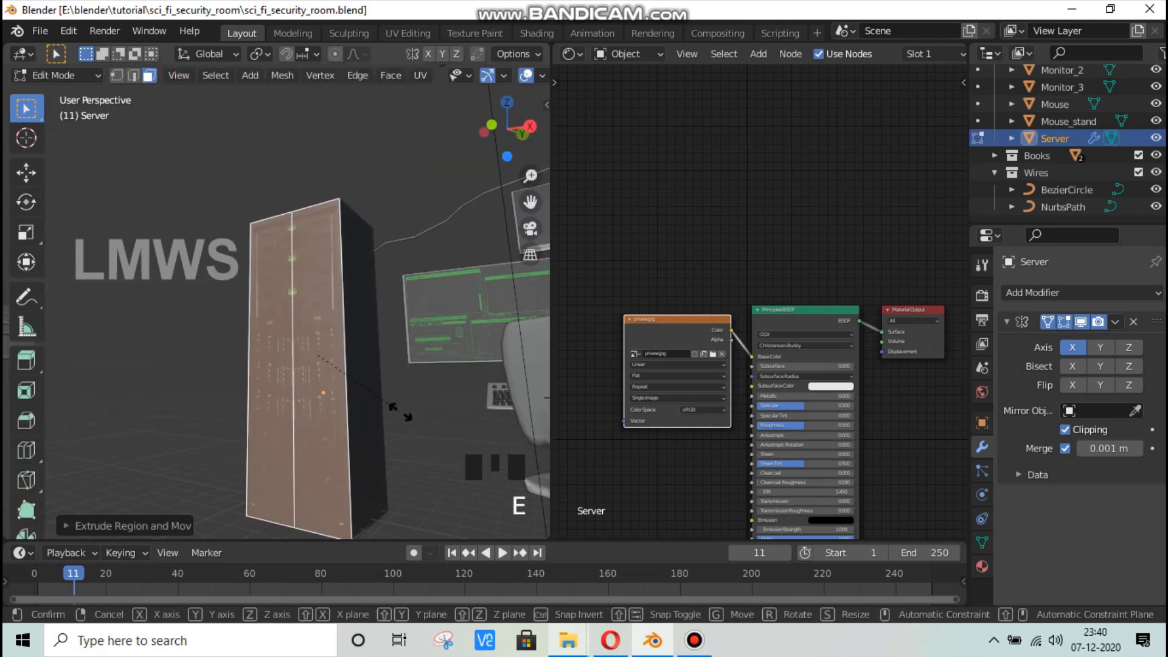
key("s")
left_click(397, 411)
key("x")
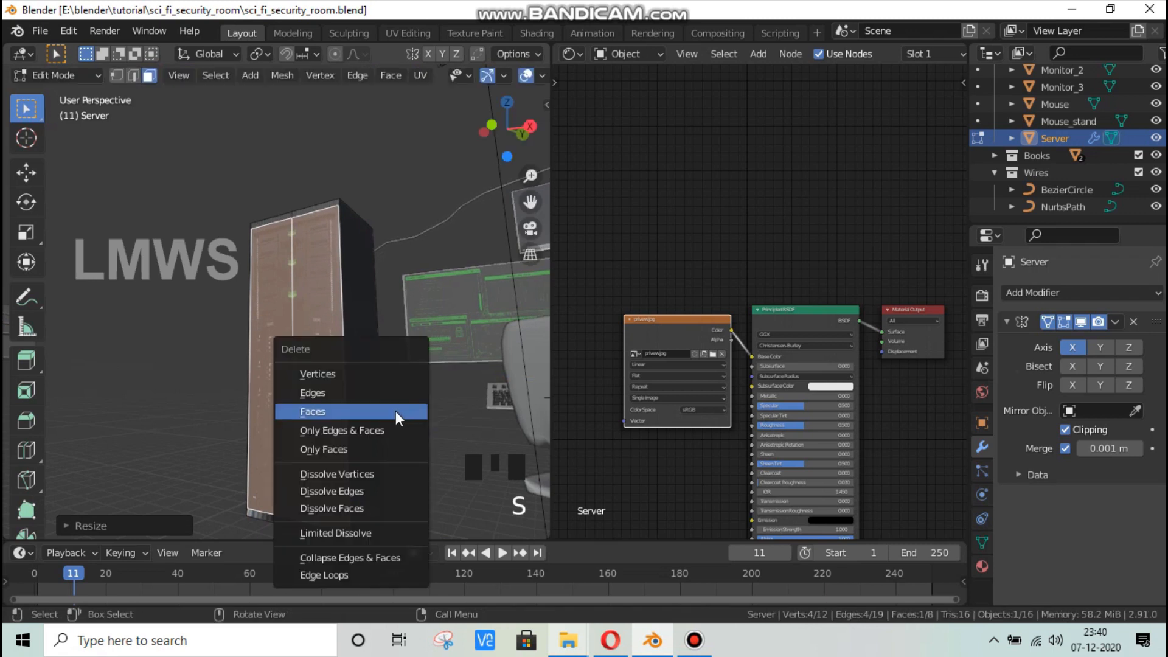
key("Escape")
key("s")
key("x")
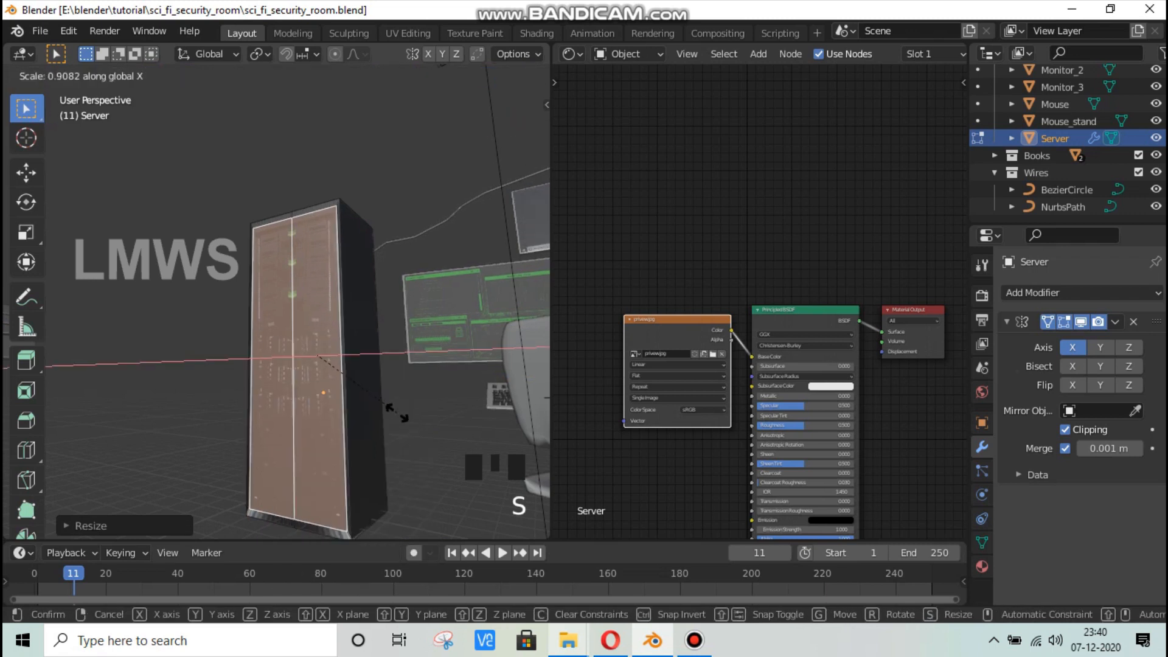
left_click(395, 411)
Step: Extrude the inset front face slightly into the cabinet to recess it, then leave mesh editing and save the file
key("e")
left_click(398, 412)
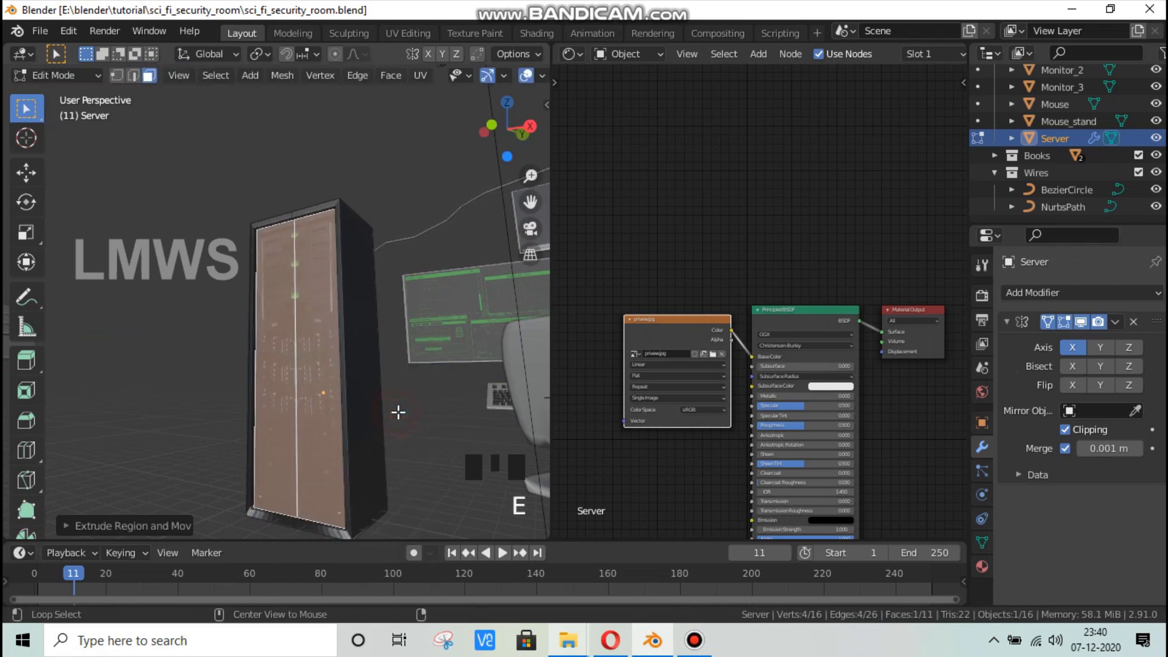
key("Tab")
scroll(395, 331, "down", 4)
key("ctrl+s")
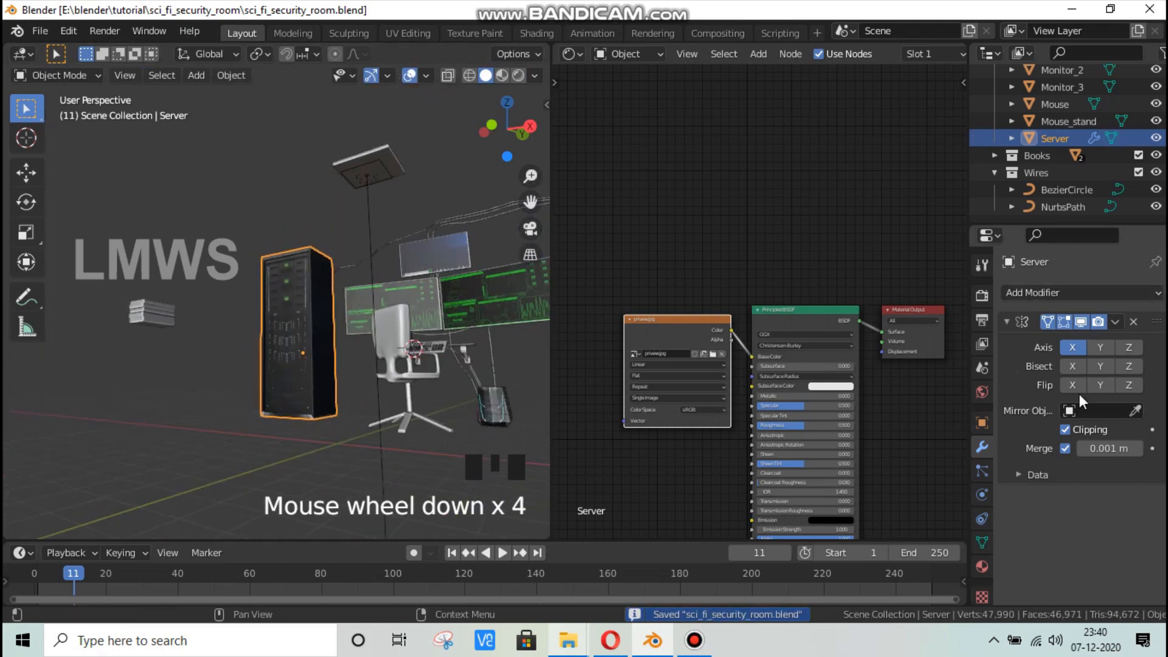
Step: Apply the Mirror modifier on the Server and save the file
left_click(1115, 321)
left_click(1052, 339)
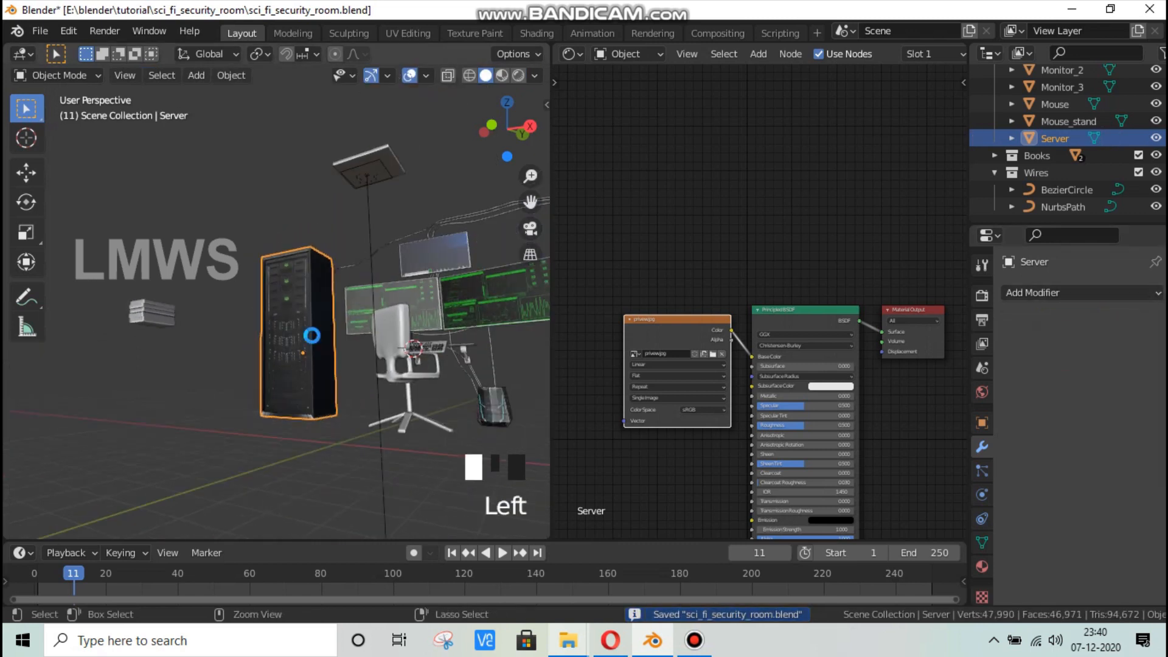
key("ctrl+s")
Step: View the scene through the camera with rendered viewport shading
scroll(312, 335, "up", 2)
key("KP_0")
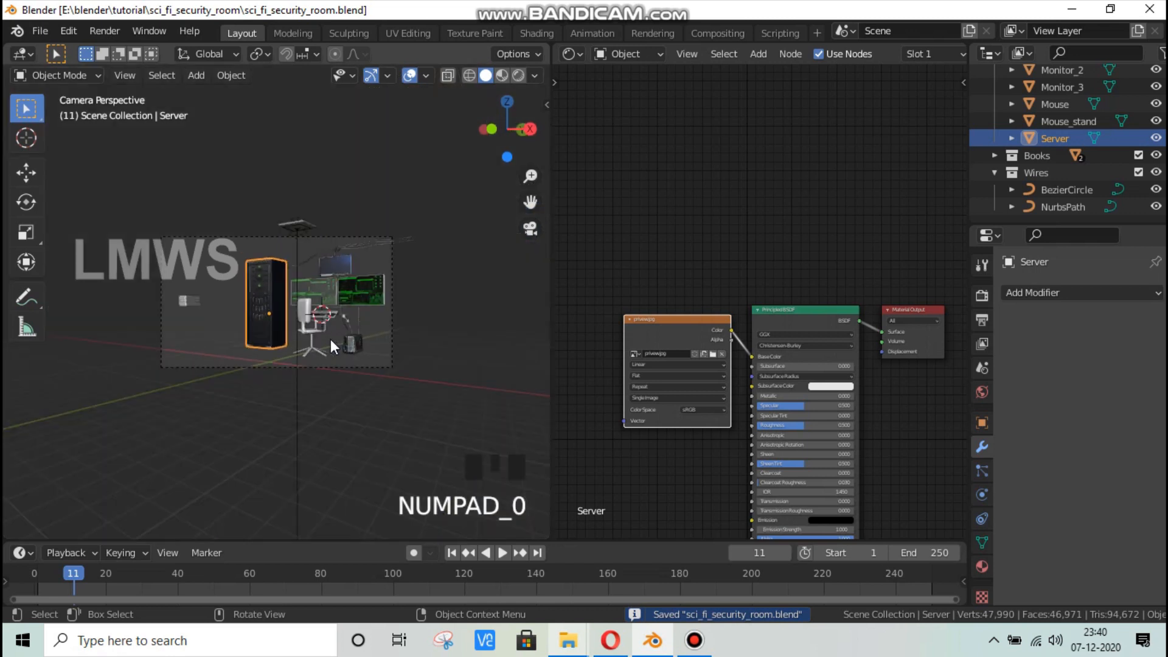
scroll(330, 338, "up", 5)
left_click(253, 276)
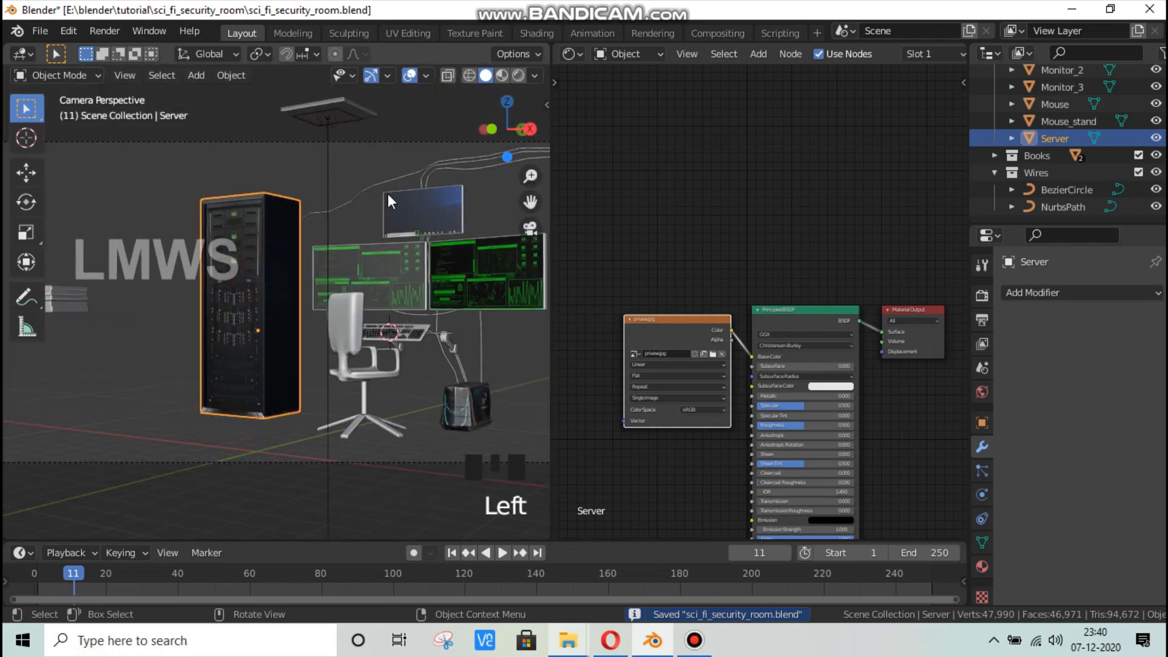
left_click(518, 75)
Step: Unhide the Room object in the viewport
scroll(1089, 121, "up", 3)
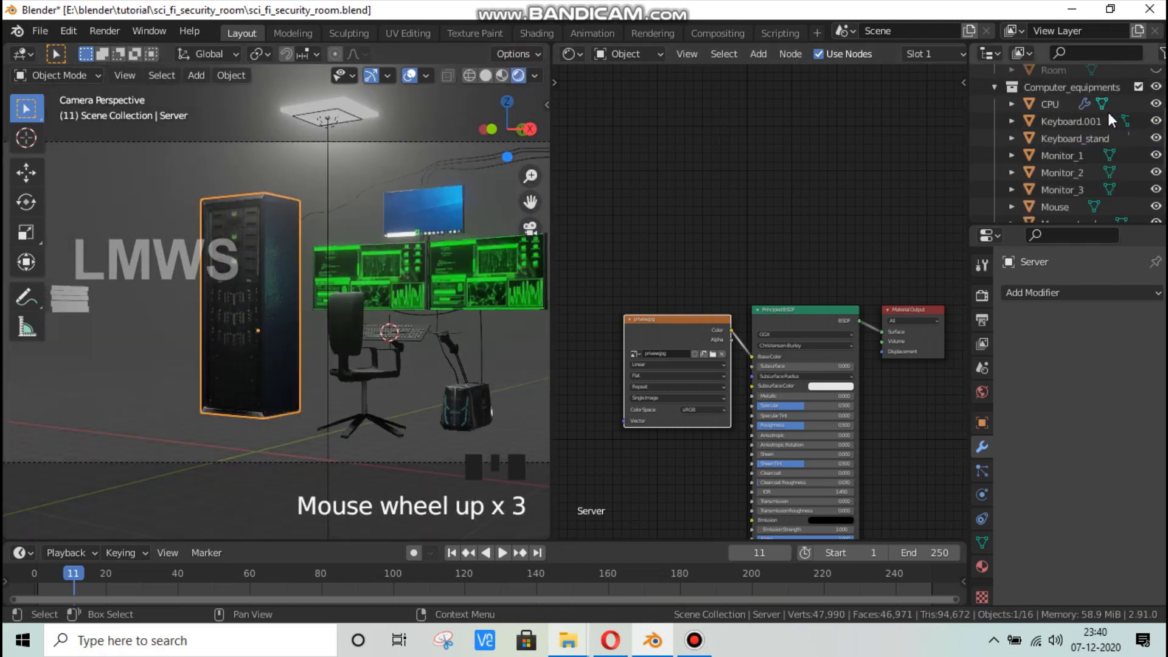
scroll(1107, 112, "up", 2)
left_click(1156, 138)
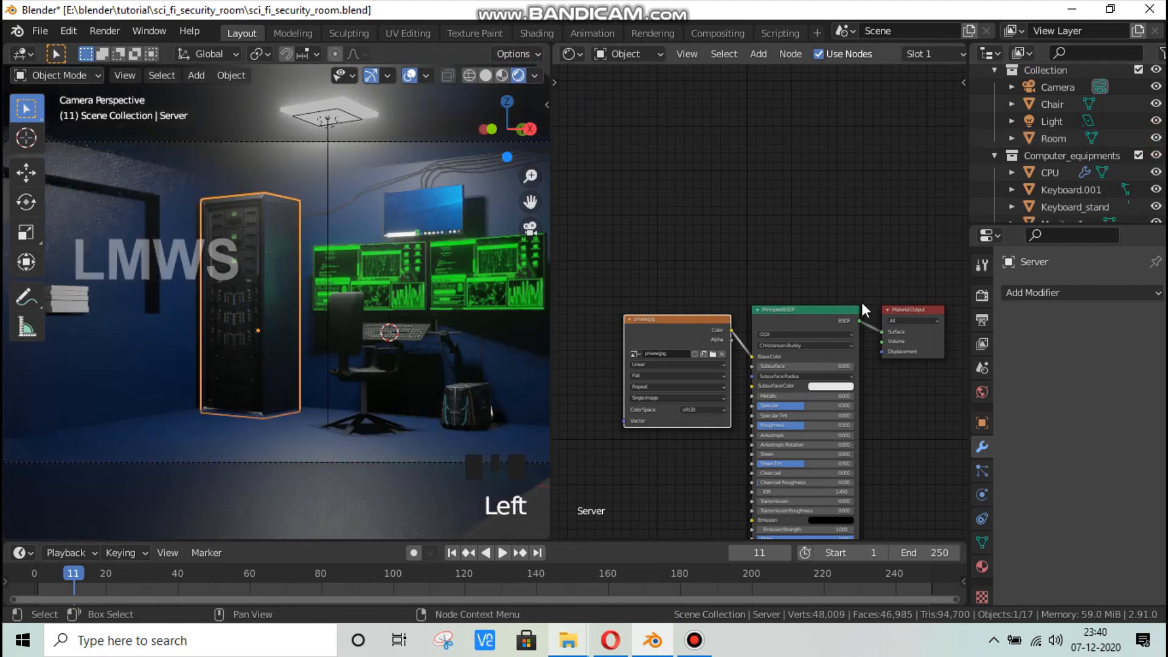
Step: Make space before the Material Output and insert a Mix Shader between it and the Server material's Principled BSDF
scroll(845, 264, "down", 2)
middle_click_drag(915, 304, 840, 304)
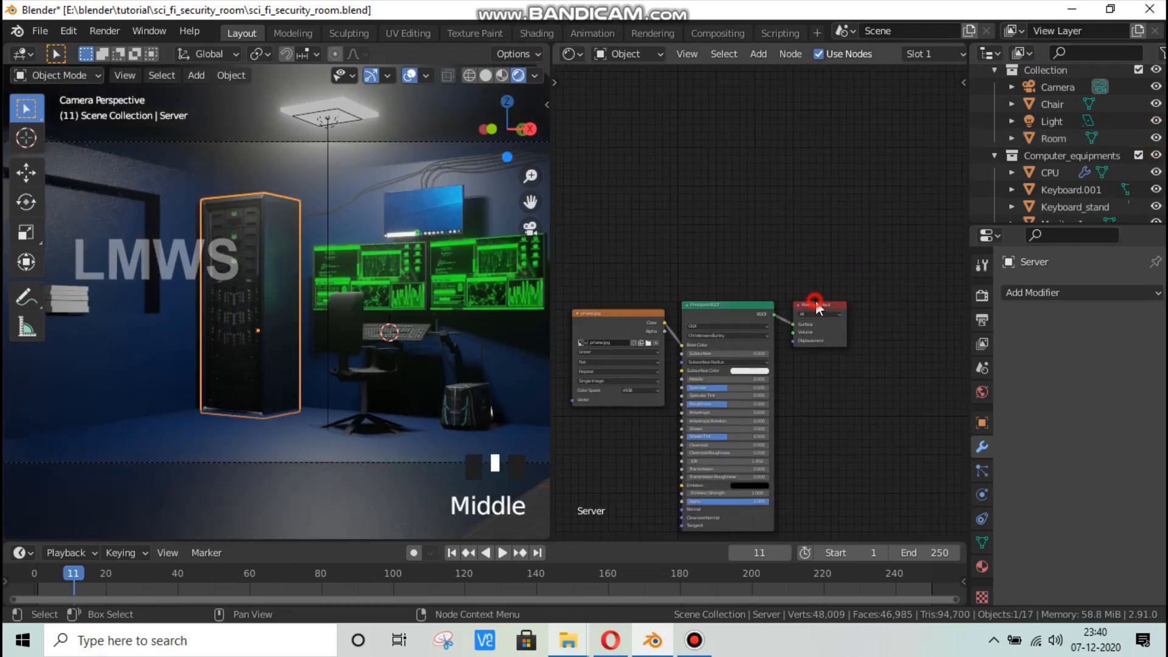
left_click_drag(829, 316, 935, 359)
key("shift+a")
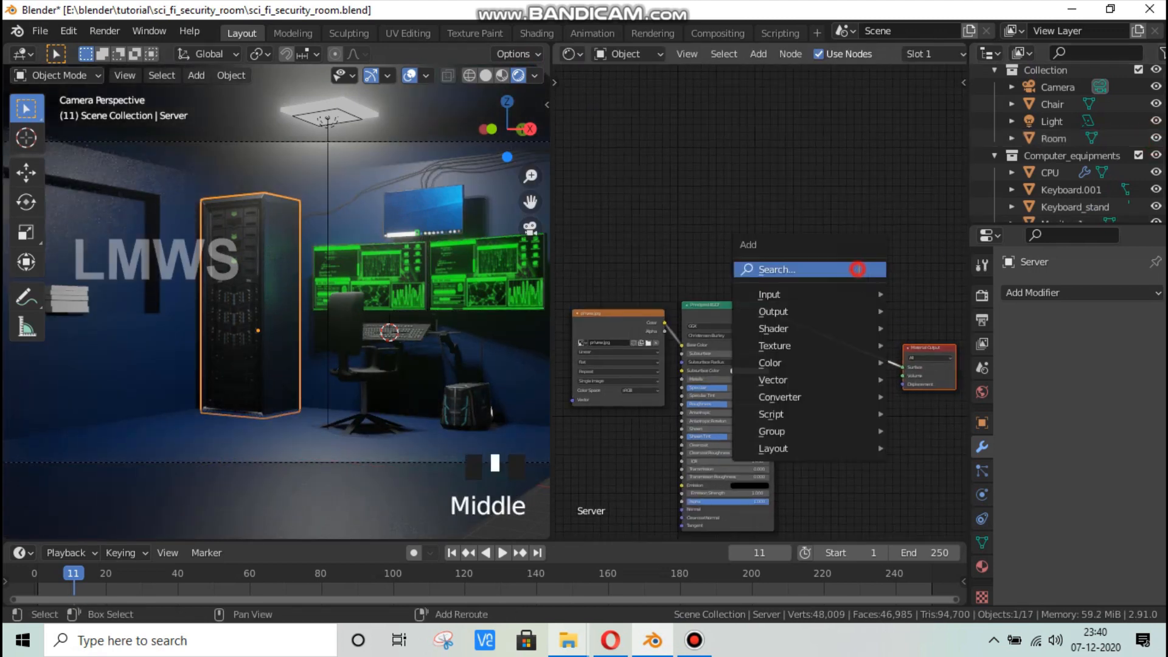
left_click(857, 269)
type("mix")
key("Return")
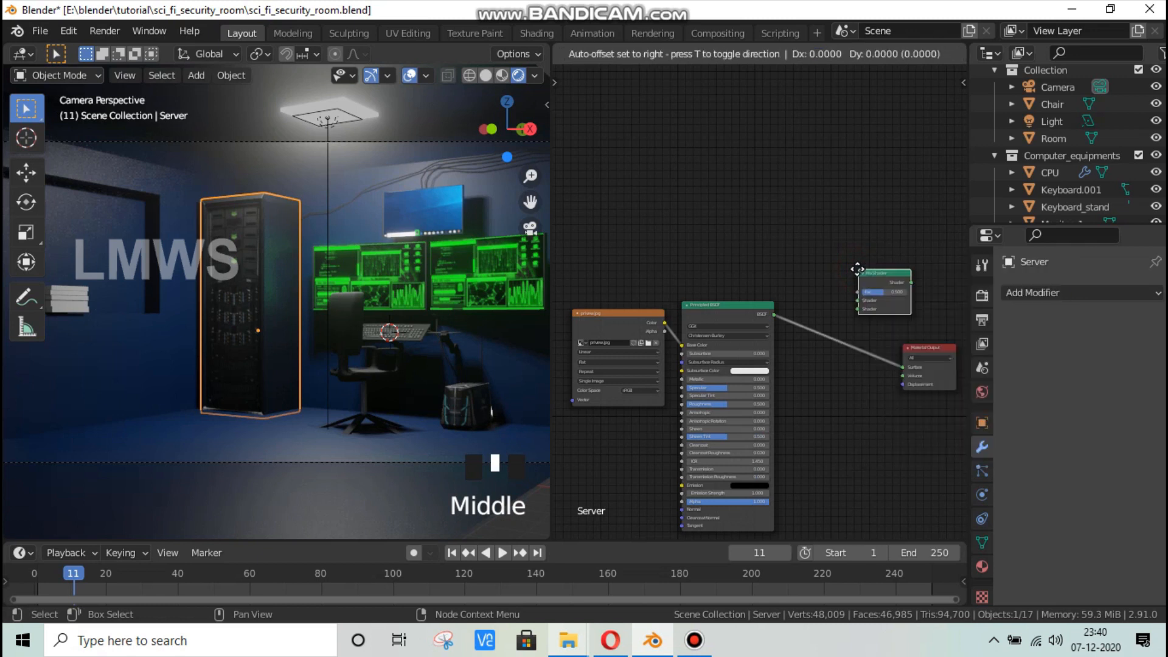
left_click(822, 320)
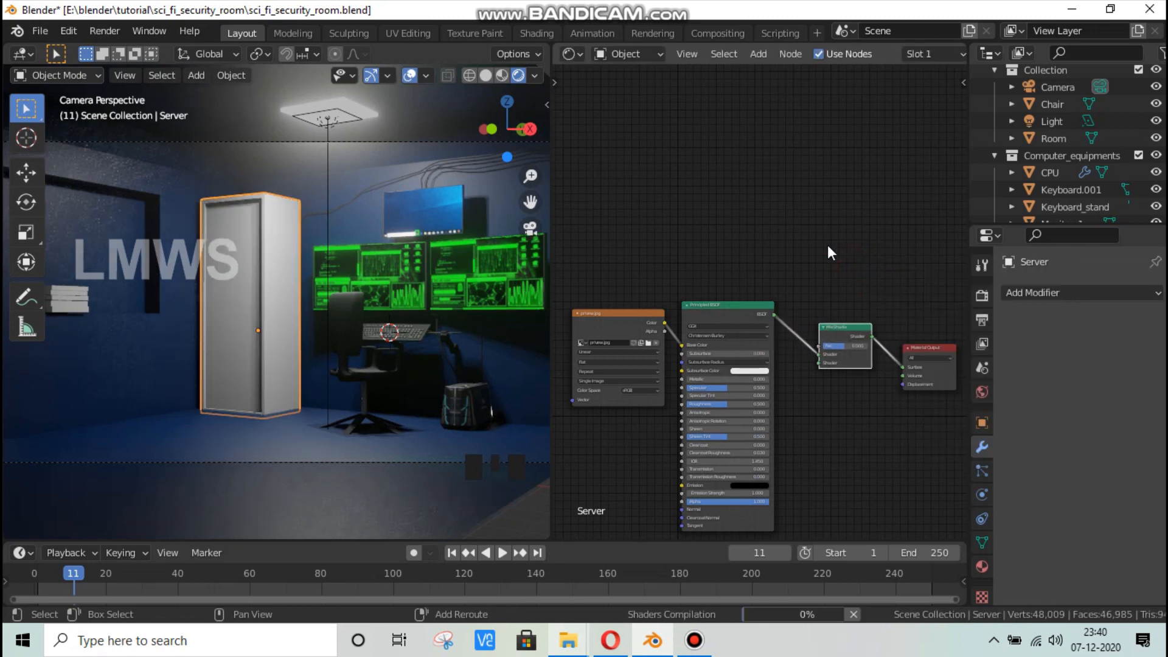
Step: Add an Emission shader, feed it into the Mix Shader's free input, and link the rack image's Color to the Emission Color
key("shift+a")
left_click(827, 245)
type("emis")
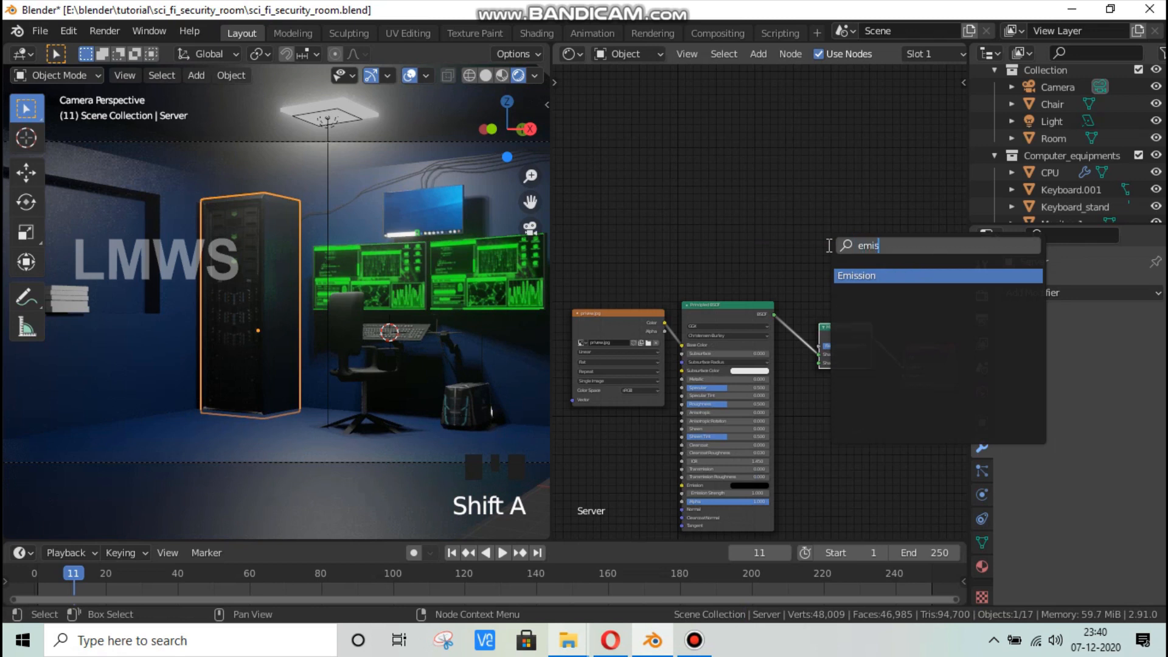
key("Return")
left_click(783, 394)
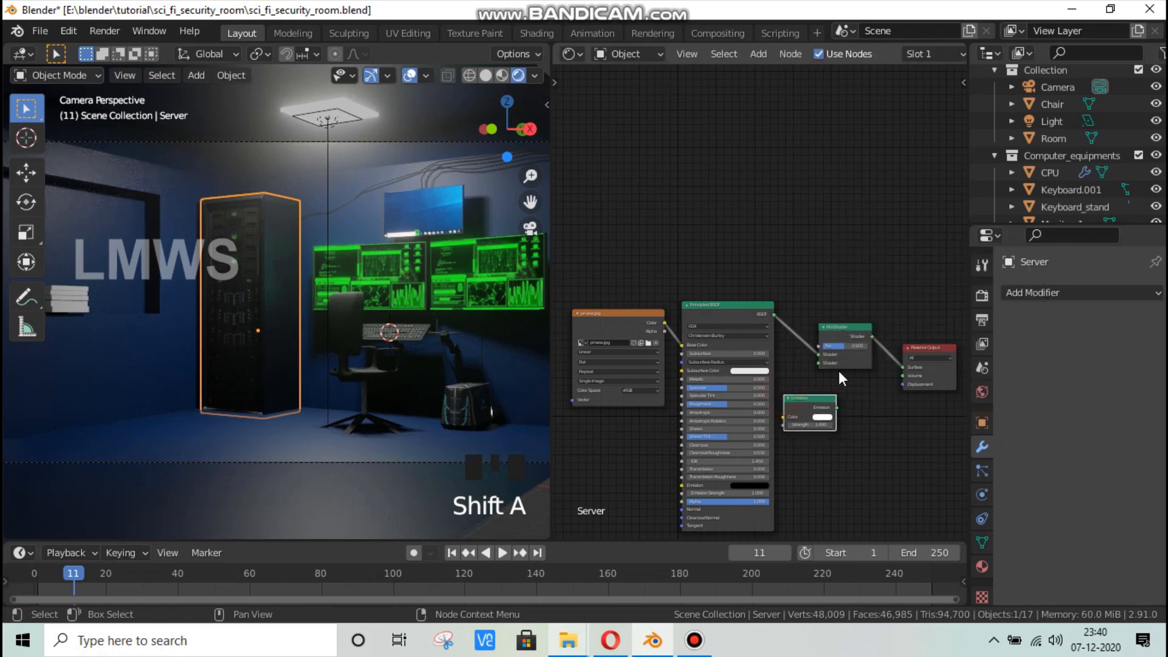
left_click_drag(835, 408, 826, 367)
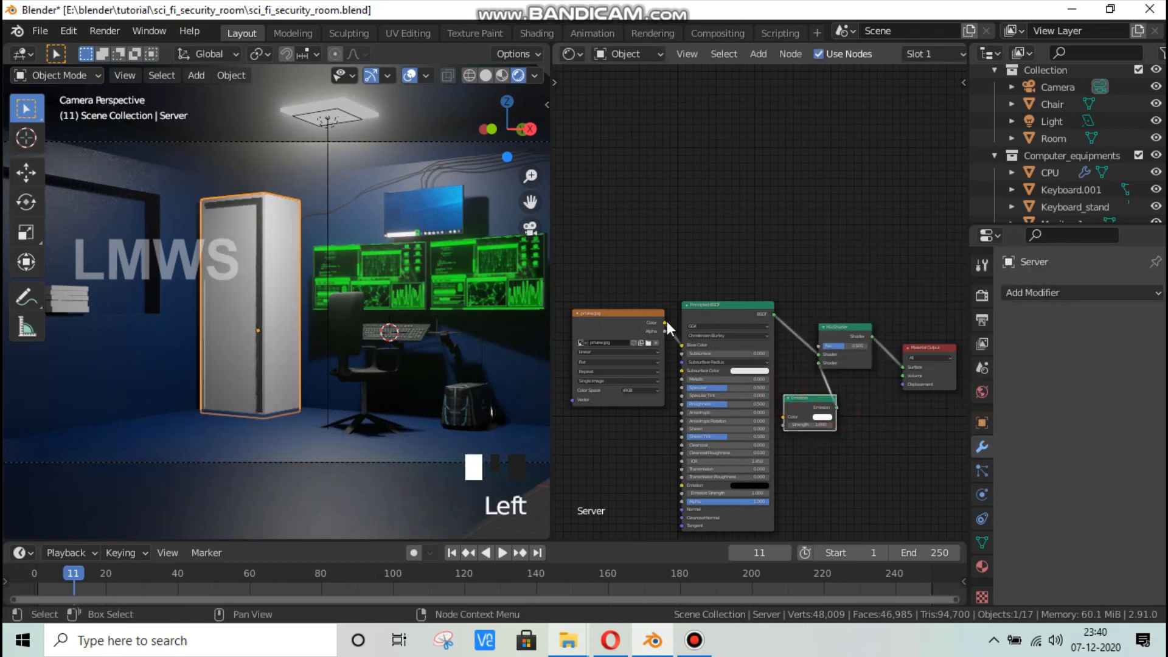
mouse_move(664, 323)
left_mouse_down()
mouse_move(740, 393)
mouse_move(790, 419)
mouse_move(665, 321)
left_mouse_up()
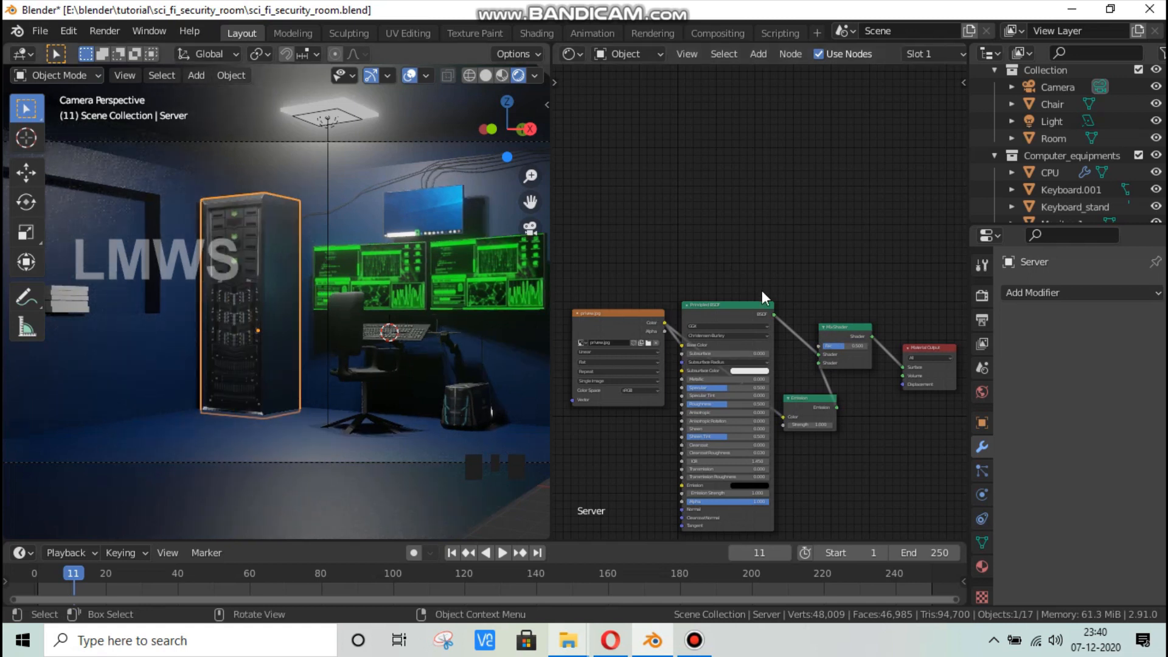
Step: Add a Hue/Saturation node fed by the rack image's Color and set its Saturation to 0
key("shift+a")
left_click(688, 238)
type("hue")
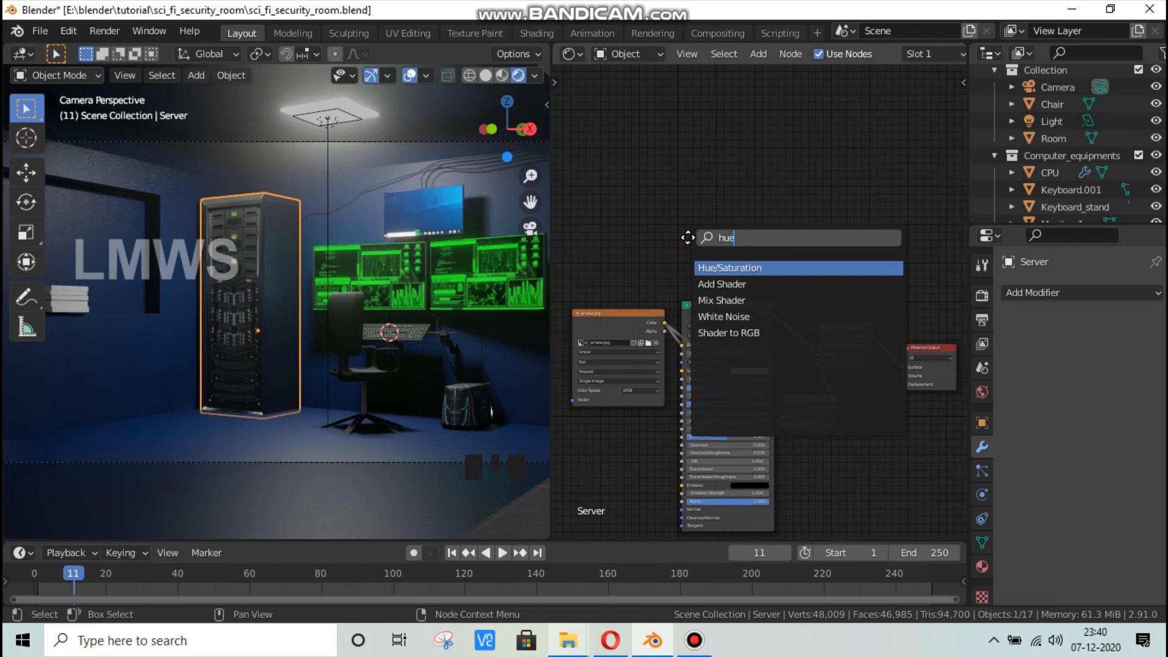
key("Return")
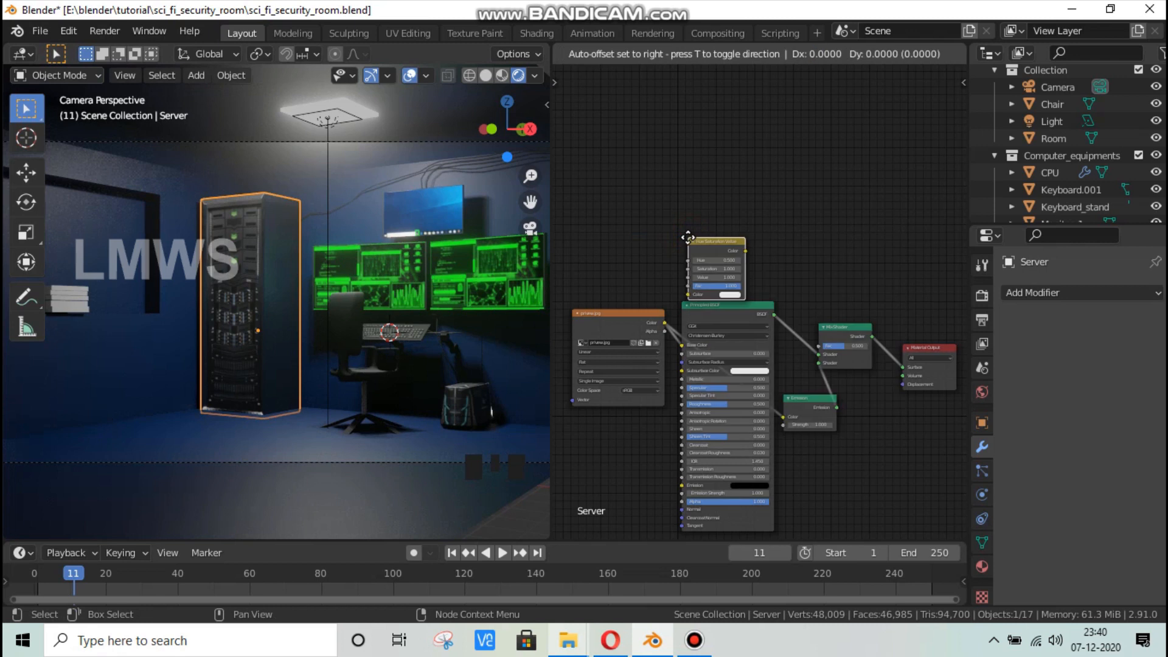
left_click(699, 231)
left_click(601, 316)
left_click_drag(600, 317, 699, 284)
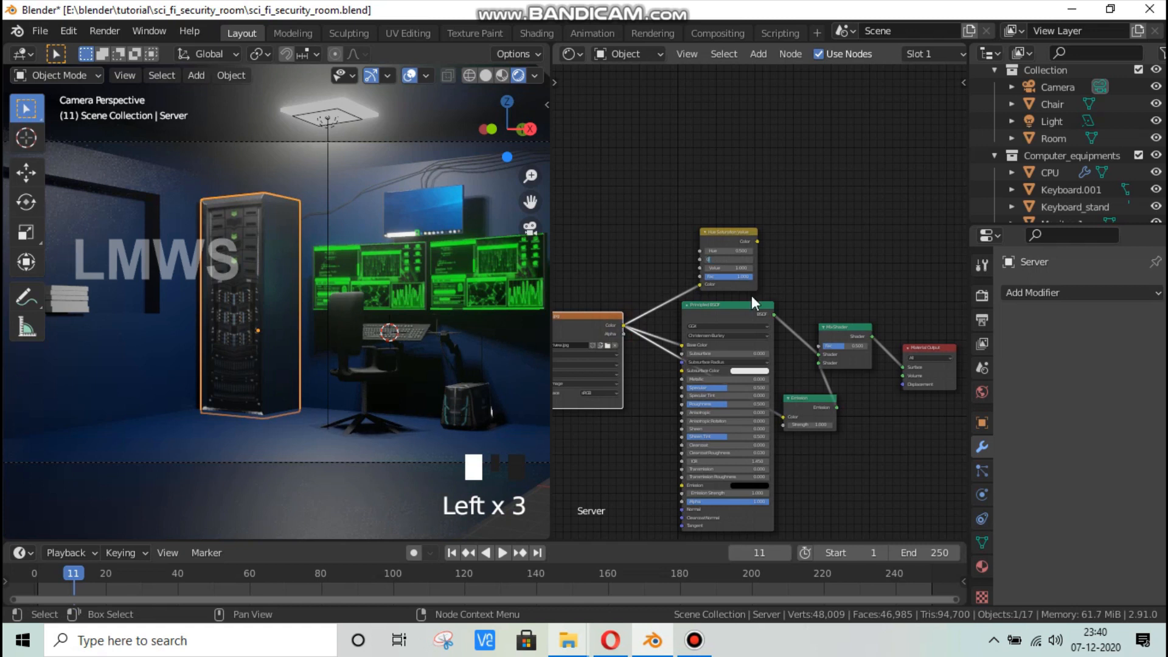
Step: Add a ColorRamp node and link the Hue/Saturation node's Color output to its Fac input
key("shift+a")
type("colo")
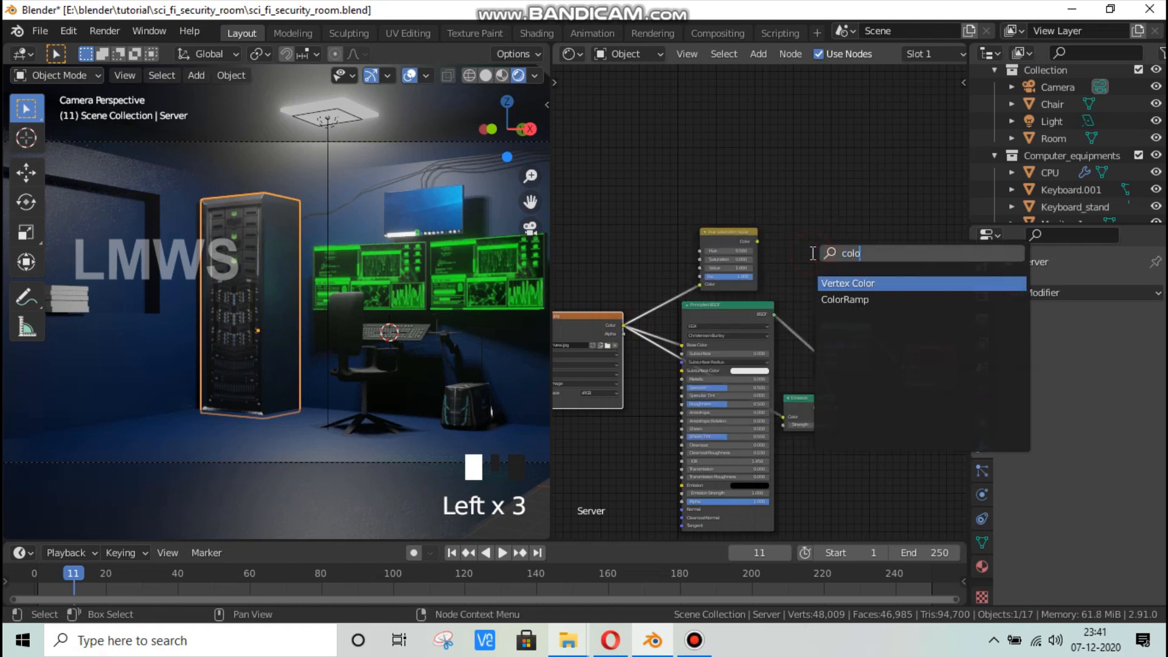
key("Down")
key("Return")
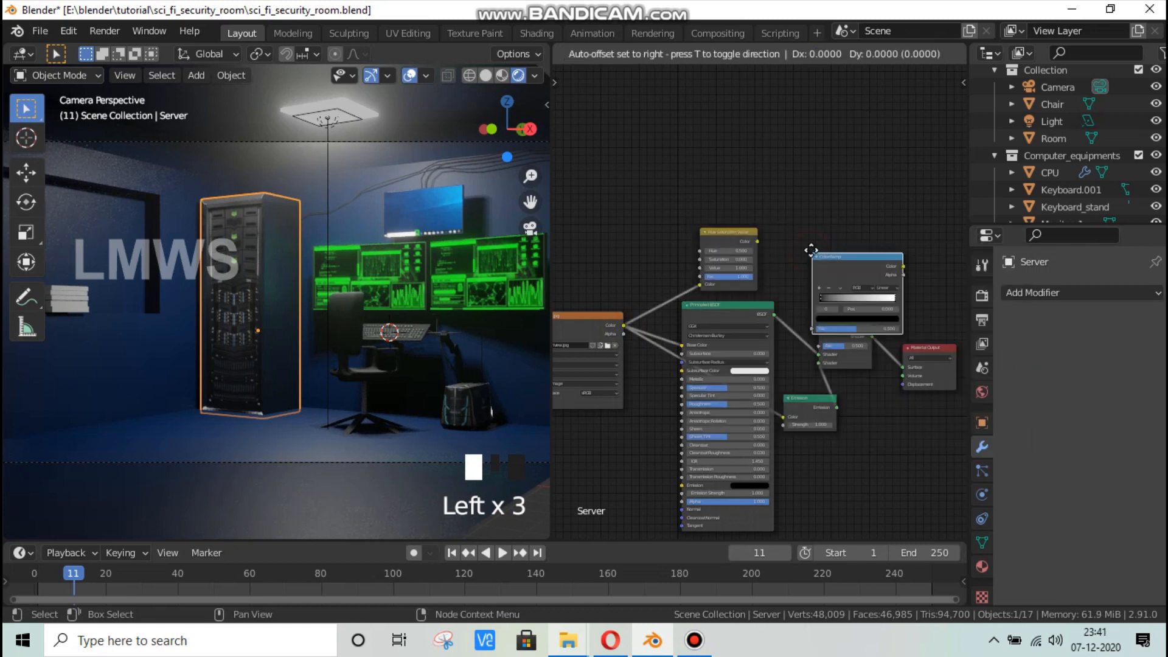
left_click(774, 207)
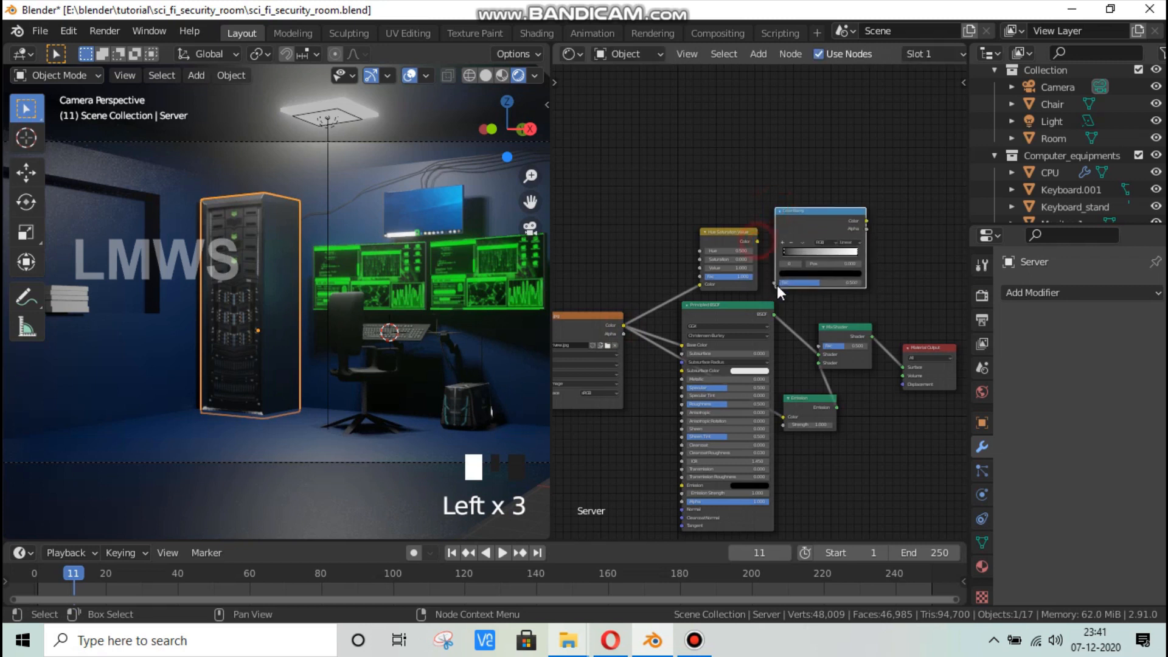
left_click_drag(776, 285, 774, 284)
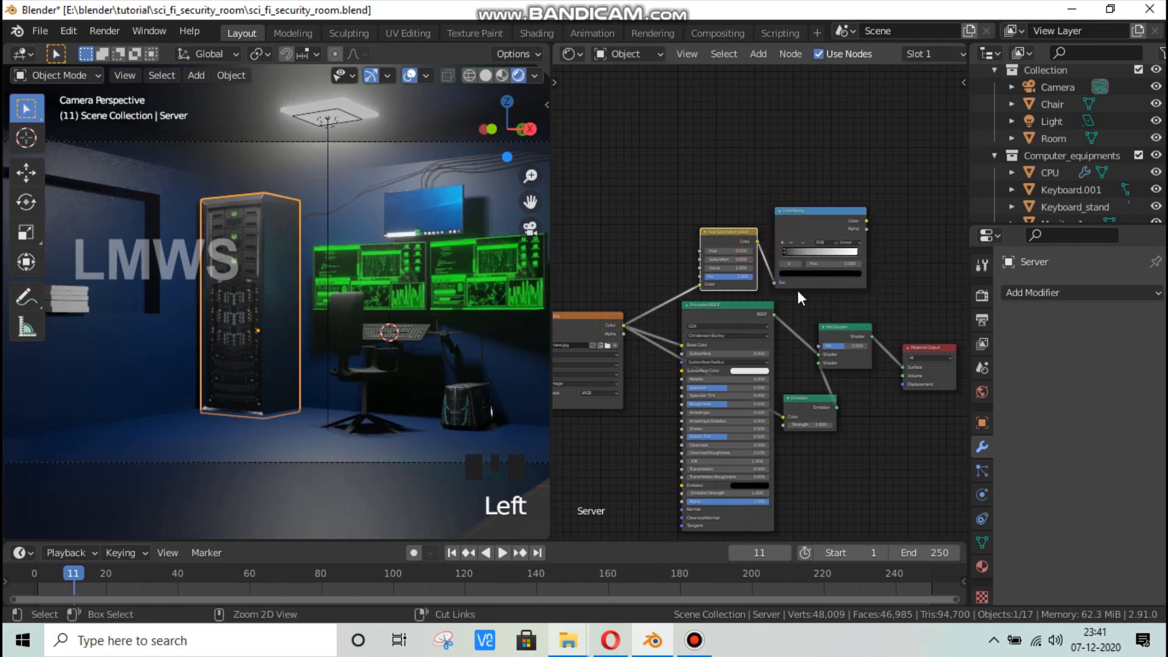
Step: Save the file and preview the ColorRamp's output on the server cabinet
key("ctrl+s")
left_click(818, 213, "ctrl+shift")
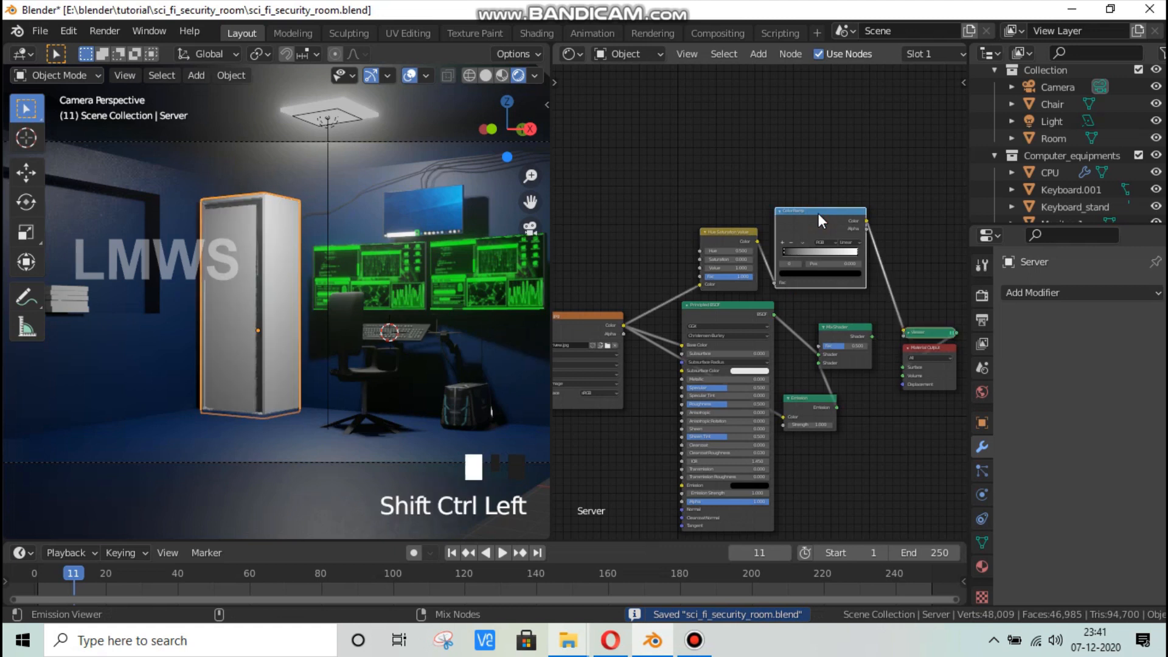
scroll(327, 222, "up", 2)
scroll(279, 272, "up", 1)
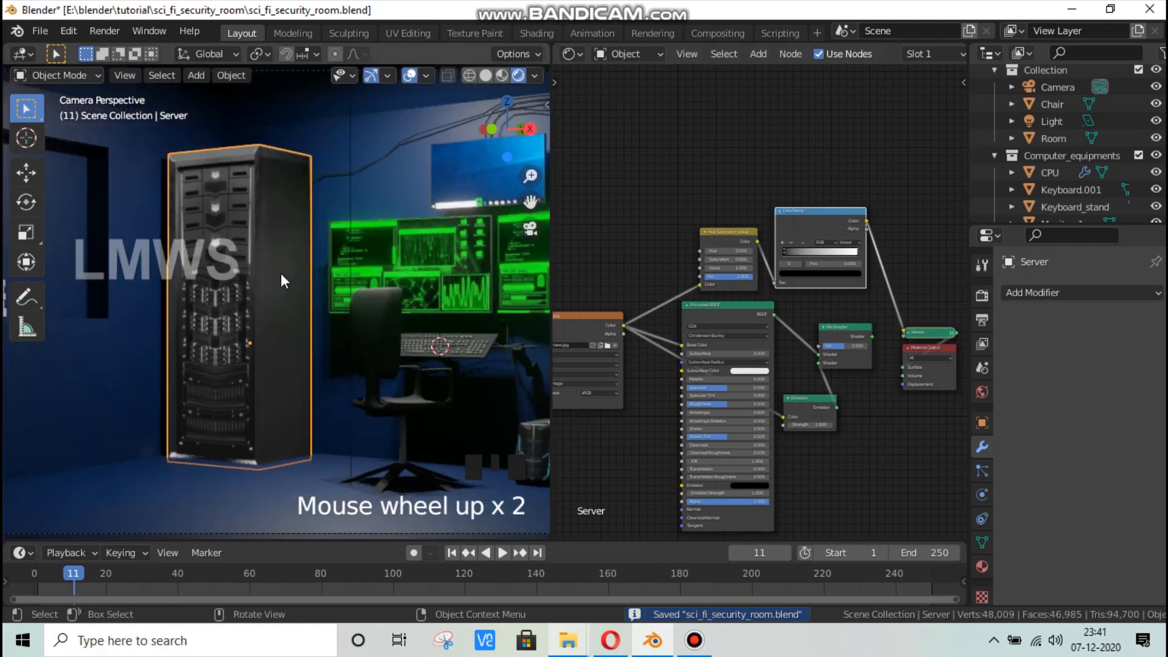
Step: Tighten the server material's ColorRamp by moving the black stop to 0.191 and the white stop close beside it
scroll(403, 265, "up", 1)
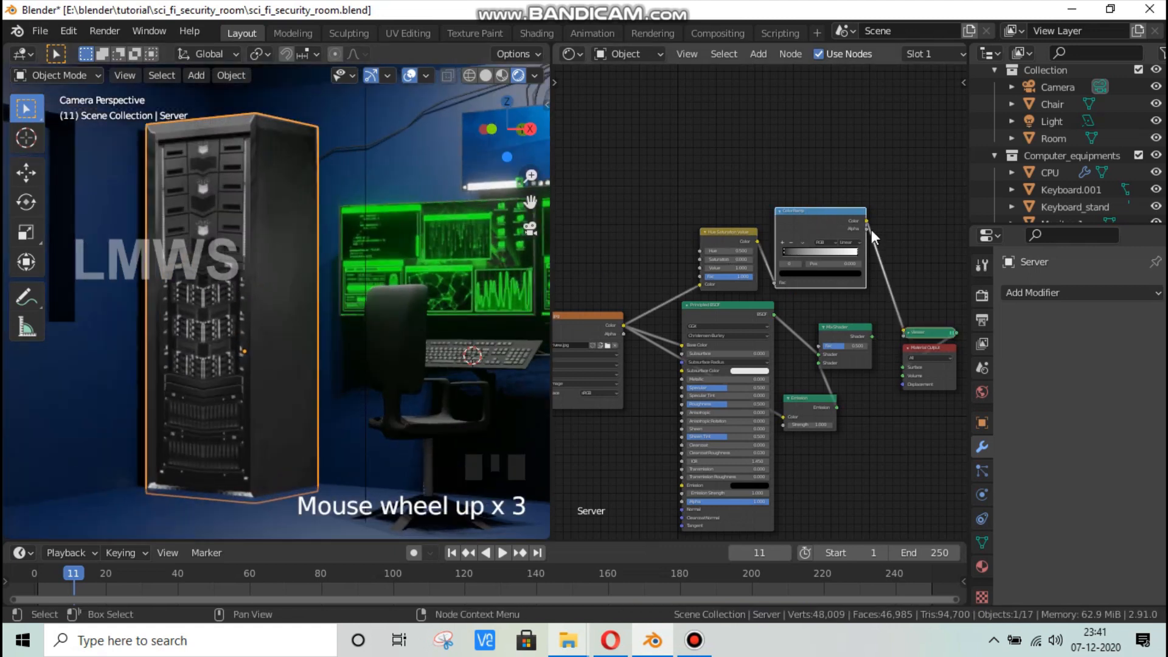
scroll(871, 228, "up", 5)
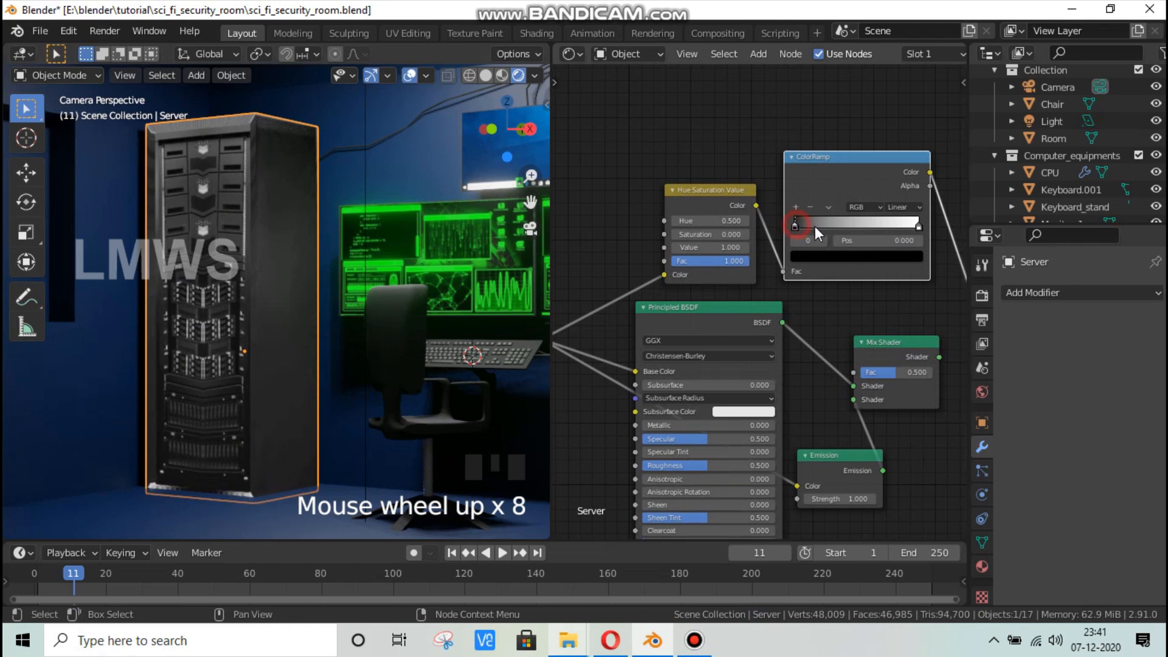
left_click_drag(815, 225, 827, 225)
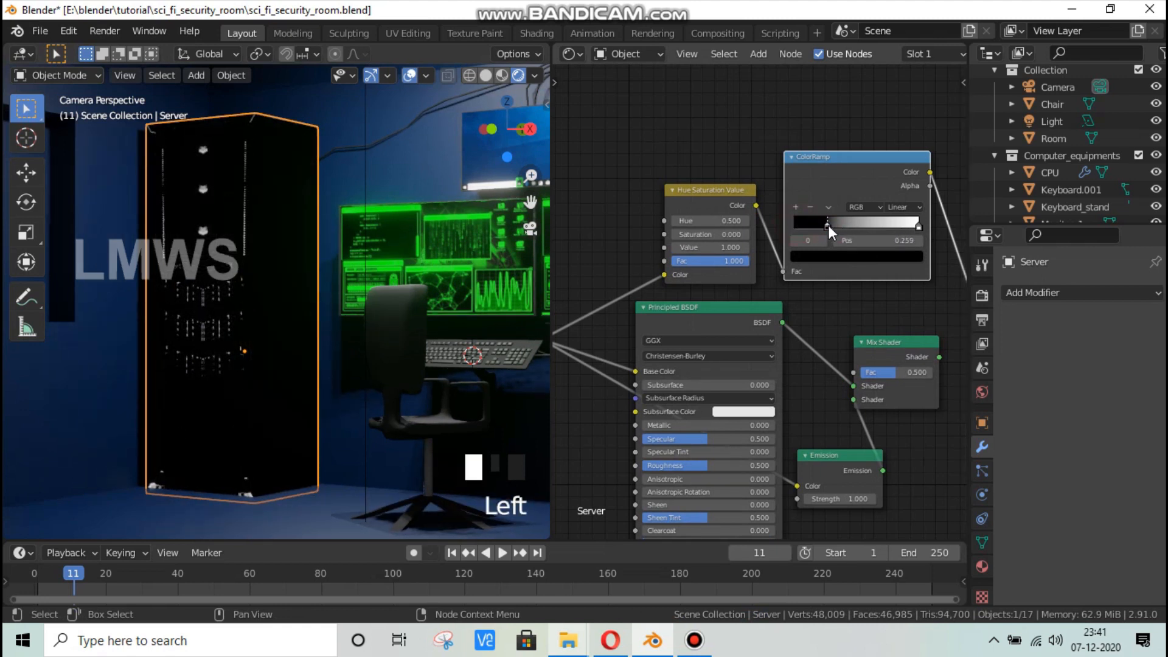
left_click_drag(917, 225, 817, 224)
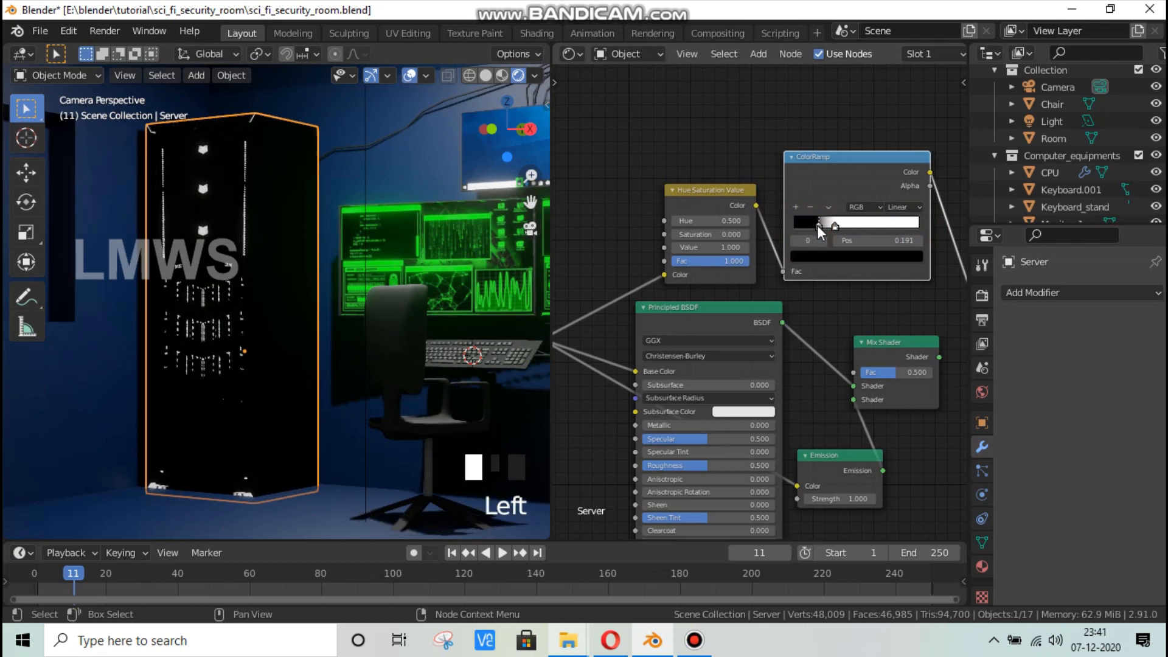
scroll(791, 289, "down", 6)
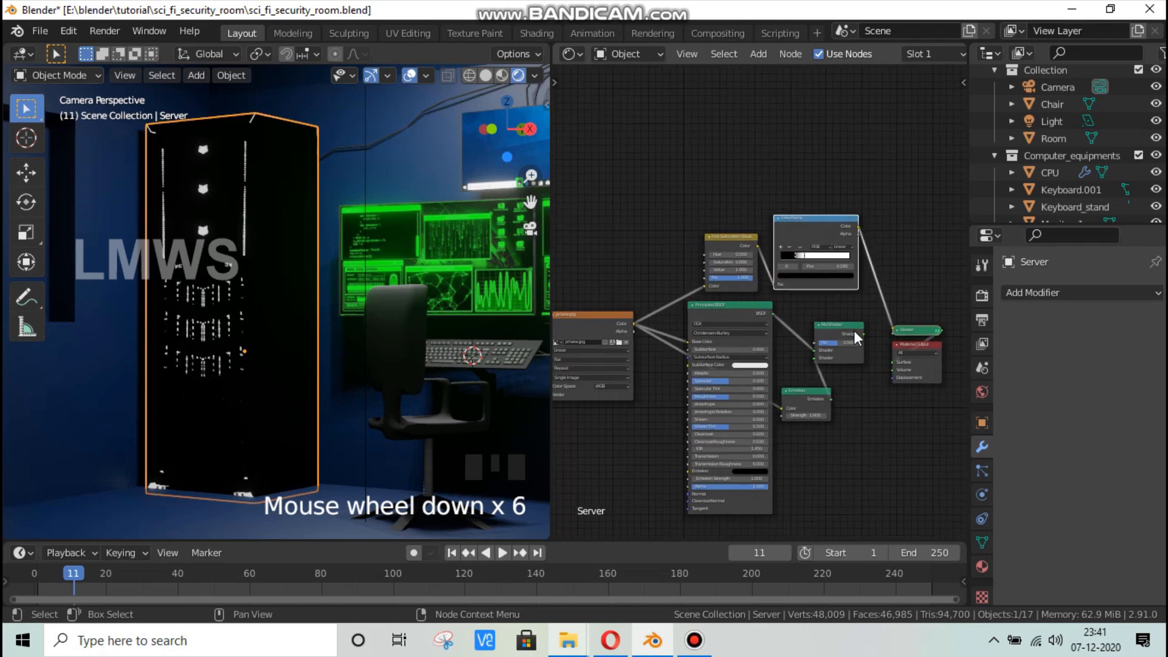
Step: Reconnect the Mix Shader to the Material Output, link the ColorRamp's Color to the Mix Shader's Fac, and save the file
left_click(842, 327, "ctrl+shift")
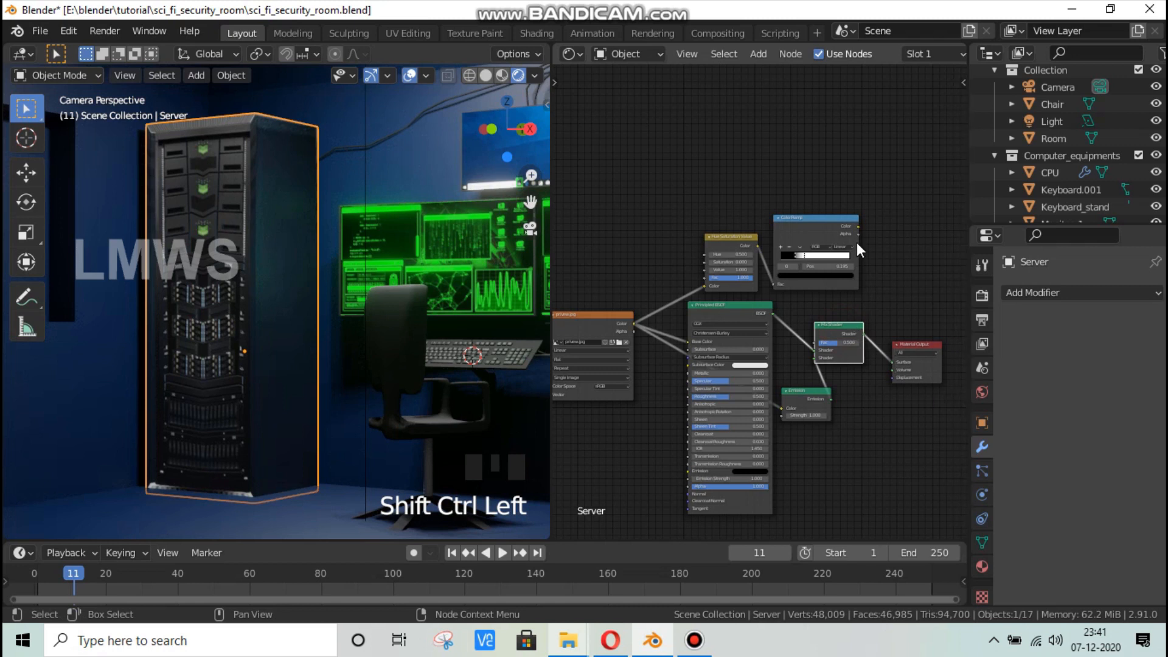
left_click_drag(859, 227, 862, 322)
key("ctrl+s")
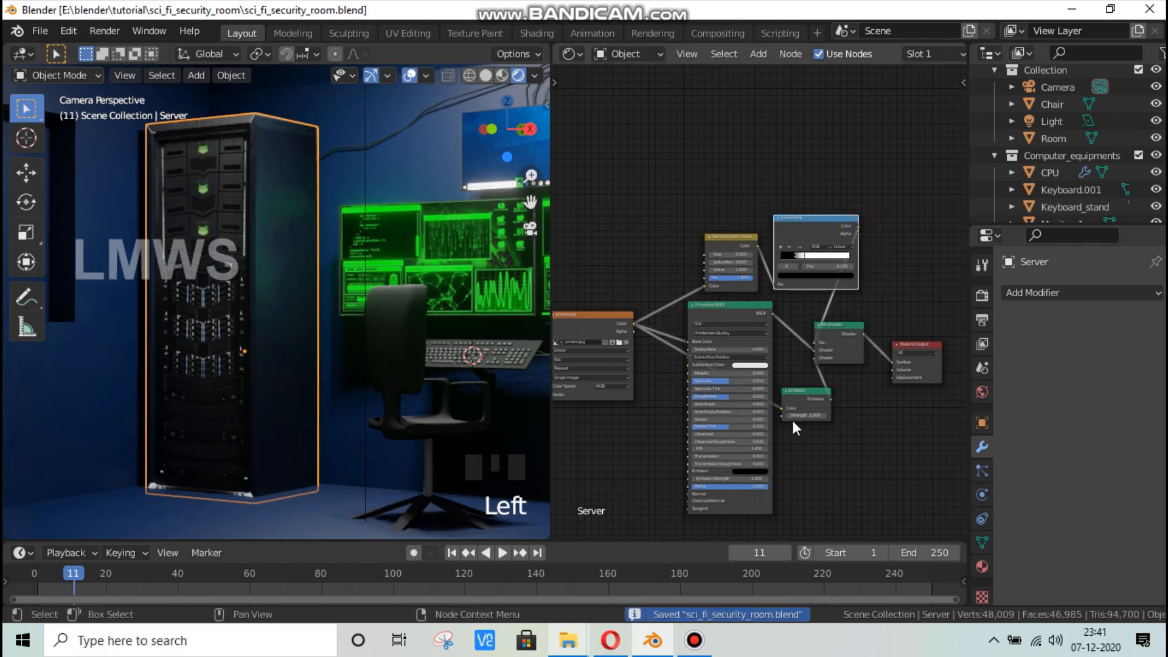
Step: Increase the Emission node's Strength for the server lights and check the glow in the room
left_click(798, 416)
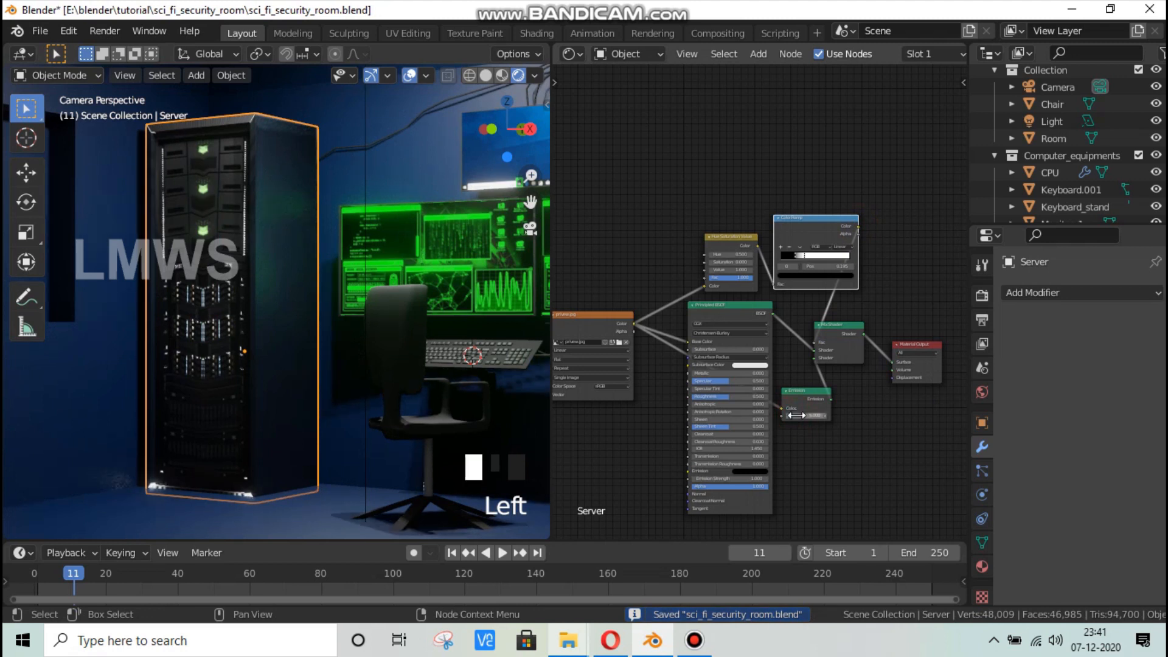
key("Return")
scroll(337, 298, "down", 2)
scroll(271, 272, "down", 2)
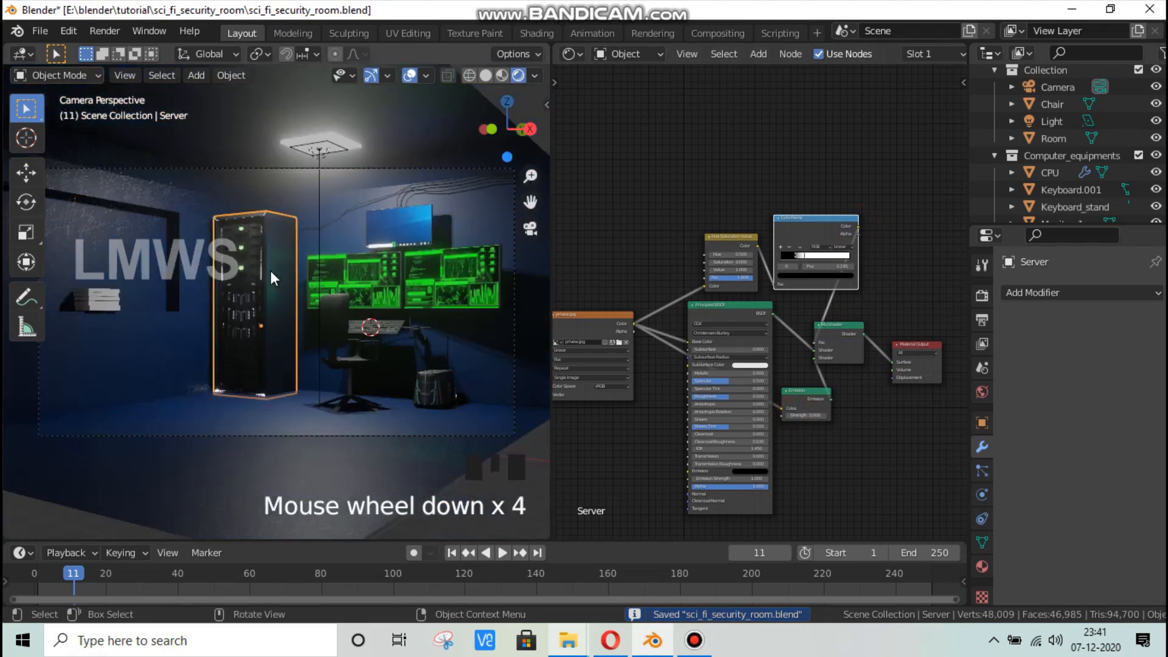
scroll(298, 283, "up", 1)
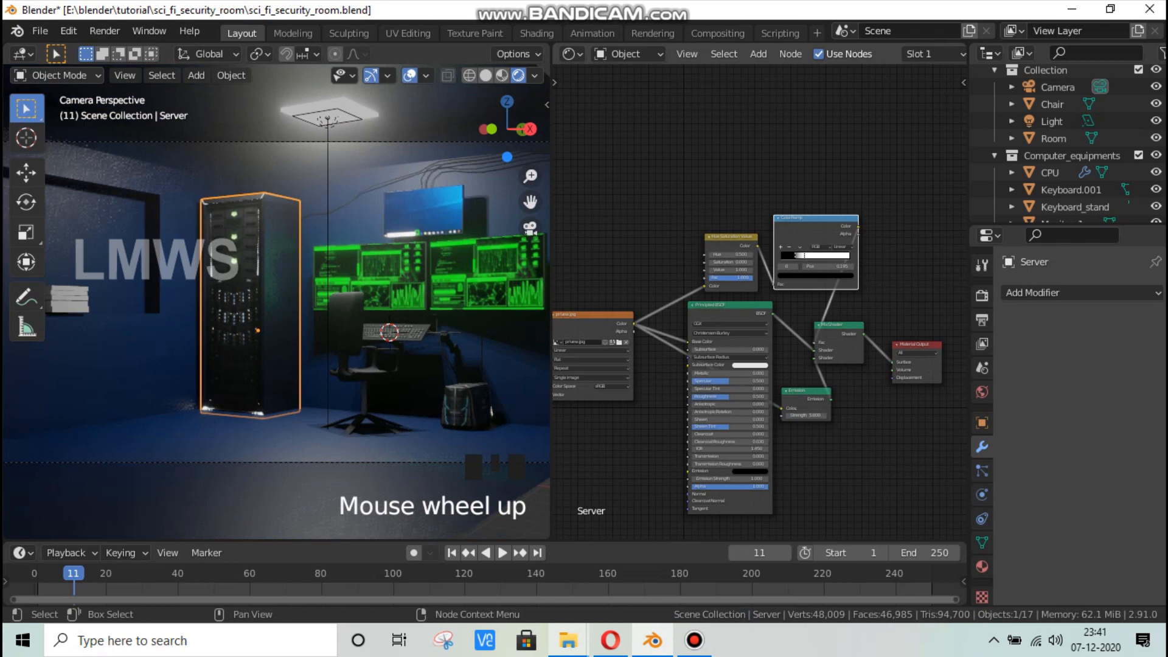
Step: Try hiding the Light object to judge the emissive glow in the dark, and undo the hiding
left_click(1154, 122)
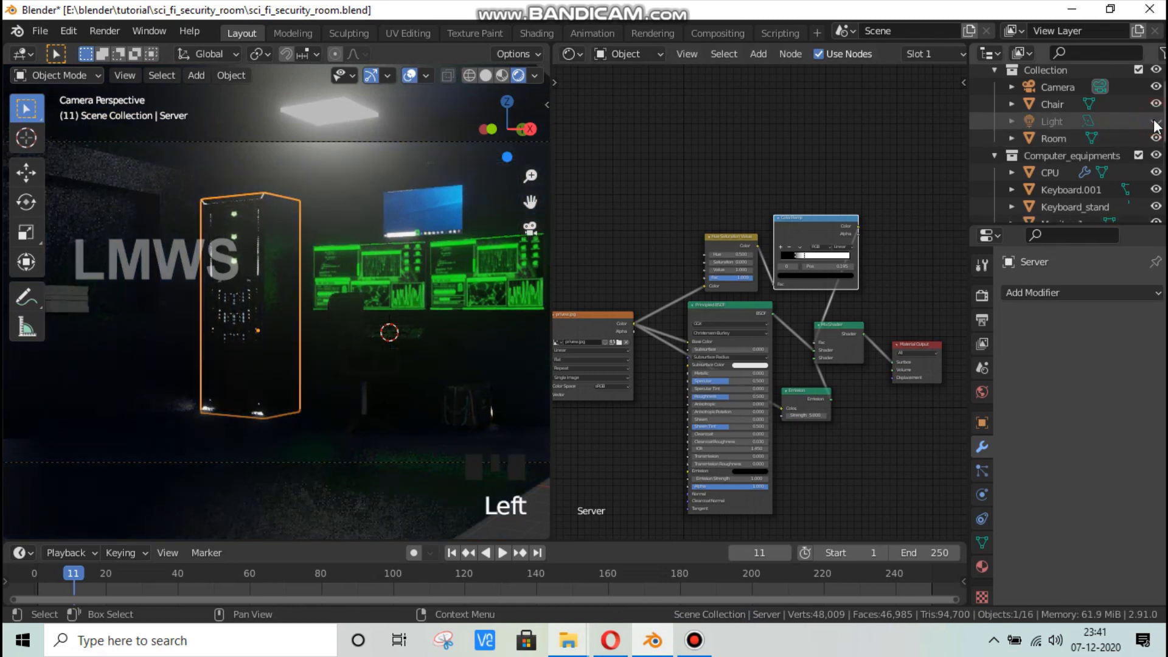
left_click(259, 270)
key("ctrl+z")
scroll(337, 264, "down", 2)
Step: Save the file and select the Books object on the wall shelf beside the server cabinet
key("ctrl+s")
middle_click_drag(391, 314, 357, 335)
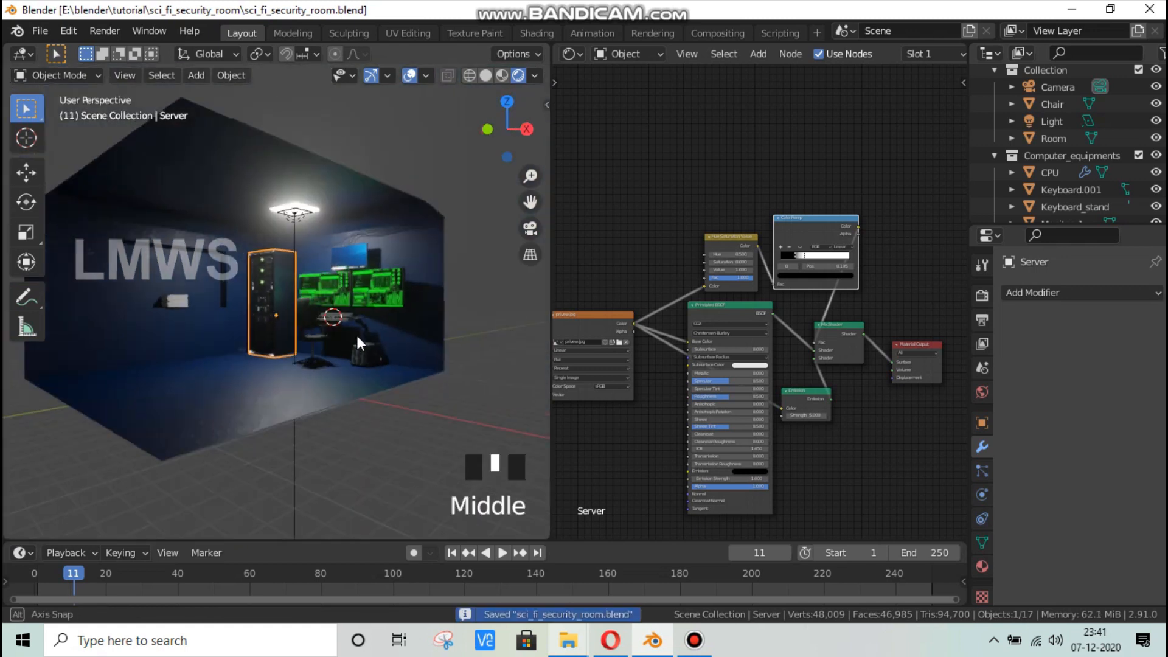
scroll(326, 359, "up", 5)
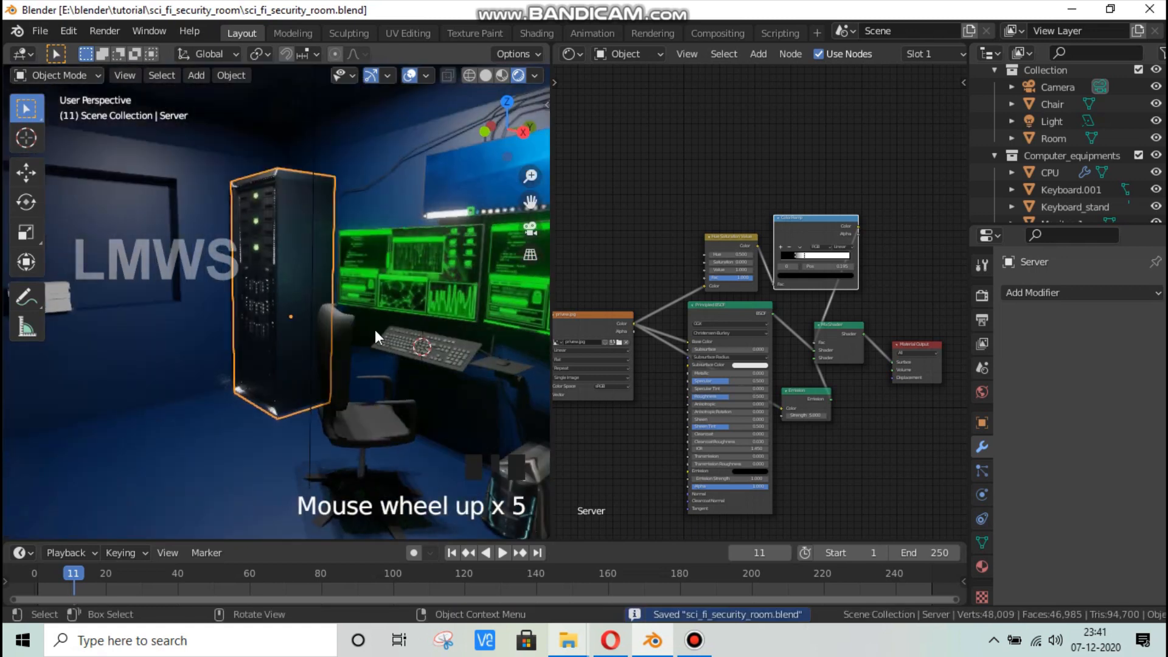
middle_click_drag(212, 372, 265, 345, "shift")
scroll(265, 346, "up", 2)
left_click(264, 341)
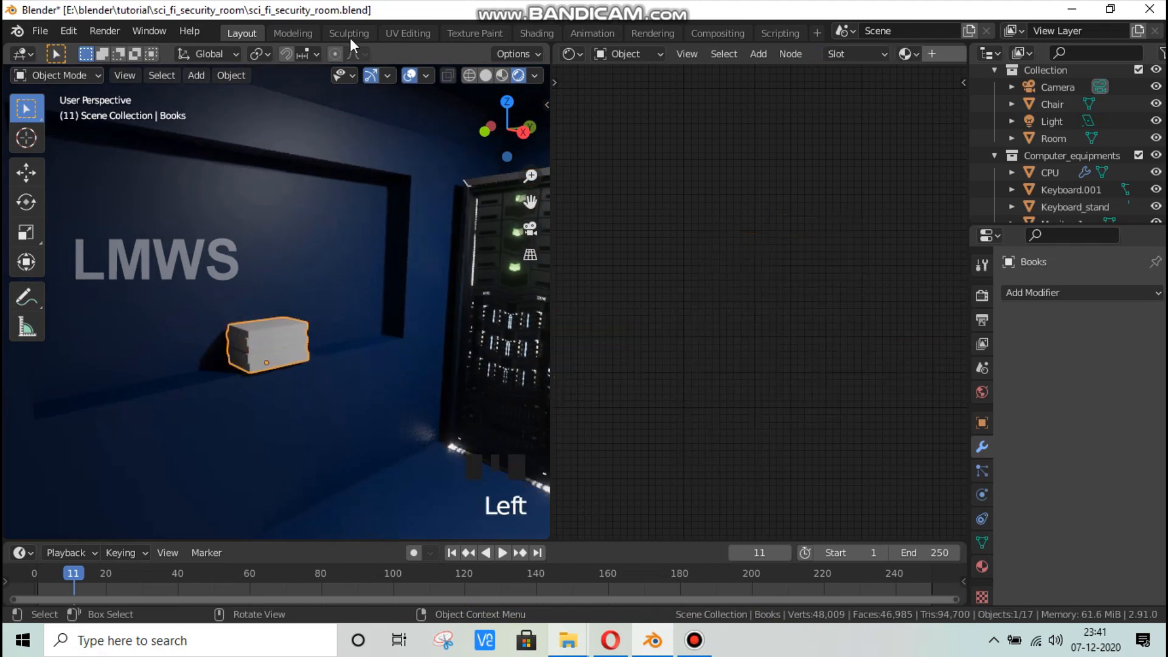
Step: Switch to the Opera browser, search Google Images for "book texture", and look through the images
left_click(610, 640)
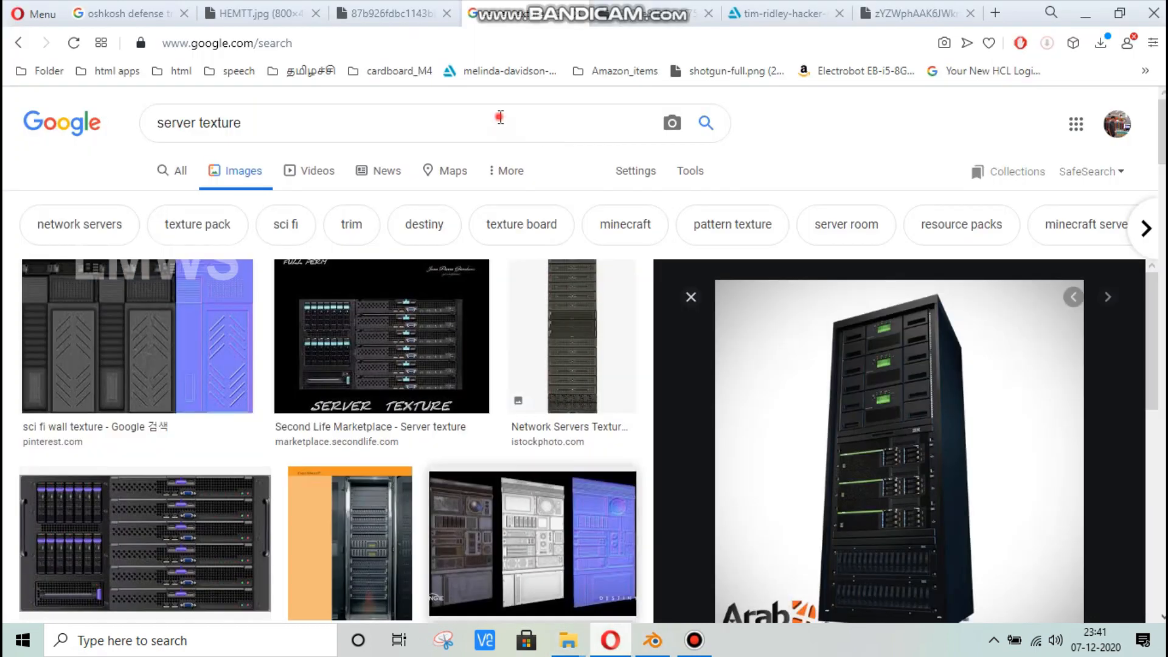
left_click(500, 117)
key("ctrl+shift+Left")
key("ctrl+shift+Left")
type("book")
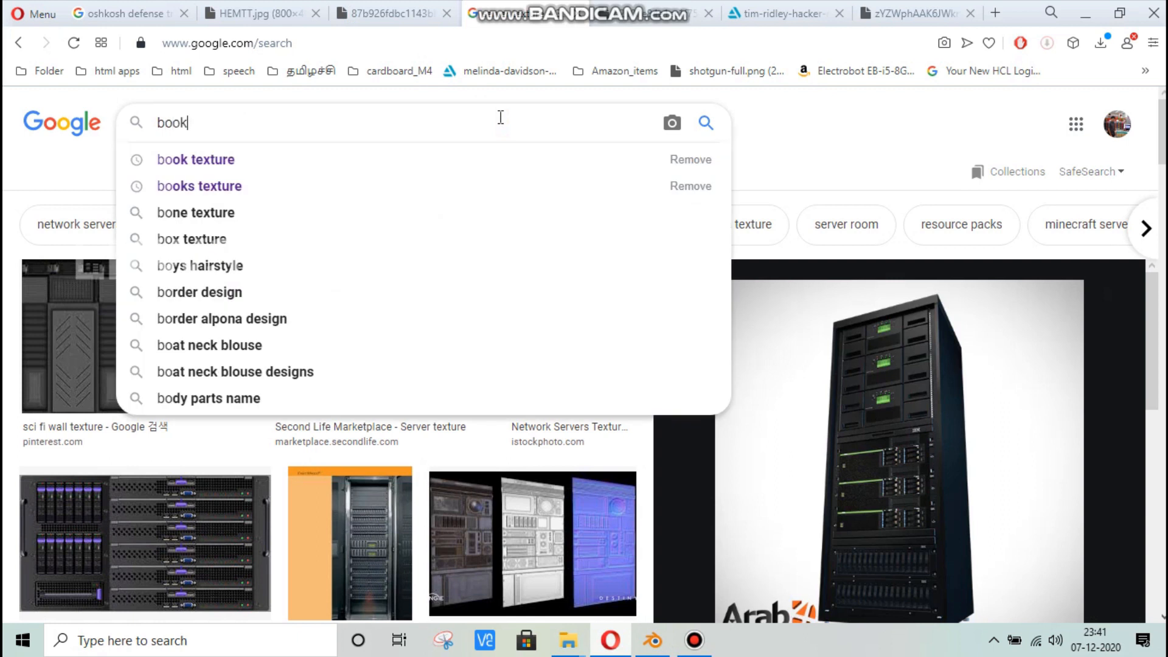
type(" texture")
key("Return")
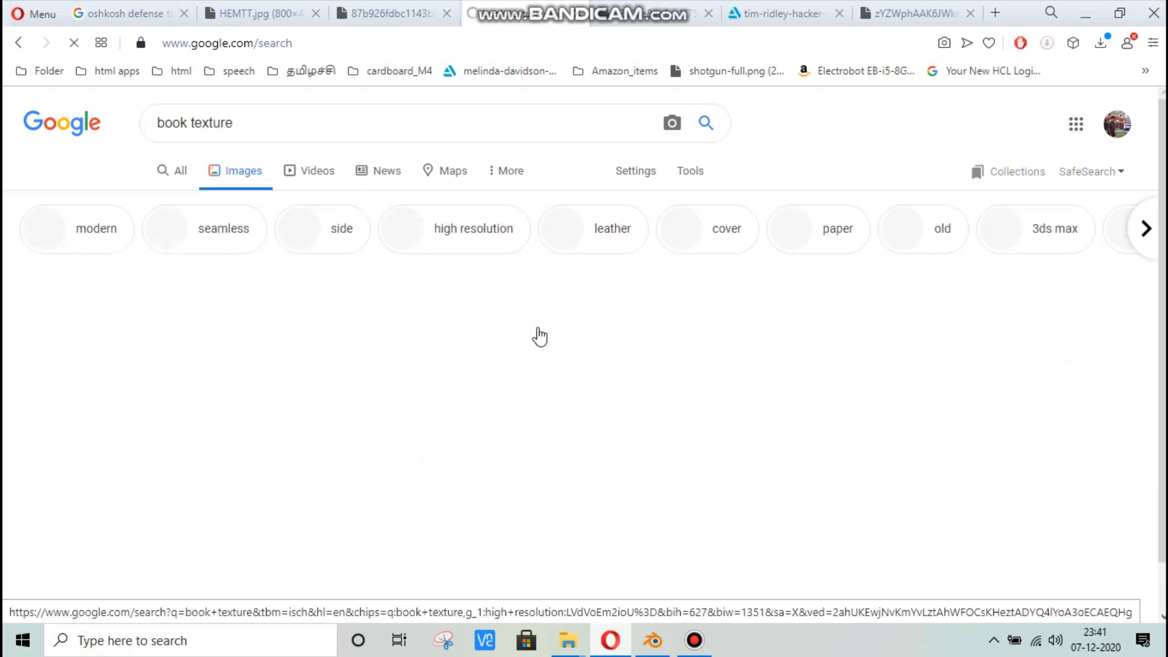
scroll(471, 403, "down", 8)
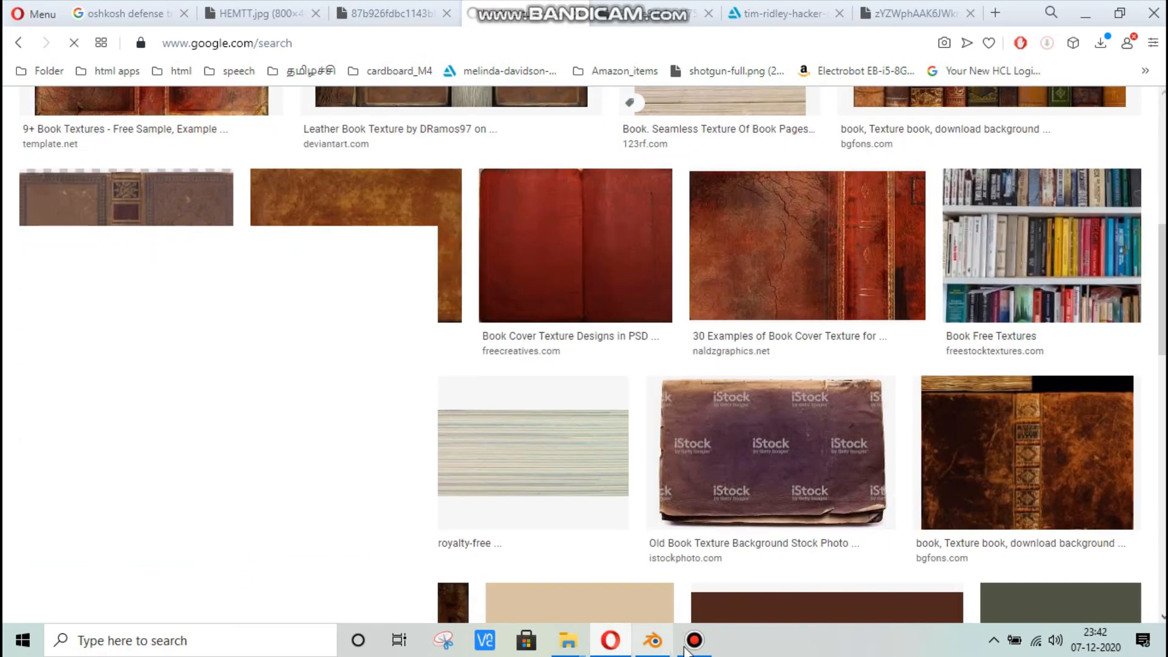
left_click(693, 640)
left_click(821, 100)
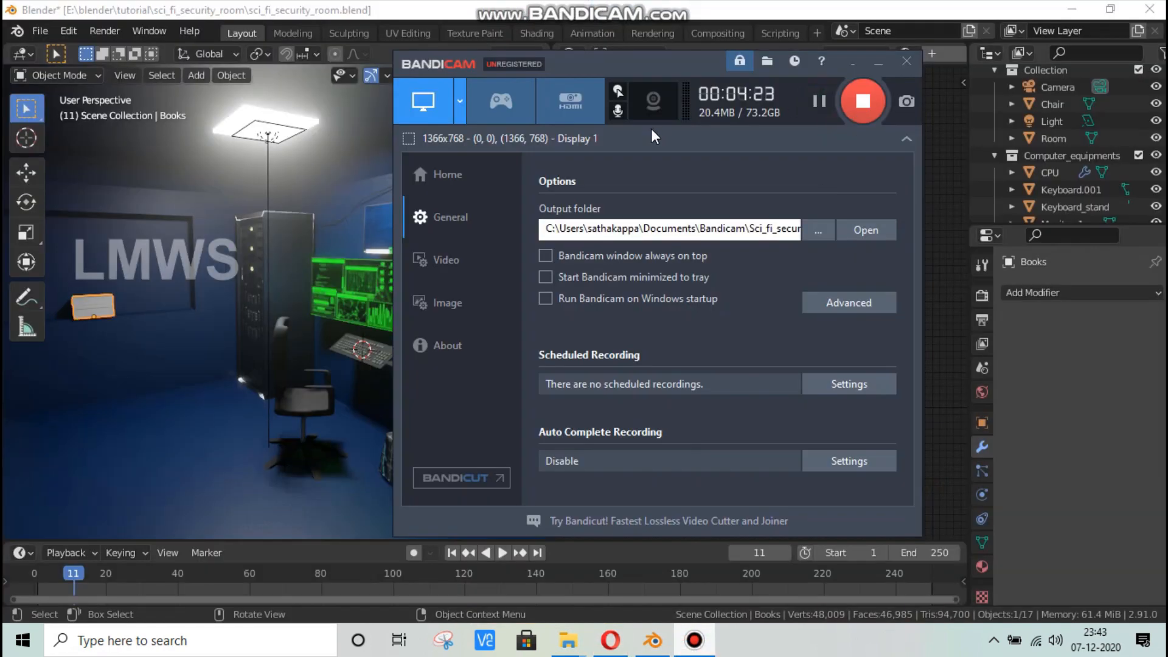
Step: Create a new material for the Books object and name it Books
left_click(78, 314)
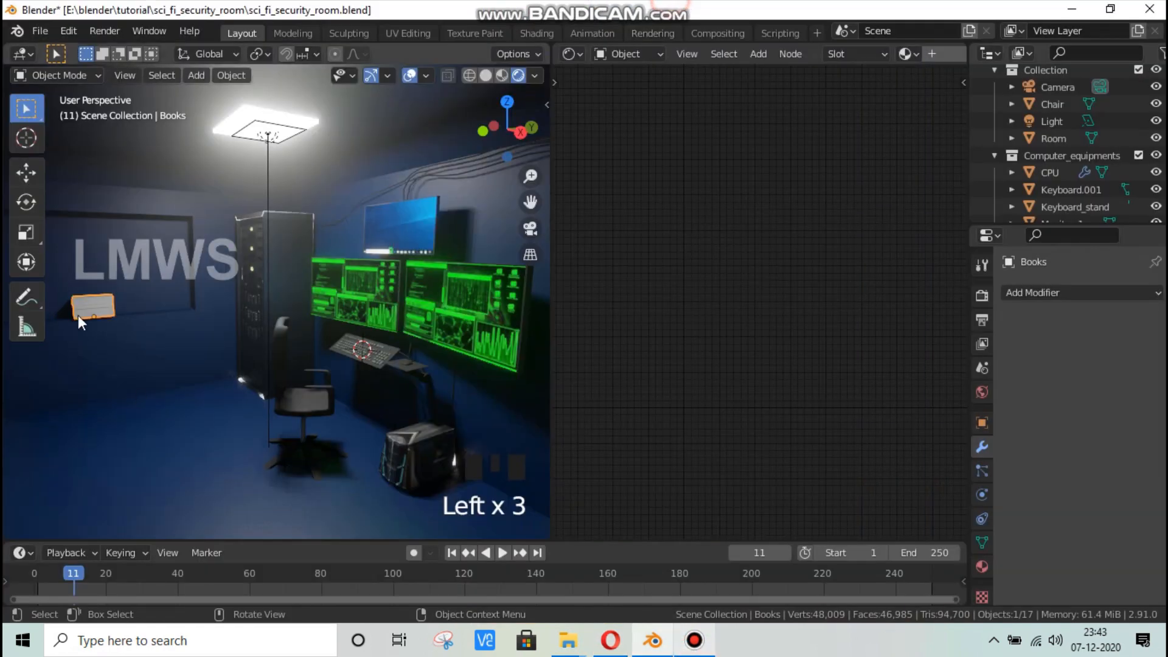
left_click(982, 566)
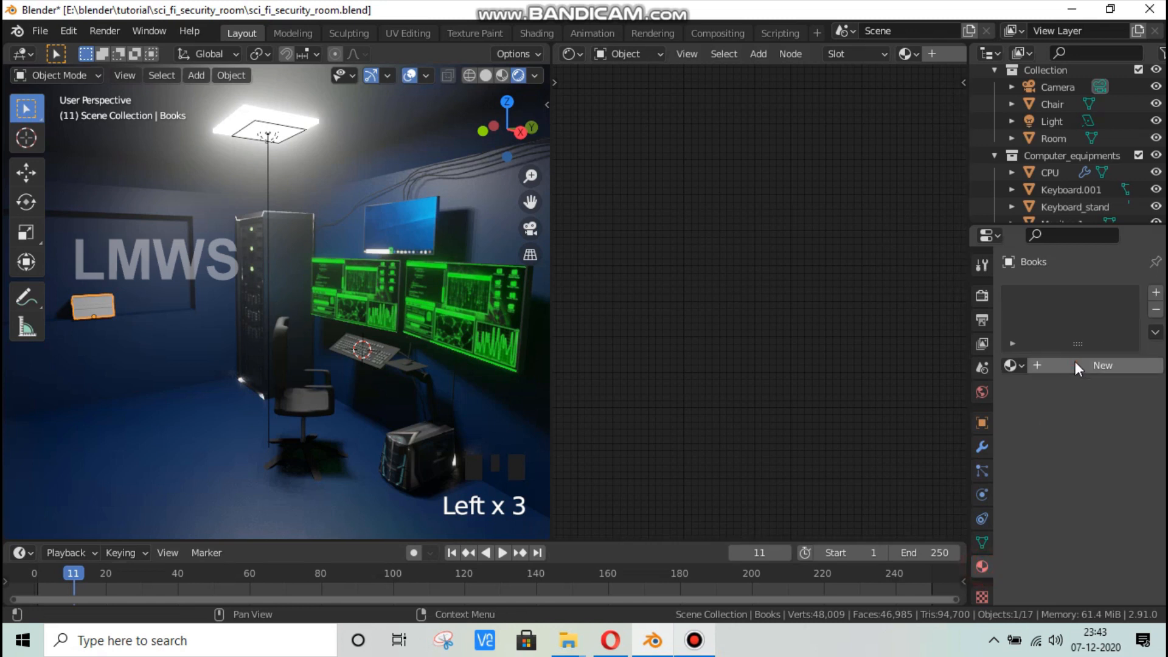
left_click(1042, 364)
double_click(1054, 364)
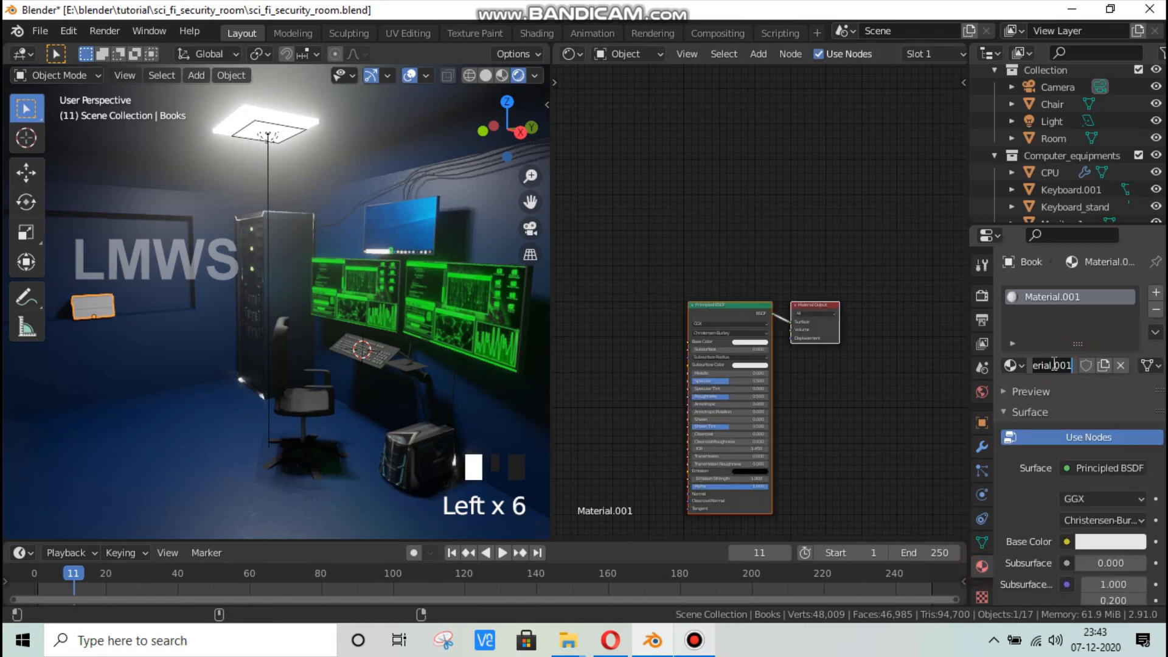
type("Books")
key("Return")
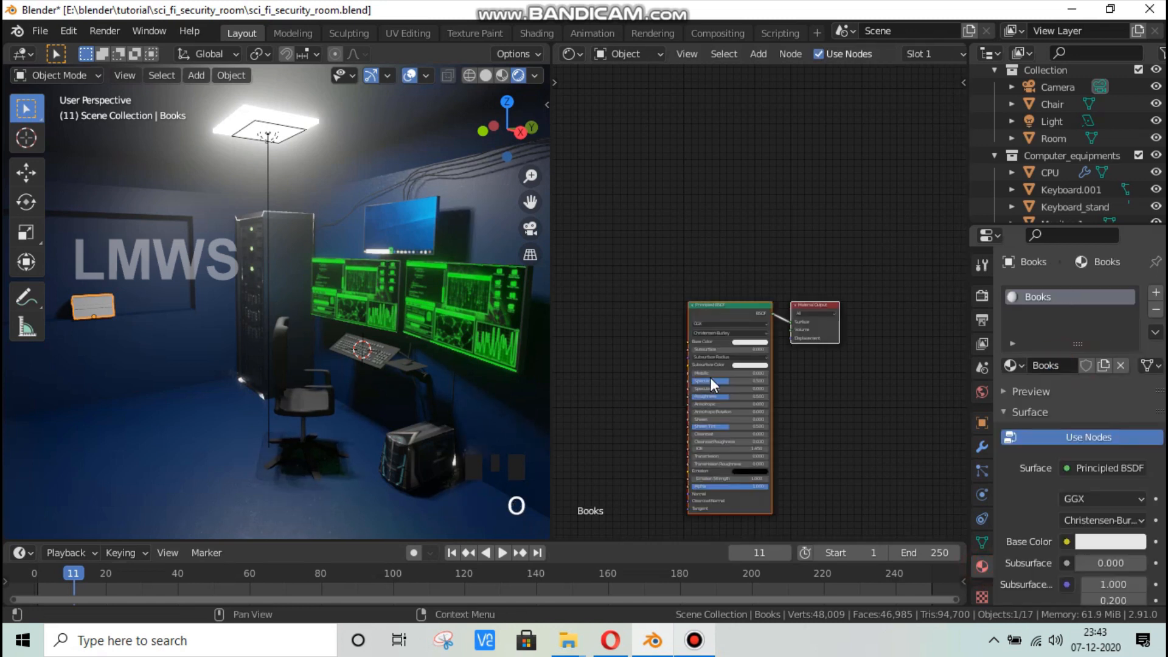
Step: Set the Books material's Roughness to 1 and save the file
scroll(709, 377, "up", 8)
left_click(710, 480)
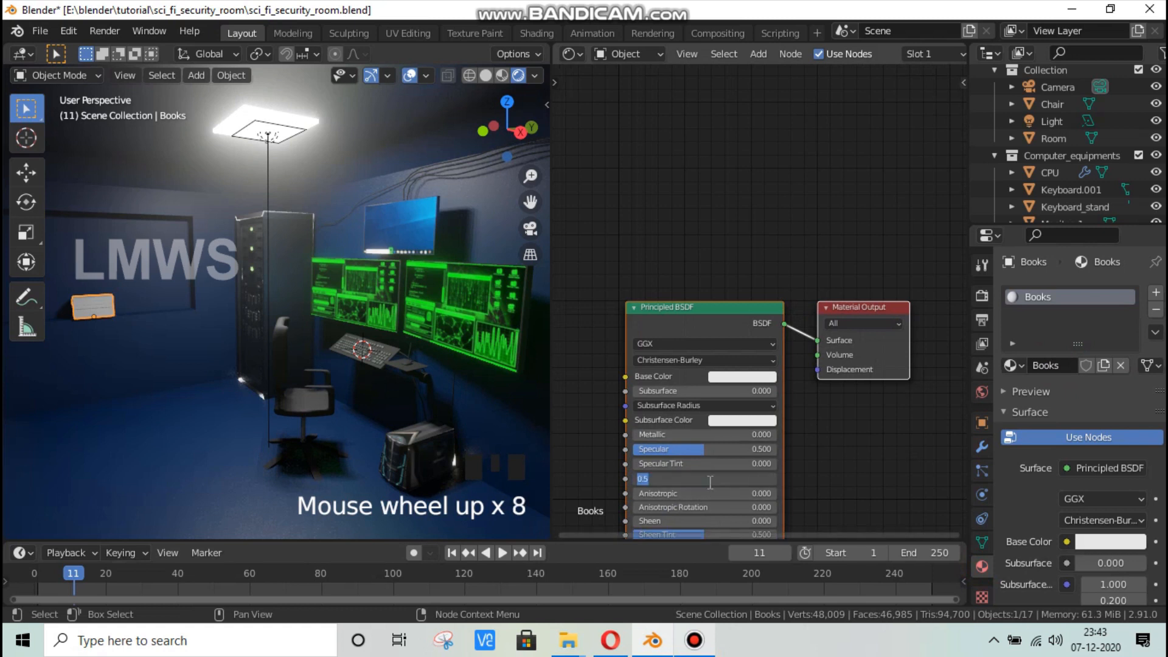
type("1")
left_click(751, 470)
key("ctrl+s")
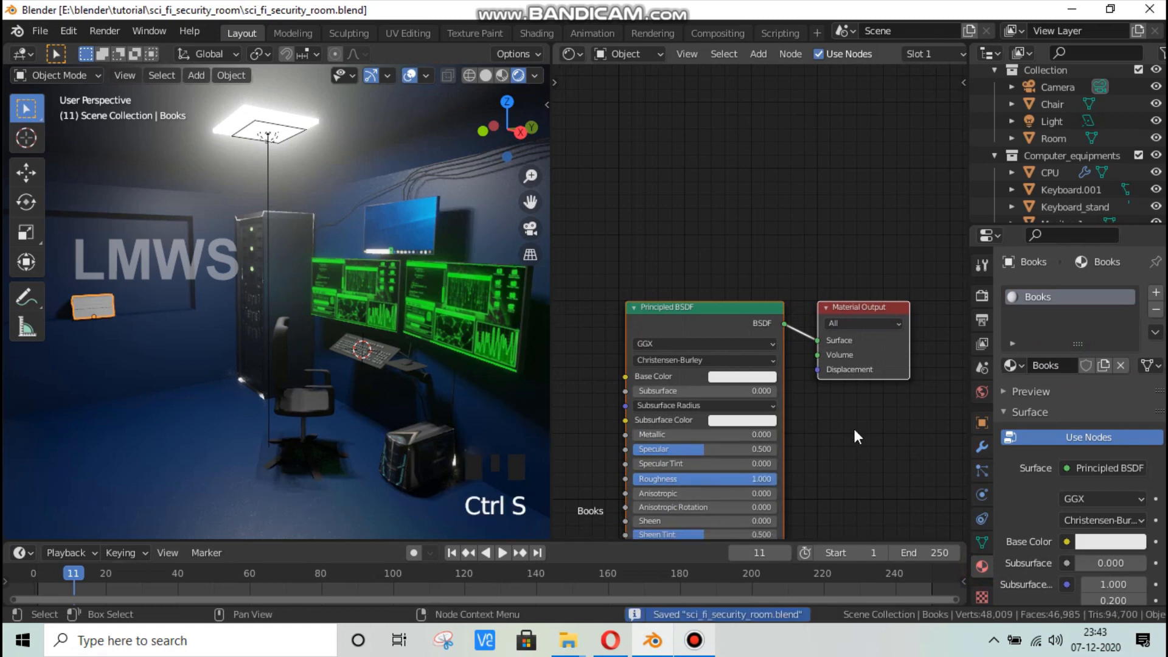
Step: Add an Image Texture node to the Books material and place it beside the Principled BSDF's inputs
middle_click_drag(854, 429, 834, 382)
scroll(836, 385, "down", 2)
key("shift+a")
left_click(683, 214)
type("image")
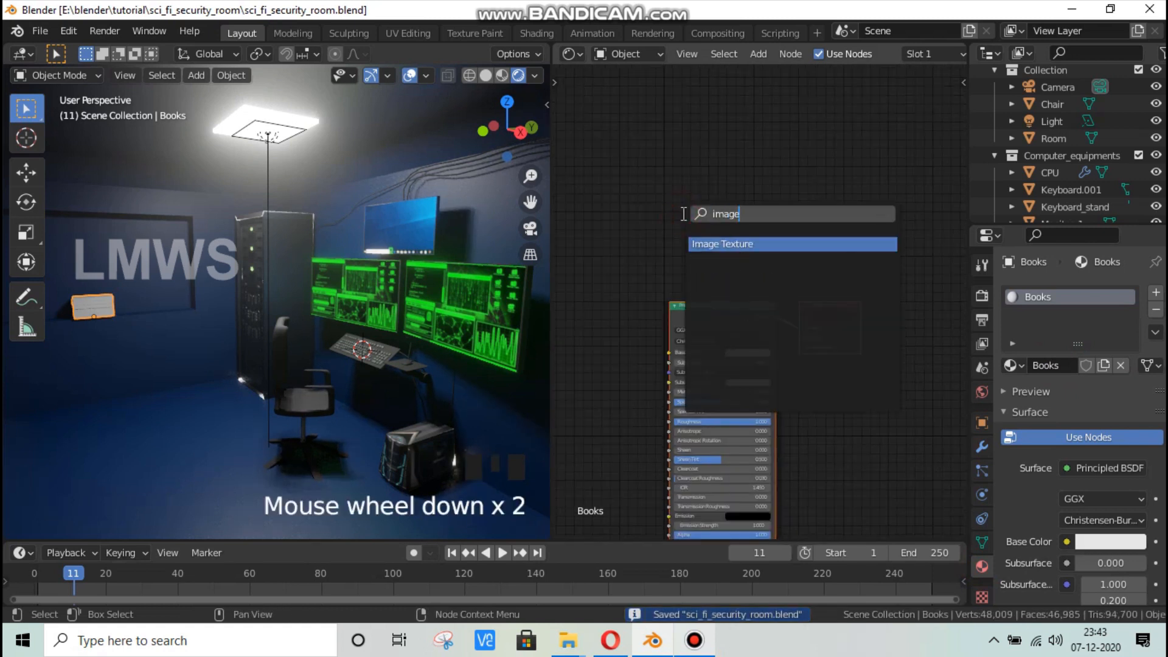
key("Return")
left_click(550, 267)
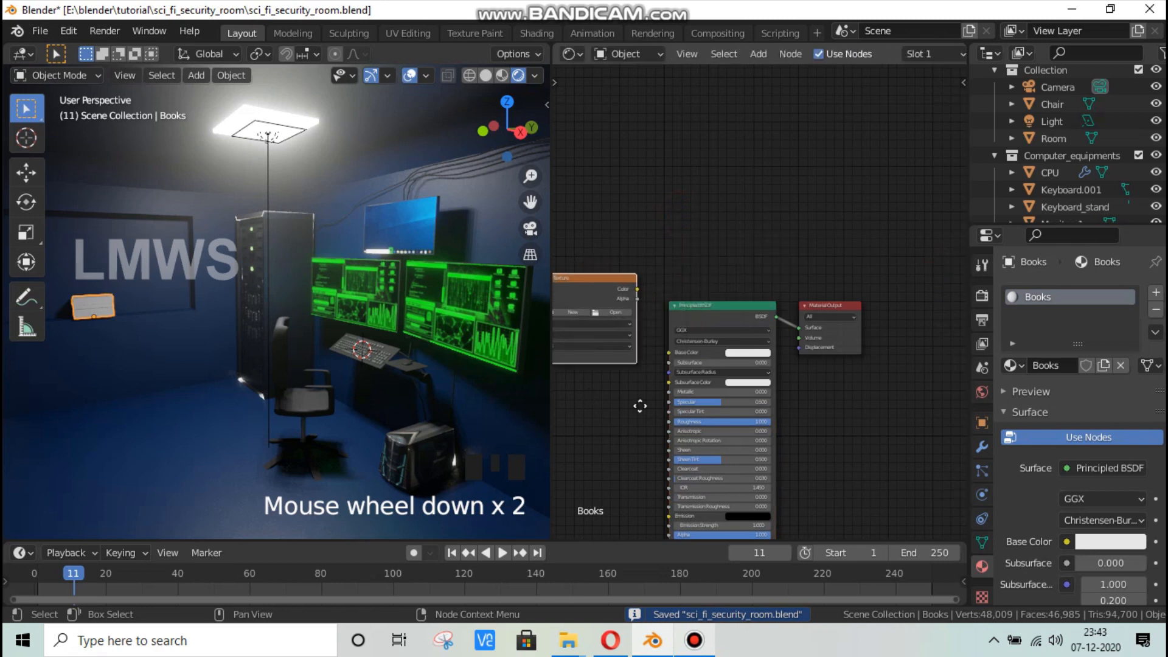
Step: Load book-set-01-3d-model-max-obj-3ds-fbx-mtl-mat.jpg into the Image Texture node and link its Color to the Principled BSDF's Base Color
middle_click_drag(619, 304, 755, 337)
scroll(756, 338, "up", 2)
left_click(749, 351)
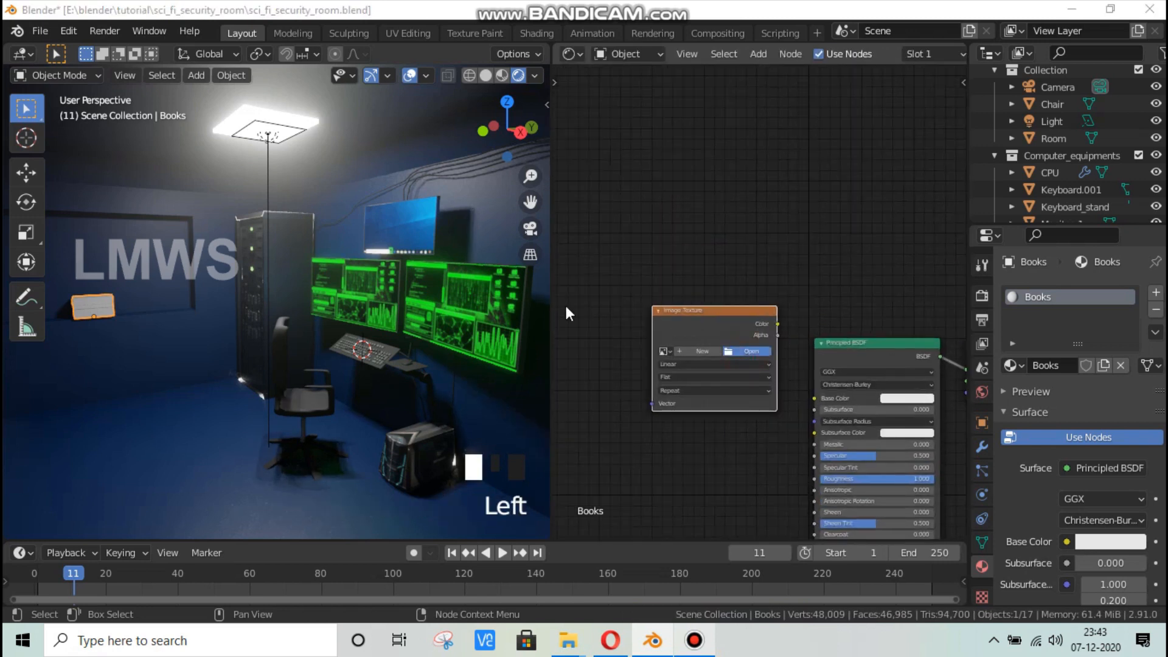
double_click(411, 192)
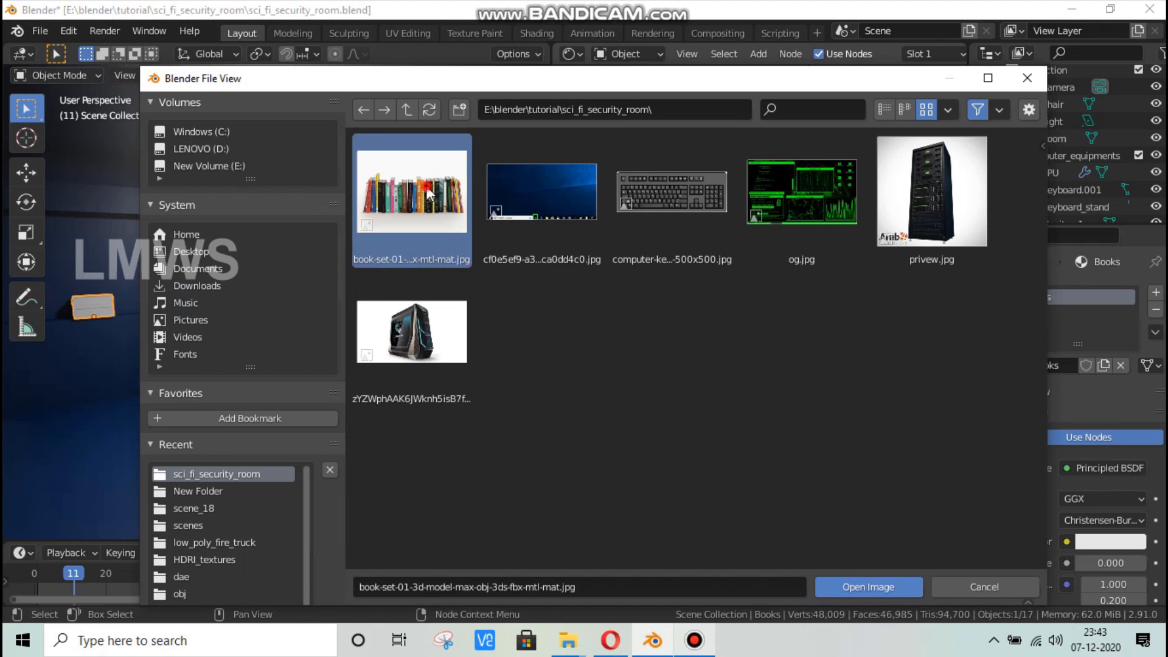
left_click_drag(777, 324, 816, 401)
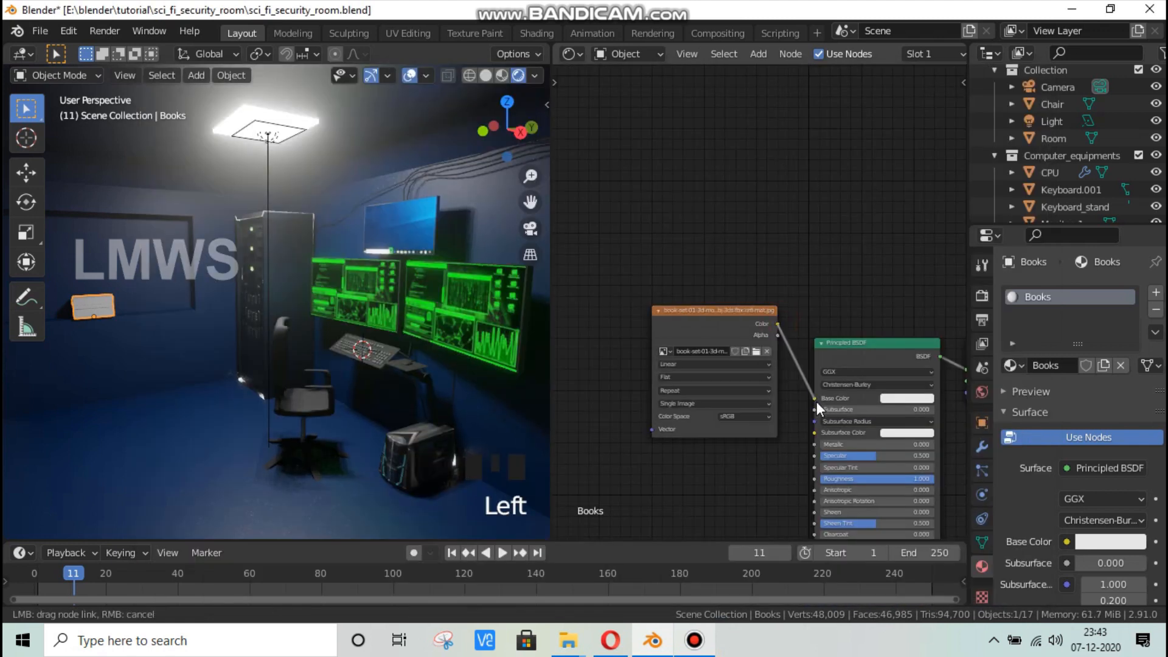
left_click_drag(832, 356, 831, 355)
scroll(751, 307, "down", 1)
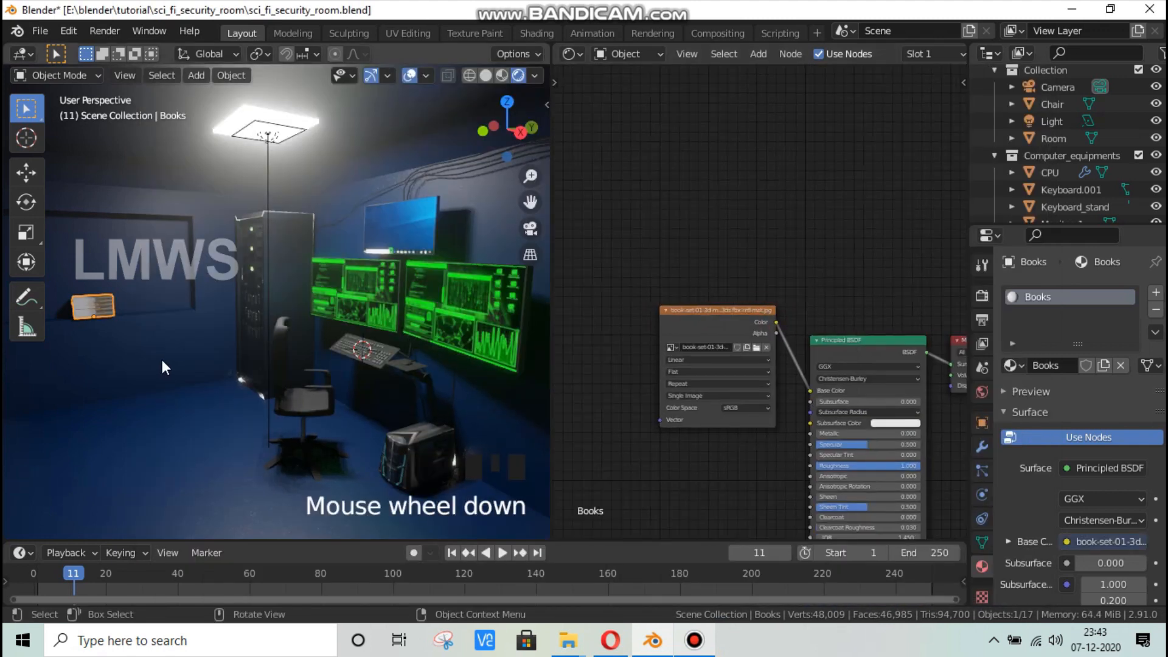
Step: Switch to the UV Editing workspace and display the book-set image in the UV editor
left_click(533, 35)
left_click(418, 34)
scroll(801, 338, "down", 3)
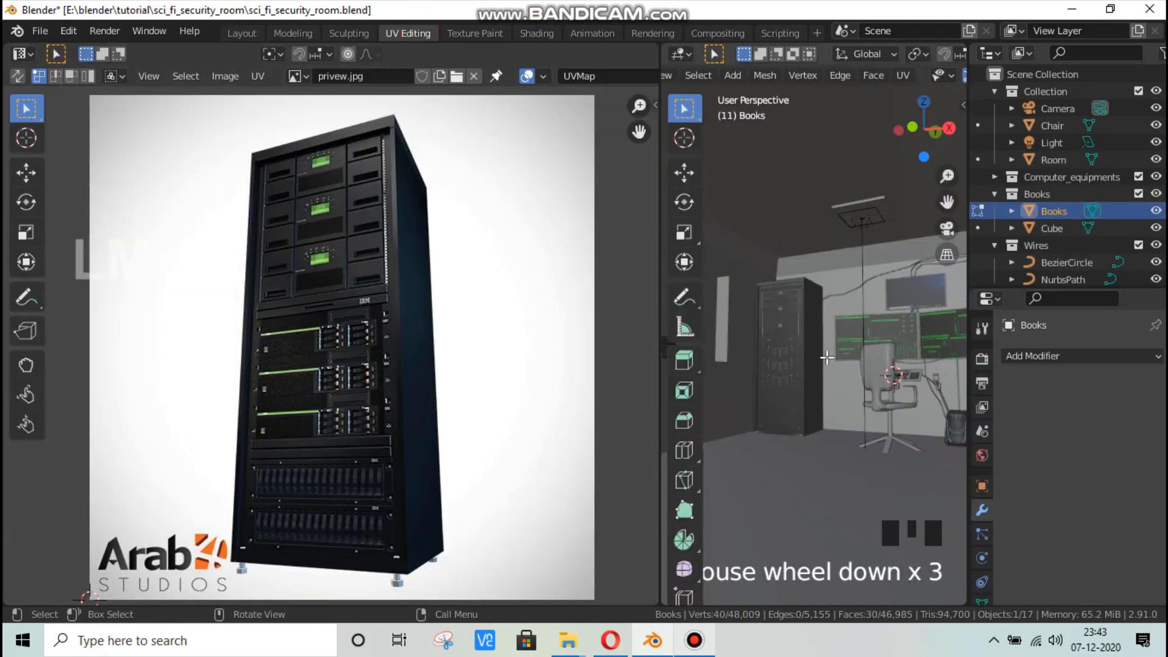
middle_click_drag(801, 339, 797, 341)
left_click(289, 77)
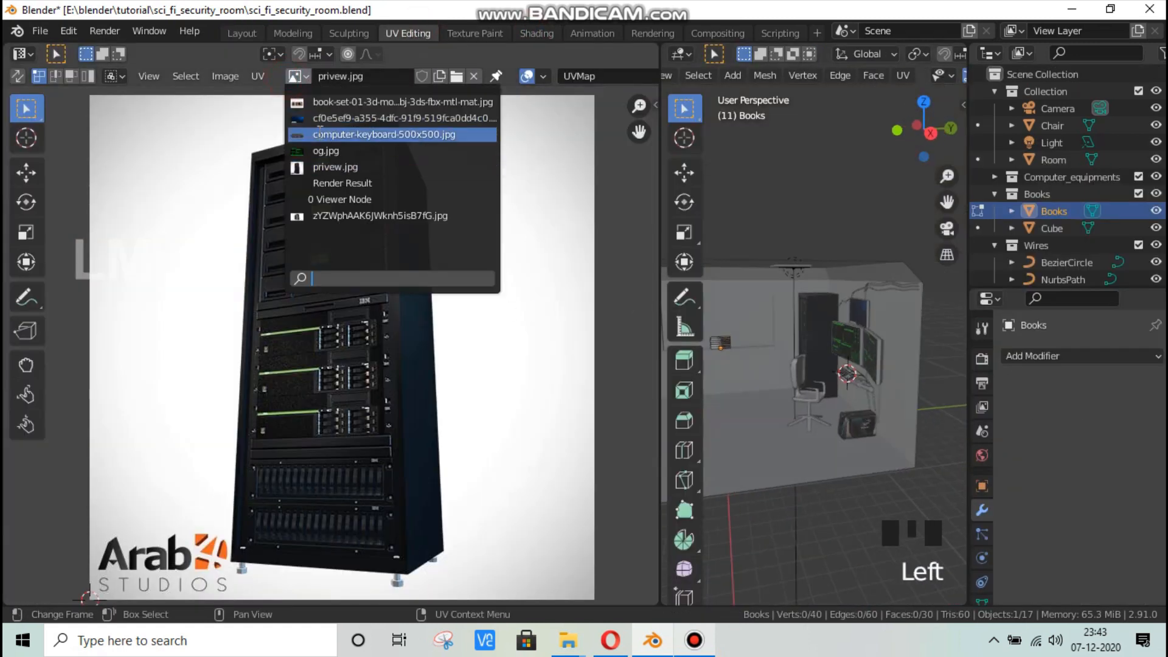
left_click(348, 102)
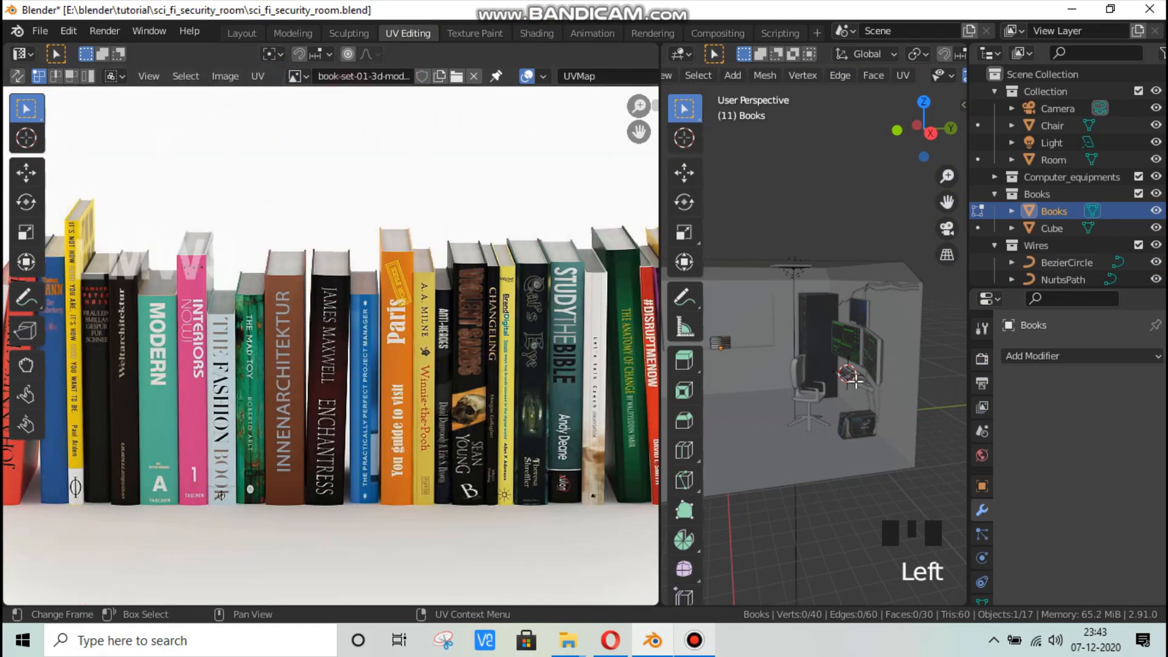
Step: Unwrap the whole Books mesh with Project from View, using the right orthographic view
middle_click_drag(850, 378, 794, 356)
scroll(795, 411, "down", 2)
key("KP_1")
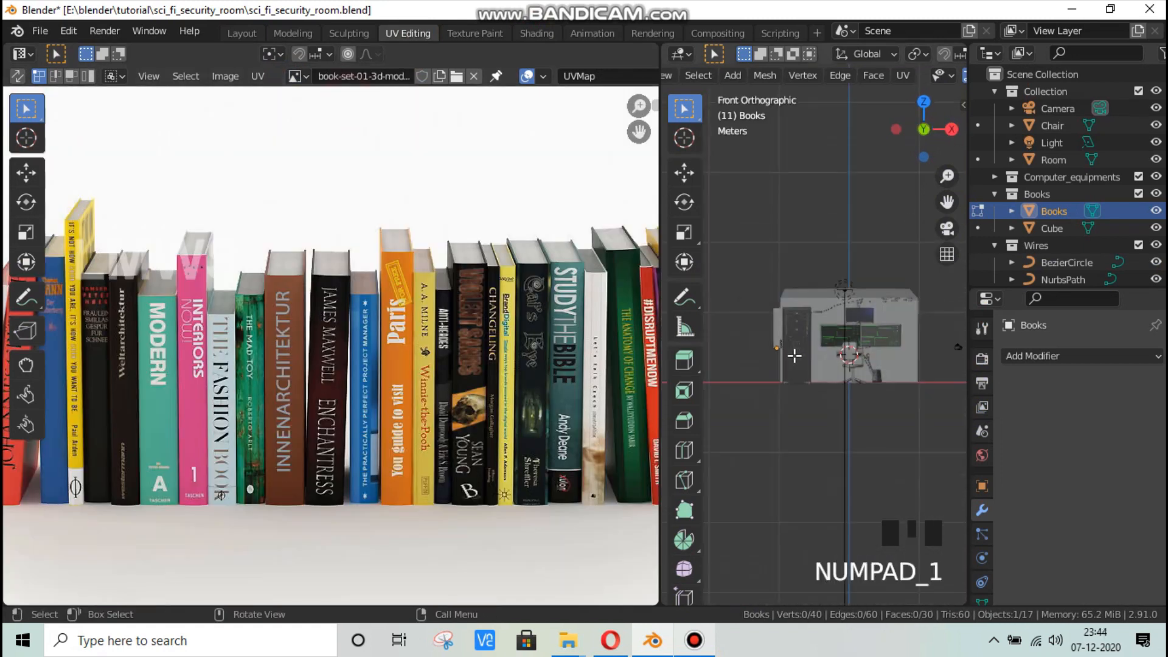
key("KP_3")
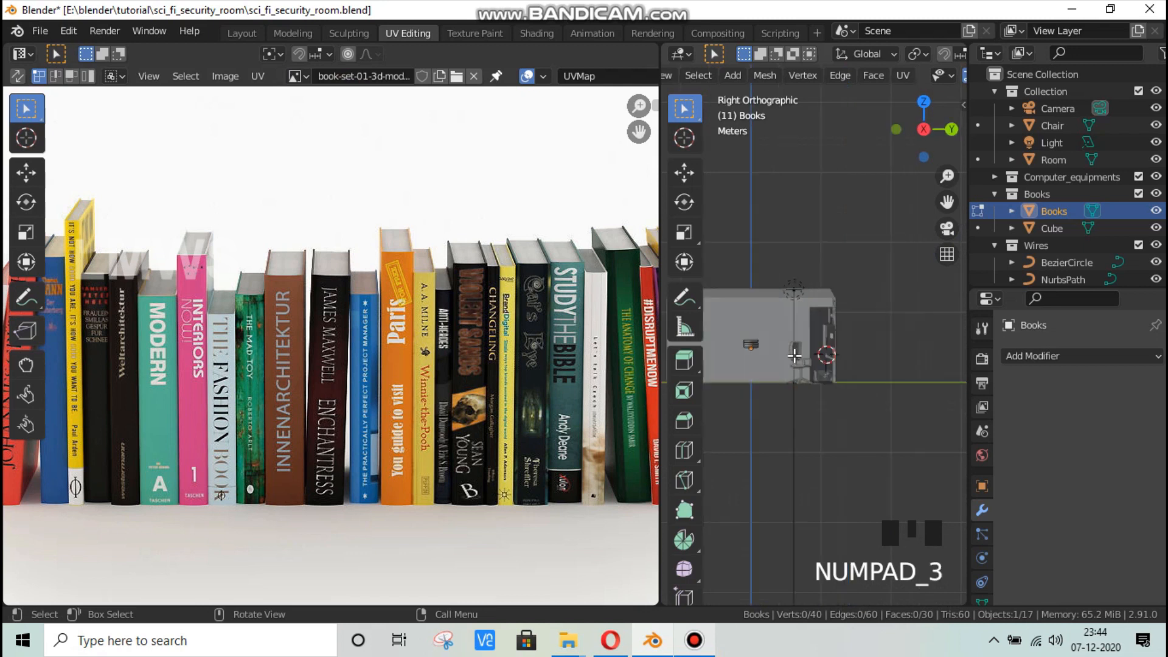
scroll(883, 360, "up", 4)
middle_click_drag(883, 359, 833, 312, "shift")
scroll(879, 438, "up", 4)
scroll(844, 387, "up", 2)
key("a")
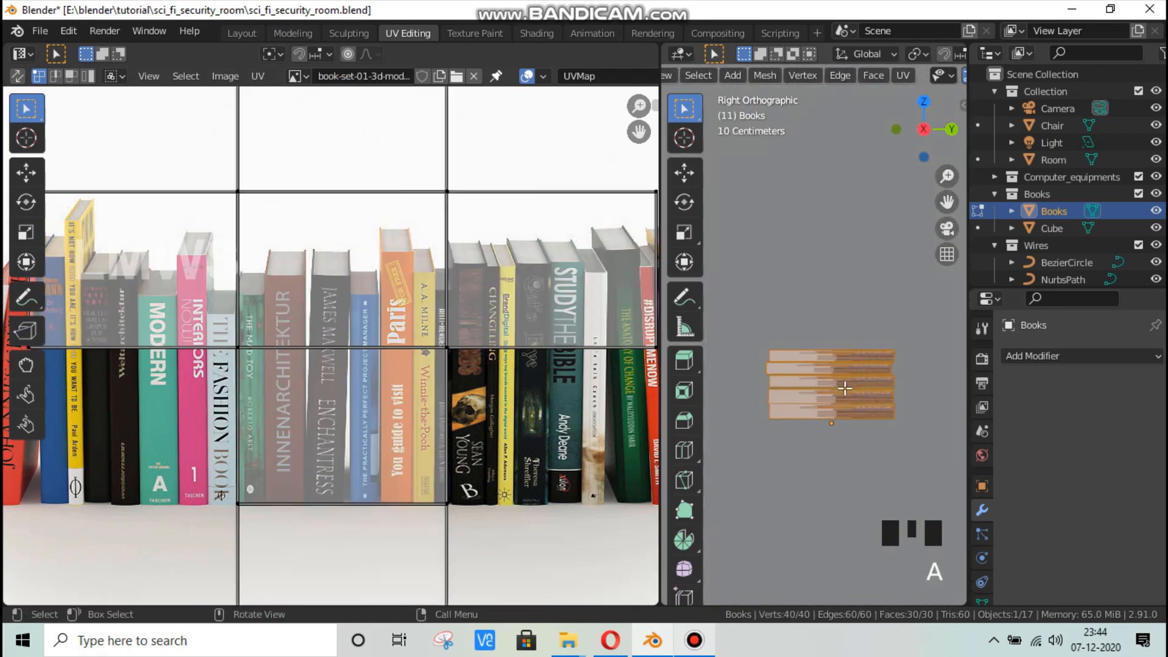
key("u")
left_click(840, 391)
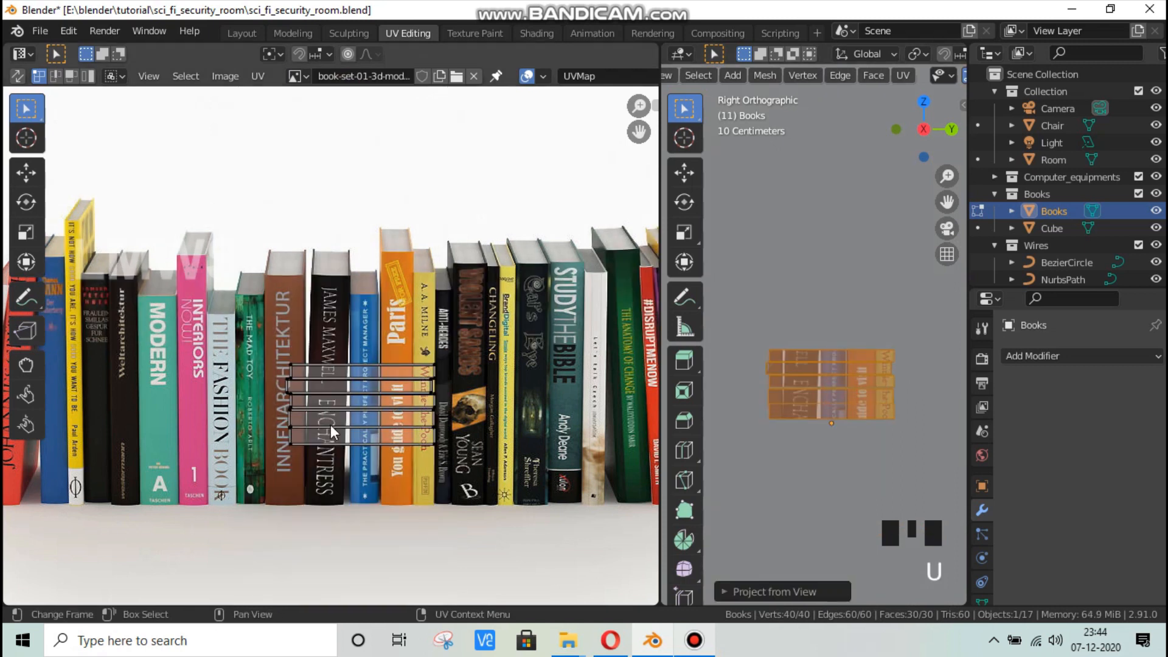
Step: Rotate all of the books' UV islands by 90 degrees to align them with the upright spines
key("a")
type("r")
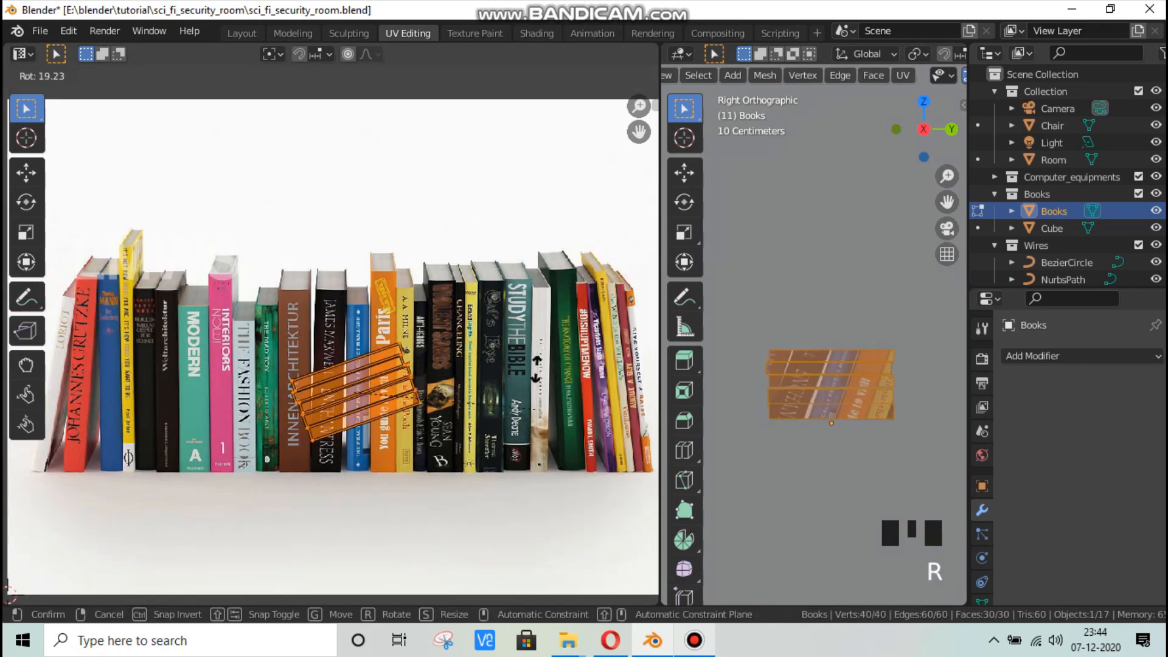
type("90")
left_click(449, 217)
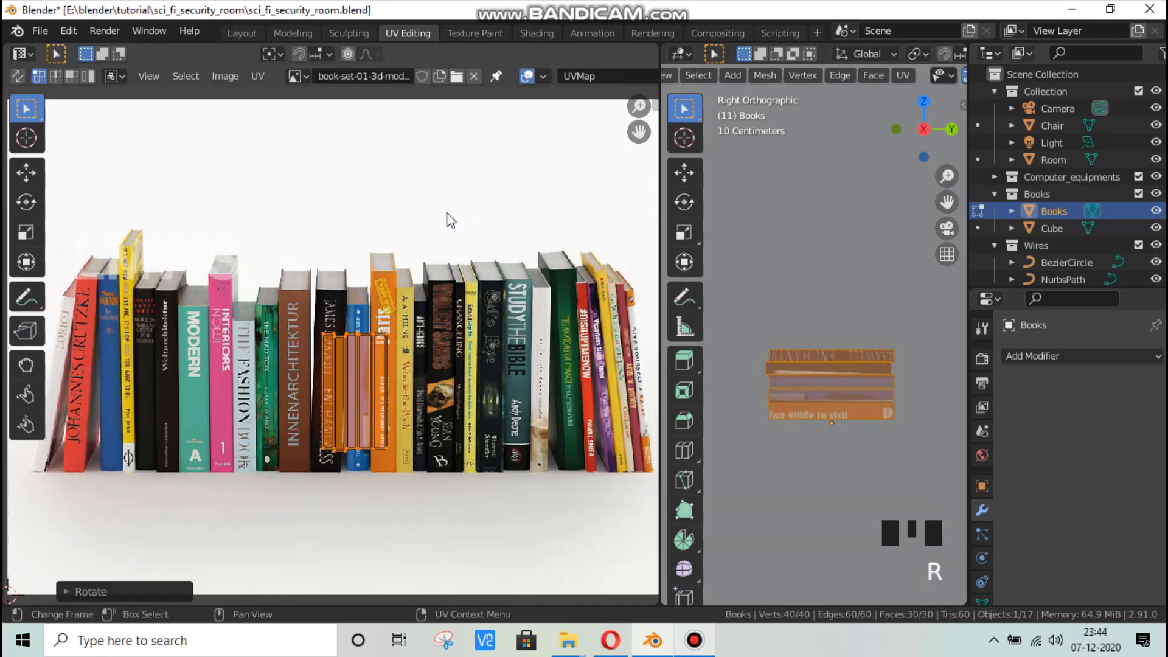
Step: Move the first book's UV island alone onto the brown INNENARCHITEKTUR spine in the image
scroll(355, 382, "up", 3)
key("alt+a")
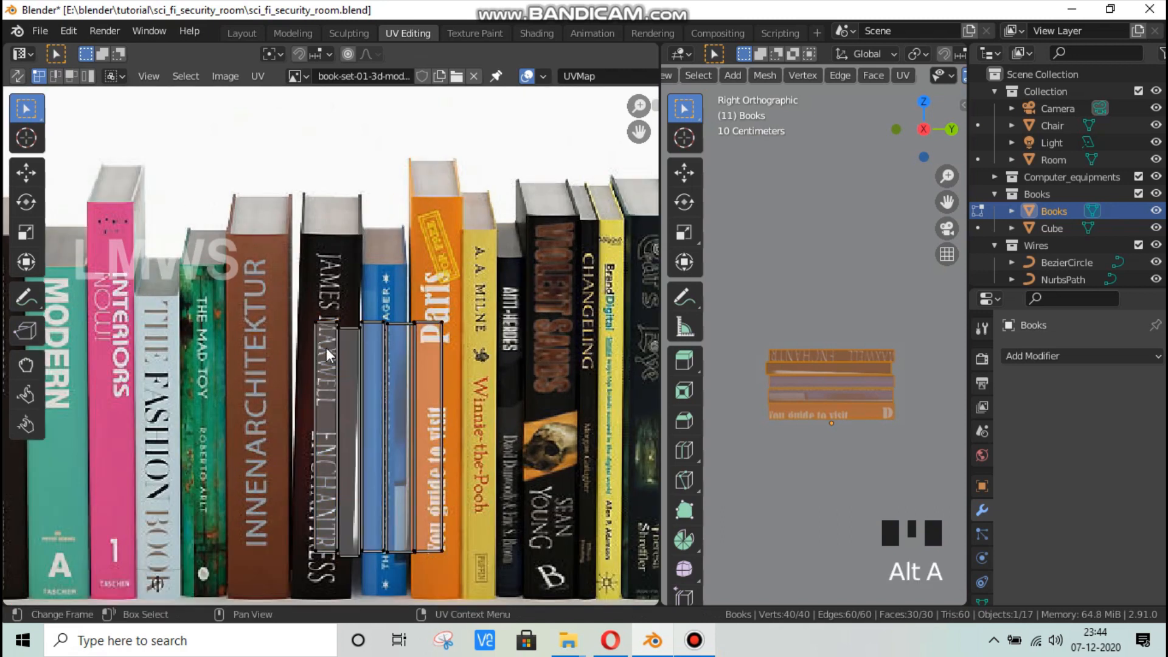
key("l")
scroll(337, 401, "down", 2)
scroll(337, 401, "up", 2)
middle_click_drag(347, 411, 378, 335)
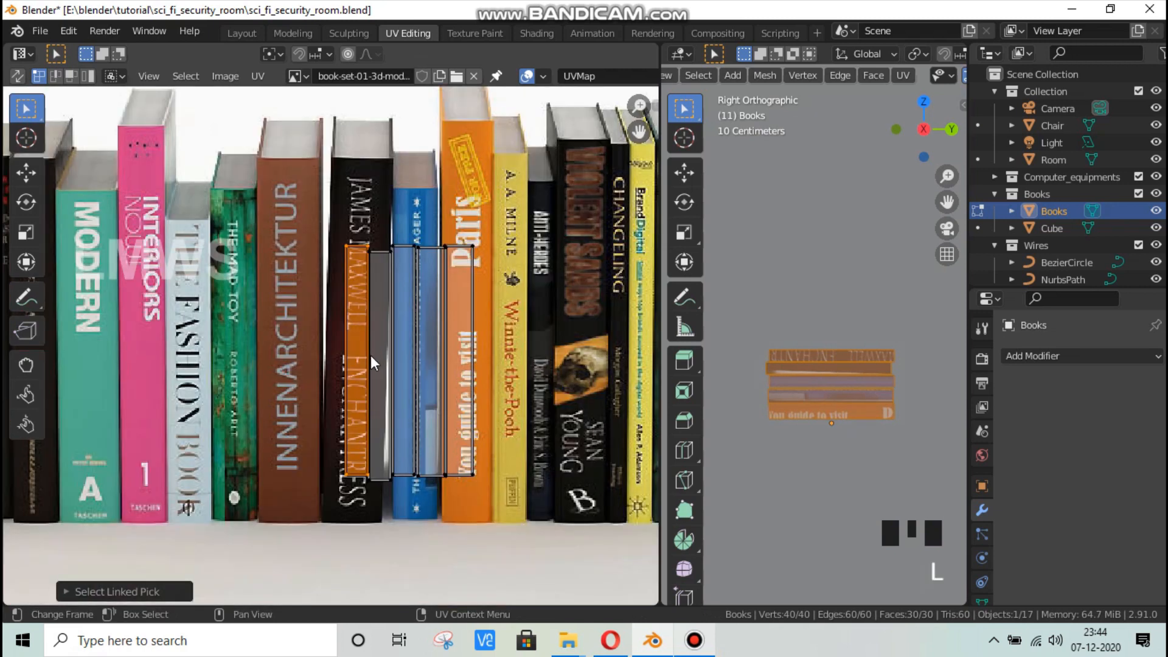
scroll(372, 359, "up", 1)
scroll(377, 367, "down", 1)
key("g")
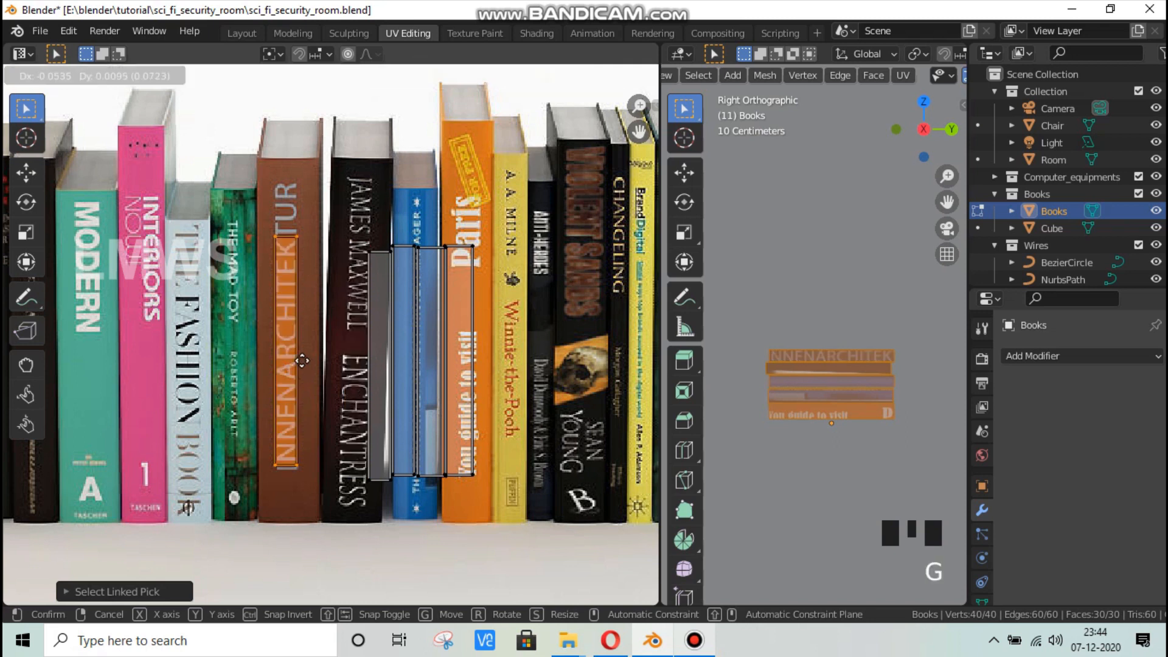
left_click(302, 361)
Step: Enlarge and reposition the island on the INNENARCHITEKTUR spine, then widen it by about 1.67 along X to cover the spine
key("s")
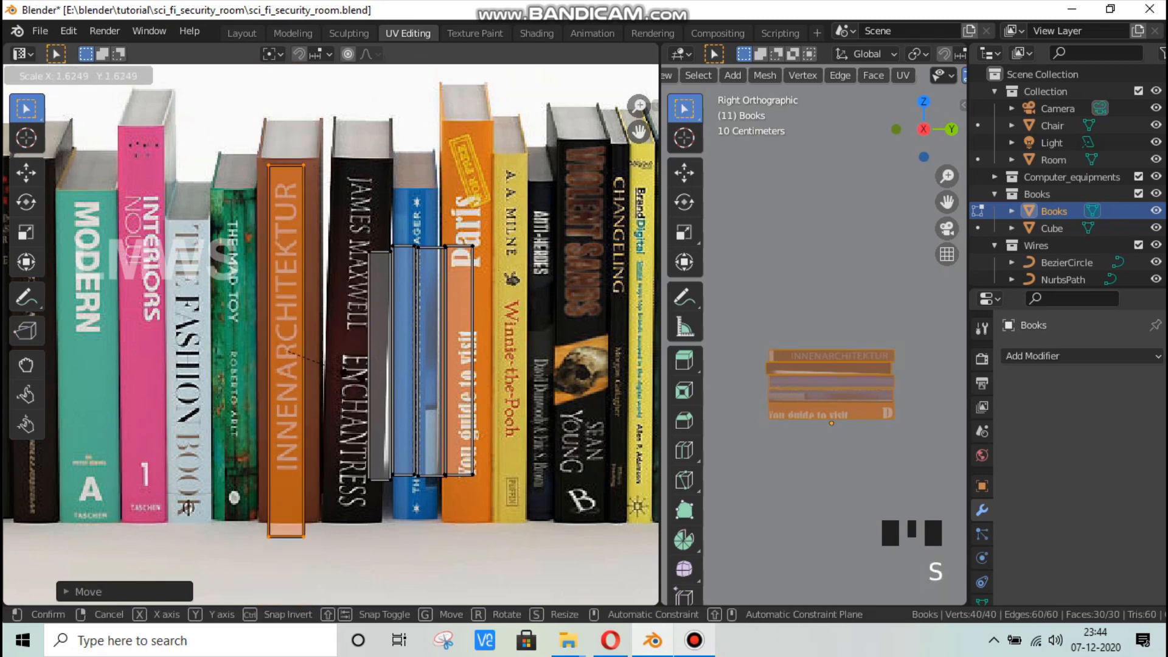
left_click(354, 374)
key("g")
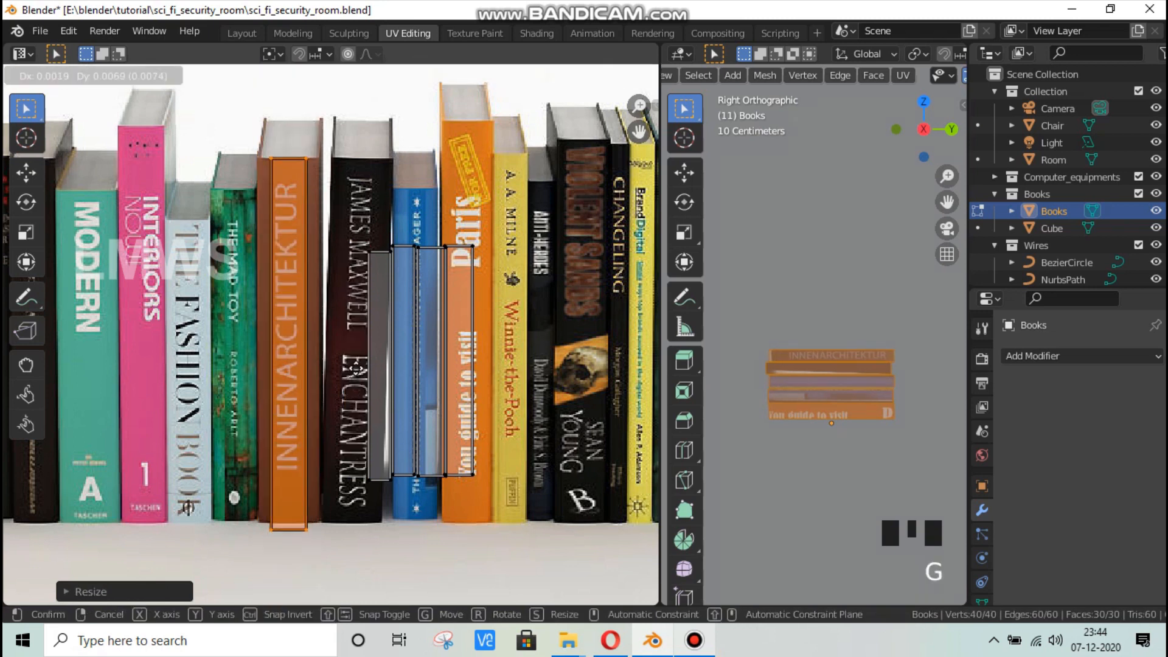
left_click(360, 368)
key("s")
left_click(374, 417)
key("s")
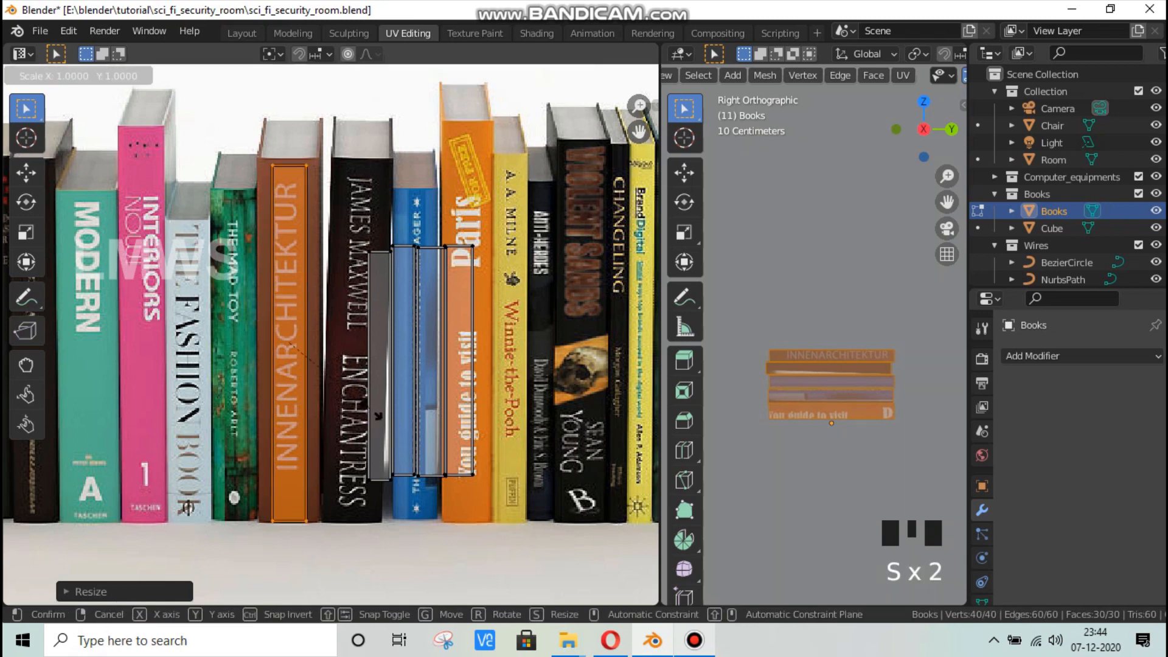
key("x")
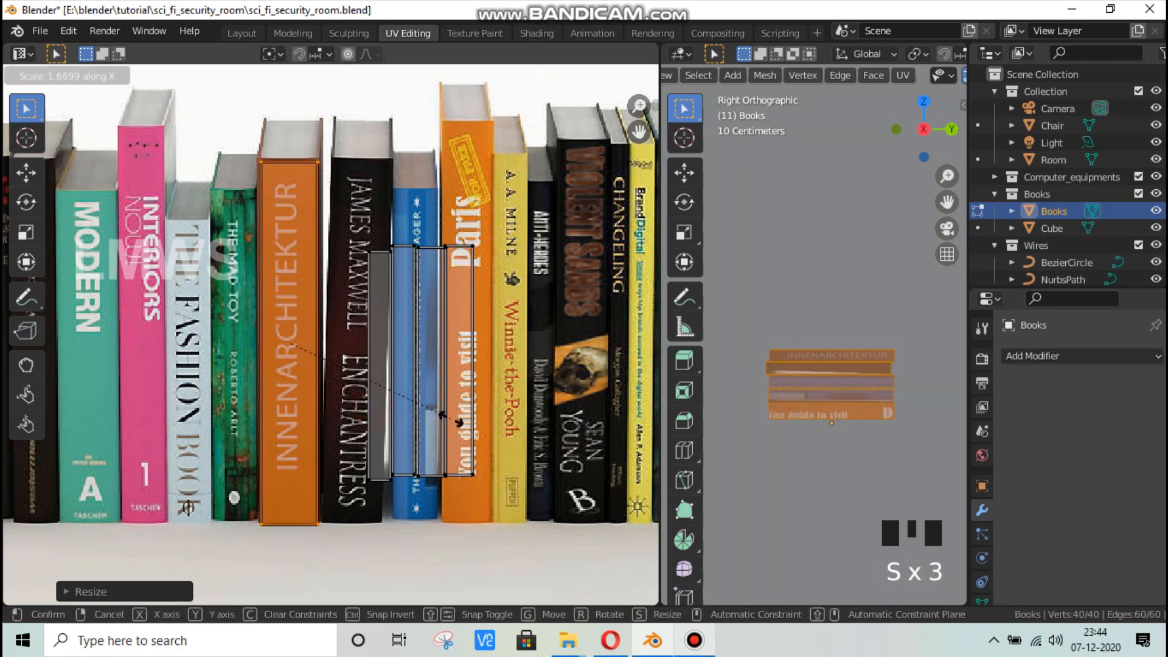
left_click(453, 419)
Step: Move the second book's UV island onto the green THE MAD TOY spine, scale it to fit, and save the file
key("alt+a")
key("l")
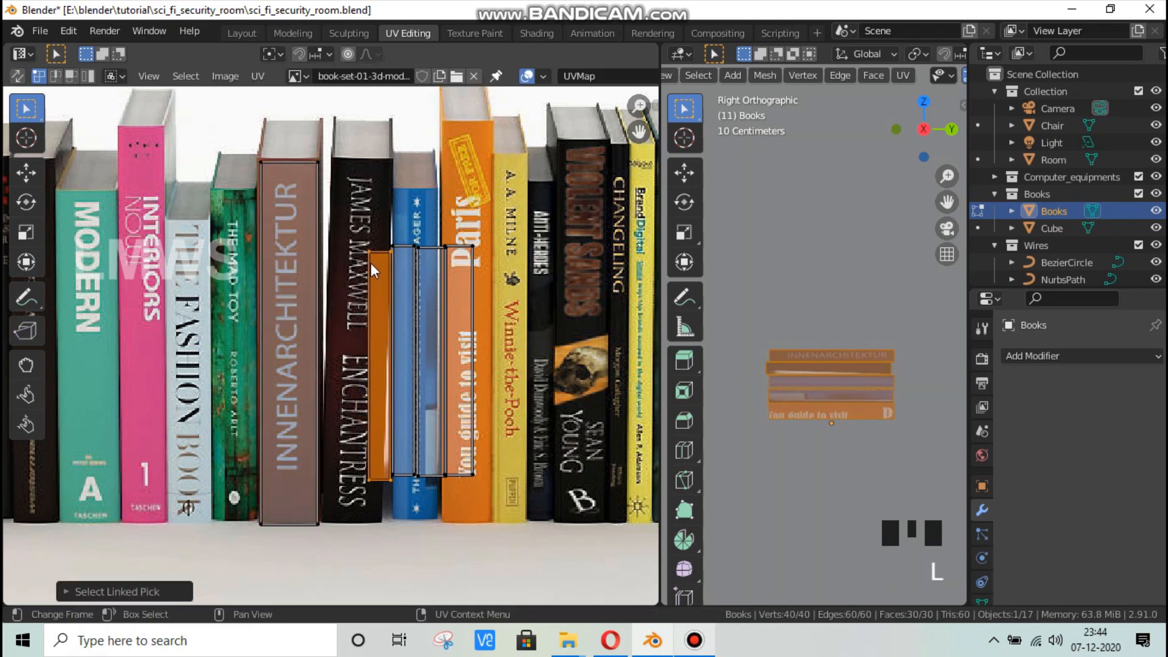
key("g")
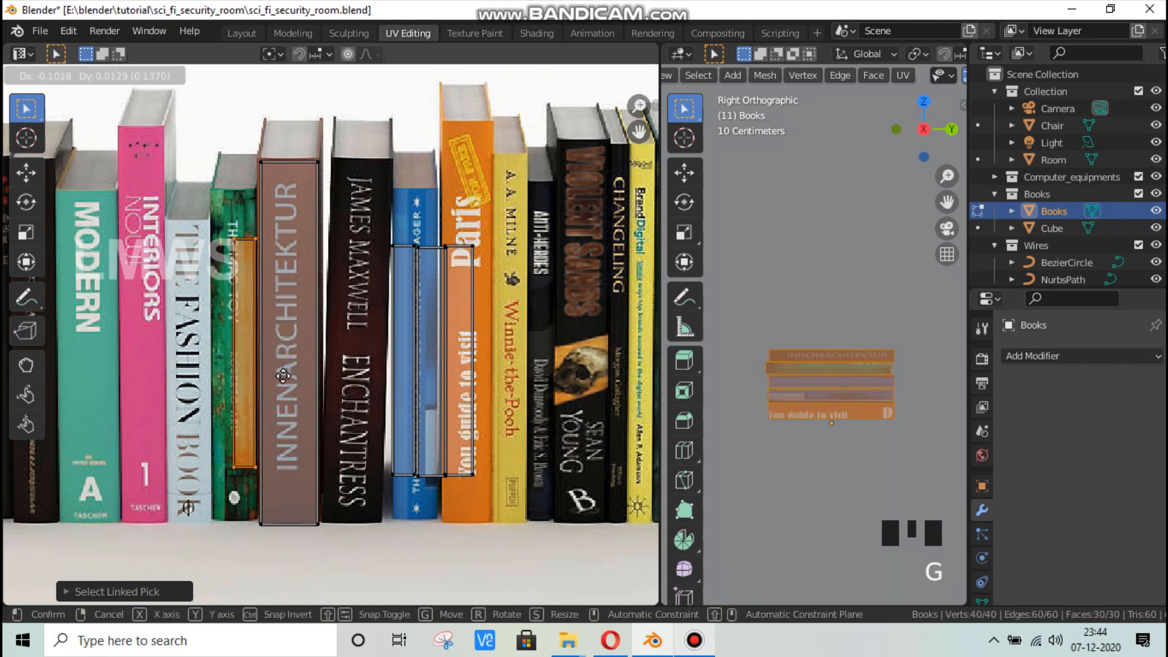
left_click(285, 377)
key("s")
left_click(304, 383)
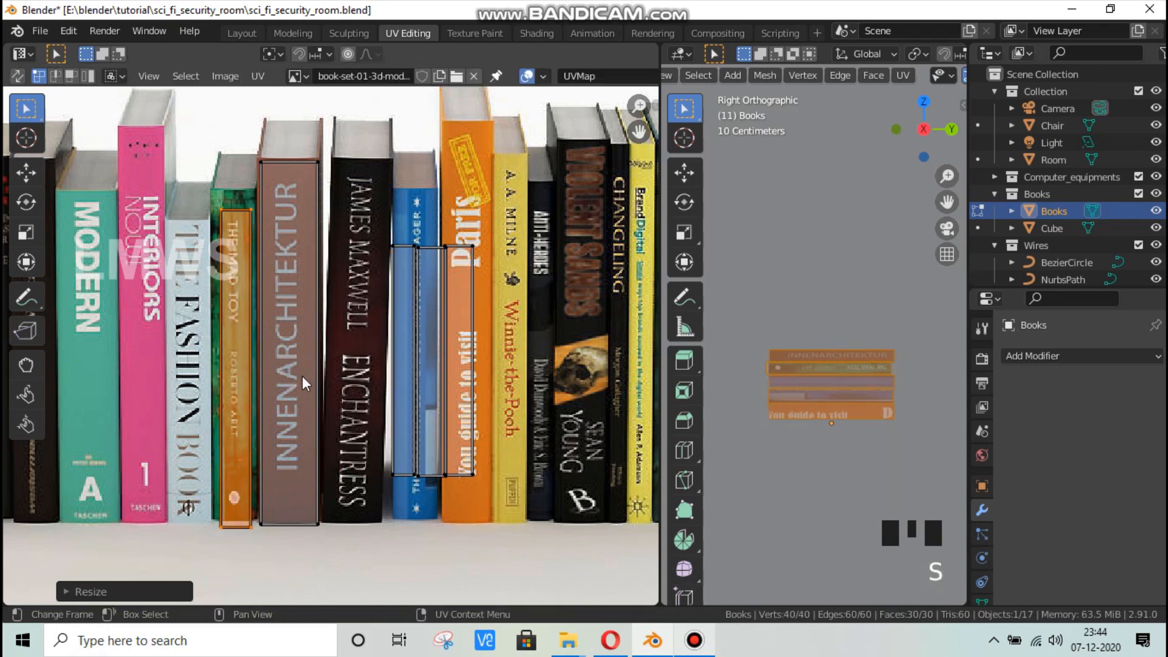
key("g")
left_click(300, 364)
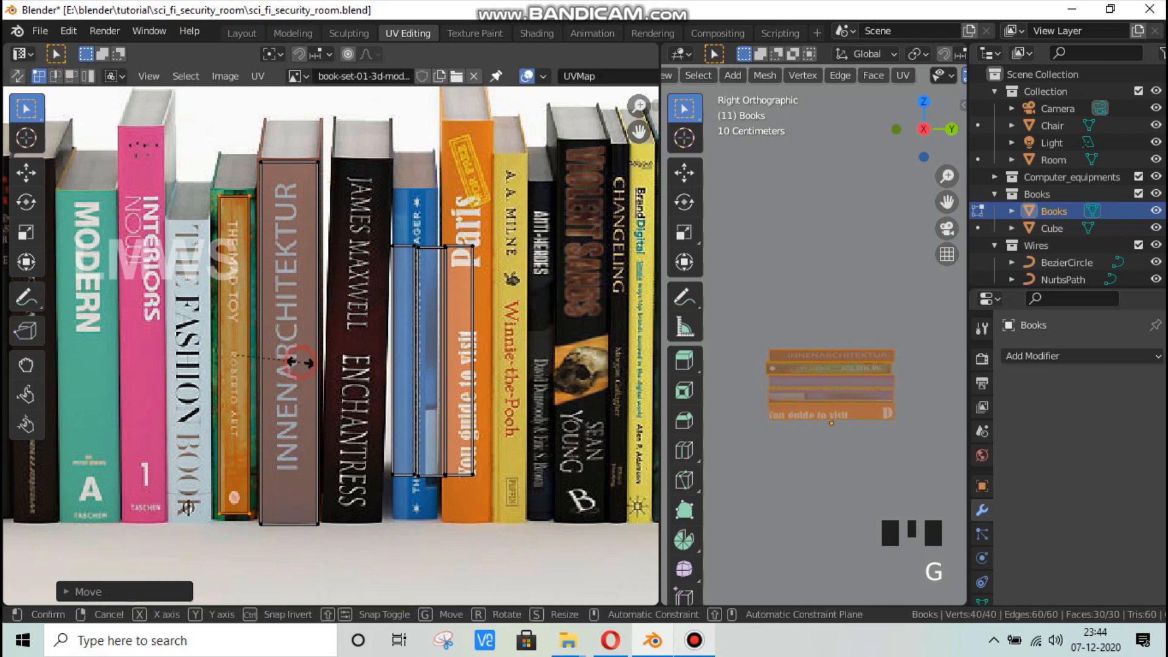
key("s")
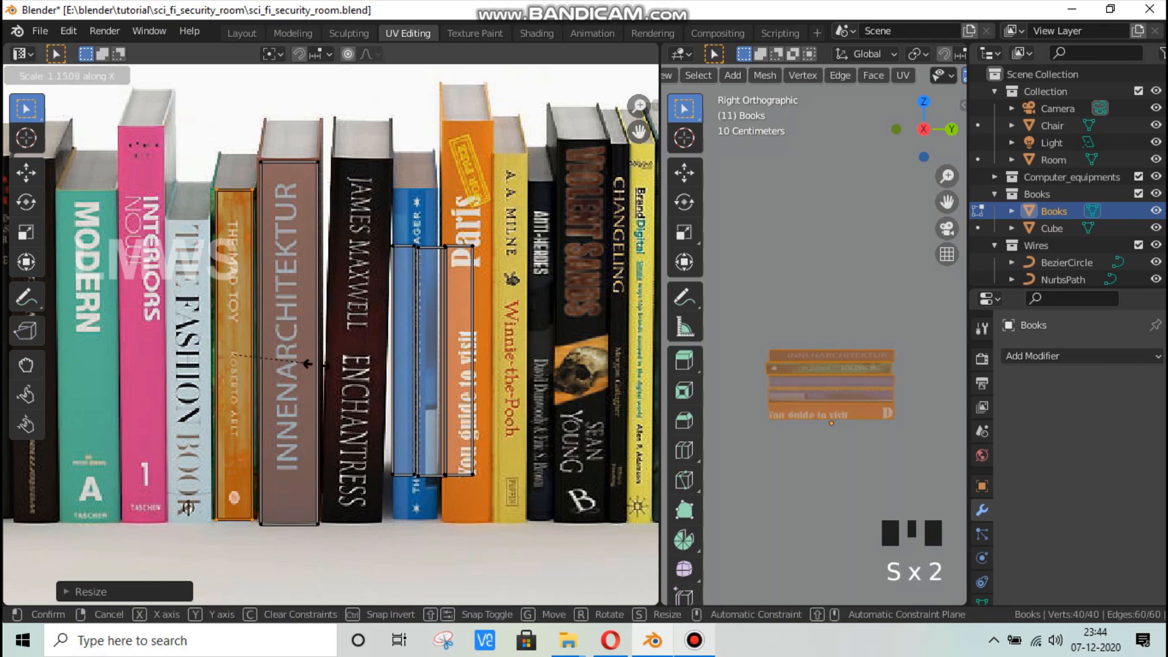
left_click(323, 370)
key("alt+a")
key("ctrl+s")
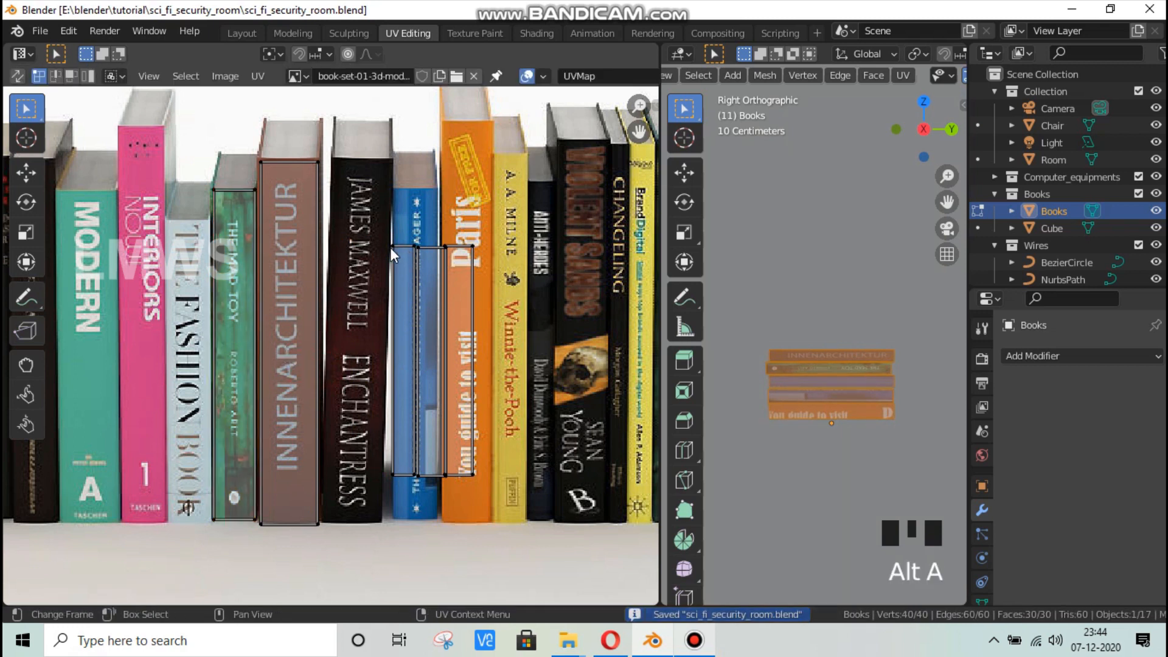
Step: Move the third book's UV island onto the light THE FASHION BOOK spine, scale and widen it to fit, and save the file
key("l")
key("g")
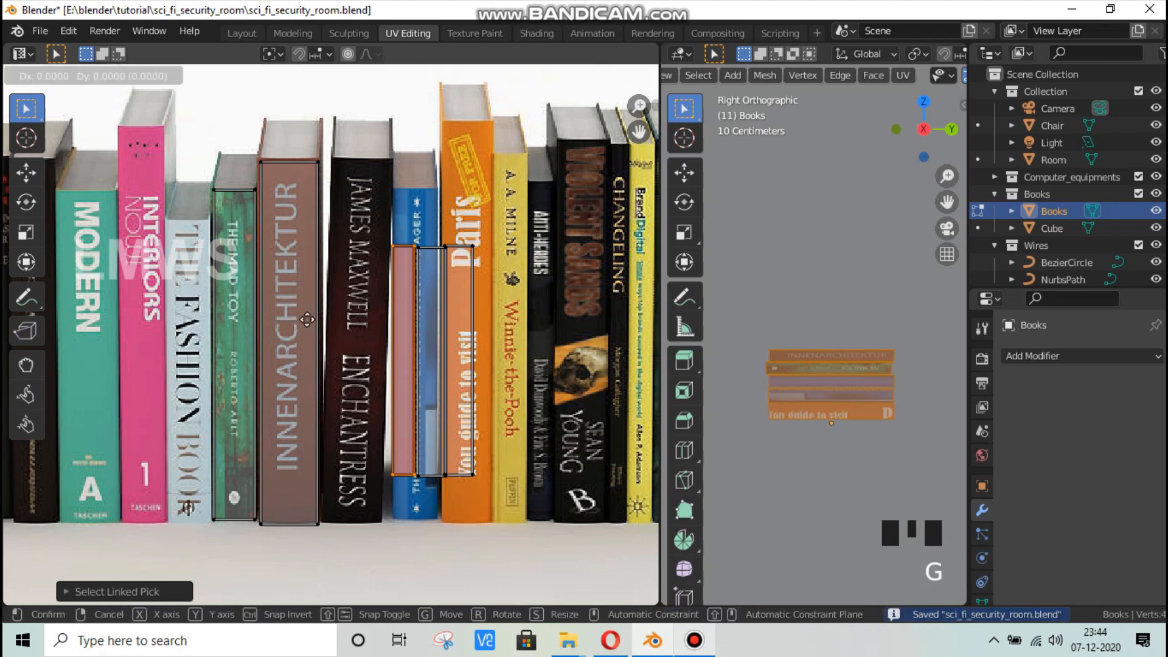
left_click(212, 365)
key("s")
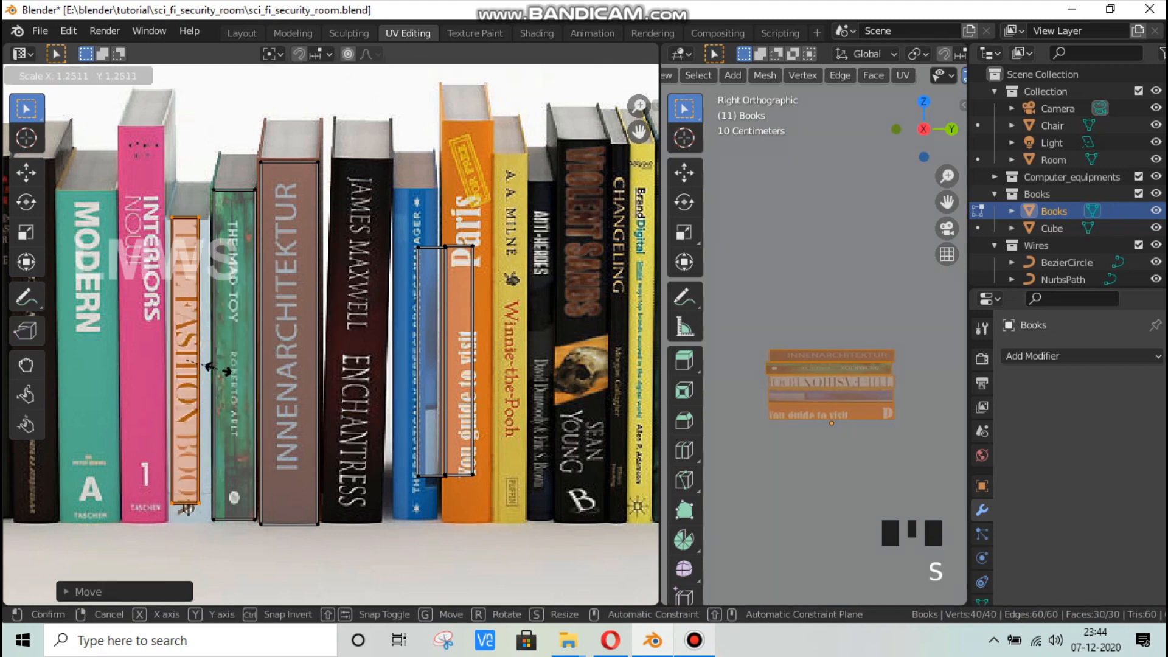
left_click(225, 372)
key("g")
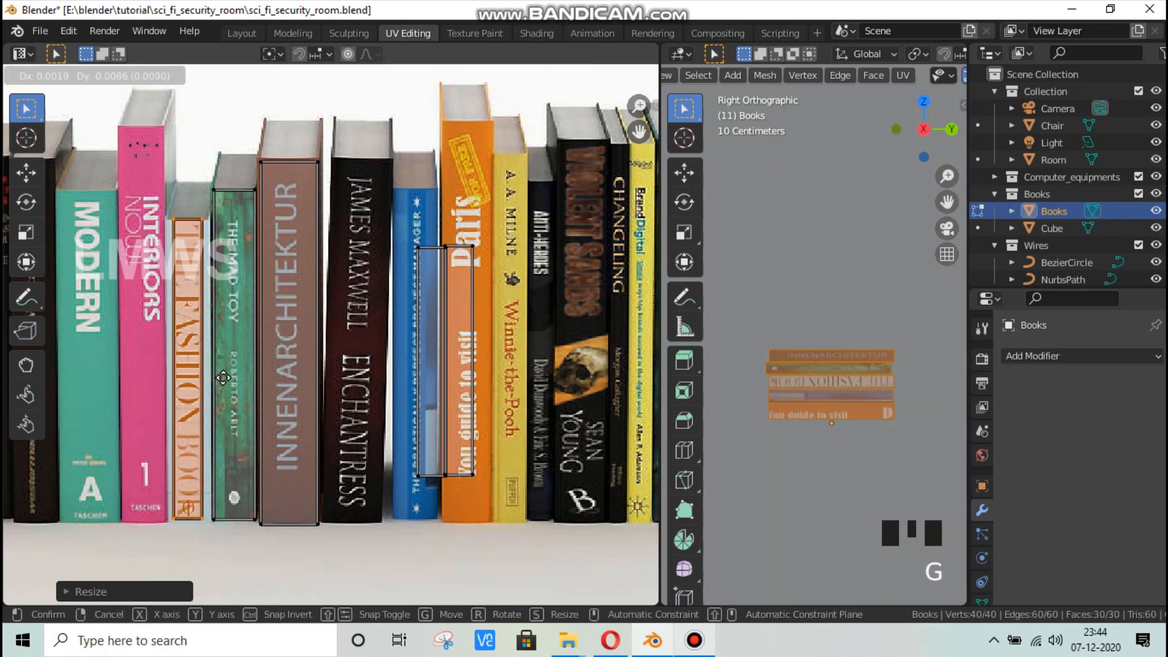
left_click(223, 381)
key("s")
key("x")
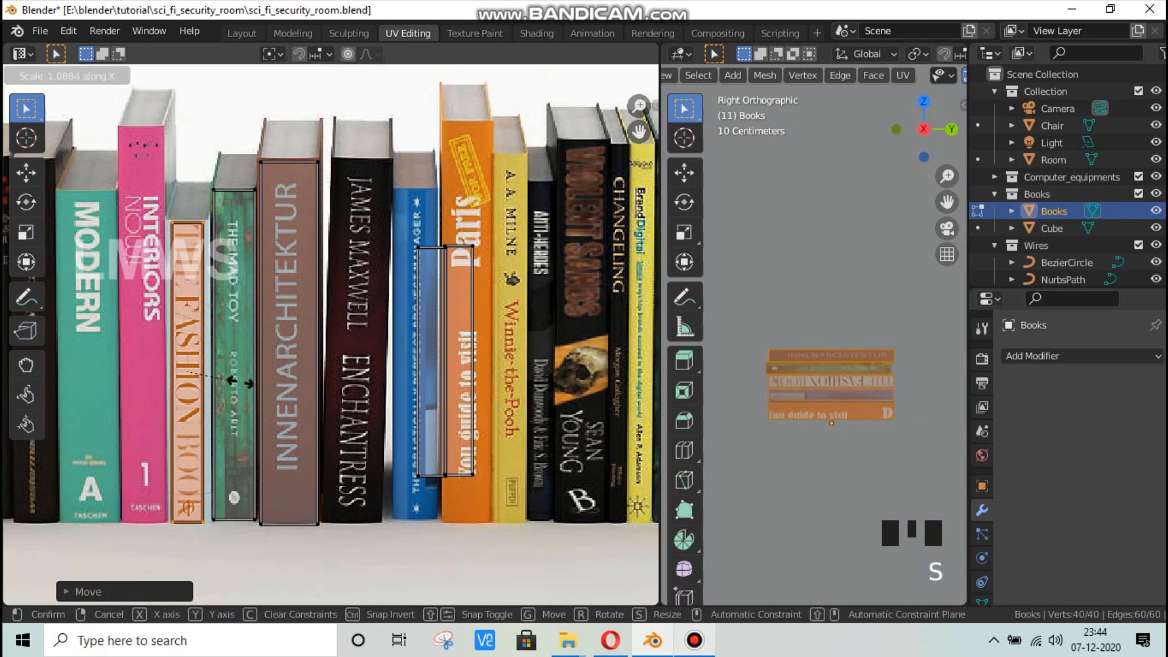
left_click(246, 384)
key("alt+a")
key("ctrl+s")
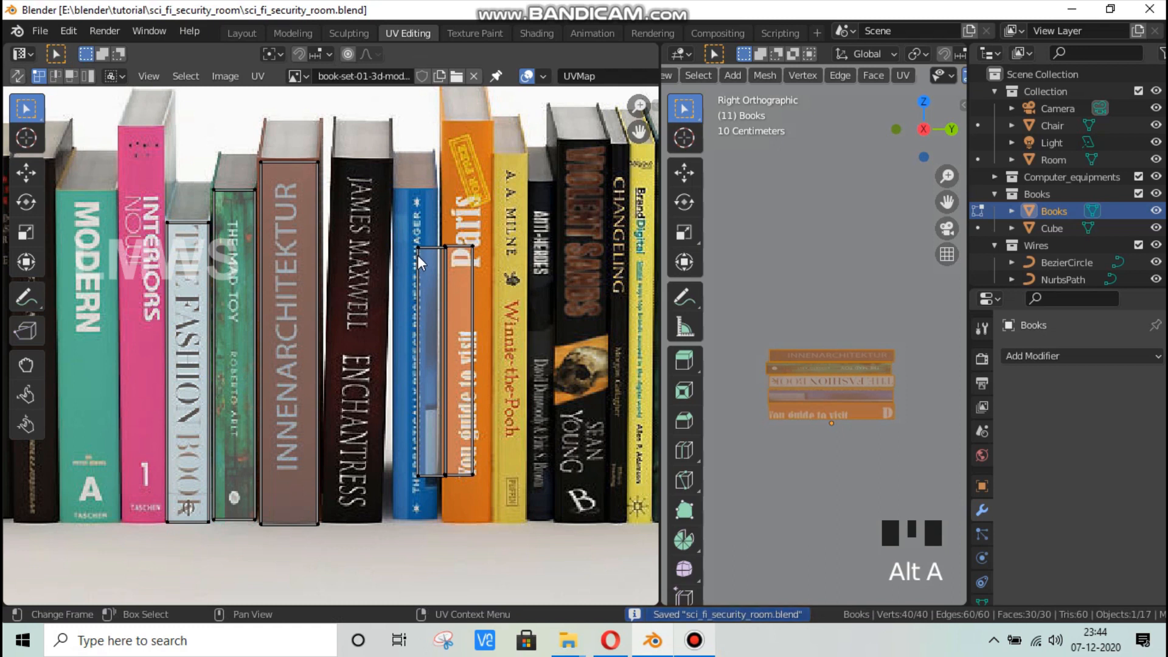
Step: Move the fourth book's UV island onto the blue THE PRACTICALLY PERFECT PROJECT MANAGER spine and enlarge it to cover the spine
key("l")
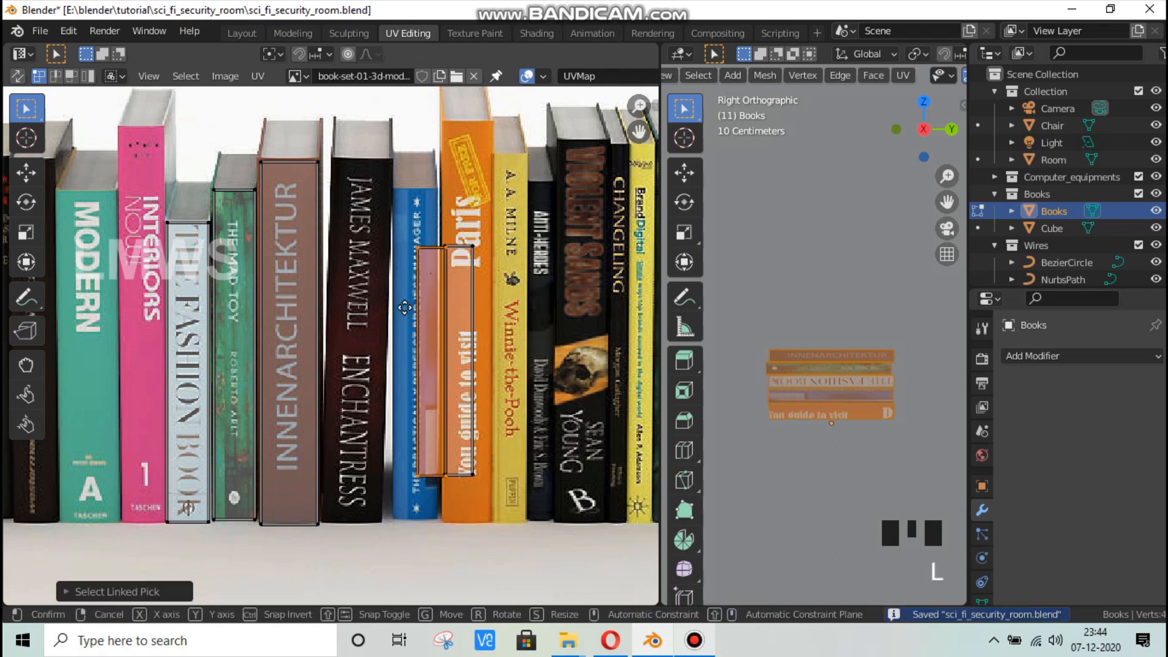
key("g")
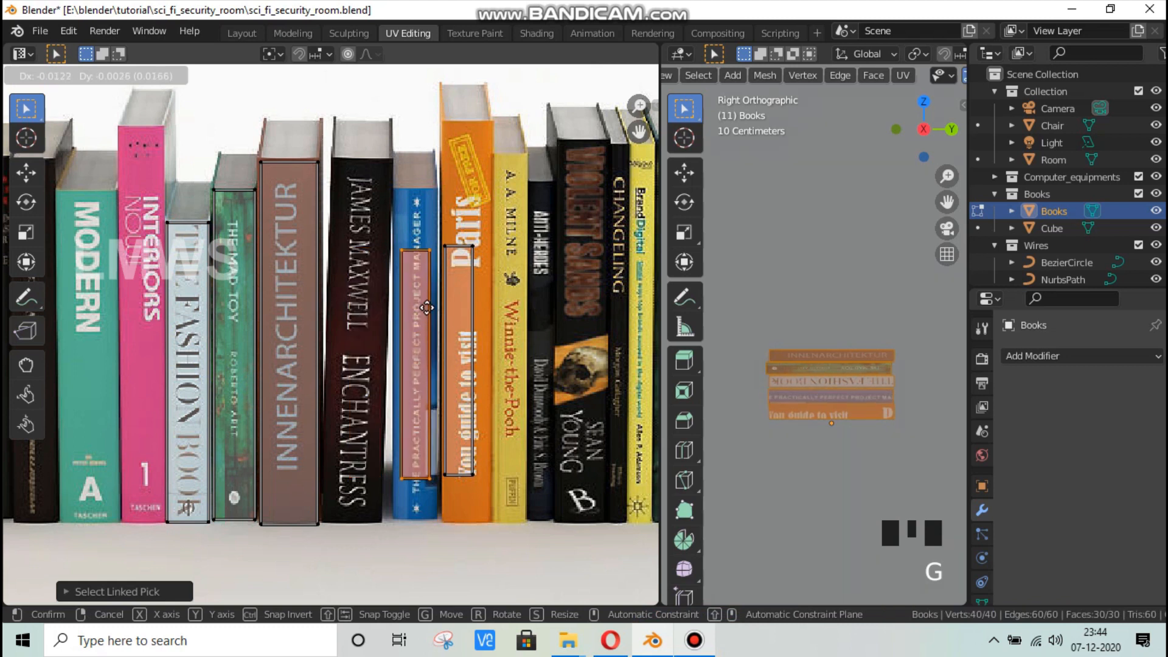
left_click(427, 302)
key("s")
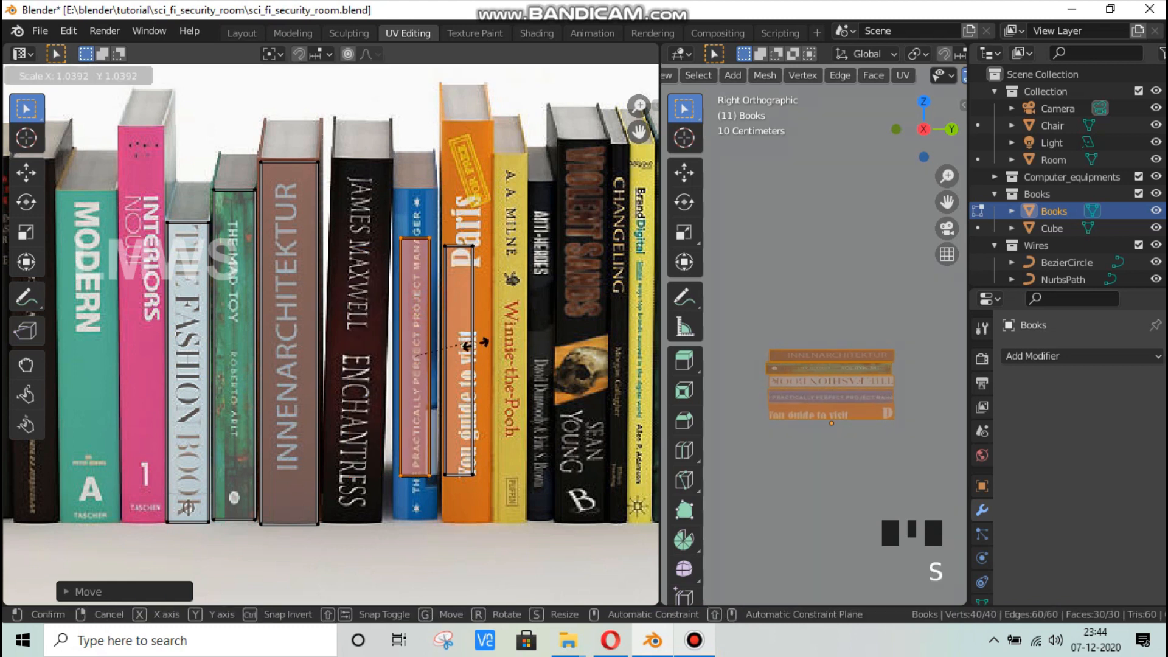
left_click(497, 356)
Step: Fit the last book's UV island to the orange Paris guide spine by moving and scaling it, and save the file
key("alt+a")
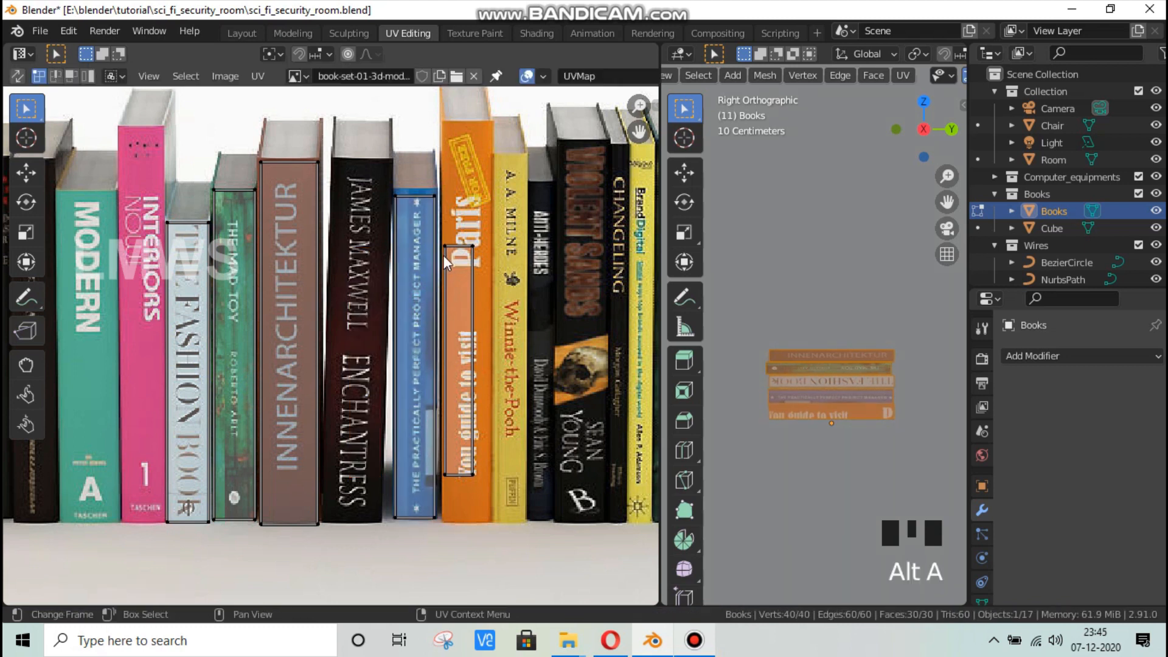
key("l")
key("g")
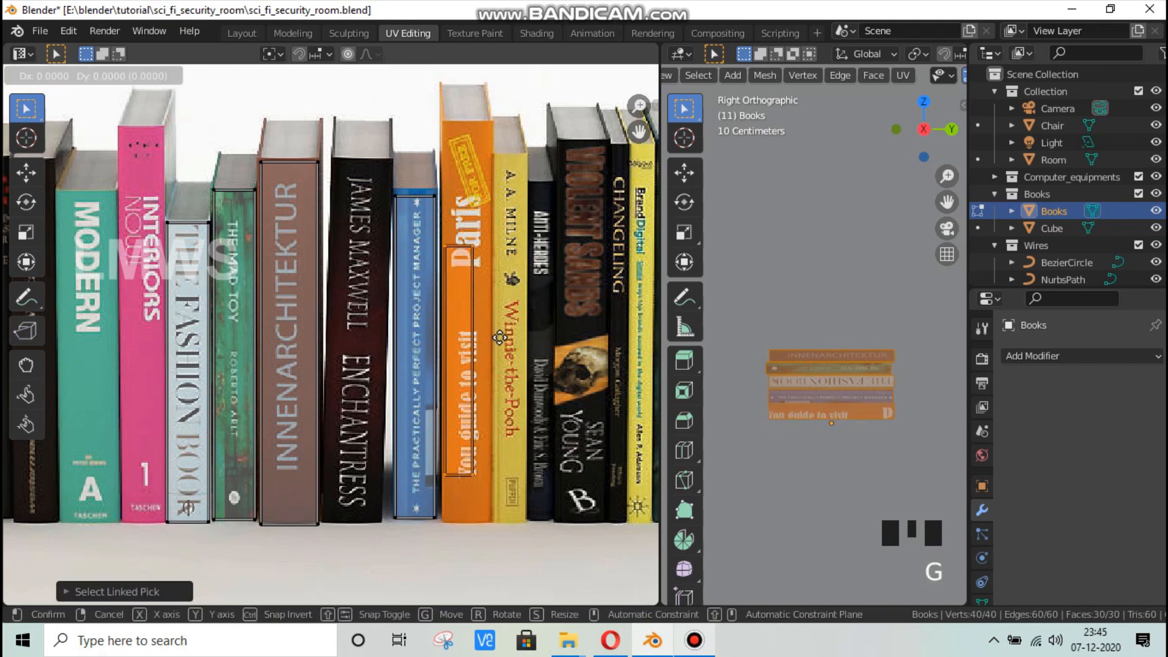
left_click(500, 323)
key("s")
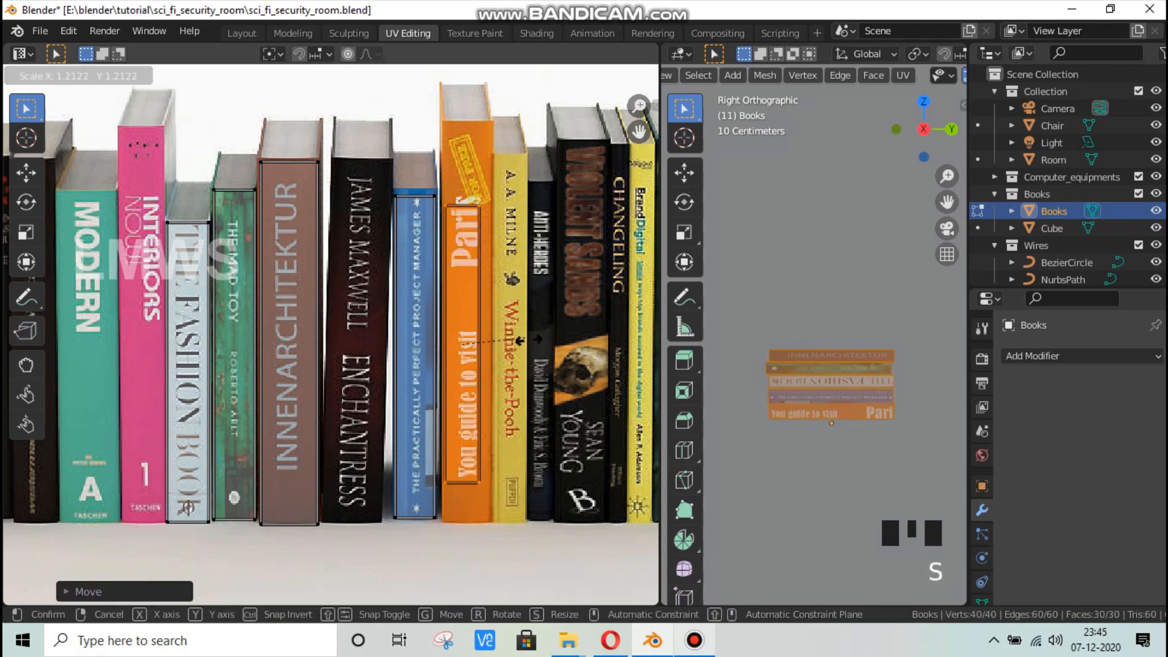
left_click(535, 343)
key("g")
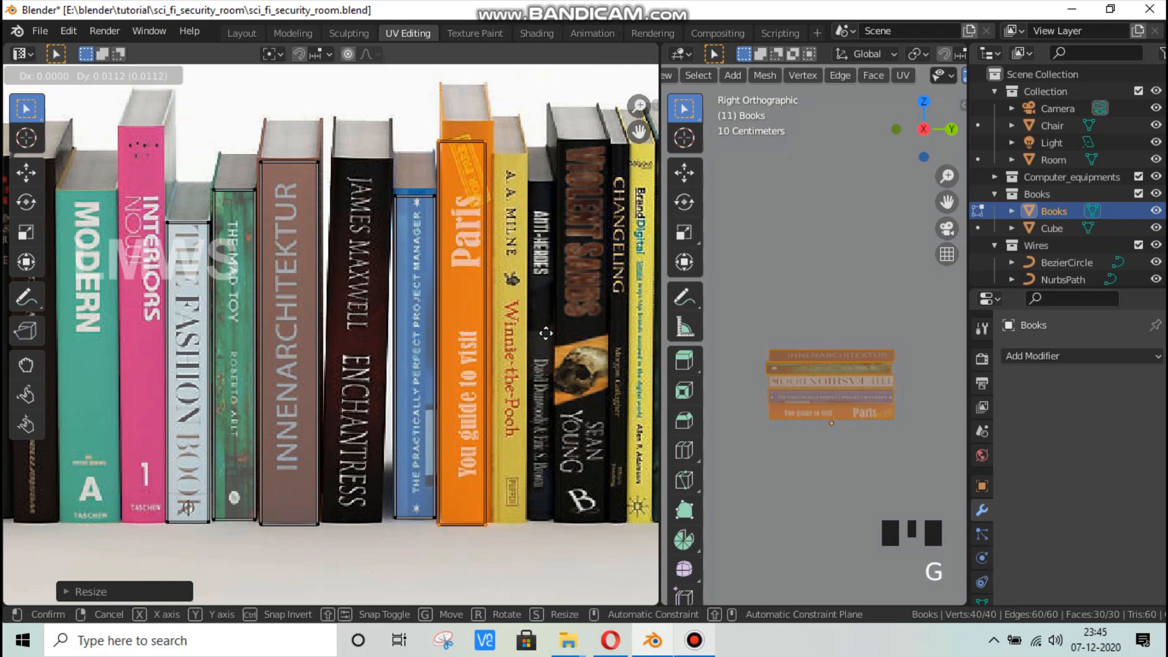
left_click(549, 331)
key("ctrl+s")
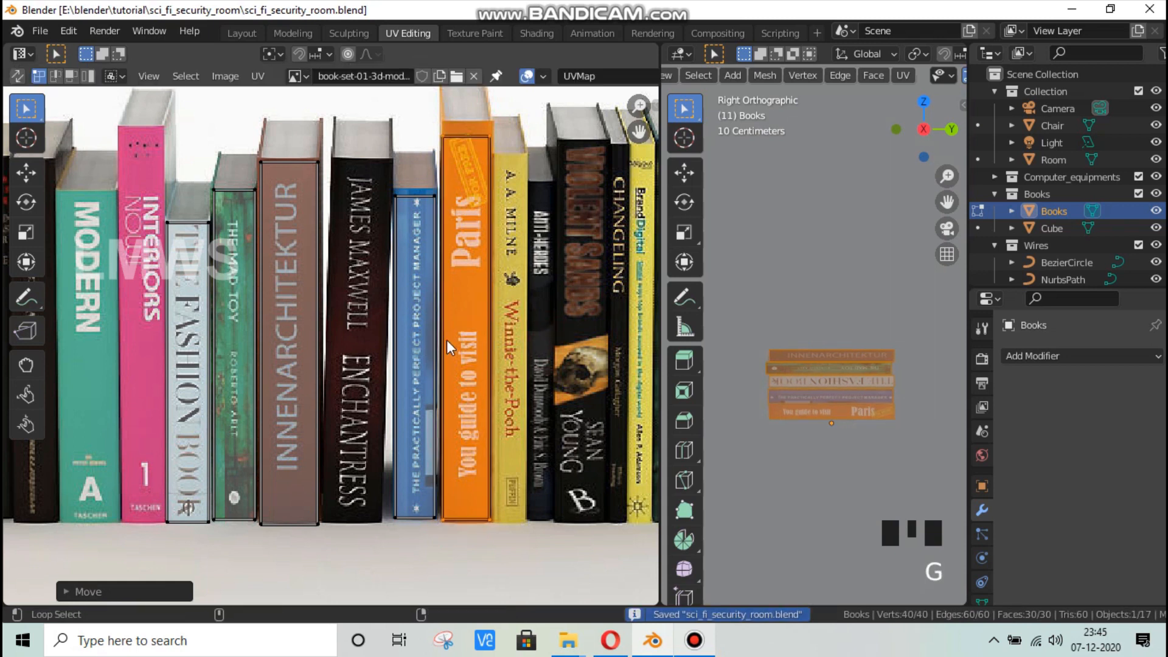
Step: Leave Edit Mode, check the textured books on the shelf, deselect them, and return to the Layout workspace
key("Tab")
middle_click_drag(815, 379, 853, 401)
scroll(853, 401, "down", 2)
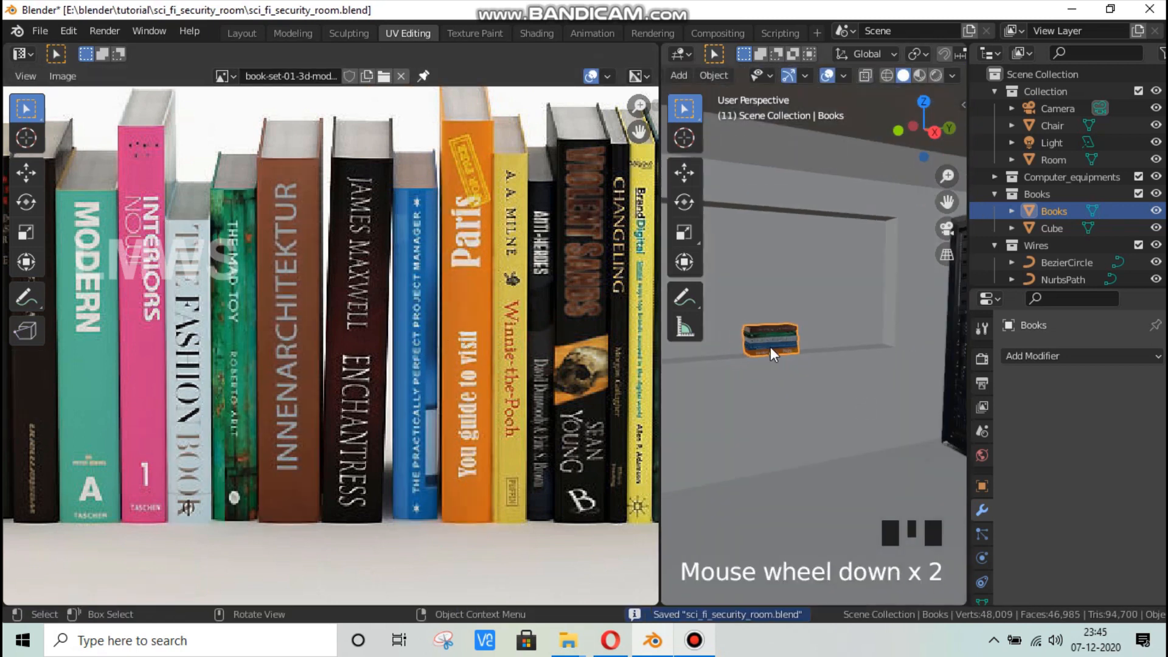
key("alt+a")
middle_click_drag(786, 326, 800, 359, "shift")
scroll(800, 365, "down", 3)
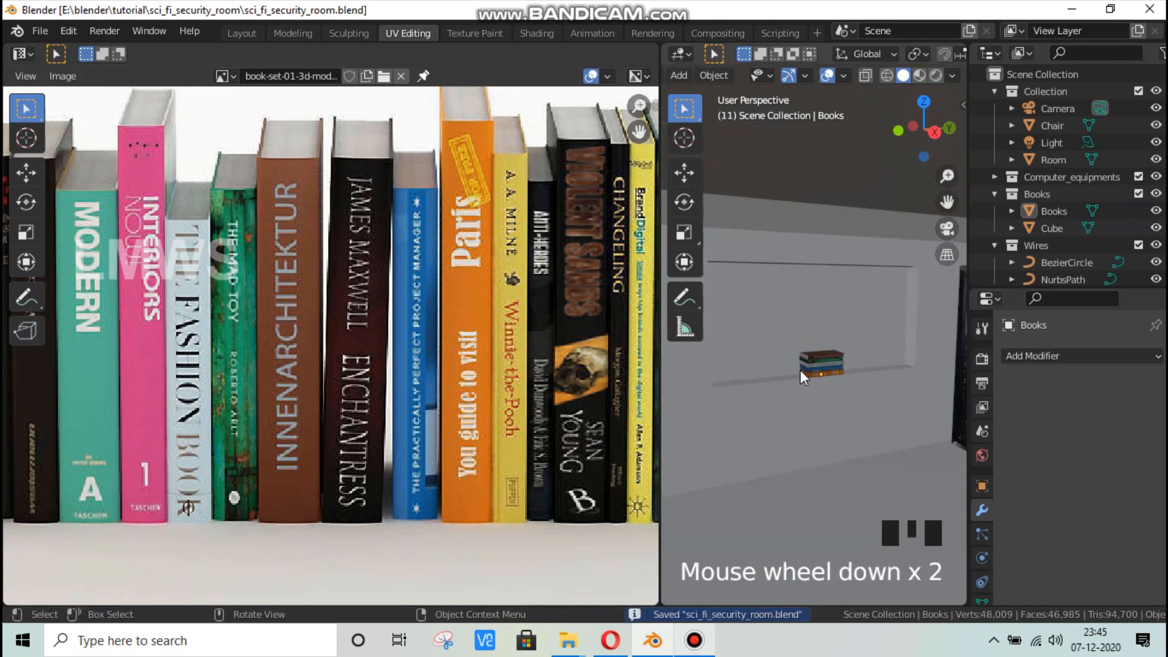
left_click(238, 33)
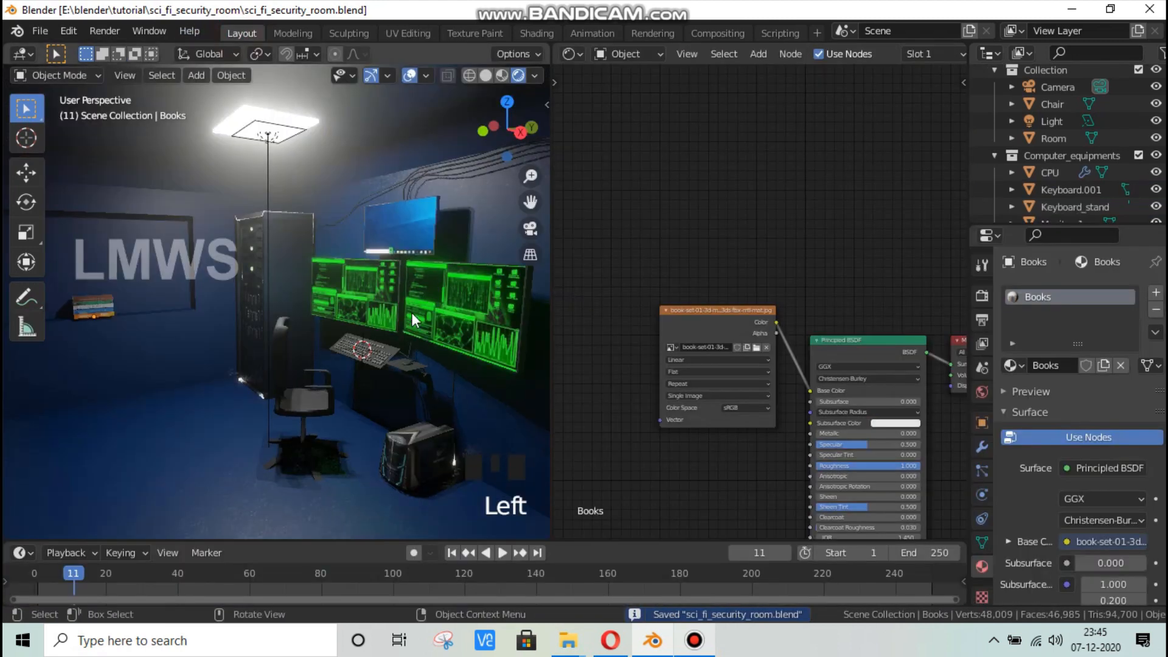
Step: Save the file, then enter Edit Mode on the room and select its floor face
scroll(255, 314, "down", 2)
middle_click_drag(277, 317, 323, 419, "shift")
key("ctrl+s")
left_click(312, 408)
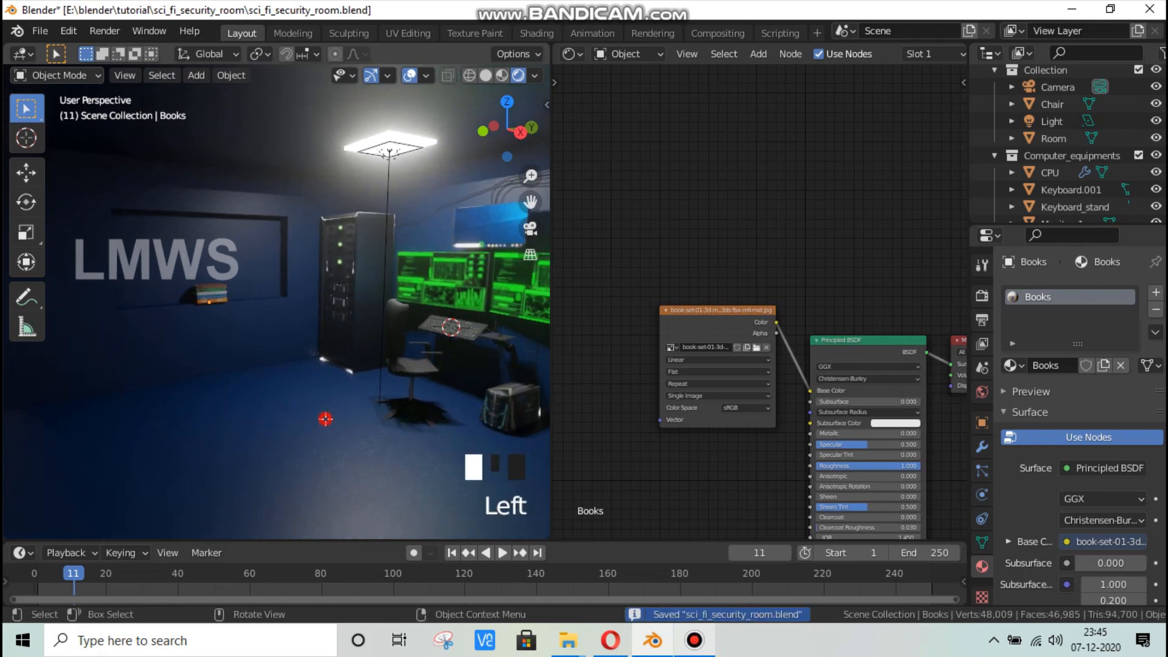
key("Tab")
left_click(338, 409)
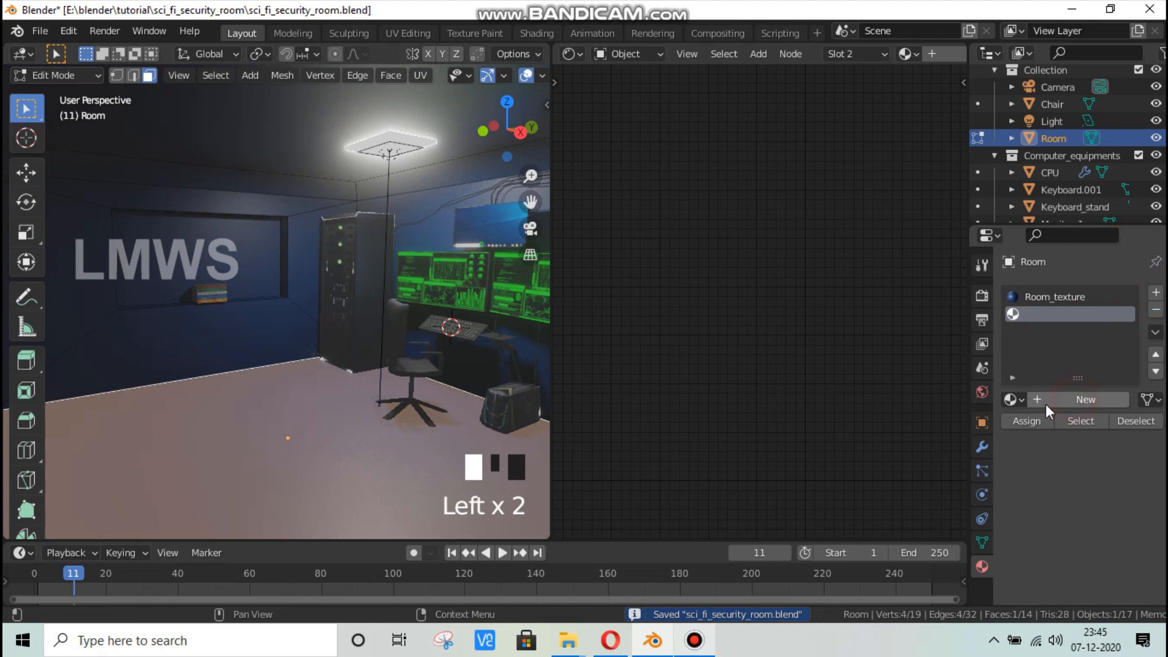
Step: Create a new material named Floor in the room's second material slot and save the file
left_click(1045, 404)
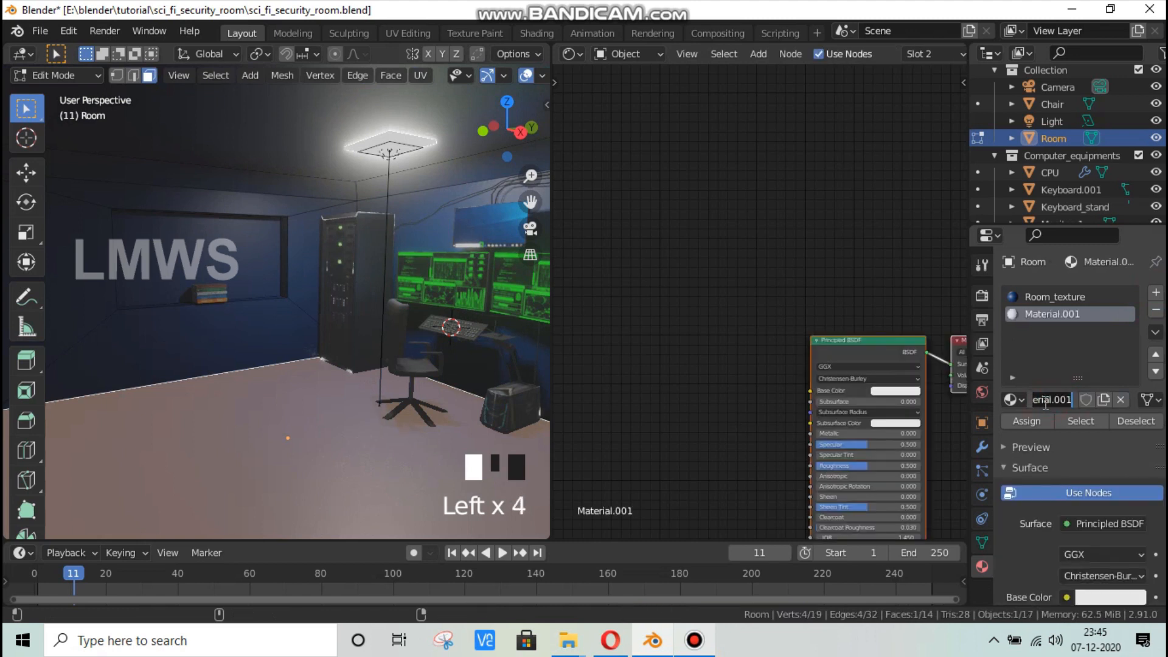
type("Floor")
key("Return")
key("ctrl+s")
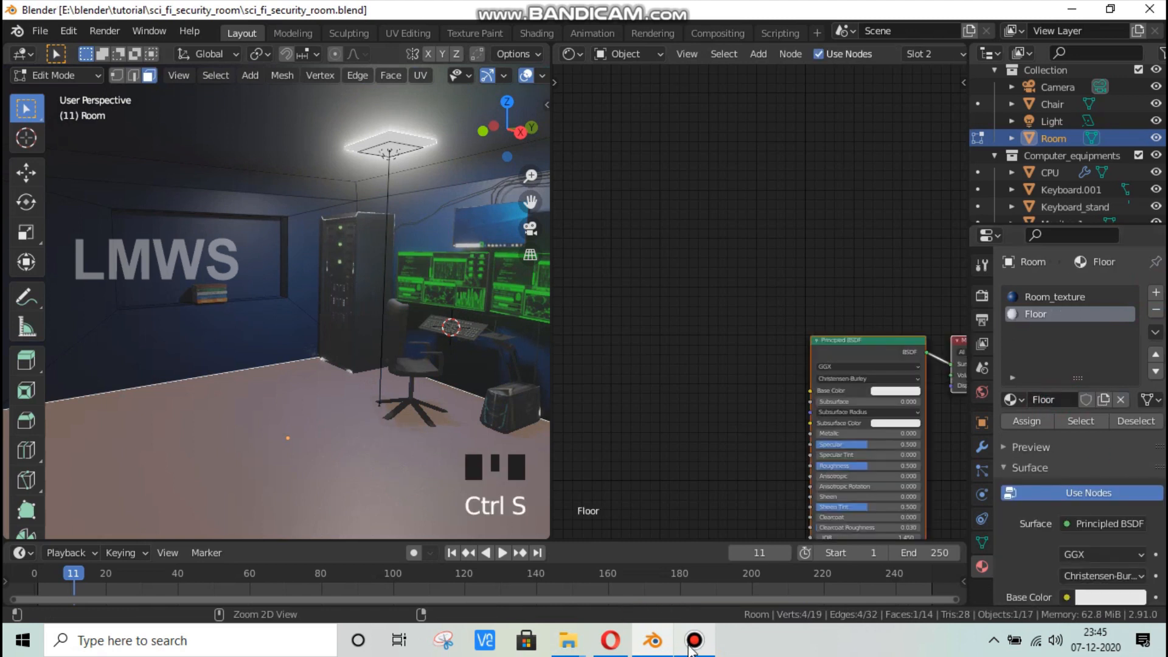
Step: Switch to the browser to view the selected seamless stone floor tile texture, and return to Blender
key("alt+Tab")
left_click(819, 102)
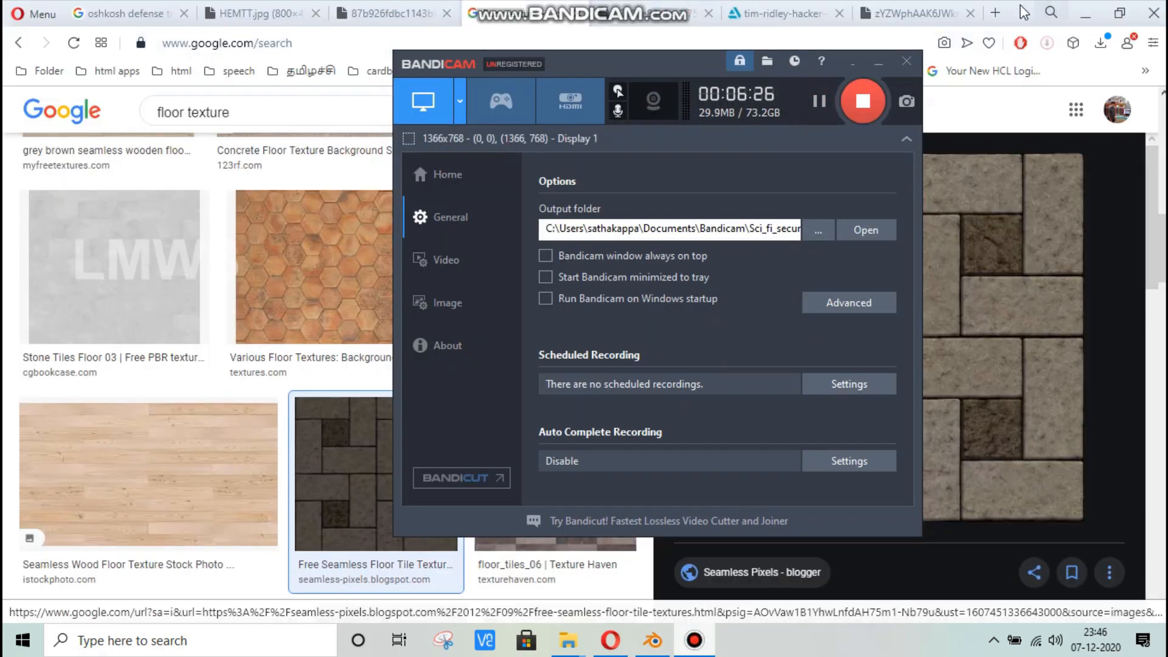
left_click(1080, 3)
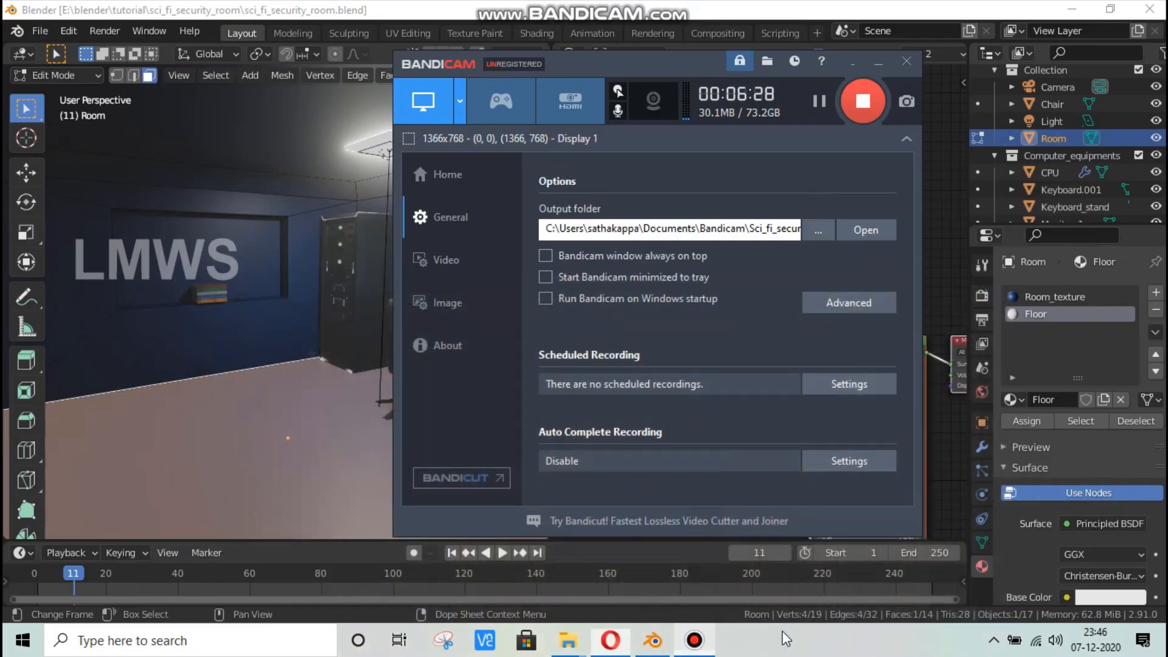
key("alt+Tab")
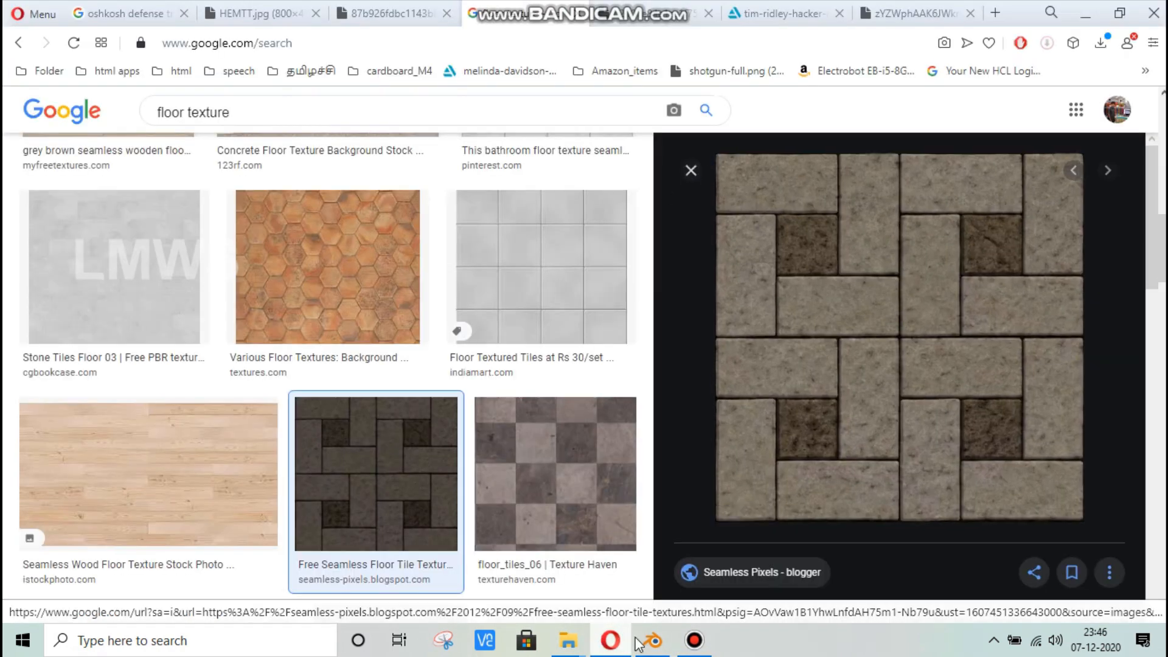
left_click(652, 641)
Step: Add an Image Texture node to the Floor material and connect its Color to the Principled BSDF's Base Color
key("ctrl+s")
scroll(621, 363, "down", 1)
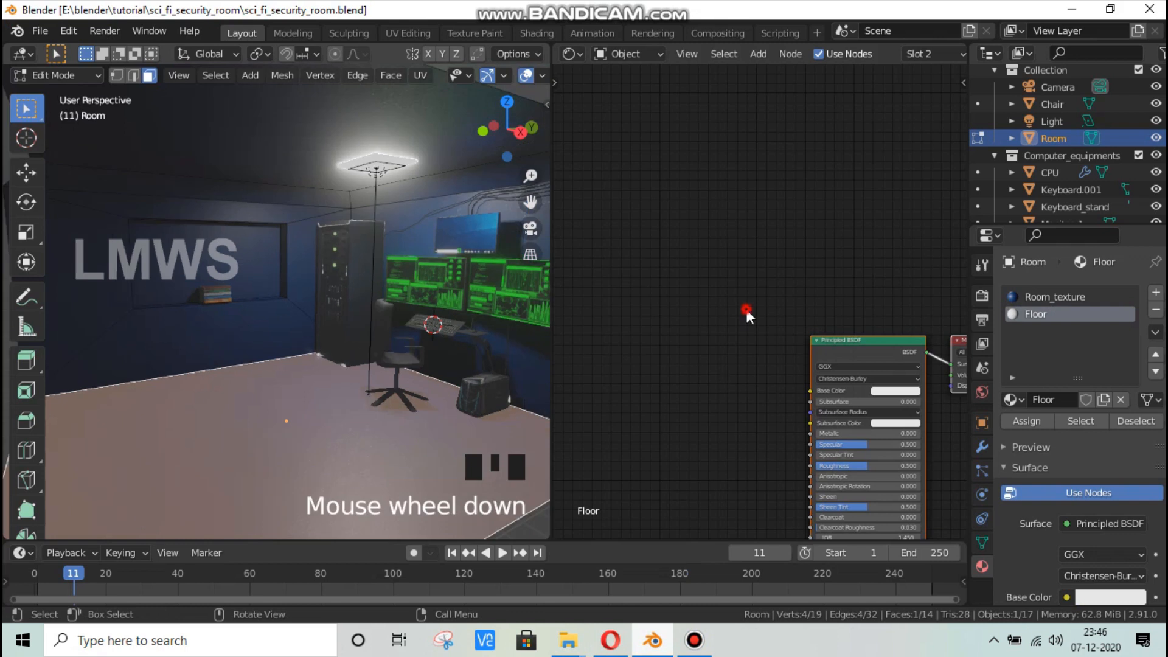
key("shift+a")
left_click(695, 296)
type("image")
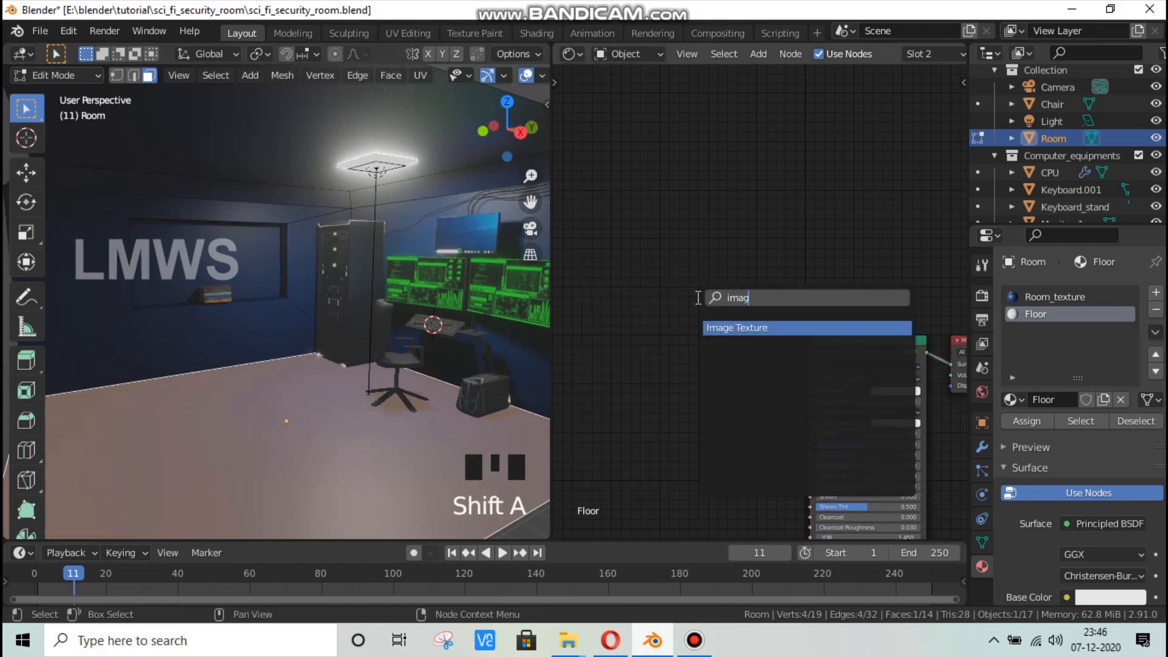
key("Return")
left_click(635, 362)
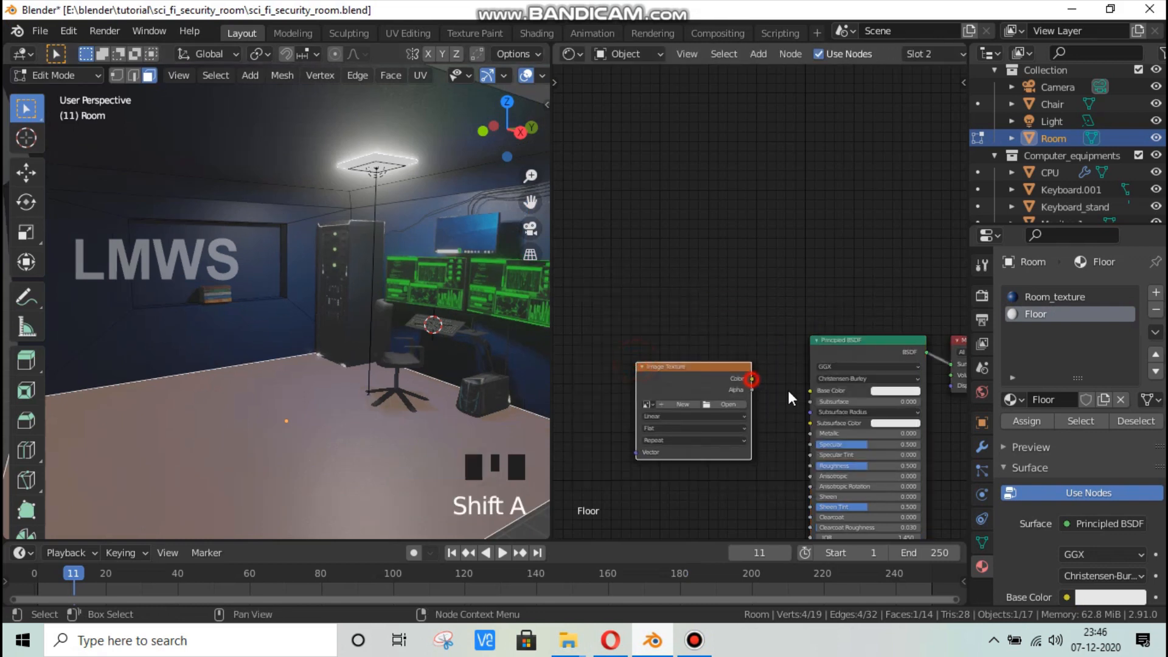
left_click_drag(751, 379, 811, 390)
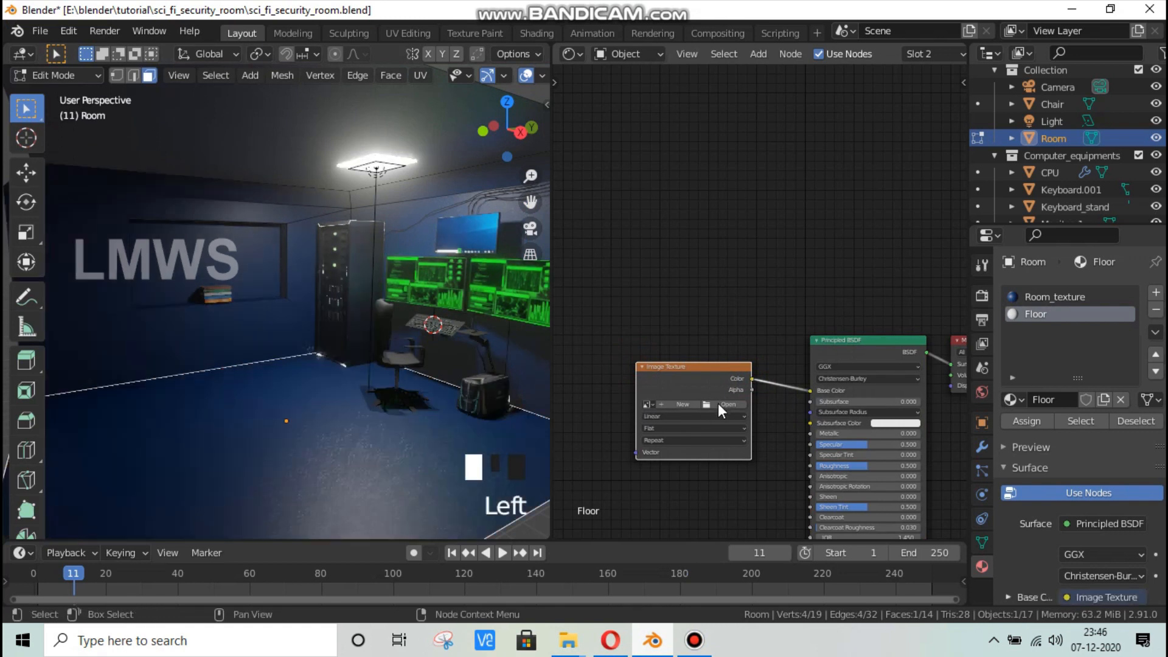
Step: Assign the Floor material to the room's selected floor face
scroll(771, 316, "down", 3)
middle_click_drag(627, 348, 712, 351)
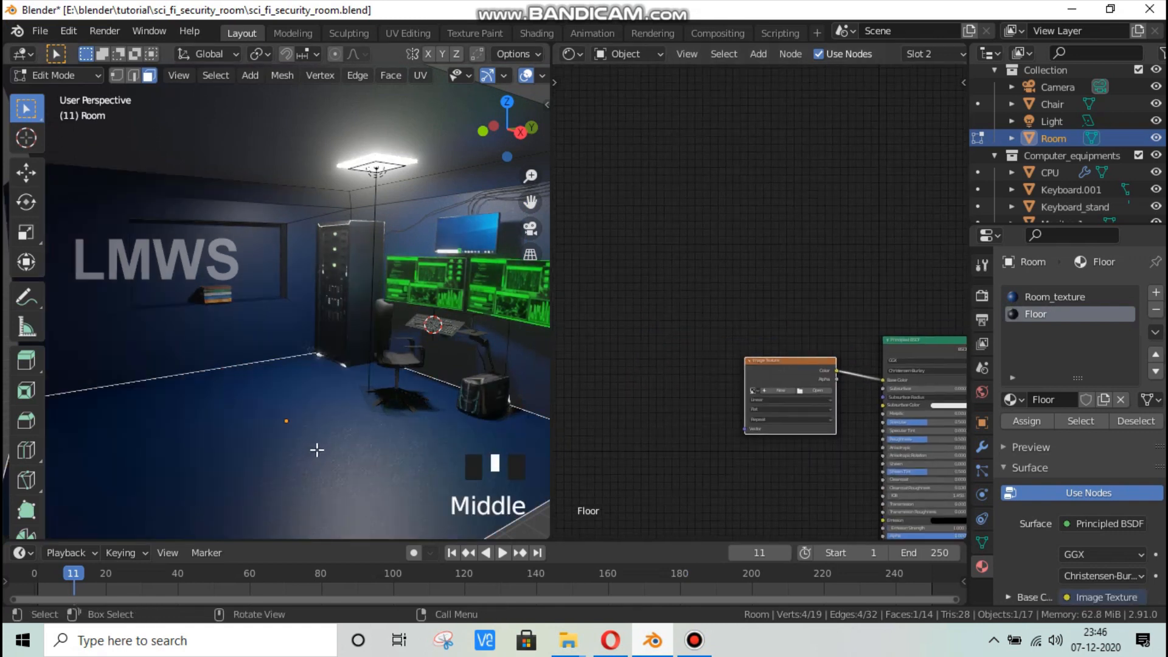
scroll(316, 449, "down", 2)
left_click(1054, 297)
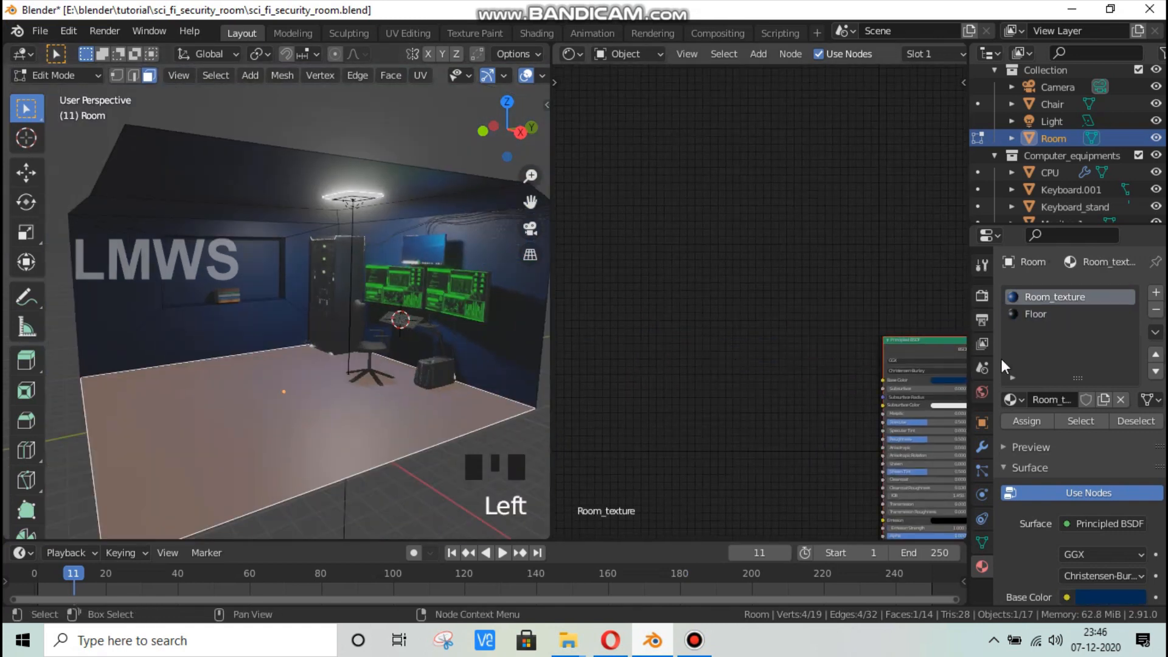
left_click(1039, 316)
Step: Load the seamless stone floor tile image from the sci_fi_security_room folder into the Image Texture node
left_click(827, 389)
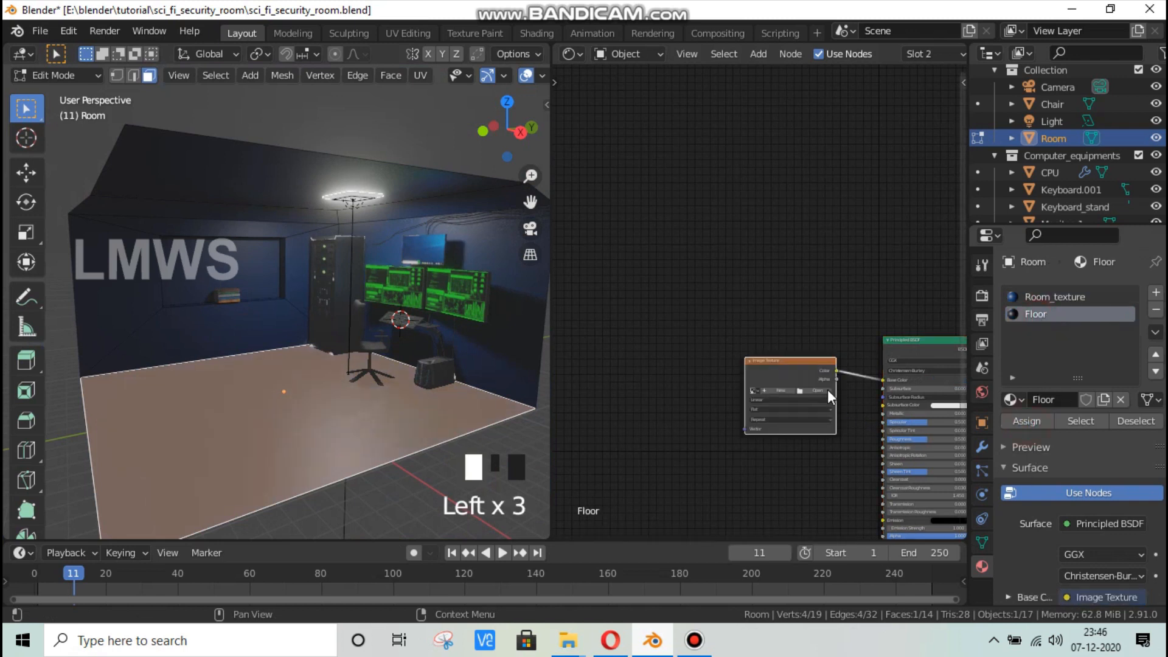
left_click(826, 390)
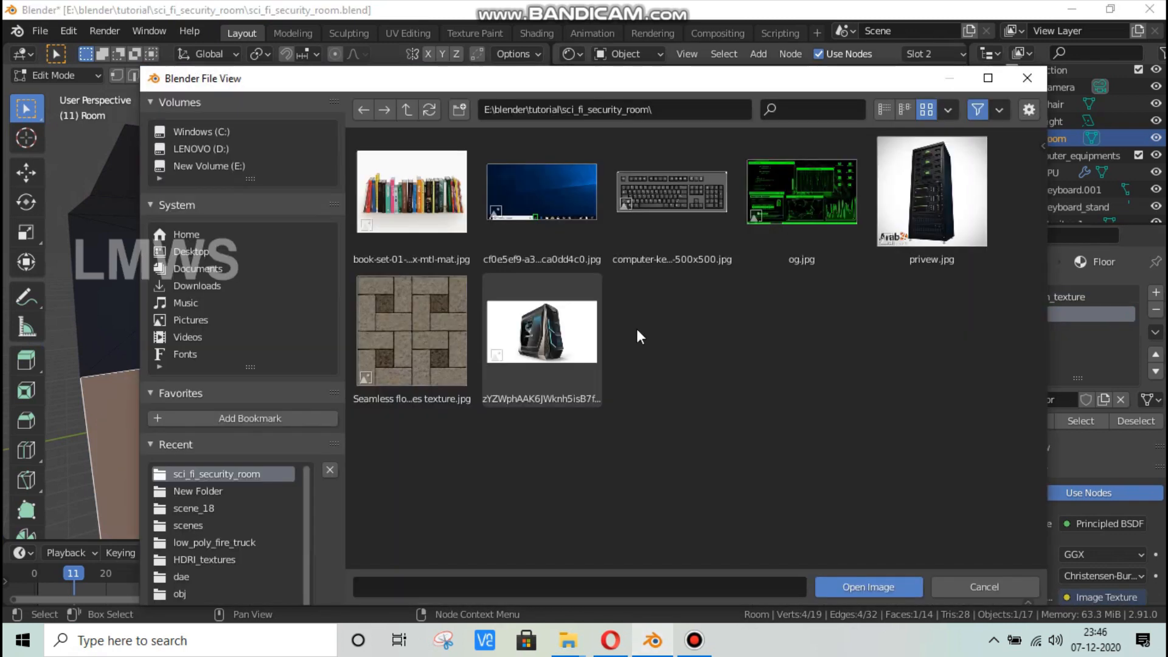
left_click(427, 356)
scroll(708, 369, "up", 3)
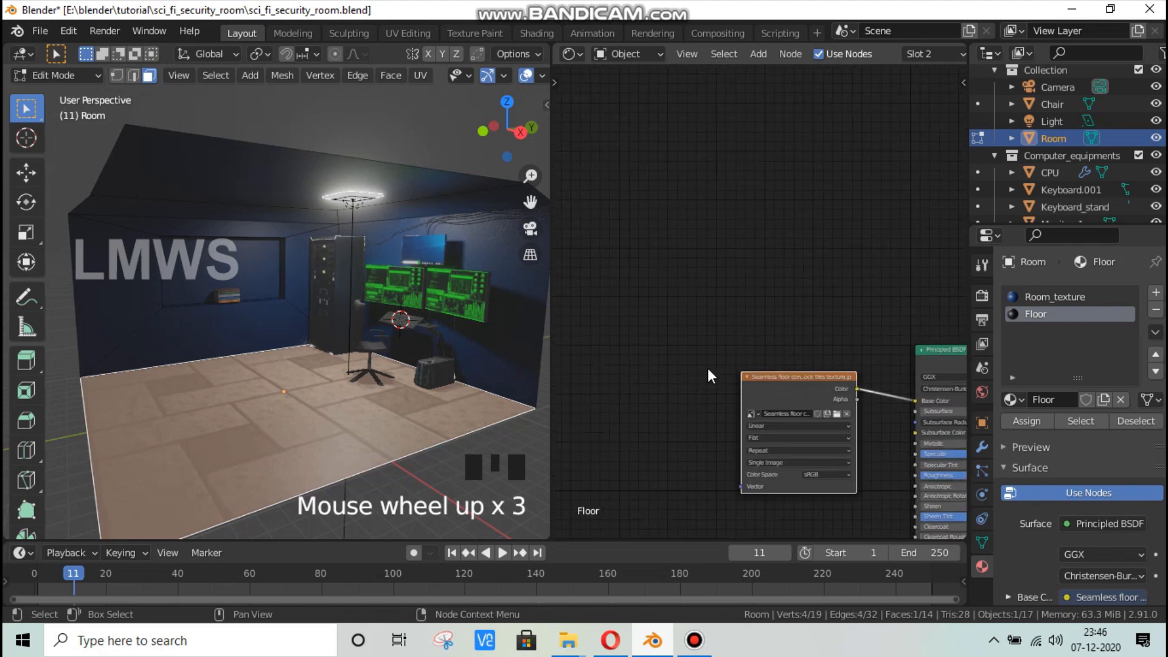
Step: Add a Texture Coordinate node and a Mapping node to the Floor material's node tree
key("shift+a")
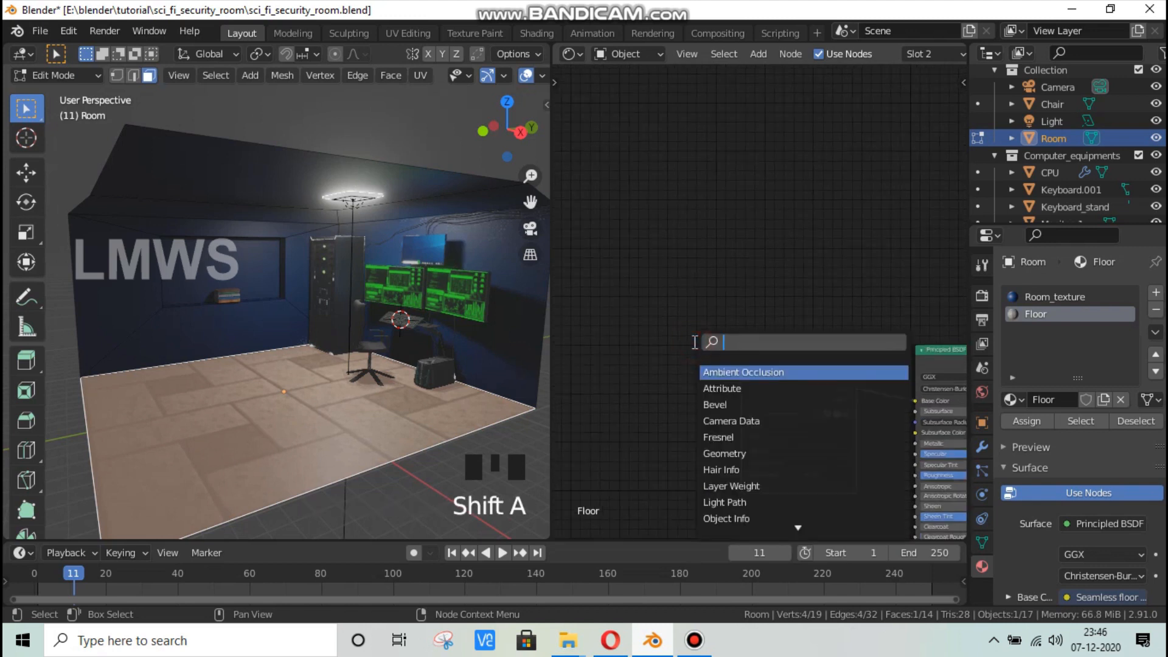
type("tex")
key("Return")
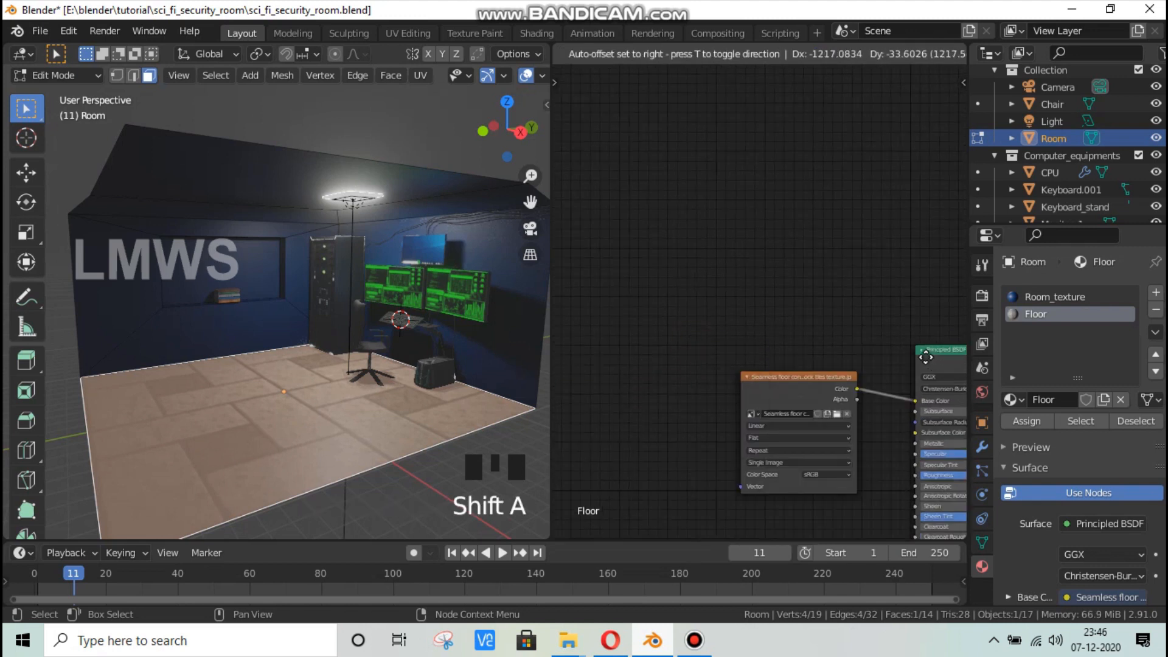
left_click(925, 357)
key("shift+a")
type("map")
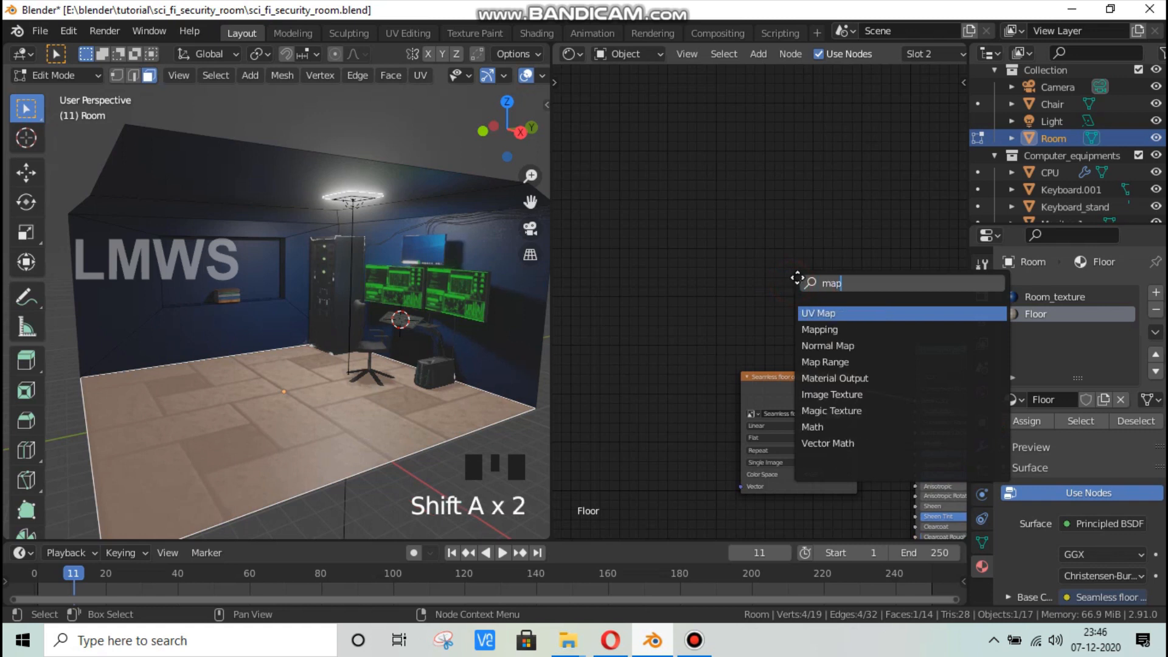
type("p")
key("Return")
left_click(610, 318)
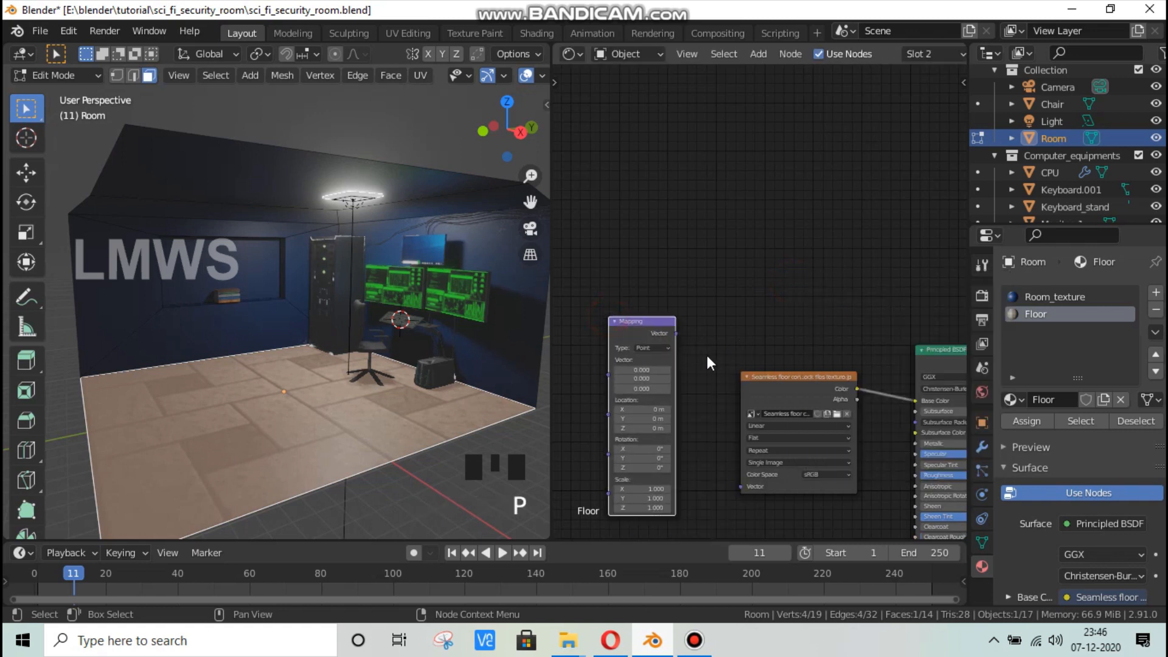
Step: Connect the Texture Coordinate's UV output through the Mapping node to the floor image's Vector input, and save the file
middle_click_drag(708, 356, 834, 300)
scroll(720, 374, "down", 15)
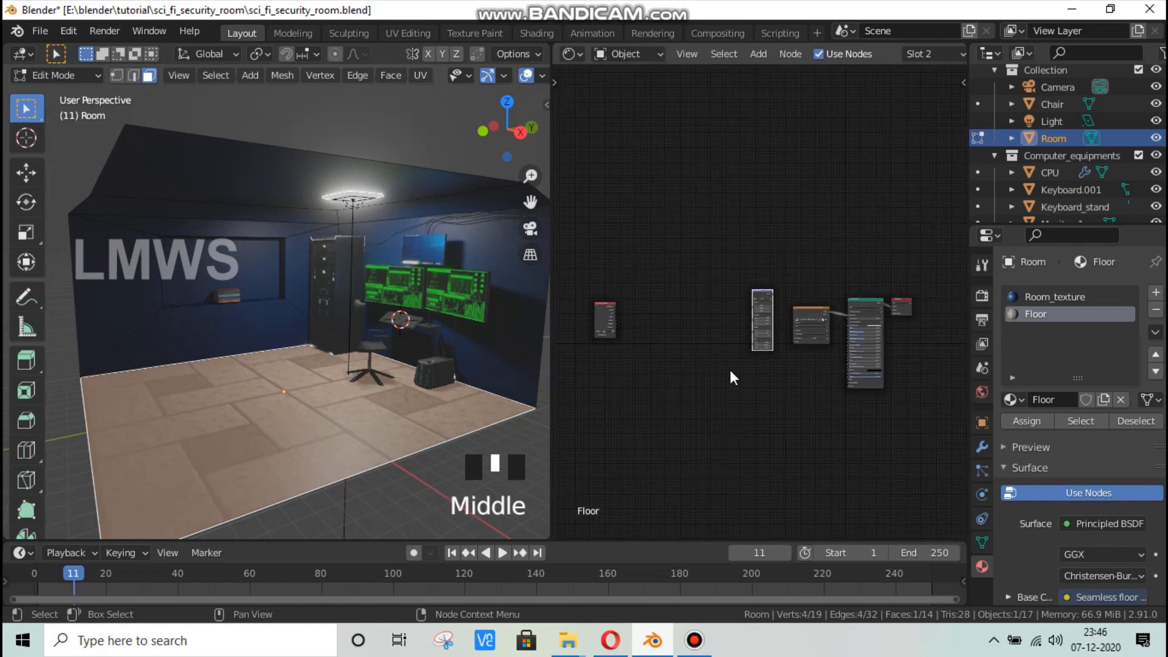
scroll(730, 377, "up", 1)
left_click_drag(604, 303, 741, 316)
scroll(699, 341, "up", 4)
left_click_drag(794, 283, 846, 404)
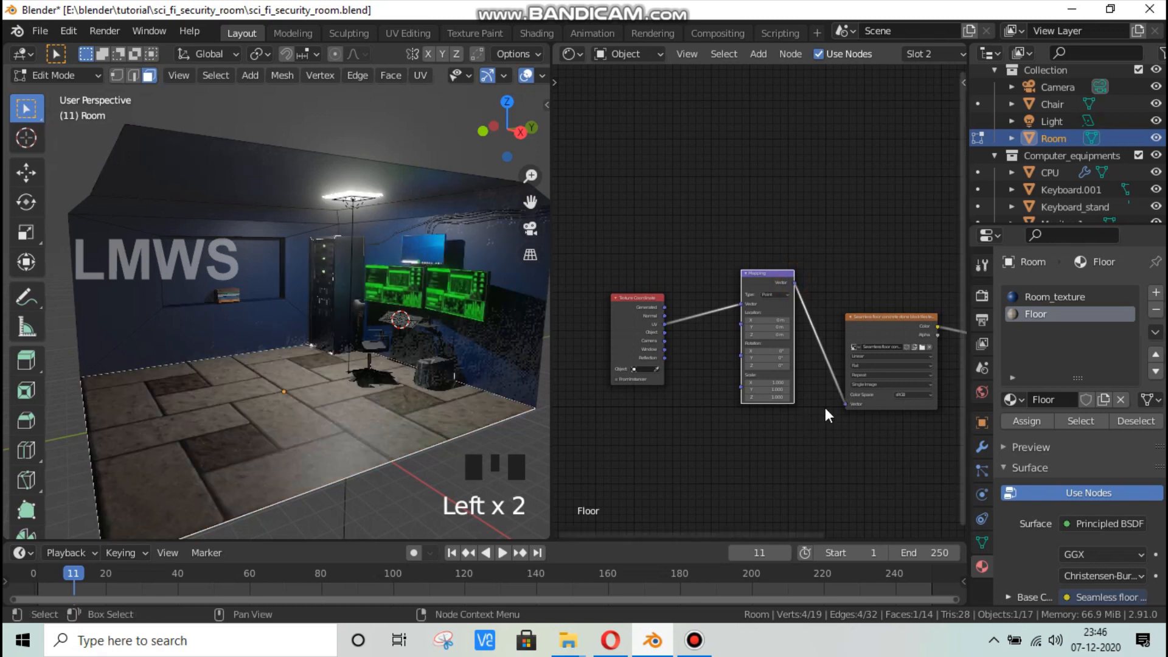
scroll(824, 408, "up", 4)
scroll(733, 412, "down", 2)
middle_click_drag(743, 464, 754, 516)
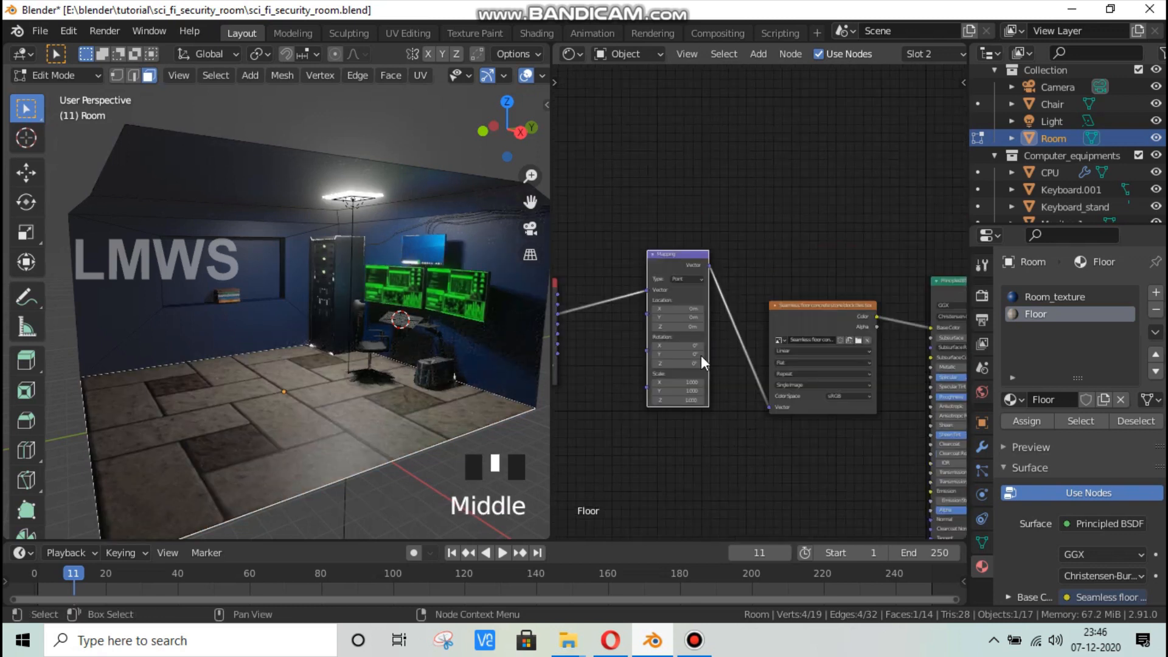
key("ctrl+s")
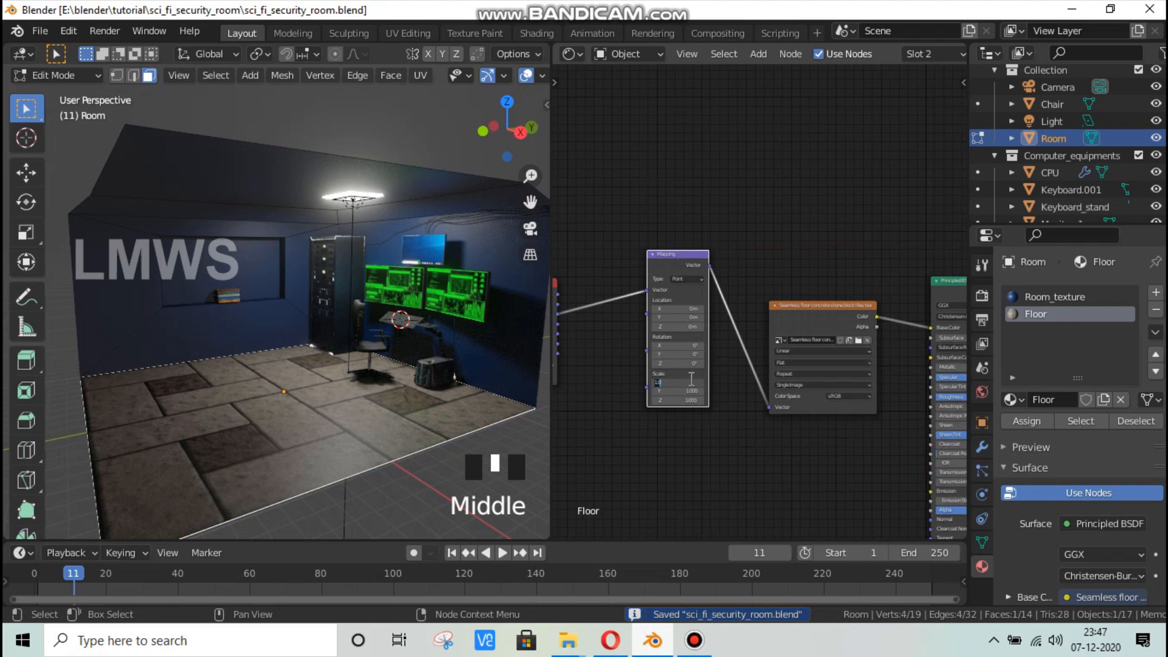
Step: Set the Mapping node's Scale to 3 on X and Y, and return to Object Mode with the face deselected
left_click(691, 379)
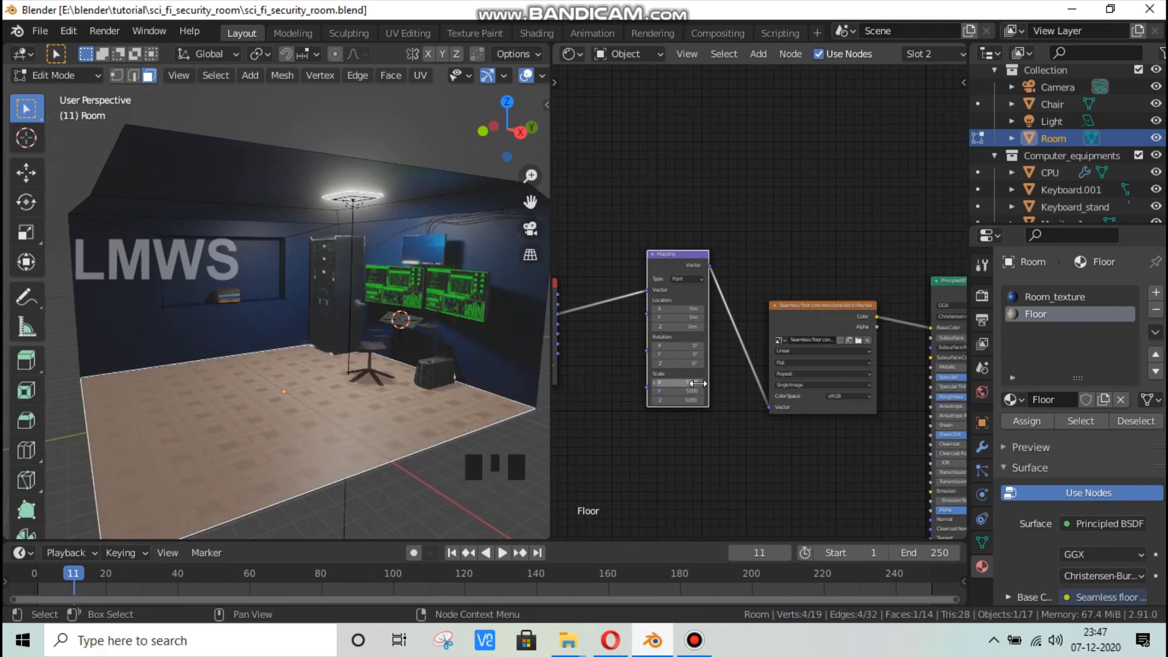
left_click(689, 383)
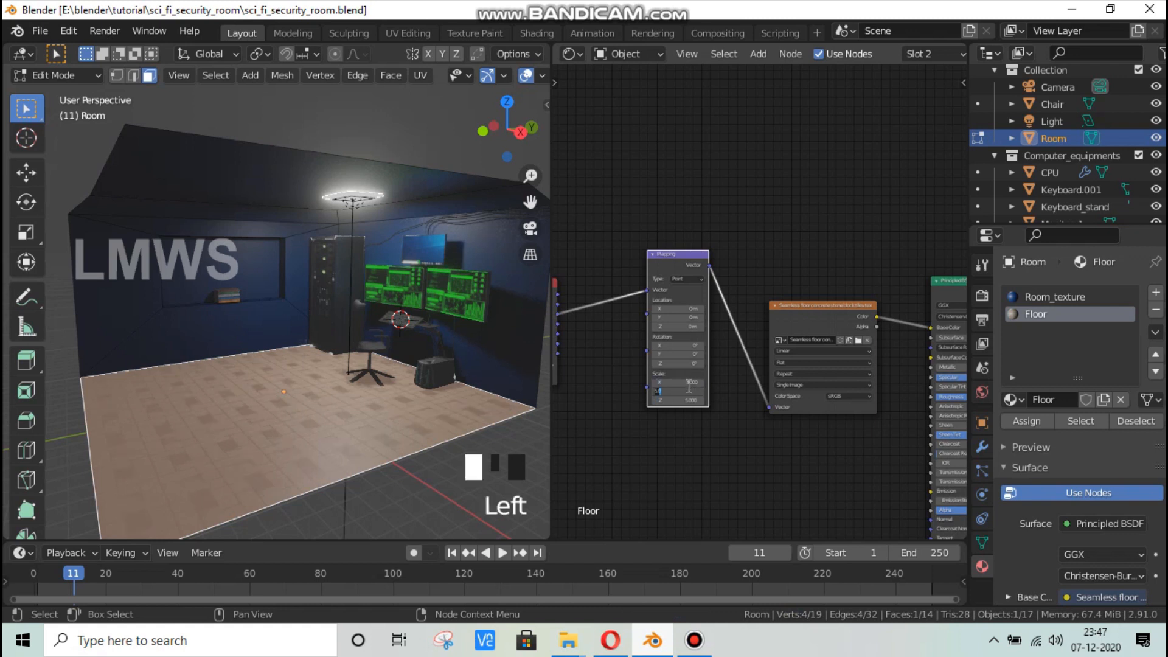
scroll(258, 430, "up", 2)
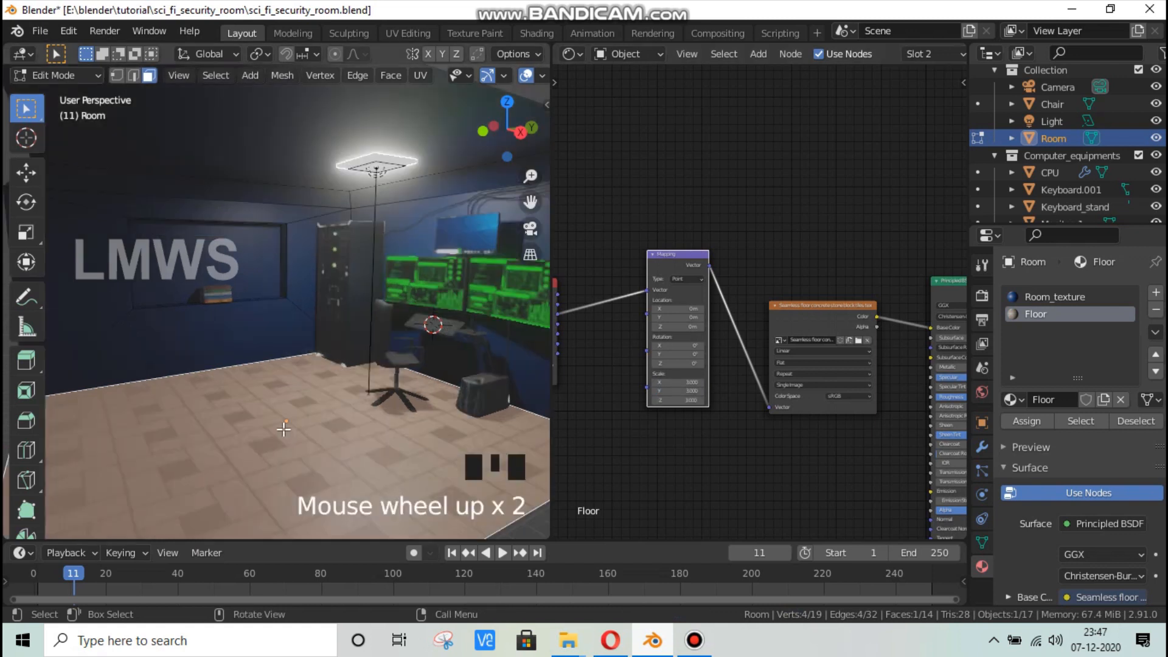
key("alt+a")
key("Tab")
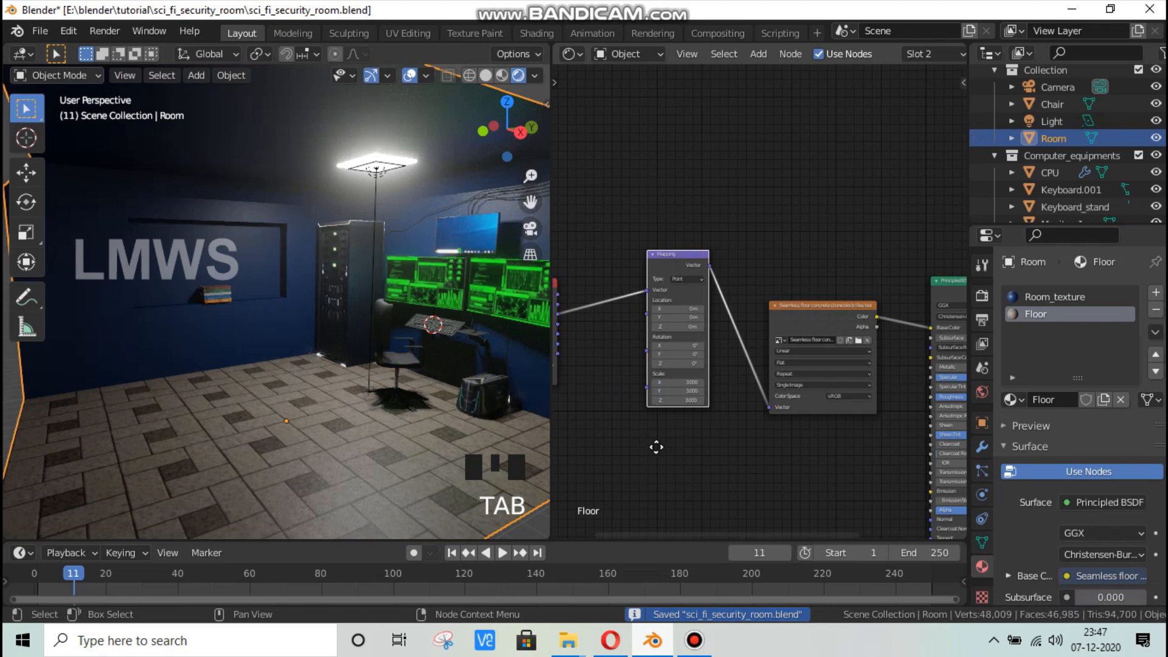
Step: Add a Hue Saturation Value node and place it below the floor's Image Texture node
middle_click_drag(654, 448, 739, 436)
scroll(735, 428, "up", 3)
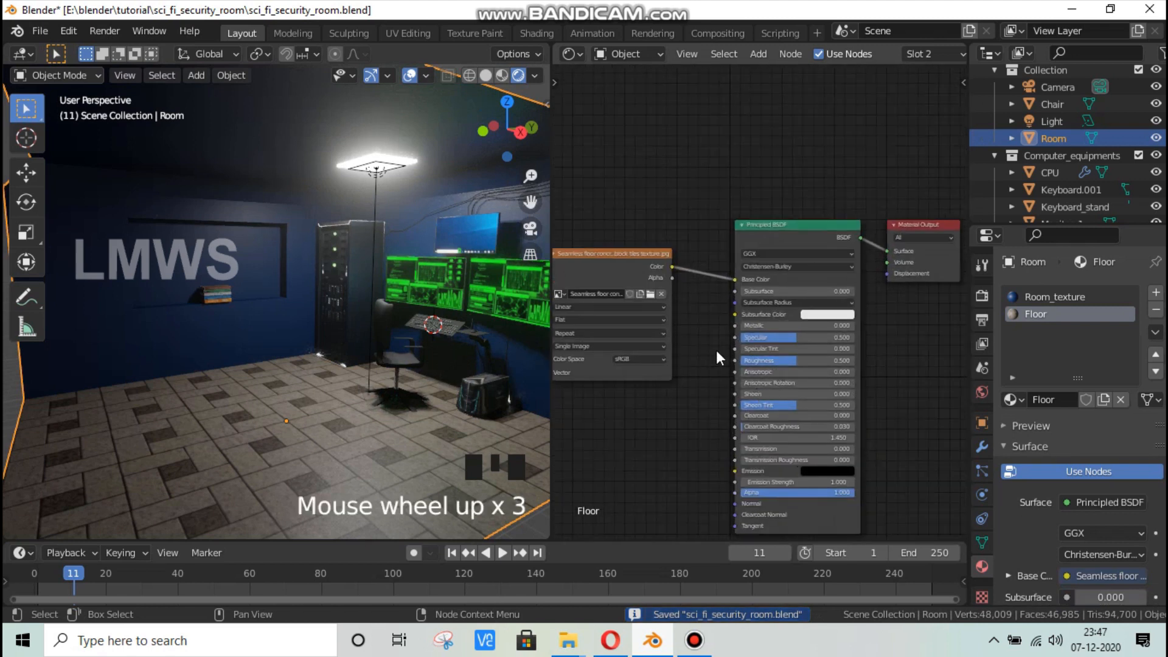
key("shift+a")
left_click(682, 230)
type("hue")
key("Return")
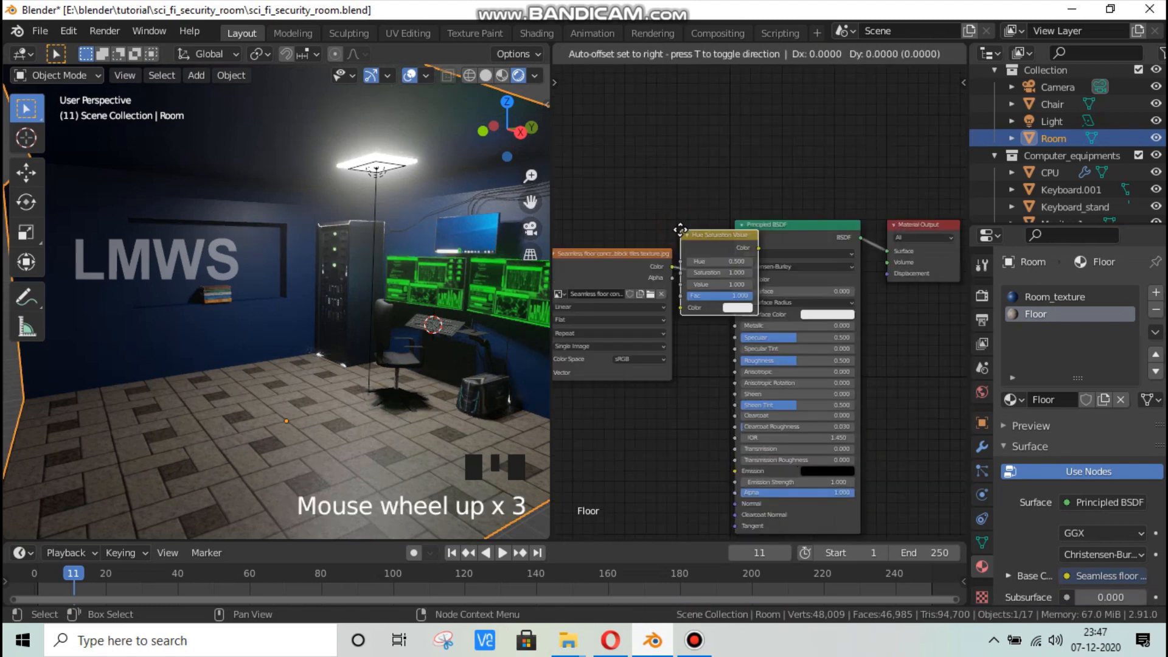
left_click(602, 410)
scroll(694, 408, "down", 2)
middle_click_drag(697, 416, 887, 391)
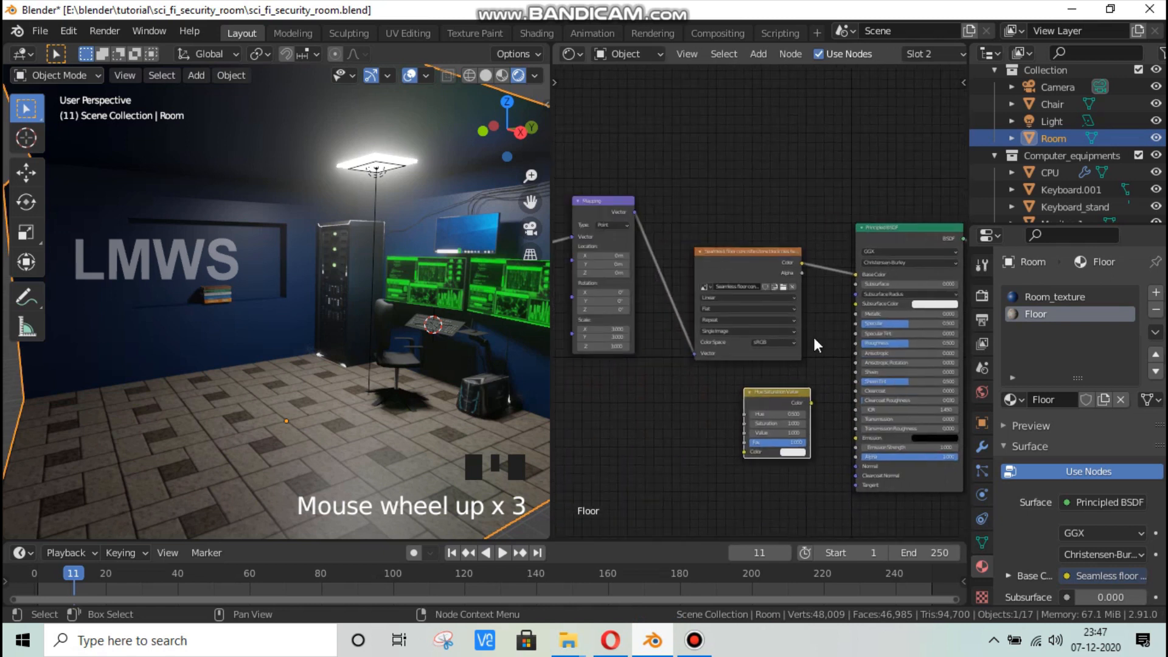
Step: Move the Mapping and Image Texture nodes away from the shader and connect the image's Color to the Hue Saturation Value node's Color
left_click_drag(798, 219, 818, 200)
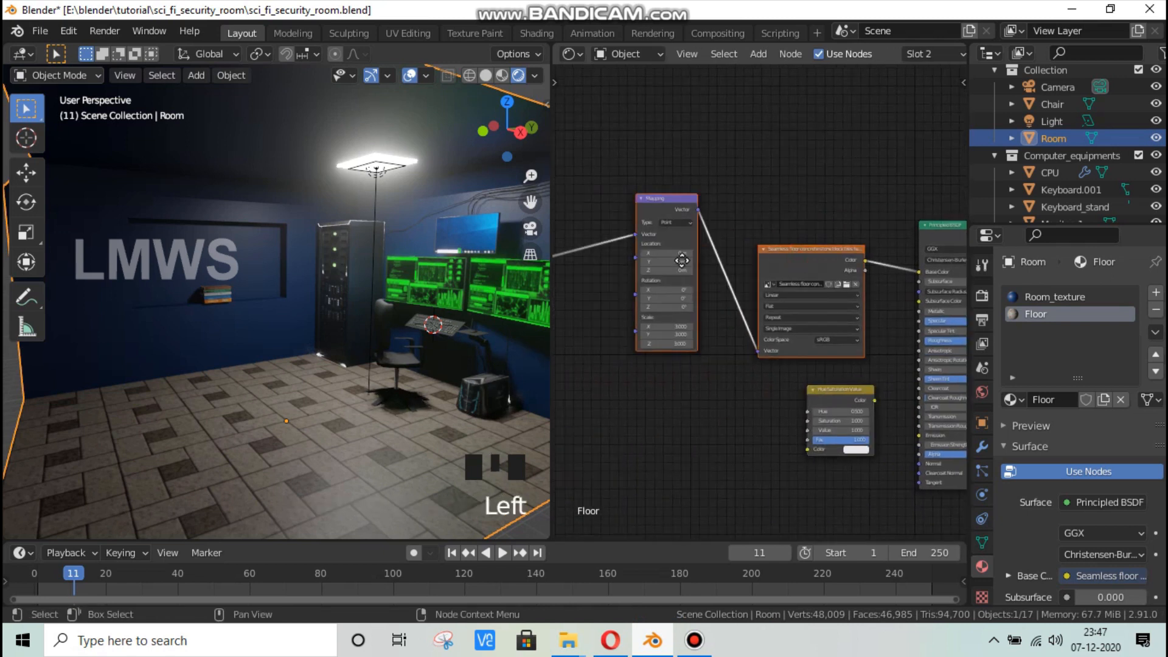
left_click(559, 265)
left_click_drag(740, 266, 809, 448)
left_click(785, 334)
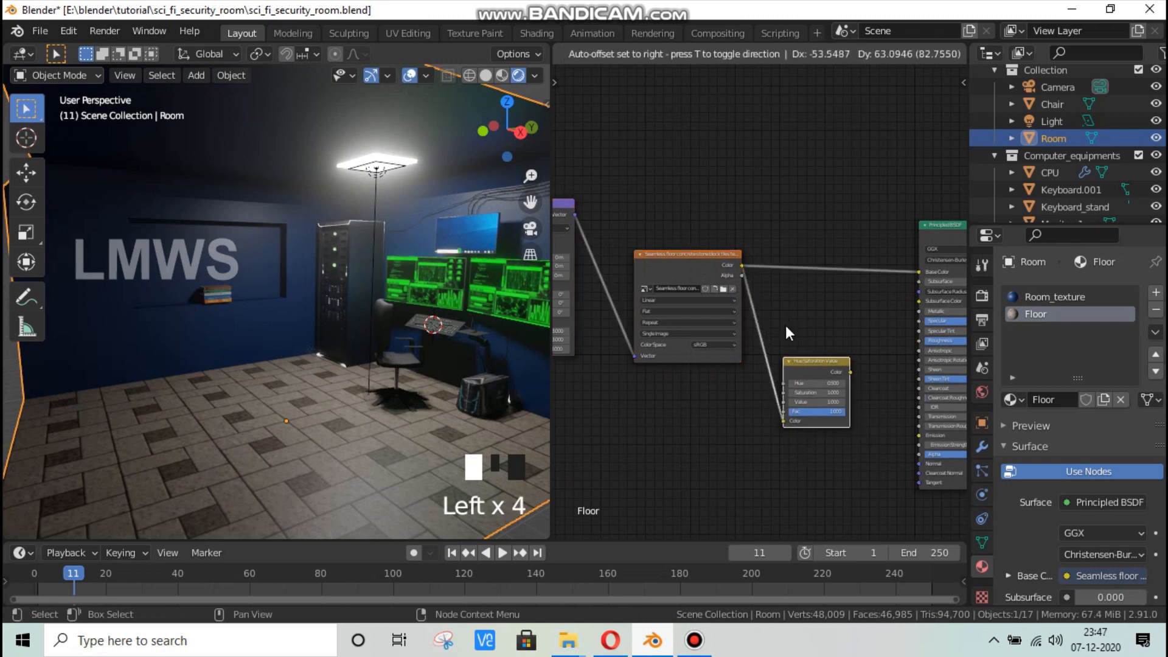
Step: Set the Hue Saturation Value node's Saturation to 0 and add a ColorRamp node below it
scroll(793, 361, "up", 2)
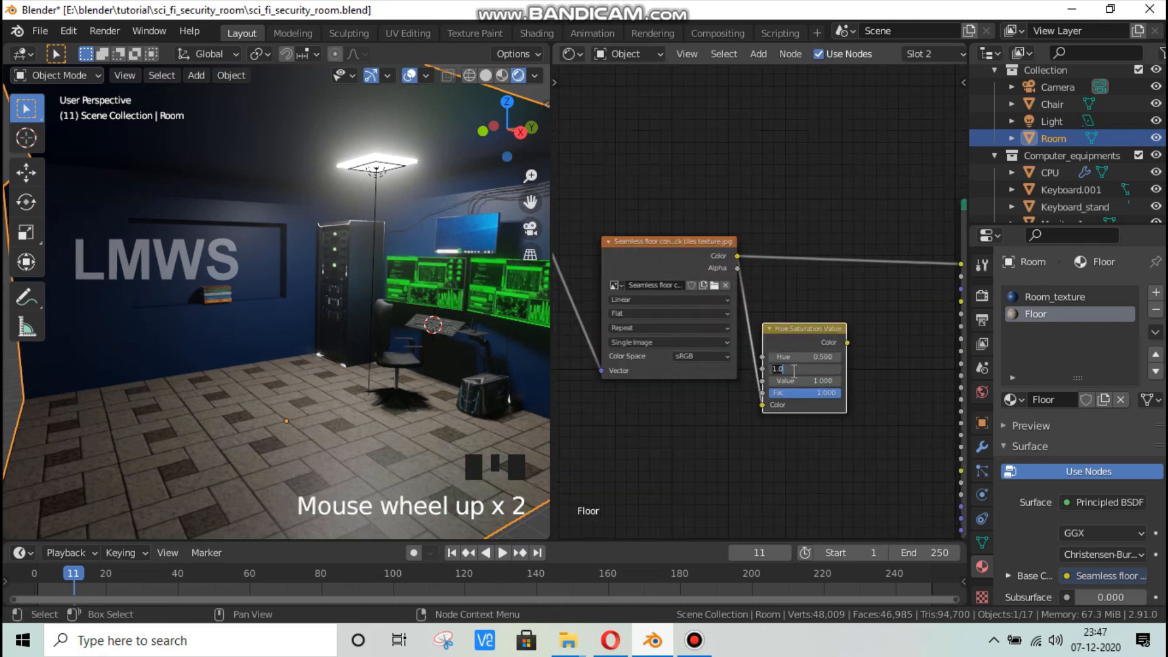
key("shift+a")
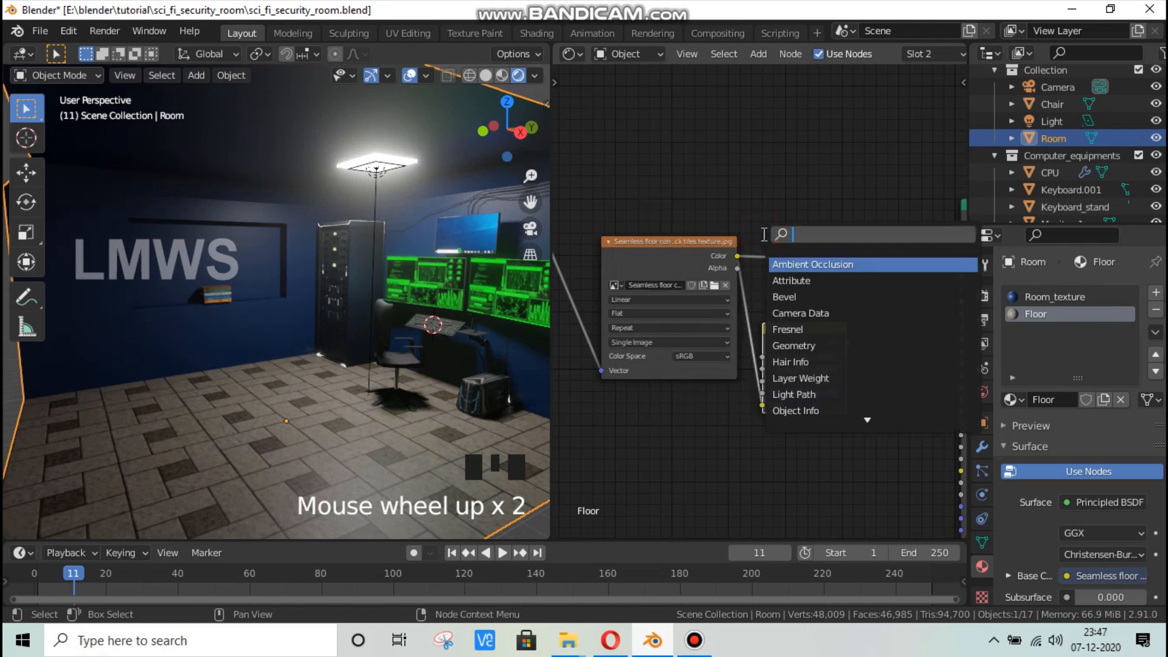
type("color")
key("Down")
key("Return")
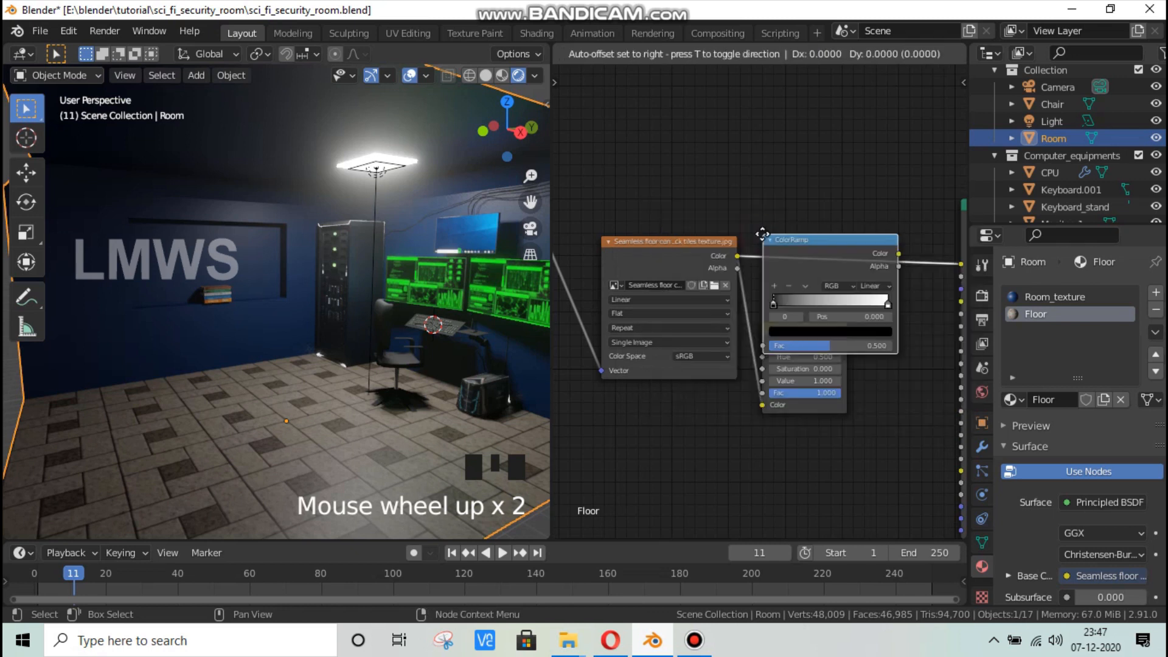
left_click(793, 428)
scroll(838, 374, "down", 2)
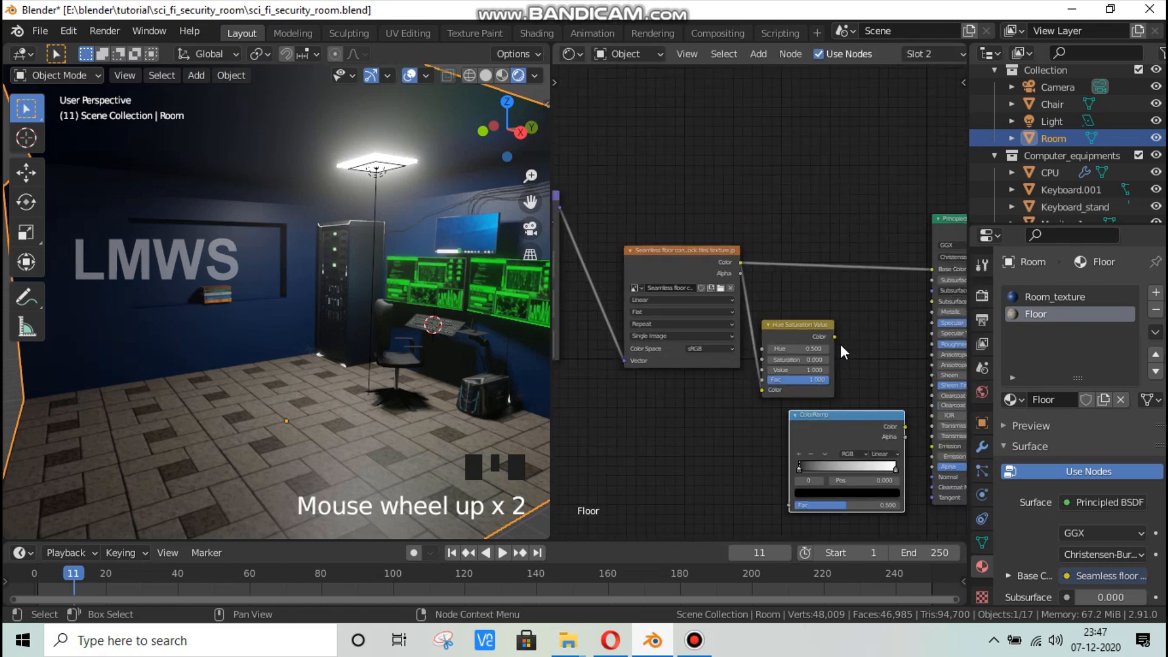
Step: Connect the Hue Saturation Value node's Color to the ColorRamp's Fac, and preview the ColorRamp output on the floor
left_click_drag(834, 336, 789, 505)
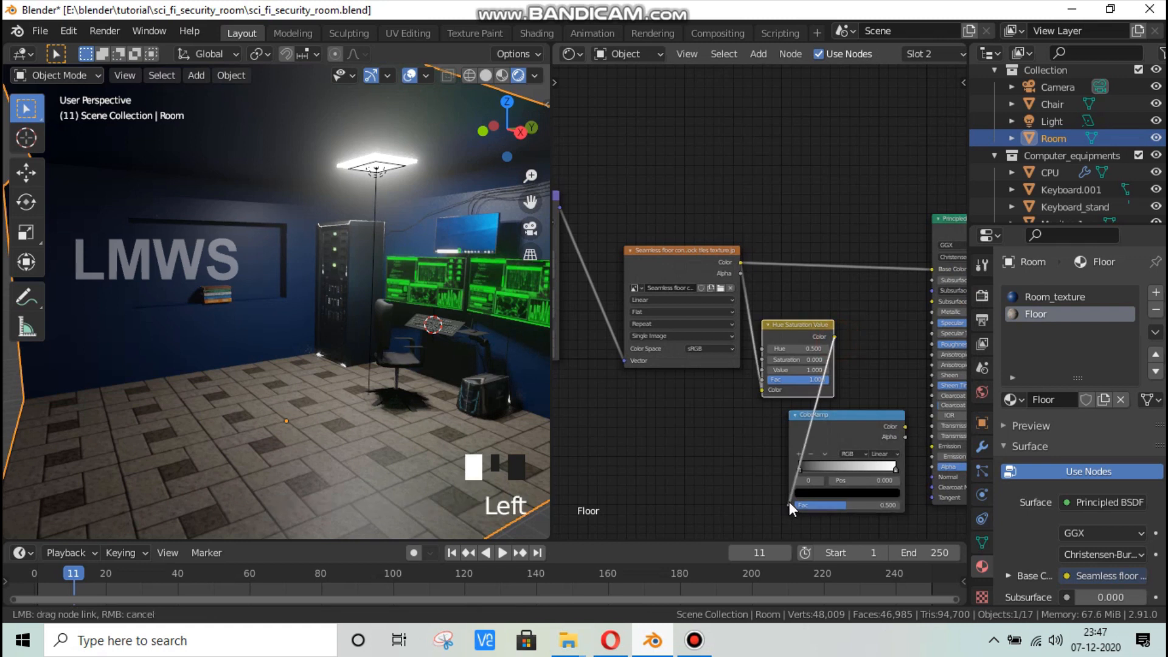
left_click(845, 413, "ctrl+shift")
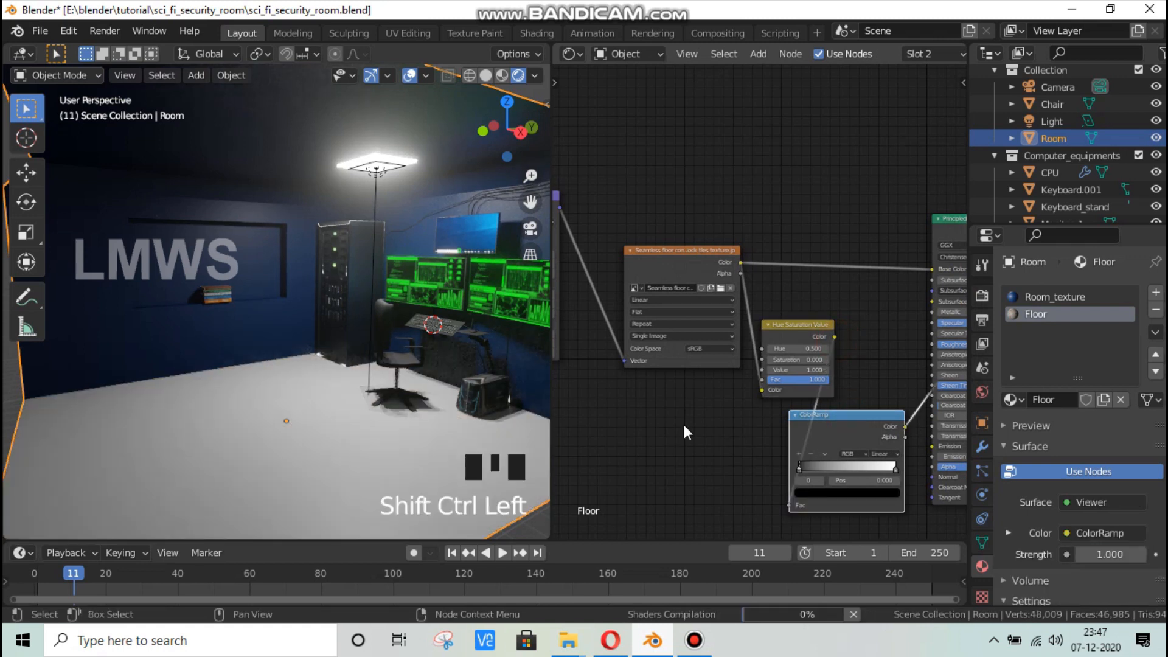
scroll(698, 467, "down", 2)
middle_click_drag(793, 461, 738, 505)
Step: Move the ColorRamp's black stop to position 0.105 and its white stop to 0.118
scroll(737, 506, "up", 5)
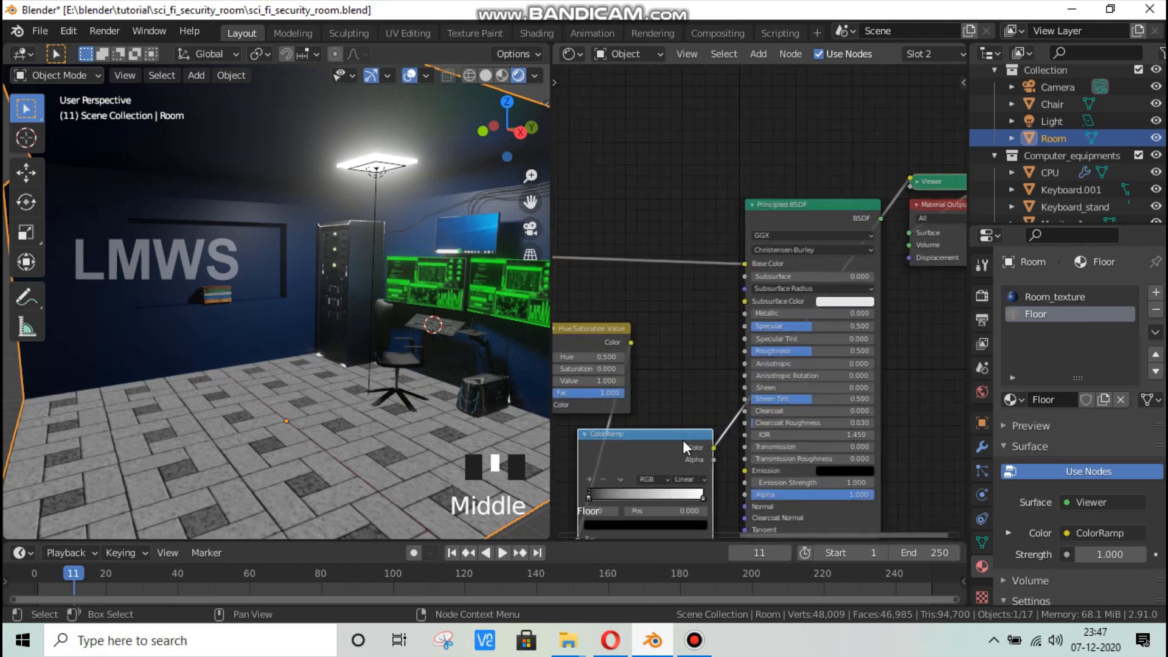
scroll(756, 385, "up", 2)
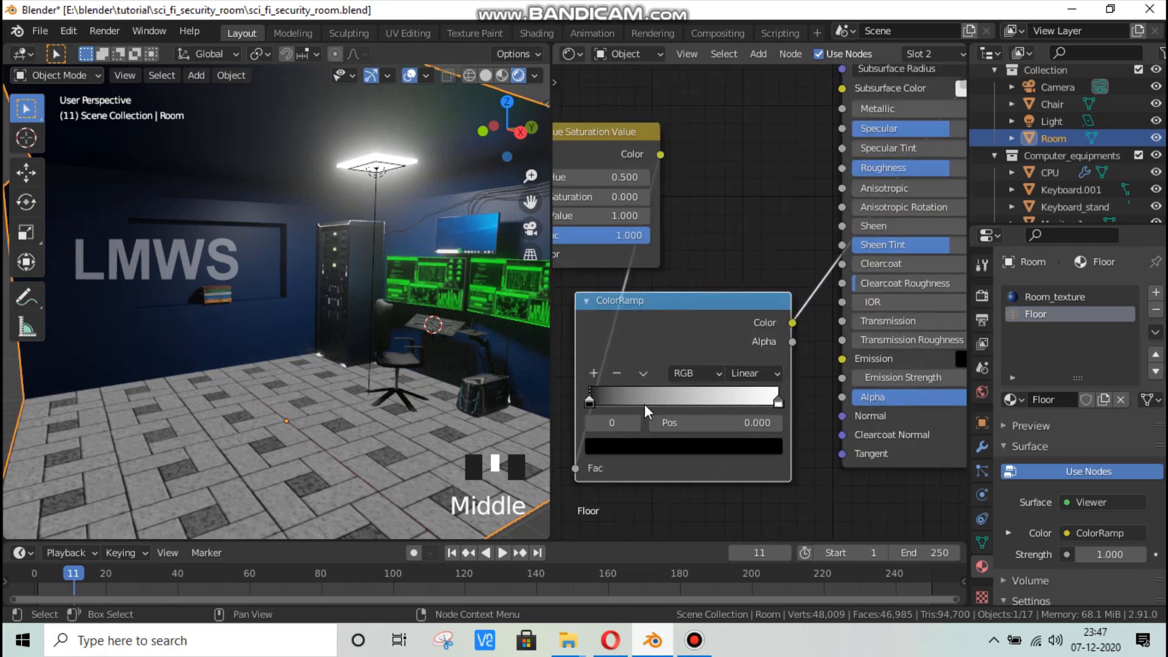
left_click_drag(590, 399, 614, 399)
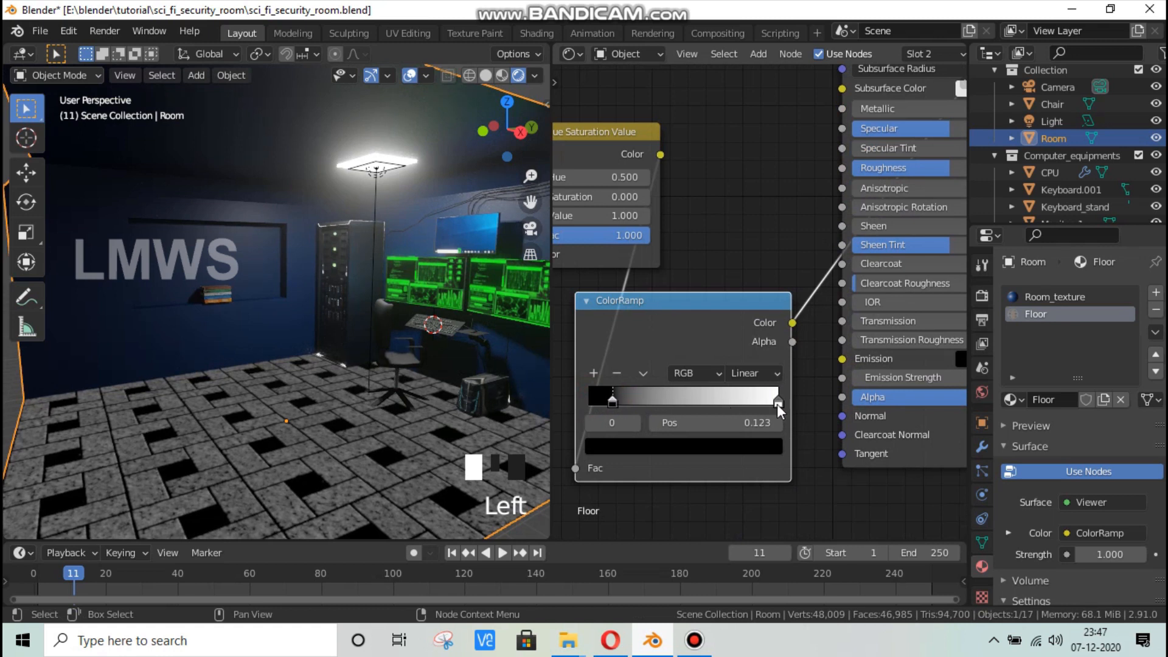
left_click_drag(754, 403, 604, 400)
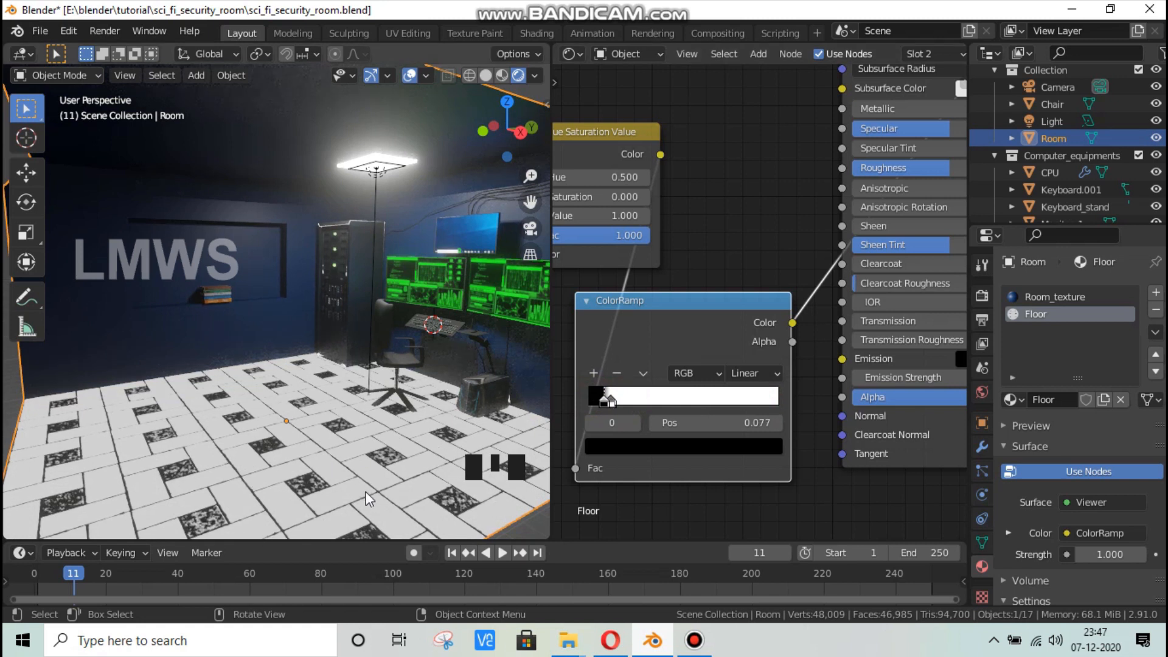
left_click(605, 399)
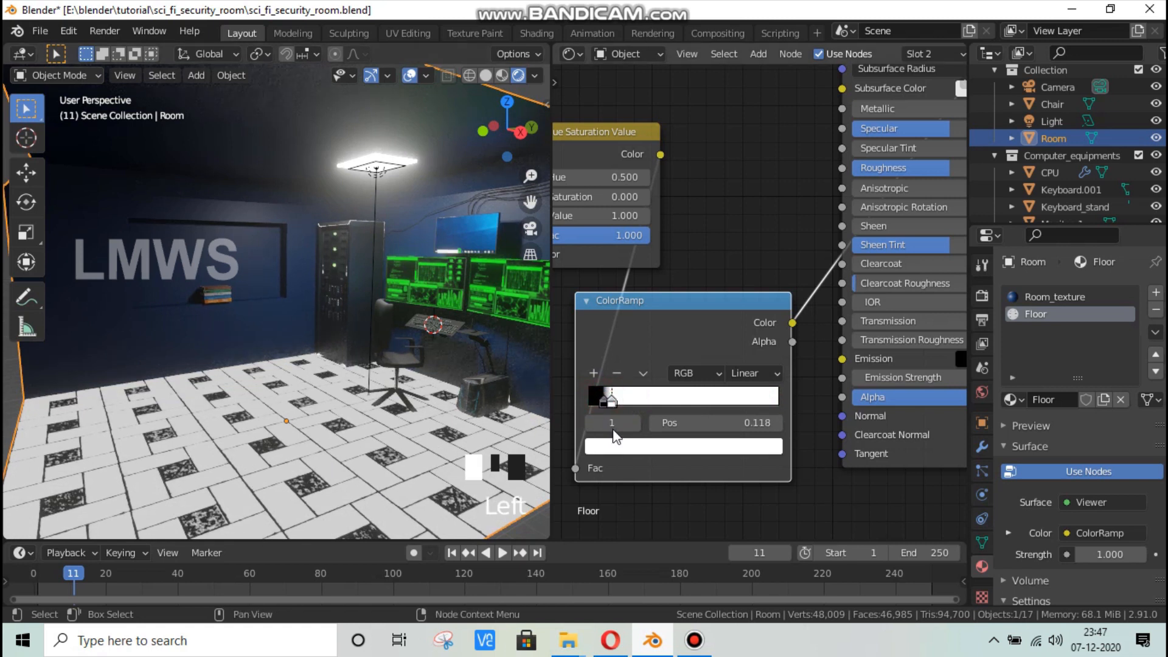
scroll(747, 280, "up", 5)
middle_click_drag(753, 204, 831, 174)
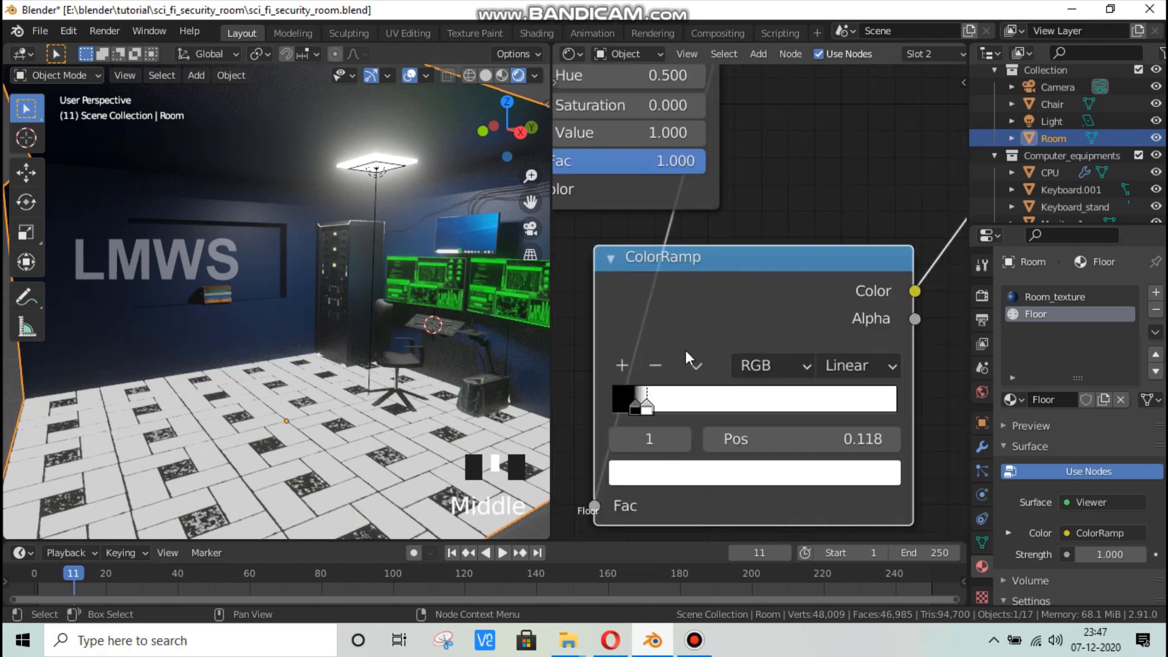
scroll(586, 468, "up", 5)
left_click(570, 458)
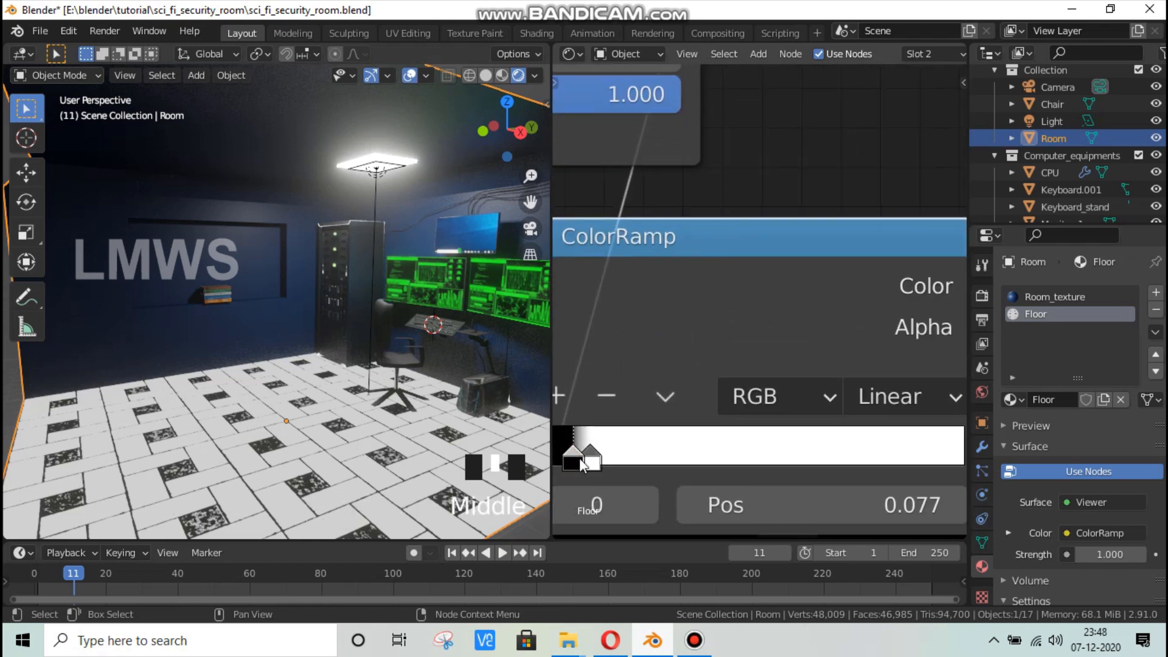
left_click_drag(573, 464, 582, 464)
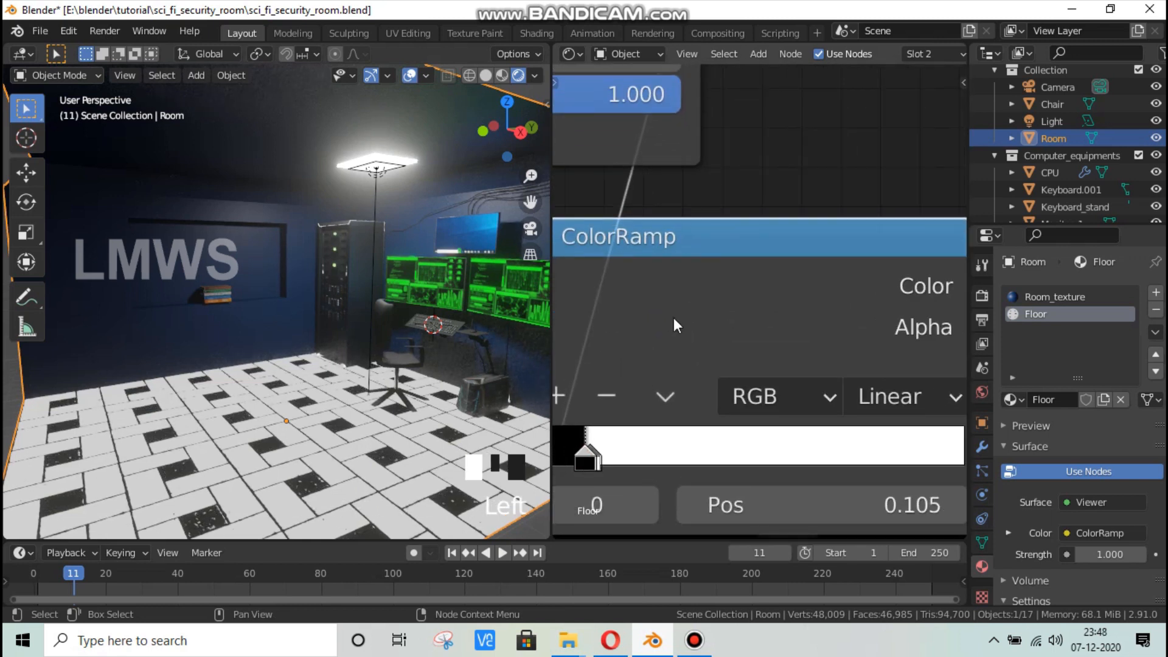
Step: Add a Bump node and place it below the floor's ColorRamp node
scroll(694, 328, "down", 16)
key("shift+a")
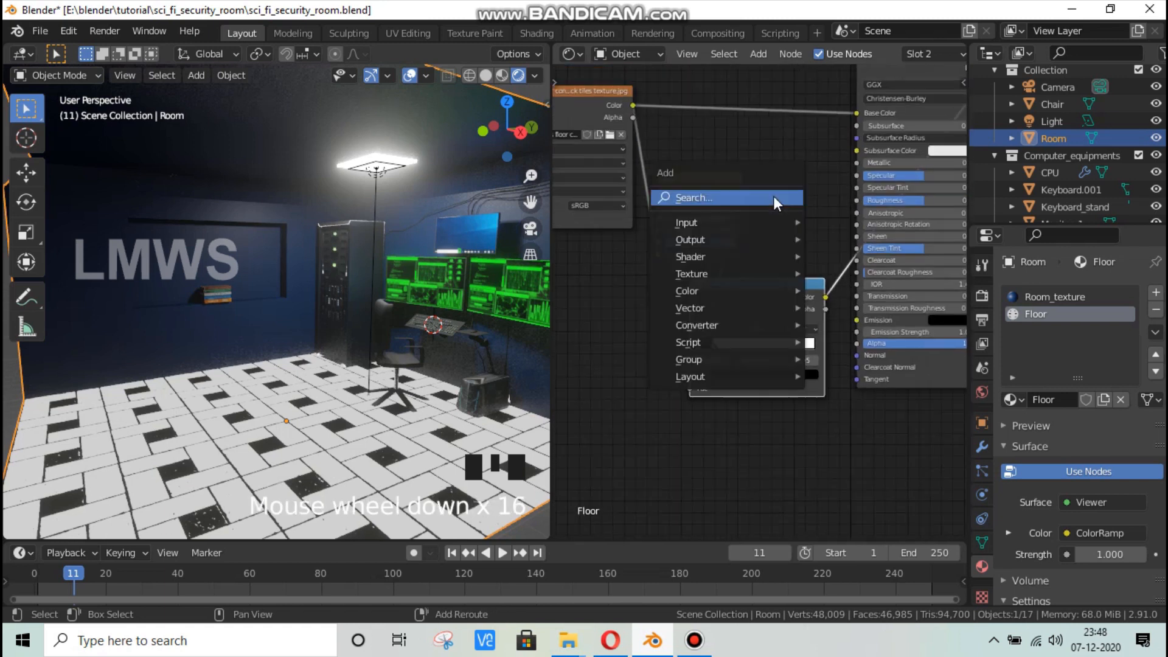
left_click(770, 199)
type("bump")
key("Return")
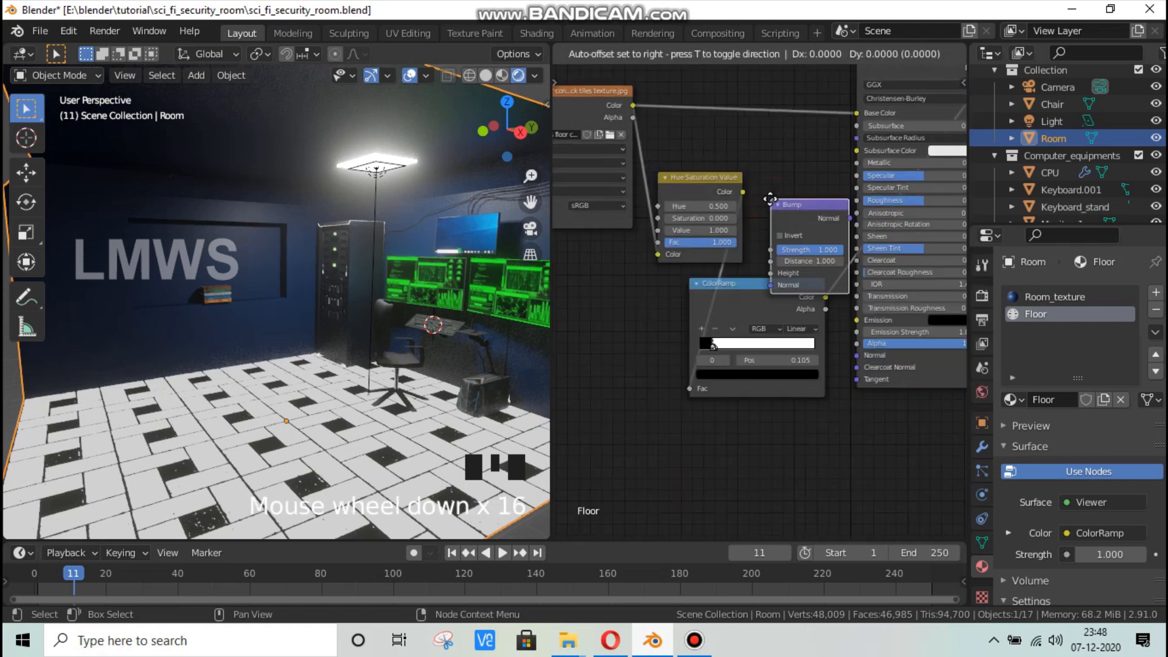
left_click(807, 426)
Step: Switch the floor preview from the ColorRamp back to the Principled BSDF shader
scroll(804, 419, "down", 7)
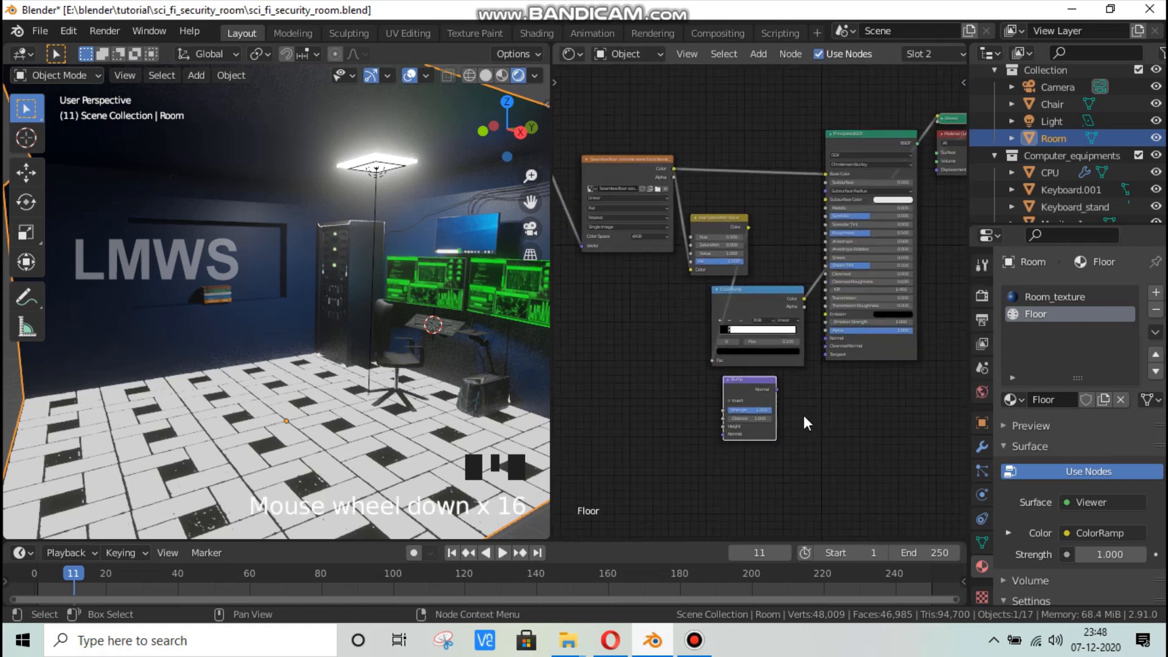
middle_click_drag(817, 416, 826, 346)
scroll(761, 227, "up", 1)
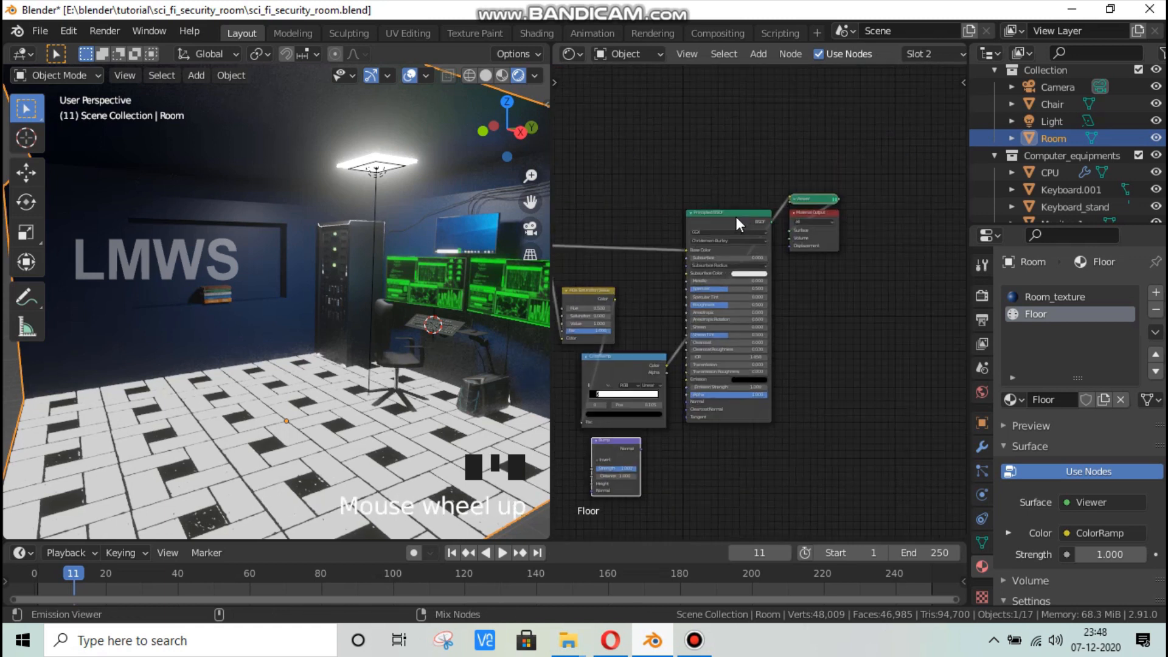
left_click(737, 212, "ctrl+shift")
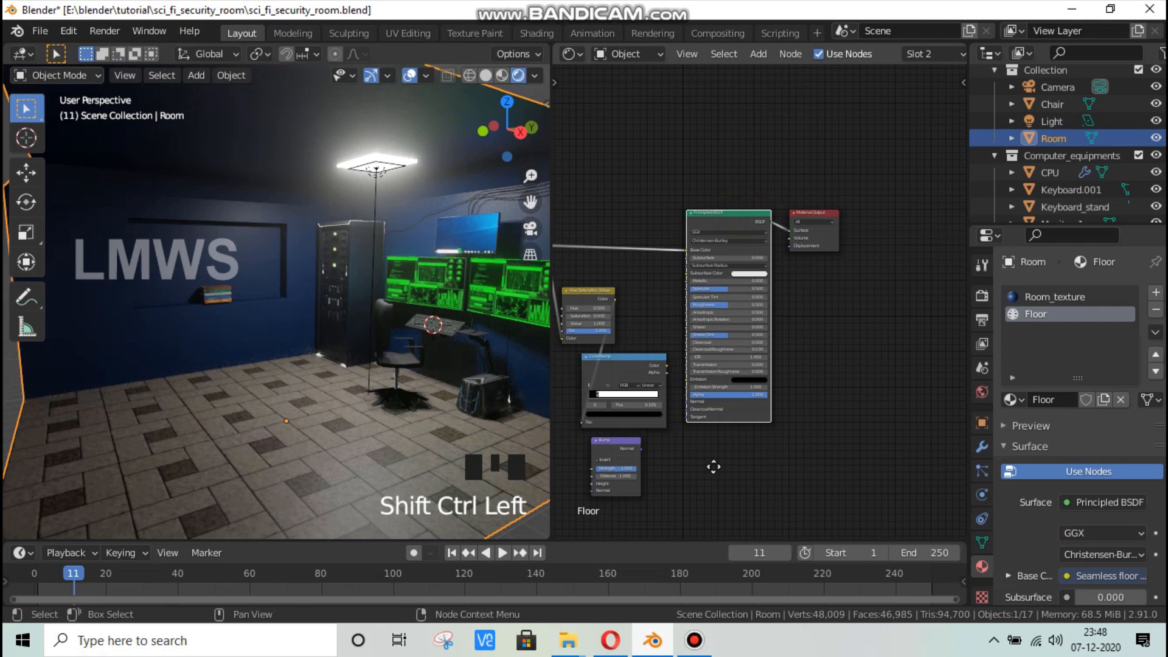
Step: Move the texture and color nodes away from the shader, and place the Bump node between the ColorRamp and the Principled BSDF
middle_click_drag(771, 425, 876, 371)
scroll(876, 371, "down", 2)
left_click_drag(748, 158, 637, 314)
left_click_drag(734, 301, 692, 250)
scroll(741, 316, "up", 4)
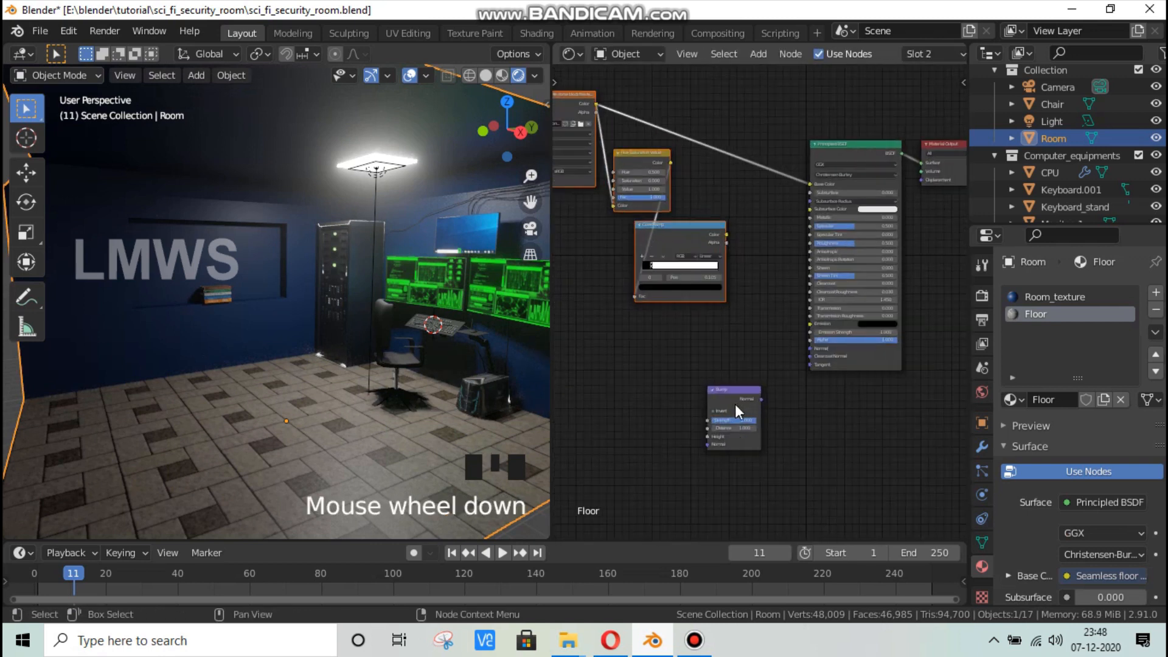
left_click_drag(737, 394, 757, 326)
Step: Connect the ColorRamp's Color to the Bump Height and the Bump Normal to the Principled BSDF's Normal, and save the file
left_click_drag(726, 235, 726, 368)
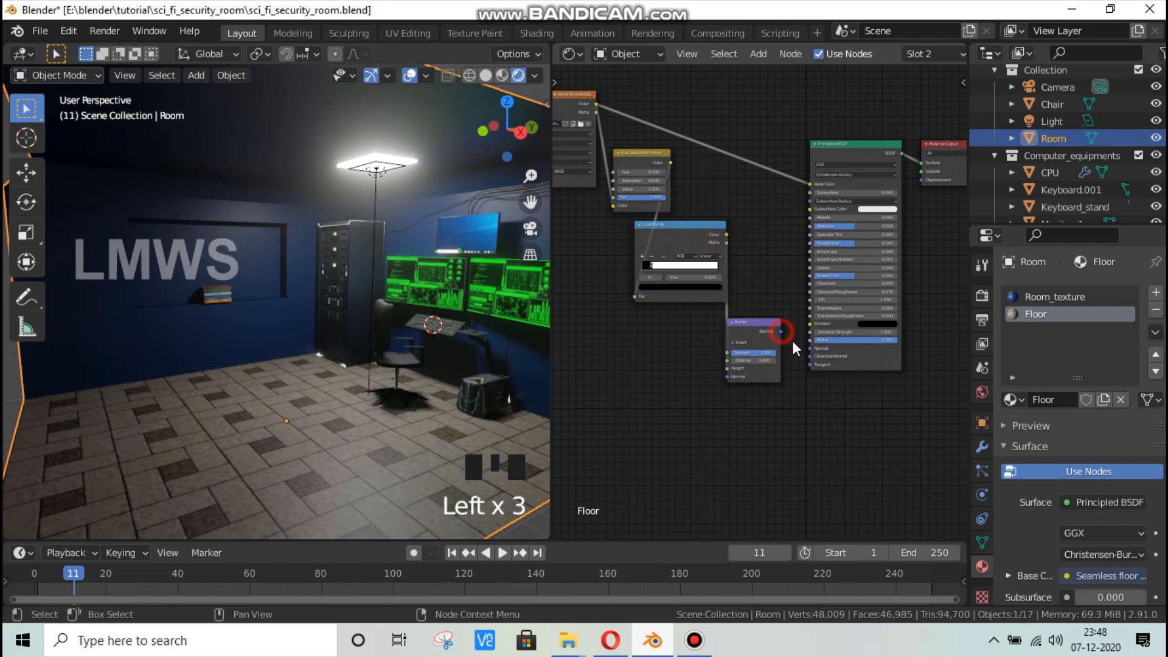
left_click_drag(780, 331, 809, 350)
left_click_drag(758, 411, 648, 431)
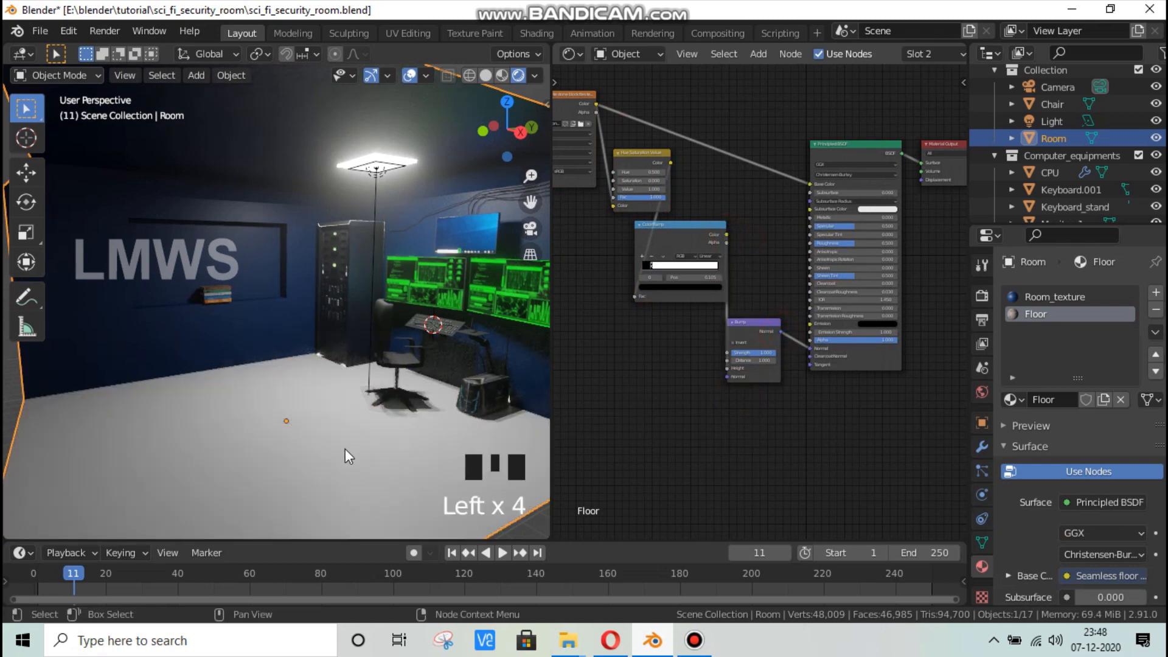
scroll(262, 462, "up", 1)
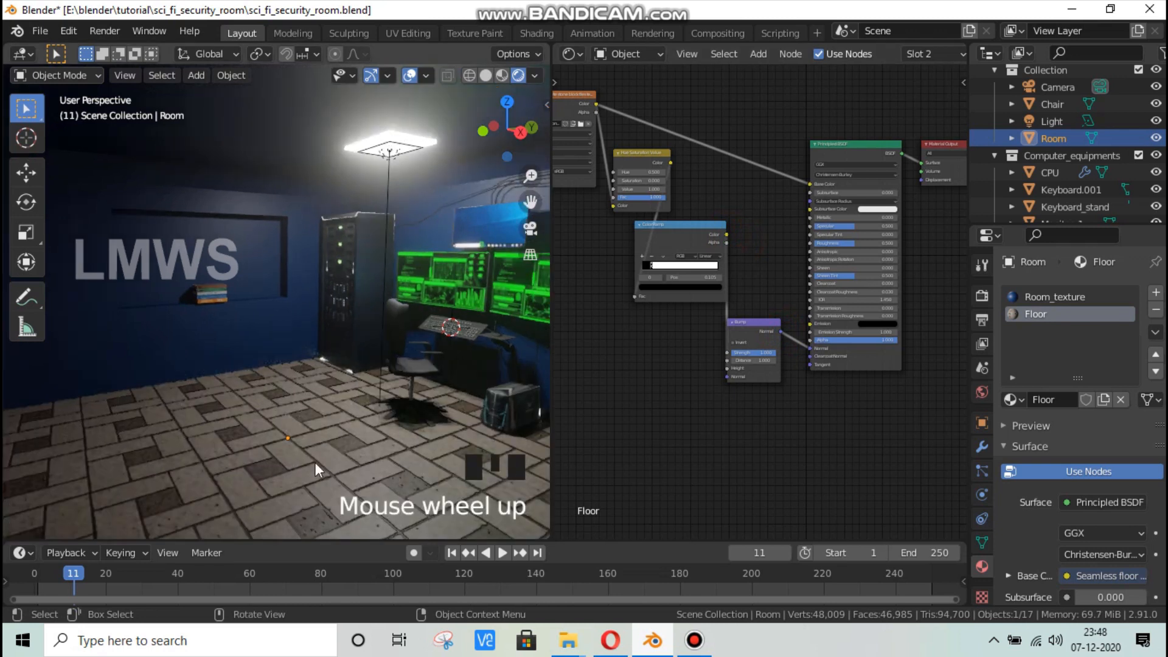
middle_click_drag(315, 462, 253, 437)
scroll(254, 435, "down", 1)
key("ctrl+s")
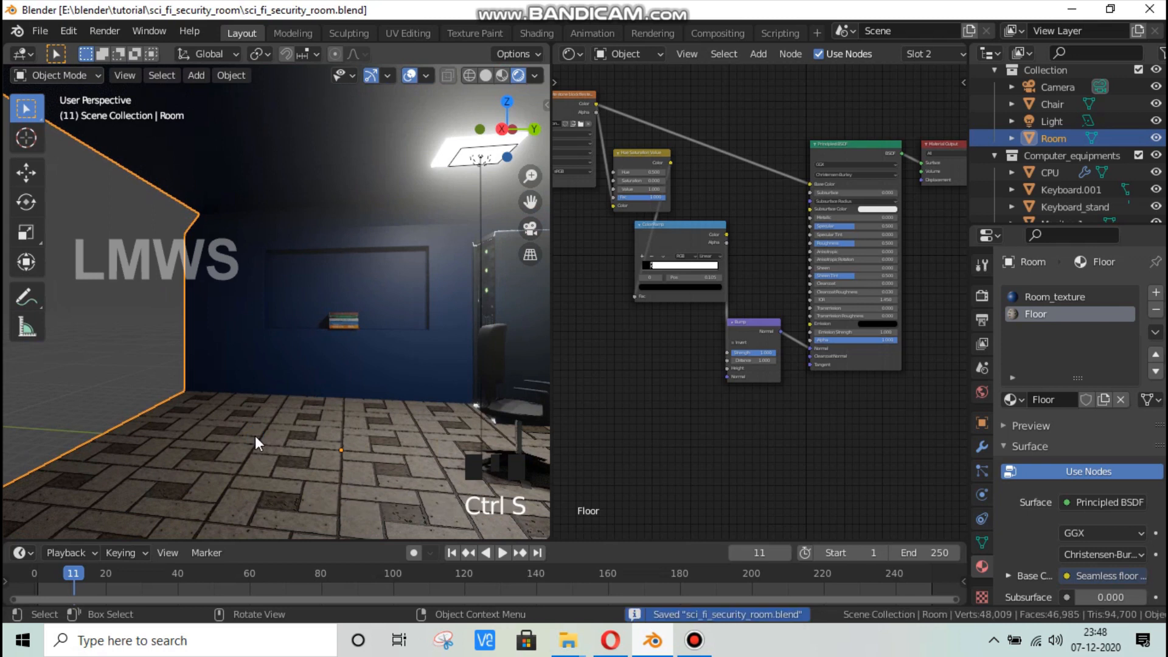
Step: Look through the scene camera, save the file again, and widen the 3D viewport
key("KP_0")
scroll(335, 317, "up", 4)
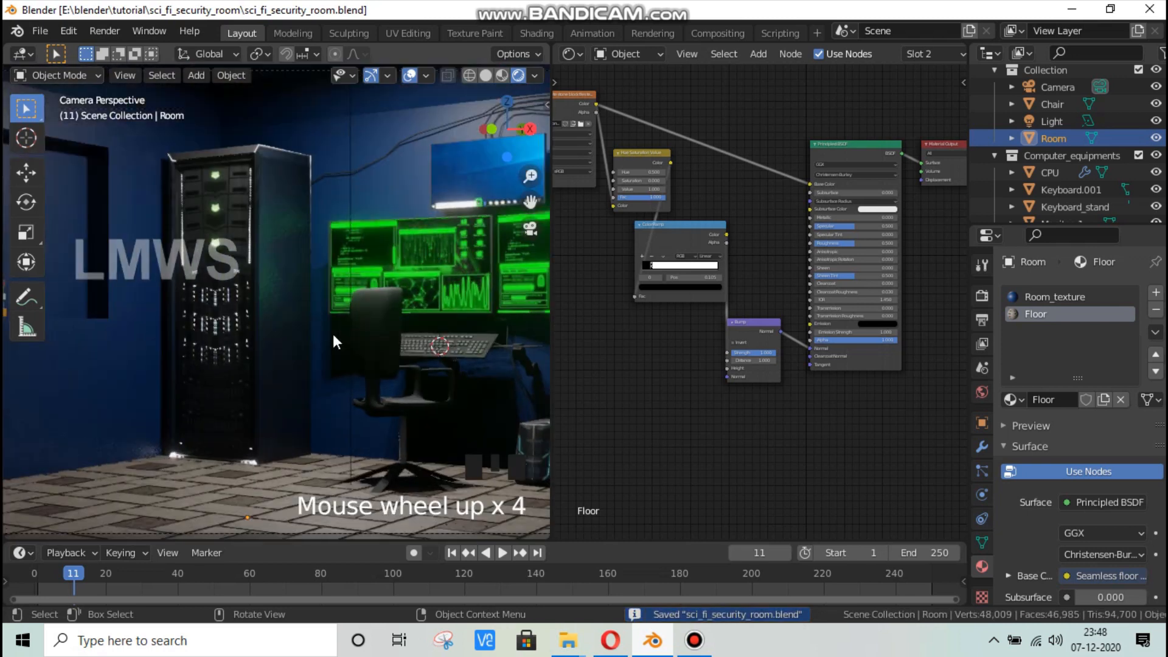
scroll(334, 336, "down", 2)
key("ctrl+s")
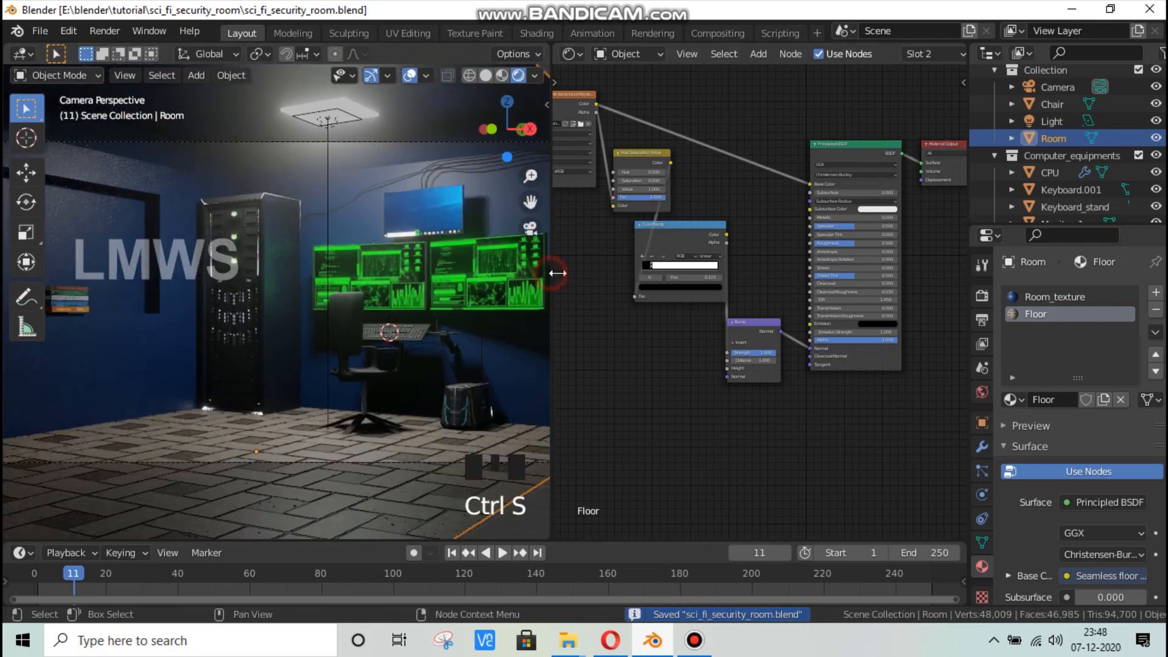
left_click_drag(550, 273, 635, 274)
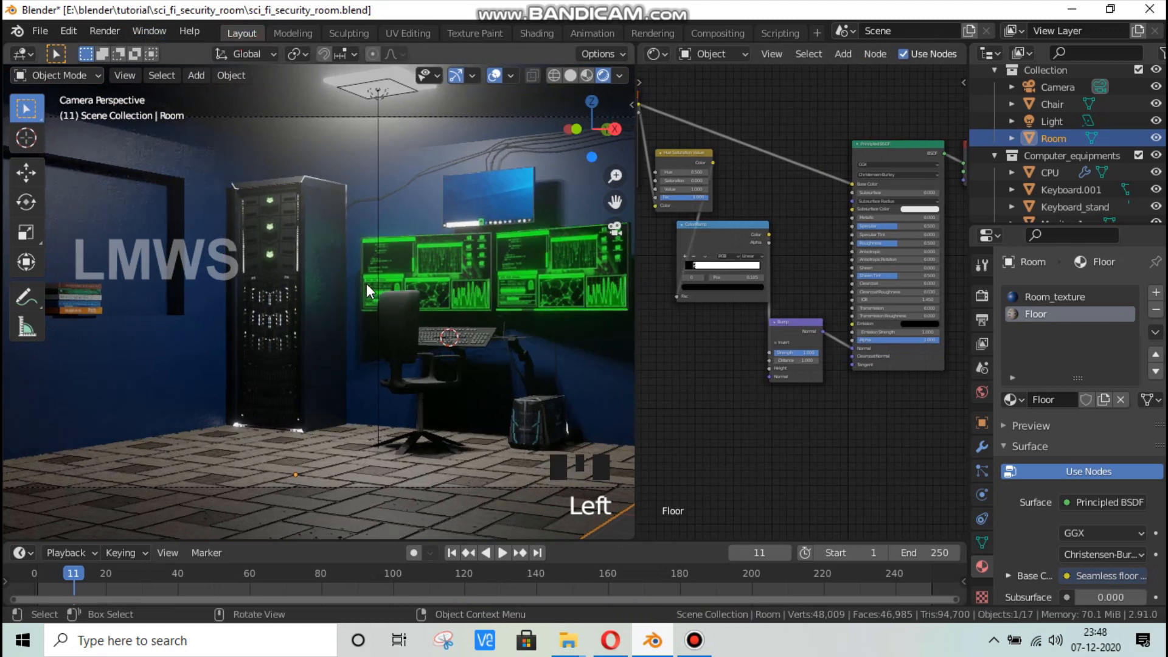
scroll(403, 287, "down", 4)
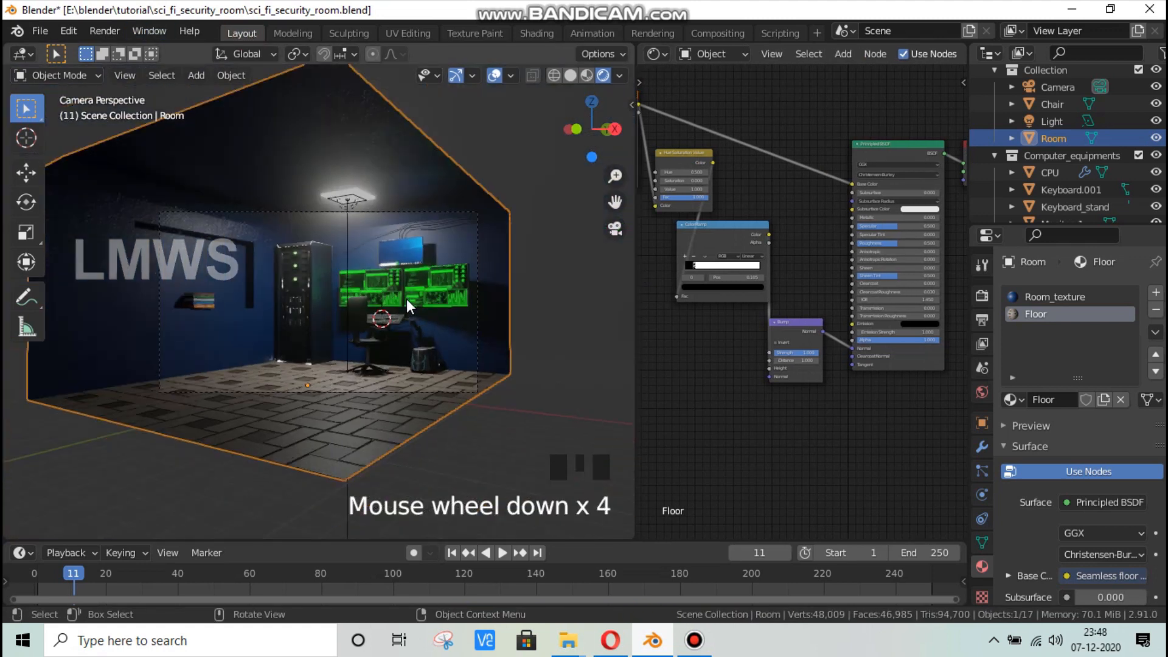
key("shift+a")
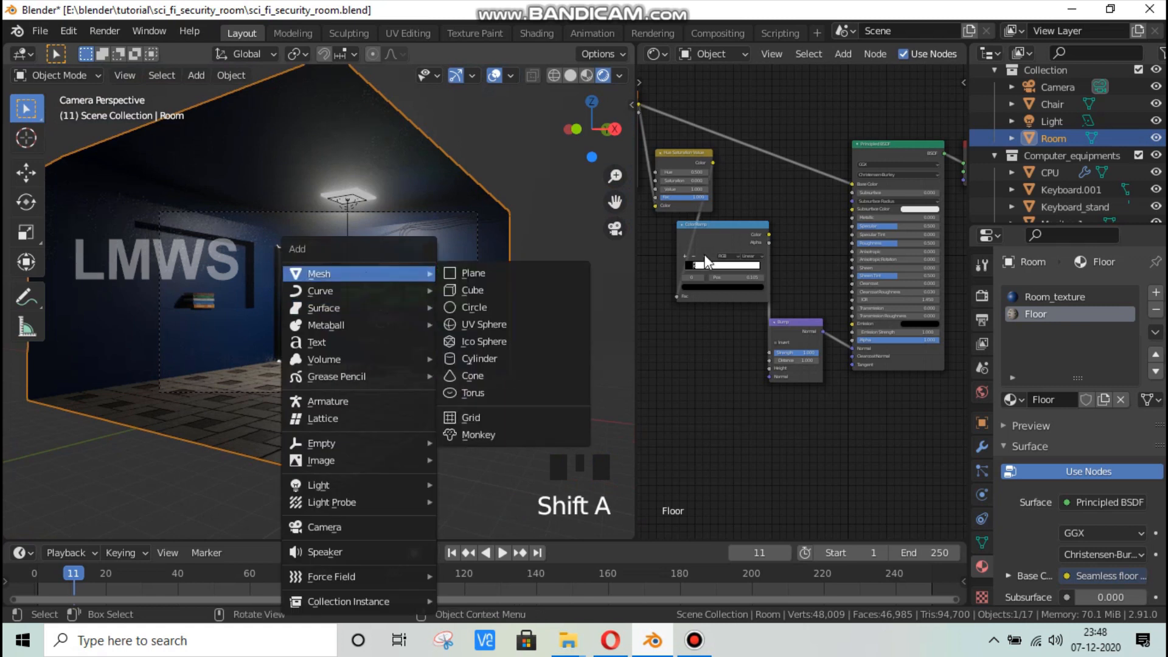
key("shift+a")
mouse_move(401, 265)
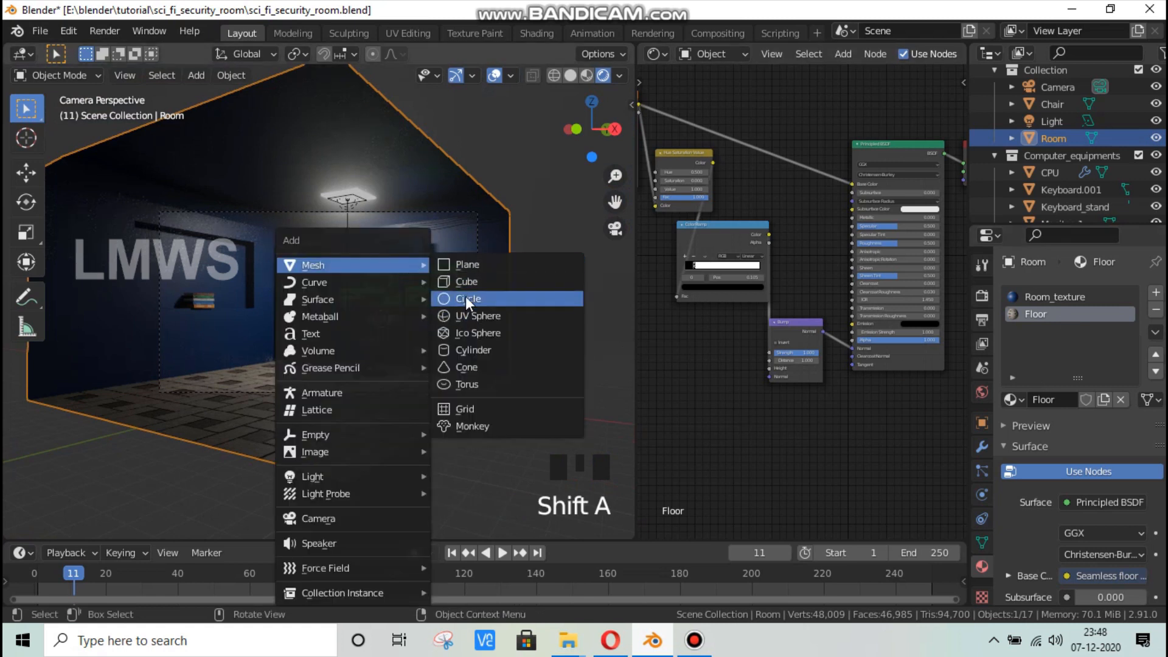
Step: Switch to the Opera browser to check the dark computer-room reference image, and return to Blender
left_click(610, 640)
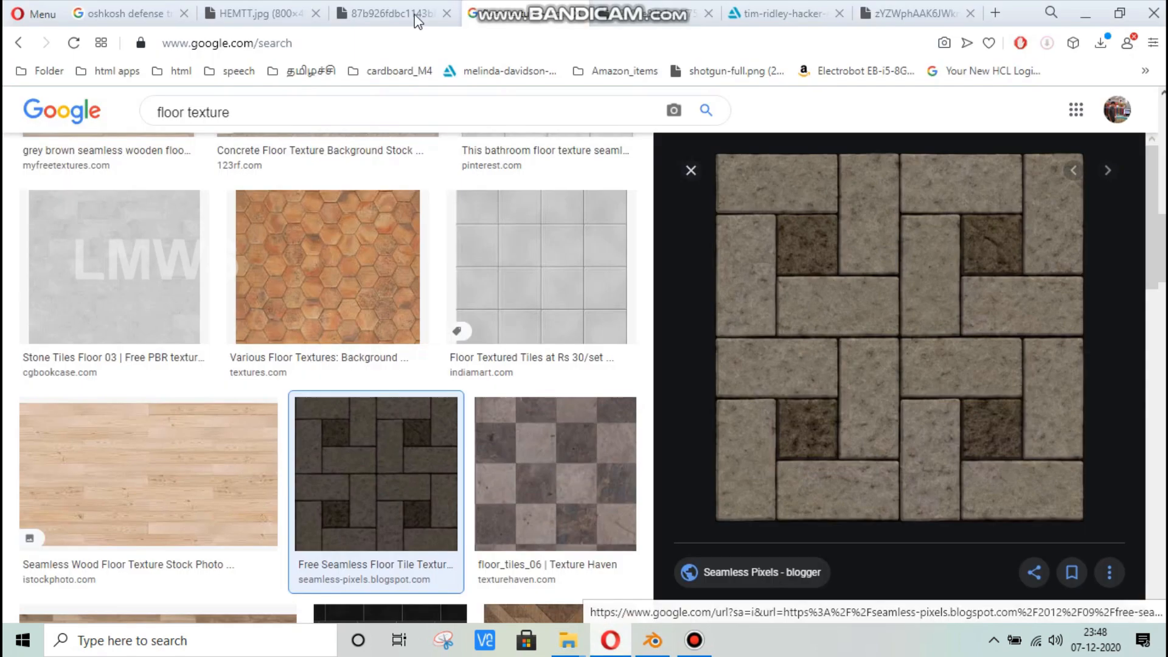
left_click(647, 19)
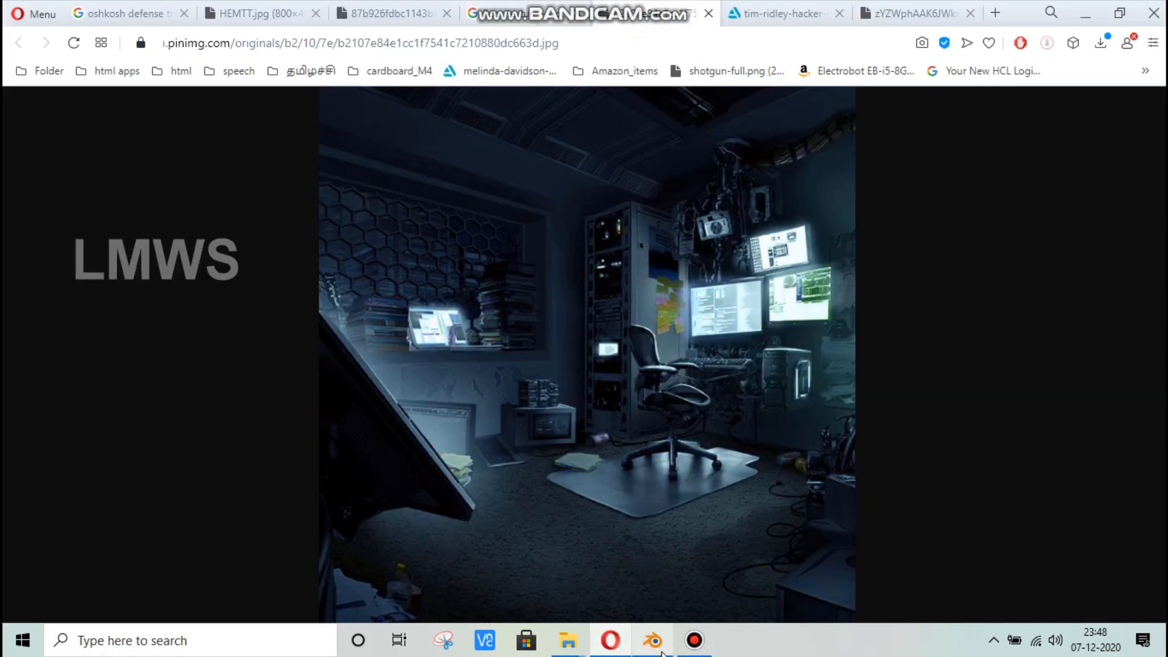
left_click(660, 650)
Step: Set the Emission strength of the left green monitor's material to 10
scroll(391, 290, "up", 2)
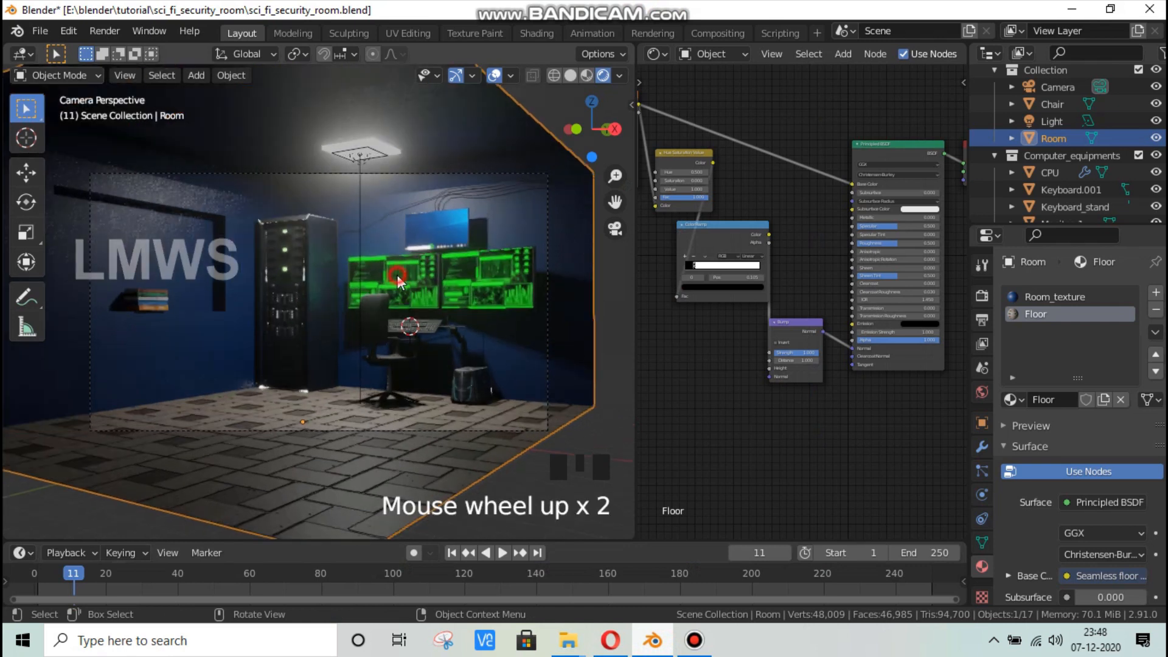
left_click(401, 275)
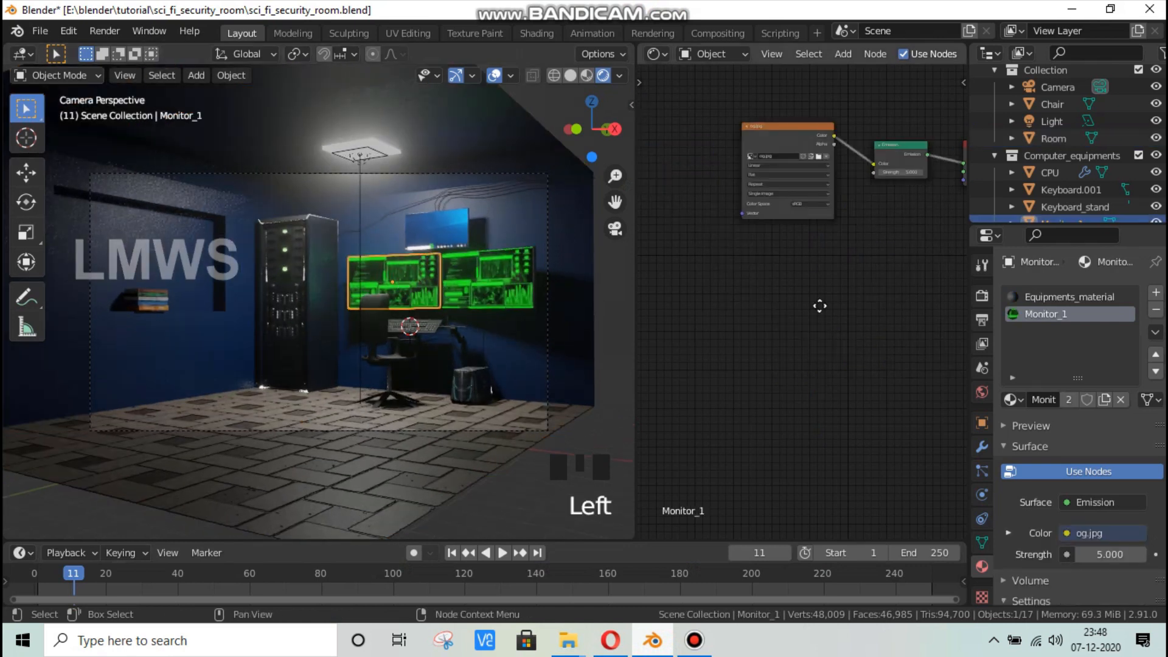
middle_click_drag(749, 388, 725, 389)
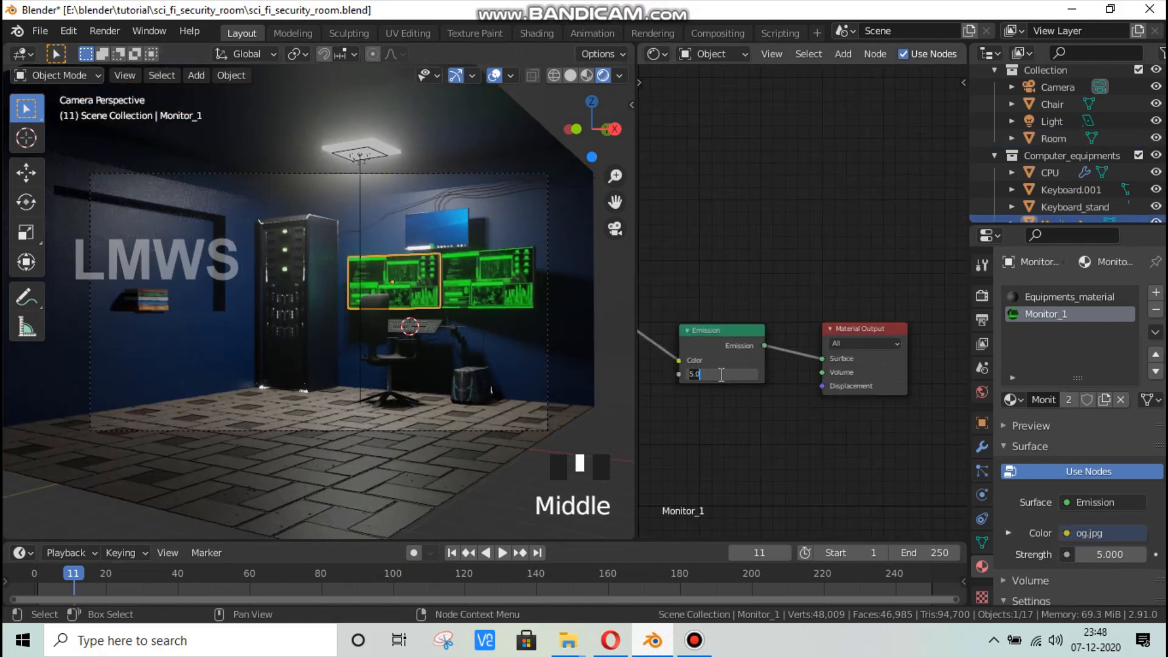
key("Return")
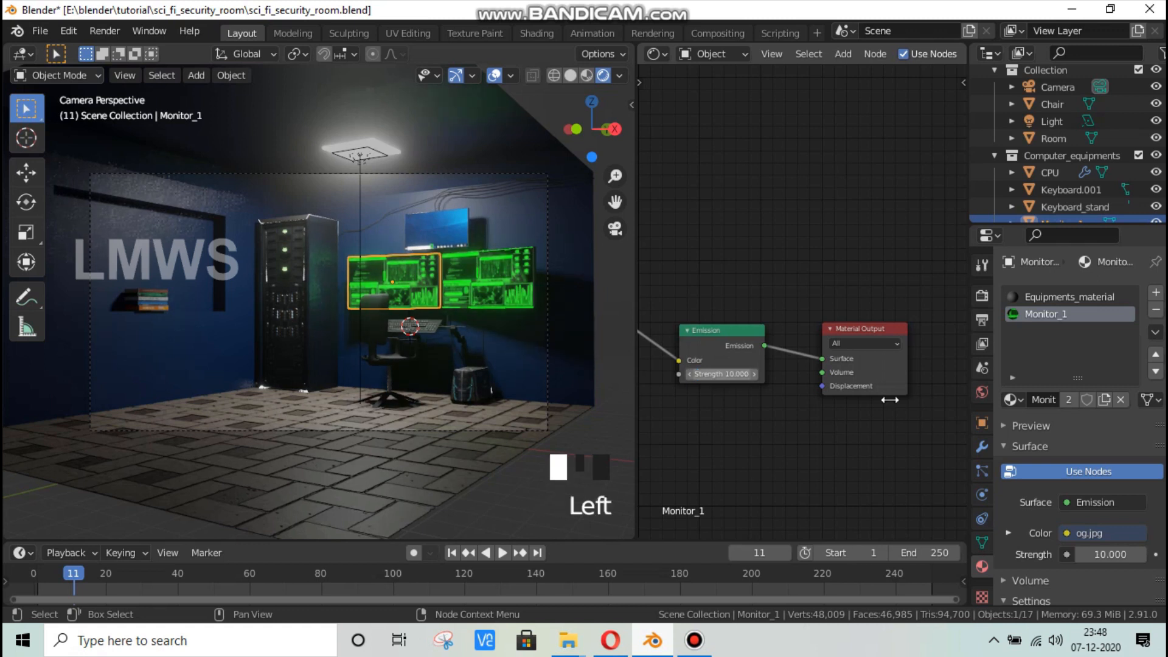
Step: Set the Emission strength of the upper blue monitor's material to 8 and save the file
left_click(449, 236)
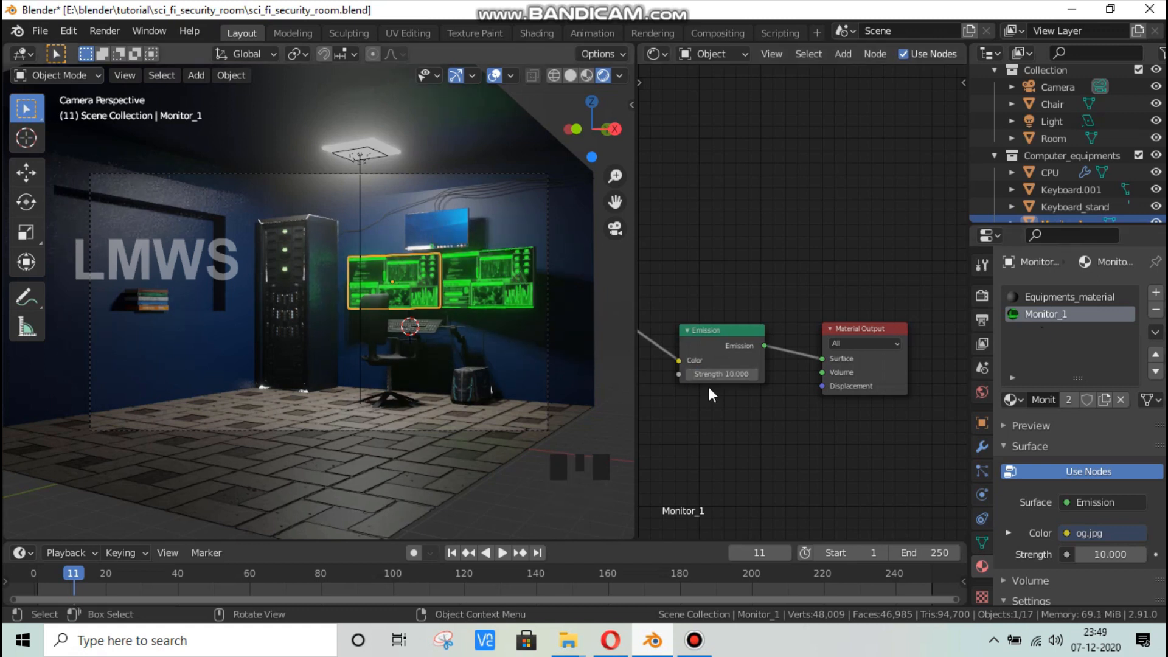
double_click(689, 372)
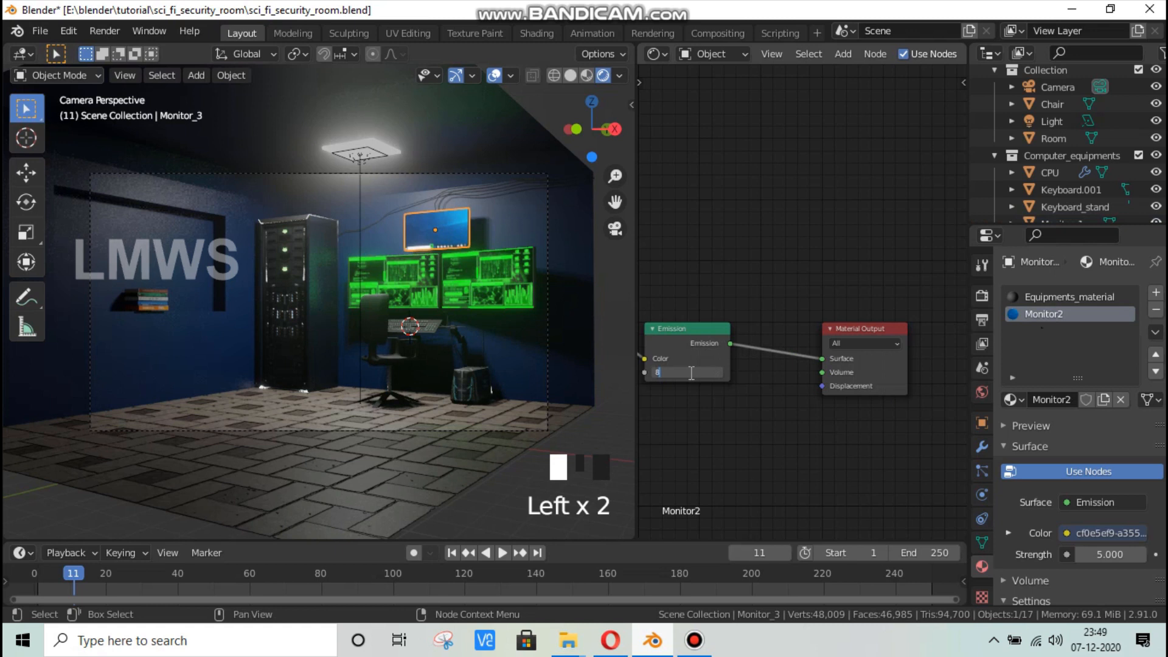
key("Return")
key("ctrl+s")
Step: Add an Irradiance Volume light probe and, in the right view with solid shading, move it along Y away from the desk into mid-room
key("shift+a")
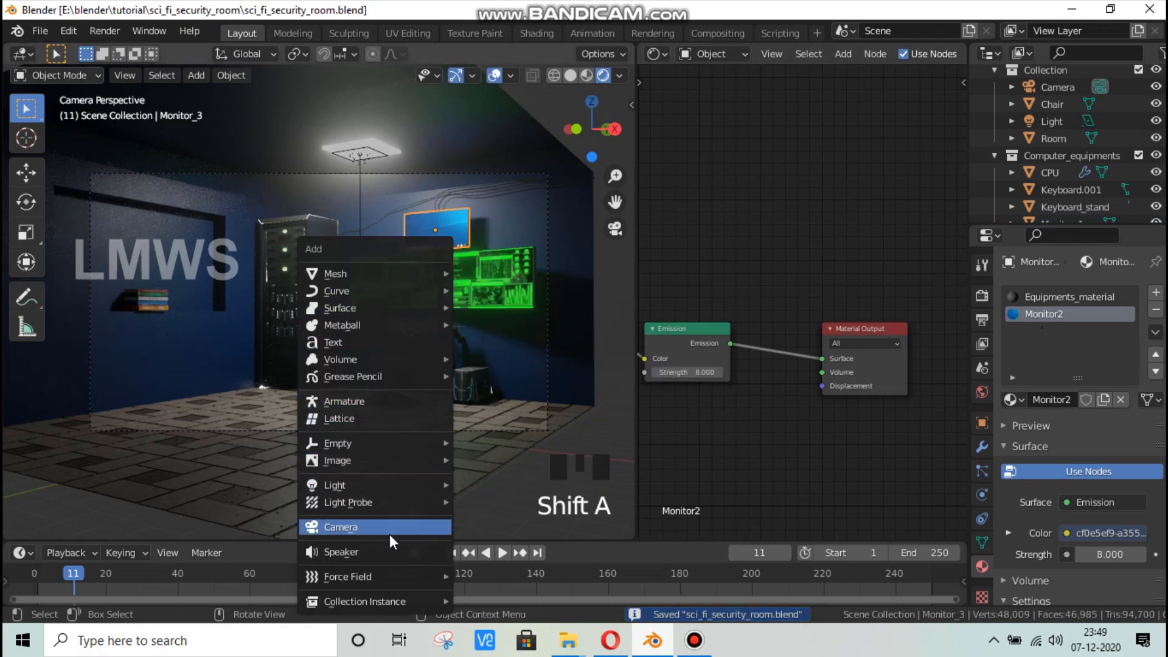
mouse_move(399, 501)
left_click(496, 537)
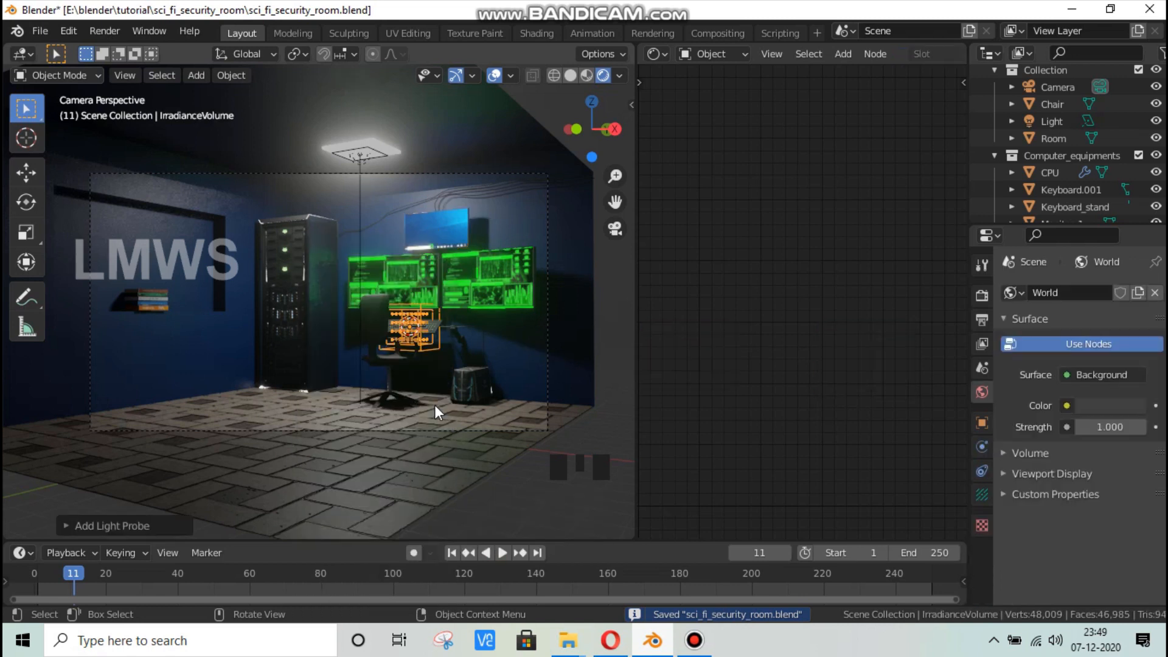
scroll(447, 432, "down", 2)
key("KP_3")
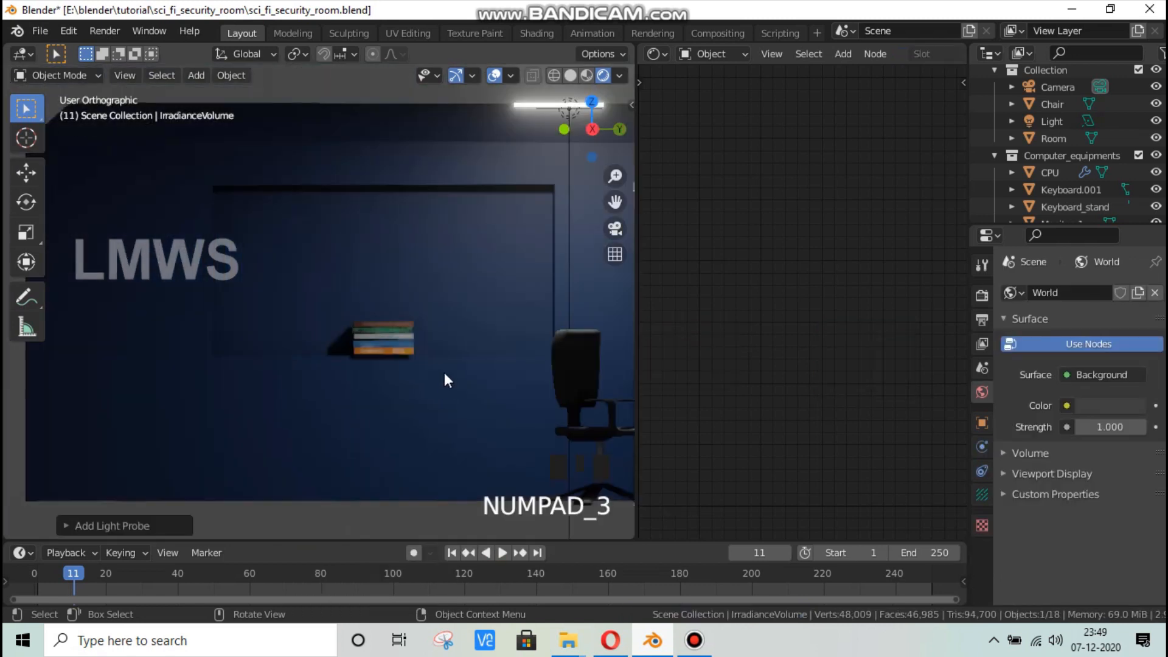
scroll(578, 152, "down", 3)
left_click(572, 79)
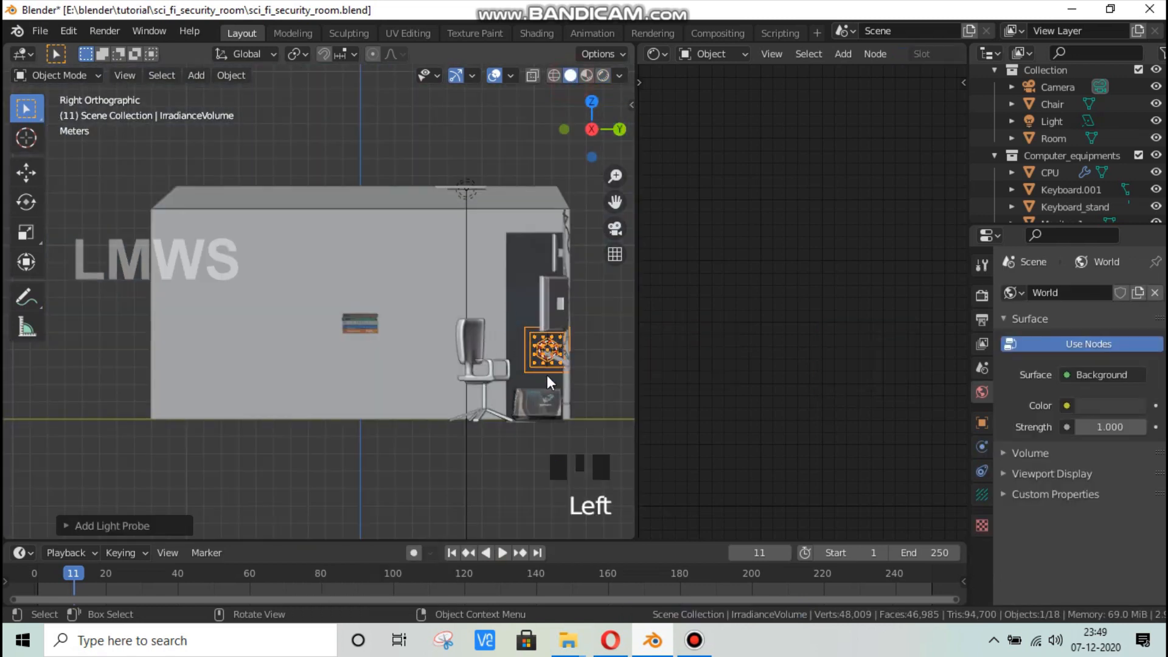
key("g")
key("y")
left_click(340, 366)
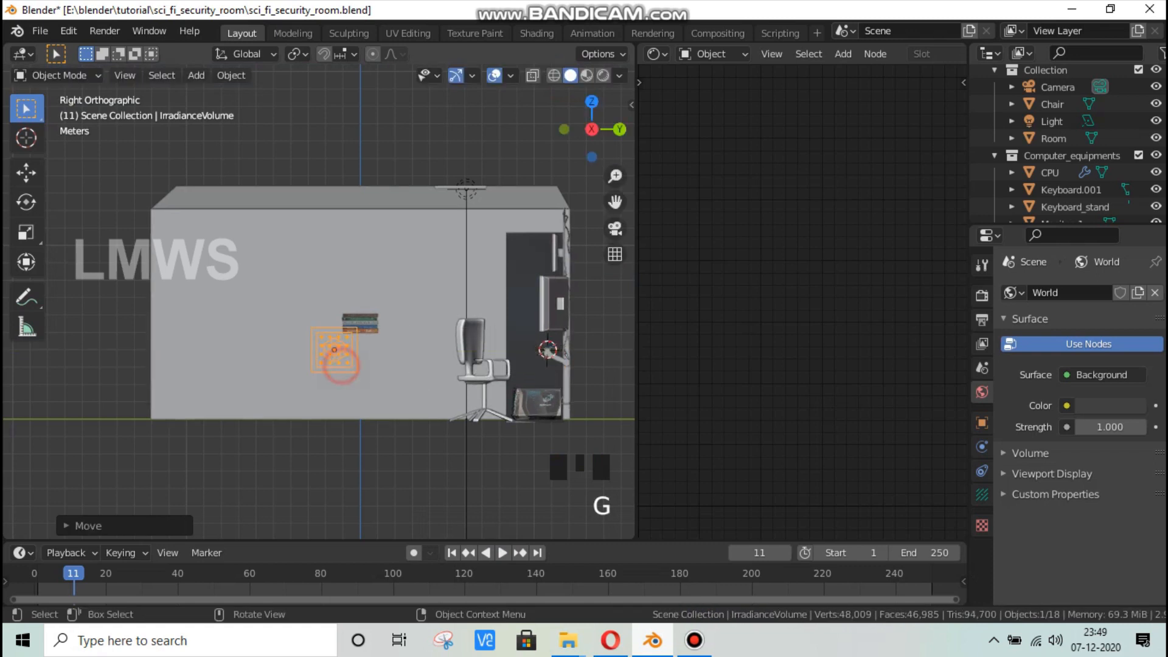
Step: Enlarge the irradiance volume to roughly the room's height and raise it to centre it between floor and ceiling
key("s")
left_click(593, 421)
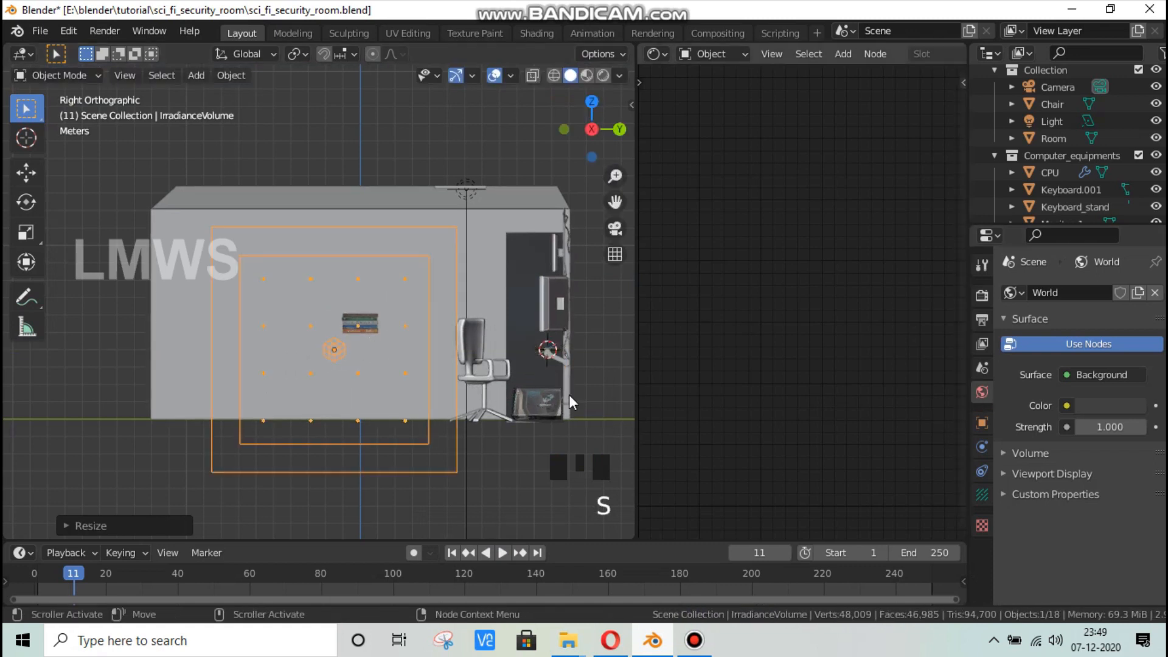
key("g")
key("g")
left_click(477, 366)
key("s")
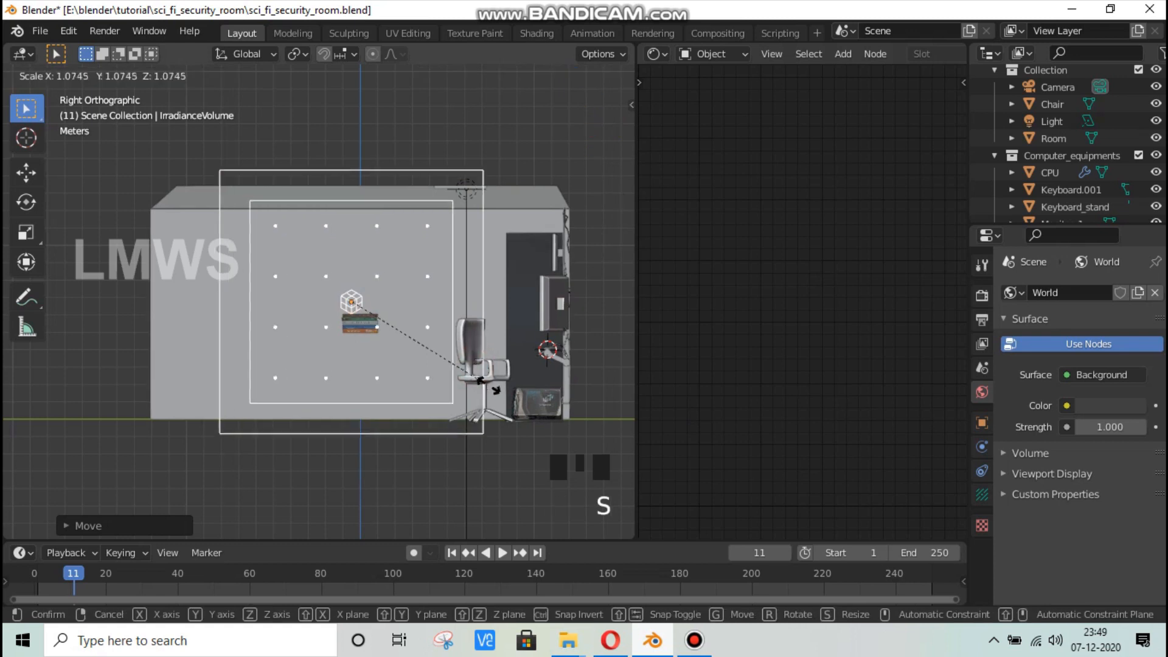
key("s")
left_click(526, 414)
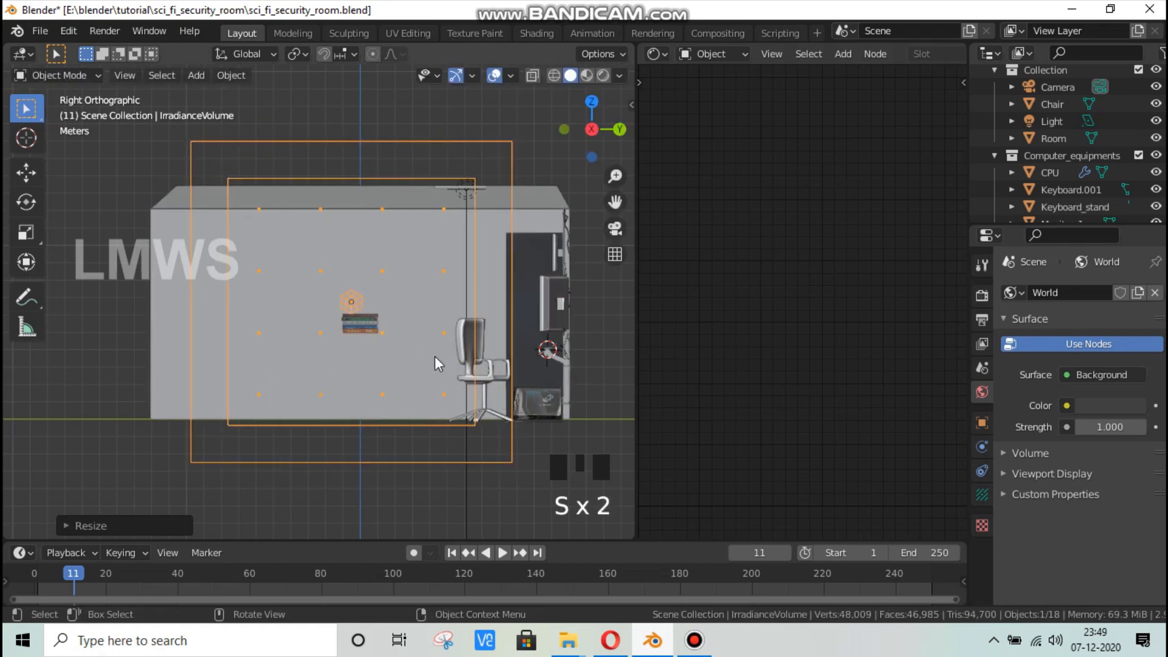
Step: Stretch the irradiance volume along Y to about 1.8 times, scale it to enclose the whole room, and save the file
key("s")
key("y")
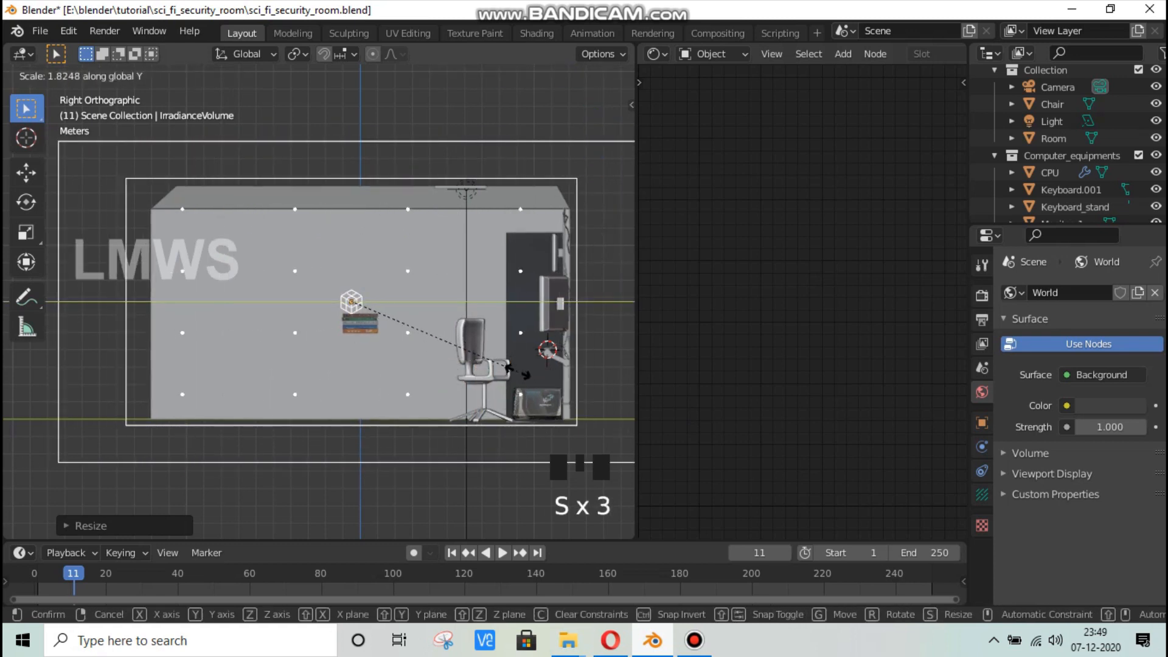
left_click(352, 352)
middle_click_drag(352, 352, 426, 365)
key("s")
left_click(444, 378)
key("ctrl+s")
Step: Set the irradiance volume's resolution to 6 in X, Y and Z, and save the file
left_click(981, 494)
left_click(1087, 402)
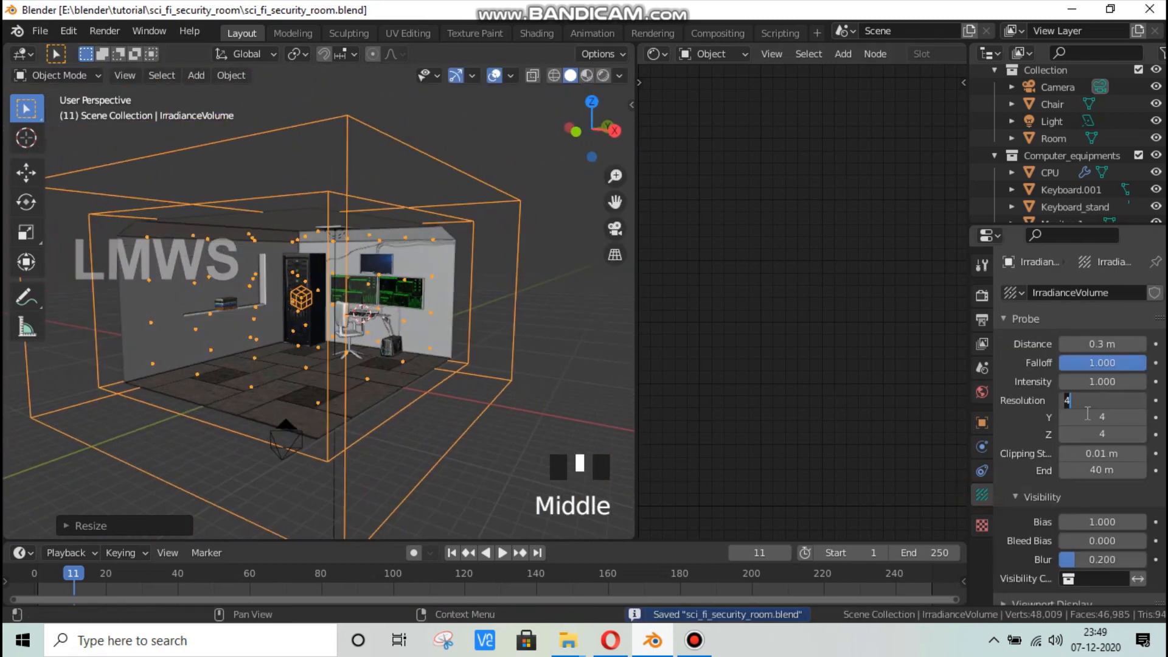
type("6")
key("Tab")
type("6")
key("Tab")
type("6")
key("Return")
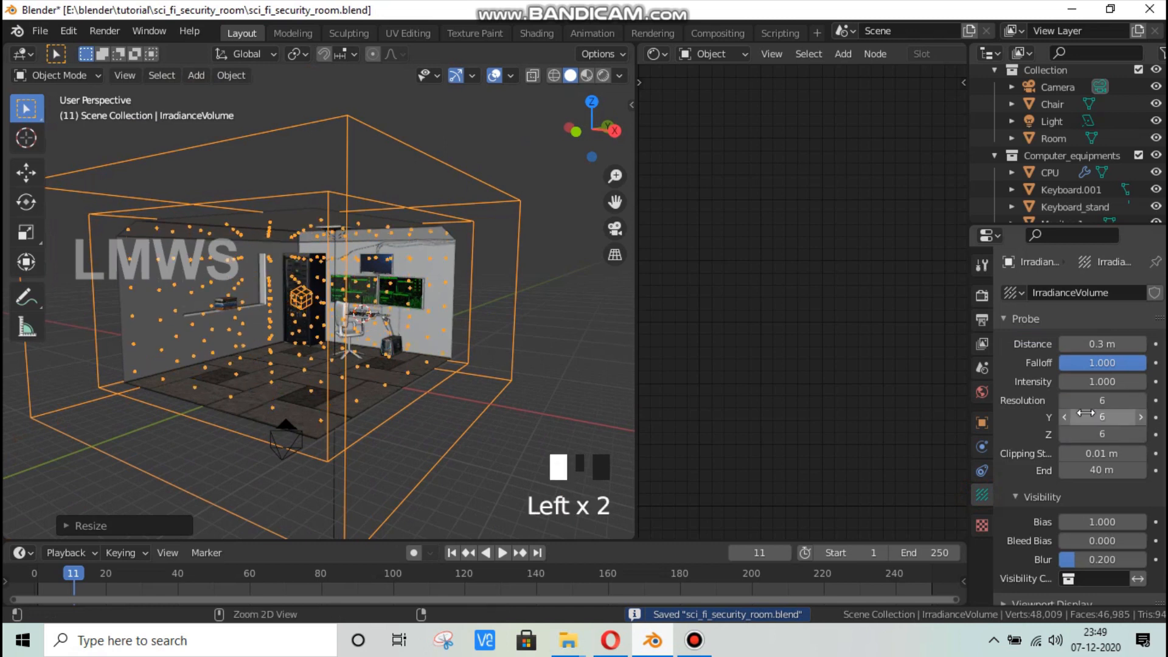
key("ctrl+s")
Step: Set the irradiance volume's clipping end to 150 m
left_click(1087, 470)
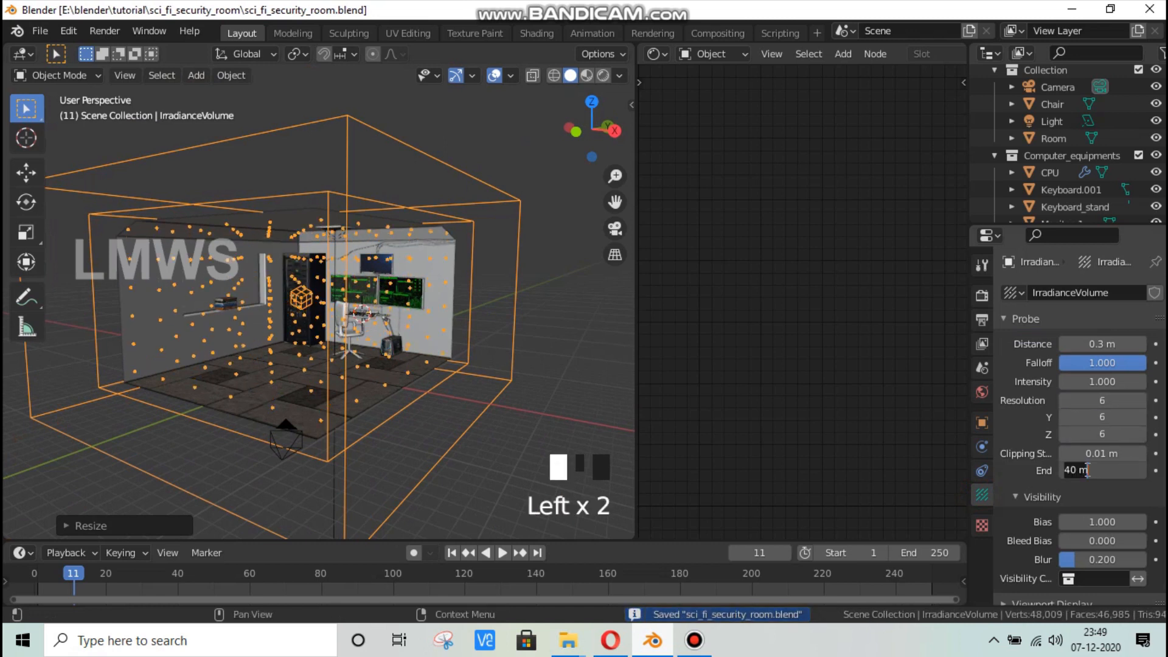
type("150")
key("Return")
Step: Set the Diffuse Bounces of the scene's Indirect Lighting render settings to 12
left_click(982, 295)
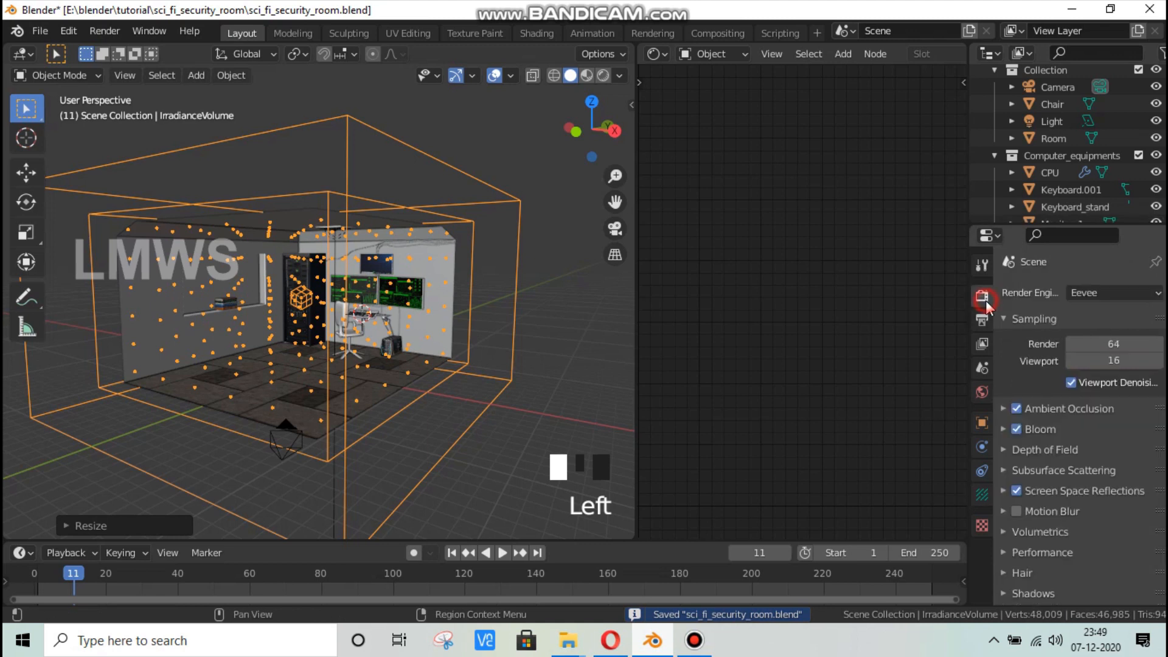
scroll(1056, 532, "down", 4)
scroll(1052, 514, "down", 1)
left_click(1047, 492)
scroll(1088, 517, "down", 5)
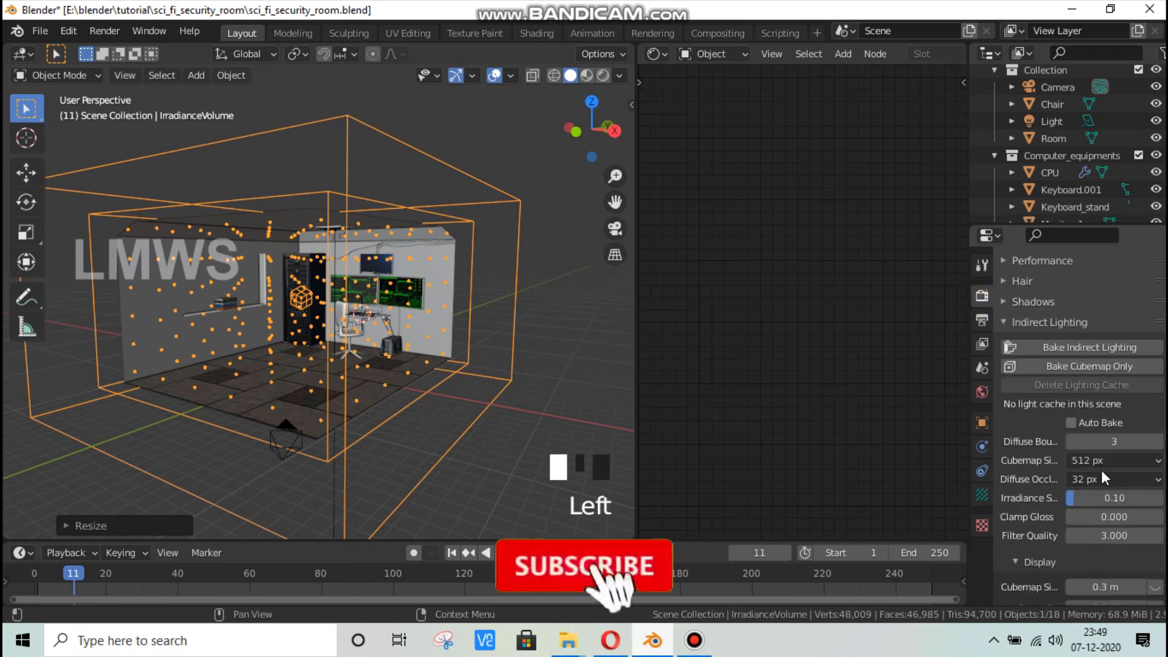
left_click(1113, 441)
type("12")
key("Return")
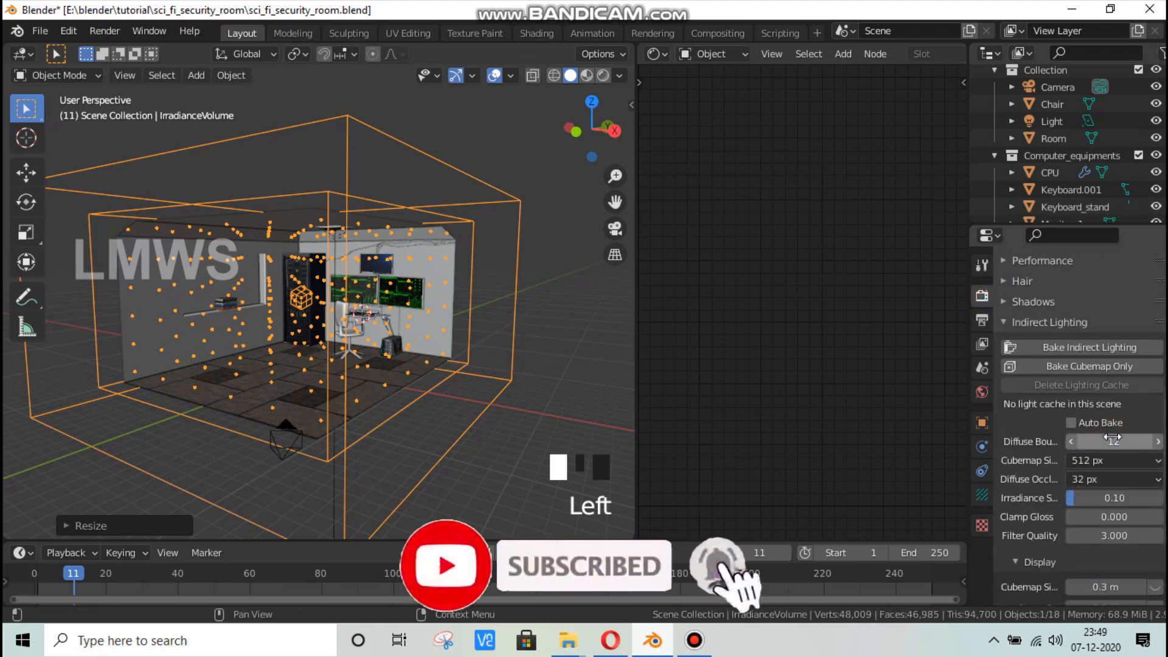
Step: Set the cubemap and irradiance display sizes to 0.5 m, save the file, and turn on the viewport display of both
scroll(1104, 538, "down", 3)
left_click(1107, 518)
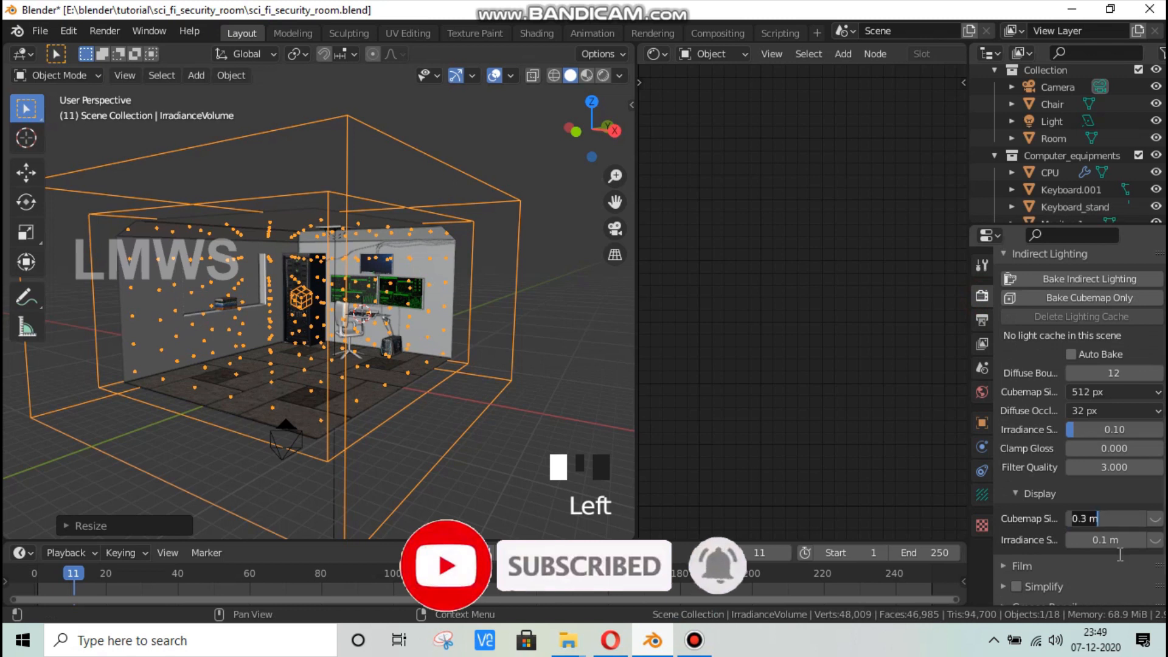
key("Tab")
type("0.5")
key("Return")
key("ctrl+s")
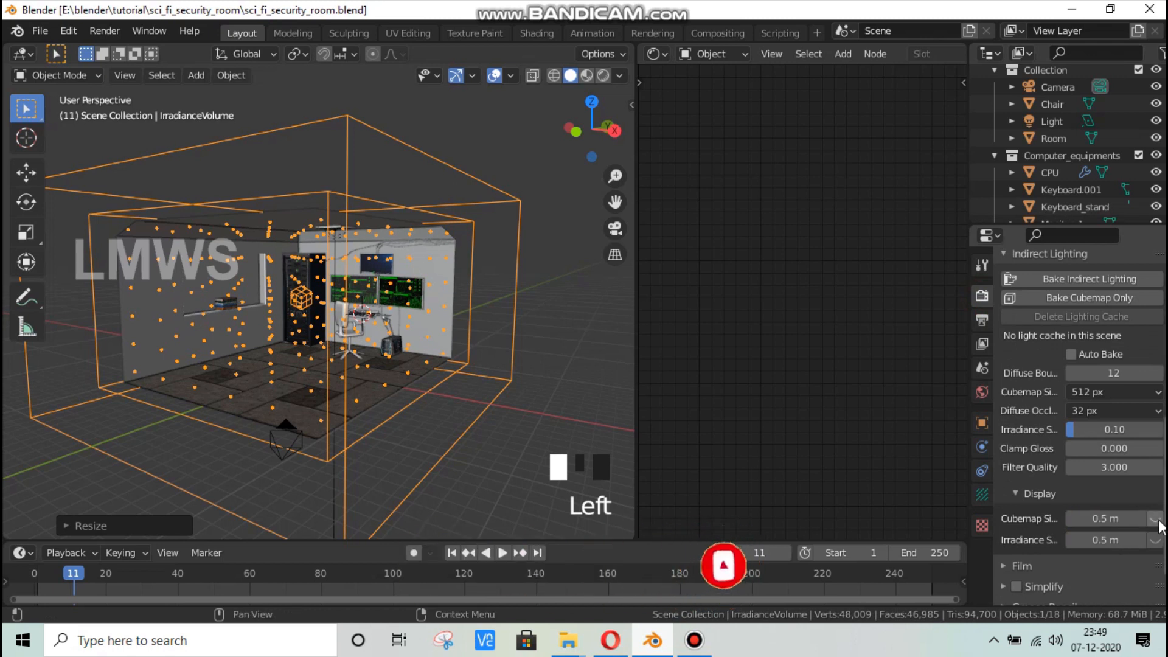
left_click(1156, 520)
left_click(1155, 539)
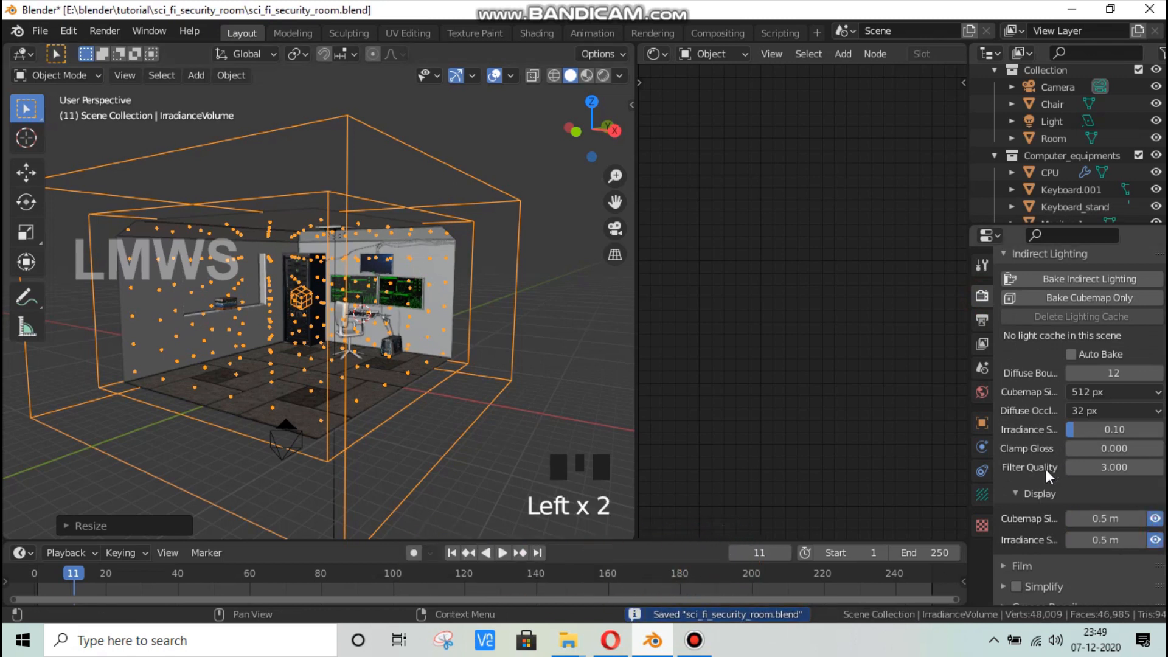
Step: Bake the scene's indirect lighting
scroll(1054, 475, "up", 2)
left_click(1089, 313)
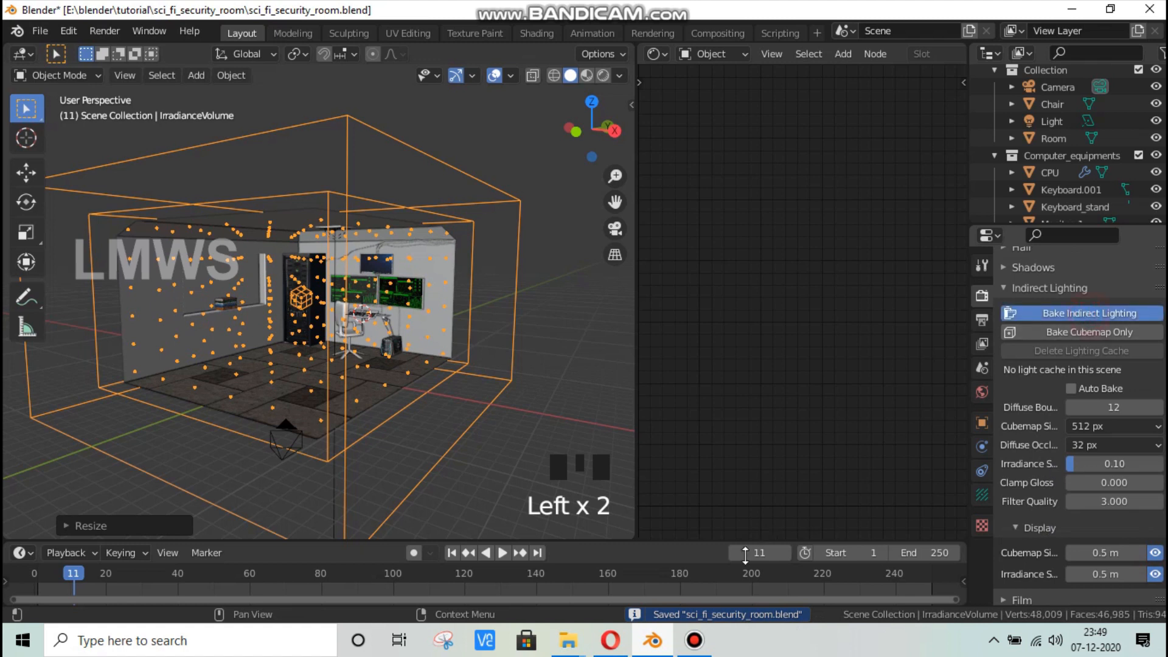
left_click(691, 654)
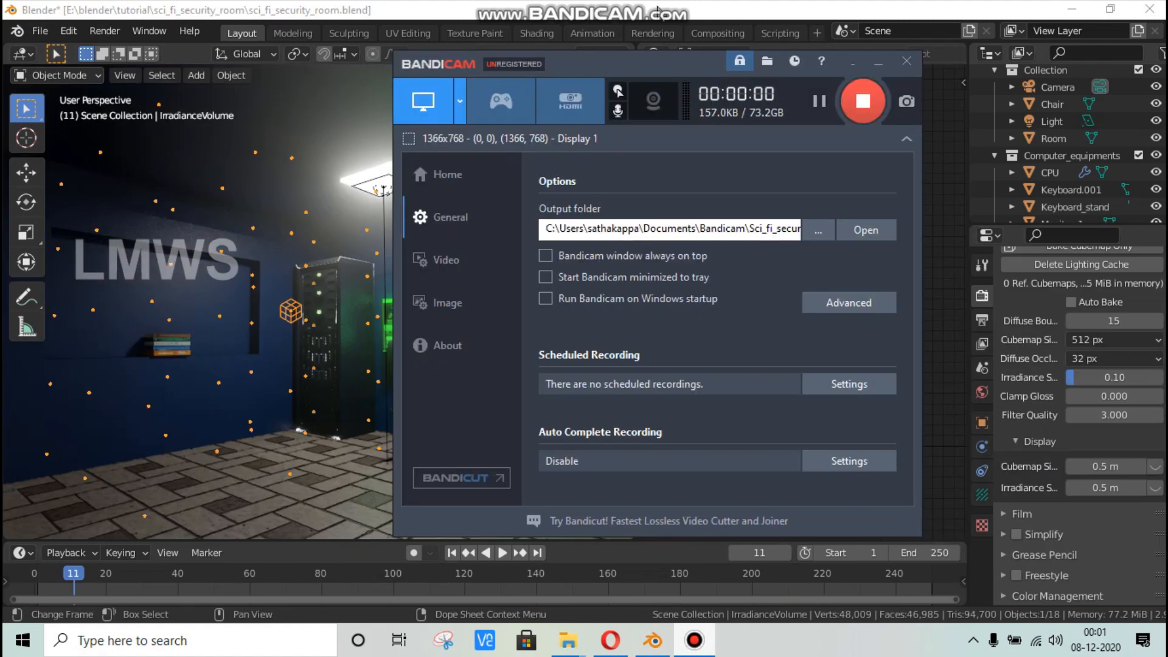
left_click(671, 10)
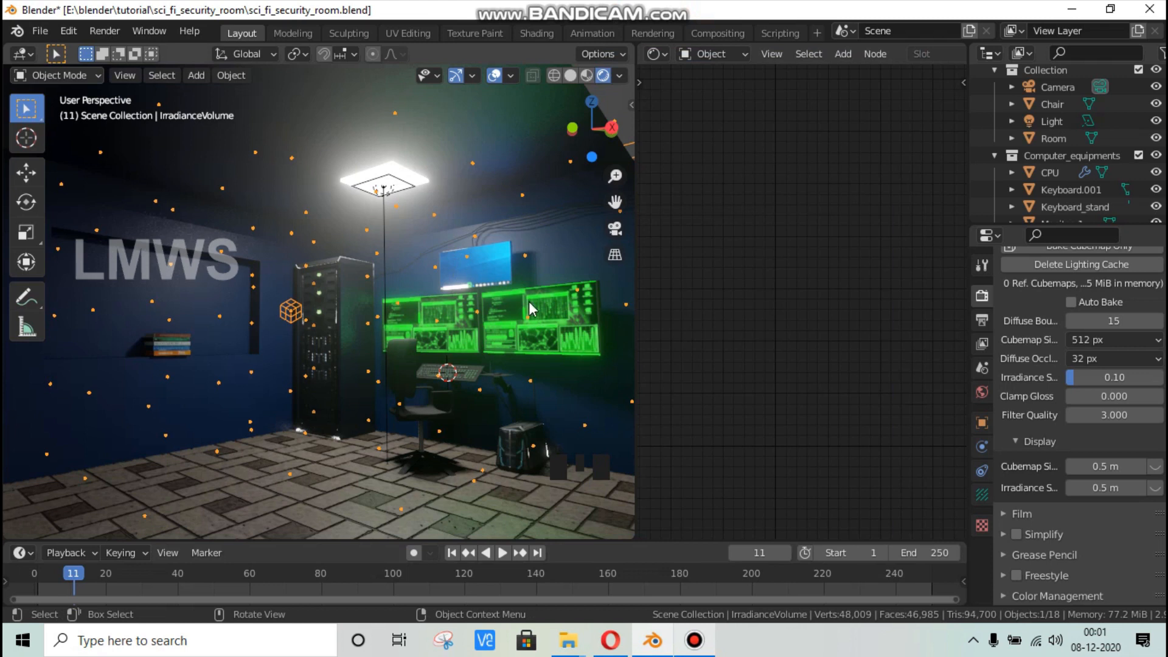
Step: Check the baked lighting in the room, deselect the irradiance volume, and save the file
scroll(528, 301, "down", 1)
scroll(596, 133, "up", 1)
left_click_drag(596, 133, 432, 308)
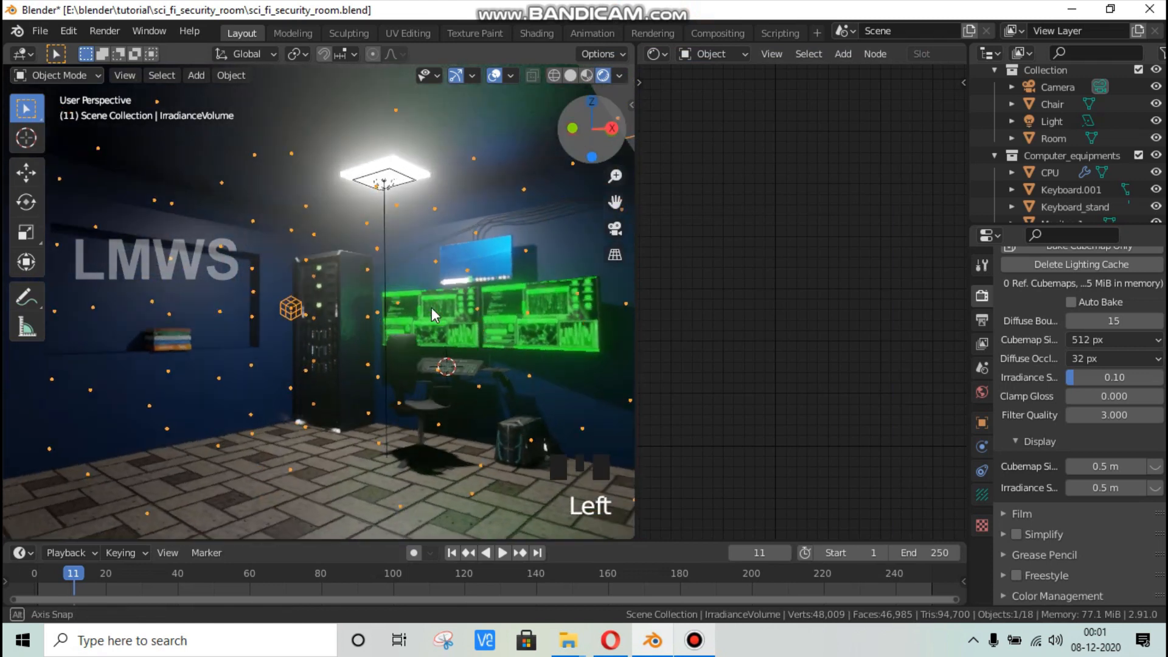
key("alt+a")
key("ctrl+s")
scroll(487, 335, "down", 1)
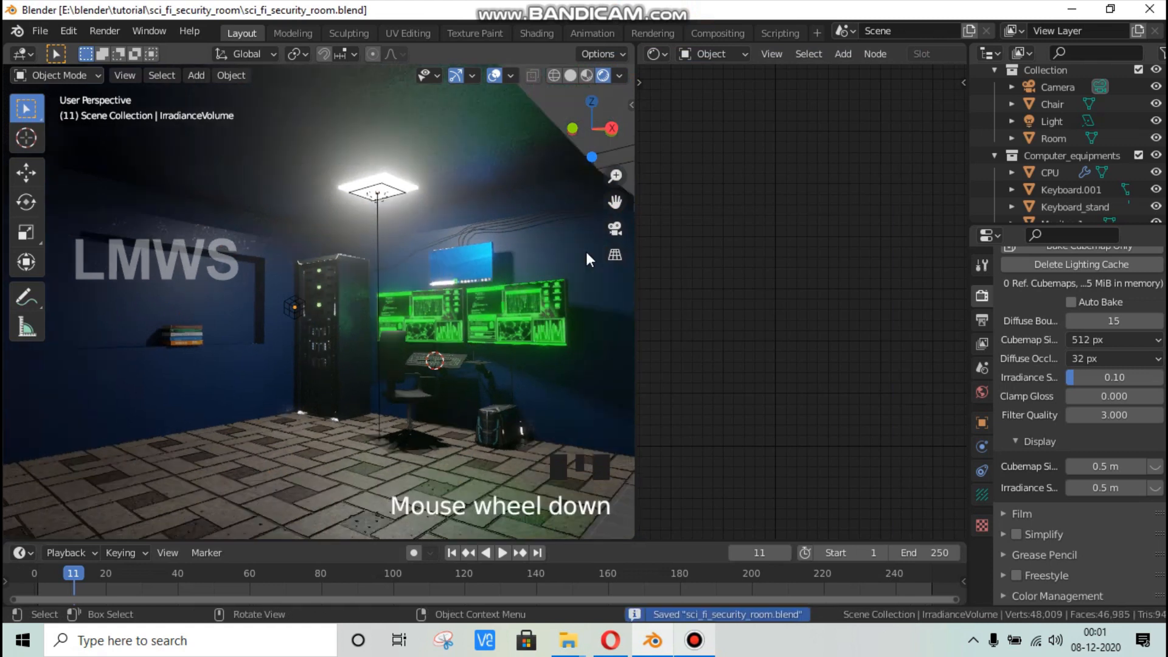
Step: Select only the book stack in the wall recess and enter Edit Mode on it
left_click_drag(616, 203, 166, 397)
scroll(238, 387, "up", 5)
scroll(238, 386, "up", 4)
middle_click_drag(221, 420, 396, 339)
mouse_move(479, 337)
middle_mouse_down("shift")
mouse_move(144, 328)
mouse_move(454, 352)
mouse_move(457, 335)
middle_mouse_up("shift")
scroll(458, 317, "up", 2)
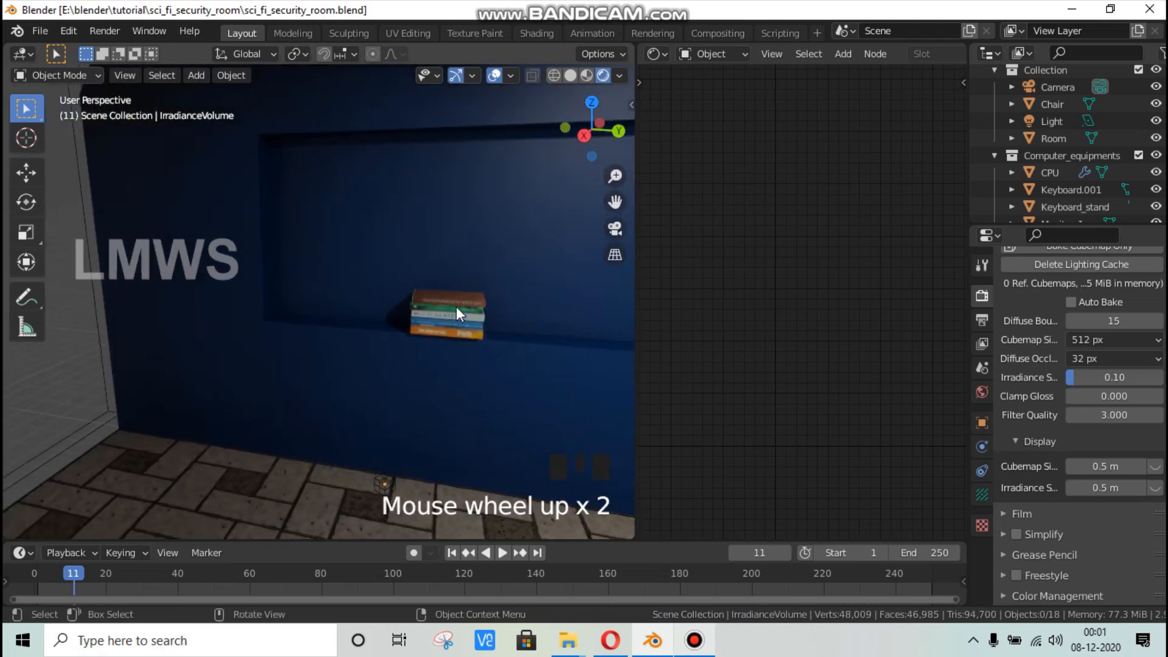
left_click(452, 309)
left_click(455, 314, "shift")
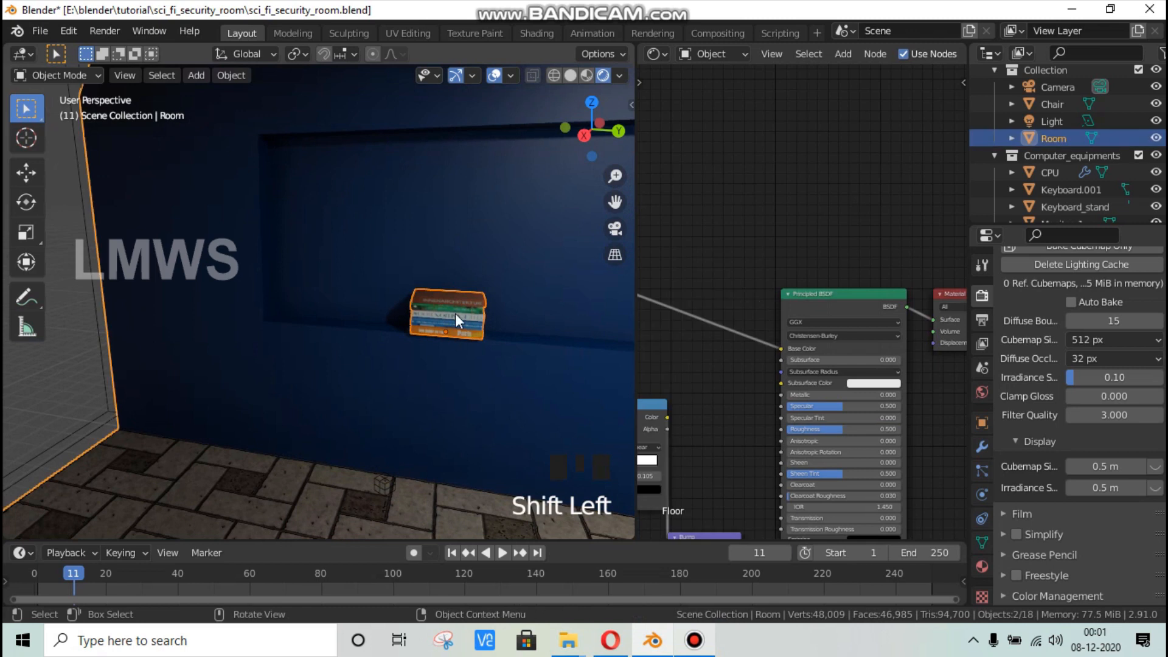
key("alt+a")
left_click(454, 313)
key("Tab")
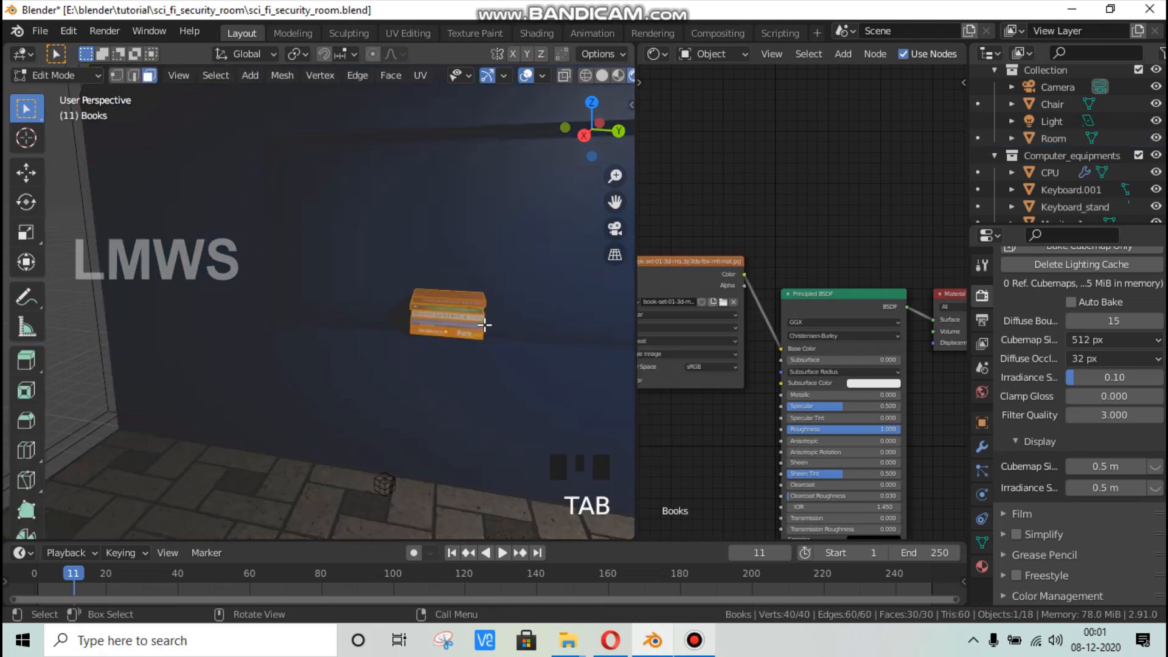
middle_click_drag(446, 326, 430, 344)
scroll(294, 396, "down", 6)
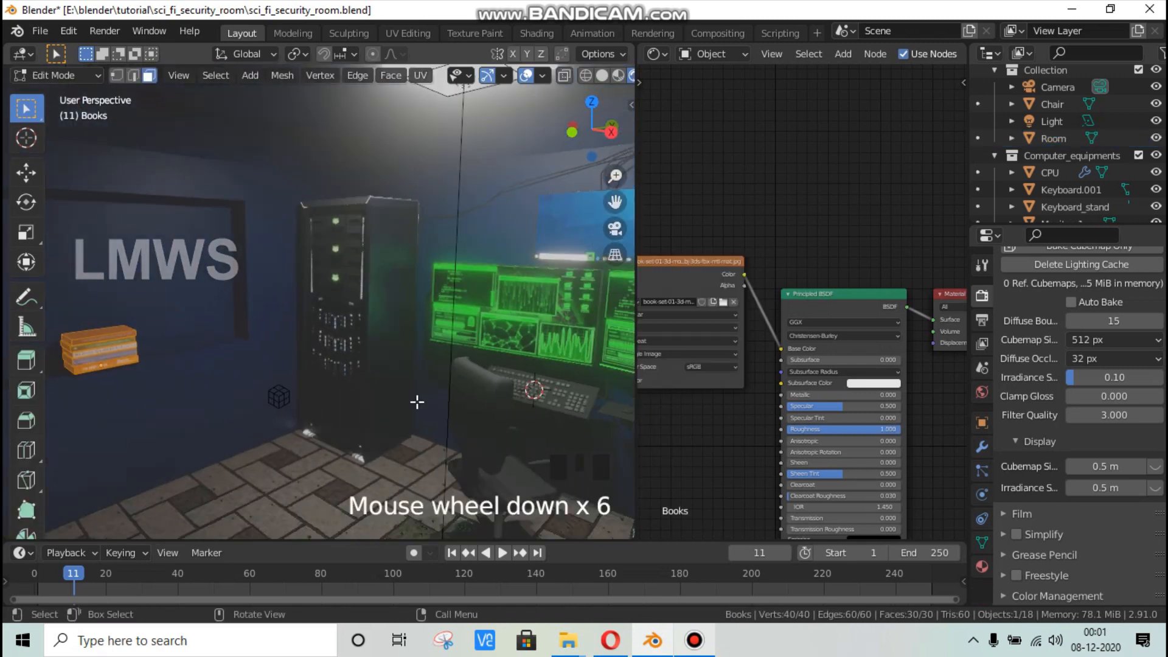
middle_click_drag(417, 399, 242, 377, "shift")
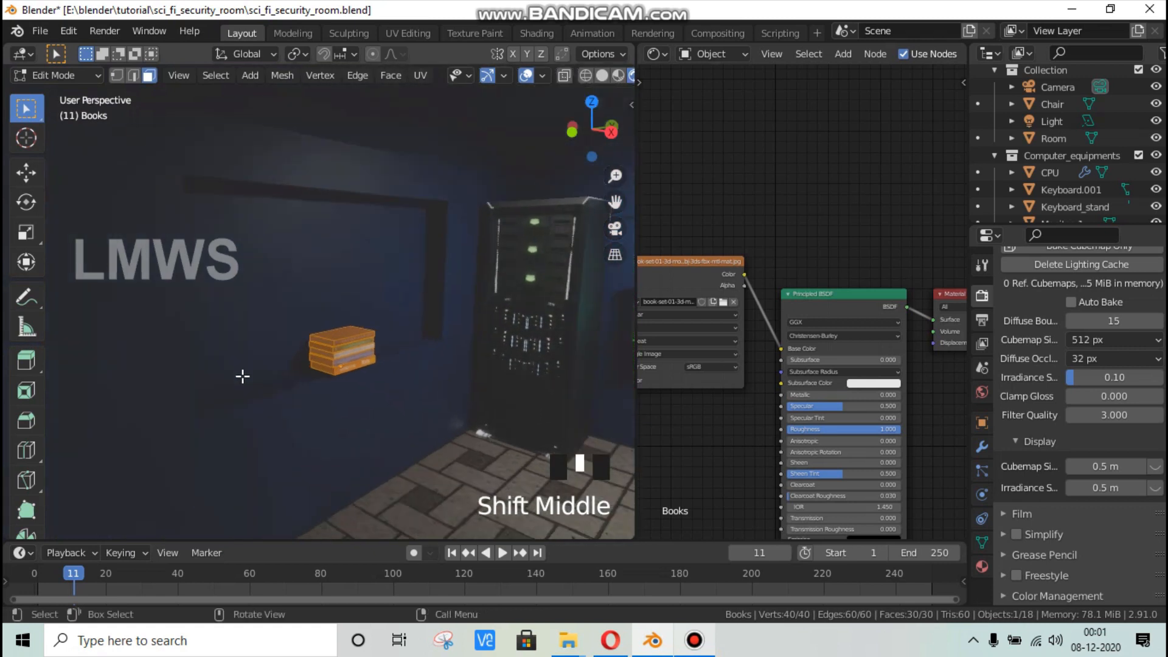
scroll(319, 372, "down", 1)
scroll(340, 368, "down", 2)
middle_click_drag(383, 362, 493, 365, "shift")
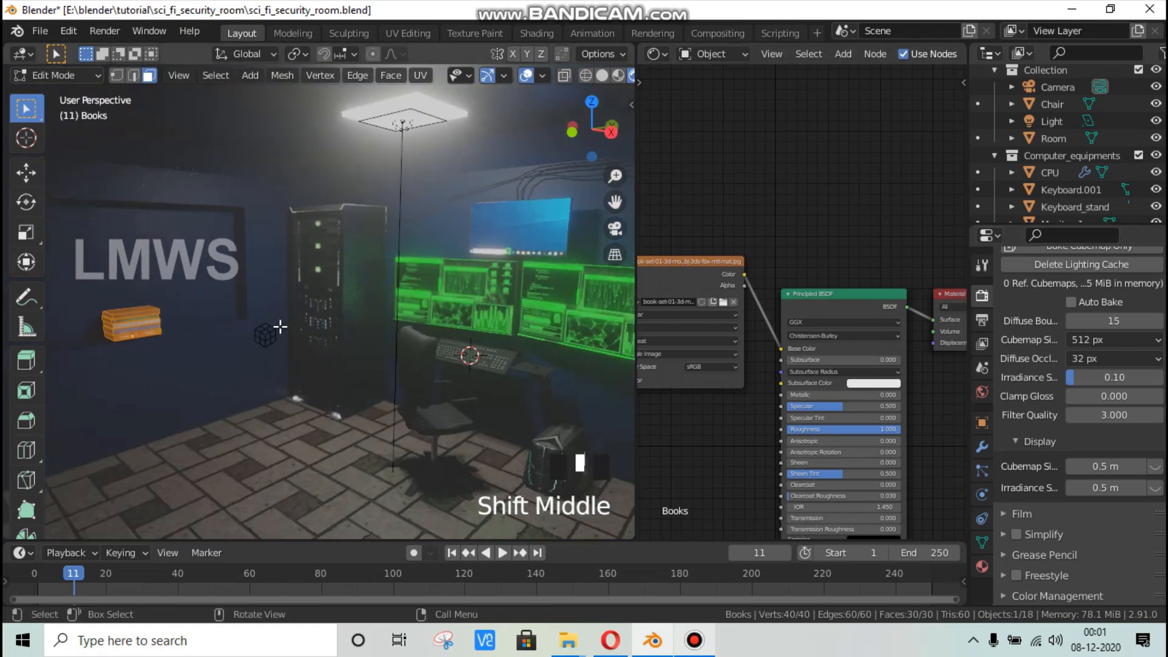
Step: Duplicate the whole book stack along the global Y axis to place a second stack beside it in the recess
middle_click_drag(373, 362, 257, 377, "shift")
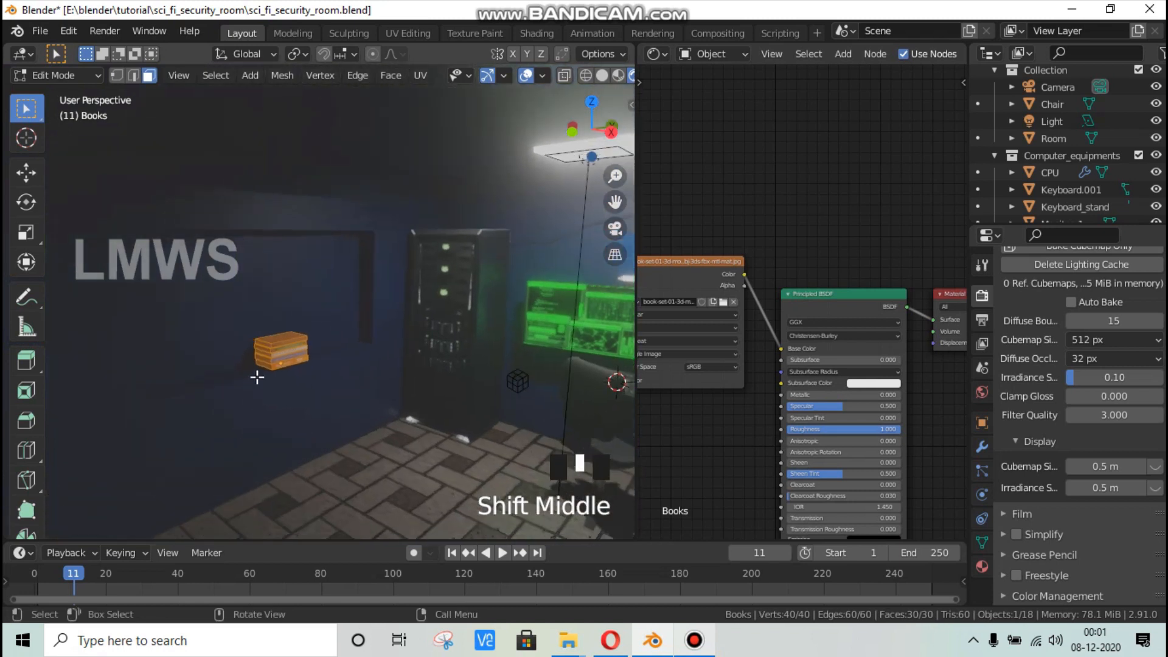
scroll(256, 378, "up", 15)
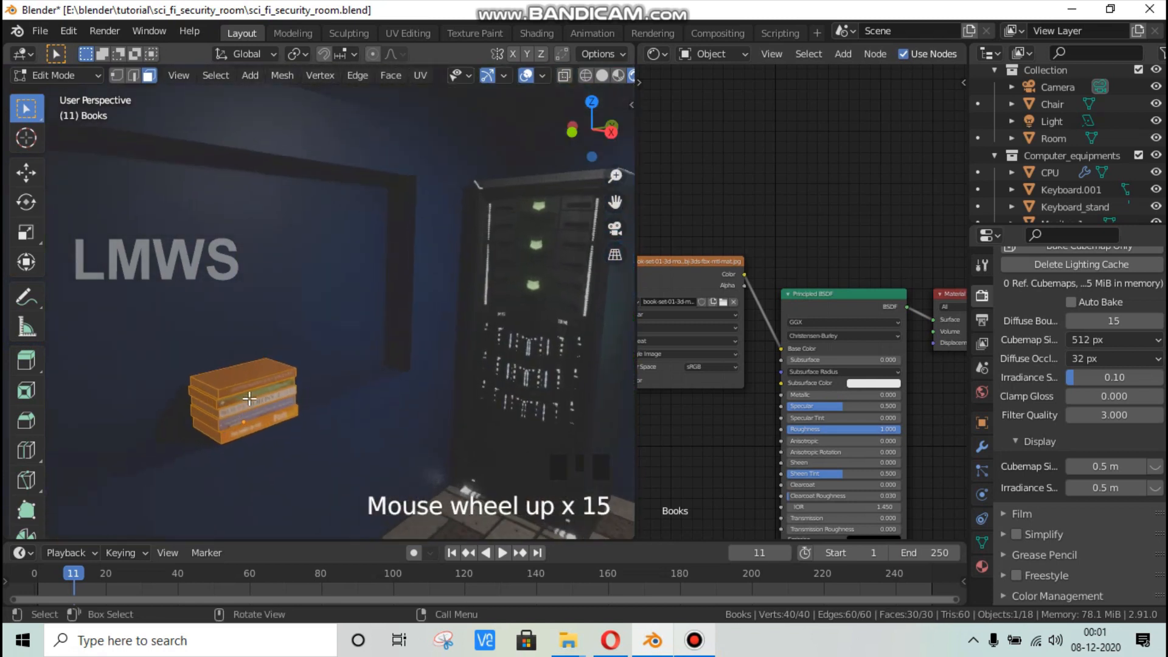
scroll(248, 403, "up", 4)
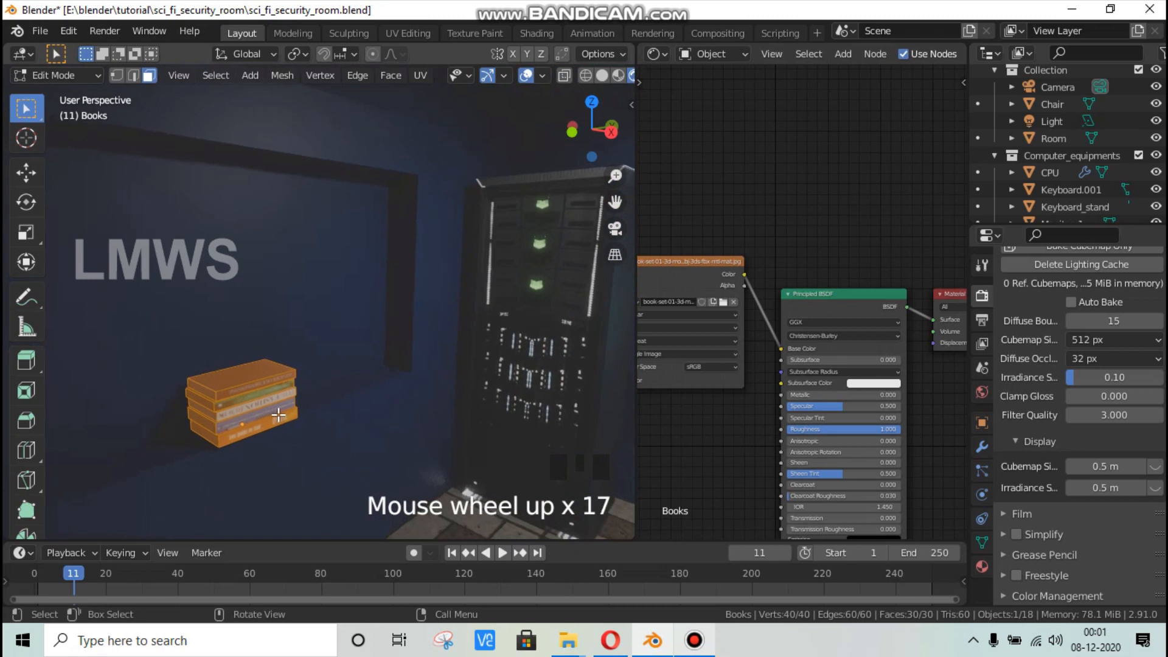
mouse_move(248, 403)
middle_mouse_down("shift")
mouse_move(312, 371)
mouse_move(240, 415)
middle_mouse_up("shift")
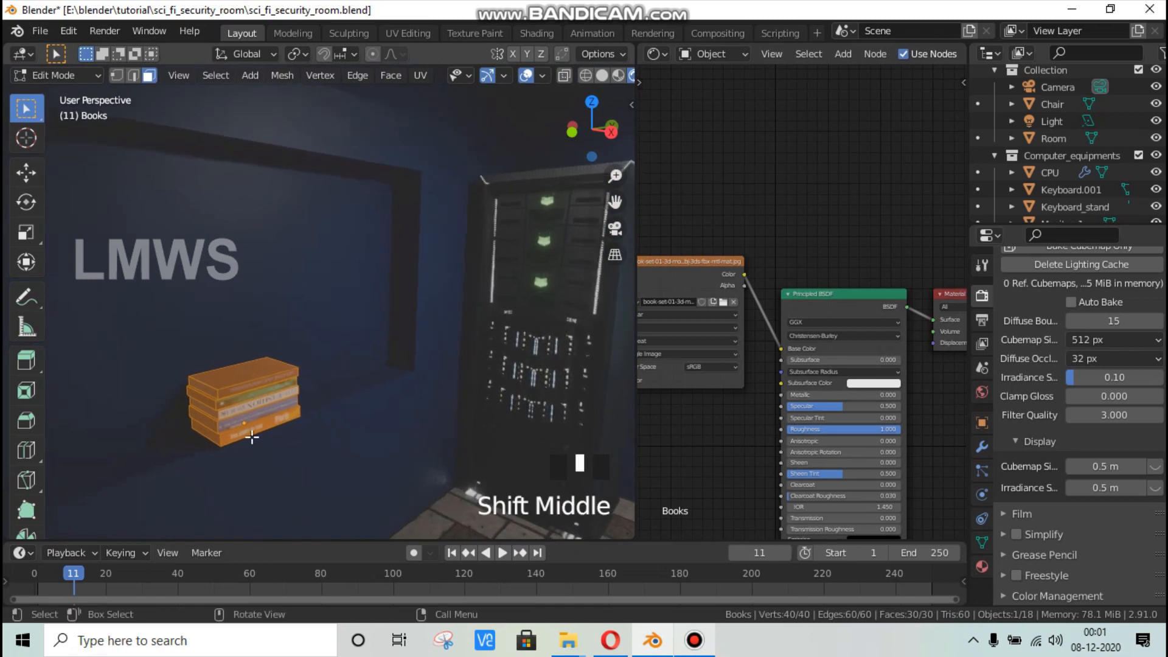
key("alt+a")
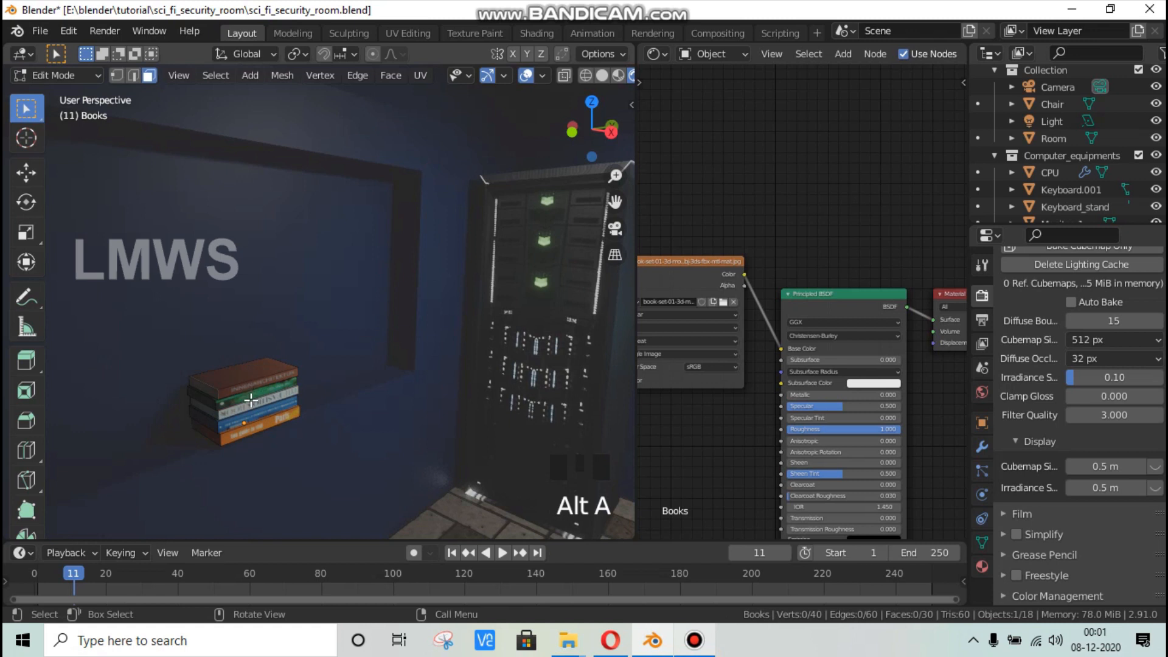
key("a")
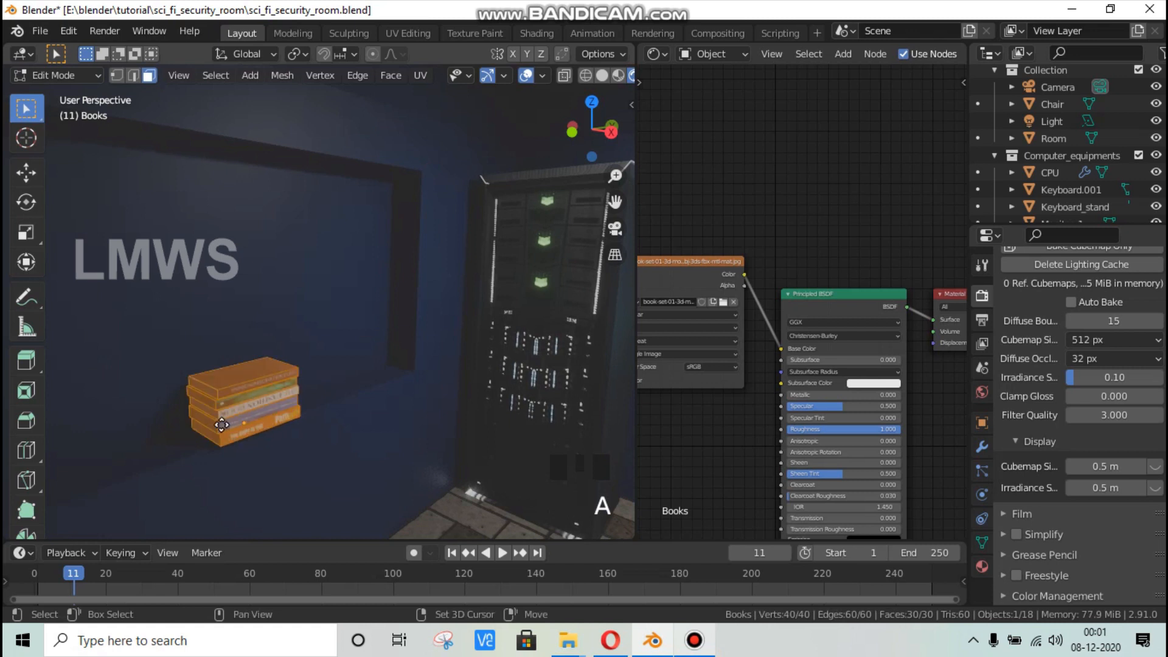
key("shift+d")
key("y")
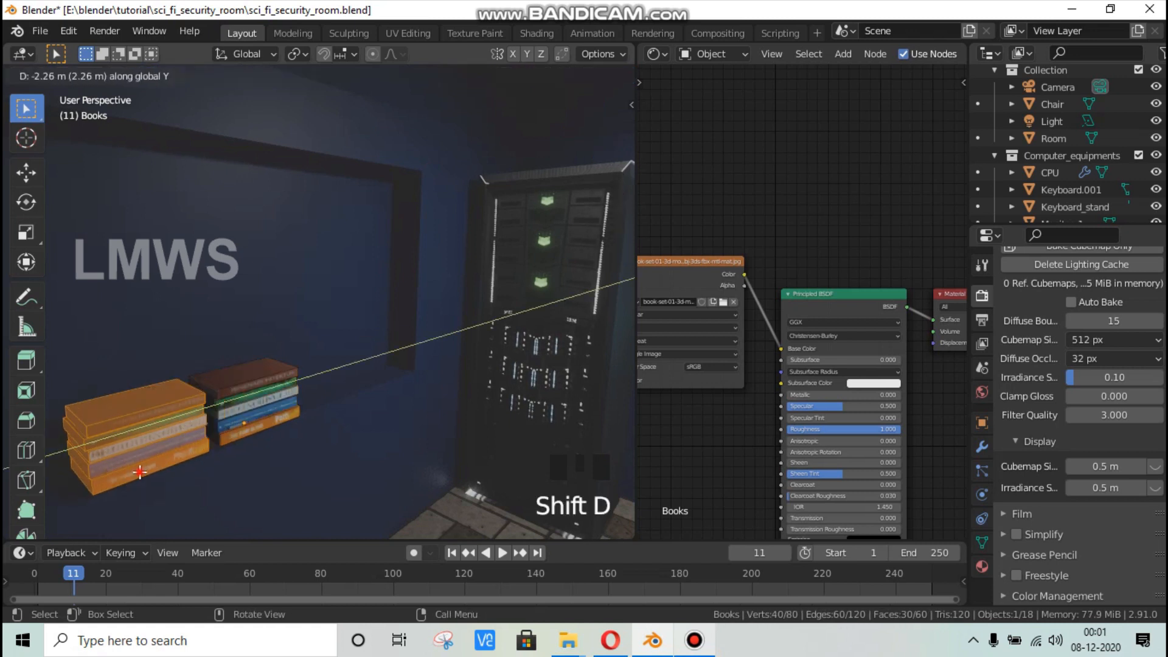
left_click(187, 467)
key("alt+a")
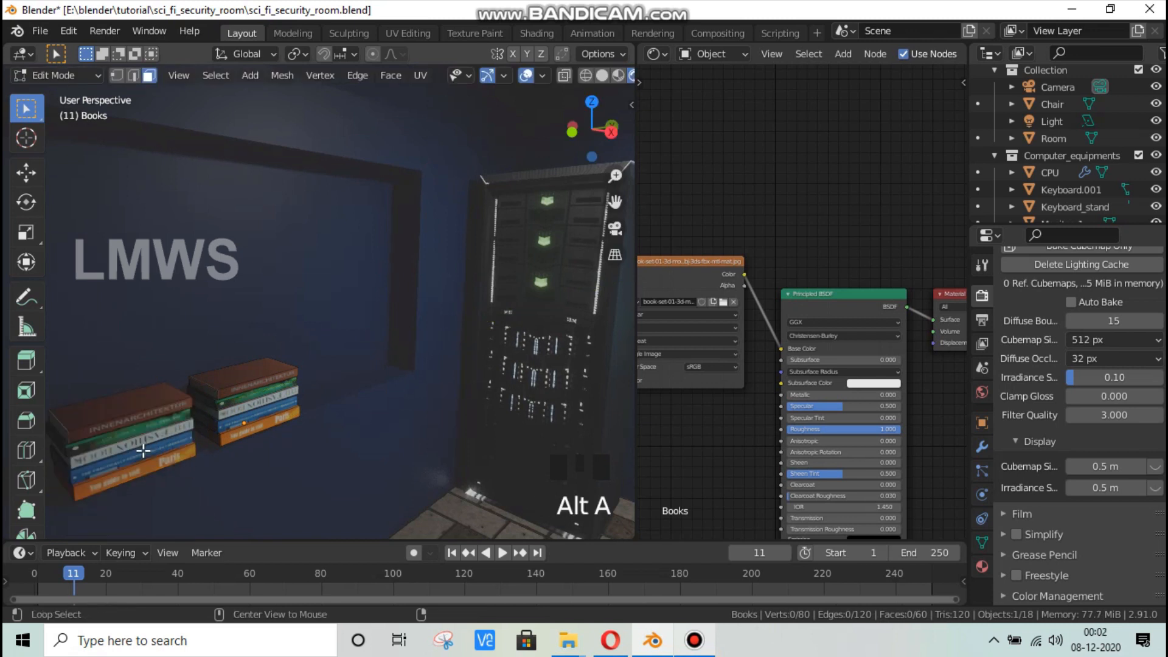
Step: Rotate the blue book in the new stack by about 5° around the global Z axis and deselect it
key("l")
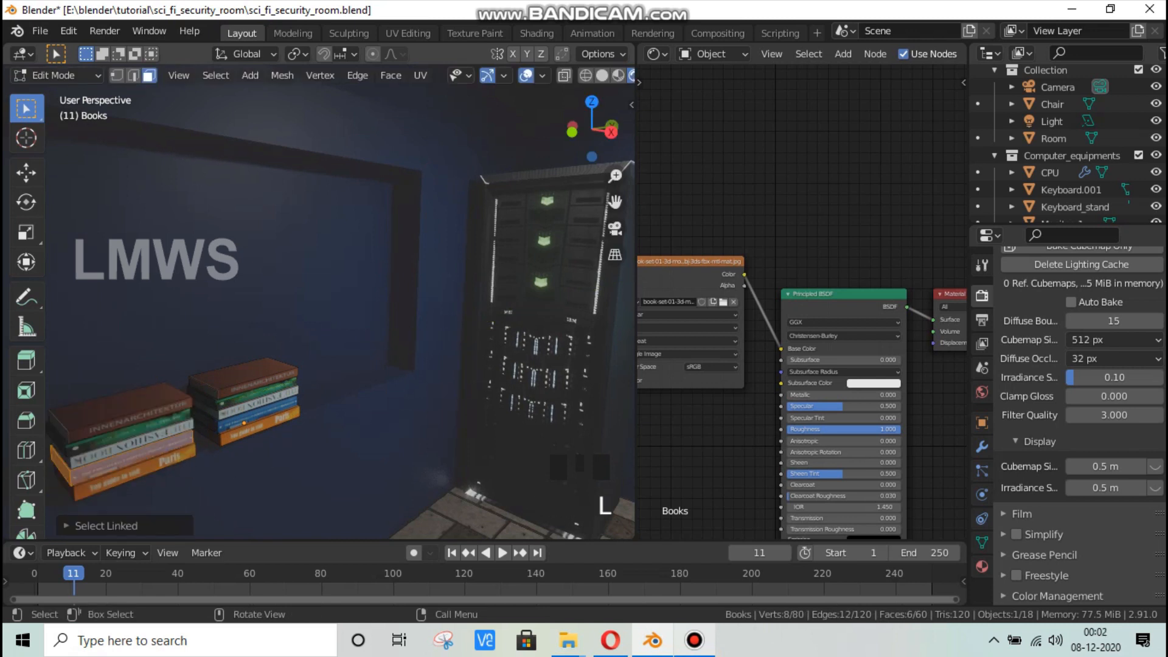
key("r")
key("z")
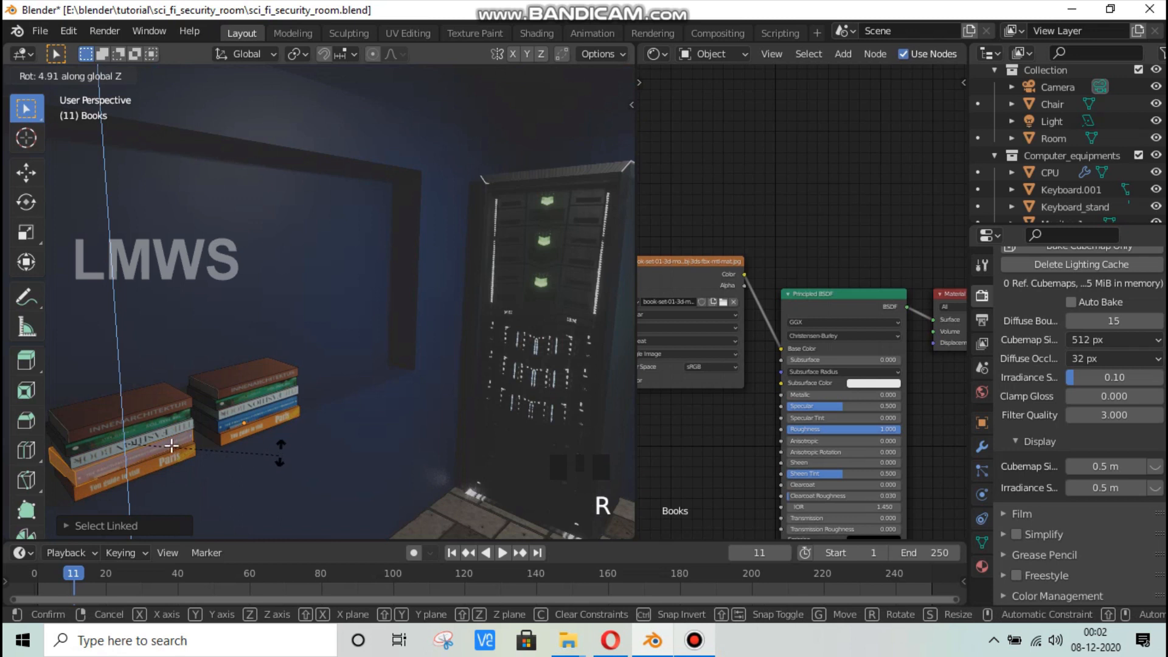
left_click(171, 446)
key("alt+a")
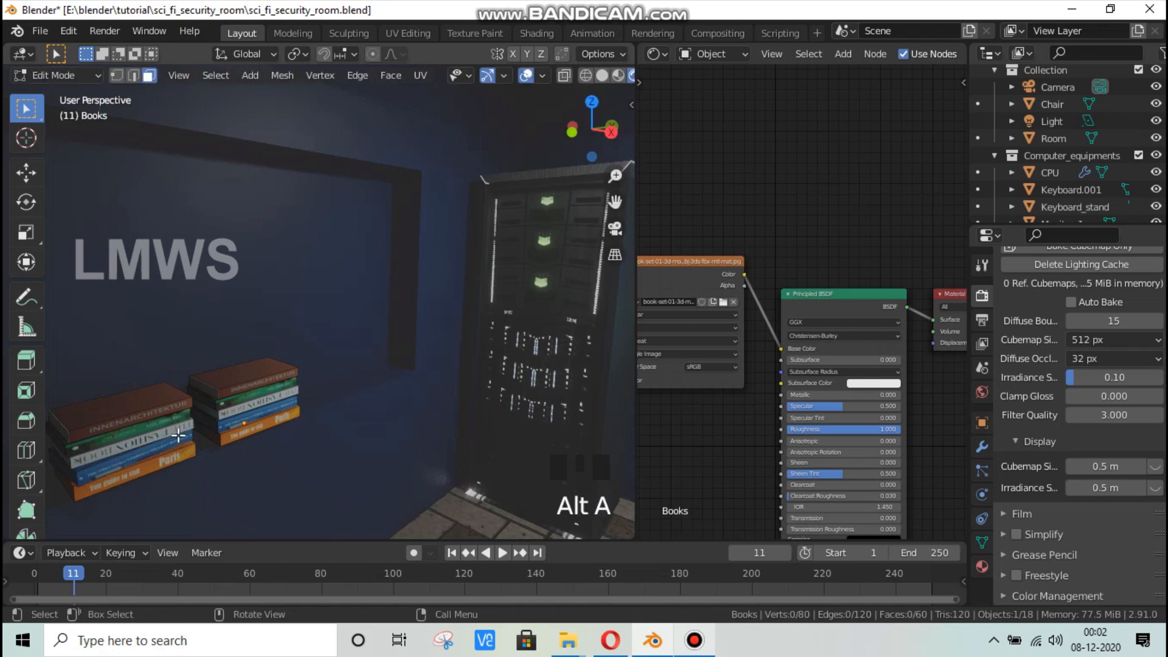
Step: Raise the green book of the new stack about 0.36 m along Z so it sits above the brown book
key("l")
key("g")
key("z")
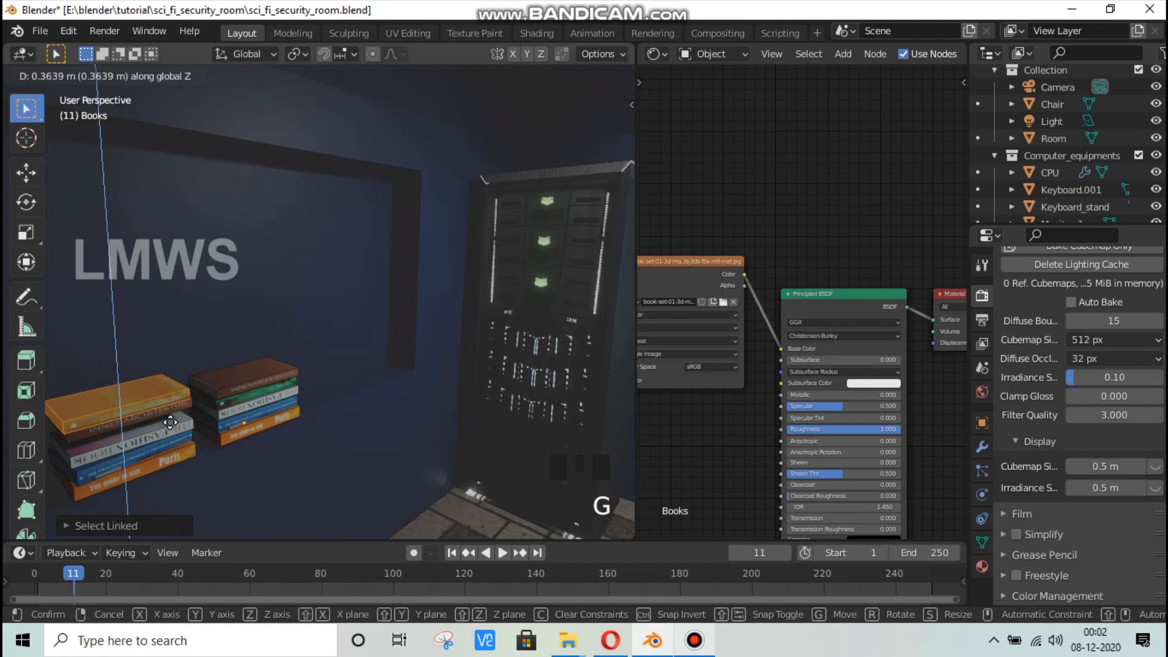
left_click(157, 414)
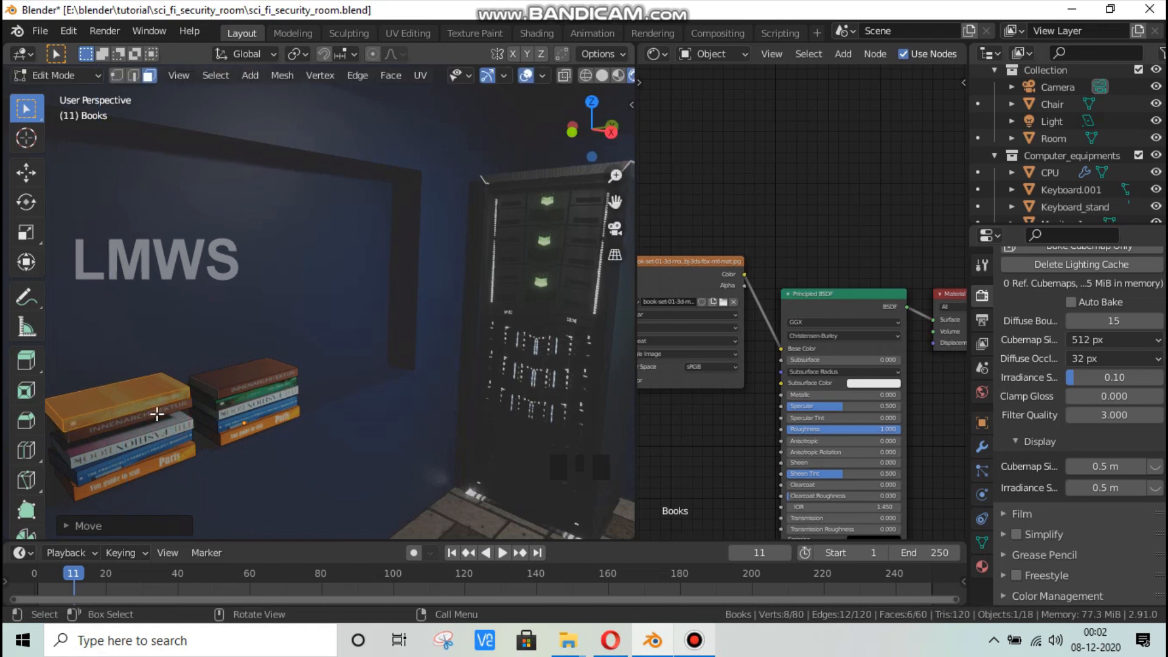
Step: Lower the new stack's green and brown books together about 0.2 m along Z and rotate them around Z
key("l")
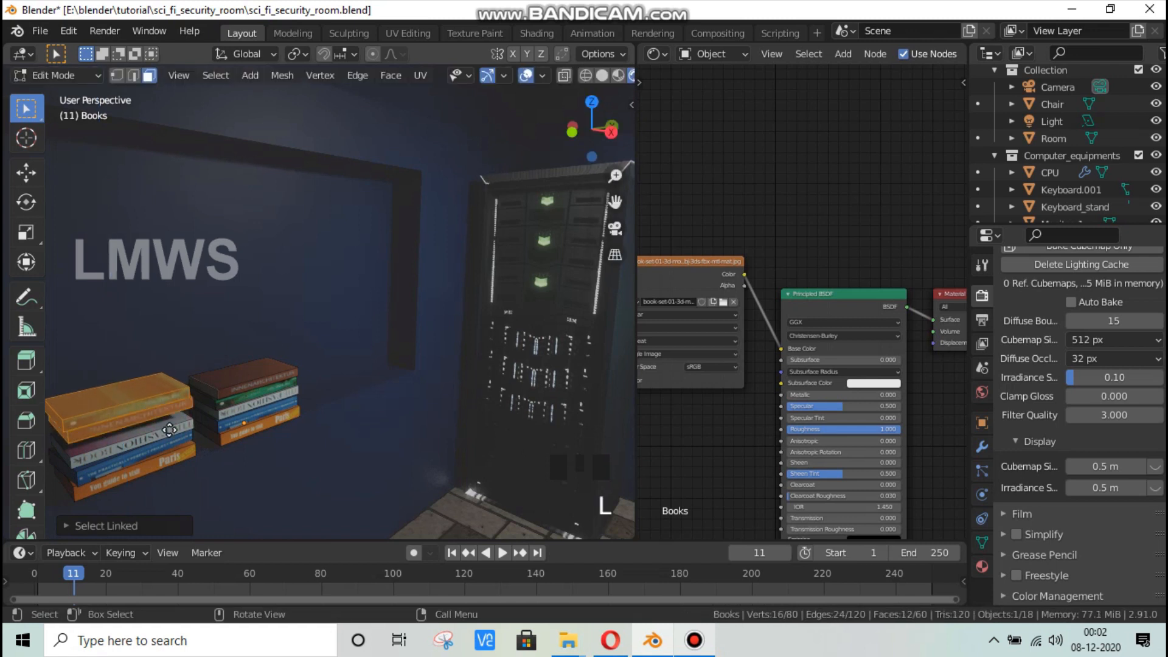
key("g")
key("z")
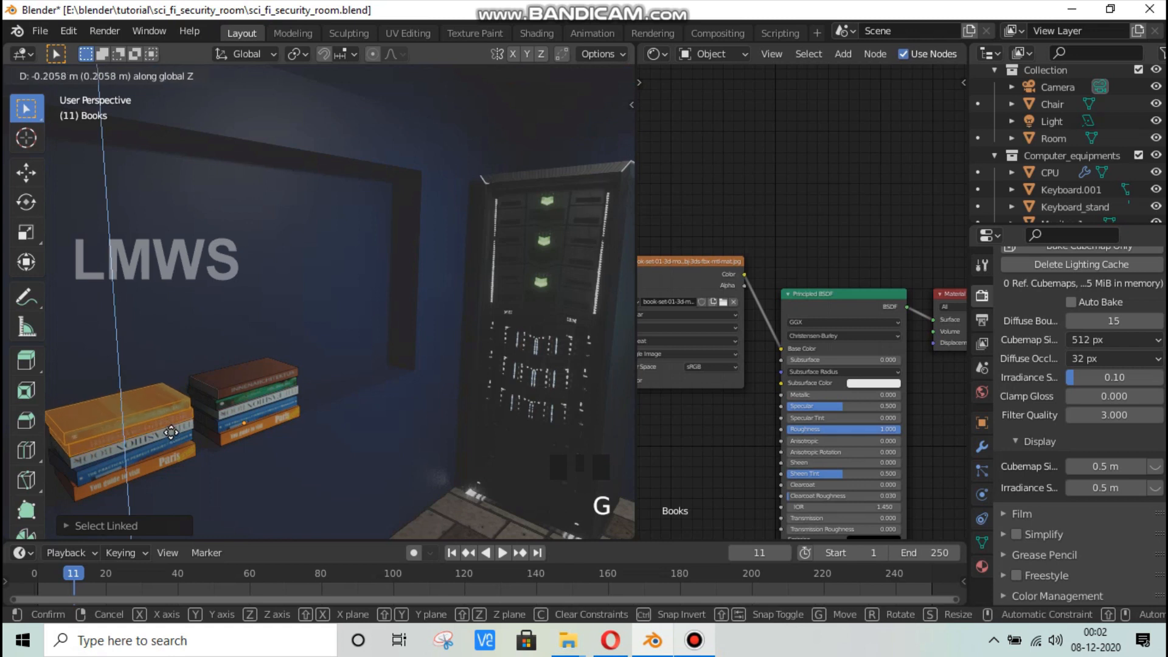
left_click(254, 447)
key("r")
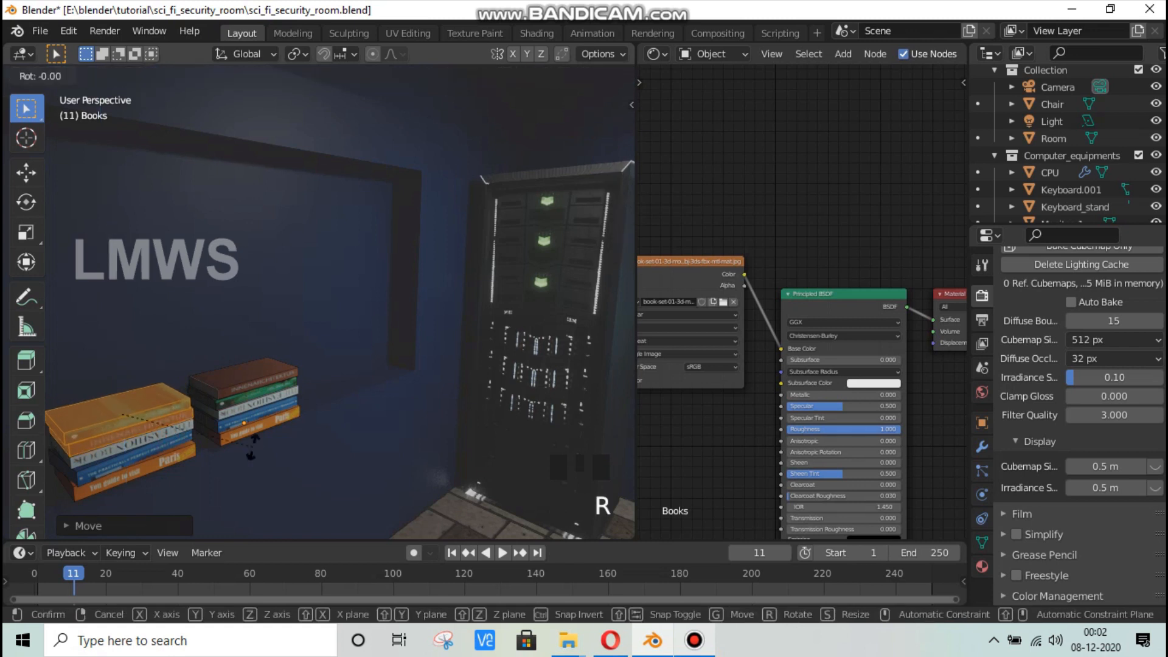
key("z")
left_click(197, 442)
key("alt+a")
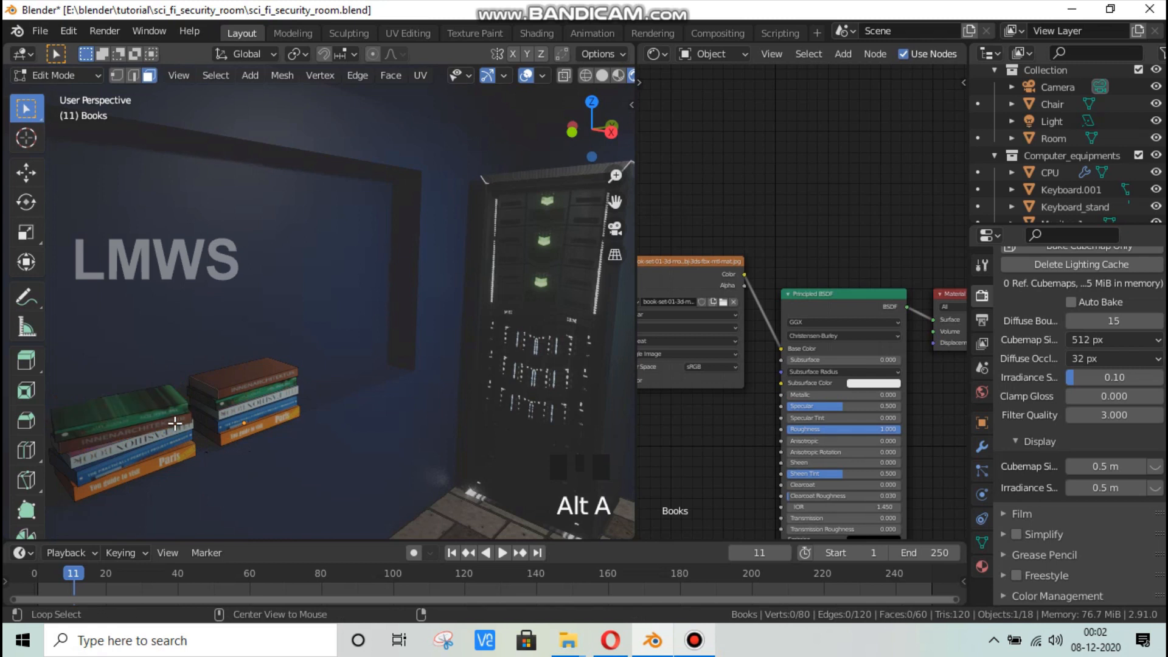
Step: Shift the new stack's brown book with the global X axis locked, leave Edit Mode, and deselect the books
key("l")
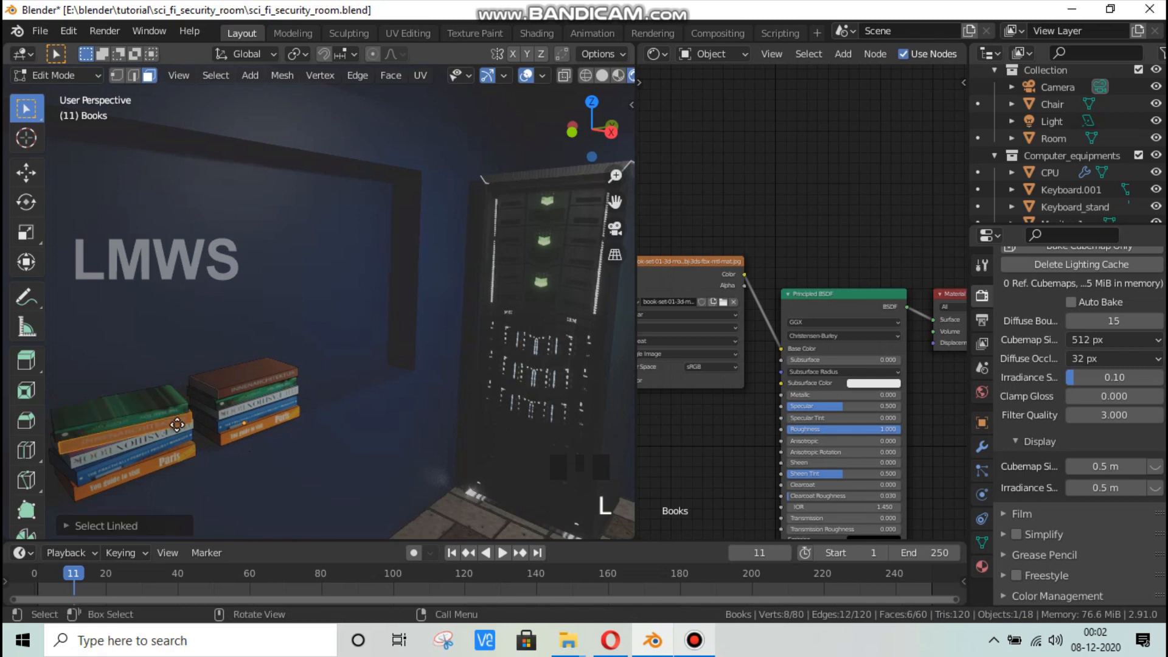
key("g")
key("shift+x")
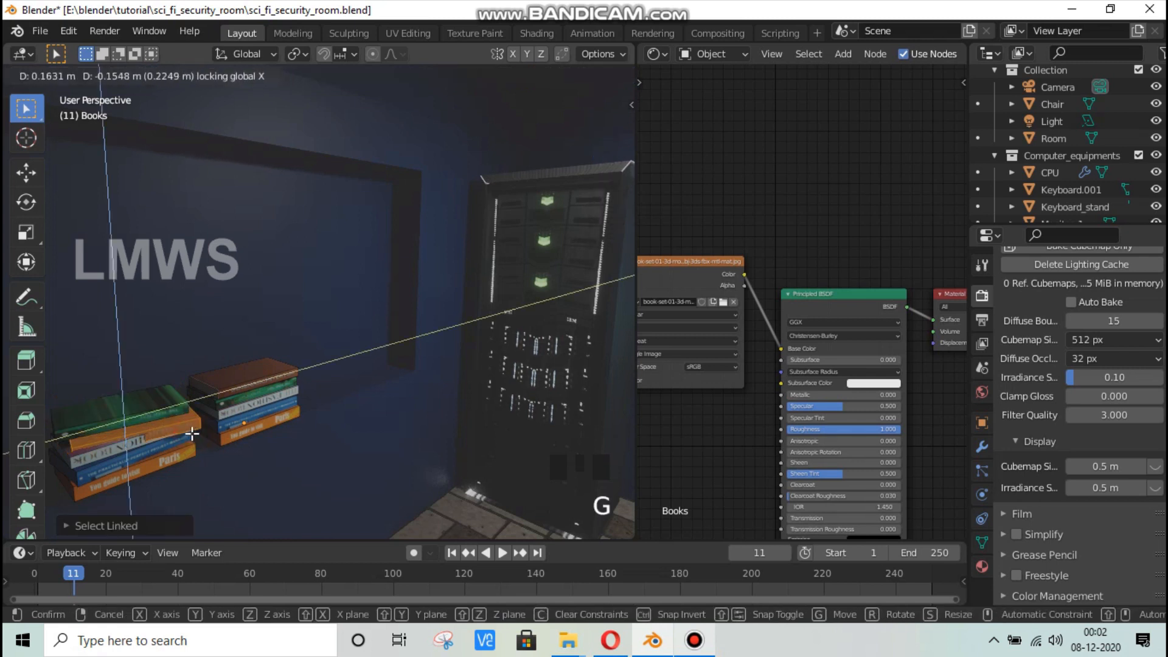
left_click(255, 440)
key("Tab")
scroll(203, 410, "down", 1)
middle_click_drag(203, 409, 282, 414)
scroll(312, 435, "down", 7)
scroll(313, 442, "down", 10)
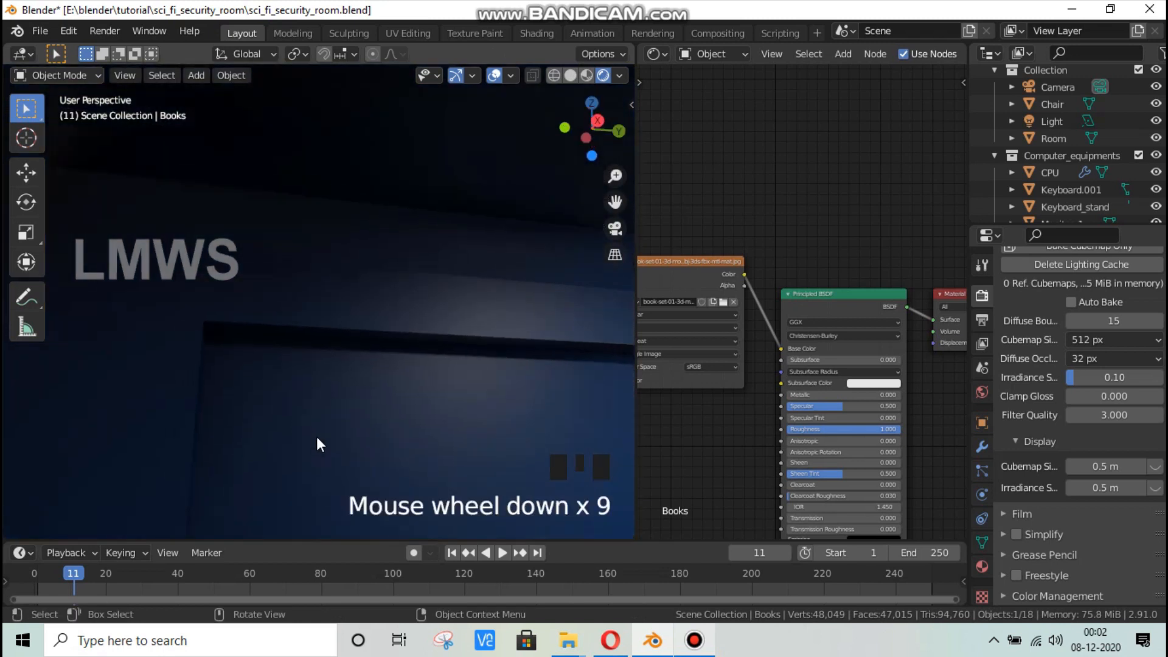
middle_click_drag(373, 484, 273, 409)
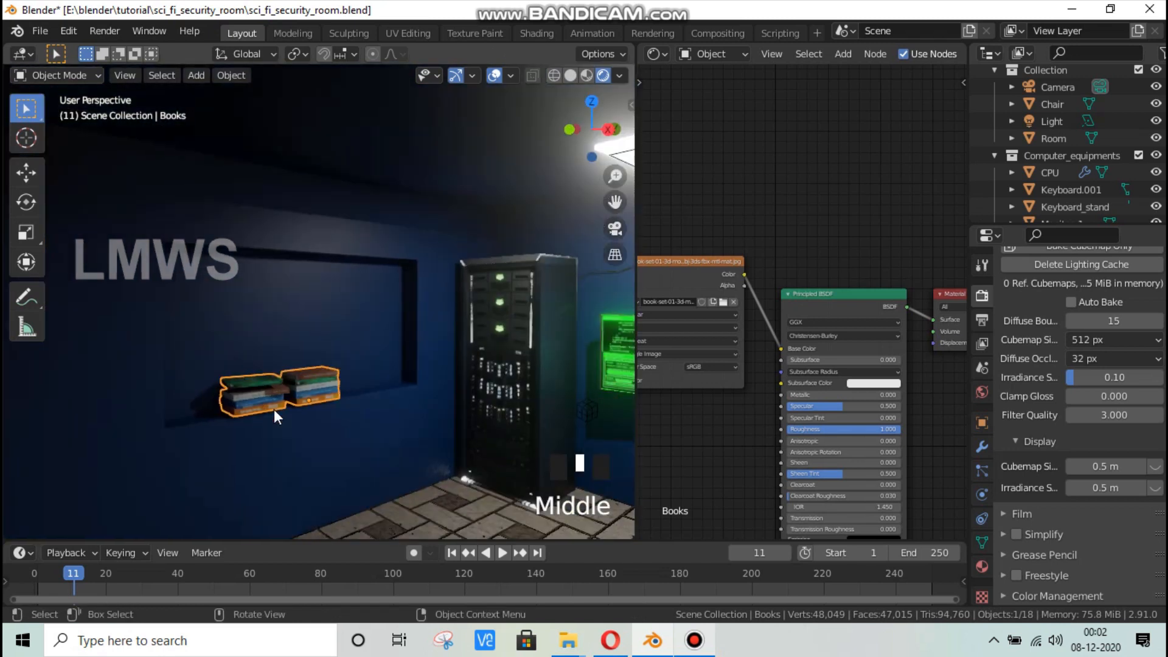
key("alt+a")
scroll(261, 458, "up", 7)
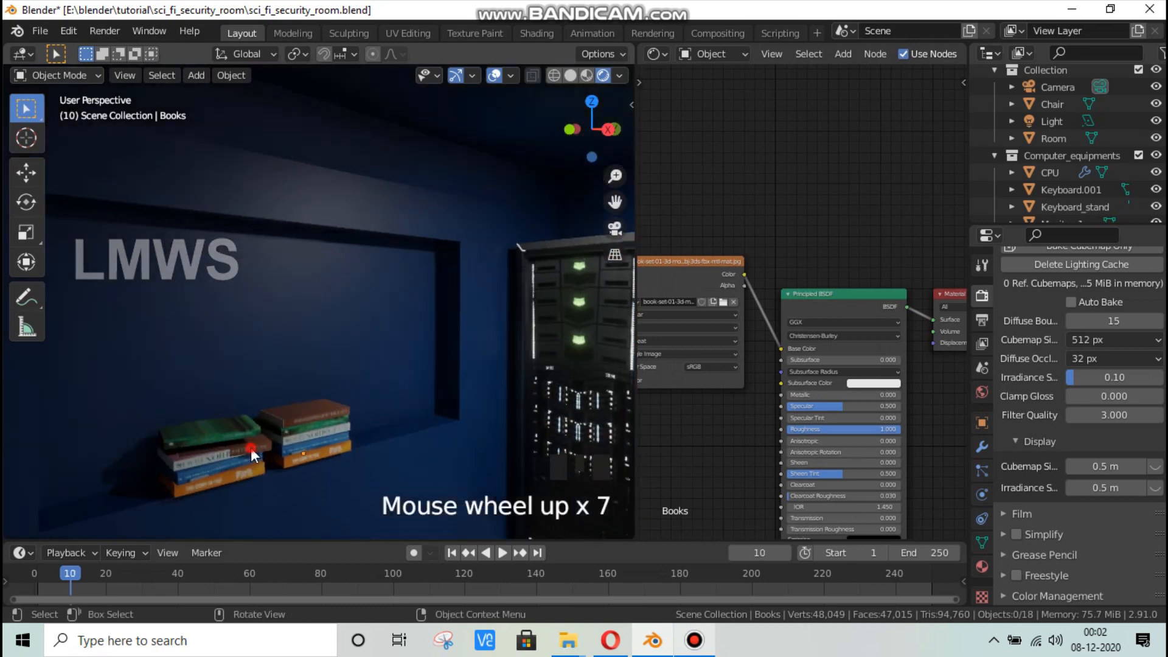
Step: Edit the books again and raise the new stack's brown book slightly along Z, returning to Object Mode
left_click(250, 448)
key("Tab")
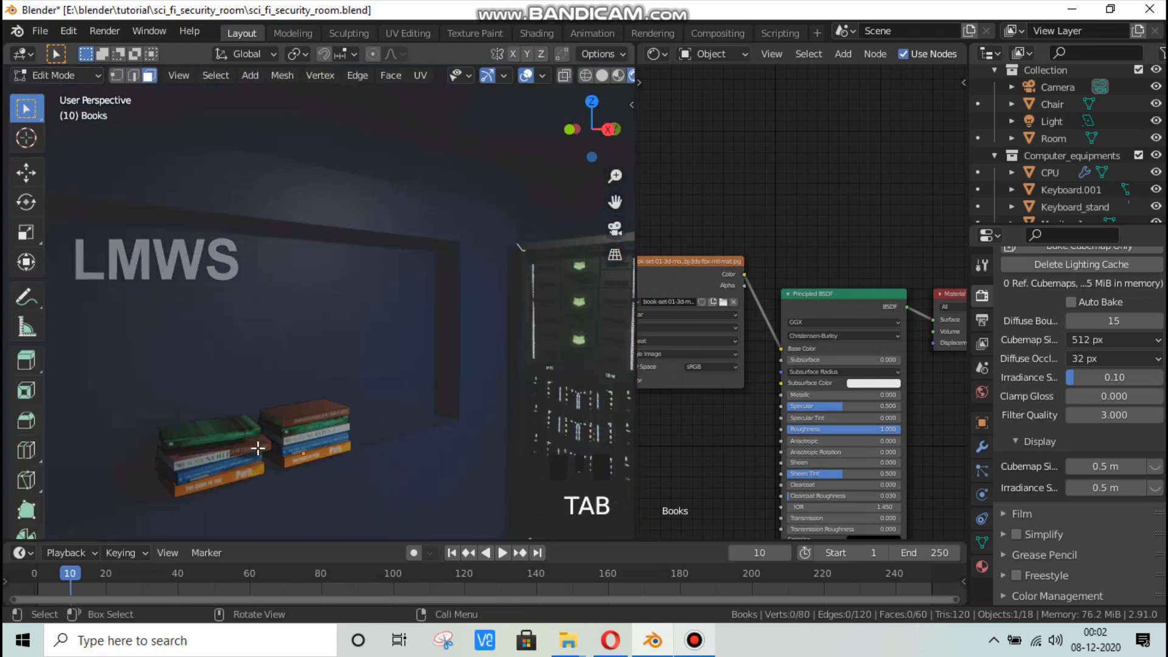
key("semicolon")
key("l")
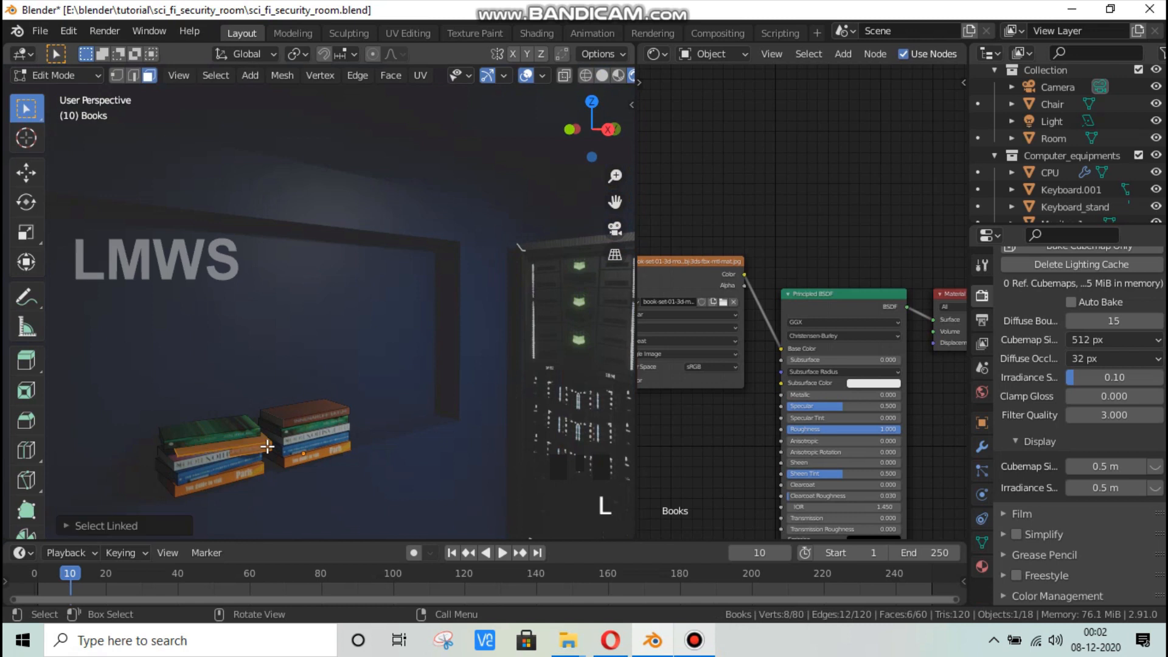
key("g")
key("z")
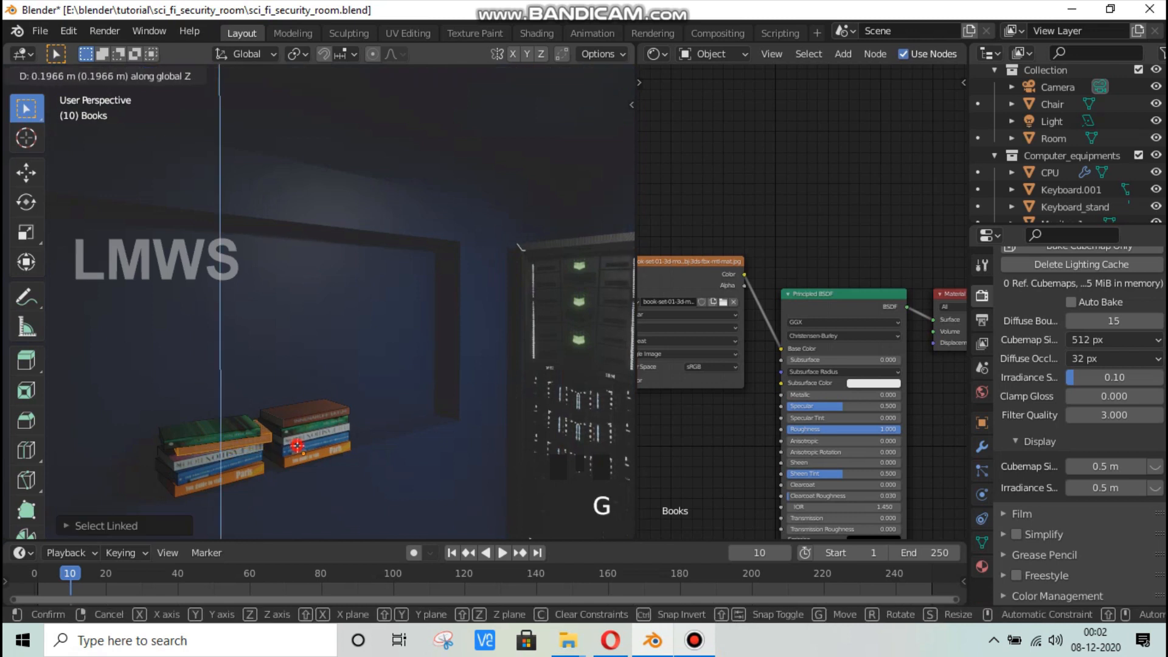
left_click(293, 455)
key("Tab")
scroll(313, 439, "down", 3)
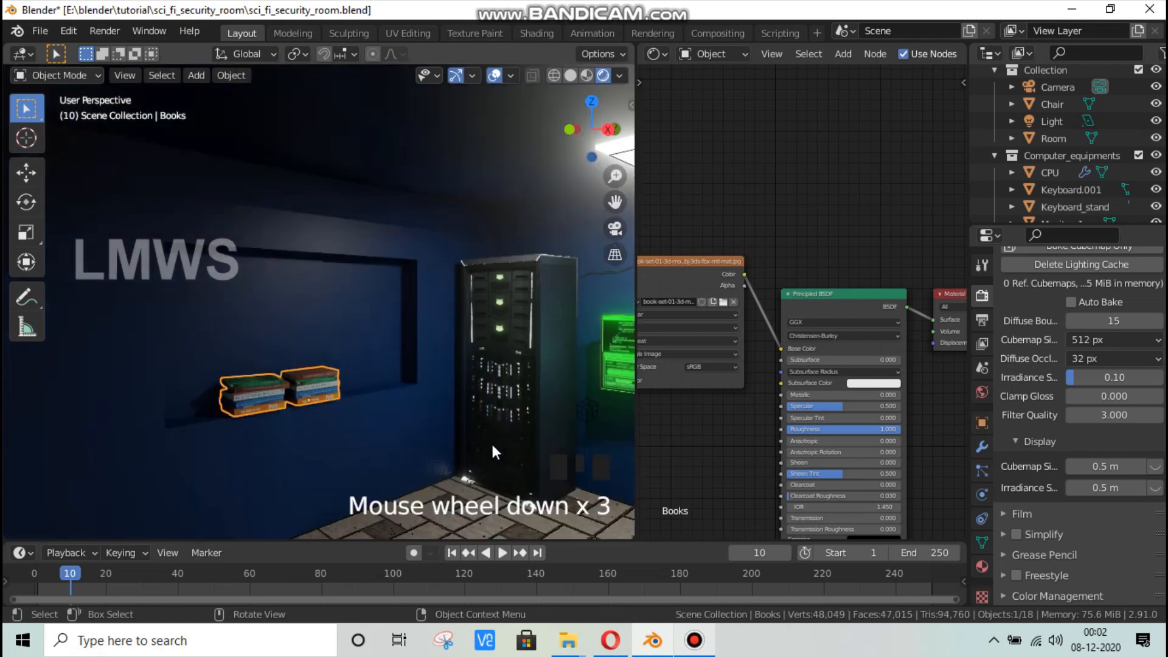
Step: Deselect the books and save the file
middle_click_drag(344, 414, 252, 384, "shift")
middle_click_drag(331, 388, 349, 370, "shift")
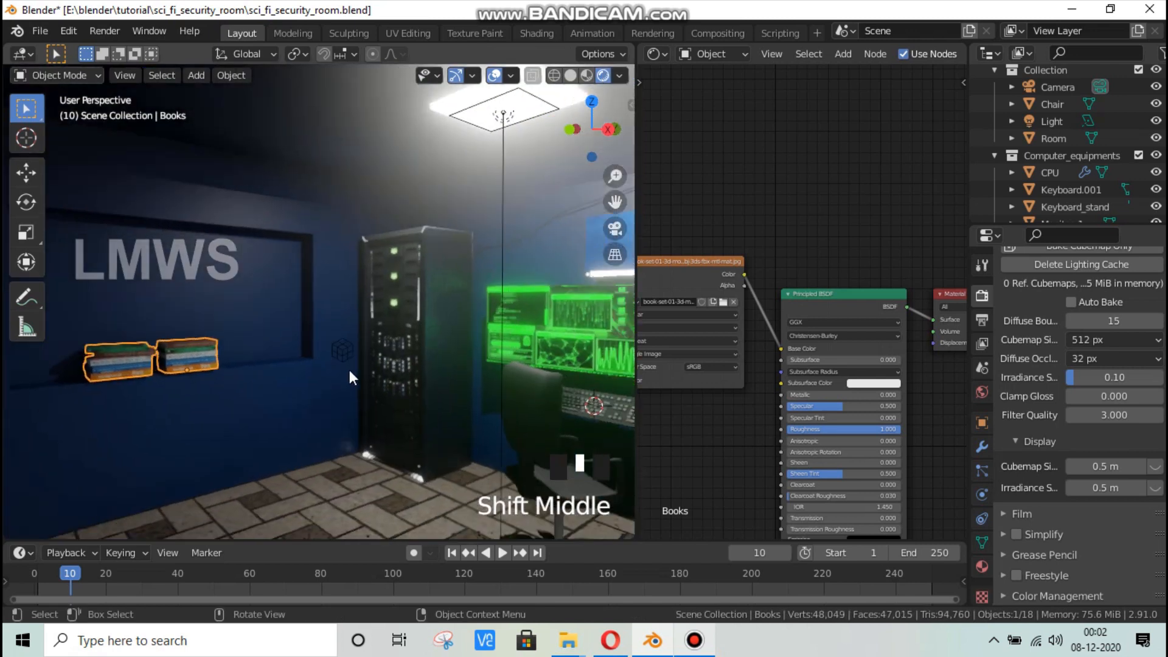
key("alt+a")
key("ctrl+s")
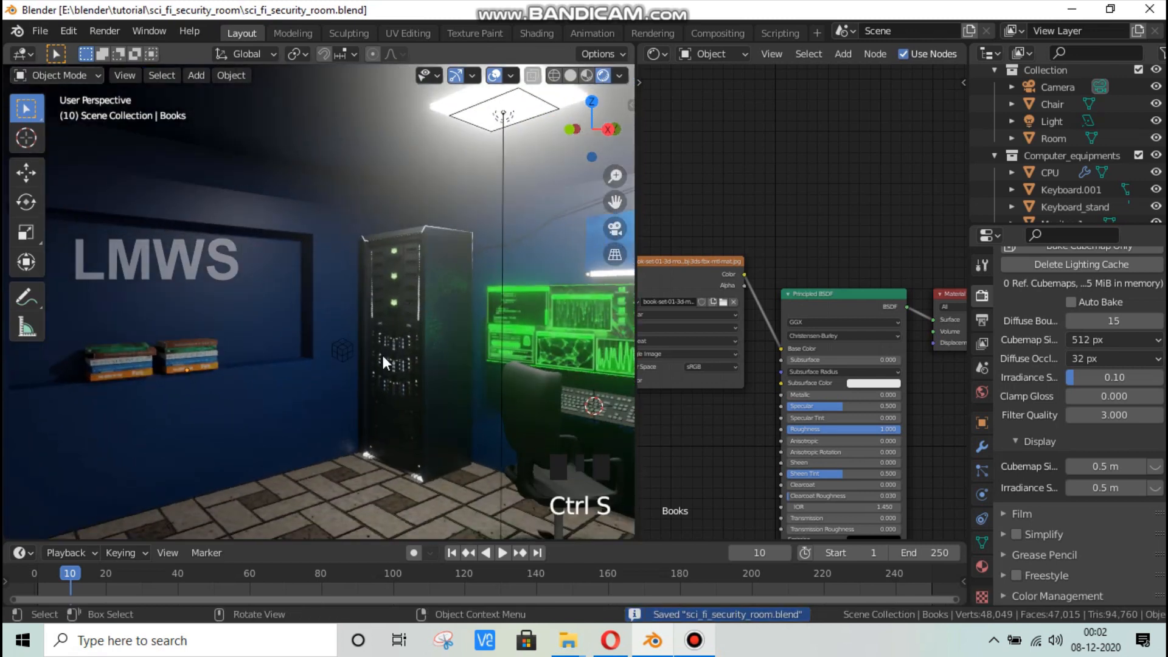
Step: Review the finished room, switch to the camera view, and save the file
scroll(400, 257, "up", 2)
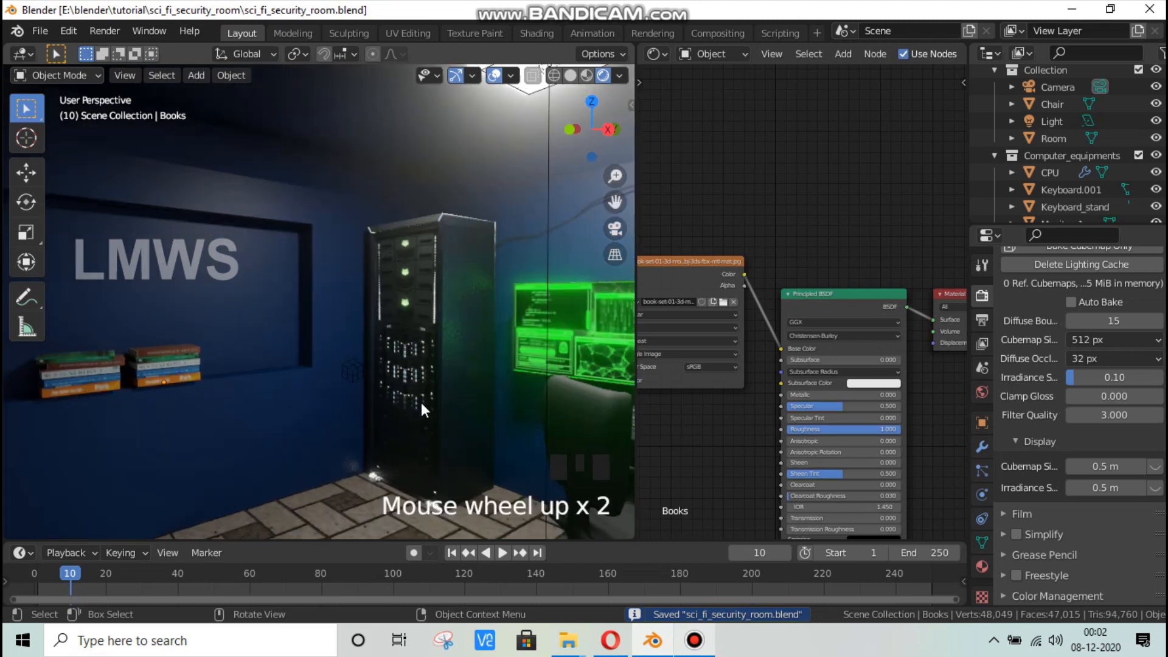
scroll(420, 412, "down", 4)
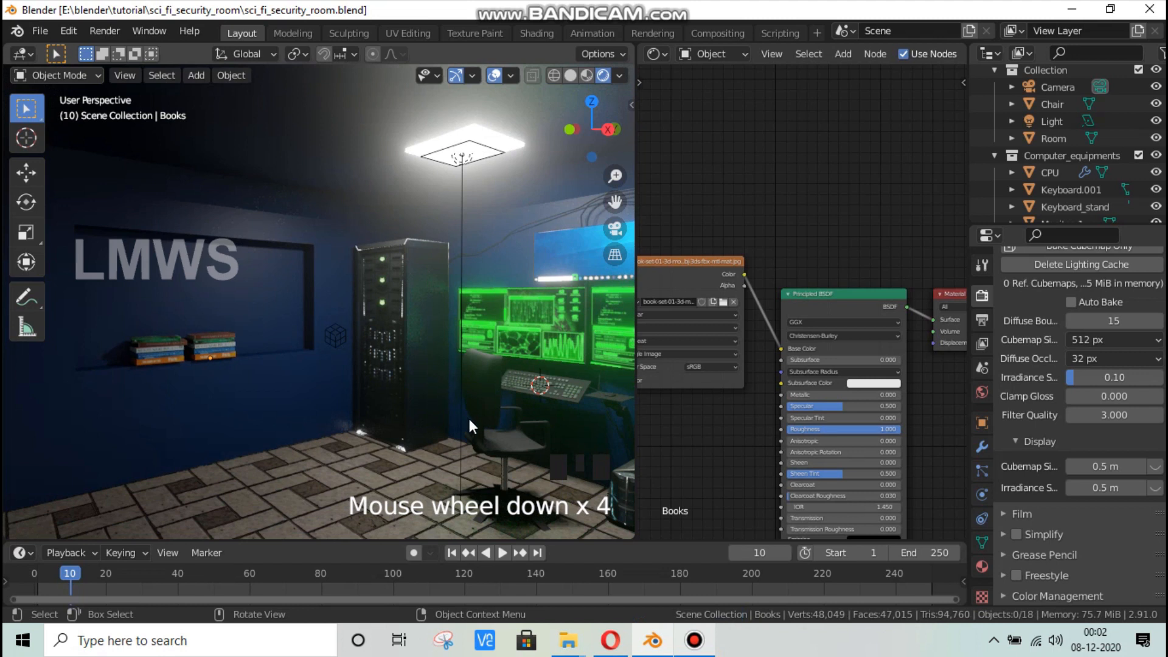
scroll(462, 423, "down", 2)
scroll(461, 428, "down", 1)
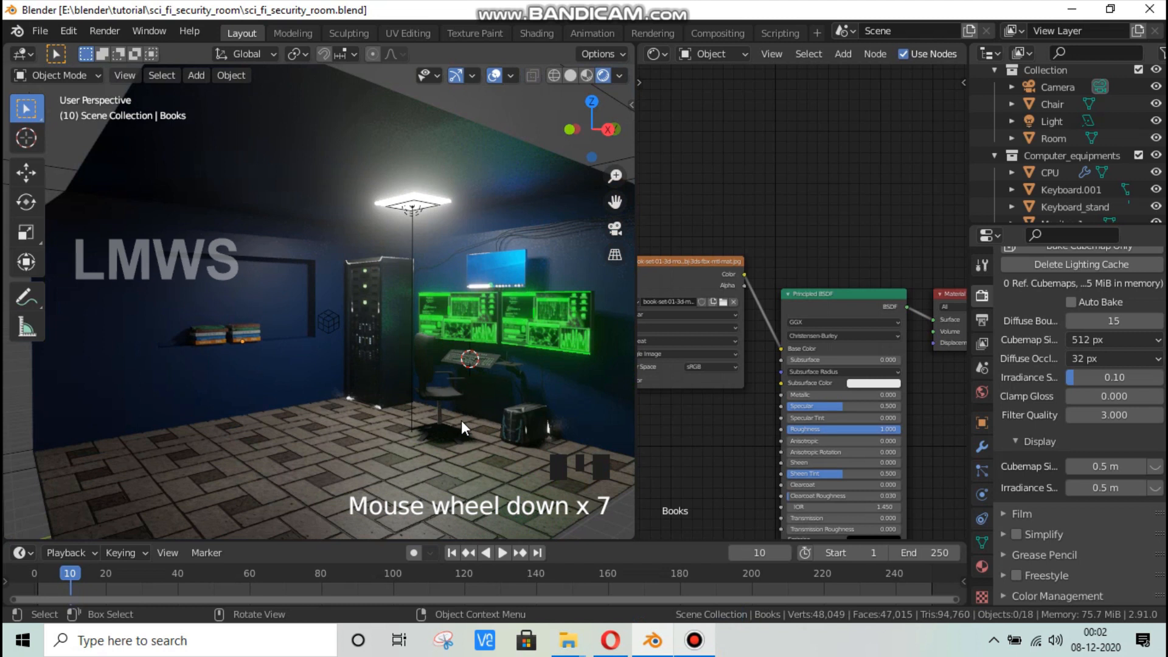
key("KP_0")
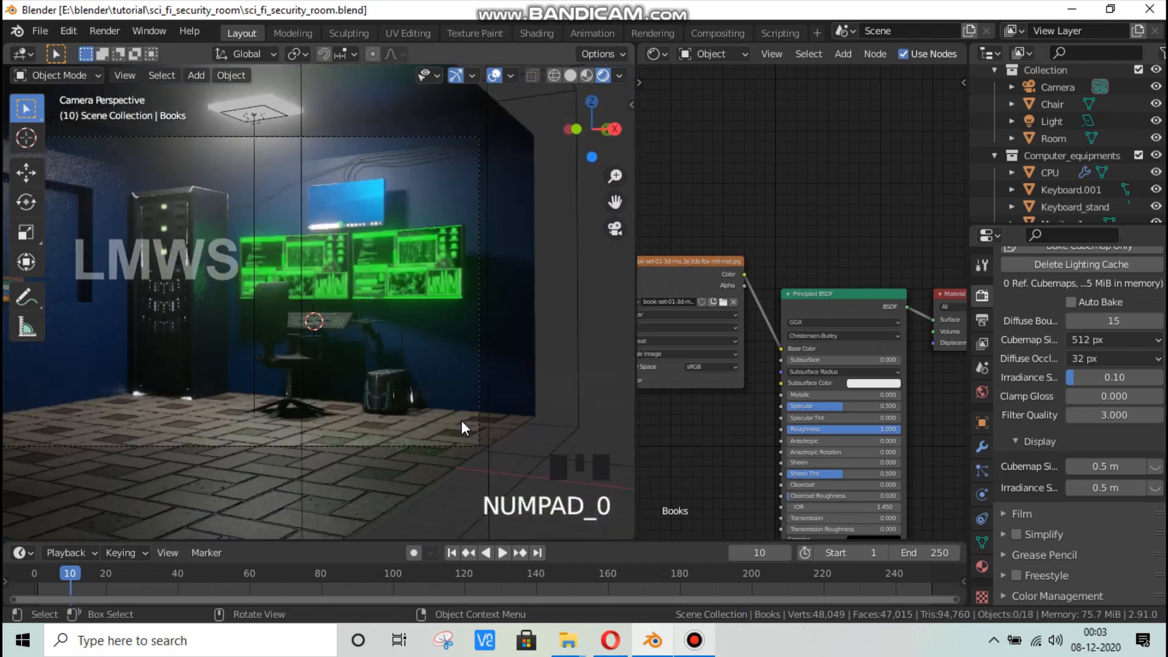
scroll(254, 427, "down", 2)
middle_click_drag(256, 433, 339, 459, "shift")
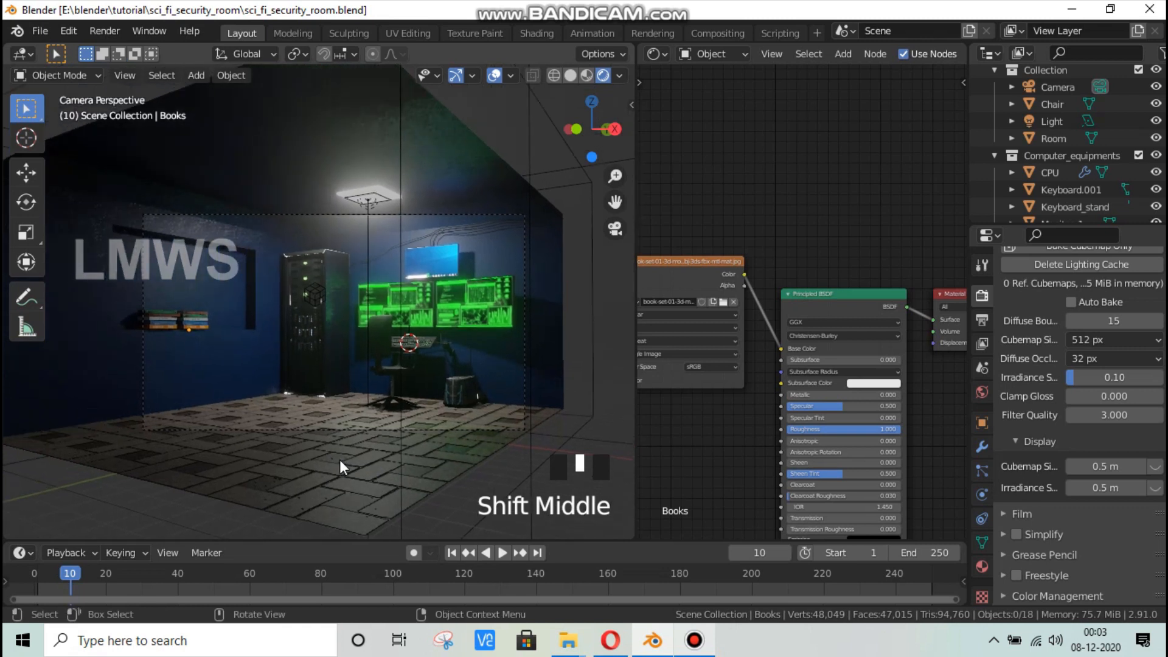
scroll(359, 460, "up", 2)
key("ctrl+s")
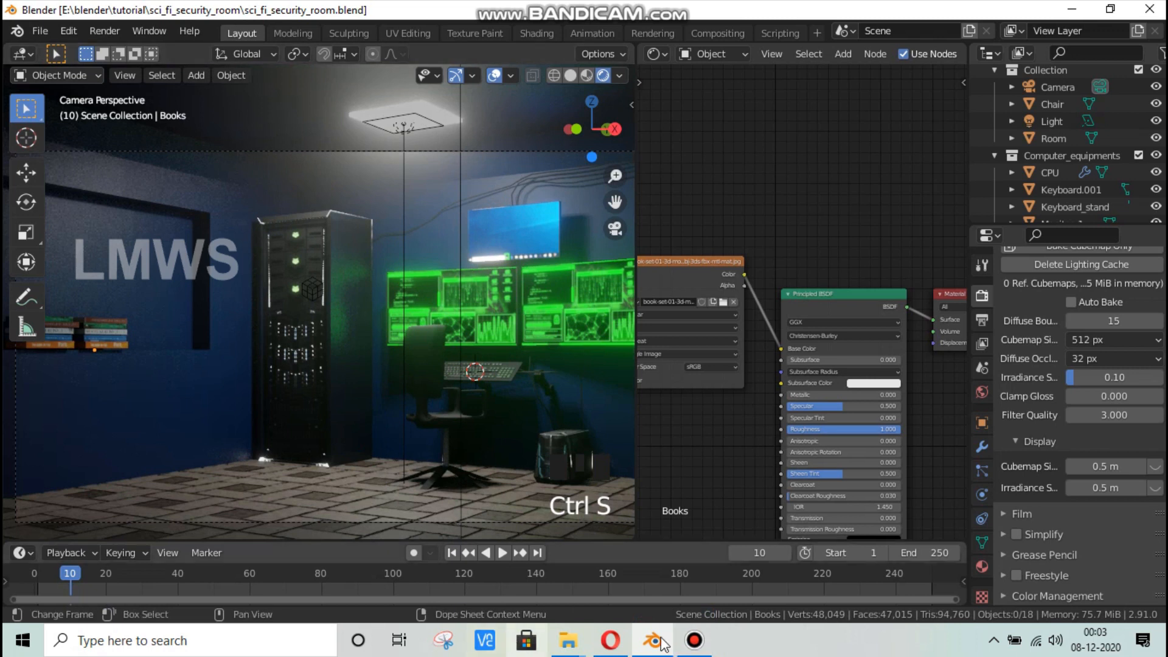
left_click(694, 639)
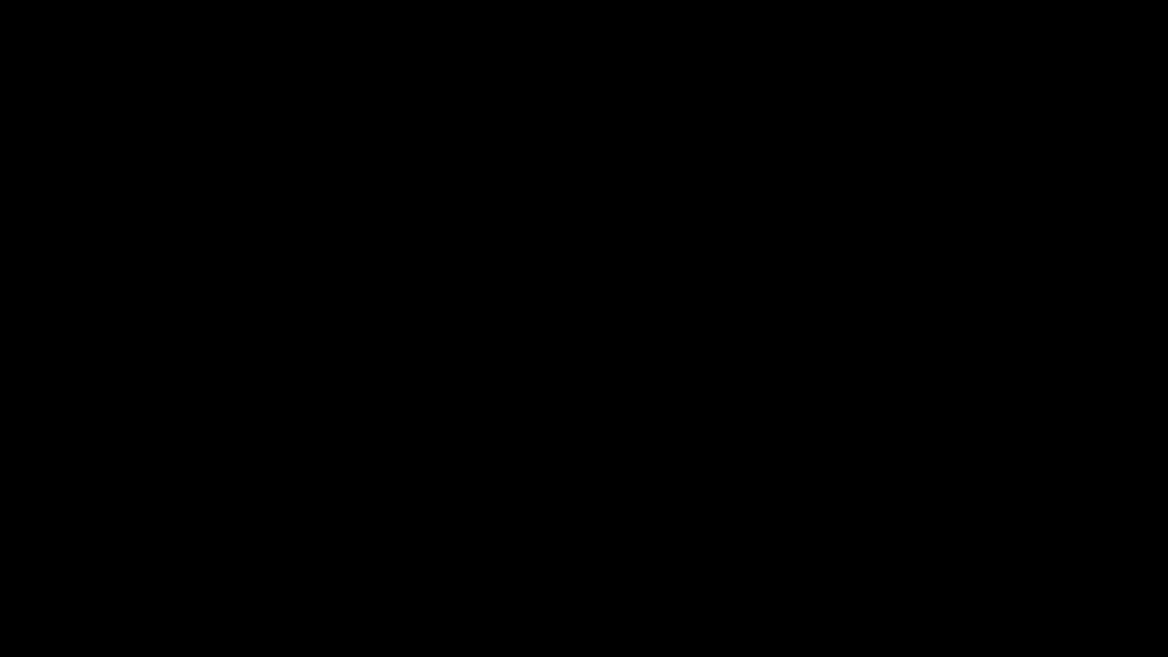